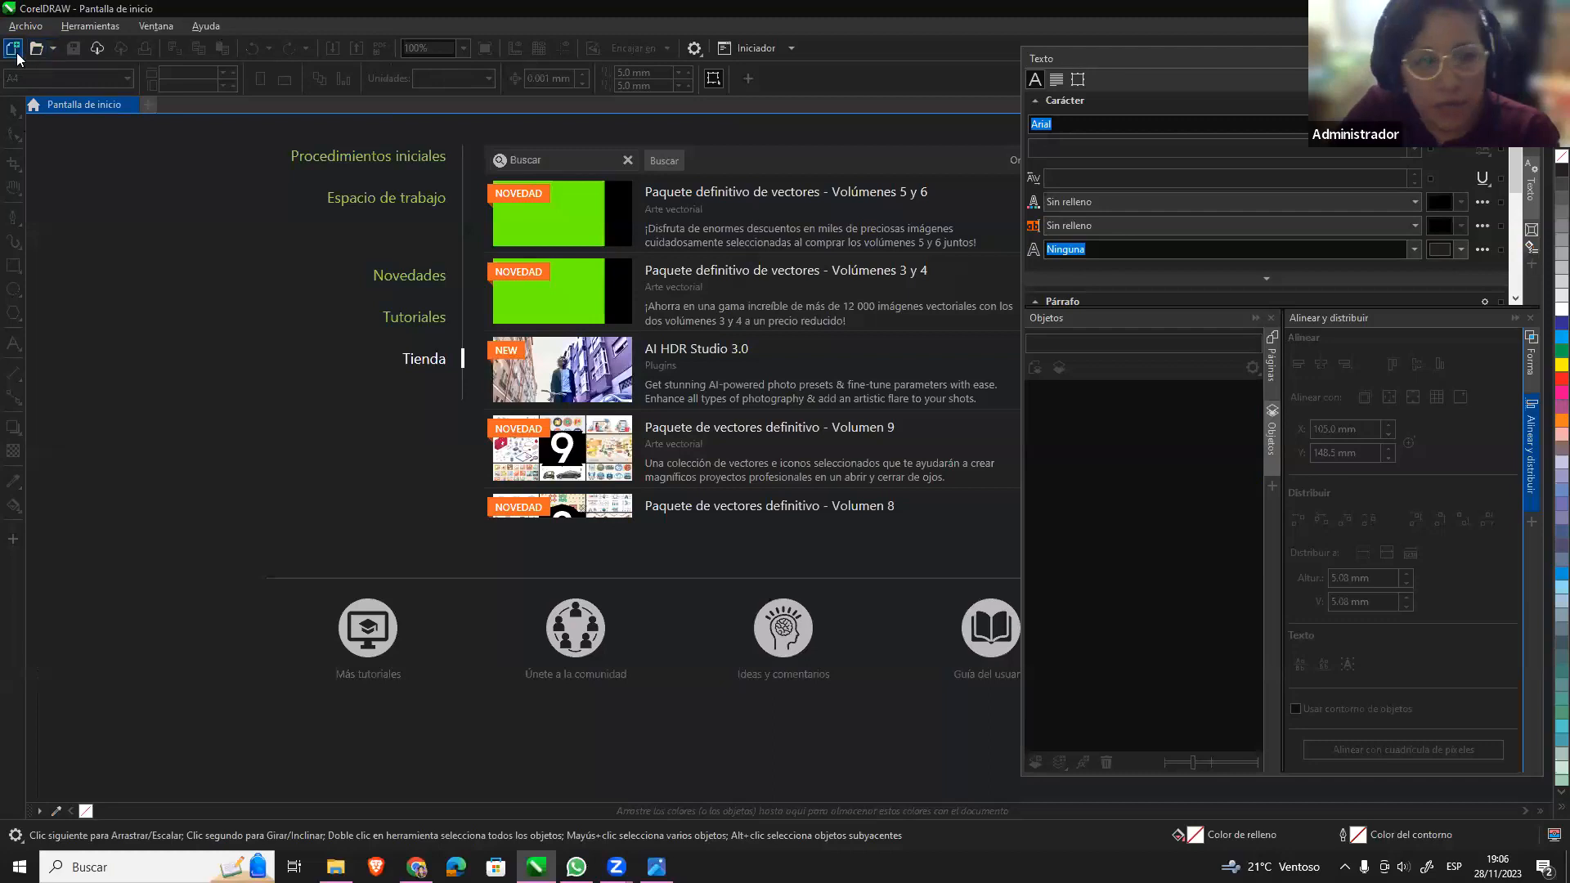
left_click(13, 49)
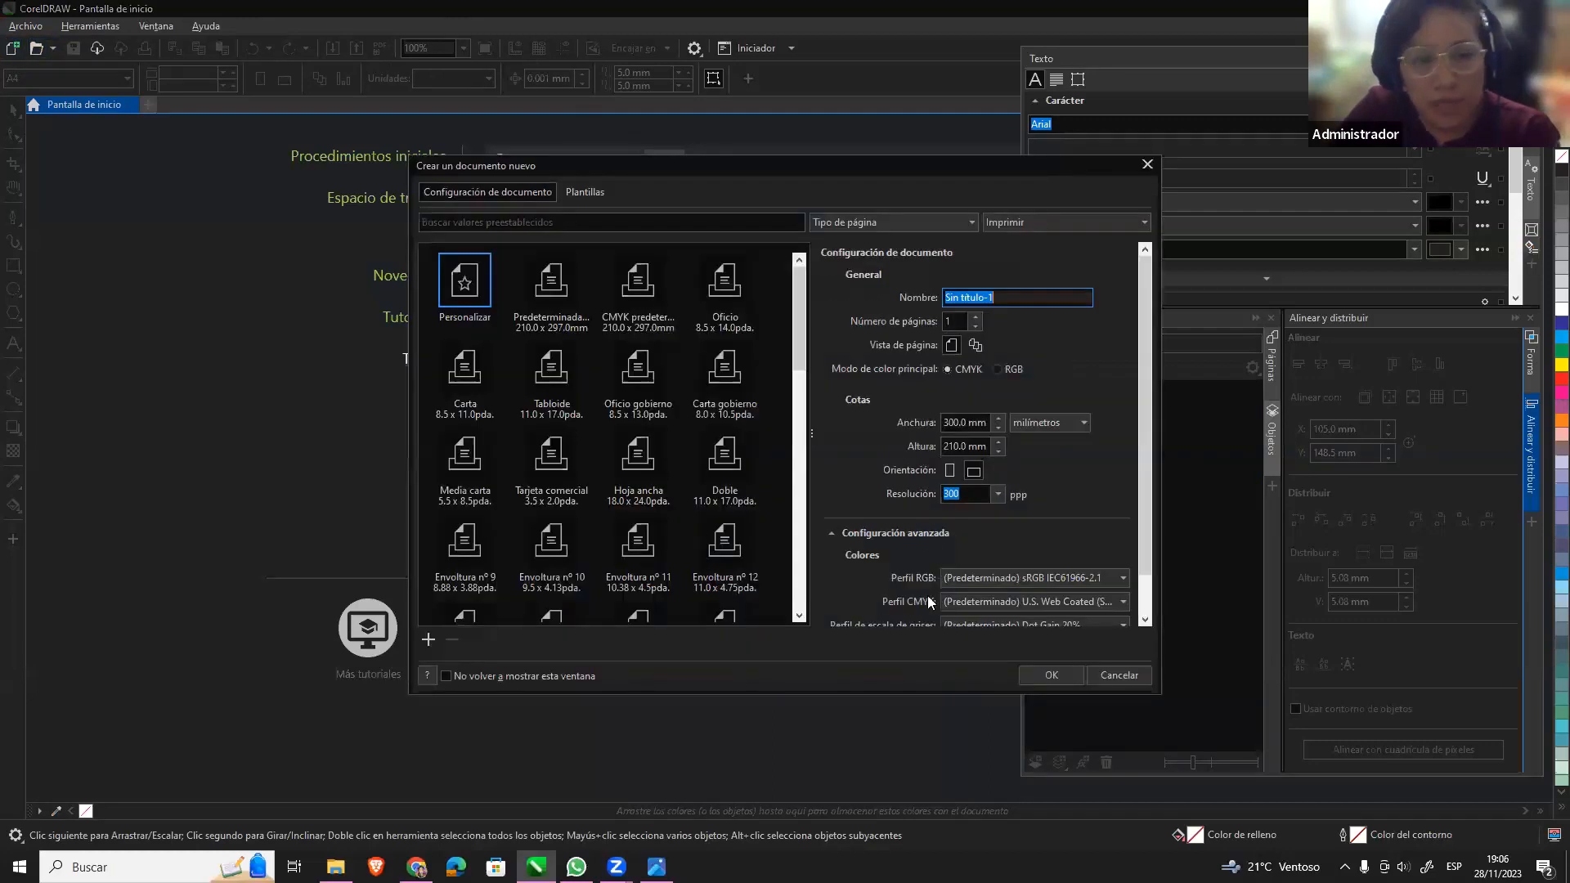
left_click(1145, 166)
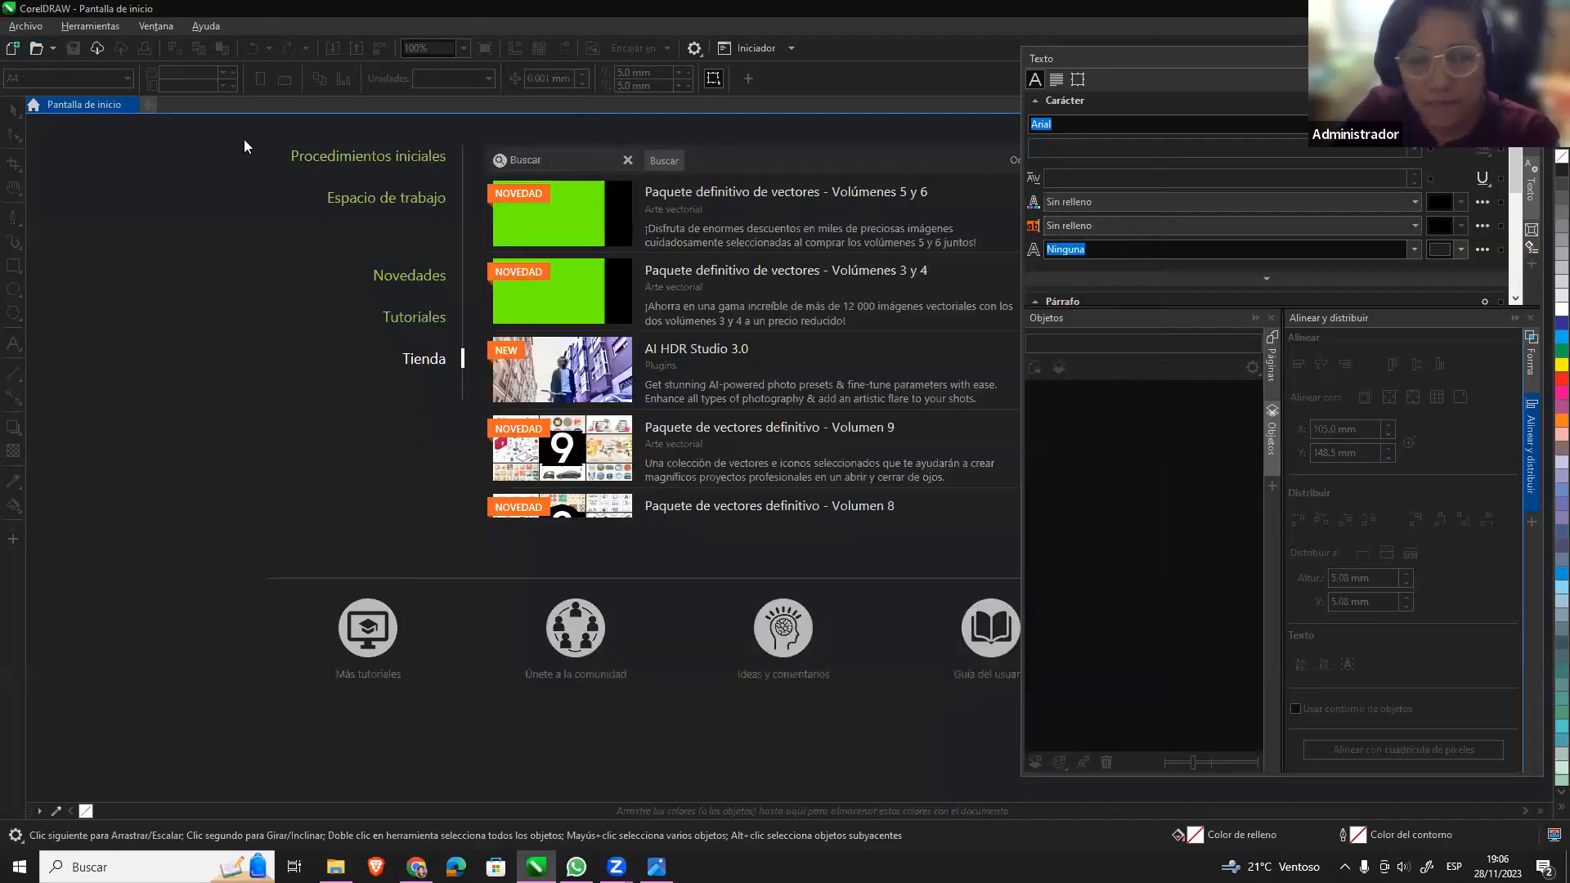
left_click(18, 27)
left_click(57, 63)
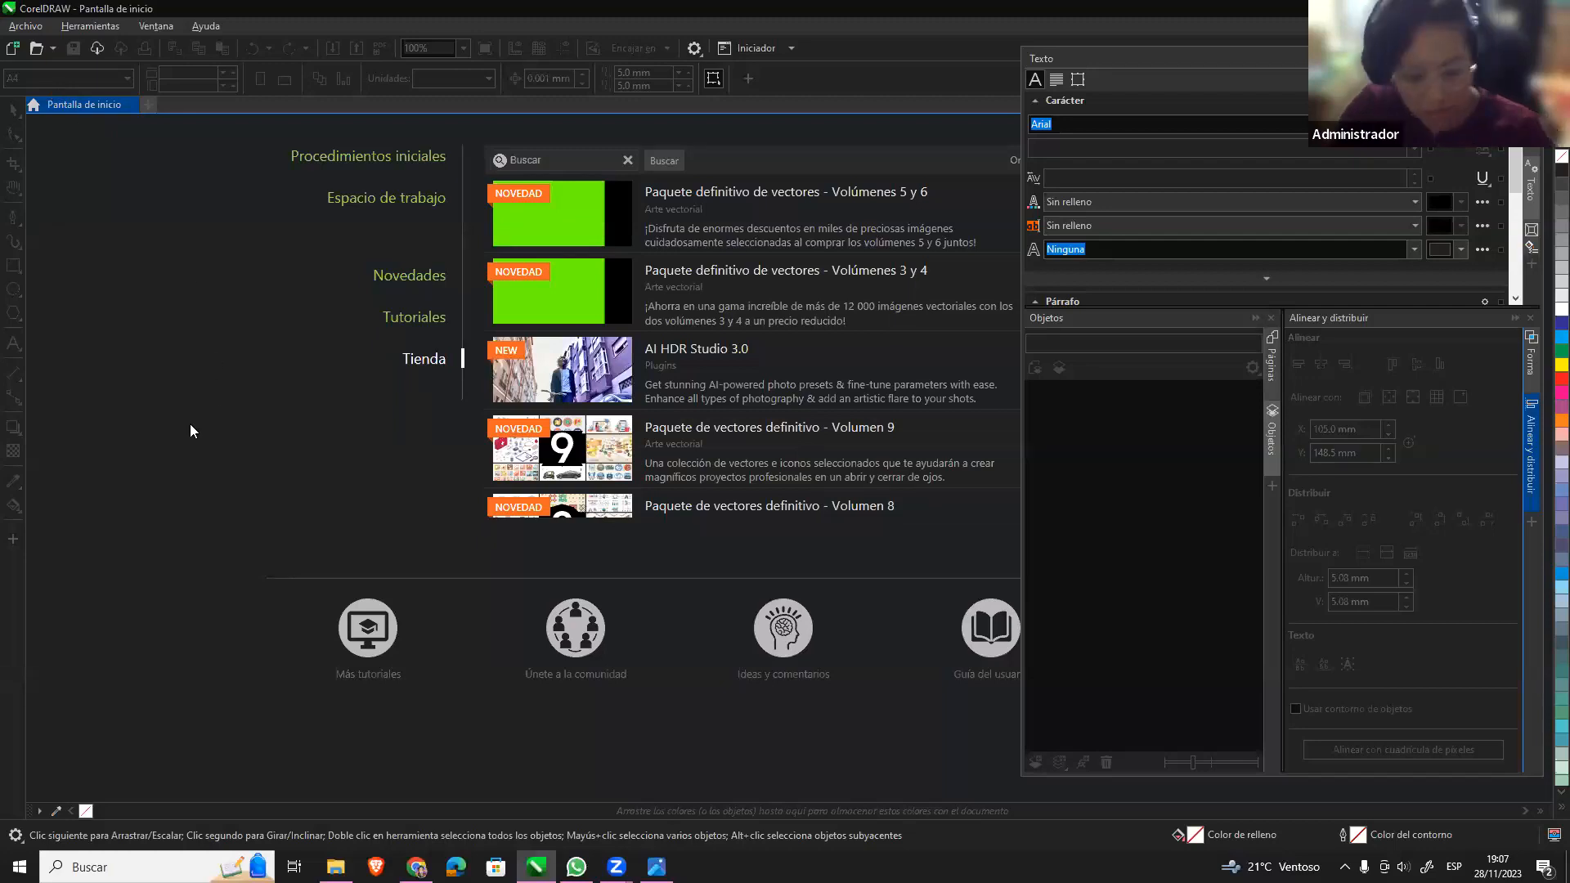
Start a new document and browse the Imprimir page-size presets down to the A-series formats.
left_click(13, 48)
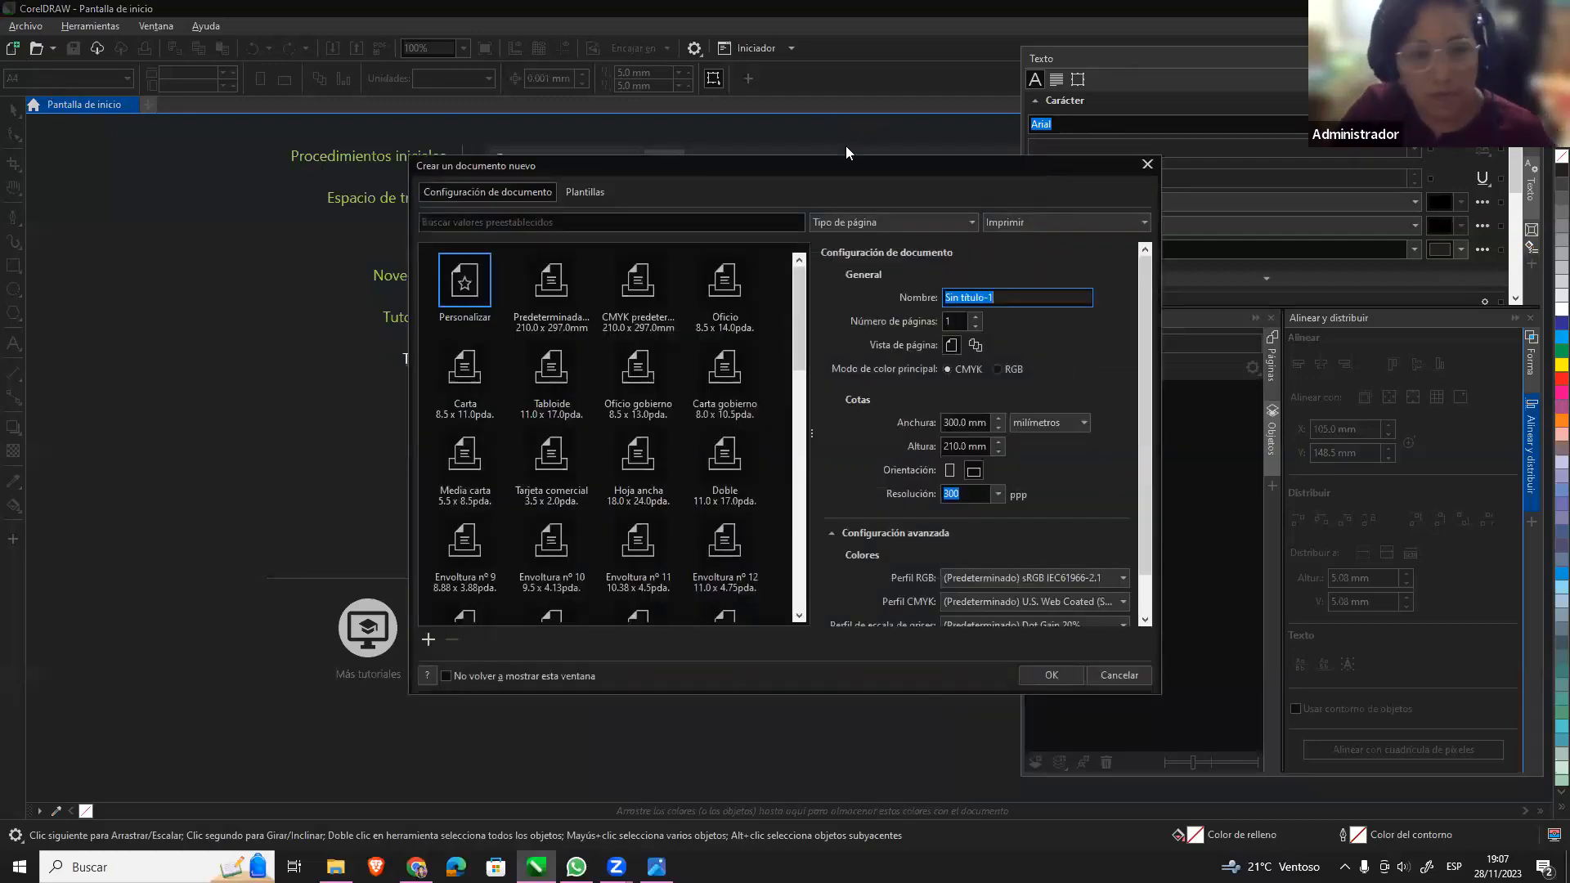
left_click_drag(787, 164, 727, 171)
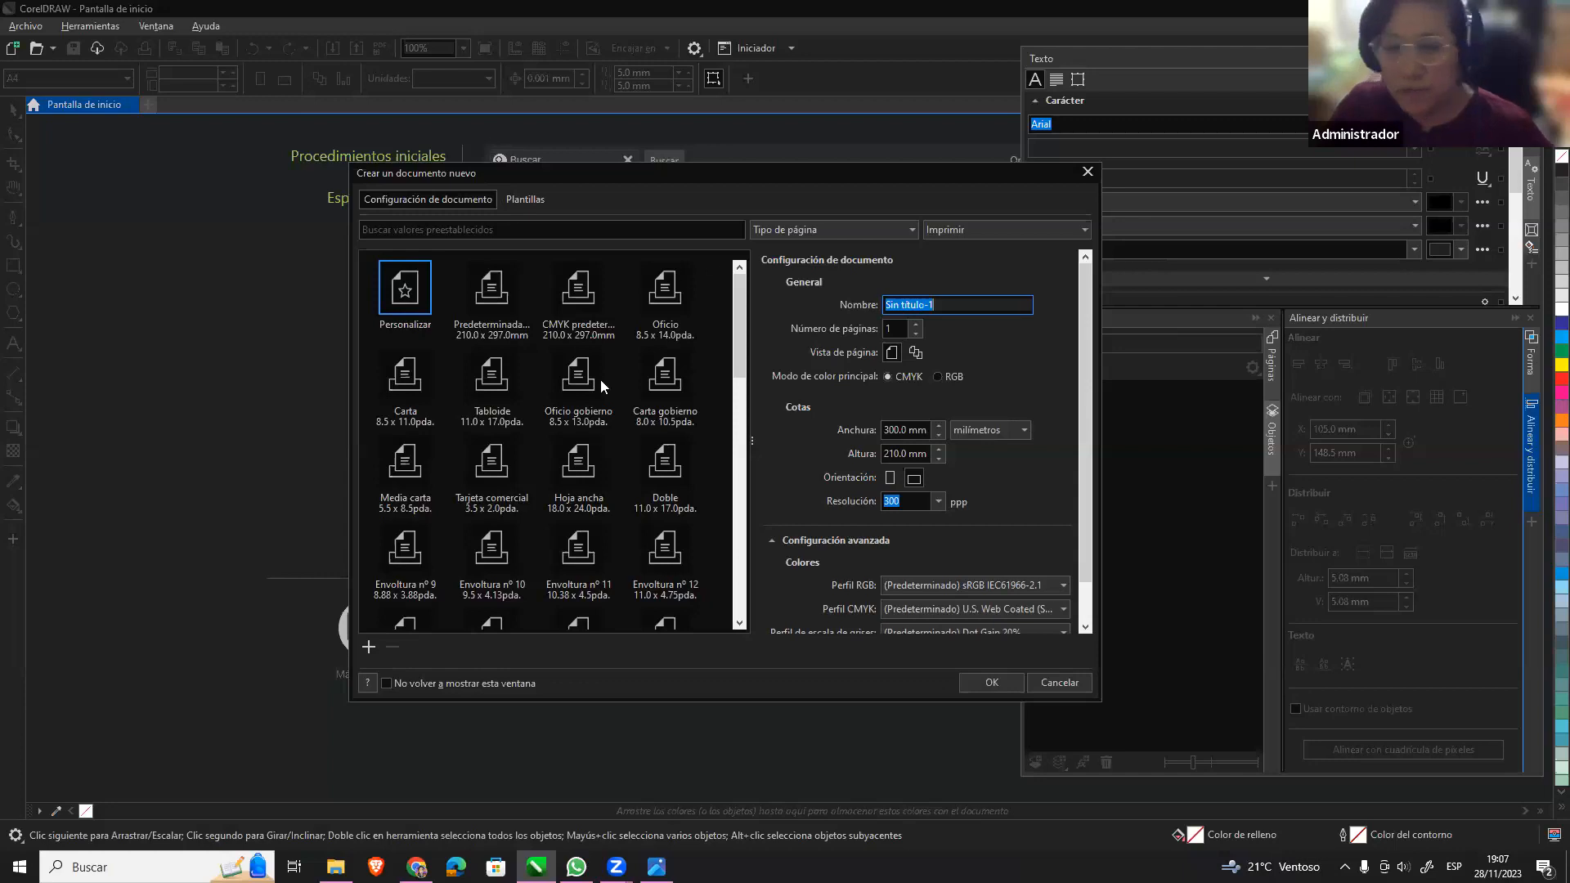
mouse_move(741, 296)
left_mouse_down()
mouse_move(739, 345)
mouse_move(742, 288)
left_mouse_up()
left_click(1044, 232)
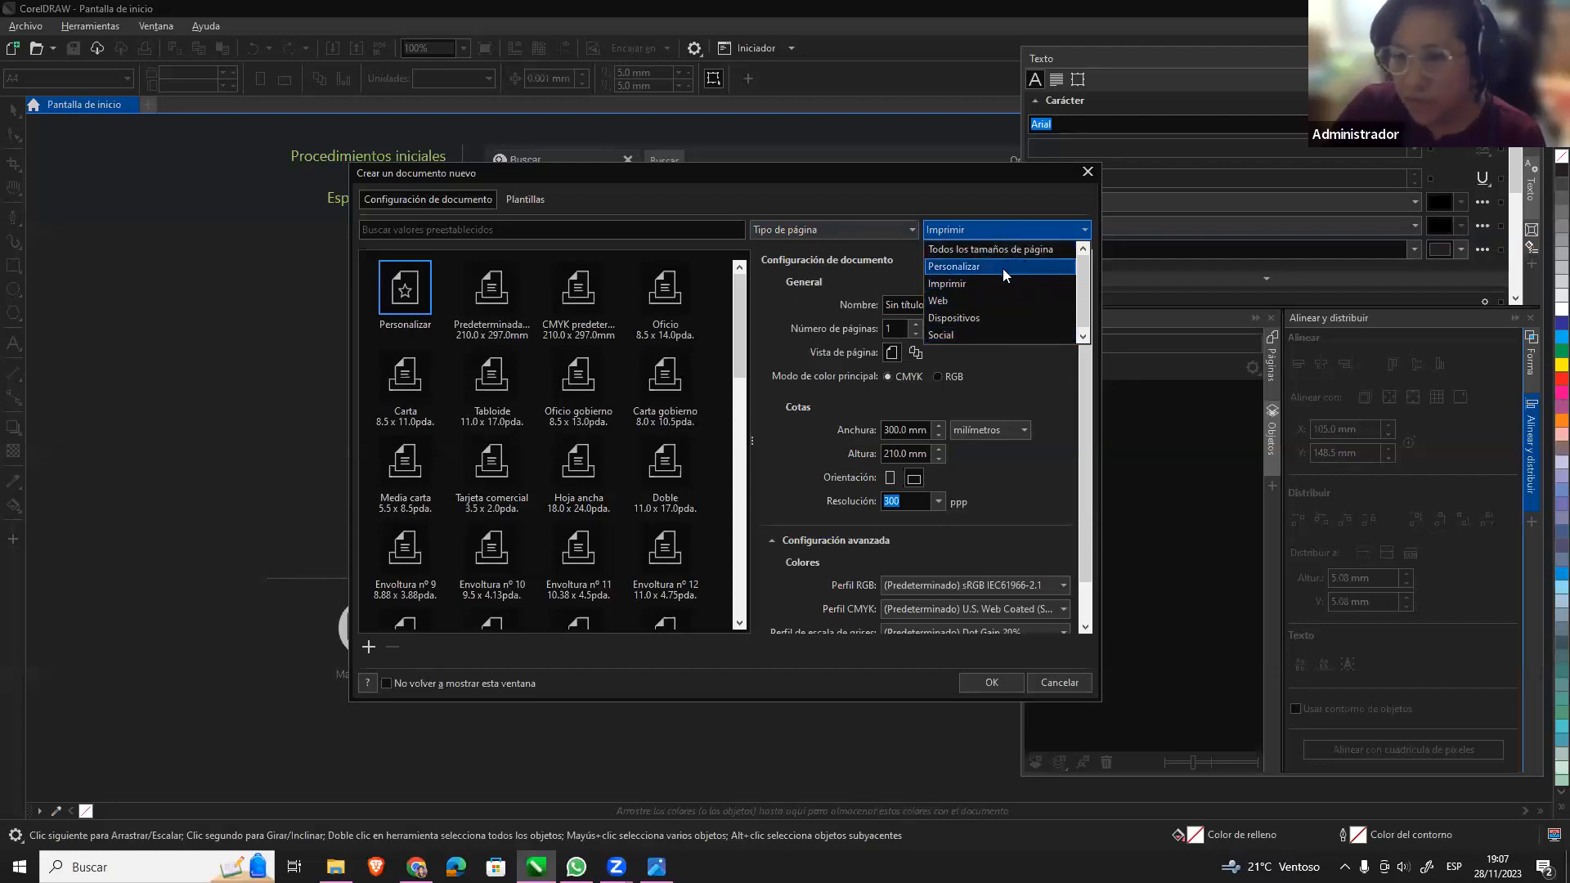
left_click(952, 286)
mouse_move(741, 322)
left_mouse_down()
mouse_move(741, 379)
mouse_move(739, 320)
left_mouse_up()
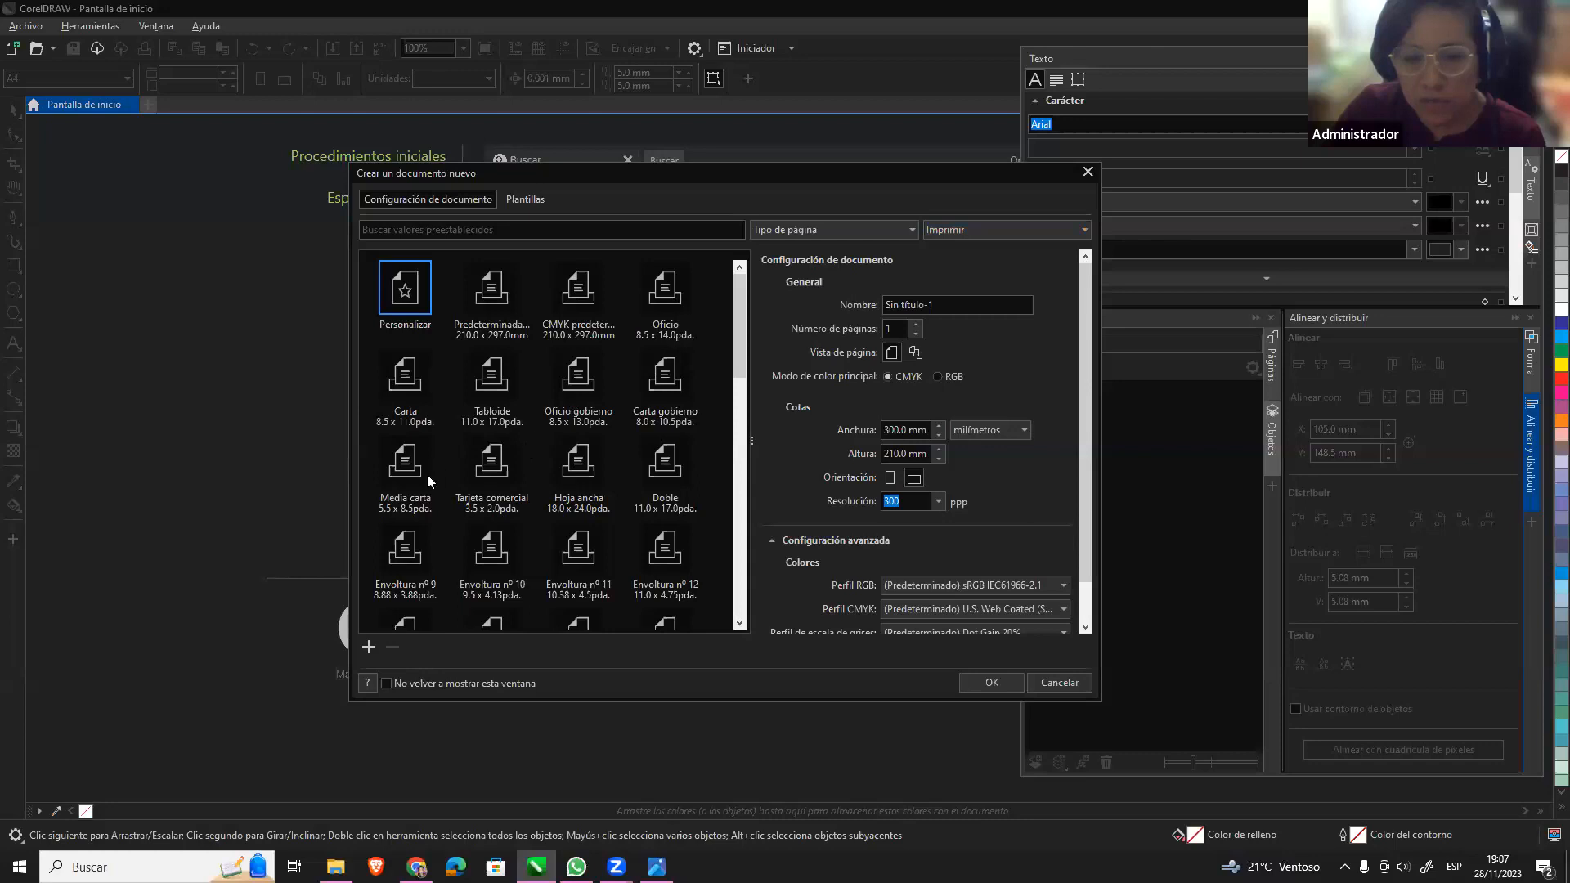
scroll(463, 575, "down", 3)
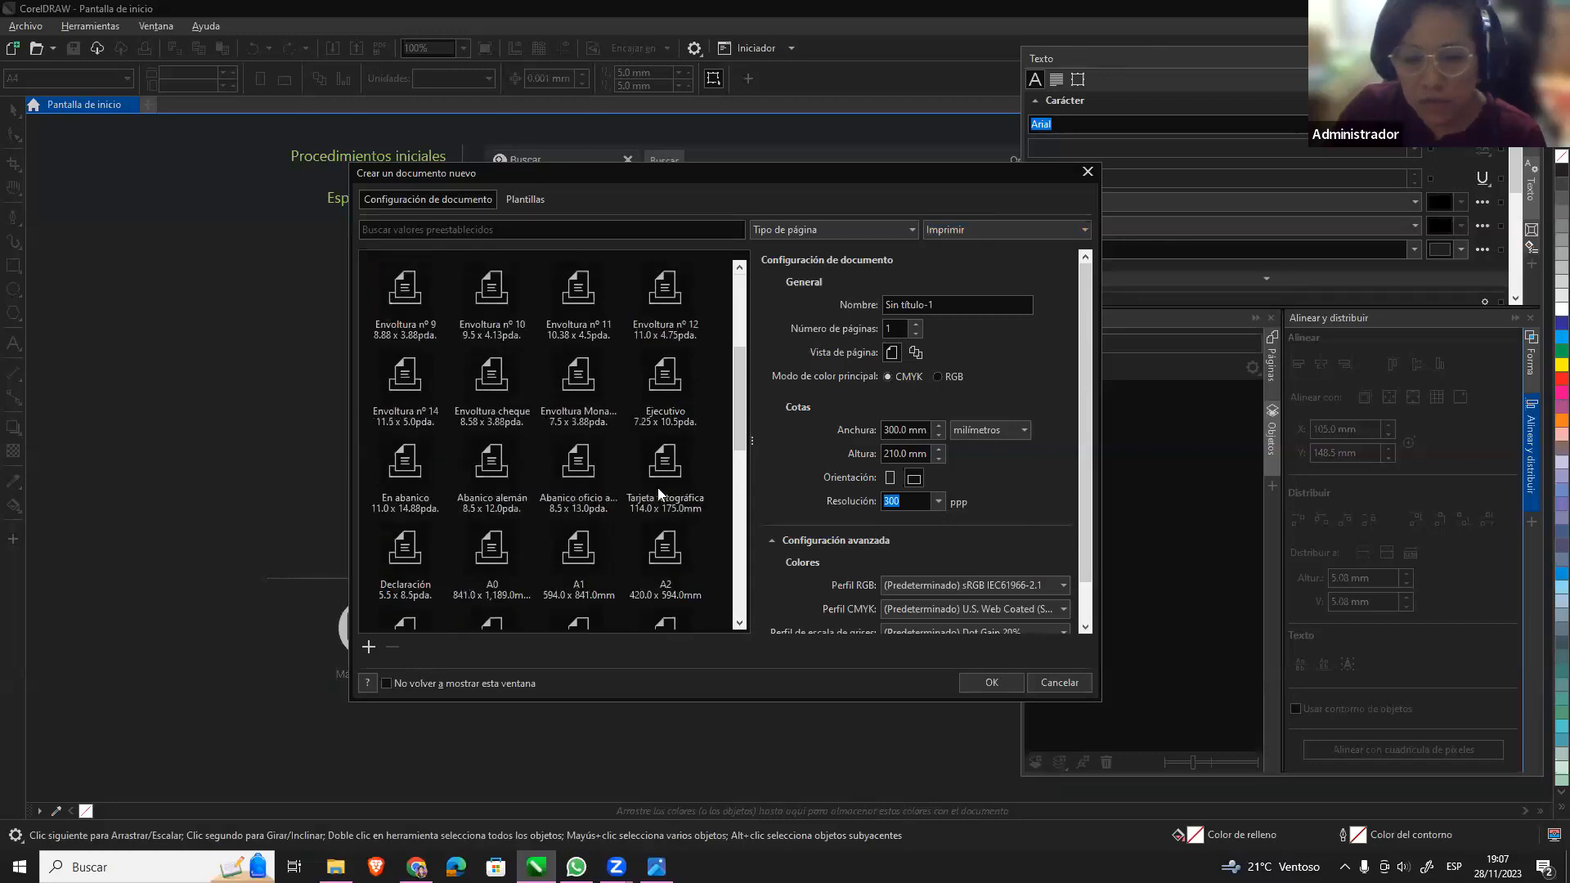
scroll(736, 409, "down", 2)
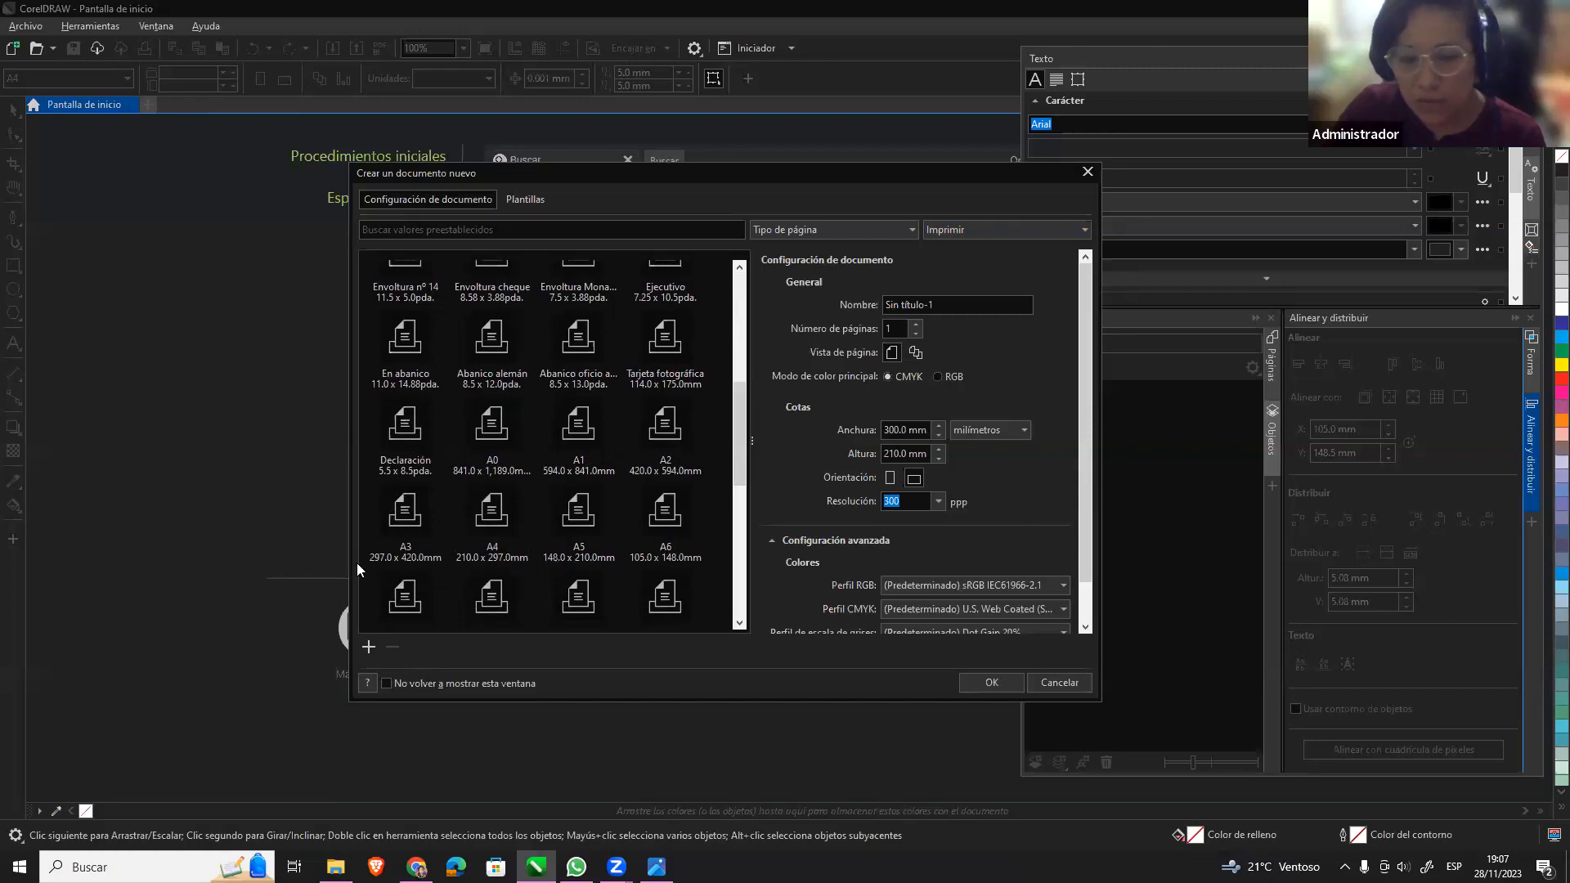
Show the Web page presets and examine the general and advanced document settings in the enlarged dialog.
left_click(1040, 230)
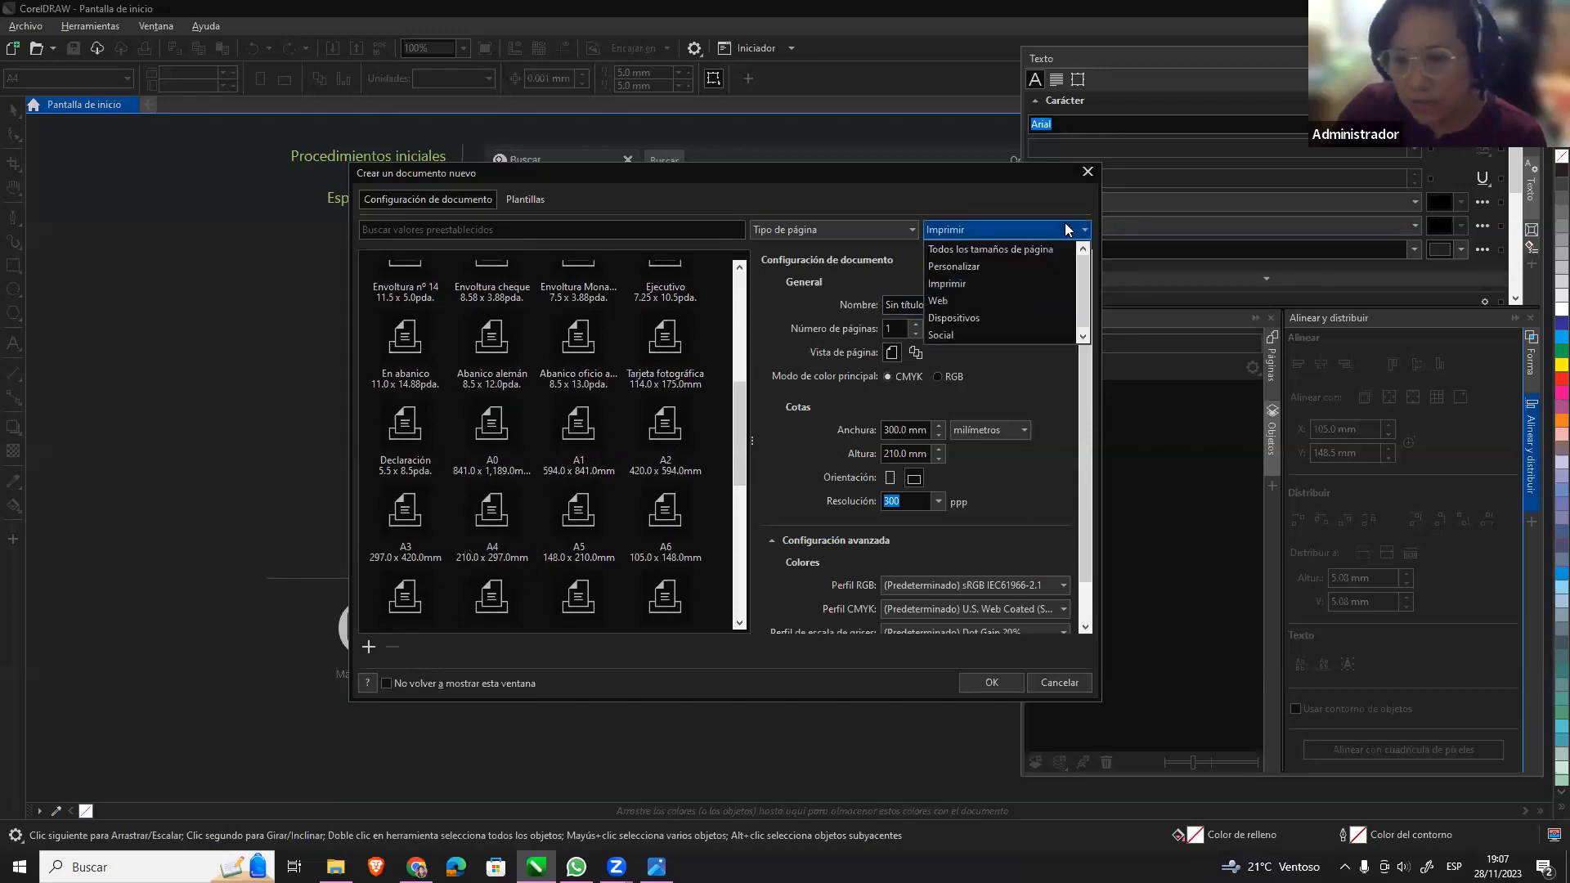
left_click(970, 300)
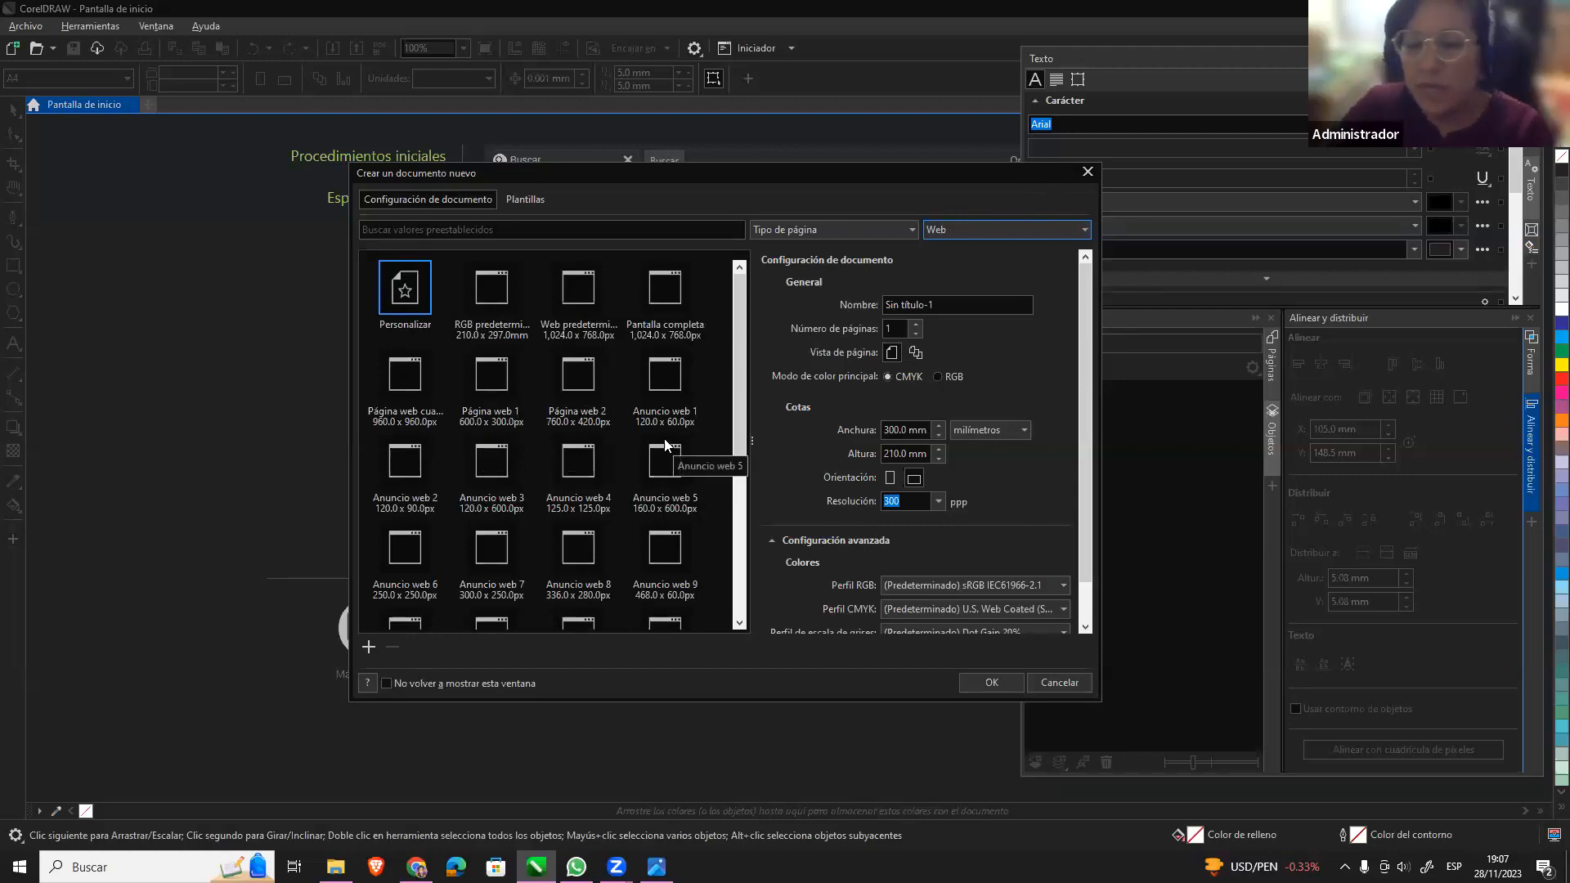
left_click_drag(1089, 321, 1089, 262)
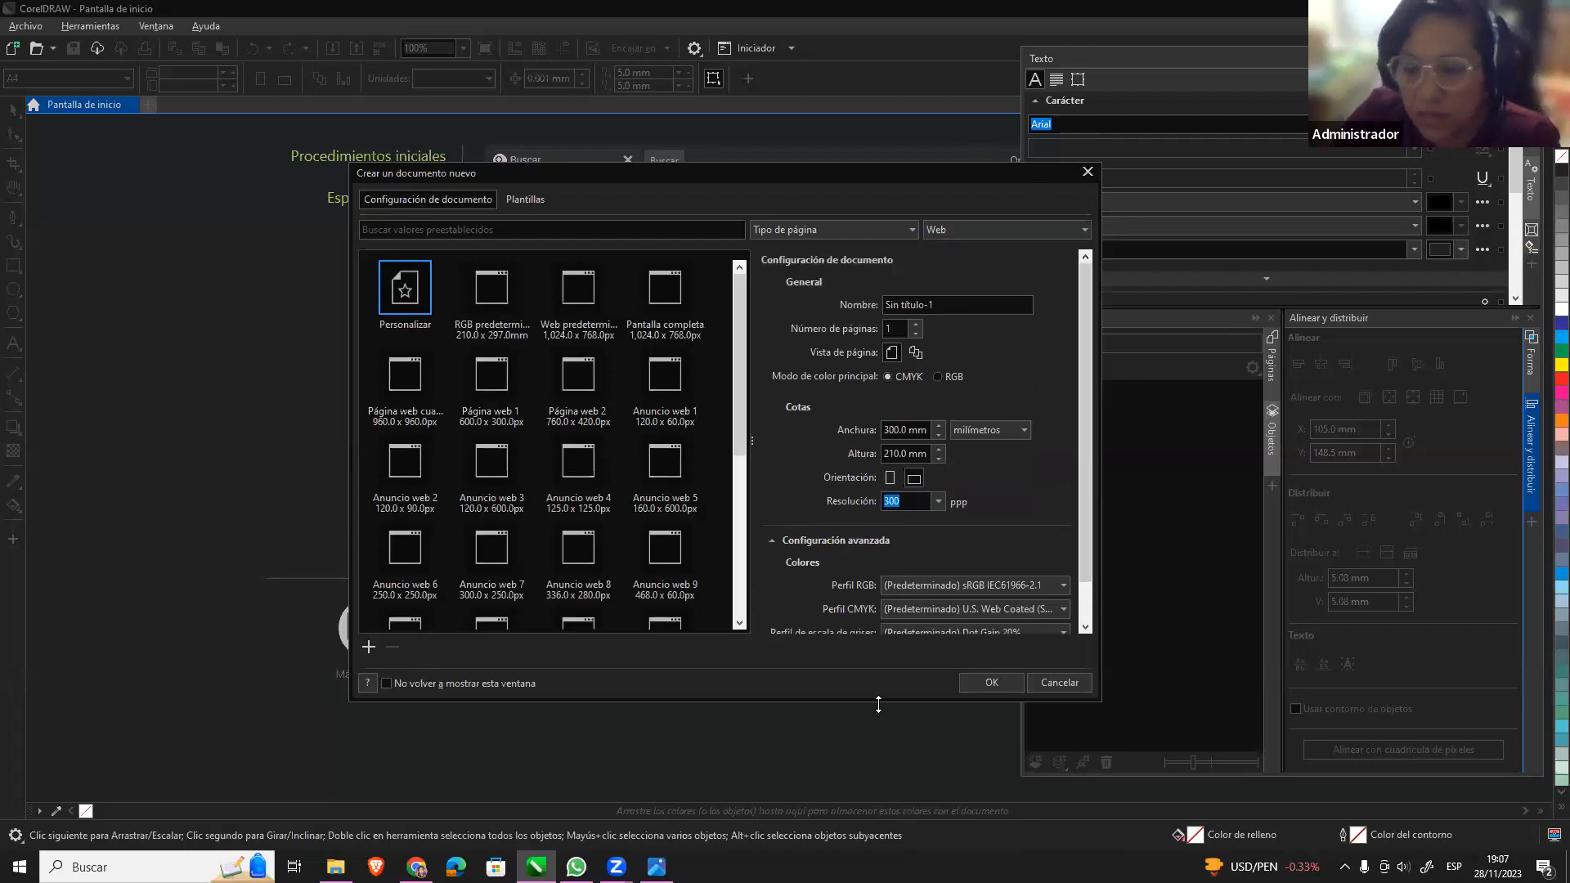
left_click_drag(881, 701, 881, 770)
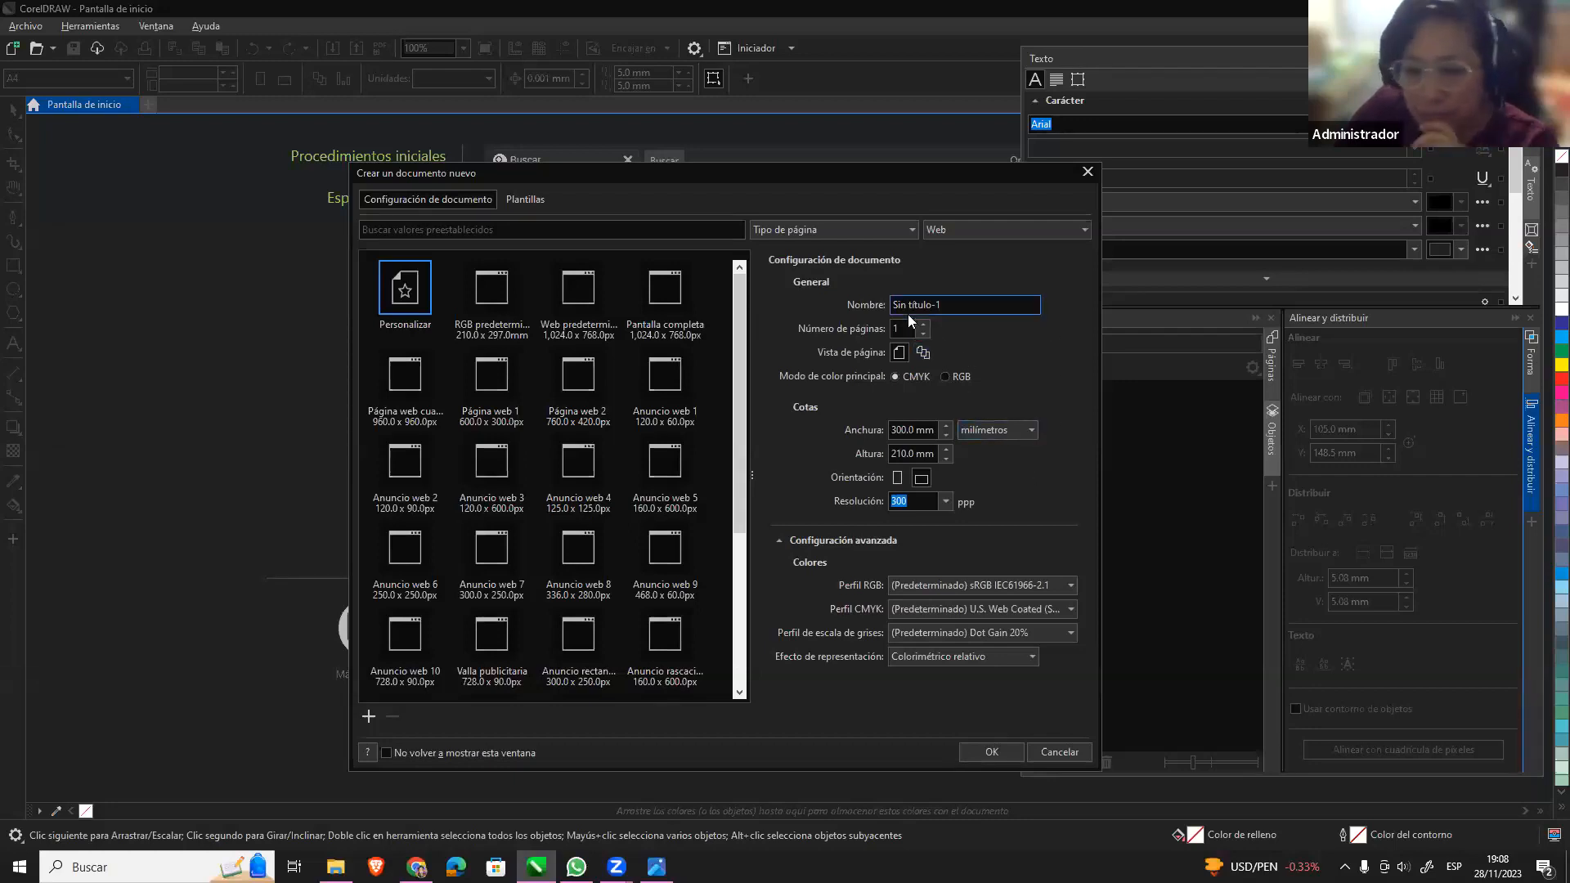
left_click(919, 348)
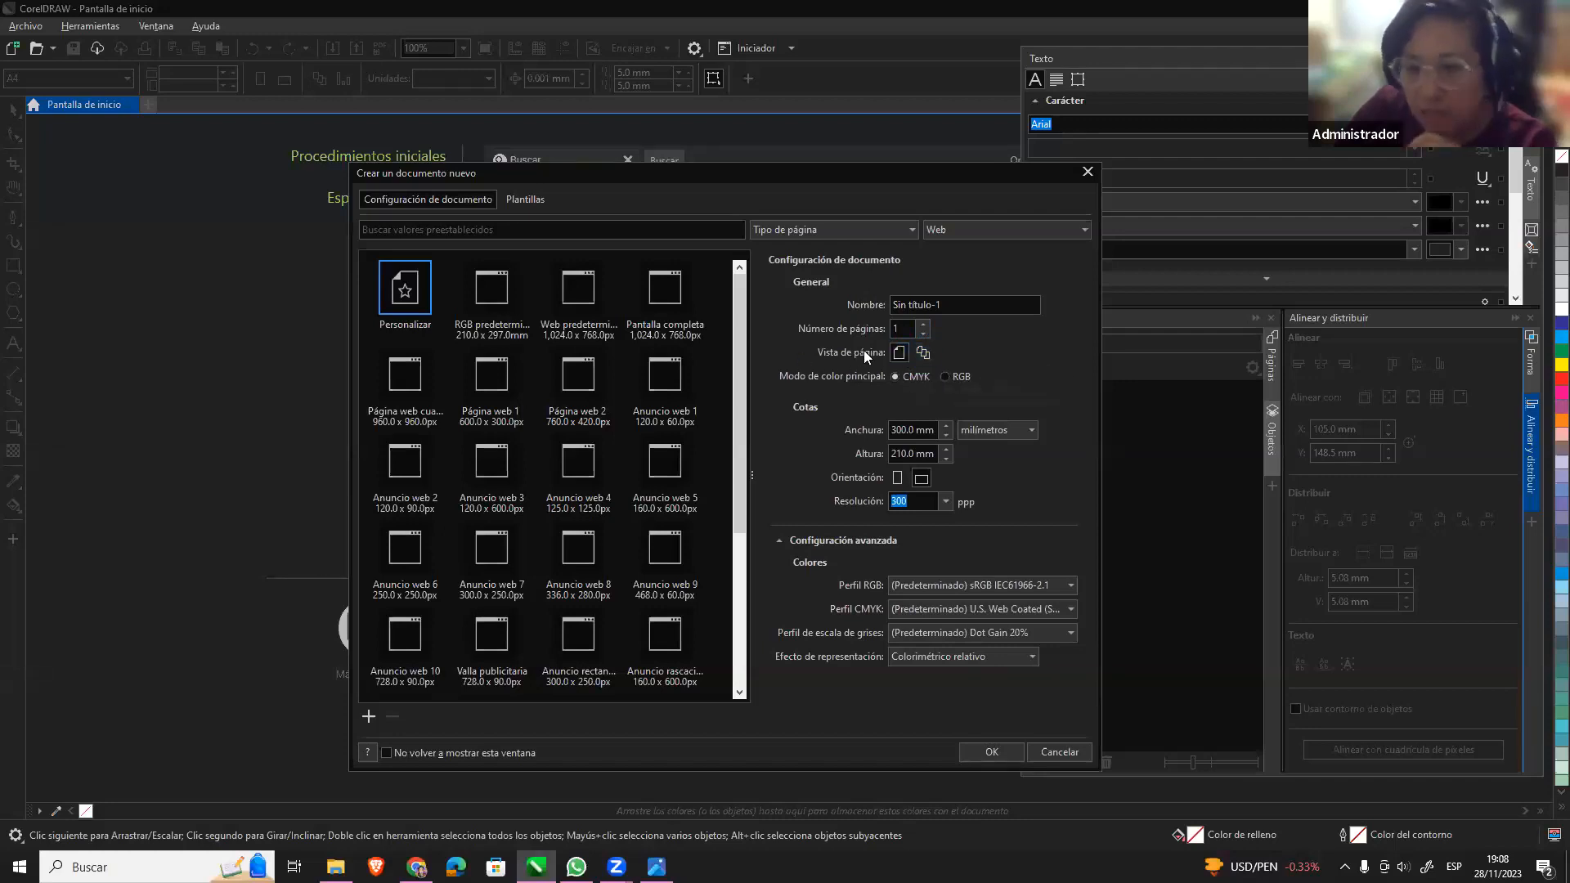
left_click(899, 352)
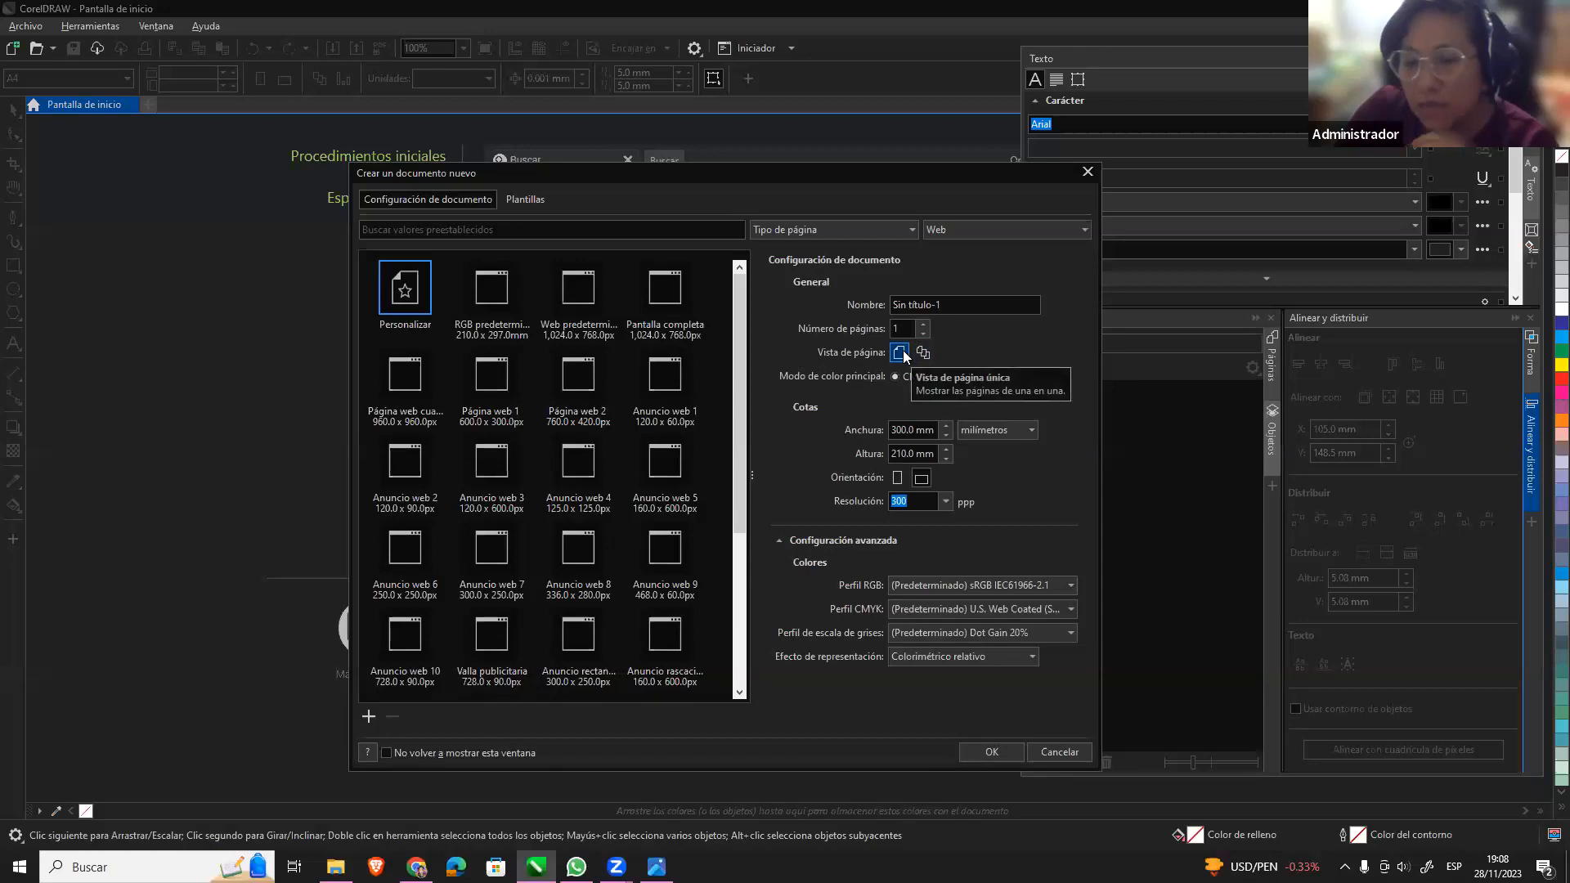
left_click(924, 352)
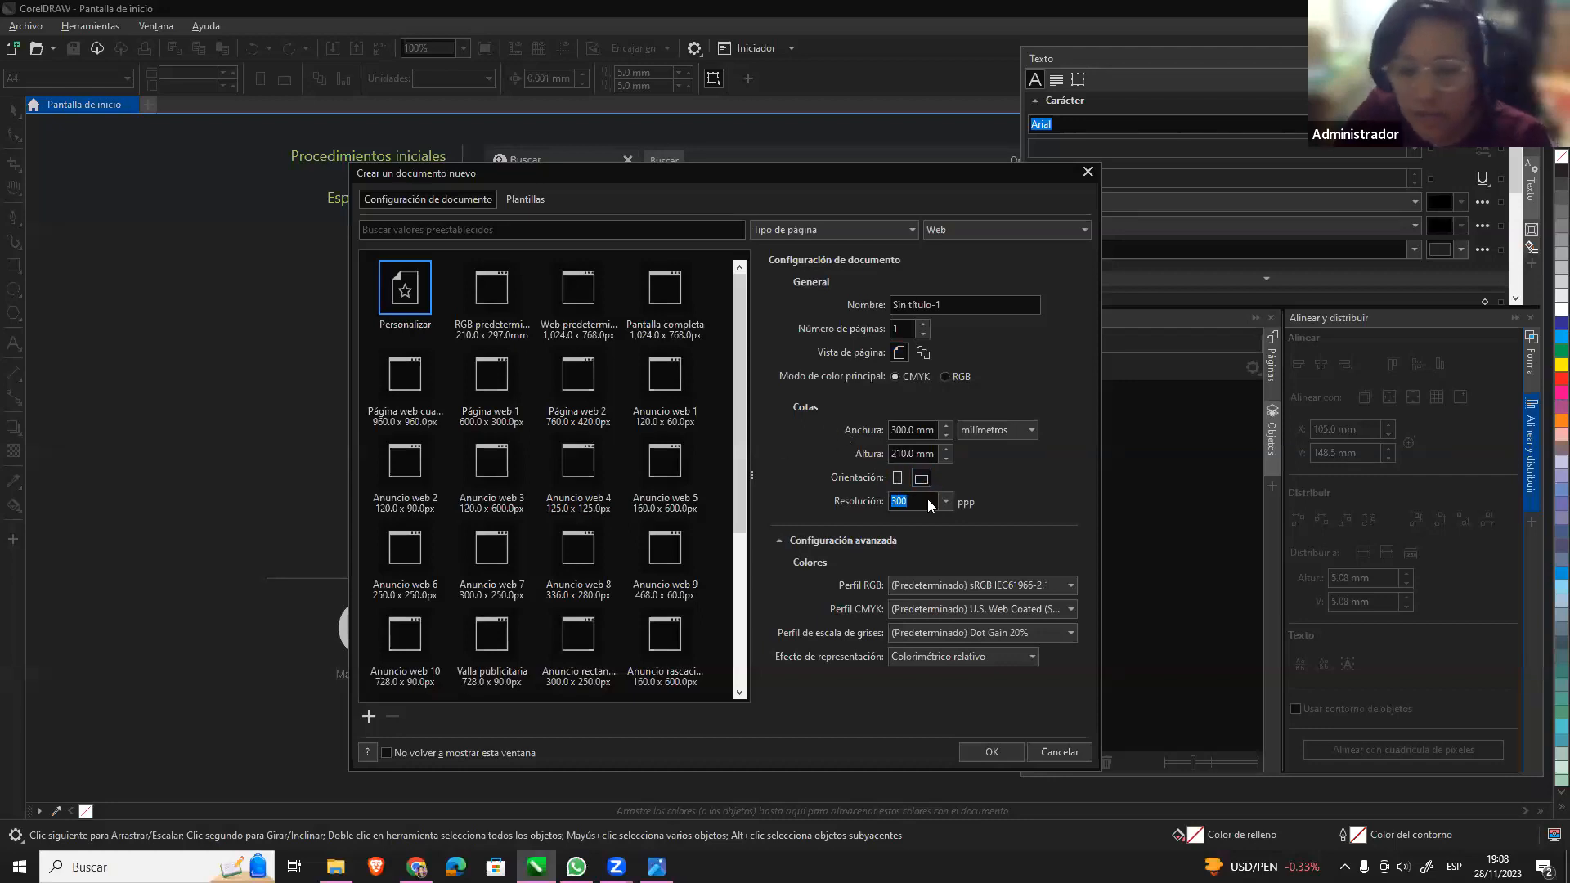
left_click(965, 230)
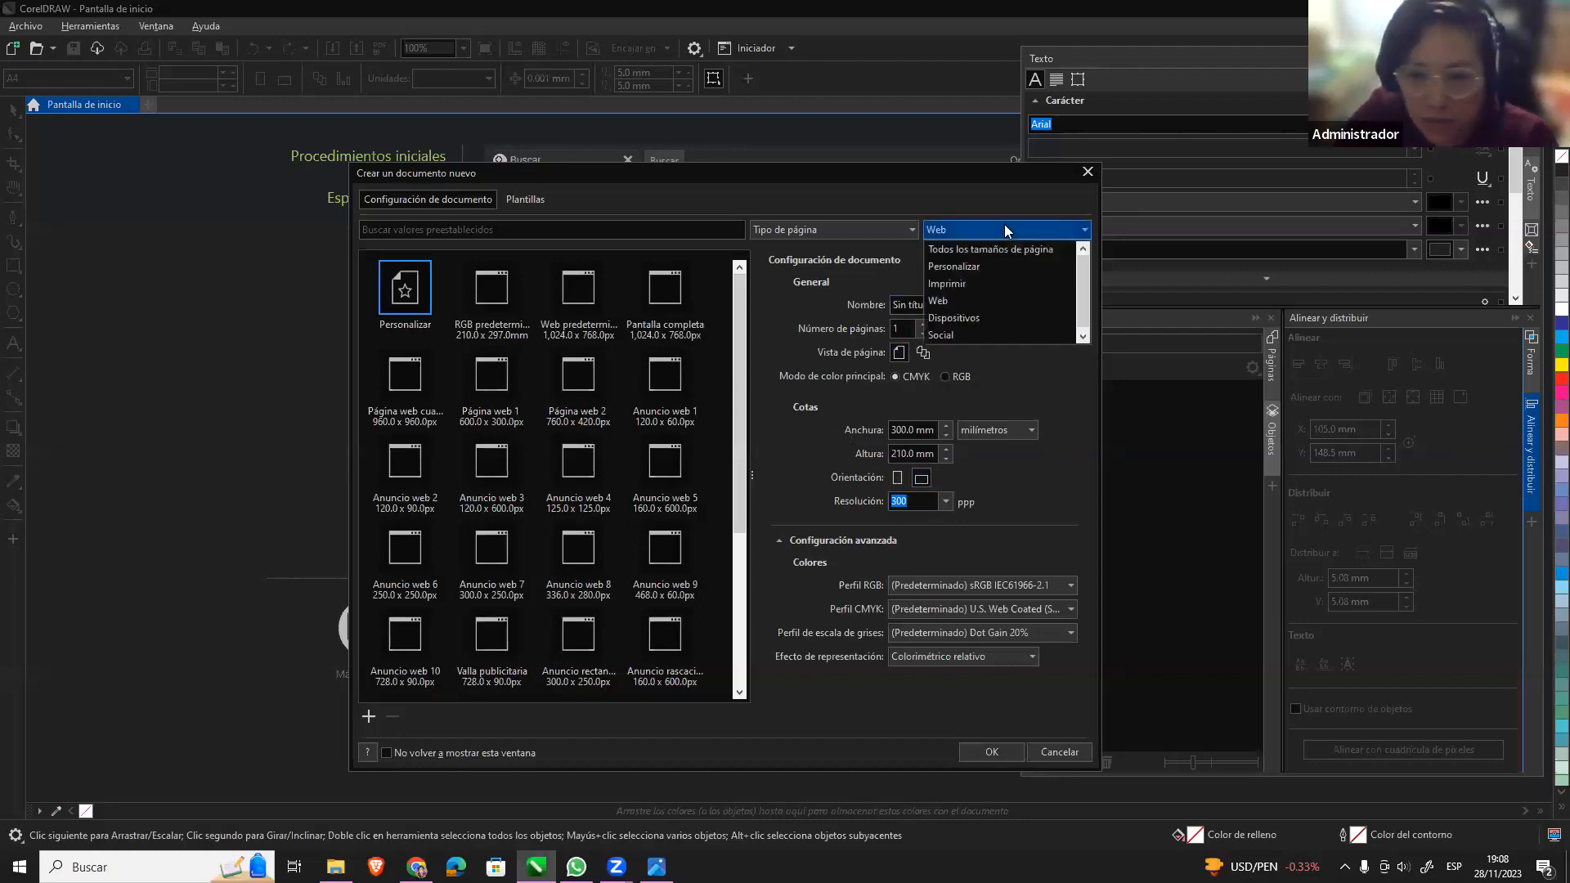
left_click(1013, 440)
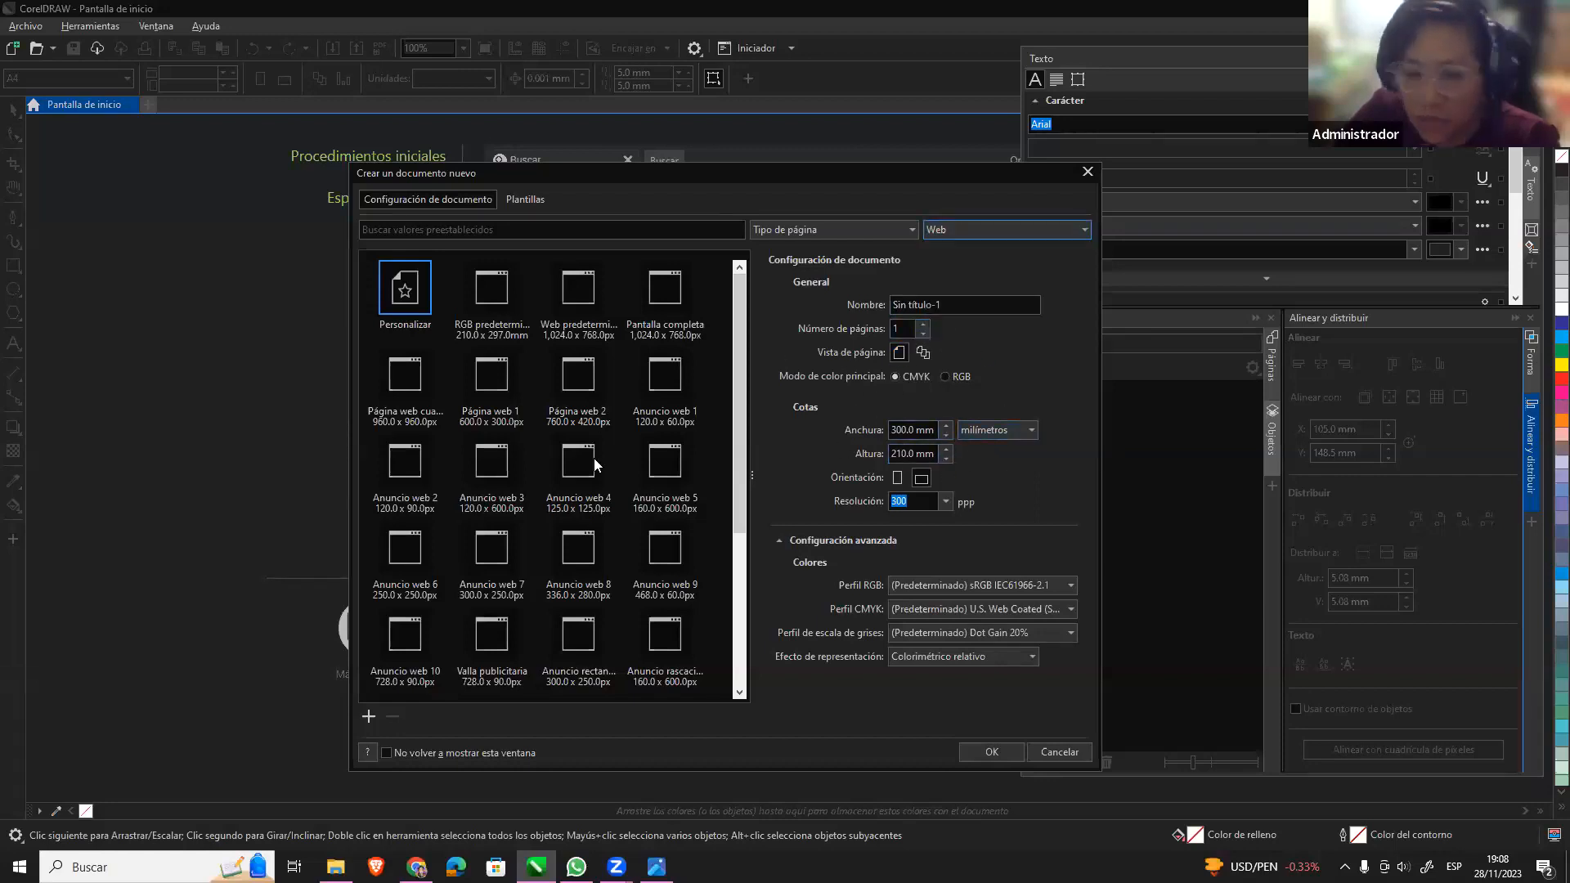
Choose the A4 preset from the Imprimir page sizes for the new document.
left_click(1028, 228)
left_click(949, 281)
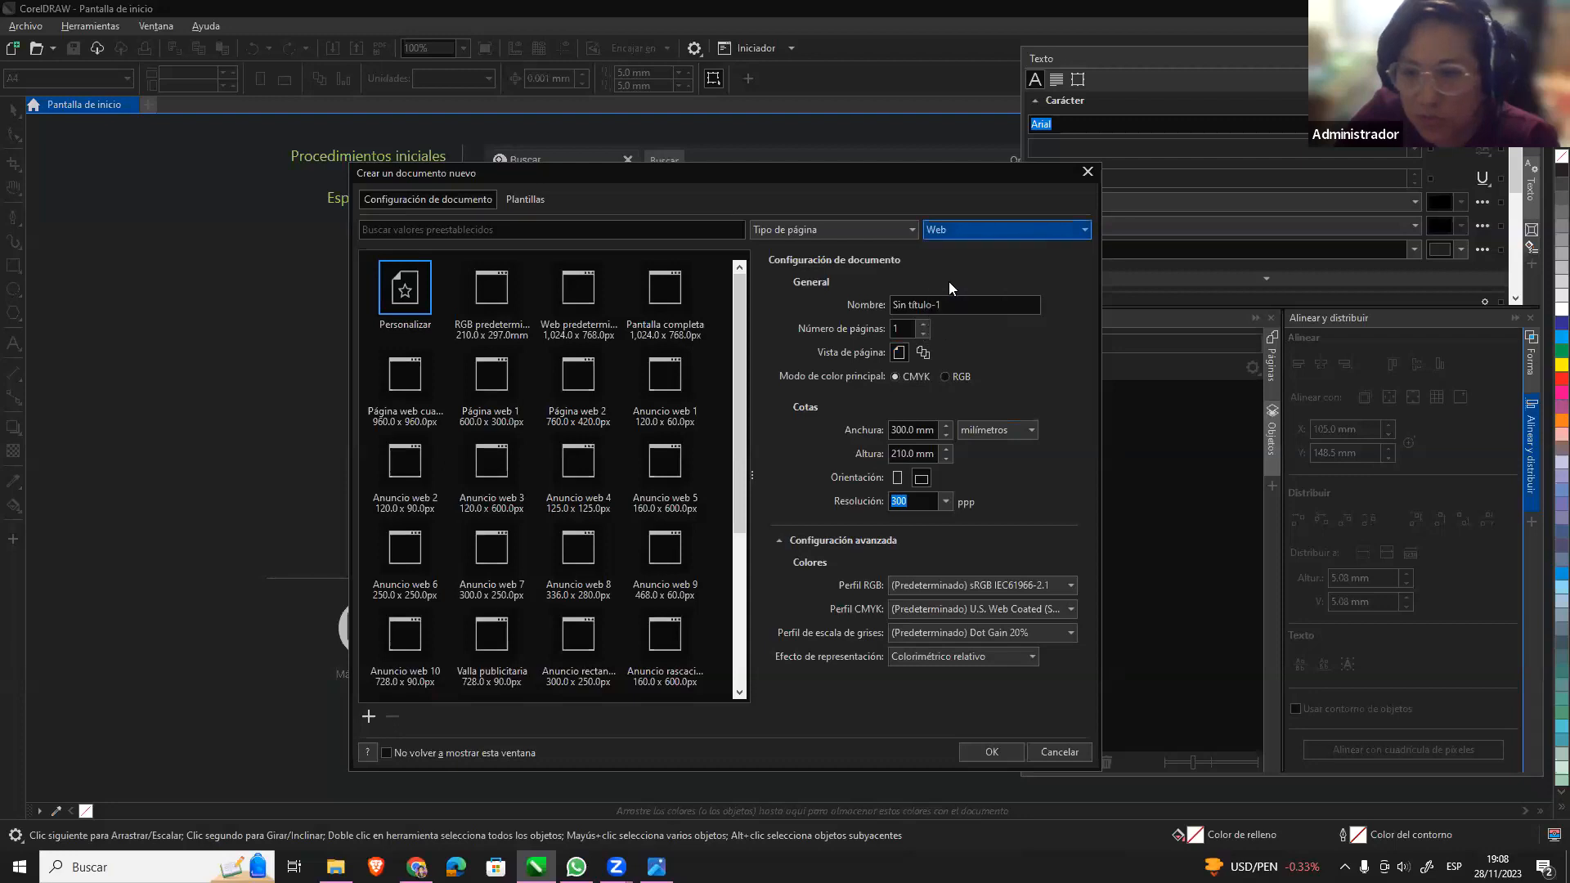
scroll(602, 596, "down", 5)
left_click(487, 515)
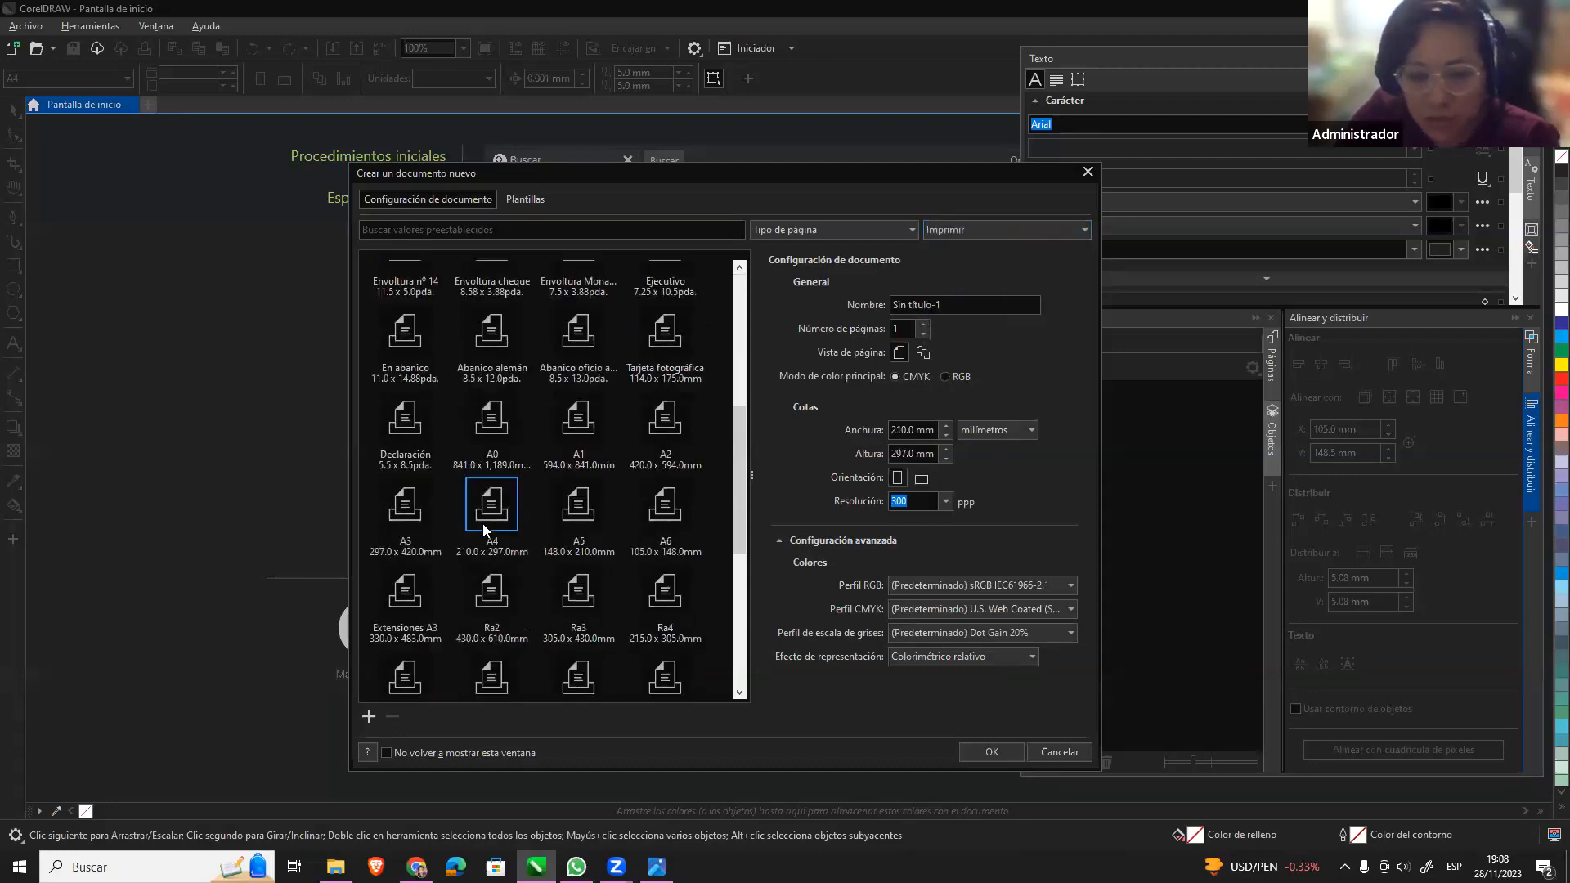
Set the page units to centímetros, with landscape orientation and 300 ppp resolution, and create the document.
double_click(896, 429)
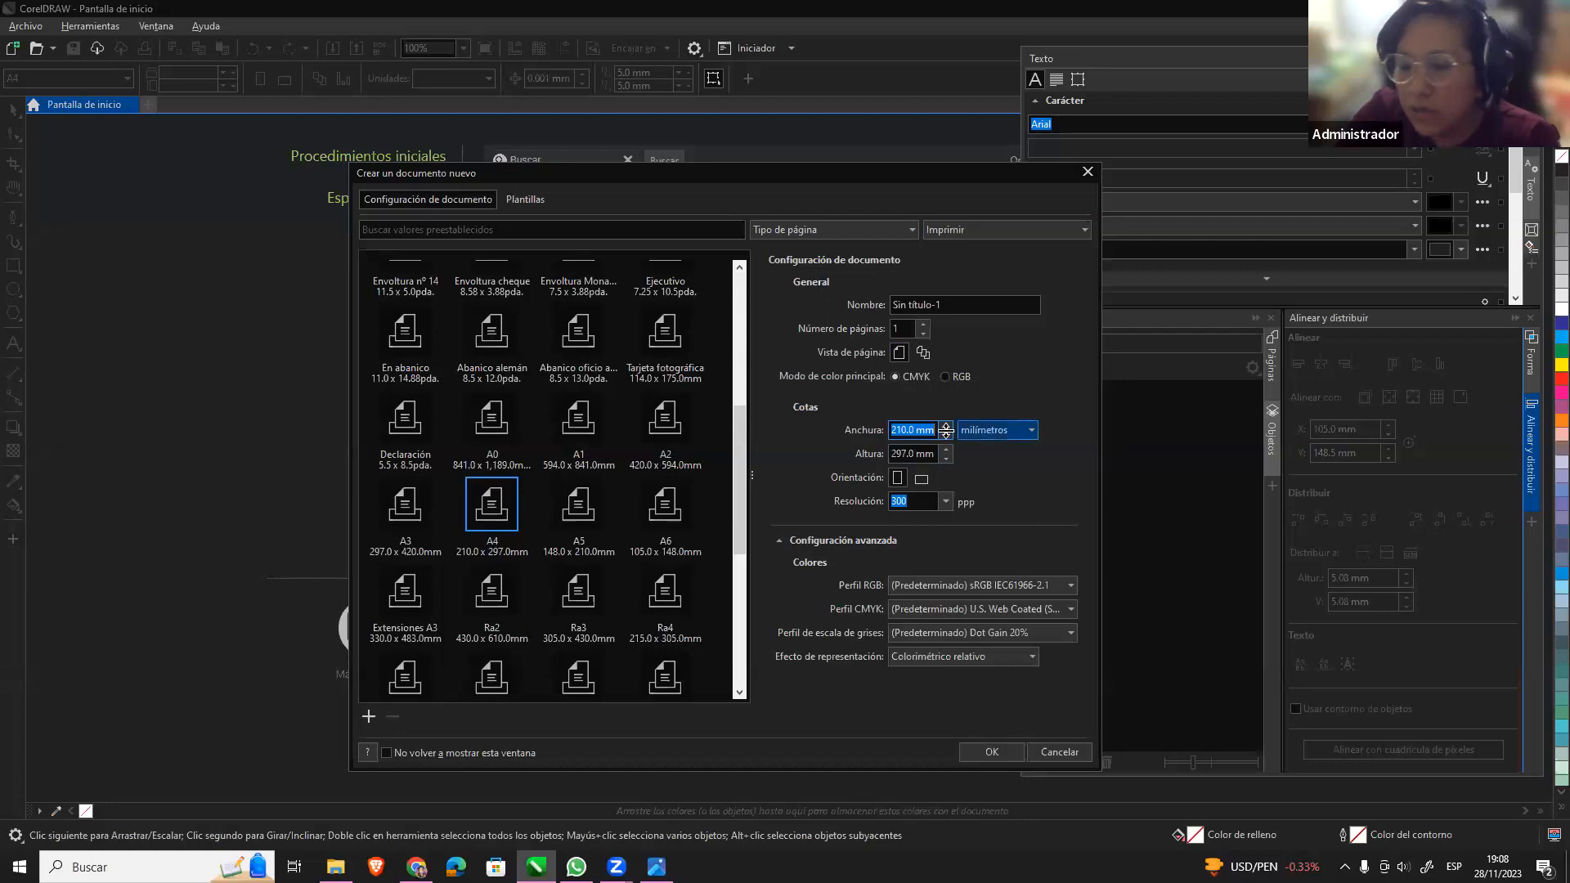
left_click(1030, 436)
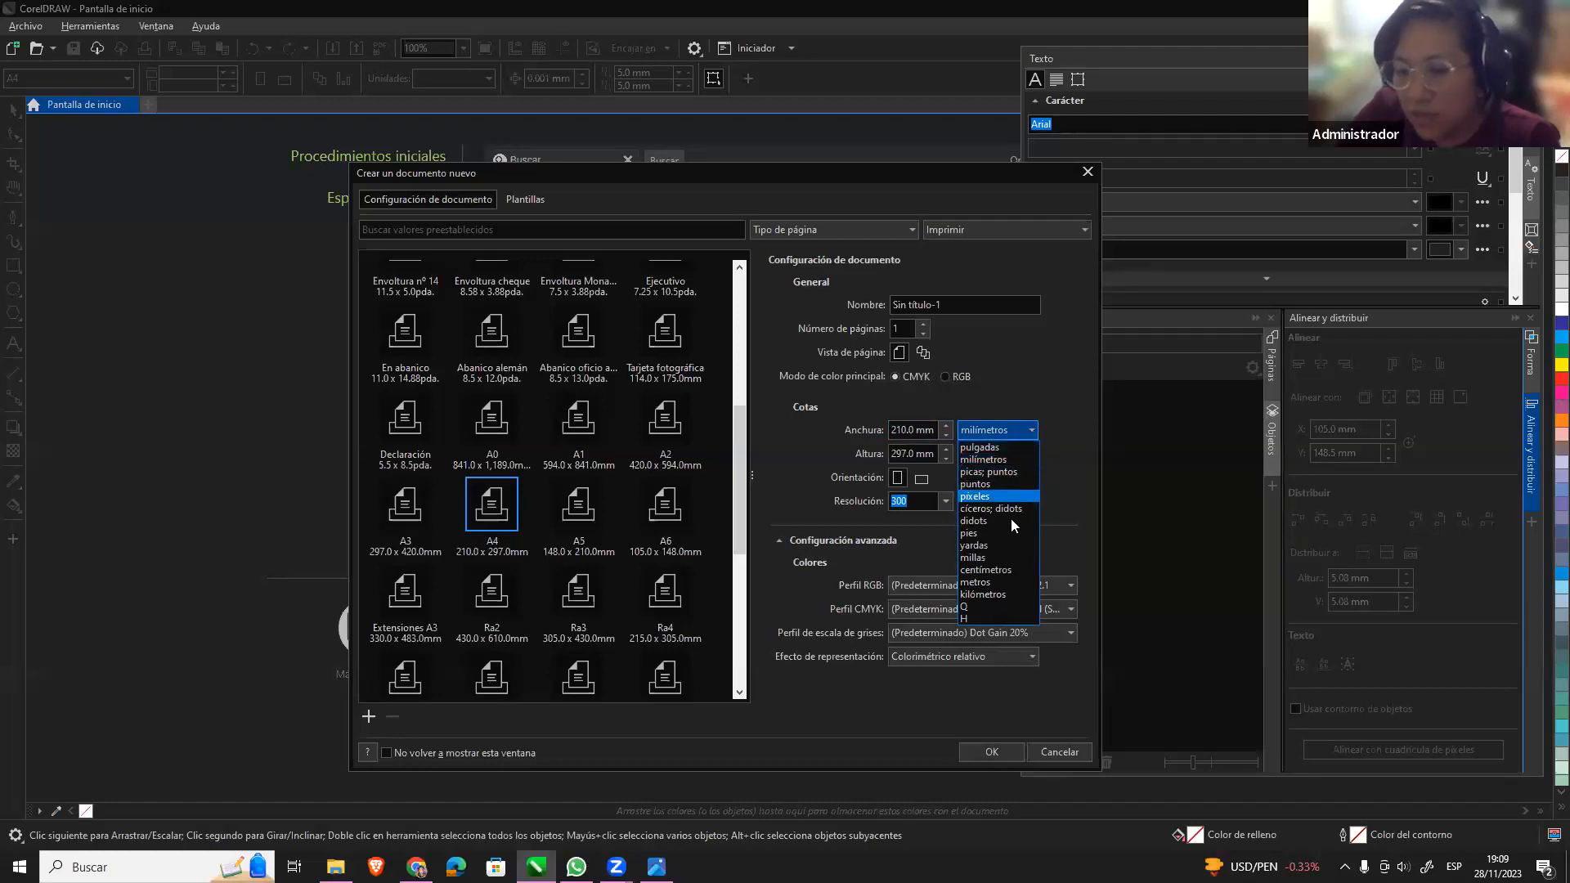
left_click(1005, 571)
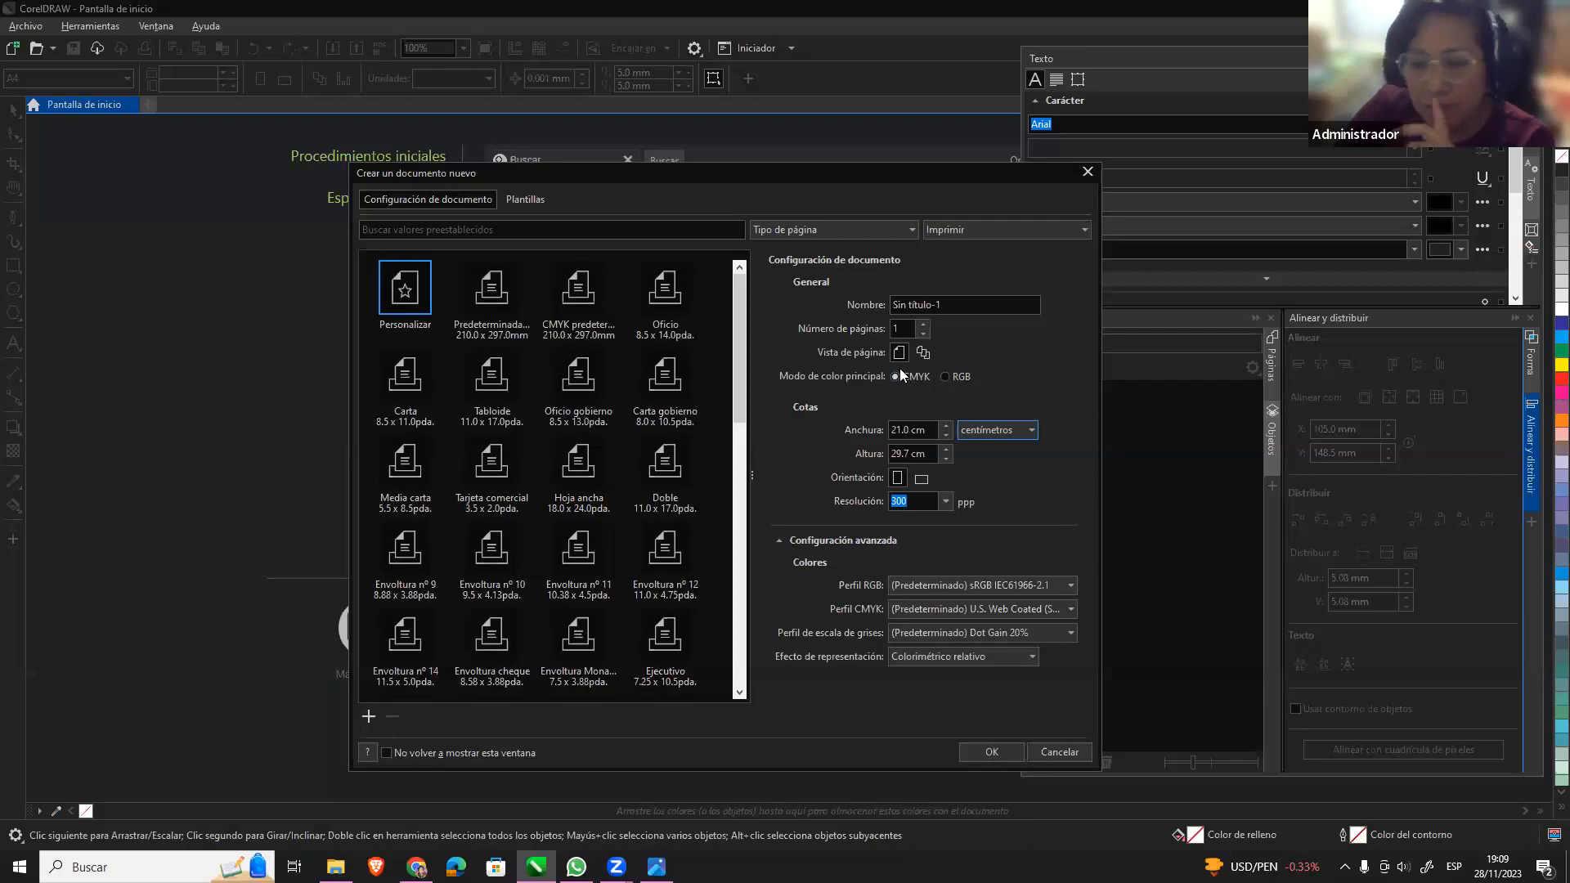
left_click(920, 479)
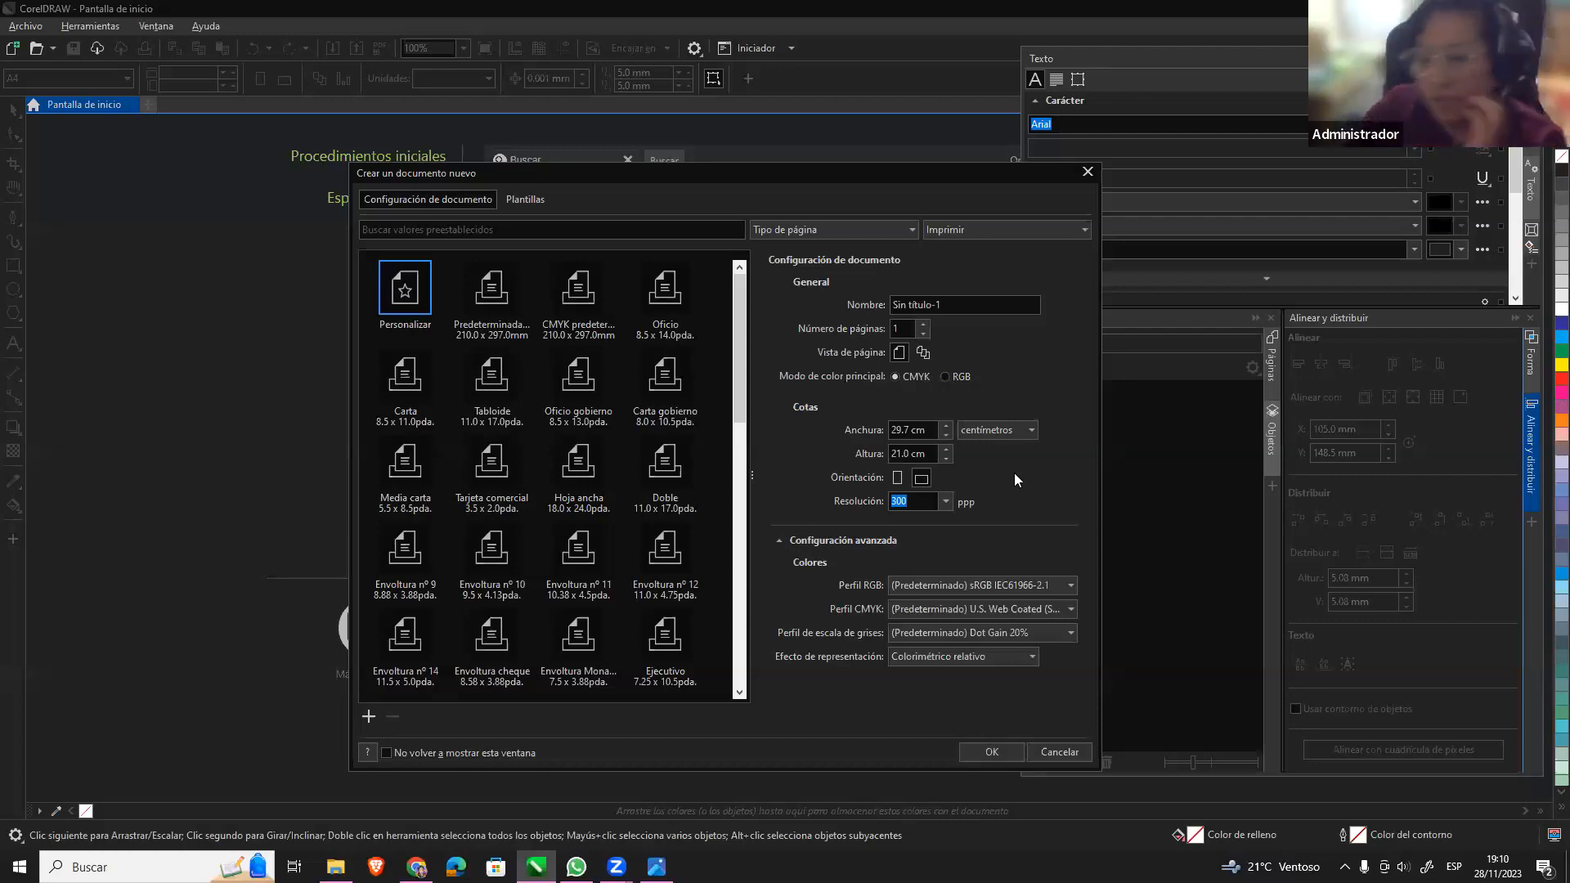
left_click(946, 502)
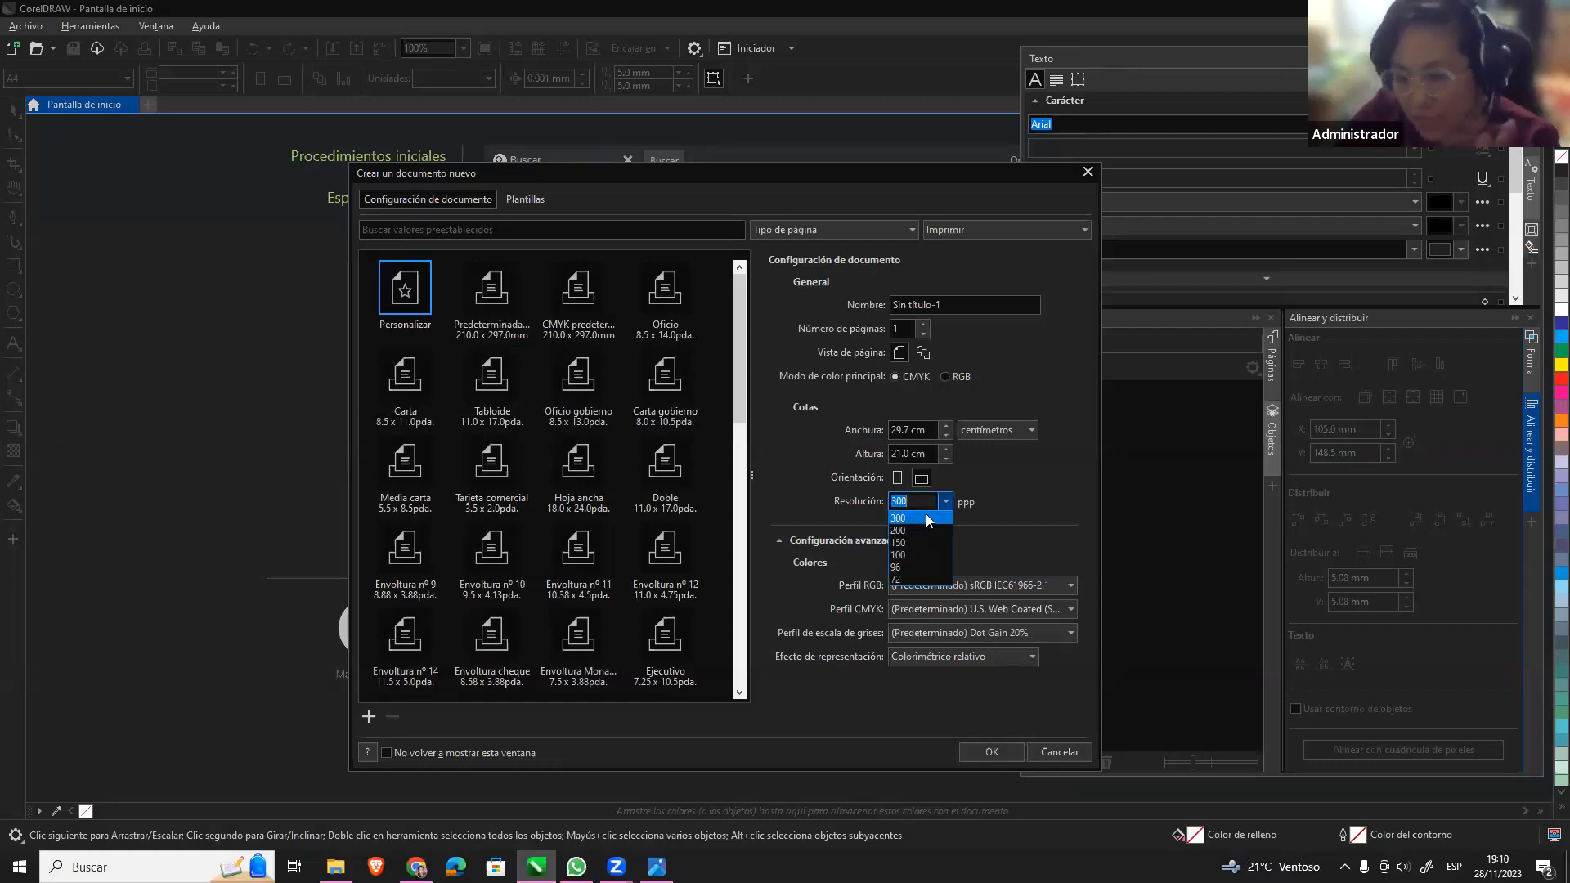
left_click(923, 503)
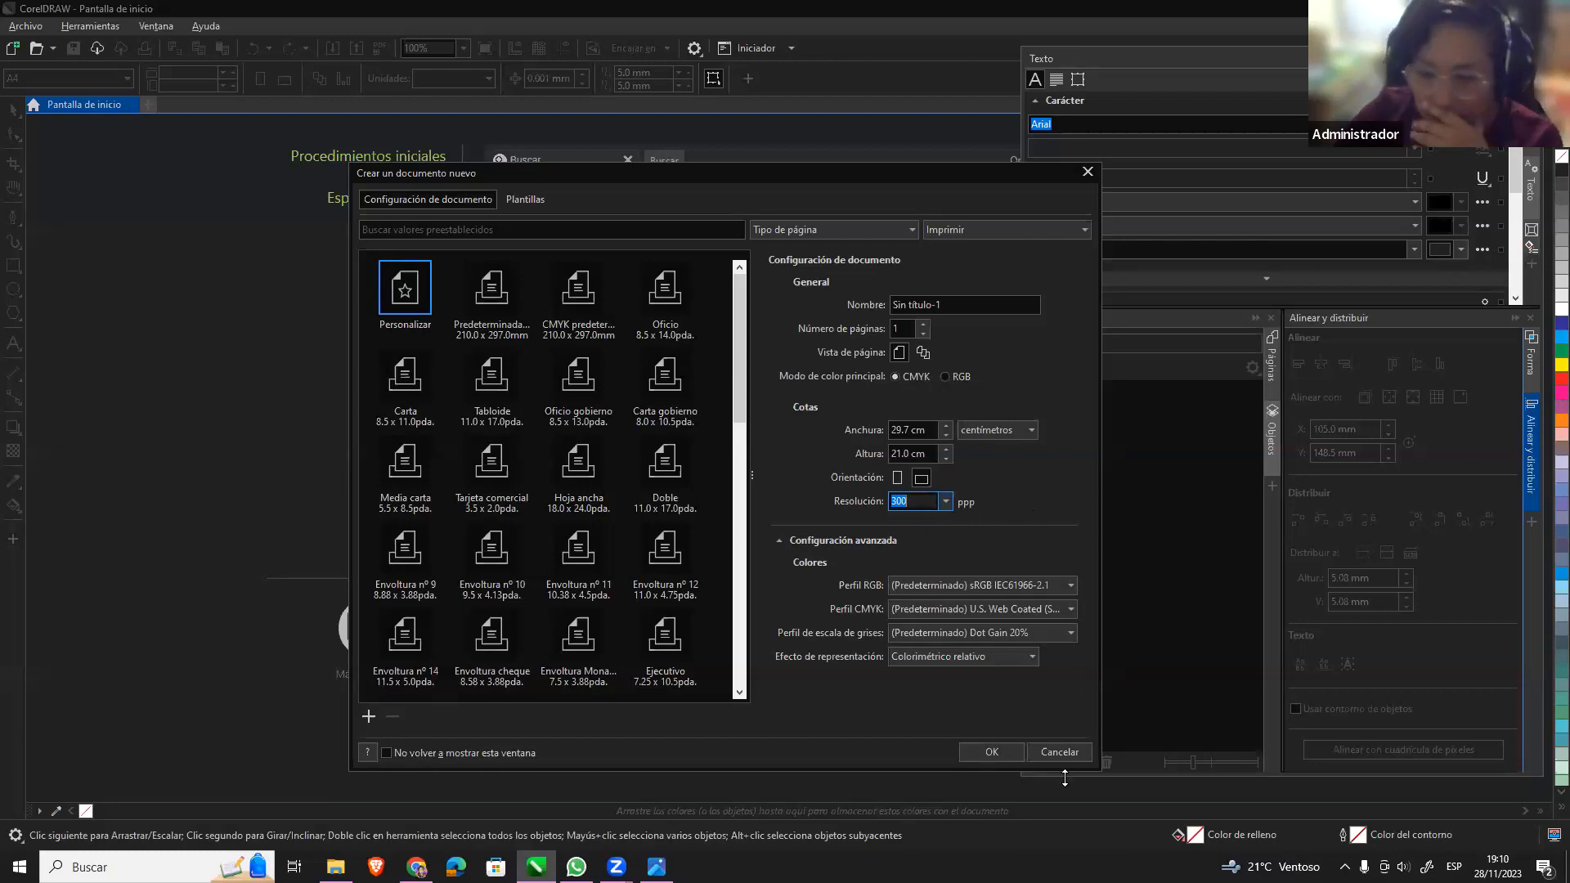
left_click(992, 753)
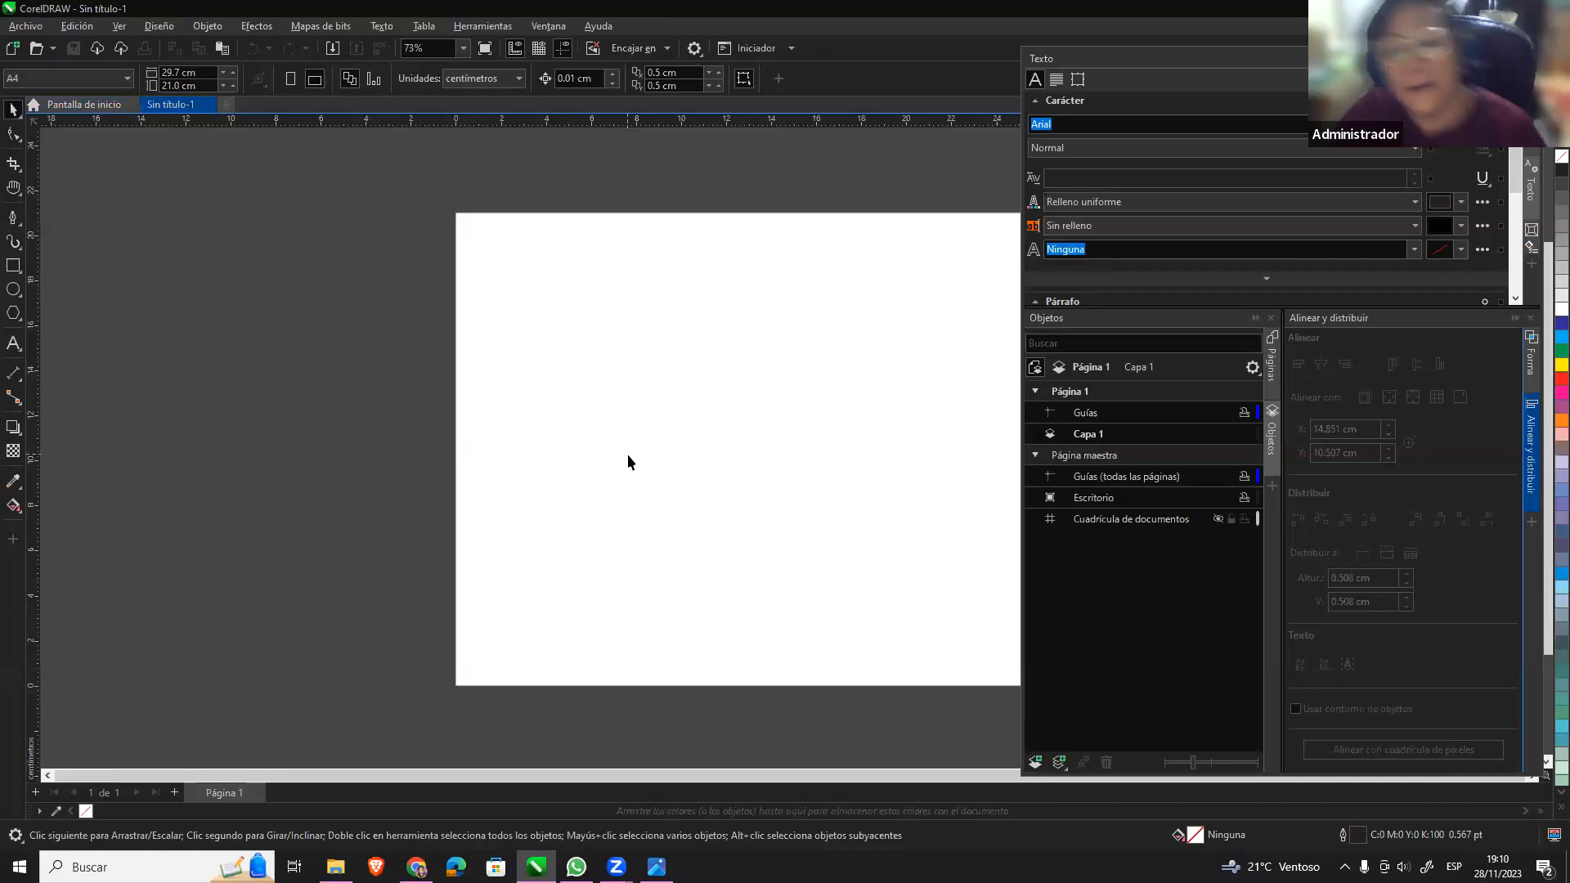
Draw a closed four-point shape about 9.5 by 5.2 cm with the Pen tool near the middle of the page.
scroll(626, 454, "down", 1)
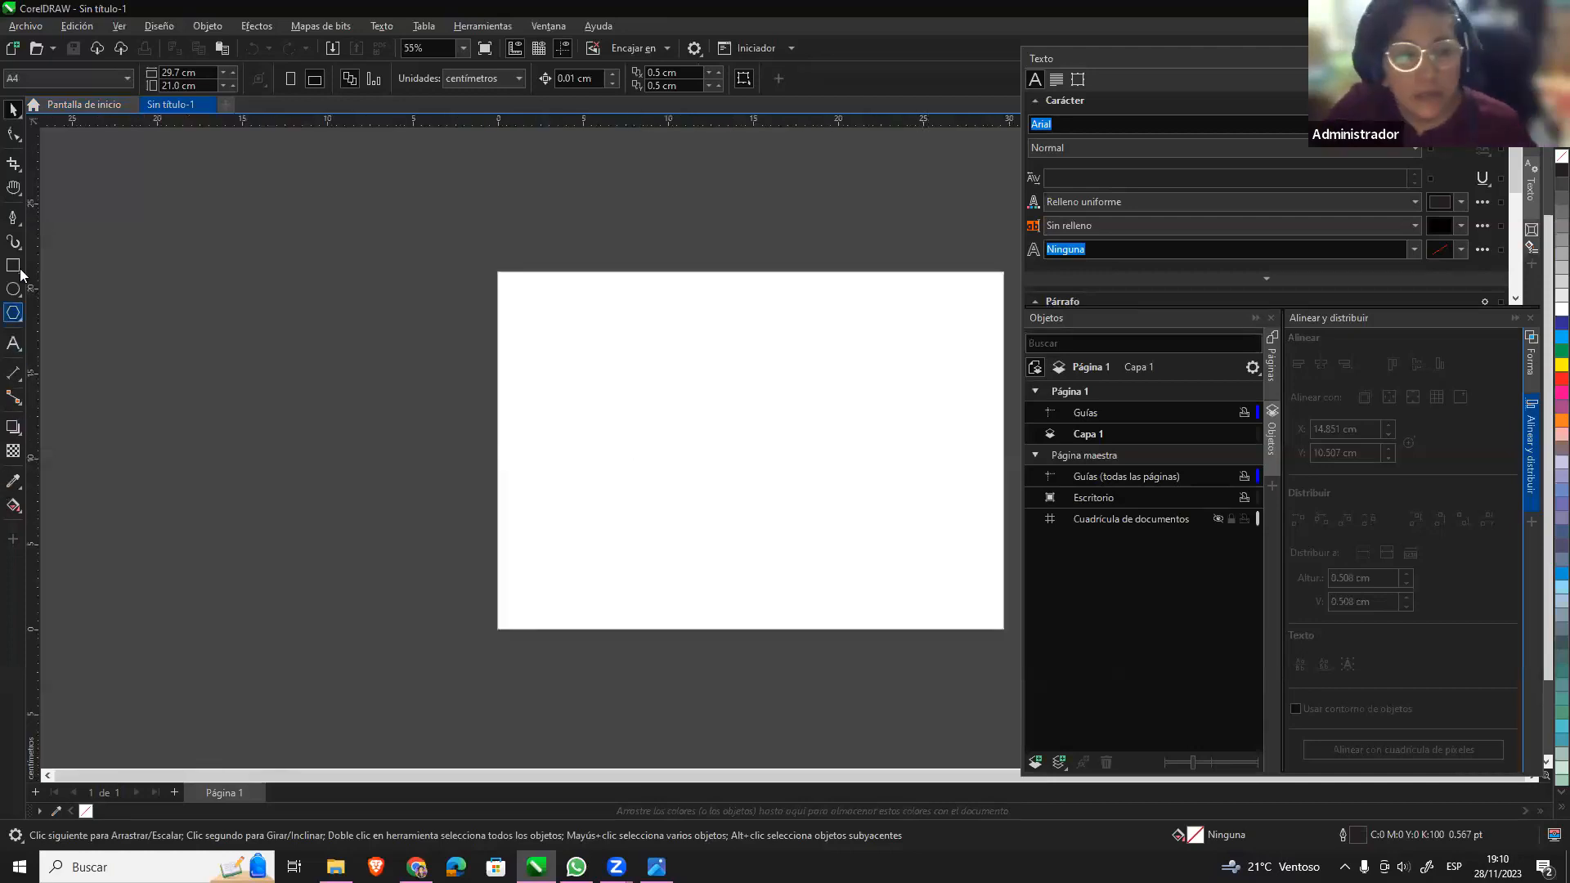
left_click(13, 189)
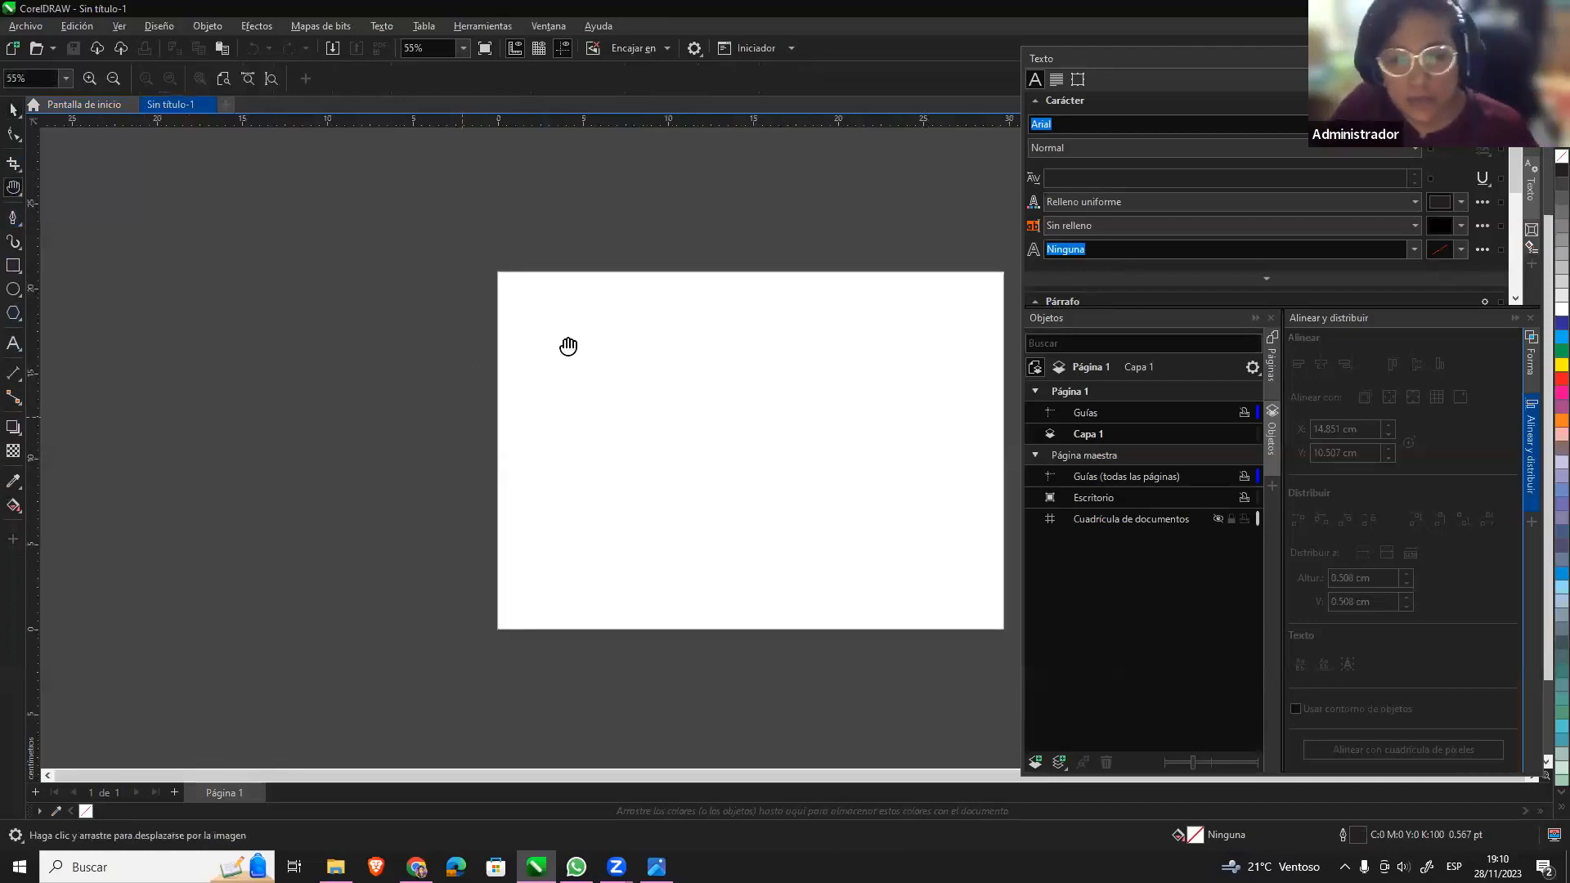
left_click_drag(775, 438, 649, 474)
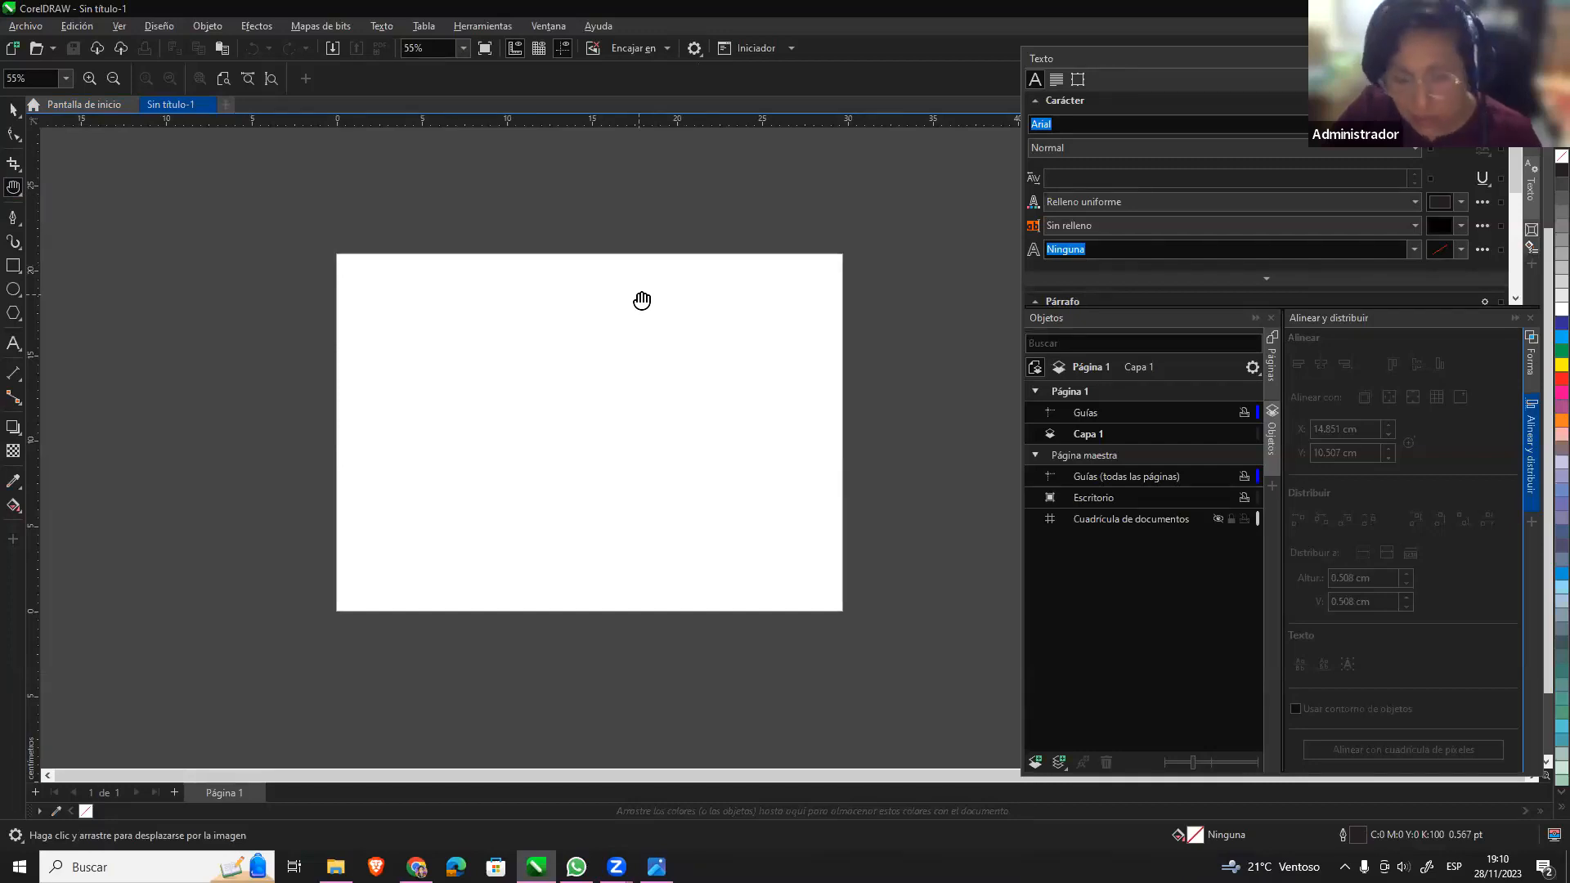
key("space")
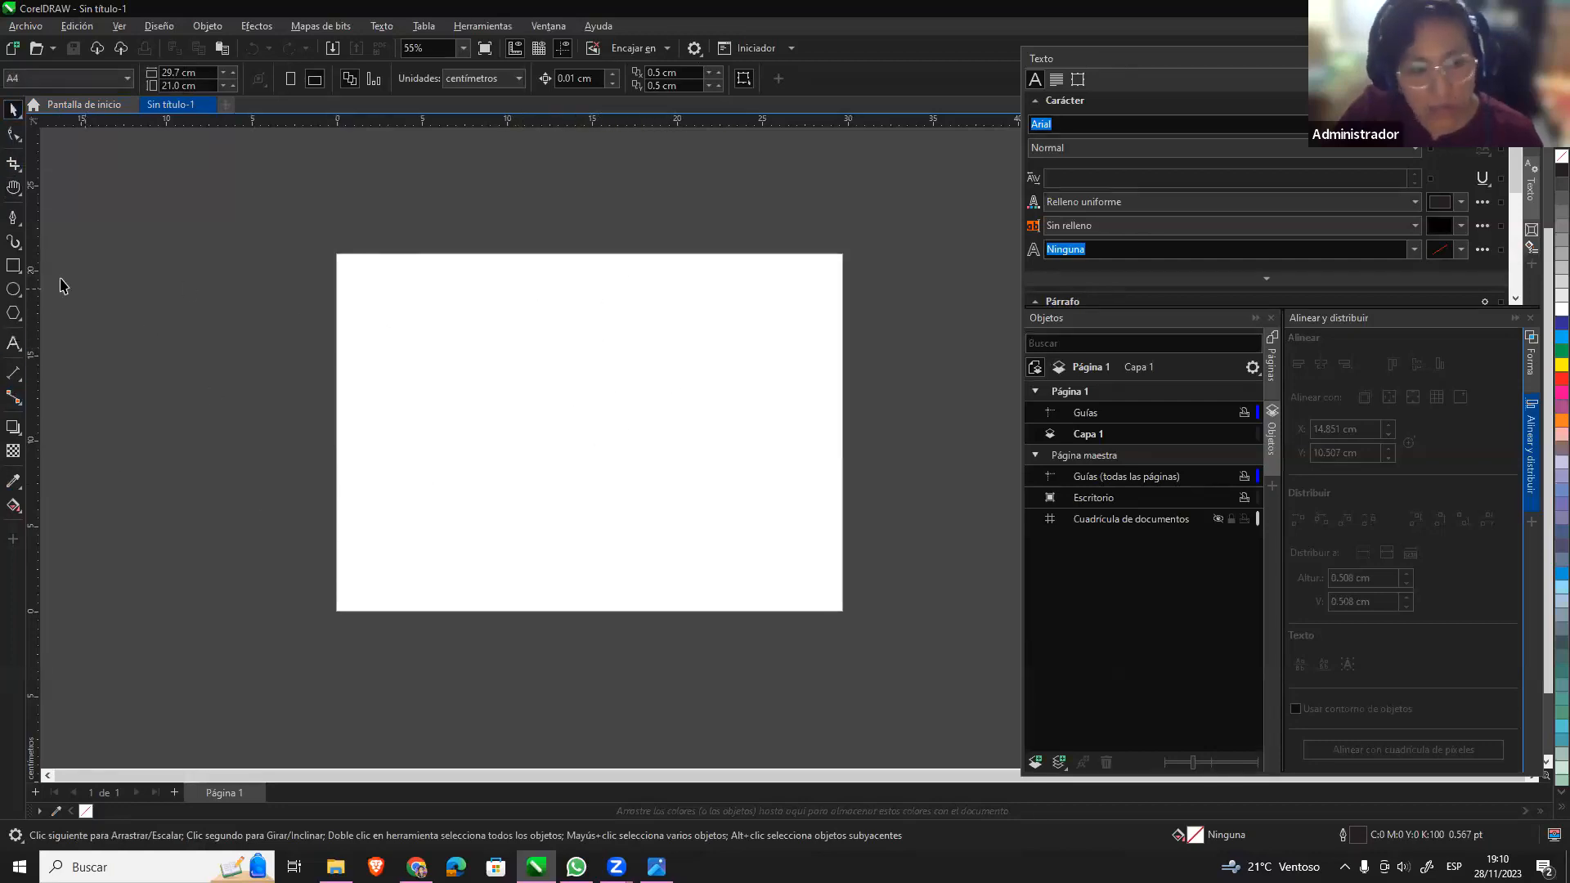
left_click(13, 217)
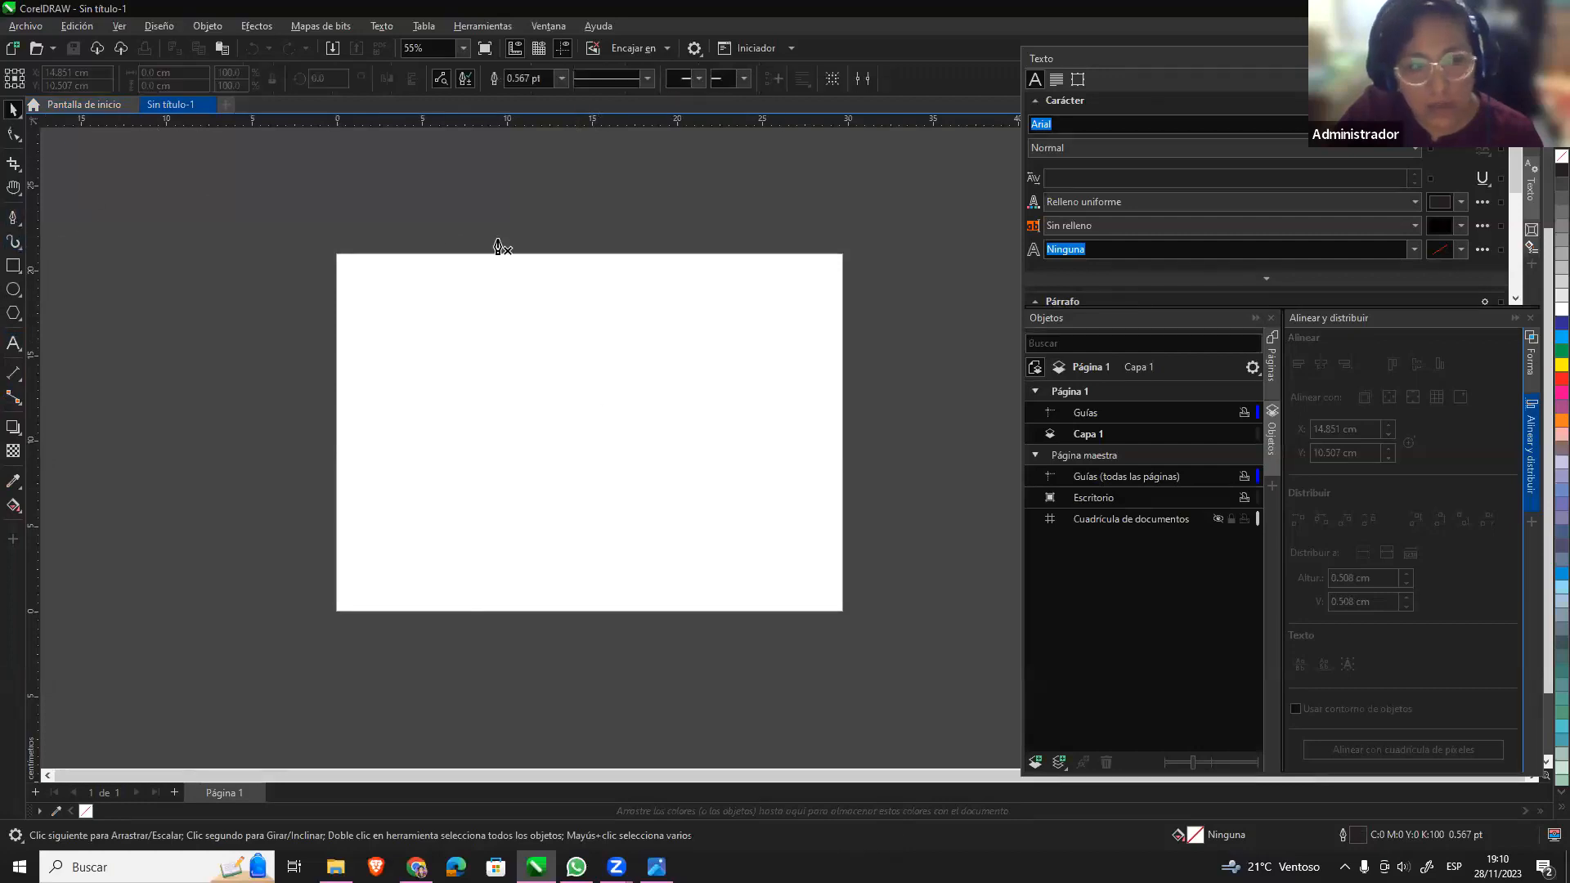
left_click(710, 354)
left_click(548, 354)
left_click(548, 442)
left_click(657, 399)
left_click(710, 354)
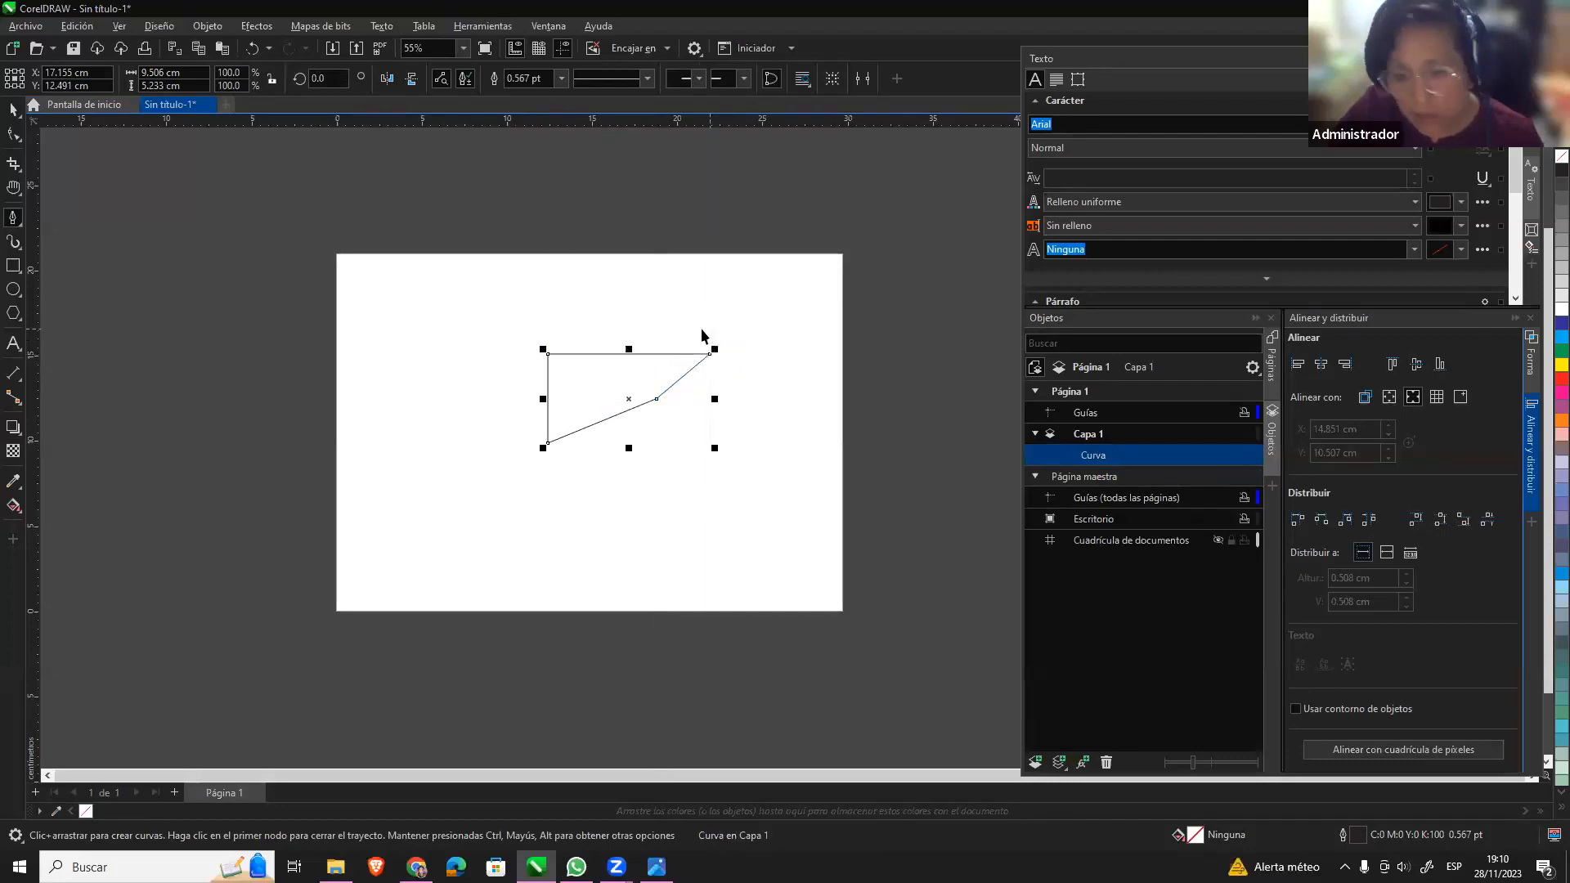
Move the four-point shape to the page's upper-left corner area and delete it.
key("space")
left_click_drag(691, 357, 515, 303)
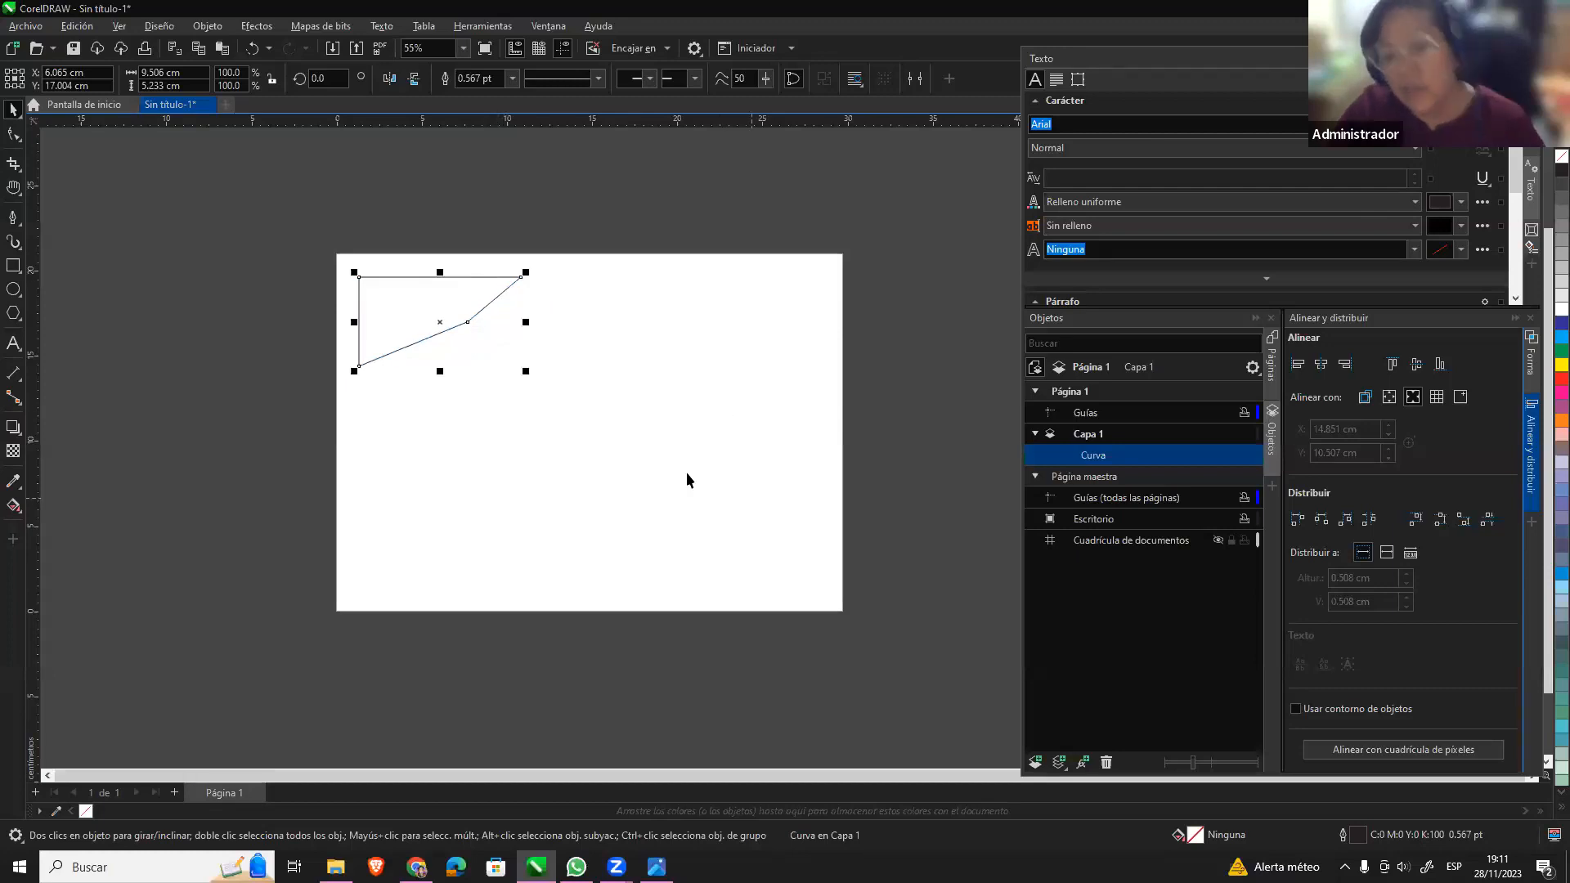
key("Delete")
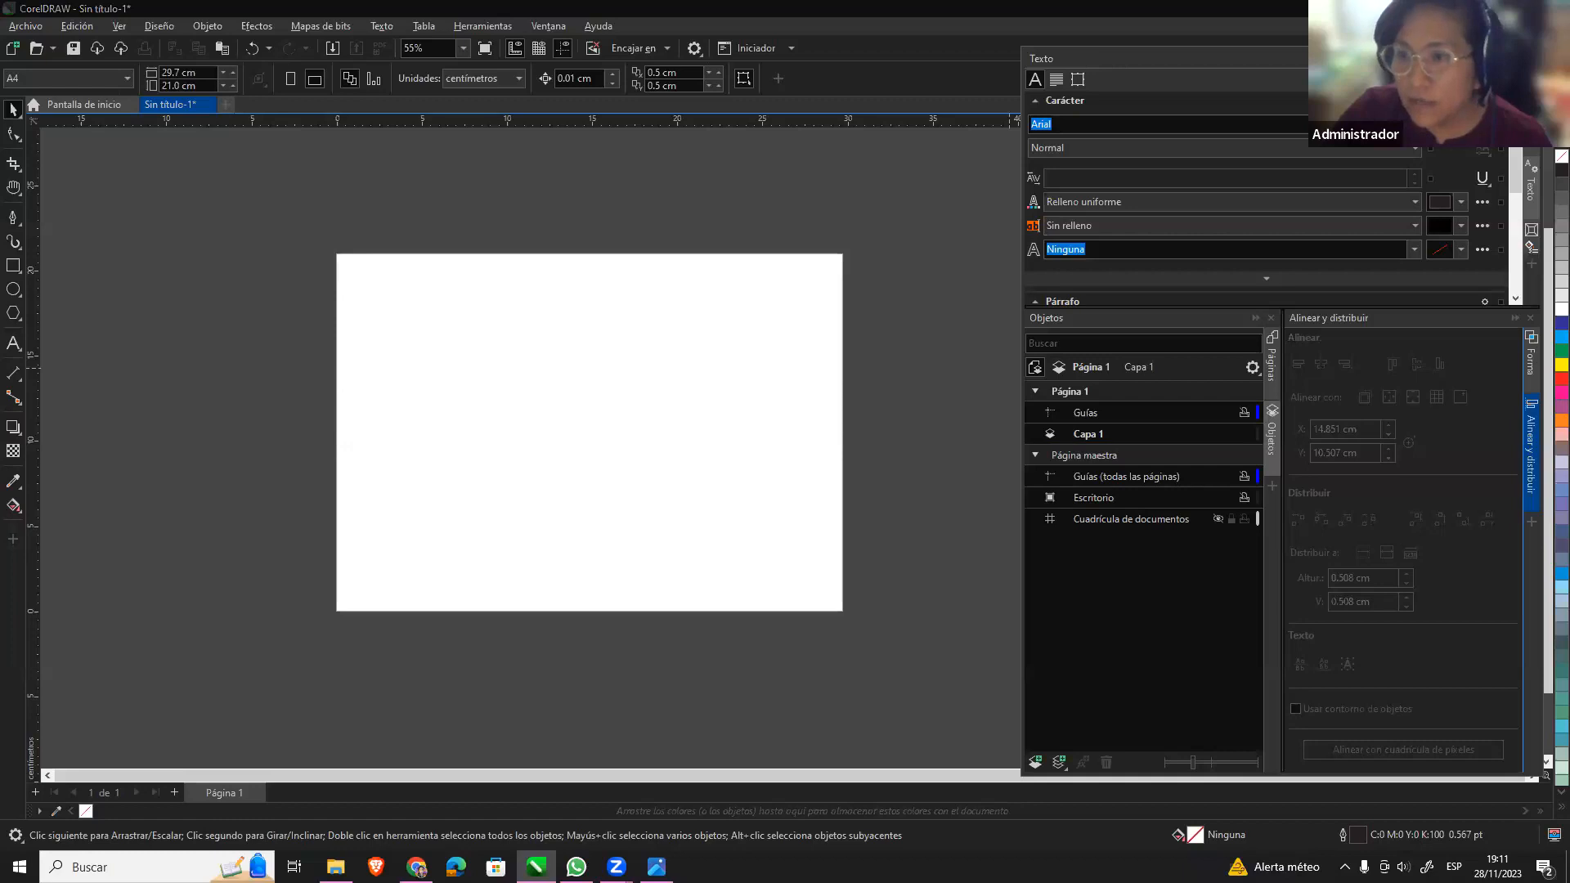
Add the artistic text TEXTO in Arial 24 pt near the page's upper-left corner.
left_click_drag(1358, 58, 1354, 71)
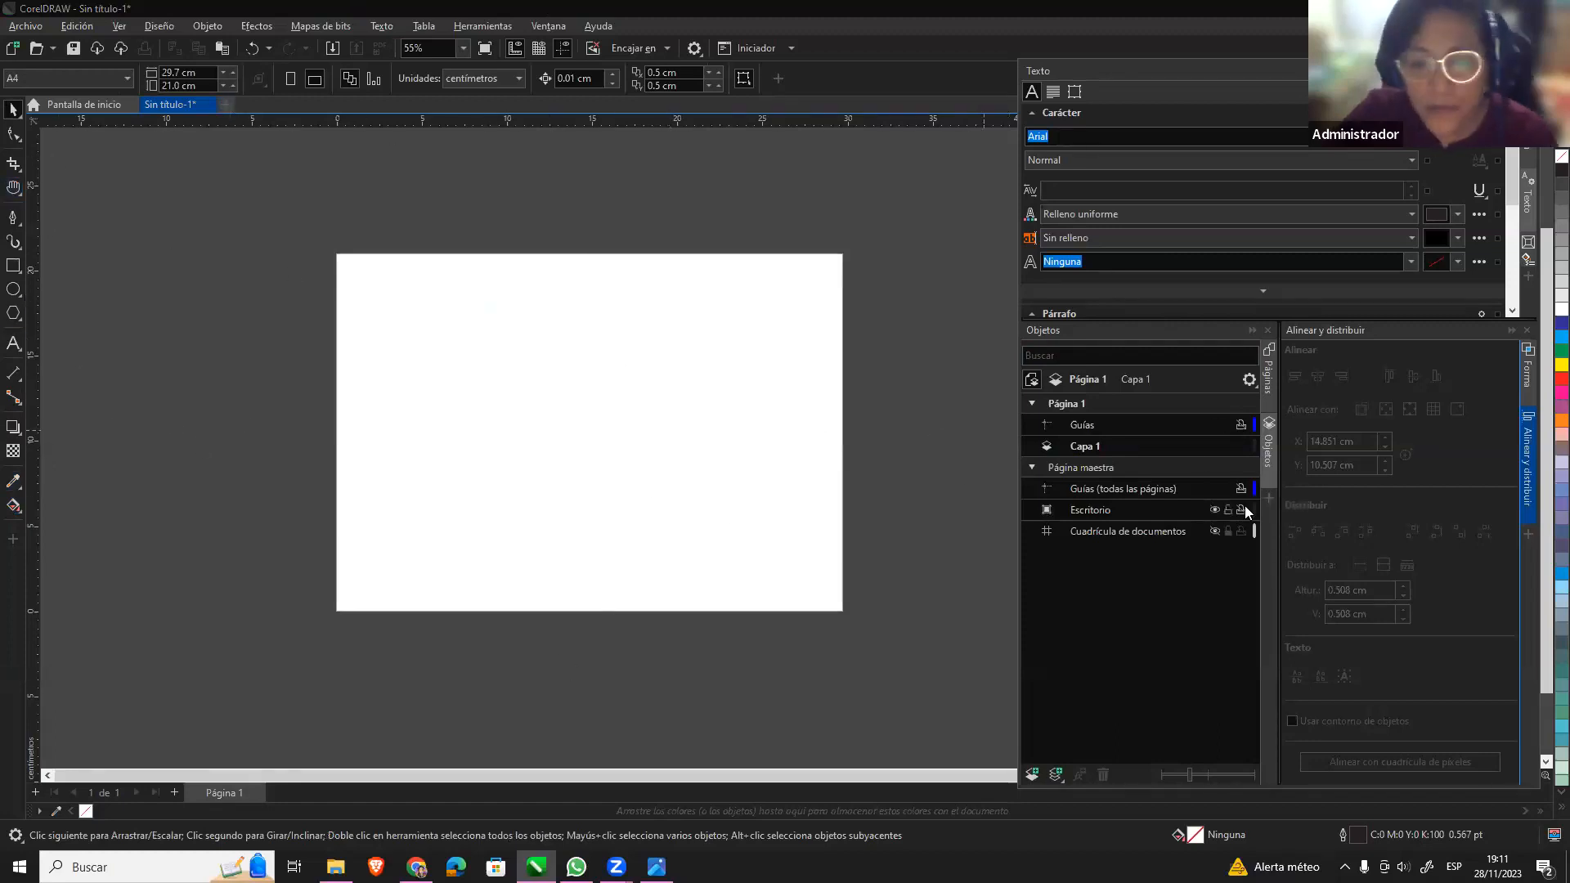
left_click(13, 345)
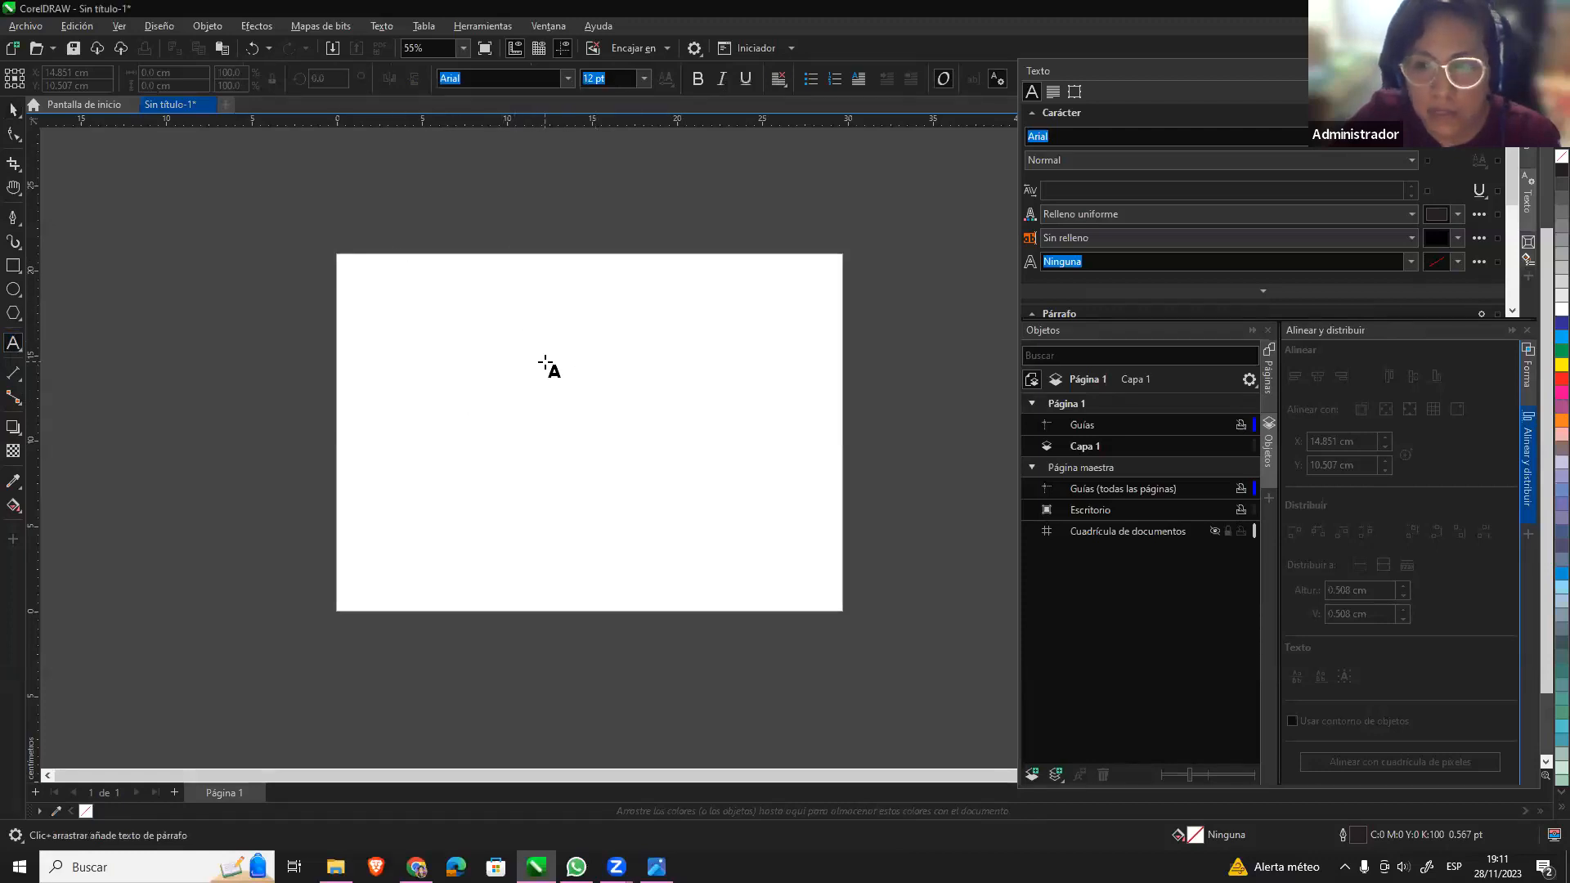
left_click(390, 305)
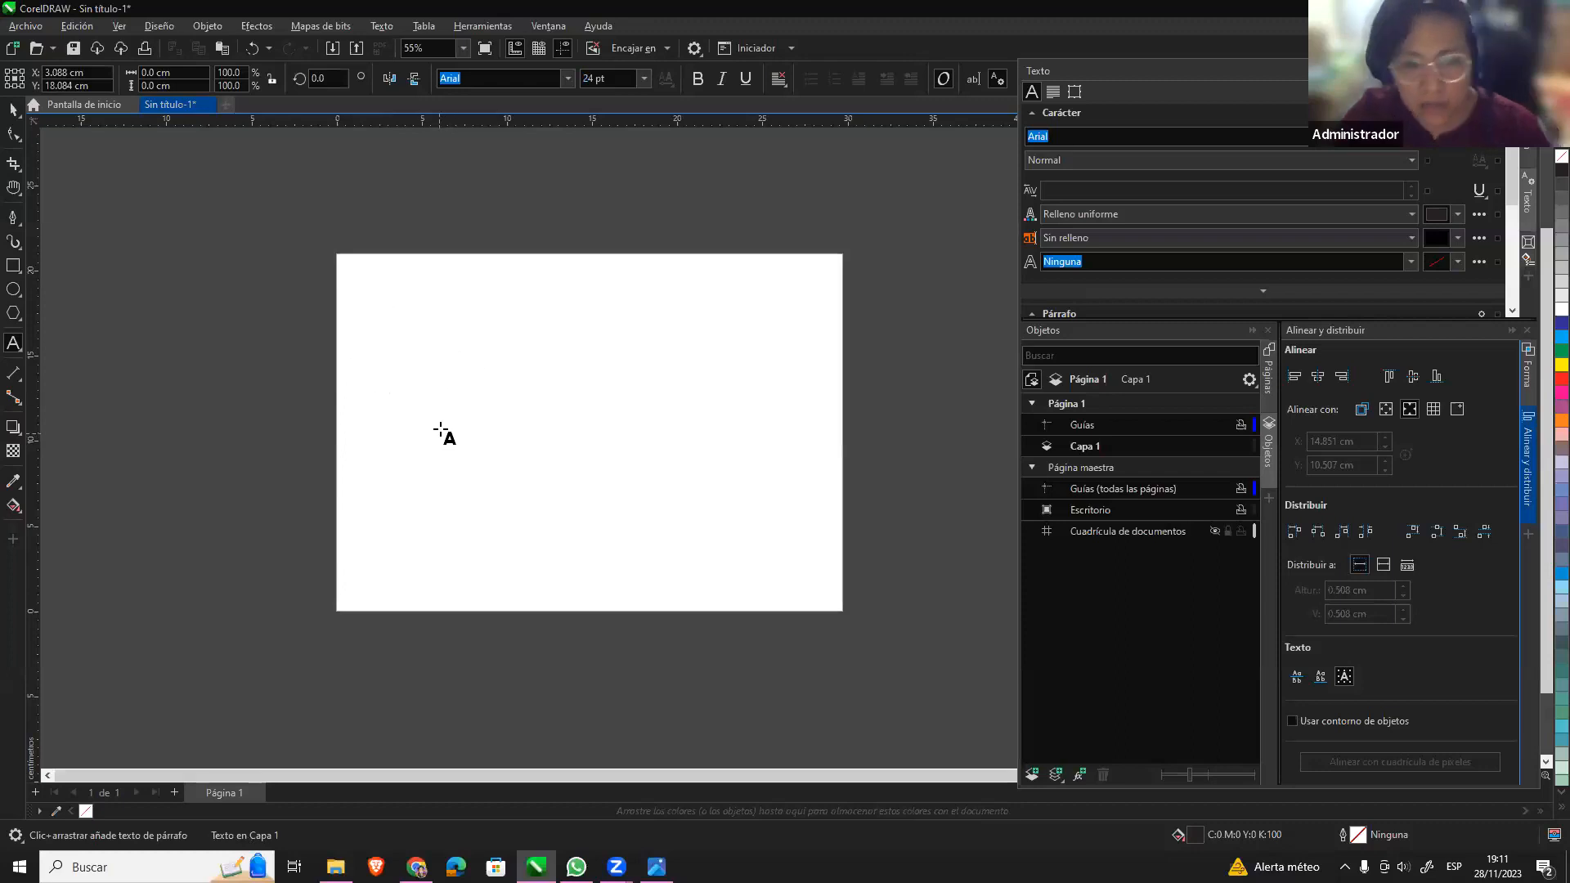
type("d")
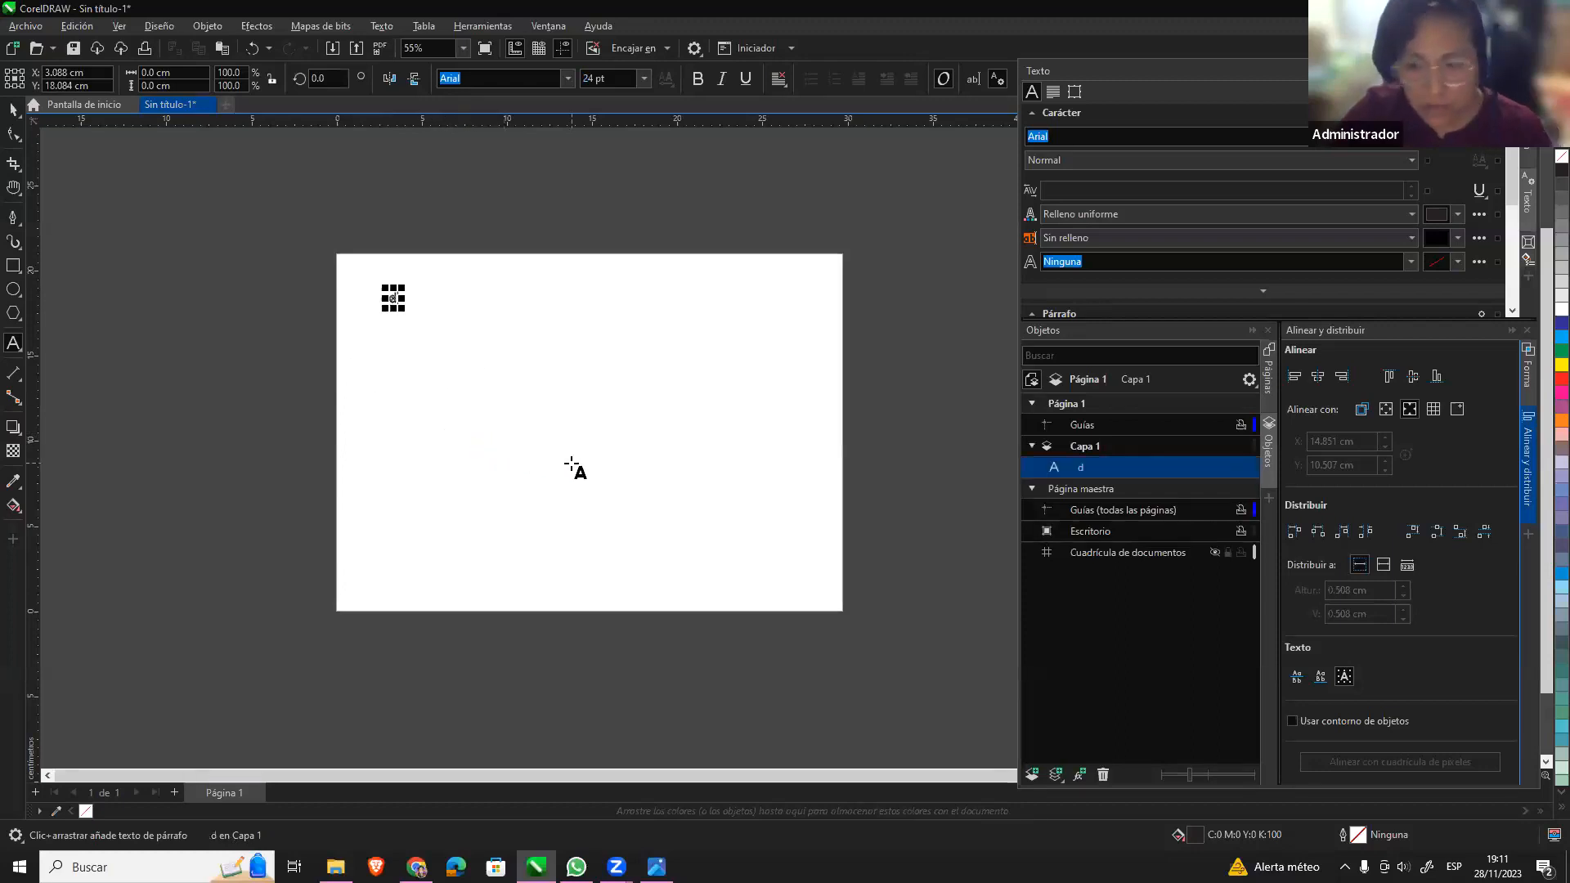
key("BackSpace")
type("TEXTO")
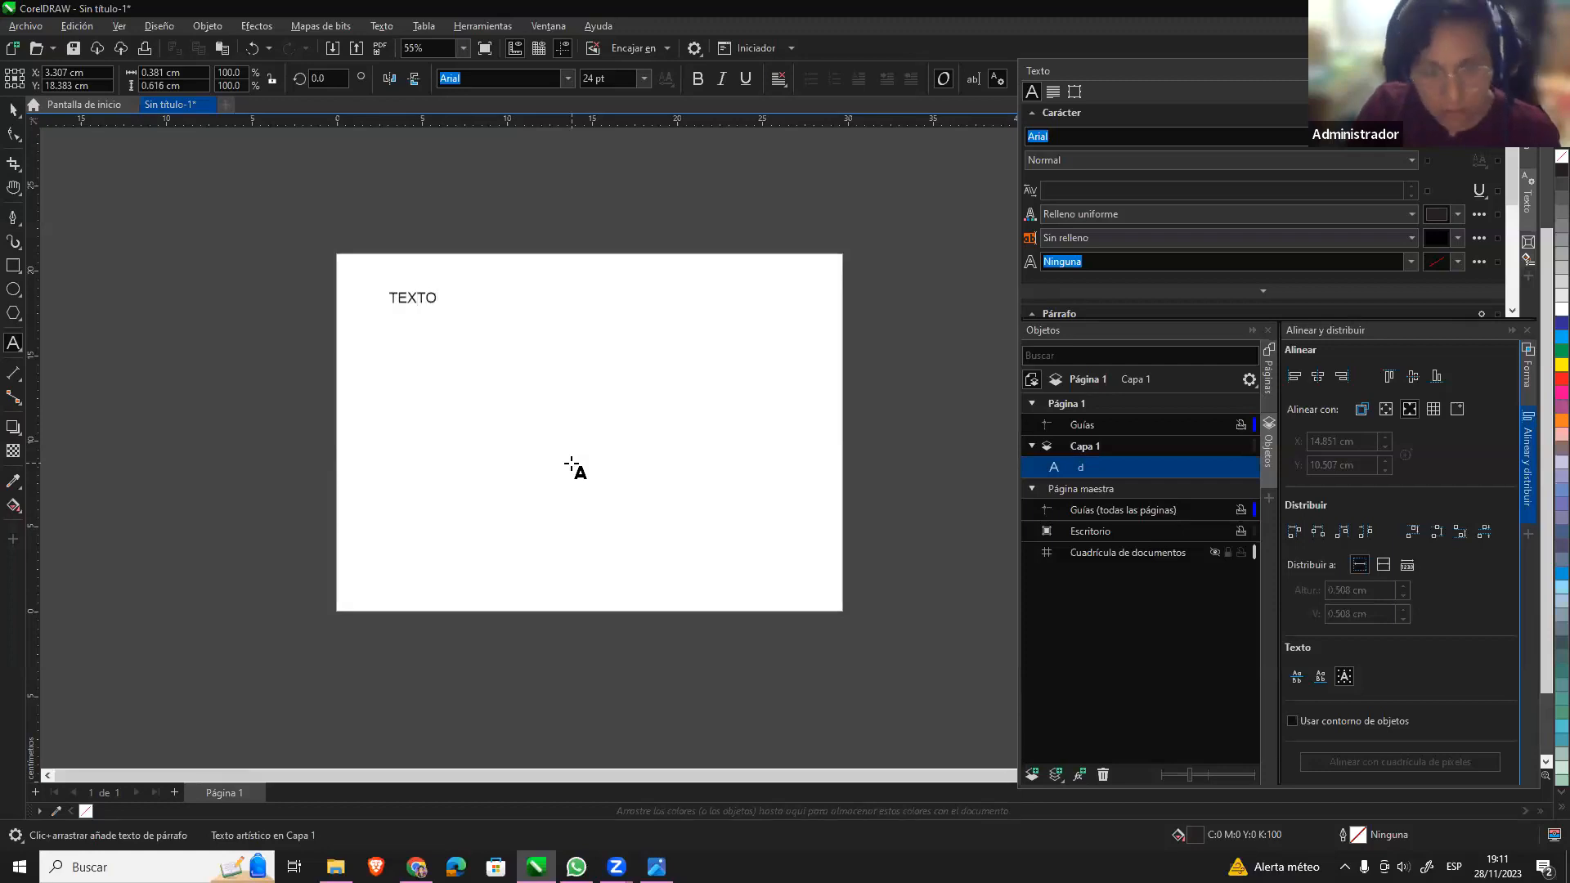
left_click(16, 114)
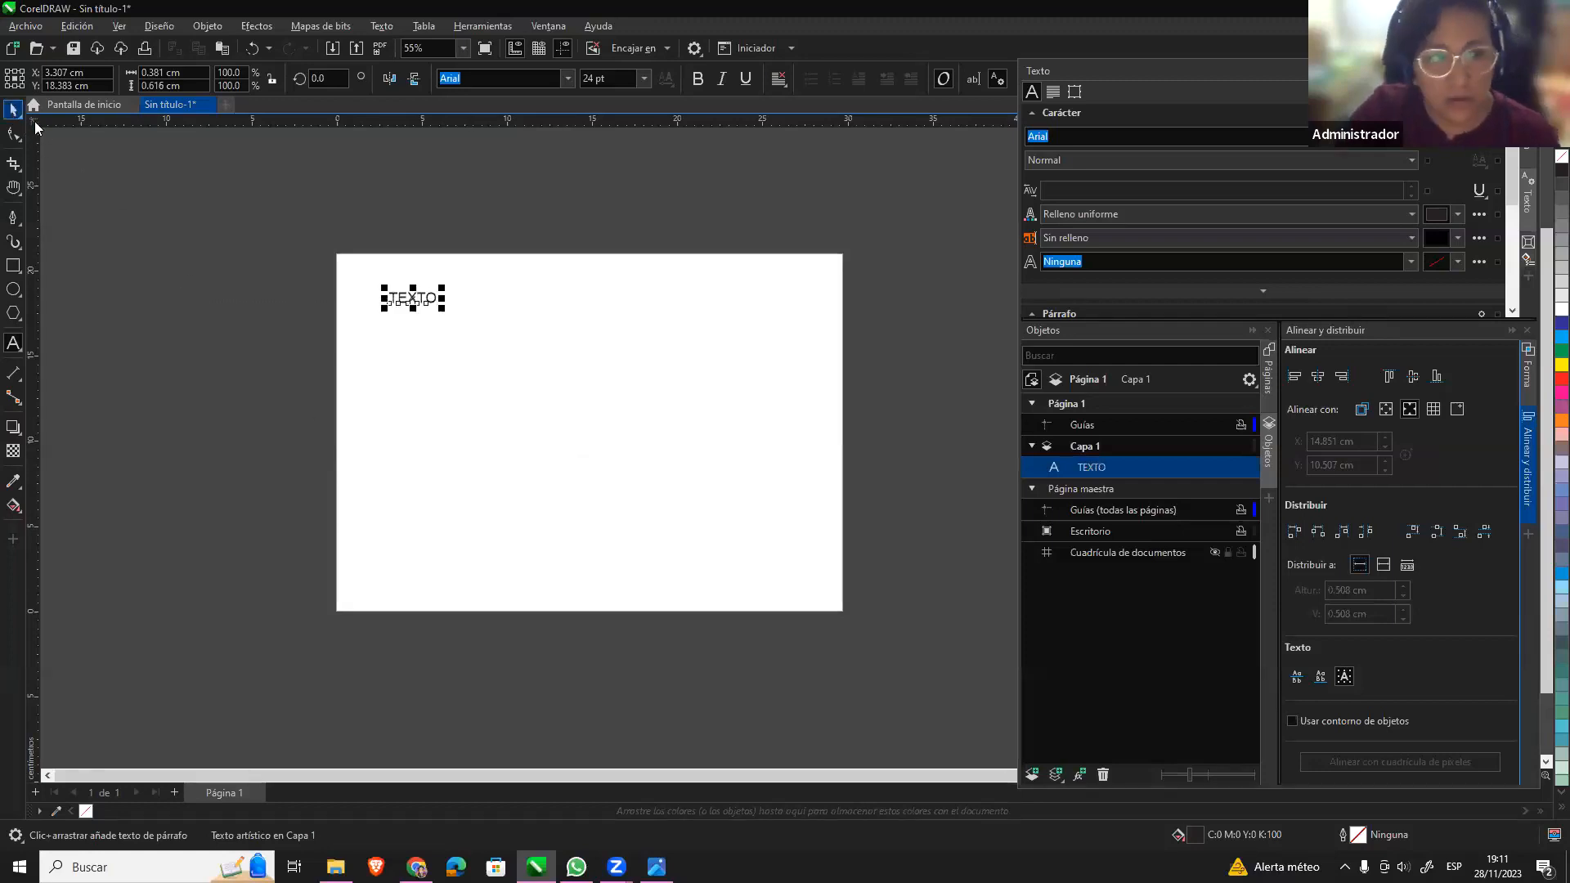
left_click(631, 370)
left_click(414, 299)
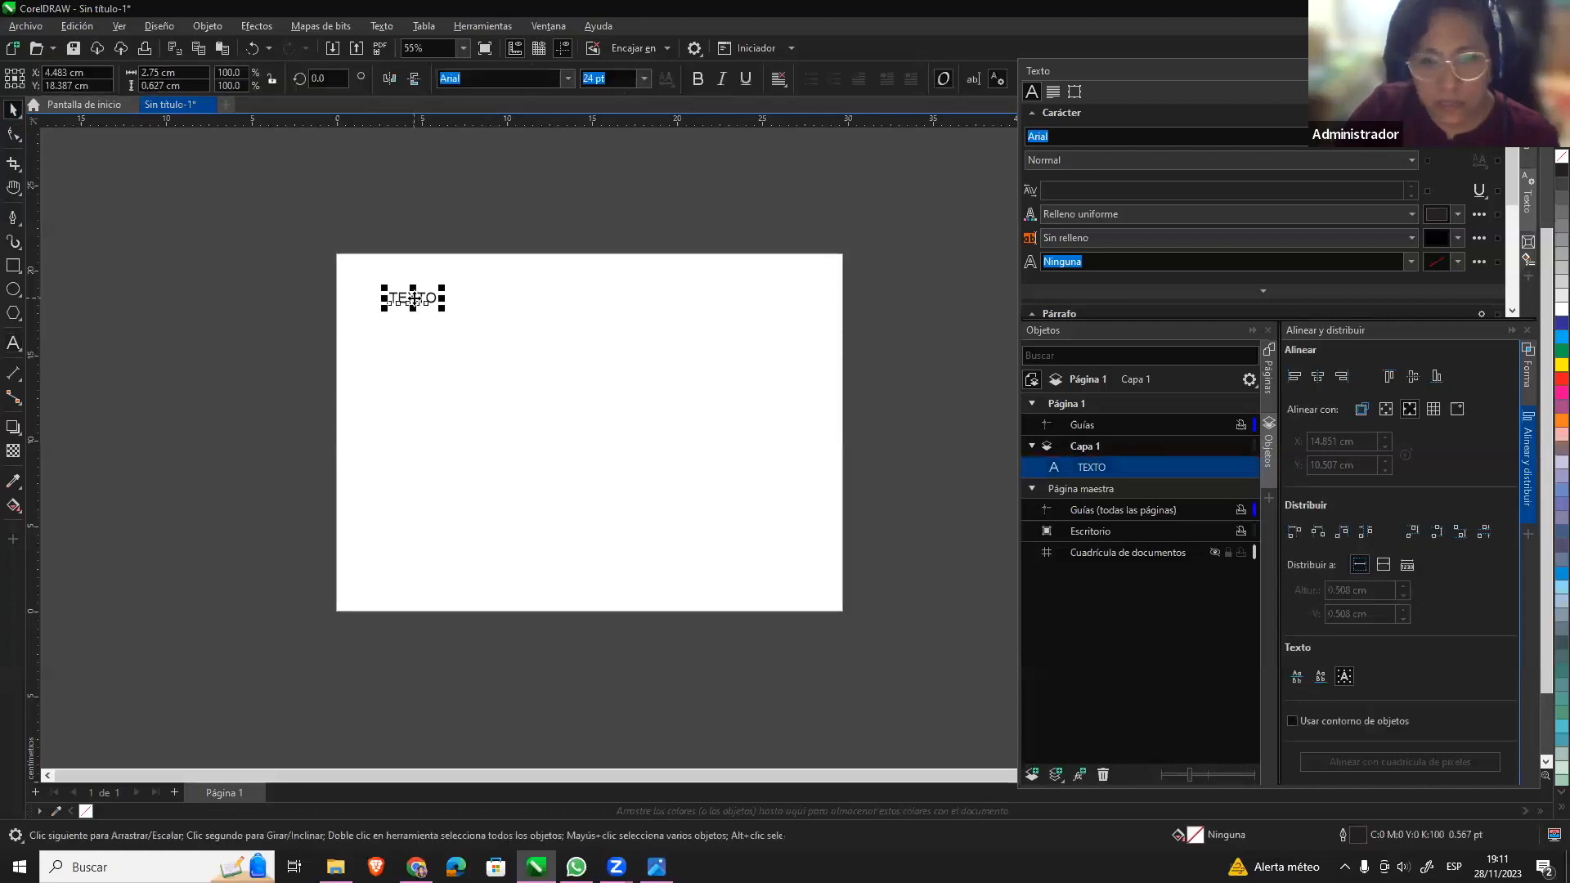
Enlarge the TEXTO artistic text to about 15 by 3.4 cm and shift it about 1 cm toward the page's left edge.
left_click(1124, 486)
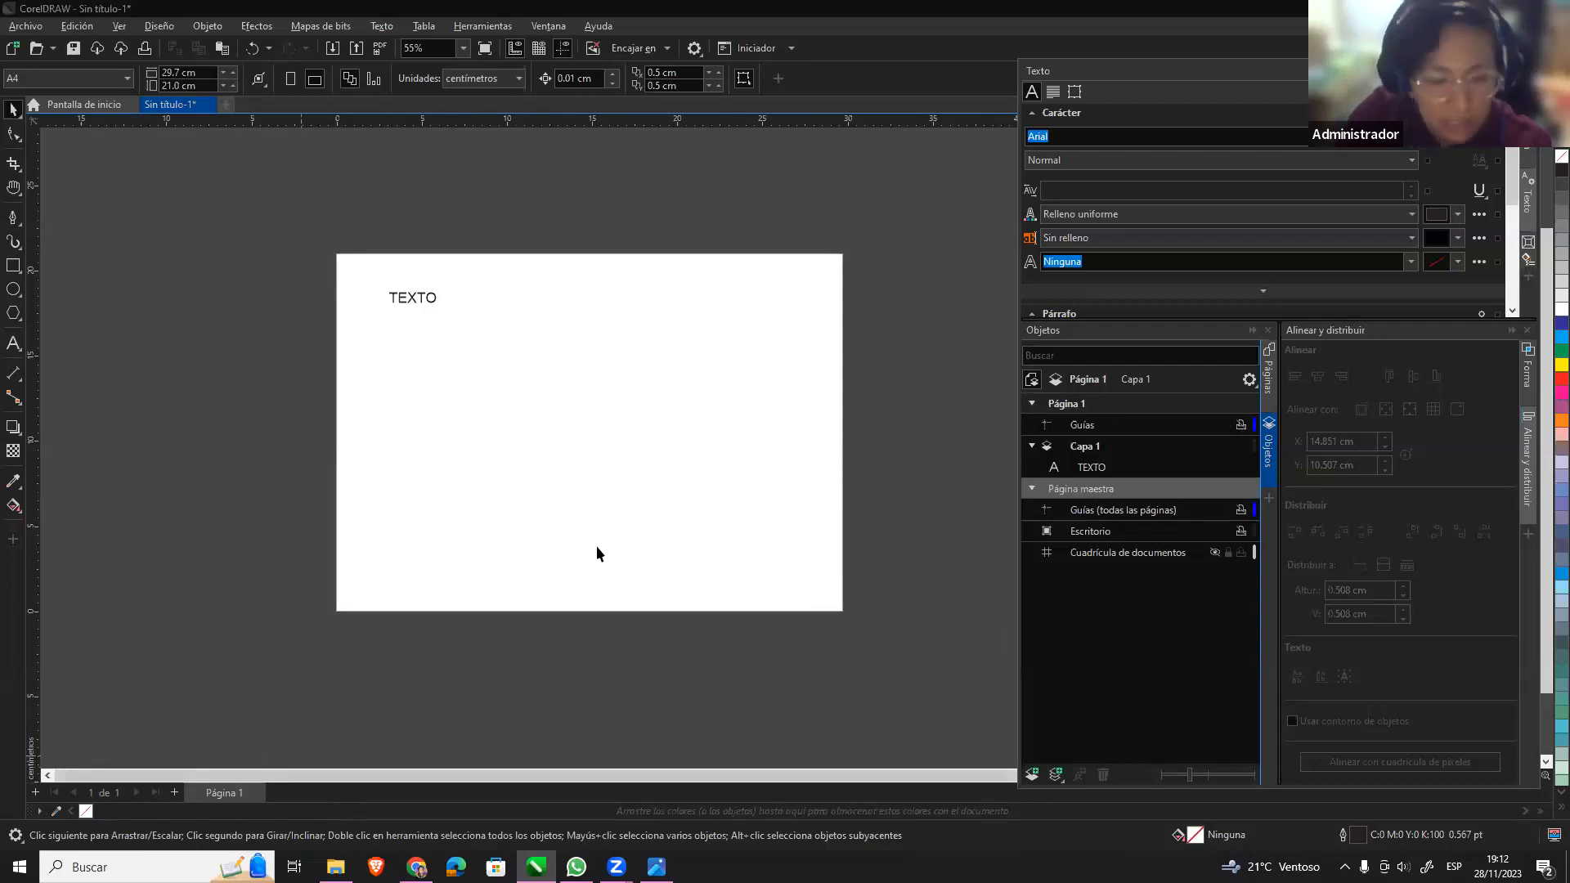
left_click(409, 304)
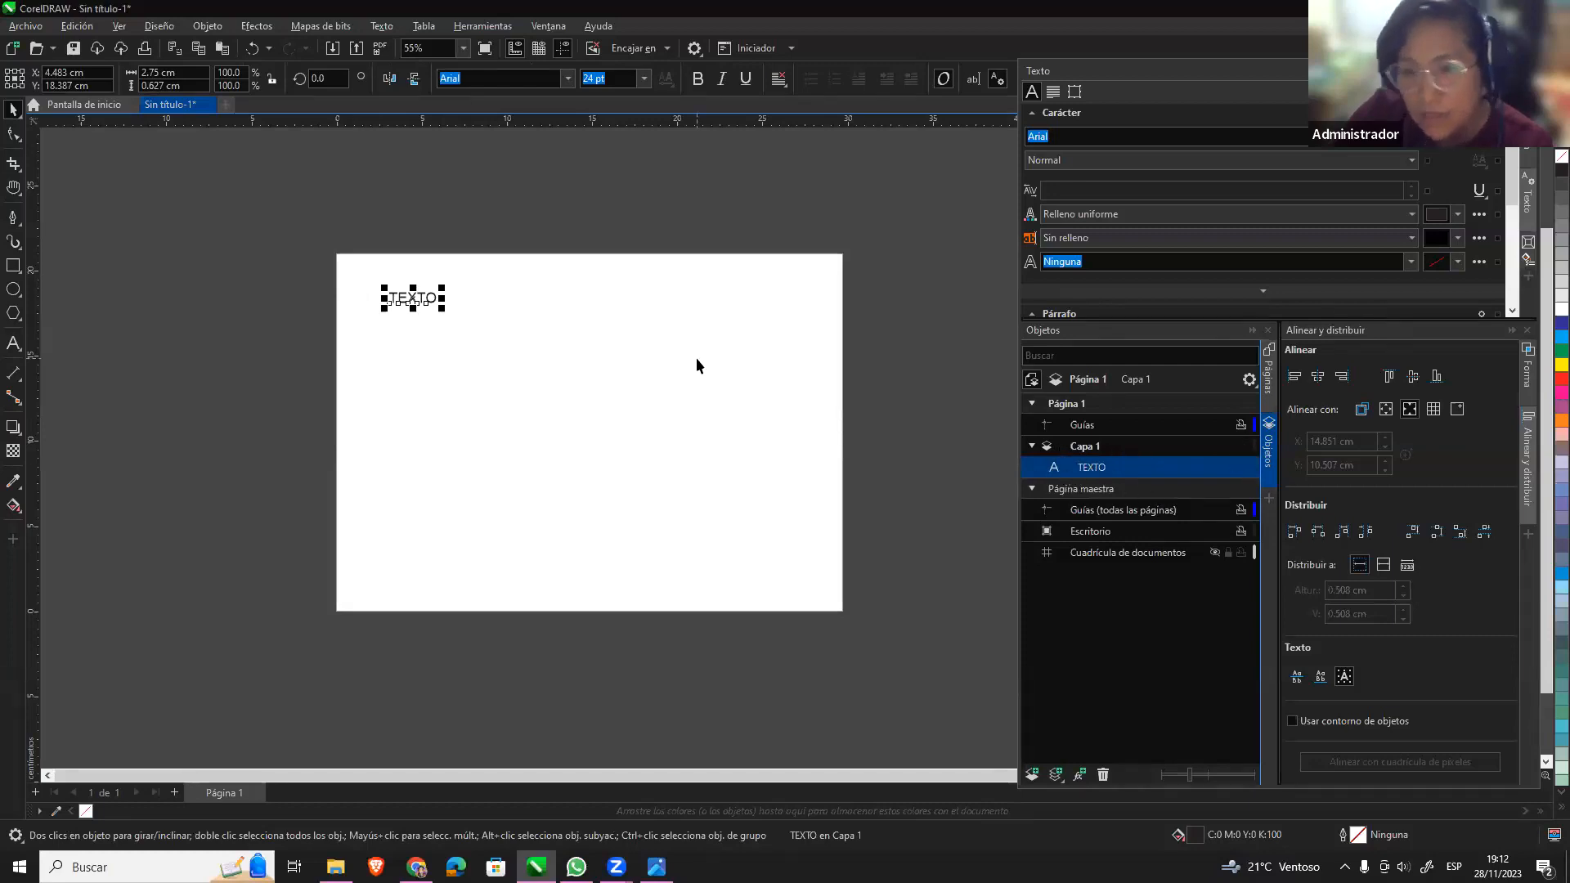
mouse_move(442, 309)
left_mouse_down()
mouse_move(738, 488)
mouse_move(488, 364)
mouse_move(729, 445)
mouse_move(643, 395)
mouse_move(523, 365)
mouse_move(624, 403)
mouse_move(458, 372)
mouse_move(606, 396)
mouse_move(436, 336)
left_mouse_up()
left_click_drag(551, 336, 645, 349)
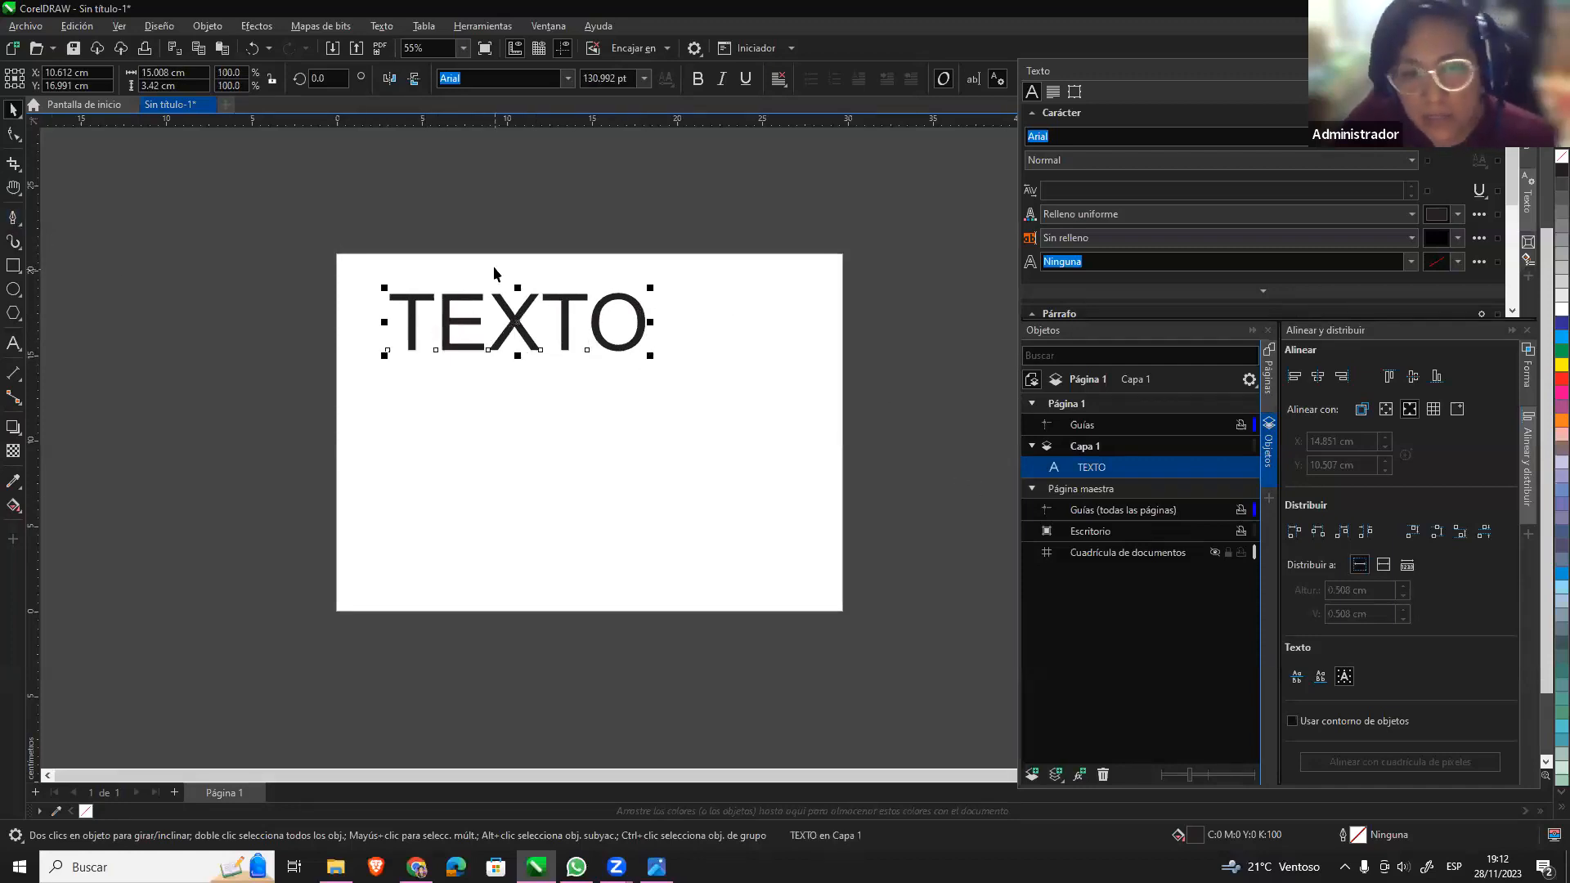
scroll(532, 344, "up", 2)
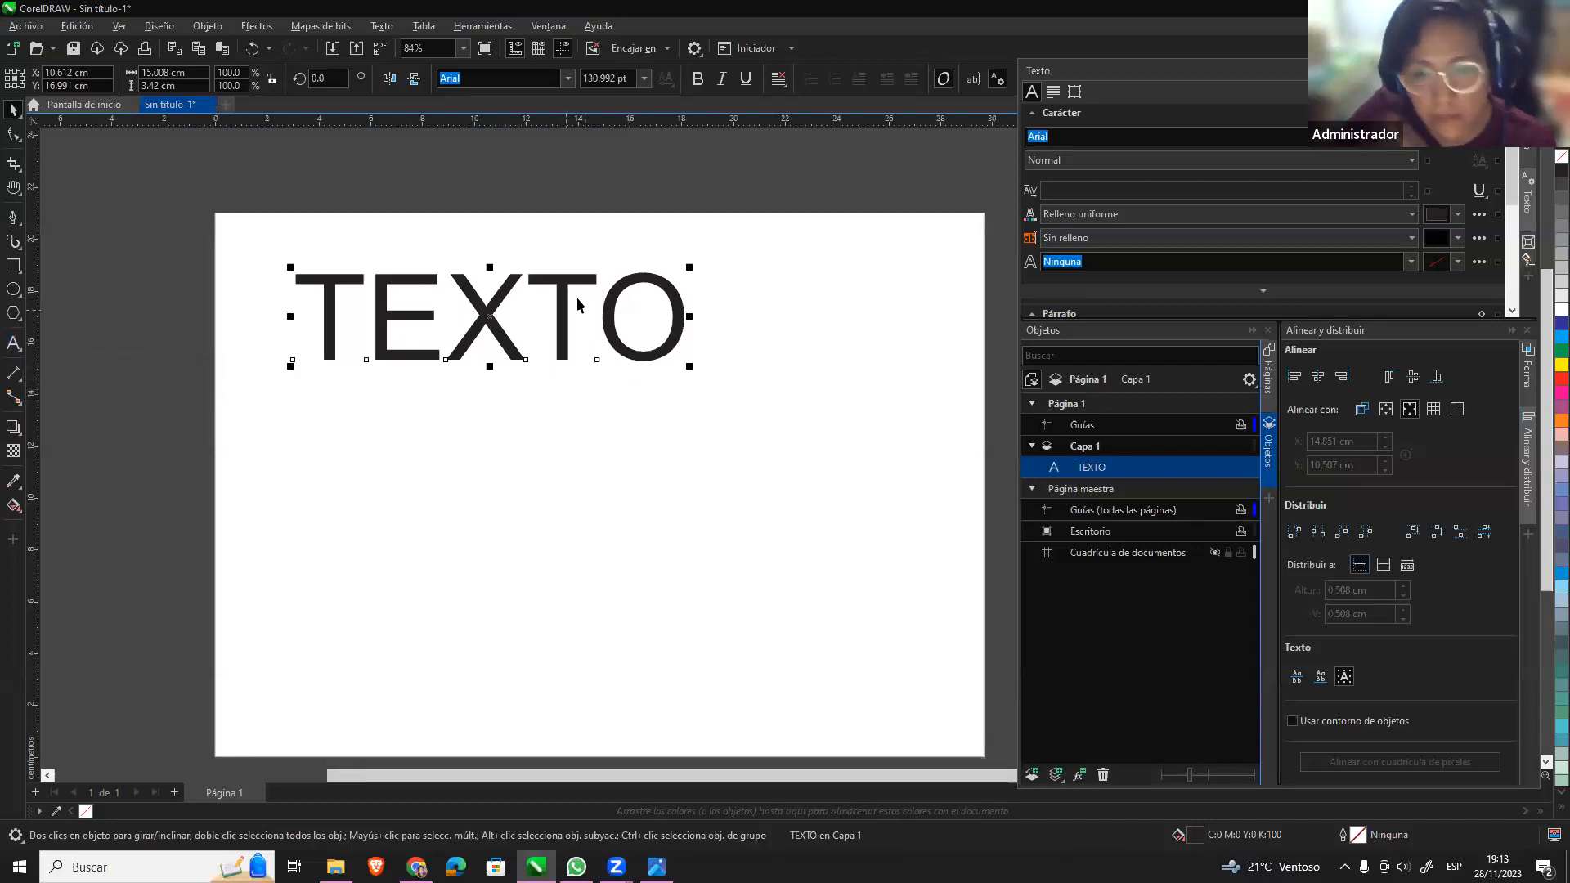
mouse_move(550, 290)
left_mouse_down()
mouse_move(632, 287)
mouse_move(530, 286)
mouse_move(554, 298)
mouse_move(532, 305)
mouse_move(525, 290)
left_mouse_up()
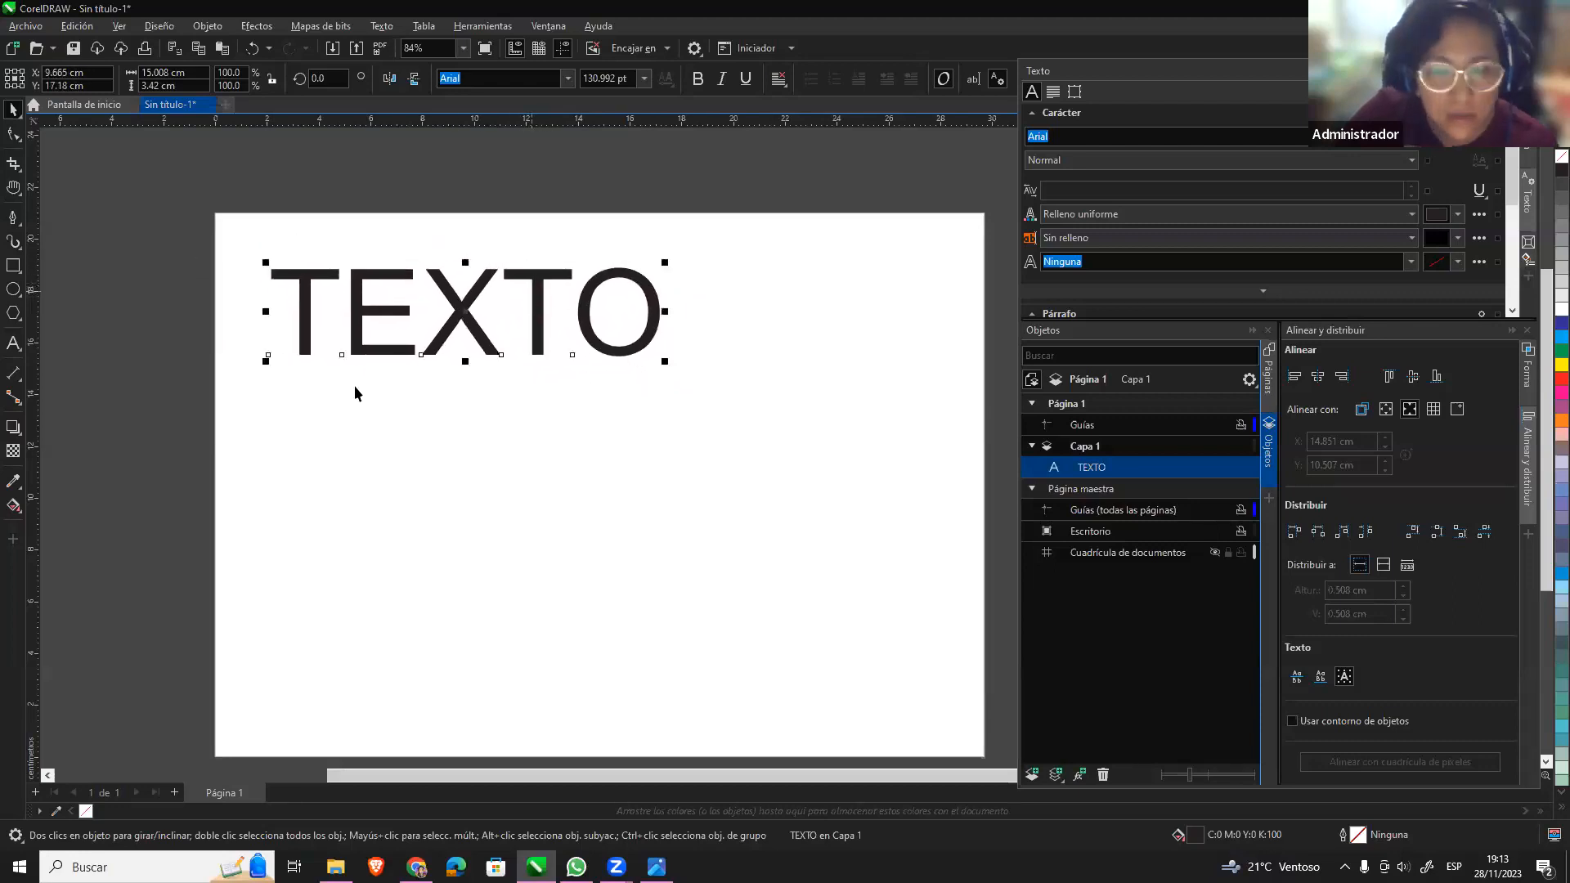
Create a paragraph text frame about 15 by 9.8 cm below TEXTO and fill it with Lorem ipsum text from Blindtextgenerator.
left_click(21, 350)
left_click(65, 345)
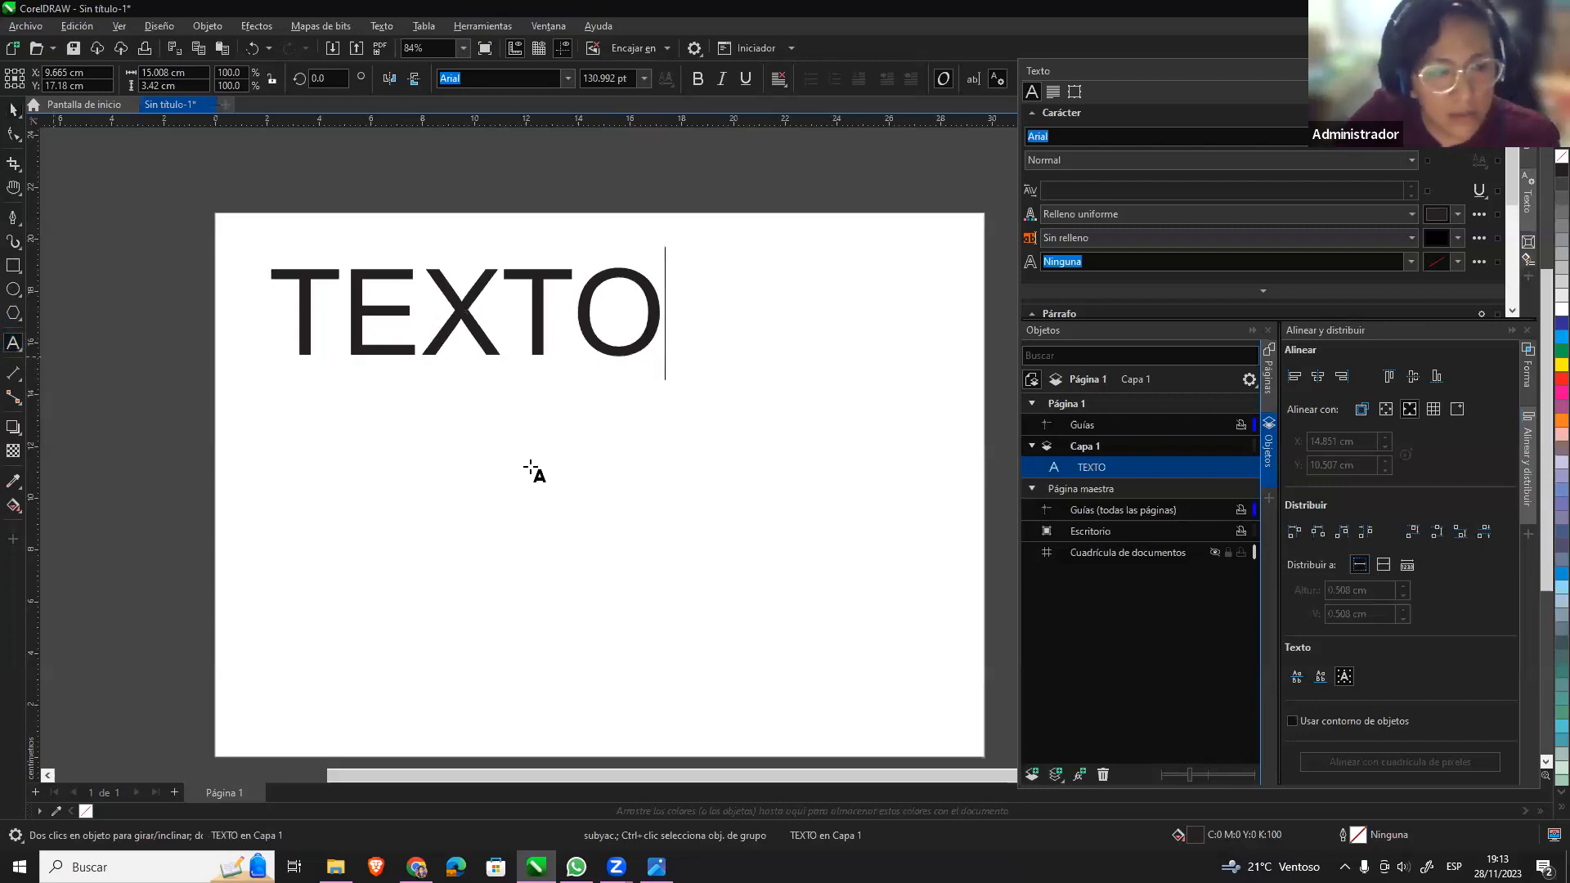
left_click_drag(271, 413, 663, 668)
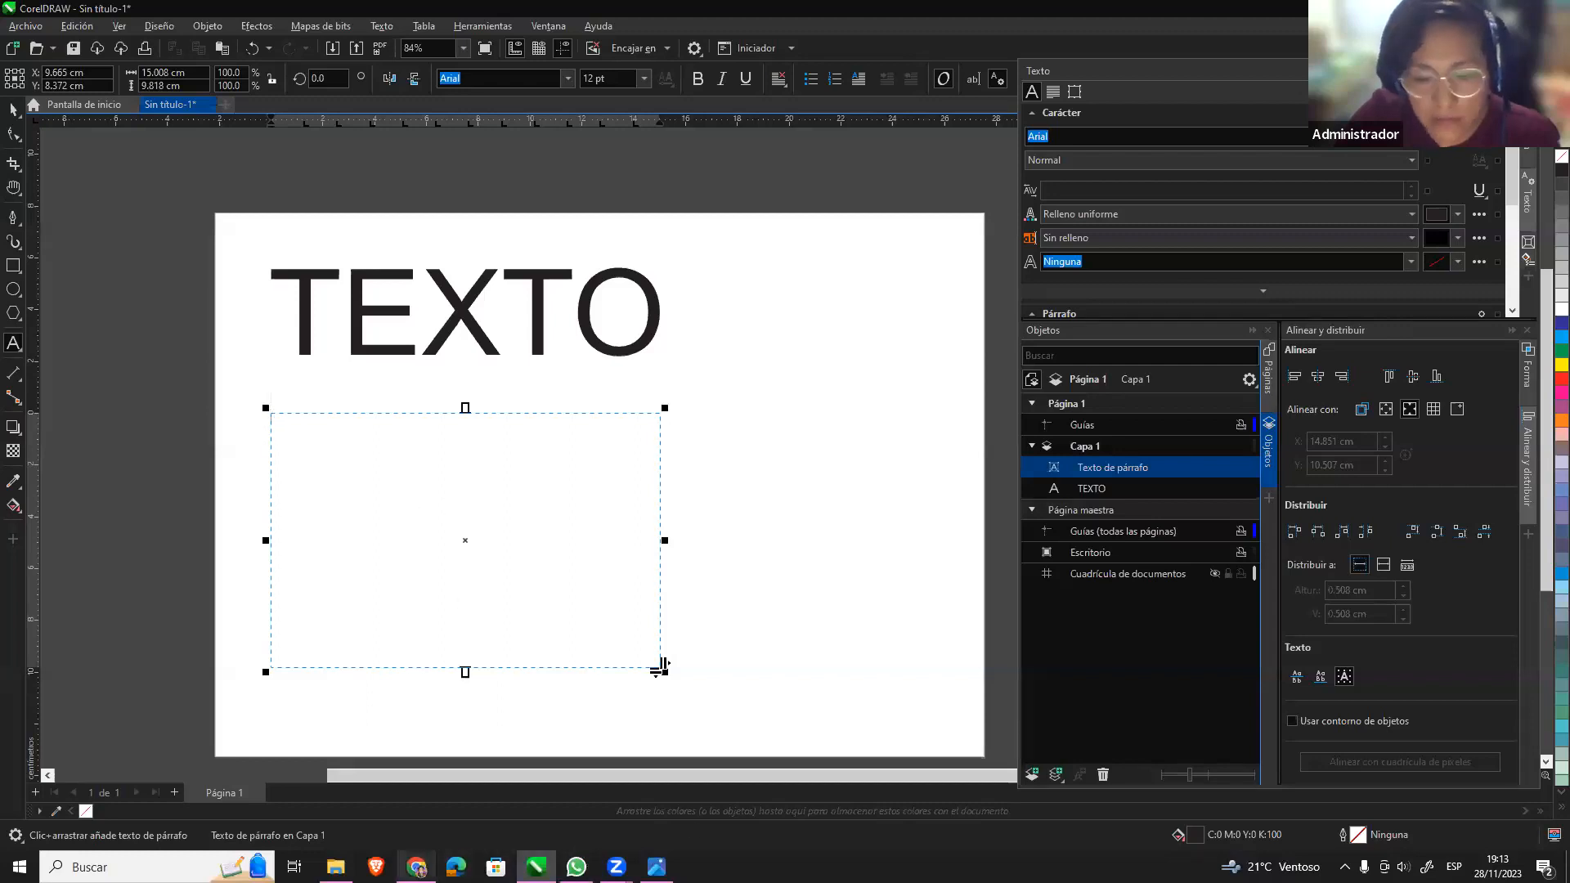
mouse_move(421, 857)
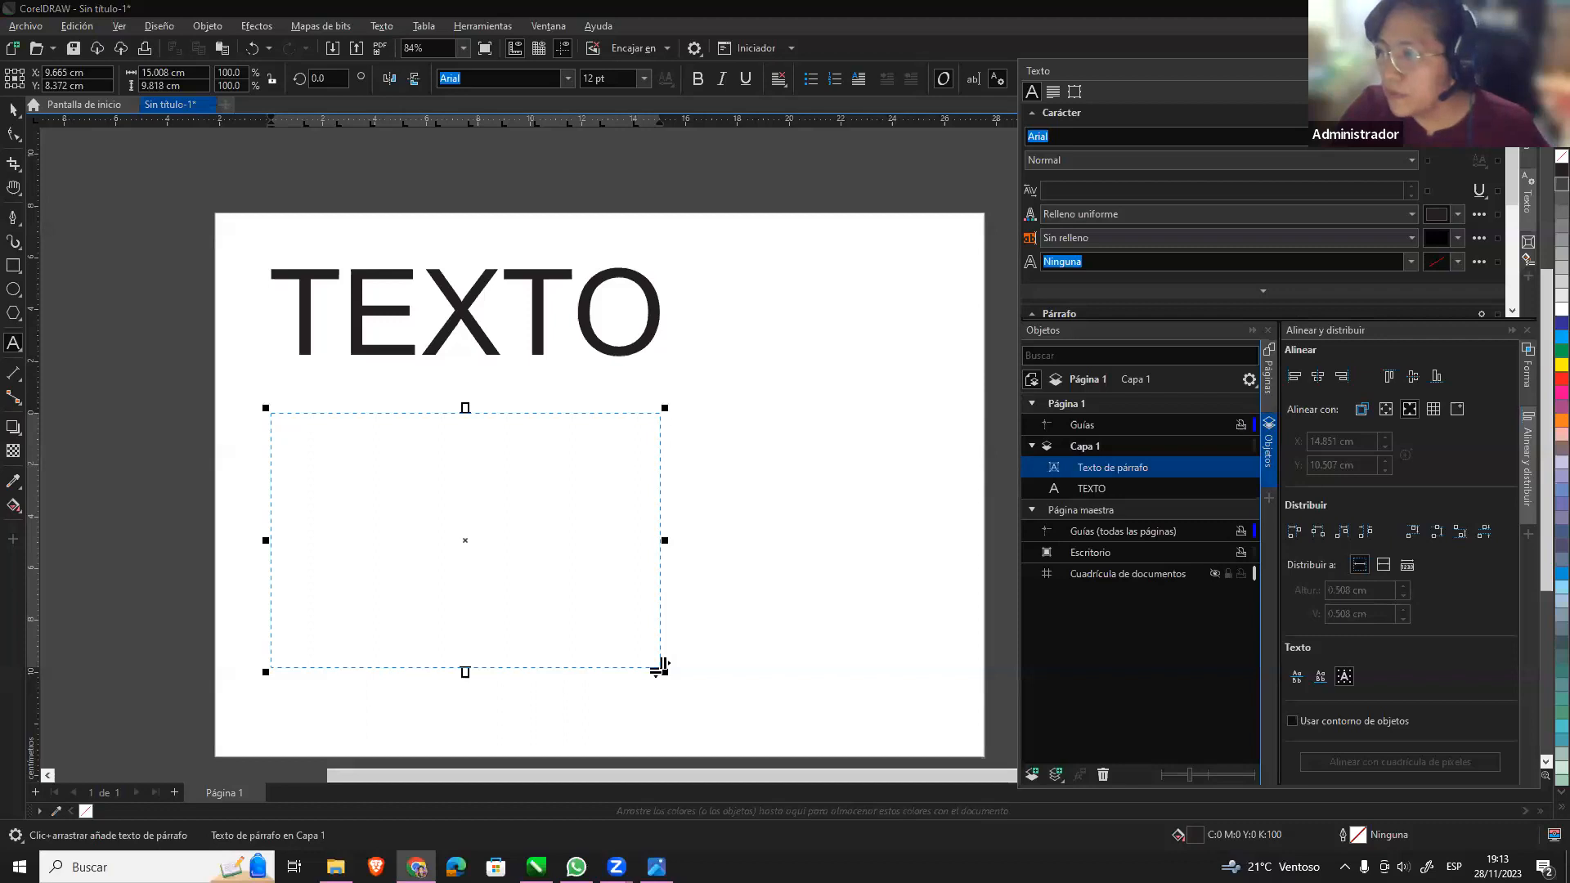
left_click(477, 484)
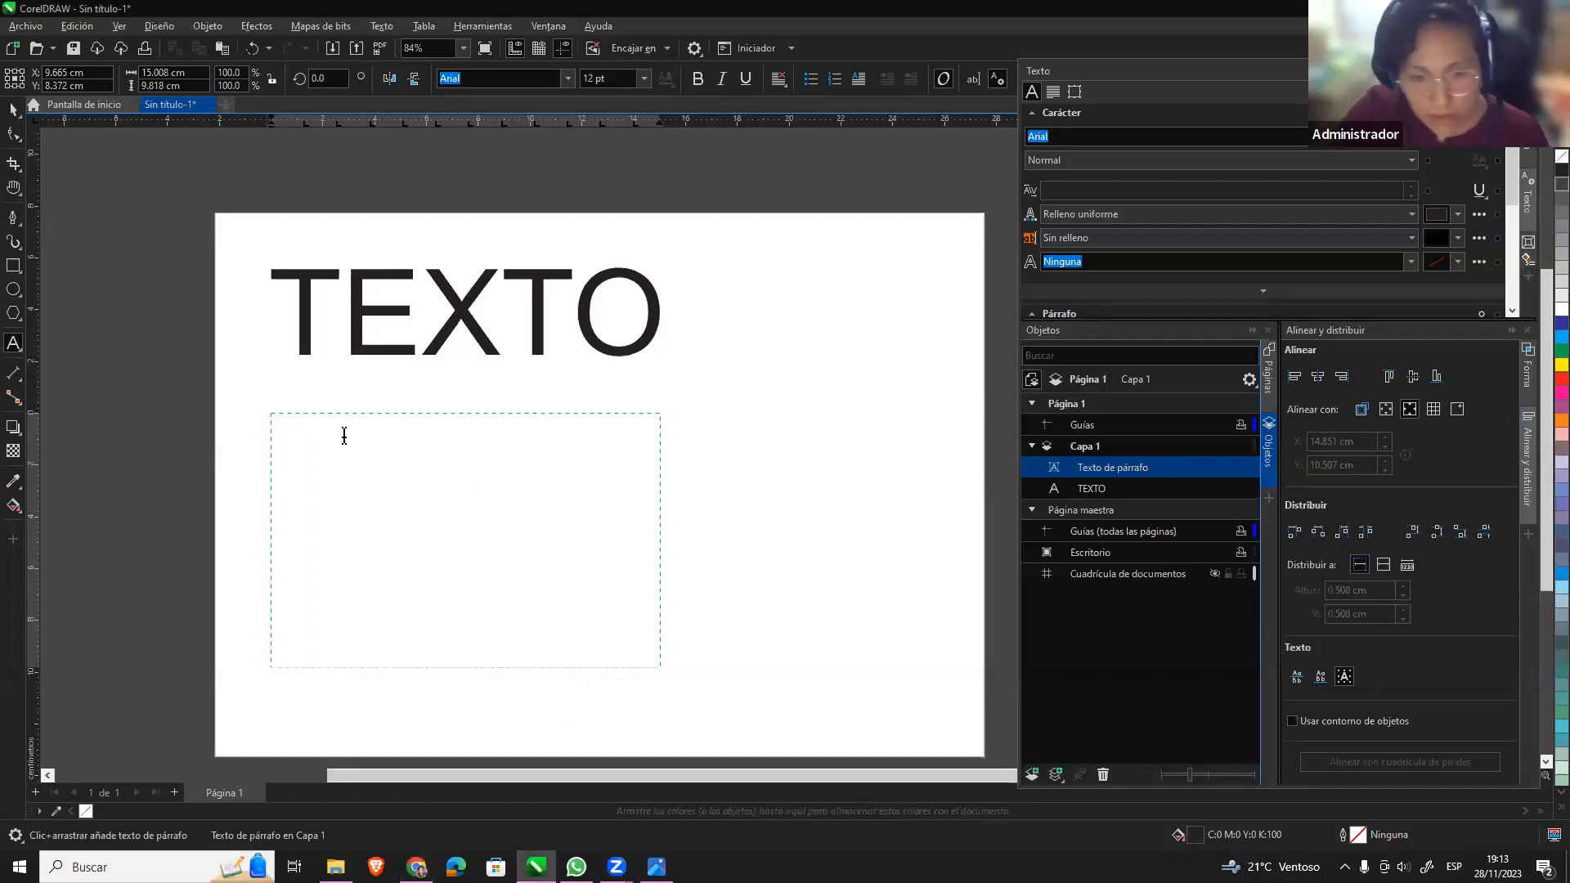
left_click(291, 420)
type("Lorem ipsum dolor sit amet, consectetuer adipiscing elit. Aenean commodo ligula eget dolor. Aenean massa. Cum sociis natoque penatibus et magnis dis parturient montes, nascetur ridiculus mus. Donec quam felis, ultricies nec, pellentesque eu, pretium quis, sem. Nulla consequat massa quis enim. Donec pede justo, fringilla vel, aliquet nec, vulputate eget, arcu. In enim justo, rhoncus ut, imperdiet a, venenatis vitae, justo. Nullam dictum felis eu pede mollis pretium. Integer tincidunt. Cras dapibus. Vivamus elementum semper nisi. Aenean vulputate eleifend tellus. Aenean leo ligula, porttitor eu, consequat vitae, eleifend ac, enim. Aliquam lorem ante, dapibus in, viverra quis, feugiat a, tellus. Phasellus viverra nulla ut metus varius laoreet. Quisque rutrum. Aenean imperdiet. Etiam ultricies nisi vel auge.")
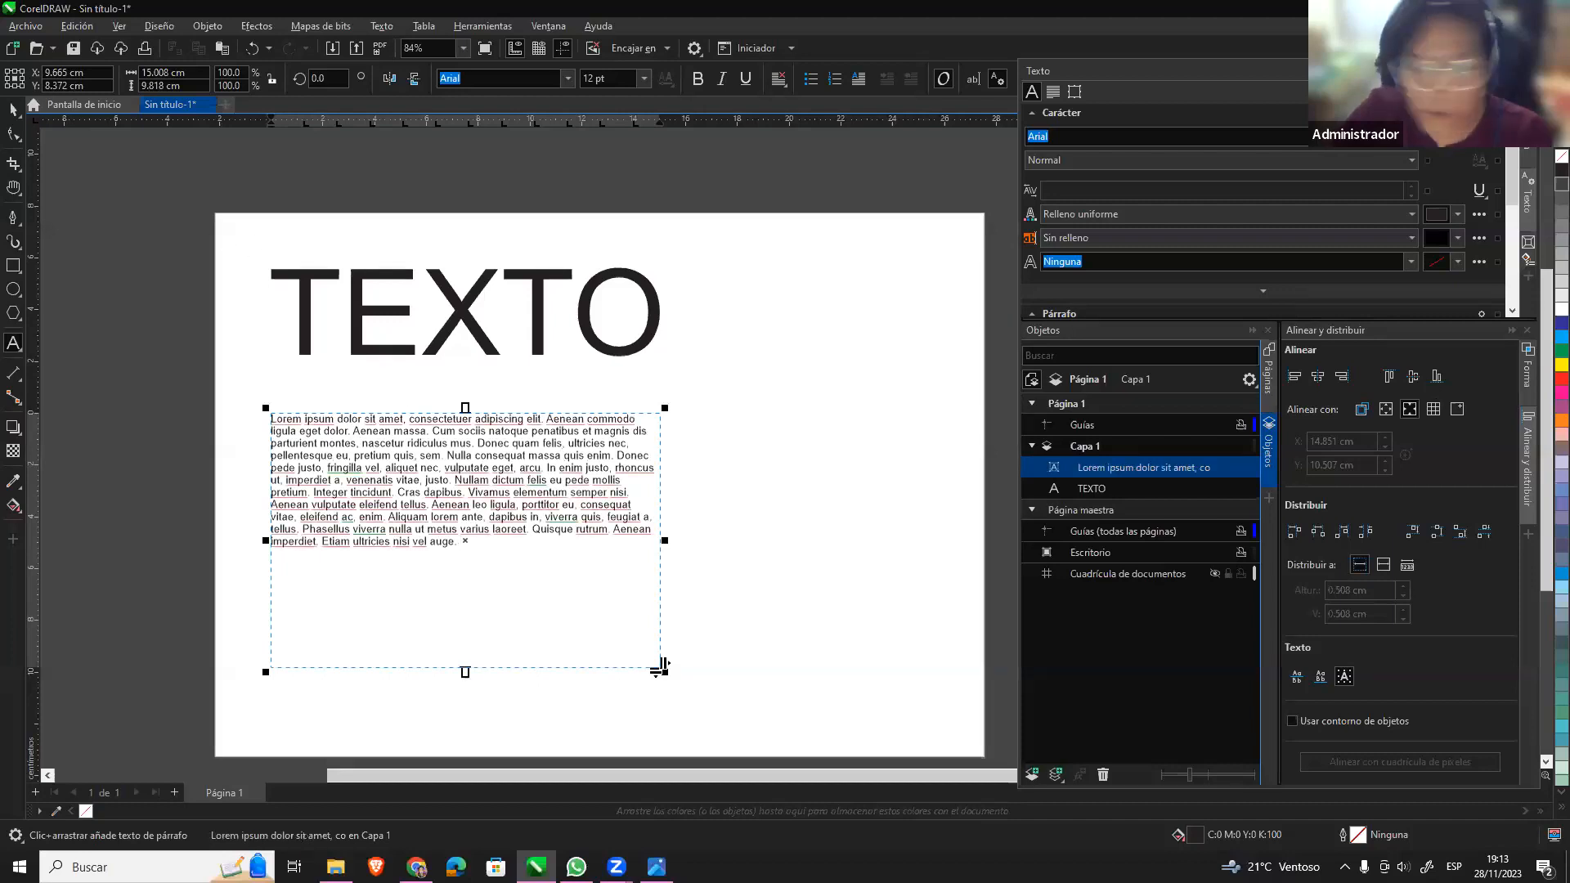
key("alt+Tab")
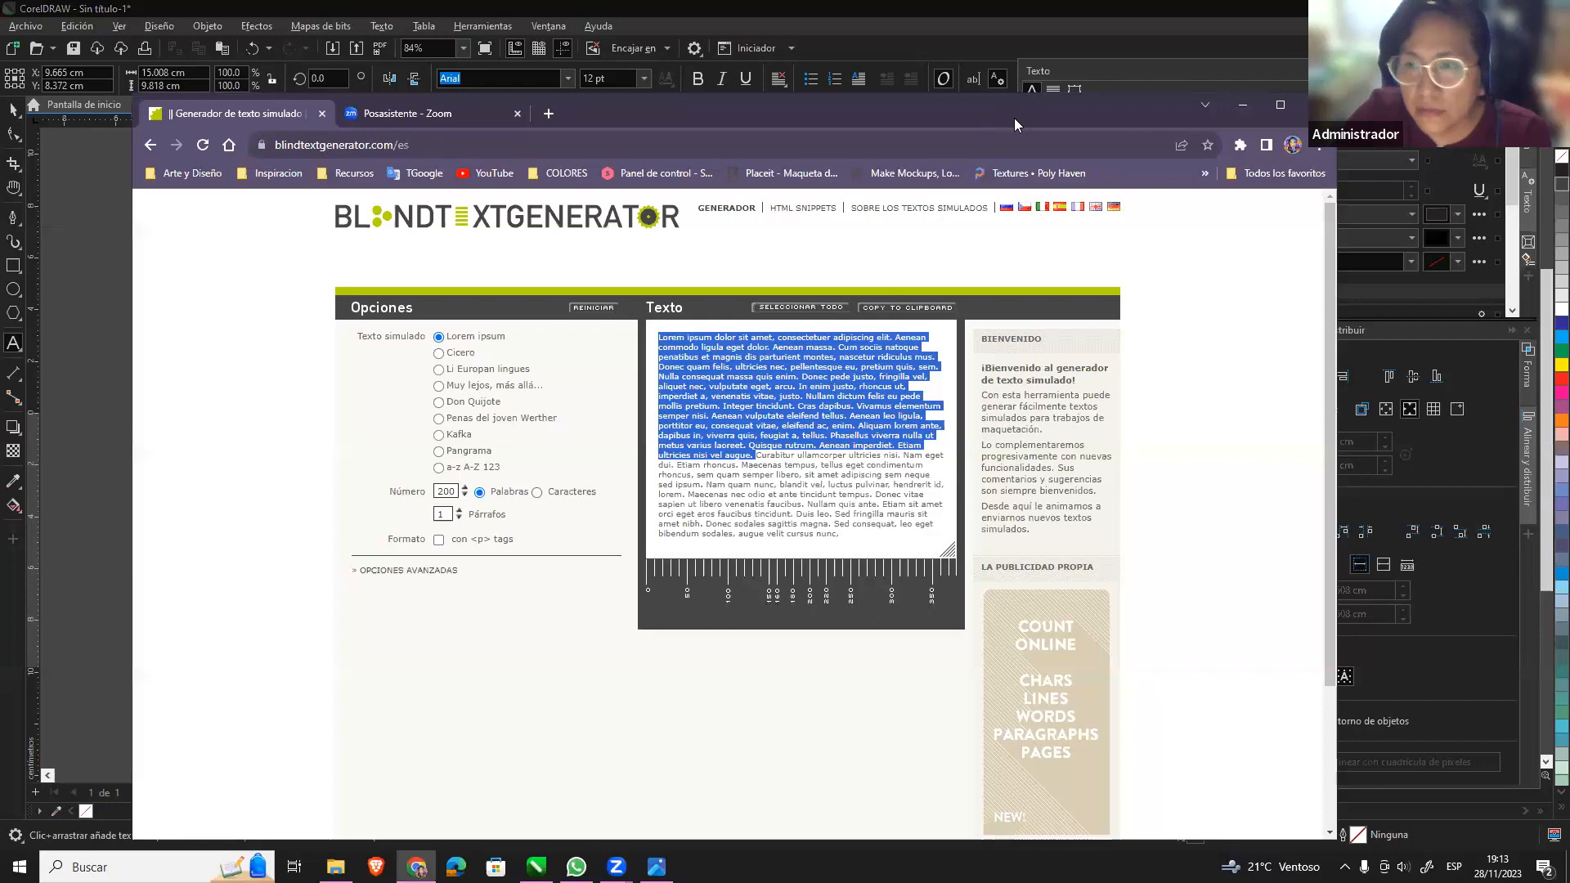
key("alt+Tab")
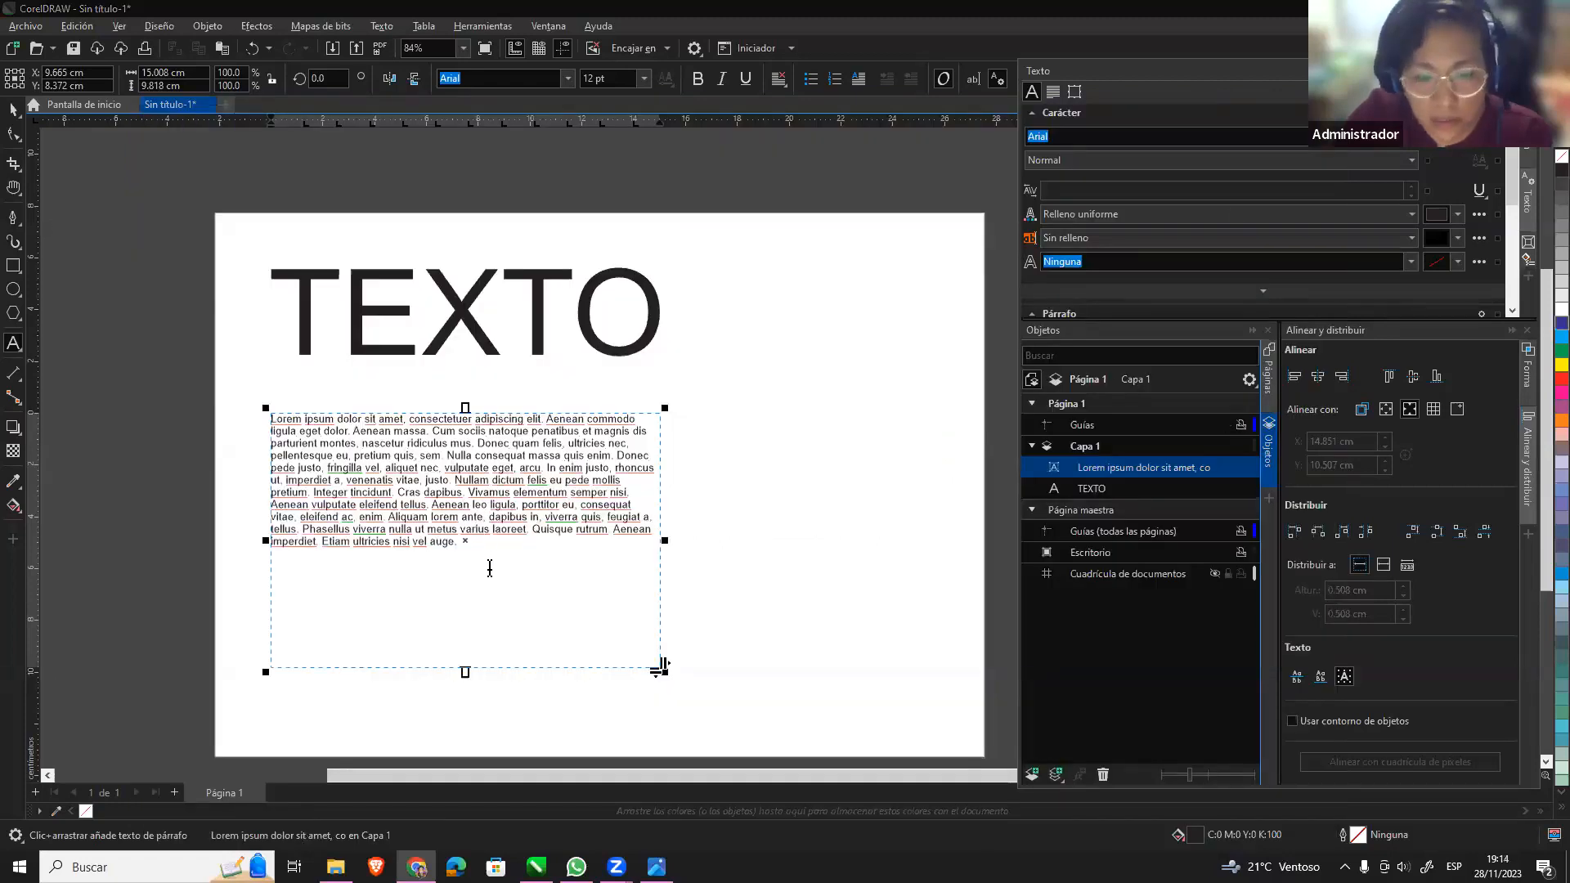
Shorten the Lorem ipsum paragraph frame from its top edge to about 6 cm high.
left_click(13, 110)
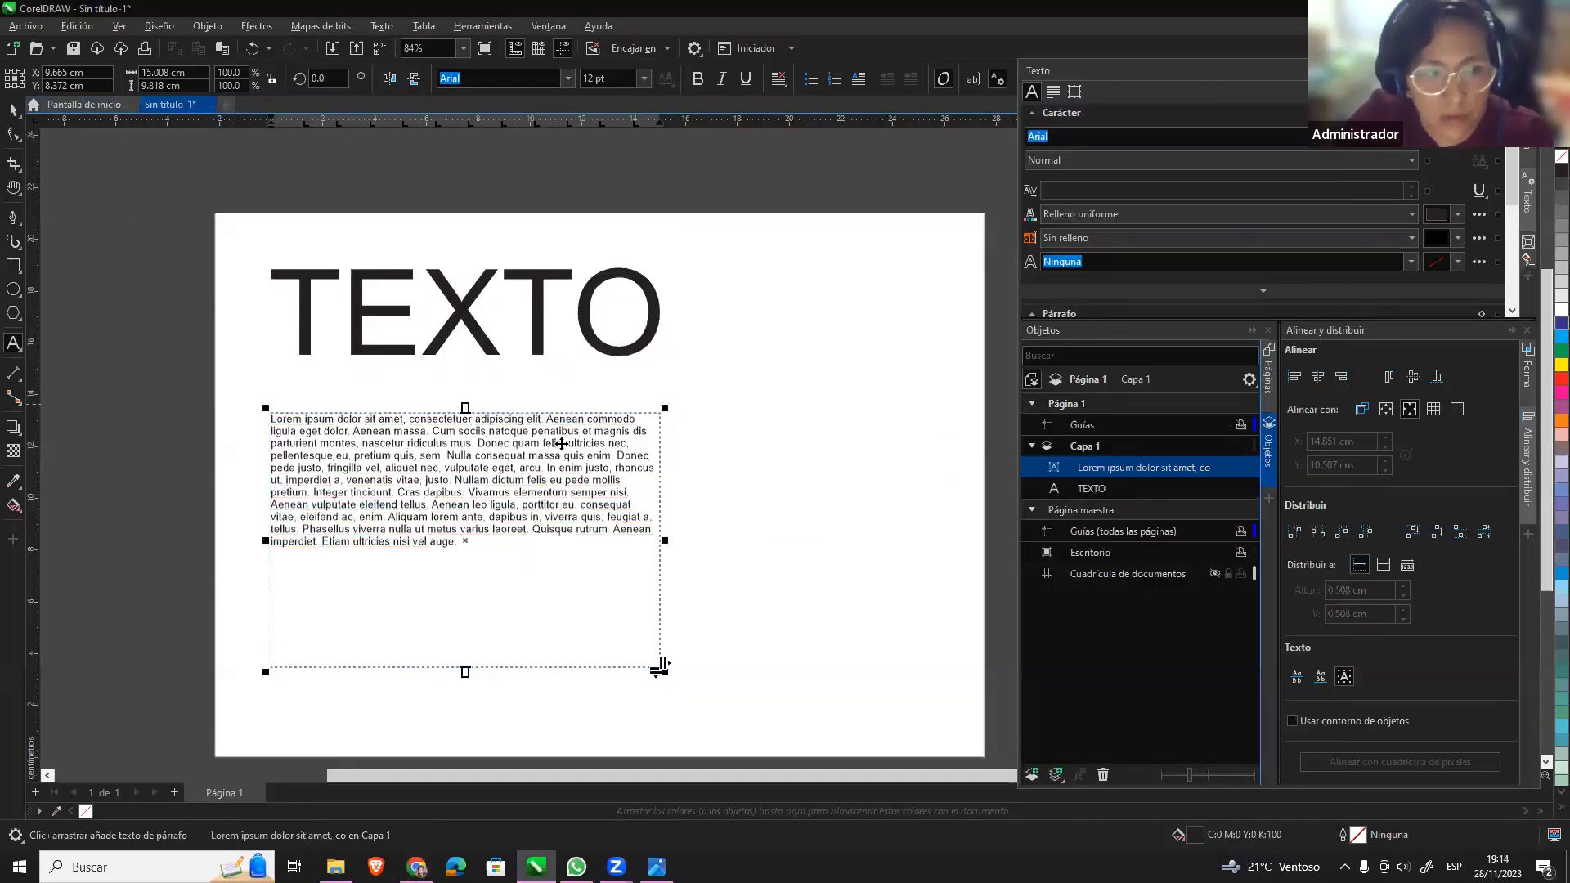
left_click(550, 282)
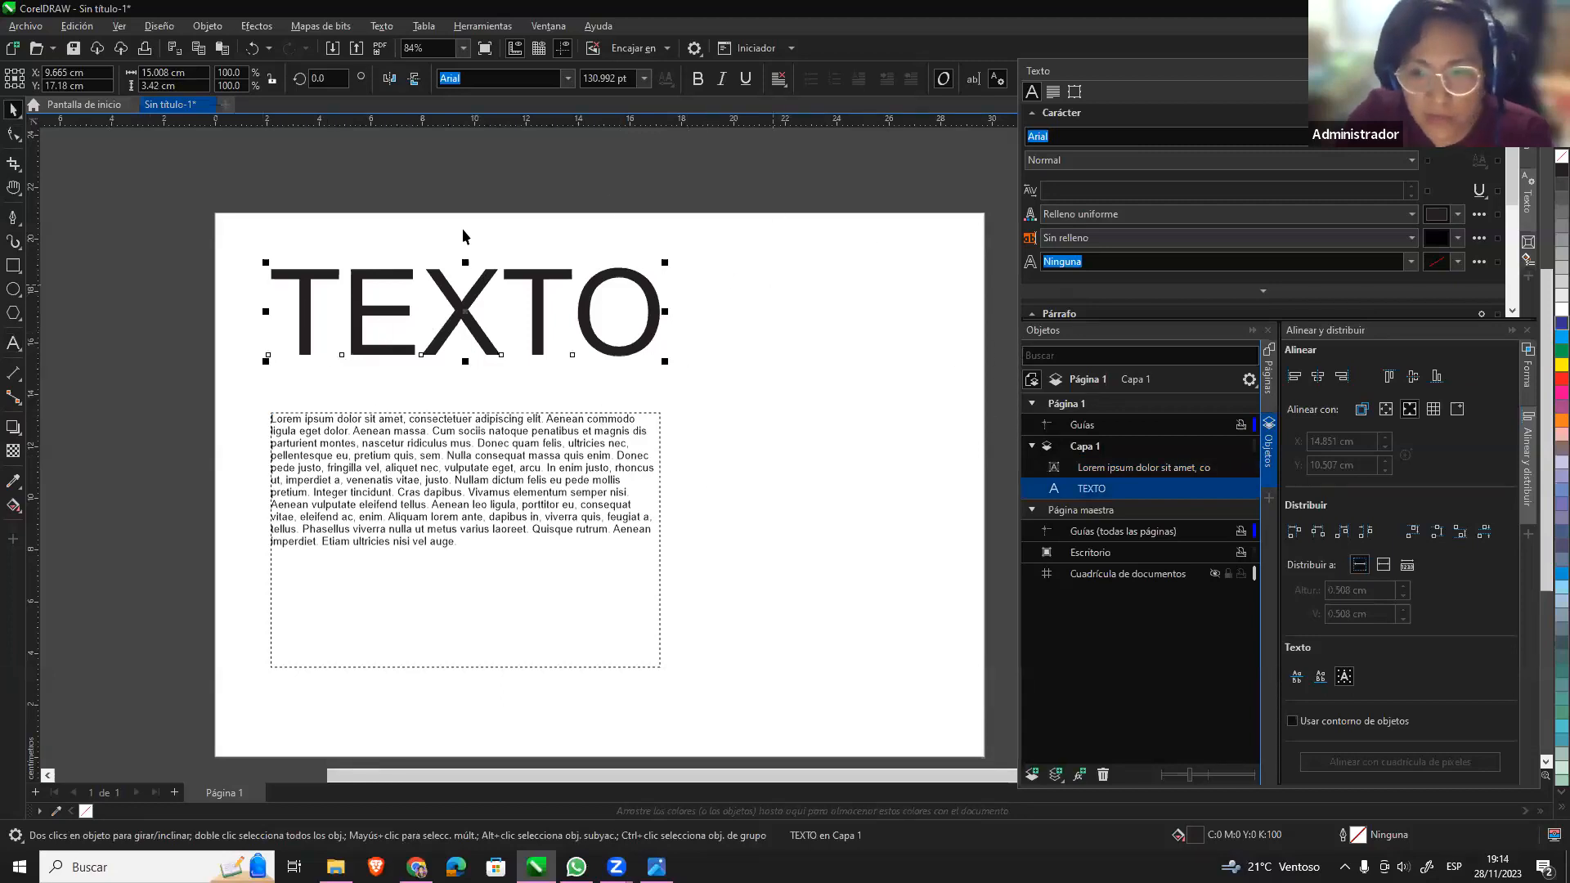
left_click(621, 462)
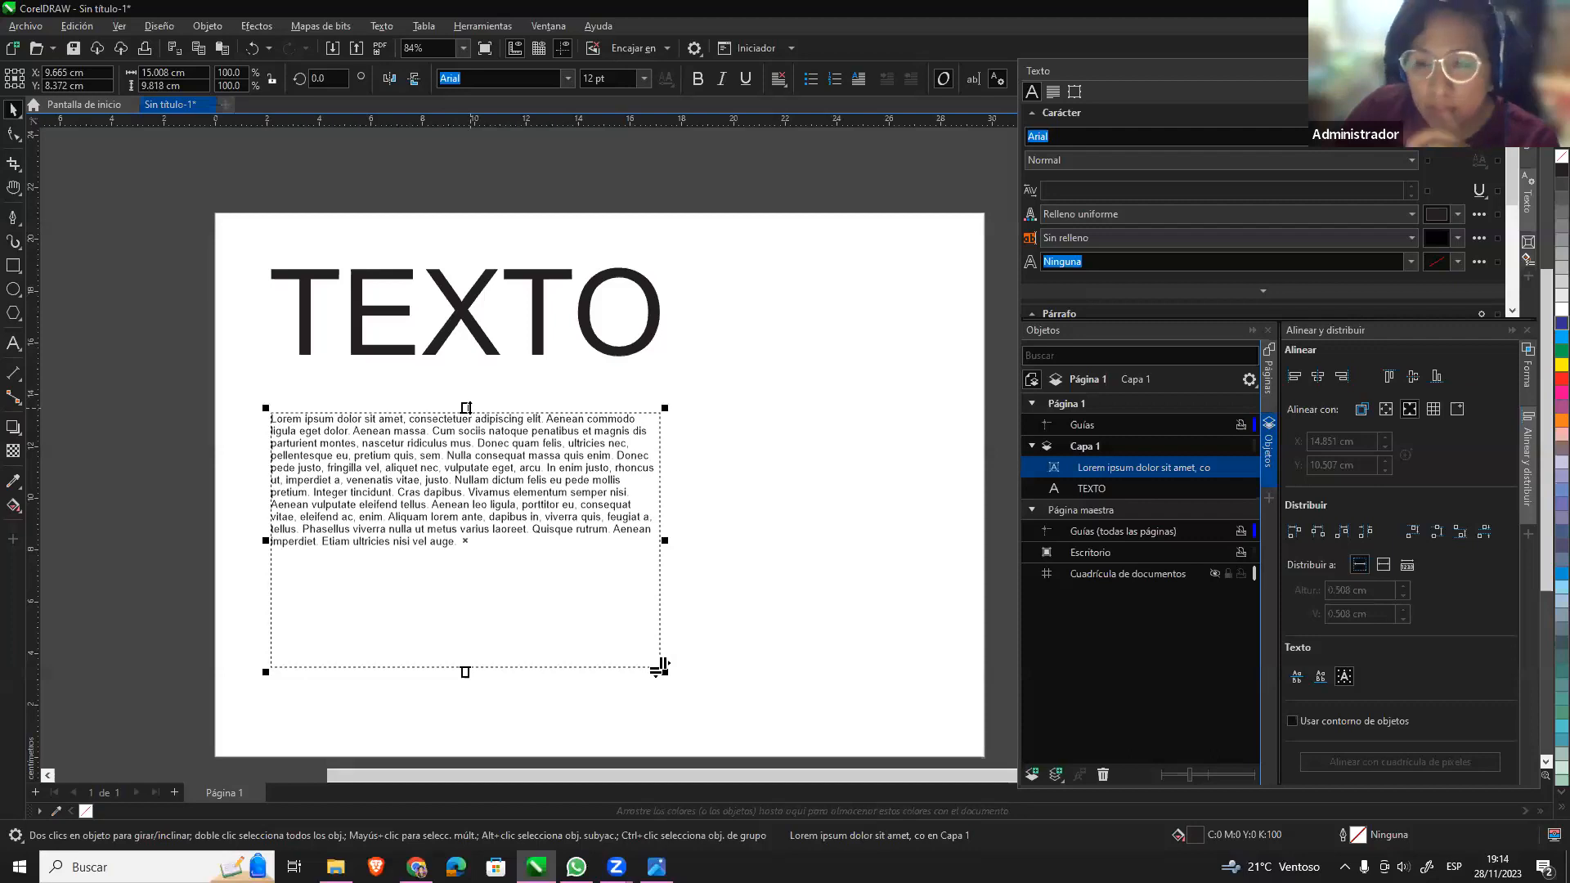
left_click_drag(466, 408, 466, 513)
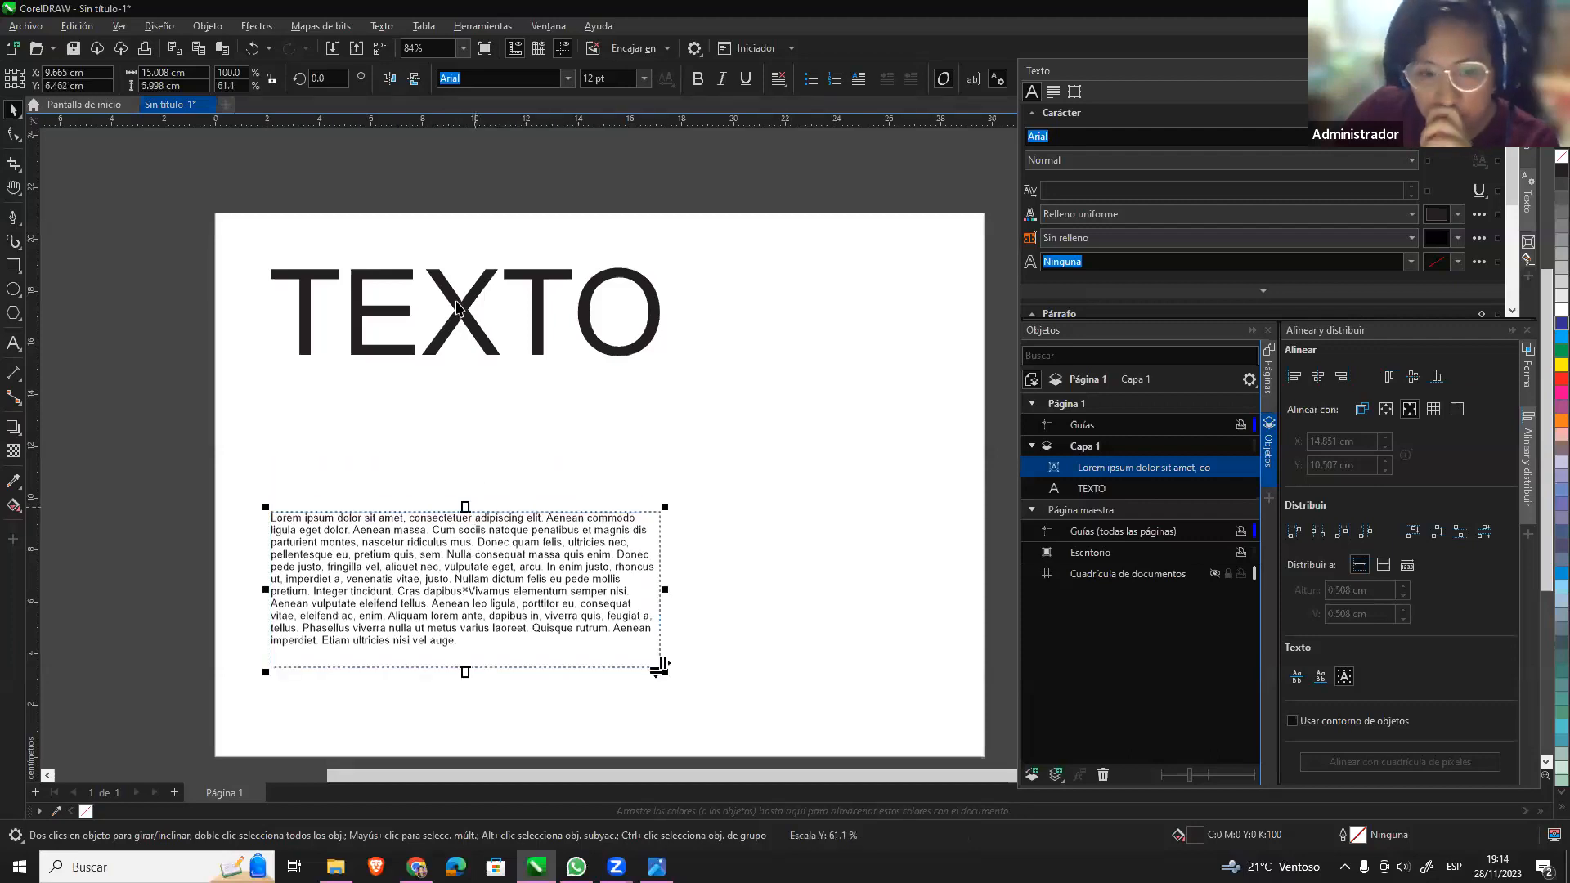
Select the TEXTO title and bring up the Texto docker with its character properties in a slightly lower place.
left_click(481, 328)
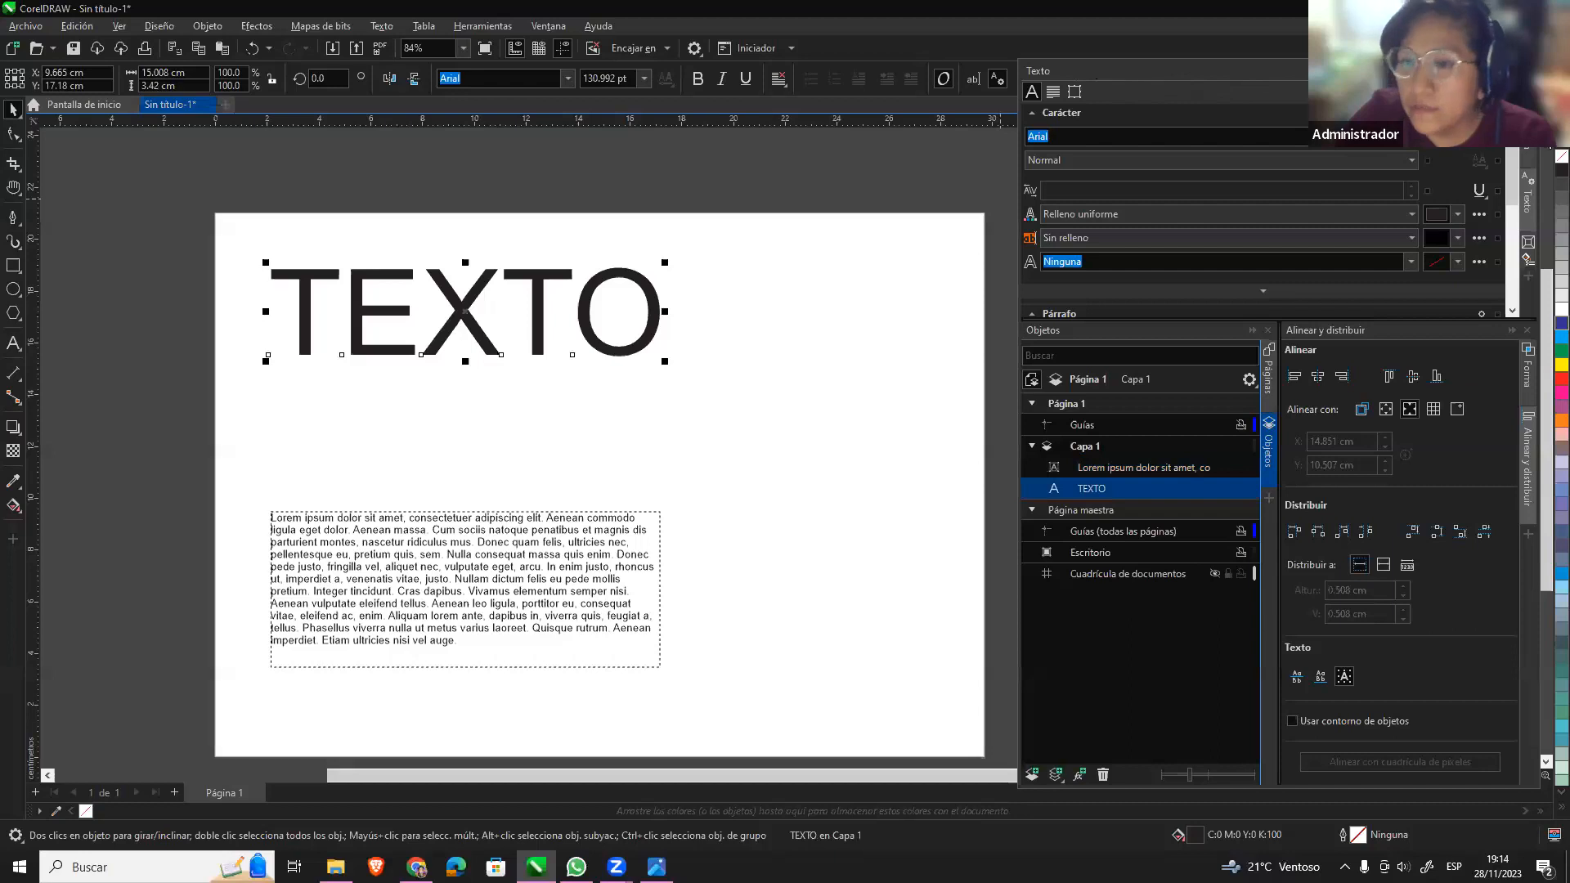
left_click_drag(1325, 70, 1321, 78)
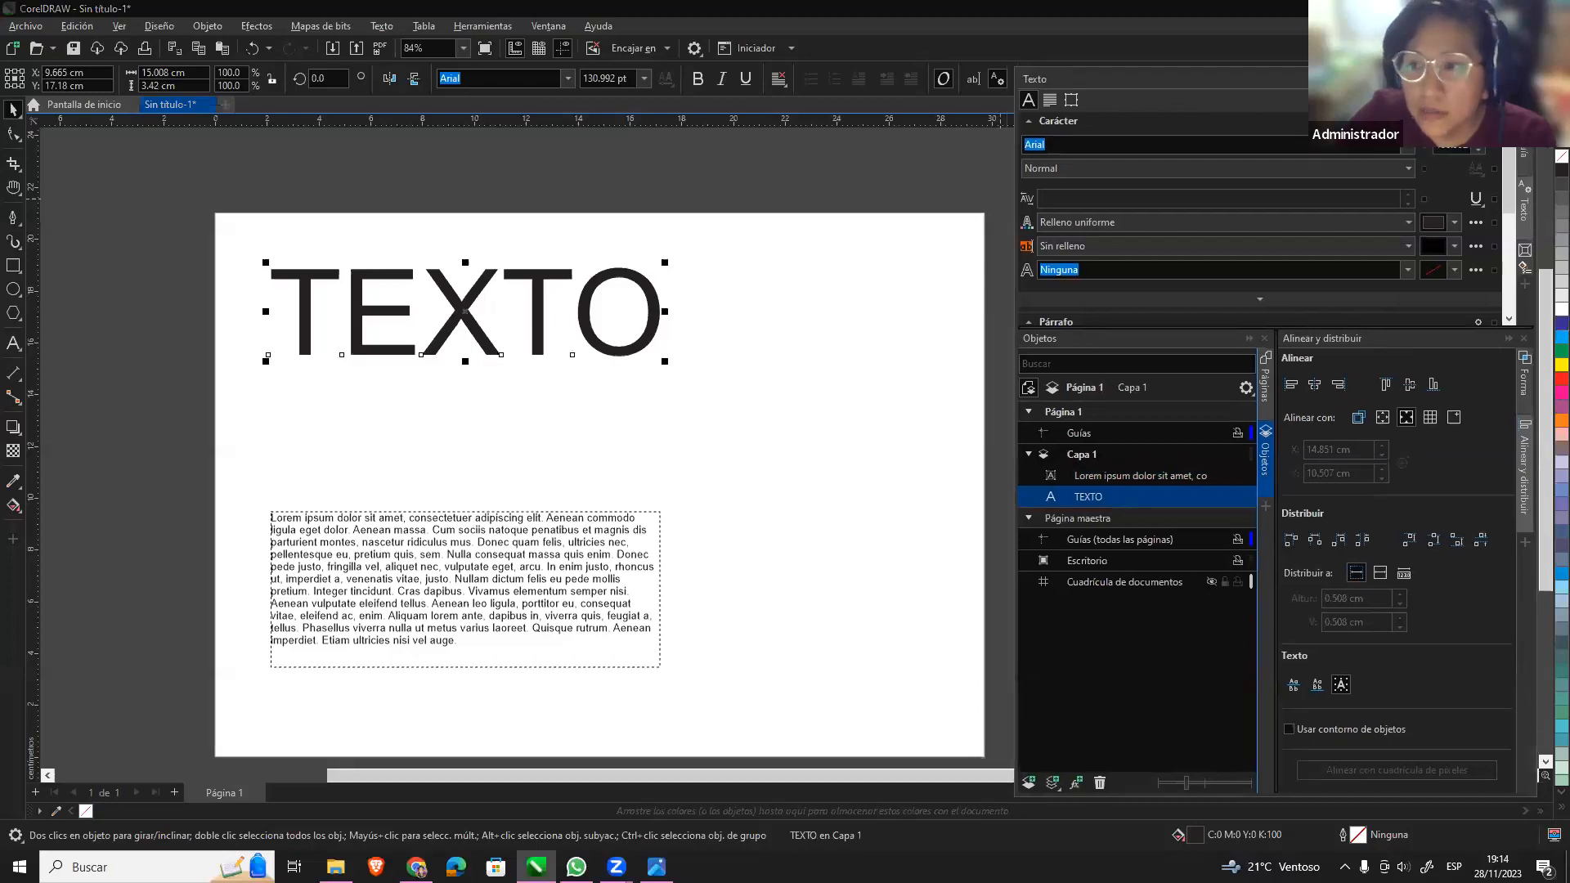
left_click(548, 25)
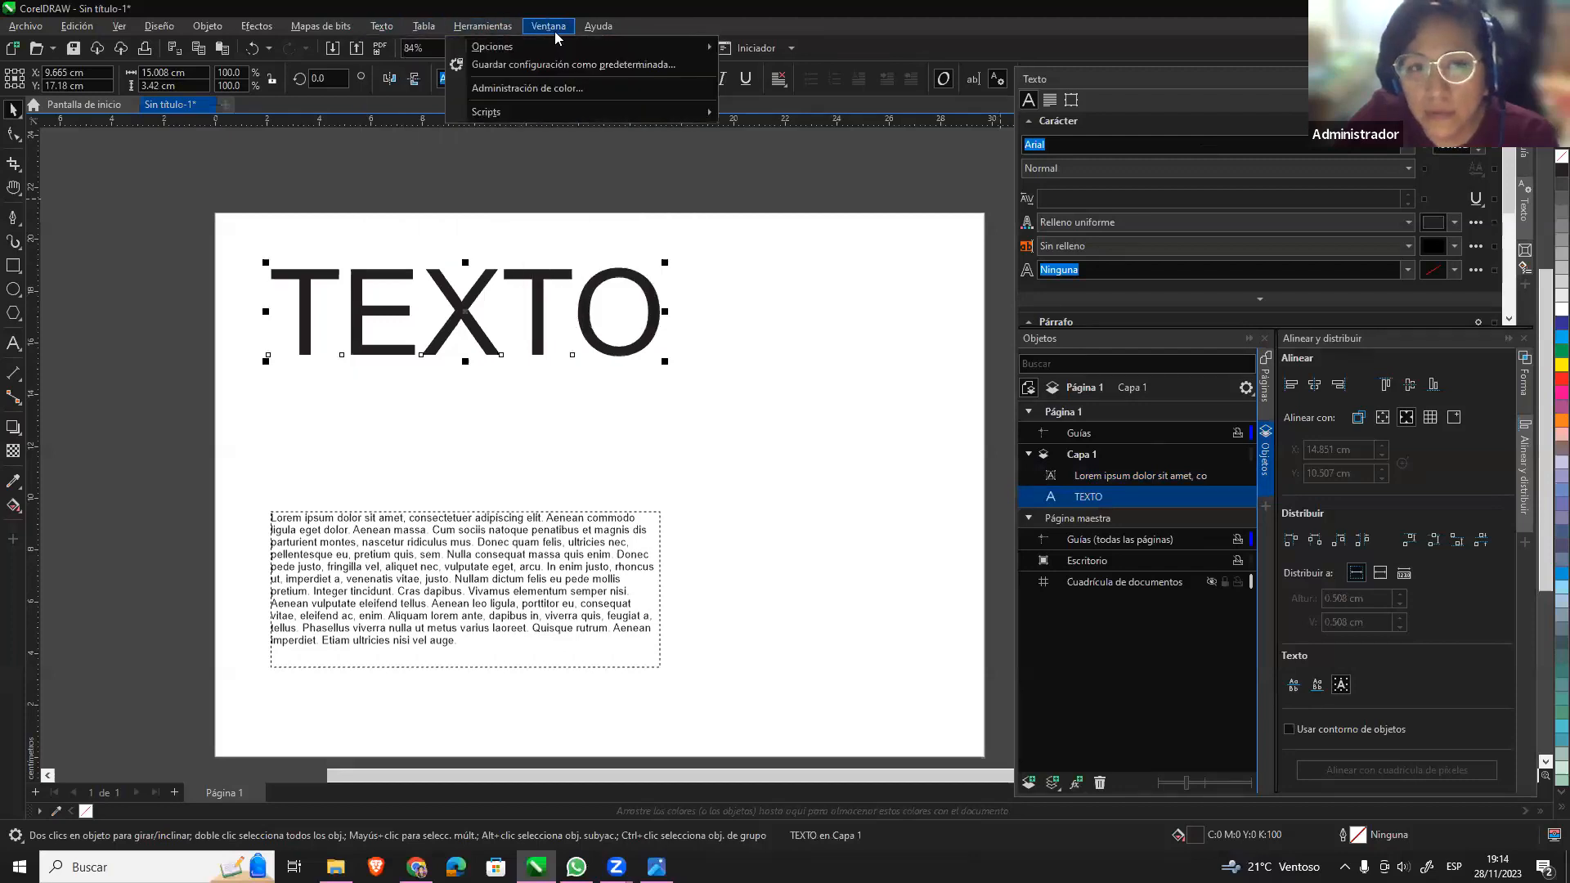
mouse_move(554, 31)
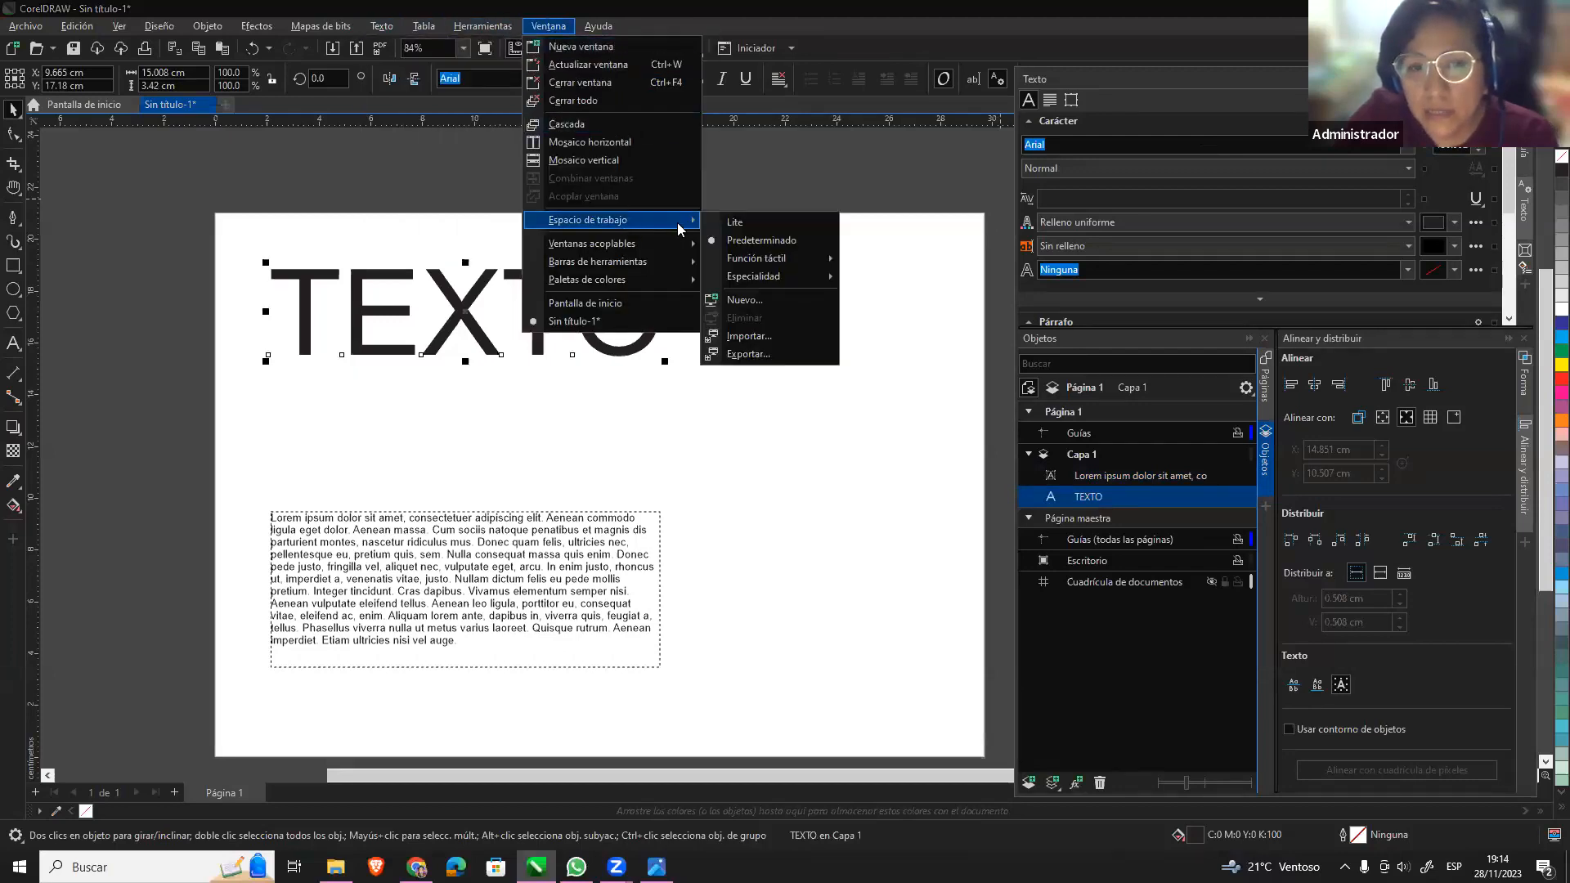
mouse_move(668, 240)
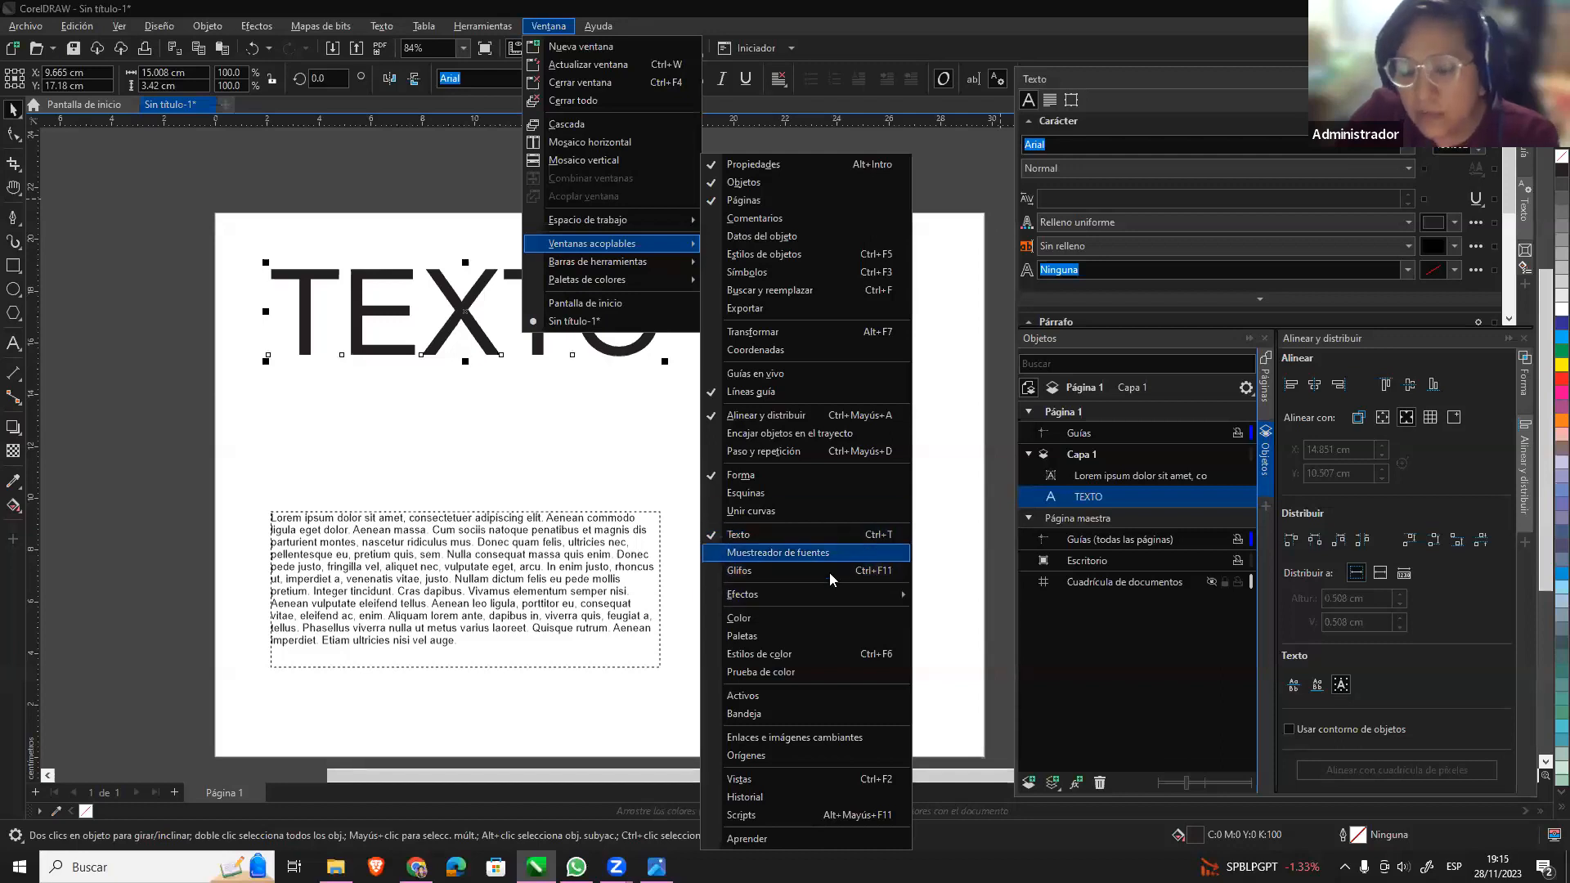
left_click(889, 543)
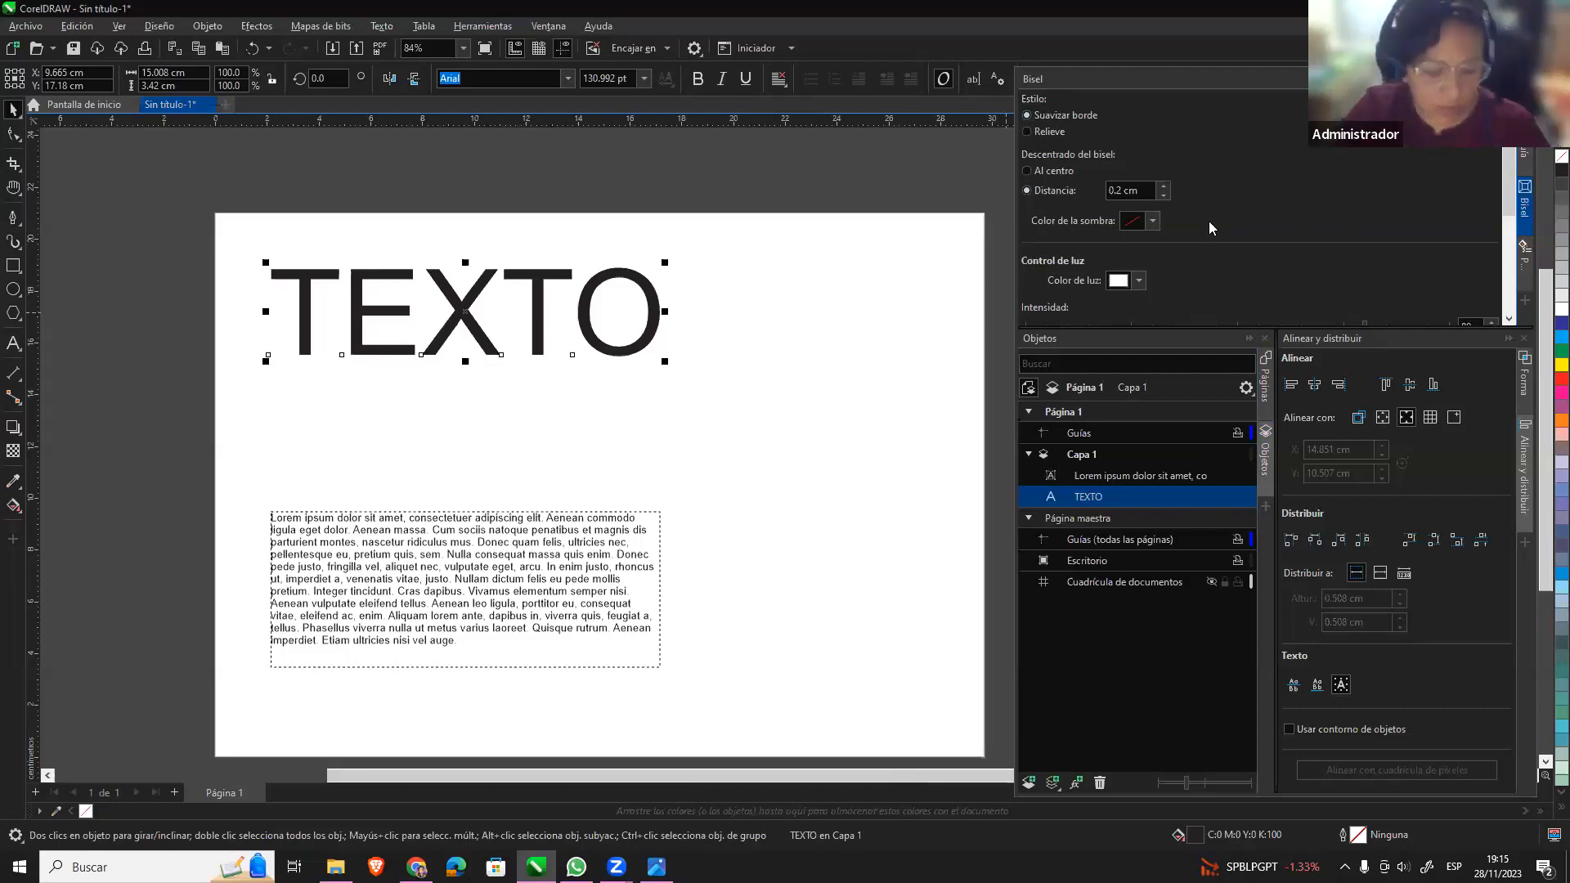
key("ctrl+t")
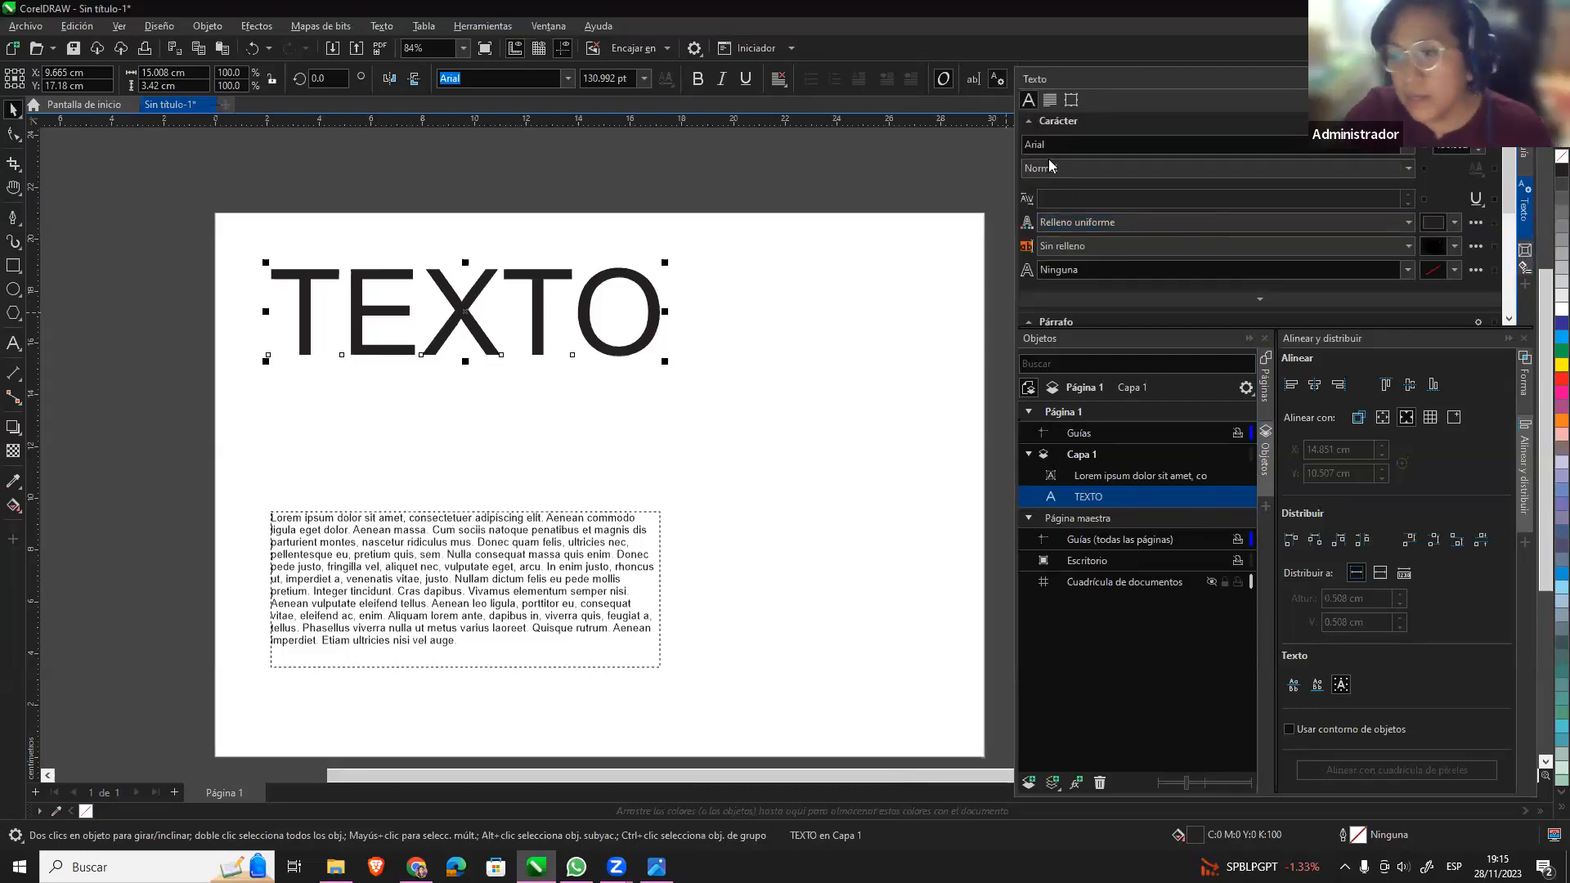
left_click_drag(1139, 83, 1141, 111)
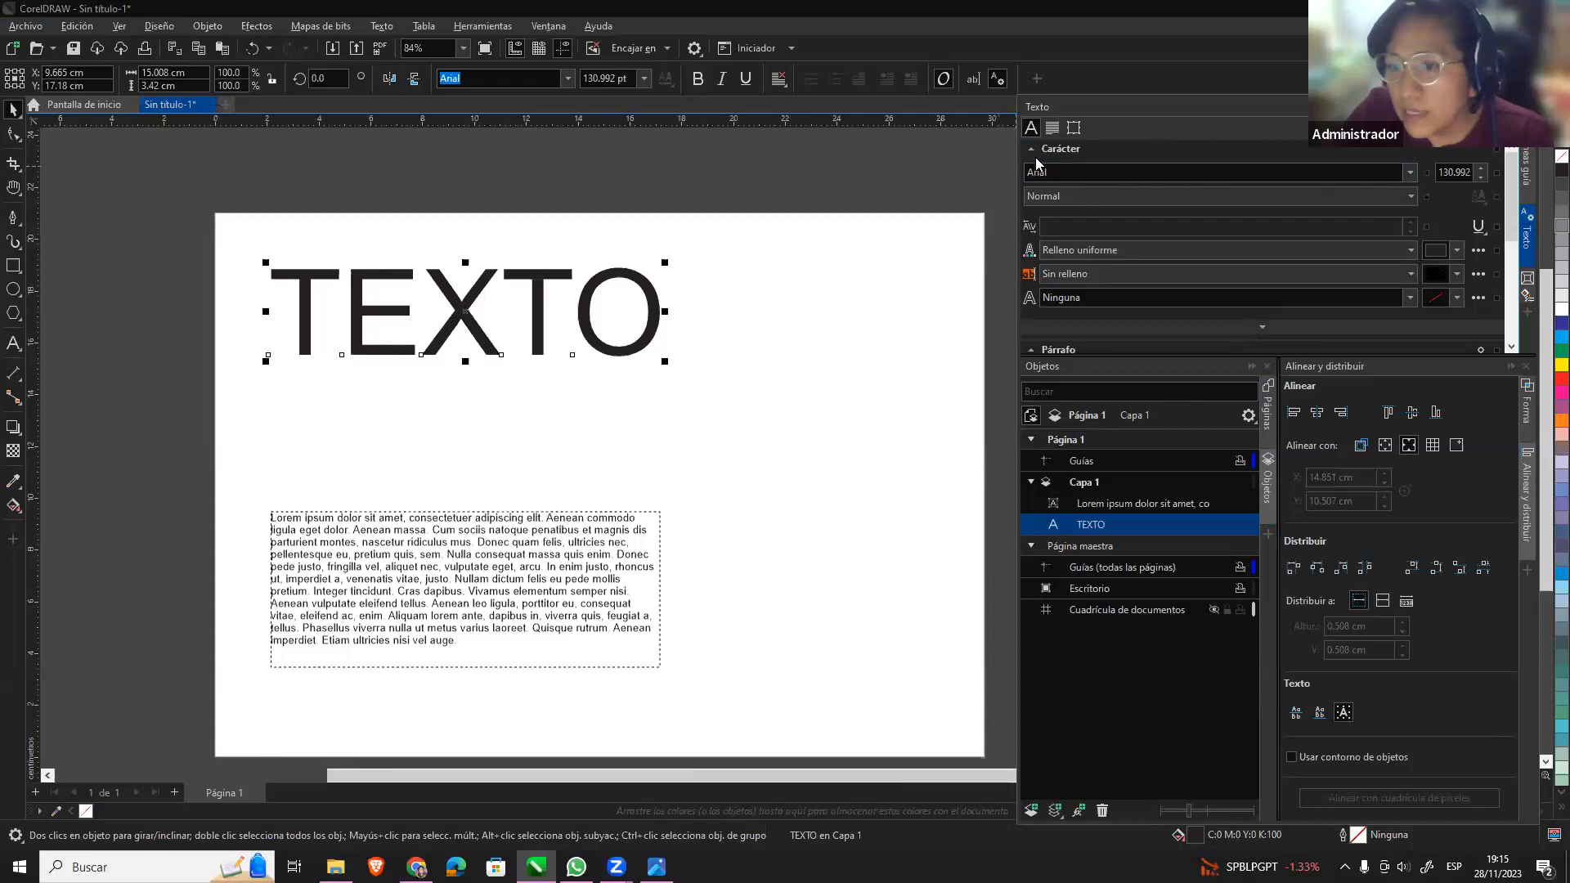
Change the font of the TEXTO title to Britannic Bold.
left_click(1031, 128)
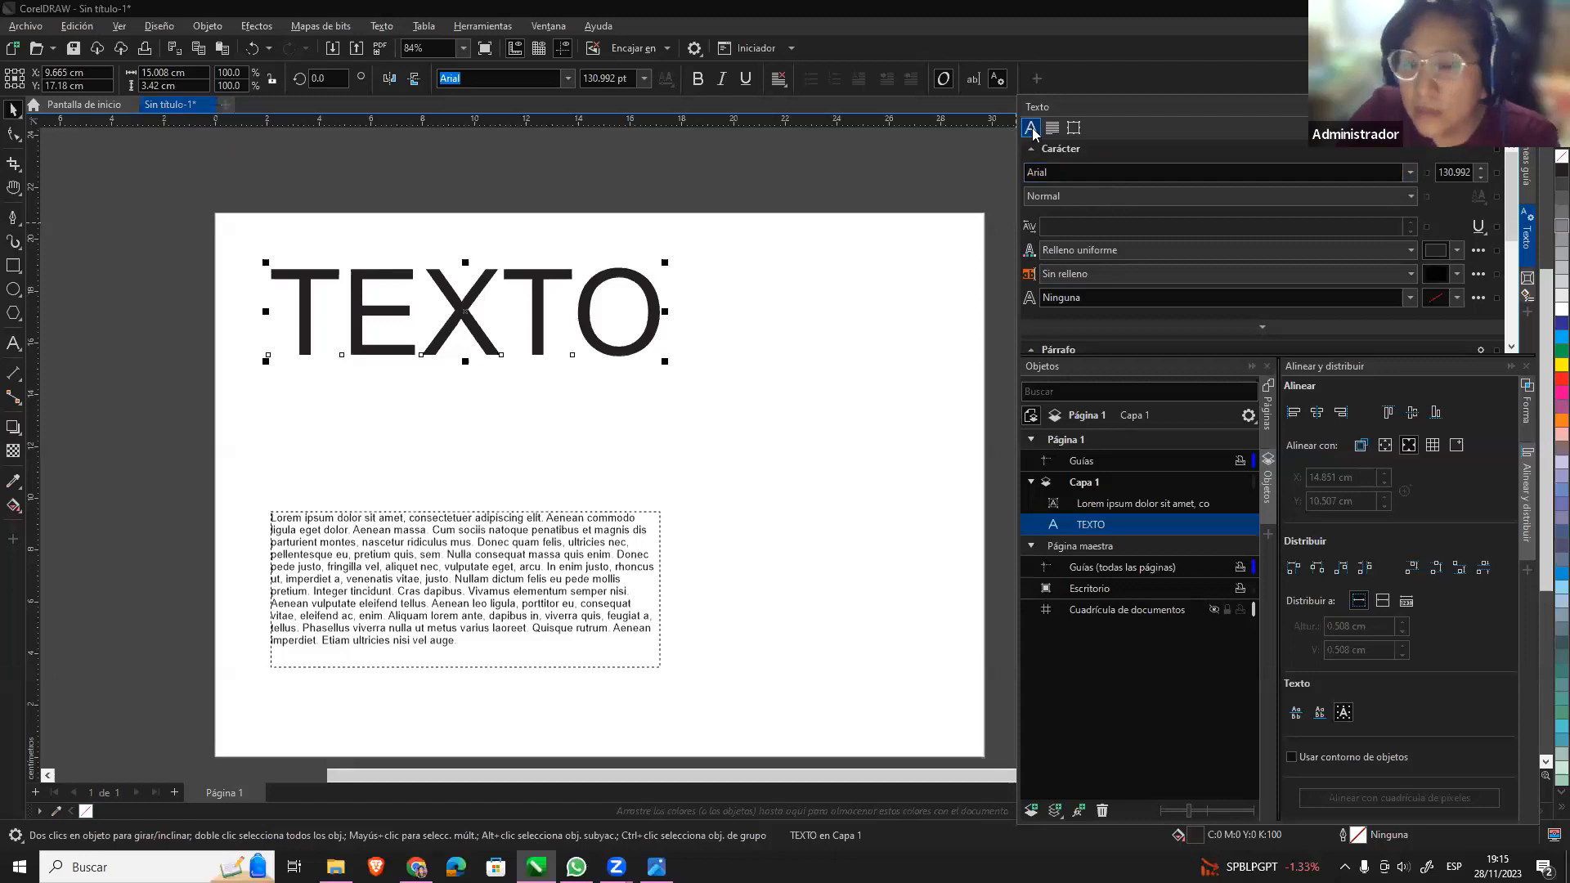
left_click(1402, 170)
left_click(1412, 172)
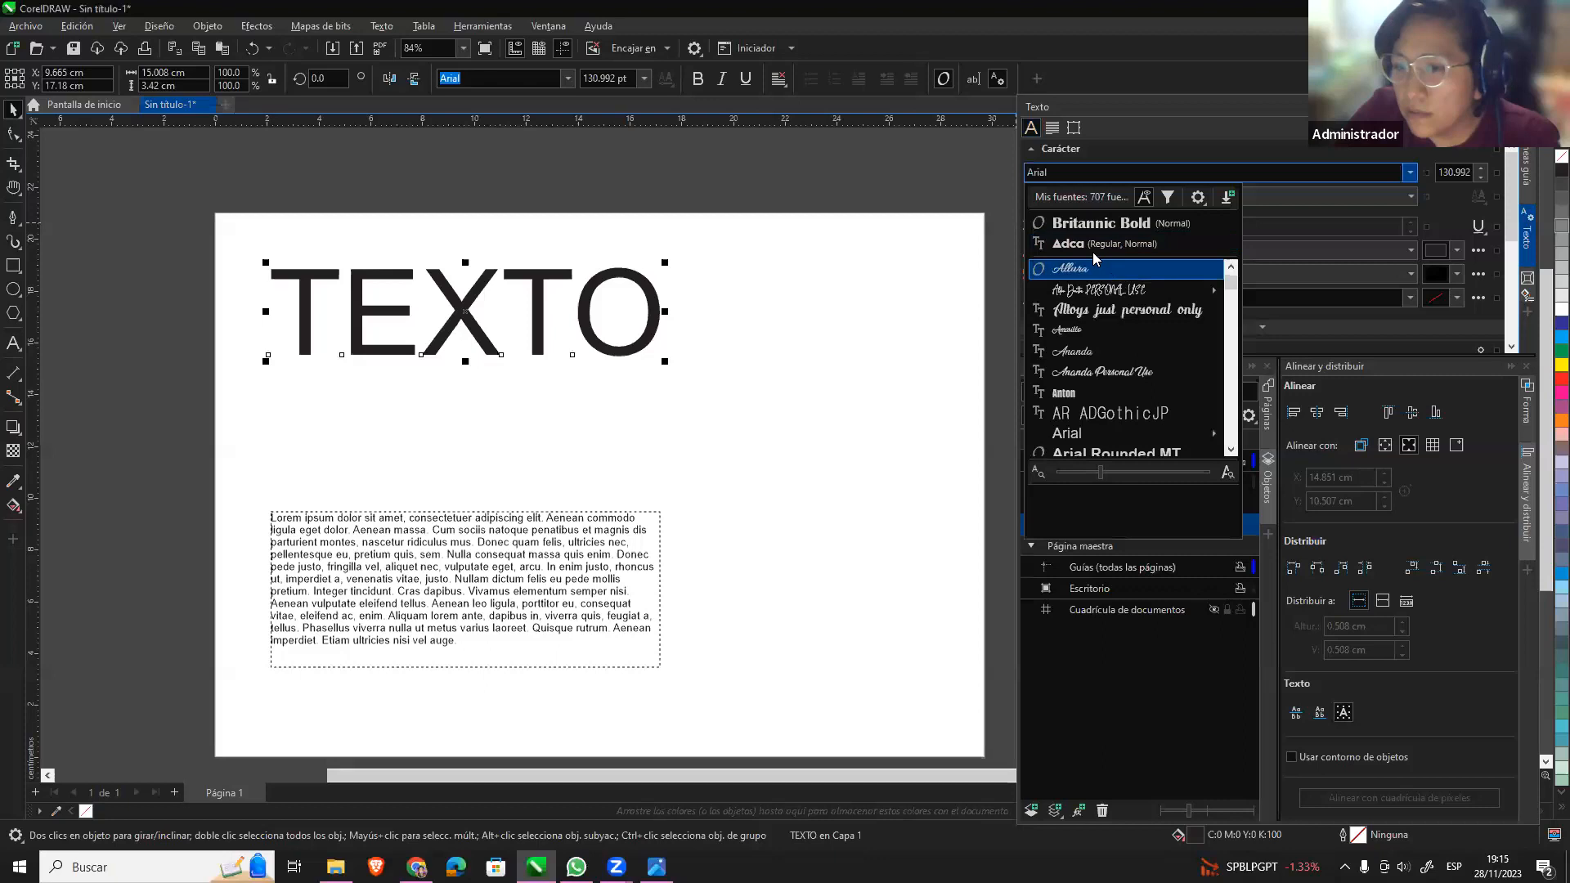
left_click(1115, 224)
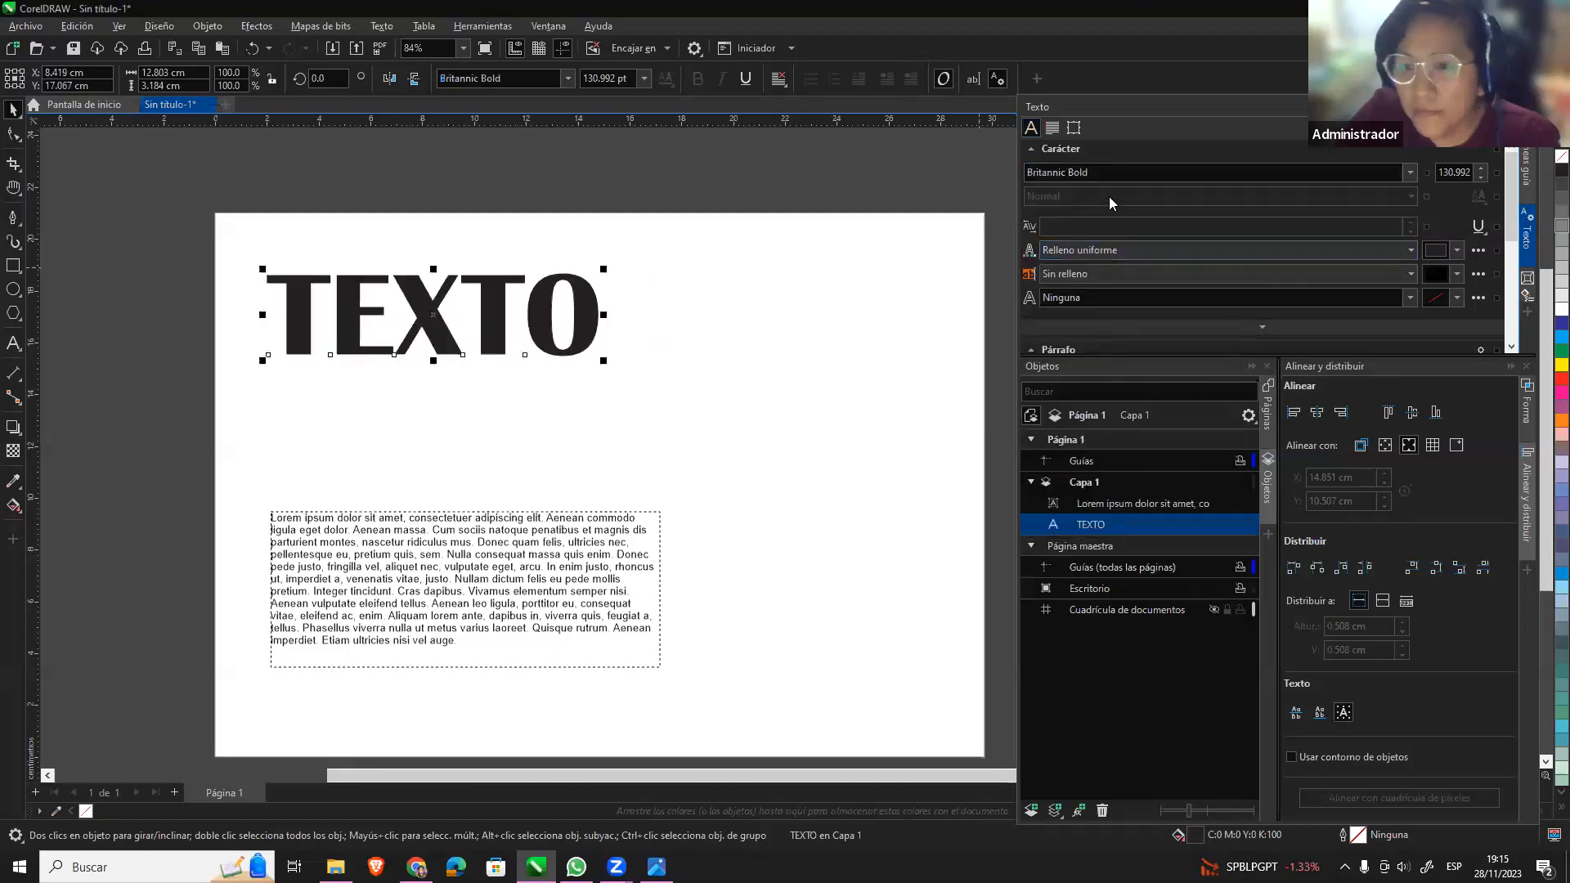
Set the font size of the TEXTO title to 70 pt and move it up close to the page's upper edge.
left_click(1482, 168)
left_click(1482, 168)
left_click(1482, 168)
left_click(1481, 167)
double_click(1446, 171)
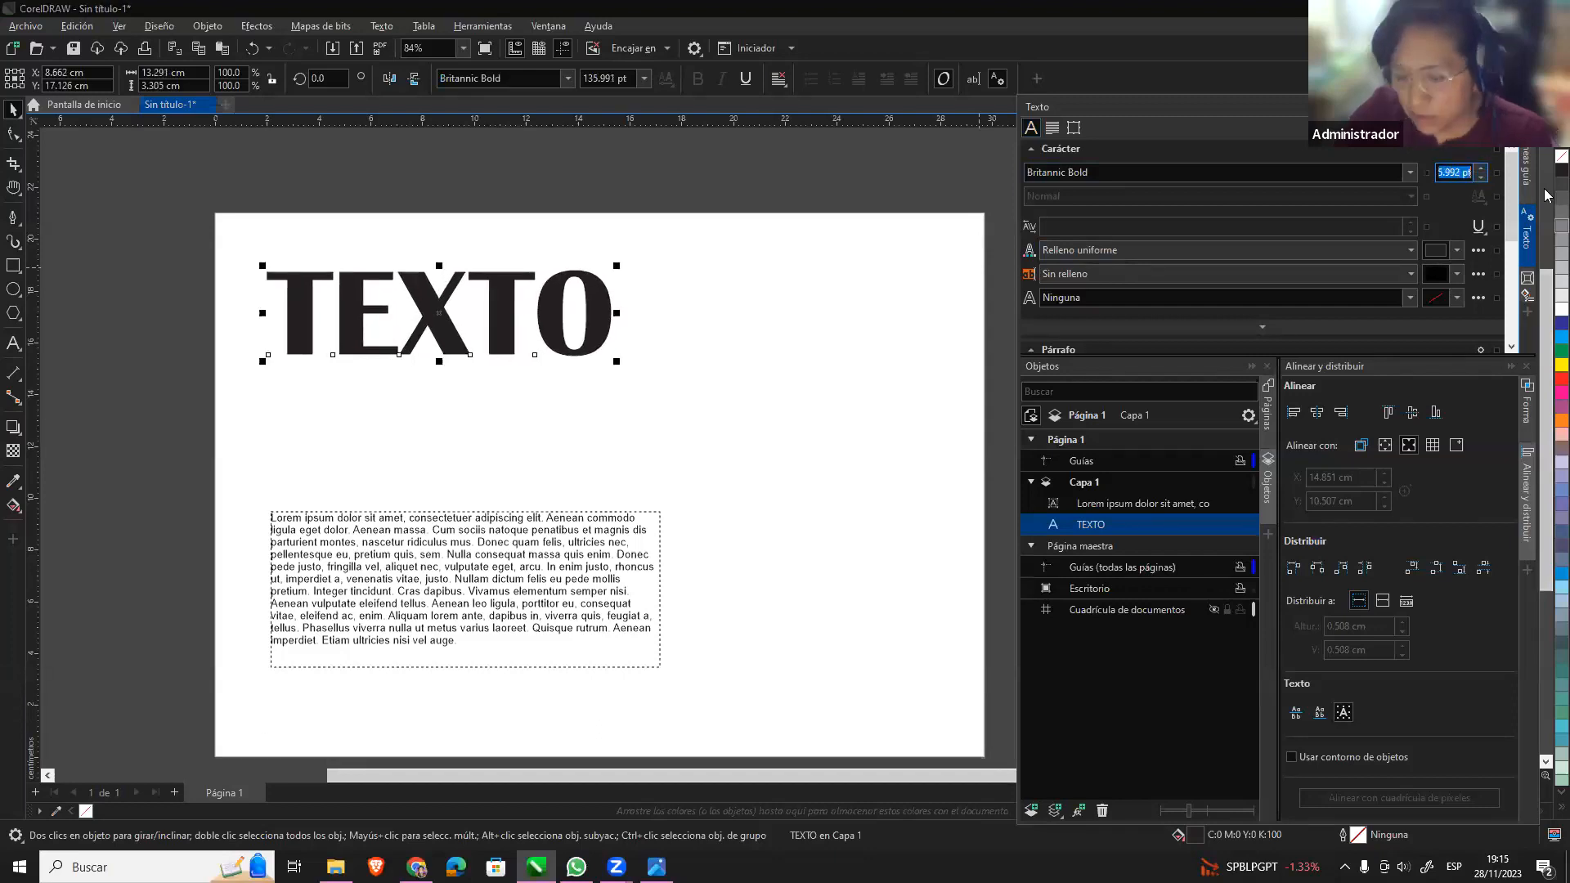
key("BackSpace")
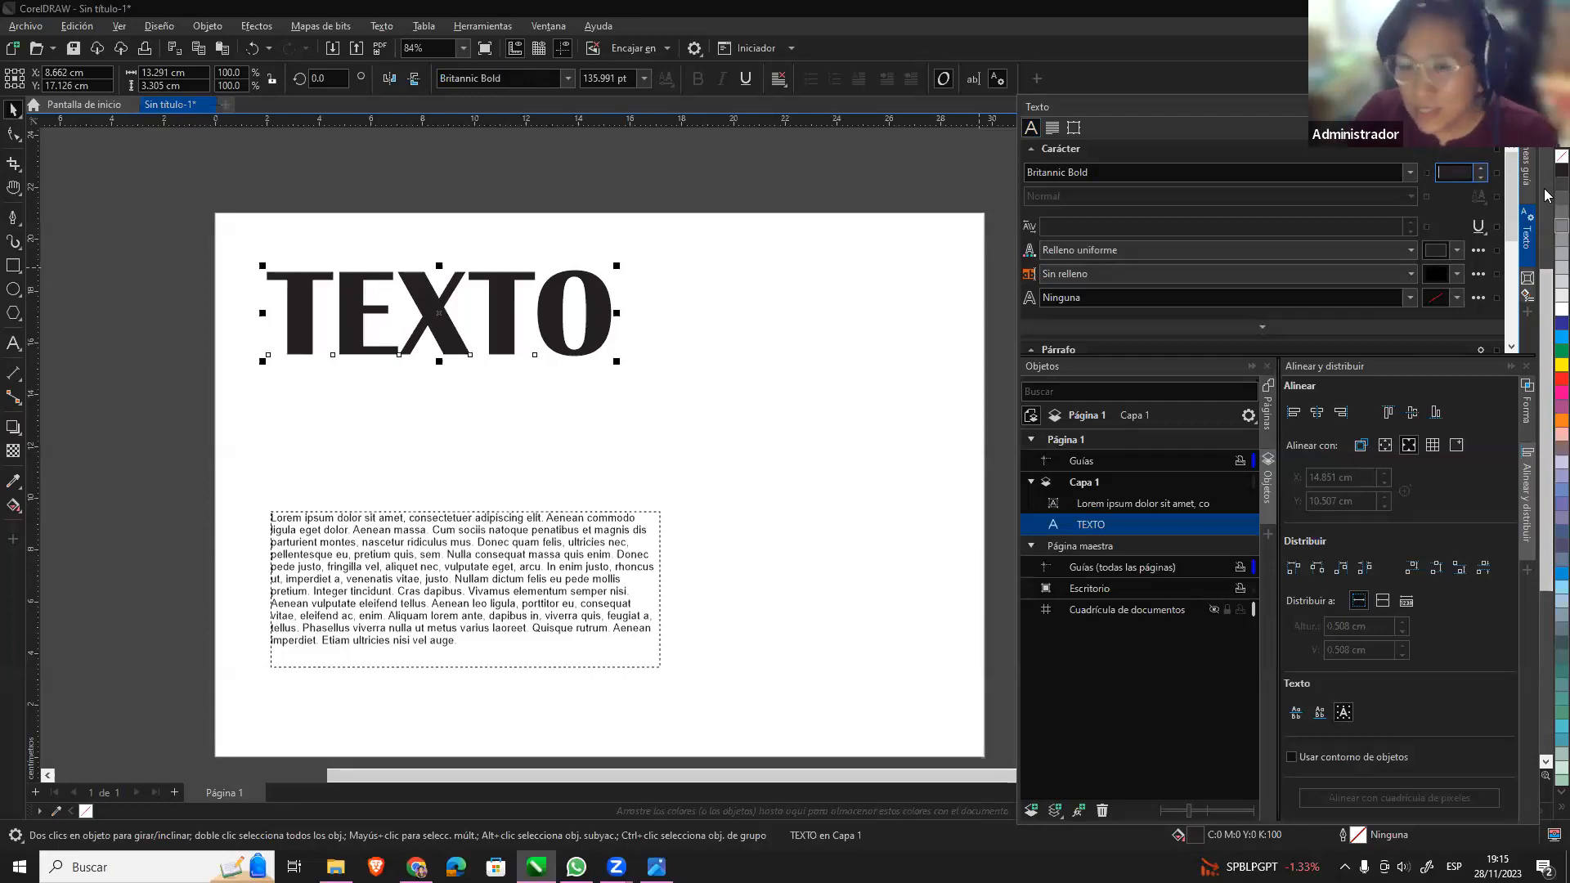
type("70")
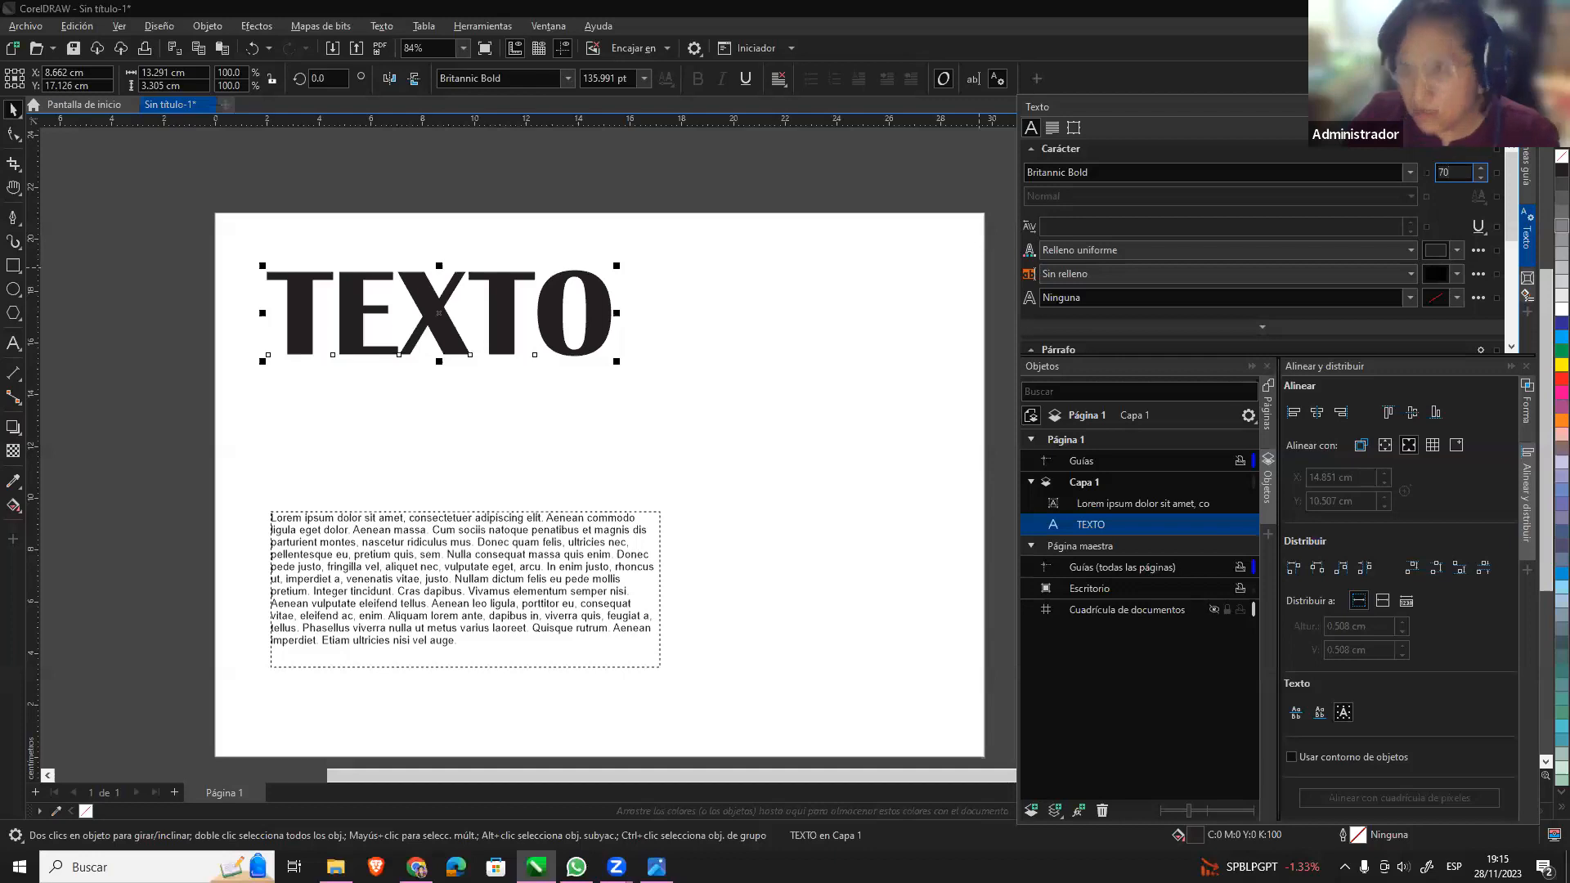
key("Return")
left_click_drag(404, 333, 408, 281)
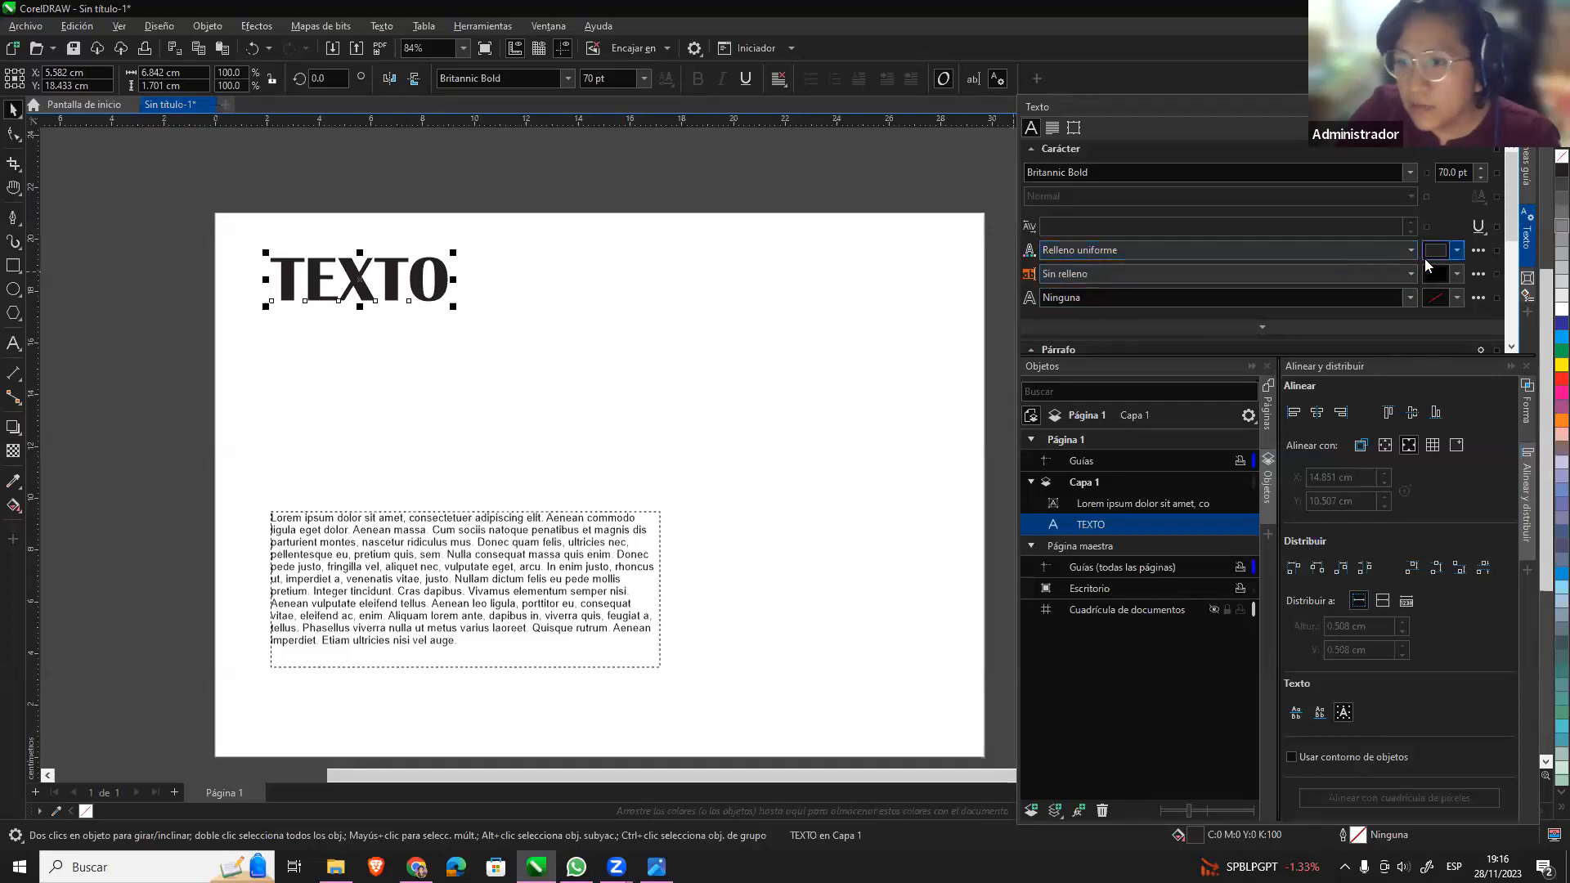
left_click(1458, 250)
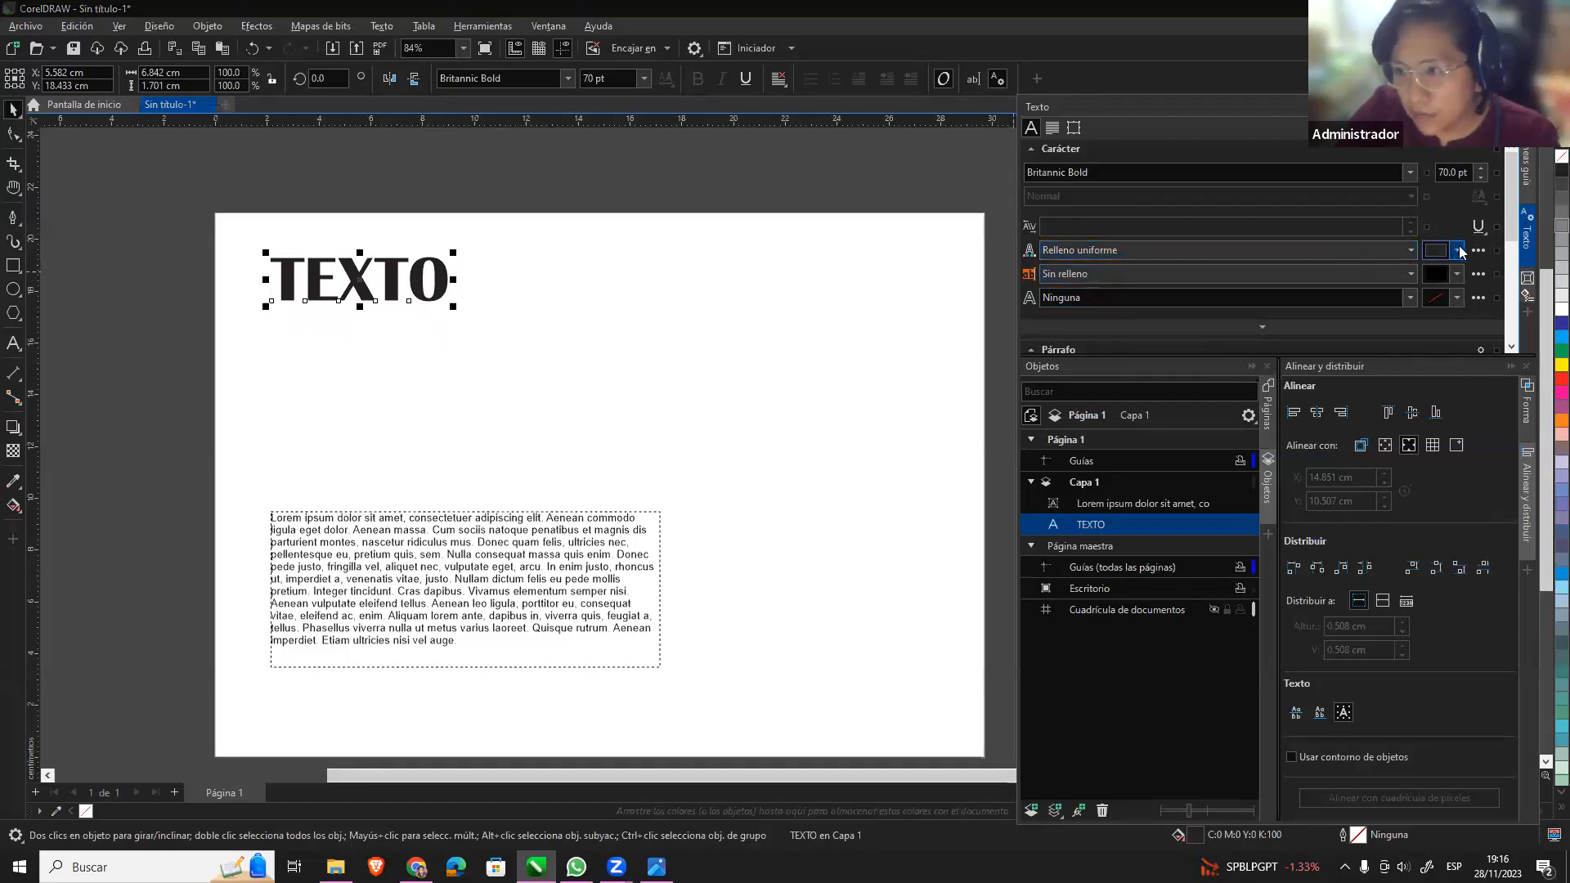
left_click(1221, 258)
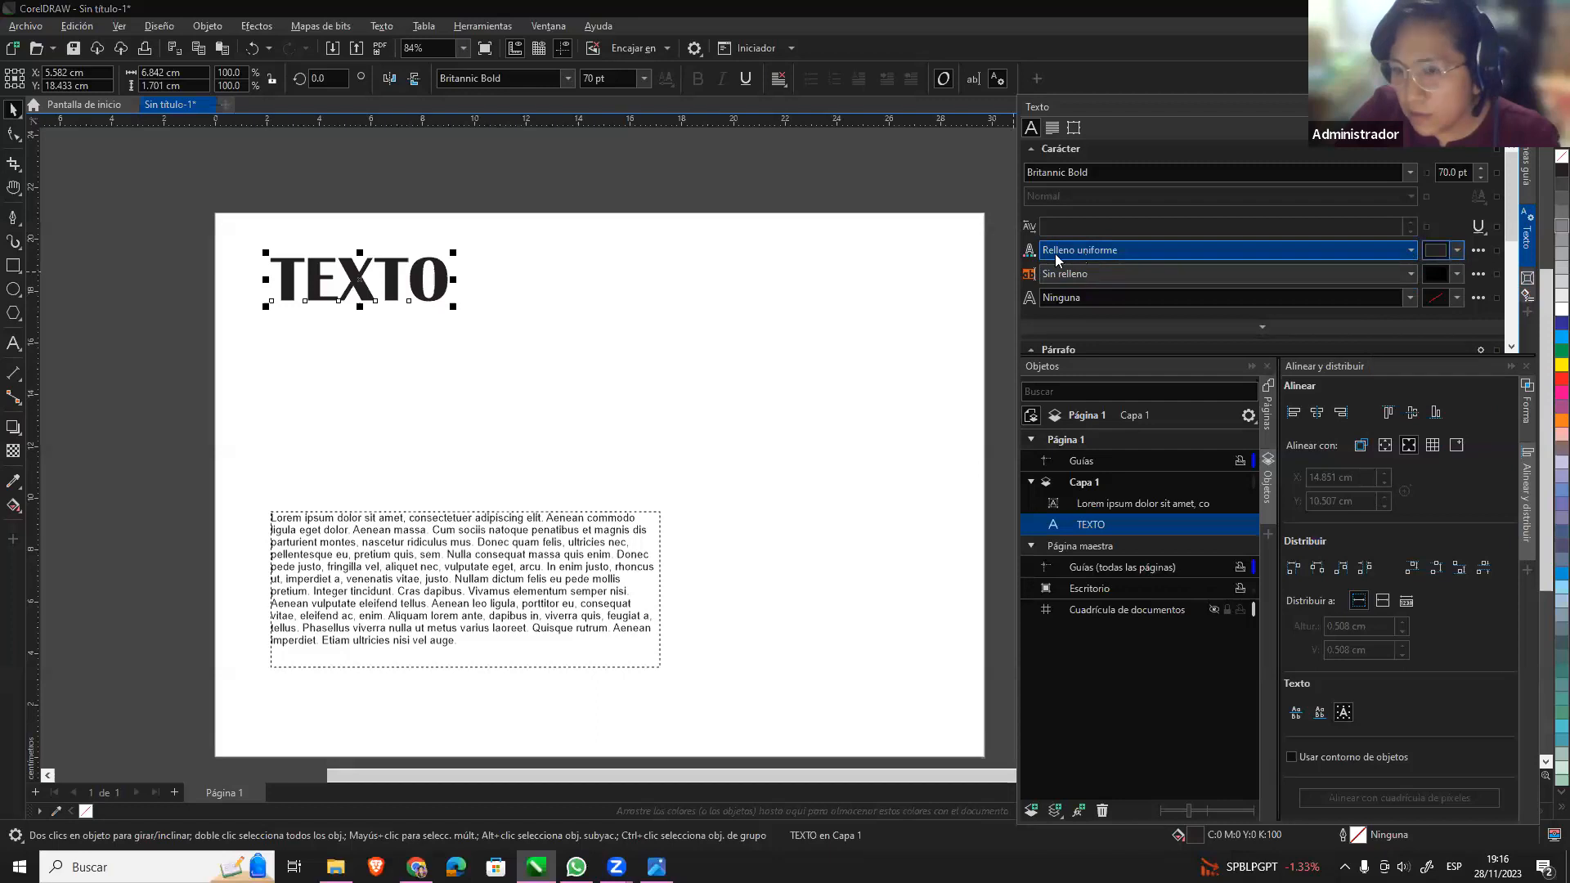
left_click(1412, 250)
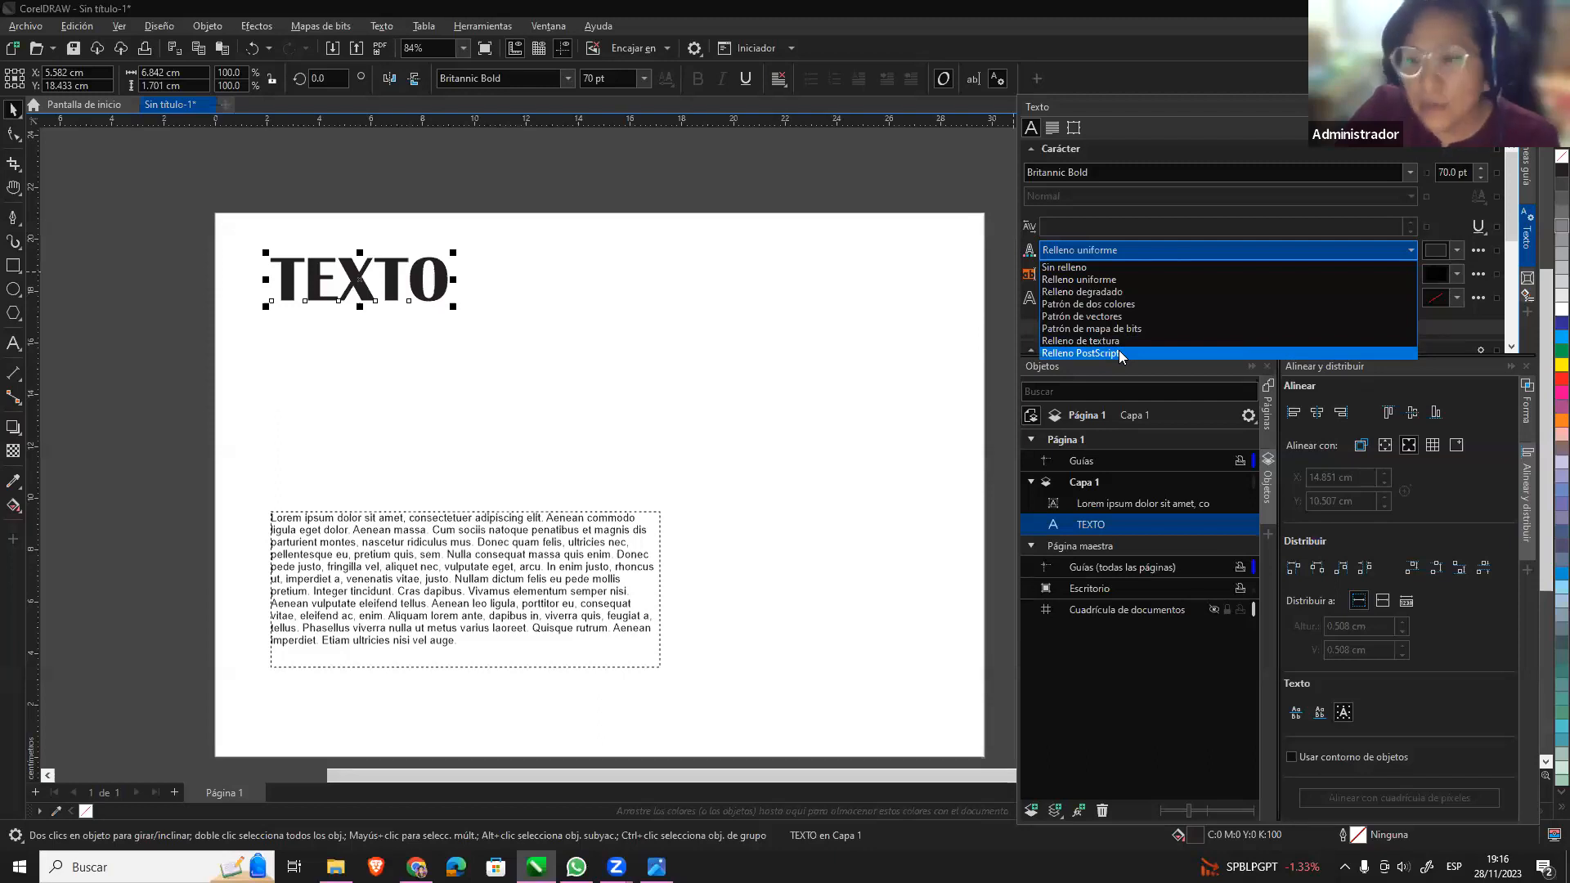
Duplicate the TEXTO title in place five times.
left_click(417, 279)
left_click(415, 280)
key("KP_Add")
key("KP_Add")
key("KP_Add")
key("KP_Add")
key("KP_Add")
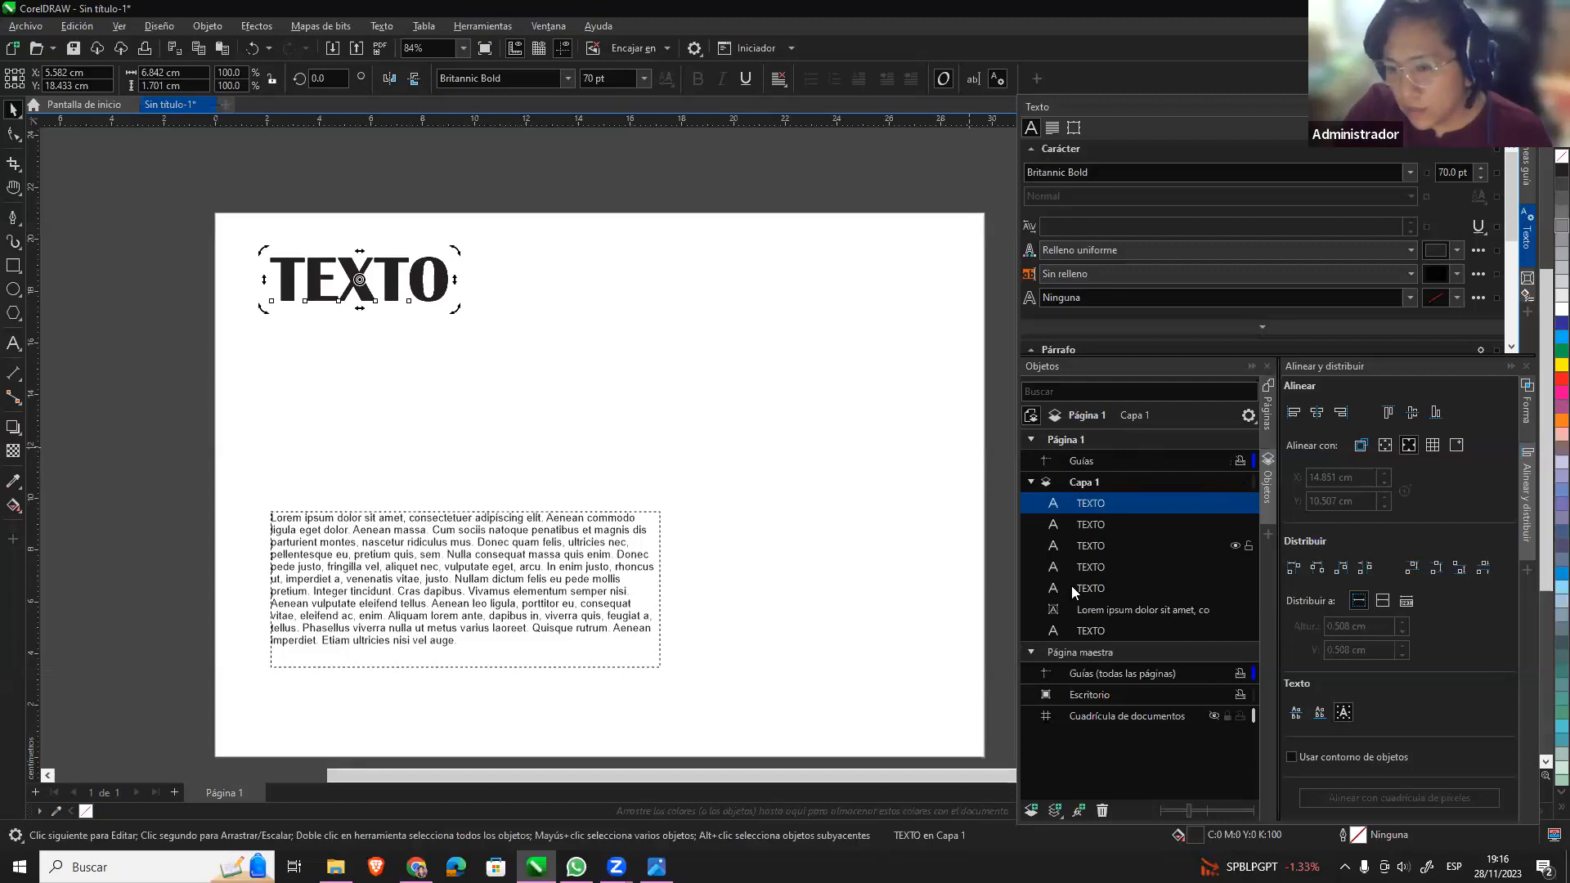
Arrange the TEXTO copies in two rows of three above the paragraph, with about 1.3 cm between the words in a row.
left_click_drag(393, 287, 818, 286)
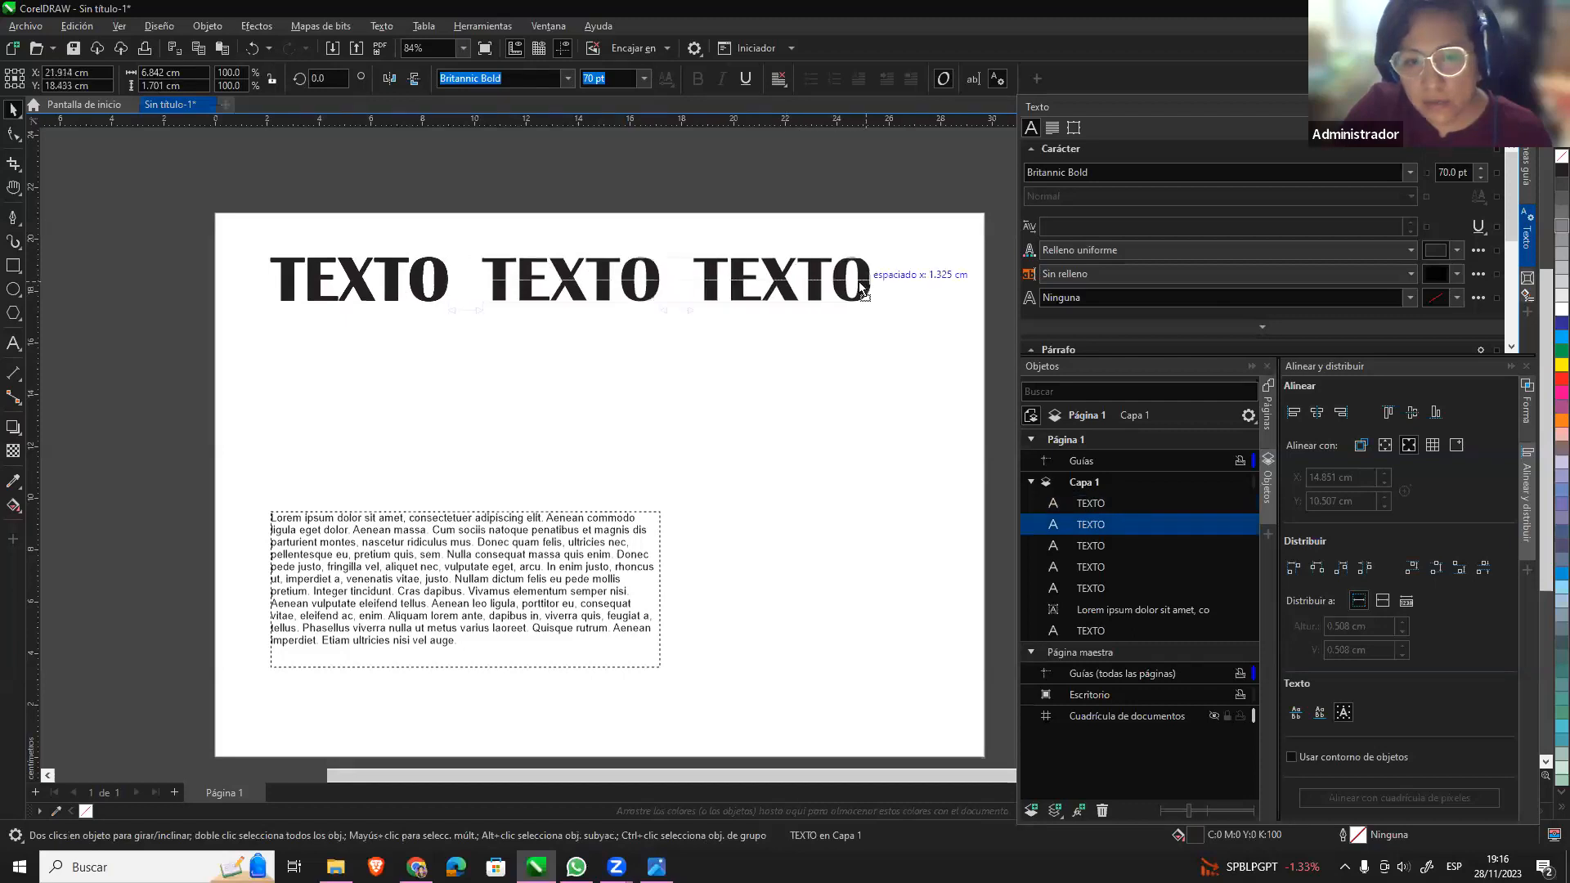
left_click_drag(395, 282, 396, 389)
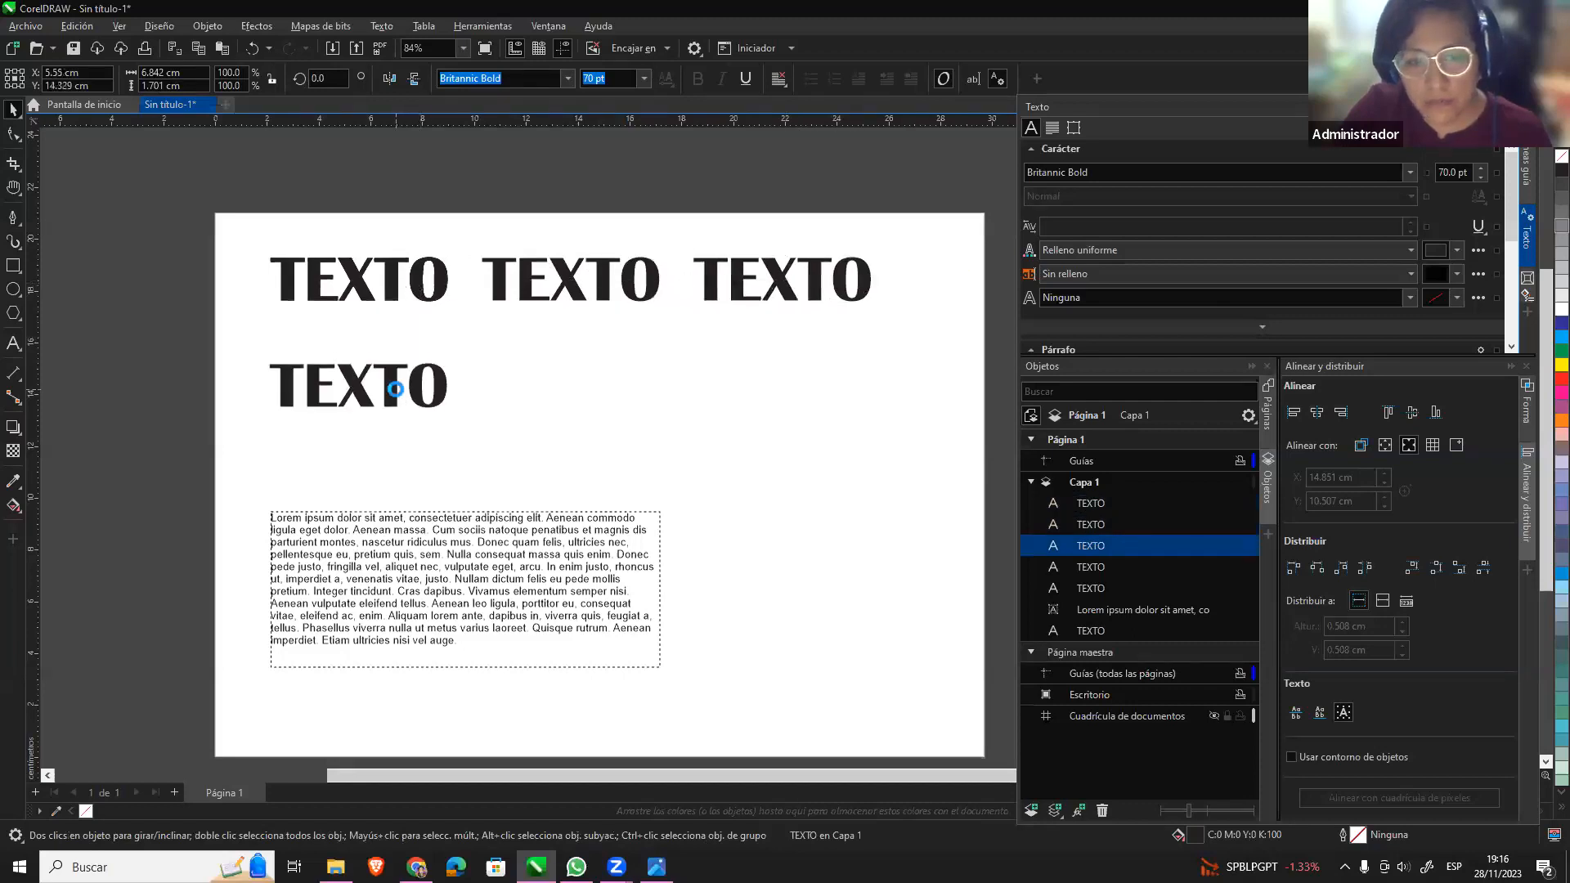
left_click_drag(393, 296, 601, 408)
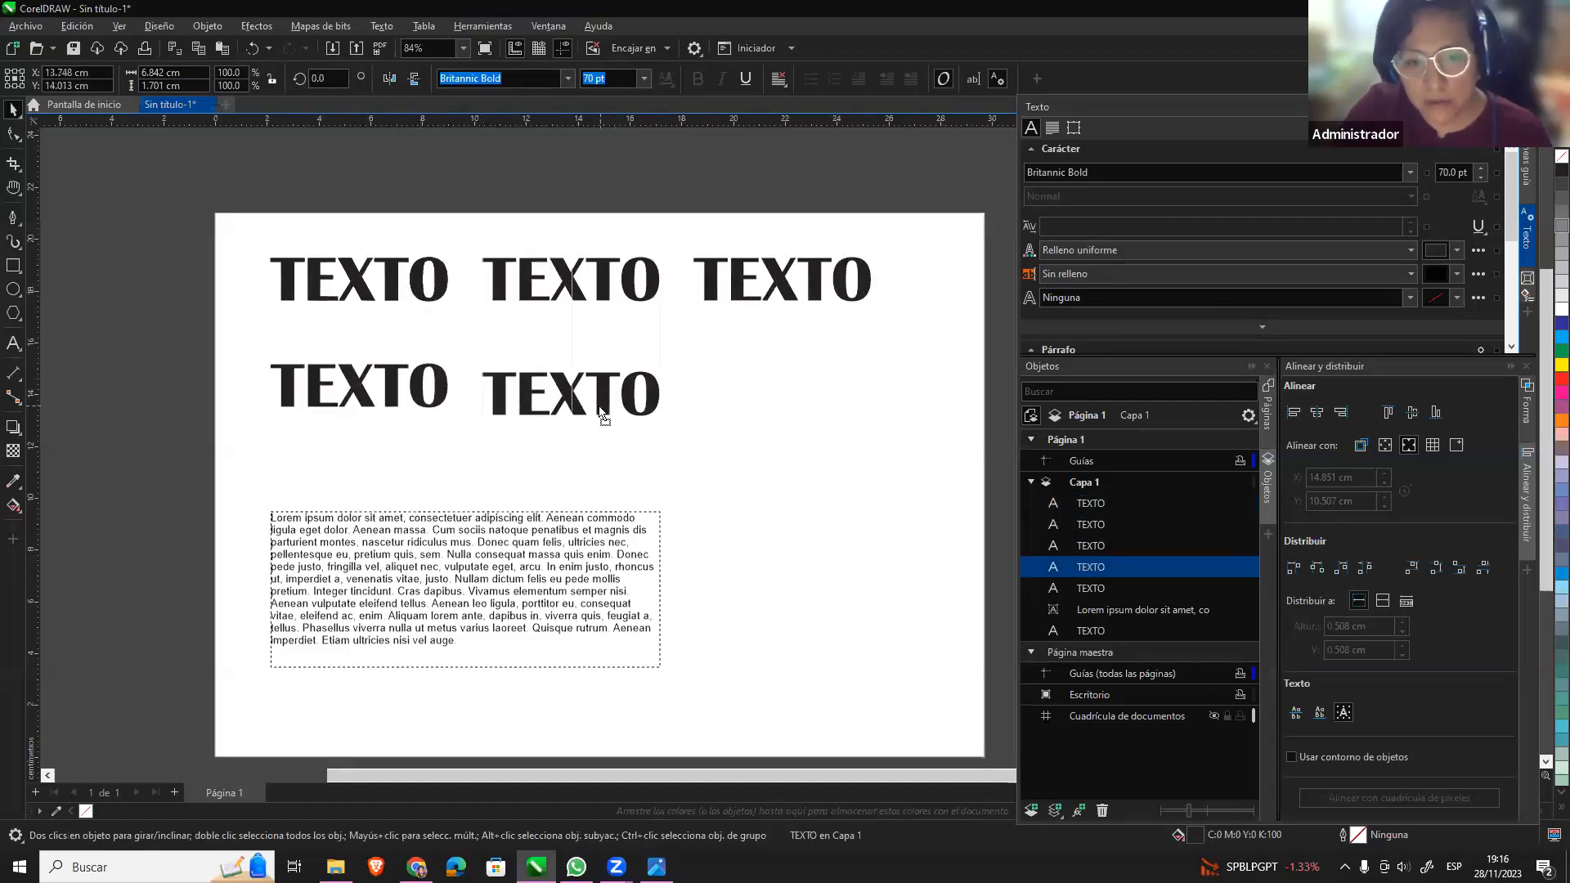
left_click_drag(708, 377, 736, 380)
left_click_drag(360, 280, 360, 240)
key("ctrl+z")
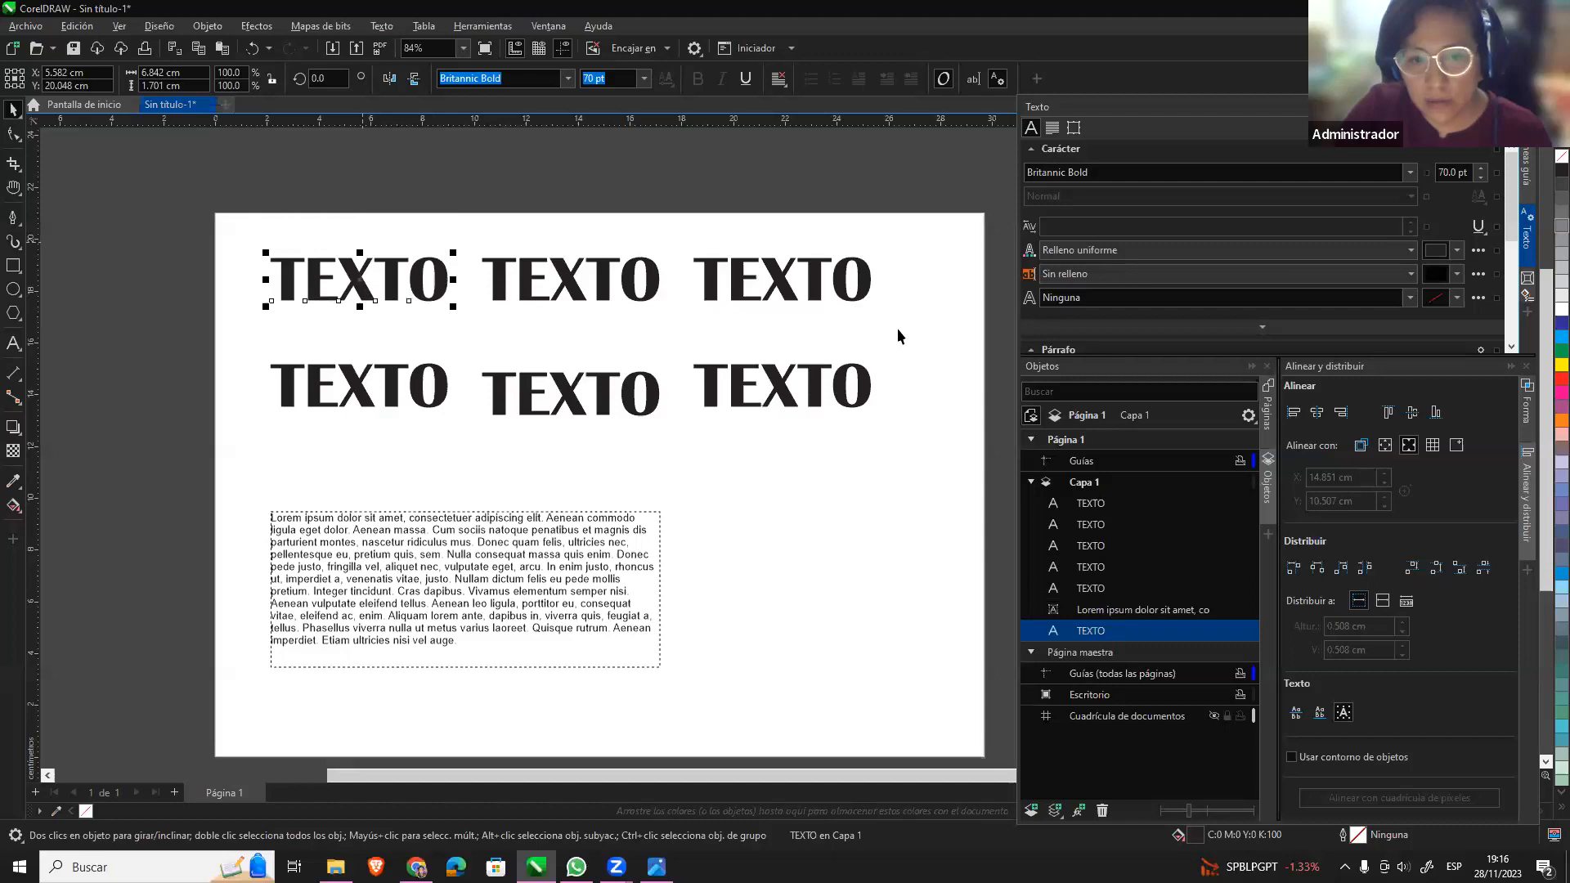
left_click_drag(791, 393, 791, 401)
left_click(878, 321)
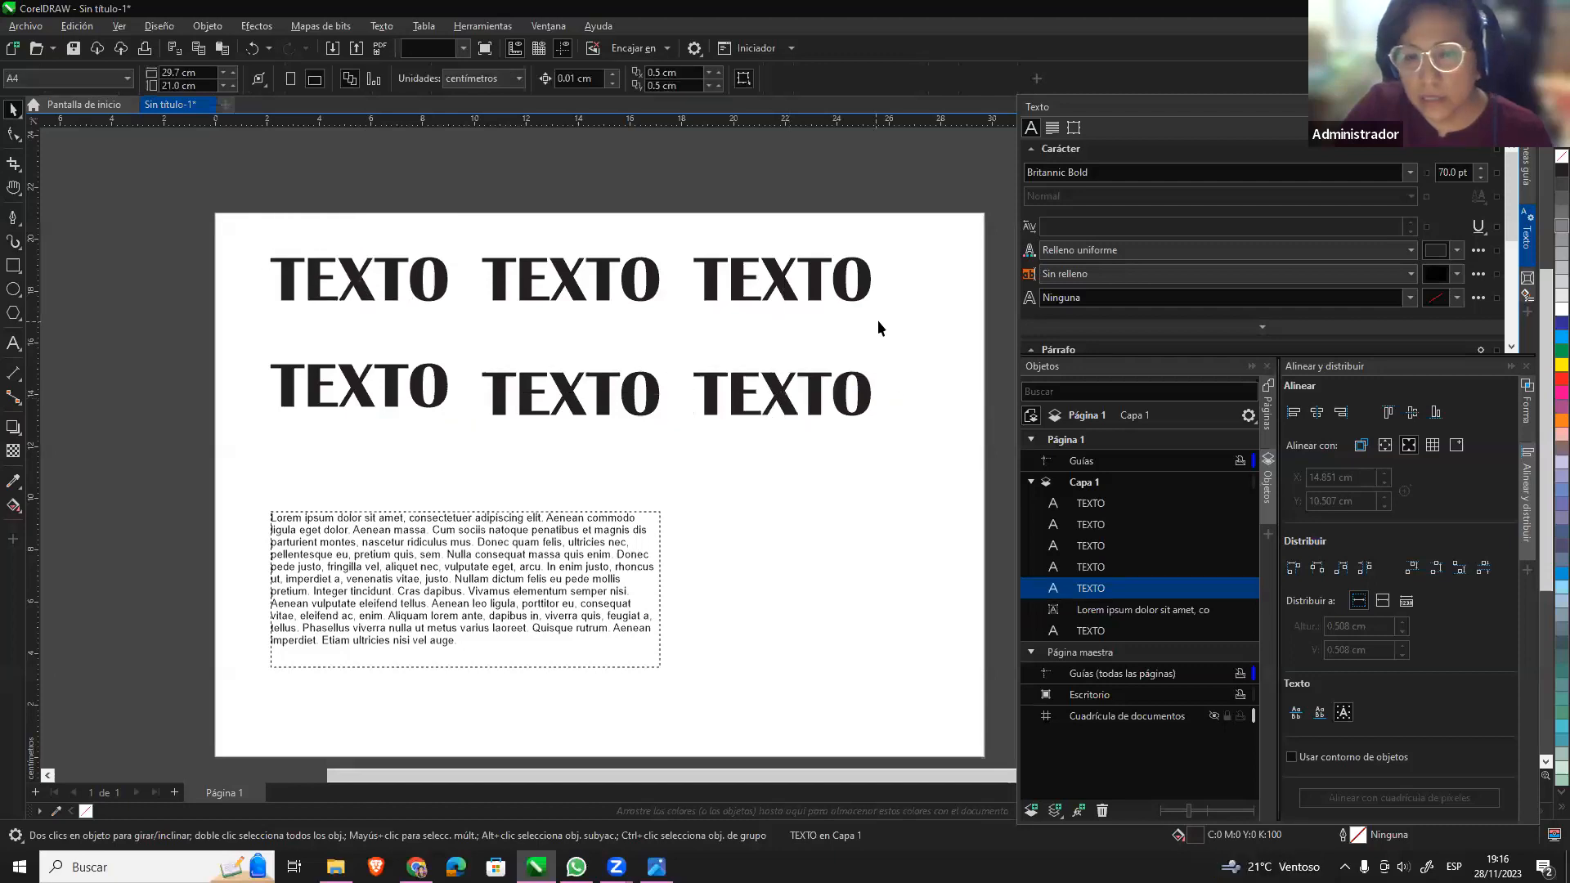
Give the first TEXTO in the upper row a uniform pinkish-red fill of C0 M100 Y59 K0.
left_click(420, 281)
left_click(1412, 251)
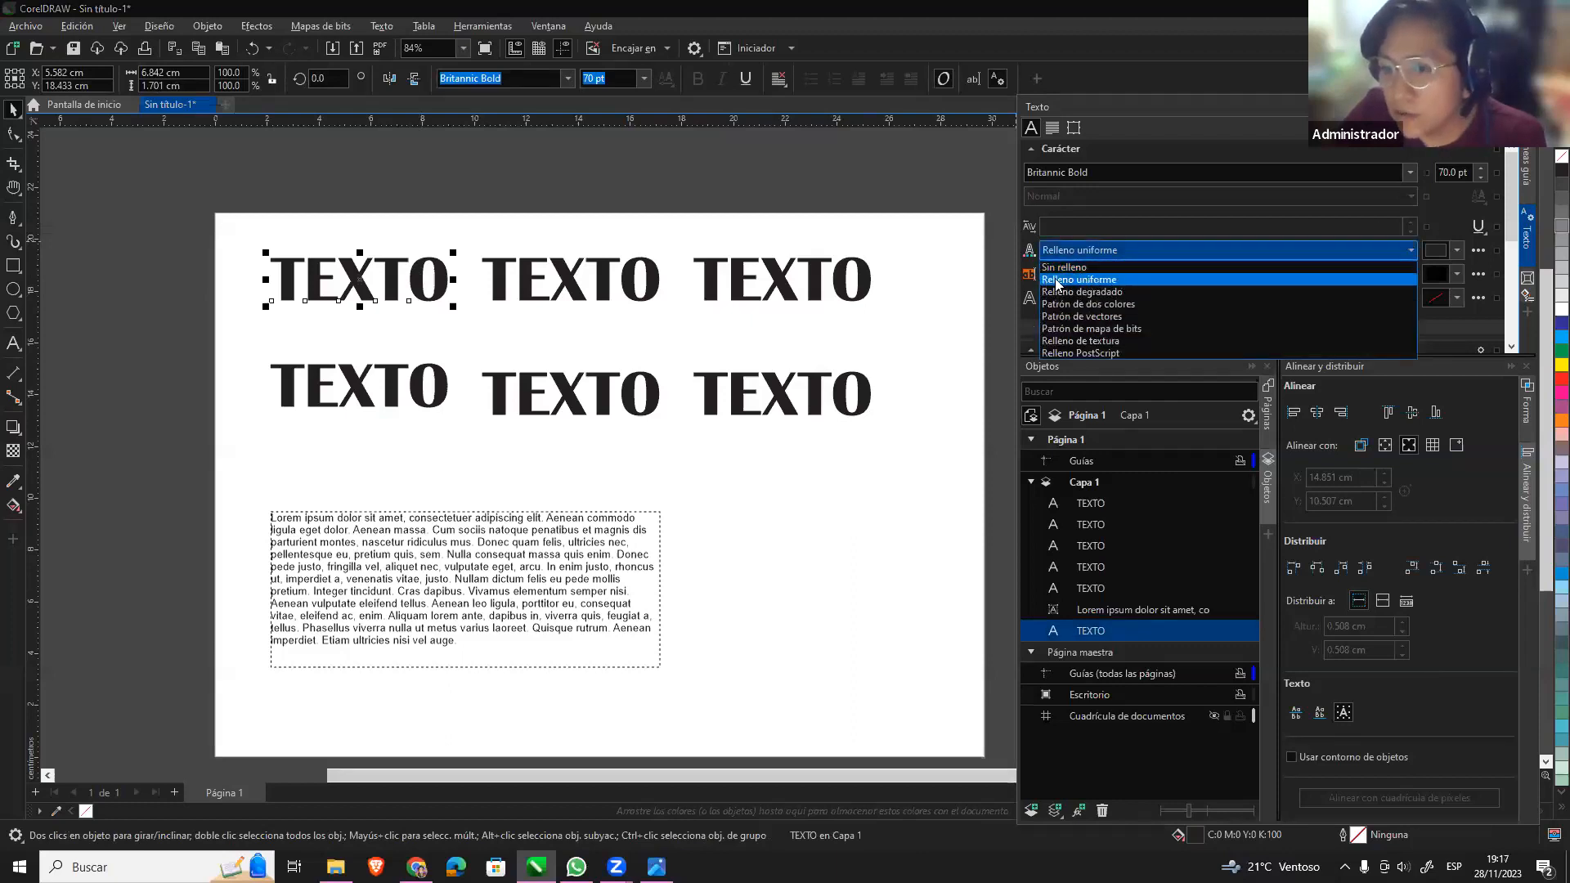
left_click(1135, 279)
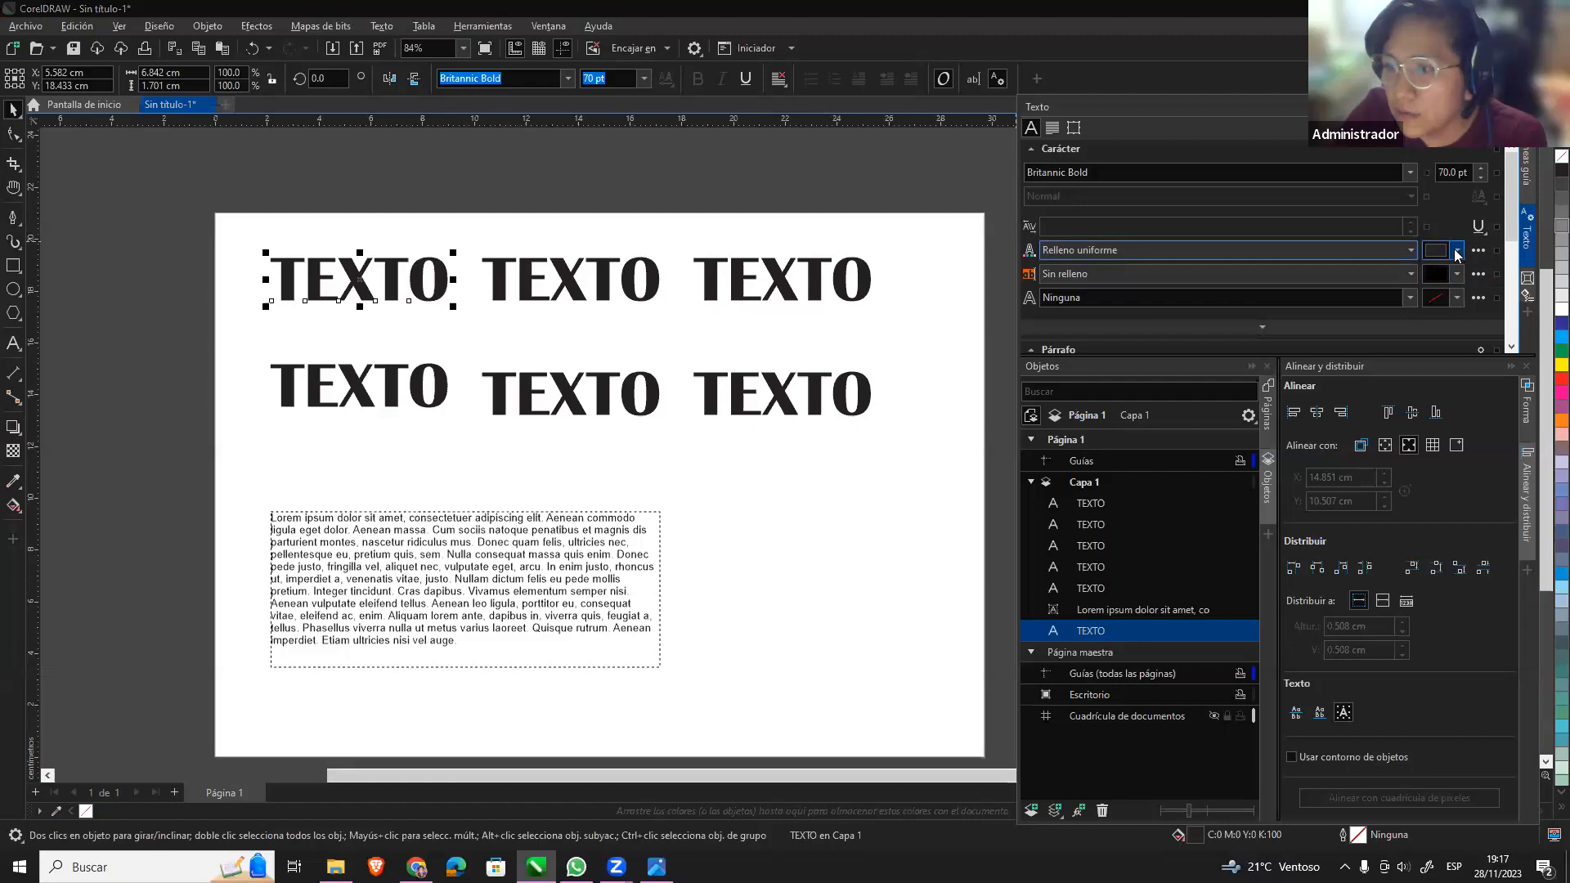
left_click(1456, 251)
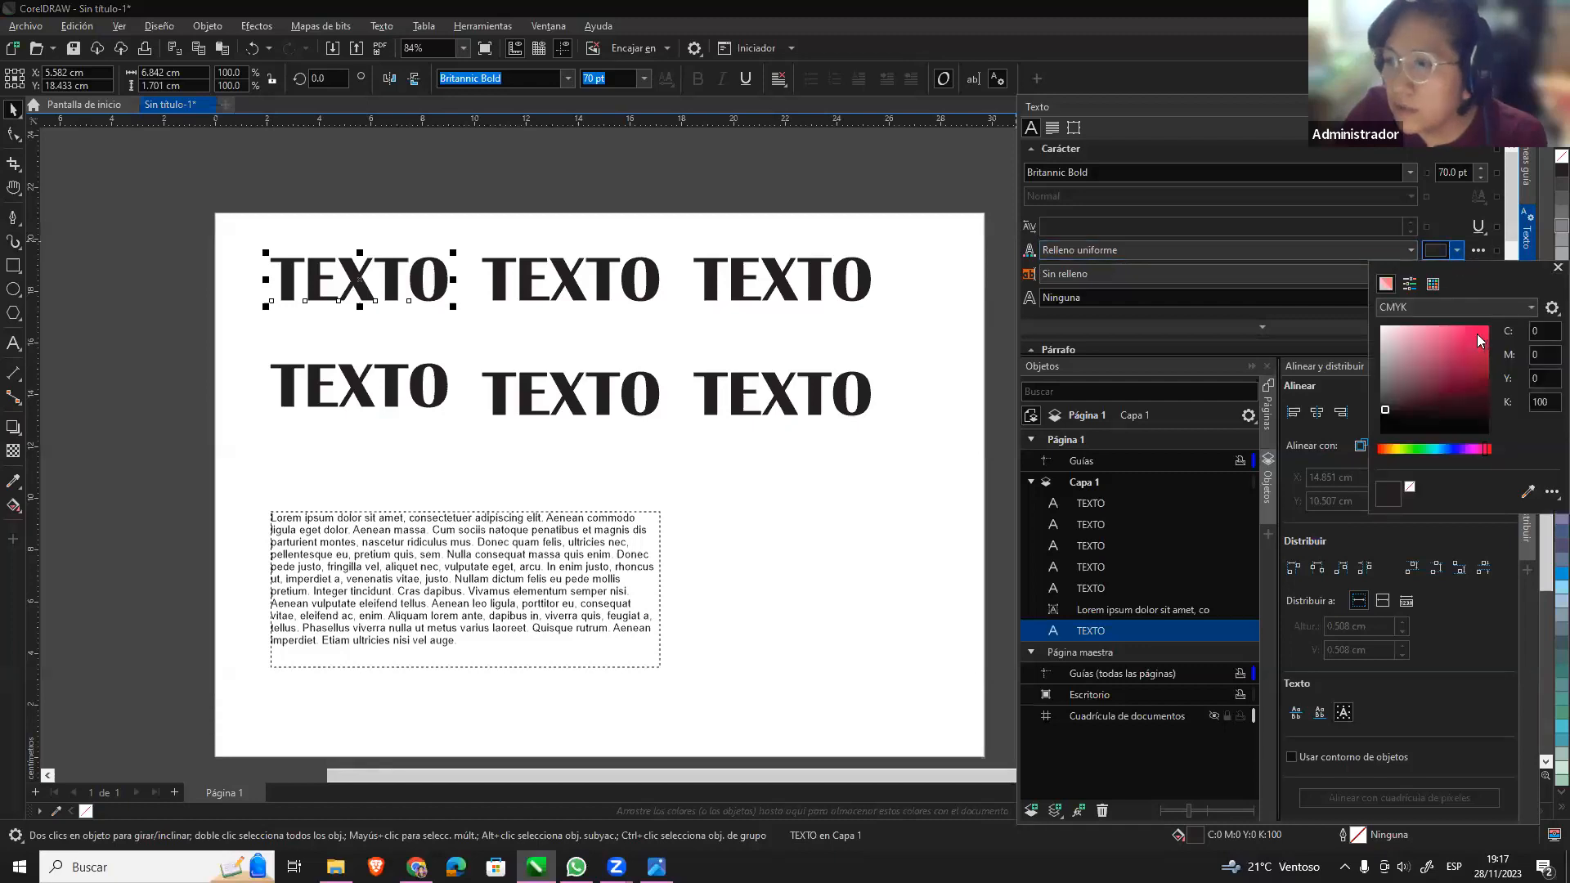
left_click_drag(1477, 334, 1490, 324)
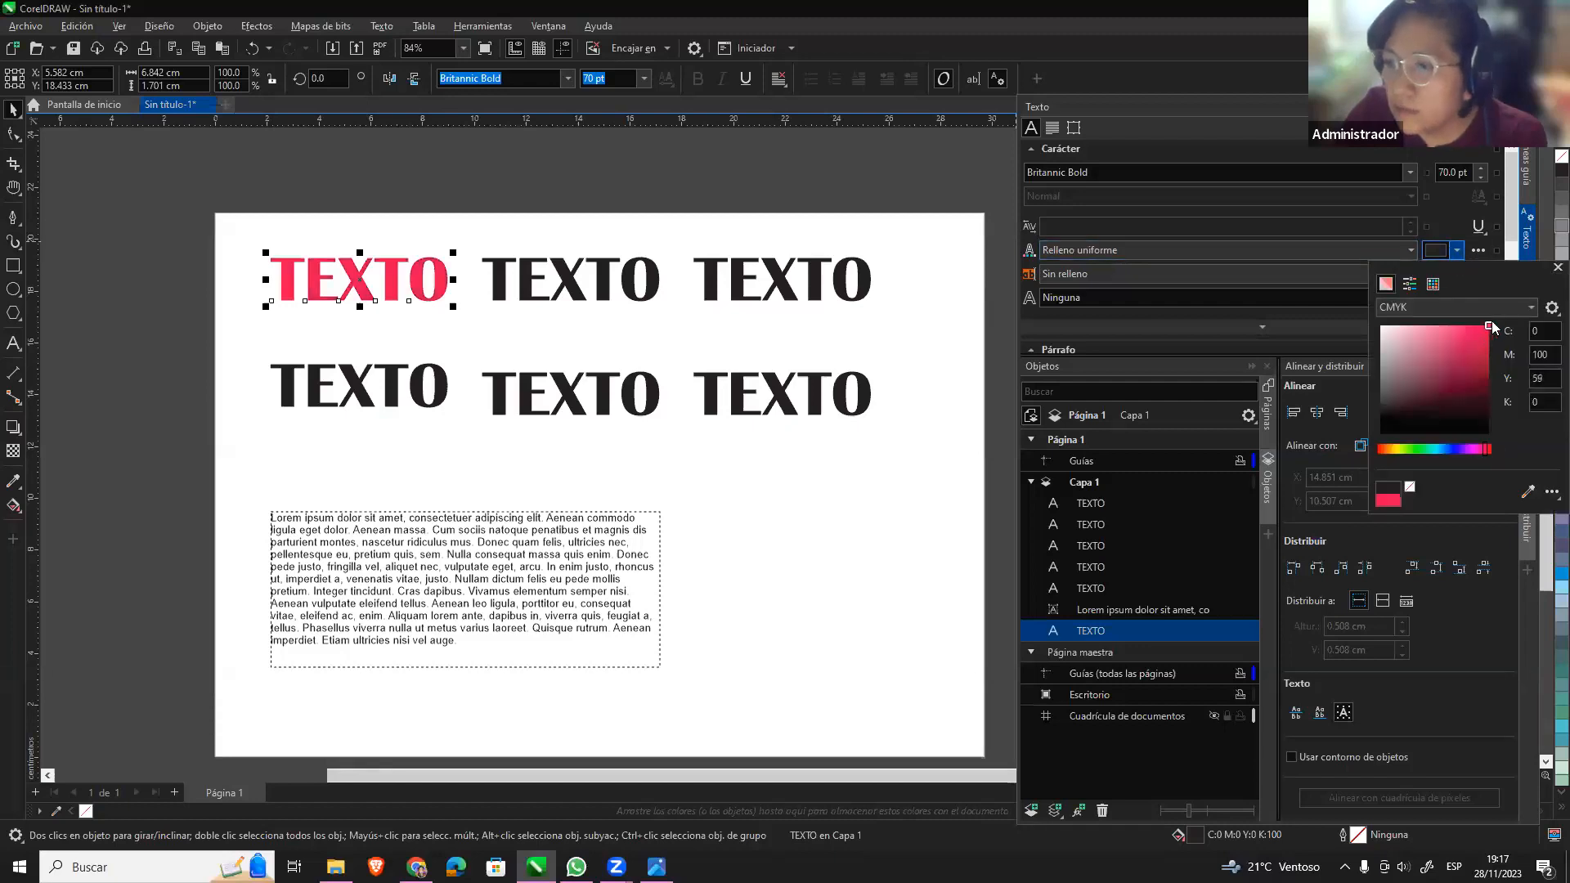
Apply a gradient fill (Relleno degradado) to the middle TEXTO of the upper row.
left_click(568, 294)
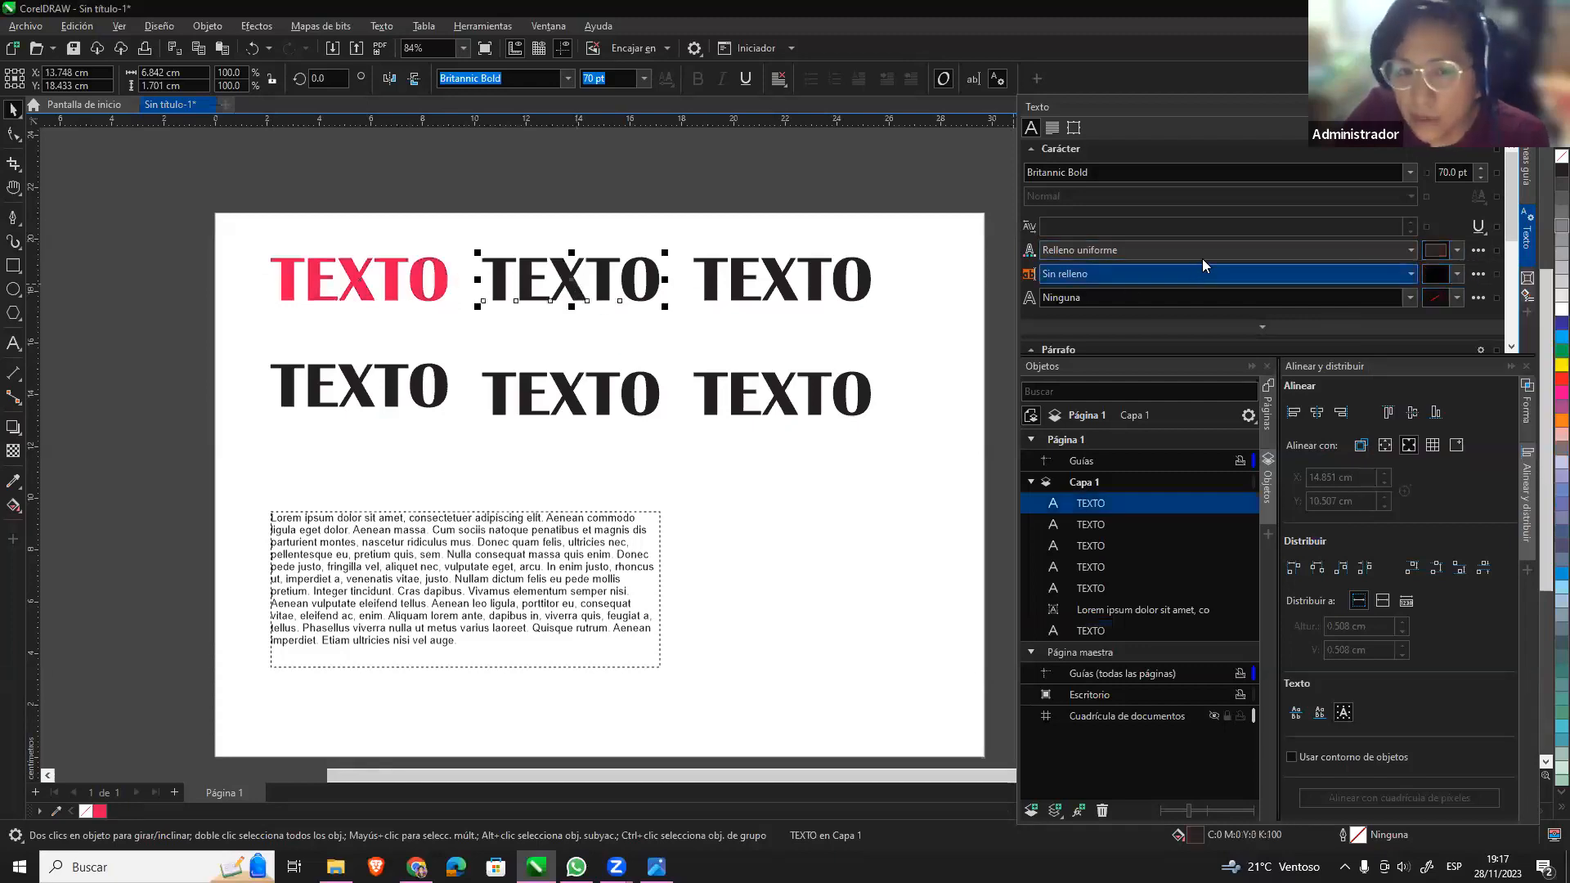
left_click(1407, 251)
left_click(1129, 295)
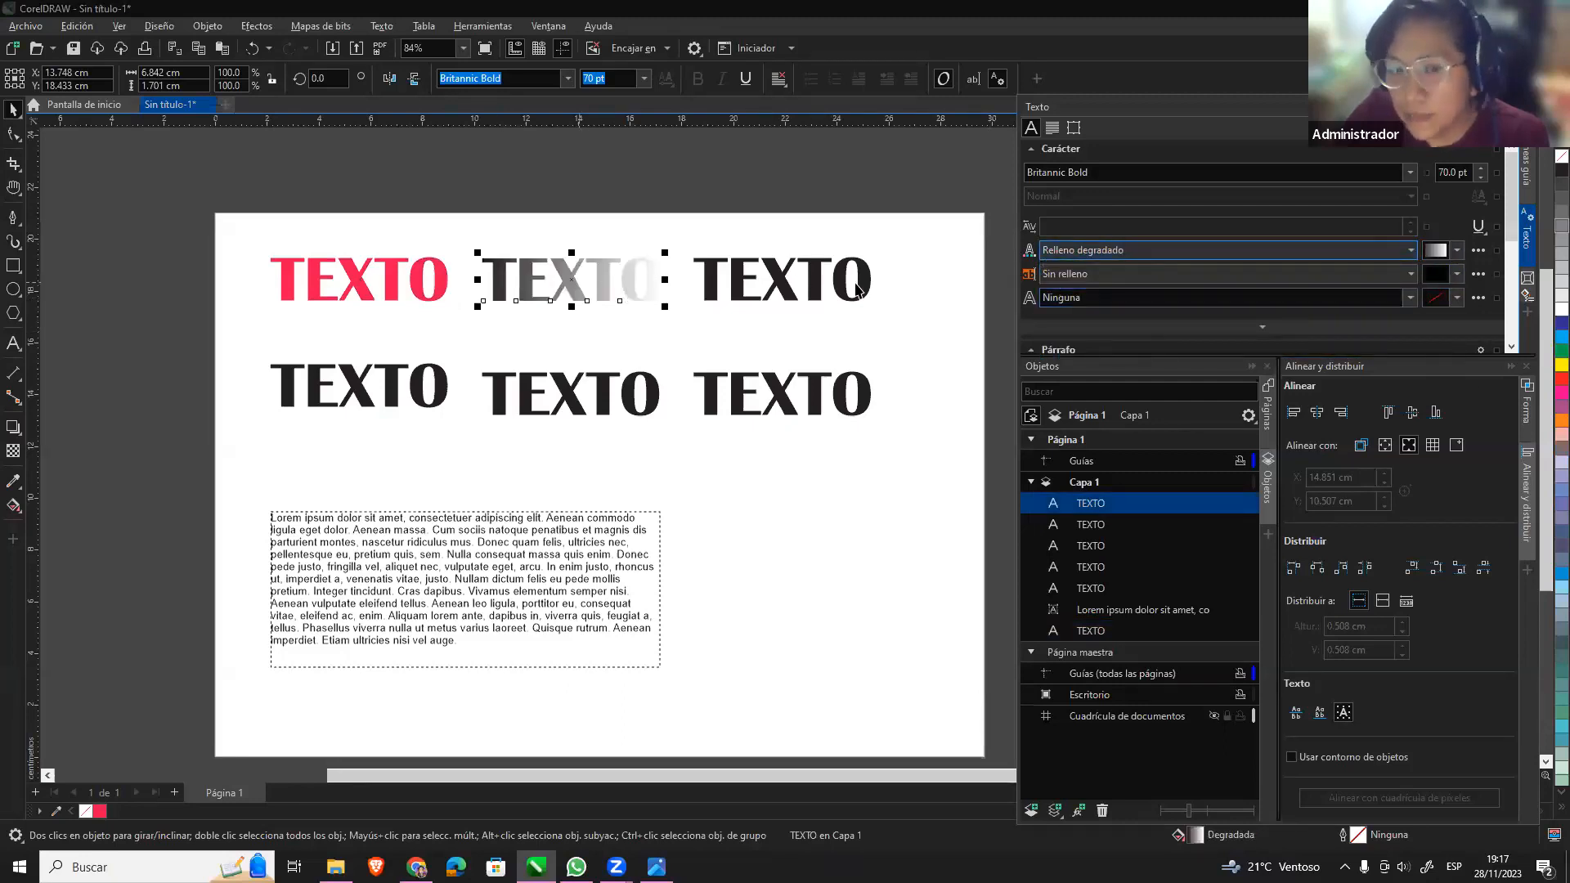
left_click(1437, 252)
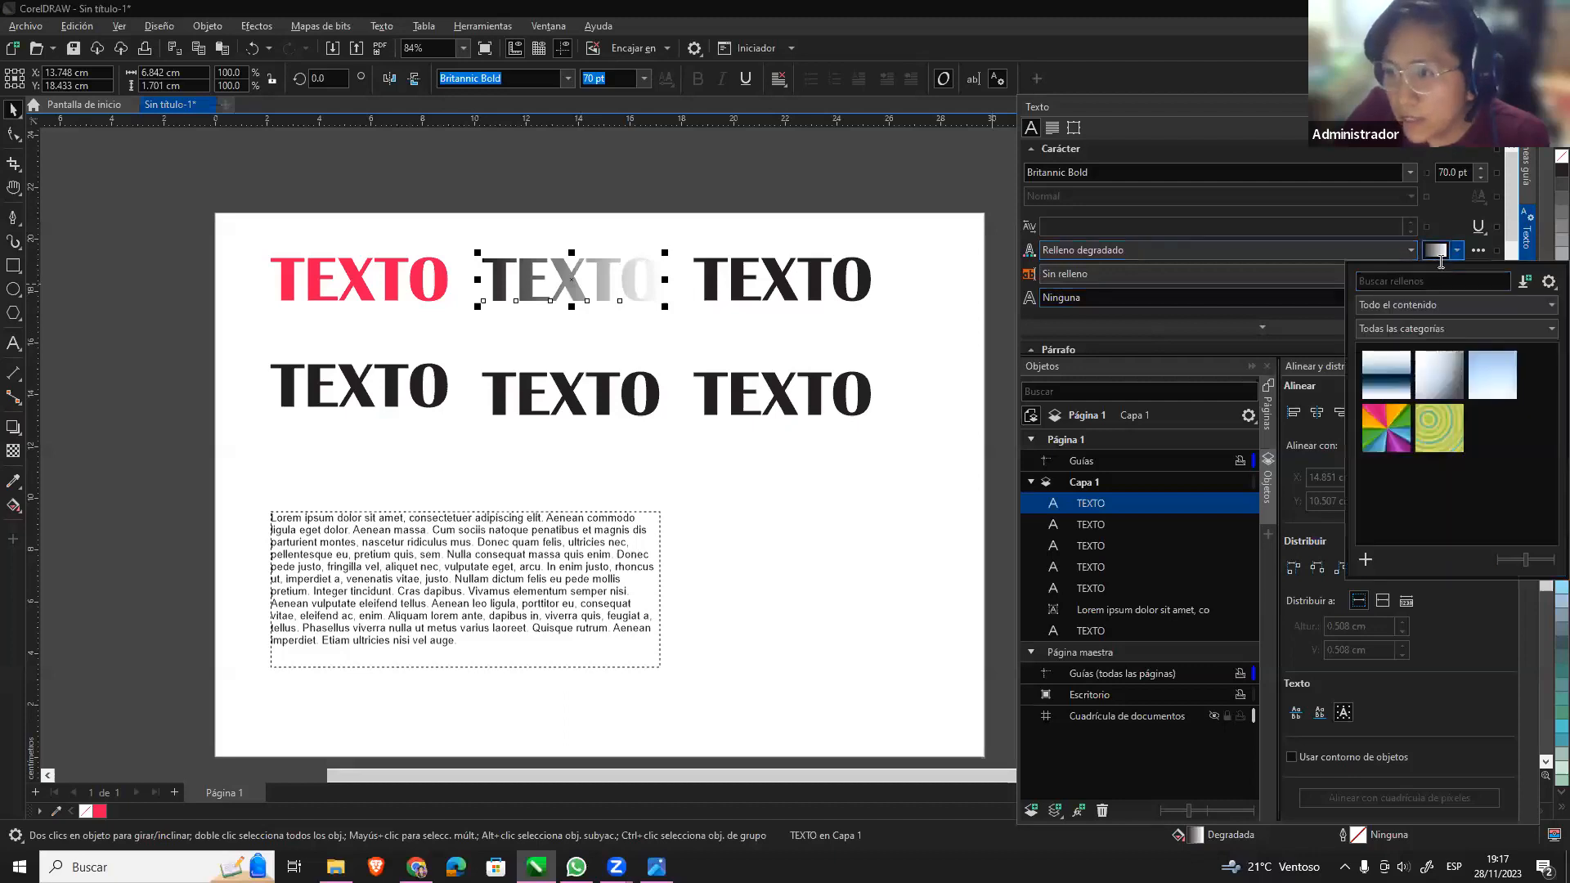
left_click(1444, 258)
left_click(1439, 258)
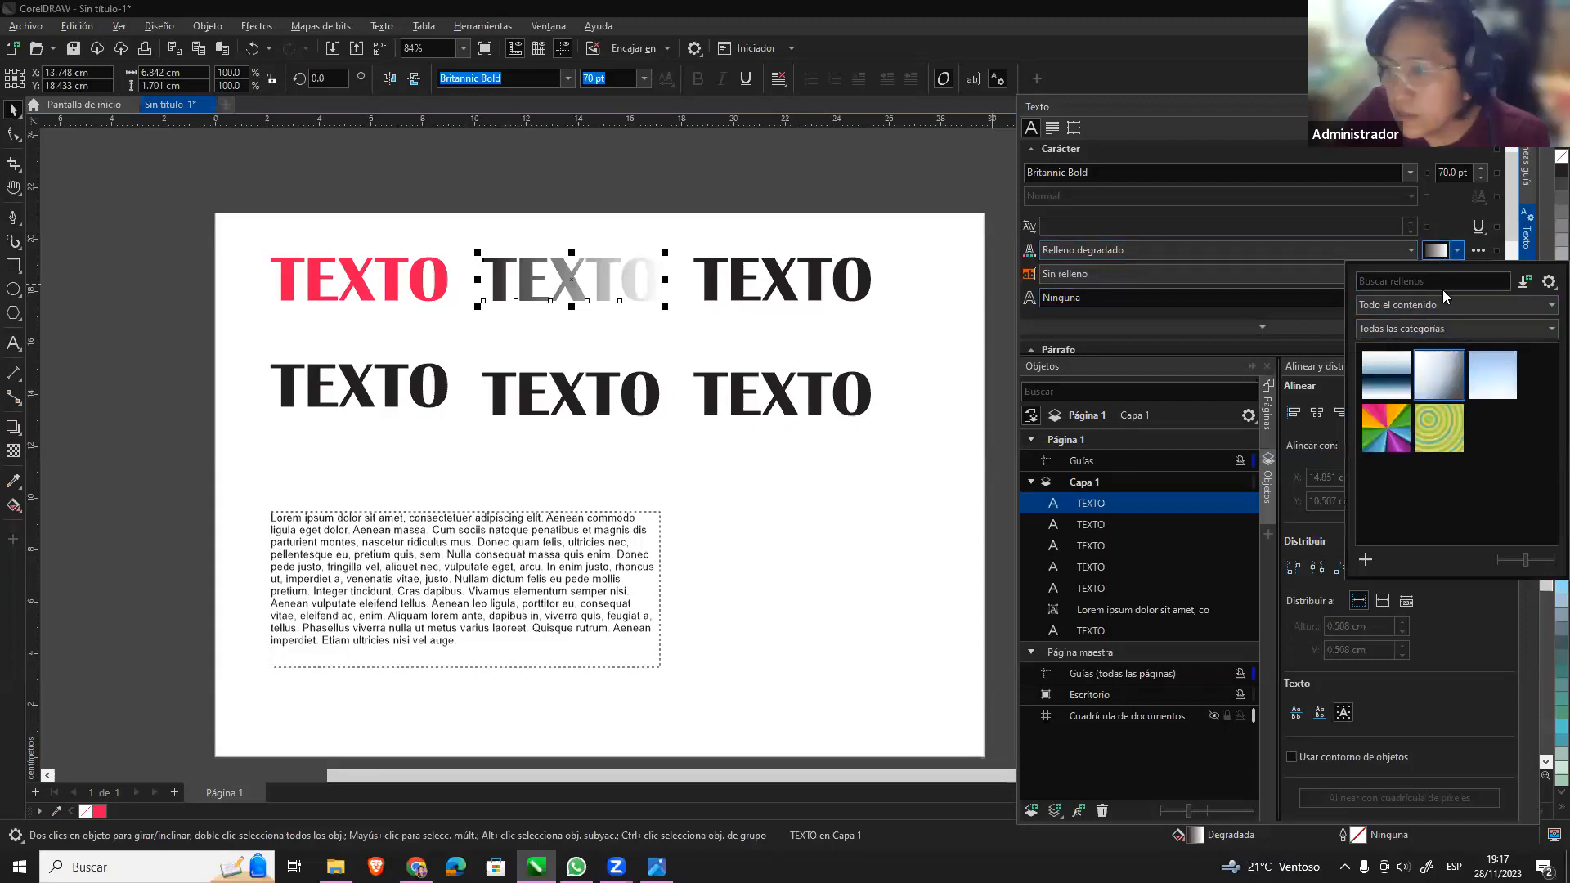
left_click(1450, 254)
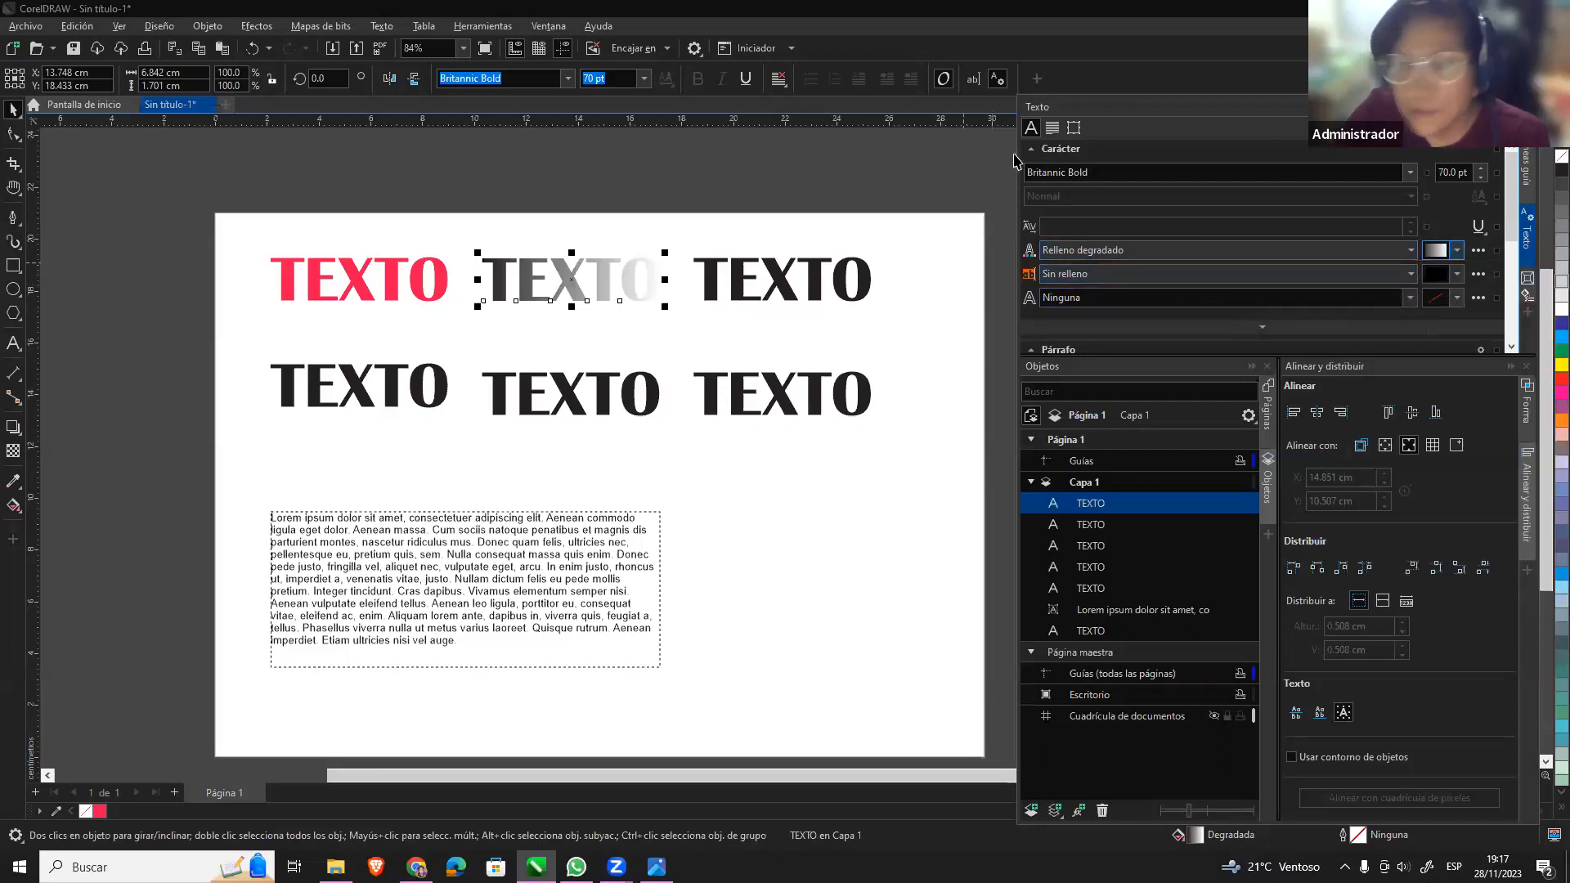
left_click(570, 280)
left_click(565, 278)
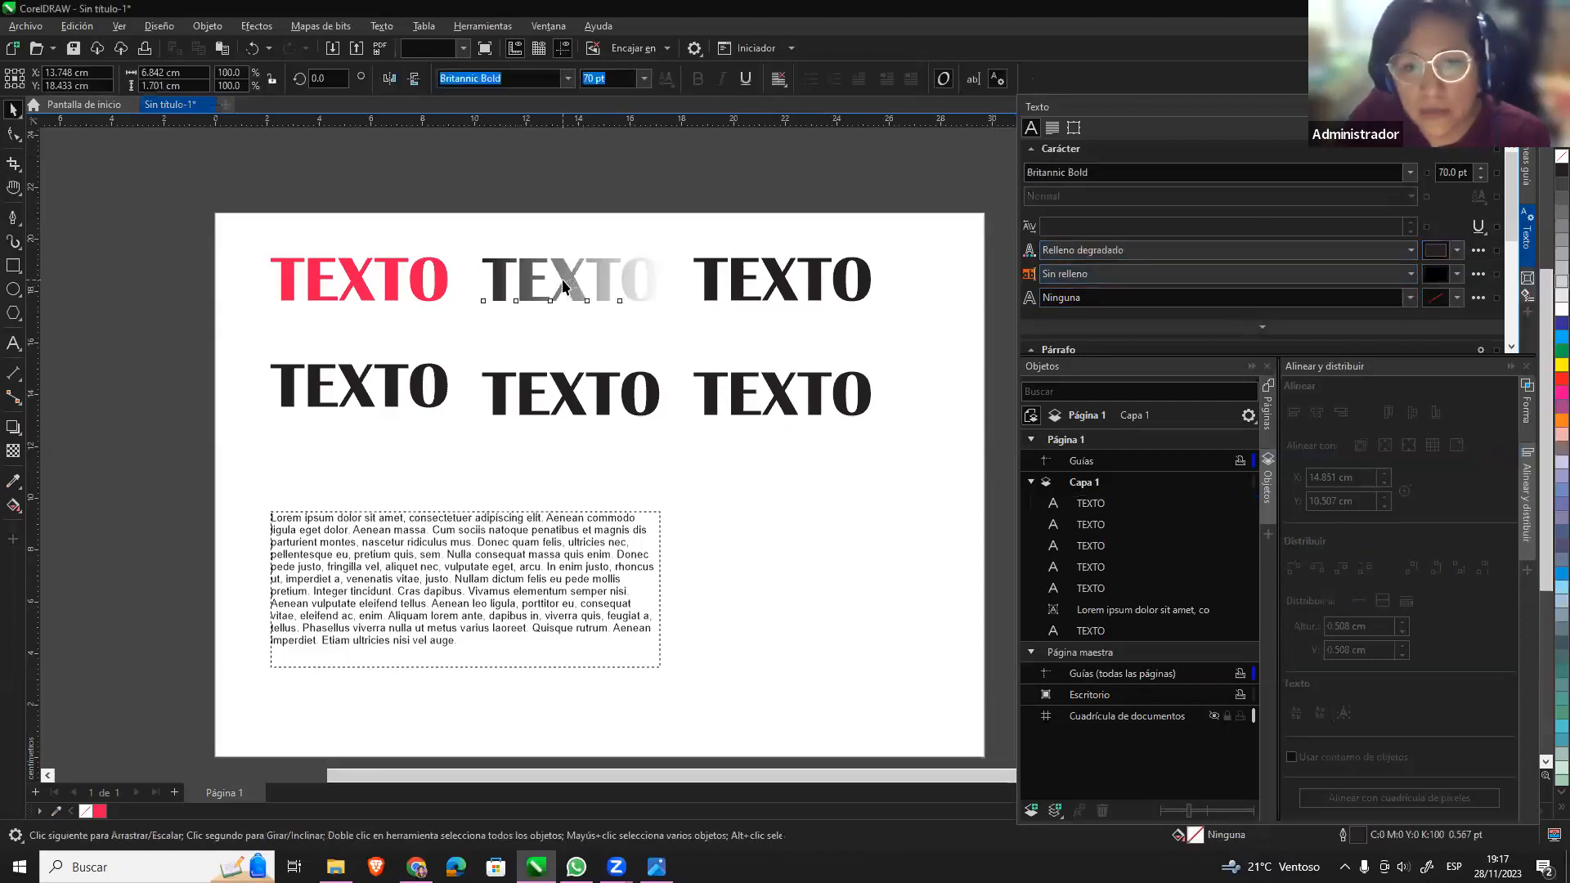
left_click(1438, 251)
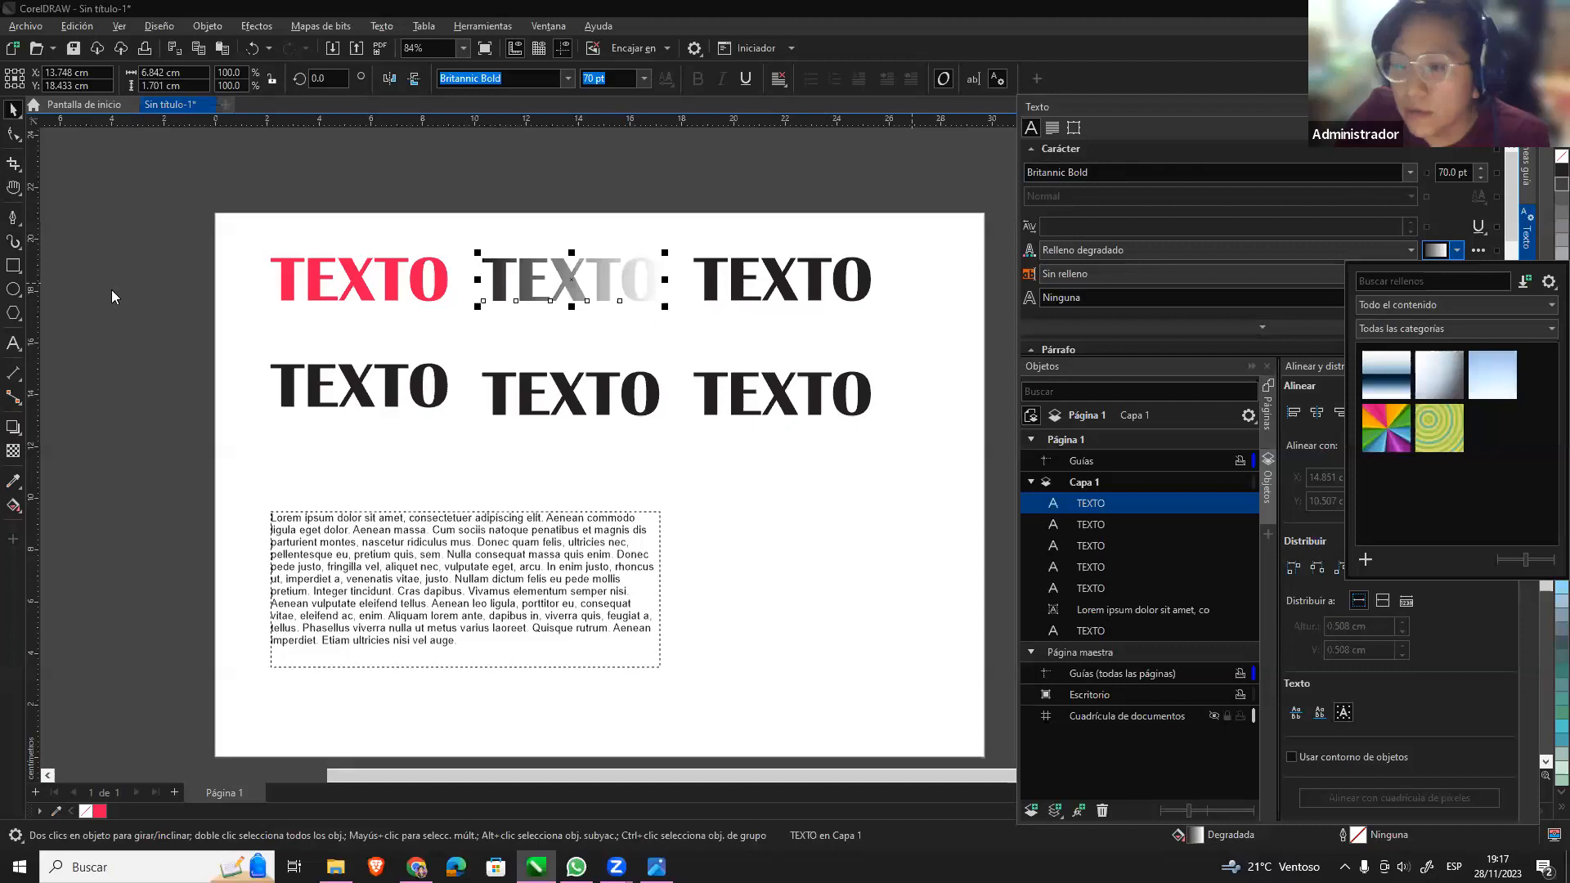
Use the interactive fill tool (Relleno interactivo) to change the white end colour of the middle TEXTO's gradient to bright red.
left_click(13, 509)
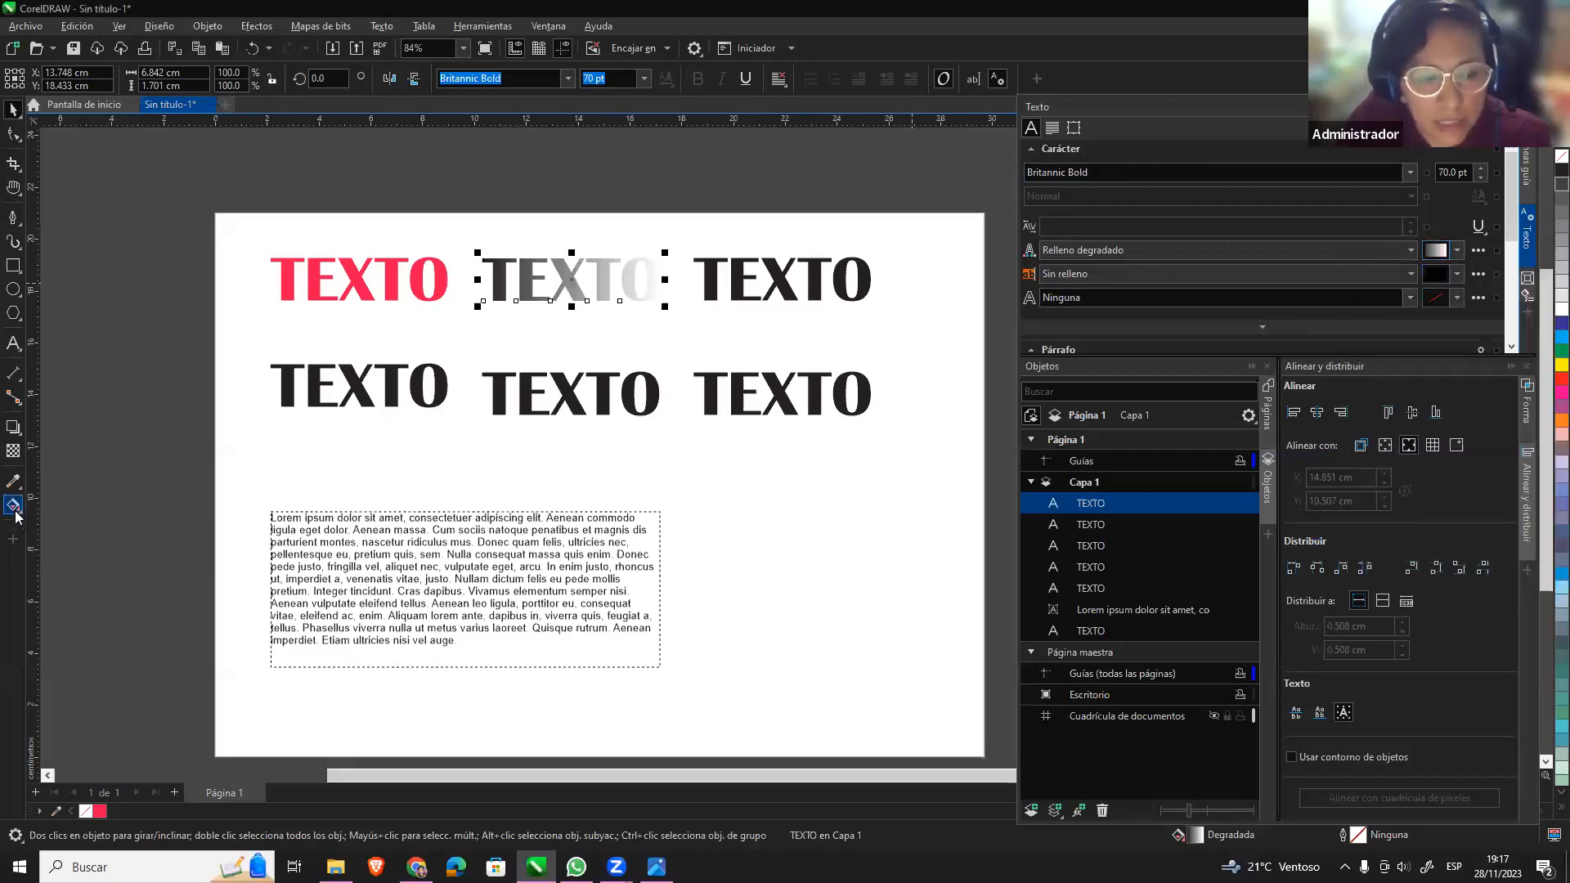
left_click(17, 513)
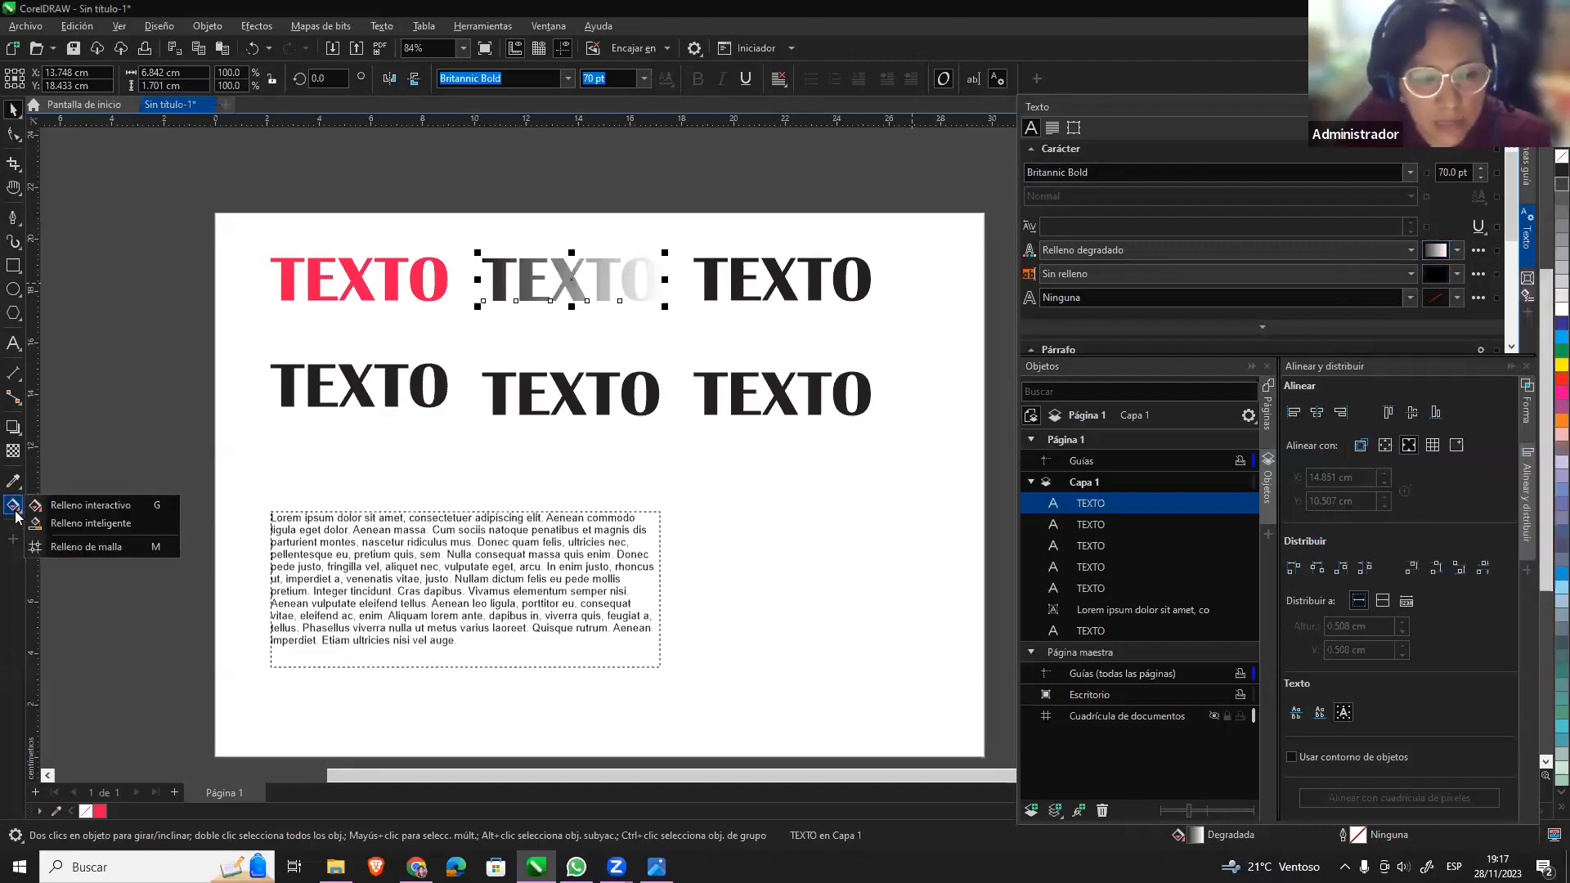
left_click(164, 509)
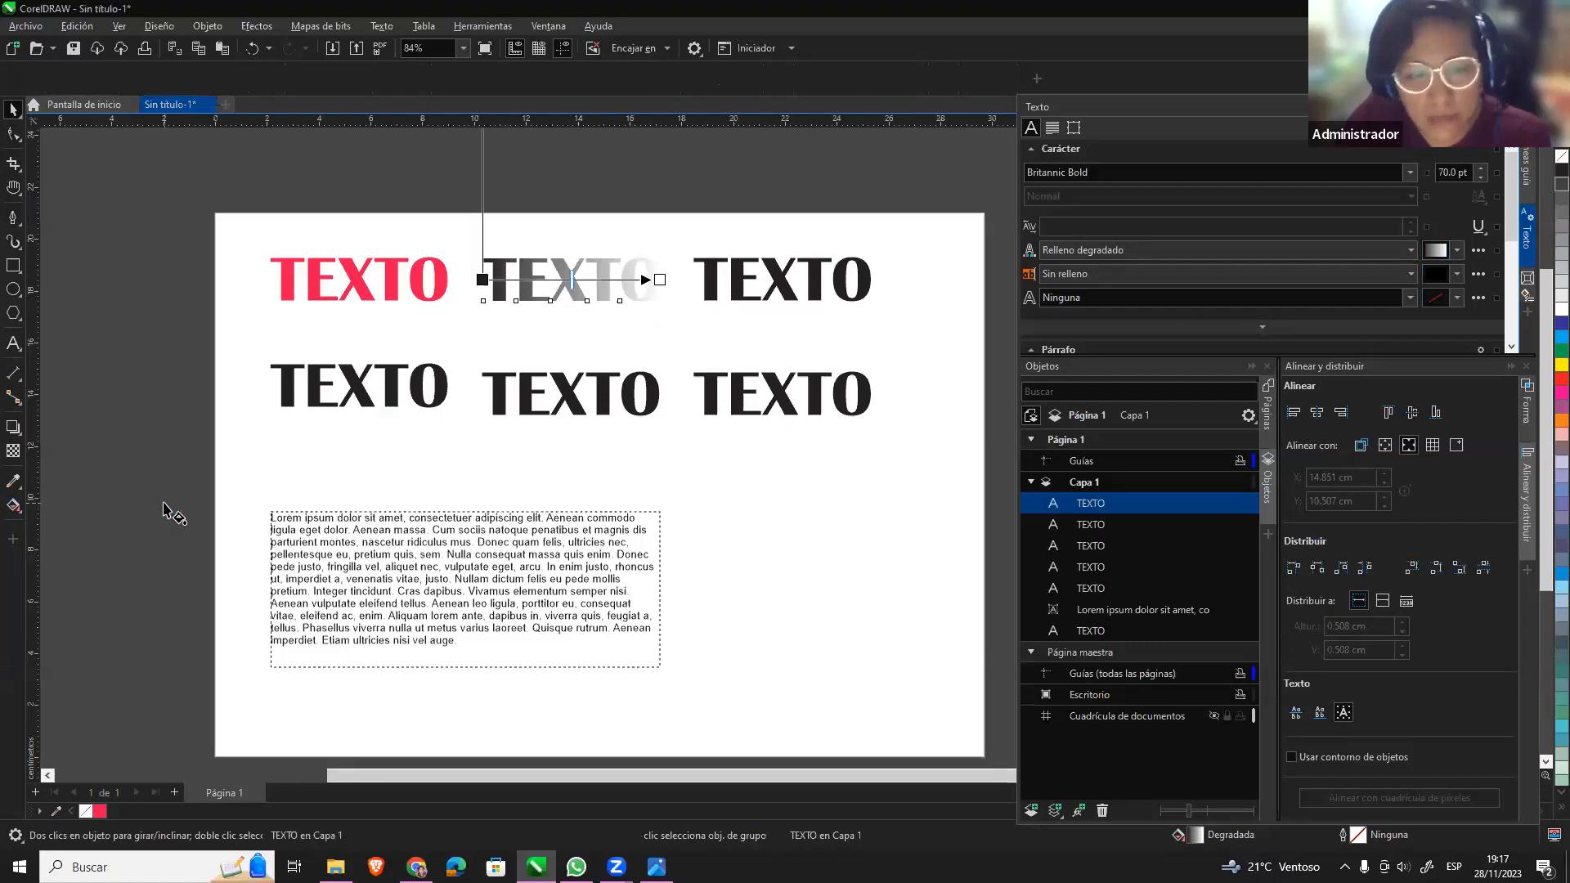
scroll(623, 319, "up", 1)
scroll(624, 319, "up", 2)
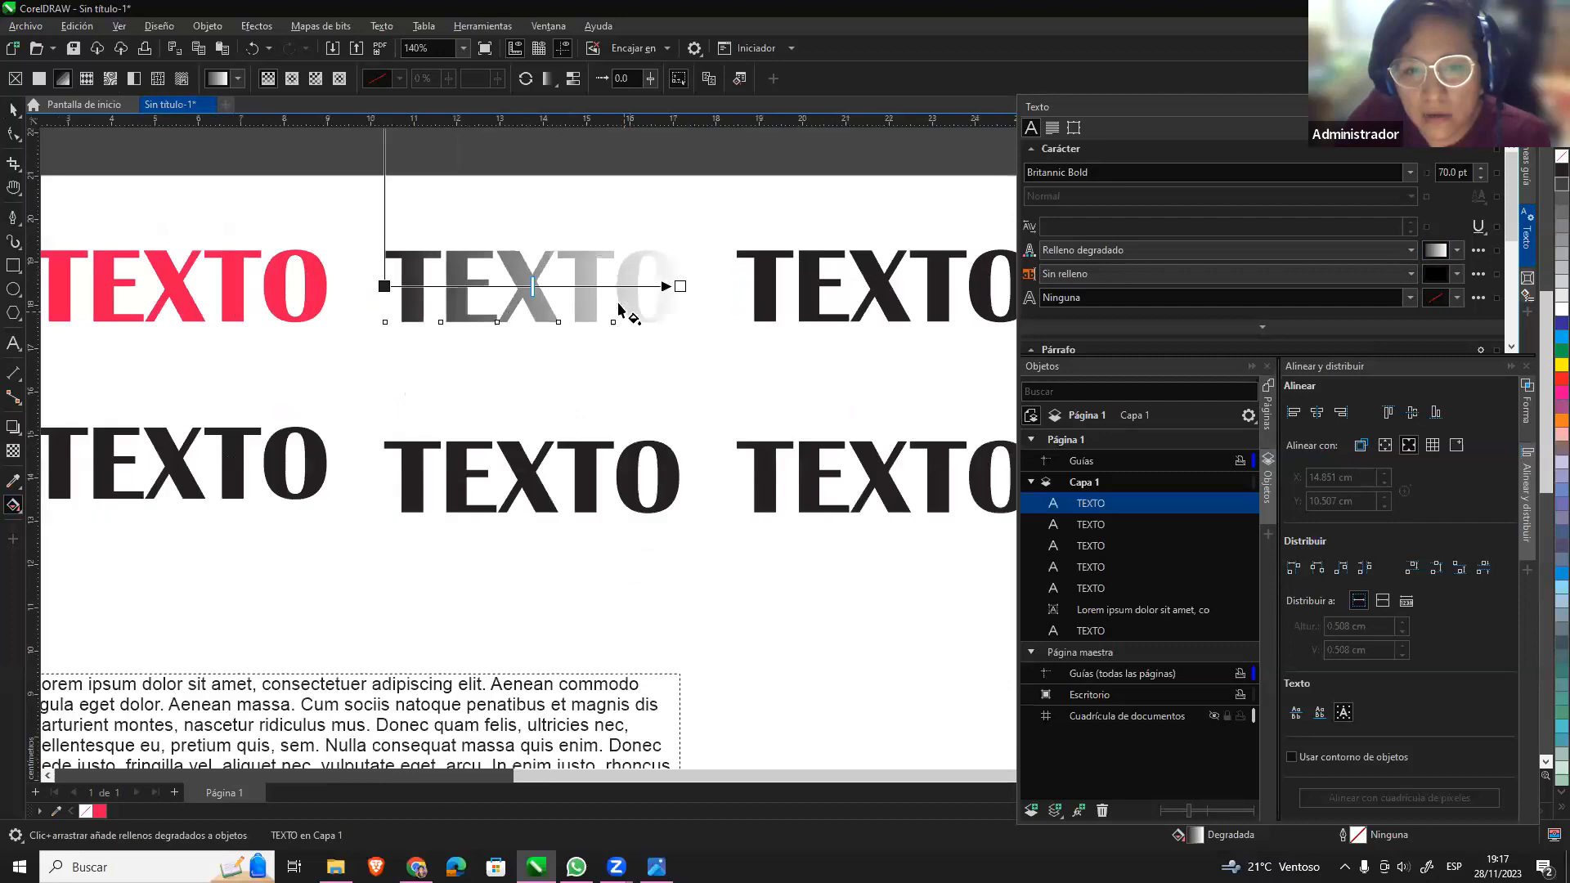
scroll(623, 319, "down", 1)
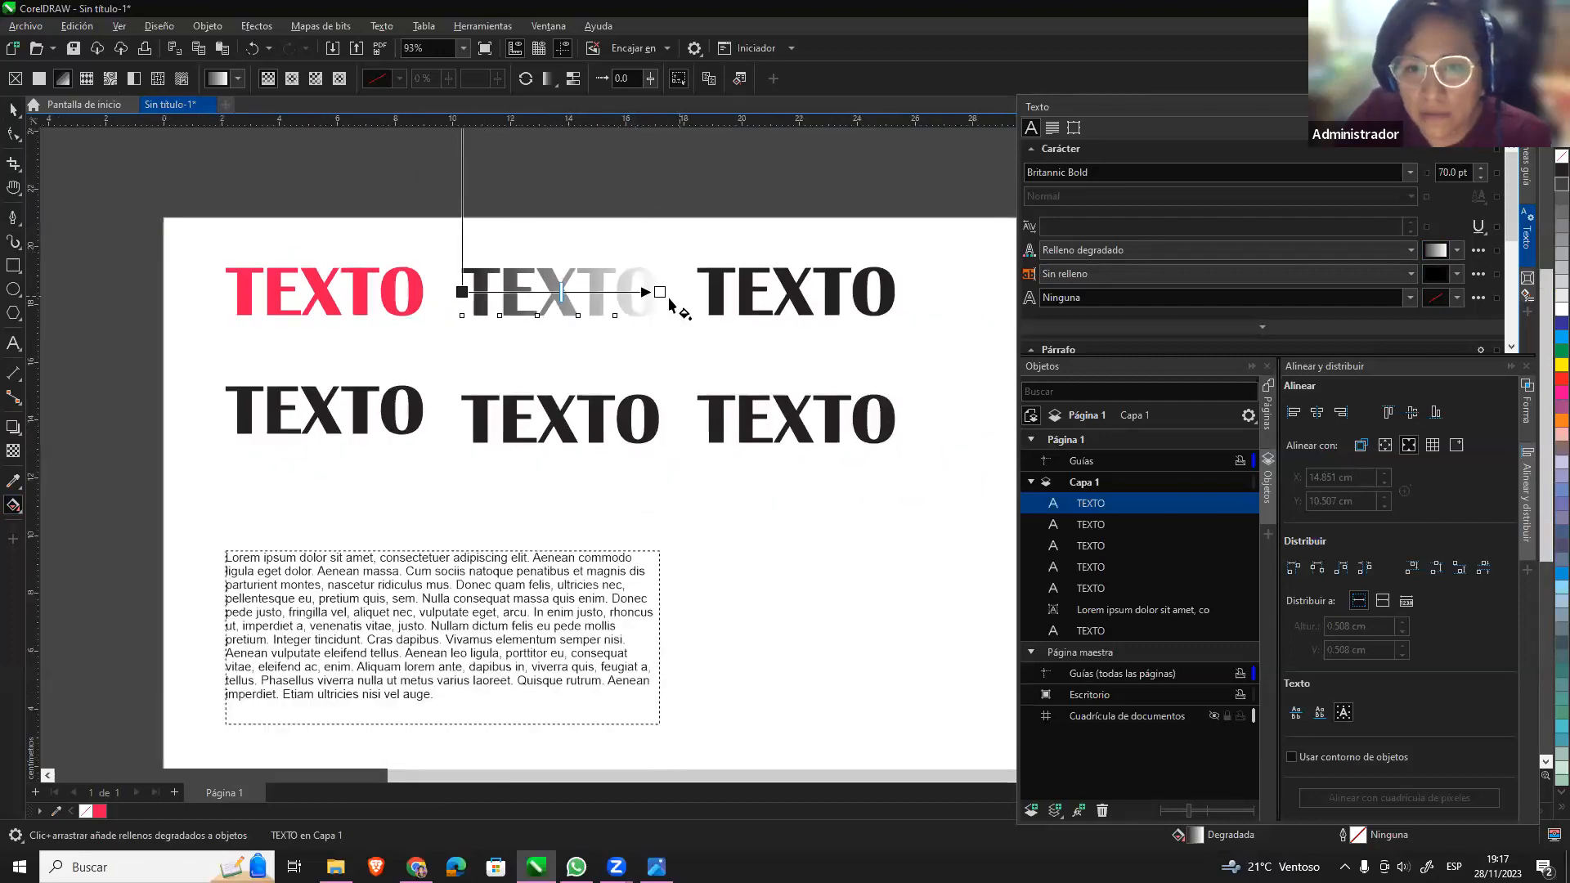
left_click(660, 292)
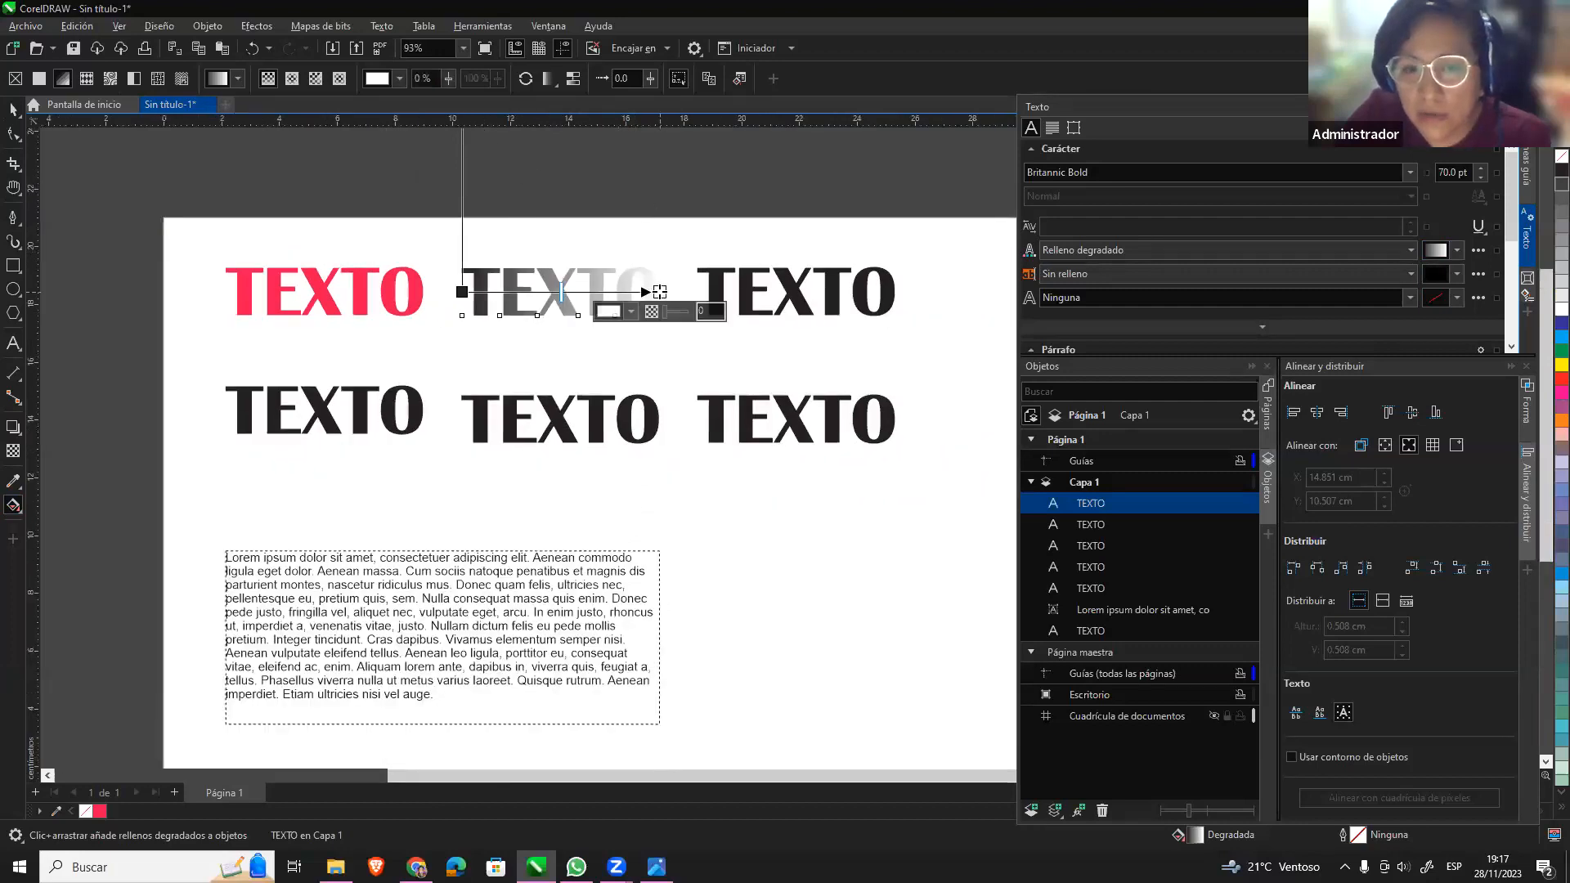
left_click(631, 312)
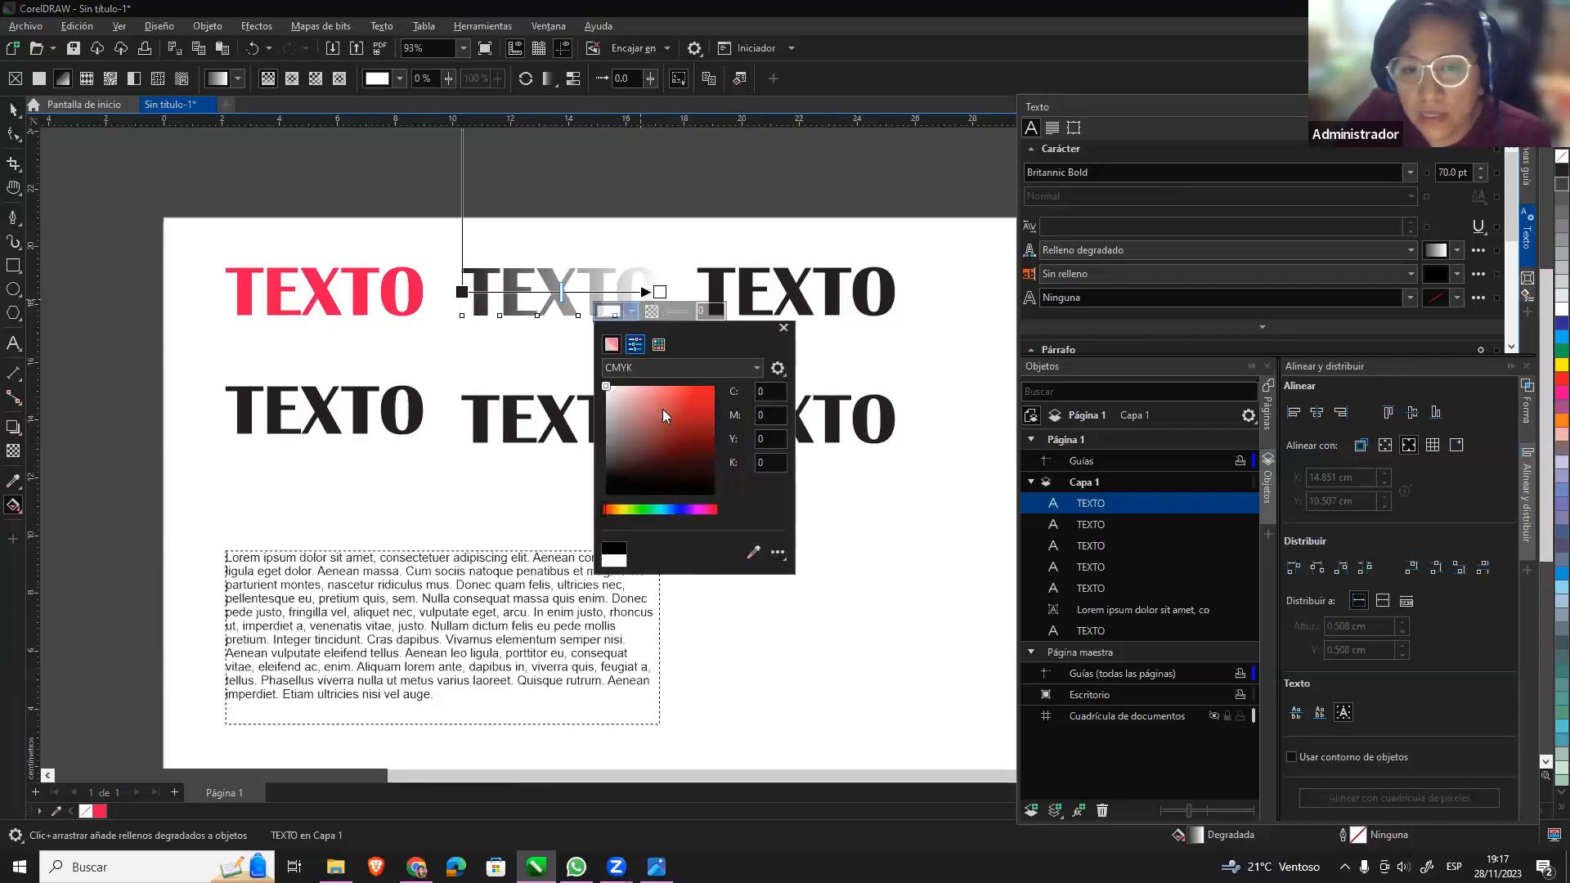
left_click(714, 387)
Change the black start colour of the middle upper TEXTO's gradient to yellow, C0 M0 Y100 K0.
left_click(462, 292)
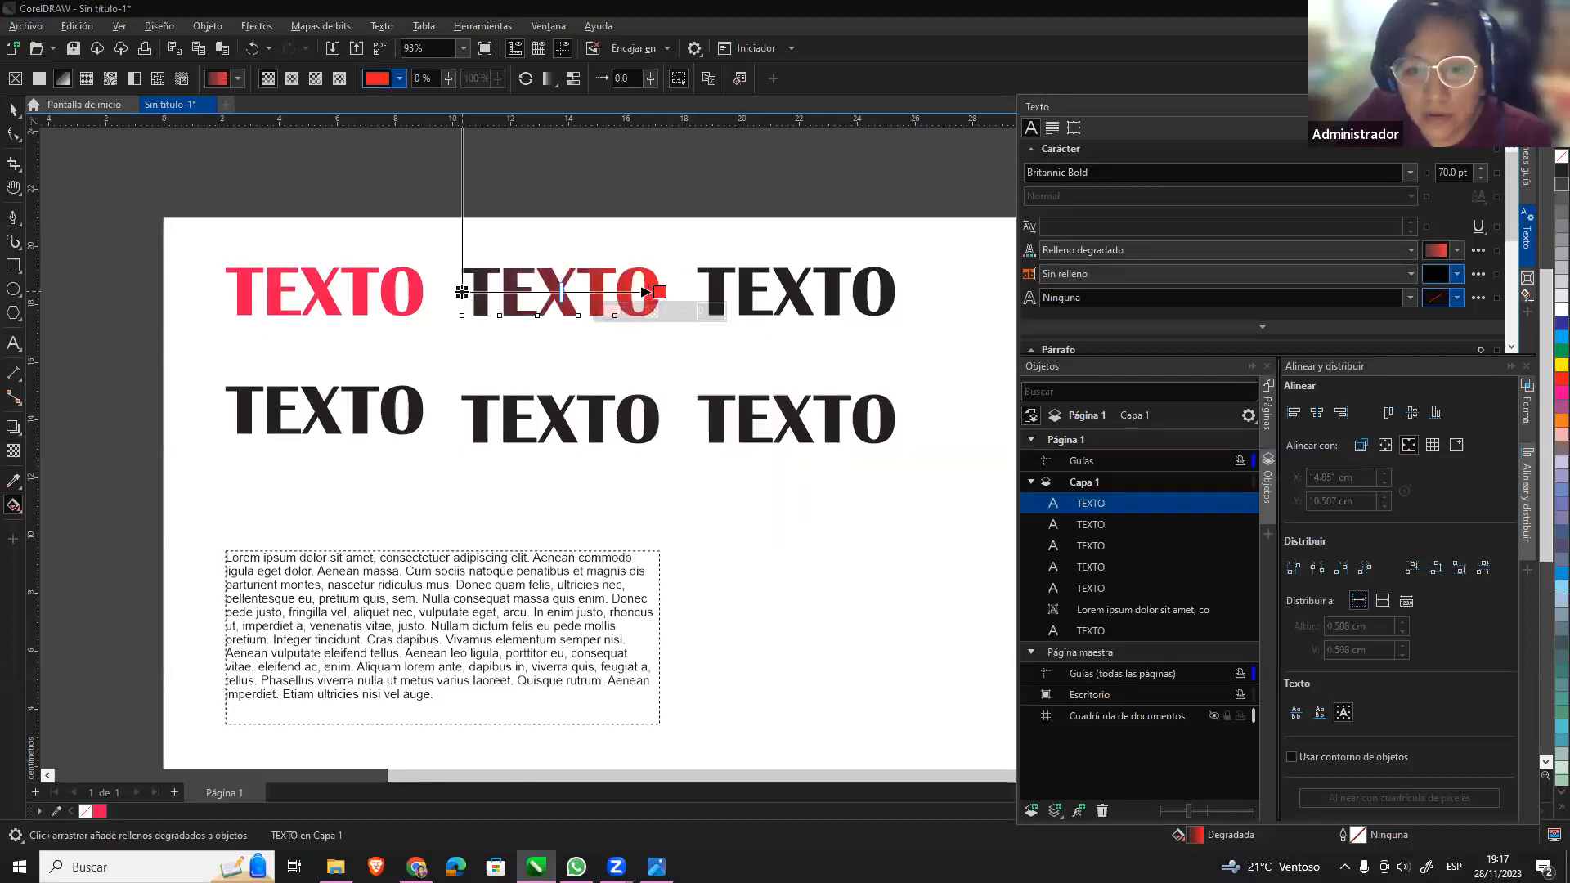
left_click(462, 292)
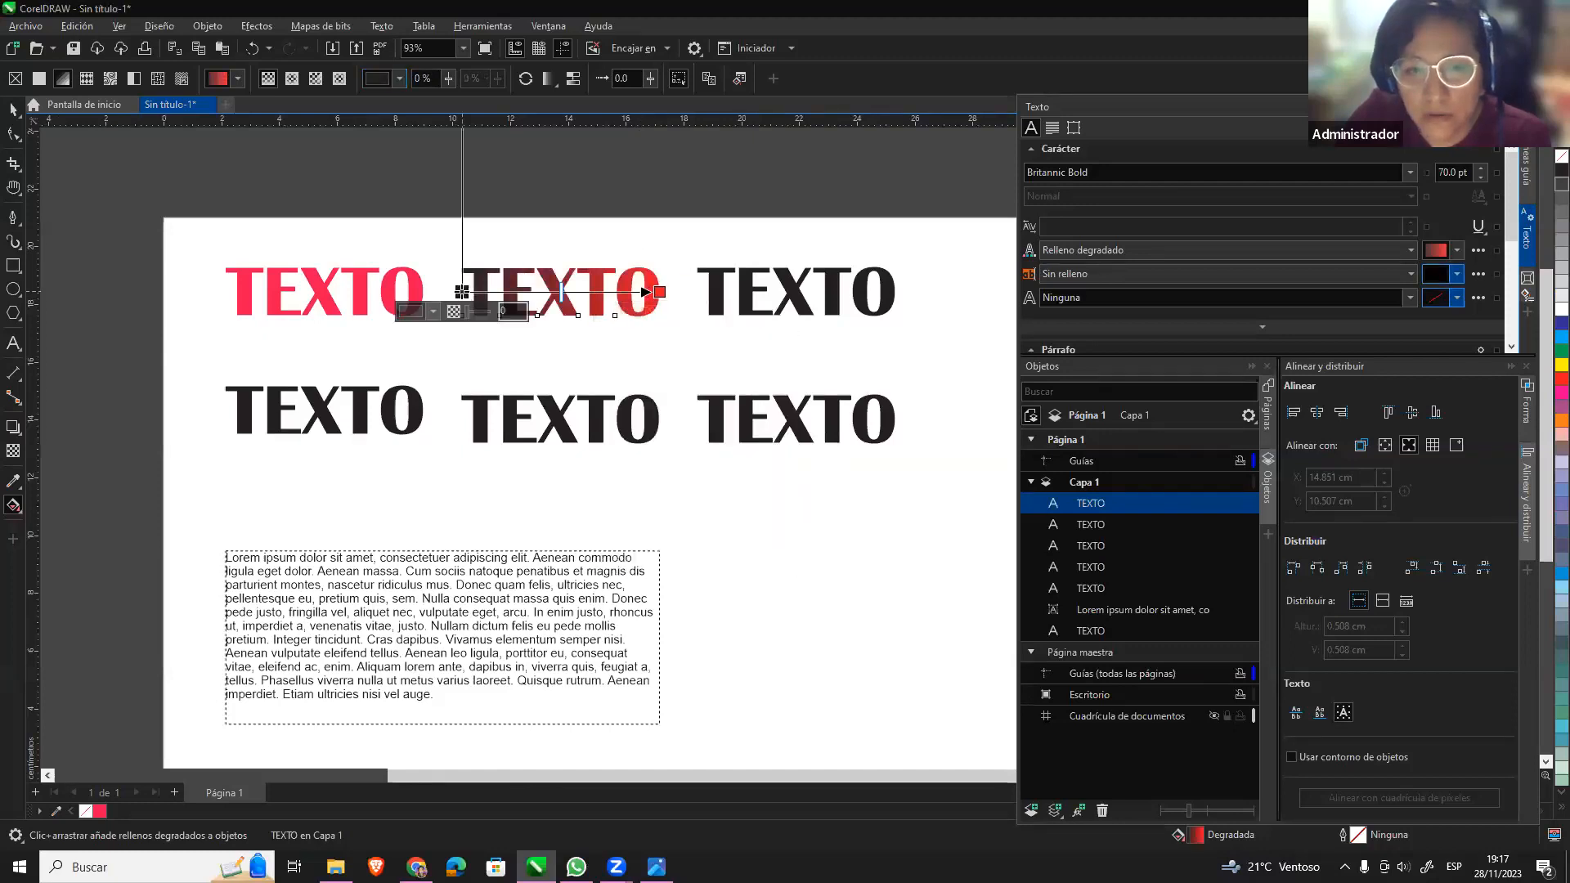
left_click(425, 311)
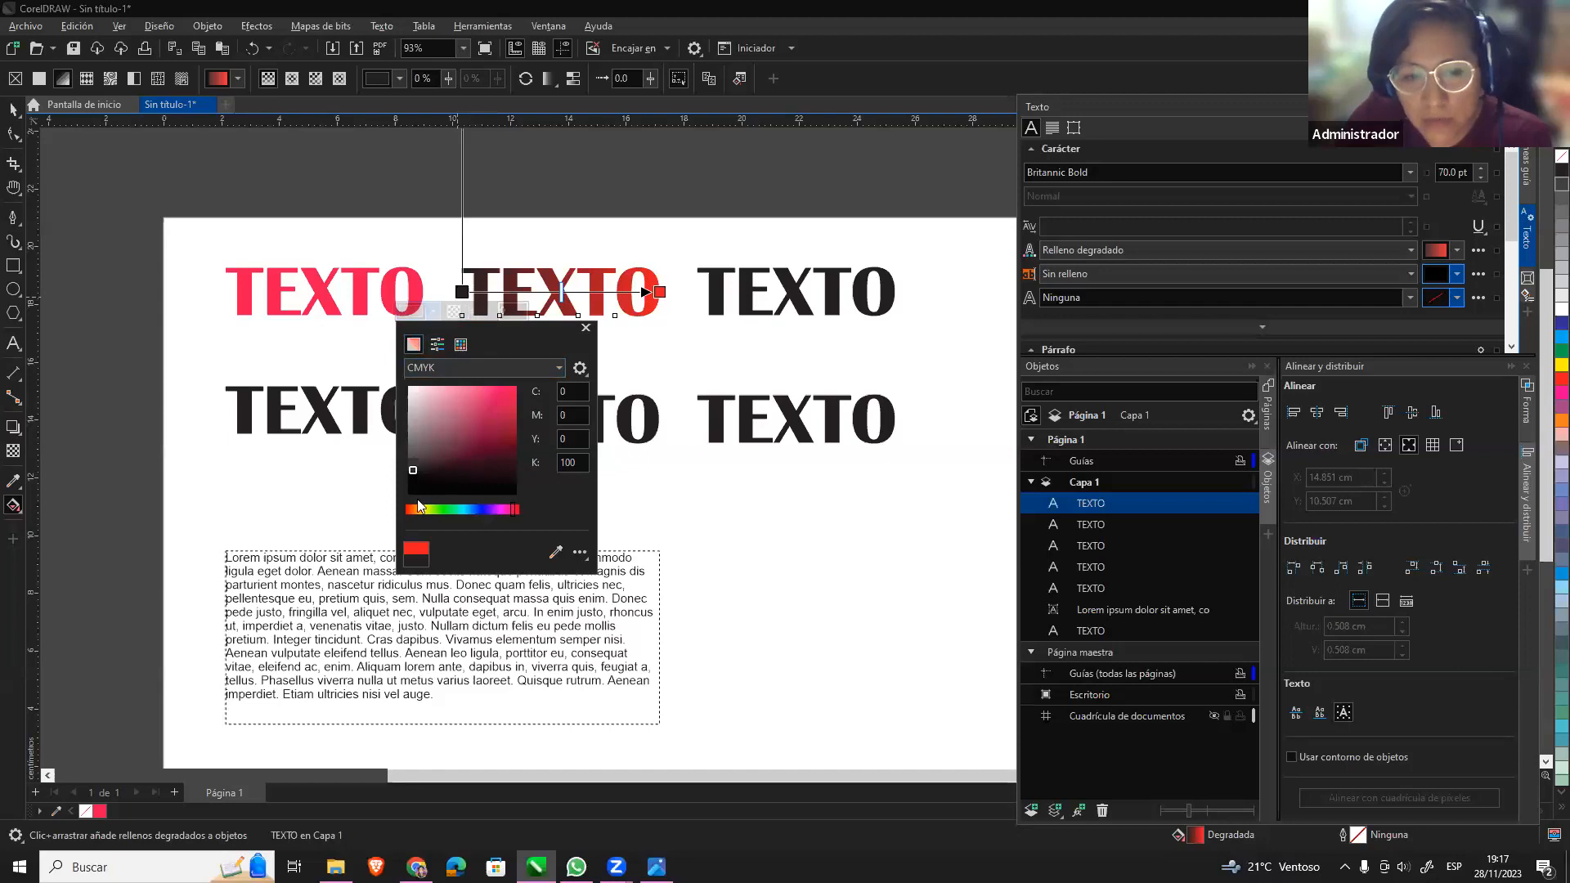
left_click(438, 344)
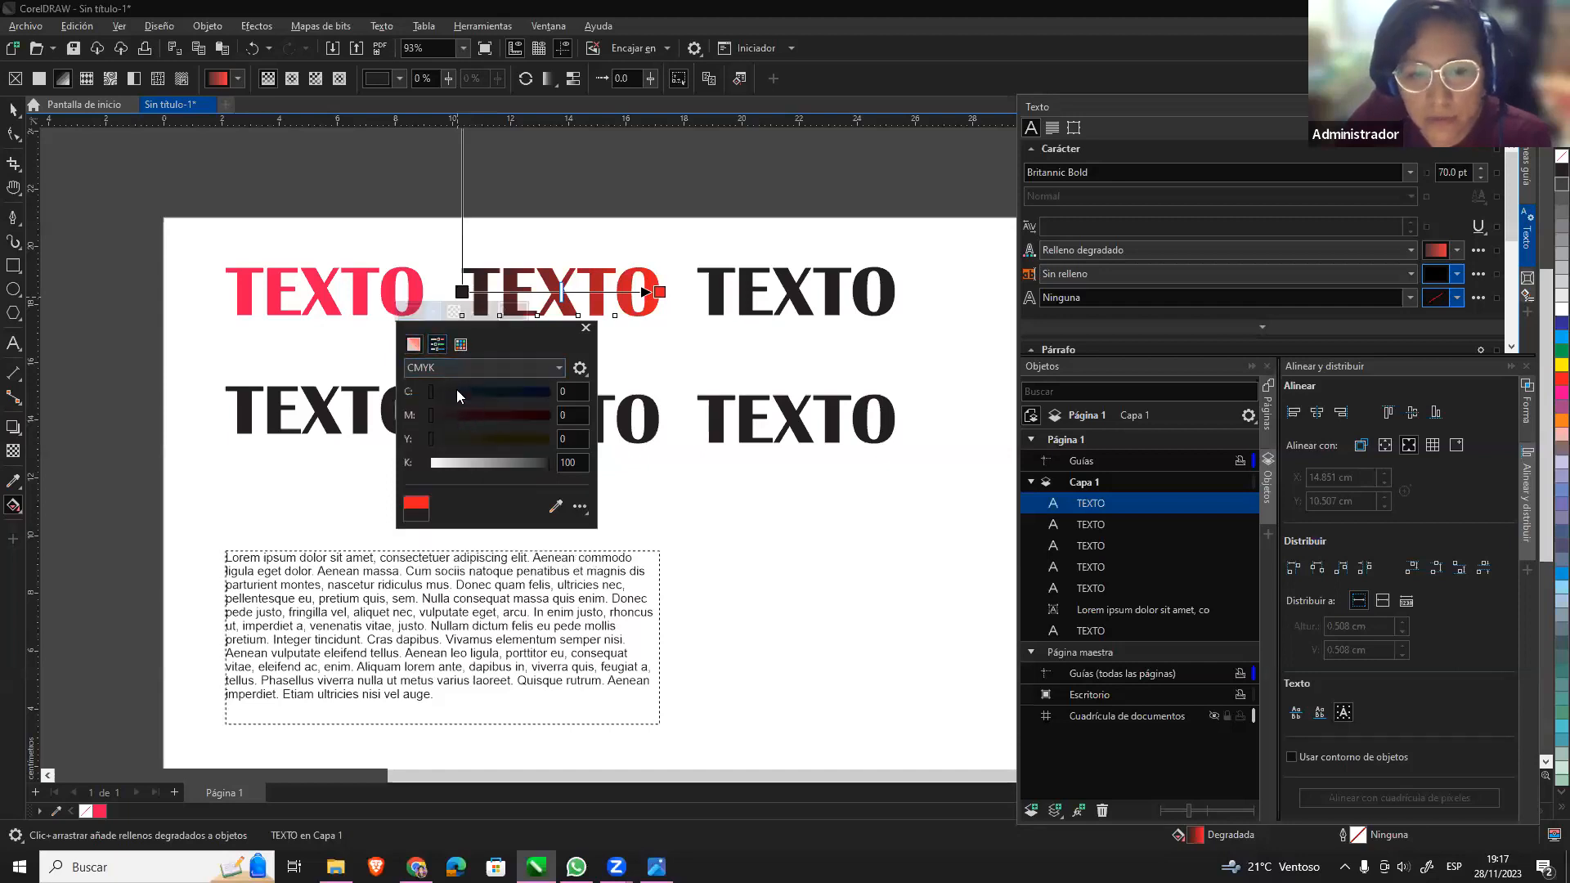
left_click(461, 344)
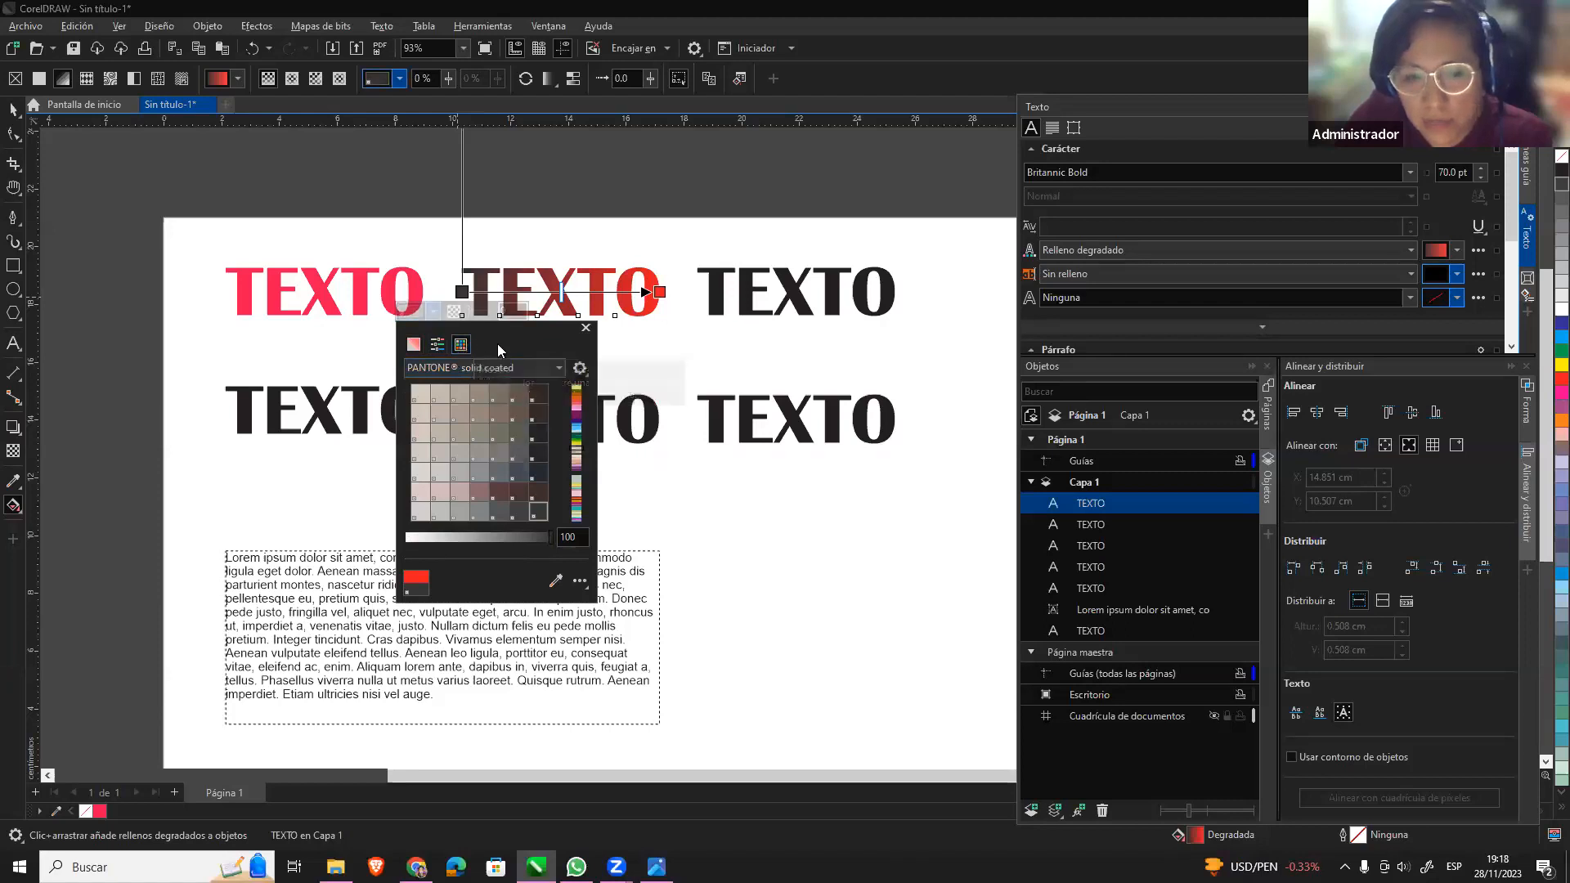
left_click(437, 345)
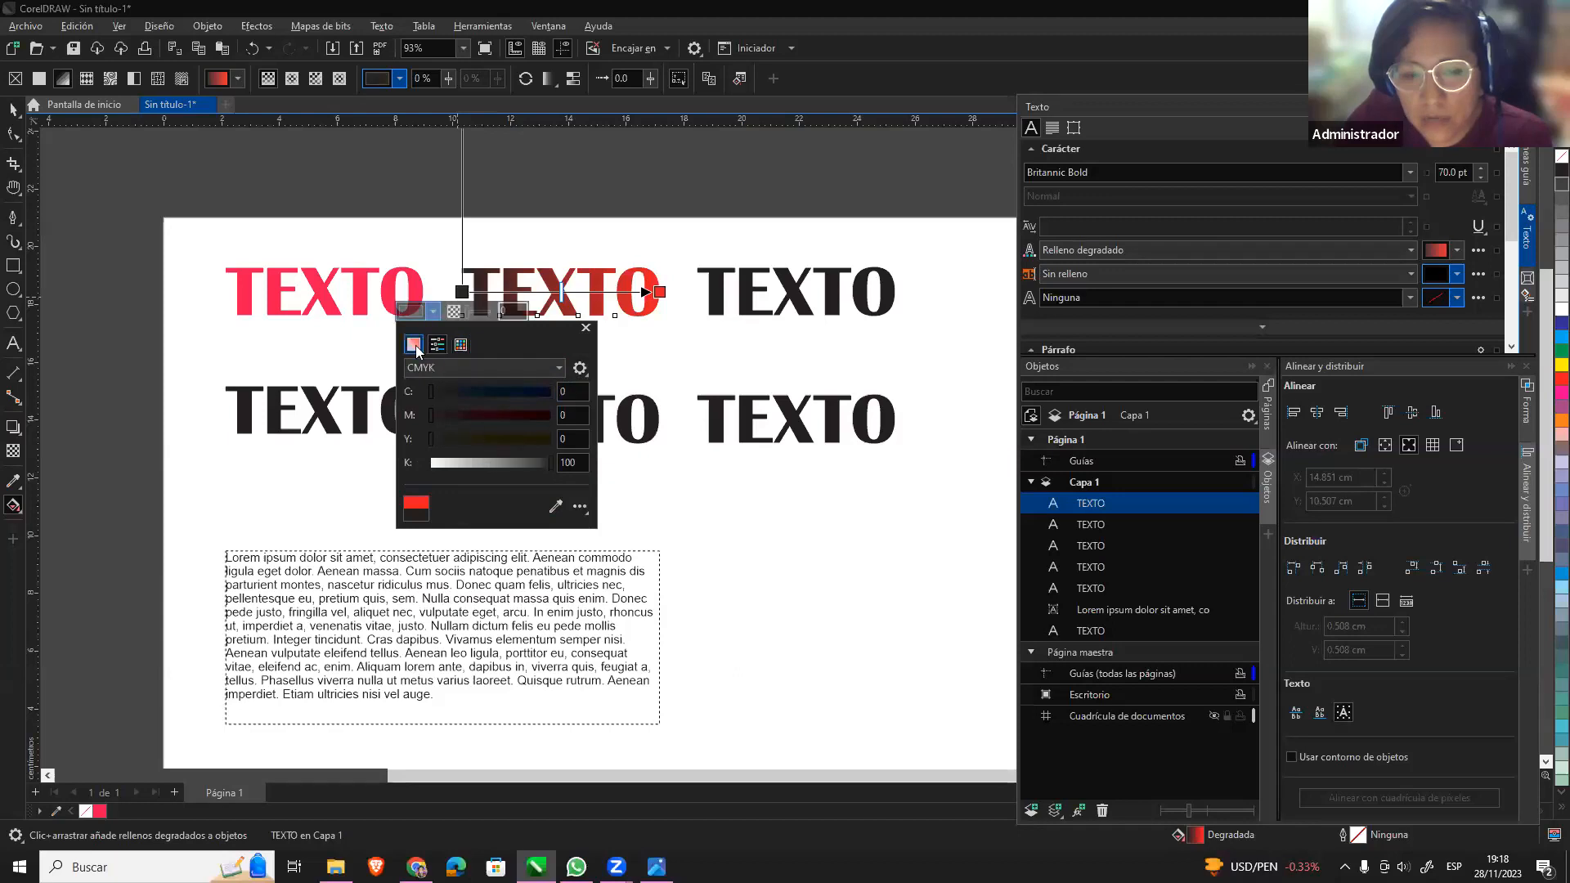
left_click(413, 345)
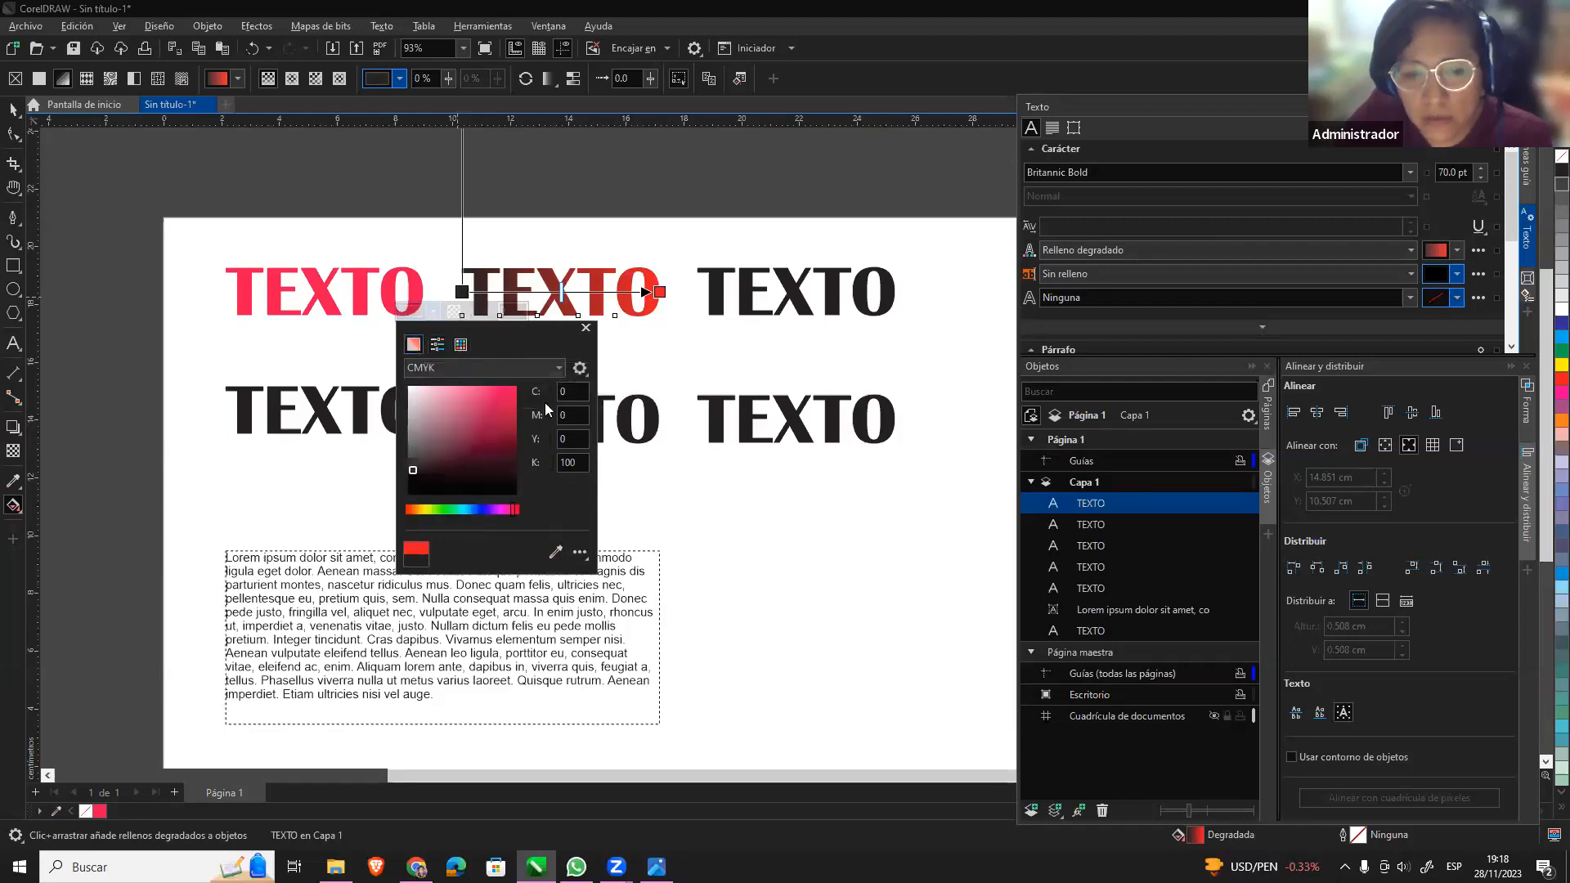
left_click(438, 344)
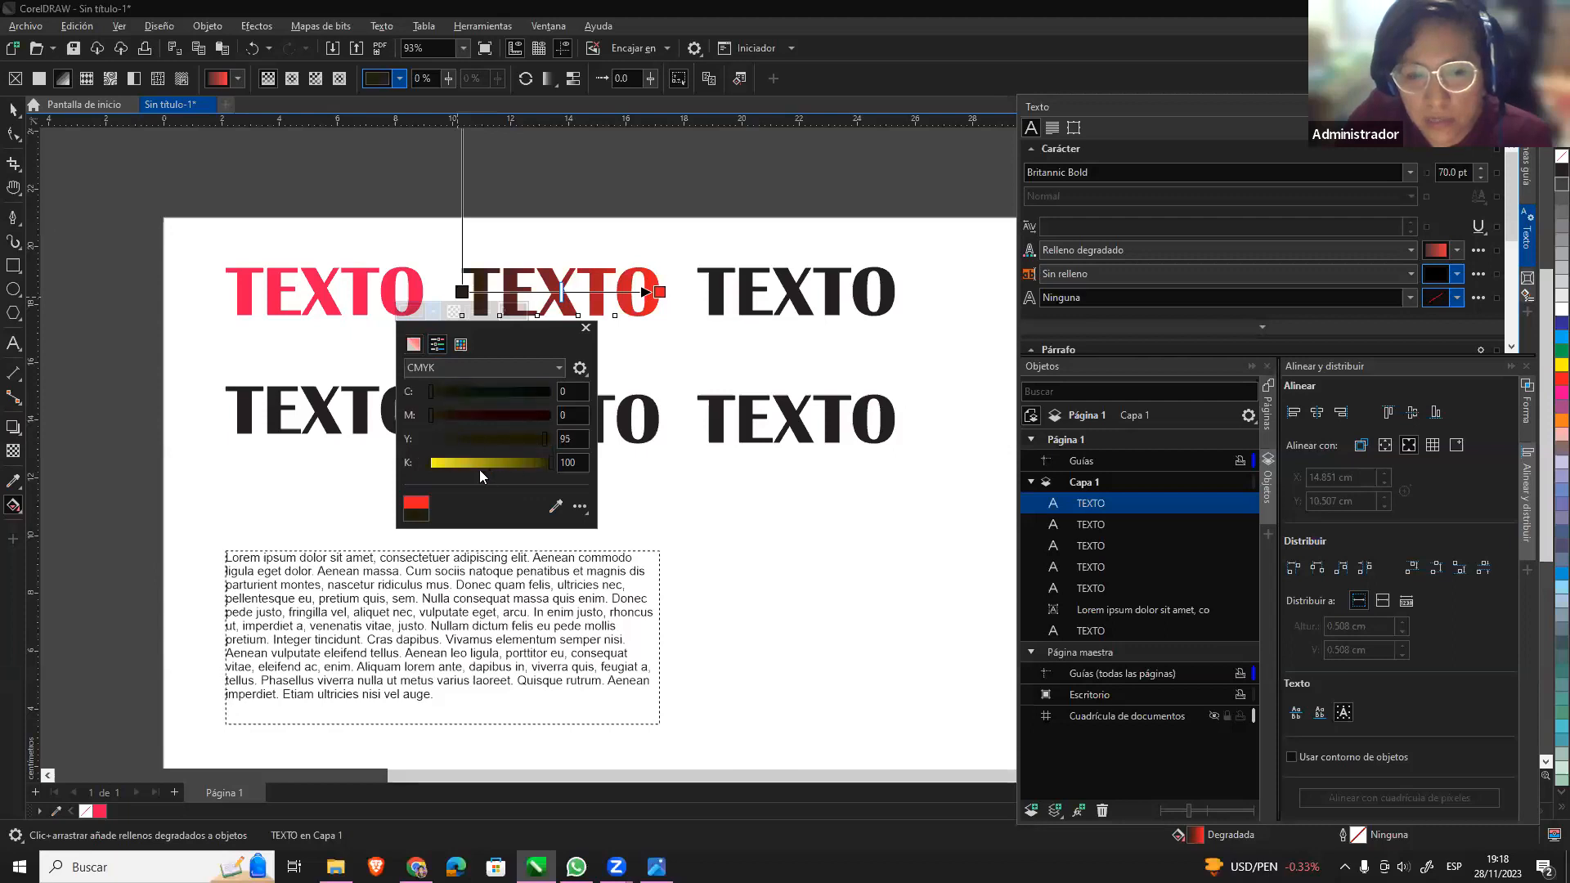
left_click(432, 464)
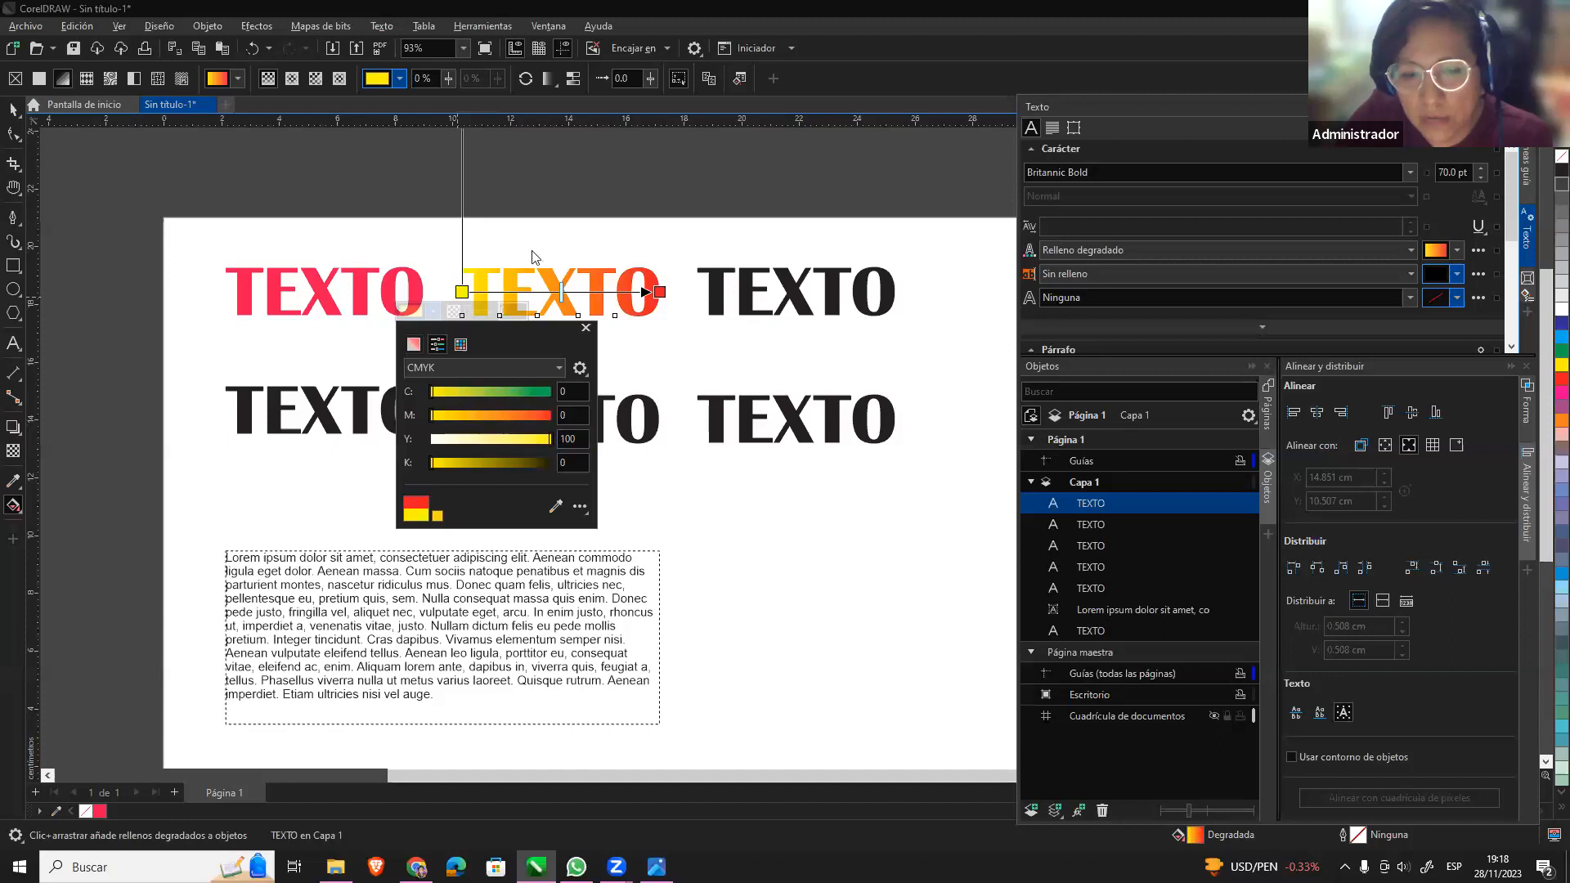
Set the red end colour of the middle TEXTO's gradient to C0 M100 Y100 K0.
left_click(659, 292)
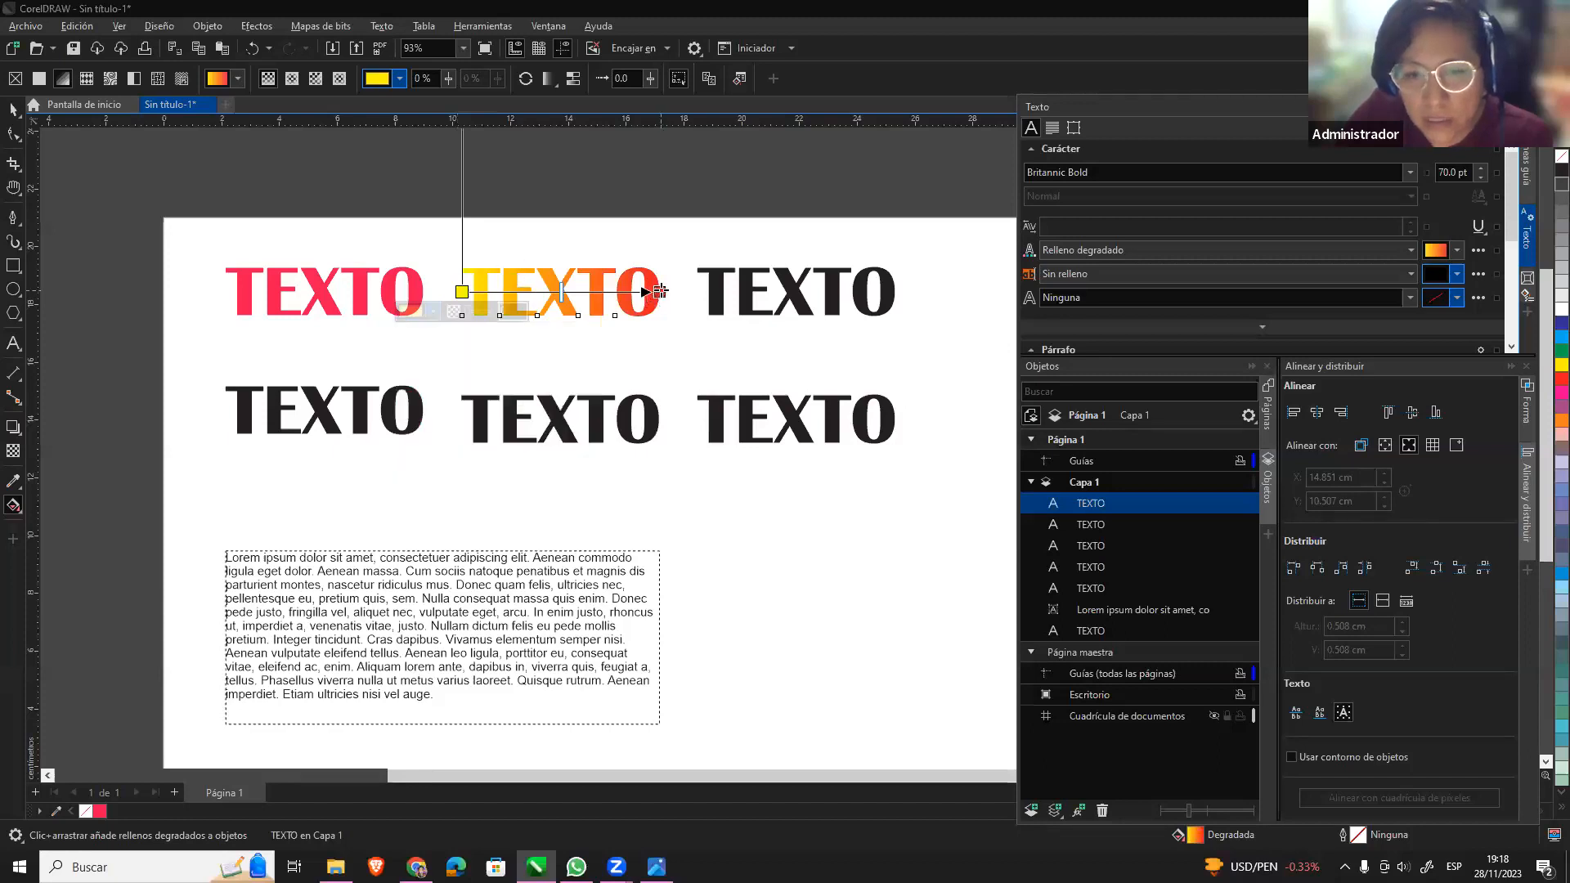
left_click(633, 312)
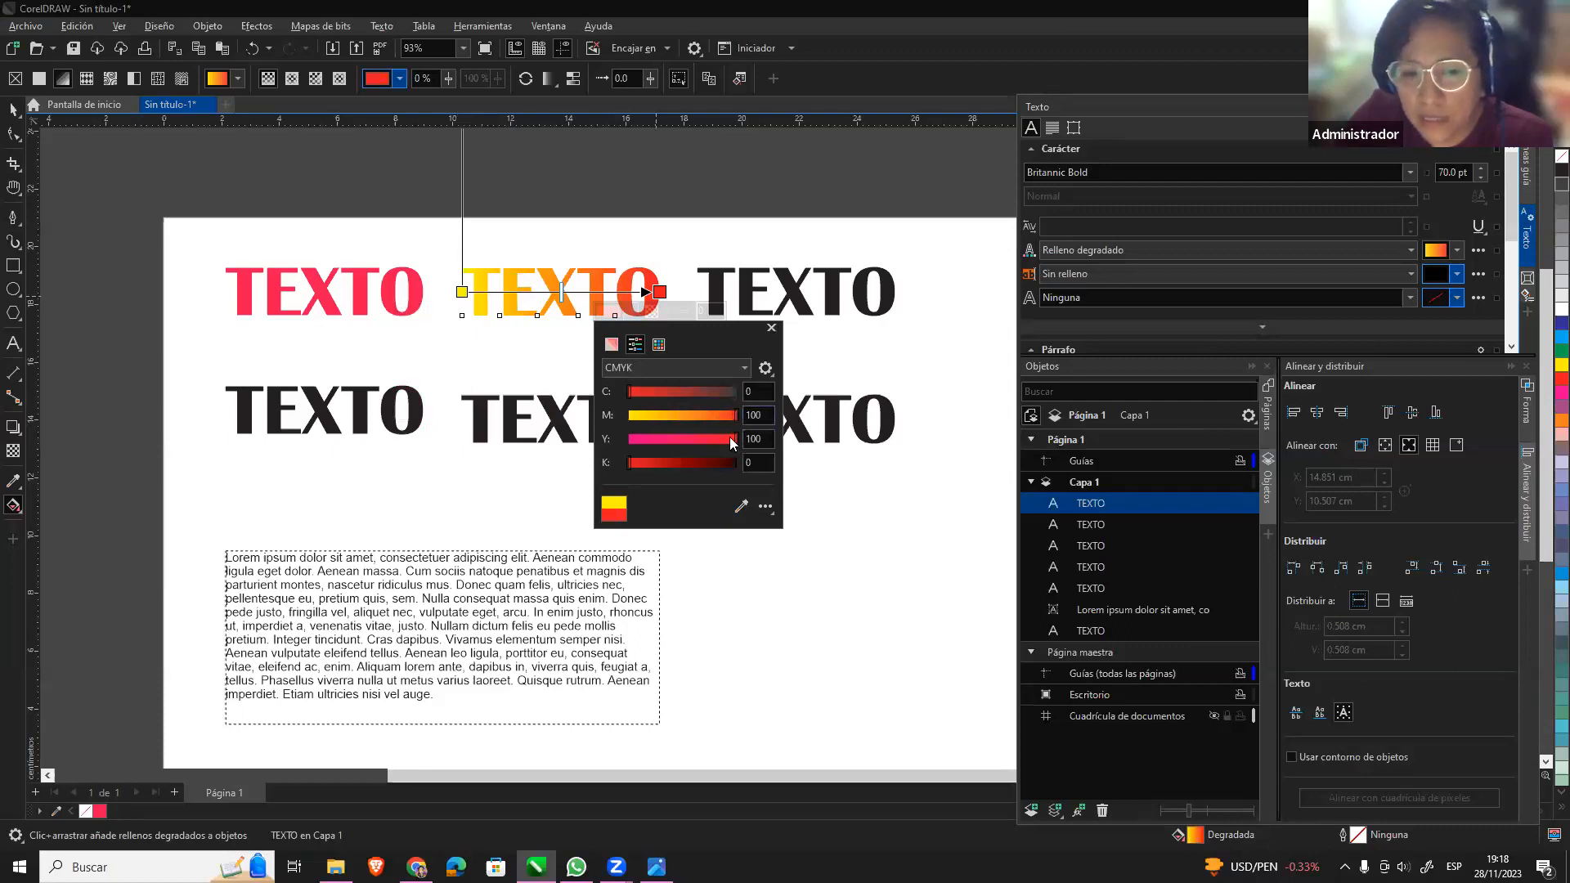
left_click(661, 292)
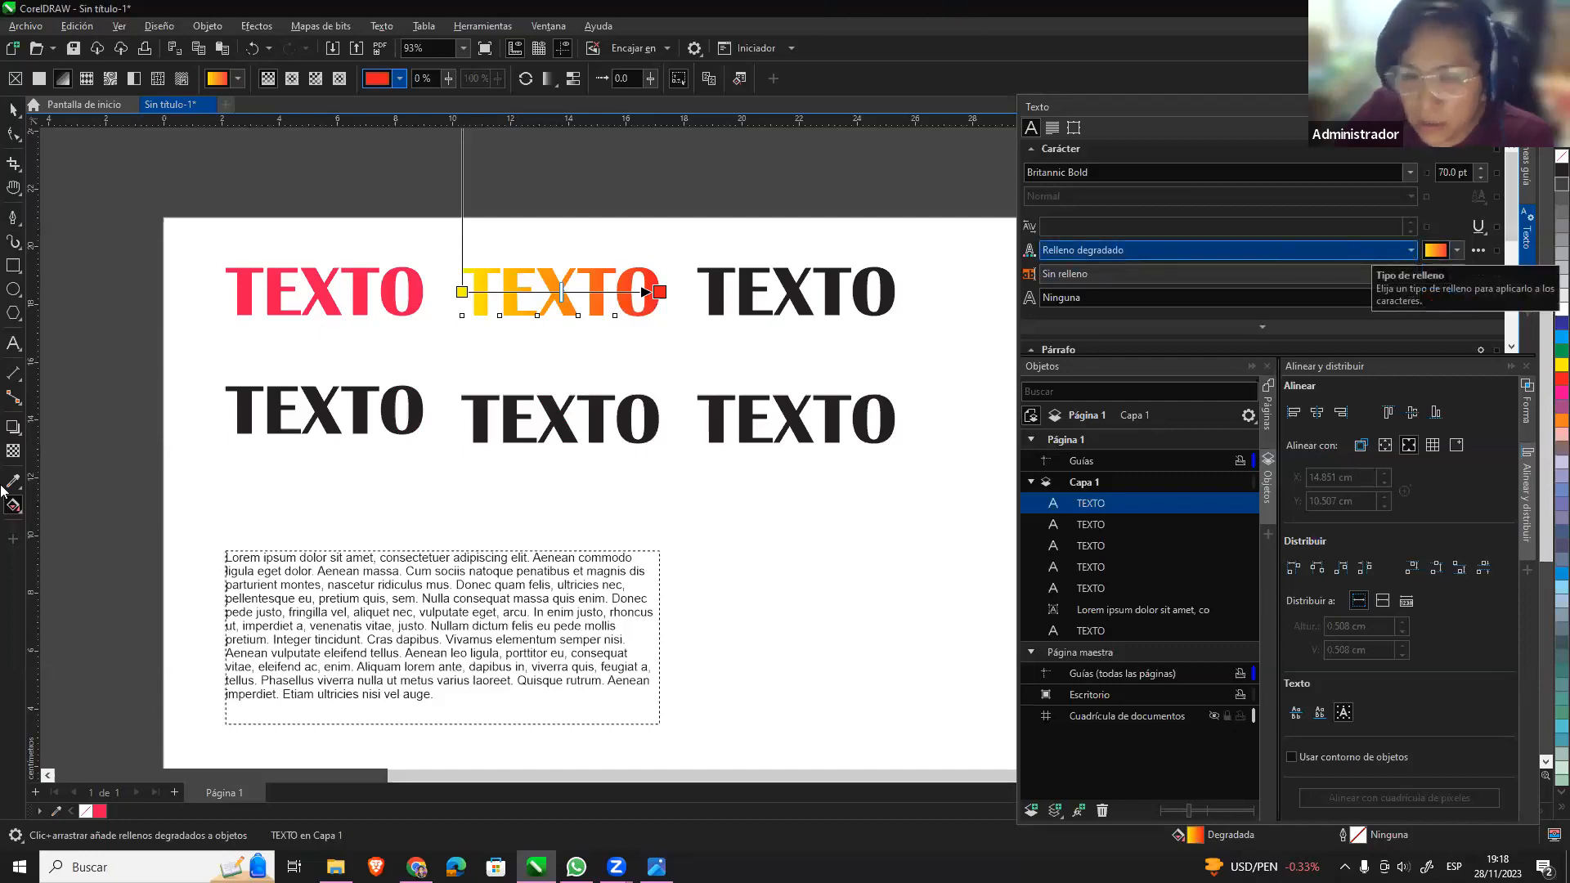
Apply a vector pattern fill (Patrón de vectores) to the third TEXTO of the upper row.
left_click(22, 513)
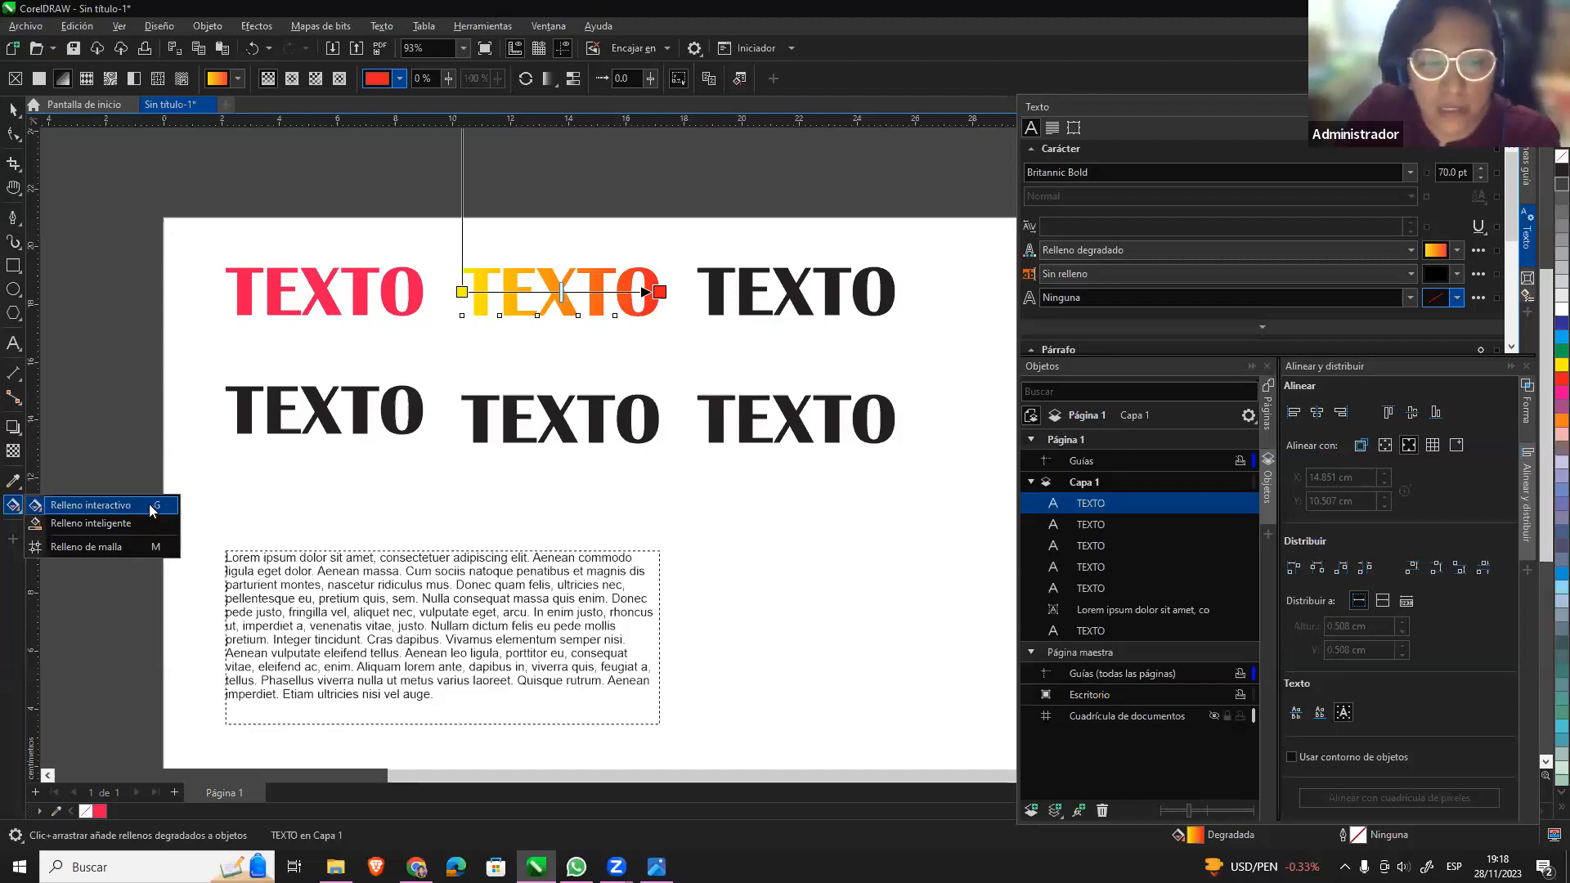
left_click(14, 111)
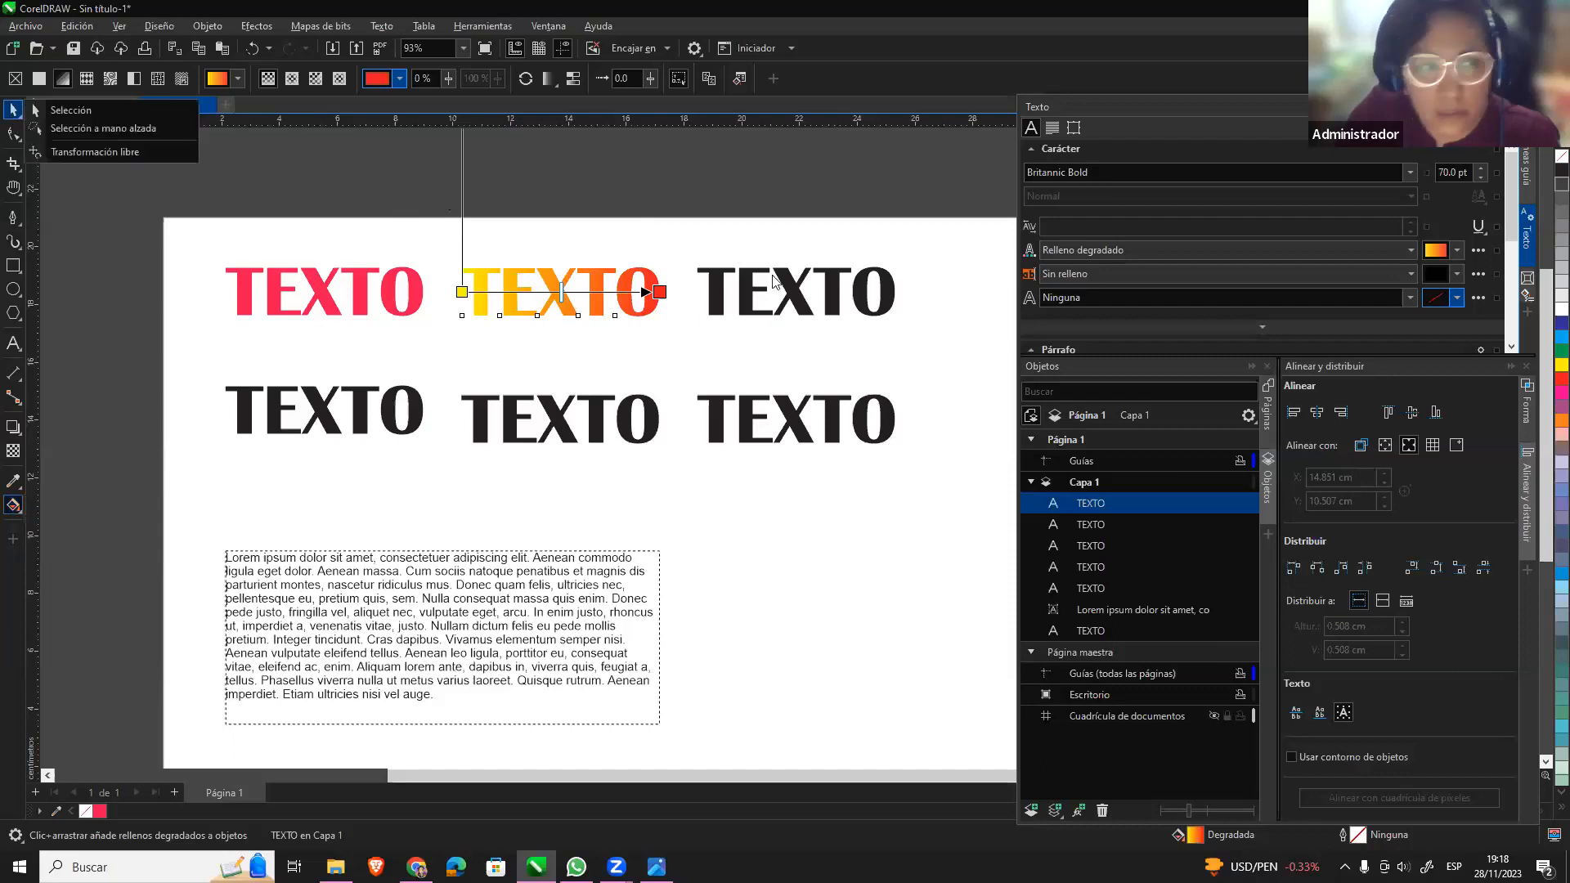
left_click(658, 292)
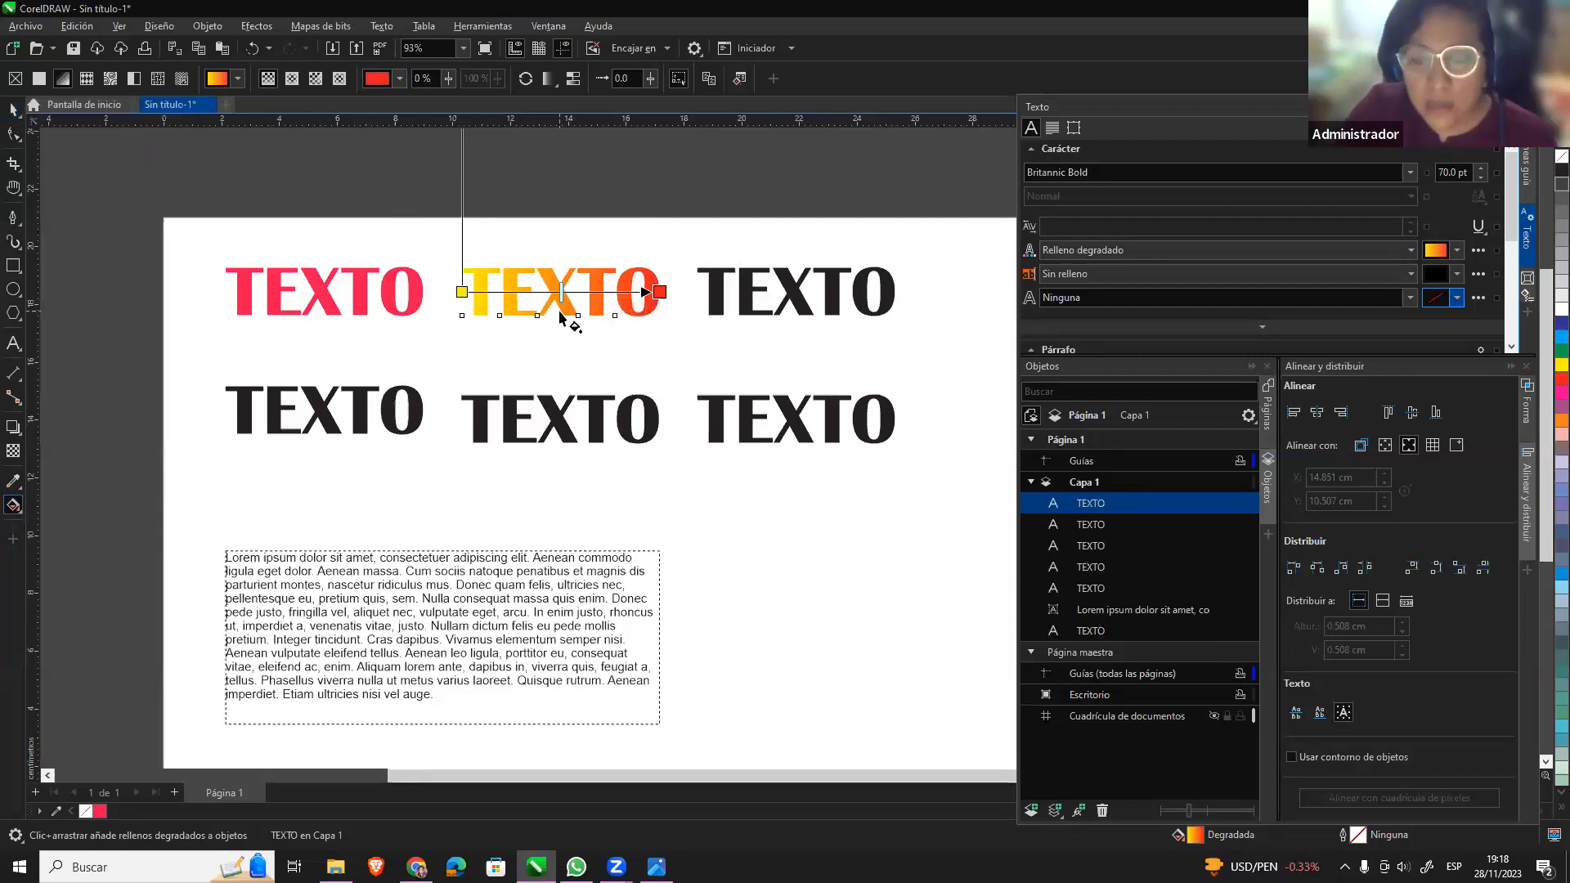
key("space")
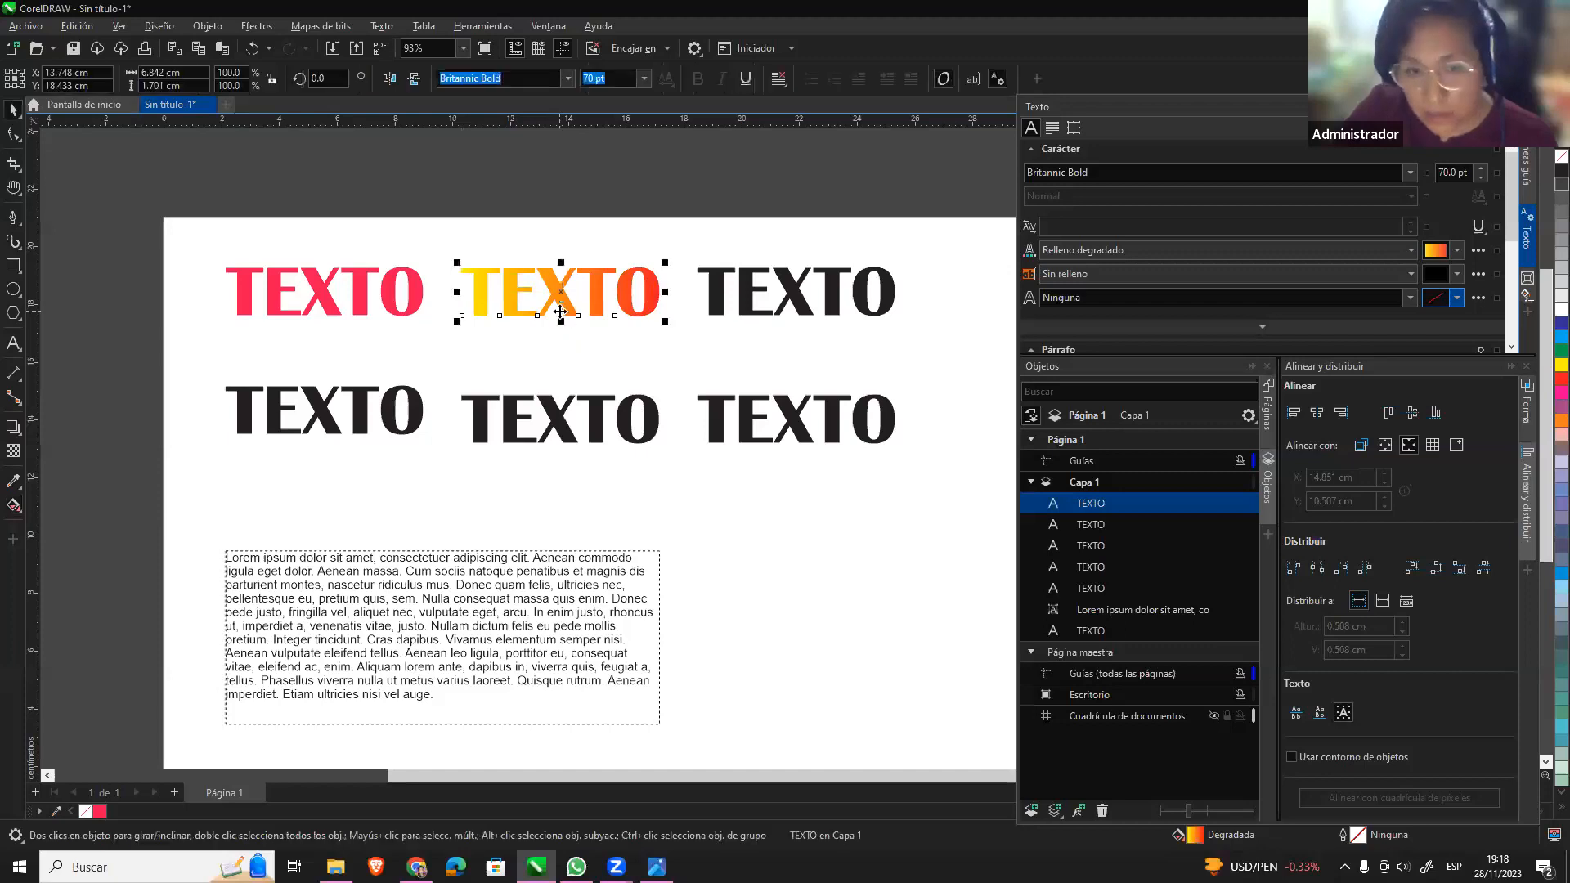
left_click(751, 295)
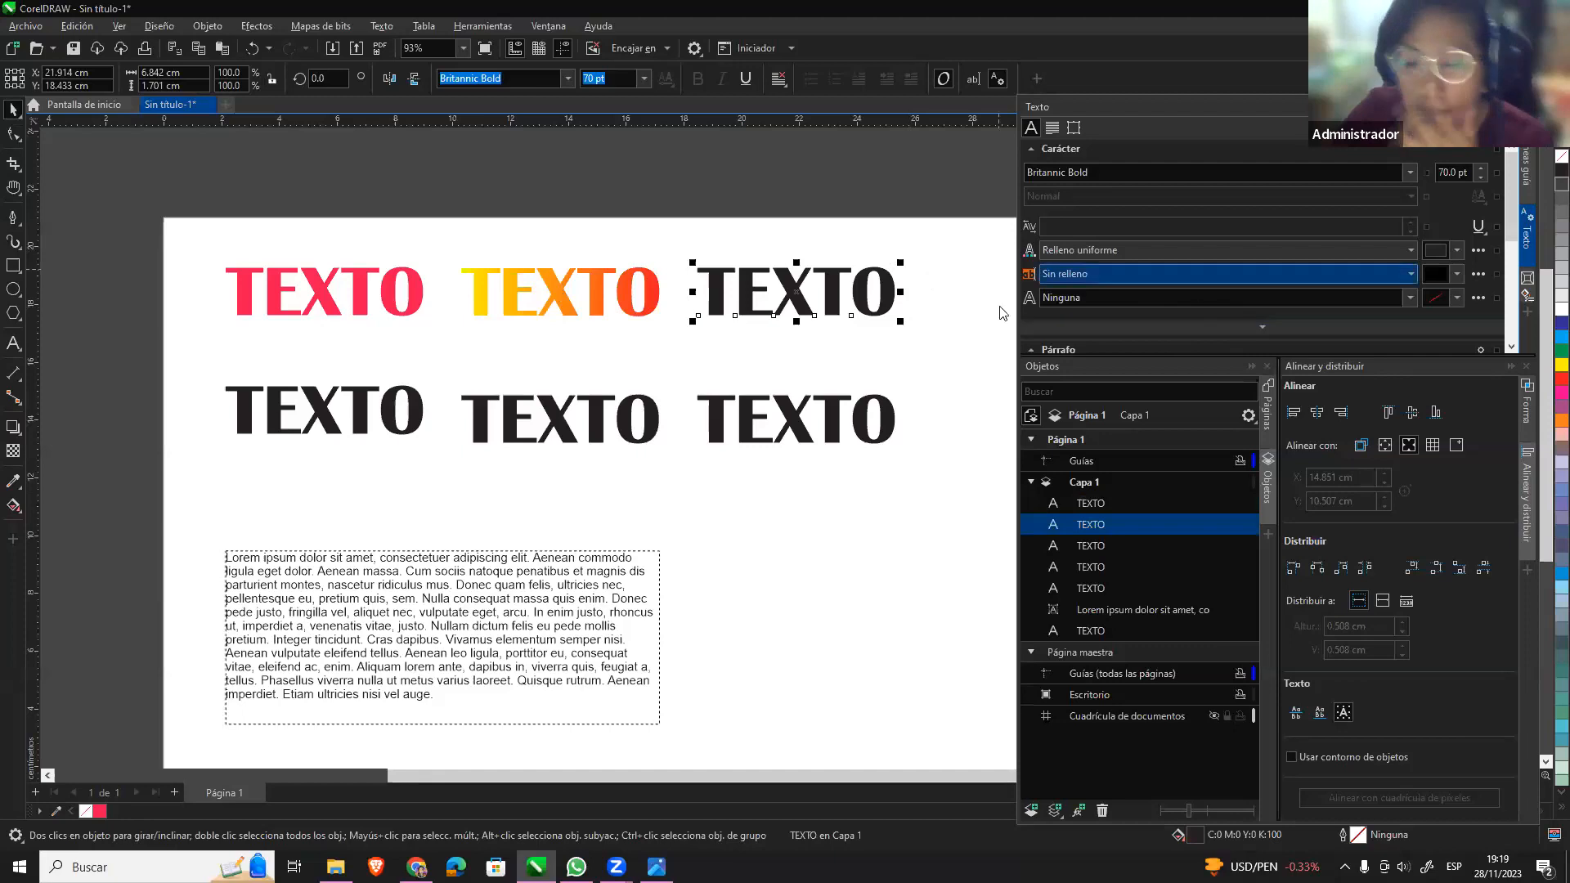
left_click(1415, 247)
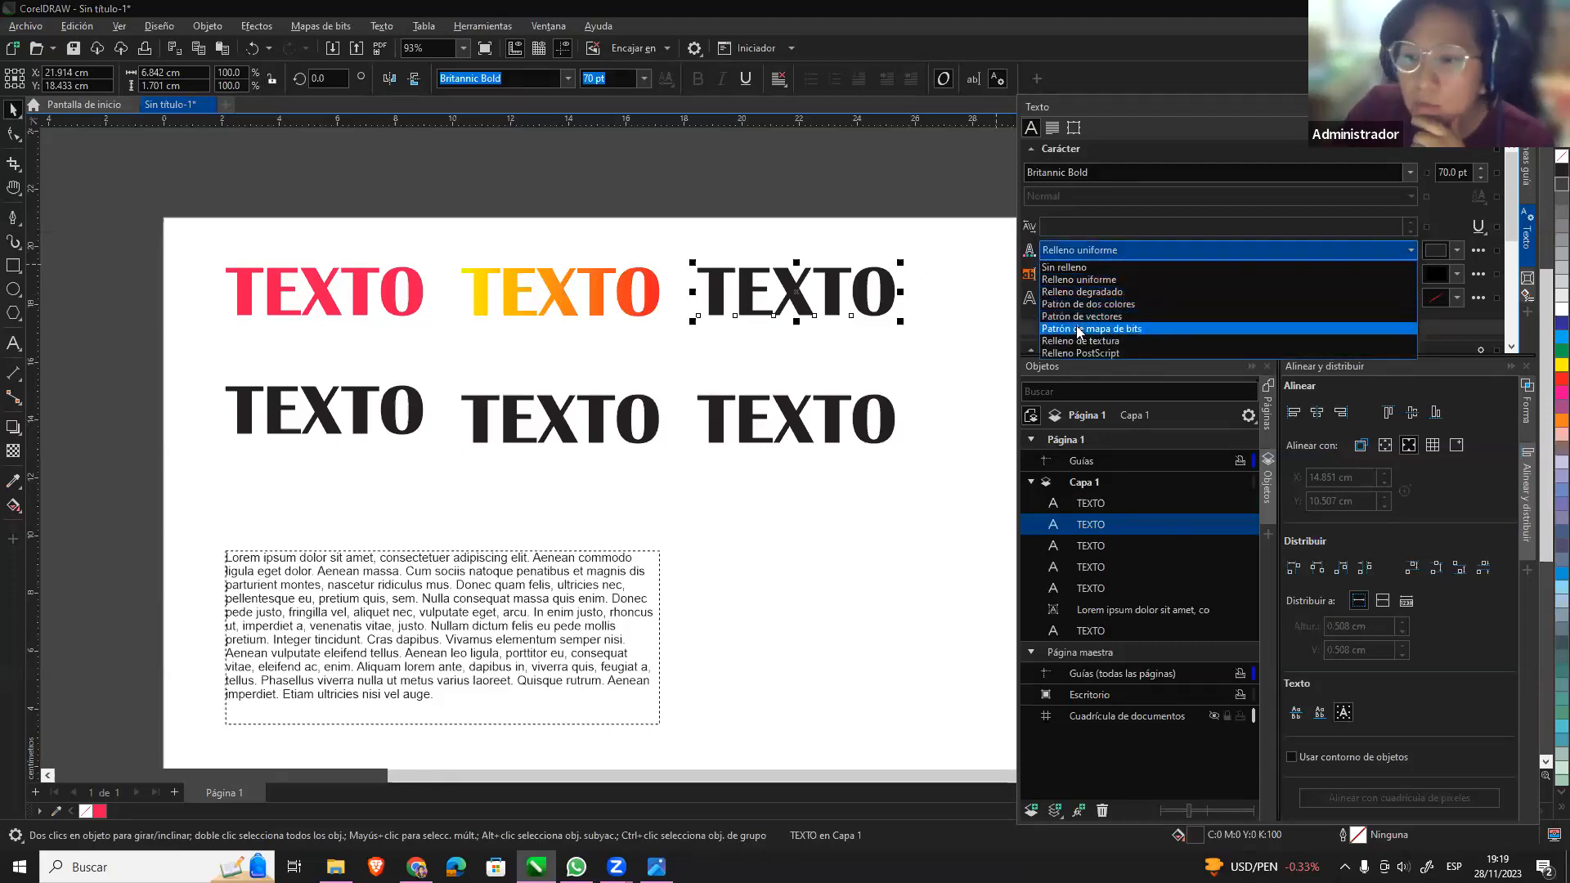
left_click(1130, 317)
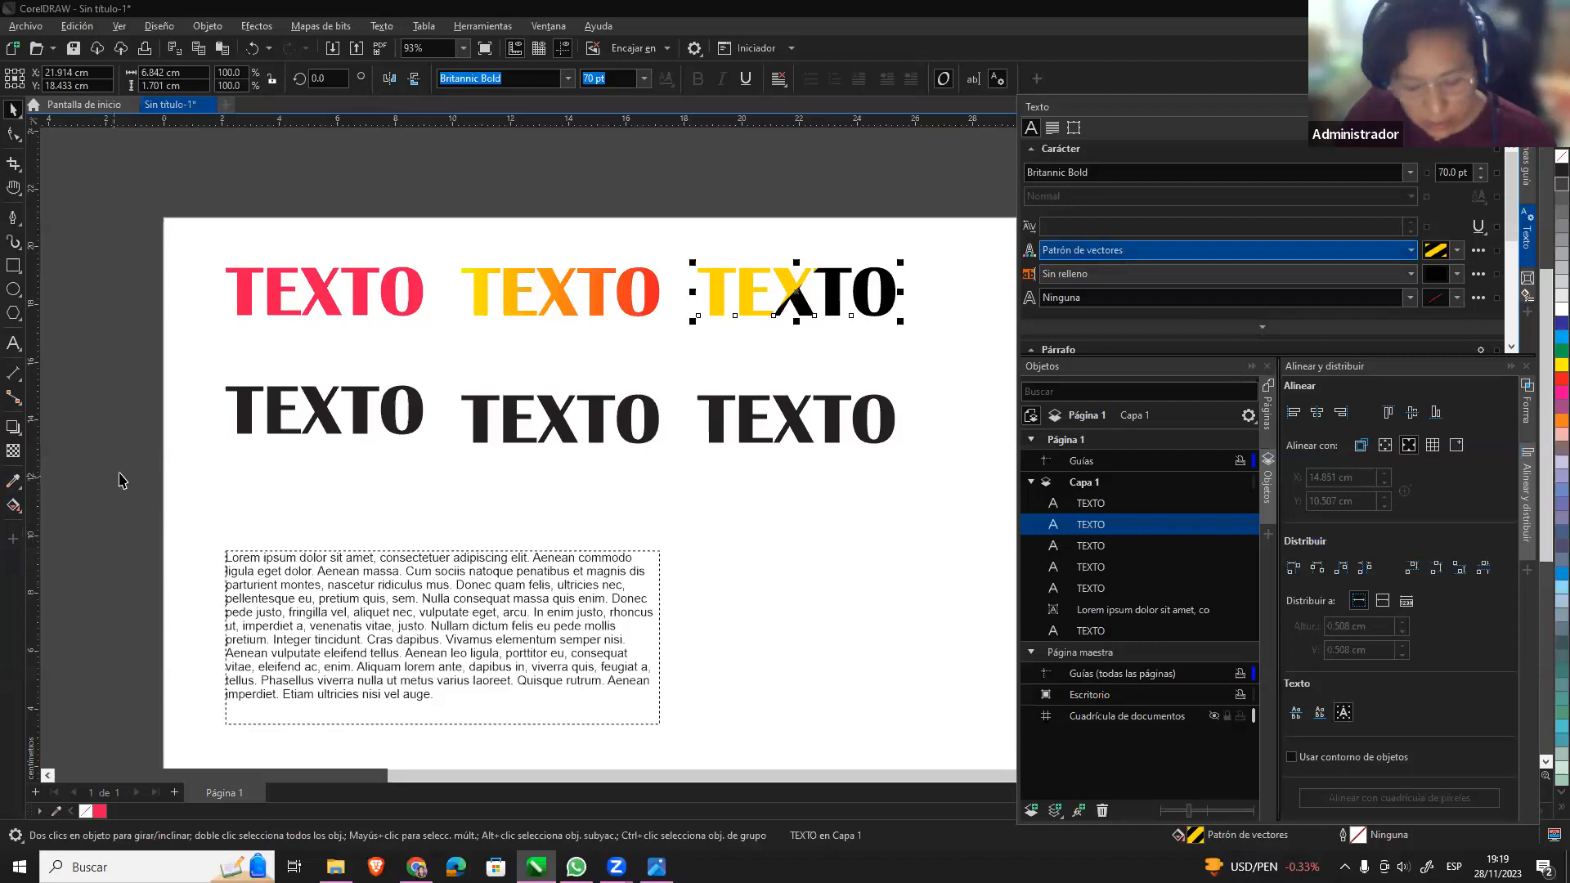
Activate the interactive fill tool (Relleno interactivo) on the third upper TEXTO and look through the available pattern fills.
key("F4")
left_click(26, 502)
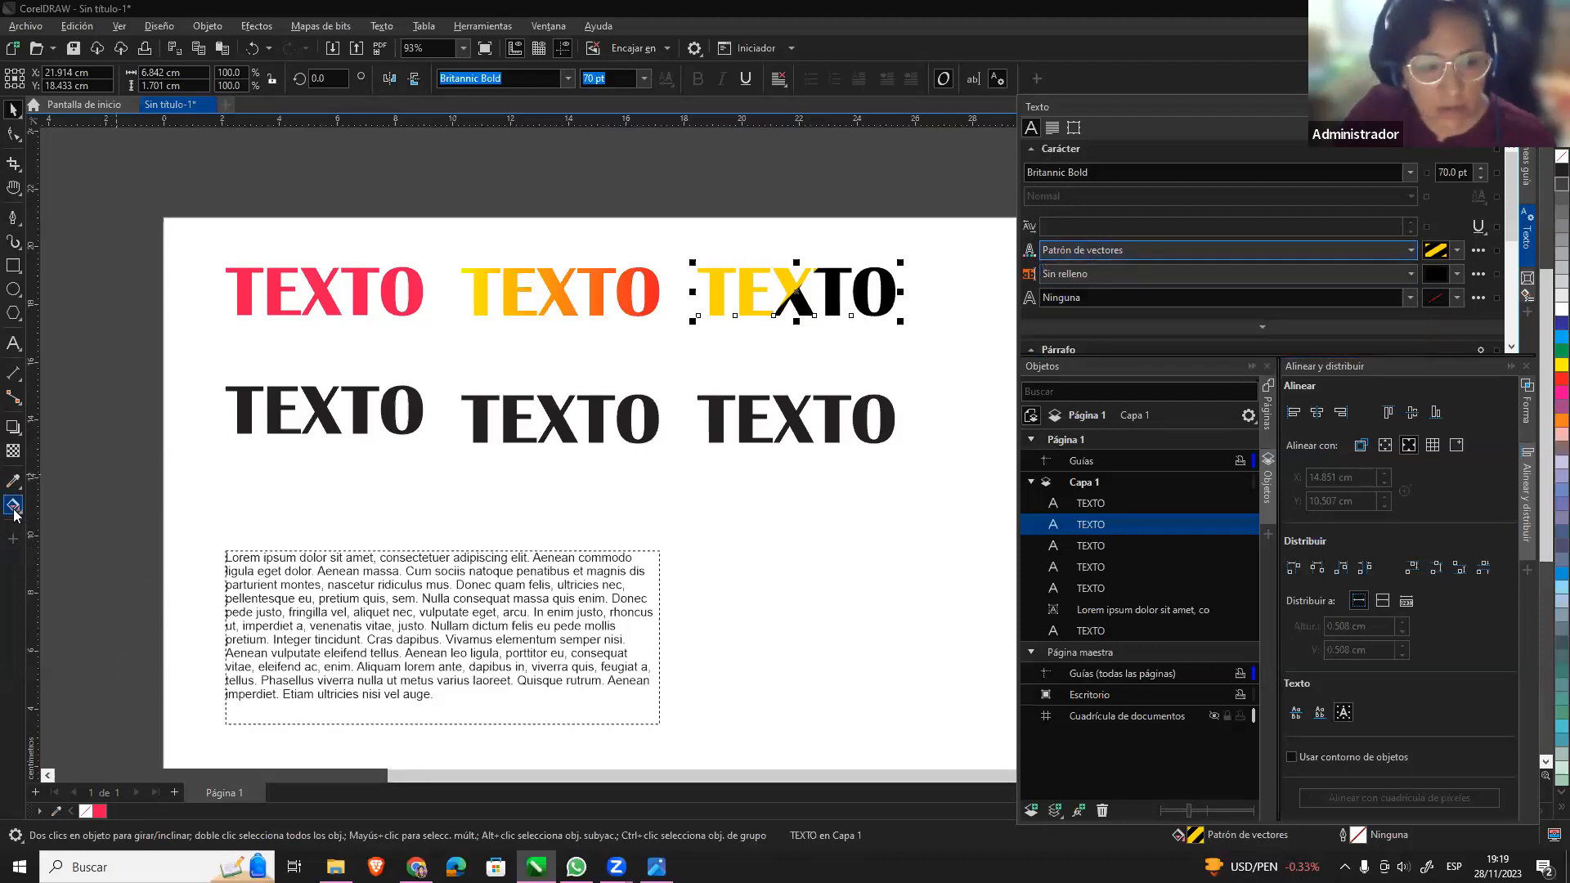
left_click(18, 507)
left_click(135, 506)
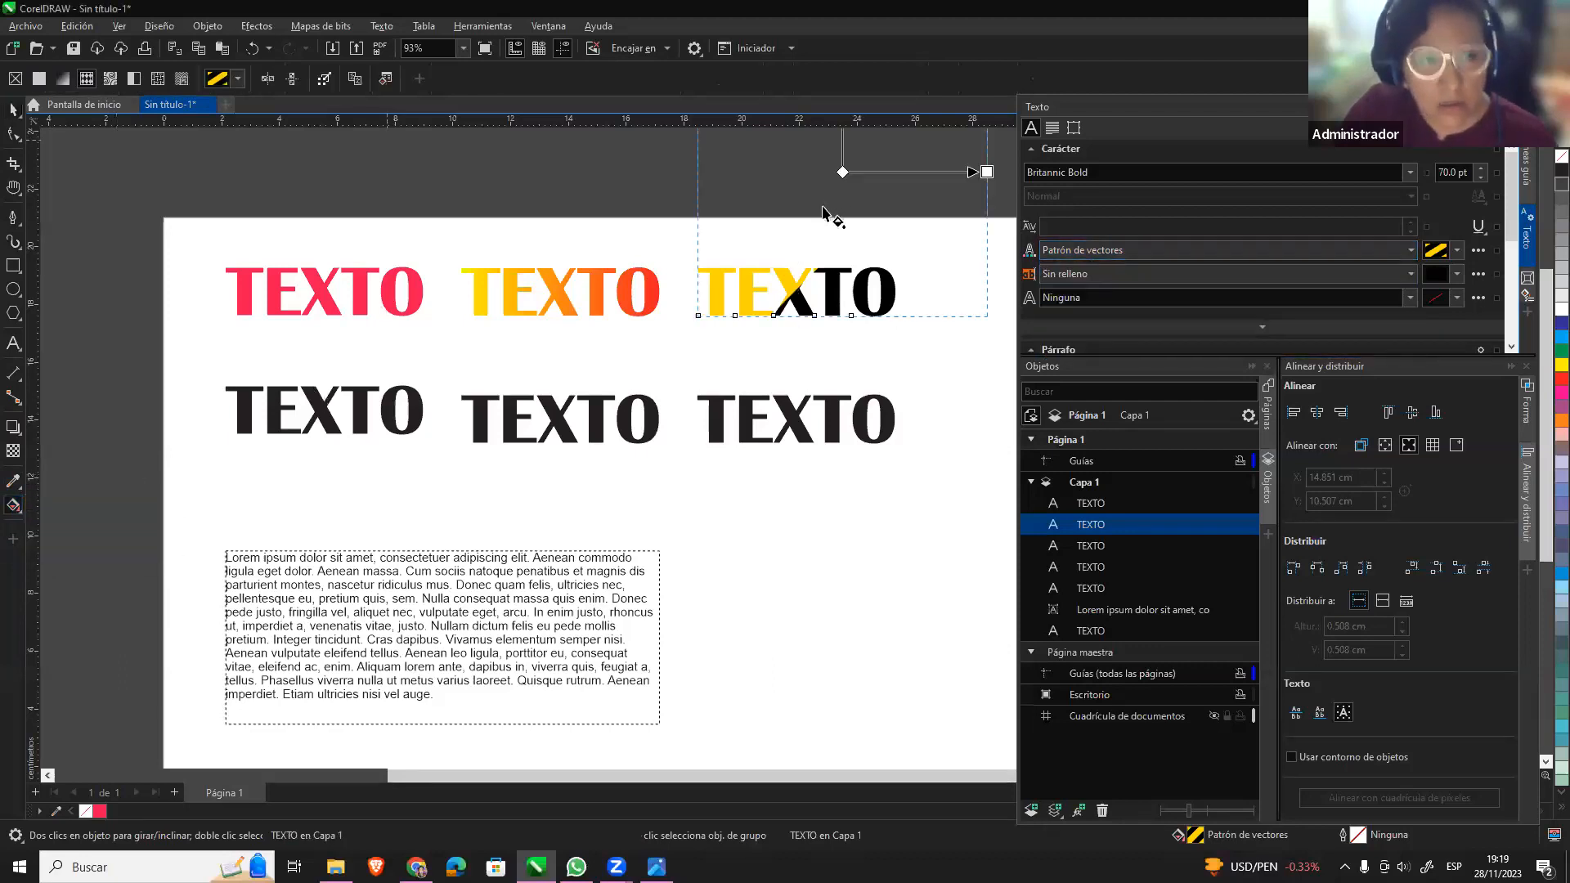
scroll(874, 286, "up", 2)
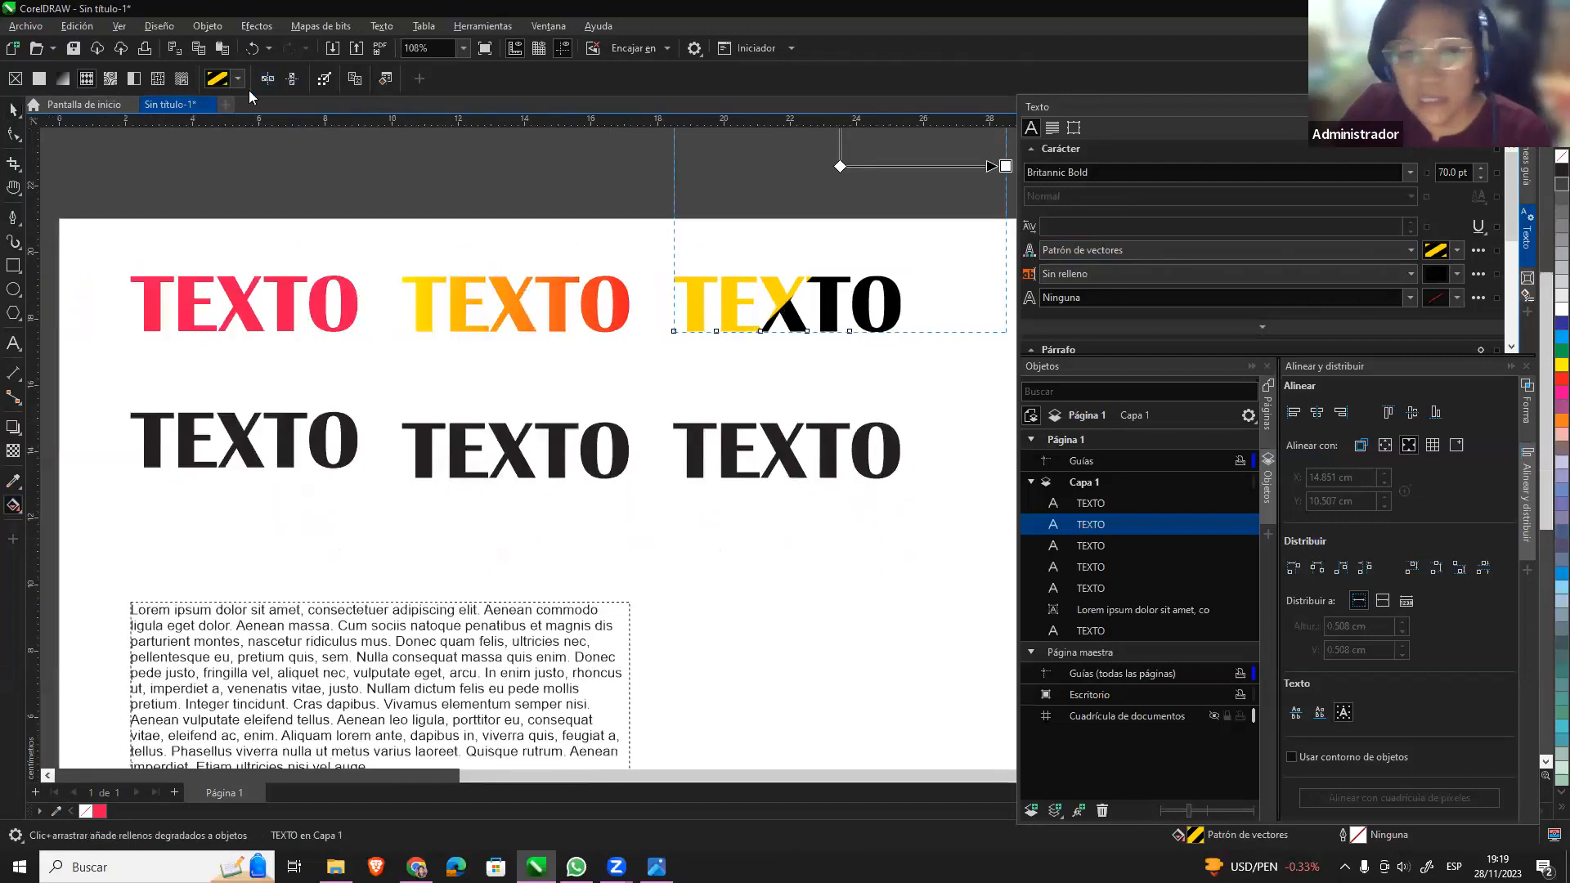
left_click(235, 80)
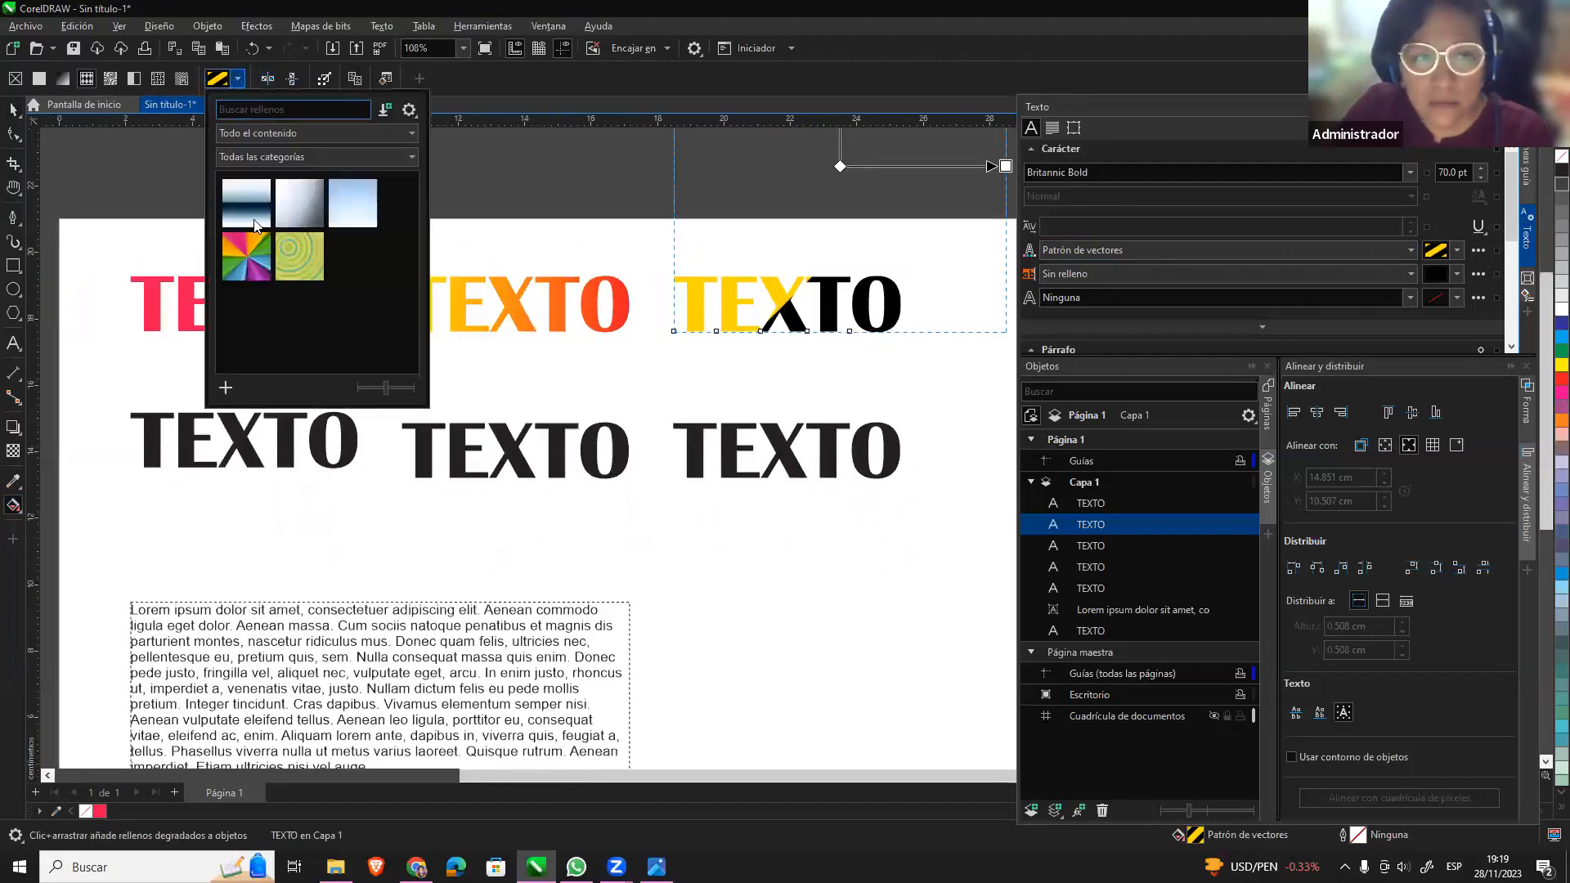
left_click(215, 80)
left_click(218, 83)
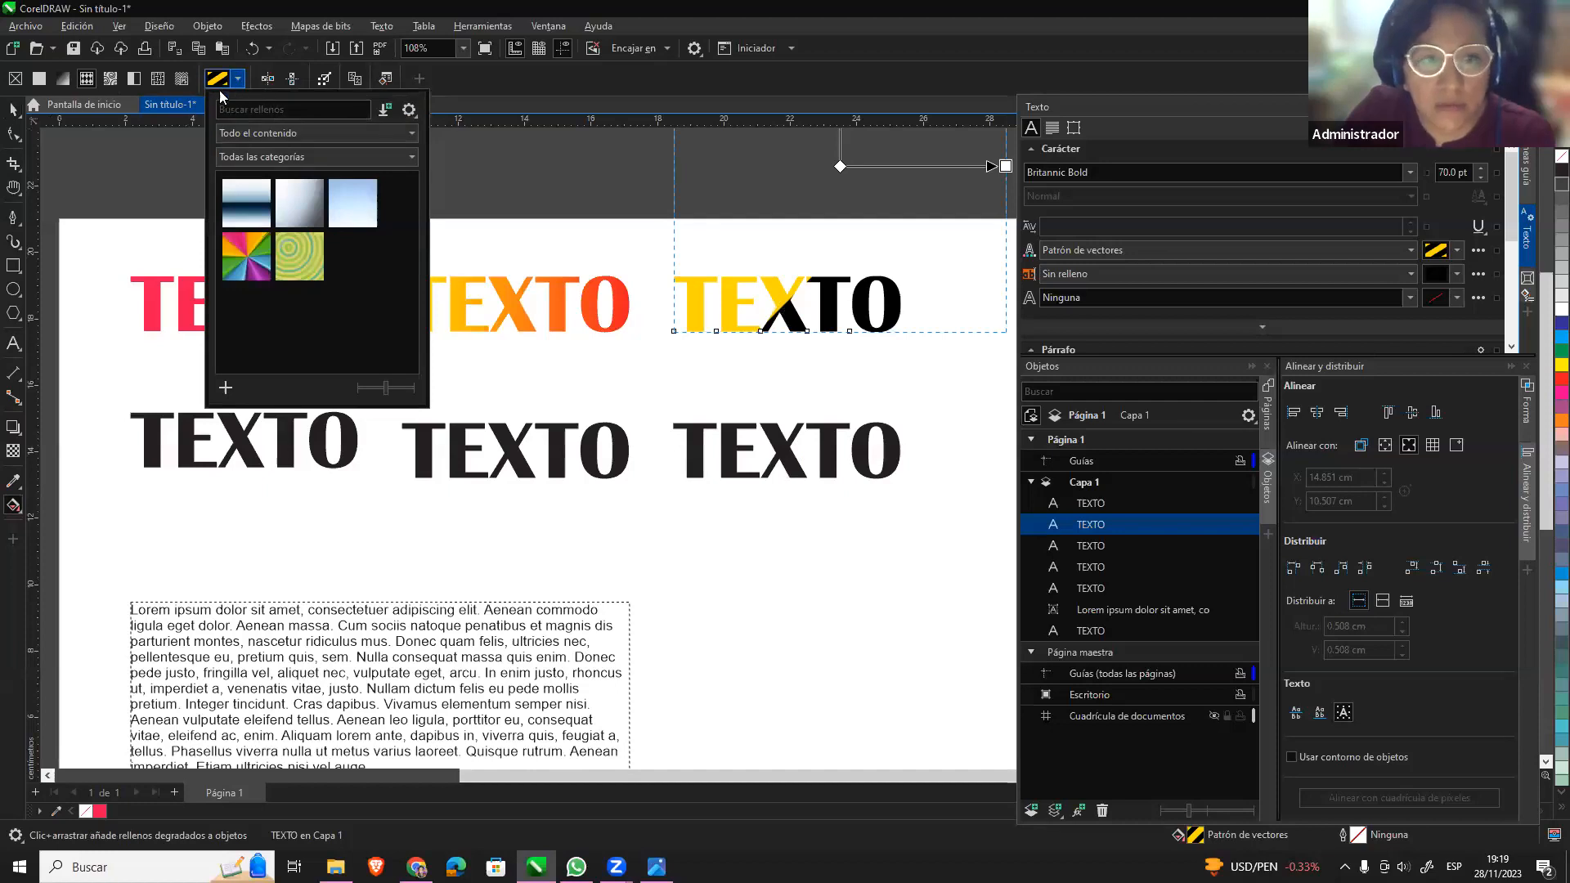
left_click(219, 80)
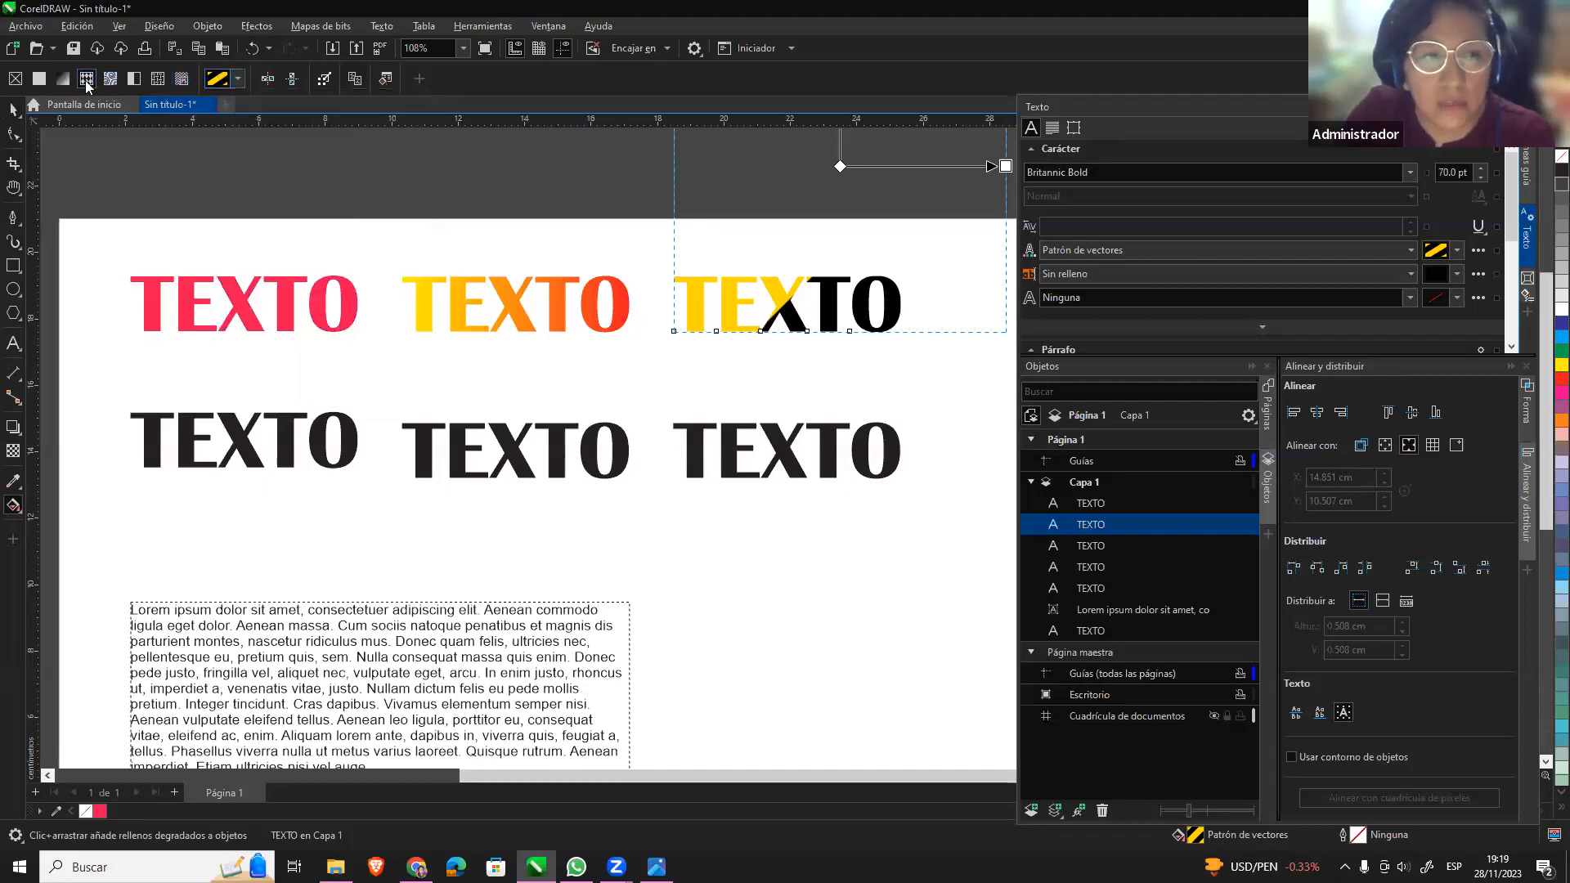
Try the bitmap, two-colour and vector pattern fills in turn on the third TEXTO of the upper row.
left_click(109, 79)
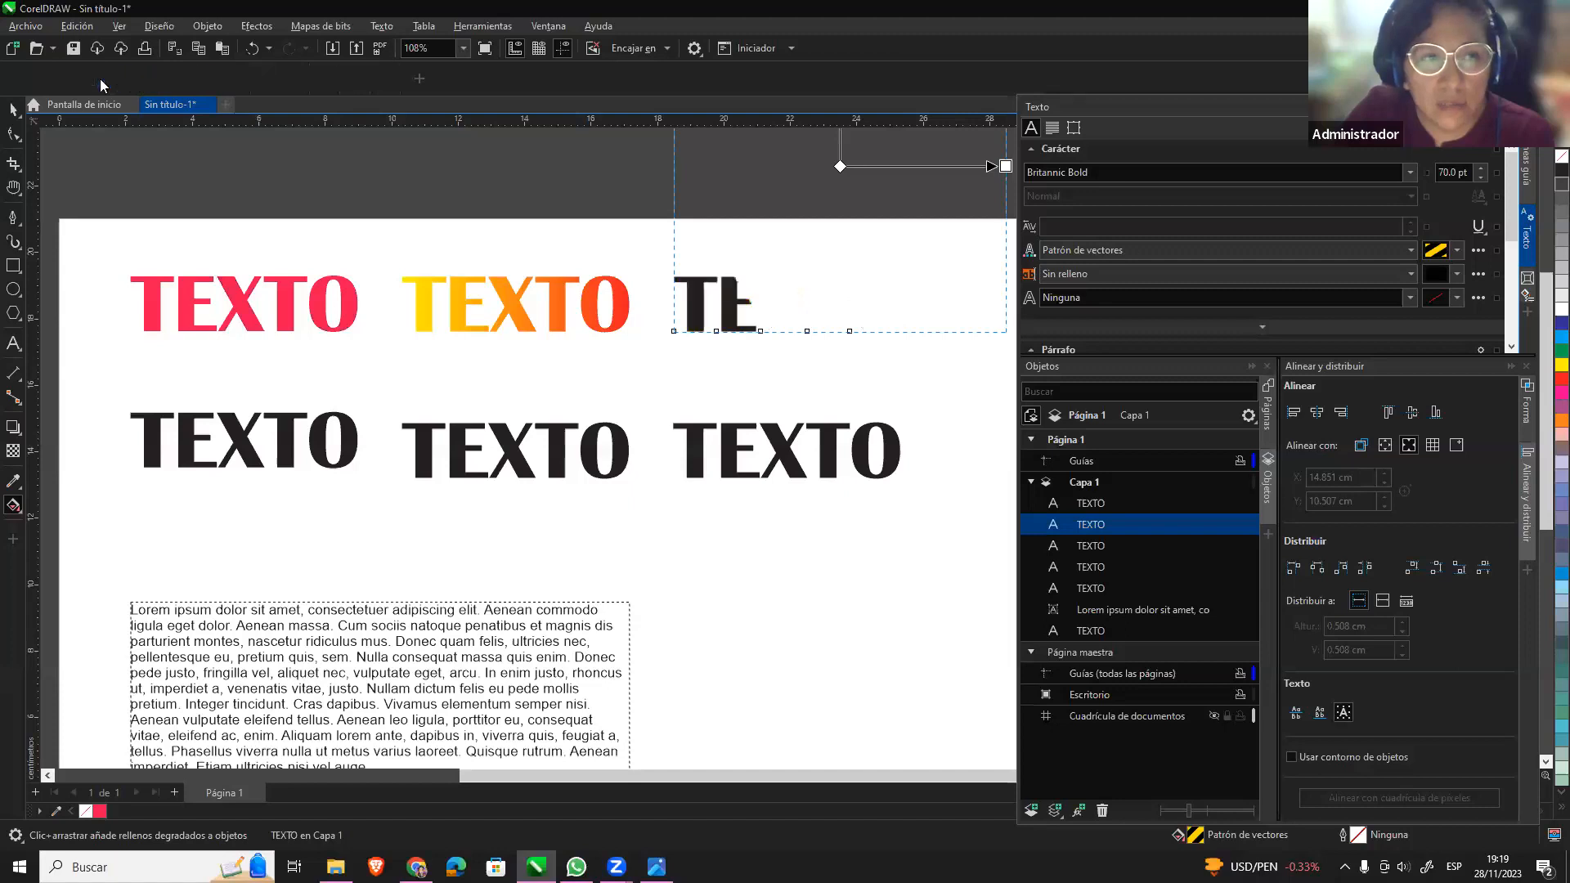
left_click(131, 80)
left_click(113, 80)
left_click(132, 81)
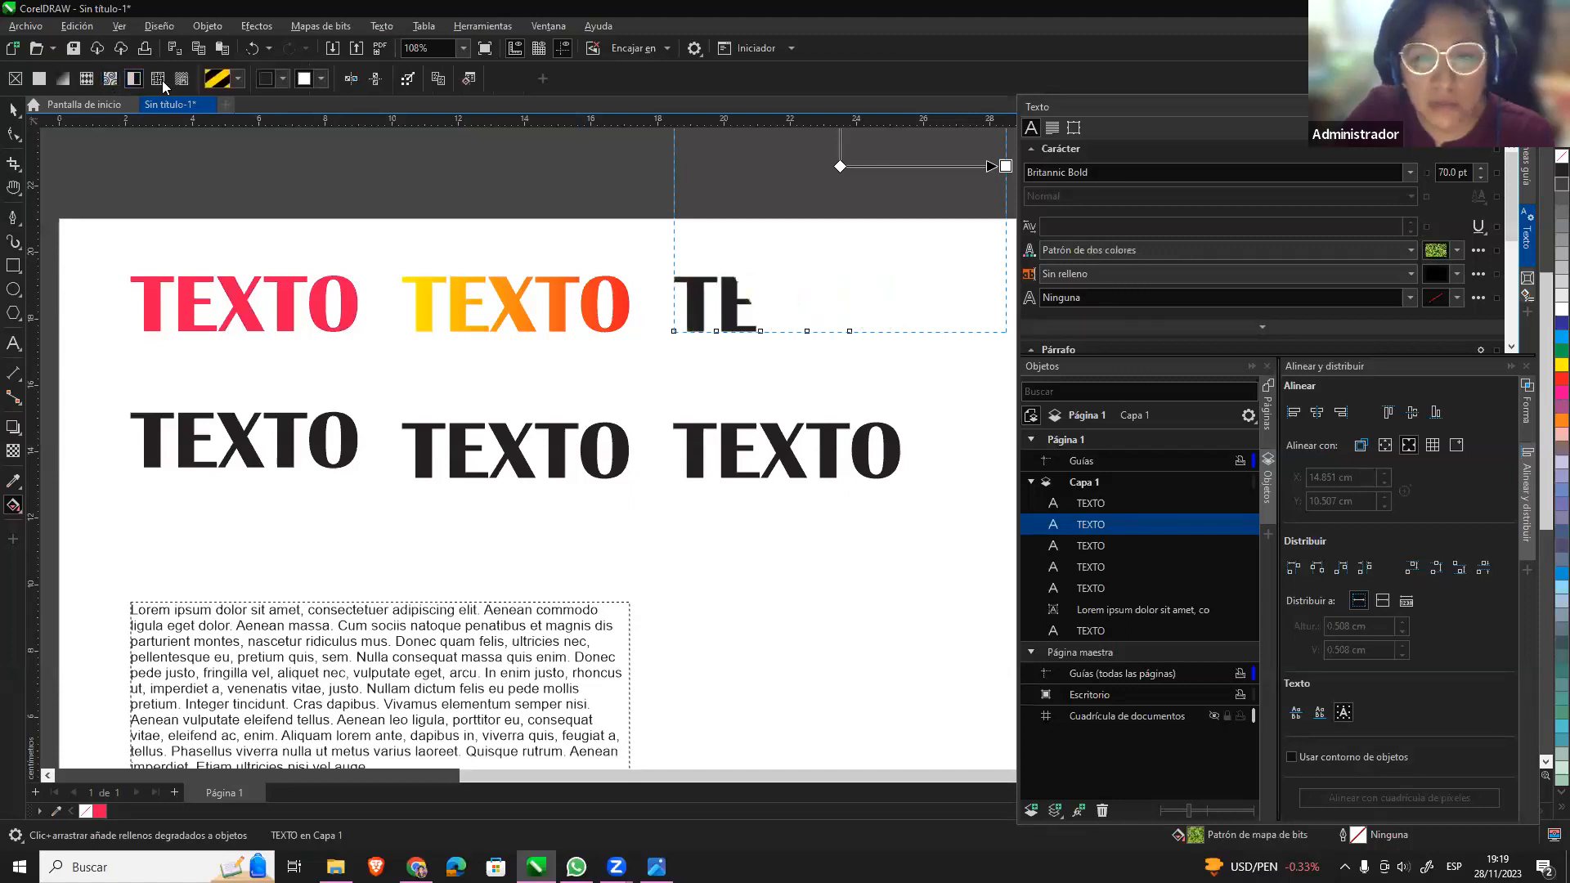
left_click(89, 76)
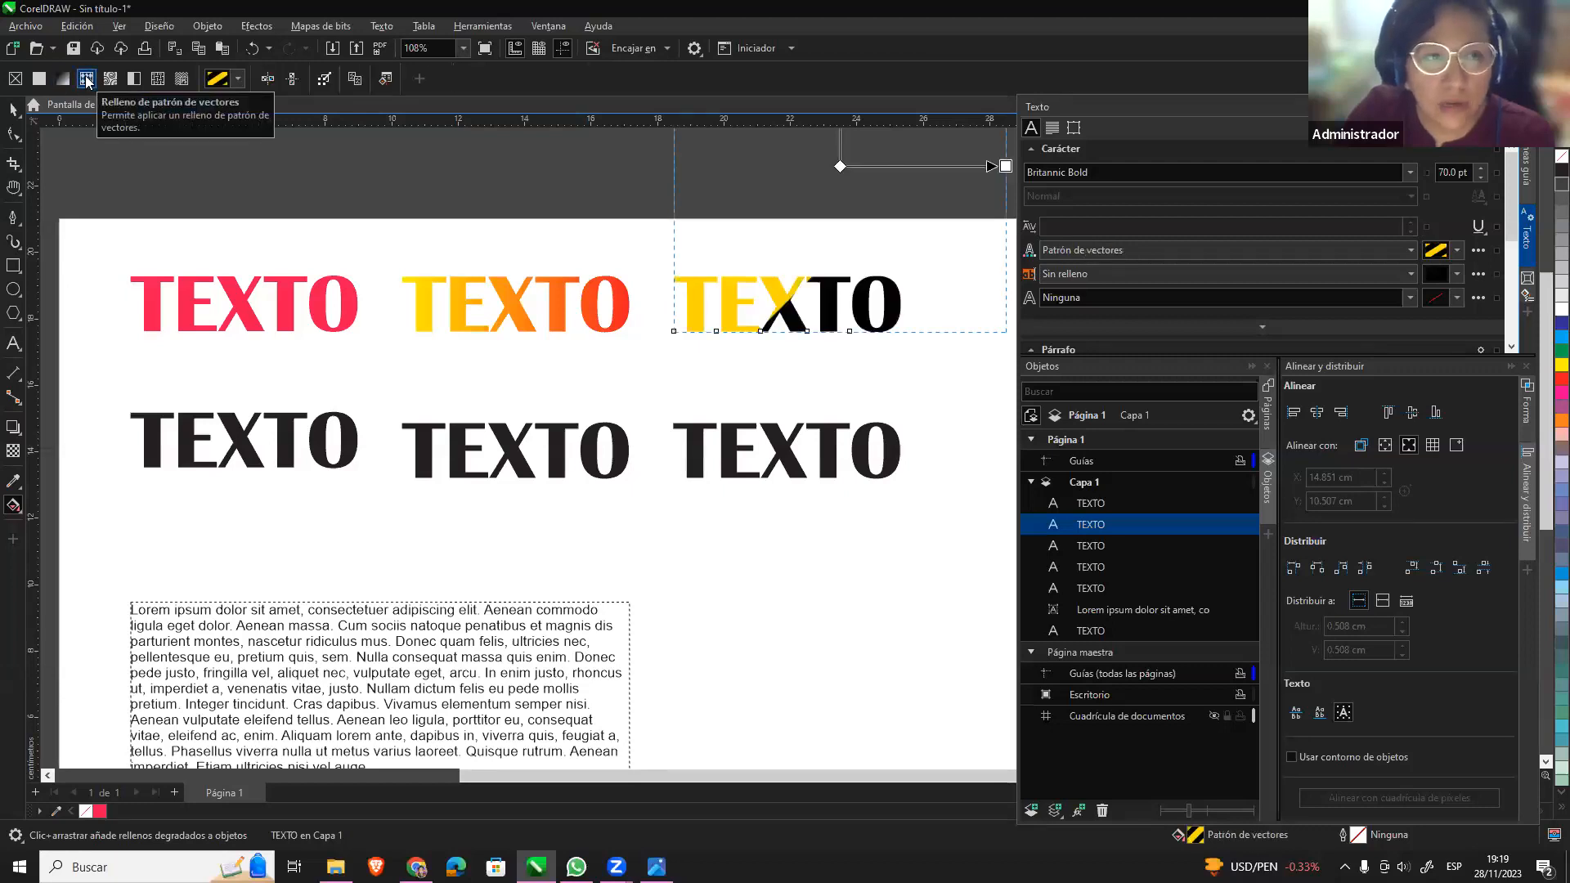
left_click(110, 79)
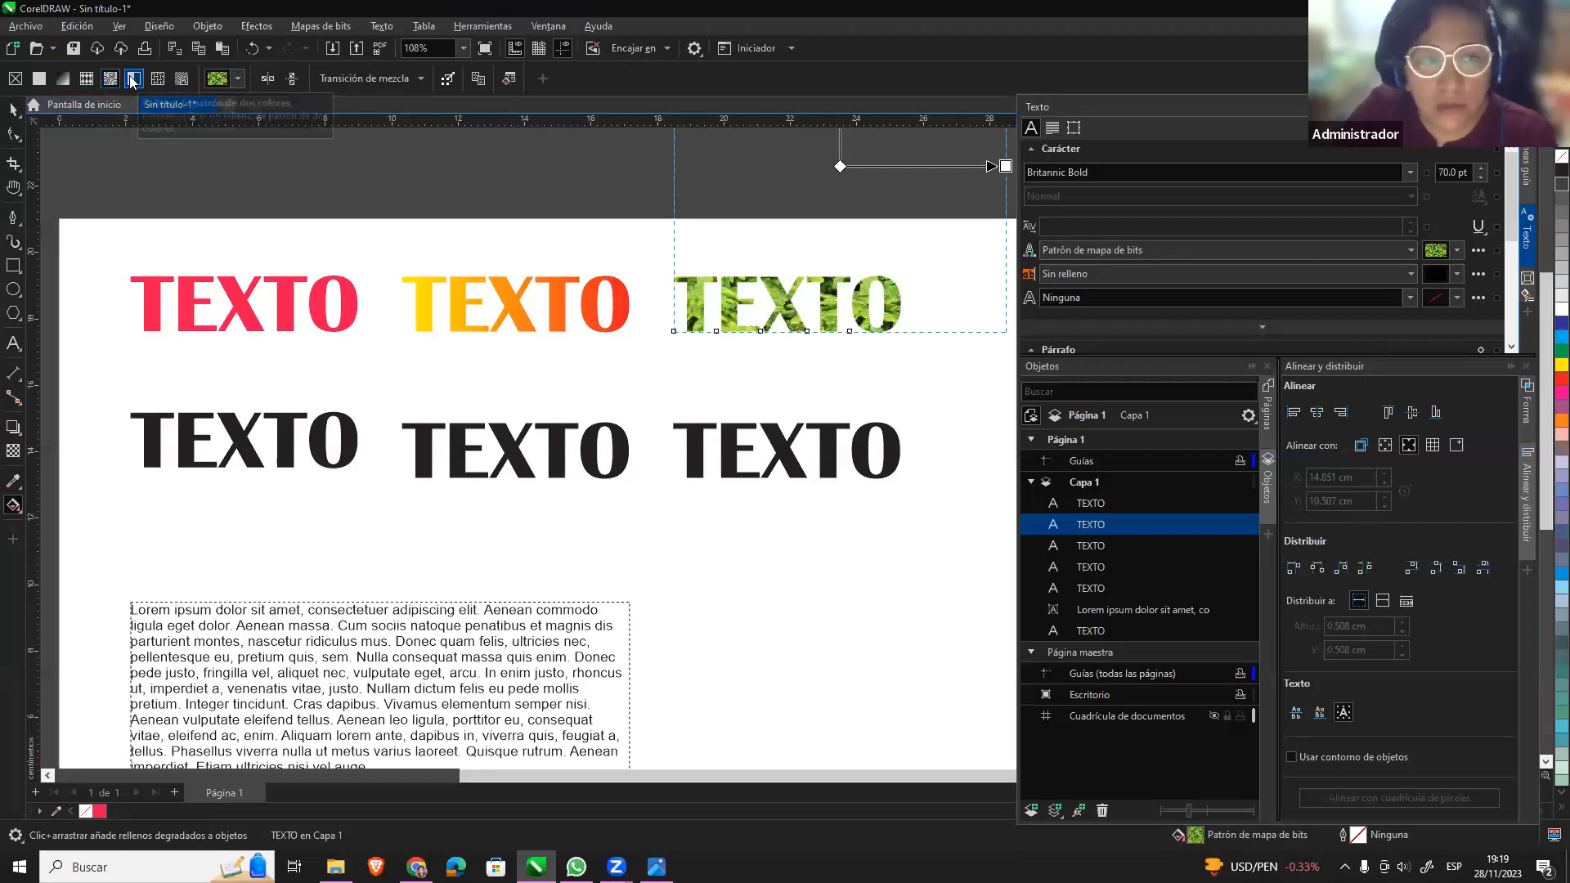
Apply a two-colour pattern fill to the third upper TEXTO, with a pinkish-red front colour and a blue C66 M2 Y0 K0 back colour.
left_click(133, 80)
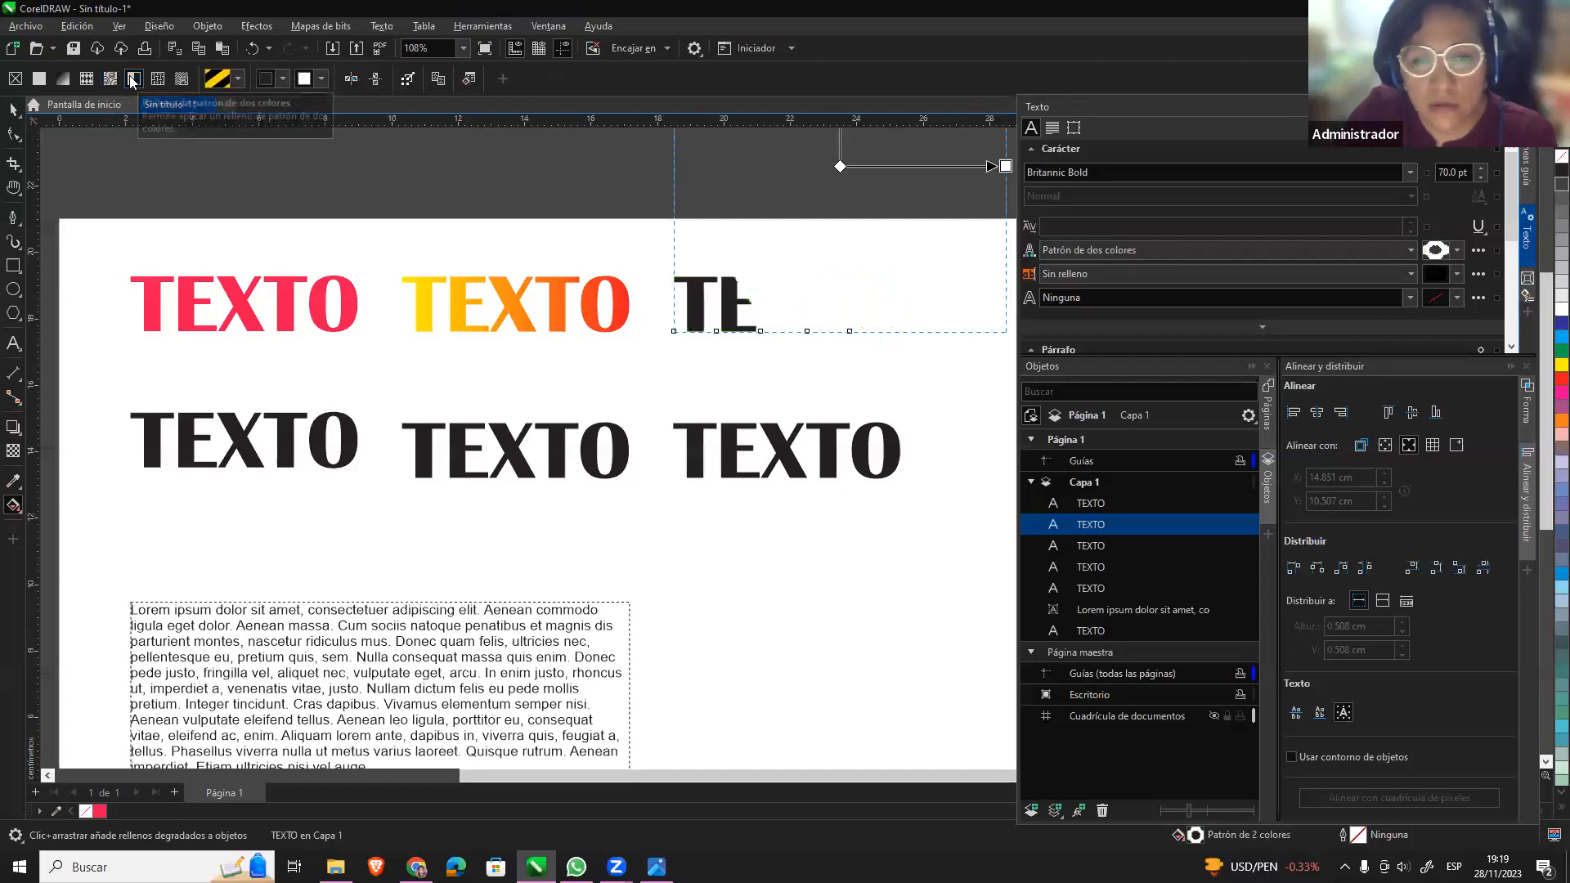
left_click(281, 79)
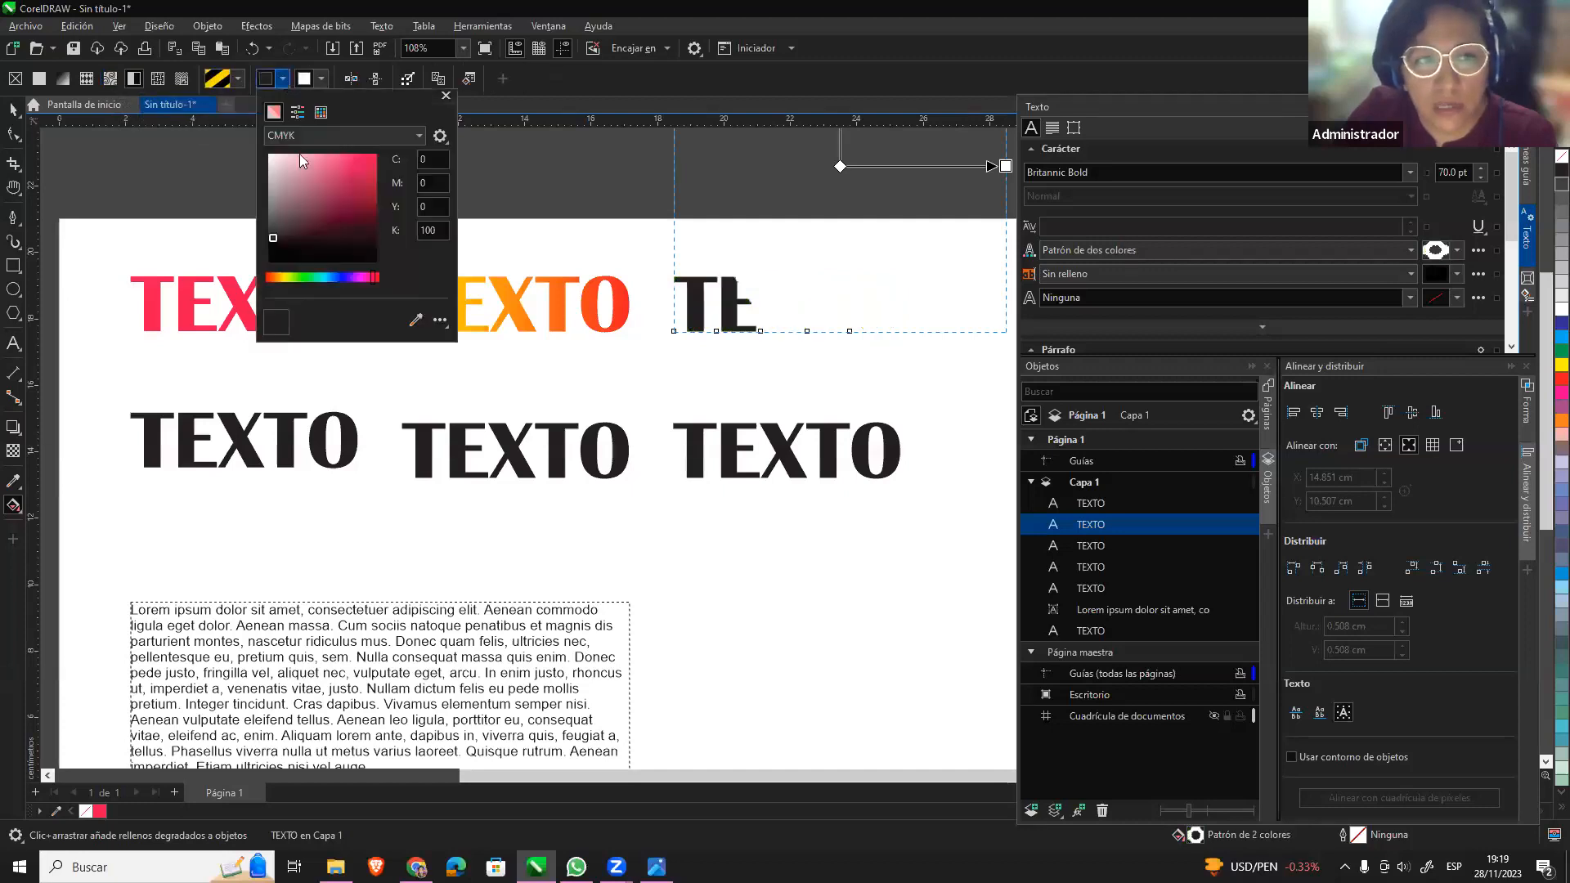
left_click(358, 158)
left_click(323, 80)
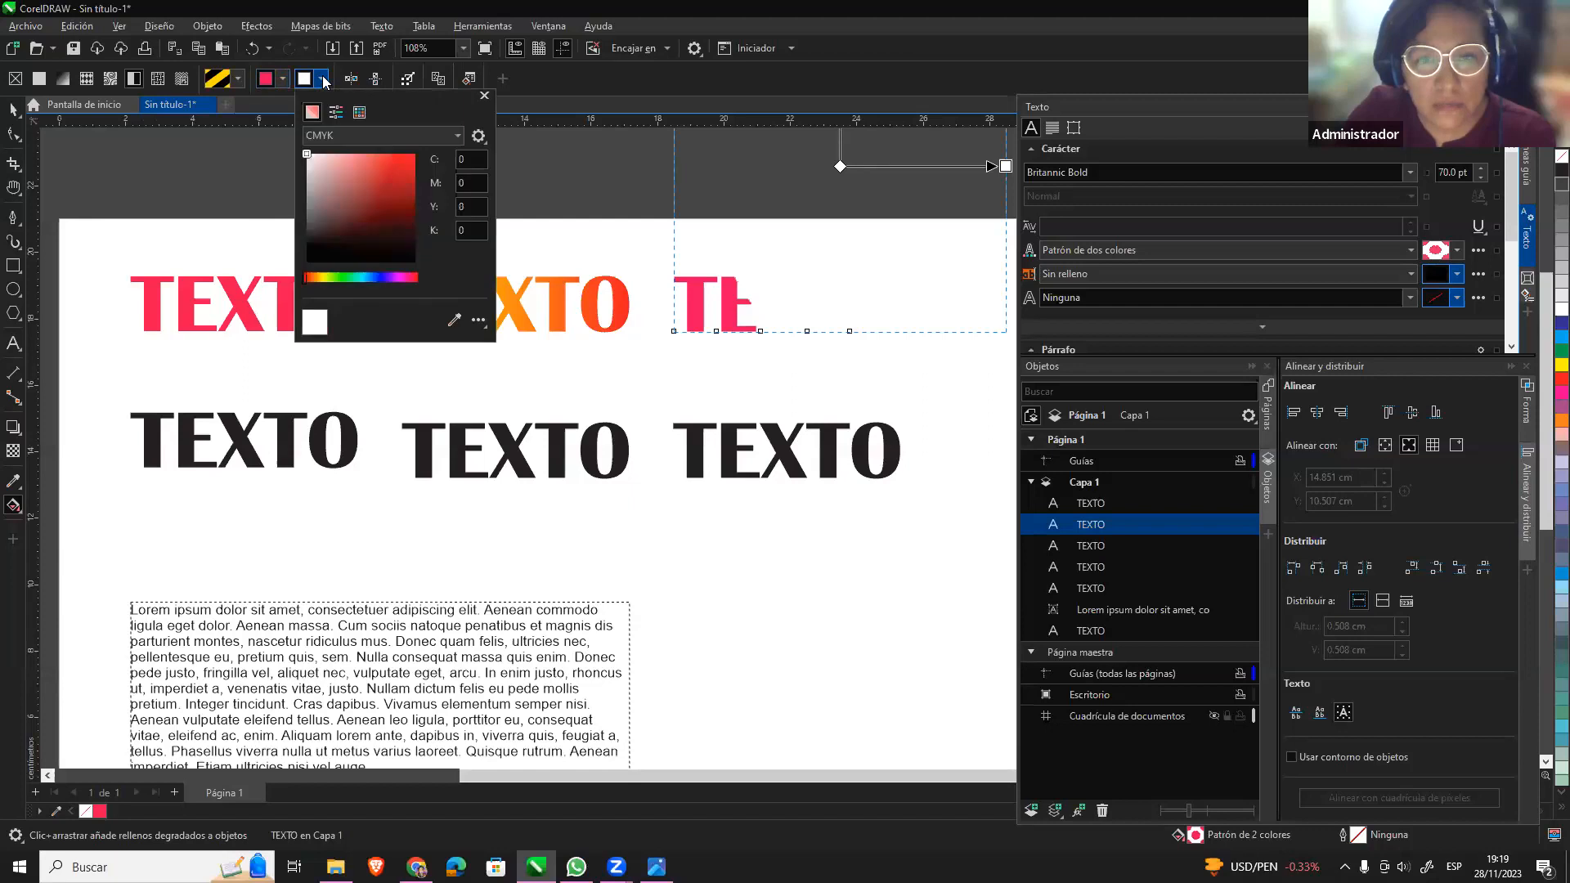
left_click(365, 276)
left_click(415, 155)
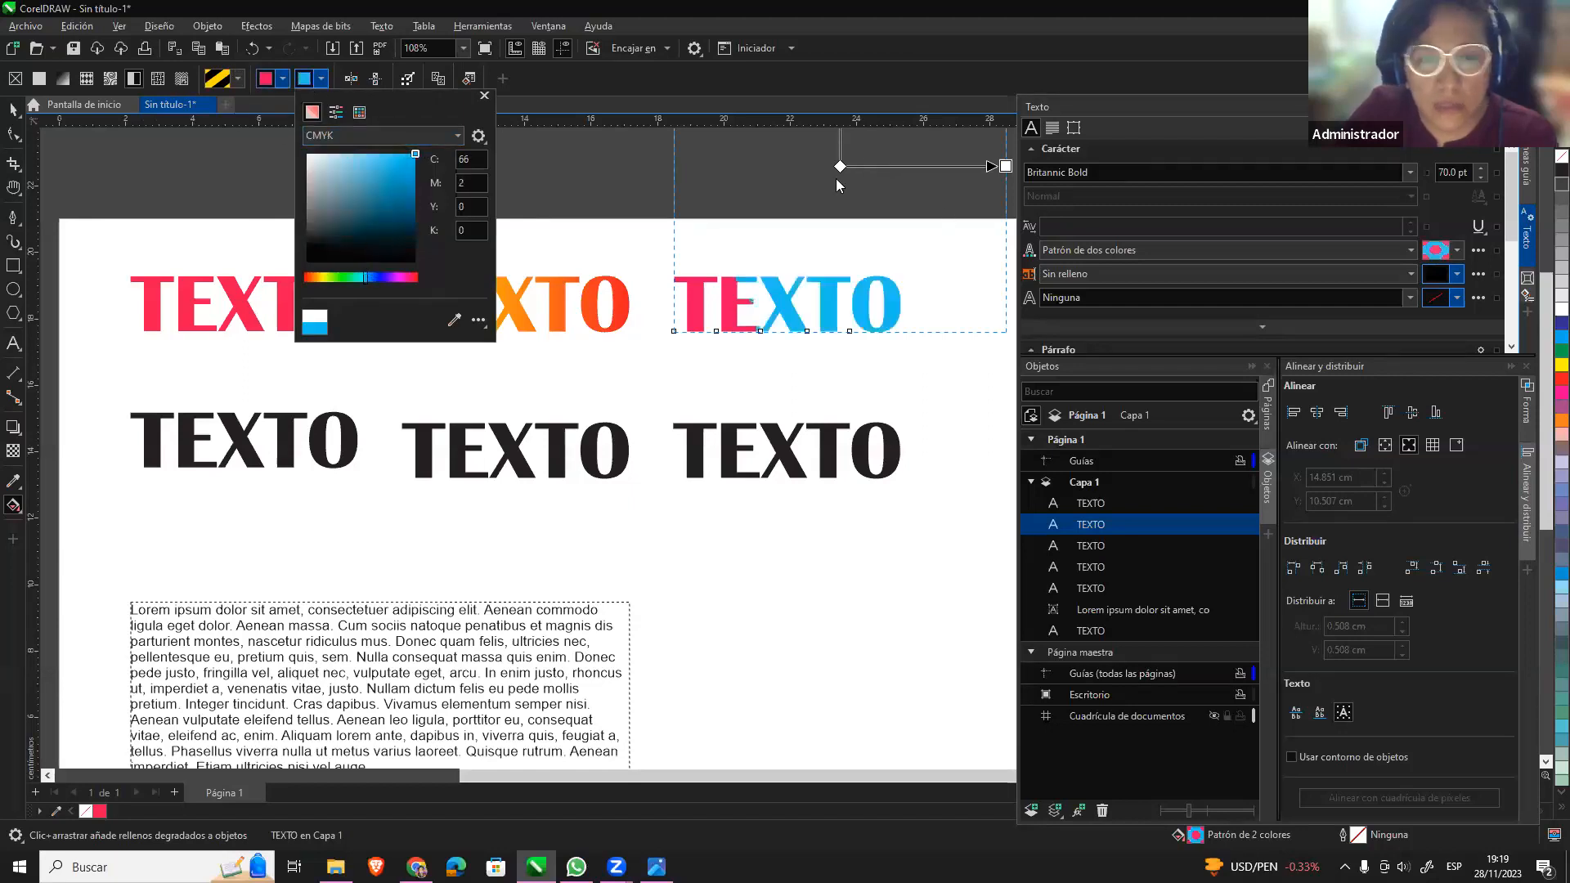
Shrink the two-colour pattern, move its centre to the lower start of the third upper TEXTO, and rotate it counterclockwise.
left_click_drag(1006, 166, 945, 158)
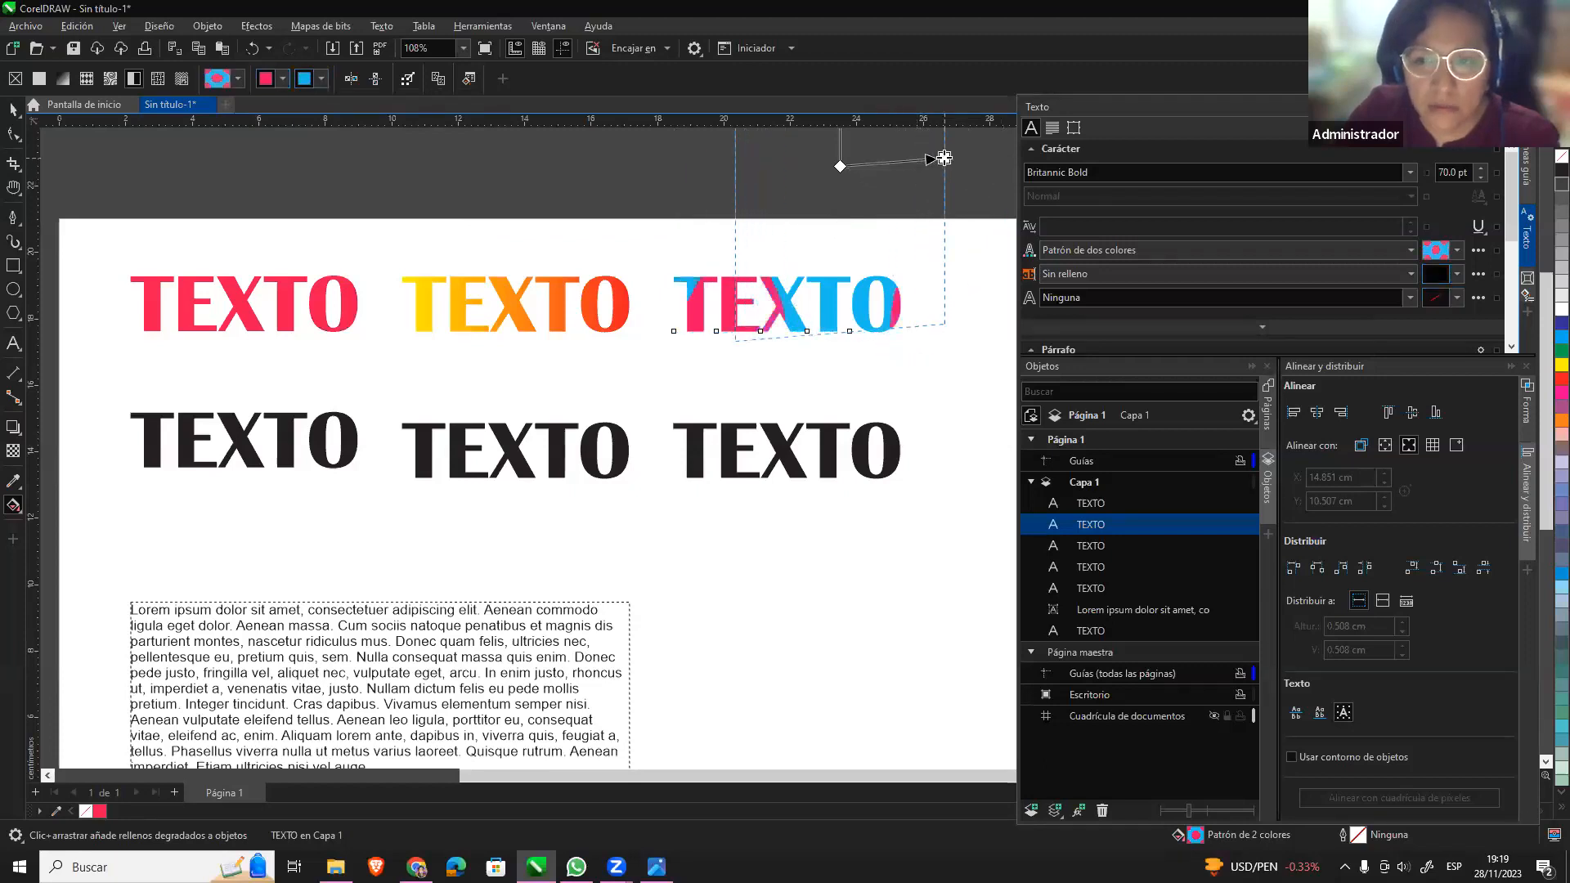
left_click_drag(769, 323, 853, 238)
left_click_drag(788, 326, 798, 238)
left_click_drag(849, 319, 805, 261)
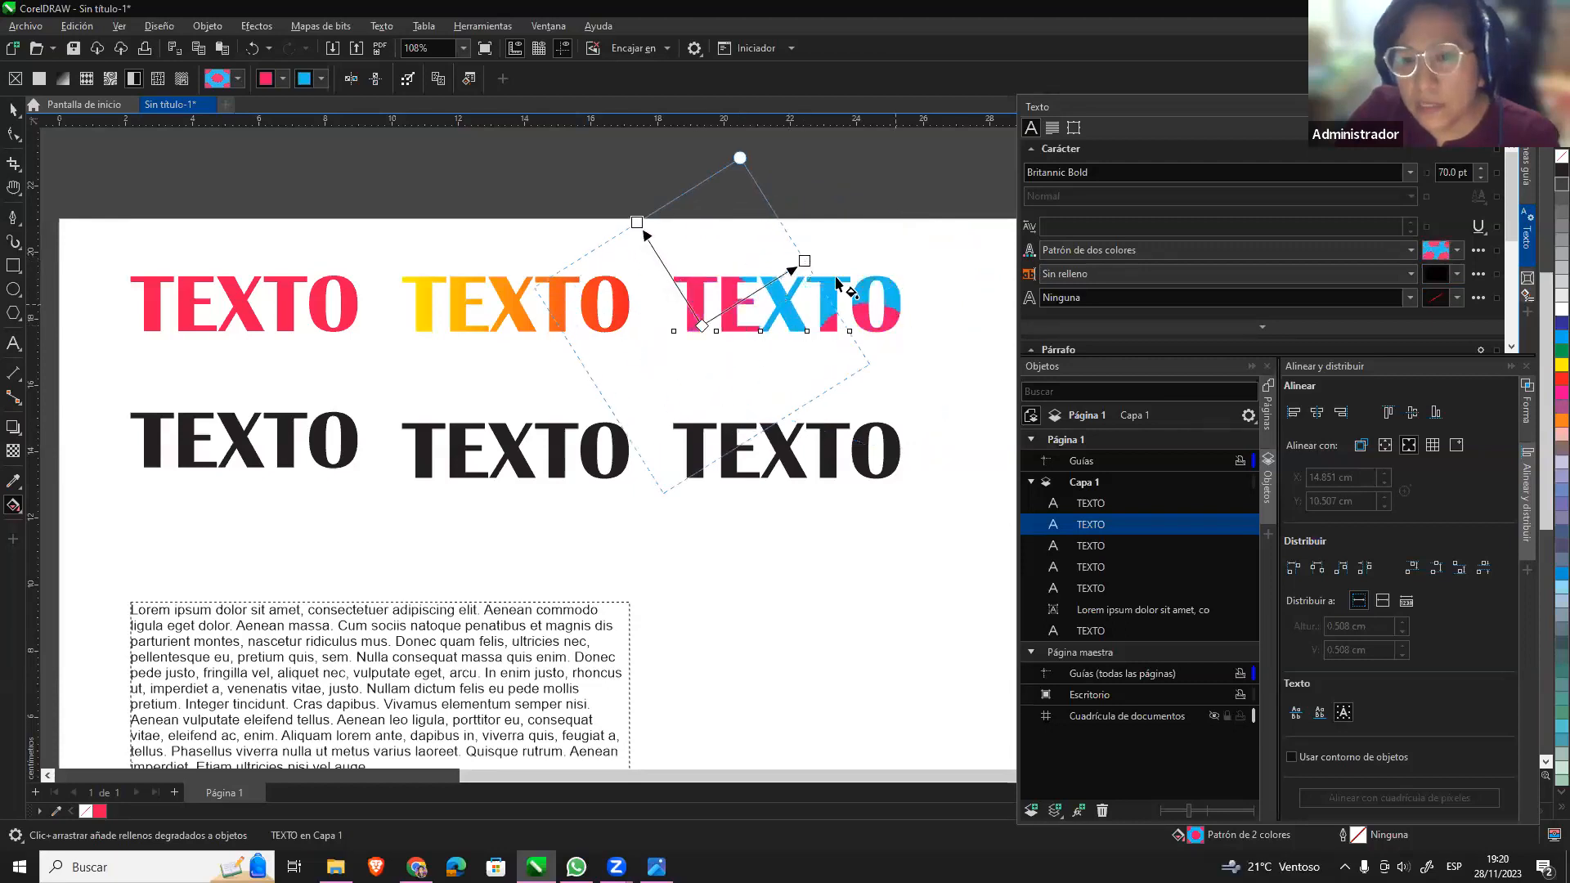
Fill the first lower TEXTO with a bitmap pattern (Patrón de mapa de bits).
left_click(15, 111)
left_click(831, 499)
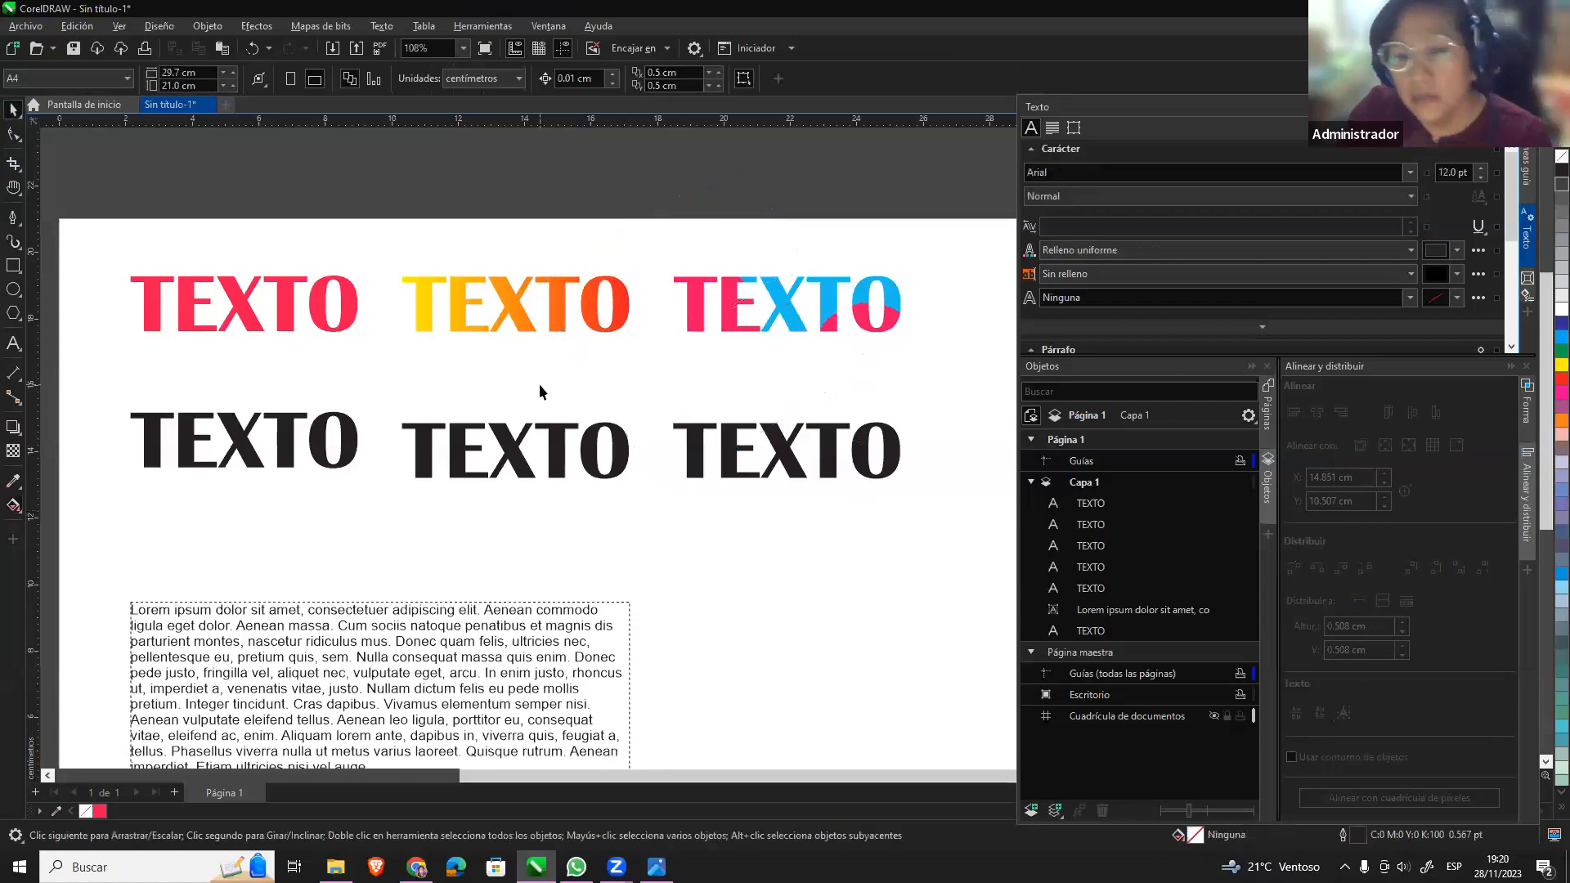
left_click(334, 443)
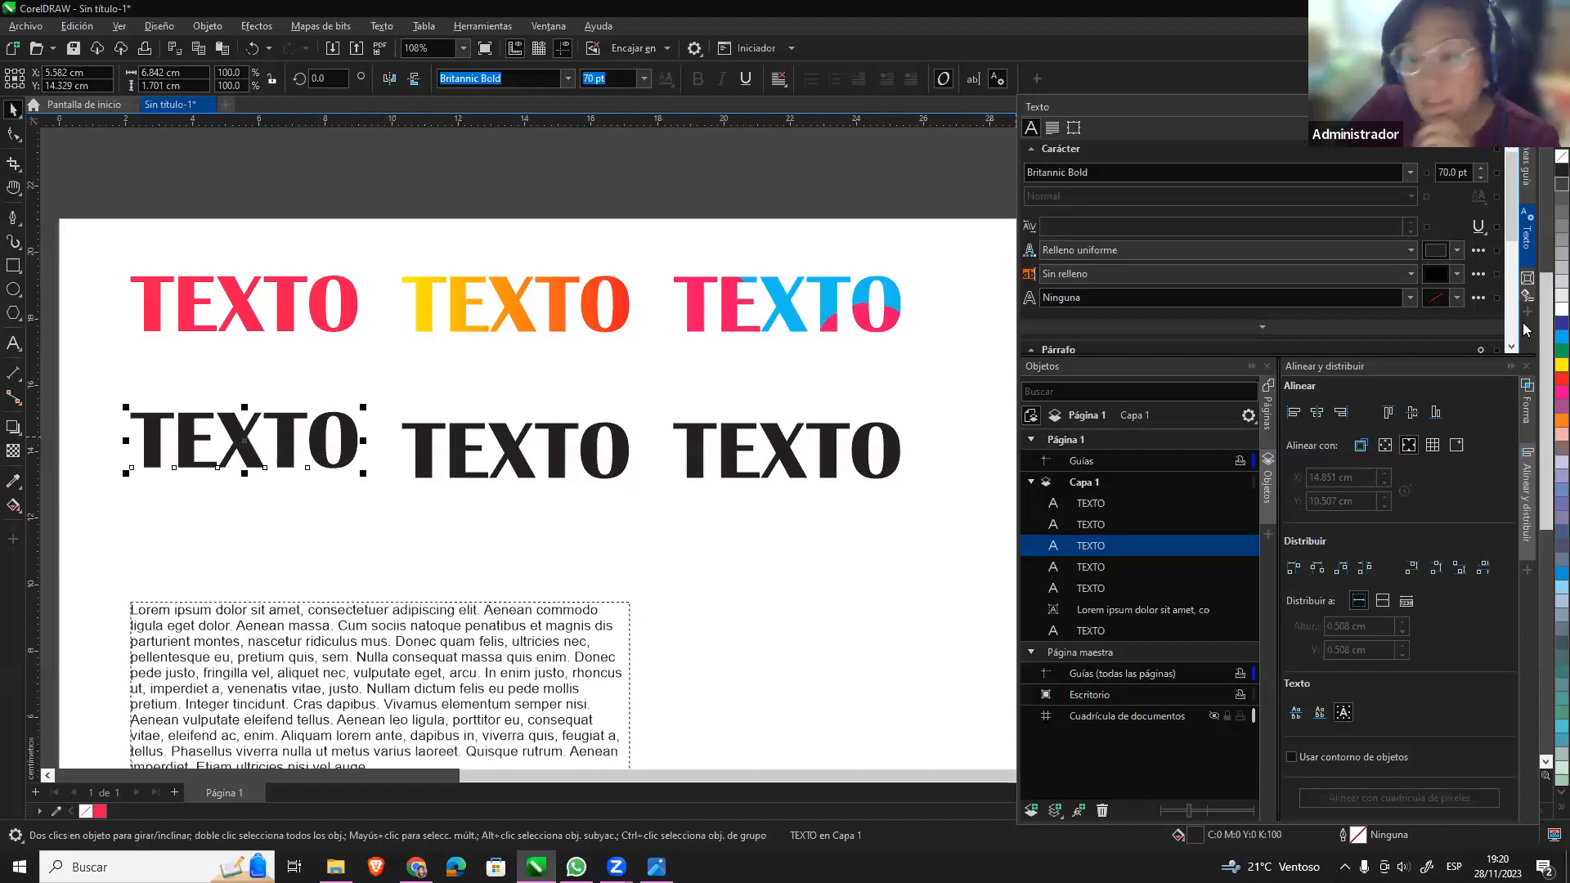
left_click(1412, 252)
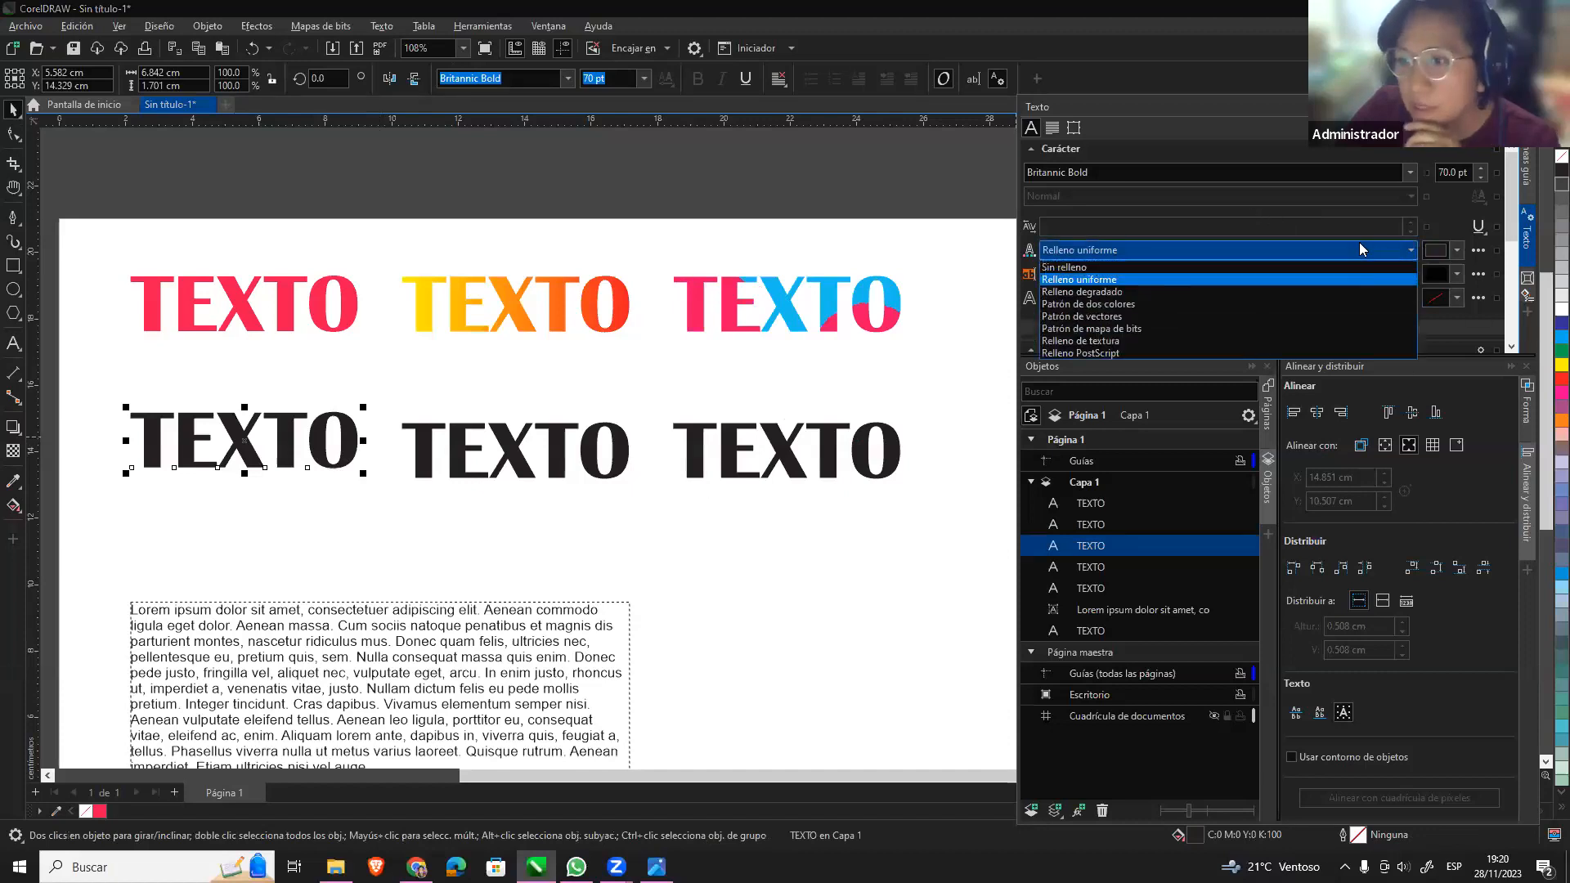
left_click(1177, 329)
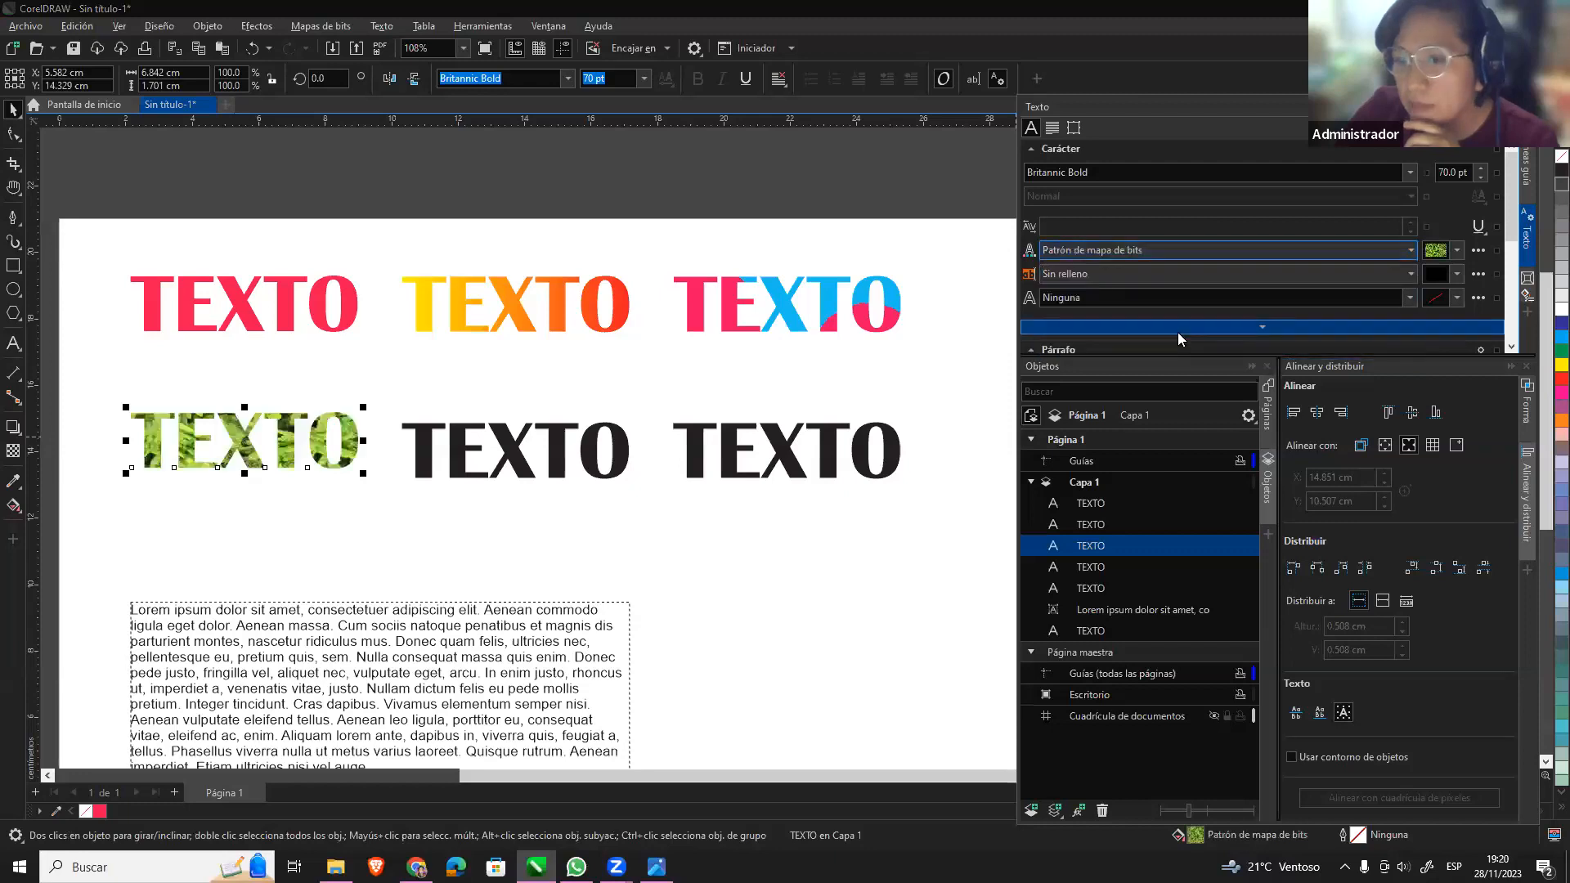
Activate the interactive fill tool on the first lower TEXTO, try a texture fill, and restore the bitmap pattern.
left_click(1459, 251)
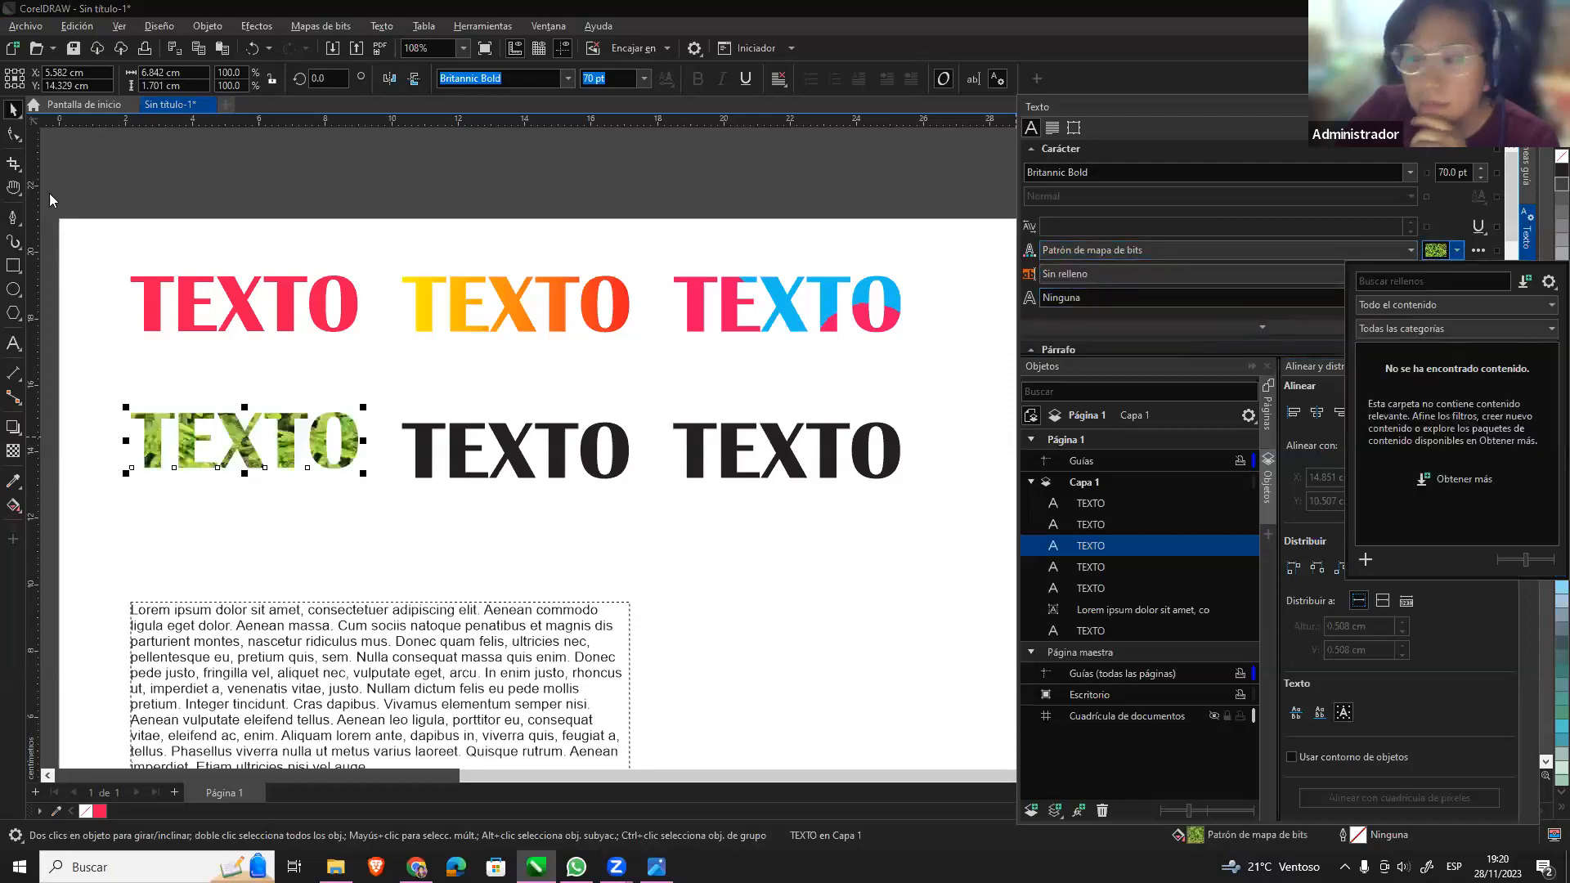
left_click(15, 505)
left_click(15, 505)
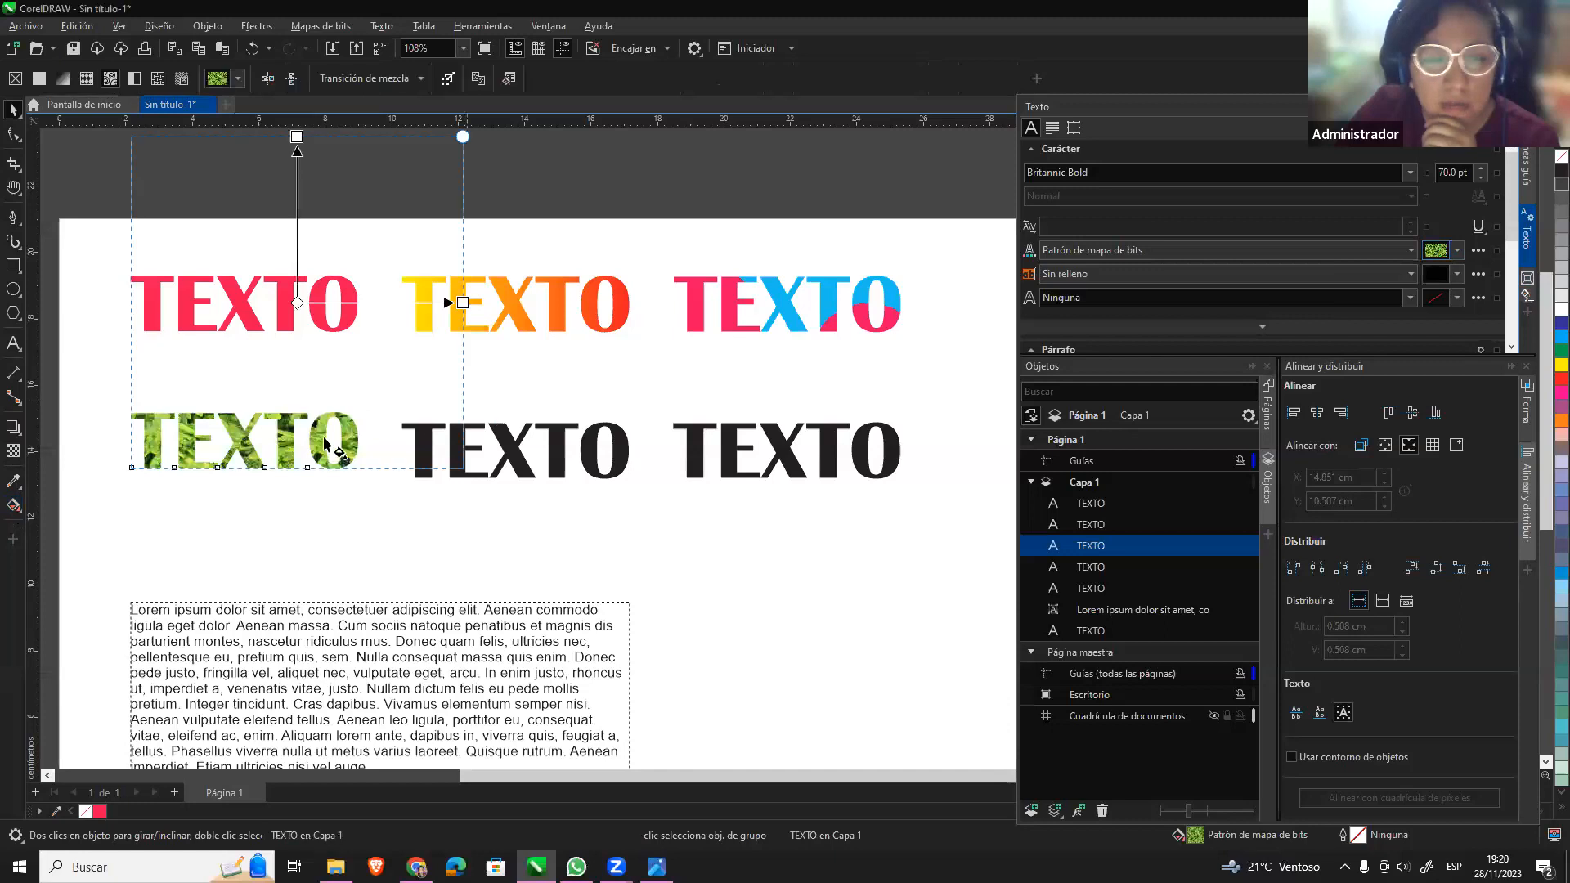
left_click(239, 80)
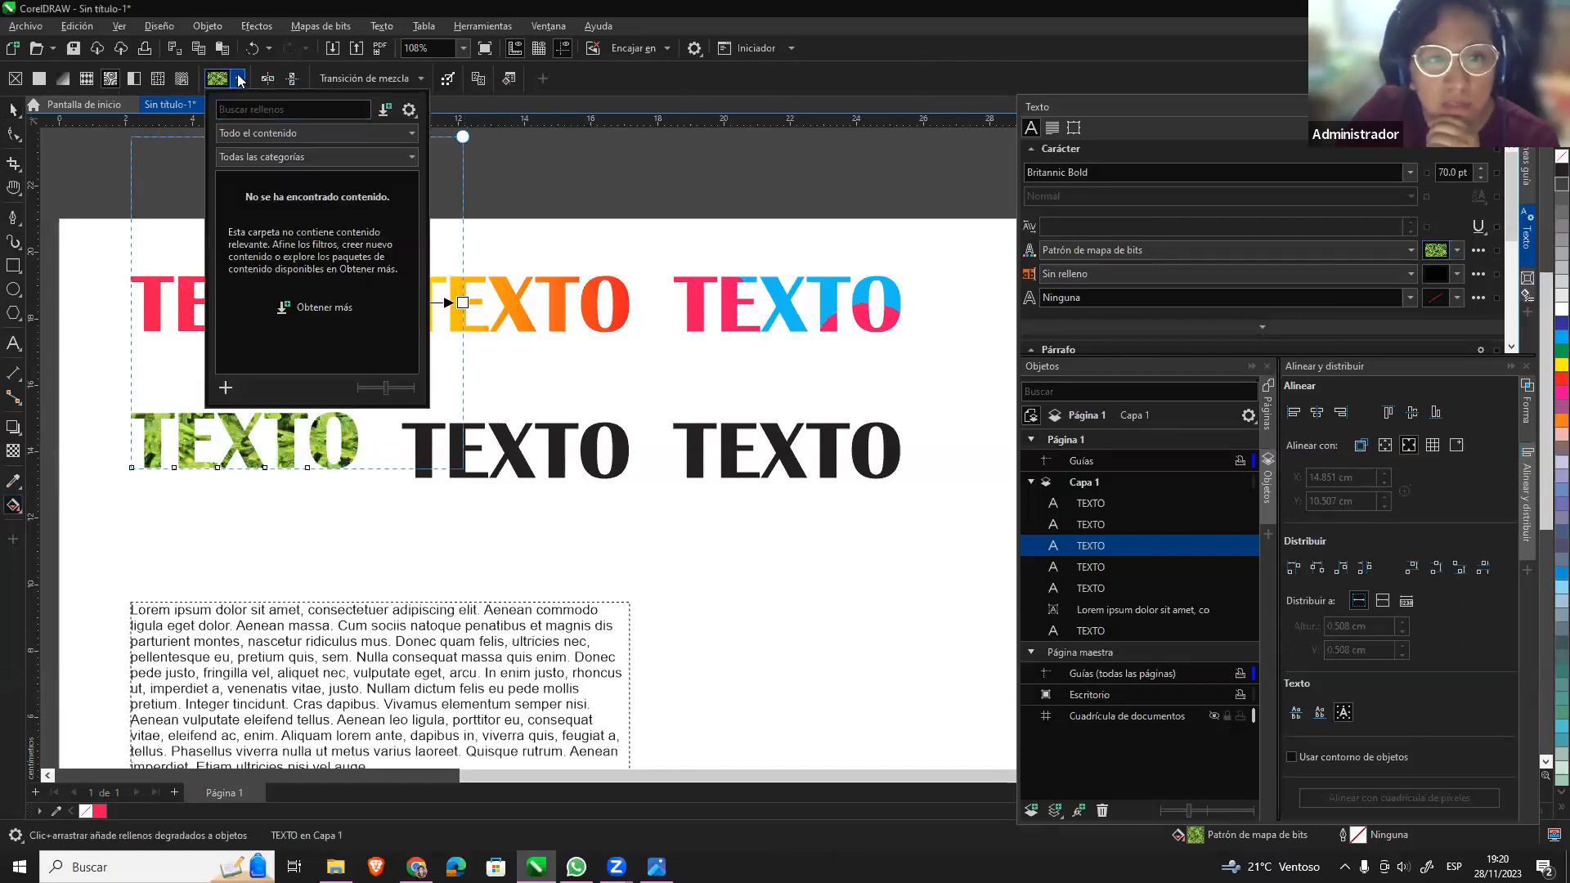
left_click(219, 80)
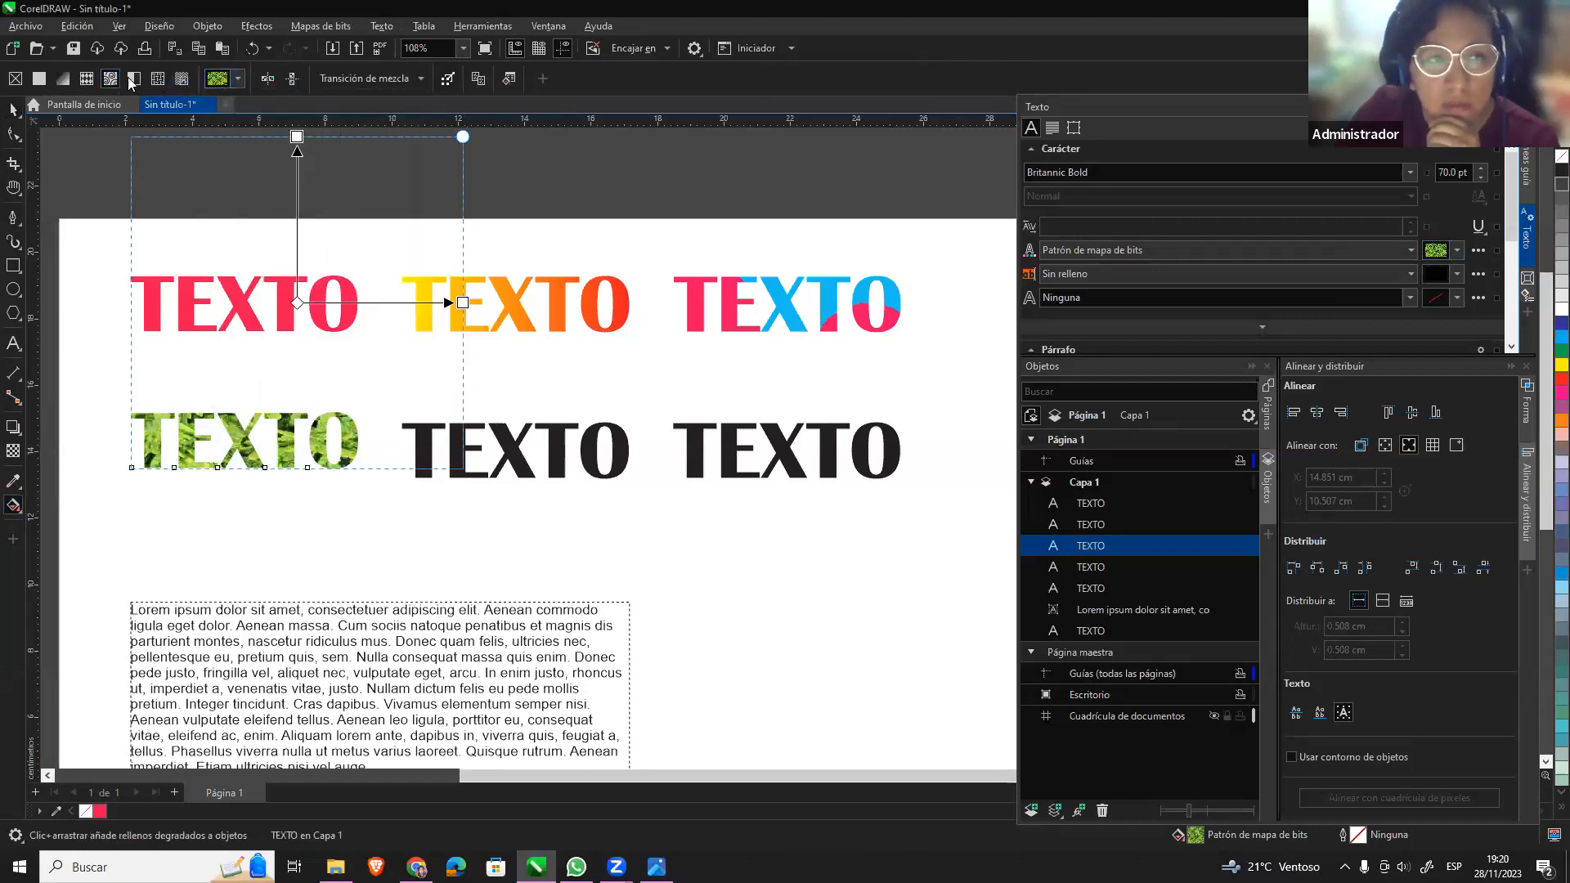
left_click(158, 79)
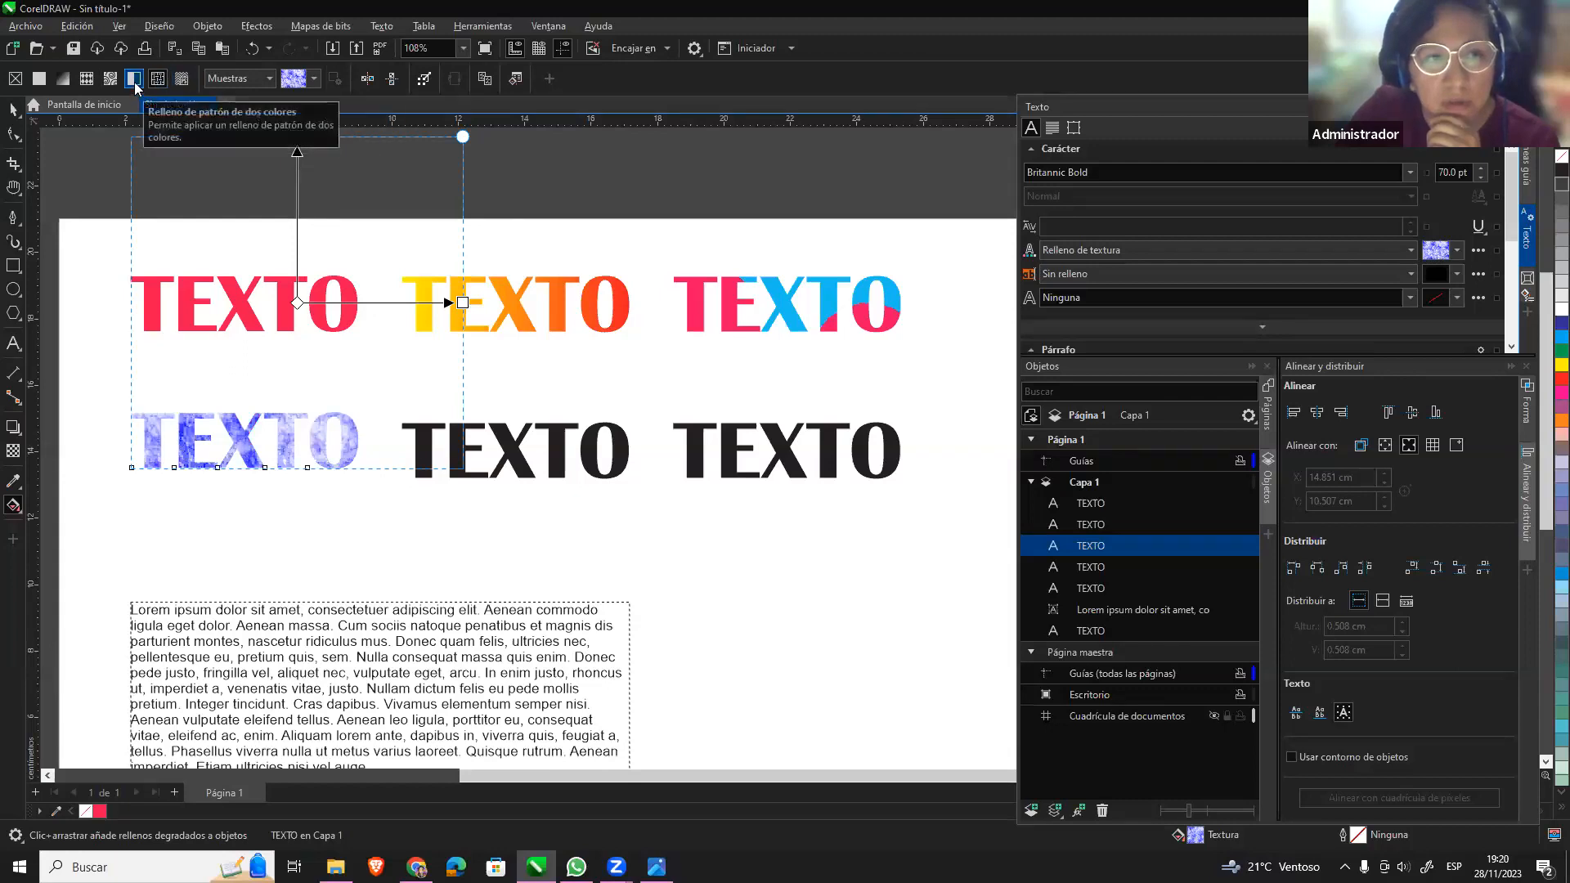
left_click(110, 82)
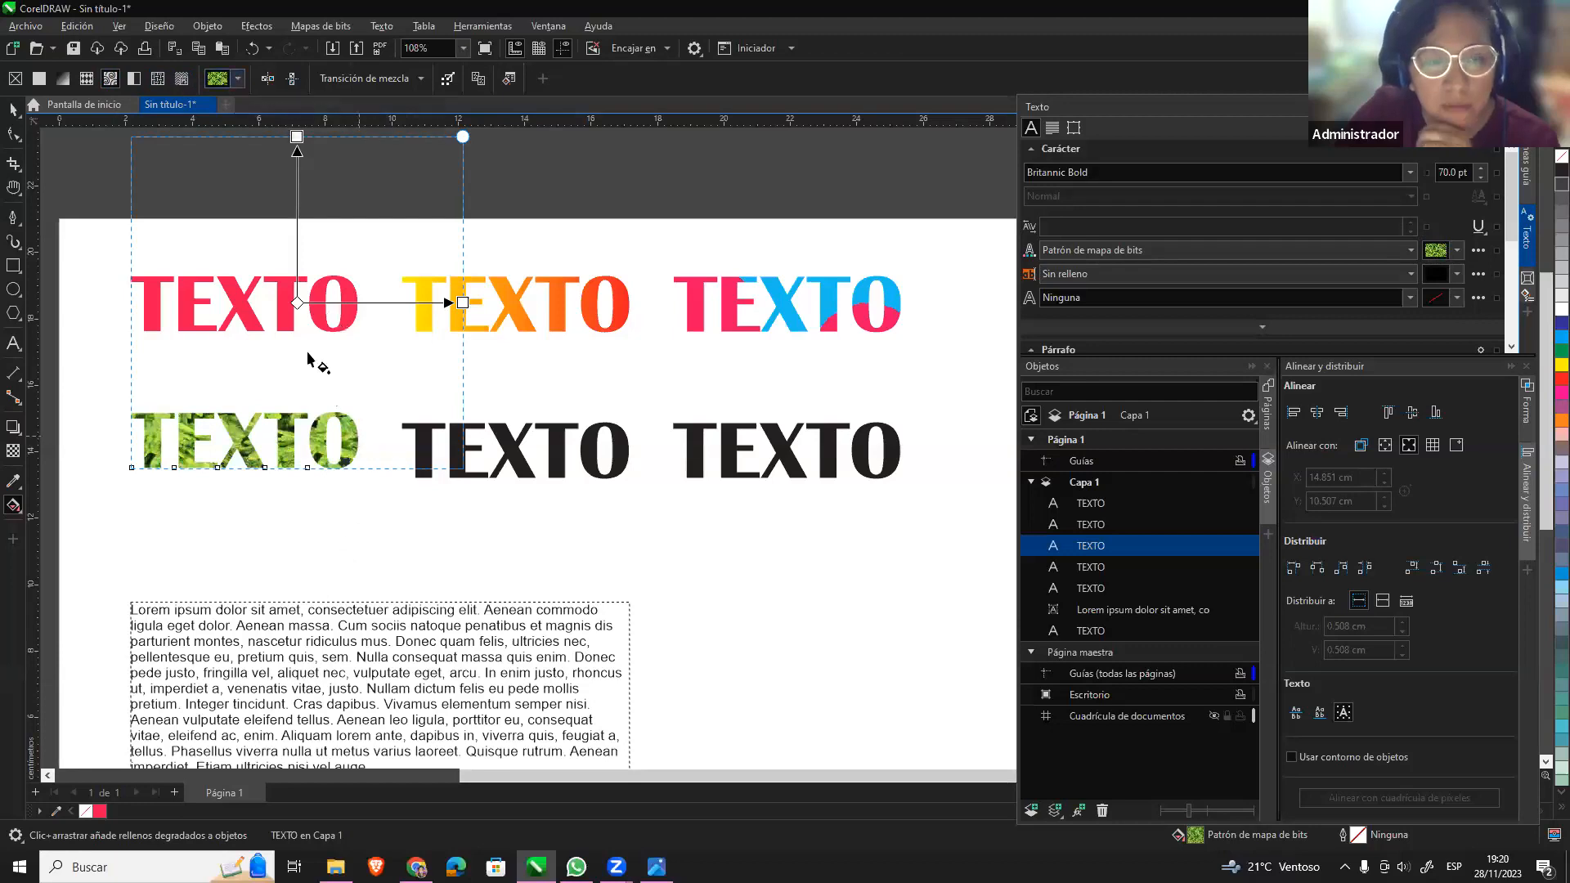
Shrink the bitmap pattern on the first lower TEXTO, centre it near the second T, and rotate it about 45° counterclockwise.
left_click_drag(248, 446, 274, 393)
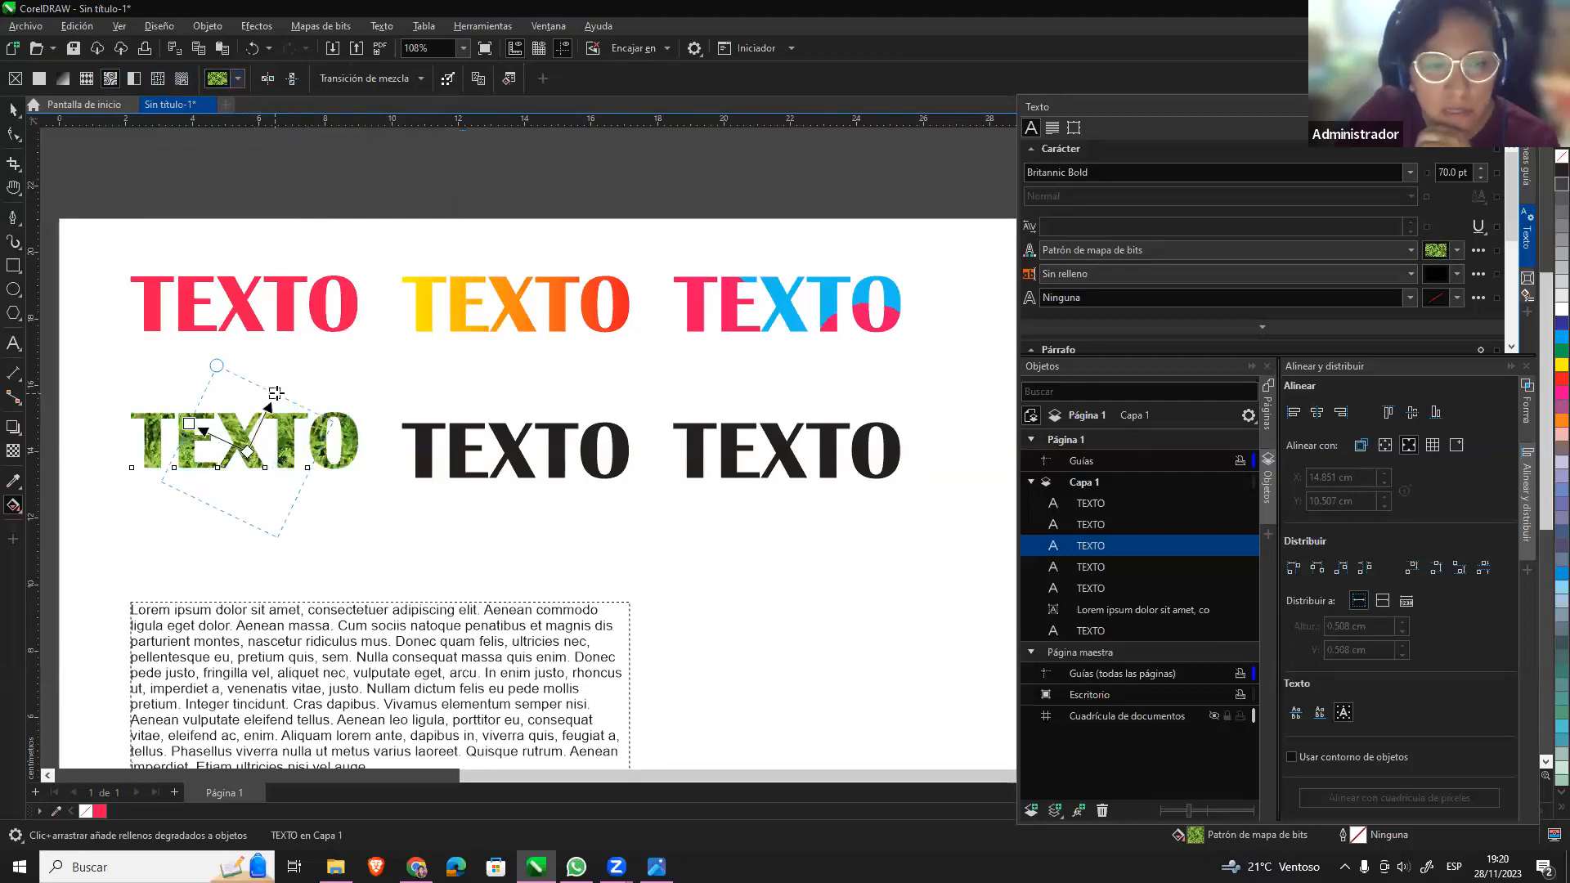
left_click_drag(268, 454, 324, 399)
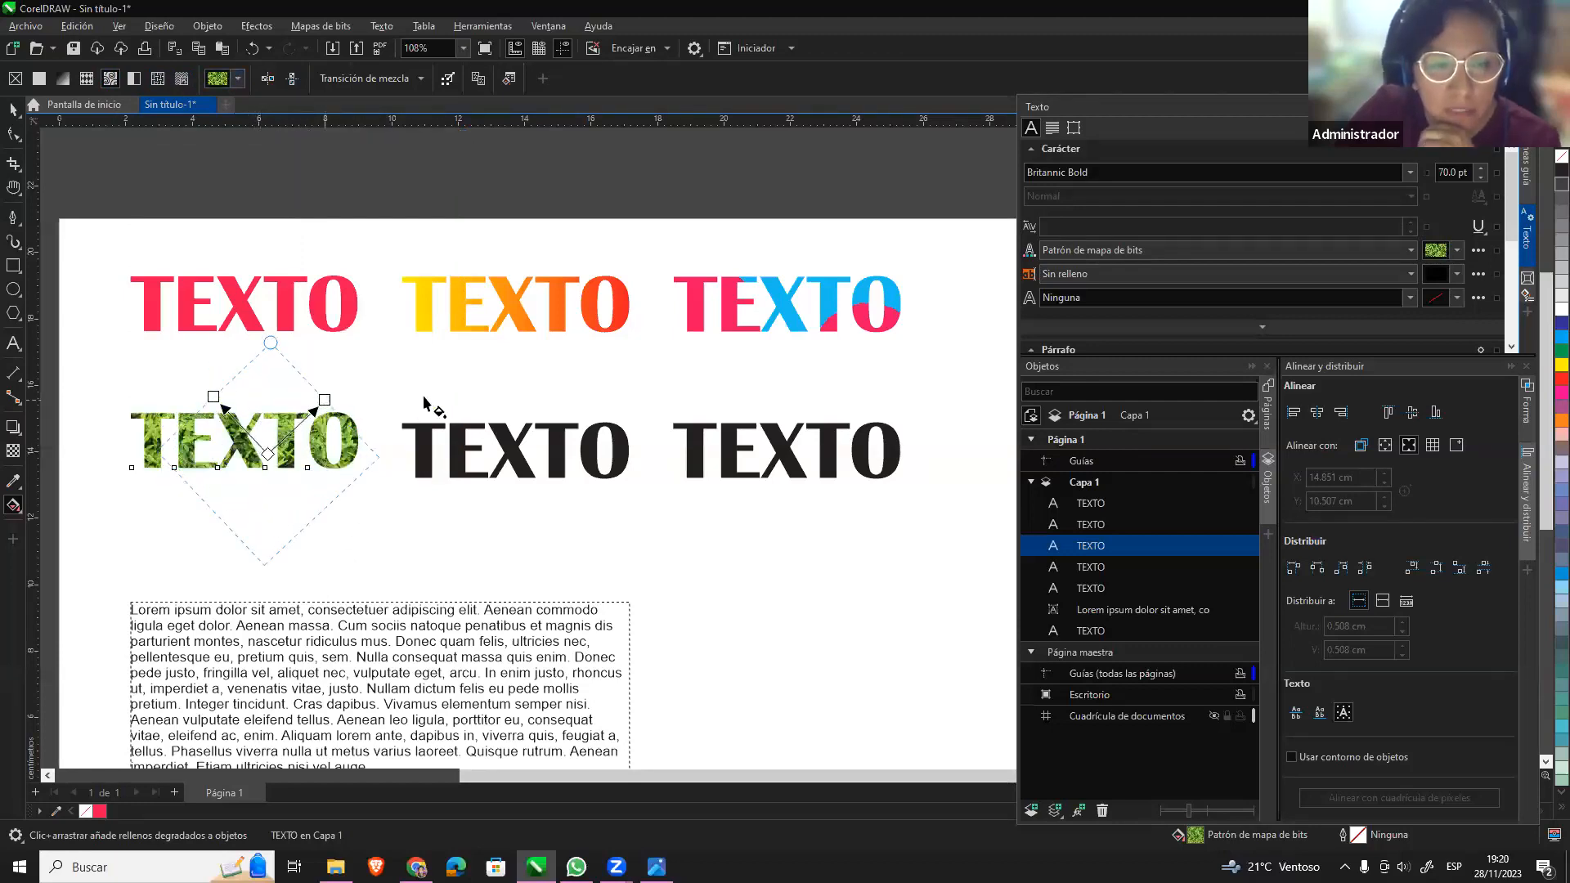
left_click(13, 109)
left_click(651, 493)
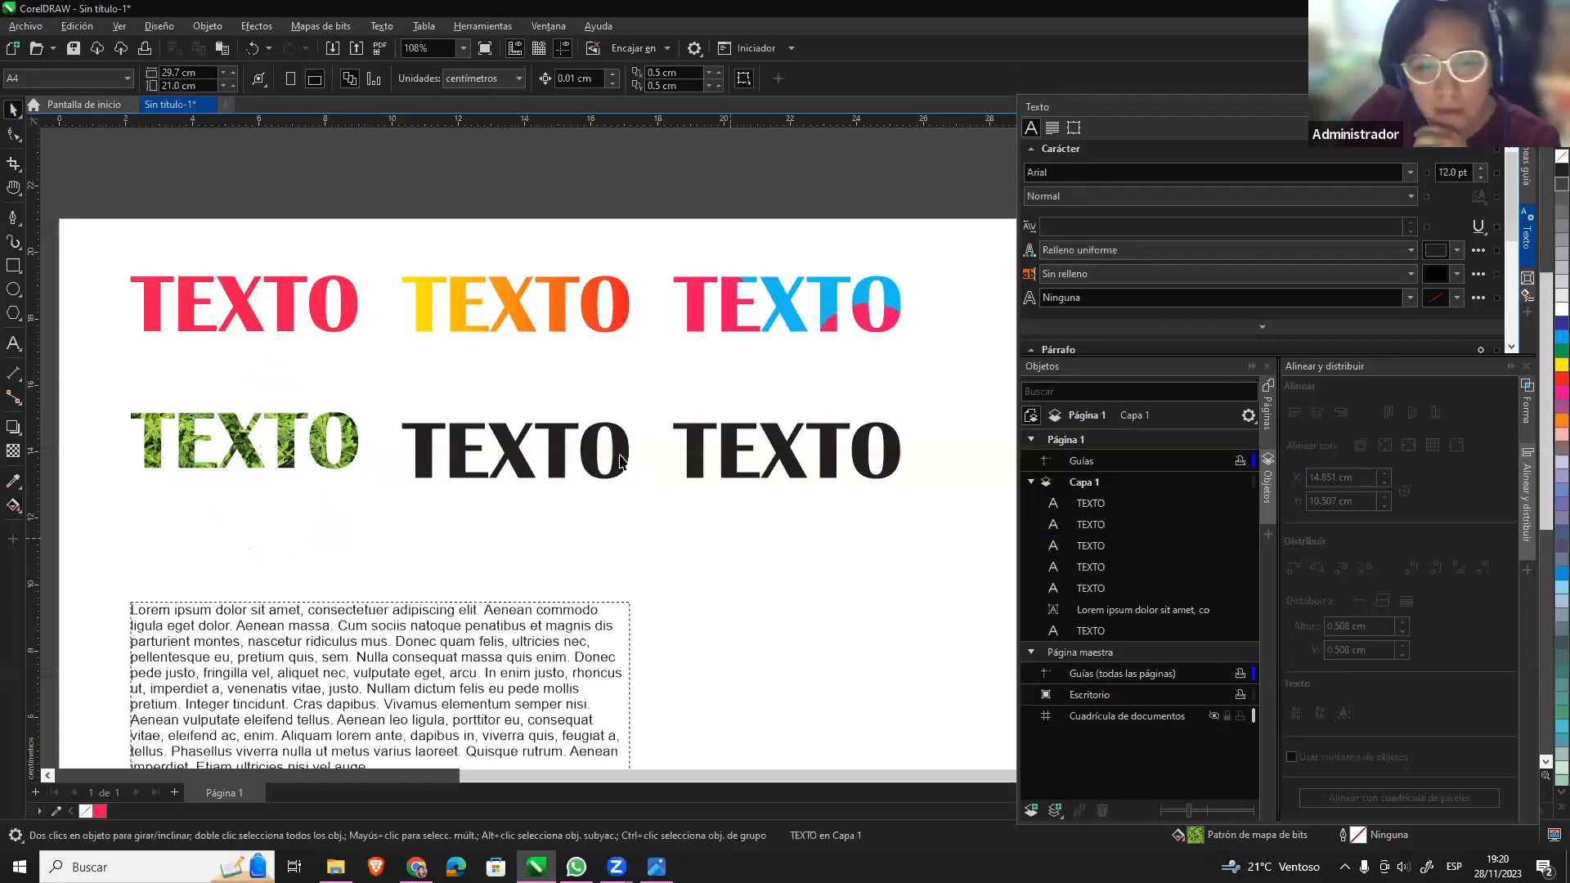
Remove the fill of the middle lower TEXTO by setting it to Sin relleno.
left_click(621, 449)
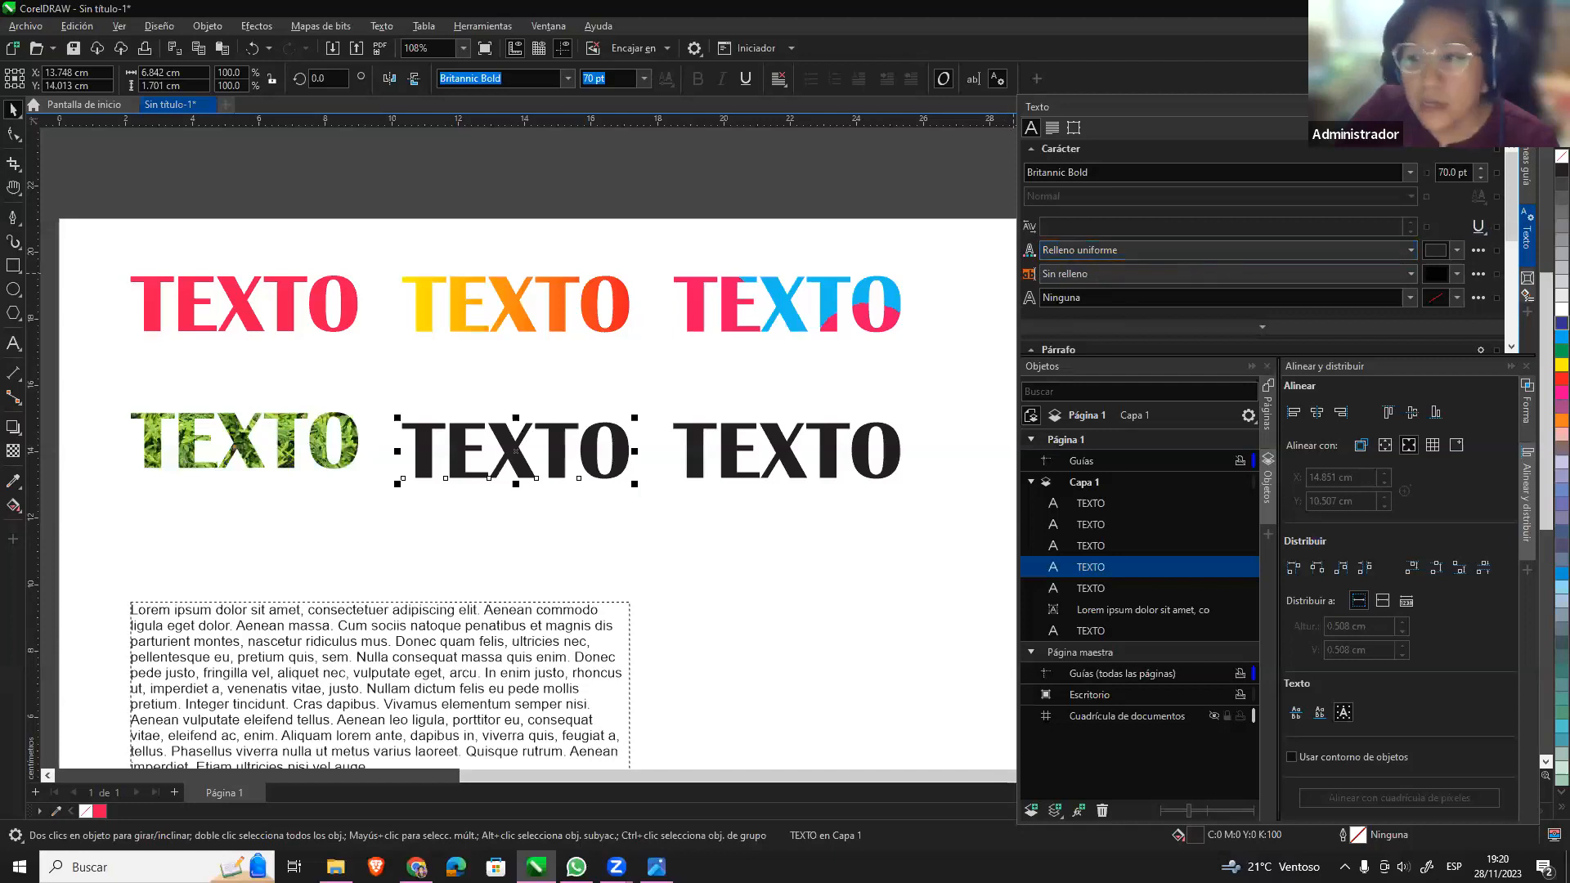
left_click(1463, 254)
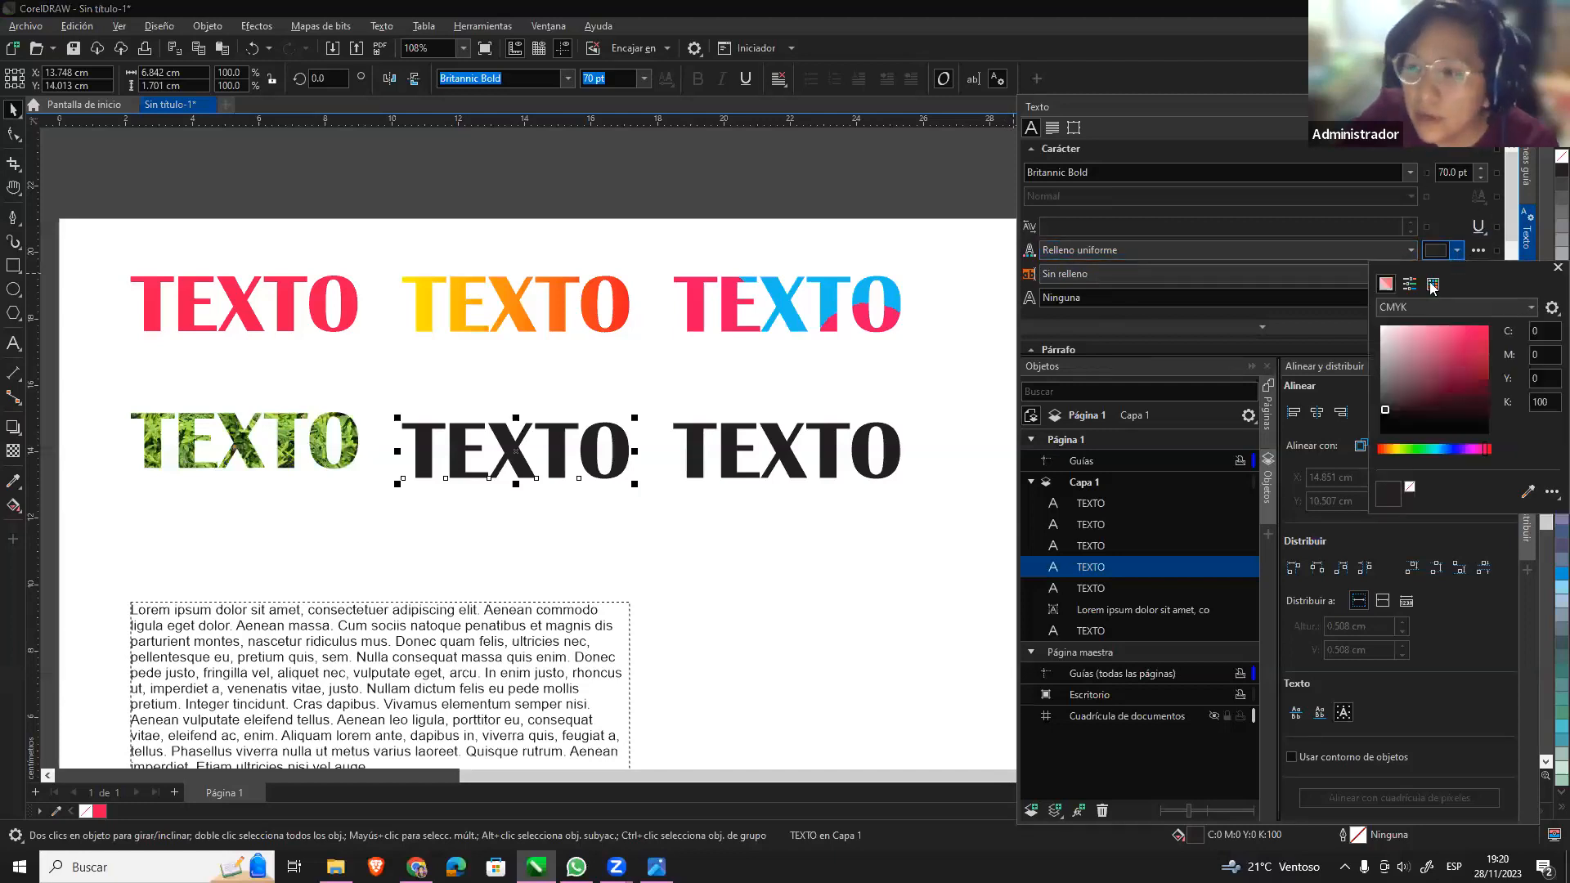
left_click(1176, 252)
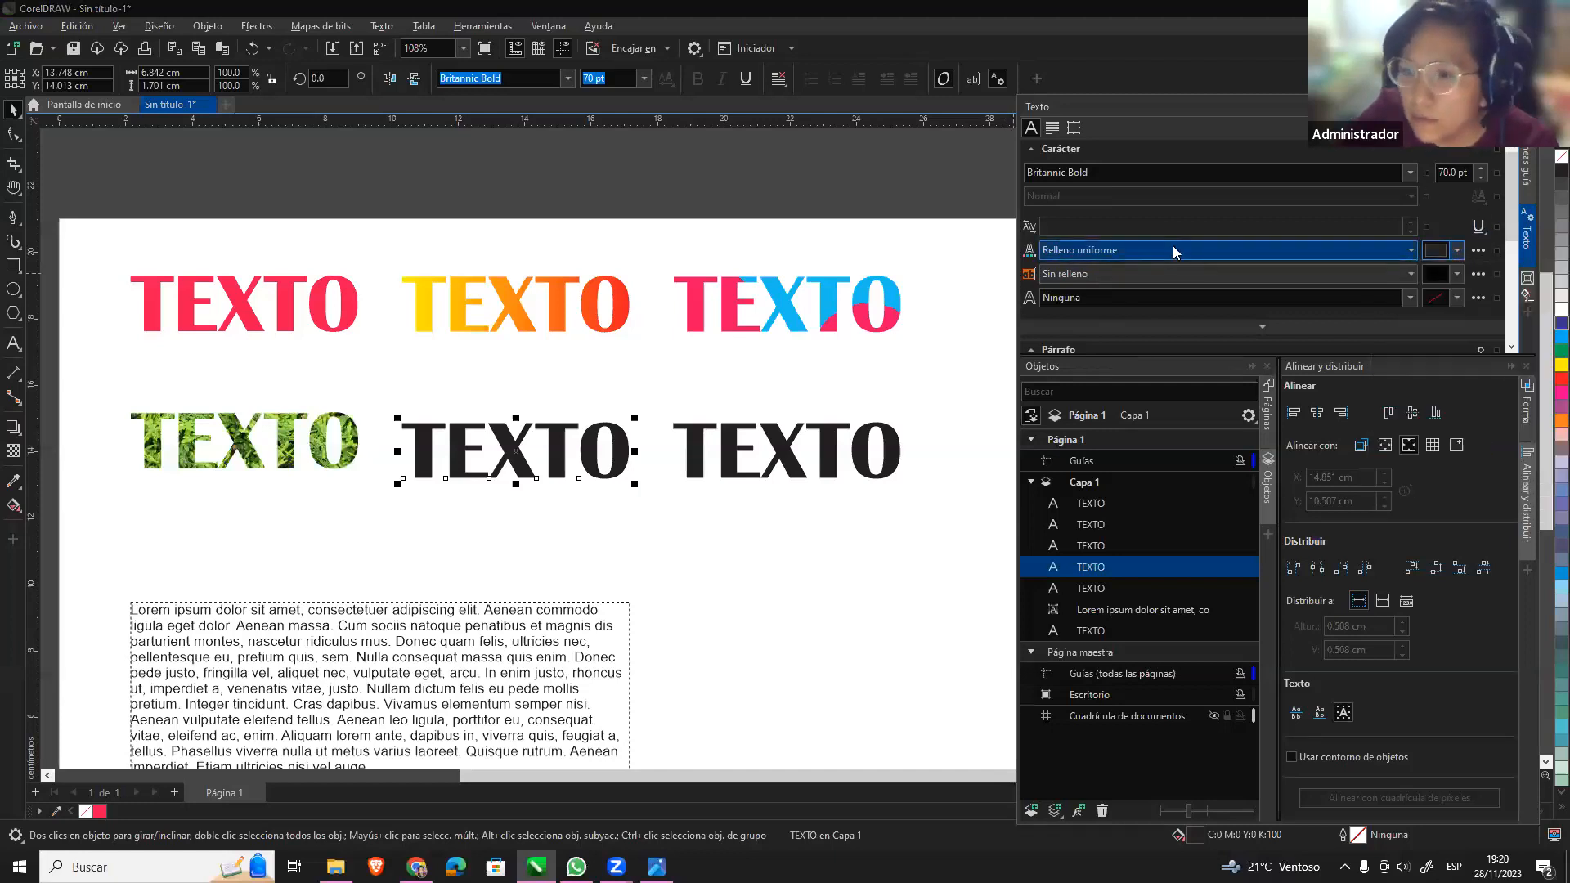
left_click(1411, 251)
left_click(1097, 268)
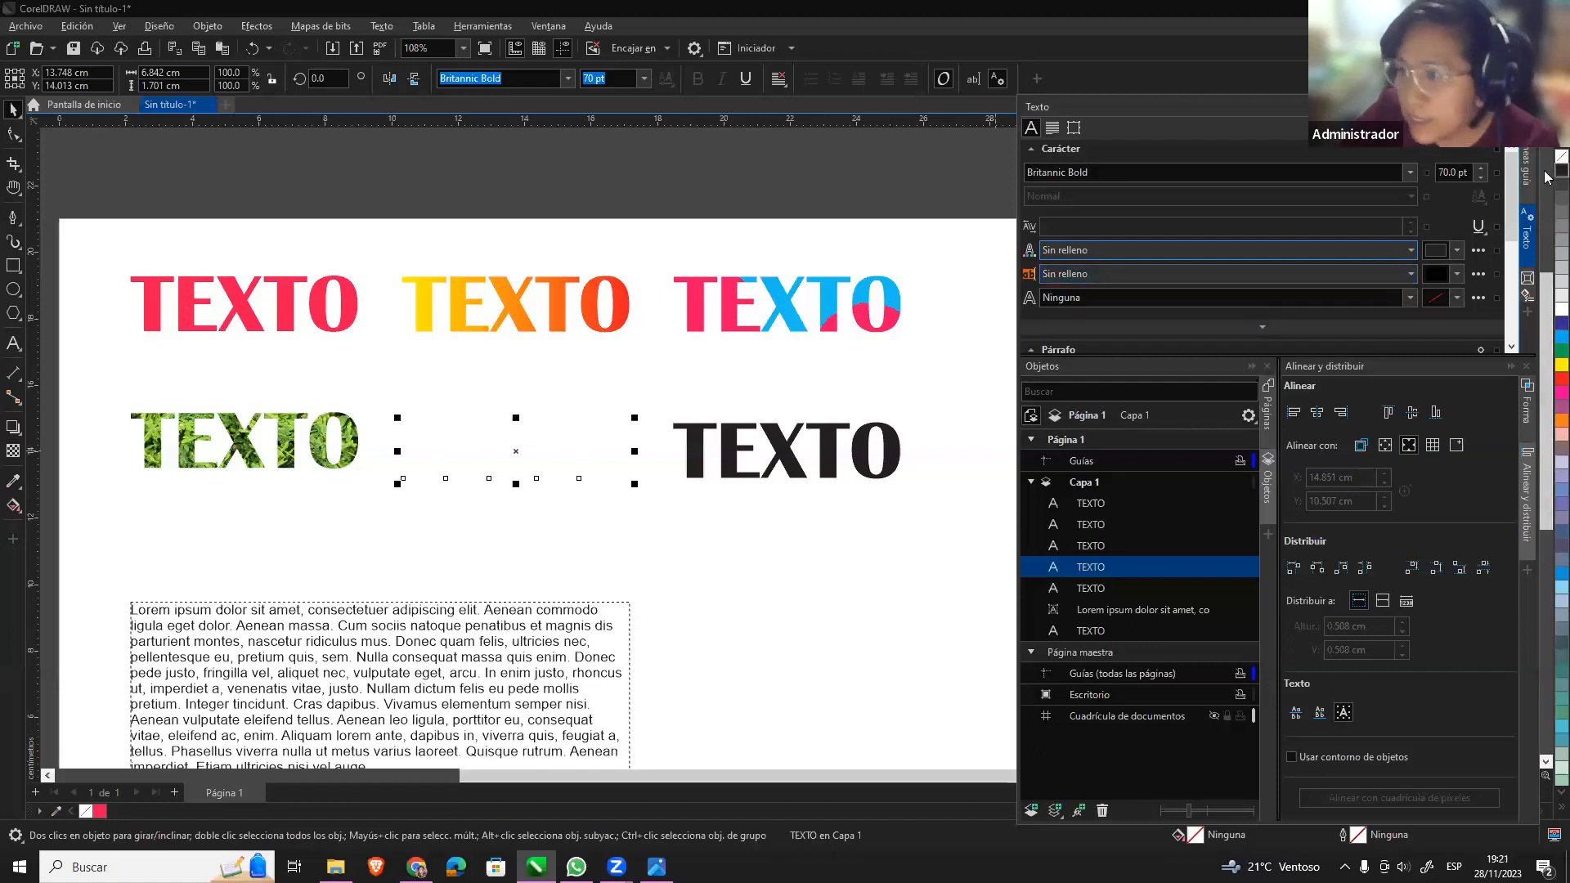
Give the middle lower TEXTO a green C100 M0 Y100 K0 outline.
right_click(1548, 324)
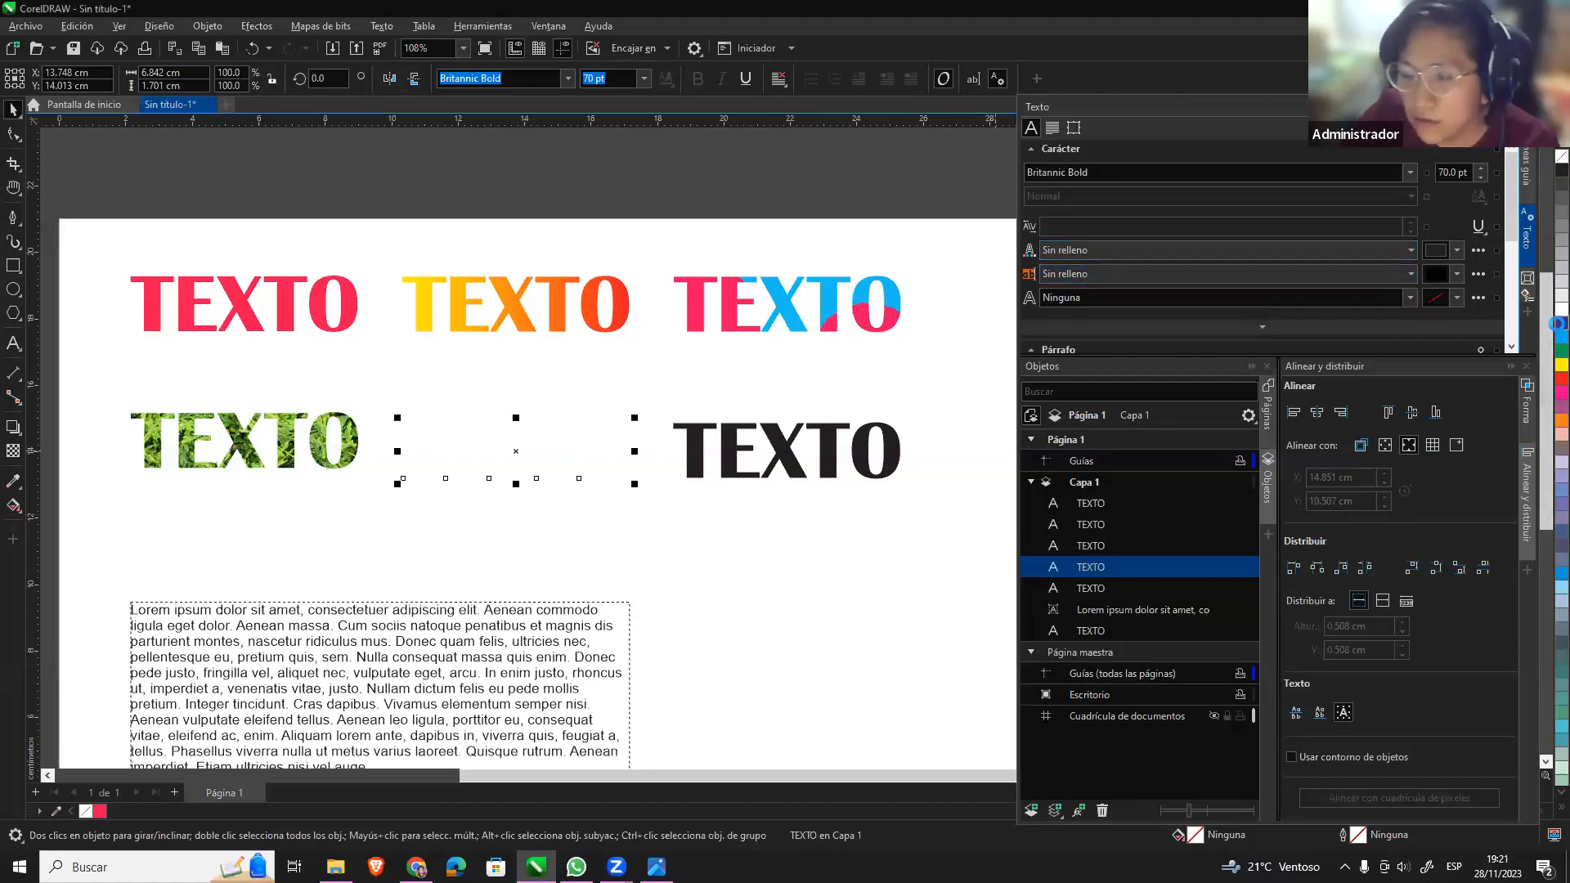
right_click(1546, 336)
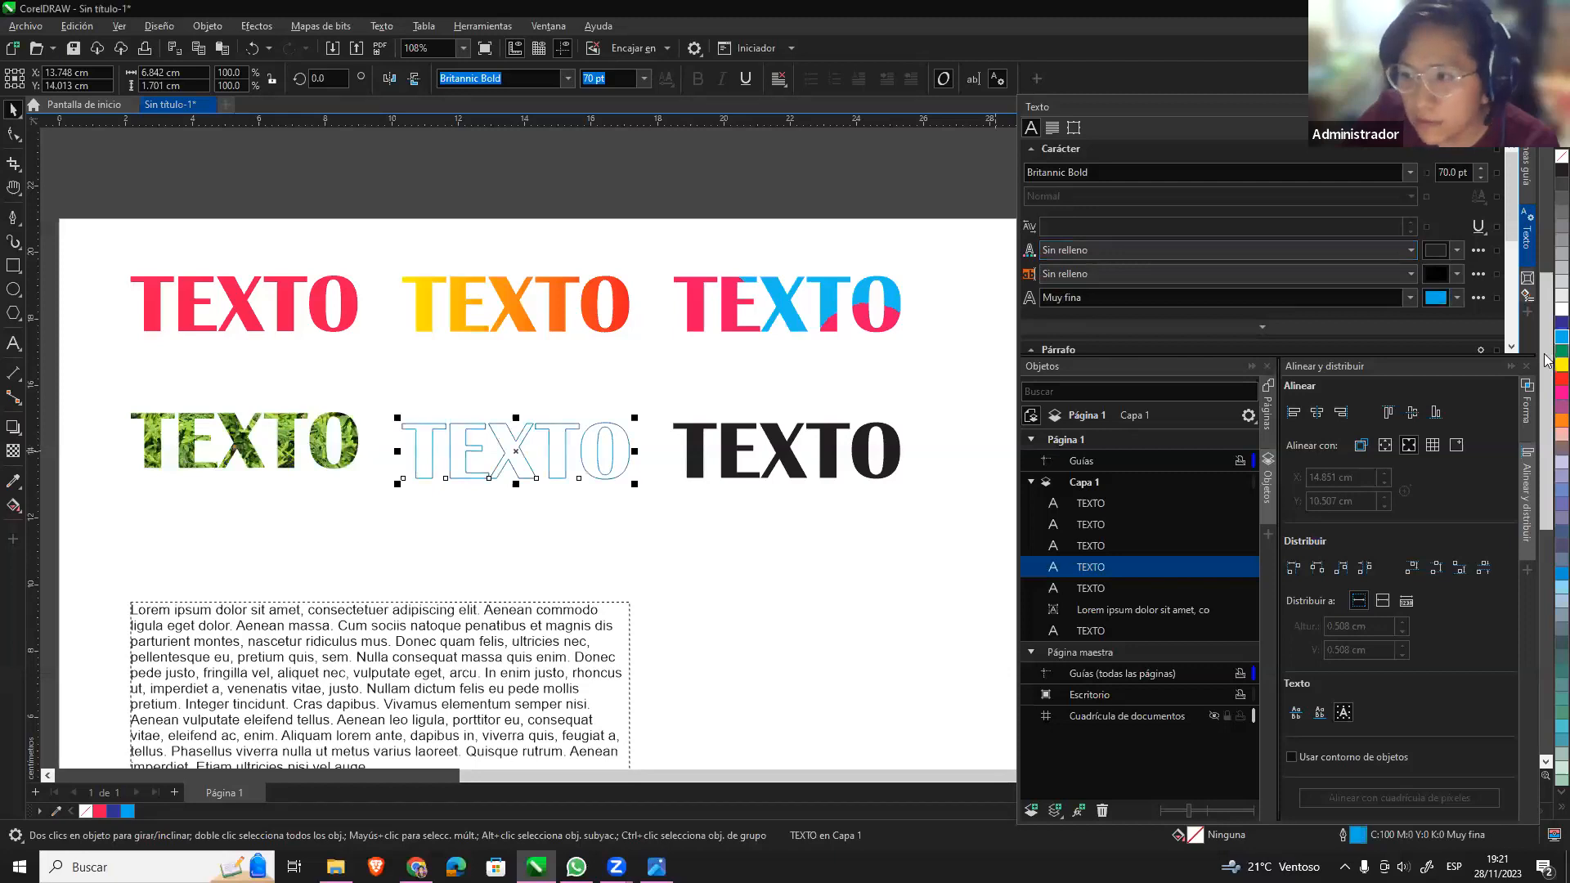
right_click(1545, 357)
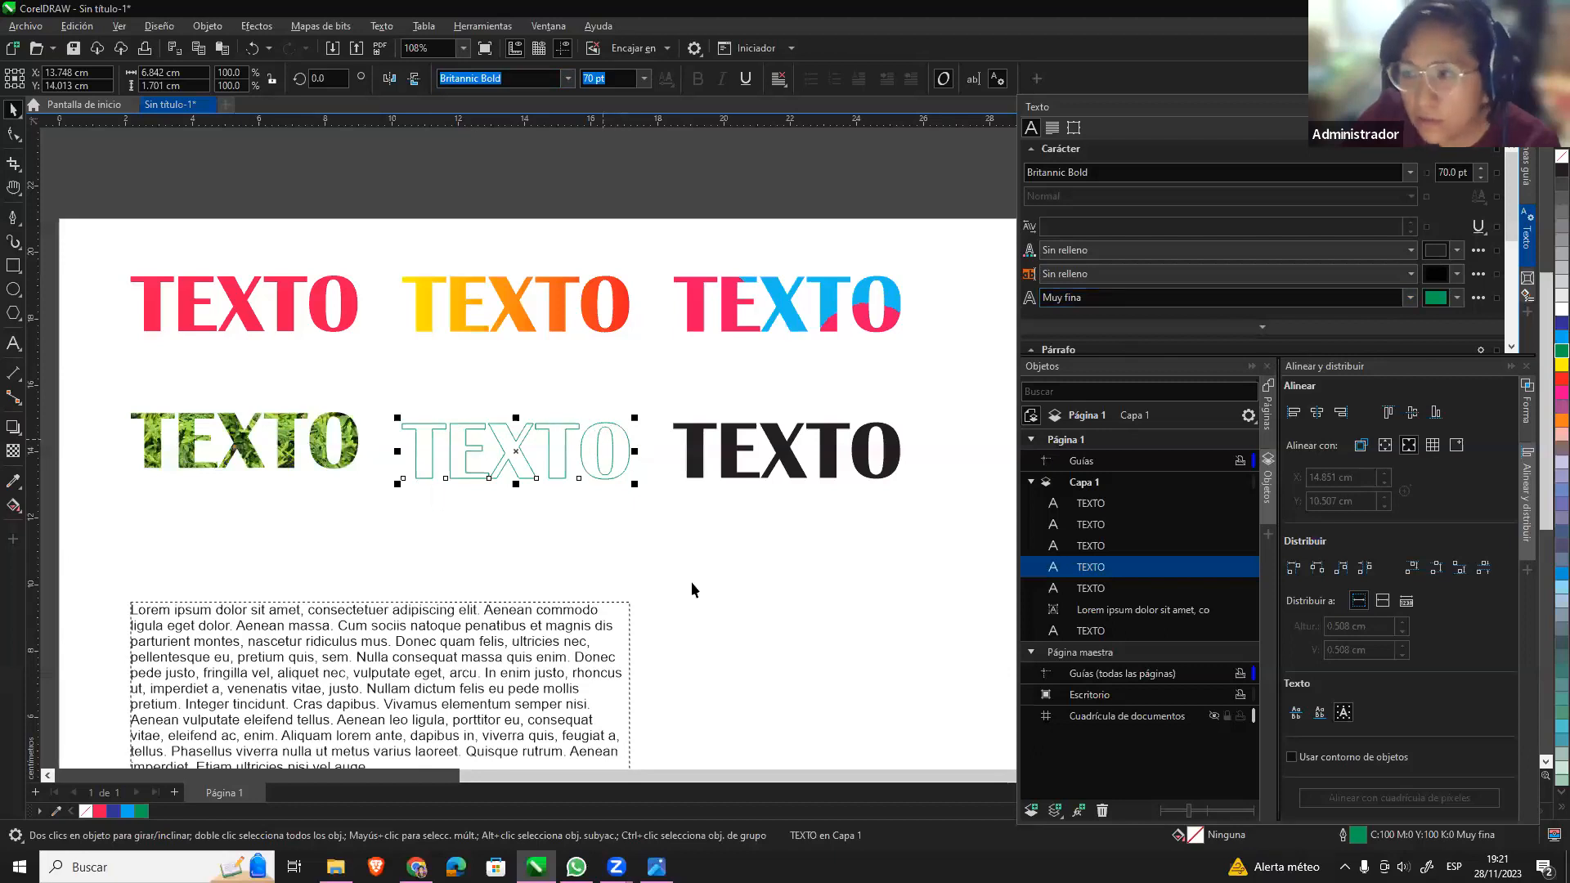
Try outline widths of 1.5 pt and 10.0 pt on the middle lower TEXTO and settle on 3.0 pt.
left_click(1411, 297)
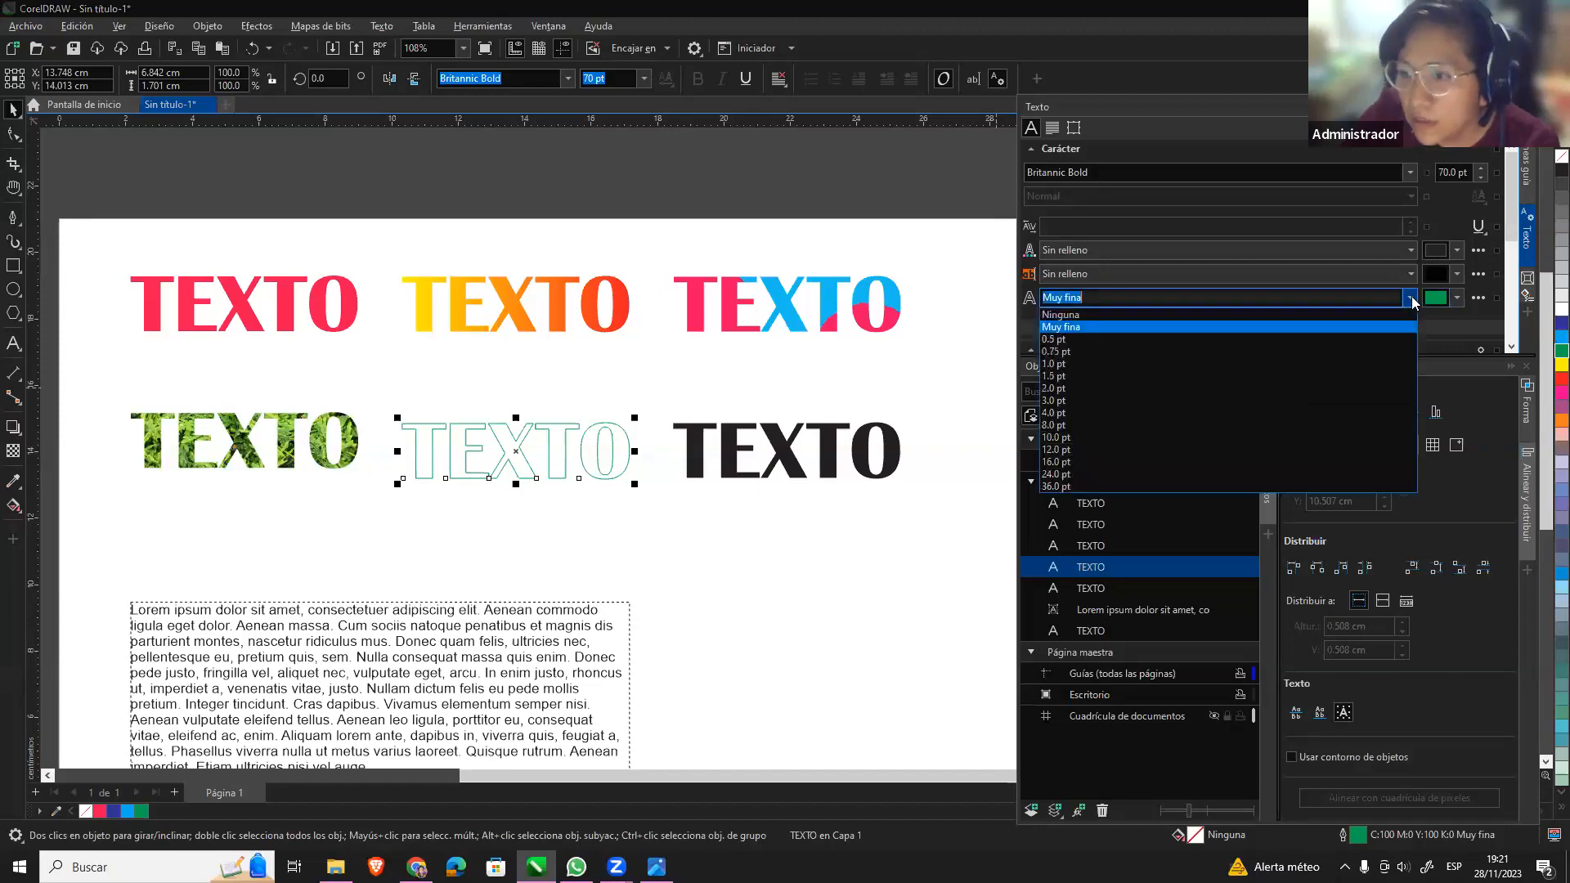
left_click(1055, 377)
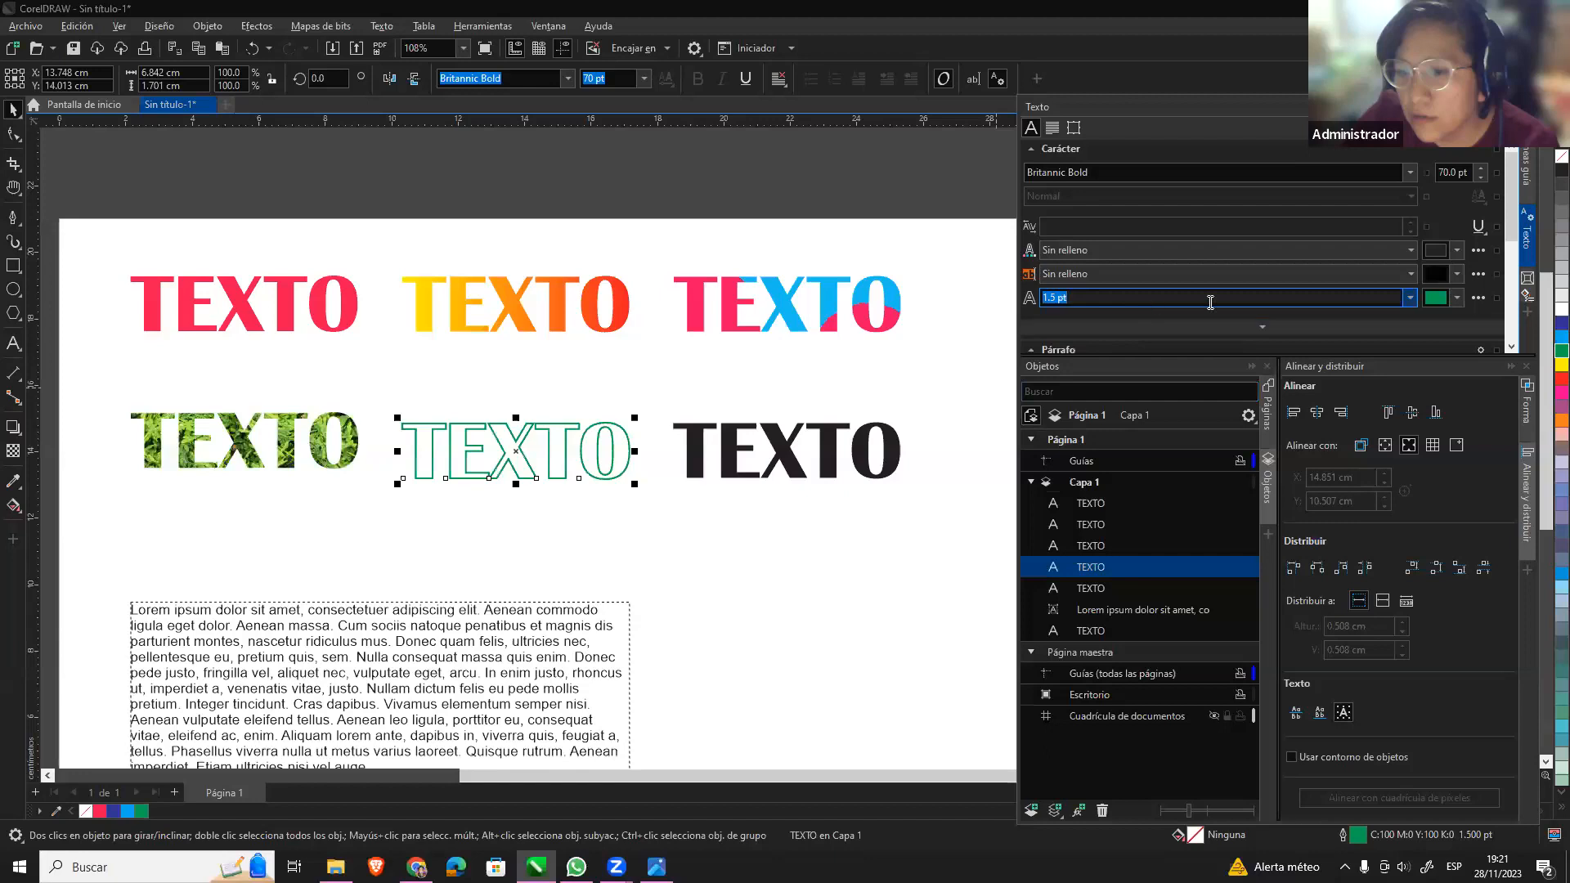
left_click(1414, 301)
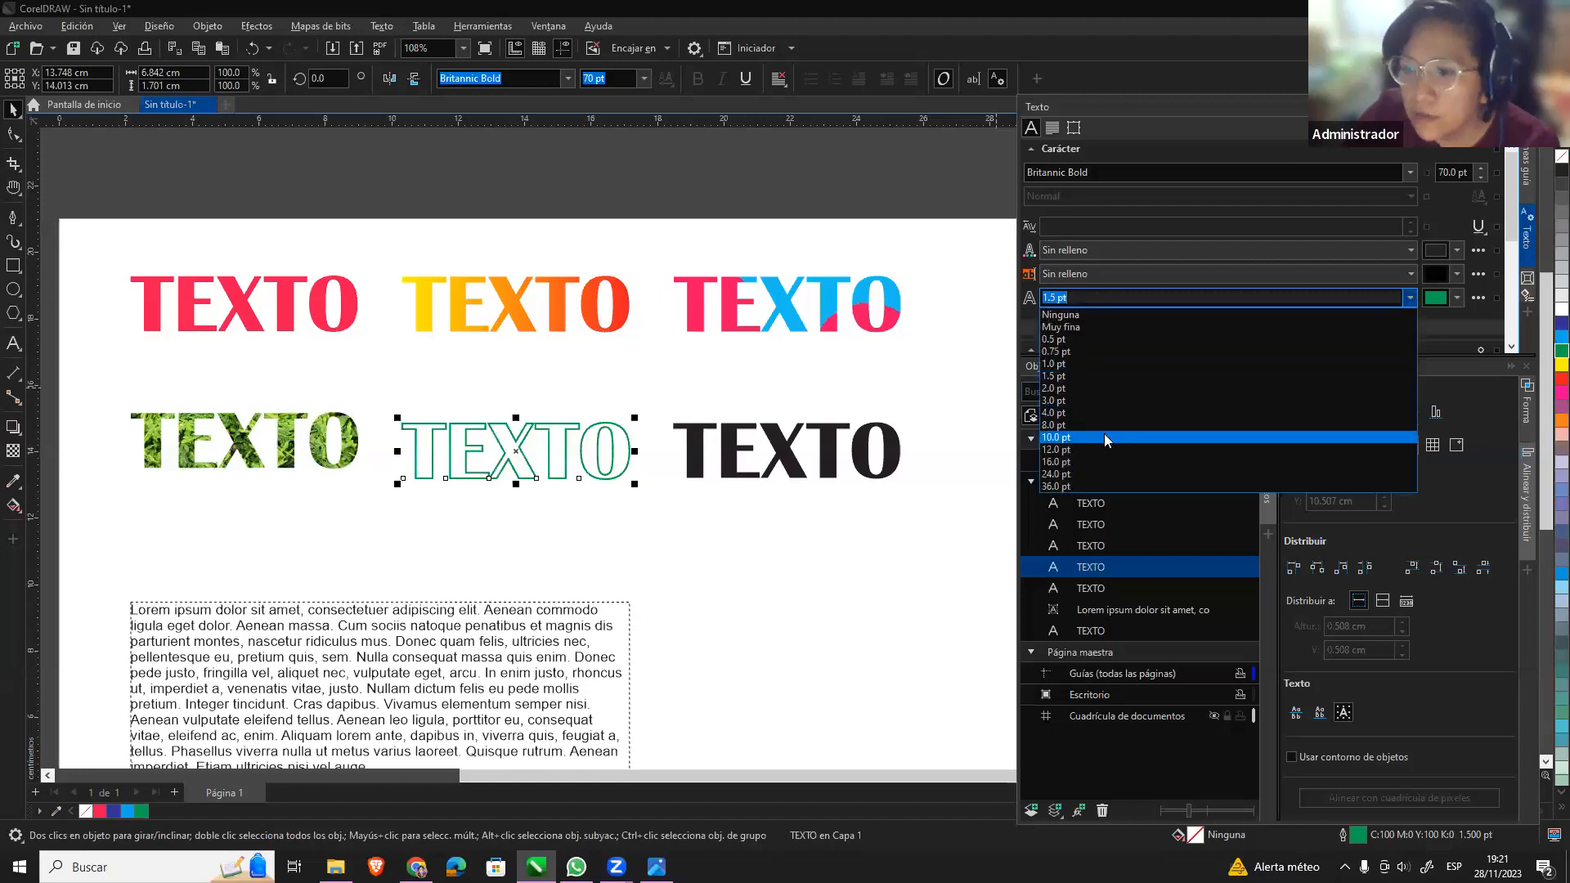
left_click(1108, 439)
left_click(1413, 301)
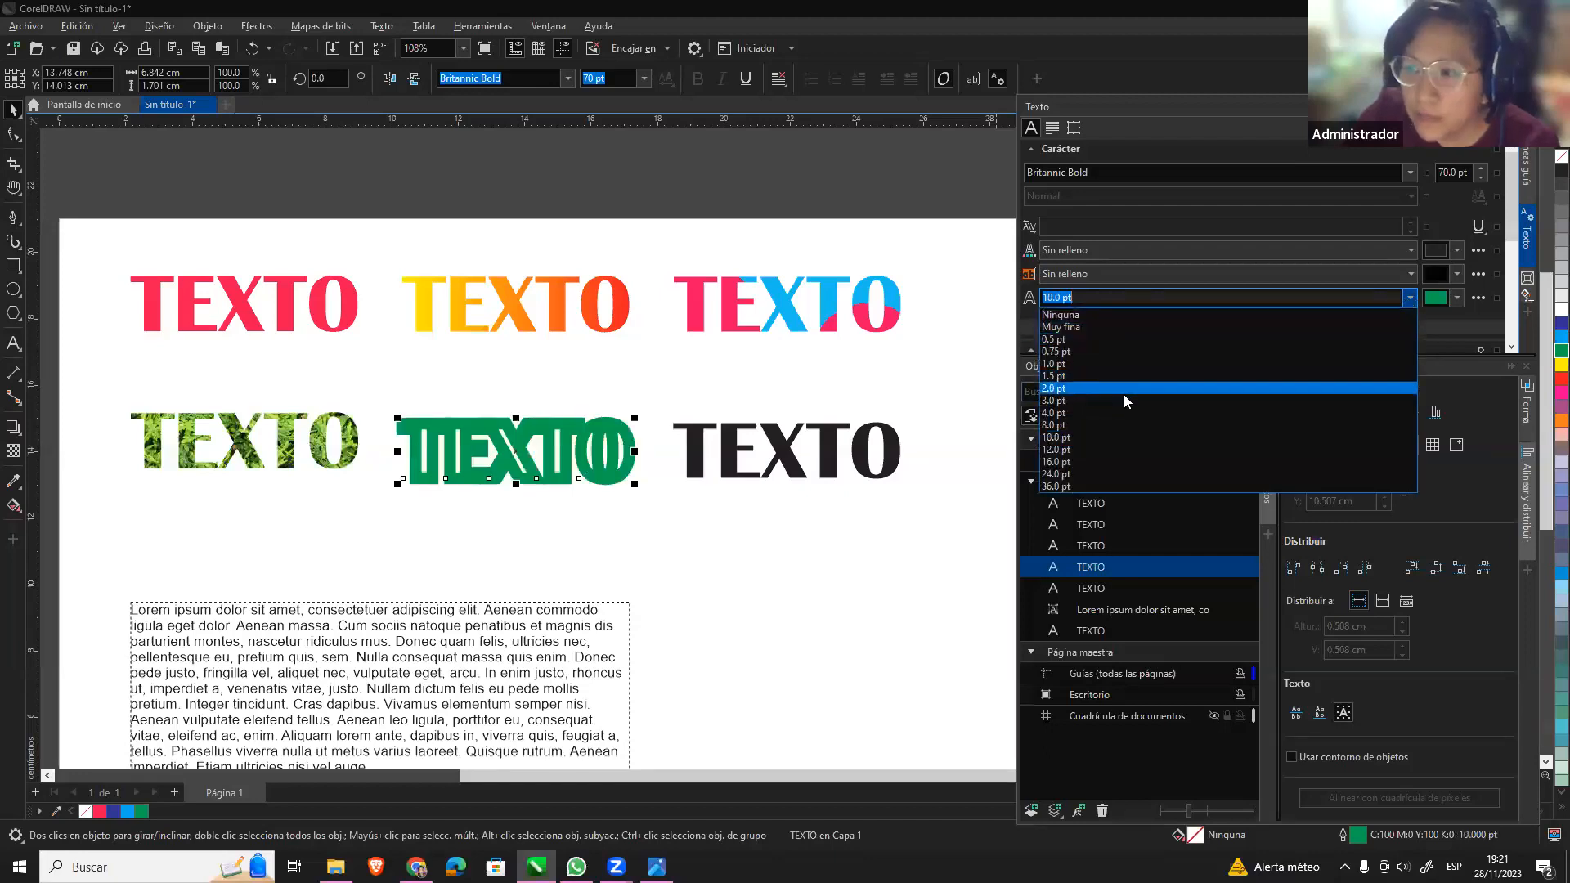
left_click(1114, 405)
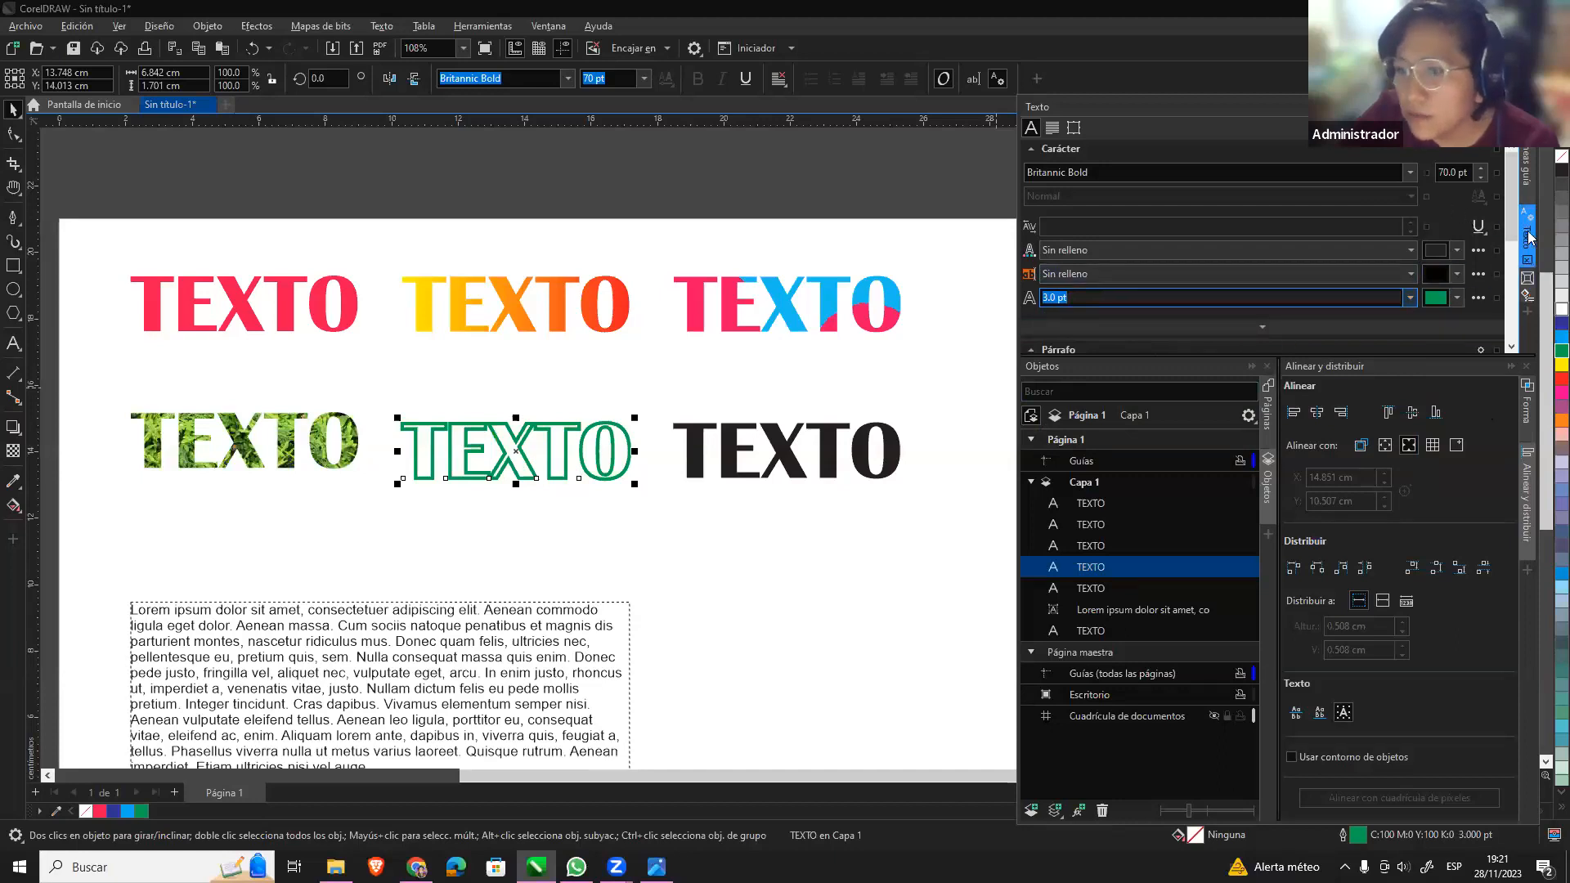
In the outline pen settings (Pluma del contorno), try several line styles for the middle lower TEXTO and keep a dashed one.
left_click(1528, 304)
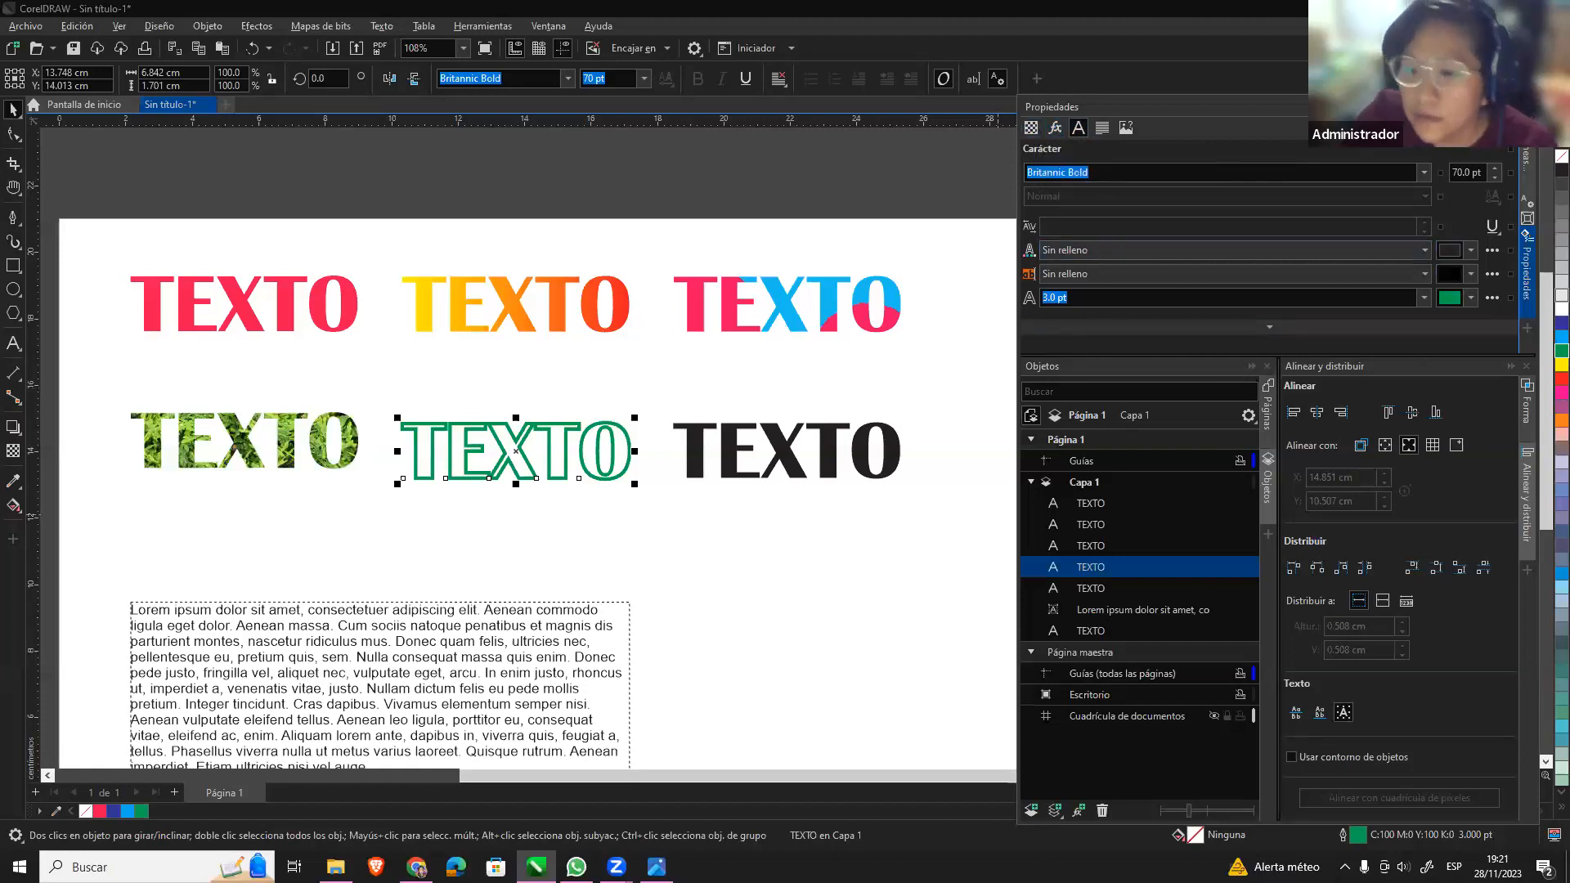
left_click(1425, 298)
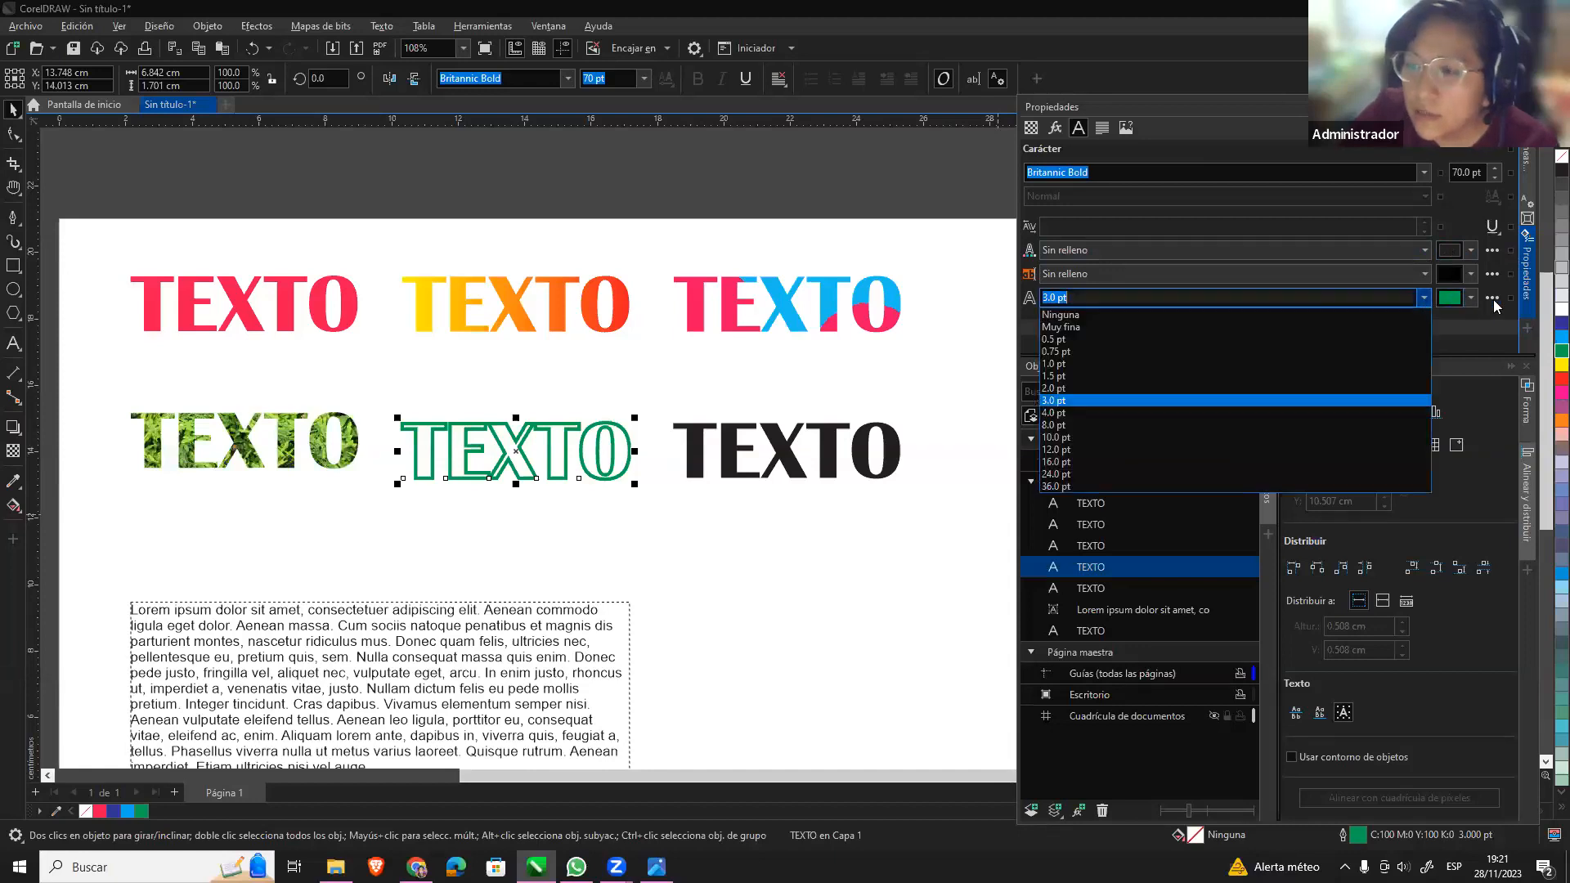
left_click(1492, 299)
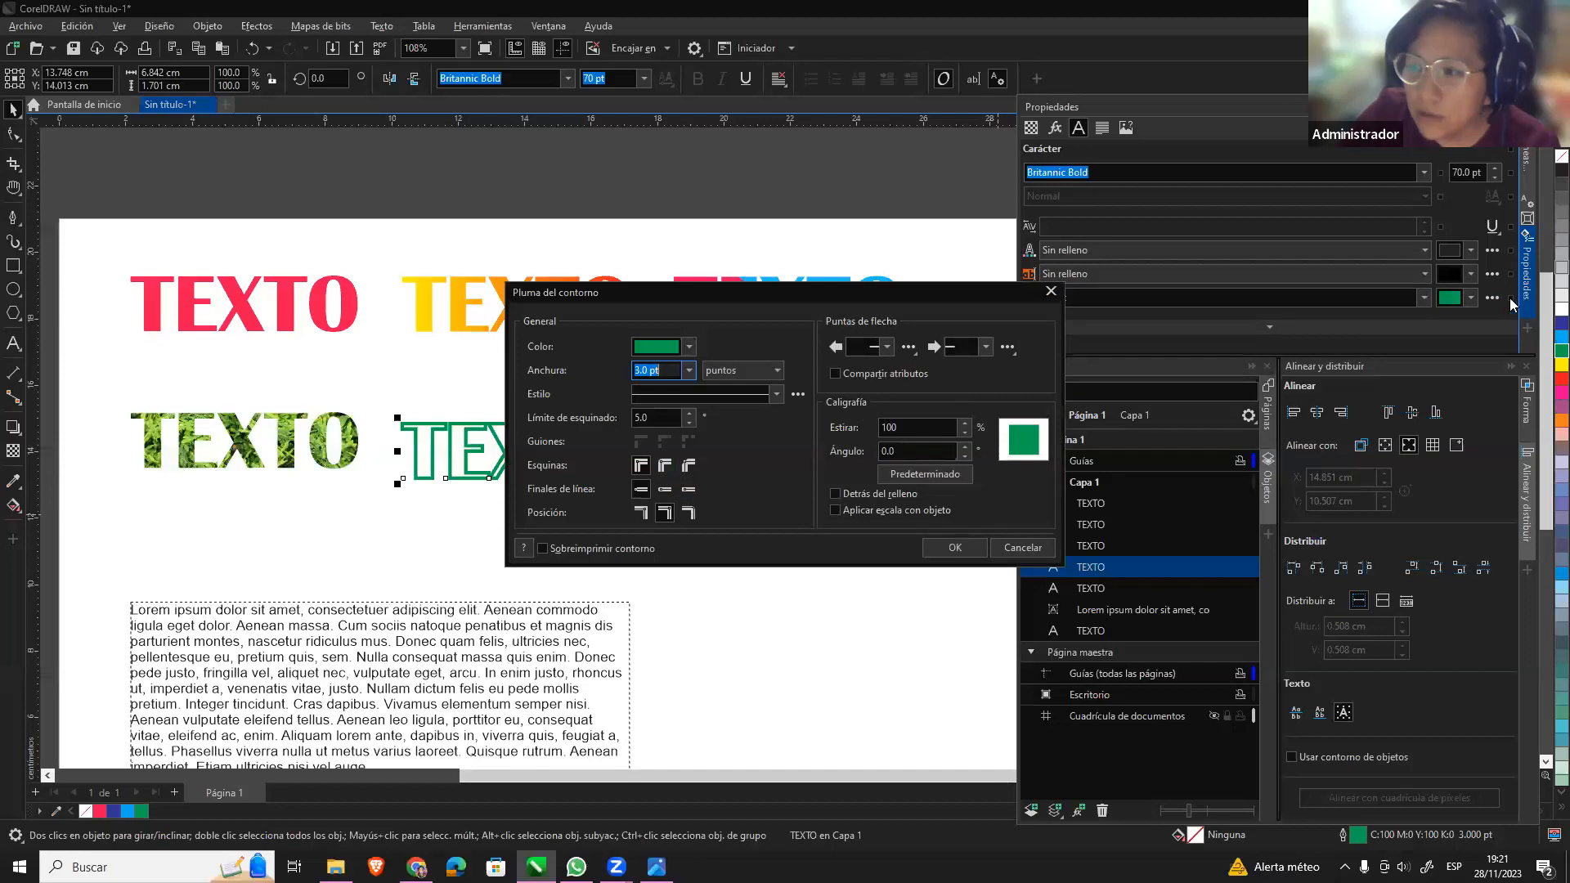
left_click_drag(894, 297, 1078, 297)
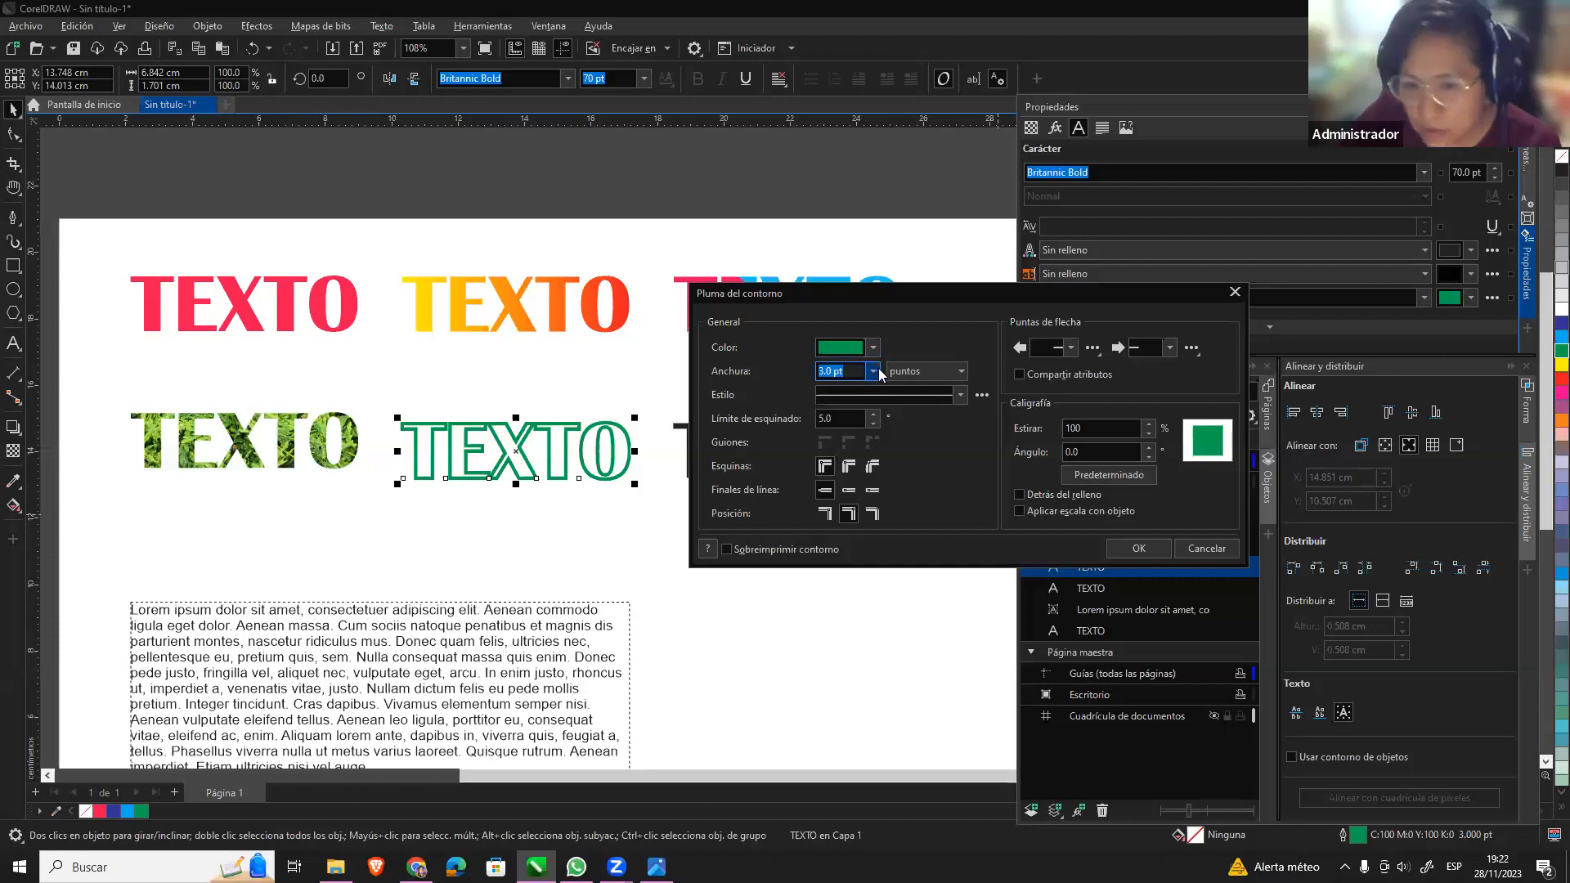
left_click(960, 395)
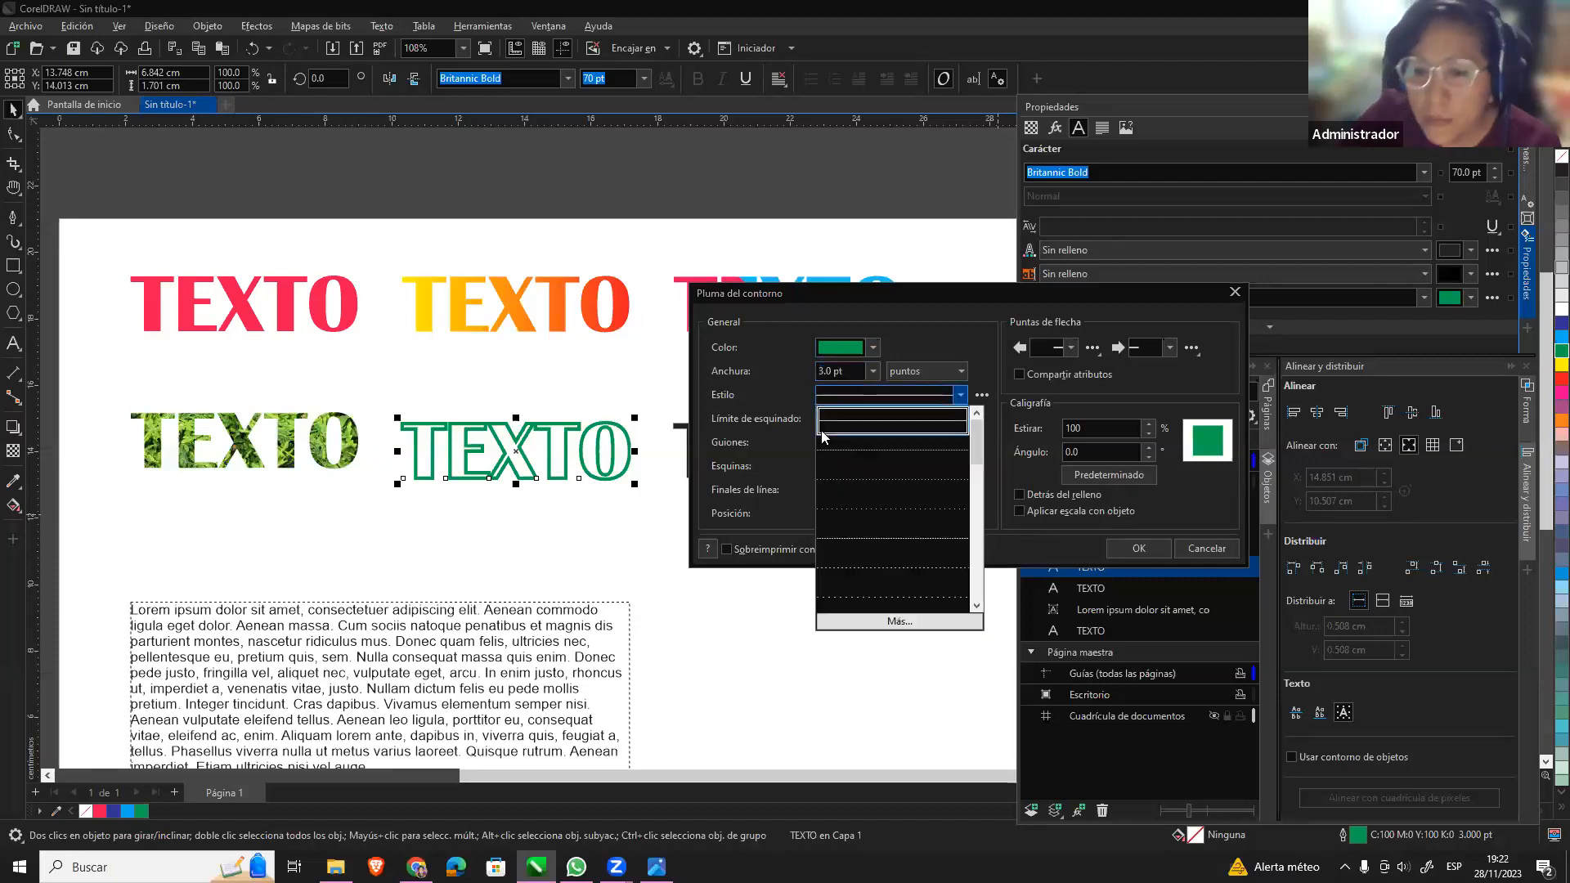
left_click(918, 484)
left_click(959, 395)
left_click(895, 564)
left_click(959, 395)
left_click(913, 527)
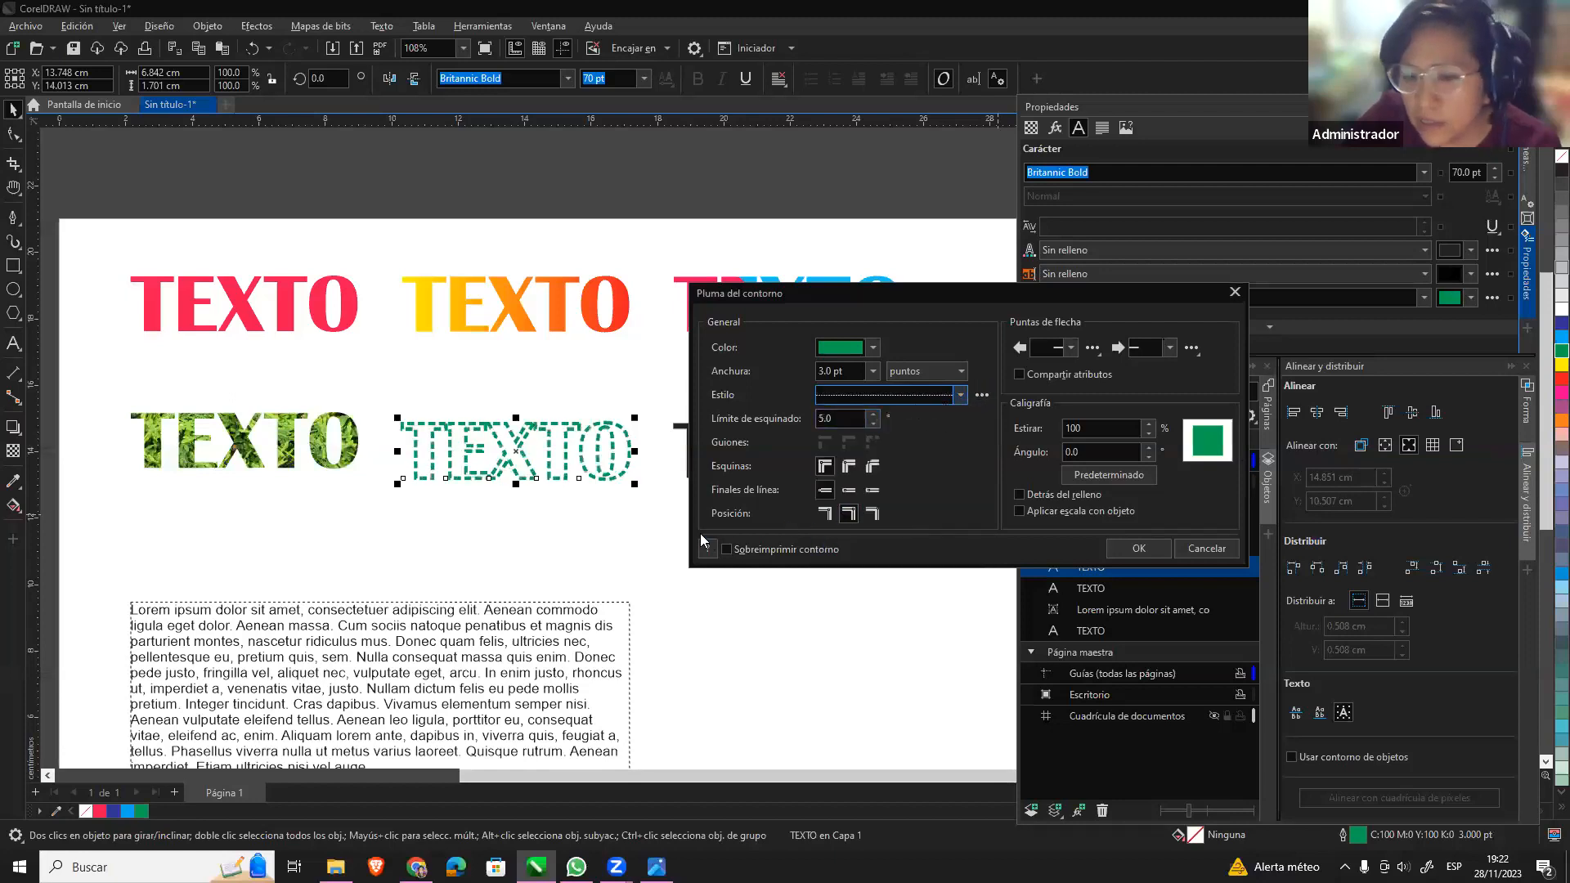
Compare the outline positions for the middle lower TEXTO and apply the outside position.
left_click(870, 513)
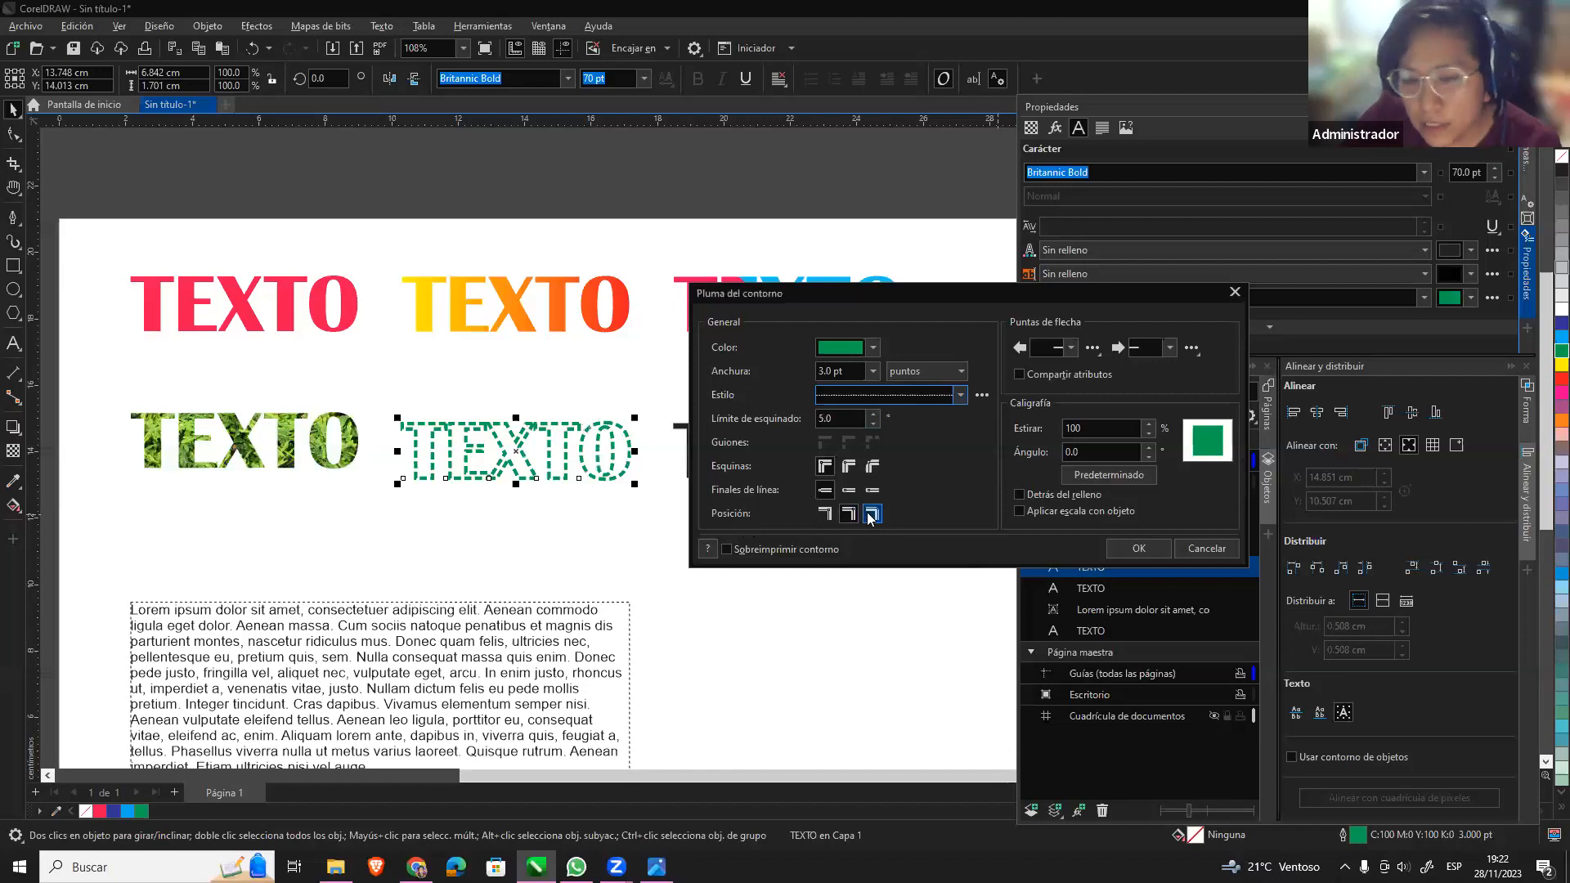
left_click(848, 514)
left_click(824, 513)
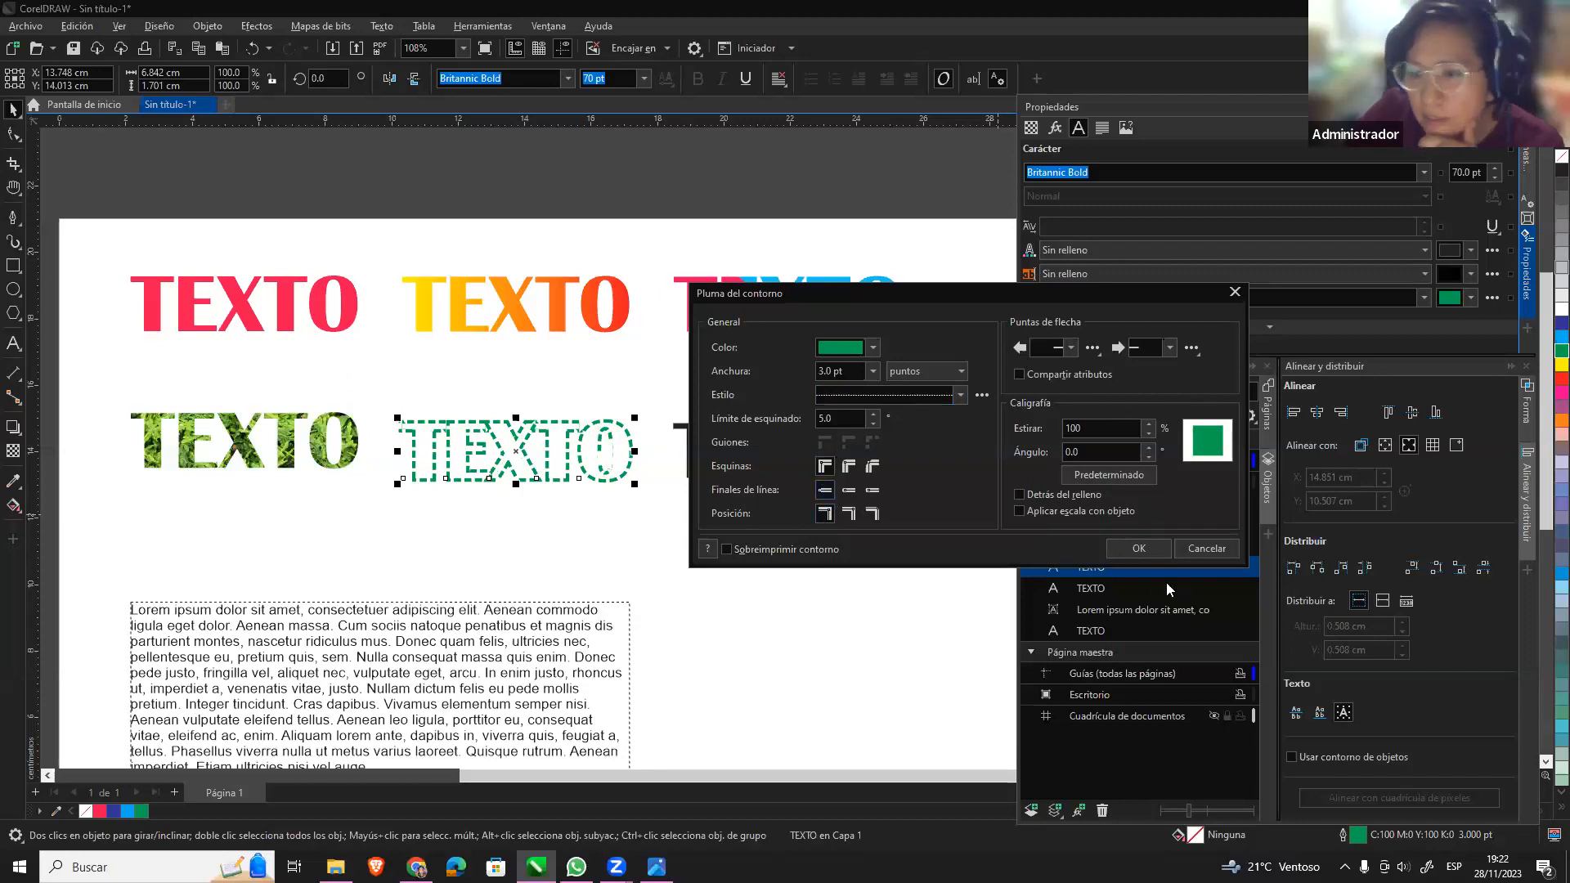
left_click(1139, 548)
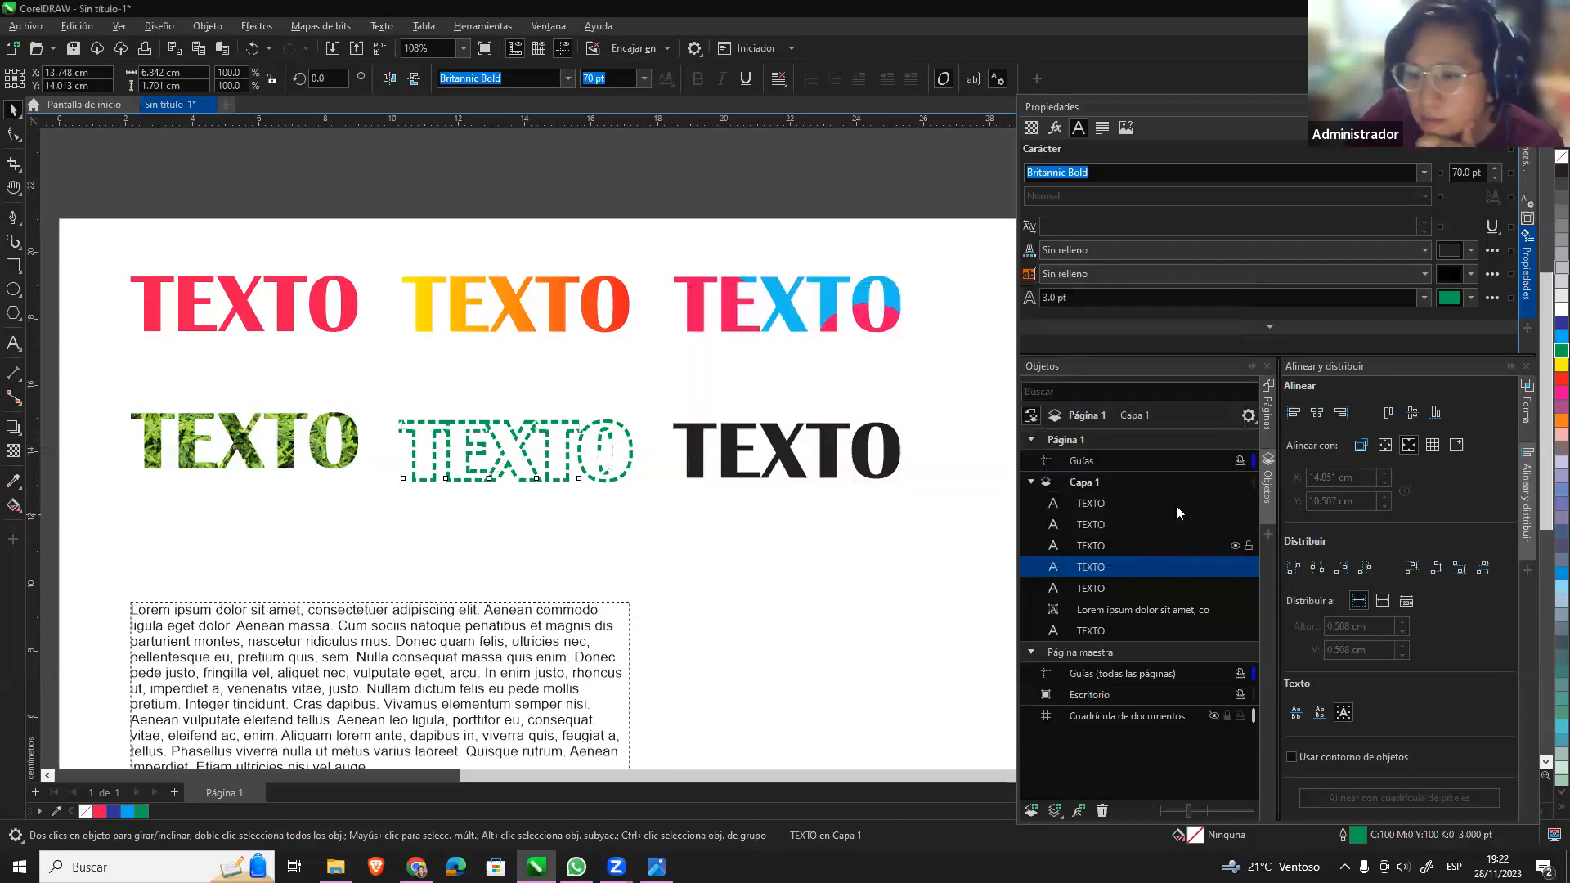
Try pink and orange fills for the middle lower TEXTO and settle on a light green C49 M0 Y100 K0 fill.
left_click(1471, 252)
left_click_drag(1400, 340, 1364, 322)
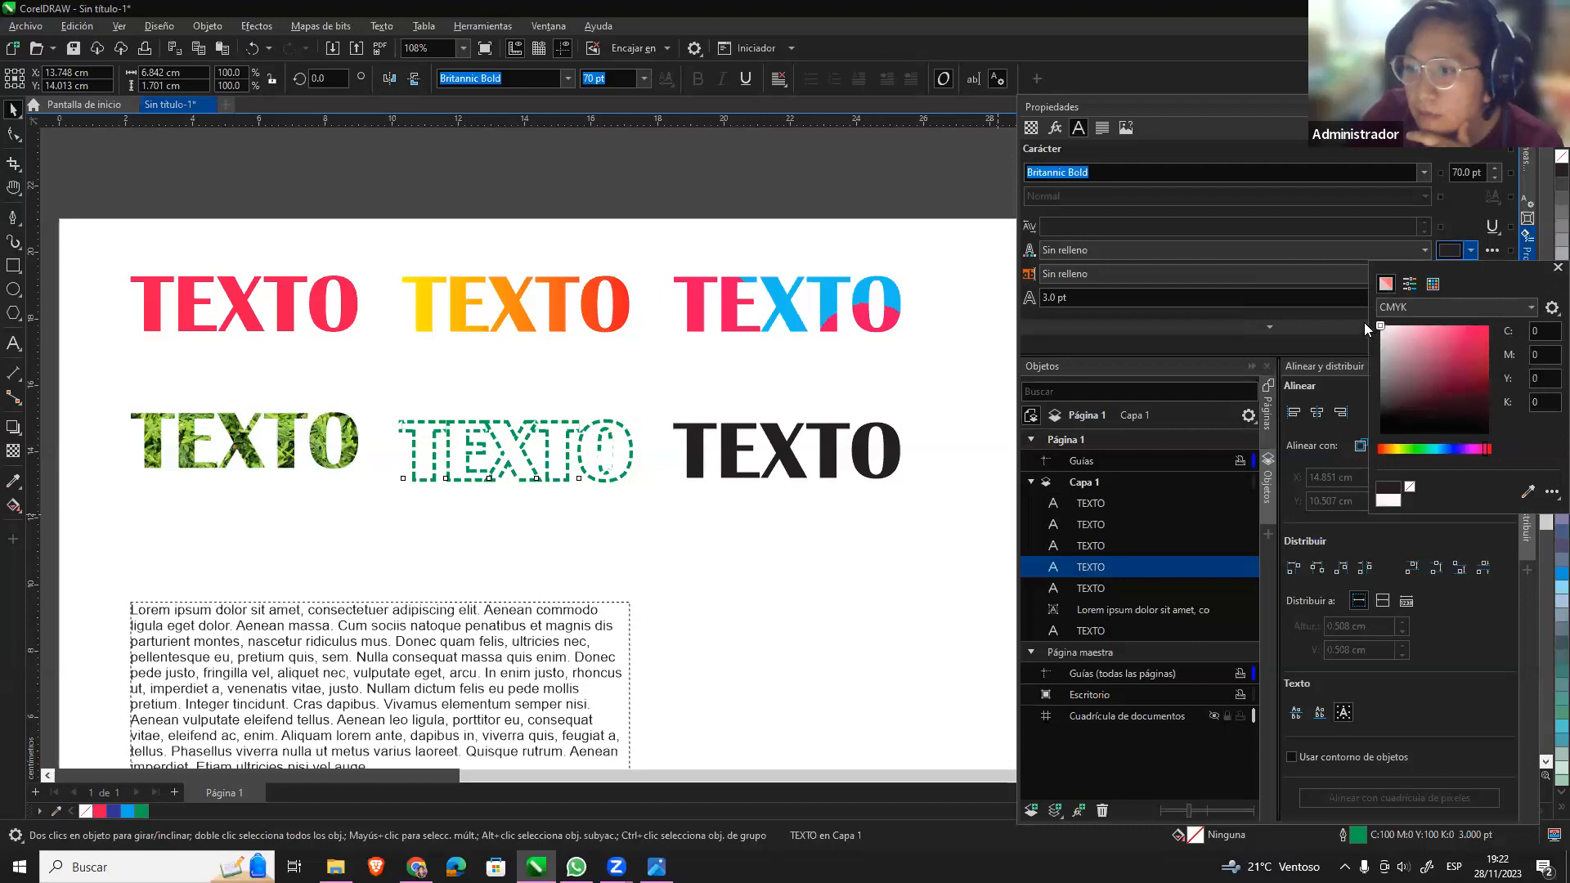
left_click(1429, 351)
left_click(1457, 334)
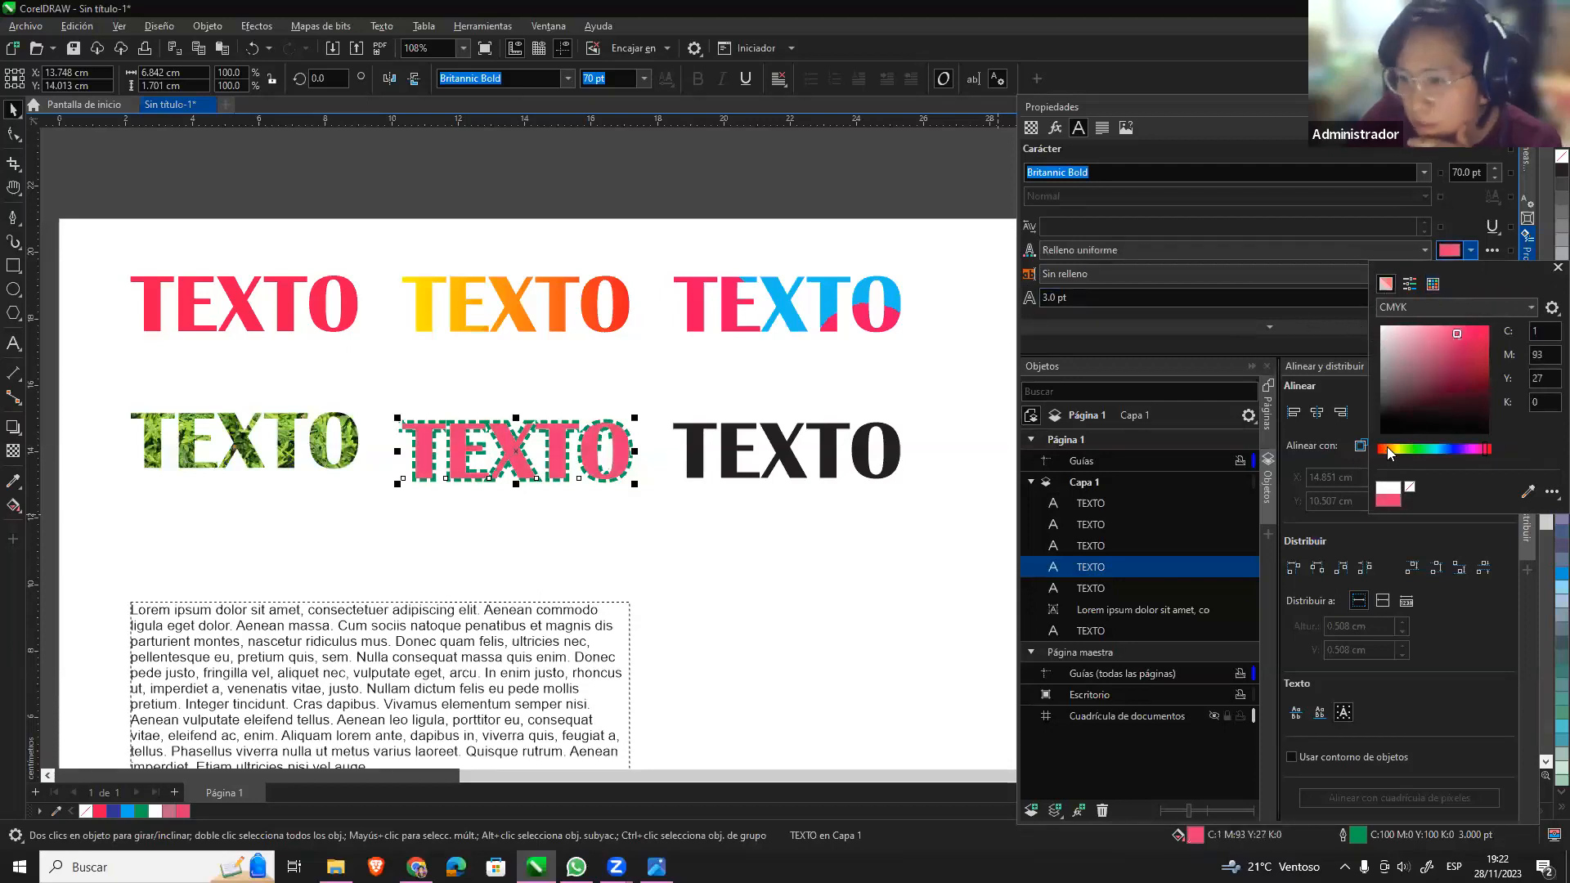
left_click(1386, 449)
left_click(1449, 326)
left_click(1457, 325)
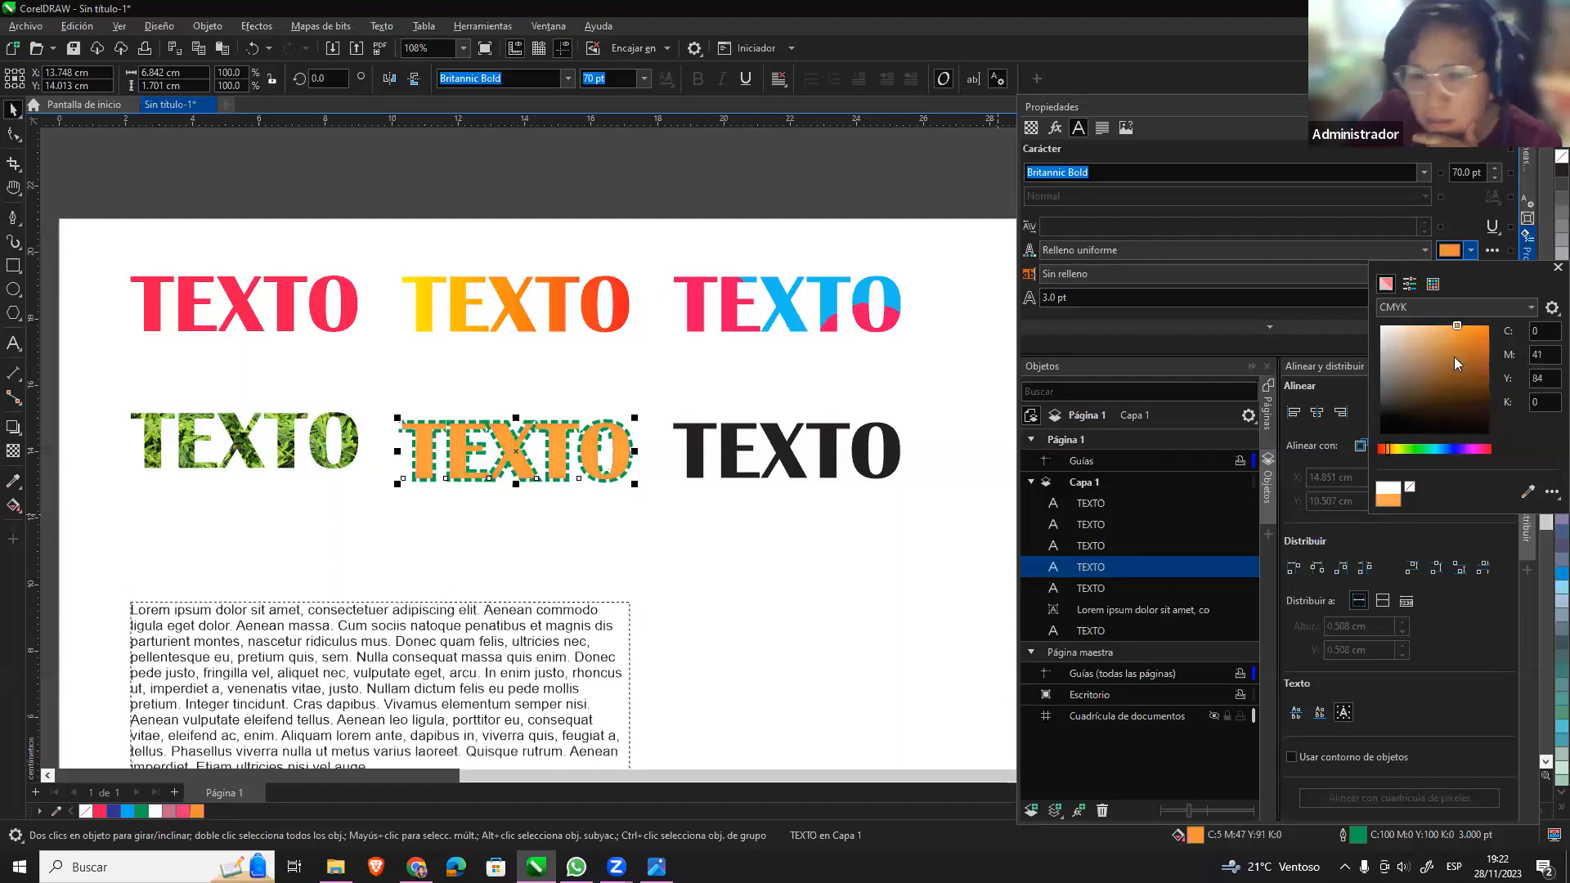
left_click_drag(1399, 448, 1414, 446)
left_click(717, 557)
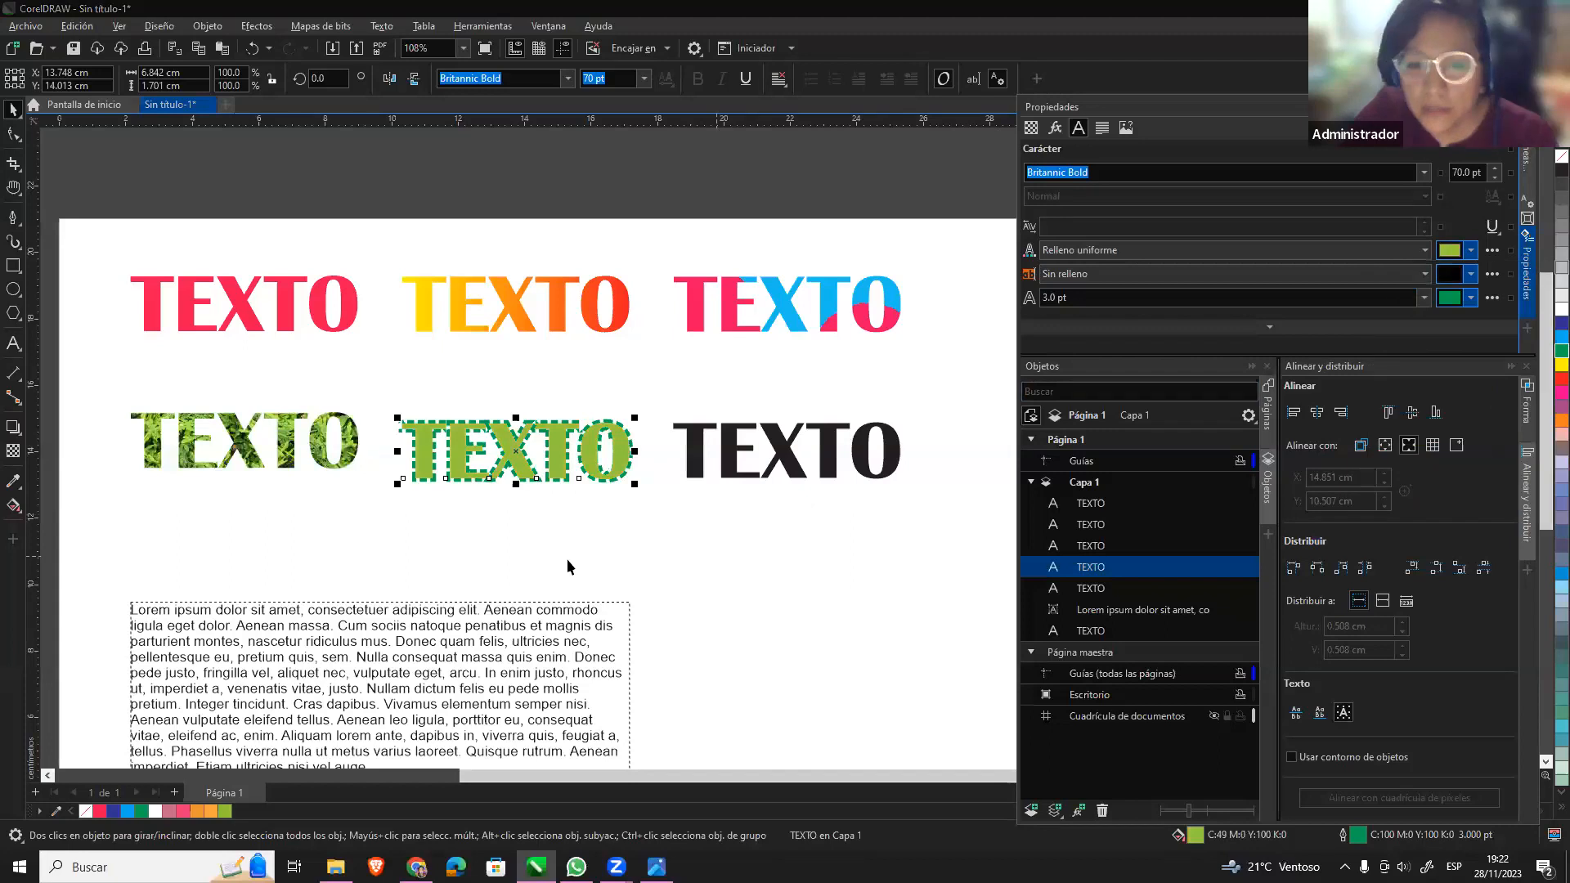
left_click(929, 355)
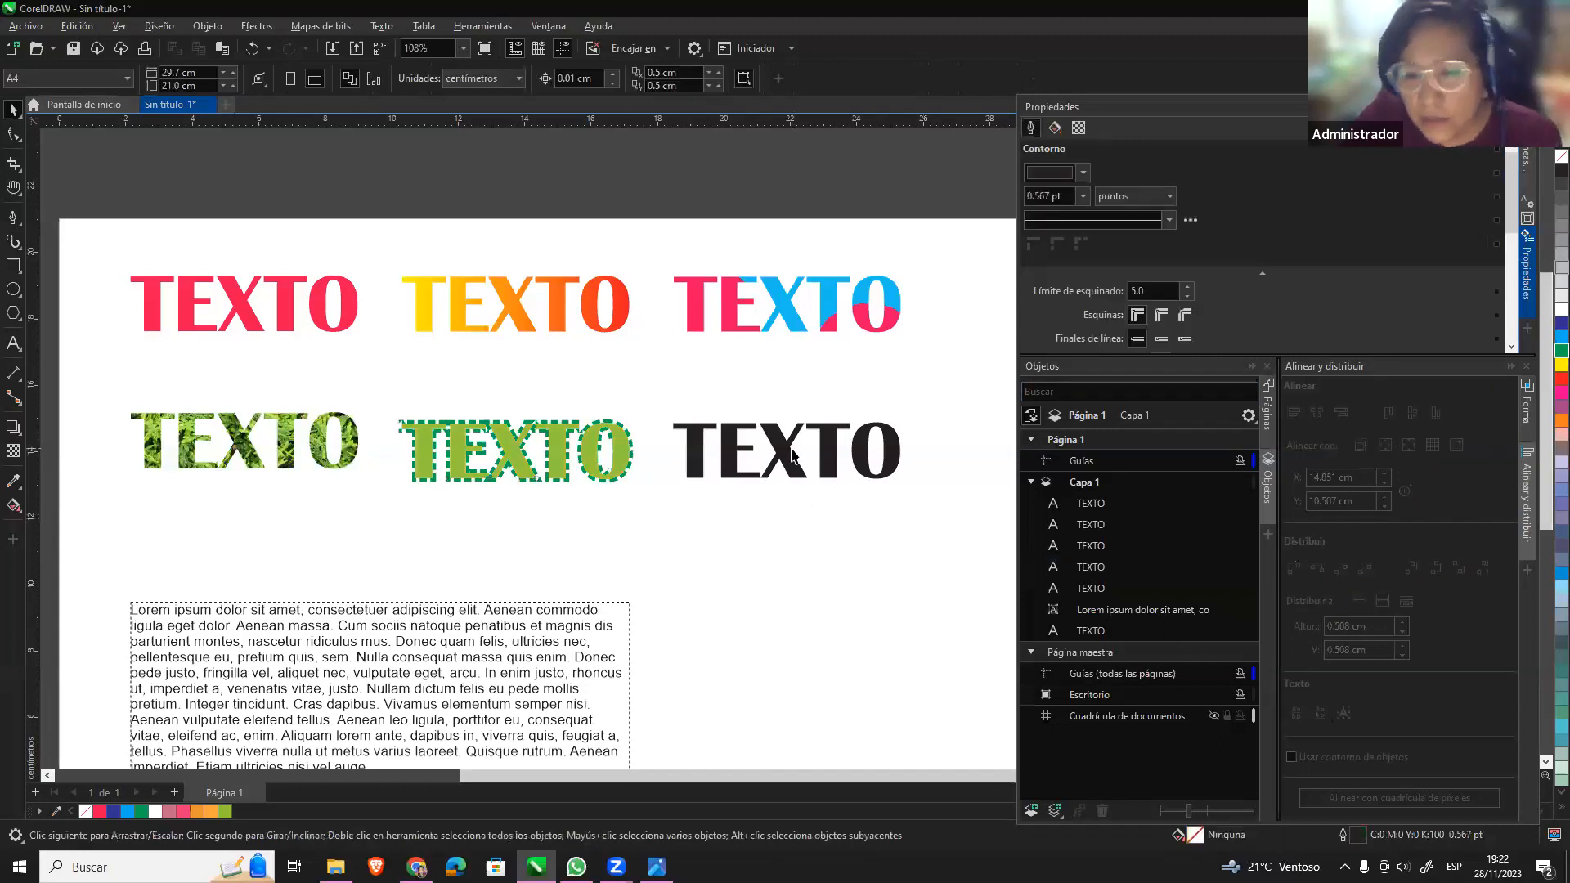
Paste three copies of the black TEXTO and stack them in the area below it.
left_click(790, 452)
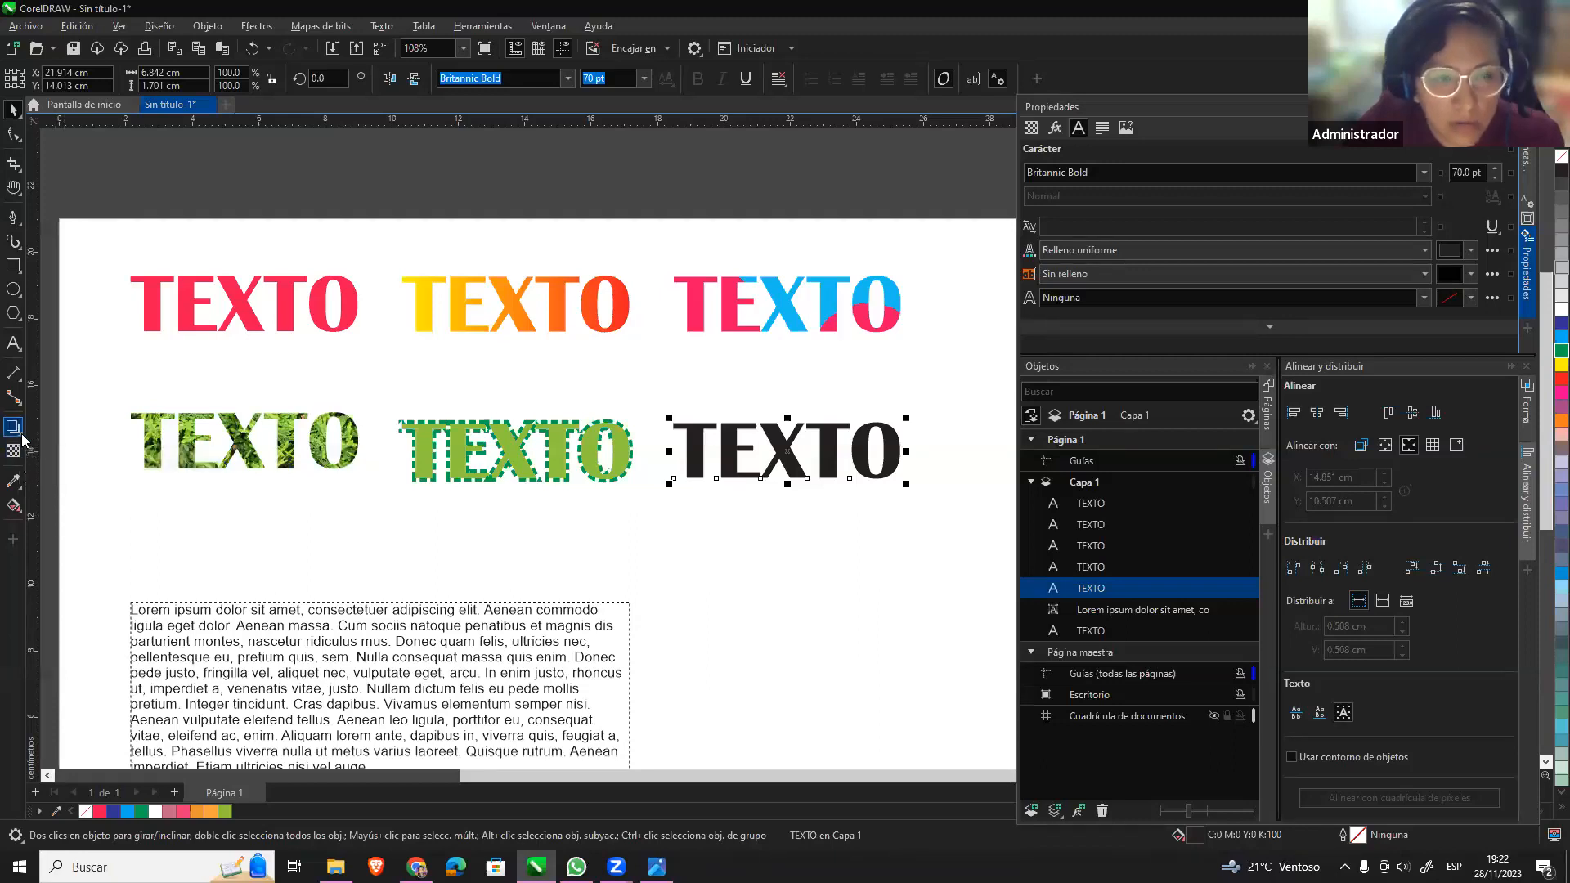
left_click(22, 440)
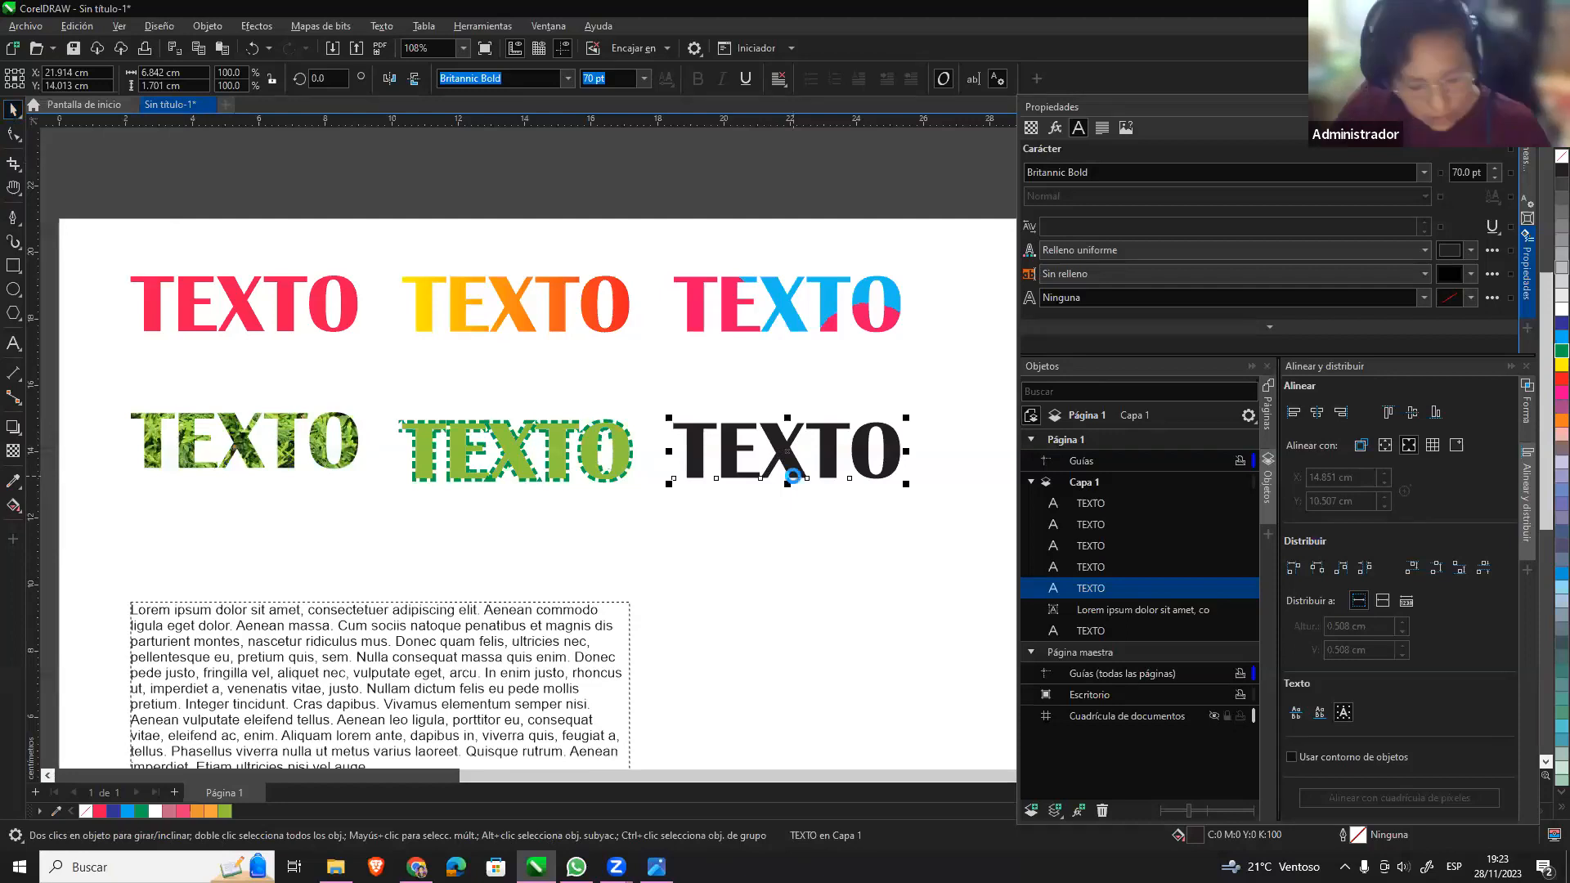
key("ctrl+v")
key("ctrl+v")
key("ctrl+v")
left_click_drag(829, 464, 834, 556)
left_click_drag(873, 442, 884, 664)
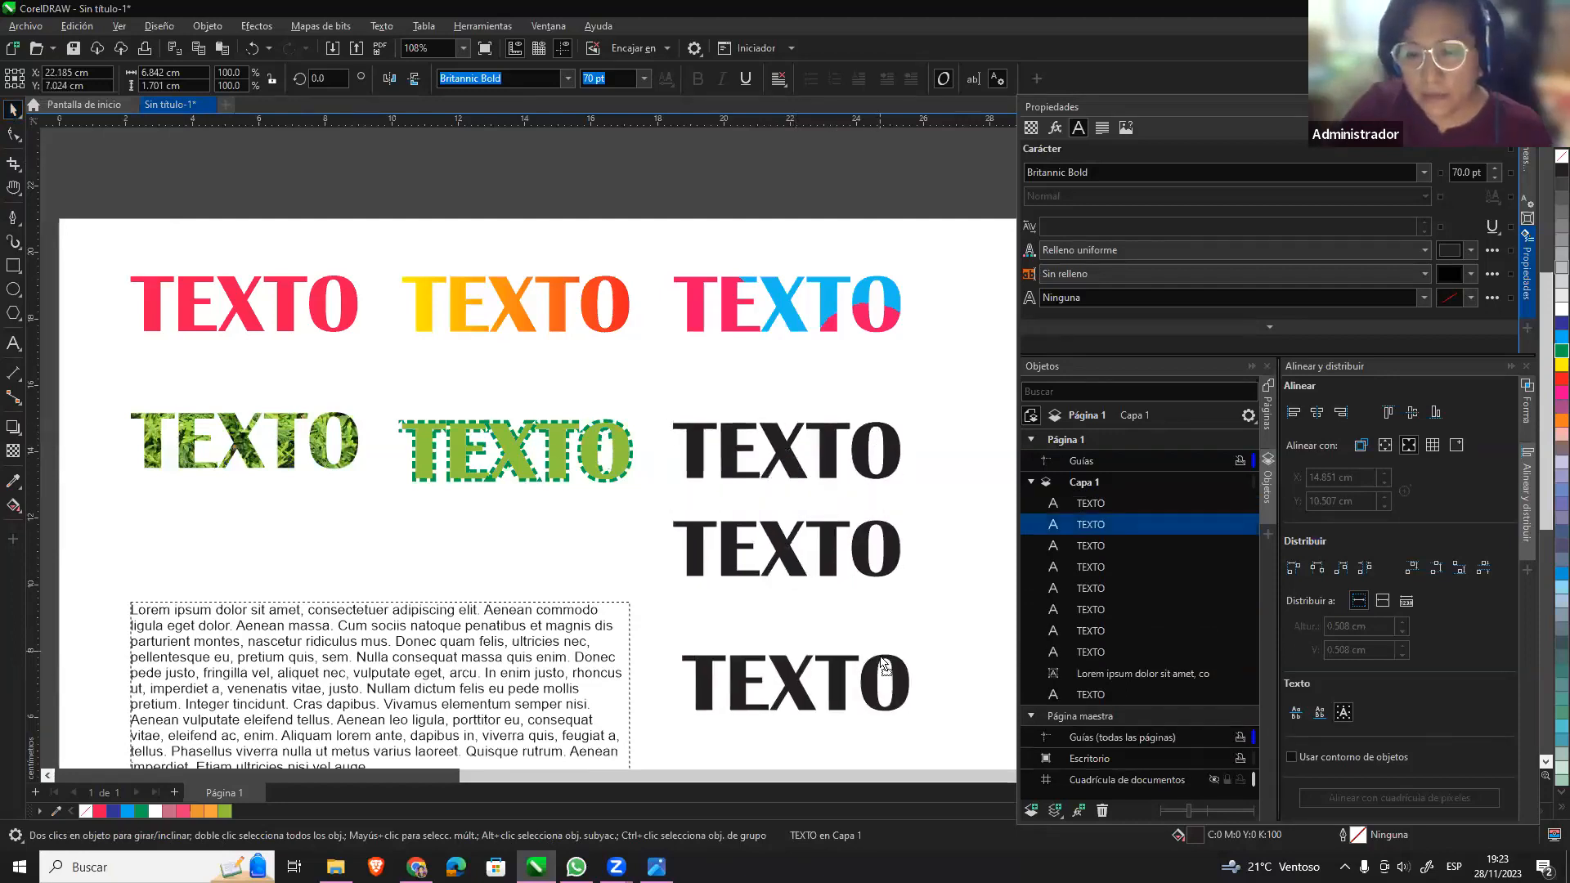
left_click_drag(882, 438, 889, 713)
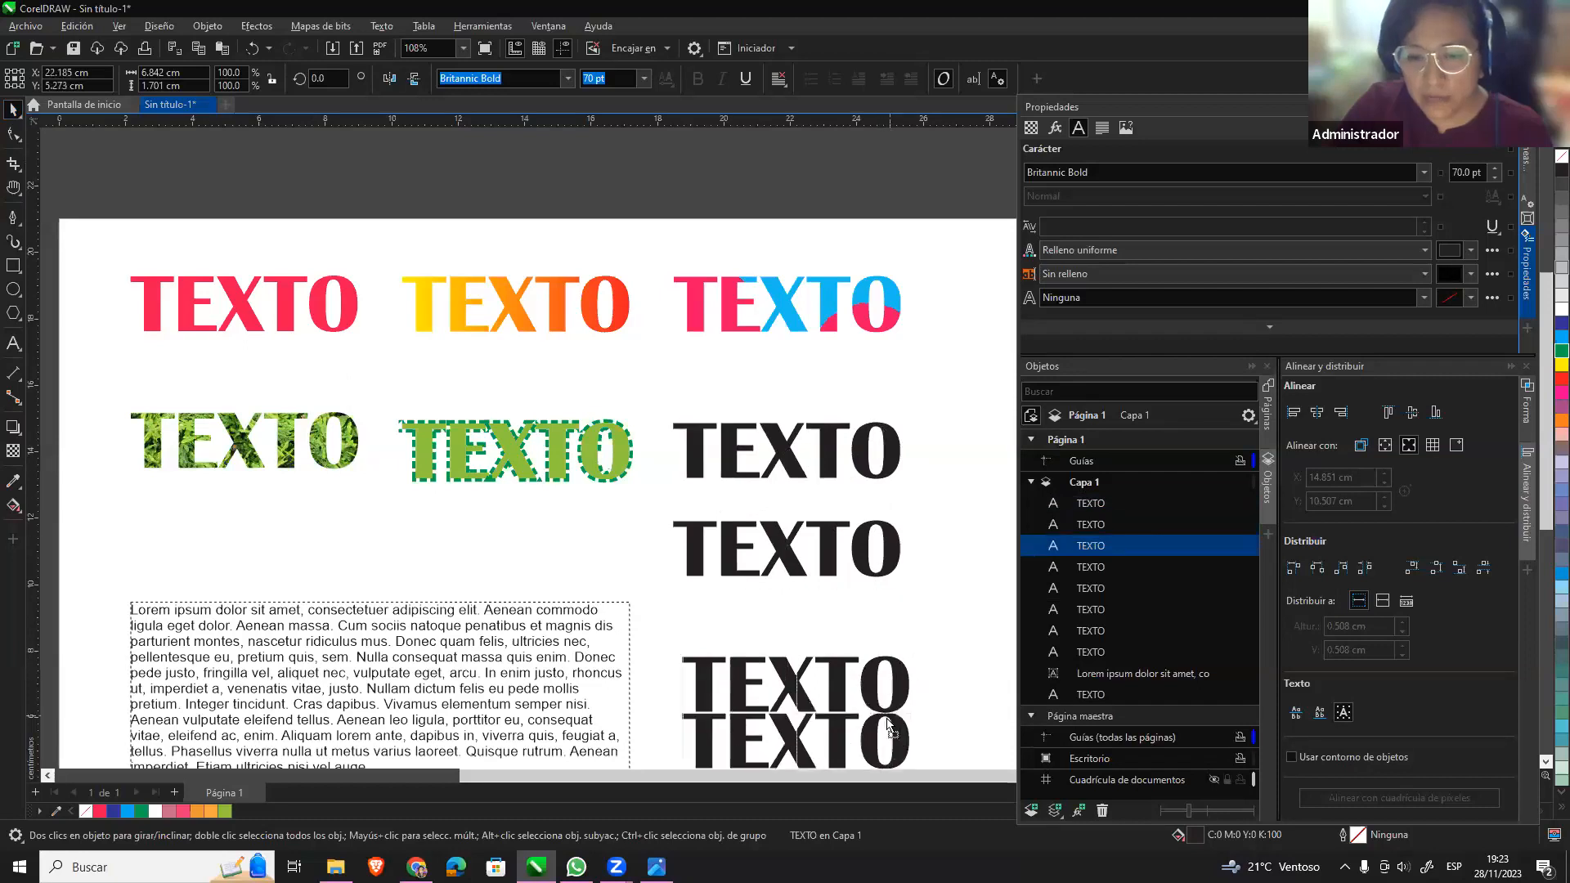
left_click(903, 442)
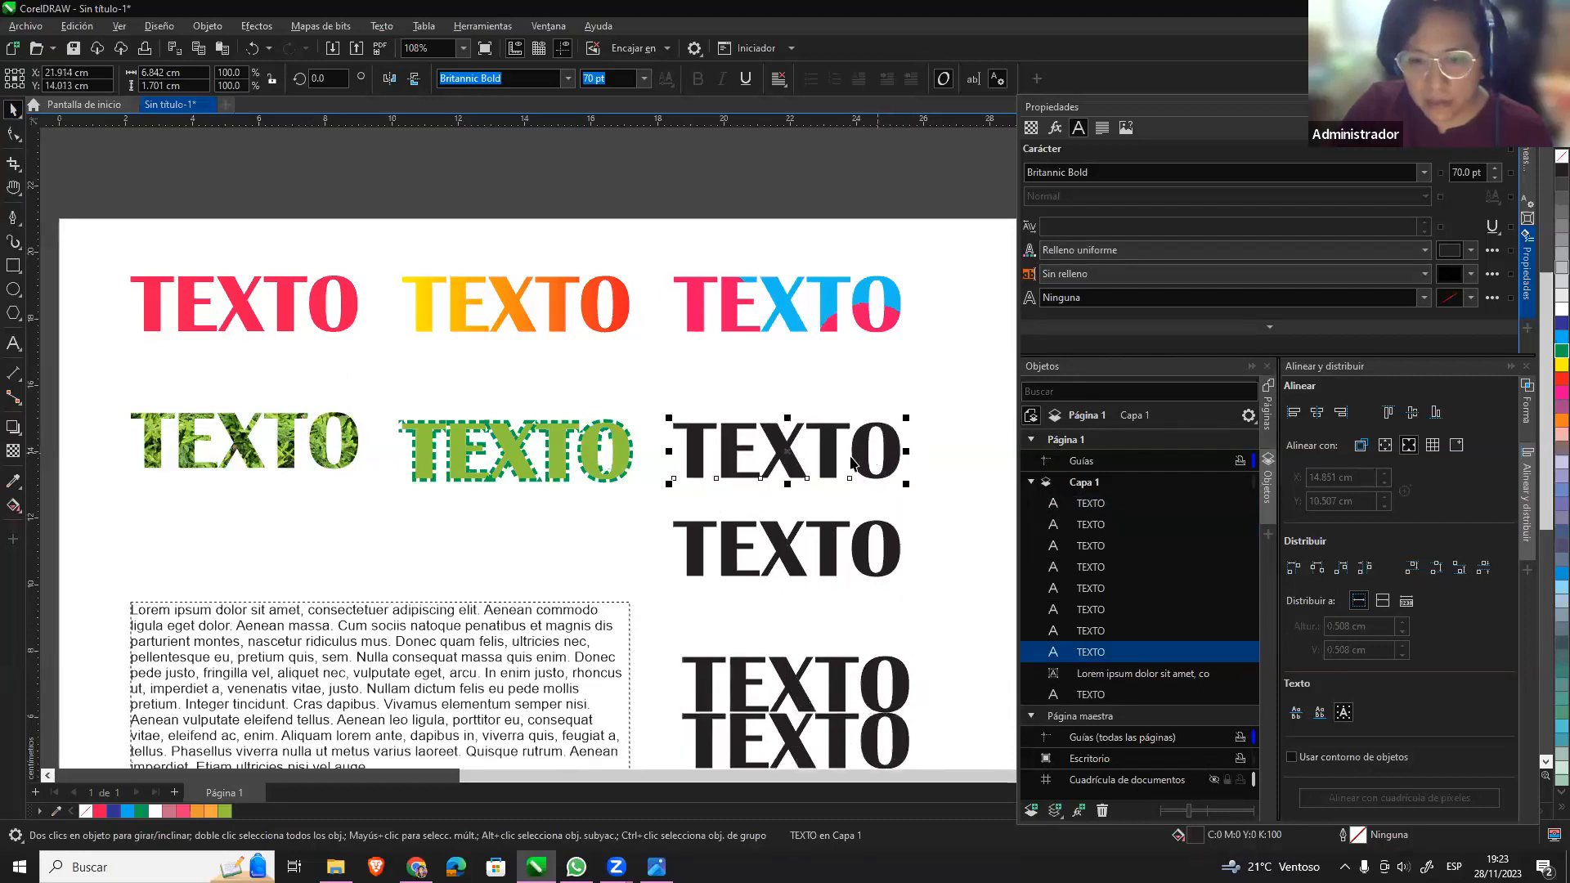
left_click_drag(857, 560, 857, 608)
Add a drop shadow (Sombra) to the original black TEXTO, offset about 0.7 cm horizontally and -0.2 cm vertically.
left_click(886, 440)
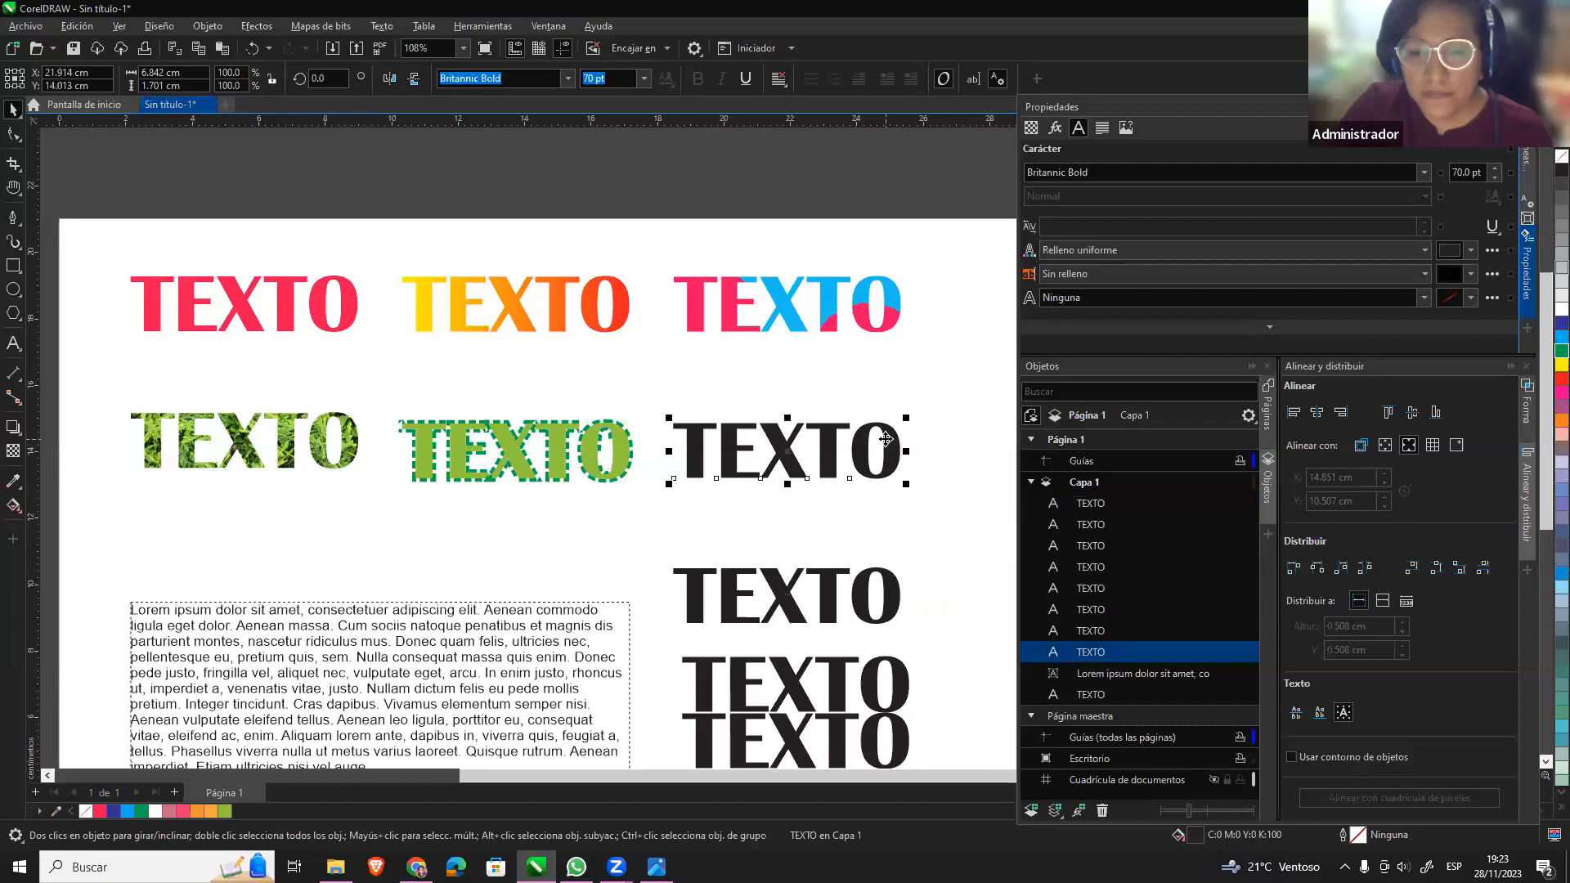
left_click(14, 433)
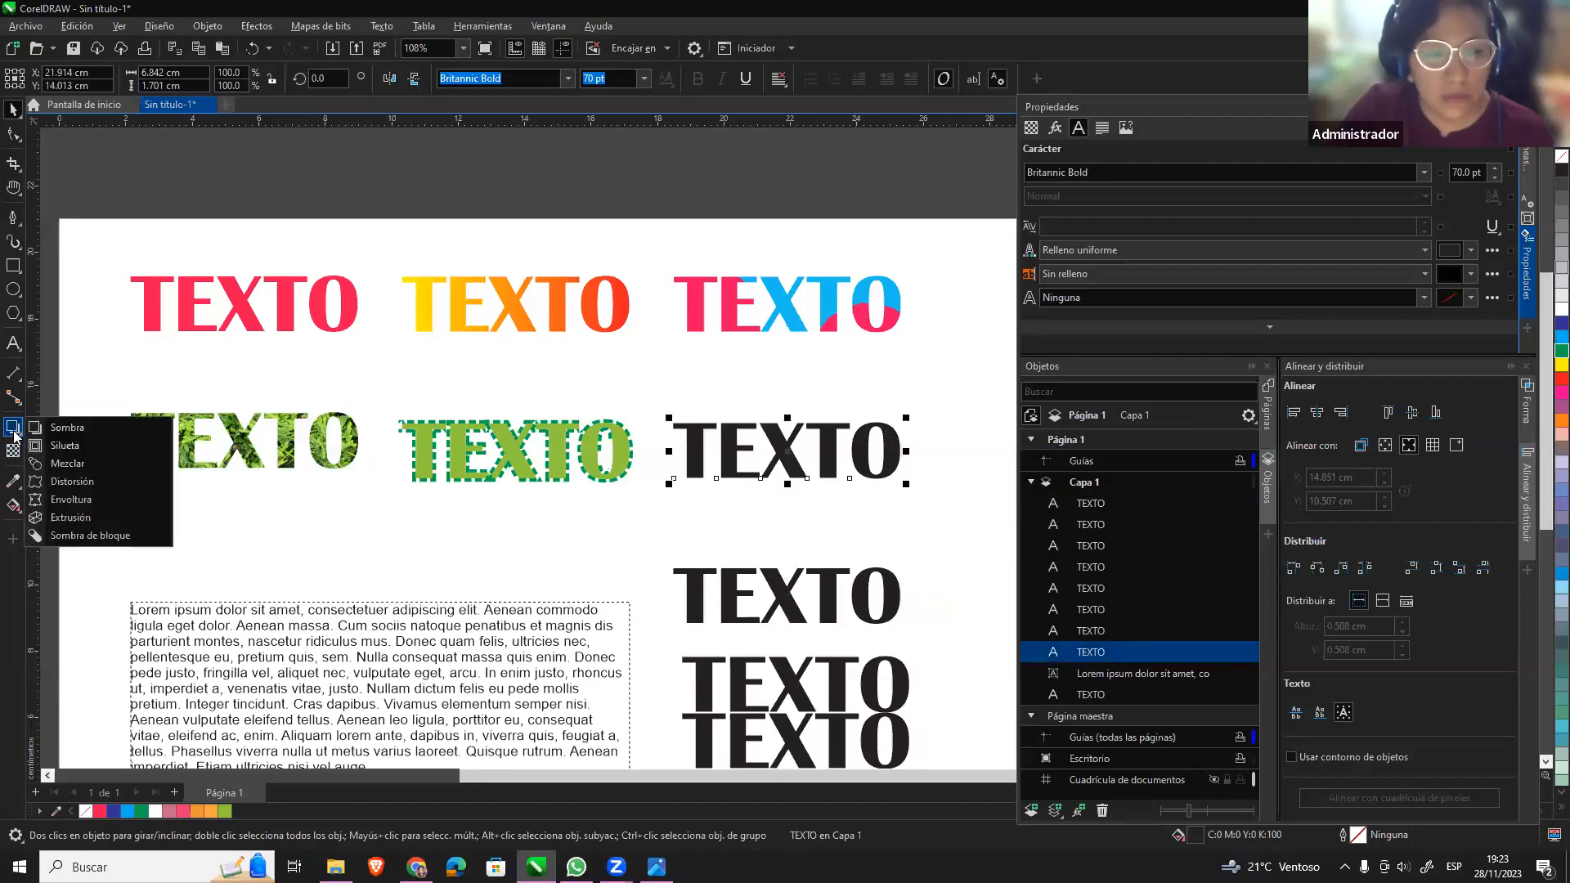
left_click(125, 438)
left_click_drag(787, 452, 911, 488)
left_click_drag(910, 489, 912, 488)
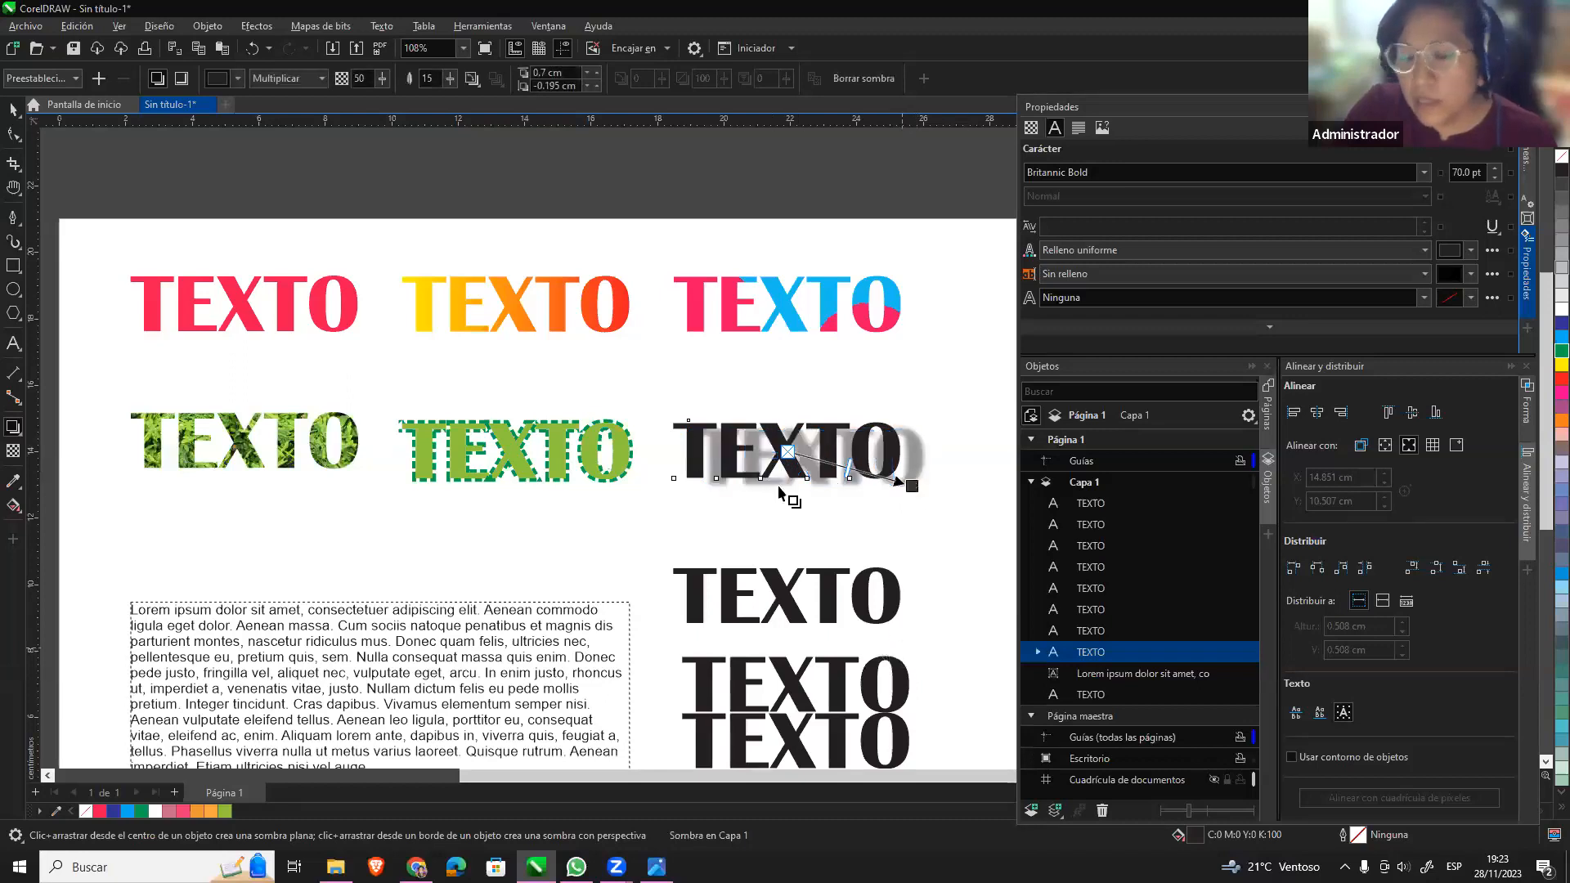
left_click(13, 109)
Apply an outward contour (Silueta) of about 0.3 cm to the copy directly below the shadowed TEXTO.
left_click(870, 594)
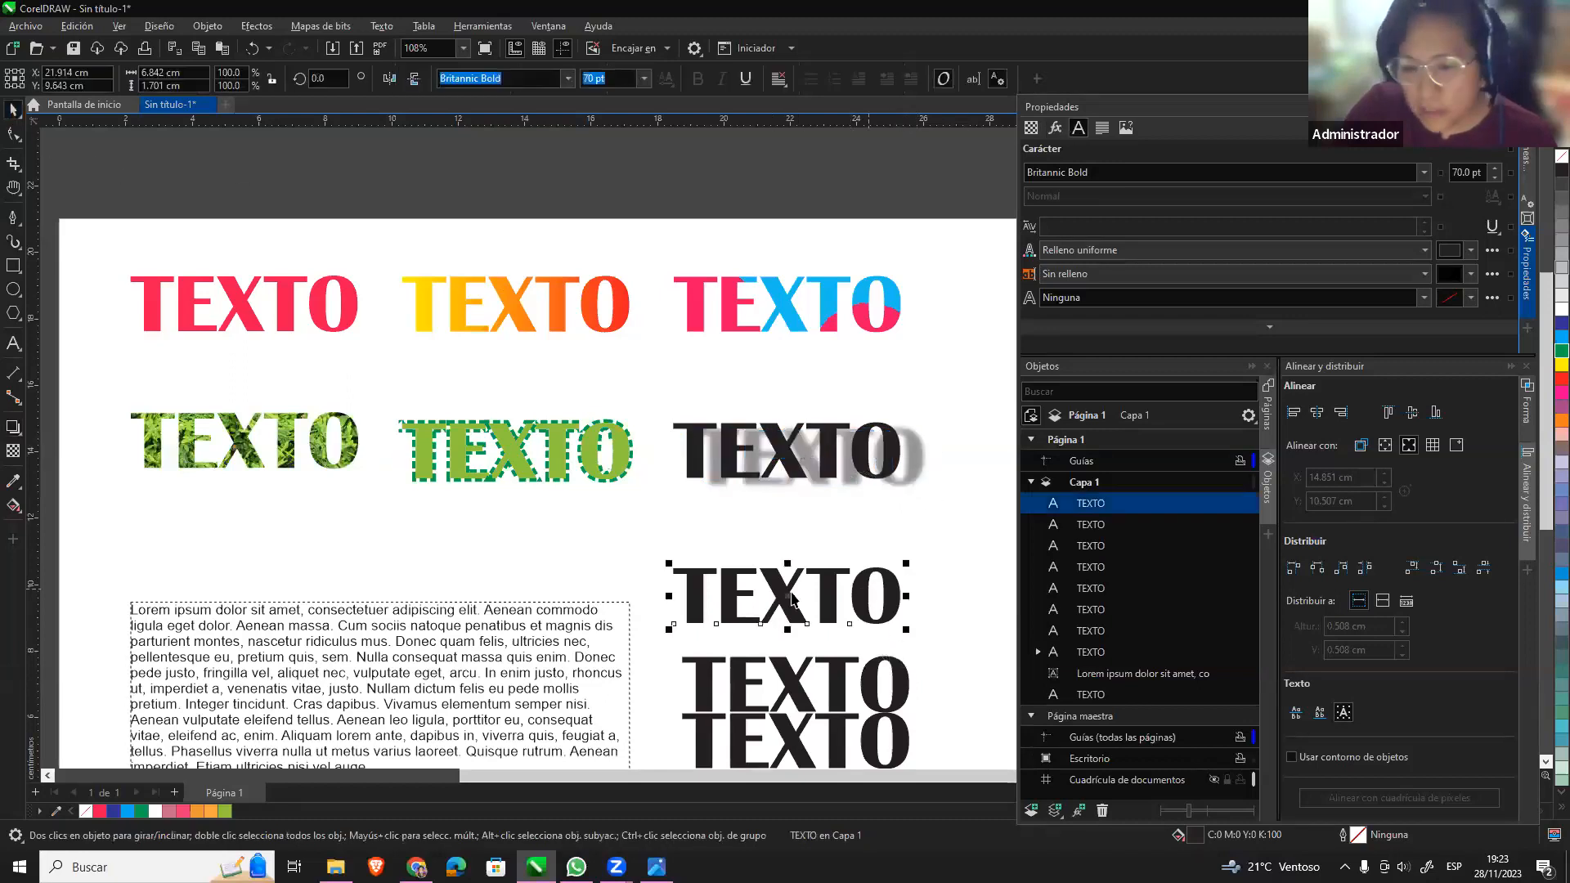
left_click(18, 432)
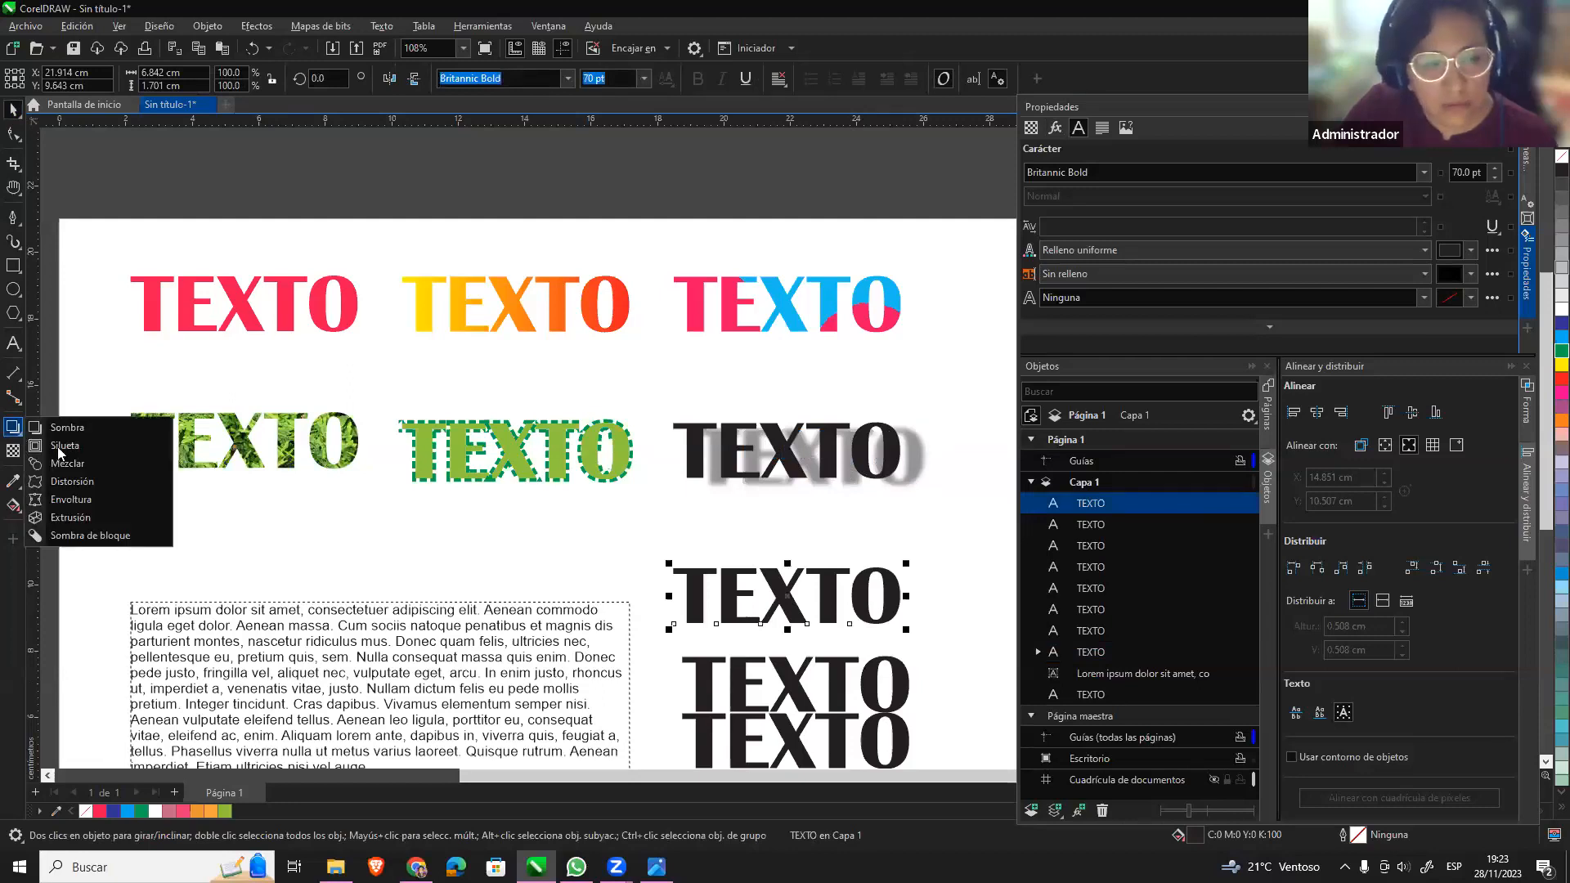
left_click(85, 450)
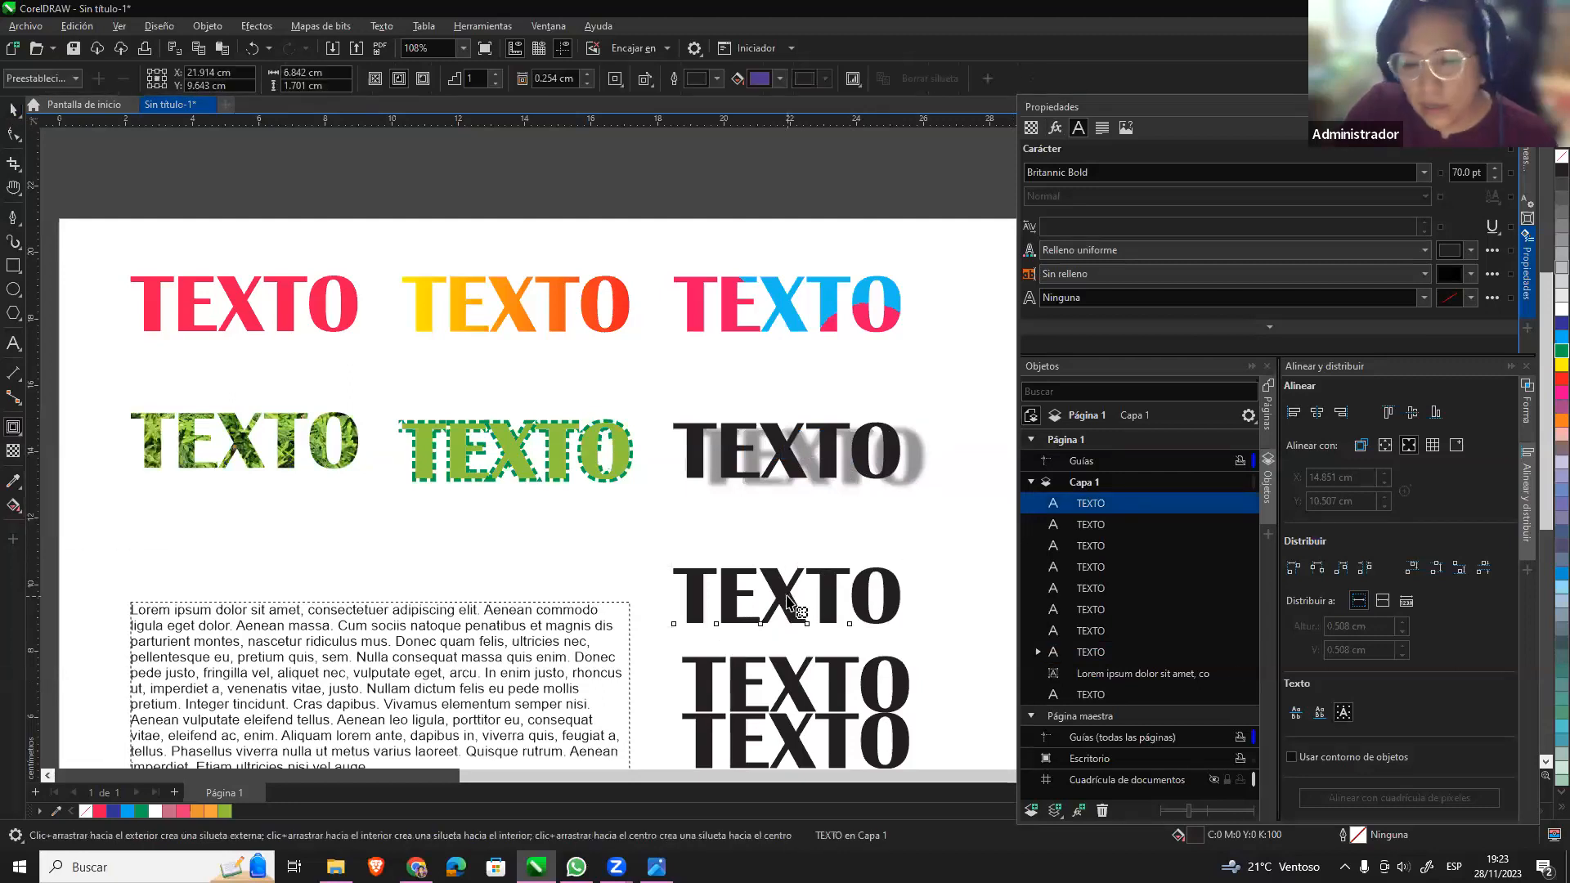
left_click_drag(787, 601, 826, 585)
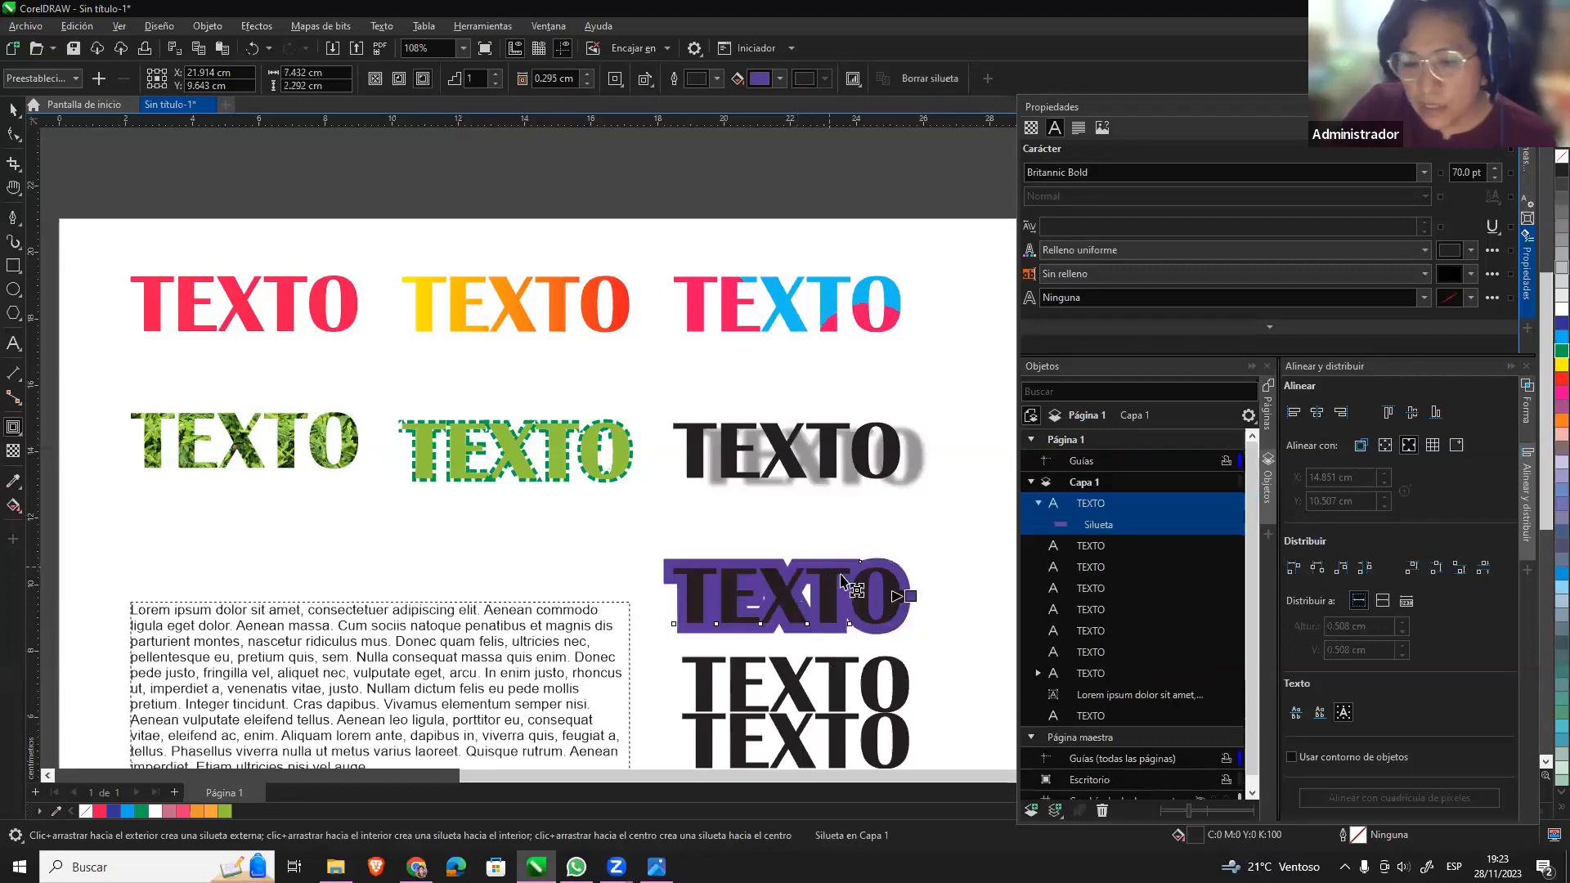
Change the fill colour of the TEXTO contour to red C0 M100 Y100 K0.
left_click(17, 438)
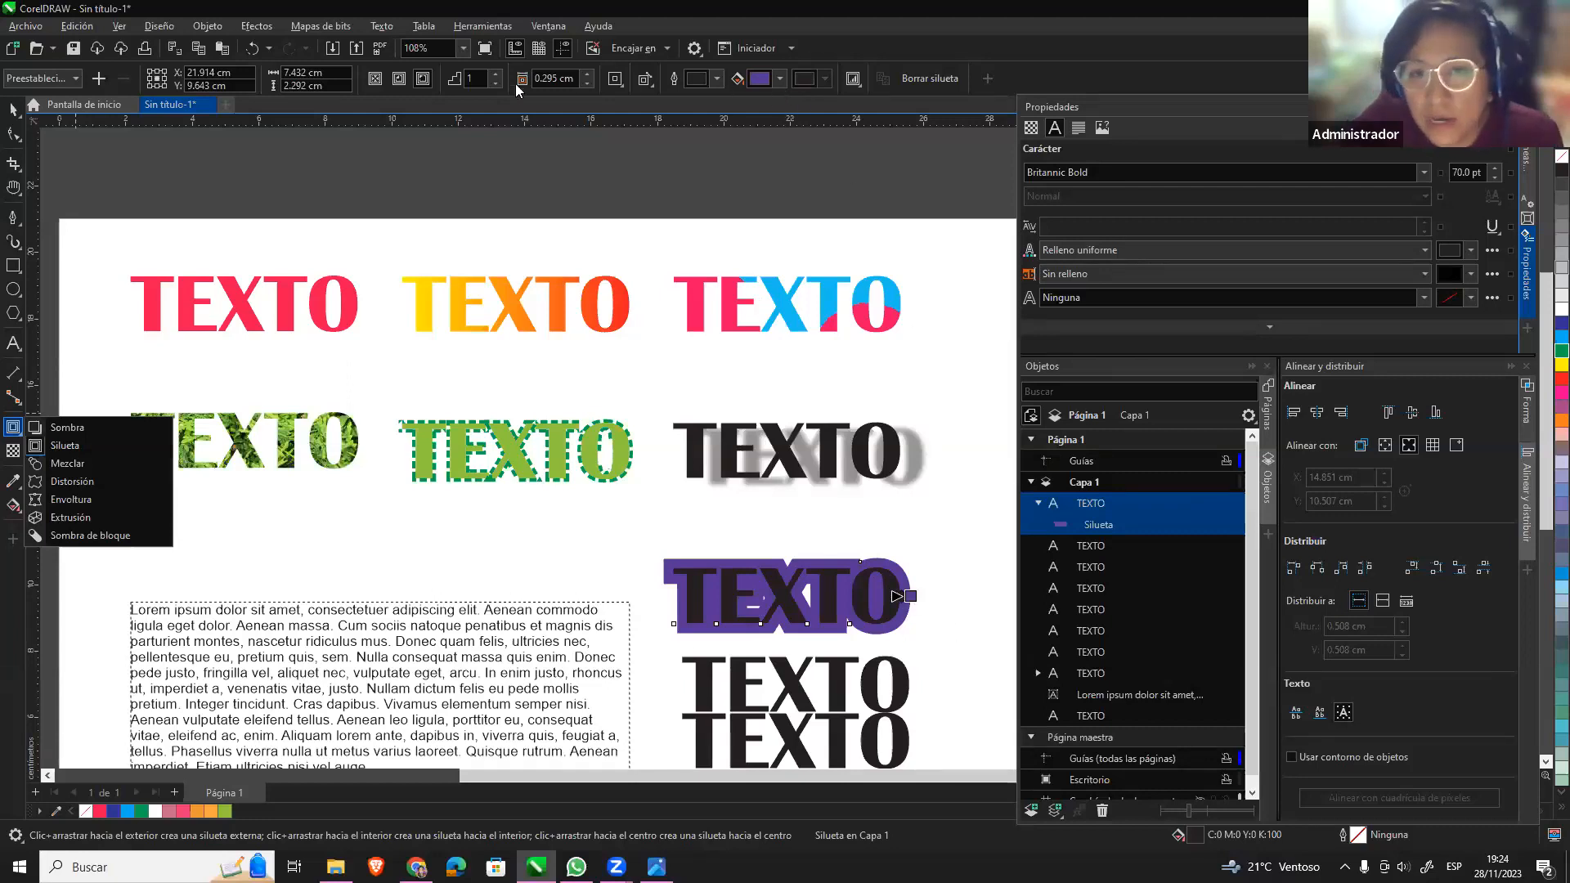
left_click(781, 79)
left_click_drag(831, 157, 868, 156)
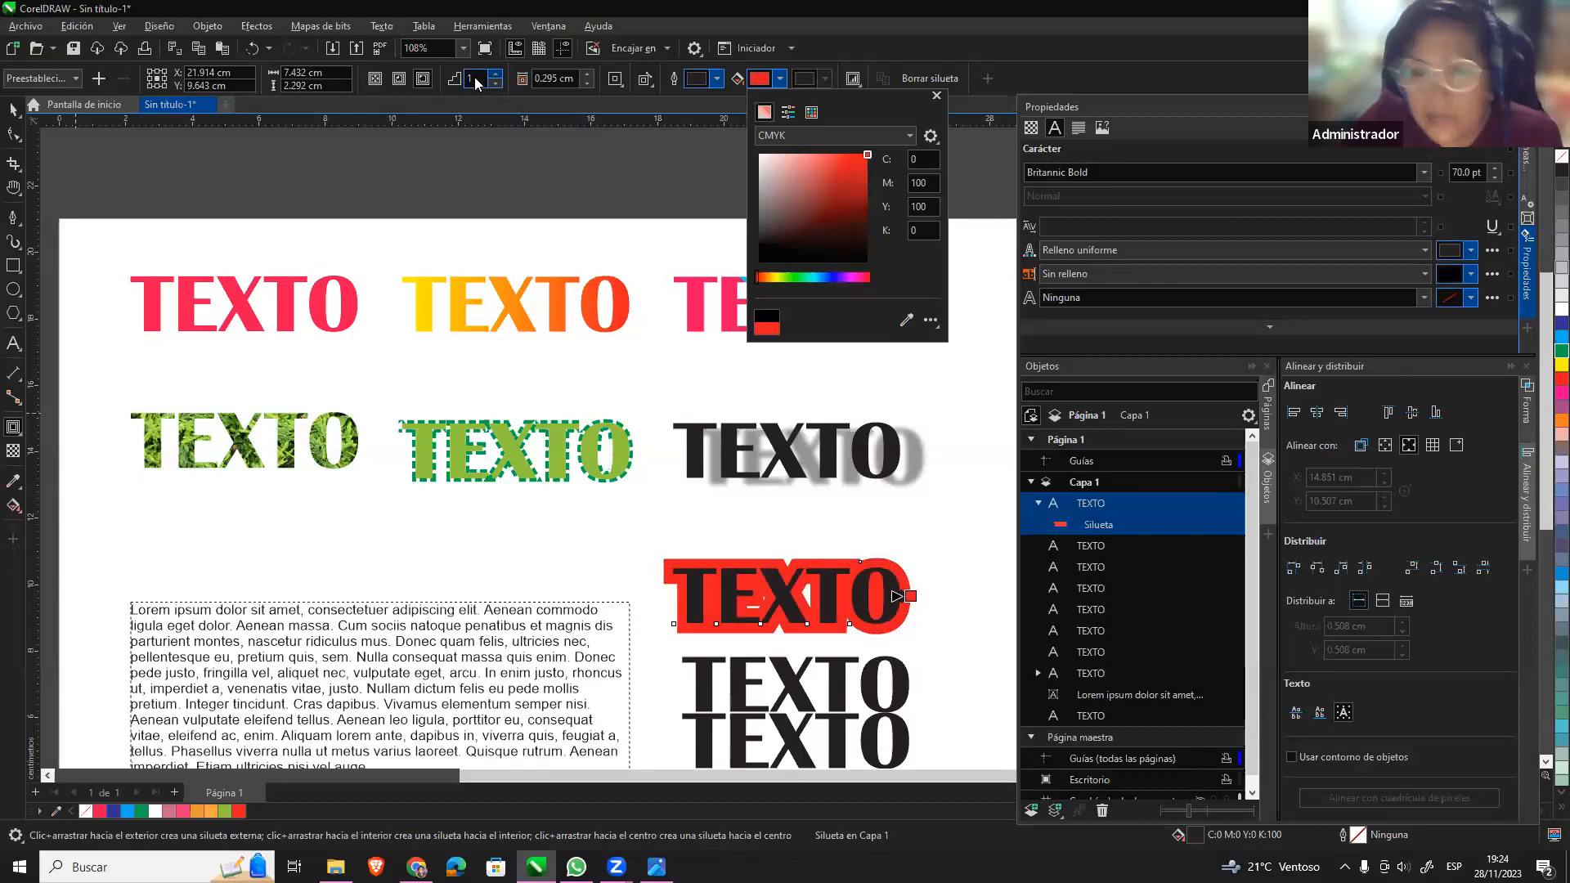
Increase the number of steps in the TEXTO contour to 4.
left_click(495, 78)
left_click(495, 77)
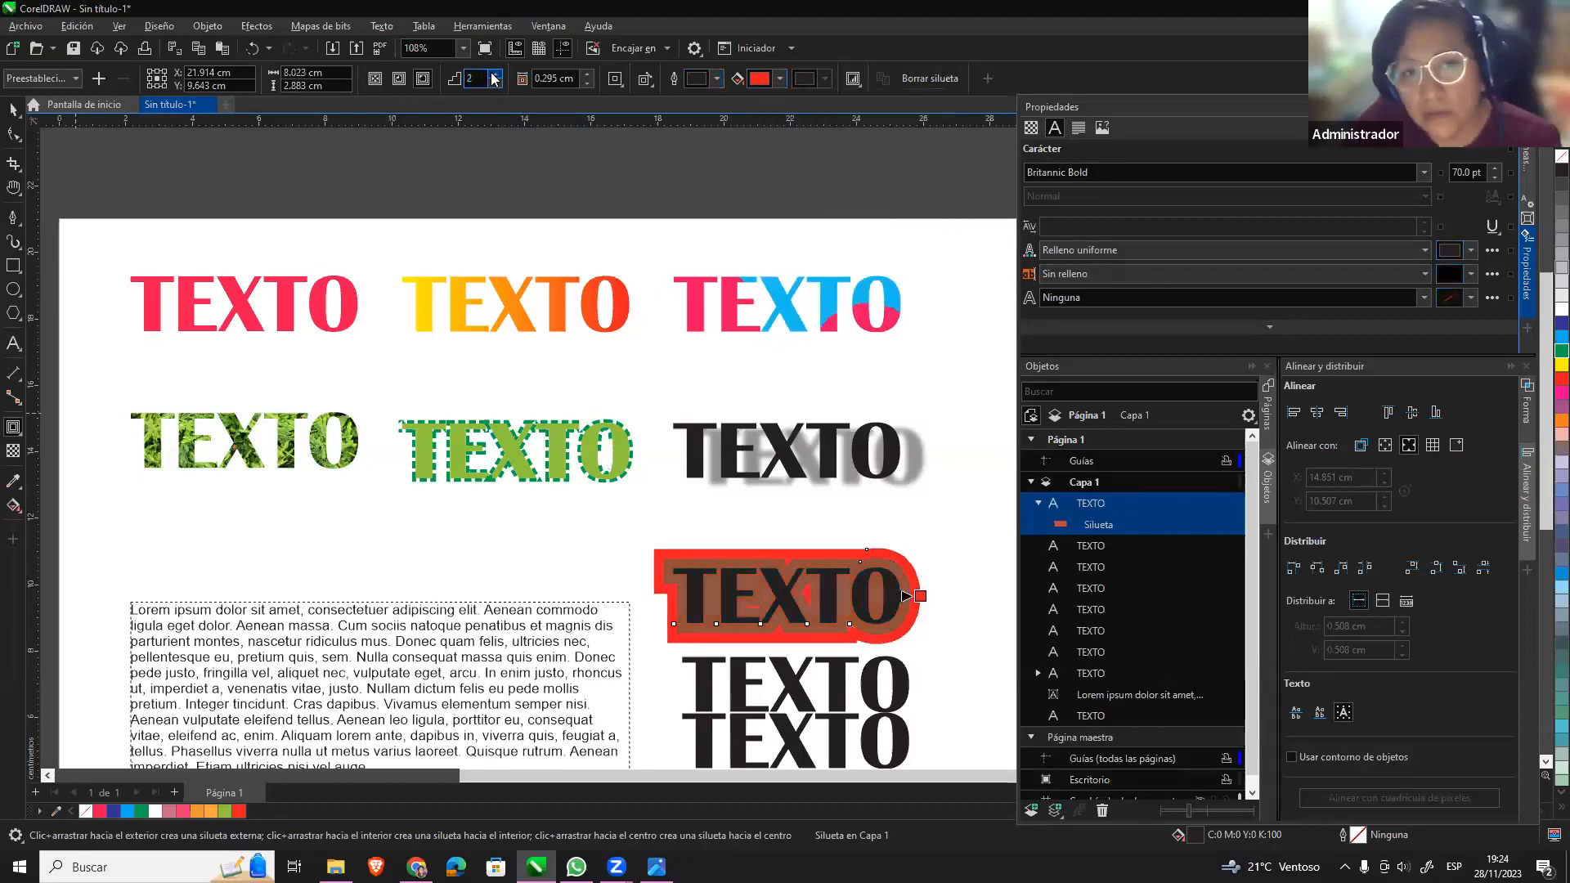
left_click(494, 76)
left_click(494, 76)
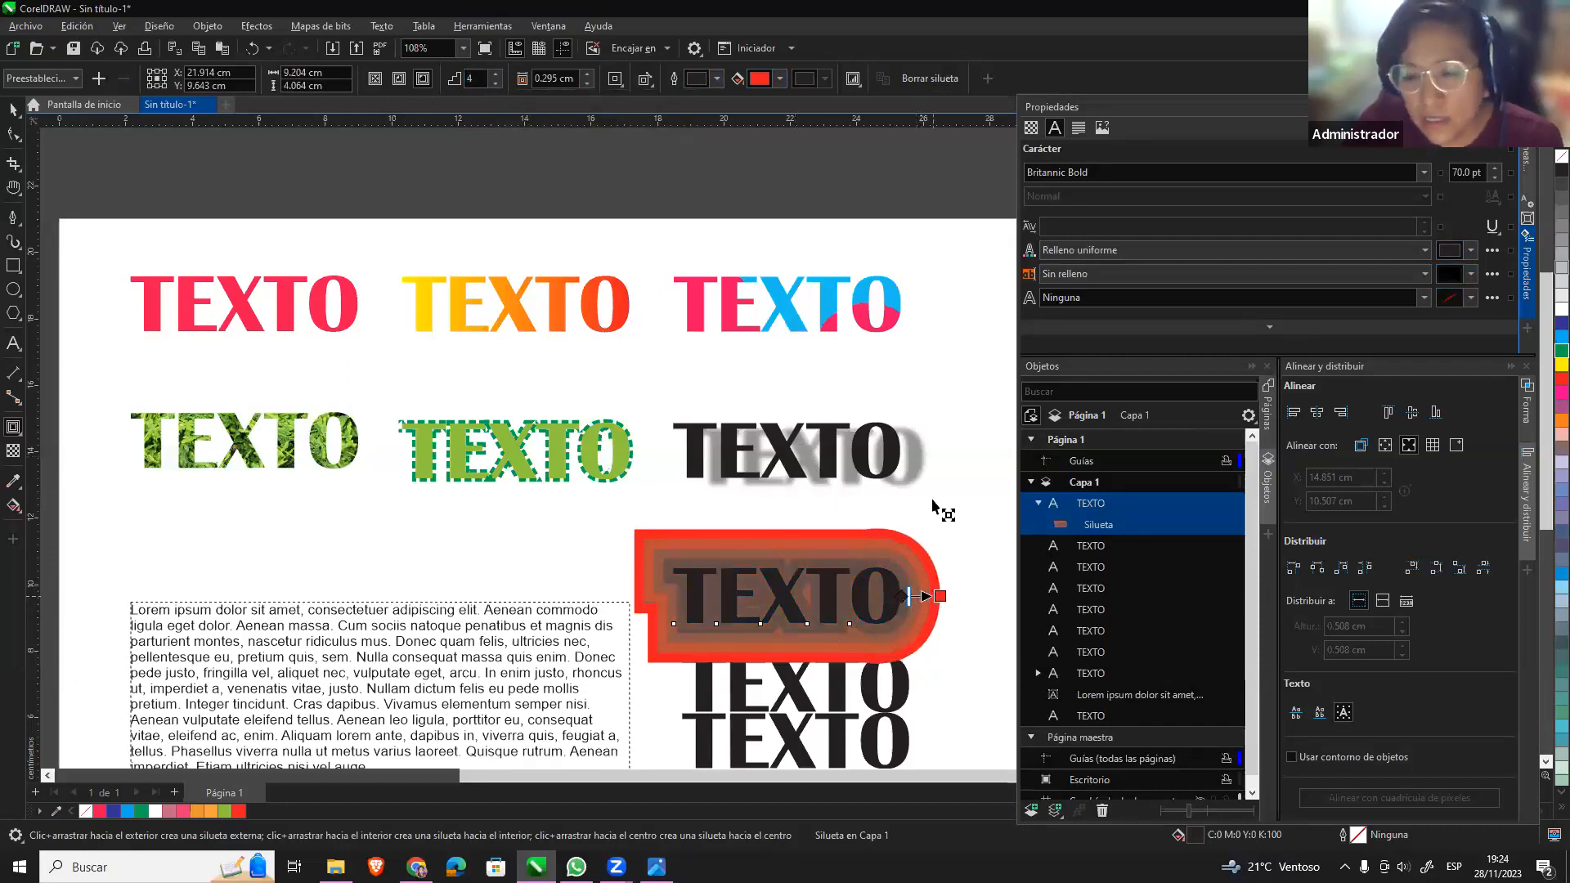
Set the contour's fill colour to light blue C66 M0 Y0 K0.
left_click(780, 78)
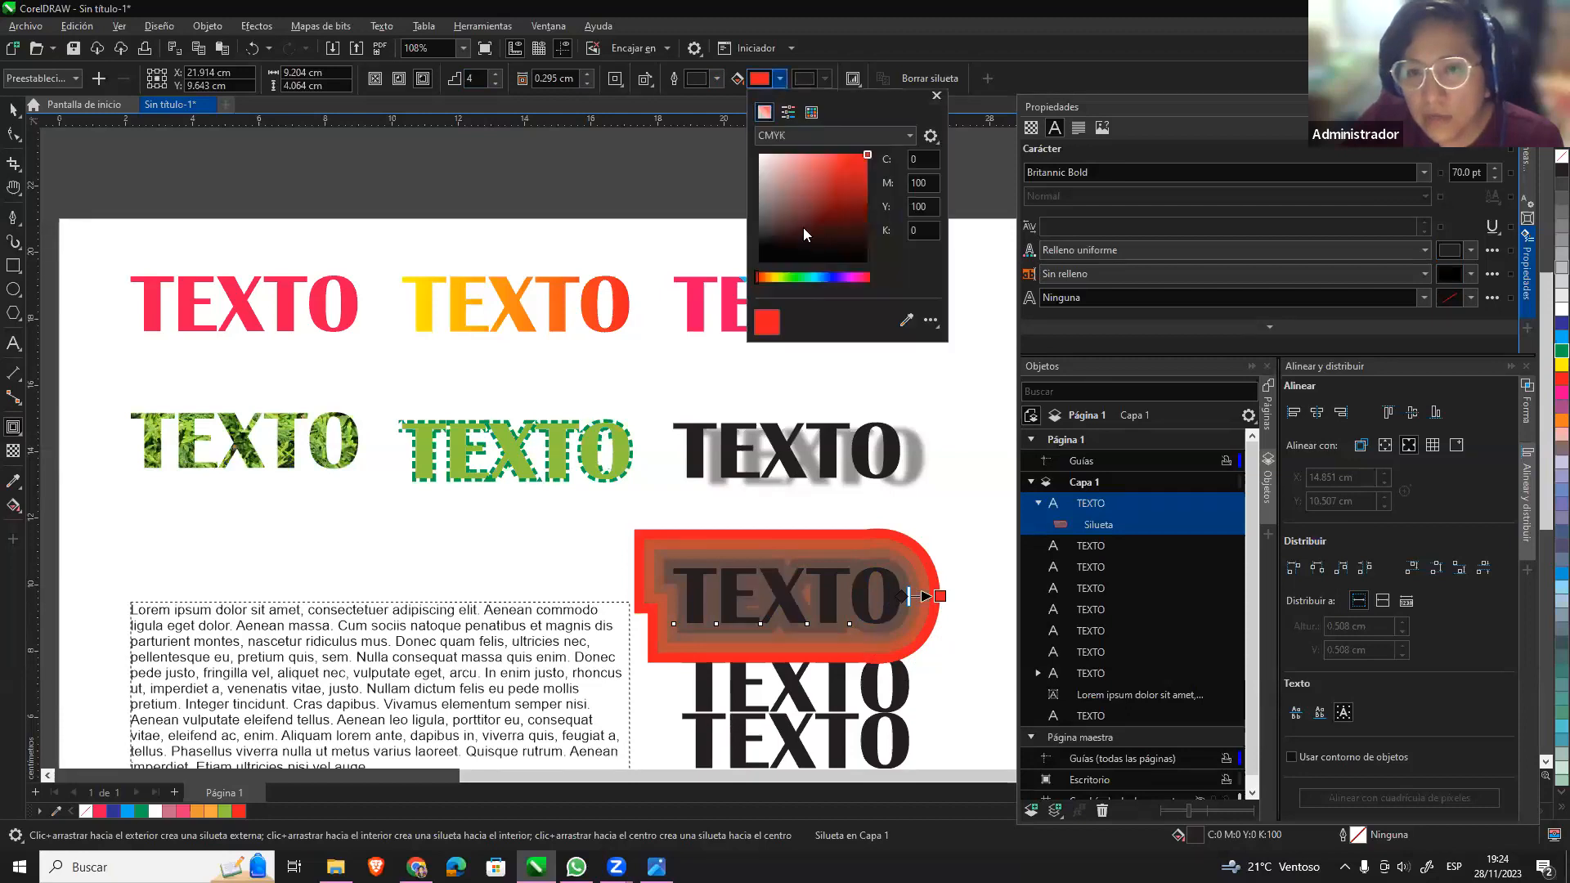
left_click(816, 278)
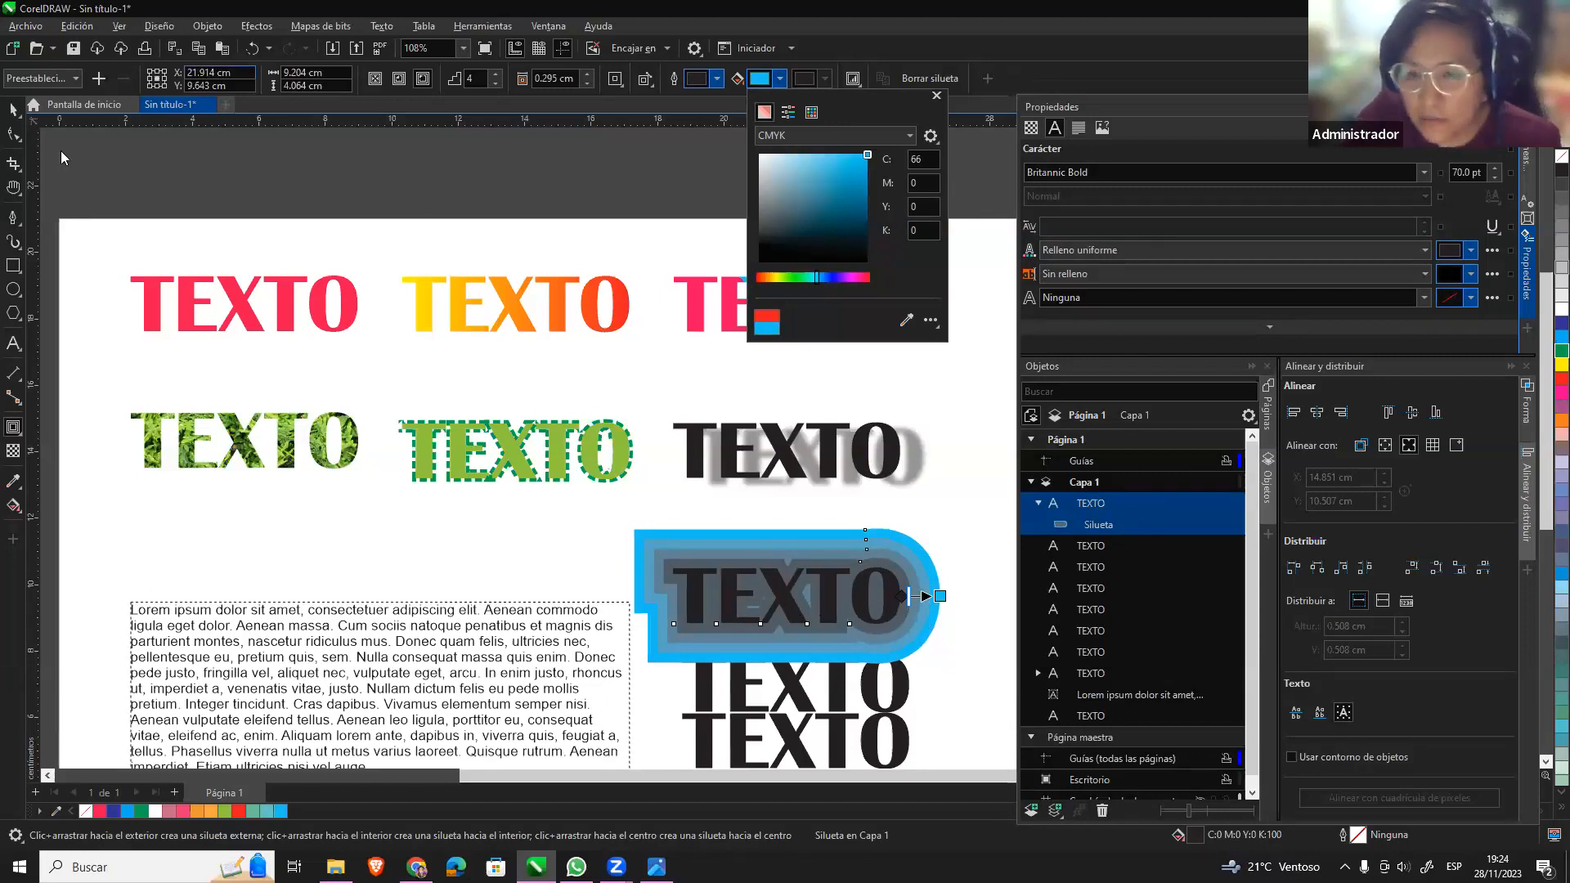
left_click(1002, 720)
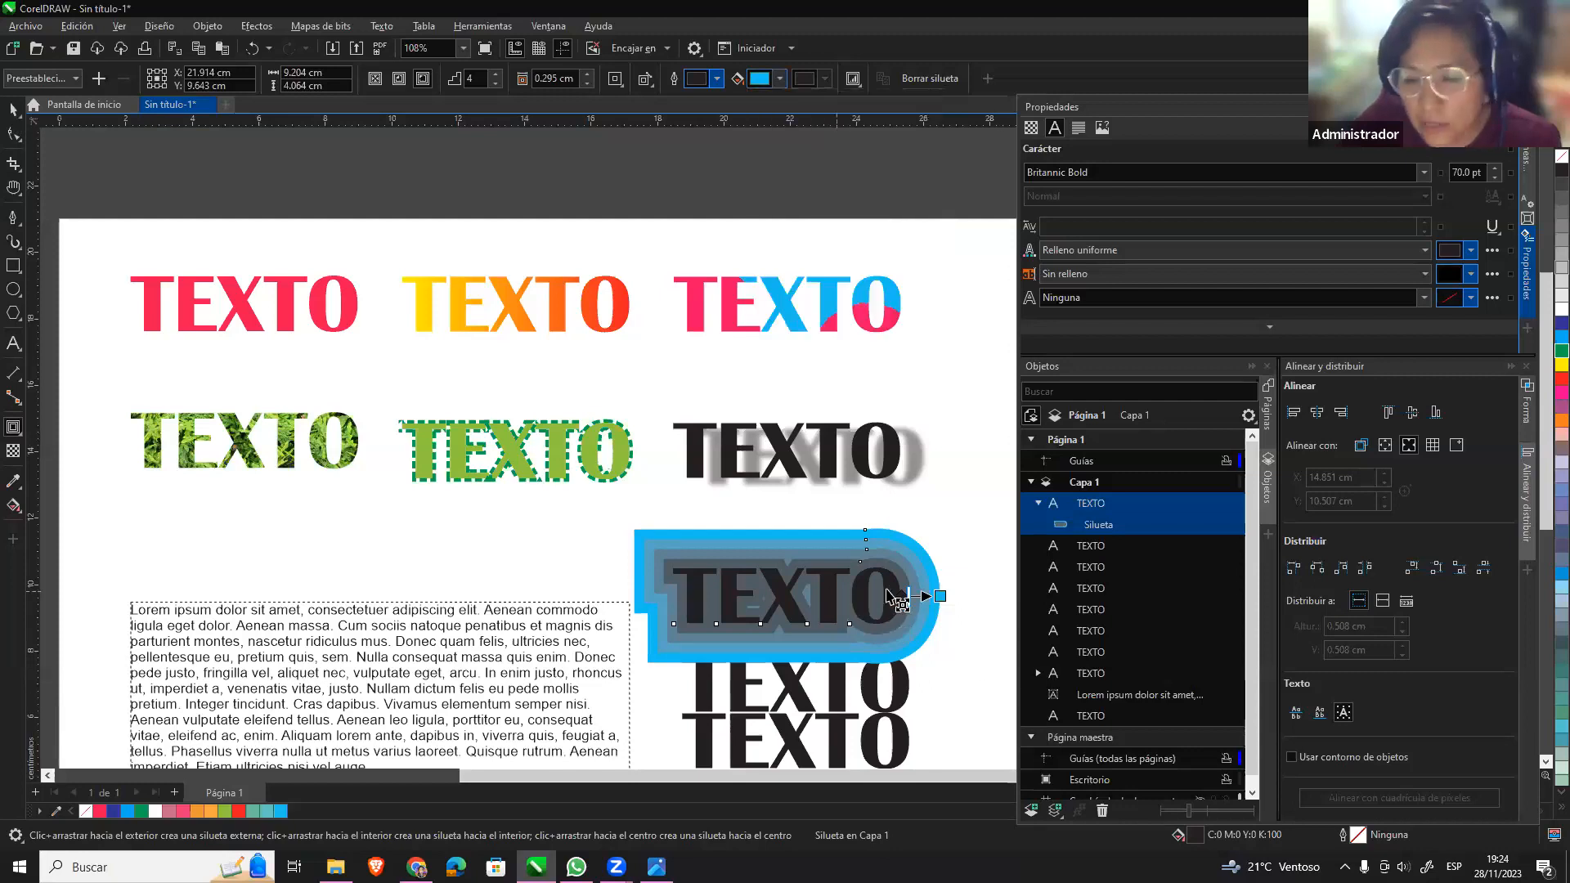
Fill the contoured TEXTO's letters with teal C55 M0 Y25 K0 and move the object slightly up, closer to the shadowed TEXTO.
left_click(24, 113)
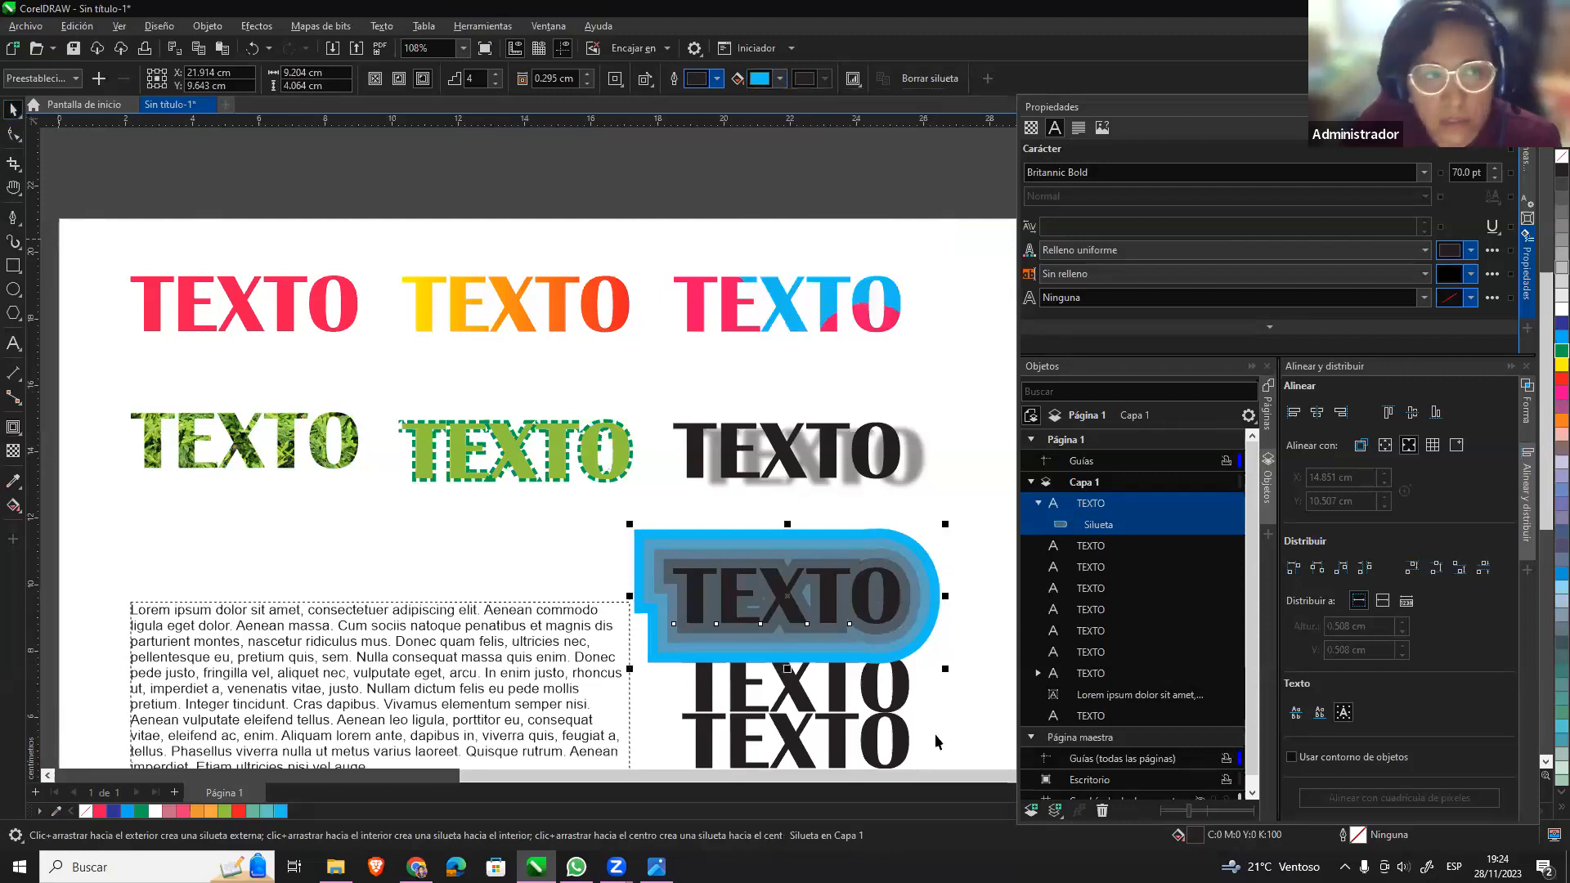
left_click(1471, 252)
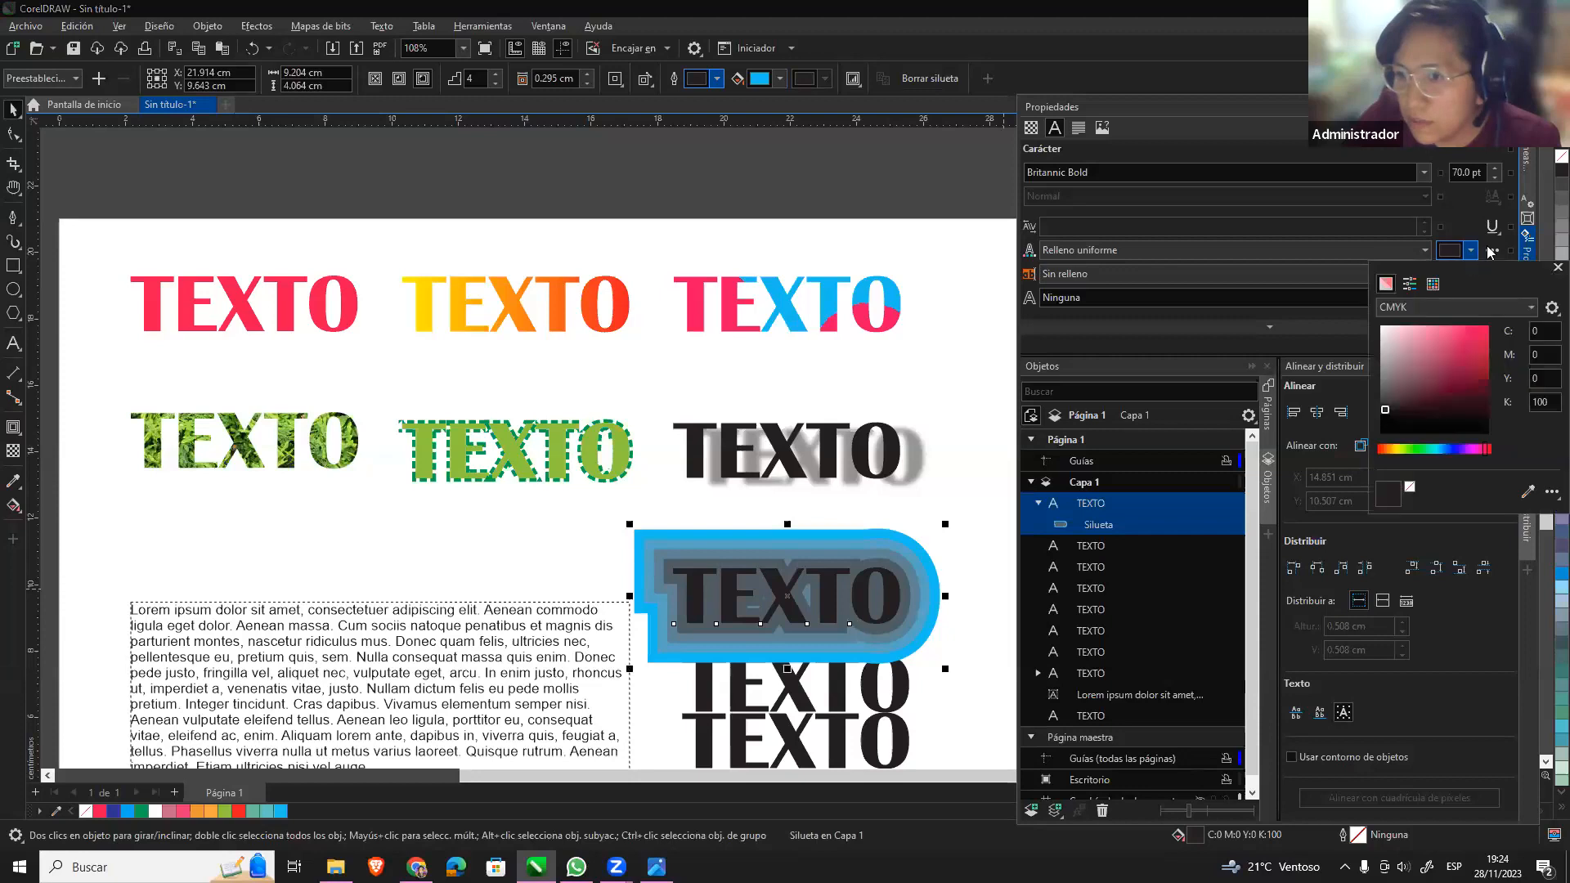
left_click(1423, 329)
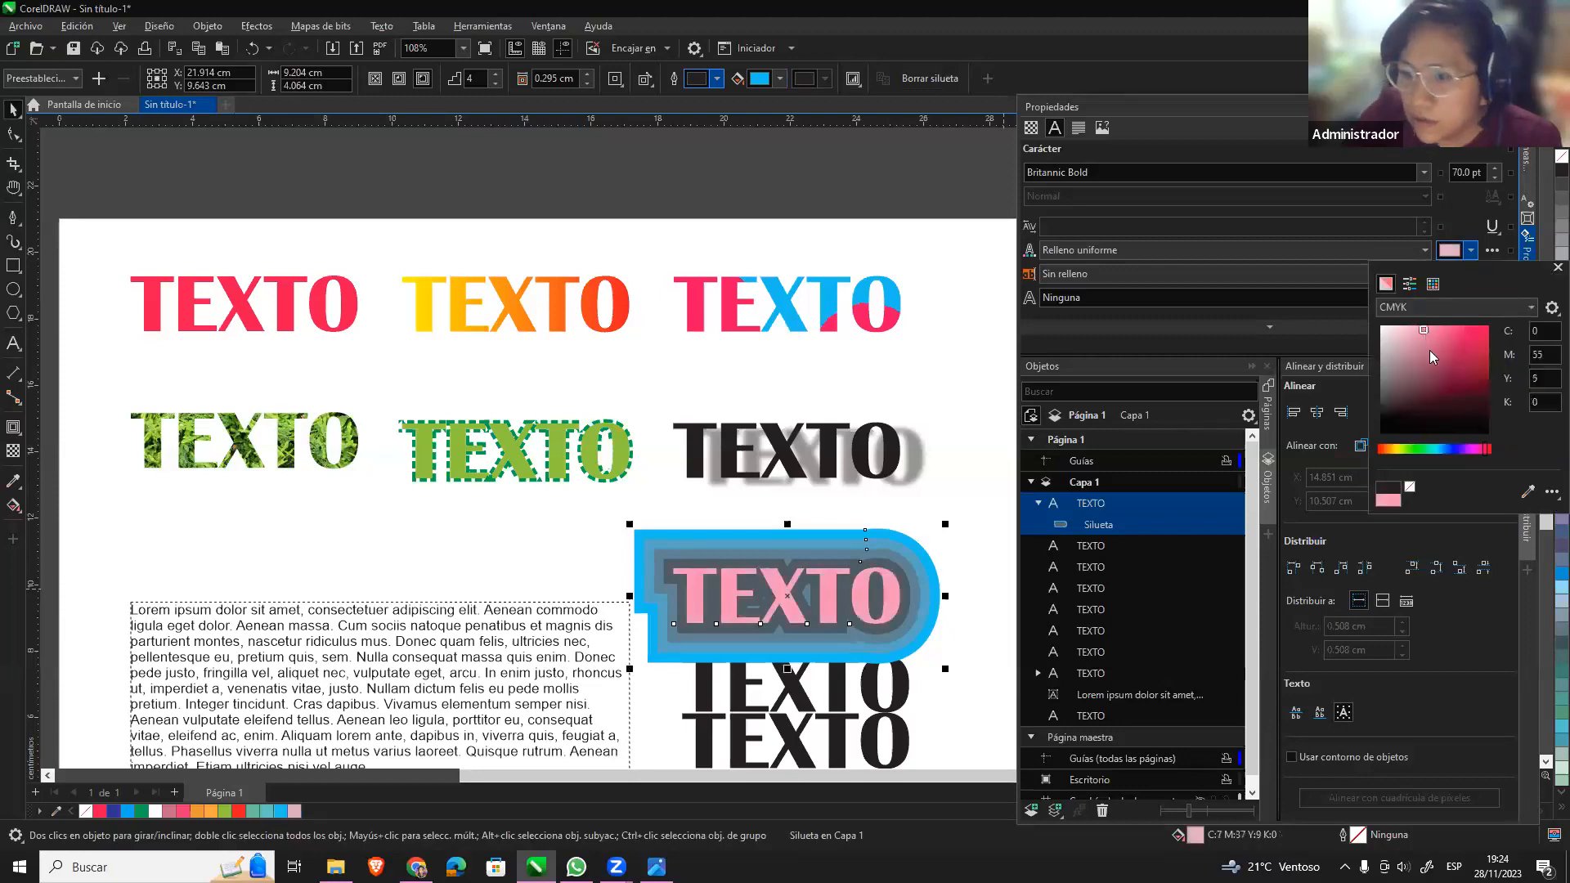
left_click(1397, 449)
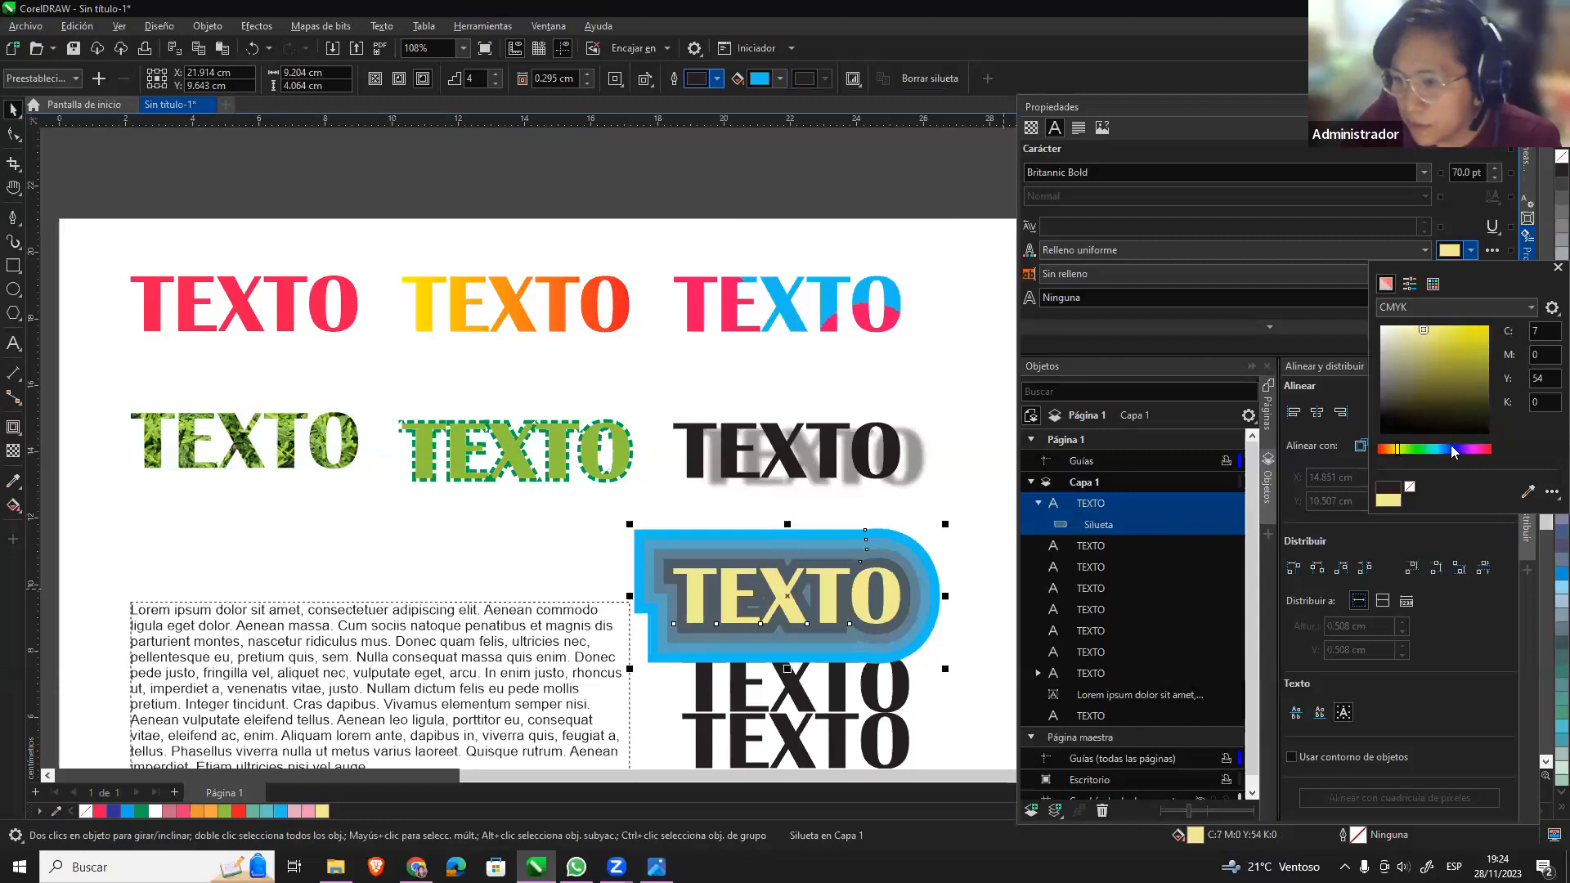
left_click(1433, 449)
left_click(1490, 326)
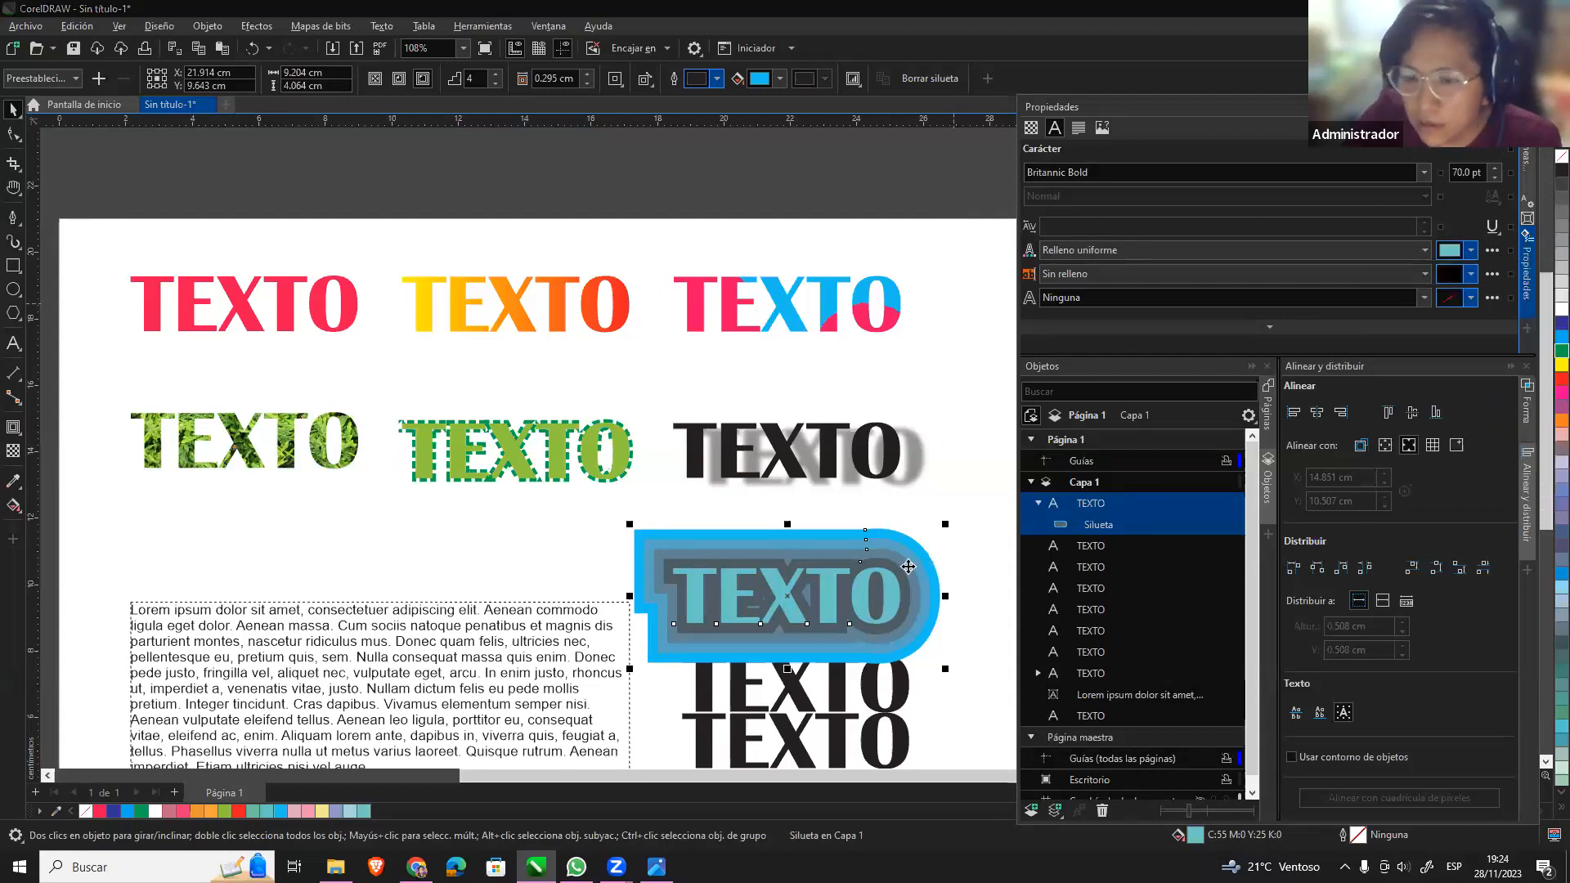
left_click_drag(900, 572, 907, 547)
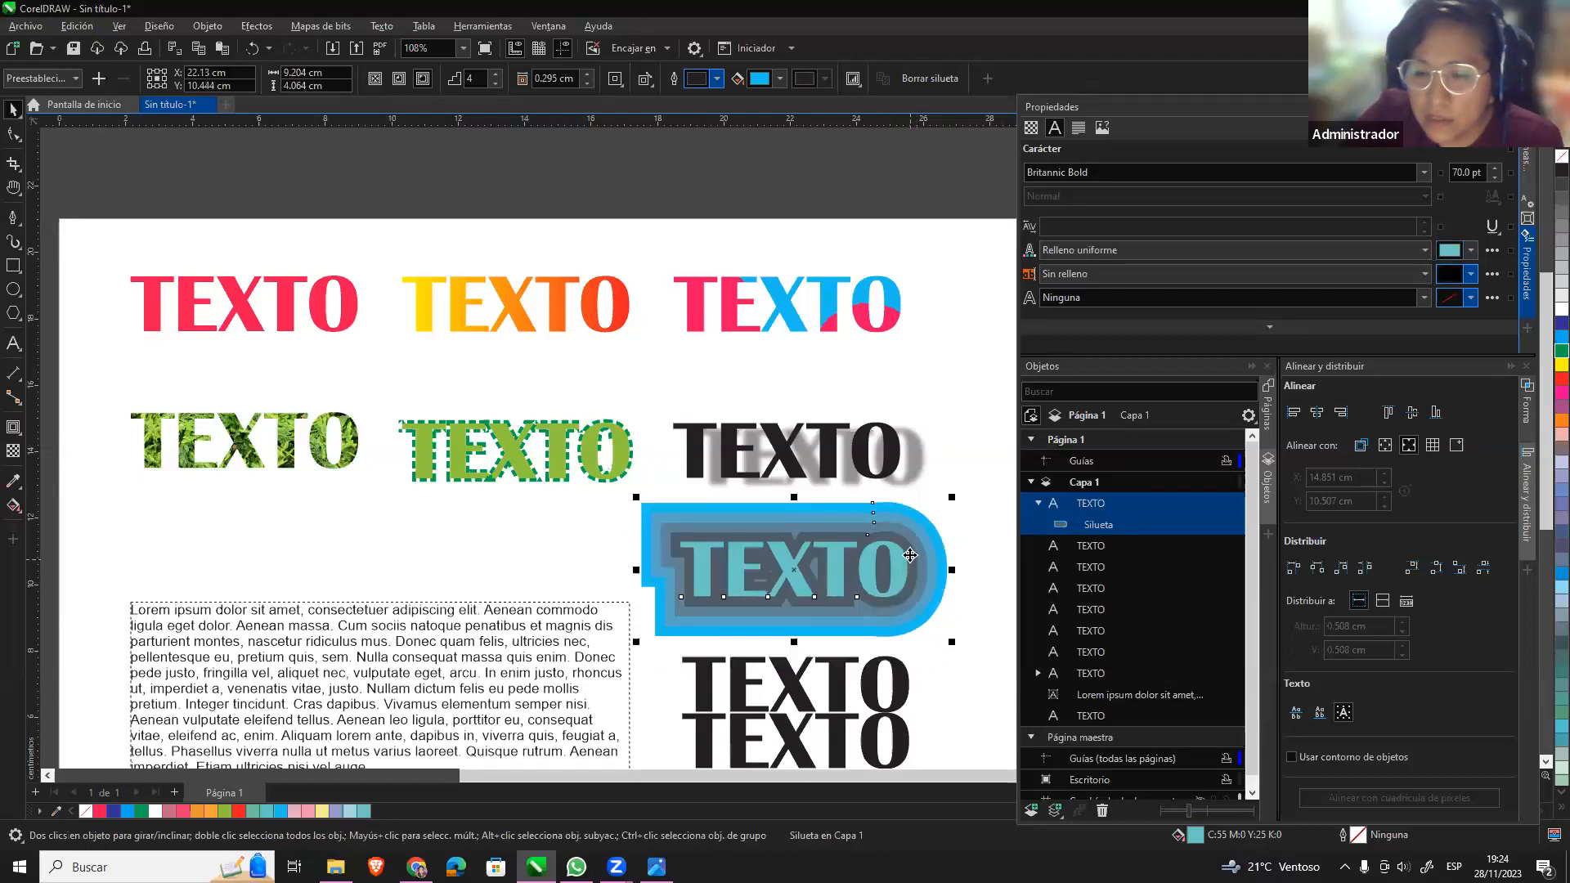
Try red and lighter red outline colours on the TEXTO contour and undo them.
left_click(715, 80)
left_click(715, 80)
left_click(716, 80)
mouse_move(749, 167)
left_mouse_down()
mouse_move(762, 162)
mouse_move(696, 154)
mouse_move(785, 165)
left_mouse_up()
left_click(705, 157)
left_click(960, 427)
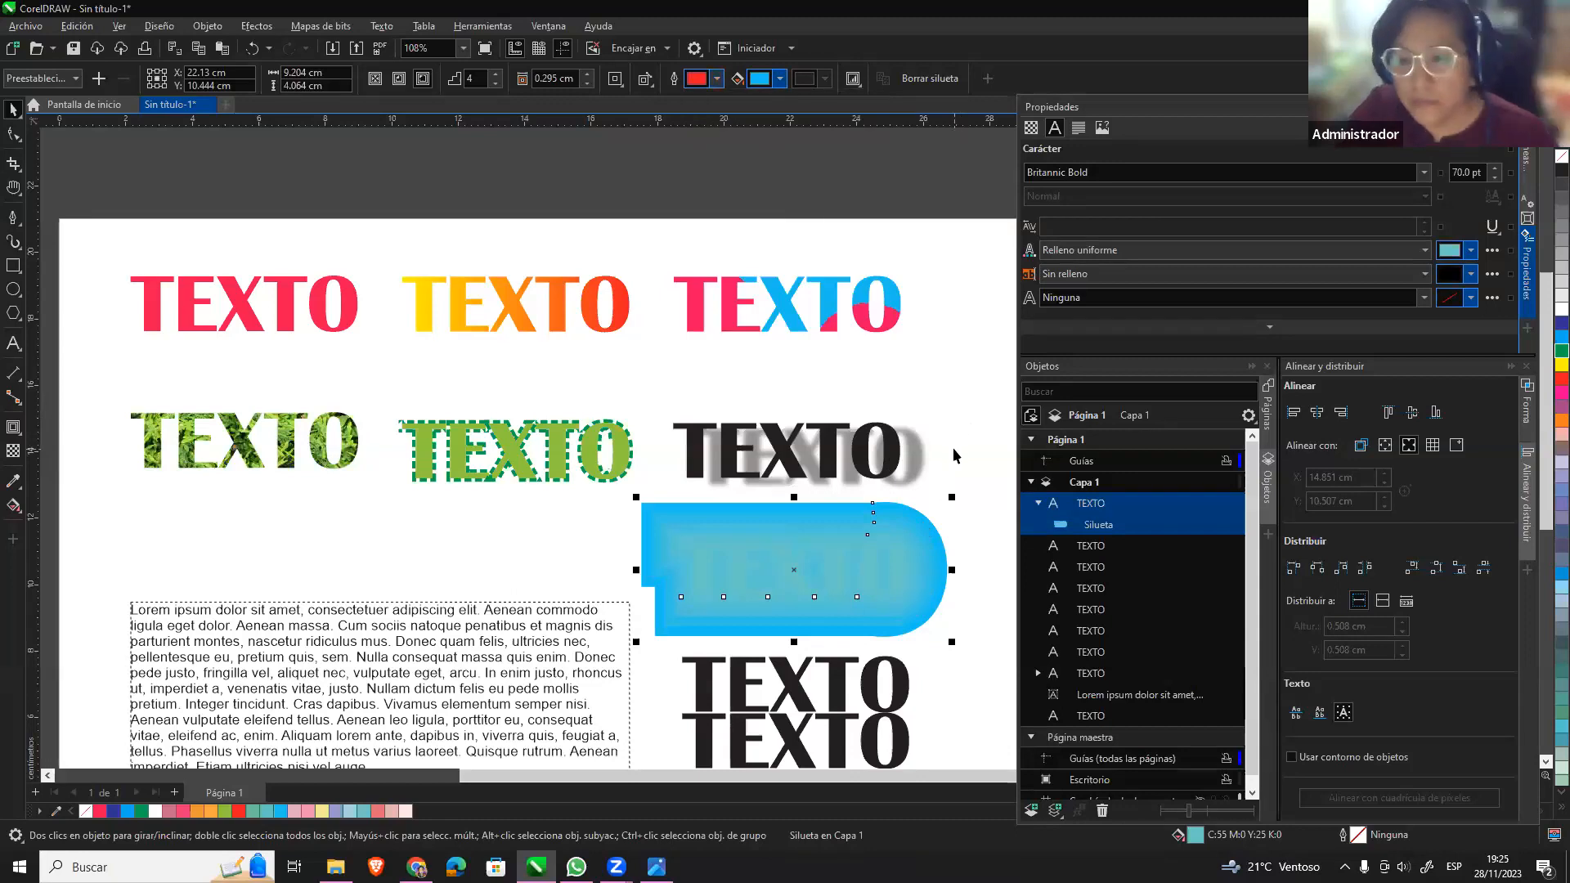
left_click(964, 387)
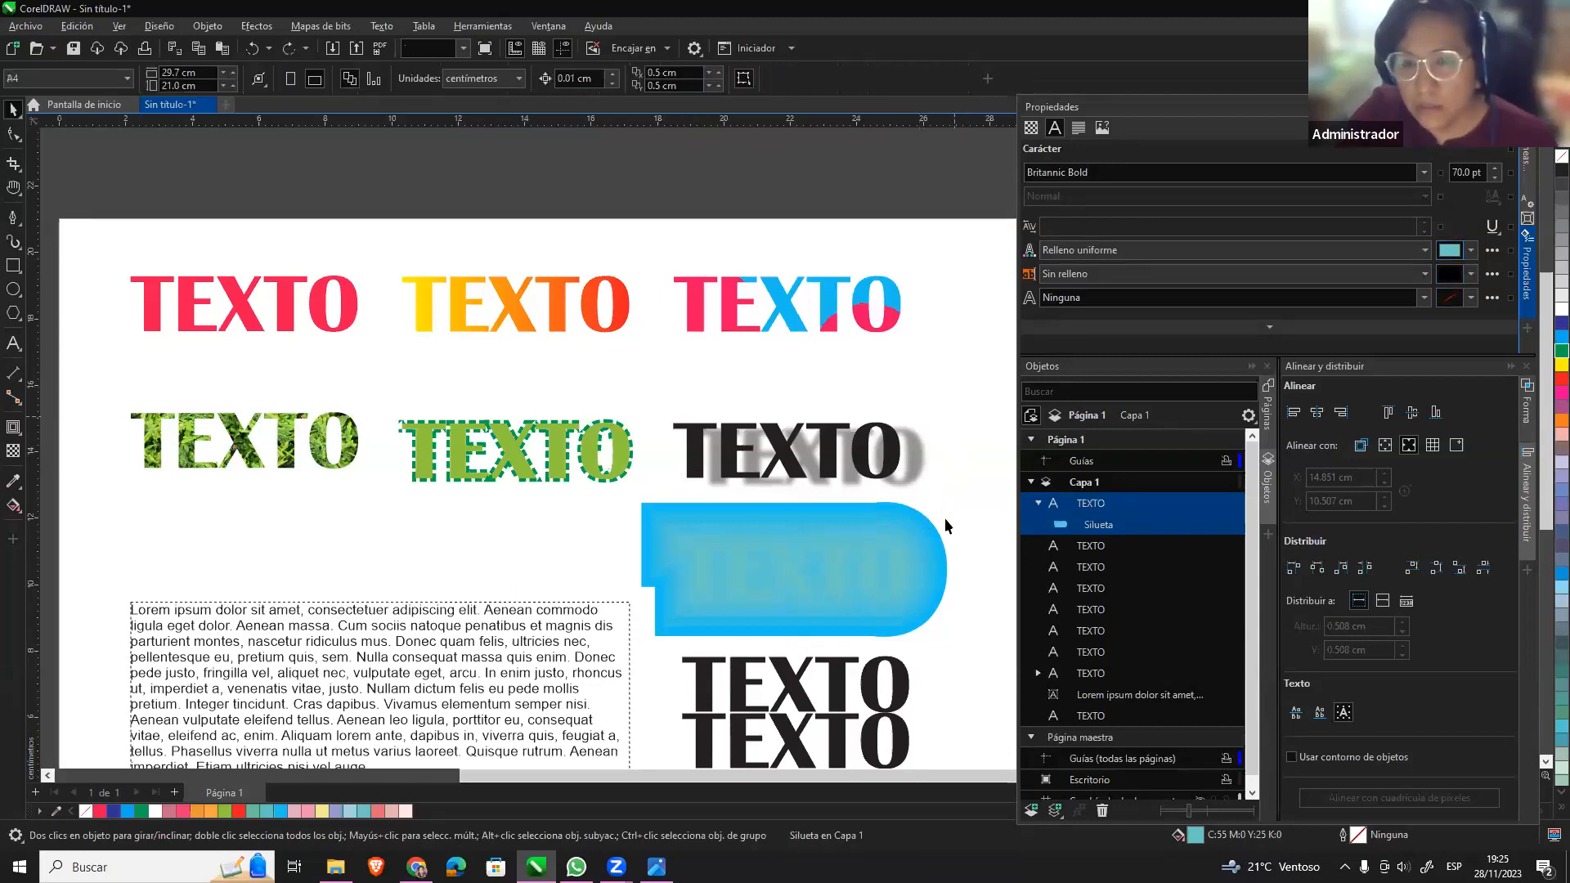
left_click(935, 537)
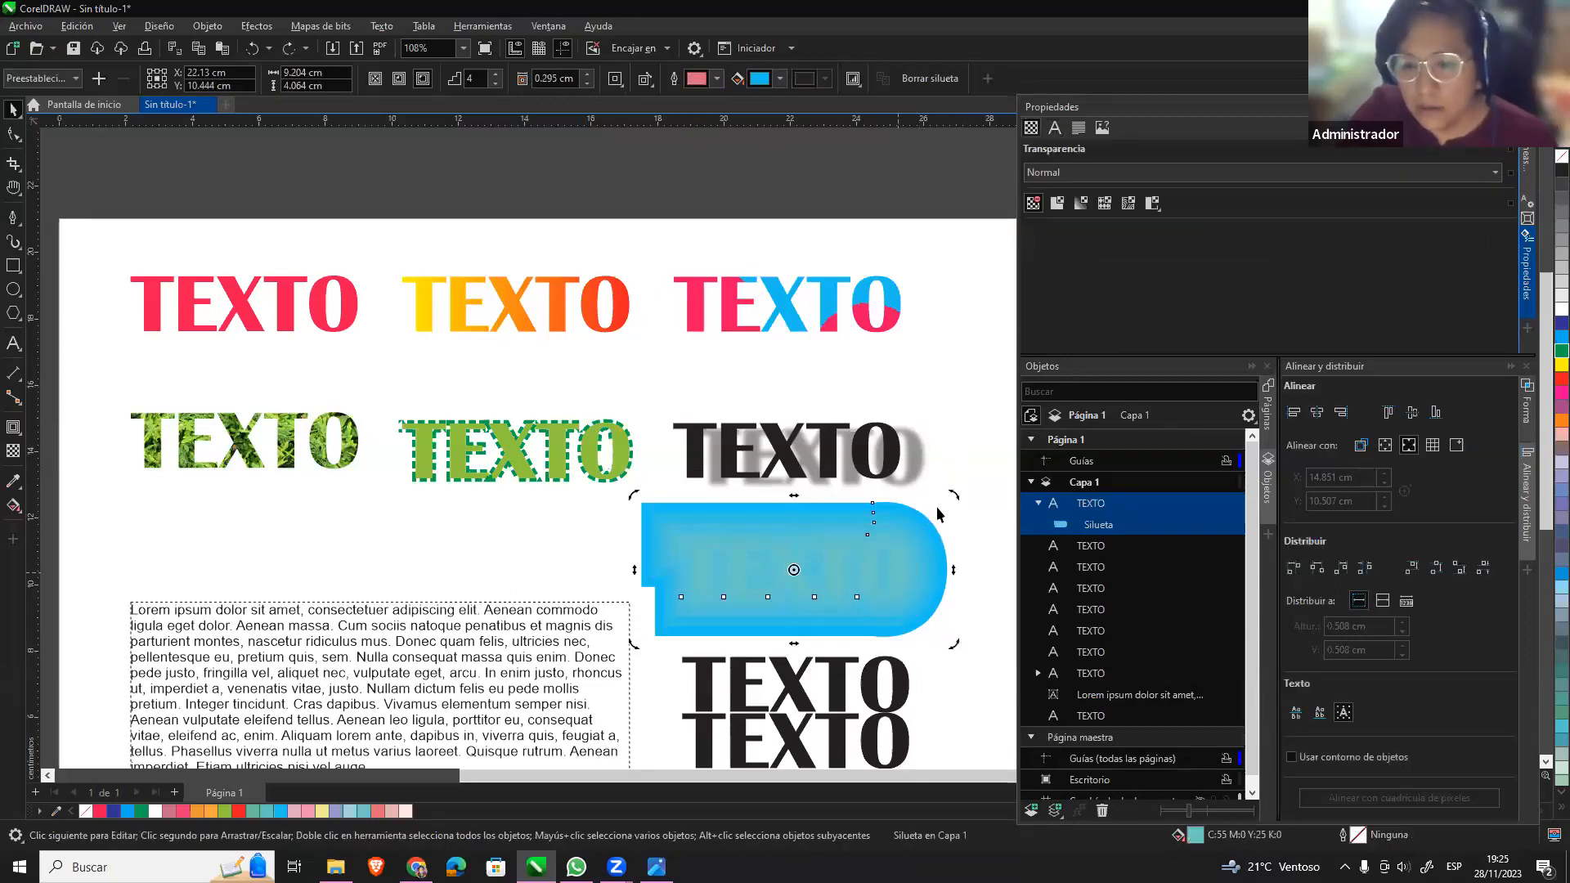
left_click(949, 431)
Set the TEXTO contour's fill colour to dark teal C100 M64 Y45 K33.
left_click(852, 561)
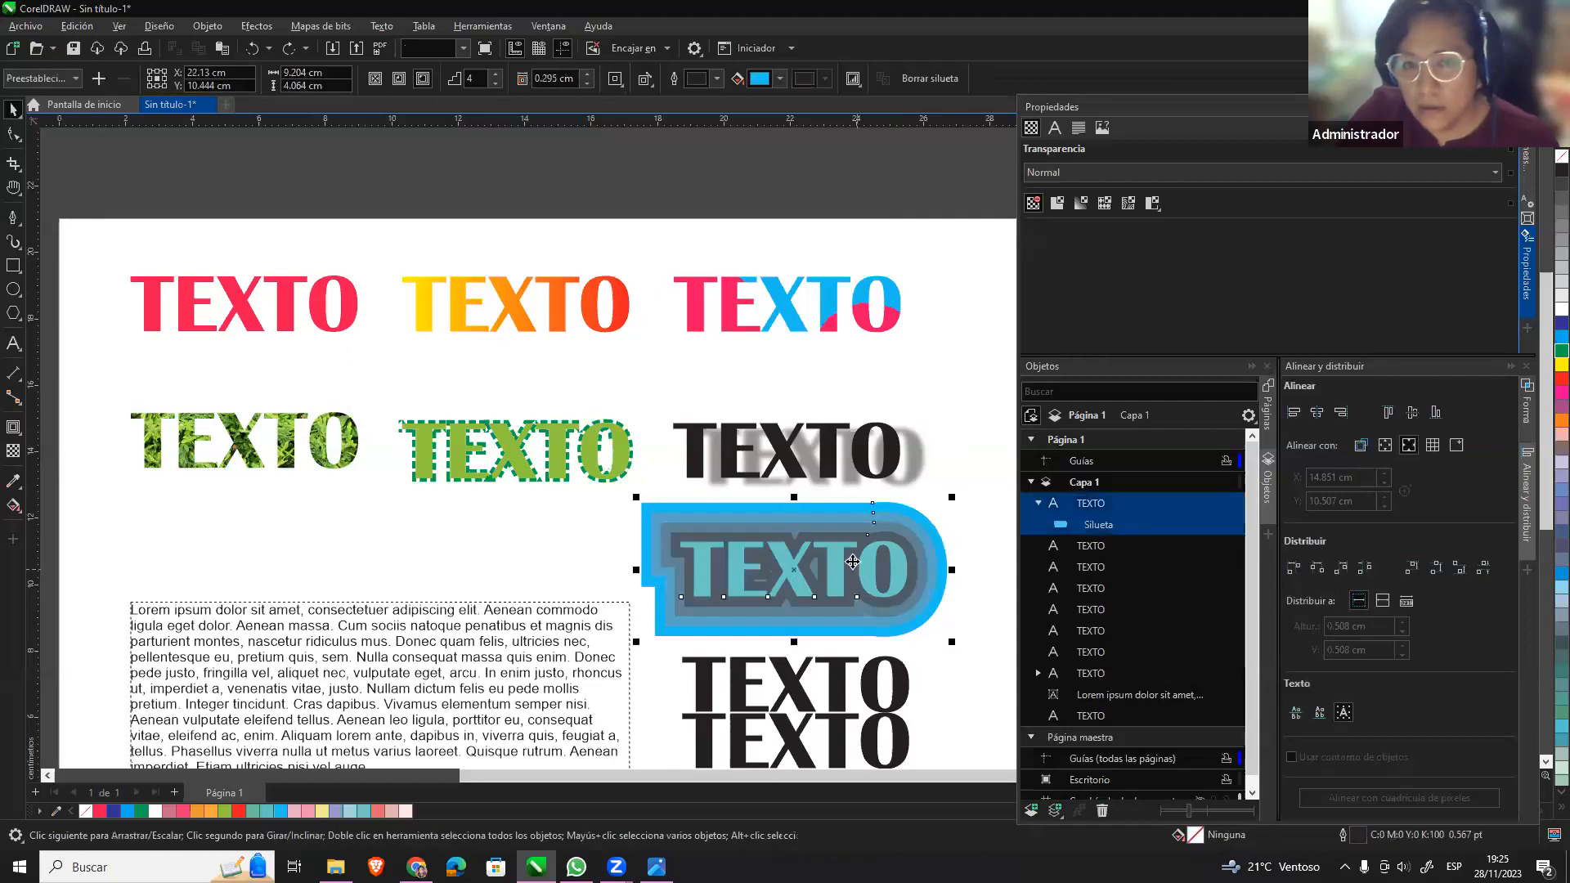
left_click(716, 80)
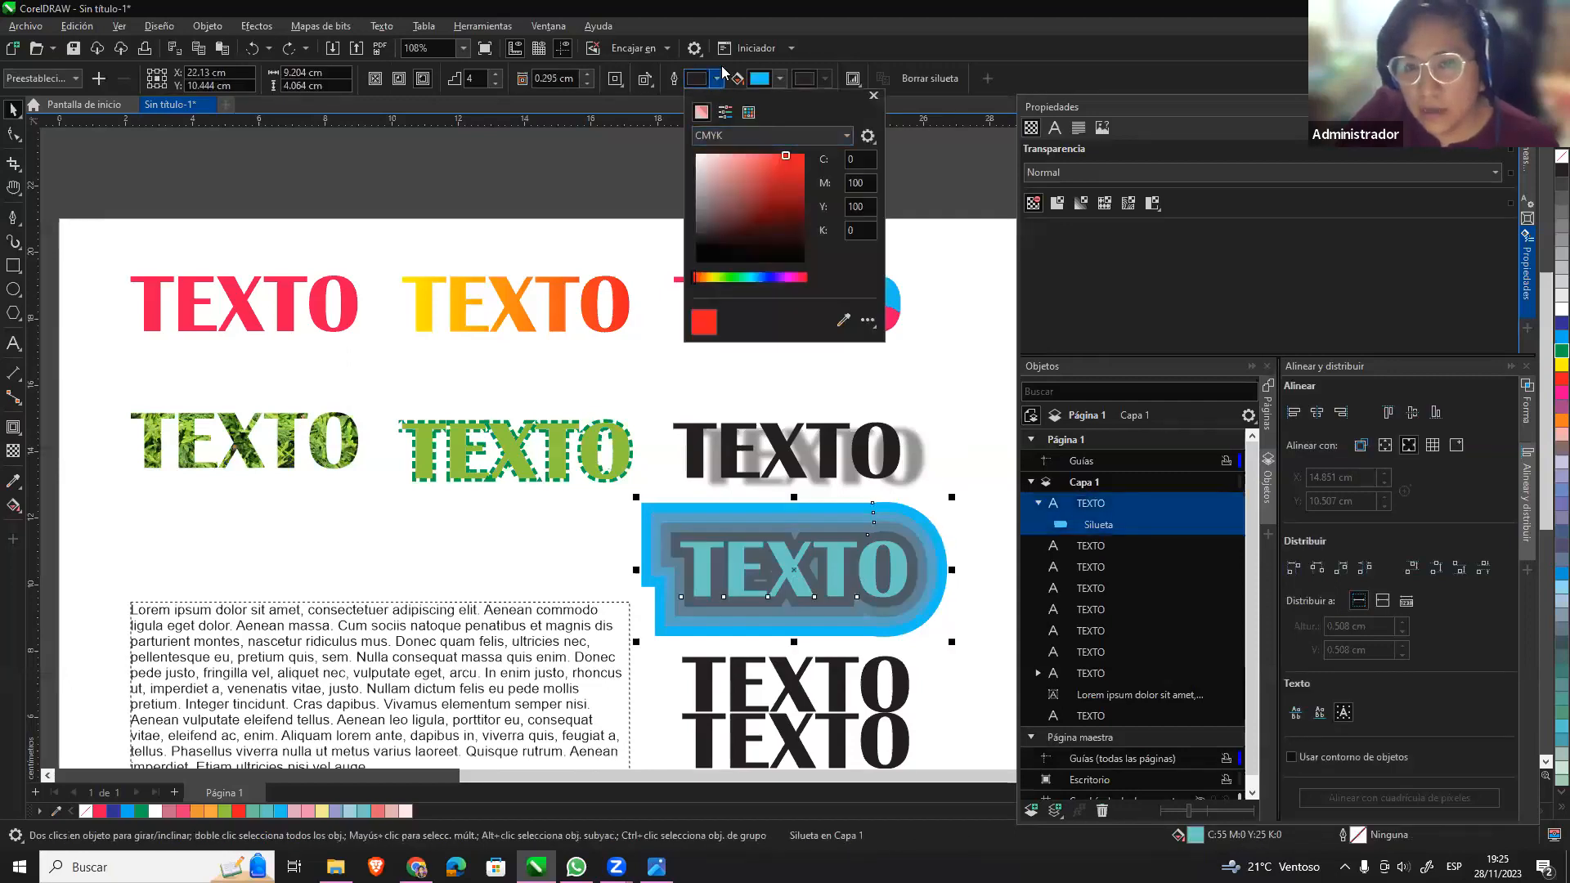
left_click(953, 403)
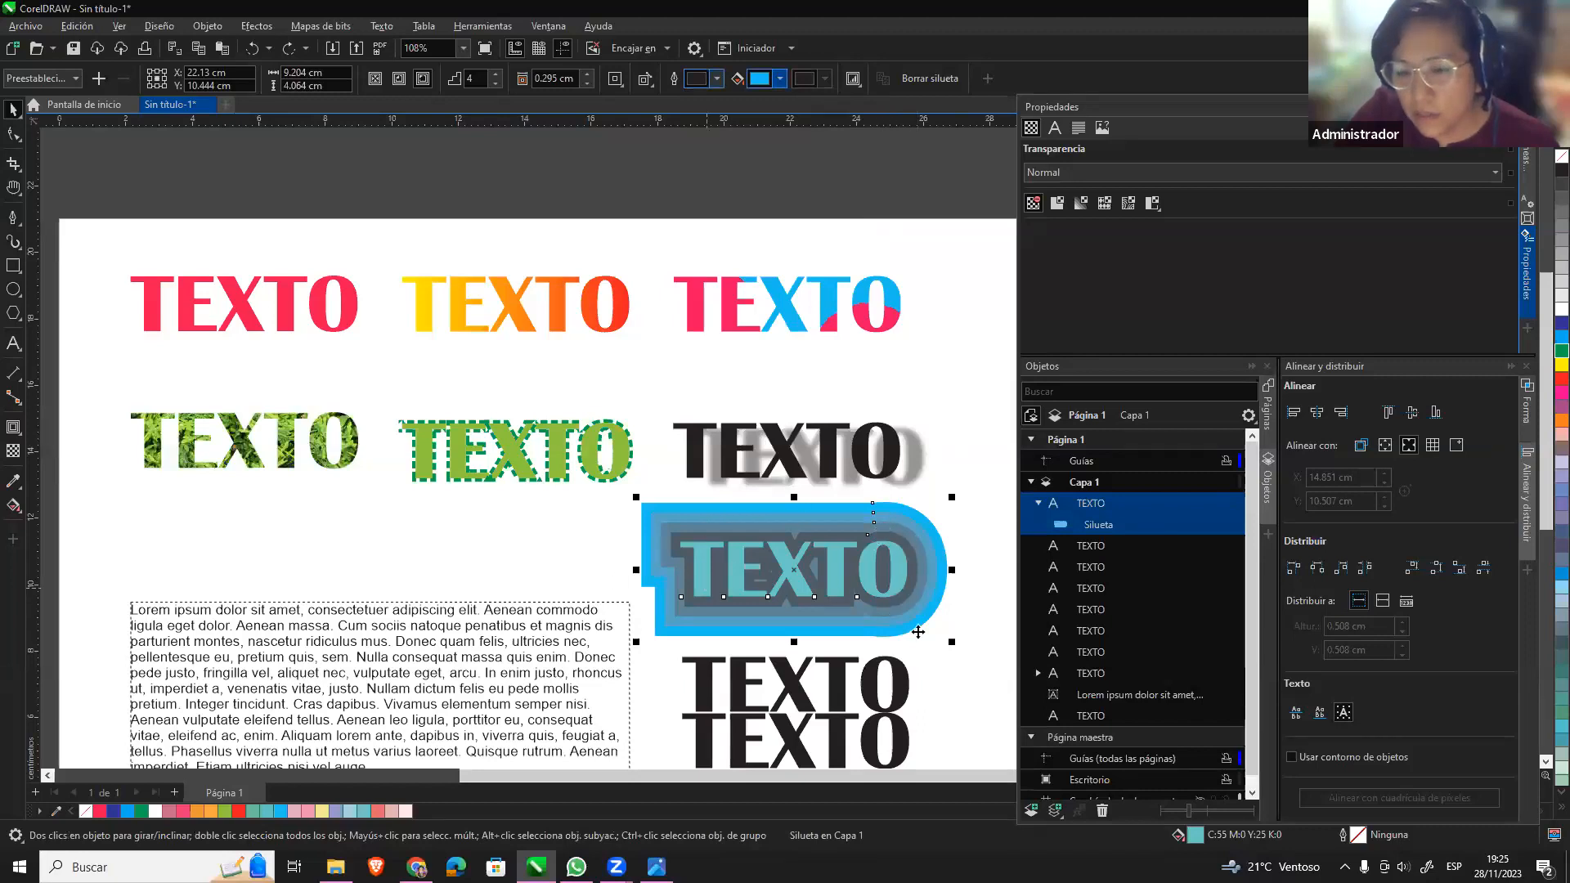
left_click(779, 82)
left_click(864, 182)
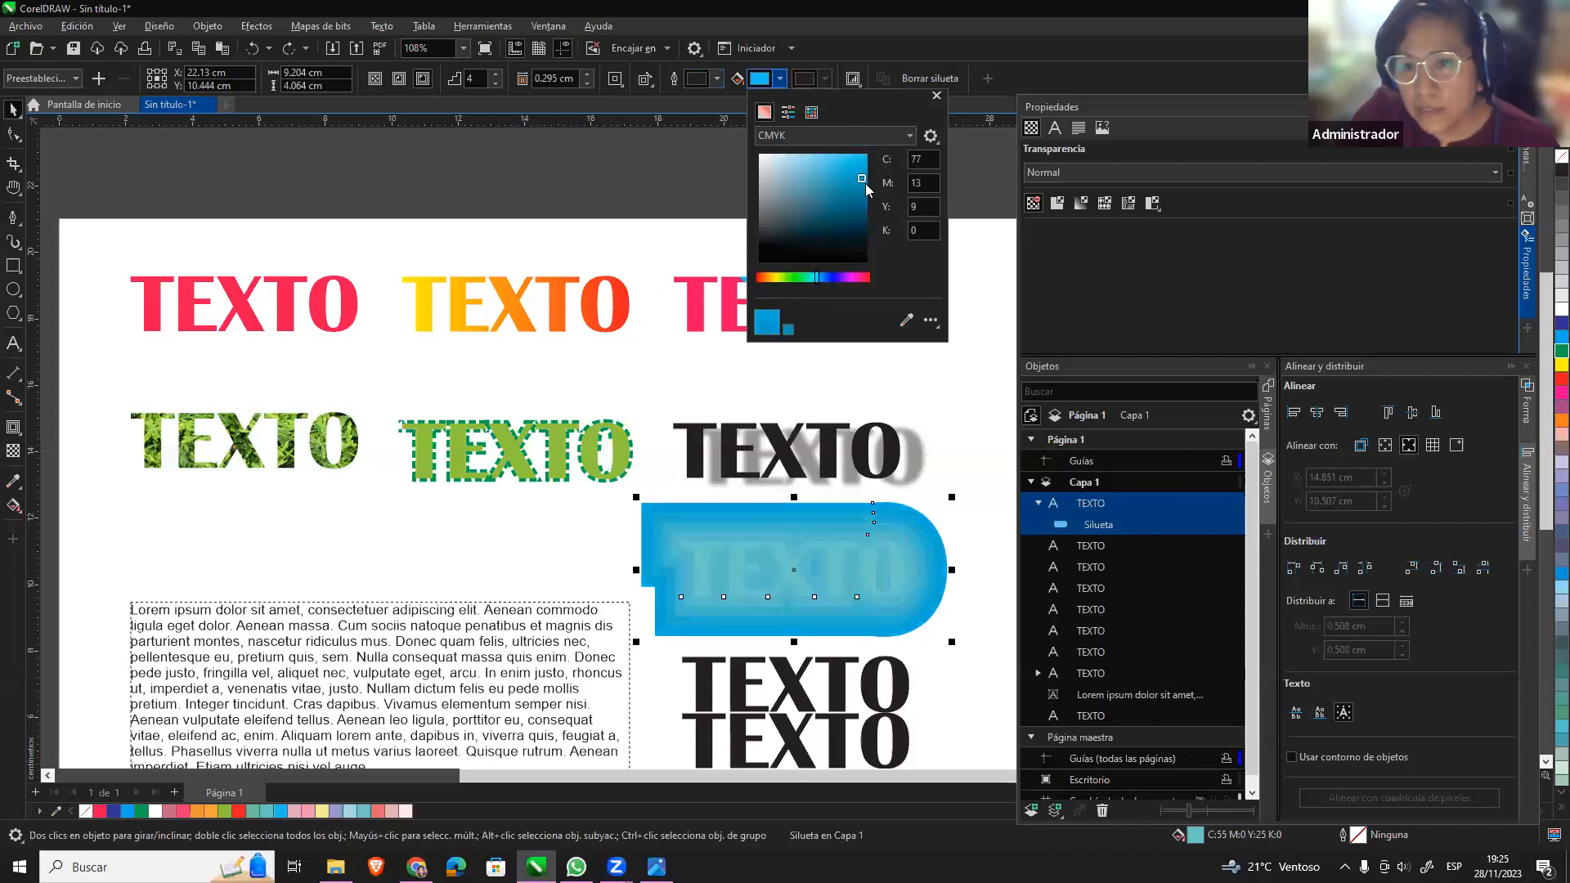
left_click(868, 211)
left_click(868, 224)
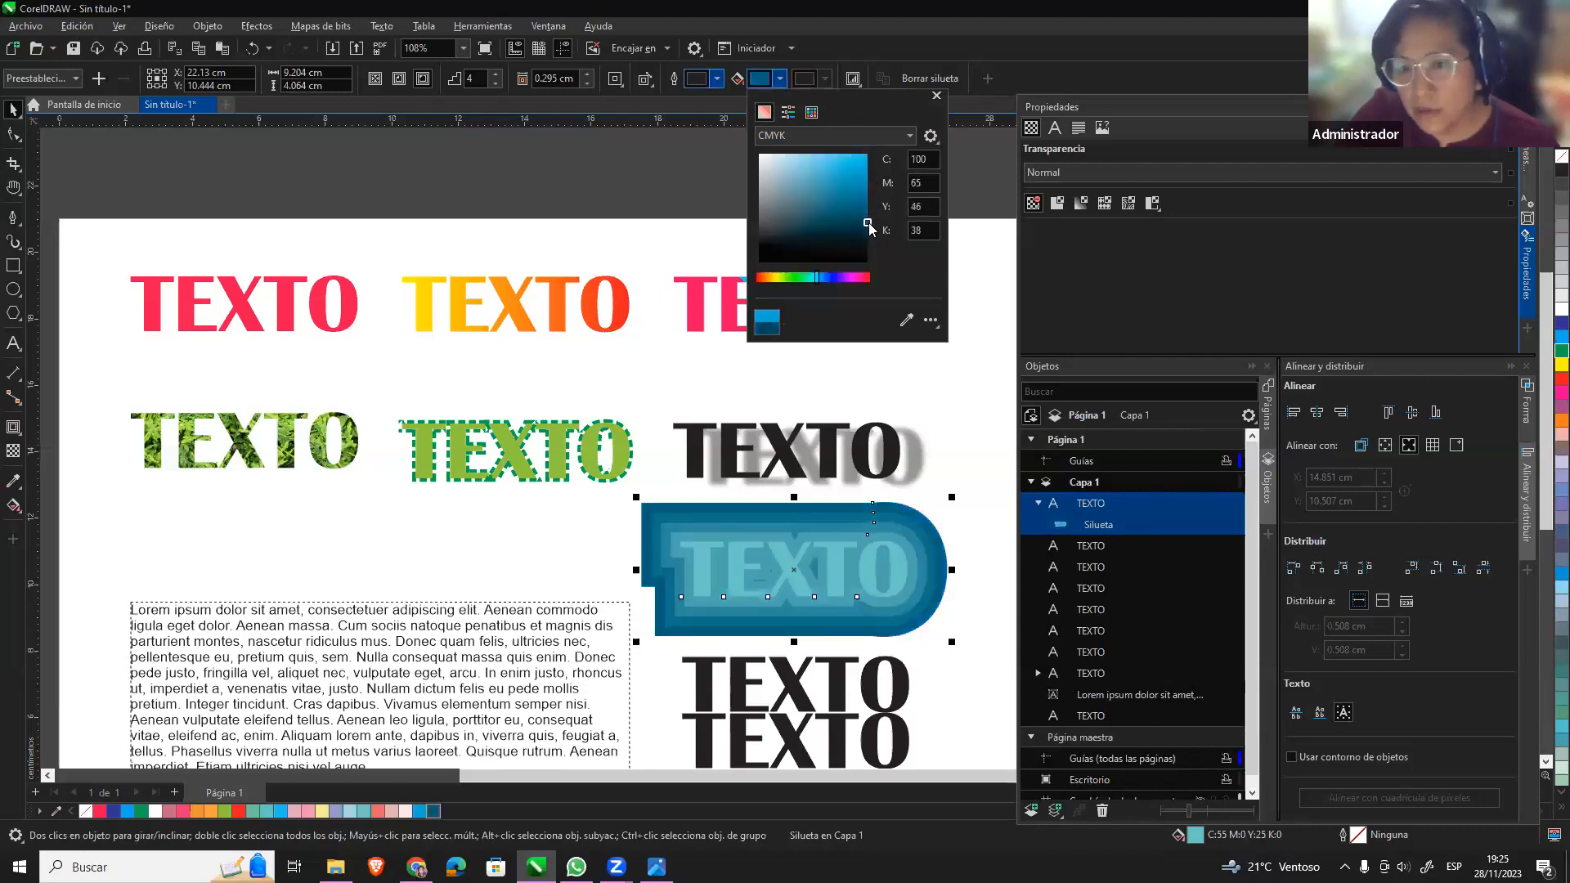
left_click(868, 226)
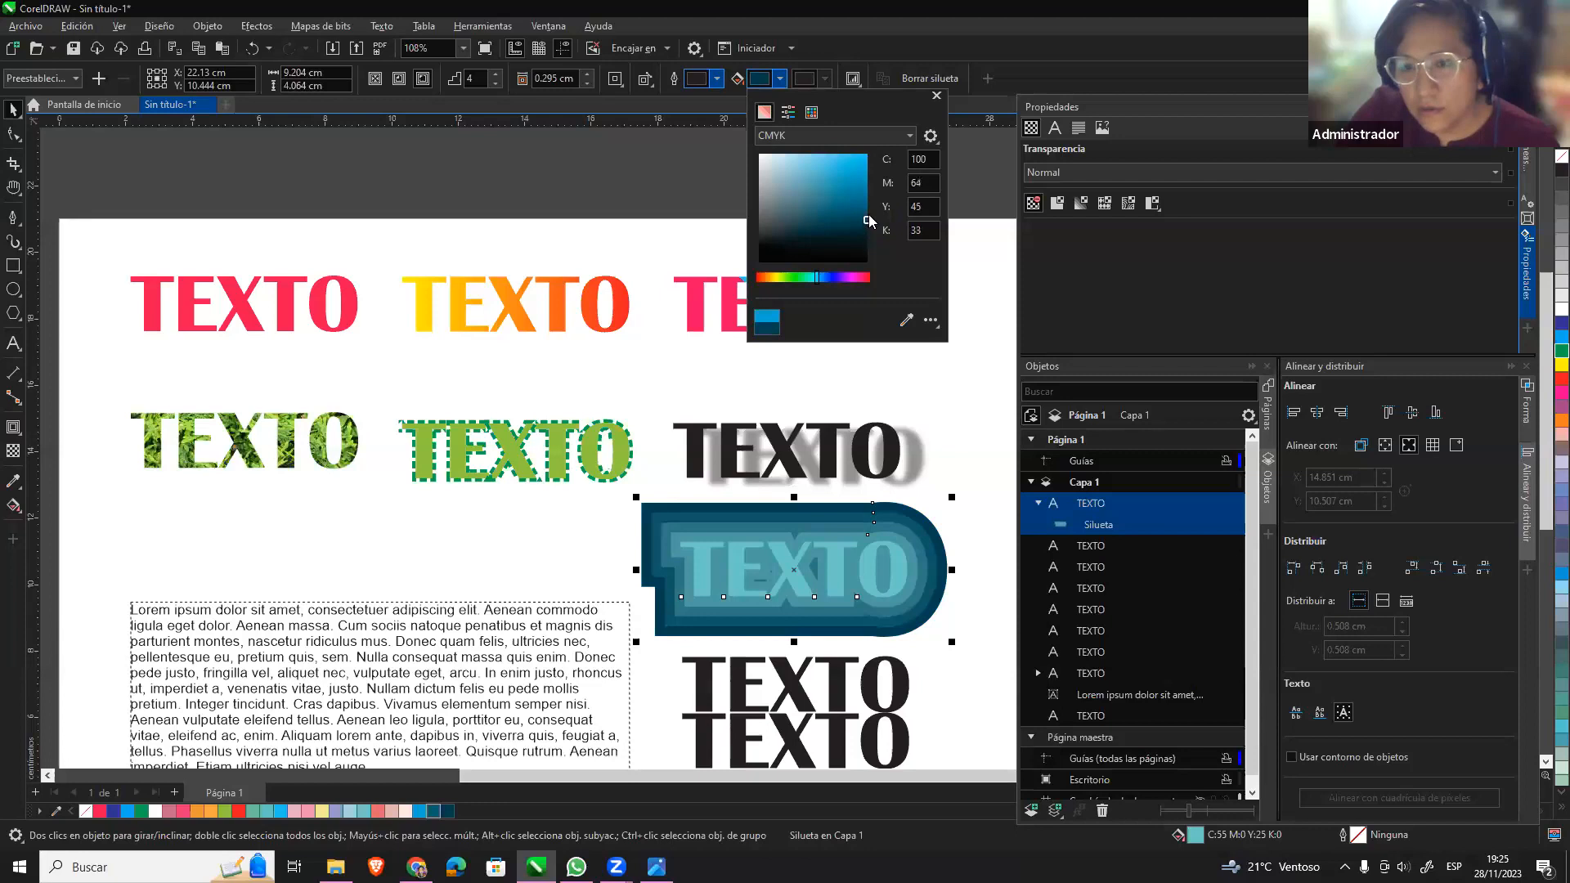
left_click(993, 493)
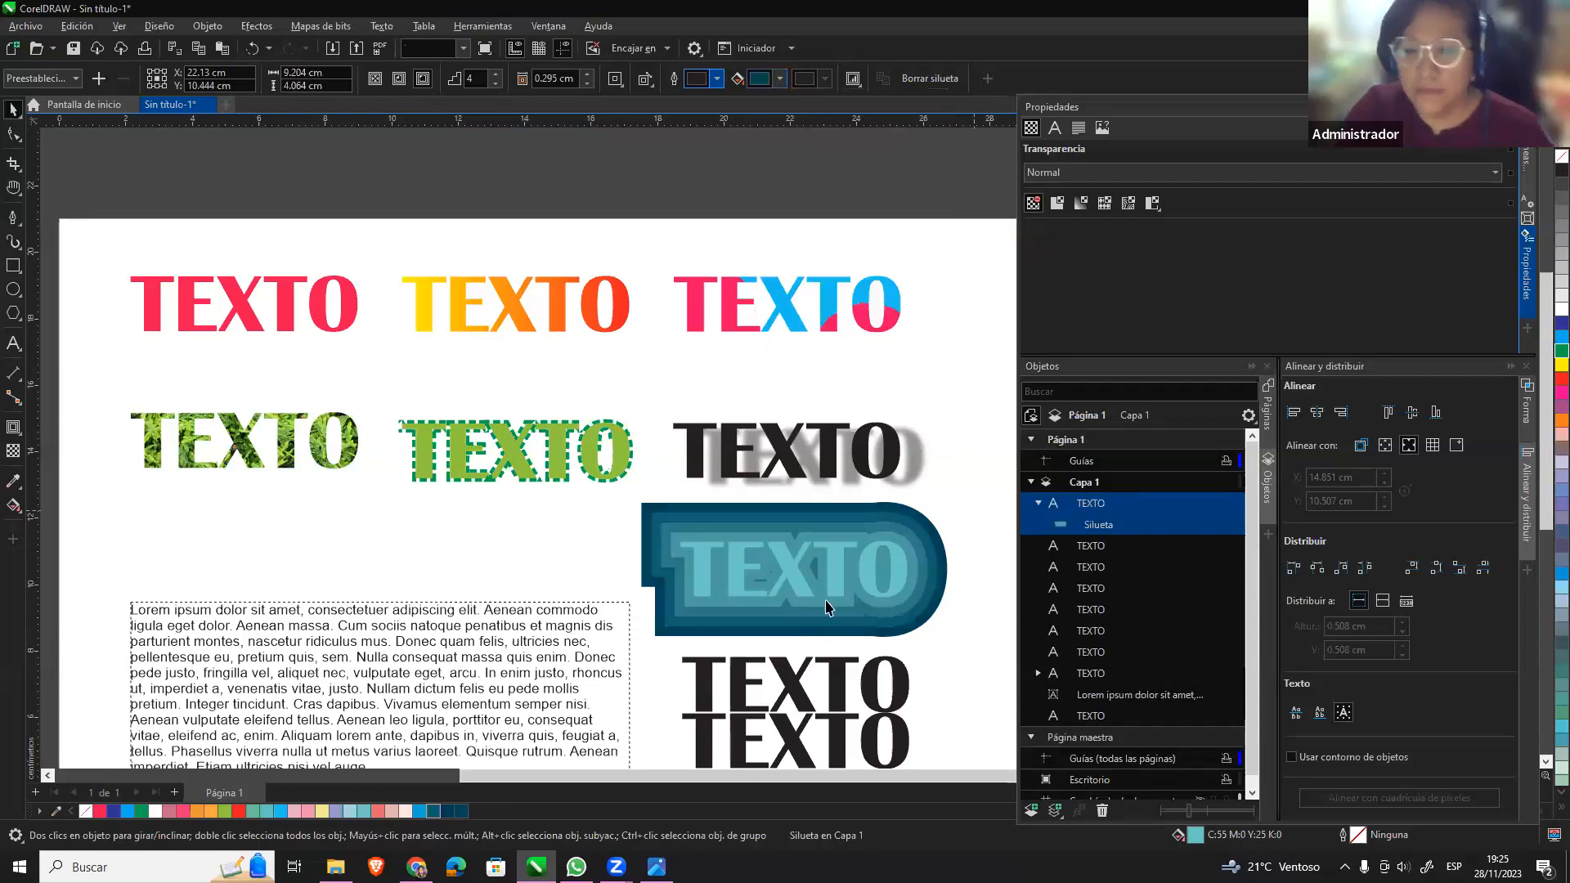
Pull the TEXTO contour inward to an offset of about 0.207 cm and set its number of steps to 6.
left_click(826, 572)
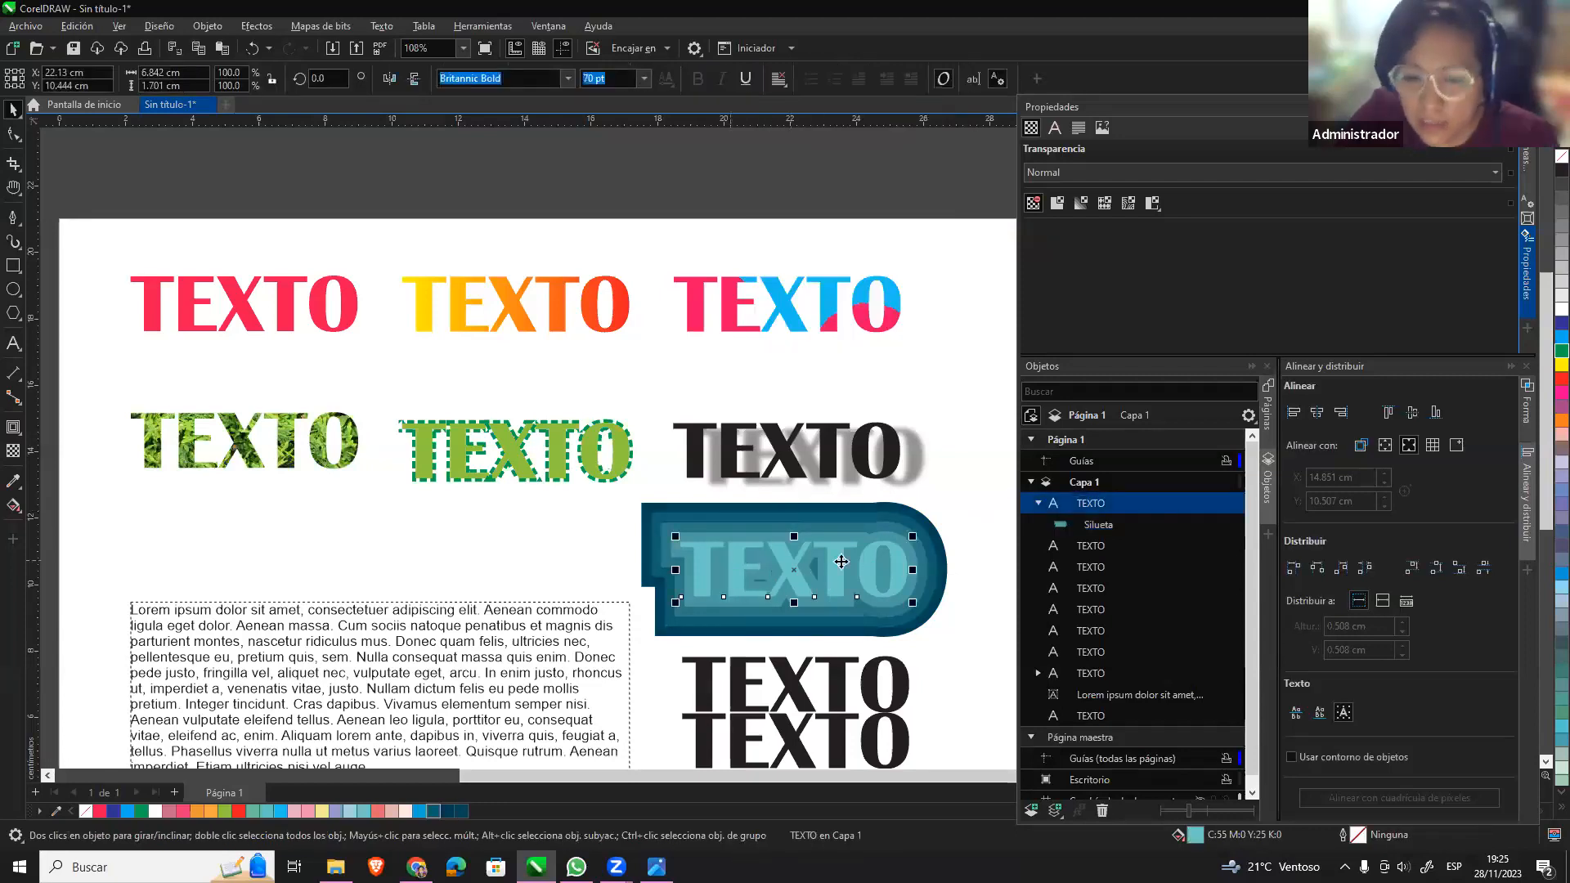
left_click(13, 427)
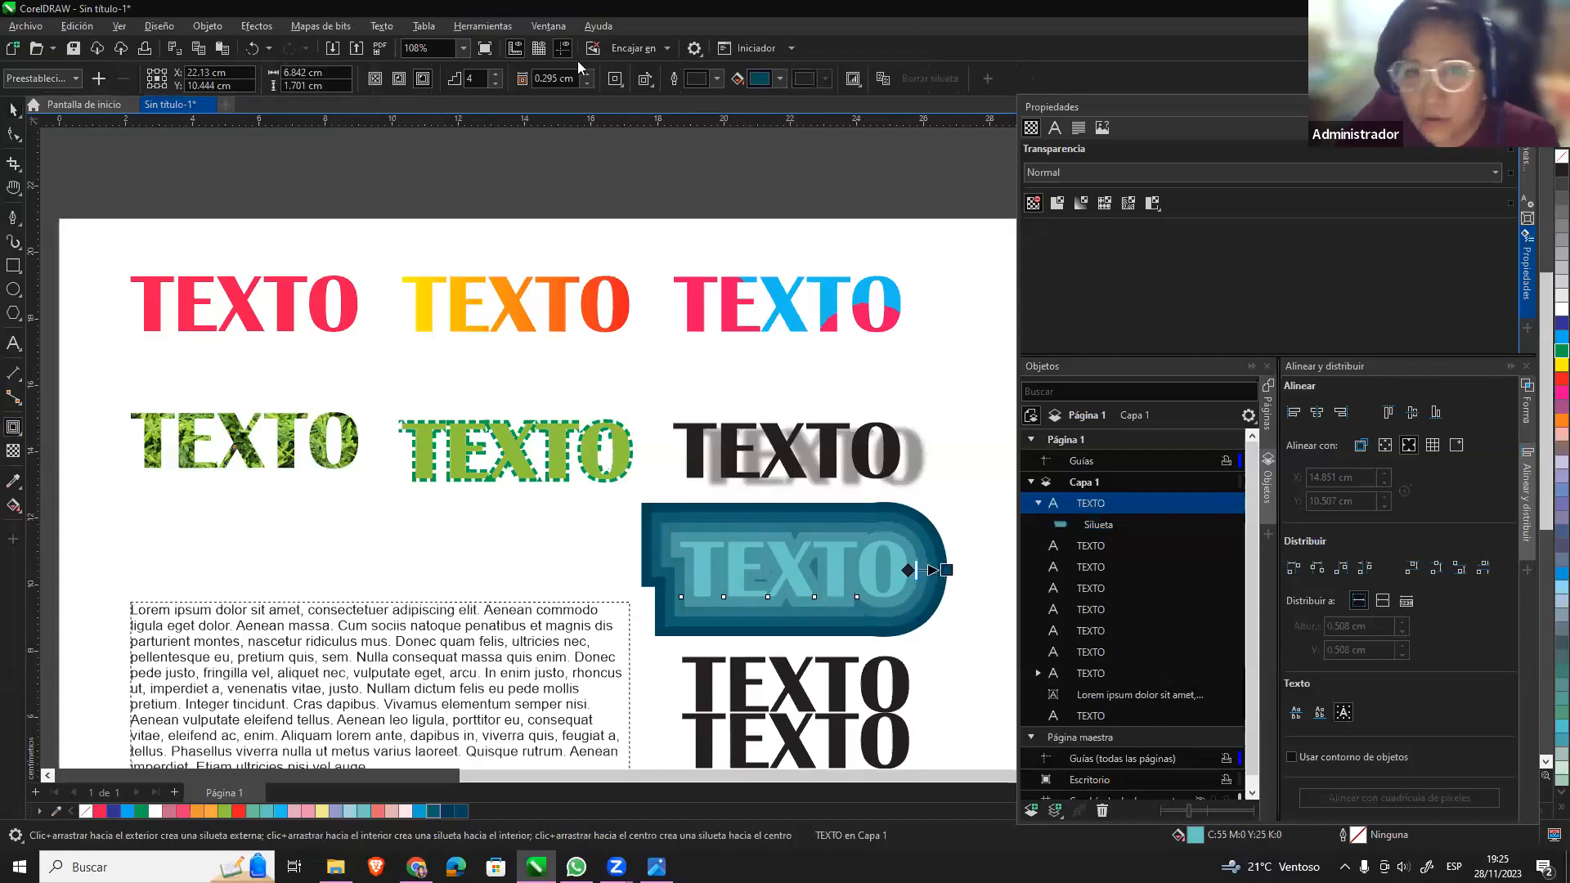
mouse_move(947, 570)
left_mouse_down()
mouse_move(971, 571)
mouse_move(935, 570)
left_mouse_up()
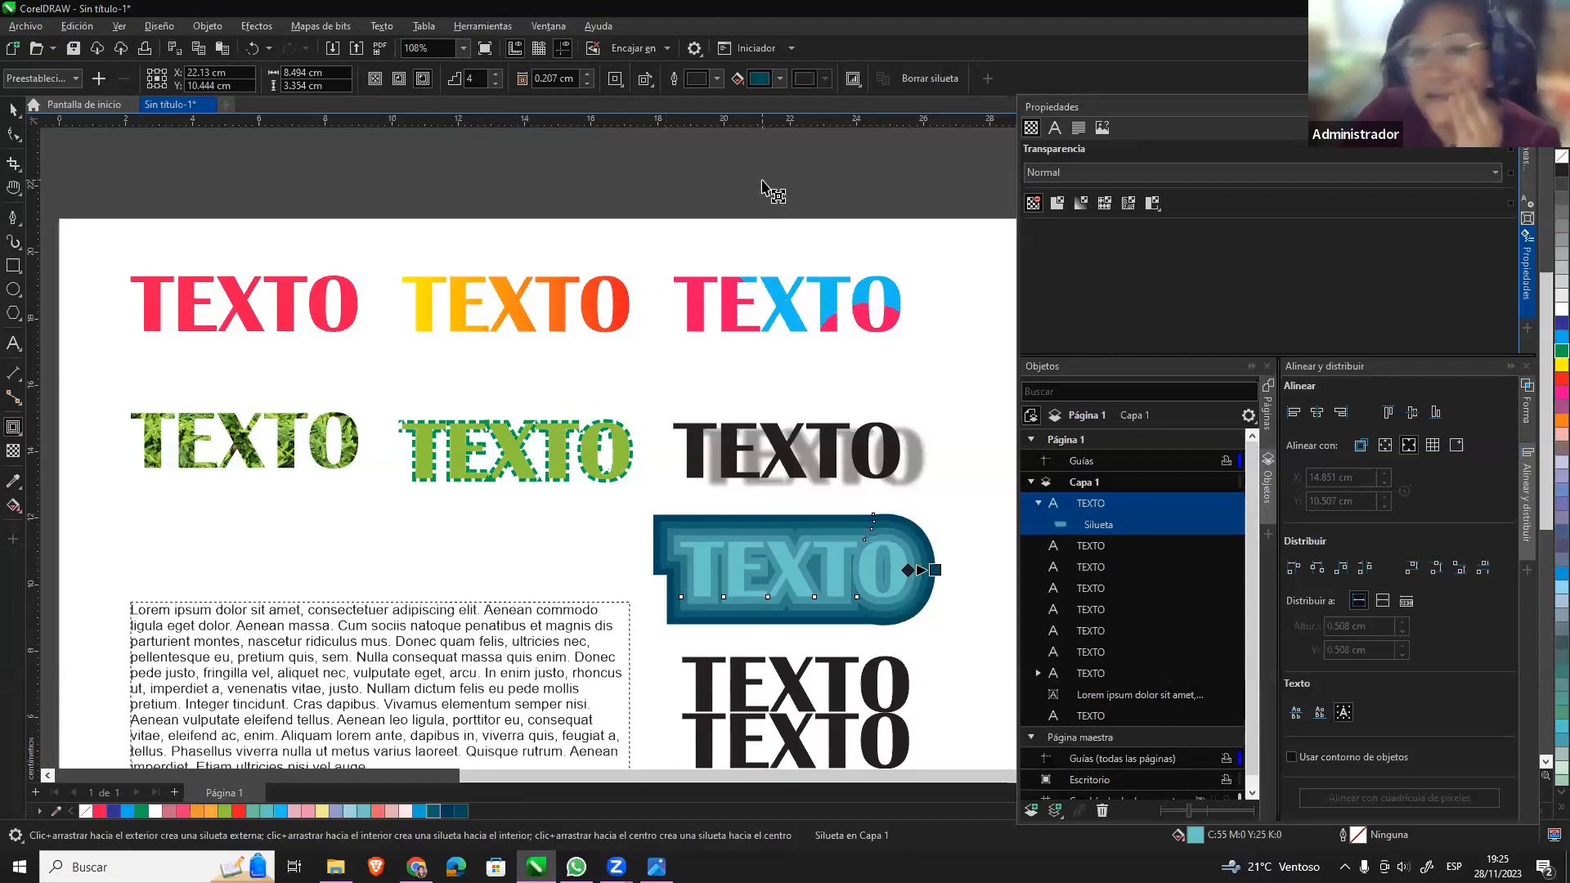
left_click(495, 75)
left_click(495, 76)
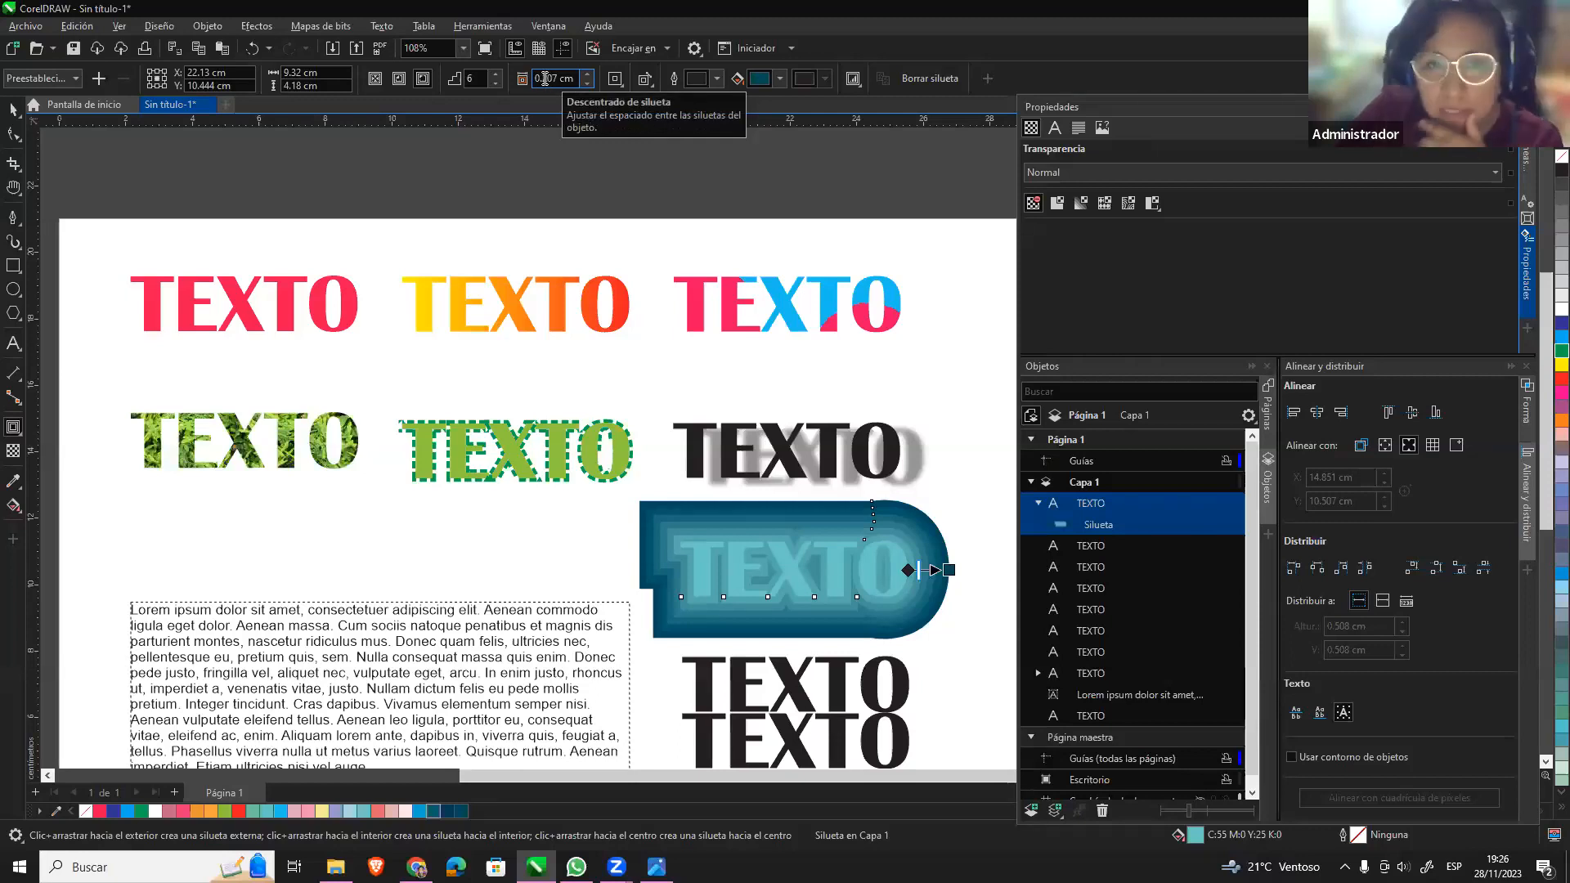
Try contour offsets of 0.007 cm and 0.307 cm on TEXTO and return to 0.207 cm.
left_click(586, 84)
left_click(586, 83)
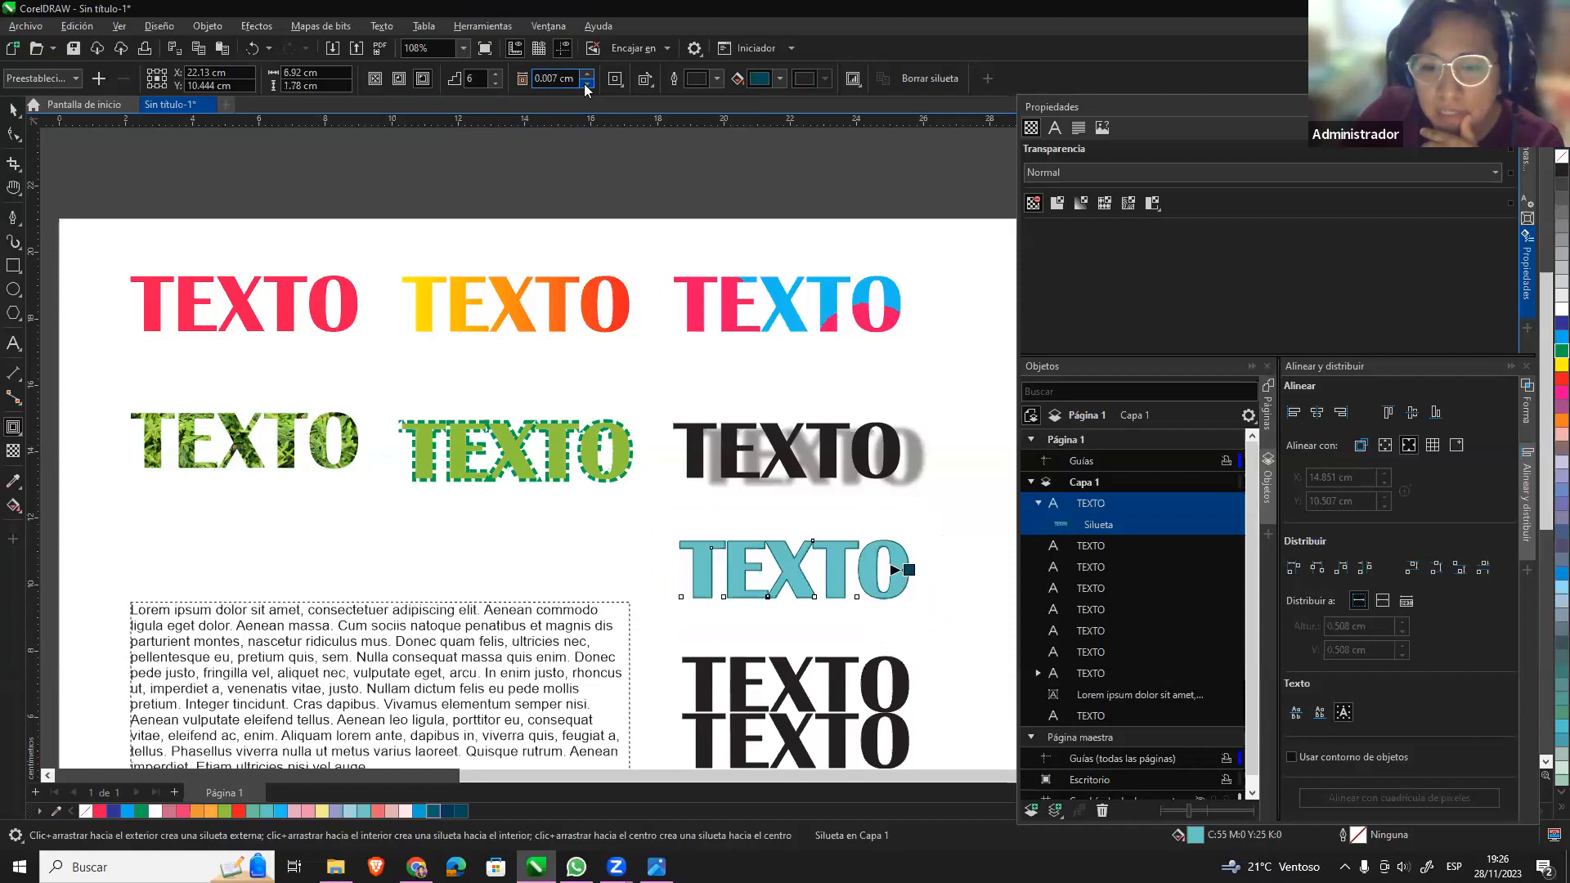
left_click(586, 74)
left_click(587, 74)
left_click(586, 73)
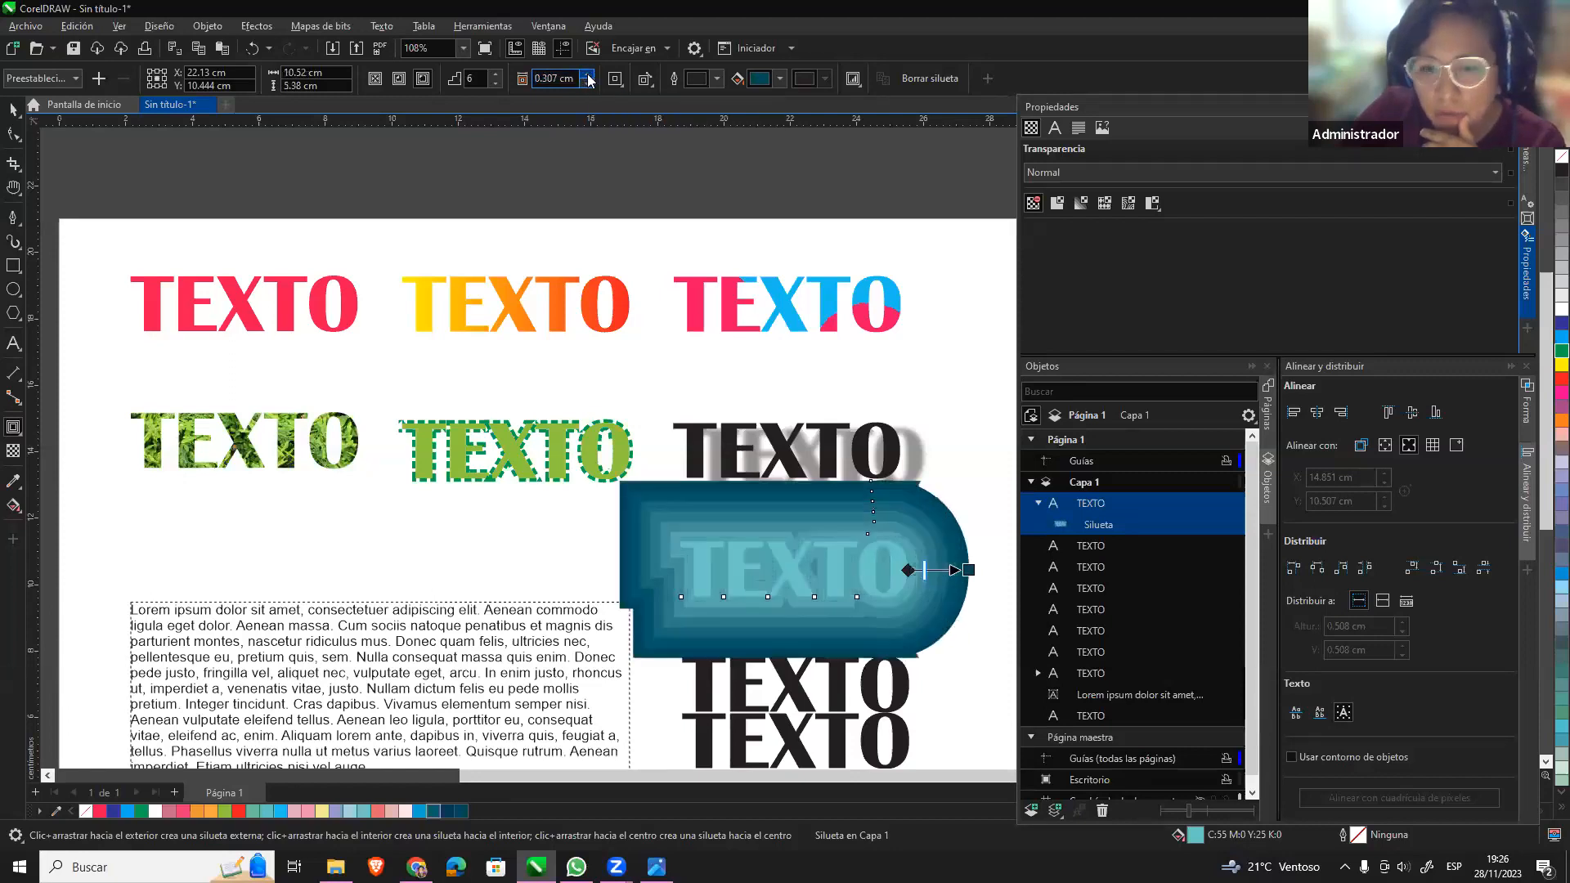
left_click(588, 84)
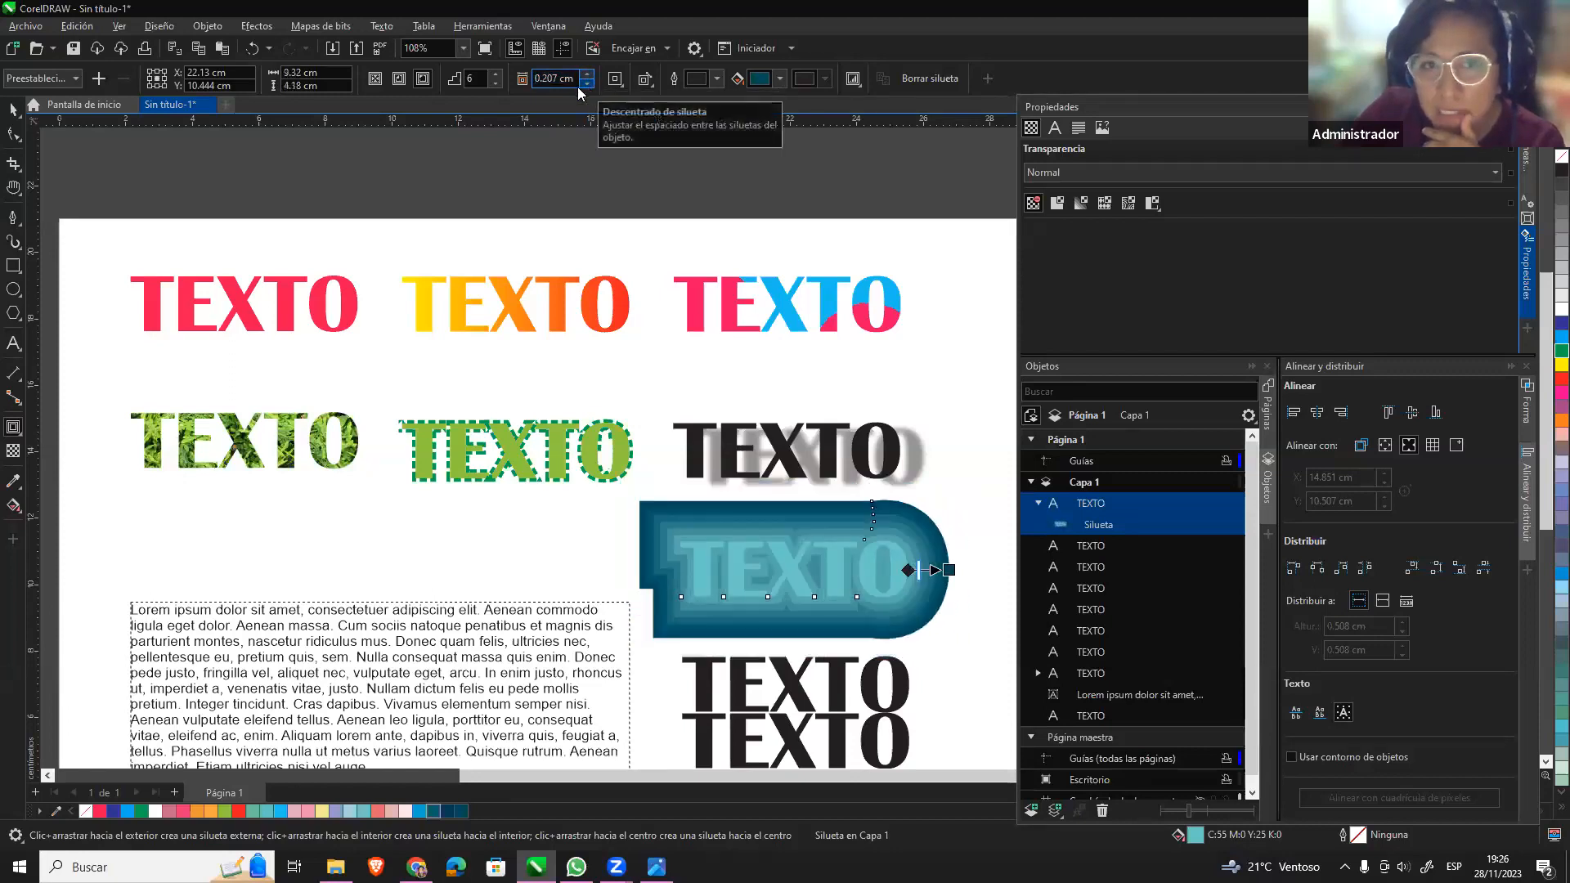
Set the TEXTO contour's offset to 0.15 cm.
left_click_drag(539, 79, 612, 82)
type(".")
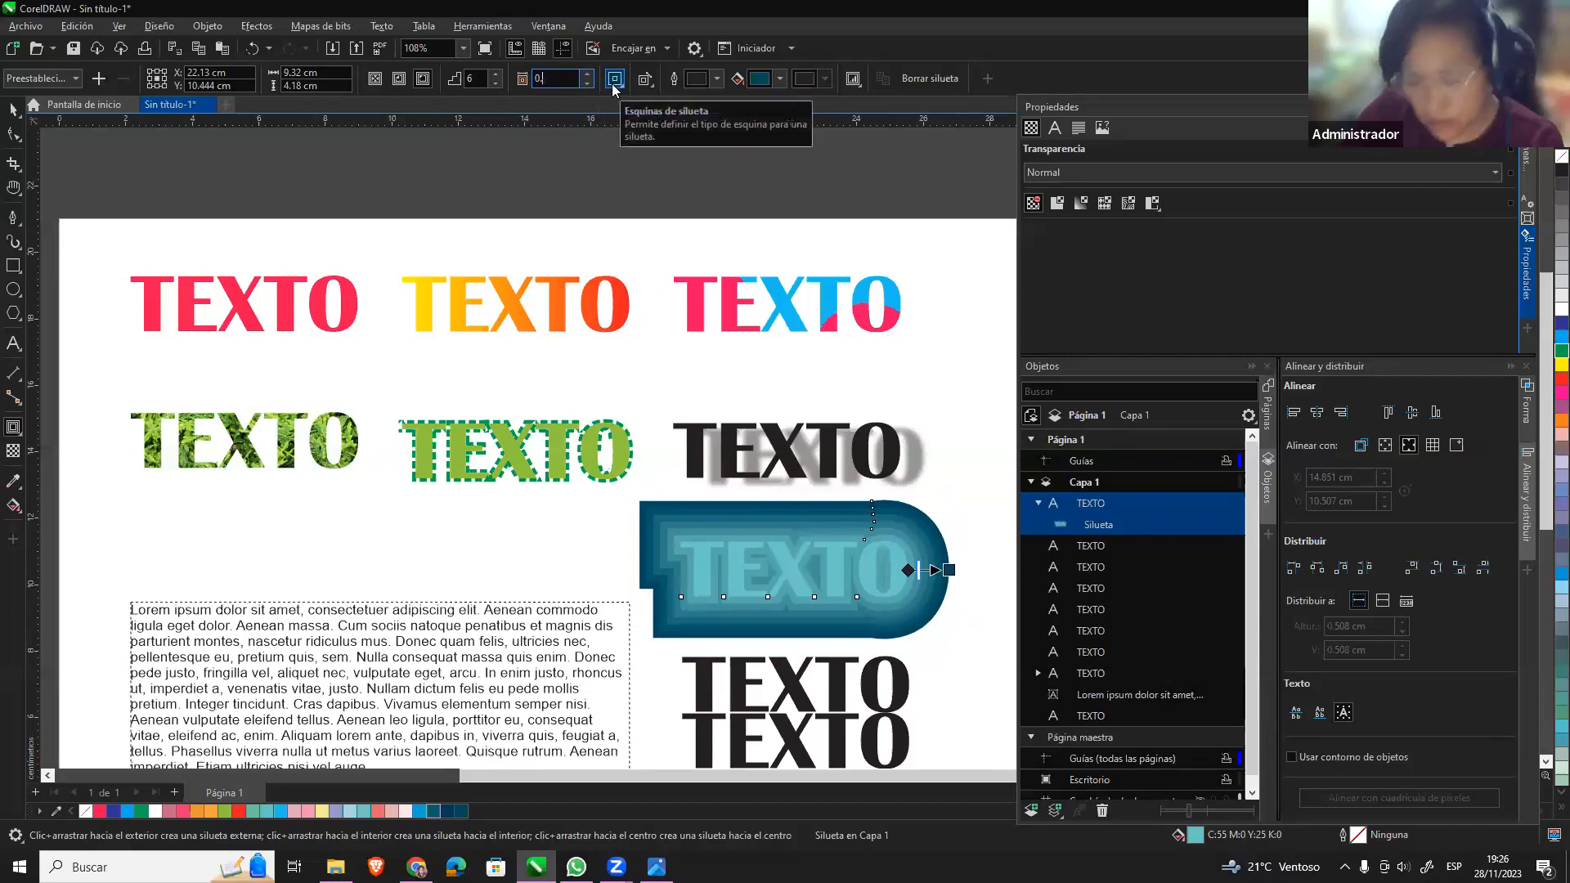
type("15")
key("Return")
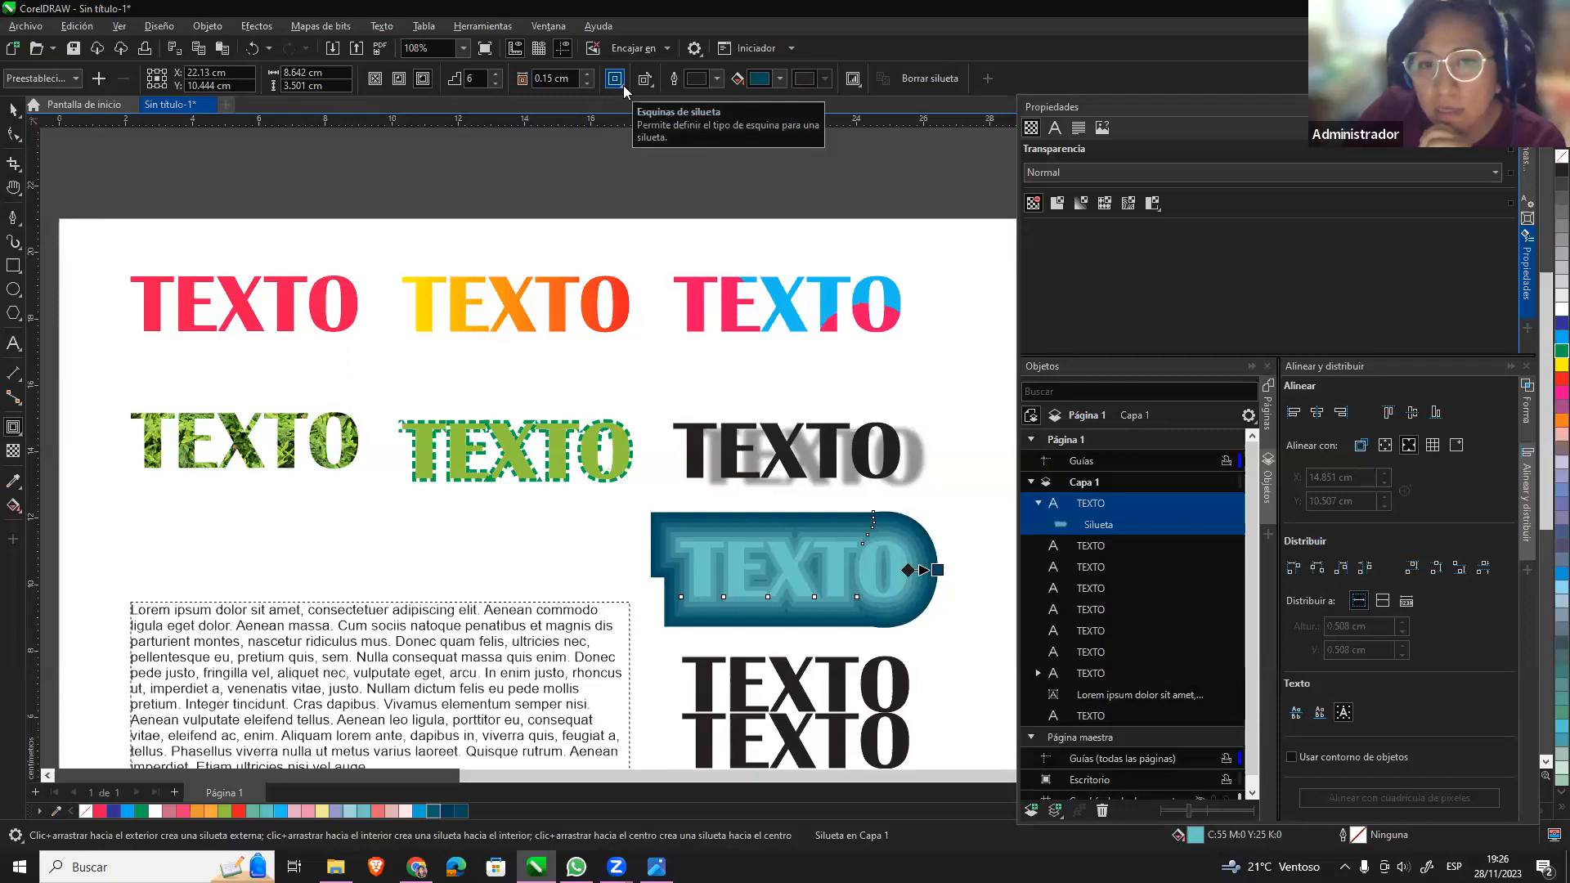
Try rounded and bevelled corners on the TEXTO contour and return it to mitred corners.
left_click(622, 84)
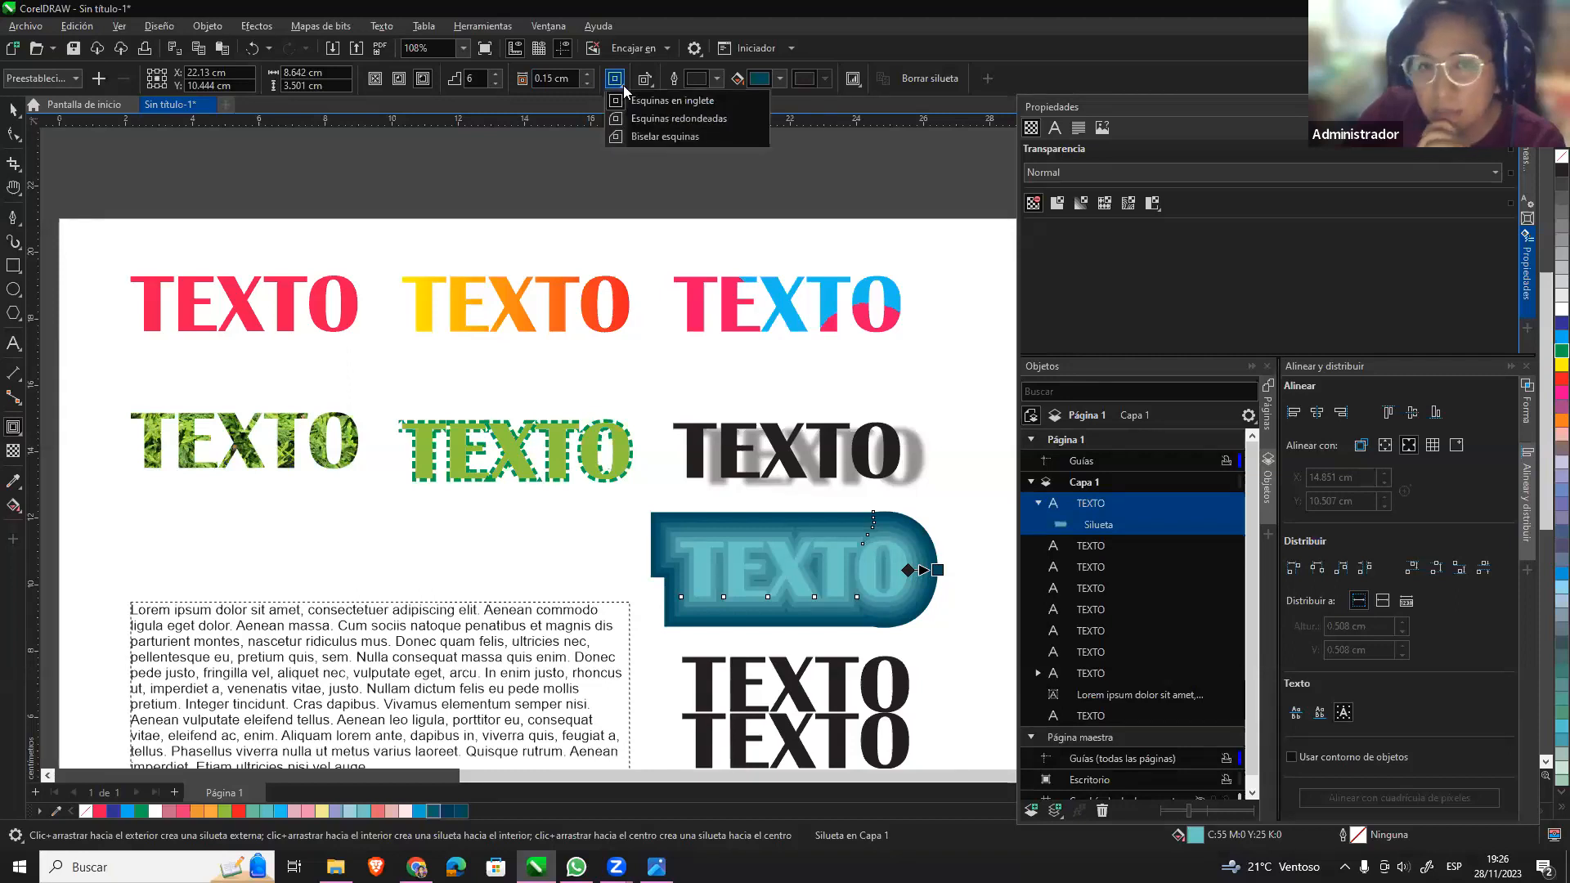
left_click(731, 123)
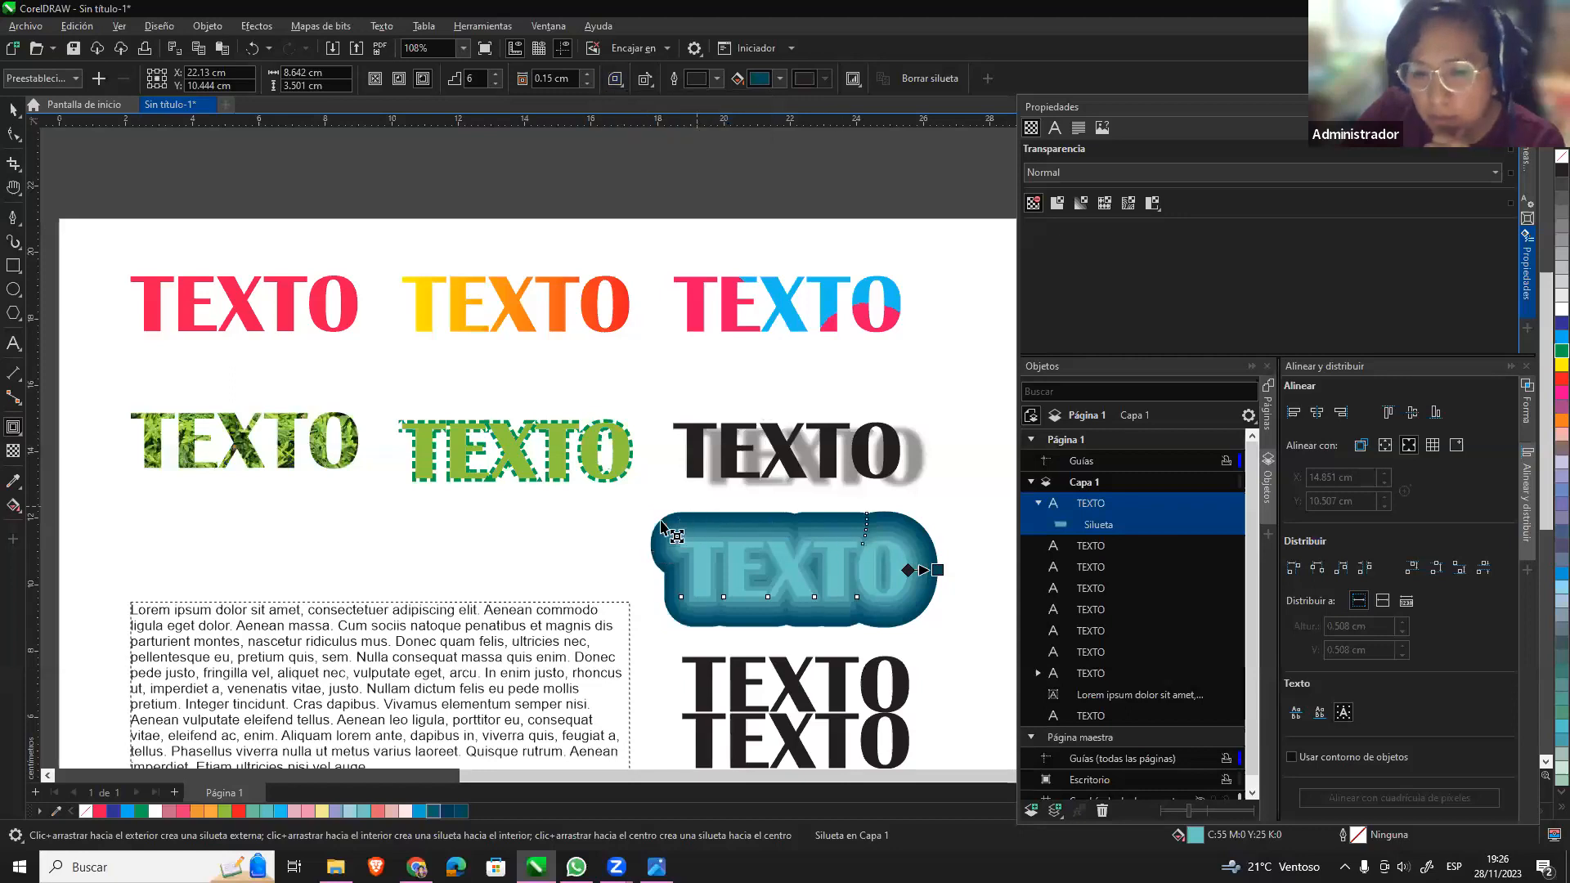
left_click(621, 84)
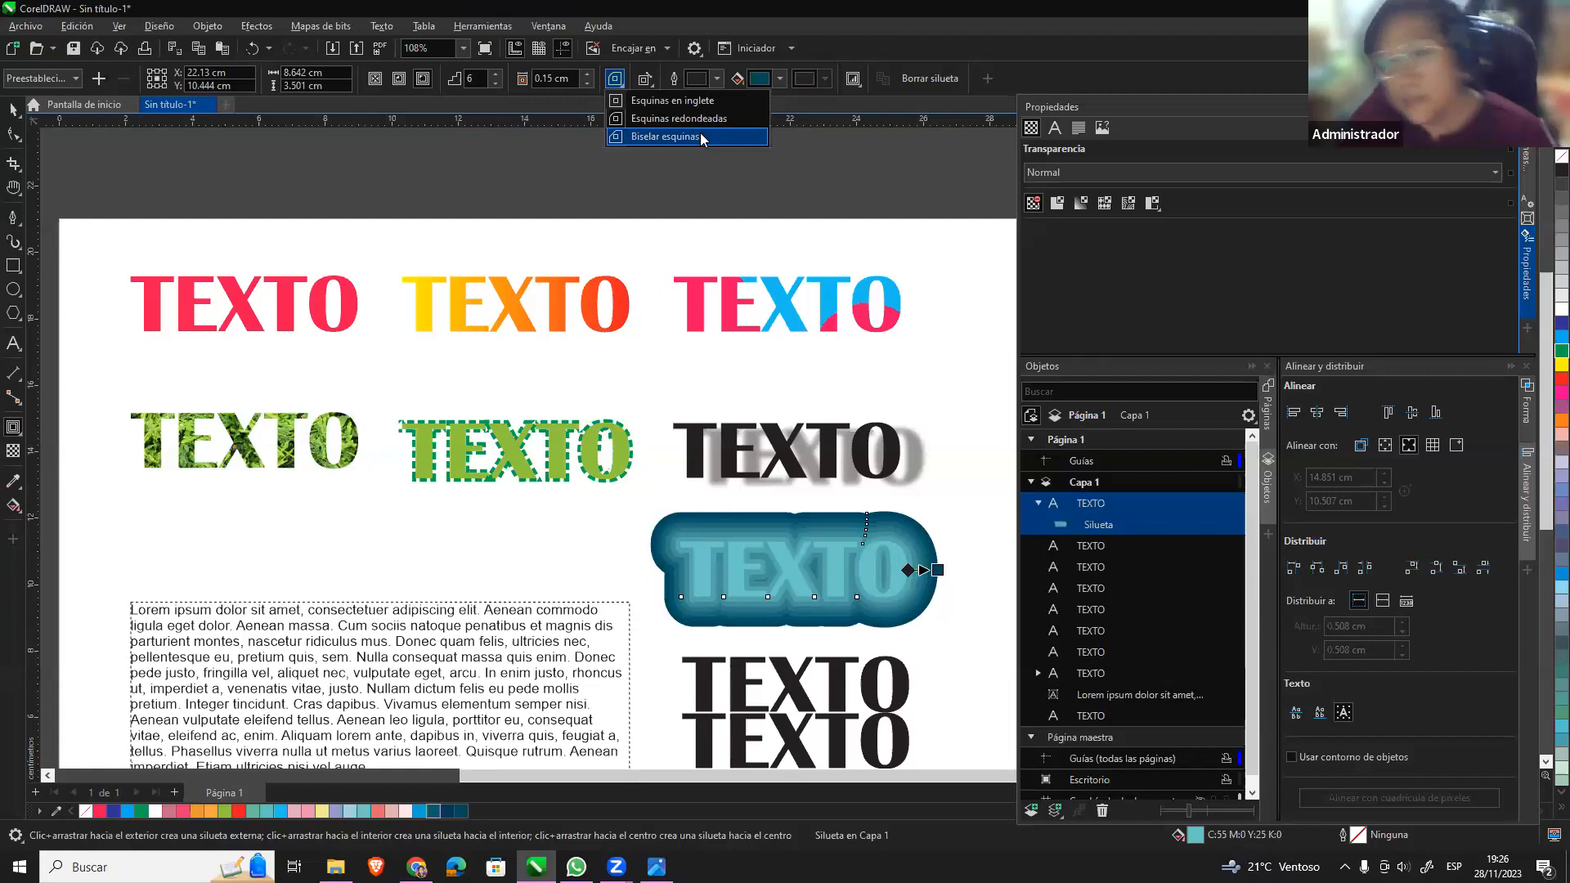
left_click(700, 135)
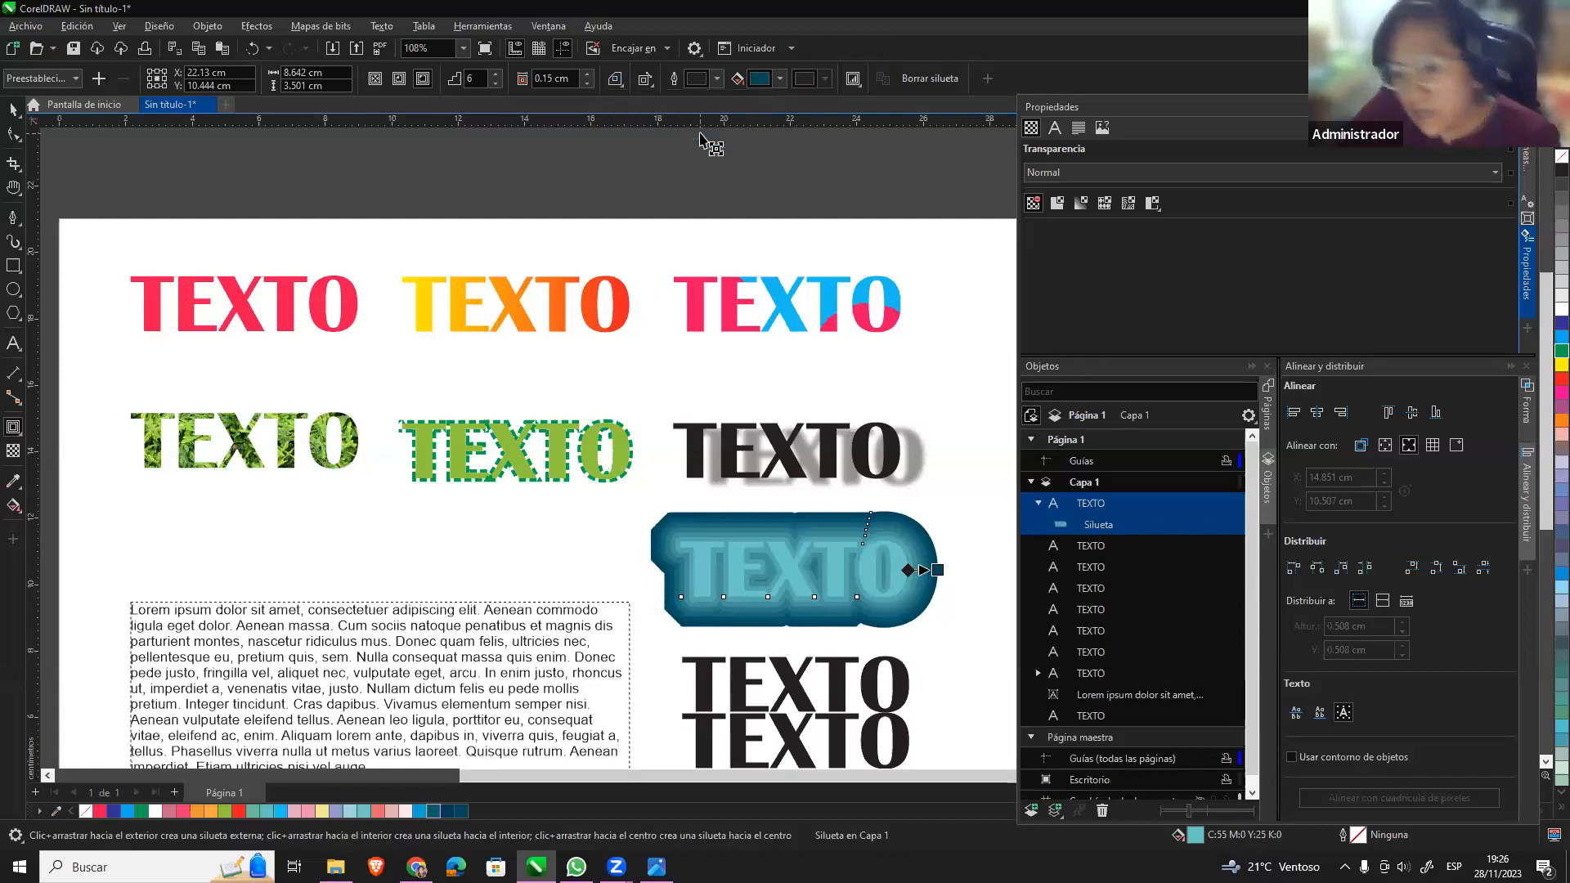
left_click(615, 84)
left_click(623, 83)
left_click(620, 83)
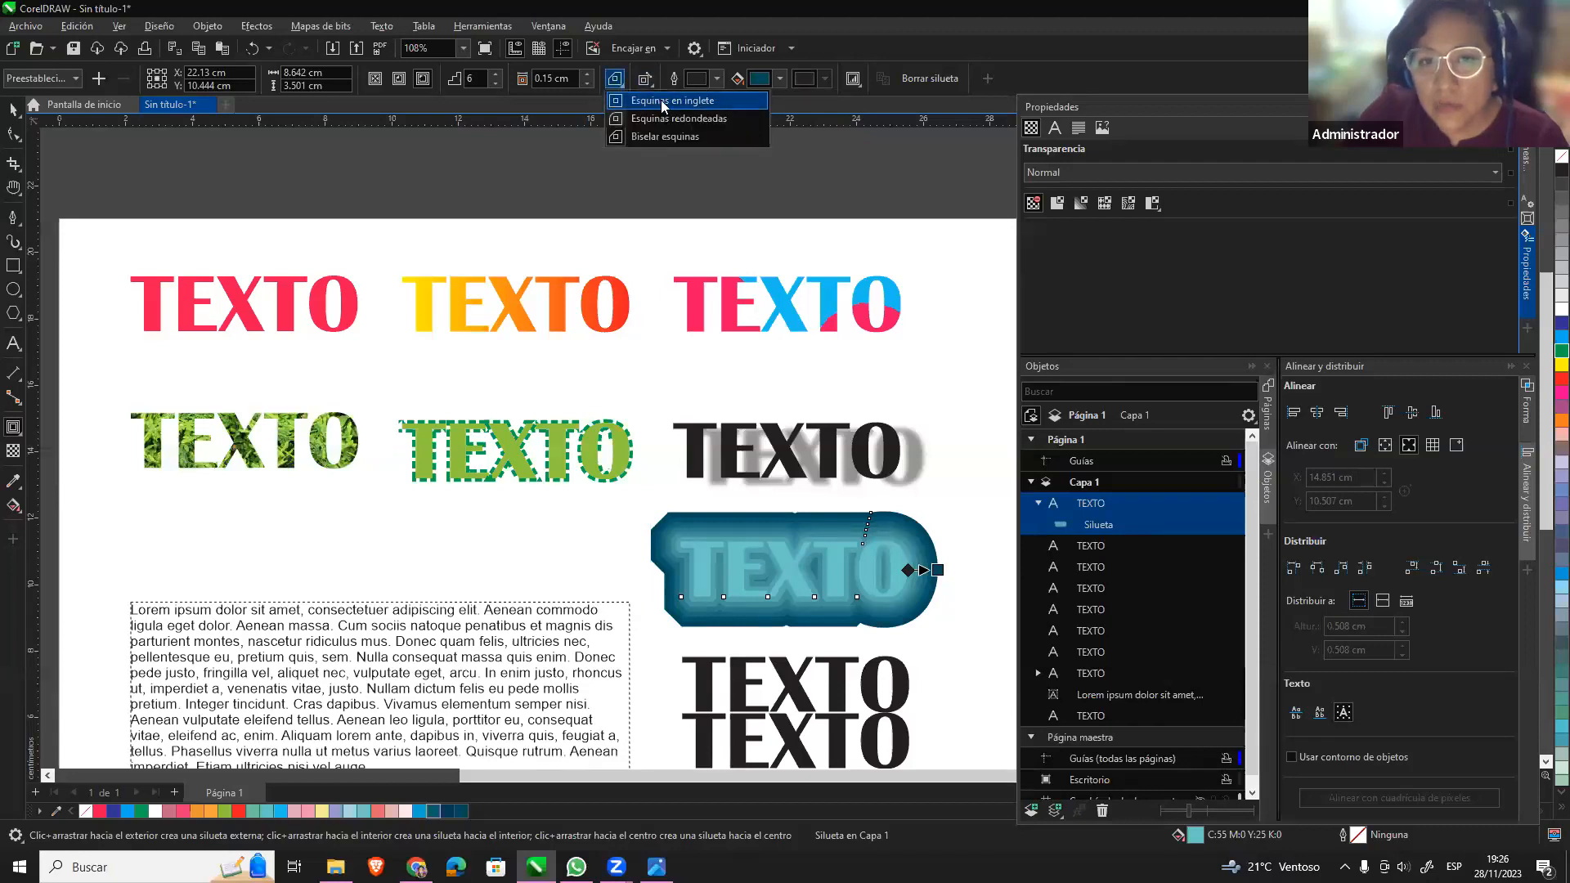
left_click(641, 100)
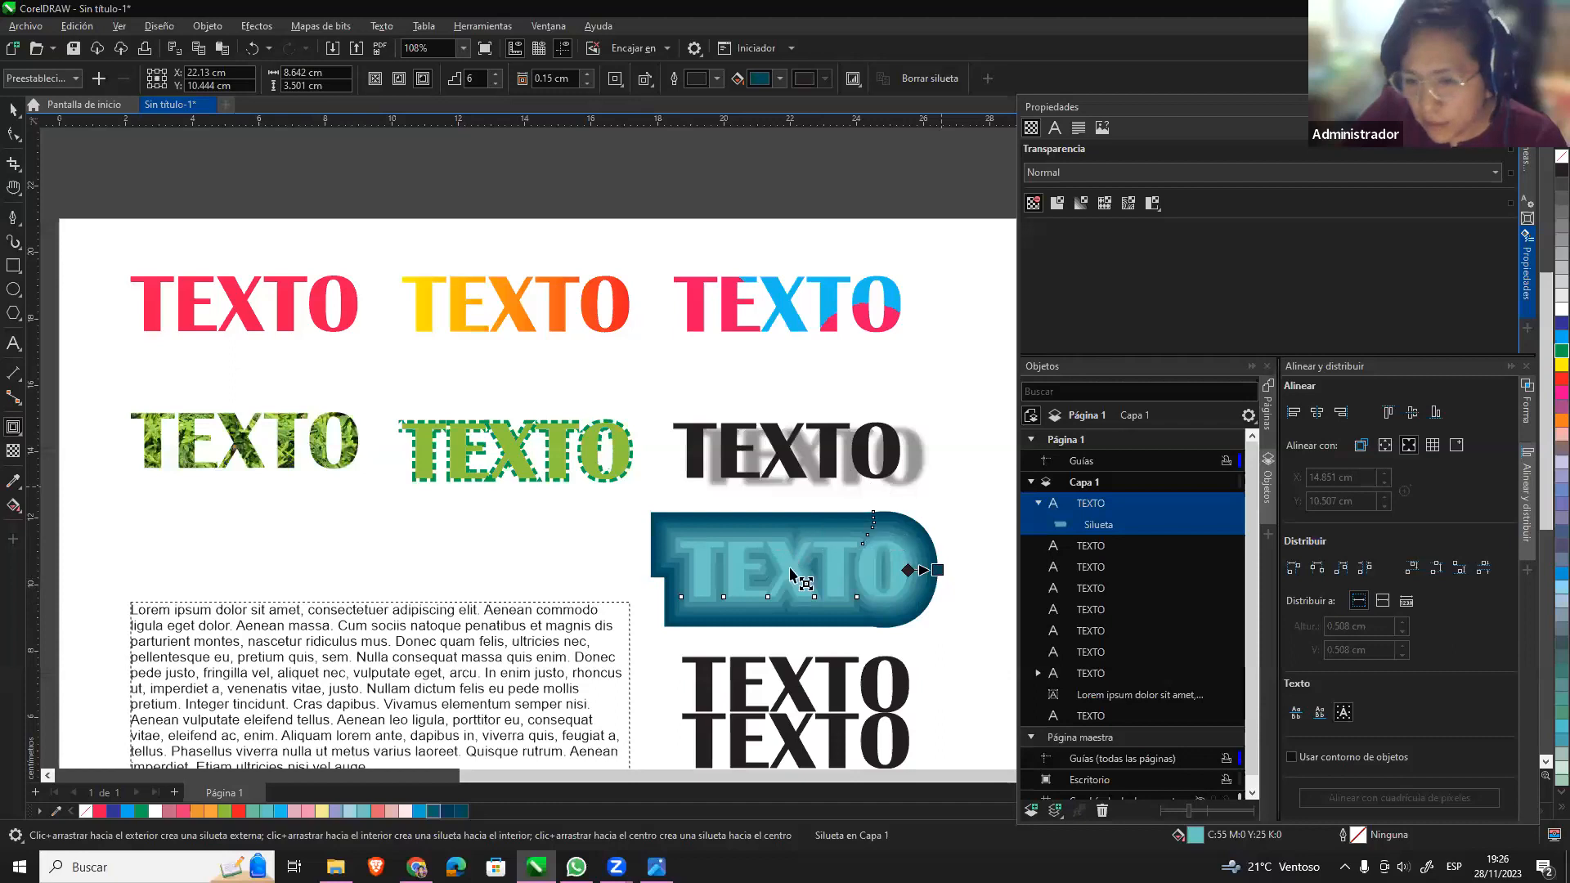
Separate the two overlapping black TEXTO copies by moving the lower one well down and the upper one slightly down.
left_click(13, 109)
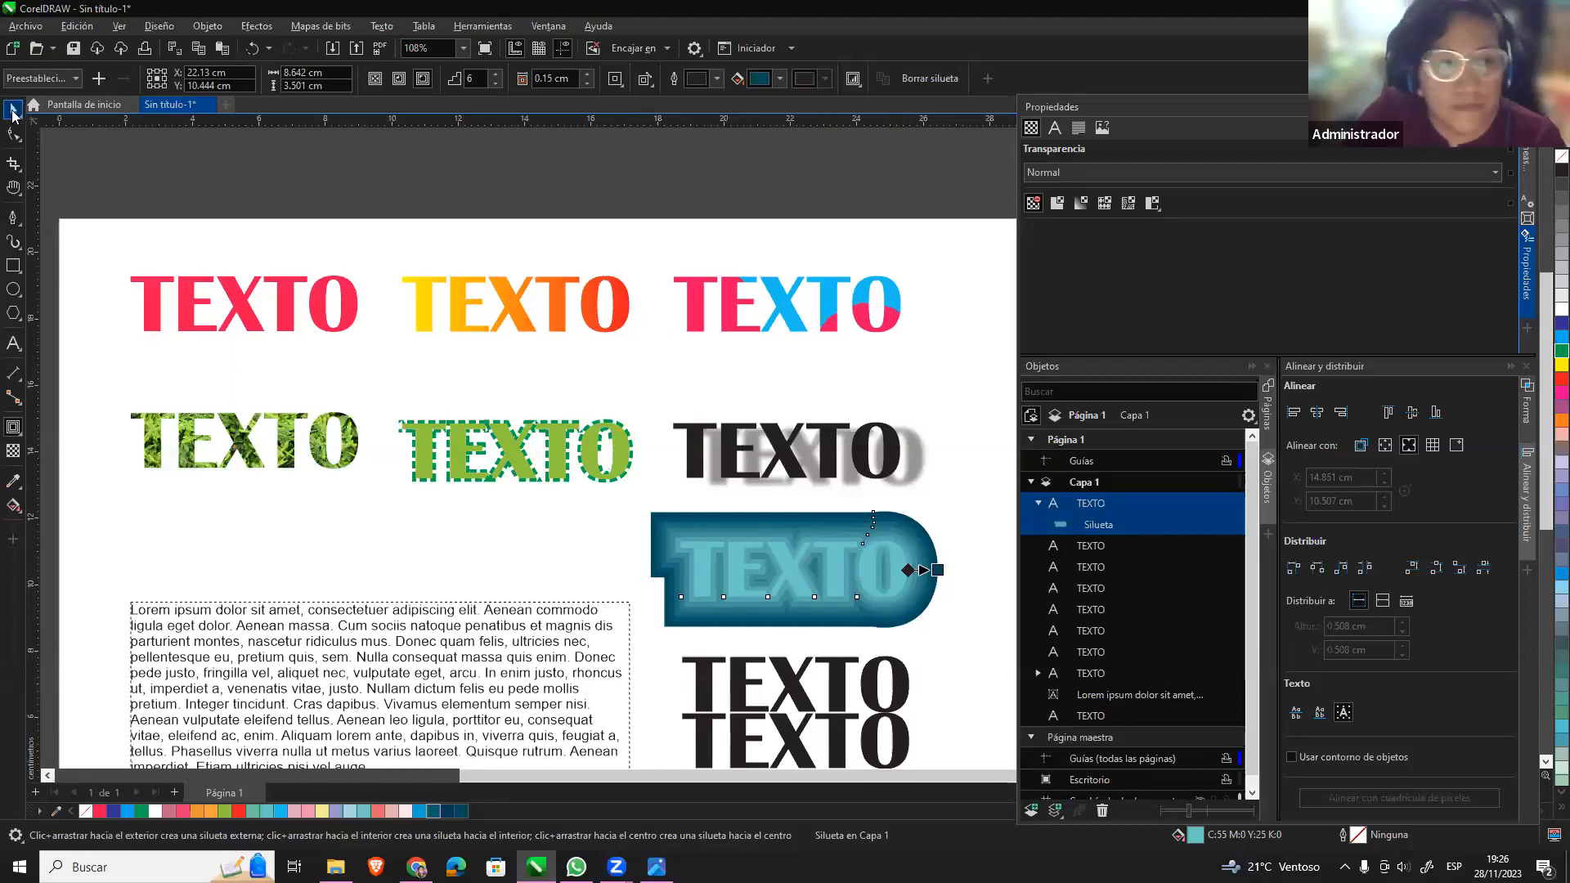
left_click(933, 603)
scroll(932, 604, "down", 1)
scroll(939, 694, "up", 4)
scroll(939, 693, "down", 4)
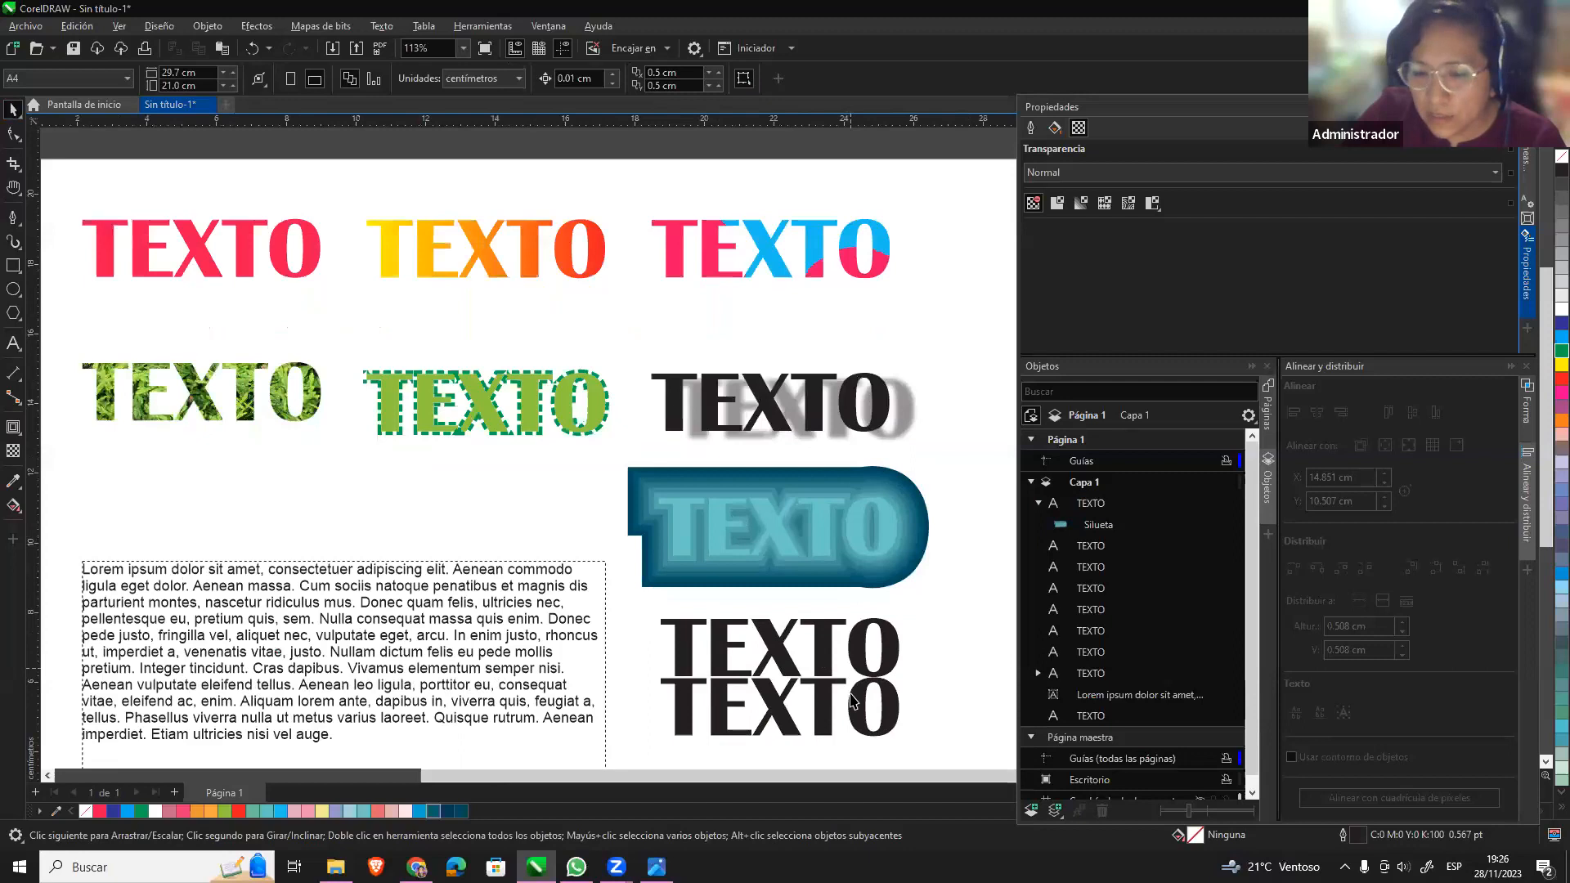
key("h")
left_click_drag(881, 474, 867, 387)
key("space")
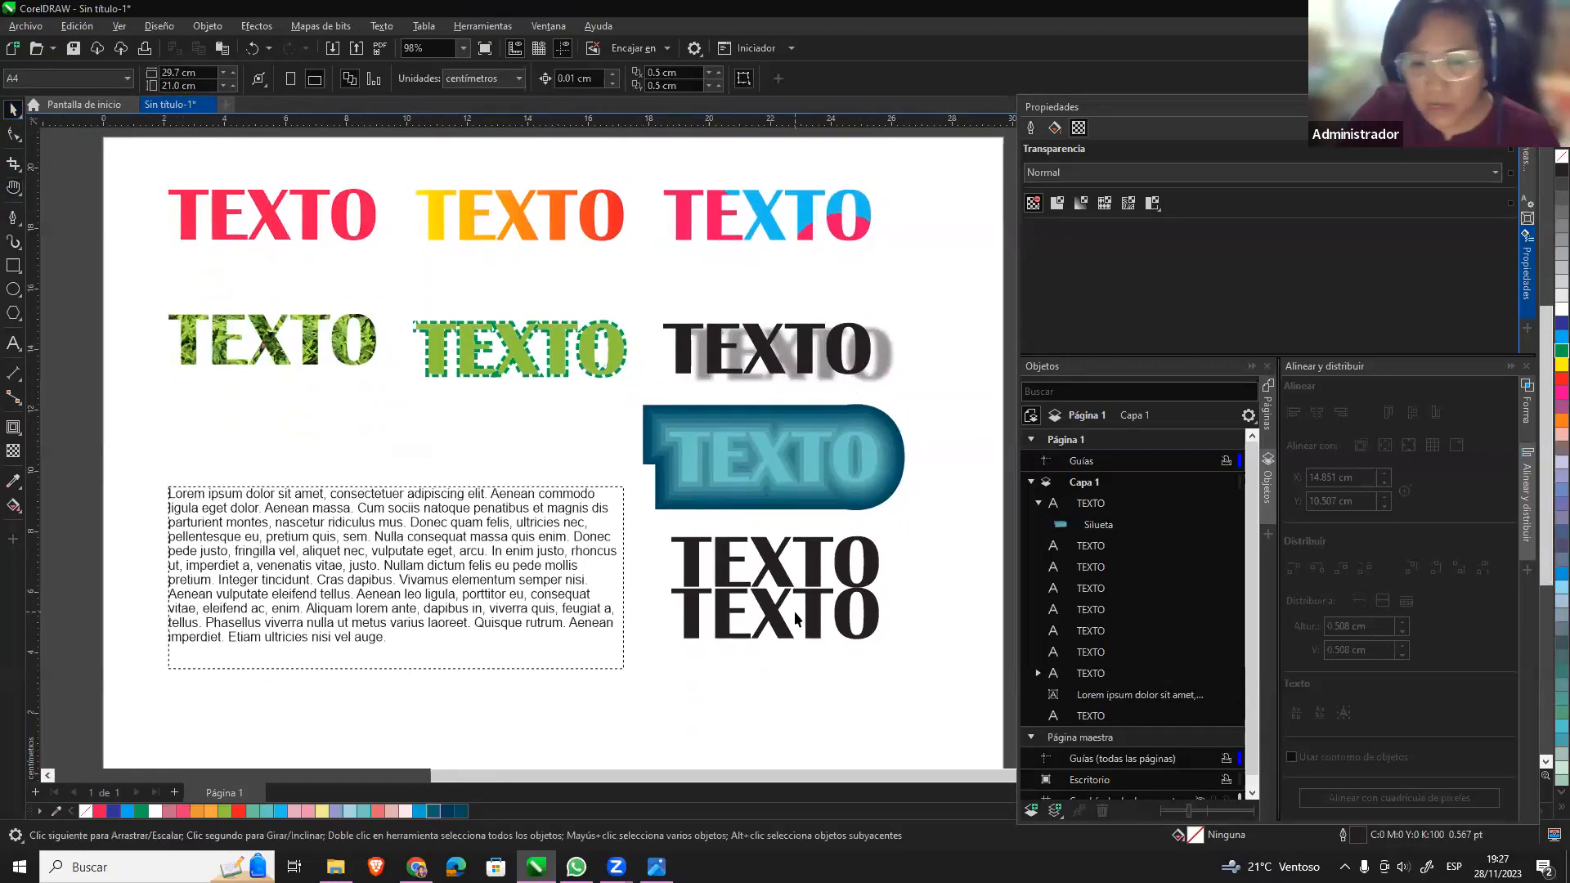
left_click_drag(812, 632, 816, 711)
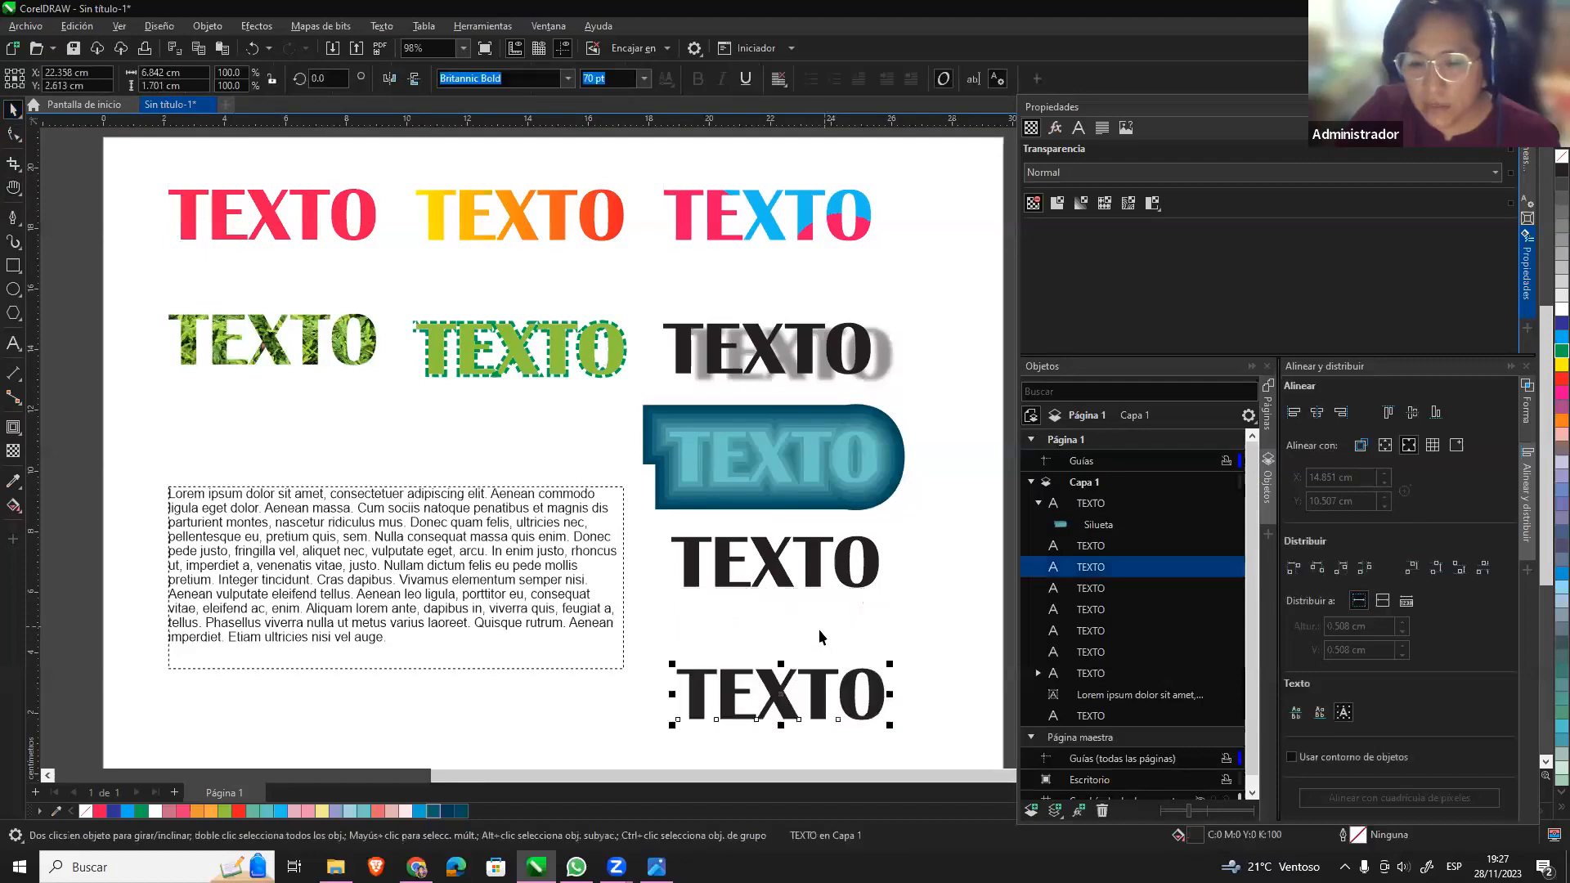
left_click_drag(816, 589, 816, 615)
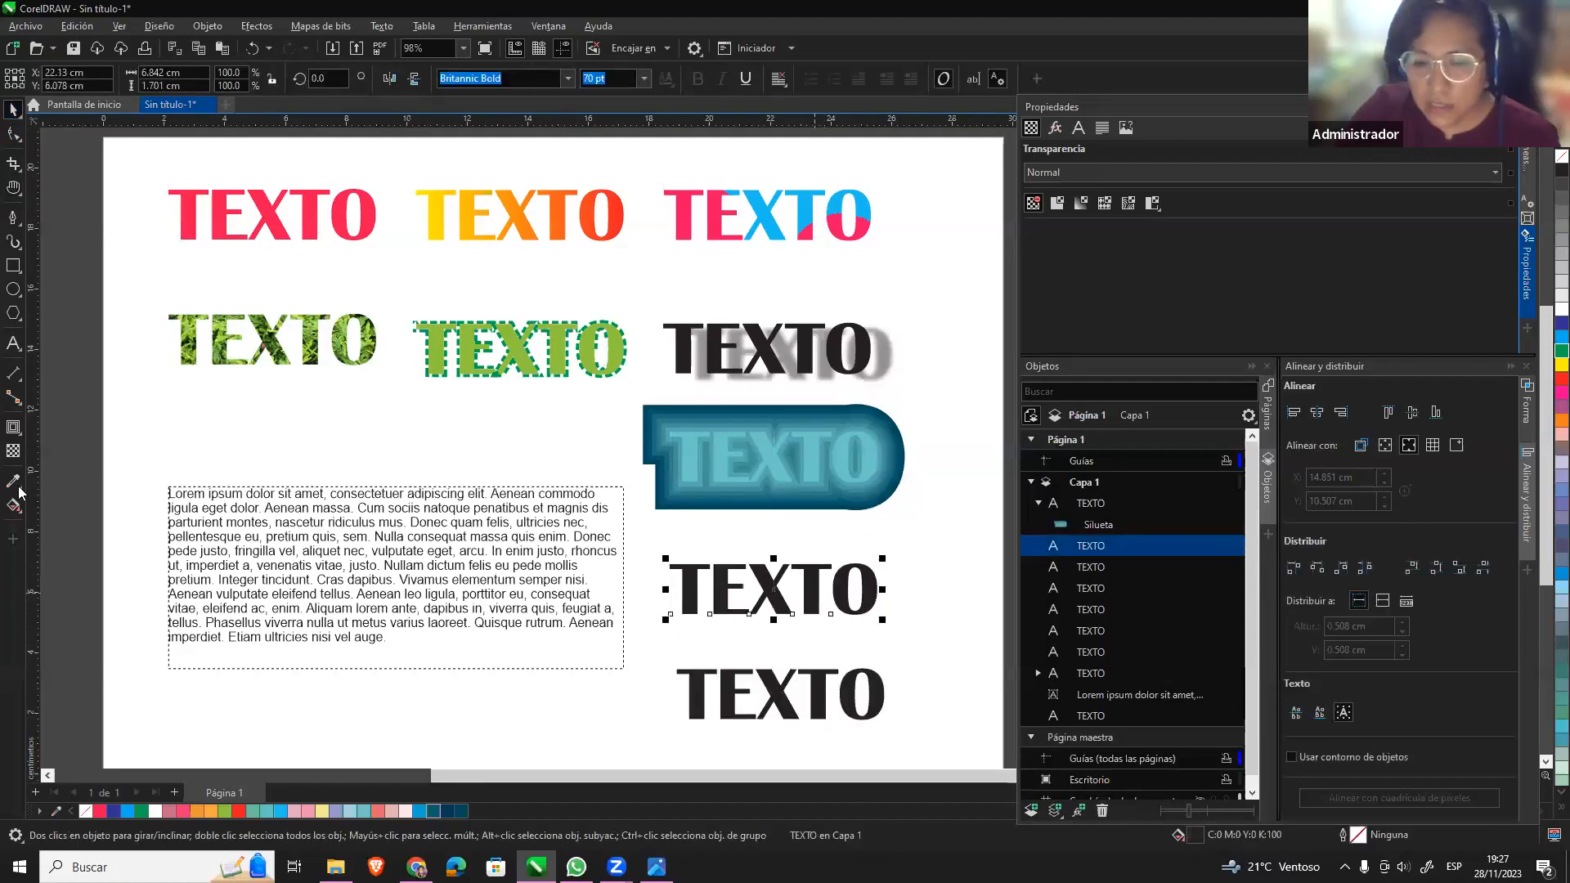
Apply a push-and-pull distortion with an amplitude of about -4 to the upper black TEXTO and fill it with red C0 M100 Y100 K0.
left_click(14, 430)
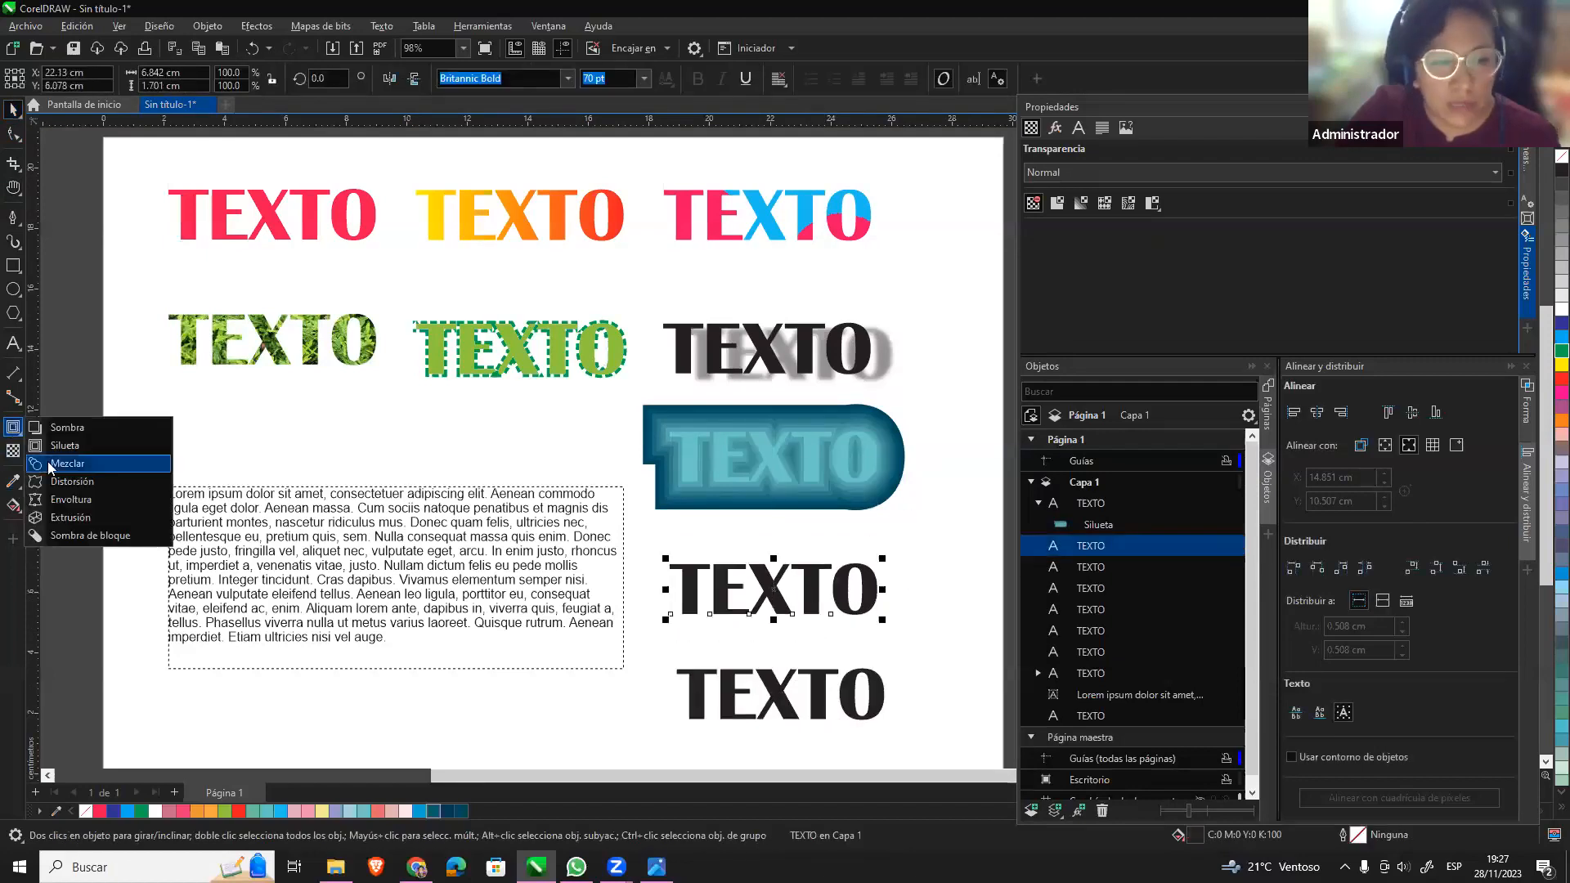
left_click(98, 489)
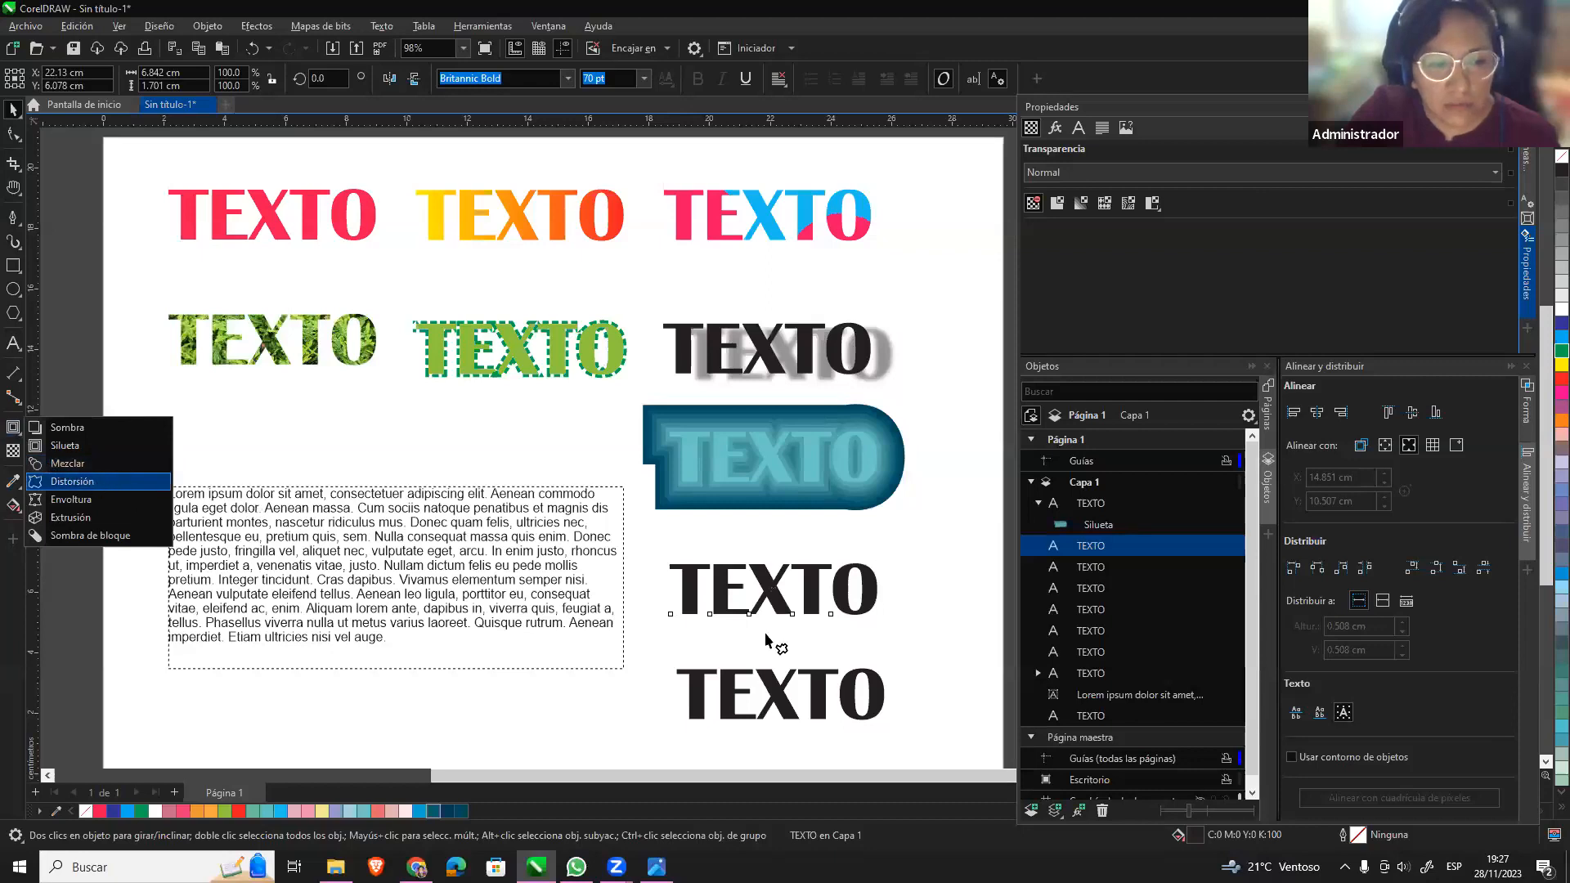
left_click_drag(868, 588, 861, 581)
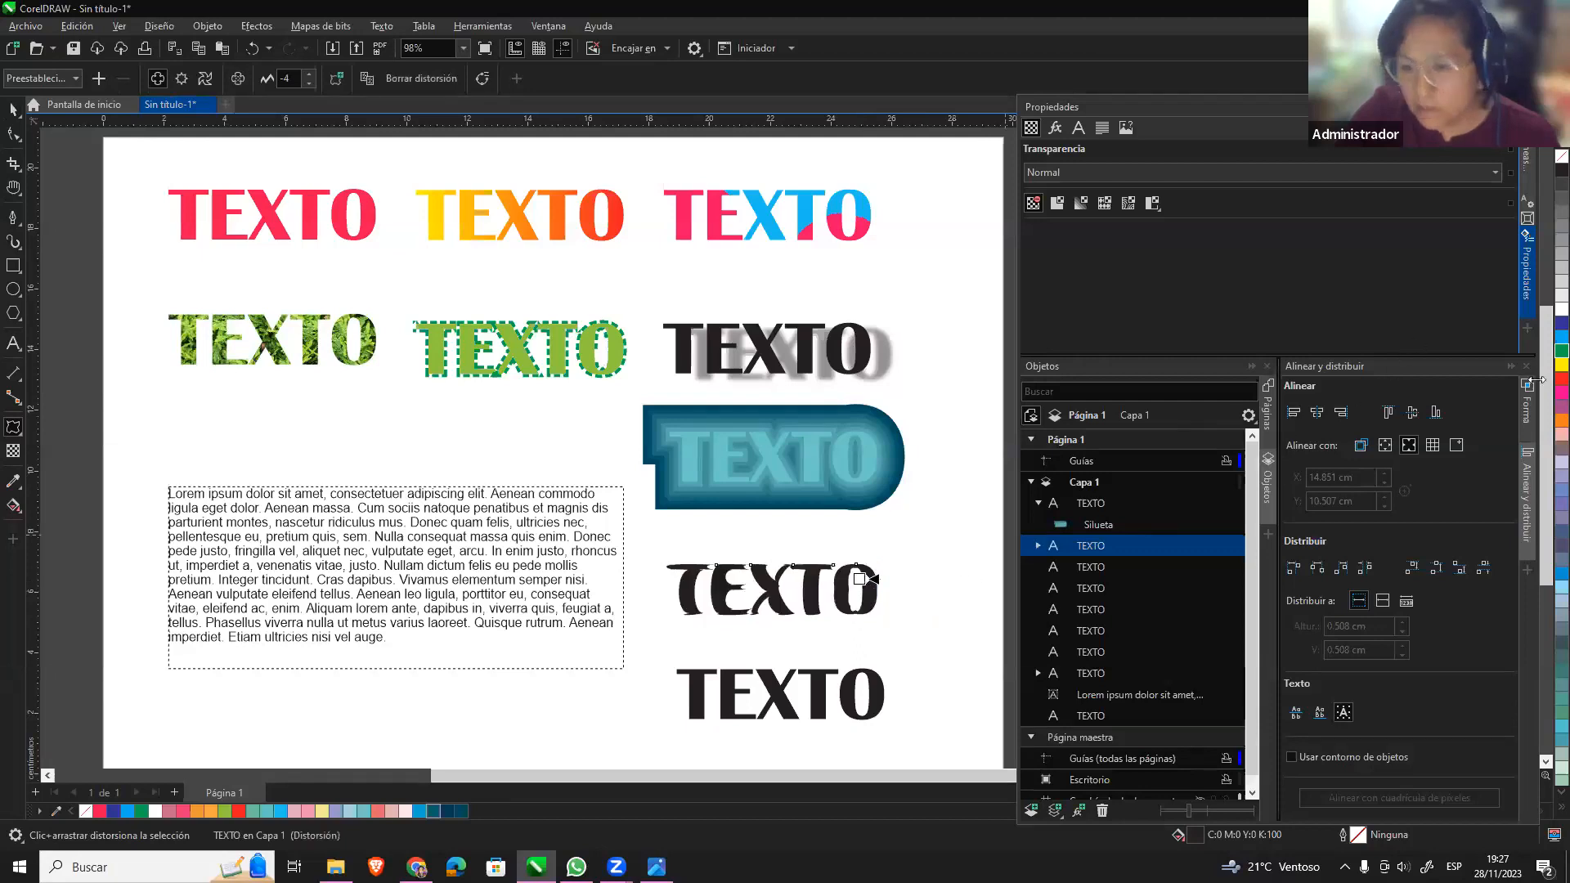
left_click(1562, 379)
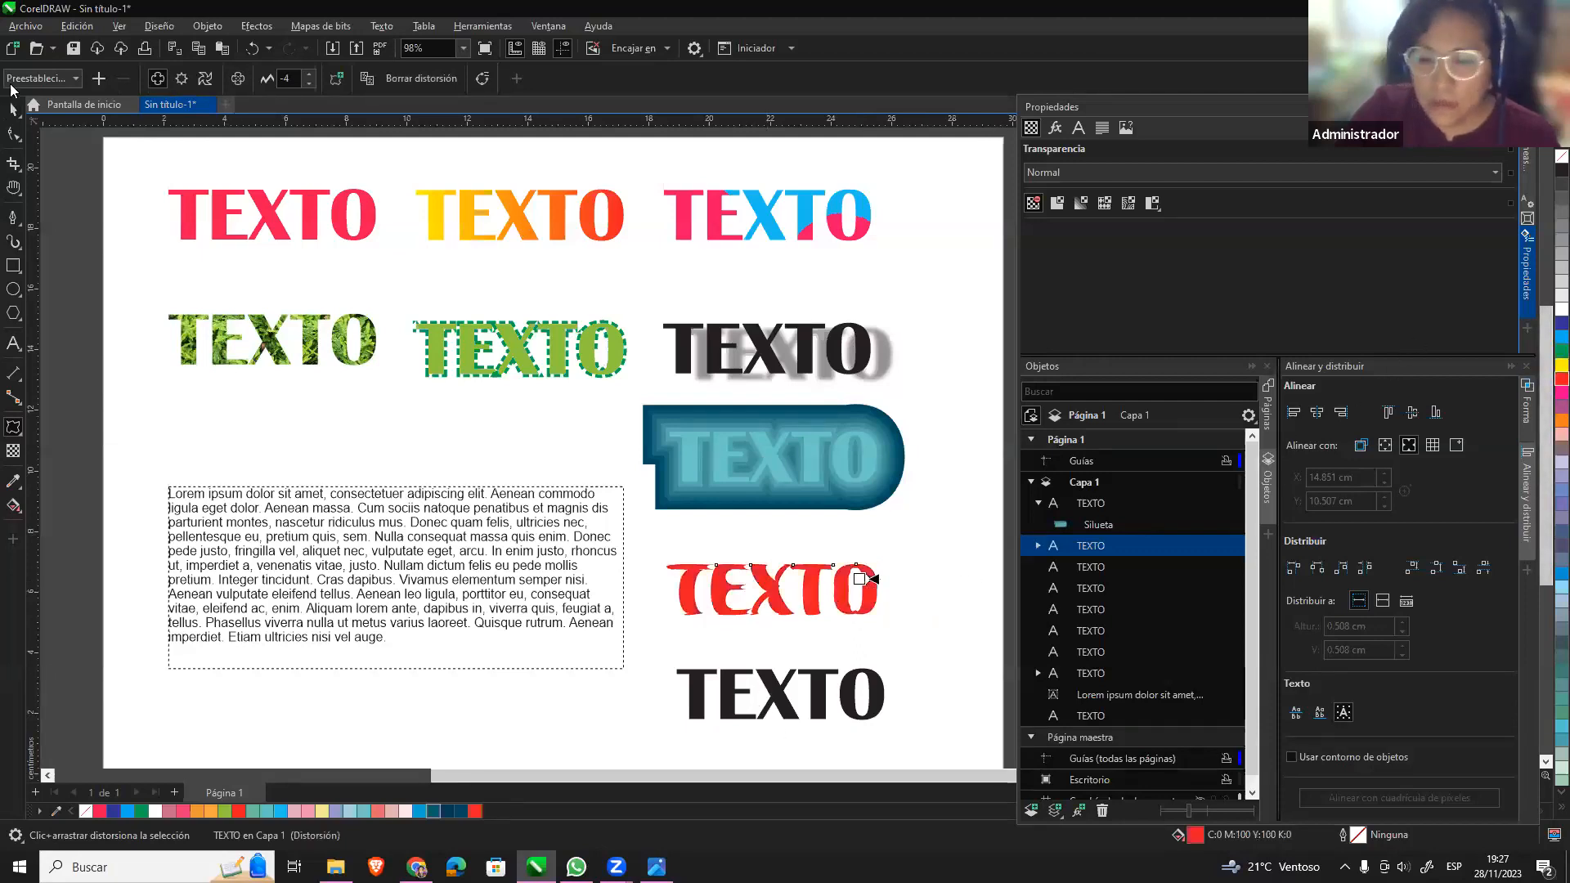
left_click(13, 108)
left_click(889, 744)
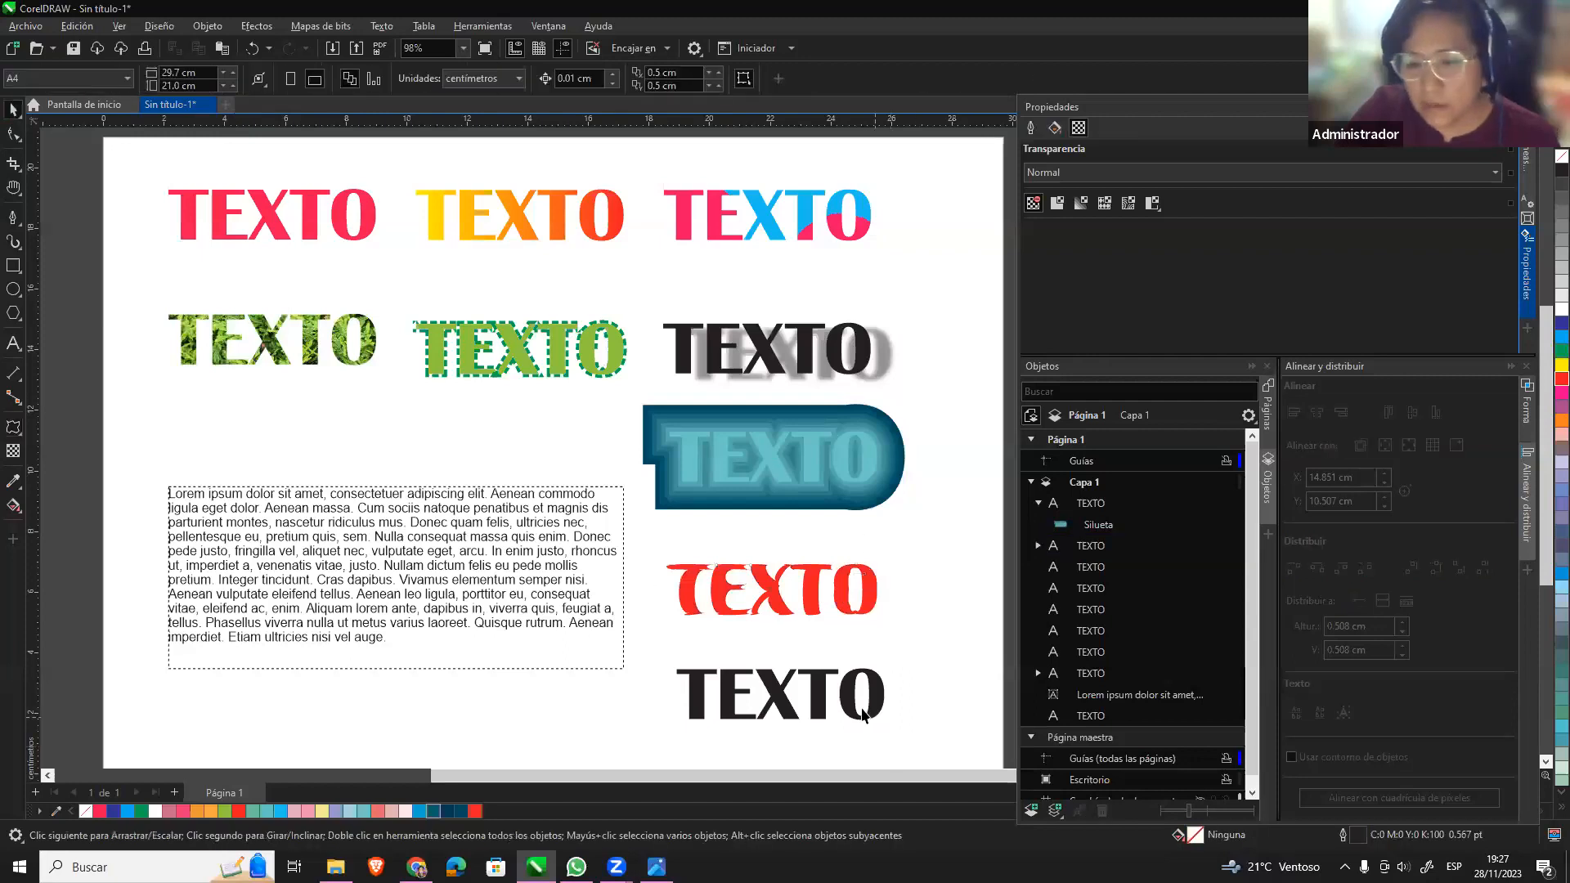
Undo the red fill and the push-and-pull distortion on the TEXTO above the bottom black copy.
left_click(849, 591)
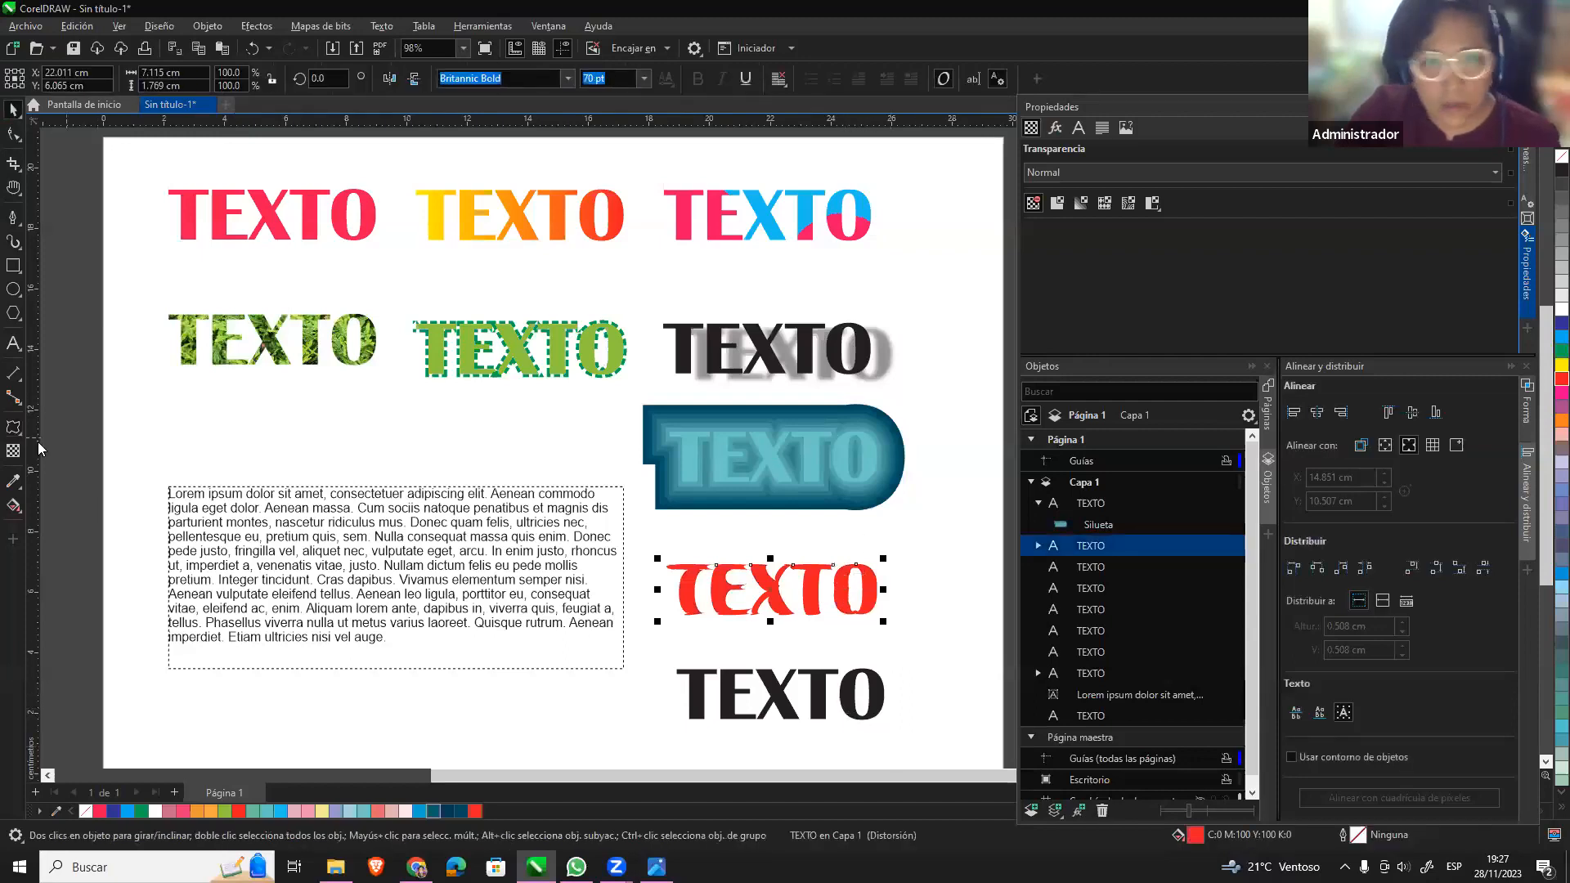
left_click(13, 427)
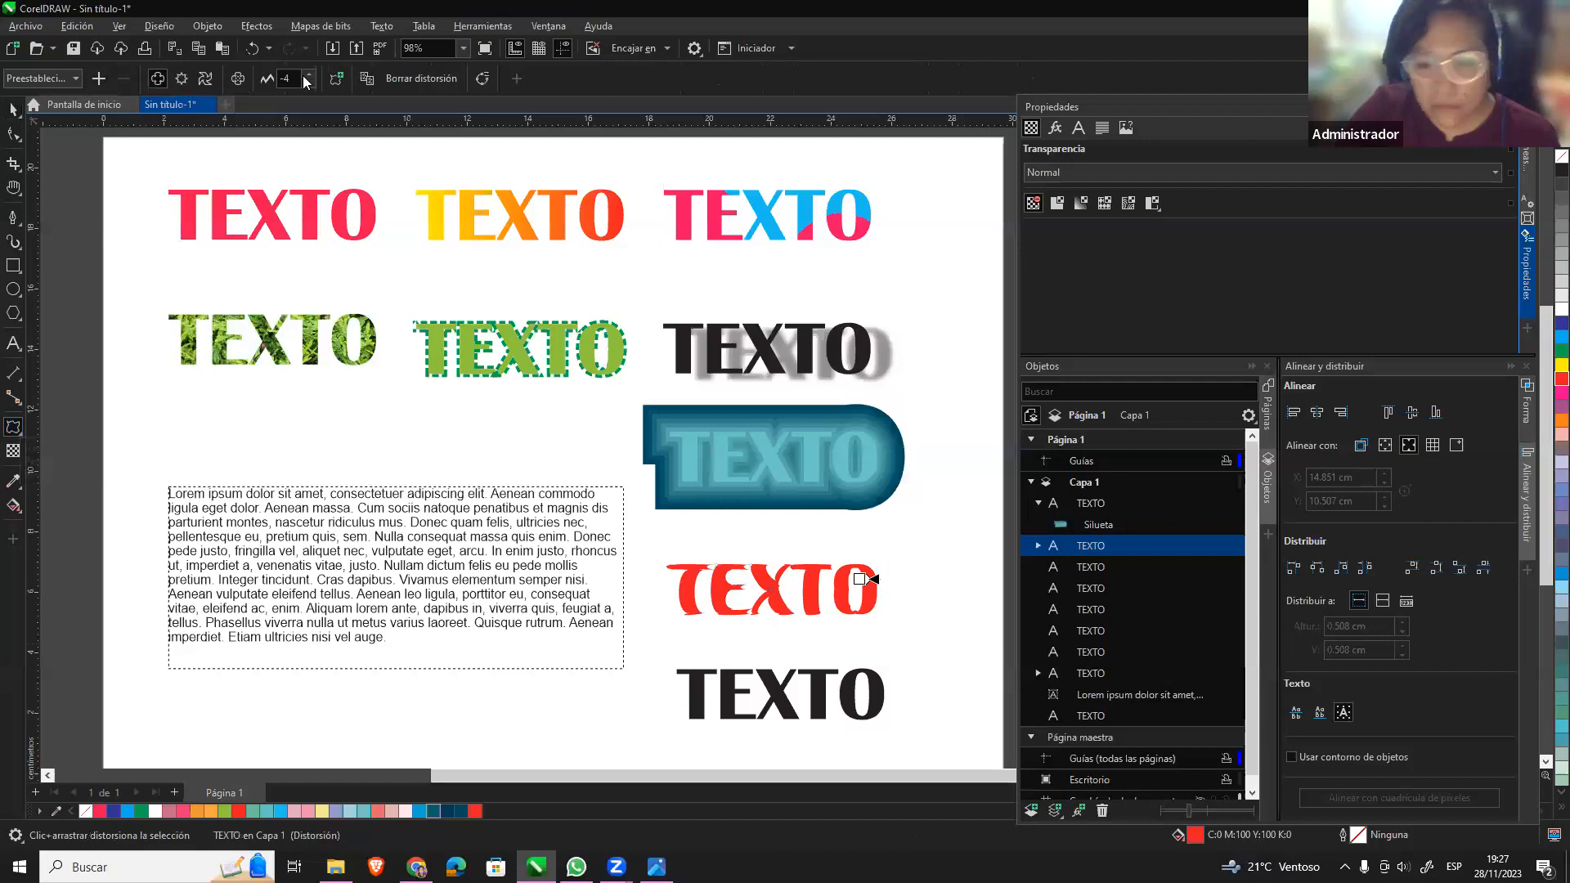
left_click(182, 81)
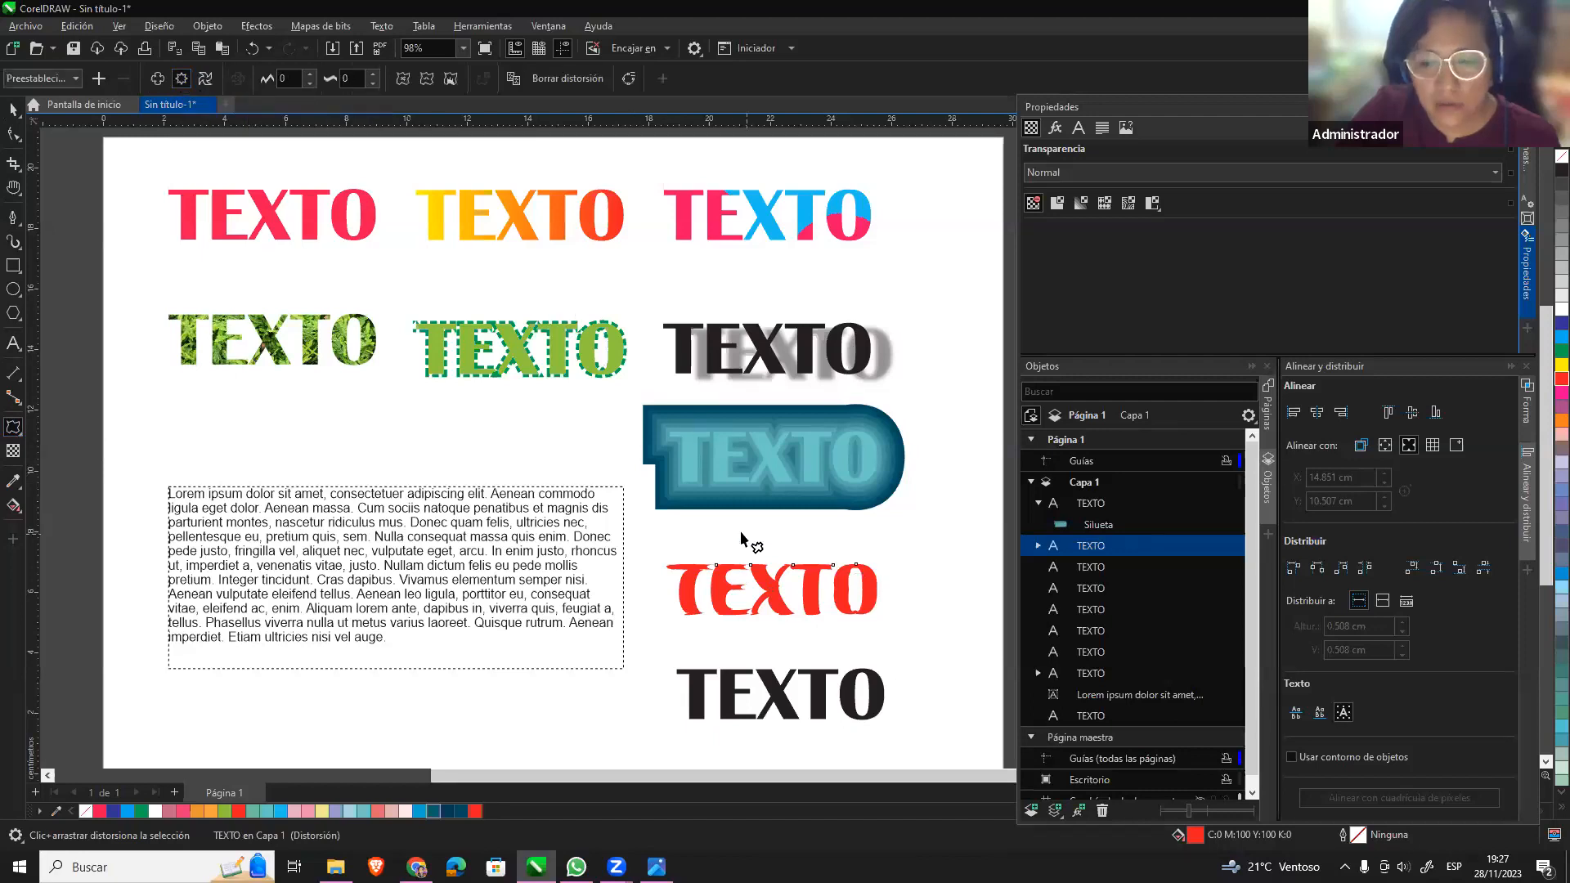
left_click(773, 613)
key("ctrl+z")
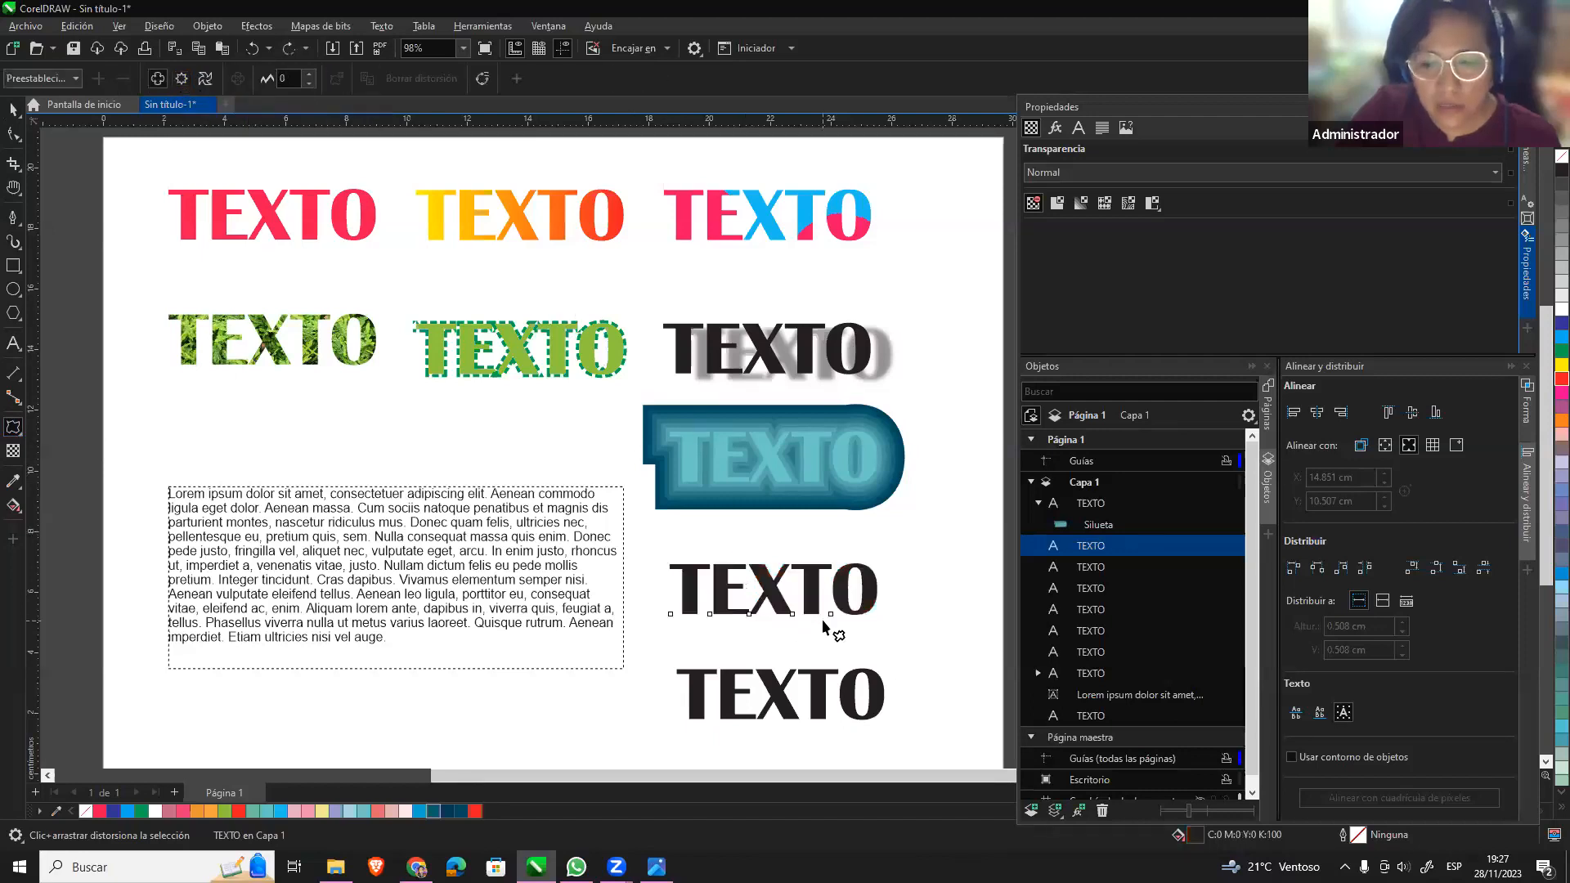
Try a zipper distortion with amplitude about 3 and frequency about 5 on the upper plain black TEXTO and undo it.
left_click(180, 79)
left_click_drag(808, 607, 789, 591)
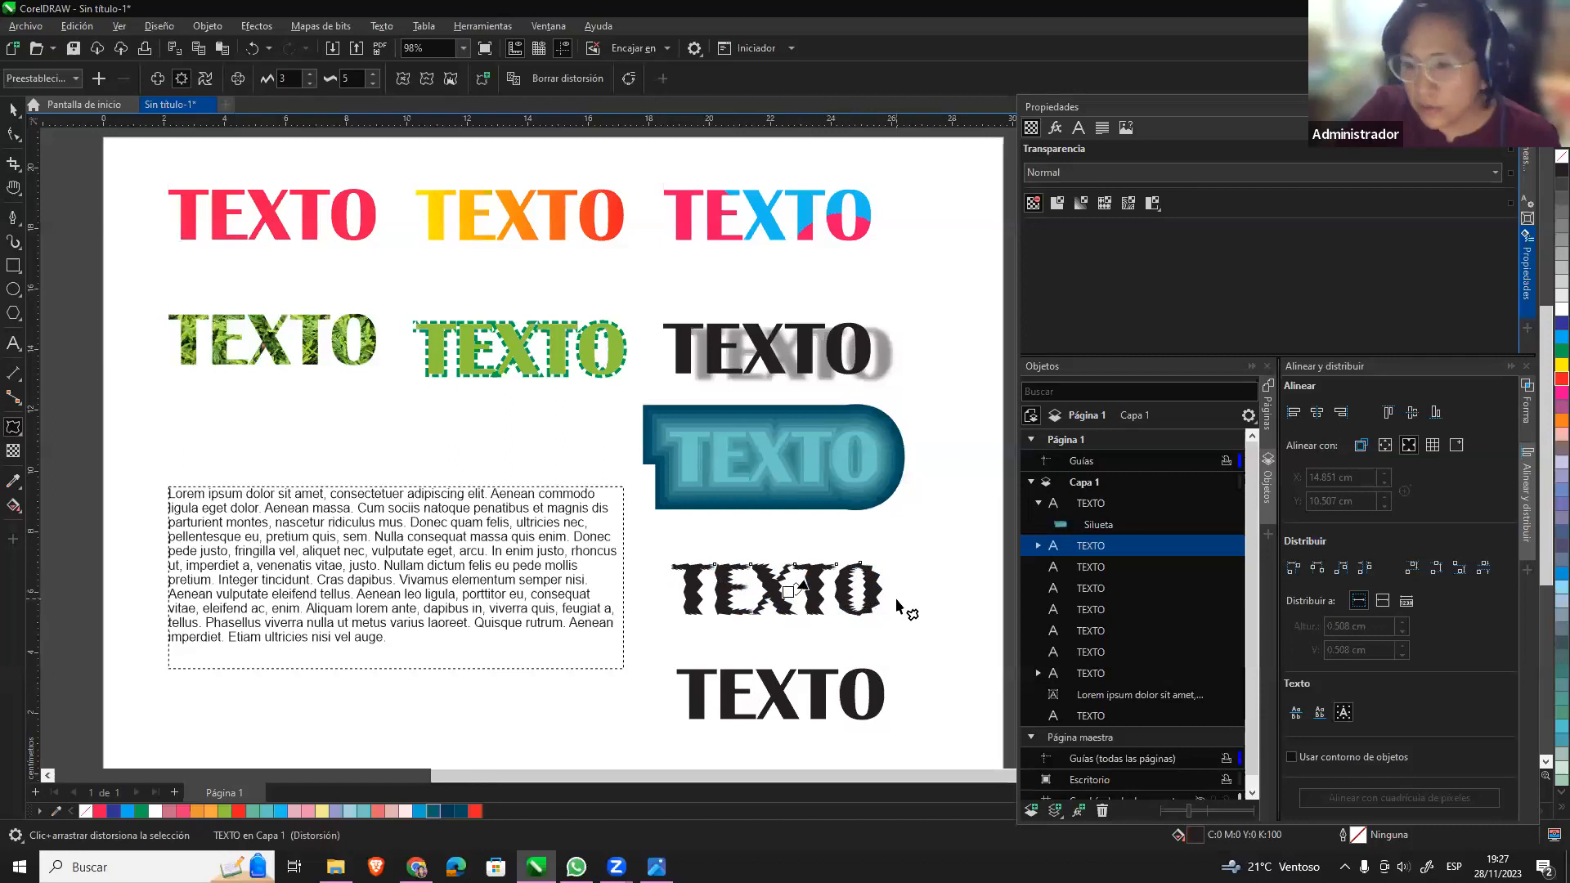
key("ctrl+z")
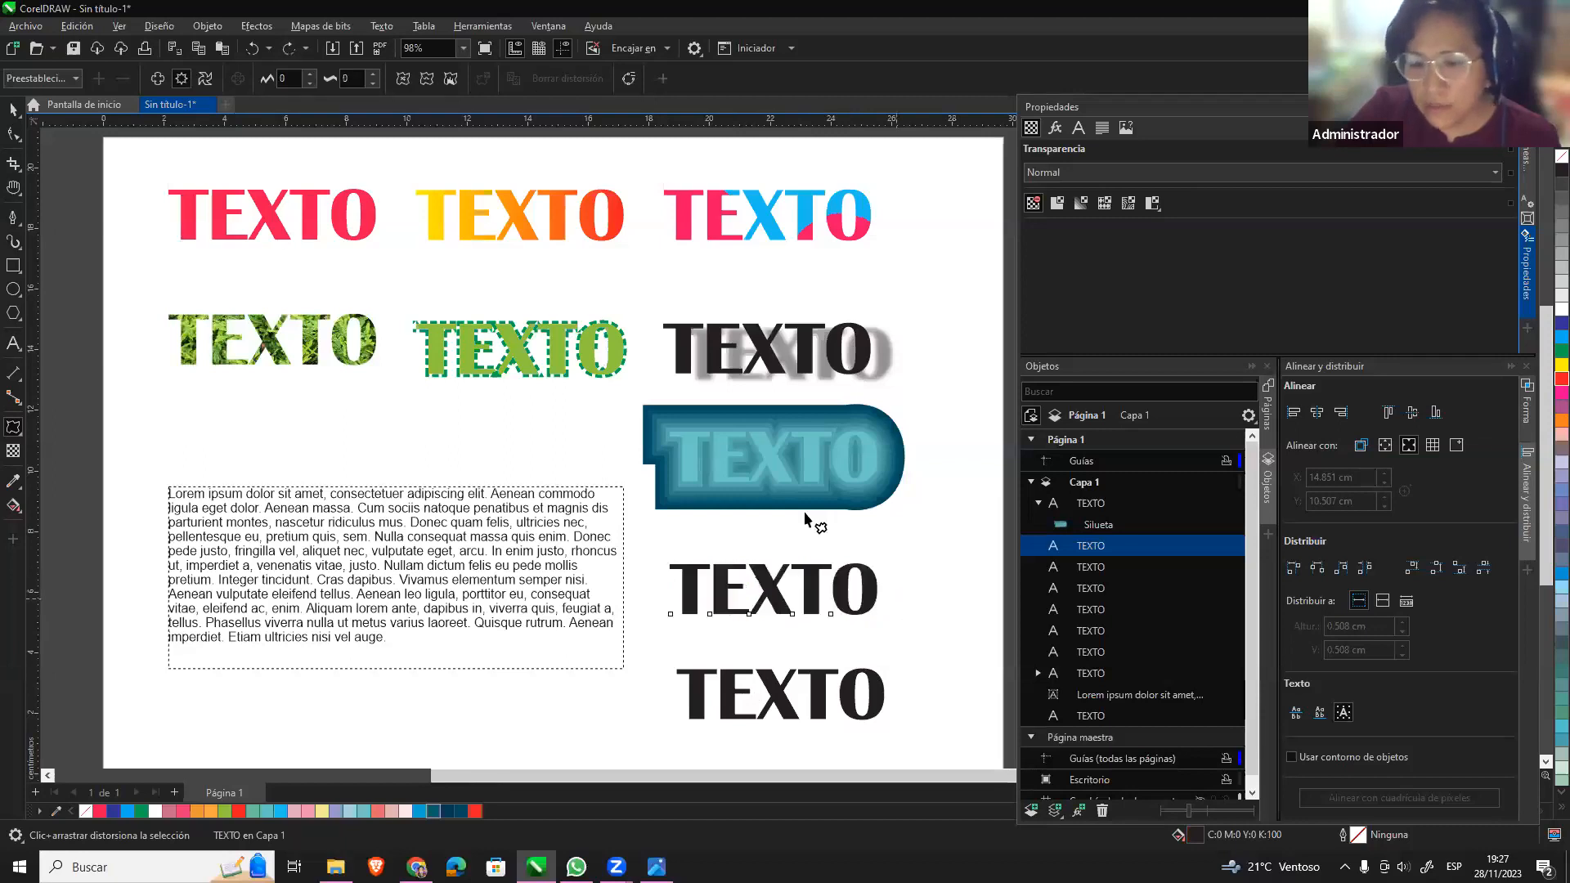
Apply a twister distortion with about 57 additional degrees to the upper plain black TEXTO.
left_click(206, 78)
mouse_move(793, 590)
left_mouse_down()
mouse_move(800, 605)
mouse_move(772, 606)
mouse_move(818, 609)
left_mouse_up()
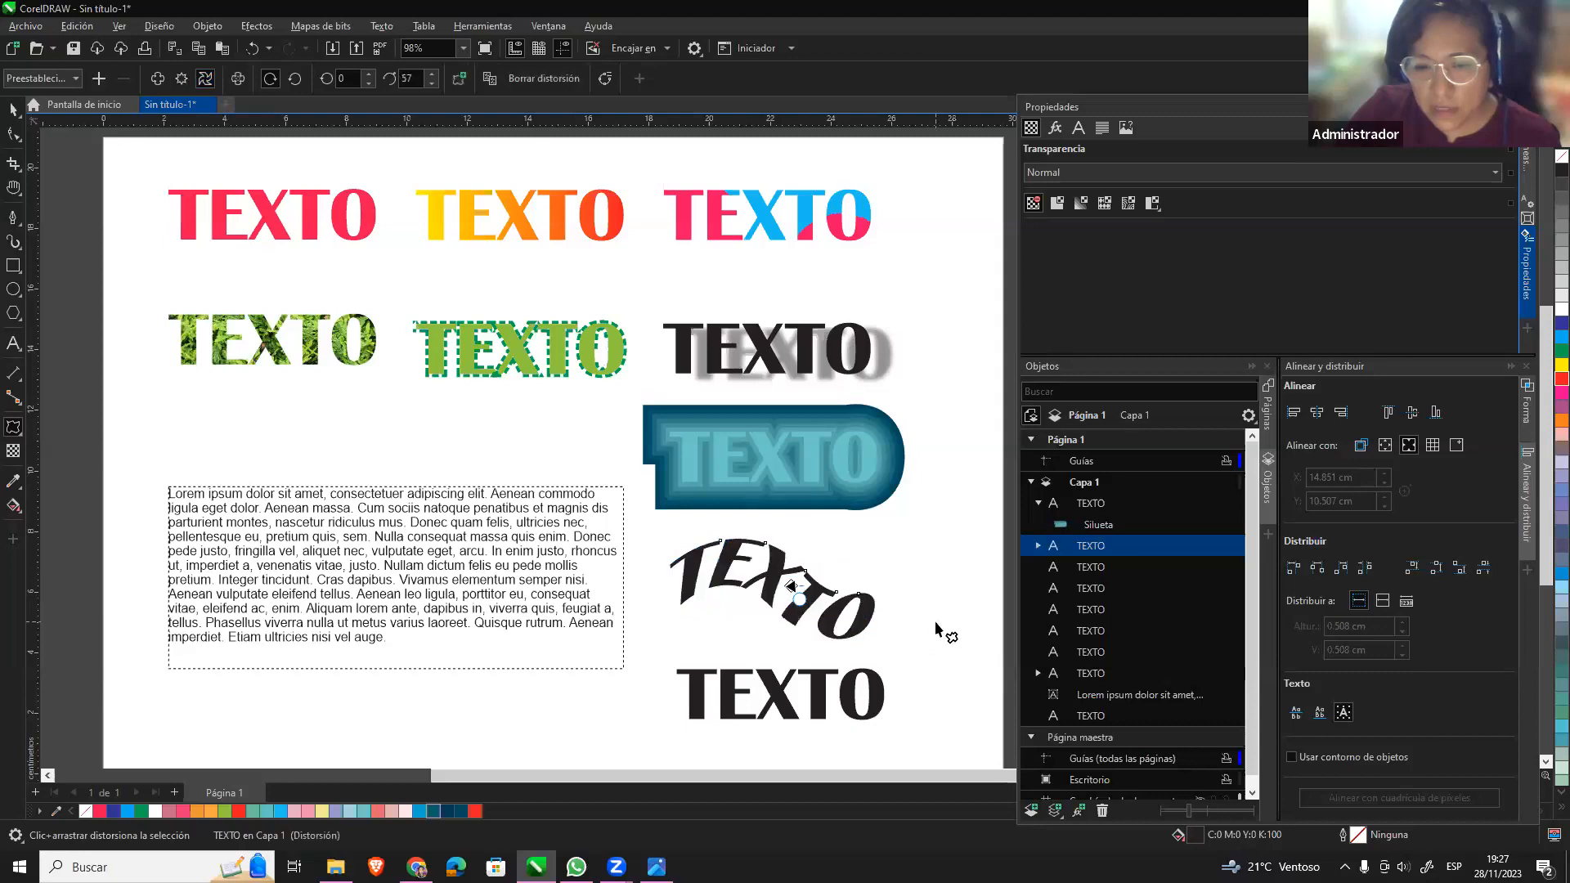
Try a stronger twist of about 114 additional degrees on the twisted TEXTO and undo it.
left_click_drag(788, 696, 774, 662)
key("ctrl+z")
left_click_drag(820, 606, 743, 633)
key("ctrl+z")
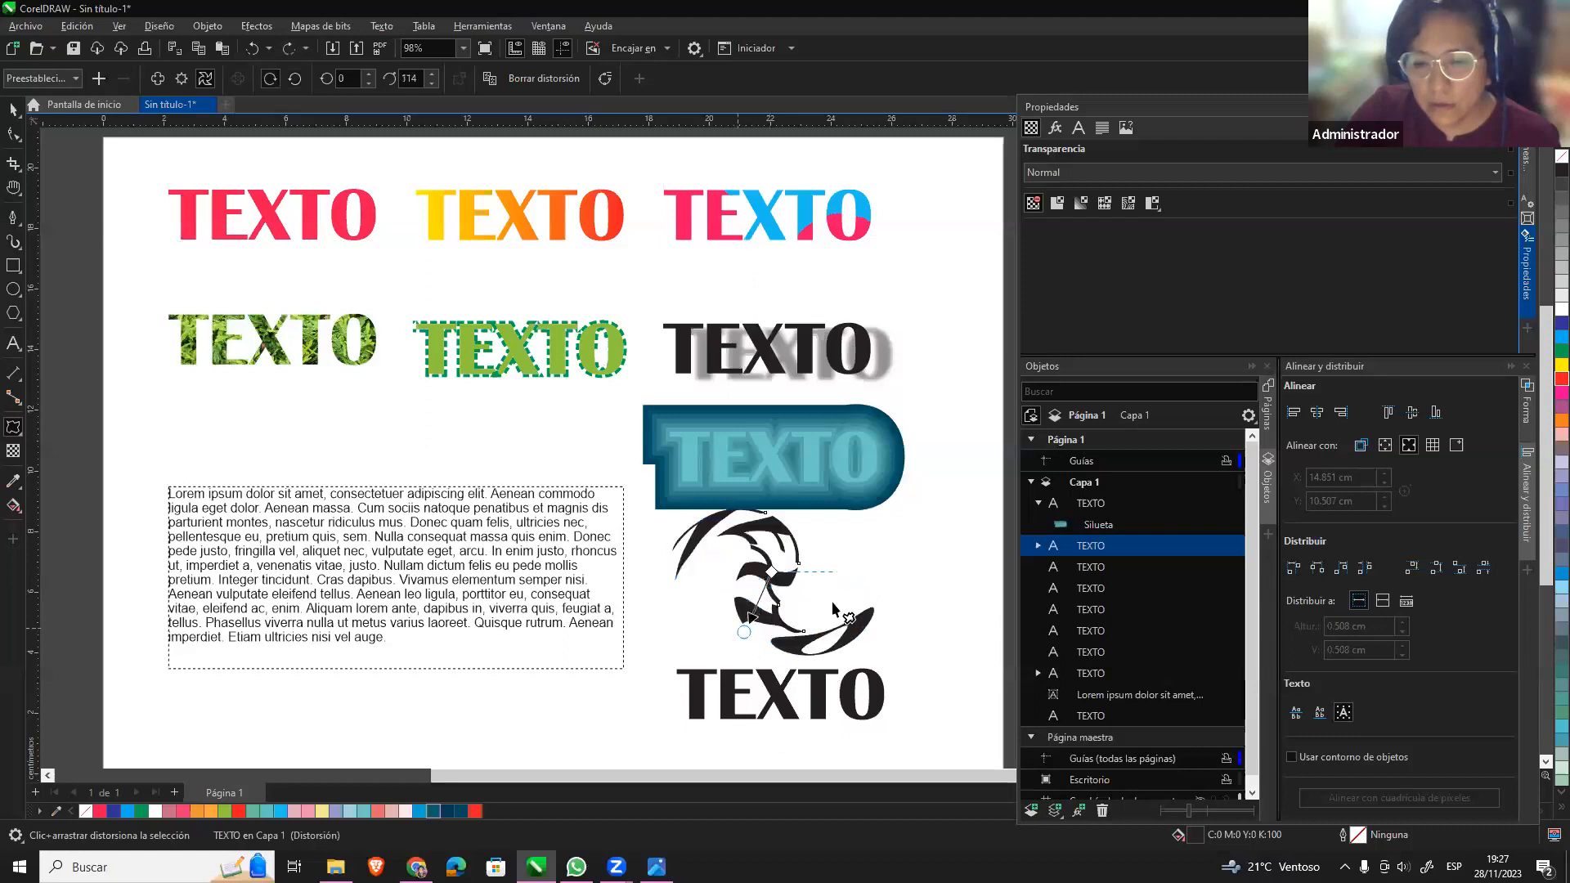
key("ctrl+z")
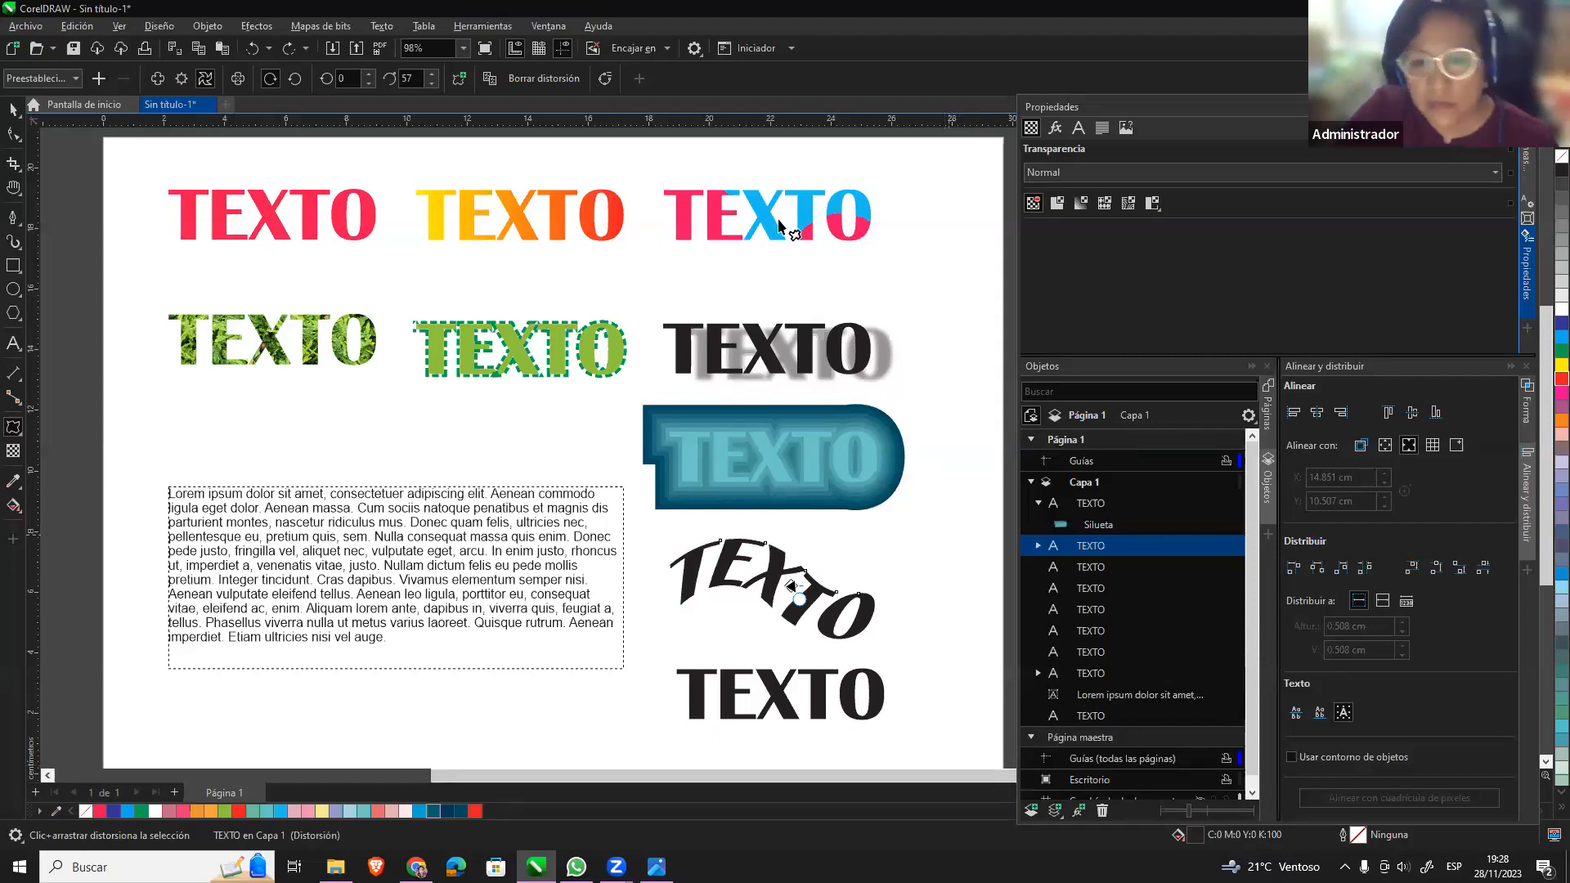
Fill the twisted TEXTO with green C100 M0 Y100 K0 and shift it slightly to the right.
left_click(13, 109)
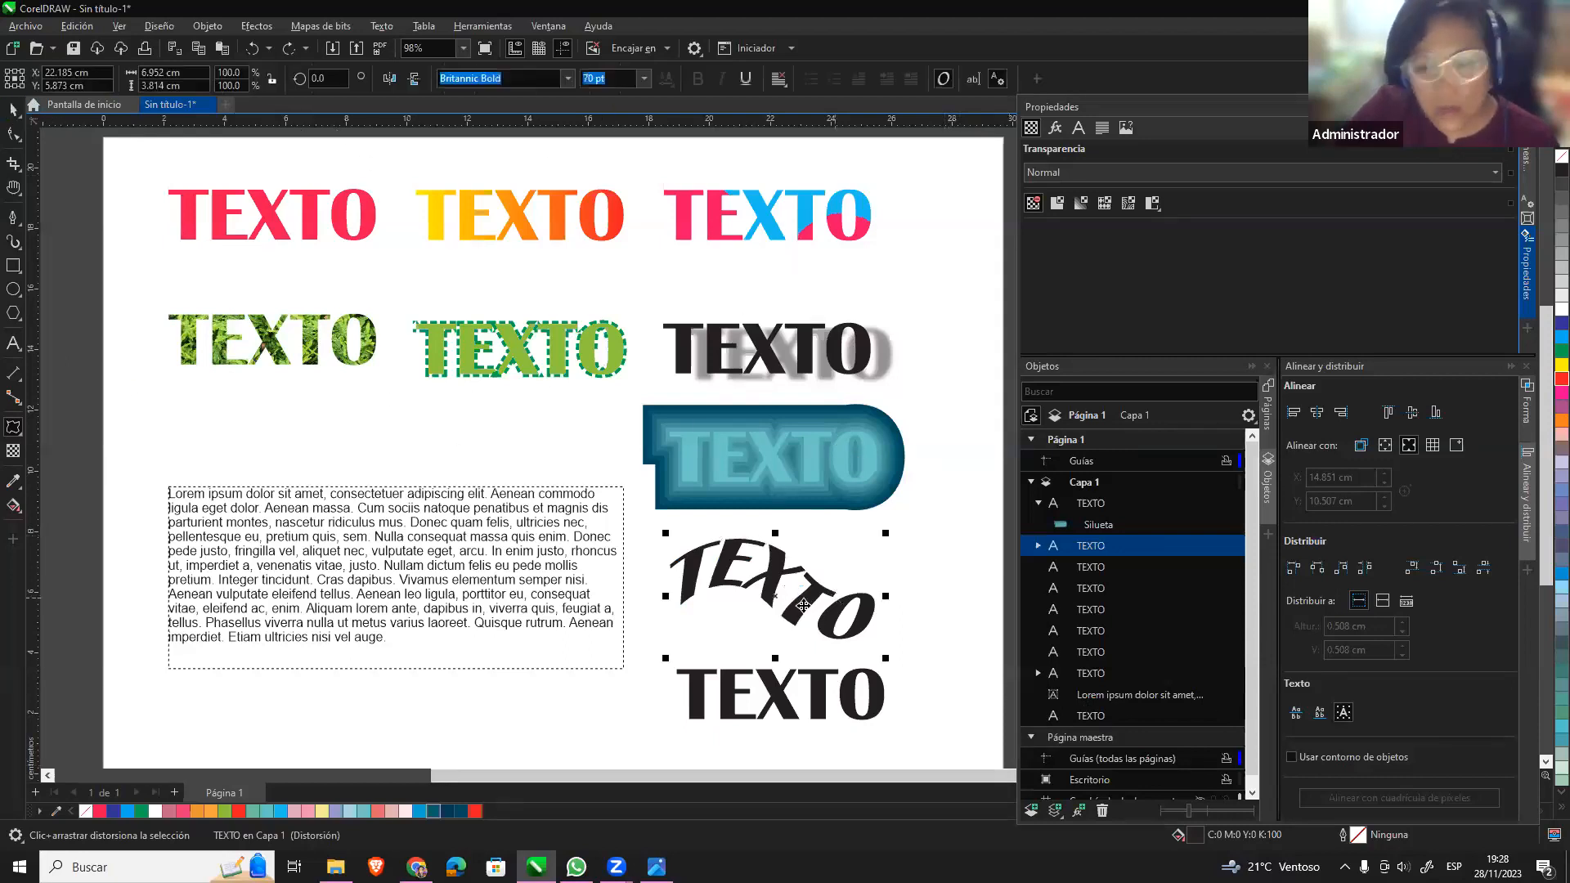
left_click(830, 591)
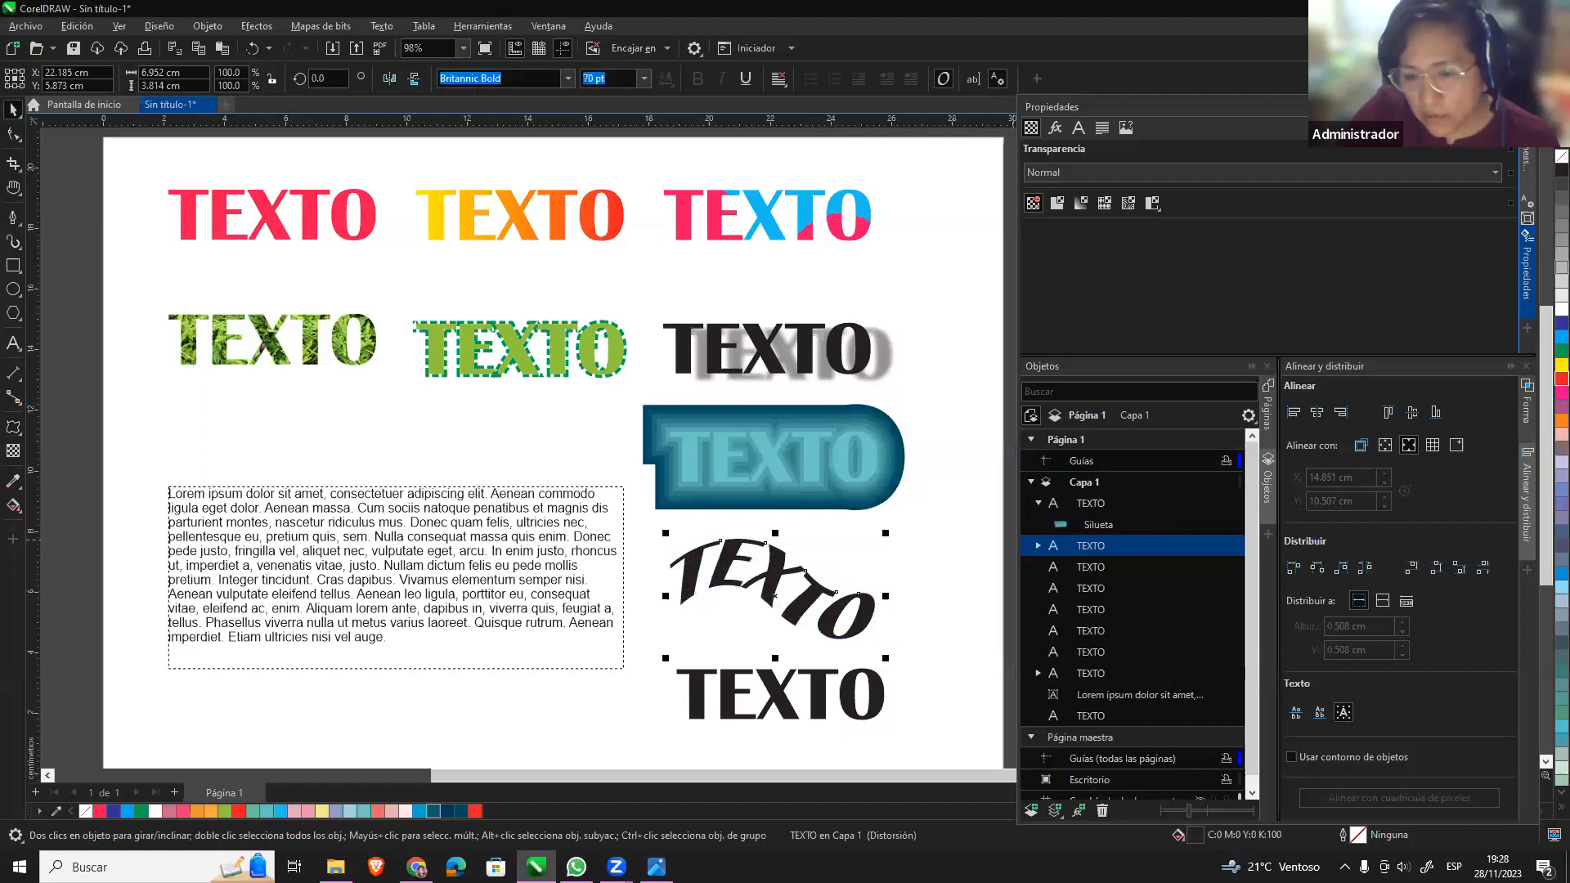
left_click(1546, 360)
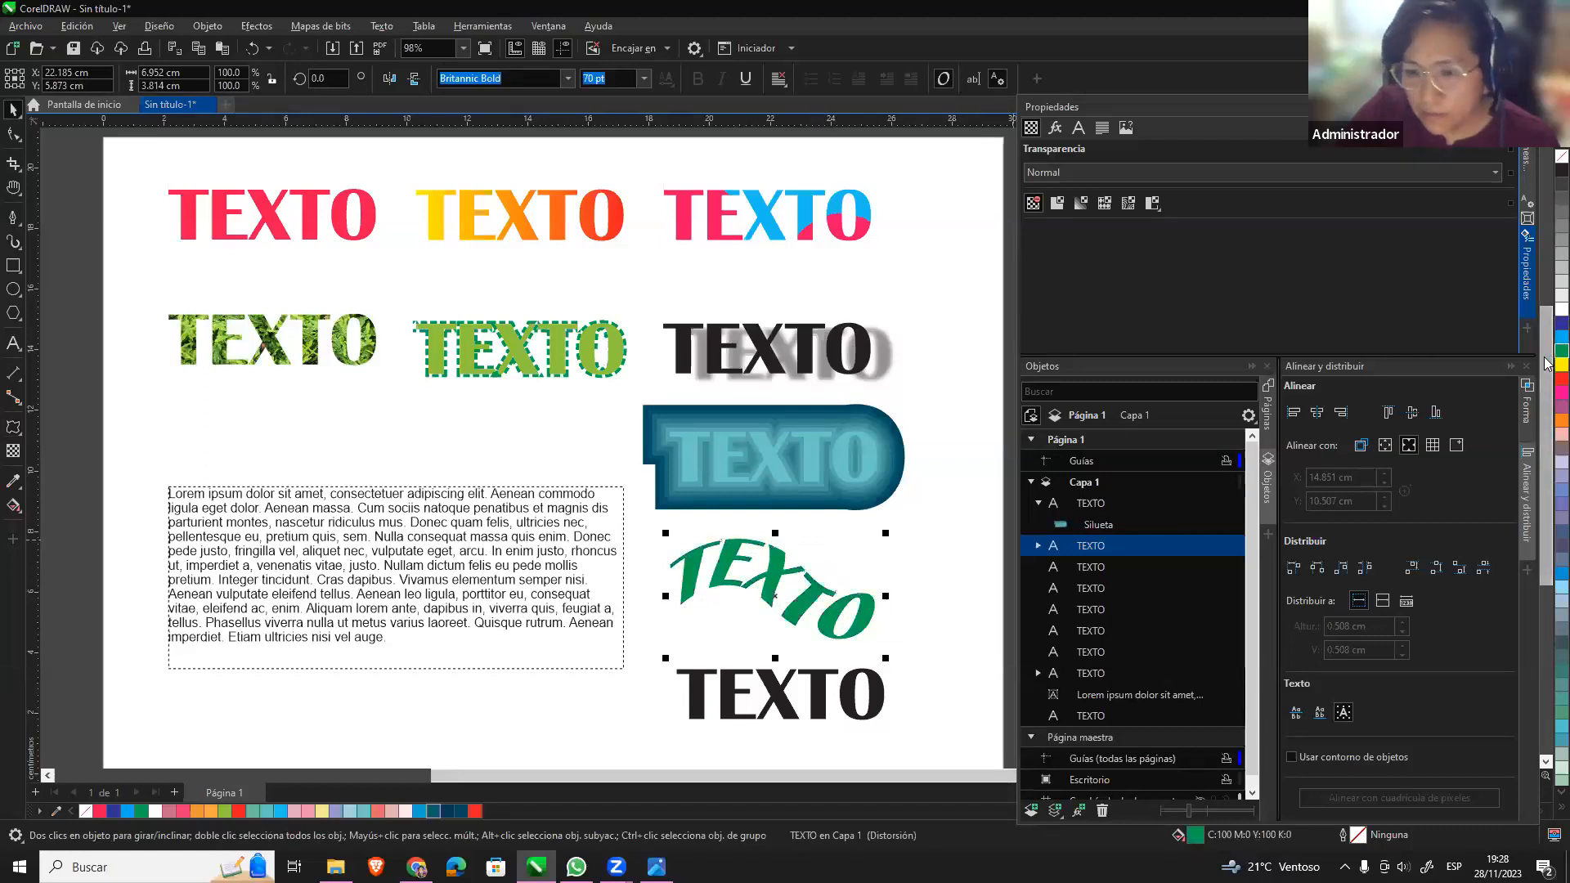
mouse_move(801, 608)
left_mouse_down()
mouse_move(409, 426)
mouse_move(331, 452)
mouse_move(330, 420)
mouse_move(831, 615)
left_mouse_up()
left_click(712, 733)
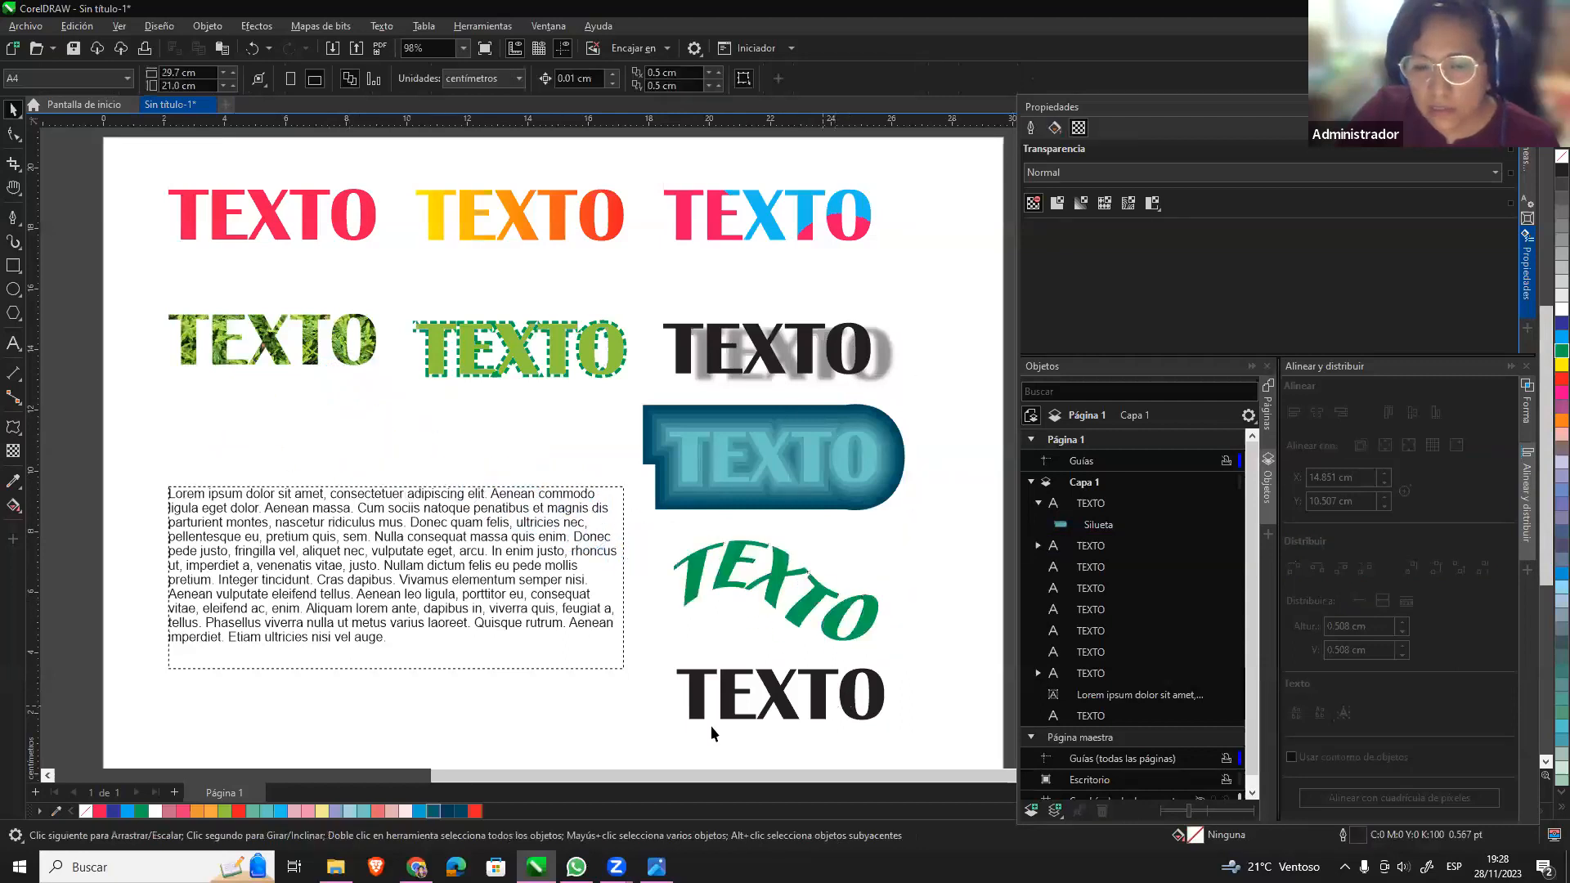
Move the Lorem ipsum paragraph from page 1 to a new page 2, placing it in the upper middle.
left_click(400, 519)
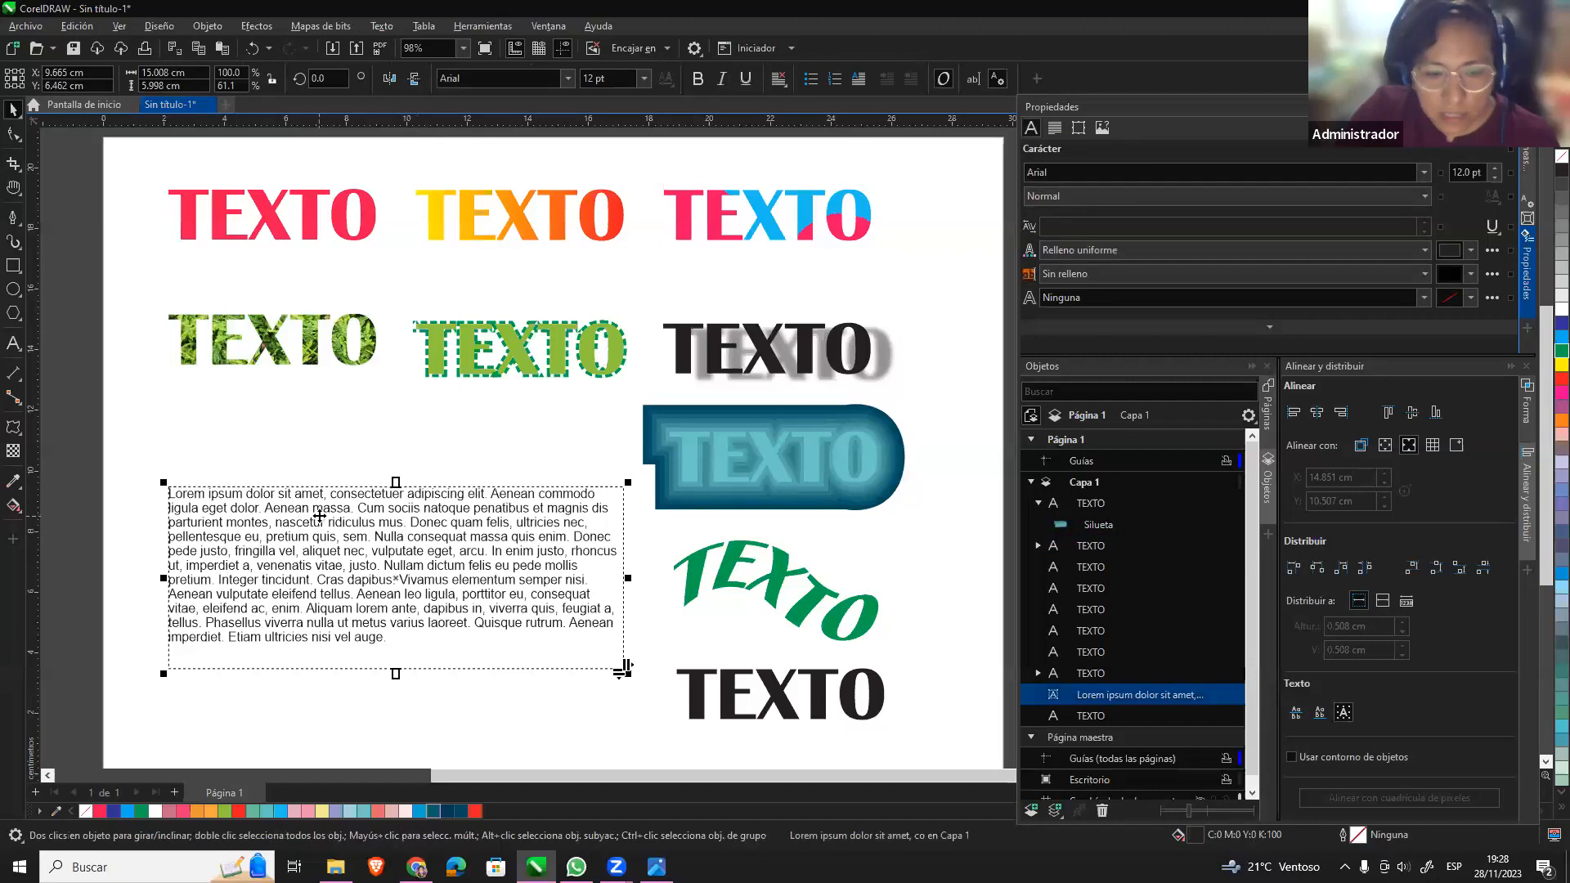
key("Delete")
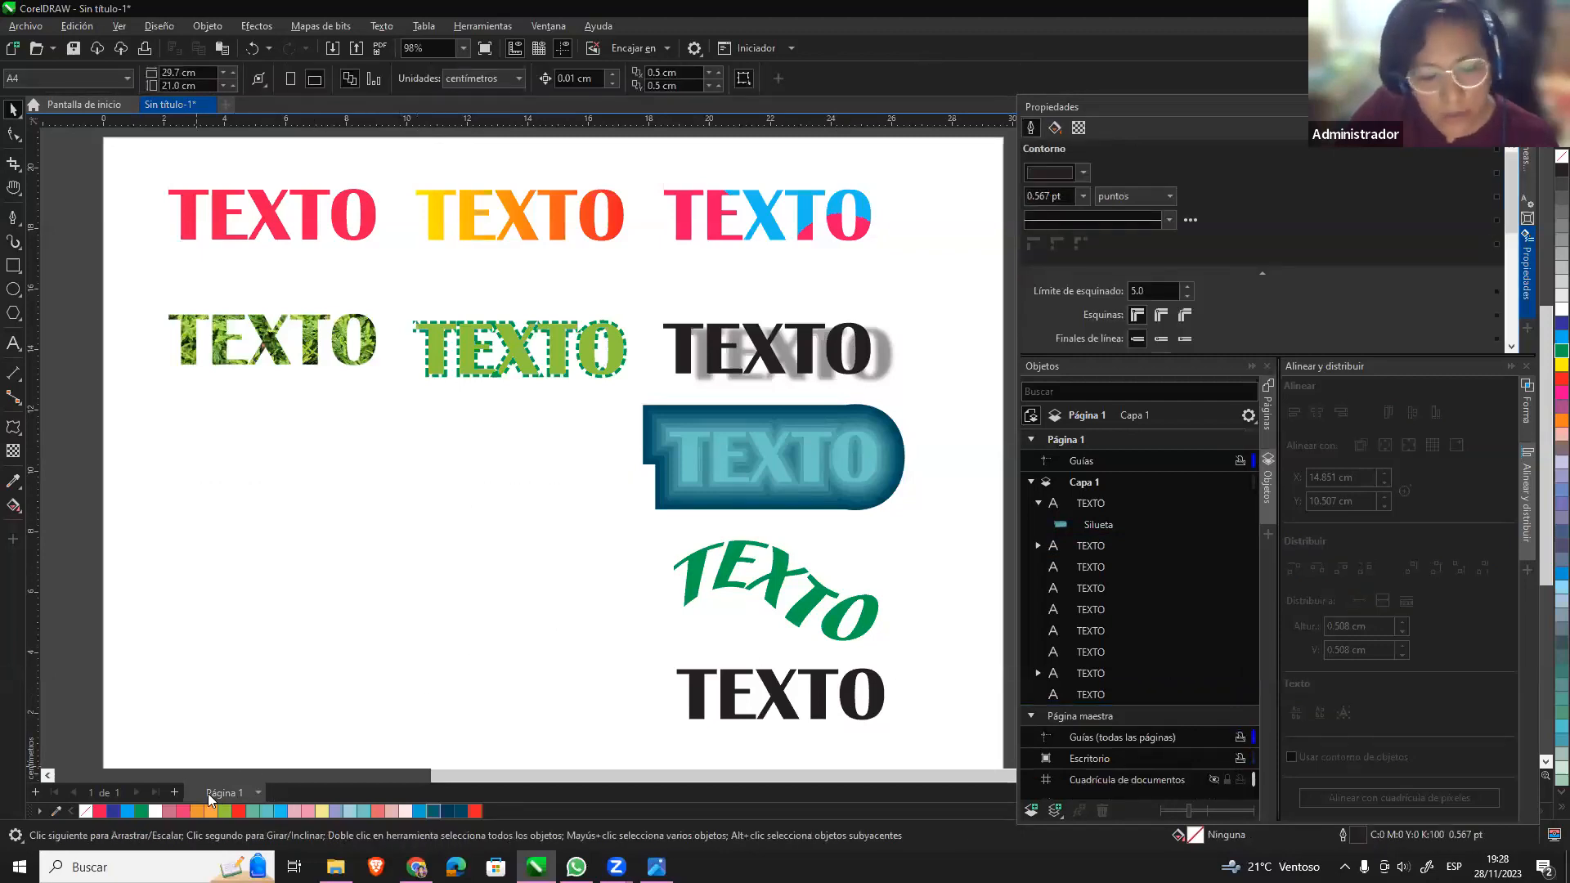
left_click(175, 793)
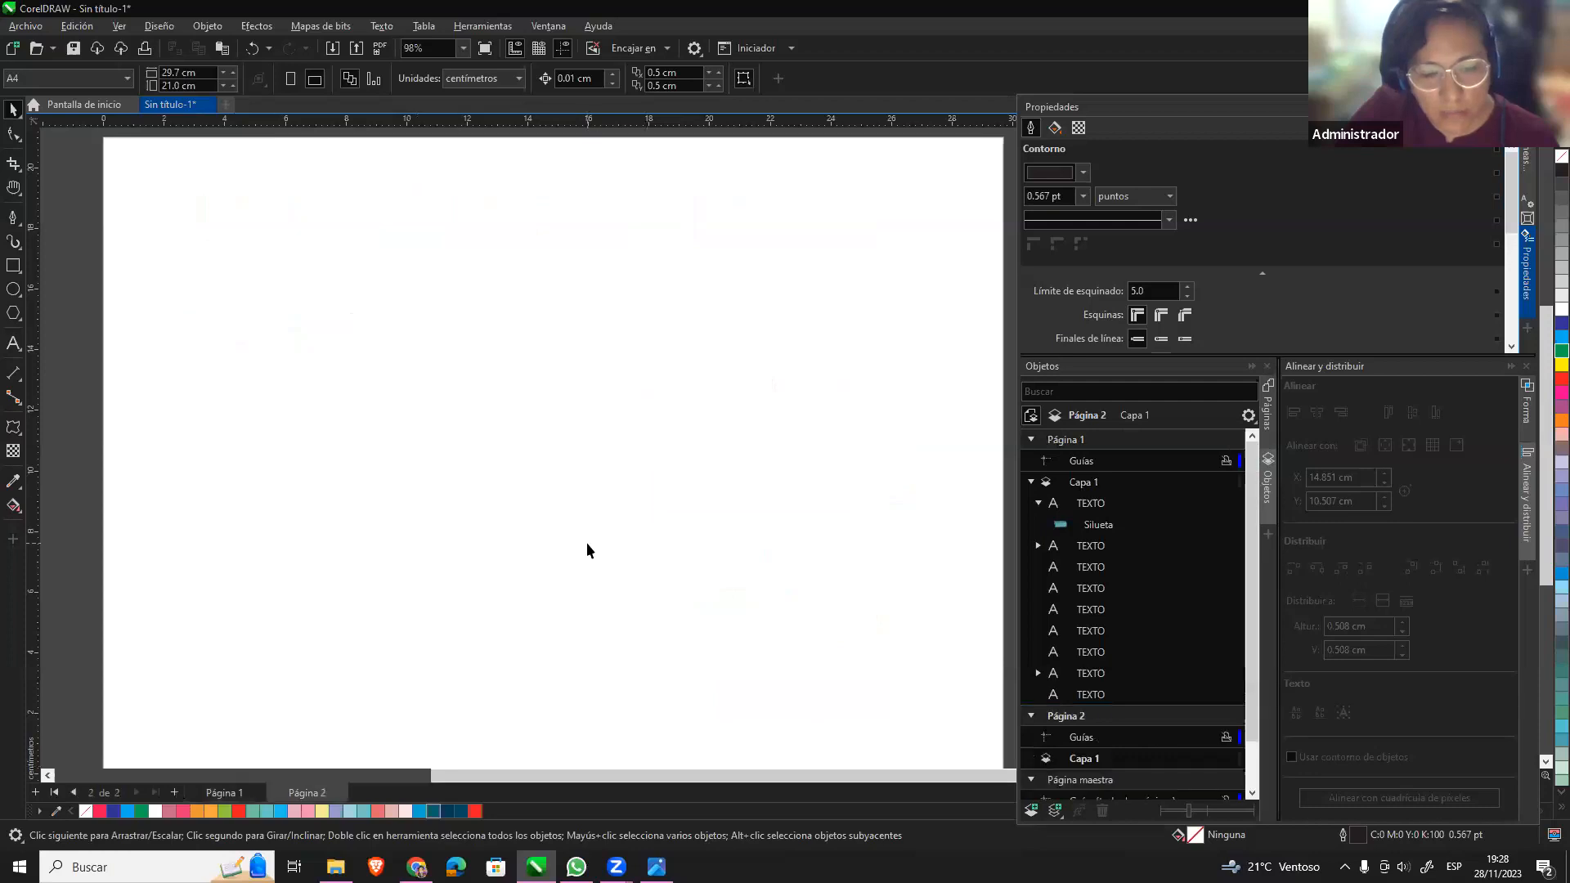
key("ctrl+v")
left_click_drag(512, 501, 662, 299)
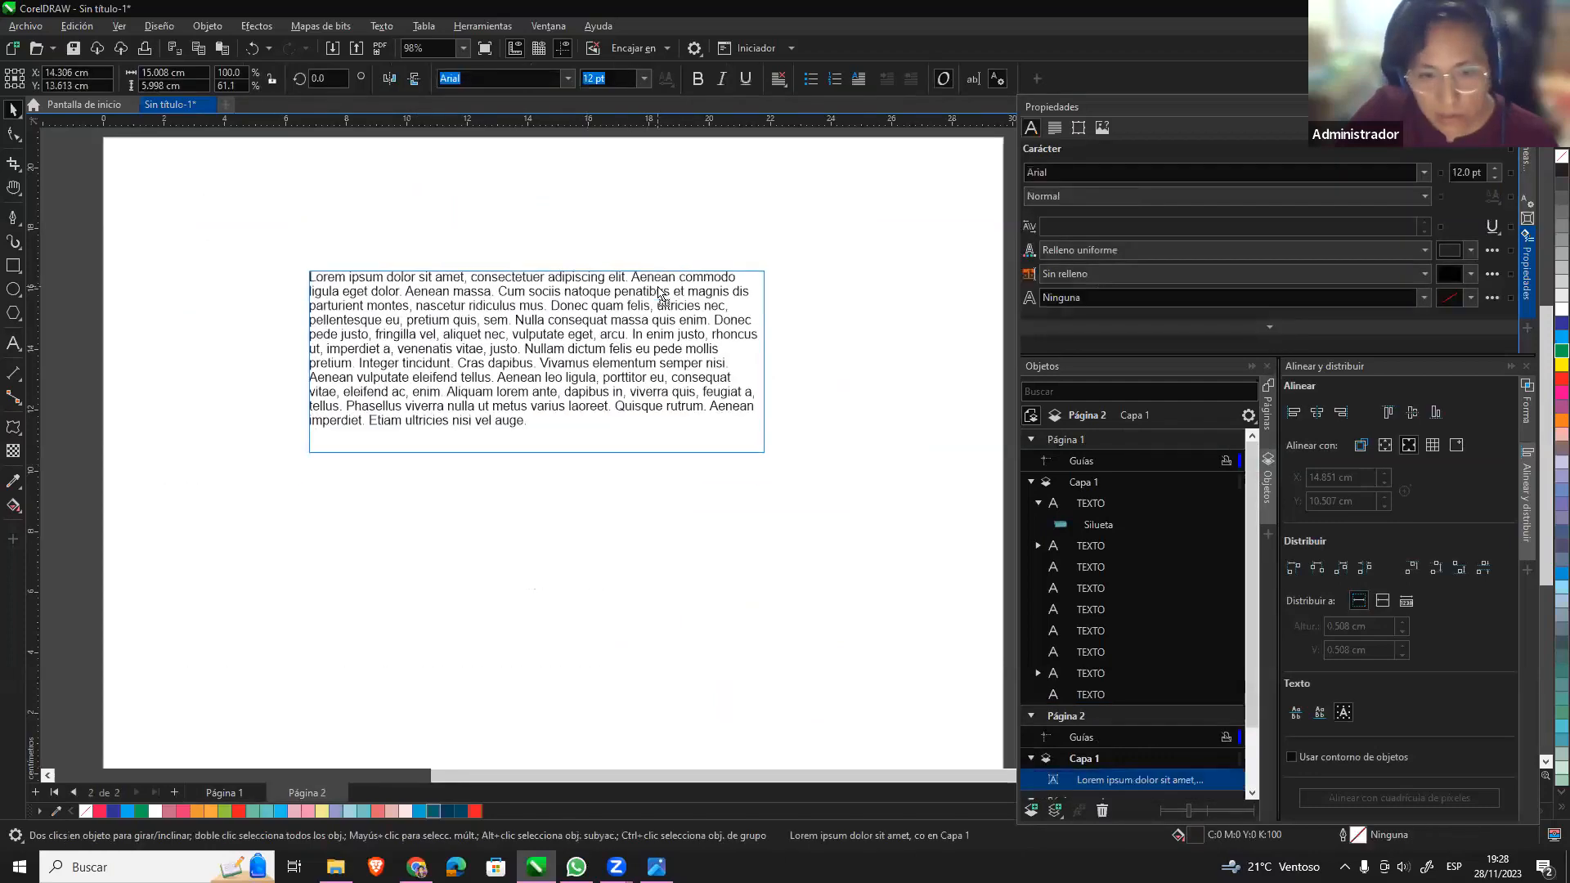
left_click(425, 719)
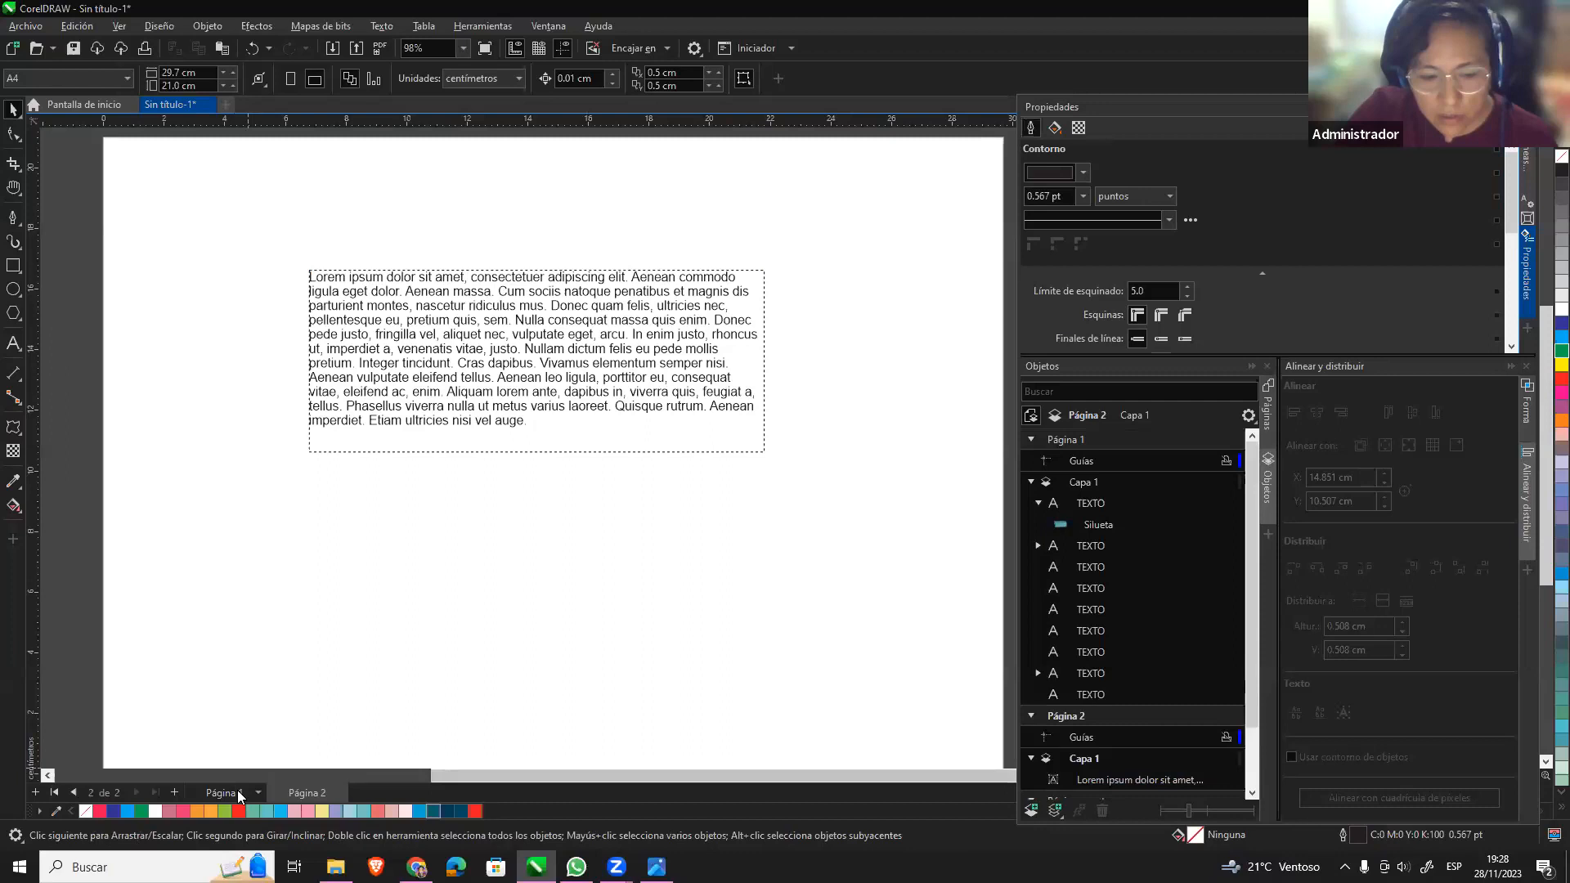
On page 1, arrange the contoured, twisted and plain black TEXTO copies side by side as a third row.
left_click(237, 790)
left_click_drag(370, 494, 271, 500)
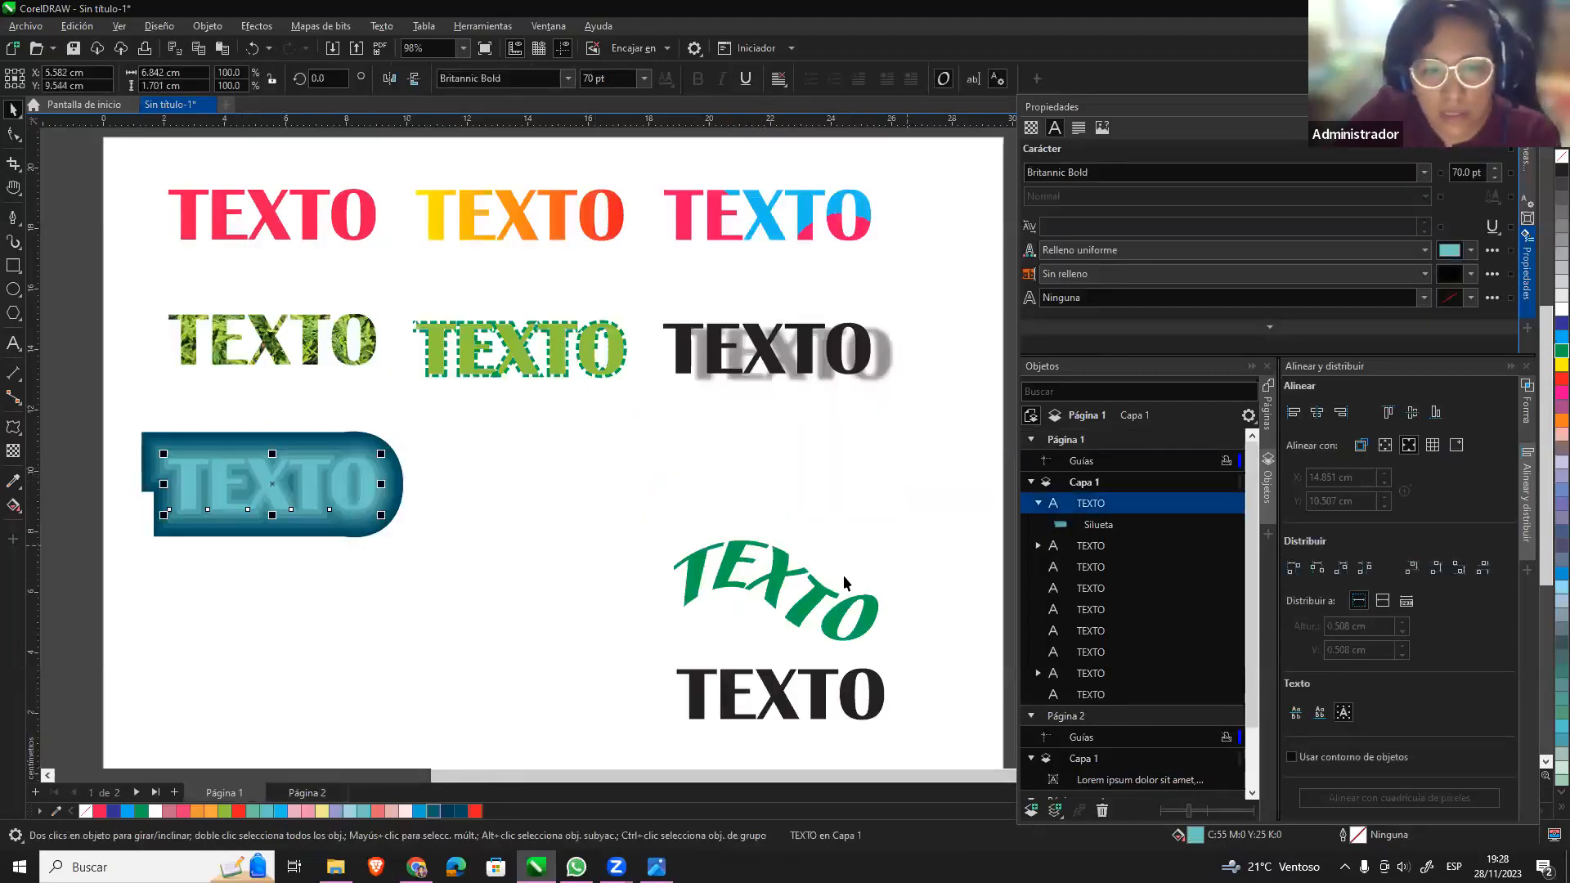
left_click_drag(696, 546, 465, 448)
left_click_drag(783, 698, 817, 518)
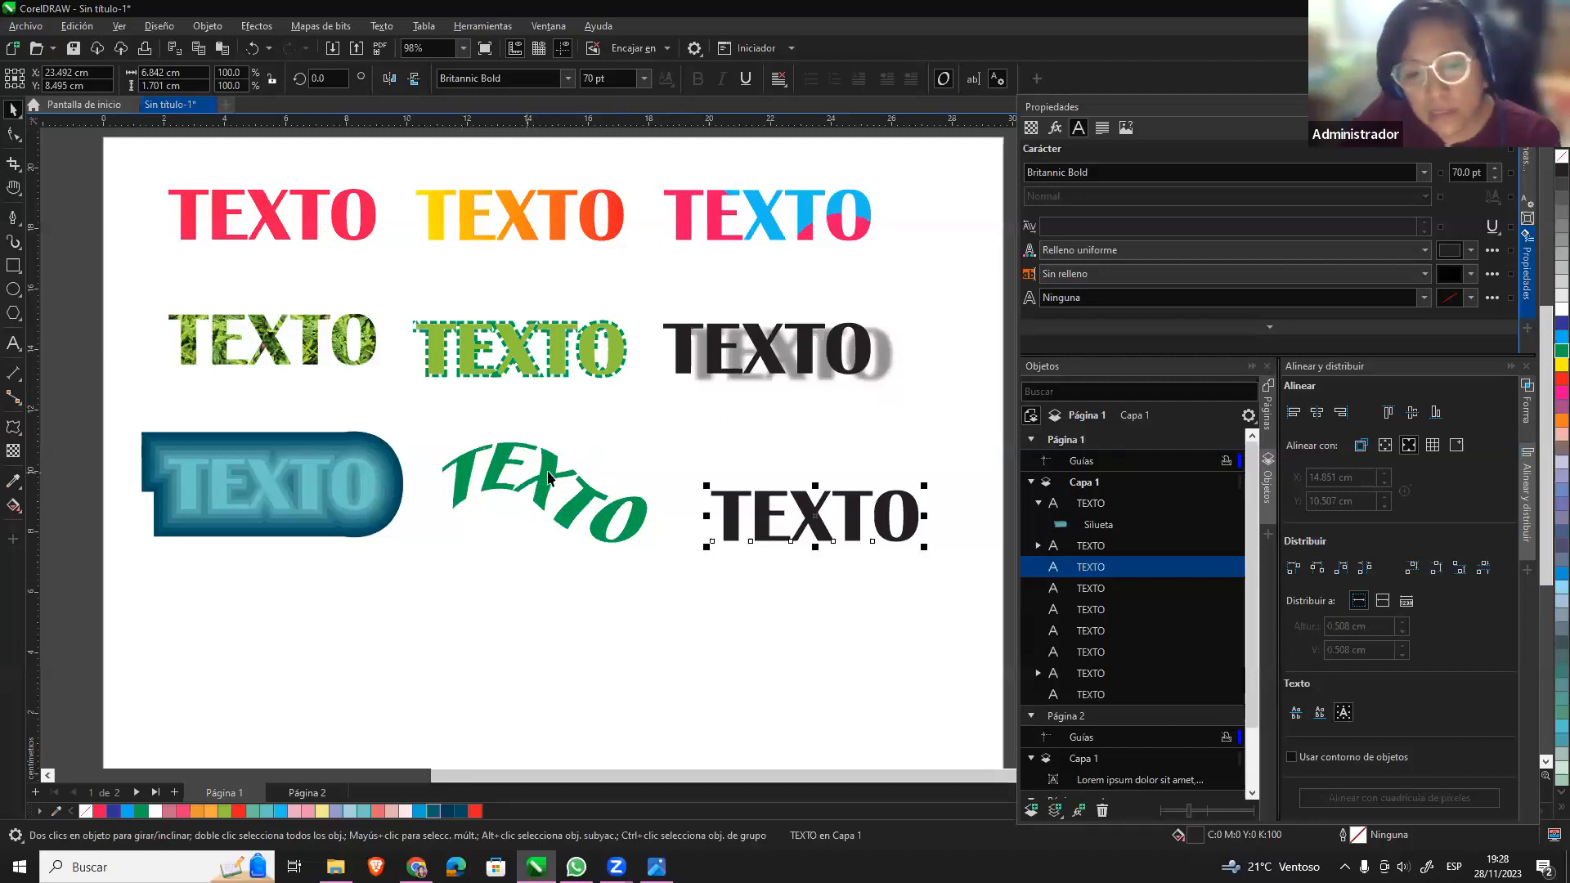
mouse_move(560, 483)
left_mouse_down()
mouse_move(573, 492)
mouse_move(568, 475)
left_mouse_up()
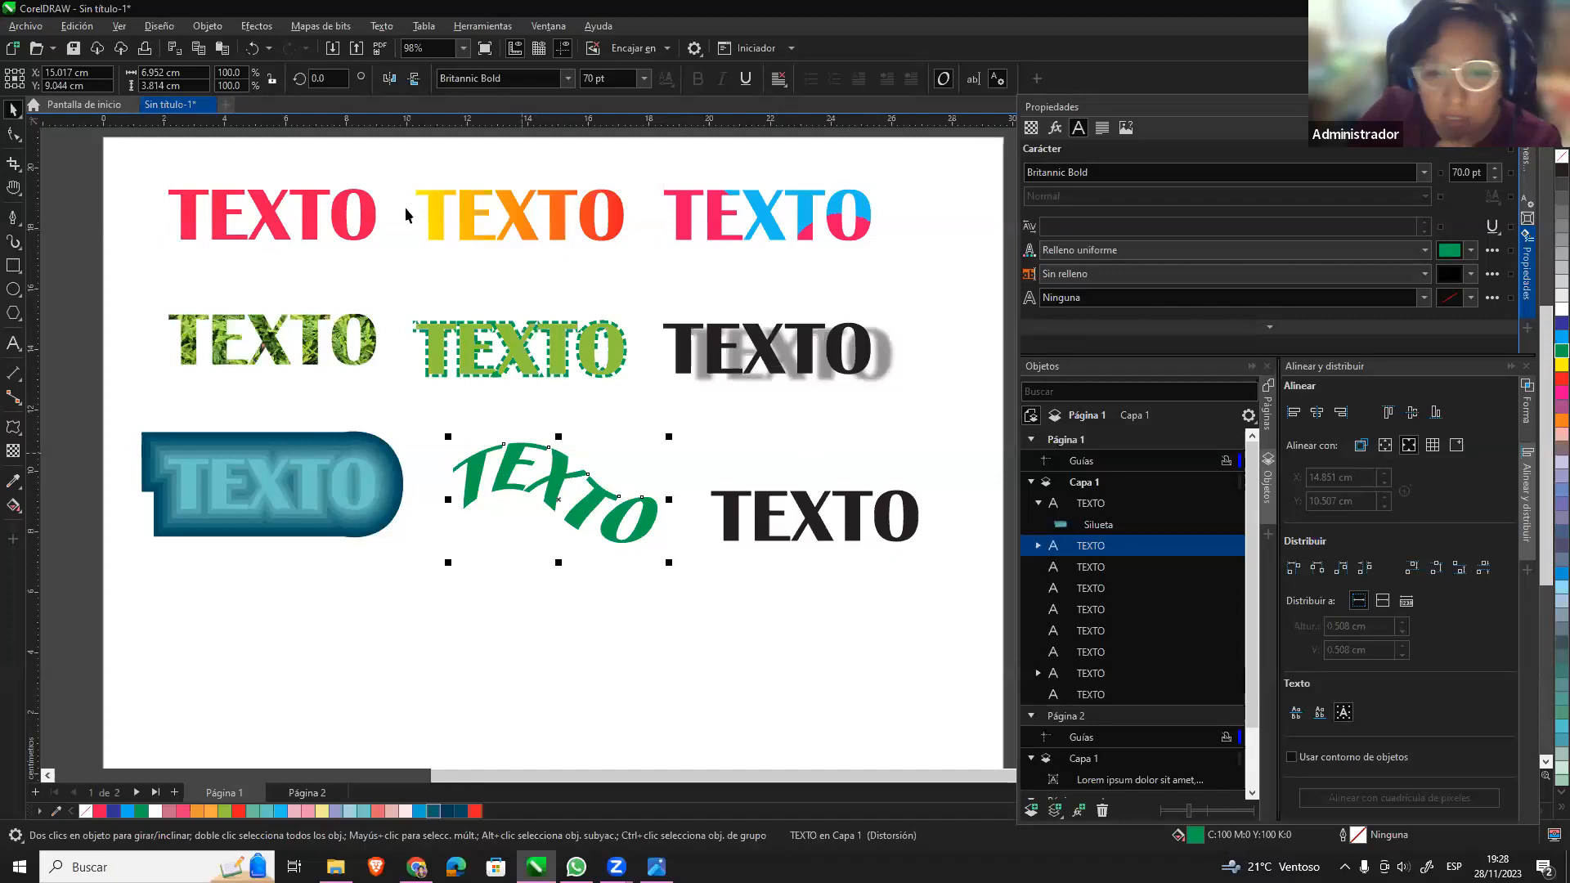
Move the plain black TEXTO below the third row and fill it with green C100 M0 Y100 K0.
left_click(806, 503)
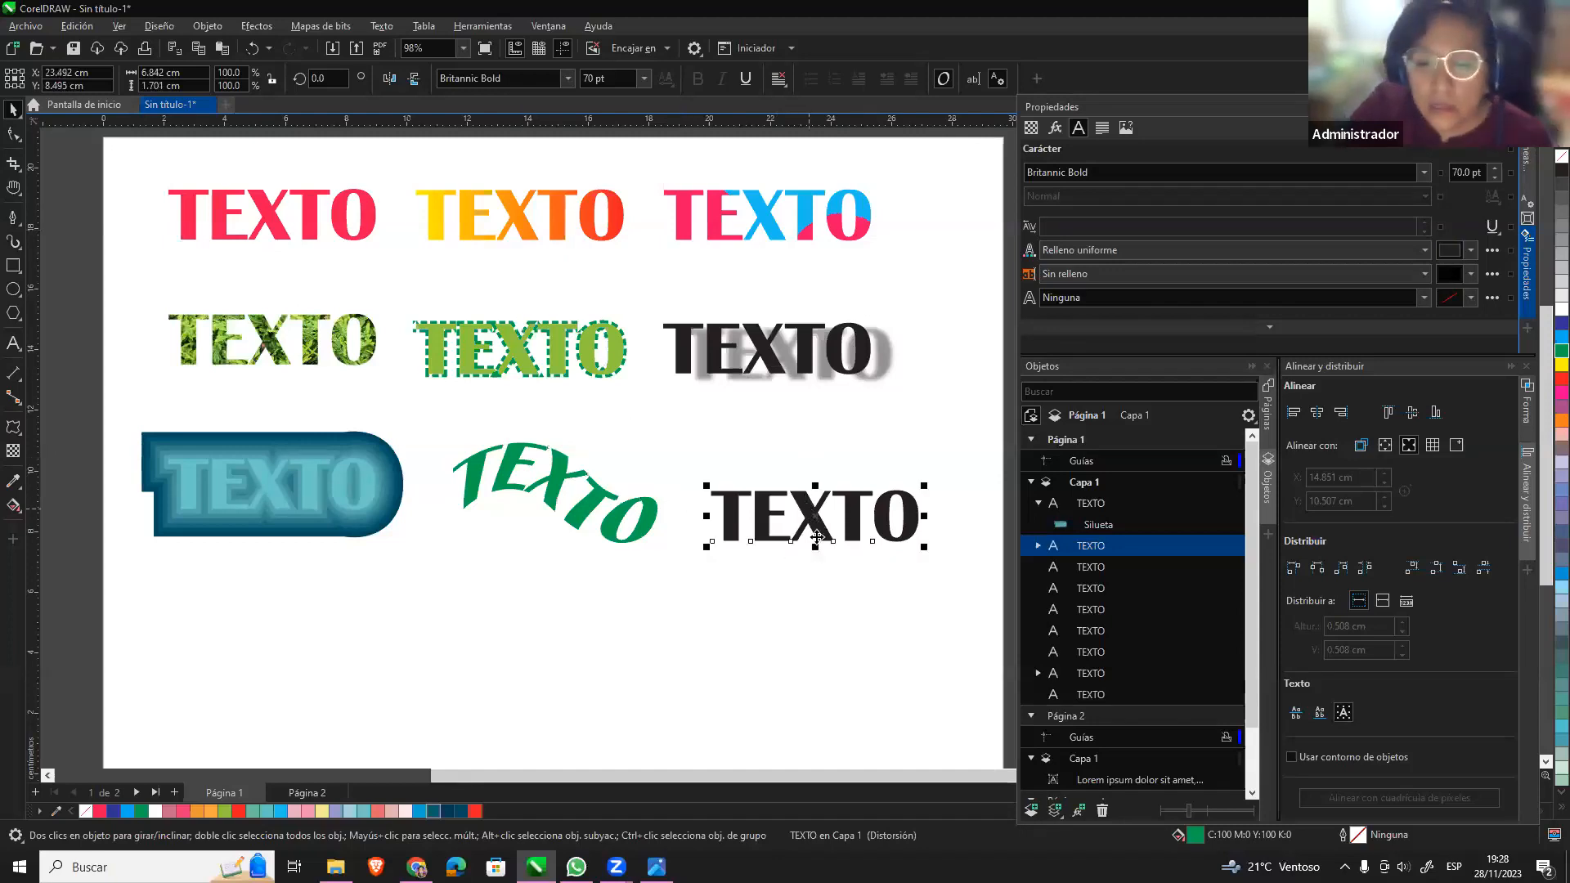
left_click_drag(818, 518, 716, 658)
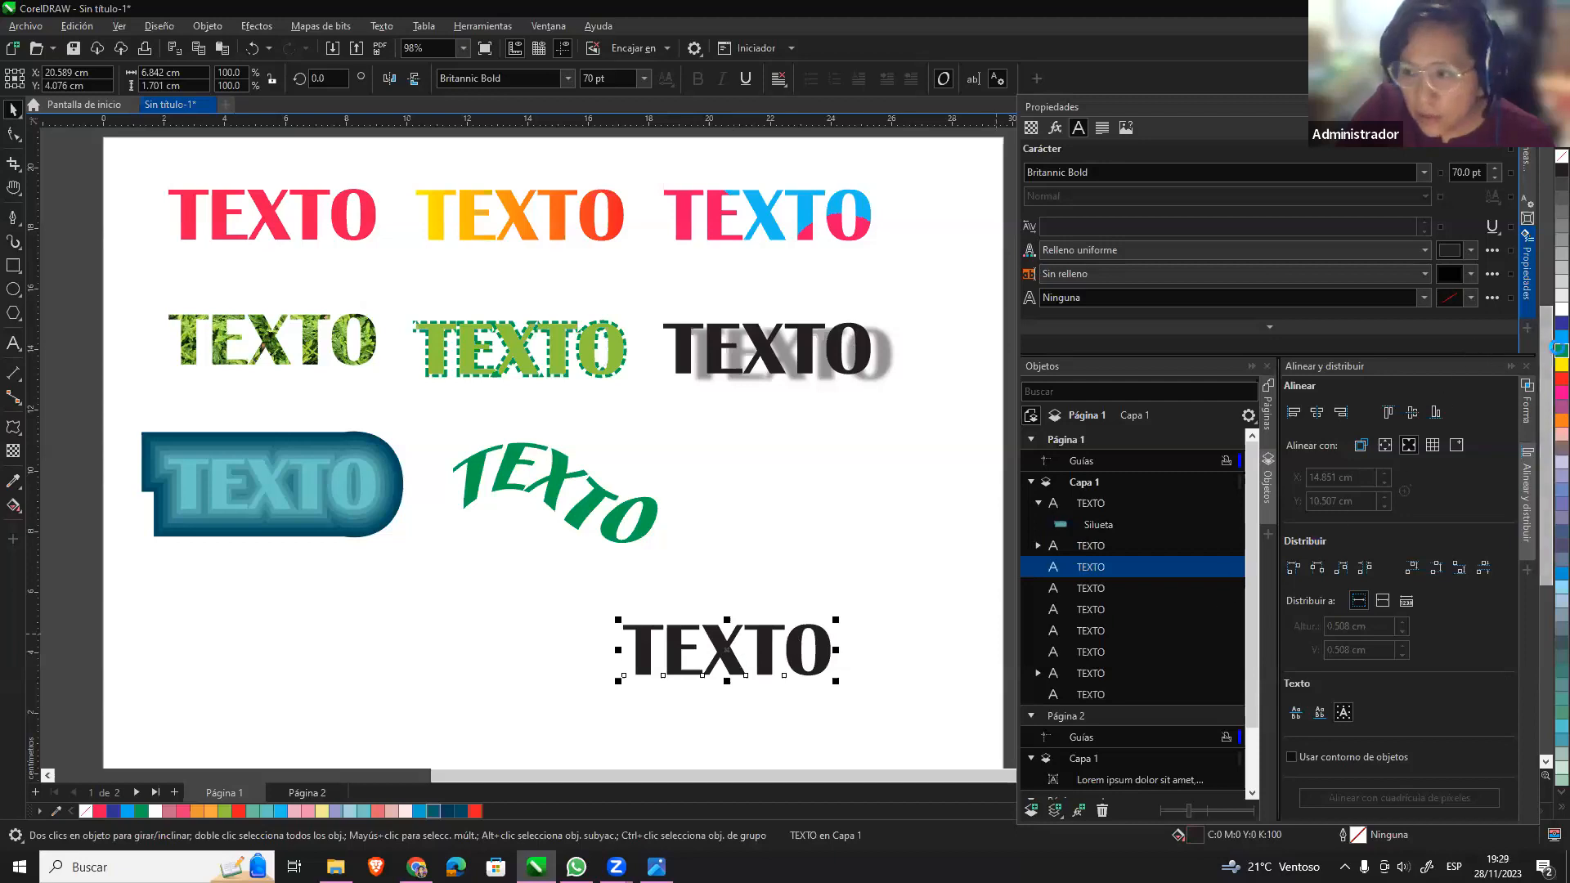
left_click(1562, 351)
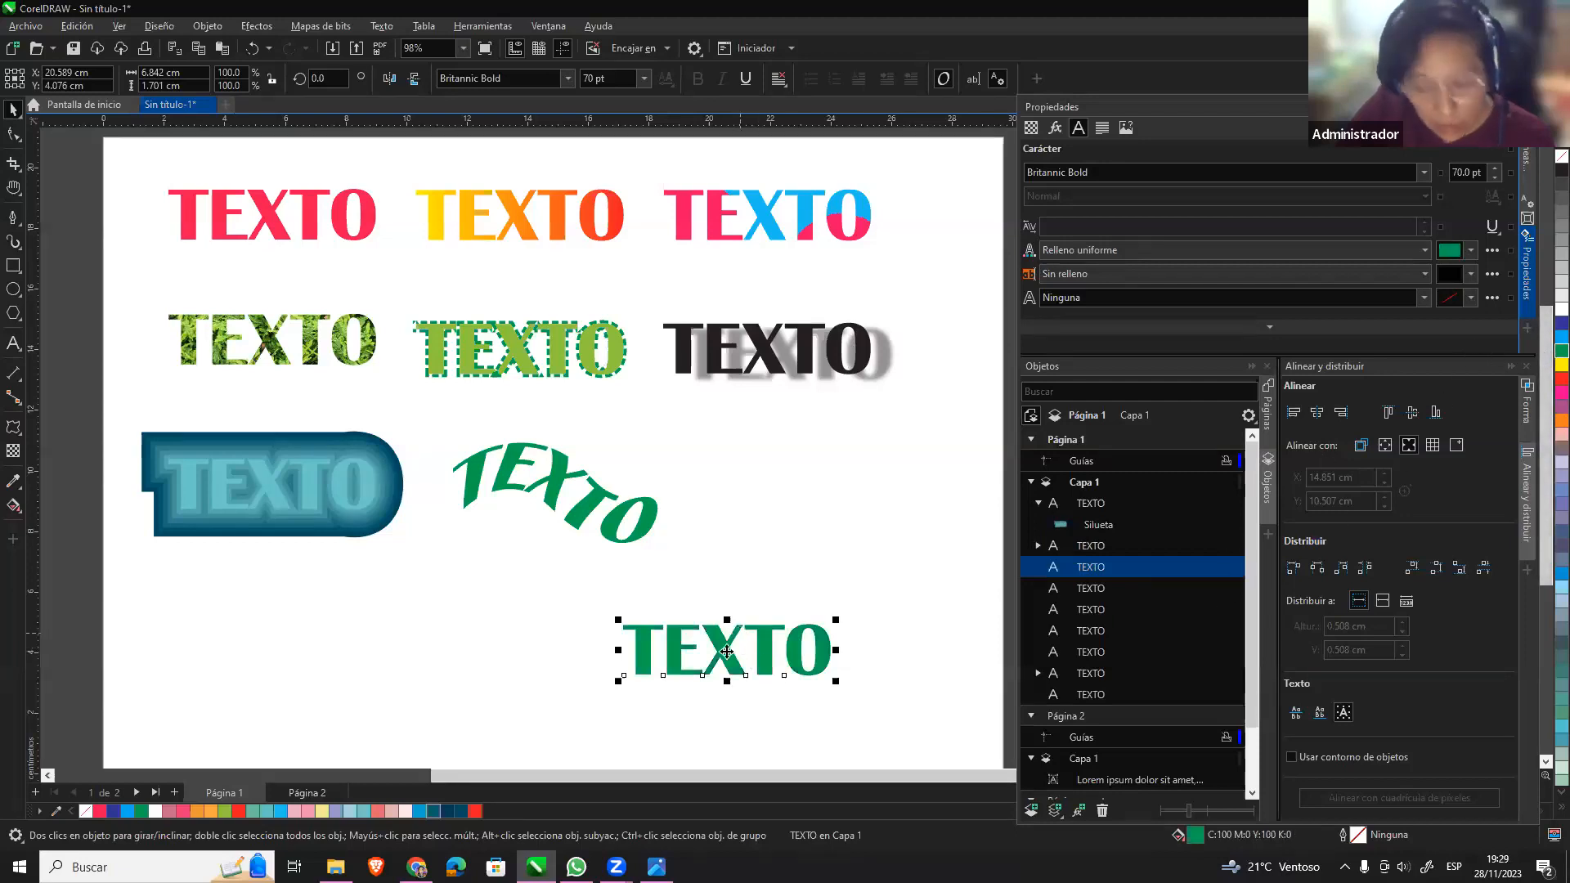
Copy and paste the plain green TEXTO, place the copy at the third row's right end and fill it with yellow C0 M0 Y100 K0.
left_click(176, 26)
mouse_move(141, 26)
mouse_move(78, 26)
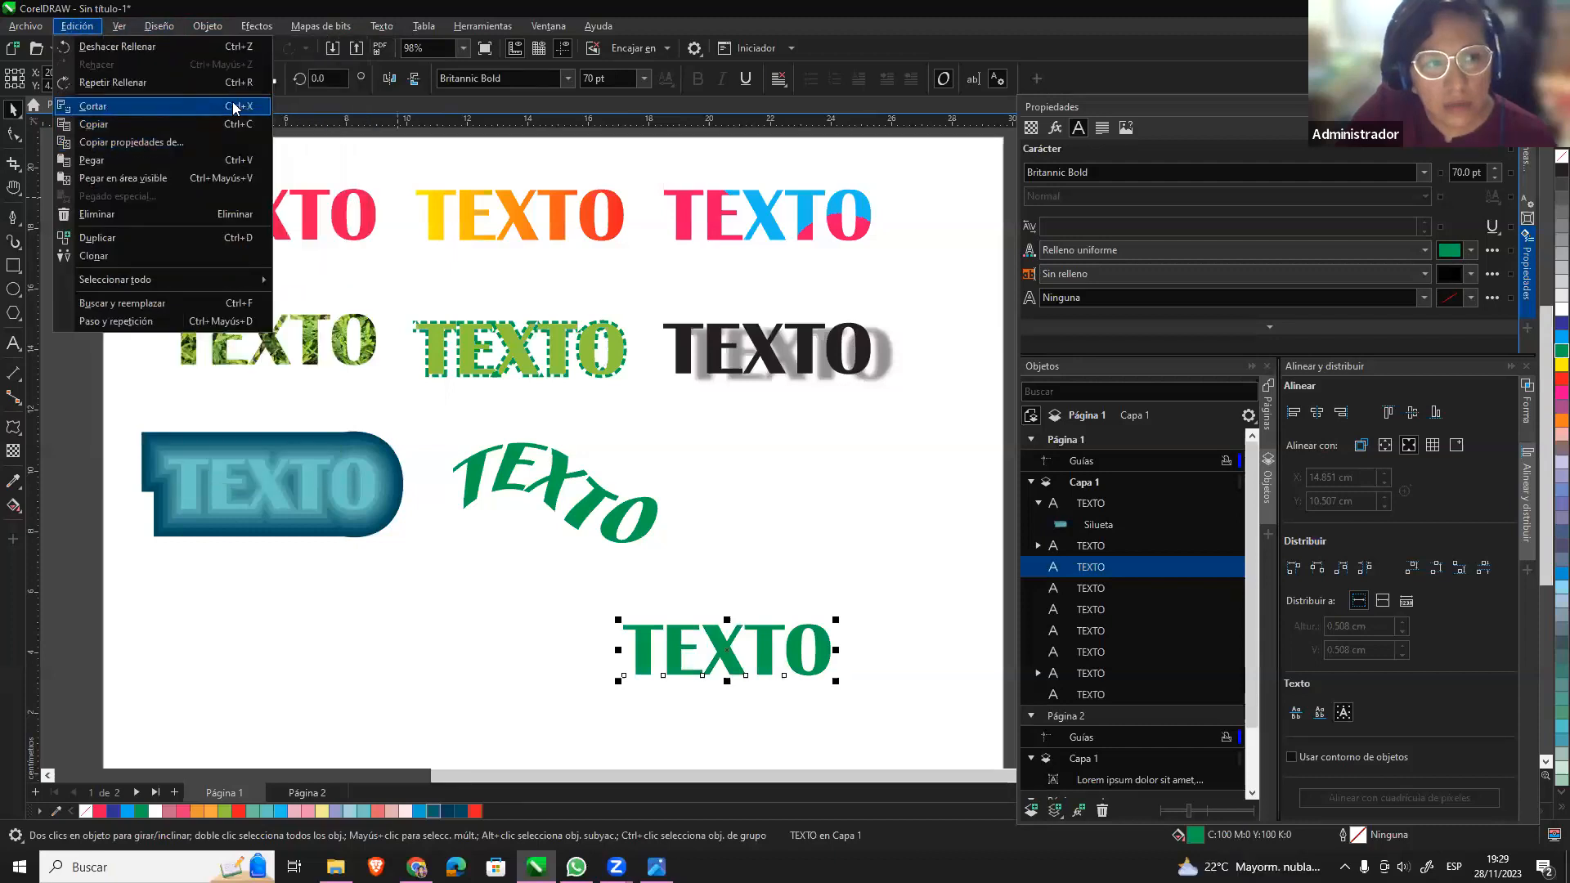
left_click(199, 126)
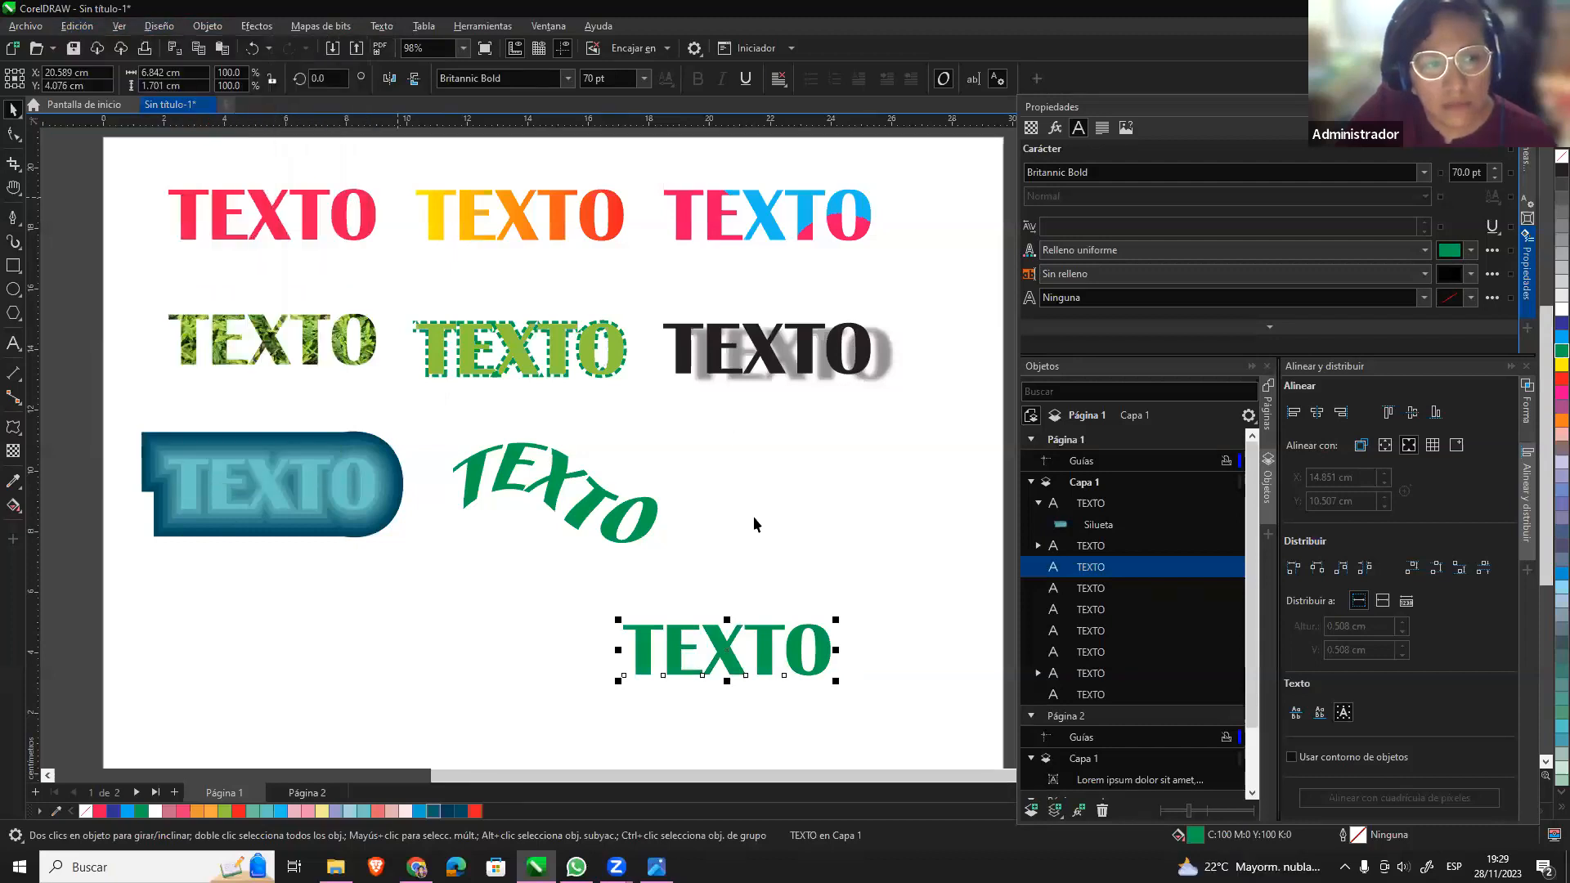
left_click(911, 552)
left_click(79, 31)
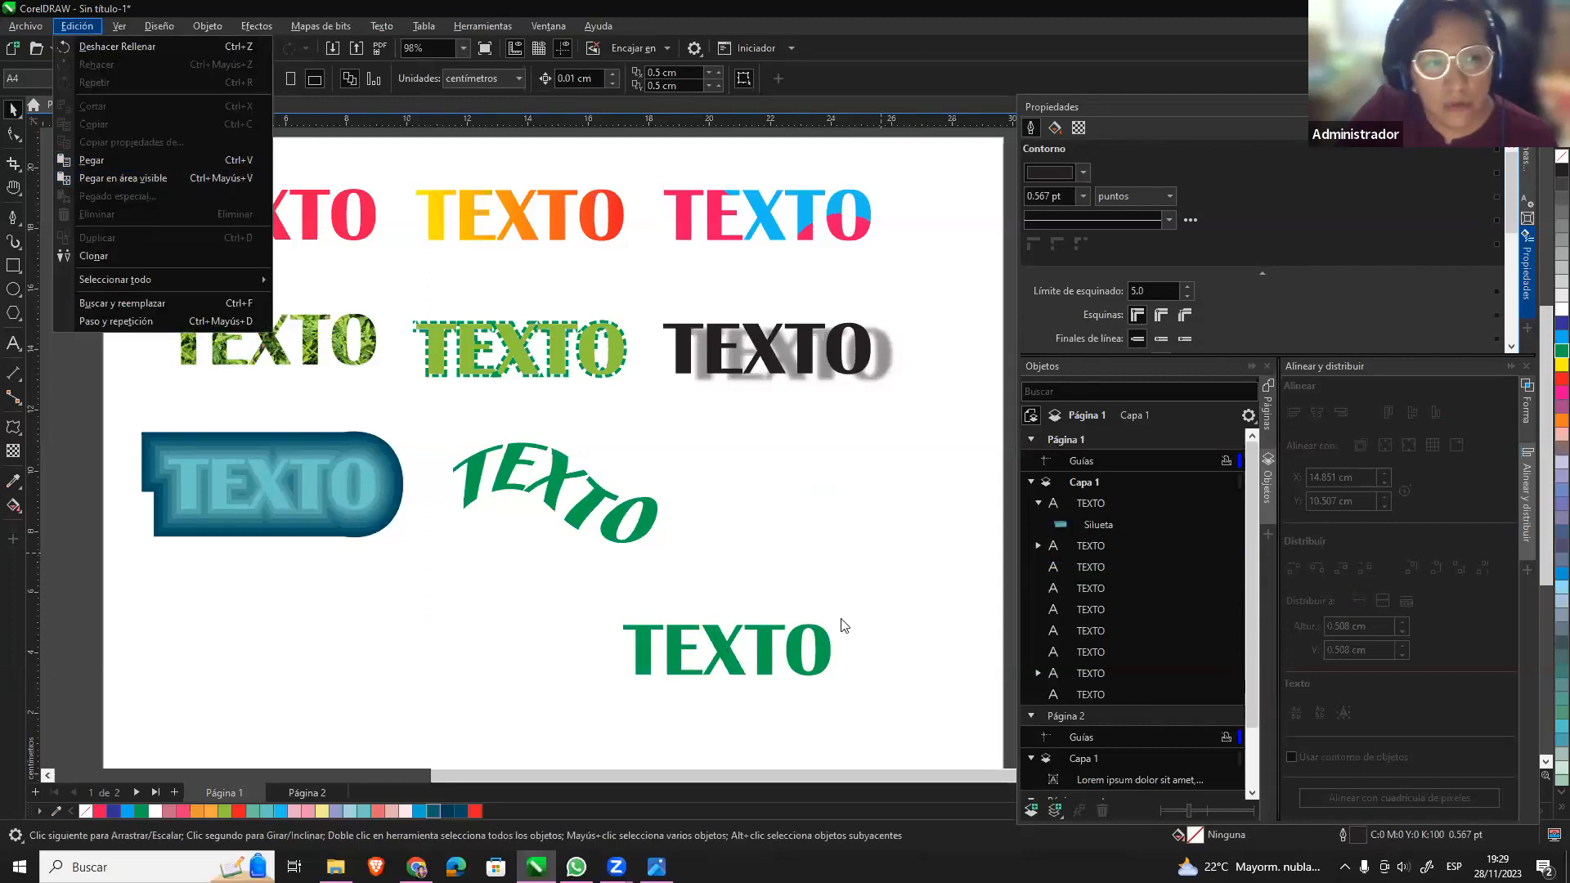
left_click(825, 650)
left_click(826, 642)
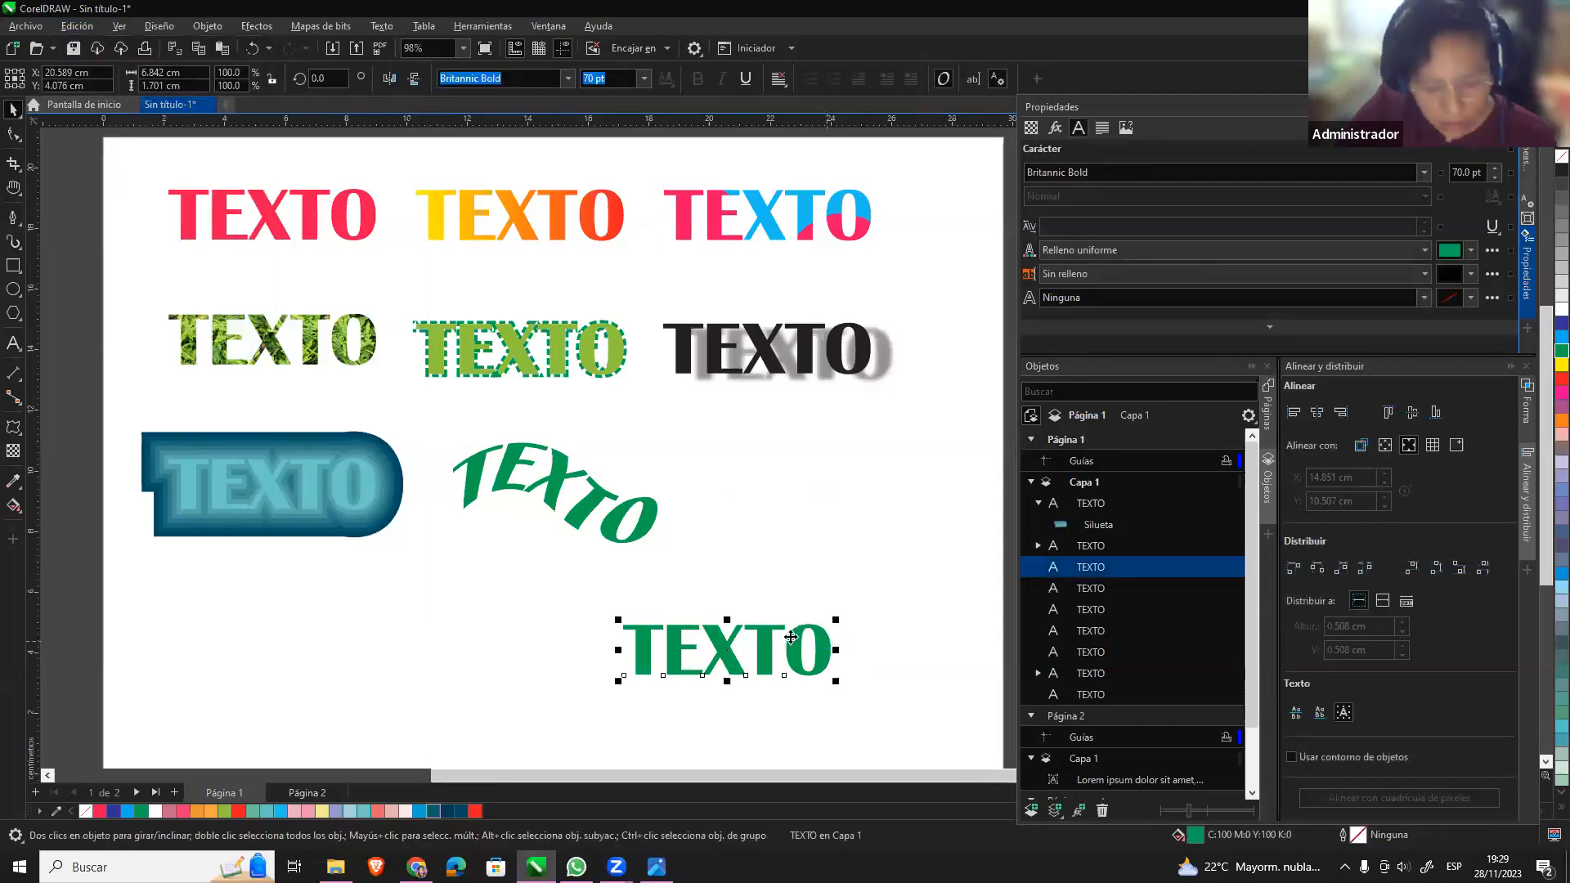
key("ctrl+v")
left_click_drag(791, 637, 872, 517)
left_click(1562, 364)
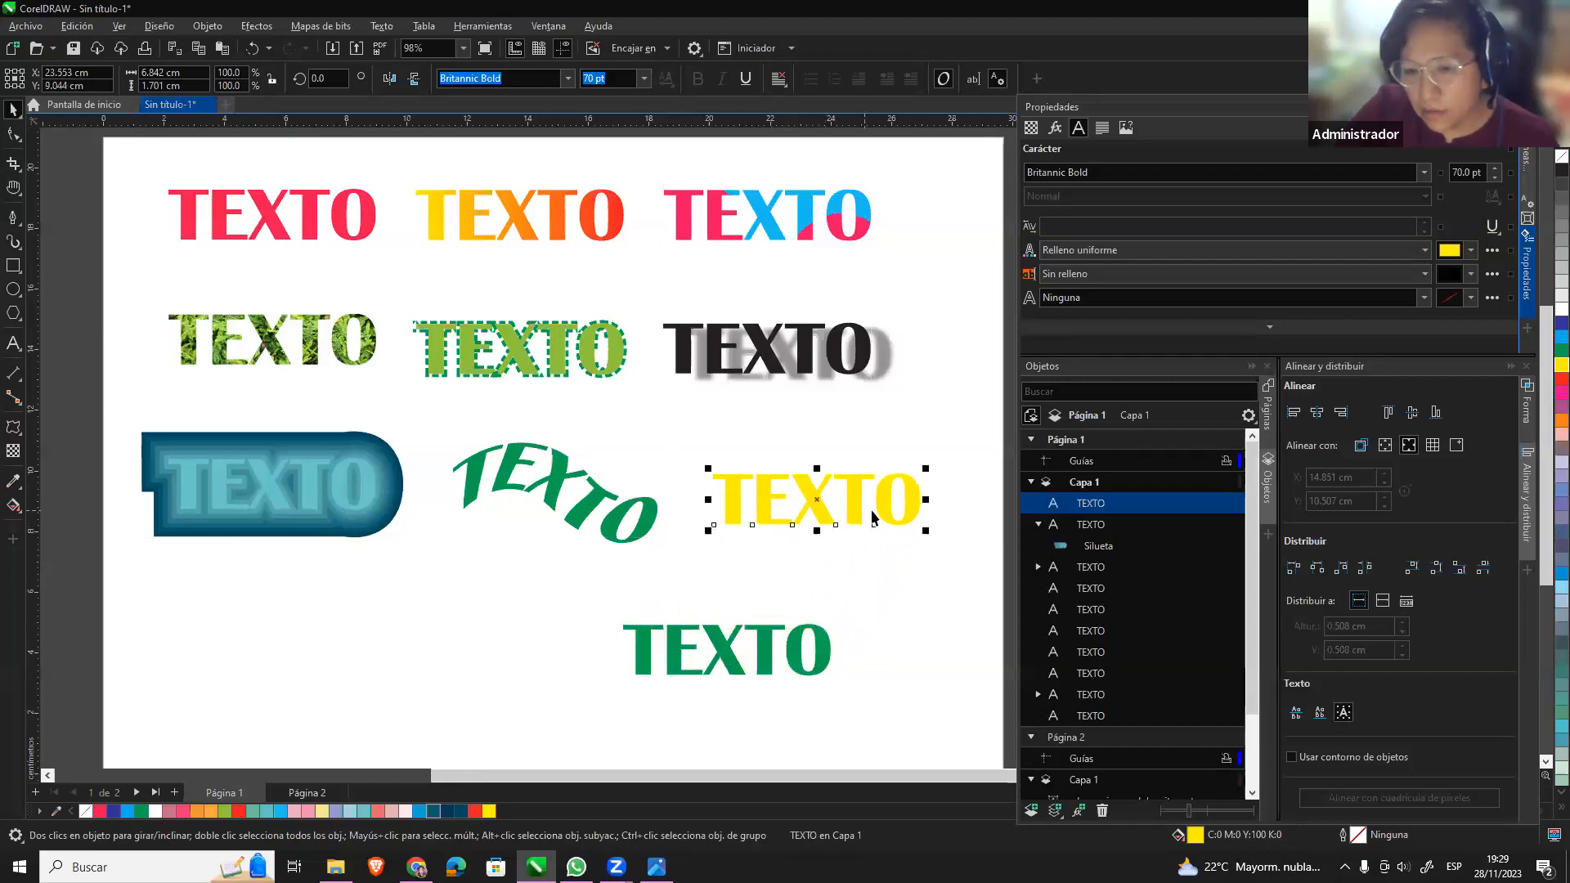
Scale the plain green TEXTO below the third row down to about 73.6 %.
left_click(749, 657)
left_click(725, 640)
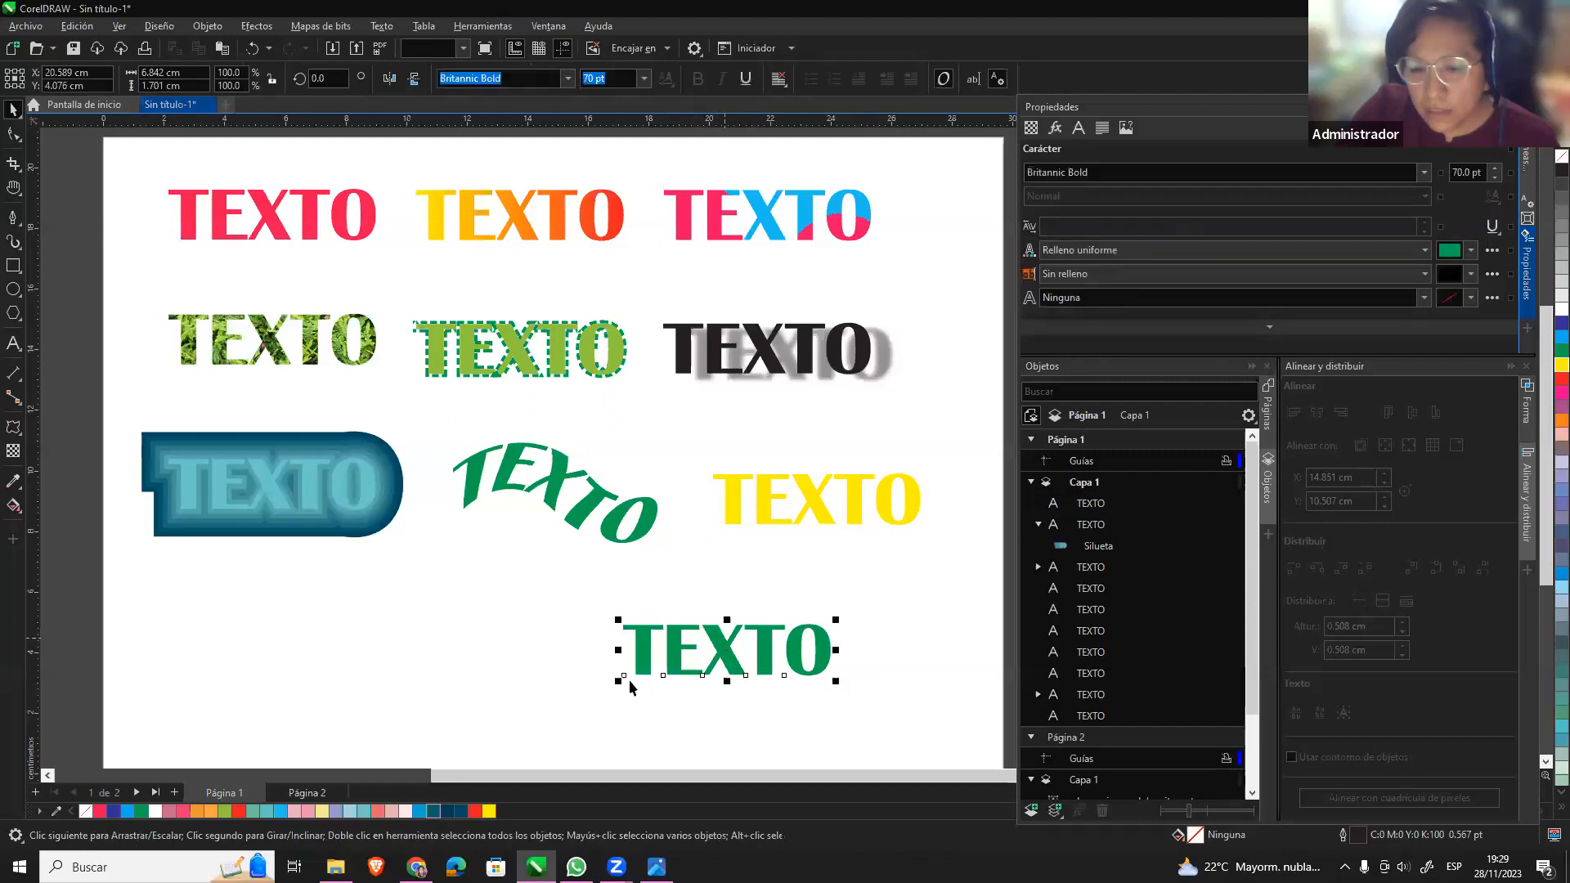
left_click_drag(619, 679, 647, 667)
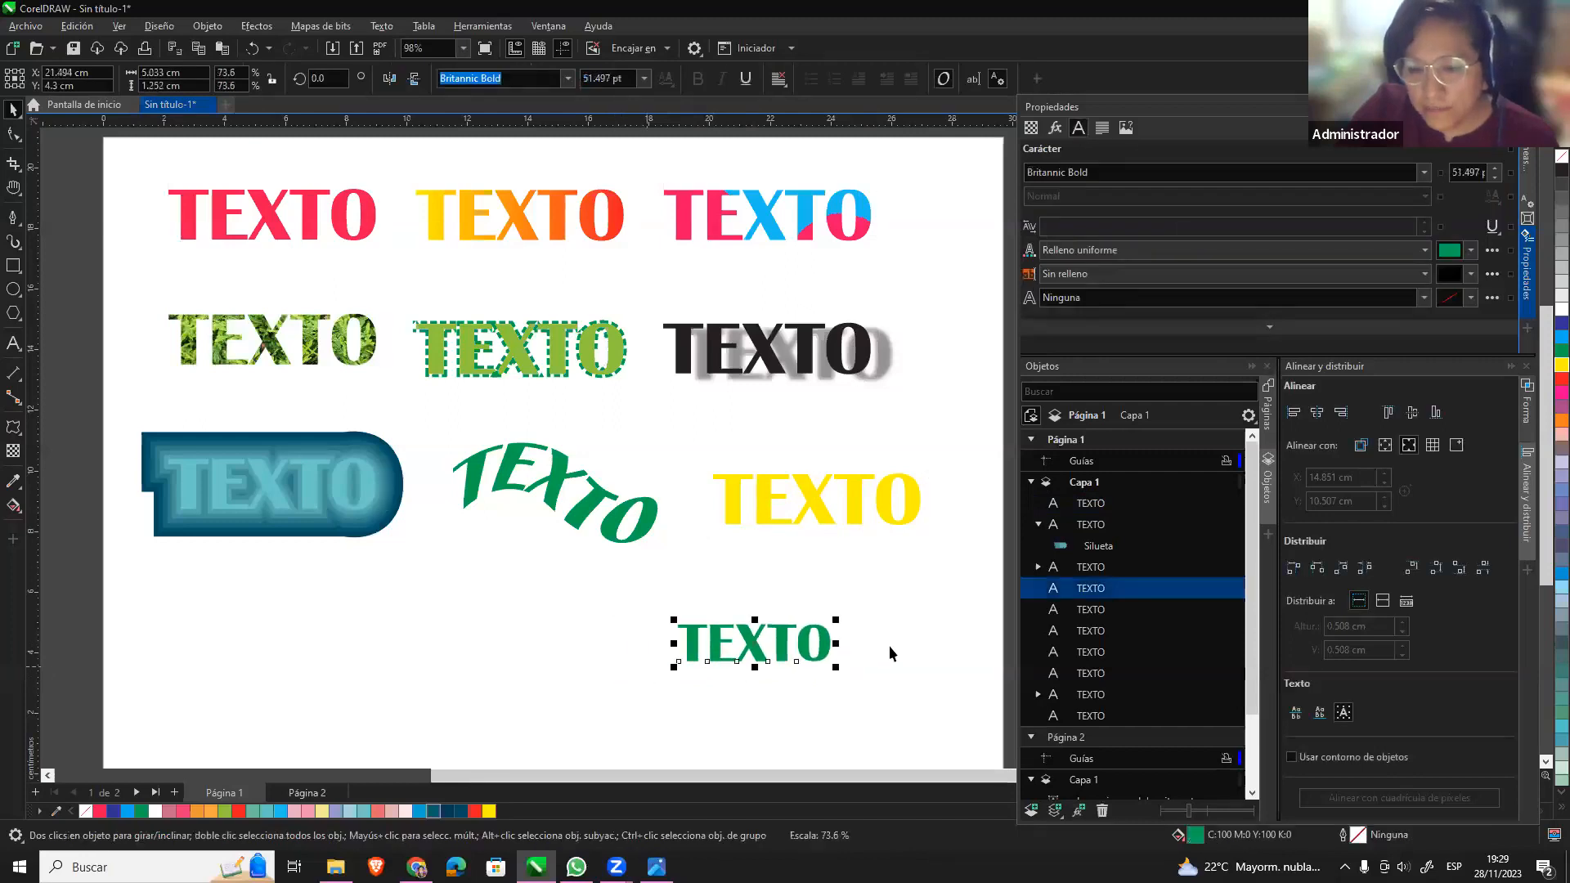
left_click(890, 645)
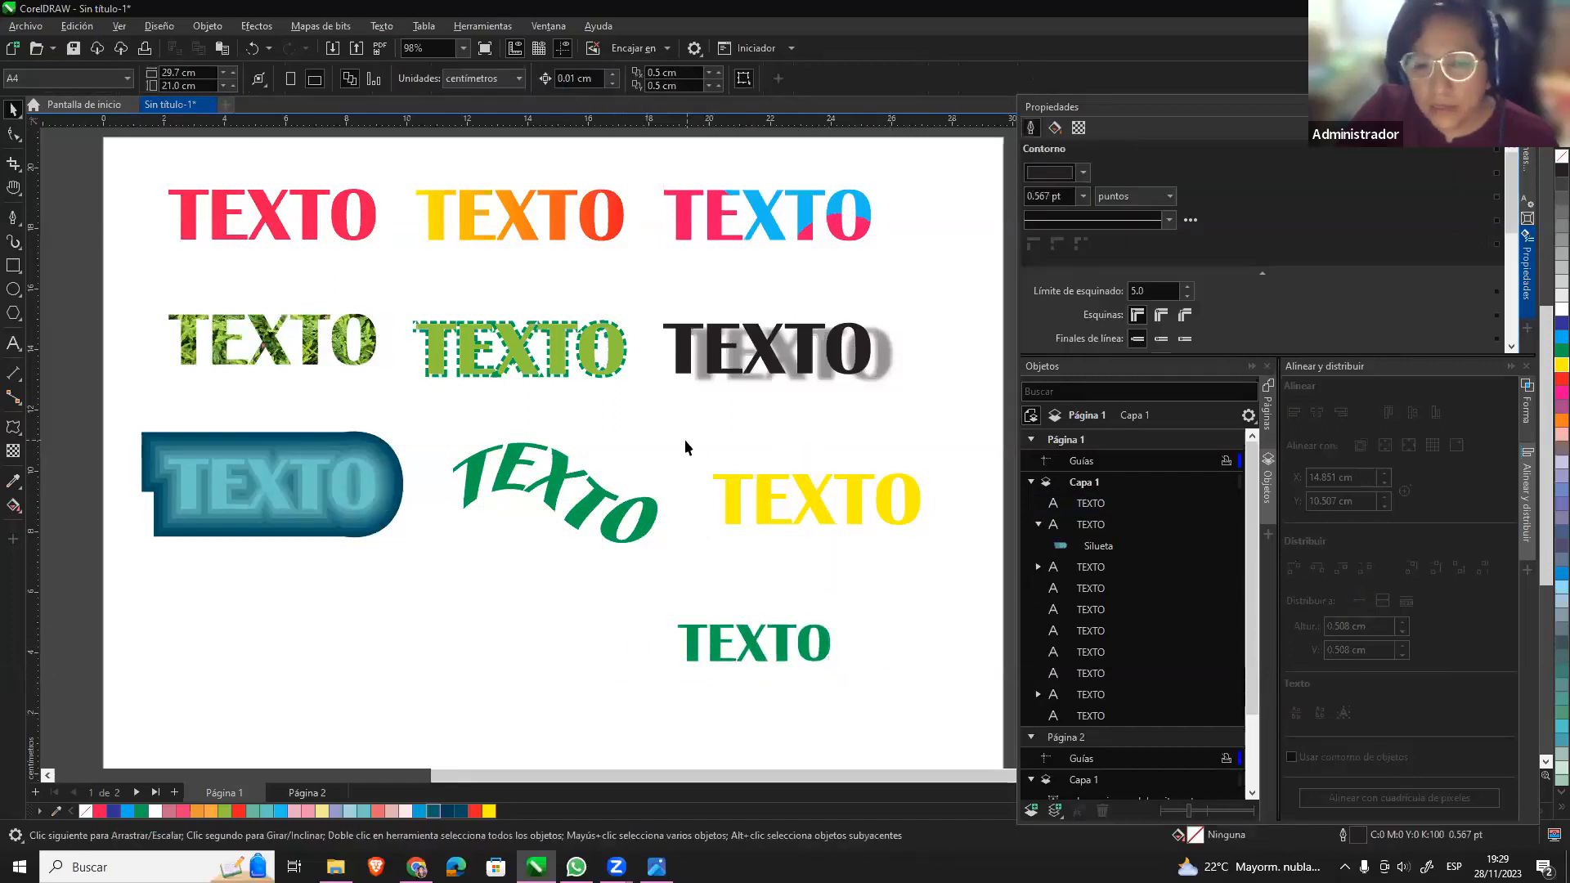
Blend the plain green TEXTO below the third row with the yellow TEXTO above it along a straight line.
left_click(17, 435)
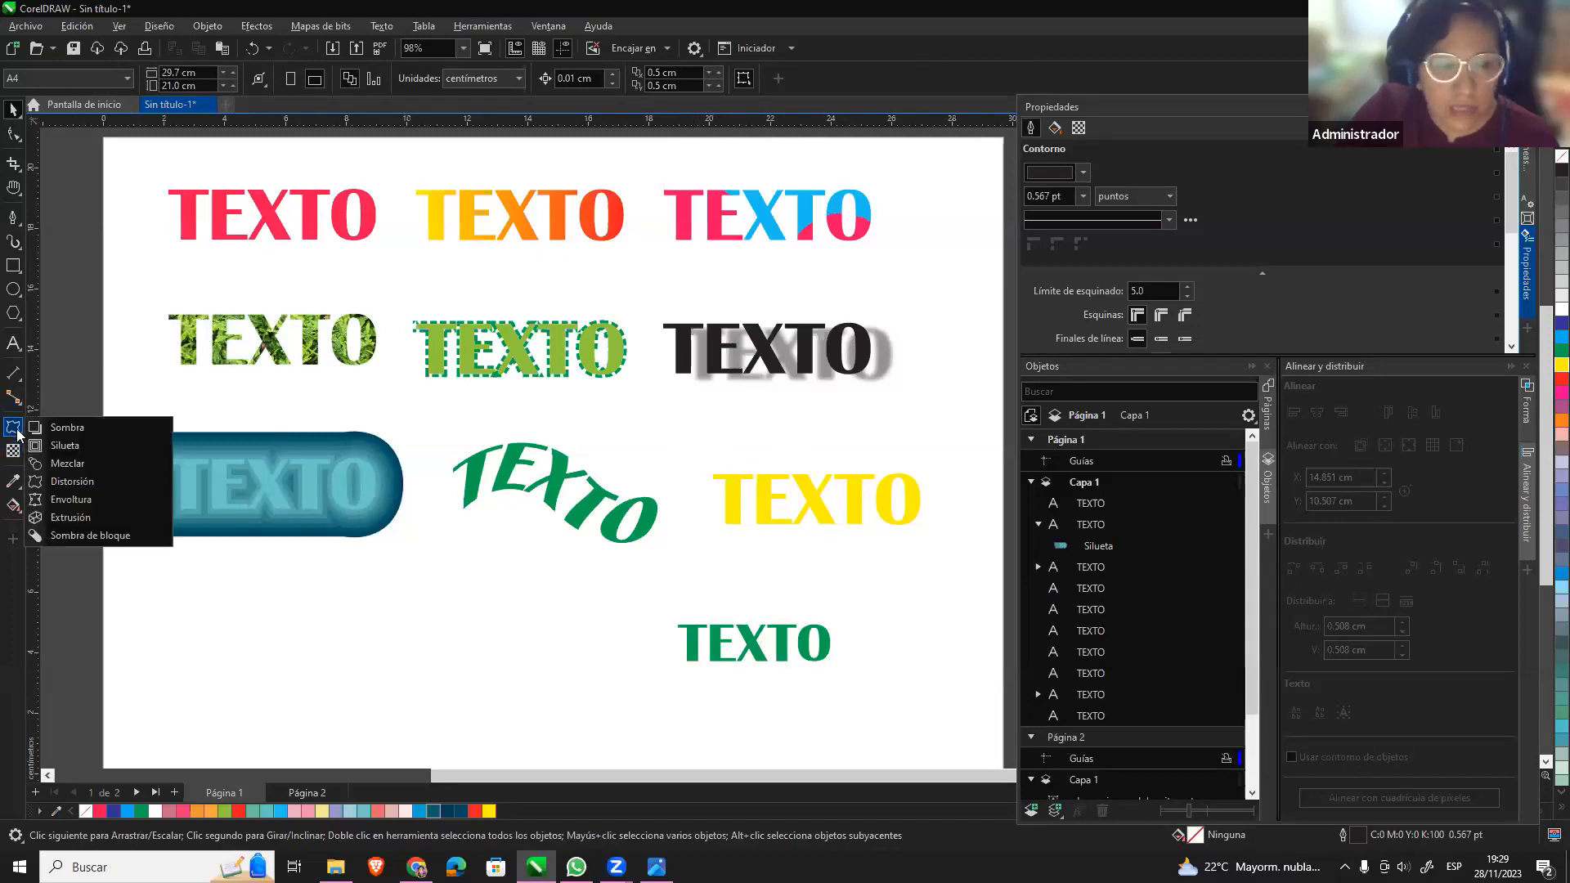
left_click(124, 463)
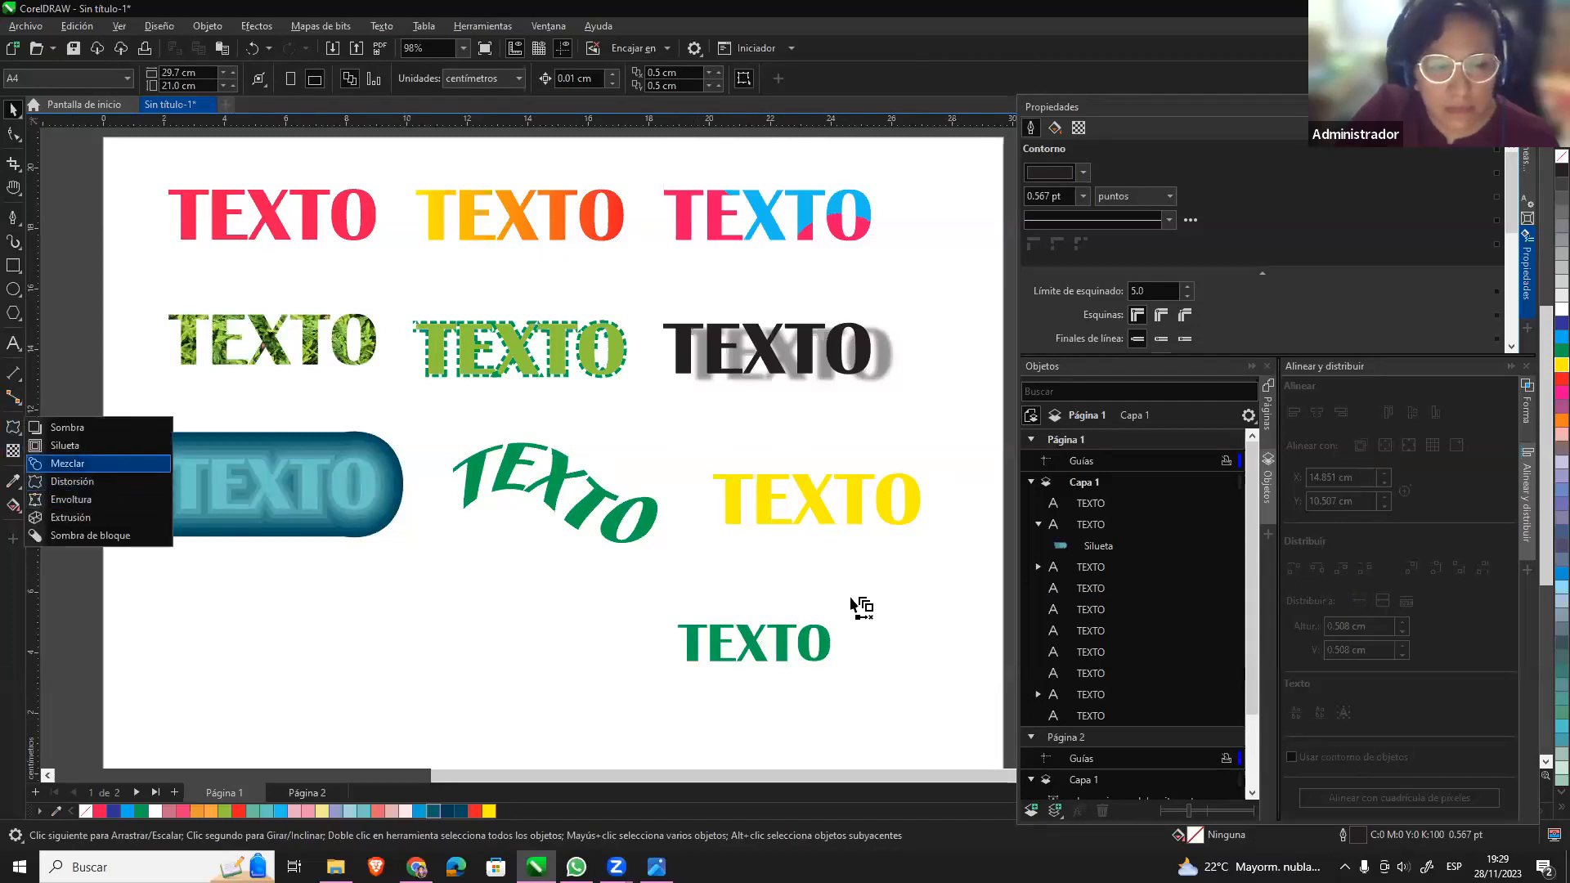
left_click(753, 643)
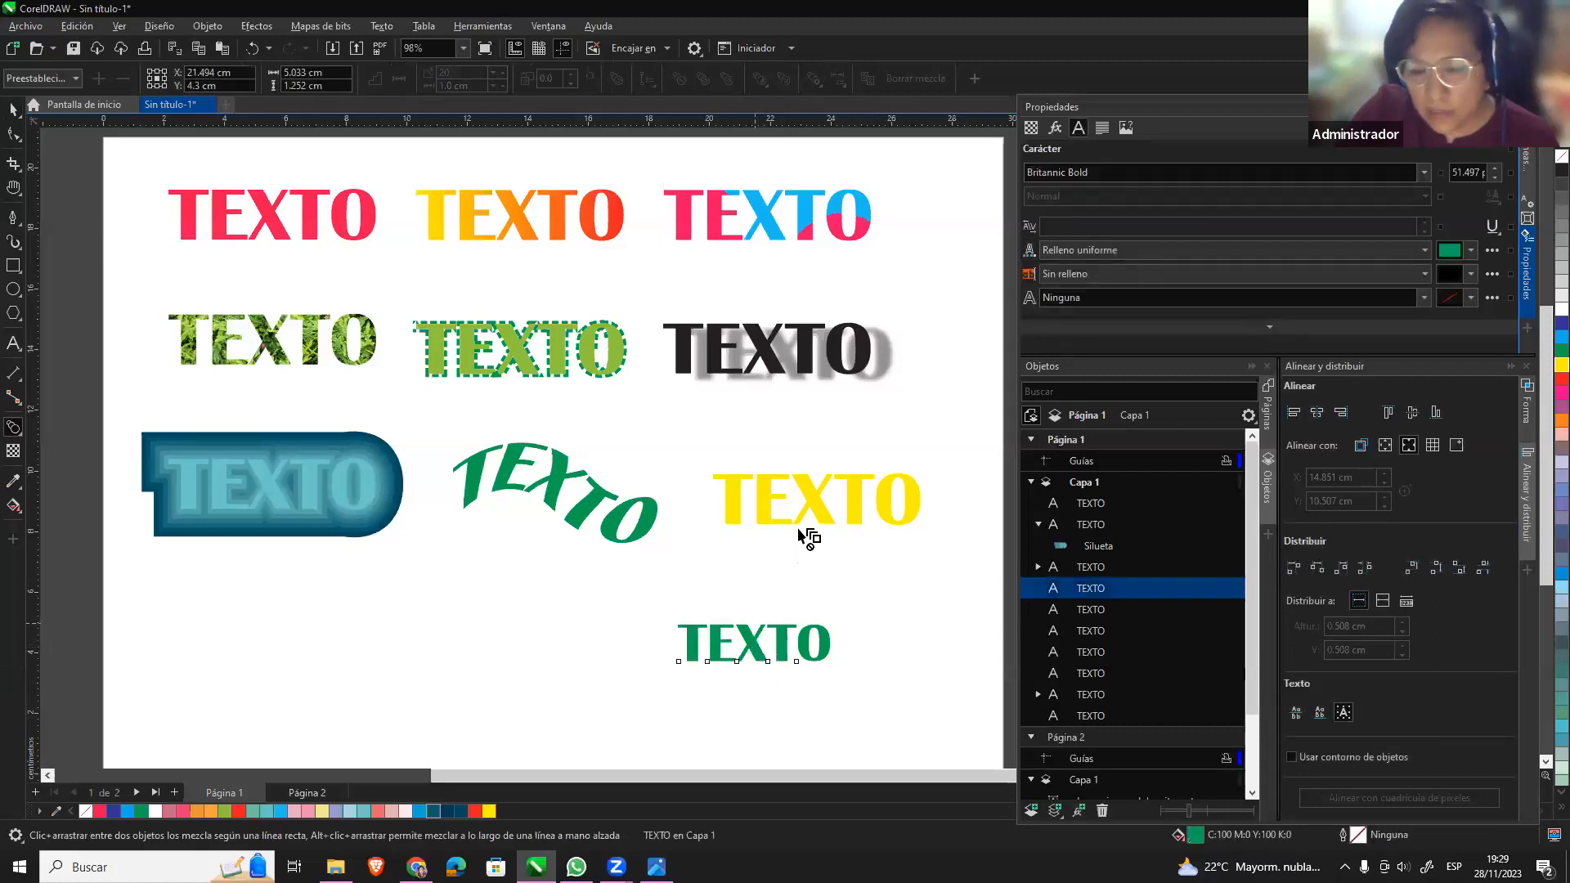
left_click_drag(820, 516, 721, 653)
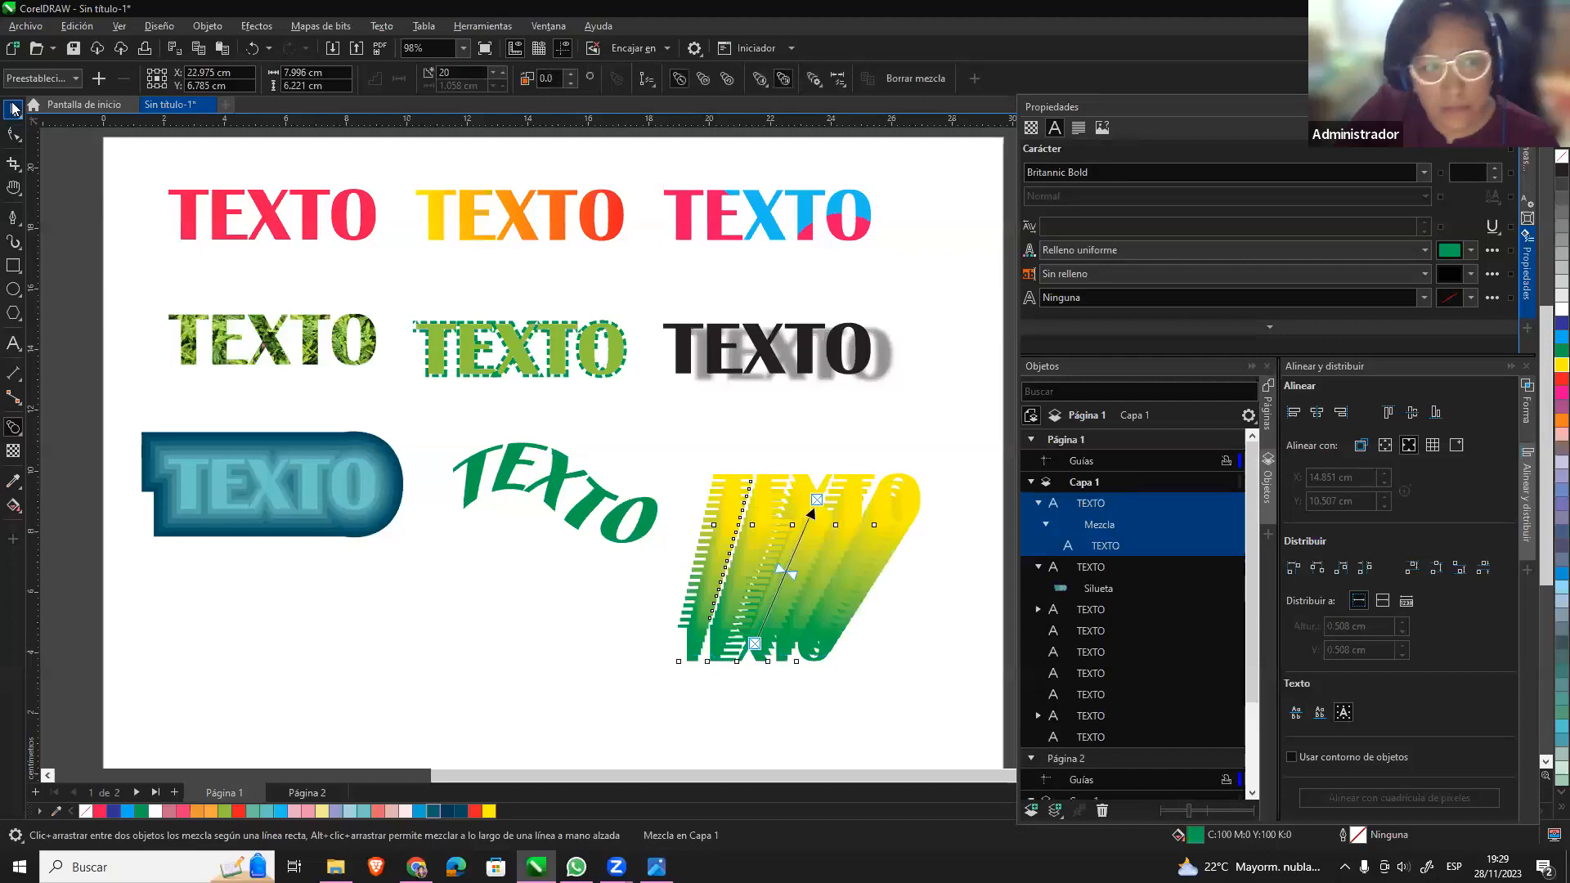
left_click(13, 108)
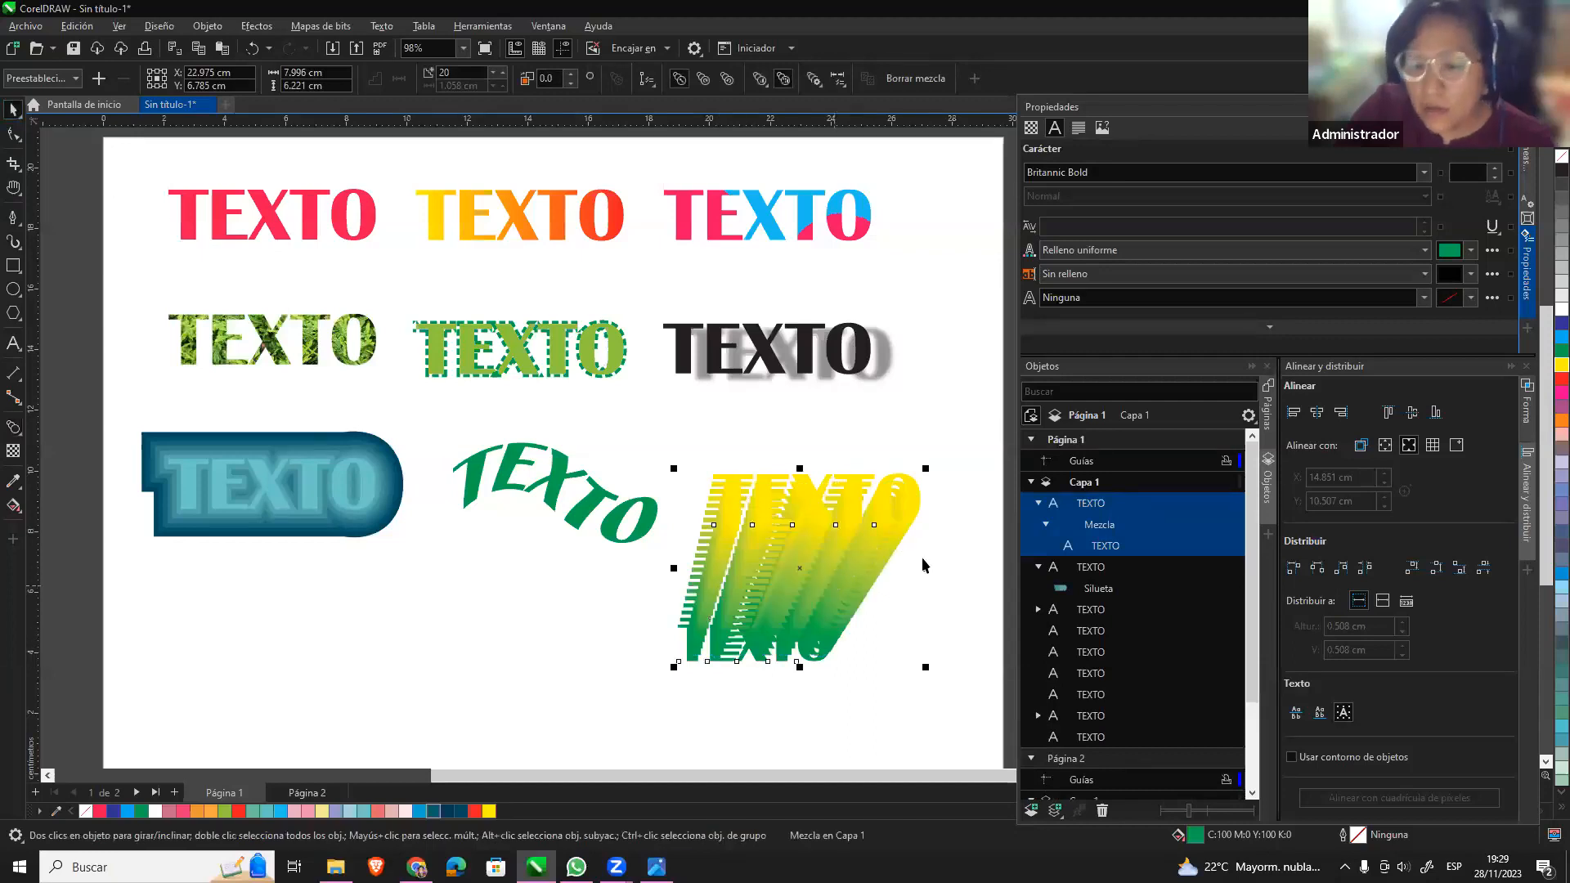
Try to apply the 20 reducción-recto blend preset to the blend's yellow TEXTO, and undo the blend between both texts.
left_click(808, 508)
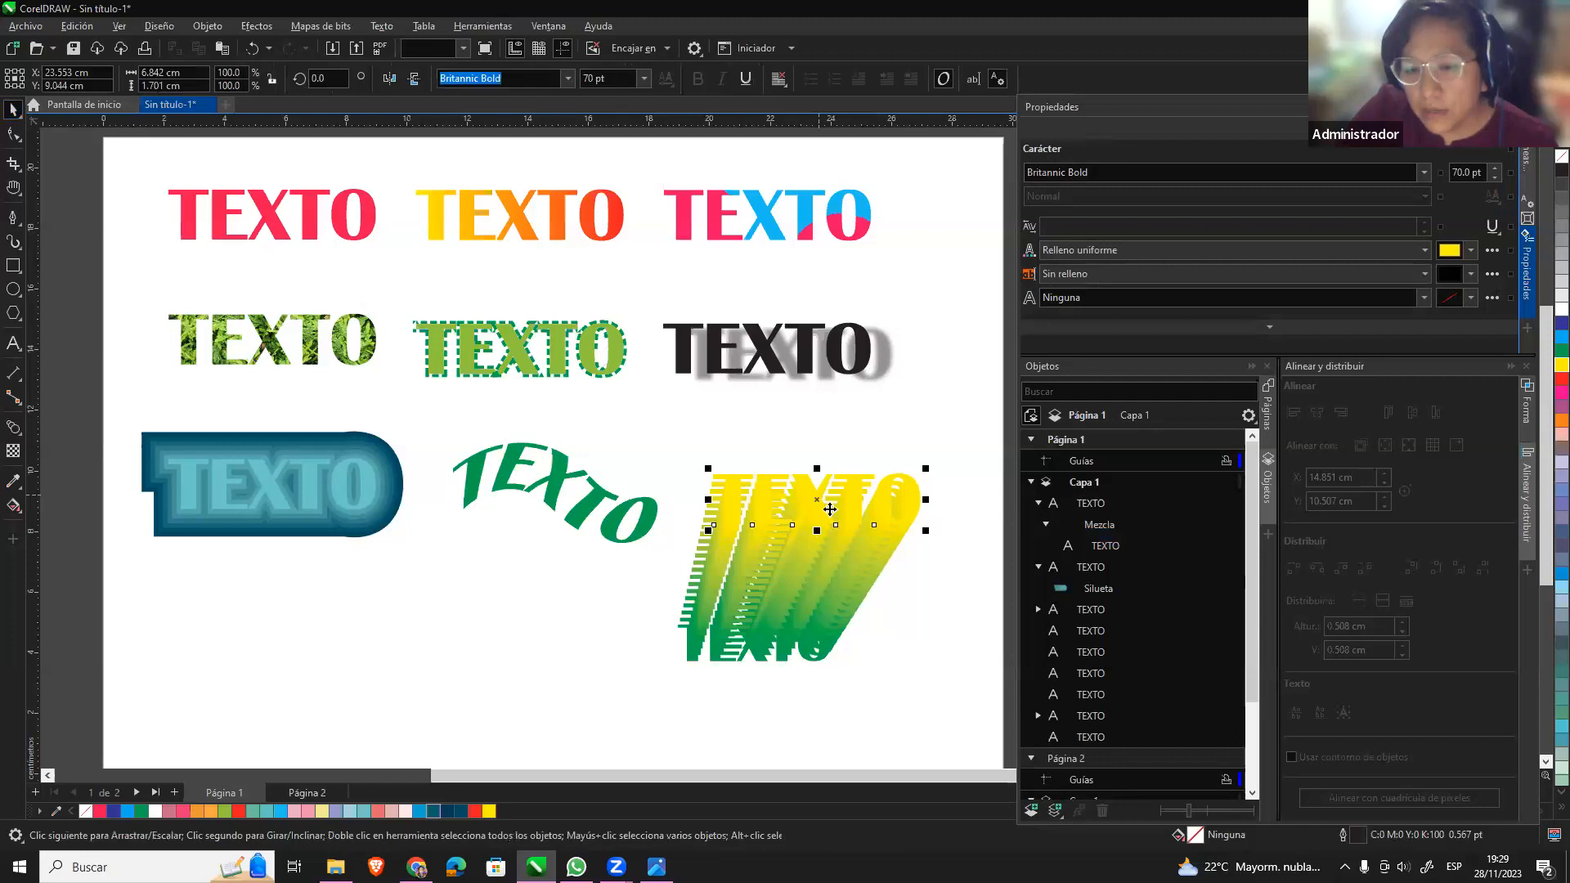
left_click(14, 428)
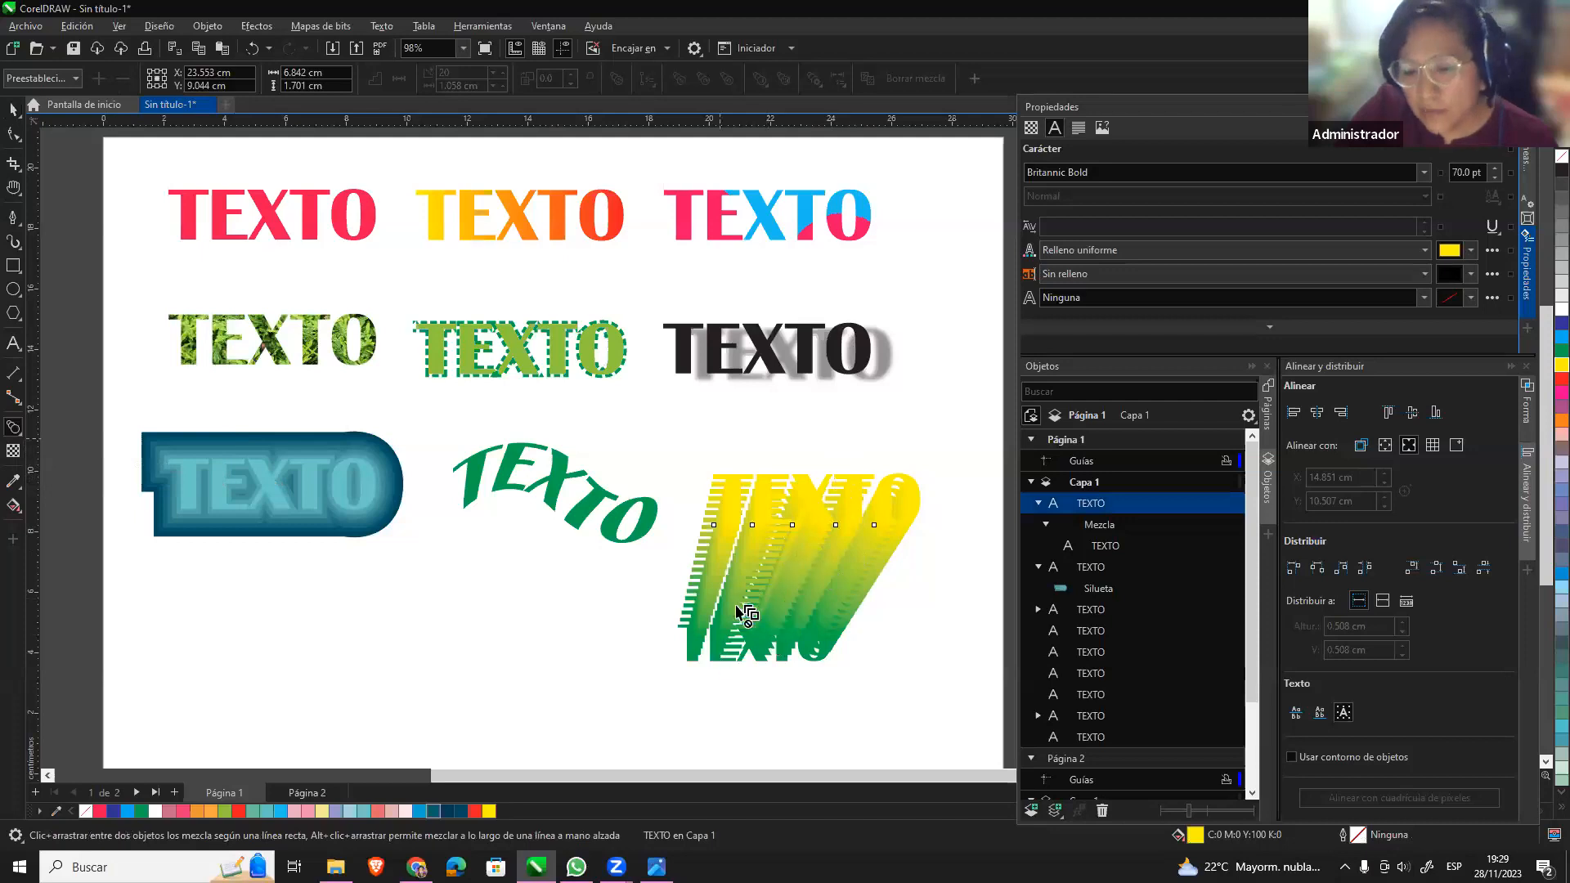
left_click(11, 427)
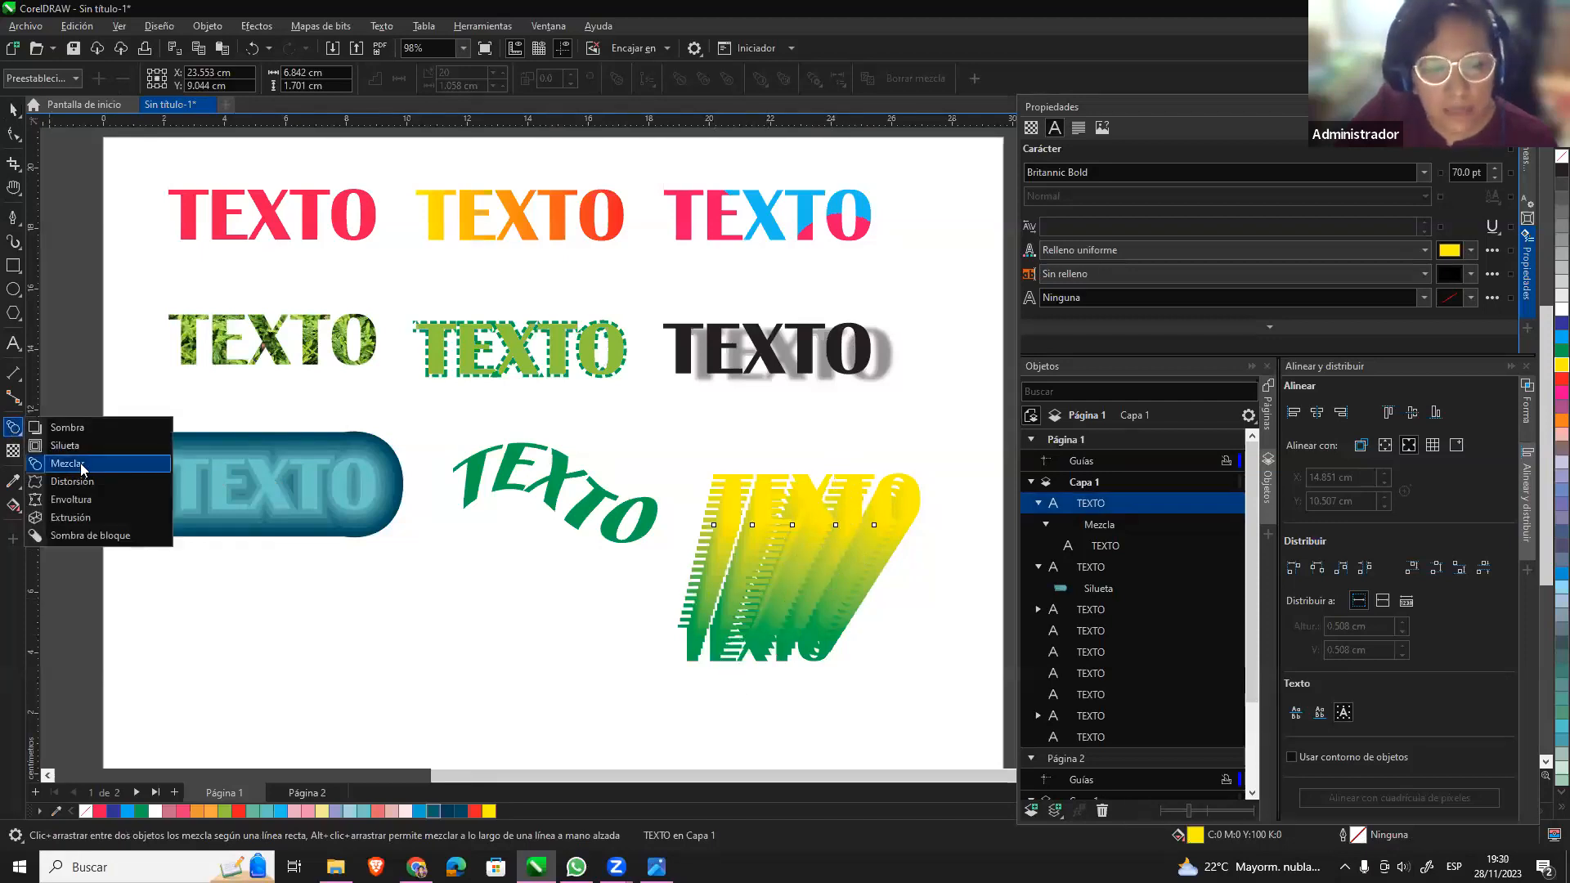
left_click(76, 79)
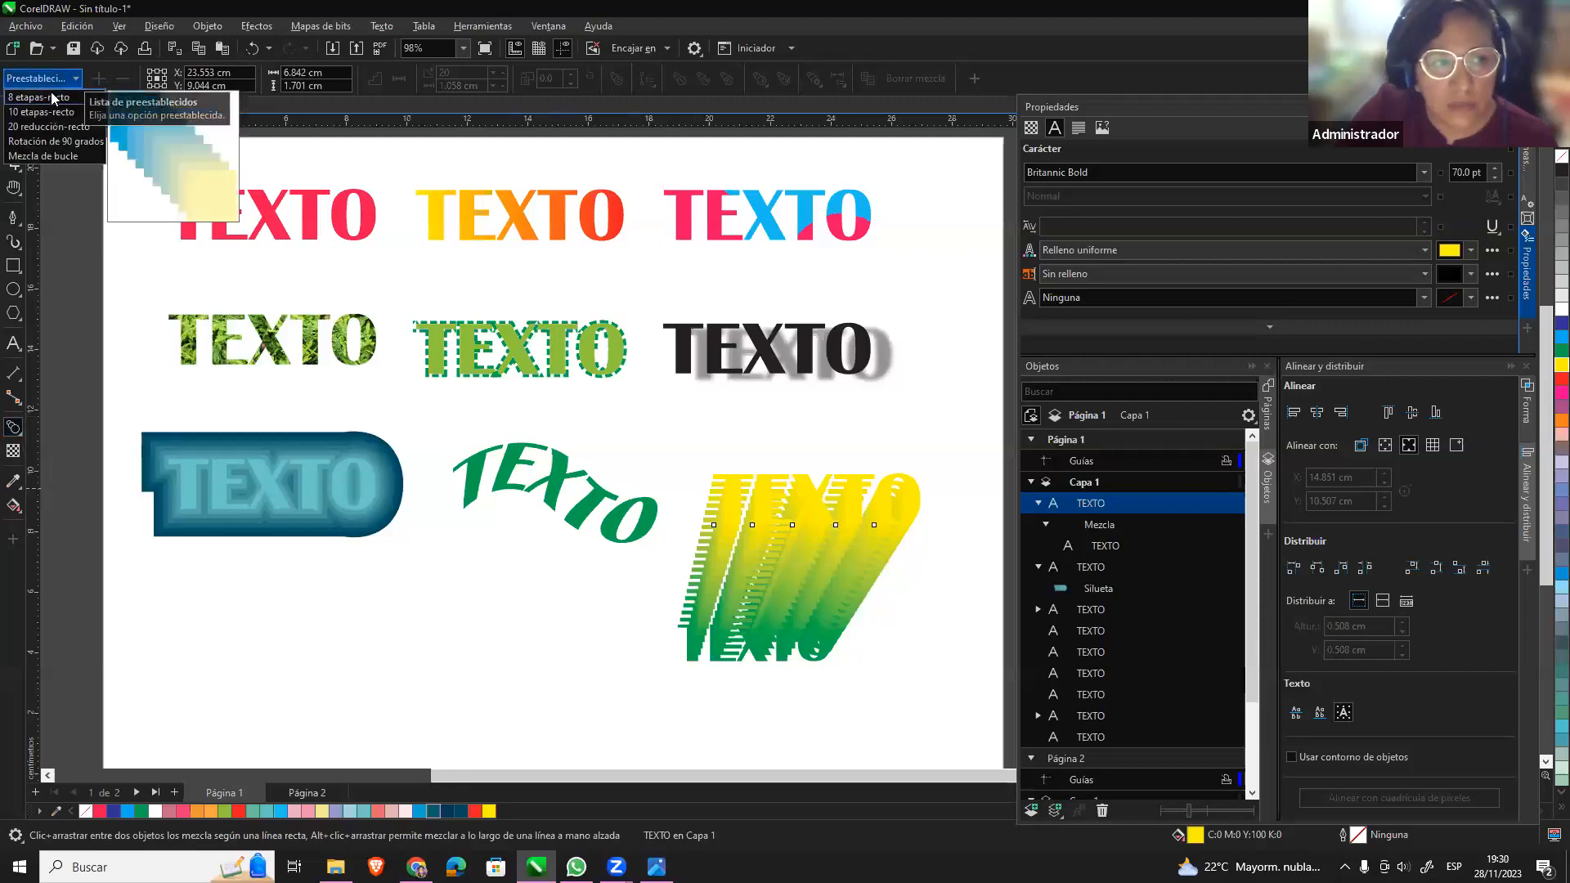
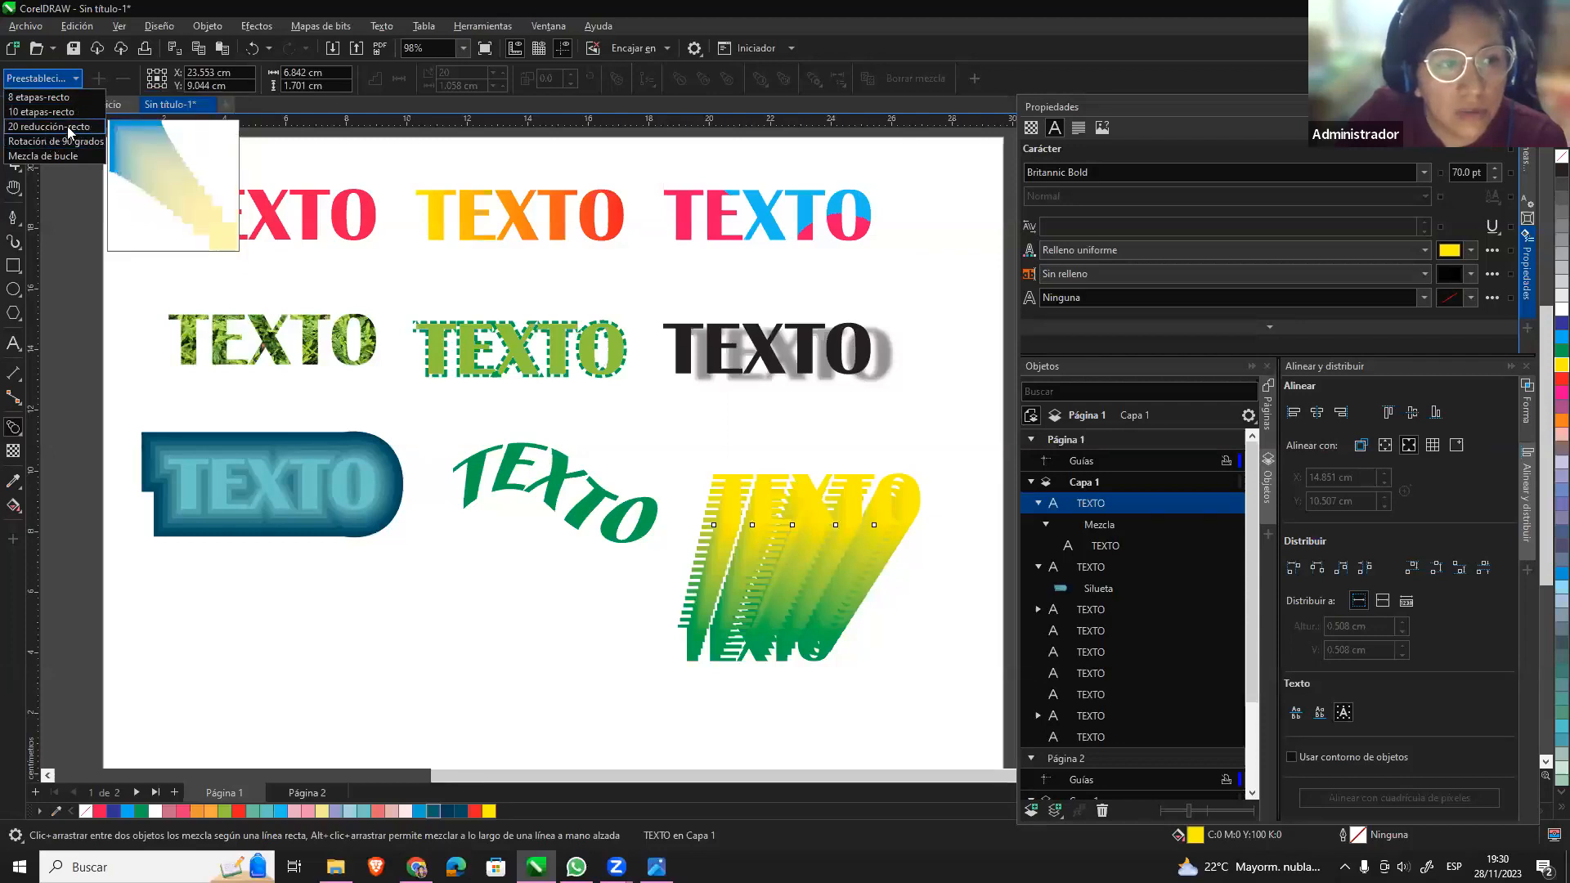
left_click(67, 125)
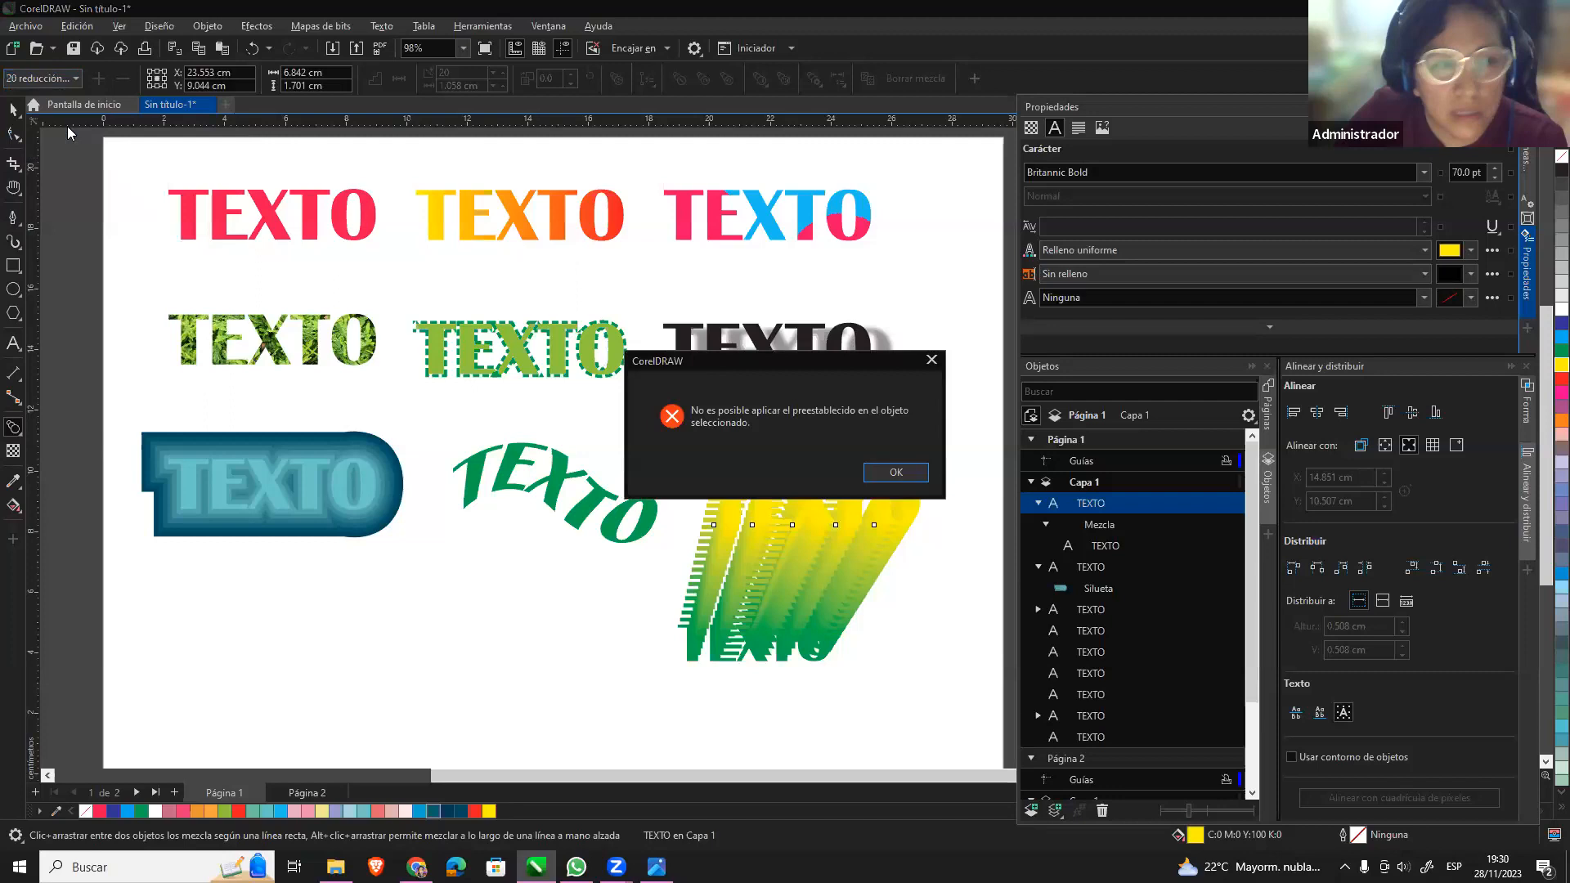
left_click(896, 474)
key("space")
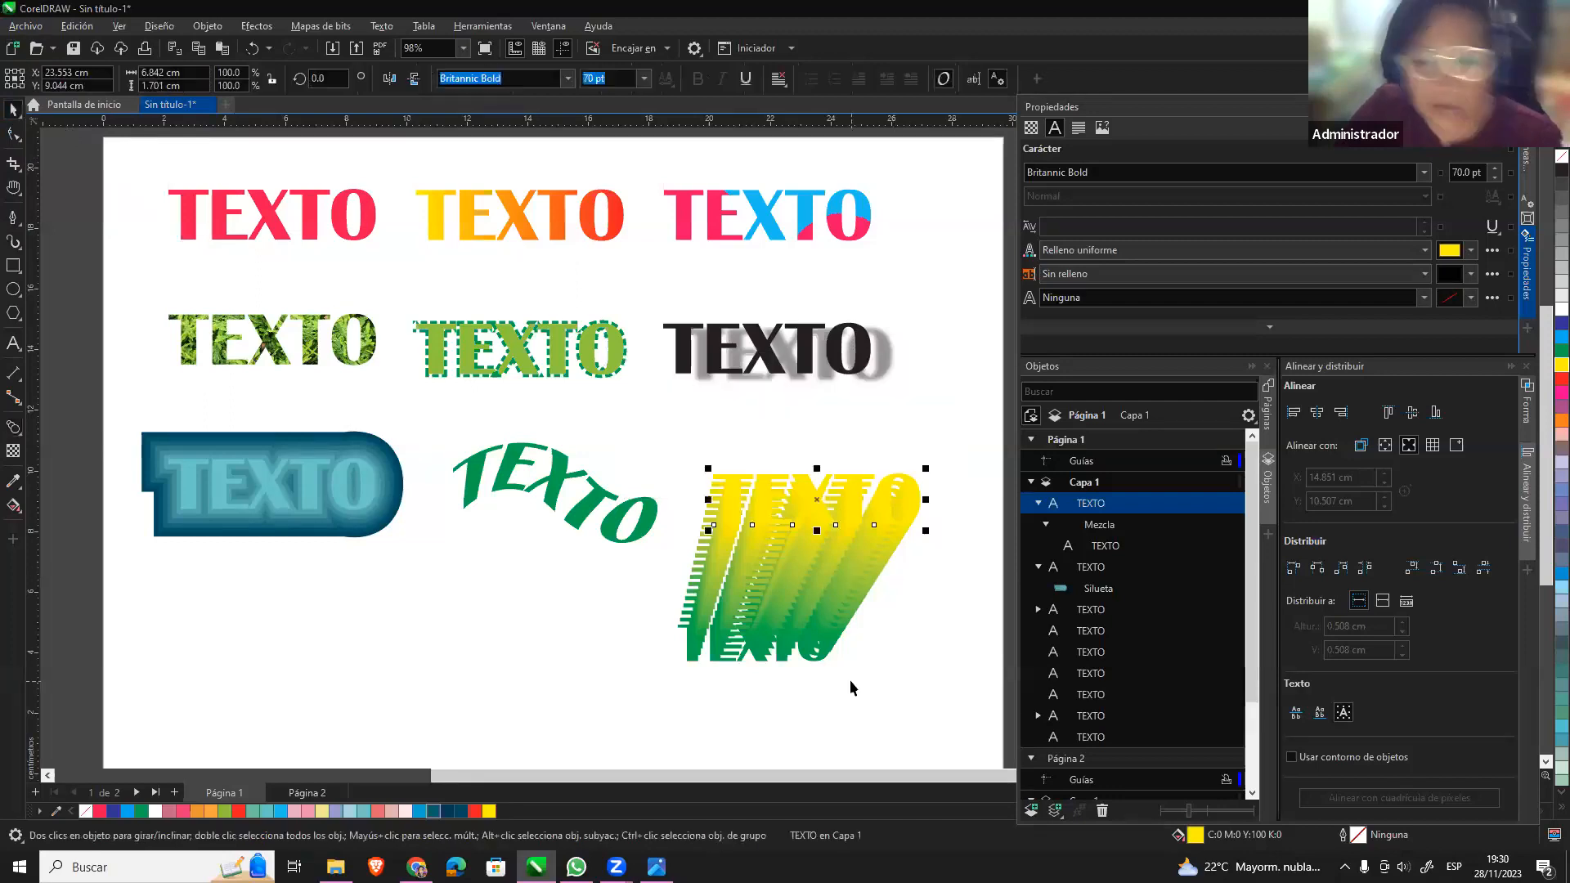
key("ctrl+z")
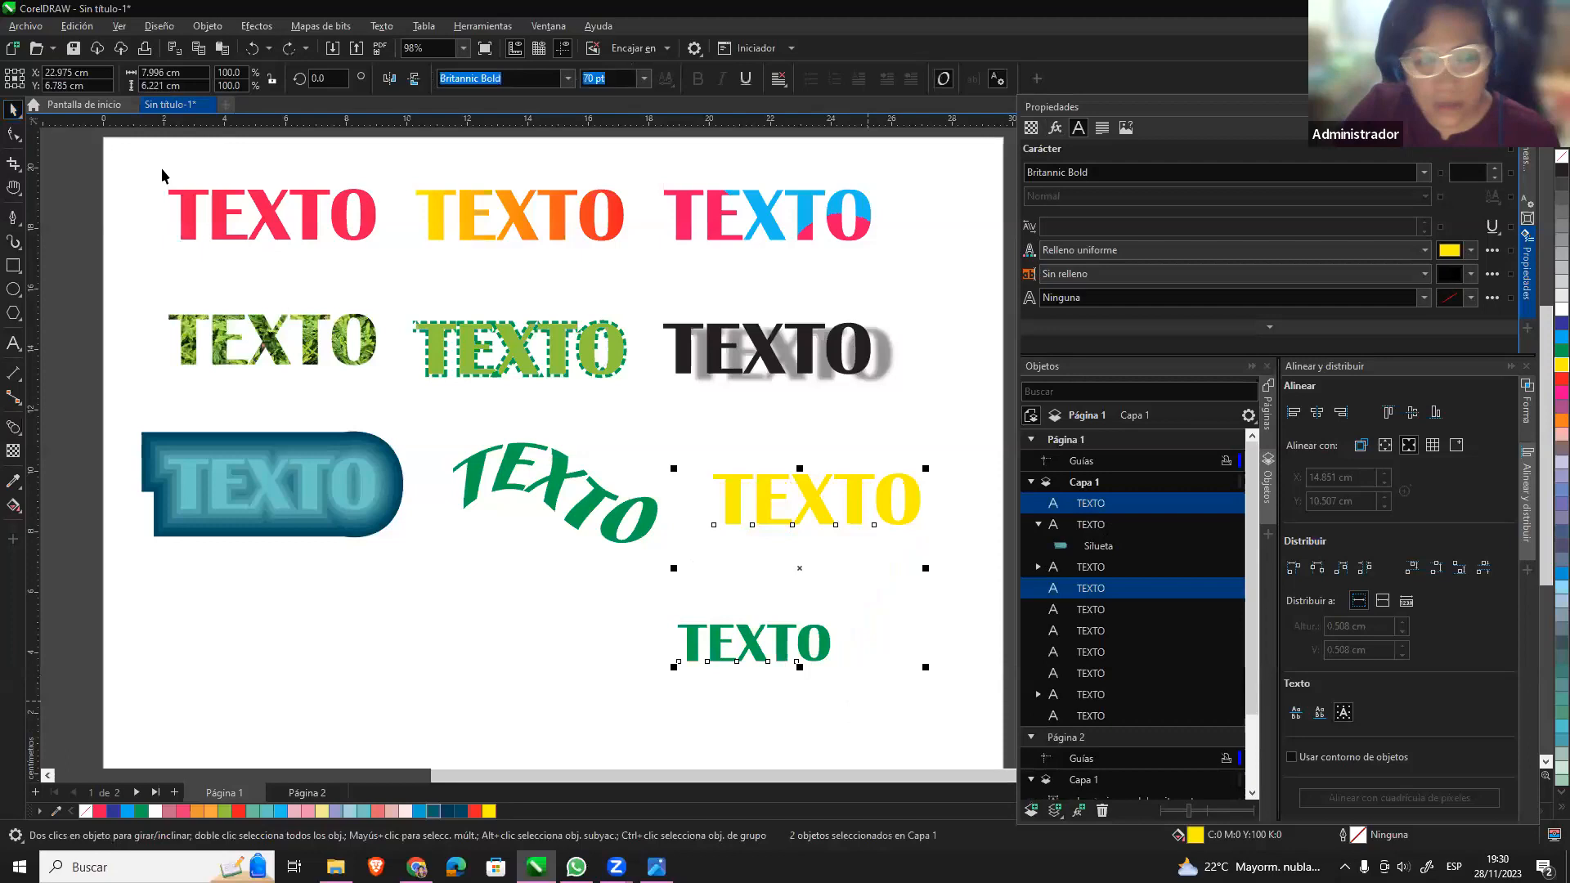
Try the 20 reducción-recto blend preset on the selected green and yellow TEXTO pair, and undo it.
left_click(13, 427)
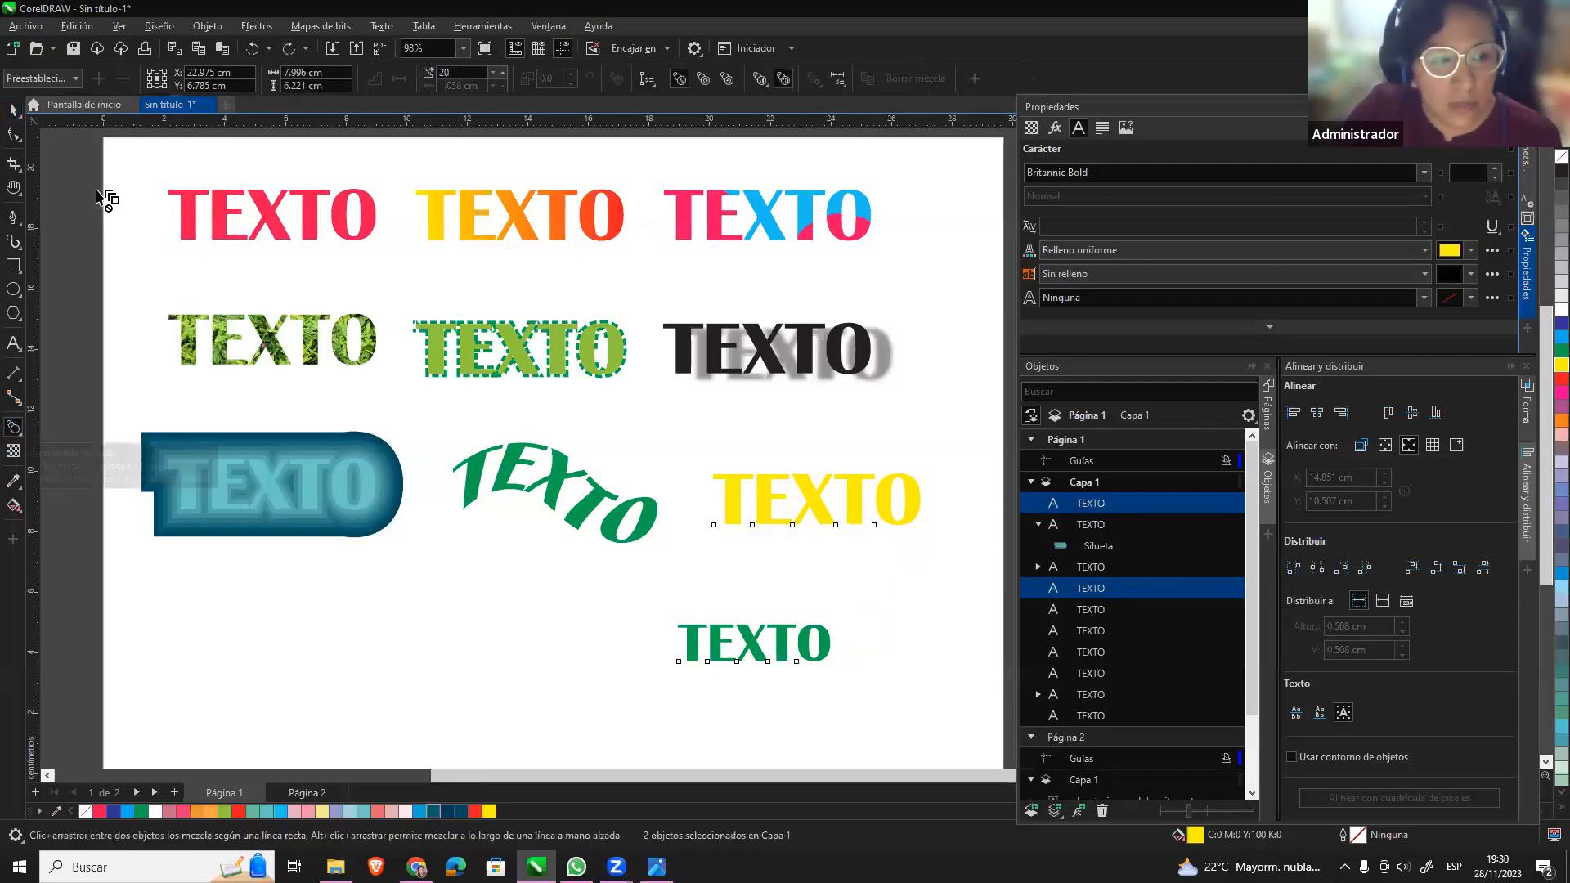
left_click(75, 78)
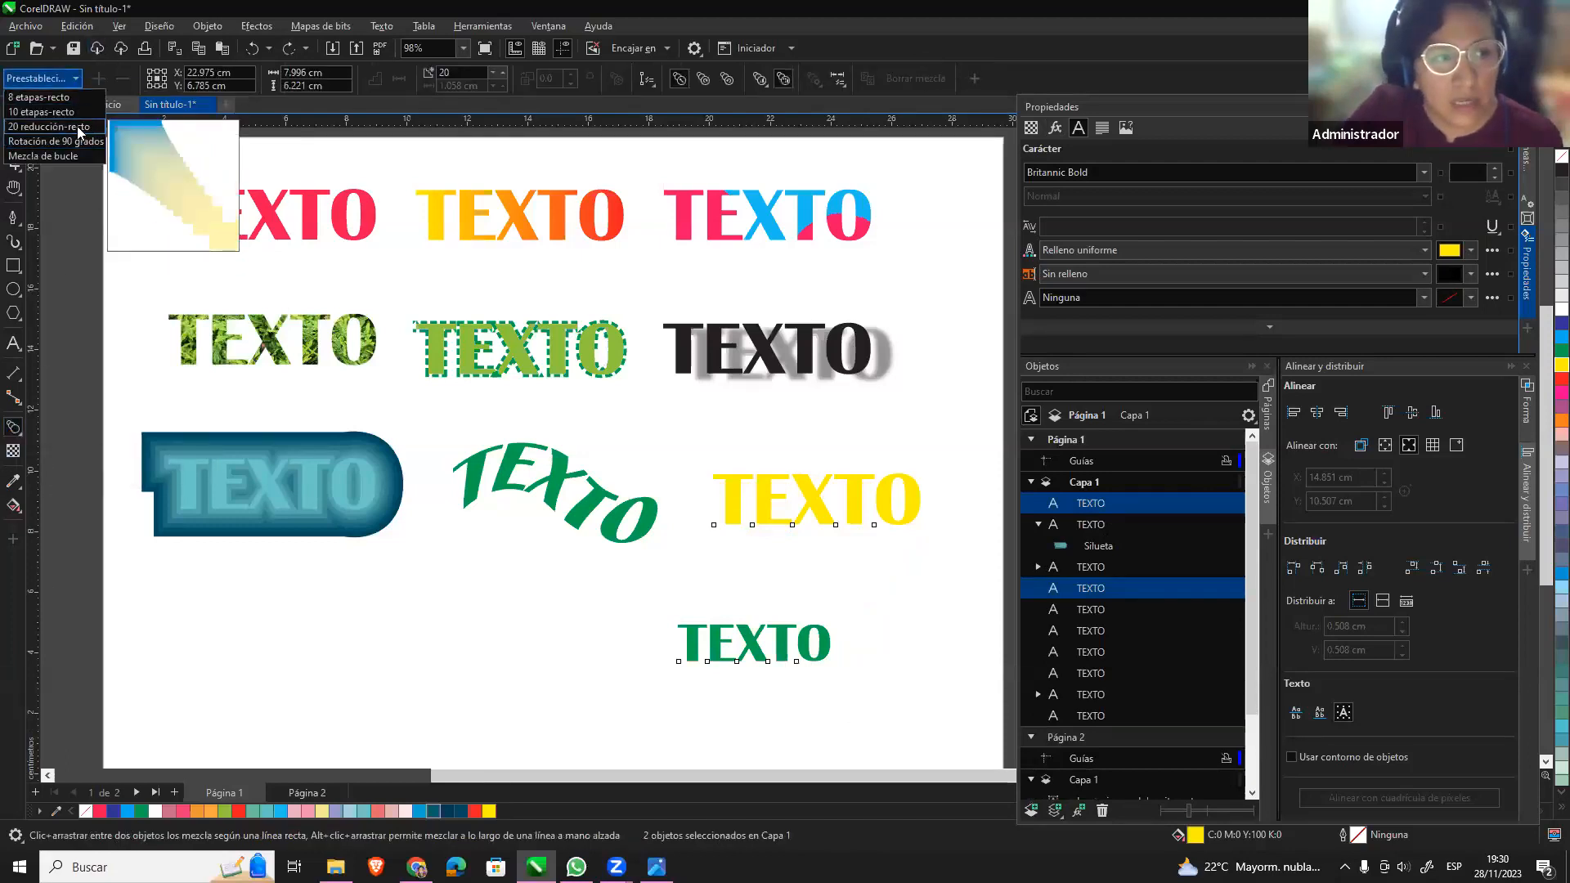
left_click(78, 127)
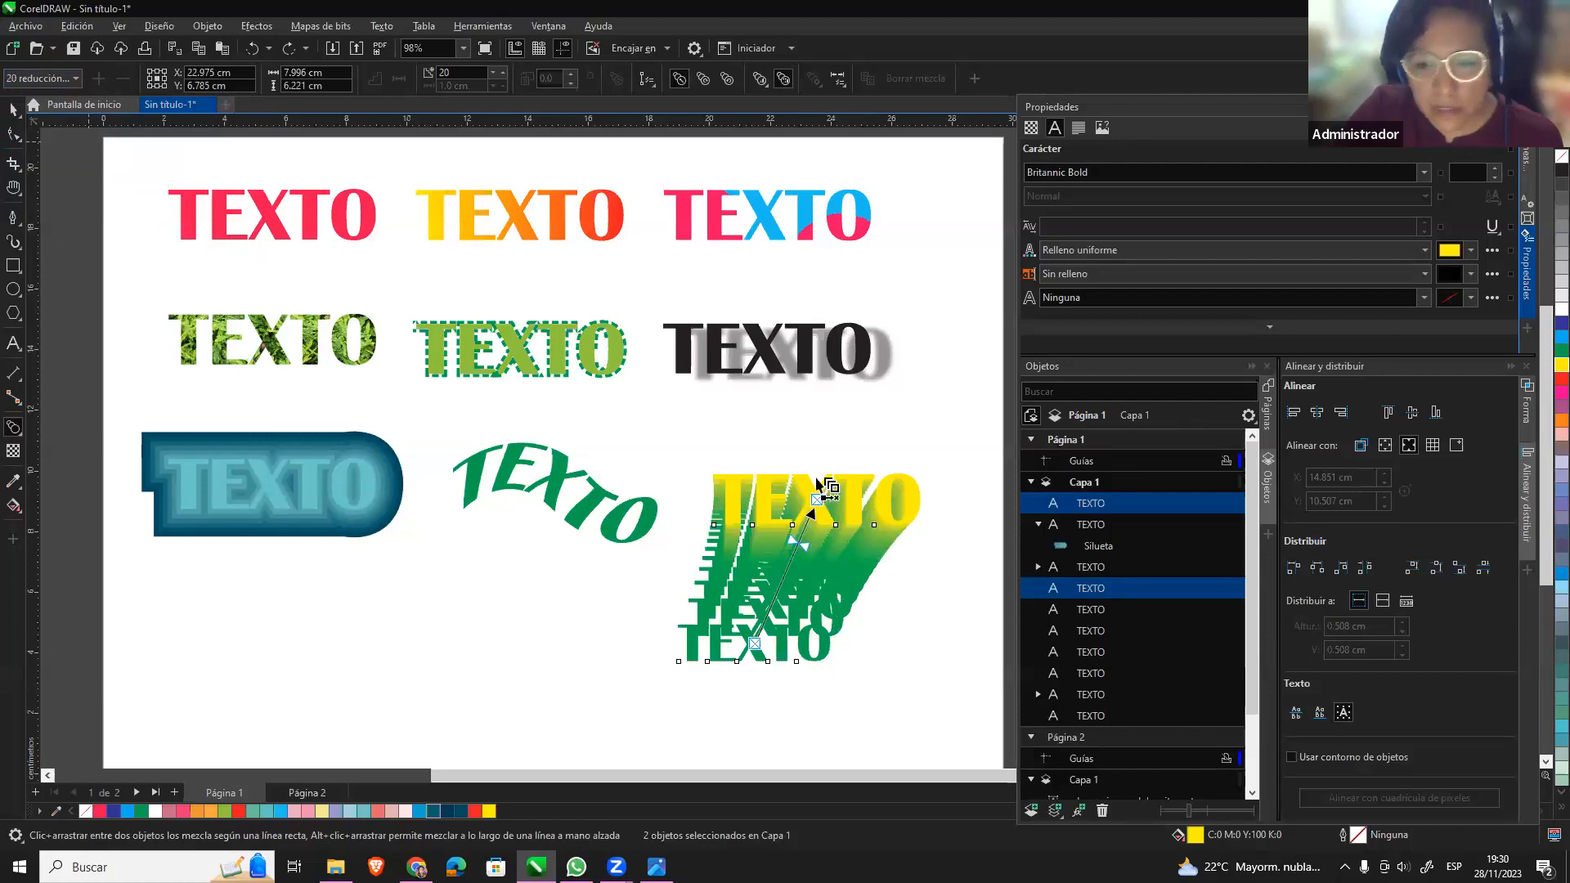
key("ctrl+z")
Try the Rotación de 90 grados blend preset on the green and yellow TEXTO pair, and undo it.
left_click(75, 84)
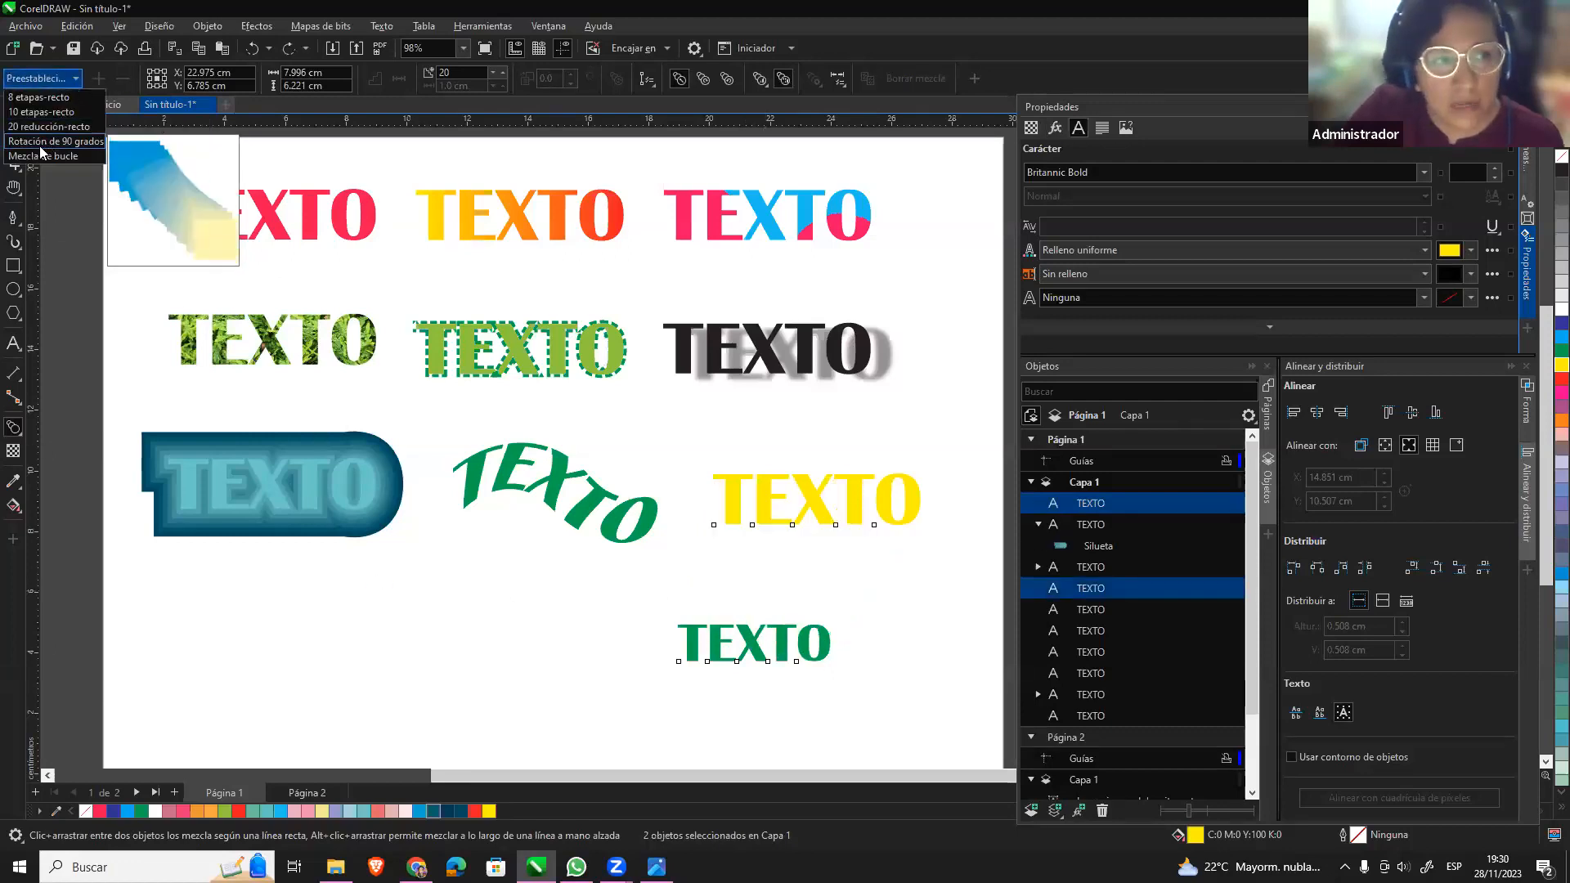
left_click(68, 152)
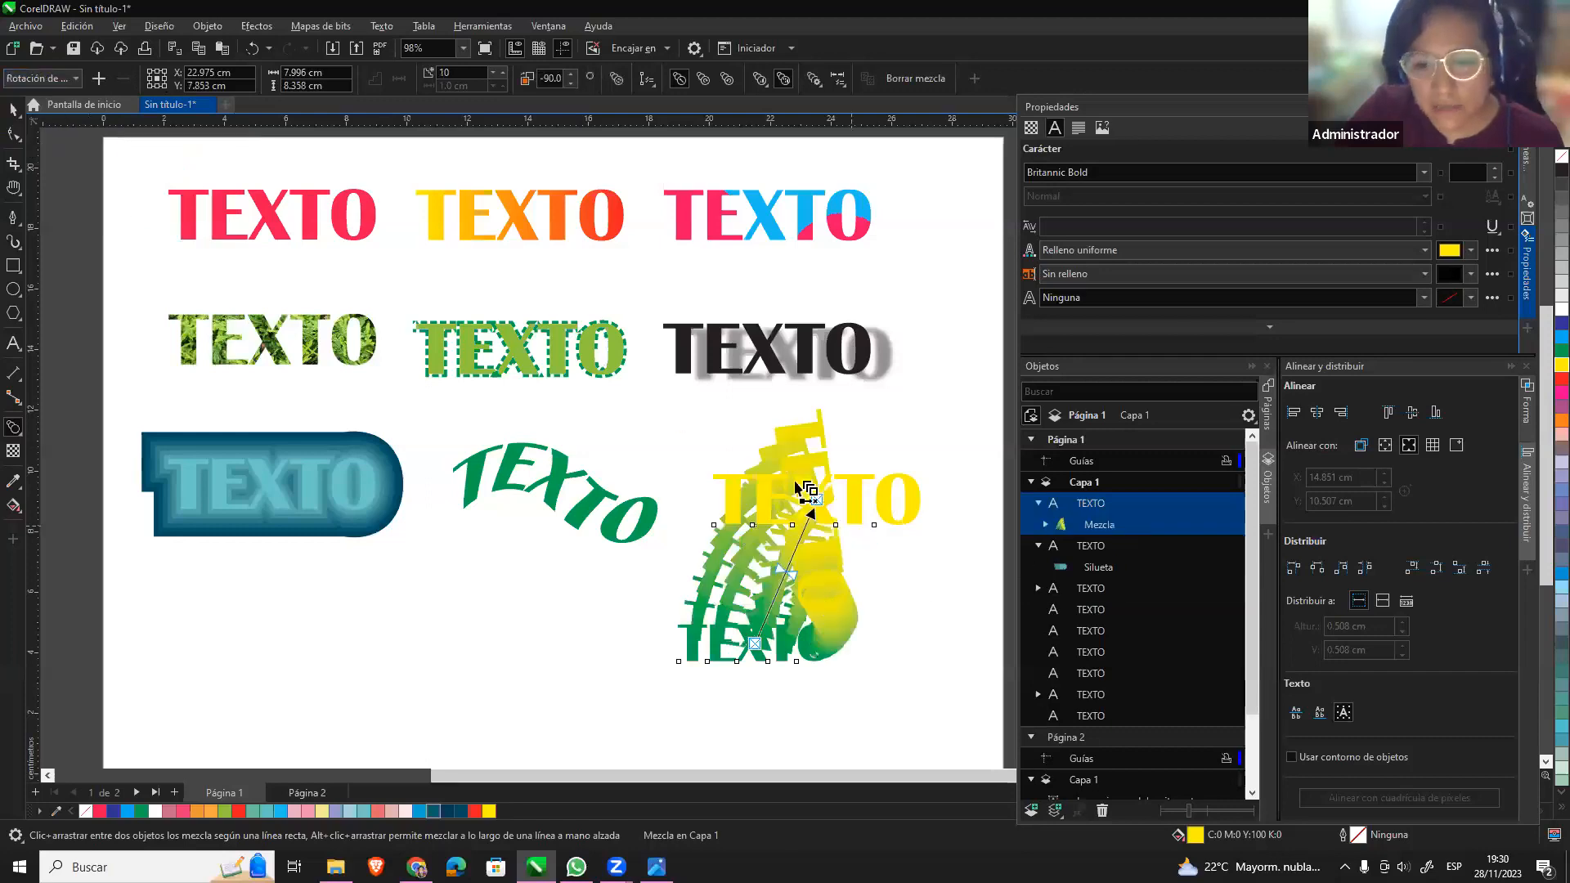
key("ctrl+z")
Blend the green and yellow TEXTO using the 8 etapas-recto preset, without saving a new preset.
left_click(75, 82)
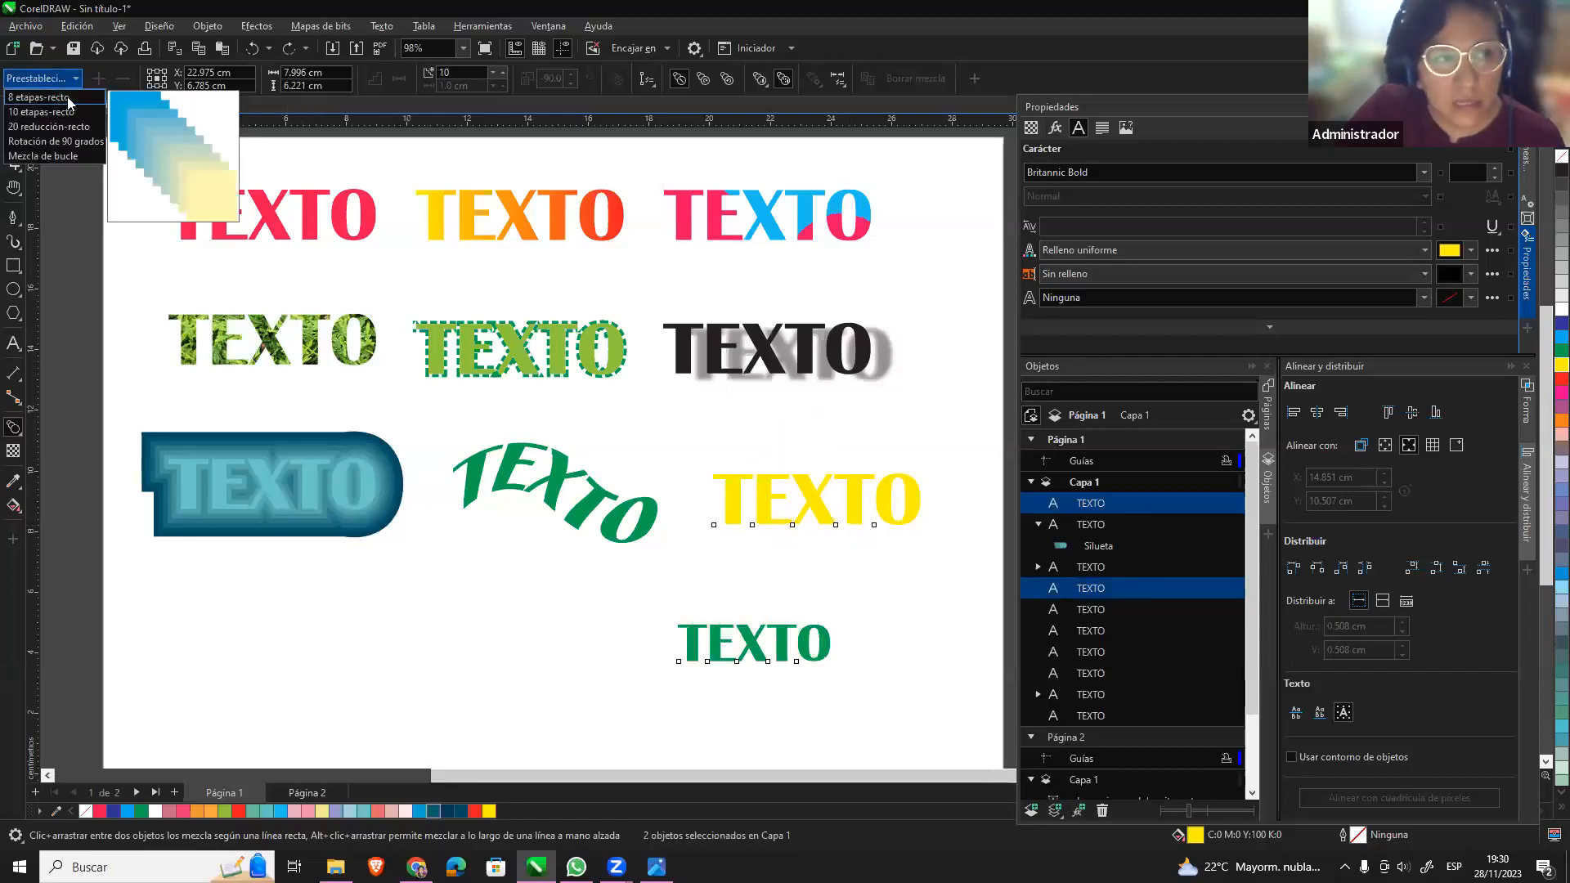
left_click(50, 98)
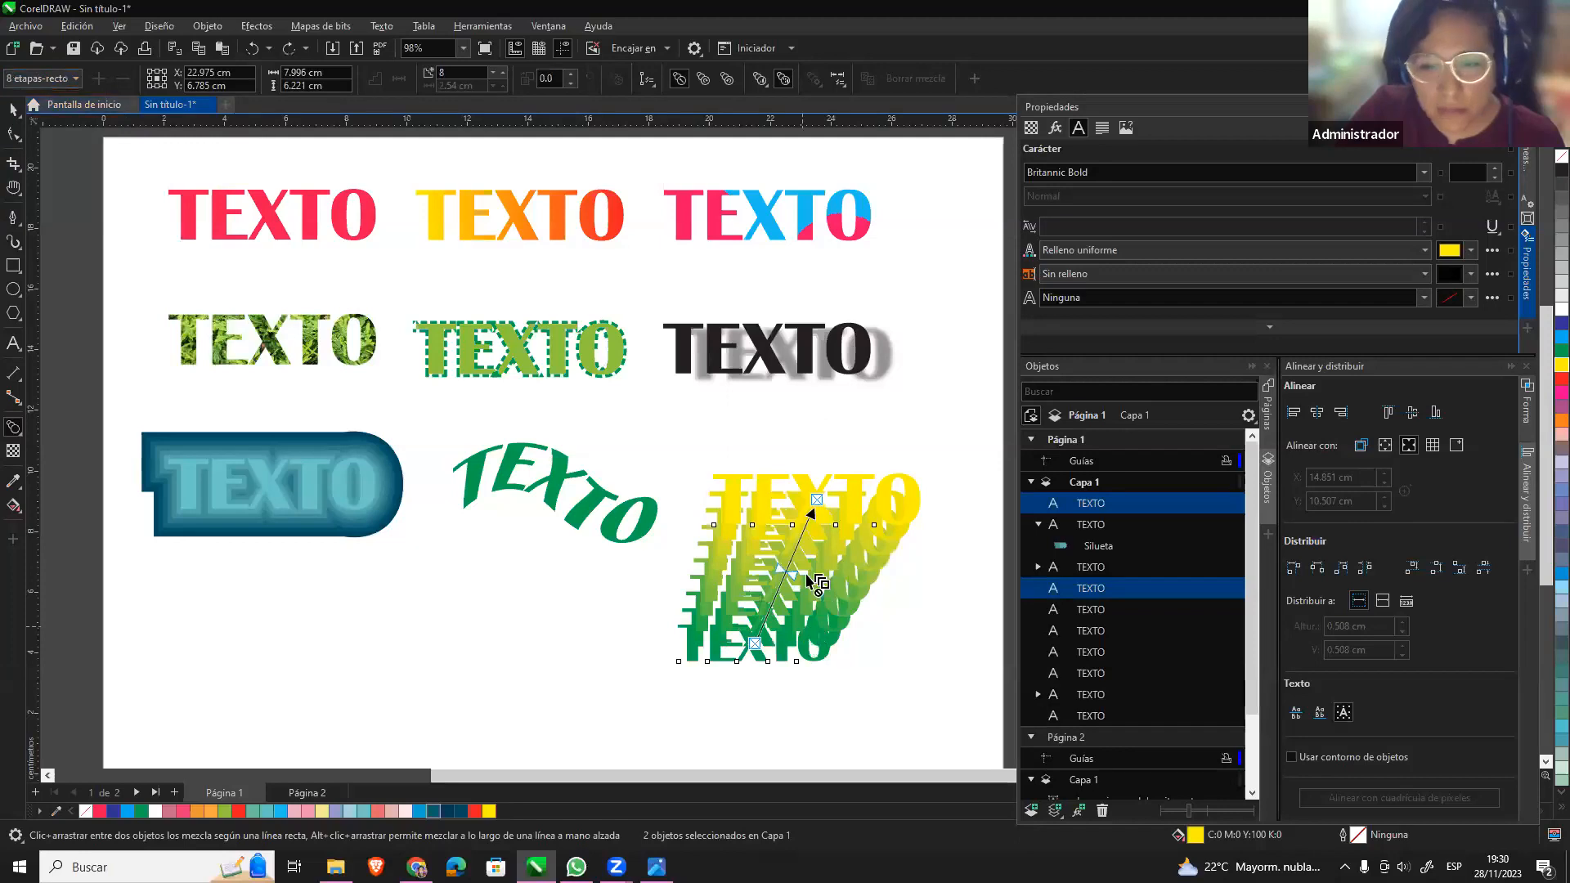
left_click(109, 79)
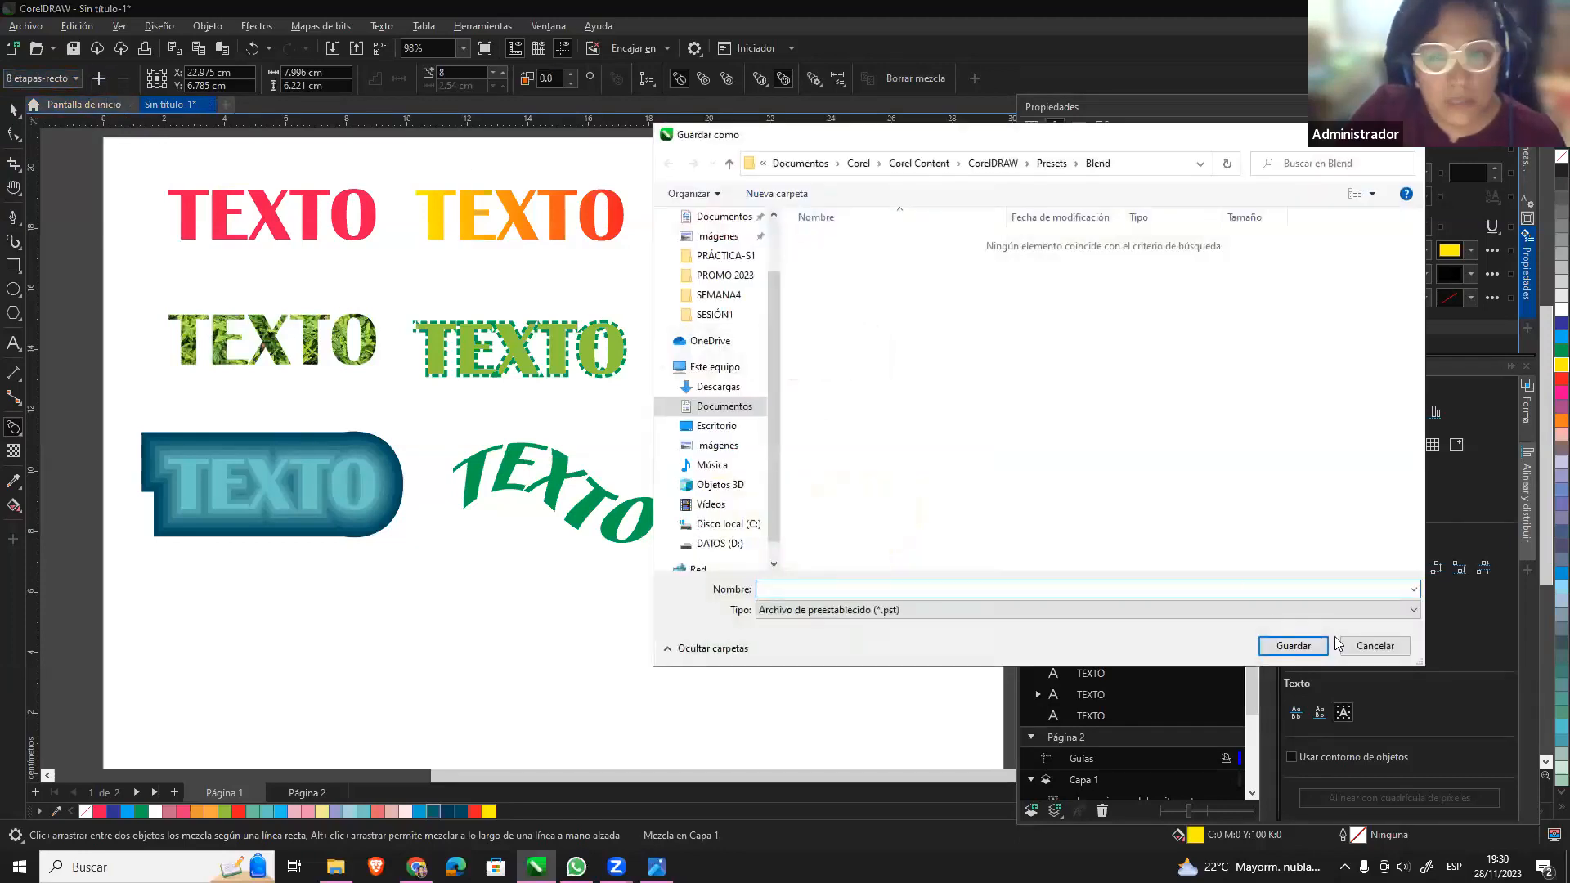
left_click(1375, 646)
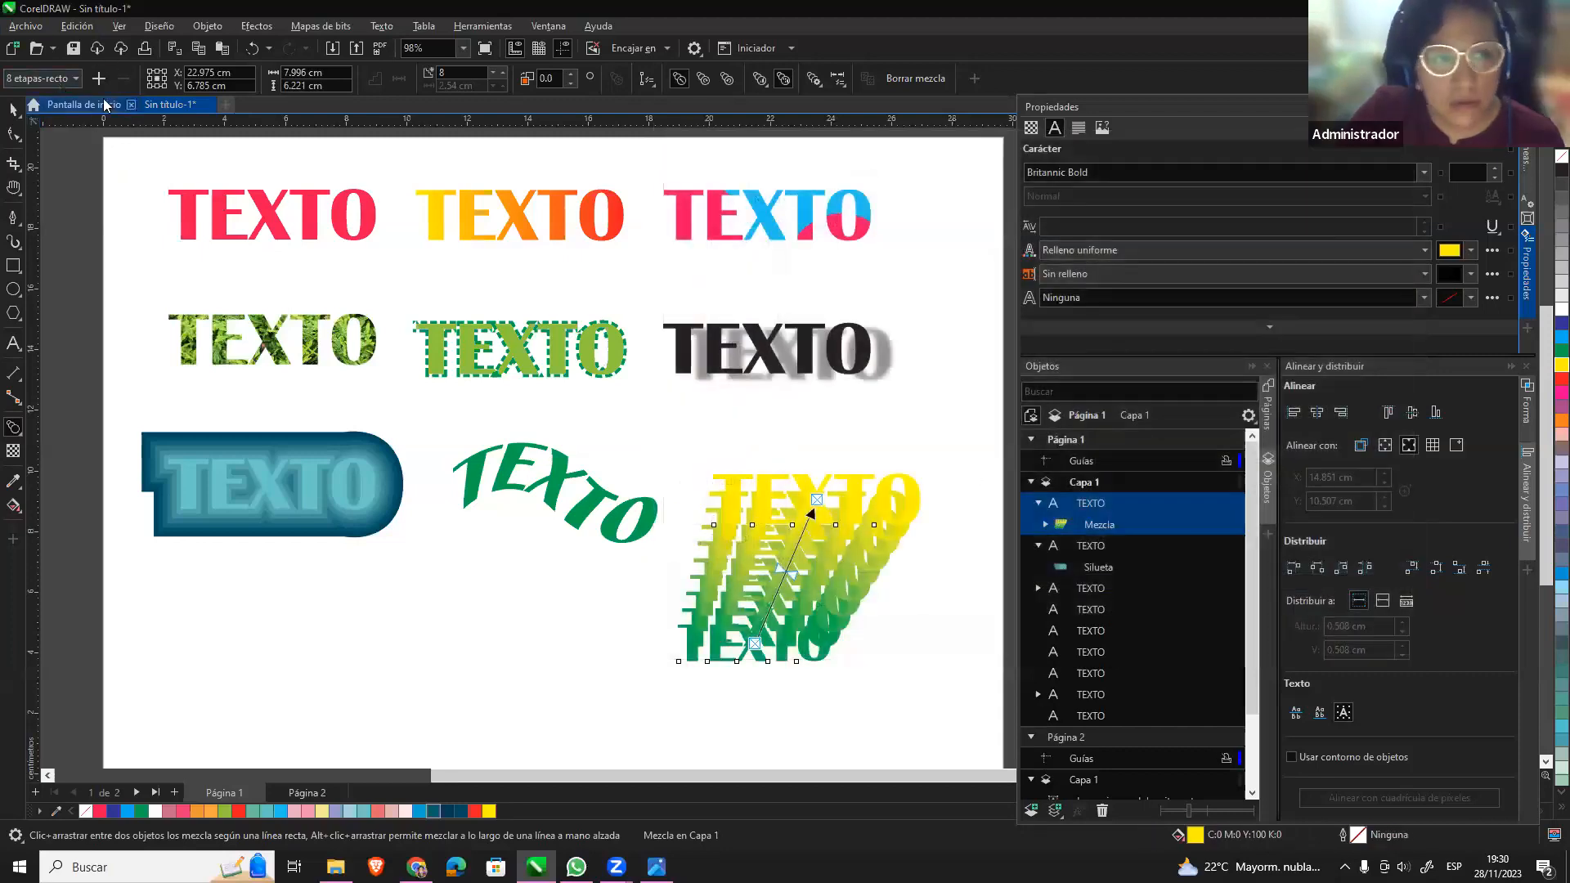
Edit the blend's yellow text to read TEXTOS and deselect it.
left_click(12, 109)
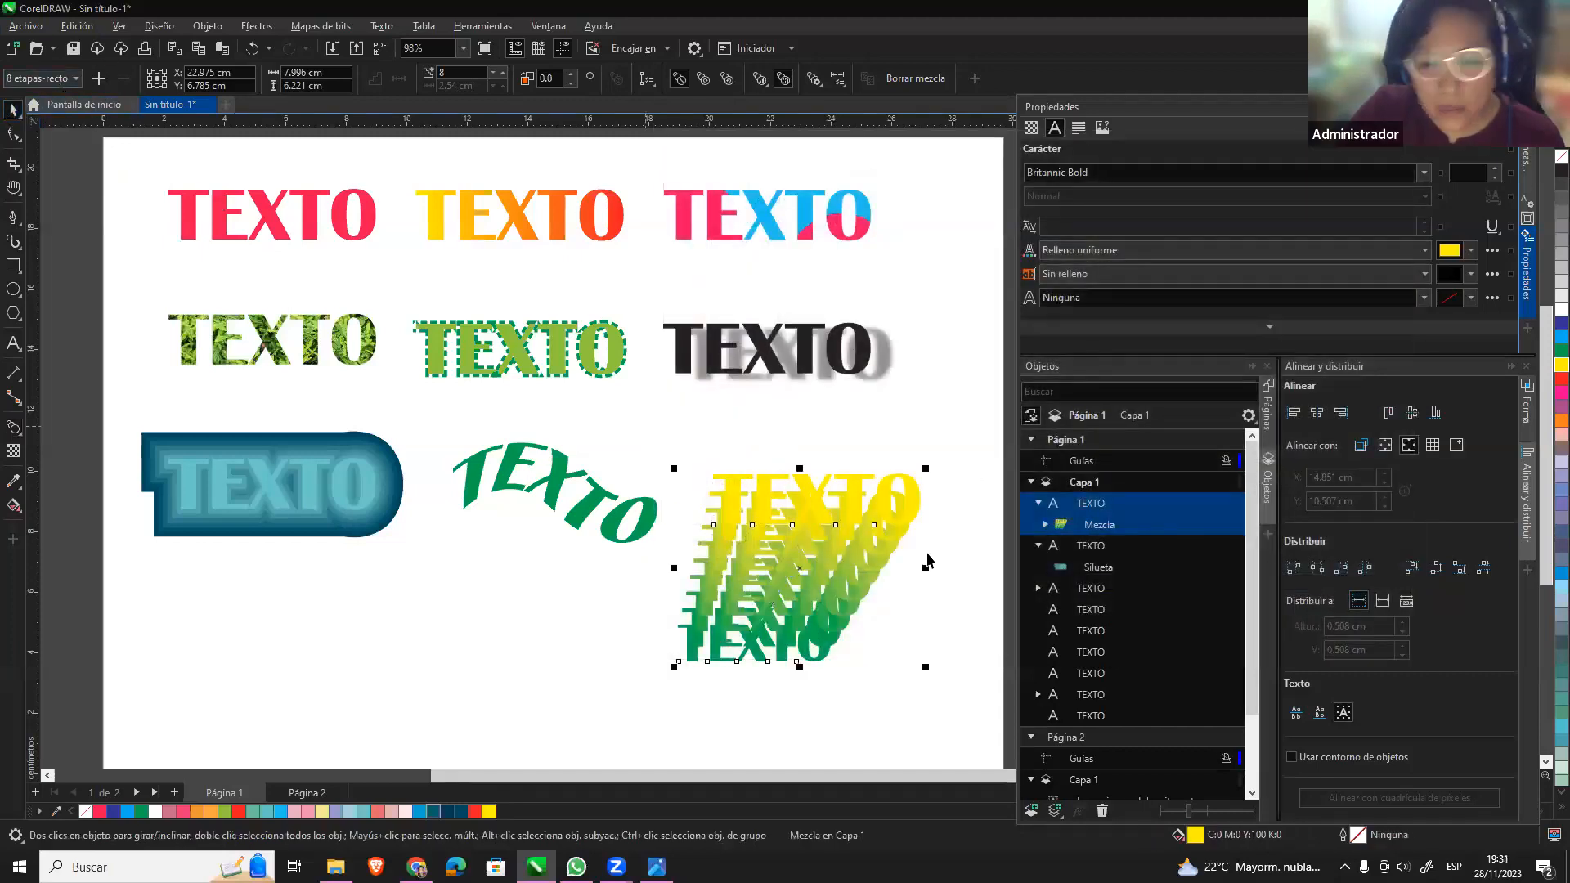
key("F8")
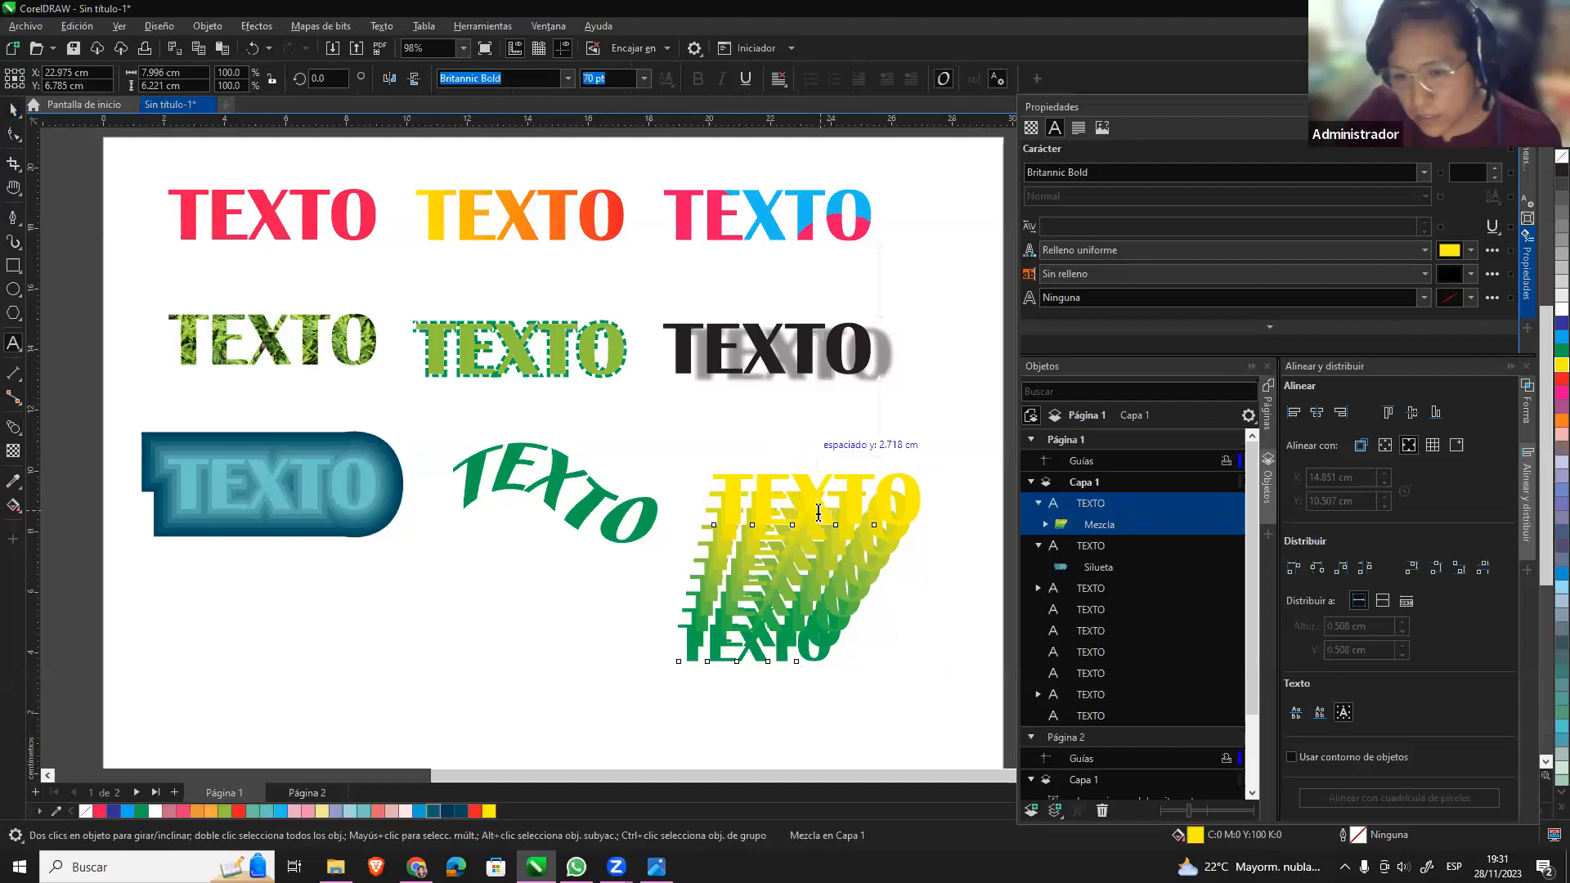
left_click_drag(720, 491, 941, 502)
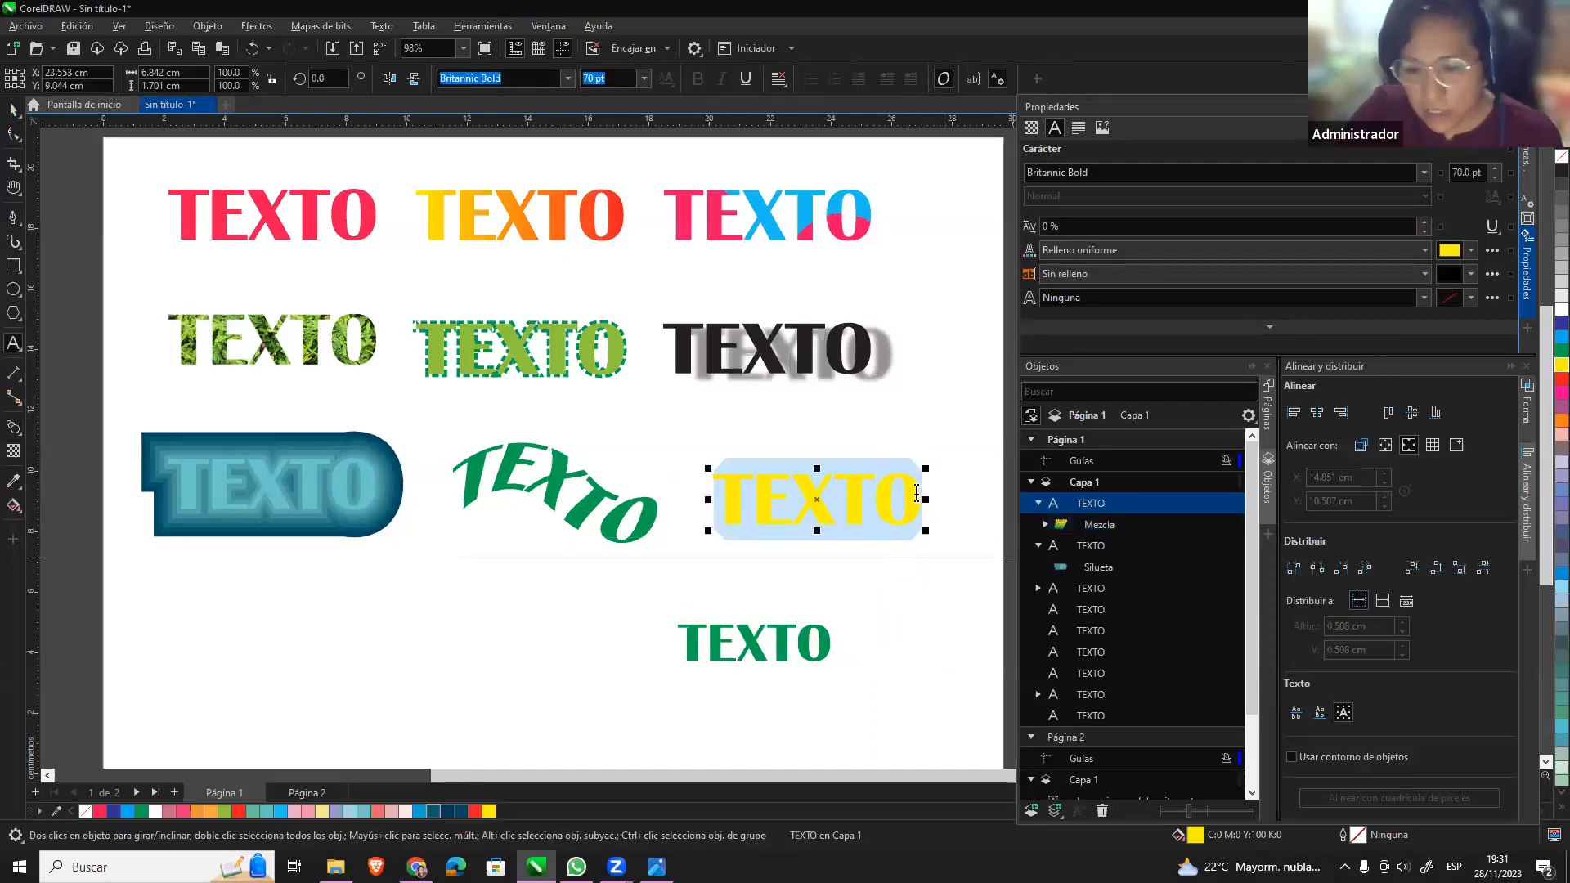
left_click(921, 498)
type("S")
key("ctrl+space")
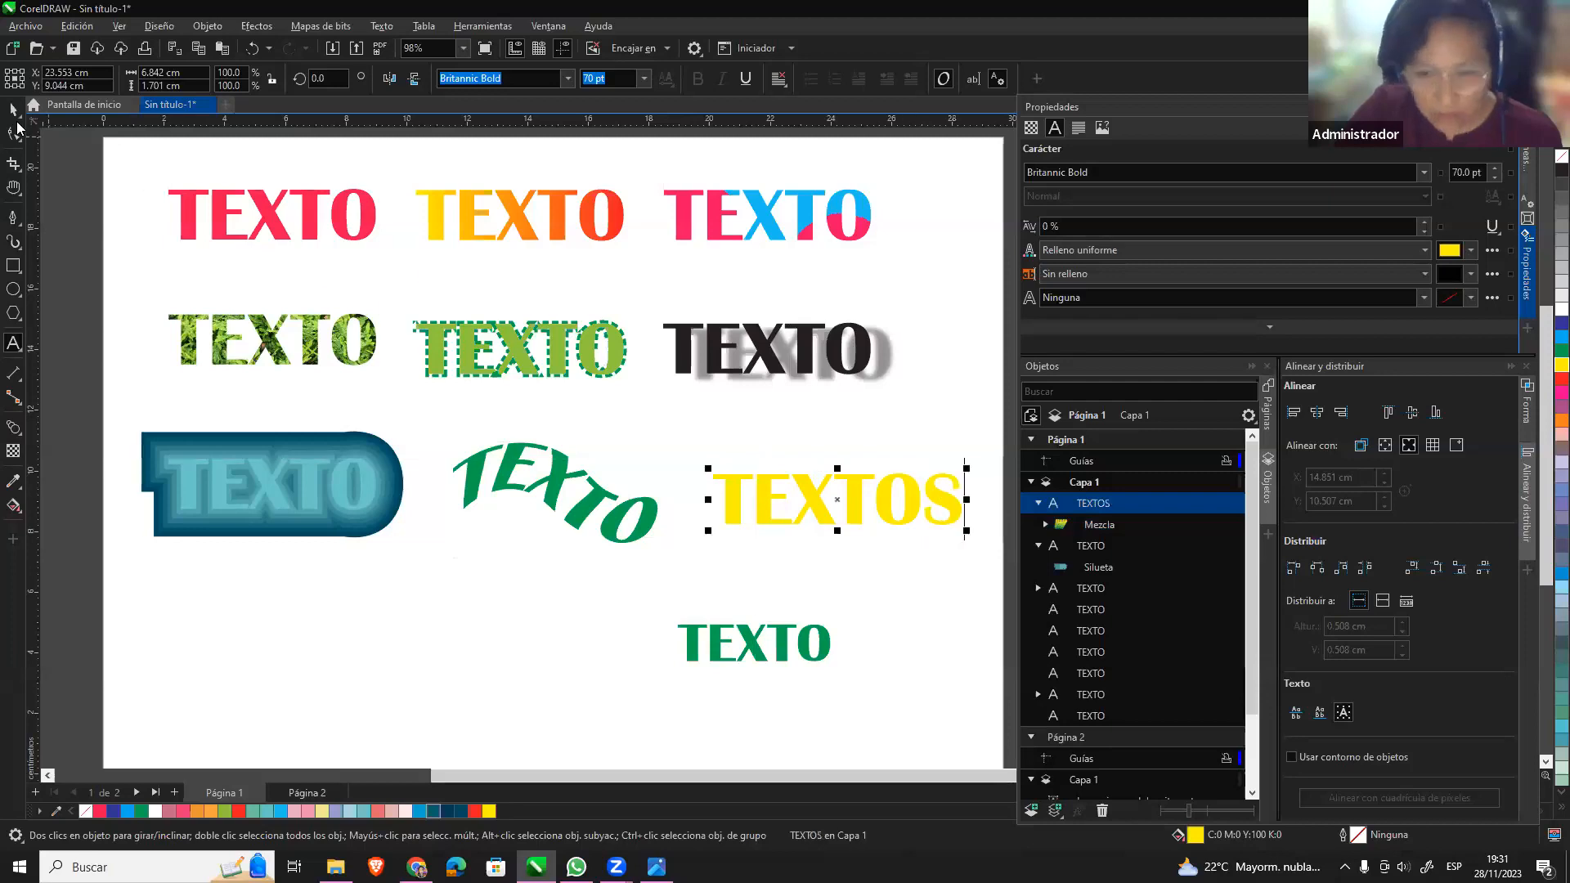
left_click(926, 708)
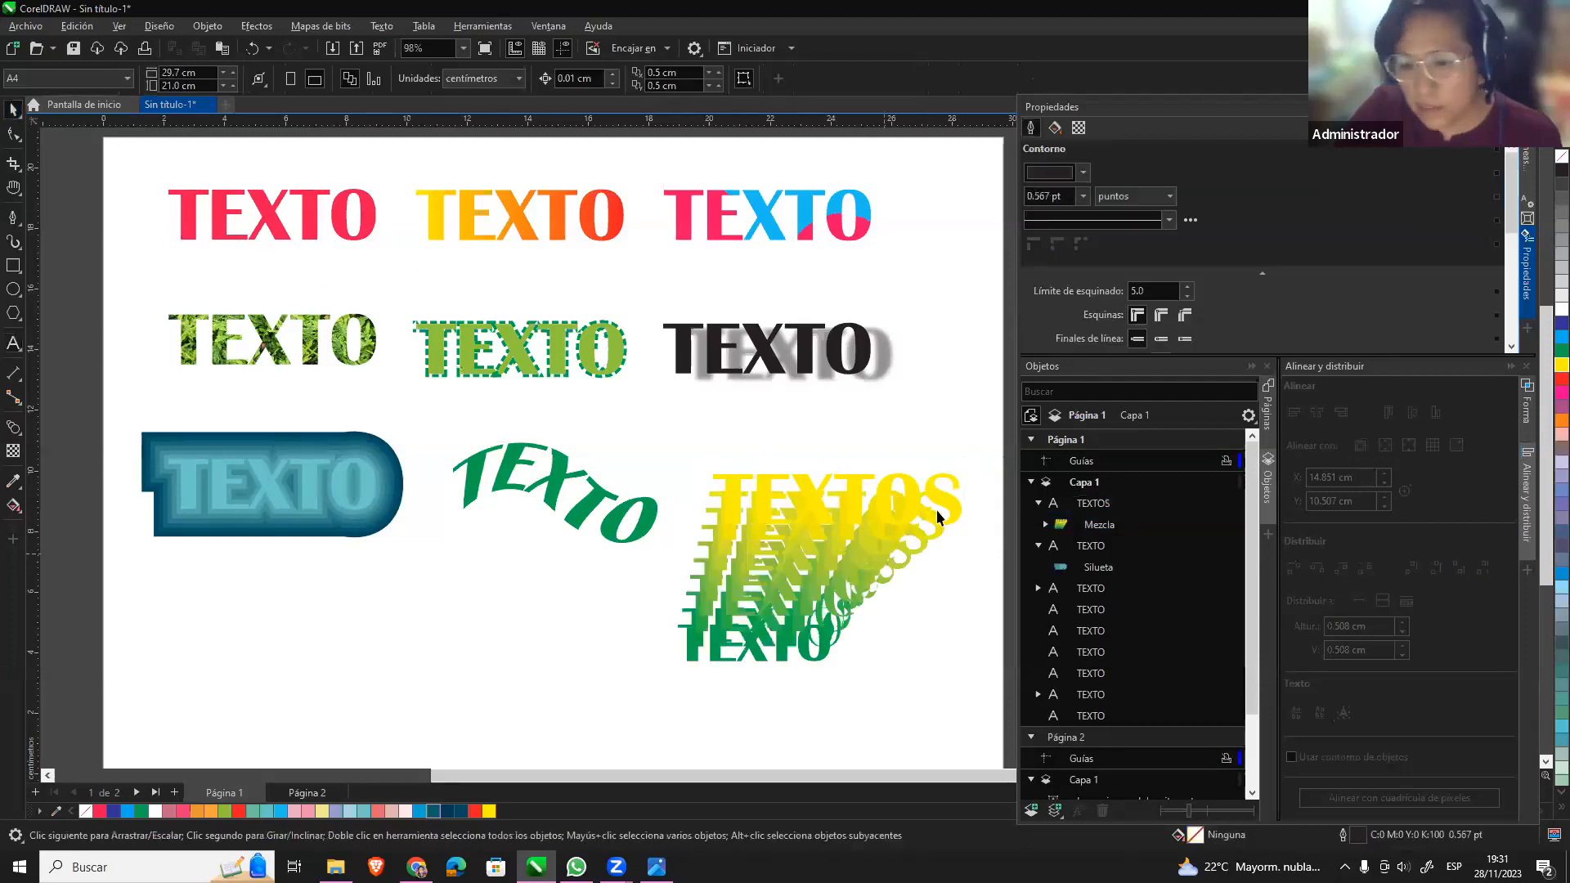
left_click(889, 505)
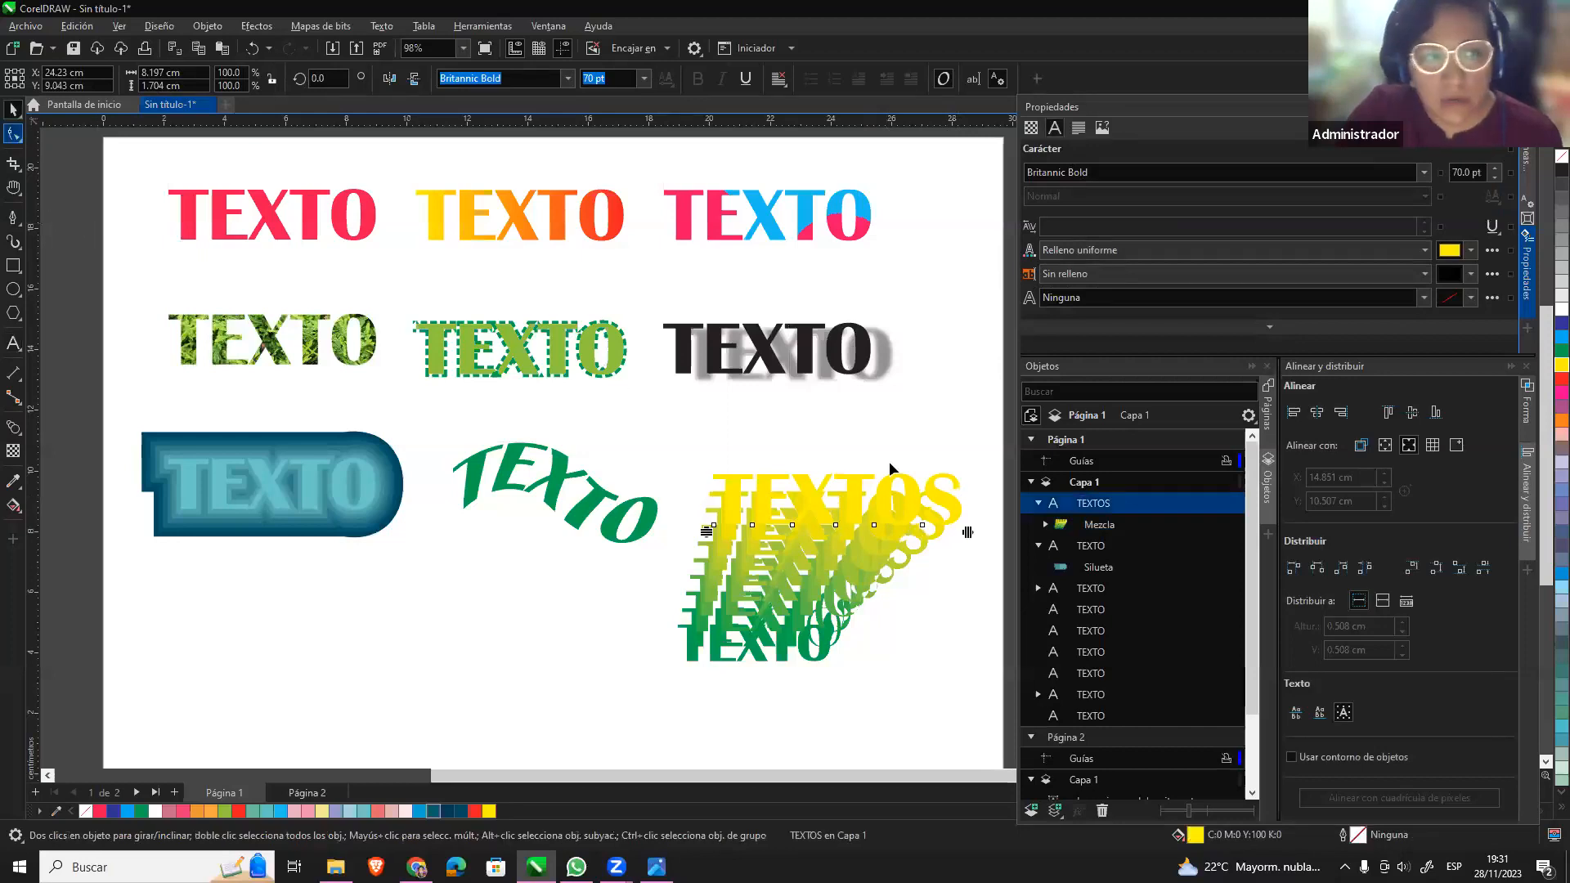
left_click(13, 135)
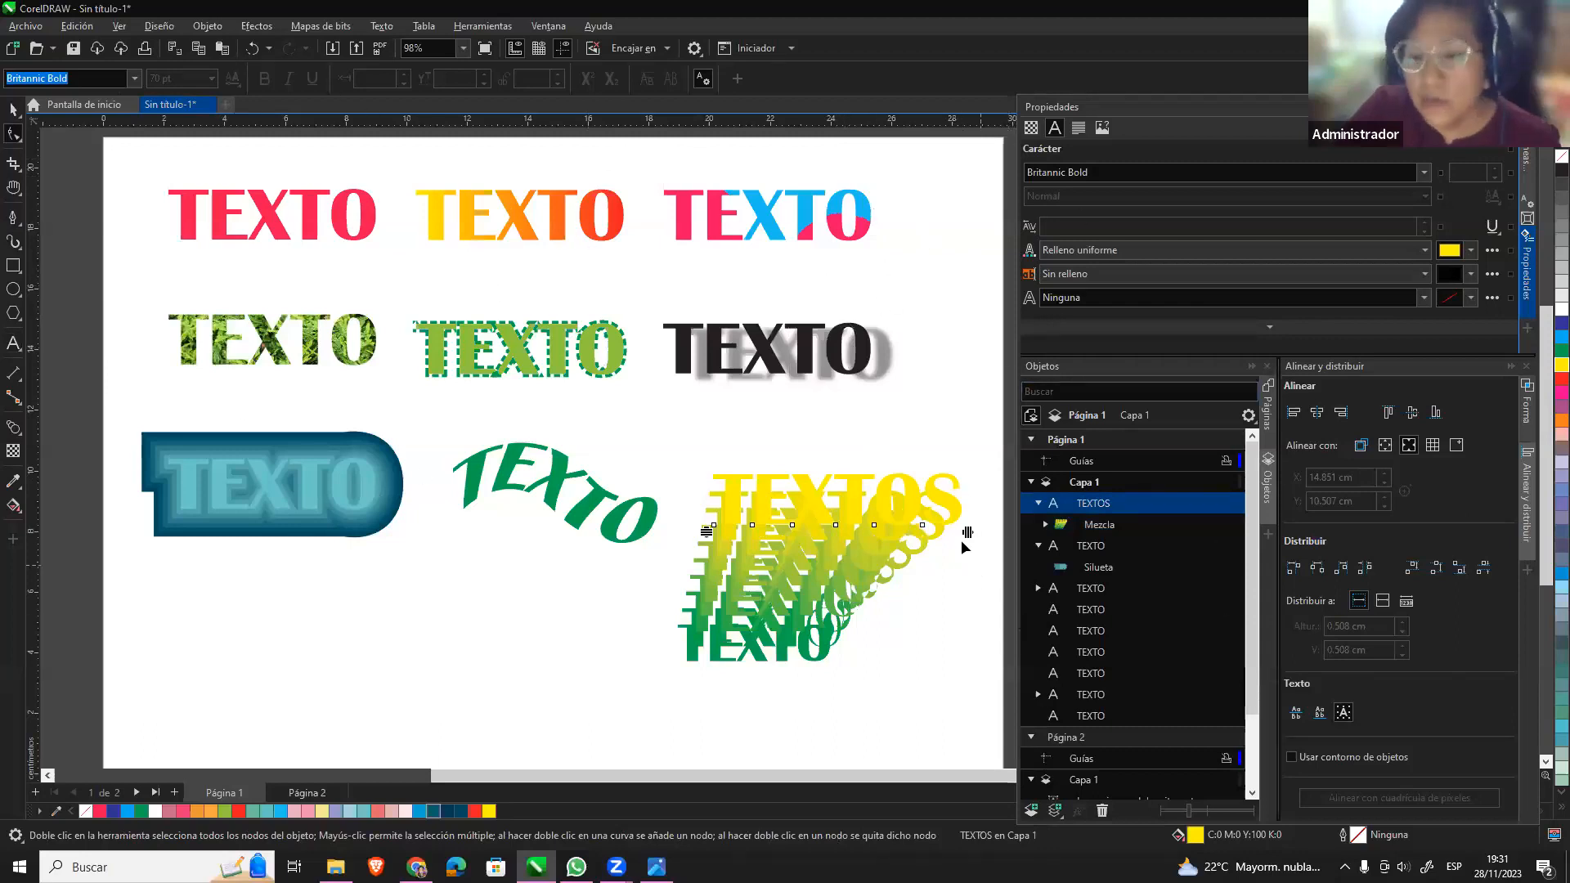
left_click(13, 111)
left_click(551, 597)
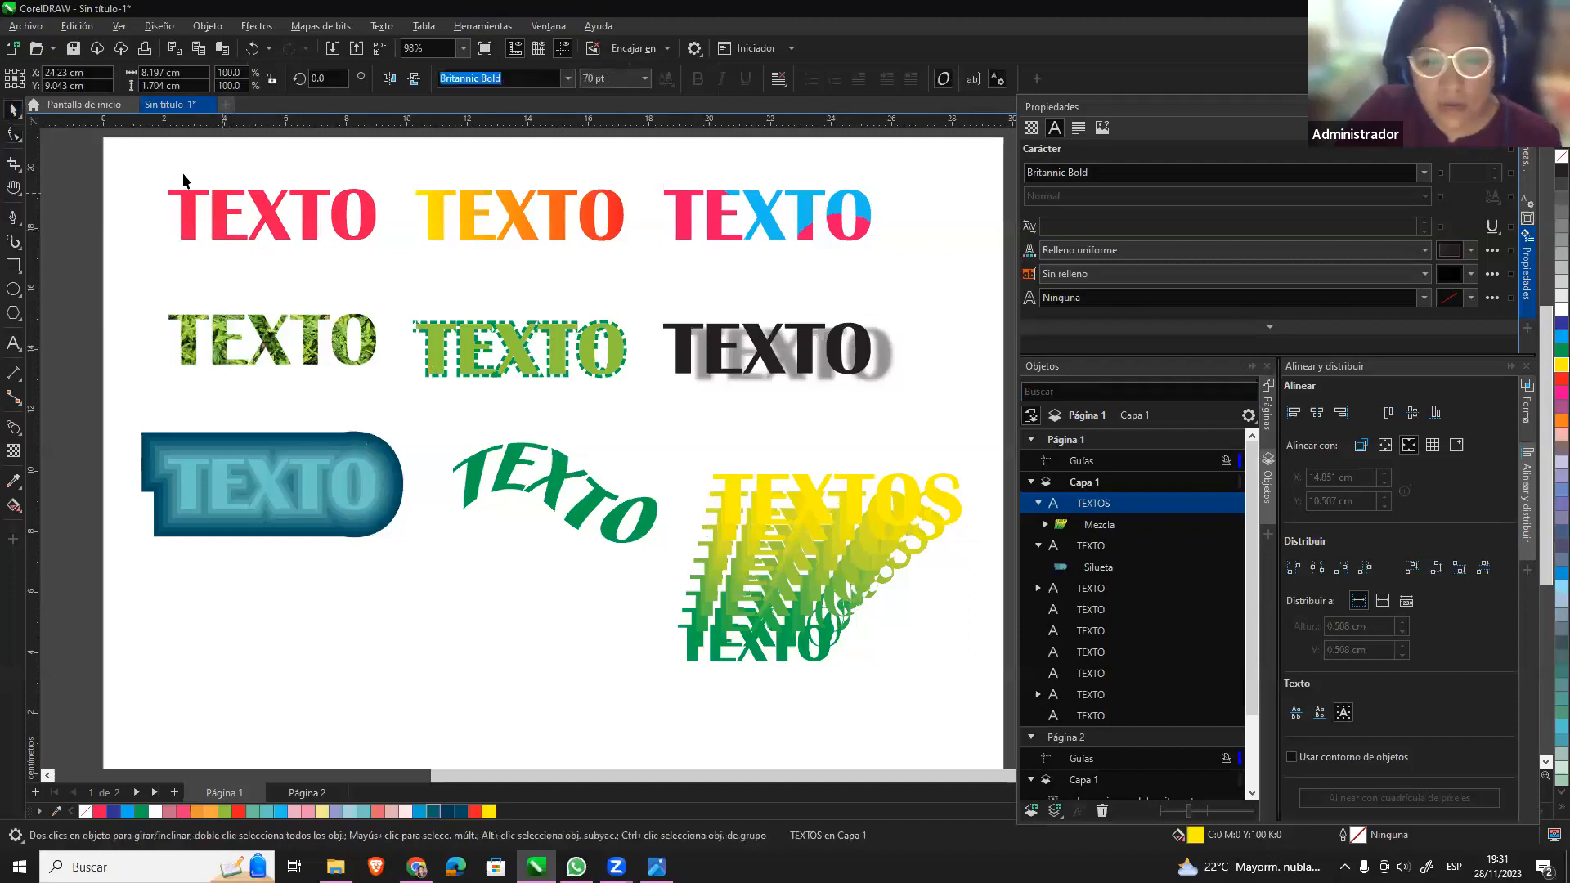
Try adjusting the letter spacing of the pink TEXTO in the first row with the Shape tool.
scroll(171, 176, "up", 1)
scroll(172, 178, "up", 1)
left_click(13, 135)
left_click(291, 216)
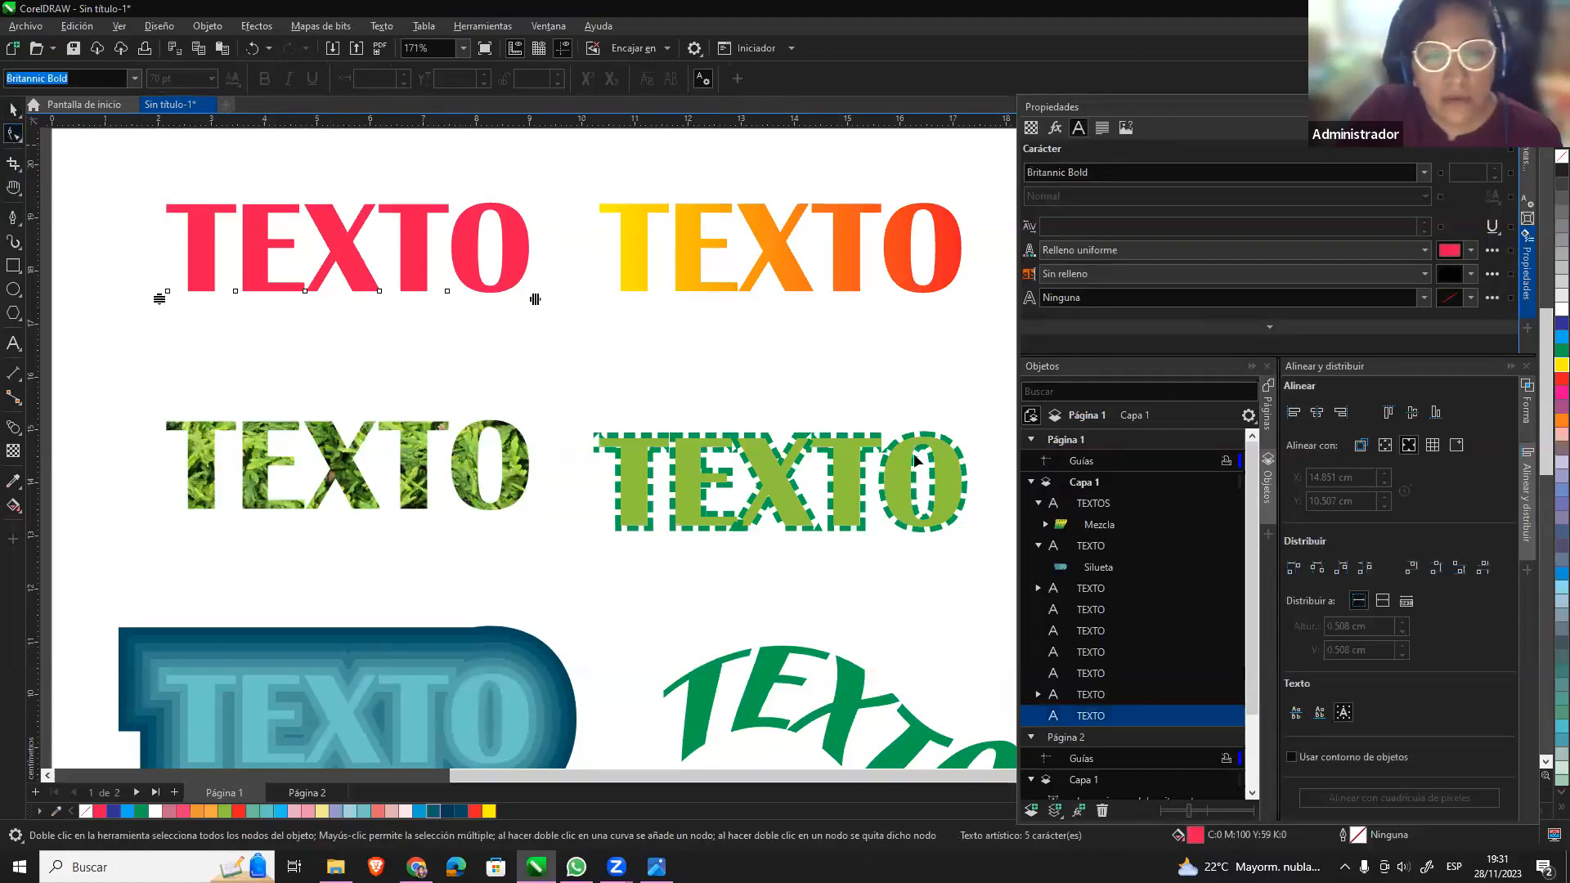
mouse_move(561, 299)
left_mouse_down()
mouse_move(866, 301)
mouse_move(483, 296)
mouse_move(624, 302)
mouse_move(522, 303)
mouse_move(535, 300)
left_mouse_up()
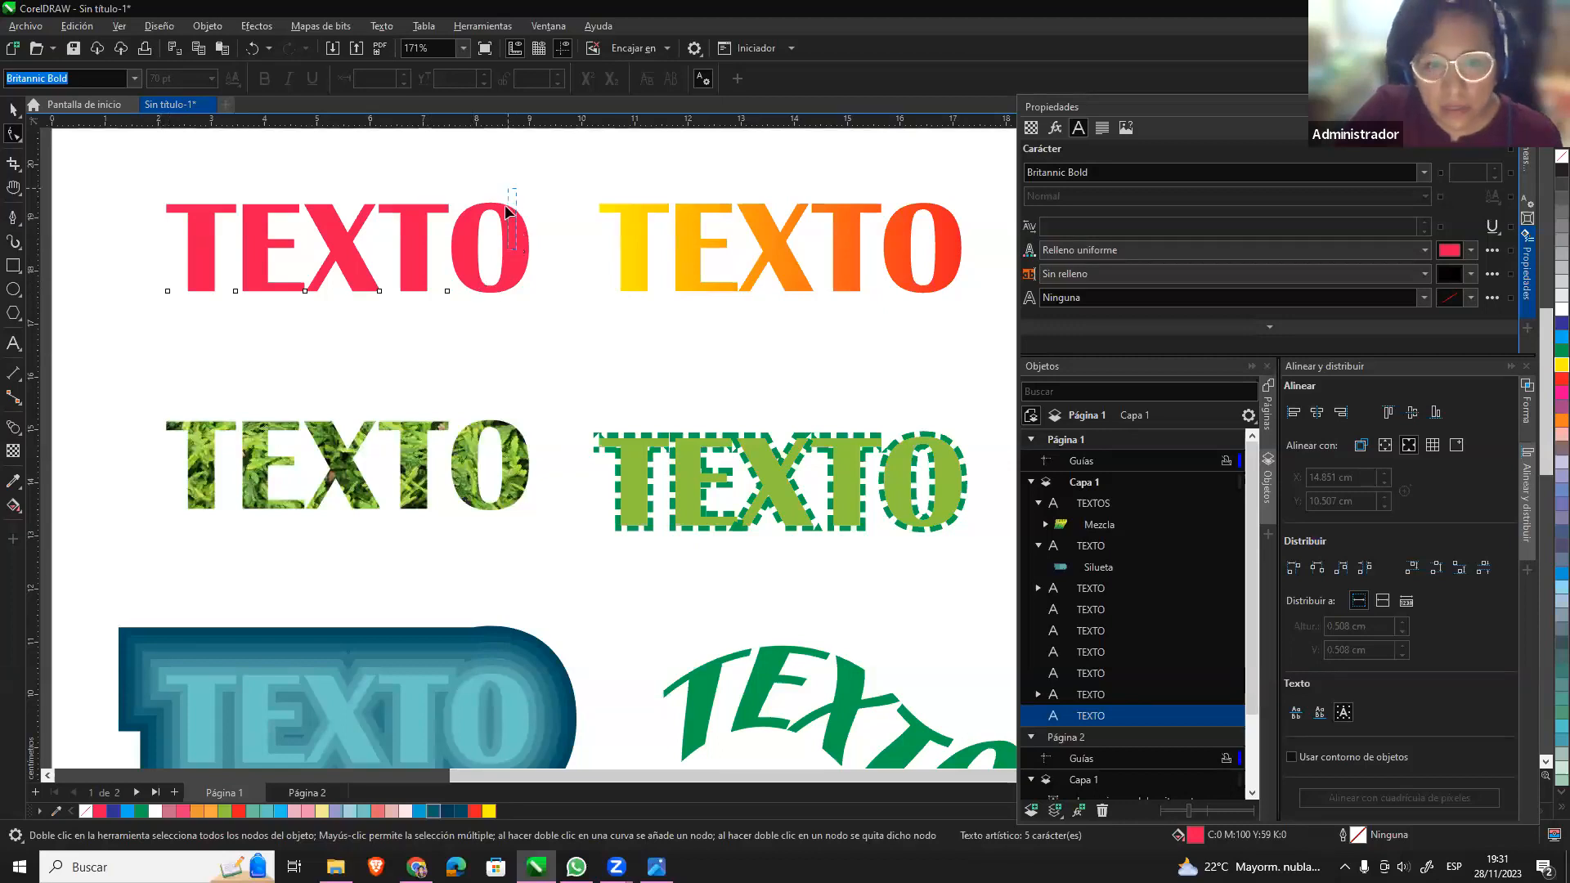
Scale the pink TEXTO in the first row down to about 37.8 pt and move it up near the page's upper edge.
key("space")
left_click_drag(523, 254, 523, 151)
left_click_drag(533, 207, 464, 166)
left_click_drag(350, 152, 463, 193)
Add a second line reading EDITABLE below the pink TEXTO in the same text object.
key("F8")
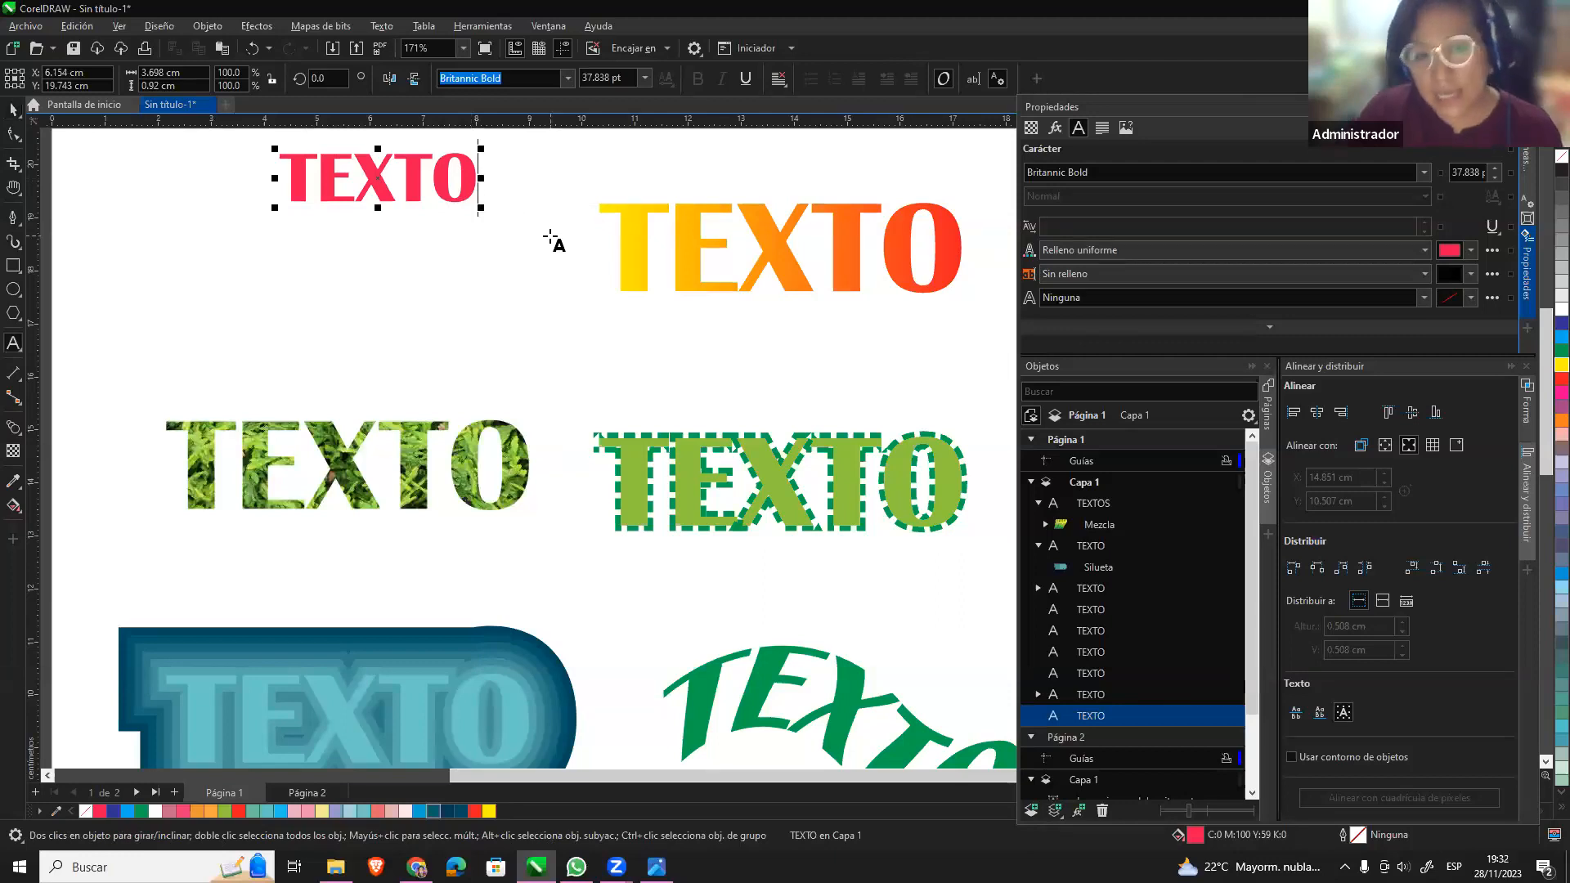
key("Return")
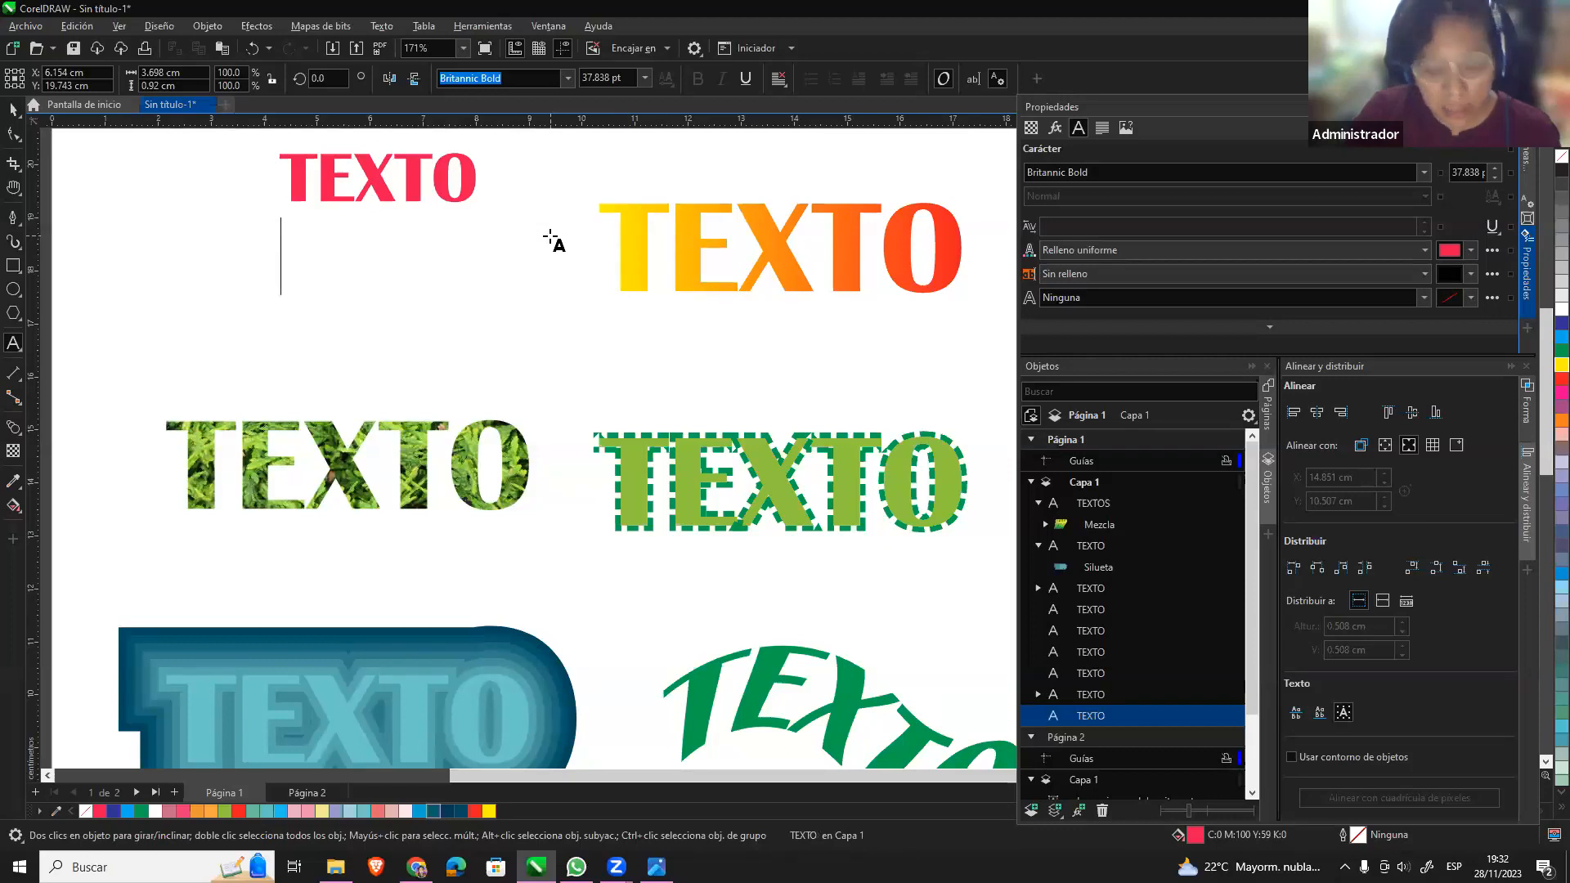
type("EDITABLE")
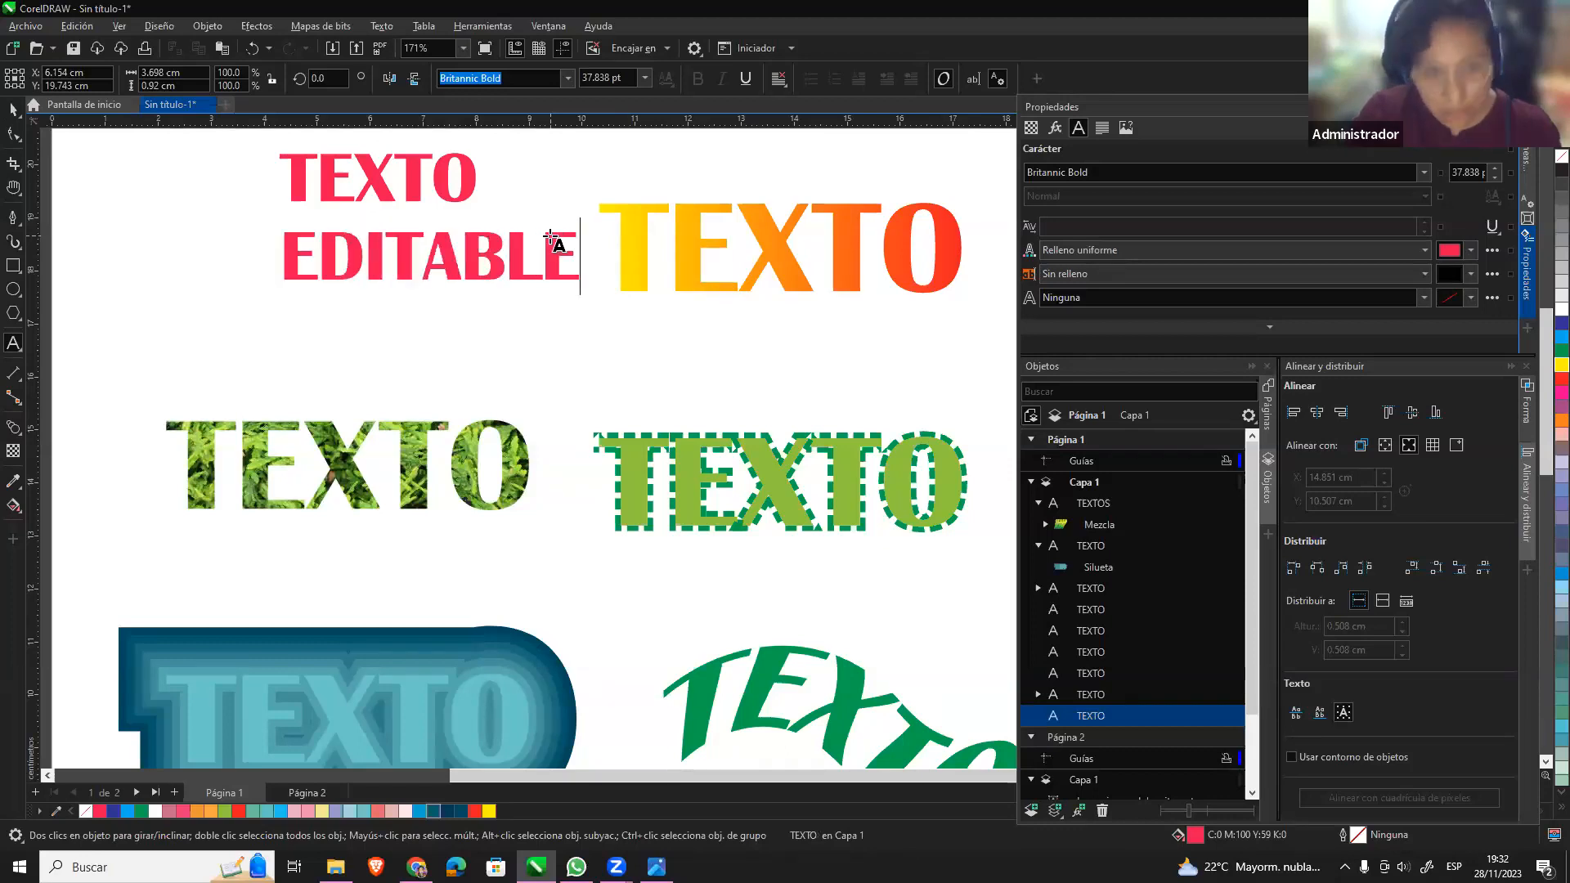
Move the two-line pink TEXTO EDITABLE so it sits just above the grass-textured TEXTO, aligned with its start.
left_click(18, 112)
left_click(255, 222)
left_click(337, 197)
left_click_drag(382, 189, 267, 235)
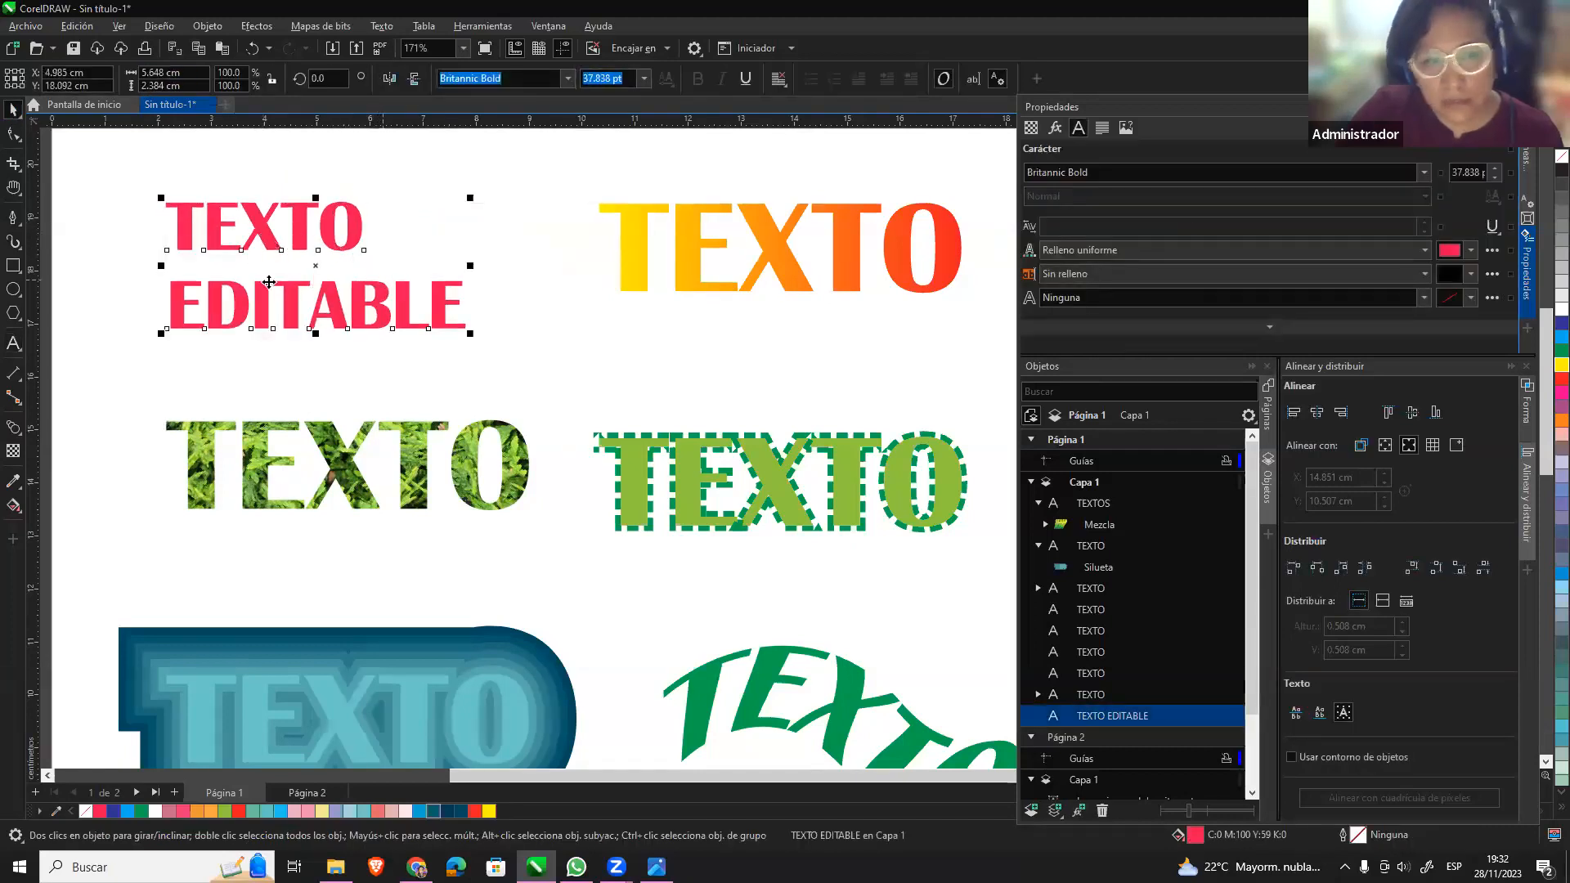
With the Shape tool, widen the letter spacing of the pink TEXTO EDITABLE slightly and tighten its line spacing to about 67 %.
left_click(14, 135)
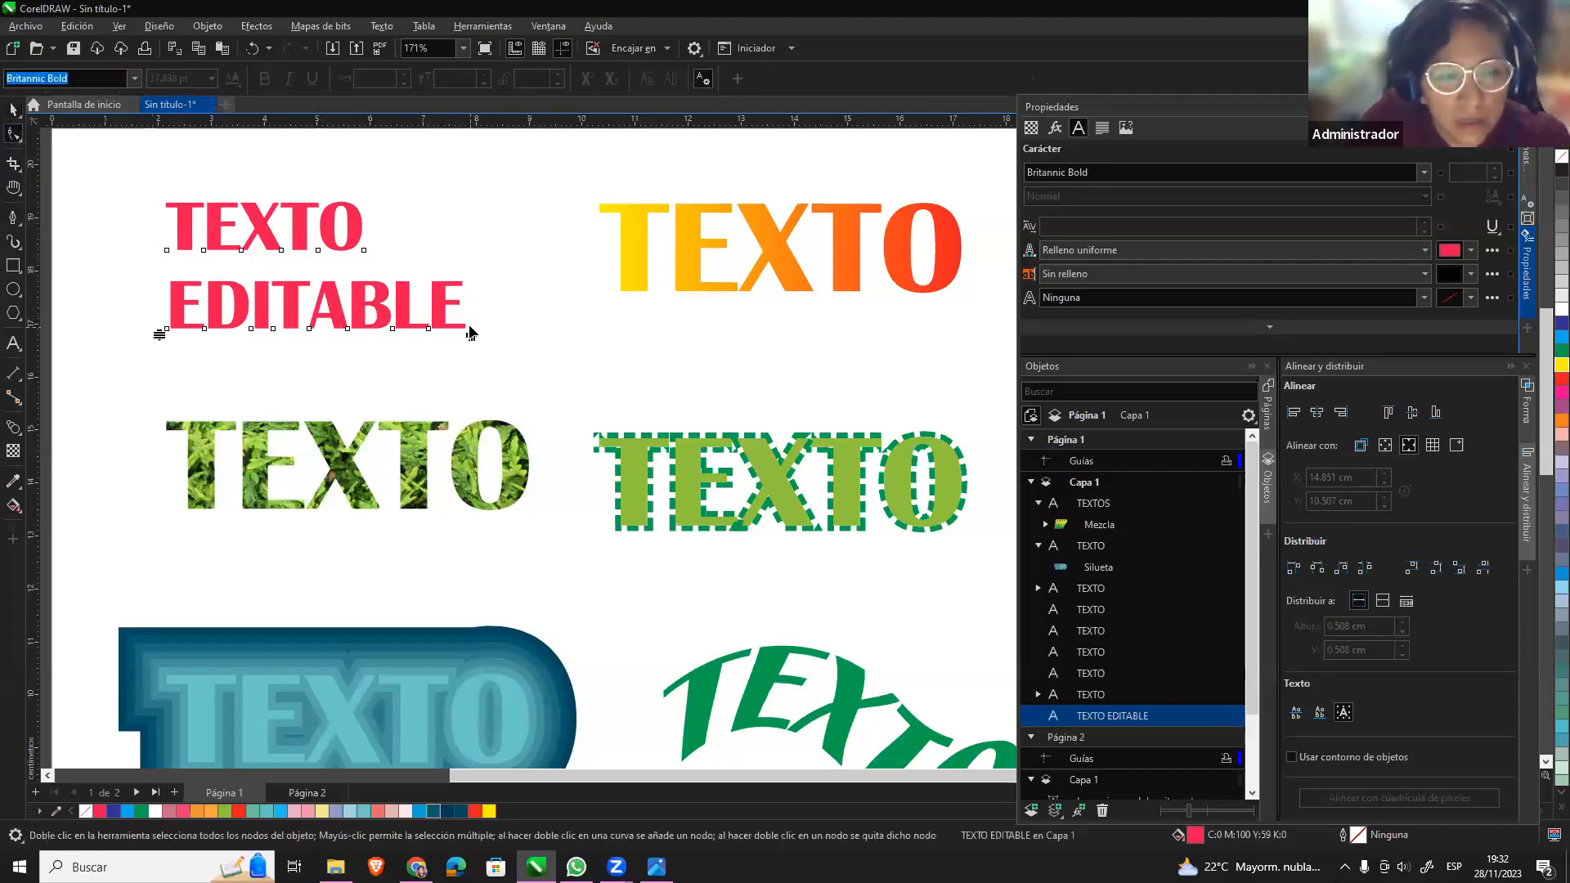
mouse_move(472, 334)
left_mouse_down()
mouse_move(551, 322)
mouse_move(407, 336)
mouse_move(572, 326)
mouse_move(431, 323)
mouse_move(530, 325)
mouse_move(493, 327)
left_mouse_up()
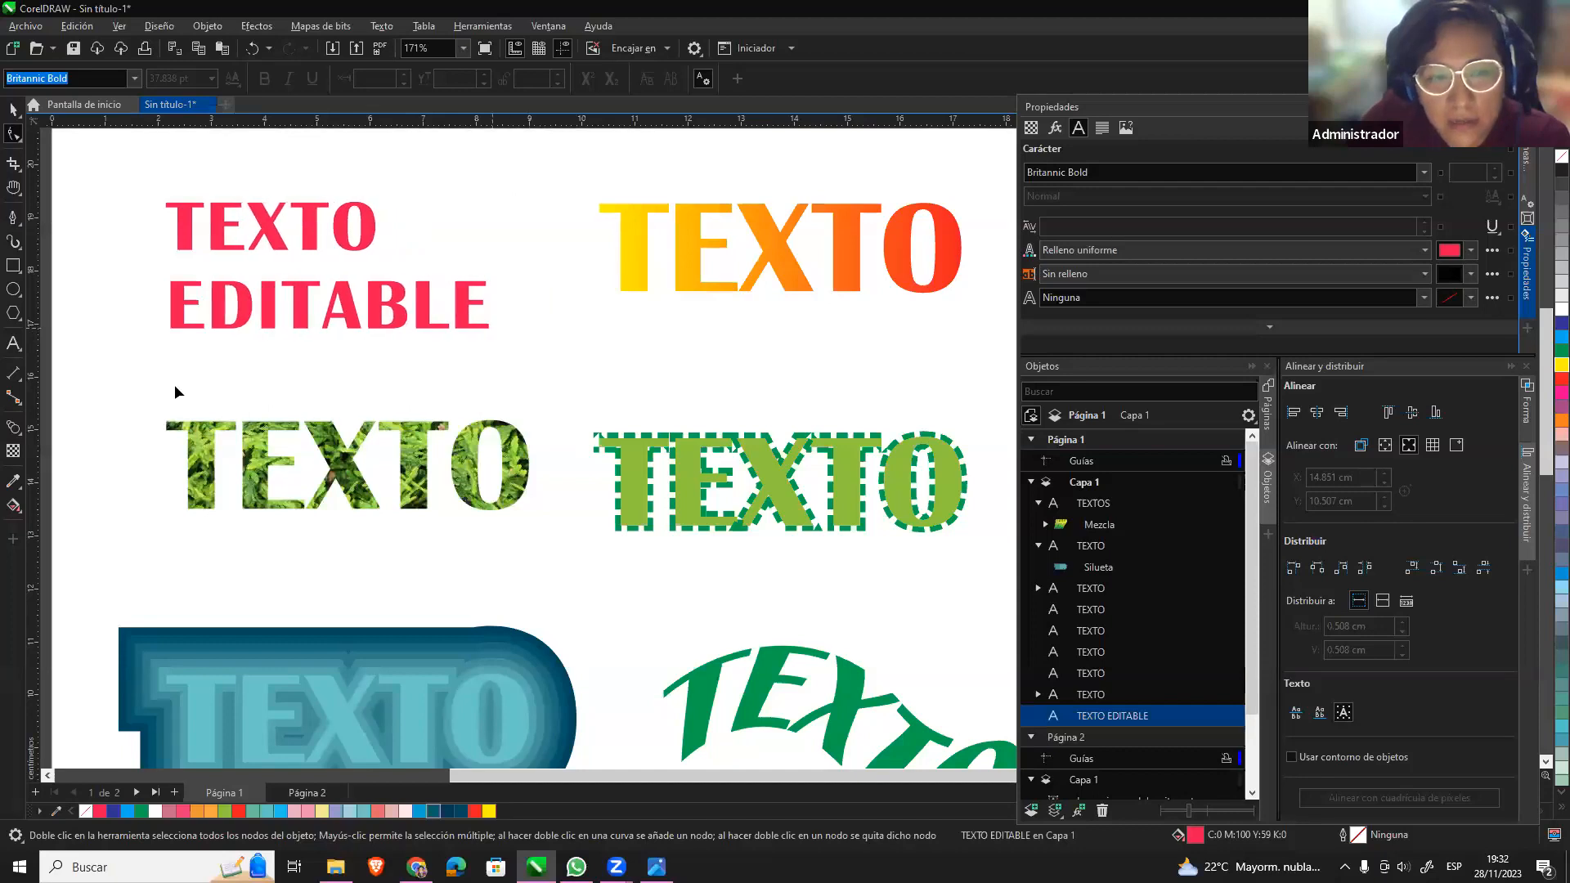
left_click_drag(163, 335, 178, 280)
mouse_move(496, 309)
left_mouse_down()
mouse_move(577, 309)
mouse_move(449, 309)
mouse_move(495, 309)
left_mouse_up()
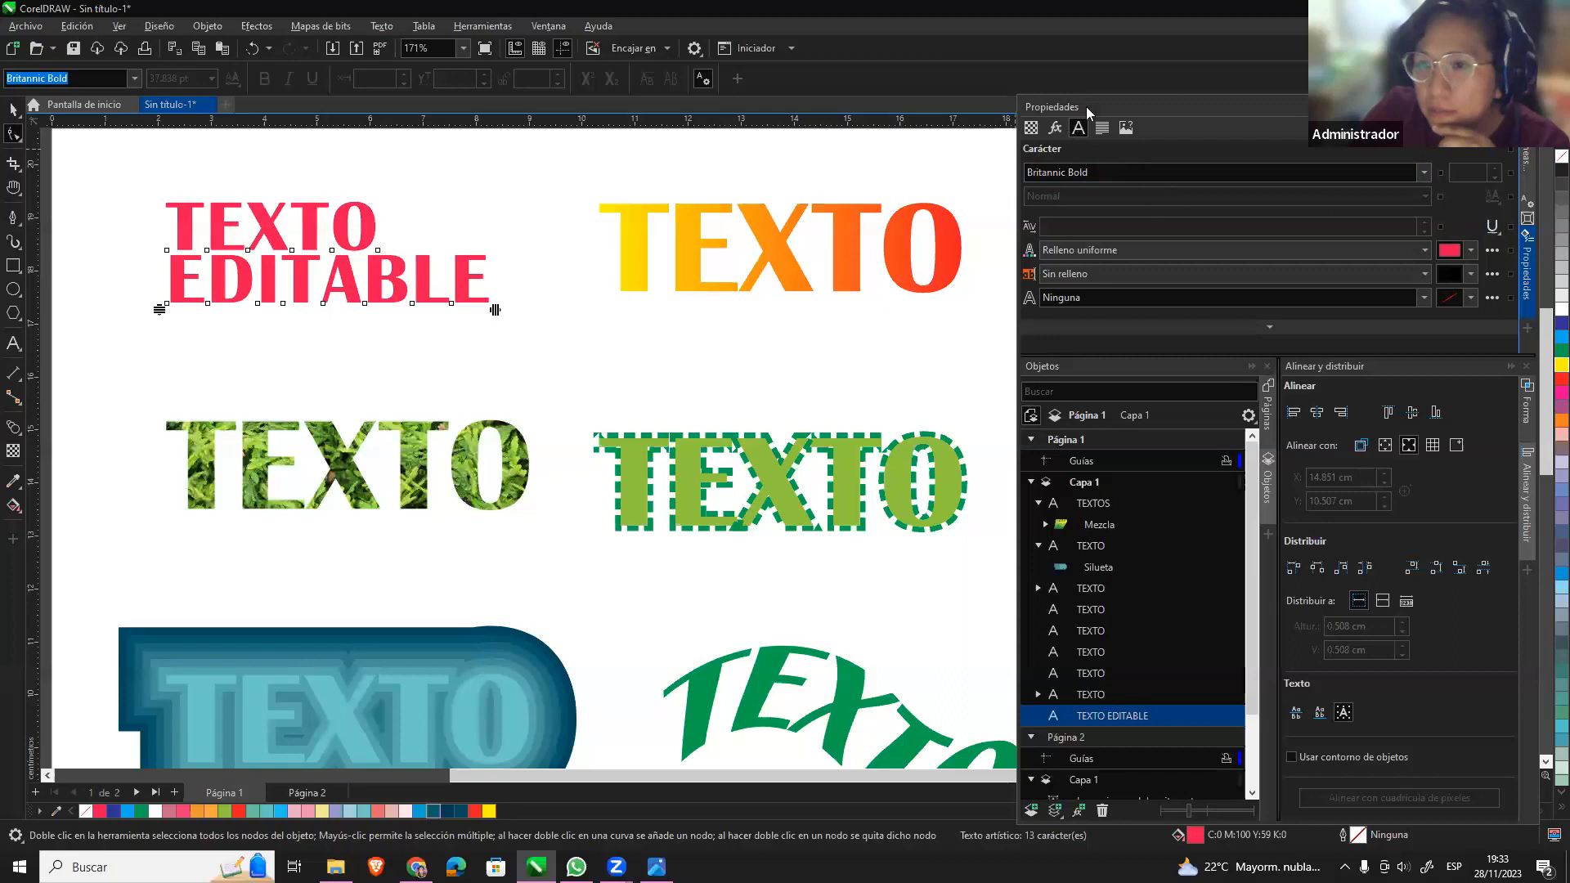
Open the paragraph settings of the pink TEXTO EDITABLE, try the line spacing units and leave it on % altura carácter.
left_click(1527, 201)
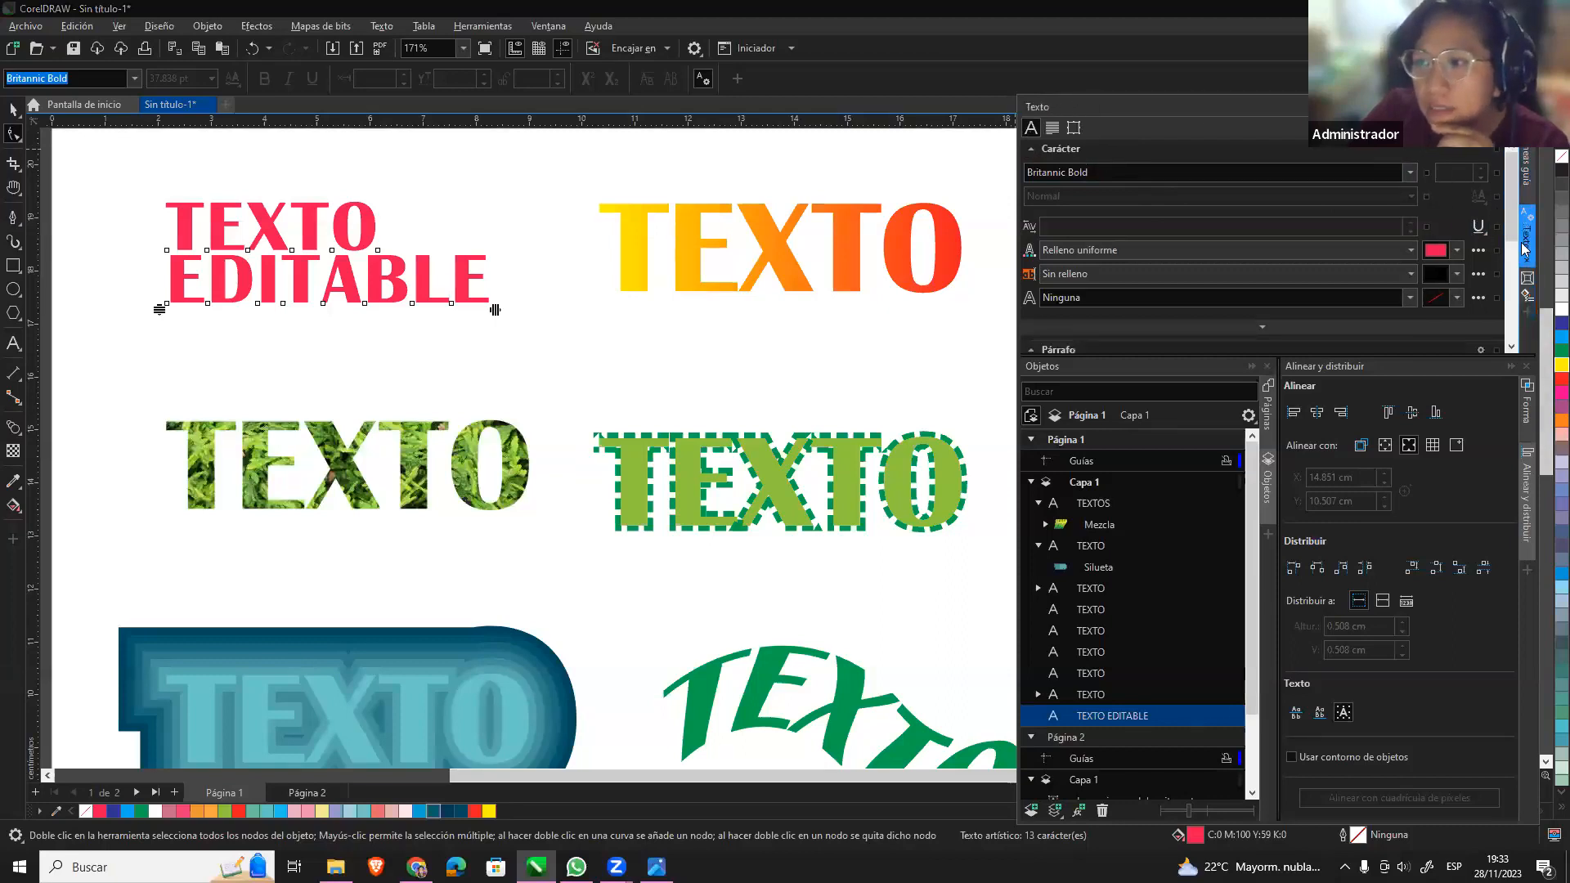
scroll(1503, 278, "down", 2)
scroll(1503, 278, "down", 1)
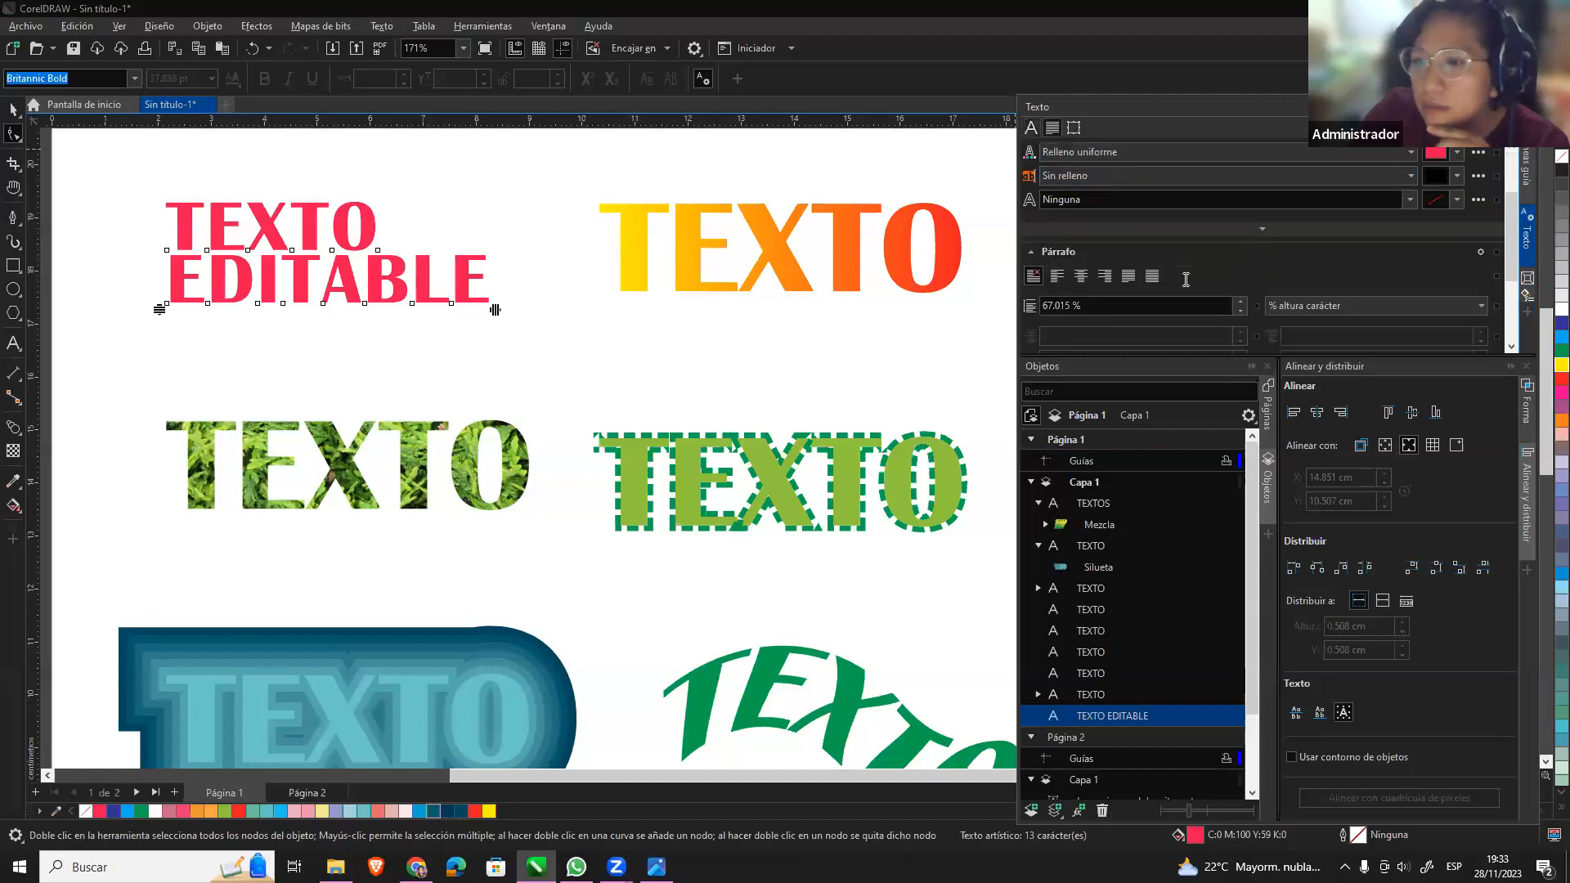
scroll(1411, 278, "down", 1)
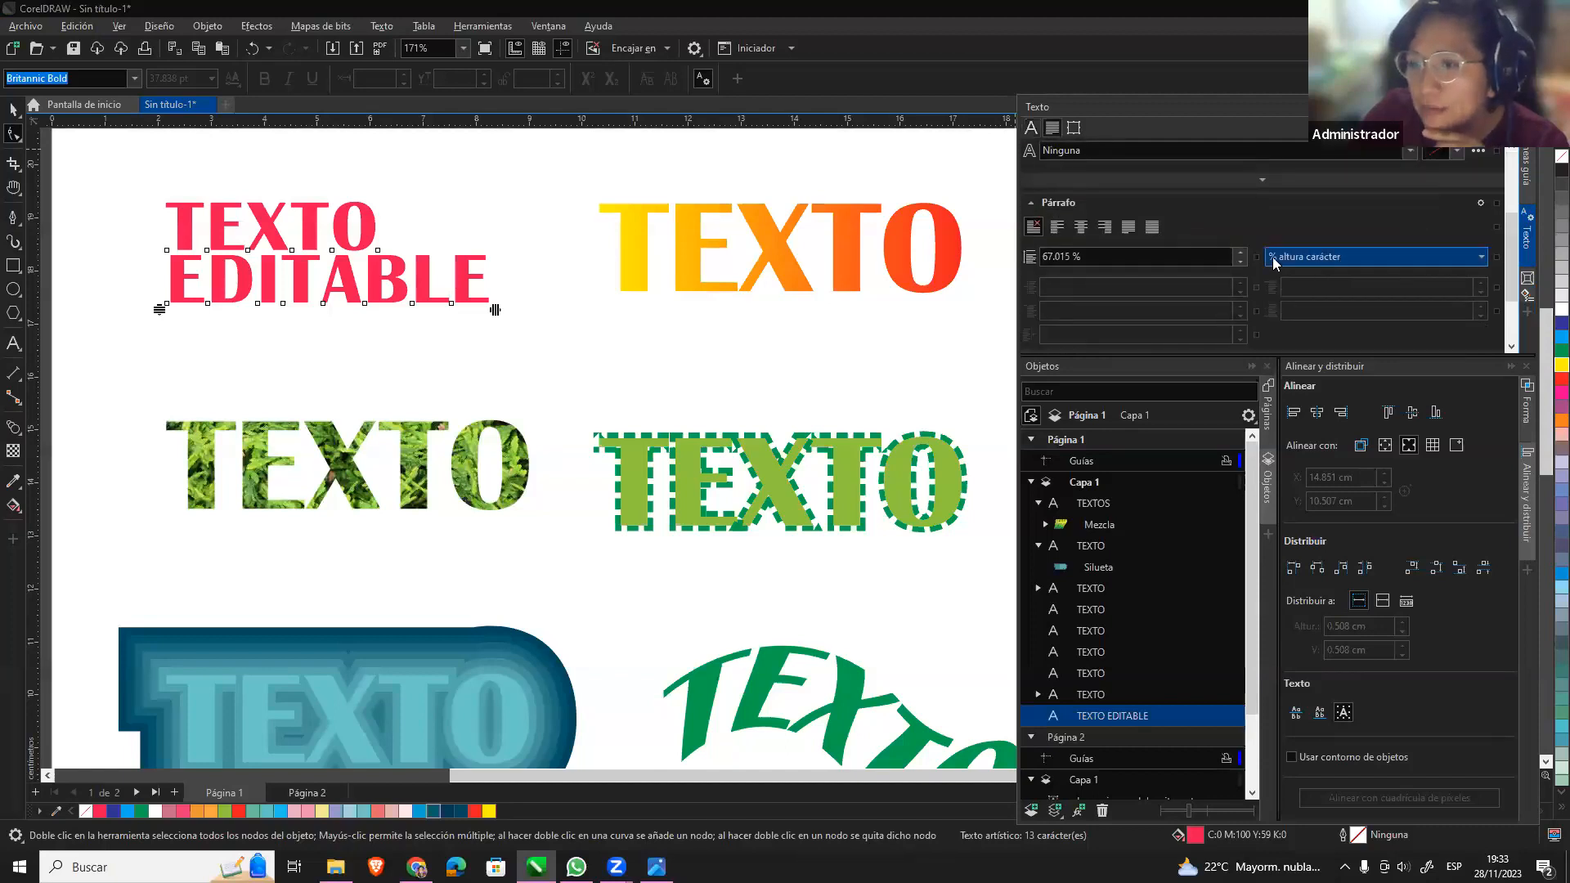
left_click(1482, 258)
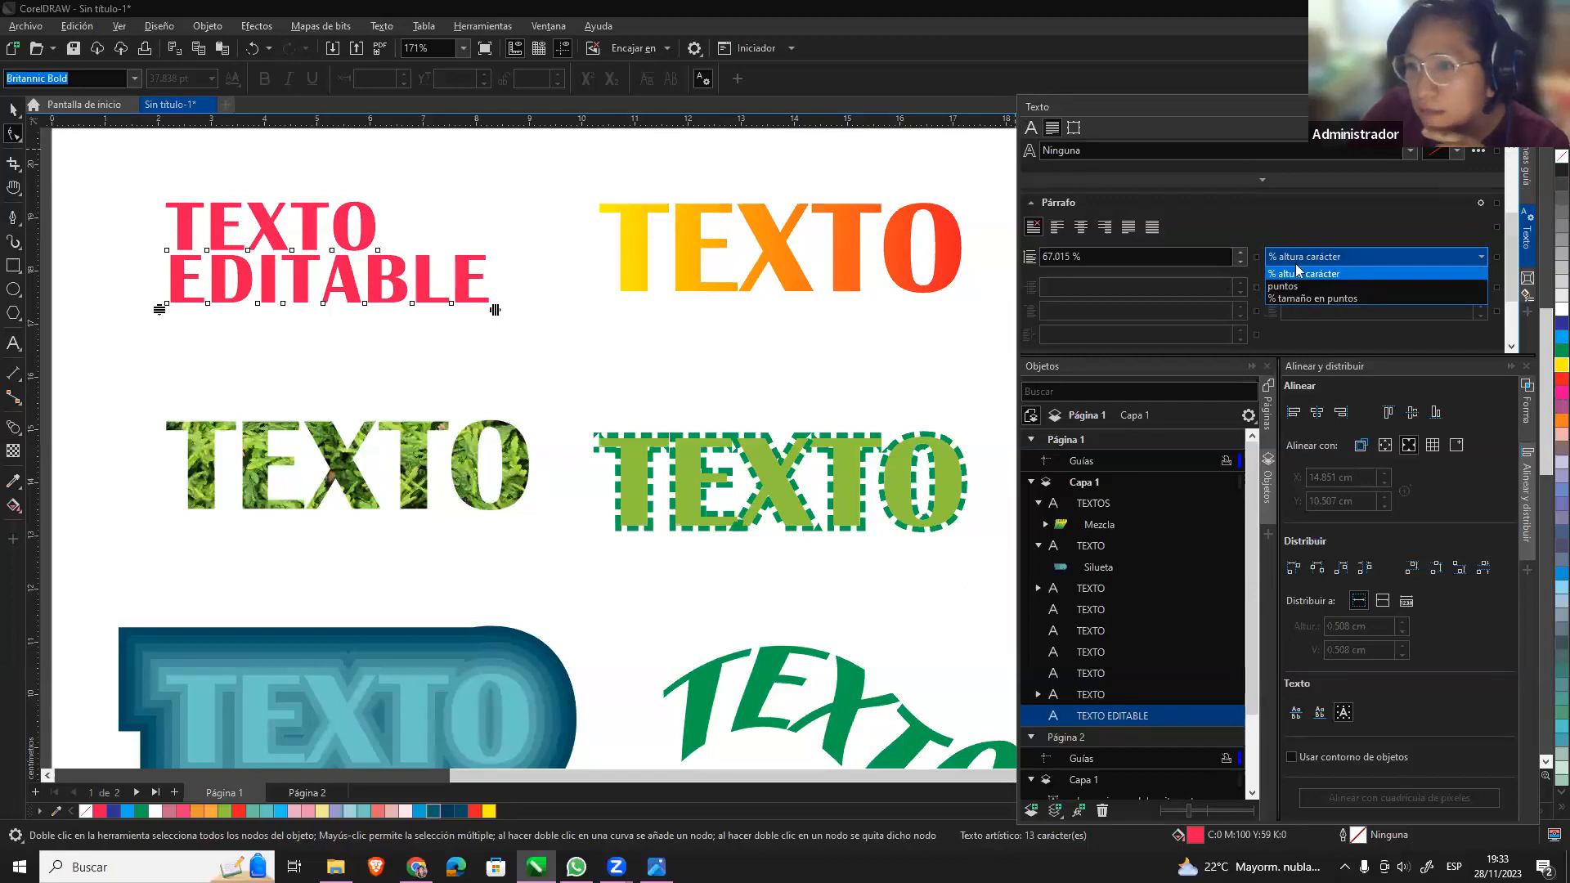
left_click(1329, 285)
left_click(1323, 260)
left_click(1330, 273)
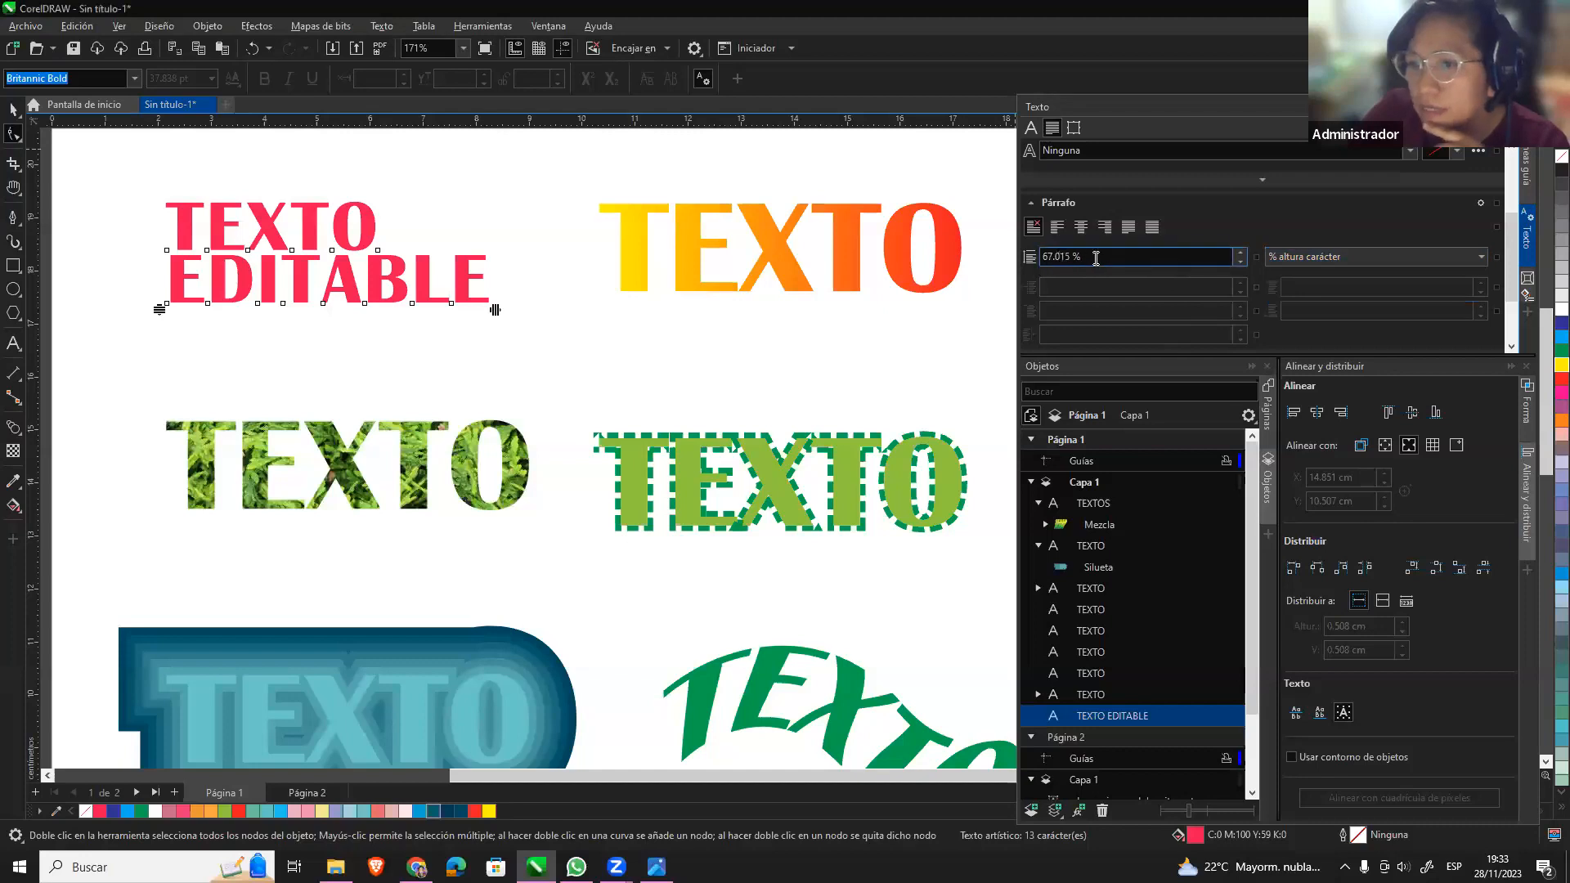
Try raising and lowering the line spacing of the pink TEXTO EDITABLE in small increments, ending at 69.015 %.
left_click_drag(1076, 256, 1003, 252)
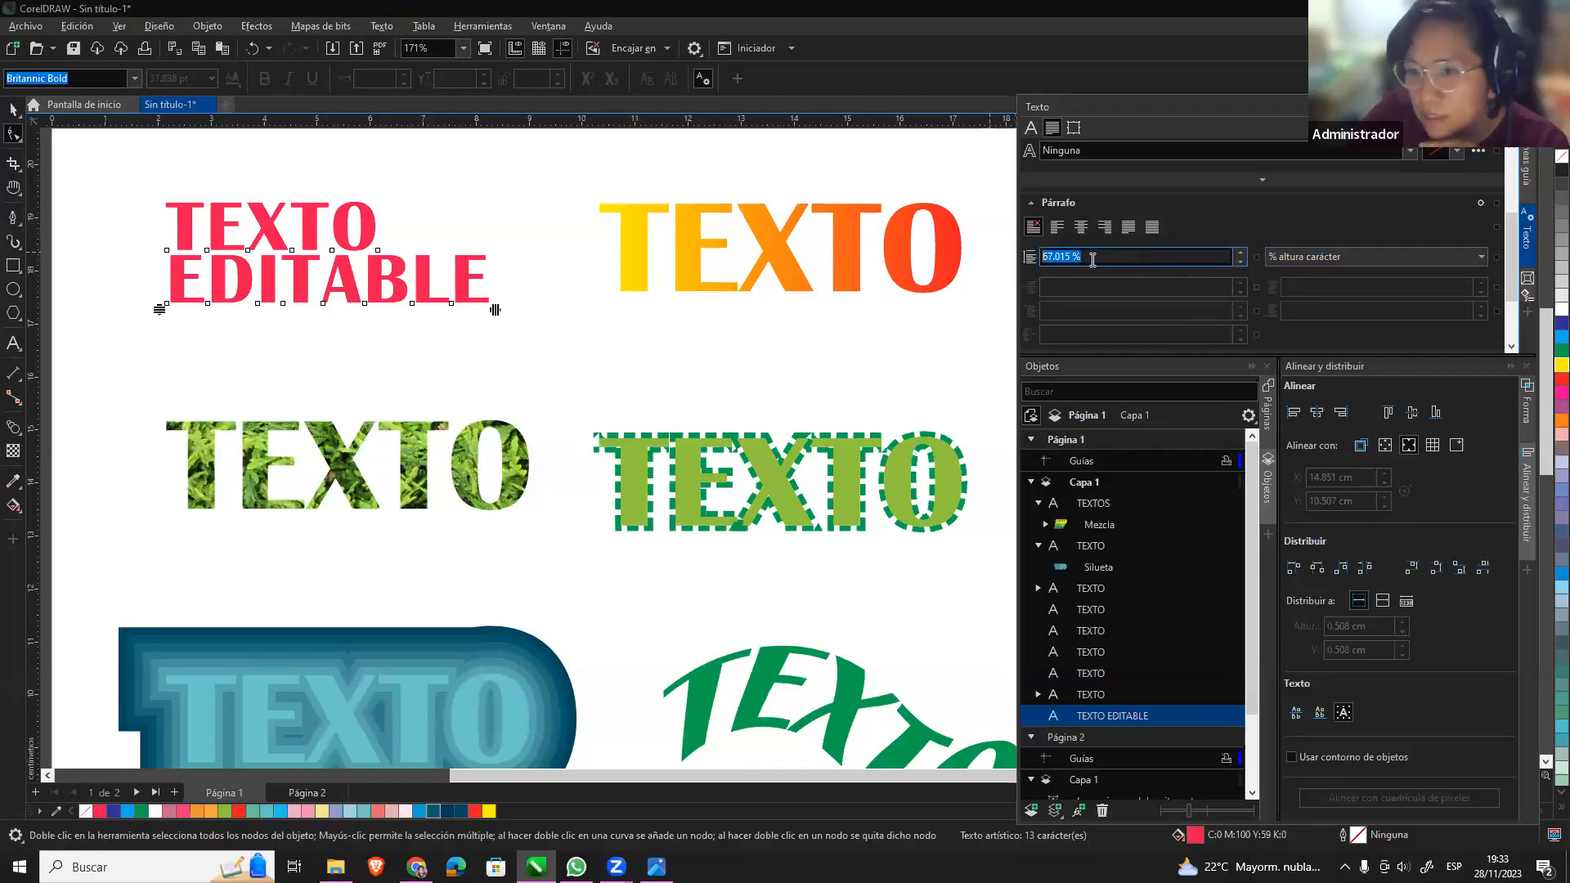
left_click(1241, 254)
left_click(1241, 253)
left_click(1240, 254)
left_click(1241, 253)
left_click(1240, 253)
left_click(1241, 254)
left_click(1240, 254)
left_click(1240, 254)
left_click(1241, 253)
left_click(1241, 253)
left_click(1240, 254)
left_click(1241, 254)
left_click(1240, 253)
left_click(1240, 262)
left_click(1241, 262)
left_click(1241, 262)
left_click(1241, 262)
left_click(1241, 262)
left_click(1240, 261)
left_click(1241, 262)
left_click(1241, 262)
left_click(1240, 262)
left_click(1241, 262)
left_click(1240, 262)
Try line spacings of 100 % and 50 % on the pink TEXTO EDITABLE, ending with 70 %.
left_click(1036, 256)
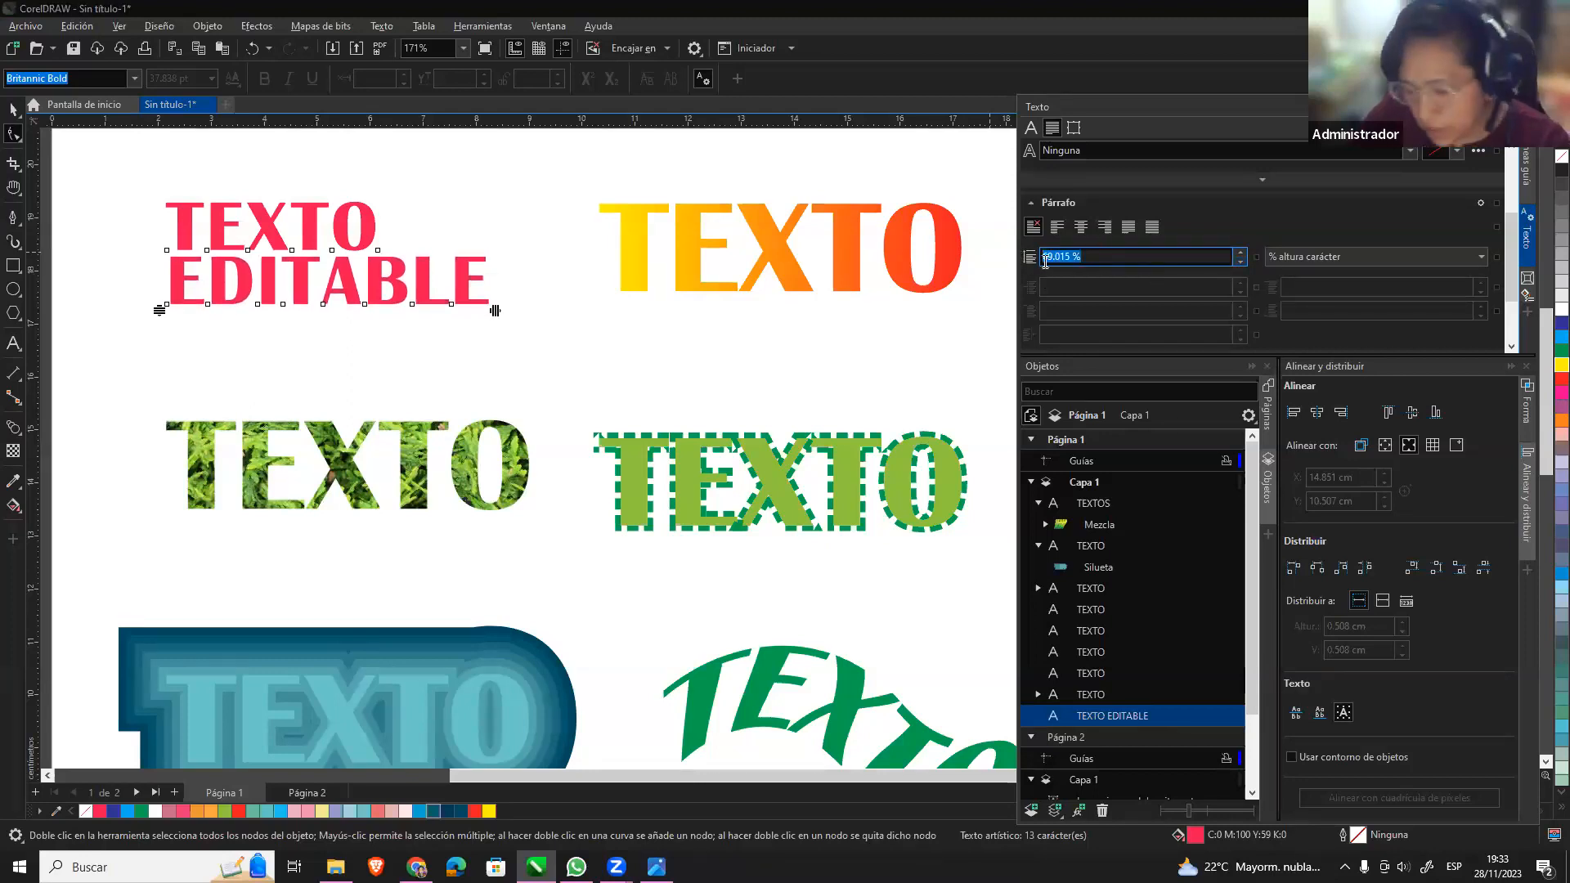
type("100")
key("Return")
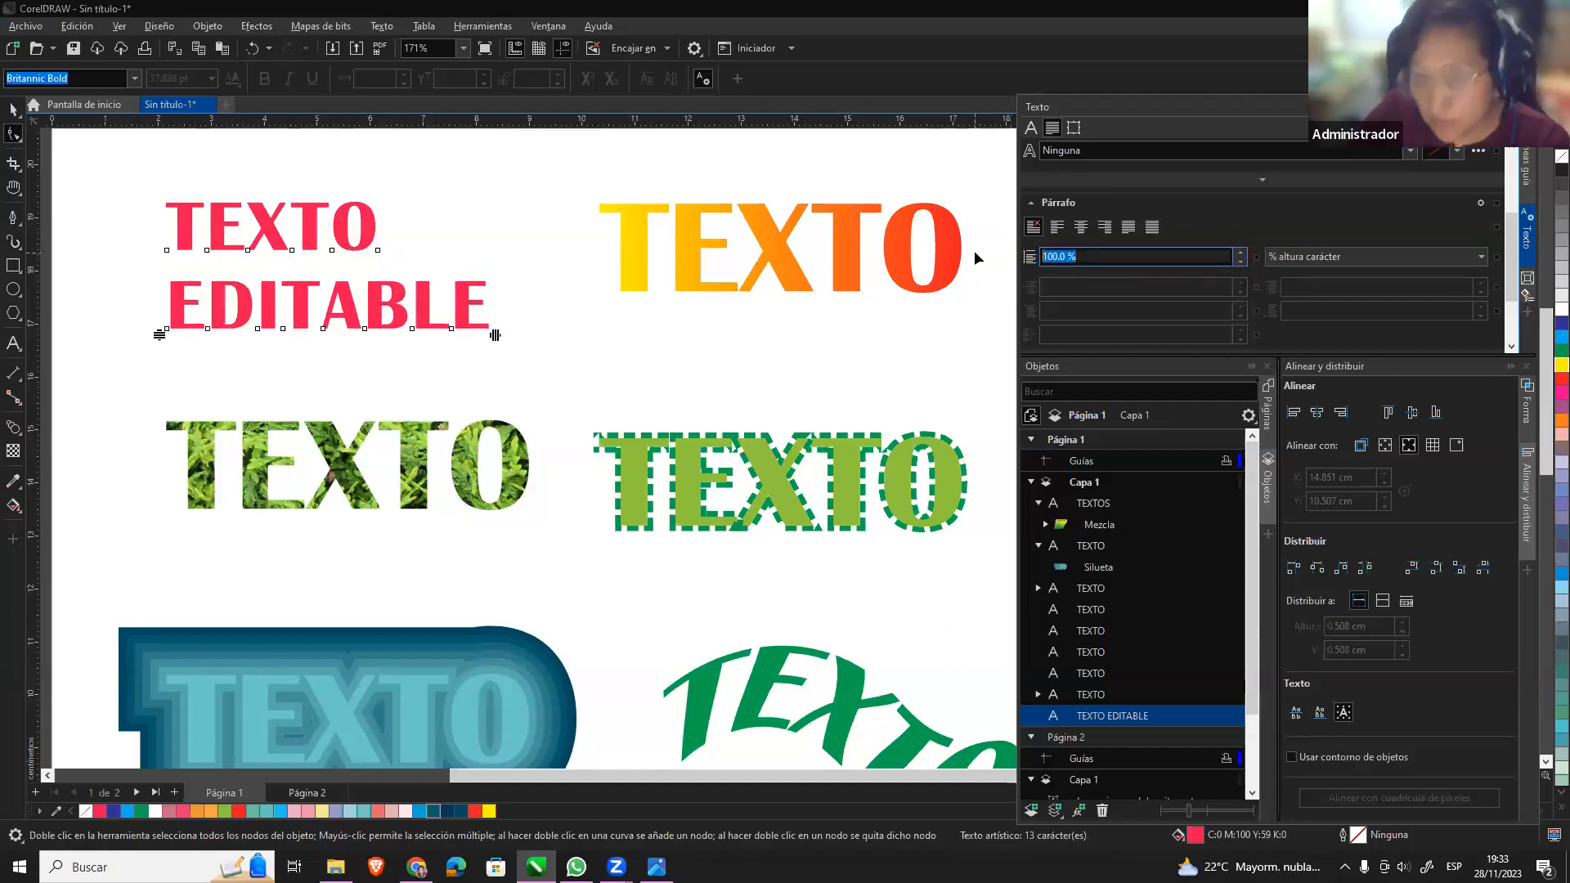
type("50")
key("Return")
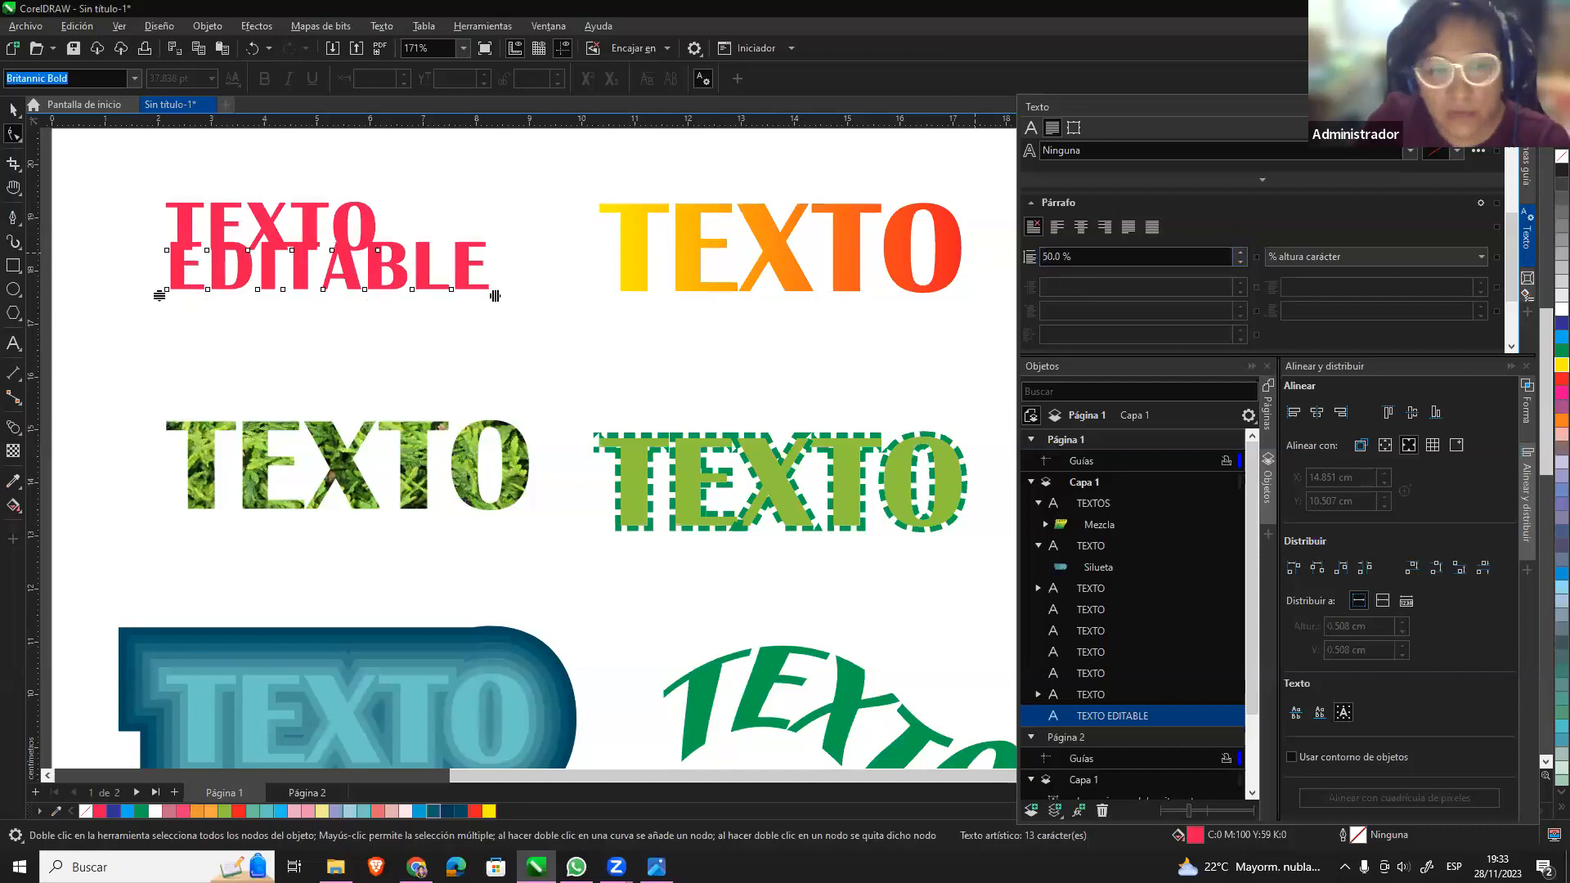
left_click_drag(1004, 253, 1000, 253)
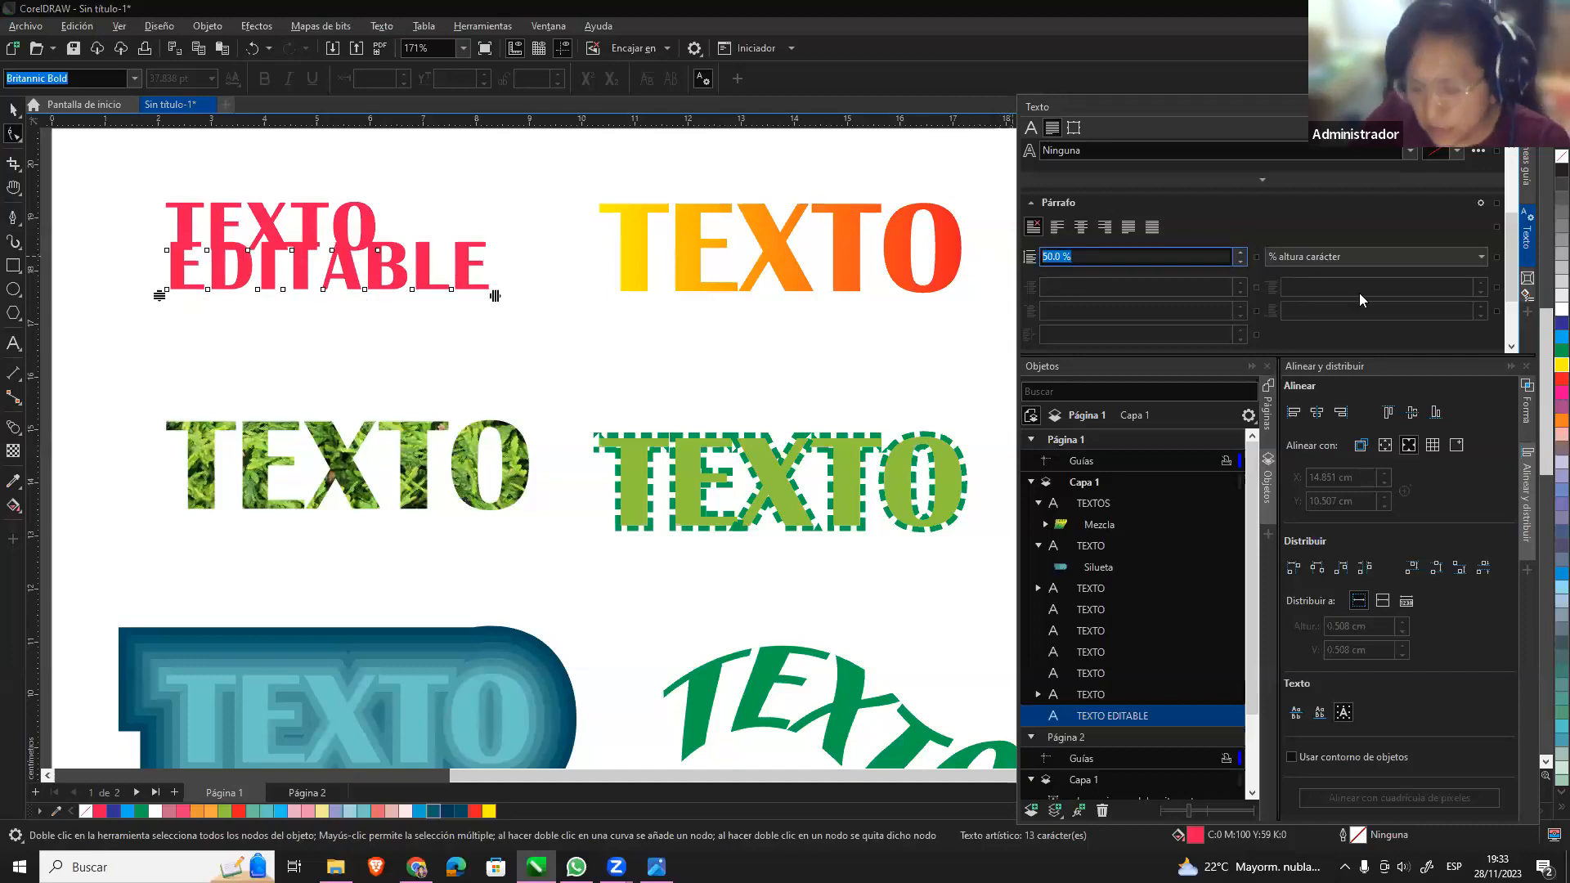
type("70")
key("Return")
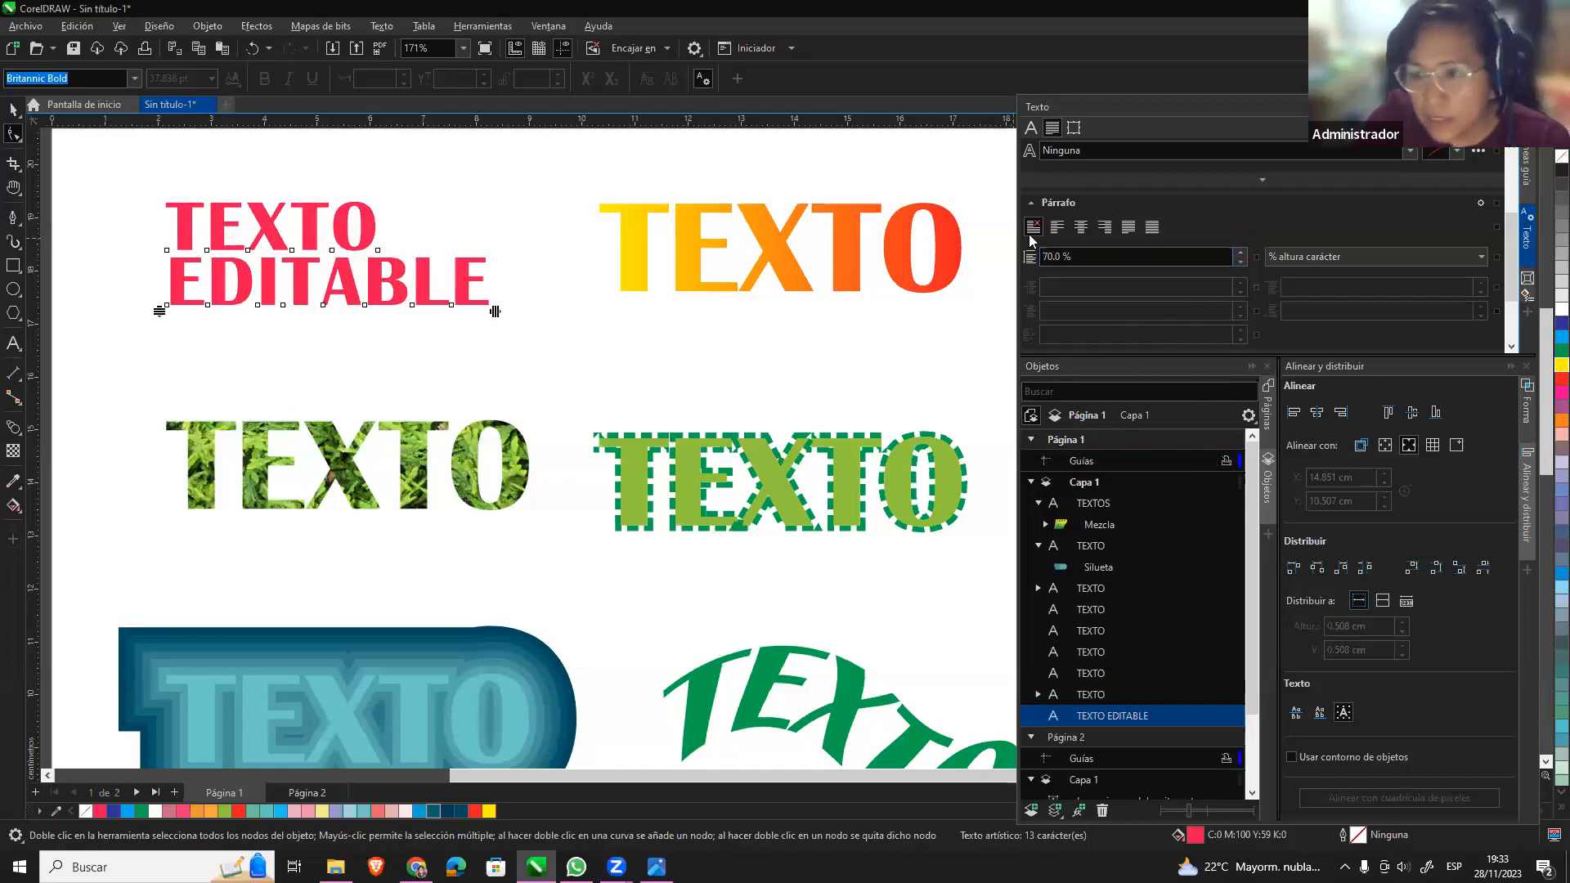
With the Shape tool, tighten the pink text's line spacing to about 64.75 % and narrow its letter spacing slightly.
mouse_move(160, 312)
left_mouse_down()
mouse_move(155, 335)
mouse_move(167, 285)
left_mouse_up()
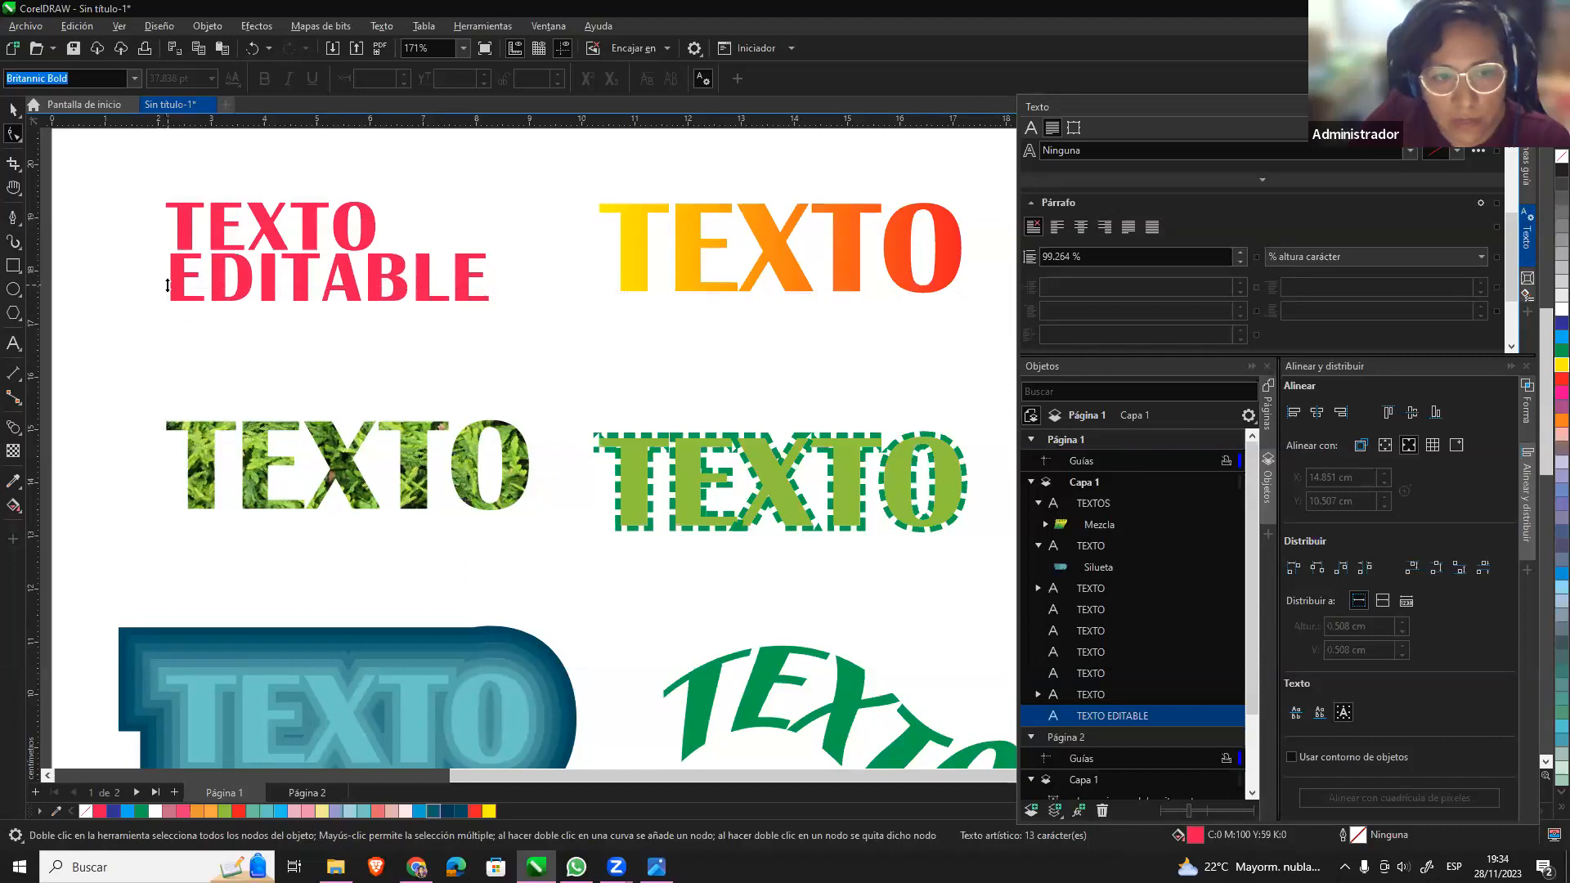
left_click_drag(496, 307, 475, 310)
left_click(13, 110)
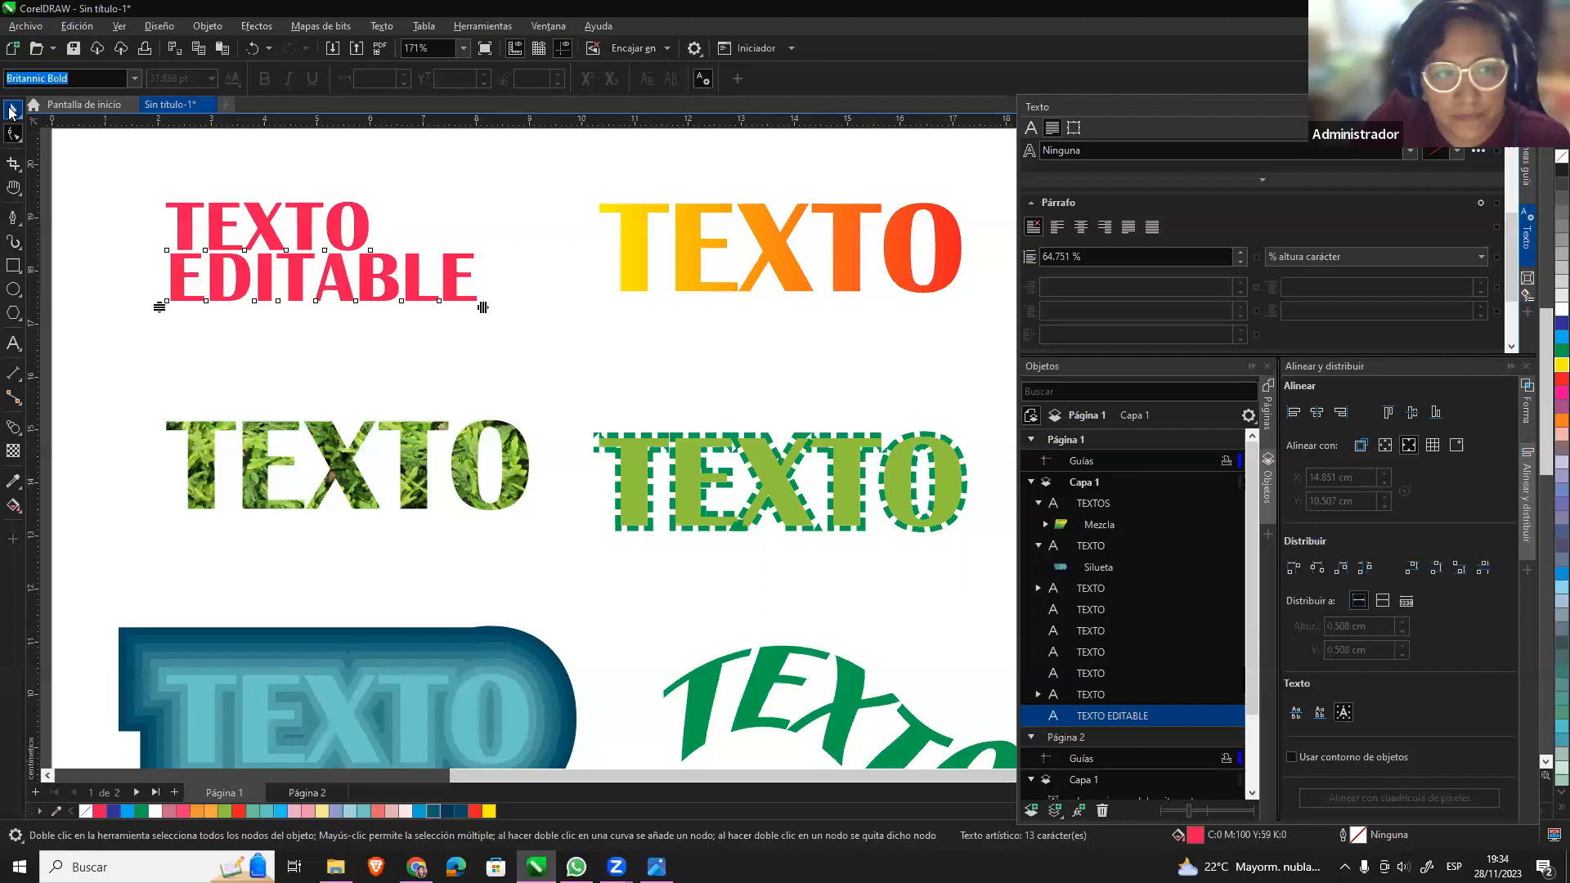
Move the pink TEXTO EDITABLE up to about X 5.09 cm, Y 18.68 cm, above the grass-textured TEXTO, and deselect it.
left_click(477, 338)
left_click(434, 304)
mouse_move(273, 215)
left_mouse_down()
mouse_move(337, 219)
mouse_move(323, 227)
mouse_move(296, 196)
left_mouse_up()
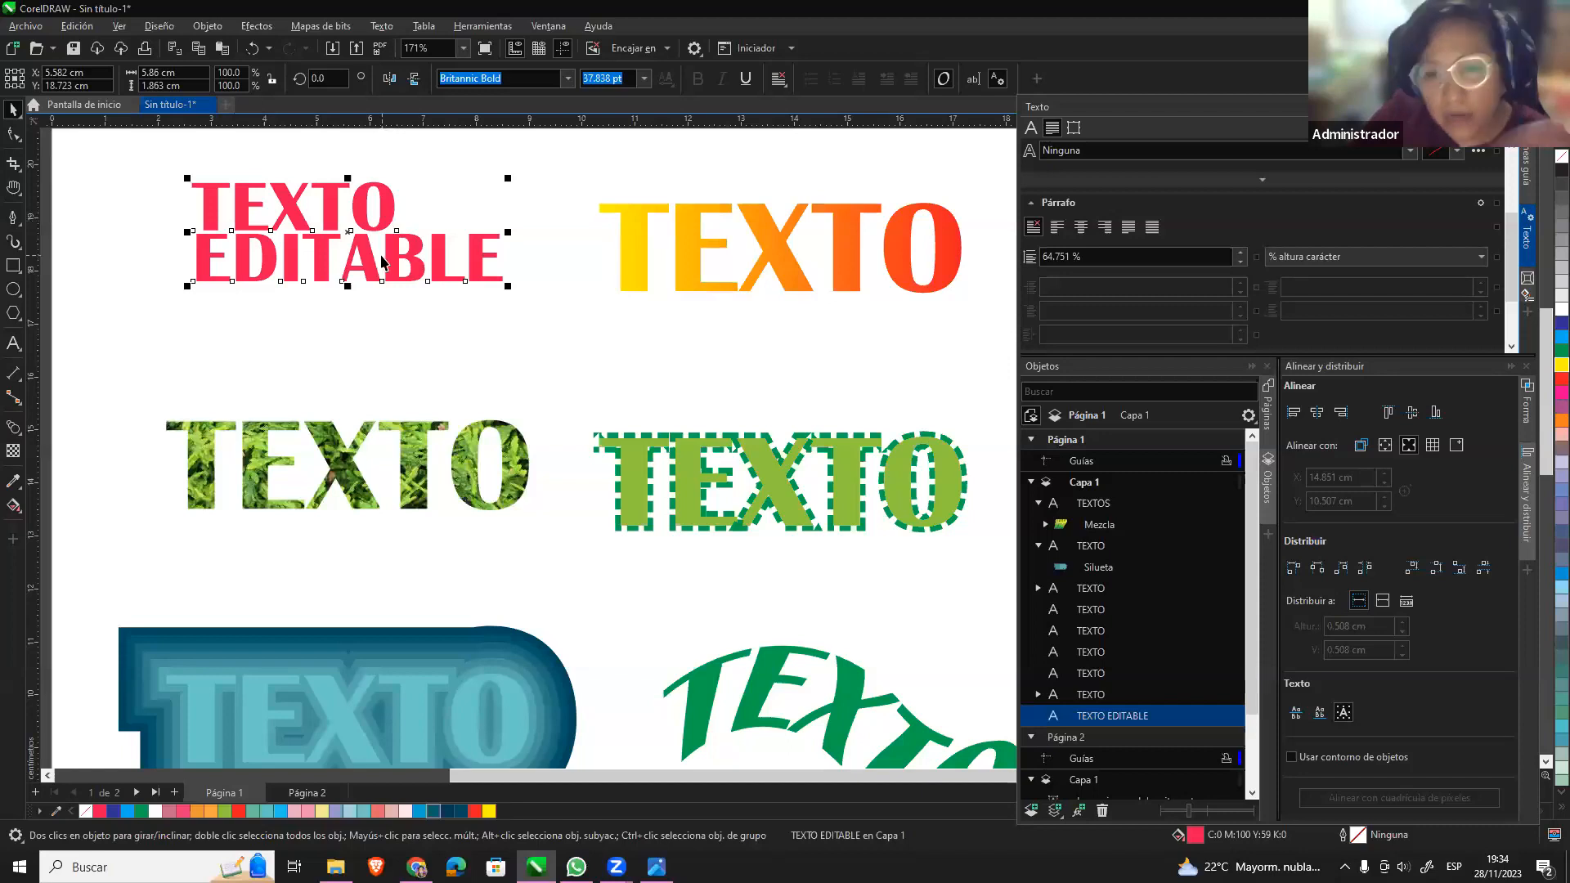
left_click(350, 226)
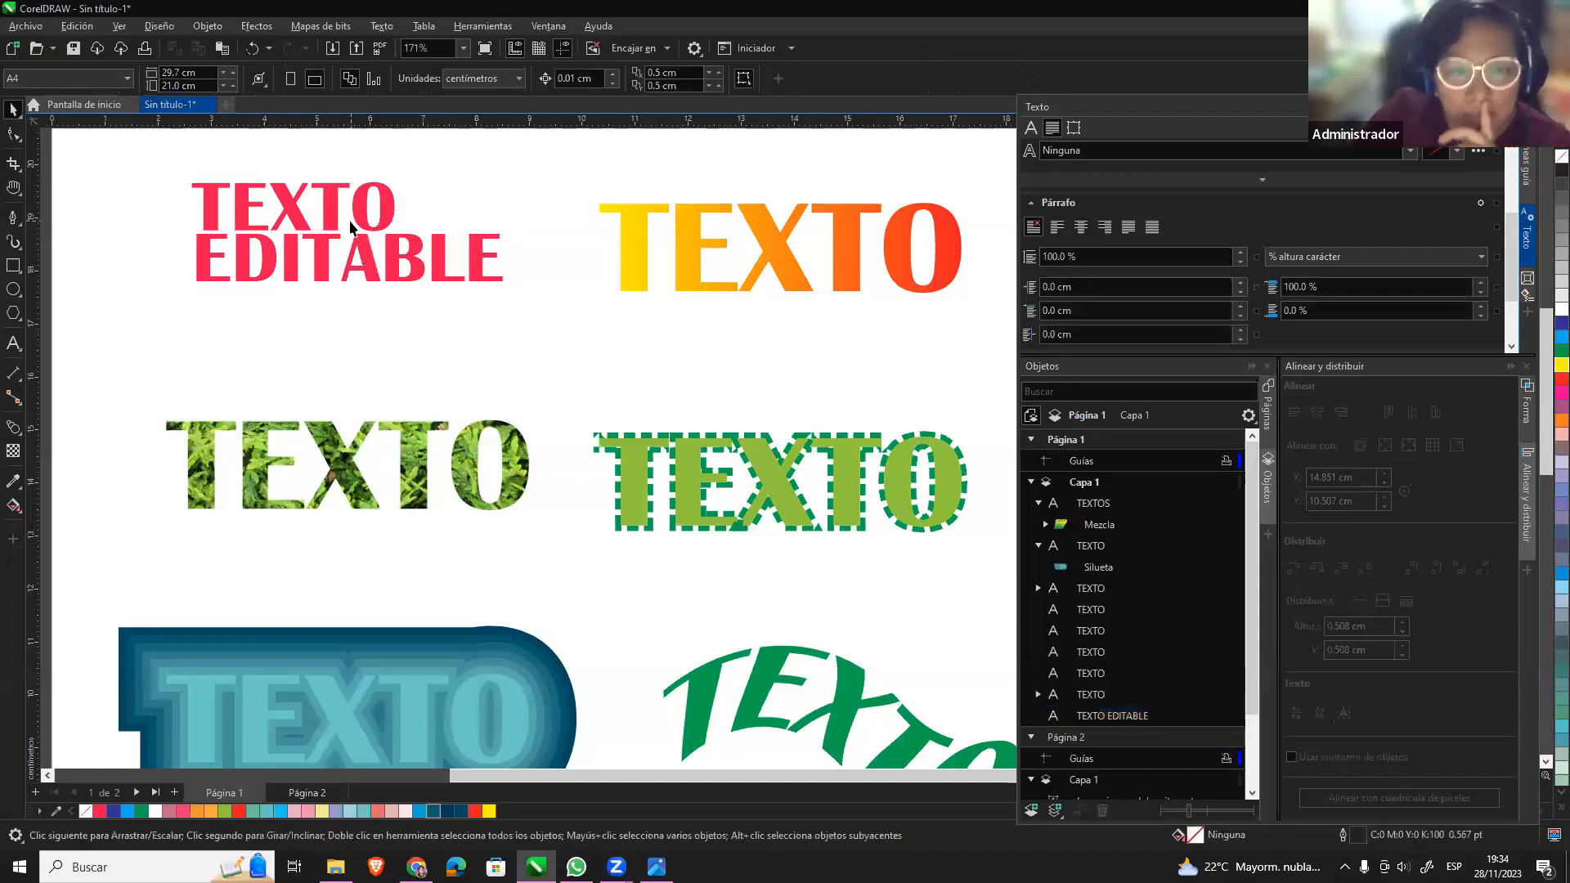
left_click(350, 226)
left_click_drag(362, 223, 336, 226)
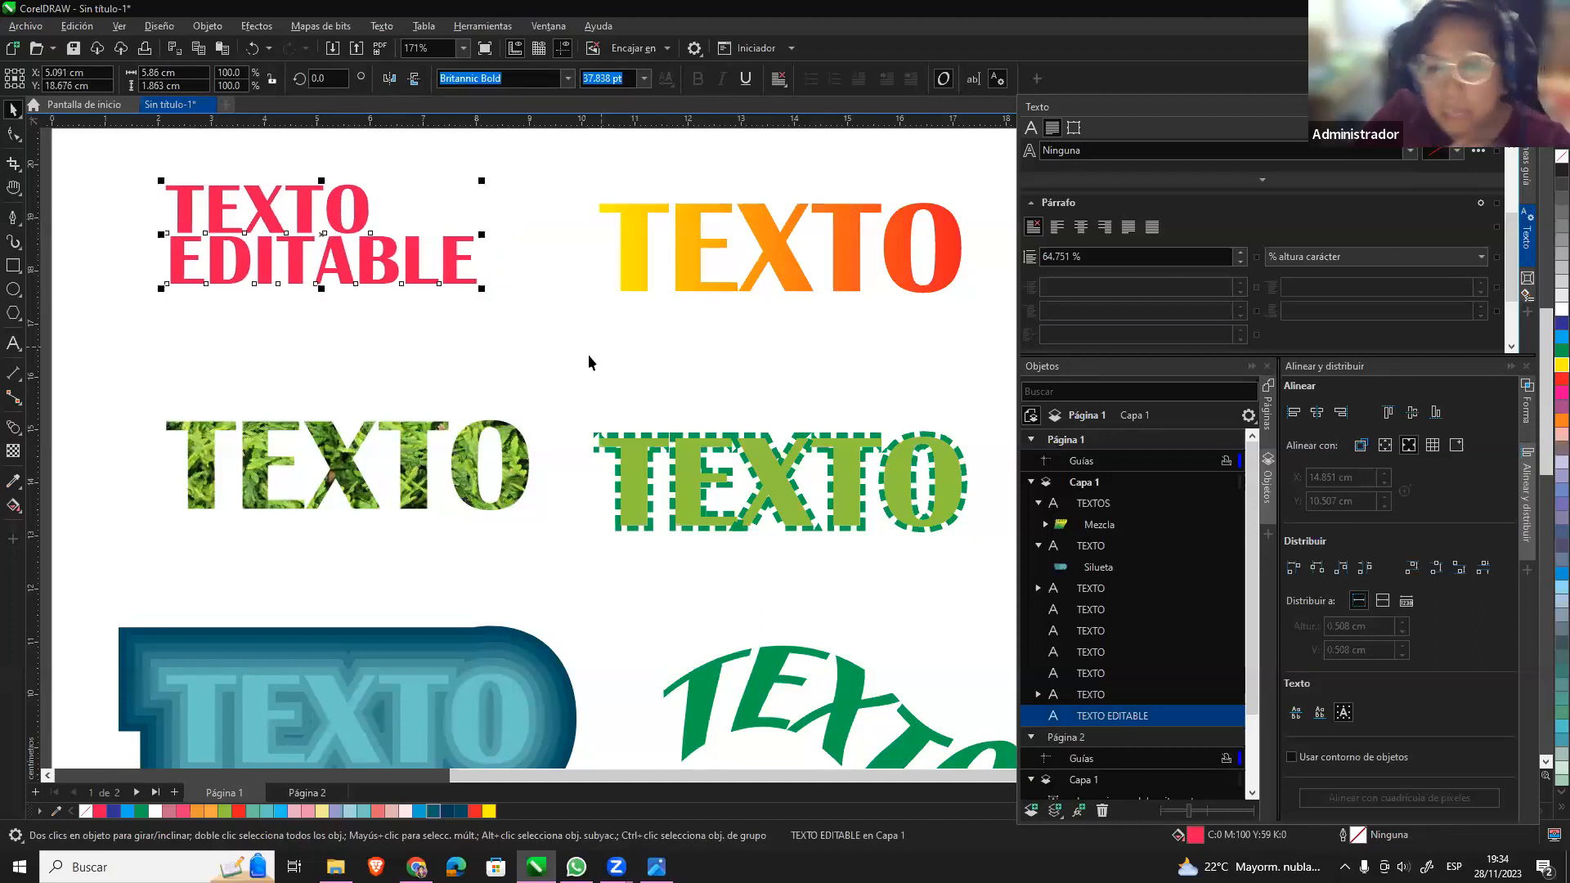
scroll(590, 361, "down", 3)
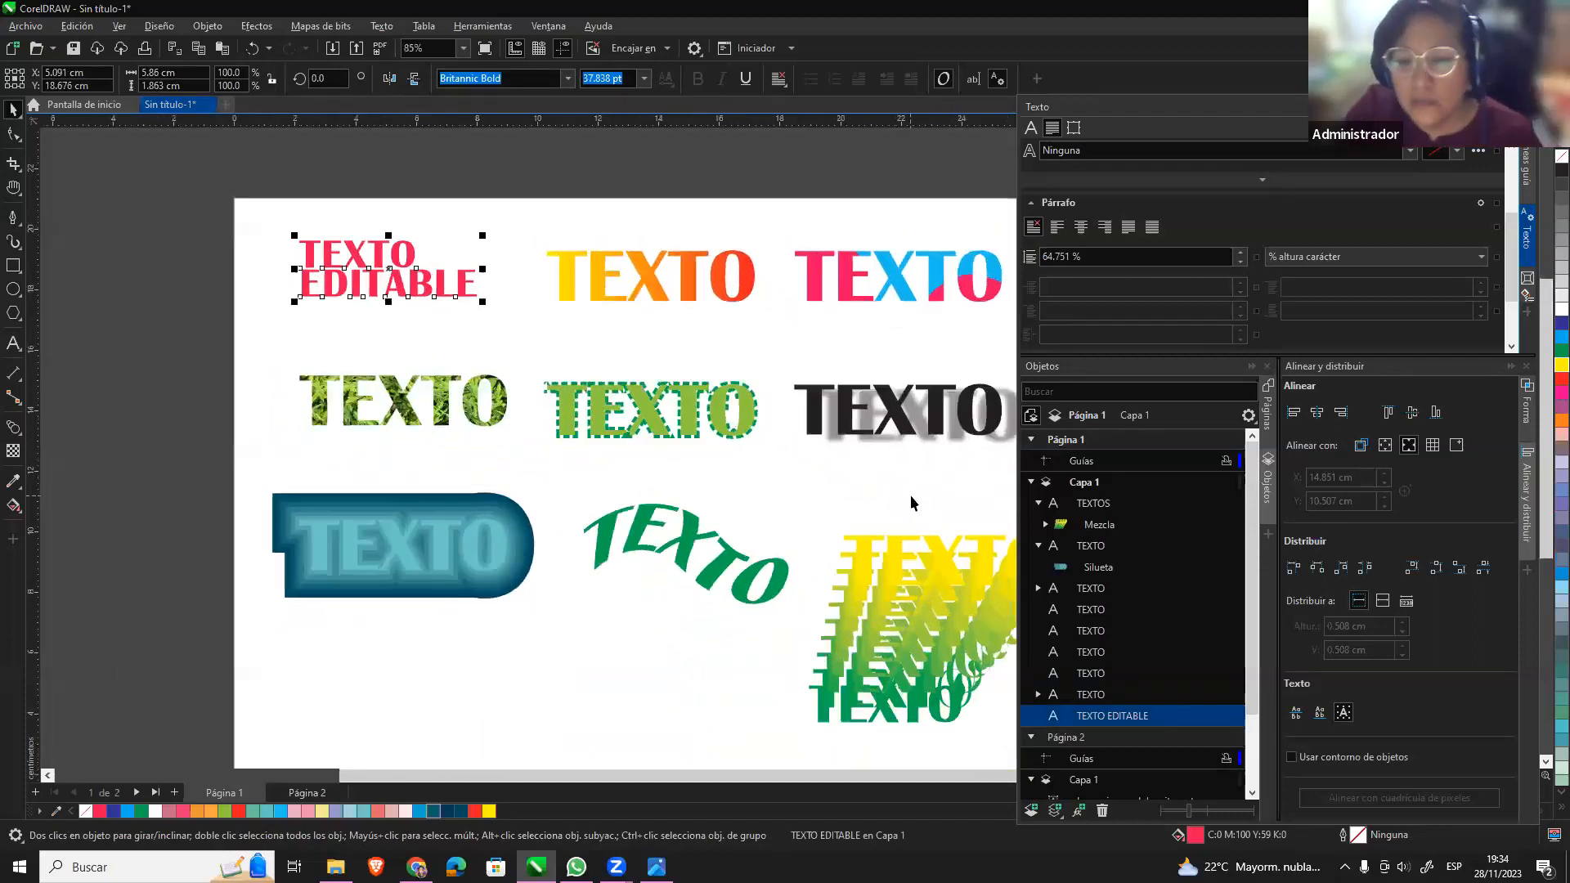
scroll(910, 494, "down", 2)
scroll(925, 489, "up", 3)
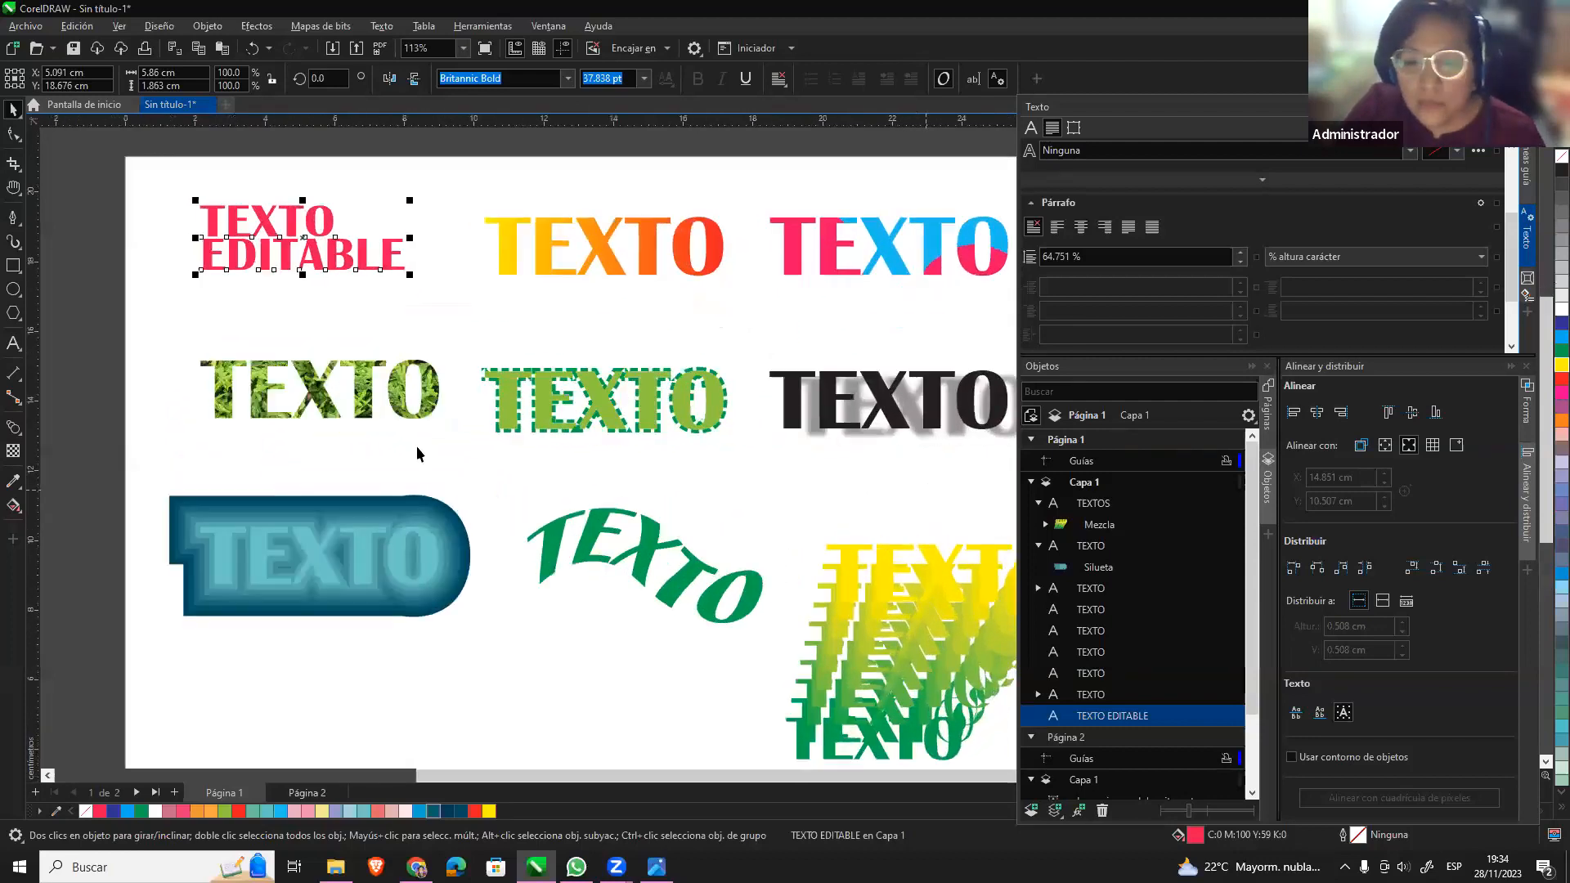
left_click(380, 325)
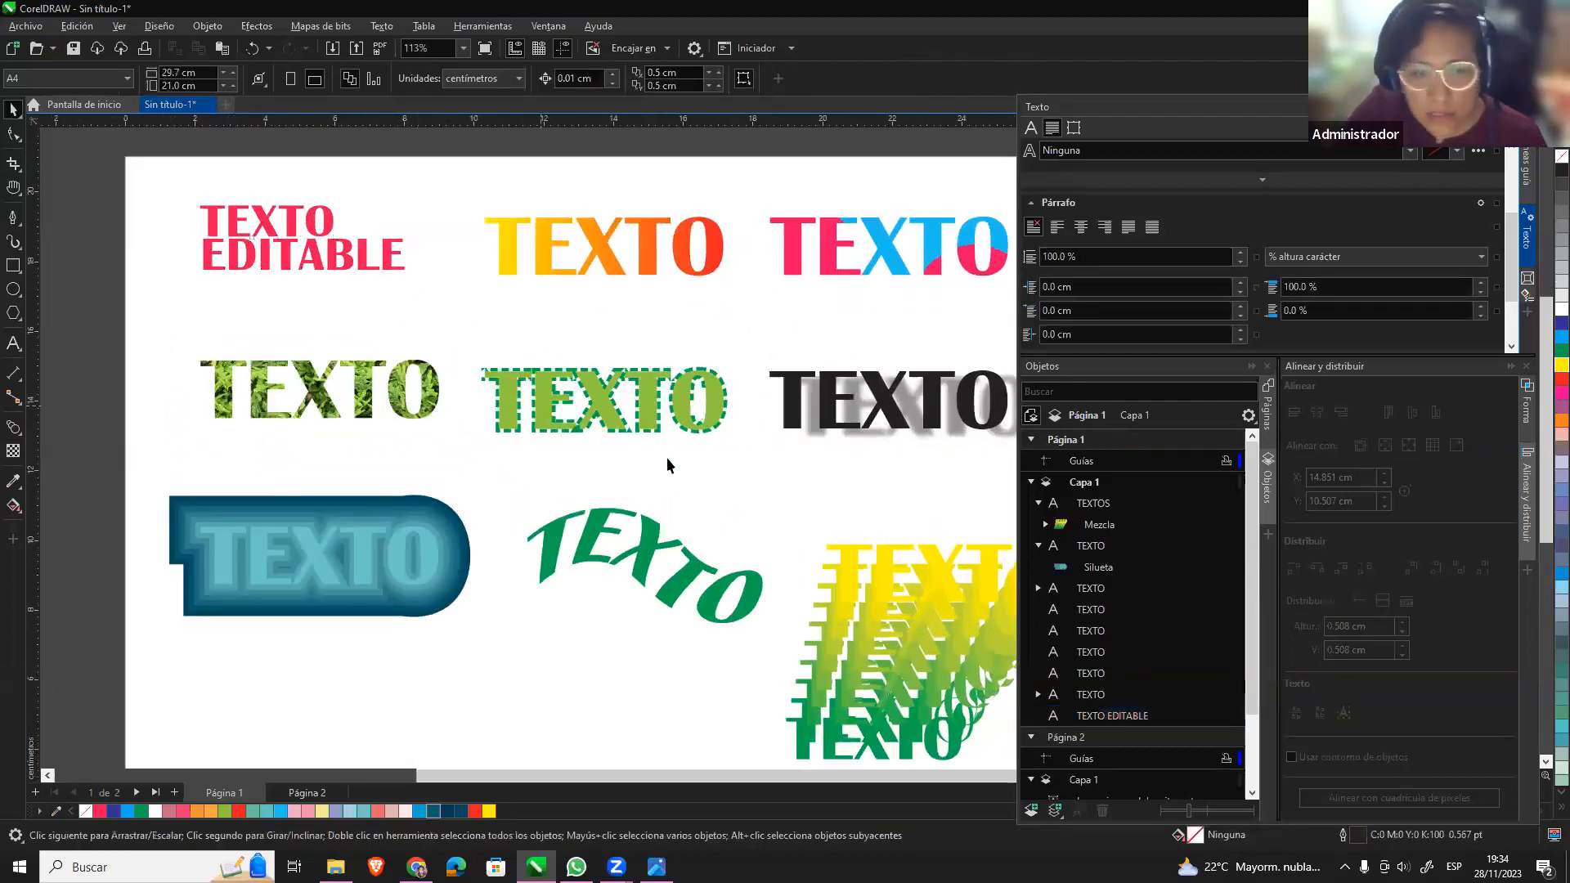
Go to page 2 and move the Lorem ipsum paragraph up toward the page's upper-left corner, at about X 9.46 cm, Y 15.75 cm.
scroll(703, 503, "down", 1)
scroll(818, 605, "down", 1)
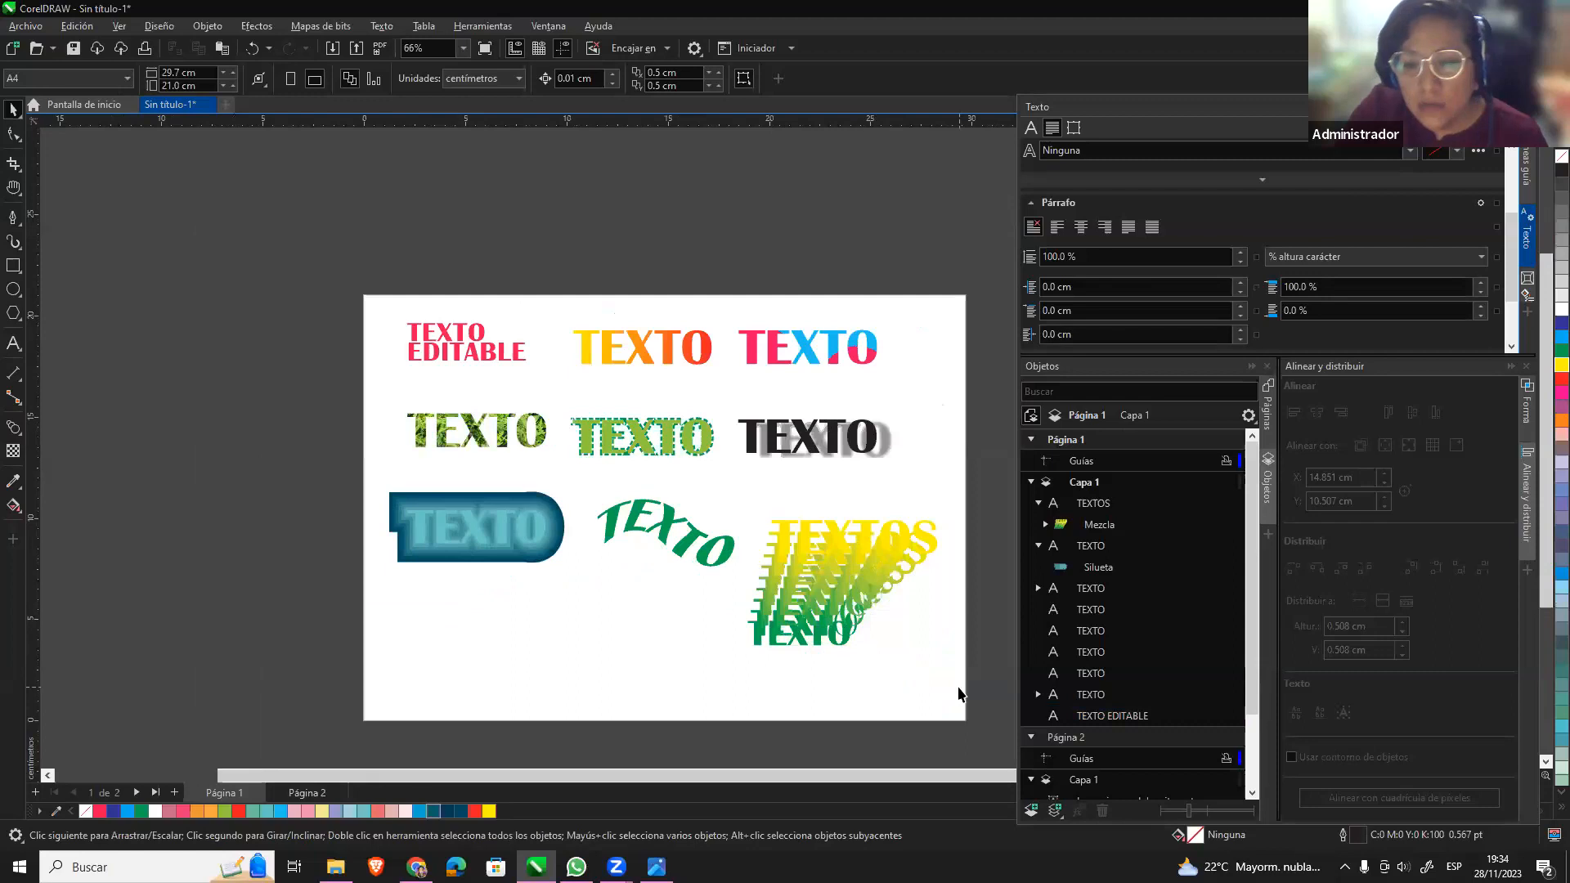
scroll(941, 687, "up", 1)
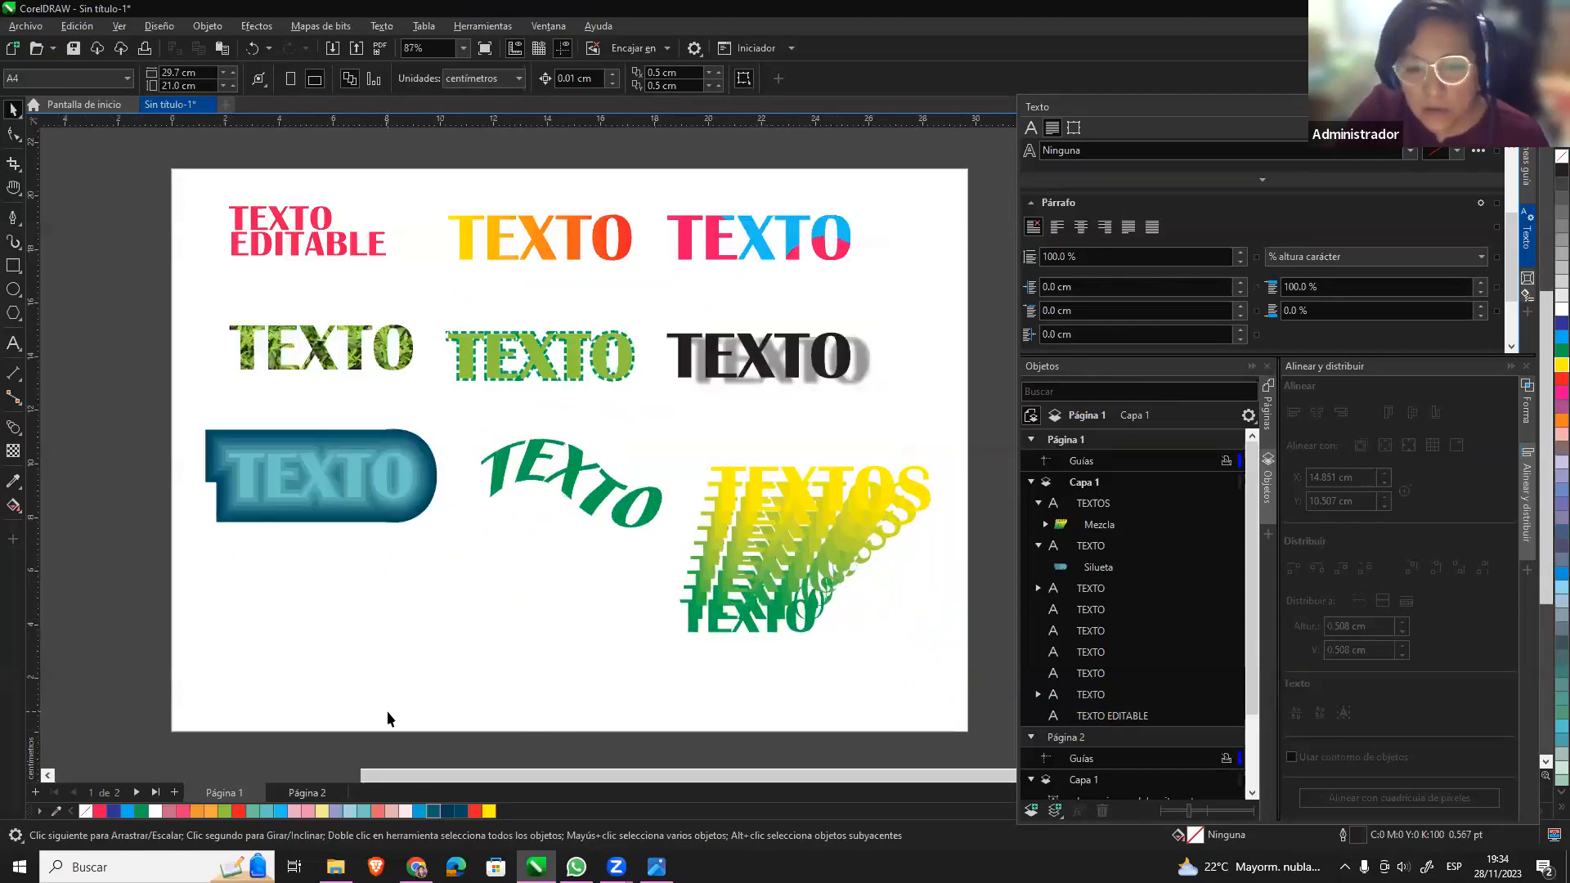
left_click(311, 798)
left_click(495, 409)
left_click_drag(403, 286, 272, 242)
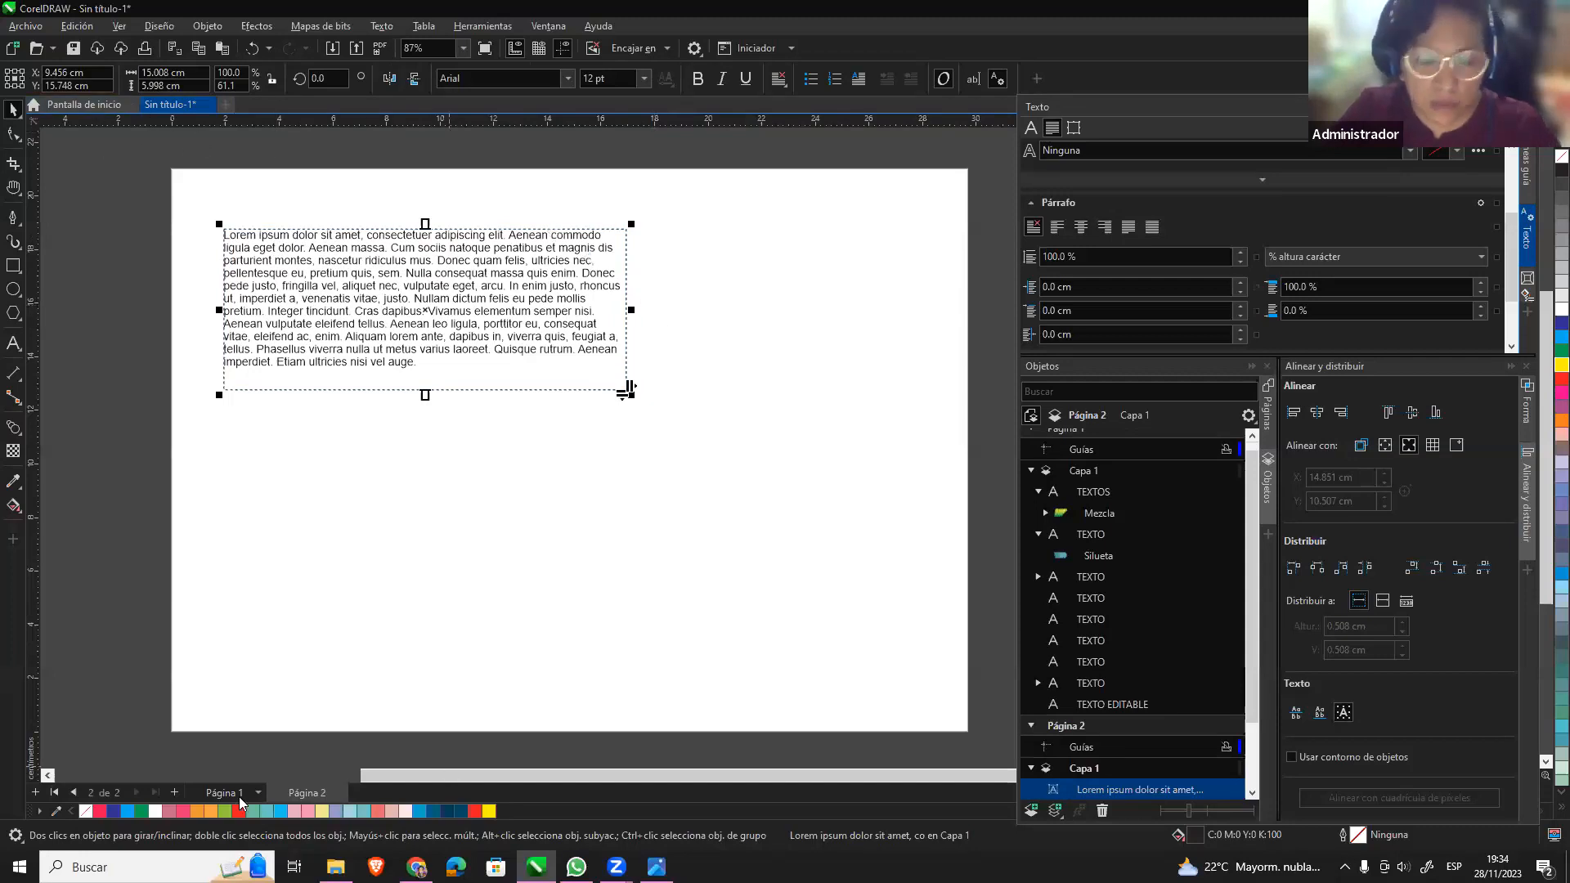
Compare the yellow-to-orange gradient TEXTO on page 1 with the Lorem ipsum paragraph on page 2, selecting each one.
left_click(237, 793)
left_click(617, 228)
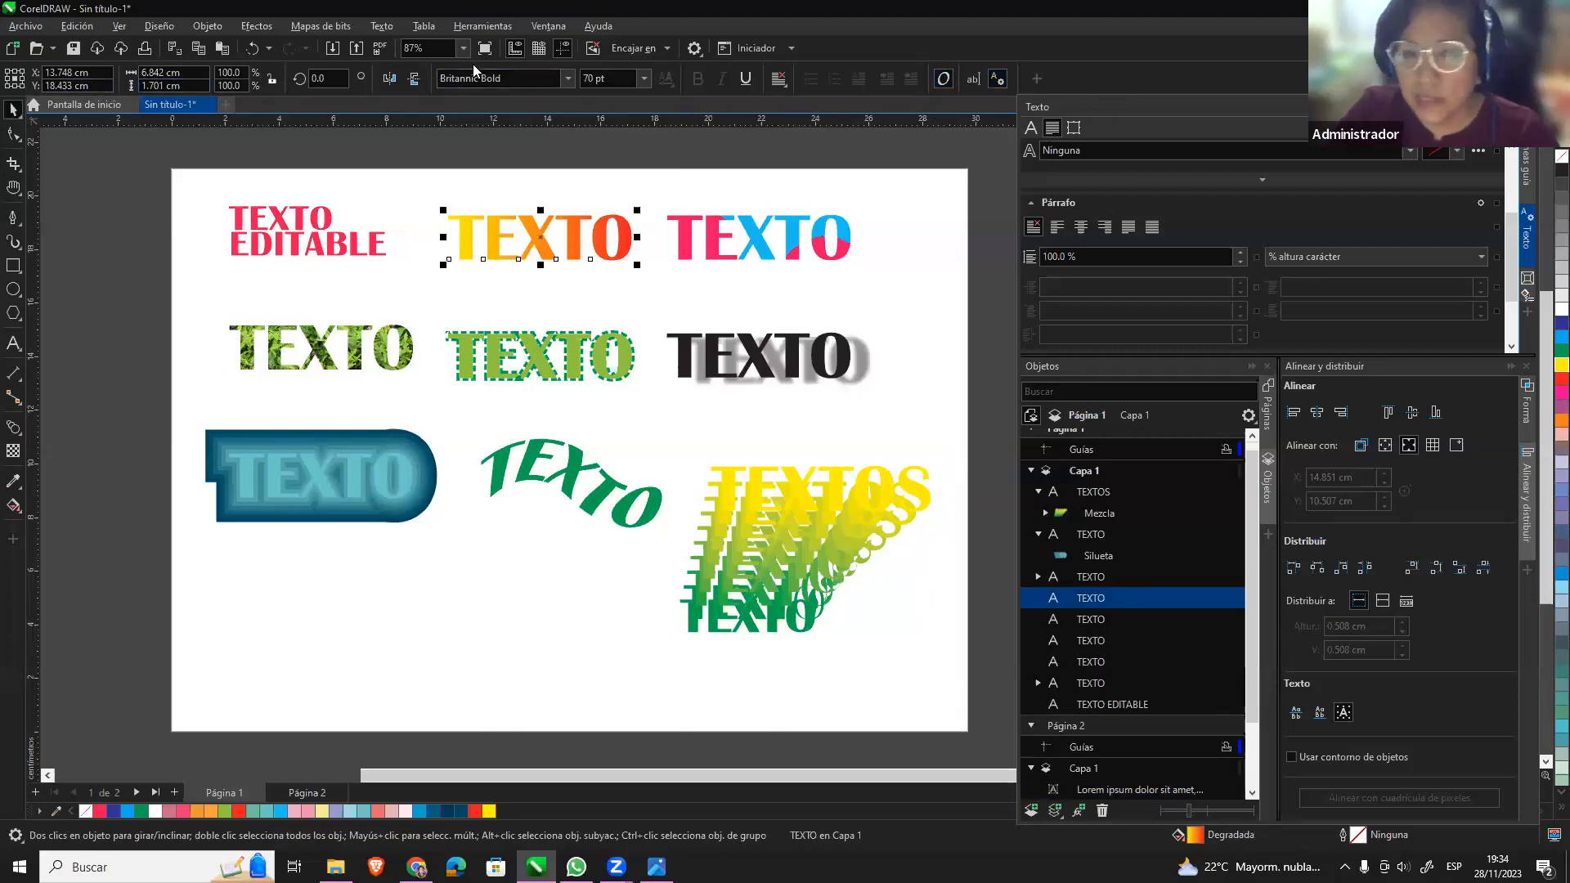
left_click(309, 795)
left_click(481, 293)
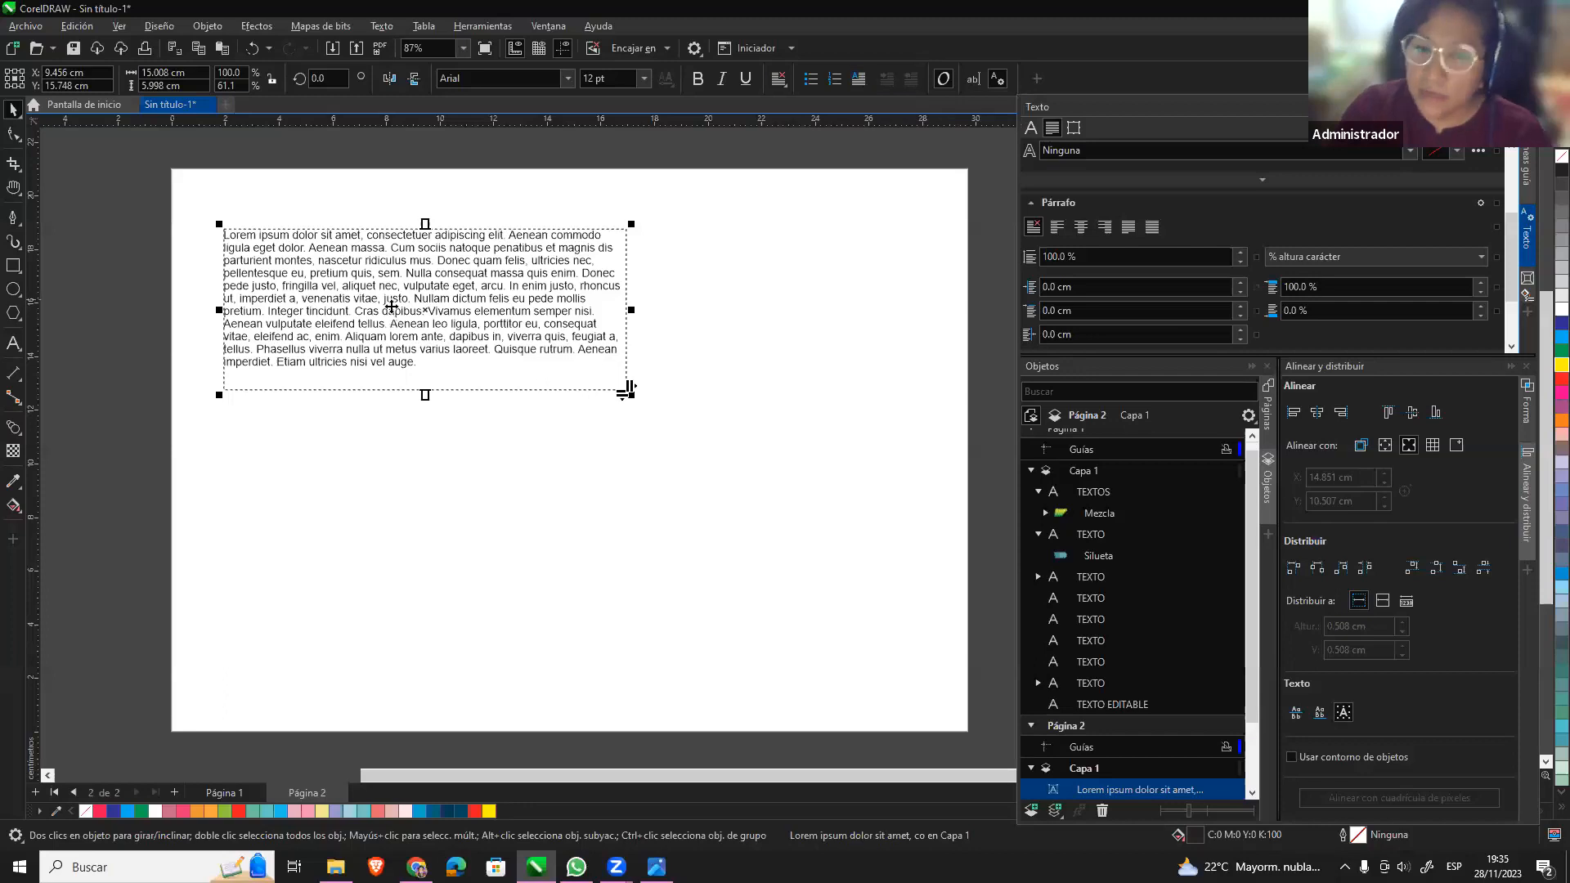
Copy the Lorem ipsum paragraph to the page's lower-right corner and place the original near the upper-left corner, at about X 9.03 cm, Y 16.45 cm.
left_click(482, 255)
left_click_drag(481, 245, 455, 209)
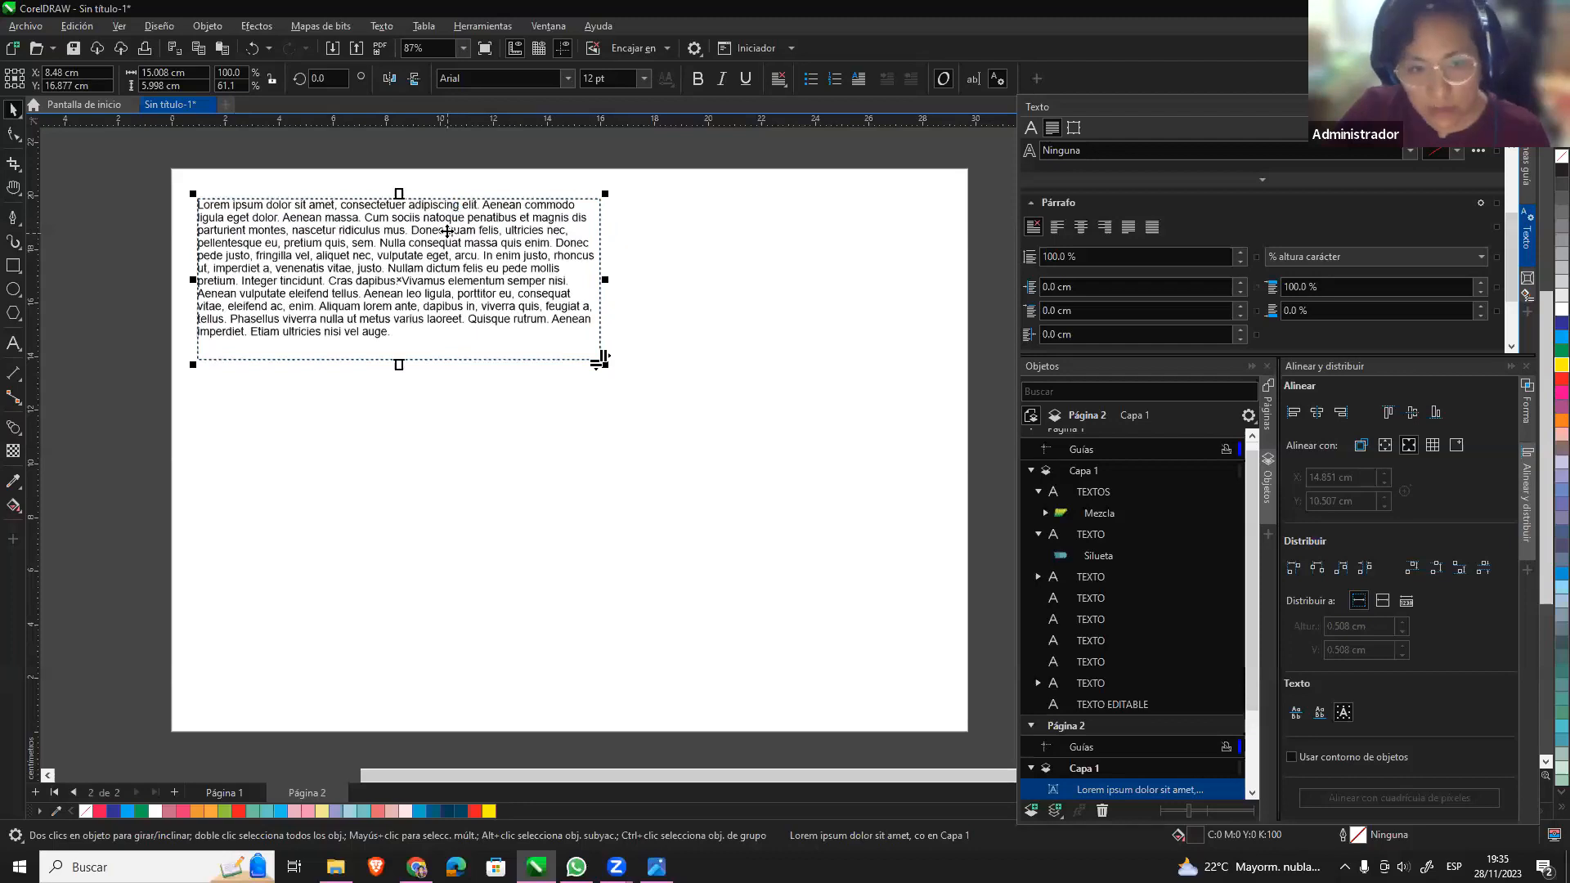
left_click_drag(602, 358, 752, 497)
right_click(751, 497)
left_click(463, 265)
left_click_drag(484, 248, 499, 259)
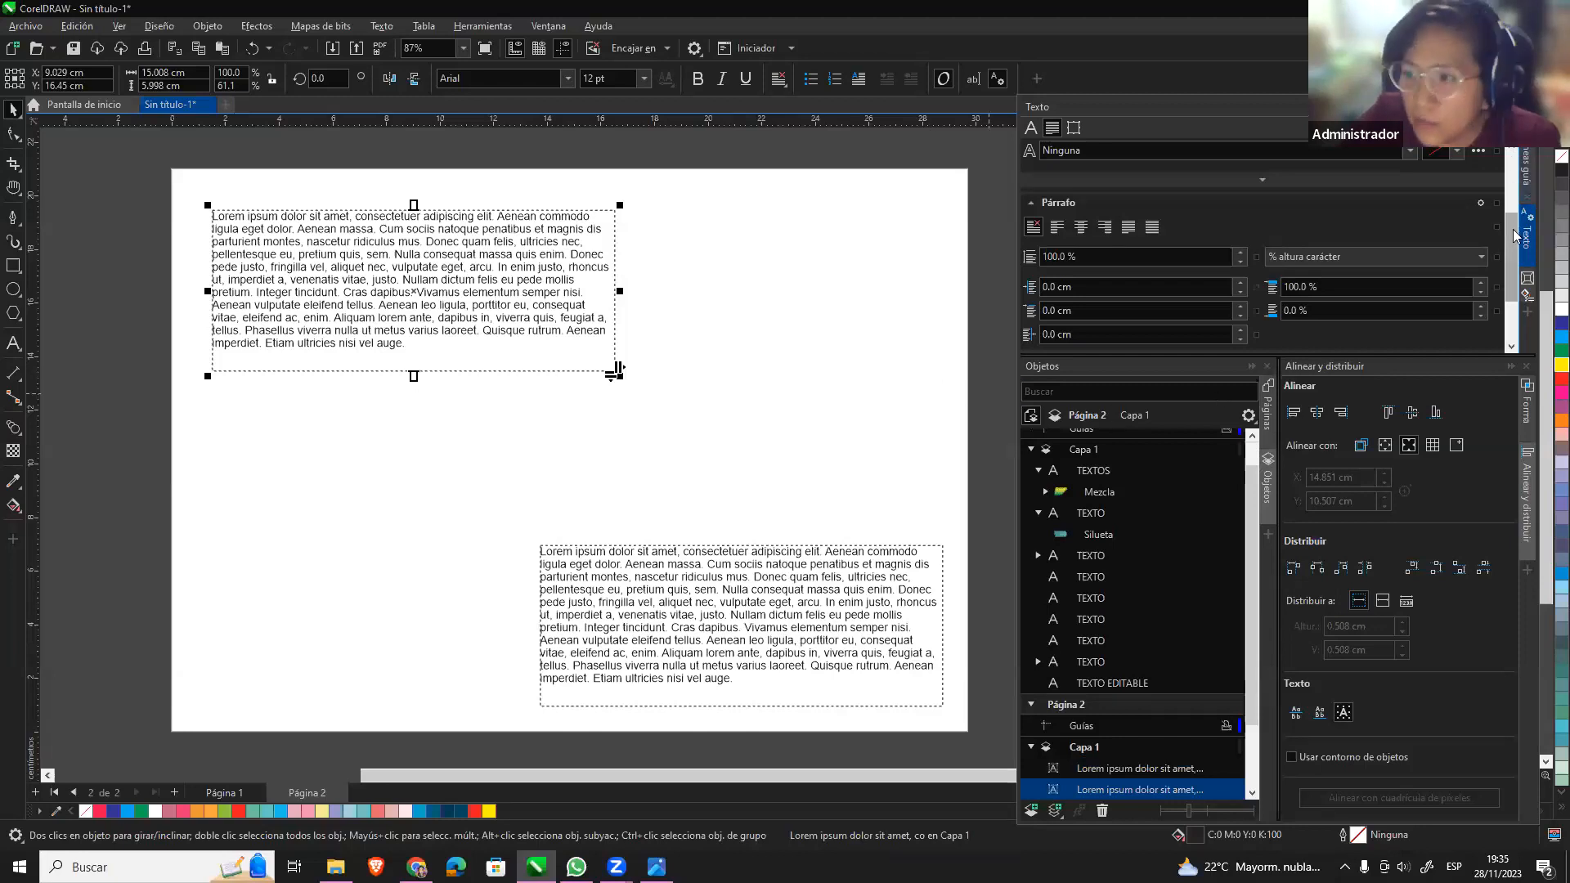
Set the upper Lorem ipsum paragraph's font to AvantGarde Normal and its fill to pink C0 M98 Y33 K0.
left_click_drag(1513, 226, 1514, 149)
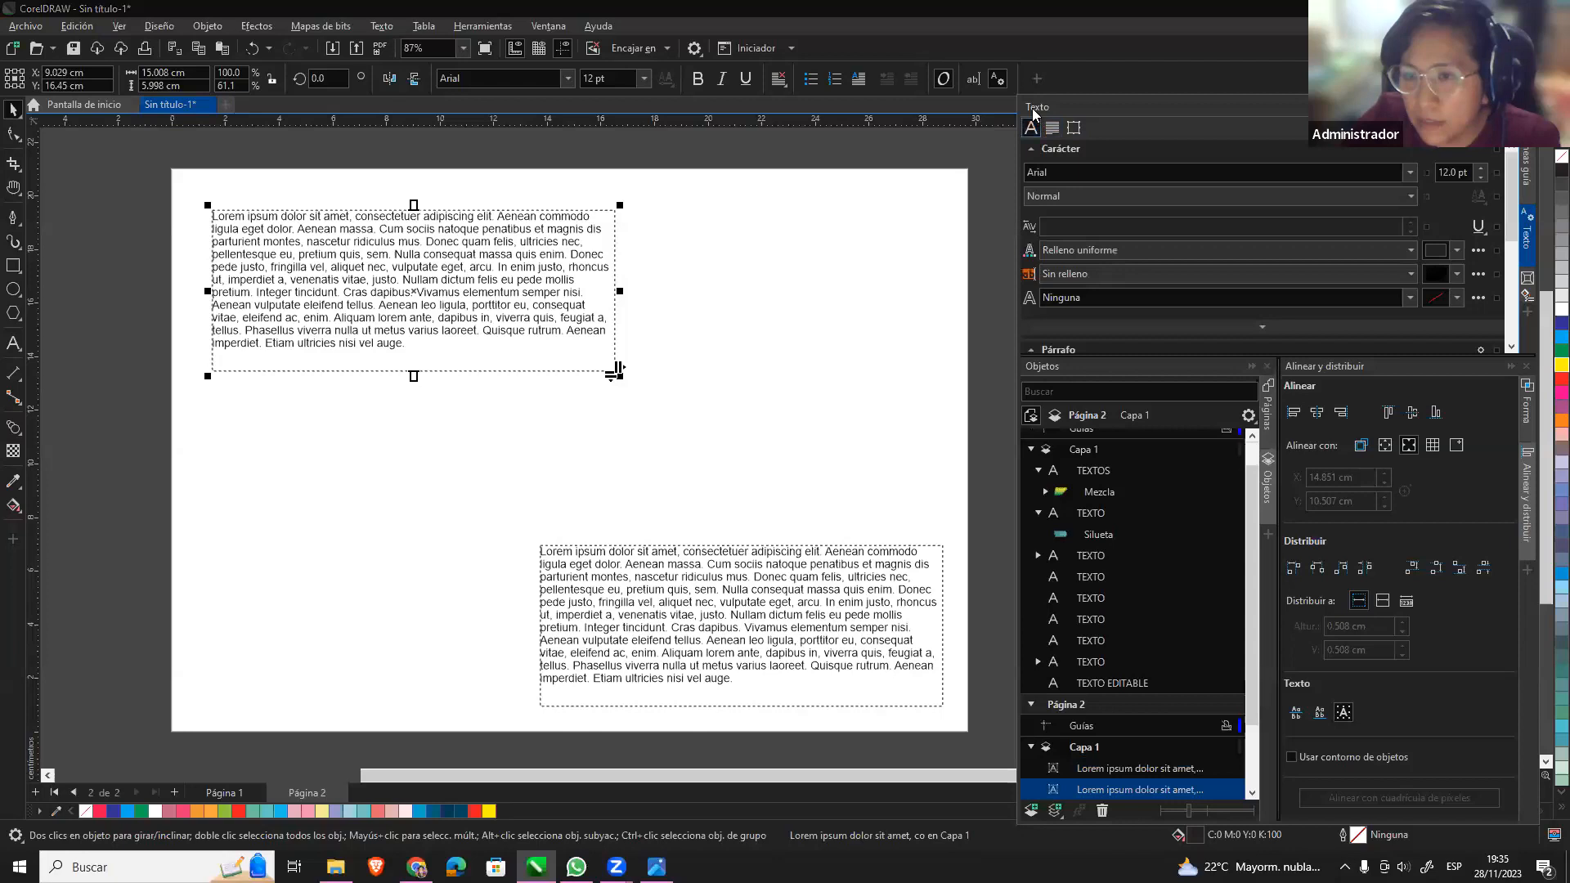
left_click(1356, 174)
left_click(1412, 174)
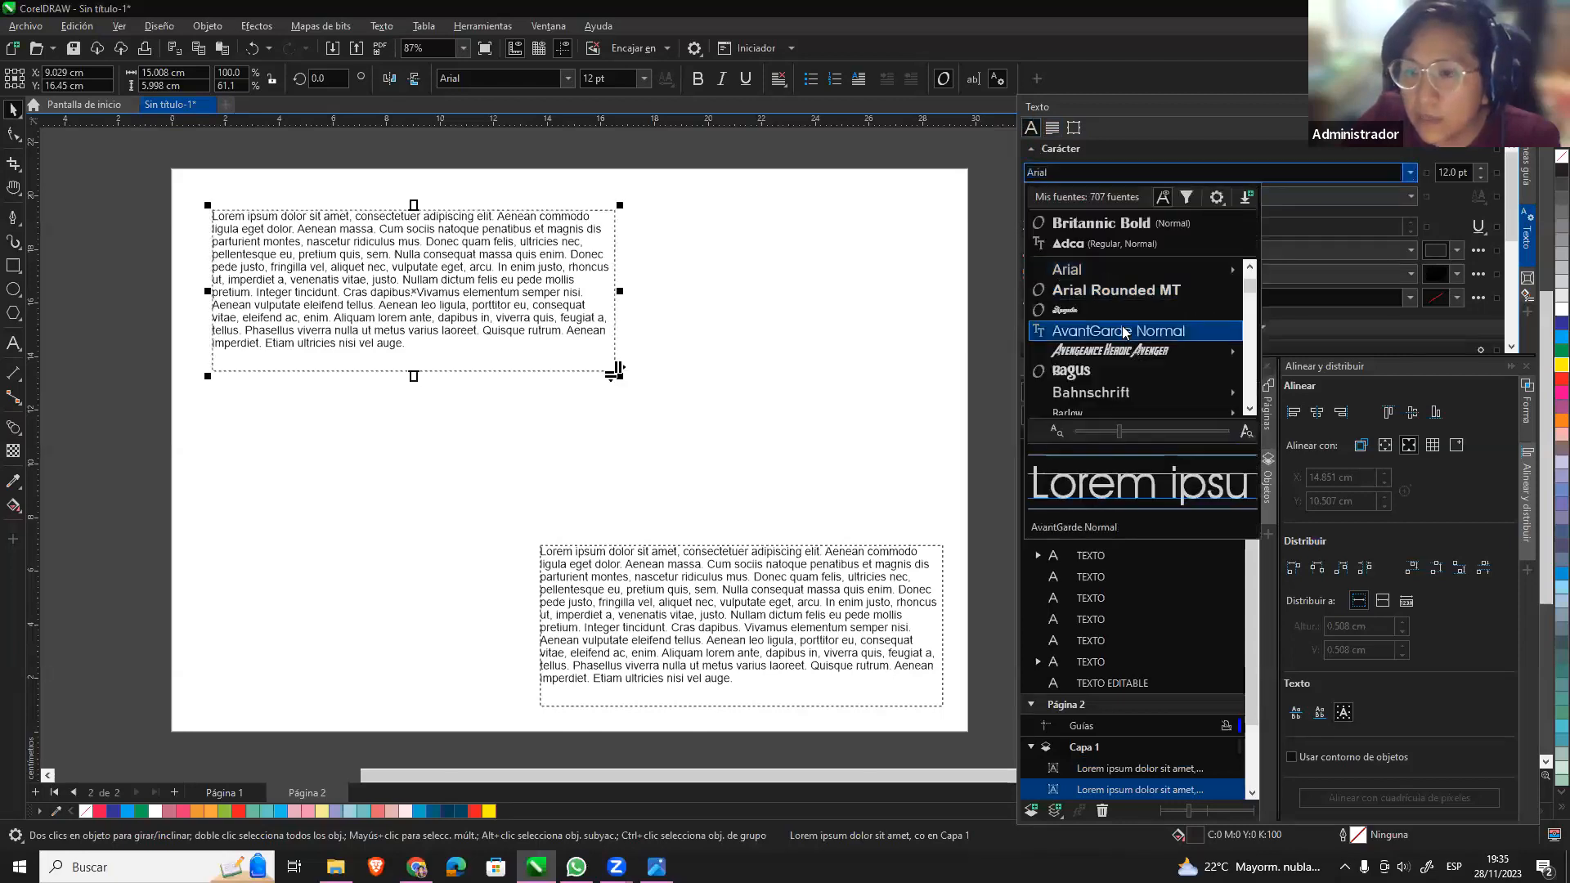
left_click(1124, 331)
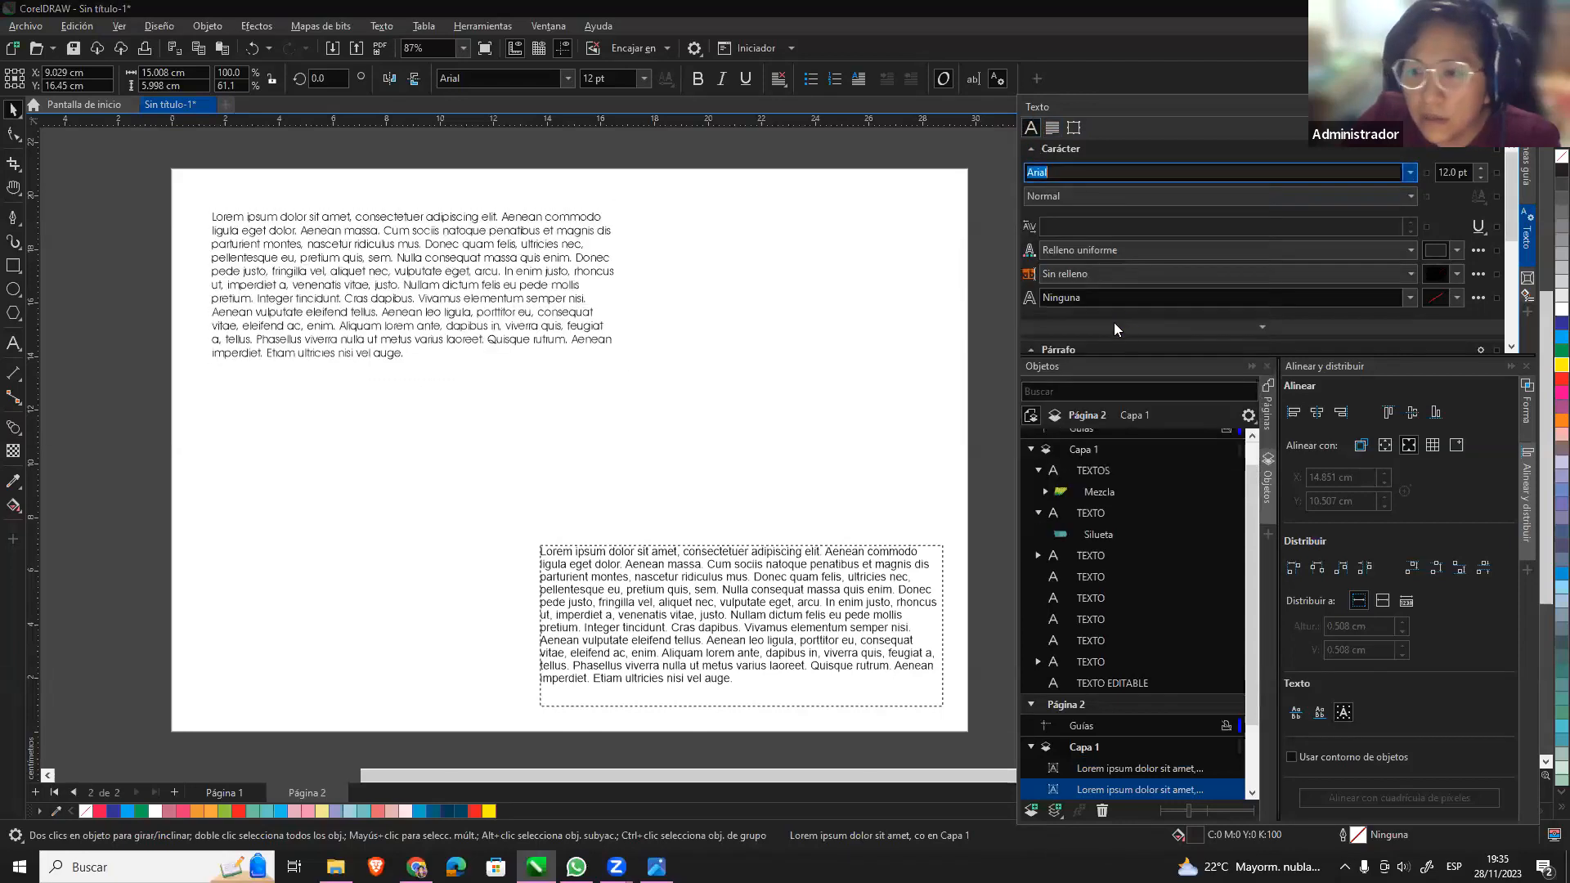
left_click(1457, 252)
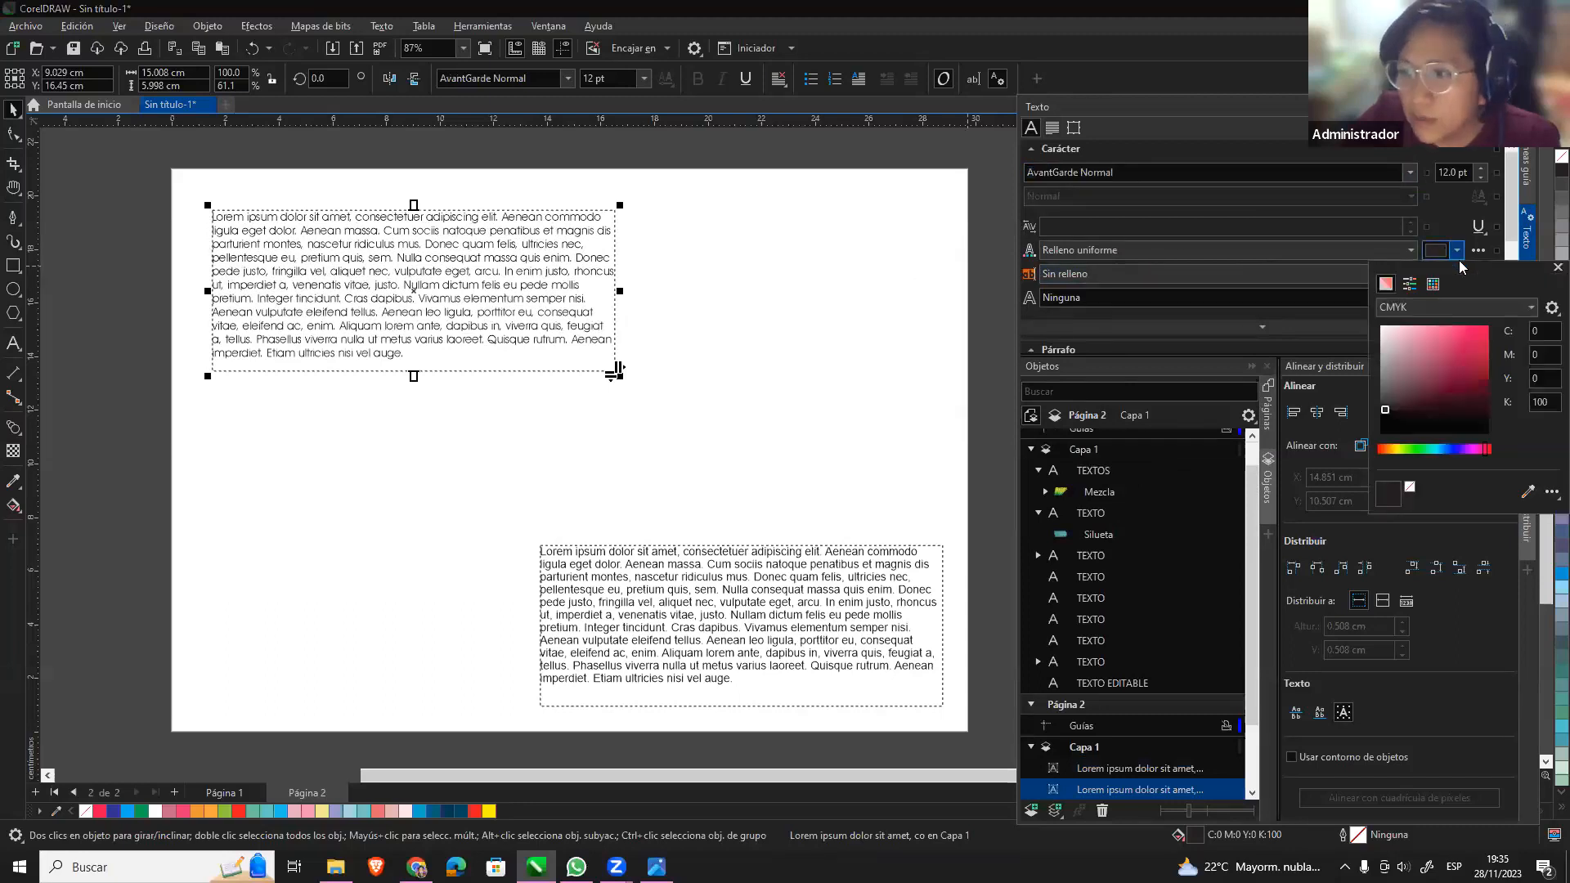
left_click(1467, 330)
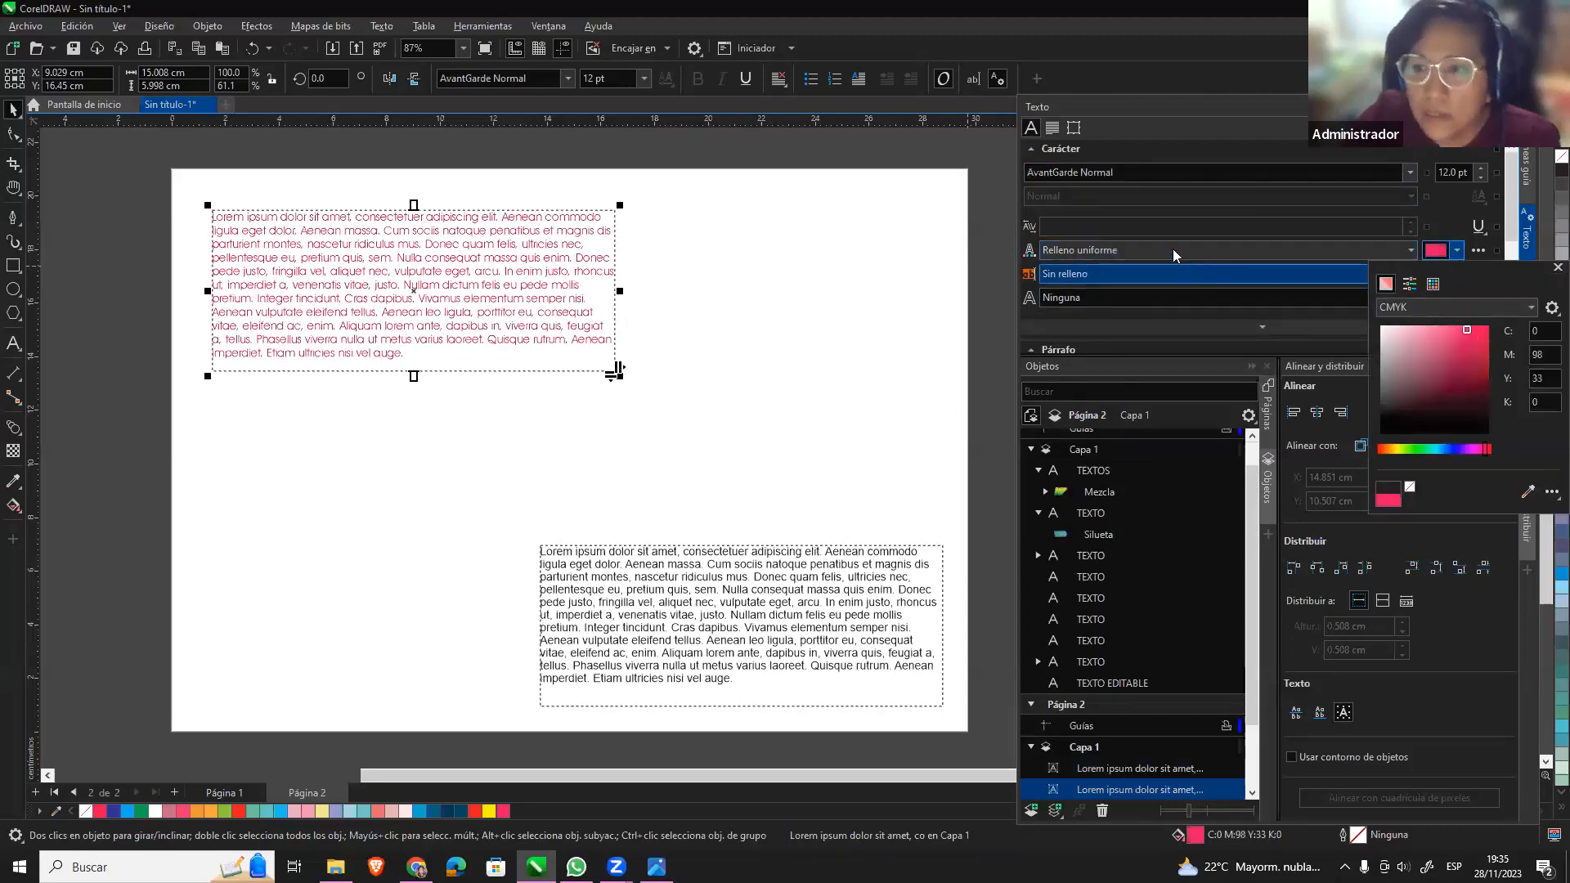
Justify the pink Lorem ipsum paragraph so its lines fill the text frame's width.
left_click(1153, 329)
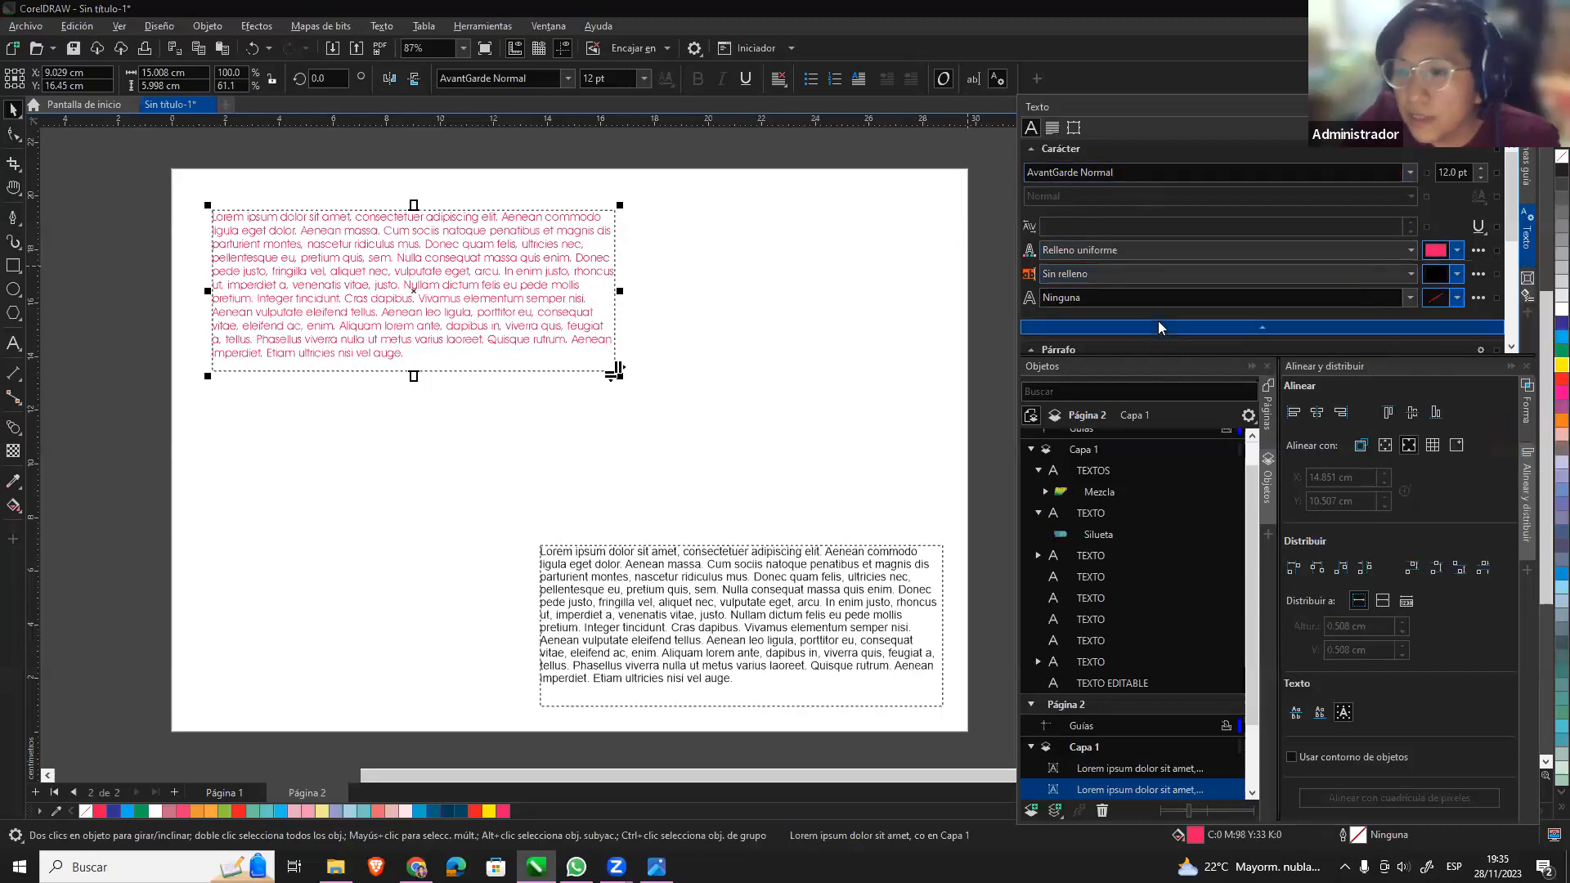
left_click(1262, 326)
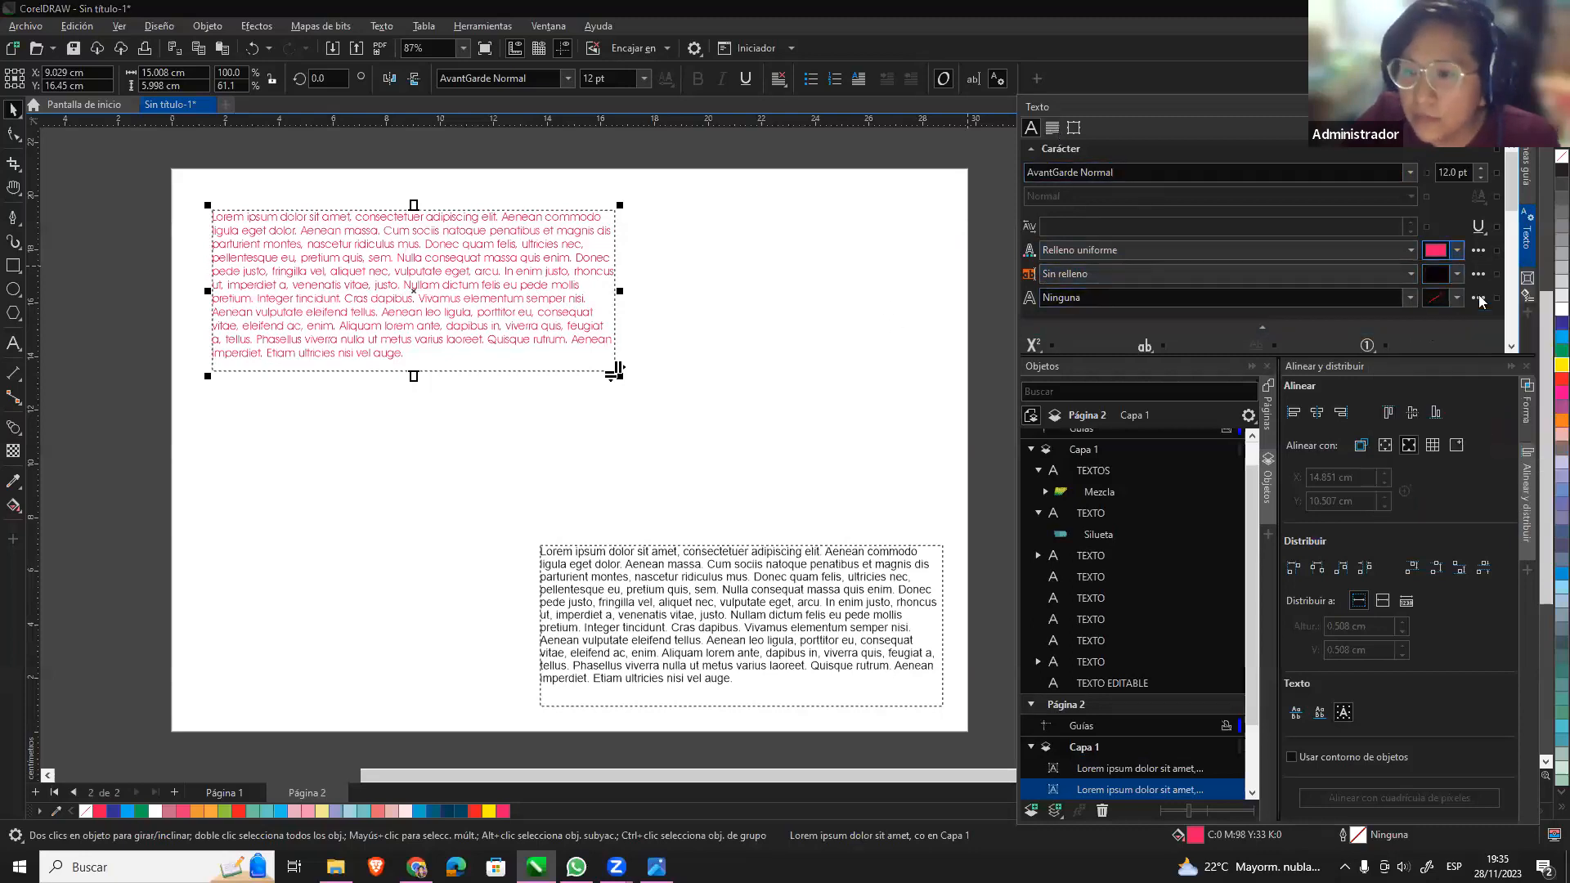
scroll(1514, 240, "down", 3)
scroll(1514, 240, "down", 3)
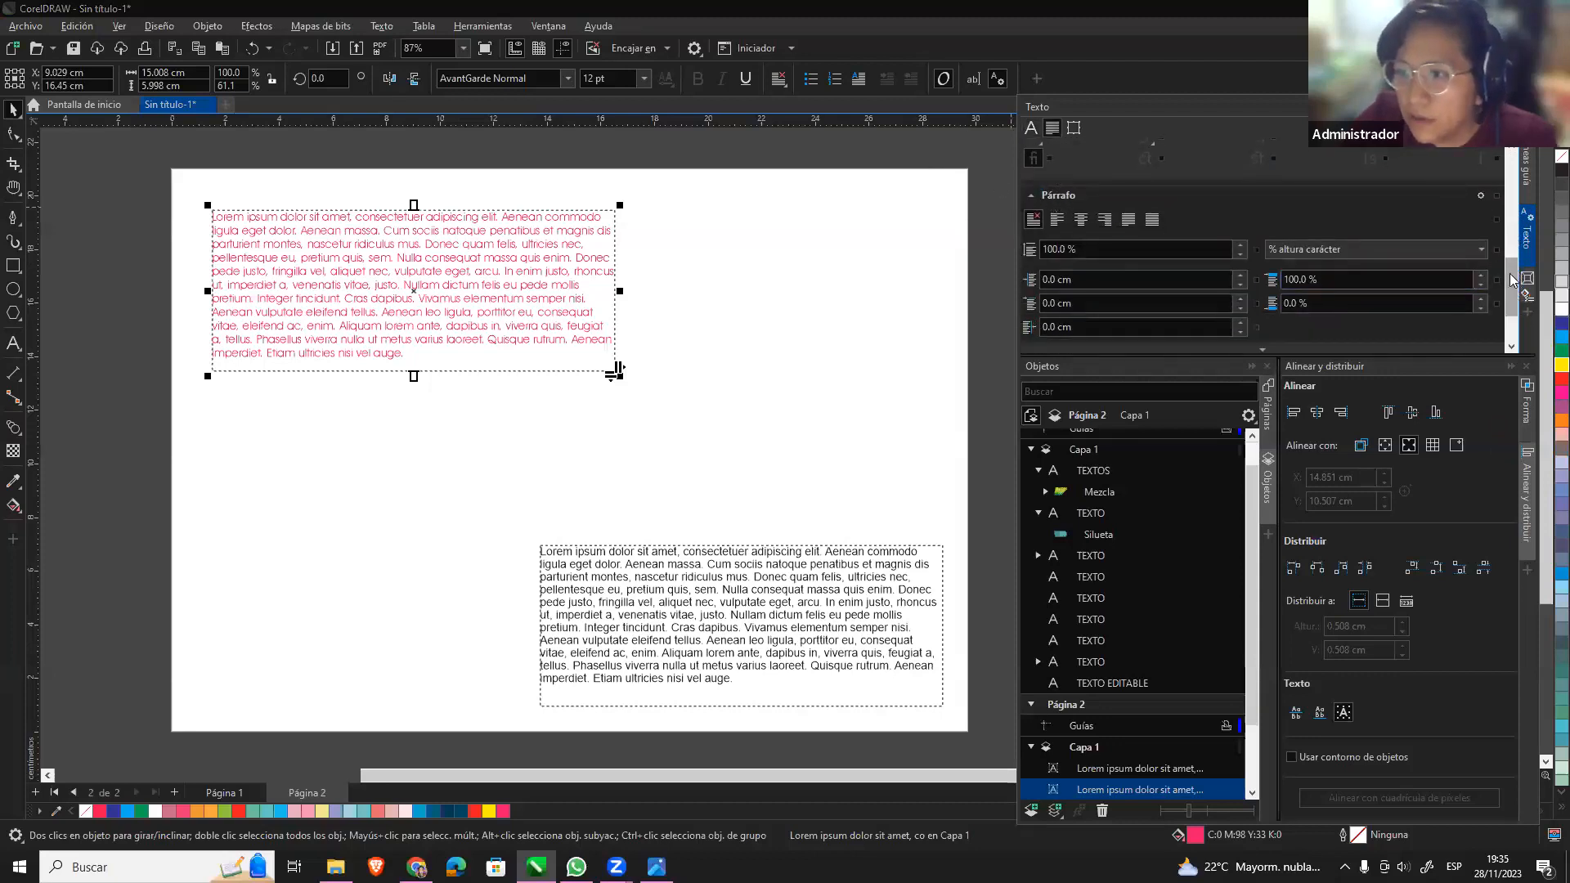
scroll(1513, 285, "down", 1)
scroll(1516, 285, "down", 1)
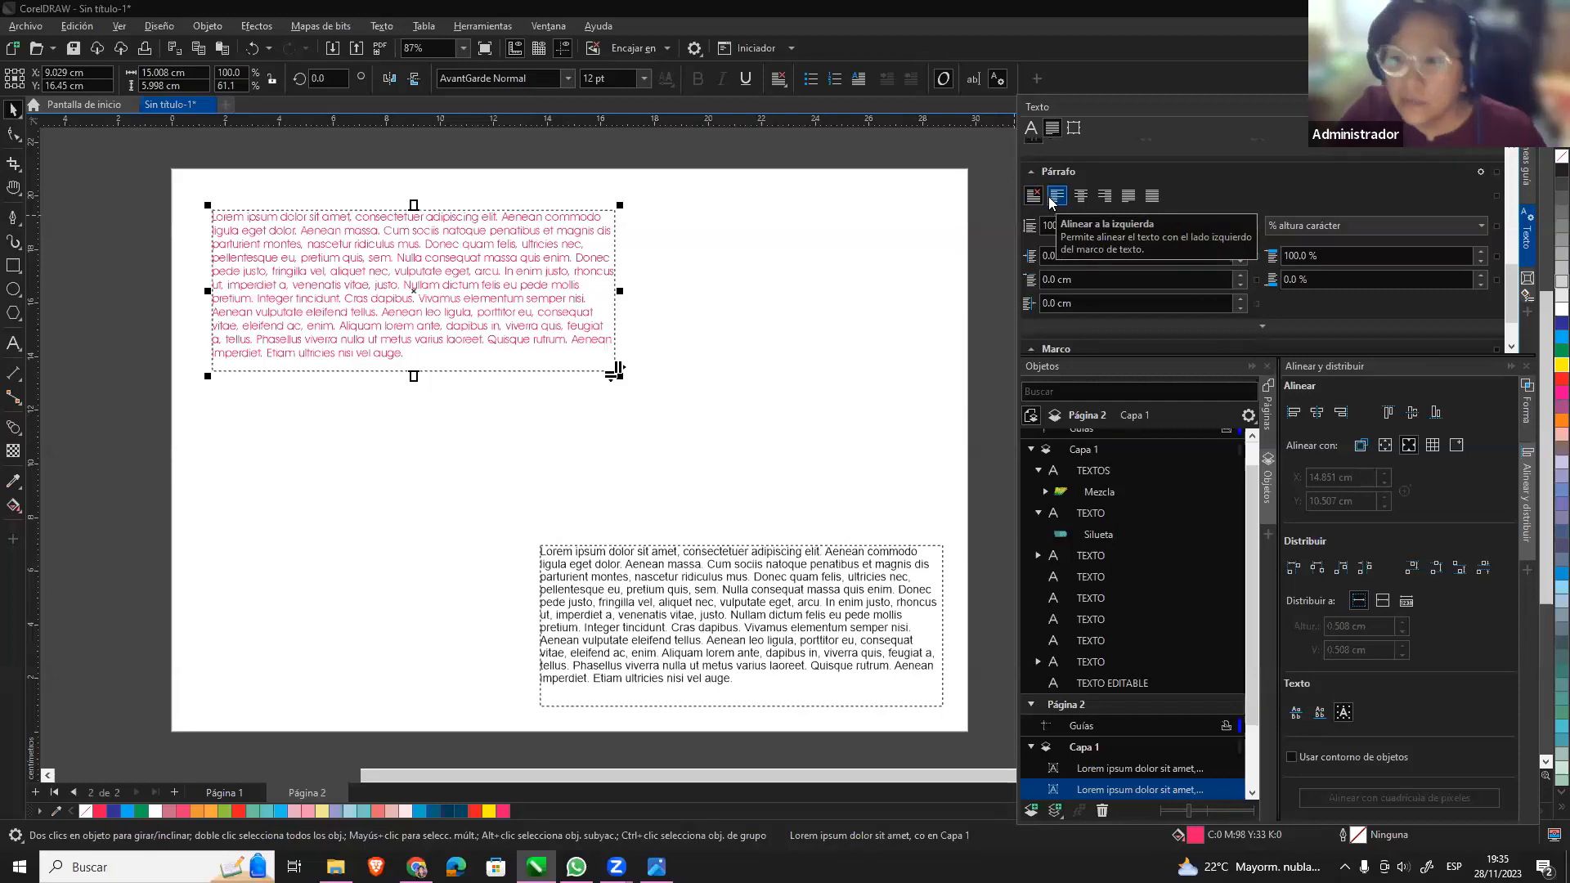
left_click(1126, 200)
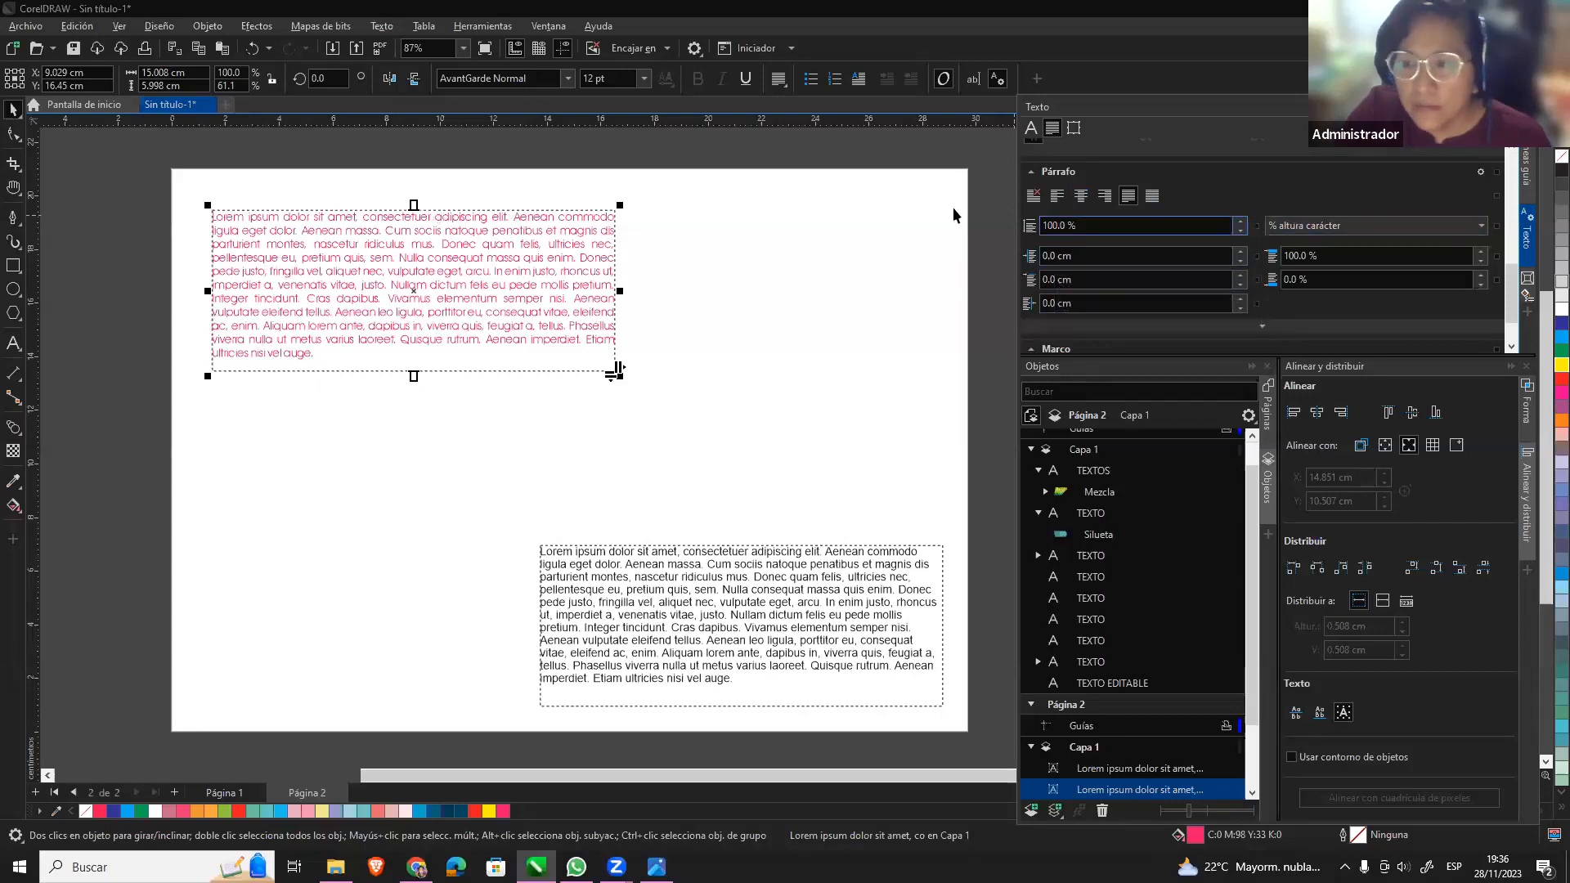
Try a line spacing of 105% on the pink Lorem ipsum paragraph.
left_click_drag(1117, 226, 1027, 226)
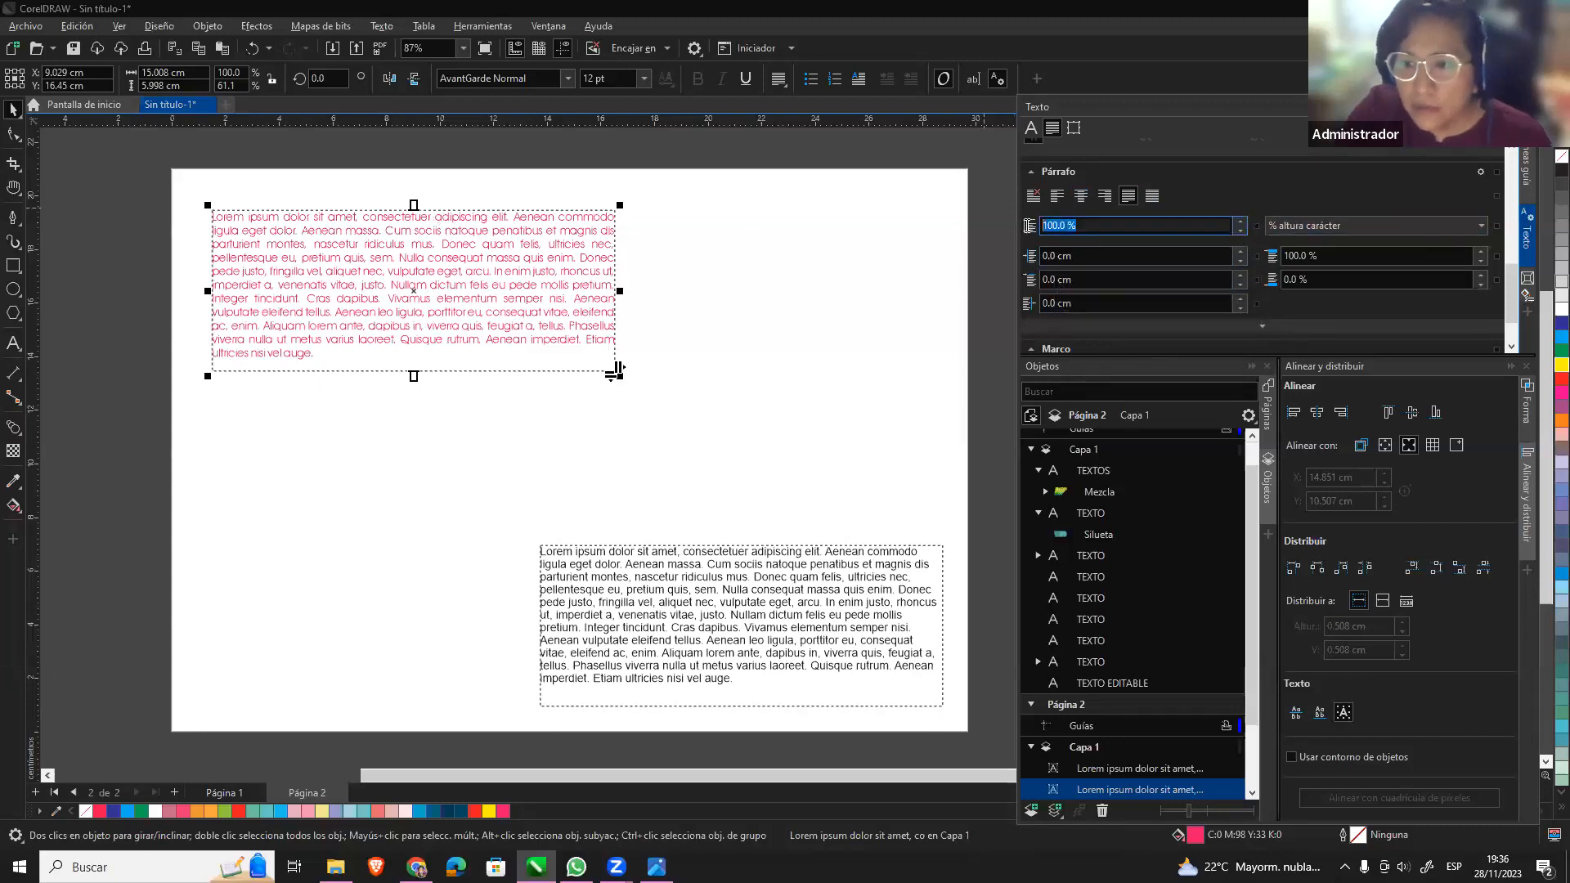
type("1")
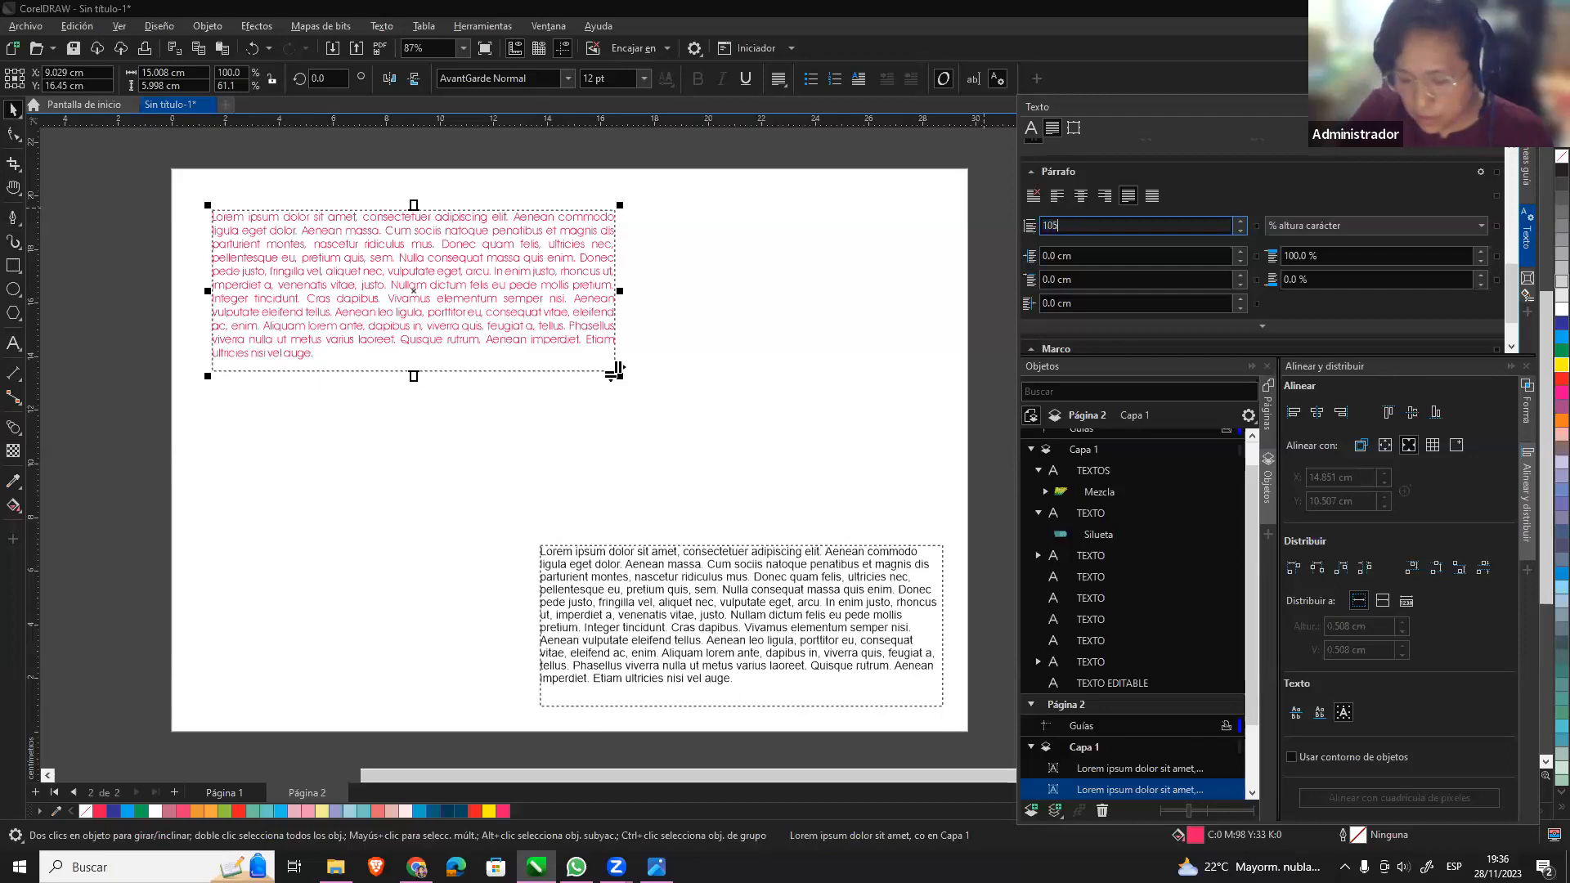
type("05")
key("Return")
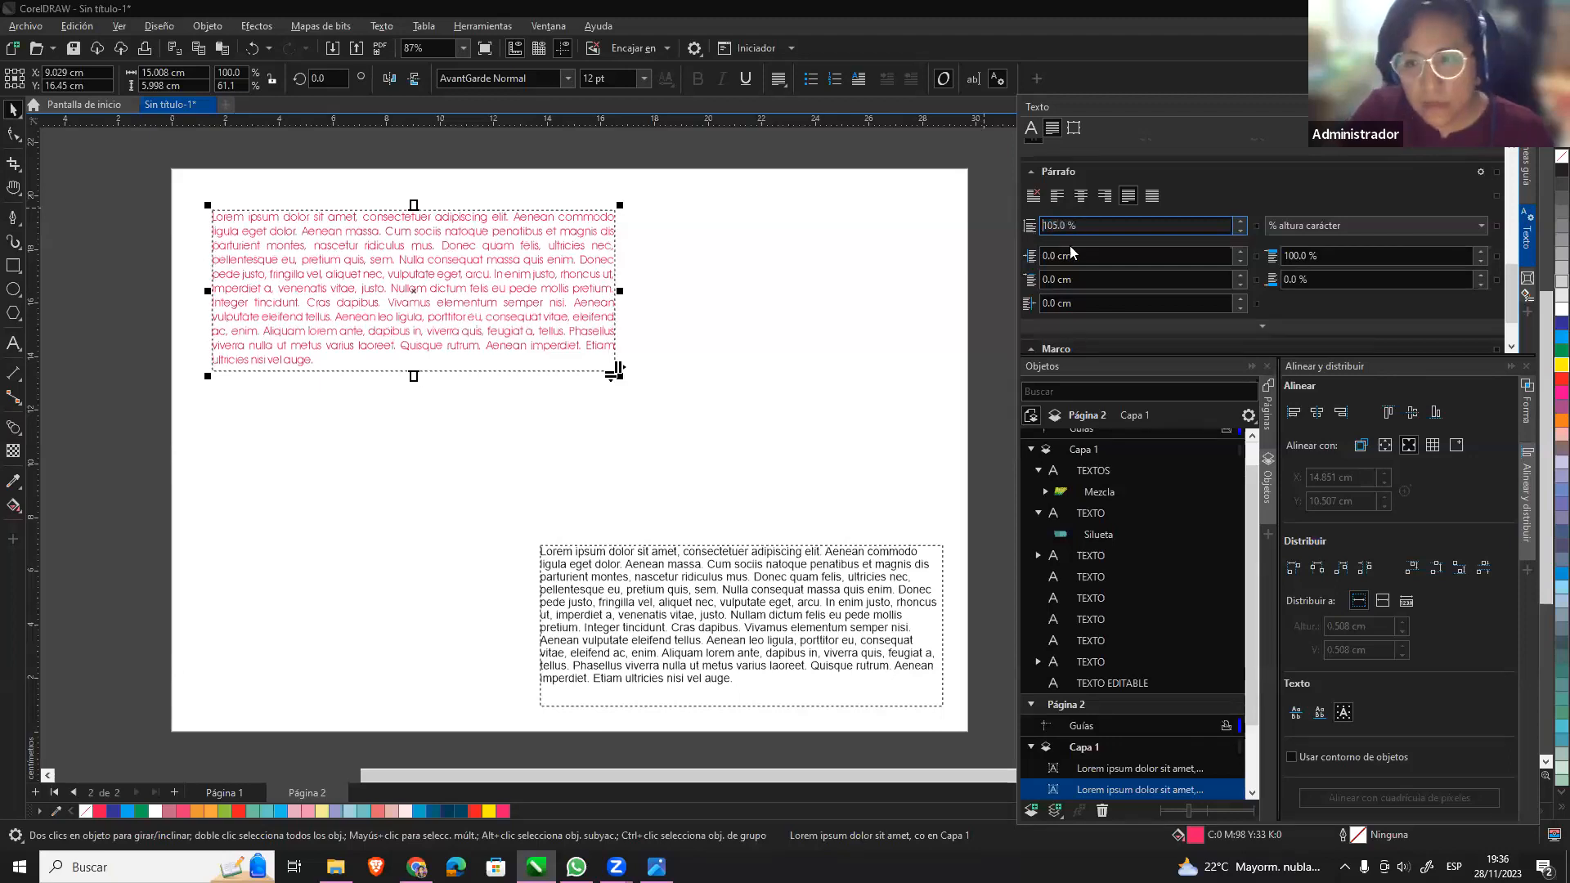
Set the pink Lorem ipsum paragraph's line spacing to 95%.
left_click_drag(1091, 228, 984, 251)
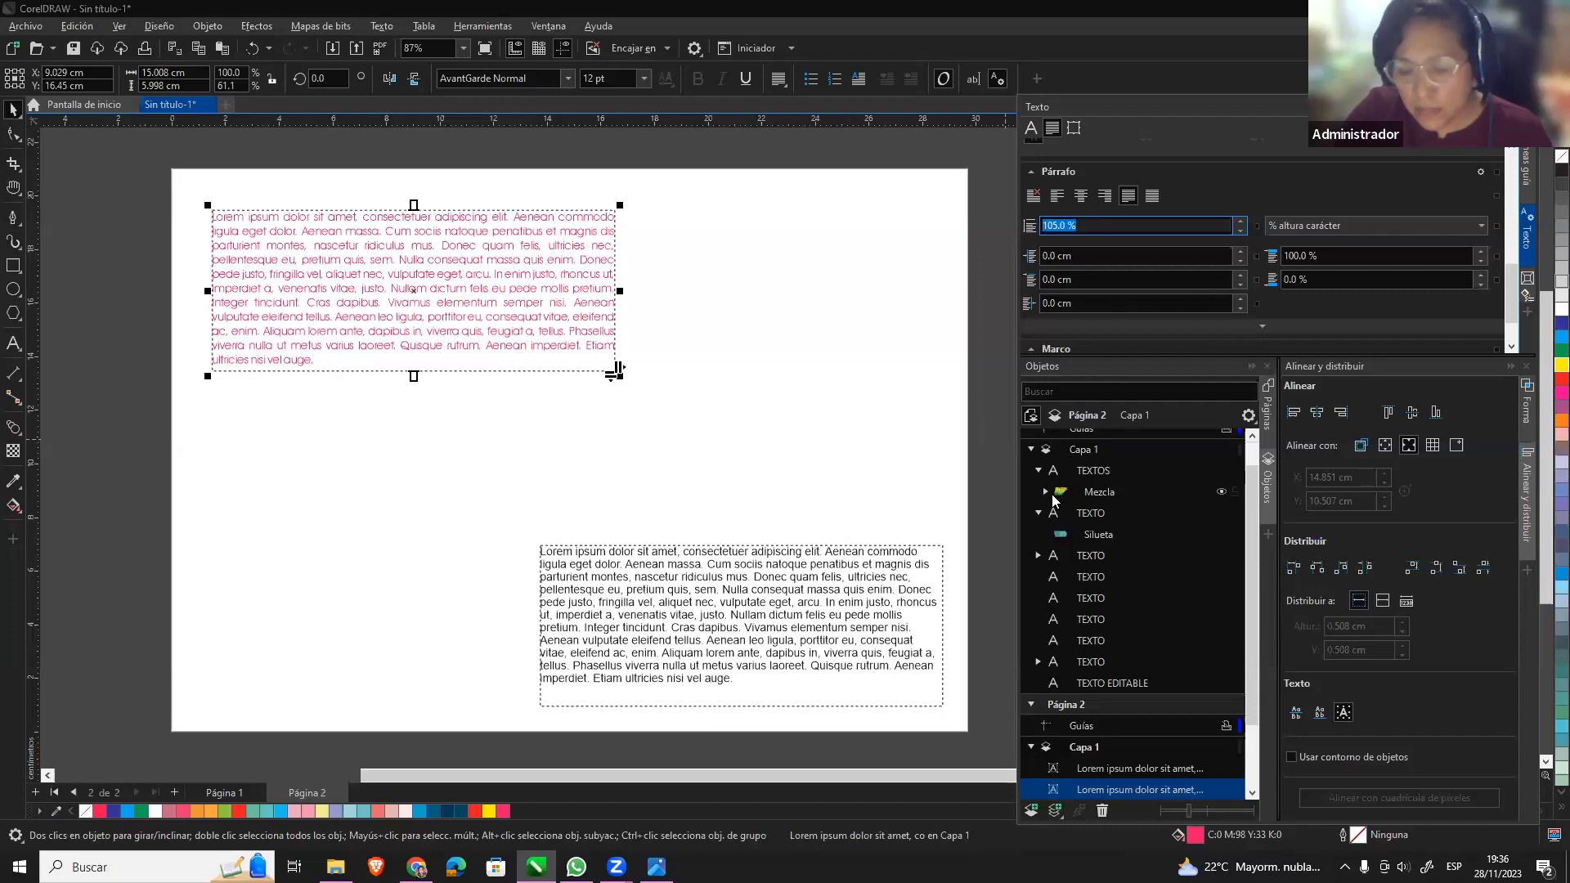
type("95")
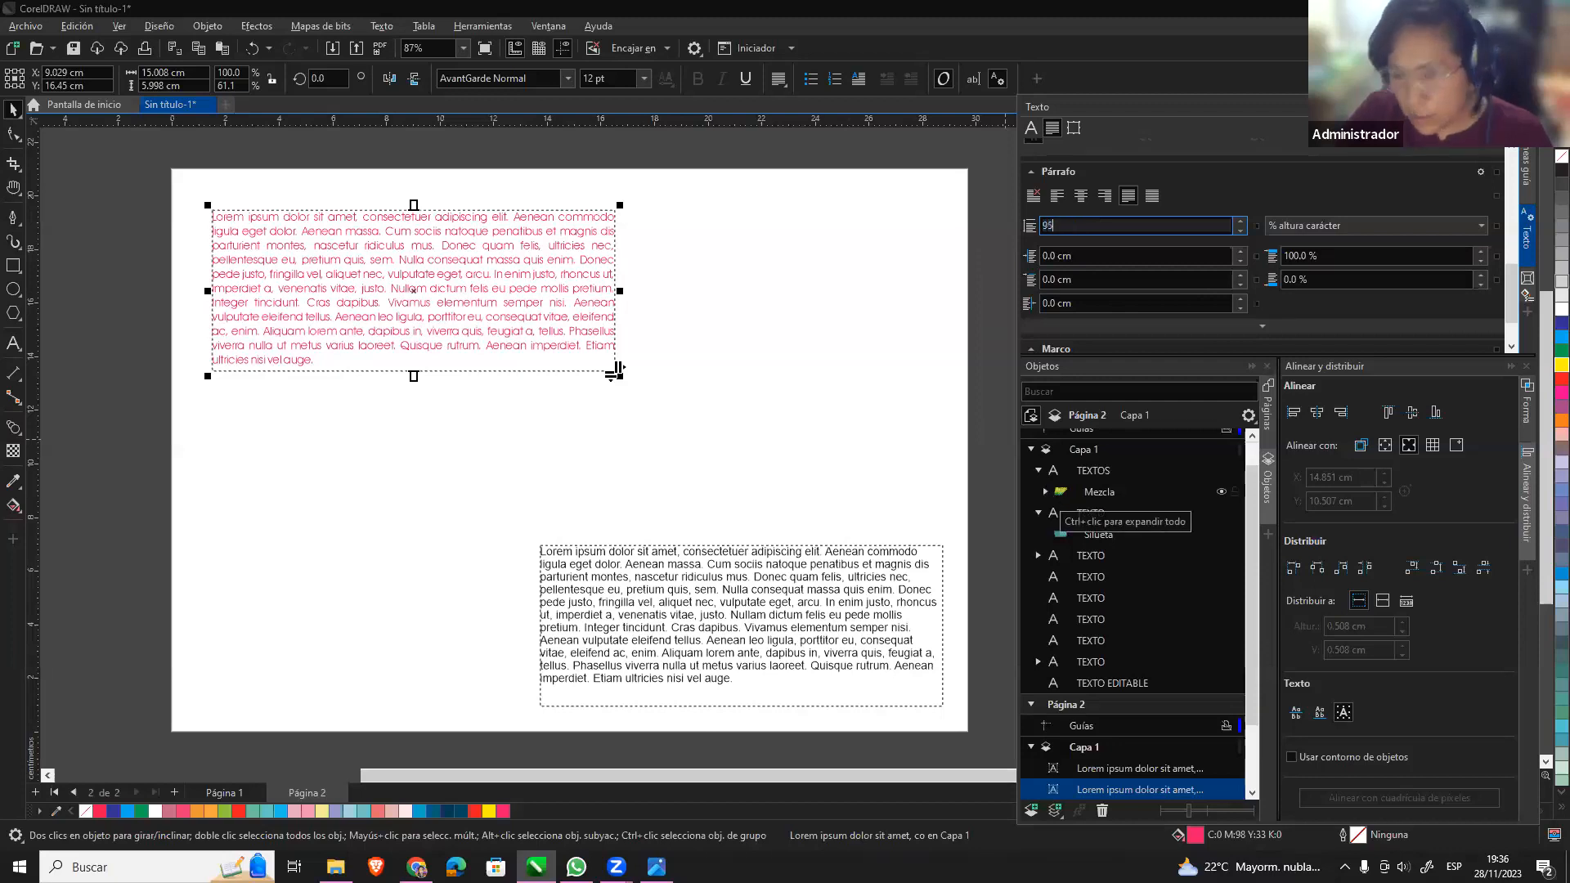
key("Return")
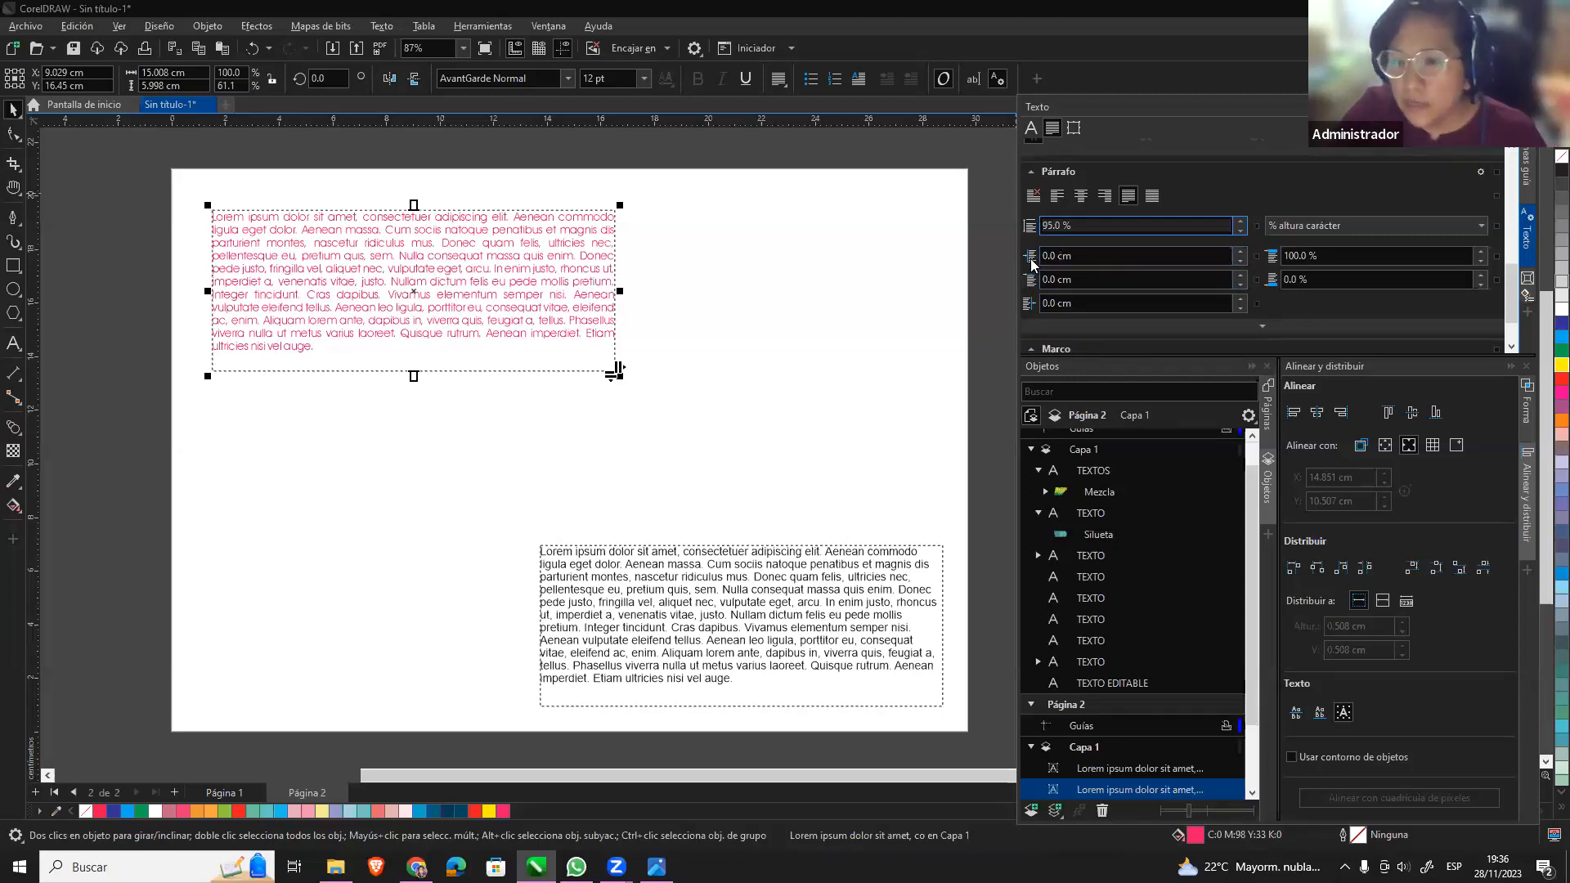
Try a left line indent of 0.8 cm on the pink paragraph and reset it to 0 cm.
left_click(1095, 255)
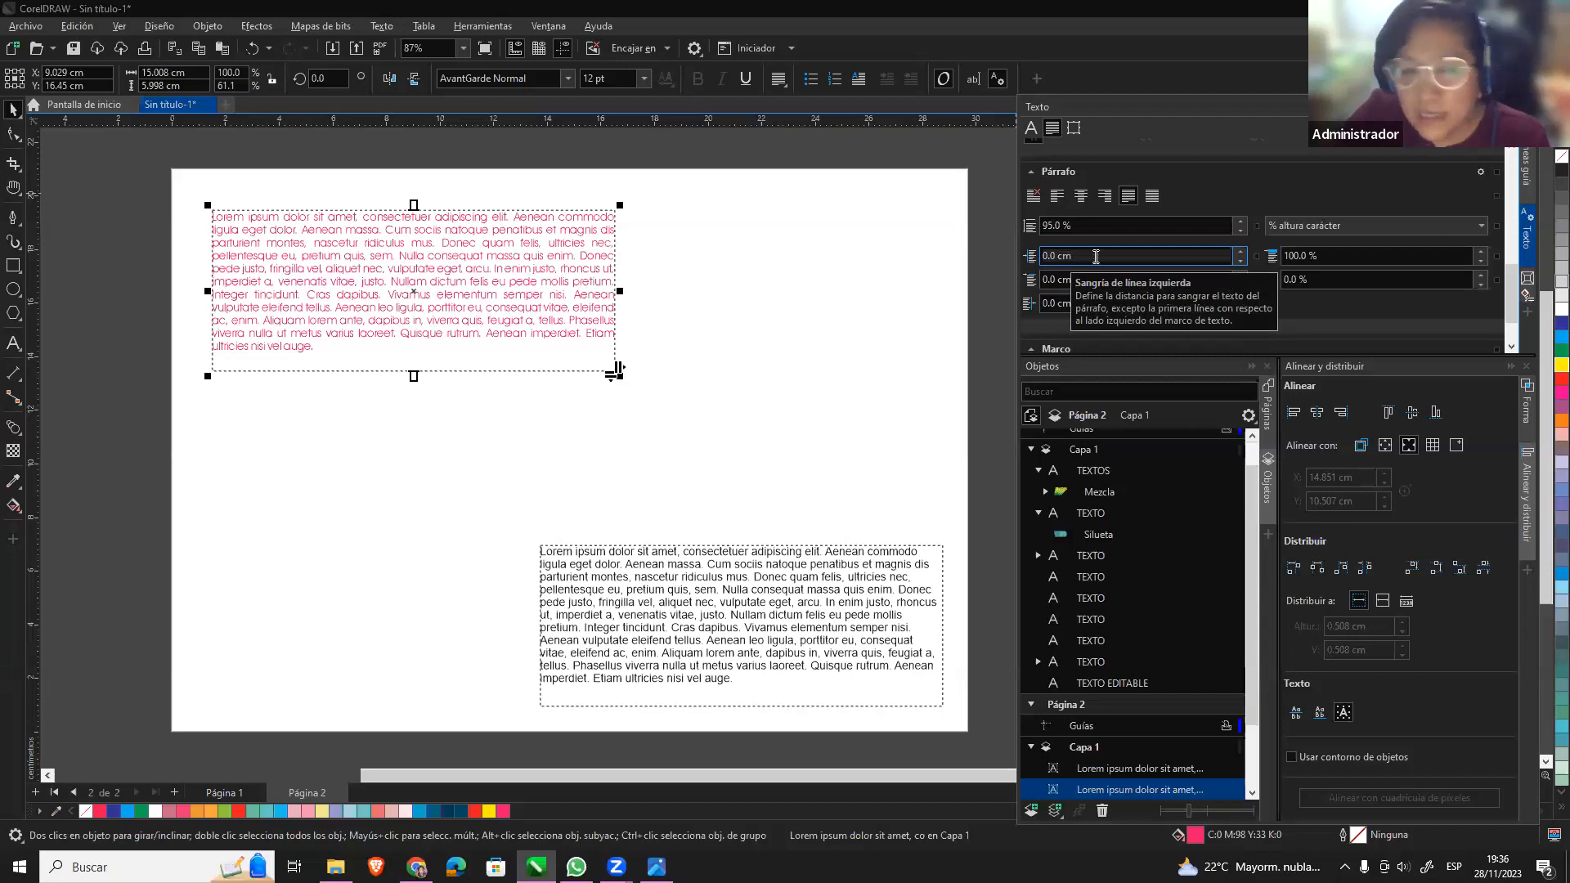
left_click(1239, 253)
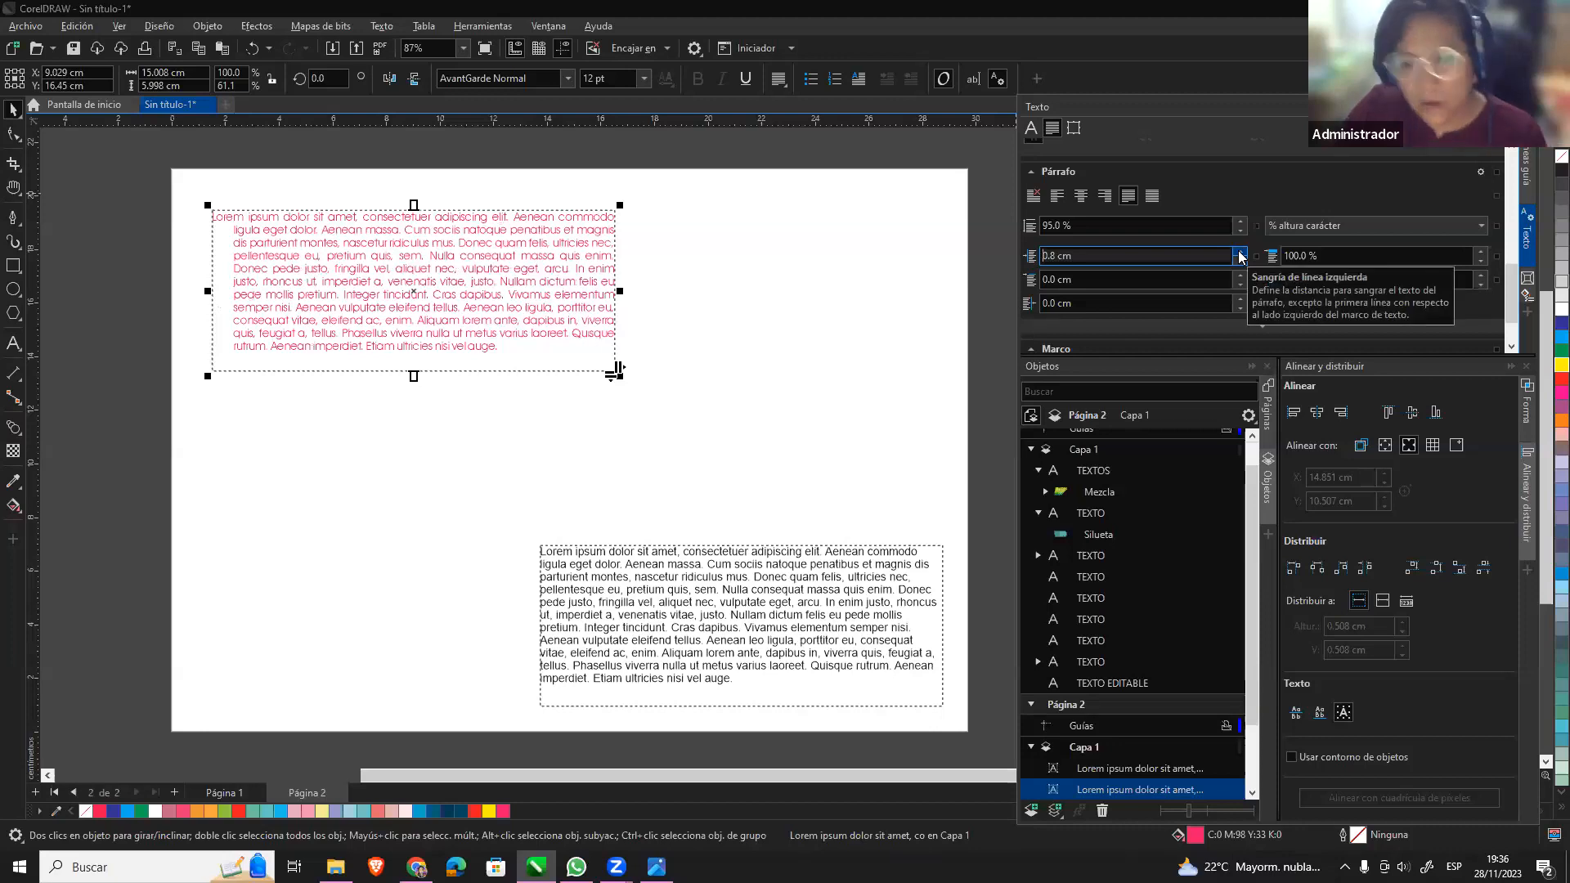
double_click(1070, 257)
type("0")
left_click(1087, 282)
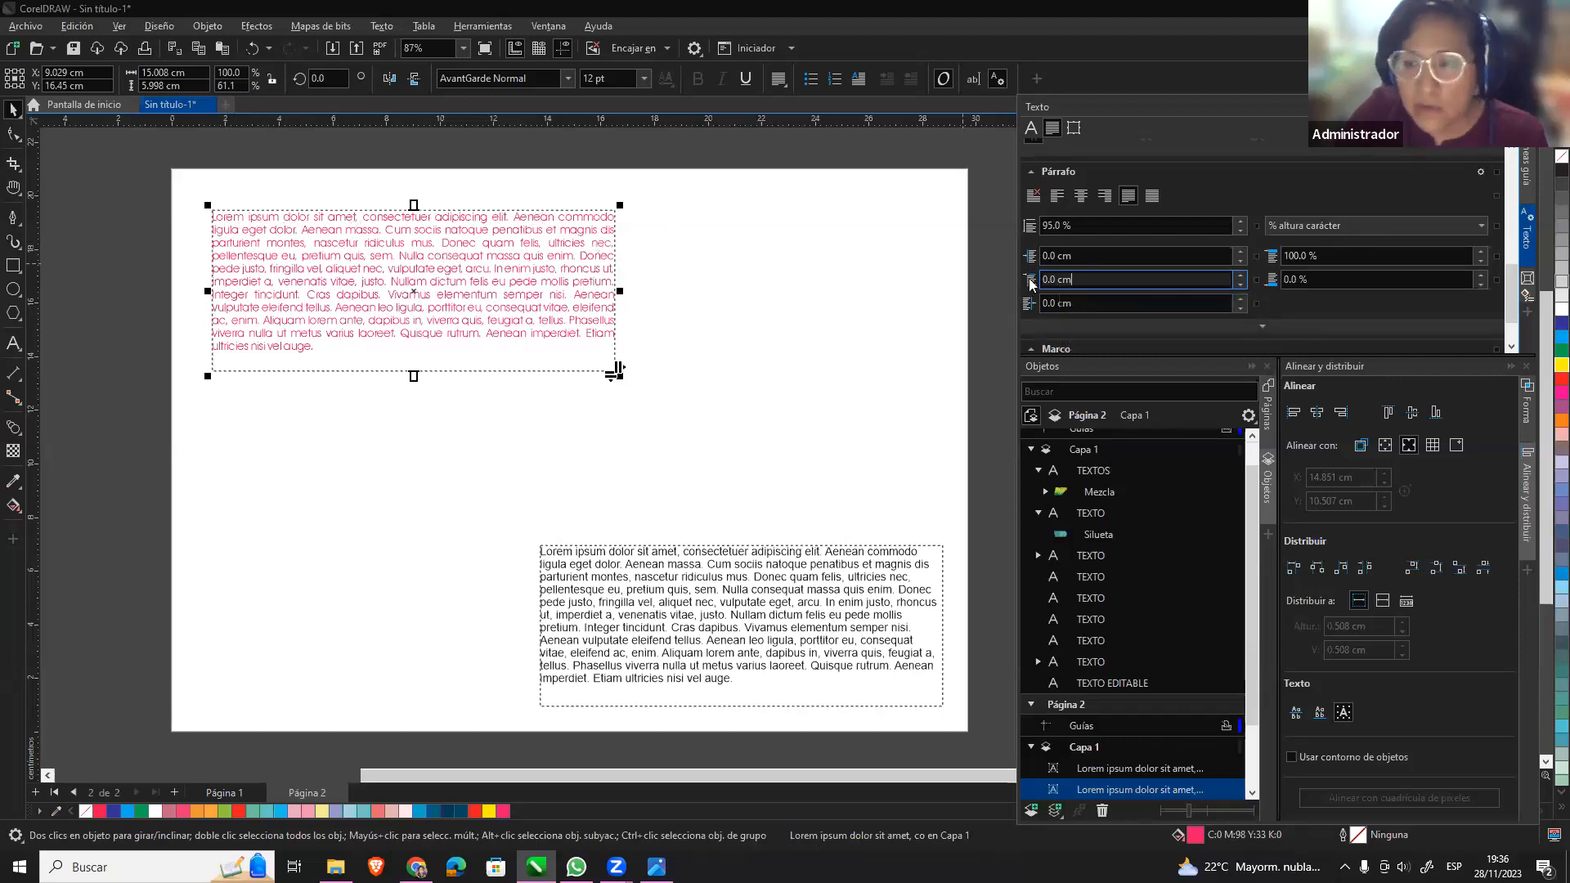
Give the pink paragraph a first-line indent of 1.5 cm.
left_click(1239, 277)
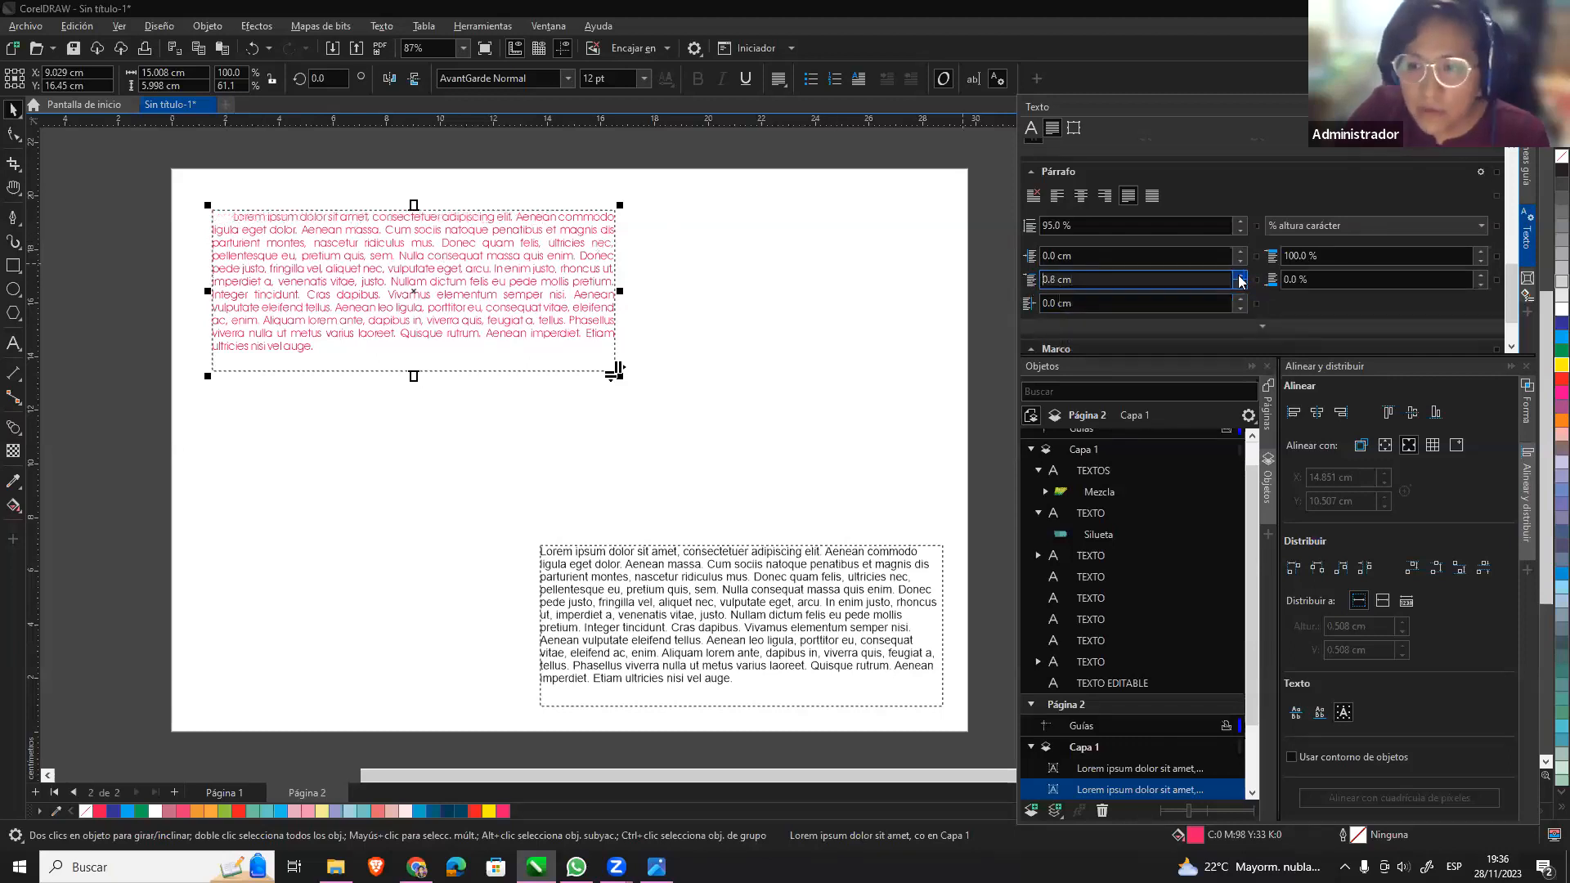
left_click_drag(1093, 279, 1029, 284)
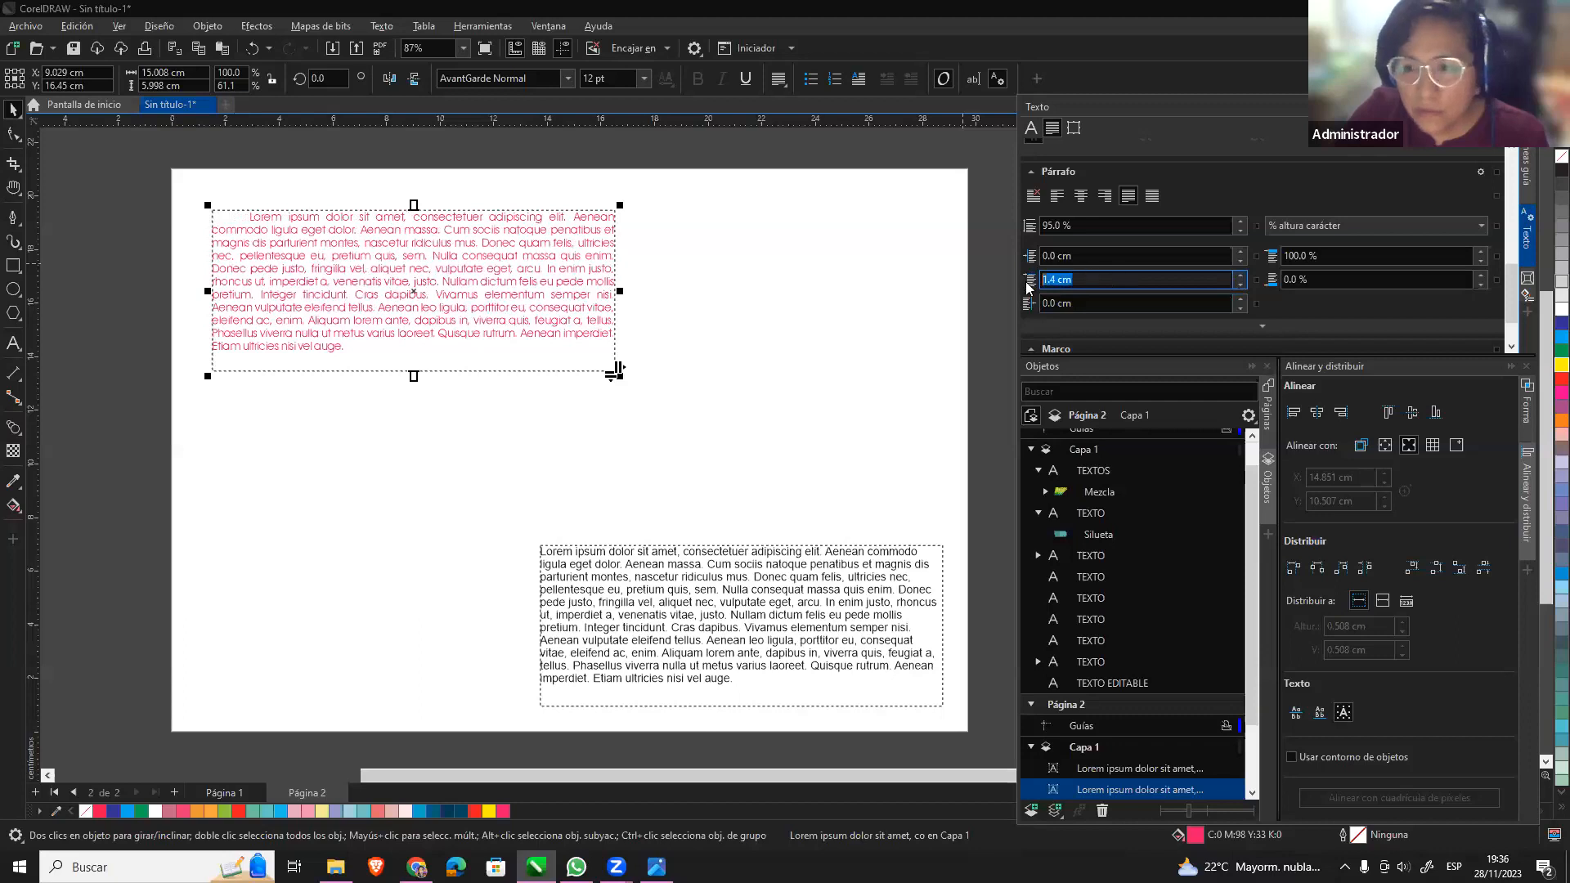
key("Return")
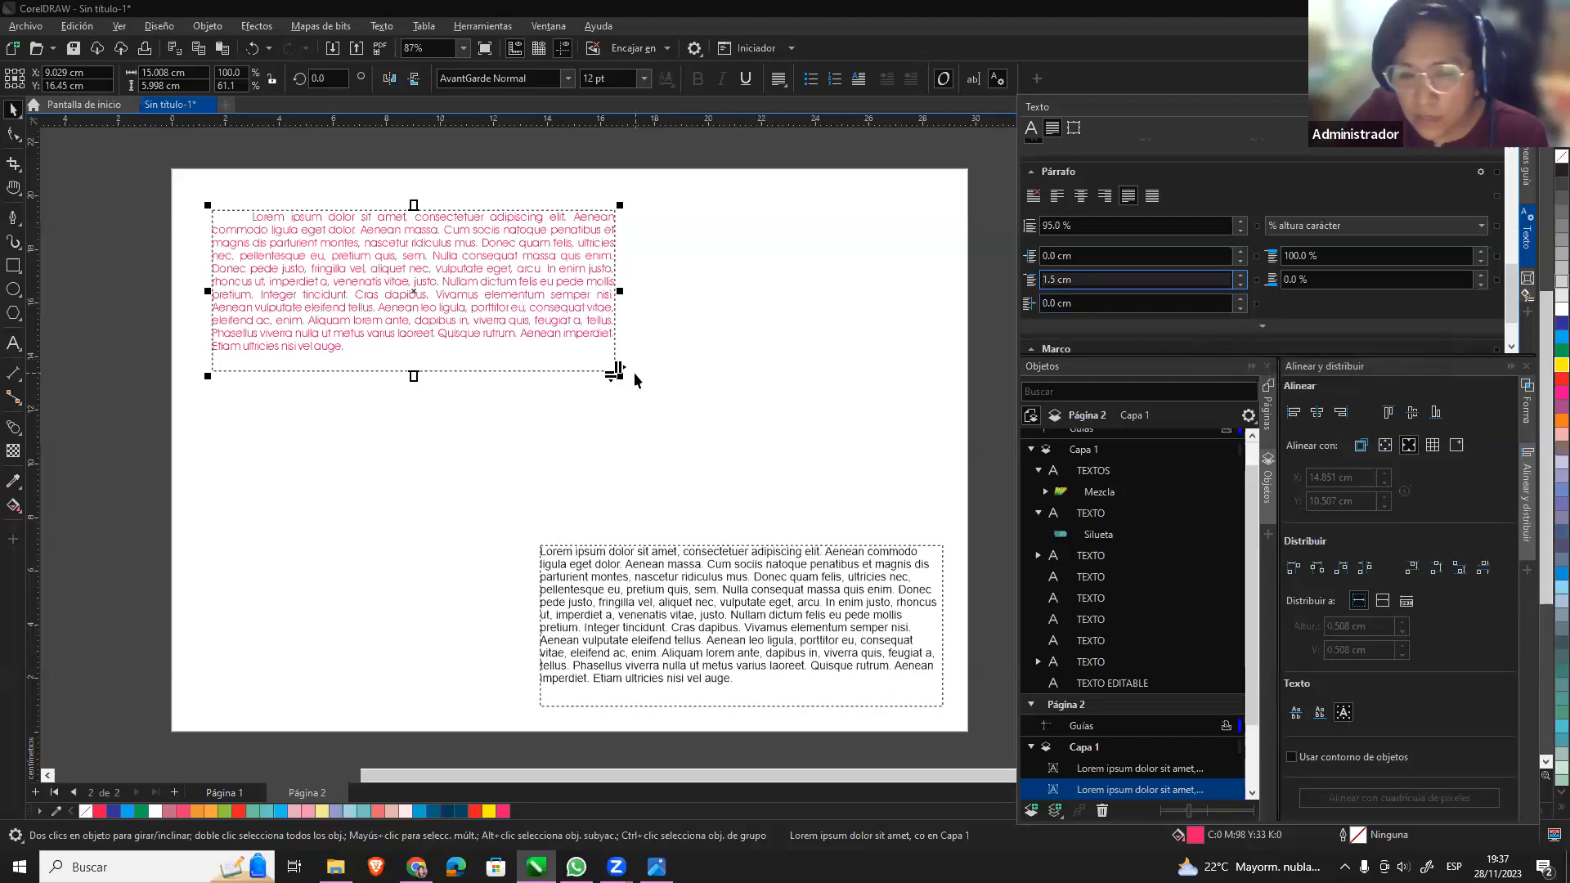
Indent the pink paragraph by 0.8 cm on both its right and left sides.
left_click(1240, 297)
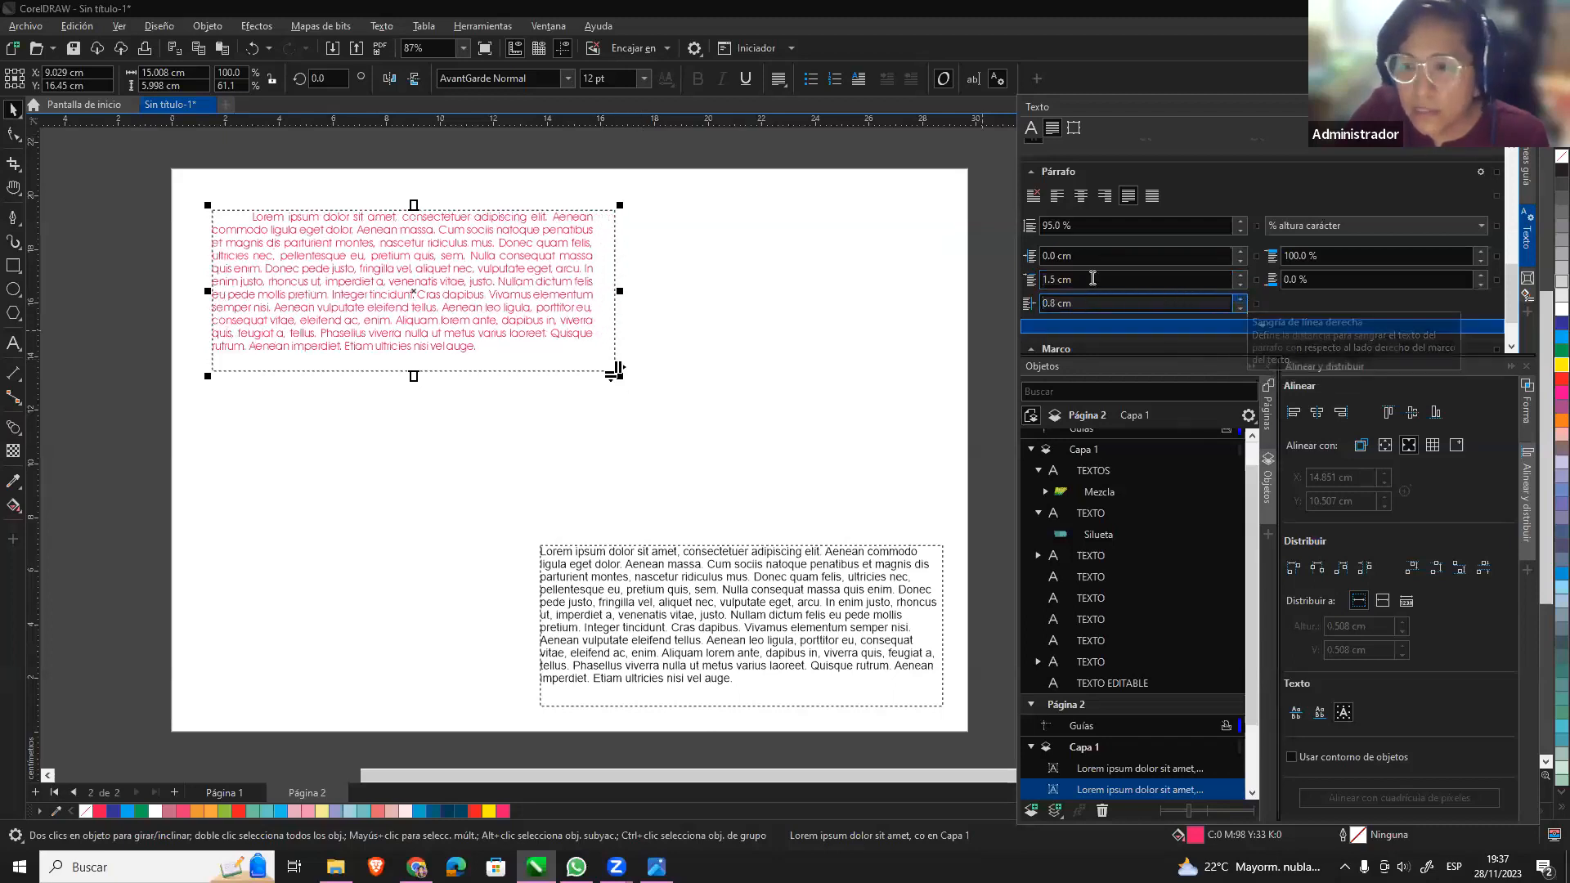
left_click(1240, 252)
left_click(1240, 252)
left_click(1242, 262)
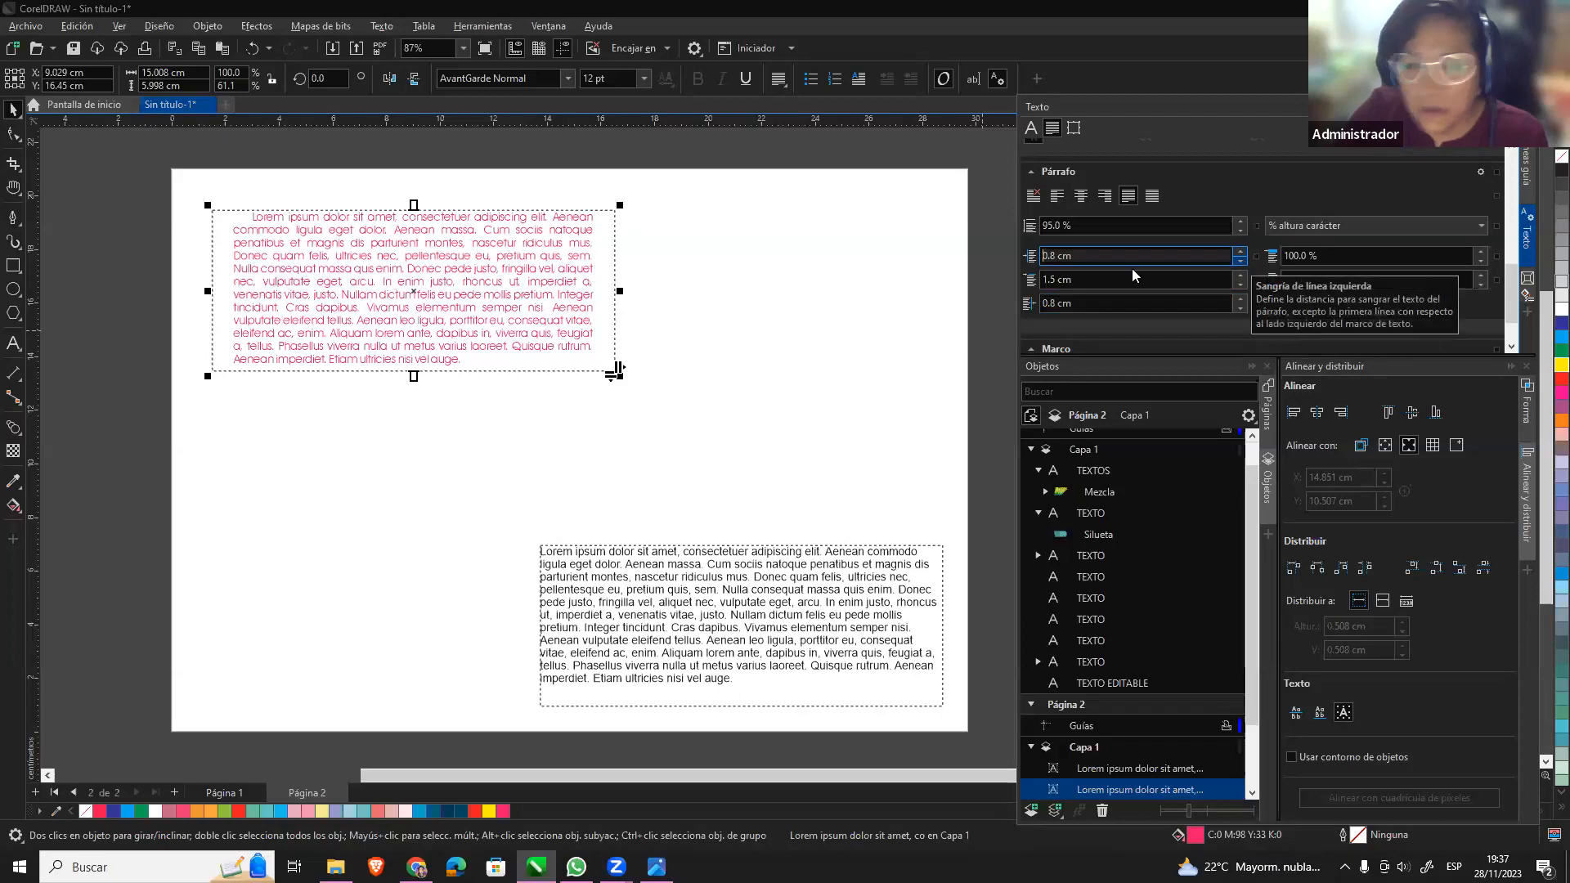
Increase the pink paragraph's first-line indent to 2.5 cm.
left_click(1241, 275)
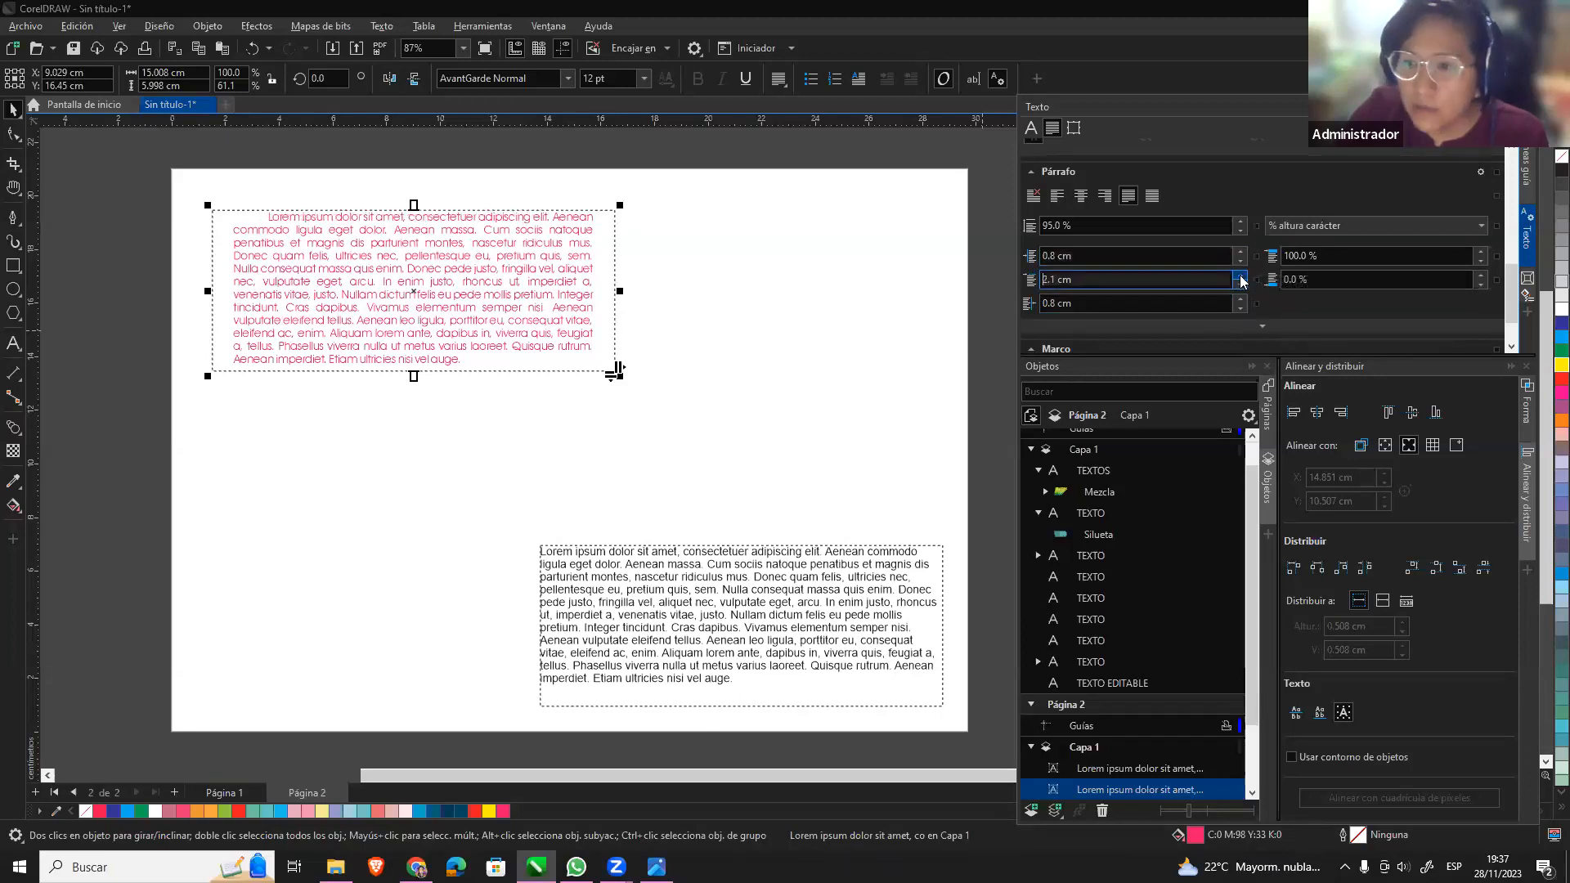
left_click(1241, 276)
left_click(1241, 277)
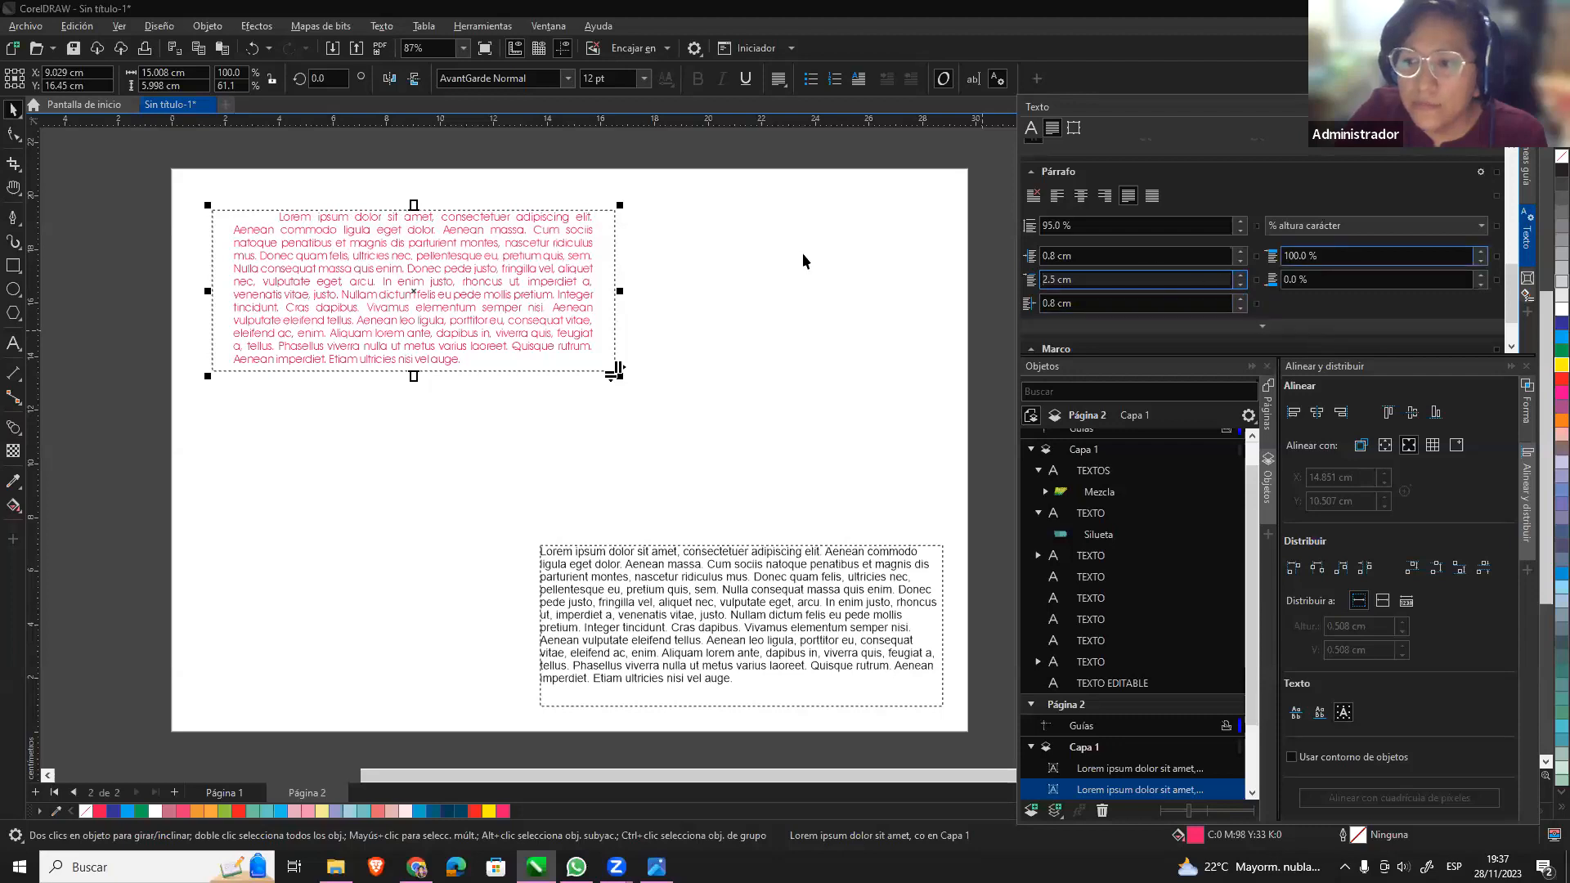
left_click(696, 337)
left_click(543, 286)
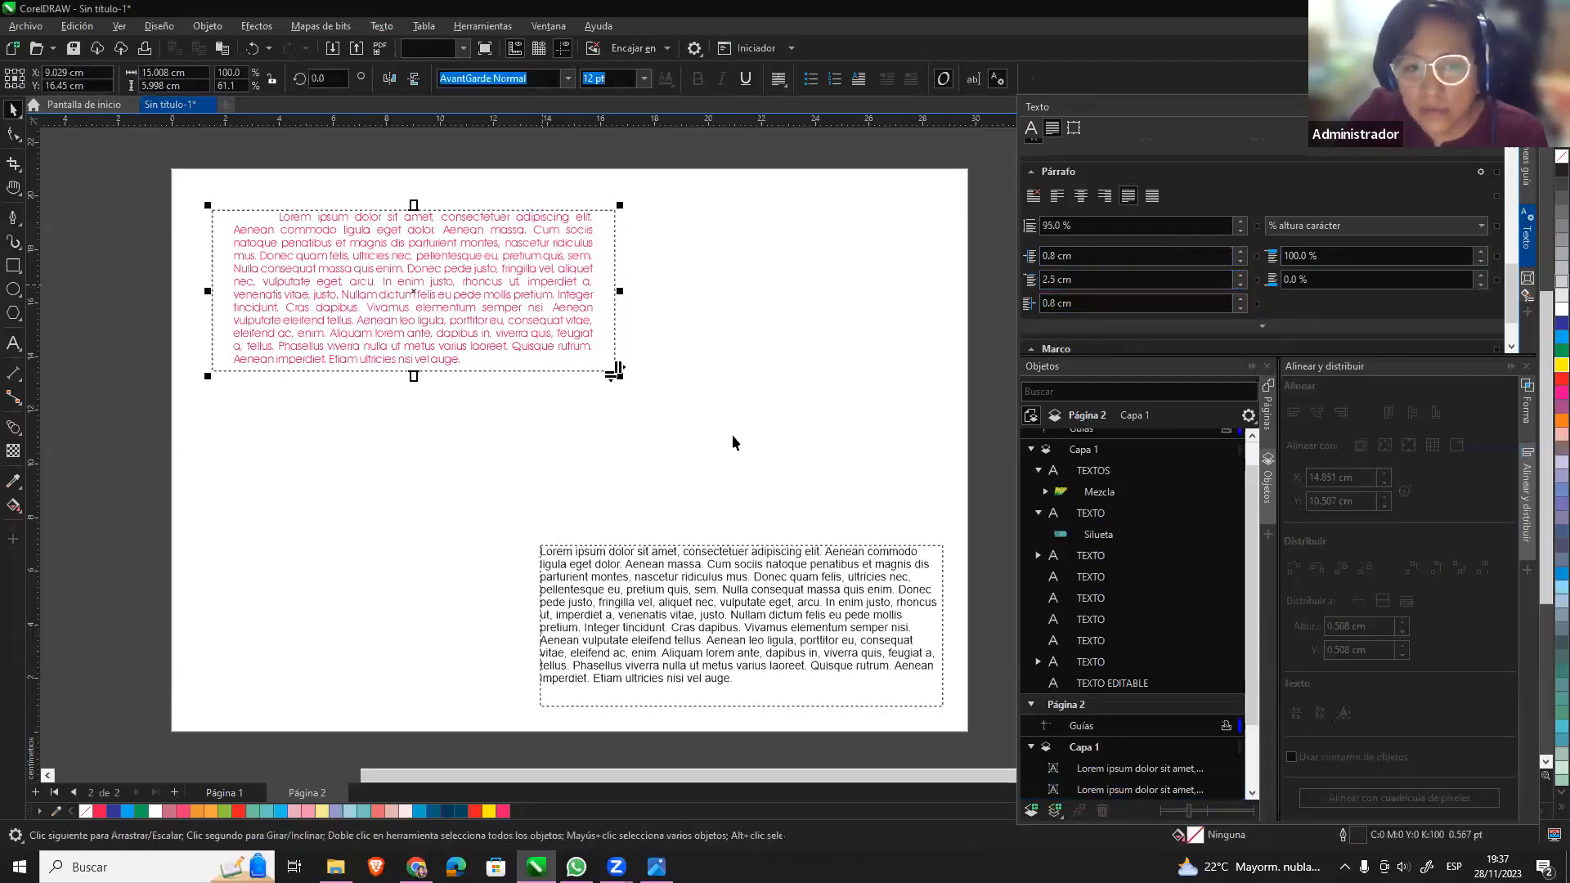
Move the lower Lorem ipsum paragraph up to about X 21.11 cm, Y 6.84 cm and set its font to Arial Rounded MT Bold.
left_click(854, 602)
left_click_drag(800, 549, 796, 472)
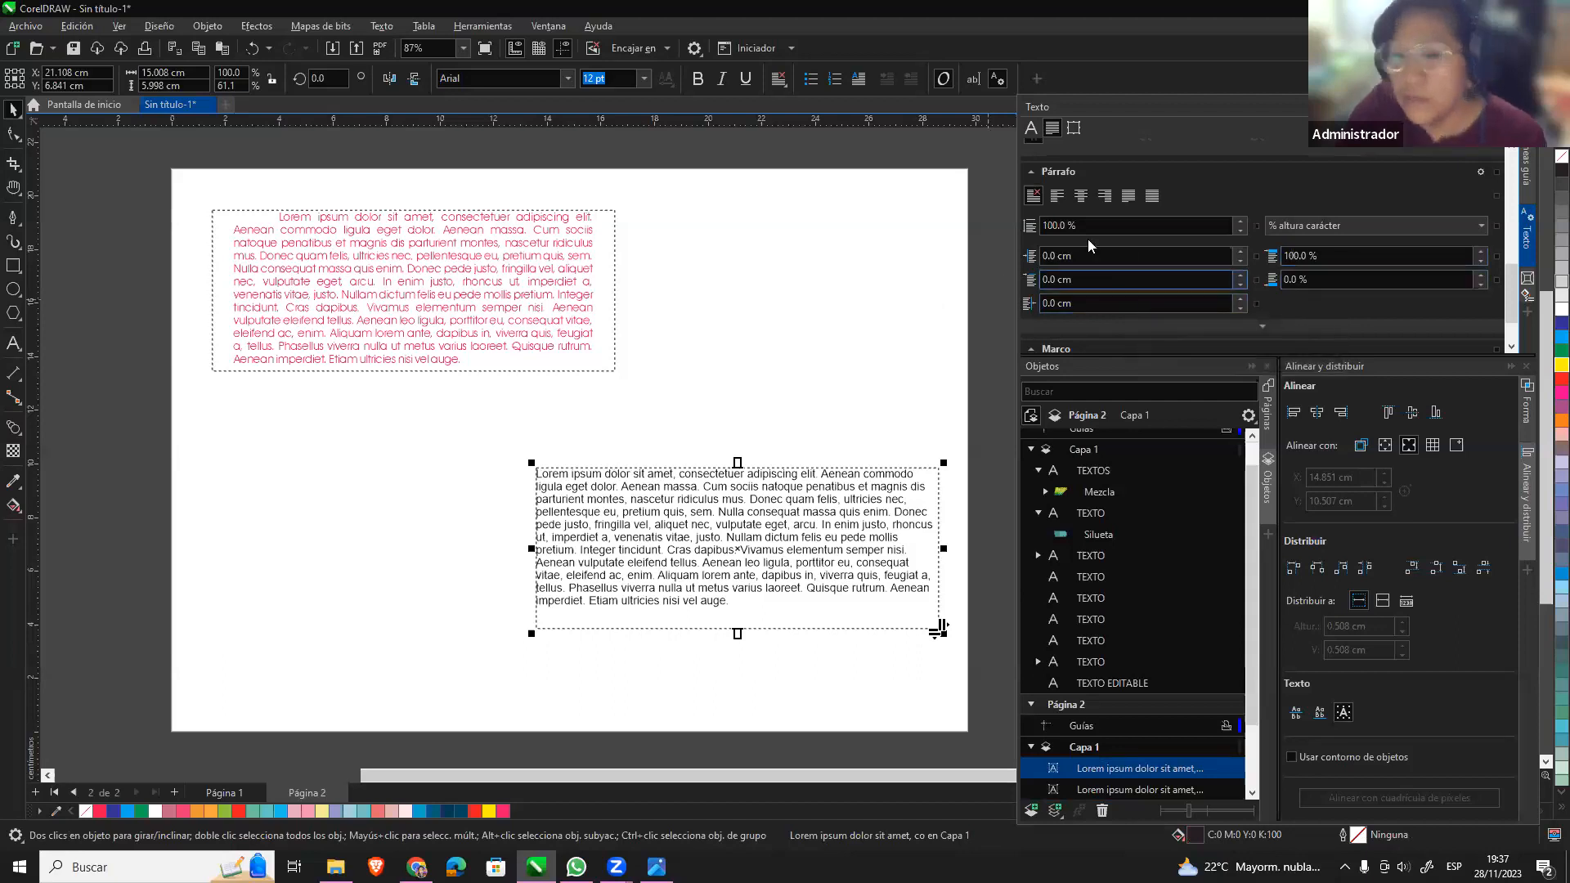
scroll(1096, 240, "up", 5)
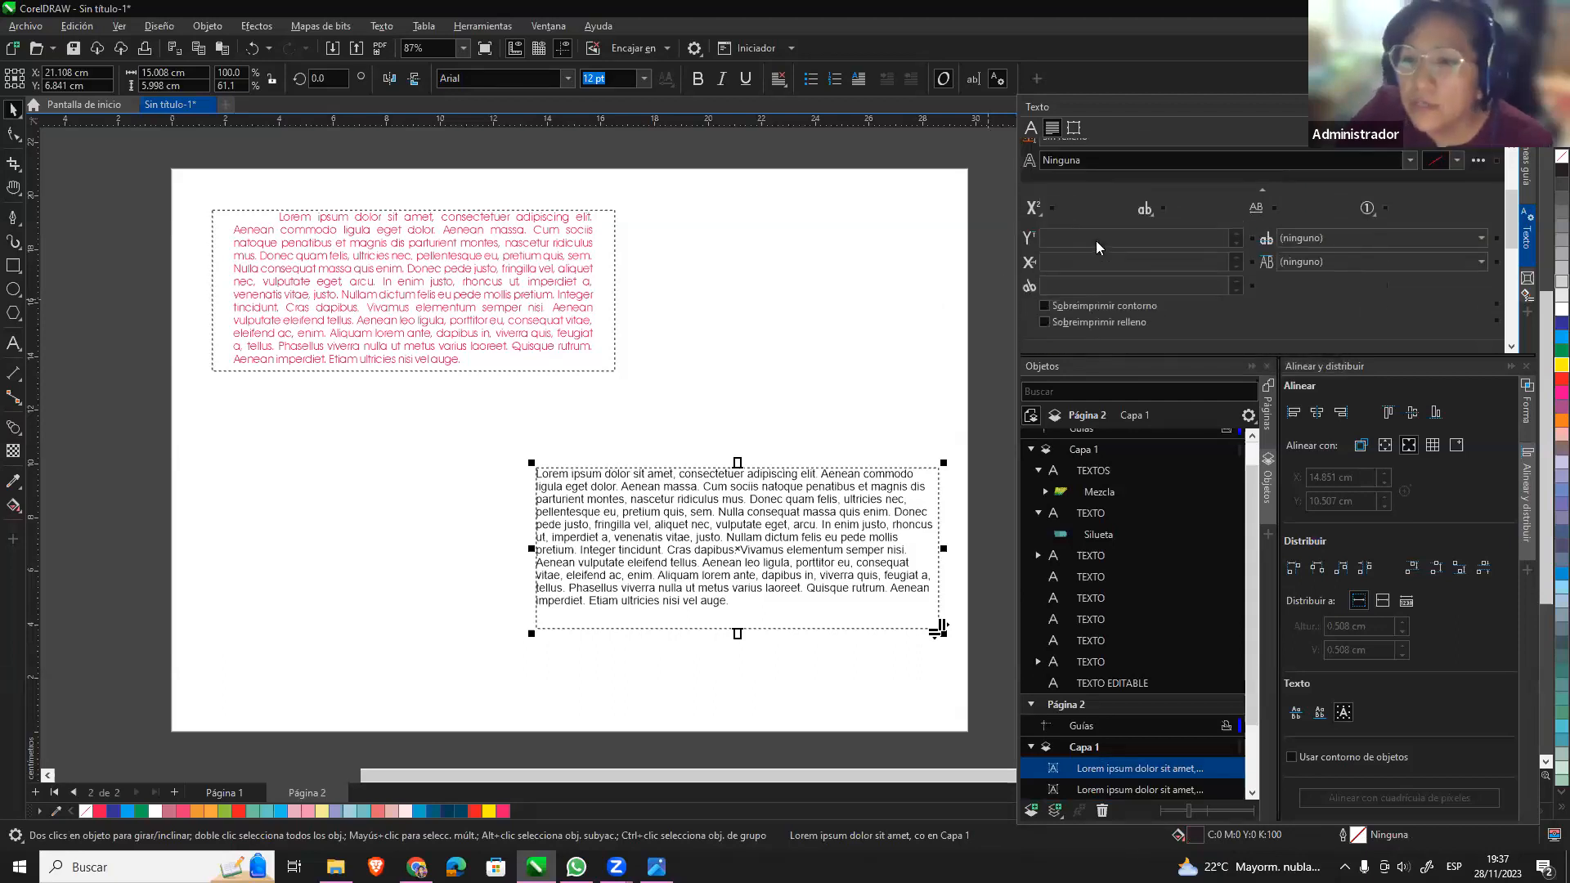
left_click(1411, 173)
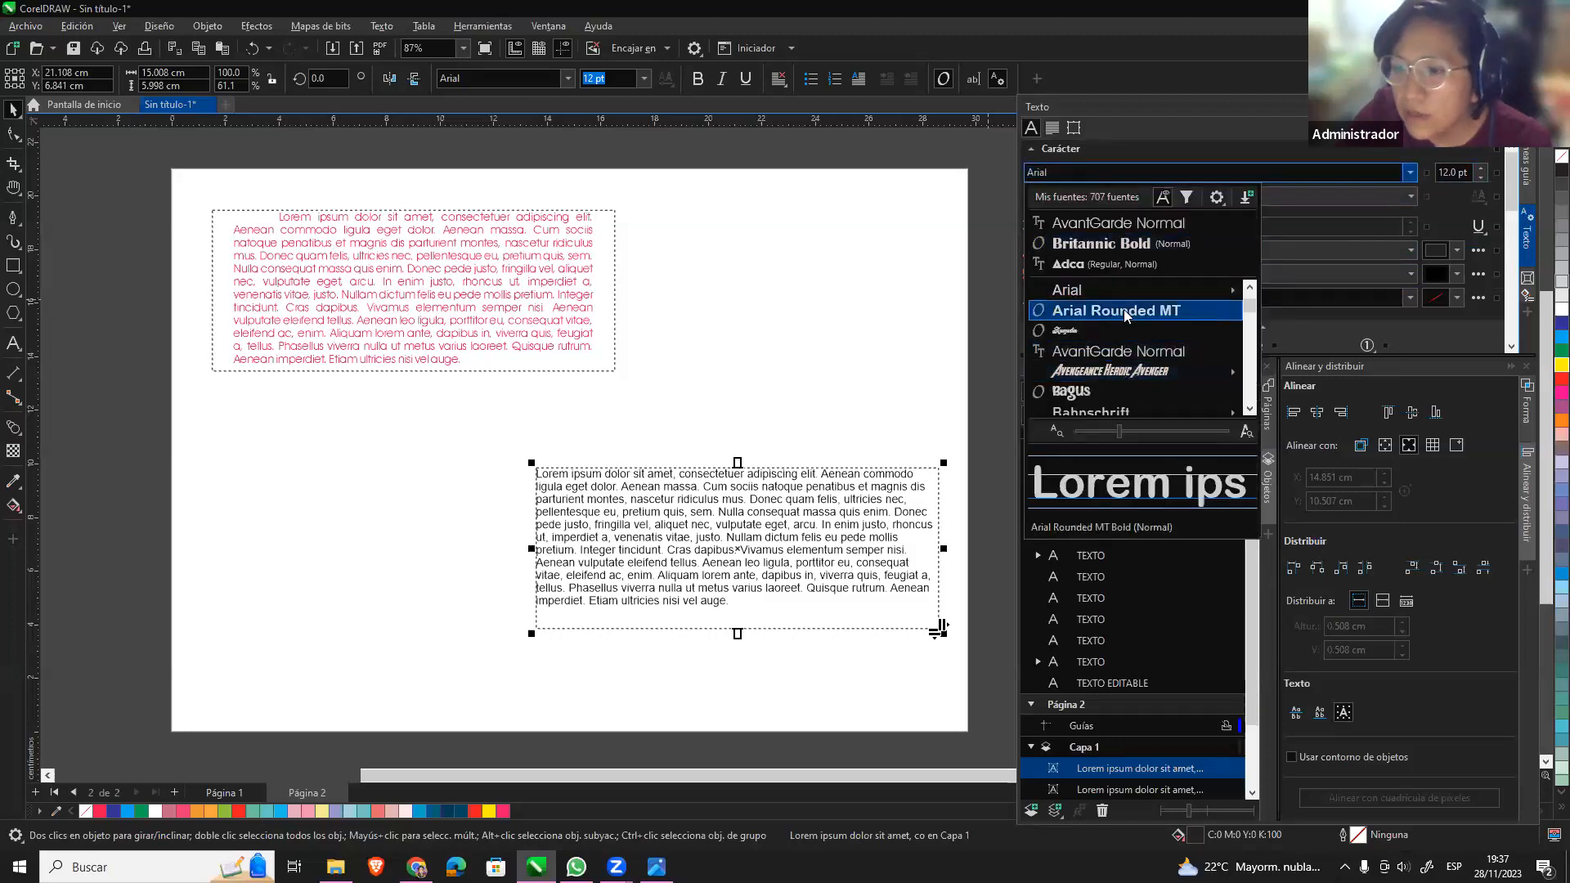
left_click(1124, 309)
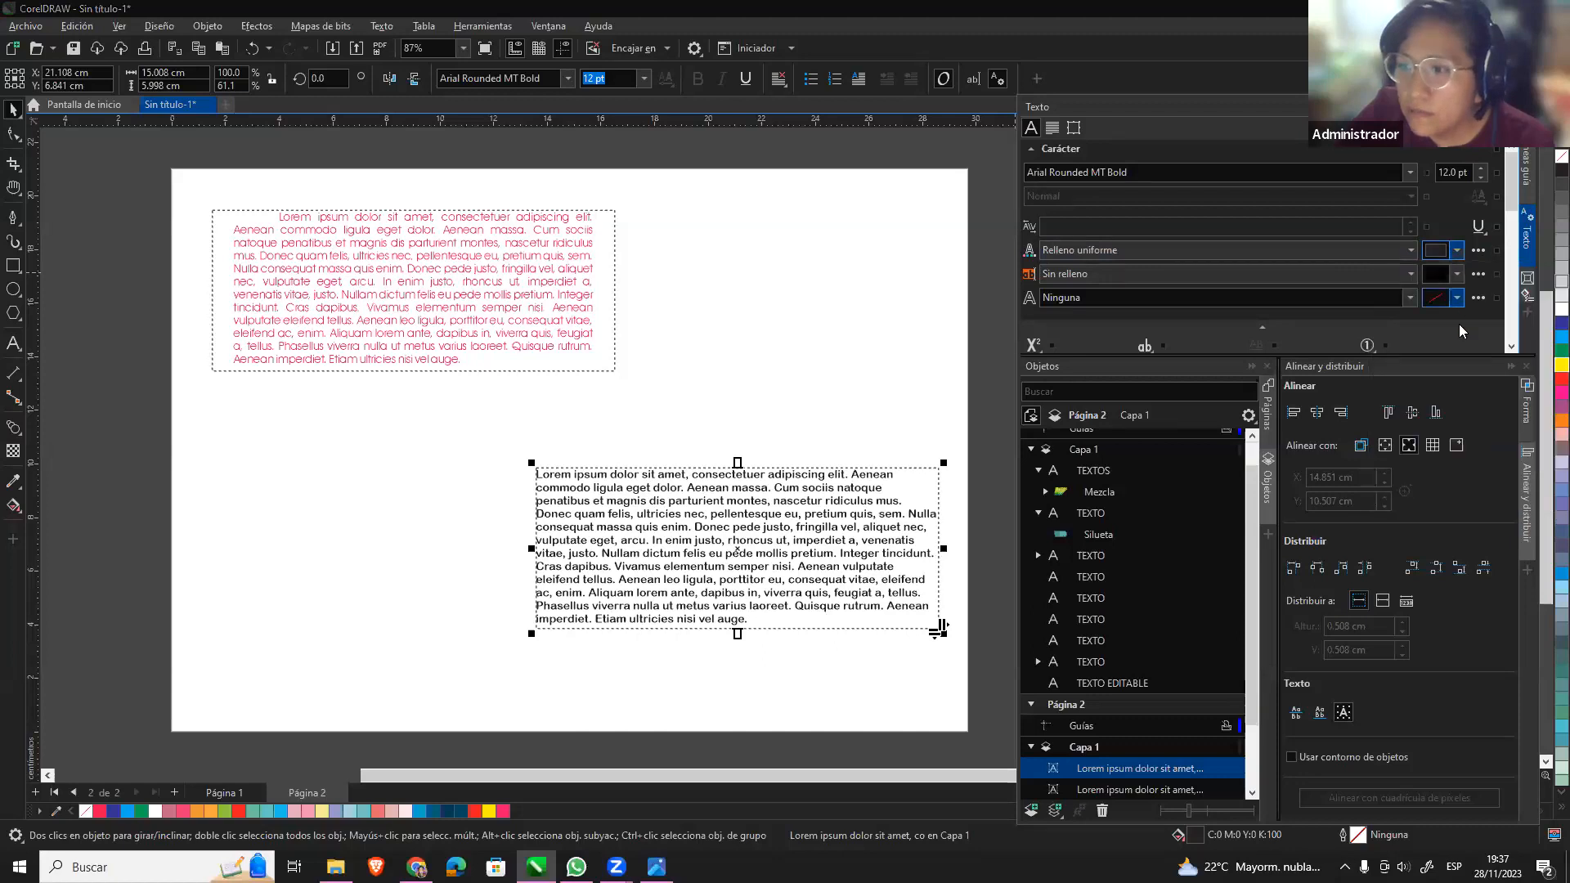
Fill the lower paragraph's text with blue C93 M81 Y0 K0 and center its lines.
left_click(1457, 252)
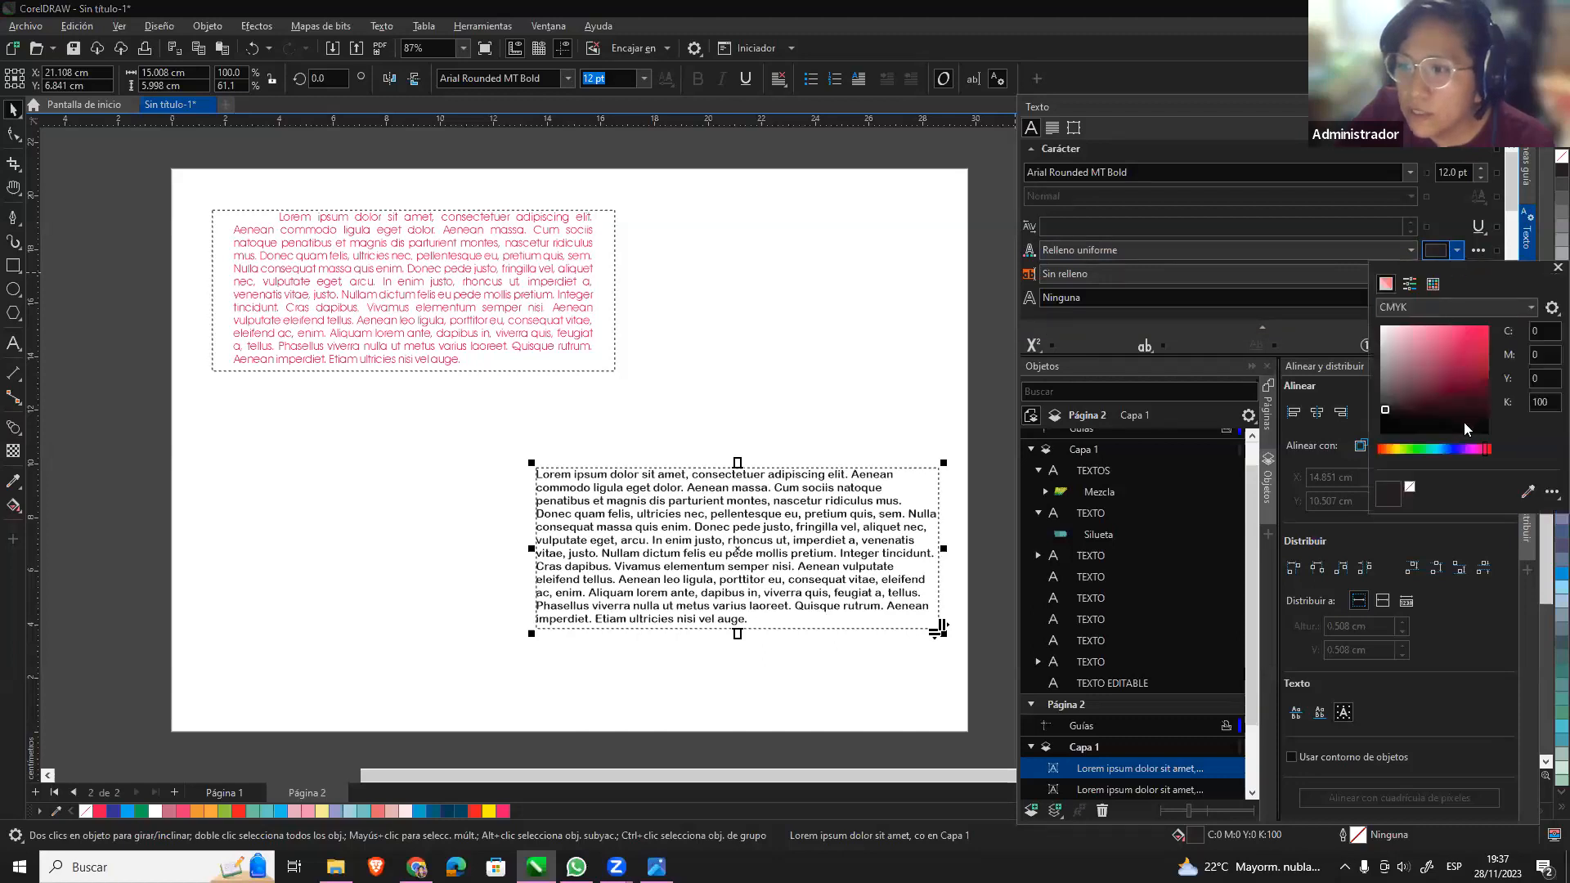
left_click(1456, 449)
left_click_drag(1478, 338, 1490, 328)
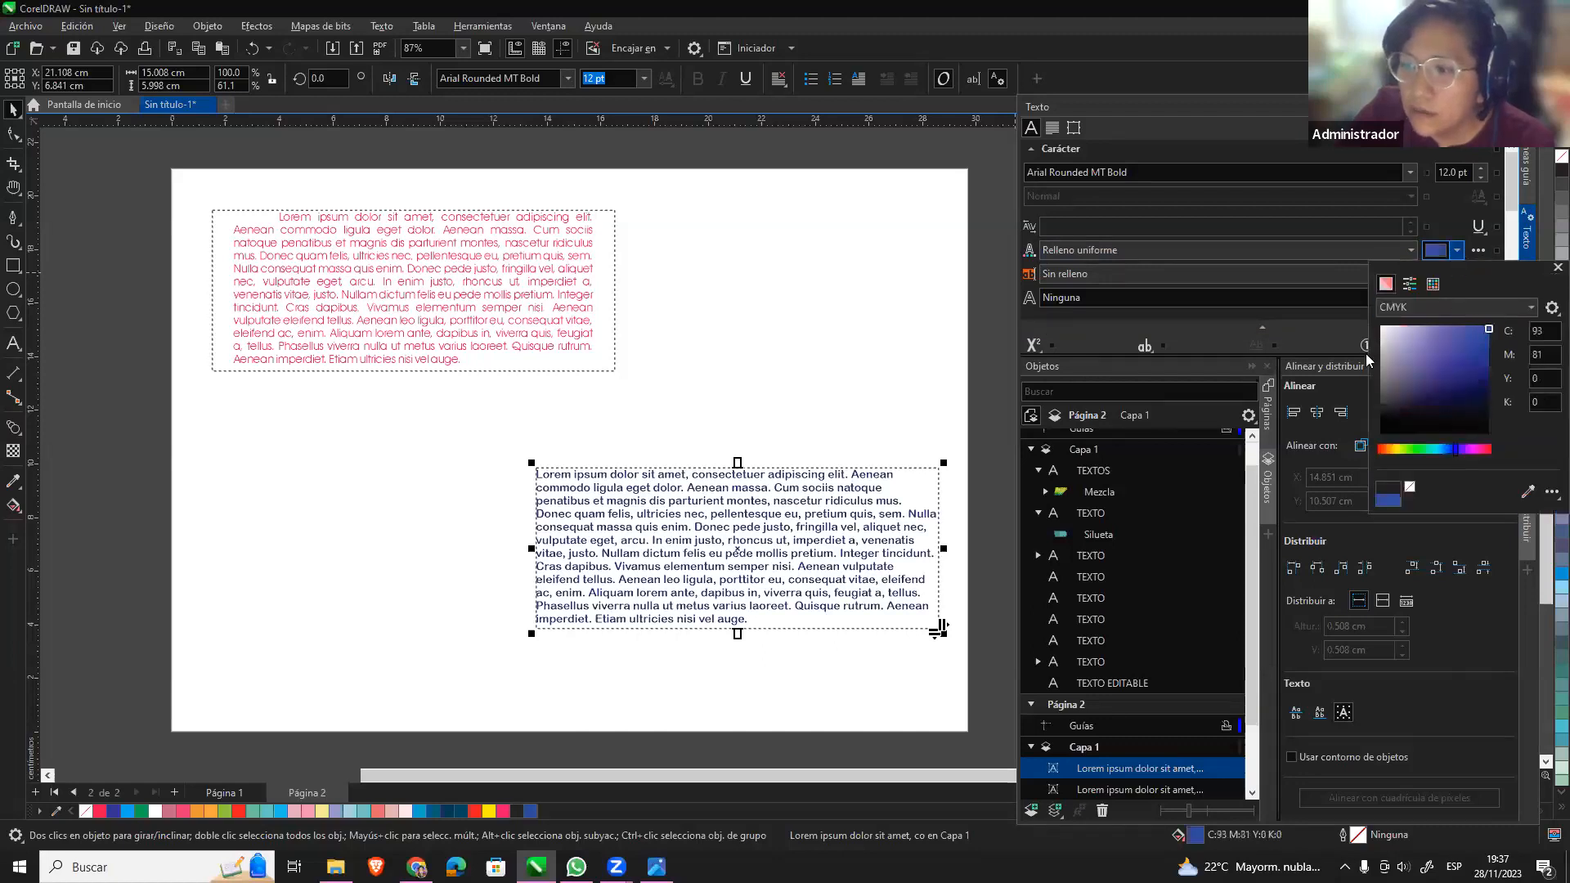
left_click(1441, 208)
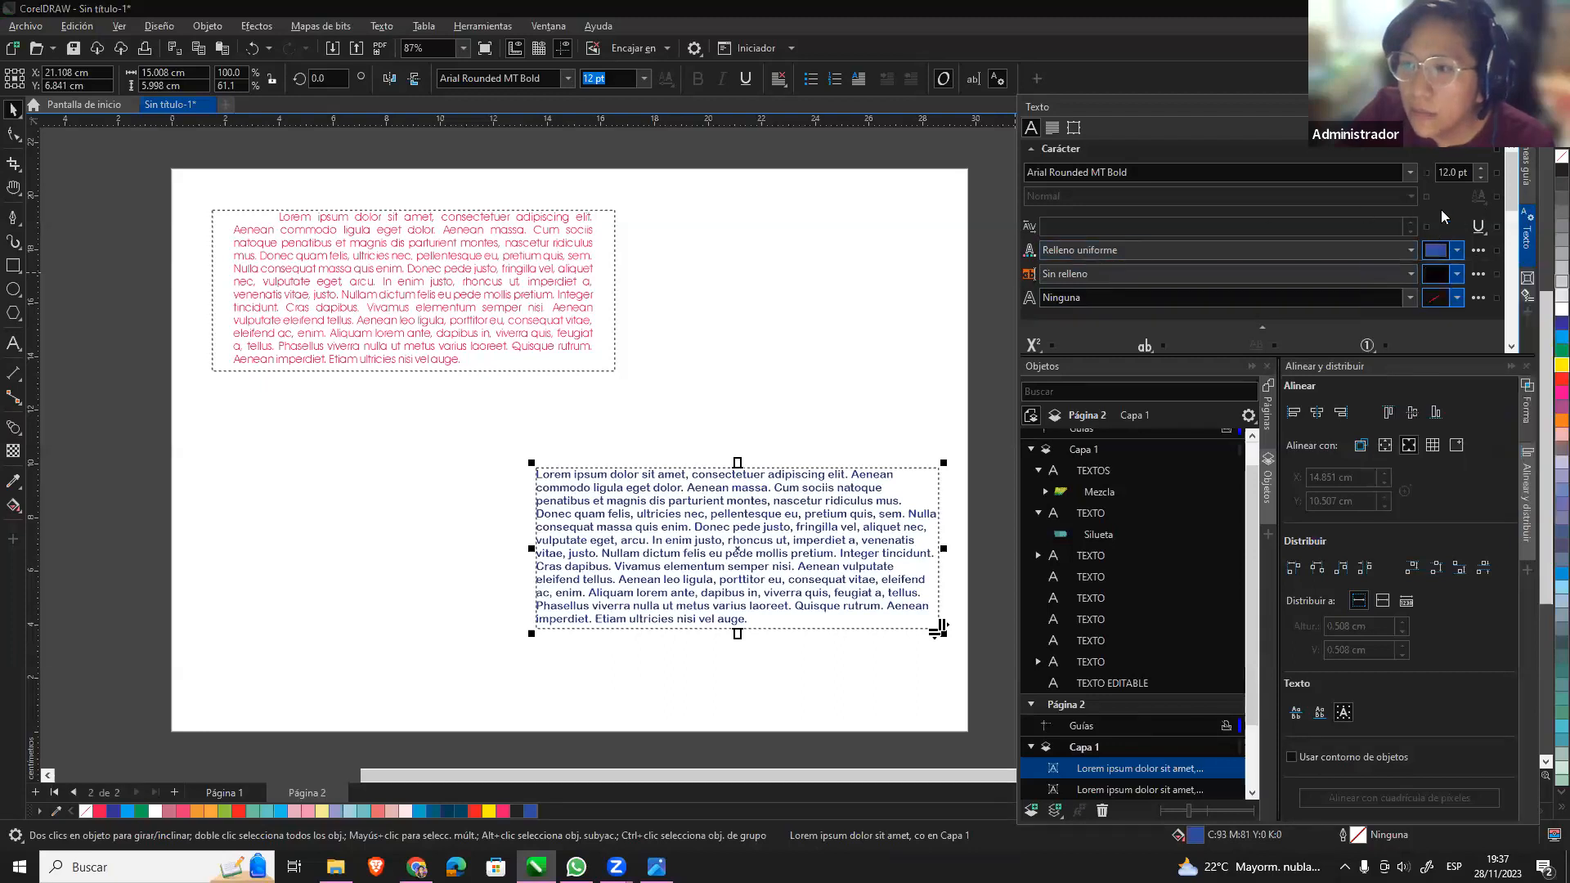
left_click(1053, 128)
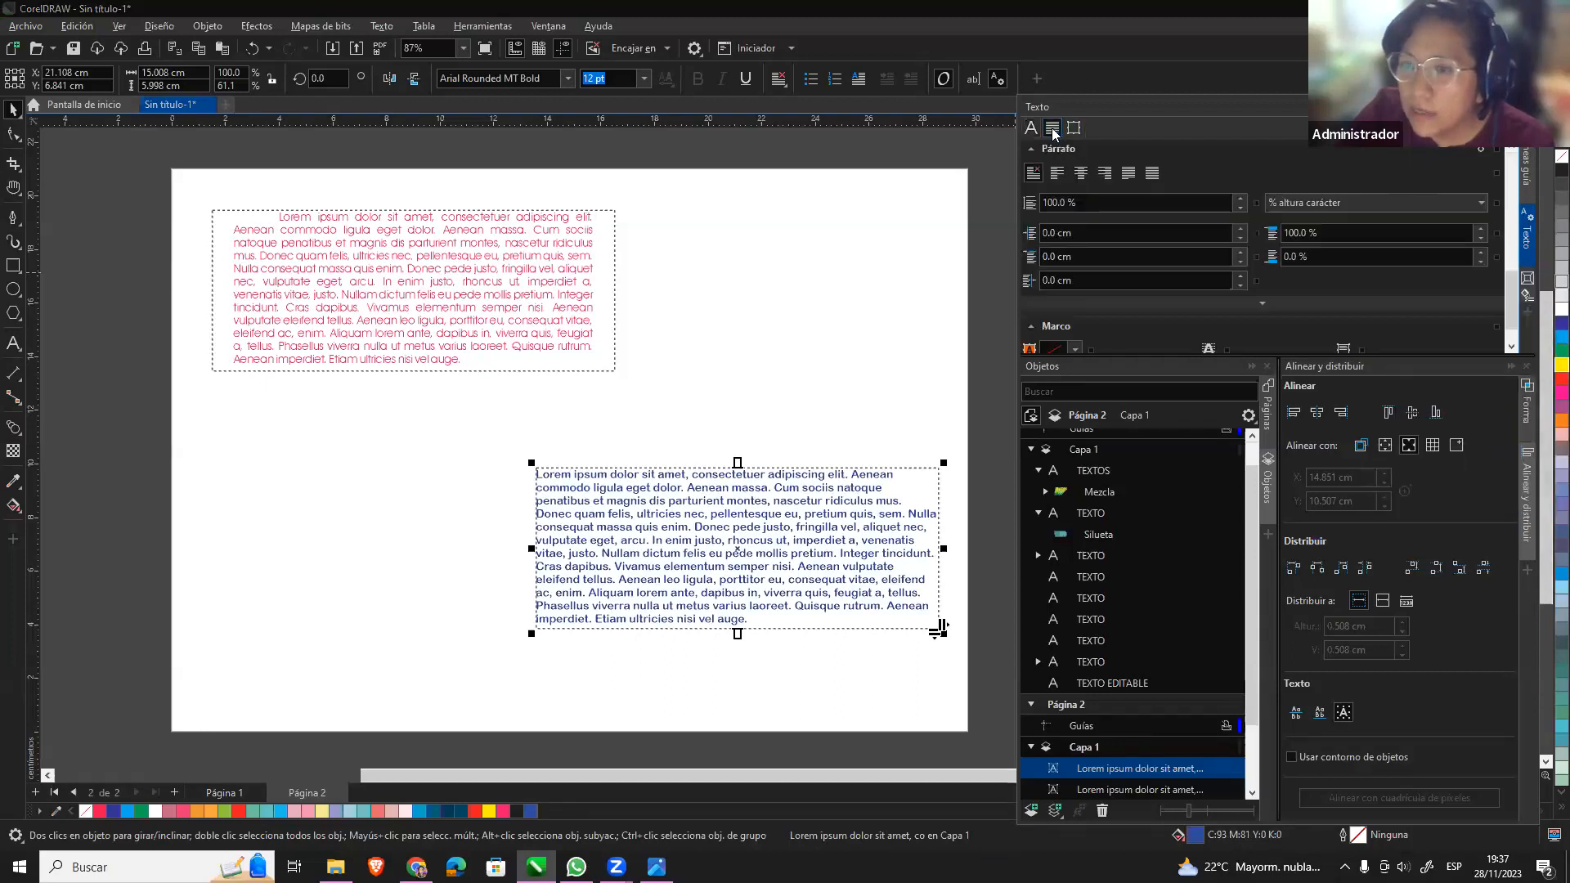
left_click(1080, 174)
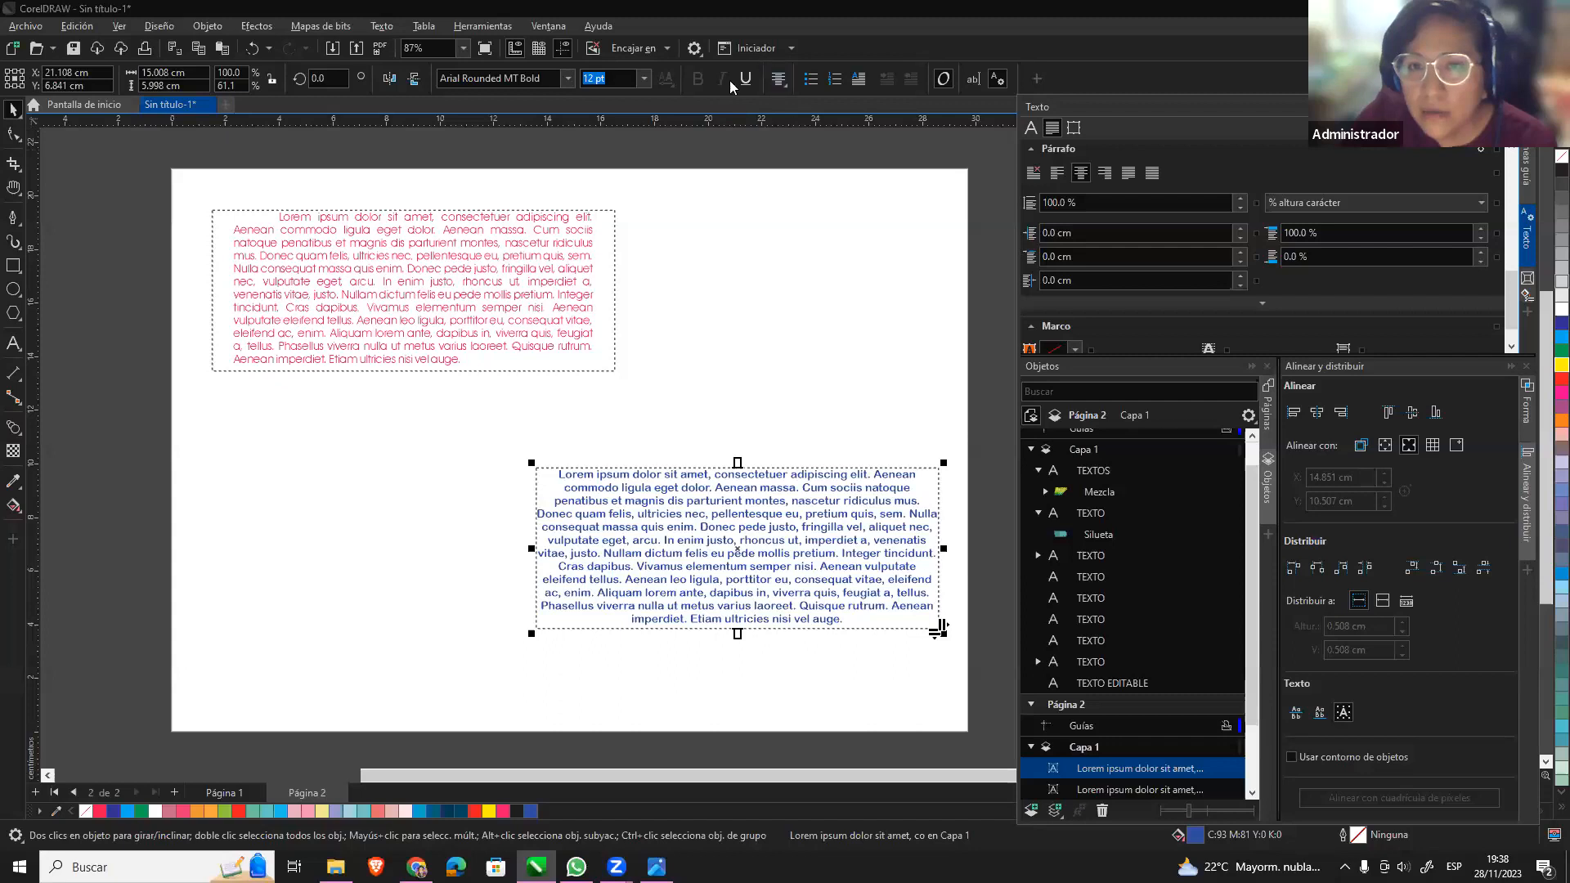
Add a drop cap to the blue paragraph and move it directly below the pink one, at about X 9.03 cm, Y 9.28 cm.
left_click(859, 79)
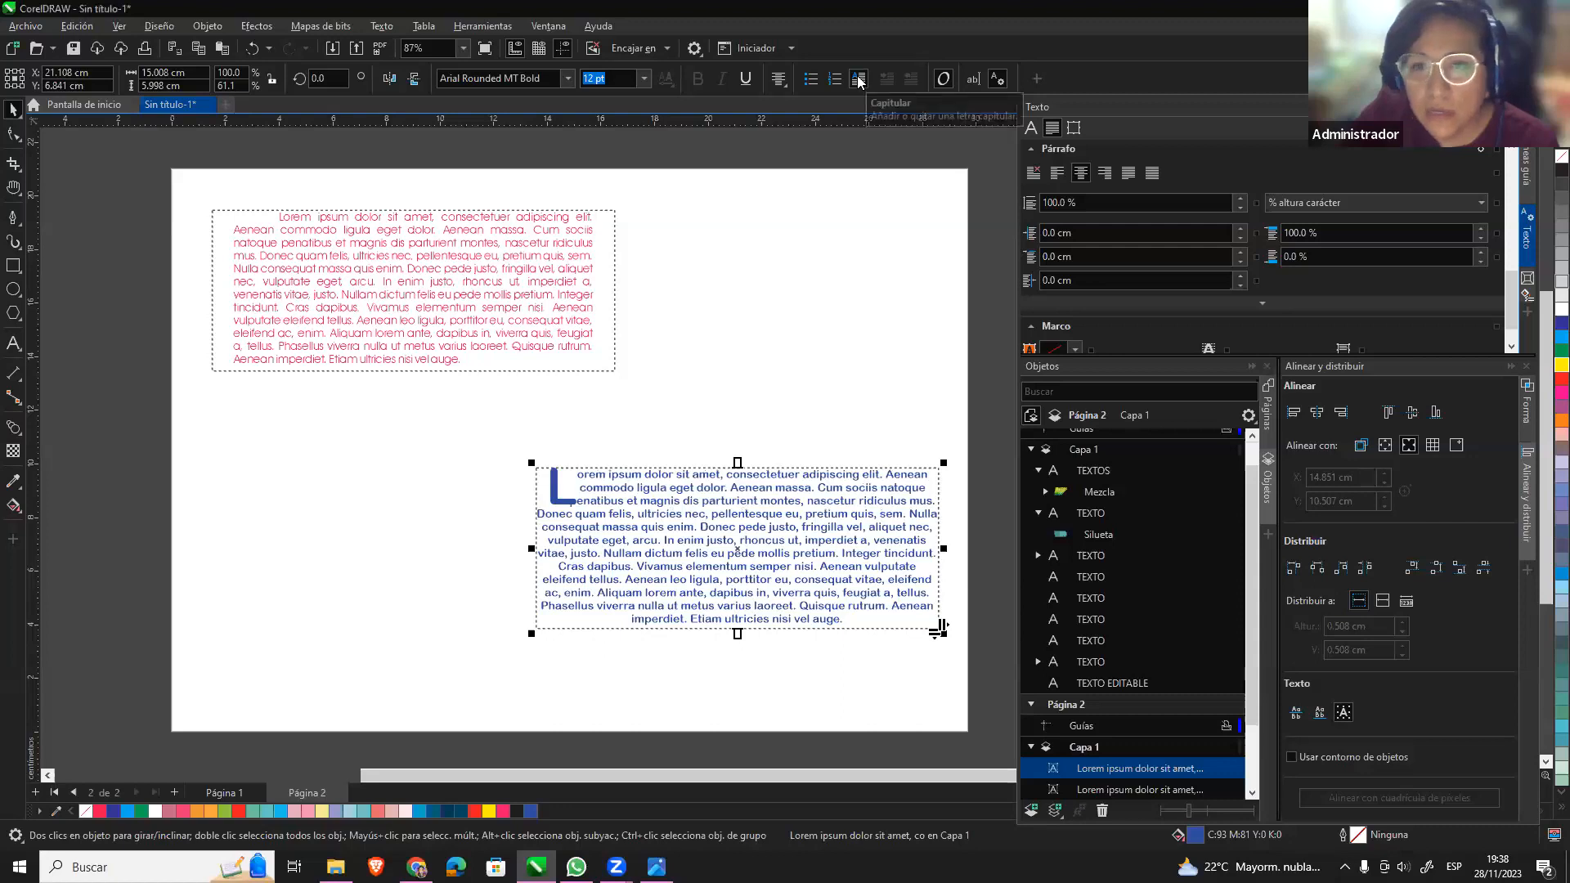
left_click(859, 79)
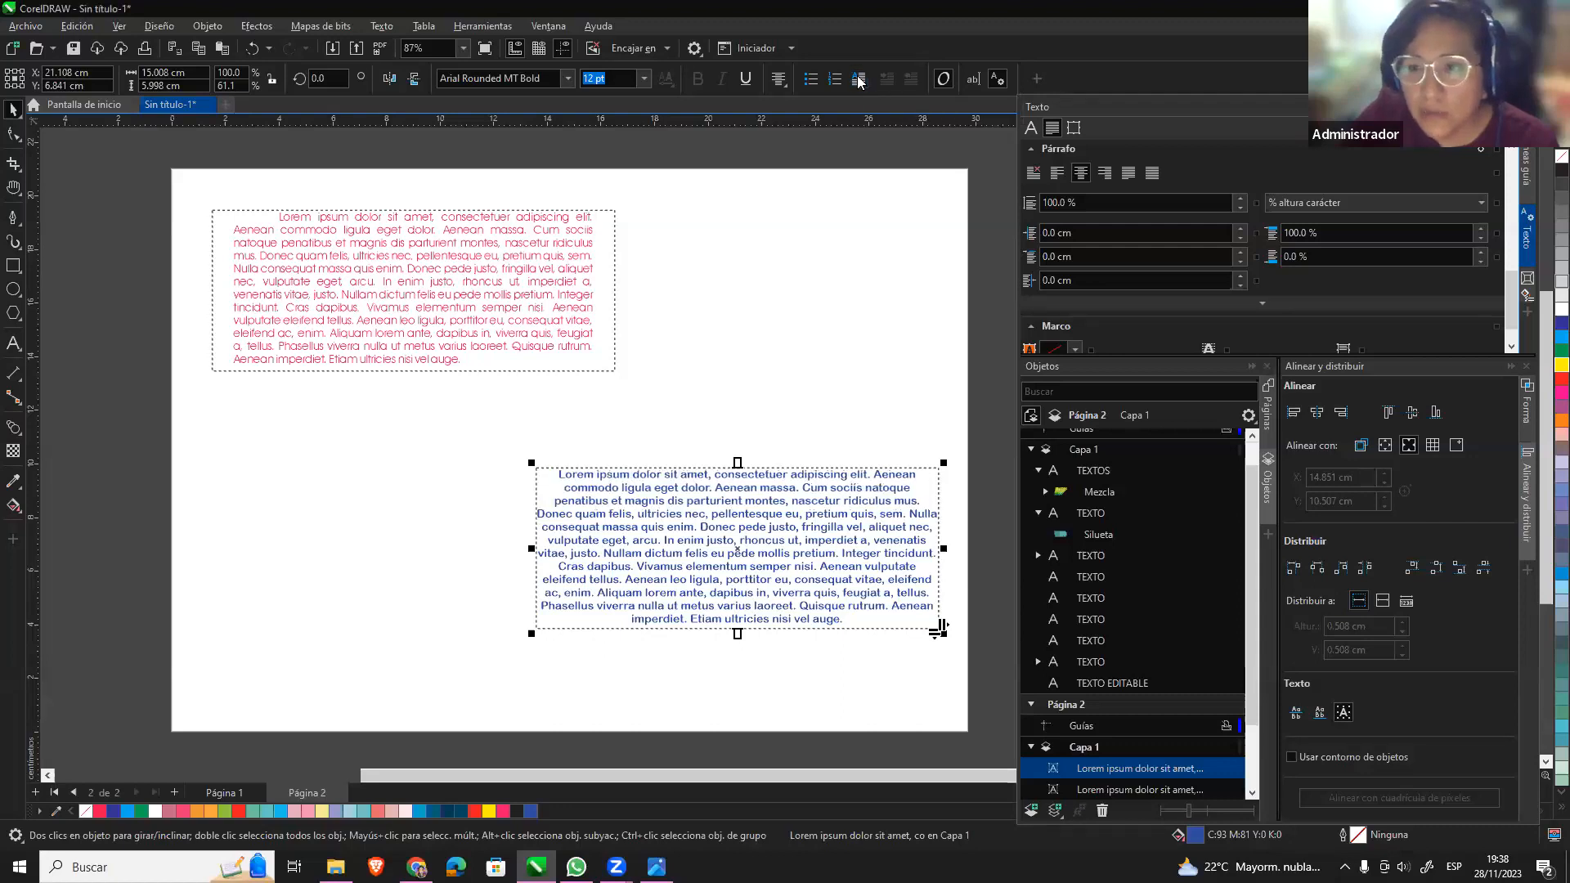
left_click(858, 79)
left_click(859, 79)
left_click(858, 79)
left_click_drag(705, 517, 381, 450)
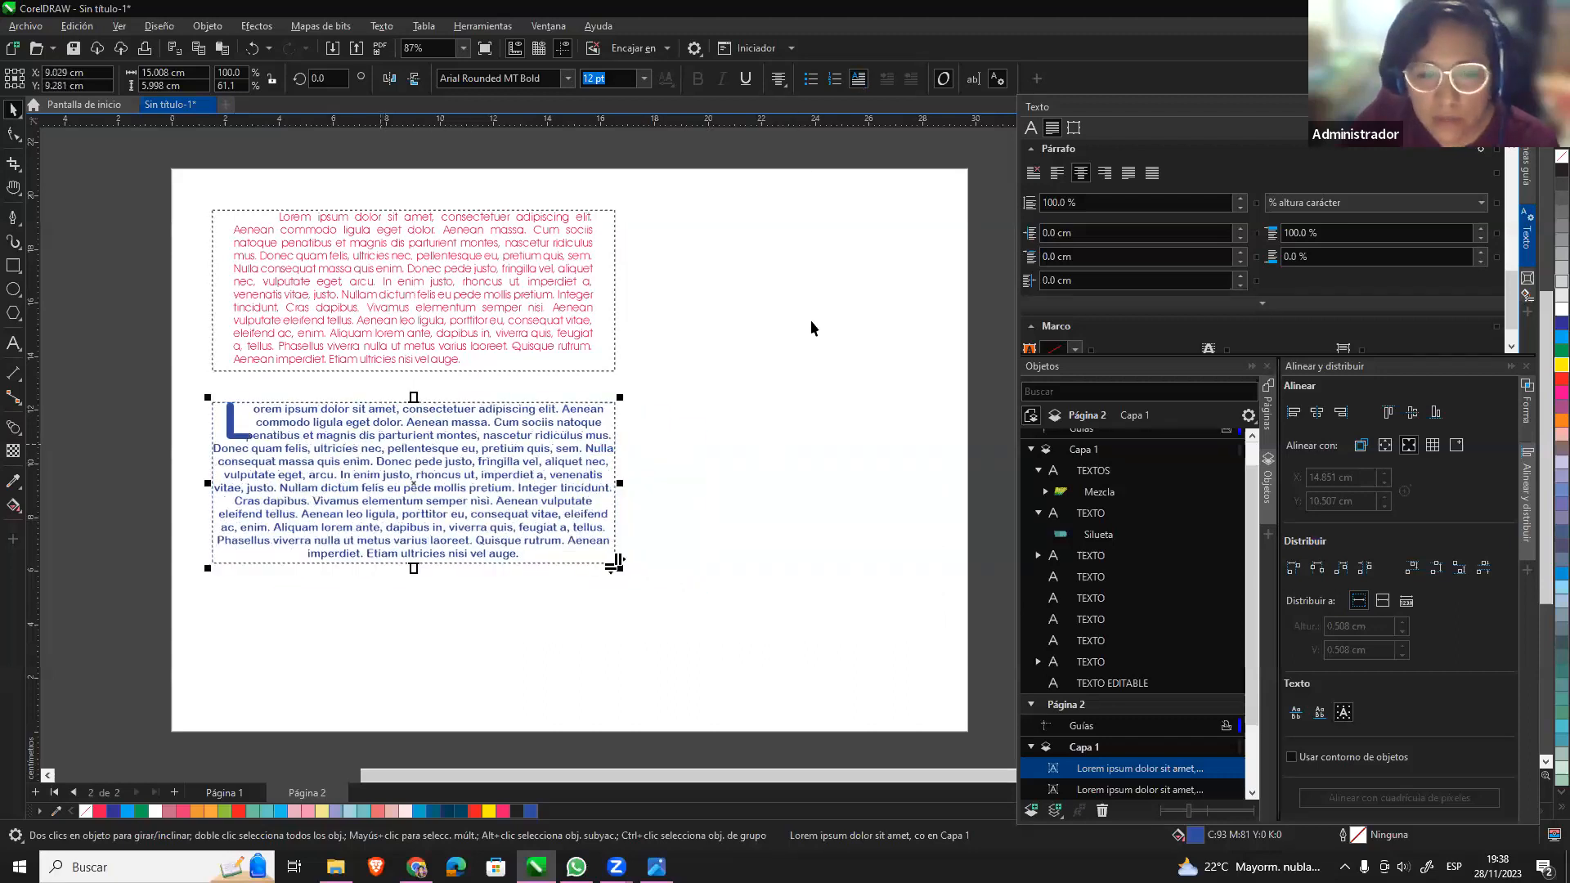
left_click(726, 462)
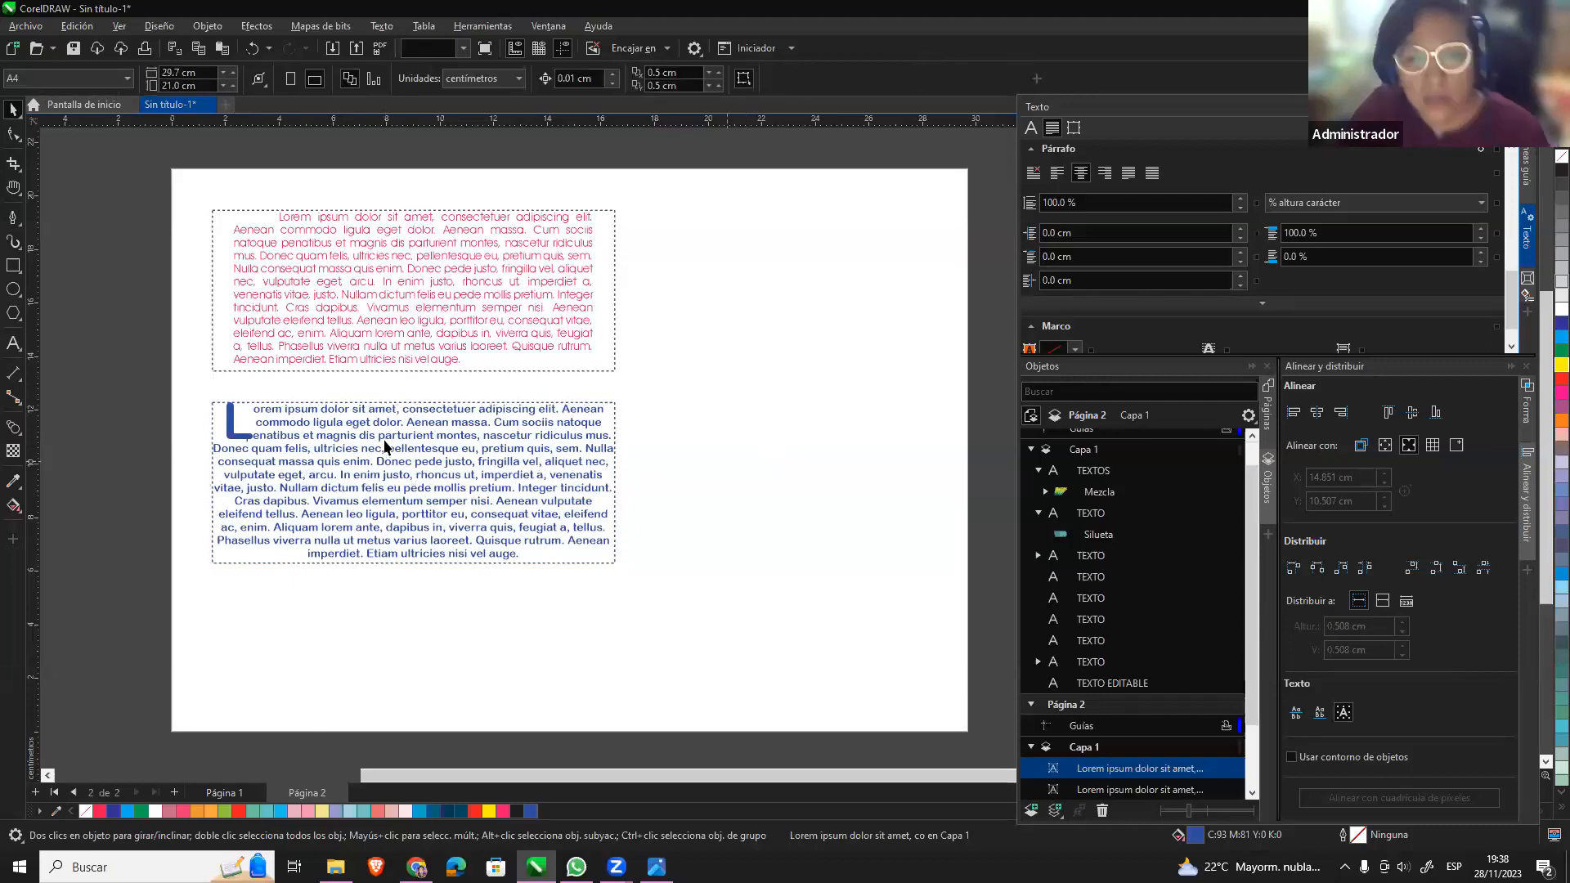
Create a paragraph text frame about 10.86 by 8.2 cm beside the pink paragraph and fill it with Lorem ipsum text.
left_click(397, 443)
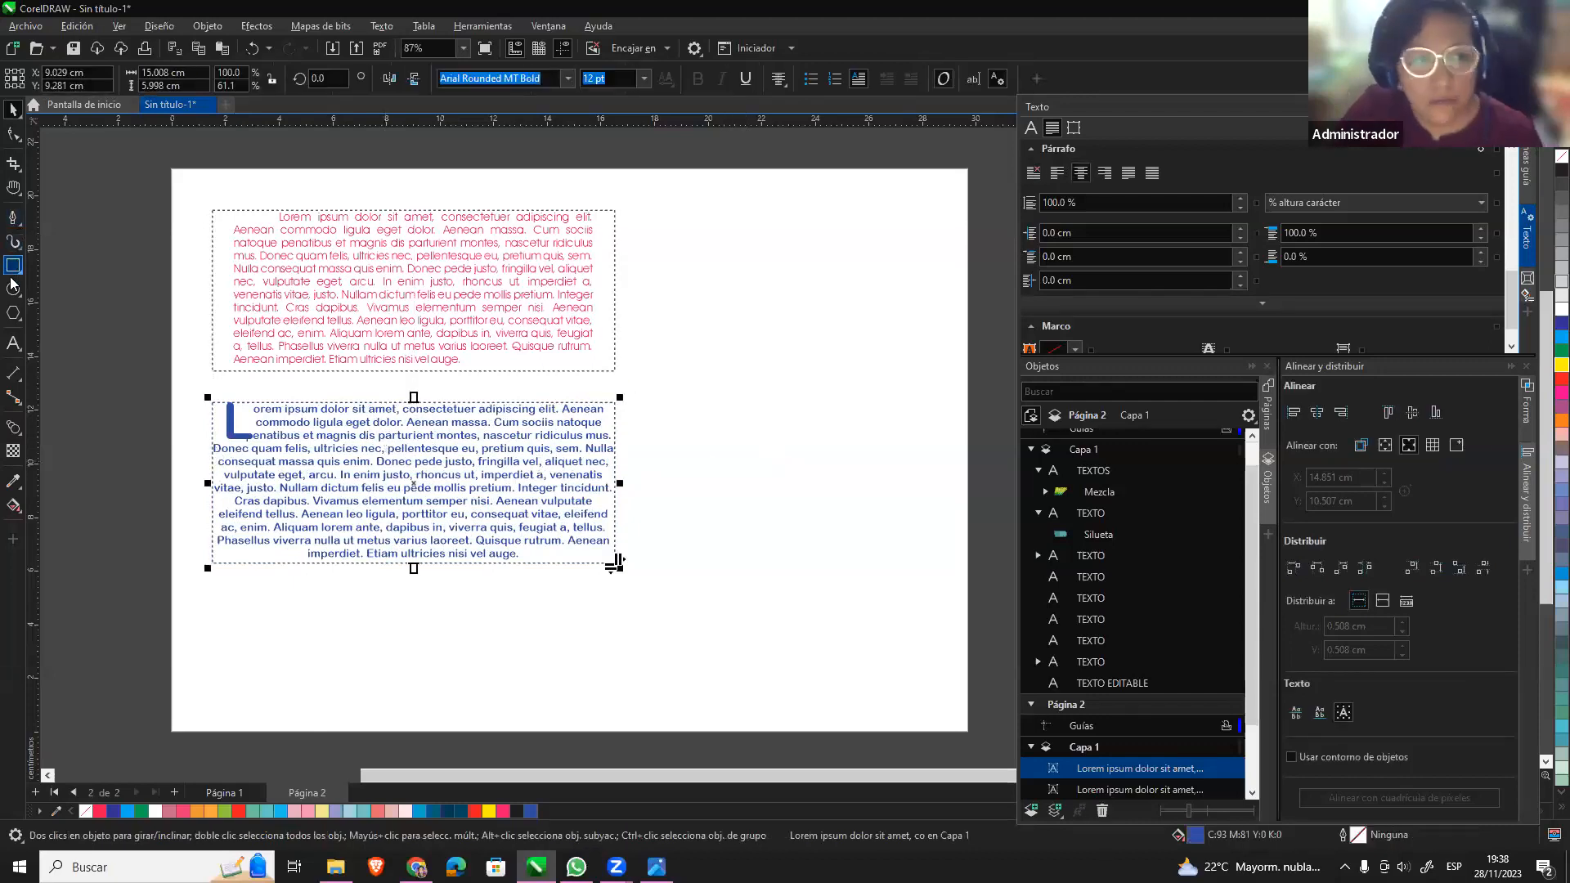
left_click(13, 344)
left_click_drag(646, 210, 938, 431)
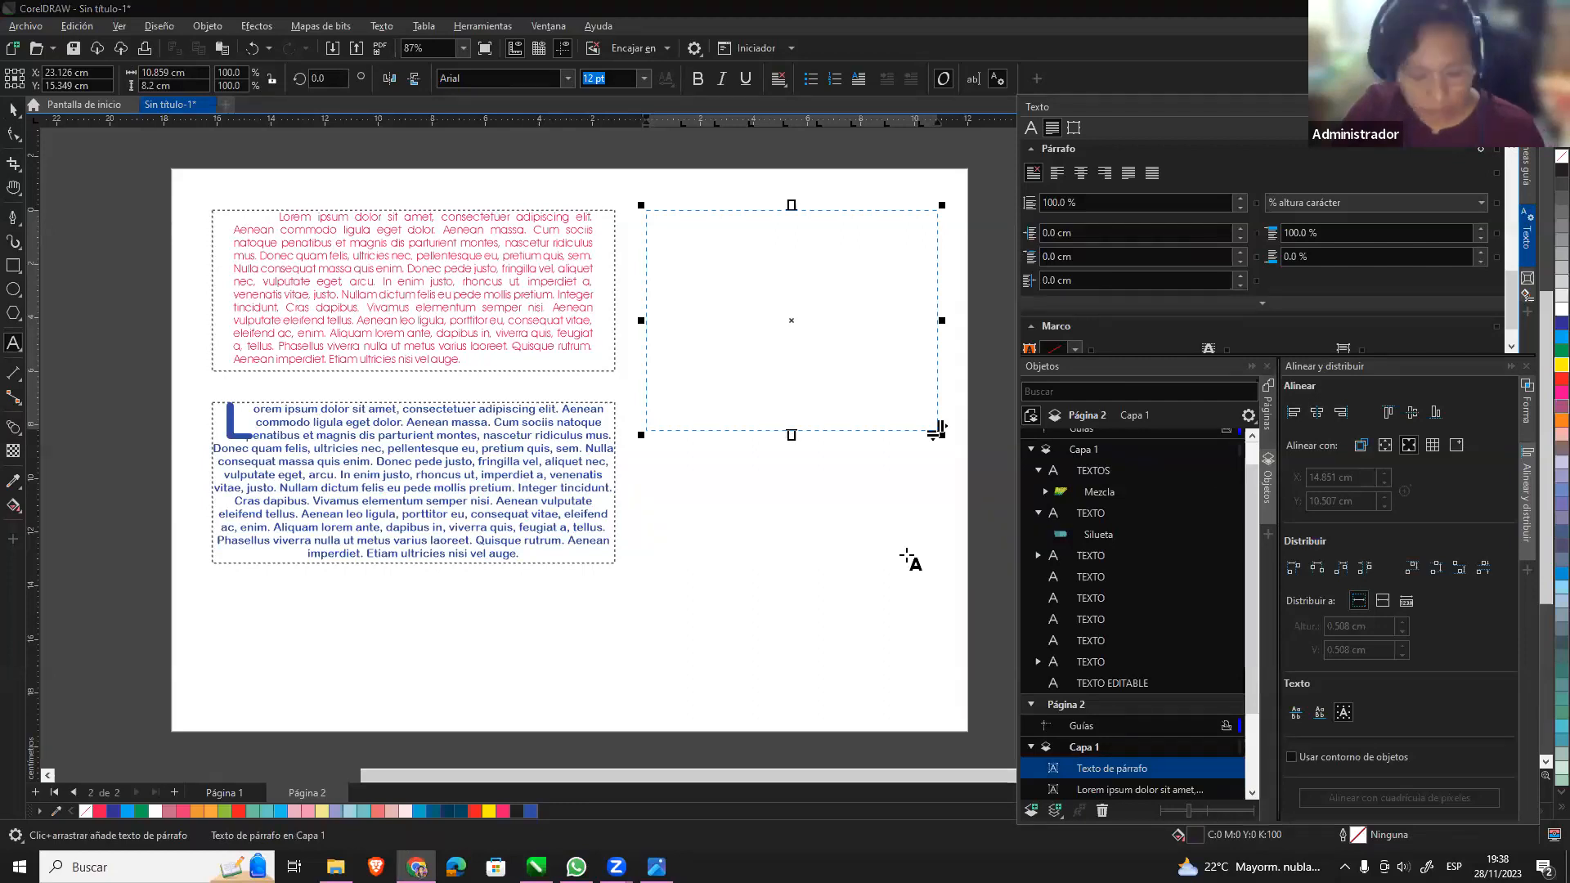
left_click(669, 355)
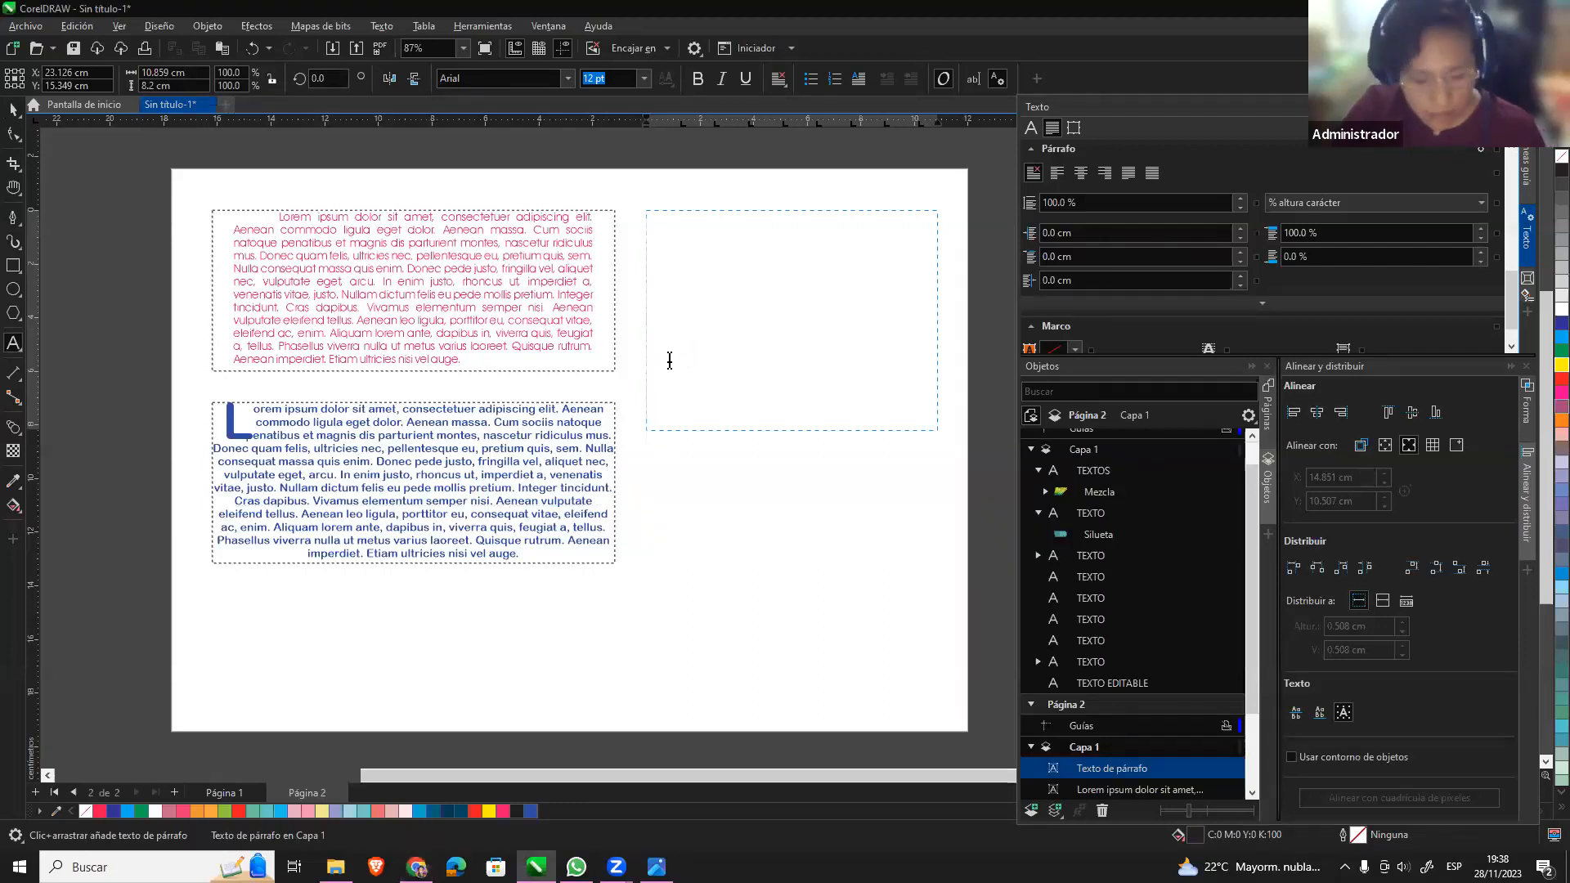
type("Lorem ipsum dolor sit amet, consectetuer adipiscing elit. Aenean commodo ligula eget dolor. Aenean massa. Cum sociis natoque penatibus et magnis dis parturient montes, nascetur ridiculus mus. Donec quam felis, ultricies nec, pellentesque eu, pretium quis, sem. Nulla consequat massa quis enim. Donec pede justo, fringilla vel, aliquet nec, vulputate eget, arcu. In enim justo, rhoncus ut, imperdiet a, venenatis vitae, justo. Nullam dictum felis eu pede mollis pretium. Integer tincidunt. Cras dapibus. Vivamus elementum semper nisi. Aenean vulputate eleifend tellus. Aenean leo ligula, porttitor eu, consequat vitae, eleifend ac, enim. Aliquam lorem ante, dapibus in, viverra quis, feugiat a, tellus. Phasellus viverra nulla ut metus varius laoreet.")
key("Escape")
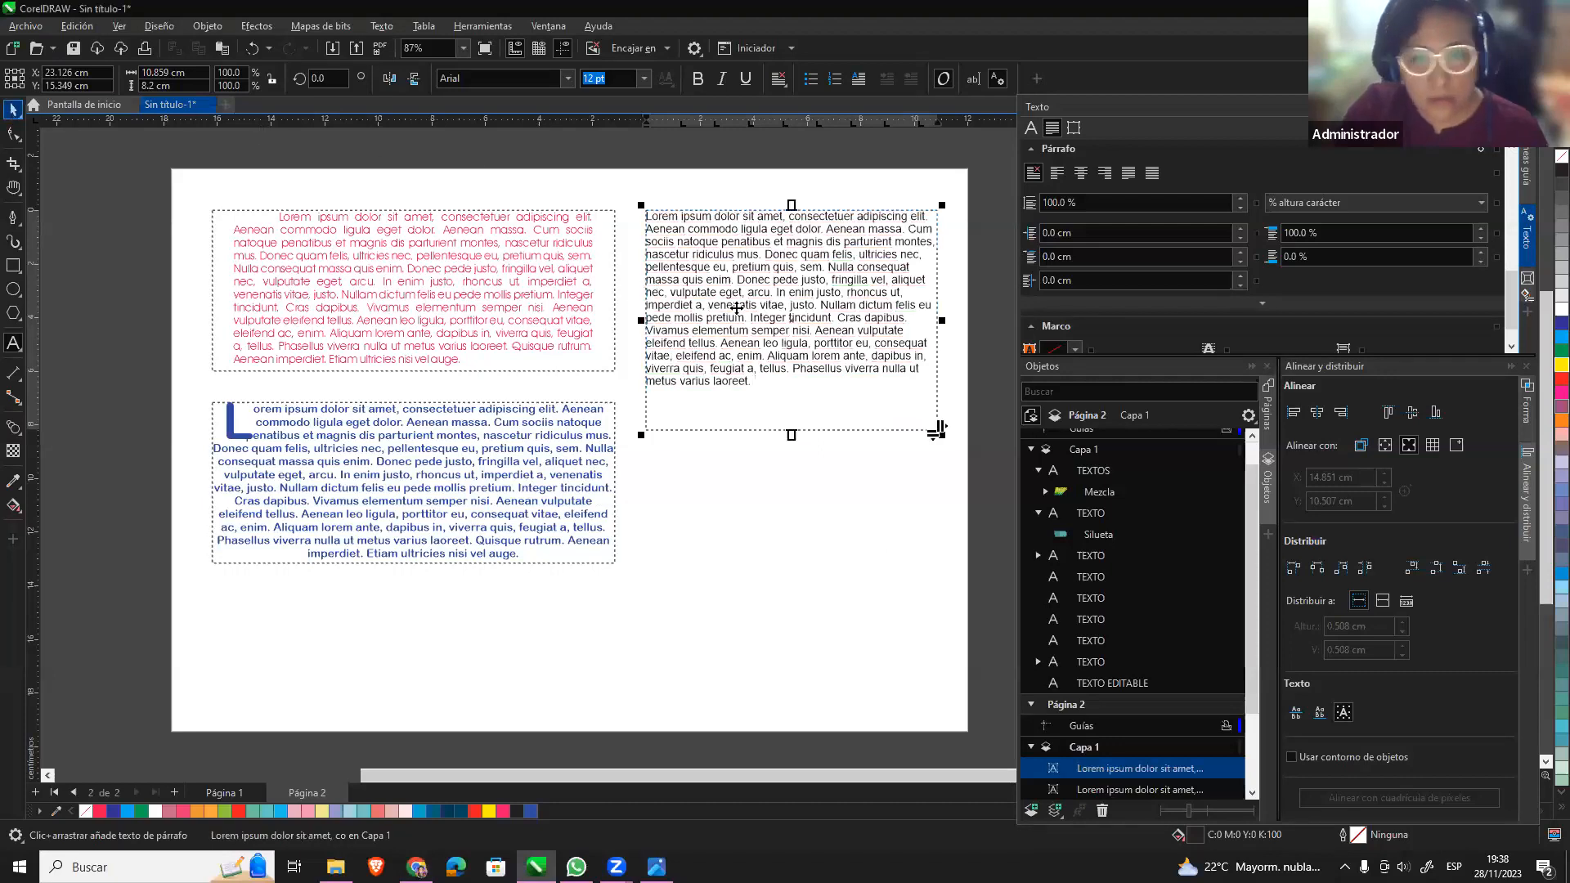
Format the new black paragraph as a numbered list and start its second item at "Nulla consequat massa".
left_click(833, 82)
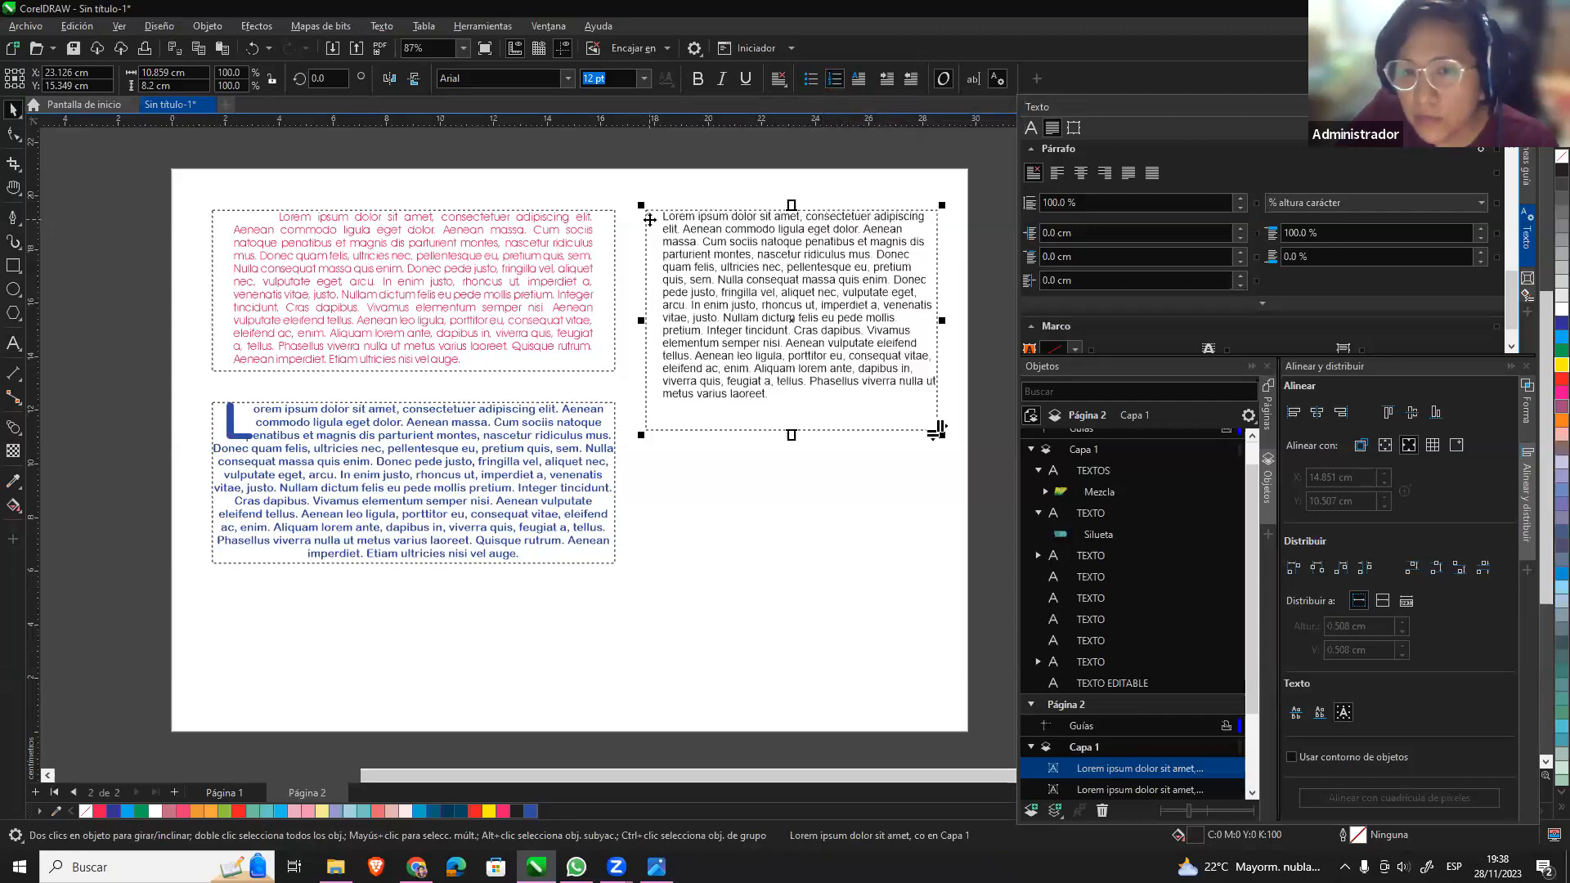
double_click(812, 355)
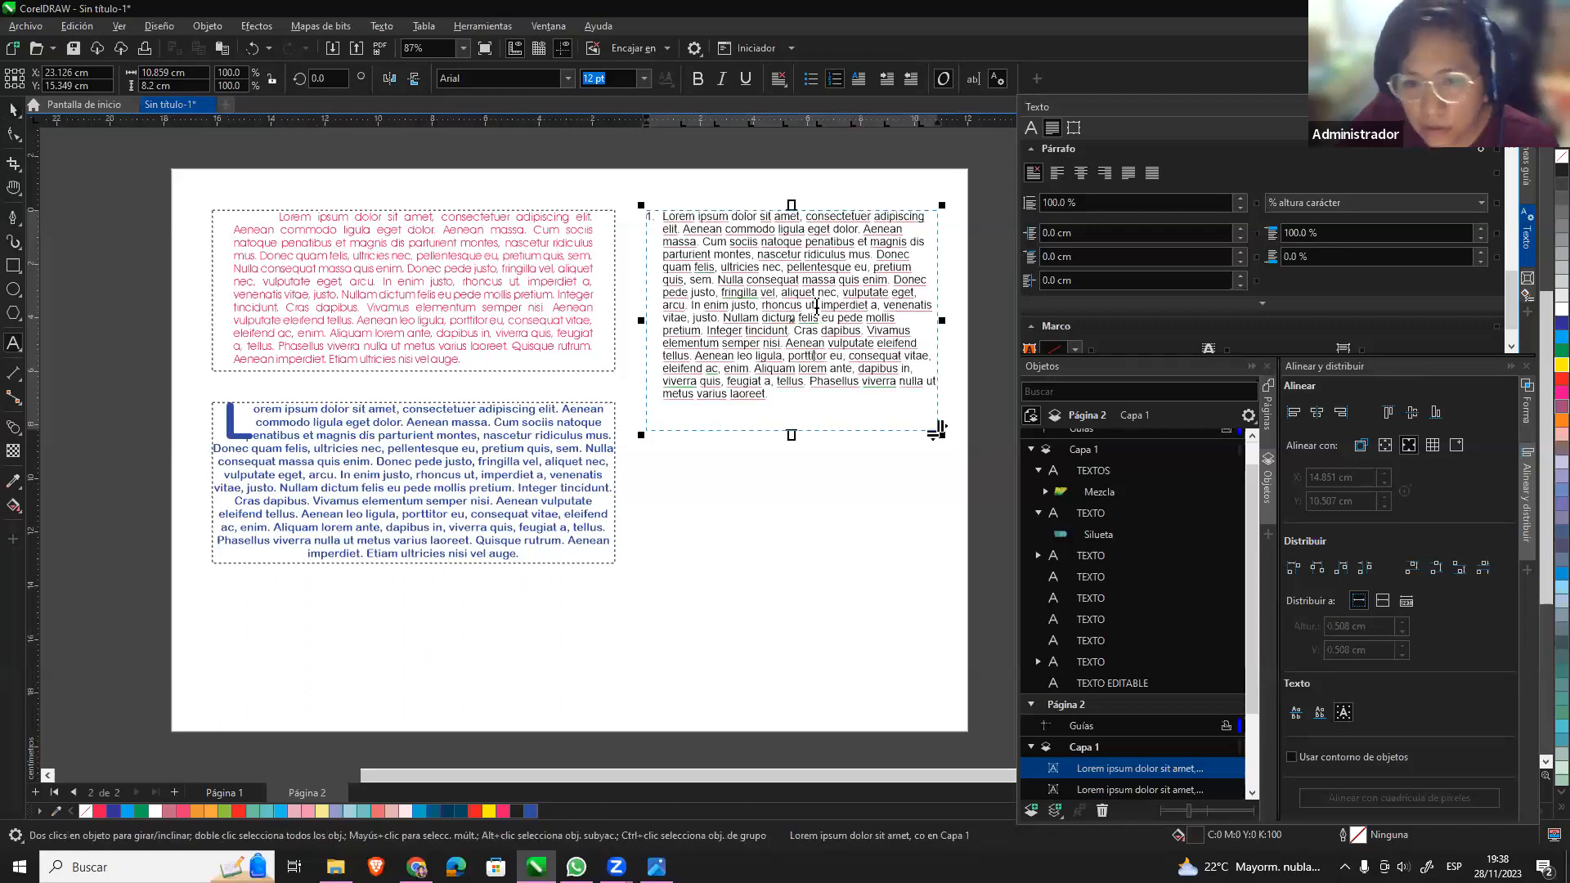
left_click(716, 282)
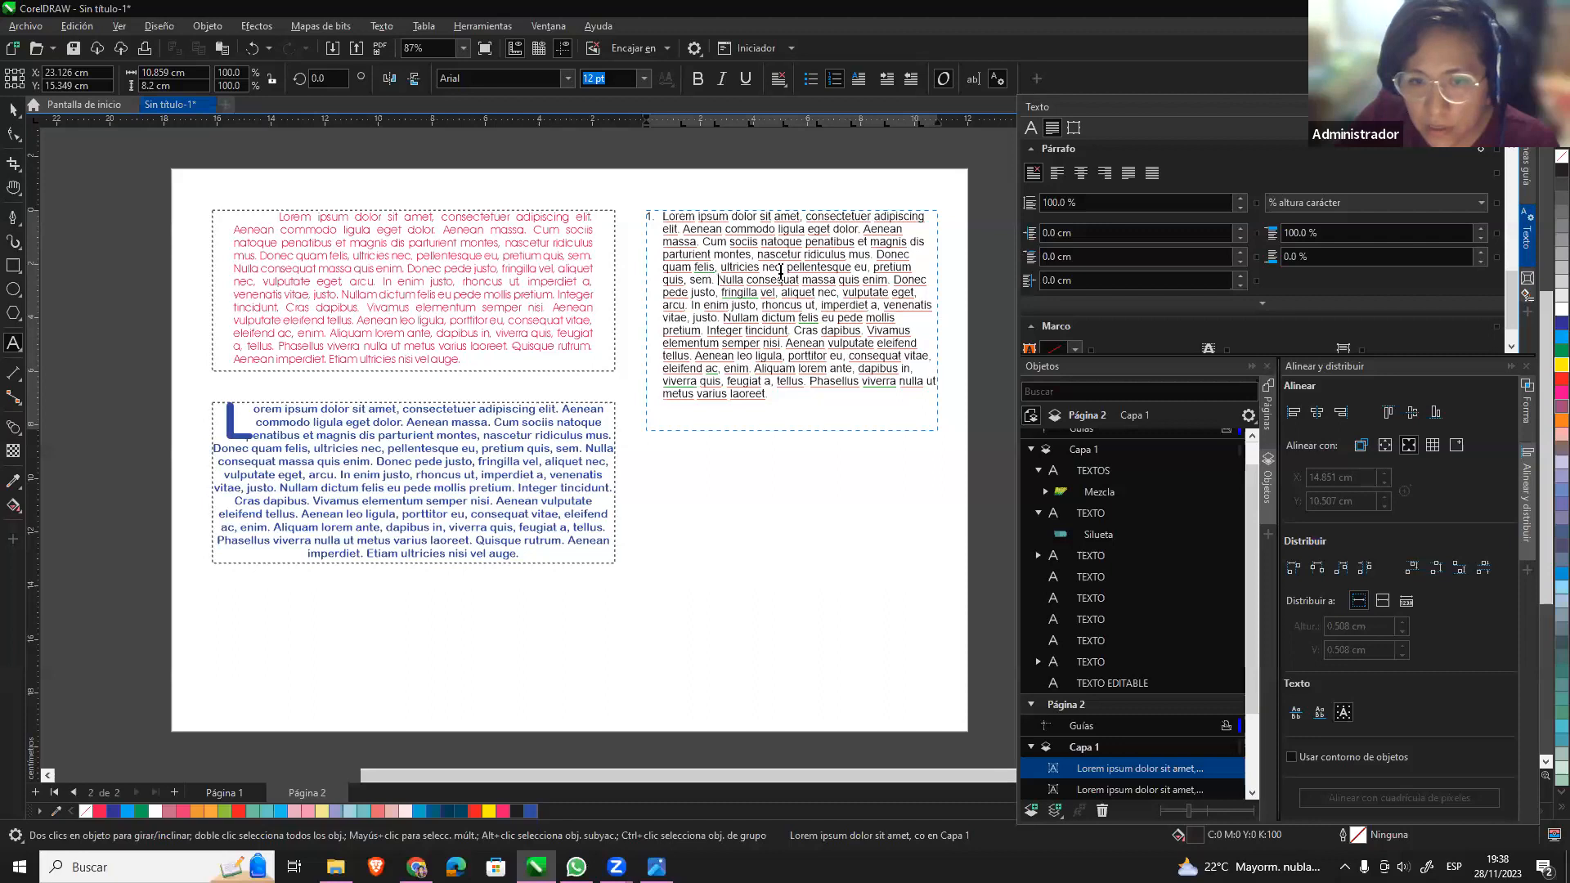
key("BackSpace")
key("Return")
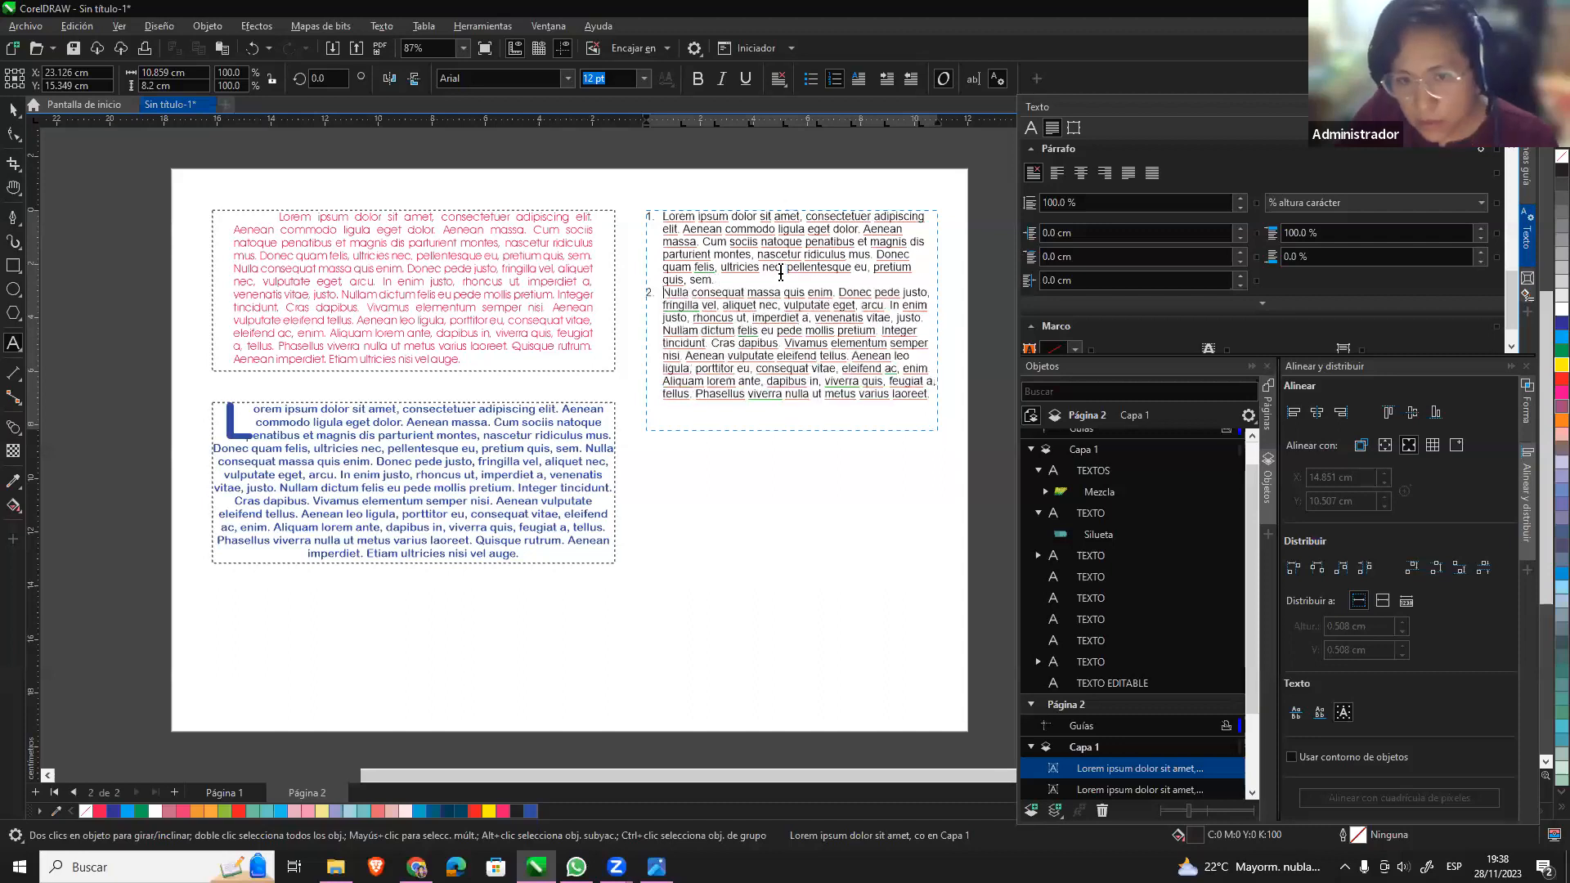
key("Return")
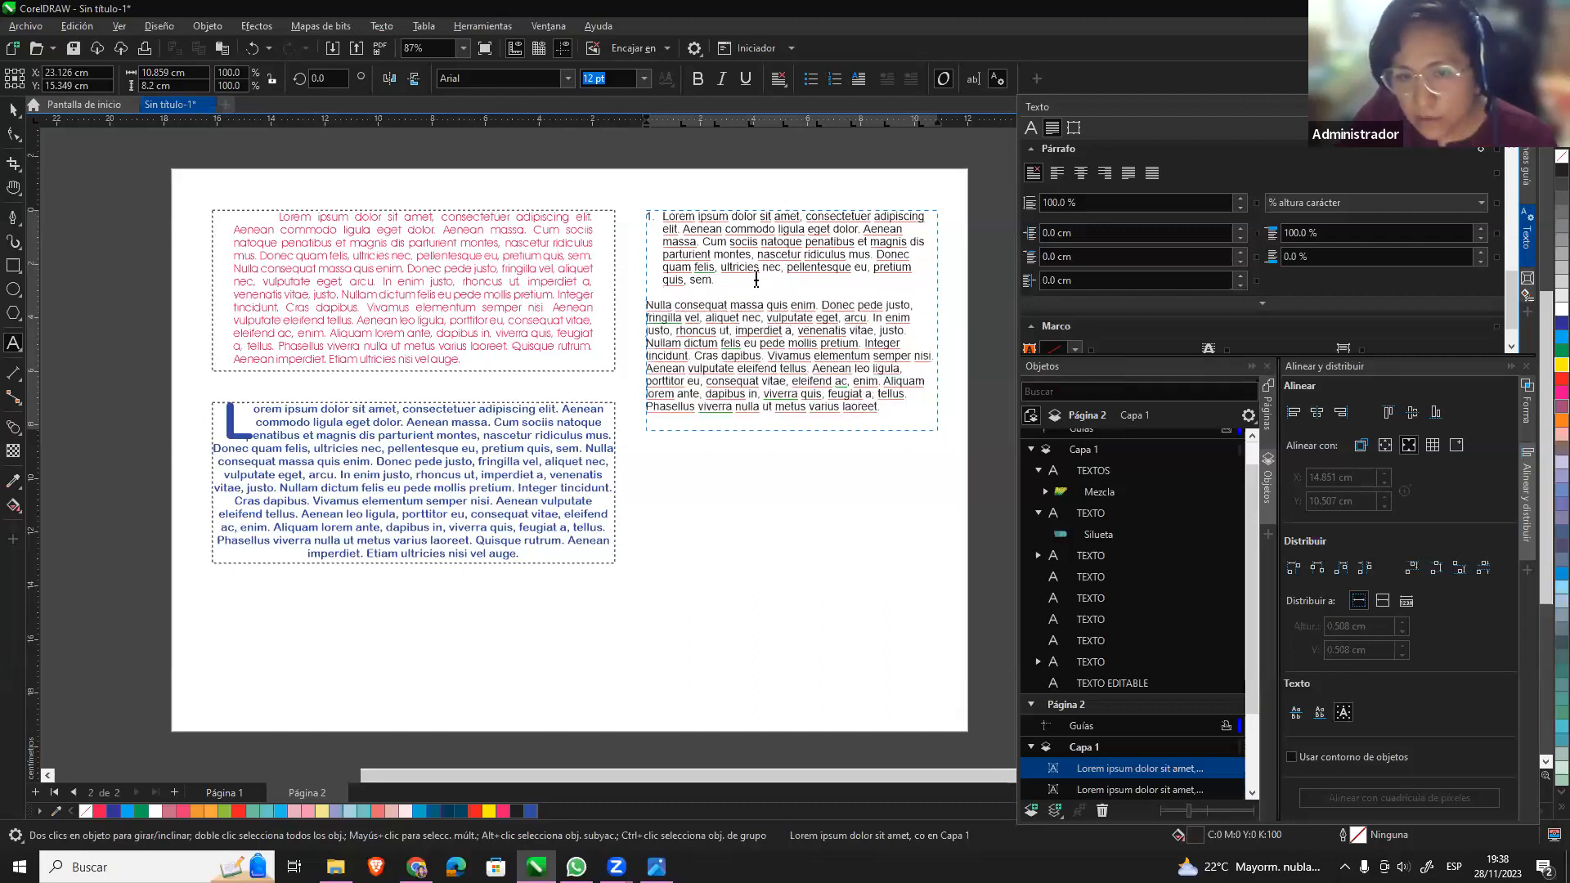
key("BackSpace")
key("BackSpace")
key("Return")
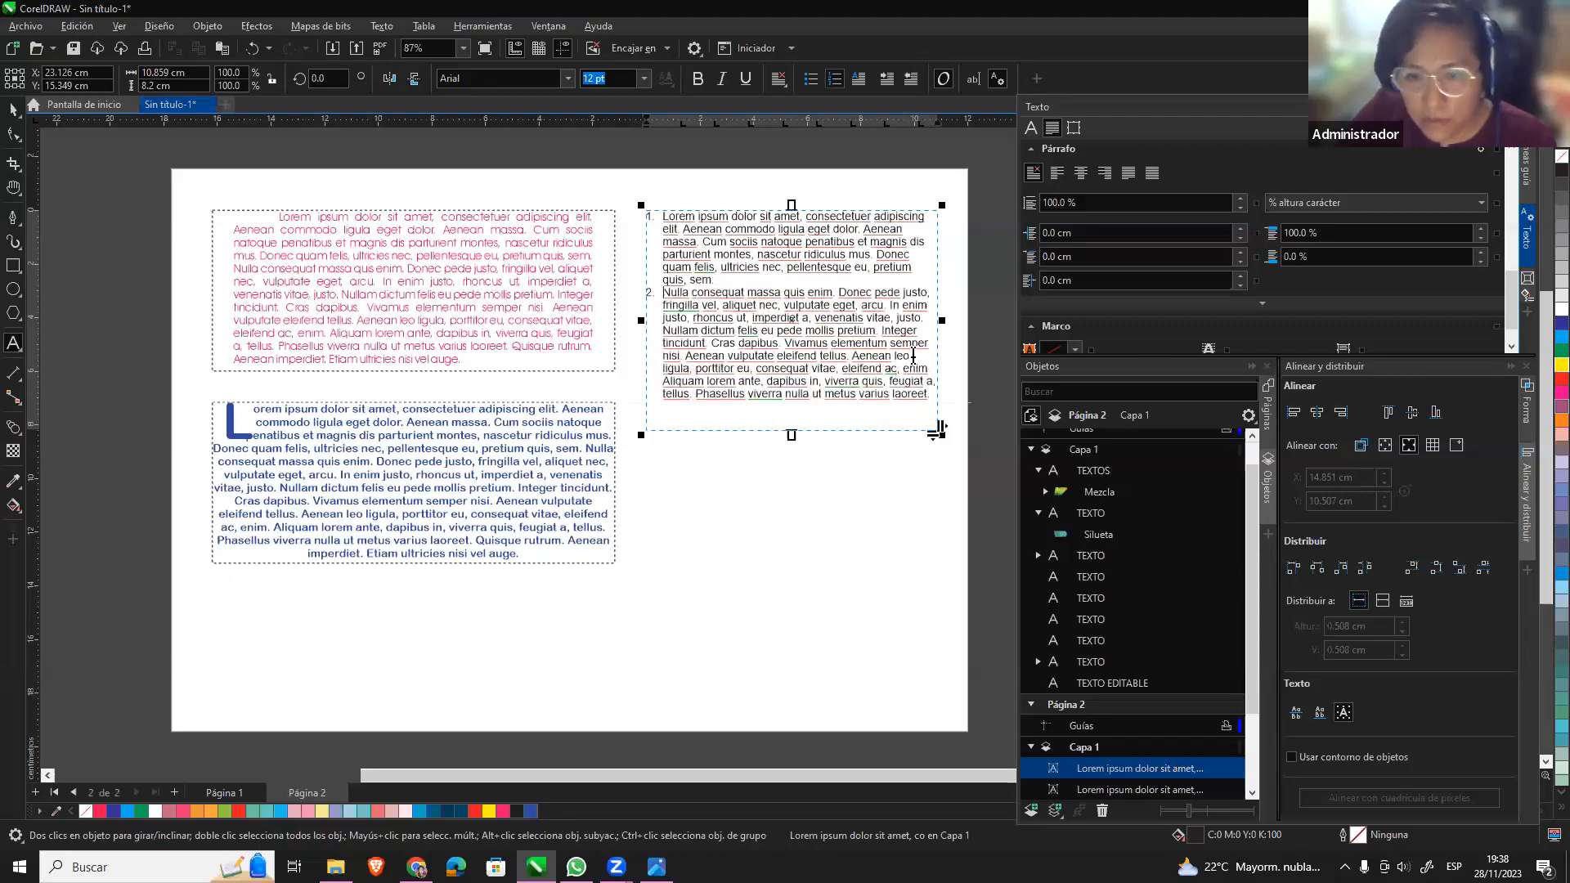
Split the remaining list text into further numbered items starting at "Vivamus elementum", "Aenean leo ligula" and "Aliquam lorem ante".
left_click(785, 342)
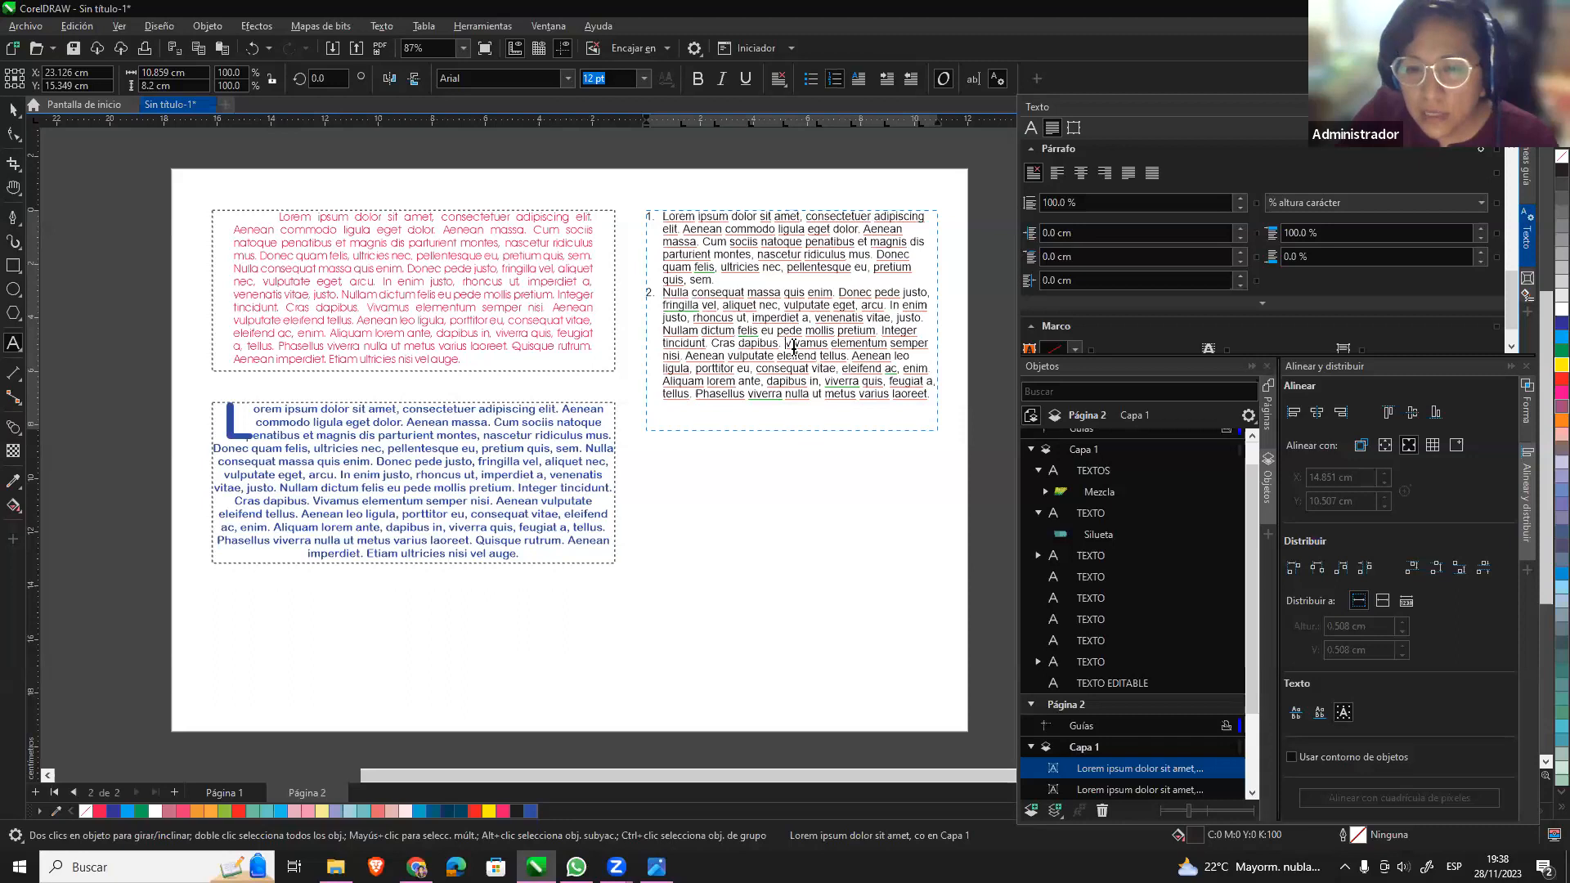
key("Return")
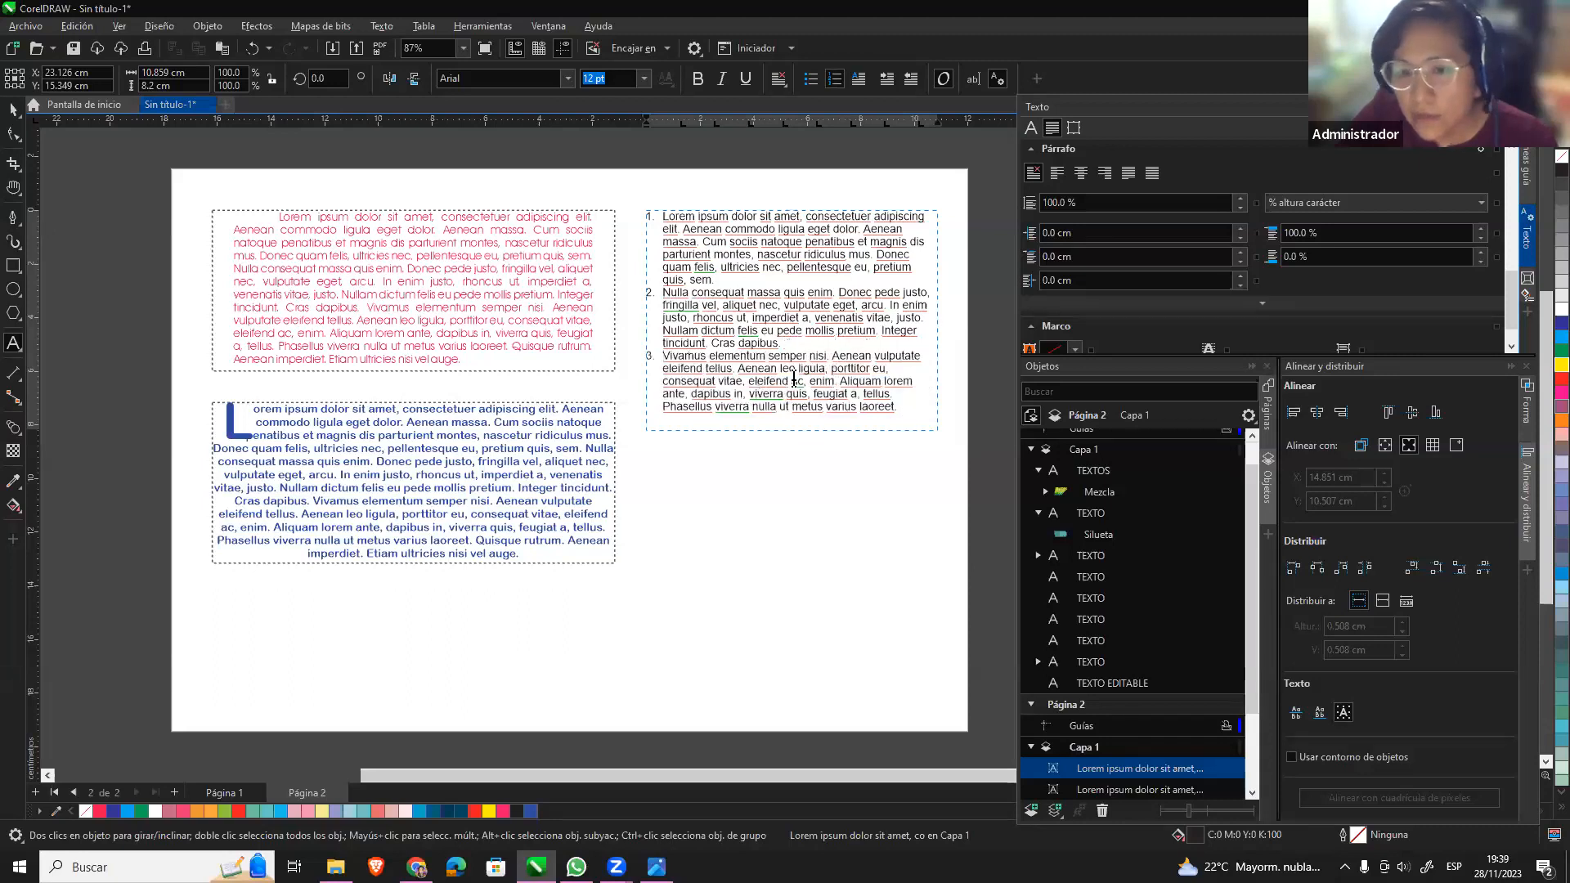
left_click(738, 369)
key("Return")
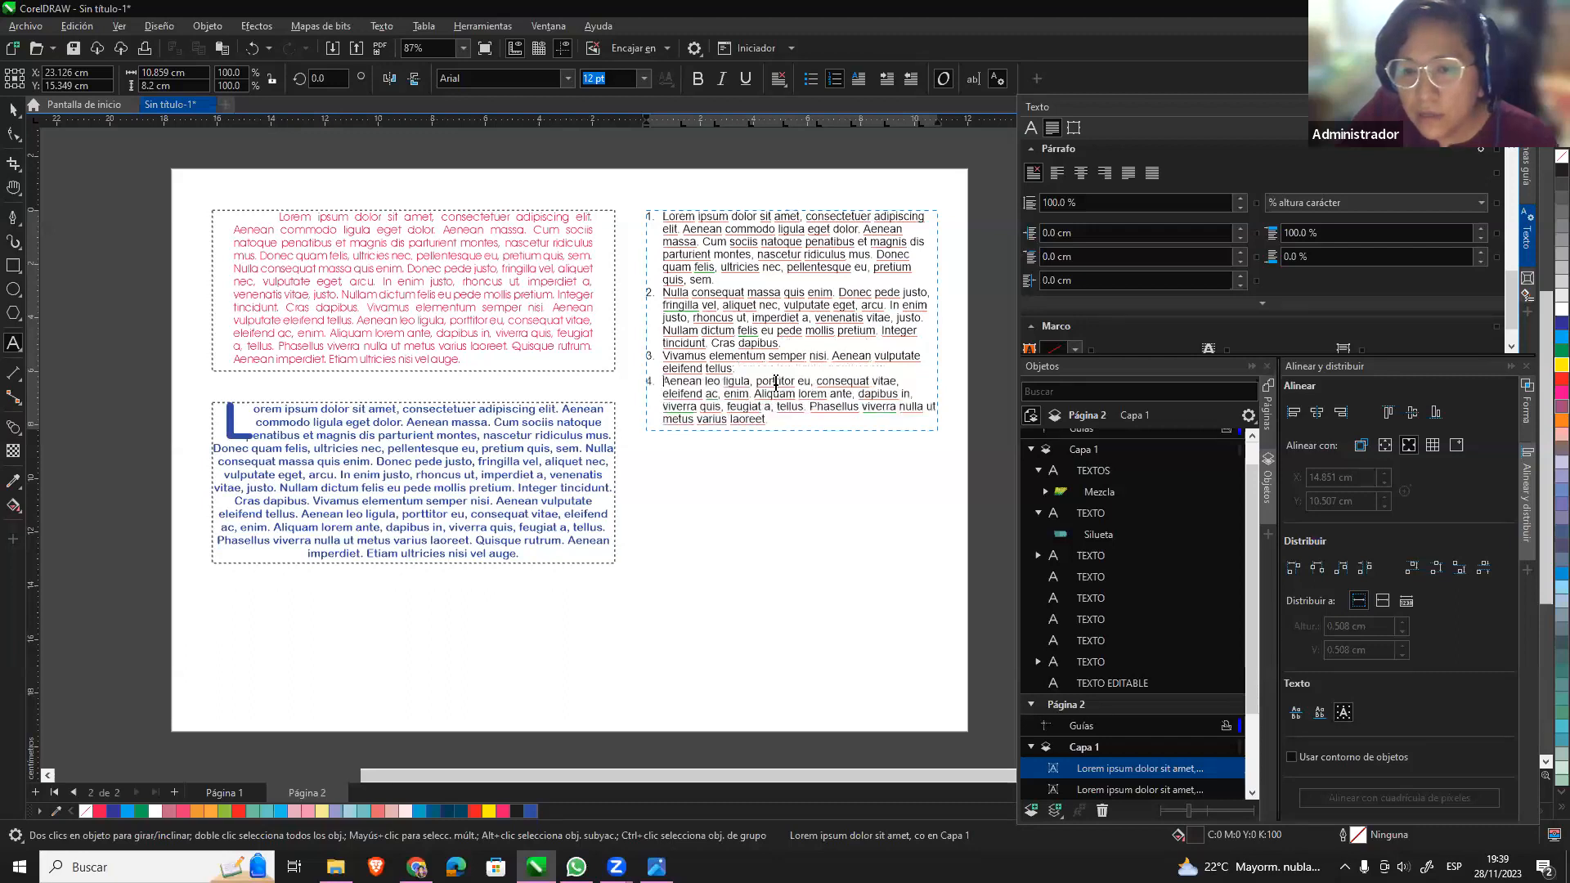
left_click(754, 393)
key("Return")
left_click(11, 110)
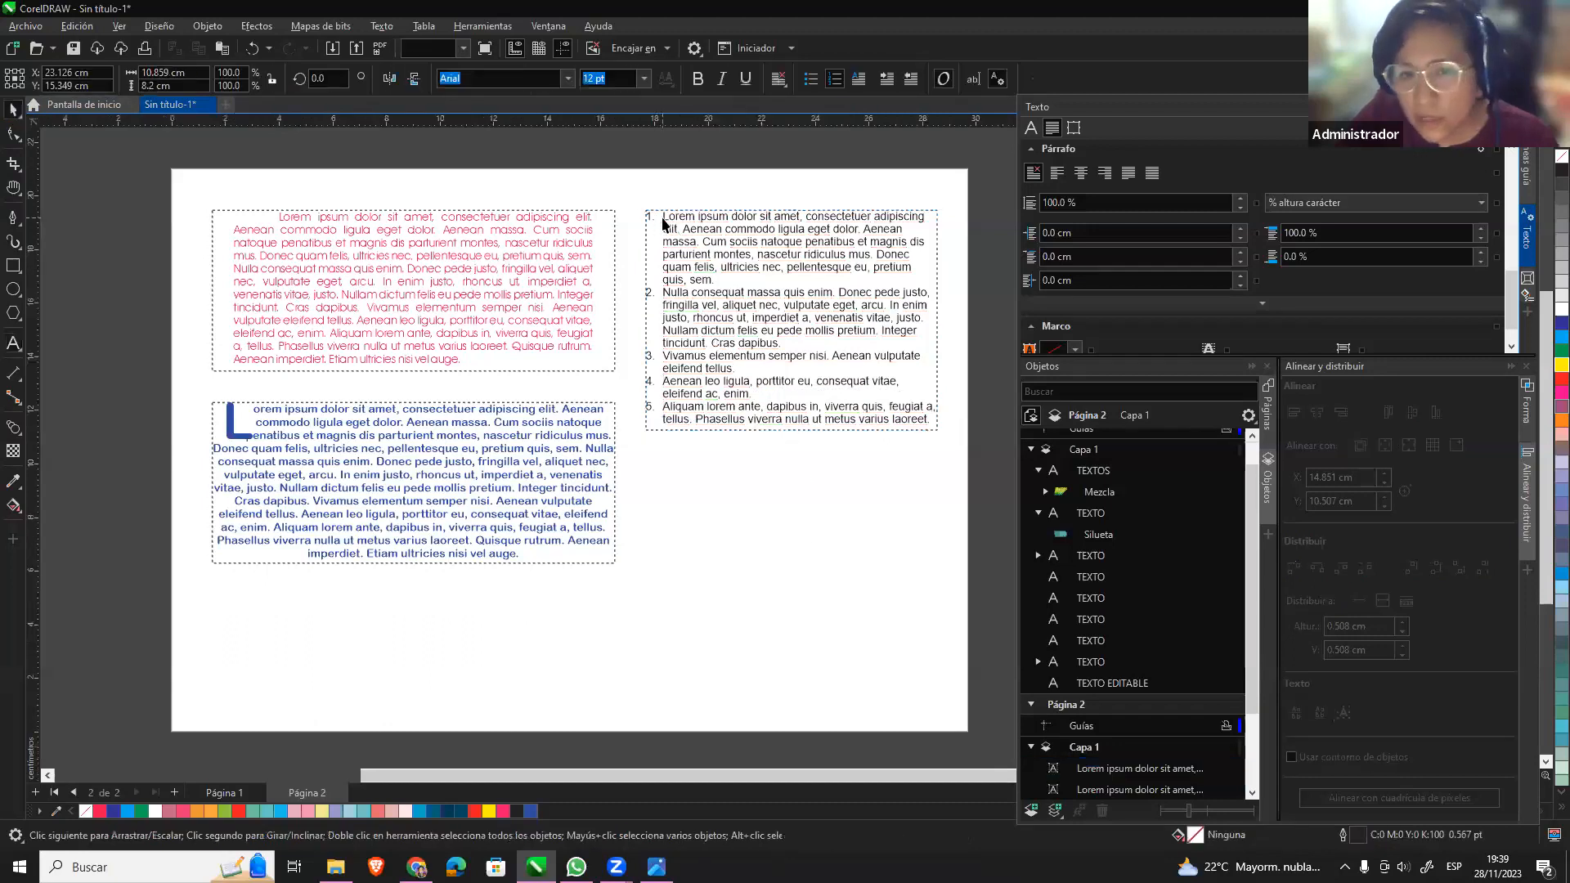
Duplicate the numbered list directly below itself, at about Y 6.59 cm, and convert the copy to a bulleted list.
left_click(663, 219)
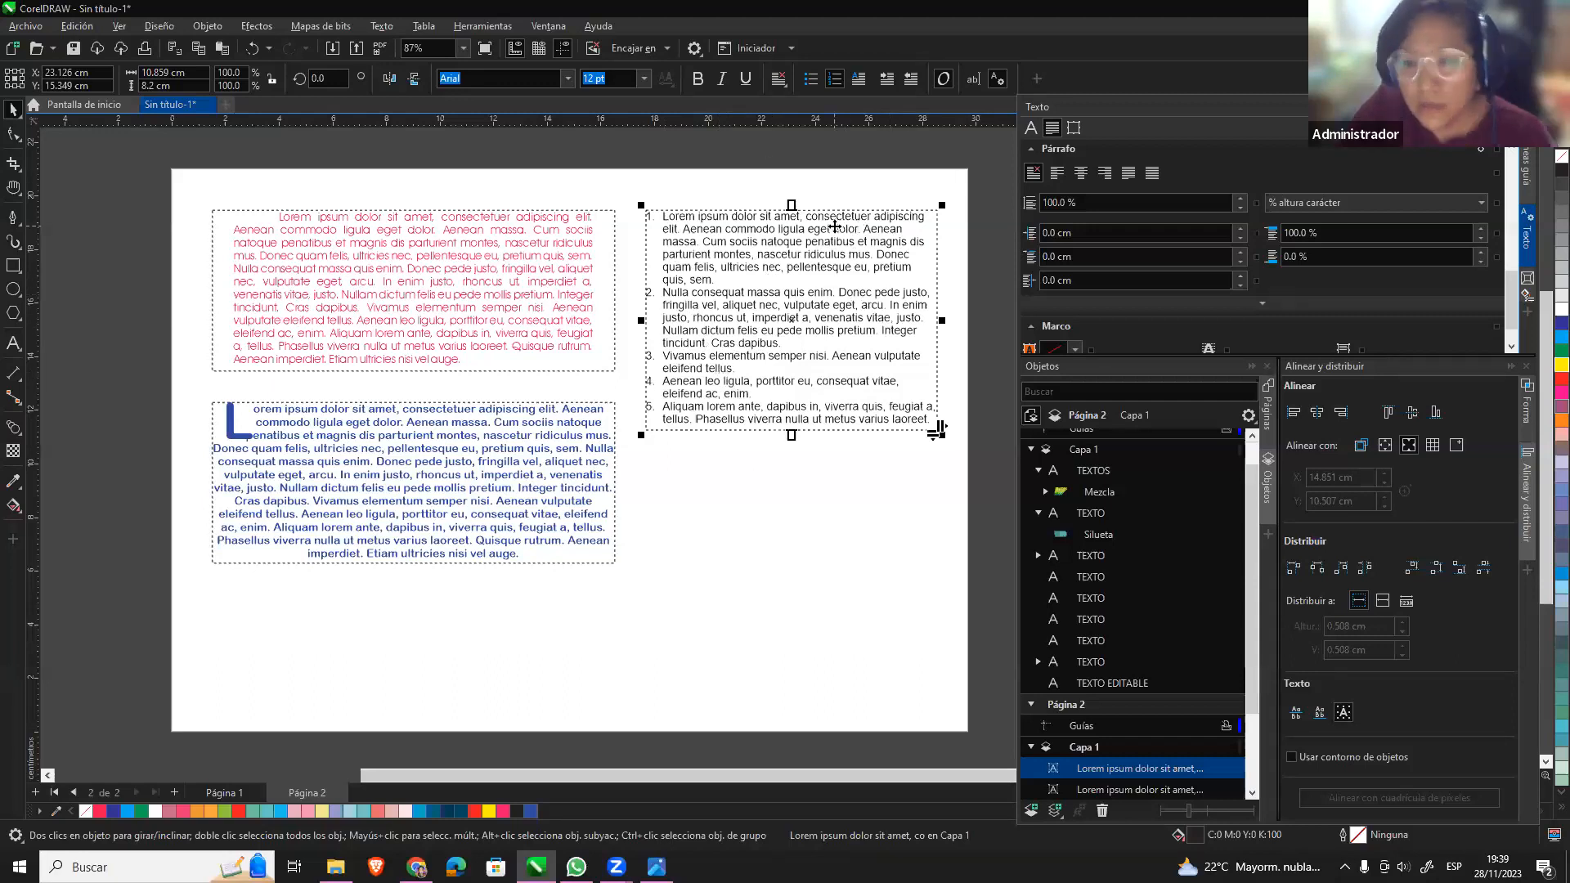
left_click_drag(852, 214, 853, 426)
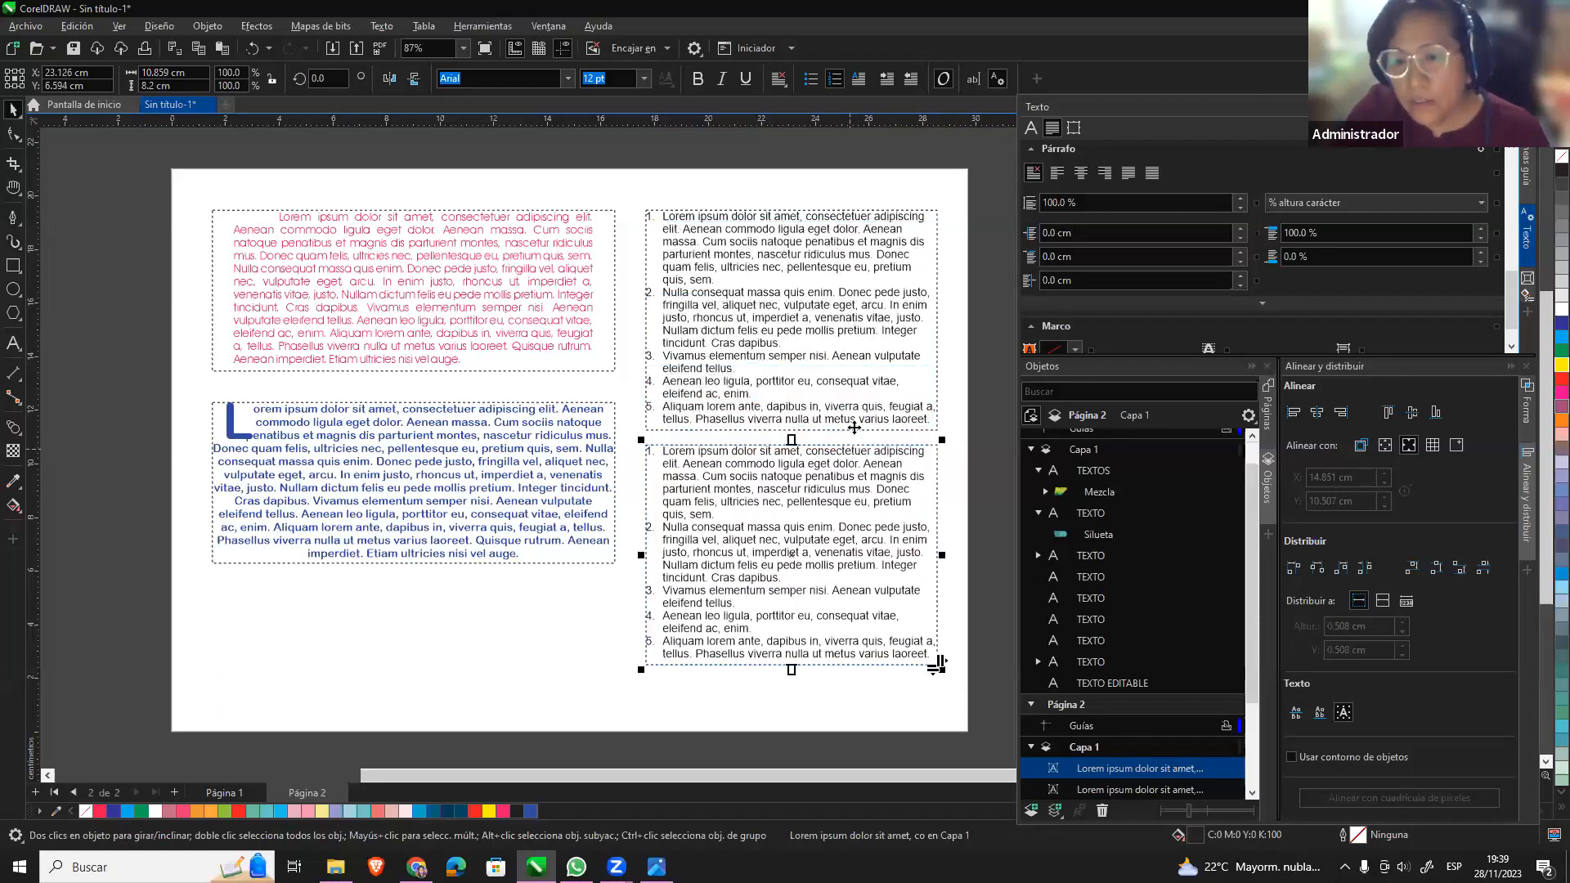
left_click(831, 81)
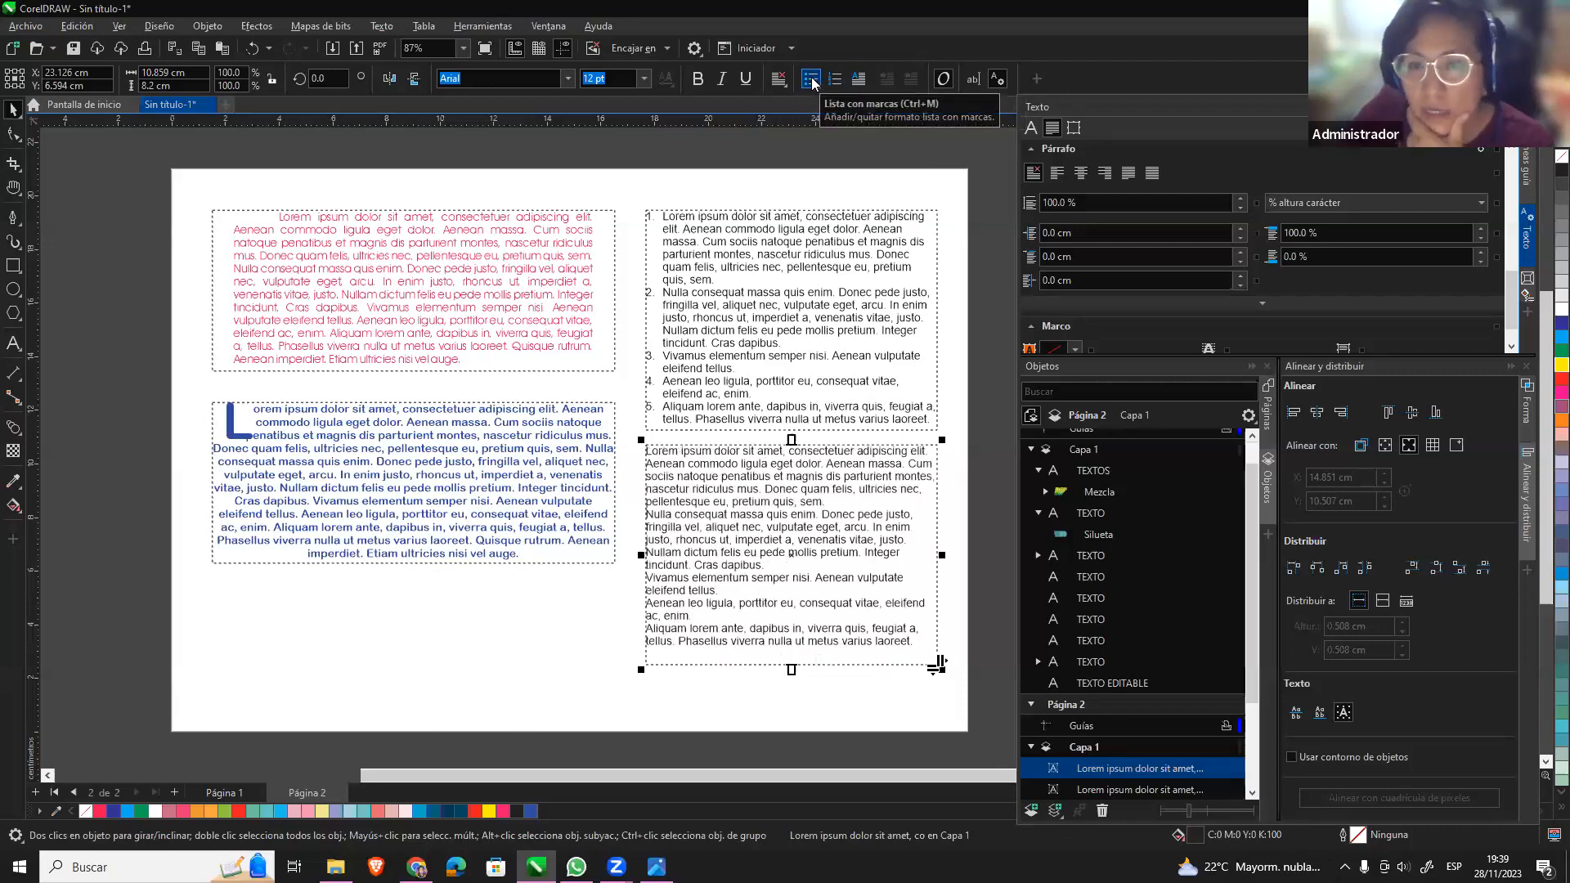
left_click(812, 82)
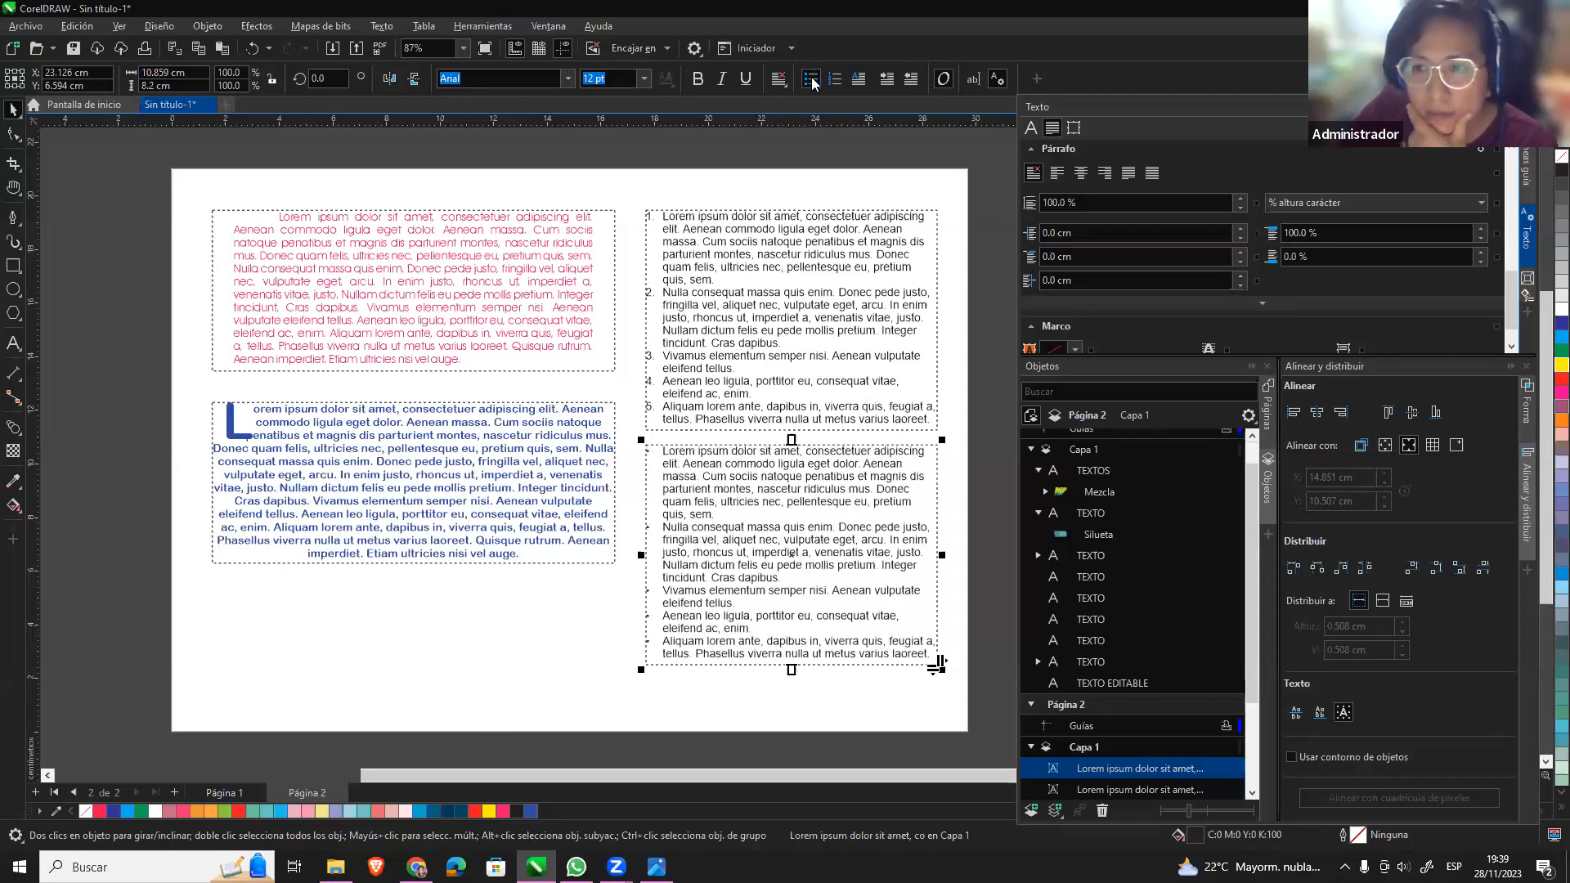
Deselect everything and preview page 2 in full screen to examine the four formatted text blocks.
left_click(600, 665)
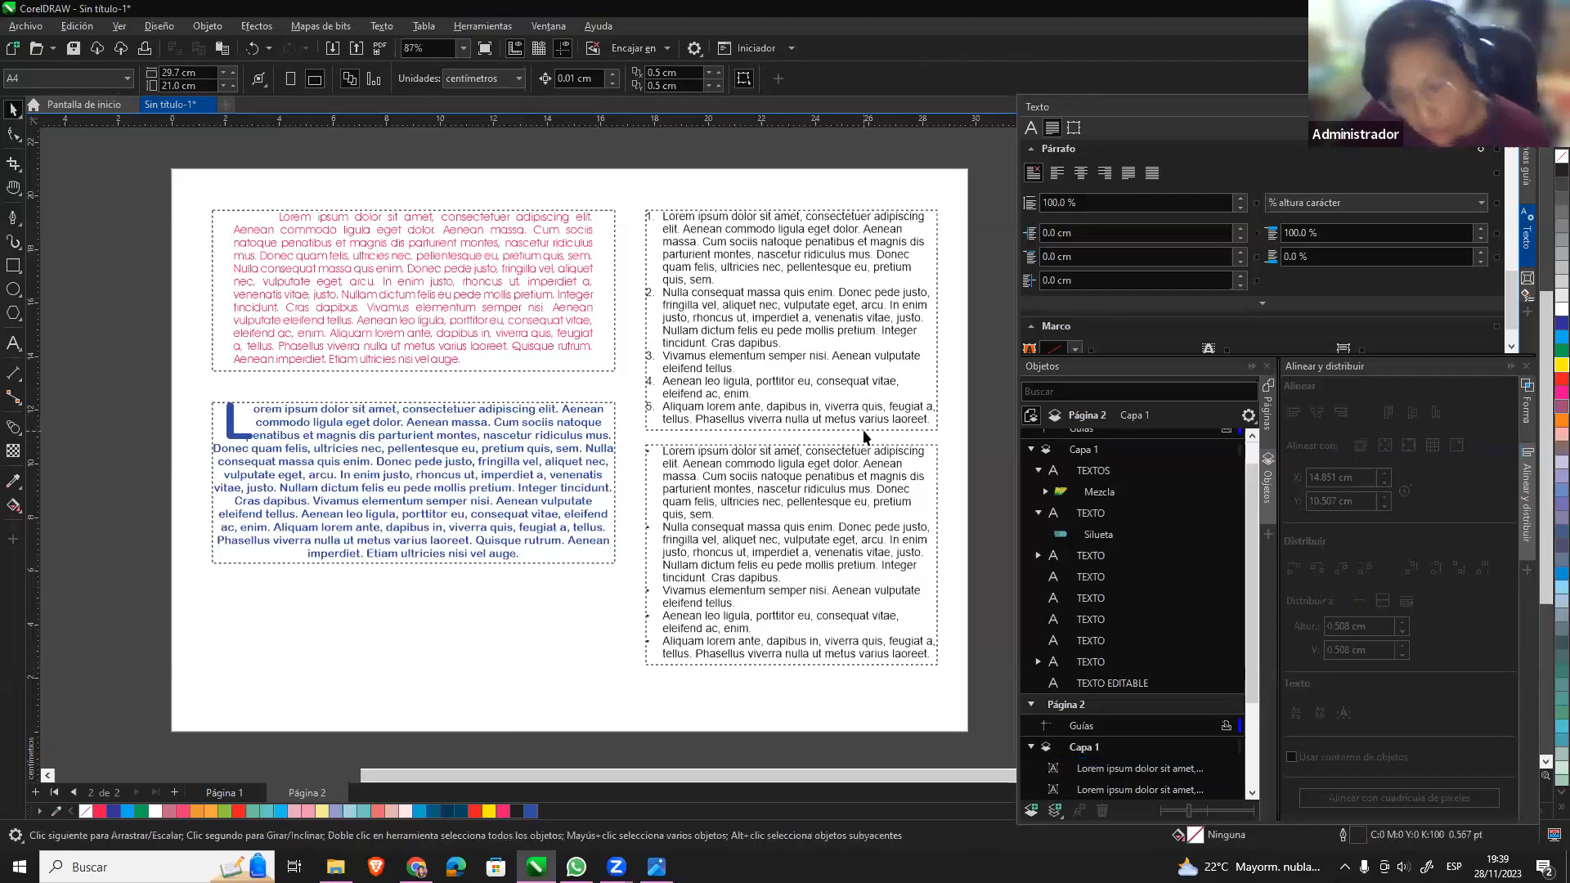
key("F9")
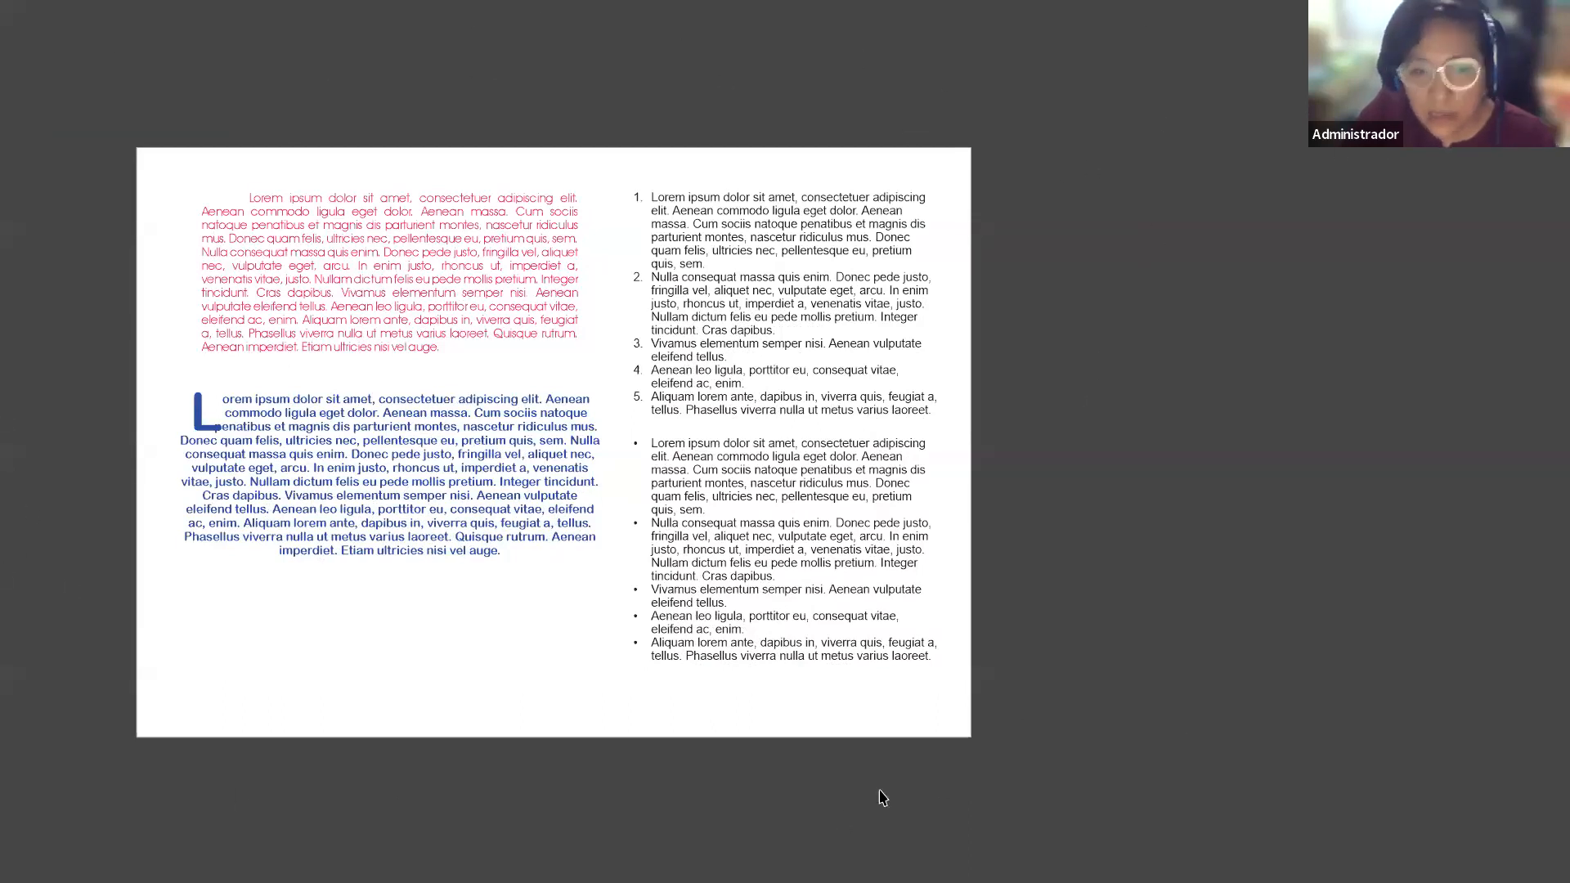
left_click(1069, 259)
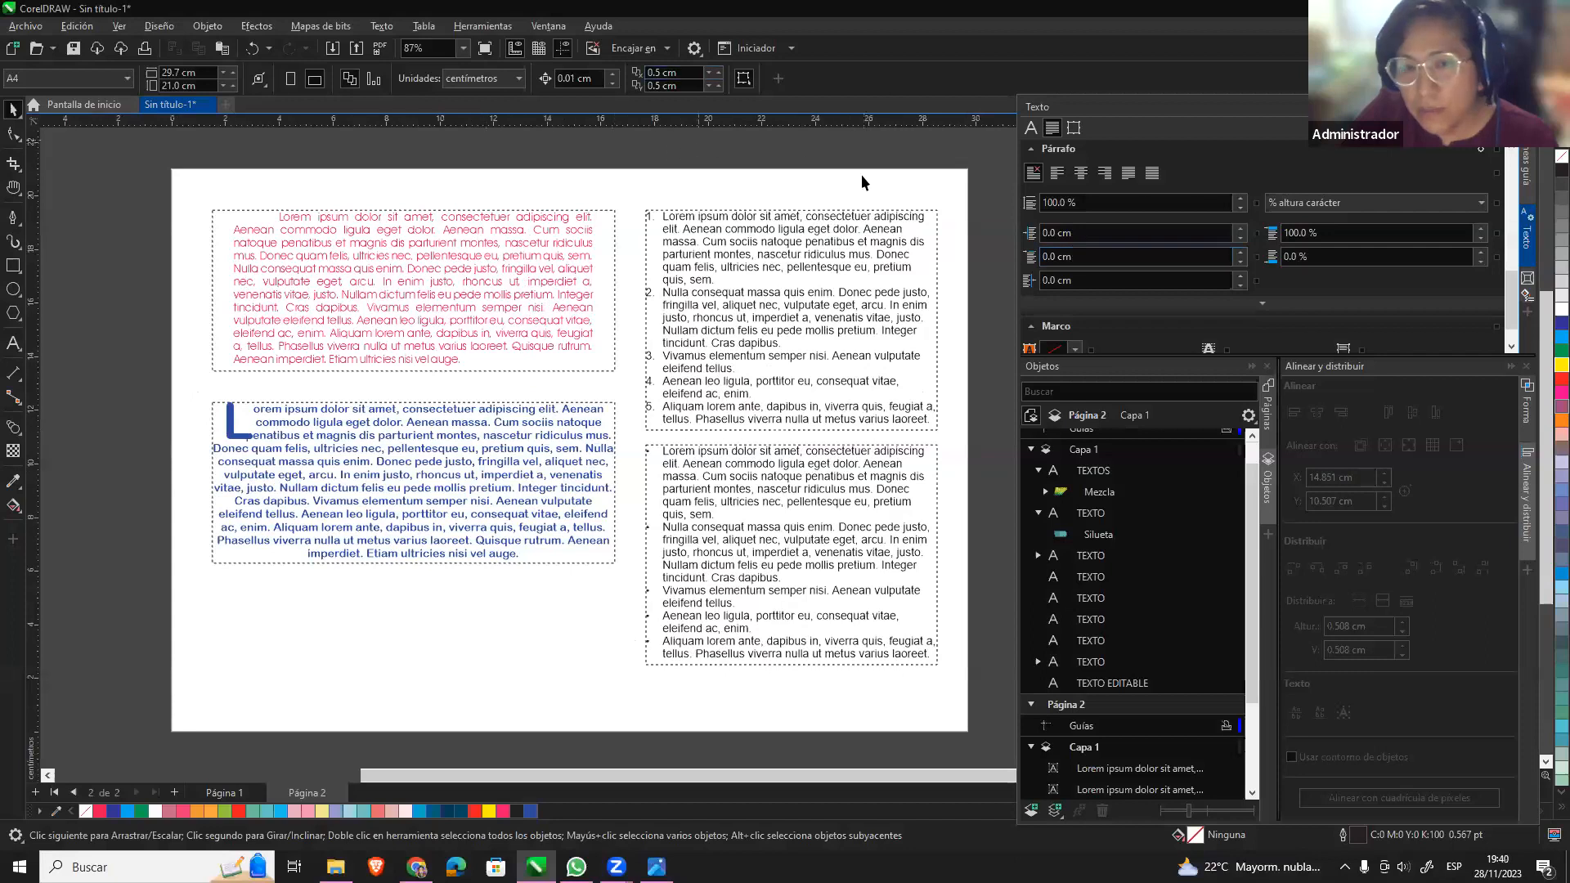
Add a third page and paste a copy of the pink justified Lorem ipsum text frame from Página 2 onto it.
left_click(174, 792)
left_click(337, 794)
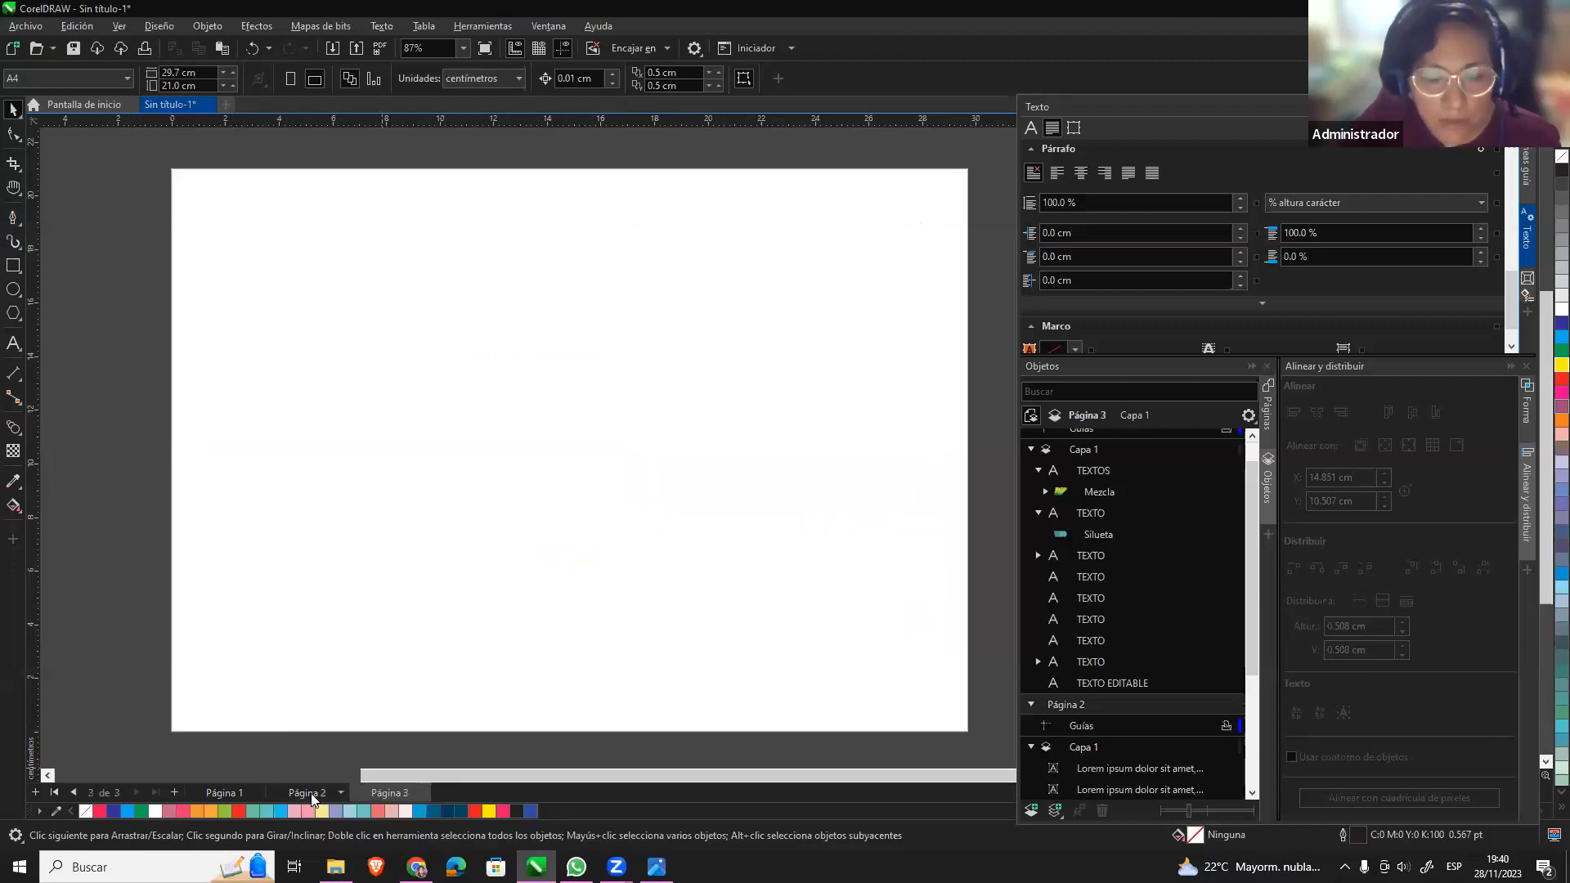
left_click(421, 296)
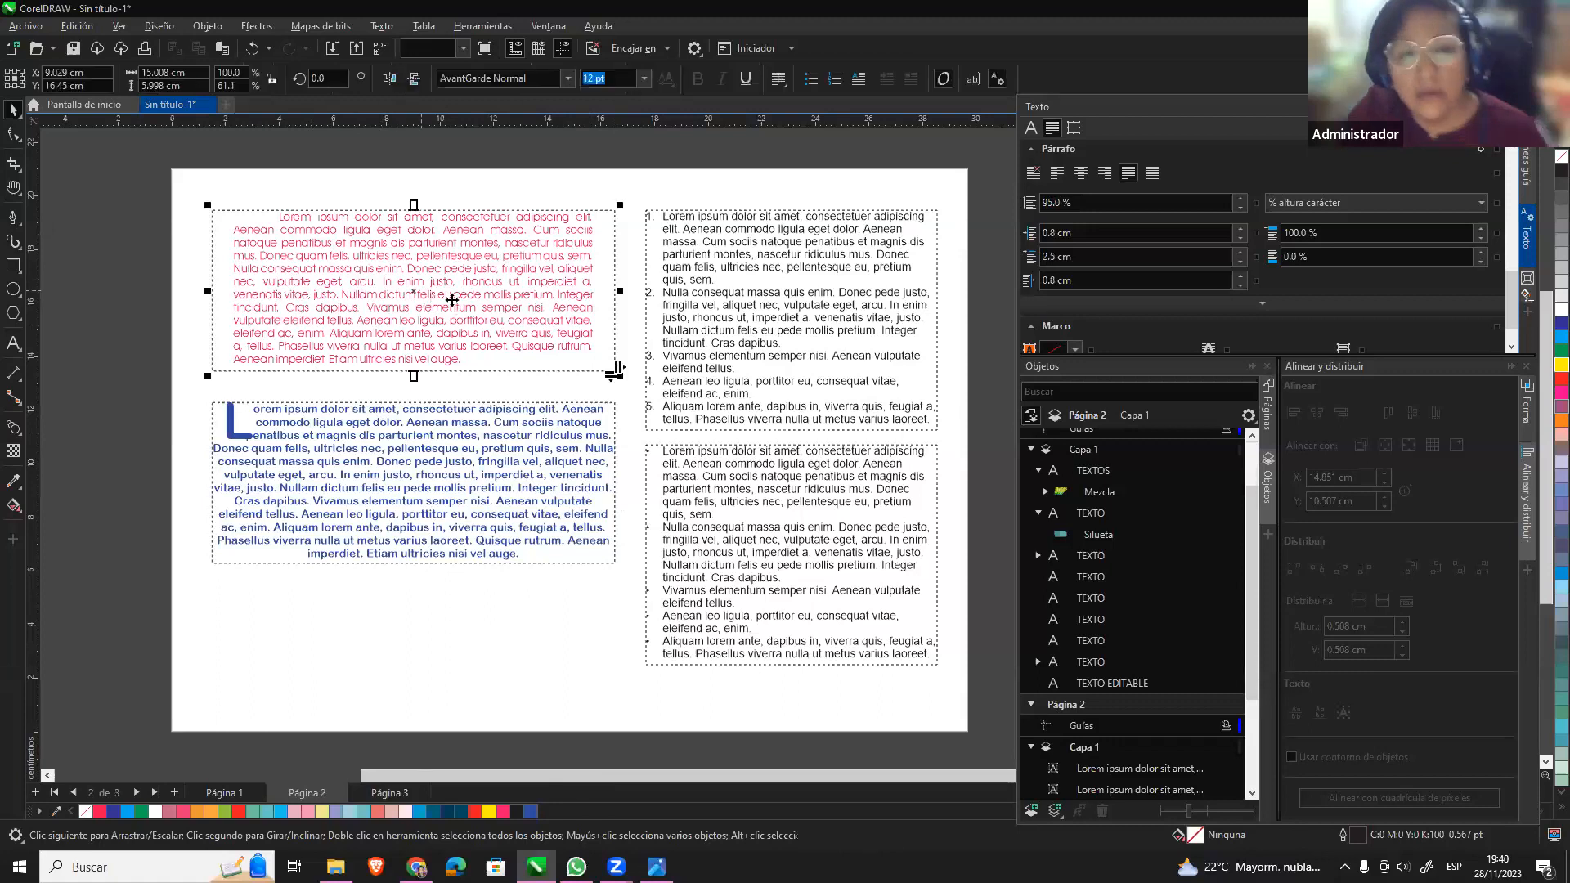
left_click(390, 792)
key("ctrl+v")
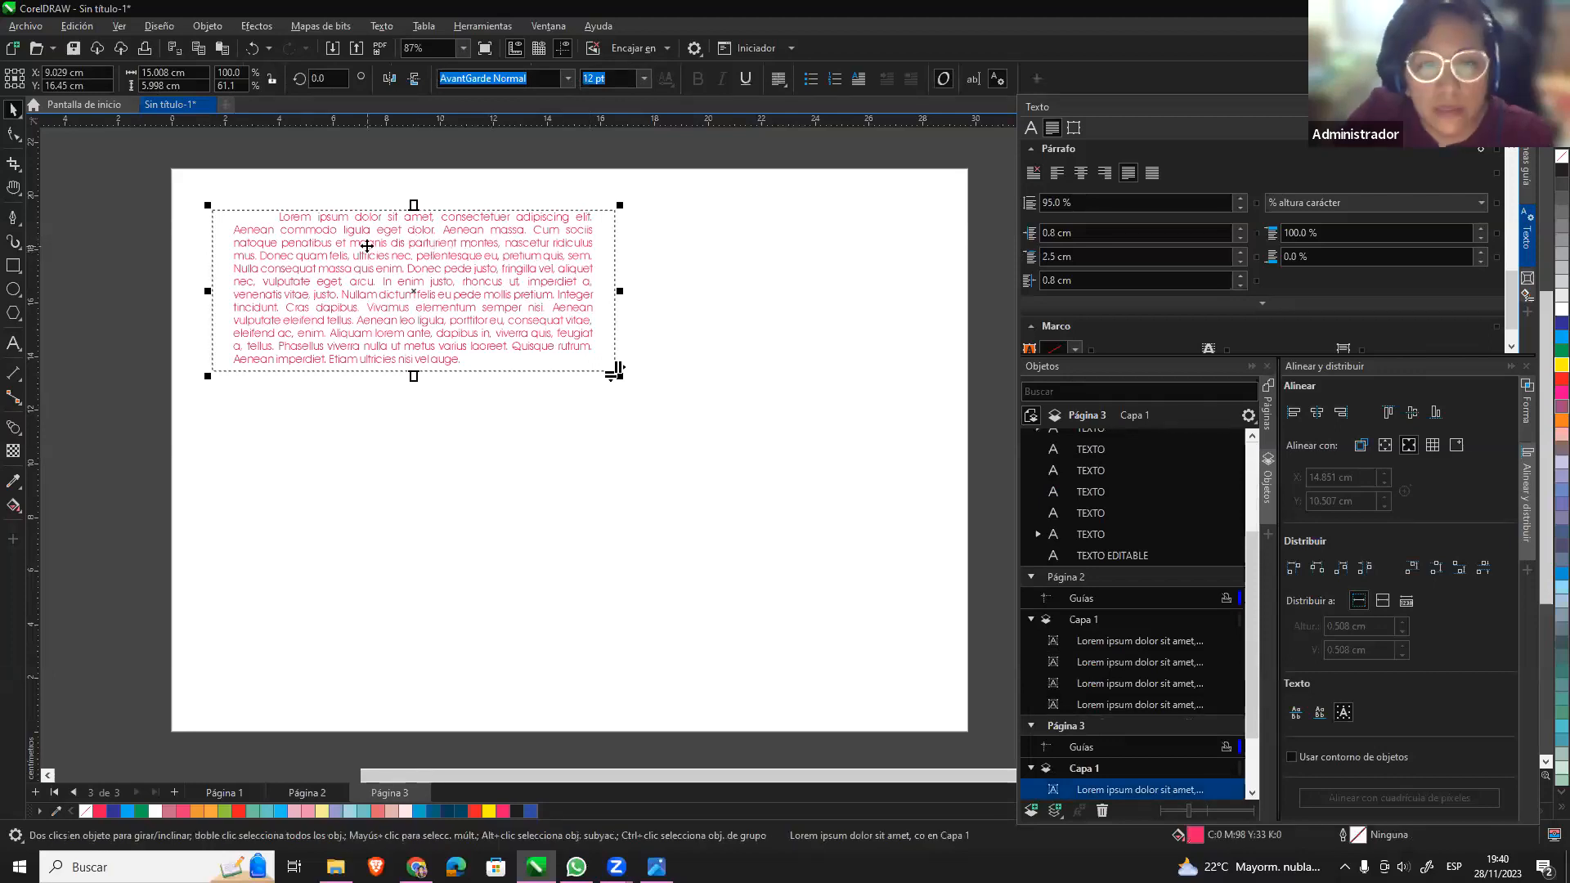
Narrow the pasted text frame to about 8.2 cm and flow its text into a linked frame about 7.7 by 6.3 cm beside it.
left_click_drag(621, 291, 438, 290)
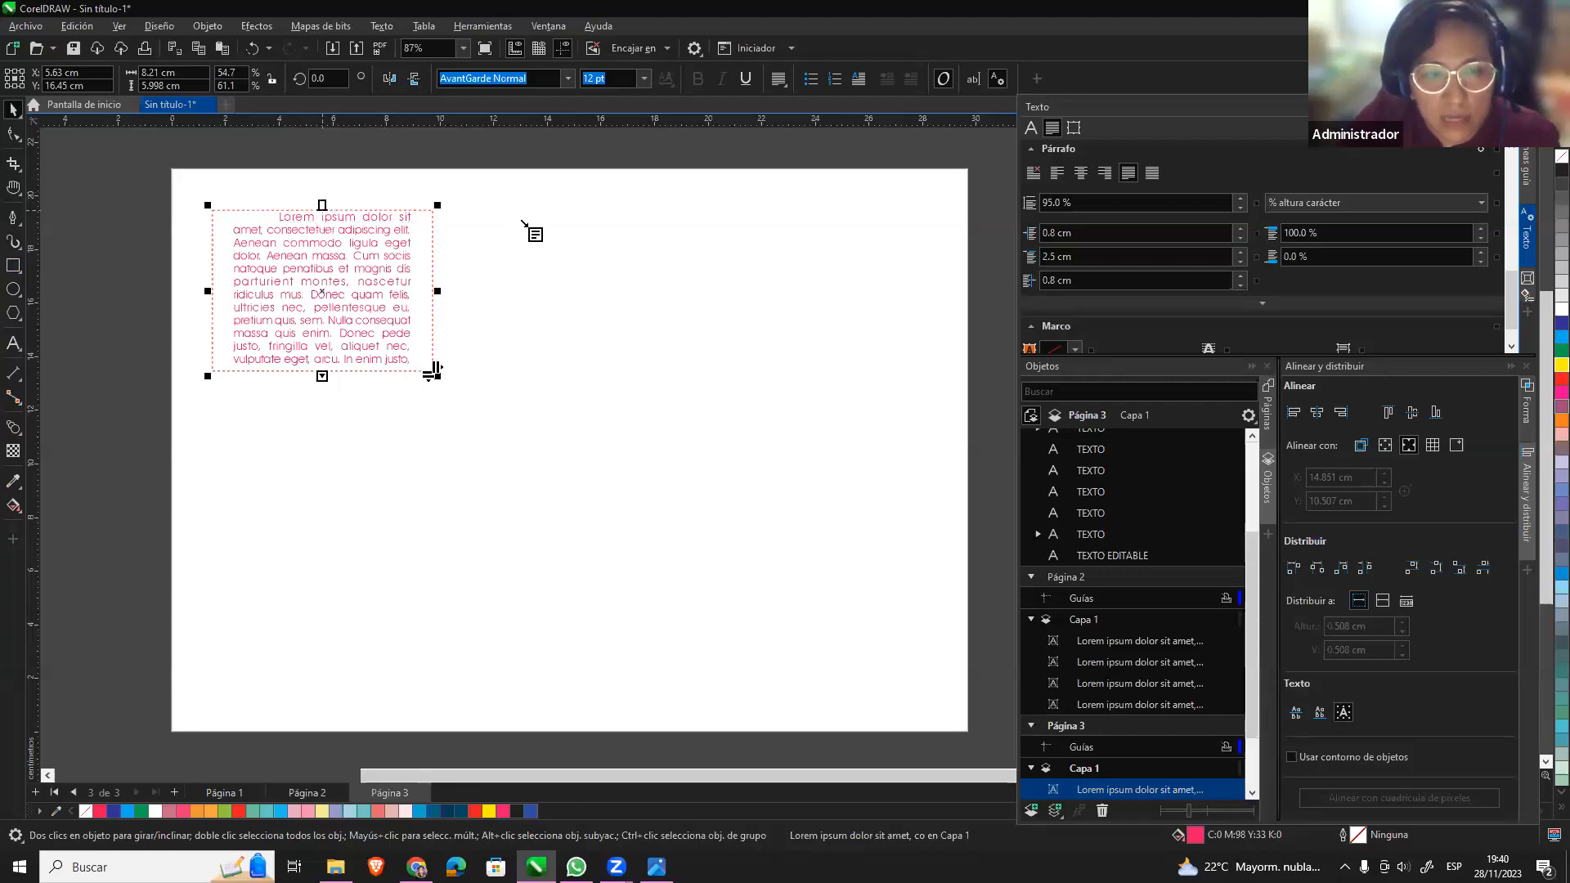
left_click_drag(486, 201, 695, 375)
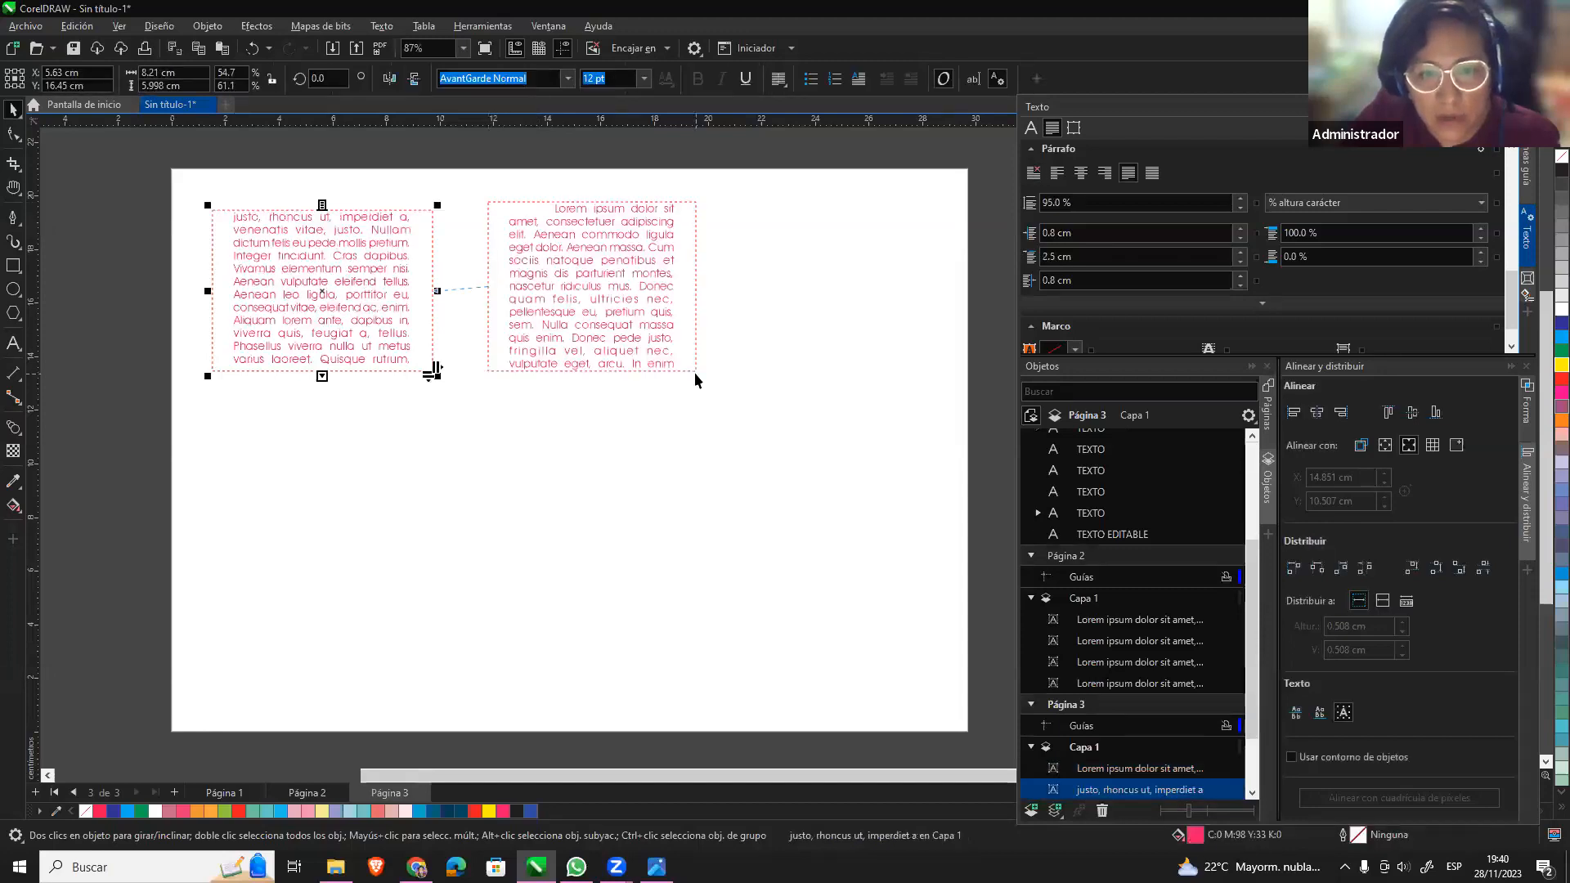
Link a third text frame about 6.9 by 6.3 cm to the second one, placed to its right.
left_click(627, 325)
left_click(626, 331)
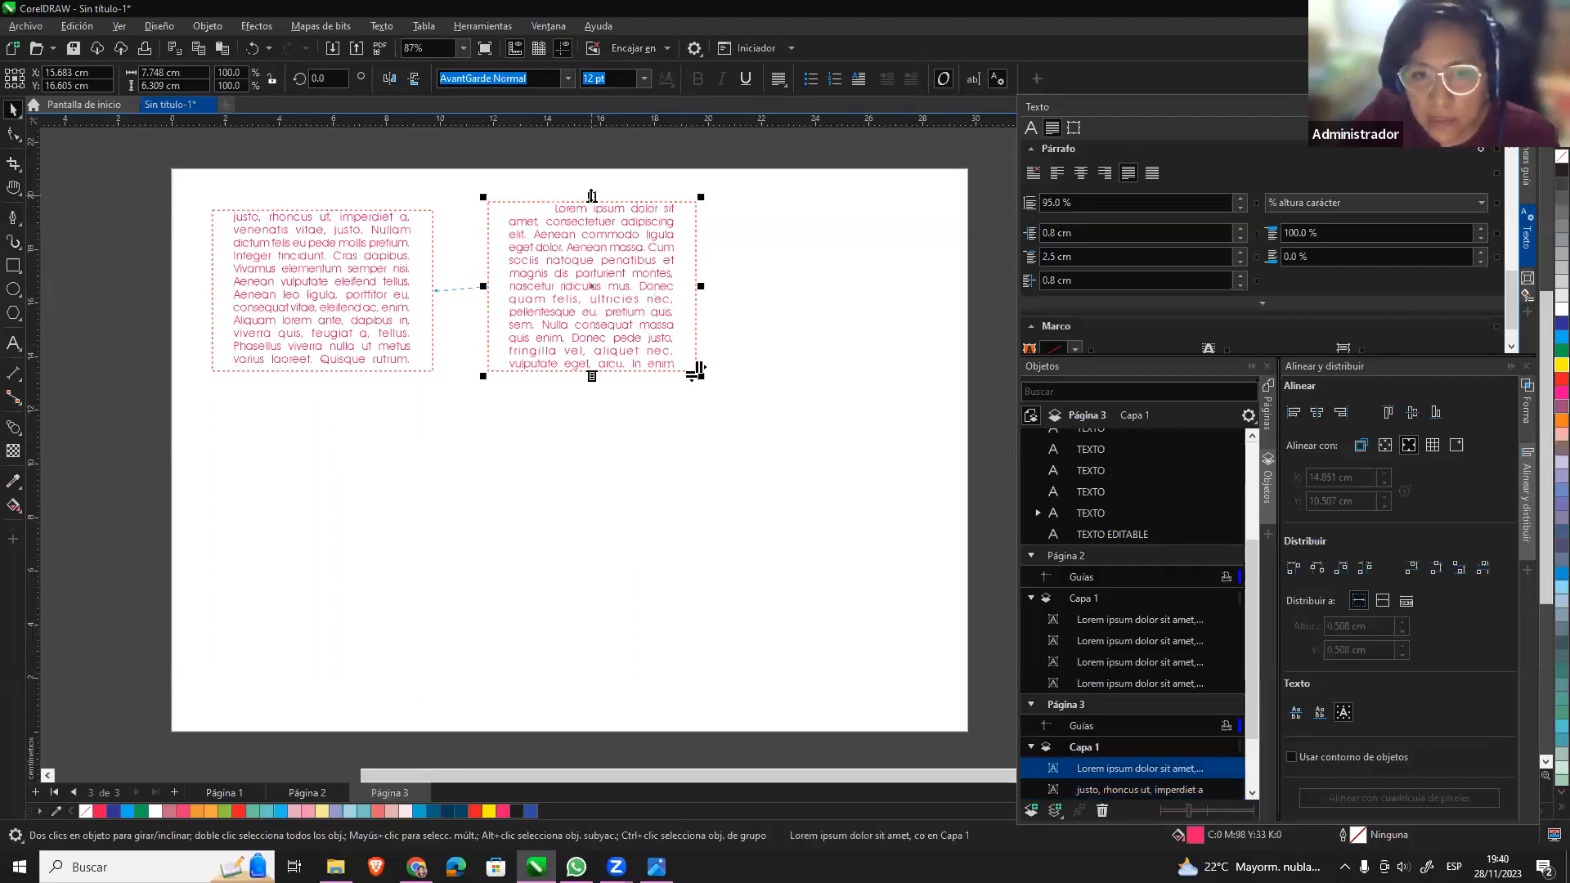
left_click_drag(733, 202, 915, 376)
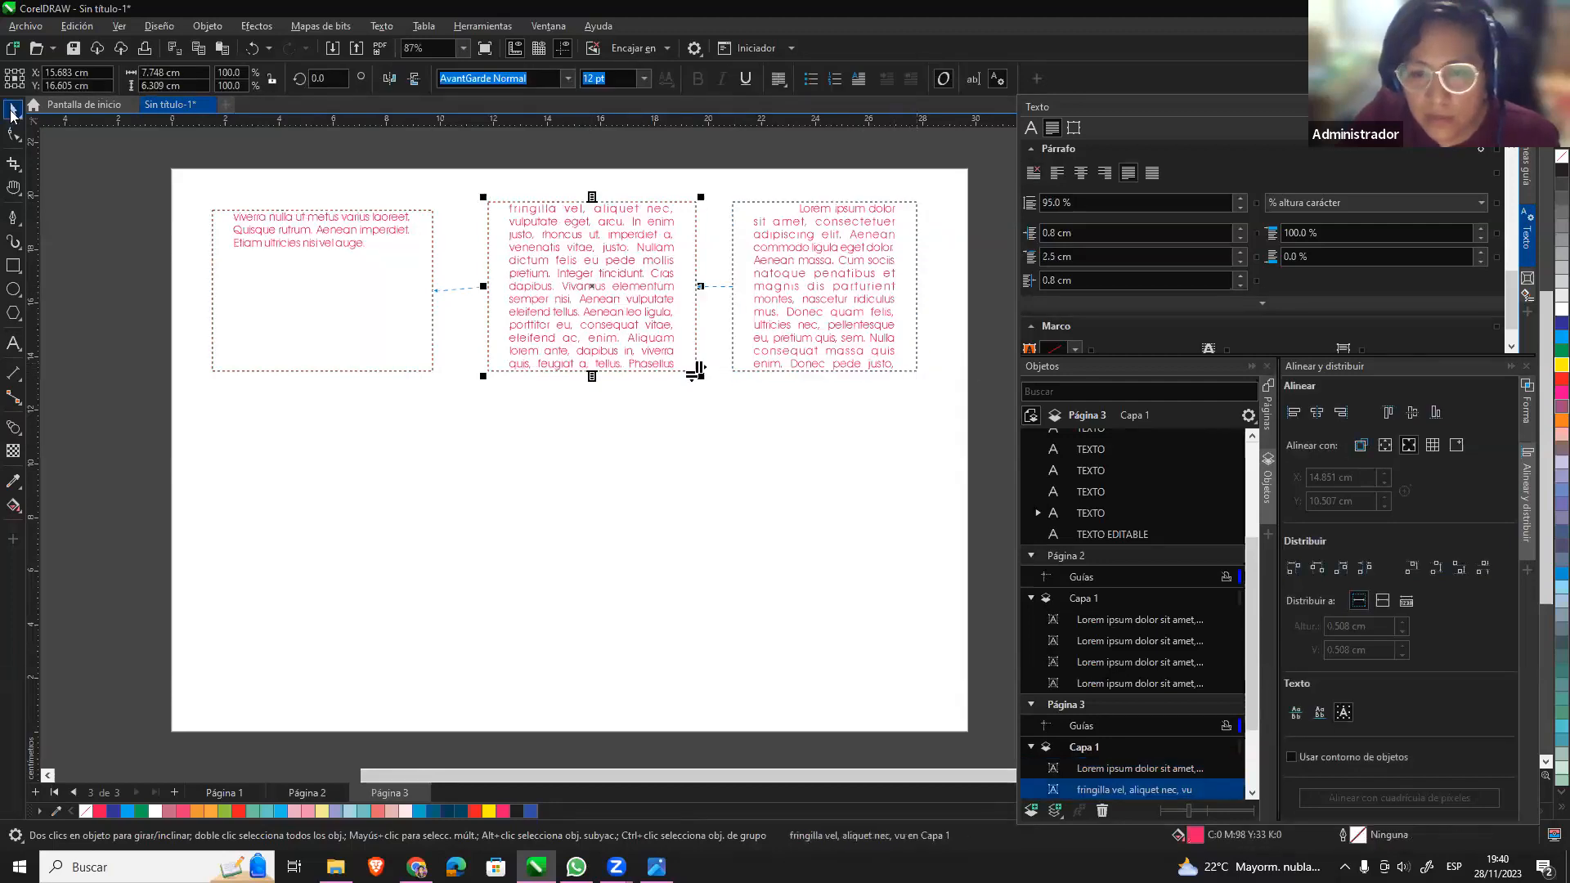
left_click(851, 420)
left_click(874, 311)
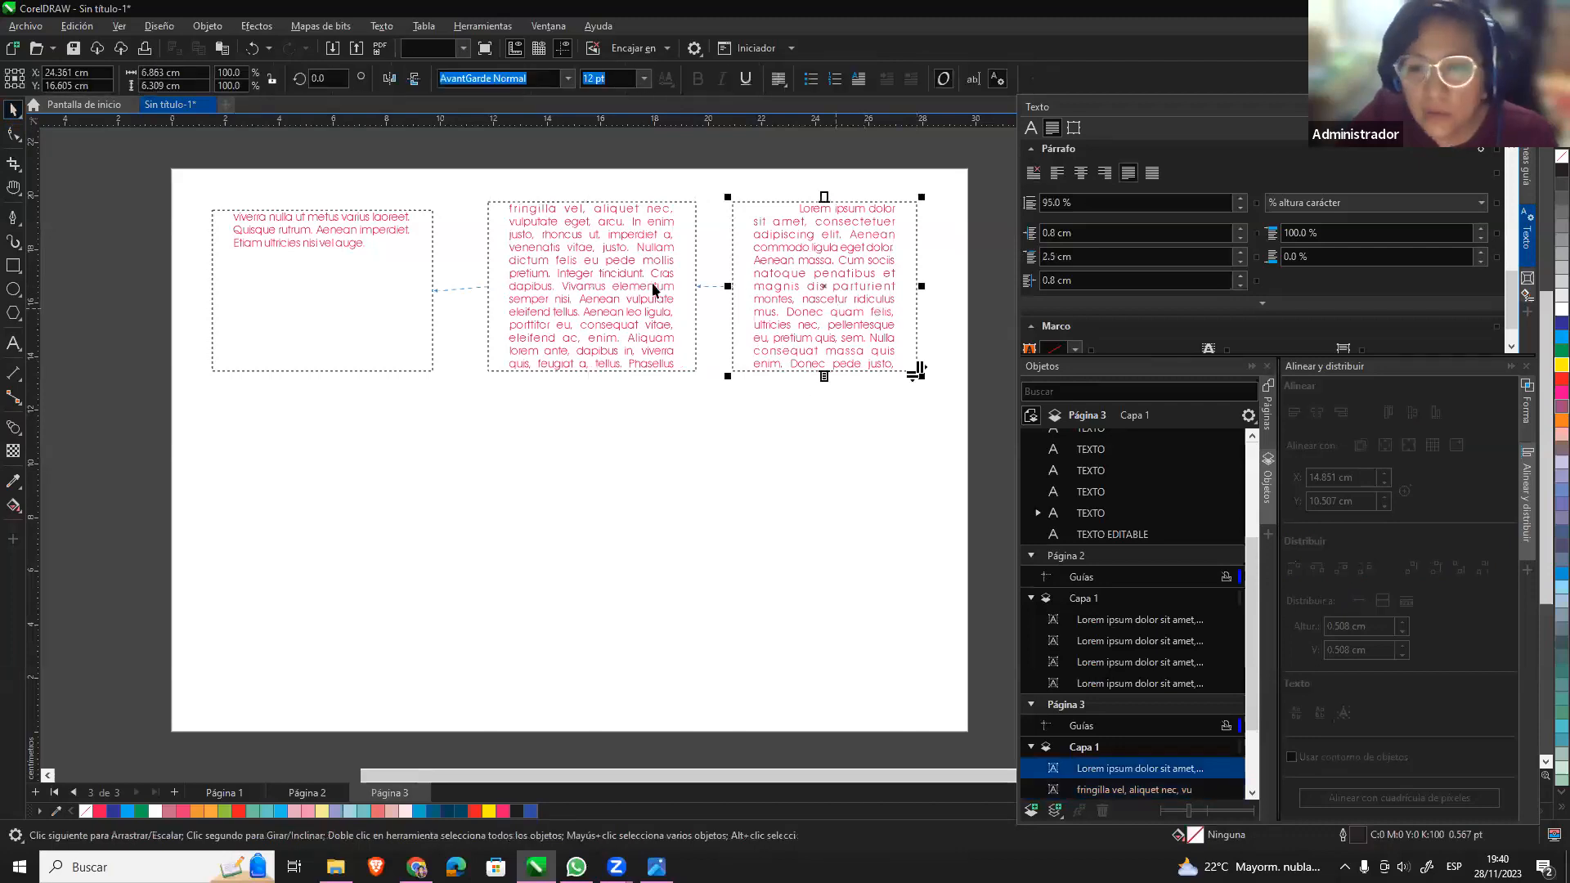
left_click(331, 239)
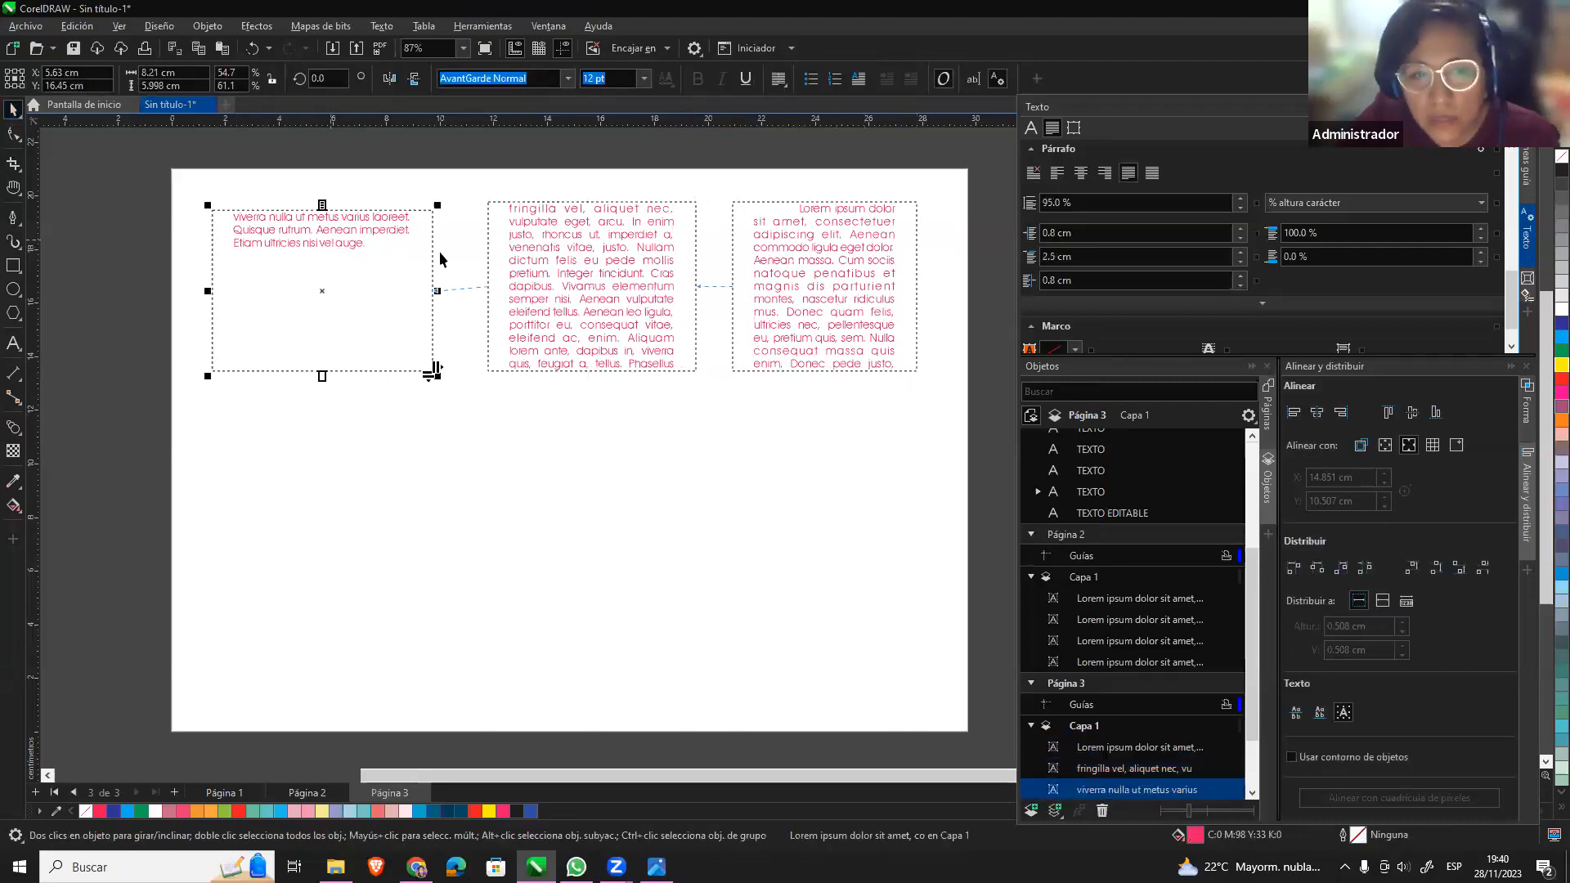
left_click(586, 293)
Narrow all three linked text frames, the rightmost to about 3.7 cm and the middle one to about 6.1 cm wide.
left_click(829, 330)
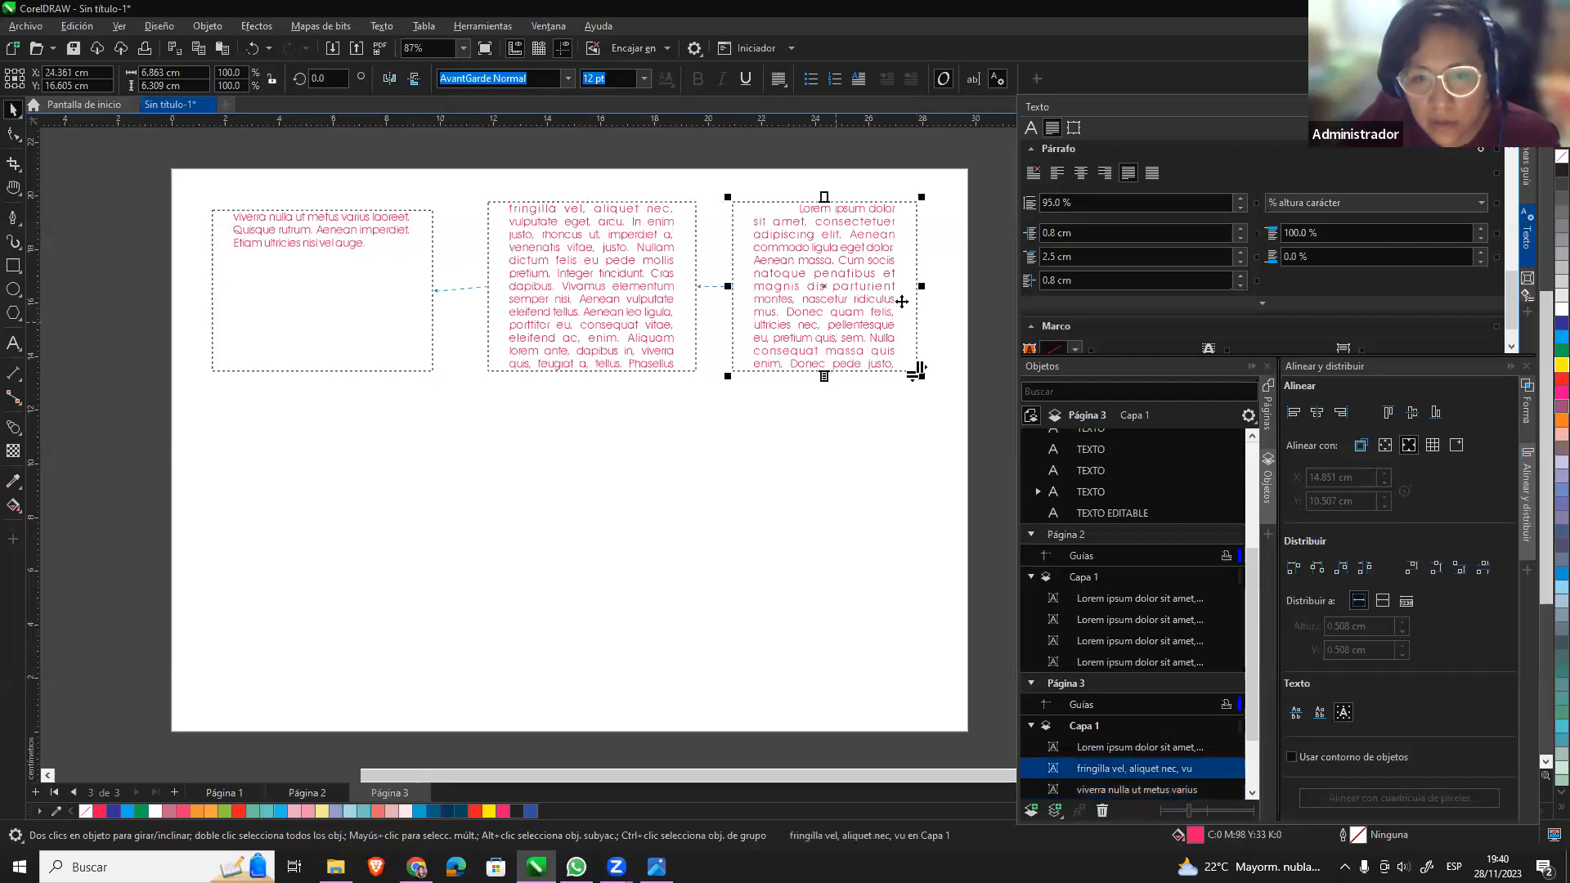
left_click_drag(921, 287, 836, 307)
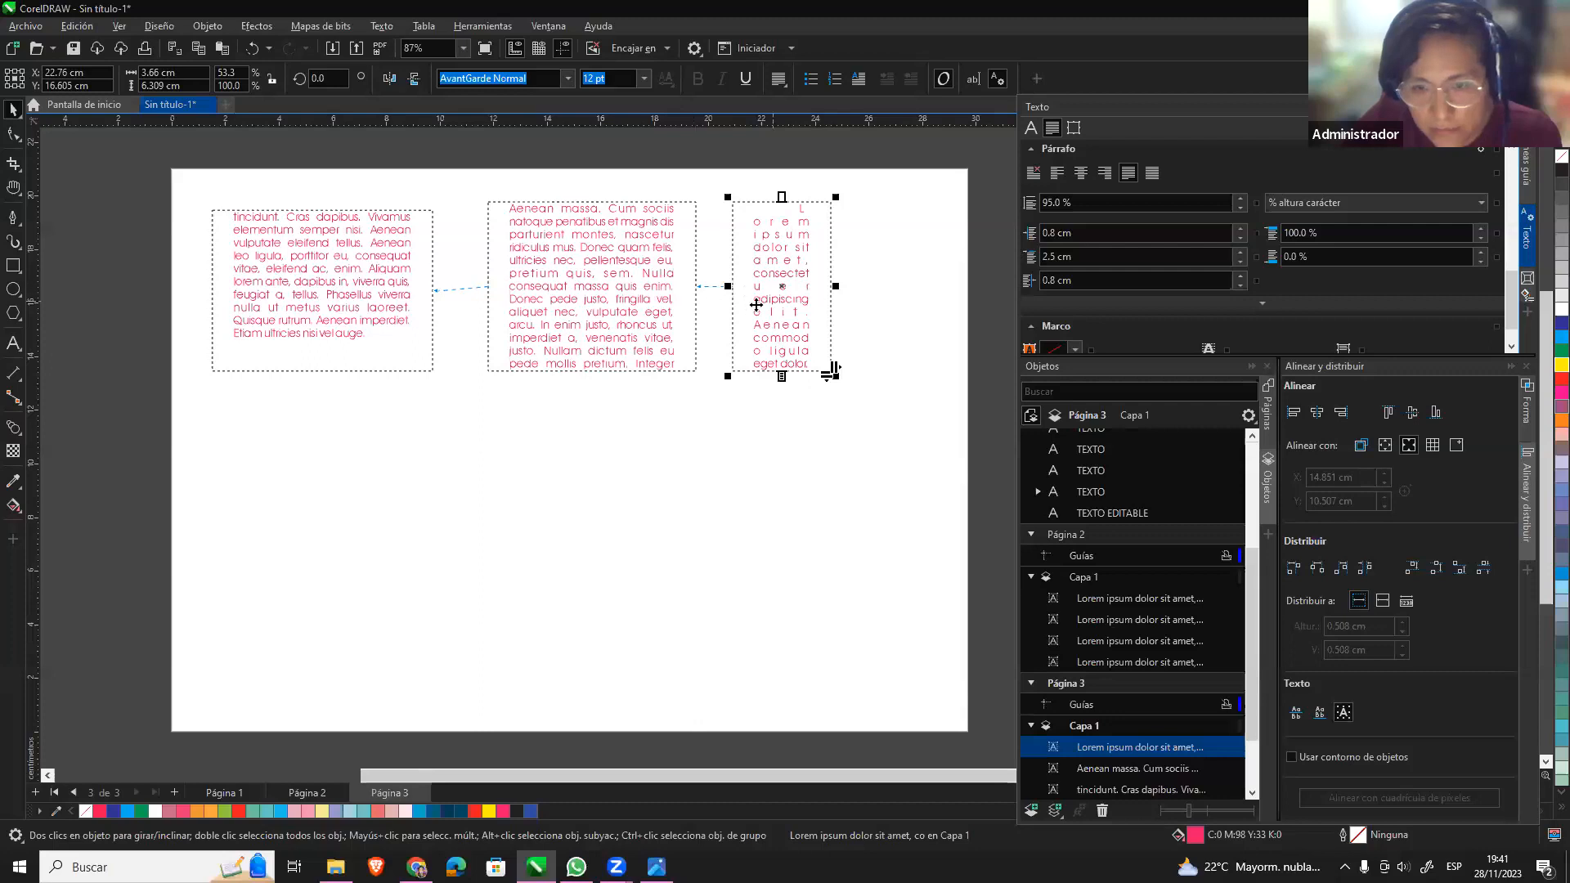
left_click(691, 296)
left_click_drag(687, 292, 654, 292)
left_click(426, 296)
left_click_drag(438, 291, 393, 307)
Widen the rightmost linked text frame to about 6.1 cm and make the middle frame slightly wider.
left_click(644, 363)
left_click_drag(833, 288, 906, 286)
left_click(574, 319)
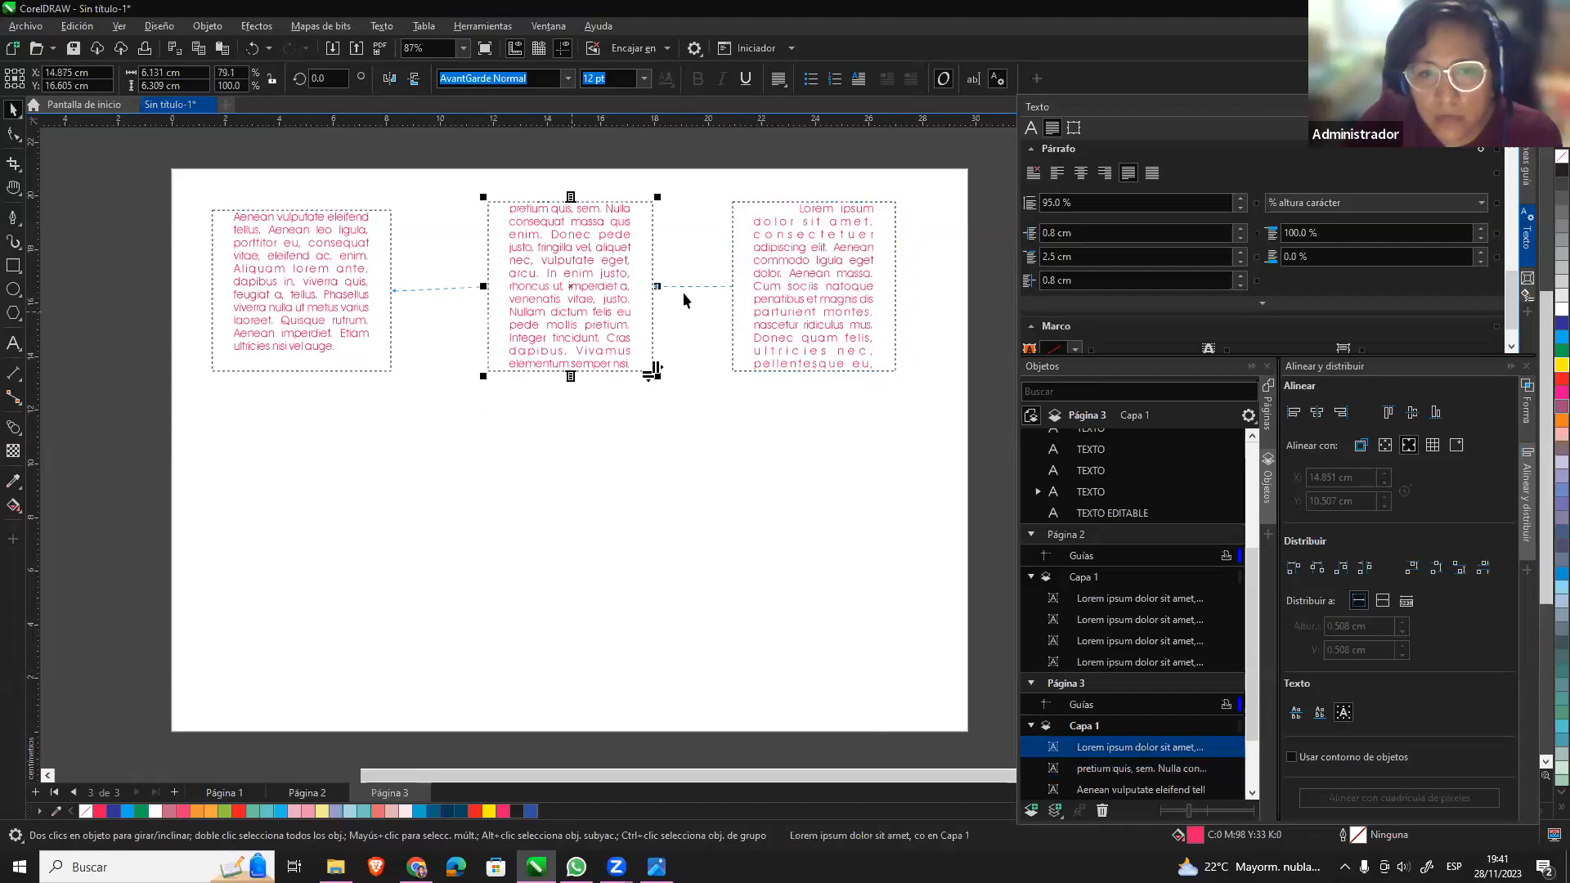
left_click_drag(656, 287, 680, 287)
left_click(764, 263)
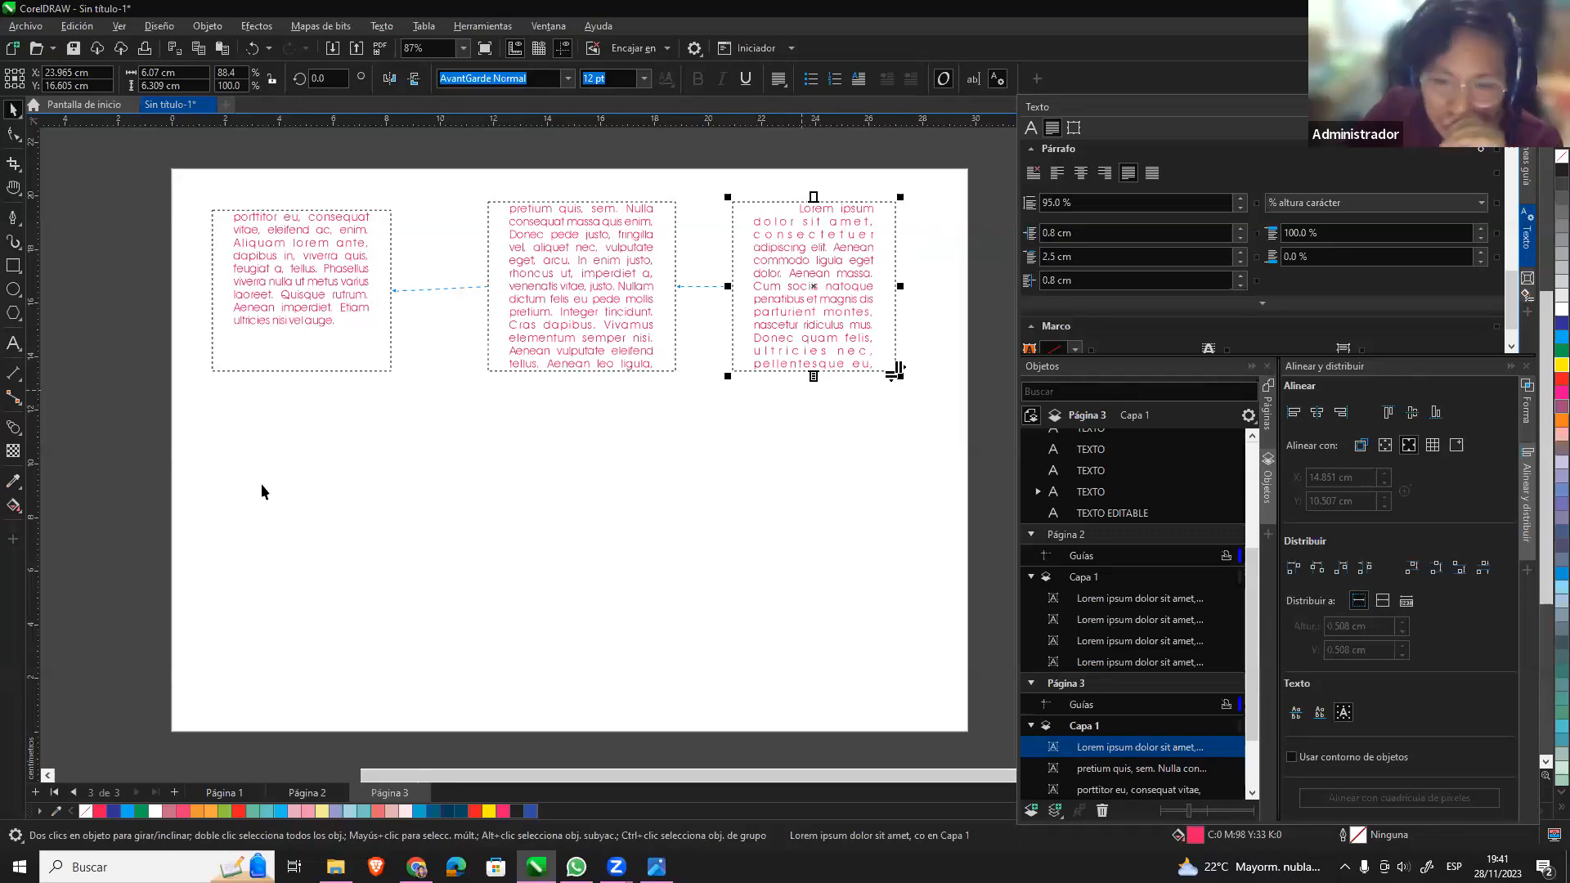
Draw a rectangle about 7.3 by 6.6 cm below the text frames and a circle about 6.65 cm across beside it.
left_click(260, 458)
left_click(13, 268)
left_click_drag(231, 433, 426, 609)
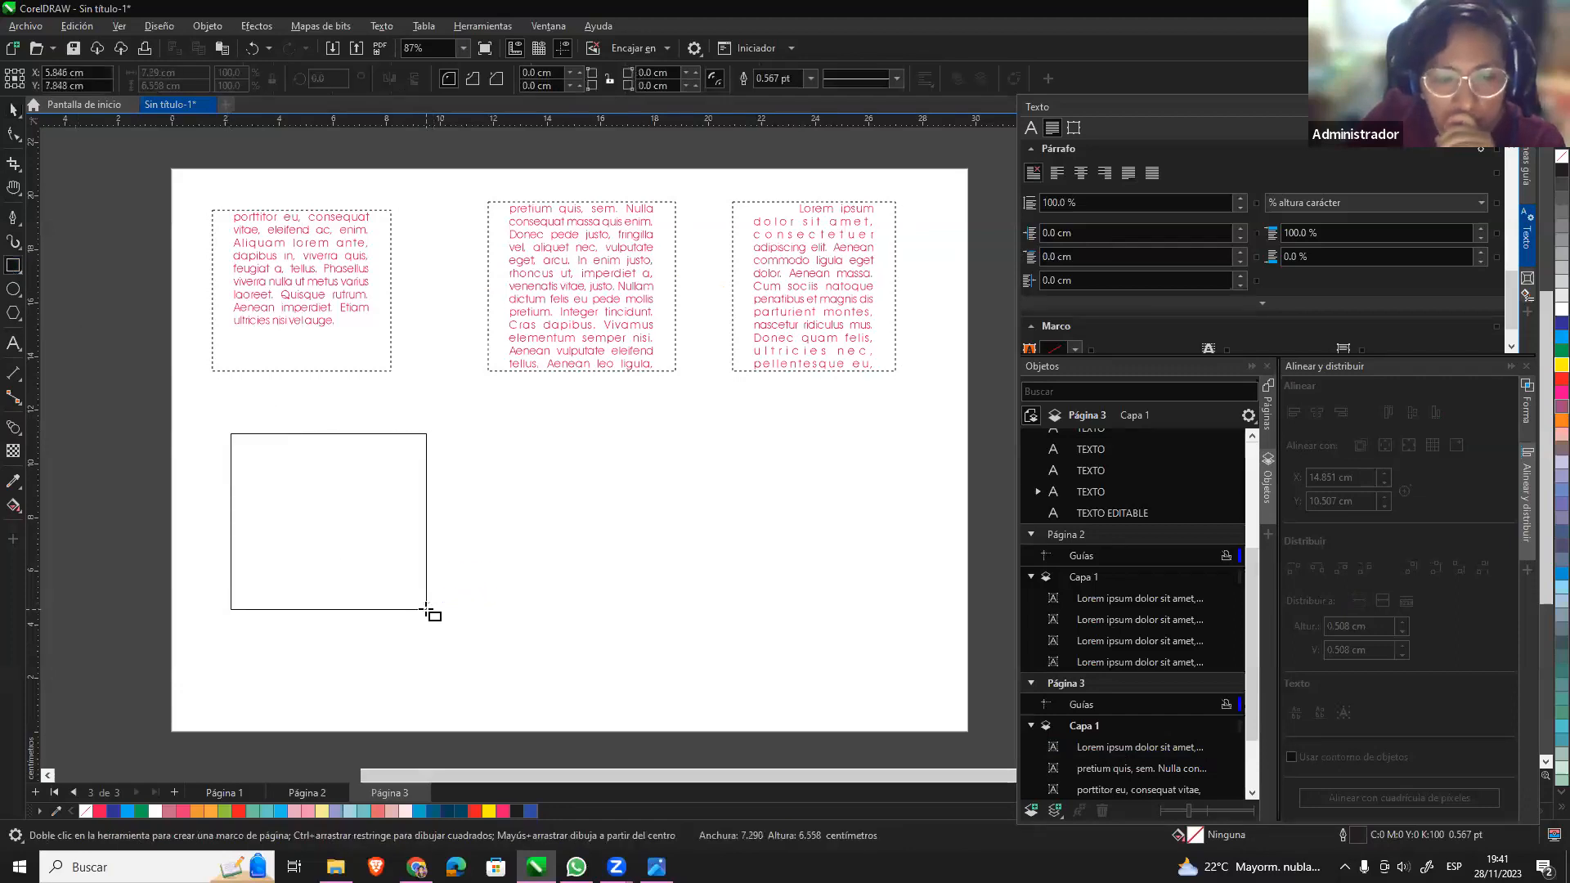
left_click(13, 290)
left_click_drag(473, 433, 652, 611)
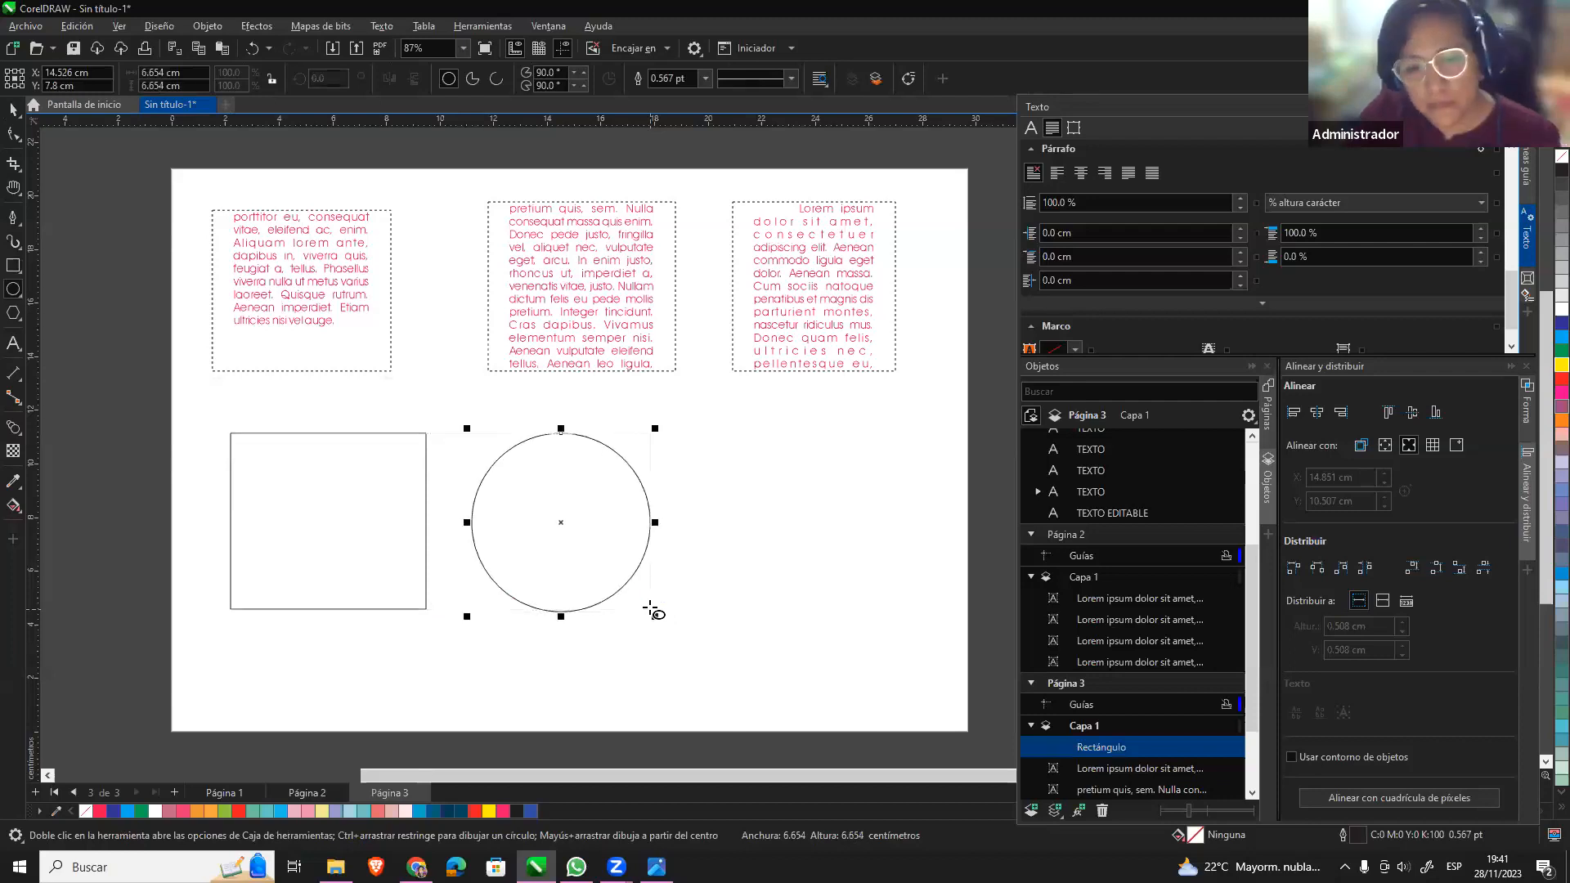
Delete the rectangle beside the circle.
left_click(13, 109)
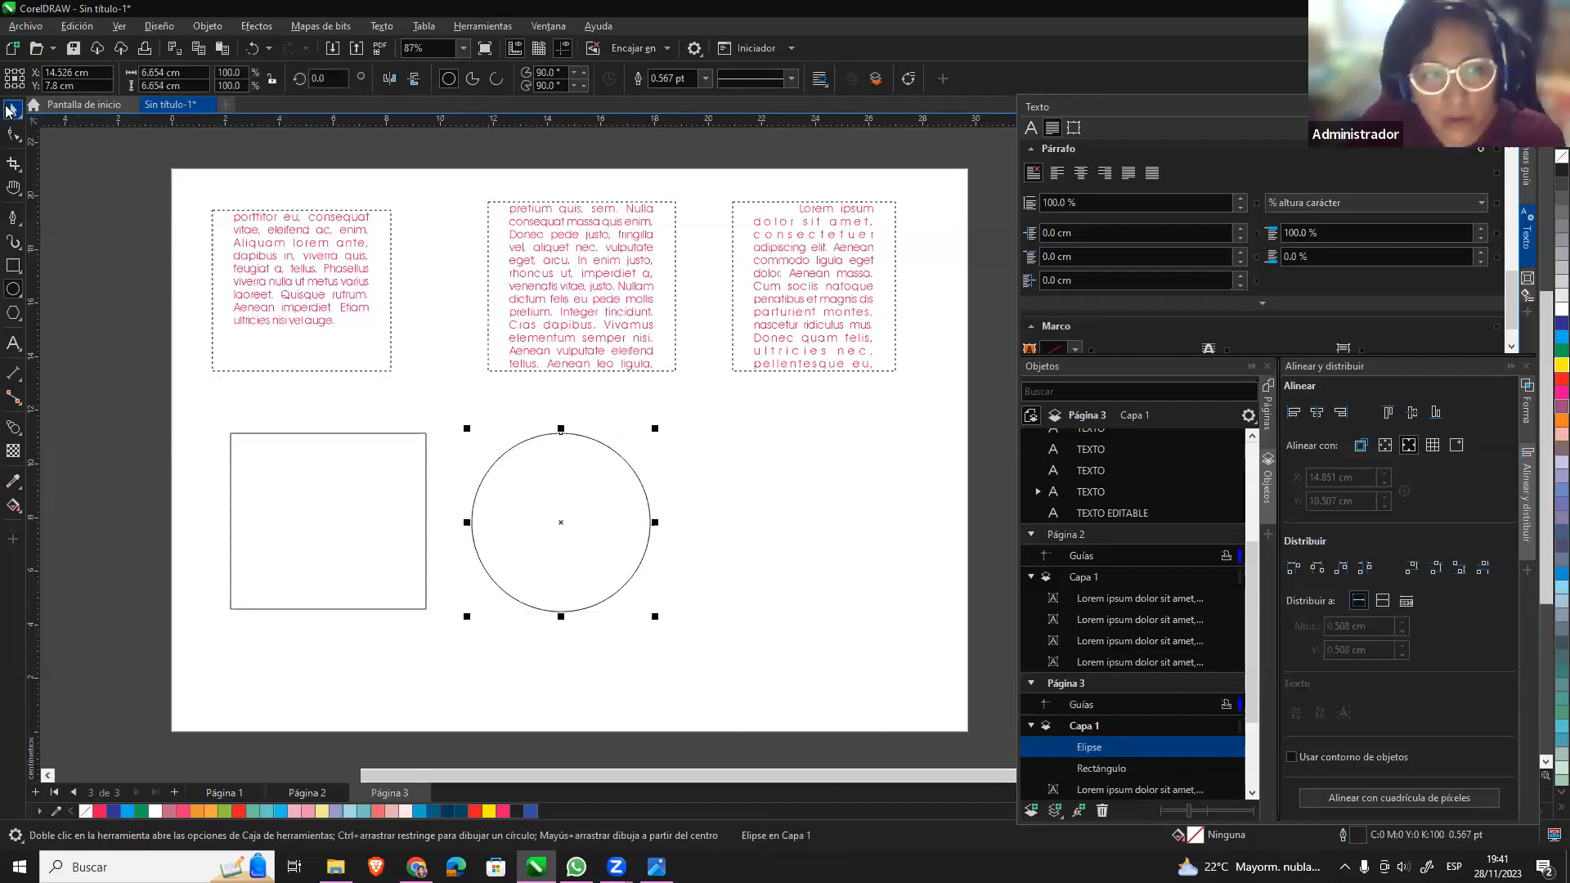
left_click(438, 454)
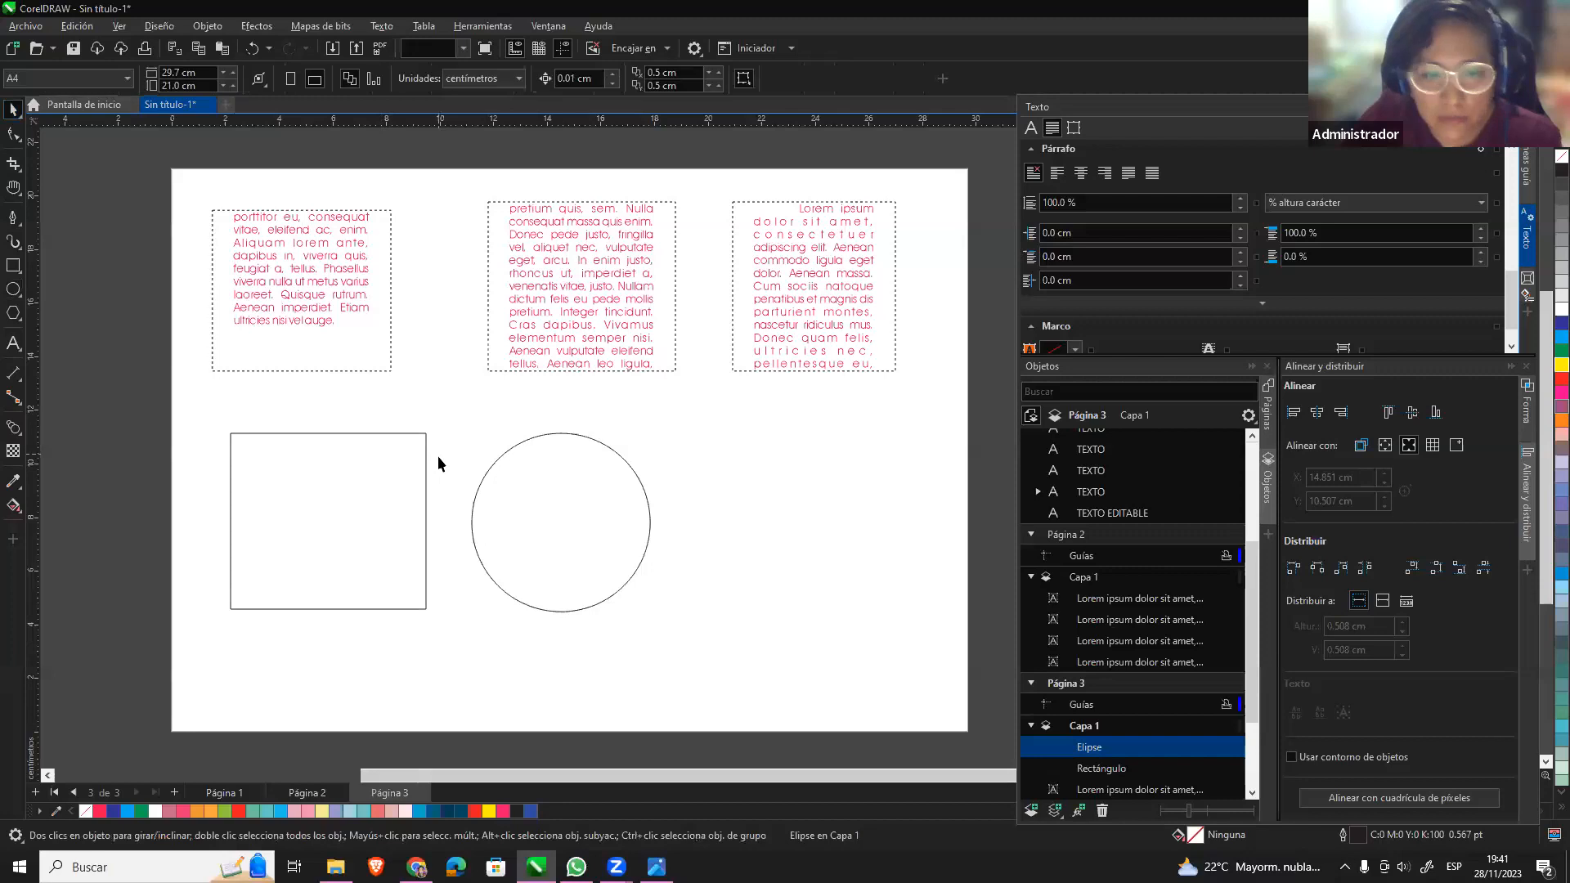
left_click(426, 453)
left_click(429, 454)
left_click(429, 454)
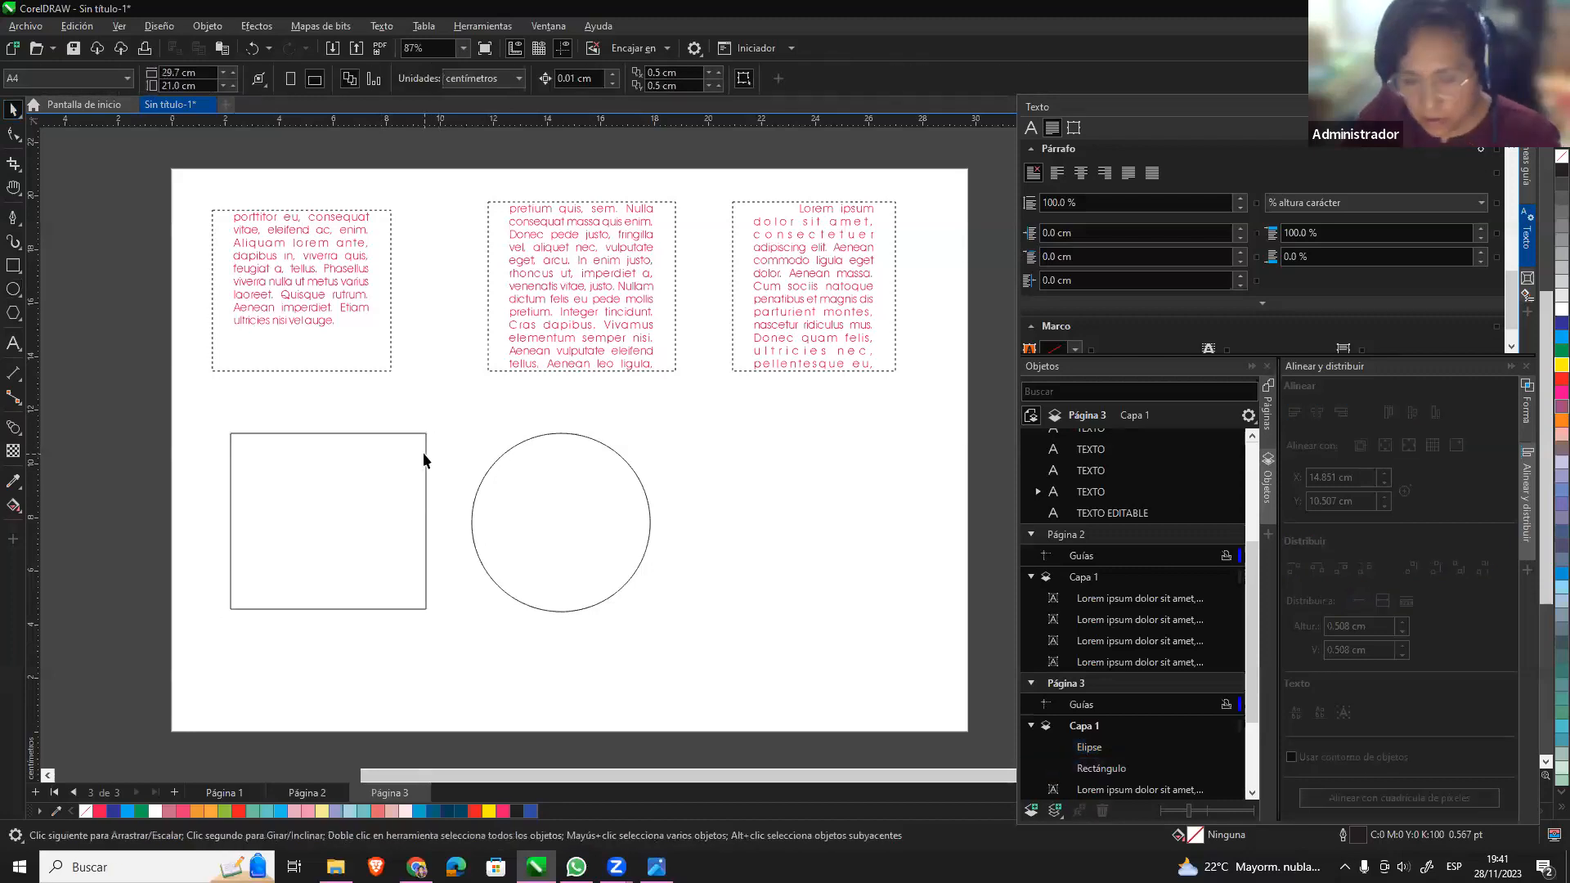
left_click(425, 453)
key("Delete")
Arrange the circle and a duplicate of it side by side, with one directly below the leftmost text frame.
left_click_drag(590, 439, 603, 494)
key("ctrl+c")
key("ctrl+v")
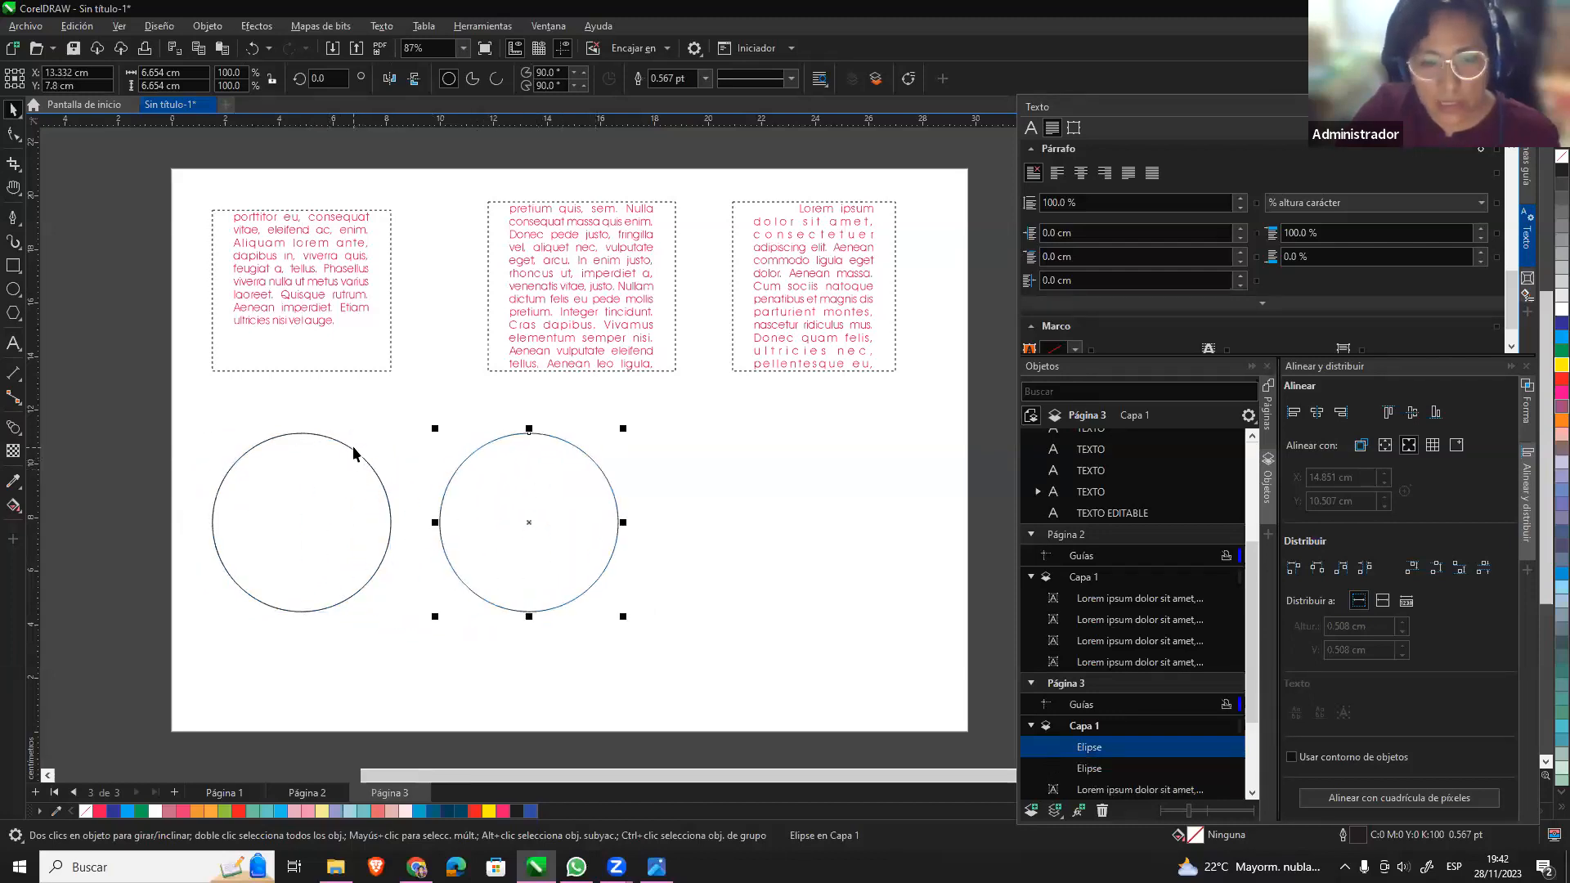
left_click(346, 449)
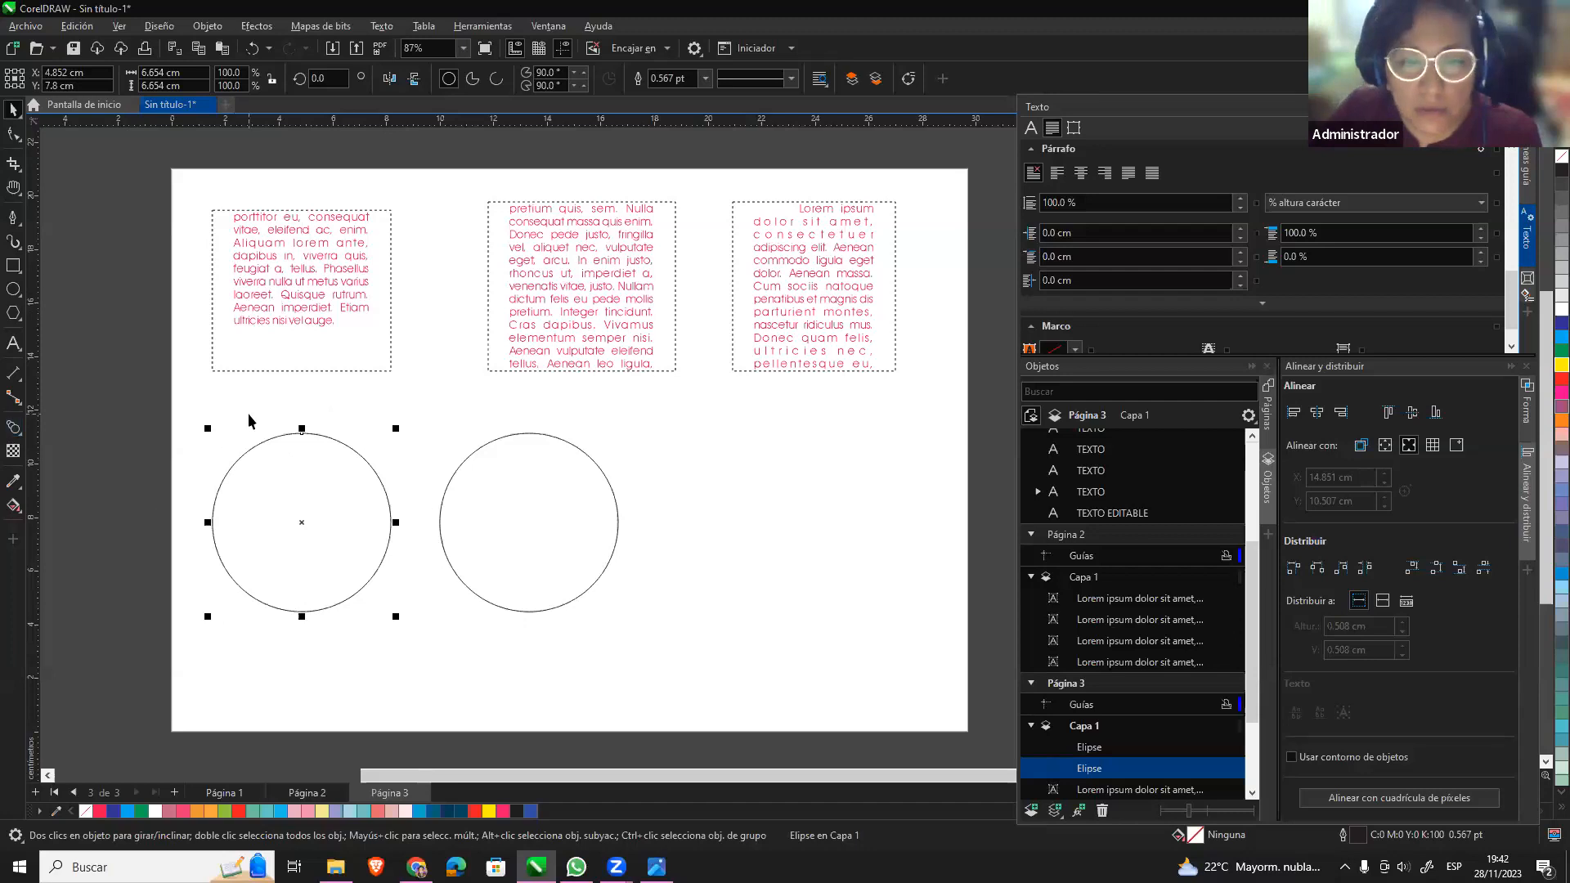
left_click(13, 344)
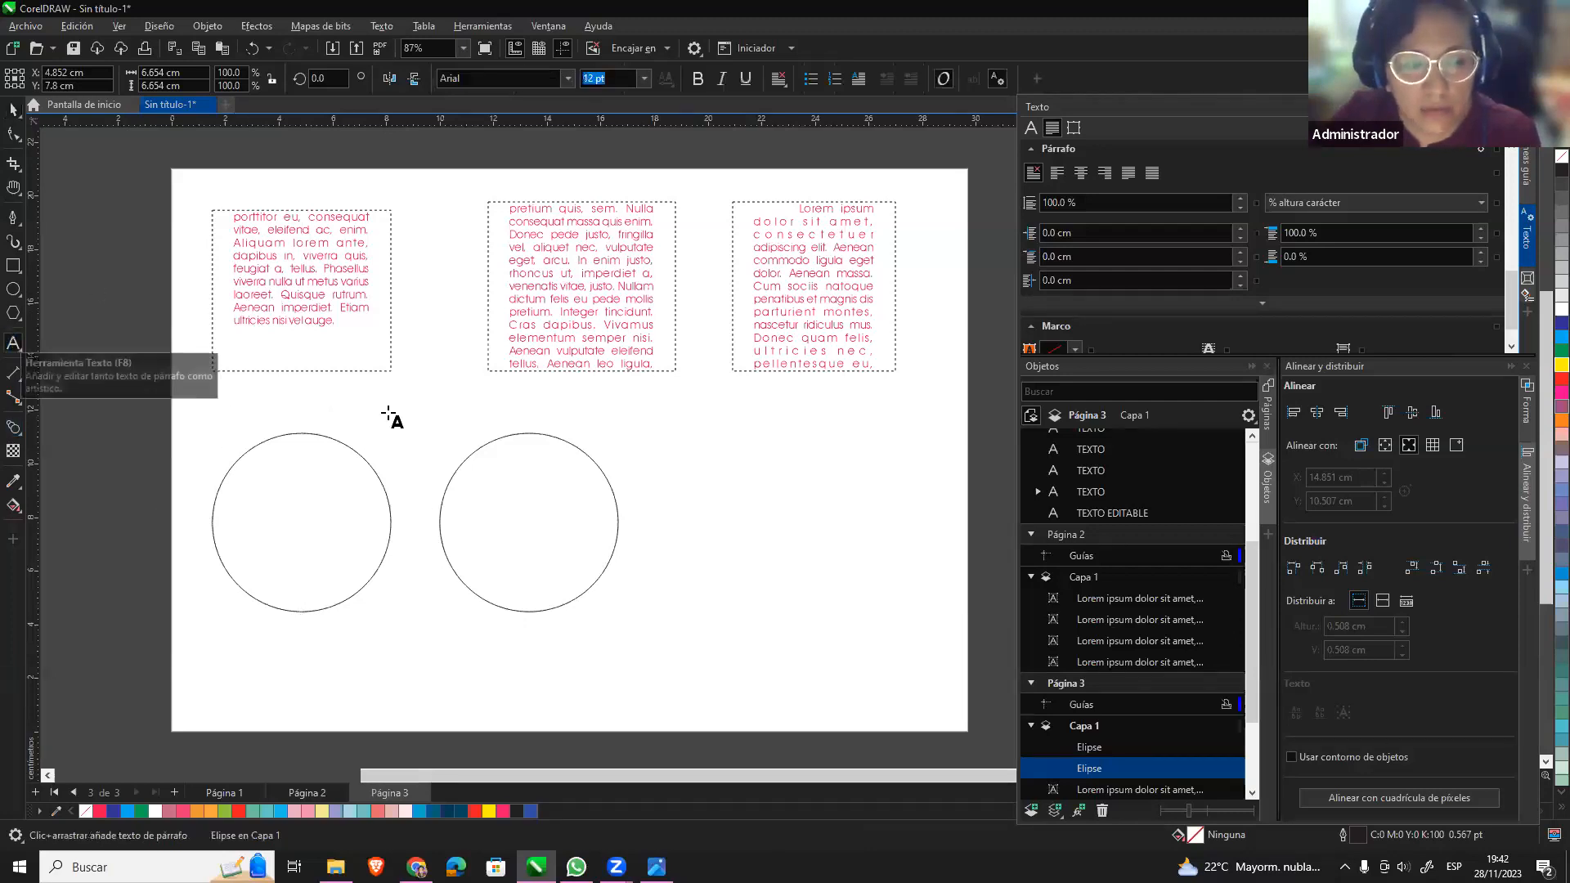
left_click(256, 445)
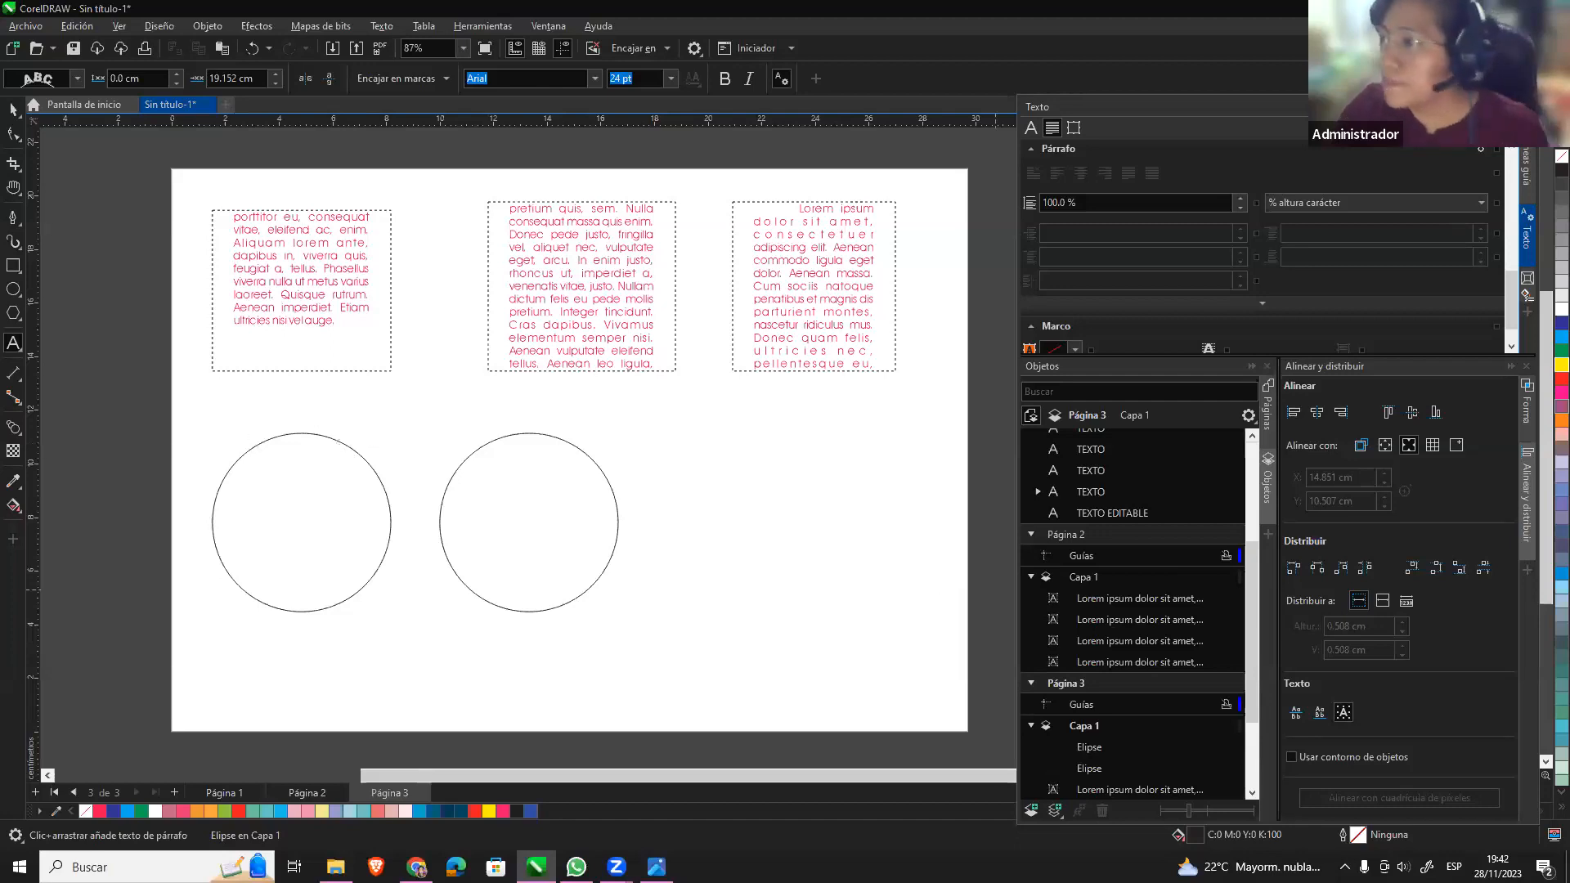
key("alt+Tab")
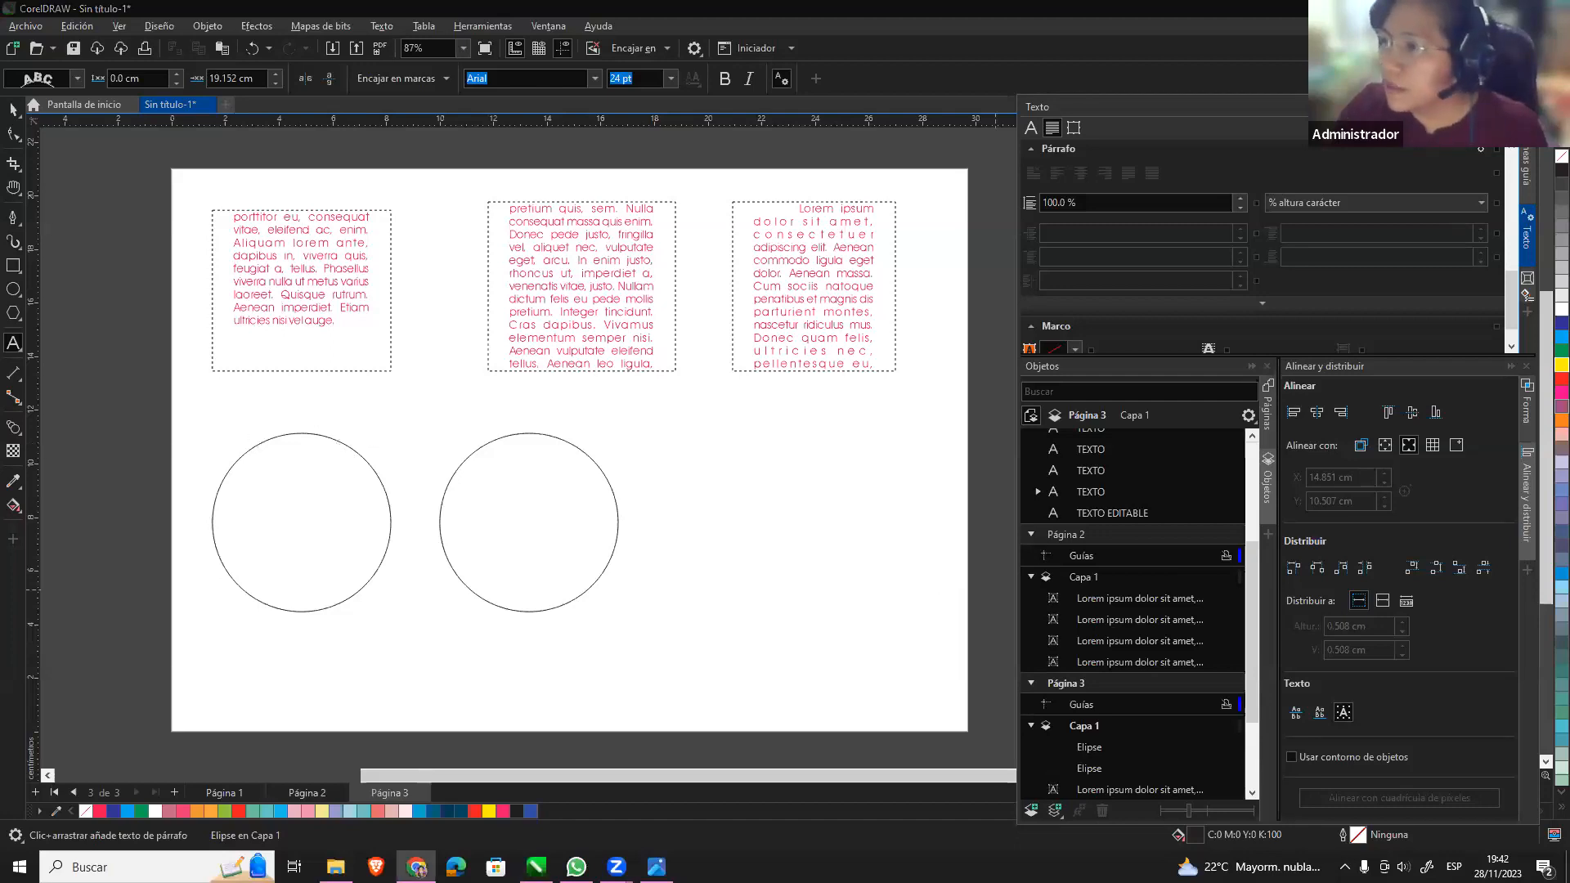
key("alt+Tab")
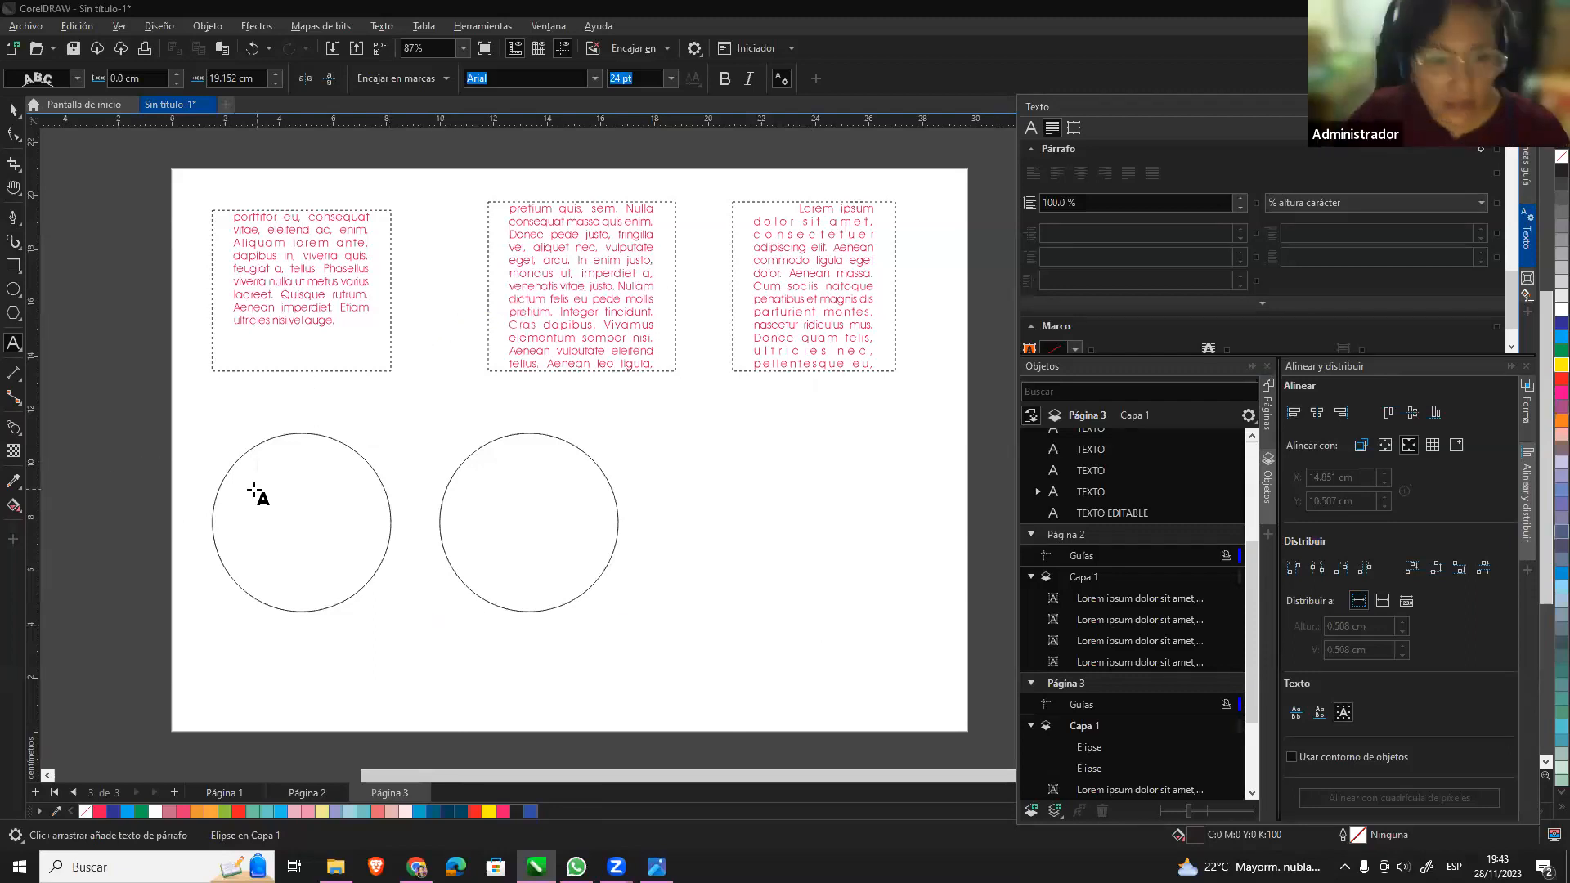
left_click(12, 110)
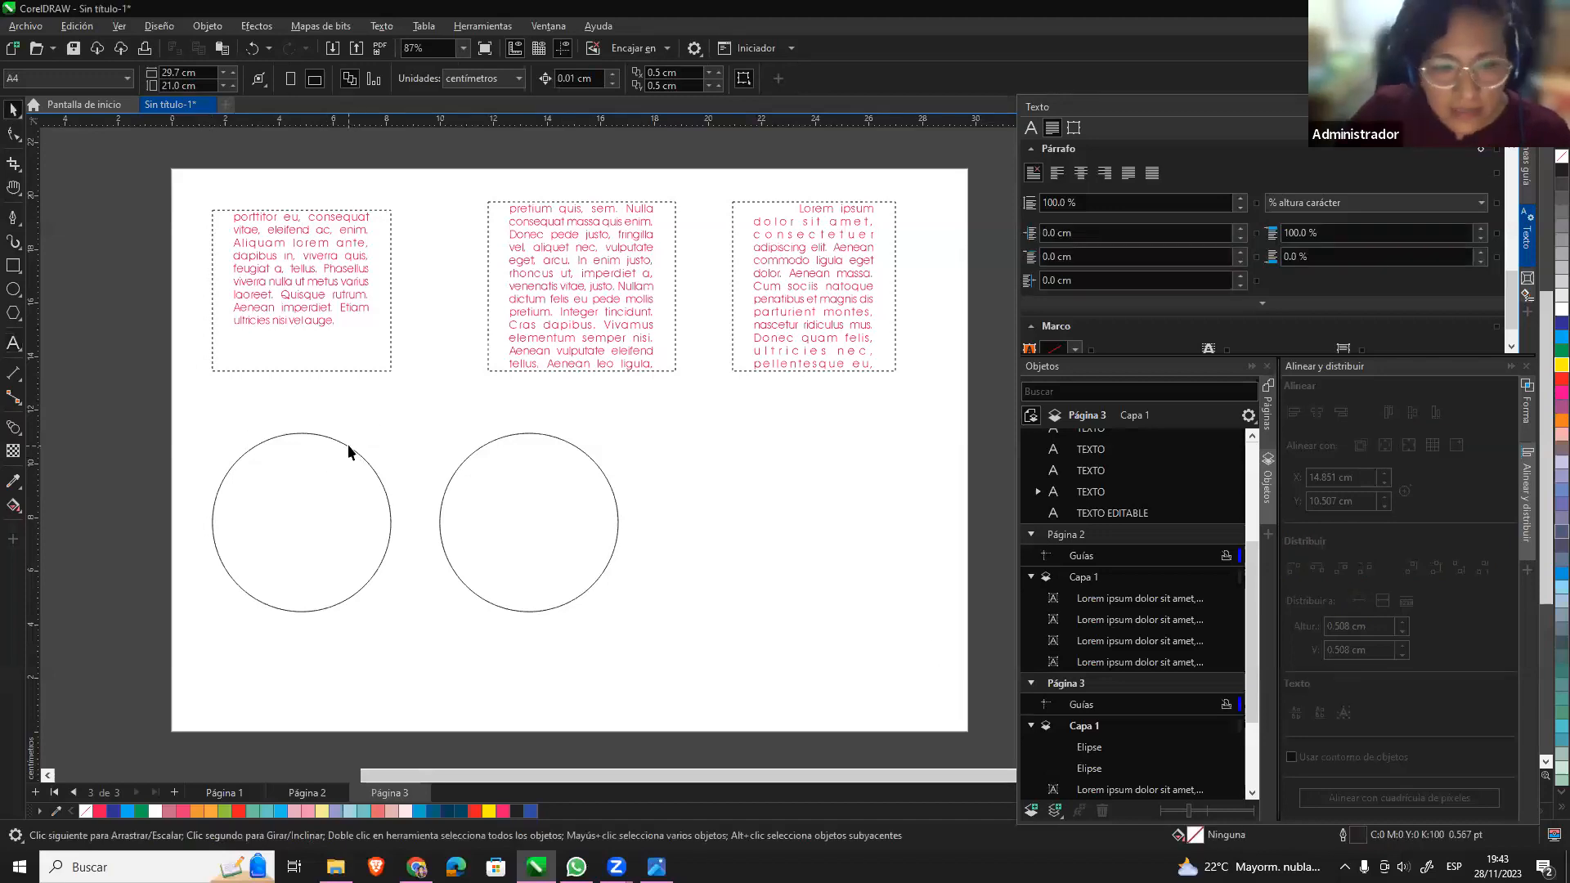
Write the text "TEXTO EN FORMA" along the outside of the left circle's upper edge.
left_click(287, 435)
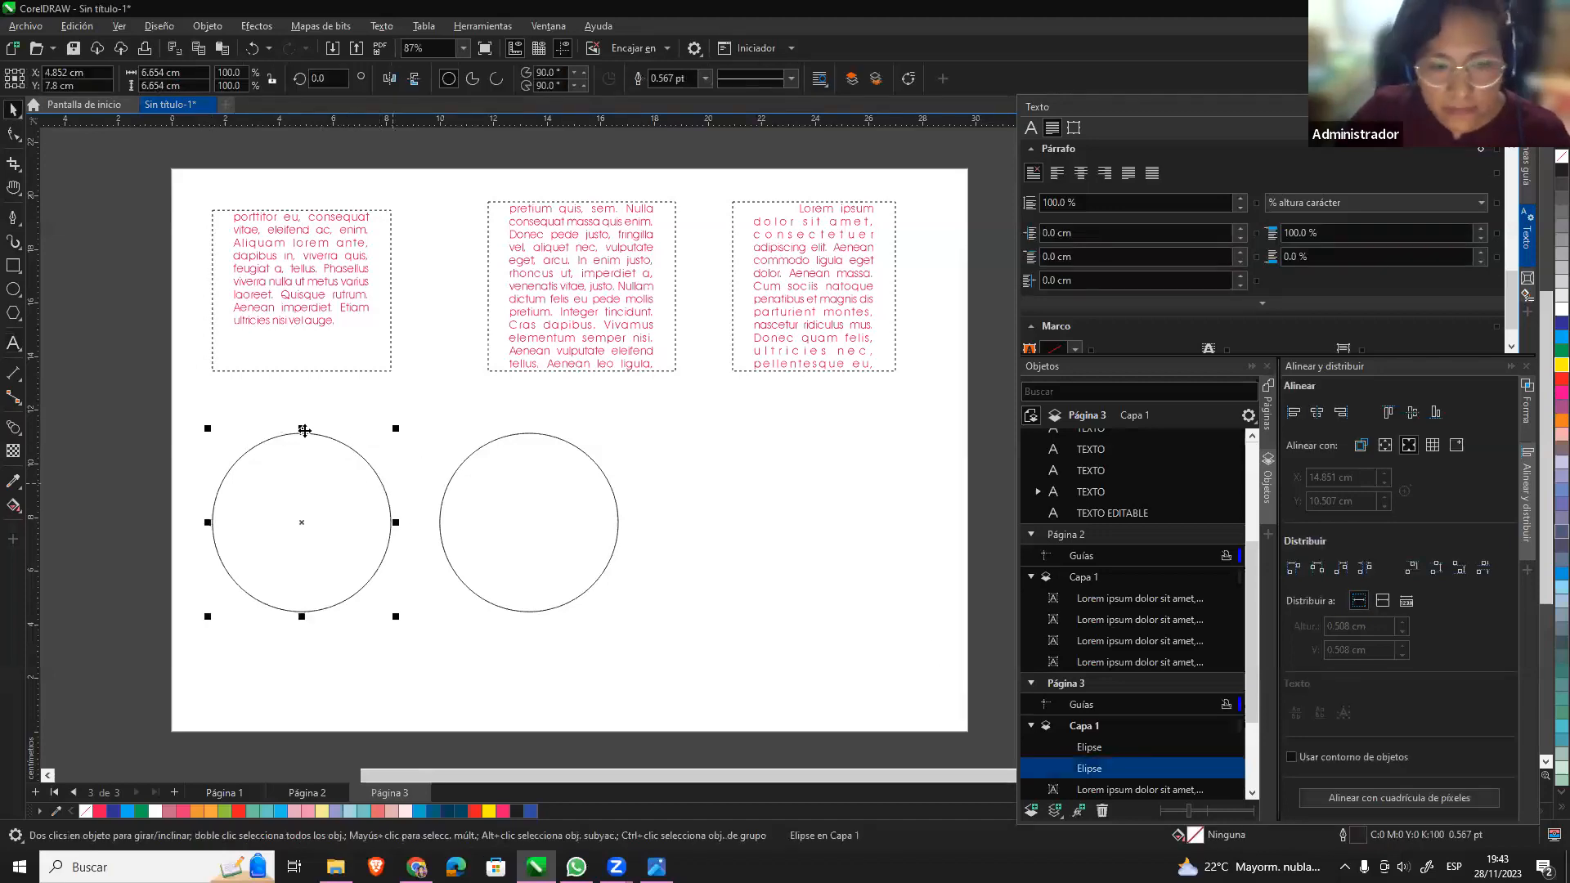
left_click(19, 345)
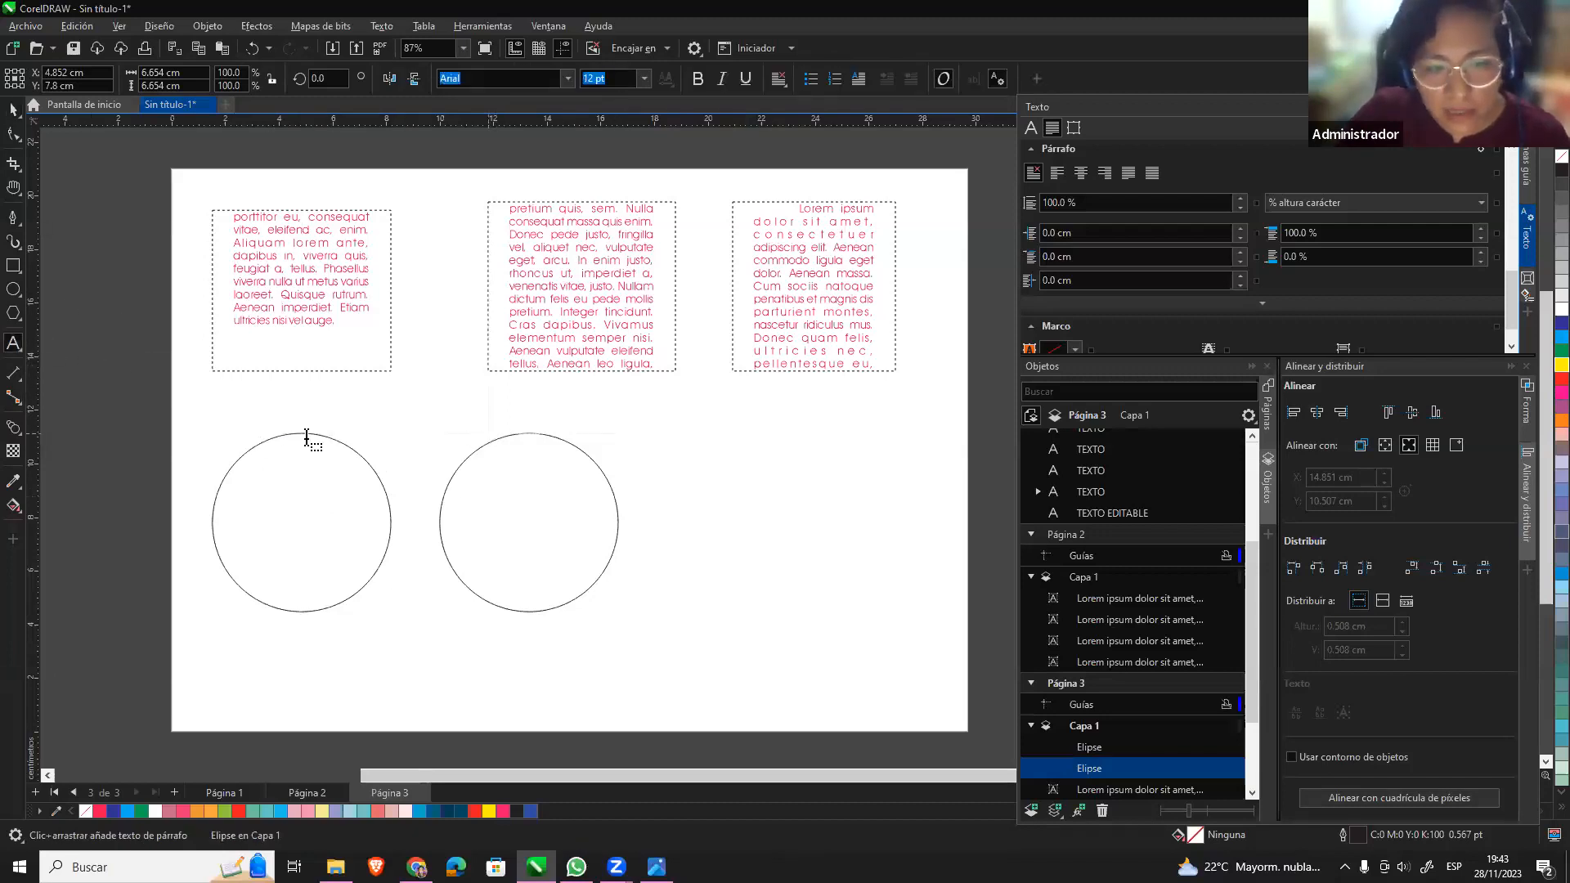
left_click(261, 444)
type("TEXTO EN FORMA")
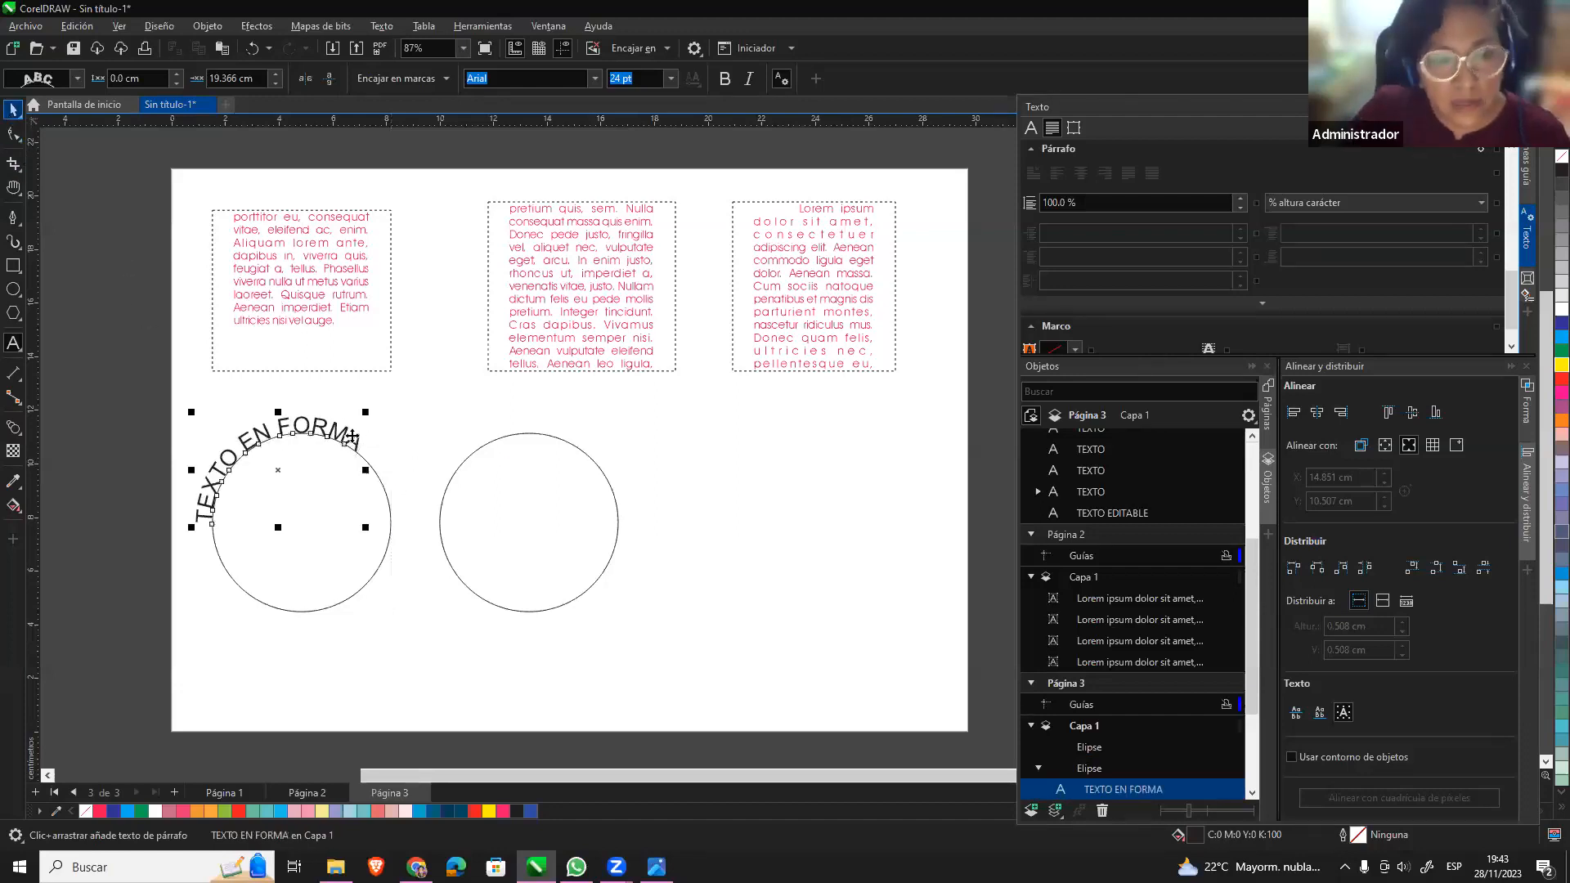
key("ctrl+space")
Duplicate the right circle and place the copy further to the right, level with the other two.
left_click(541, 435)
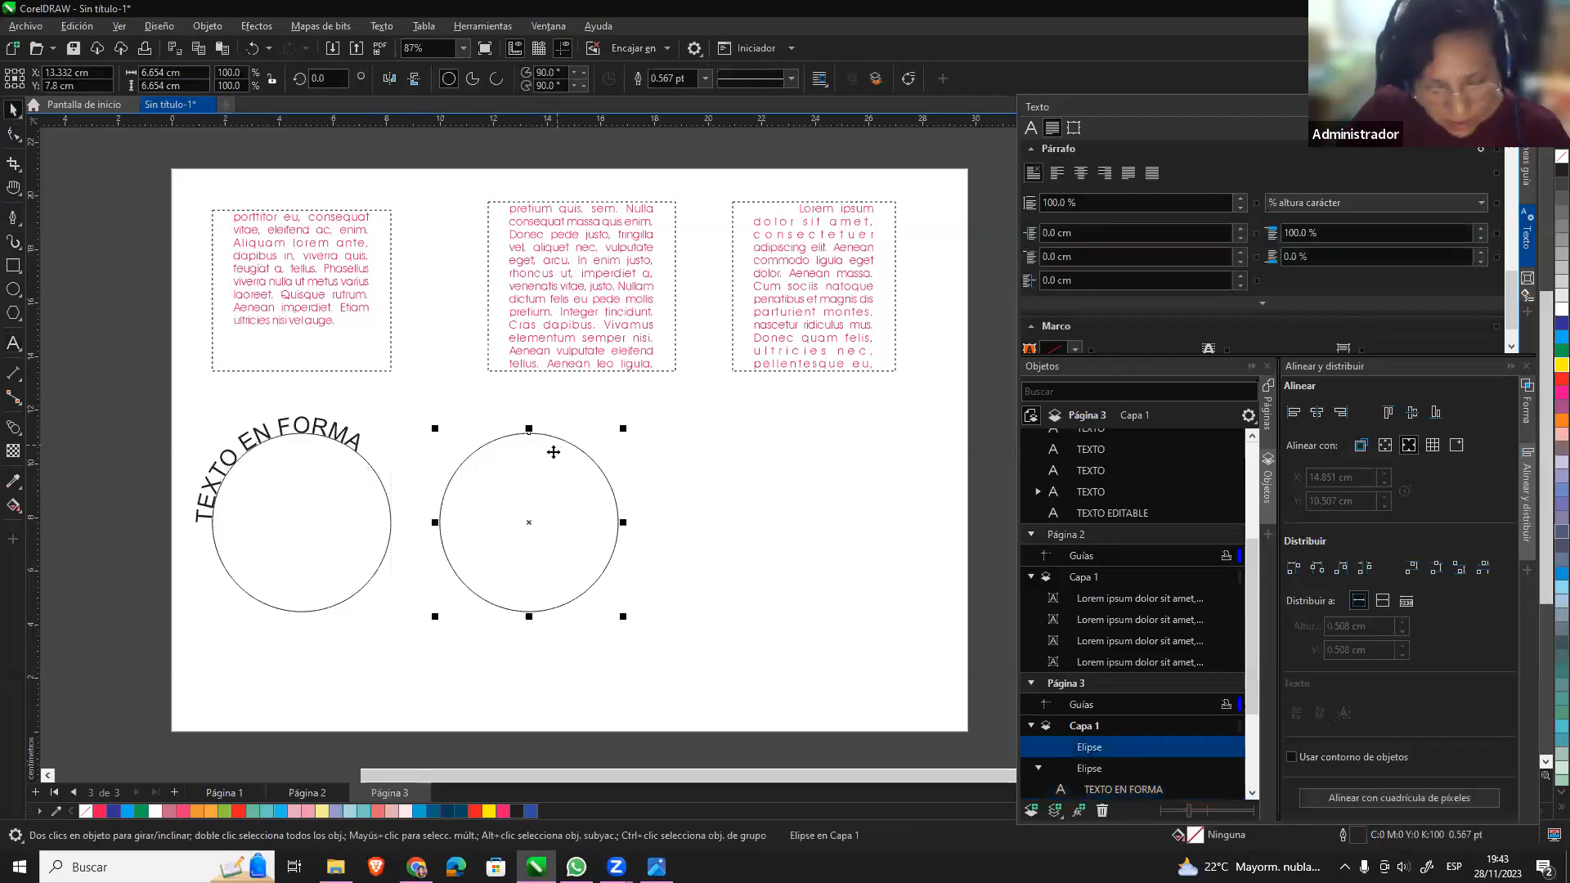
key("ctrl+v")
left_click_drag(580, 443, 816, 443)
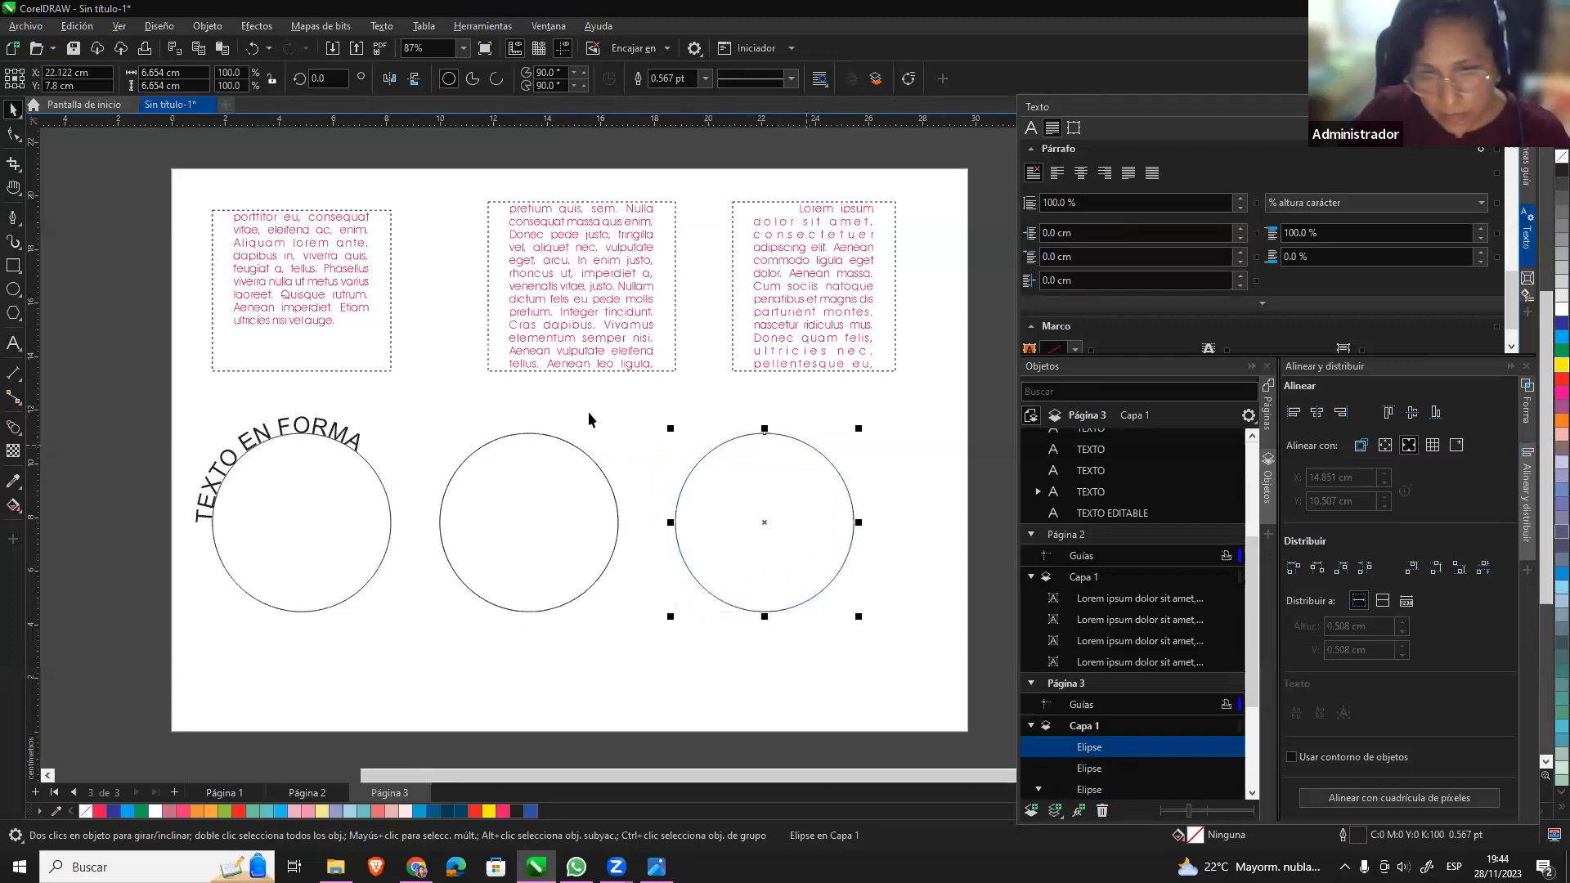
Turn the middle circle into a paragraph text container and paste the Lorem ipsum text inside it.
left_click(552, 437)
left_click(13, 344)
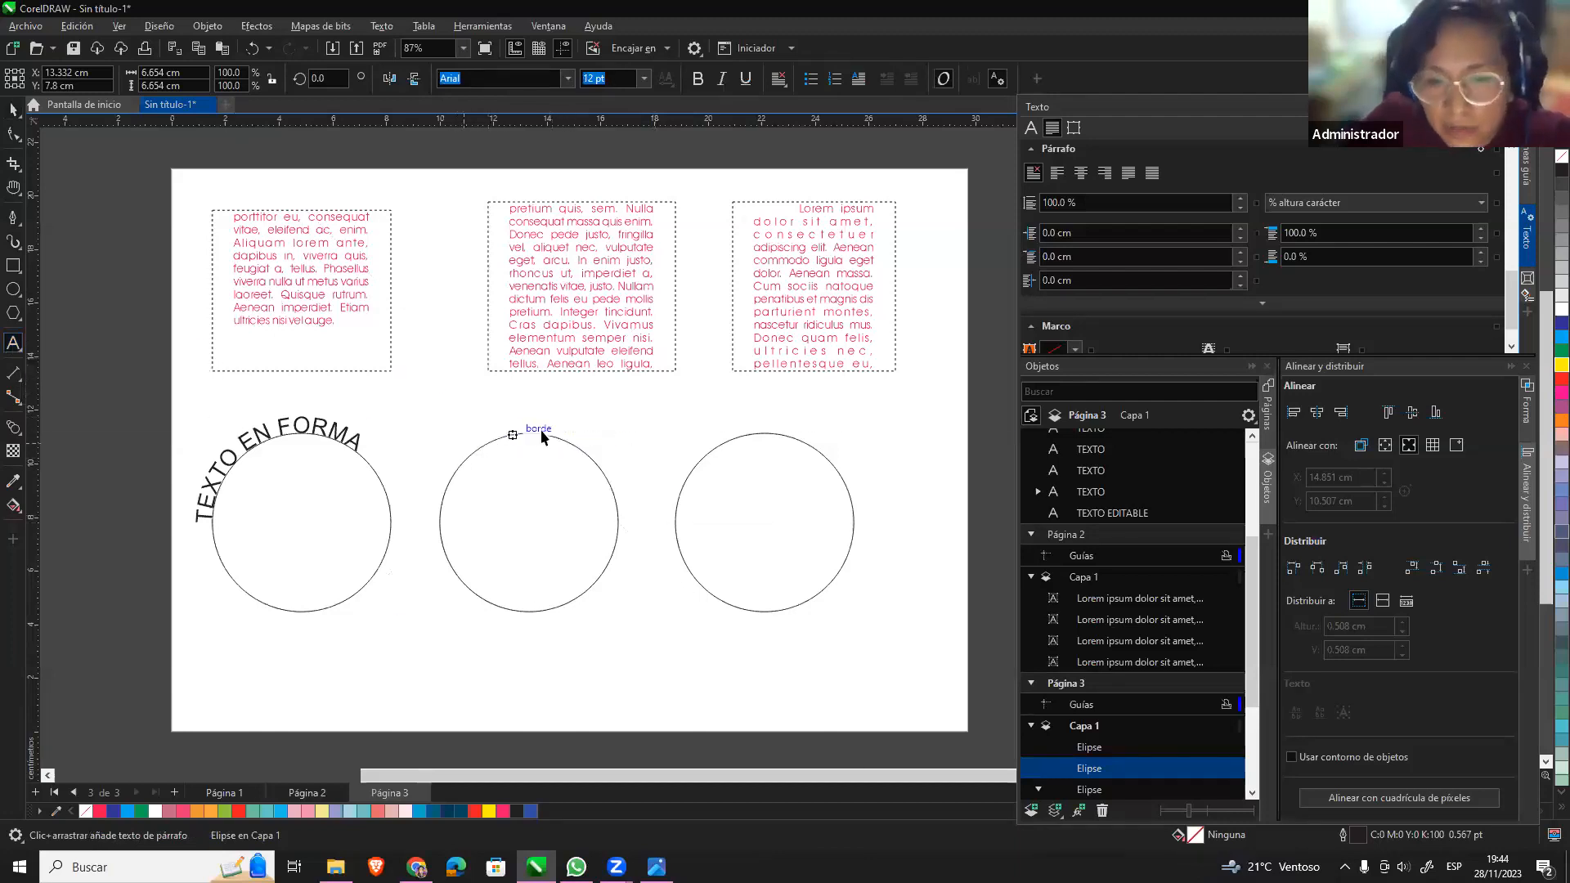
left_click(477, 458)
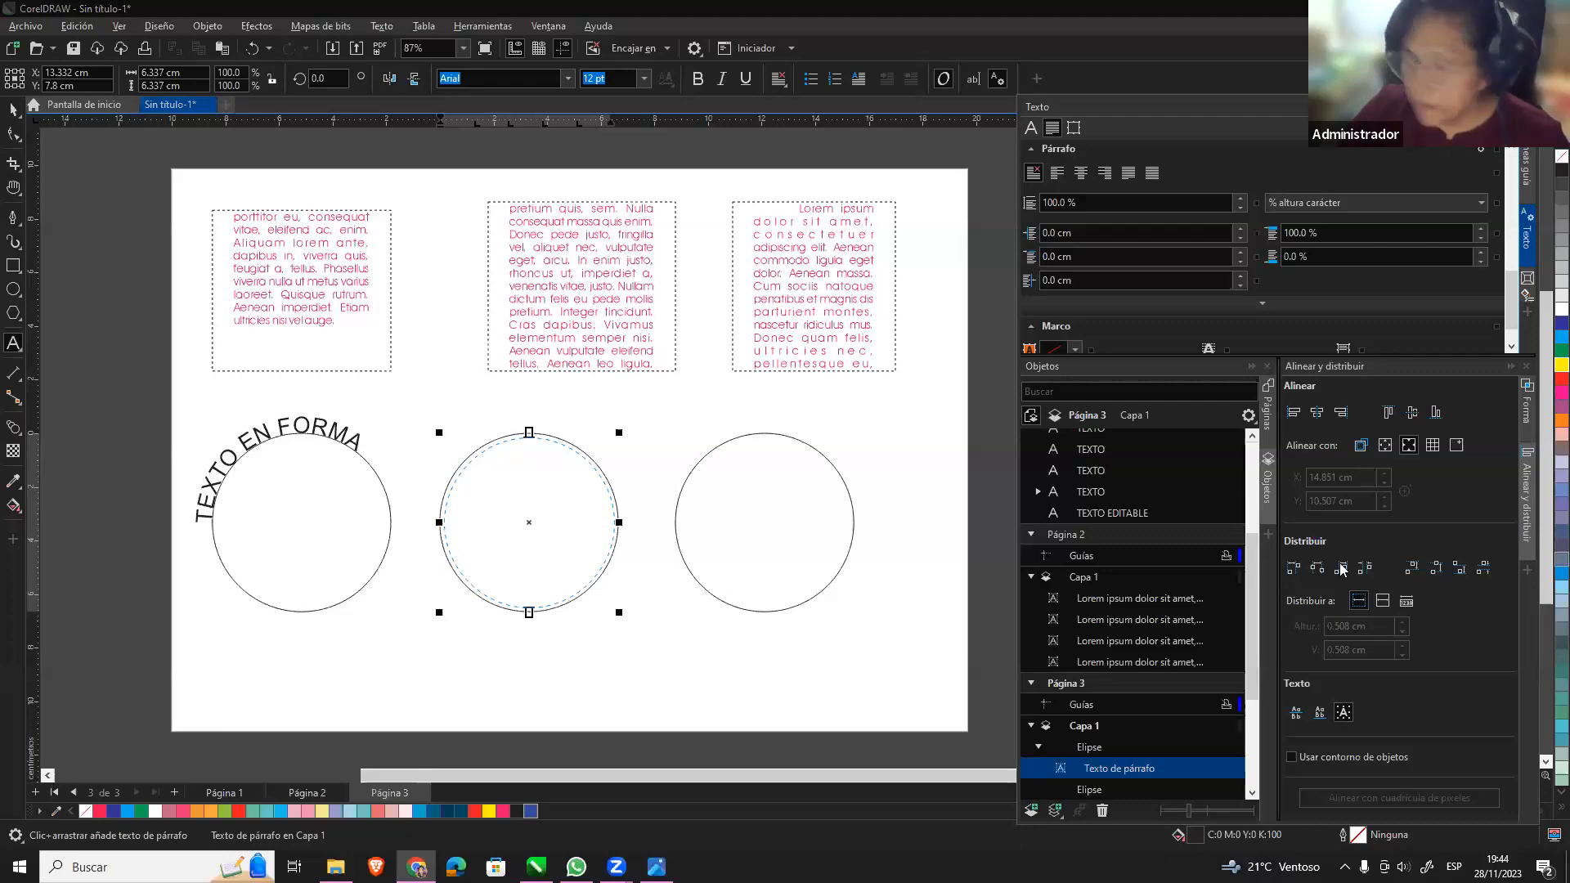
left_click(534, 496)
key("ctrl+v")
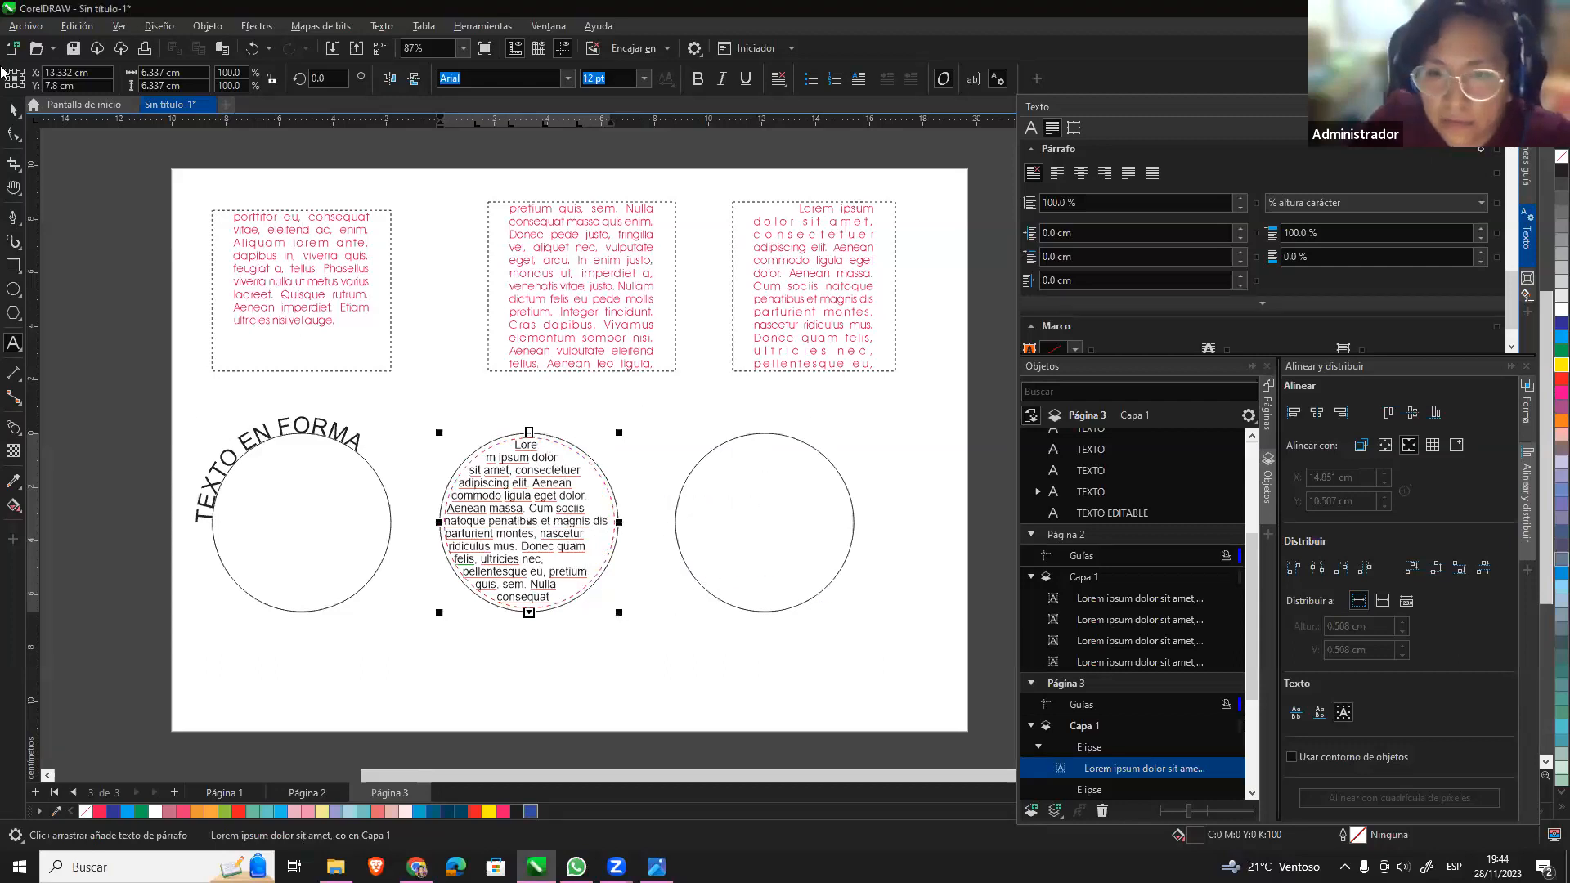
left_click(543, 543)
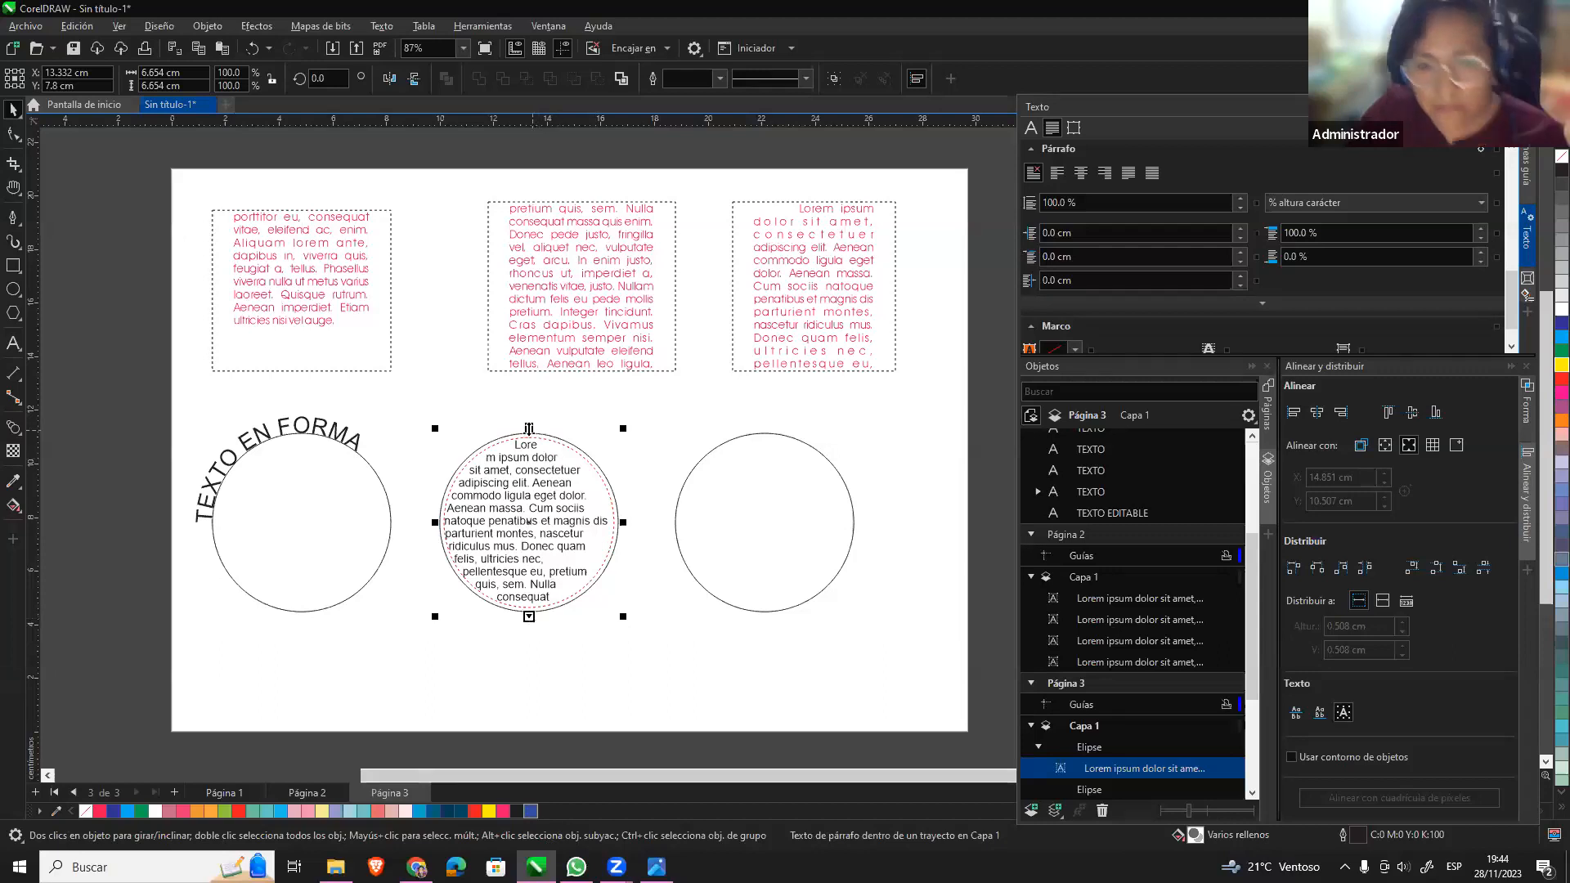
left_click(551, 509)
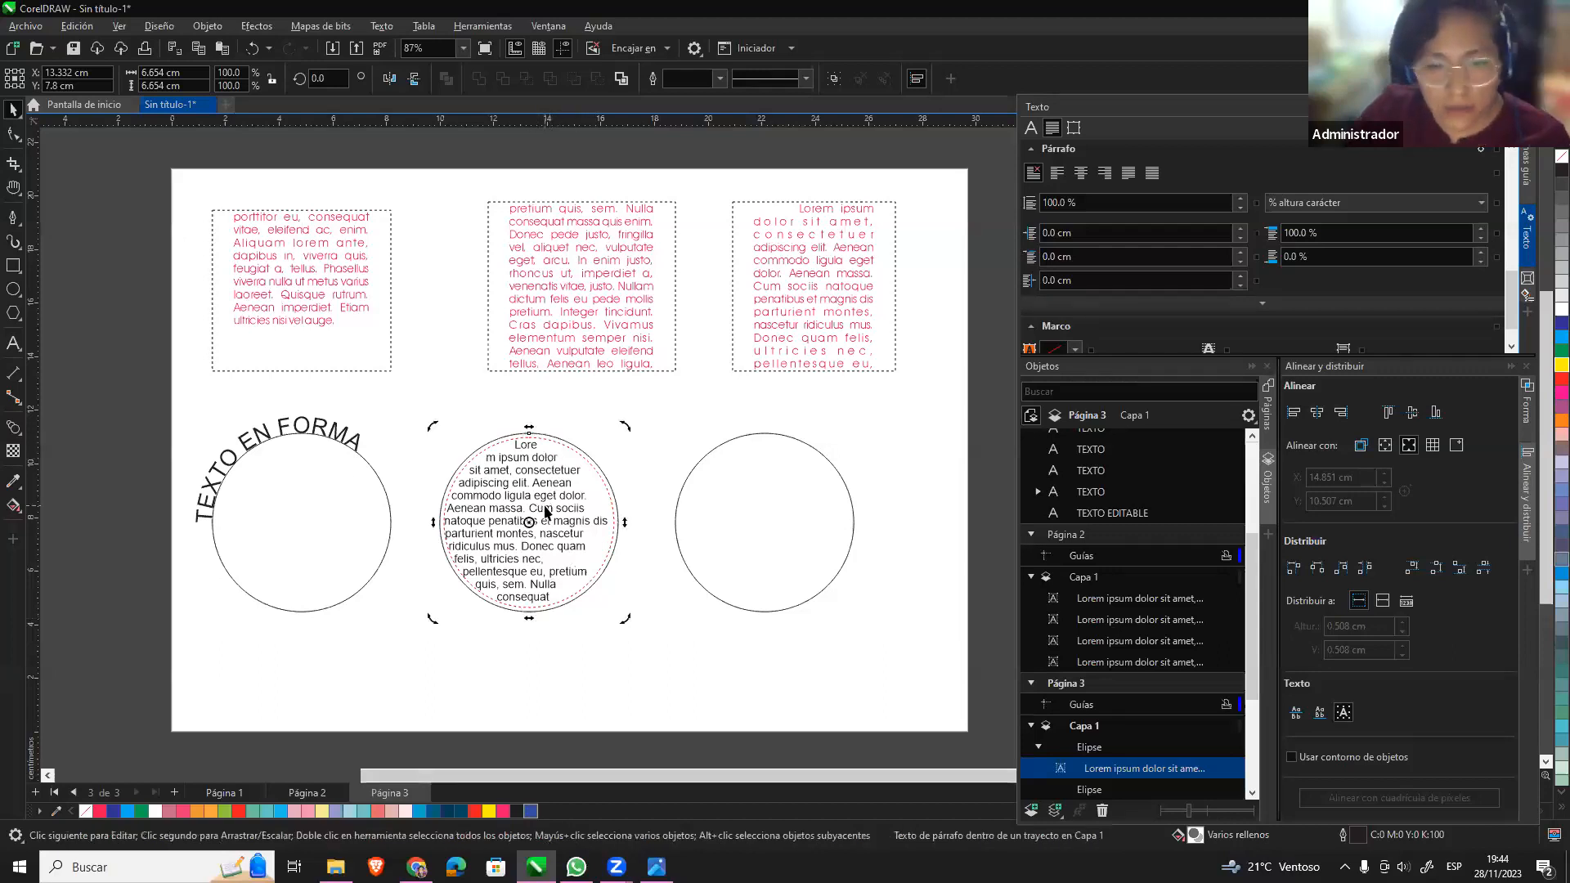
double_click(545, 511)
left_click(554, 503)
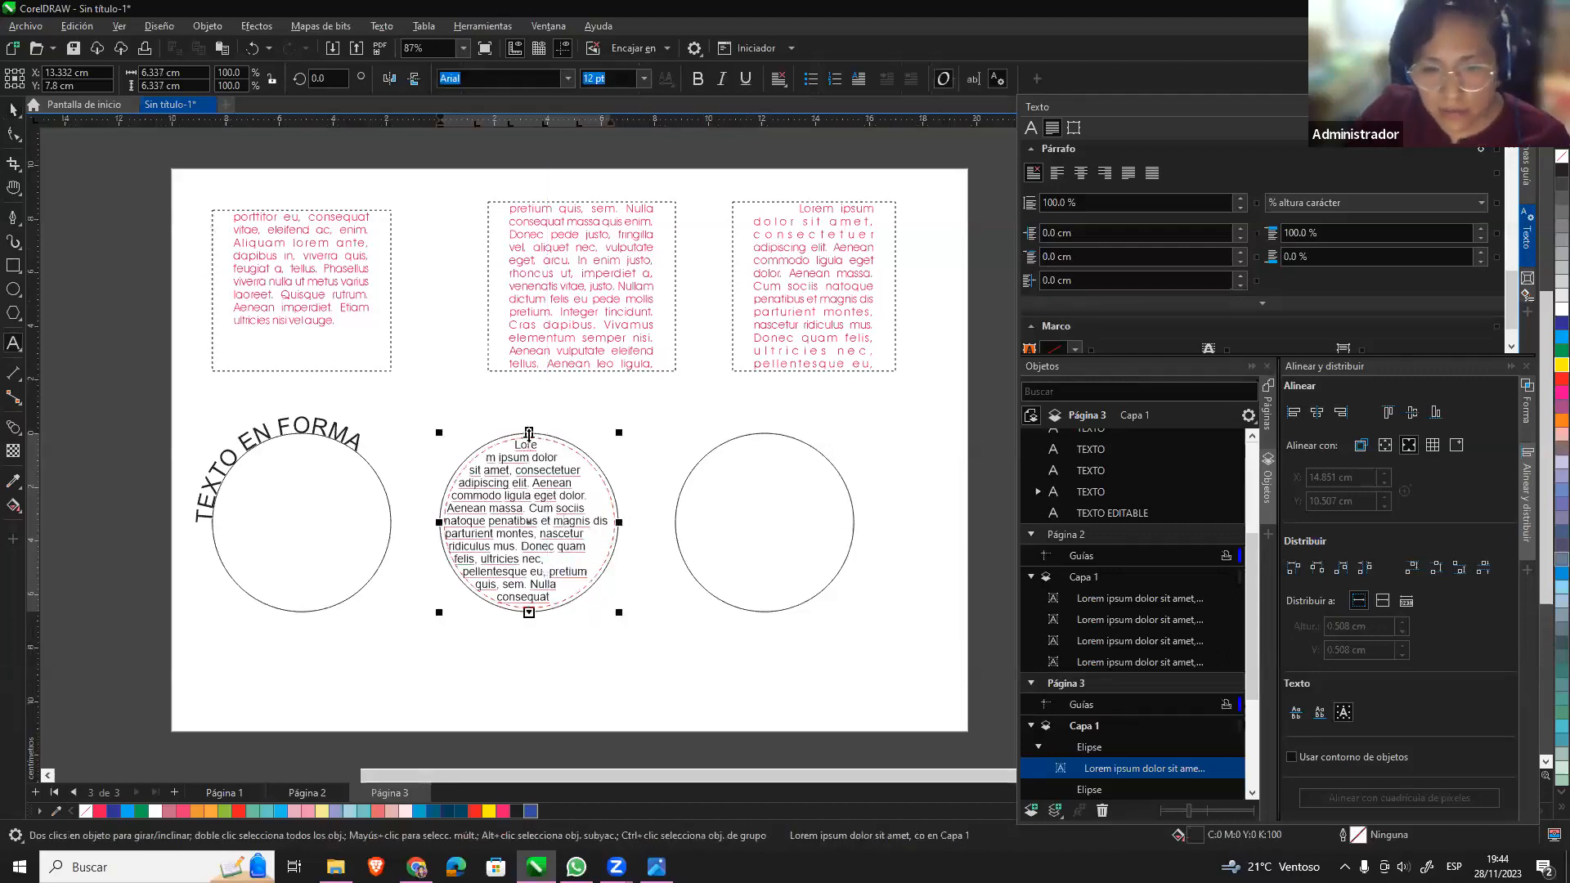
left_click_drag(530, 433, 531, 435)
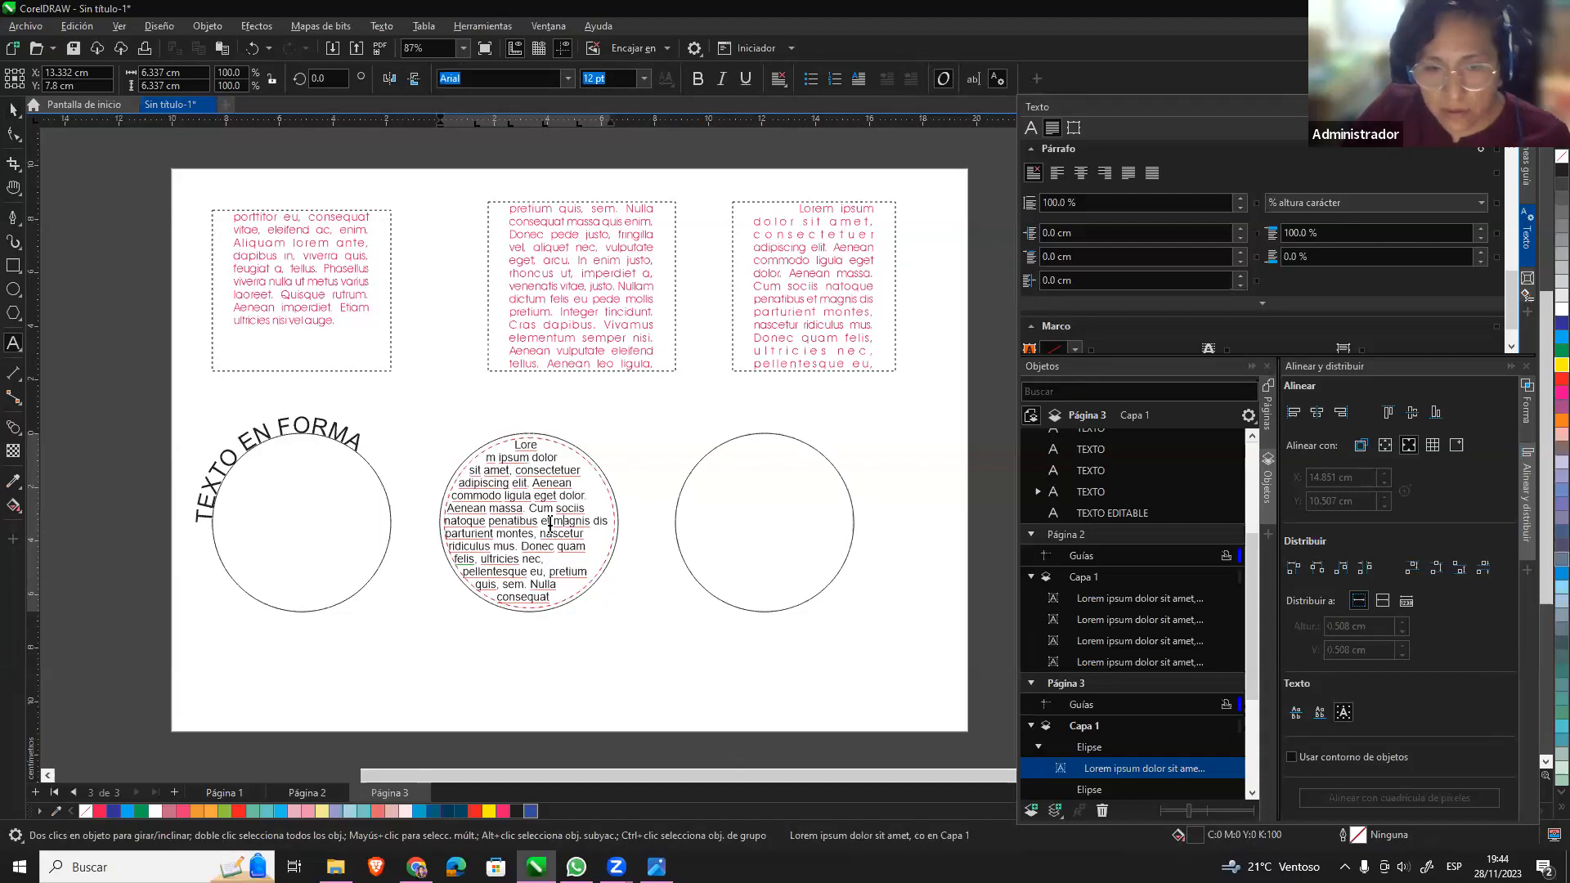
left_click(13, 108)
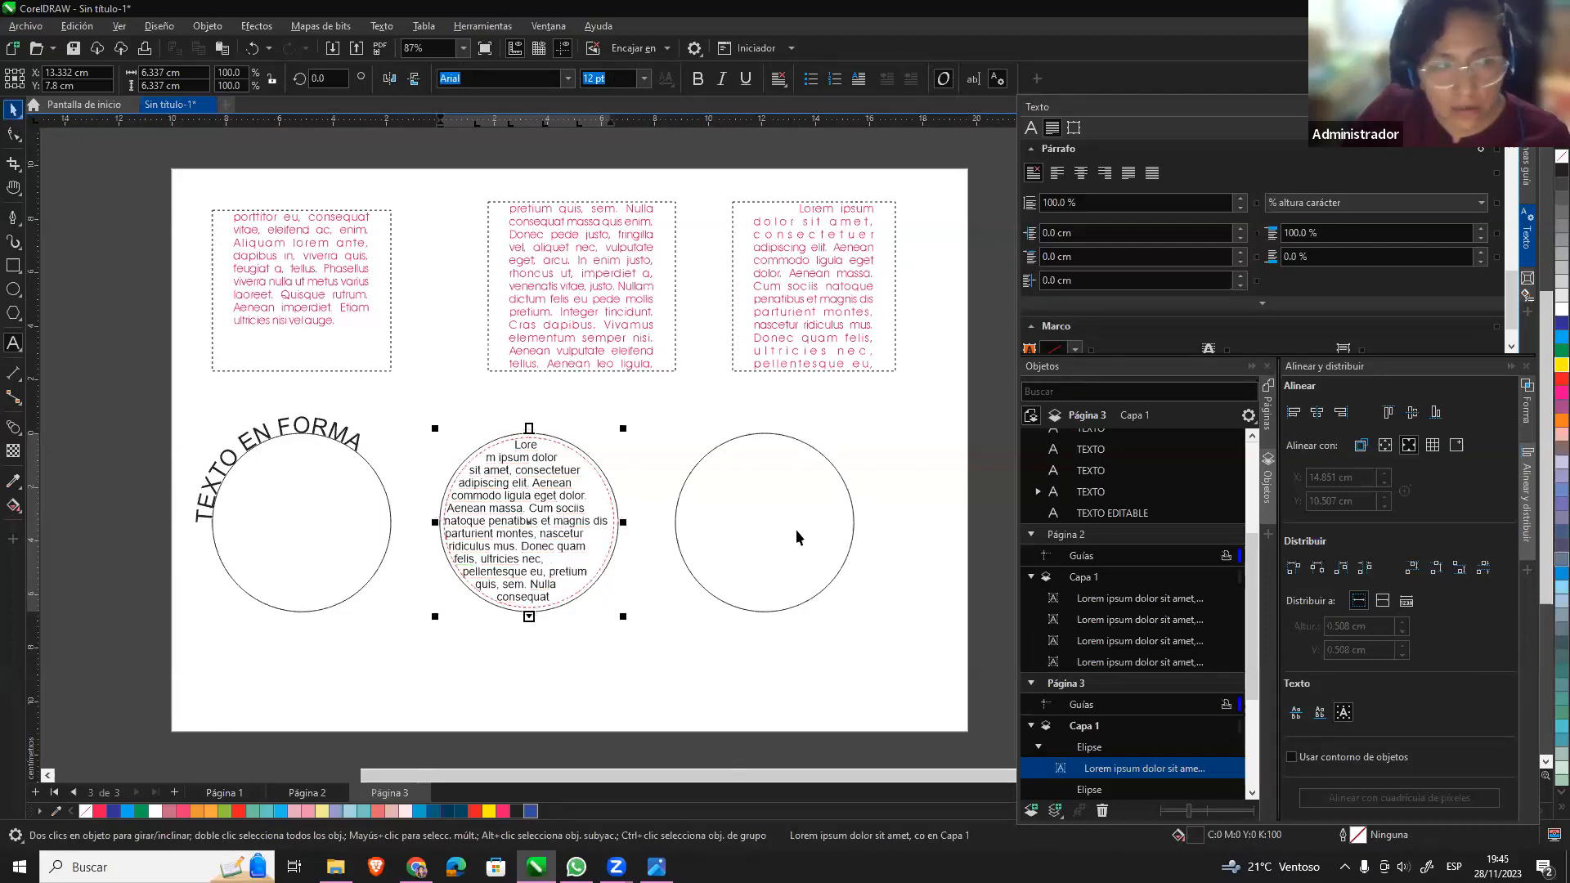
Turn the right circle into a paragraph text container and paste the Lorem ipsum text inside it.
left_click(797, 528)
left_click(12, 347)
left_click(737, 440)
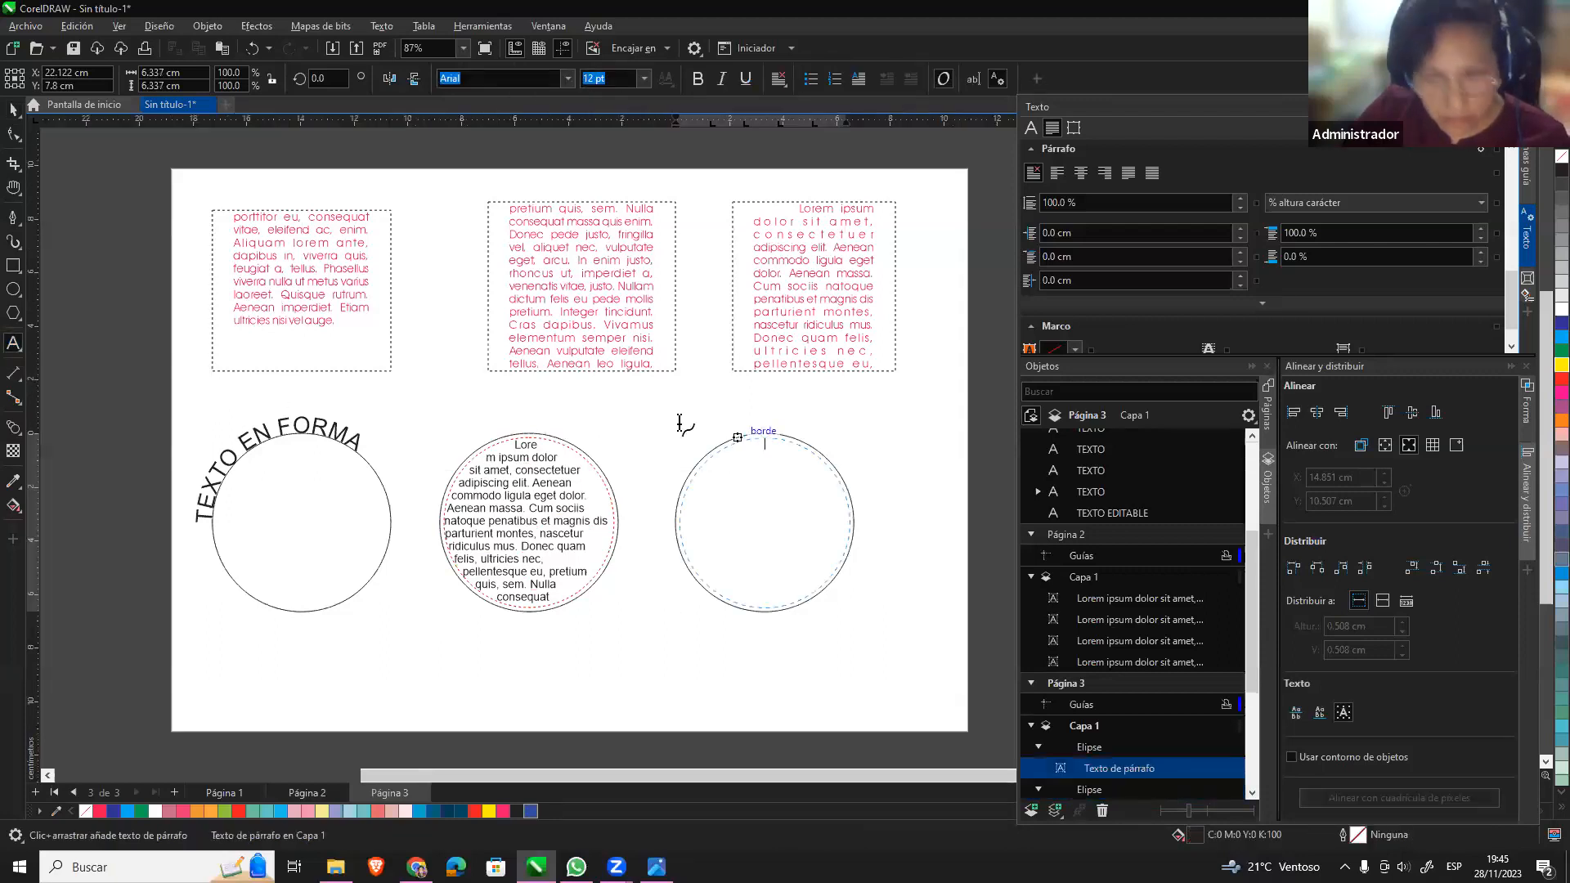
type("Lorem ipsum dolor sit amet, consectetuer adipiscing elit. Aenean commodo ligula eget dolor. Aenean massa. Cum sociis natoque penatibus et magnis dis parturient montes, nascetur ridiculus mus. Donec quam felis, ultricies nec, pellentesque eu, pretium quis, sem. Nulla consequat")
key("ctrl+space")
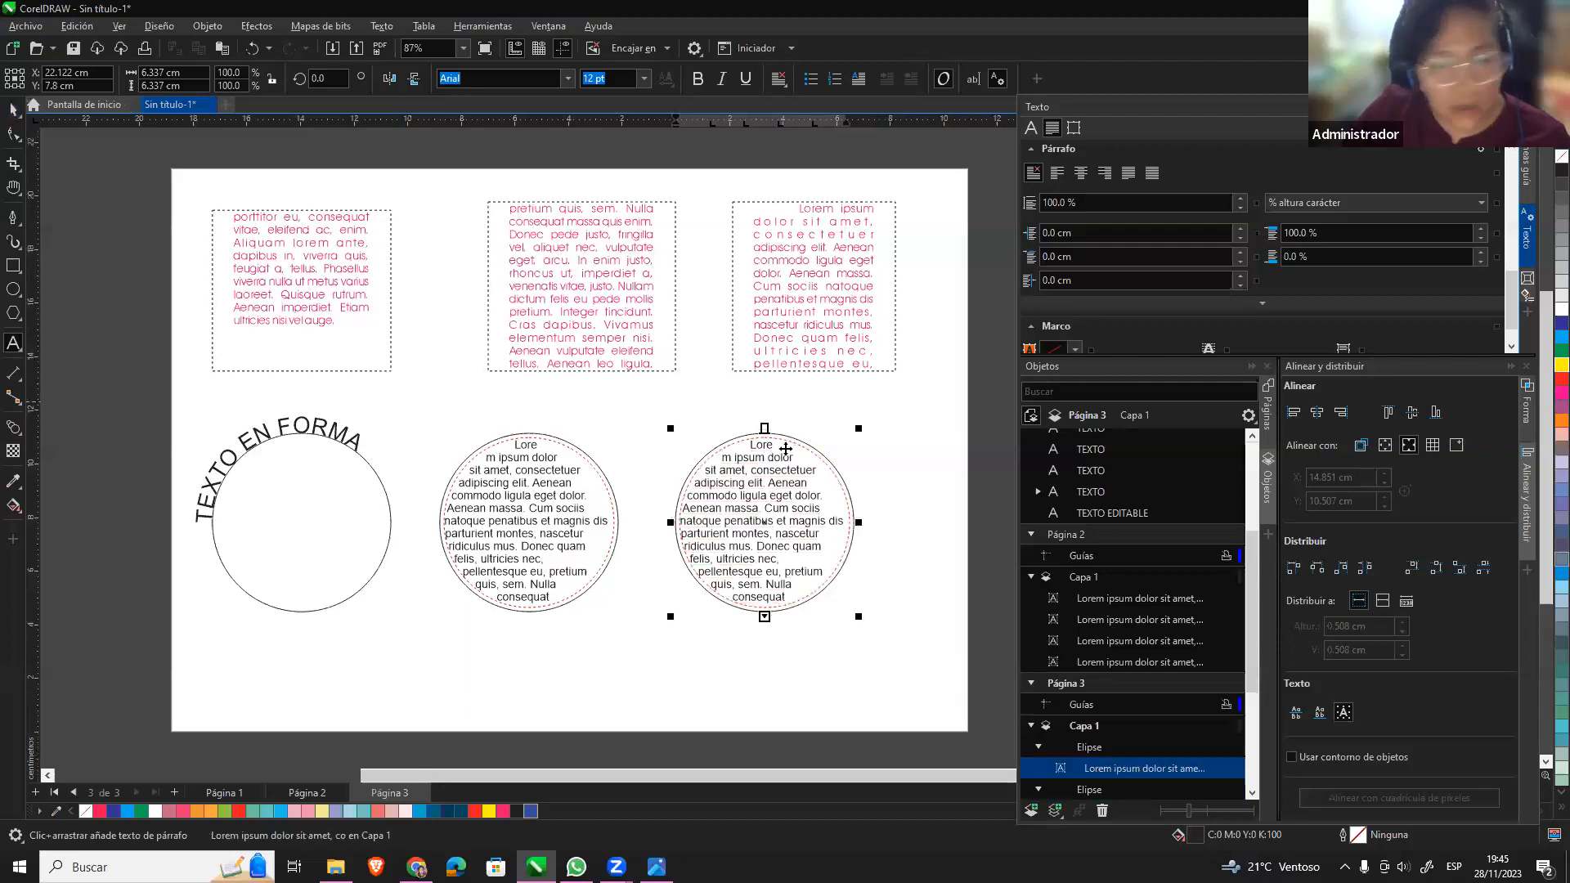
Enlarge the right text-filled circle to about 10.6 cm in diameter so that the whole paragraph fits.
left_click(787, 604)
left_click(778, 590)
left_click(857, 615)
left_click(822, 565)
left_click(857, 615)
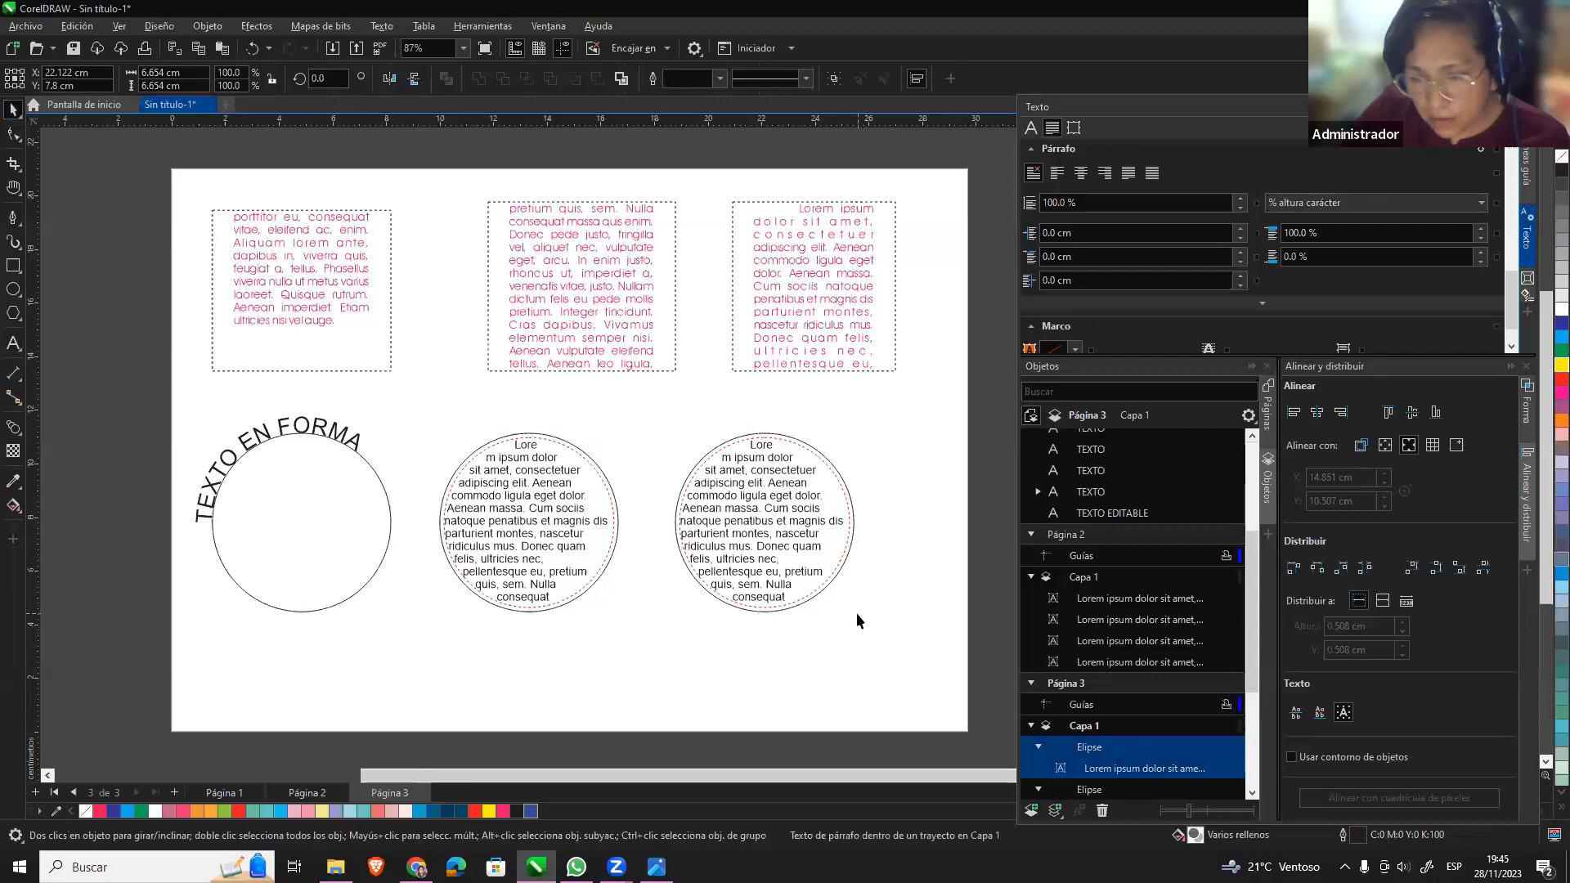
left_click(852, 582)
left_click_drag(857, 618, 951, 709)
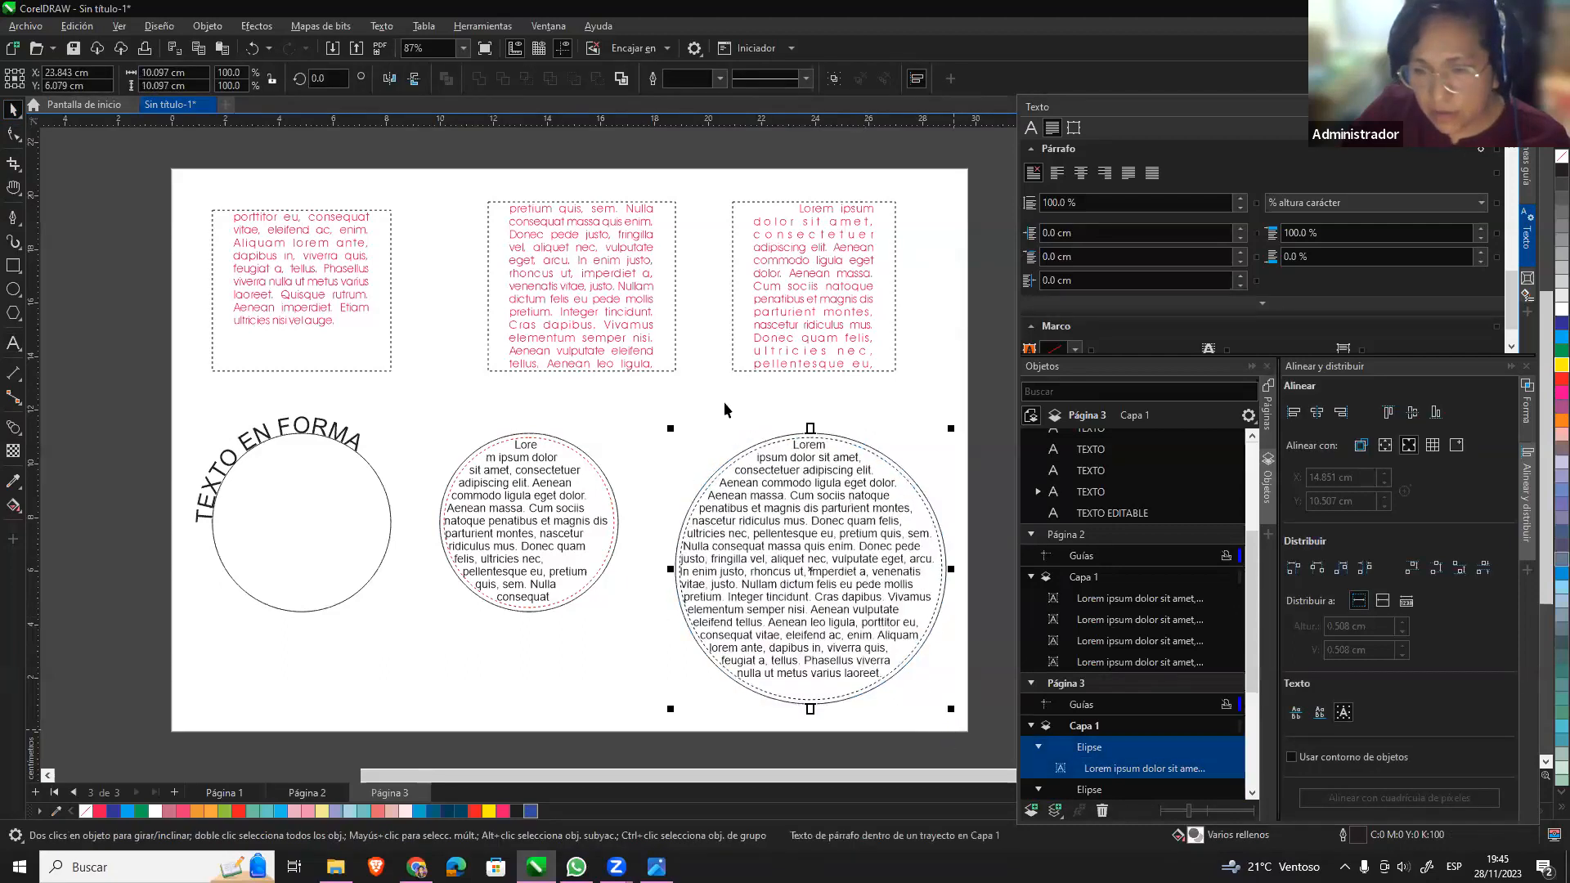
left_click_drag(676, 433, 659, 414)
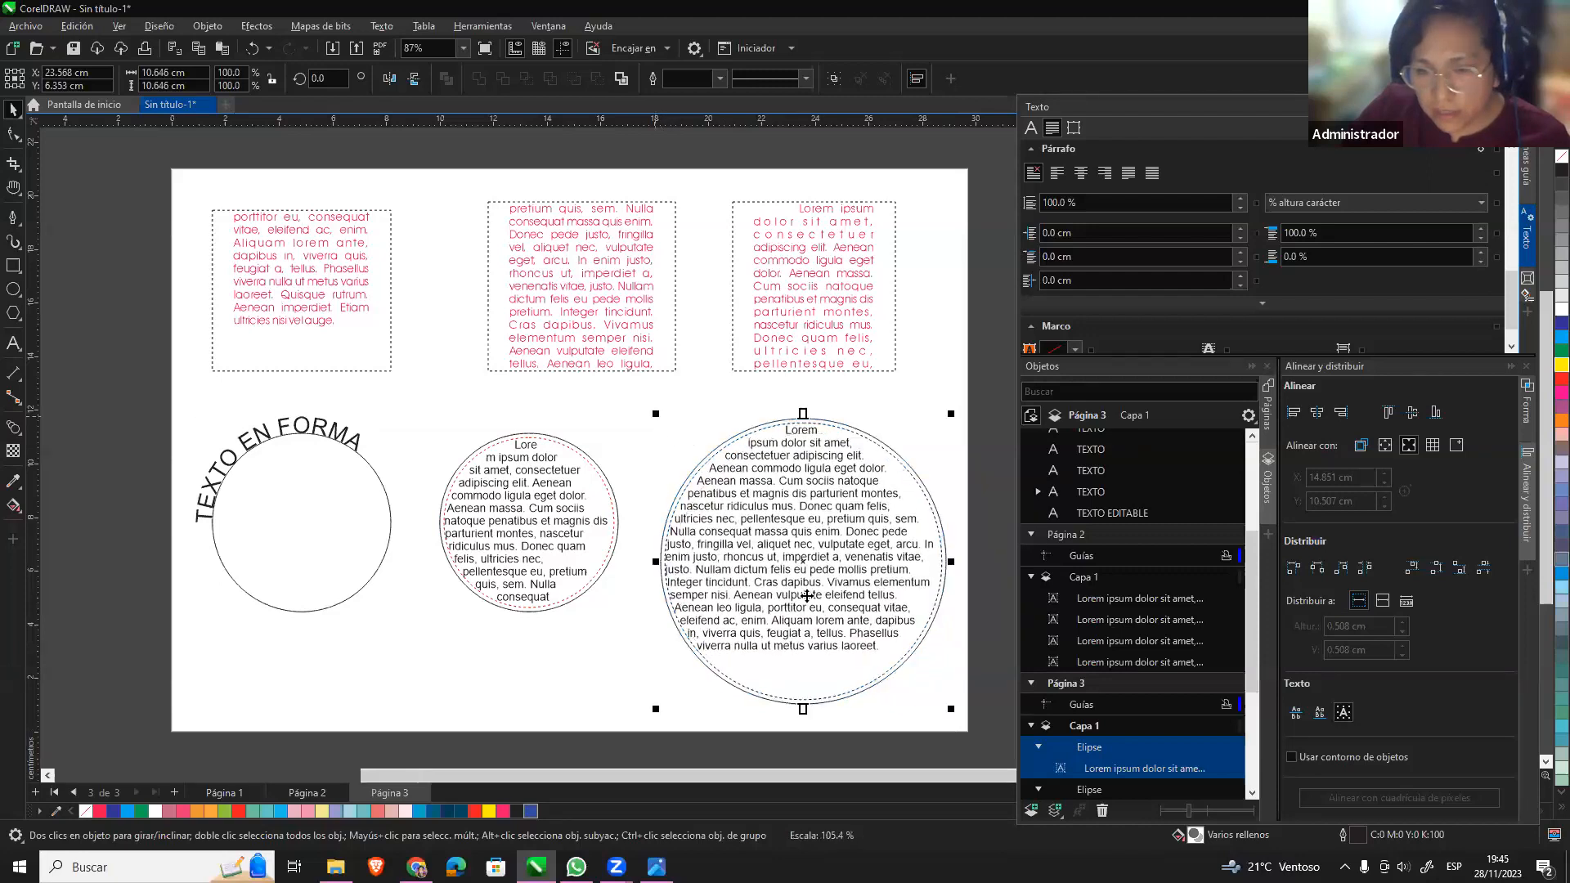
Enlarge the middle text-filled circle to about 10.3 cm in diameter so that the whole paragraph fits.
left_click(570, 588)
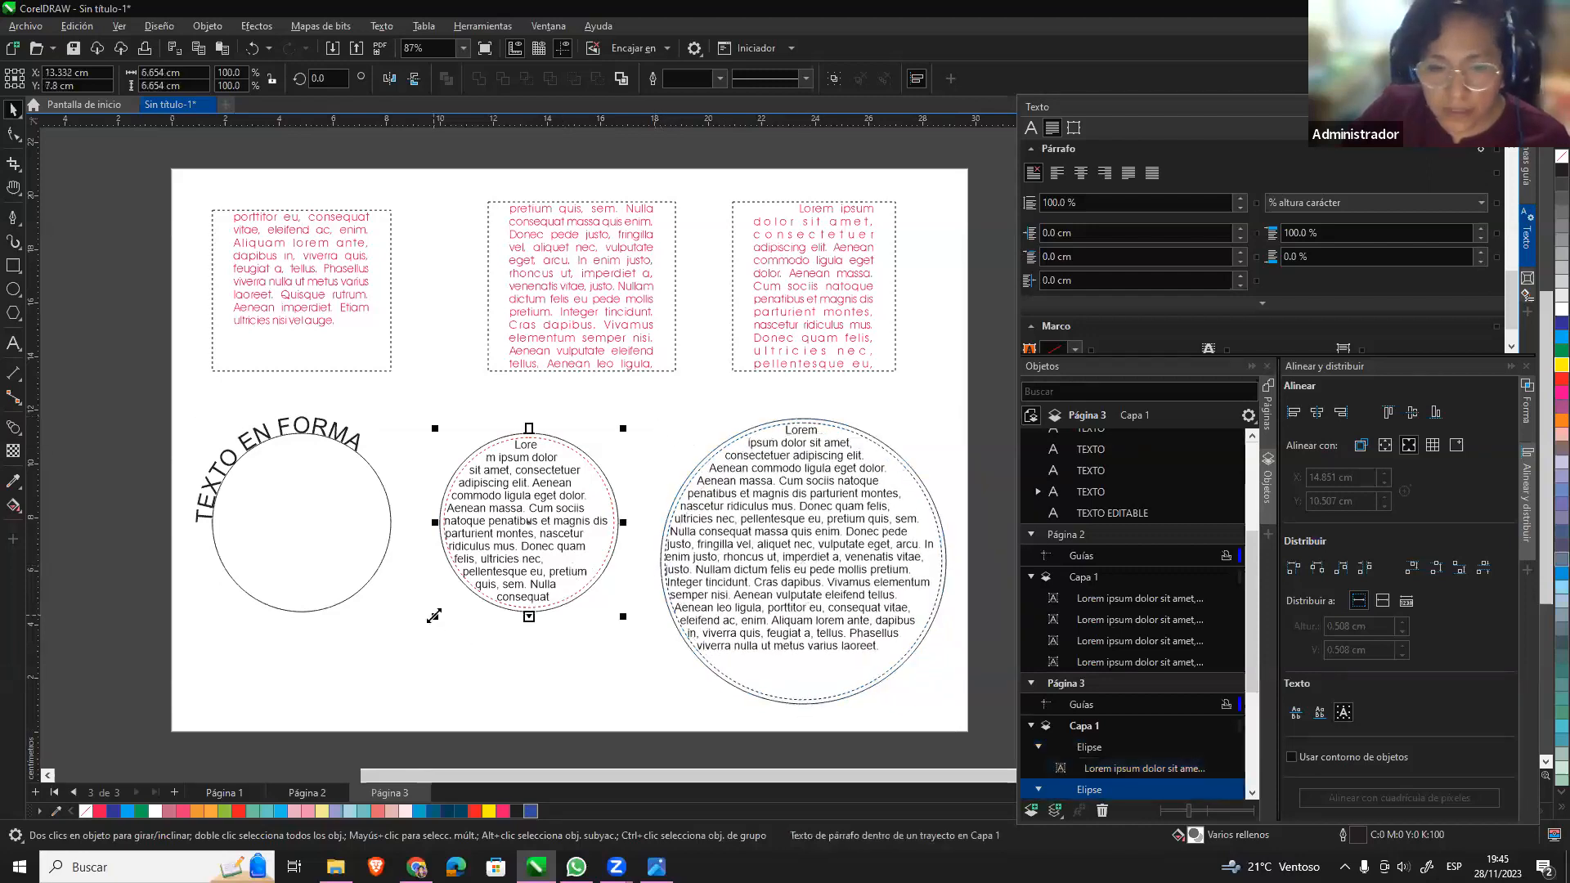
left_click_drag(435, 616, 399, 653)
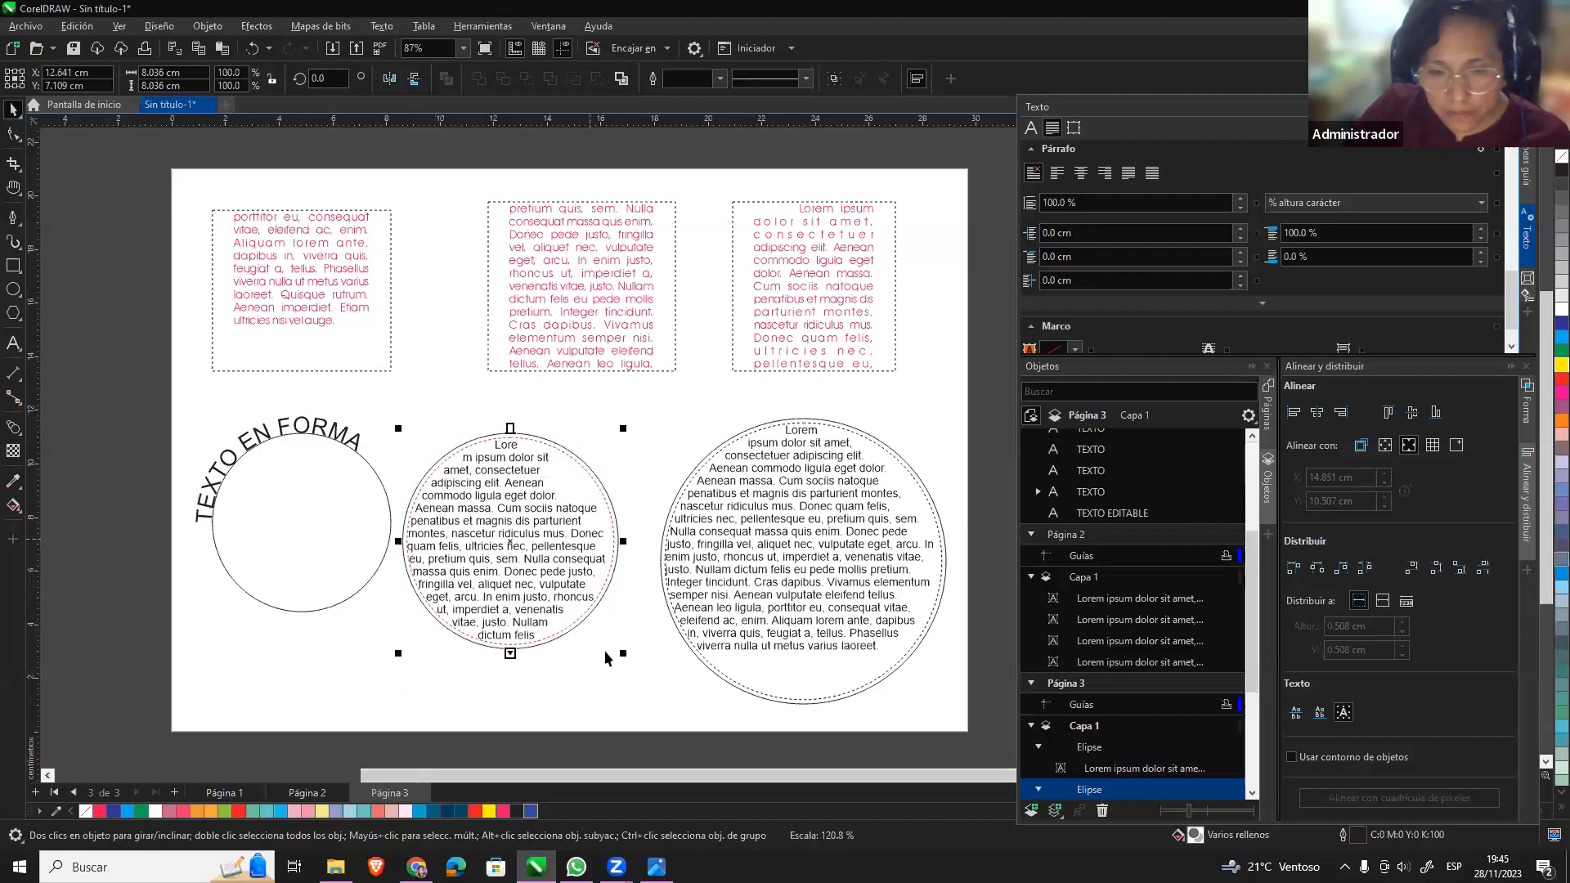
left_click_drag(623, 654, 646, 677)
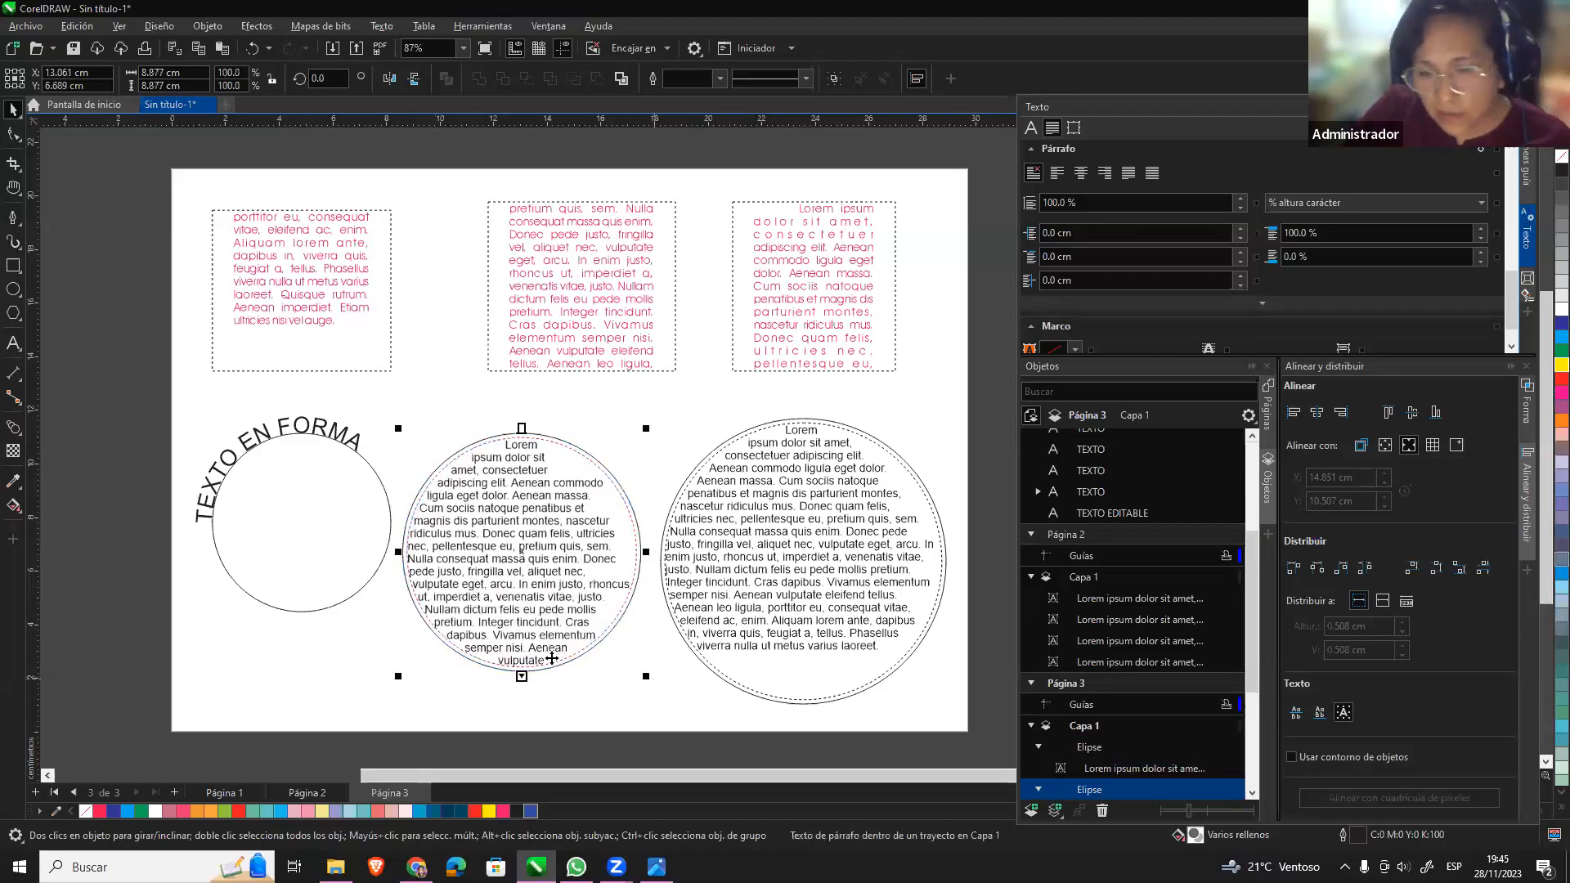
left_click_drag(401, 675, 376, 698)
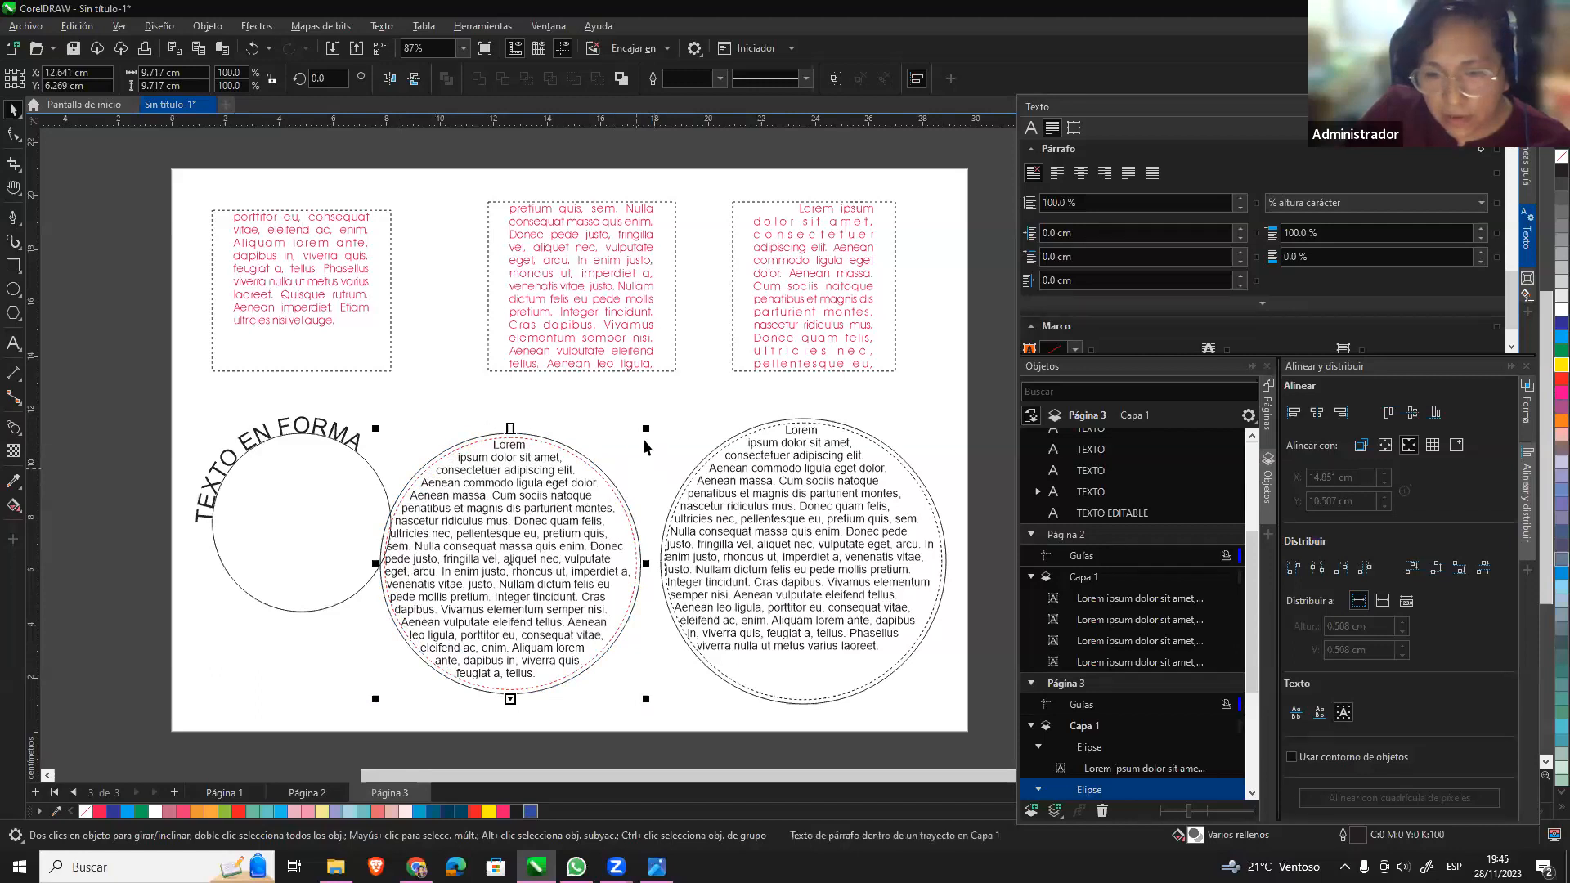
left_click_drag(646, 427, 662, 410)
mouse_move(590, 483)
left_mouse_down()
mouse_move(576, 485)
mouse_move(594, 488)
left_mouse_up()
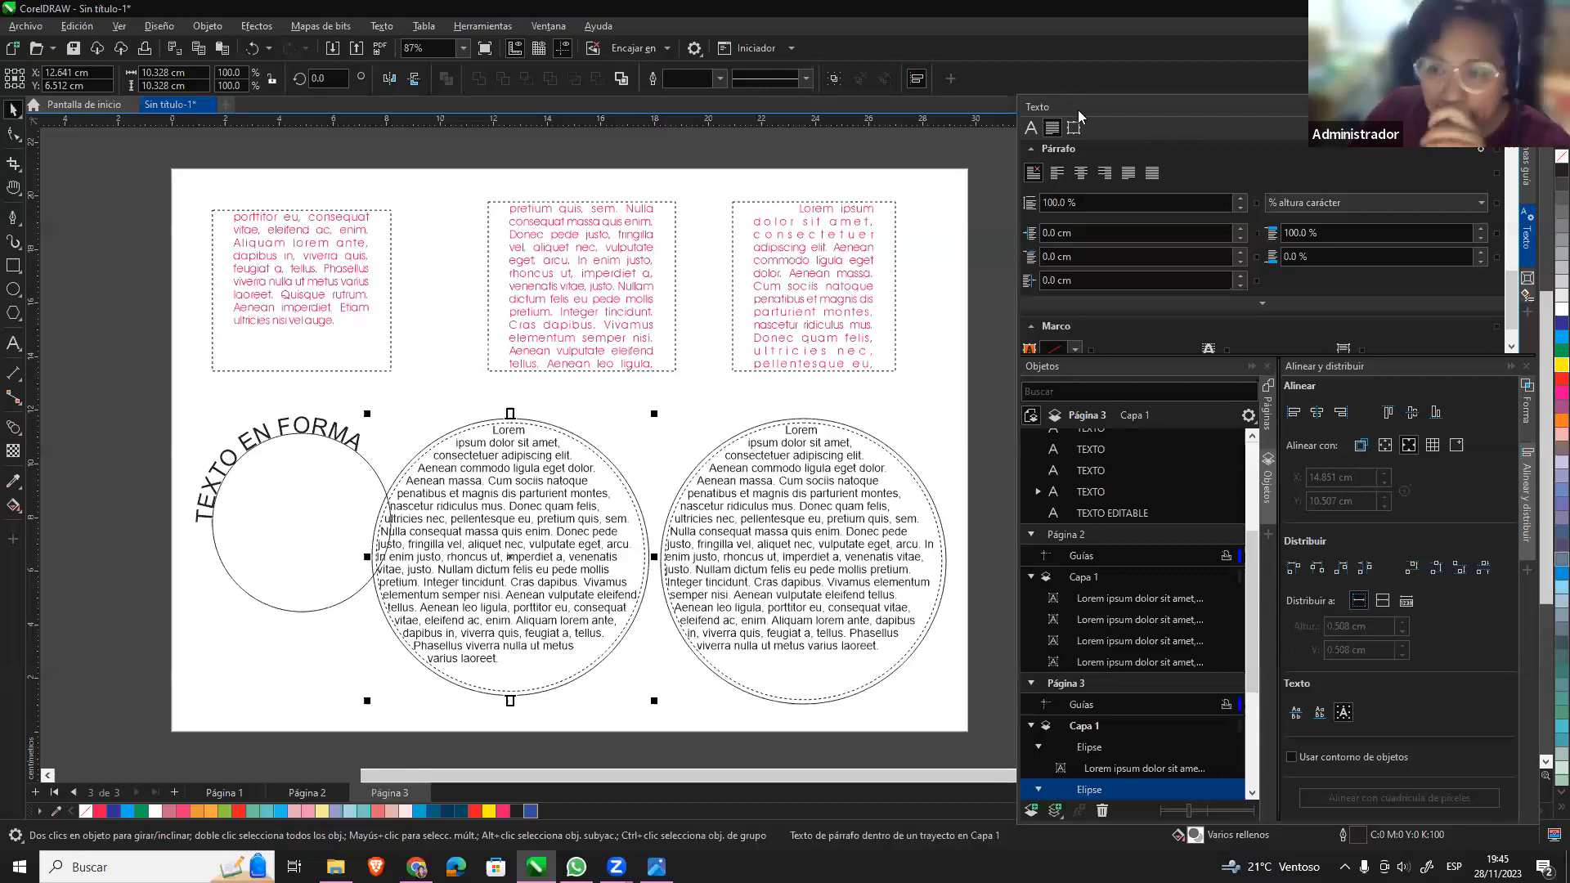
Review the text examples on Página 1 and Página 2 and return to Página 3.
left_click(1032, 128)
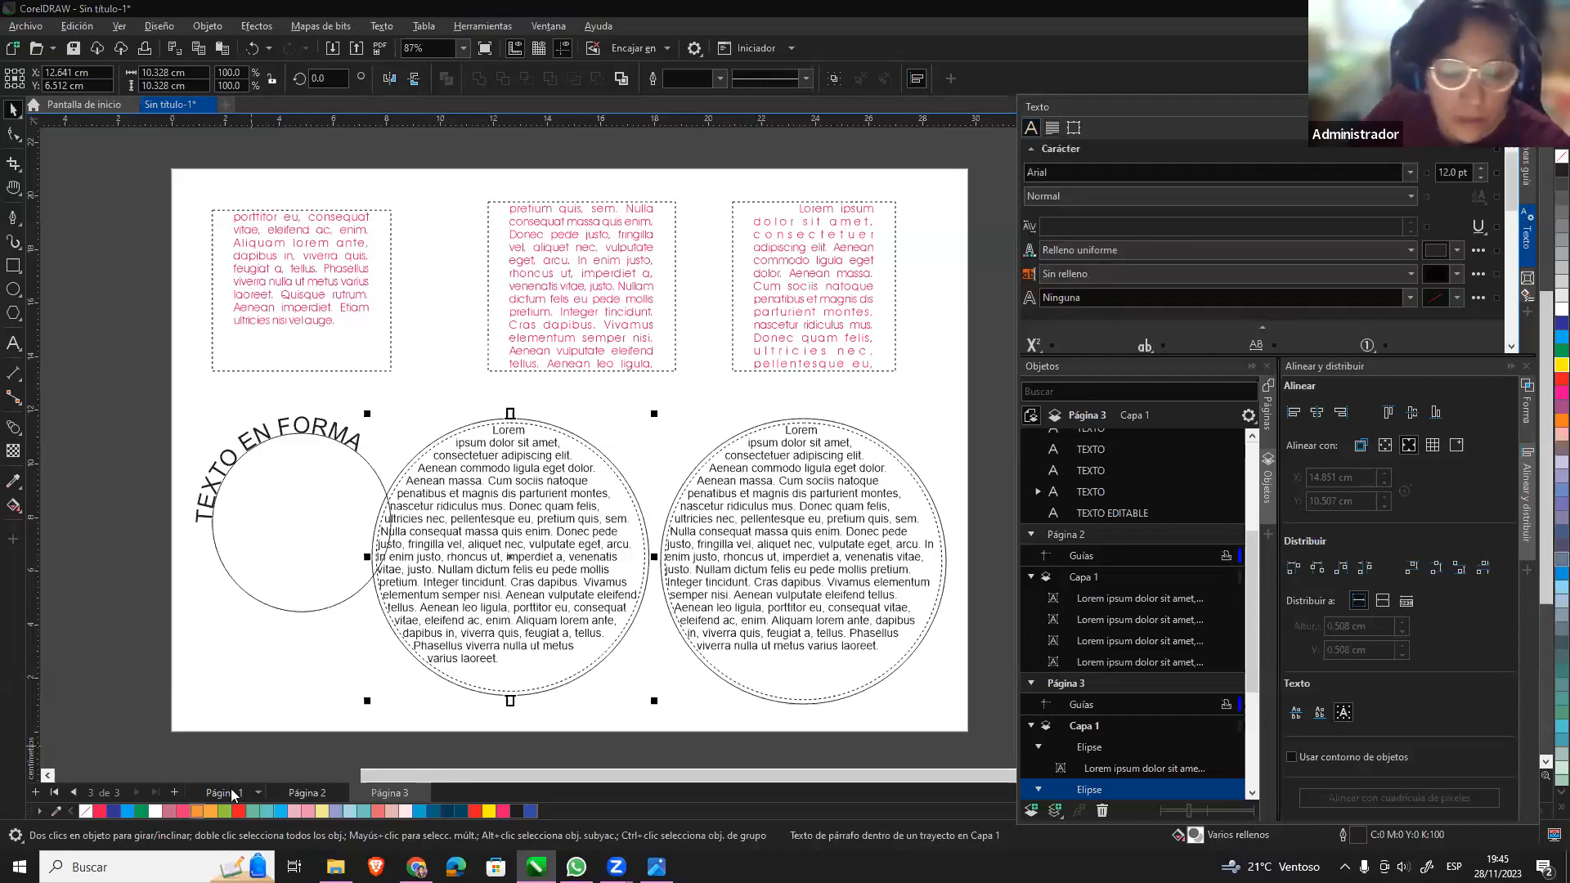
left_click(229, 793)
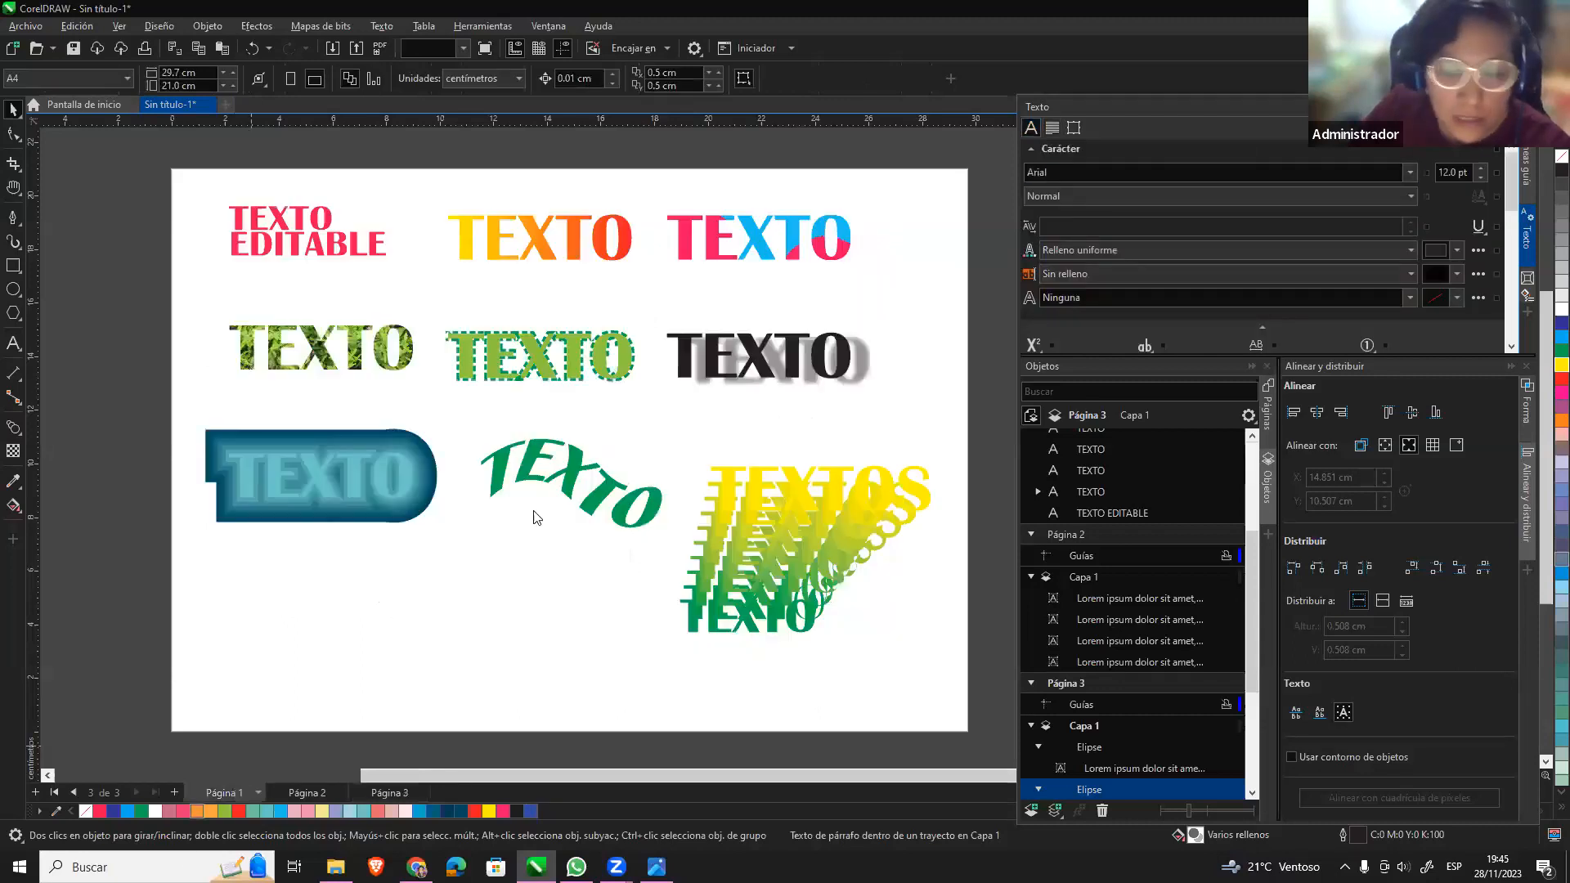
left_click(1053, 128)
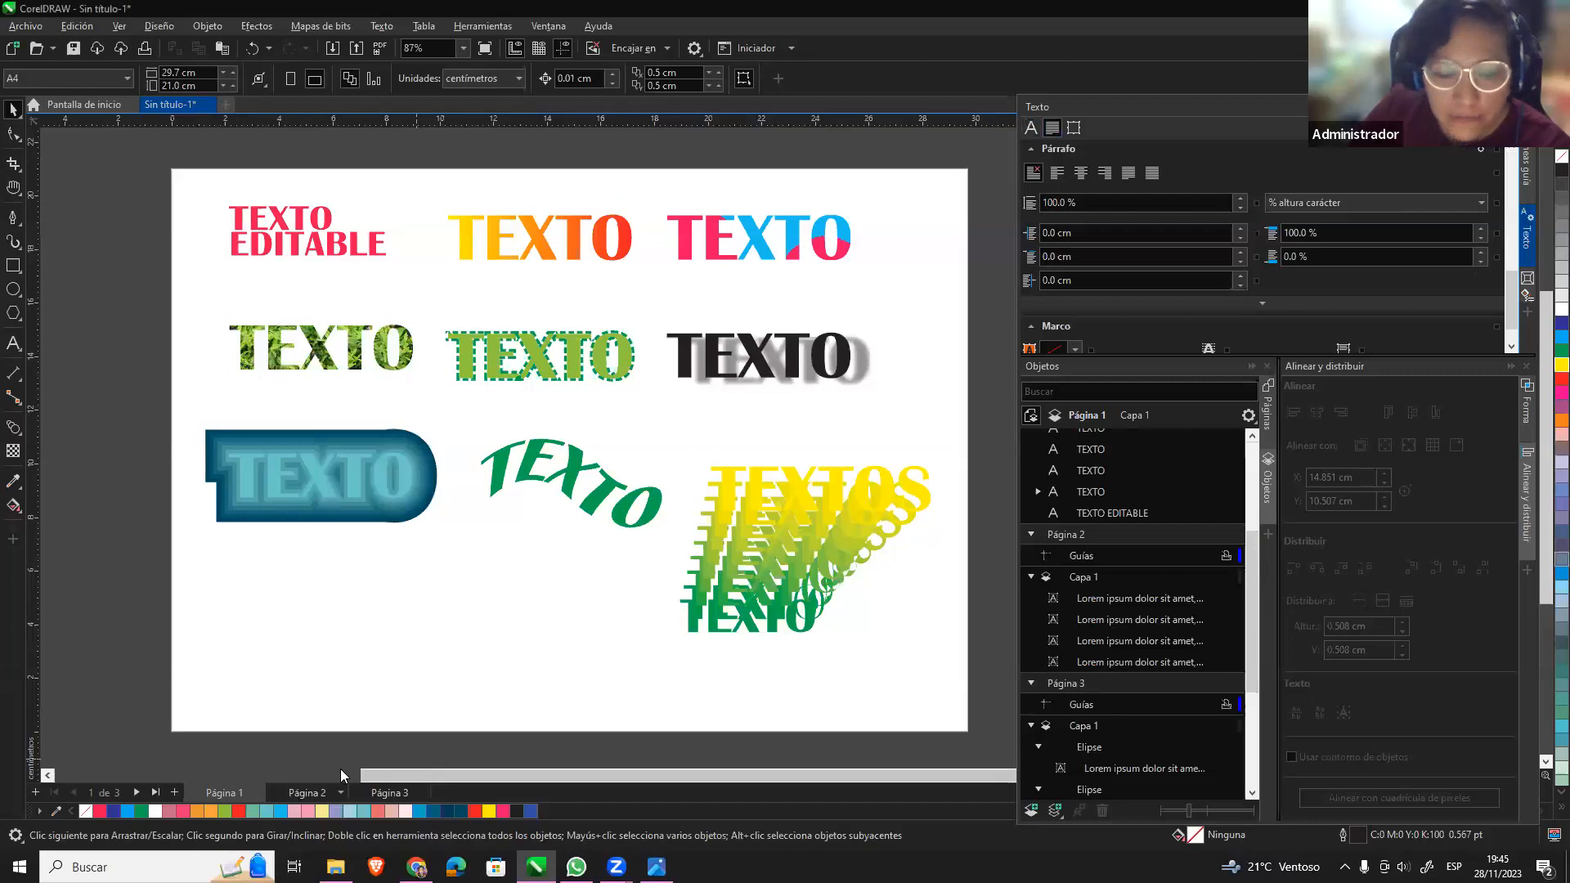
left_click(314, 793)
left_click(1074, 128)
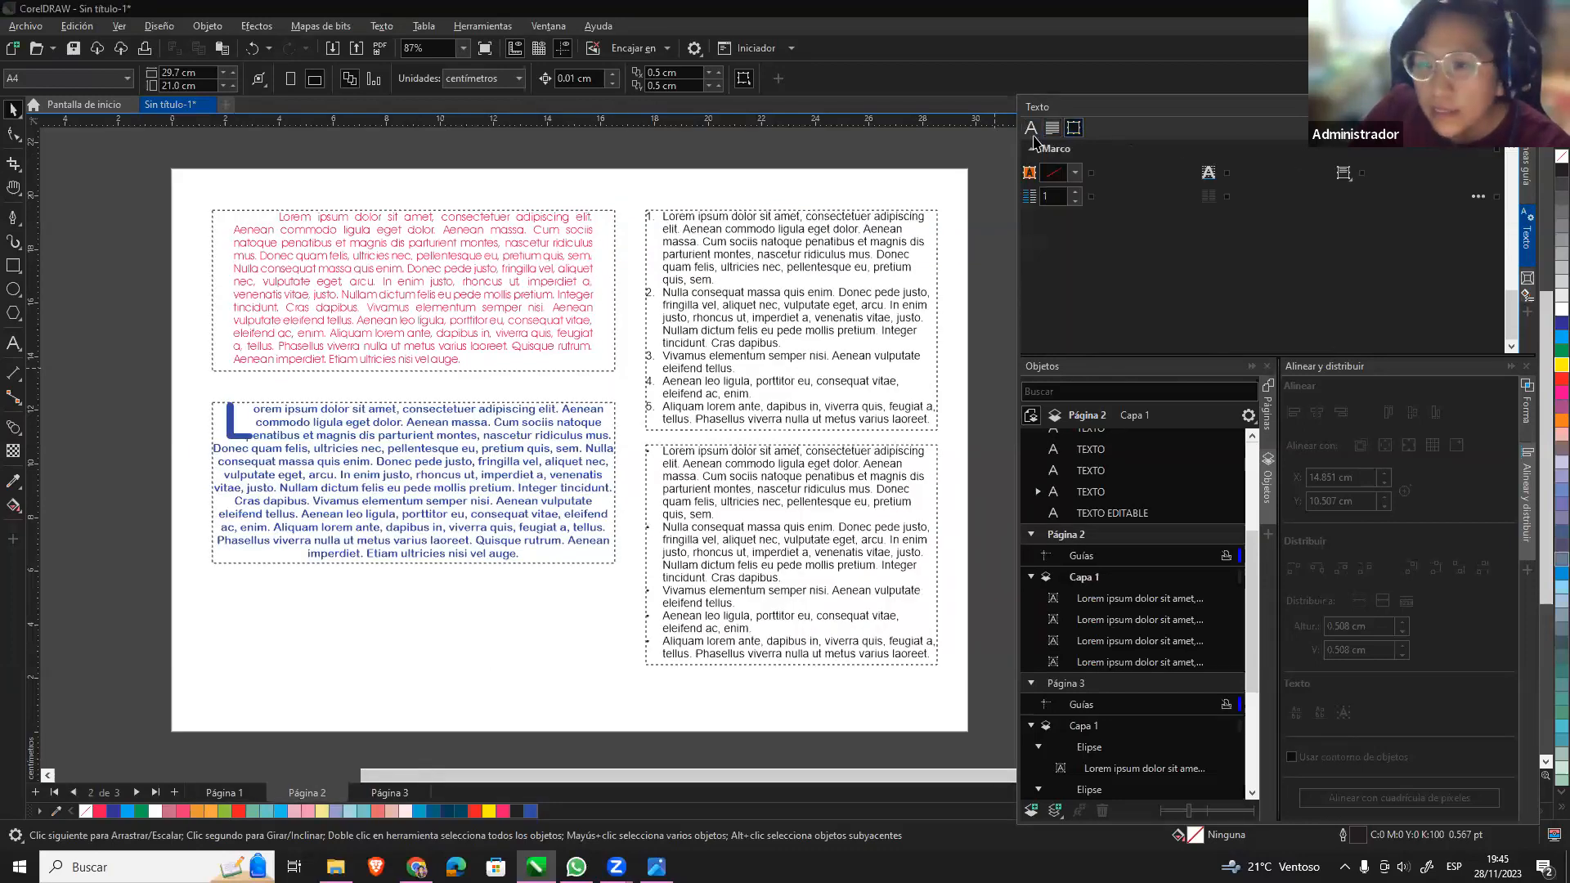
left_click(382, 792)
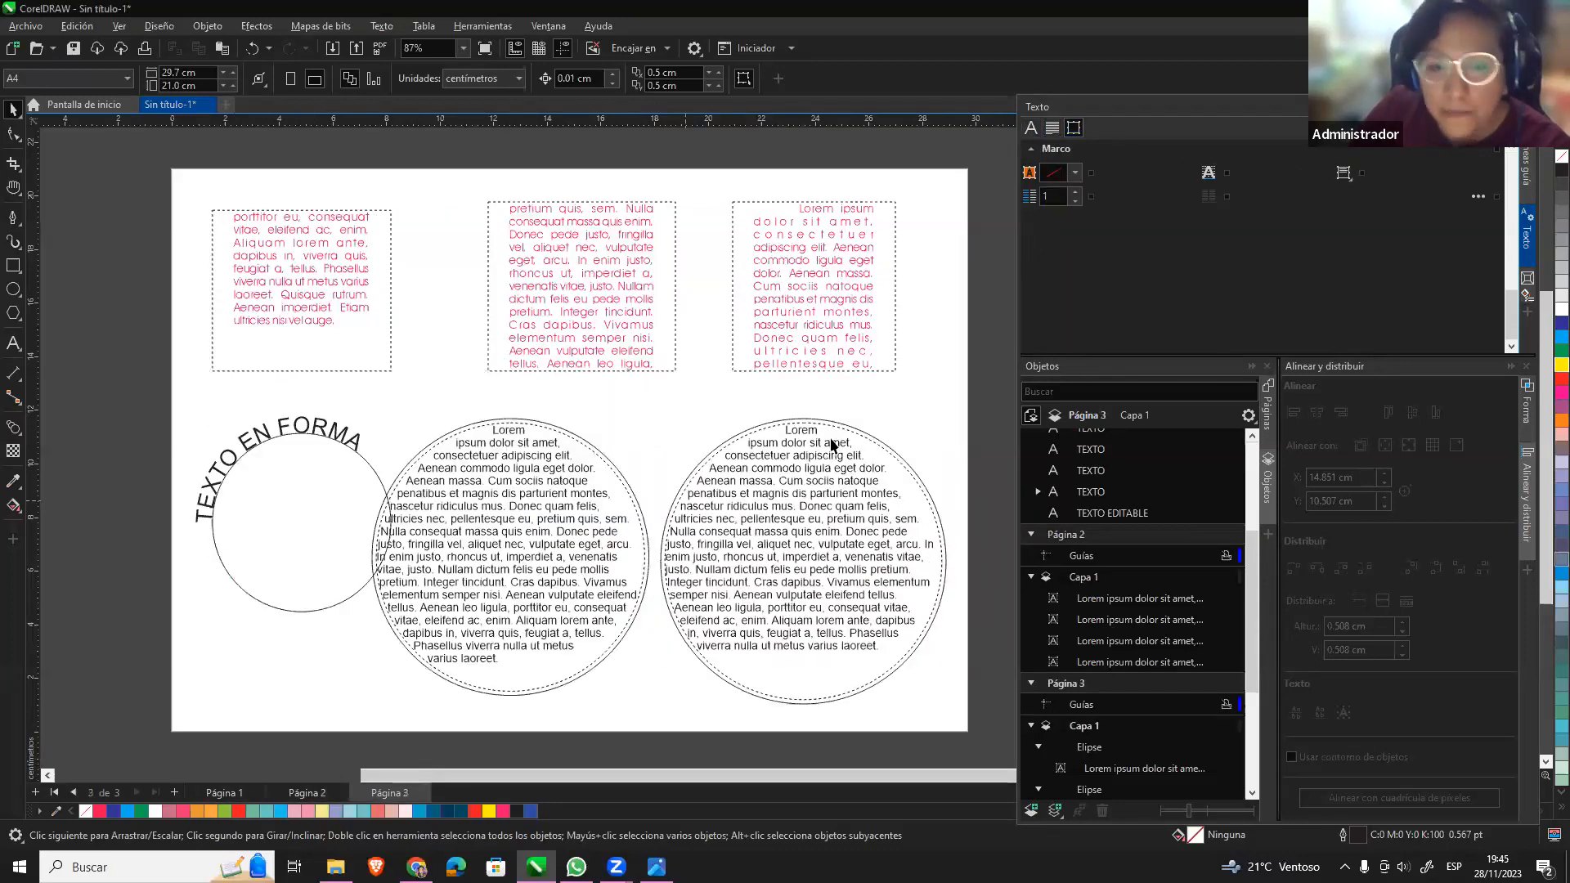
Give the middle circle's text frame a red background colour with C 0, M 100, Y 100, K 0.
left_click(570, 497)
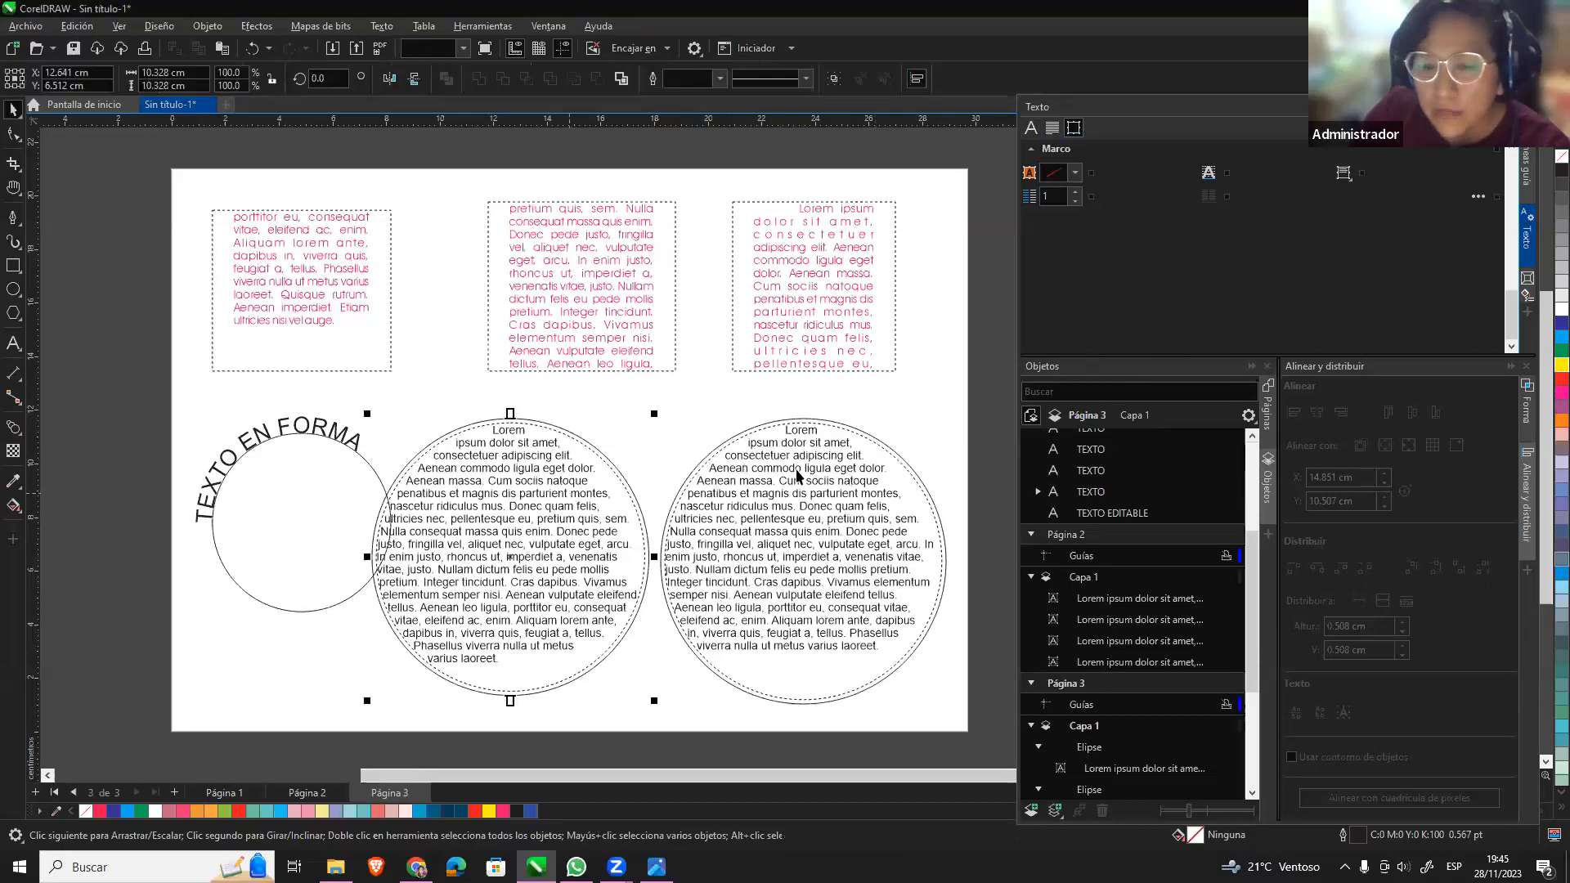
left_click(574, 496)
left_click(558, 497)
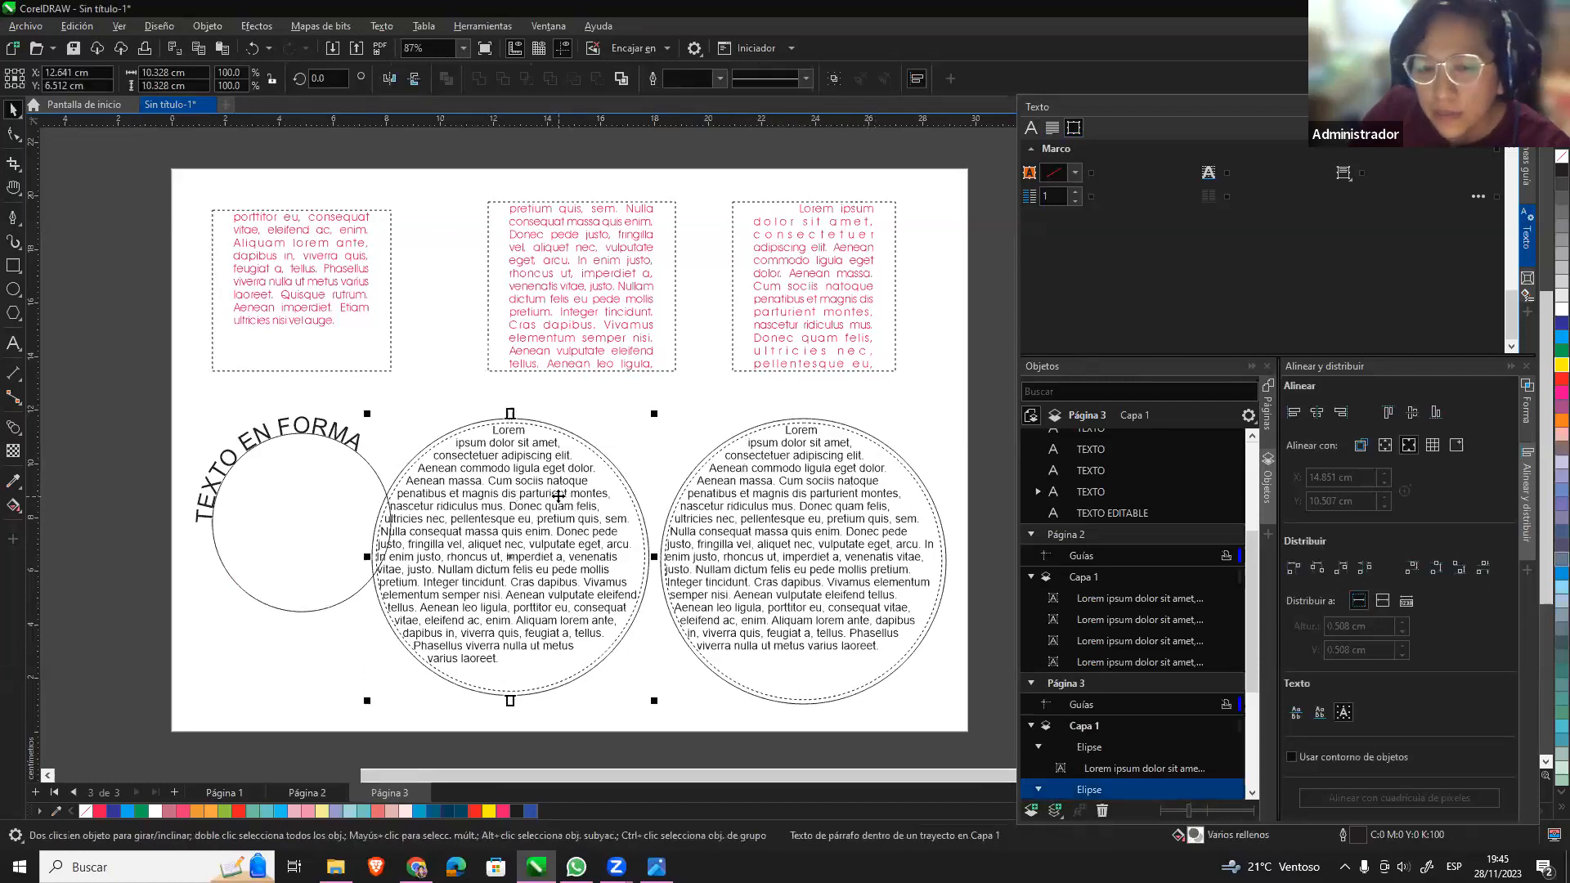
left_click(1075, 175)
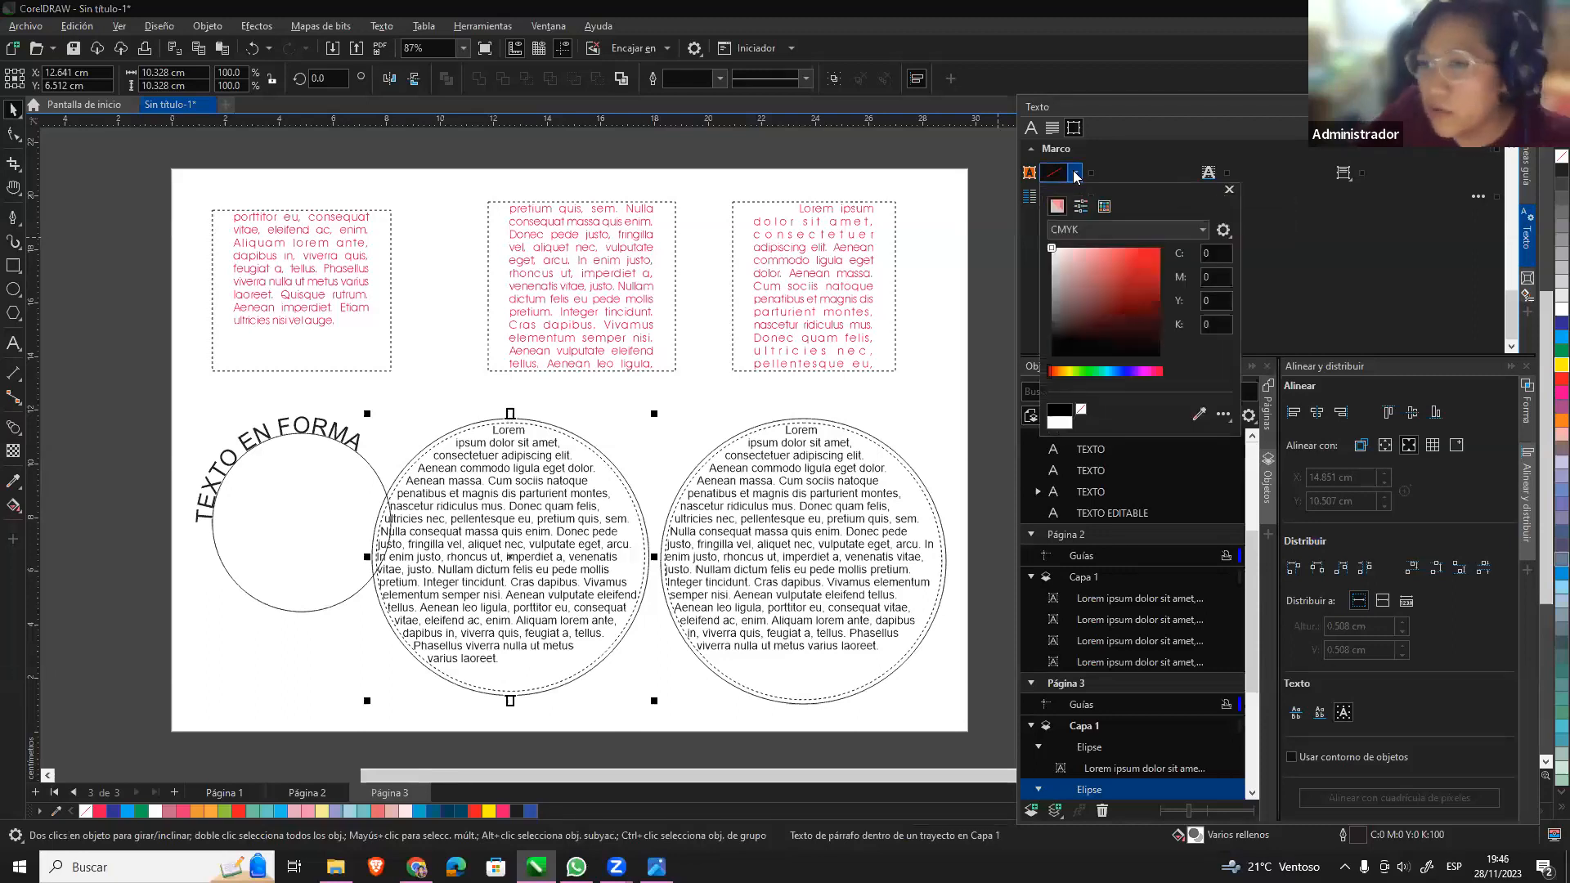
left_click(1153, 253)
left_click(1093, 247)
mouse_move(1138, 257)
left_mouse_down()
mouse_move(1130, 239)
mouse_move(1183, 229)
left_mouse_up()
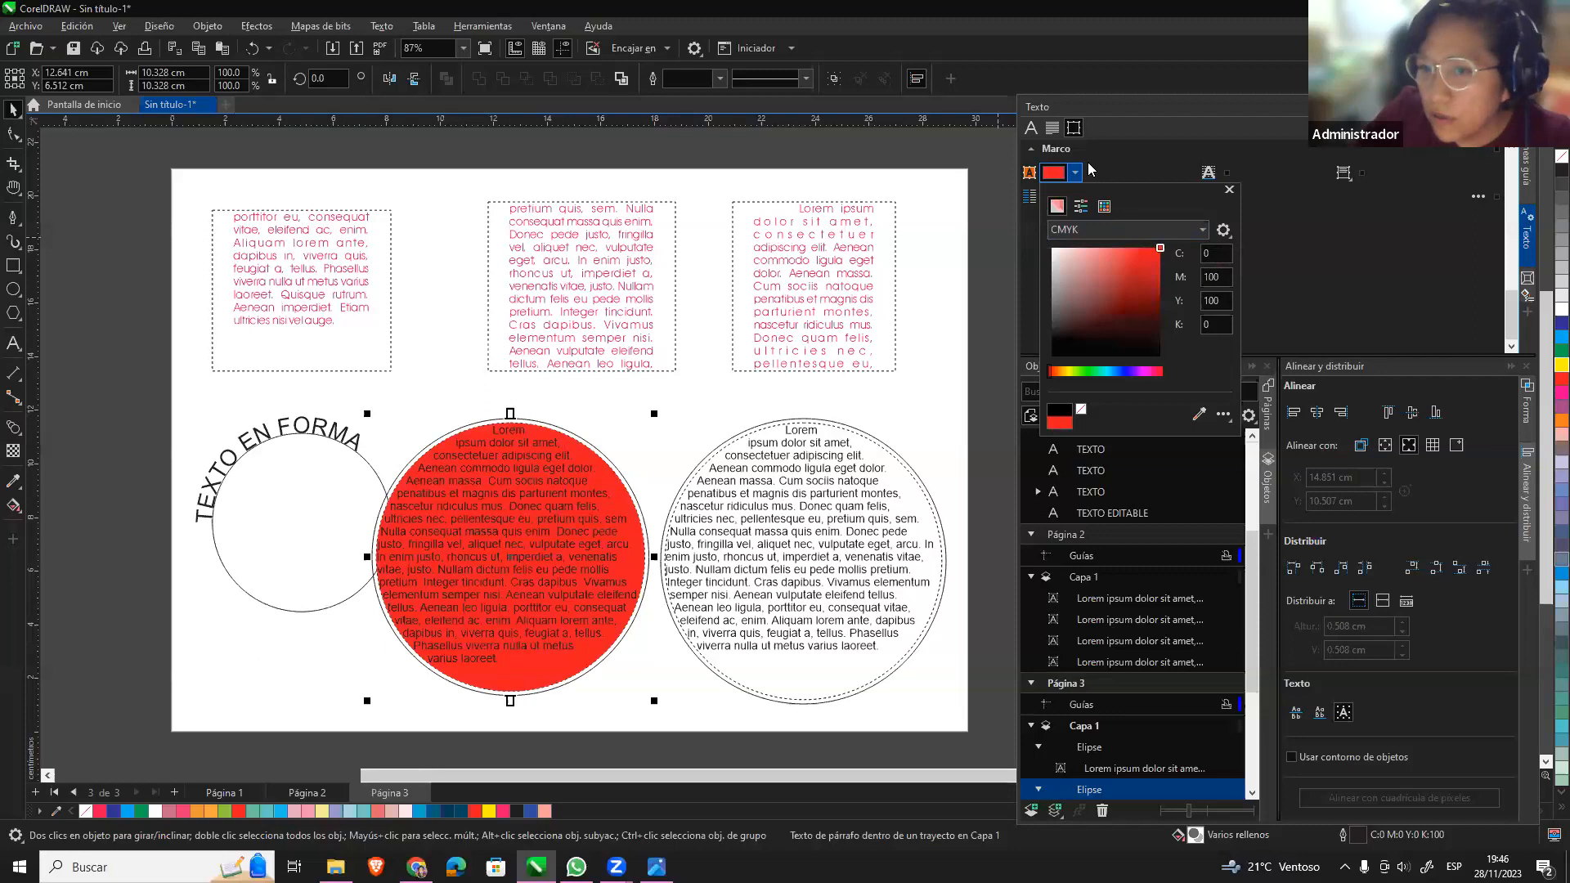
Set the middle circle's paragraph text to a white uniform fill and the Negrita font style.
left_click(1029, 131)
left_click(1030, 131)
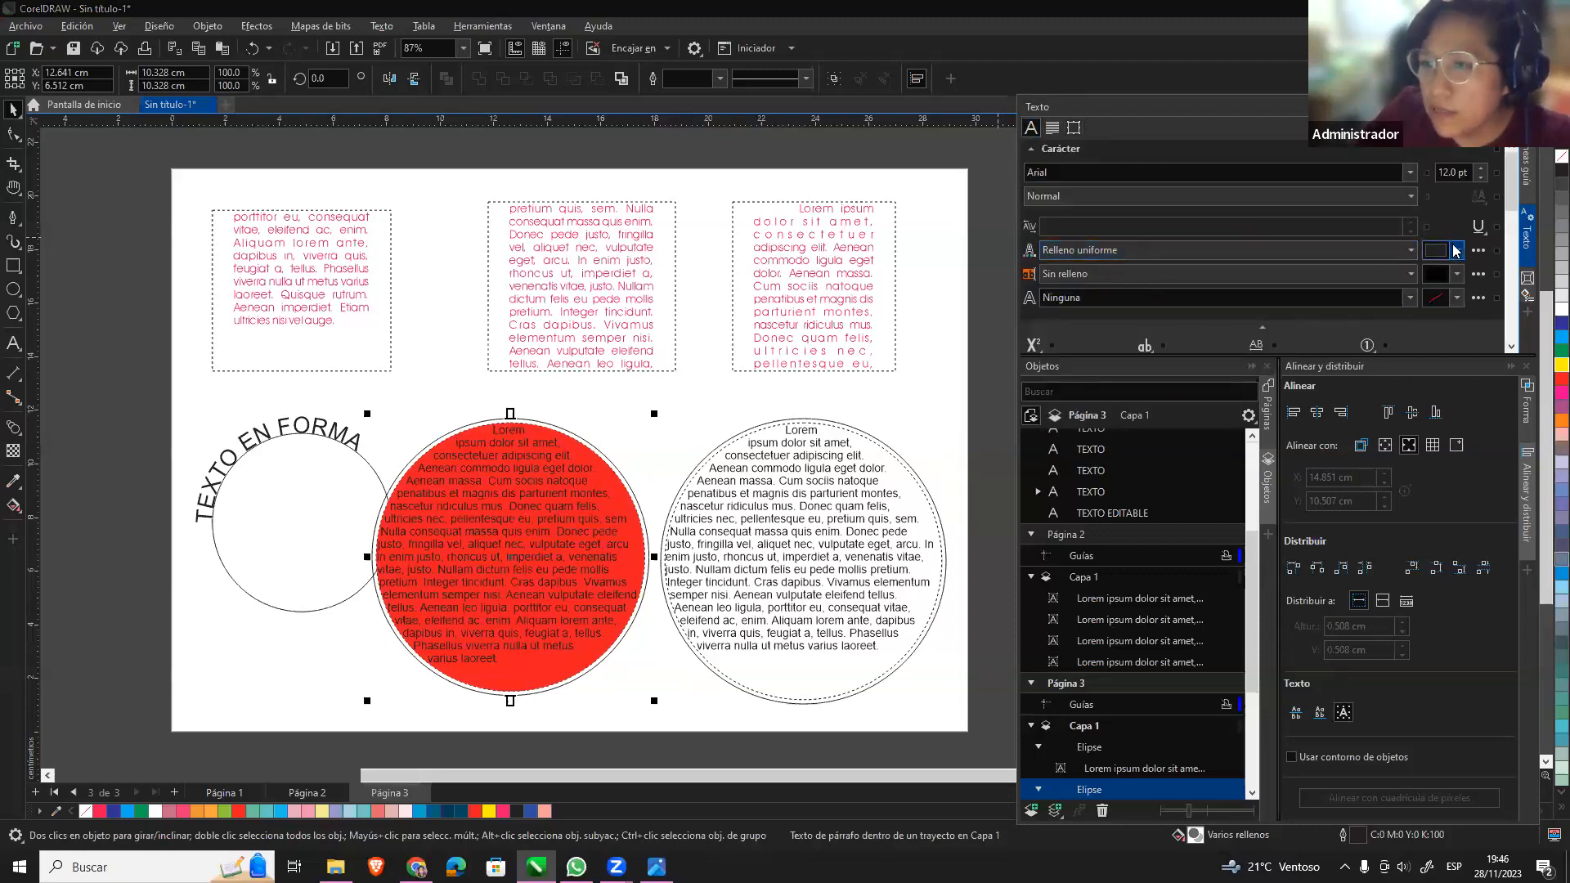
left_click(1460, 252)
left_click(1381, 326)
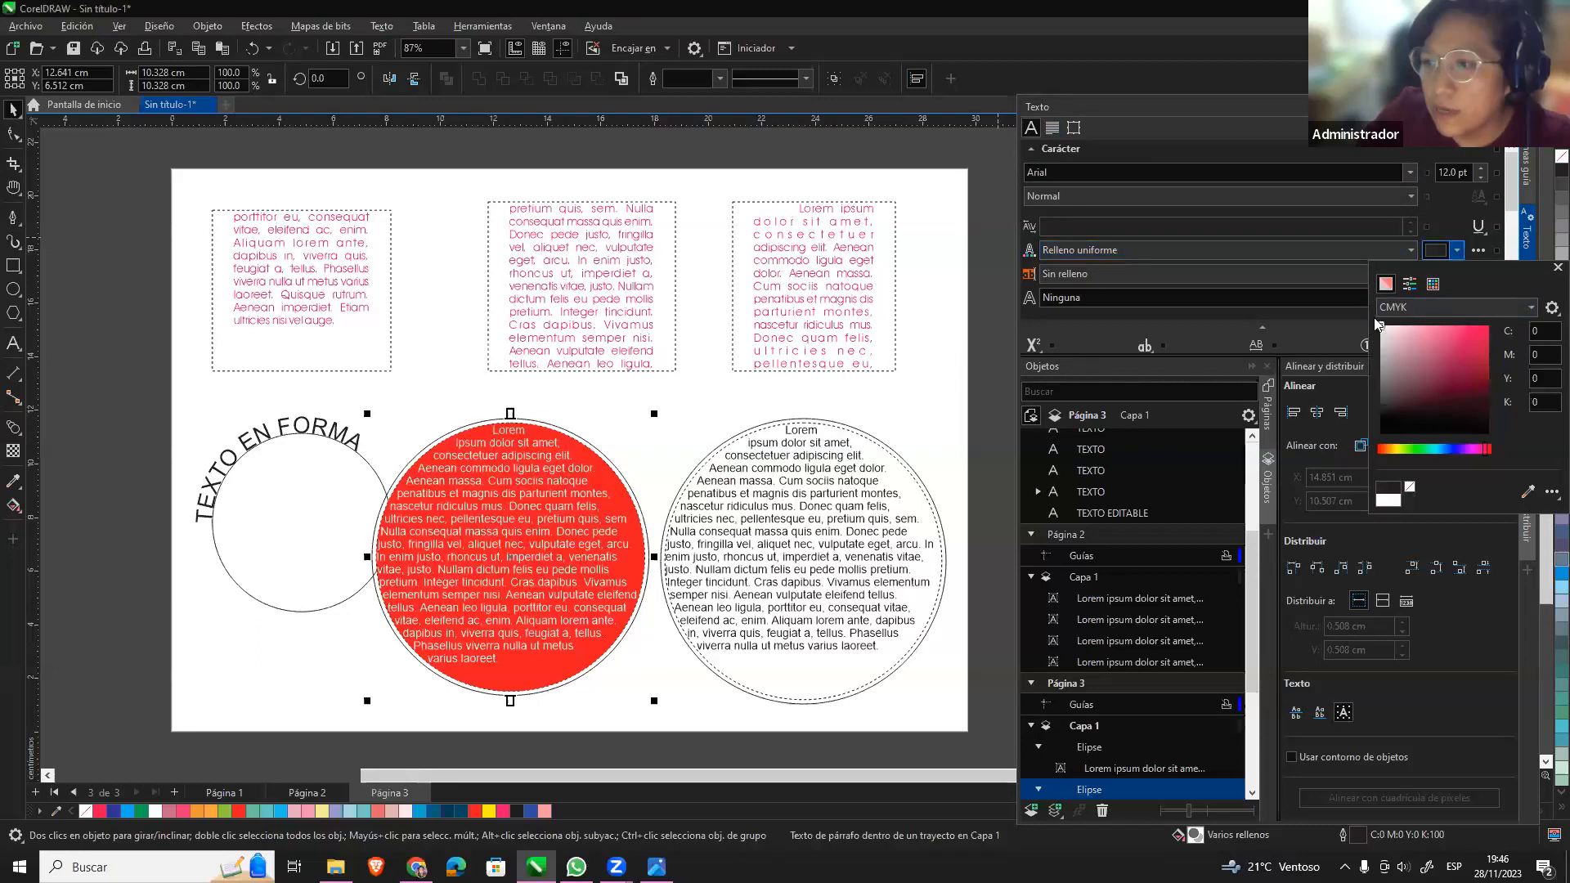
left_click(1181, 194)
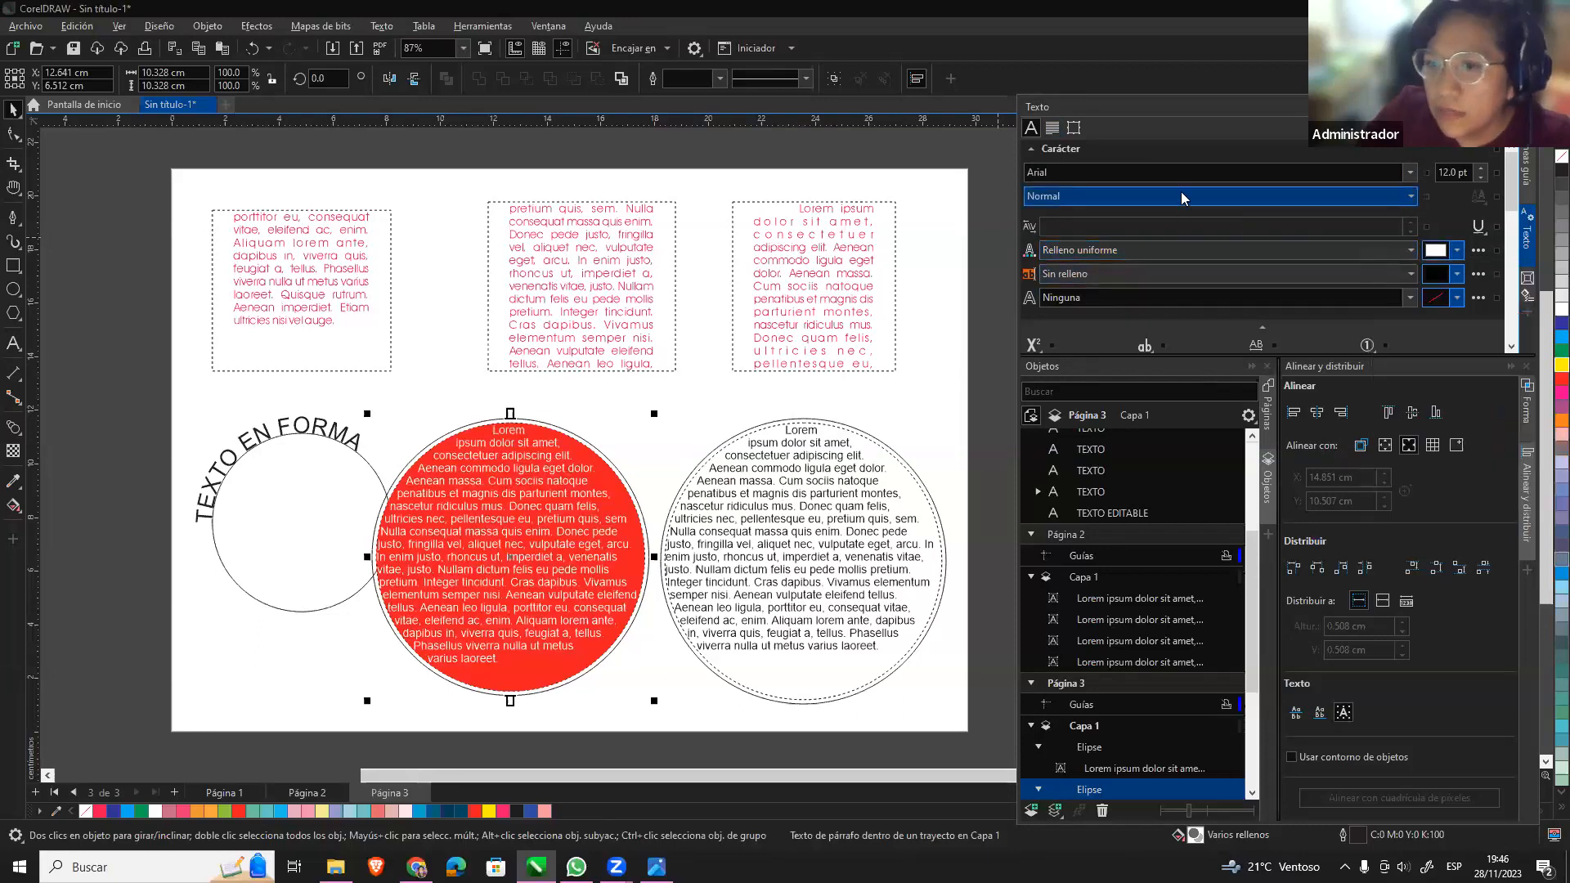
left_click(1357, 195)
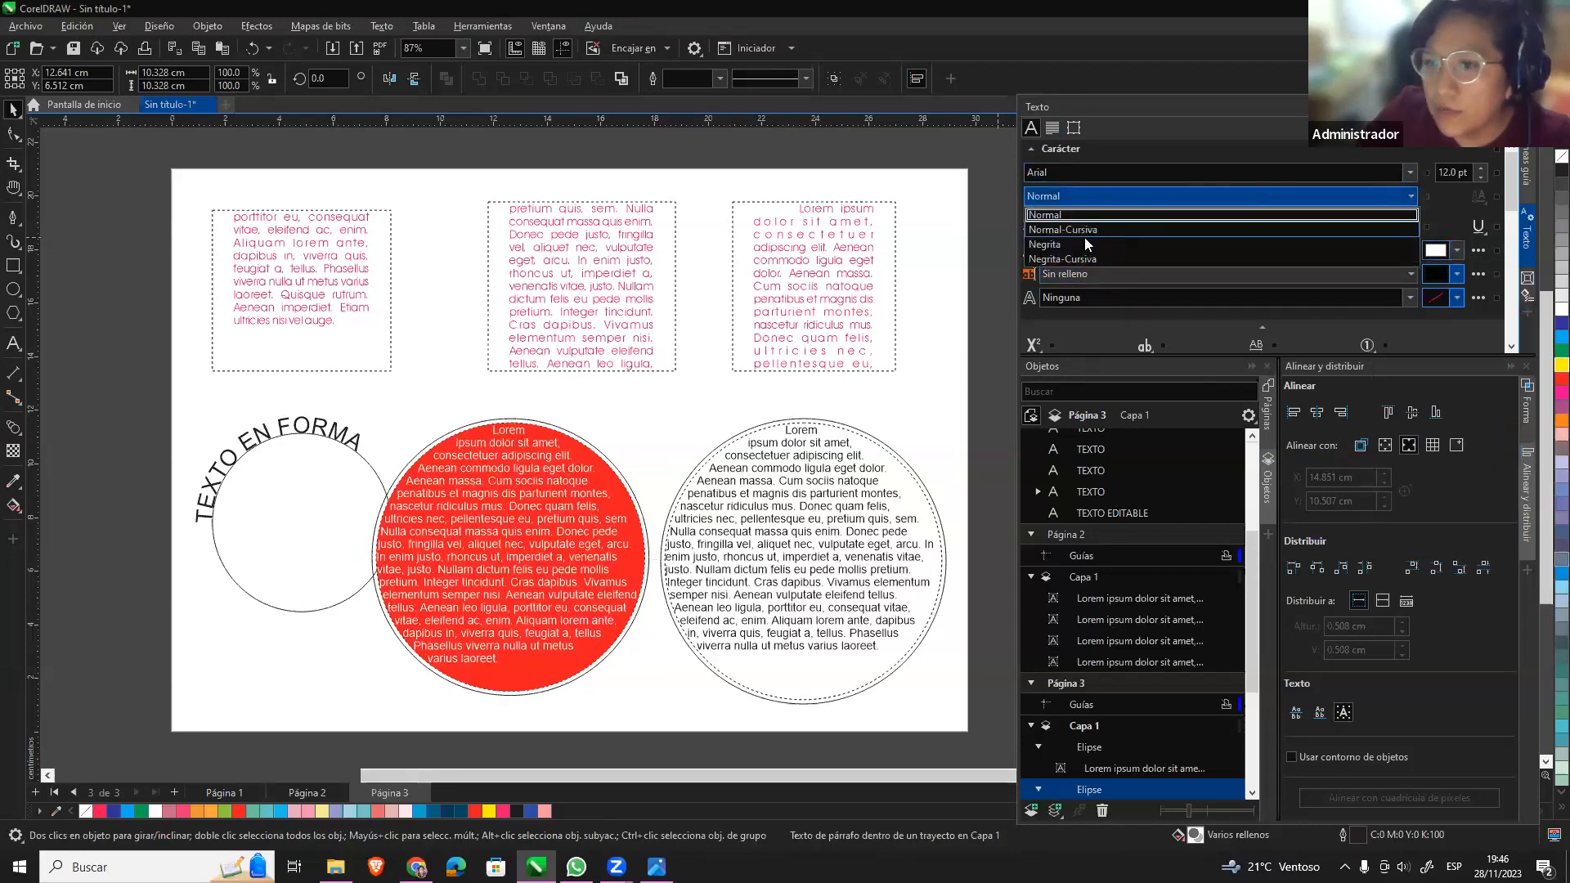
left_click(1063, 244)
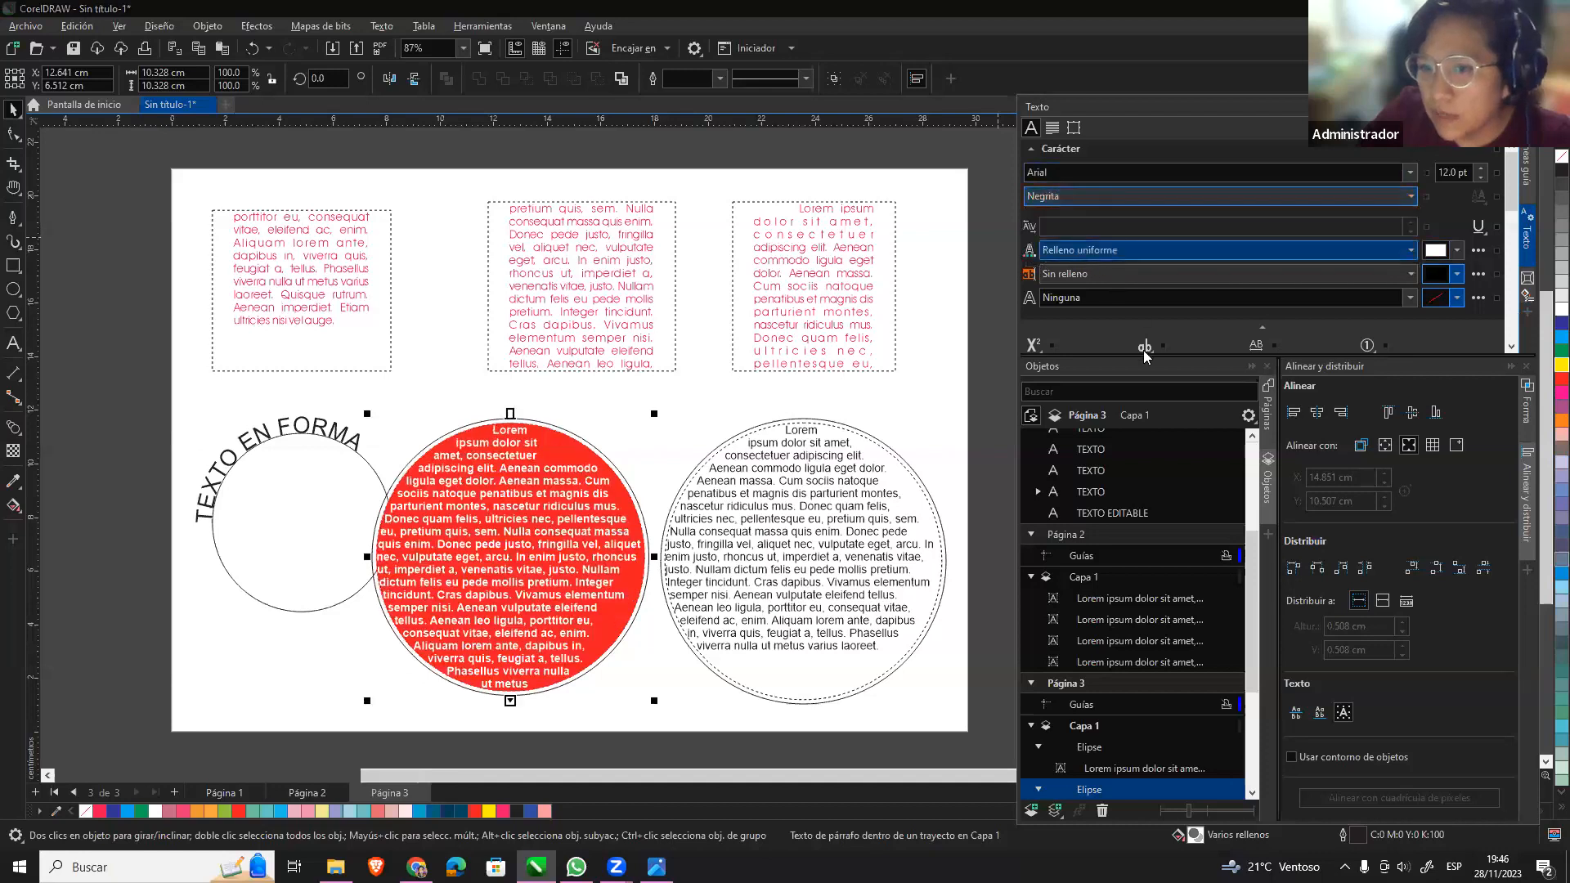
Centre-align the paragraph text in the middle red circle.
left_click(1052, 128)
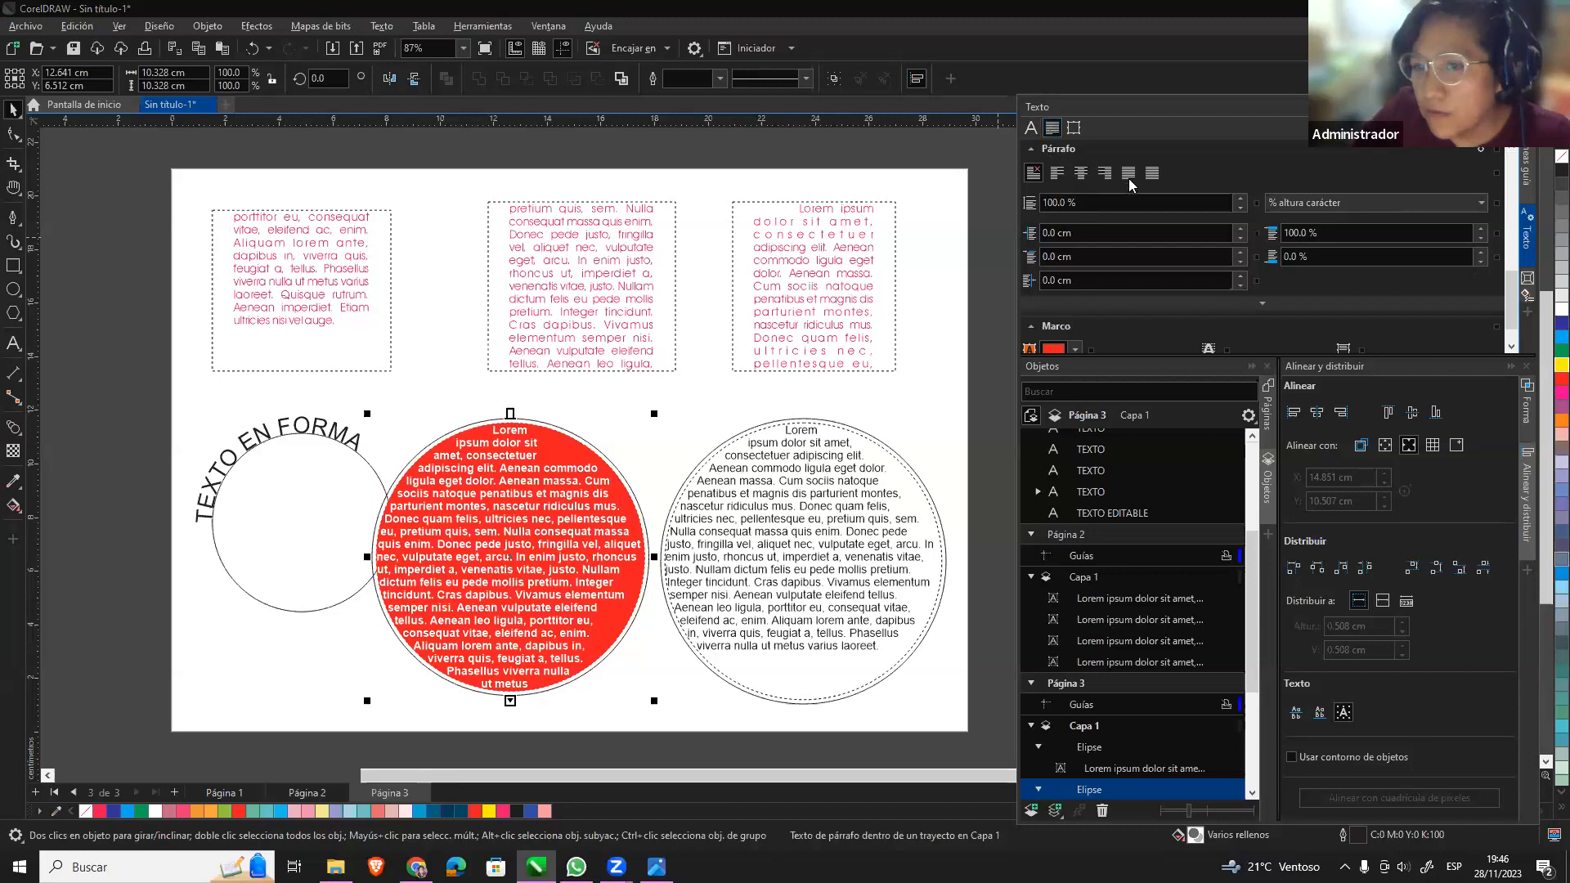
left_click(1080, 173)
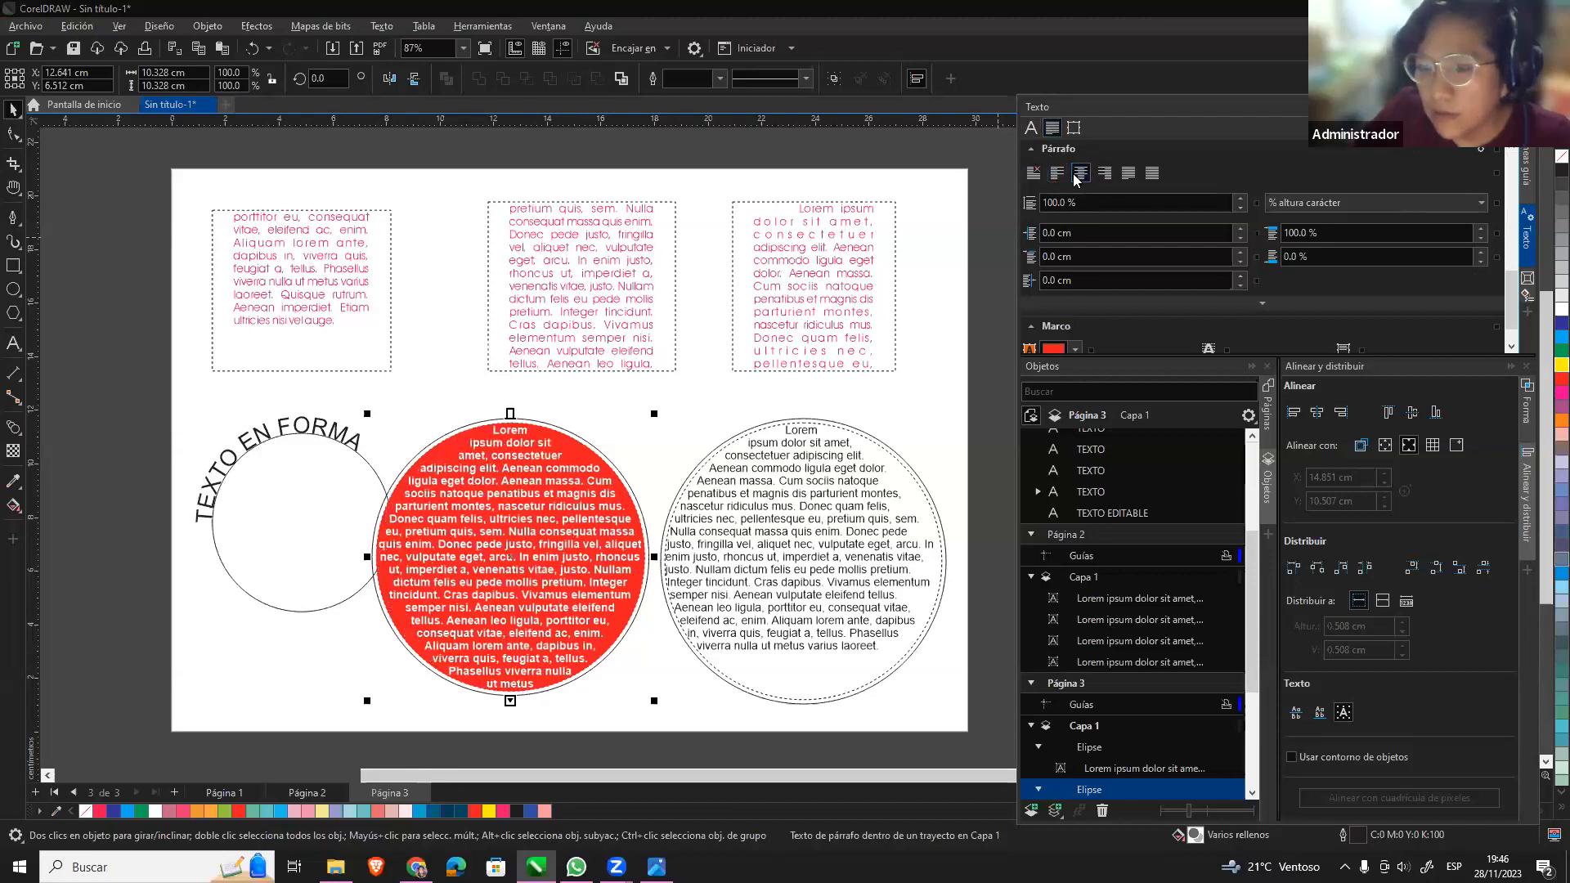
left_click(1030, 130)
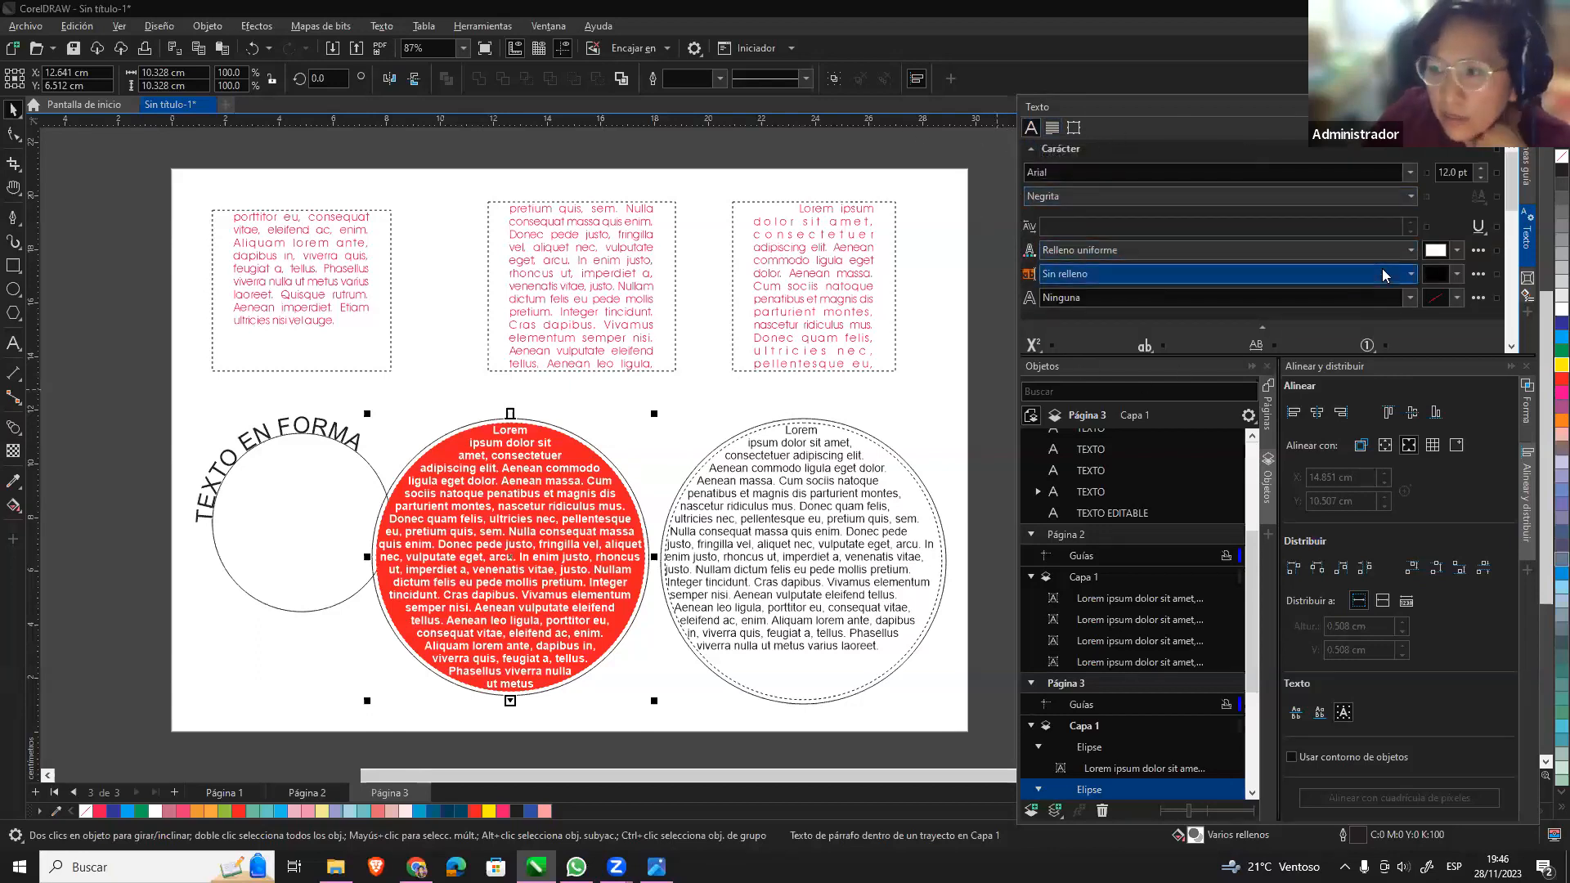
left_click_drag(1513, 206, 1518, 315)
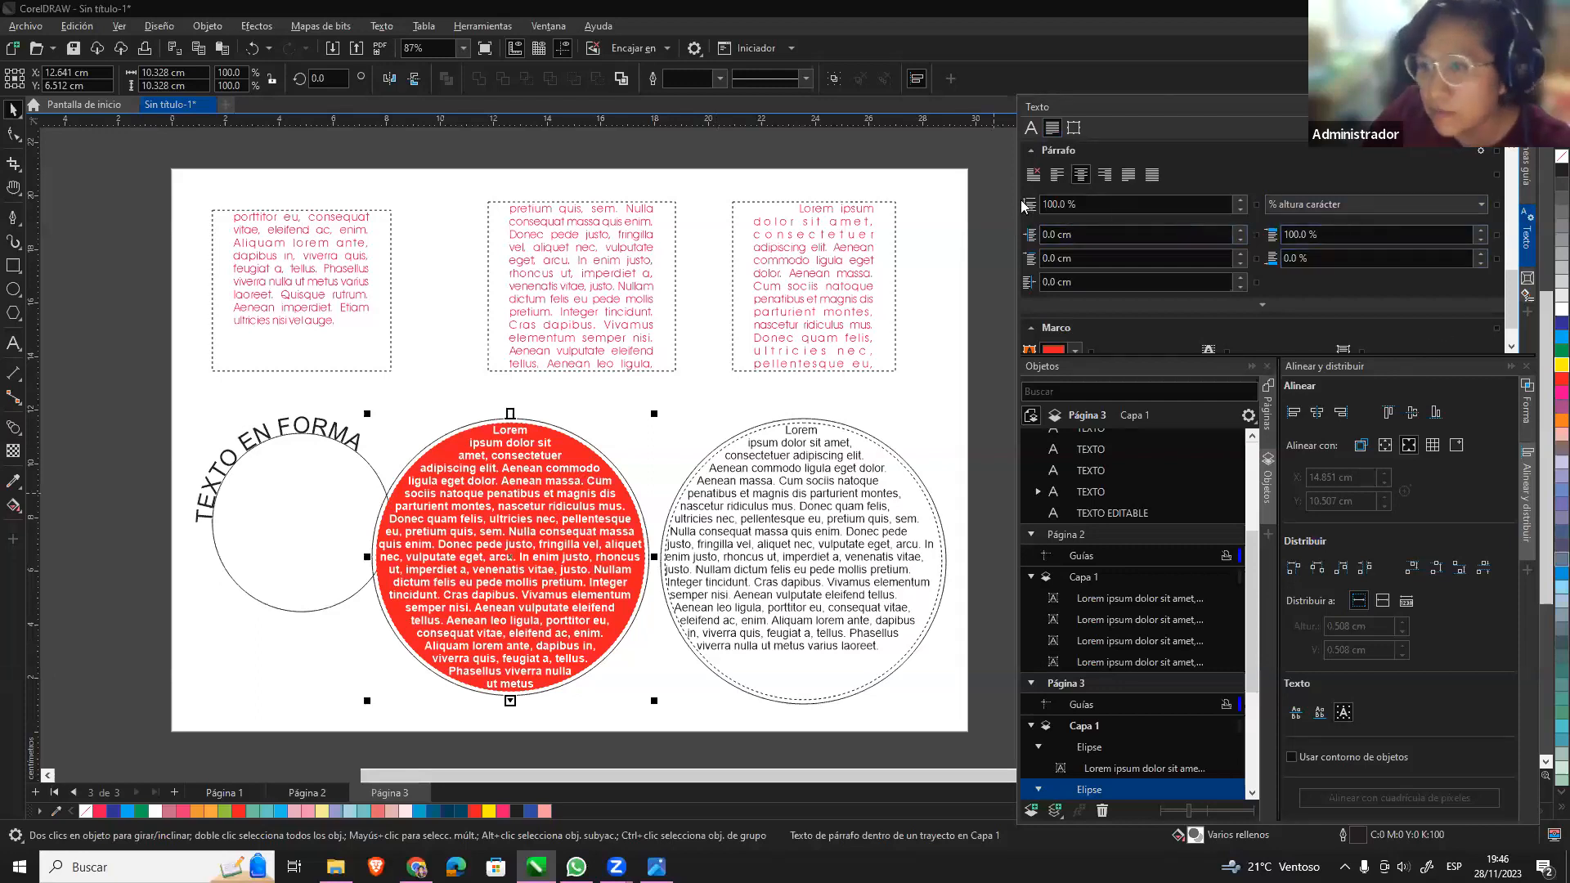
Try line spacings of 95 % and 85 % for the middle circle's paragraph text, and settle on 90 %.
left_click_drag(1096, 204, 973, 215)
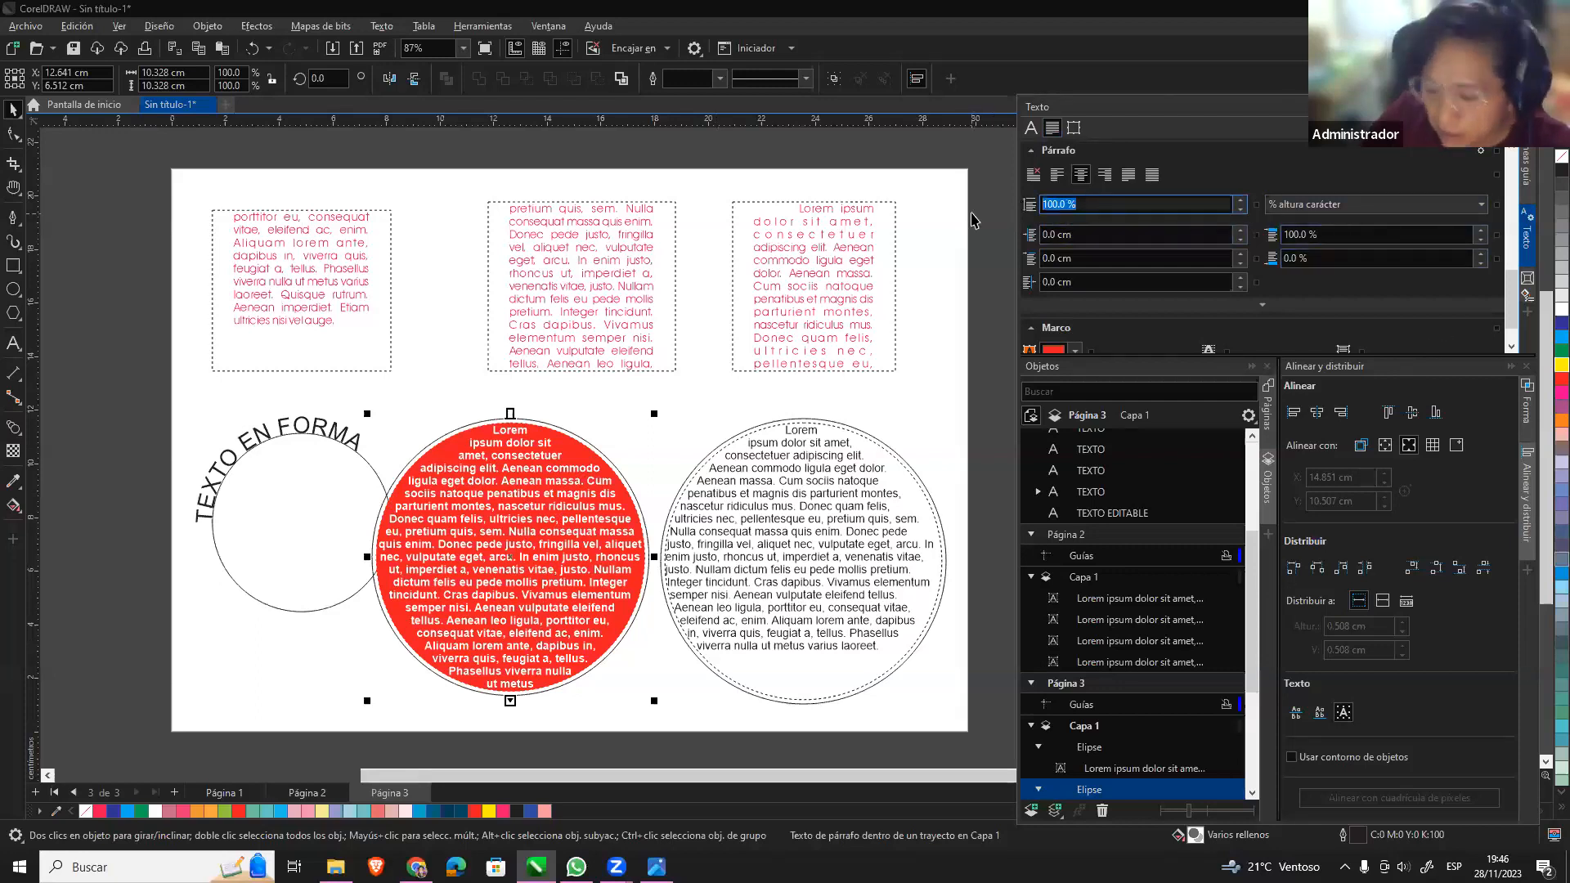
type("95")
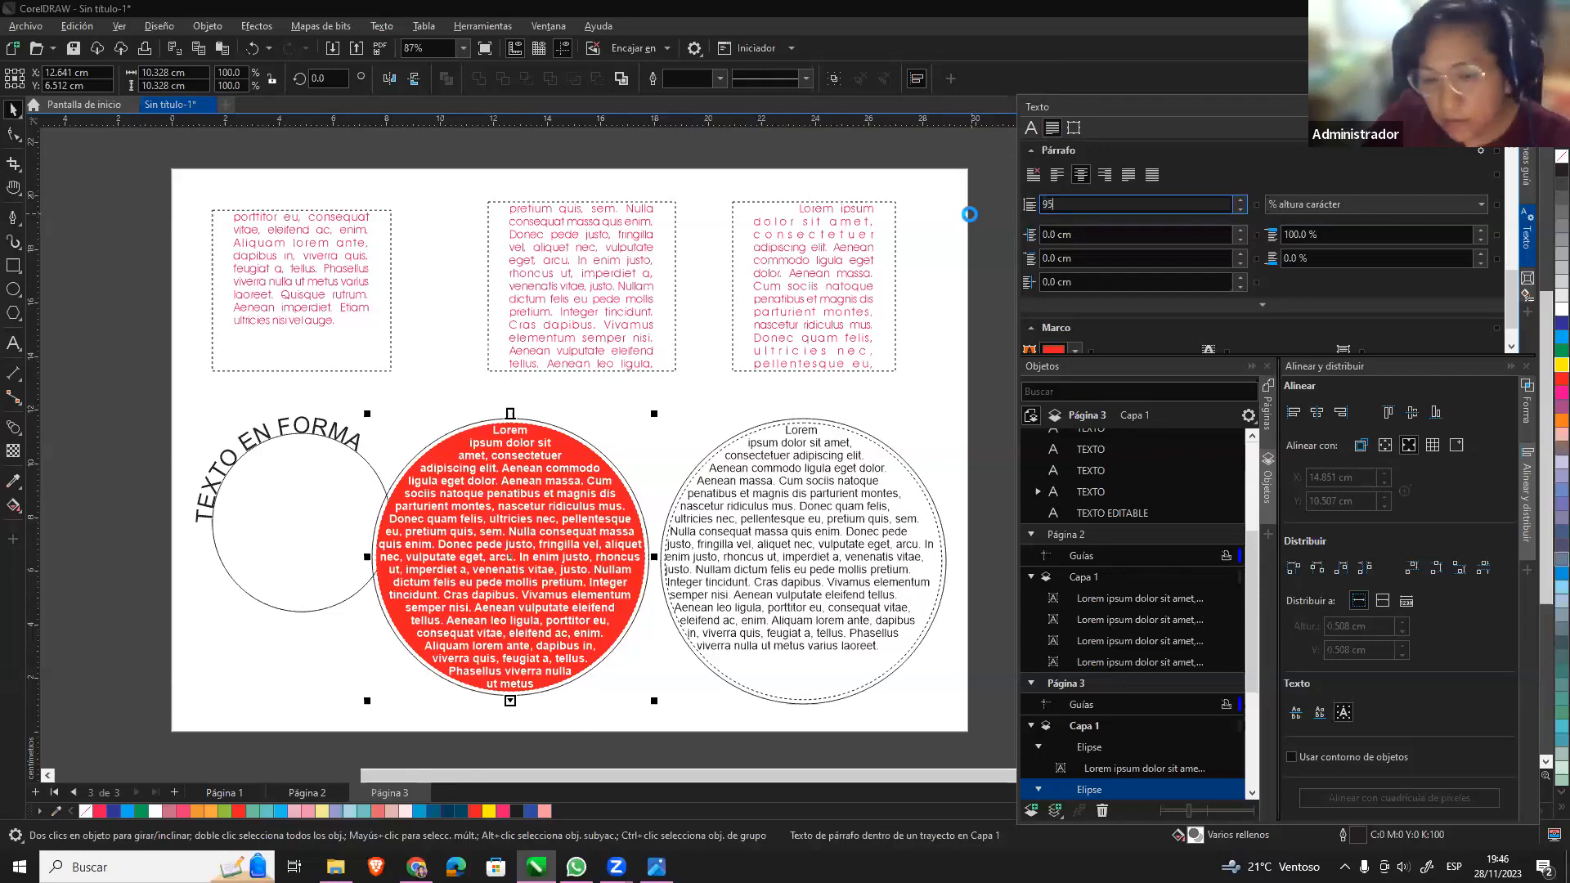
key("Return")
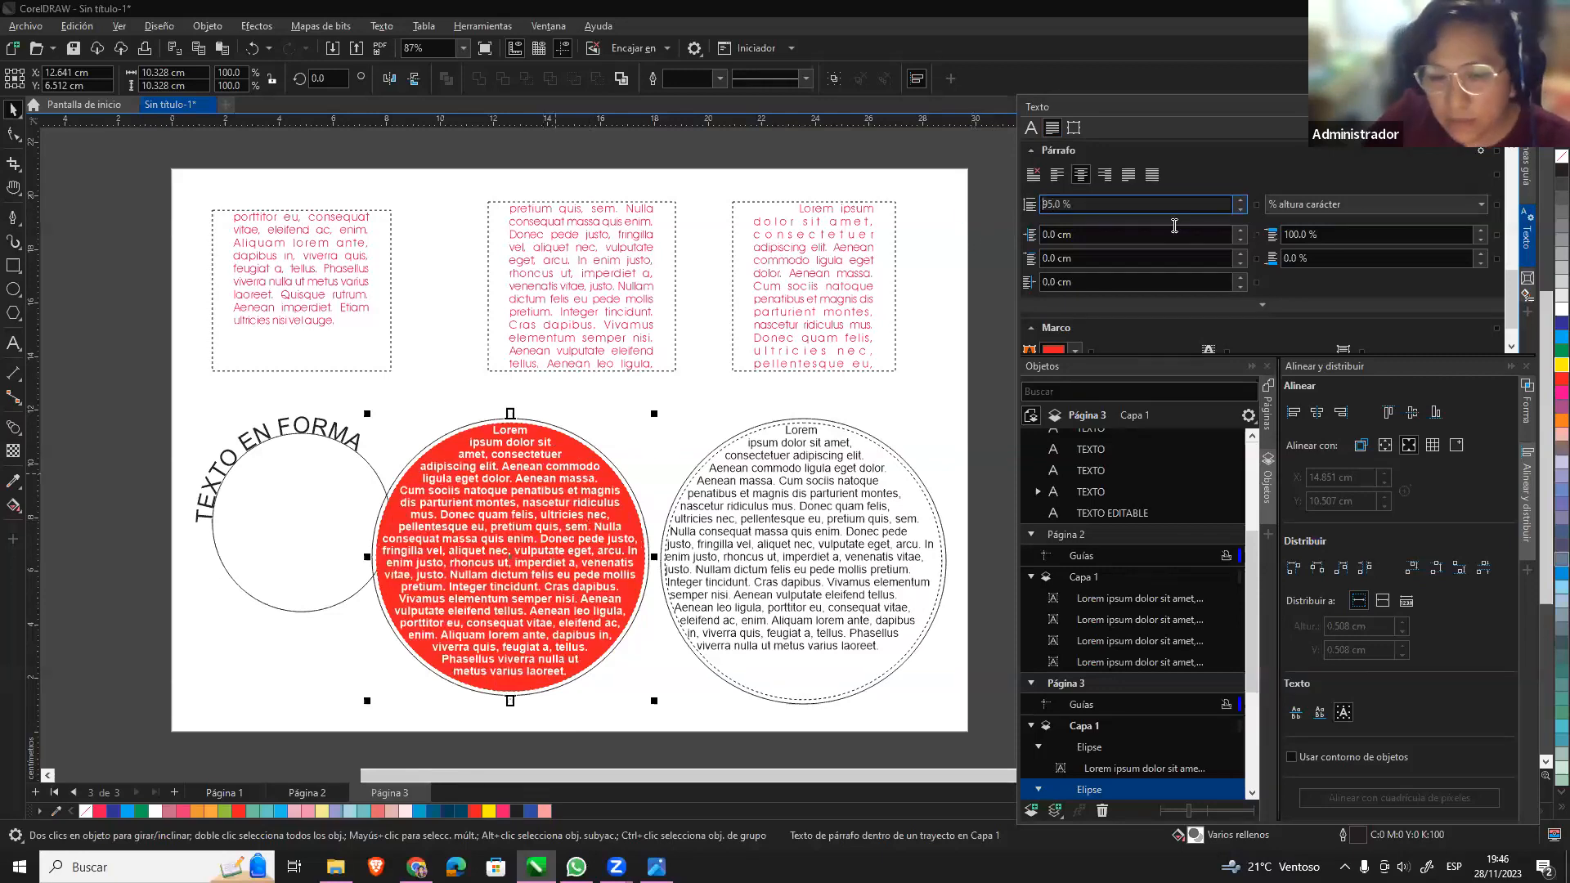
double_click(1096, 203)
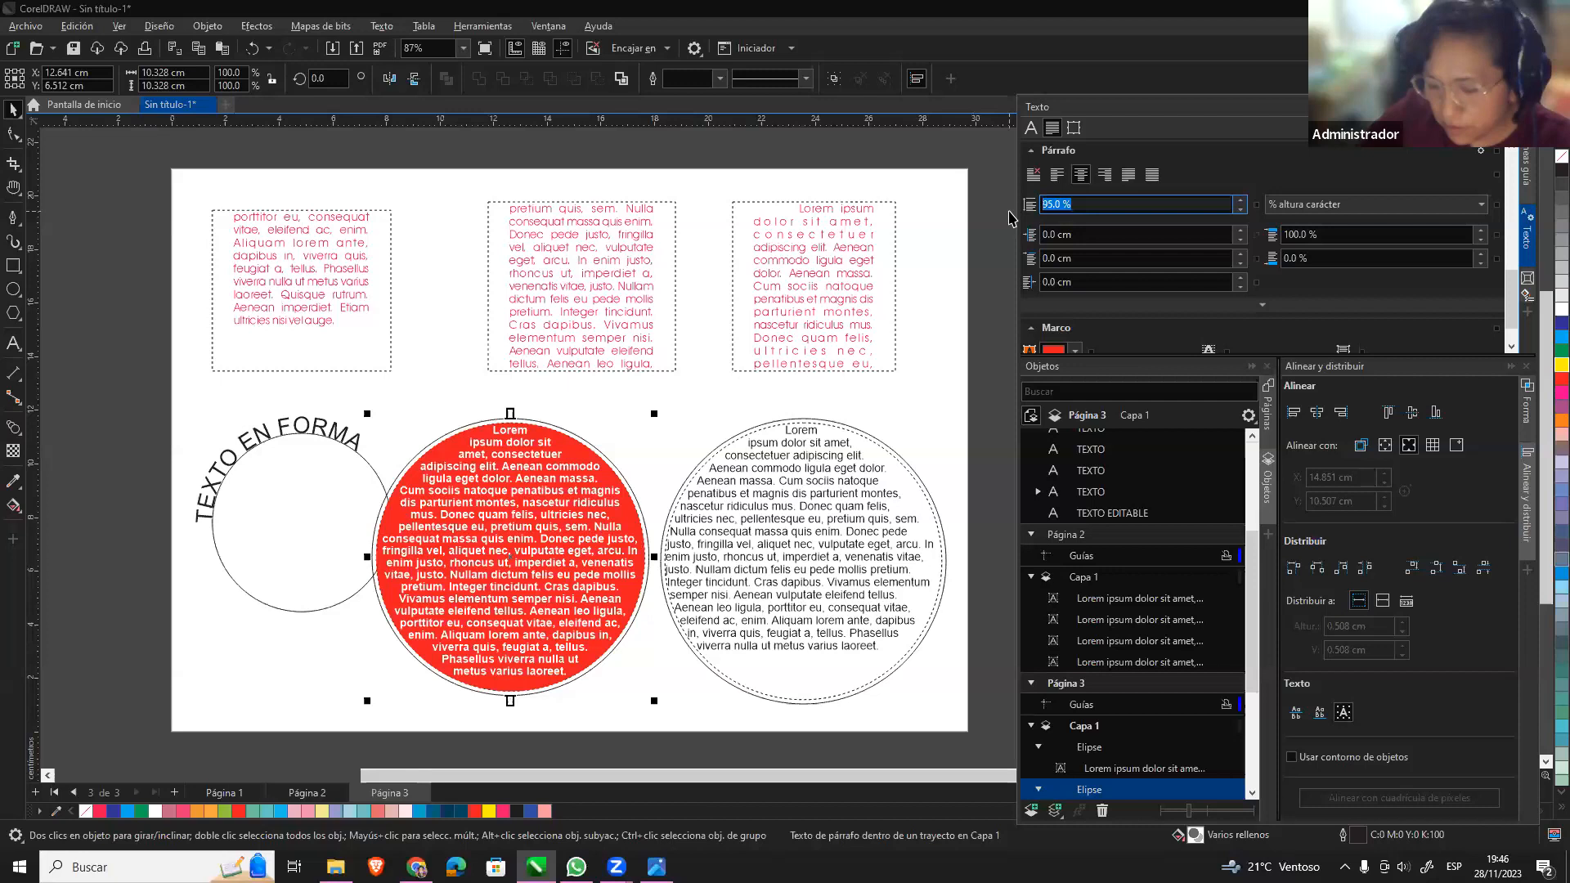
type("85")
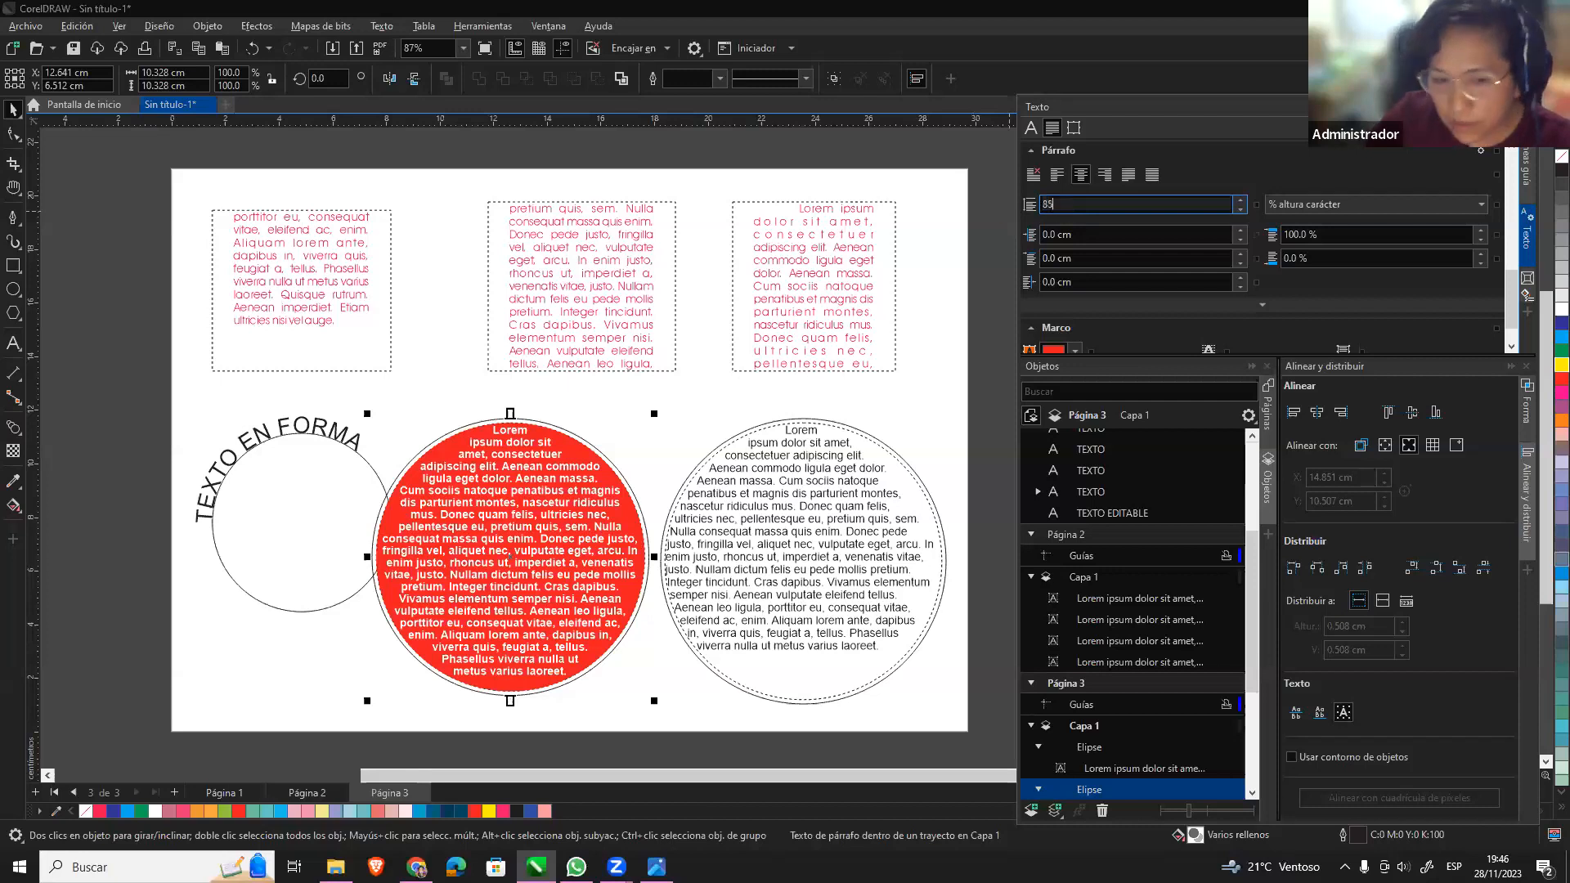
key("Return")
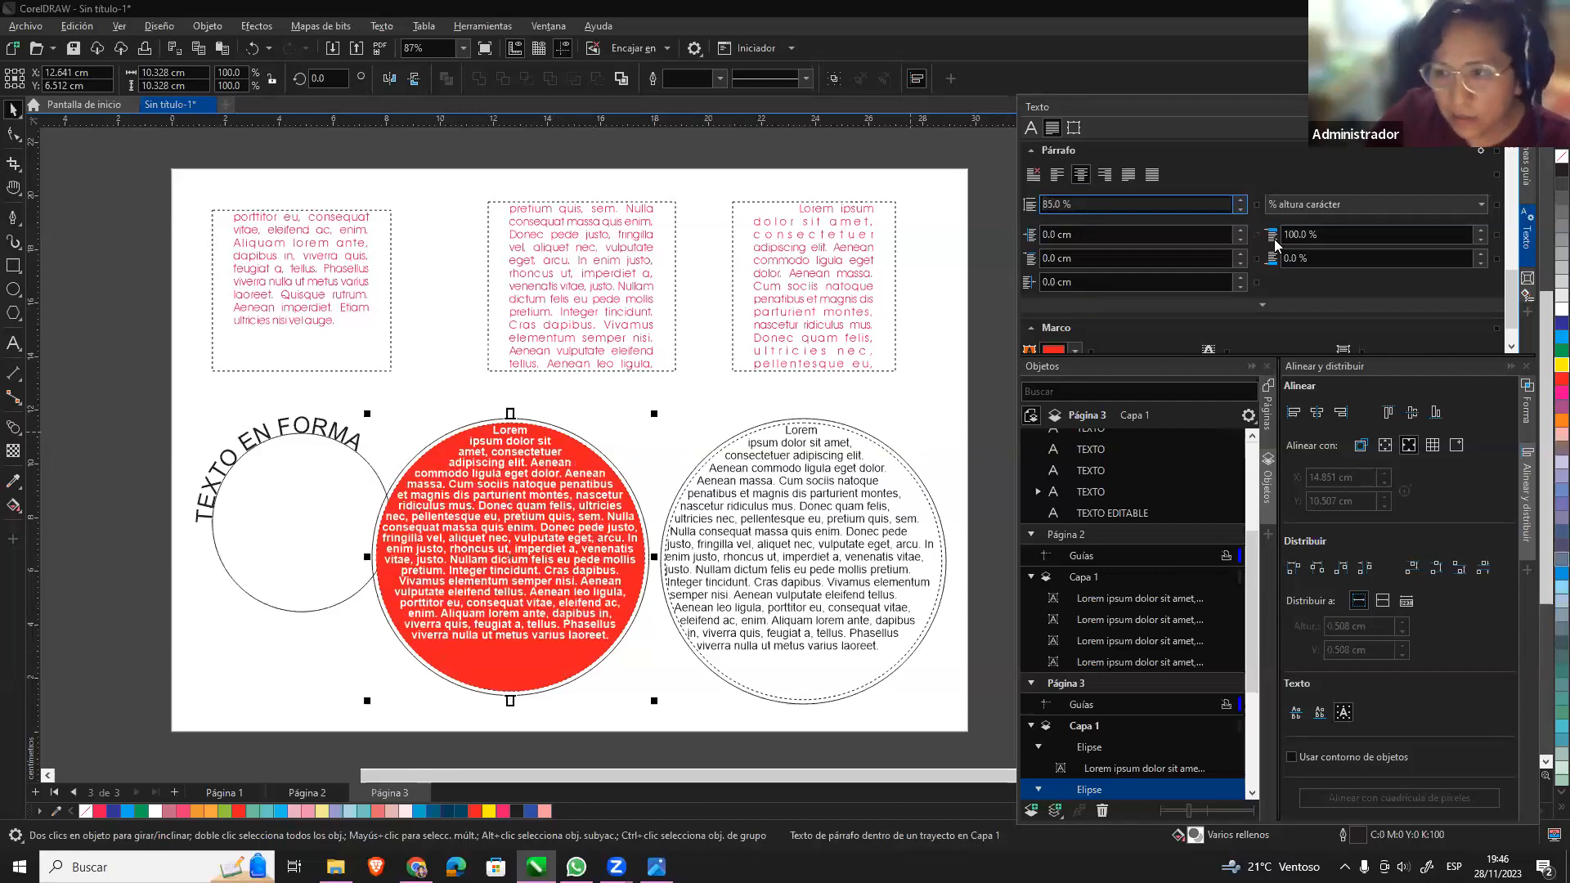
double_click(1046, 205)
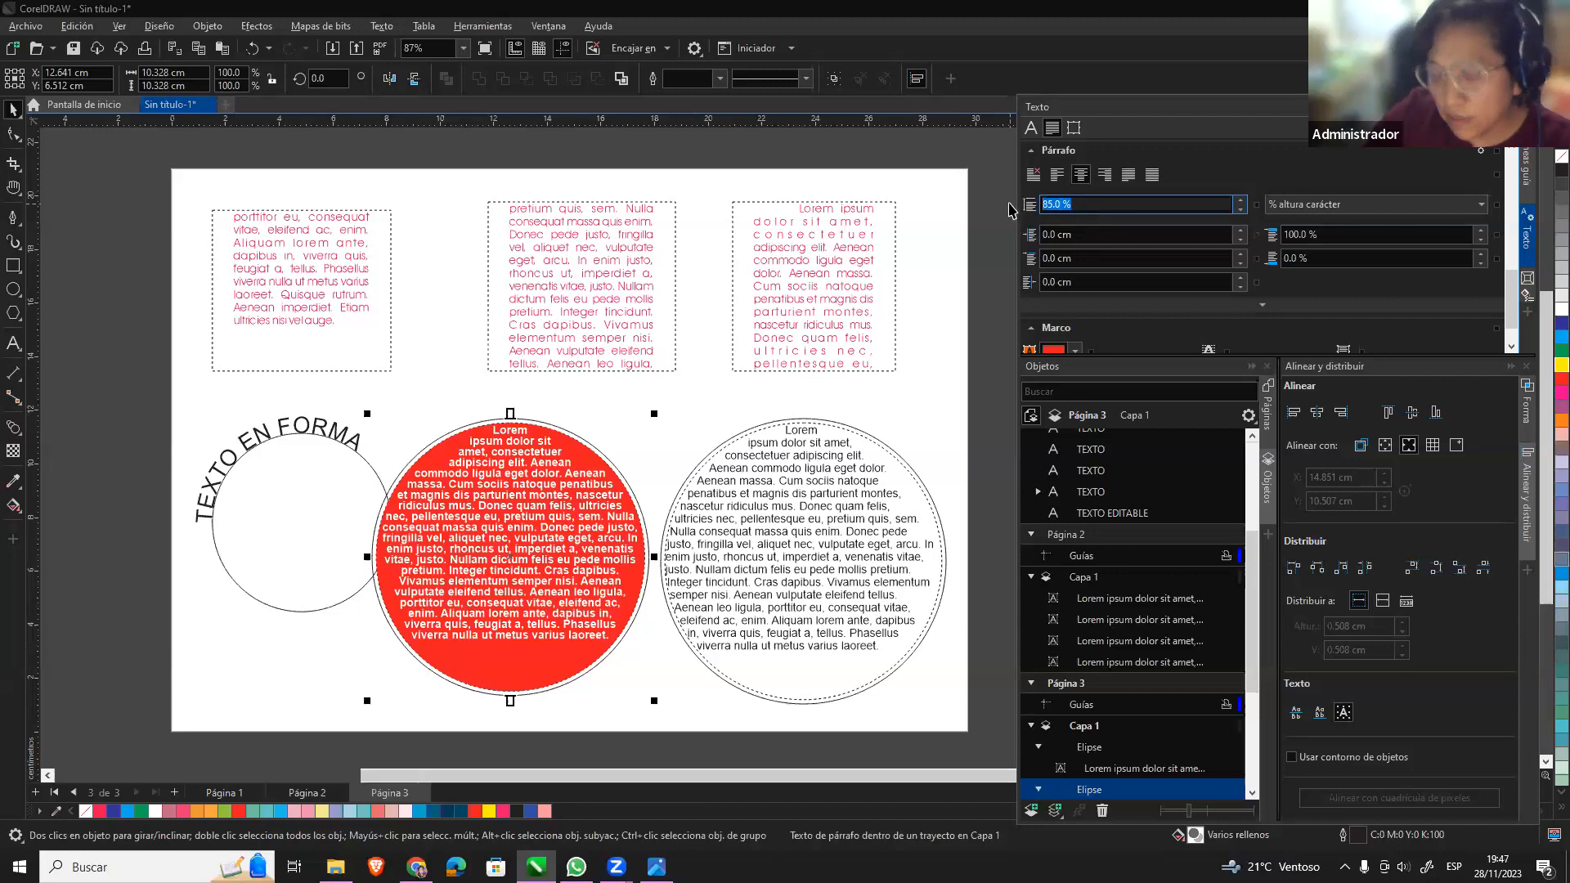
type("90")
key("Return")
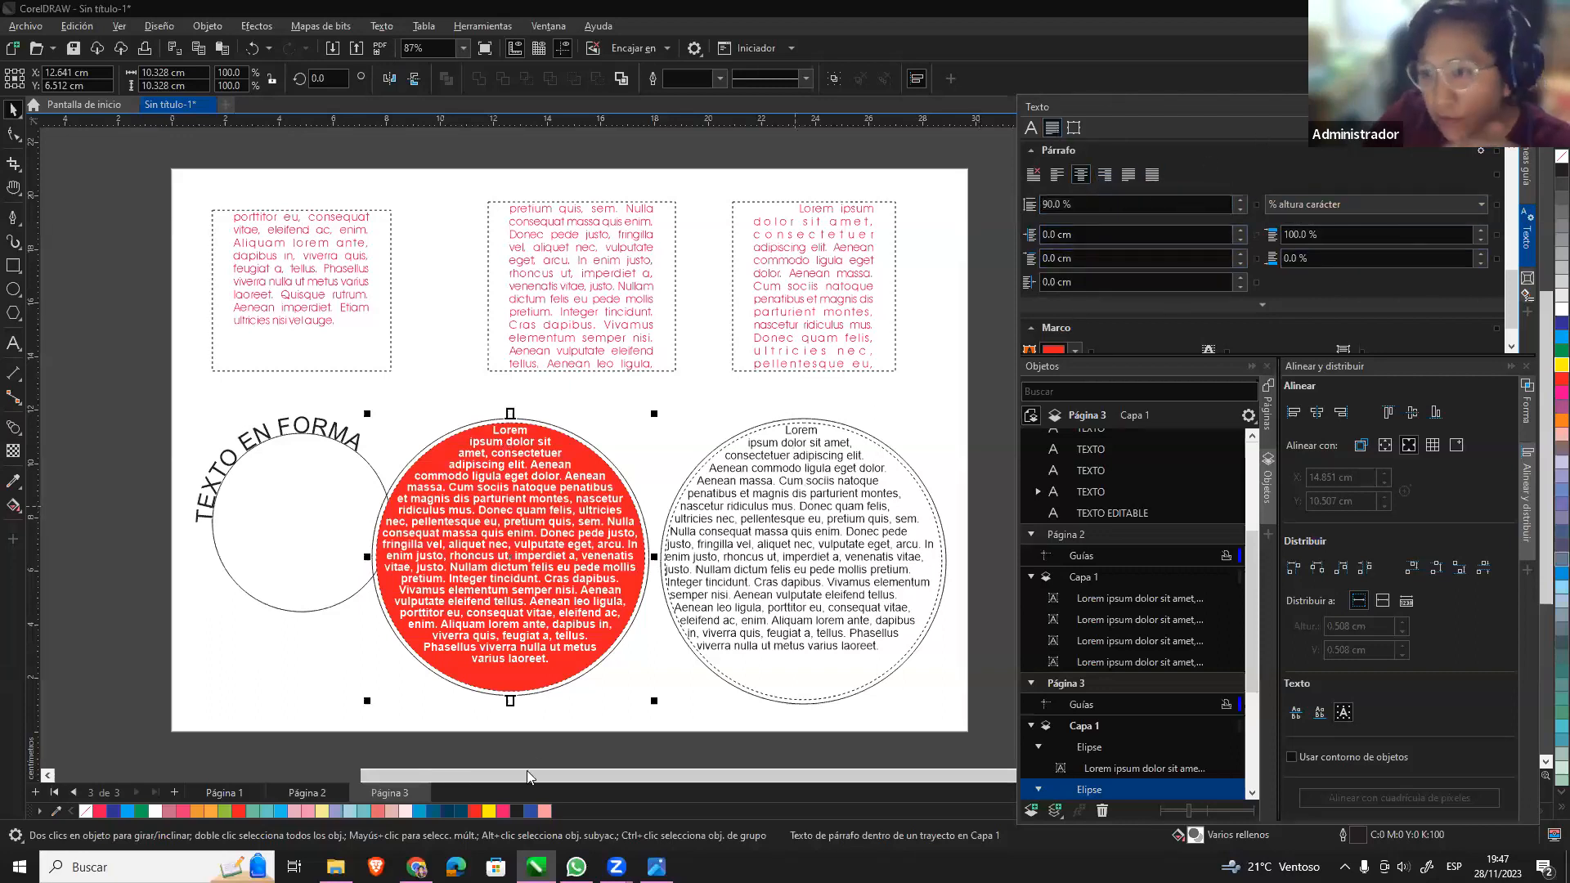
Try up to four columns in the middle circle's text frame and settle on two columns.
left_click(1076, 126)
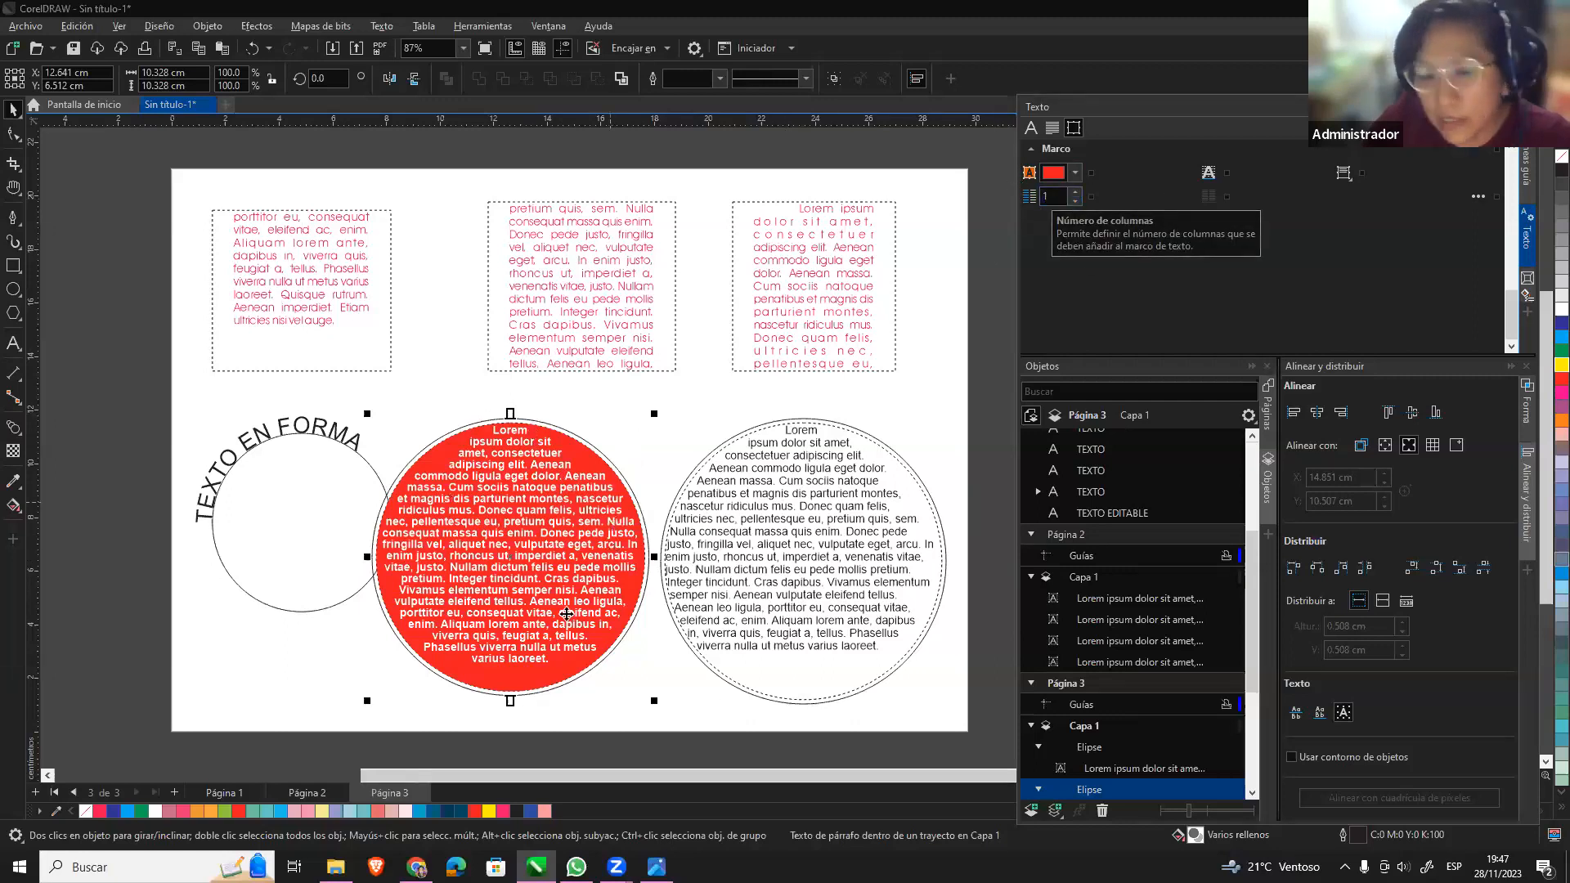
left_click(1077, 193)
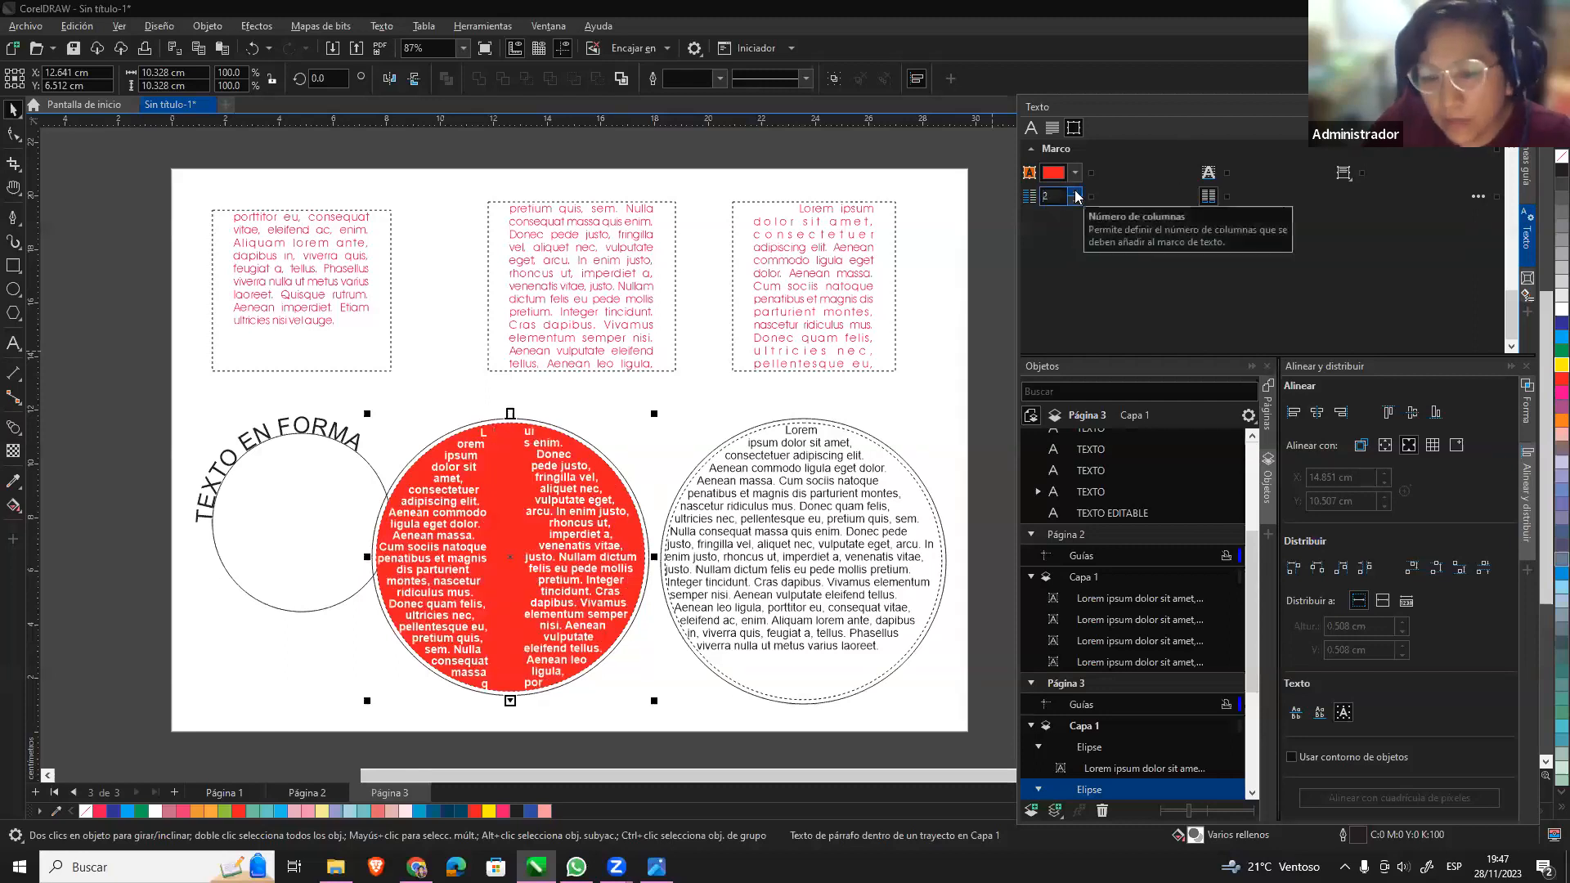
left_click(1077, 193)
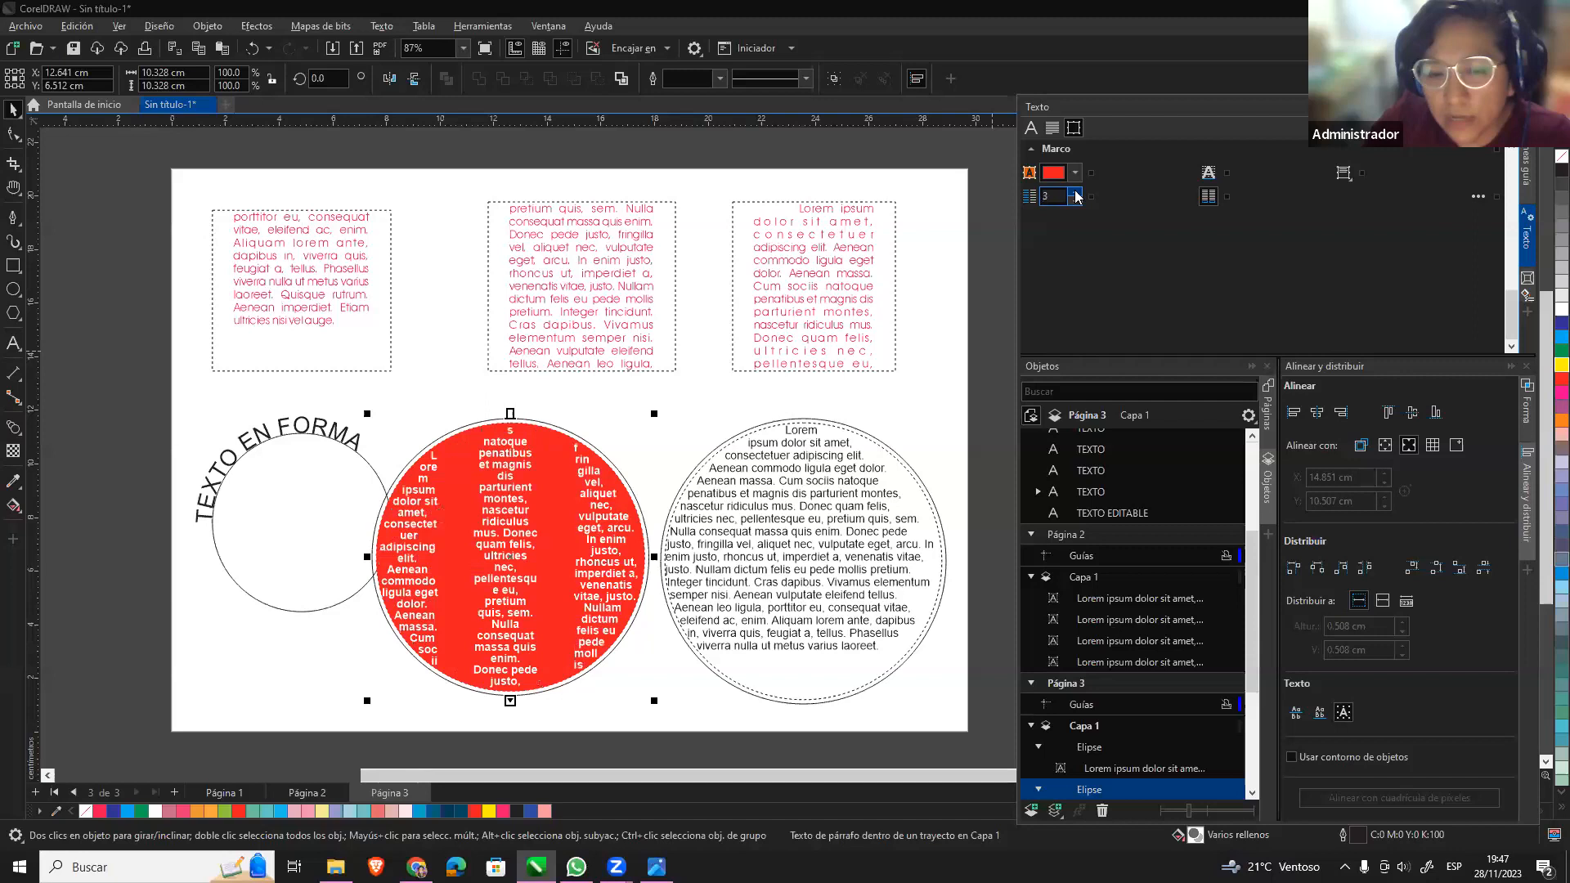
left_click(1077, 193)
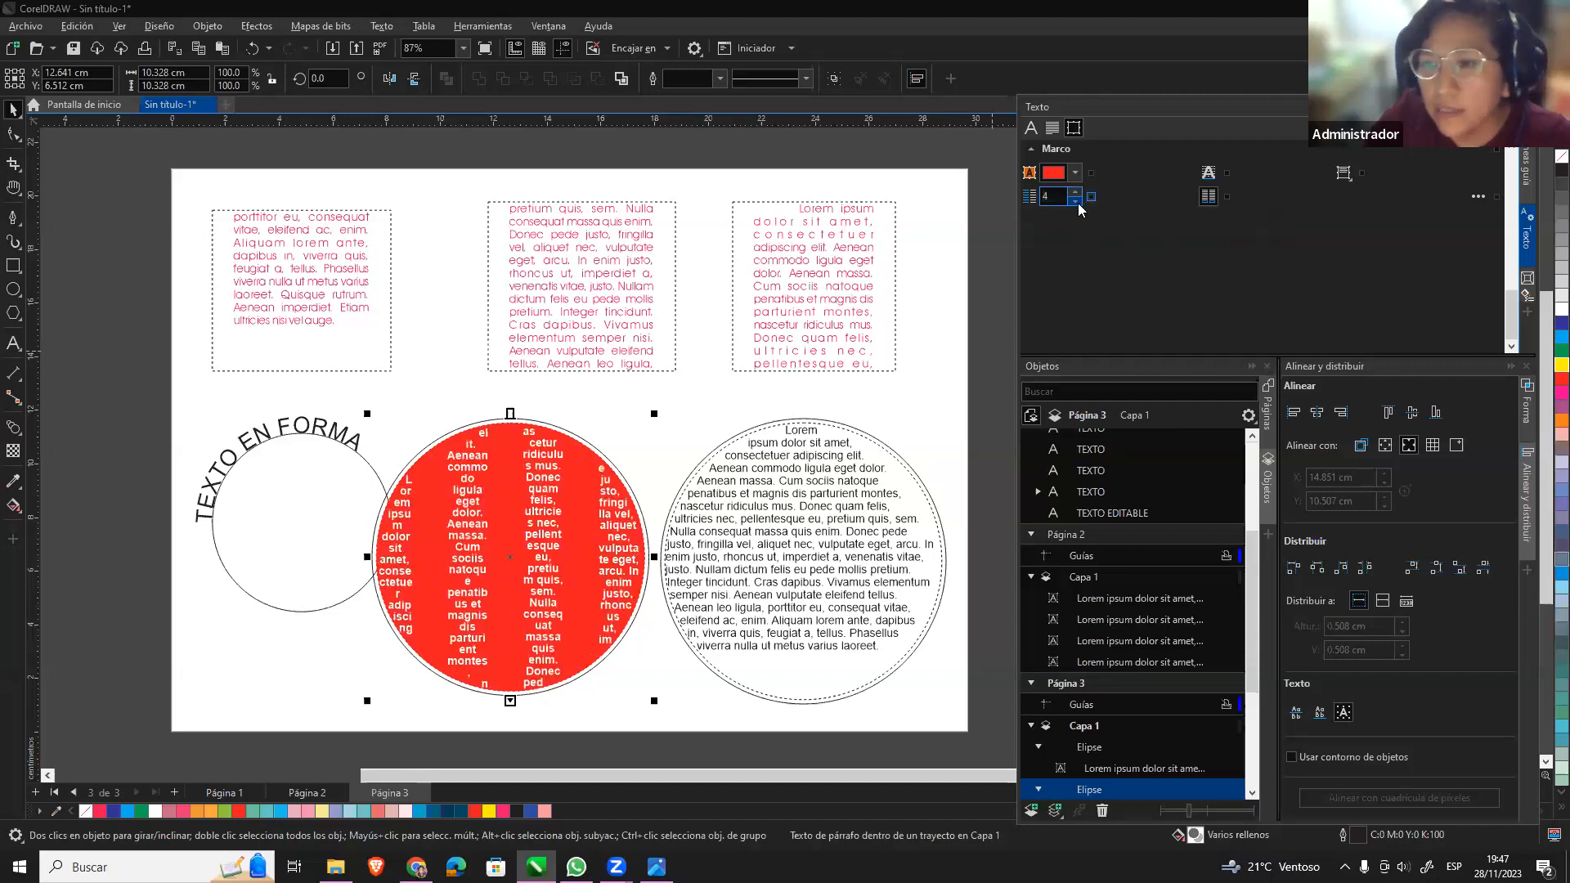
left_click(1077, 201)
left_click(1077, 201)
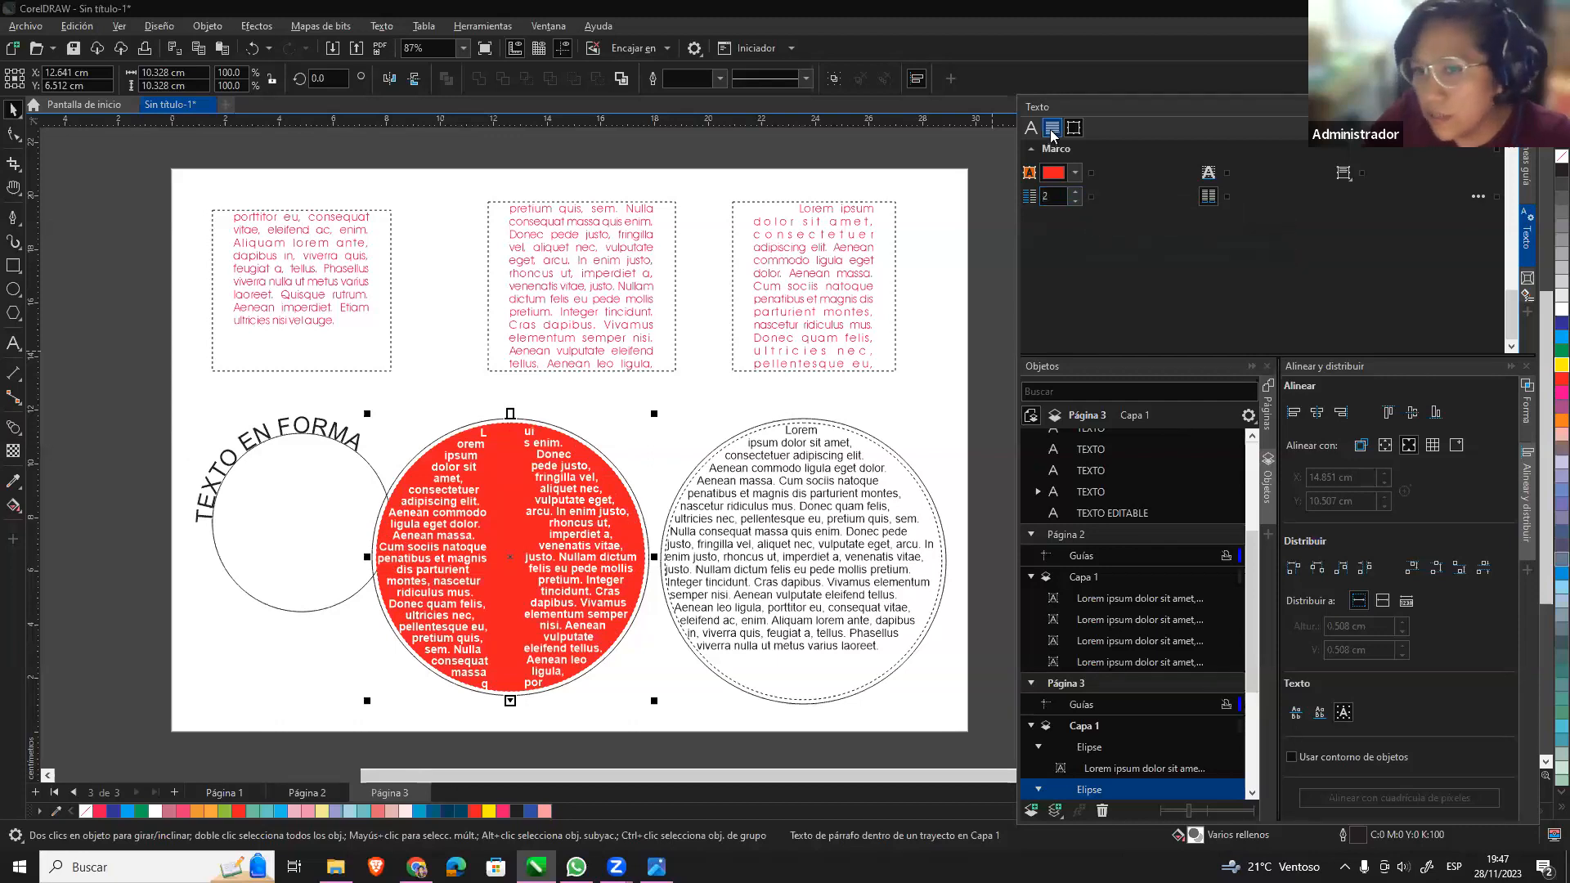
Fully justify the middle circle's two-column text and reduce its font size to 10 pt.
left_click(1053, 131)
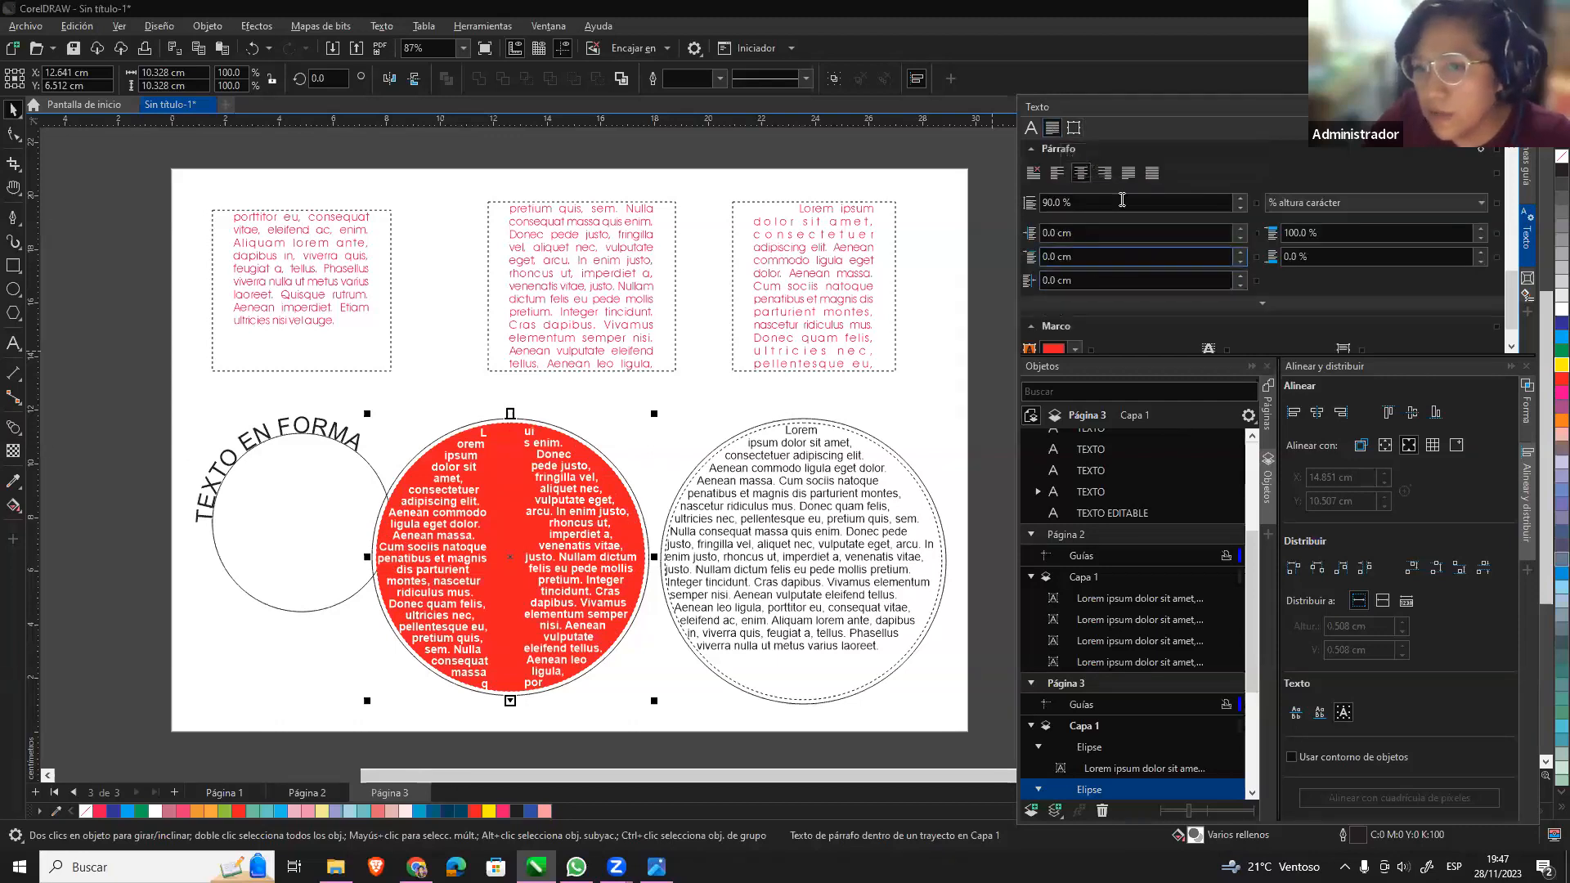
left_click(1130, 173)
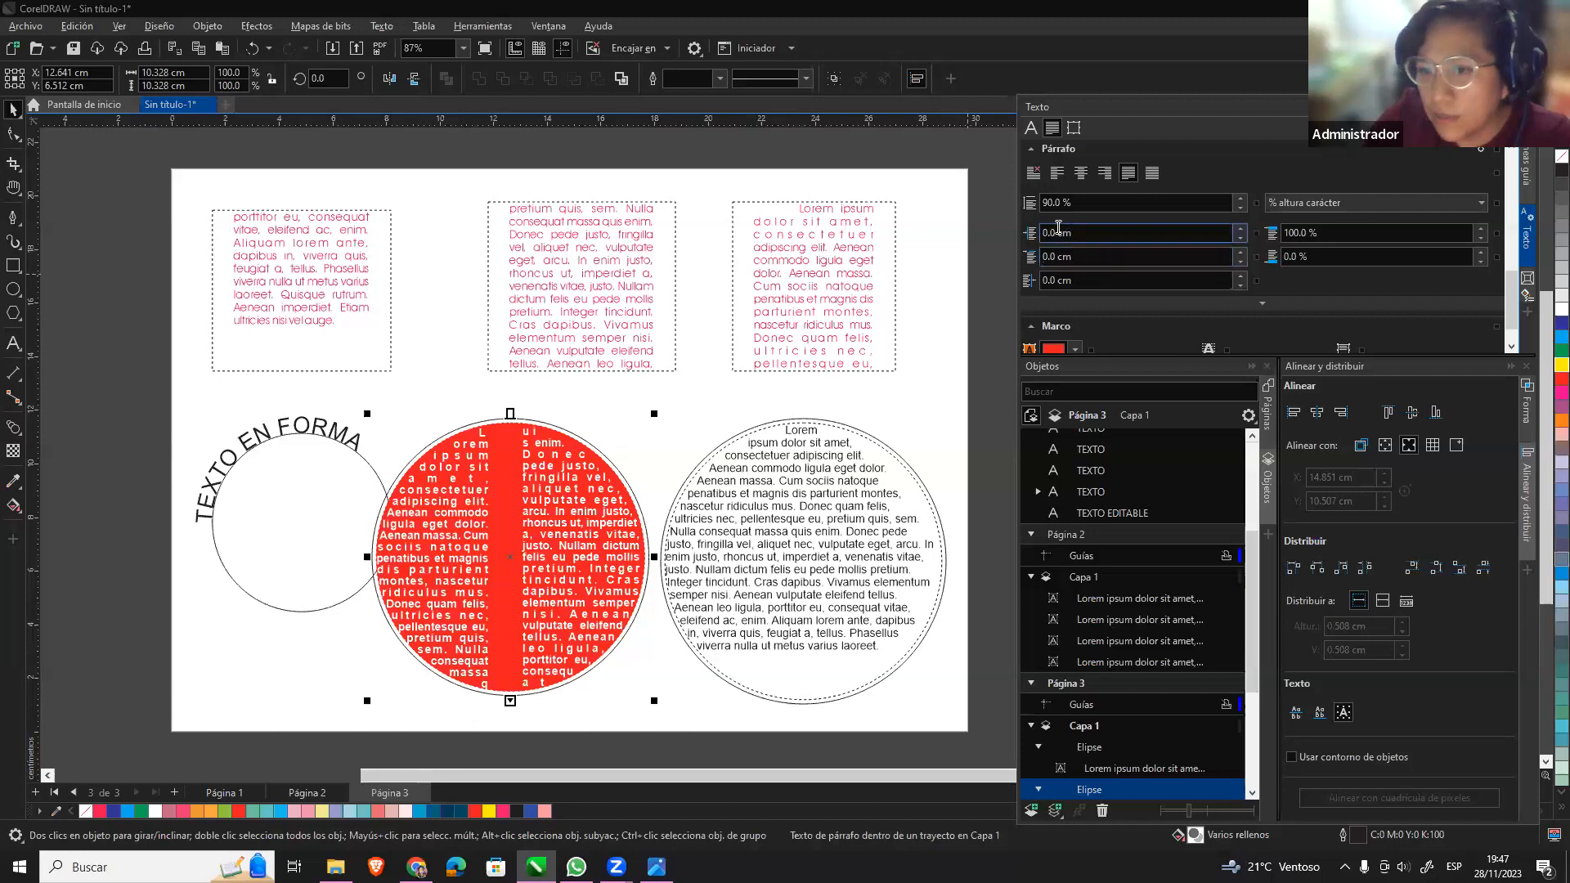
left_click(1031, 129)
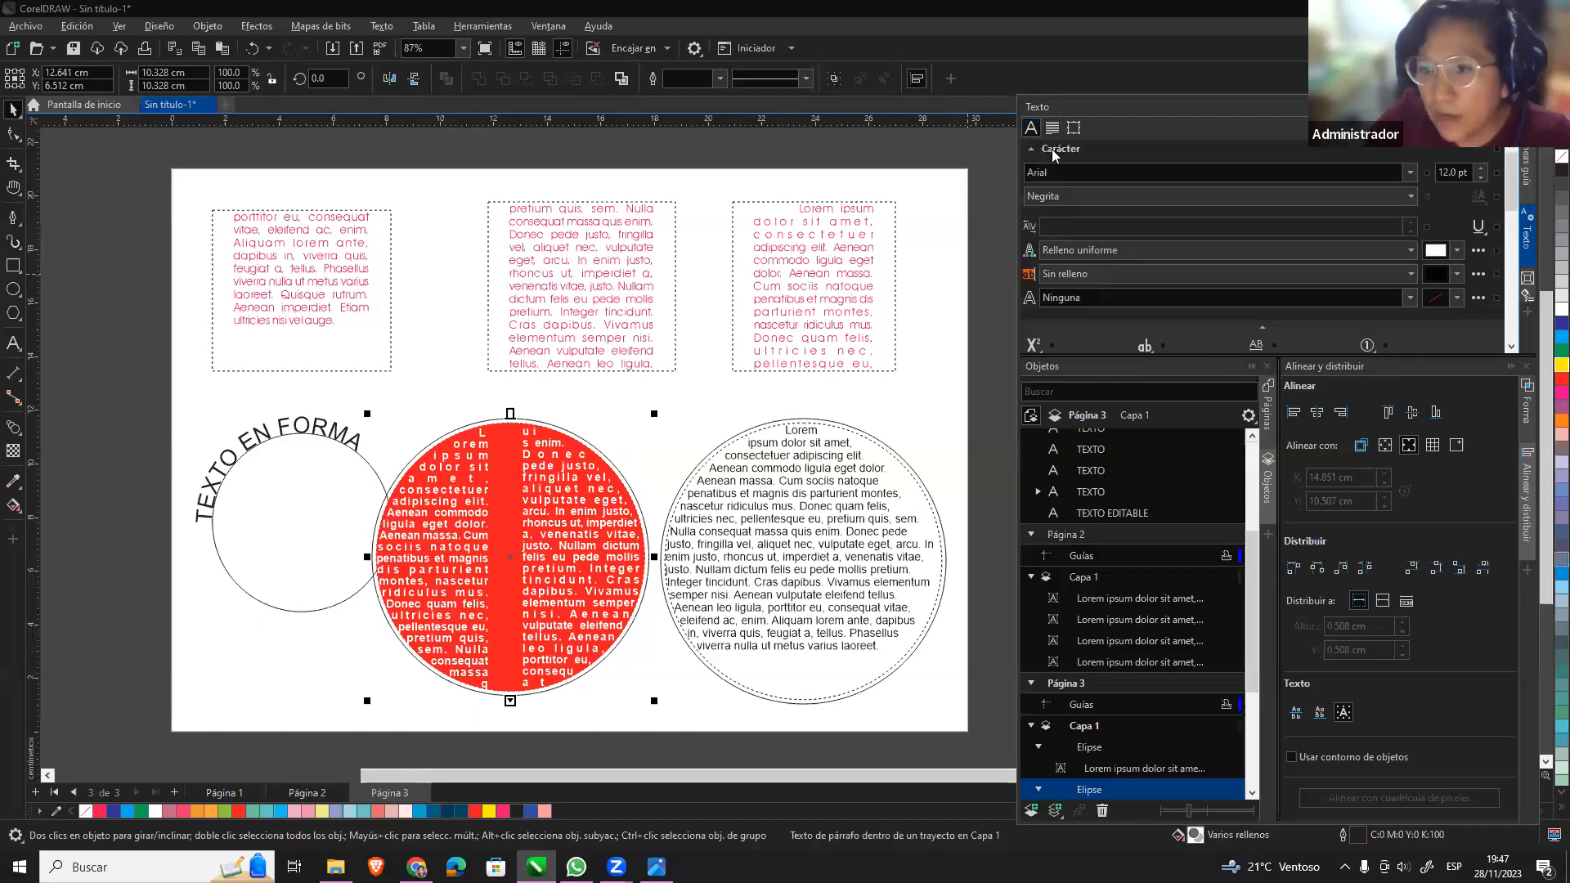
left_click(1481, 177)
left_click(1481, 178)
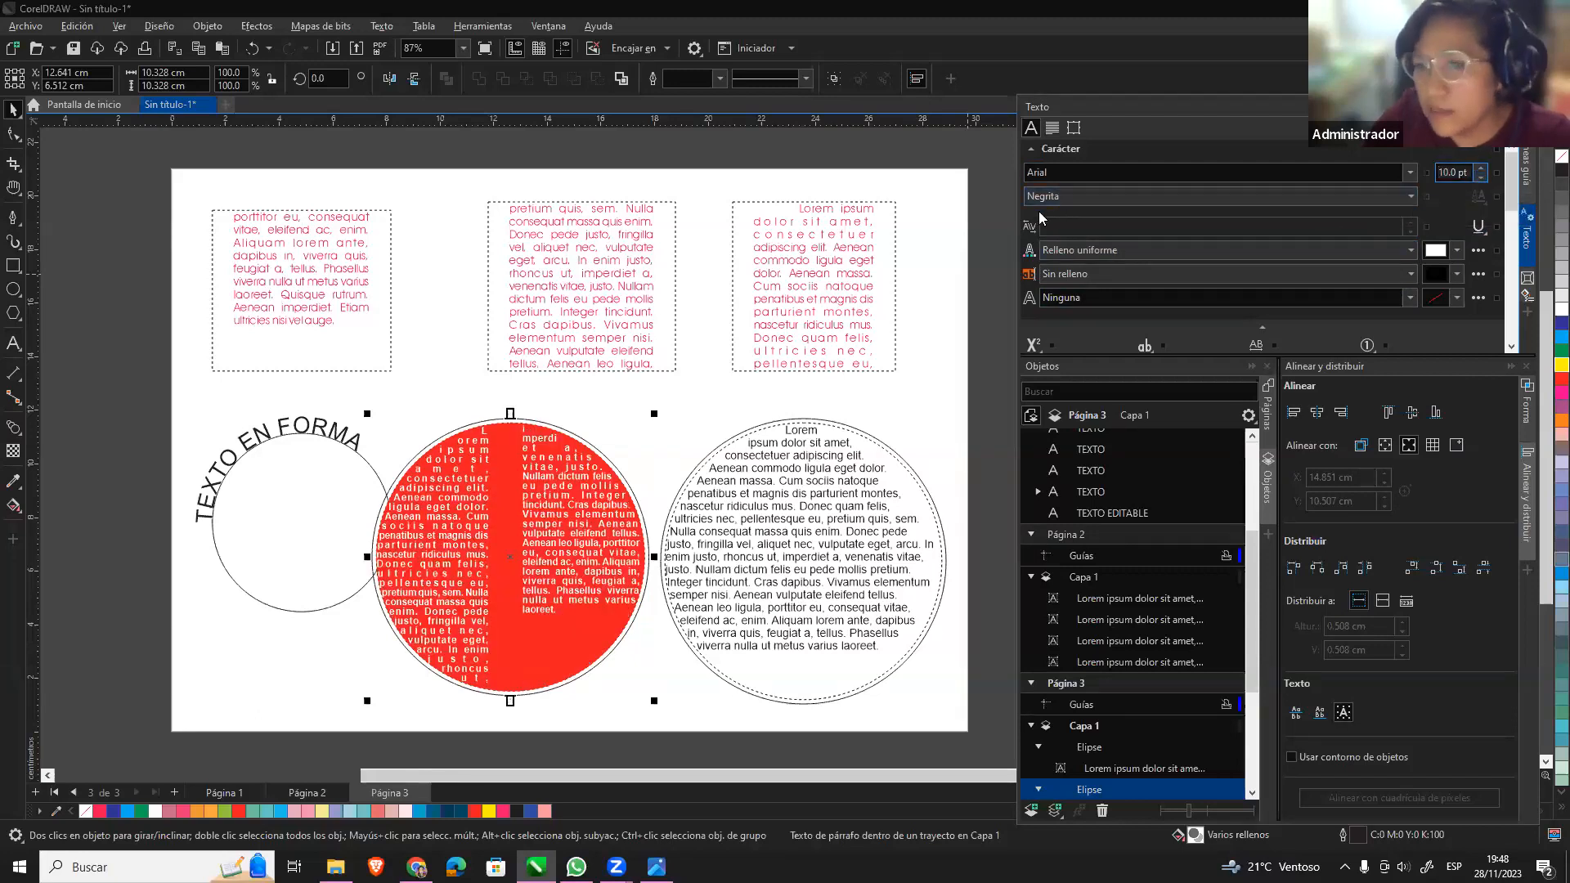
Set the left and right indents of the middle circle's paragraph text to 0.2 cm each.
left_click(1052, 131)
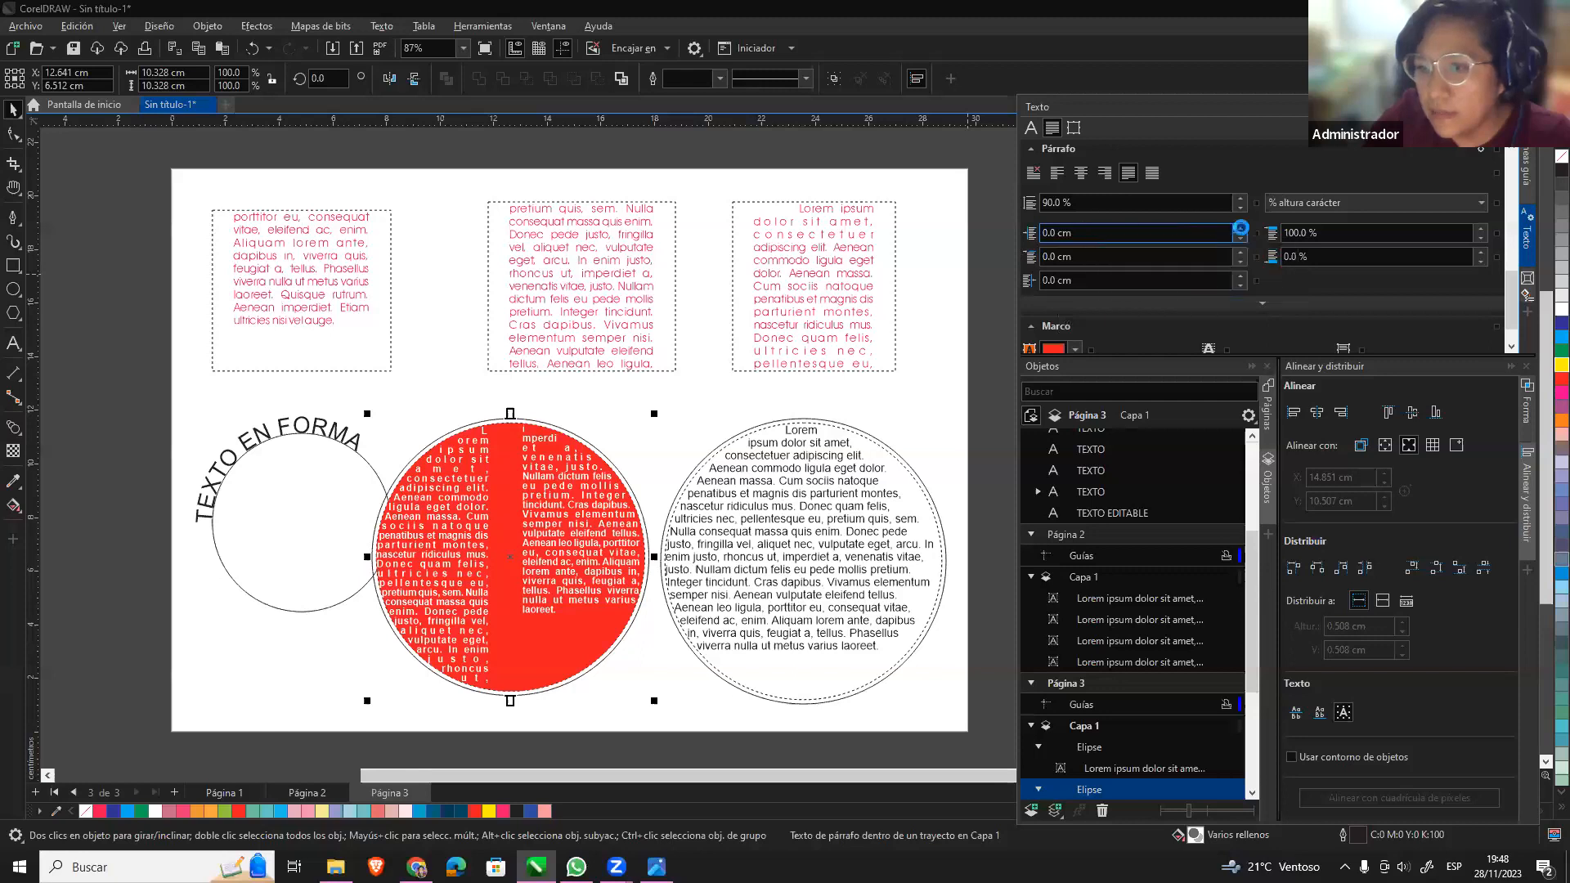
left_click(1239, 229)
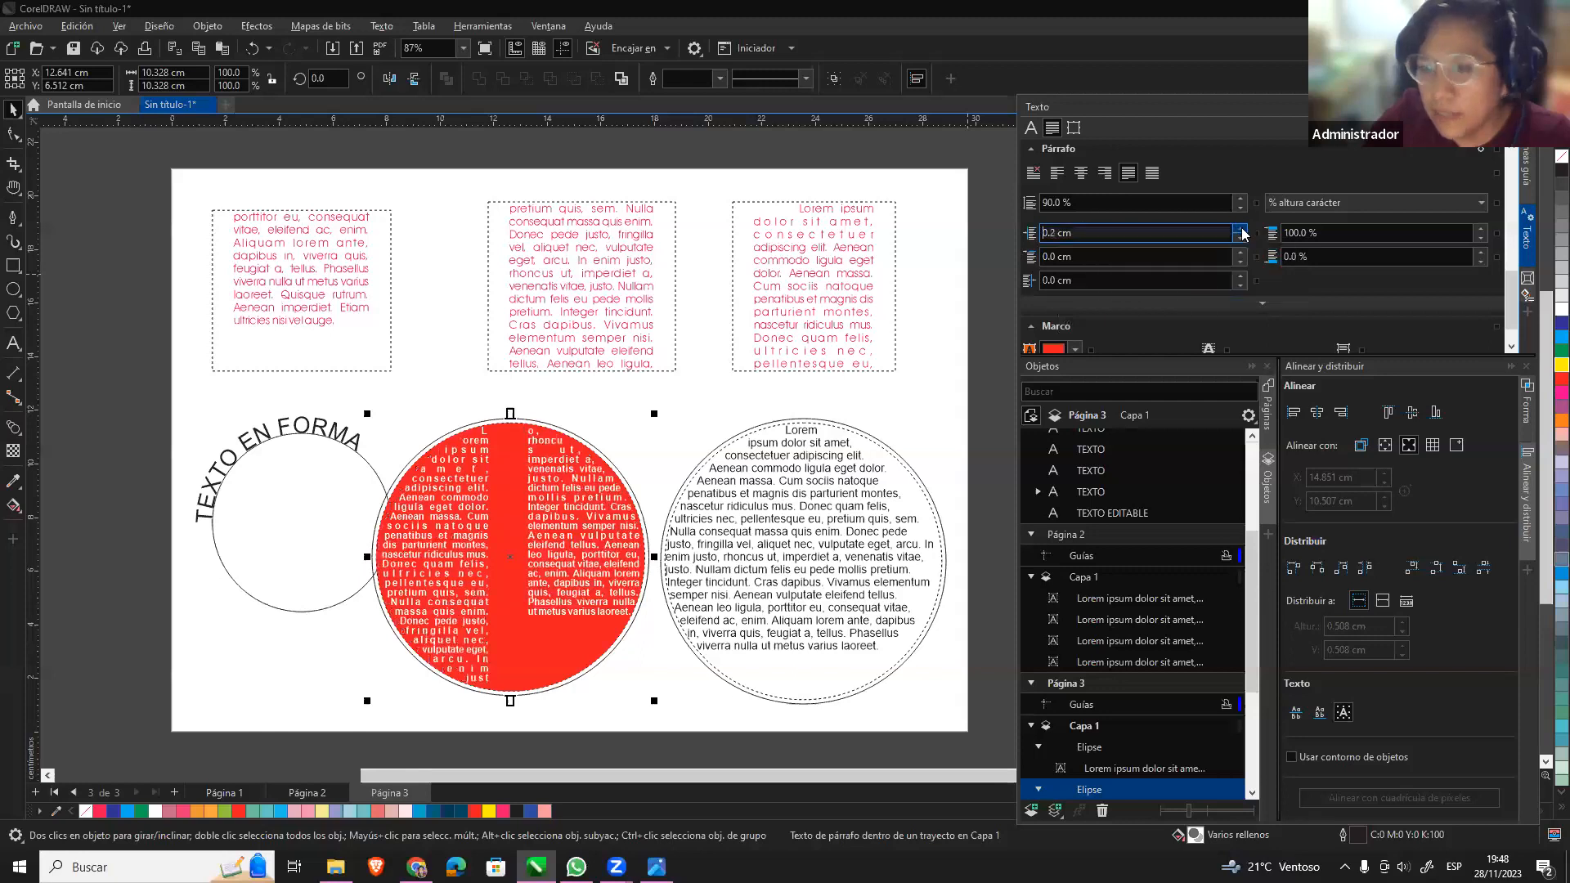
left_click(1239, 277)
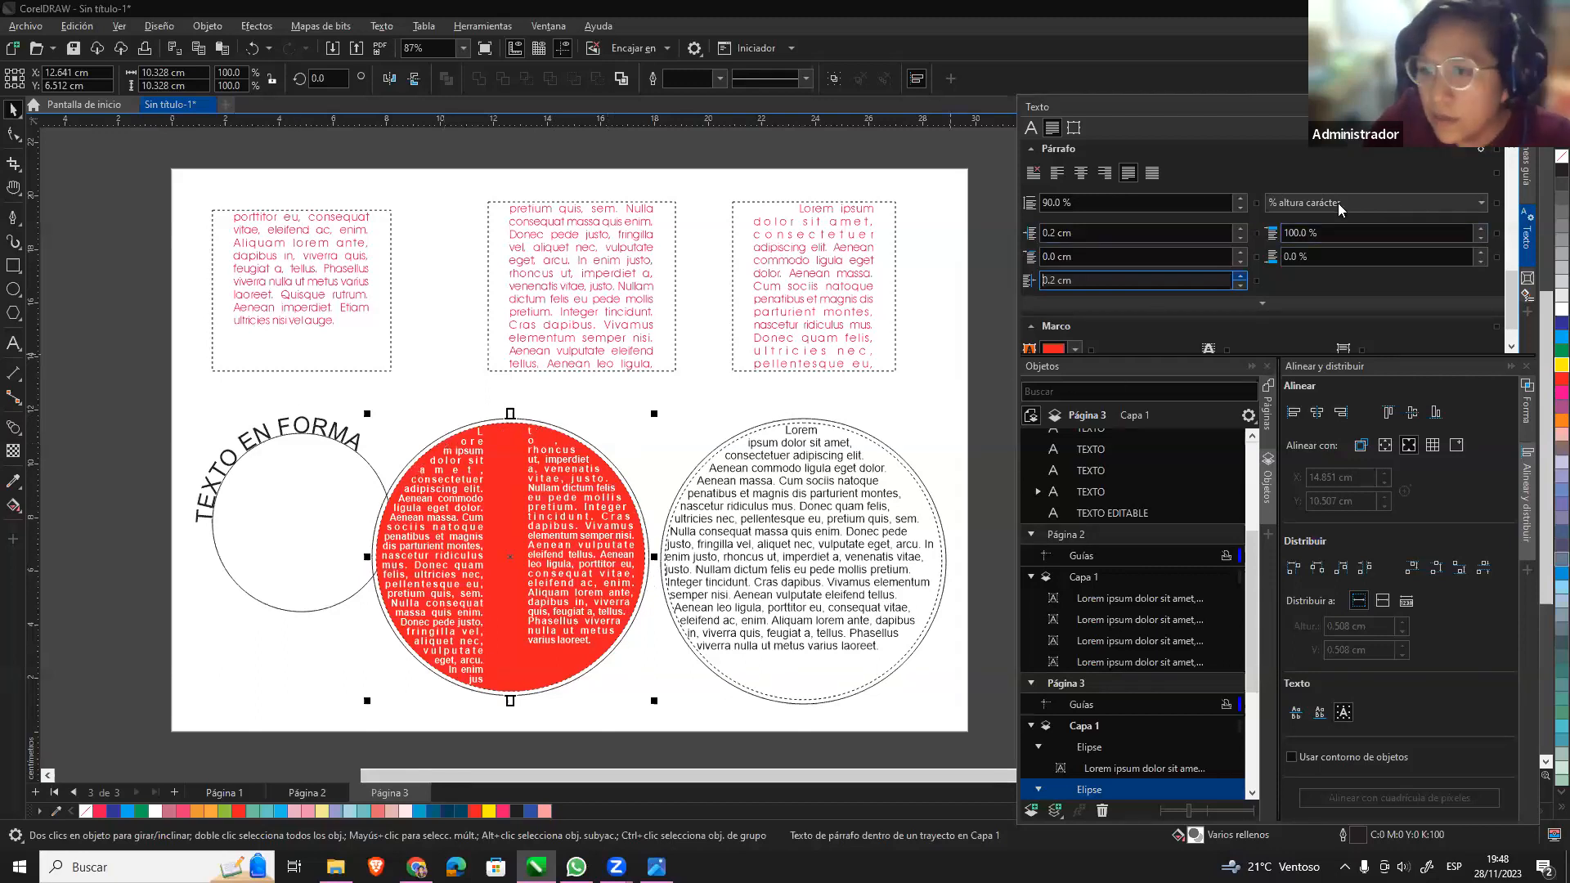
left_click(1032, 127)
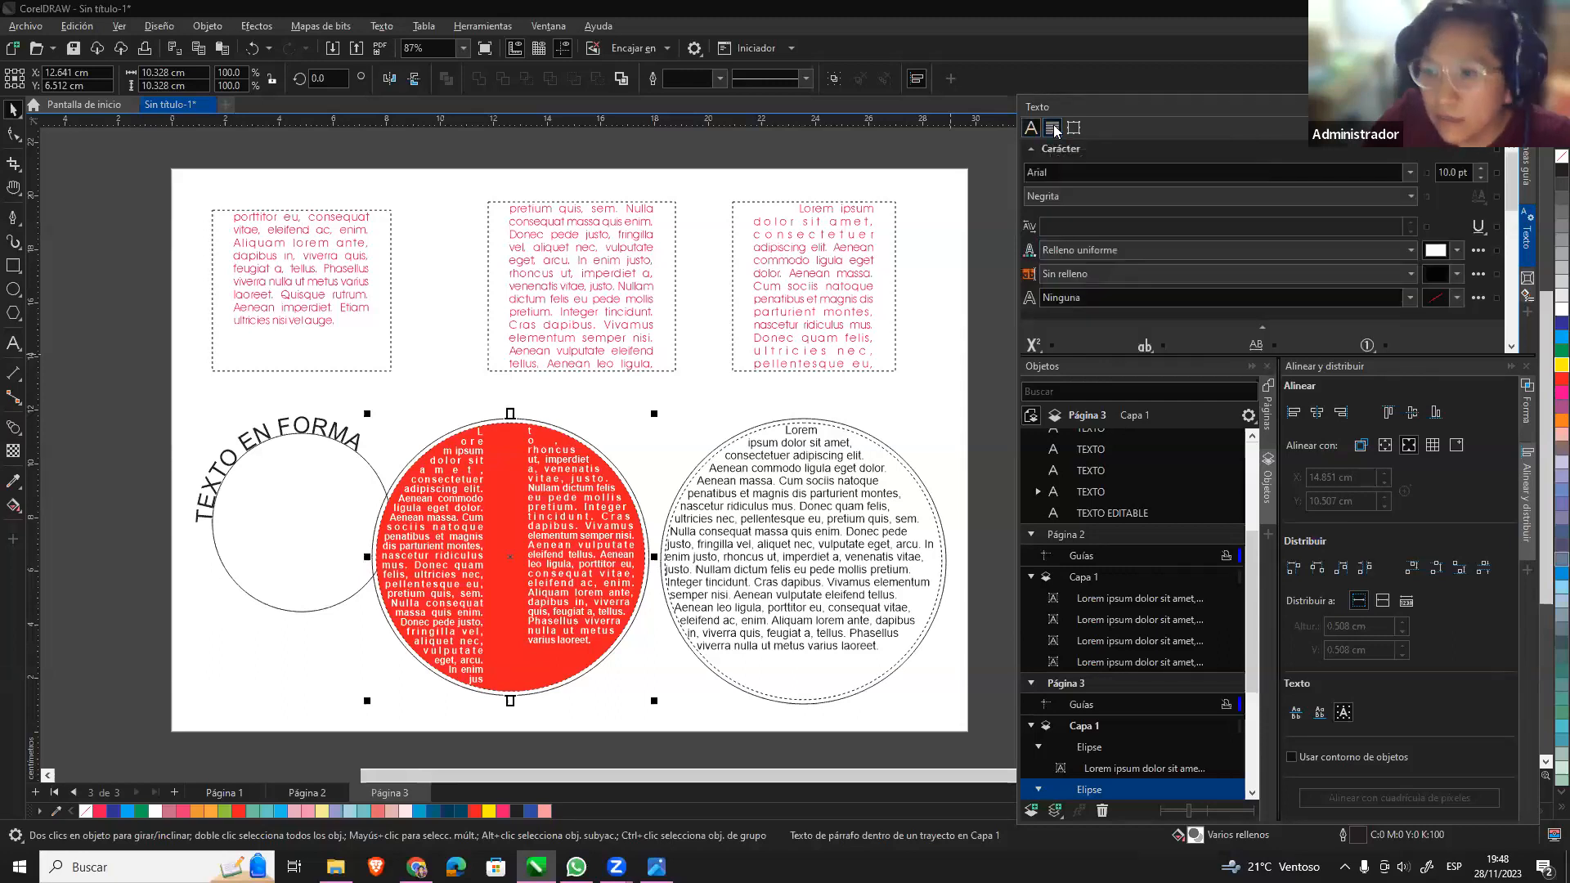
left_click(1073, 127)
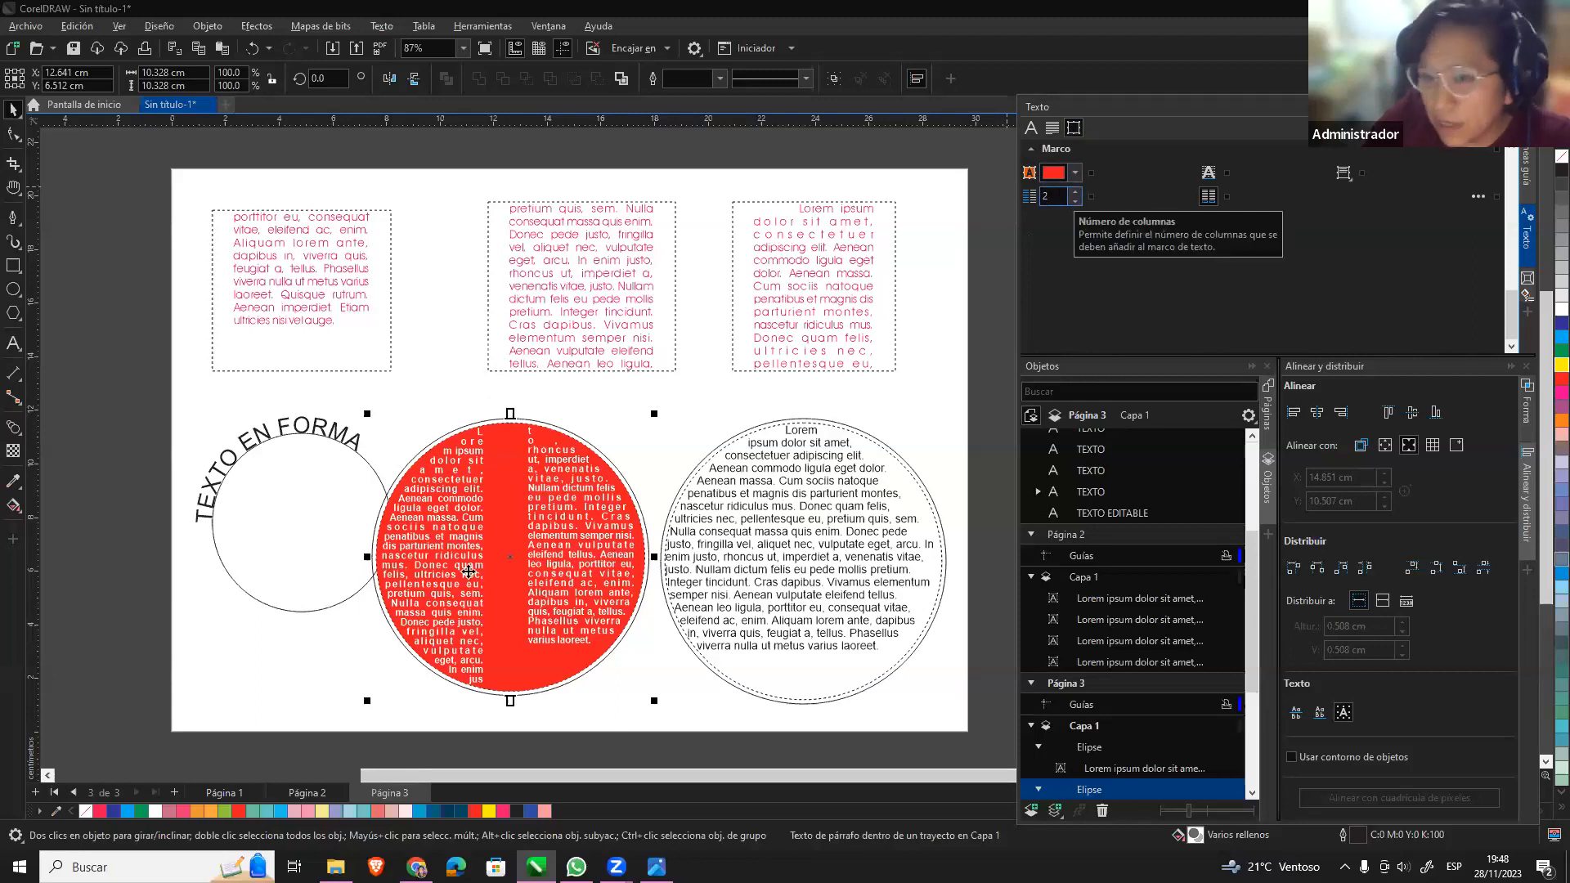
left_click(1057, 201)
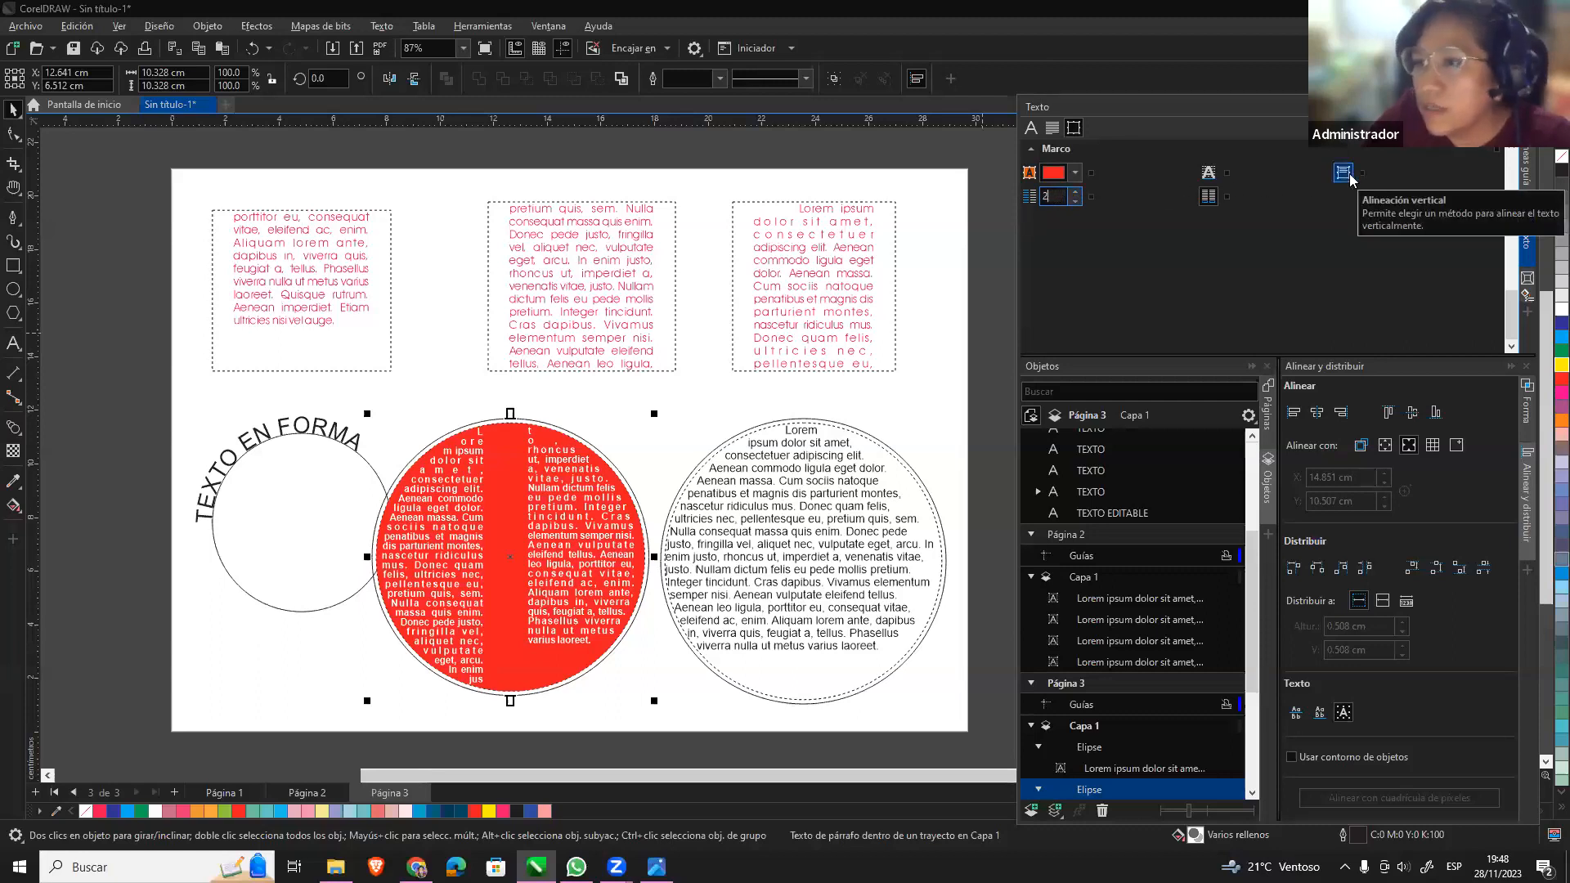
left_click(1210, 197)
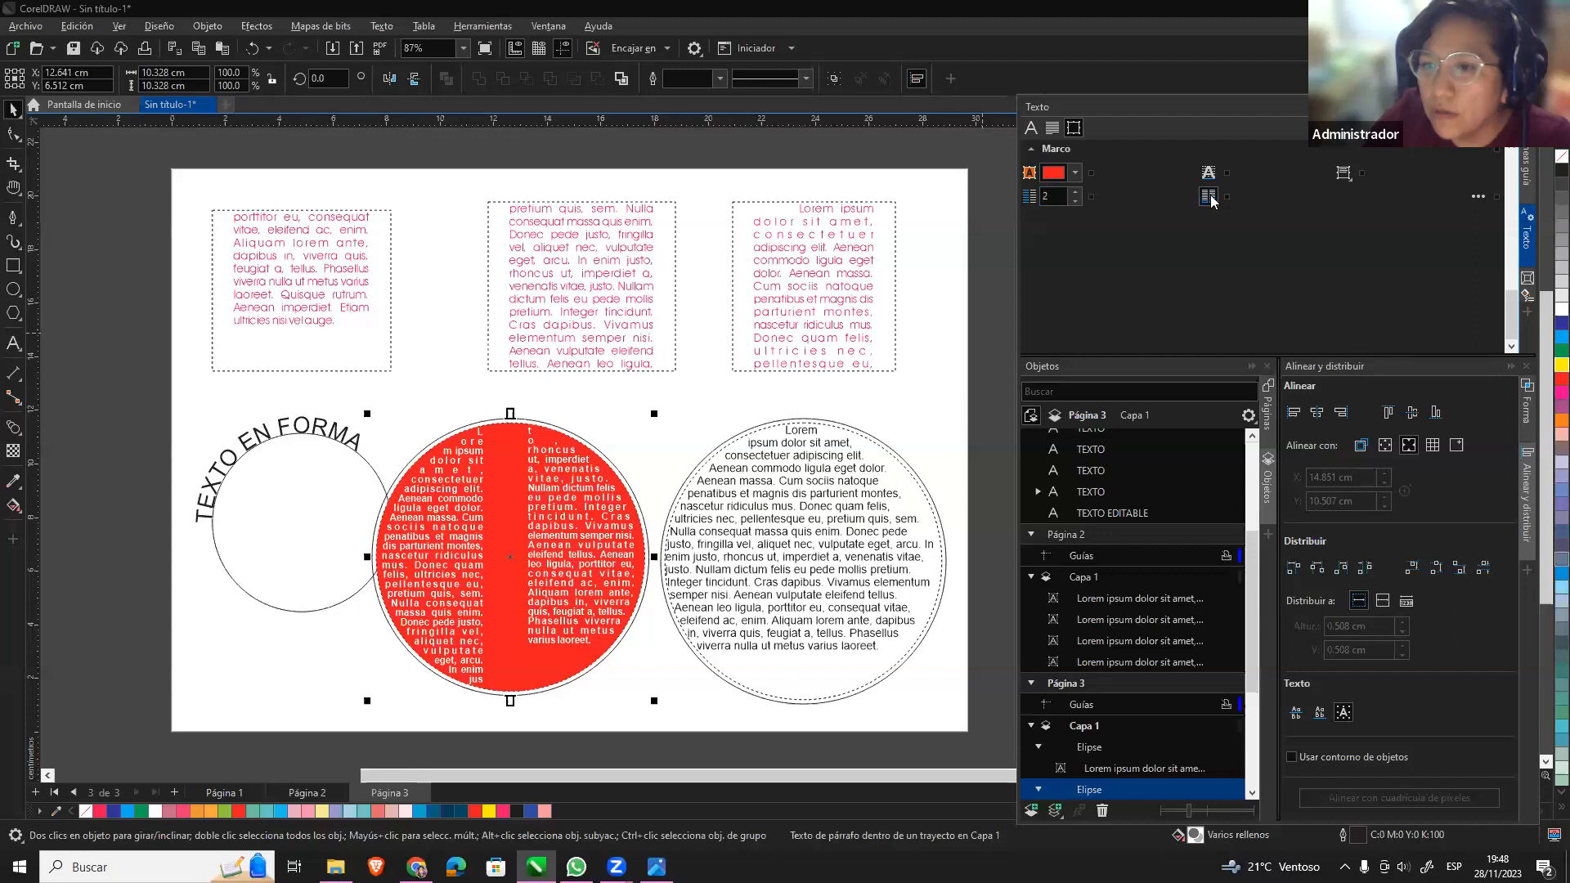
left_click(1209, 198)
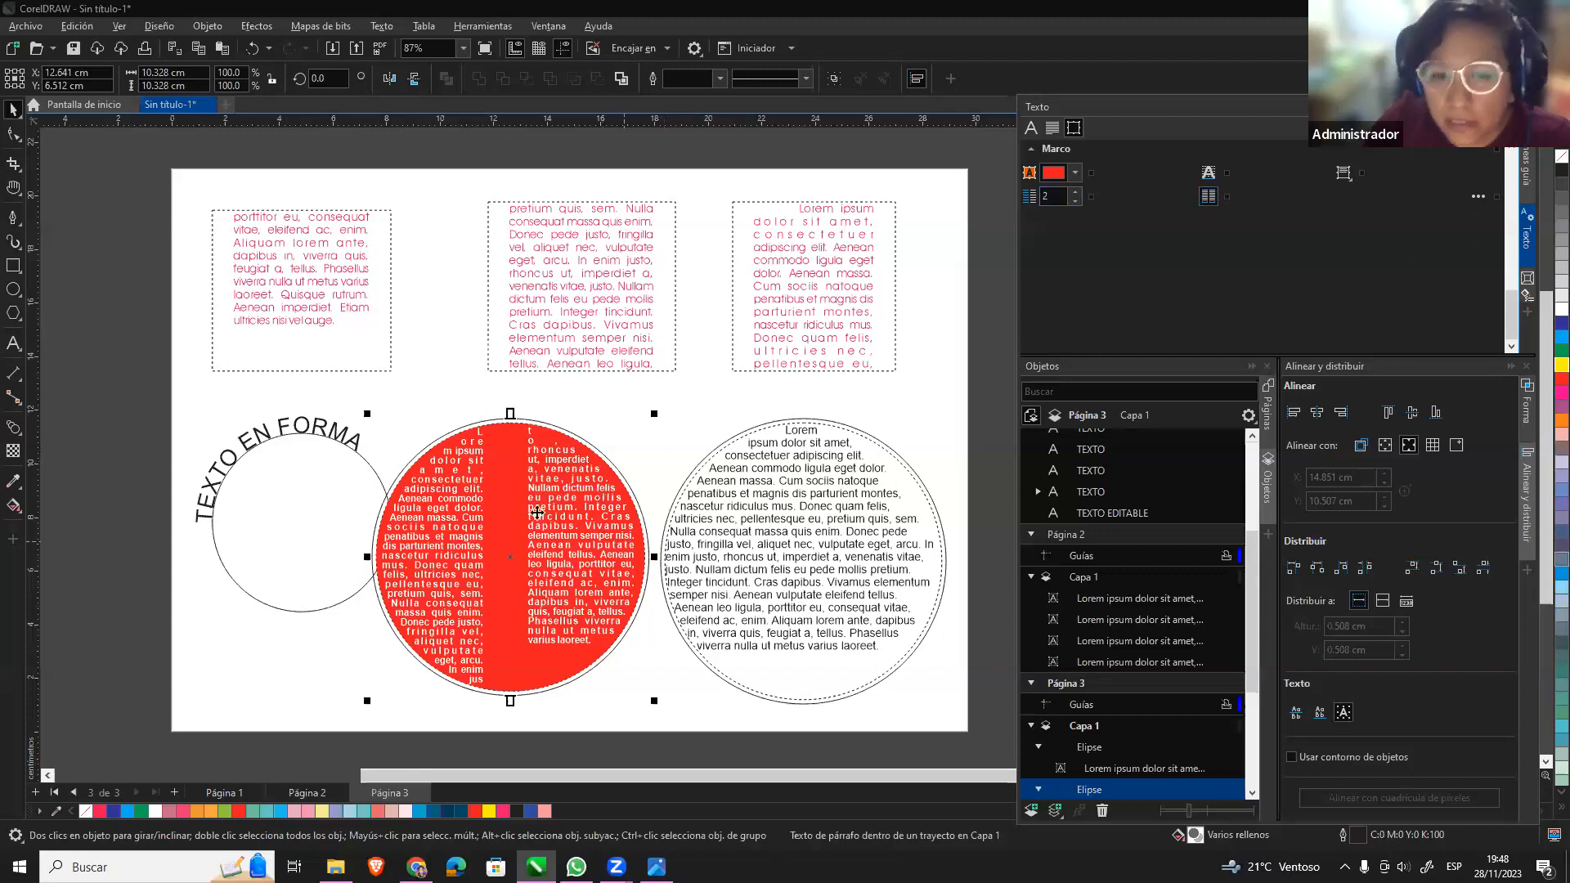
Move the middle red circle to about X 13.3 cm, Y 6.9 cm and remove its outline.
left_click(703, 409)
left_click_drag(559, 470, 558, 430)
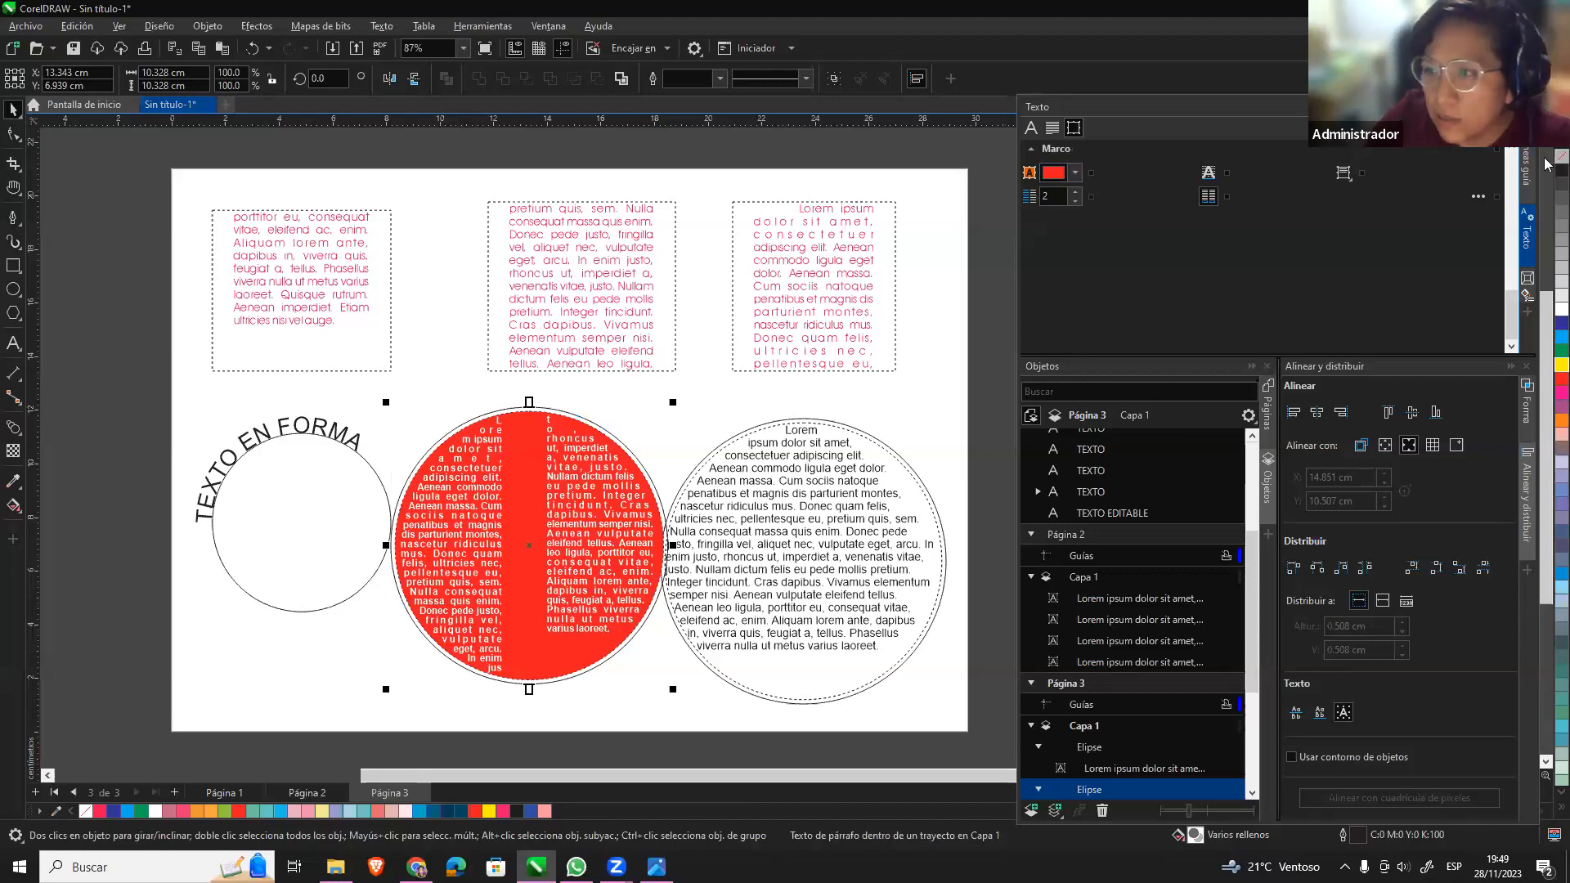
left_click(1031, 128)
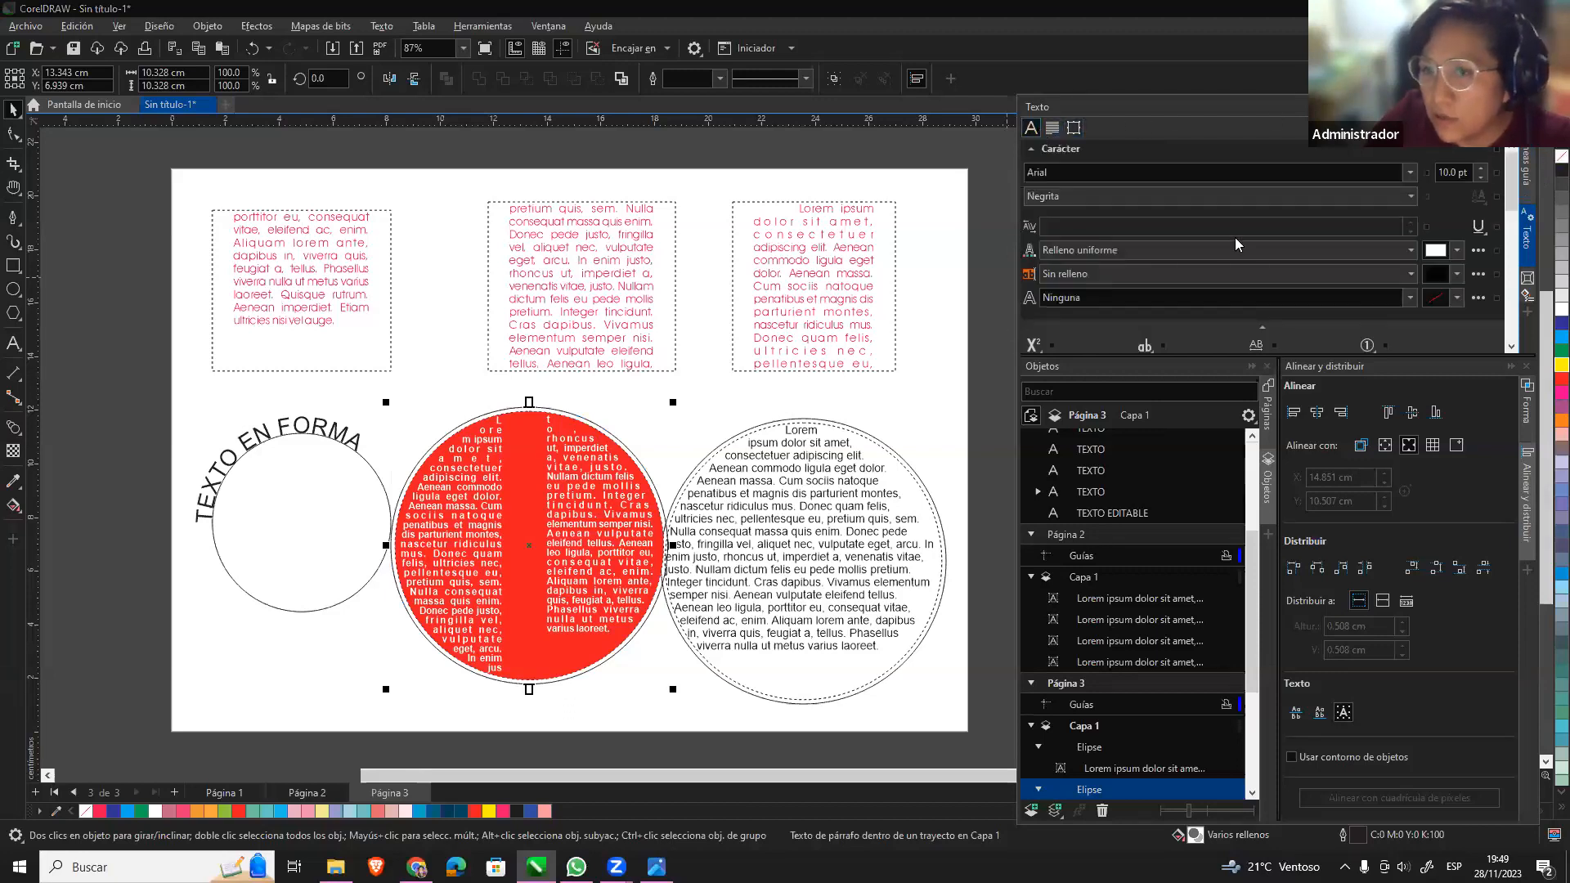
left_click(1074, 128)
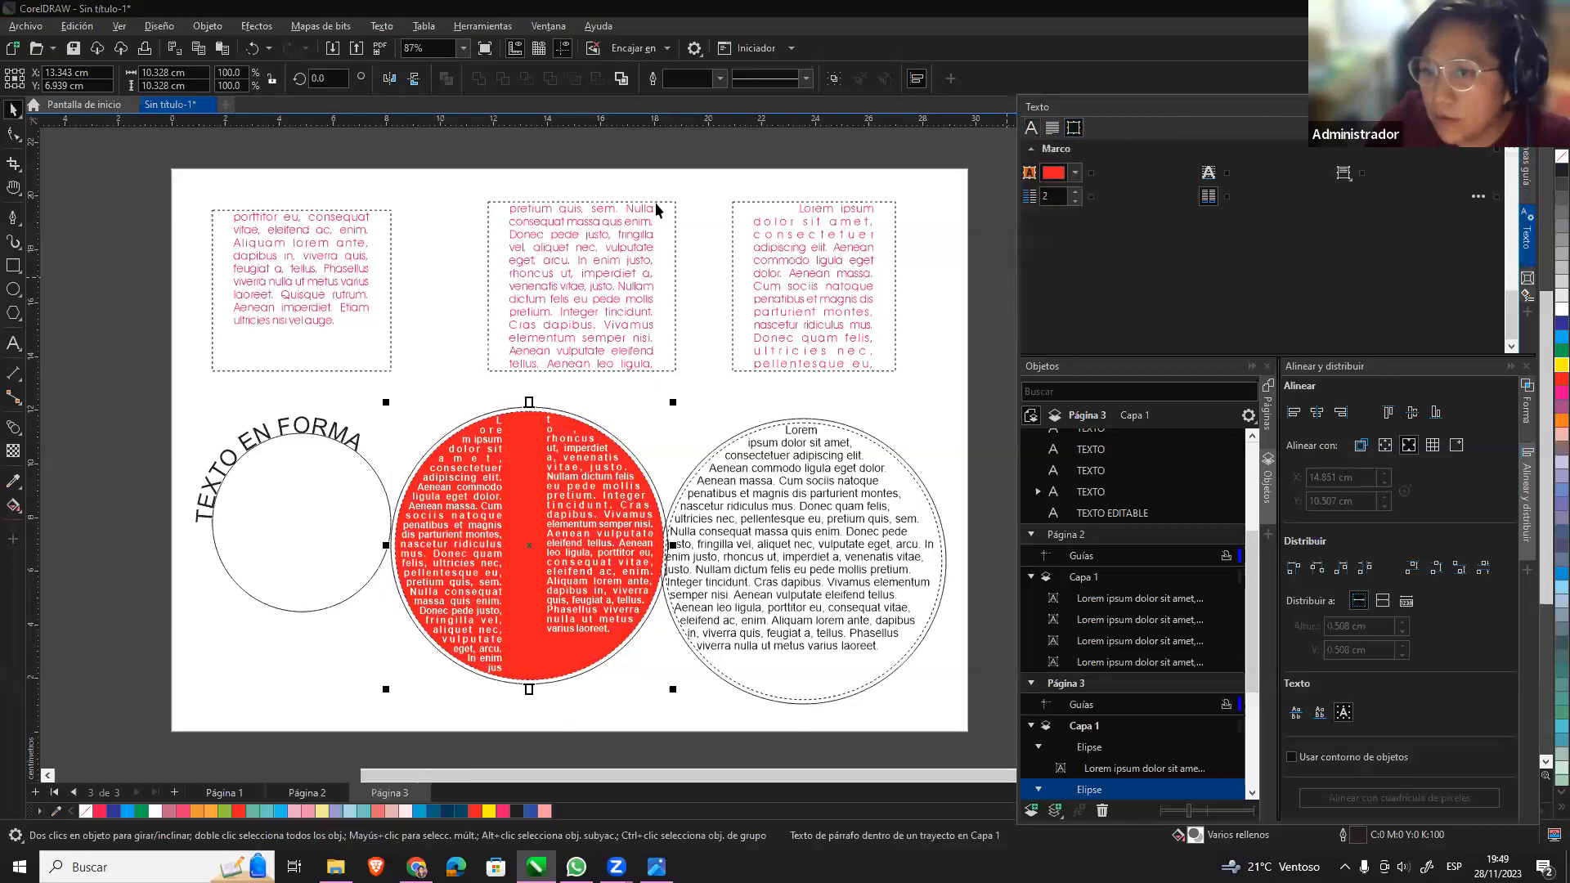
right_click(1546, 162)
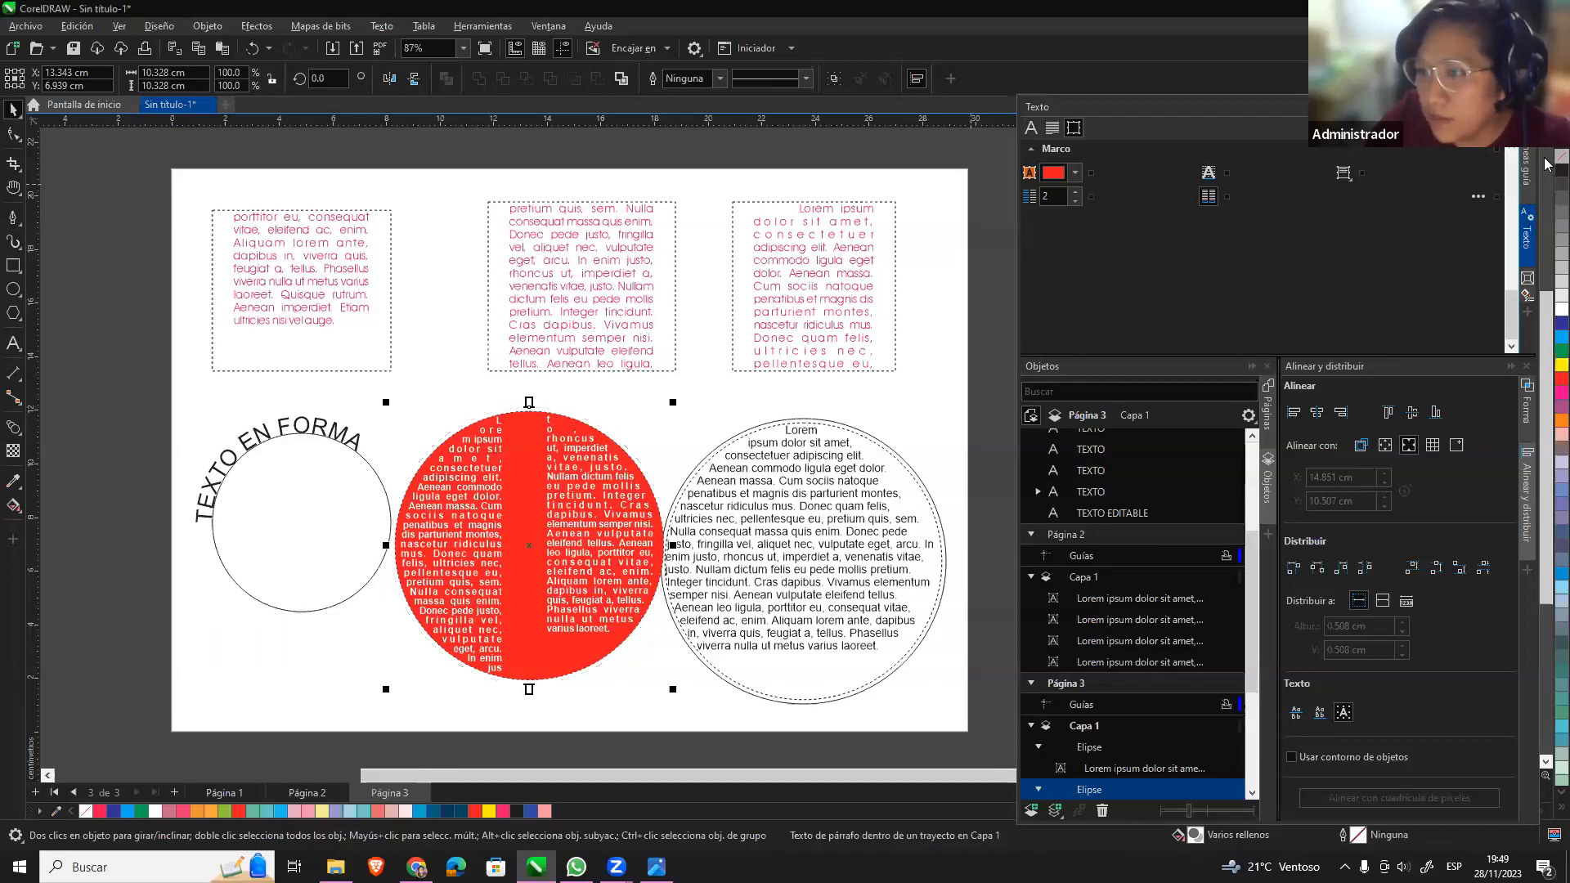
Move the black-text circle beside the red one to about X 24.0 cm, Y 6.6 cm and preview the page full screen.
left_click(675, 424)
mouse_move(813, 465)
left_mouse_down()
mouse_move(833, 456)
mouse_move(820, 471)
left_mouse_up()
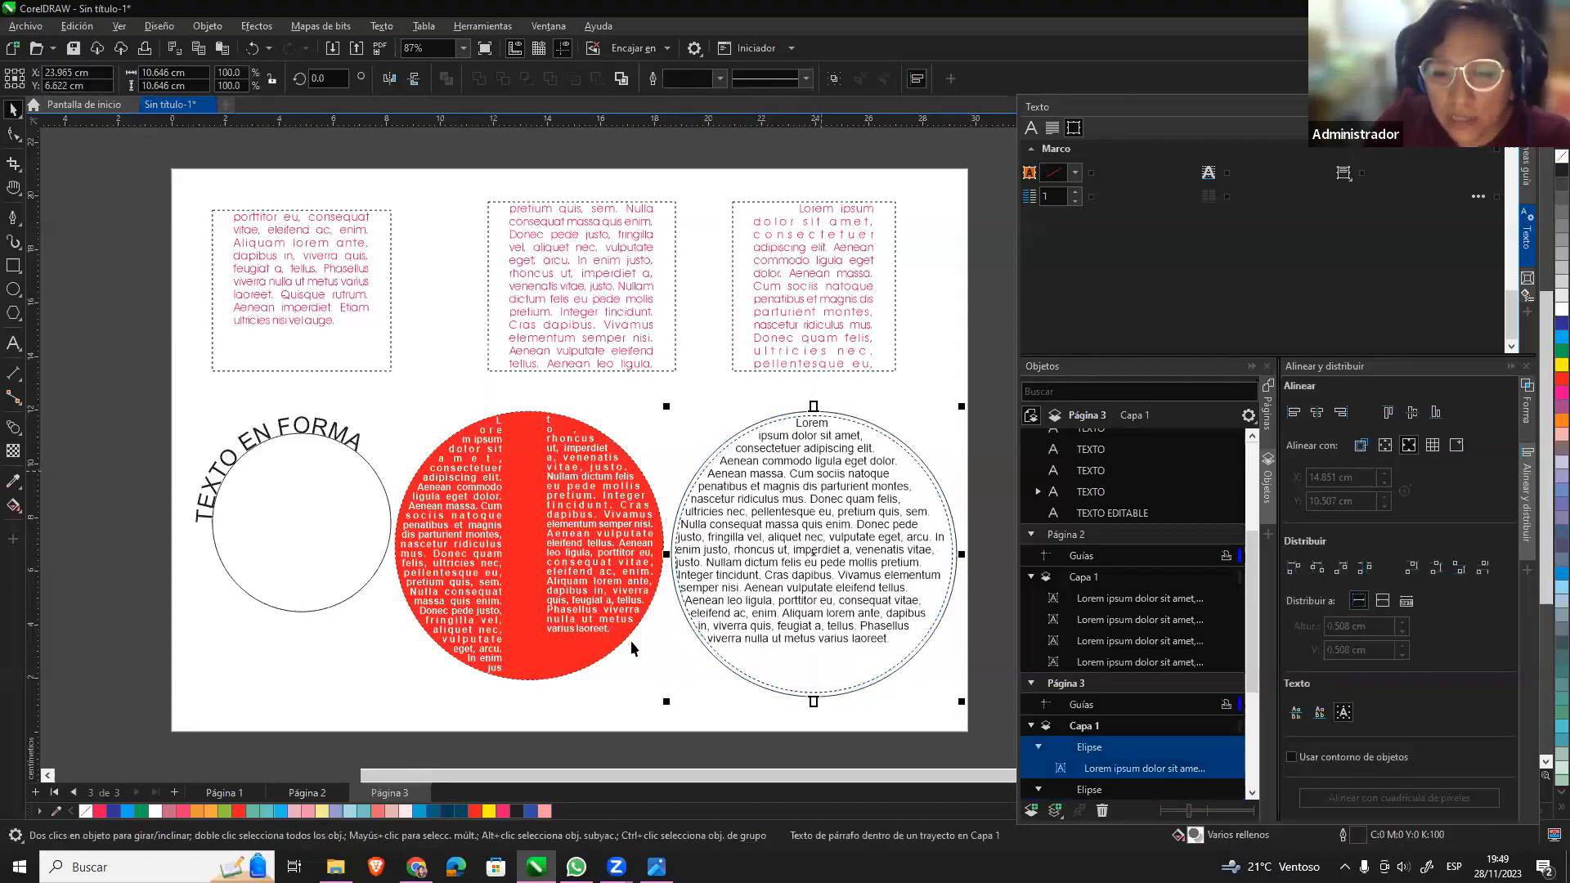
key("F9")
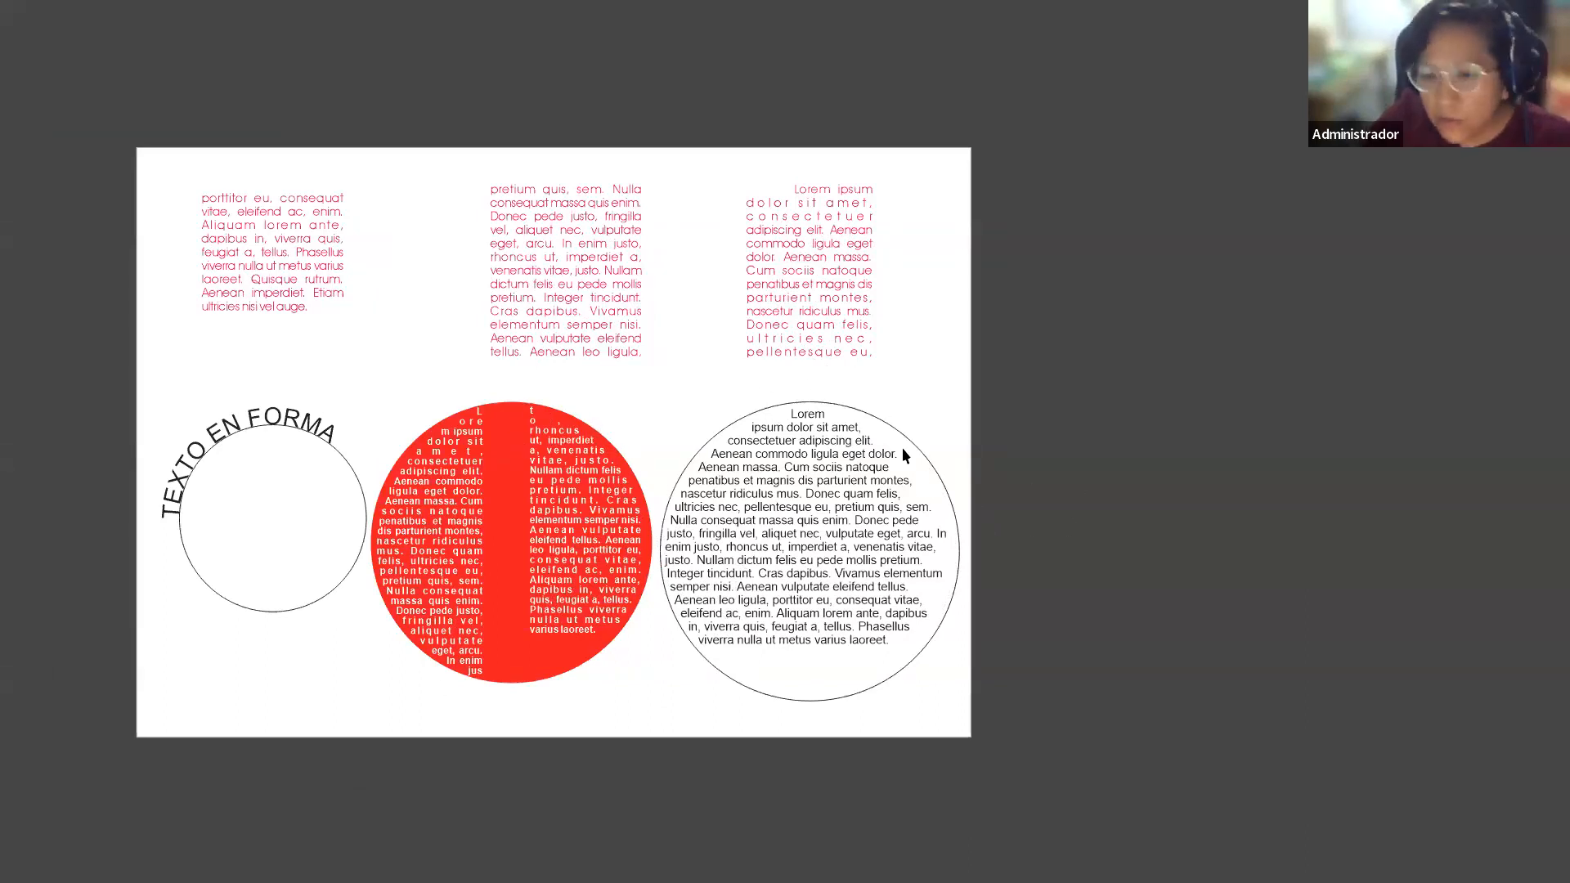
Exit the preview, delete the black-text circle and move the red circle to about X 23.2 cm, Y 6.9 cm.
left_click(872, 414)
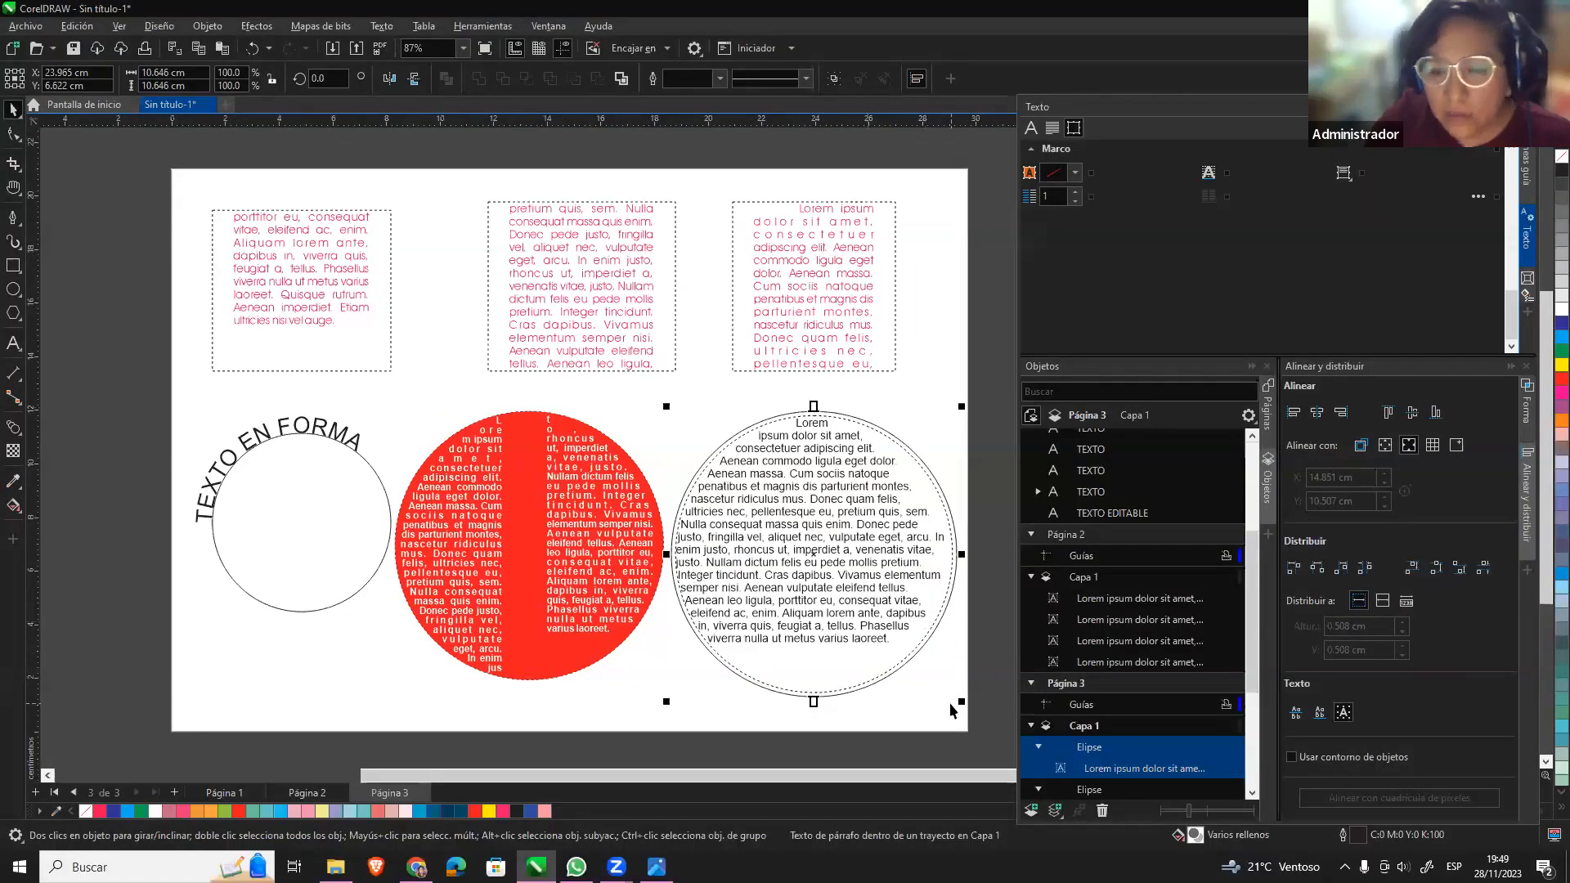
key("Delete")
left_click(595, 548)
left_click_drag(595, 547, 860, 548)
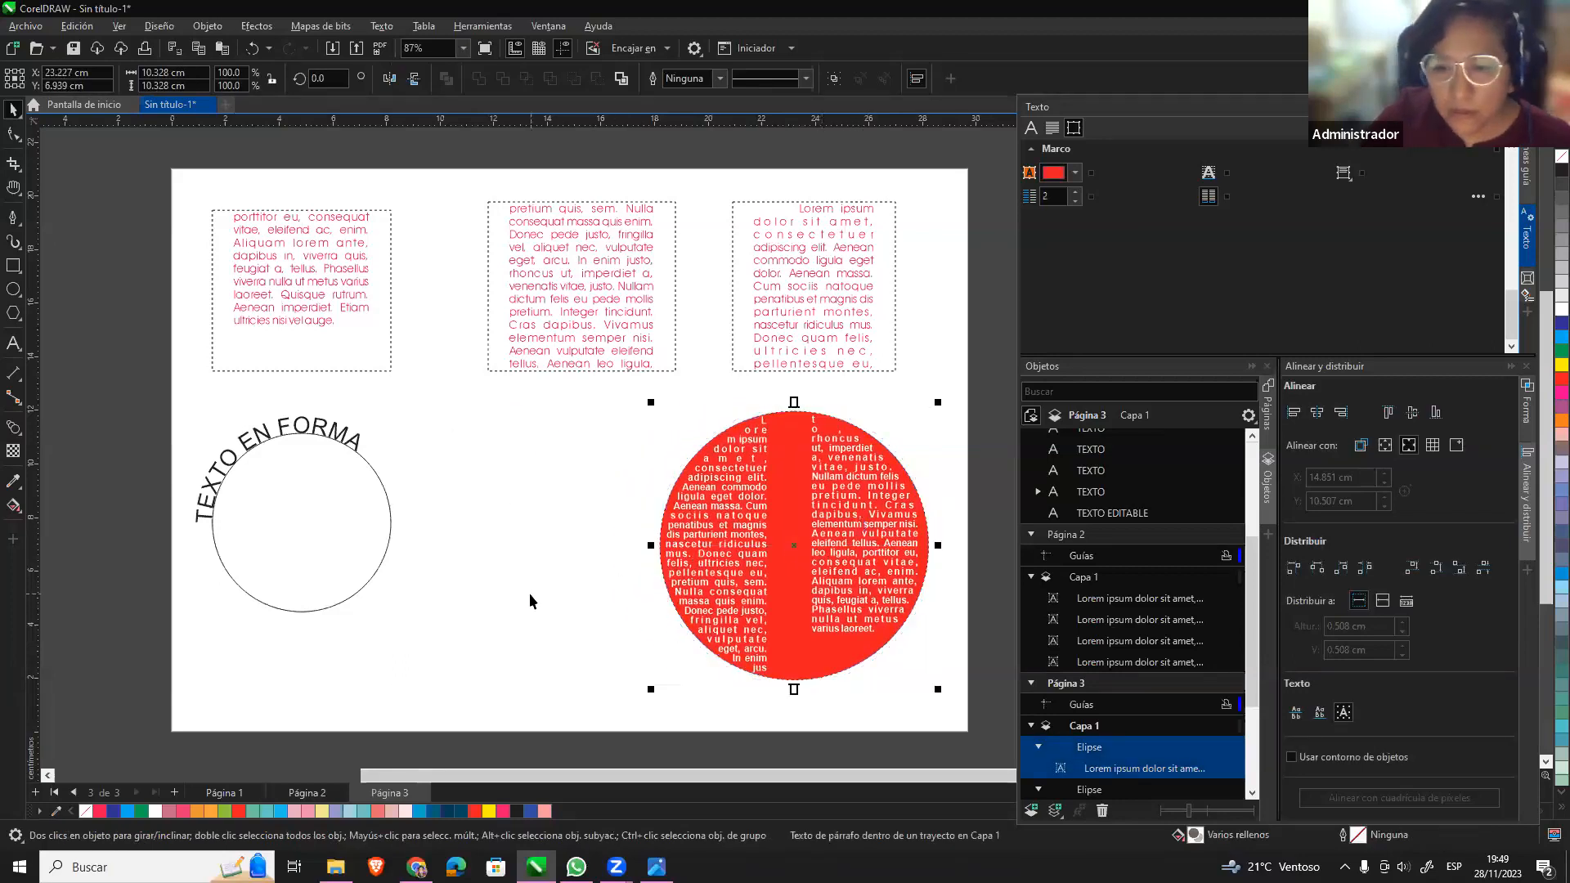
Try sliding the TEXTO EN FORMA text along its circle and undo the change.
left_click(269, 527)
left_click(342, 441)
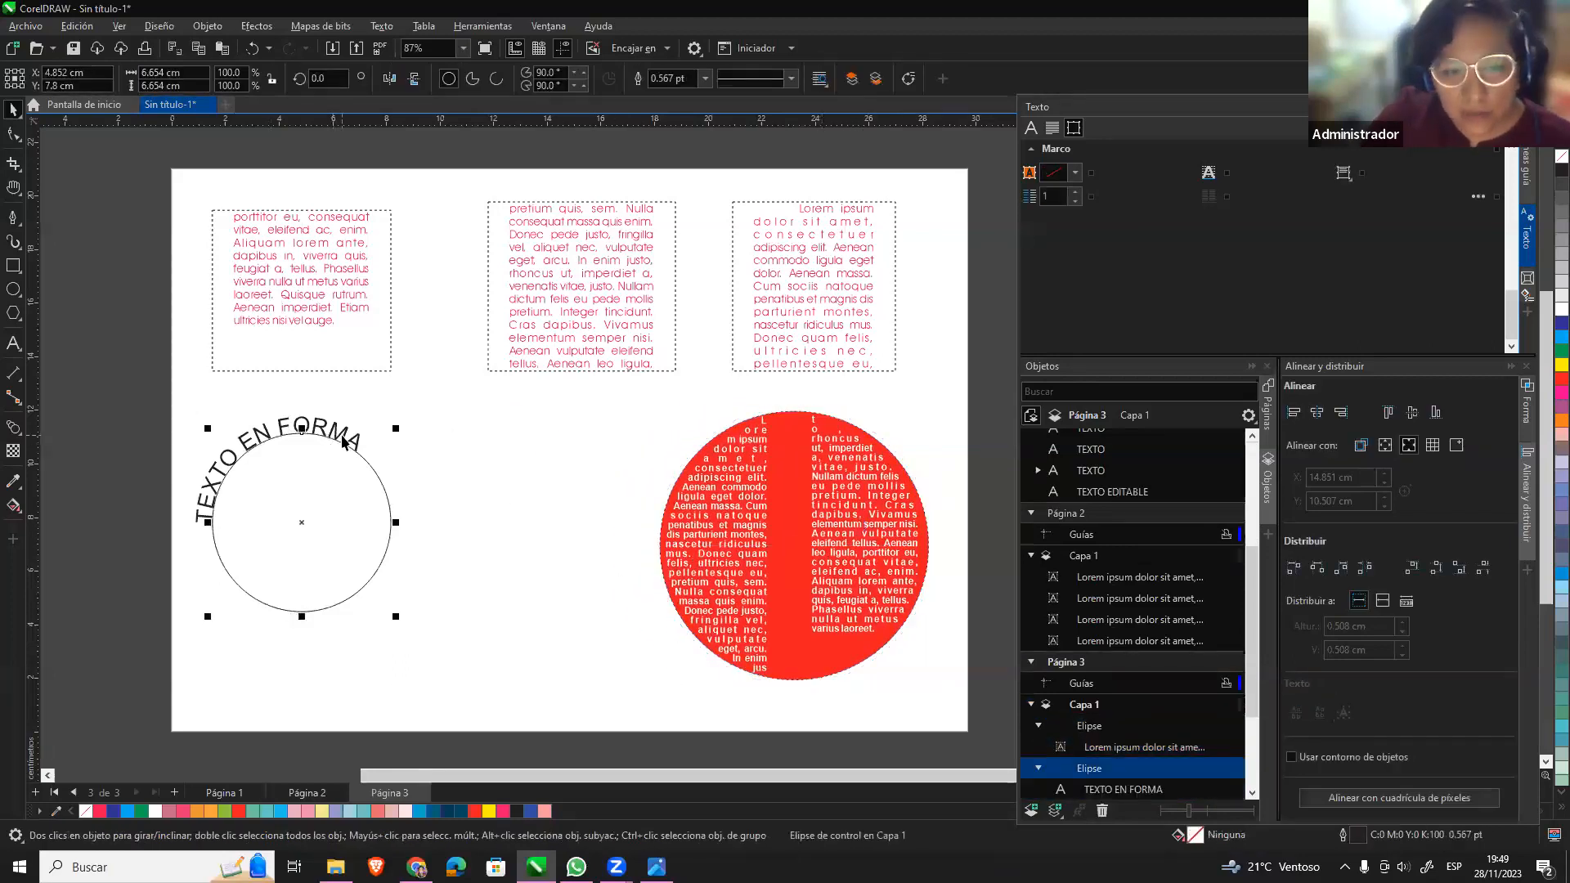
left_click(344, 442)
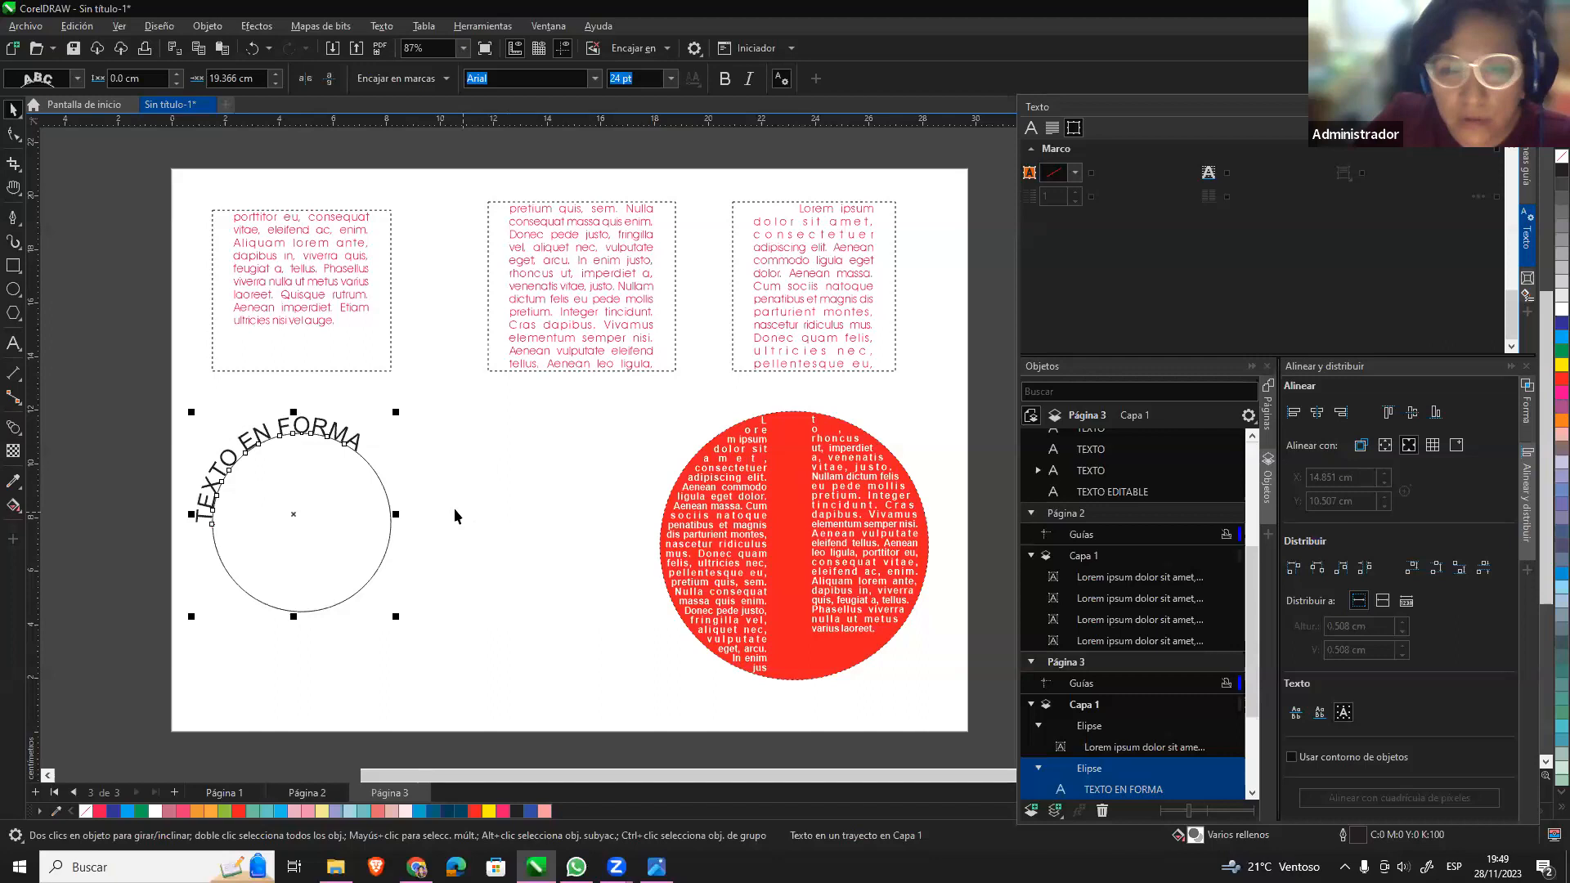
left_click_drag(338, 435, 461, 445)
key("ctrl+z")
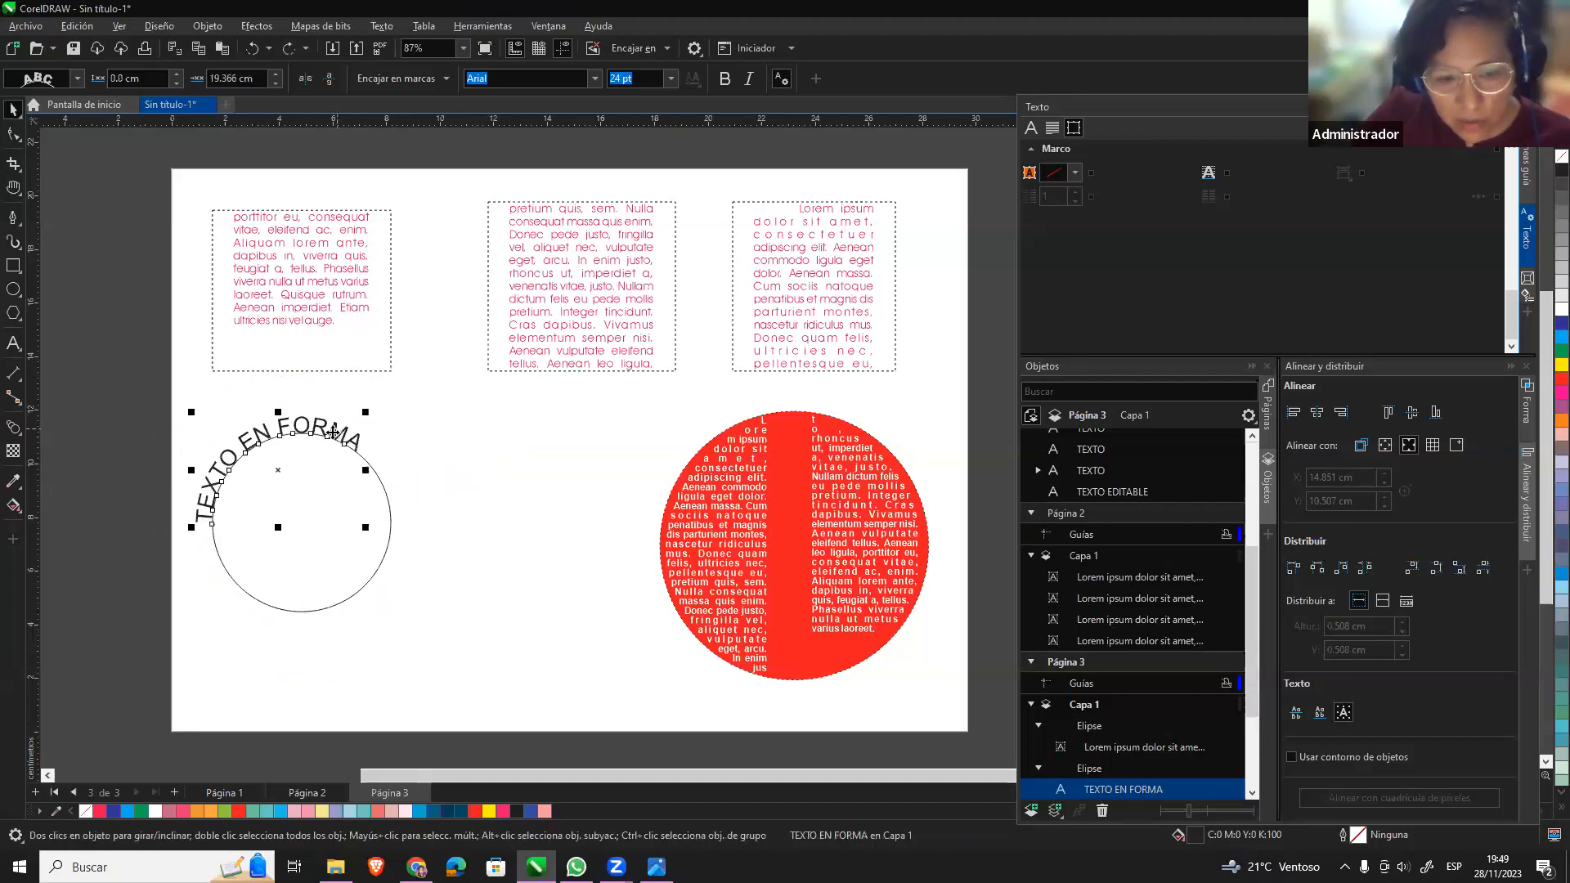
Try offsetting TEXTO EN FORMA 1.6 cm from its circle and moving the circle toward the page's middle, and undo these changes.
left_click_drag(331, 426, 414, 438)
left_click(386, 491)
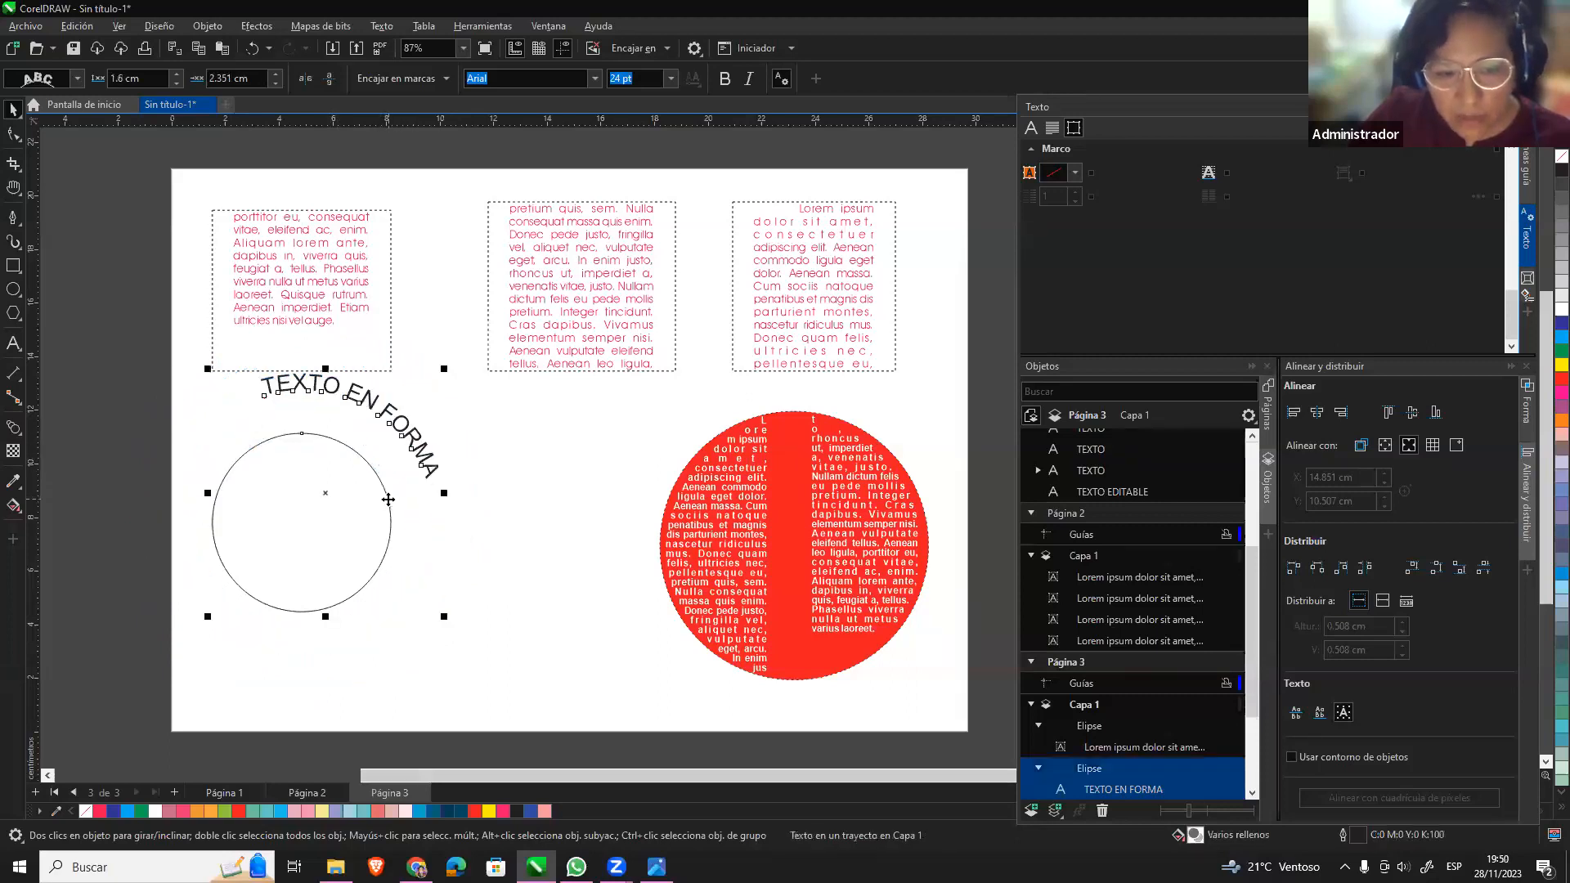
left_click_drag(379, 478, 384, 559)
left_click_drag(498, 518, 527, 505)
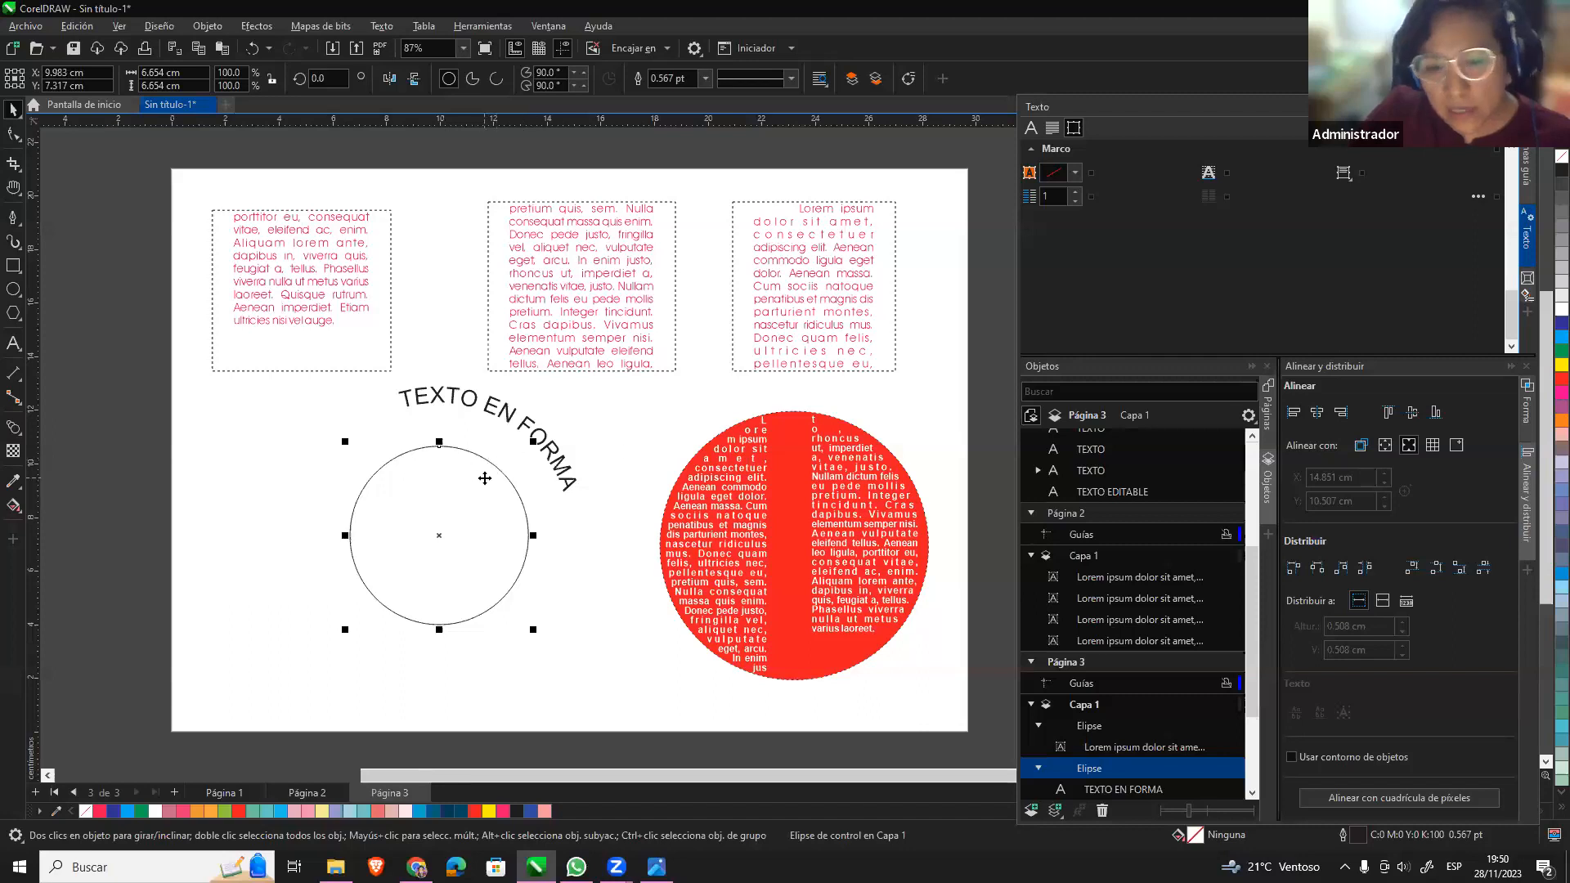
key("ctrl+z")
key("ctrl+z")
key("ctrl+z")
key("ctrl+z")
key("ctrl+z")
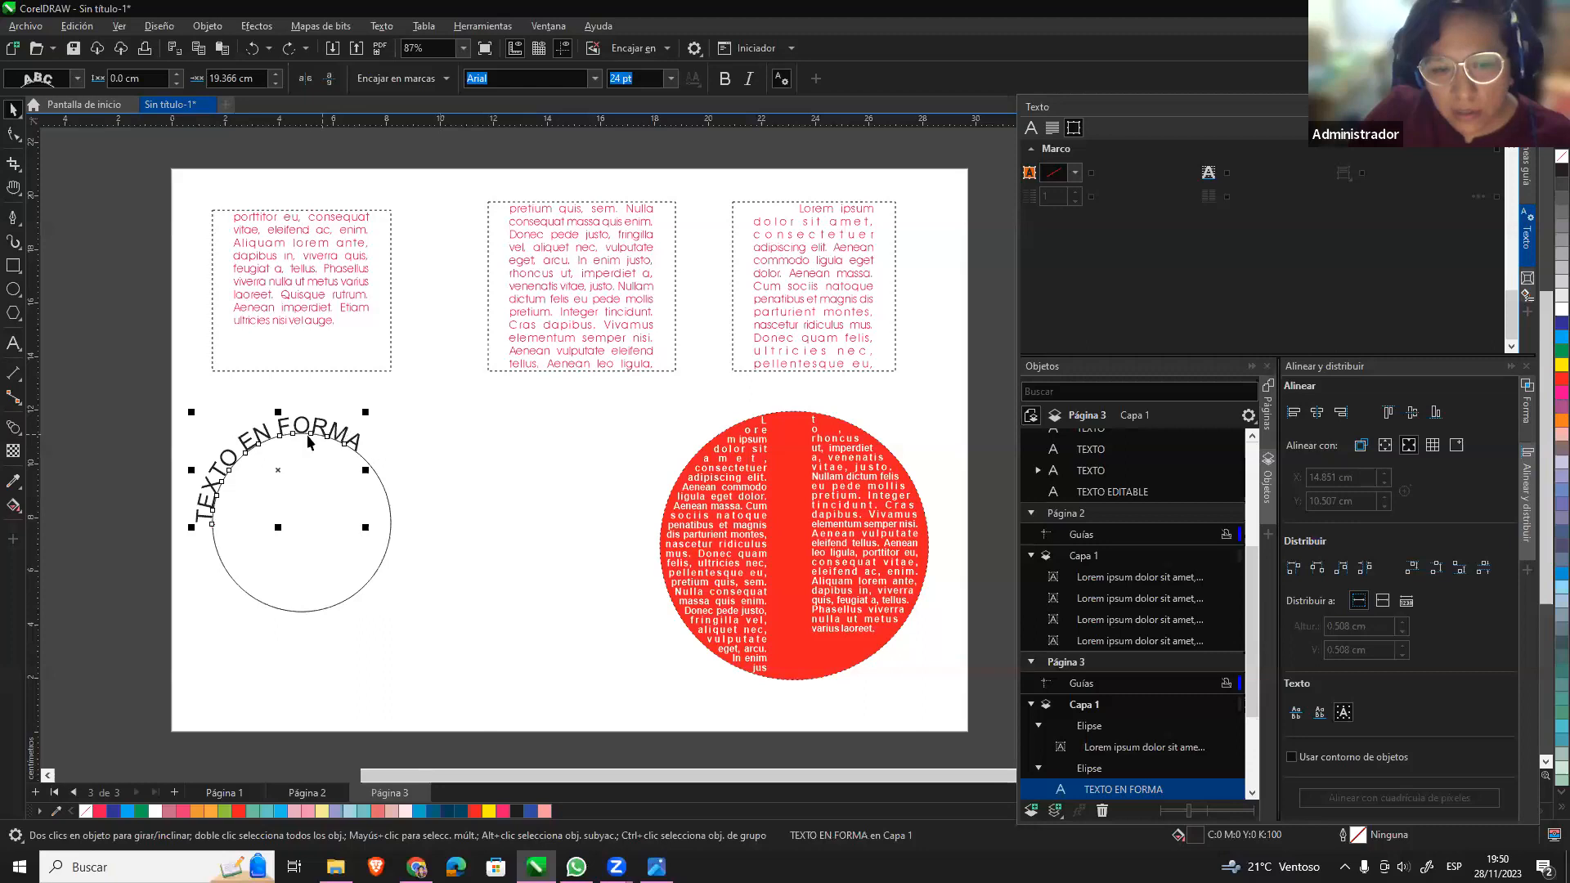
Offset TEXTO EN FORMA 1.8 cm from its circle and move the circle toward the lower middle of the page.
left_click_drag(310, 429, 367, 399)
left_click(379, 480)
left_click_drag(382, 480, 508, 533)
left_click_drag(437, 428, 447, 450)
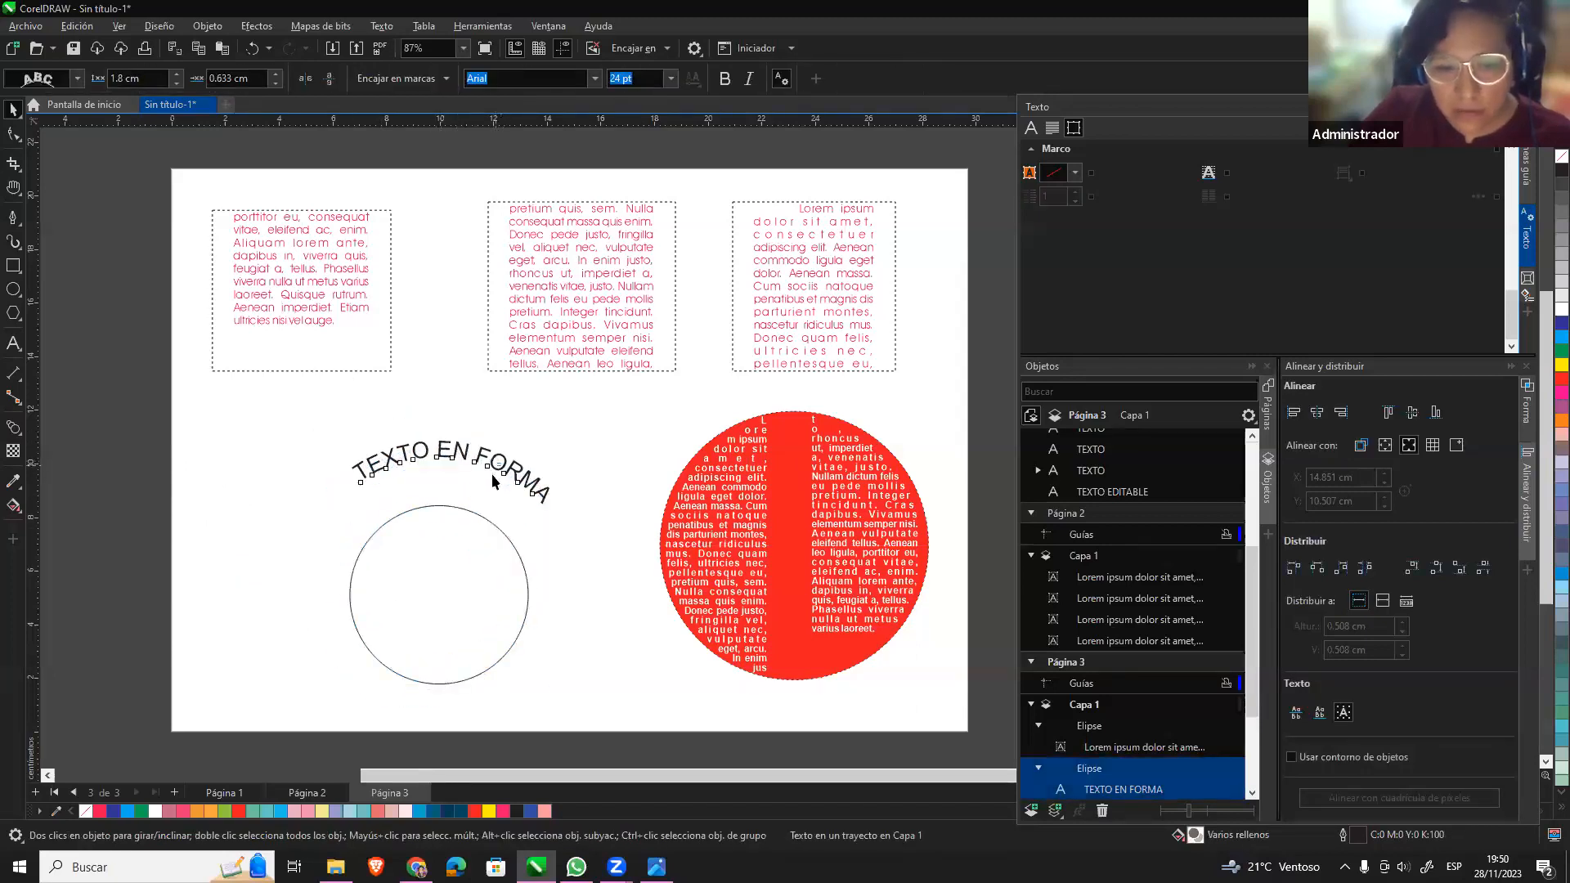
Bring TEXTO EN FORMA back onto the circle's edge at 0.0 cm distance with a path offset of about 20.6 cm.
key("Escape")
left_click_drag(536, 490, 517, 533)
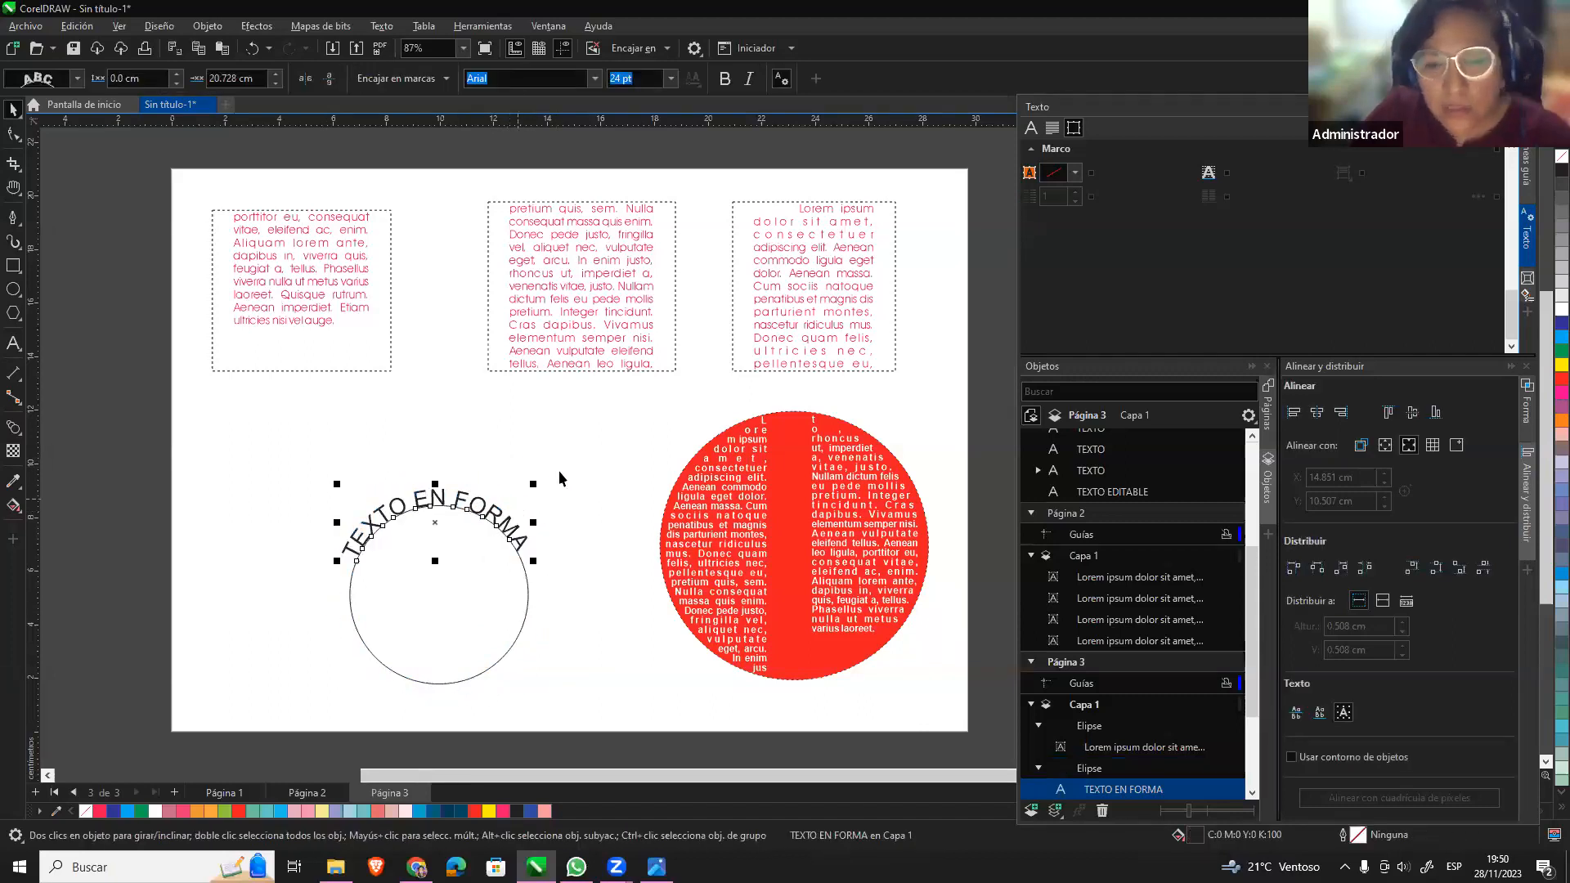
left_click(528, 527)
mouse_move(528, 528)
left_mouse_down()
mouse_move(524, 552)
mouse_move(513, 530)
left_mouse_up()
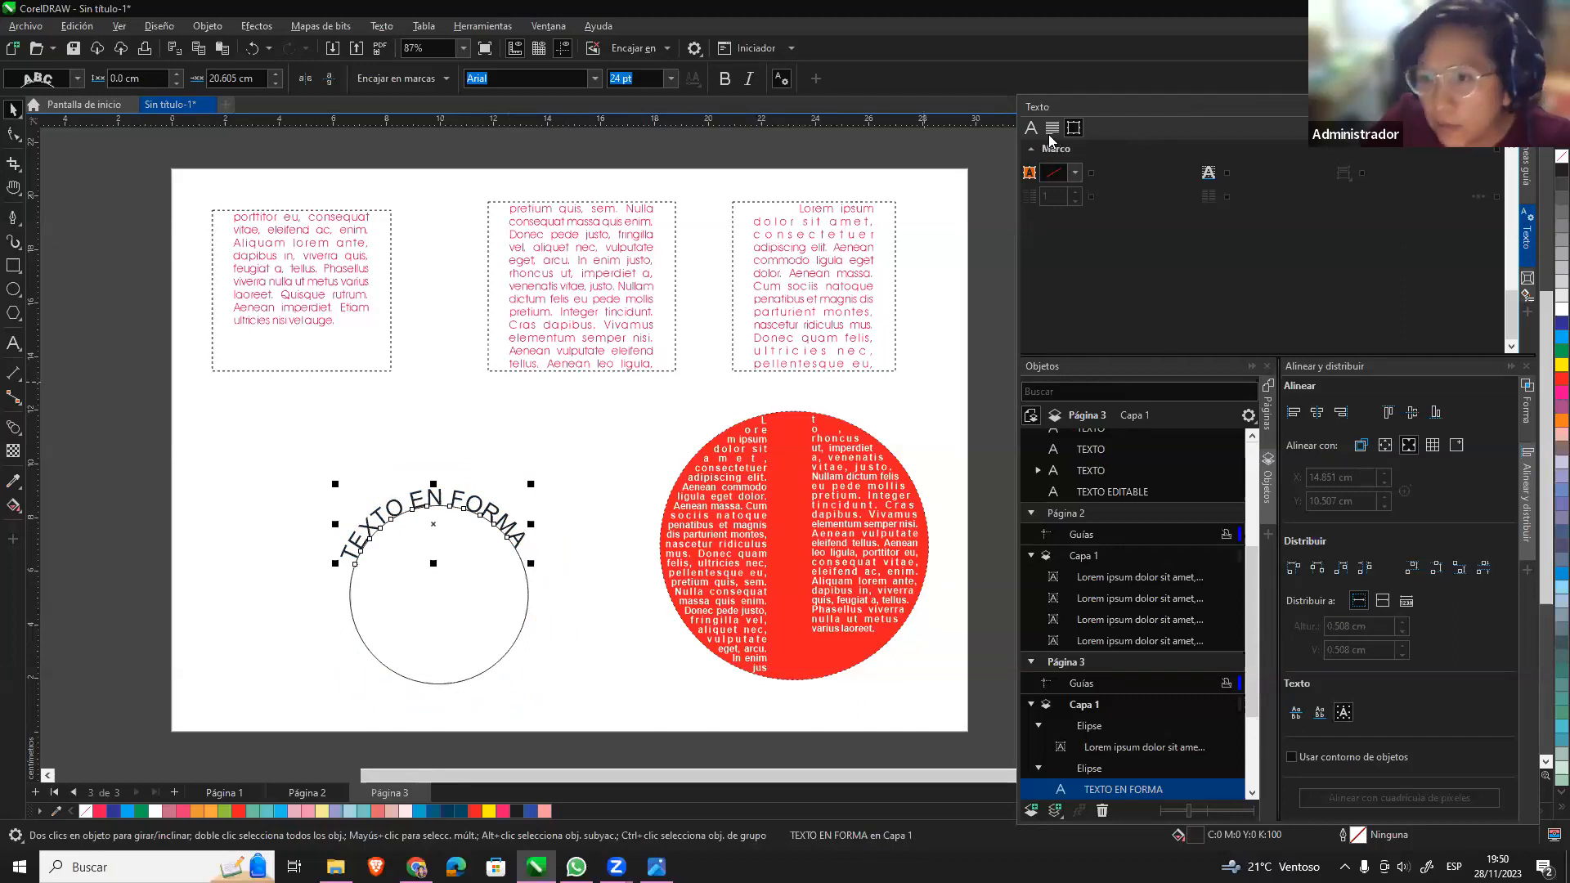
Change the font of the curved TEXTO EN FORMA text to Britannic Bold.
left_click(1052, 130)
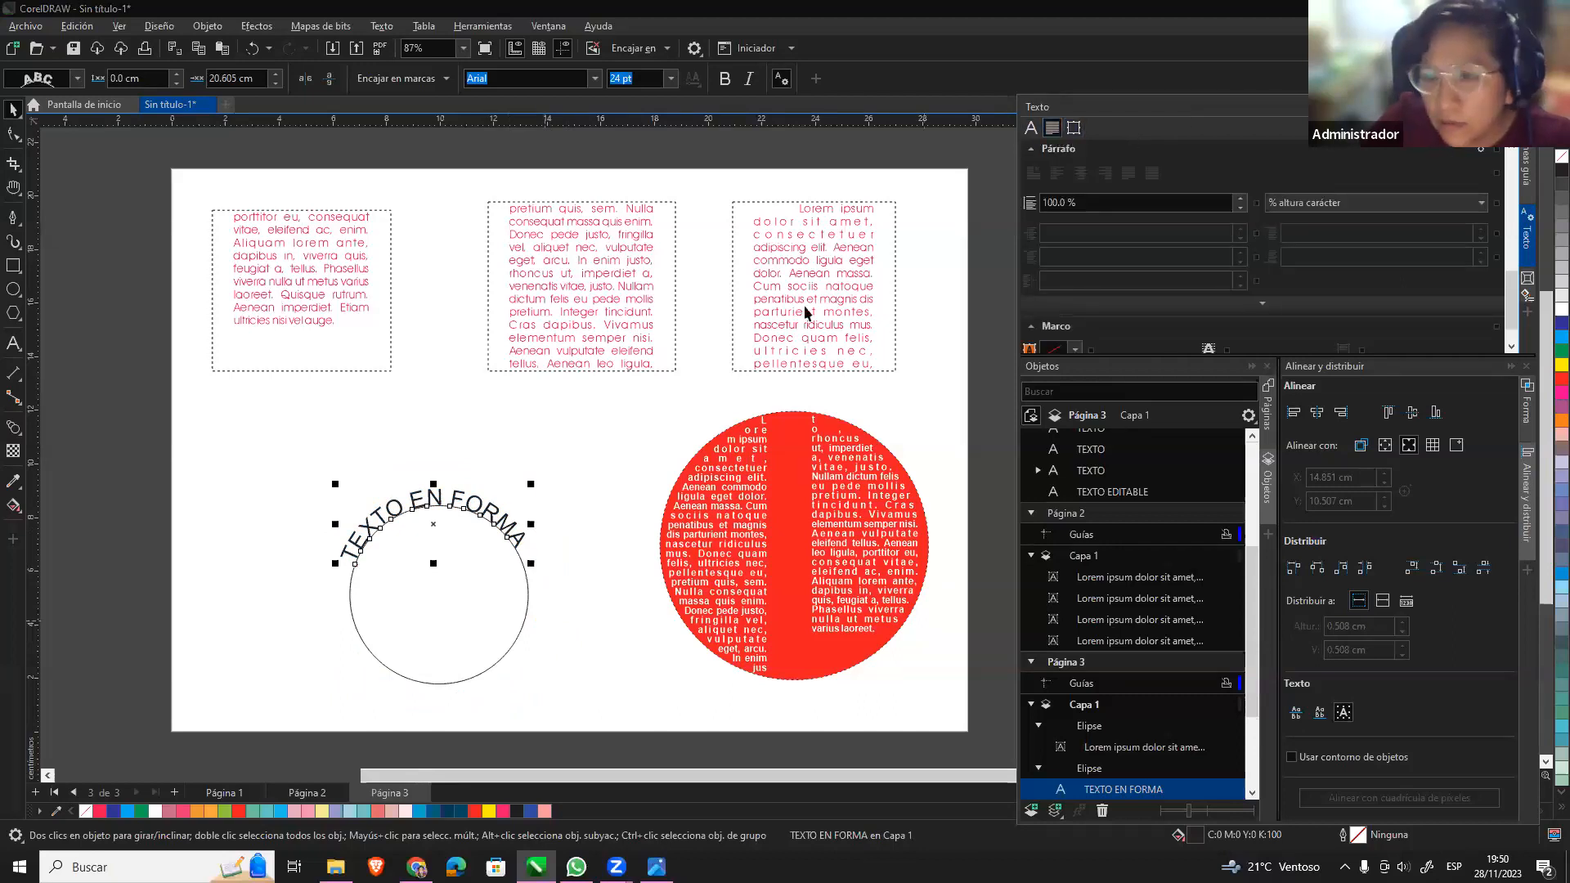
left_click(1031, 127)
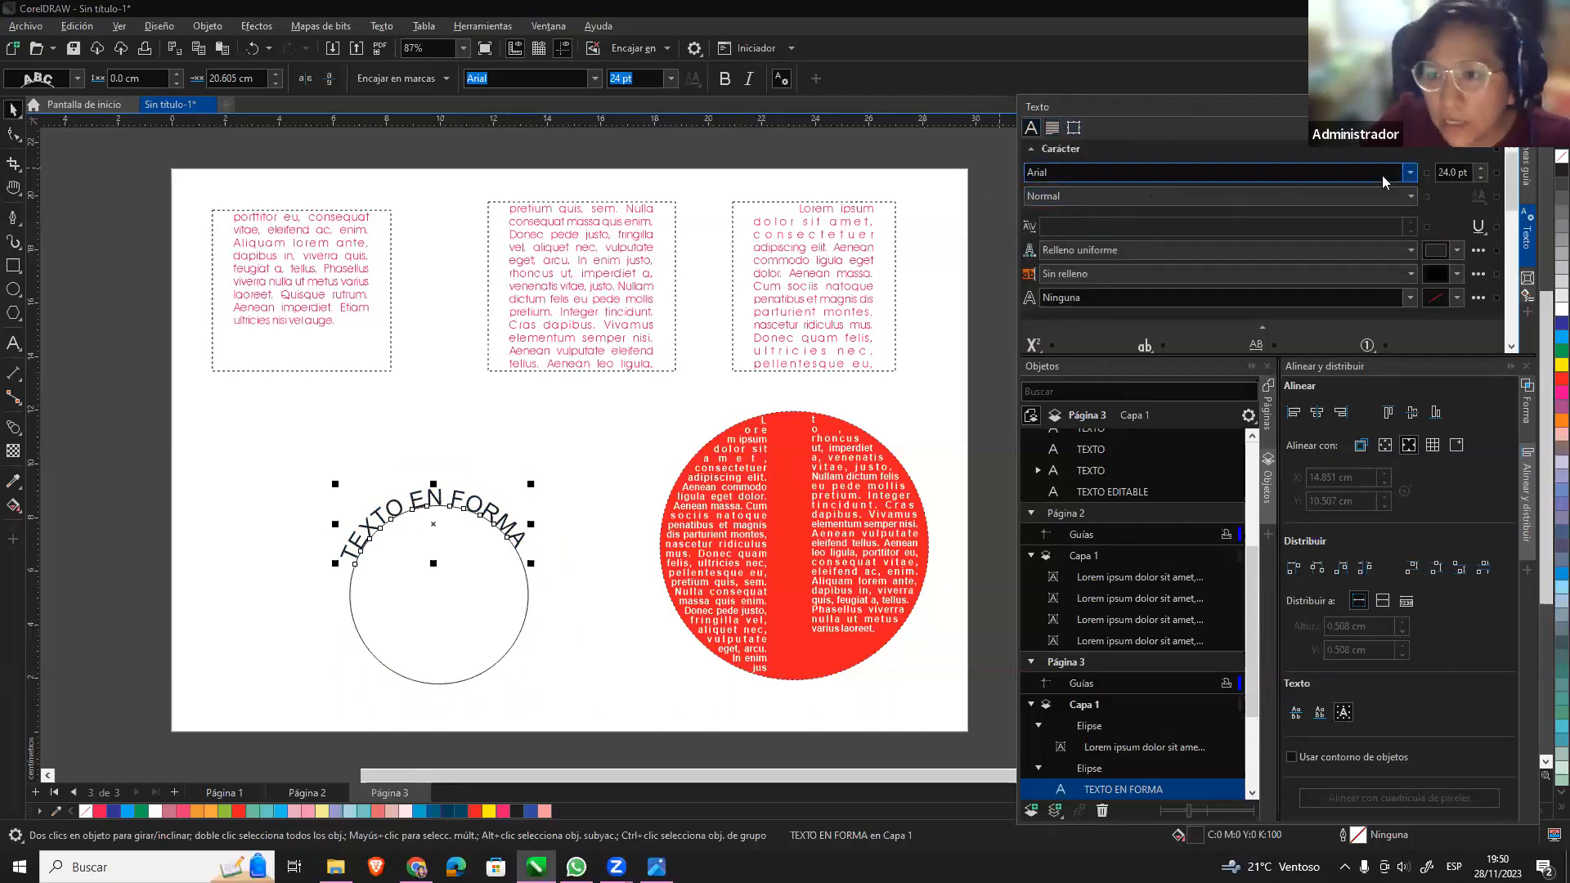
left_click(1413, 175)
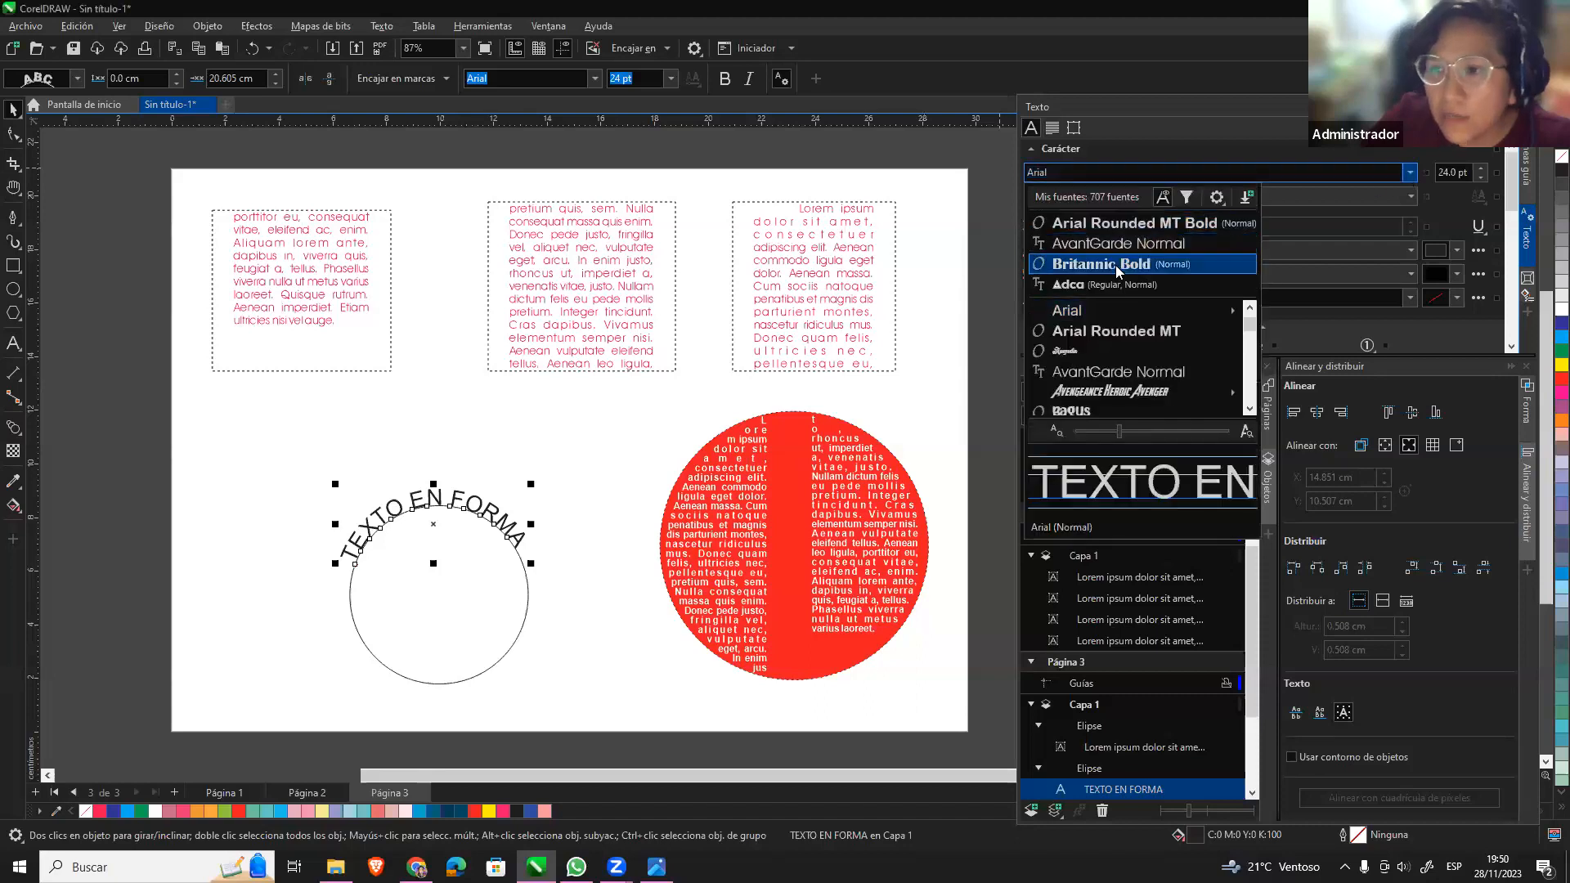
left_click(1113, 266)
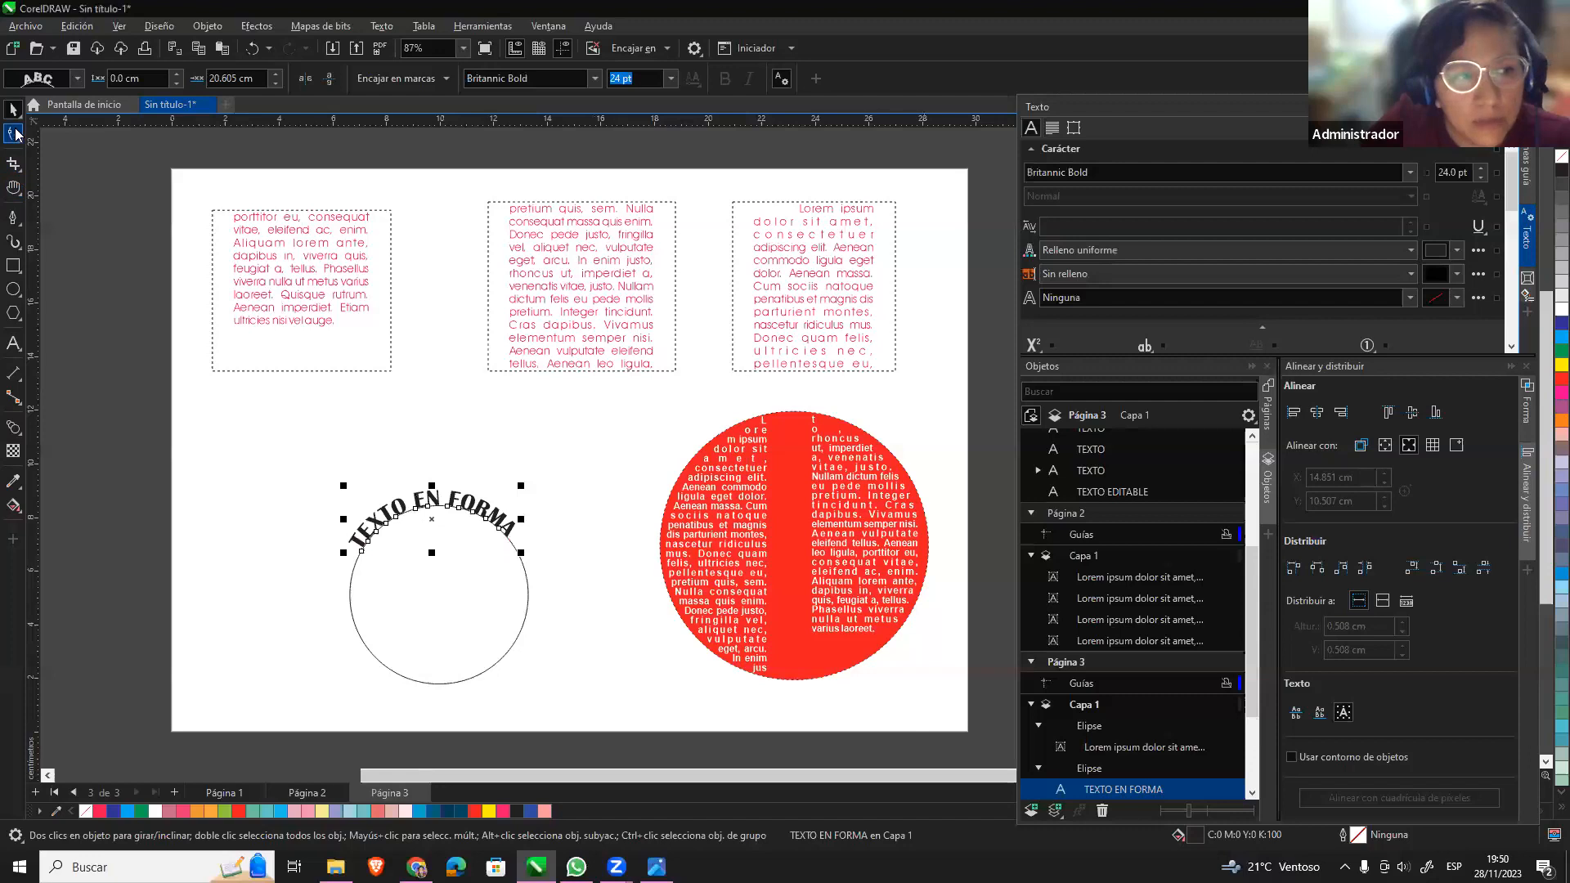
Widen the letter spacing of TEXTO EN FORMA with the Shape tool so it spans roughly the circle's upper half.
left_click(15, 134)
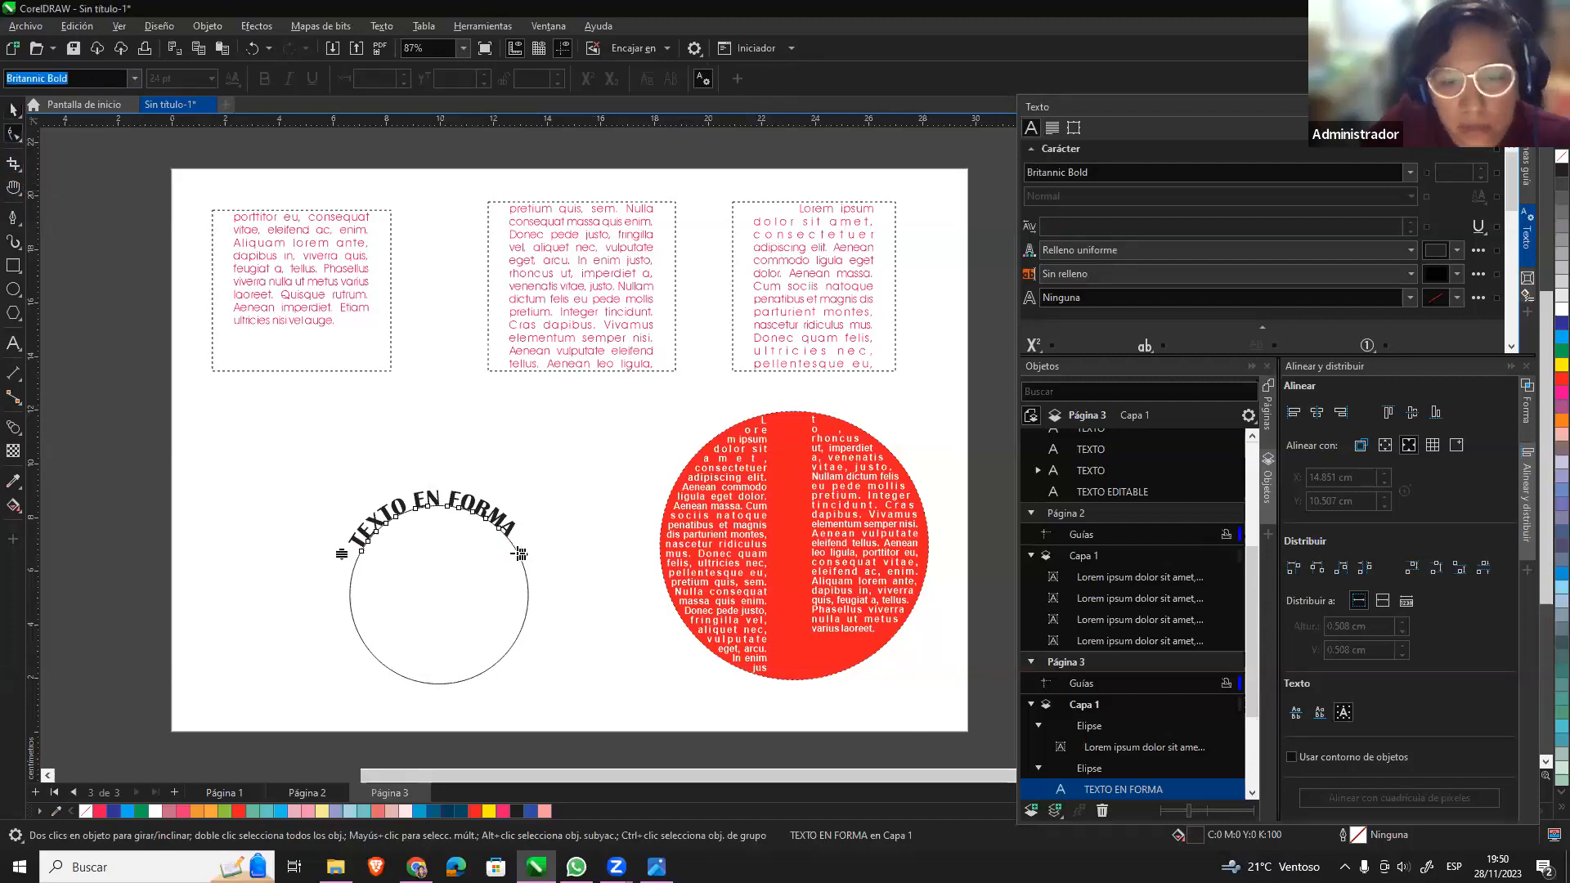
left_click_drag(558, 576, 587, 619)
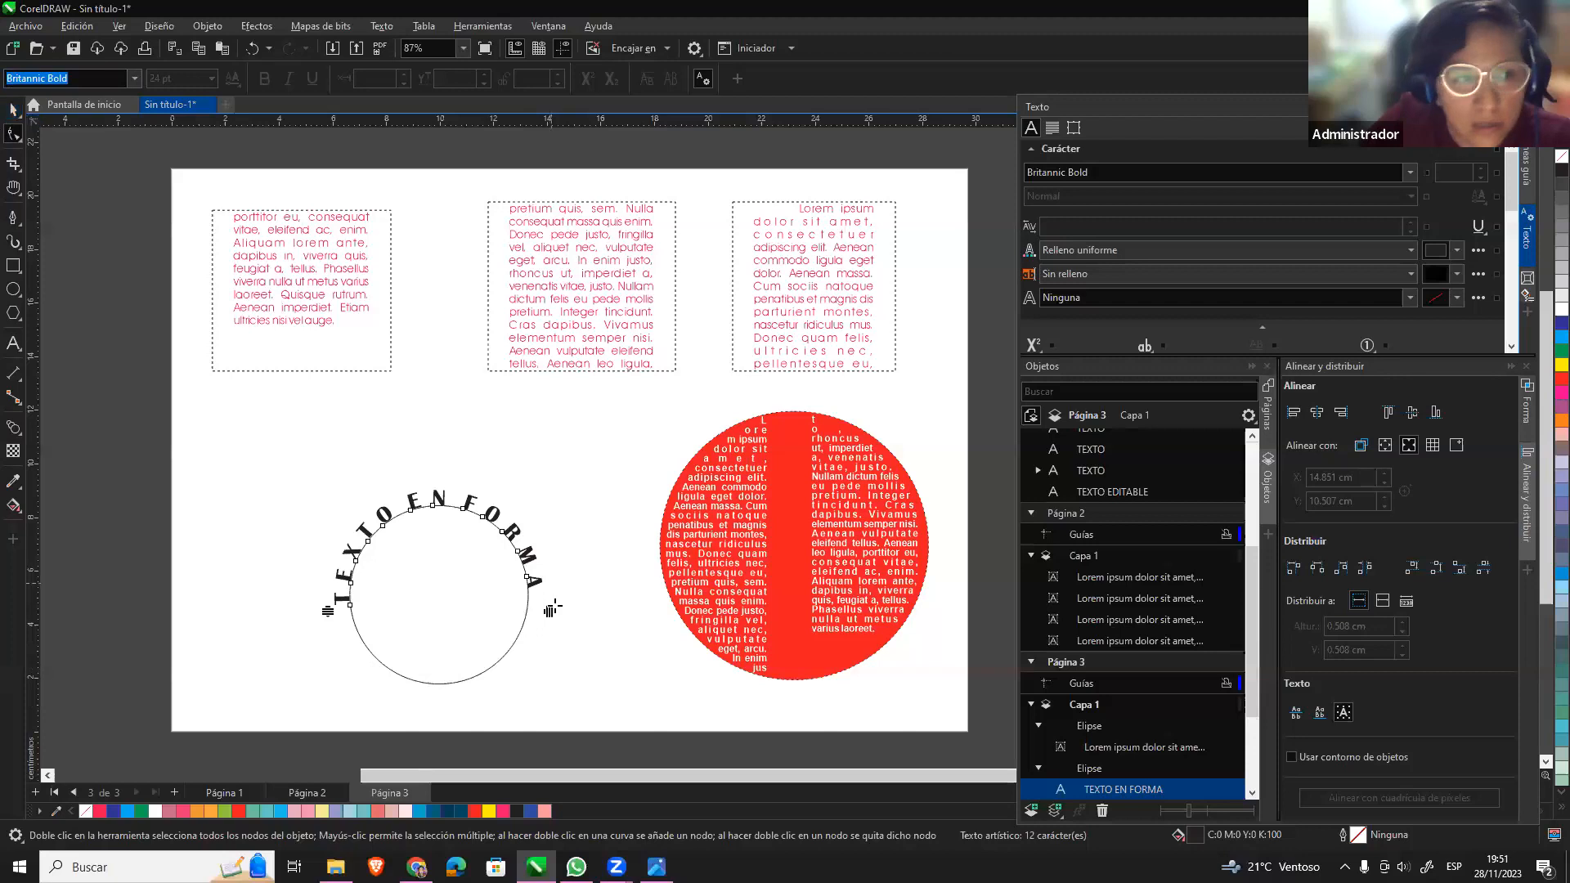
left_click_drag(549, 612, 635, 586)
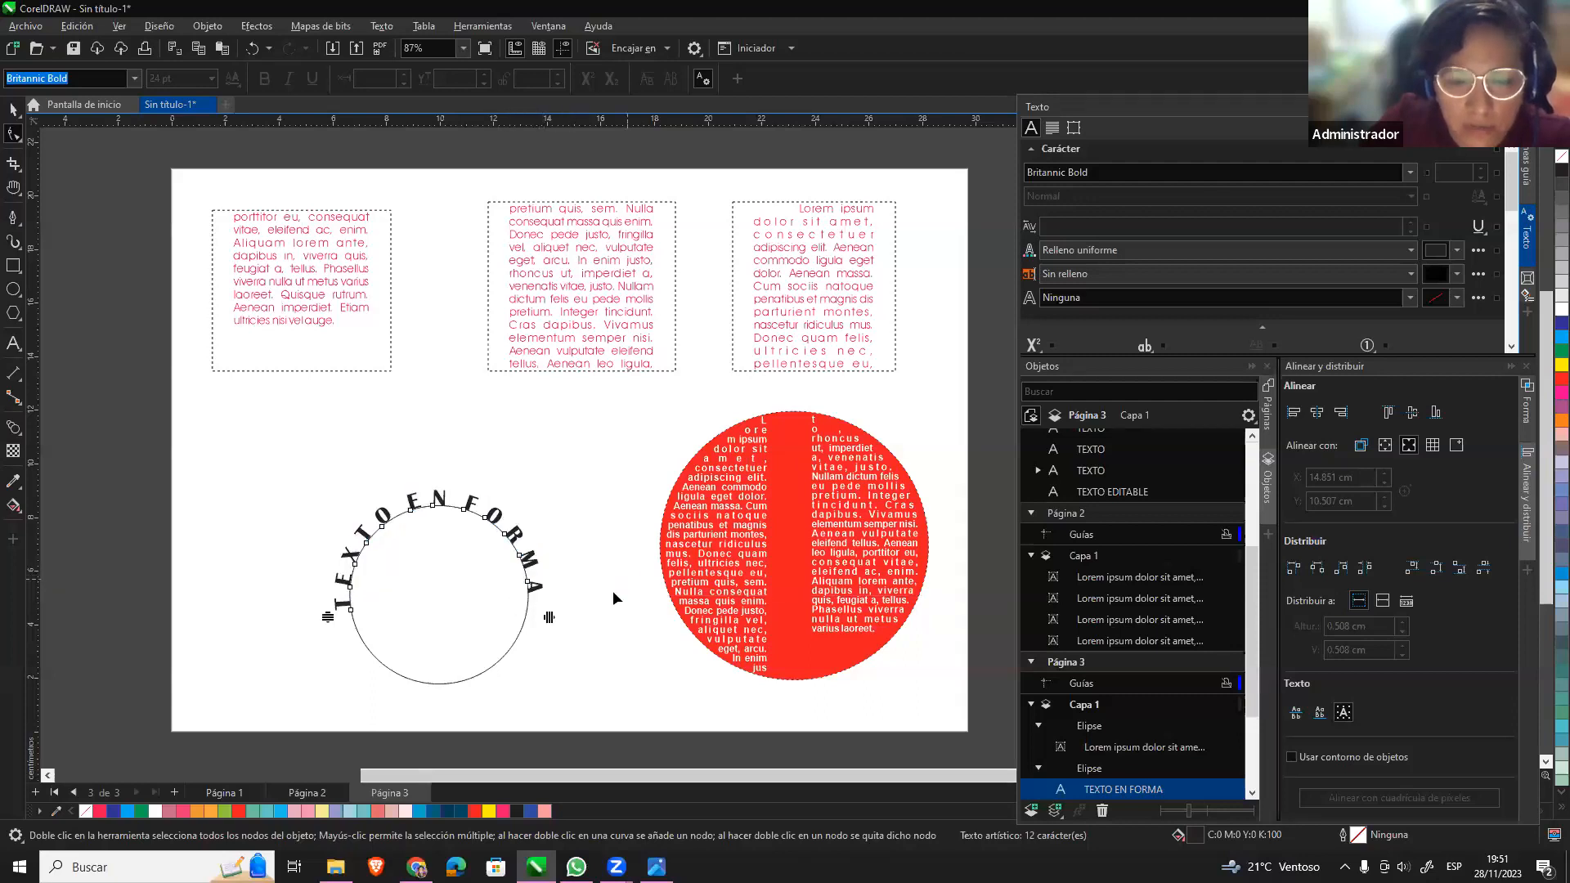
left_click_drag(546, 615, 512, 627)
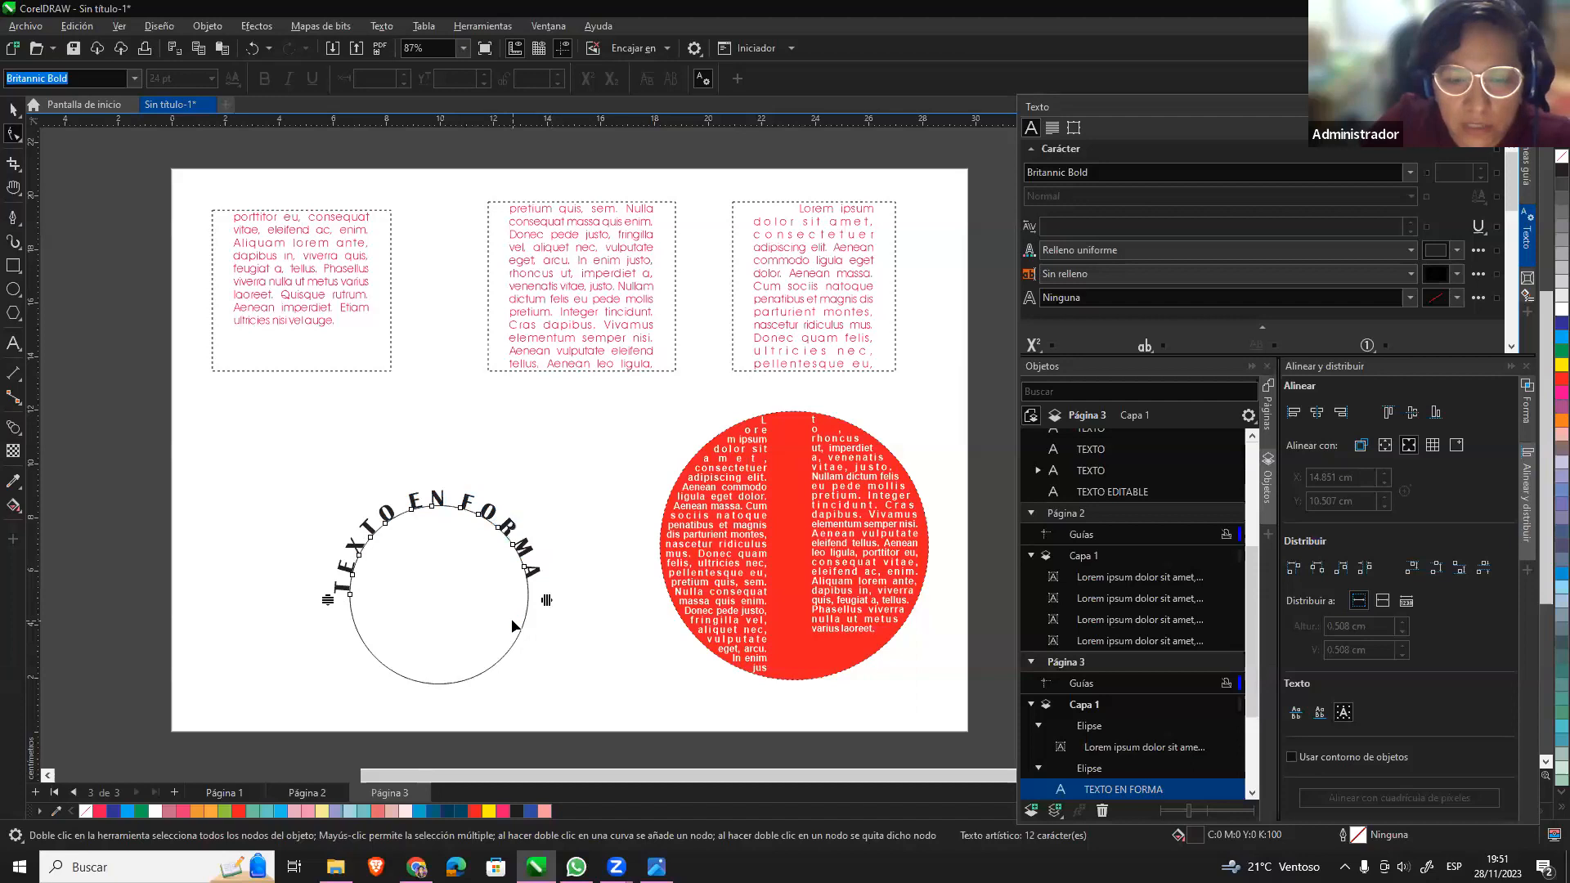
Place TEXTO EN FORMA 0.8 cm outside its circle with about 25.9 cm path offset and shift both slightly up and left.
left_click(22, 116)
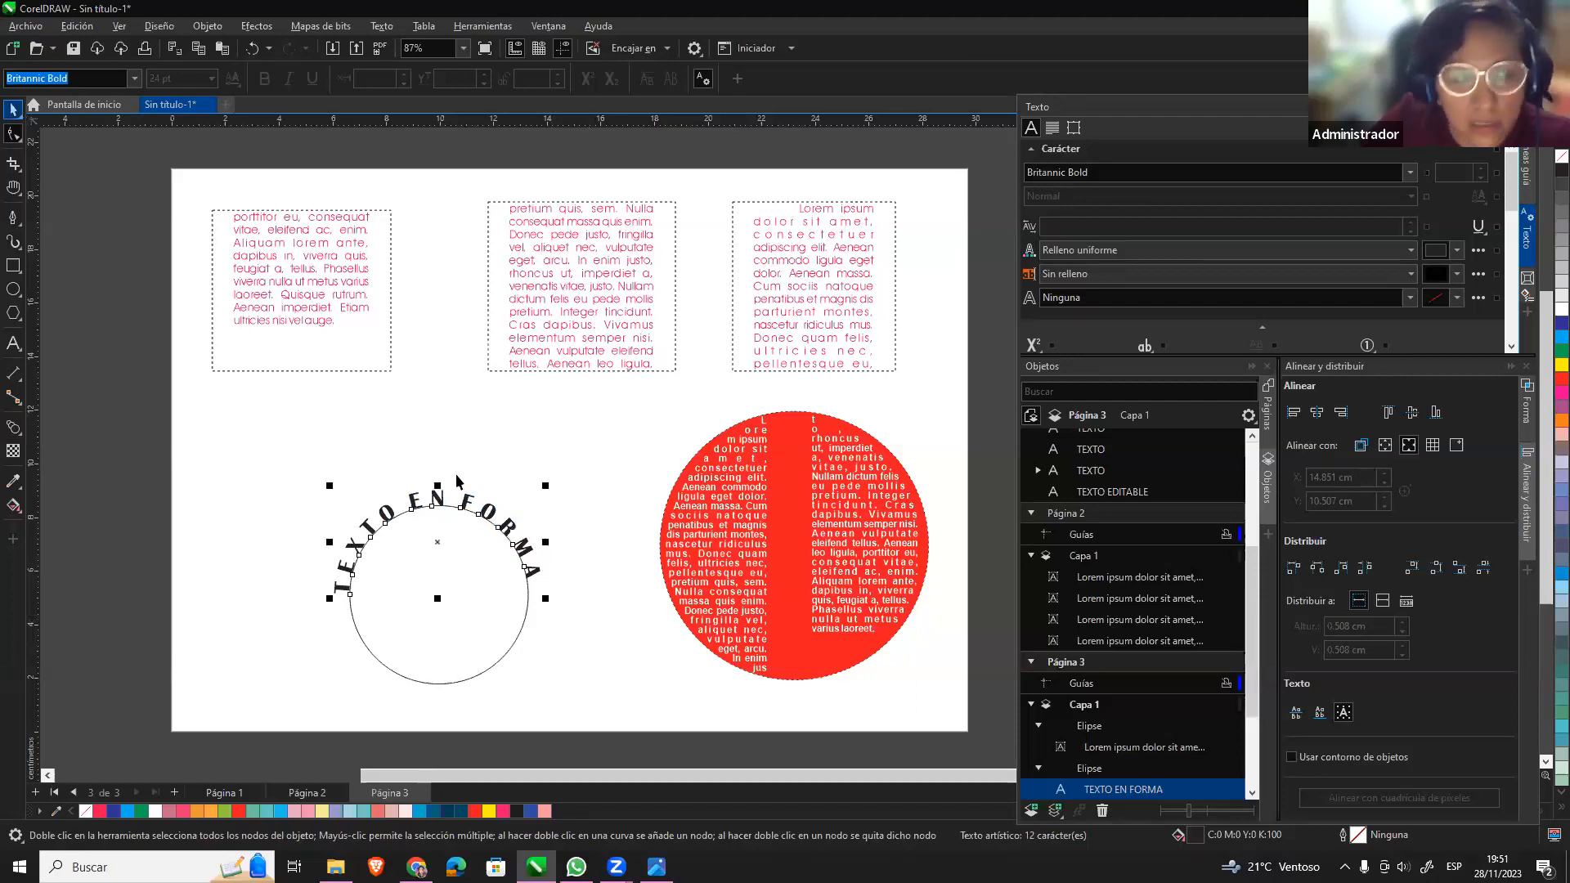
left_click_drag(451, 493, 442, 532)
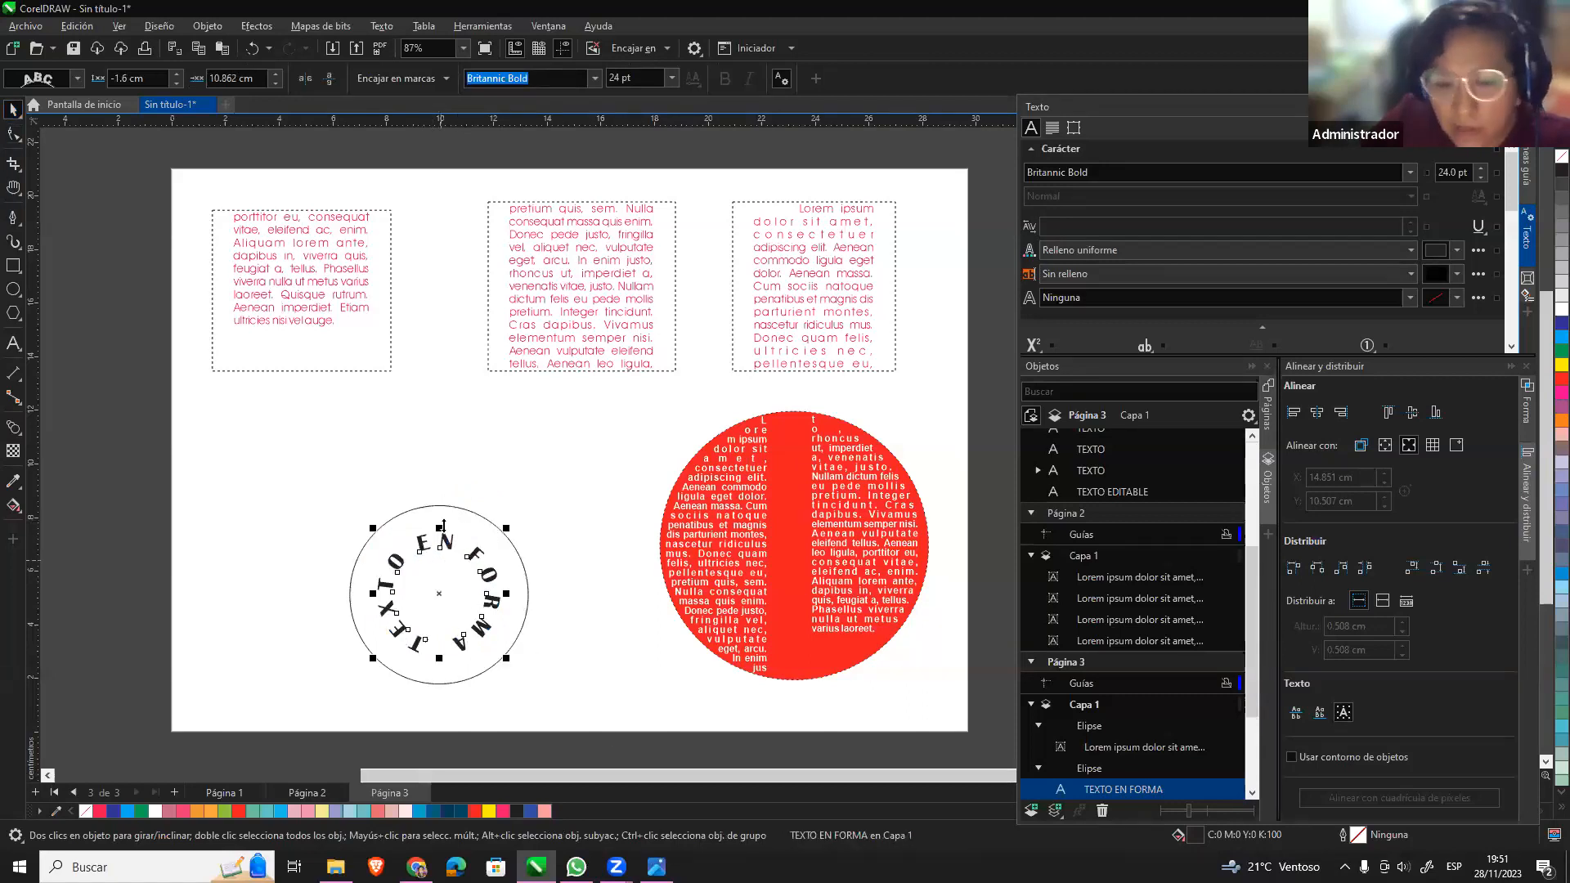
left_click_drag(446, 530, 453, 470)
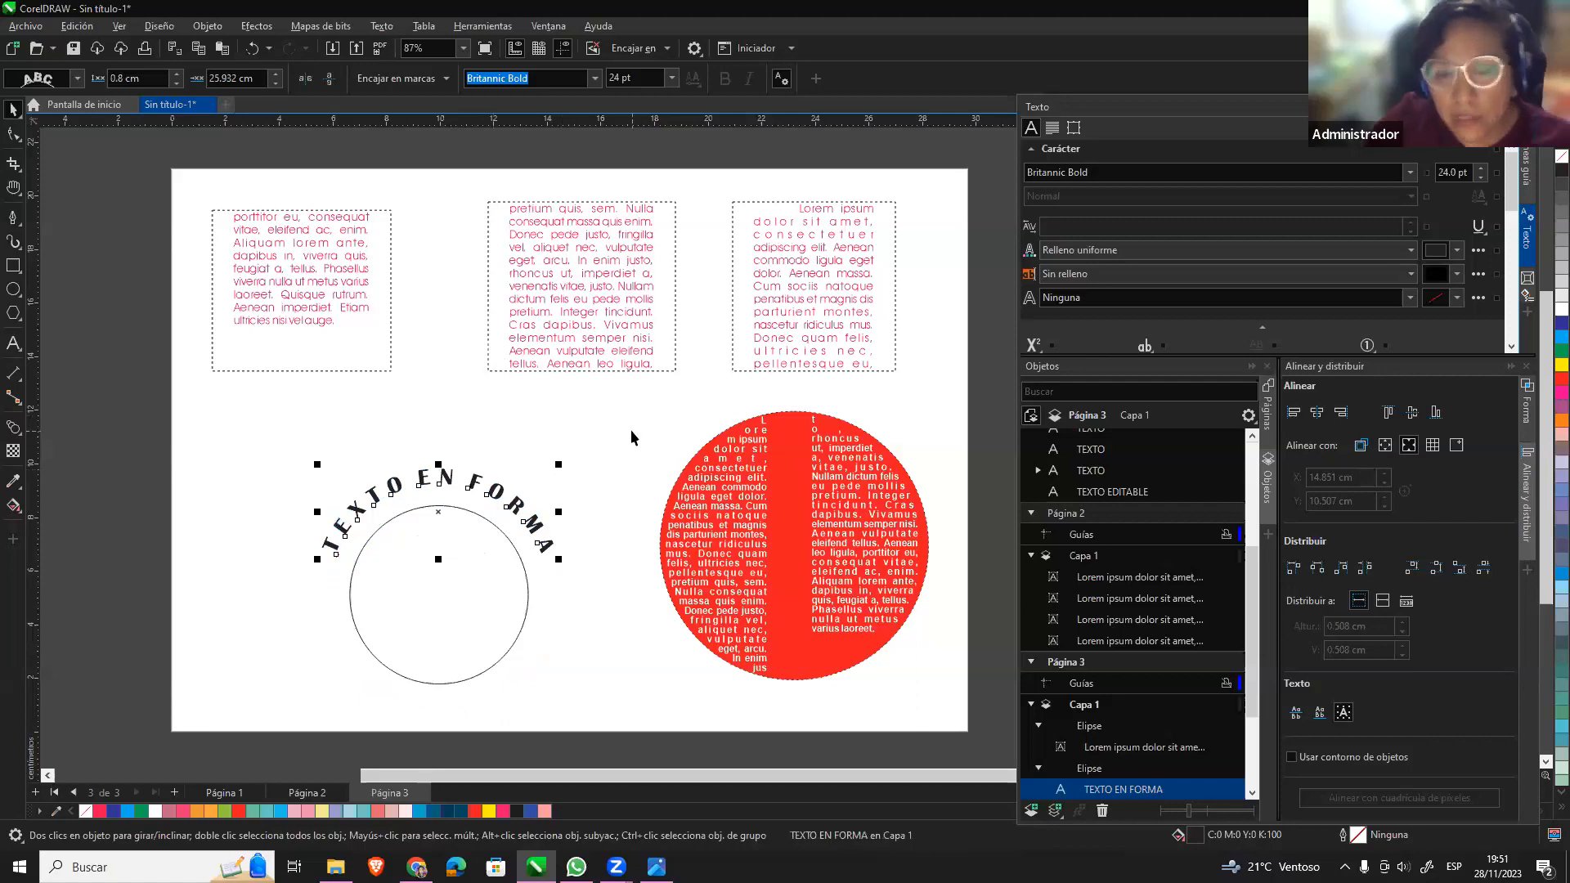
left_click(562, 422)
left_click_drag(530, 521, 504, 491)
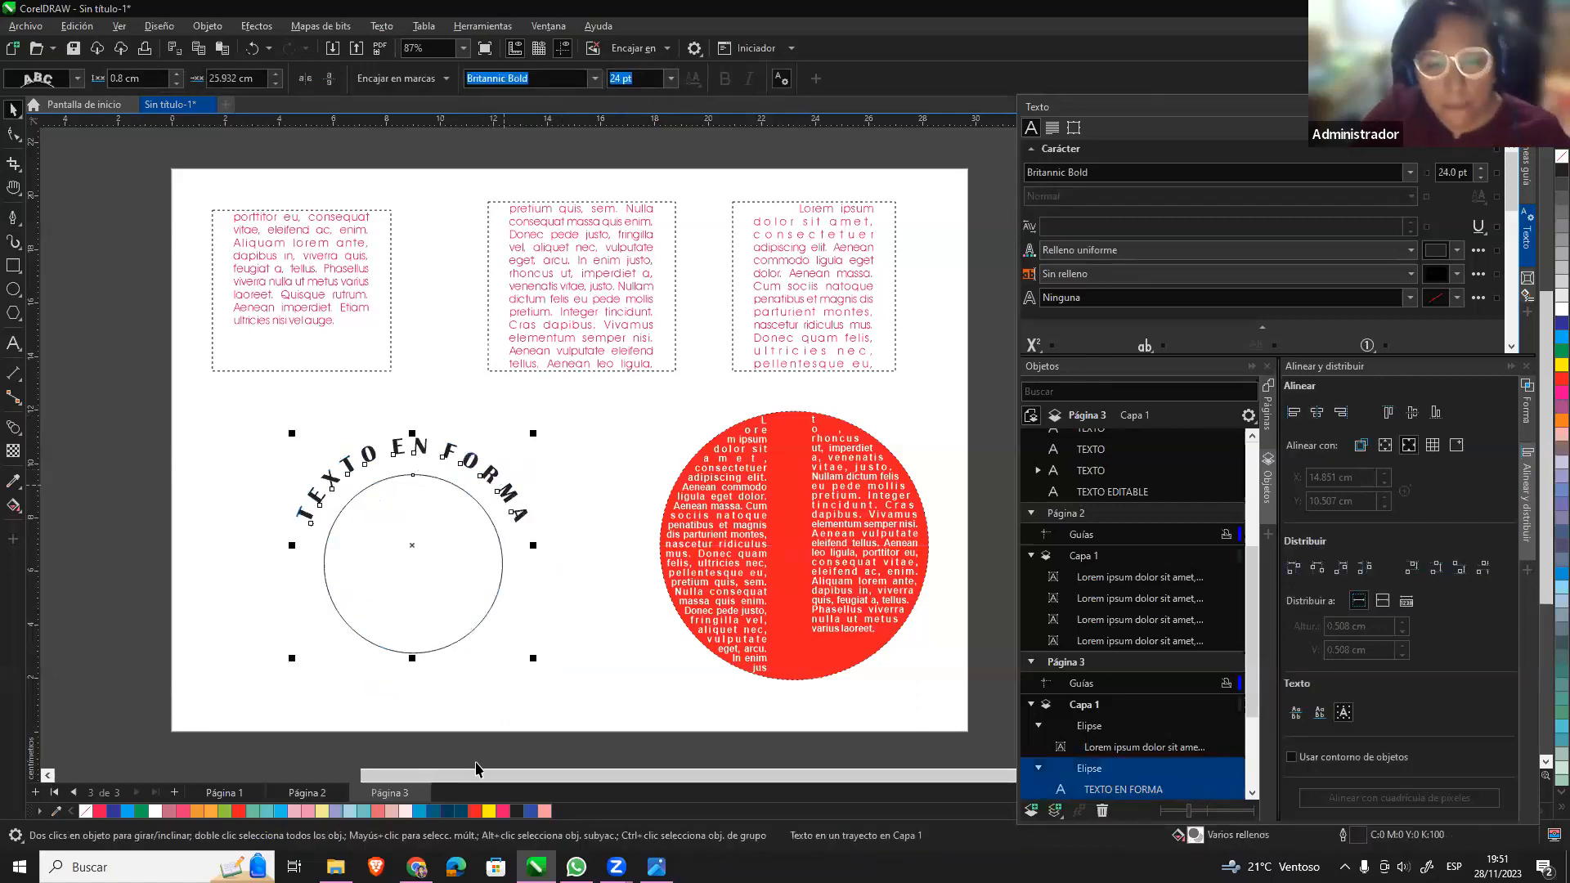
Add the artistic text TEXTO in 24 pt Arial on Página 1, below the blue silhouette text.
left_click(232, 790)
left_click(306, 252)
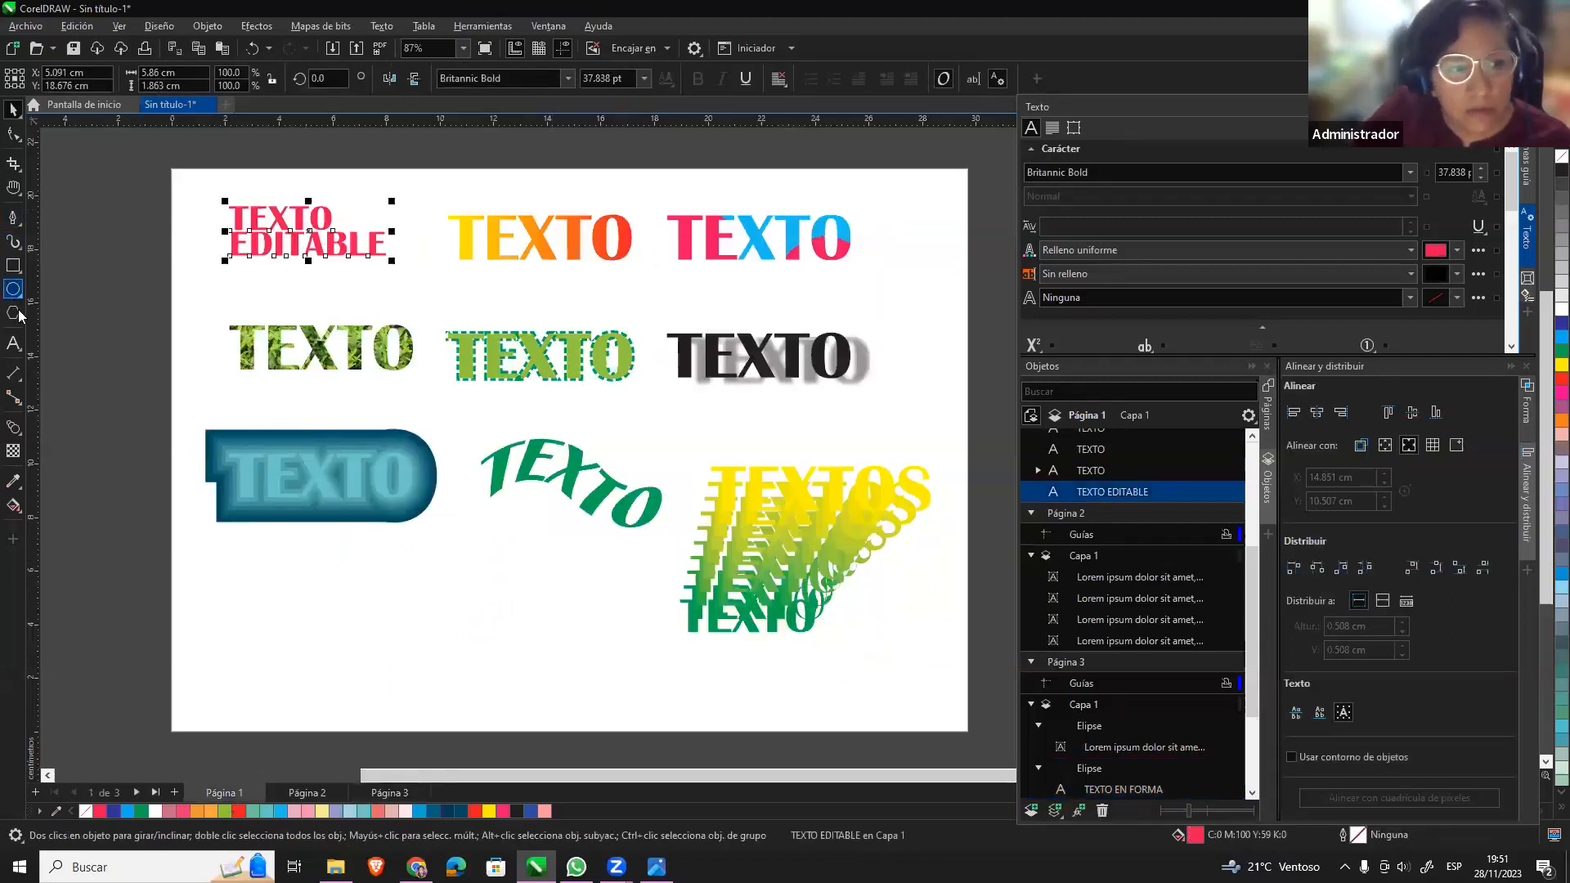
left_click(13, 344)
left_click(255, 606)
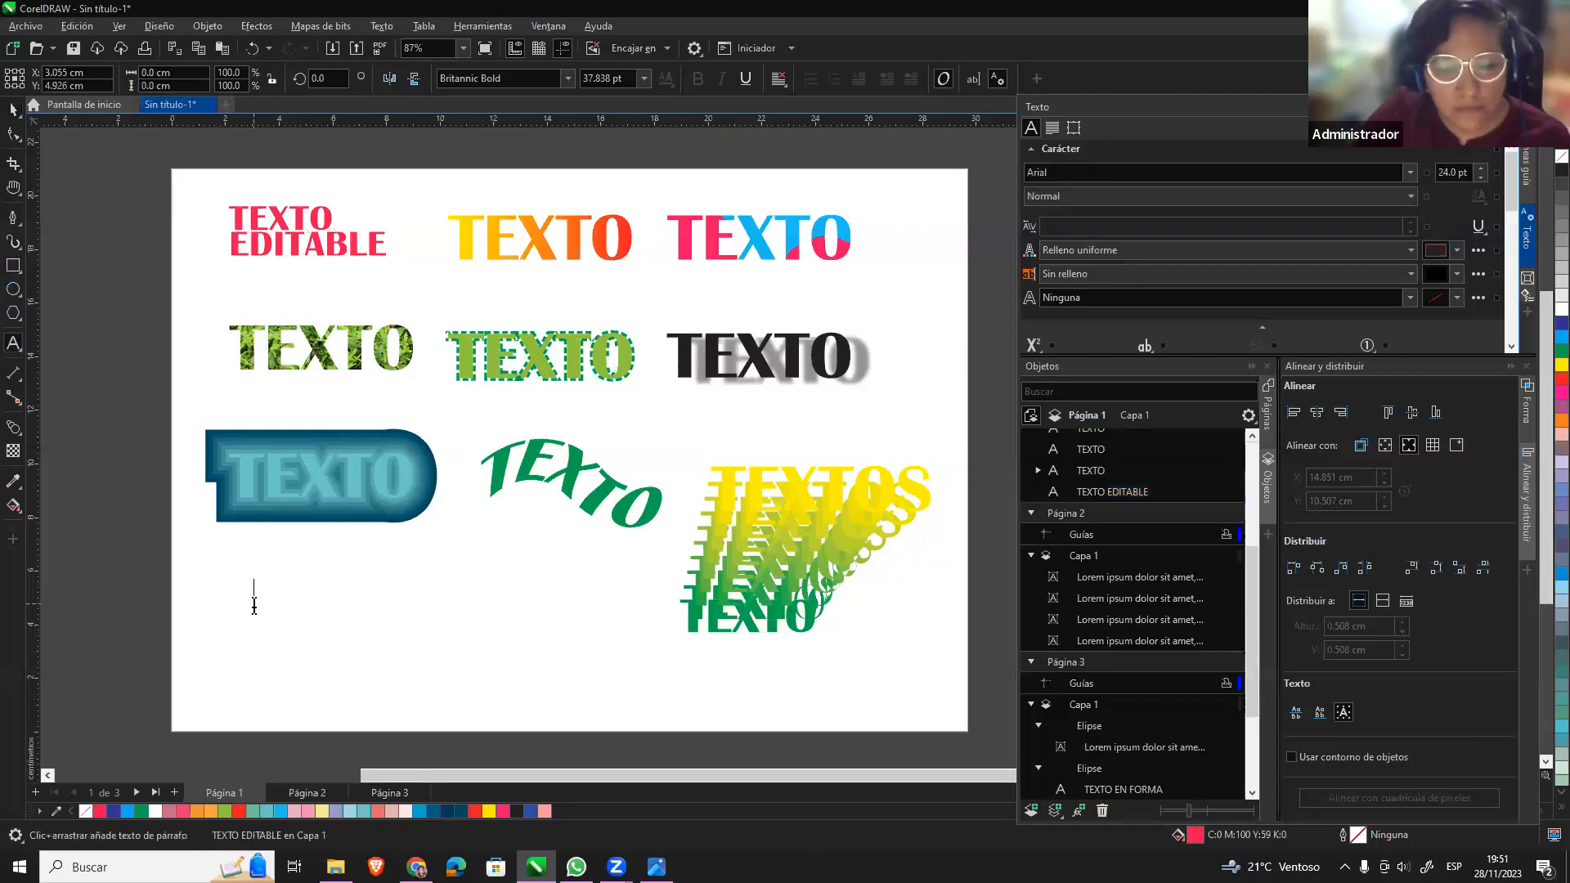
type("TEXTO")
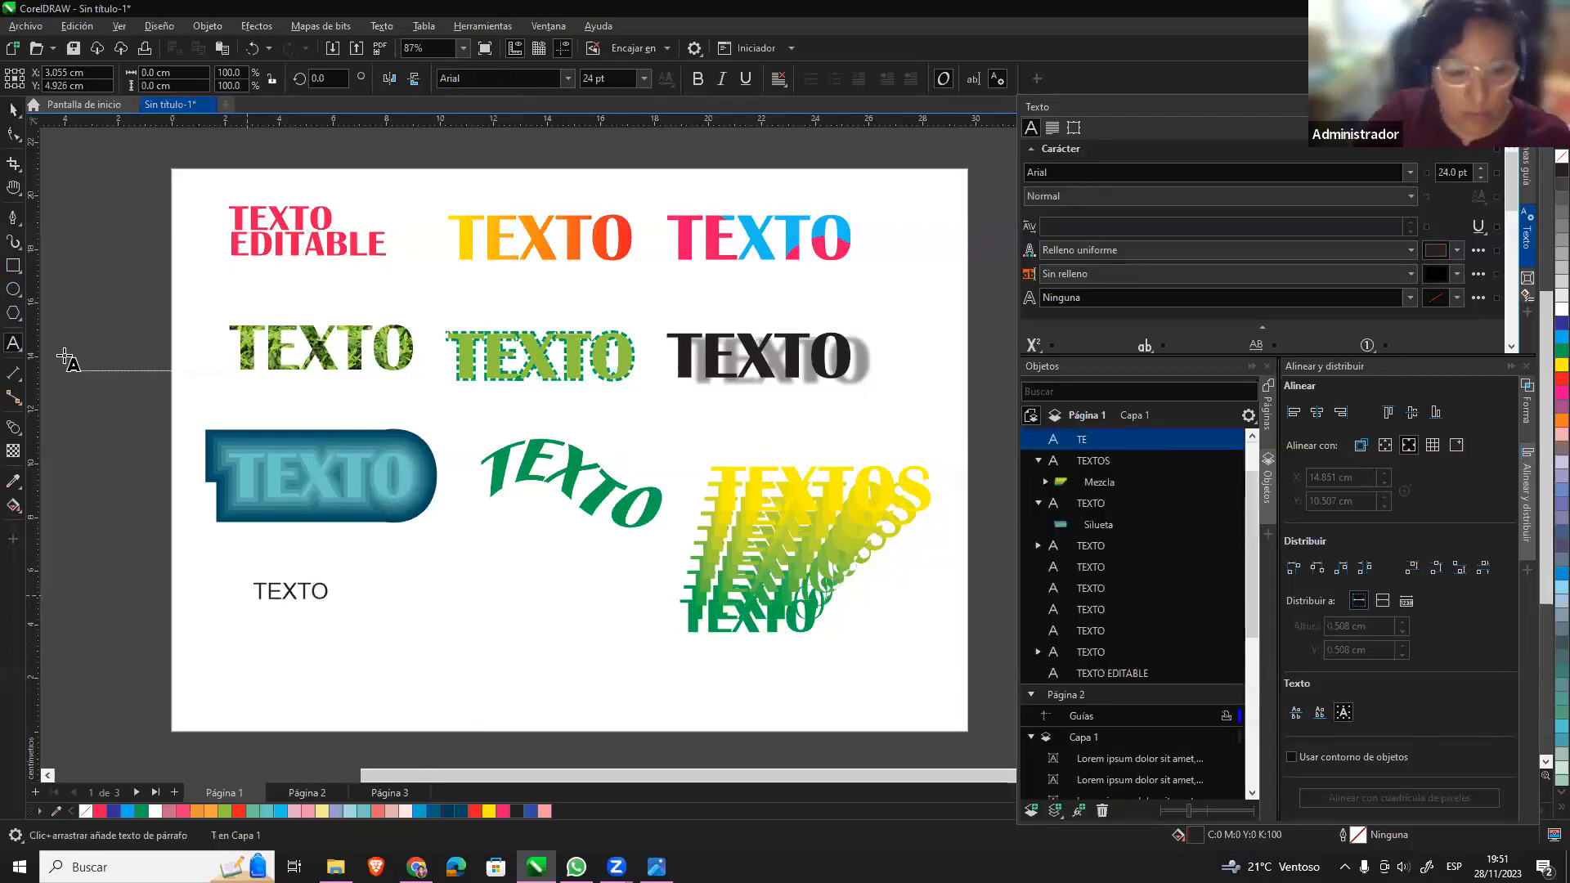
left_click(13, 109)
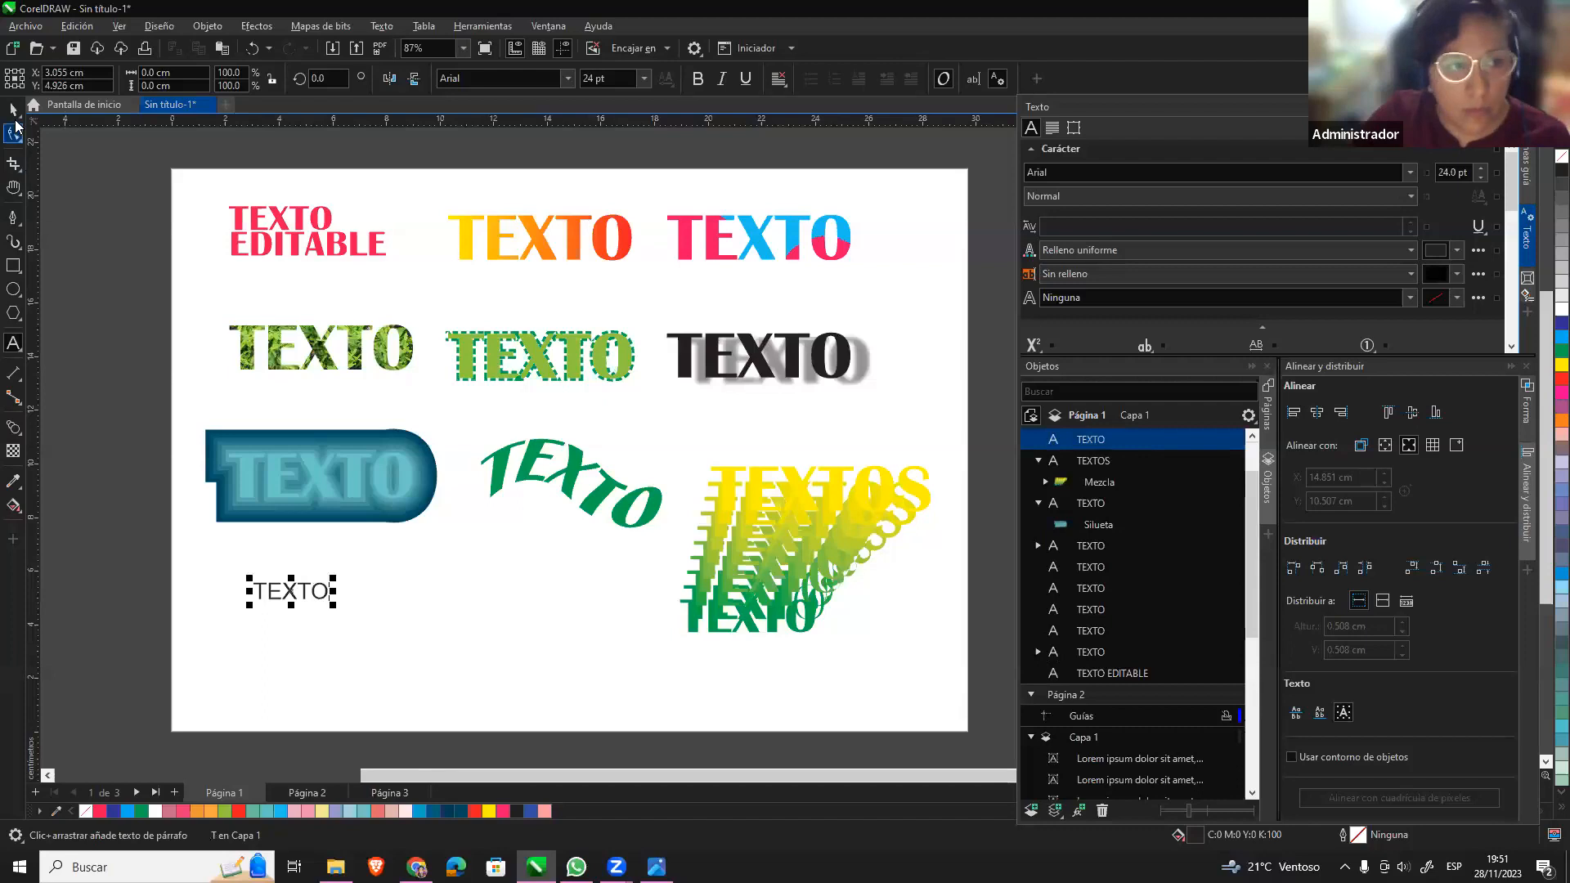
Enlarge the new black TEXTO to about 66.9 pt and move it to about X 6.0 cm, Y 4.3 cm.
left_click(306, 597)
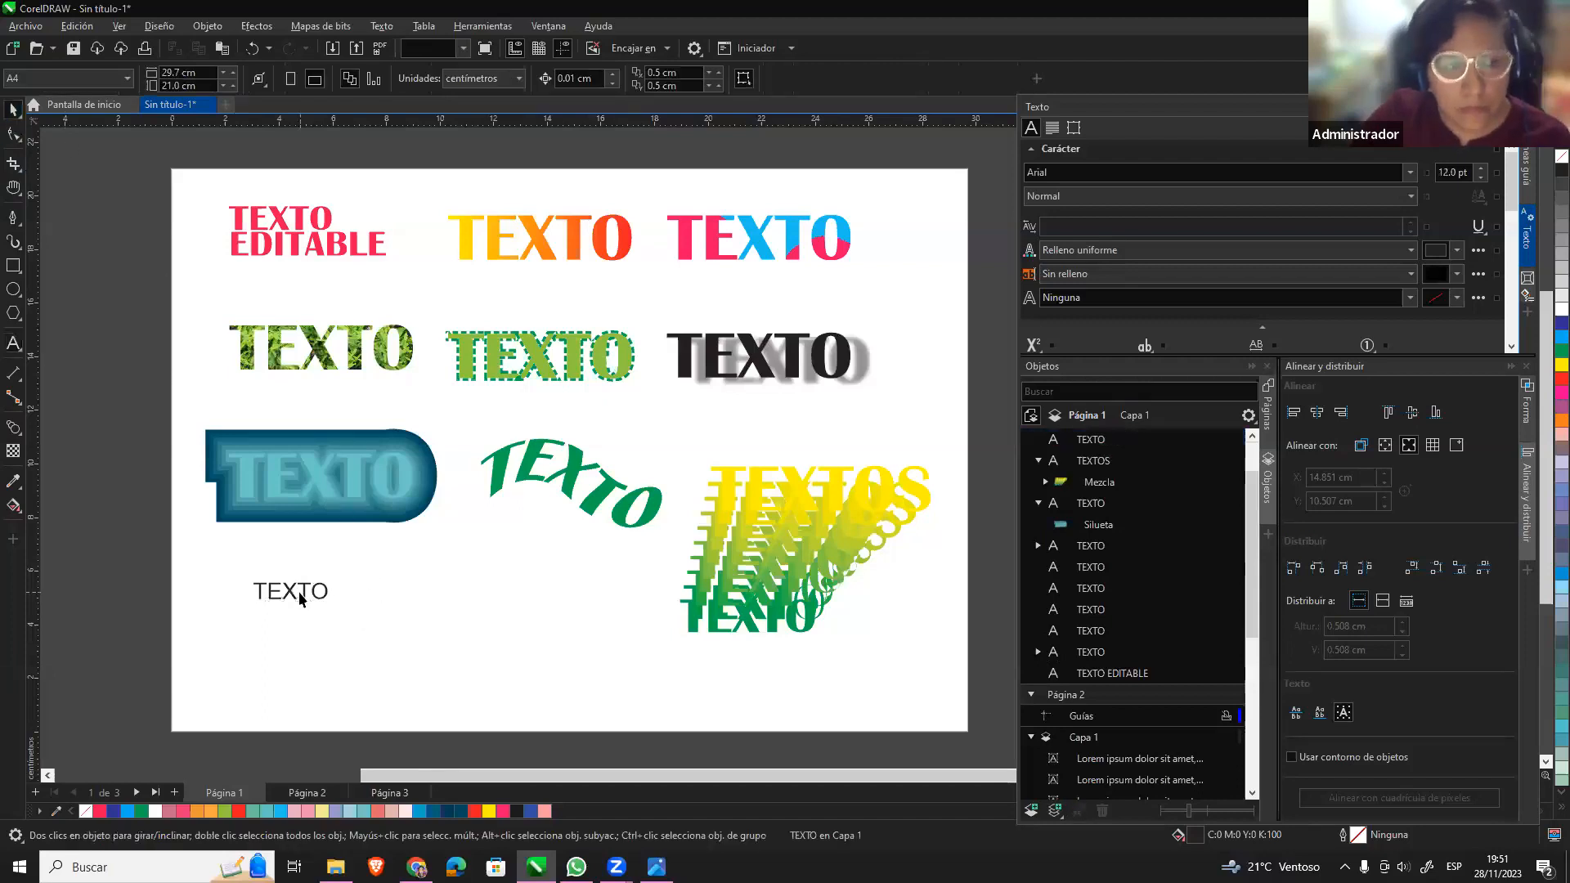
double_click(306, 594)
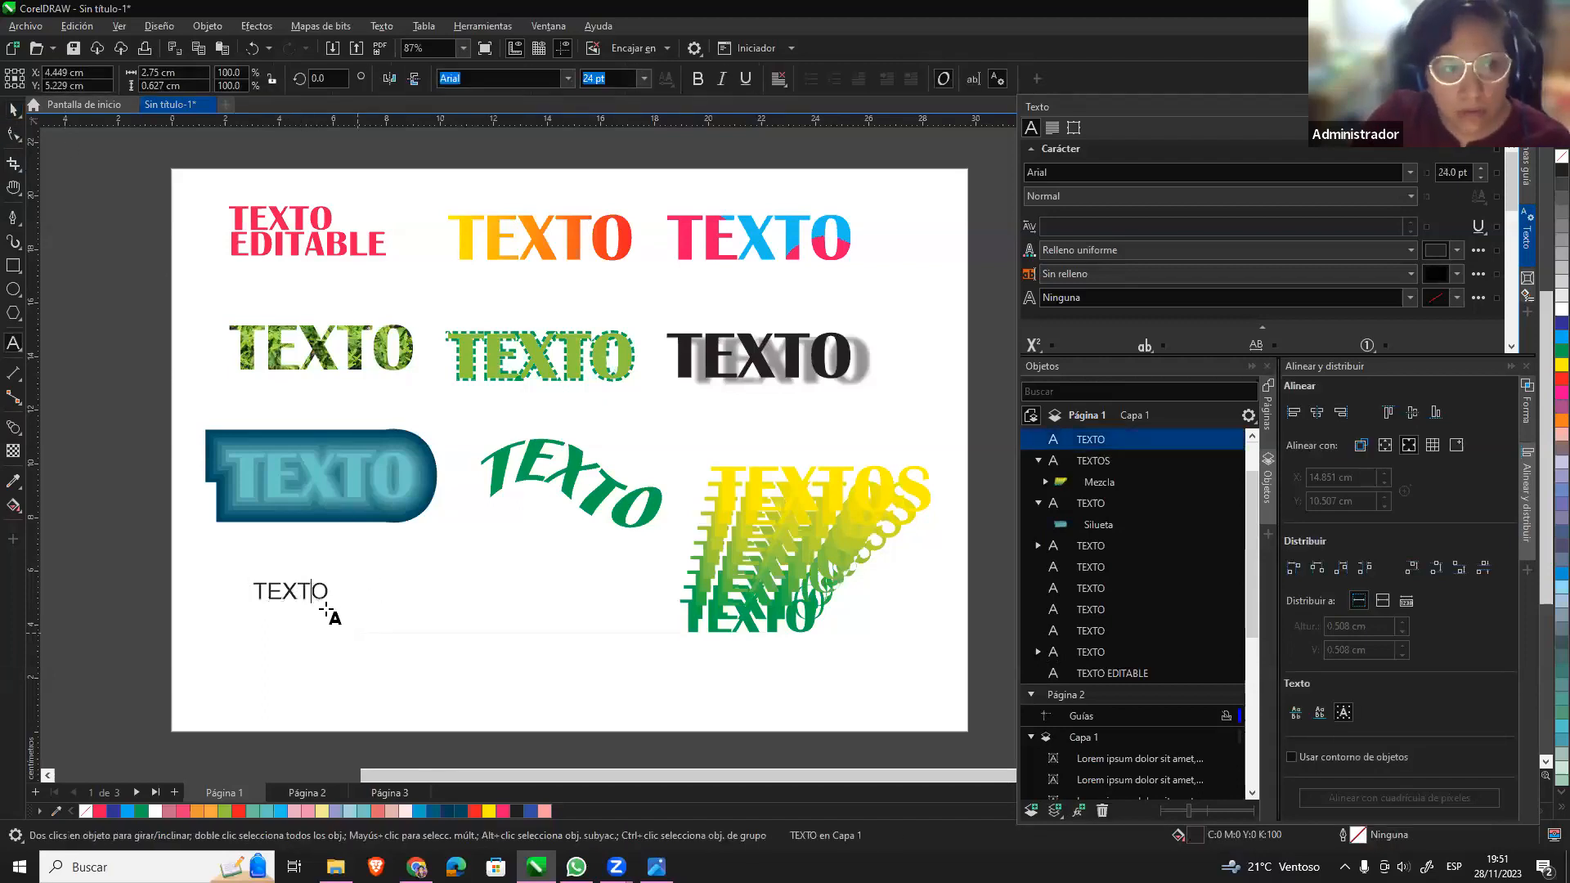
left_click_drag(331, 604, 460, 666)
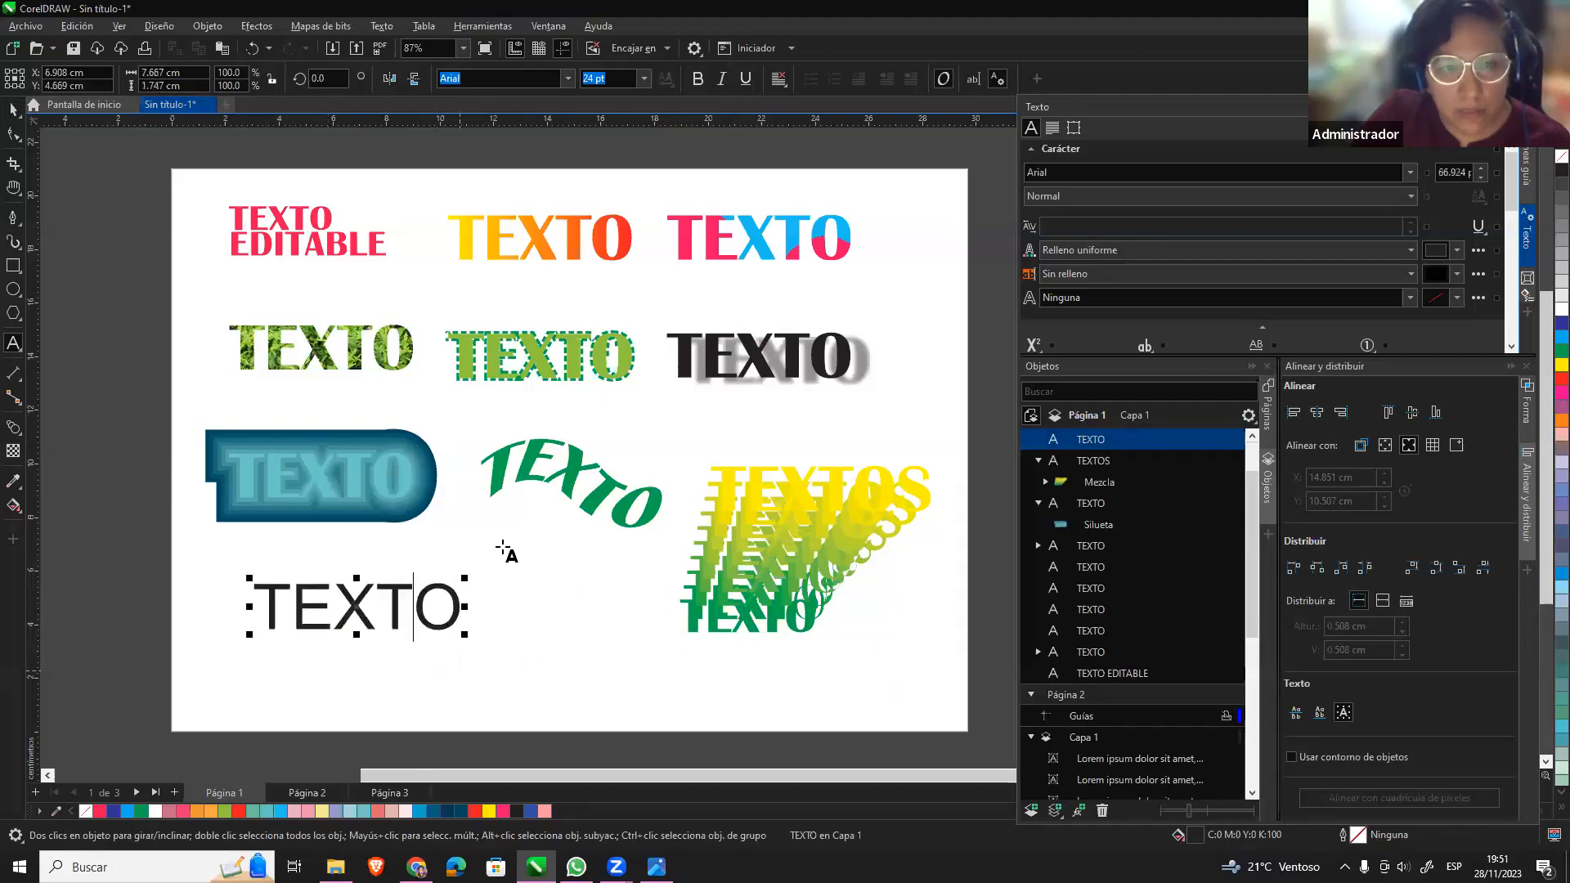
left_click(9, 111)
left_click(393, 601)
left_click(376, 605)
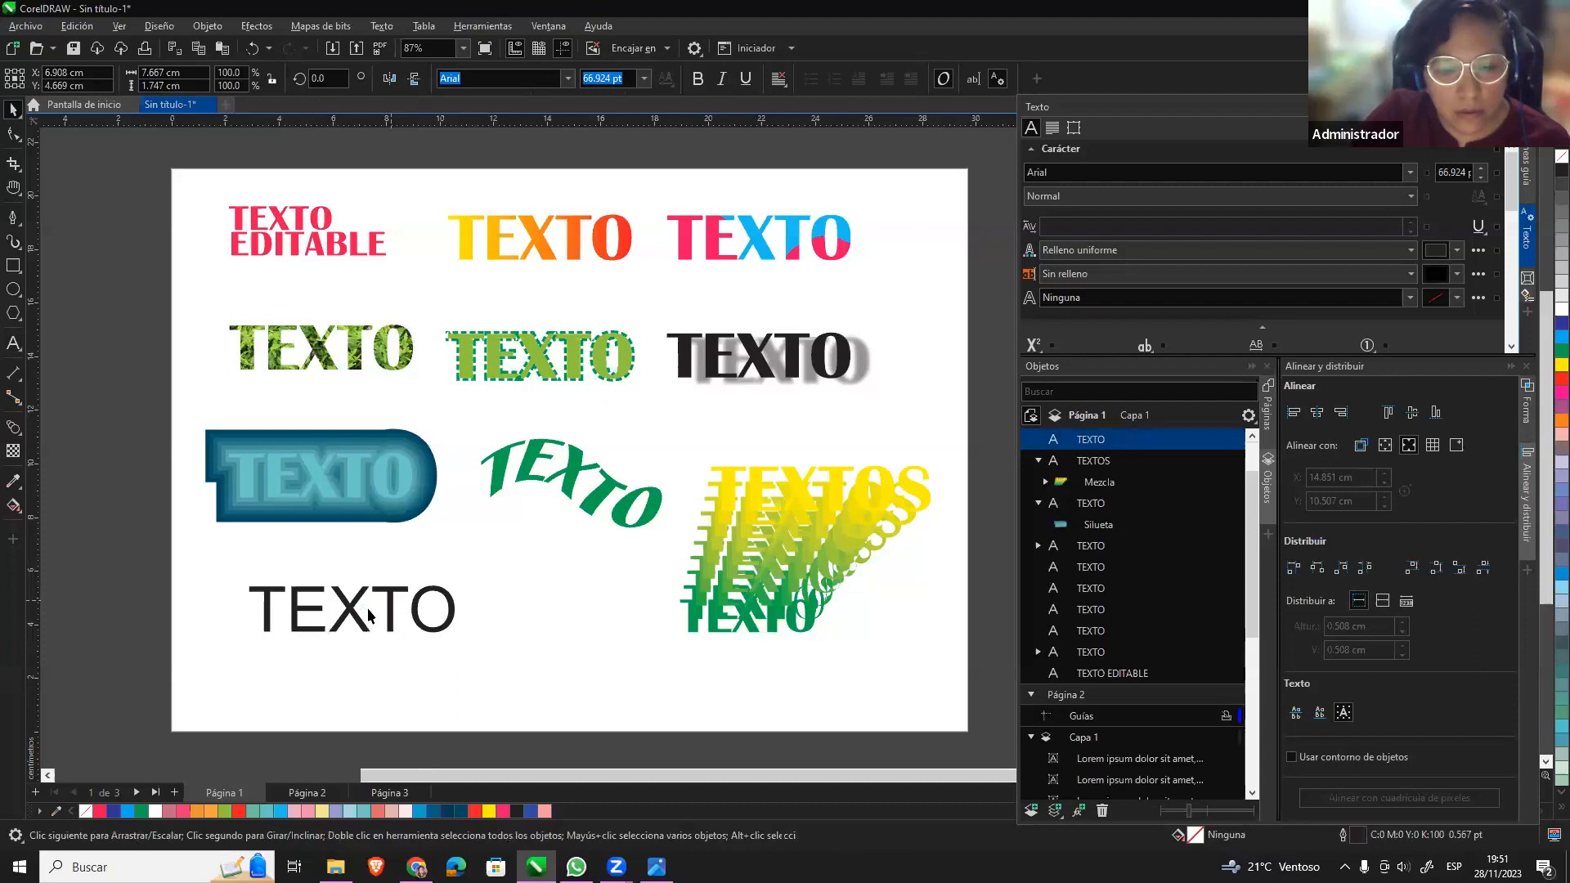
left_click(434, 615)
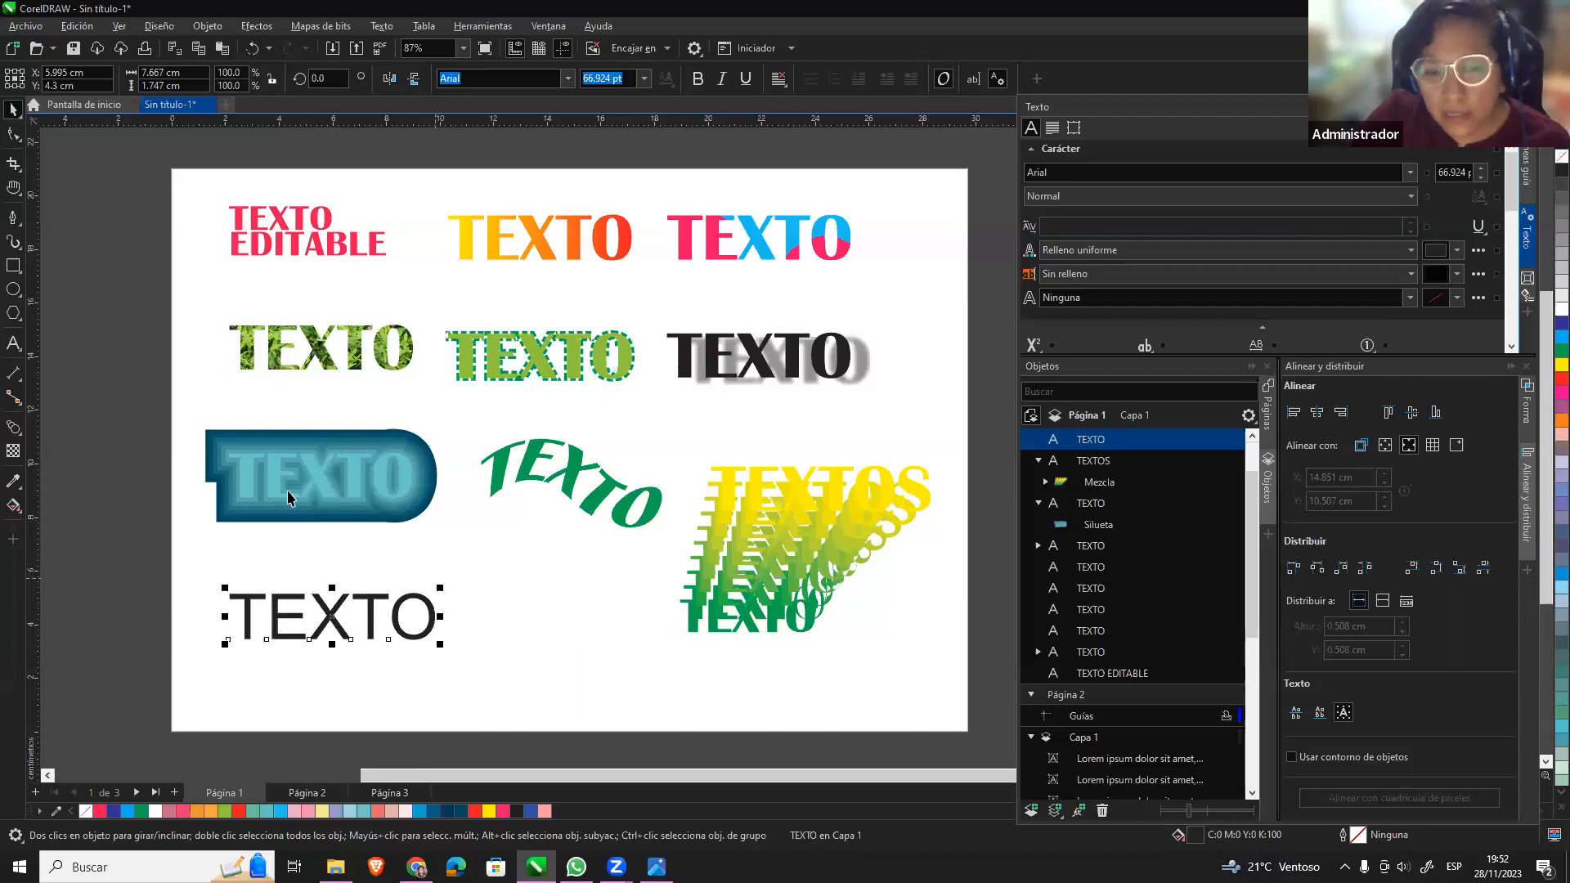
Try a slightly wider letter spacing on the black TEXTO with the Shape tool and undo it.
left_click(13, 135)
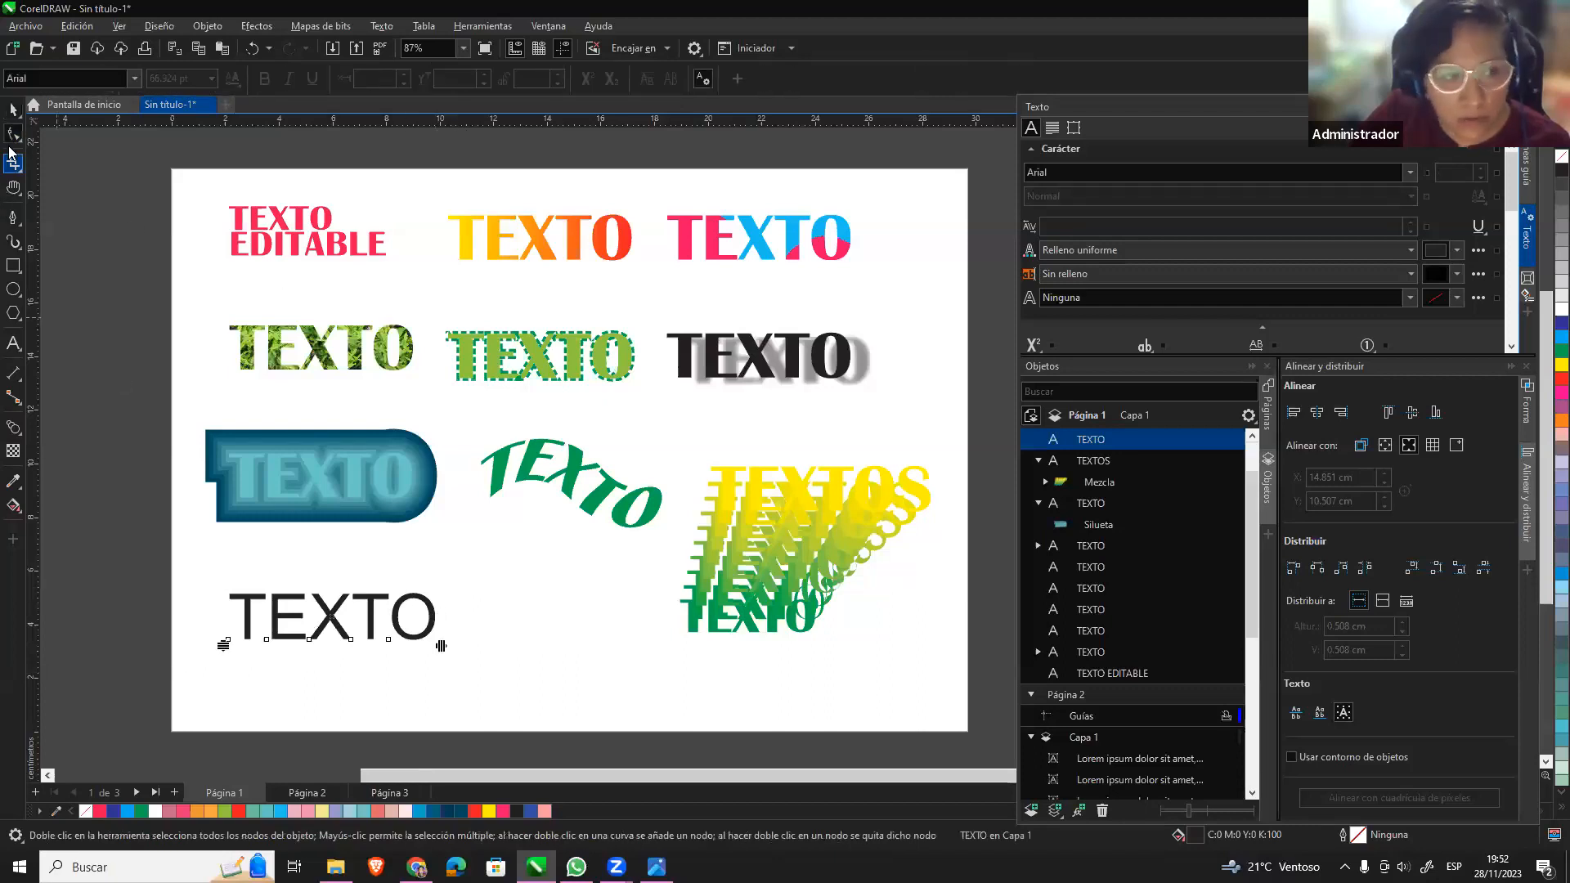
mouse_move(441, 646)
left_mouse_down()
mouse_move(660, 652)
mouse_move(407, 652)
mouse_move(541, 645)
mouse_move(416, 645)
mouse_move(501, 652)
mouse_move(439, 655)
left_mouse_up()
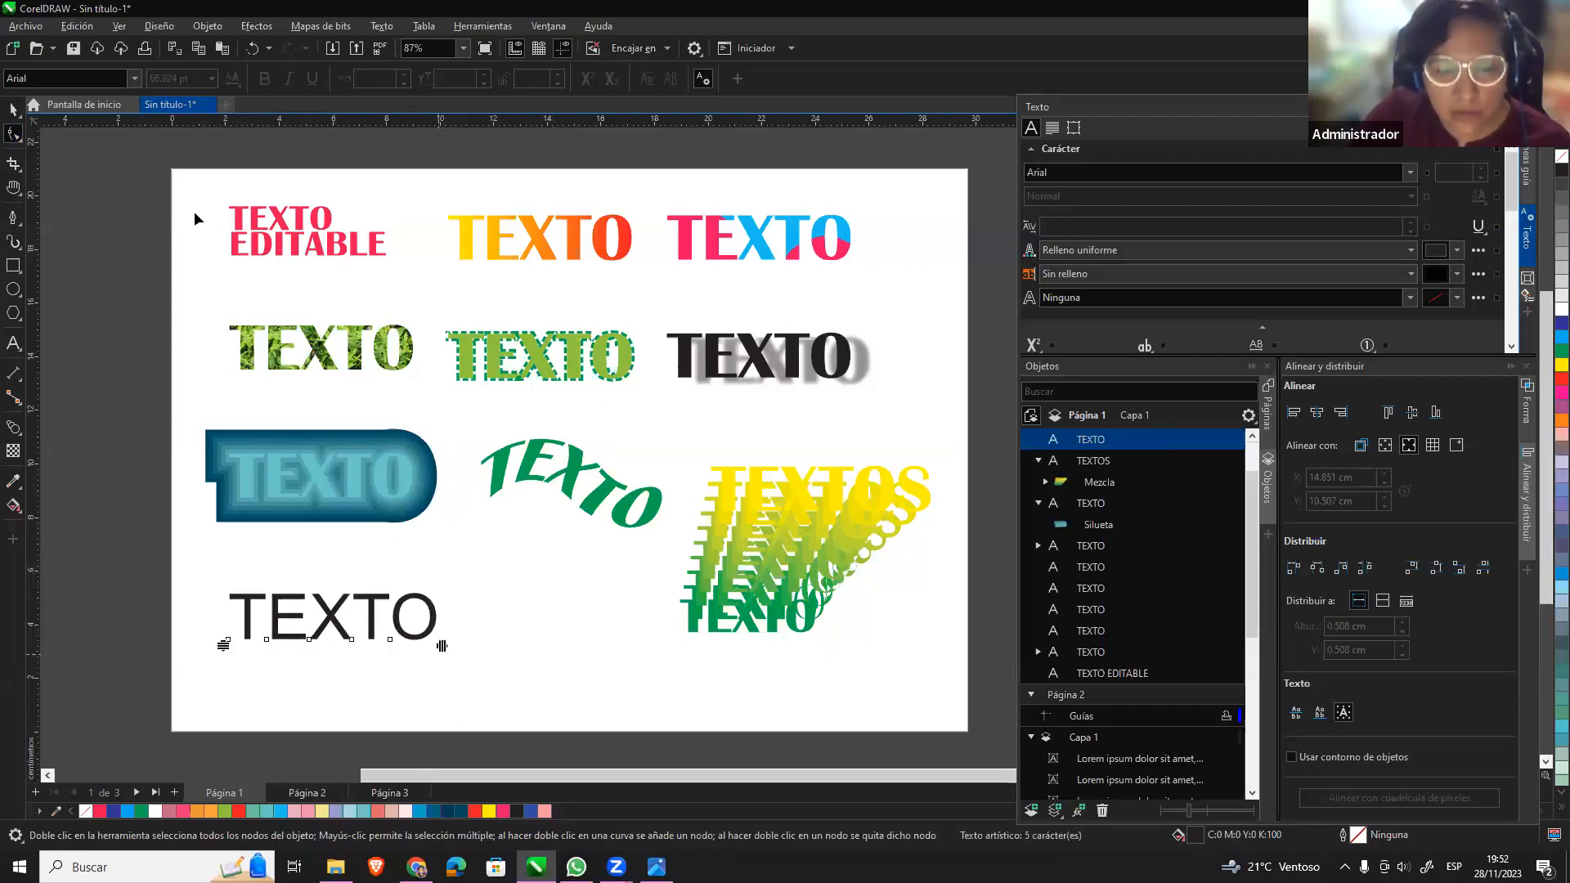
left_click(384, 27)
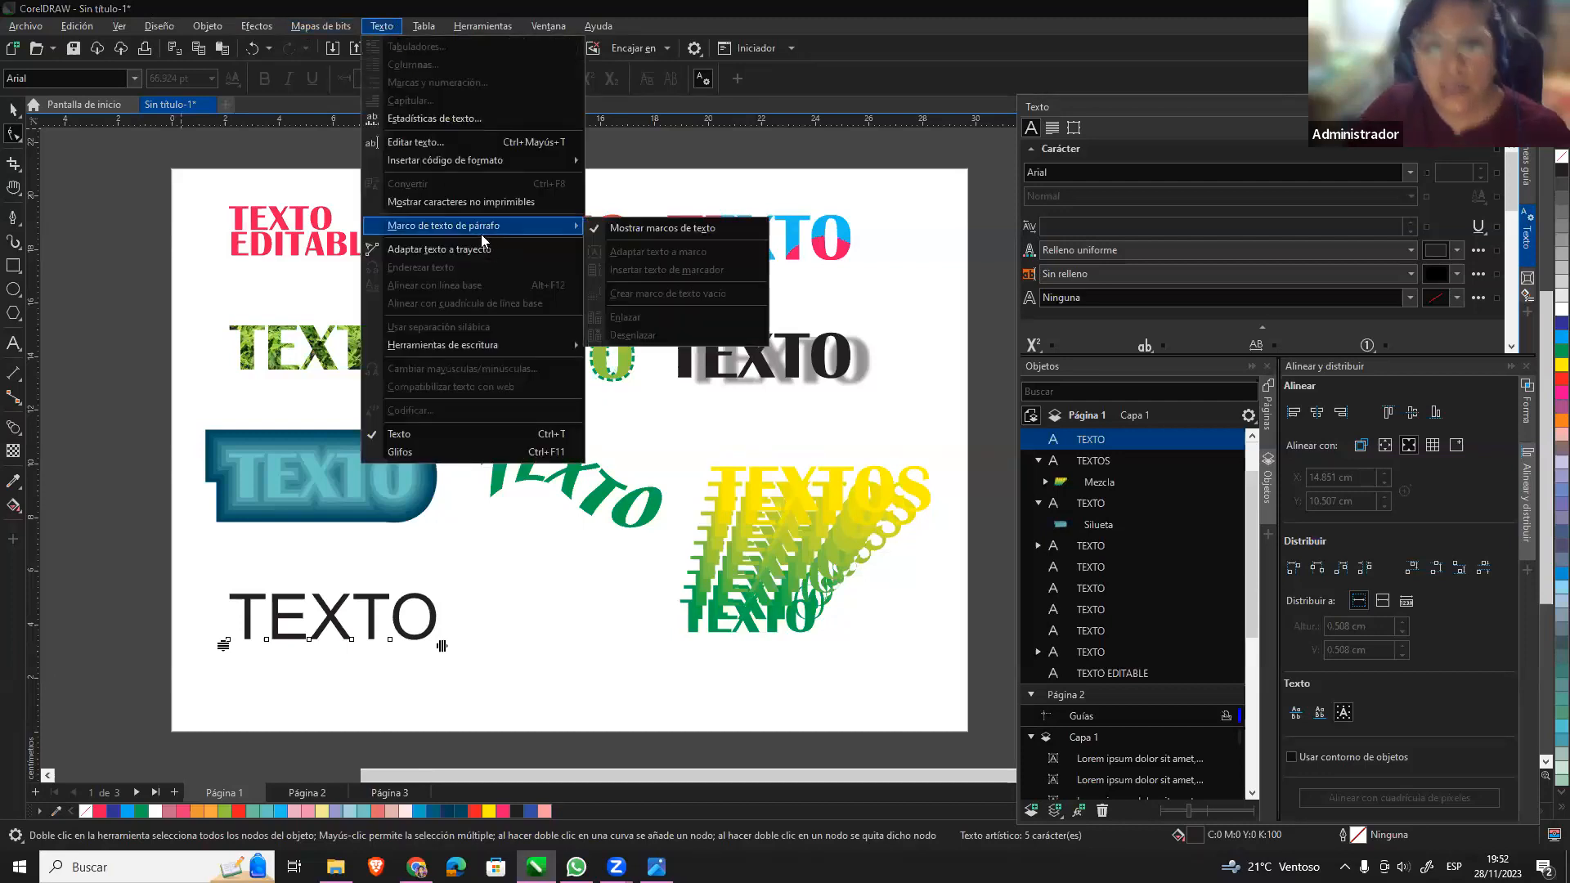
mouse_move(517, 346)
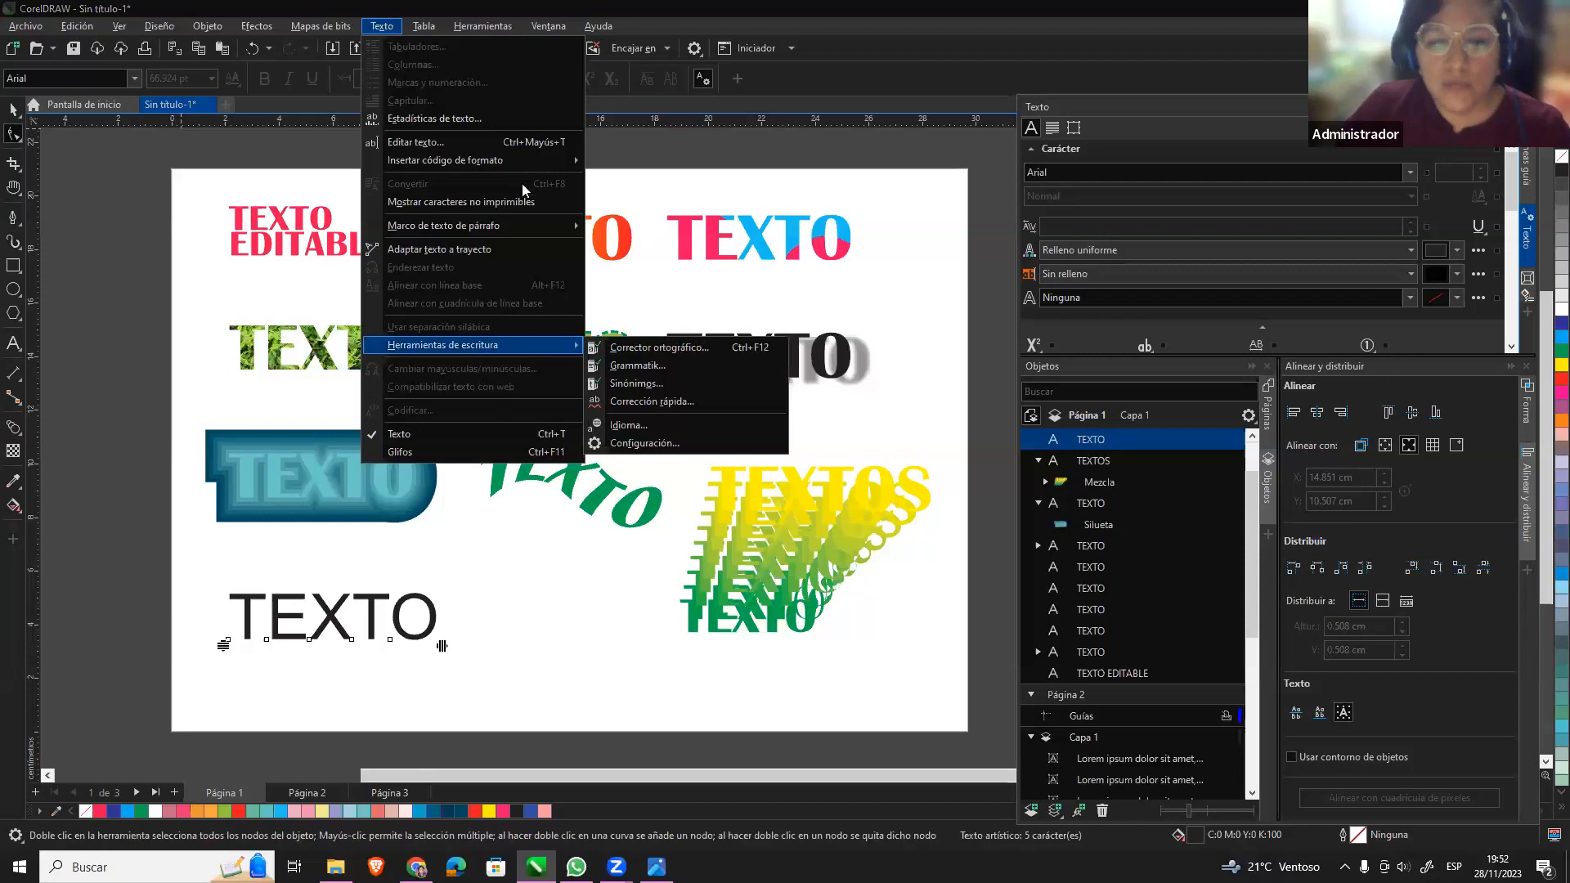
mouse_move(423, 26)
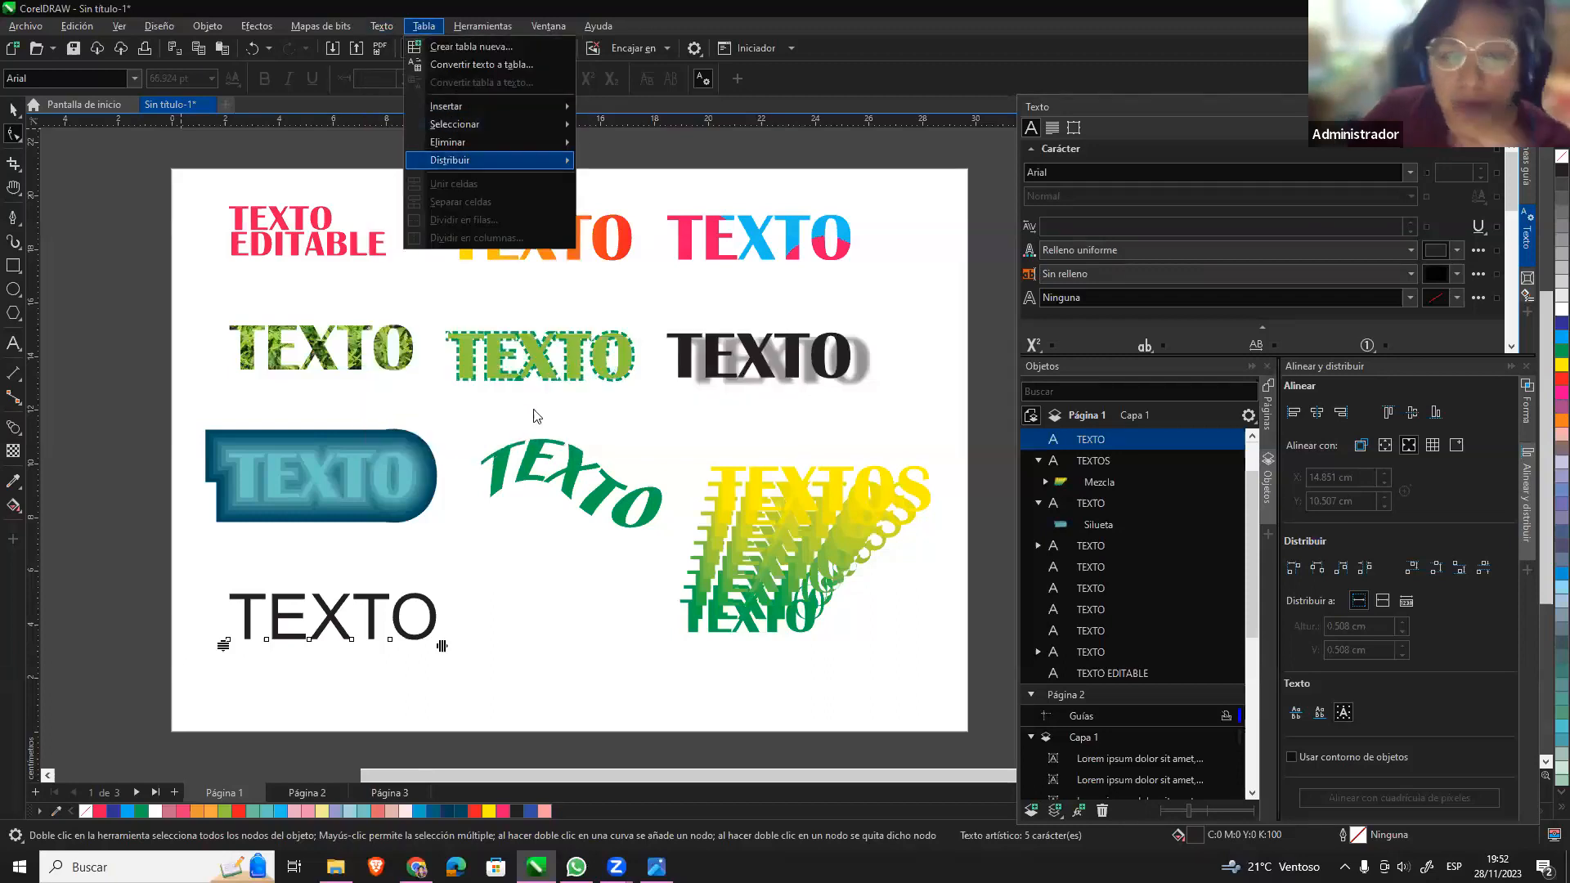
left_click(24, 118)
left_click(16, 110)
left_click(445, 613)
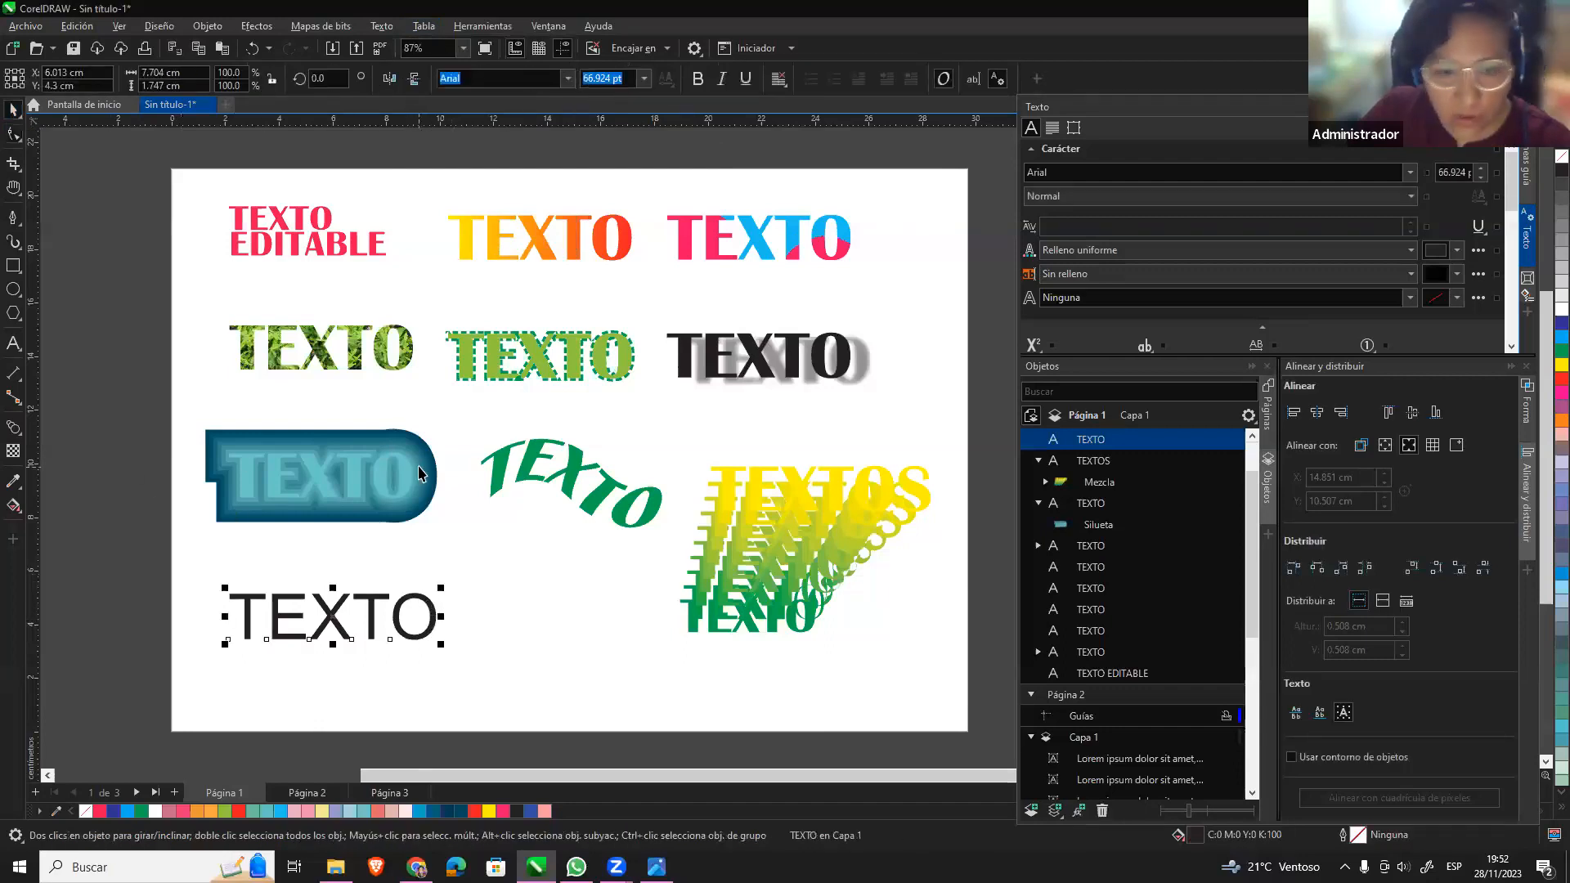
key("ctrl+z")
key("ctrl+z")
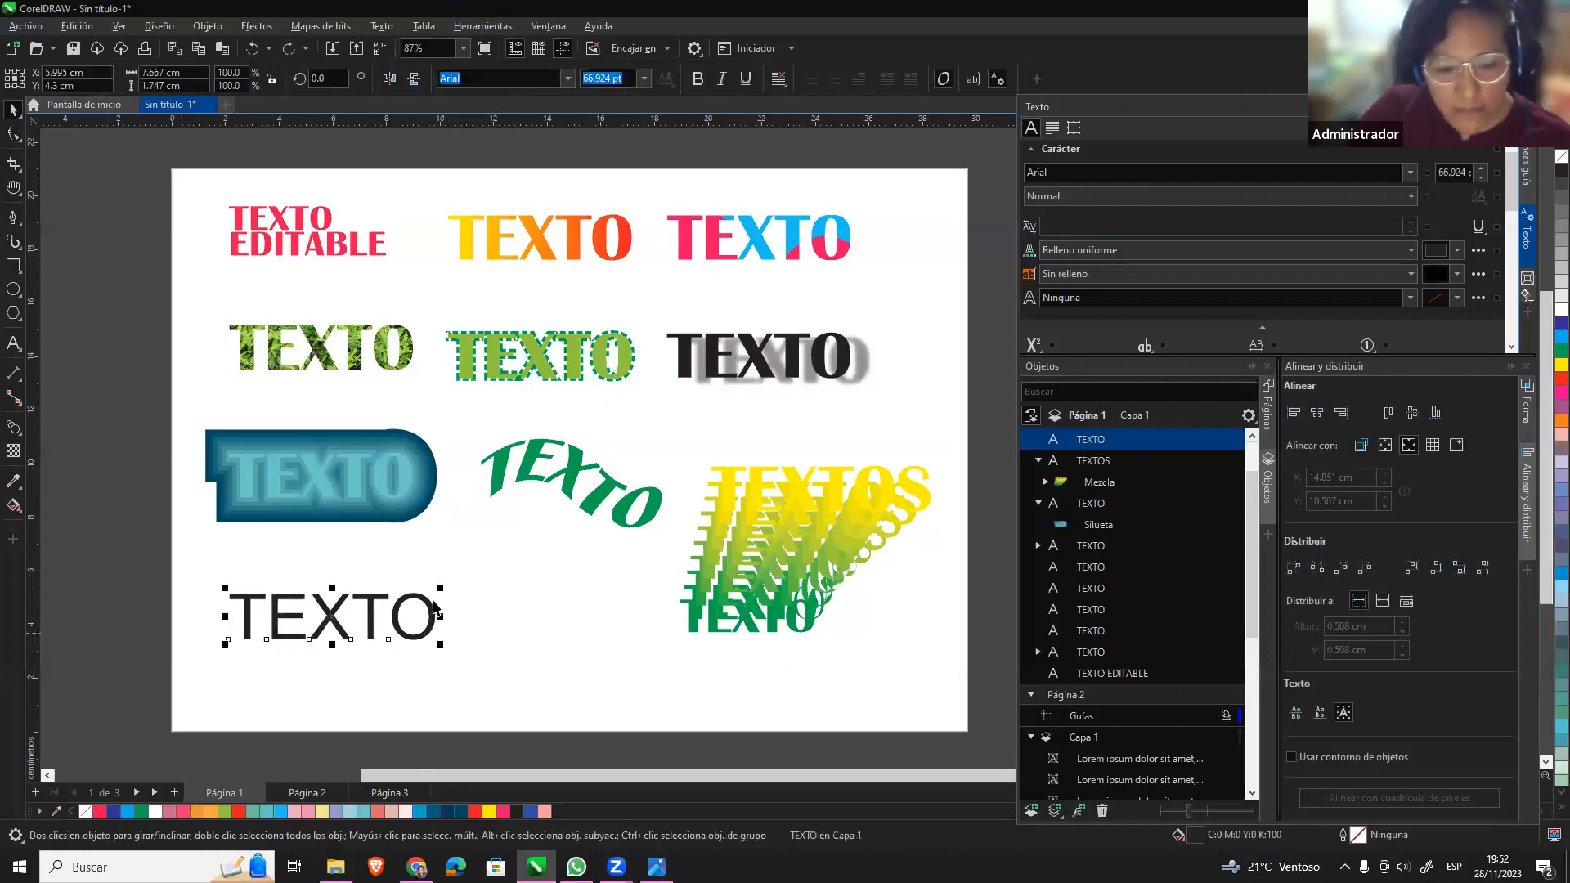
Move the black TEXTO to about X 5.6 cm, Y 5.4 cm and place a duplicate level with it at about X 14.2 cm.
left_click_drag(433, 601, 416, 573)
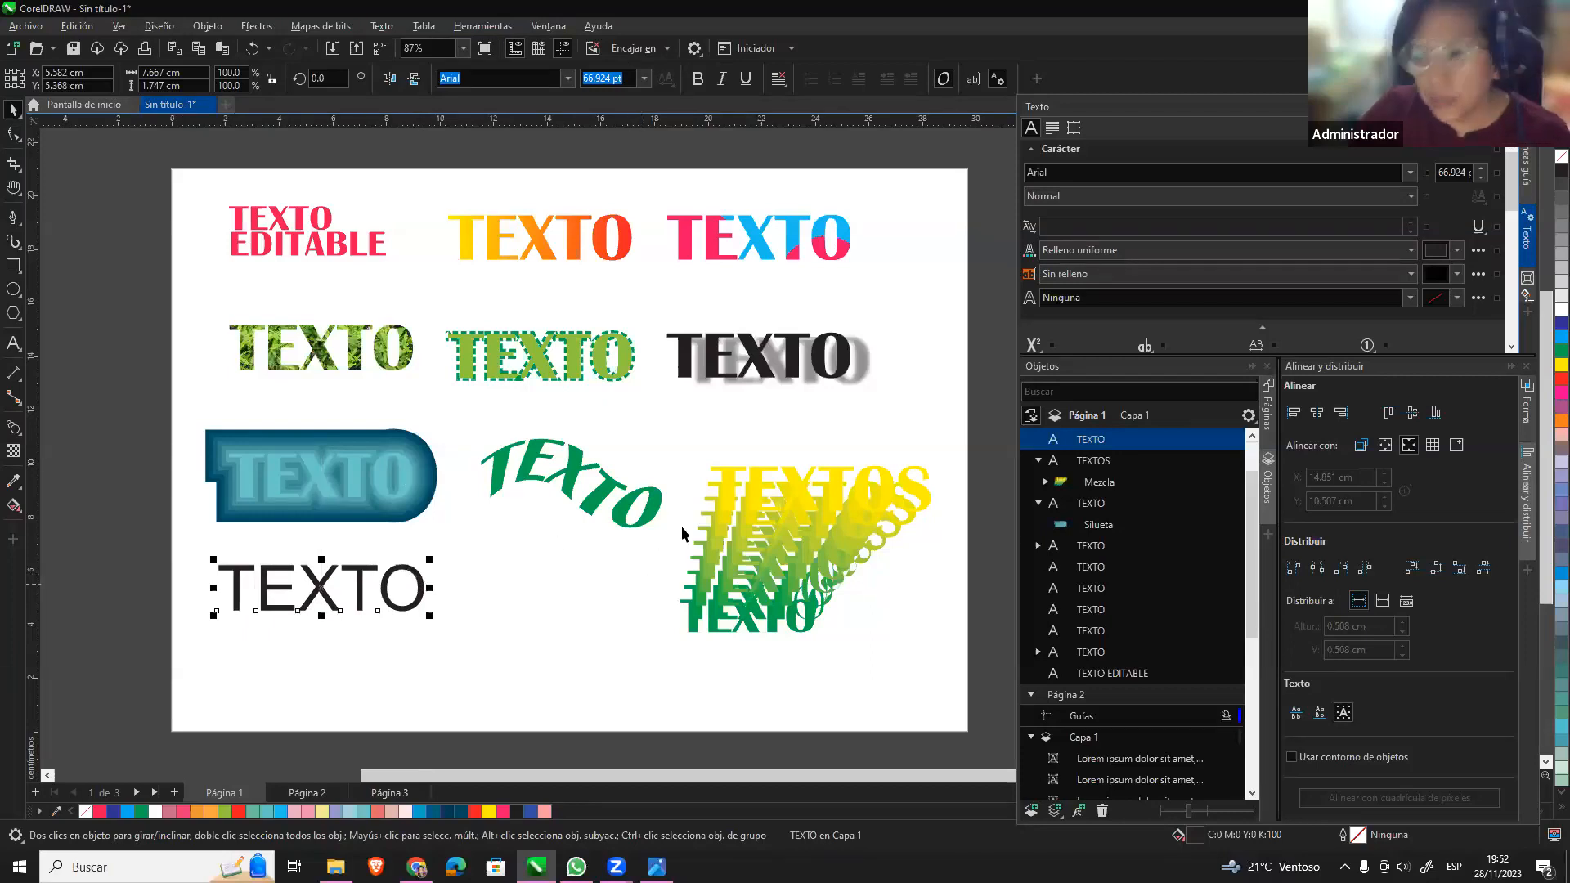
left_click(597, 592)
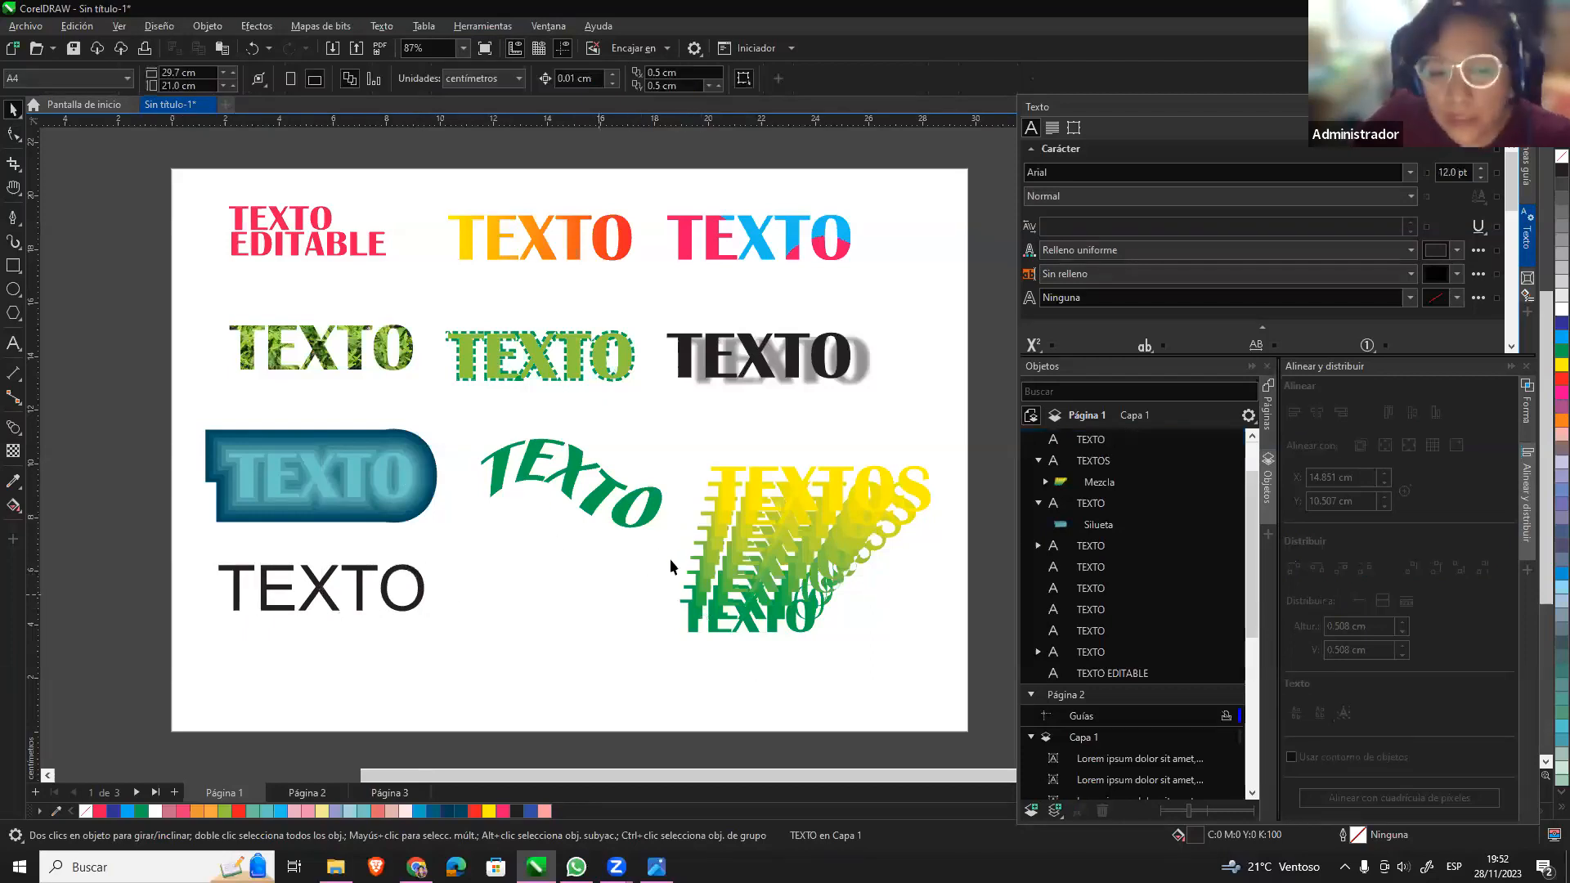
left_click(419, 585)
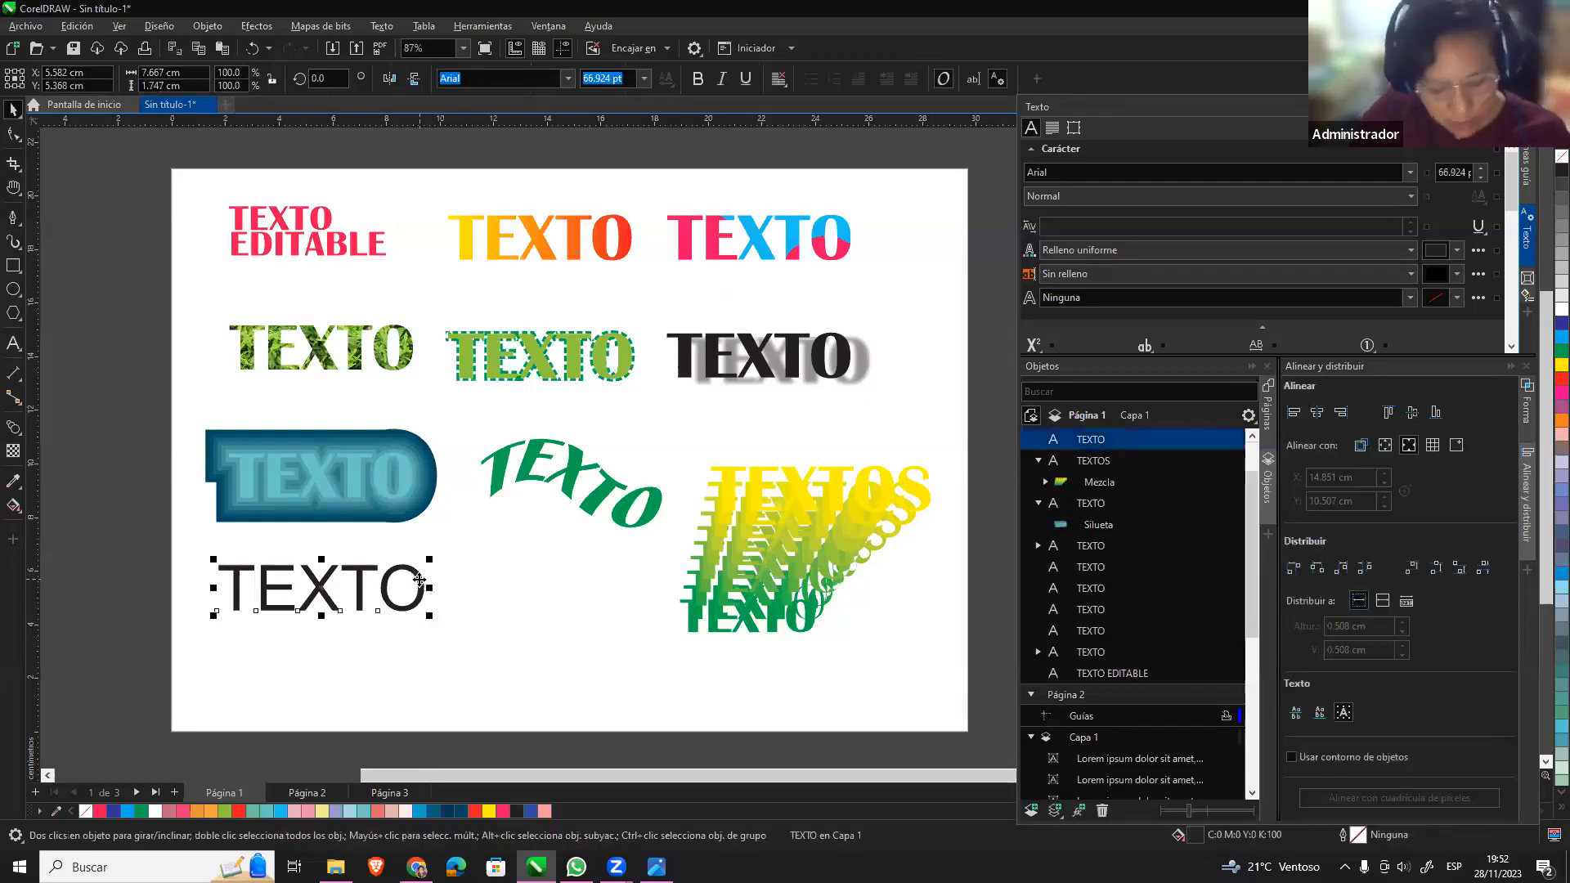
key("ctrl+v")
left_click_drag(419, 580, 651, 579)
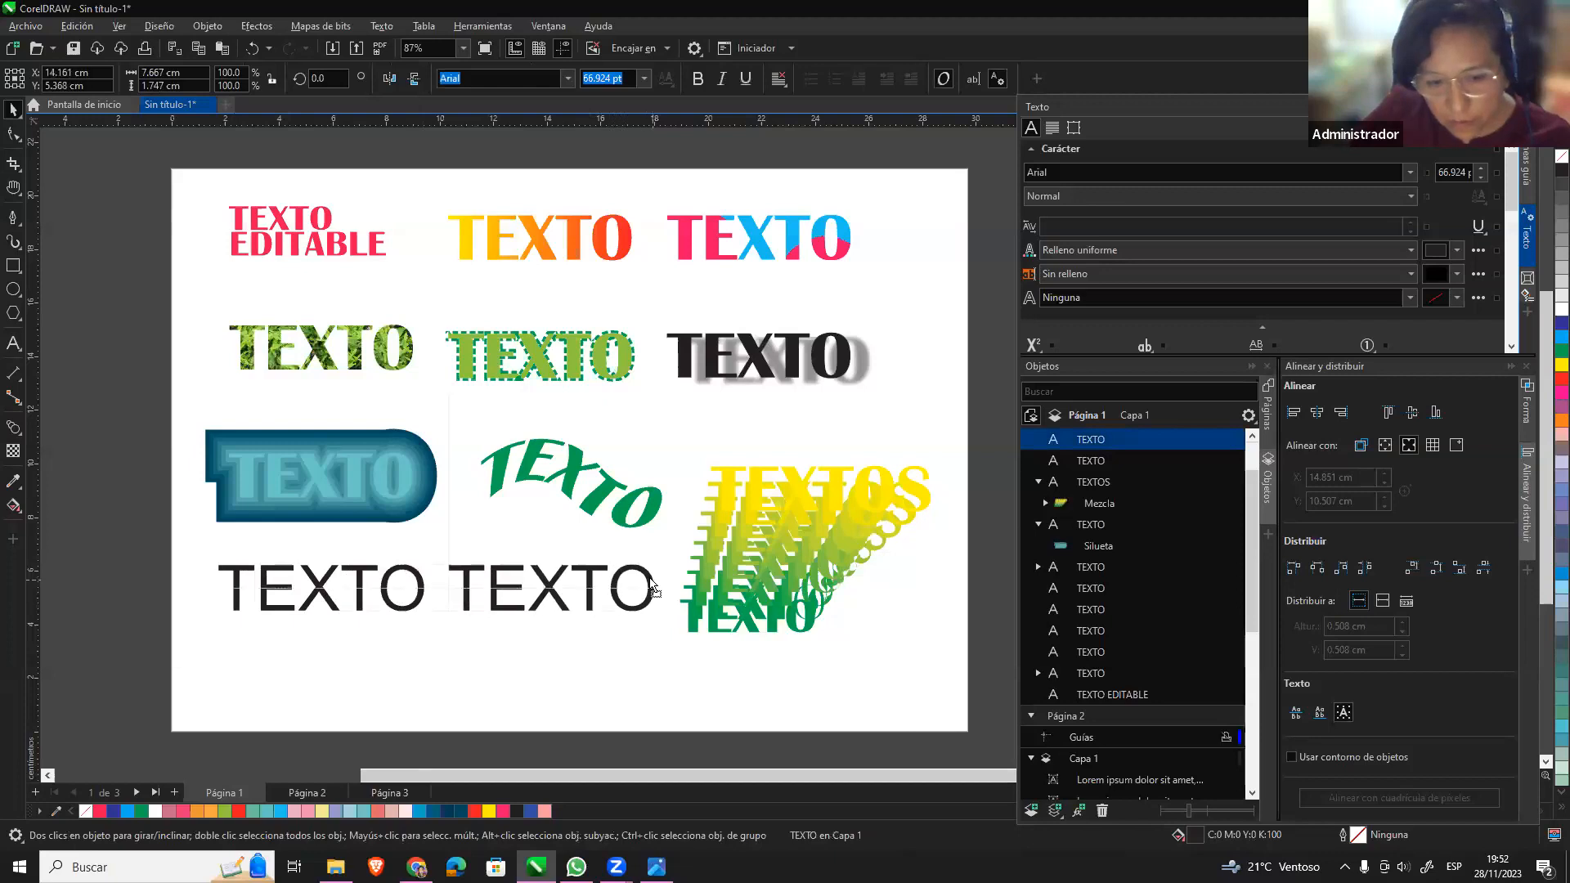
Transfer both black TEXTO objects from Página 1 to a new page added after Página 3.
left_click(399, 568, "shift")
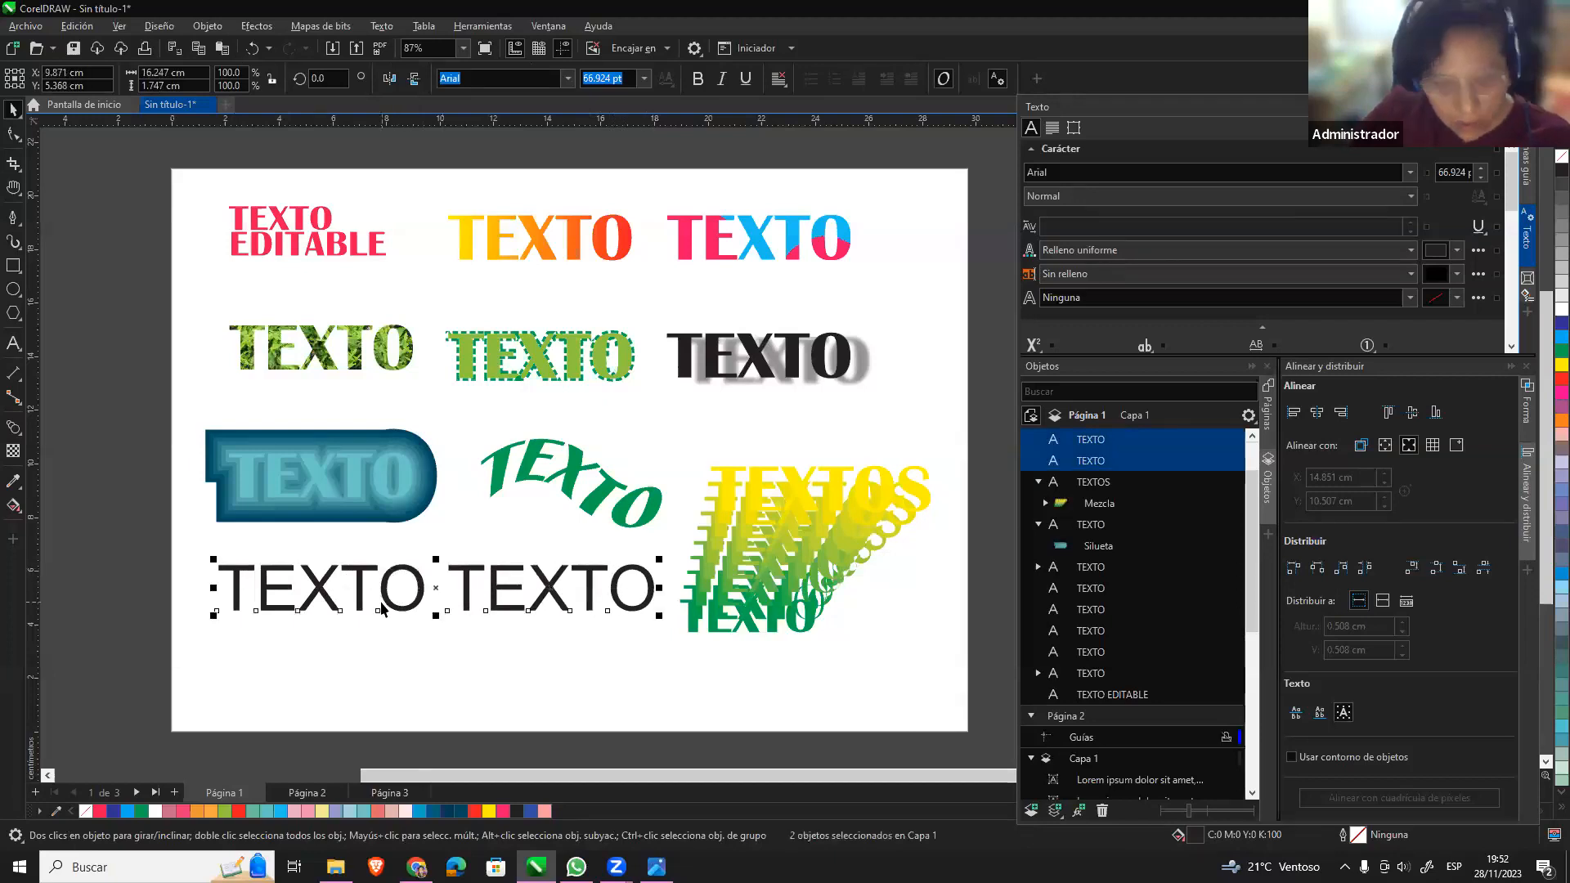
key("Delete")
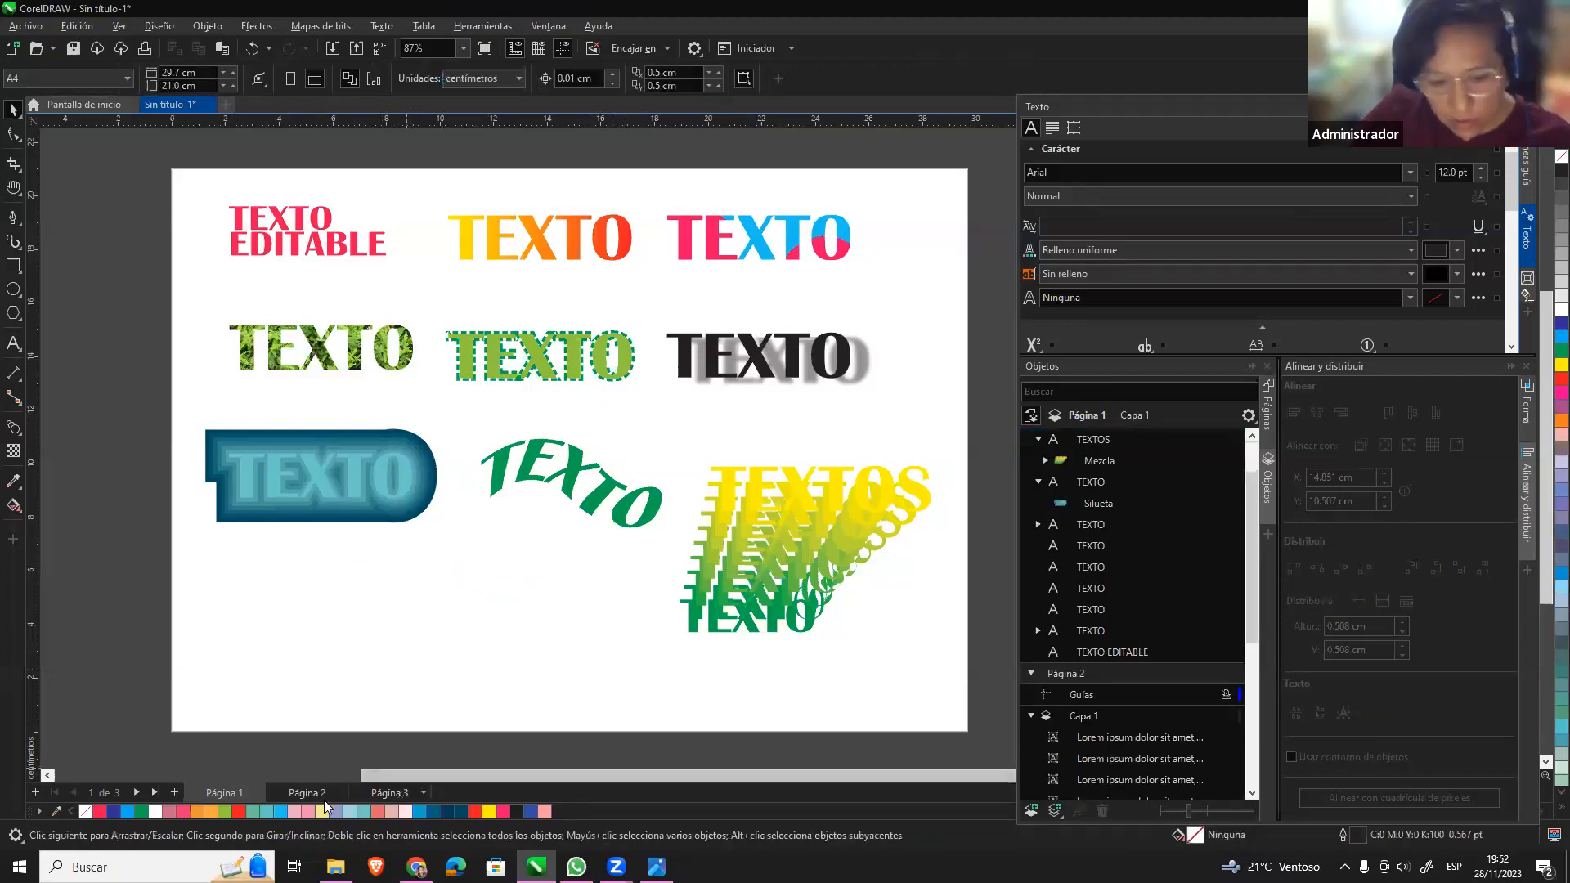
left_click(390, 793)
left_click(174, 792)
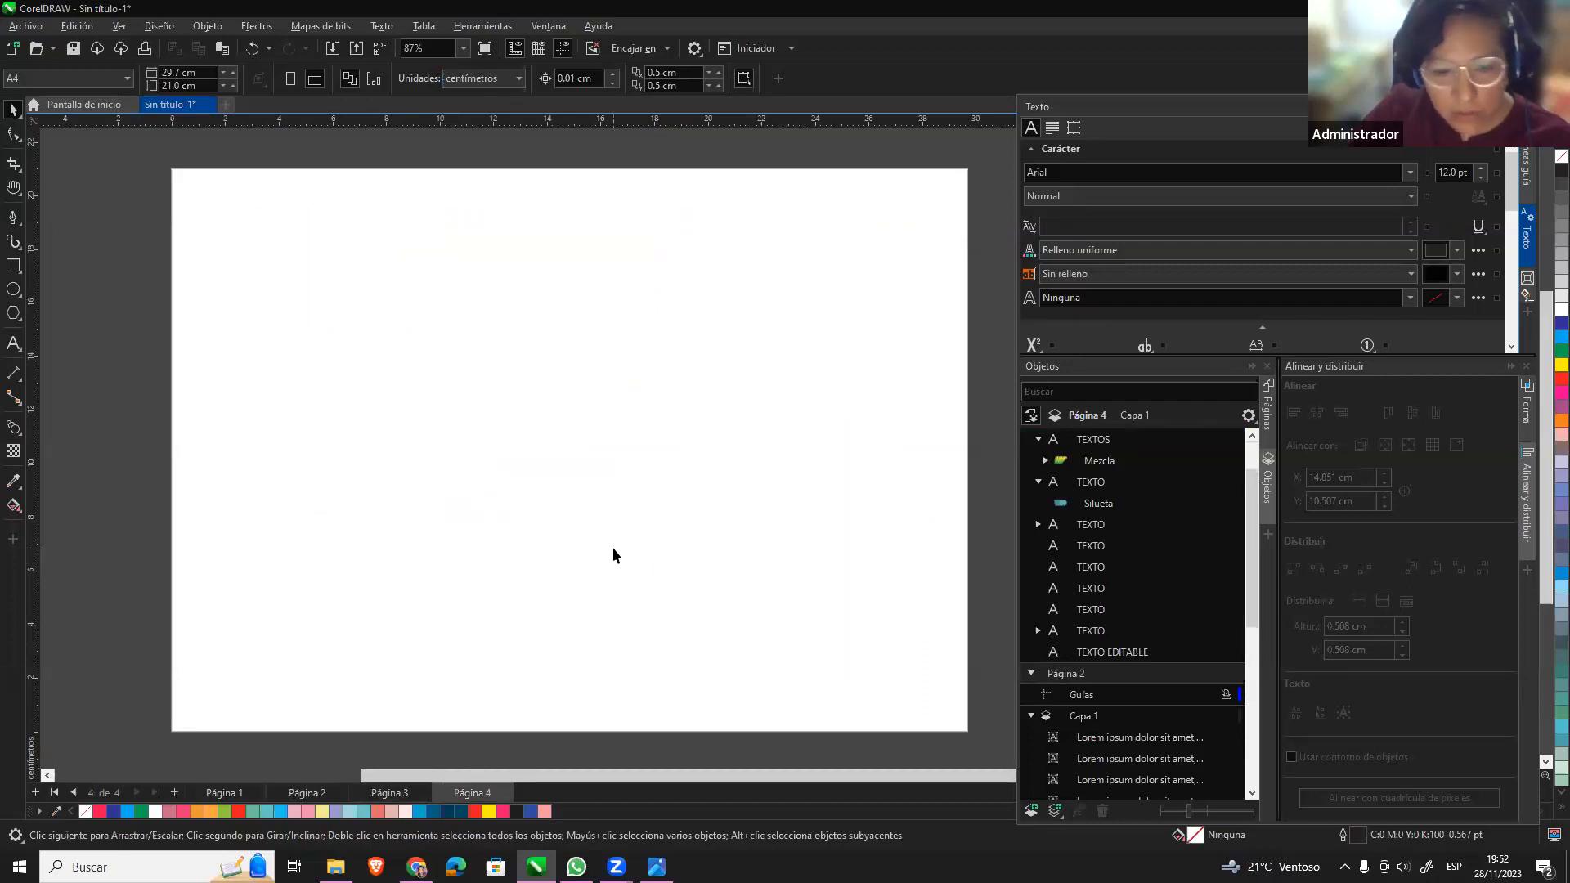
key("ctrl+v")
Separate the two TEXTO objects, placing one at about X 7.6 cm, Y 15.1 cm and the other toward the page's lower right.
left_click_drag(615, 546, 754, 521)
left_click(769, 503)
left_click_drag(471, 437, 465, 311)
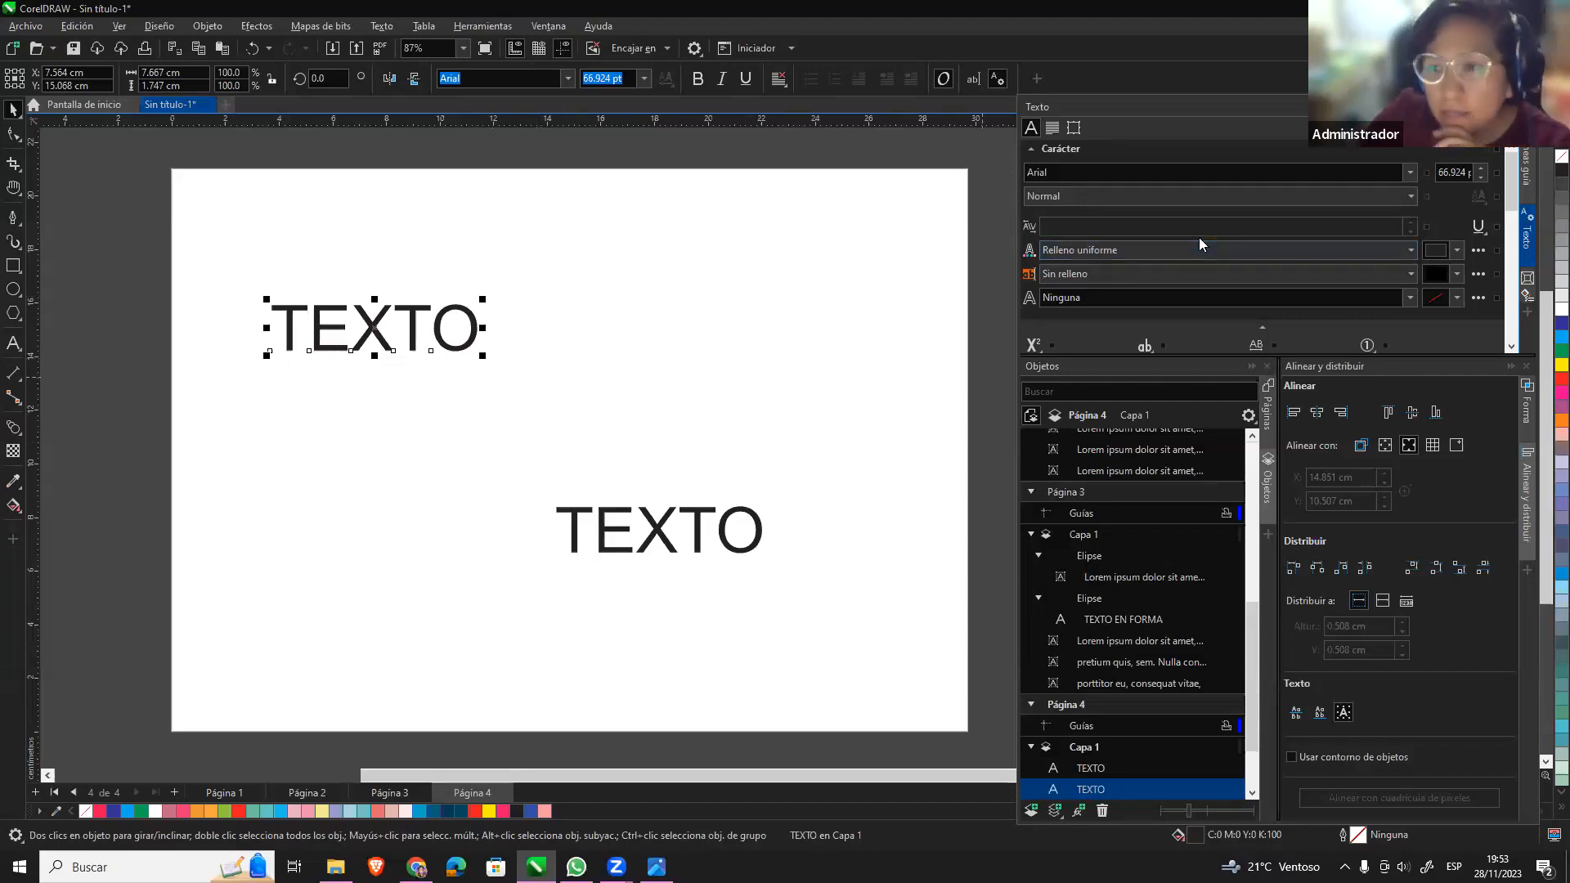
Open and expand the Estilos de objetos docker.
left_click(548, 26)
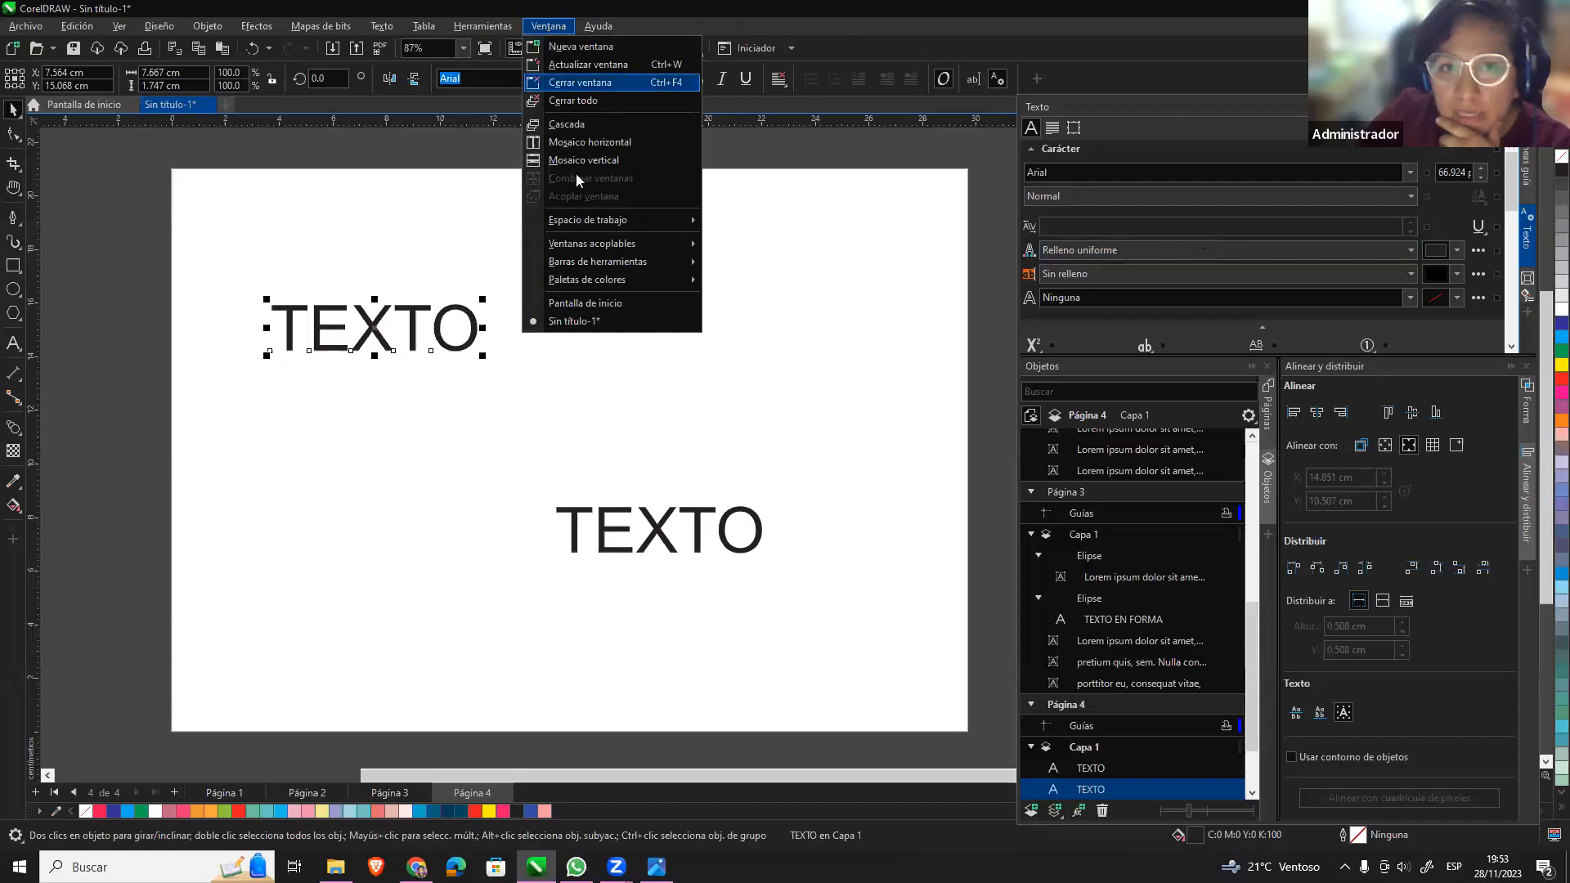
mouse_move(685, 251)
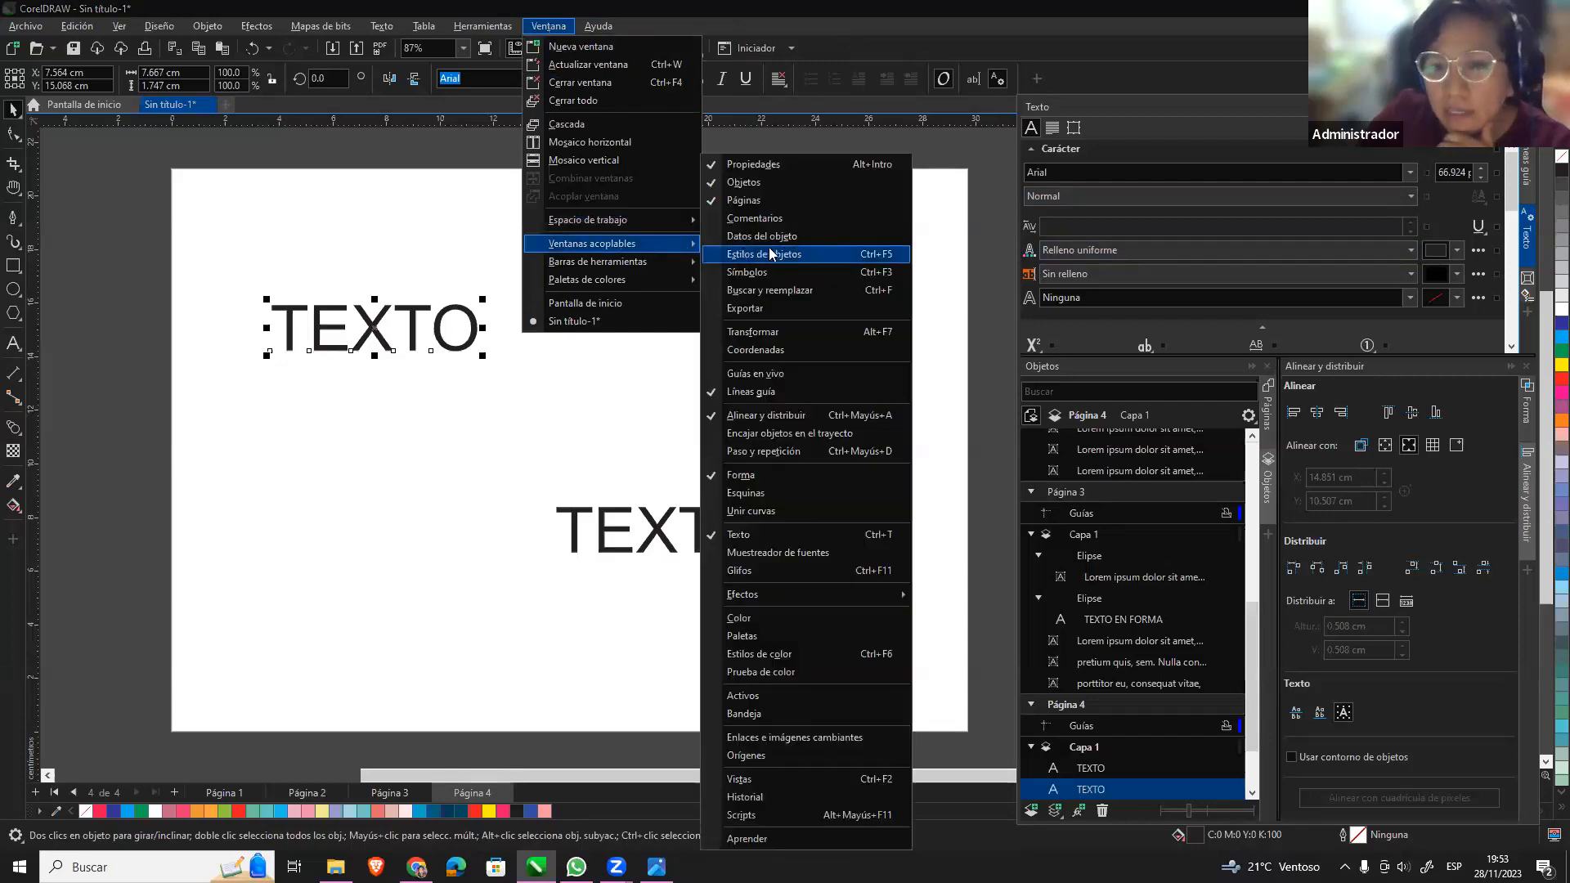
left_click(884, 257)
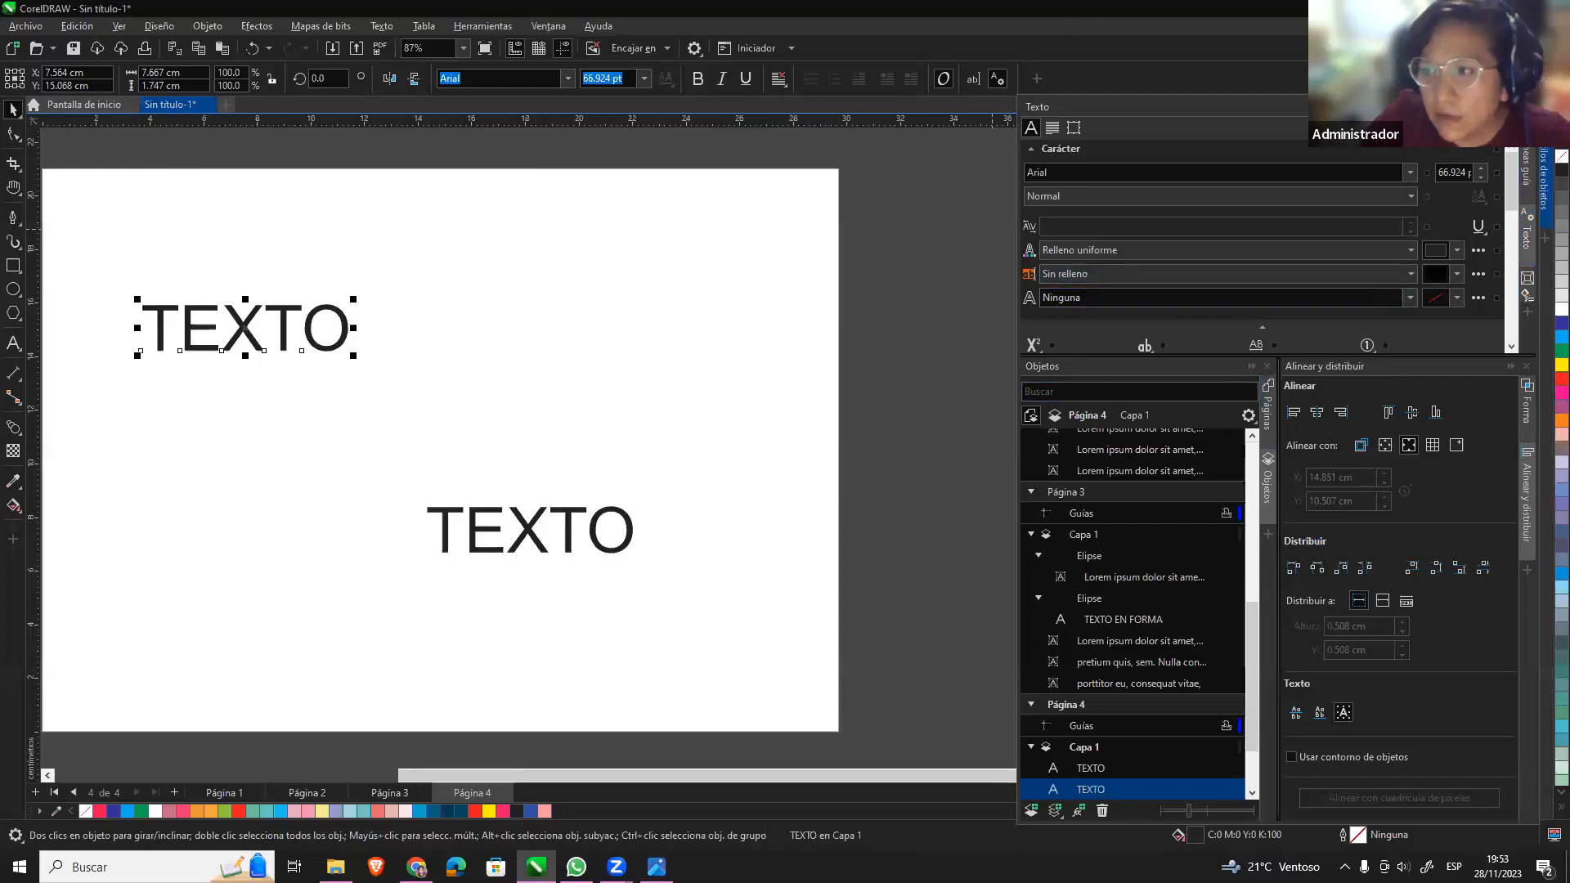
left_click(1545, 157)
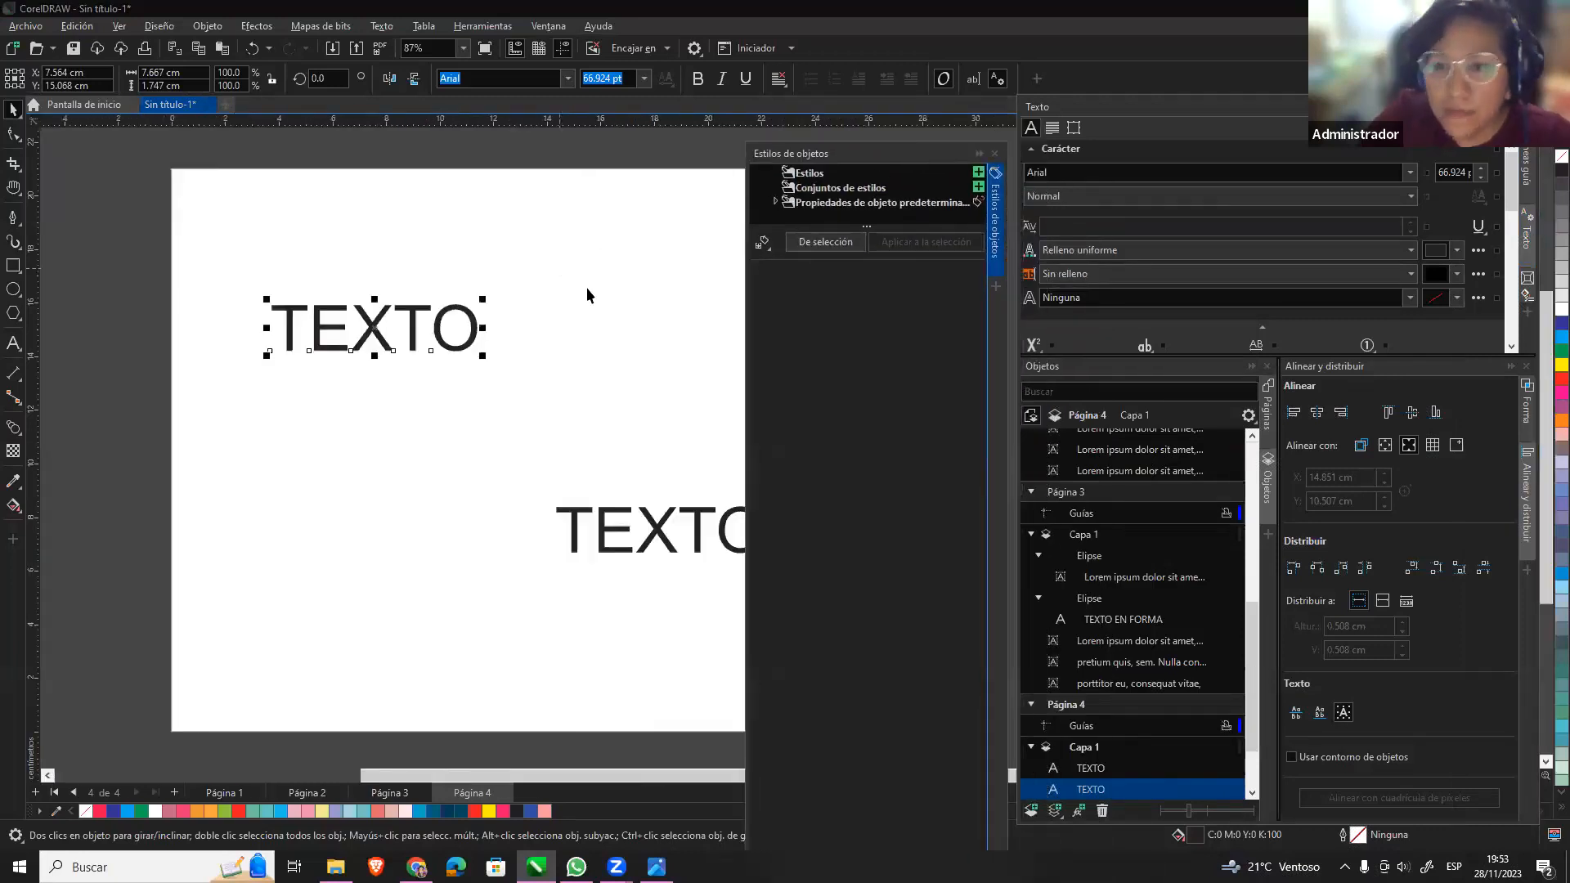
Shift the upper TEXTO down and left, and place a rectangle about 7.7 × 3.1 cm above it at about X 5.6 cm, Y 18.4 cm.
left_click_drag(429, 309, 388, 402)
left_click(365, 328)
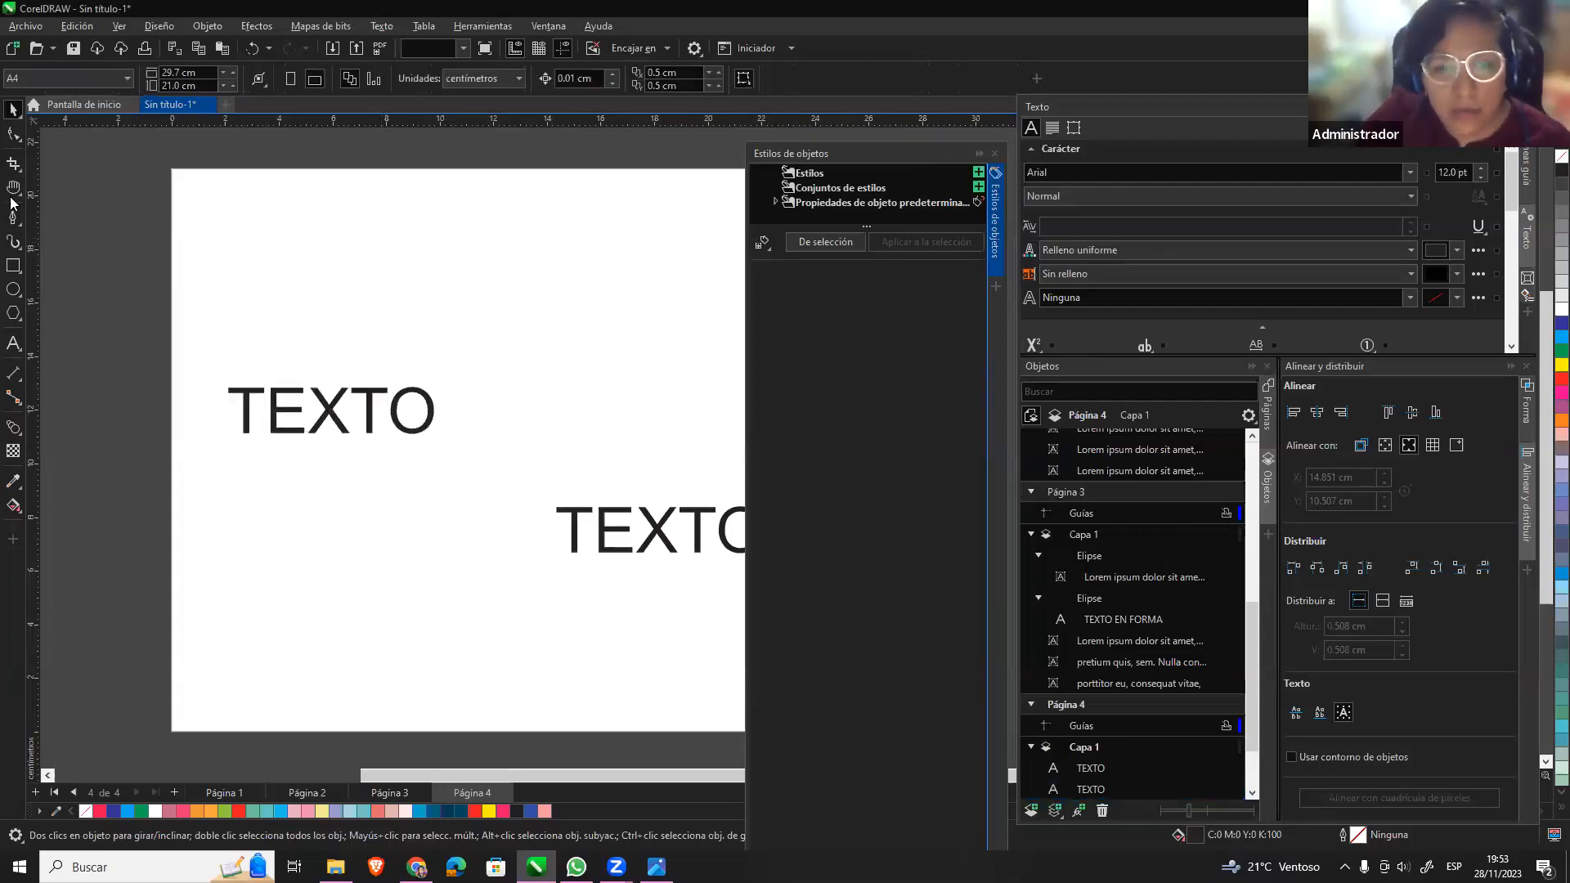
mouse_move(201, 200)
left_mouse_down()
mouse_move(354, 277)
mouse_move(408, 283)
left_mouse_up()
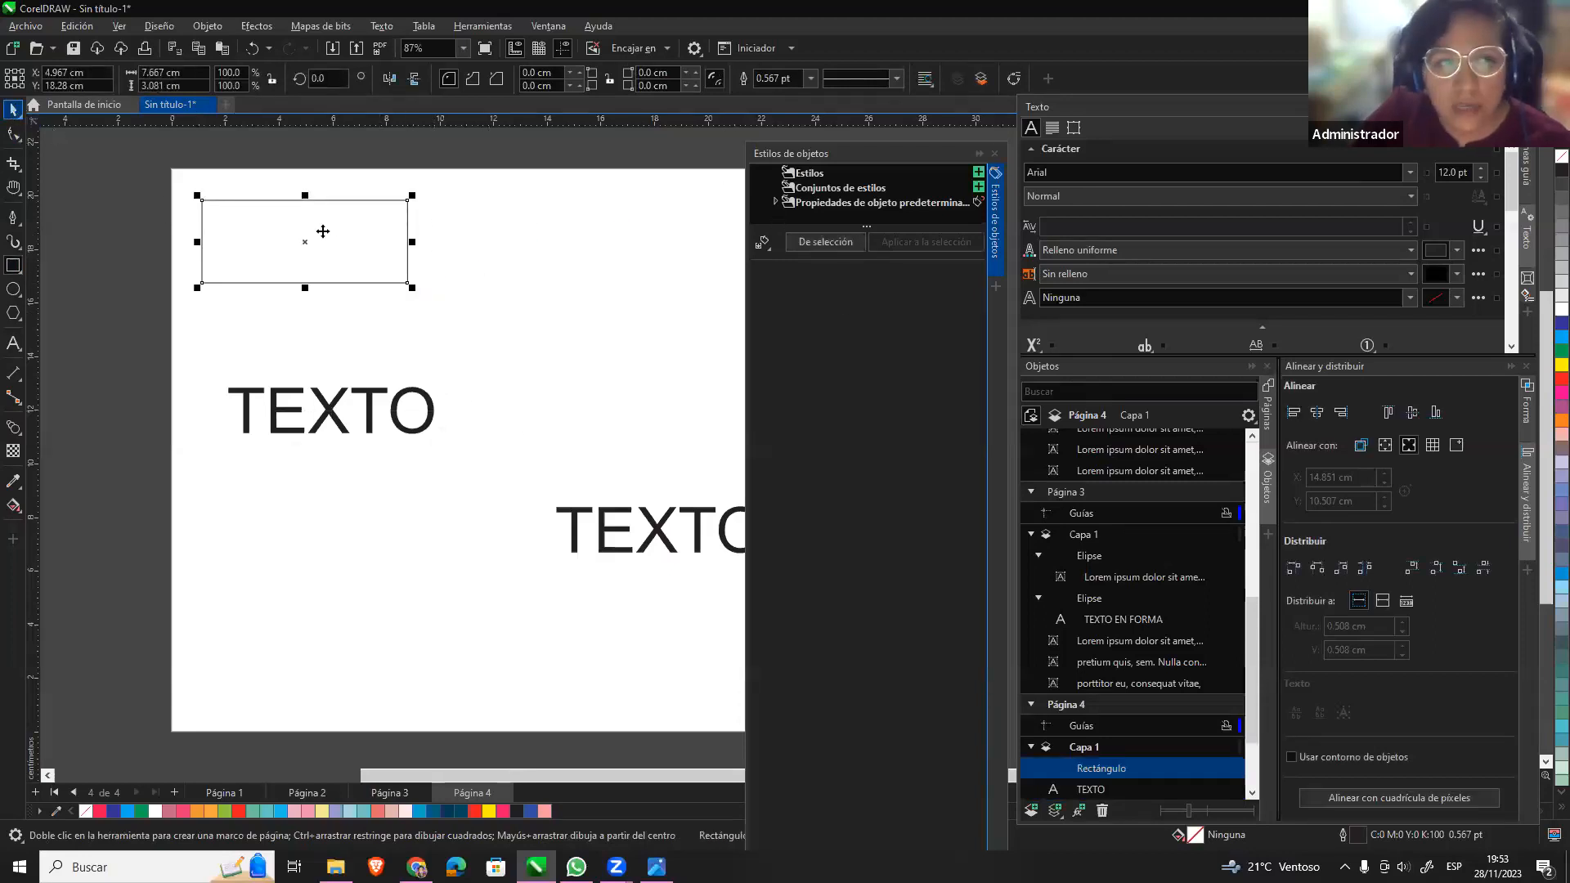
left_click_drag(370, 197, 386, 194)
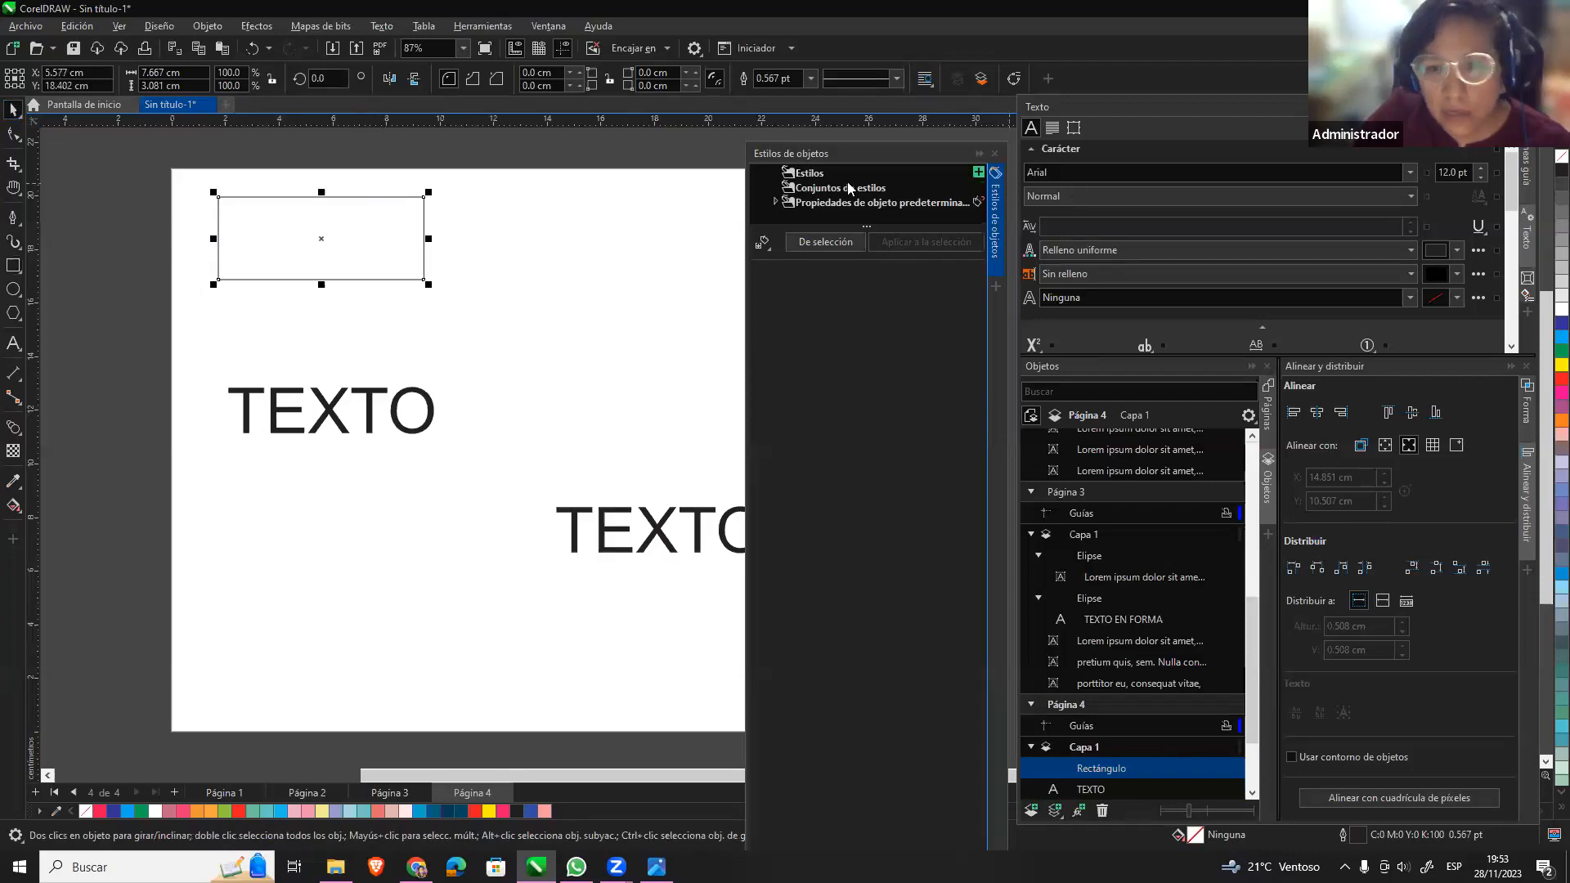
left_click(810, 175)
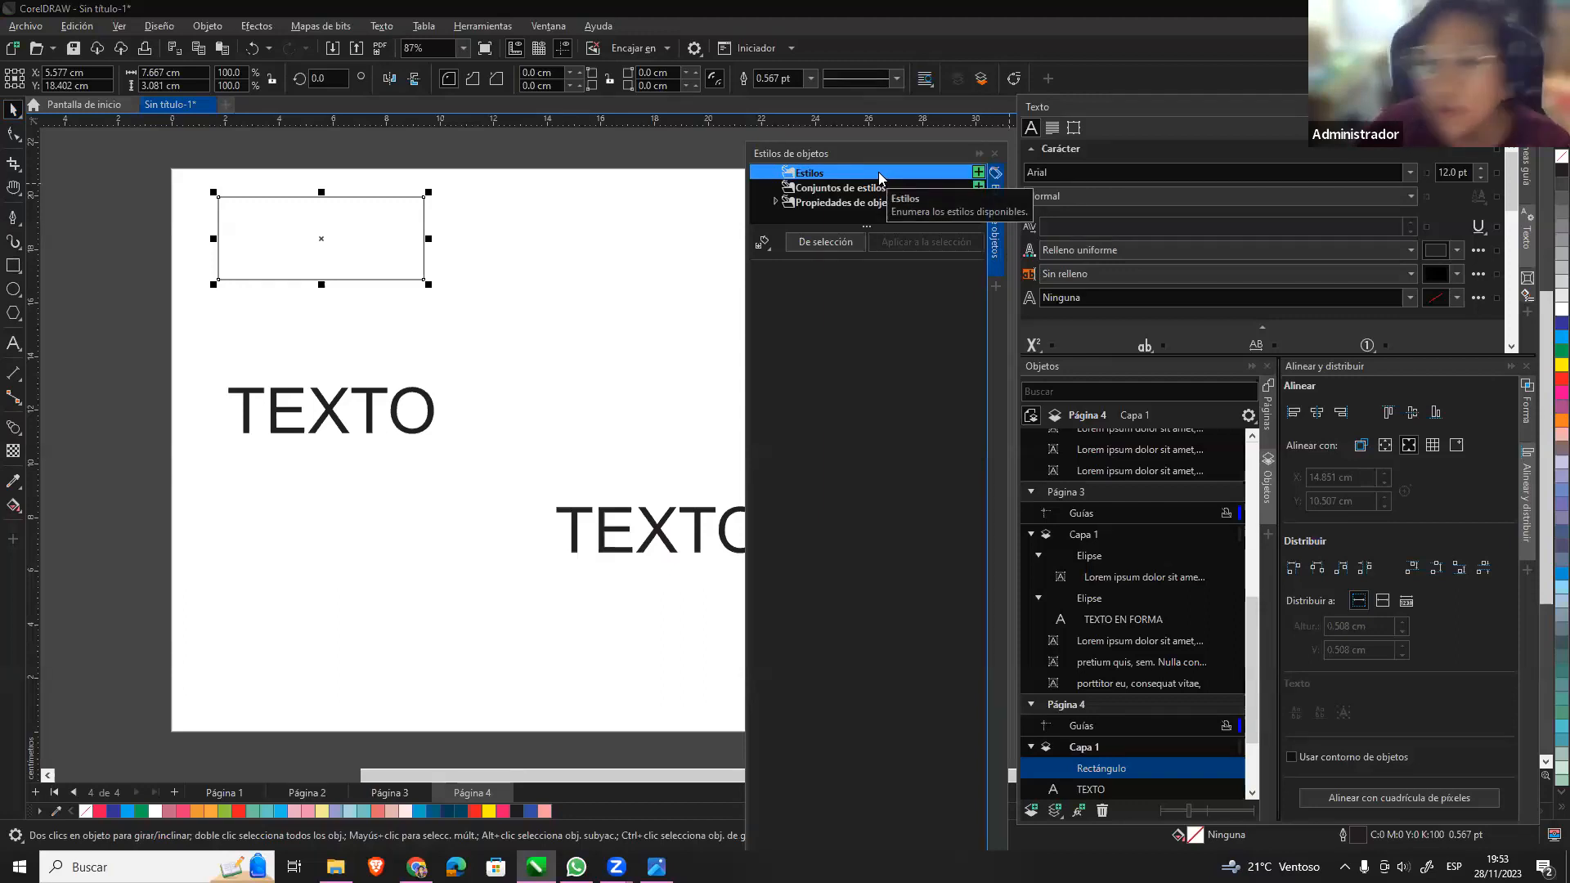
left_click(548, 25)
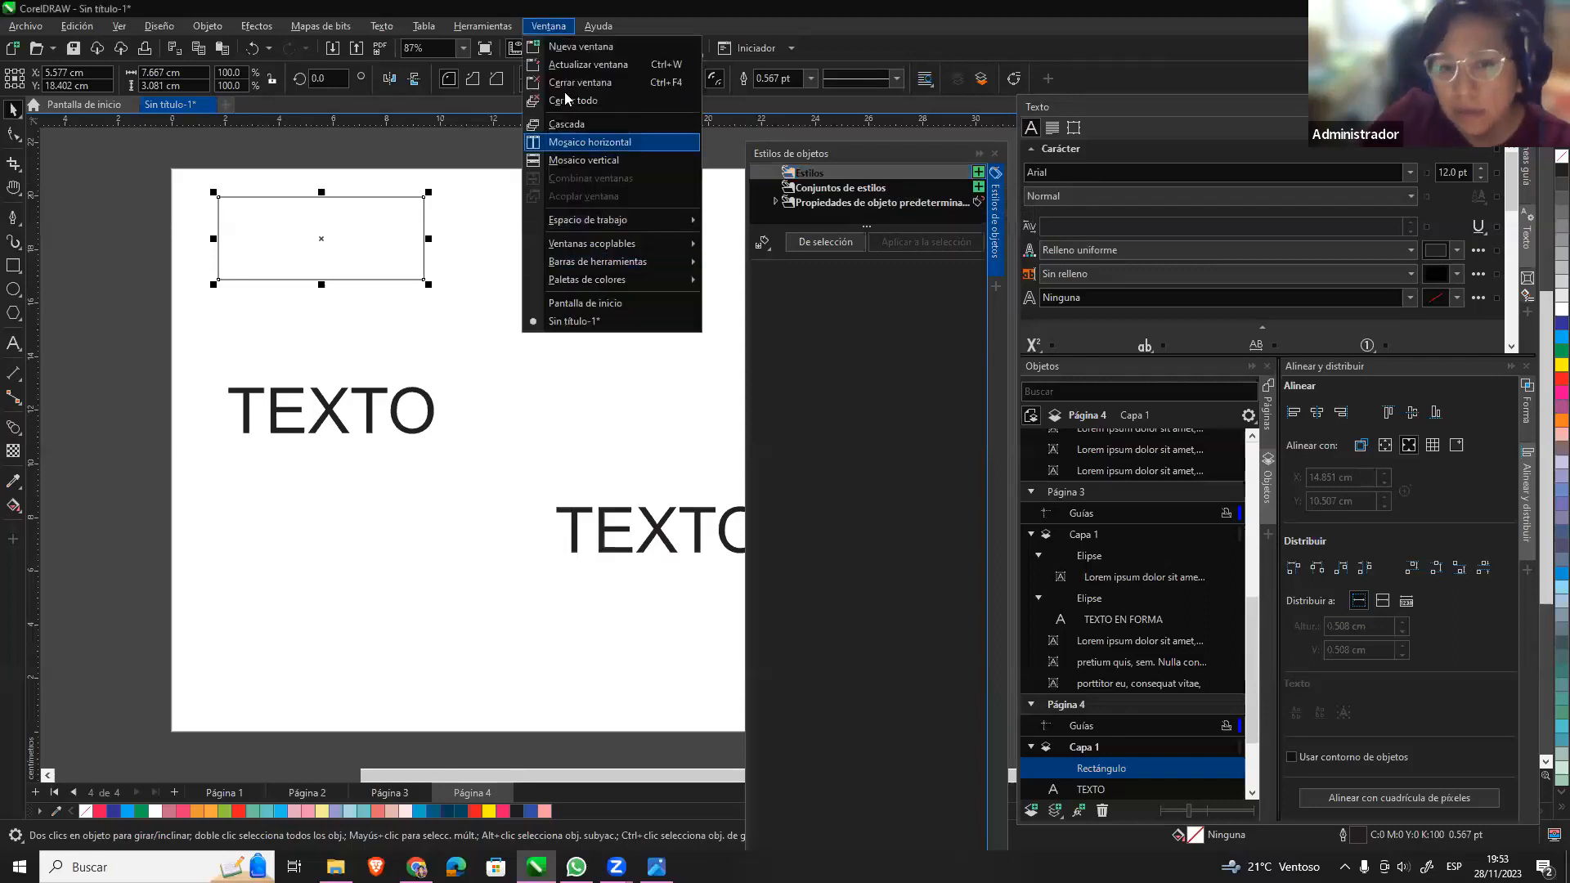
mouse_move(677, 238)
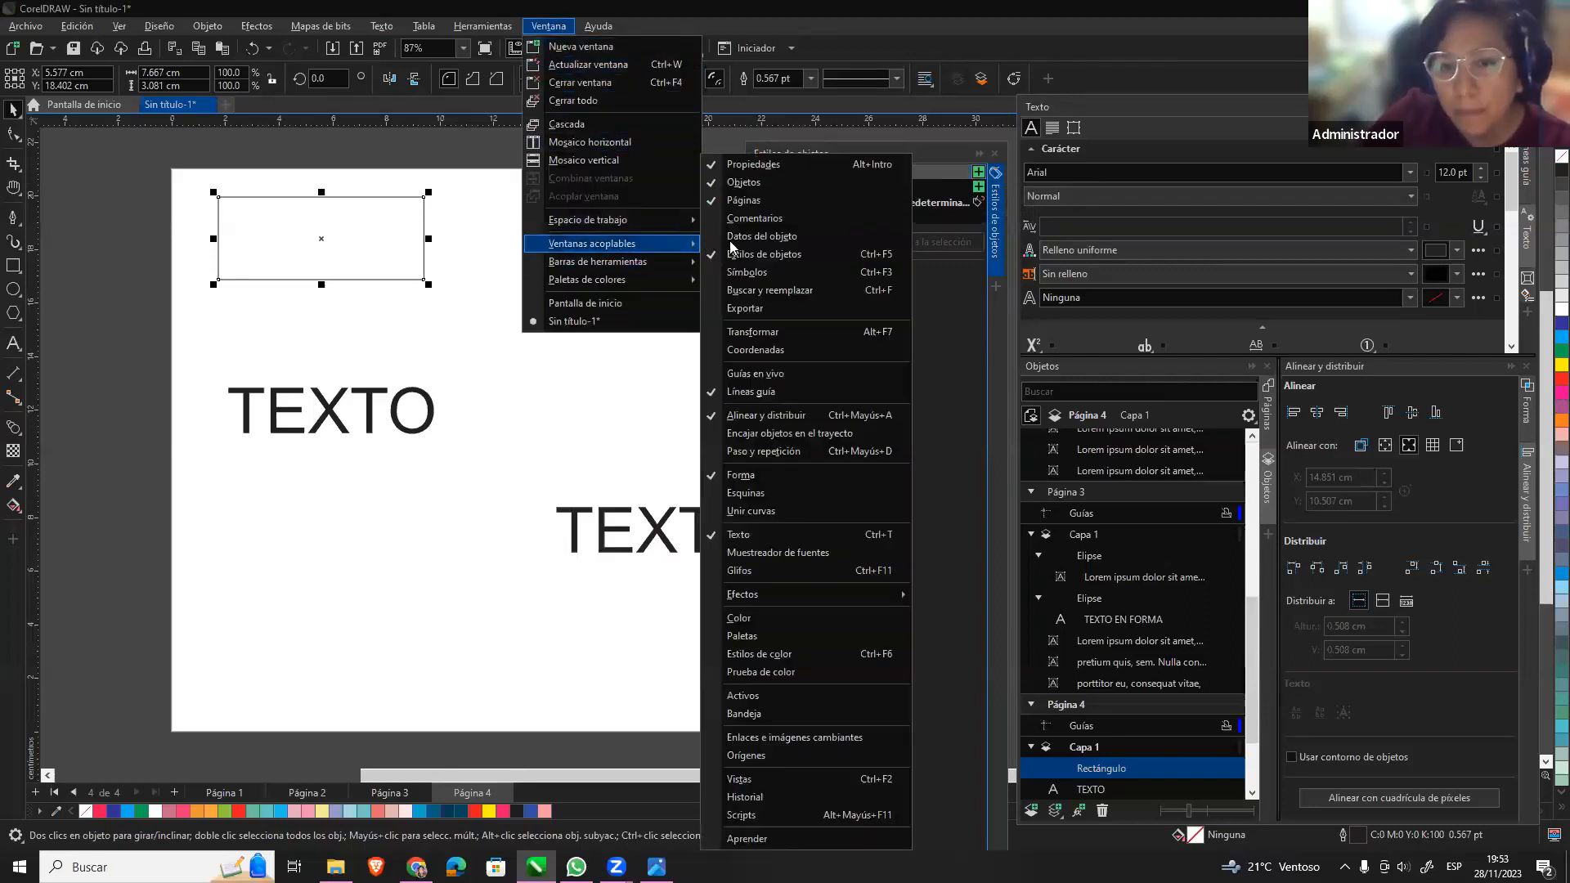
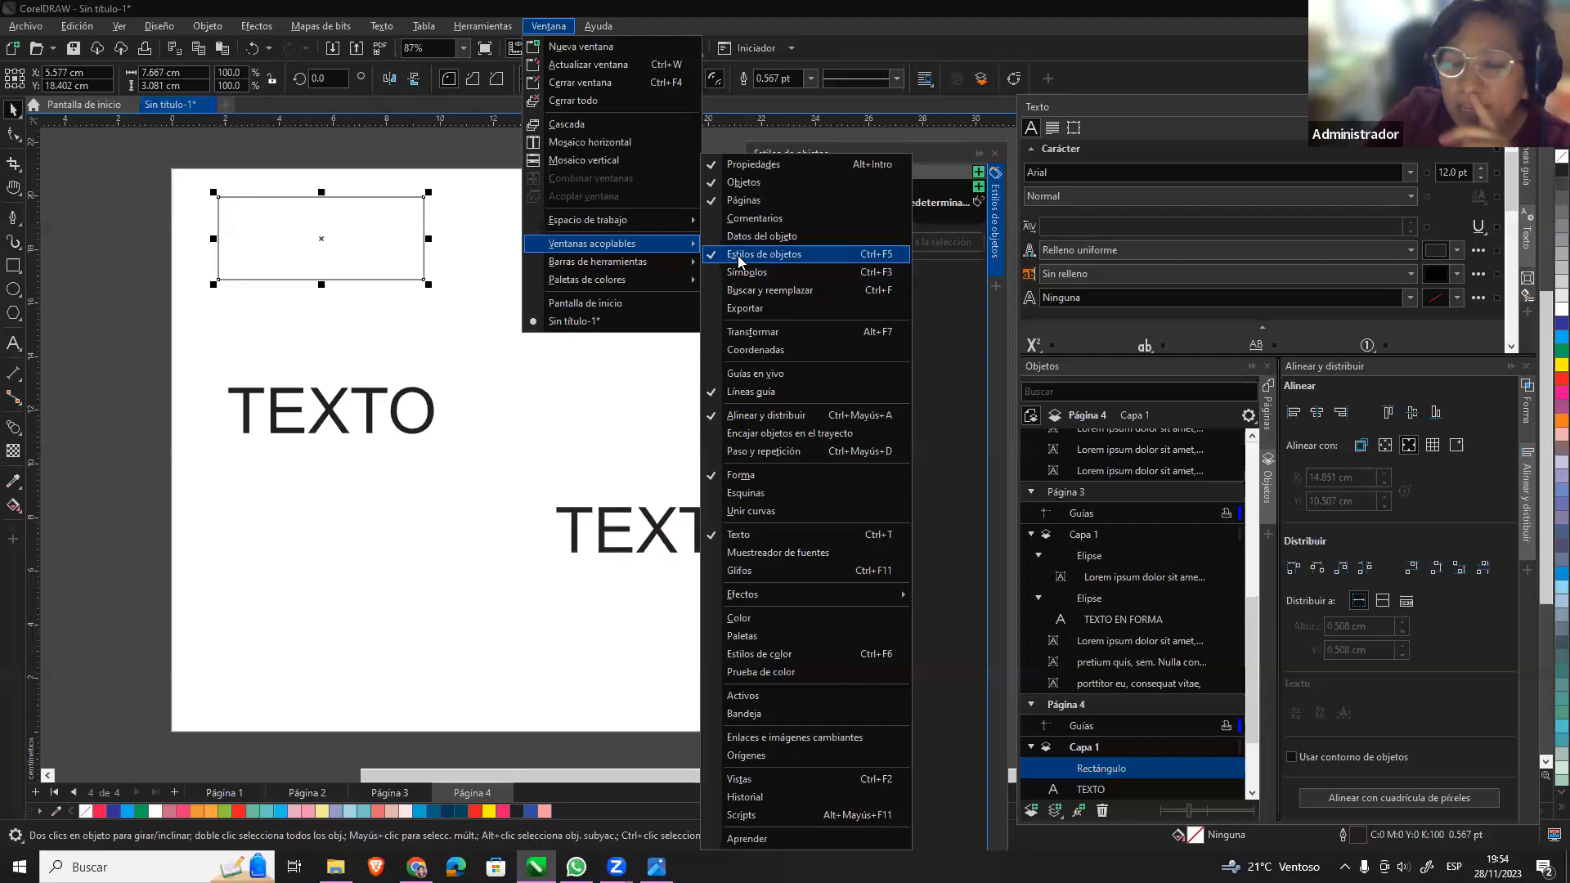
left_click(950, 165)
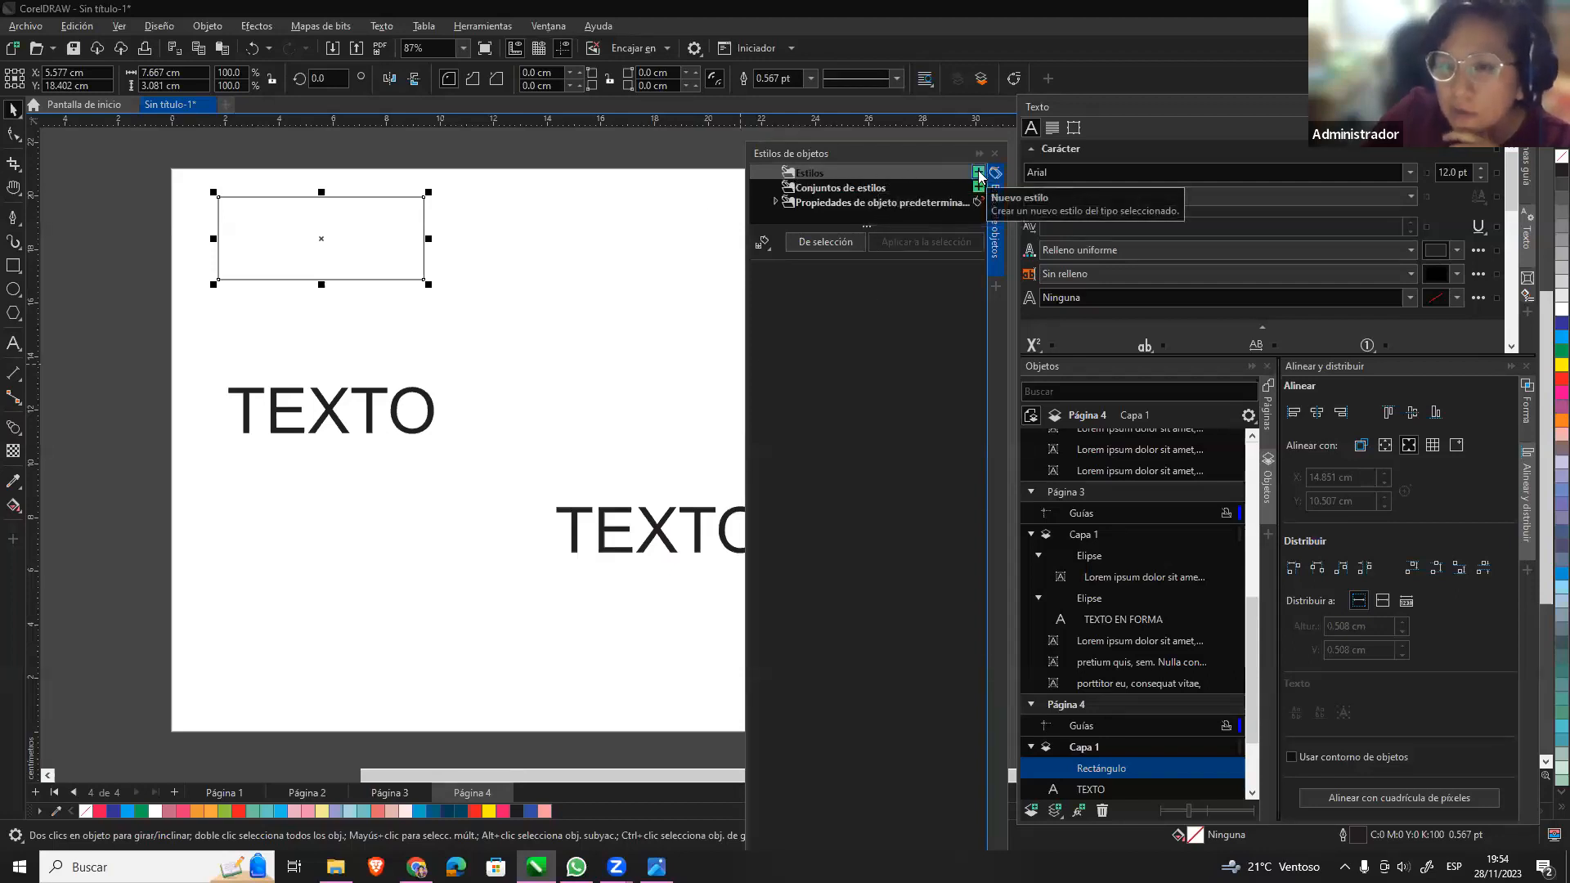
Add a new Rellenar style under Estilos and open its name for editing.
left_click(979, 175)
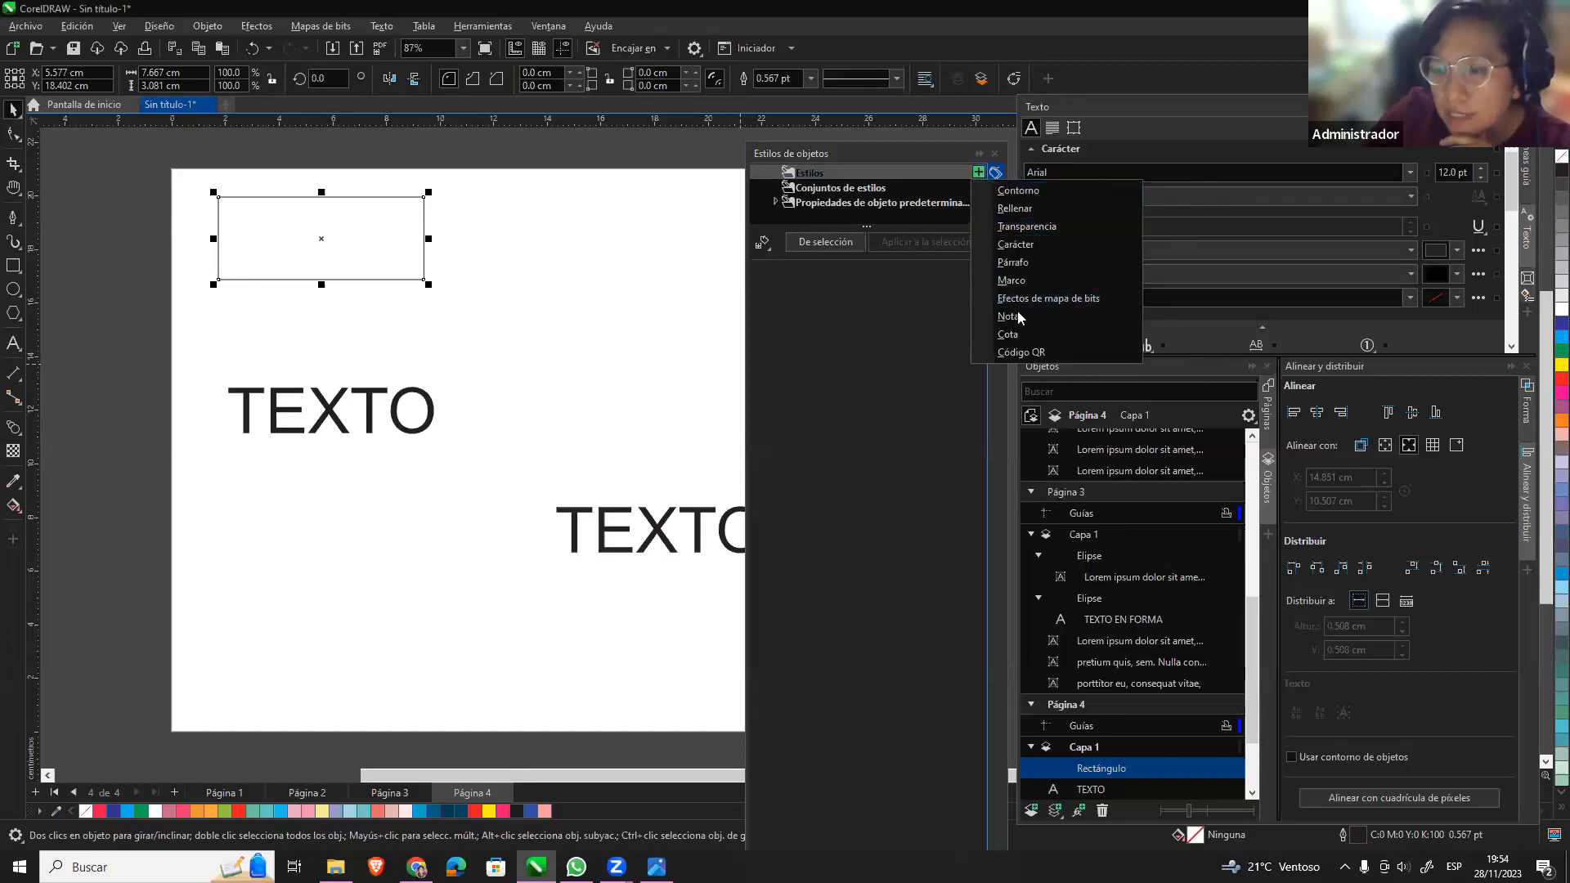
left_click(1035, 215)
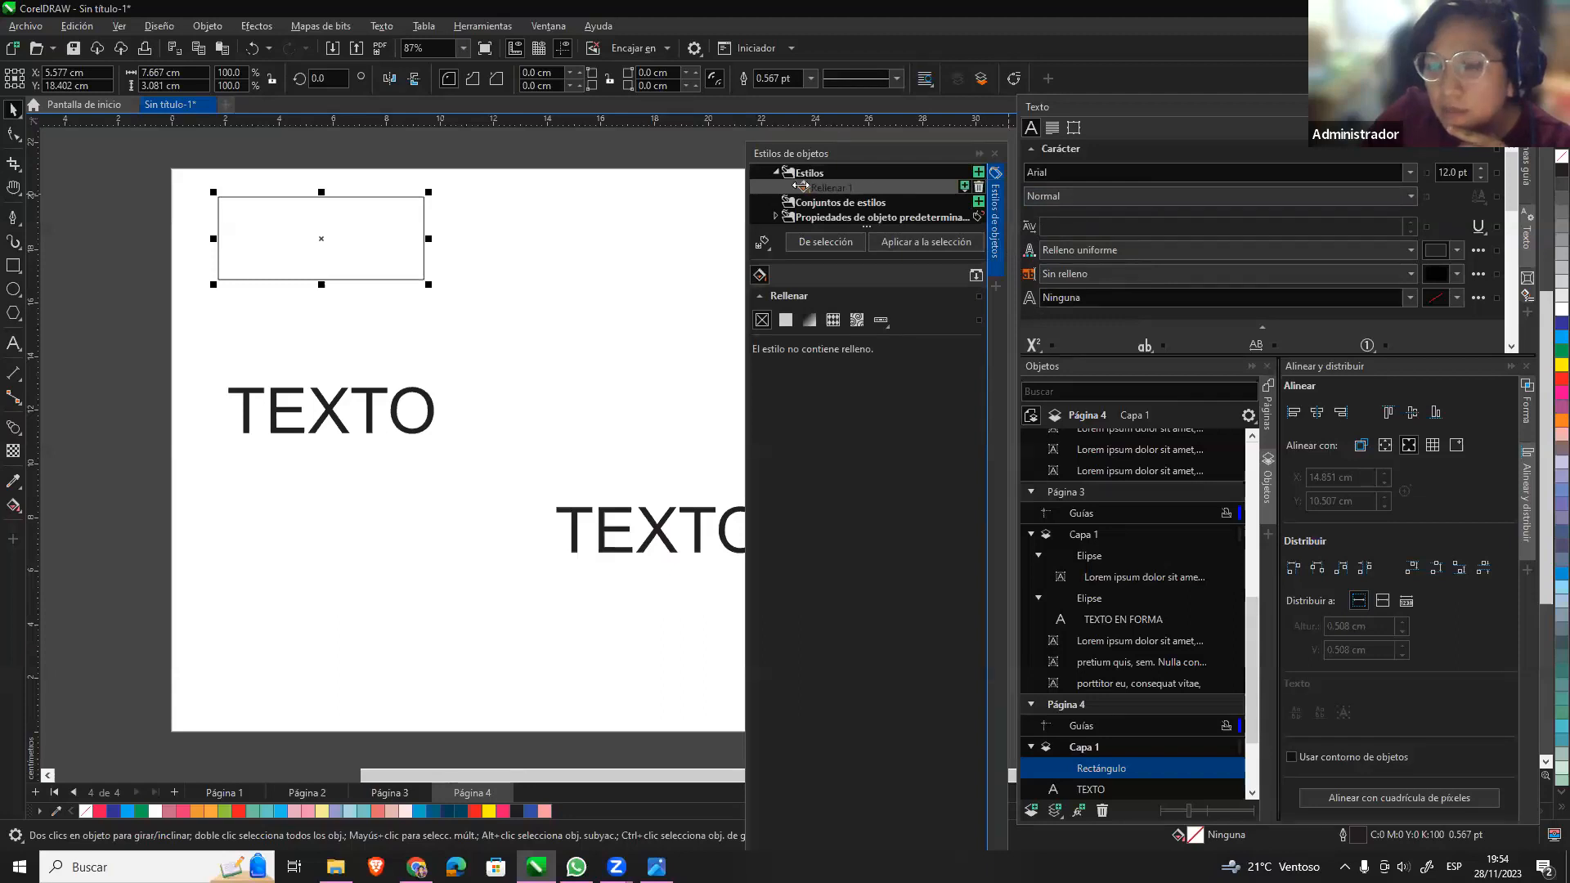
mouse_move(801, 186)
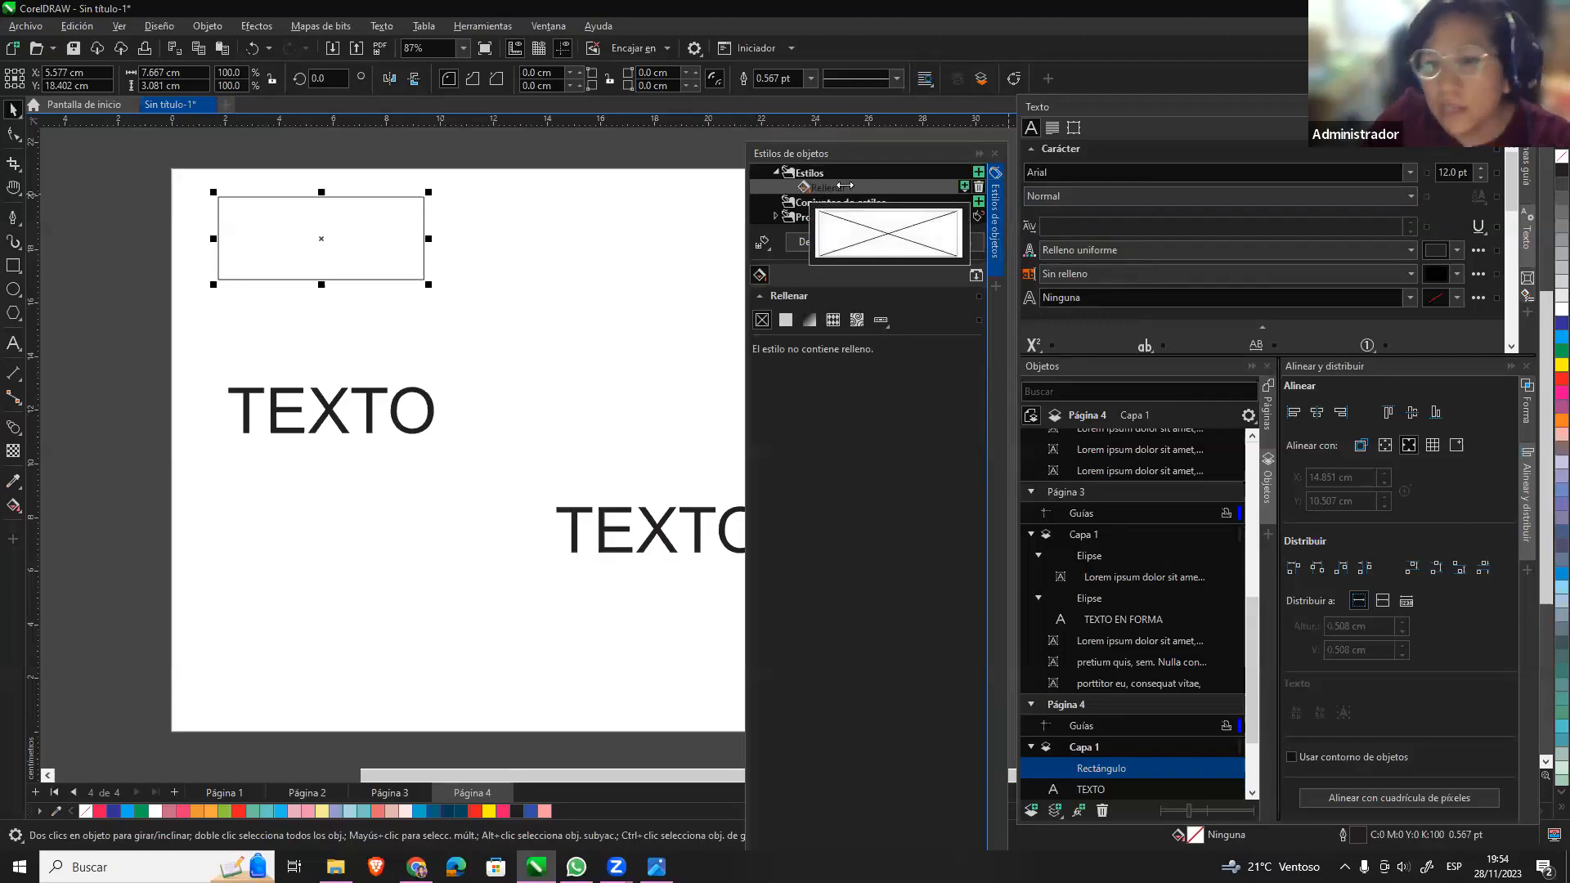
left_click(804, 187)
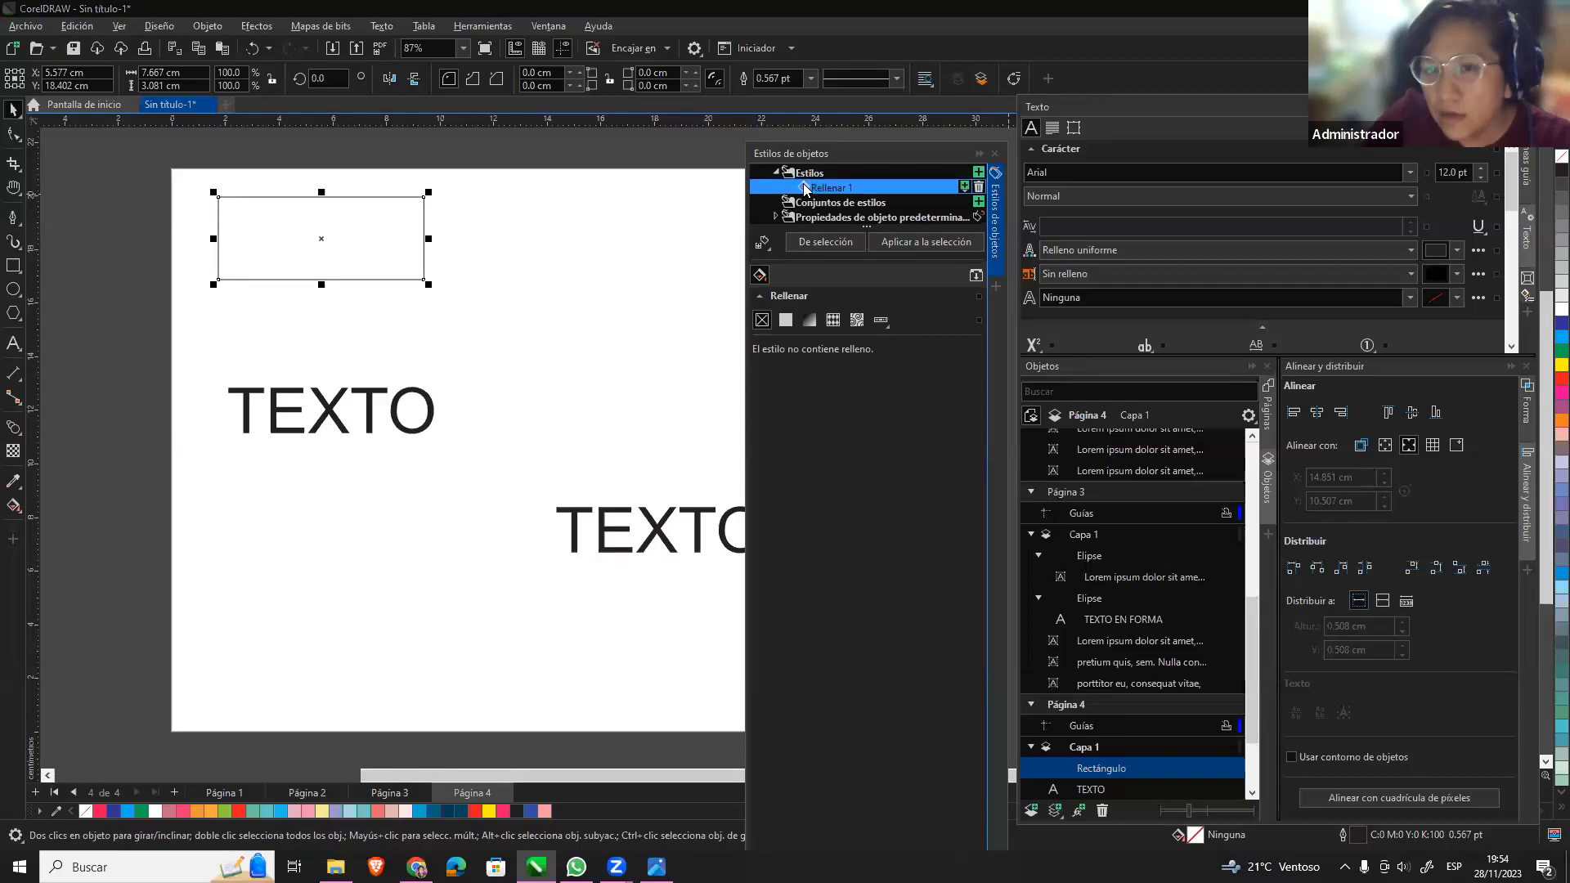
left_click(848, 191)
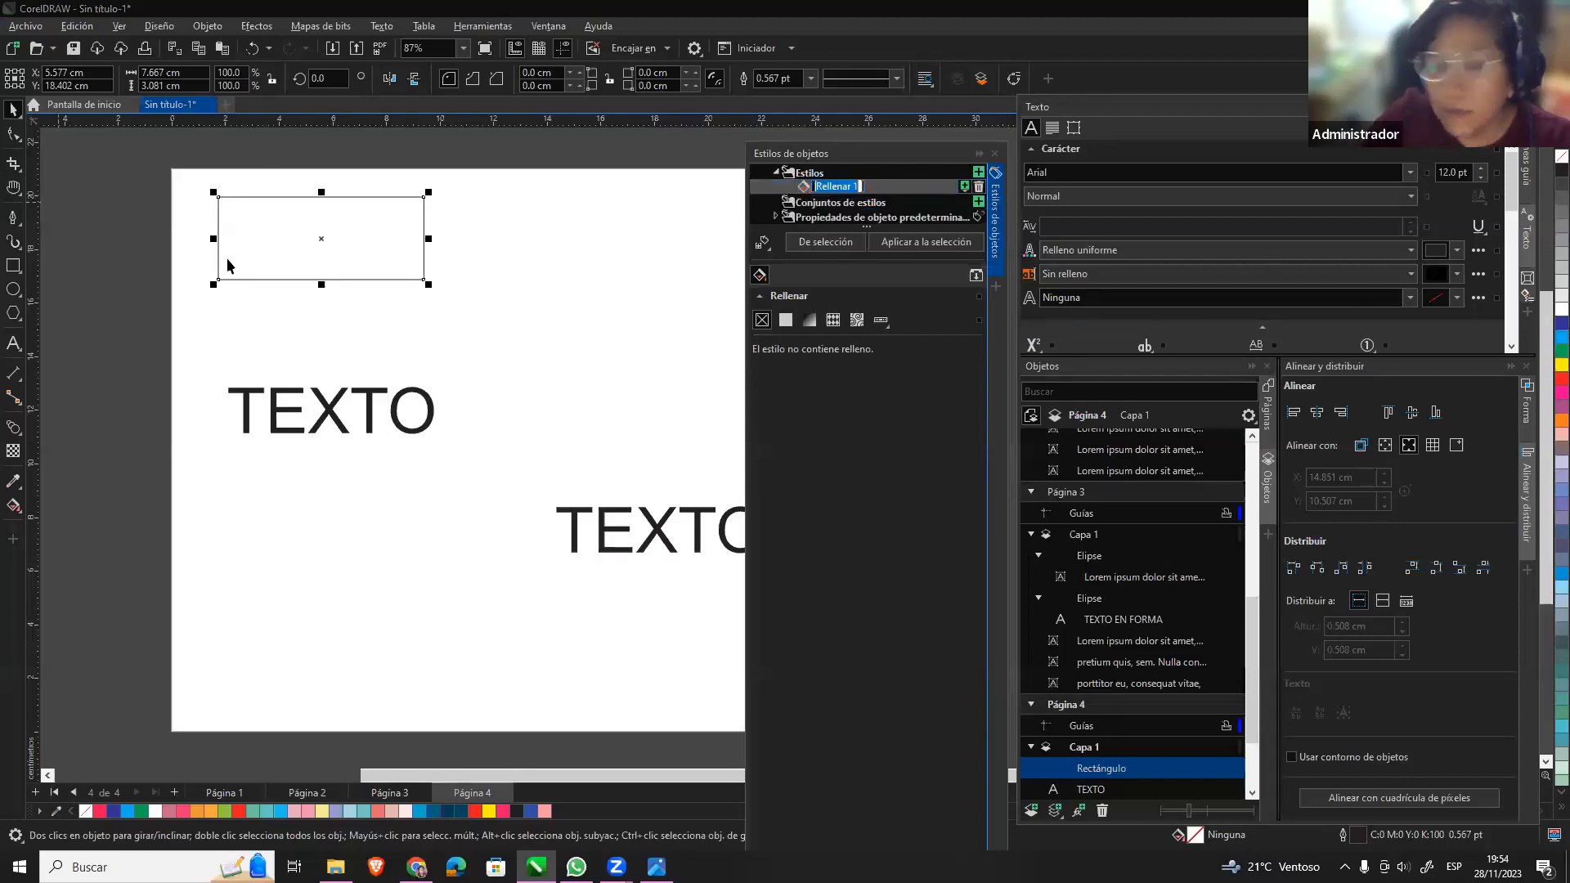
Give the rectangle a linear black-to-white gradient fill with the Interactive Fill tool.
left_click(16, 509)
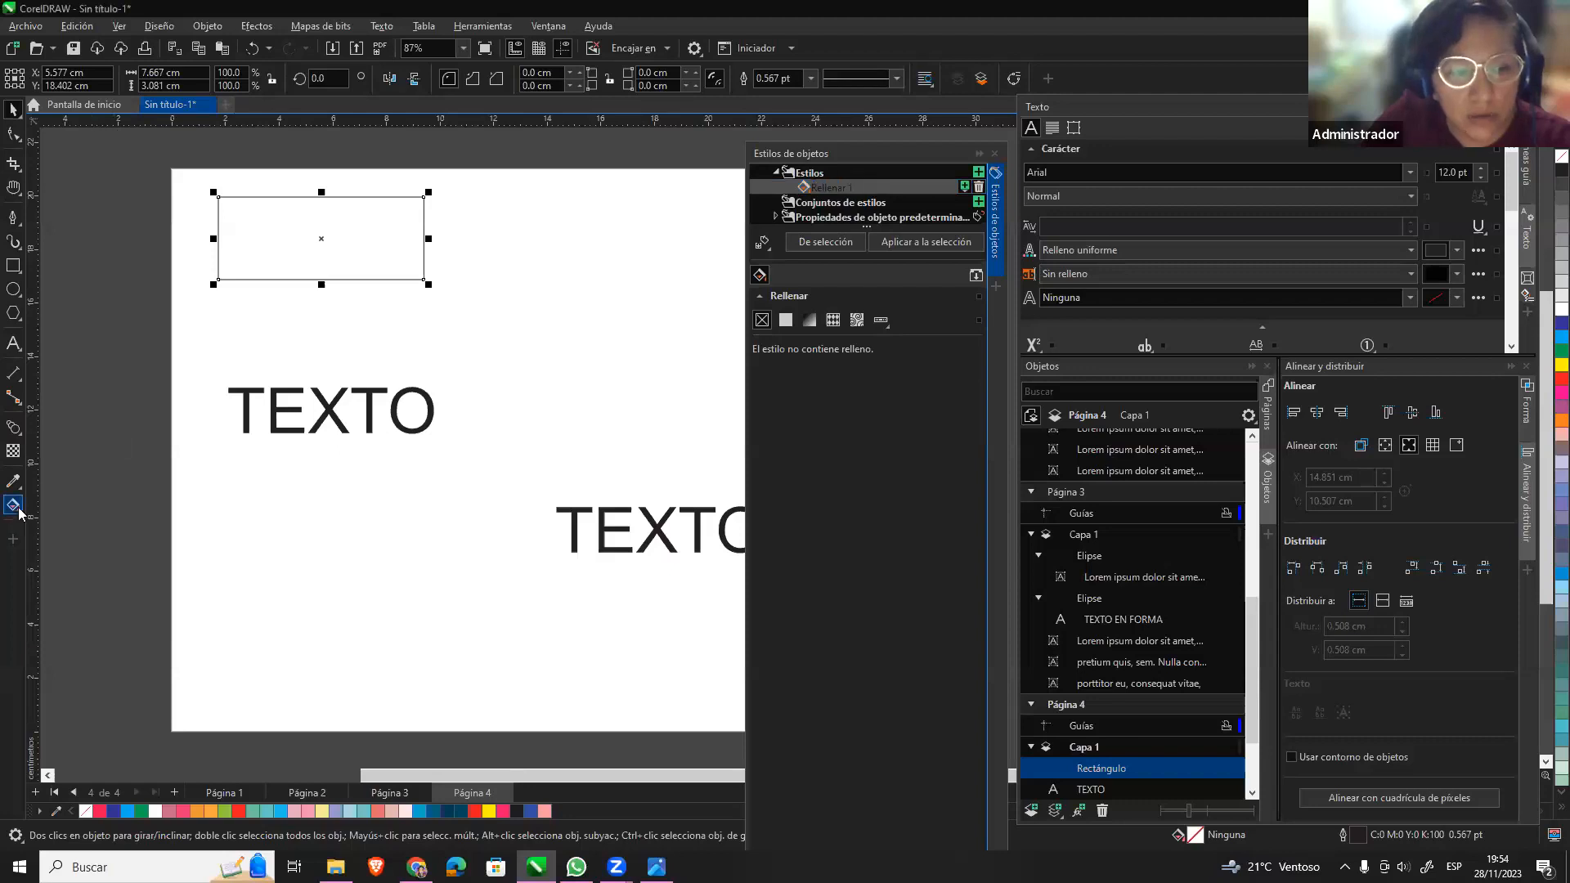
left_click(14, 506)
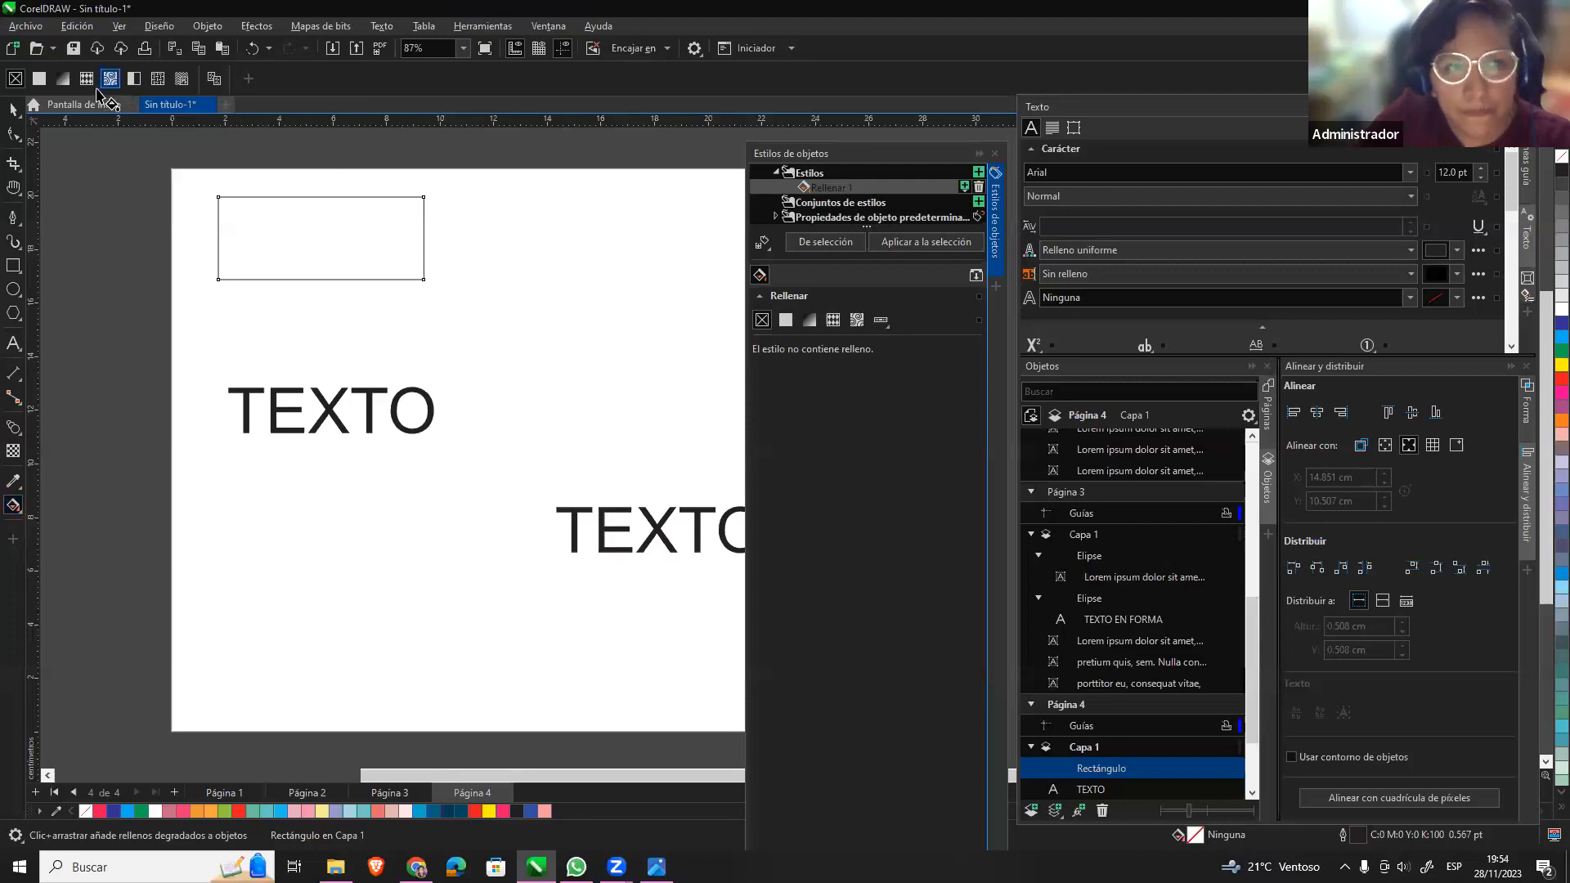
left_click(63, 79)
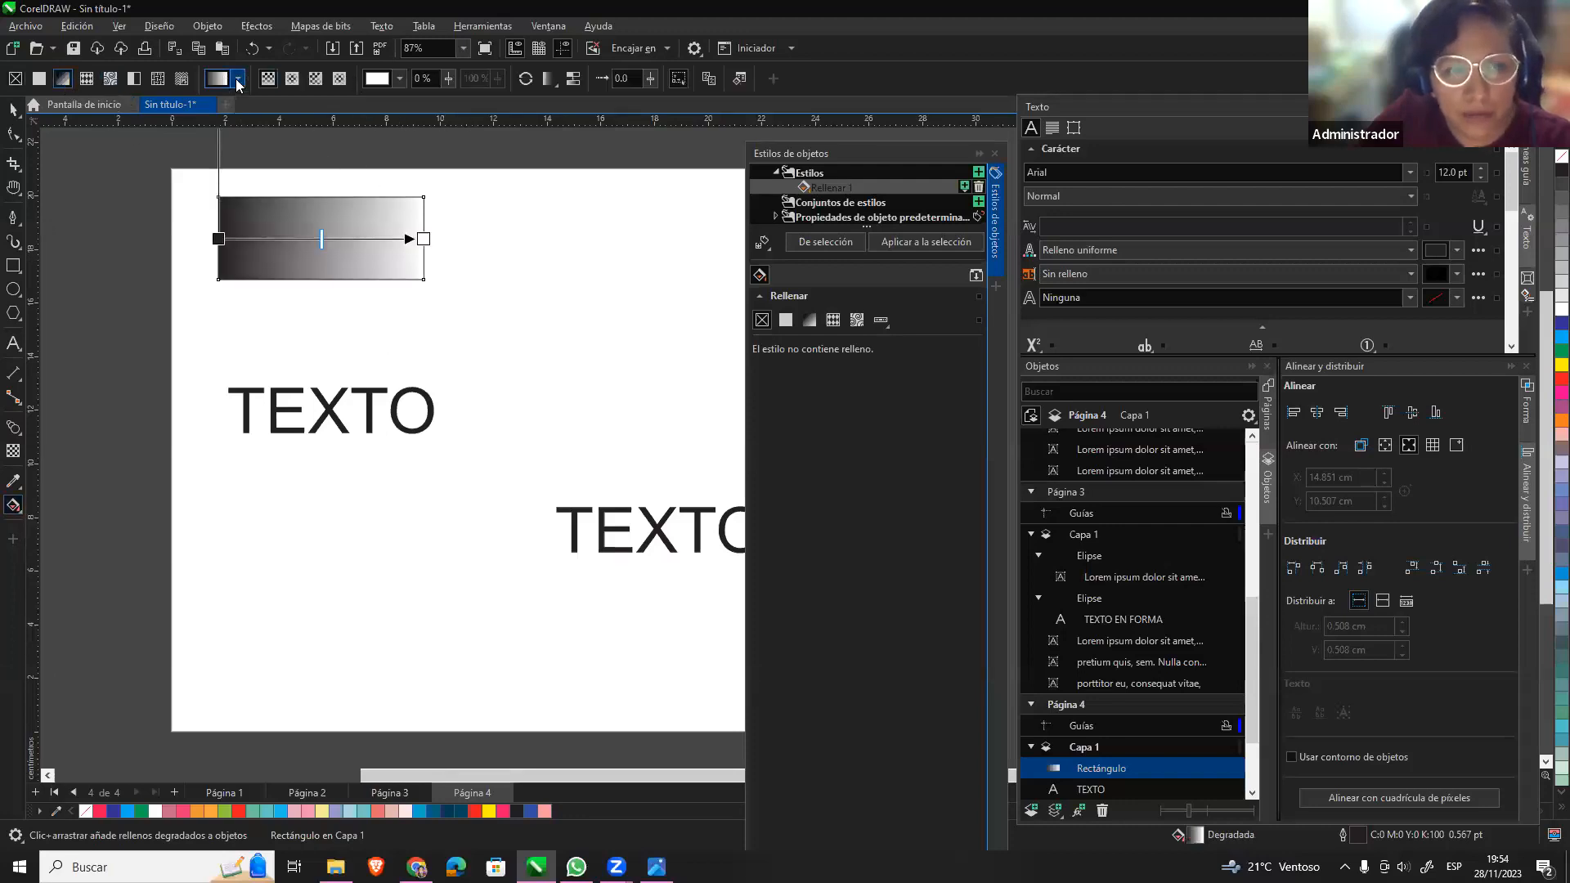
Change the start colour of the rectangle's linear gradient from black to a pinkish red.
left_click(237, 79)
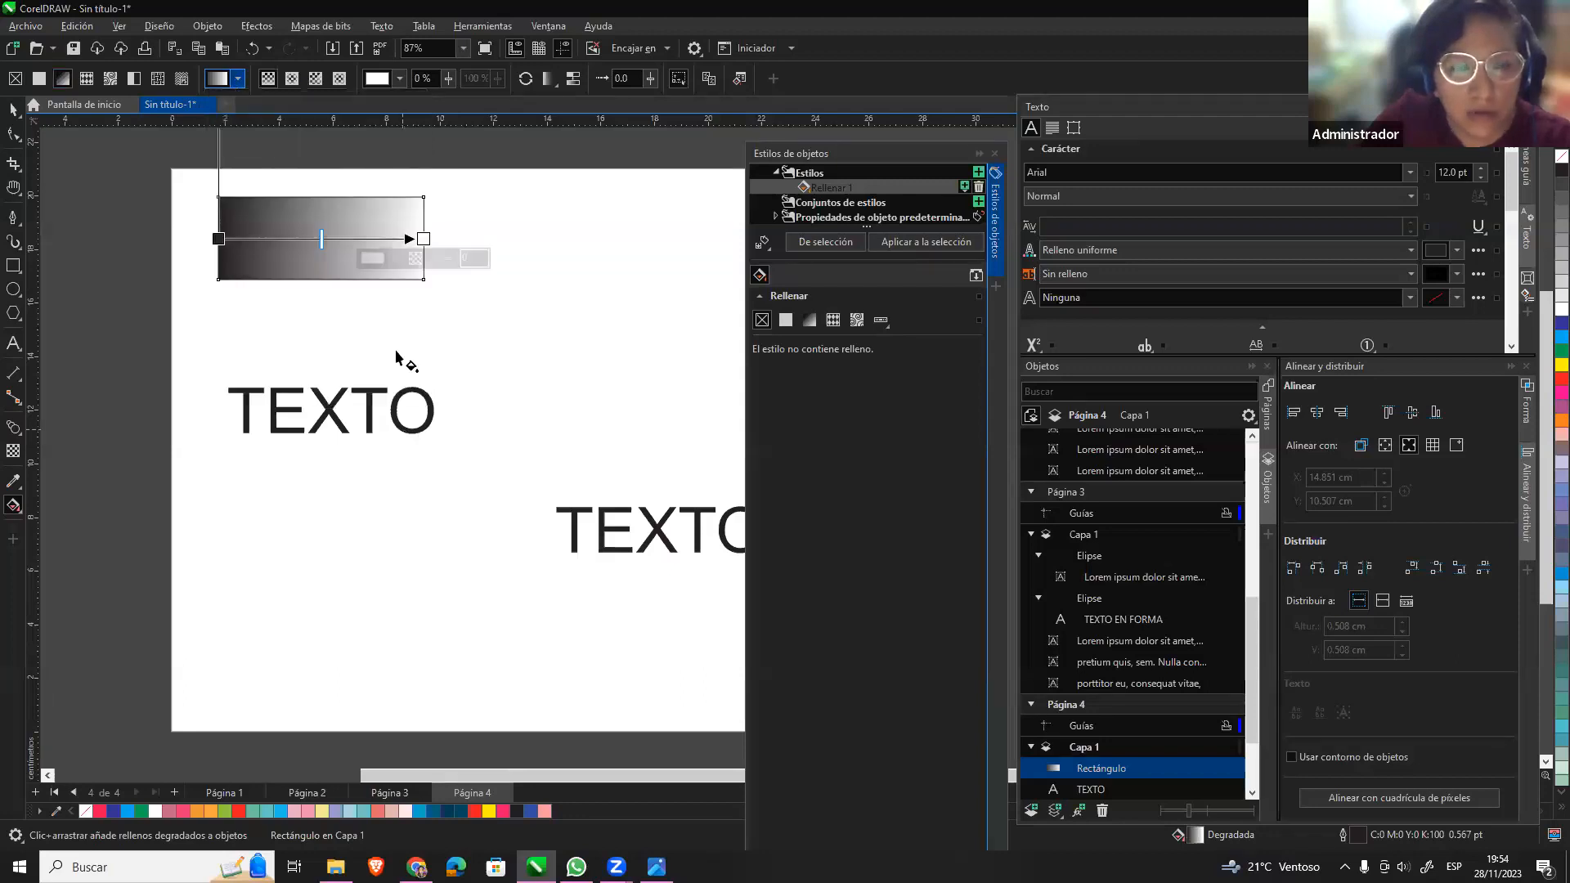
left_click(221, 239)
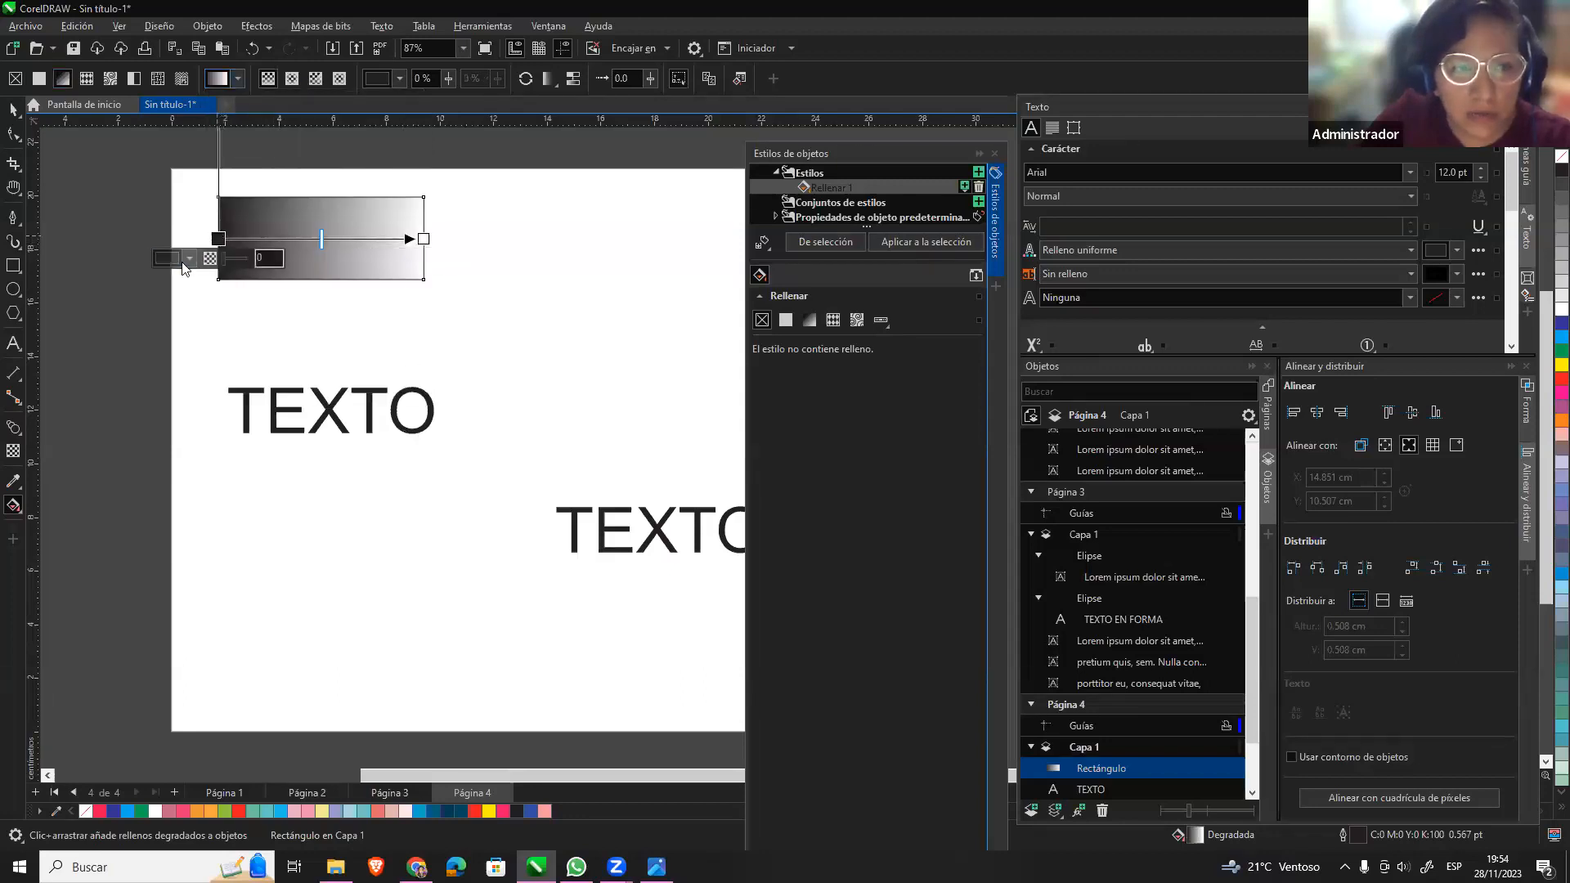
left_click(189, 258)
left_click(169, 291)
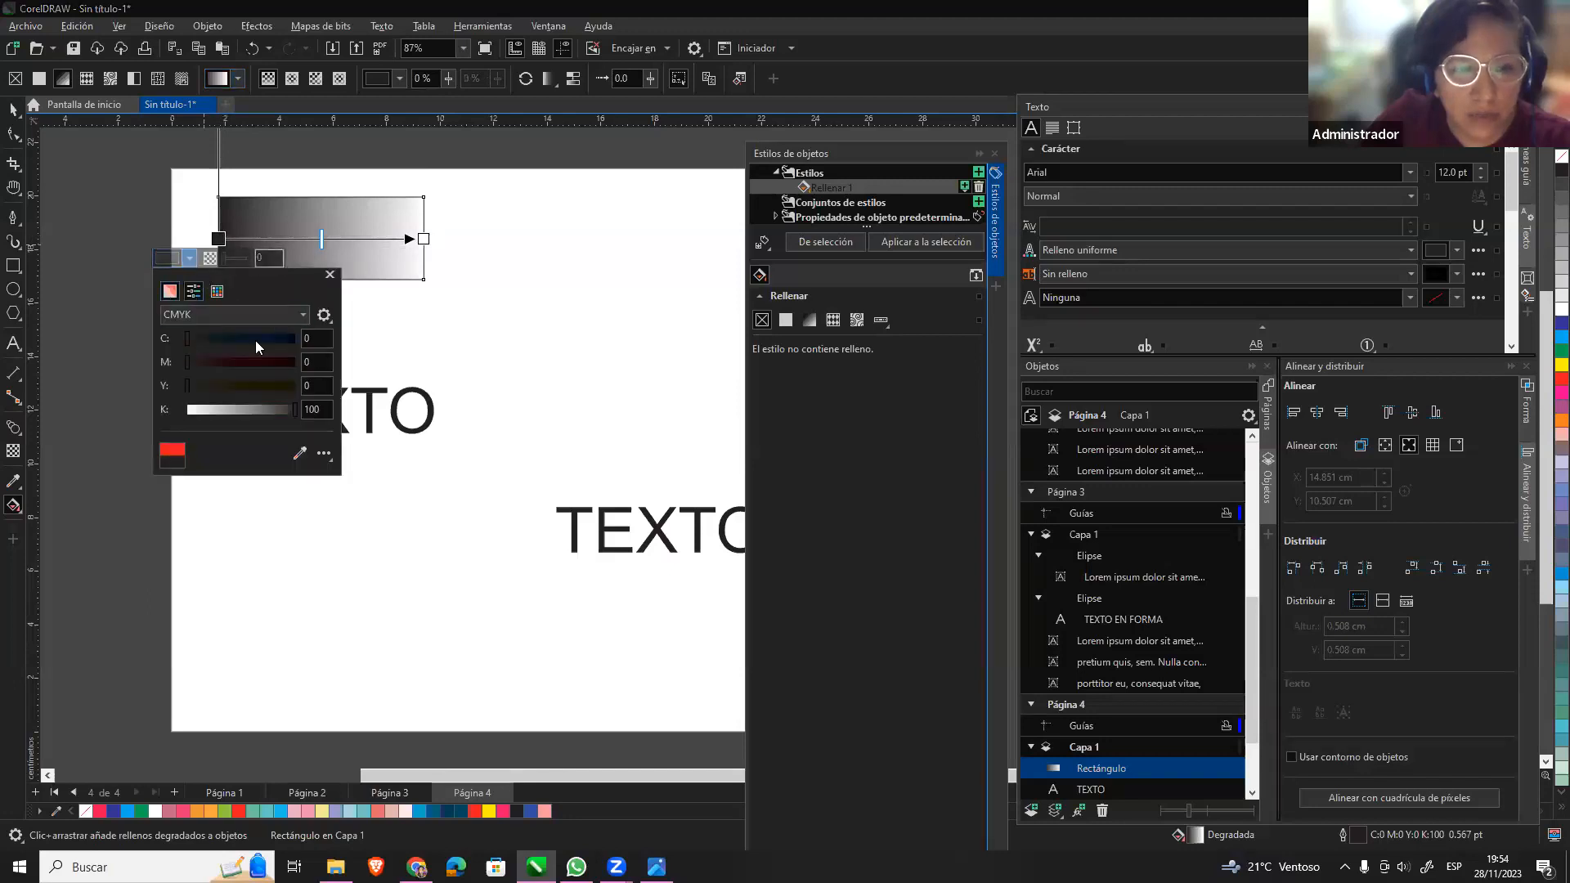
left_click_drag(257, 340, 317, 314)
Set the end colour of the rectangle's gradient to blue-violet, C 80, M 80, Y 0, K 0.
left_click(421, 244)
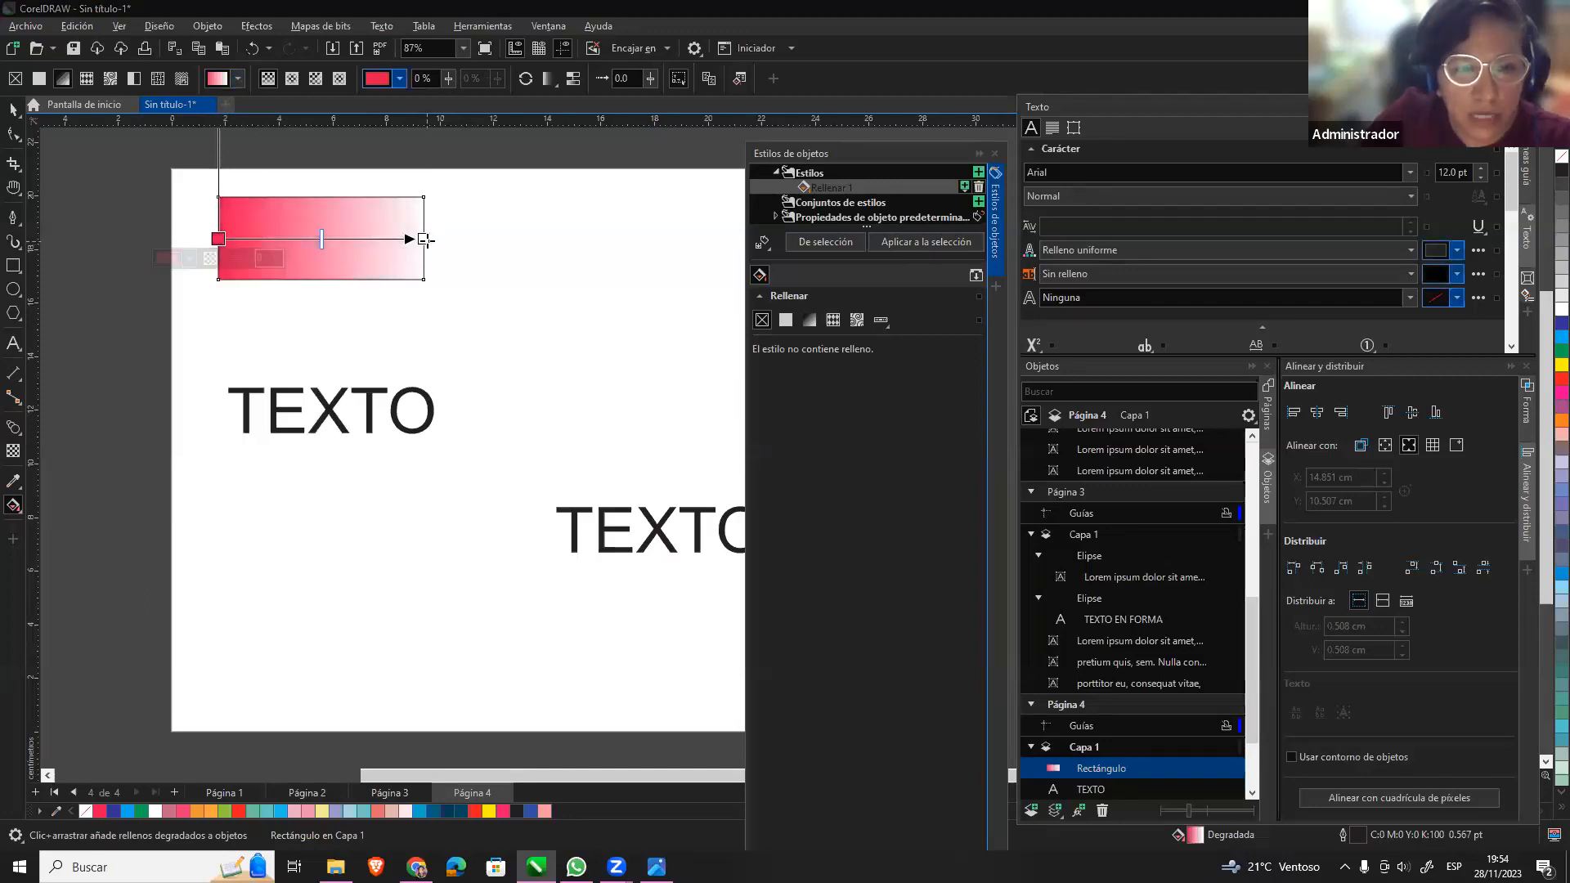
left_click(422, 239)
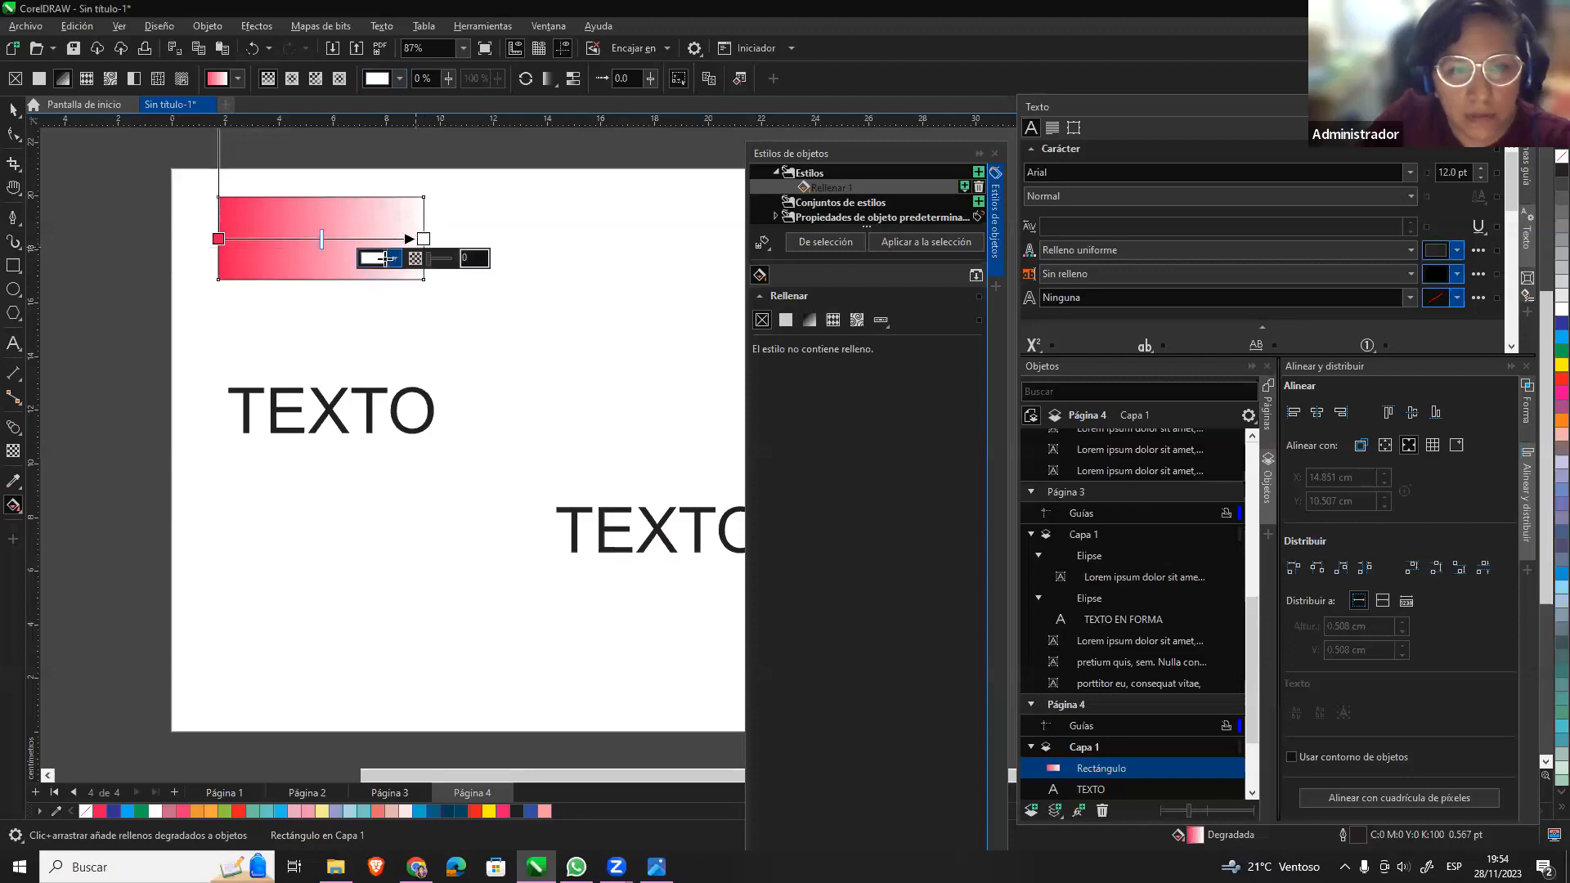
left_click(395, 258)
left_click(449, 456)
mouse_move(449, 444)
left_mouse_down()
mouse_move(456, 364)
mouse_move(478, 332)
left_mouse_up()
left_click(450, 455)
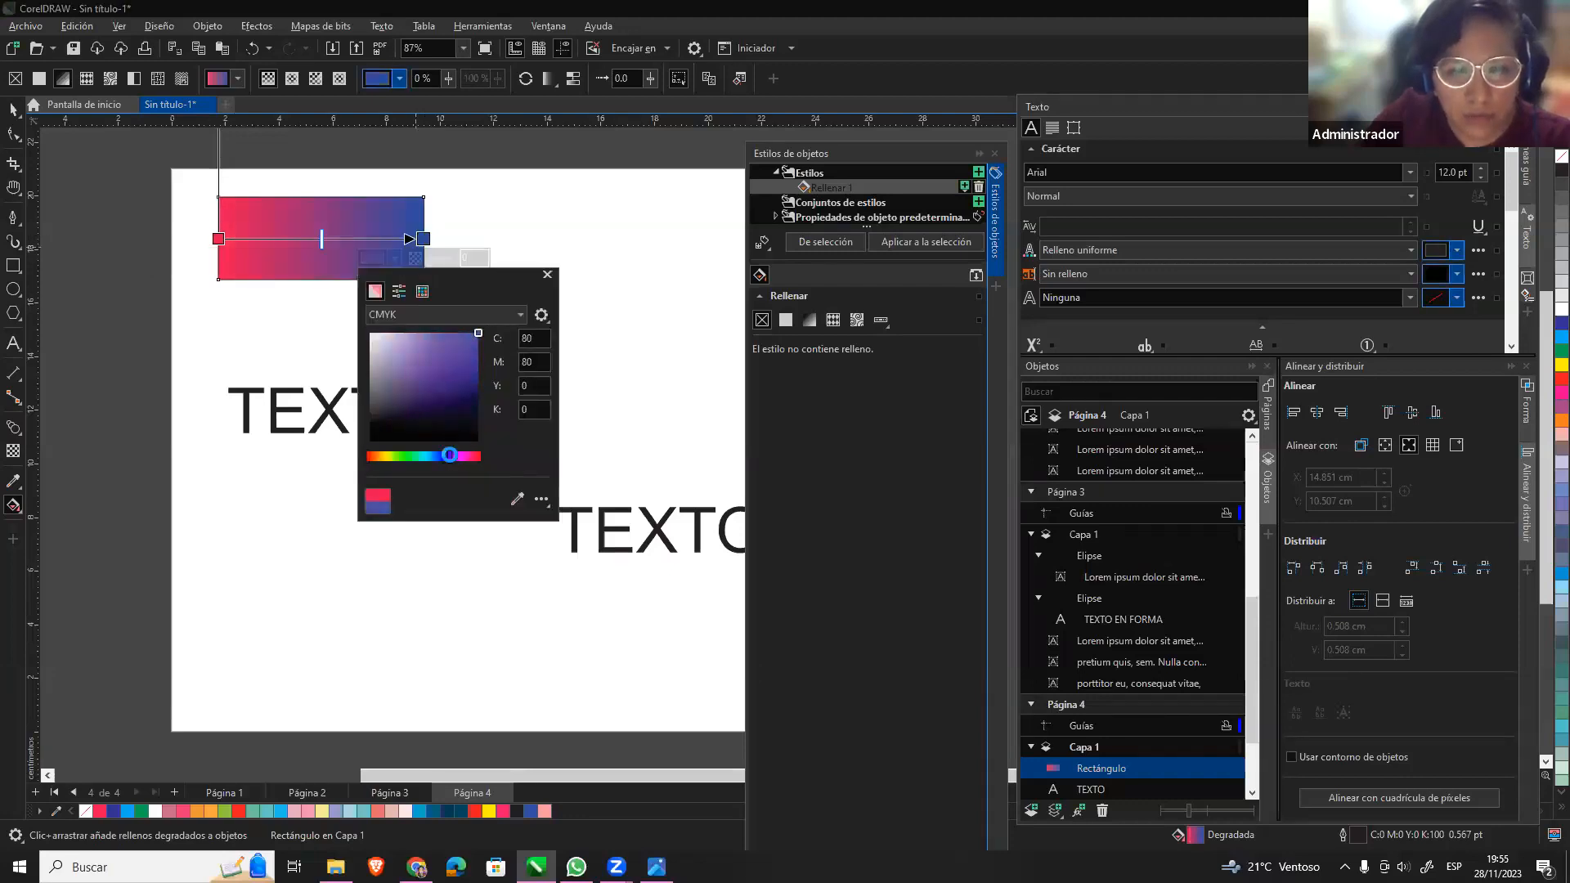
left_click(372, 216)
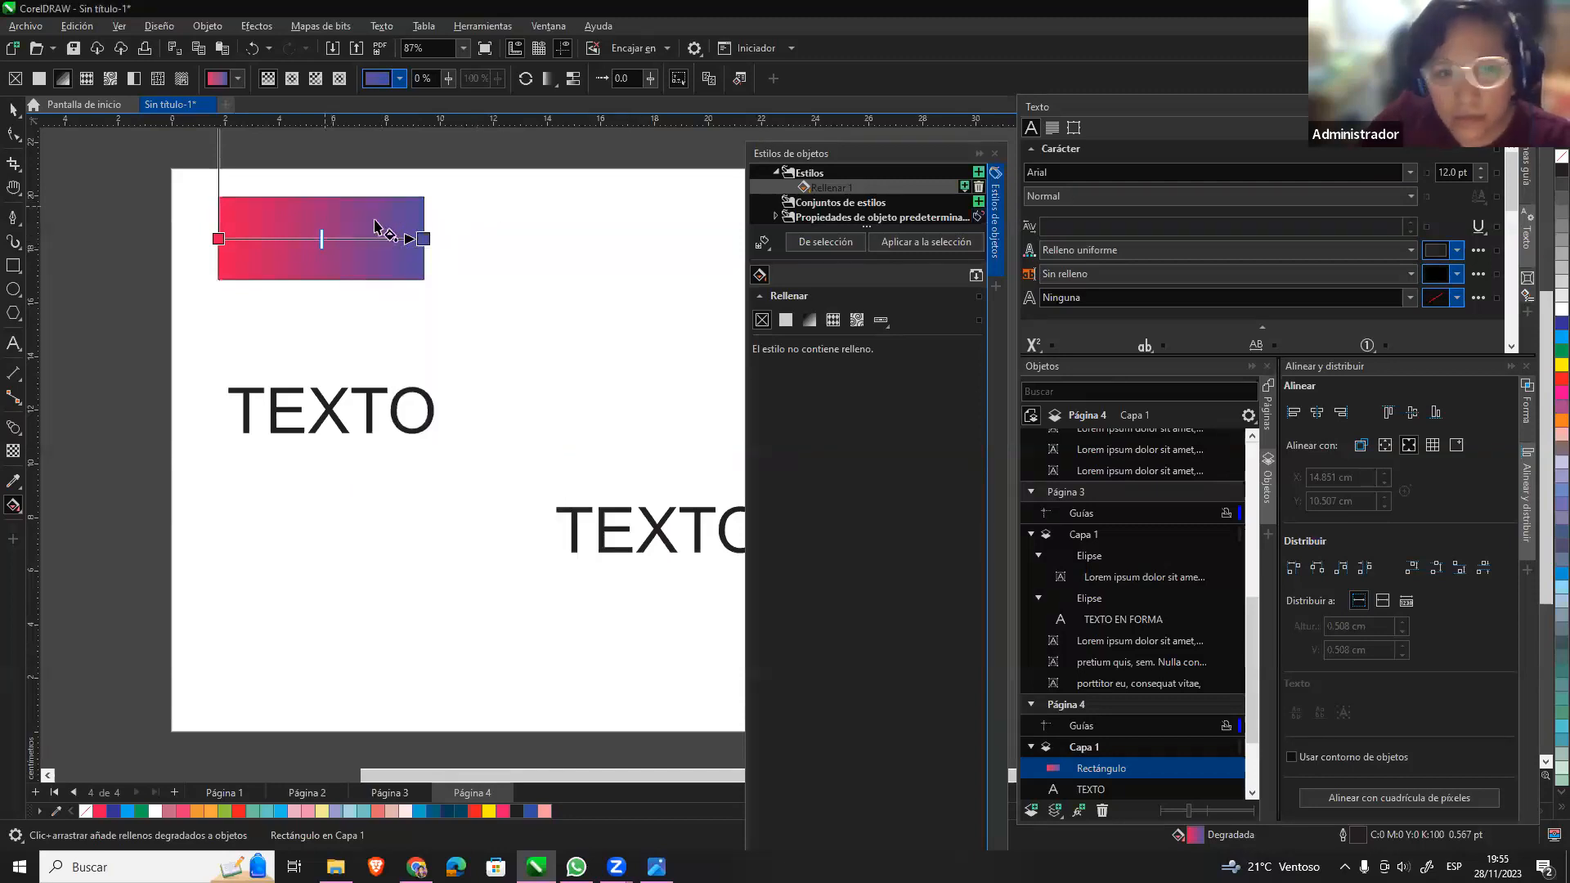
Apply the empty Rellenar 1 style to the gradient-filled rectangle.
left_click(13, 108)
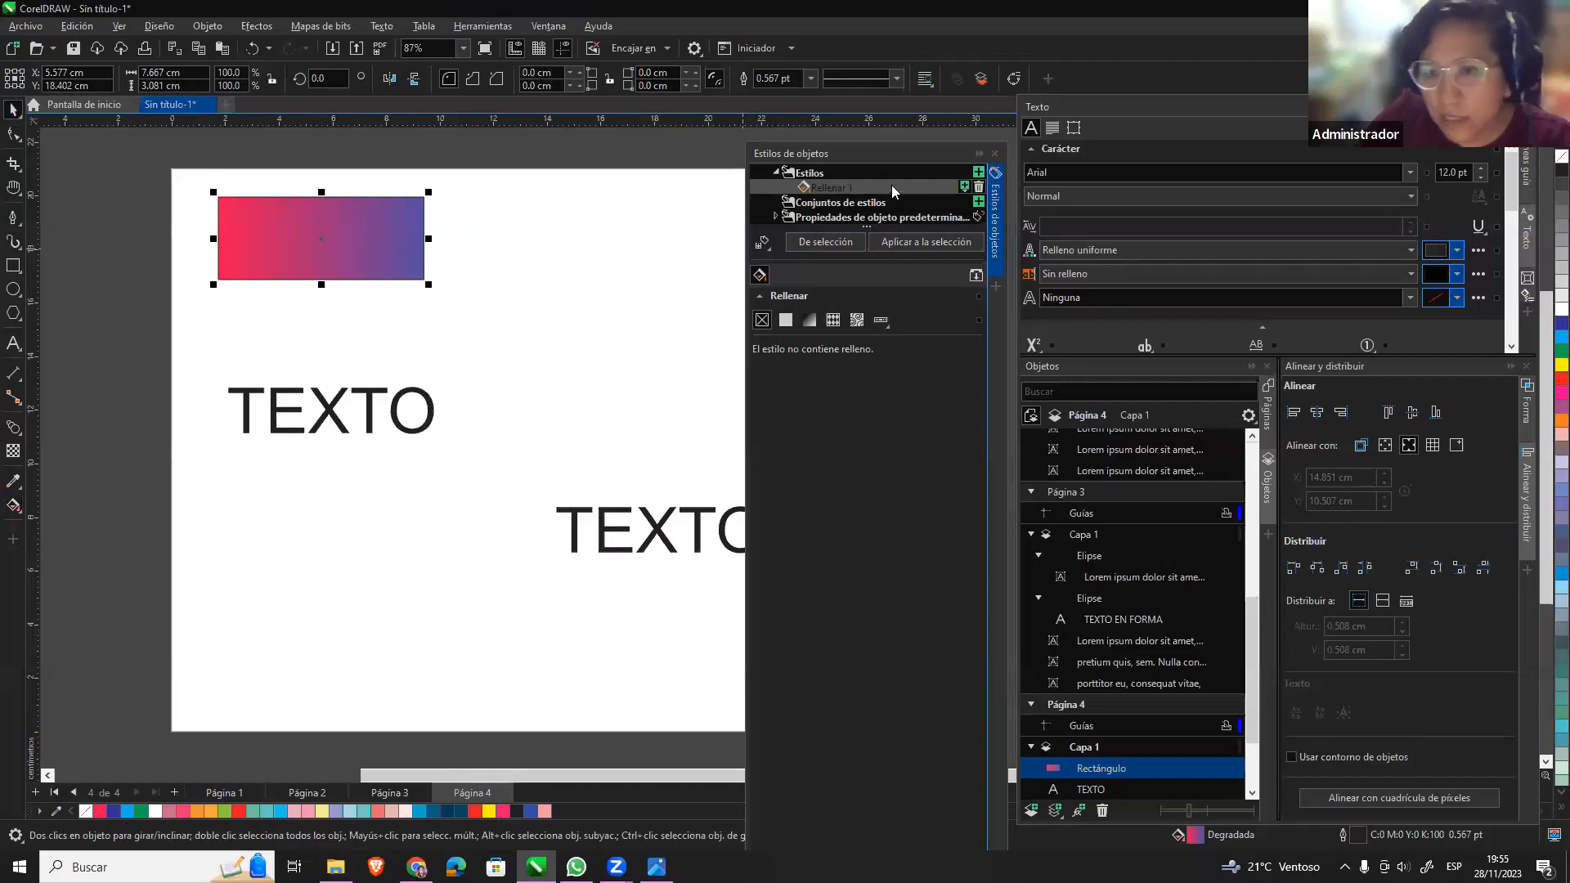
mouse_move(873, 189)
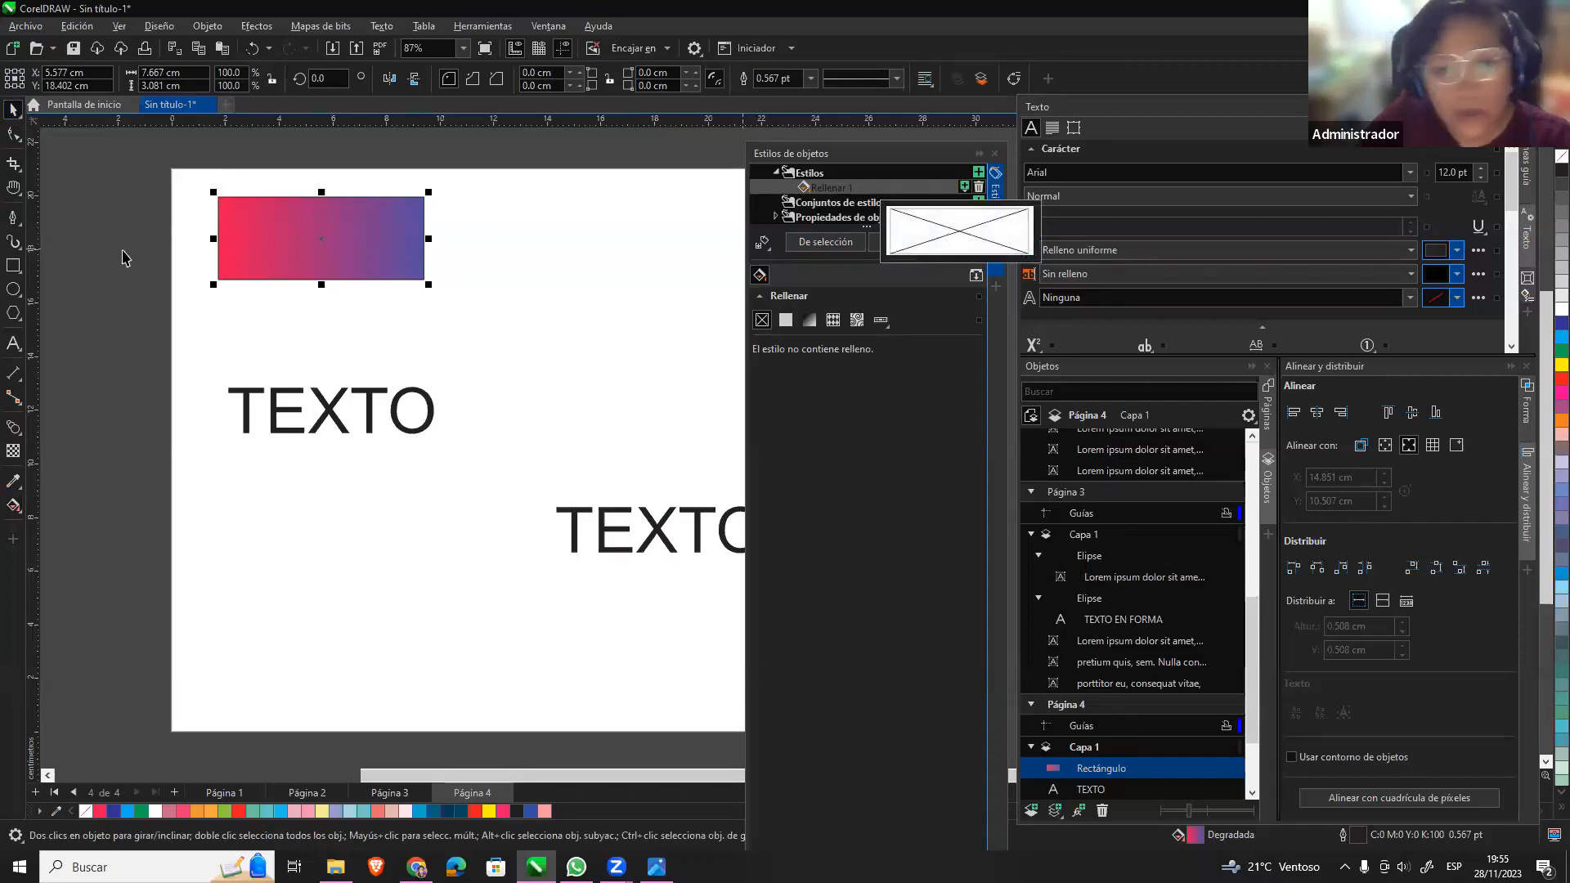
left_click(932, 188)
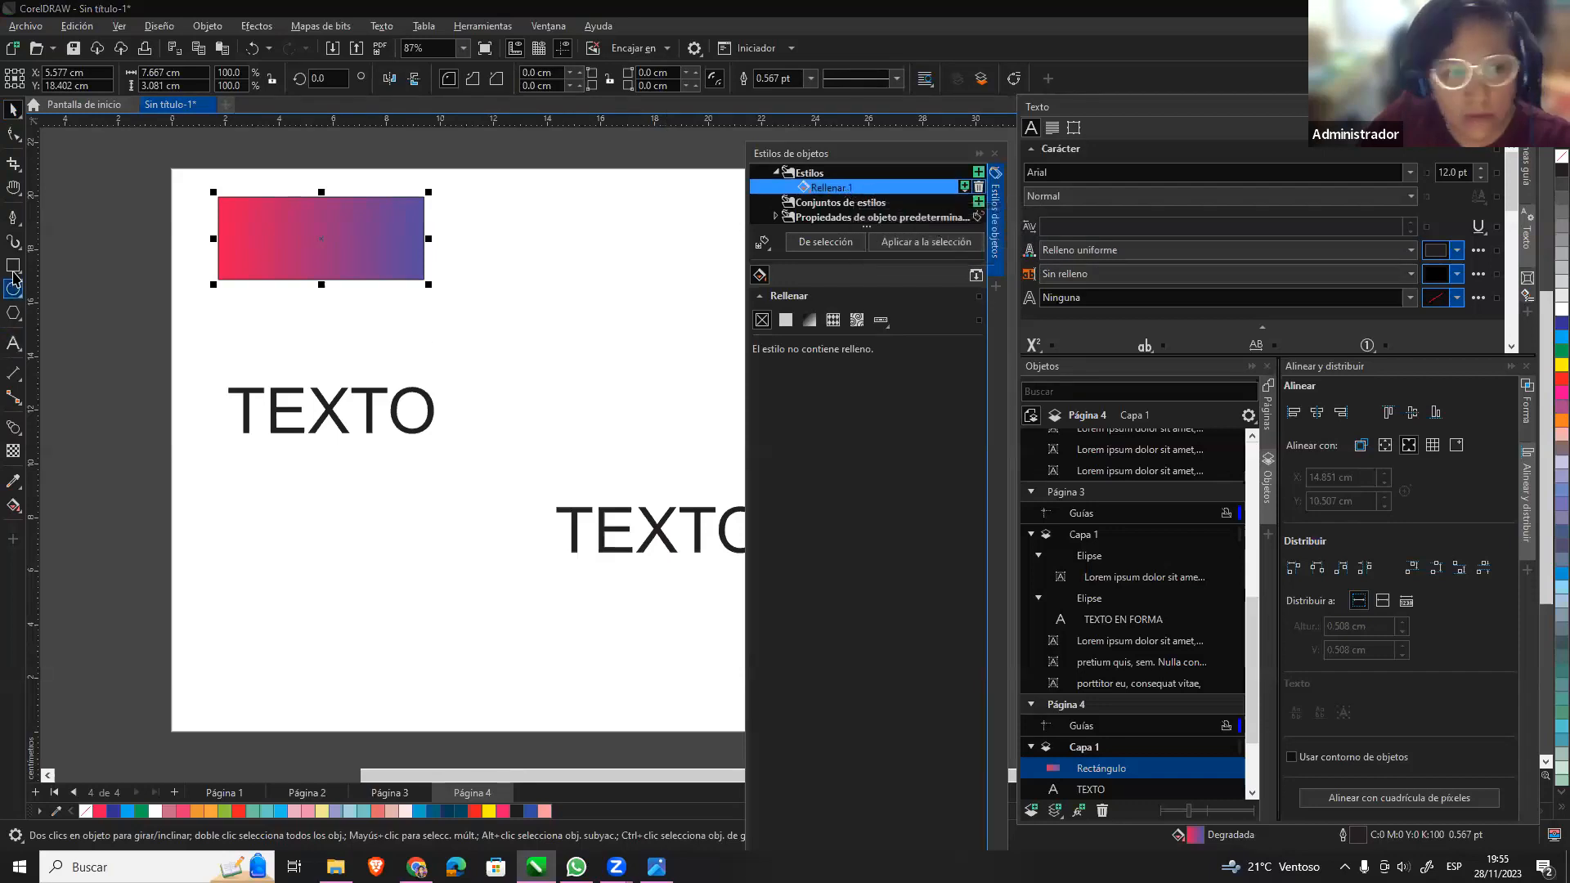
left_click(921, 244)
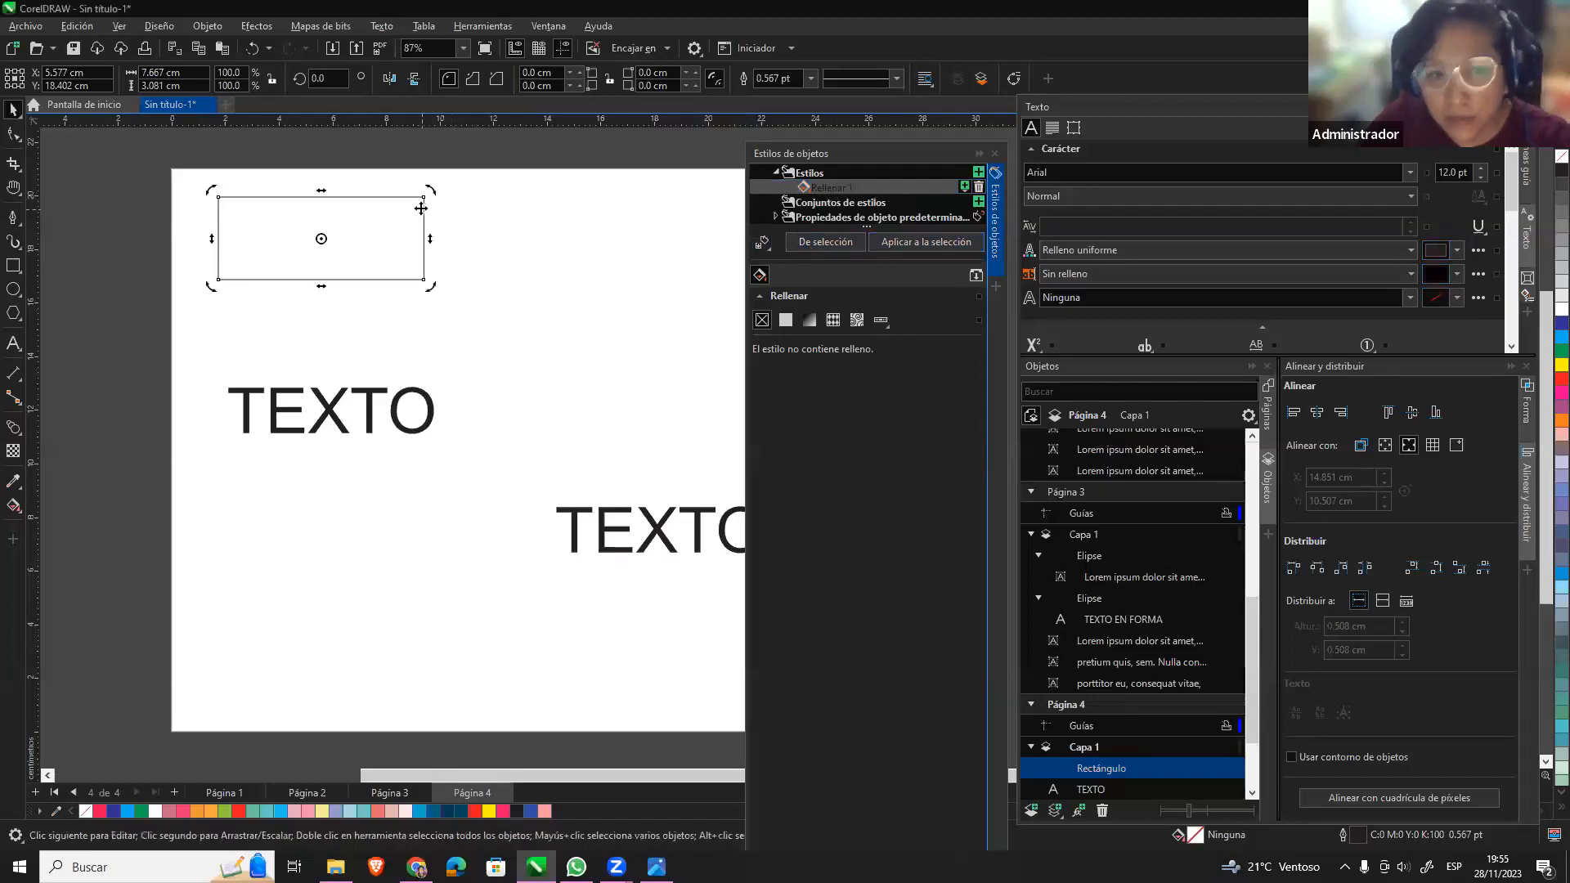
Delete the rectangle and draw a new one about 7.7 × 4.2 cm above the upper TEXTO.
key("Delete")
left_click_drag(238, 199, 406, 284)
left_click_drag(211, 211, 416, 324)
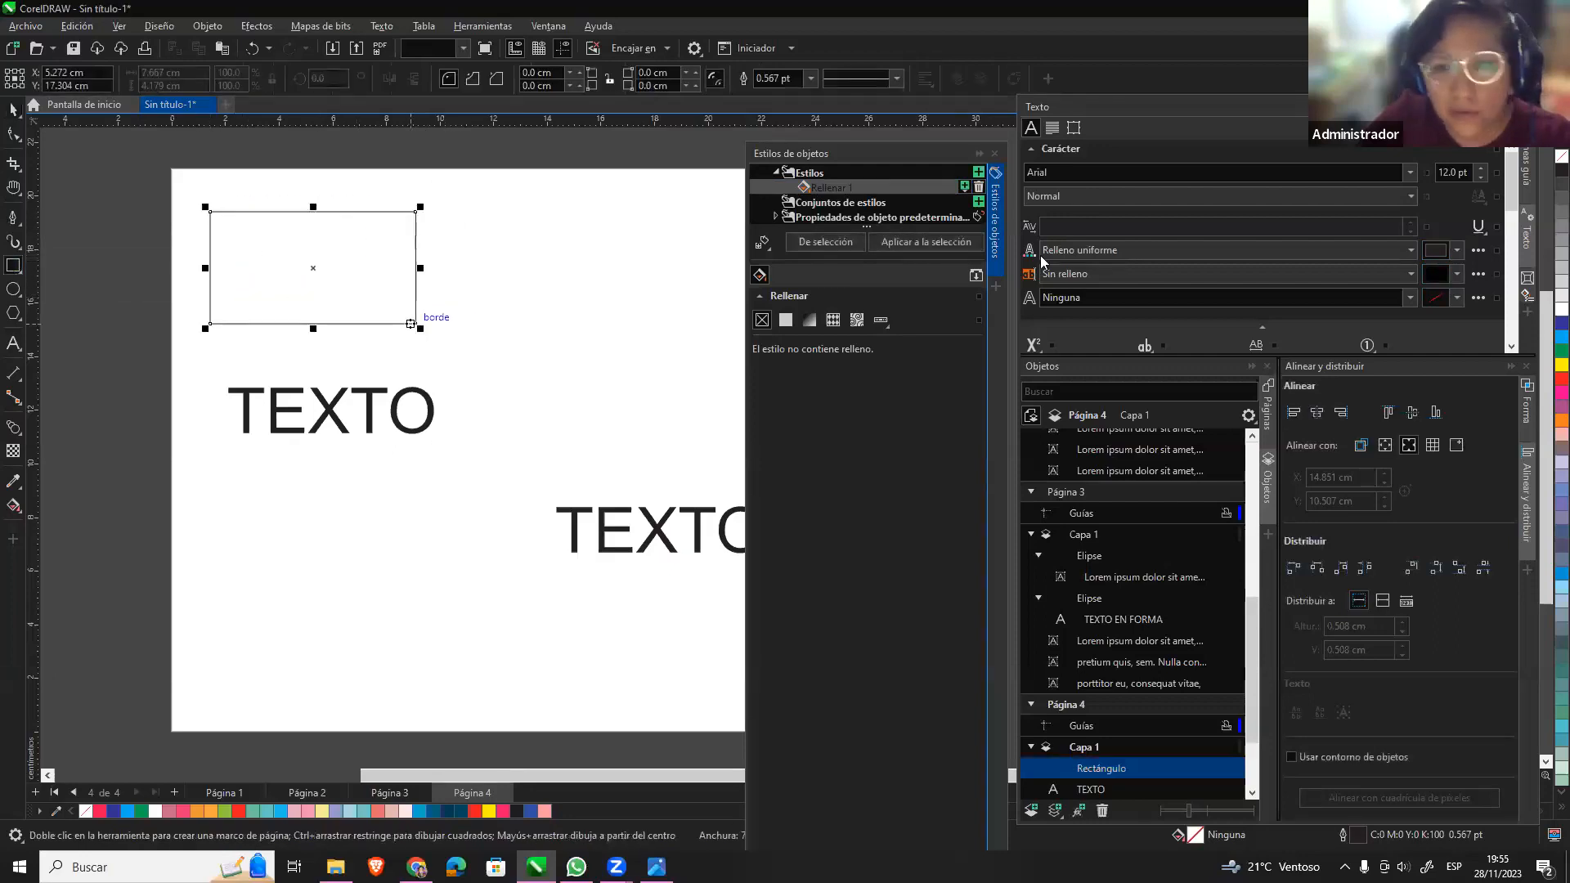
Delete the Rellenar 1 style and fill the new rectangle with cyan.
left_click(971, 187)
key("Delete")
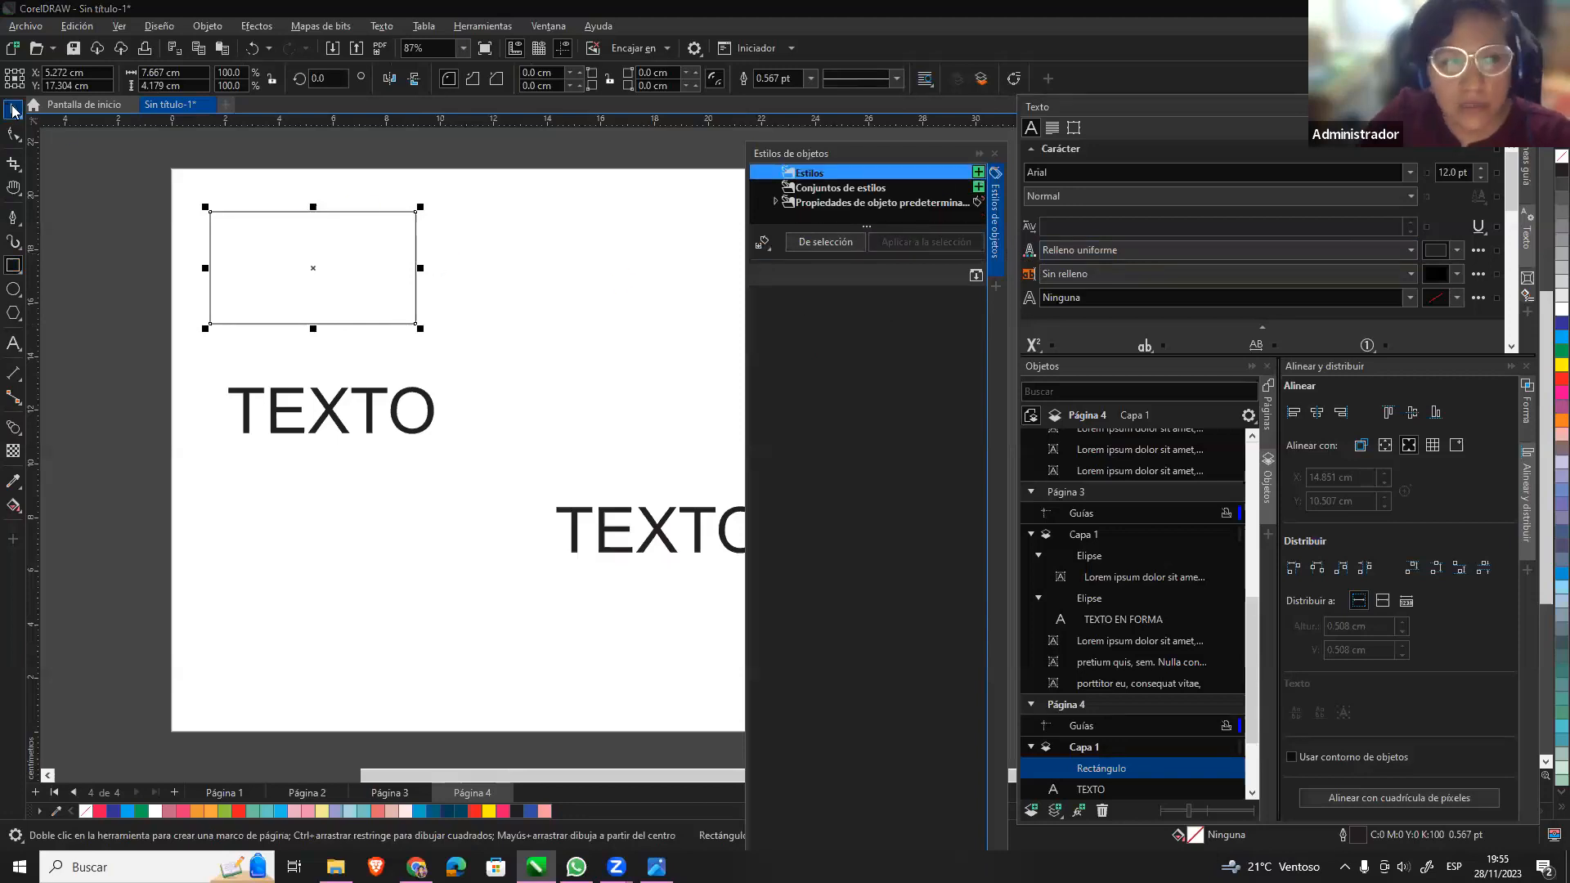
left_click(1562, 336)
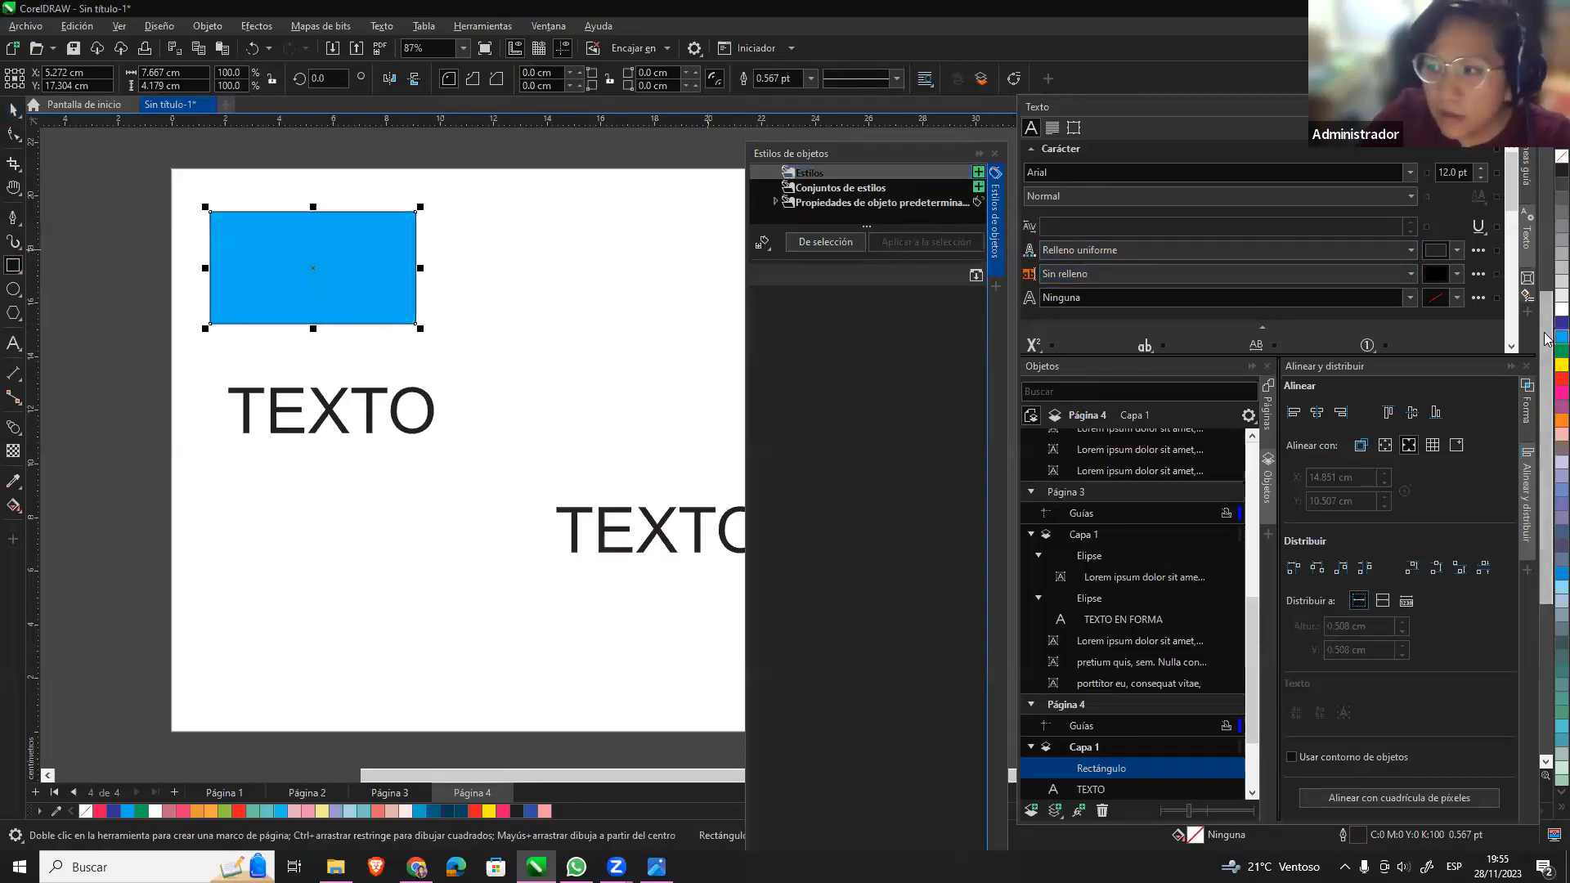
Add a new Rellenar style under Estilos while the cyan rectangle is selected.
left_click(978, 171)
left_click(1021, 206)
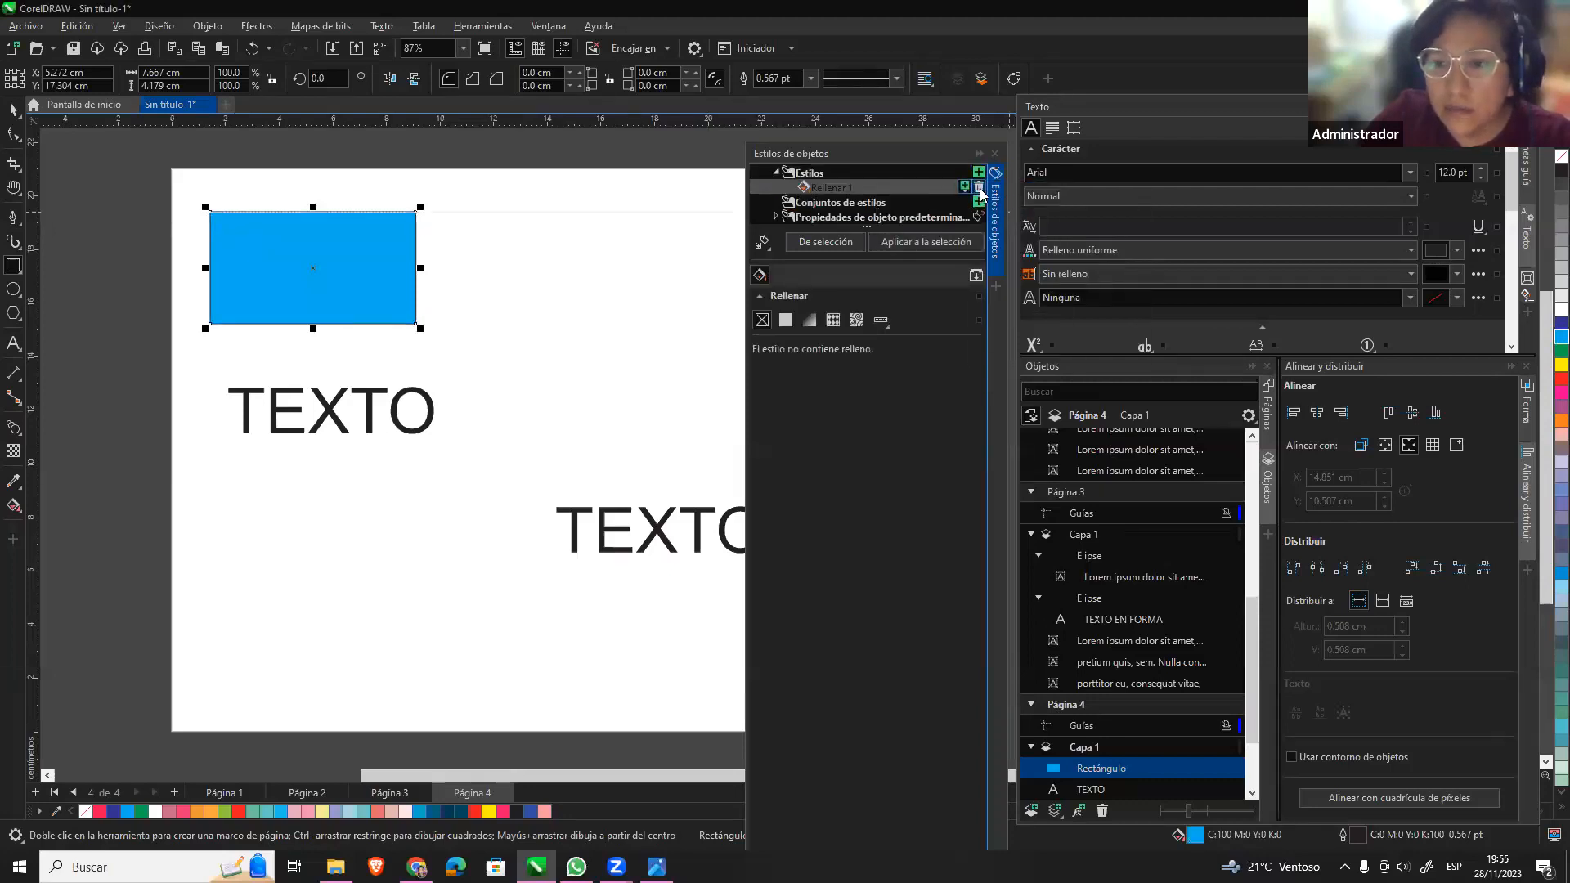
left_click(13, 108)
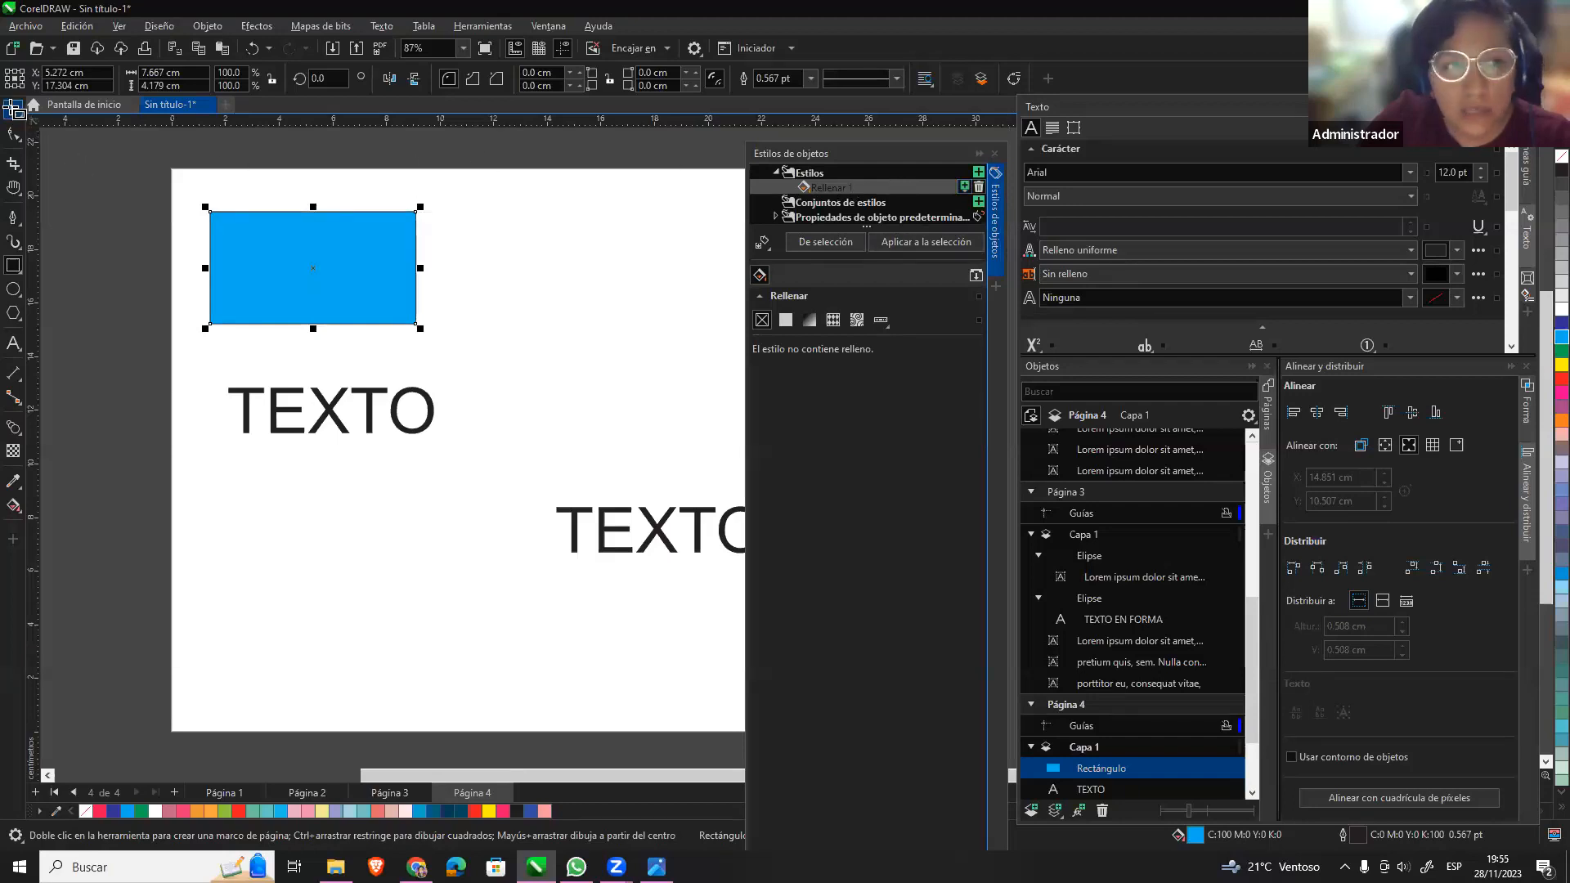
Draw an ellipse about 4.8 × 4.9 cm beside the cyan rectangle and apply the Rellenar 1 style to it.
left_click(670, 248)
left_click(13, 289)
left_click_drag(530, 256, 659, 388)
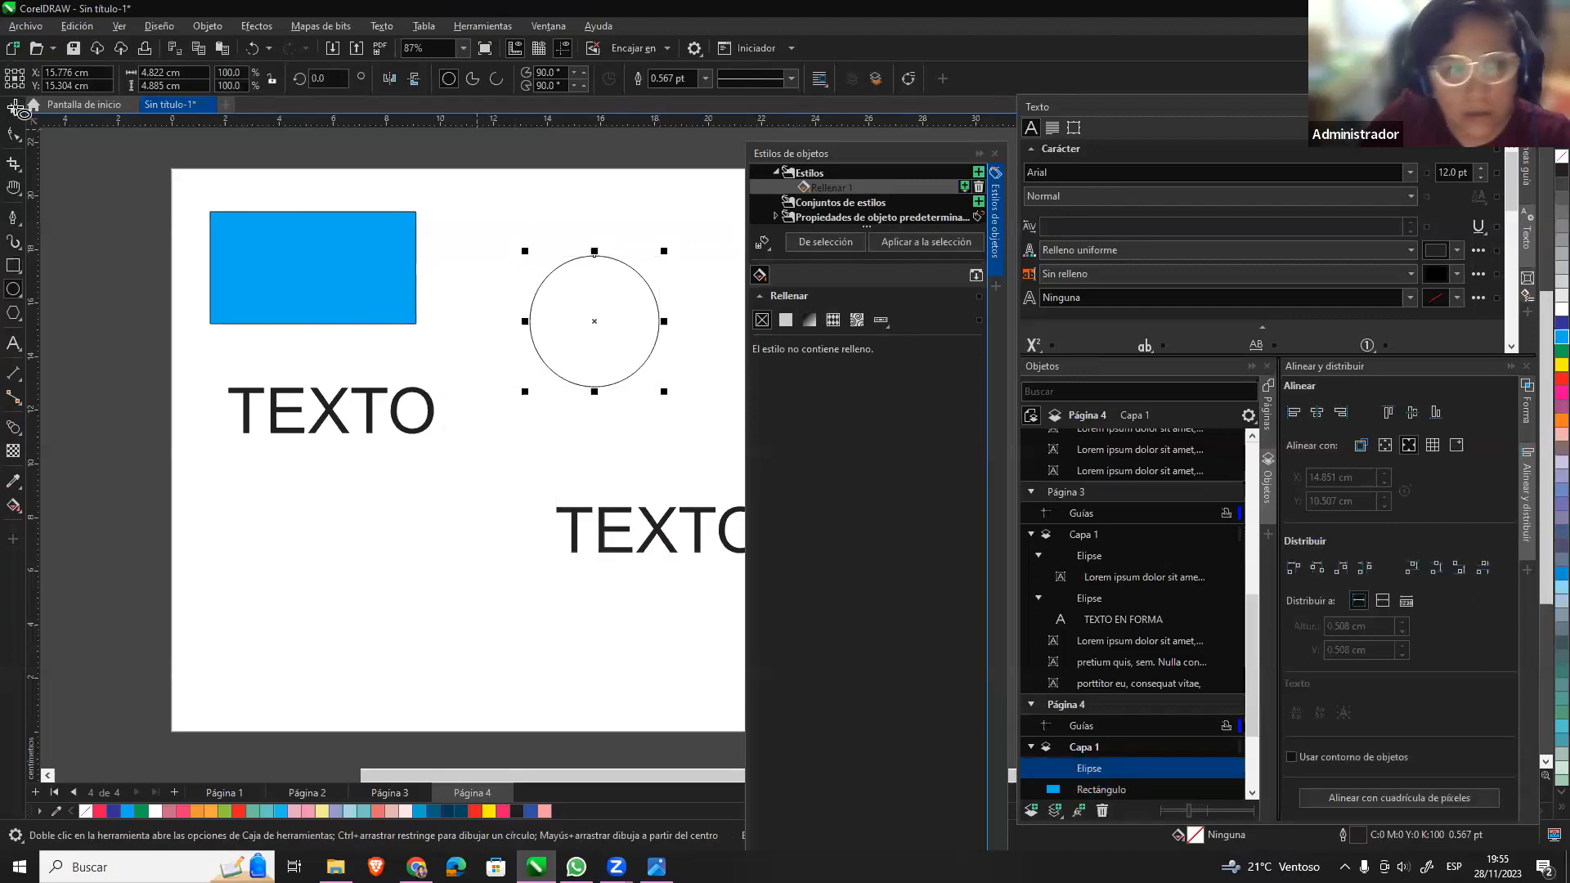
left_click(935, 243)
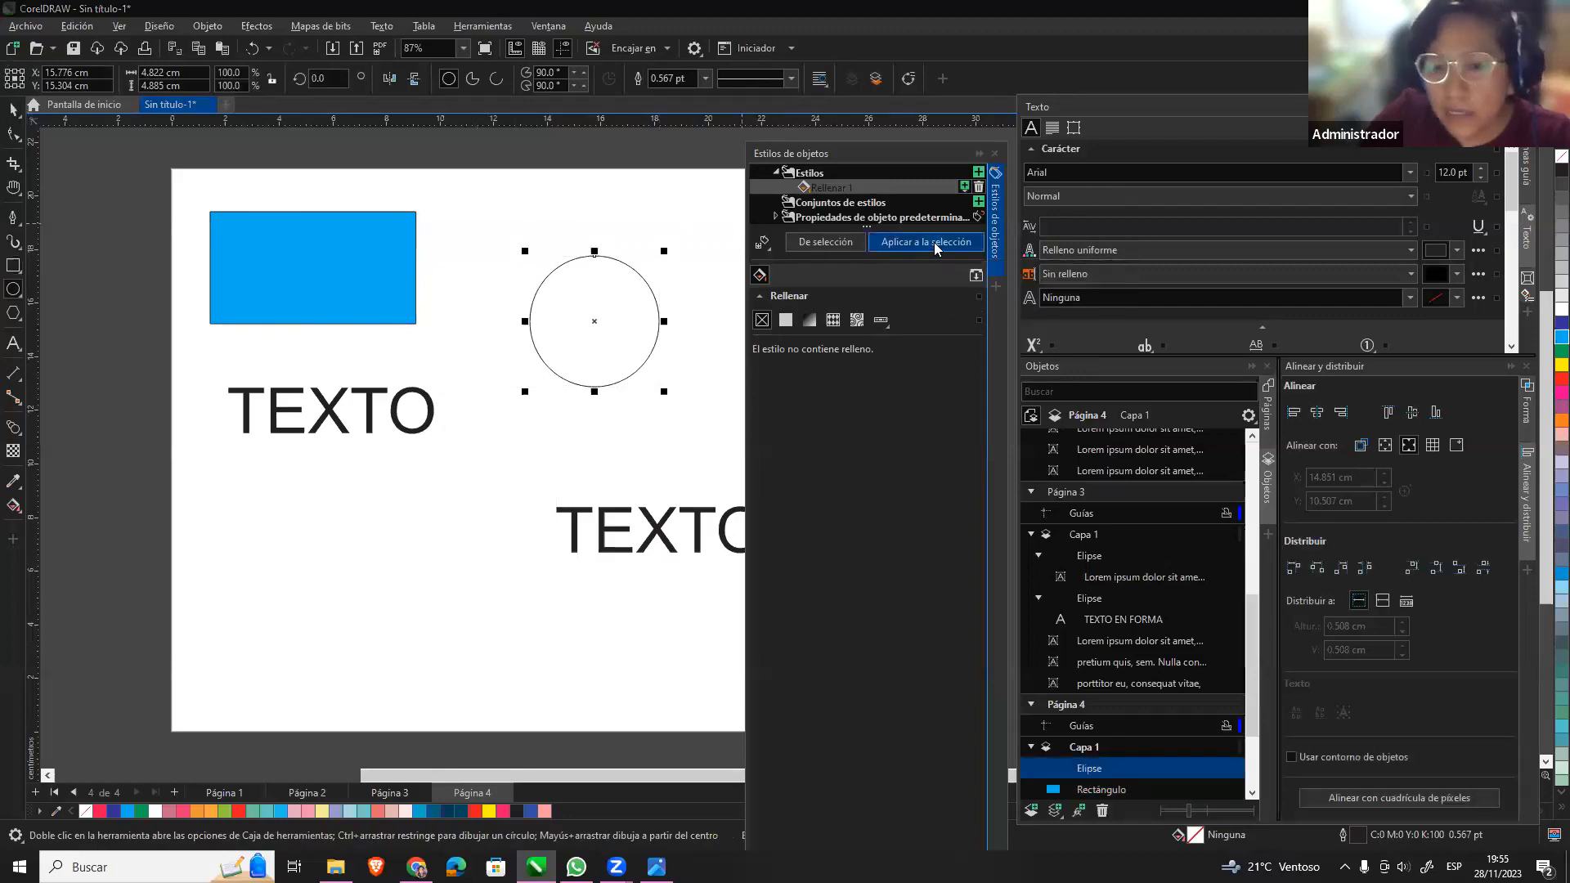
Deselect the objects and remove the Rellenar 1 style from Estilos.
left_click(13, 109)
left_click(342, 247)
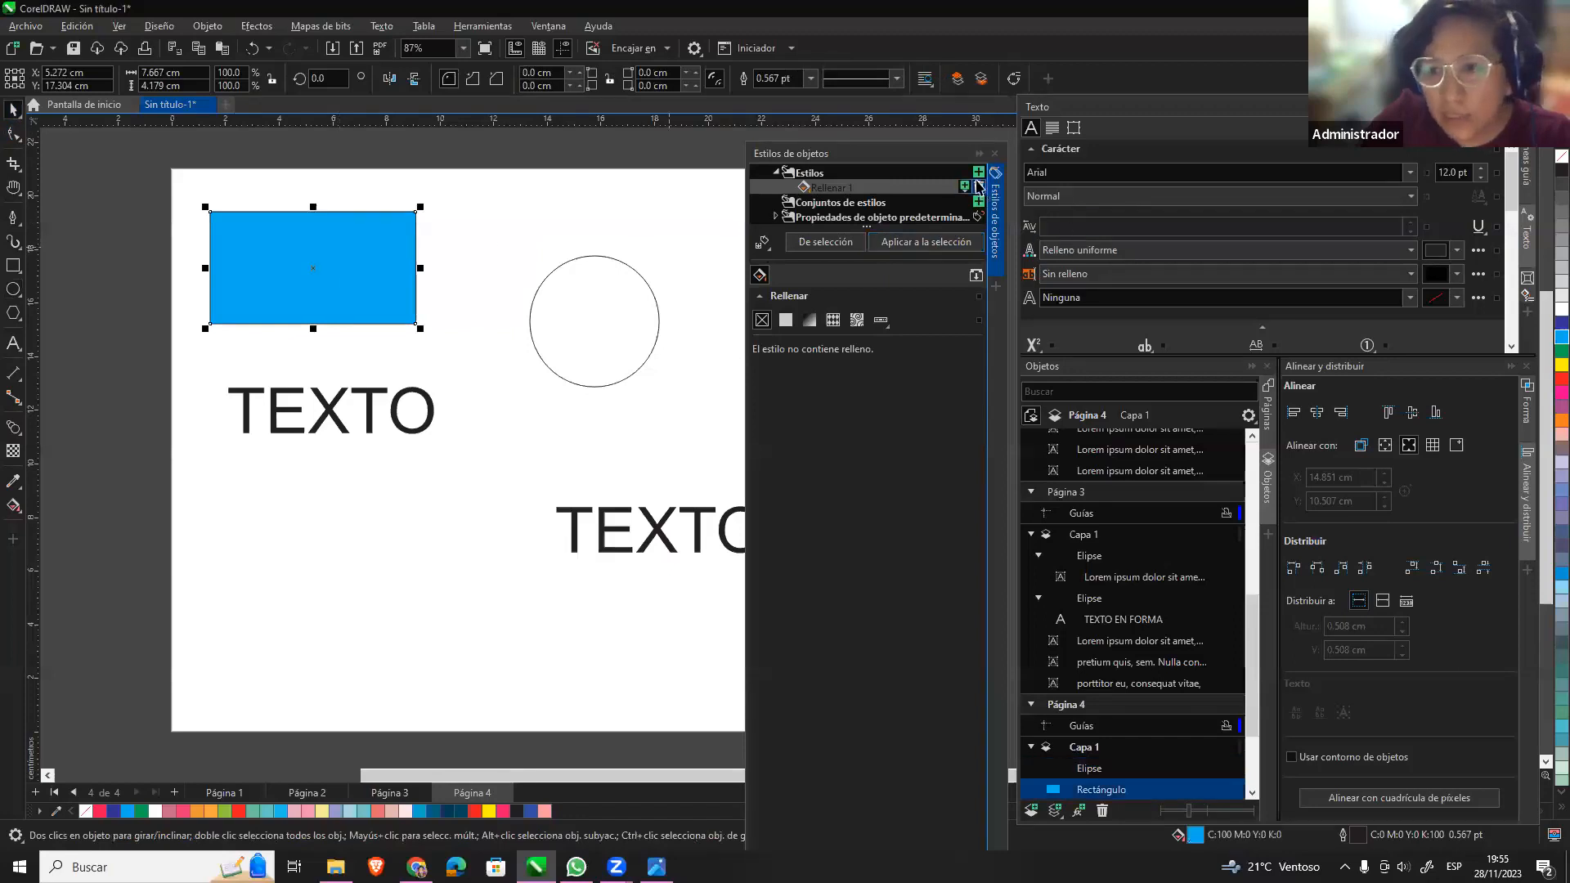
left_click(671, 233)
left_click(351, 270)
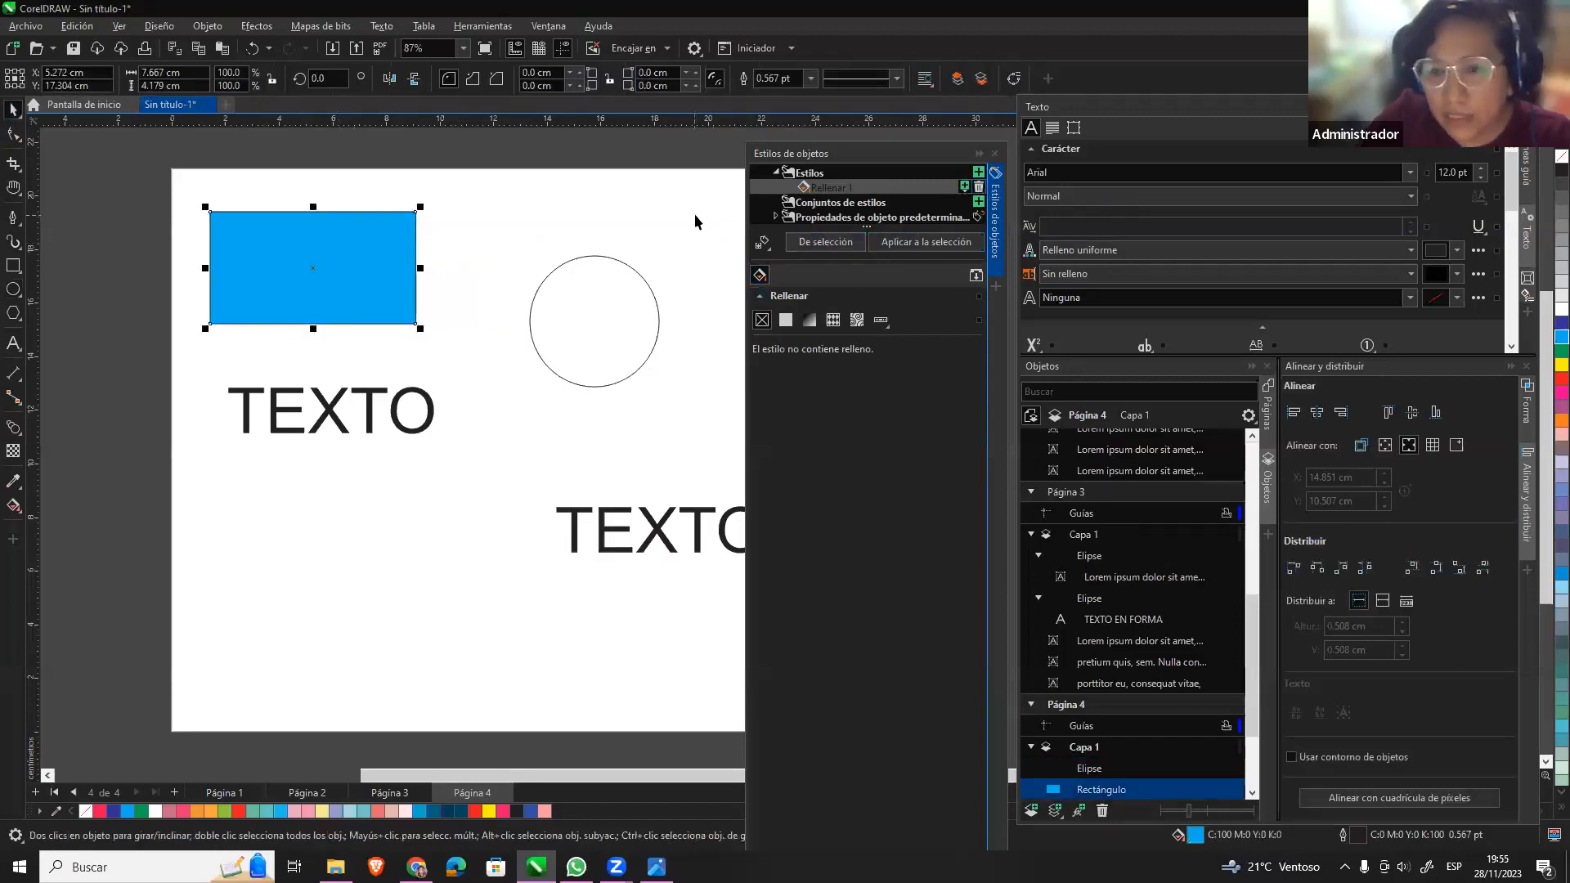
left_click(695, 221)
left_click(978, 187)
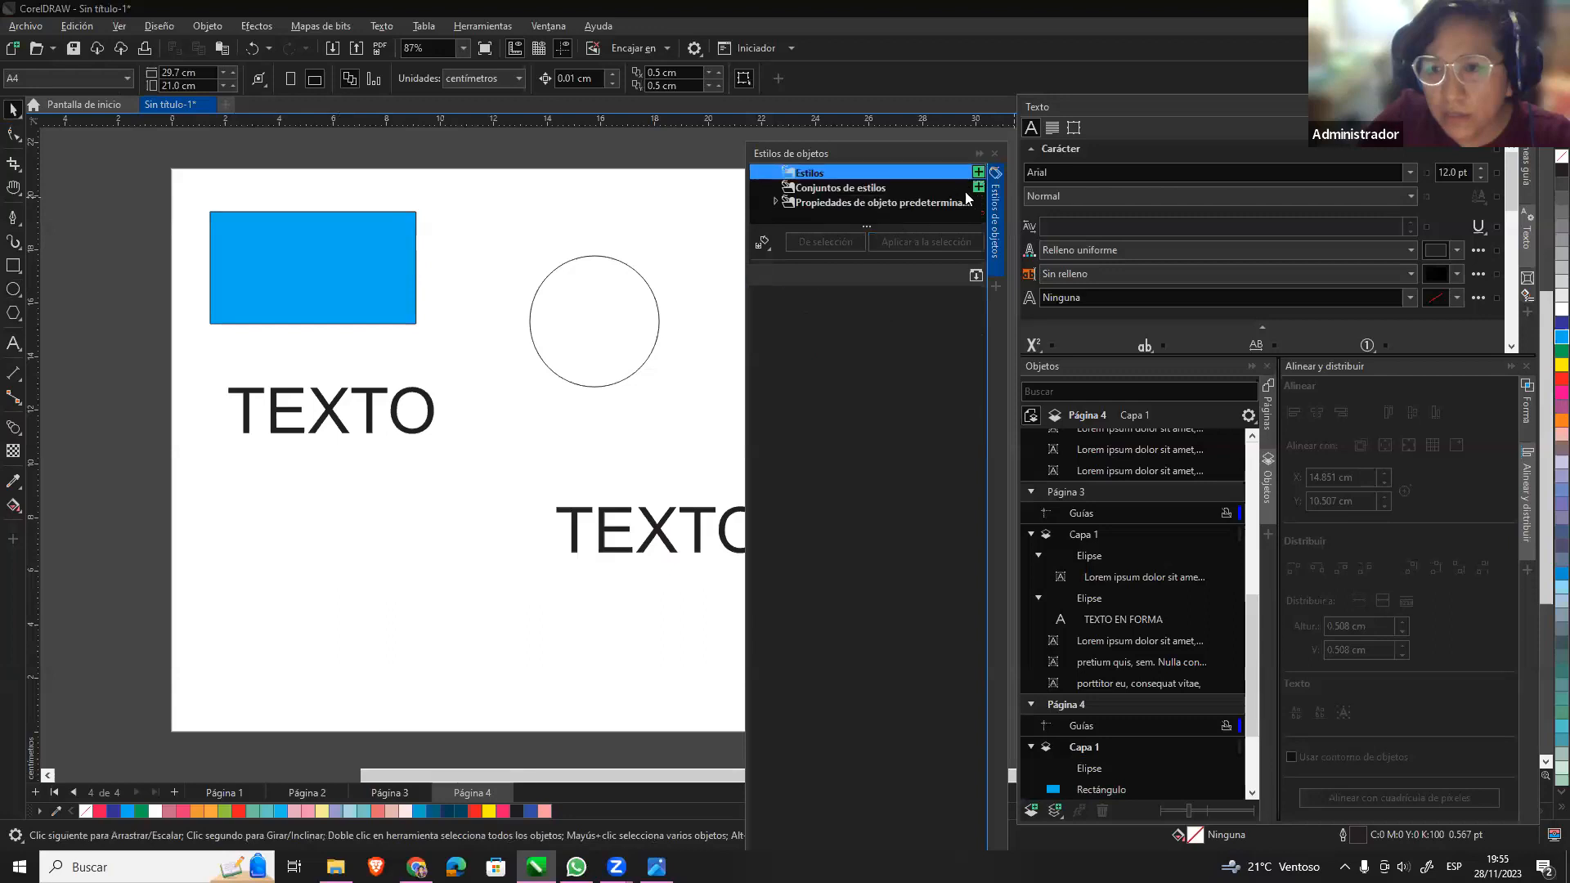
Select the cyan rectangle and create a Rellenar style under Estilos.
left_click(412, 247)
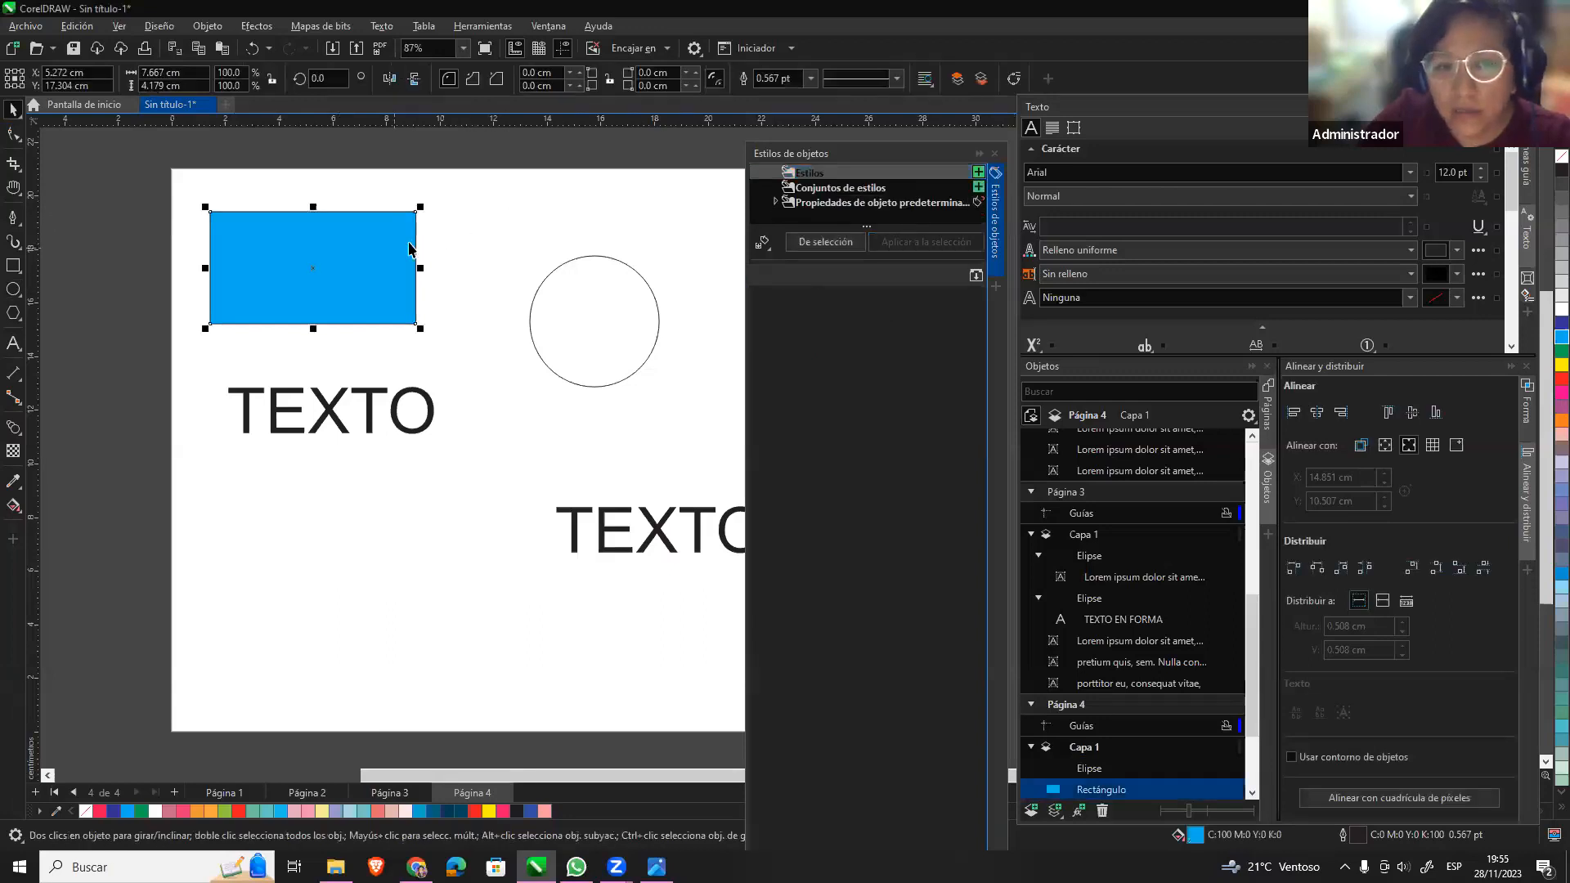
left_click(979, 173)
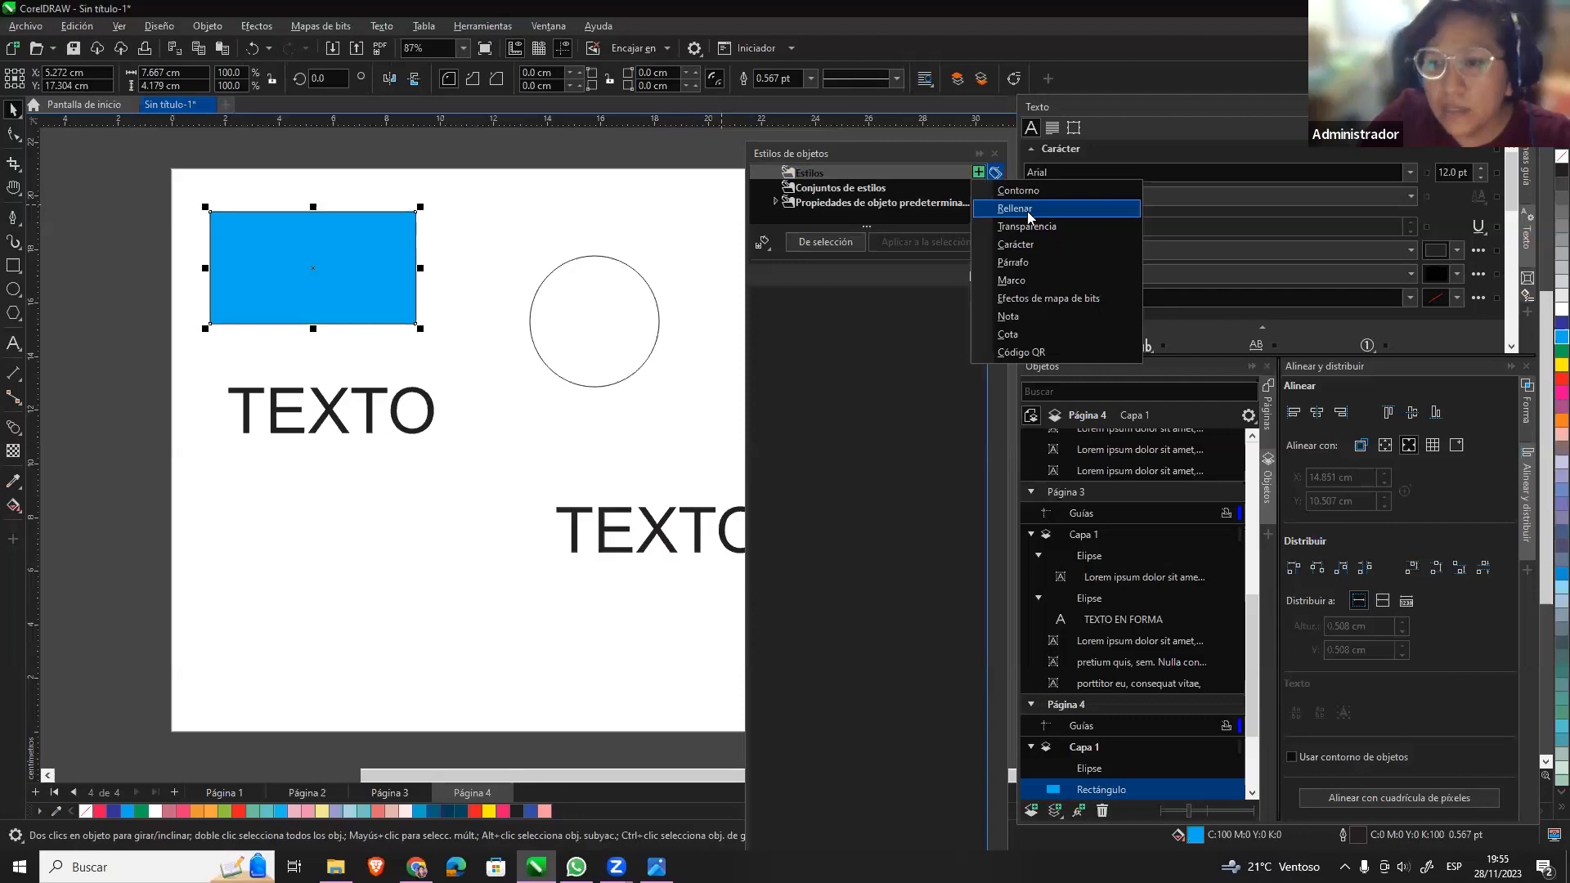
left_click(1028, 215)
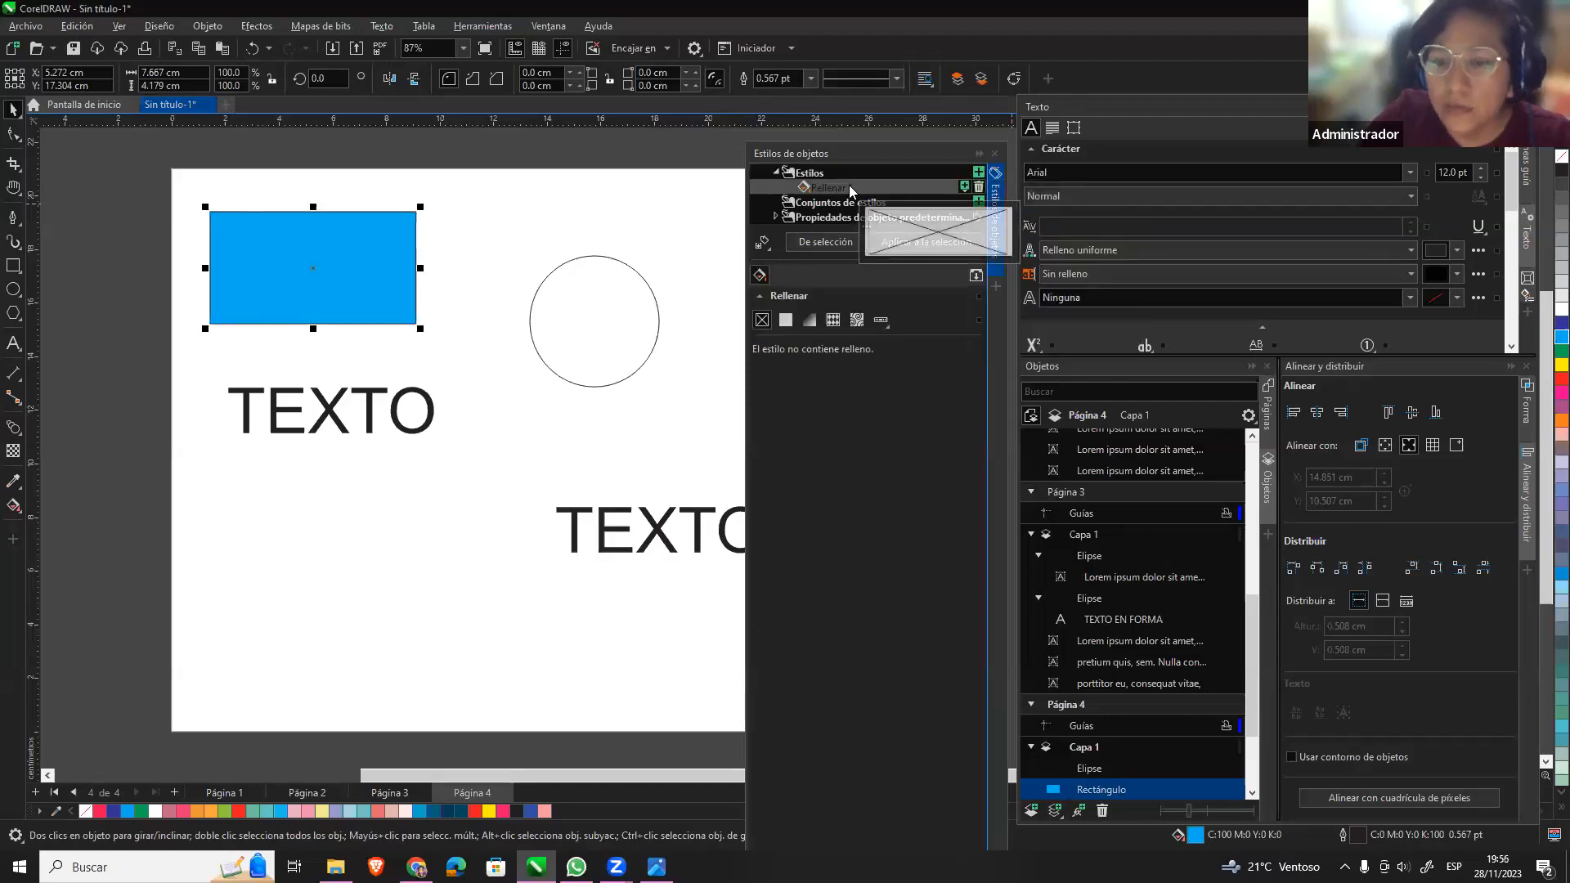
Give the Rellenar 1 style a uniform fill of C 0, M 100, Y 59, K 0 and apply it to the rectangle.
left_click(786, 321)
left_click_drag(813, 410, 880, 398)
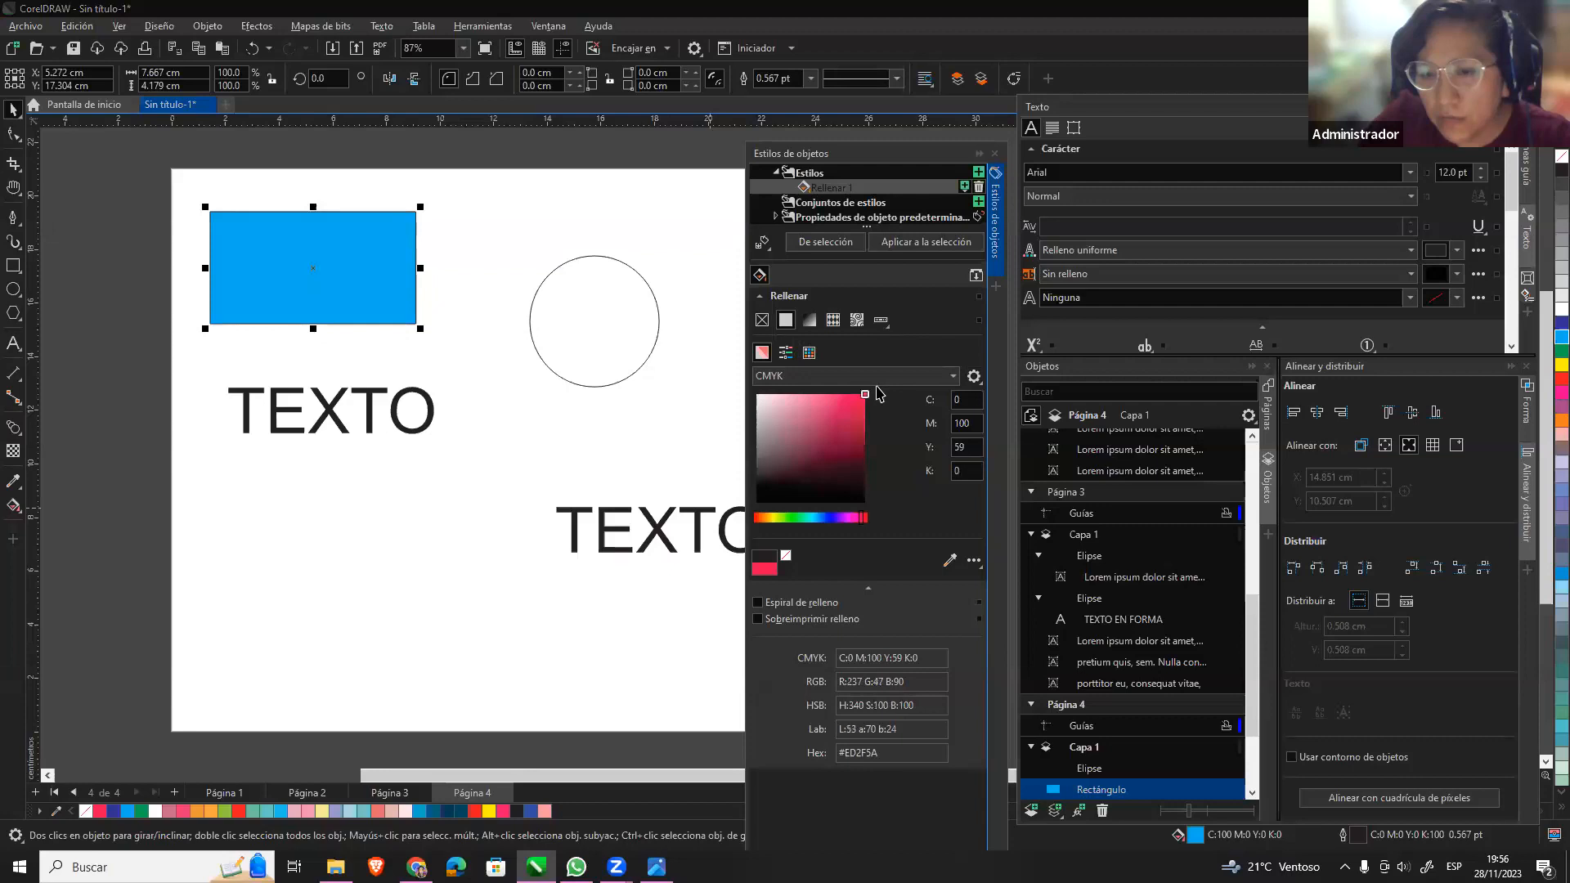
left_click(921, 244)
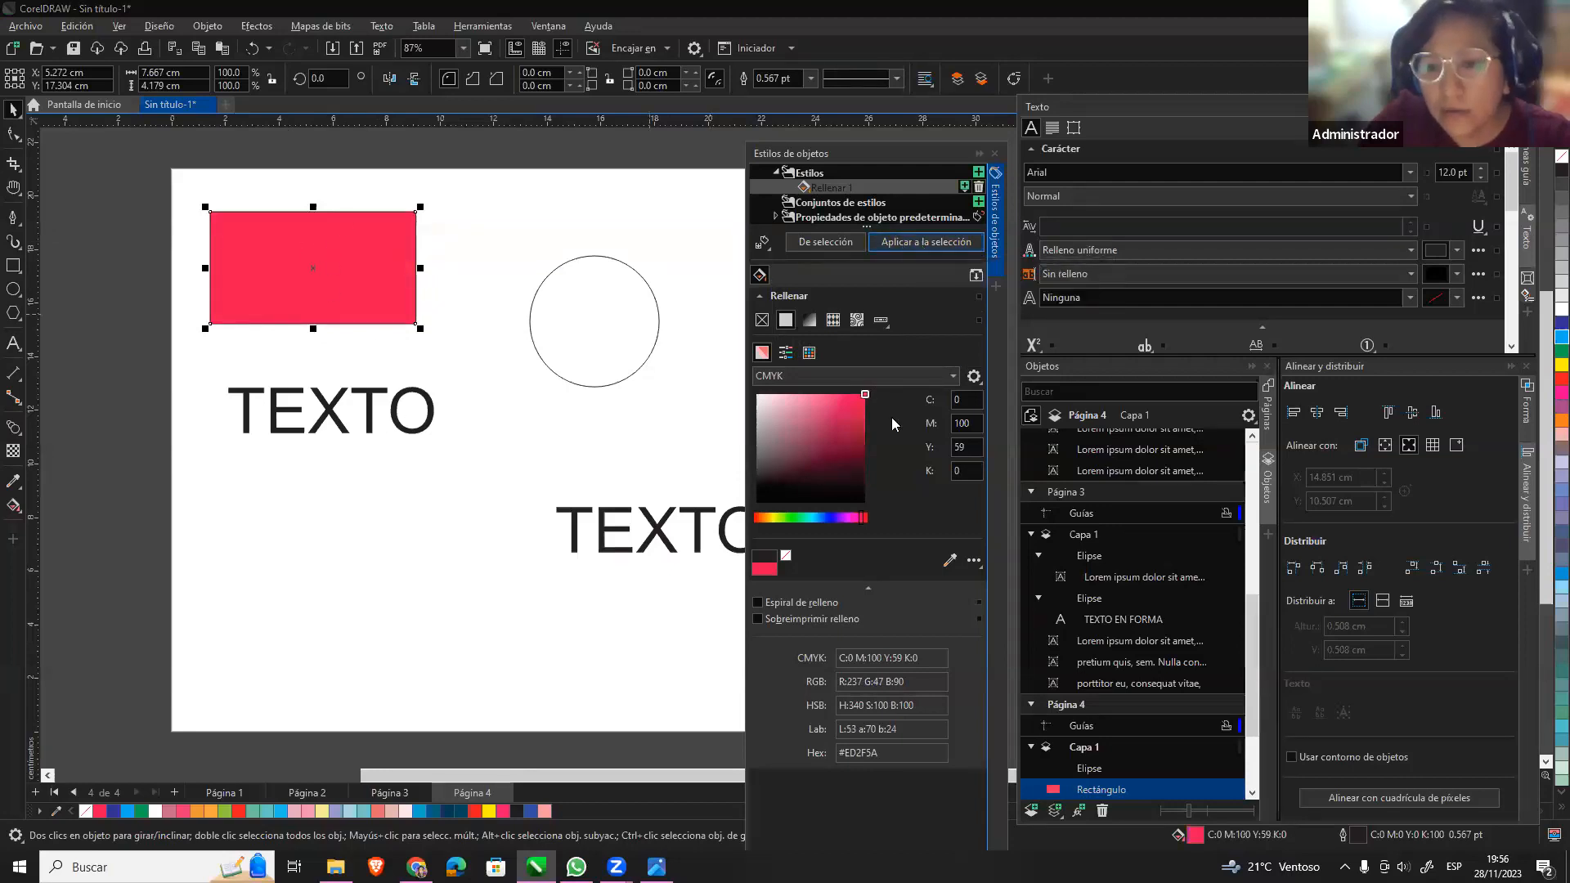
Switch the Rellenar 1 style to a gradient fill and apply it to the selected rectangle.
left_click(810, 320)
left_click(921, 242)
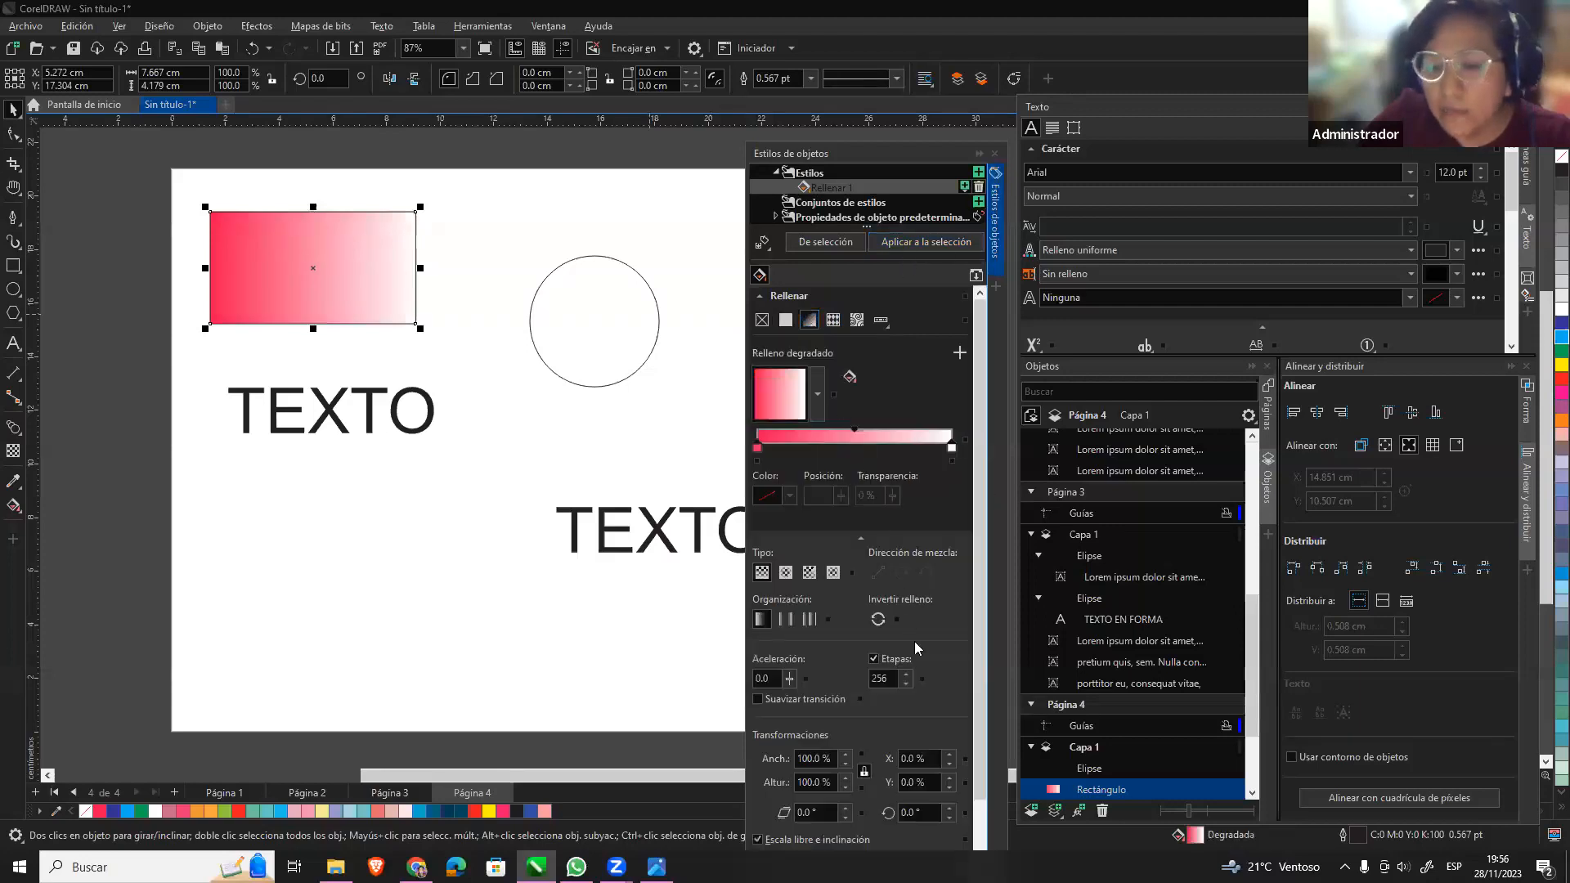
left_click_drag(979, 773, 1009, 630)
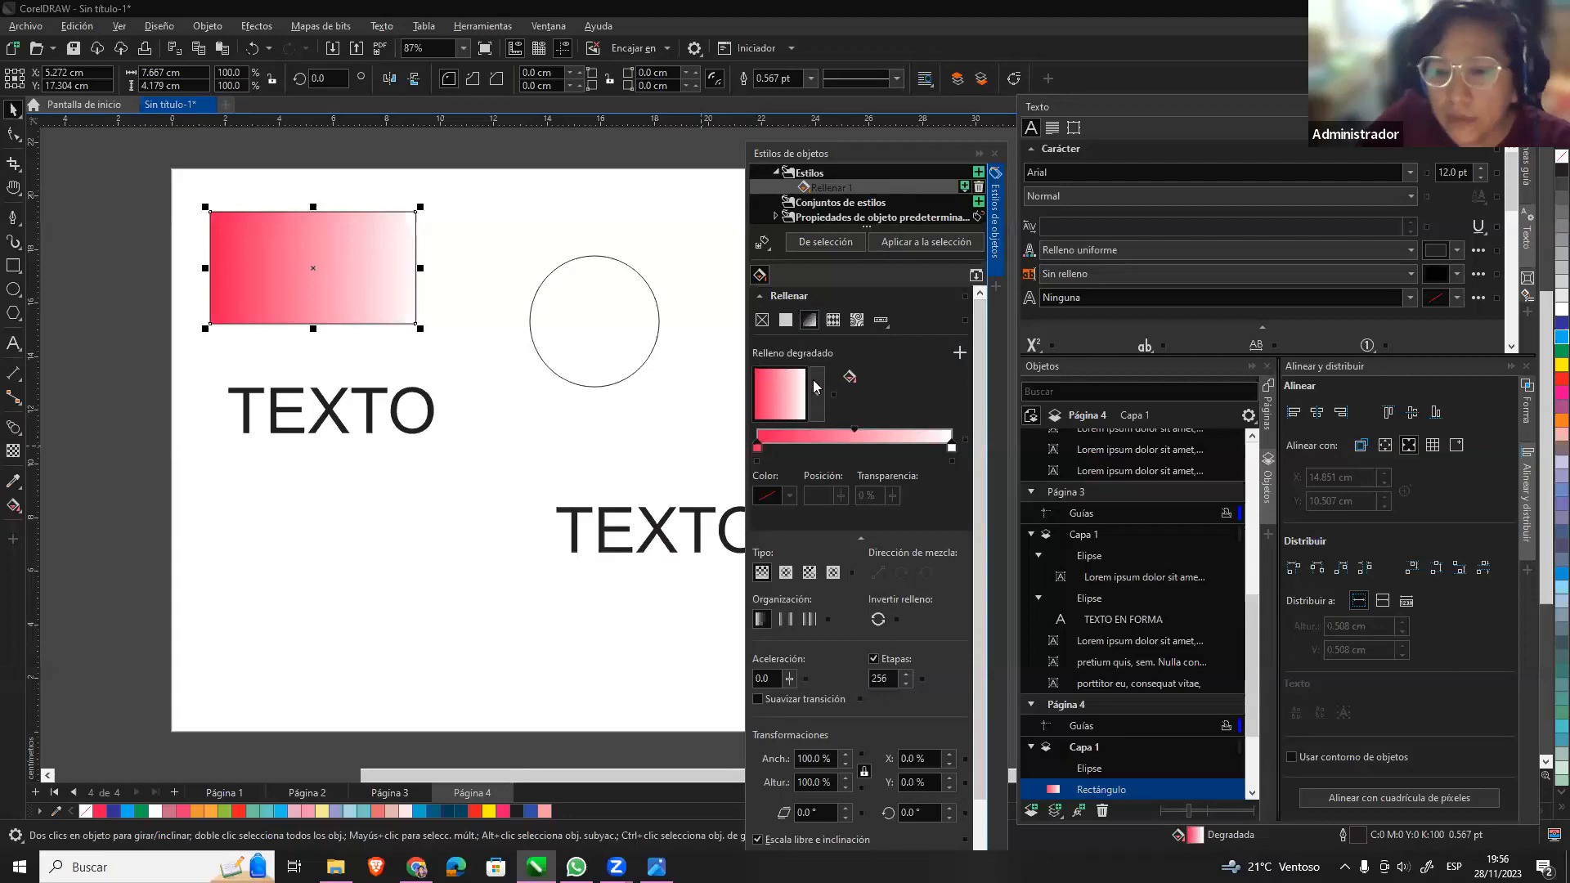
Change the end colour of the Rellenar 1 style's gradient from white to red.
left_click(951, 447)
left_click(790, 496)
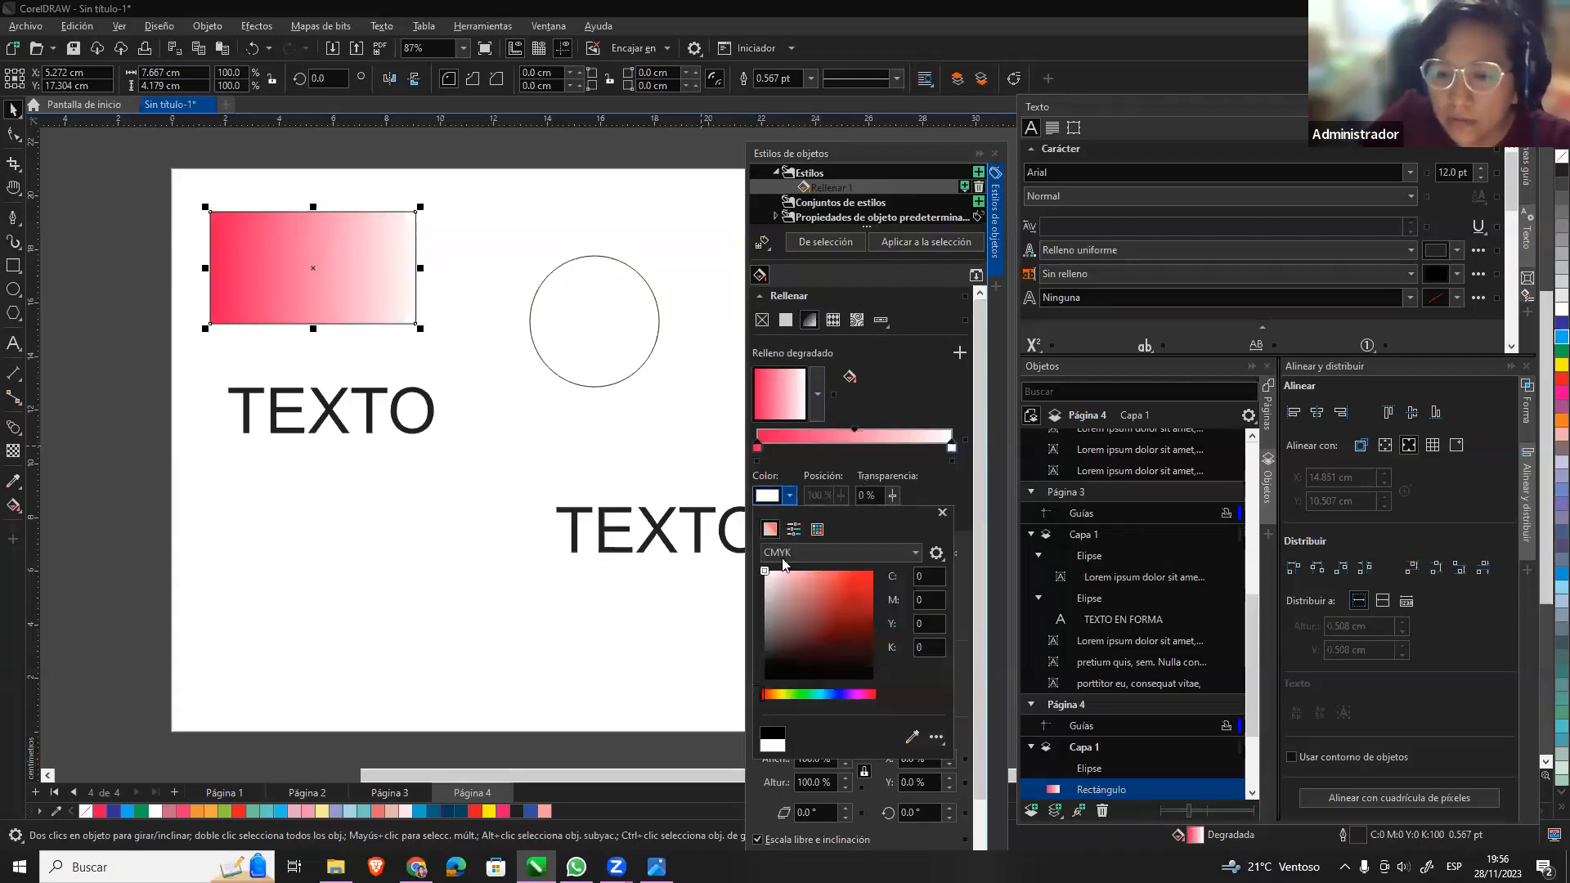
left_click(868, 574)
left_click(910, 435)
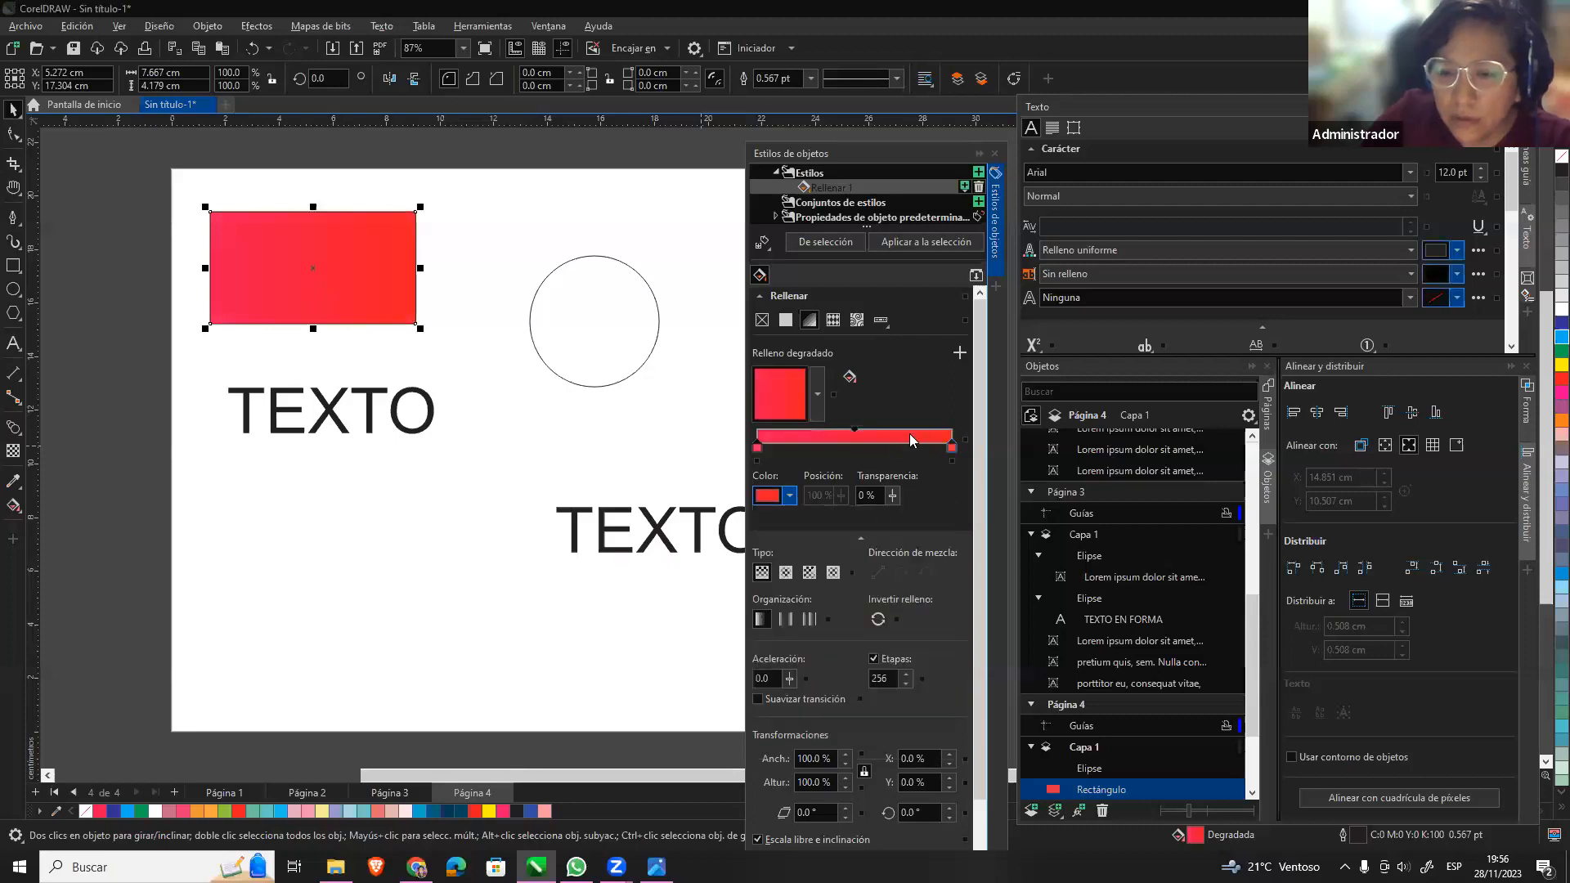
left_click(913, 436)
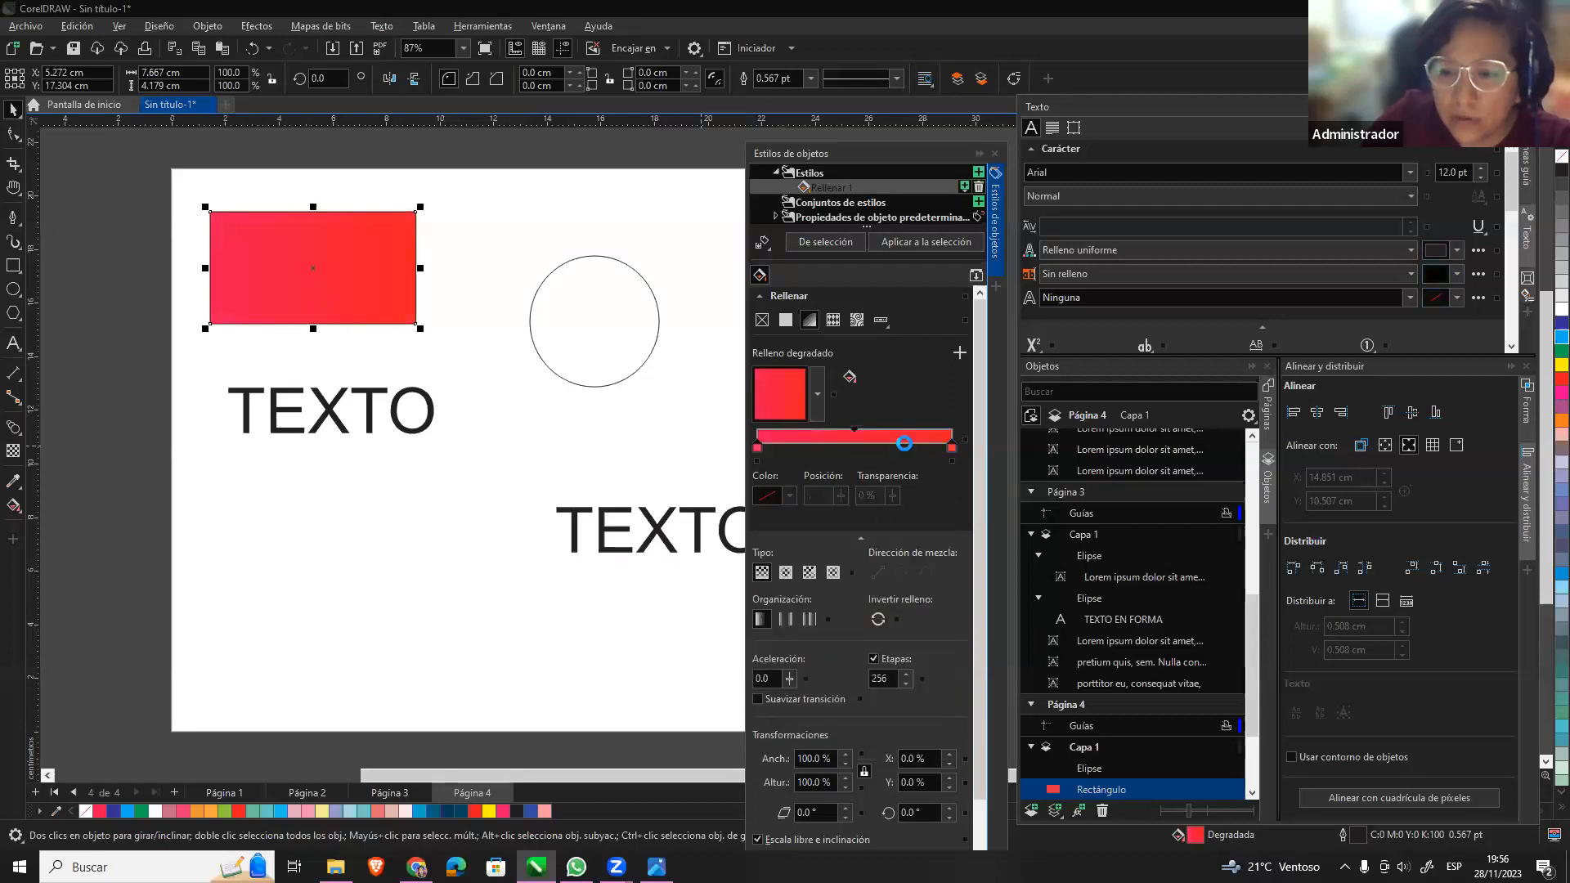
Set the gradient style's start colour to yellow and move its midpoint to 48%.
left_click(852, 434)
left_click(757, 449)
left_click(790, 496)
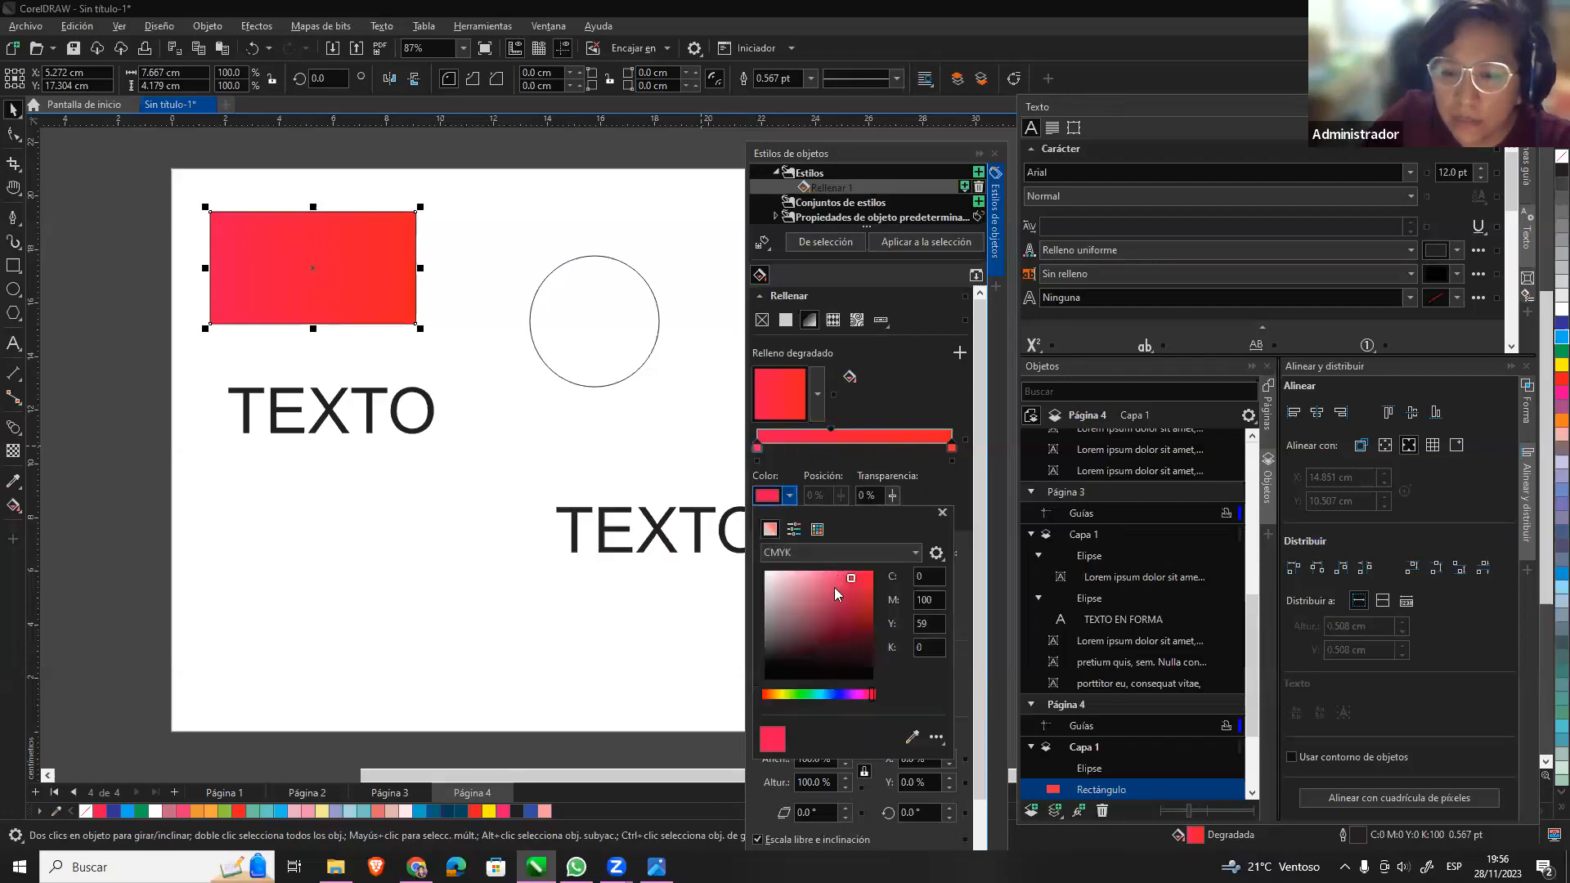
left_click(782, 694)
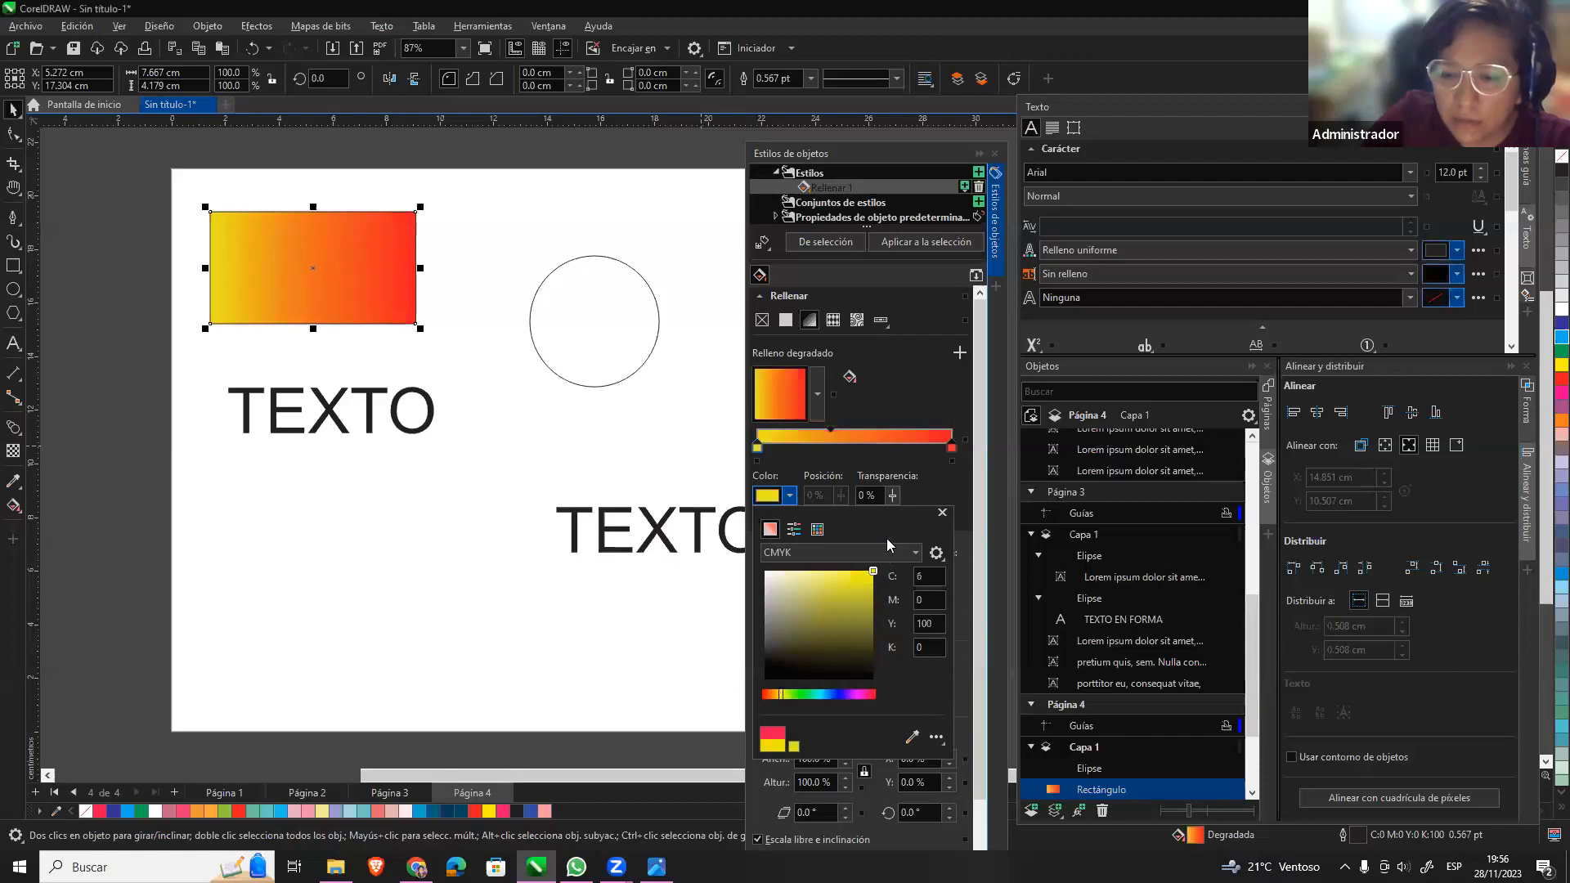
left_click(841, 429)
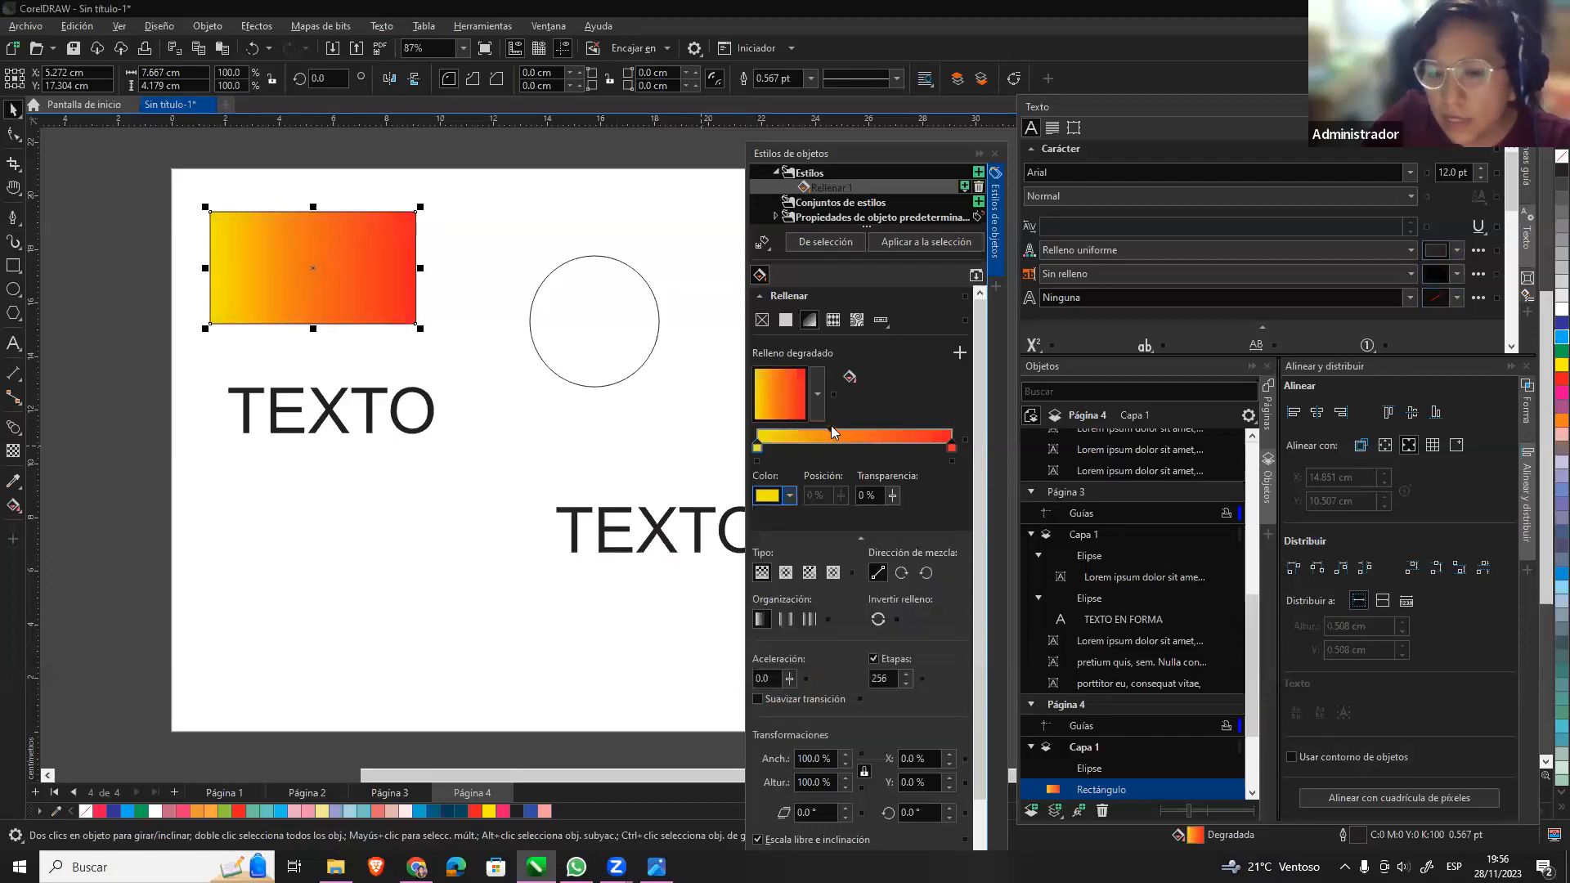
left_click_drag(831, 427, 851, 427)
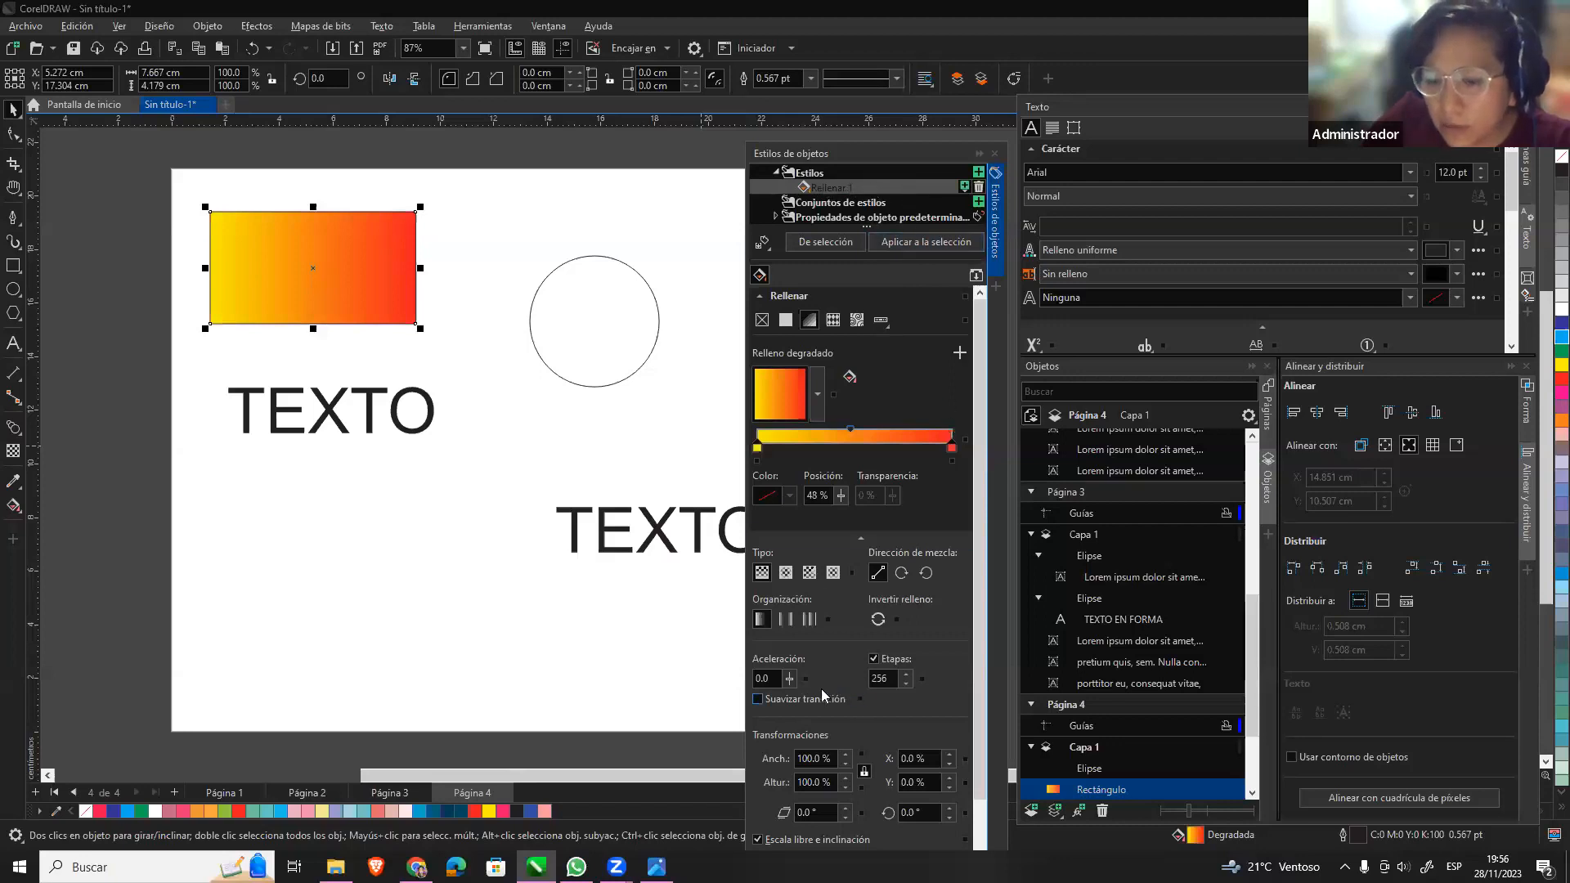
Apply the Rellenar 1 gradient style to the circle.
left_click(783, 618)
left_click(805, 622)
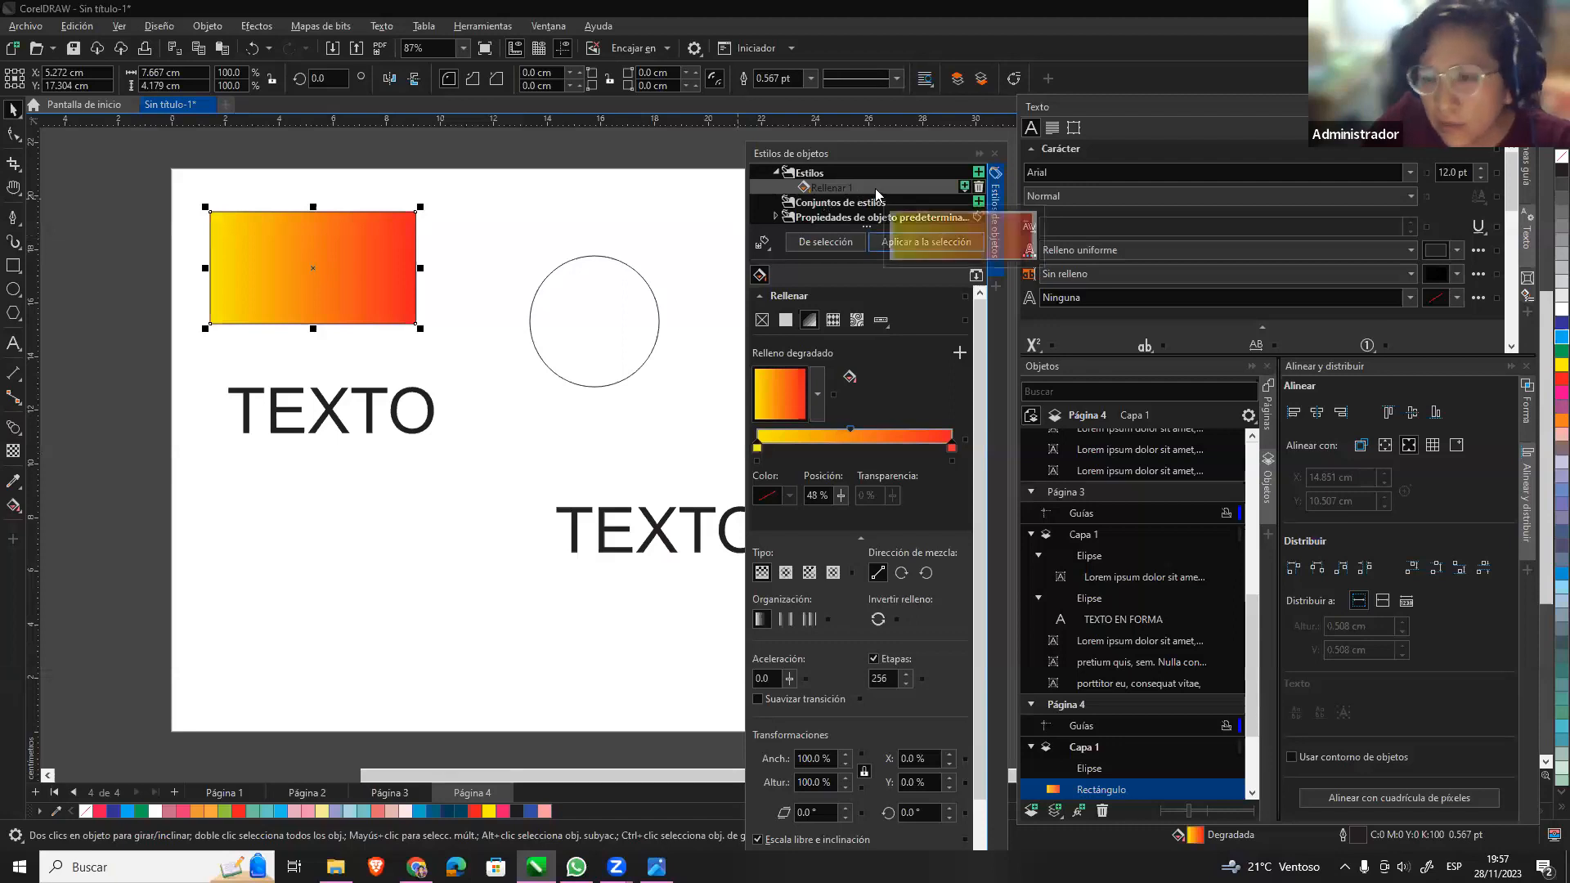
left_click(606, 256)
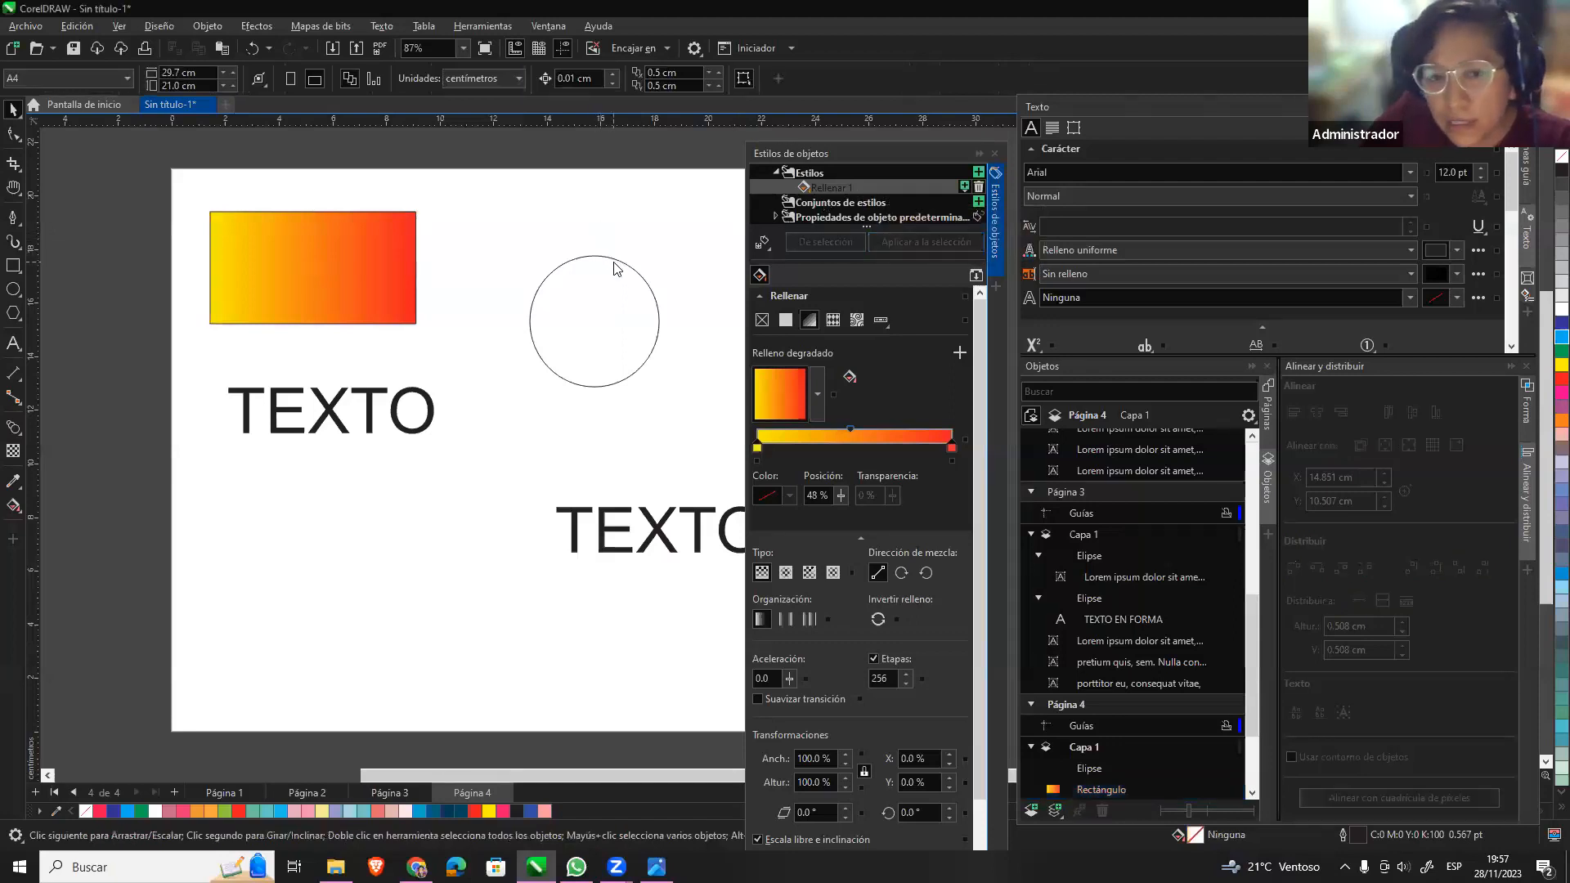
left_click(615, 262)
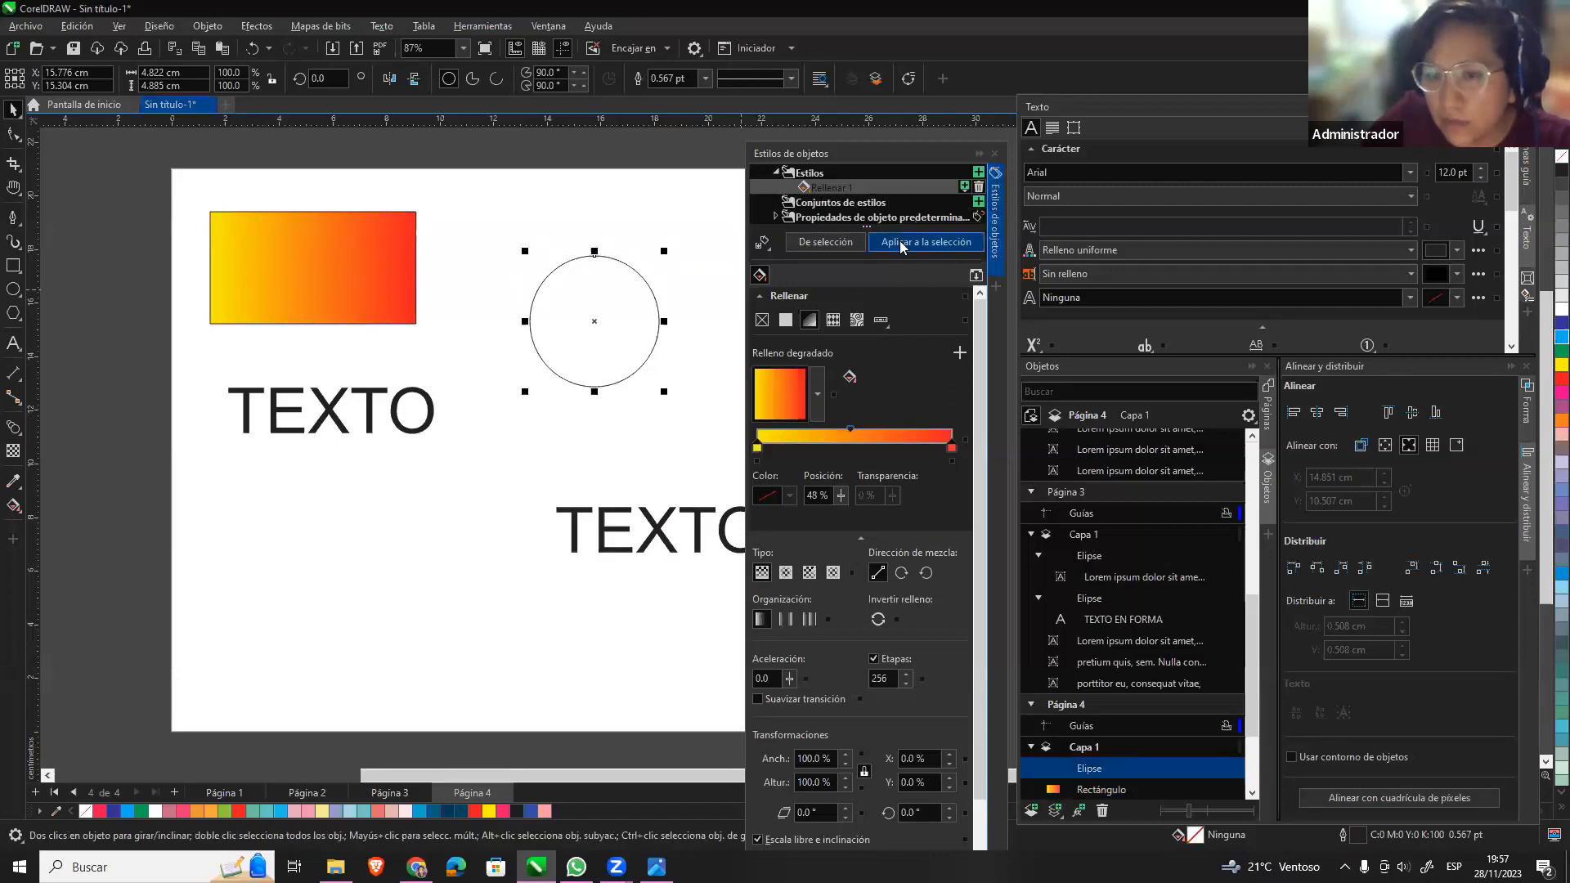
left_click(927, 249)
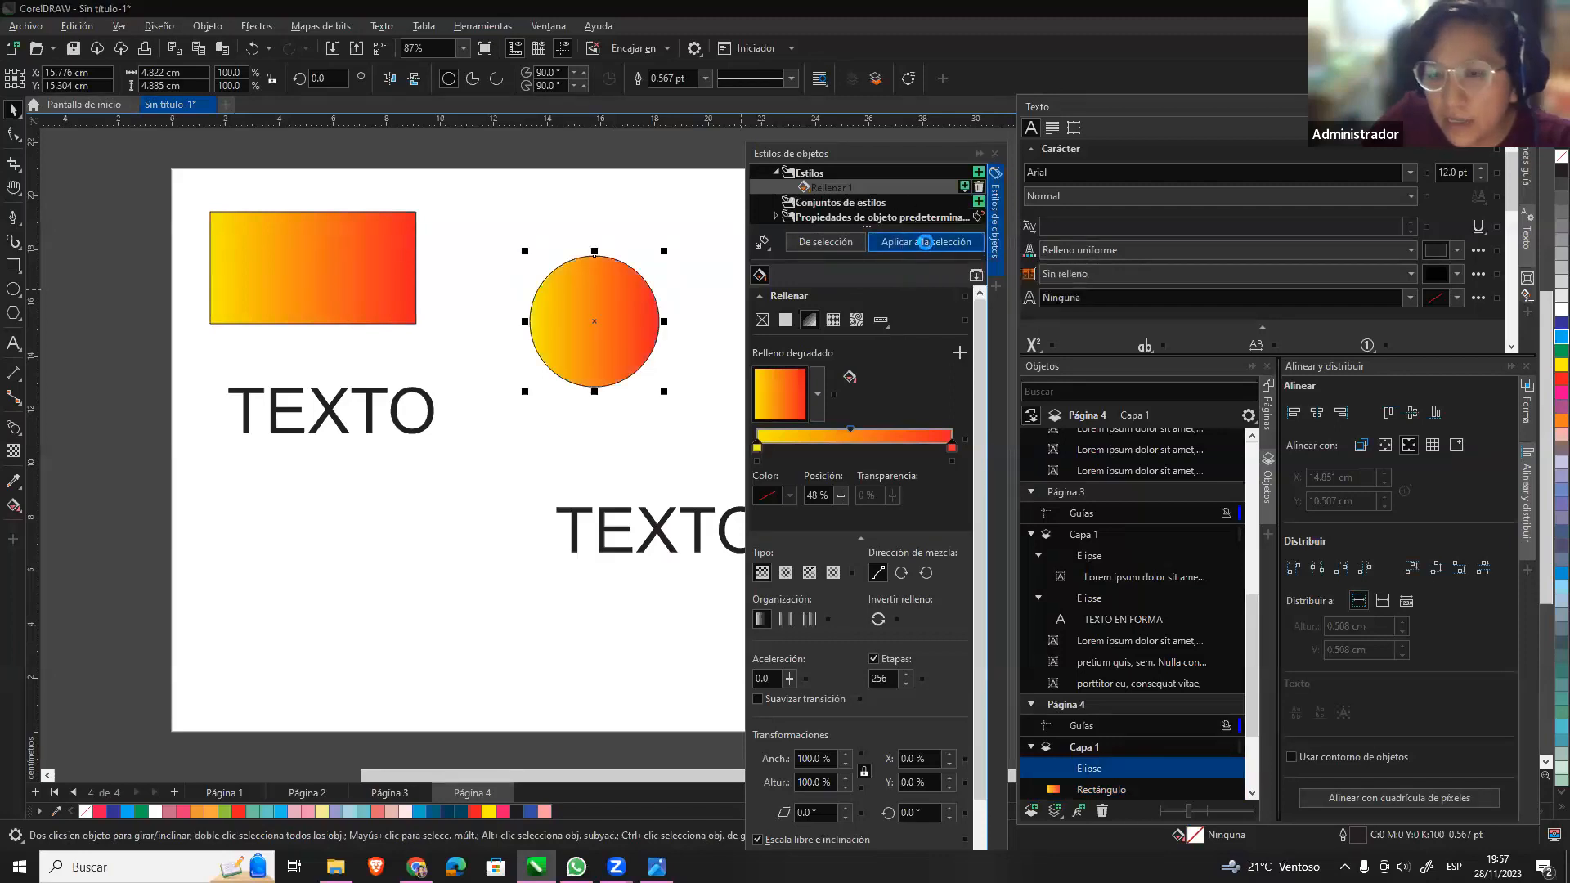
Select the TEXTO below the rectangle and create a new character style (Carácter).
left_click(667, 528)
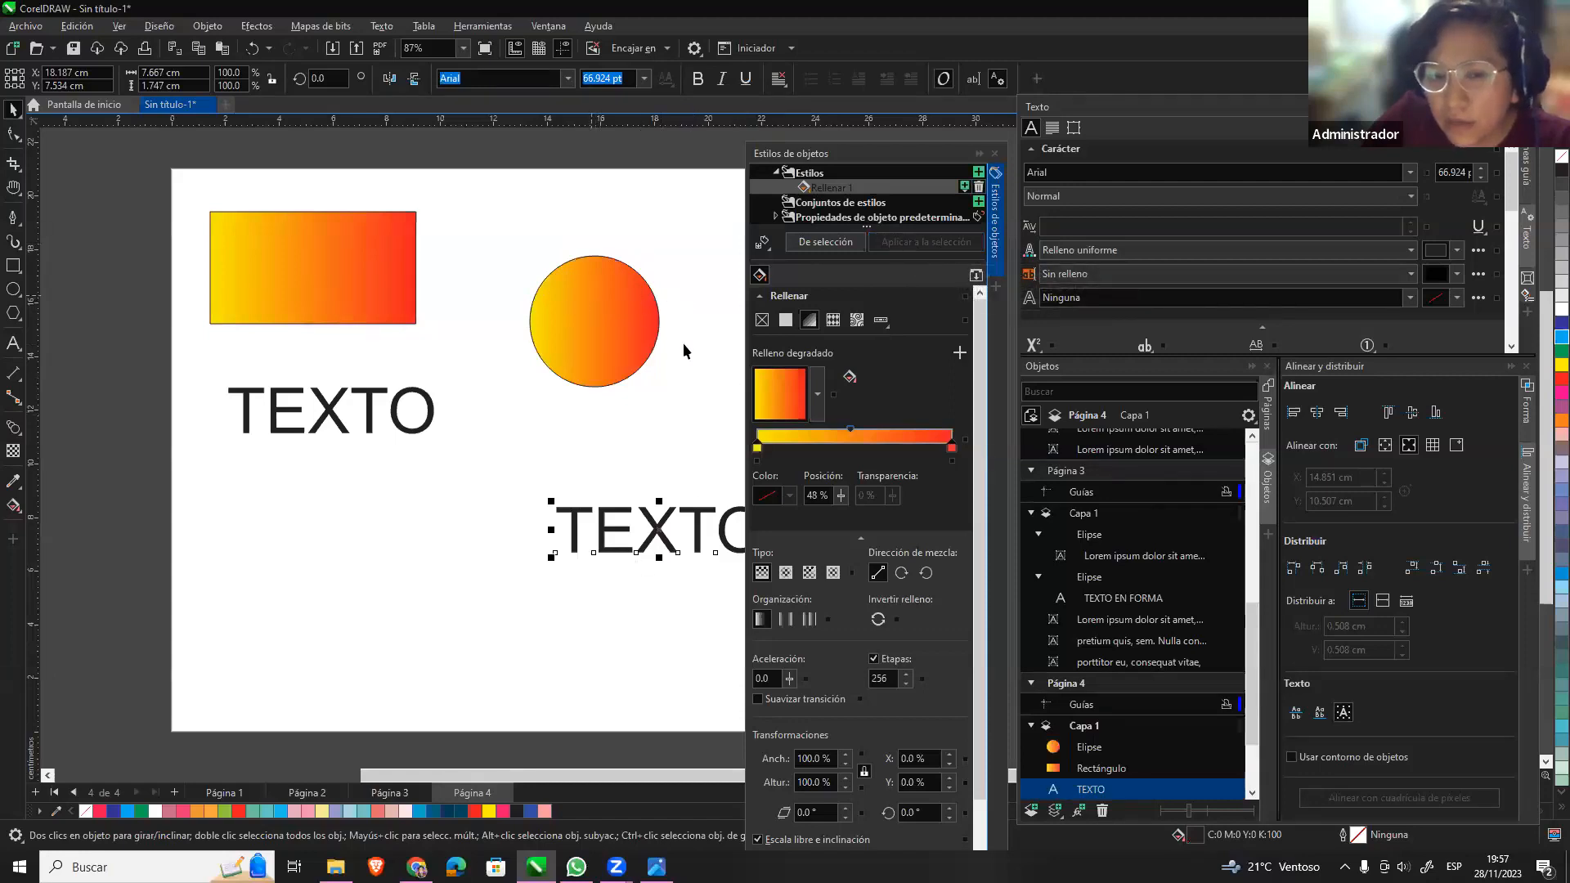
left_click(309, 453)
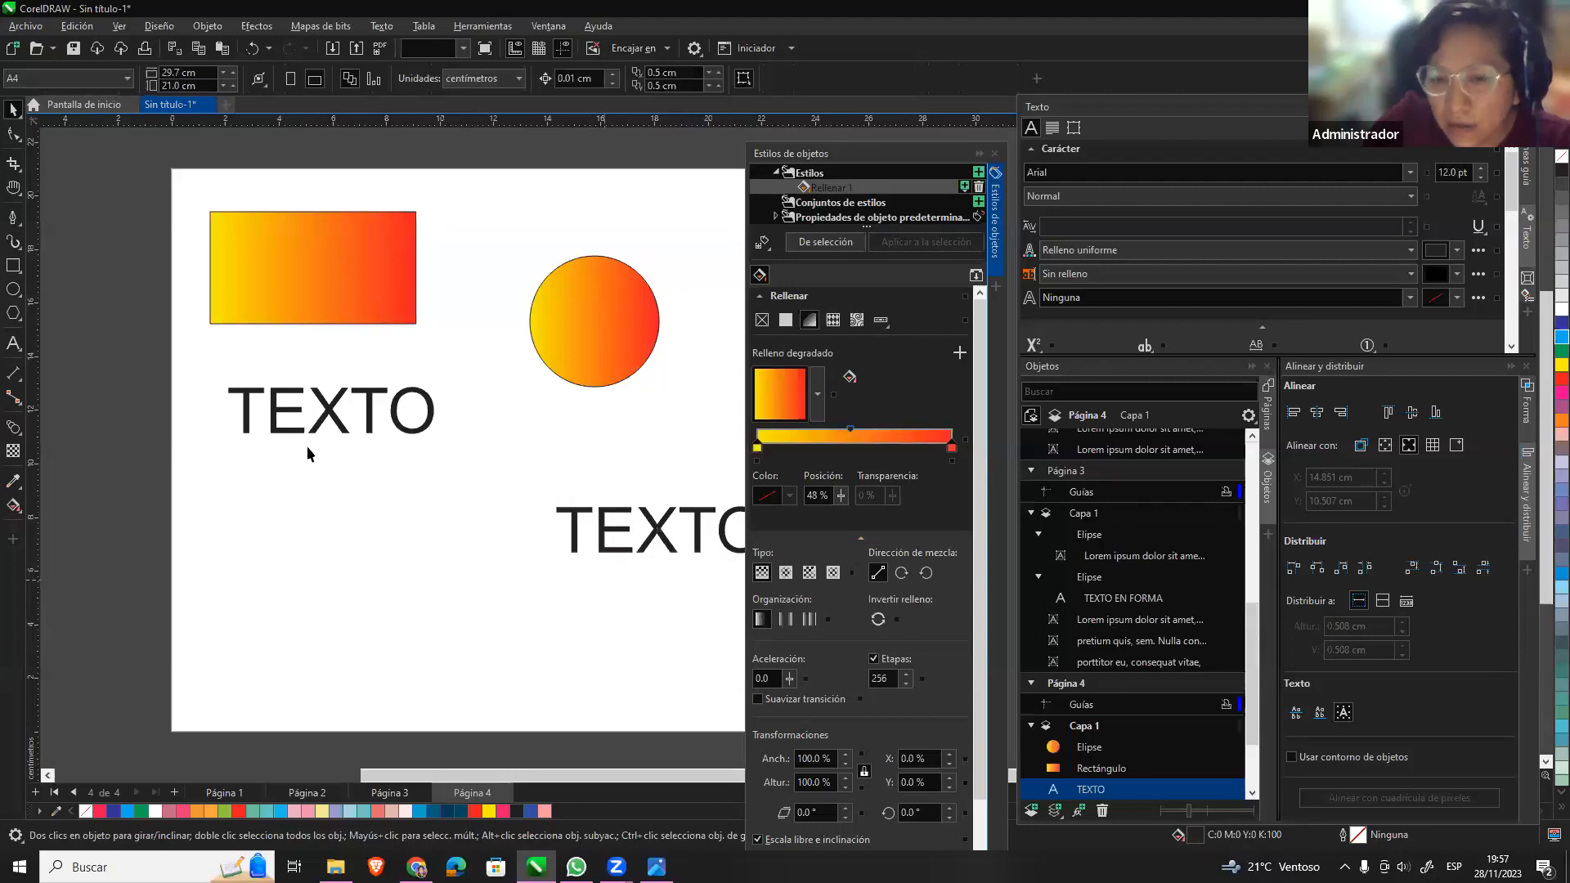
left_click(372, 405)
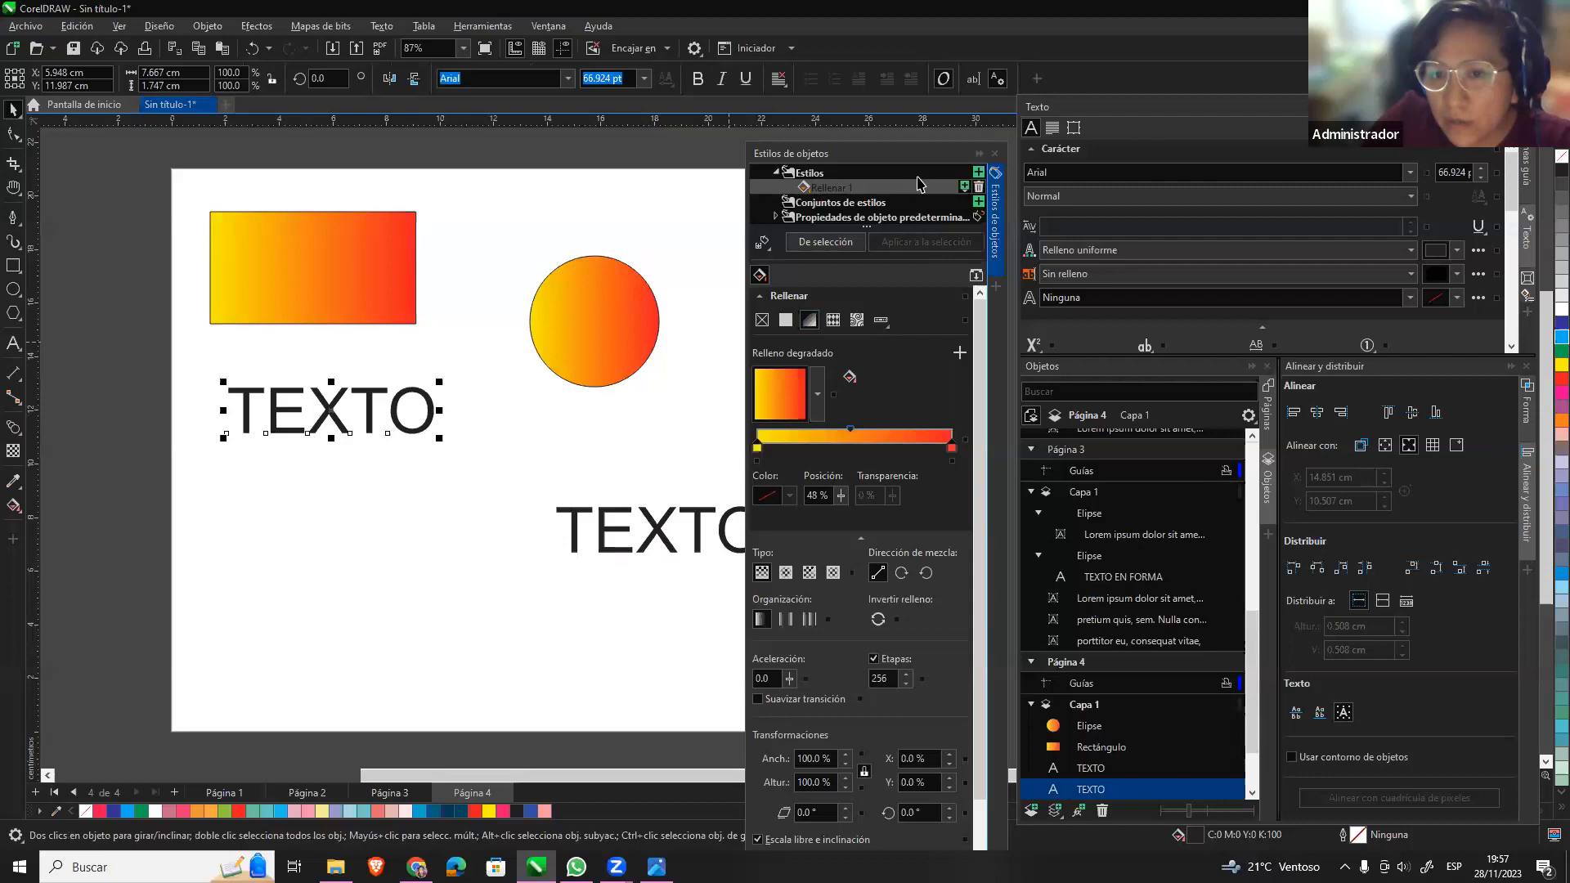
left_click(979, 173)
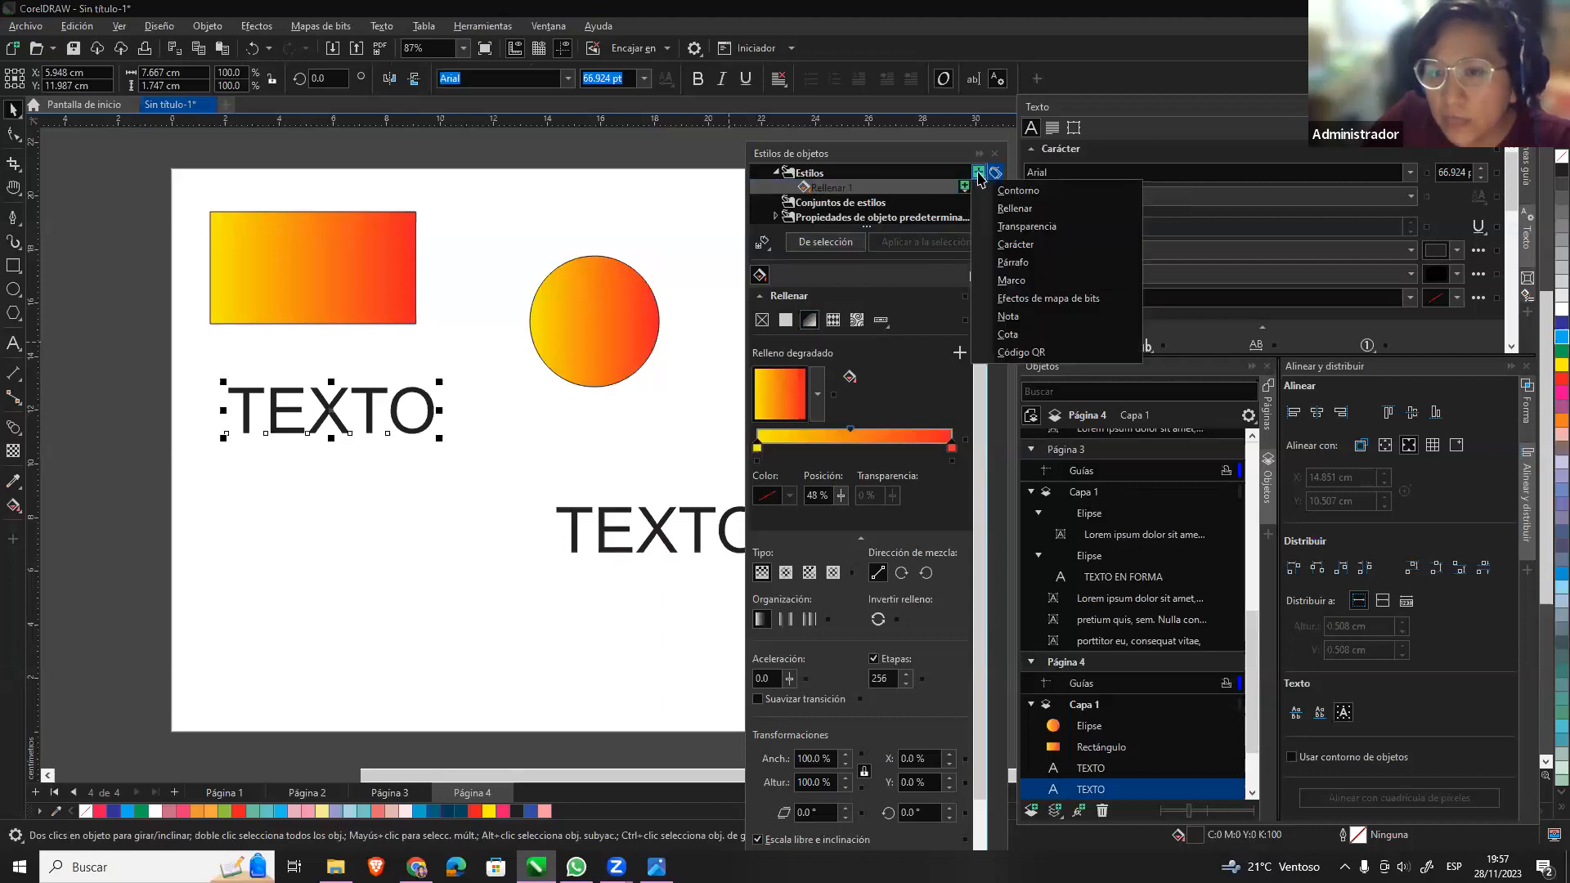
left_click(979, 173)
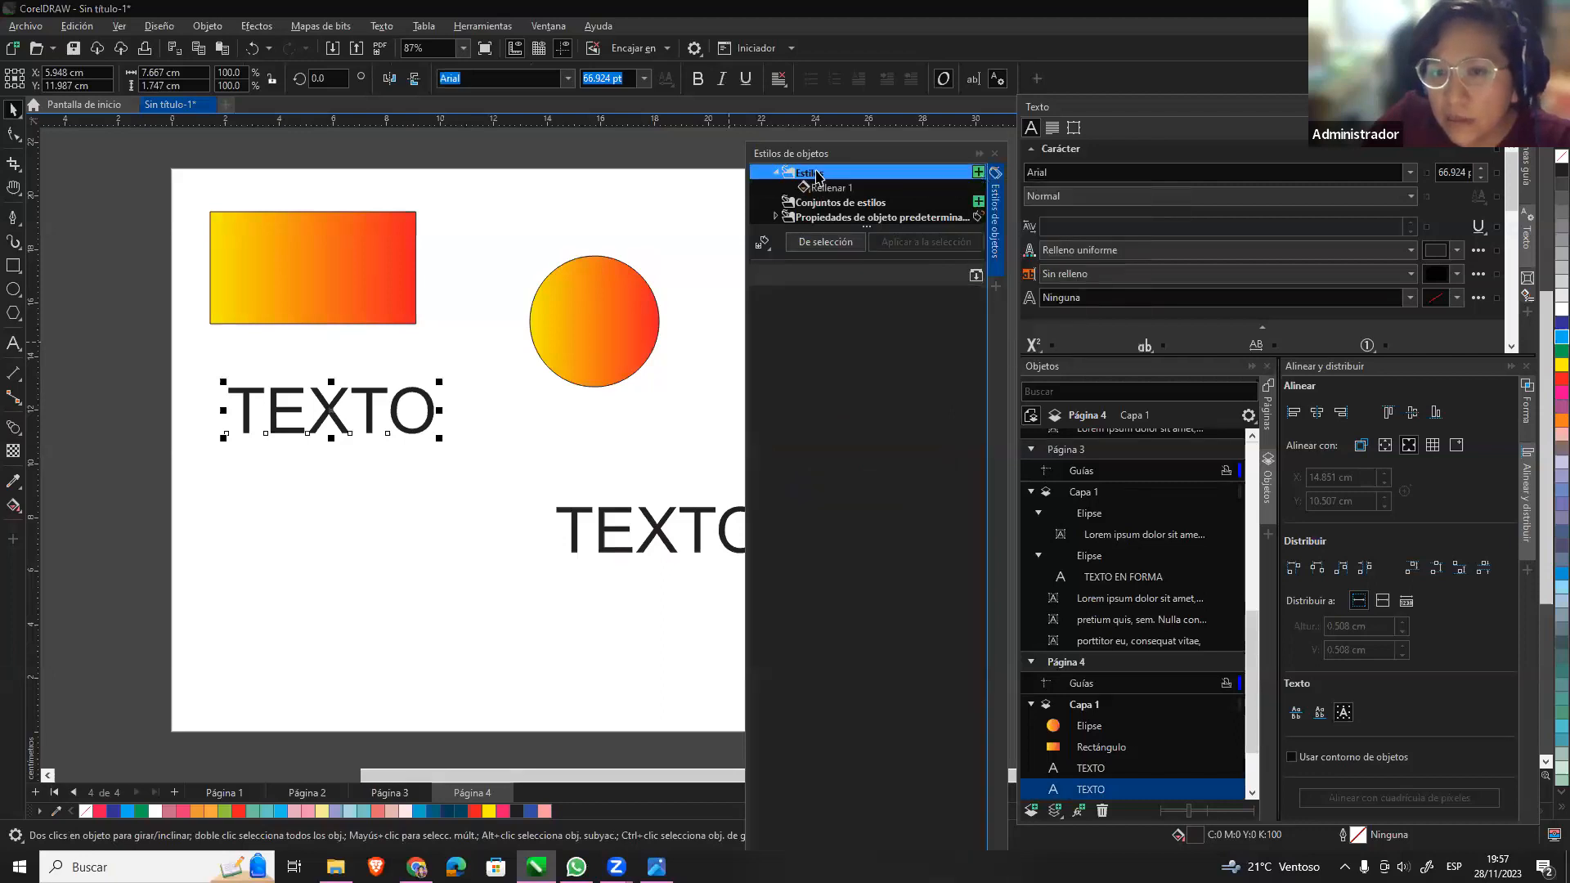
left_click(979, 172)
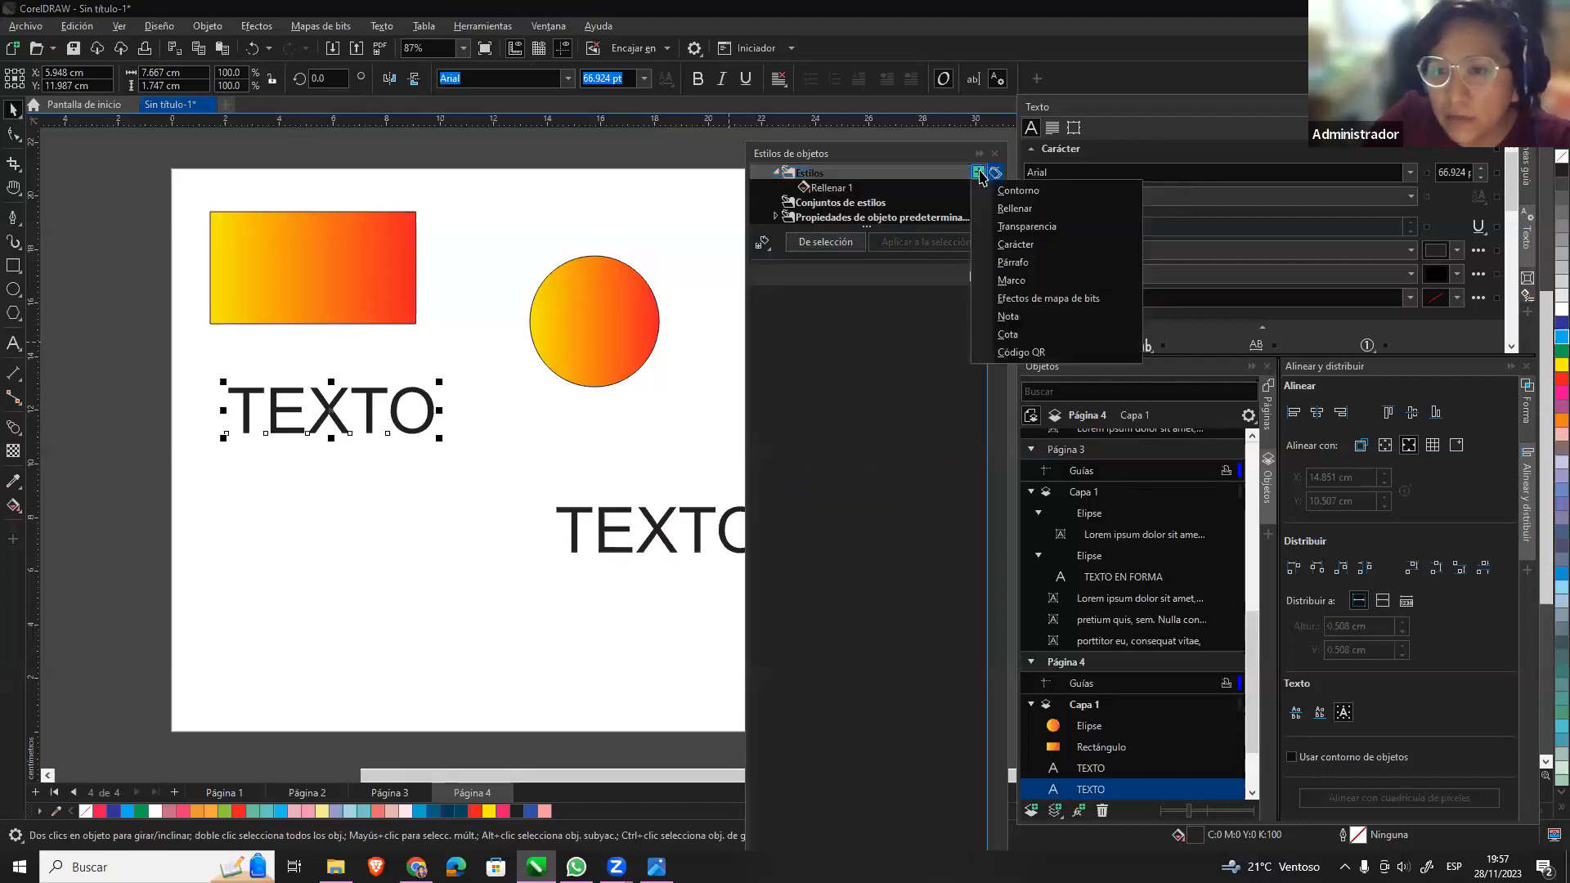
left_click(1061, 250)
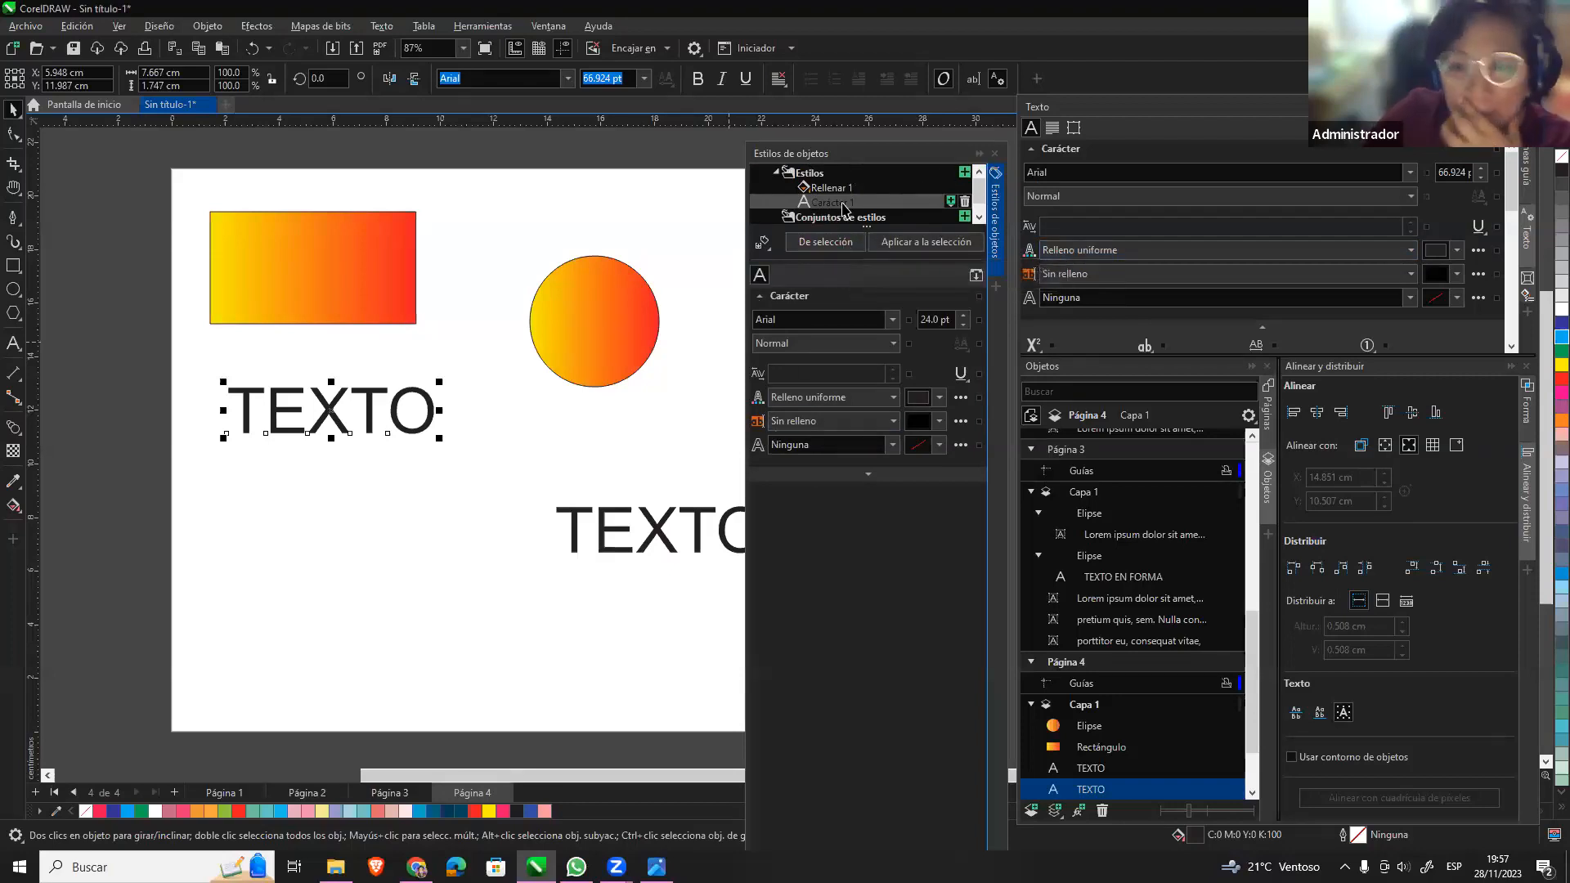
Set the character style's font to Anton and apply it to the TEXTO below the rectangle.
left_click(892, 320)
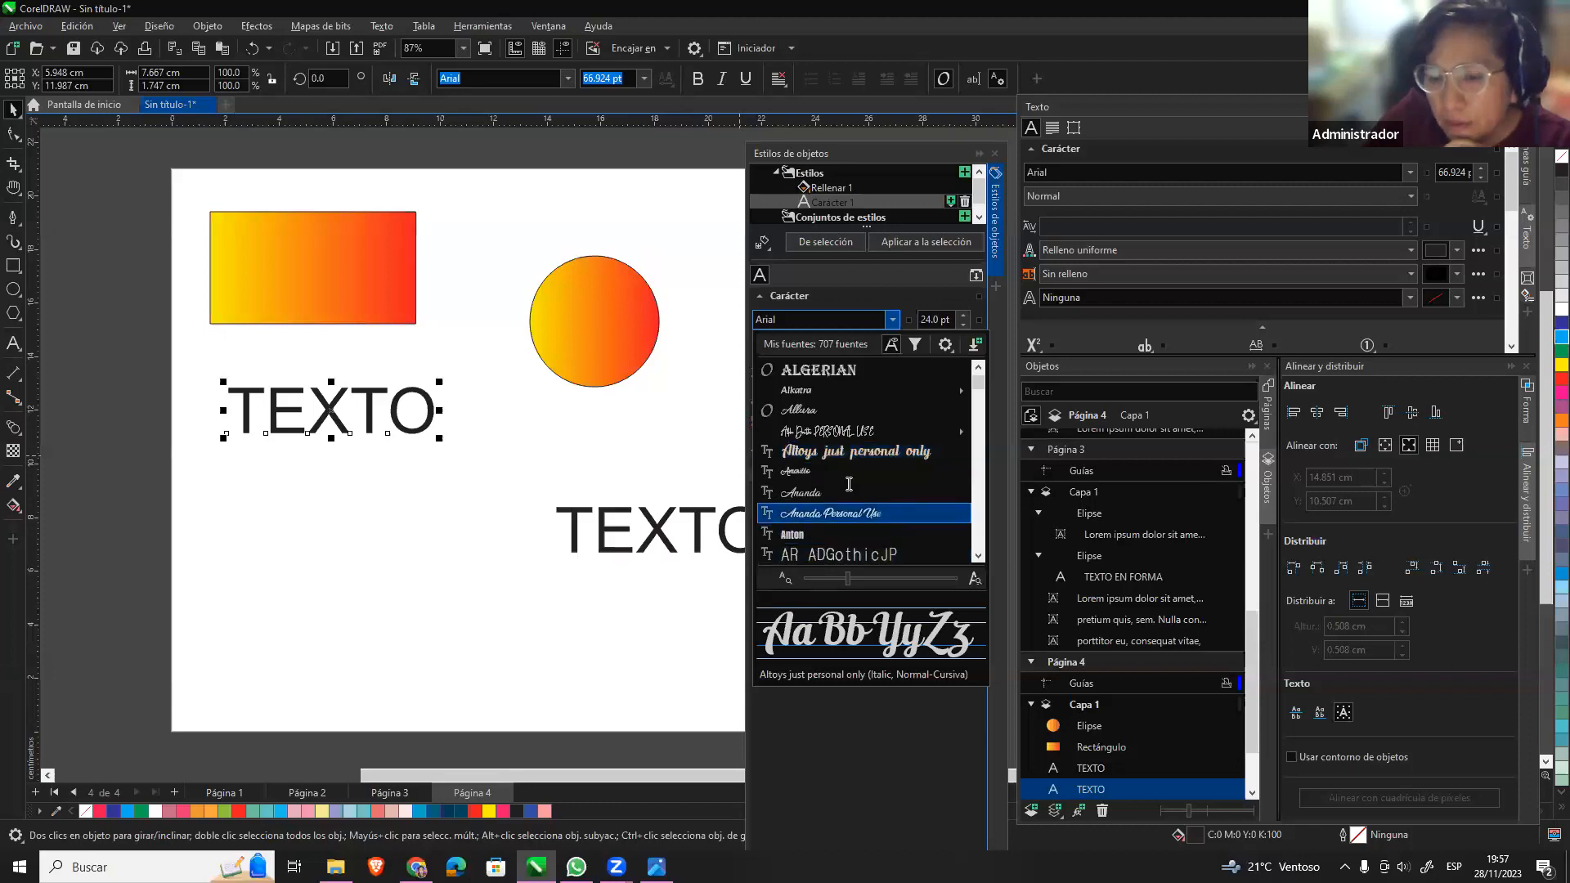
left_click(831, 535)
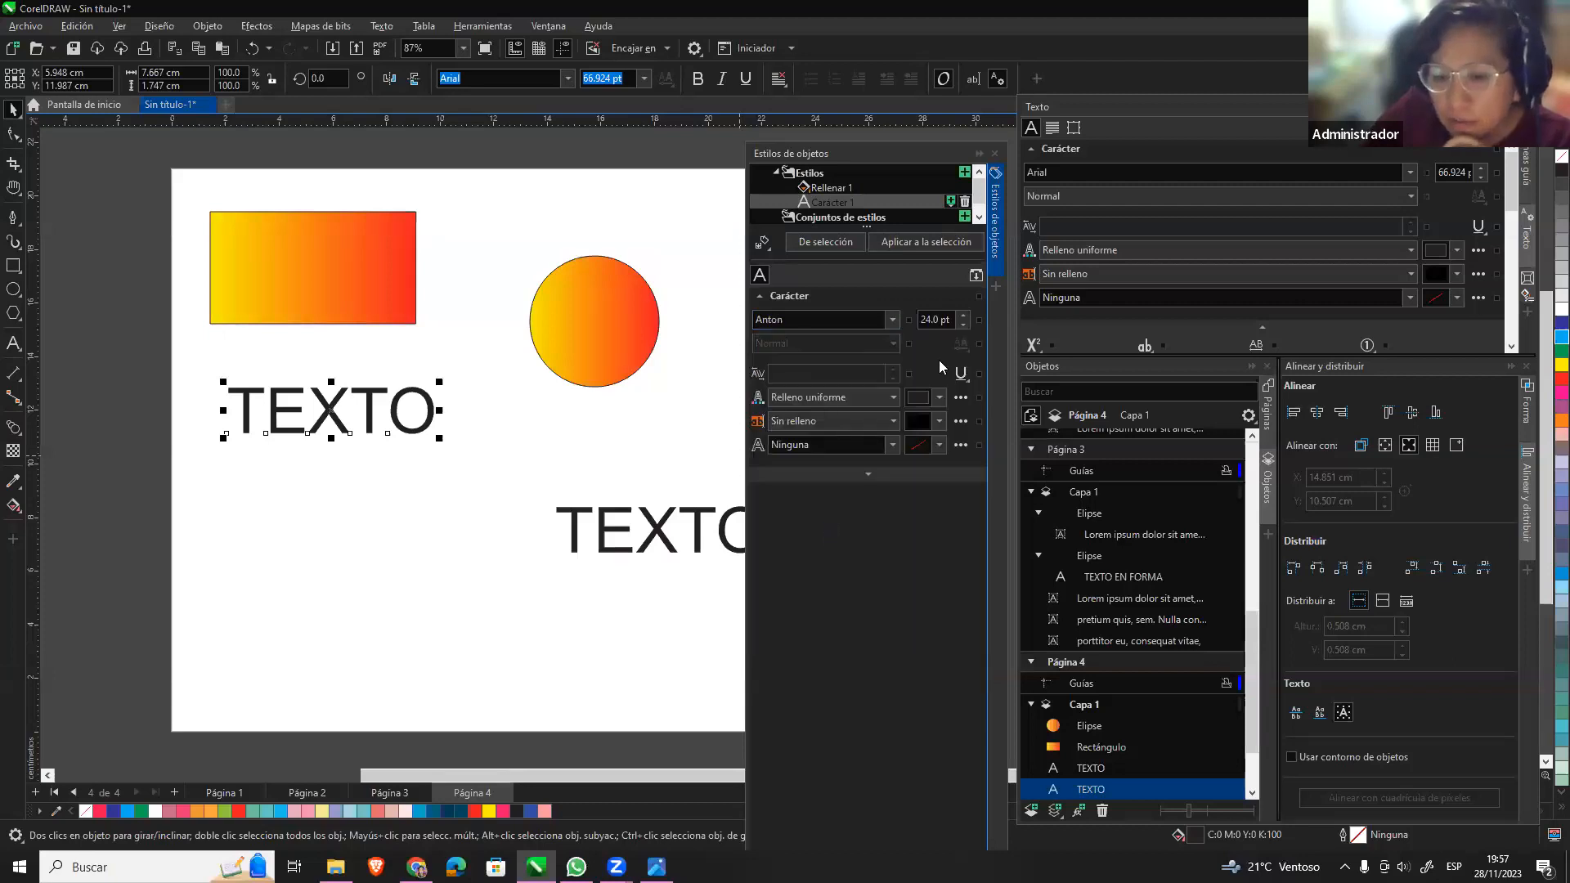
left_click(927, 242)
Set the character style's font size to 80 pt and apply it to the selected TEXTO.
left_click(962, 316)
left_click(963, 316)
left_click(962, 317)
left_click(963, 317)
left_click(963, 316)
left_click(963, 317)
left_click(962, 316)
left_click_drag(952, 321, 911, 324)
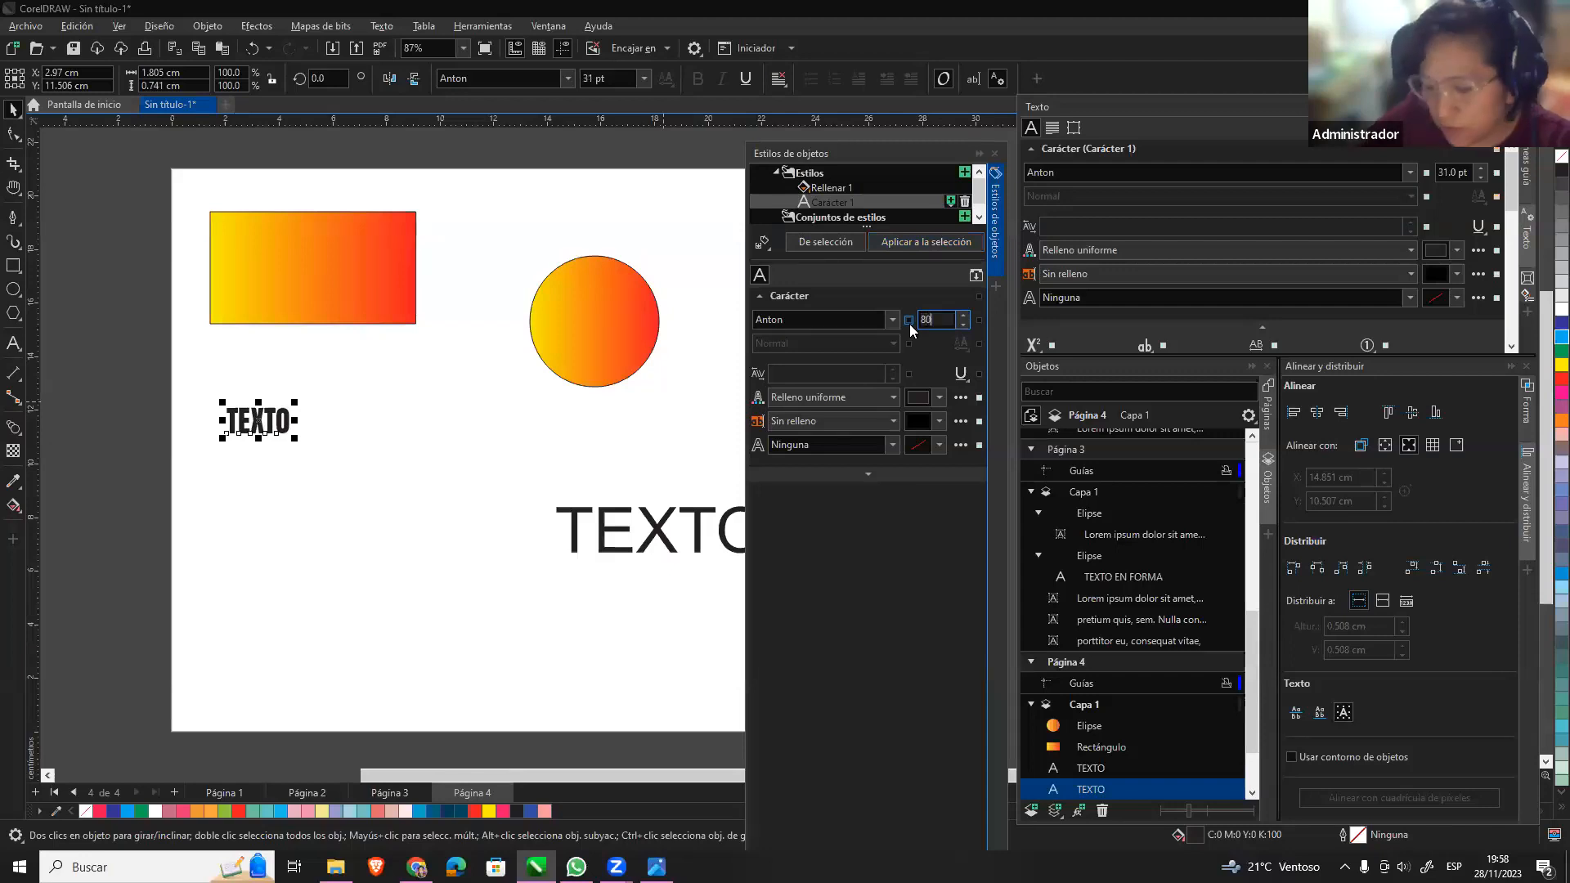
left_click(952, 244)
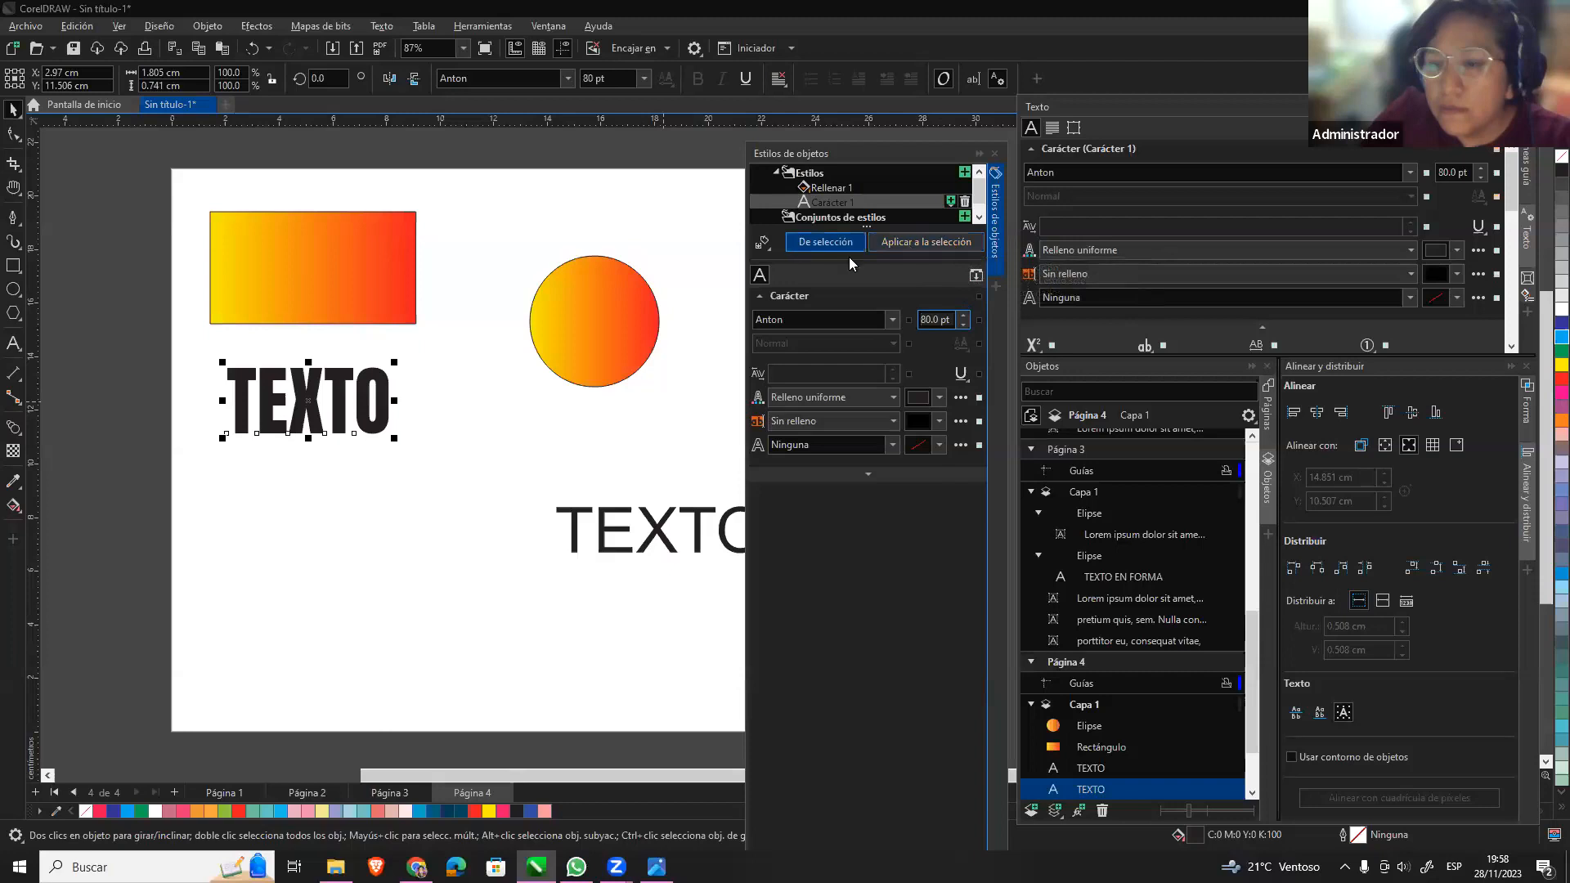
Try a gradient fill (Relleno degradado) for the character style's text and open its fill presets.
left_click(939, 422)
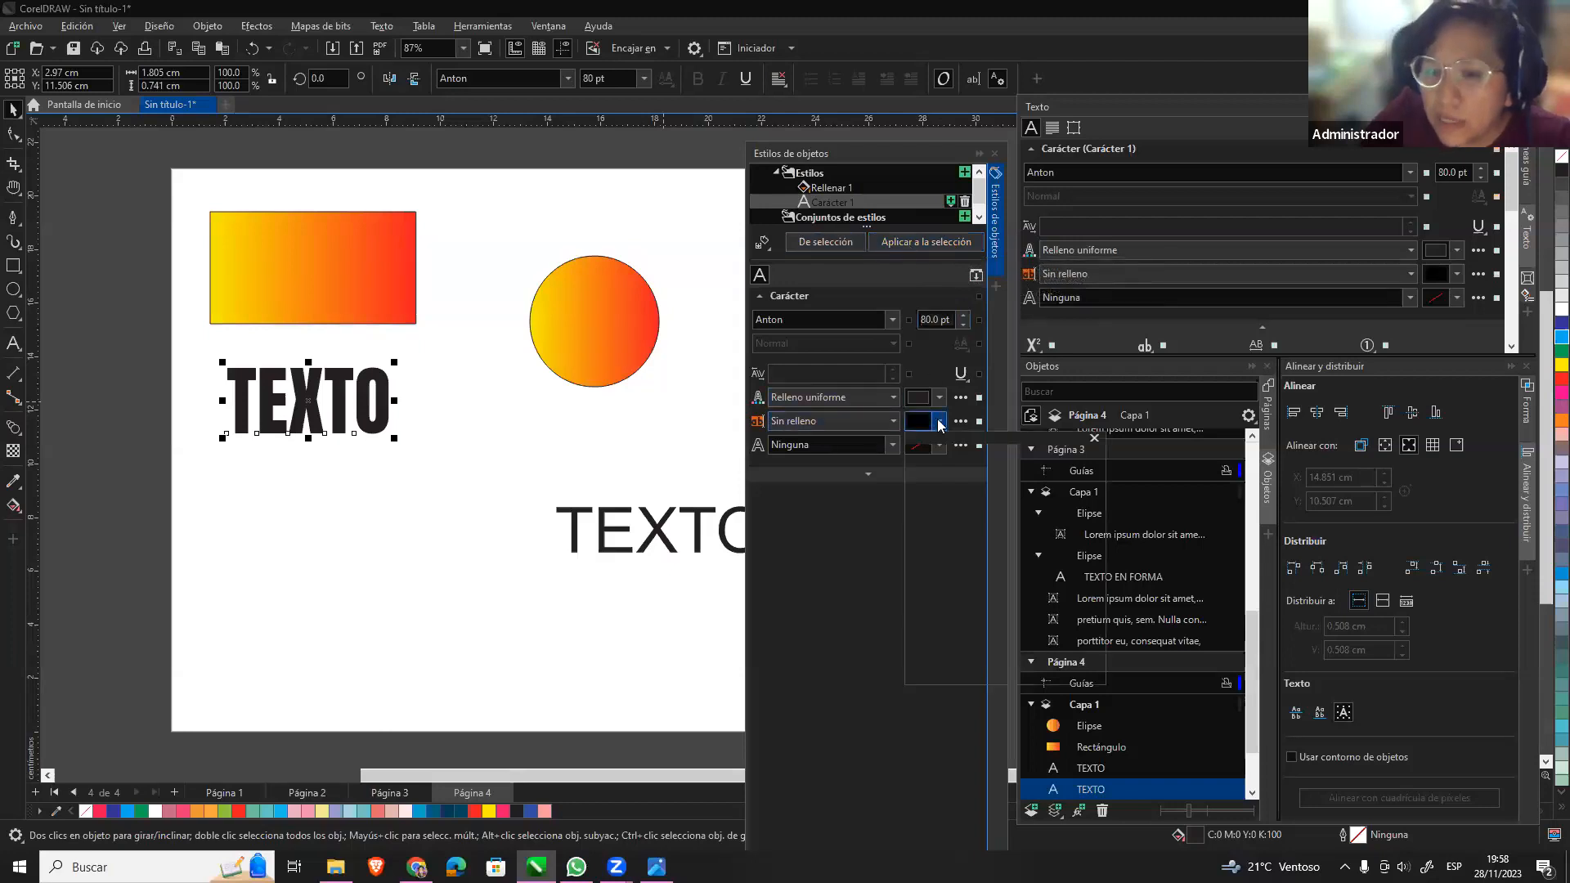
left_click(894, 398)
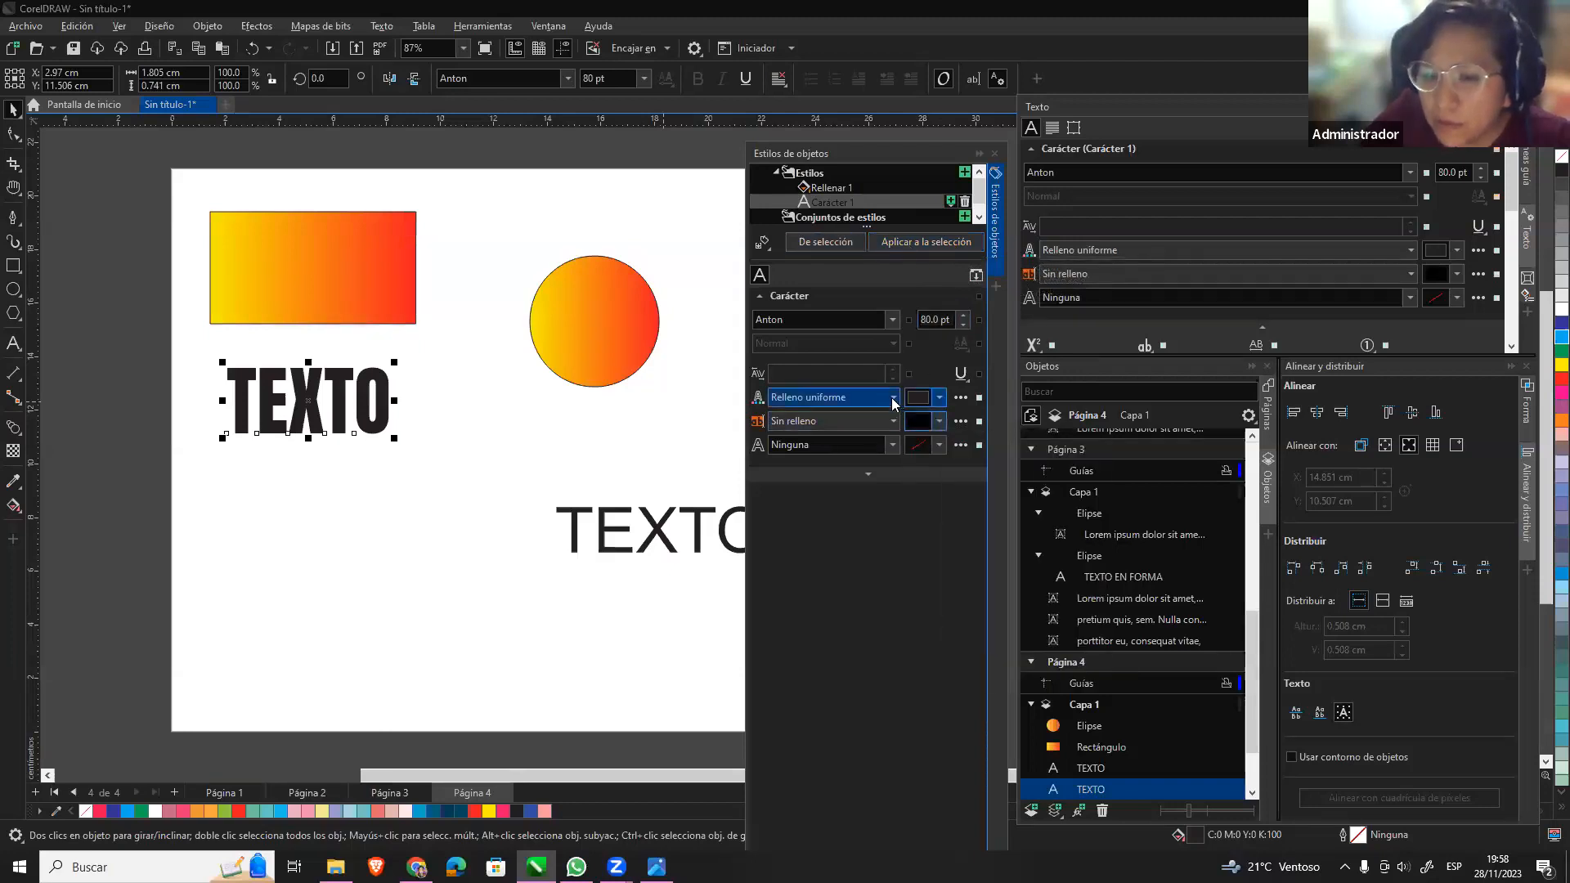
left_click(894, 398)
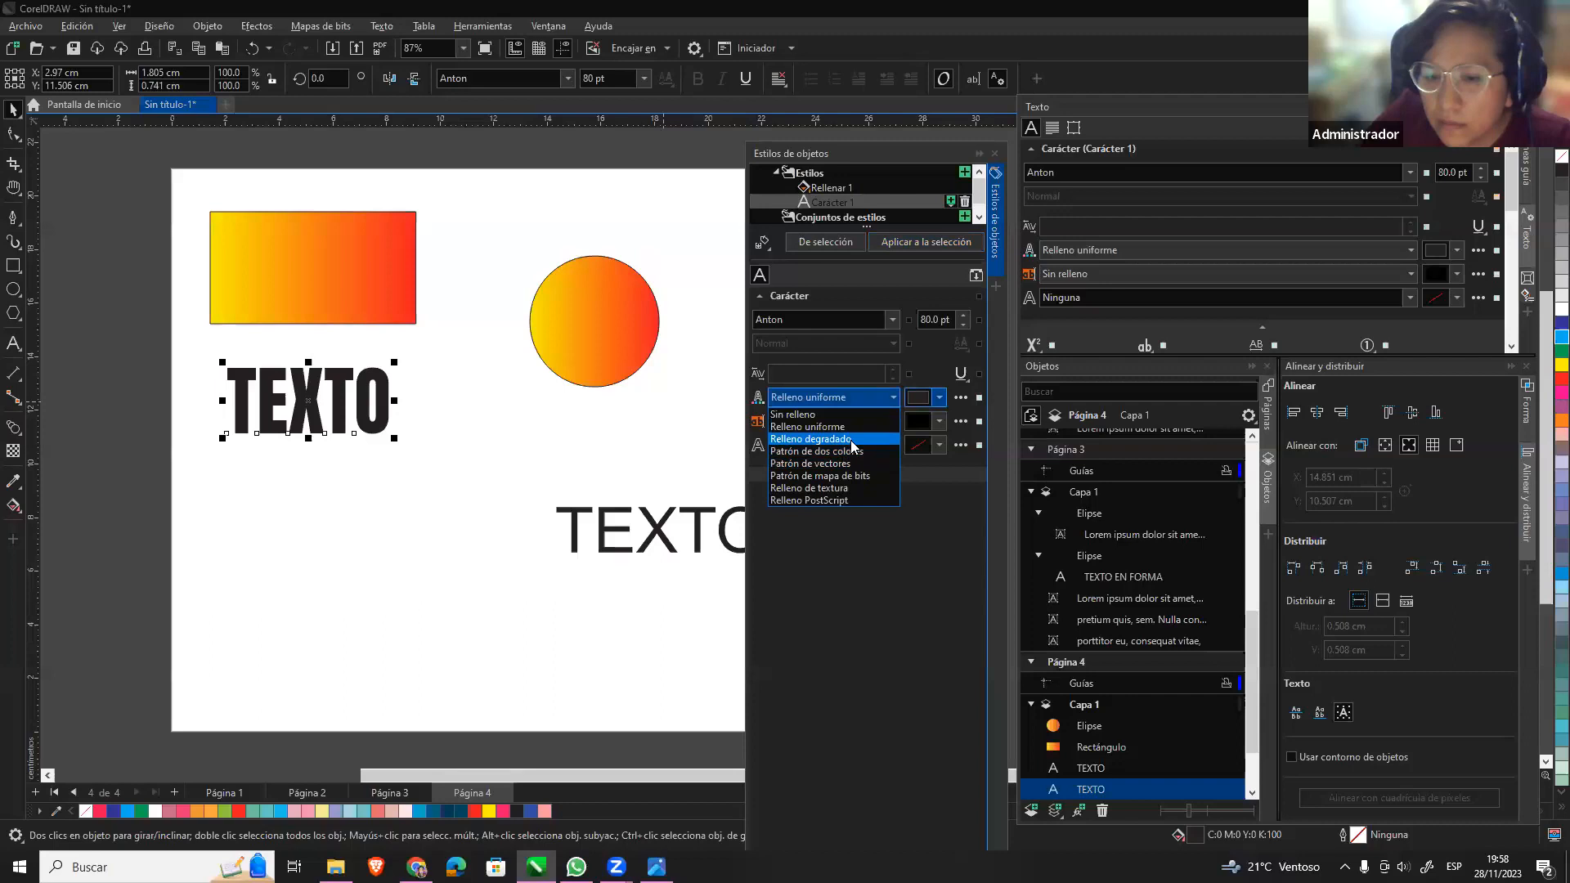
left_click(857, 436)
left_click(937, 398)
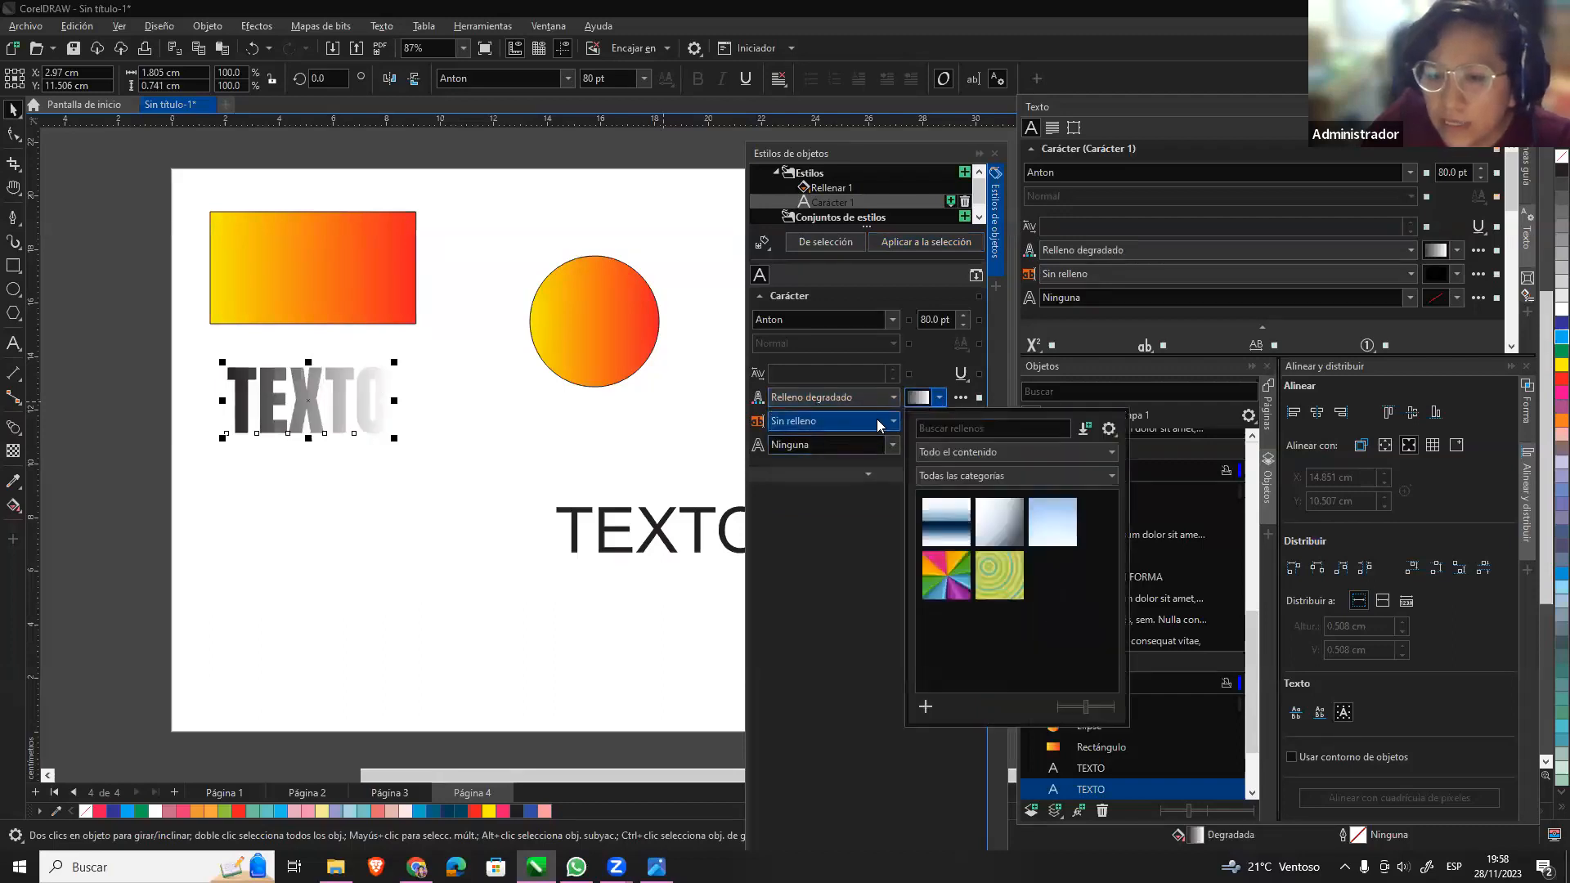
Set the character style's text fill to a vector pattern (Patrón de vectores) and apply it to the selected TEXTO.
left_click(893, 397)
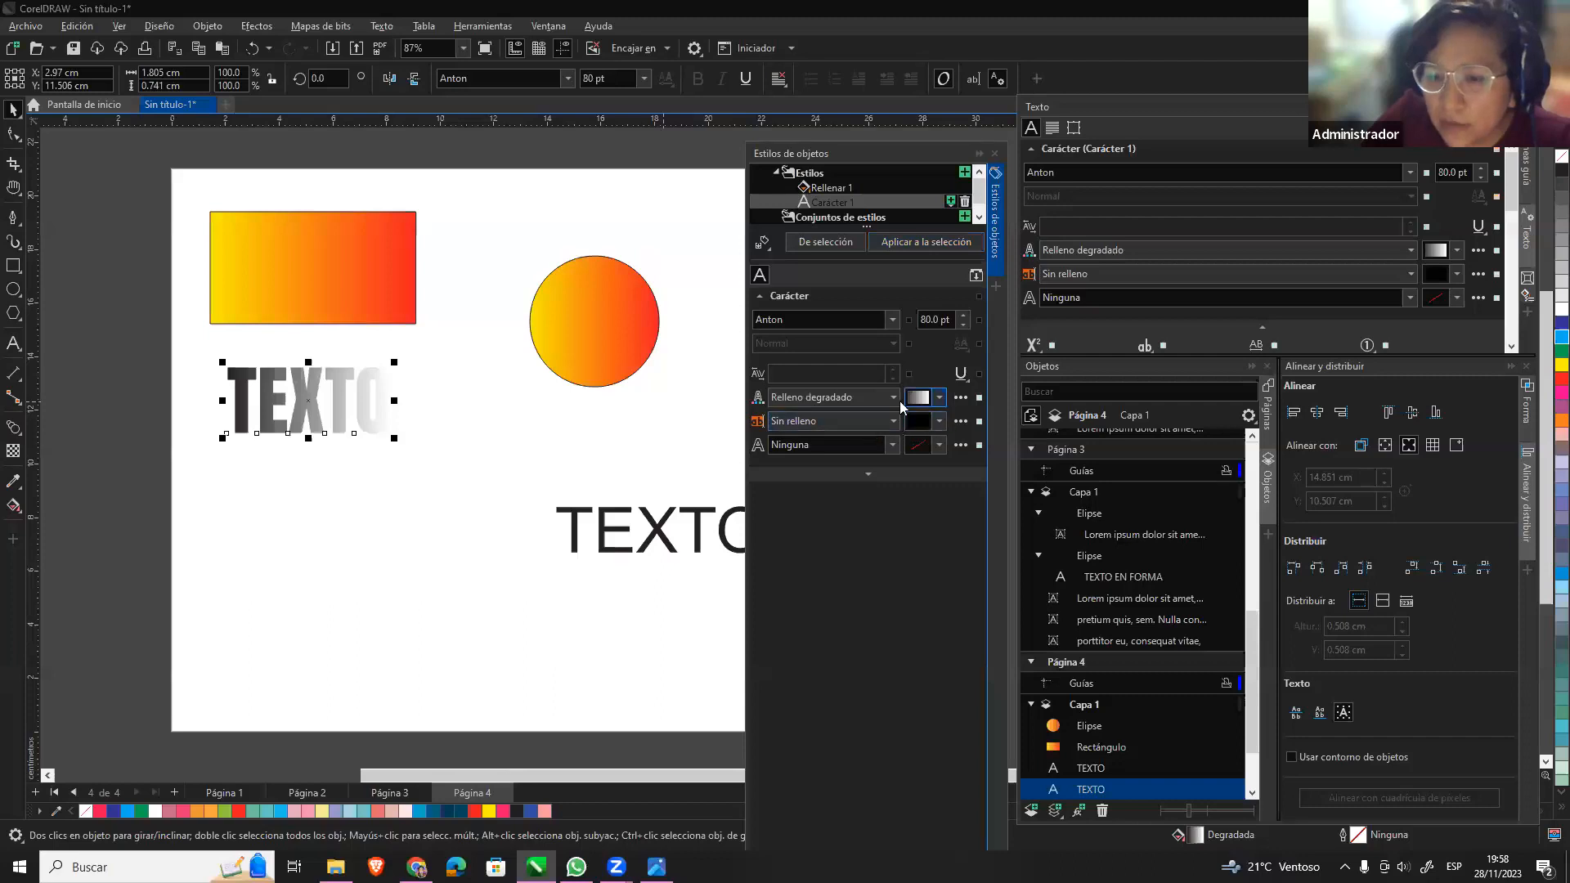
left_click(895, 399)
left_click(858, 461)
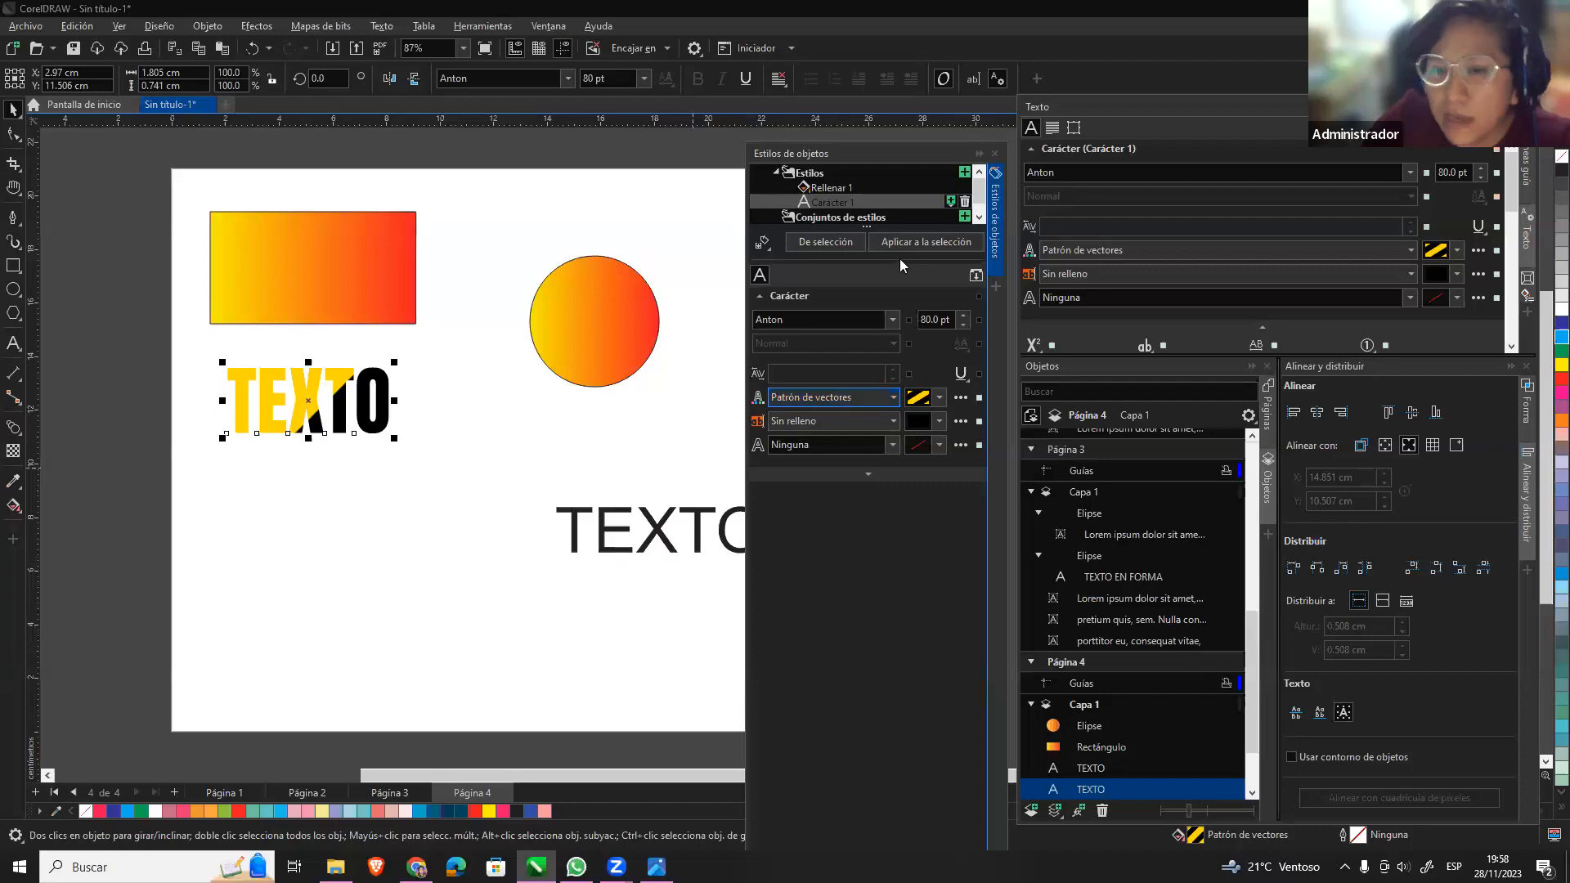
left_click_drag(787, 319, 751, 326)
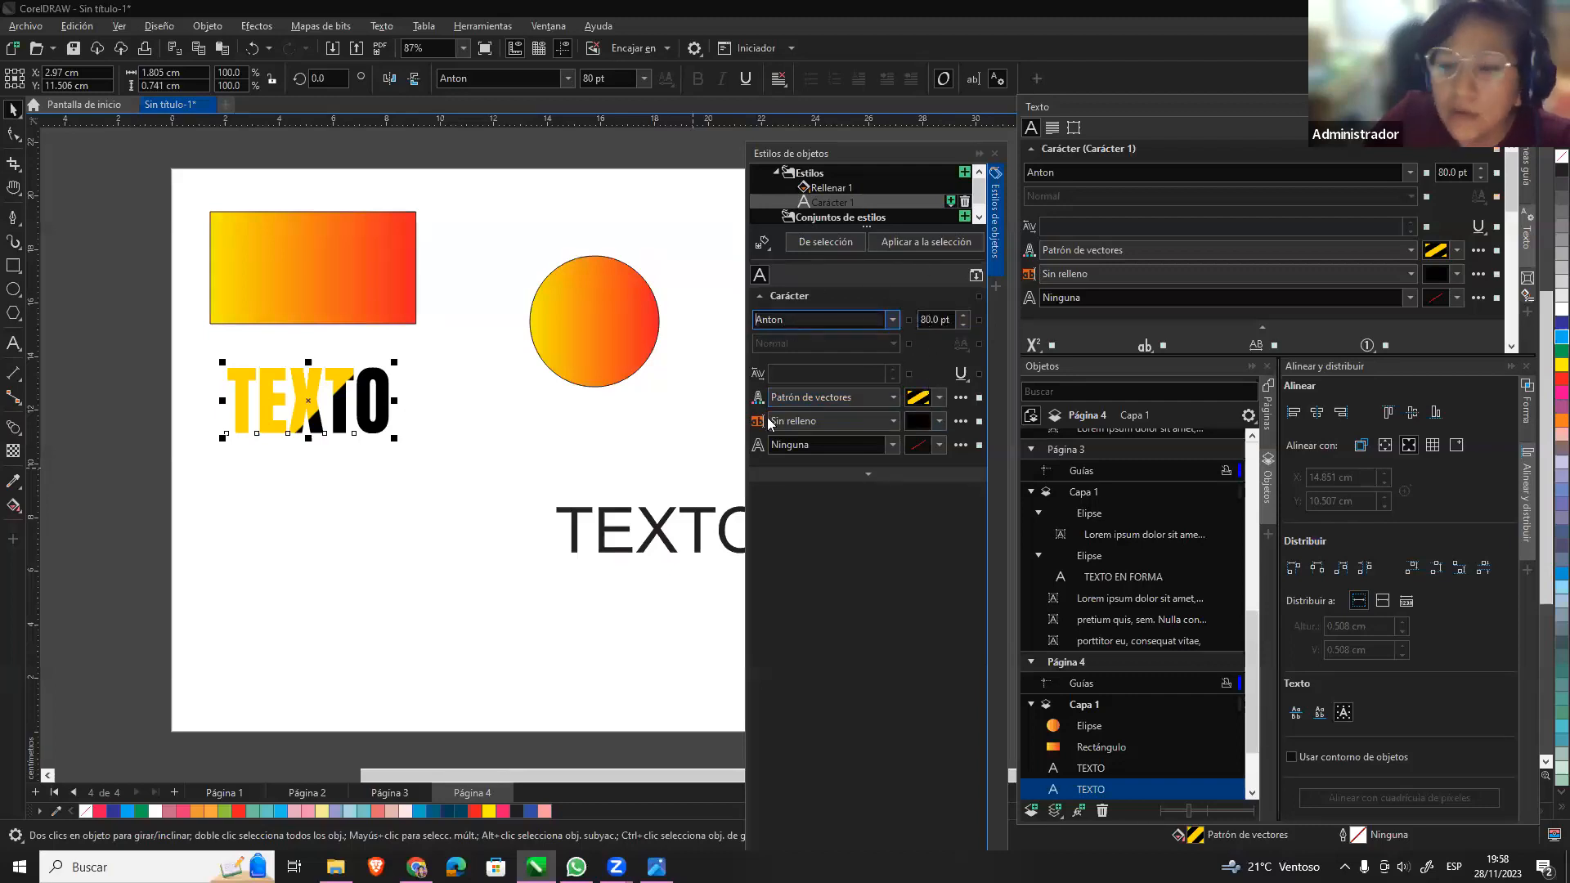
left_click(941, 243)
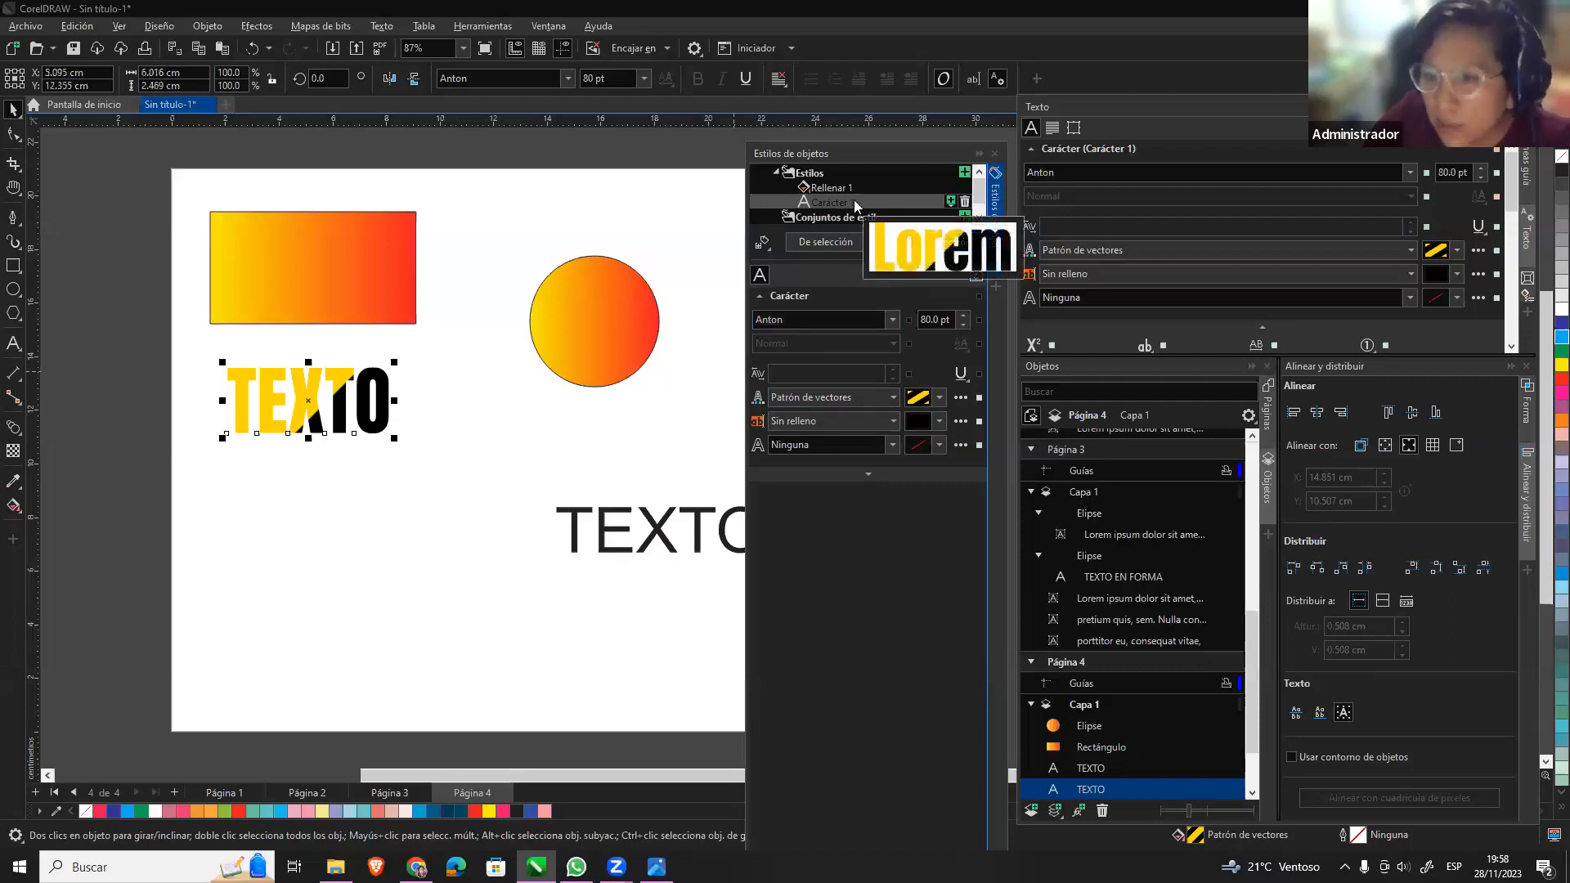
Apply the Carácter 1 style to the other TEXTO, below the circle.
left_click(615, 520)
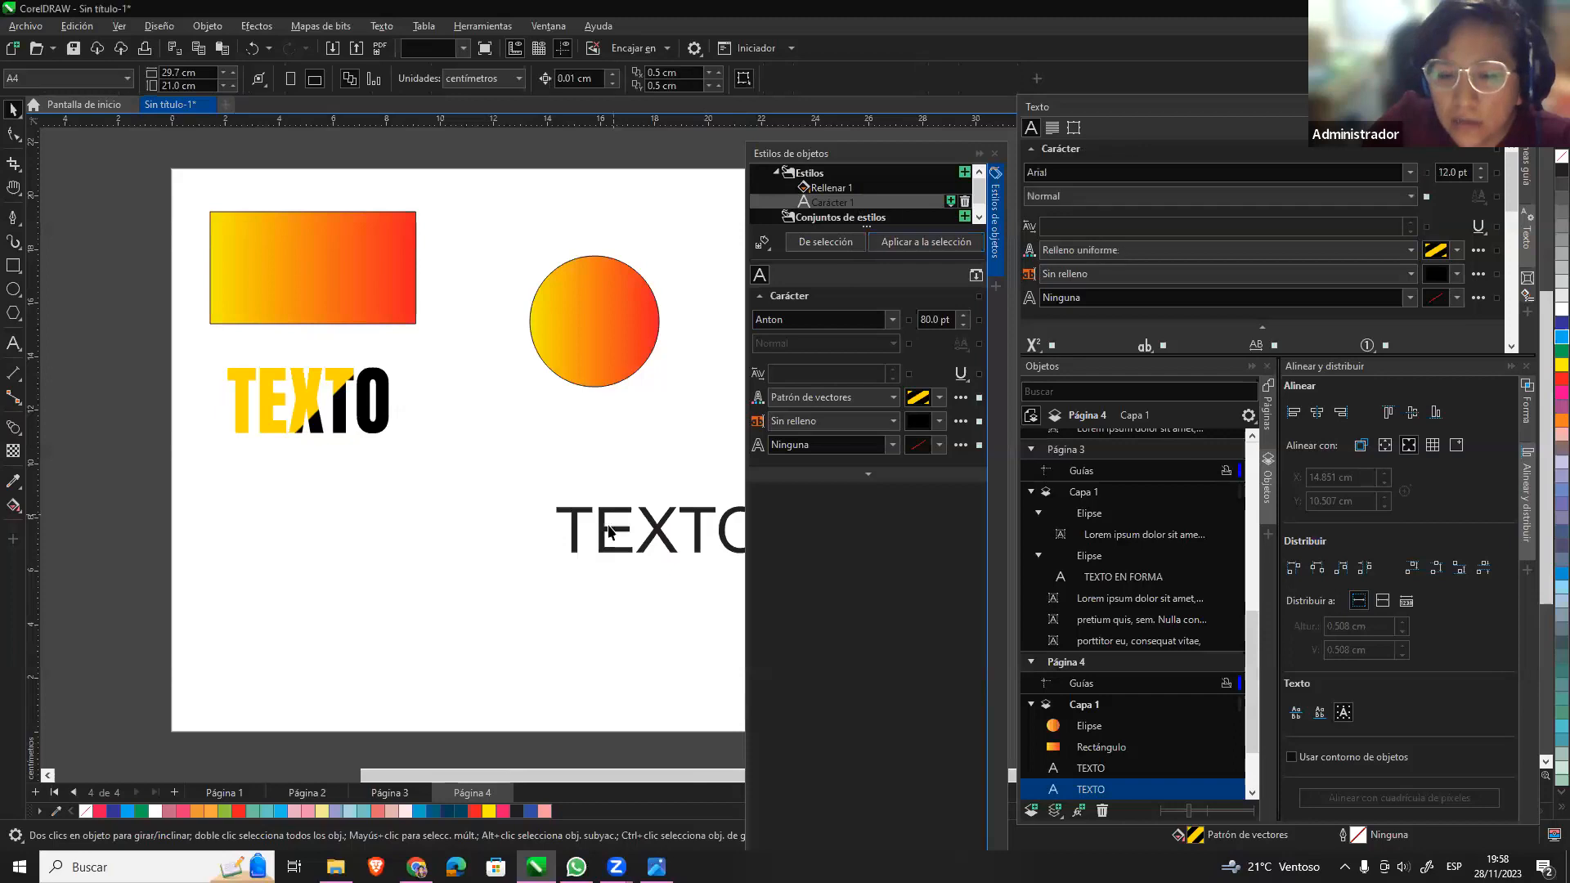
left_click(611, 529)
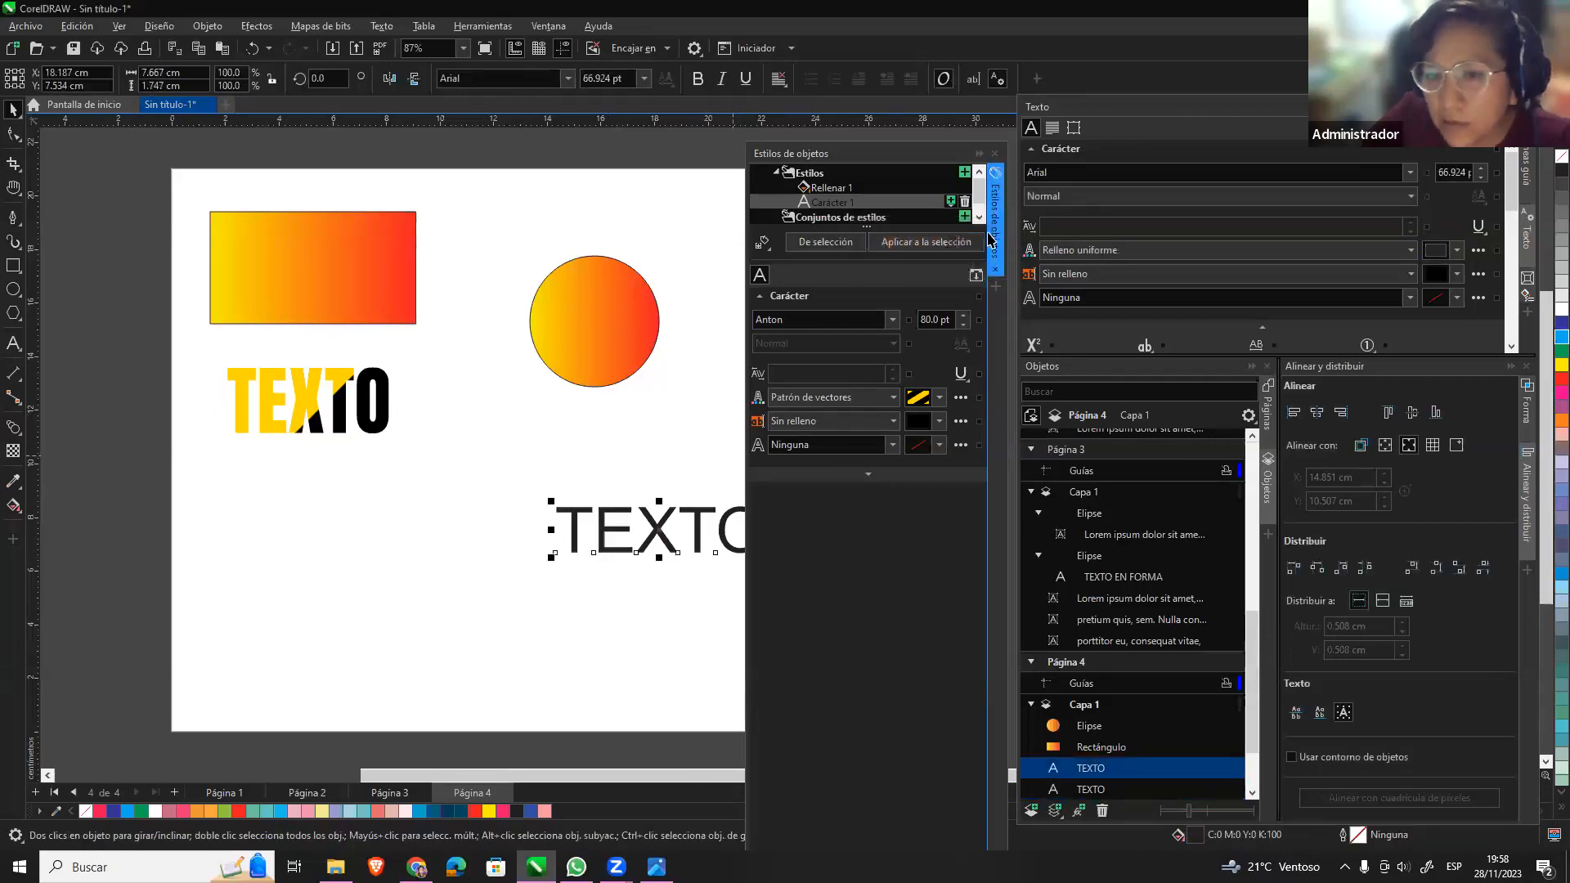
left_click(899, 246)
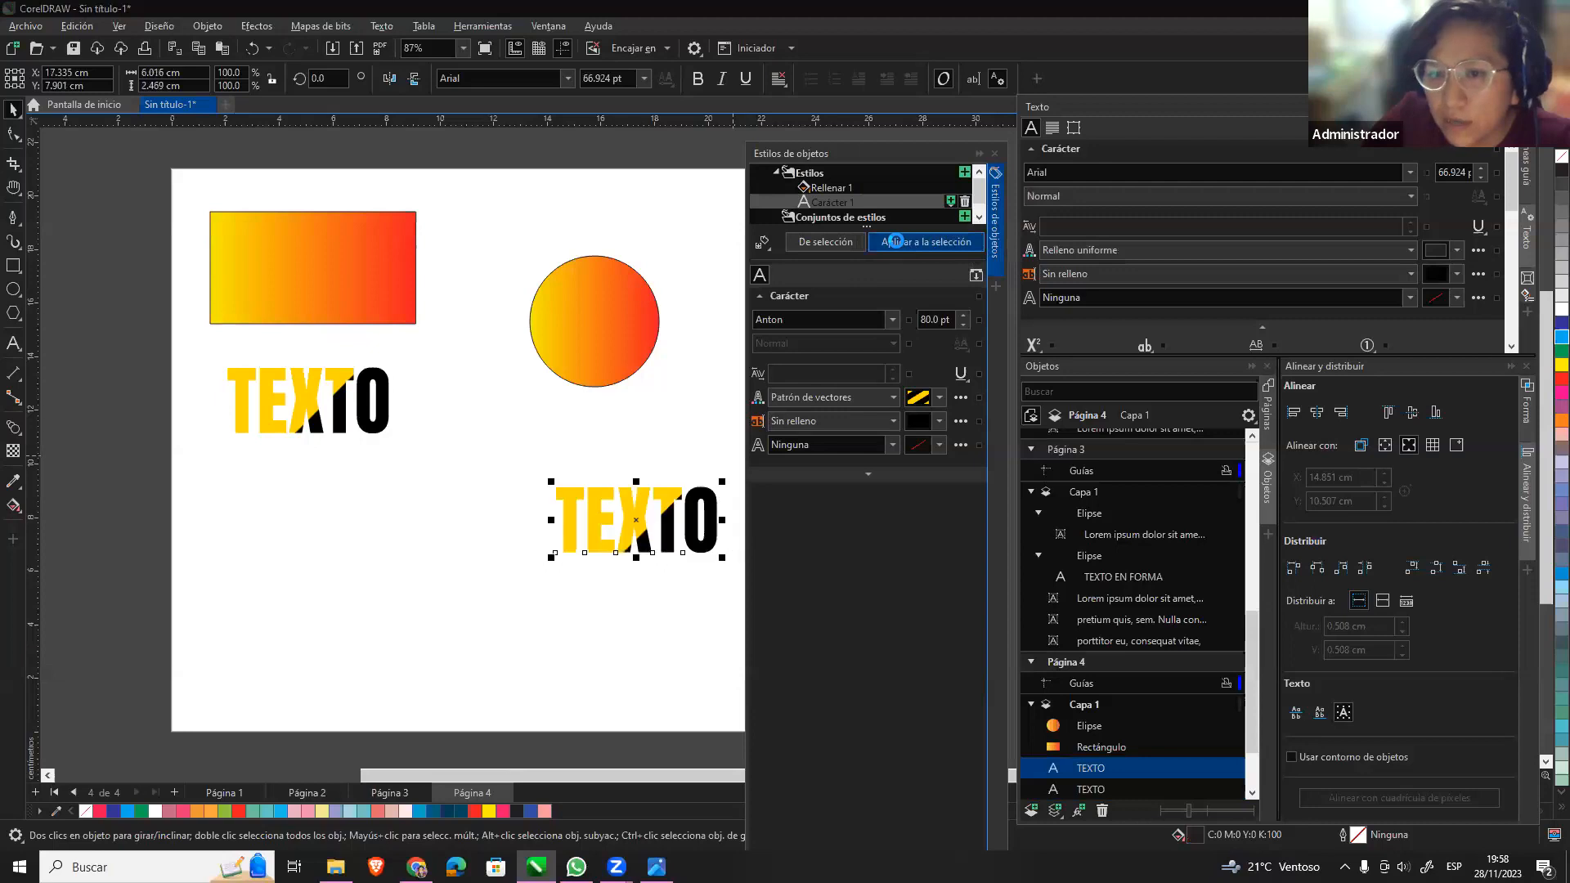
Add three separate artistic texts, EDITAR, FORMAS and ESTILOS, in the lower part of the page.
left_click(269, 568)
left_click(14, 343)
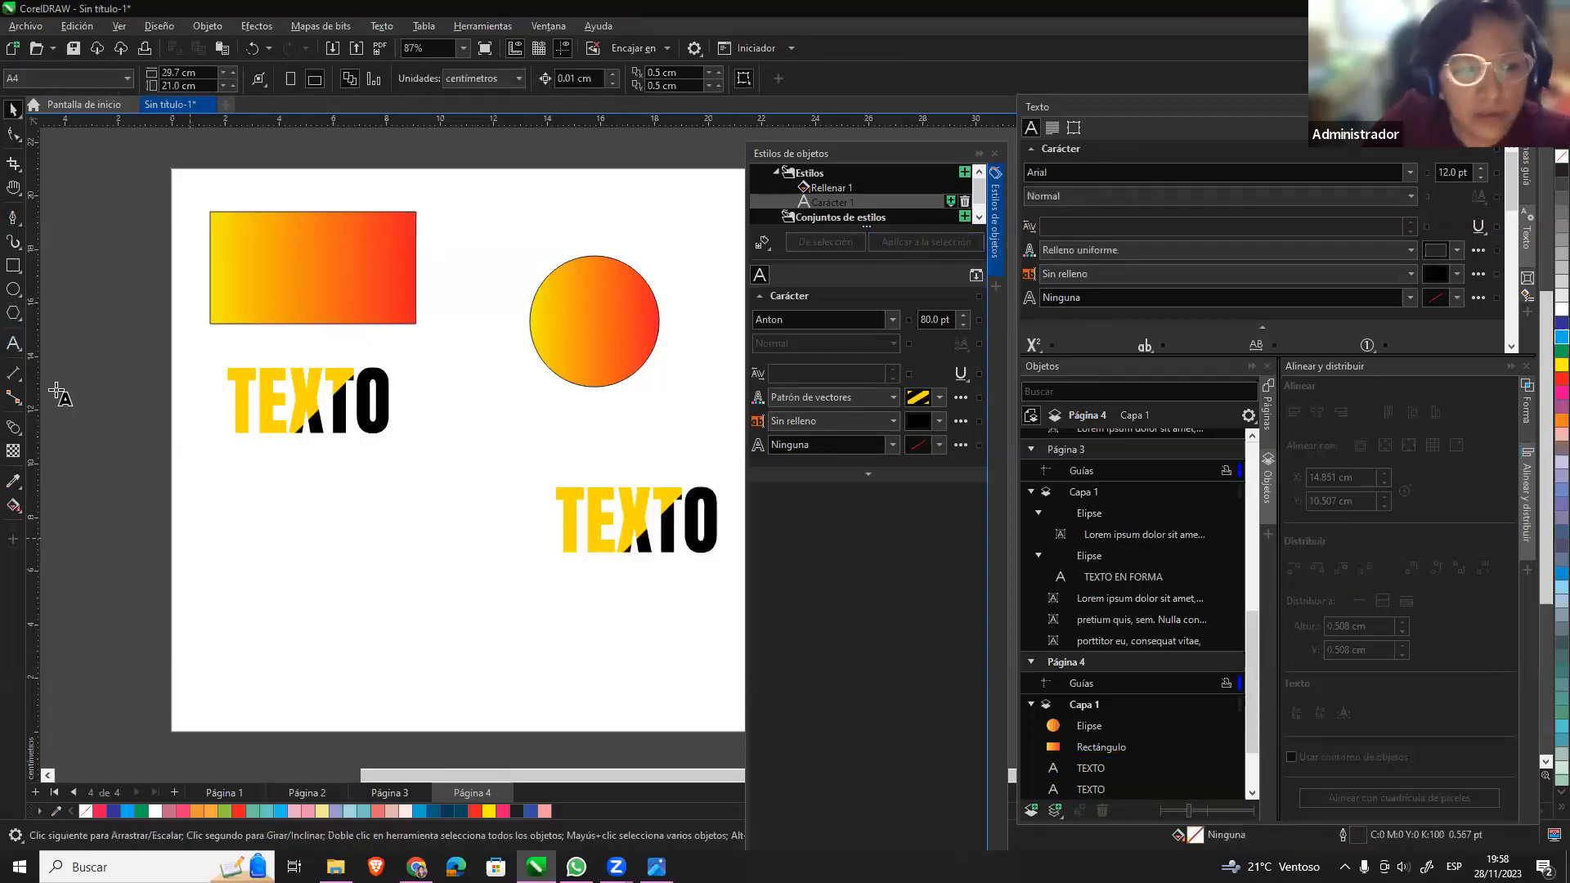
left_click(190, 540)
type("EDITAR")
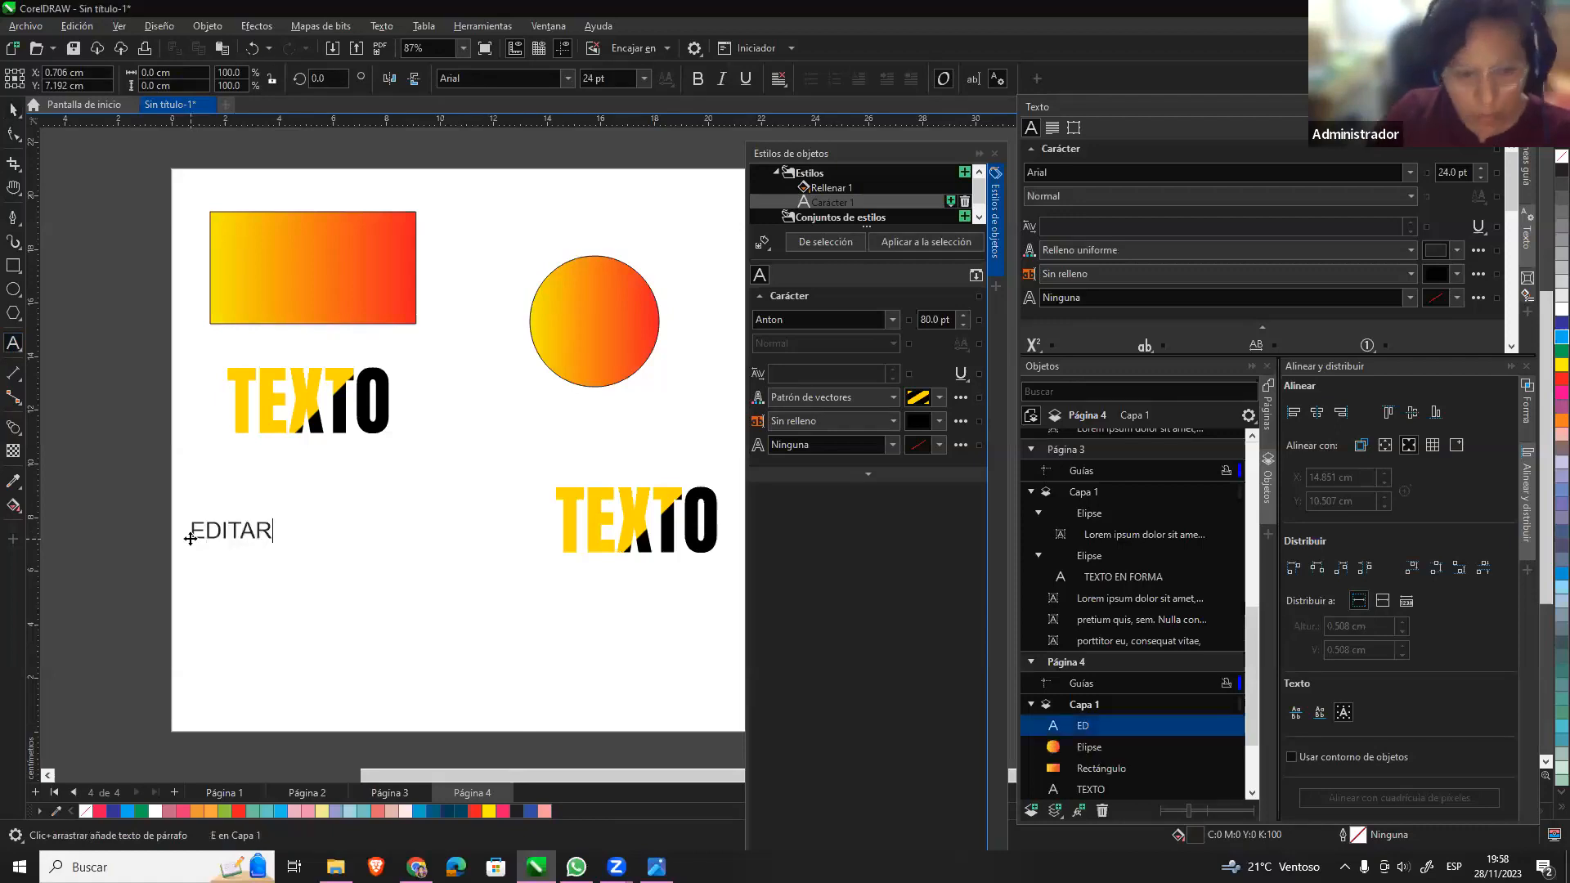
left_click(324, 631)
type("FO")
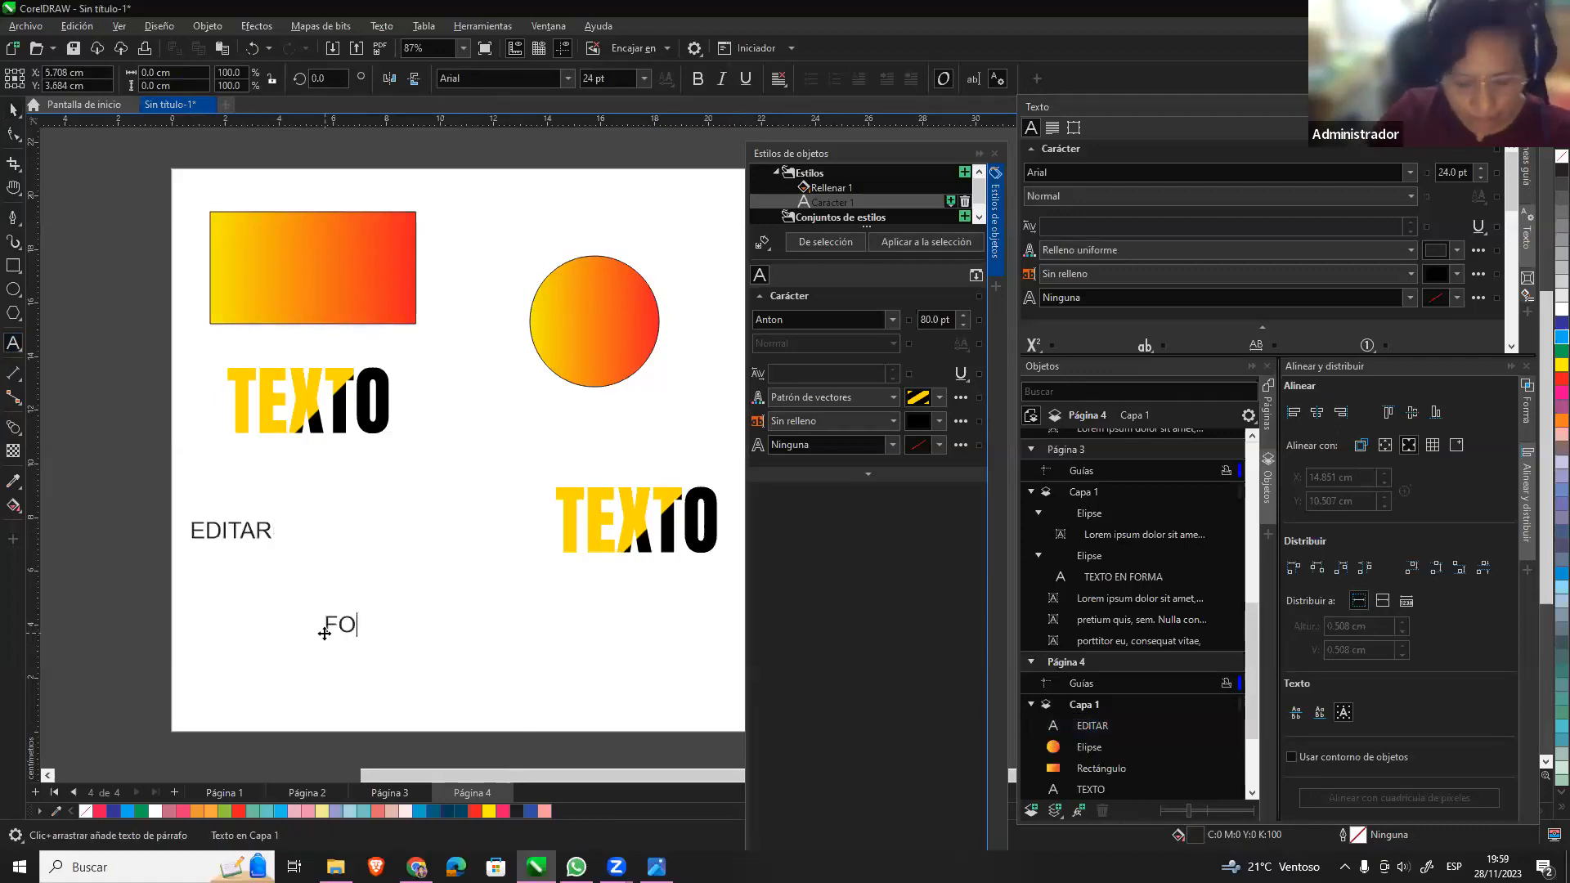
type("RMAS")
left_click(486, 677)
type("ESTILOS")
left_click(13, 109)
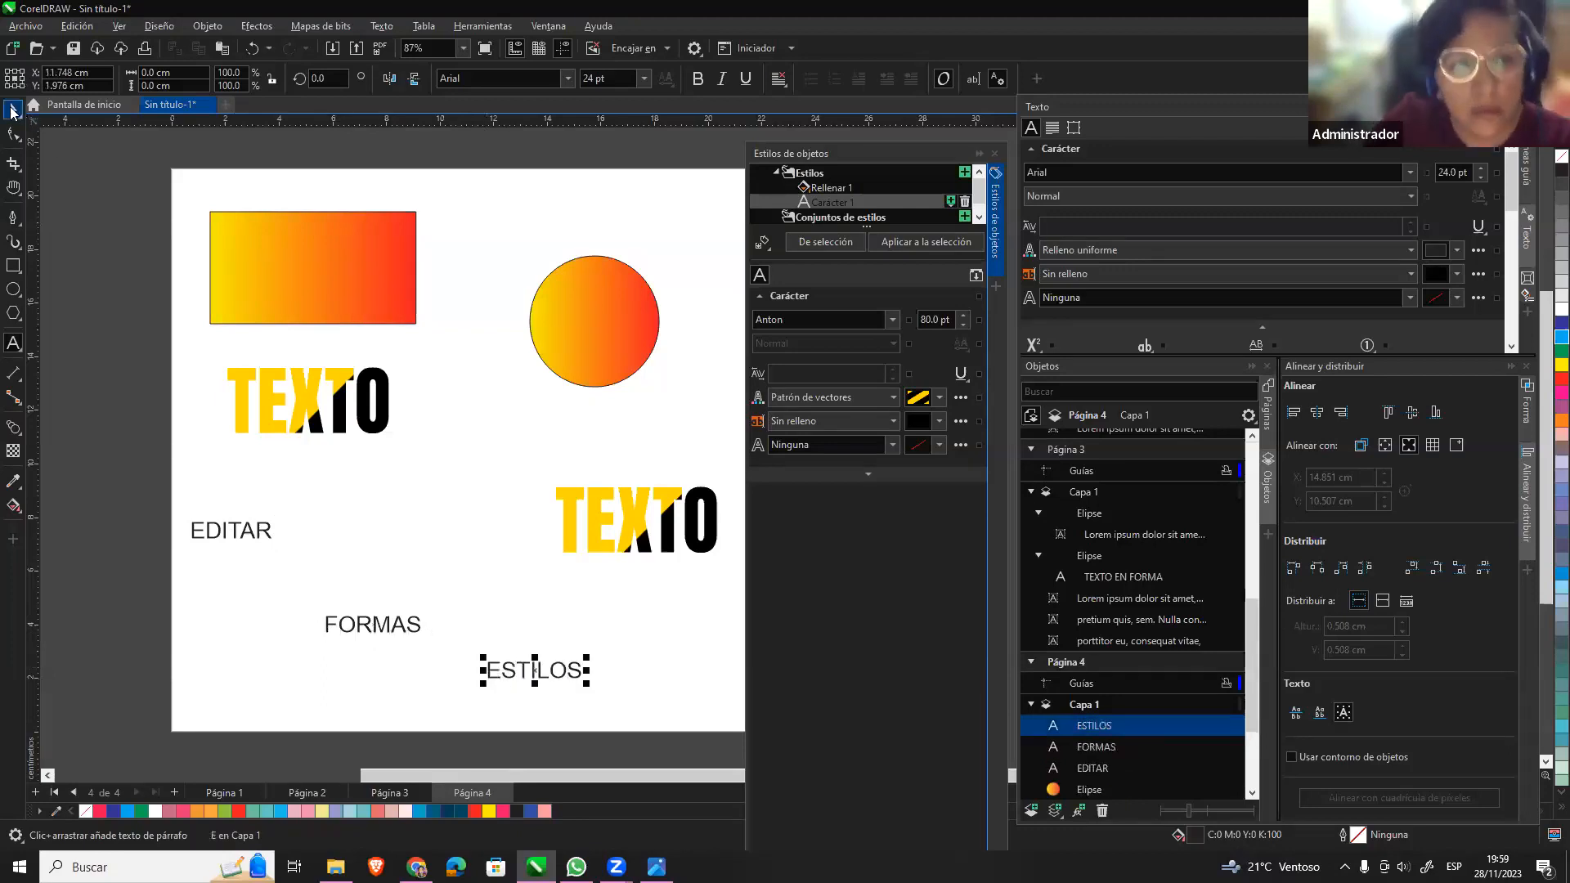
Apply the Carácter 1 style to the FORMAS, ESTILOS and EDITAR texts, leaving nothing selected.
left_click(256, 534)
left_click_drag(642, 724, 310, 594)
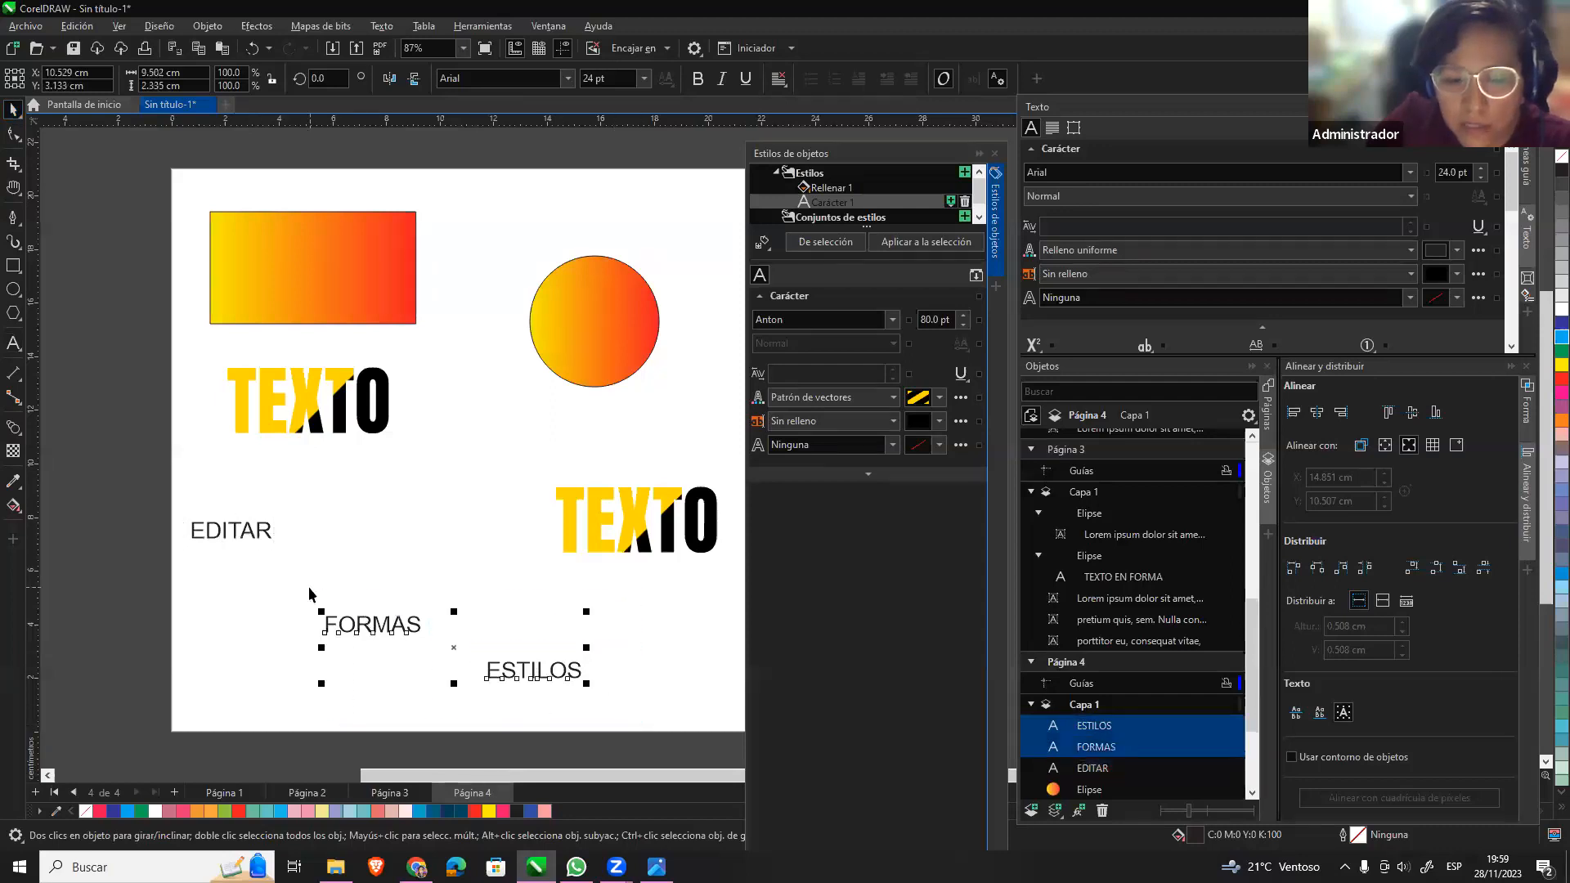
left_click(907, 243)
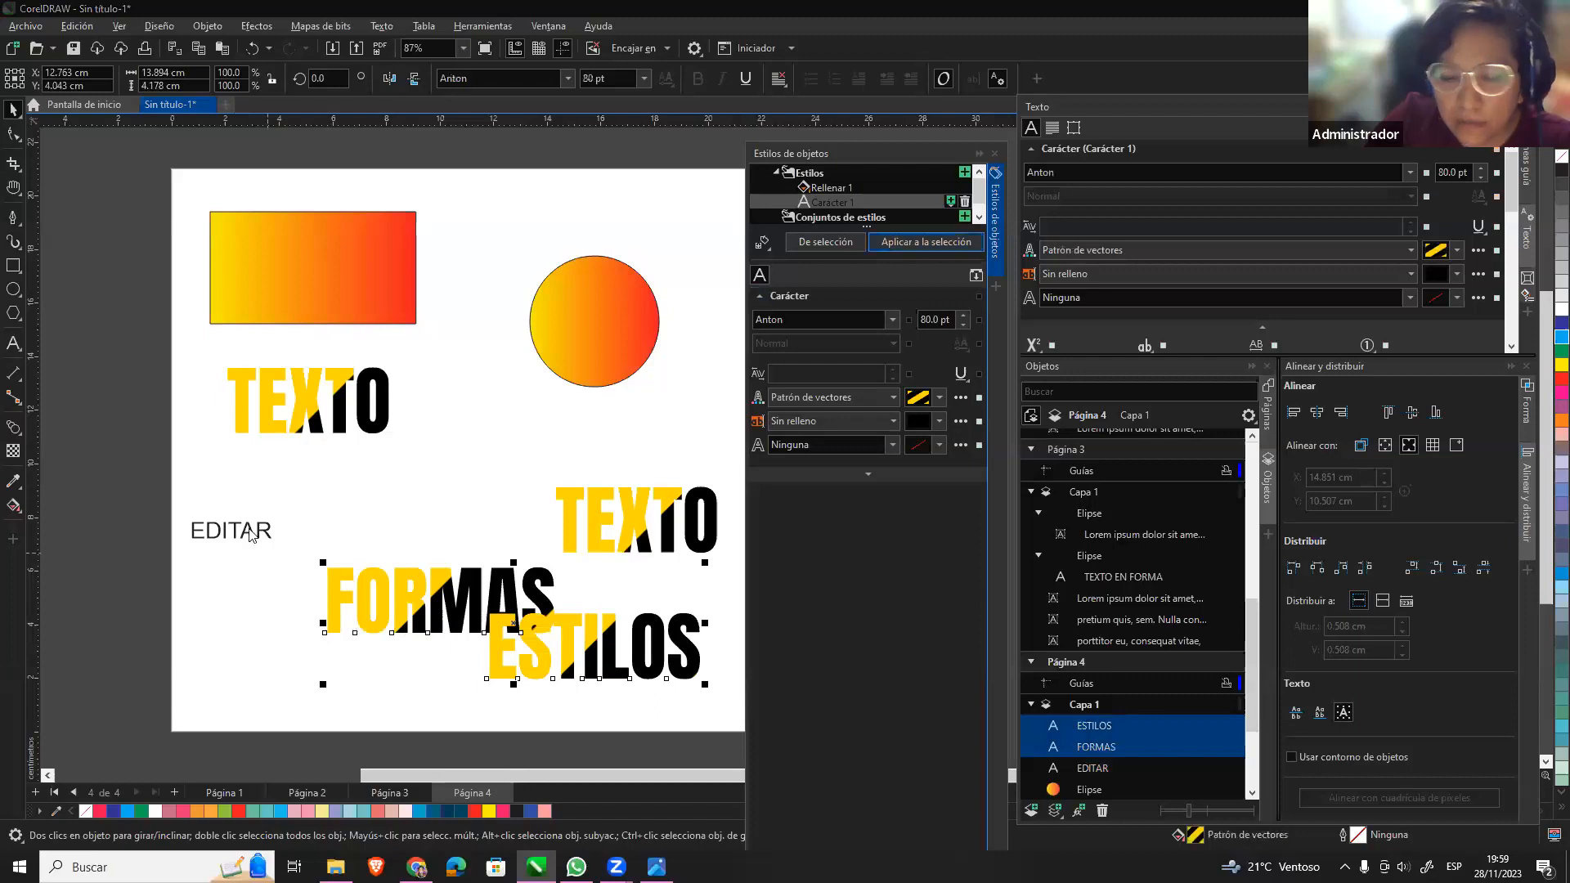
left_click(248, 532)
left_click(926, 247)
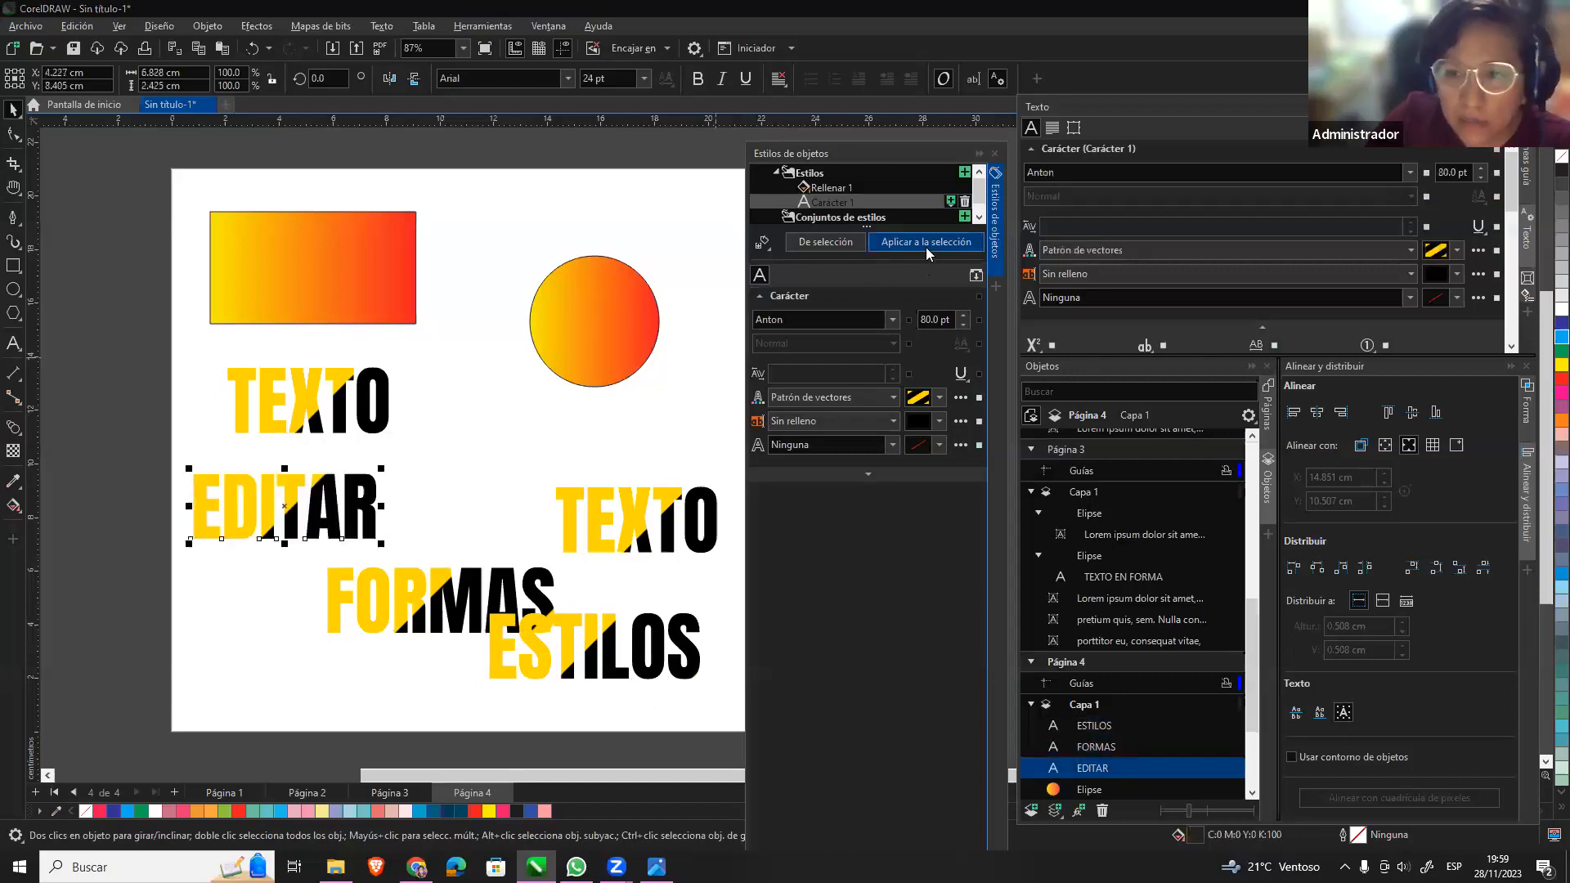
key("Escape")
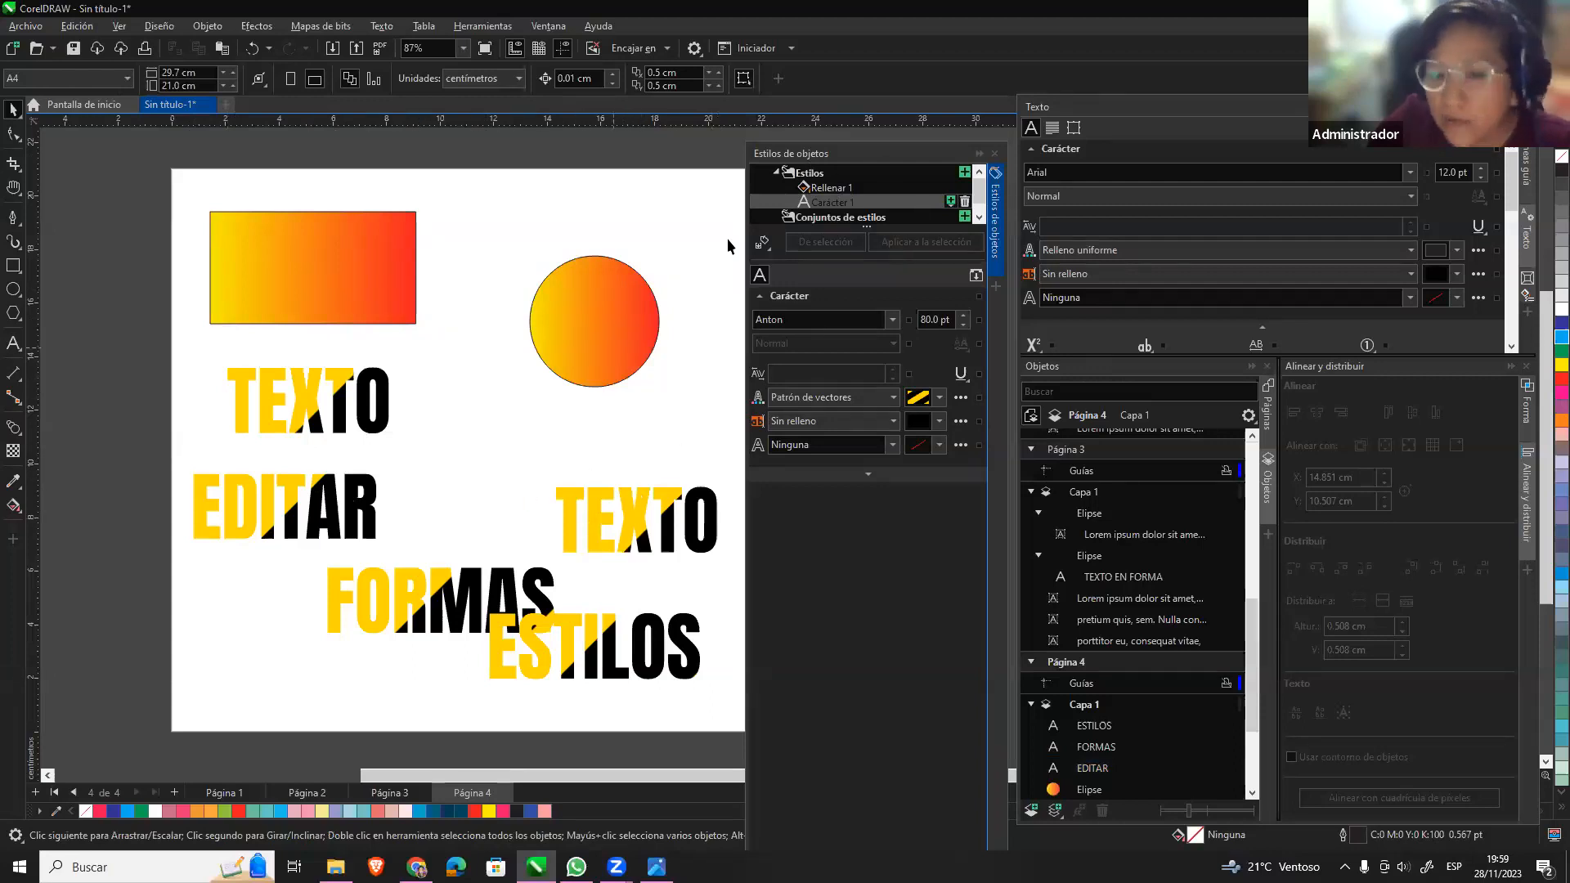
Move the gradient-filled circle right beside the gradient rectangle.
left_click(966, 173)
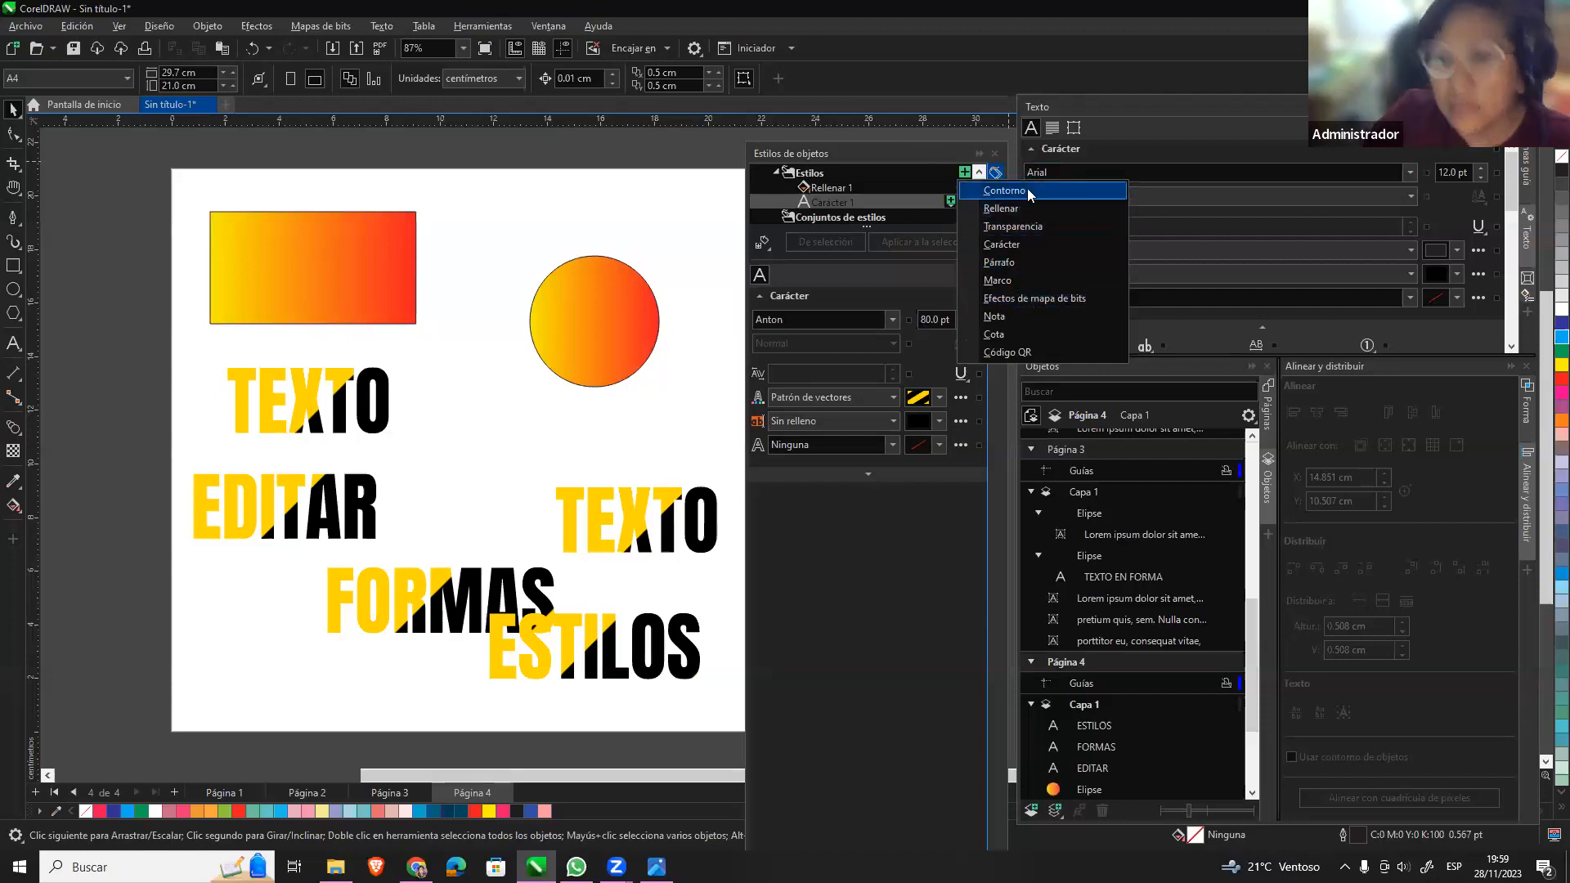
left_click(507, 370)
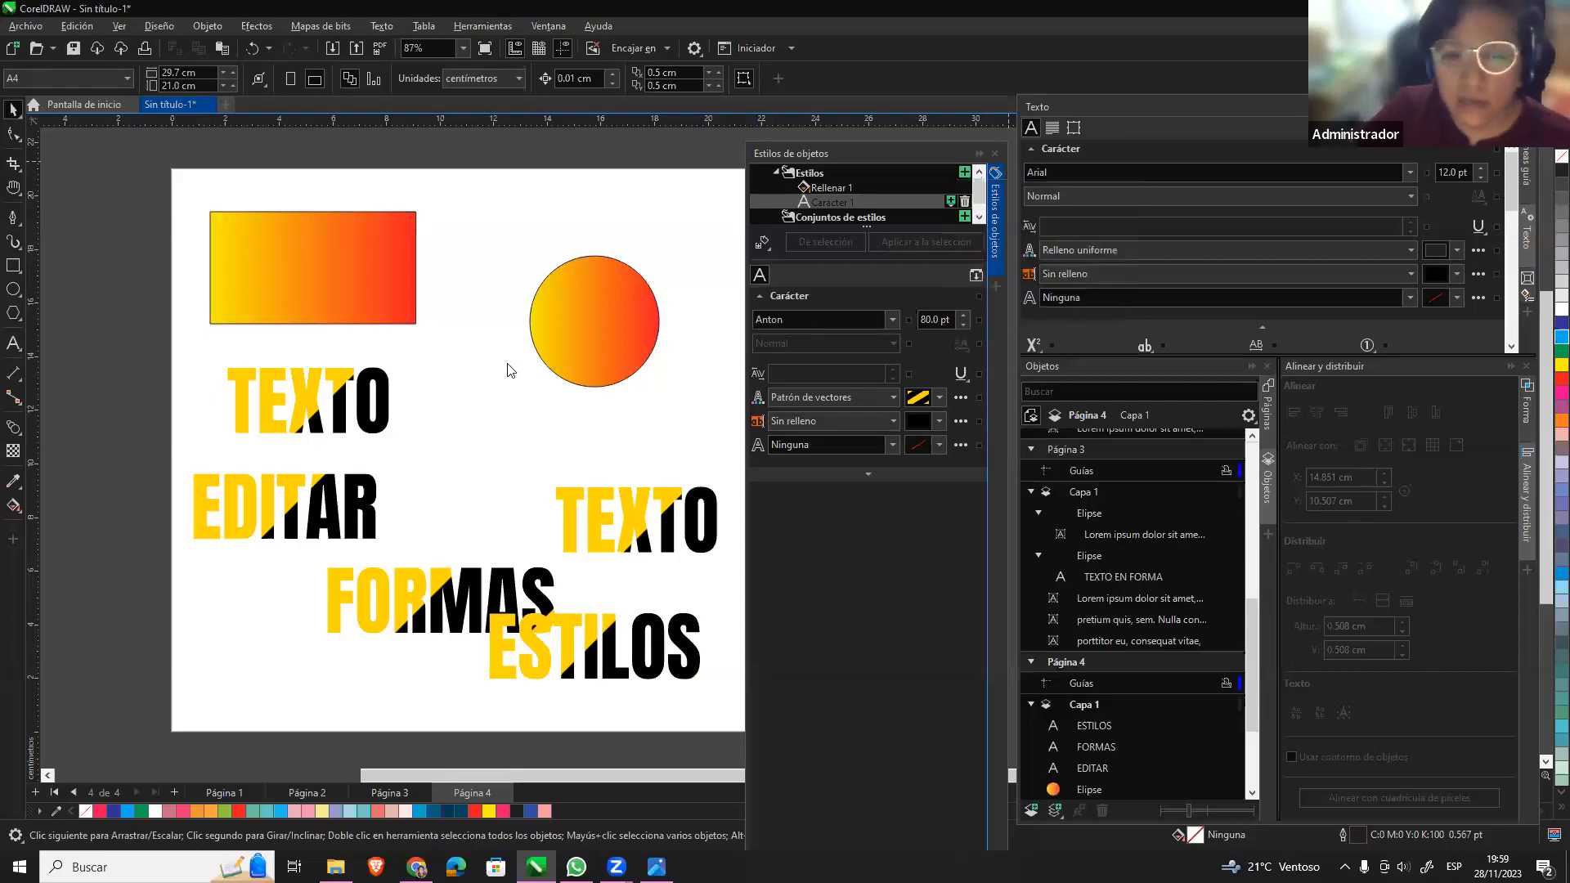
left_click(597, 310)
left_click_drag(597, 309, 512, 260)
Delete the second TEXTO and the FORMAS and ESTILOS texts, keeping the first TEXTO and EDITAR.
left_click(573, 505)
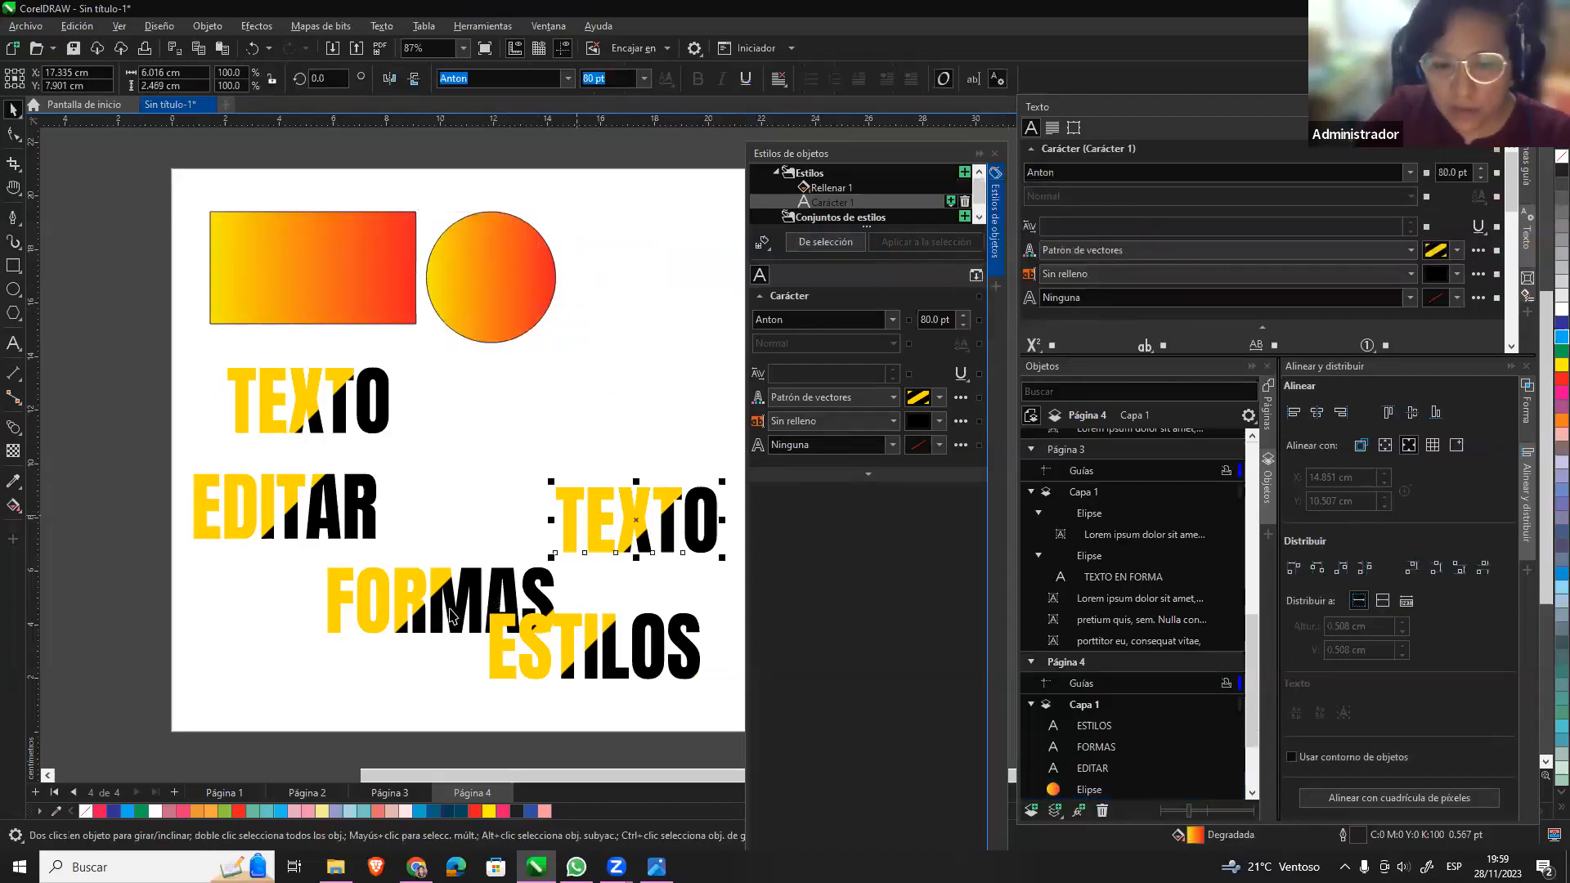
key("Delete")
left_click(536, 596)
key("Delete")
left_click(579, 660)
key("Delete")
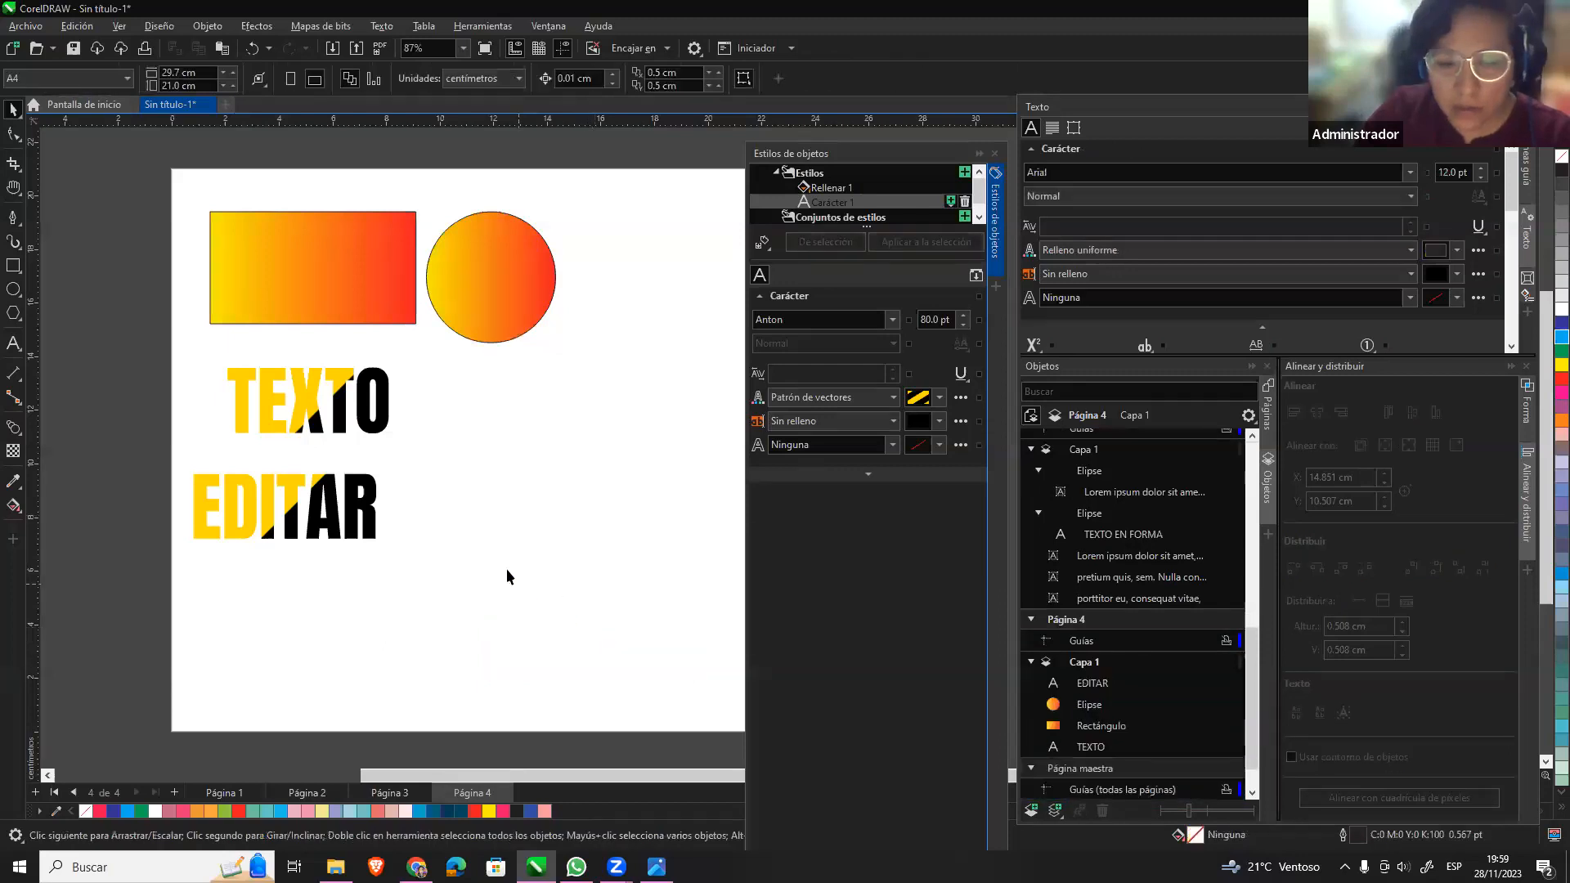
Move the remaining TEXTO so it lines up with the start of EDITAR below it, leaving nothing selected.
left_click(252, 377)
left_click_drag(252, 378, 216, 387)
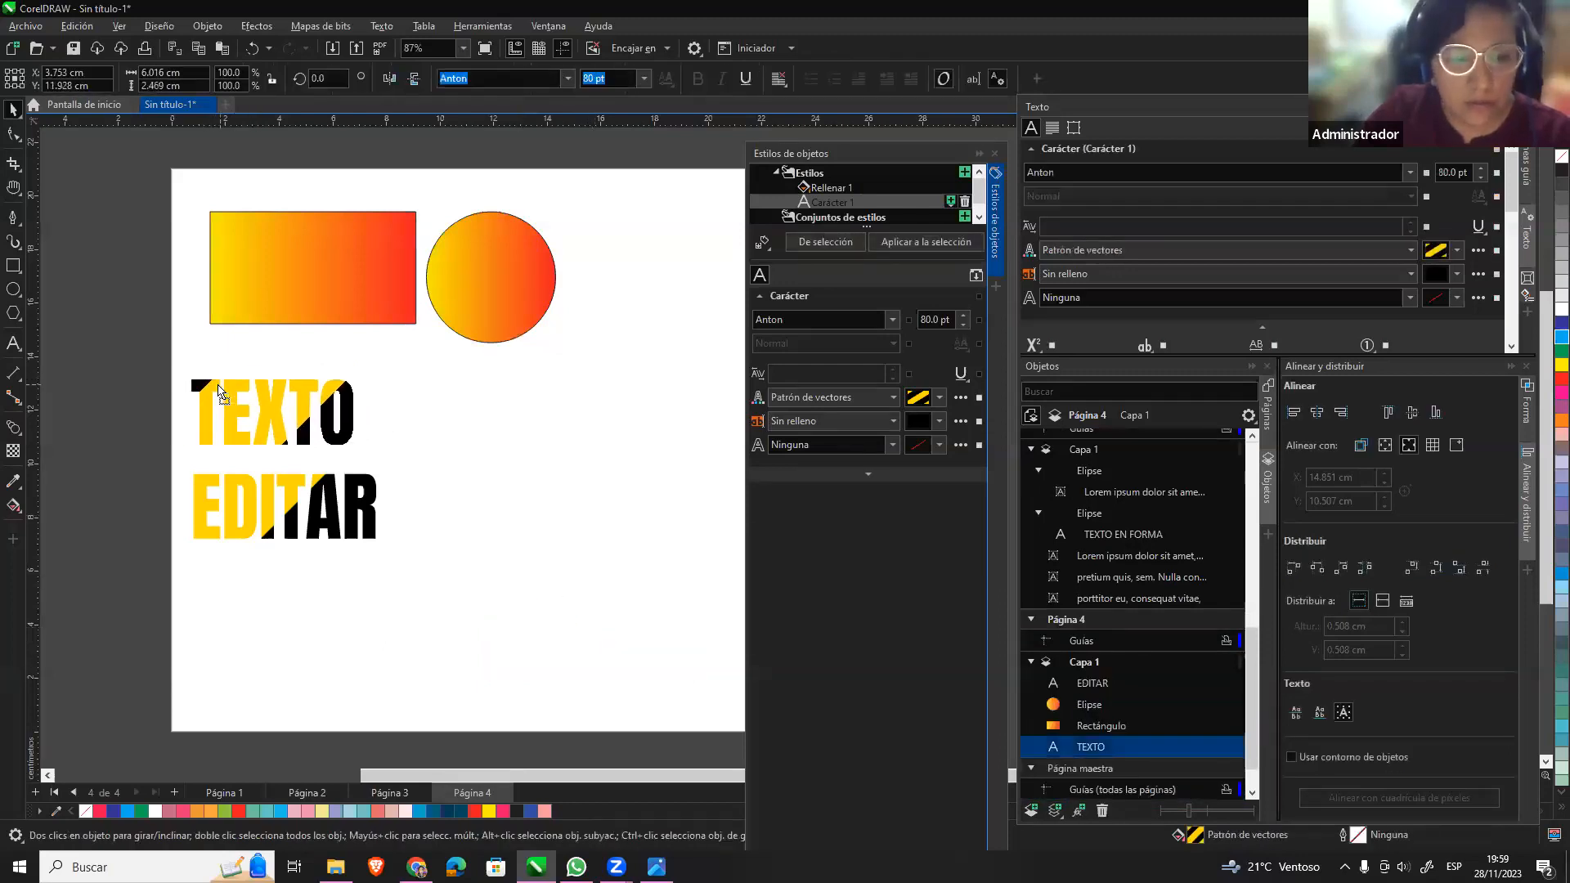
left_click(601, 484)
Draw a rectangle about 6 by 3.1 cm in the empty area beside the TEXTO and EDITAR texts.
left_click_drag(922, 190, 936, 211)
left_click(13, 266)
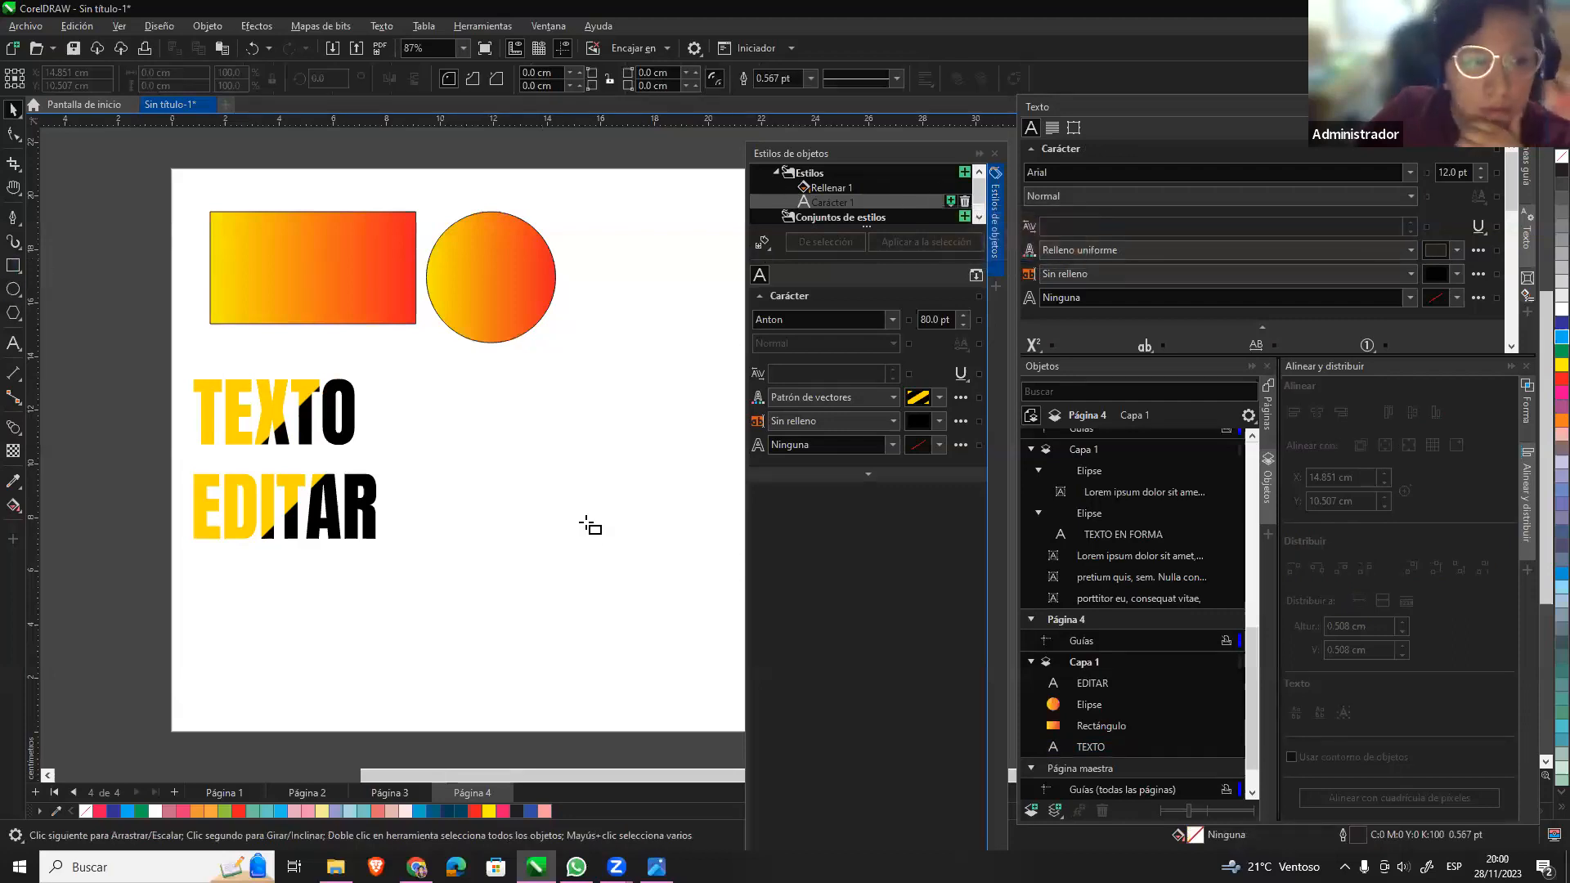
left_click_drag(457, 412, 620, 497)
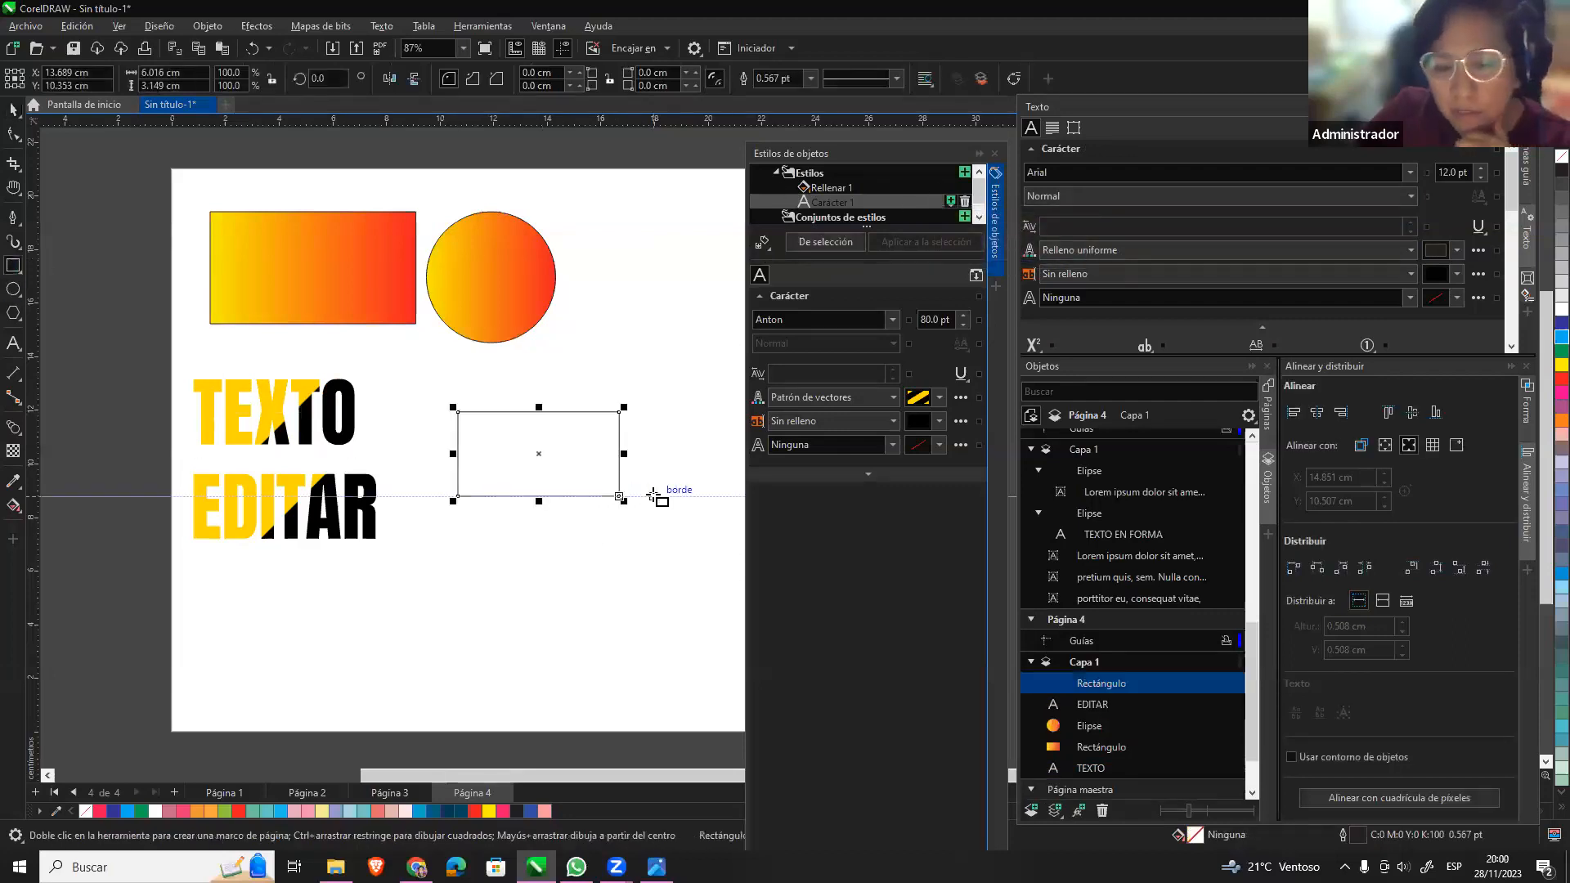
Create a new outline (Contorno) object style and set its colour to C0 M100 Y59 K0.
left_click(933, 171)
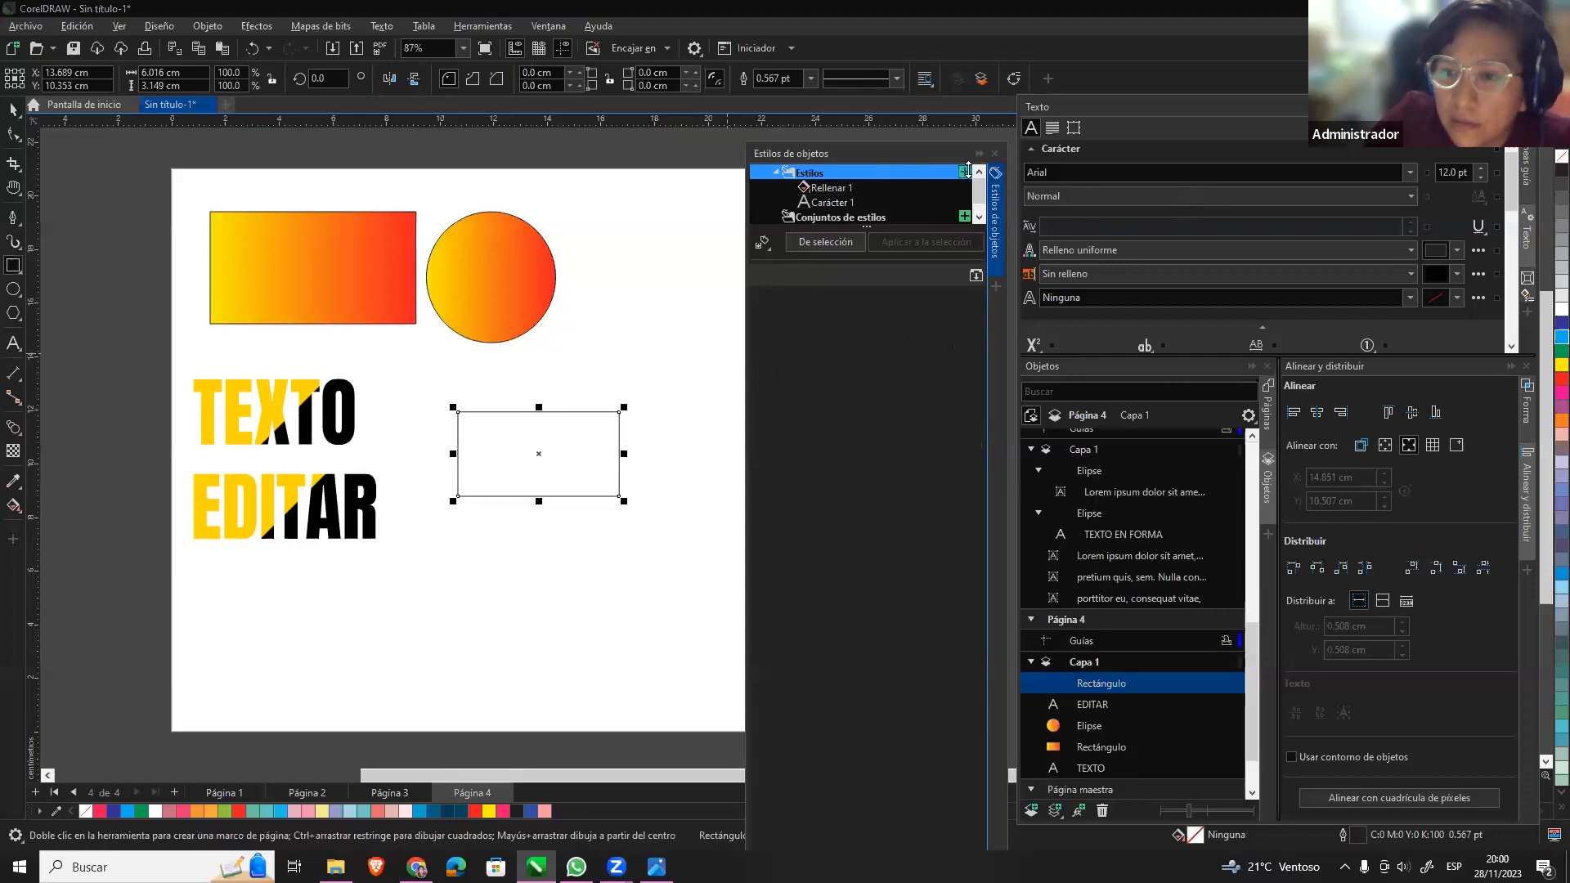
left_click(966, 171)
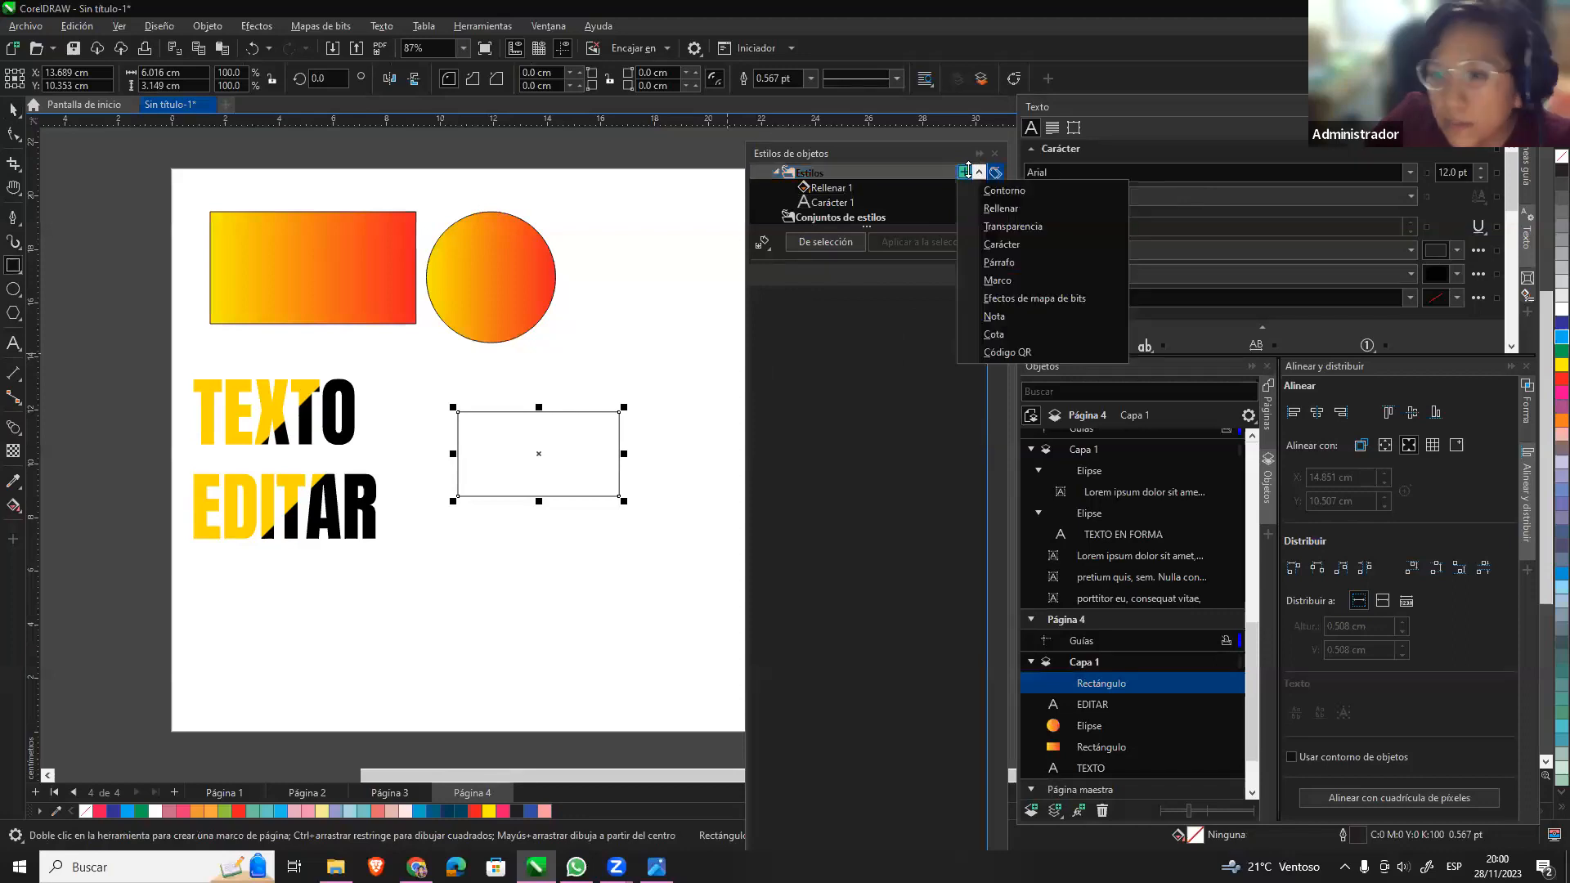
left_click(1024, 189)
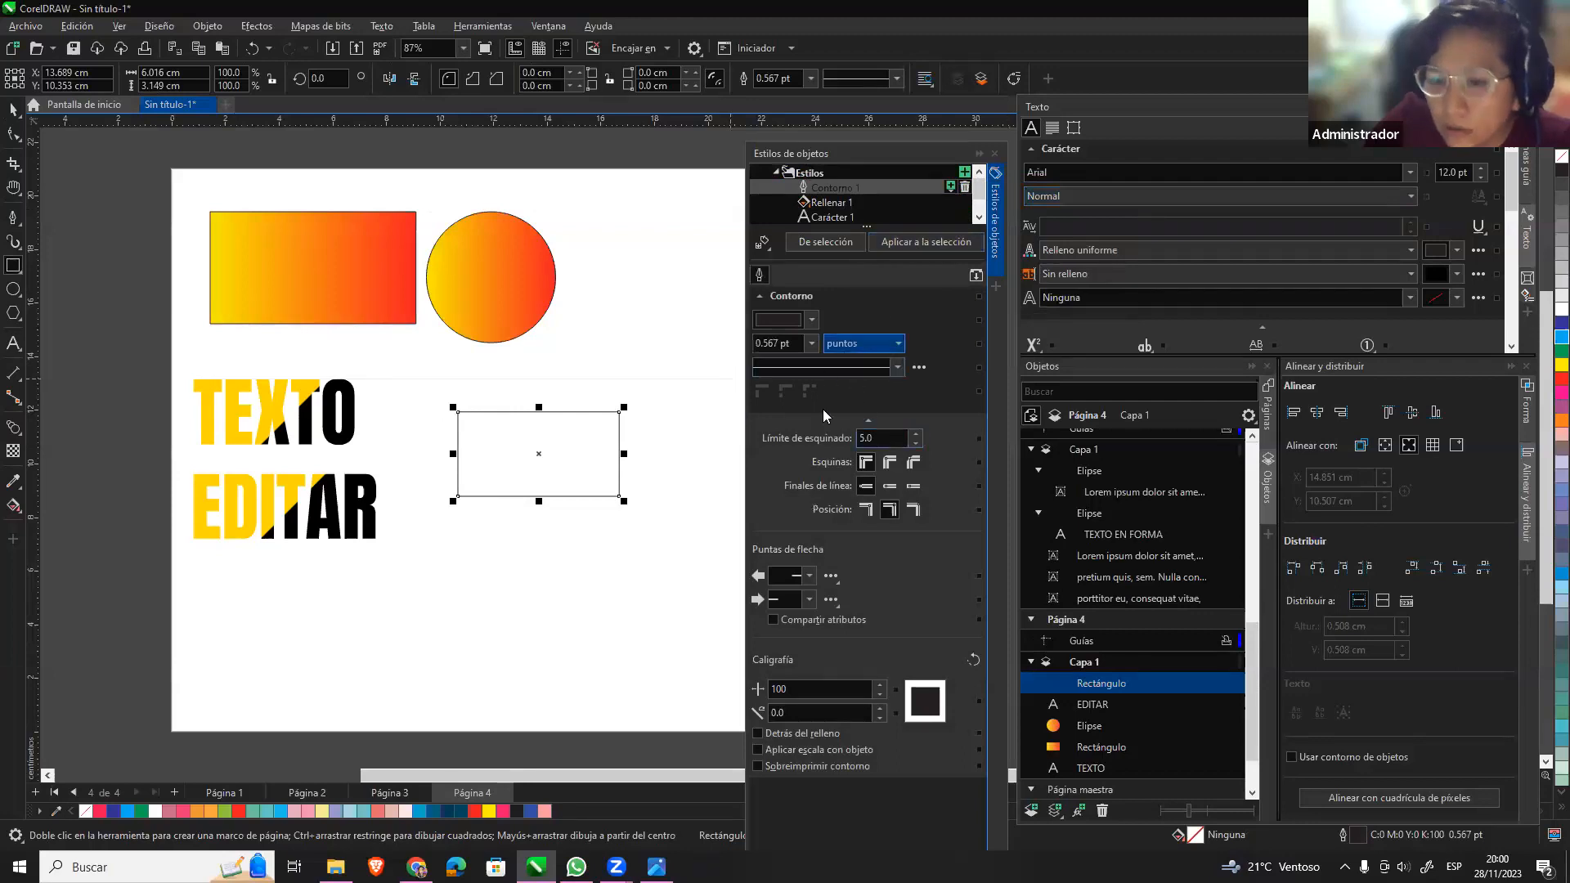
left_click(811, 319)
left_click(873, 398)
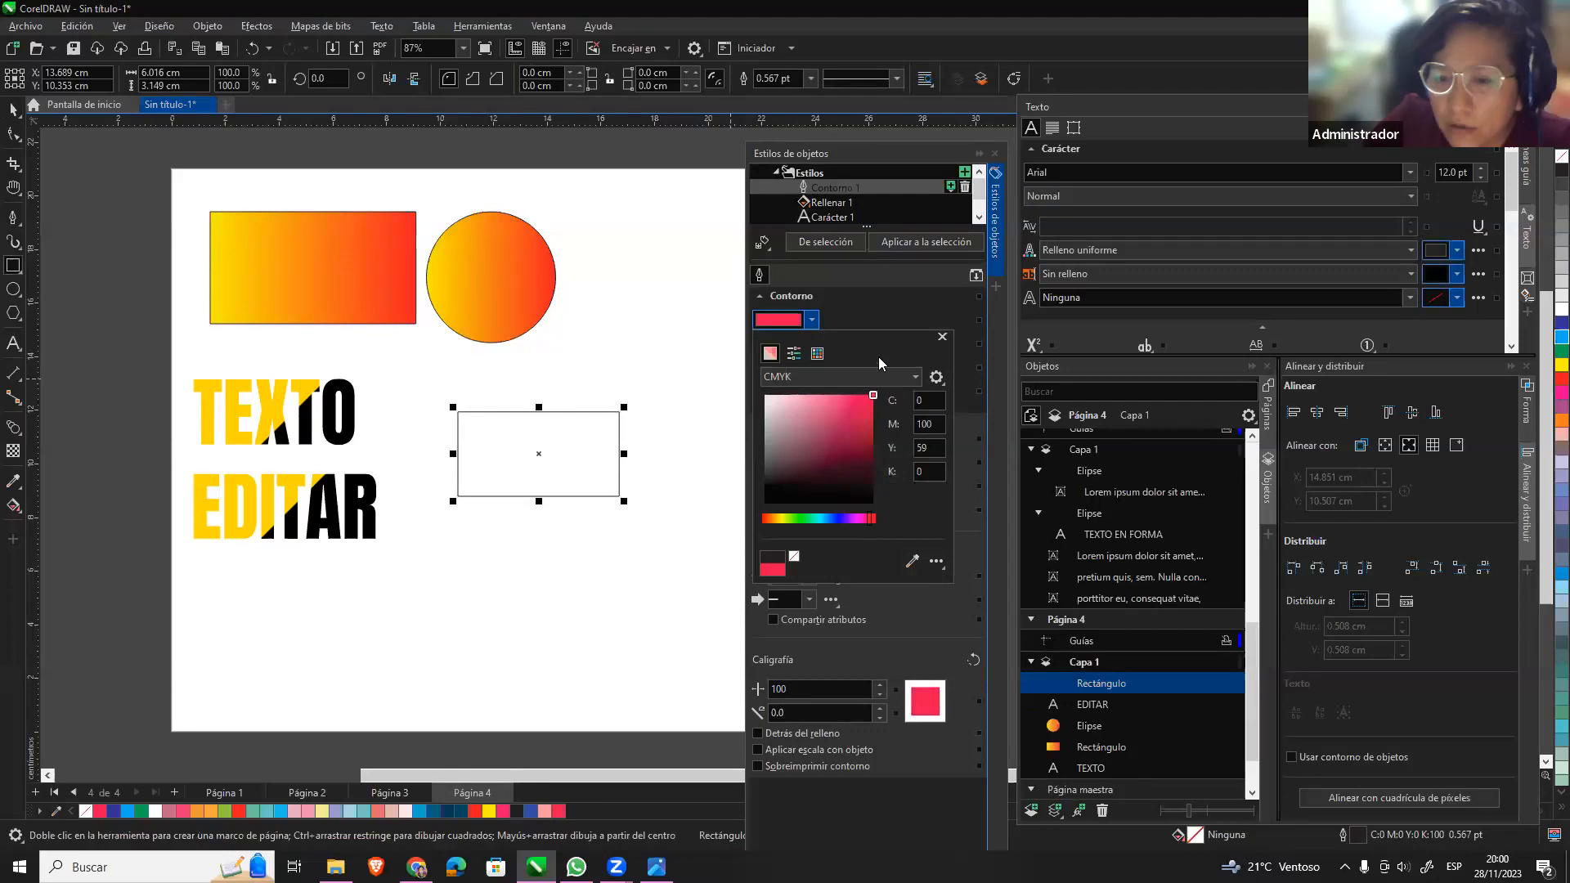
Set the outline style to 12 pt wide with a dashed line and apply it to the new rectangle.
left_click(811, 343)
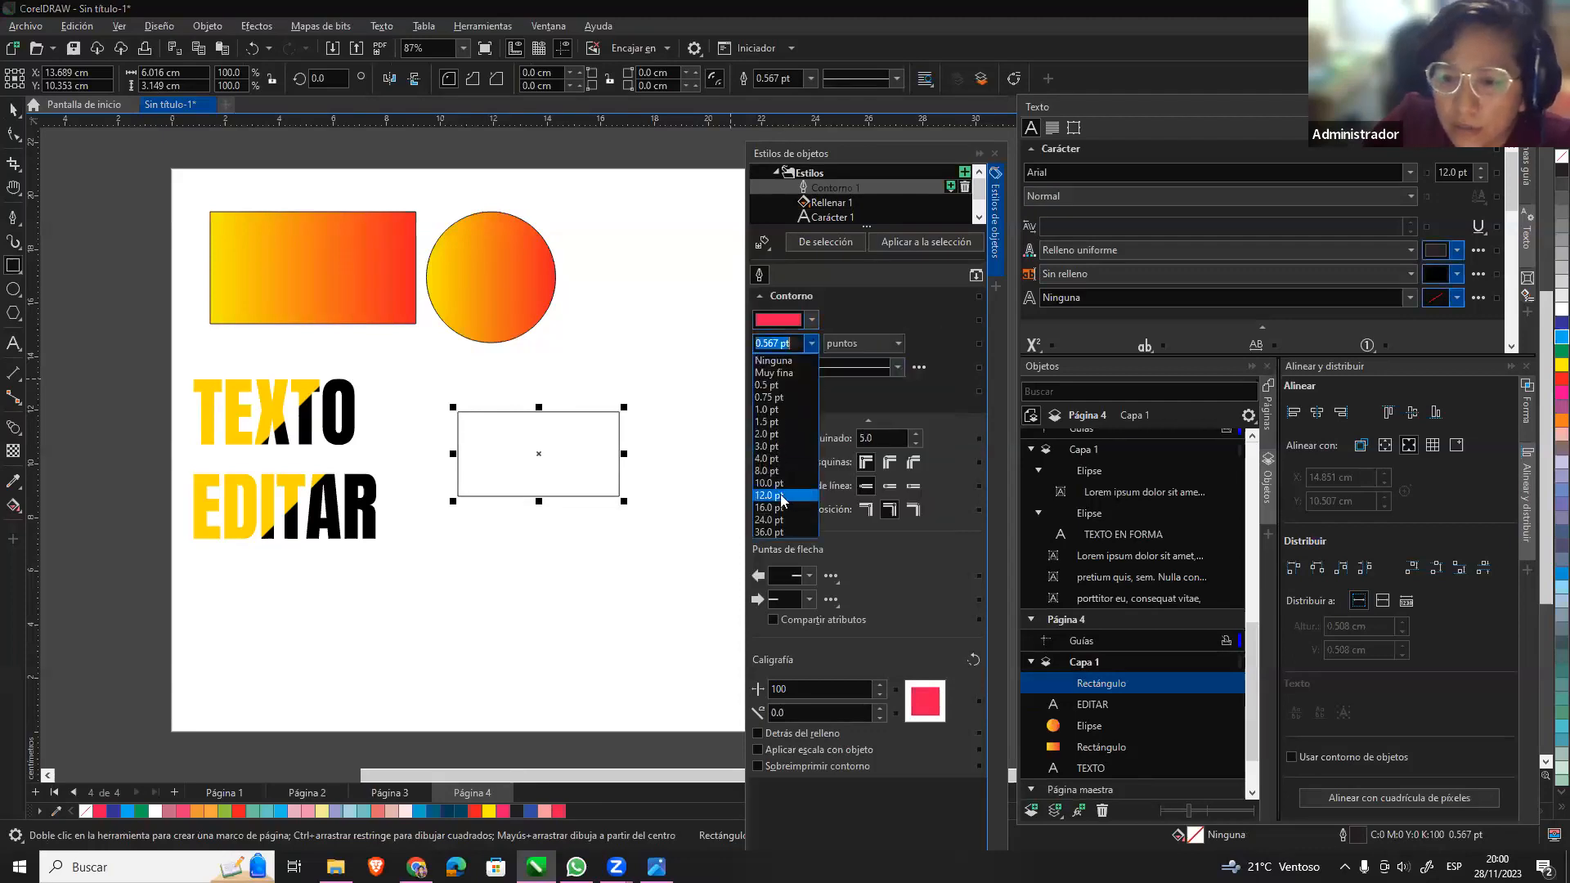
left_click(785, 501)
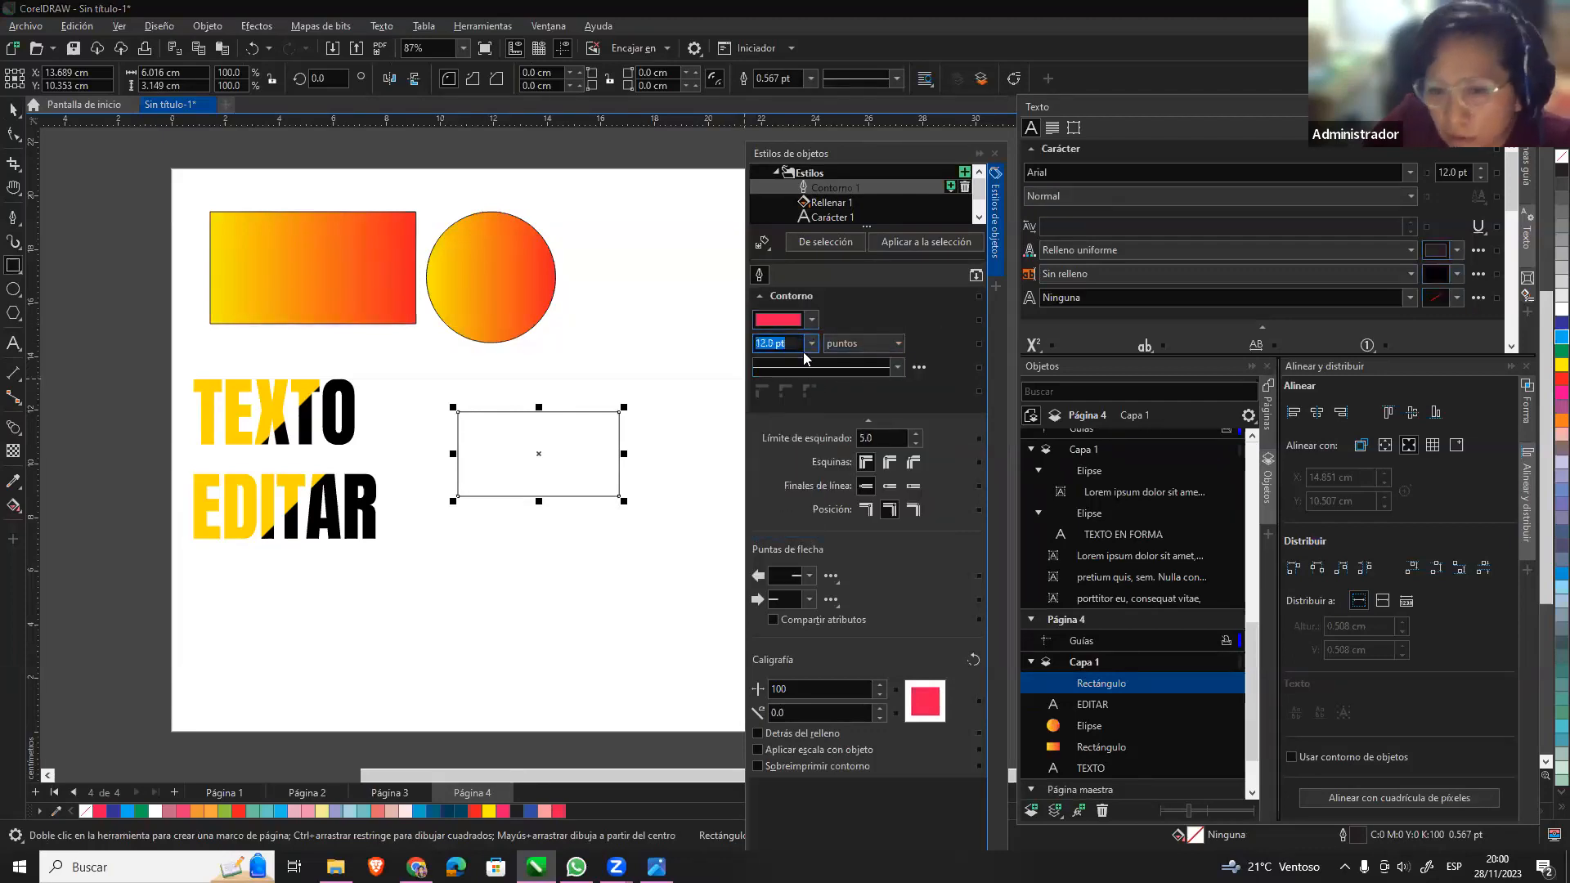
left_click(895, 344)
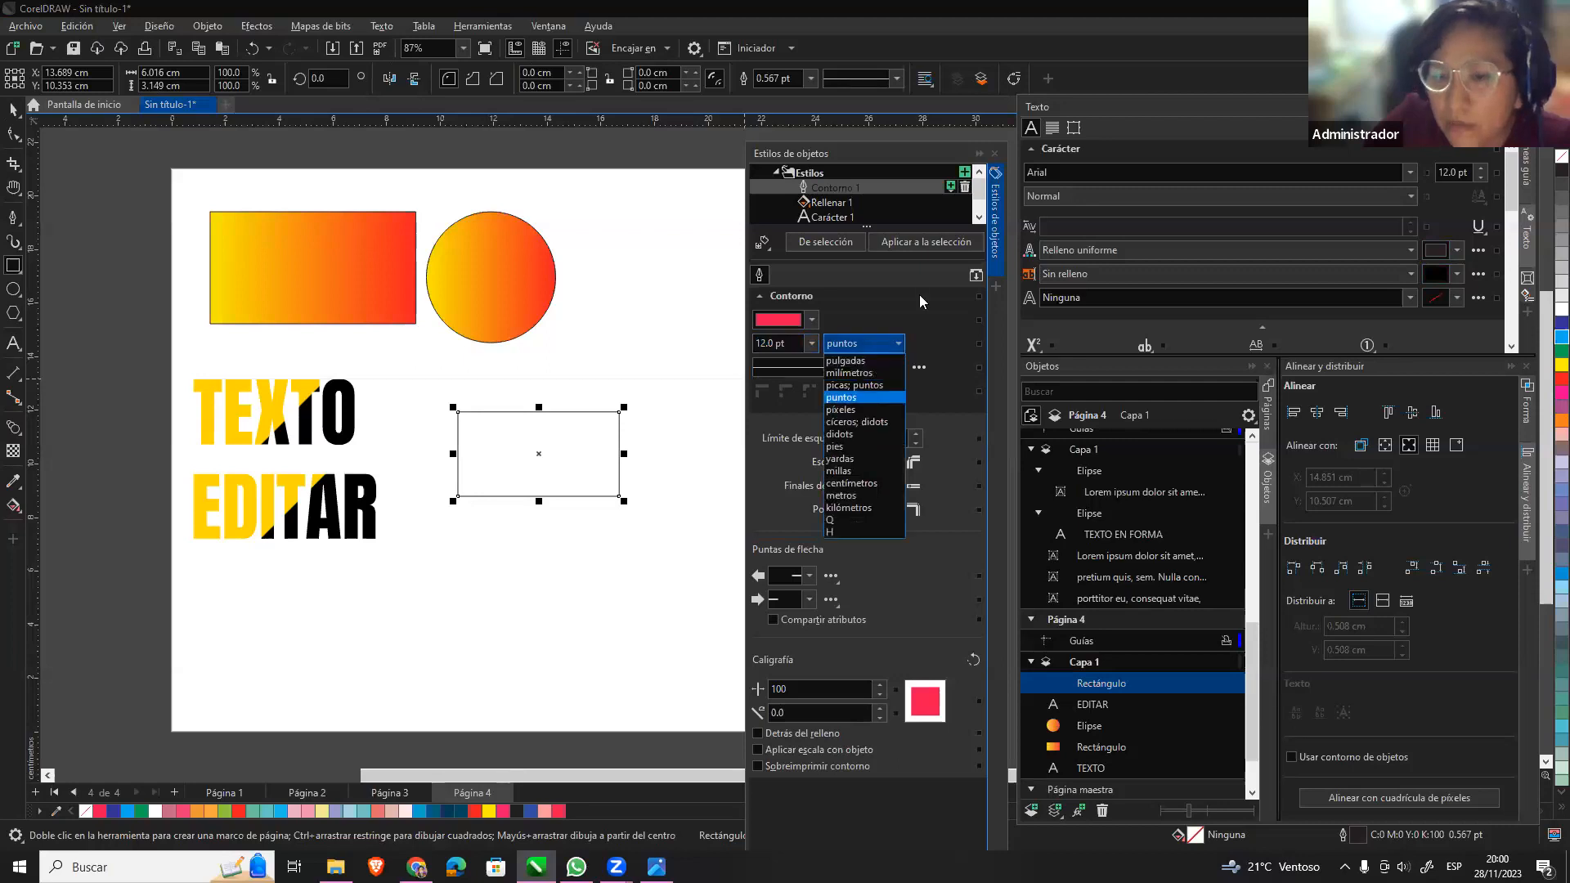
left_click(879, 386)
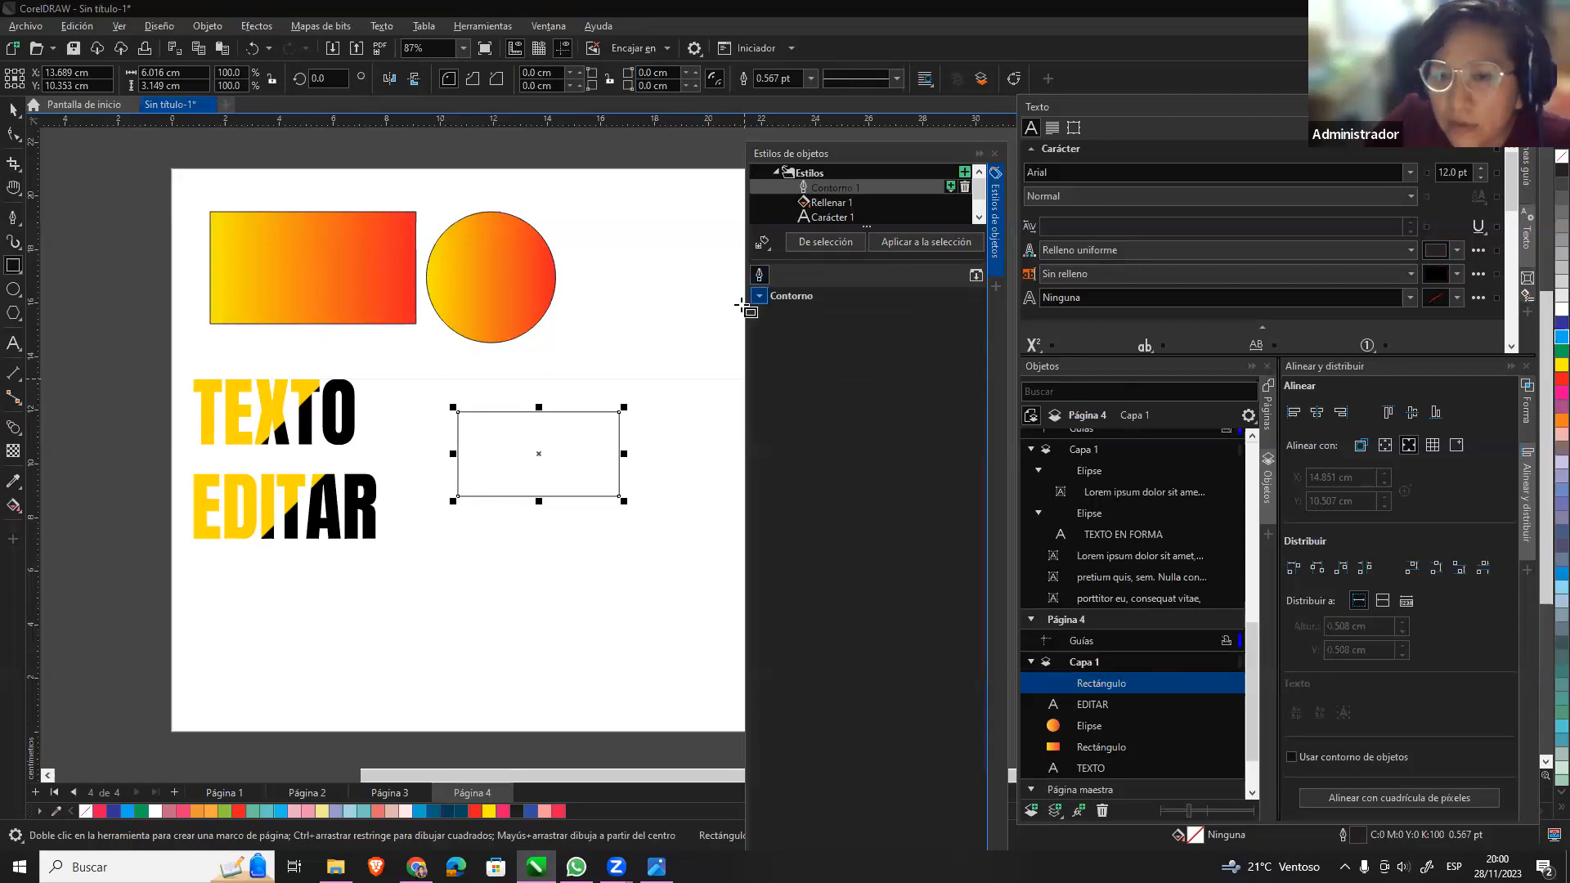
left_click(897, 367)
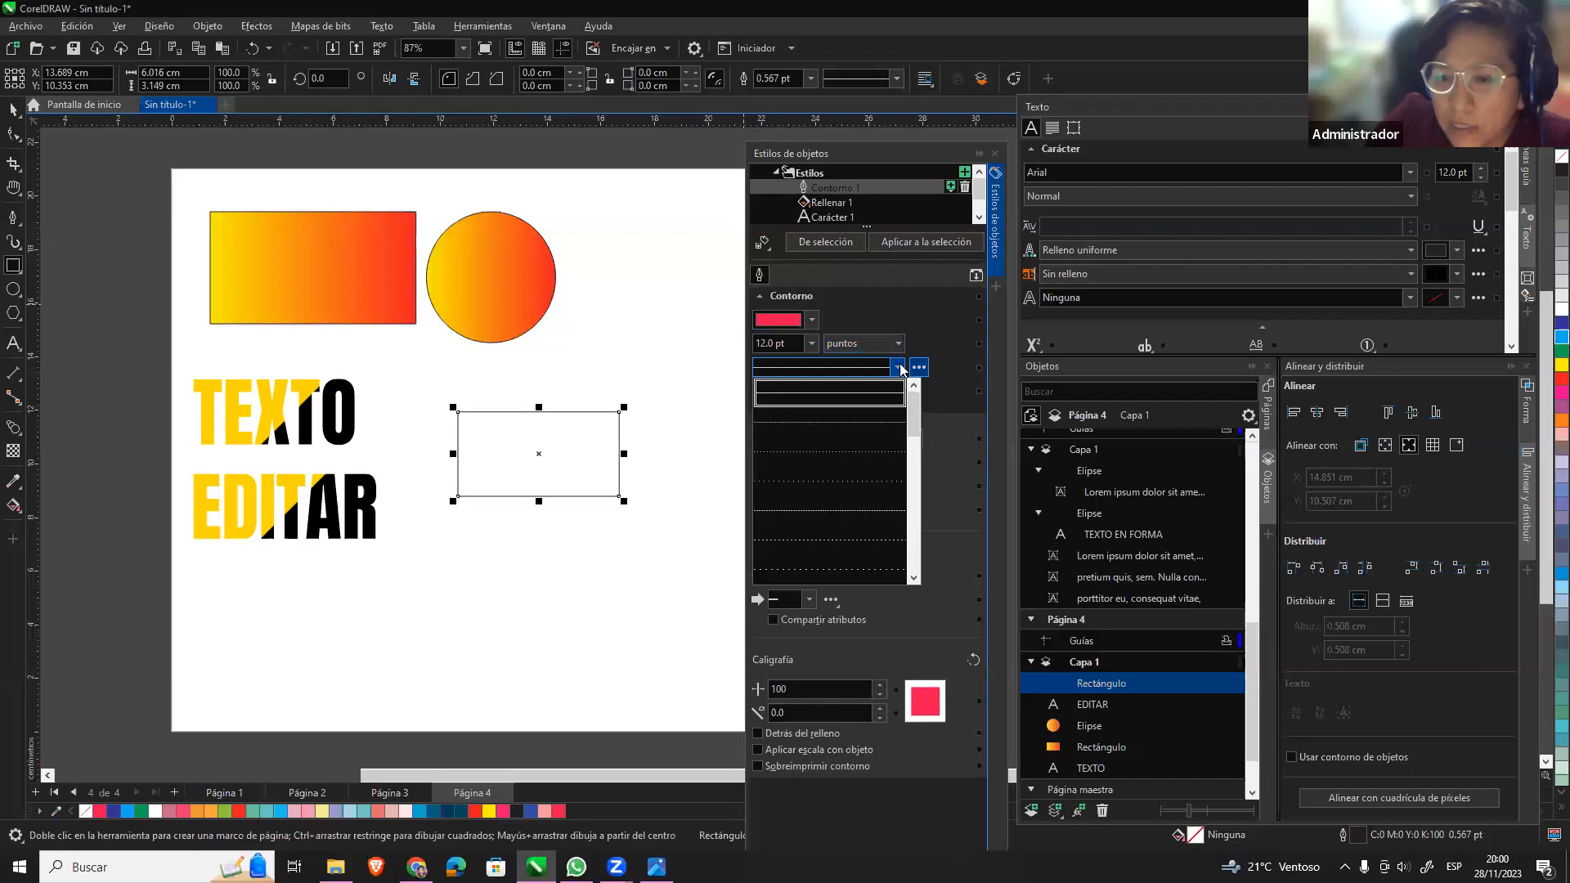
left_click(873, 504)
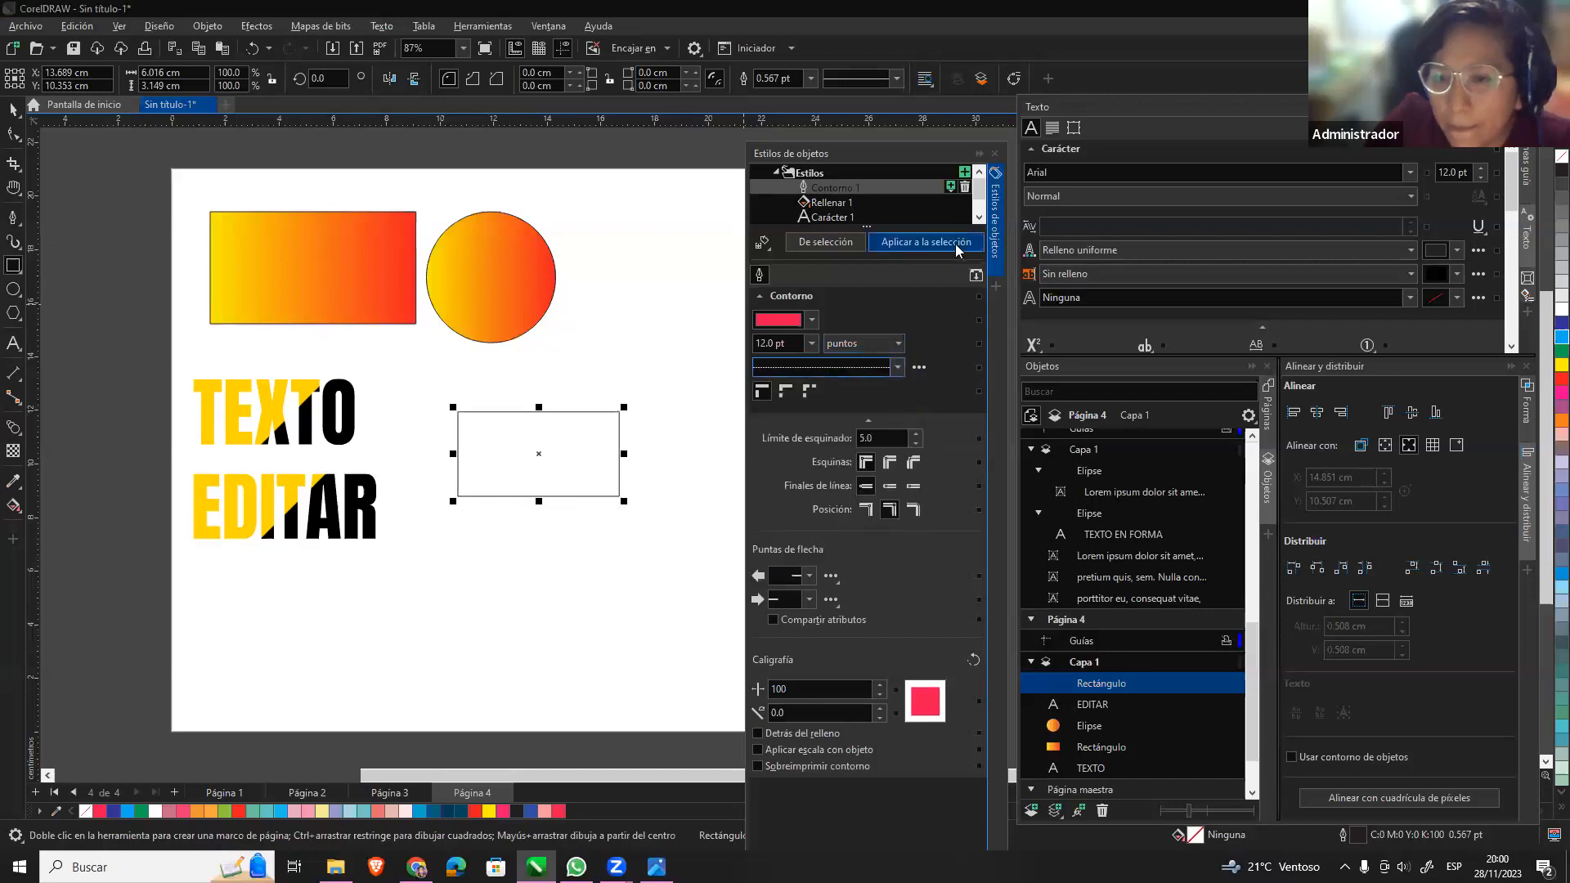
left_click(956, 243)
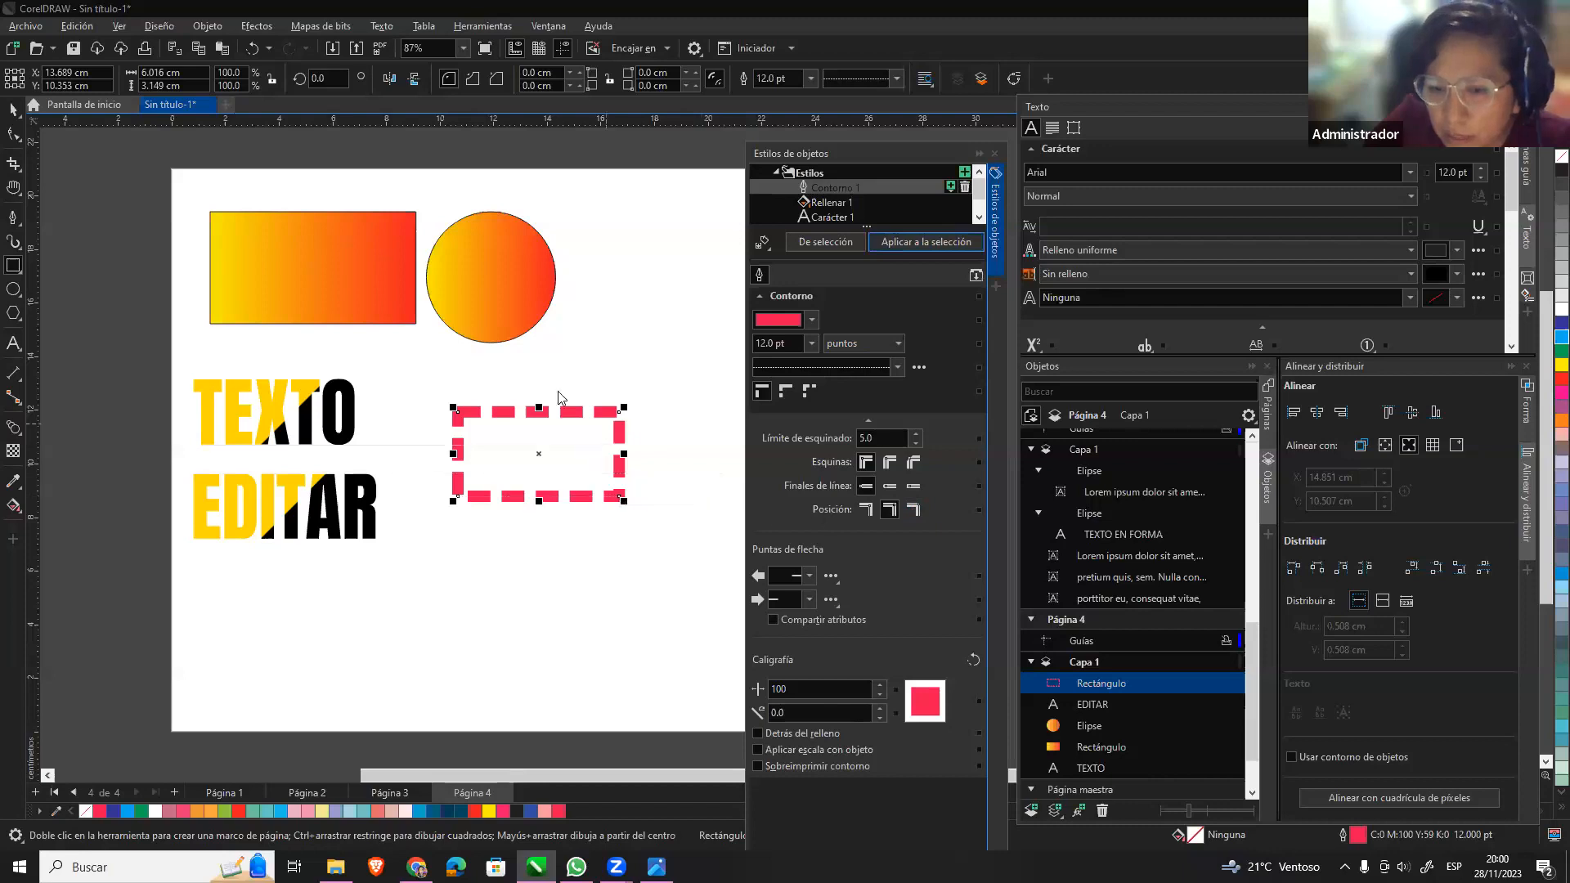
Change the outline style's position to outside the shape and reapply it to the rectangle, leaving nothing selected.
left_click(866, 510)
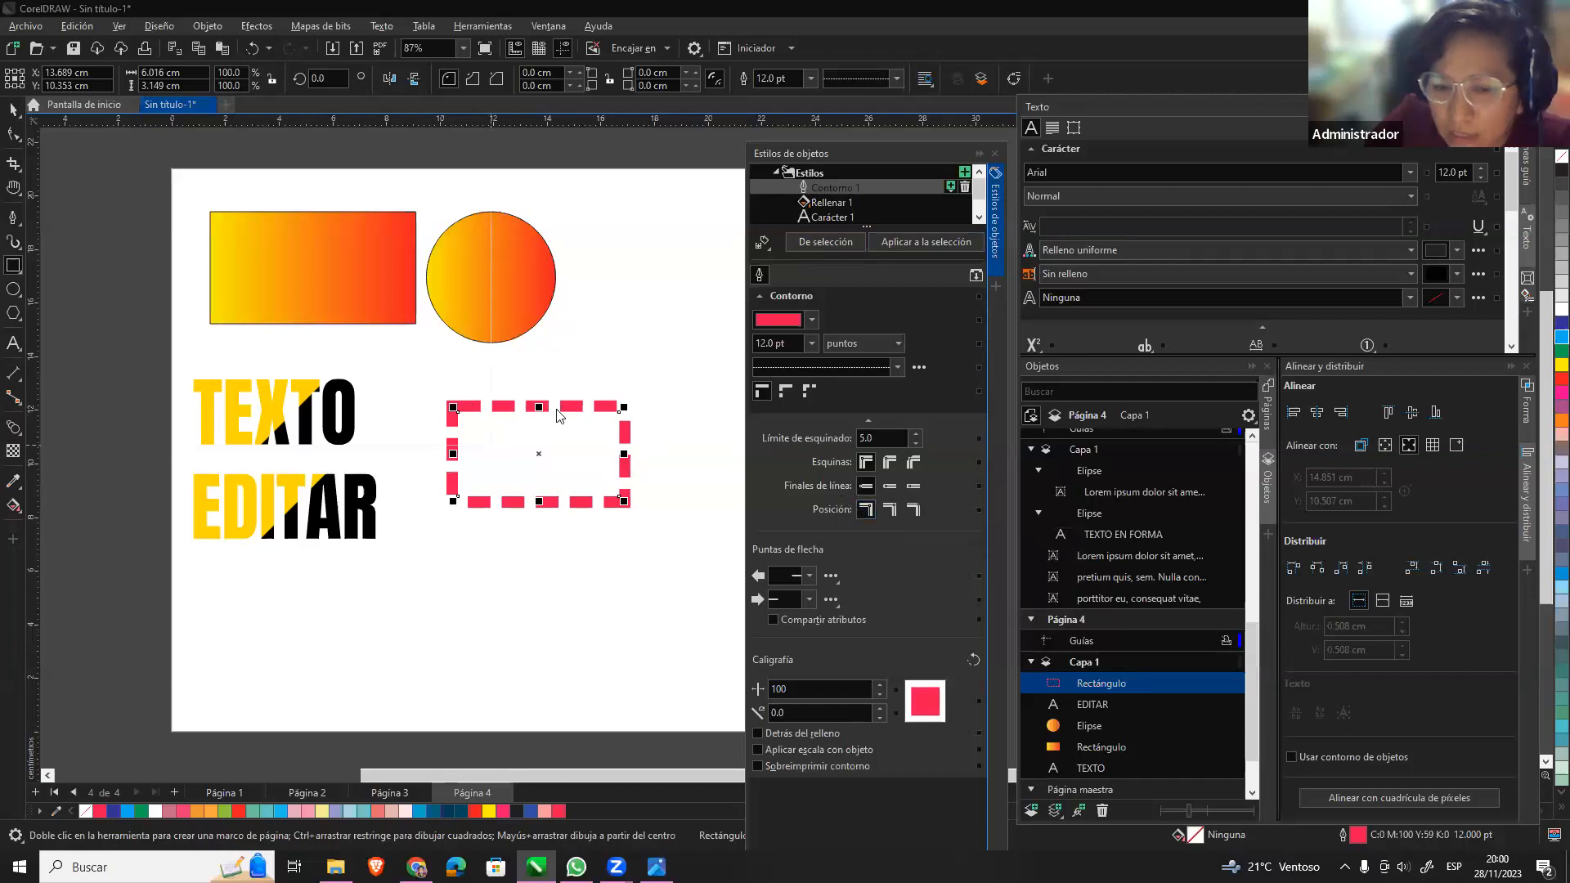
left_click(944, 243)
left_click(13, 109)
left_click(660, 571)
Draw a rectangle about 7.2 by 3.1 cm, a pentagon about 3.4 by 3.9 cm and an ellipse about 3.8 by 3.5 cm below EDITAR.
left_click(14, 266)
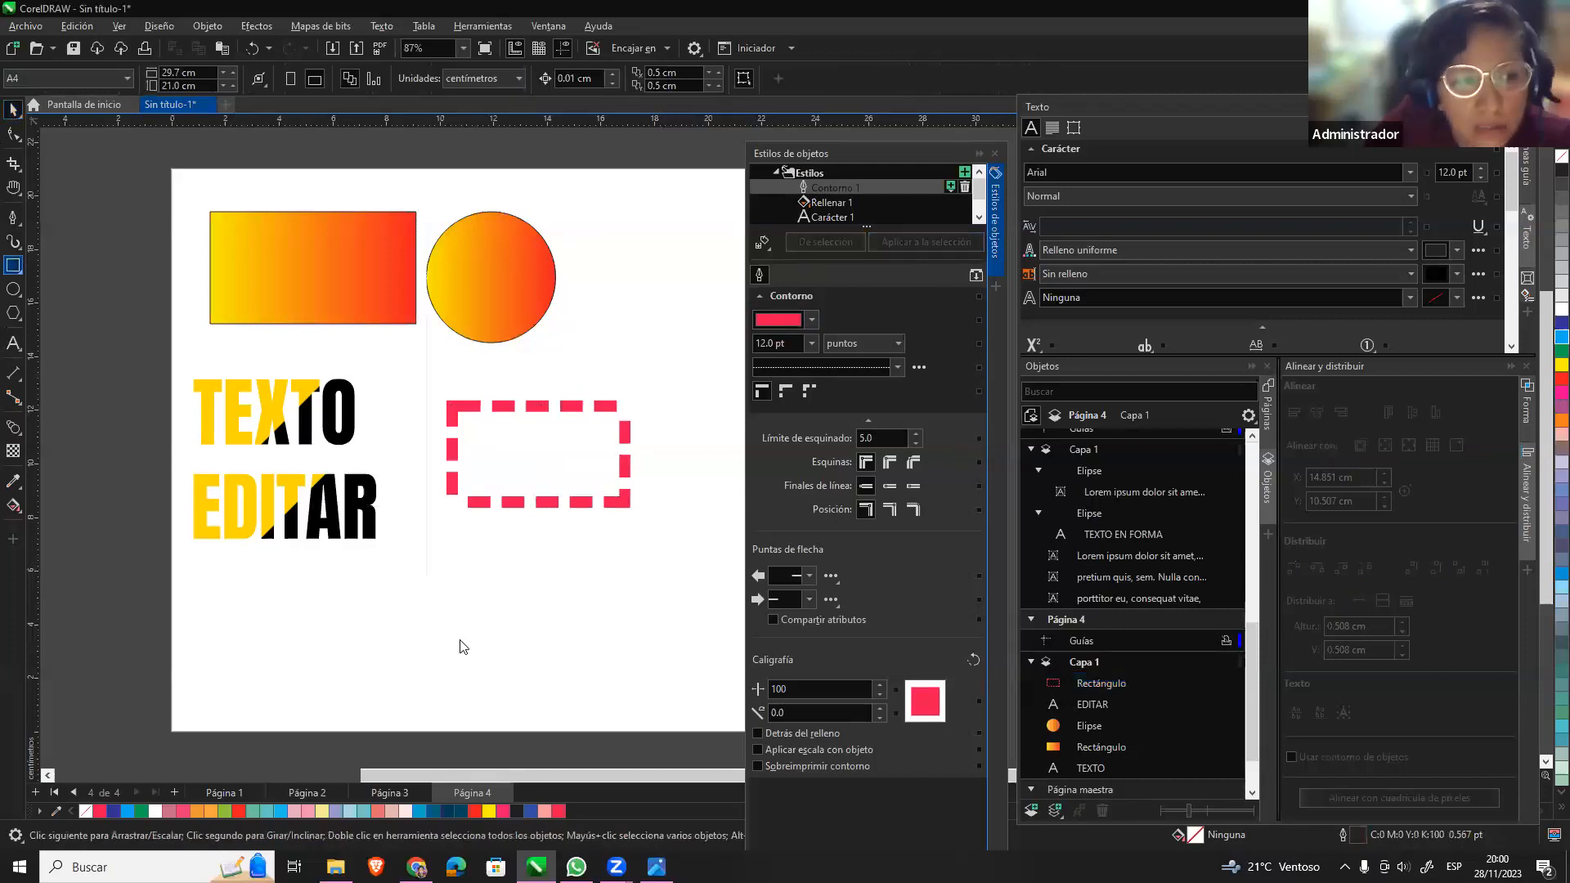
left_click_drag(210, 592, 404, 677)
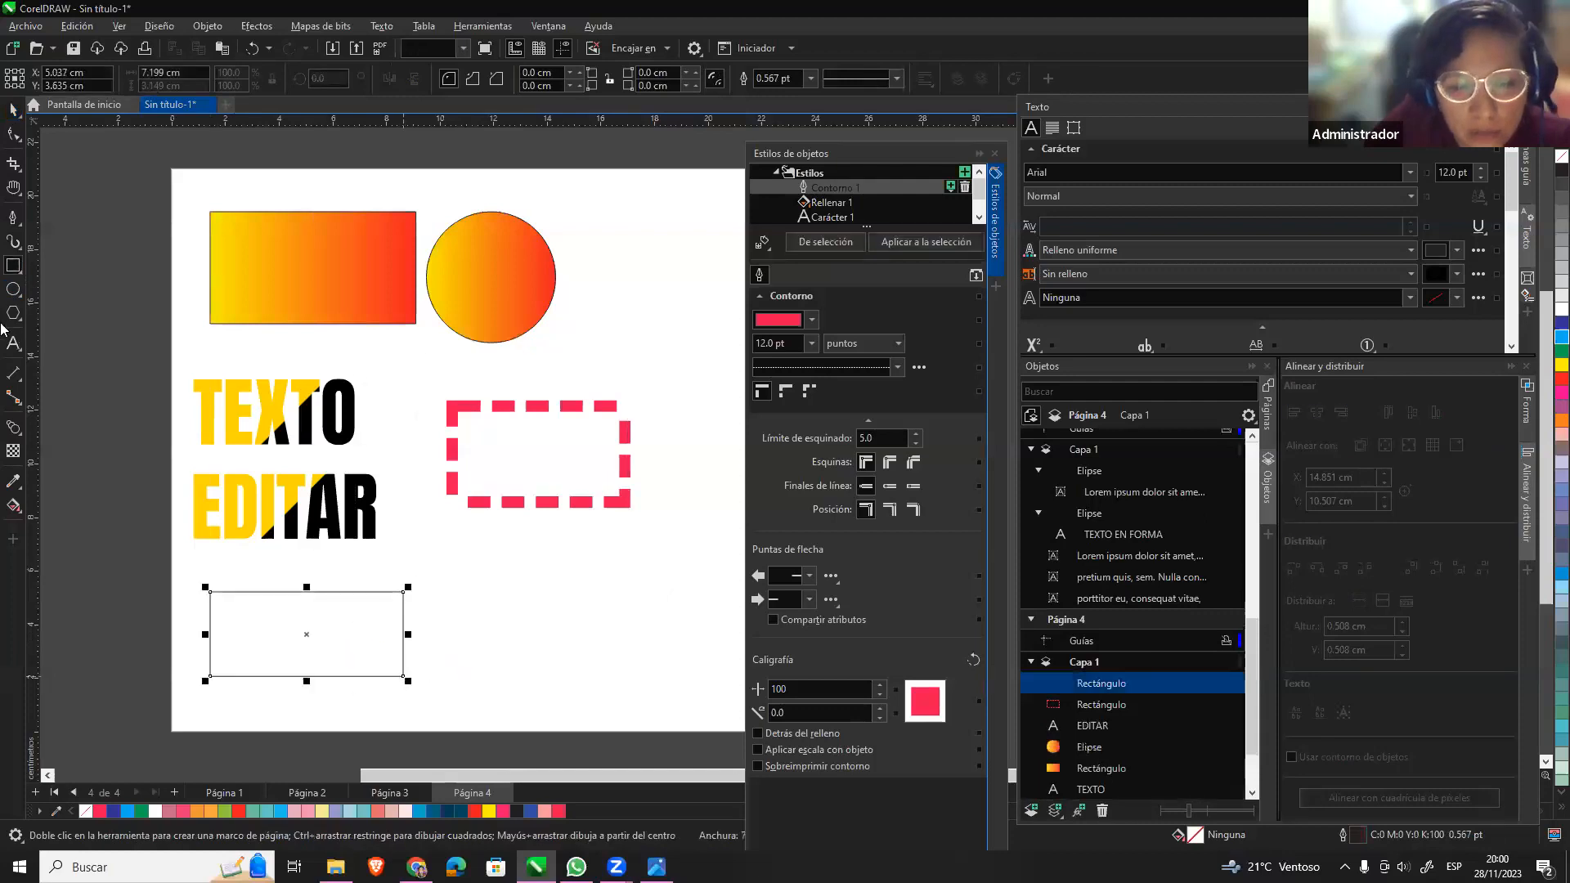
key("y")
left_click_drag(466, 572, 559, 671)
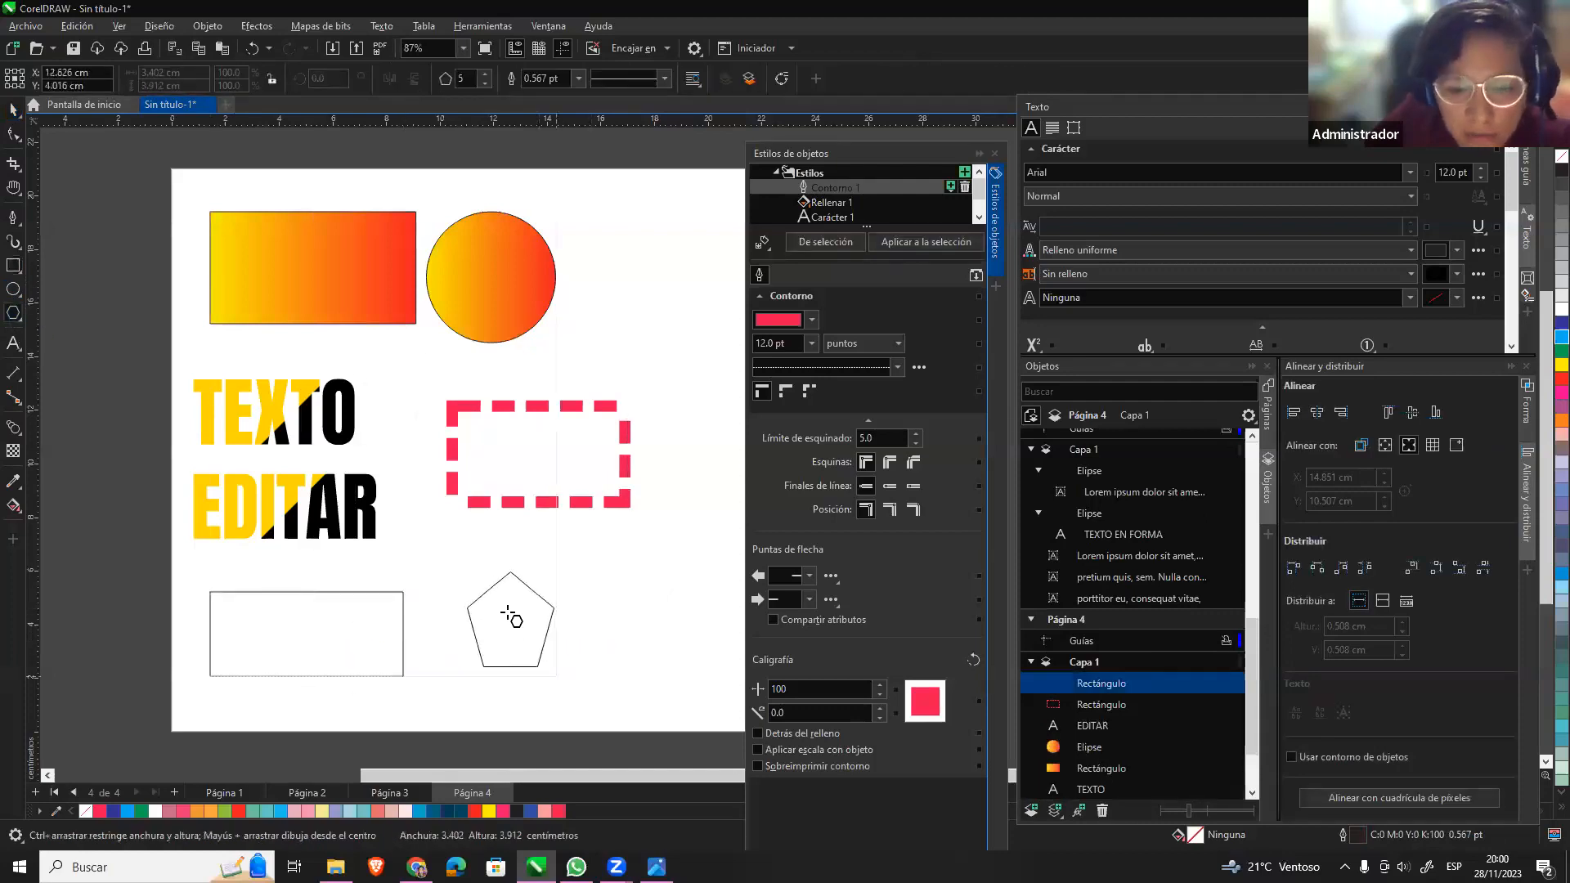
key("F7")
left_click_drag(609, 583, 709, 677)
Apply the Contorno 1 style to the new rectangle, pentagon and ellipse together, leaving nothing selected.
left_click(13, 113)
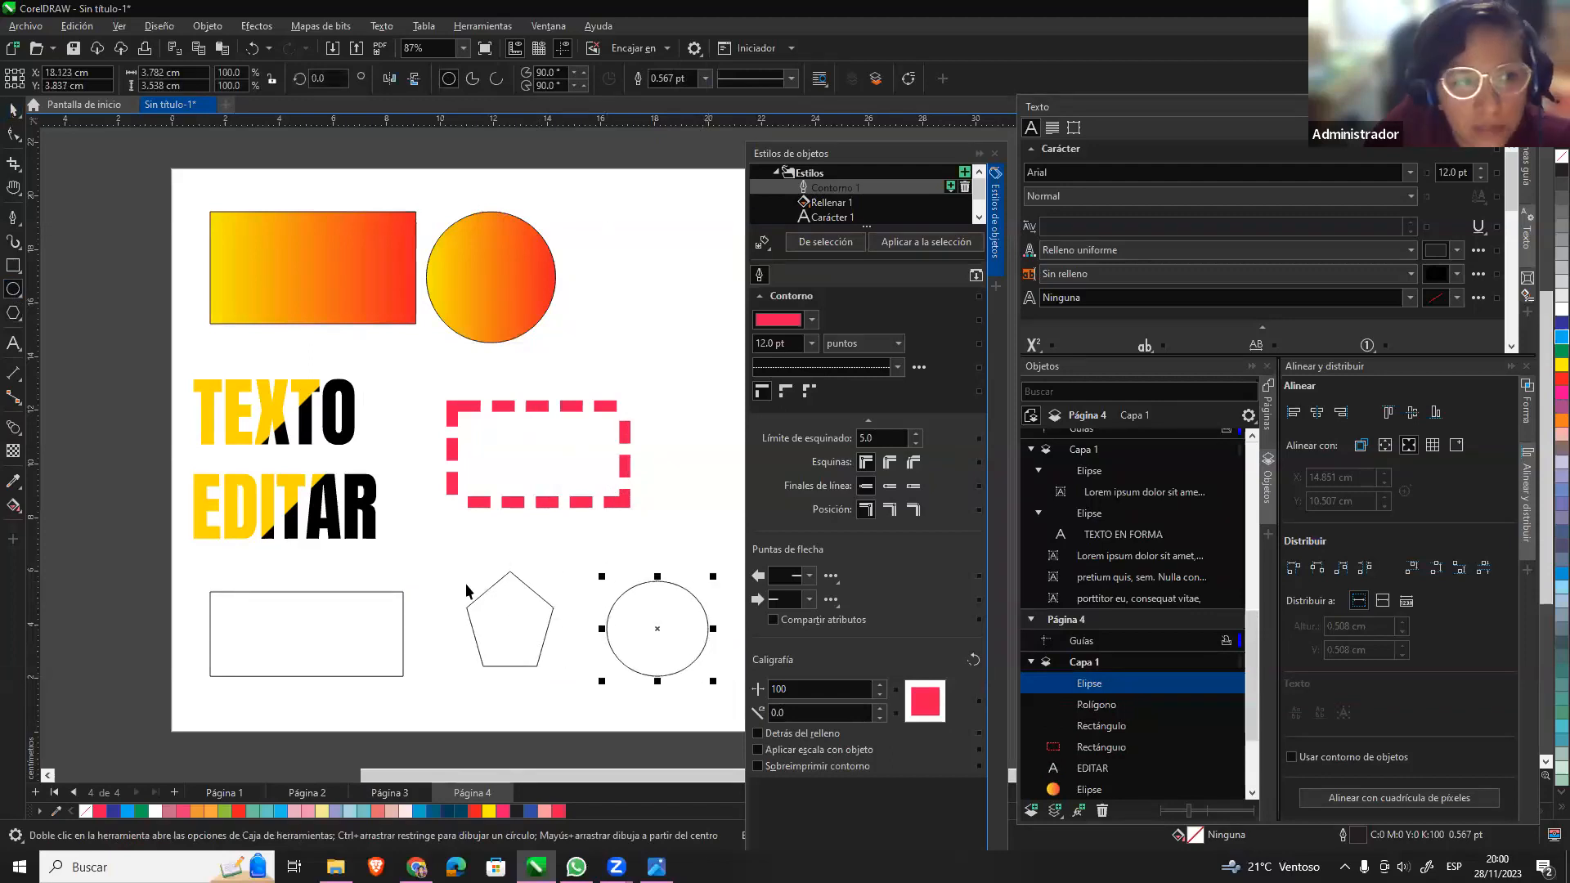
left_click(502, 626, "shift")
left_click(362, 624, "shift")
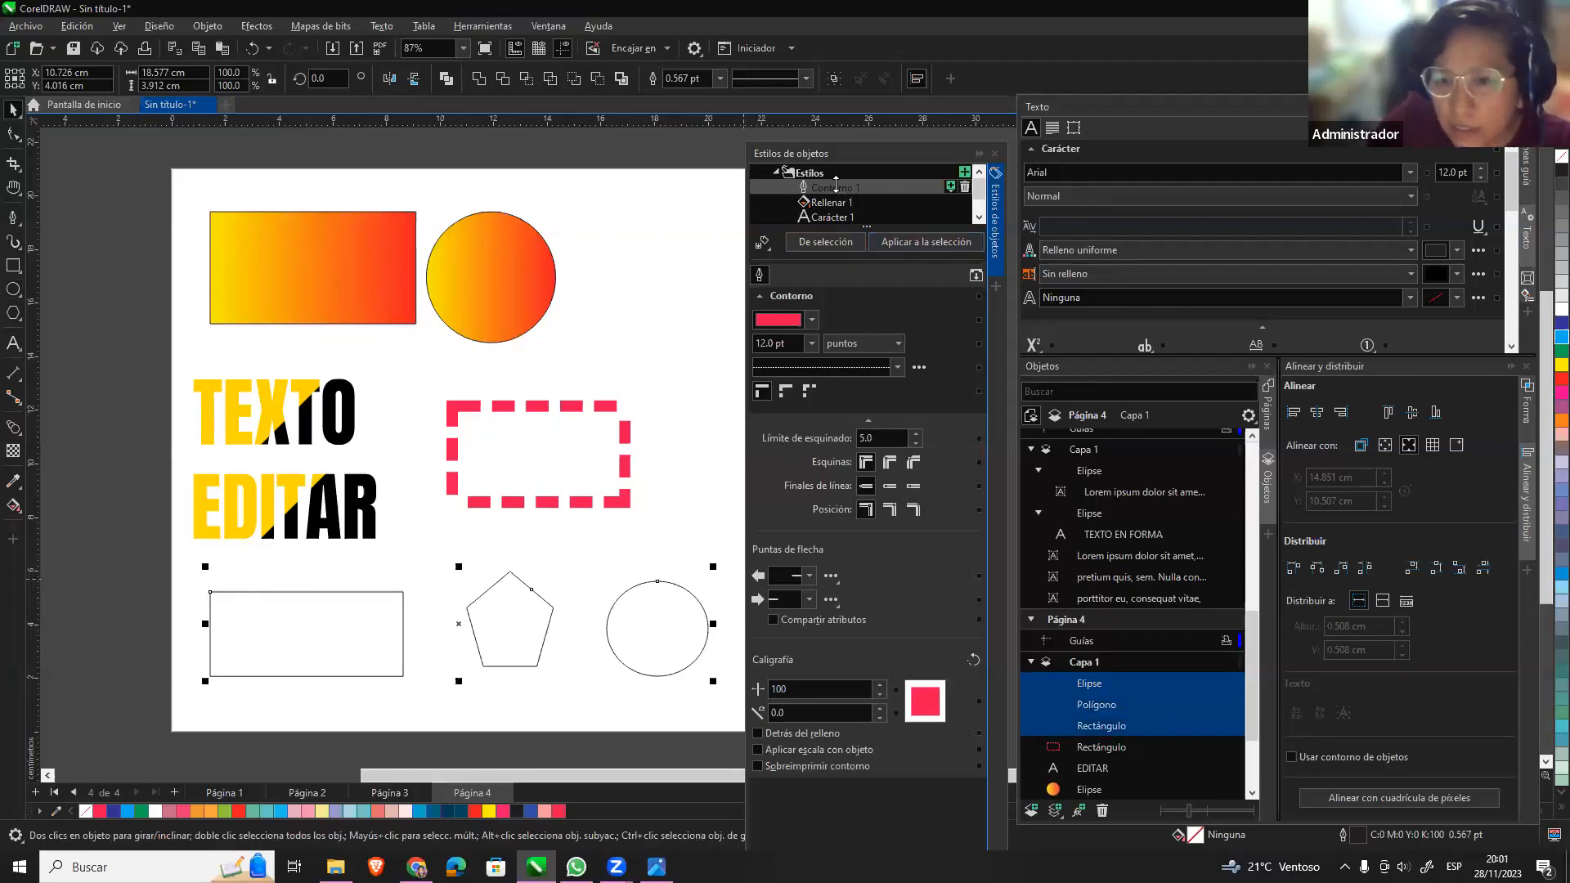
left_click(930, 242)
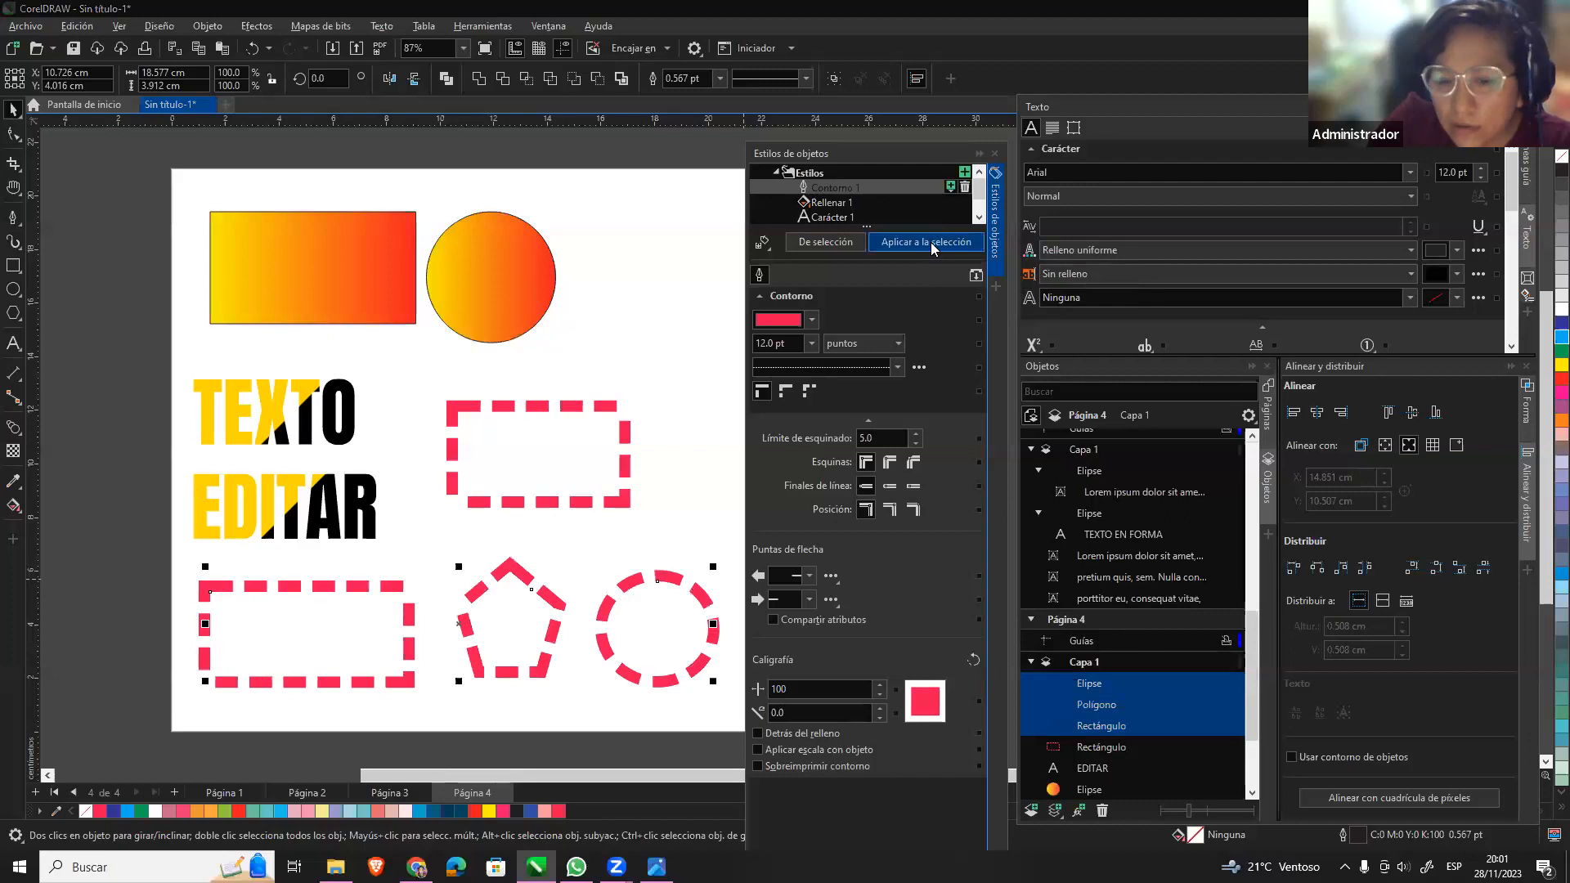
left_click(616, 723)
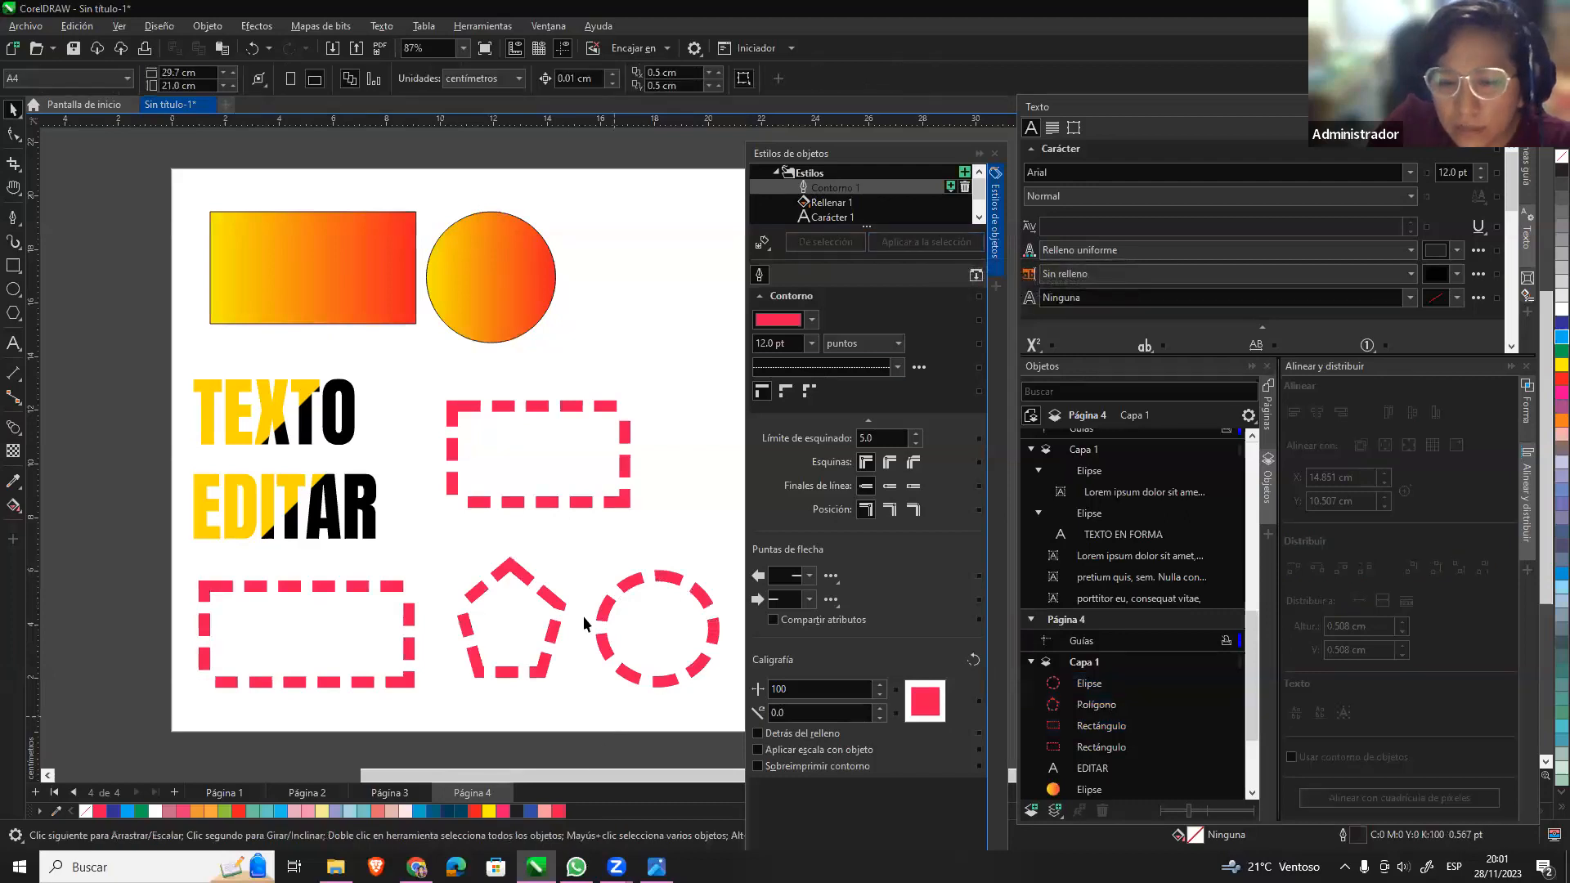
scroll(602, 513, "down", 2)
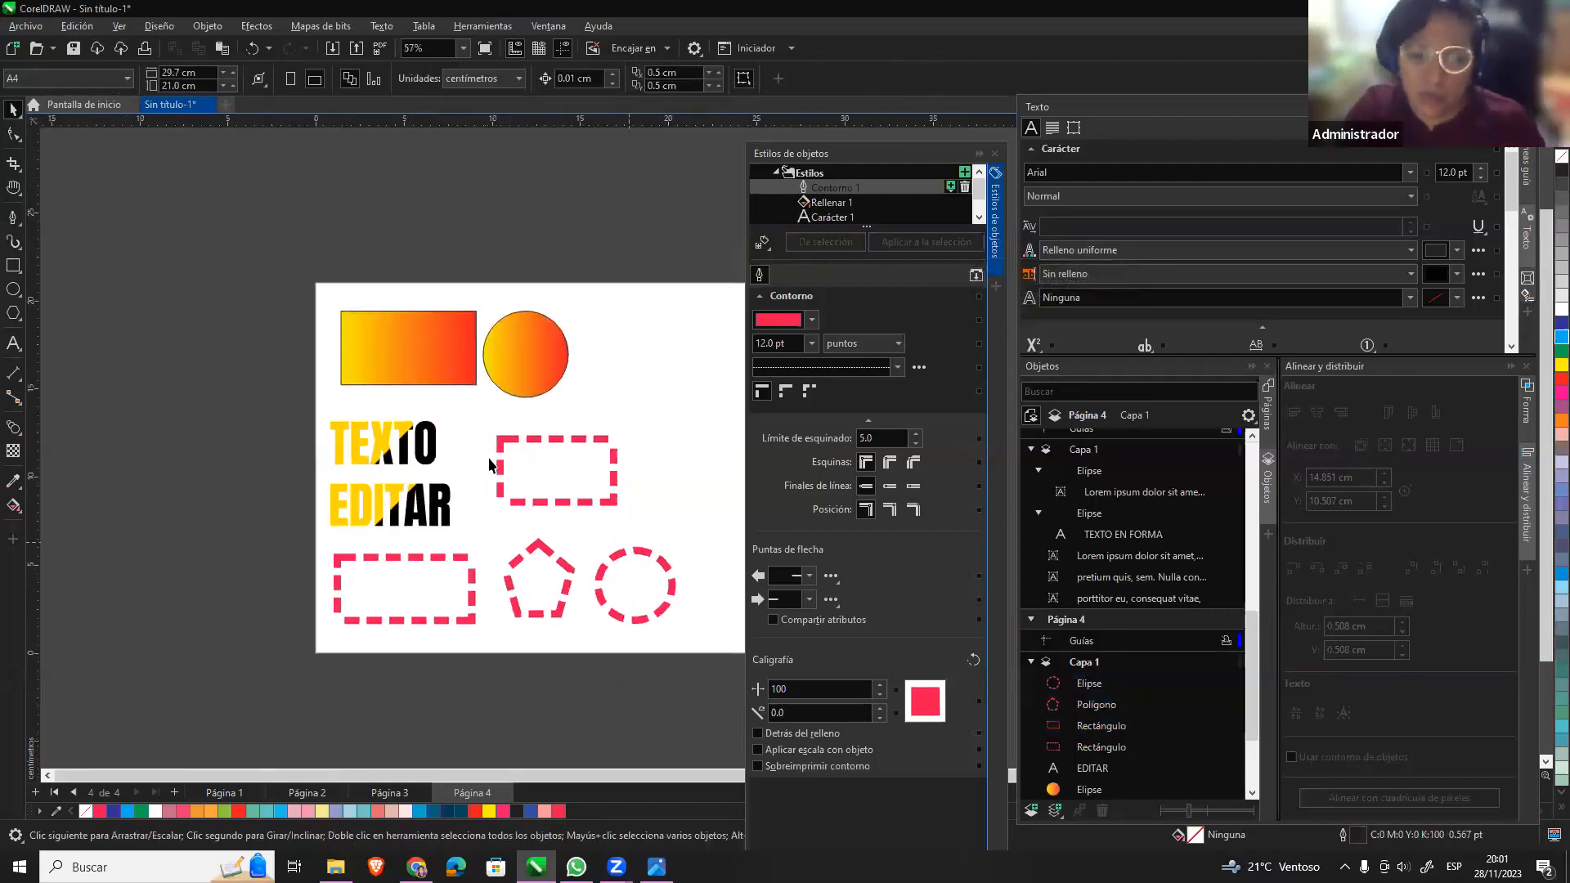
left_click(16, 190)
left_click_drag(501, 495, 342, 503)
left_click(14, 188)
left_click_drag(549, 434, 456, 469)
key("ctrl+z")
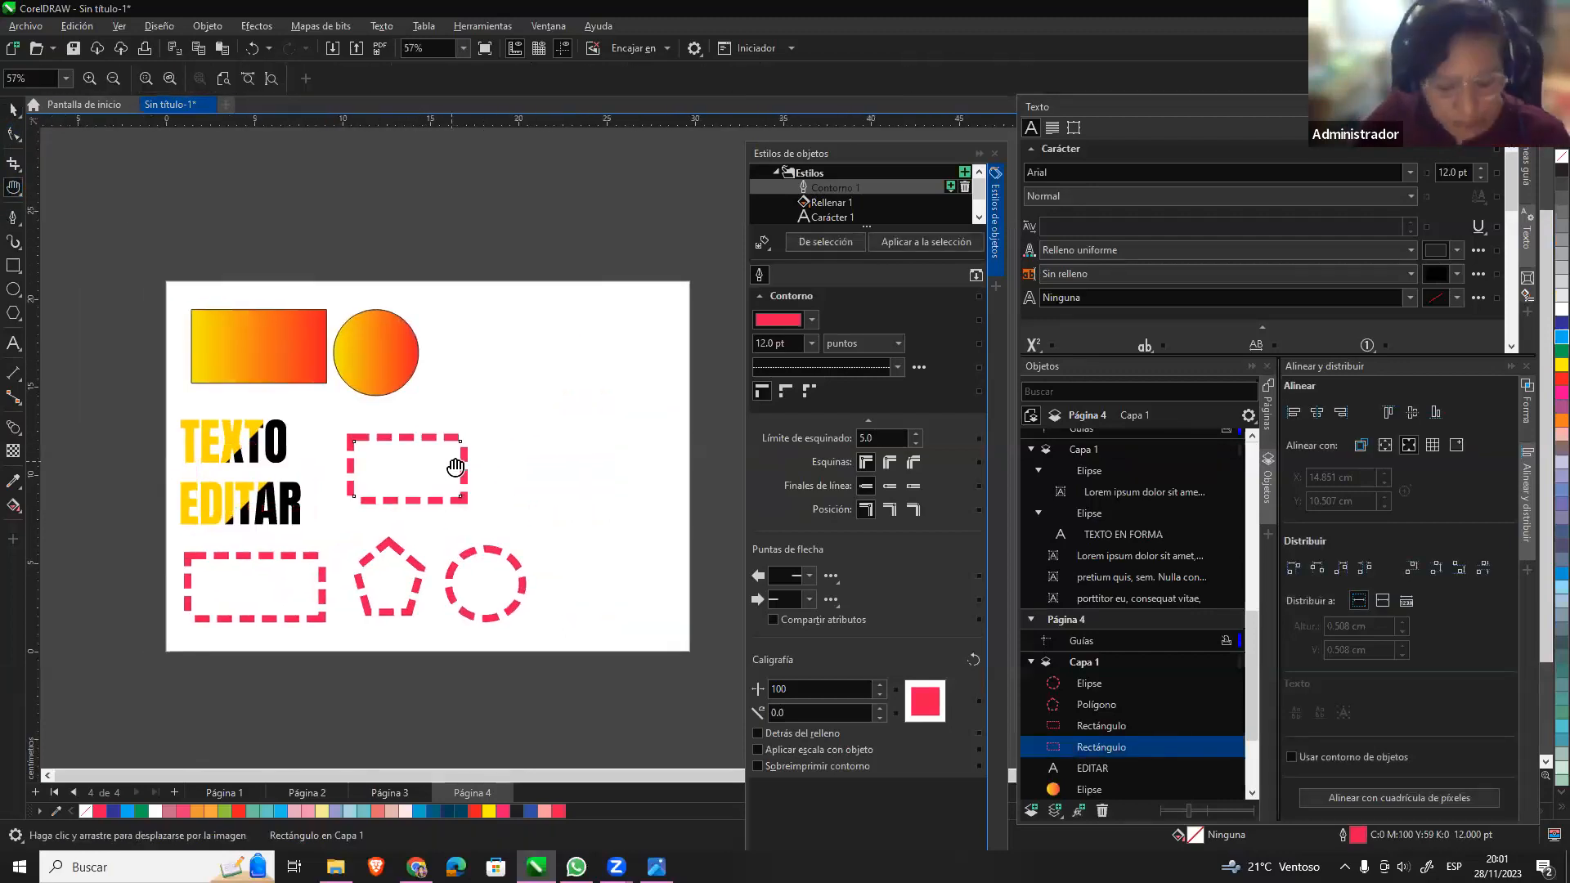
Add a paragraph text frame about 9.4 by 4.9 cm beside the gradient circle and fill it with the Lorem ipsum passage.
left_click(15, 341)
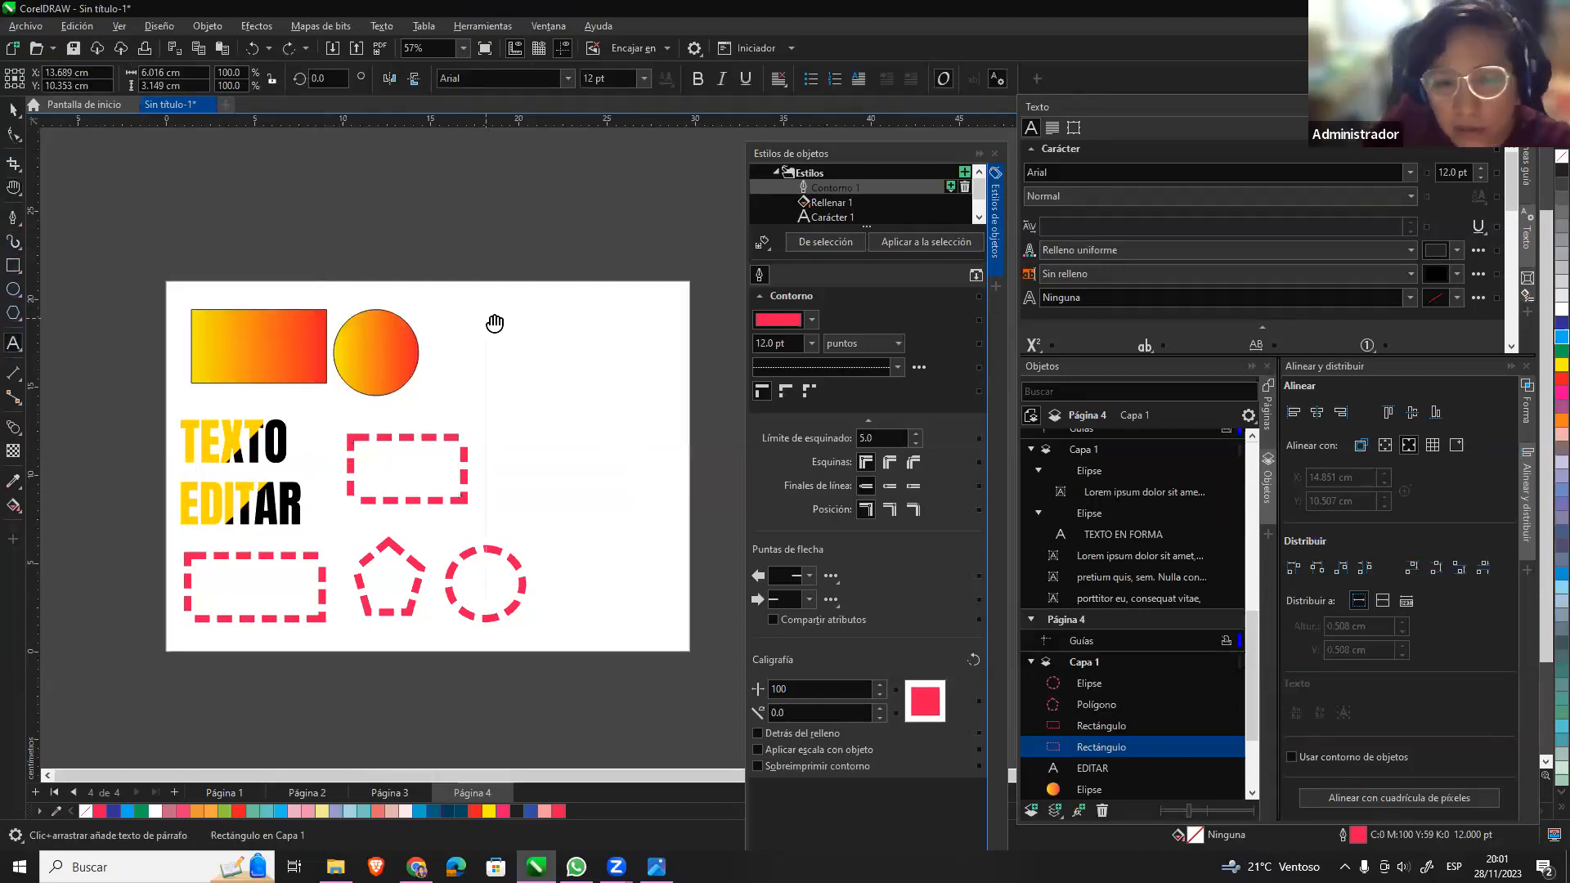
left_click_drag(452, 310, 619, 396)
key("alt+Tab")
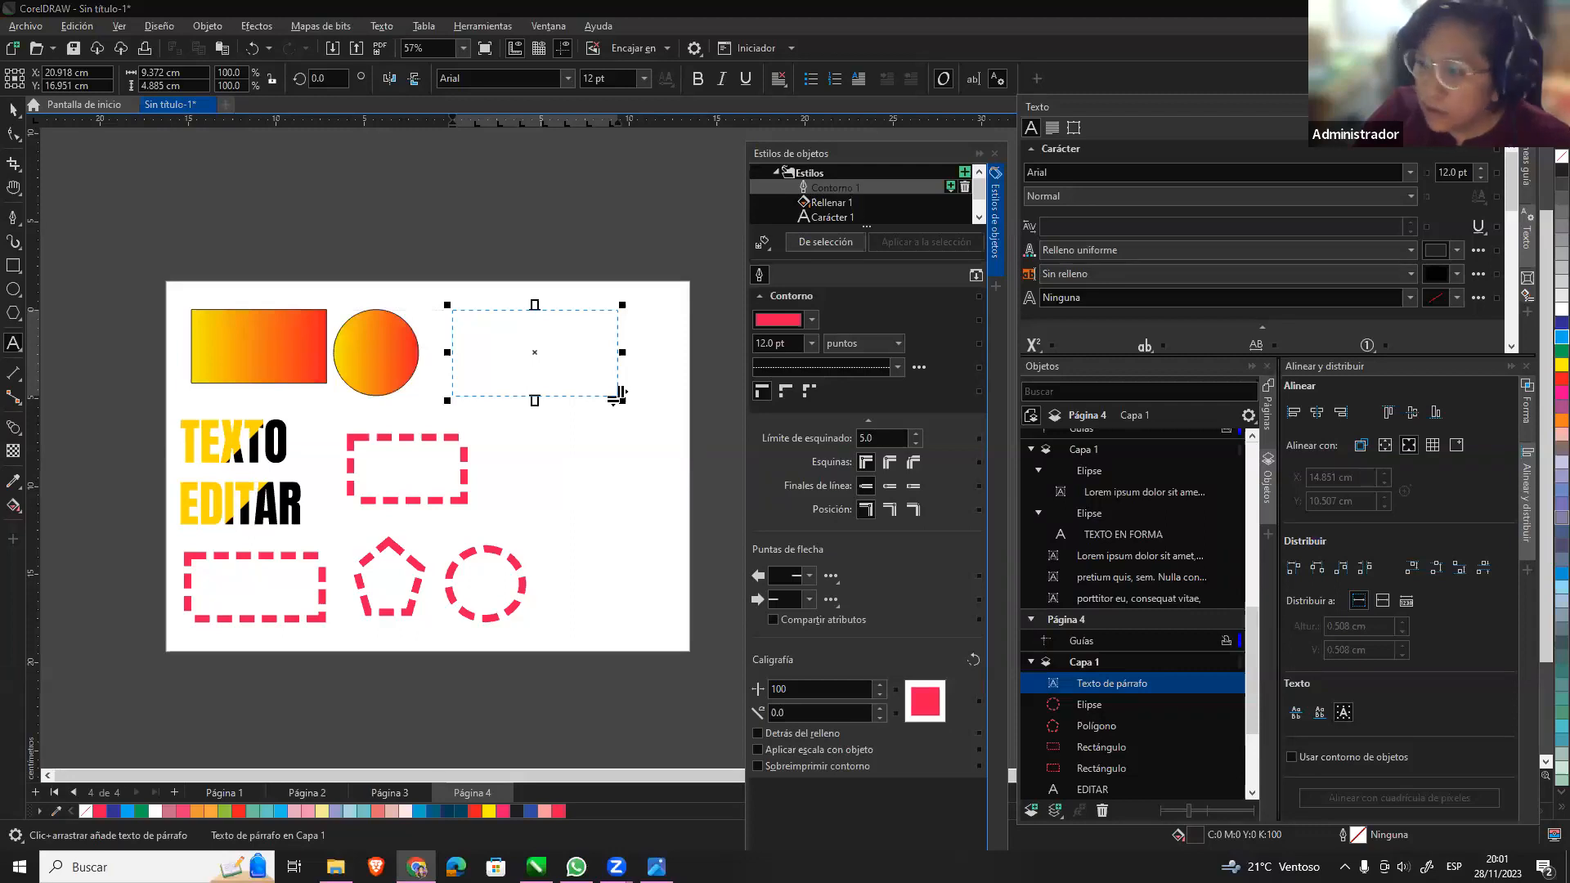
left_click(580, 313)
type("Lorem ipsum dolor sit amet, consectetuer adipiscing elit. Aenean commodo ligula eget dolor. Aenean massa. Cum sociis natoque penatibus et magnis dis parturient montes")
left_click(11, 110)
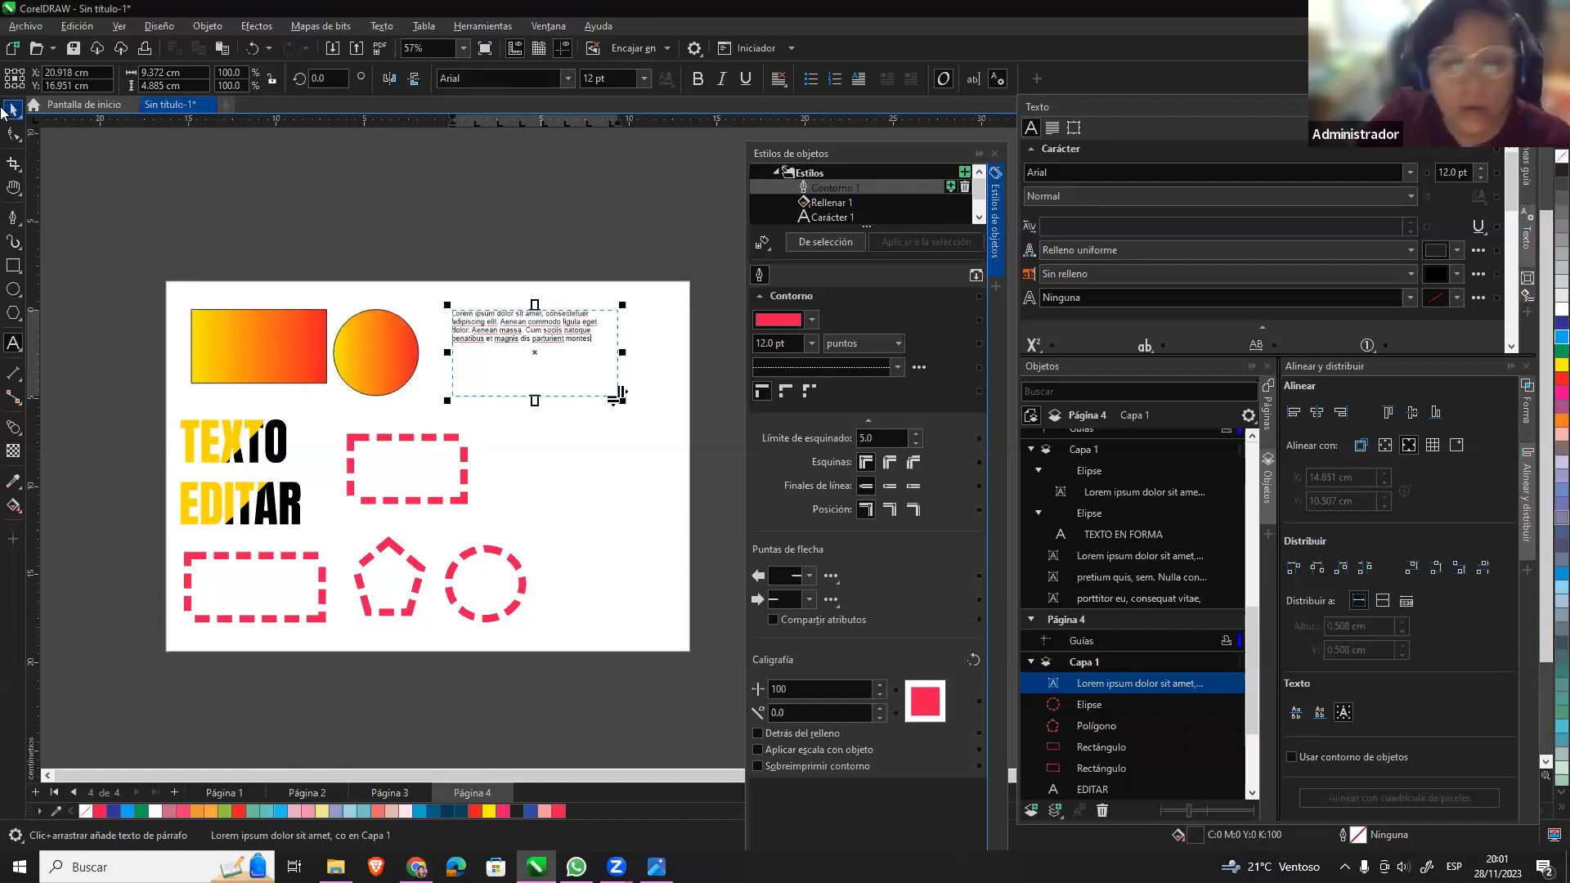
Create a paragraph object style with full justification and apply it to the Lorem ipsum text frame.
left_click(570, 340)
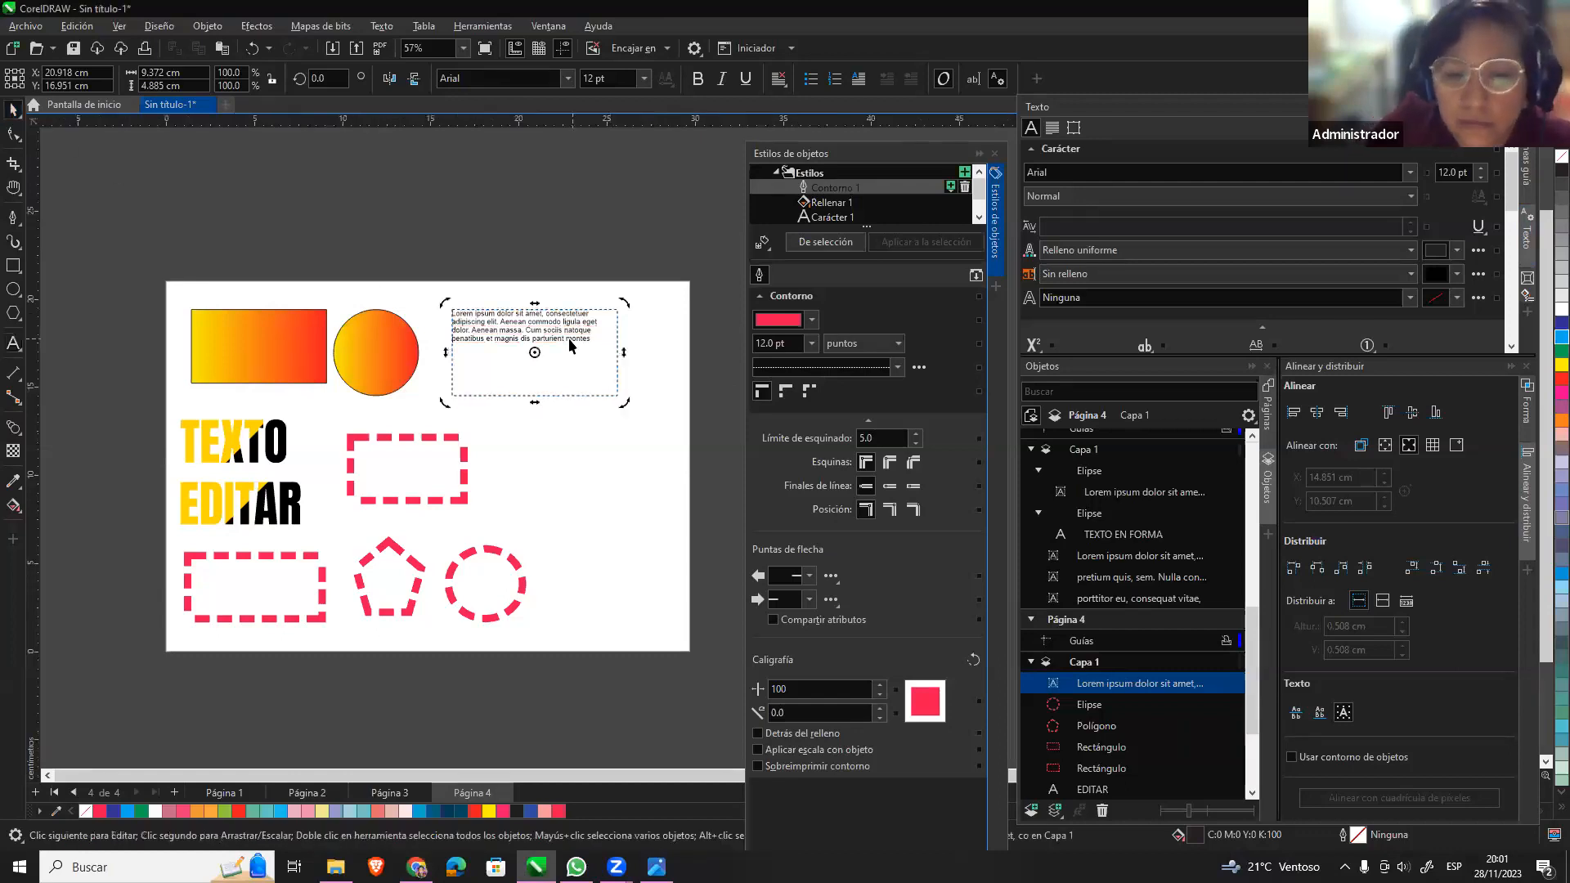
left_click(602, 342)
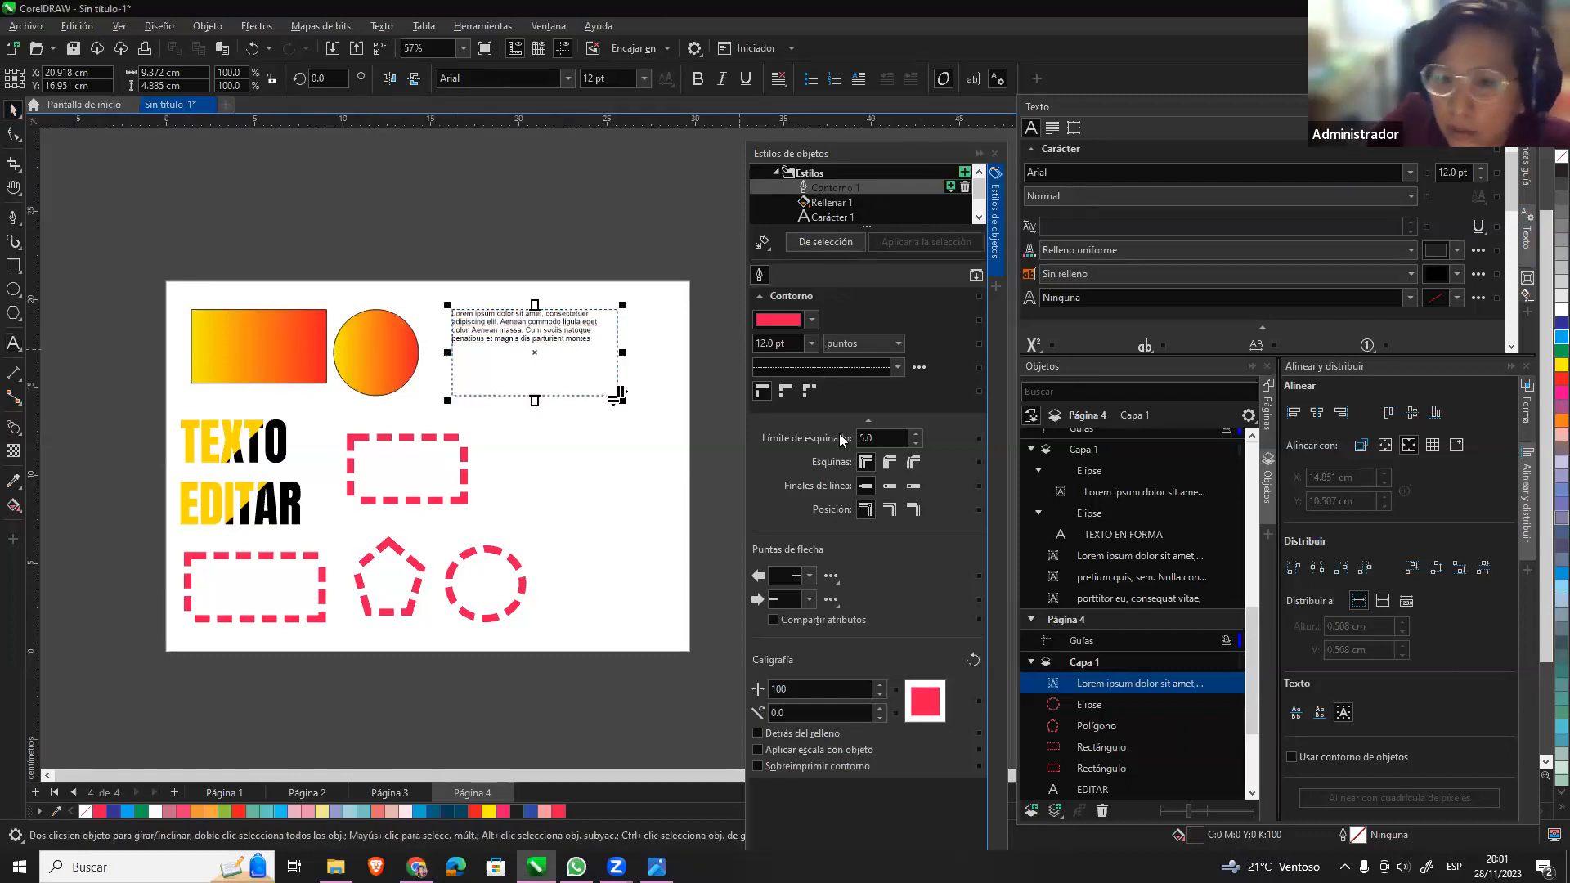
left_click(816, 175)
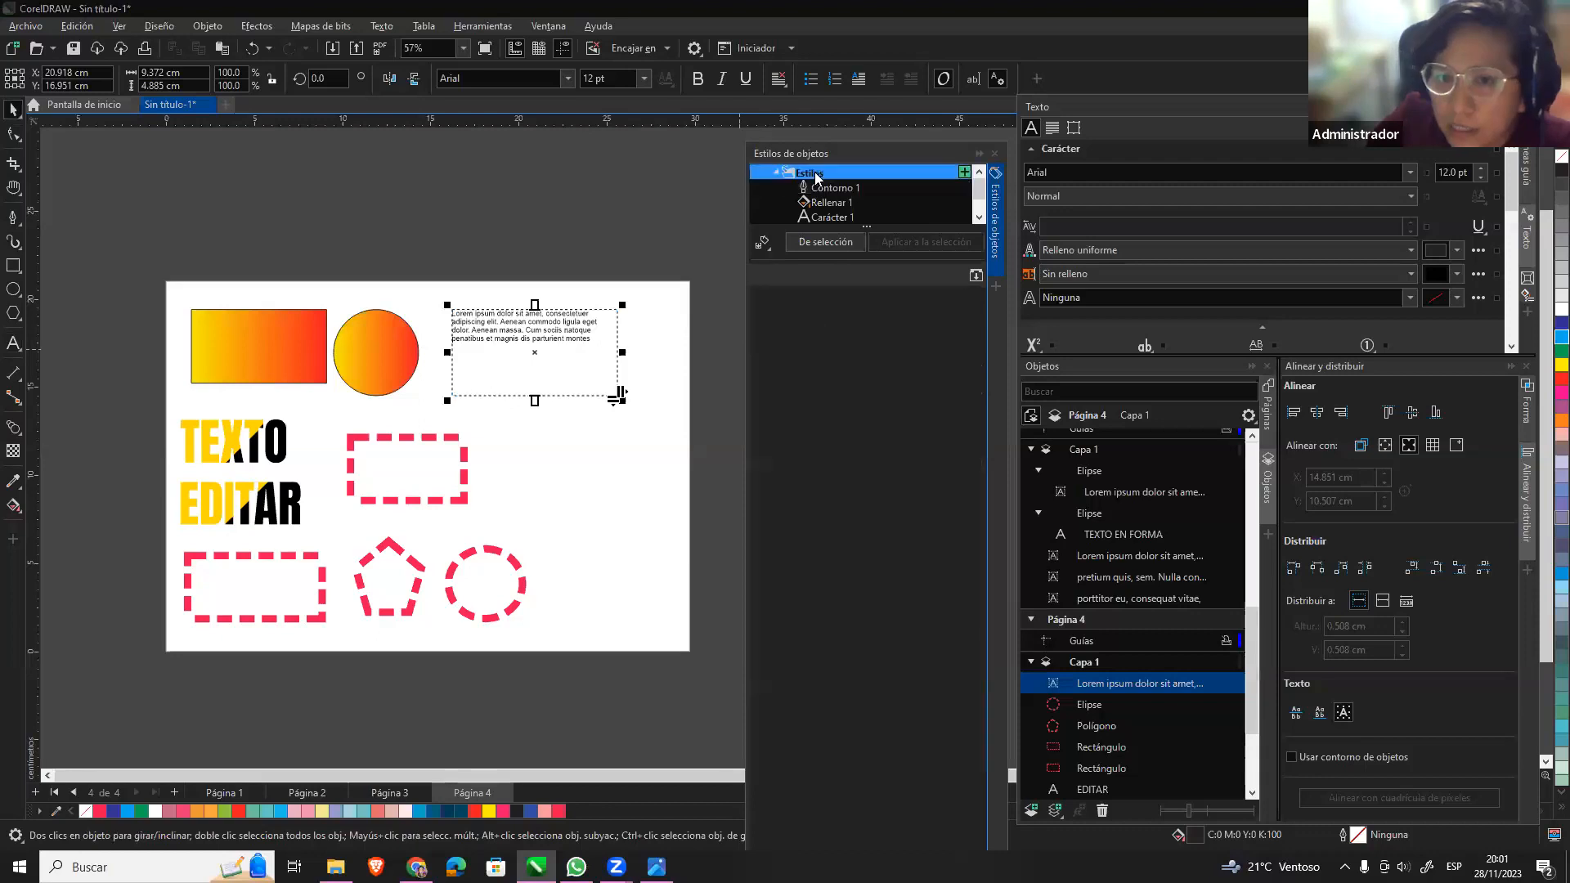
left_click(965, 173)
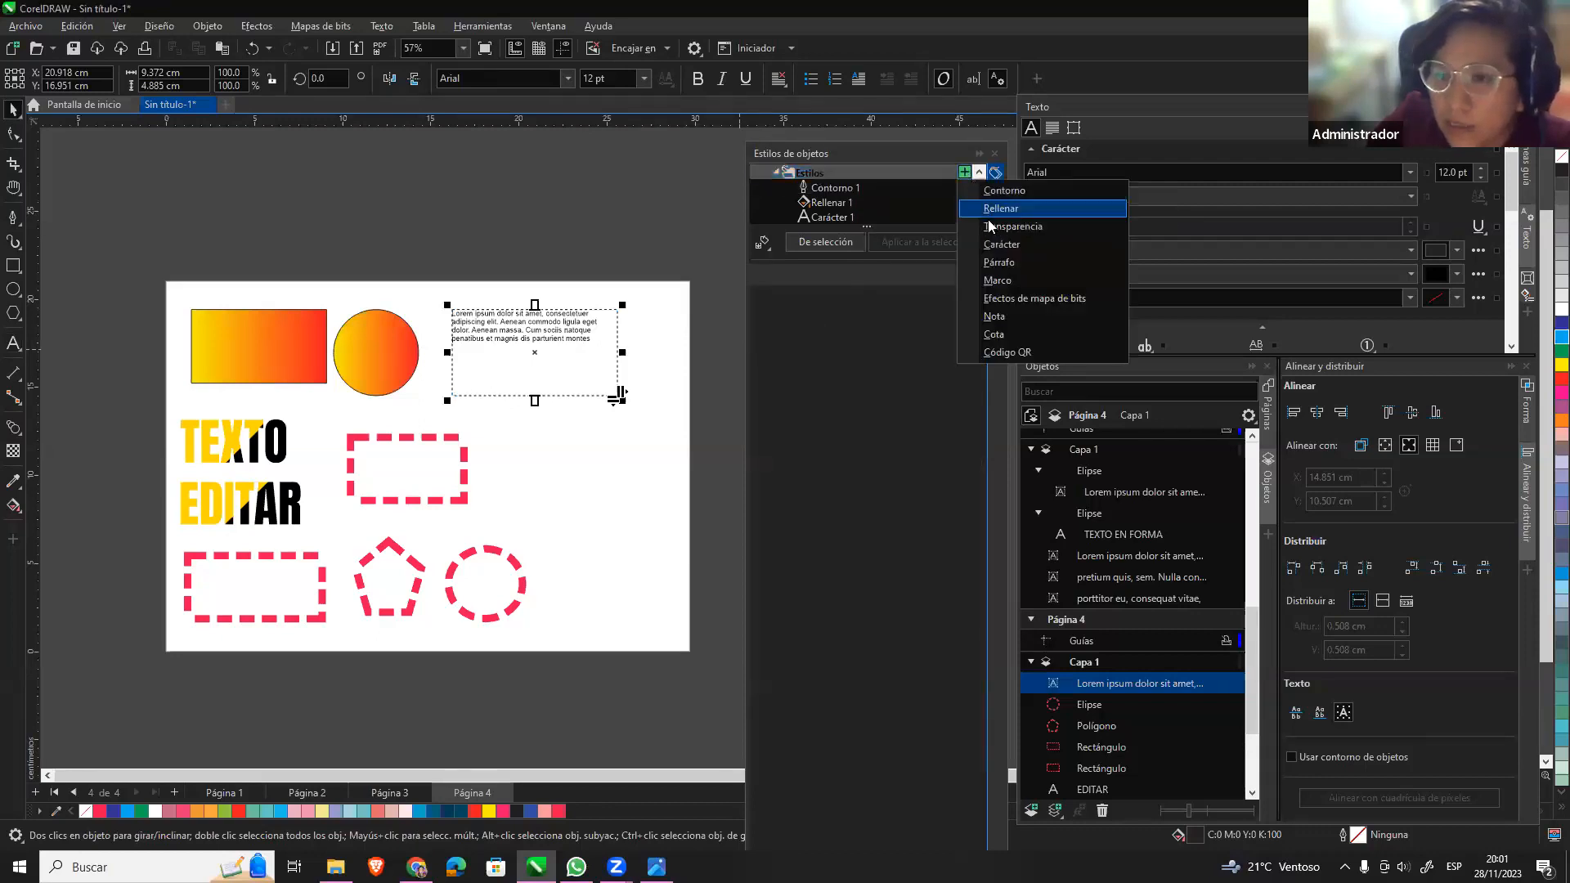
left_click(1009, 262)
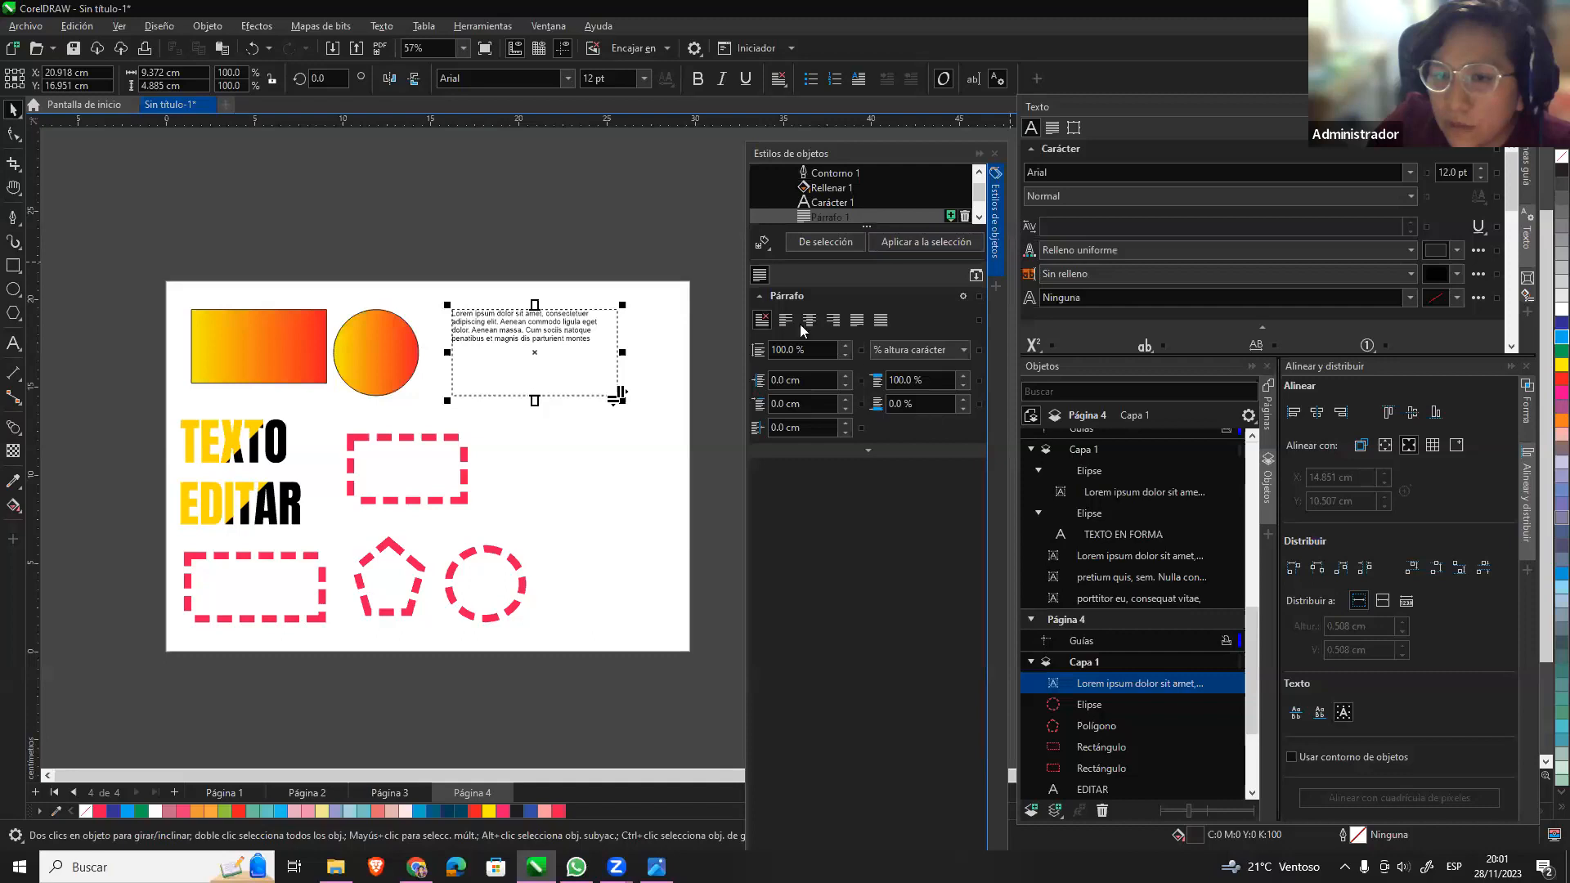
left_click(854, 322)
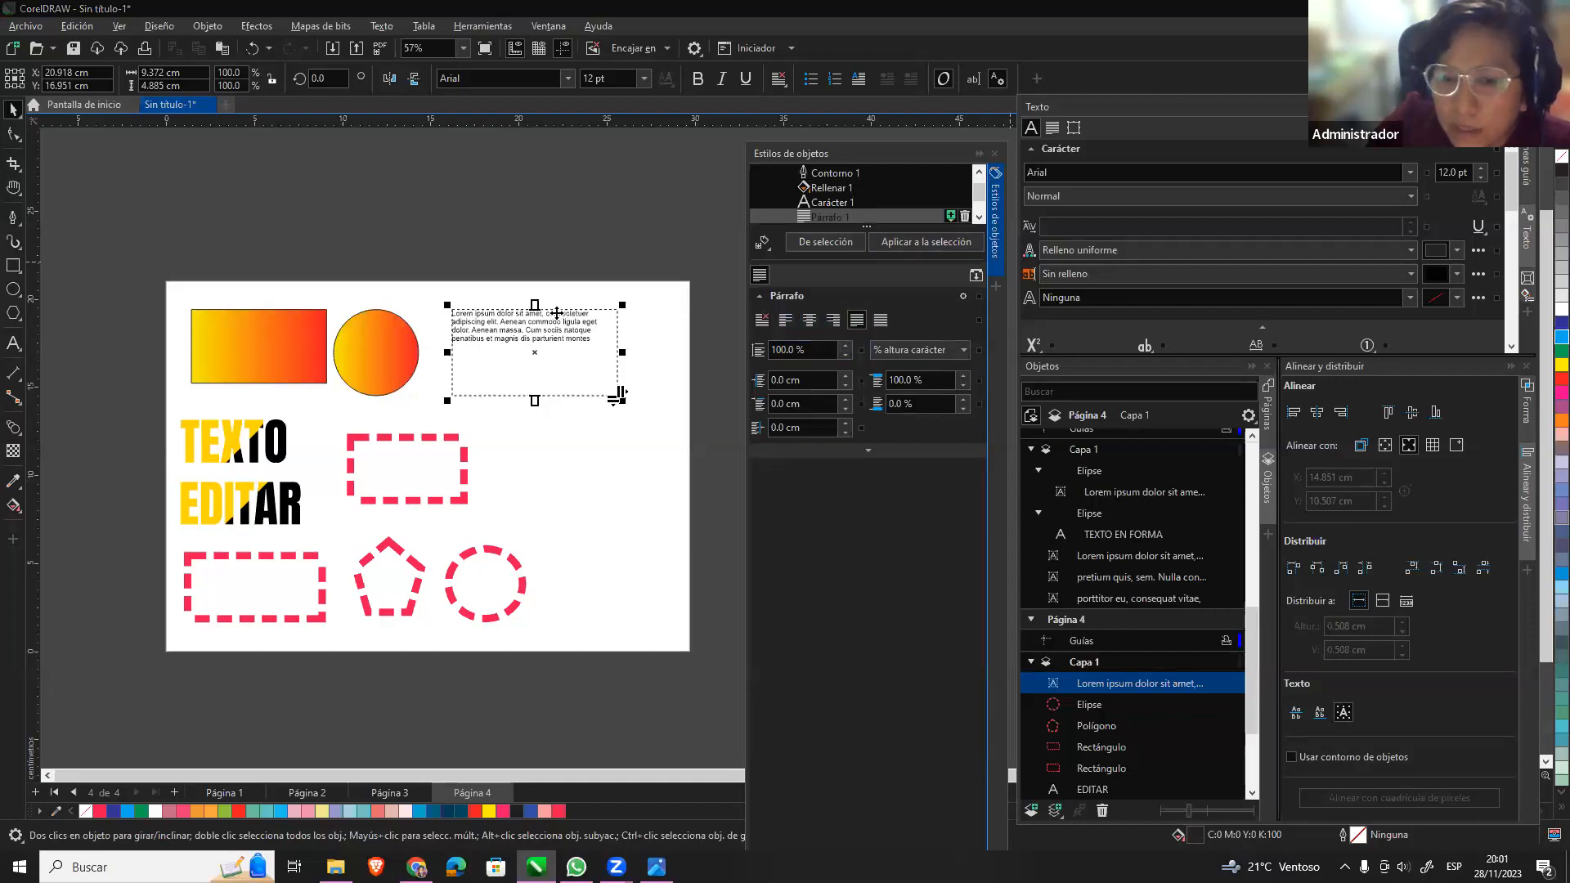
left_click(927, 243)
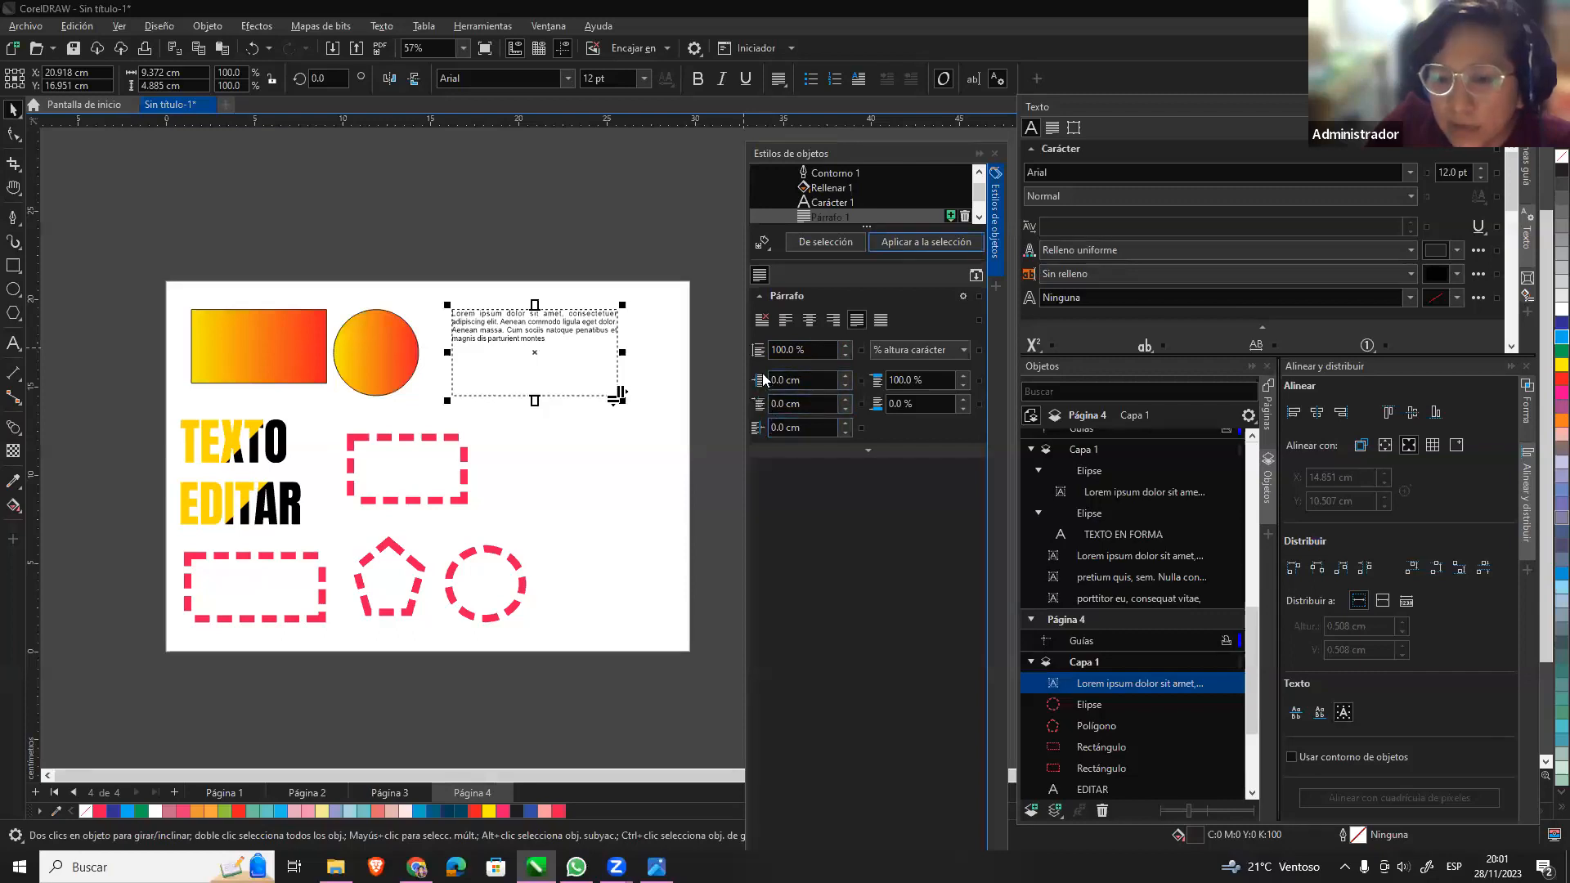
Set the paragraph style's left indent to 0.8 cm and its first-line indent to 1.8 cm.
left_click(844, 376)
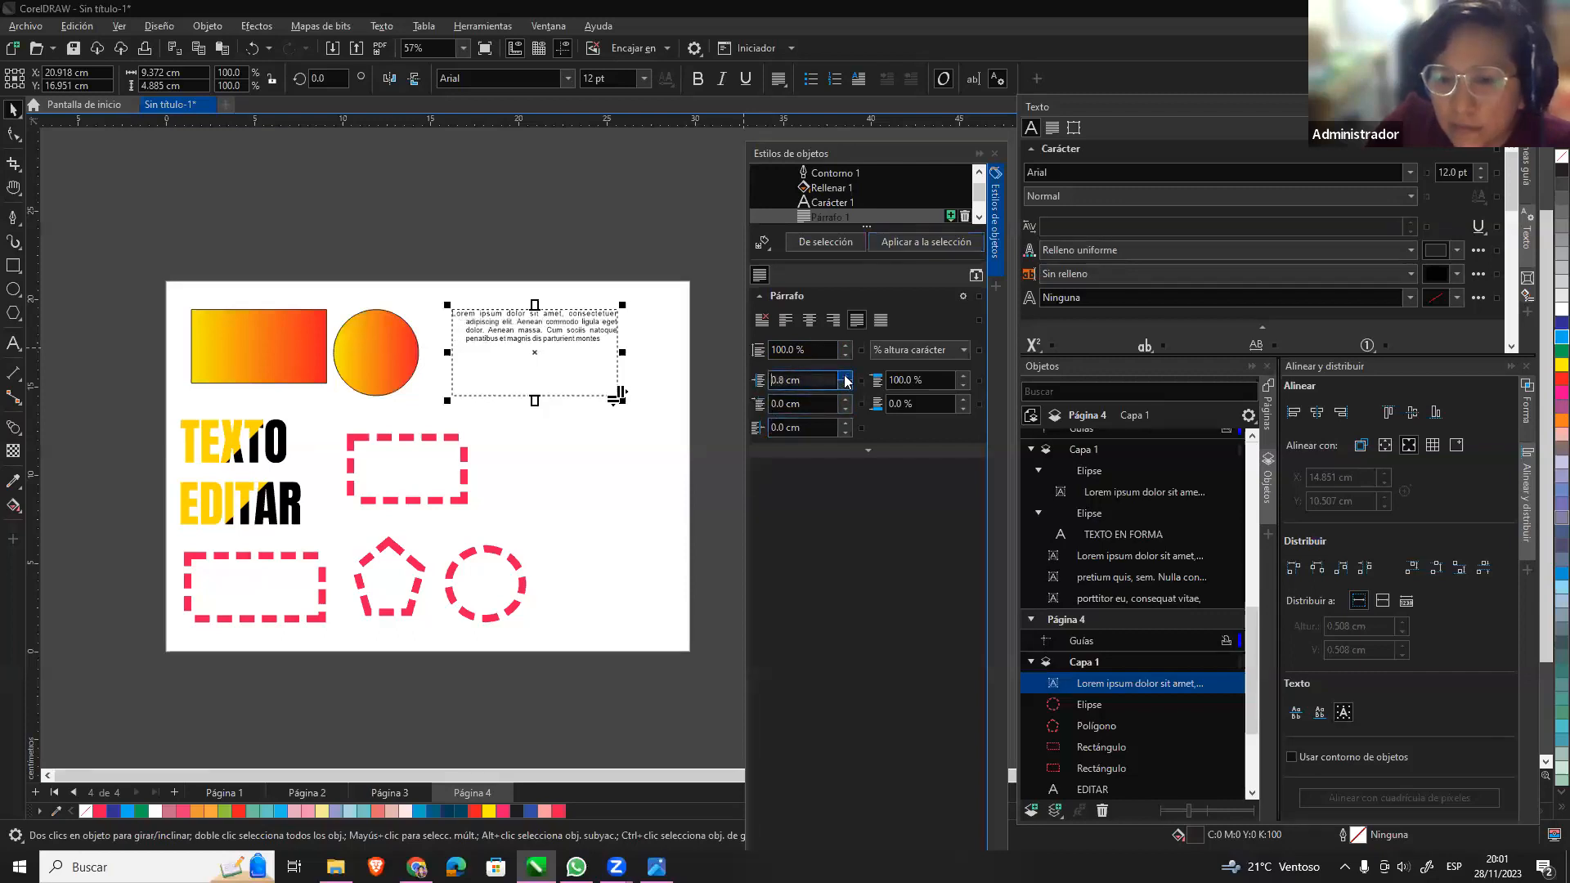
left_click(844, 399)
left_click(844, 400)
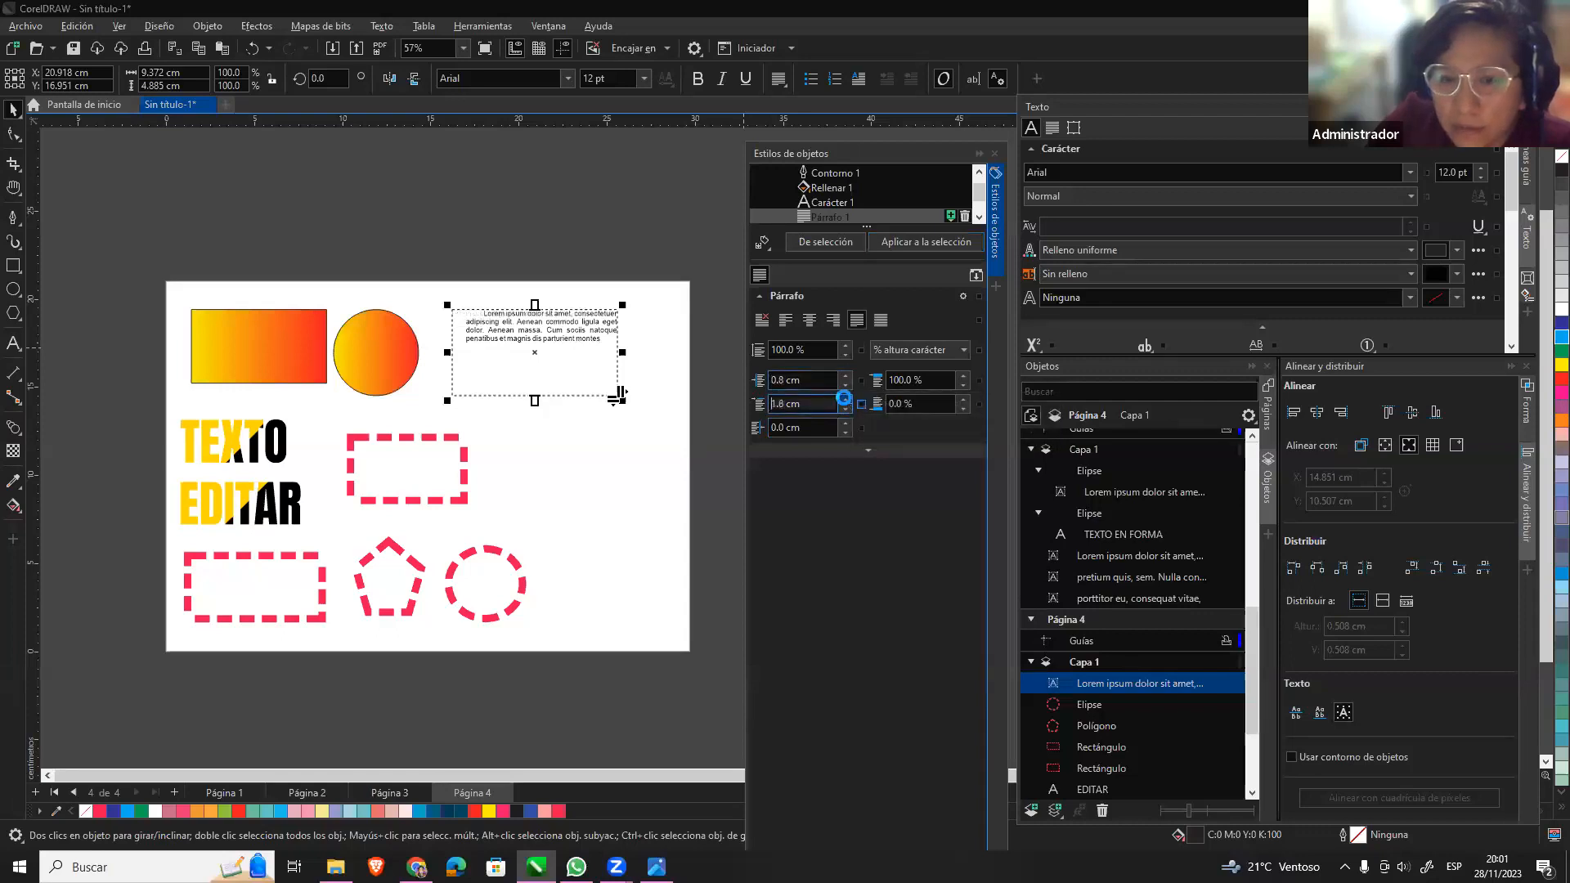
Set the paragraph style's line spacing to 120% of character height.
left_click(965, 350)
left_click(823, 353)
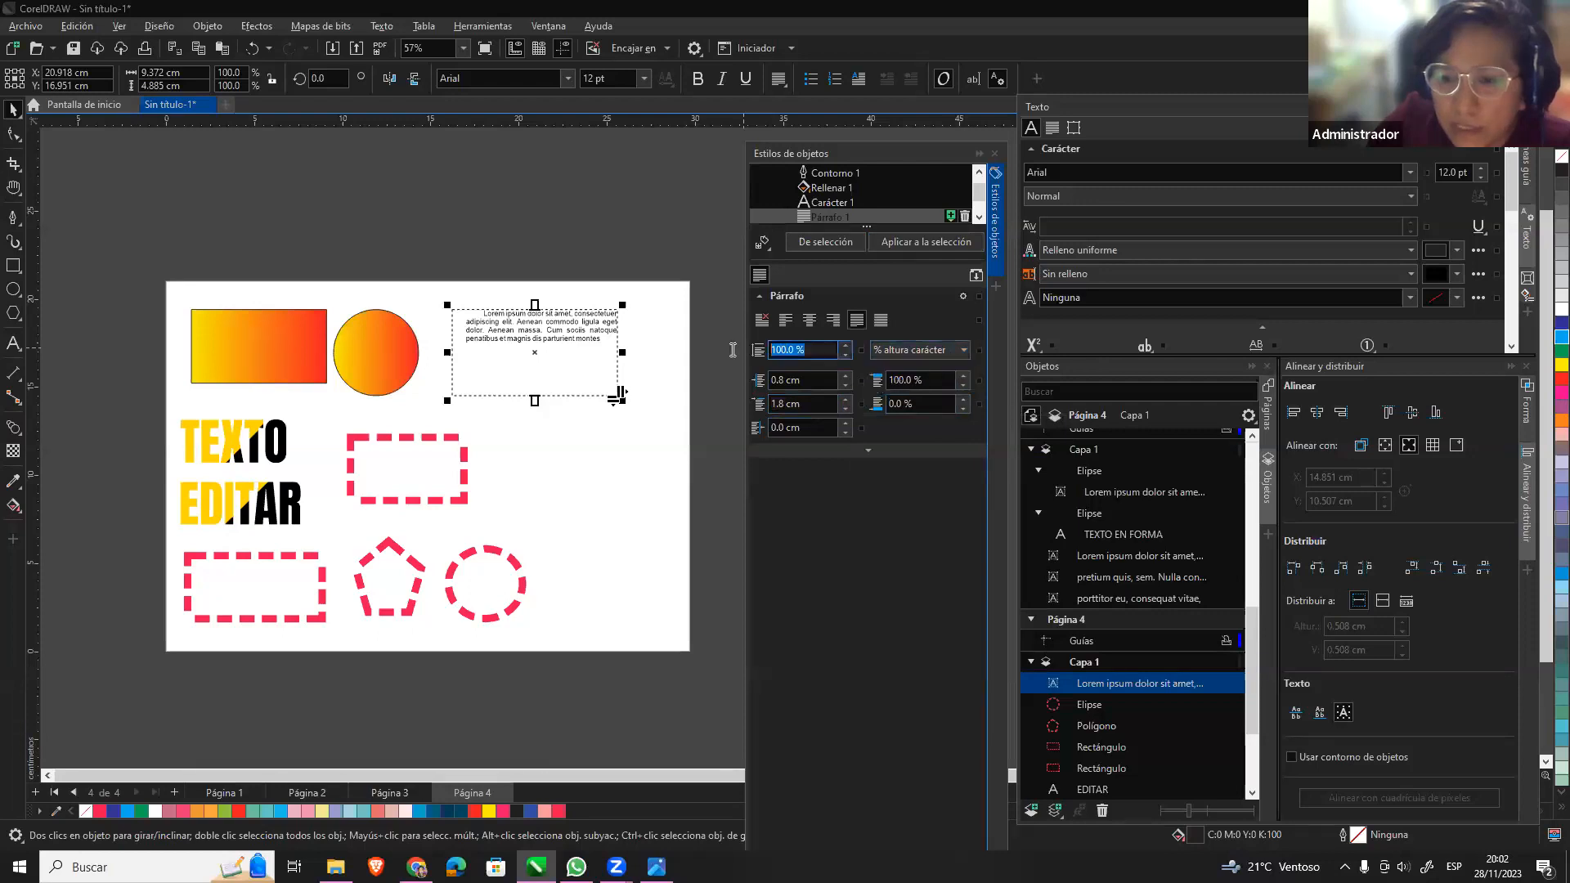
type("120")
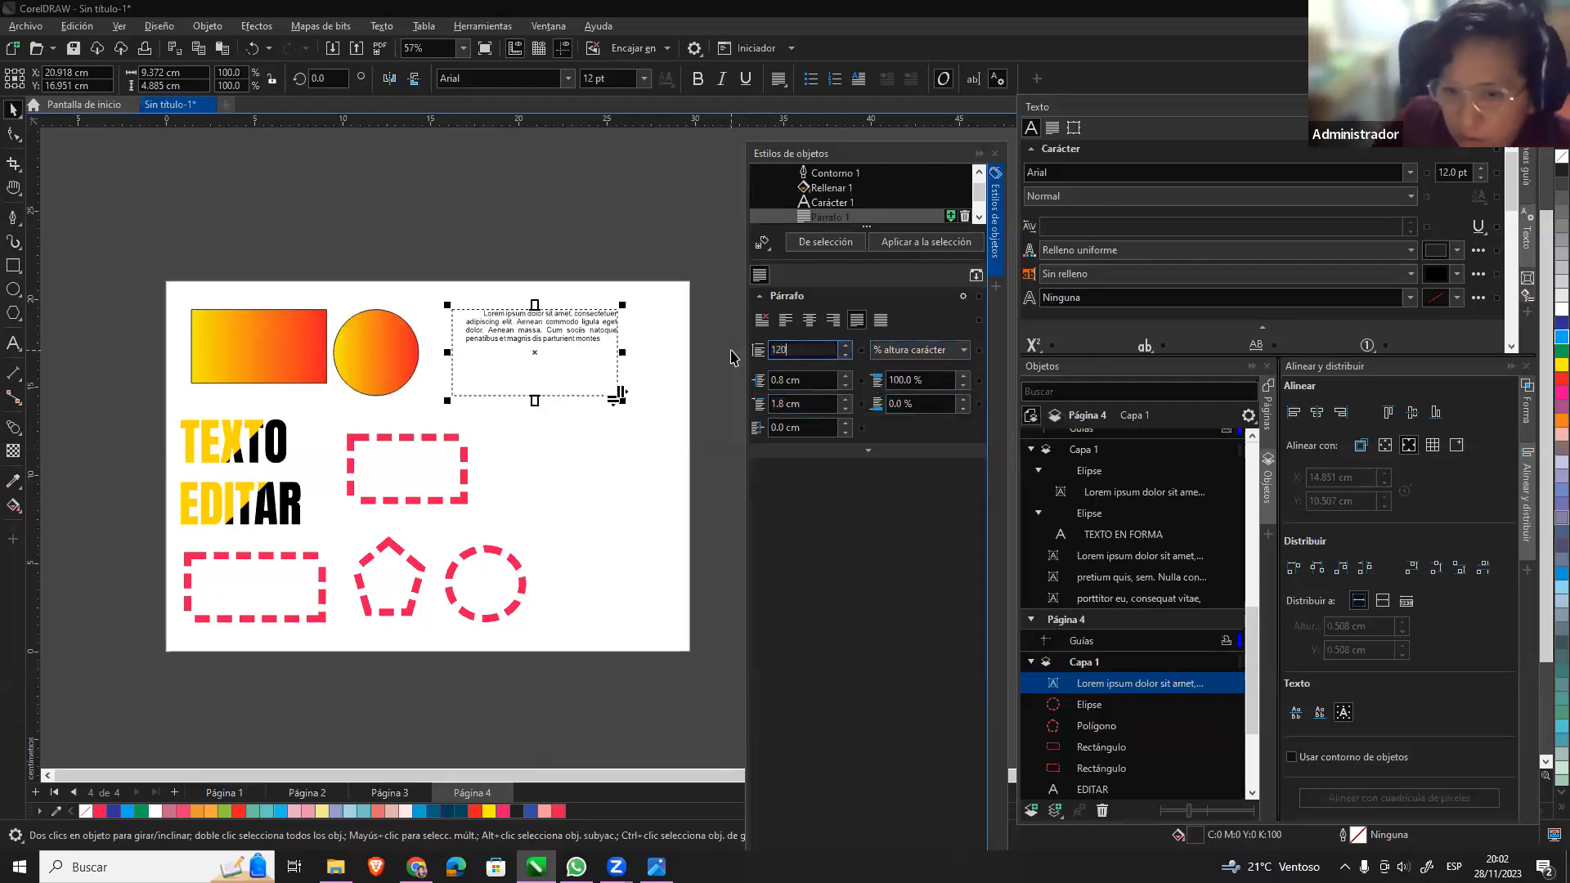
key("Return")
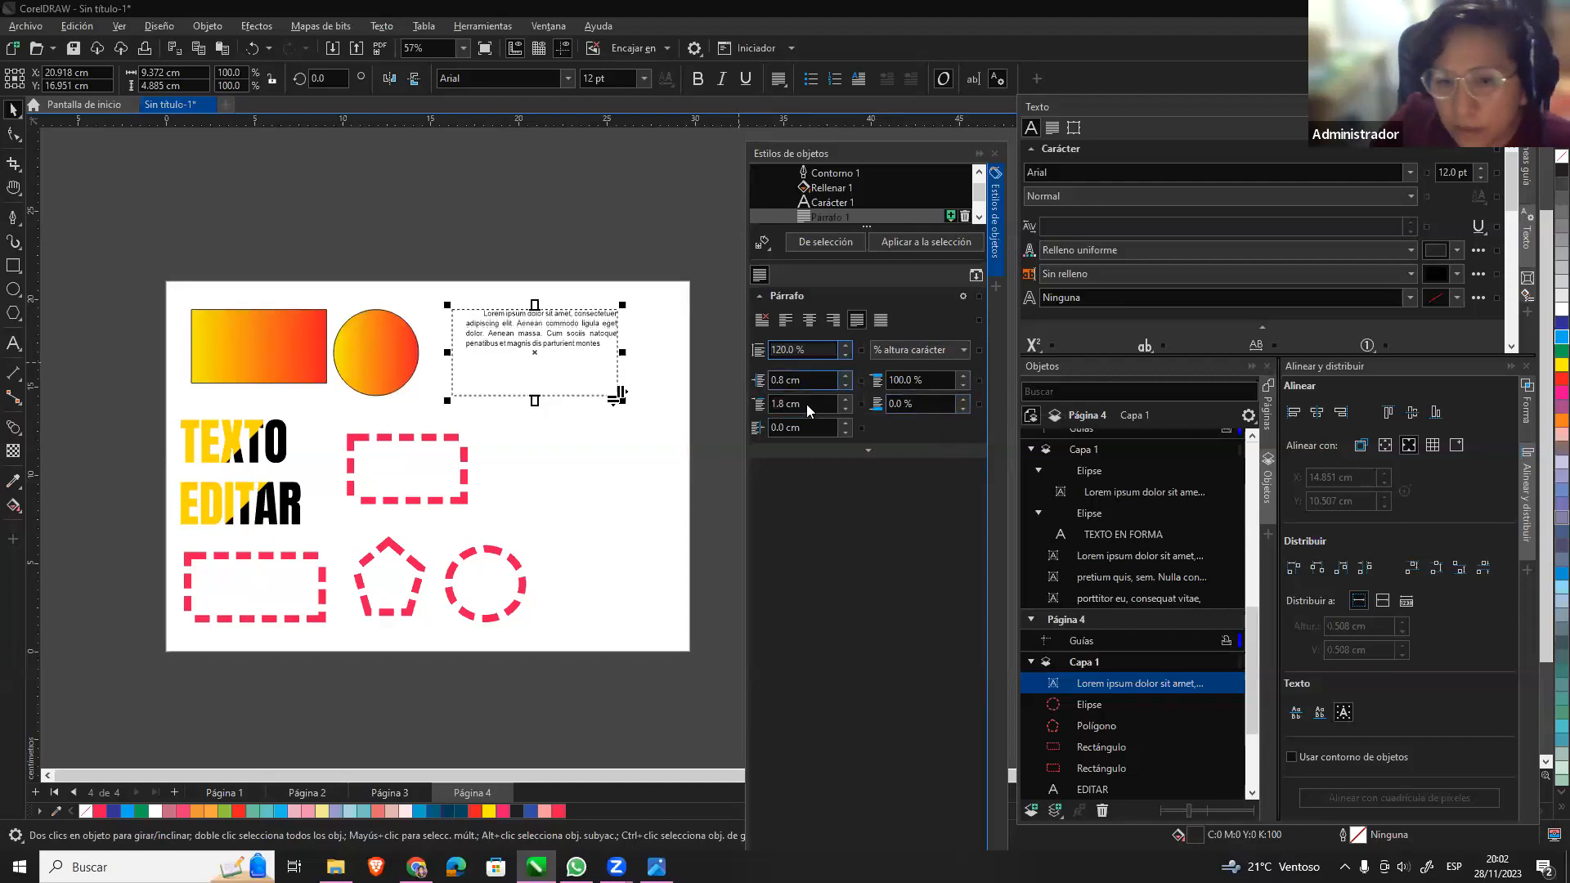
Set the paragraph style's right indent to 0.8 cm and reapply the style to the Lorem ipsum frame, leaving nothing selected.
left_click(846, 424)
left_click(846, 424)
left_click(847, 424)
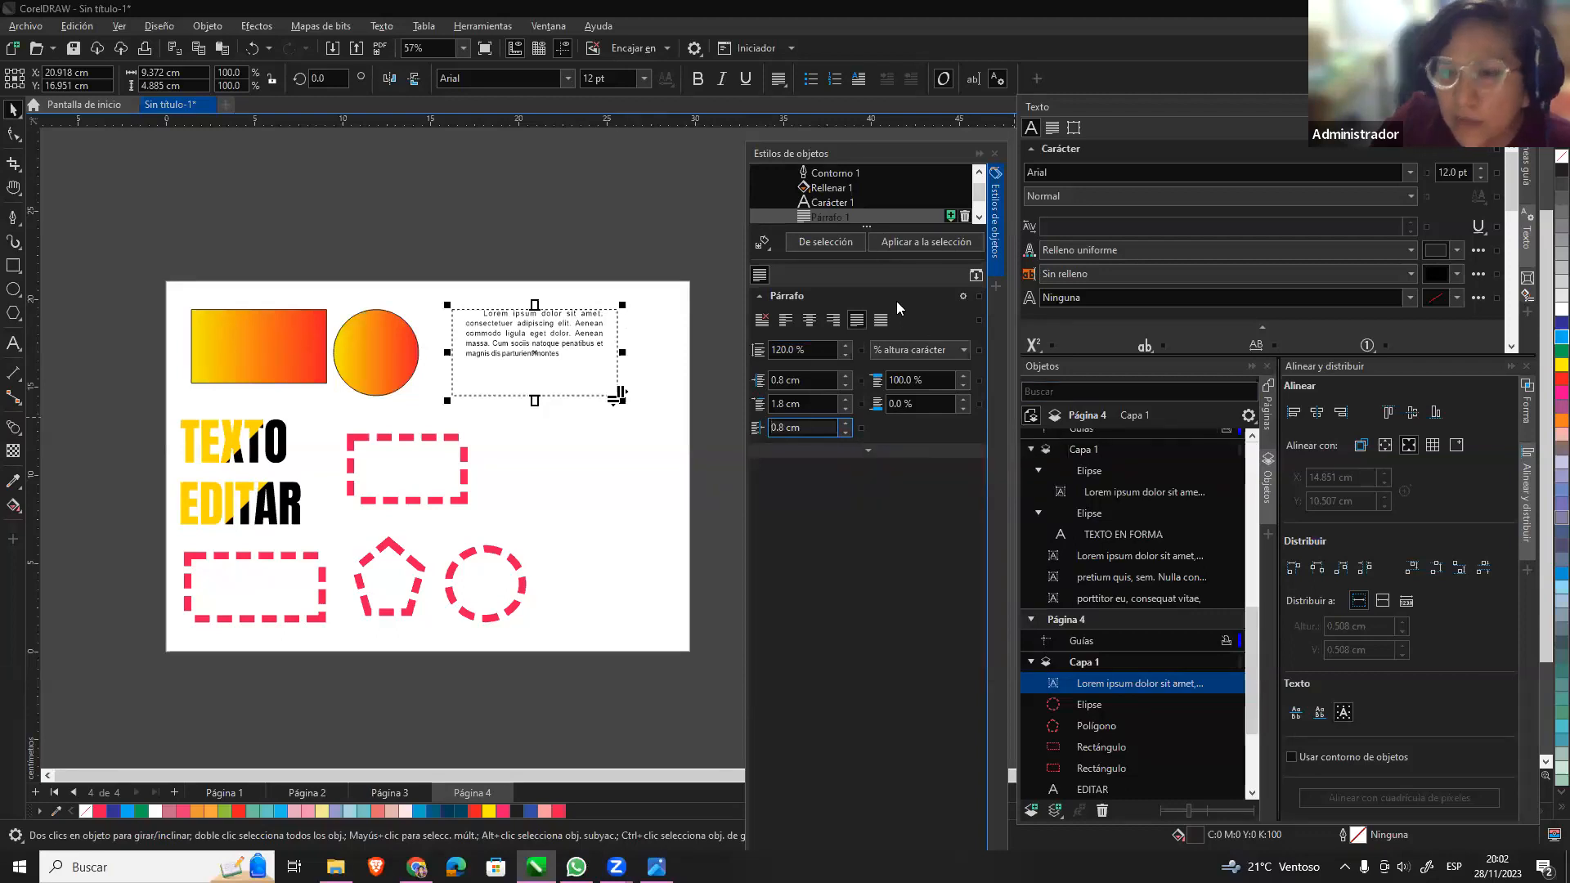
left_click(926, 243)
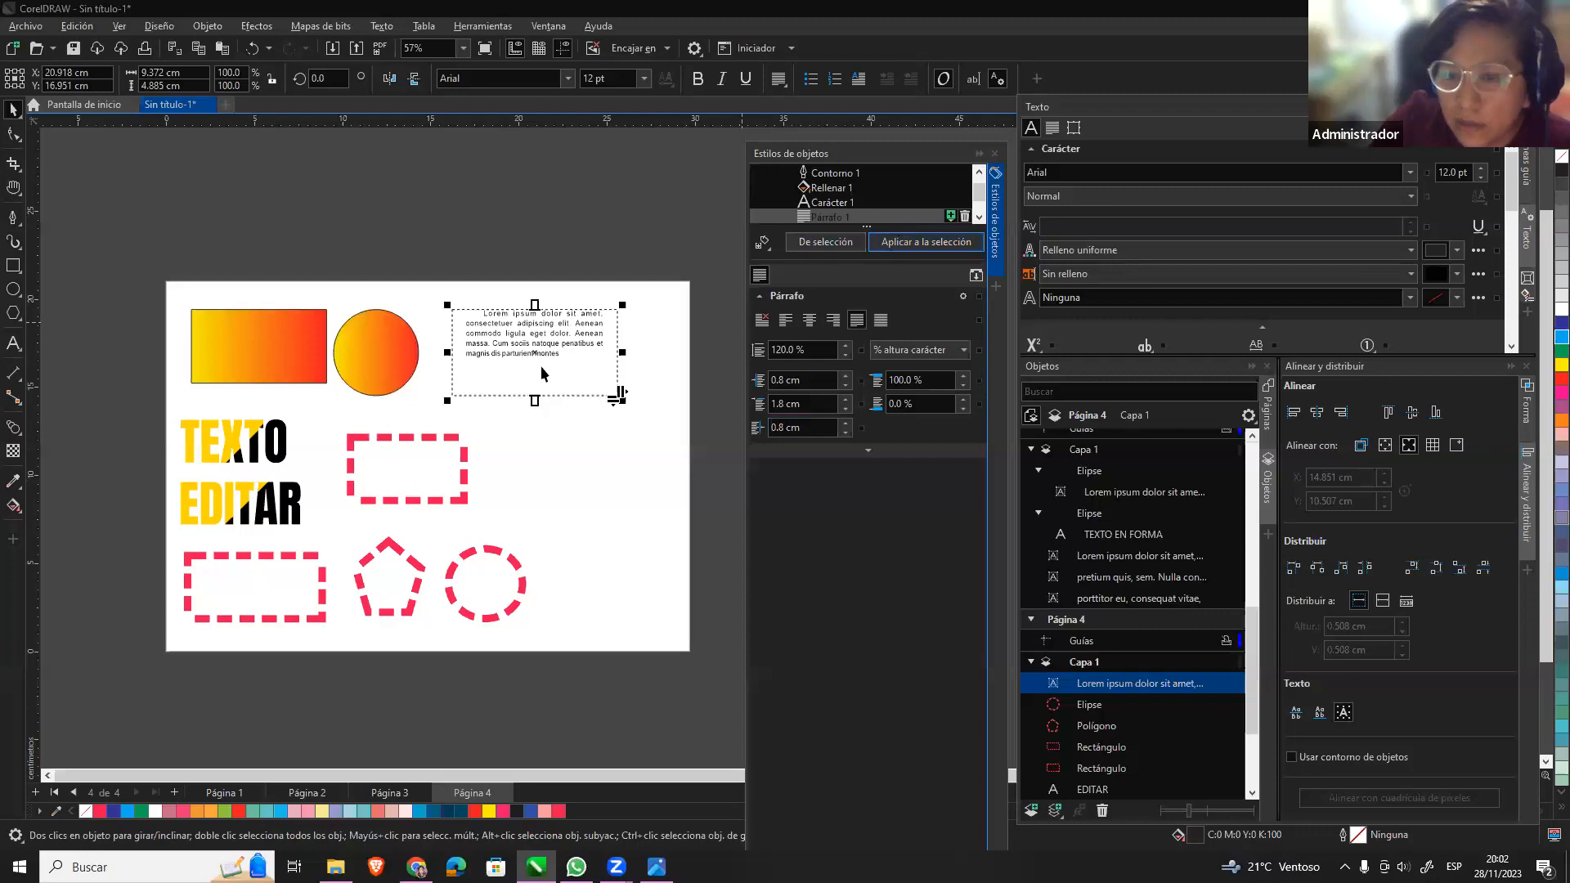
left_click(626, 477)
Add a paragraph text frame about 7.7 by 6.0 cm below the Lorem ipsum frame and paste the "ec quam felis" passage into it.
left_click(13, 344)
left_click_drag(529, 442, 676, 536)
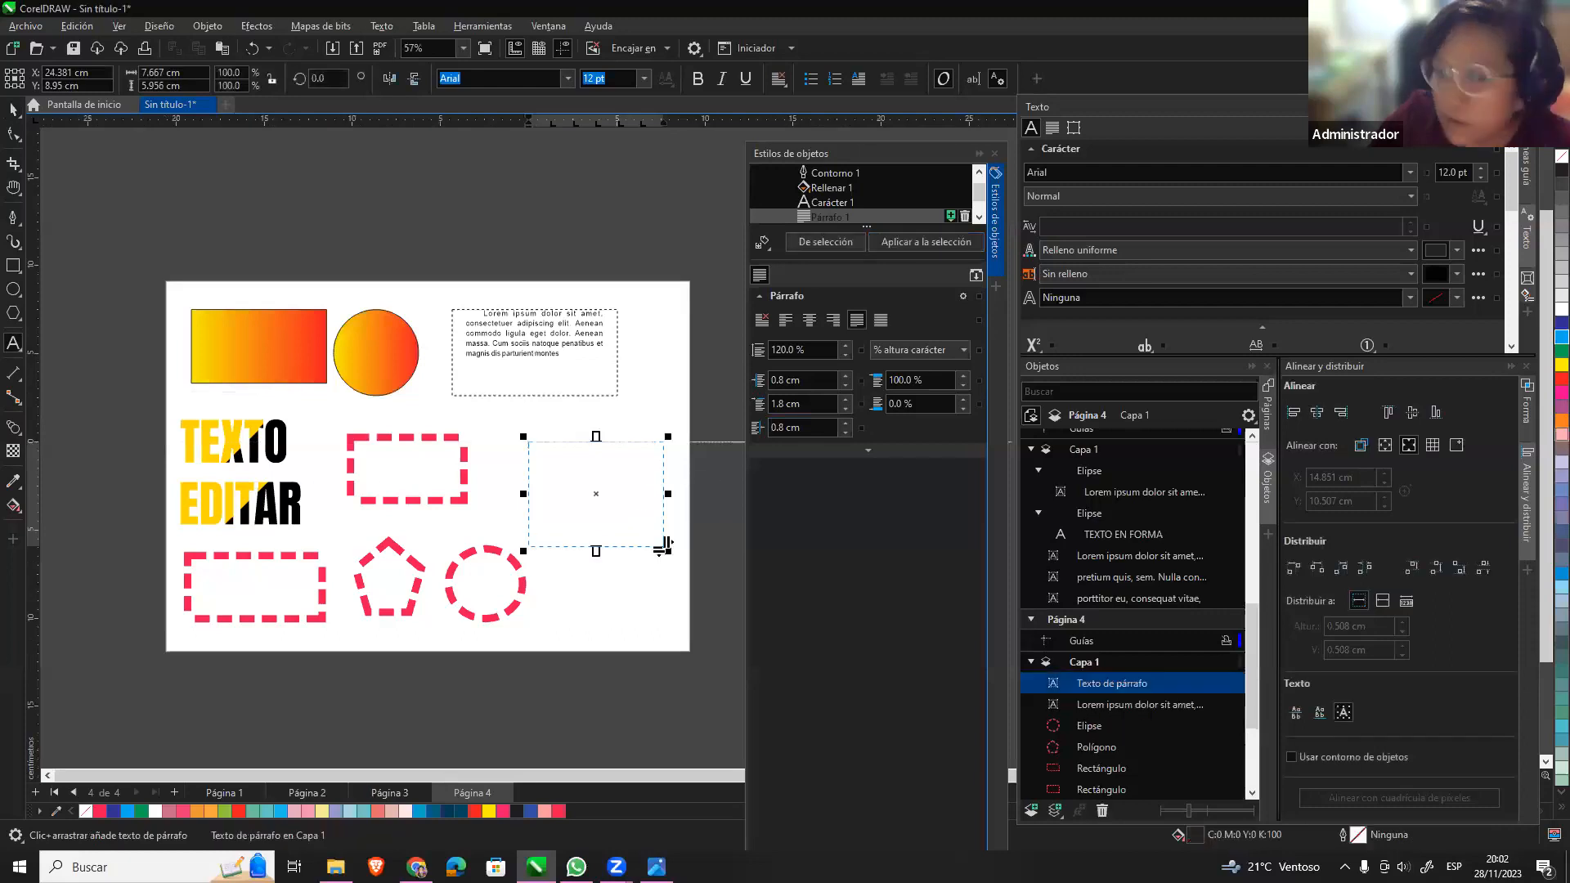
key("alt+Tab")
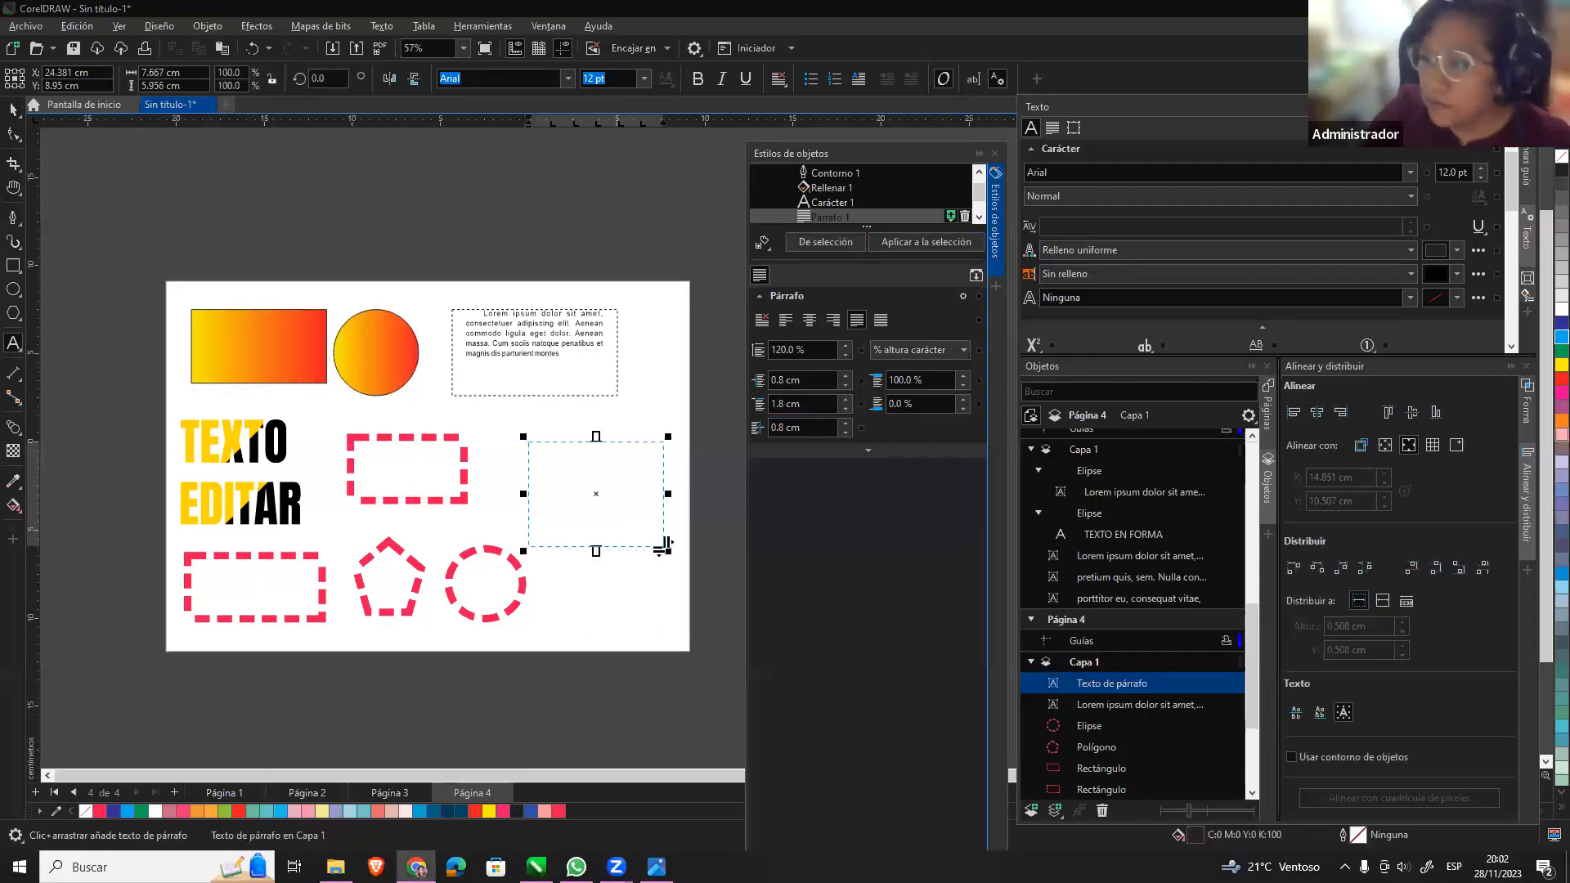
left_click(595, 543)
key("ctrl+v")
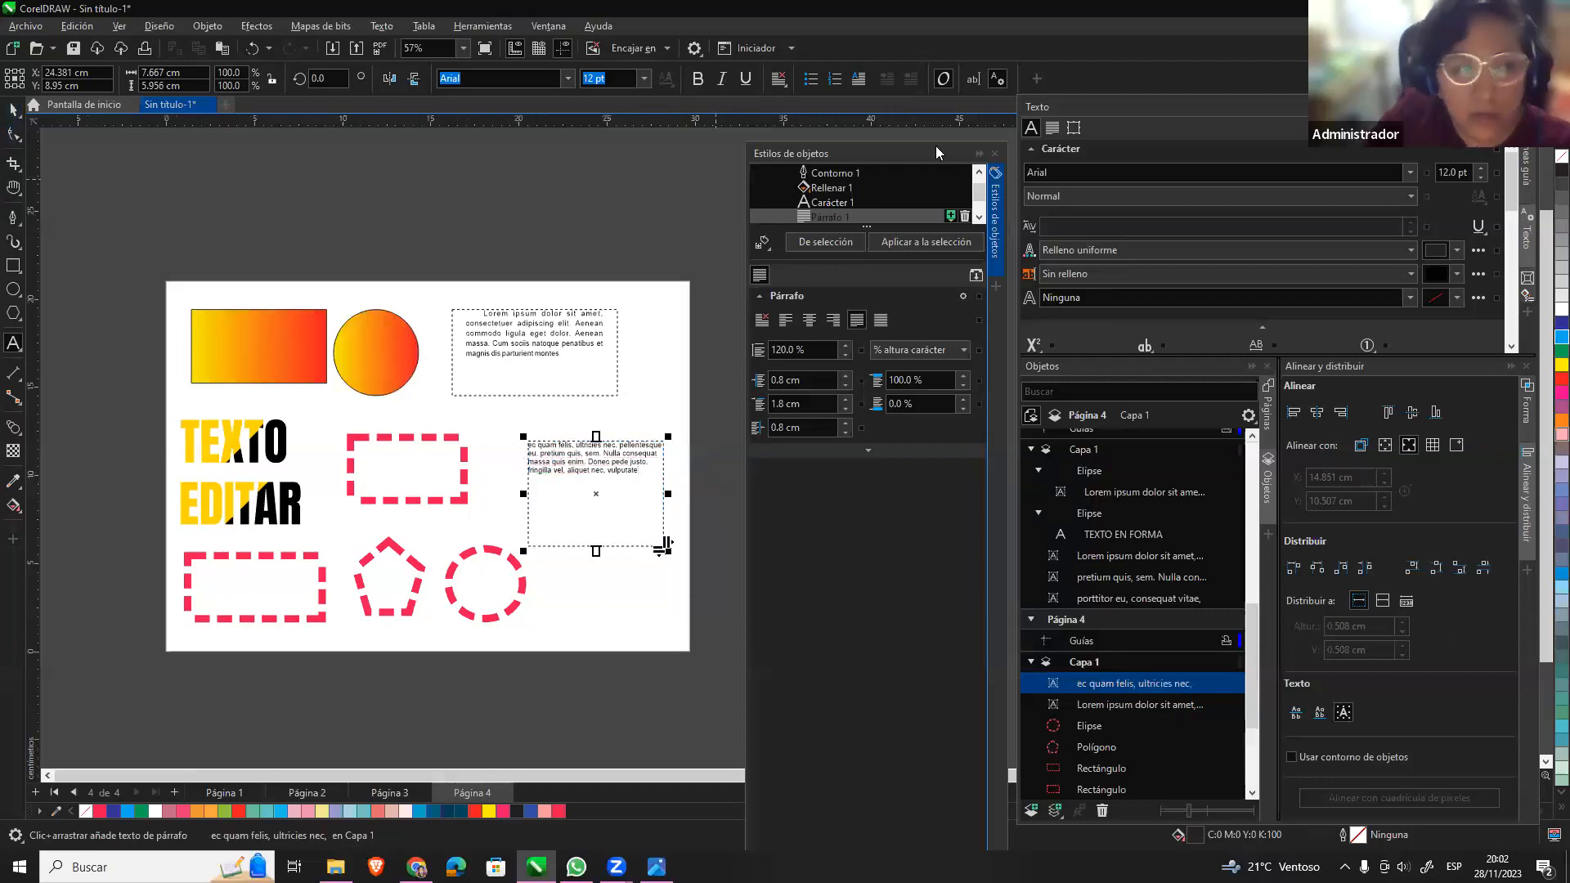
Apply the Párrafo 1 style to the new "ec quam felis" text frame, leaving nothing selected.
key("ctrl+space")
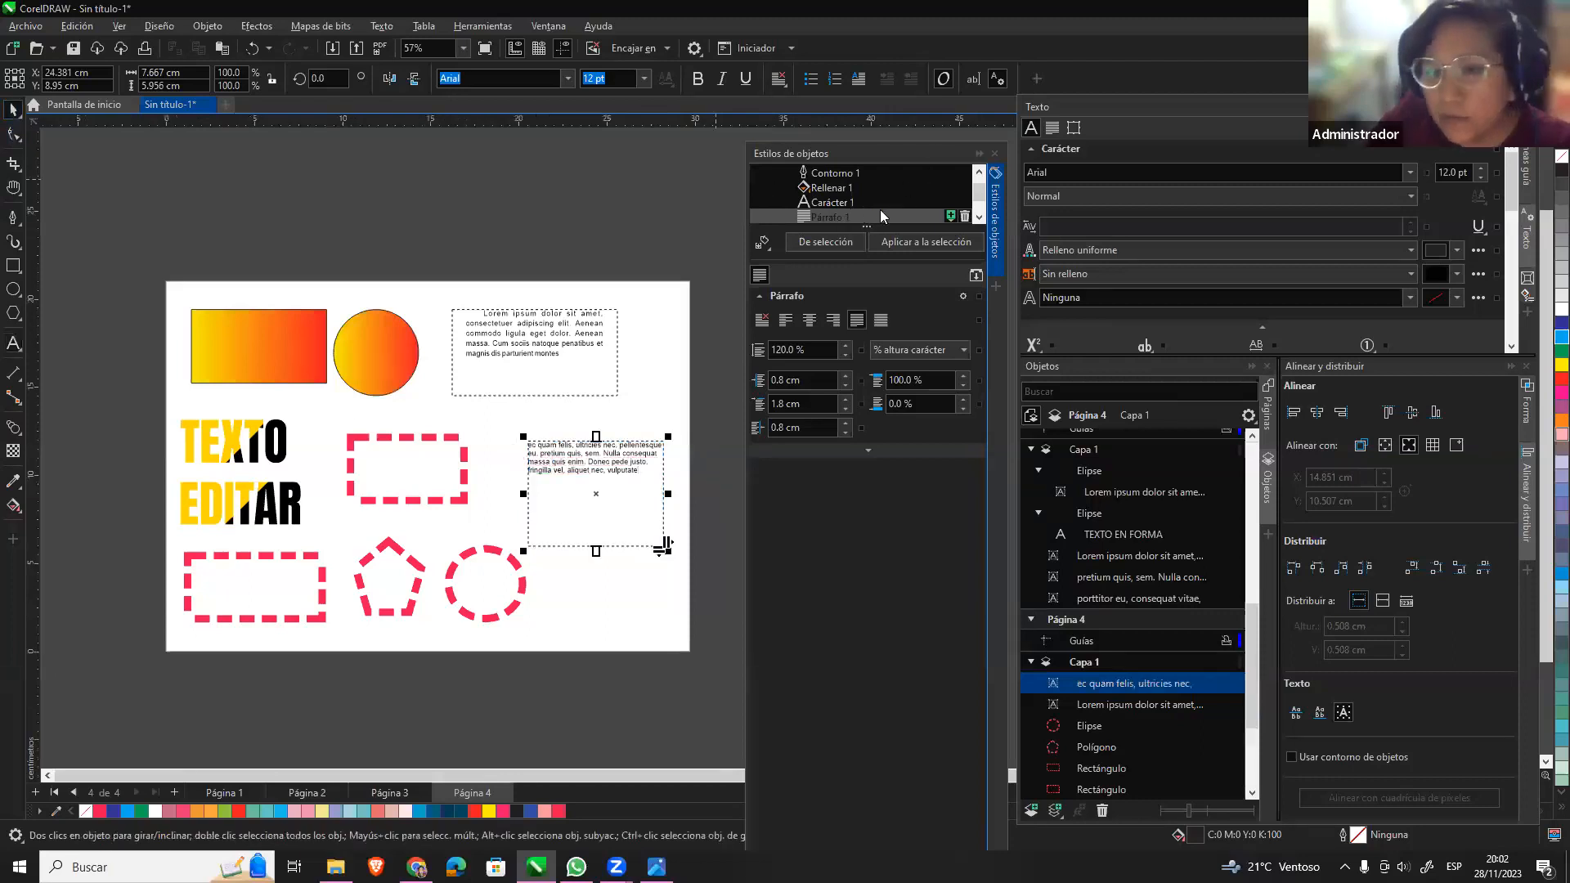
left_click(913, 238)
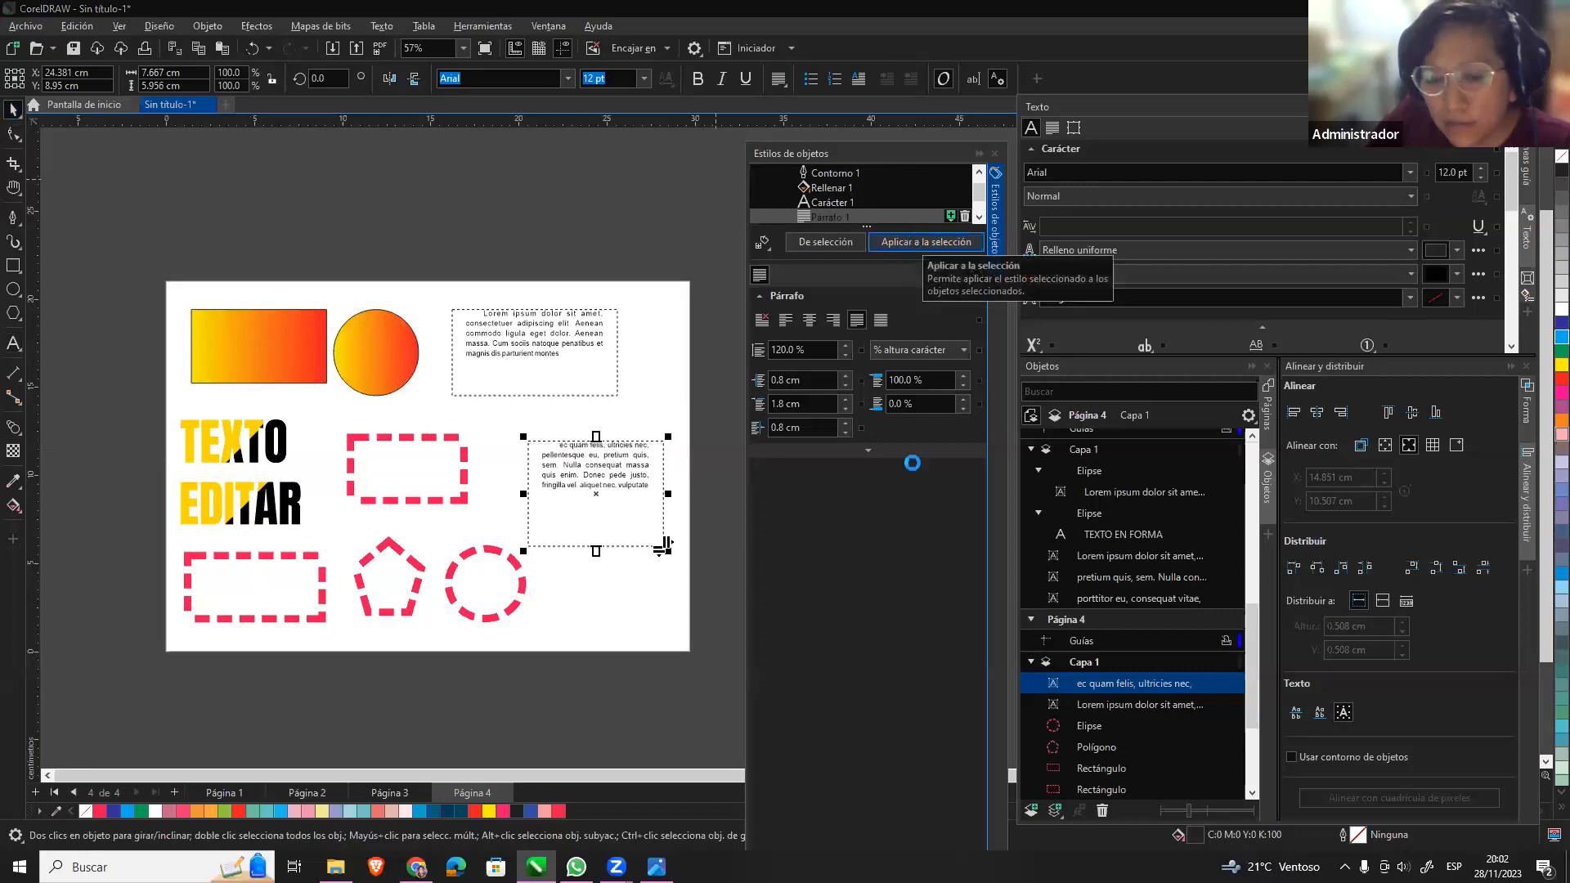
left_click(638, 646)
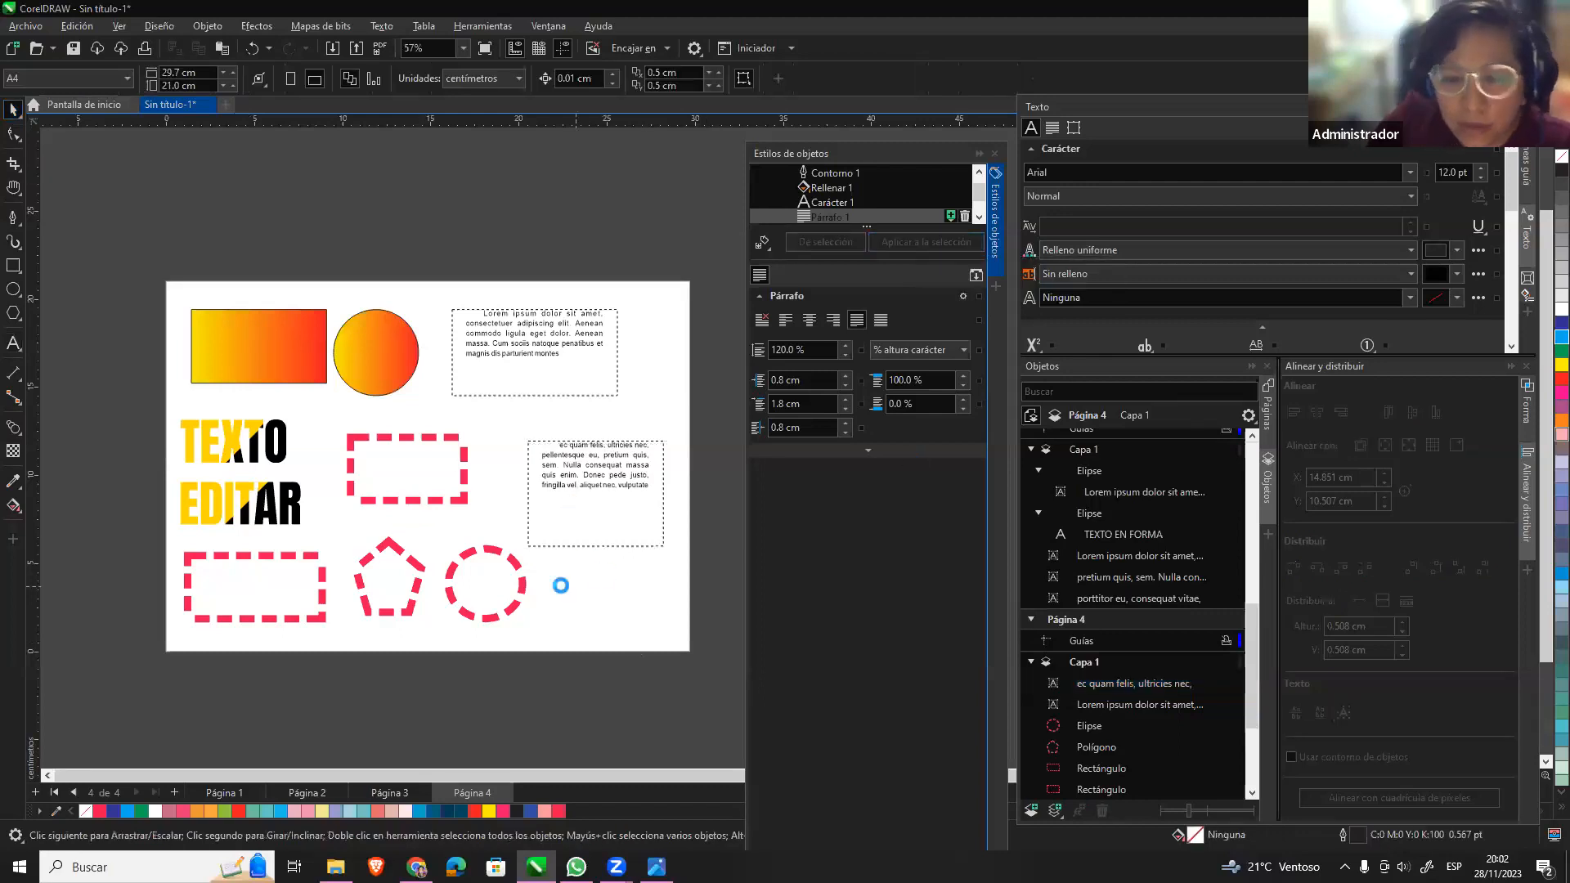
Move the word TEXTO about 0.8 cm to the right and 0.9 cm up, farther from EDITAR.
scroll(400, 531, "down", 3)
scroll(401, 530, "up", 4)
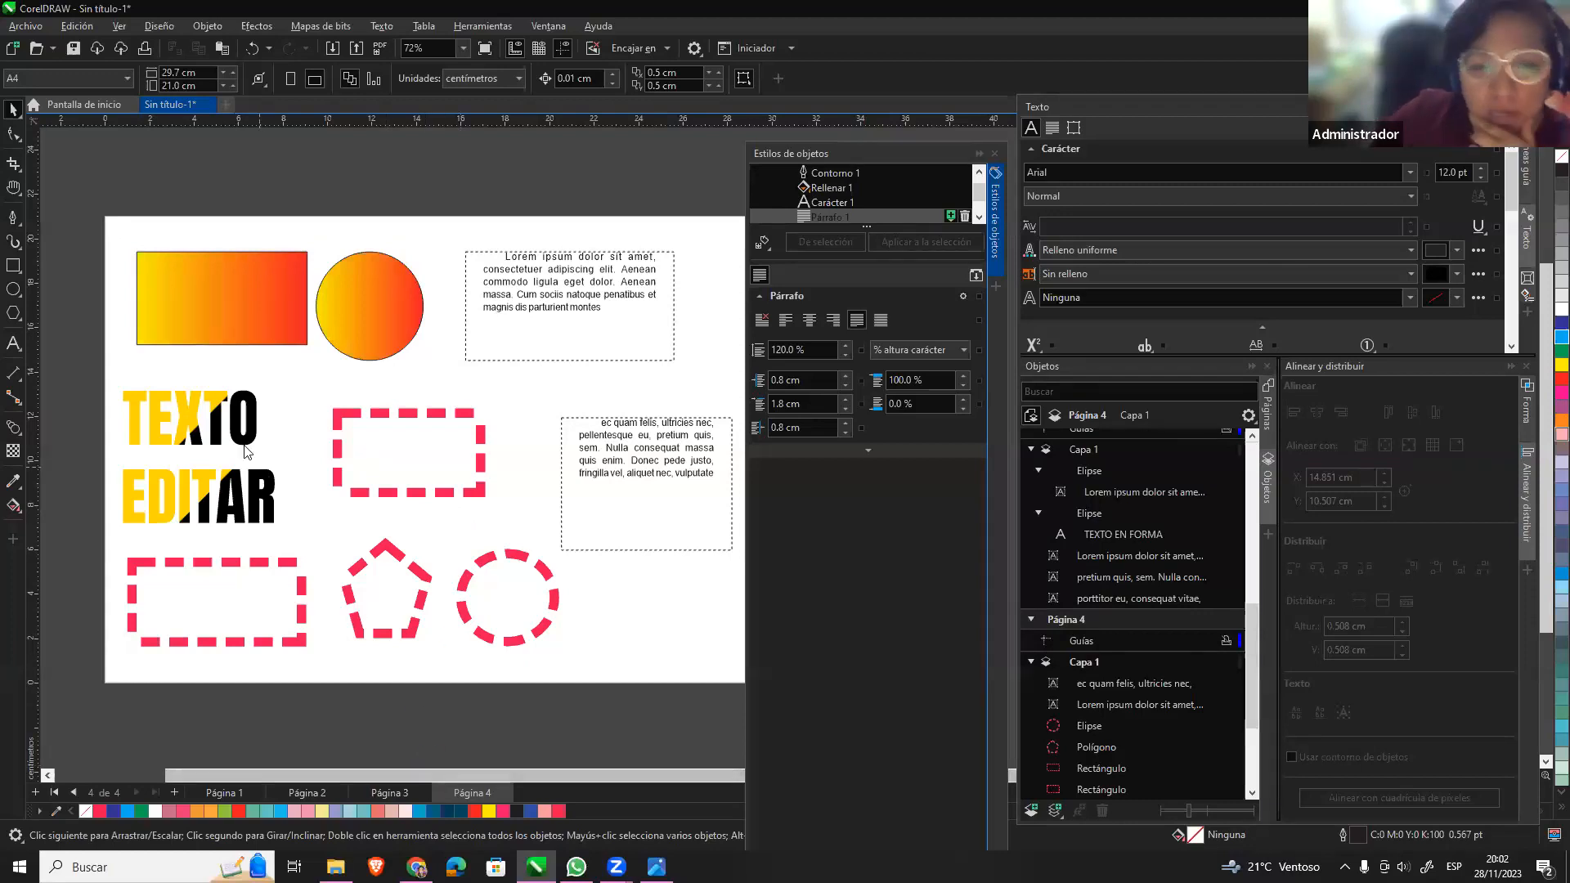
left_click(233, 401)
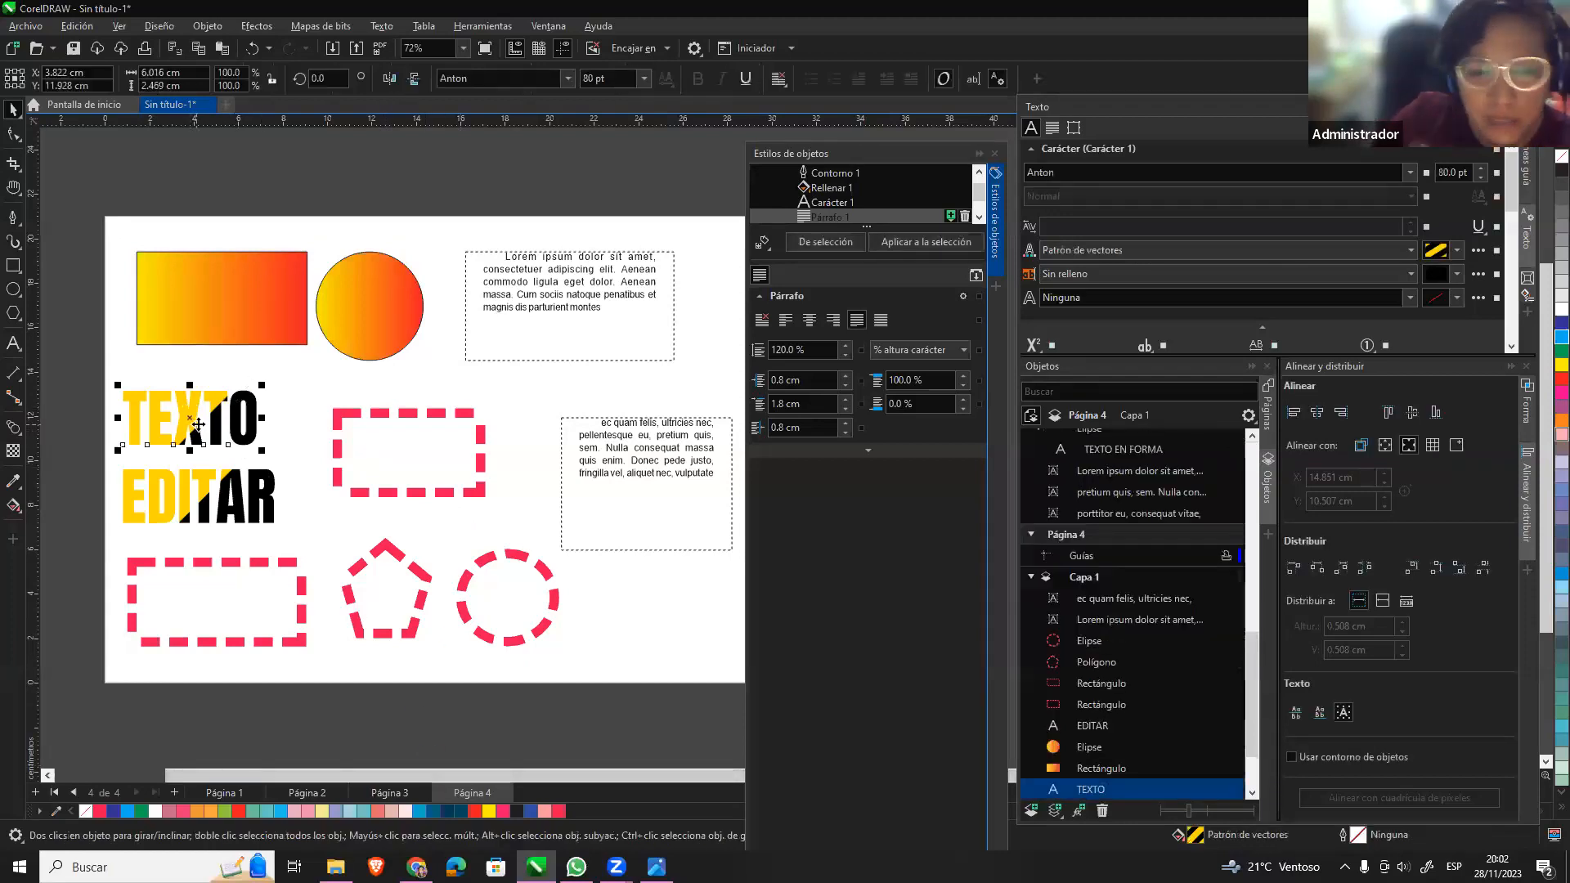
left_click_drag(193, 426, 211, 401)
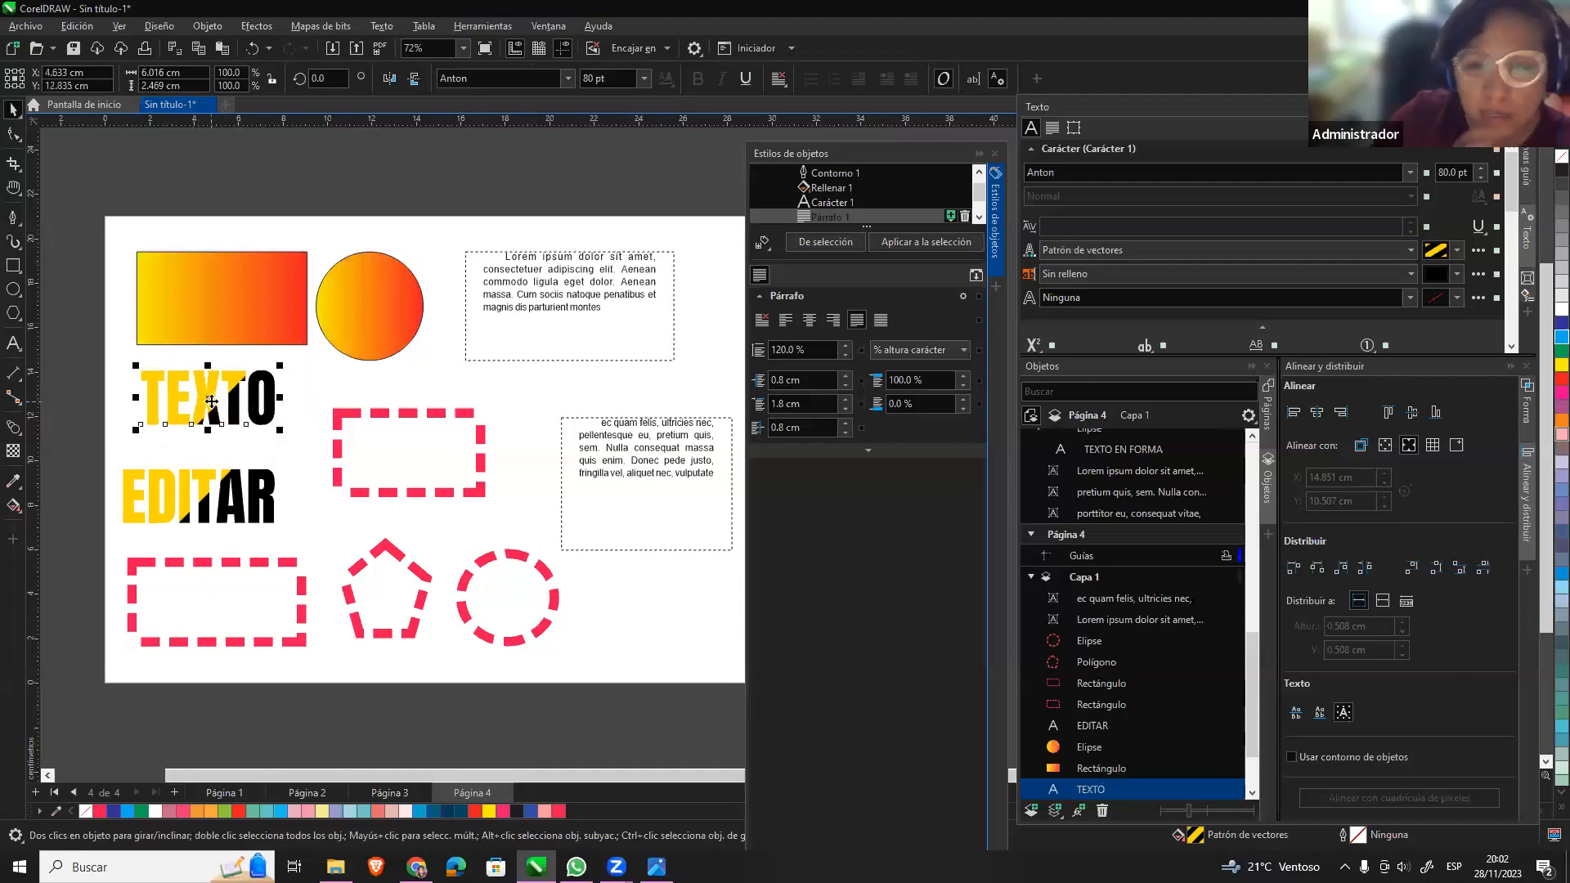
Move the "ec quam felis" text frame up about 1.4 cm and slightly to the right, leaving nothing selected.
left_click(601, 447)
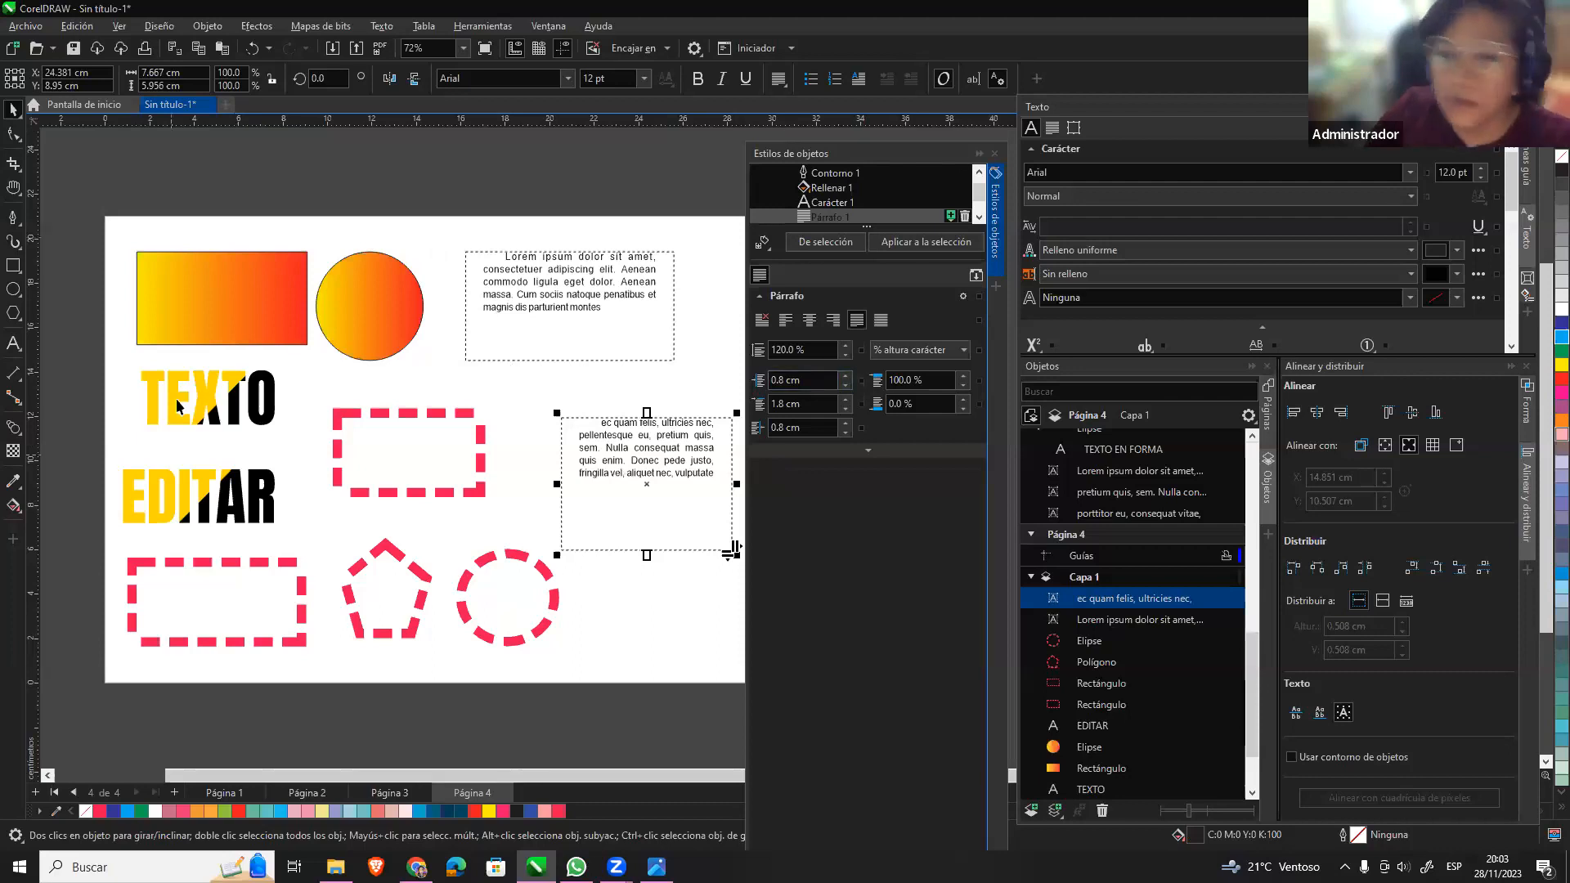
left_click(207, 389)
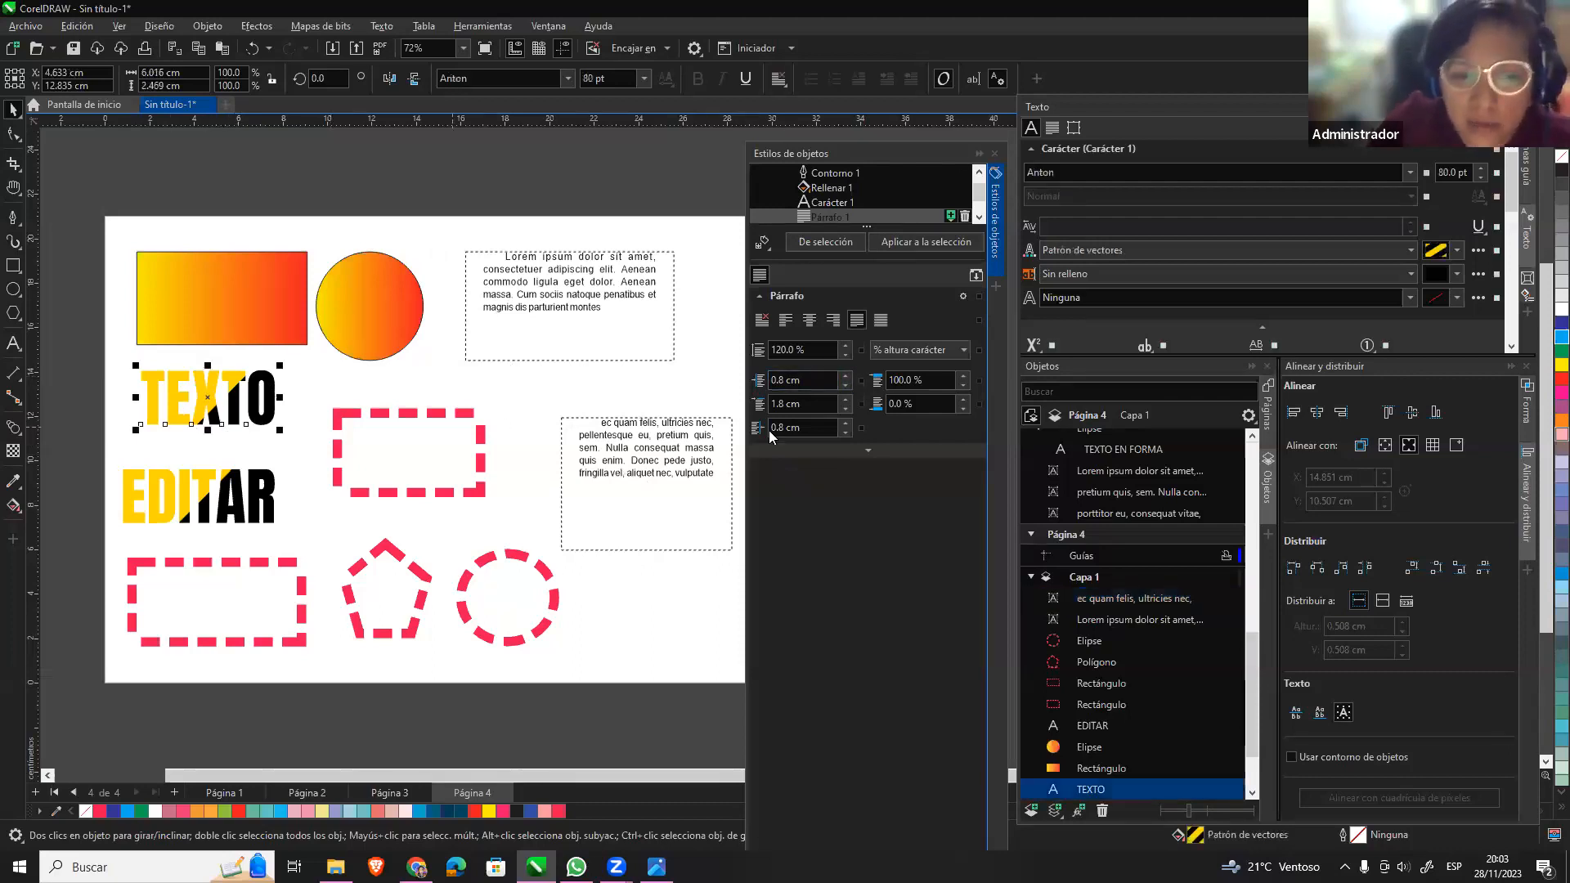
left_click(661, 456)
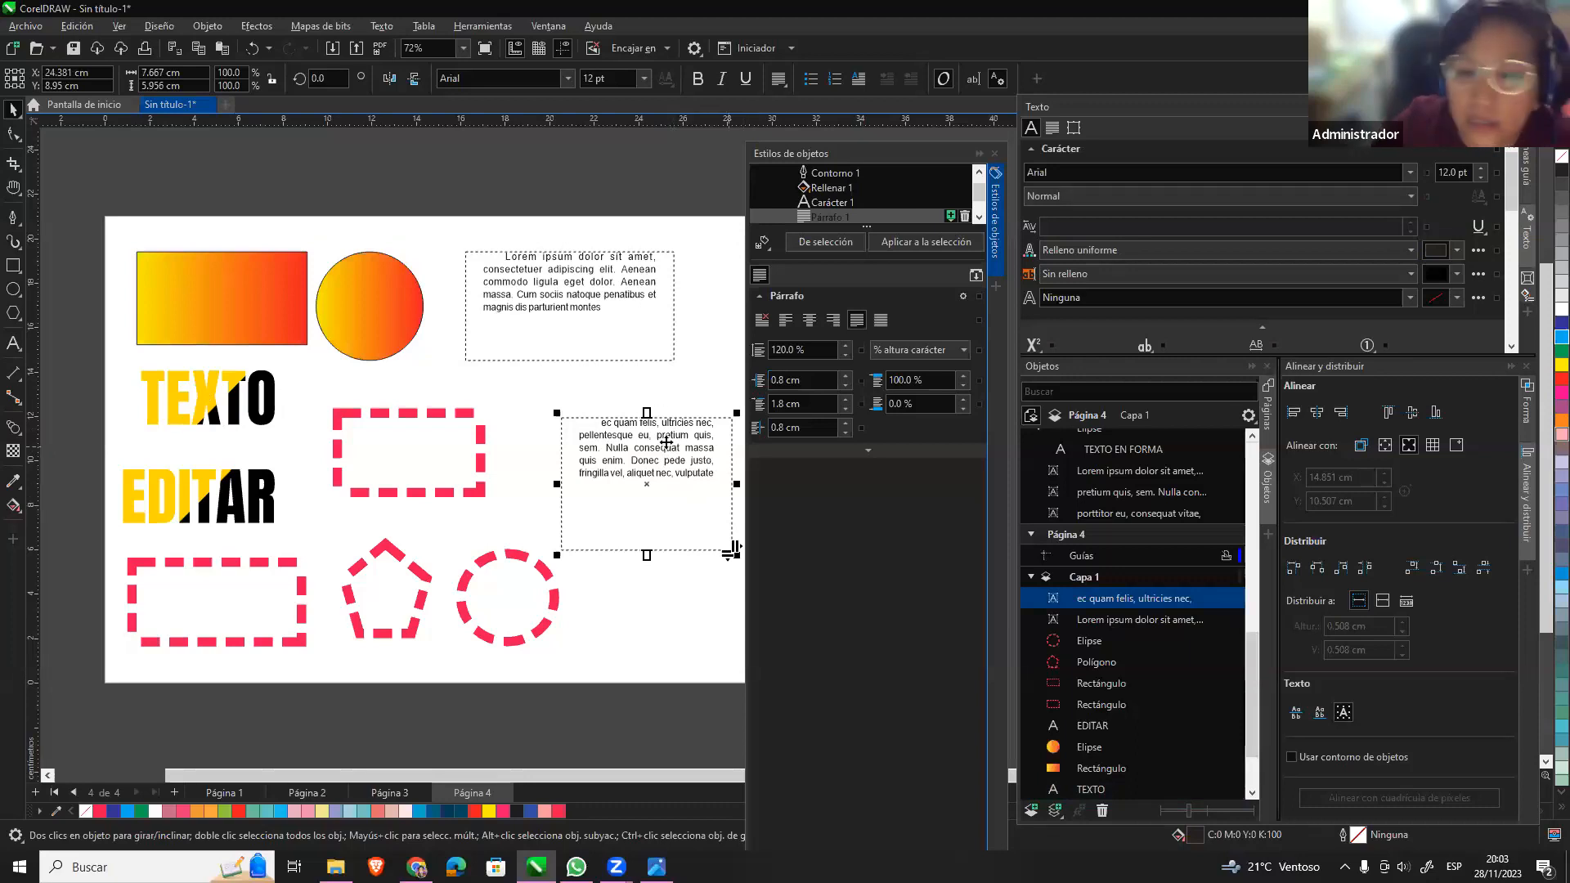
left_click_drag(677, 433, 680, 403)
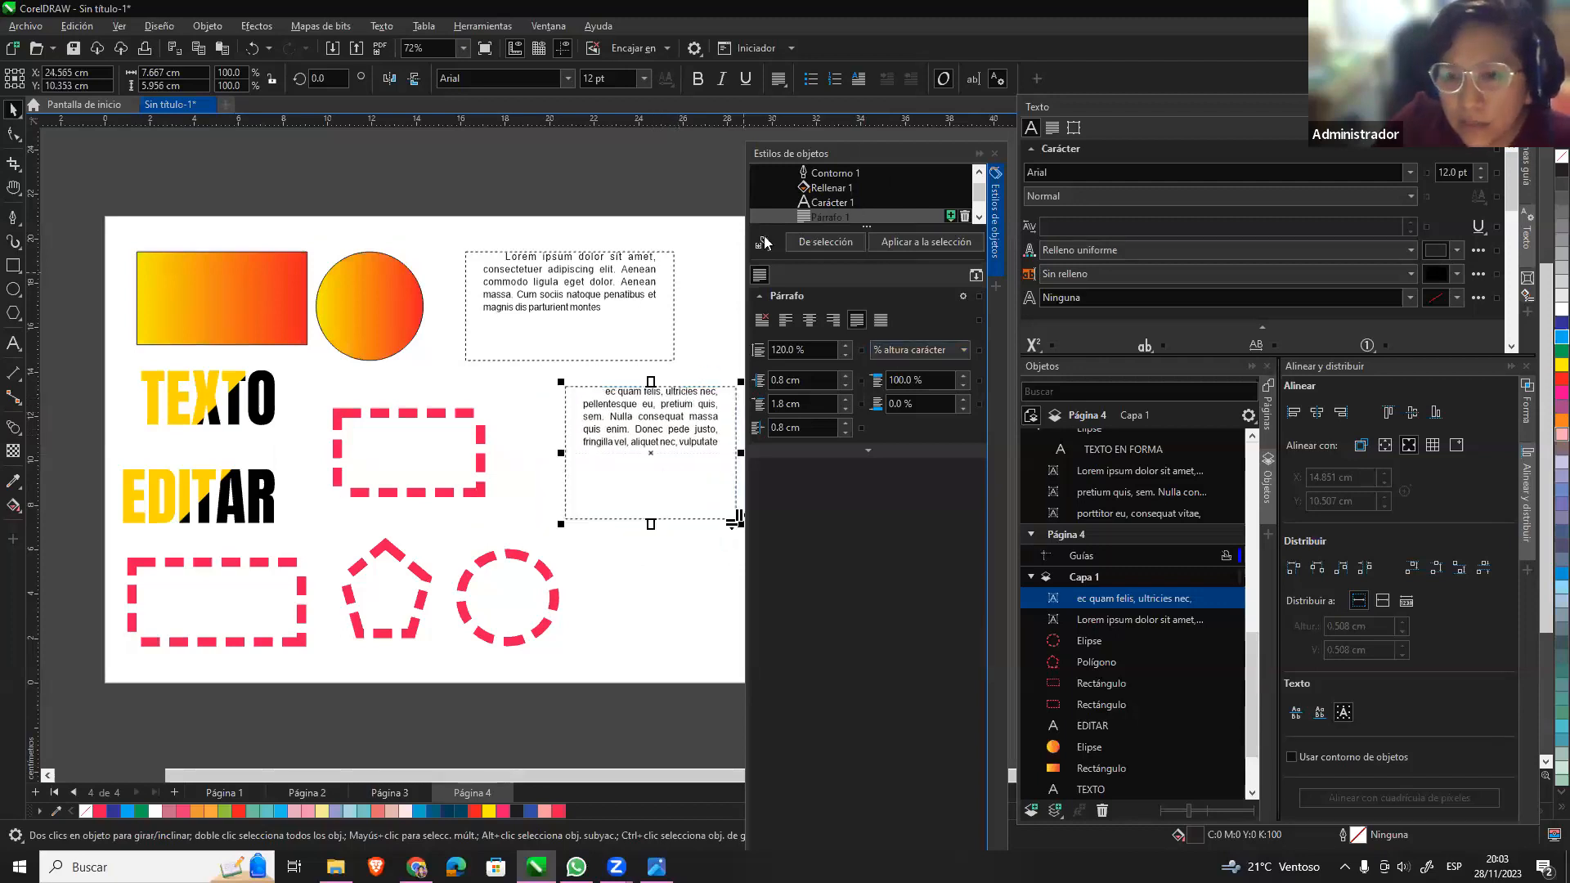
left_click(221, 391)
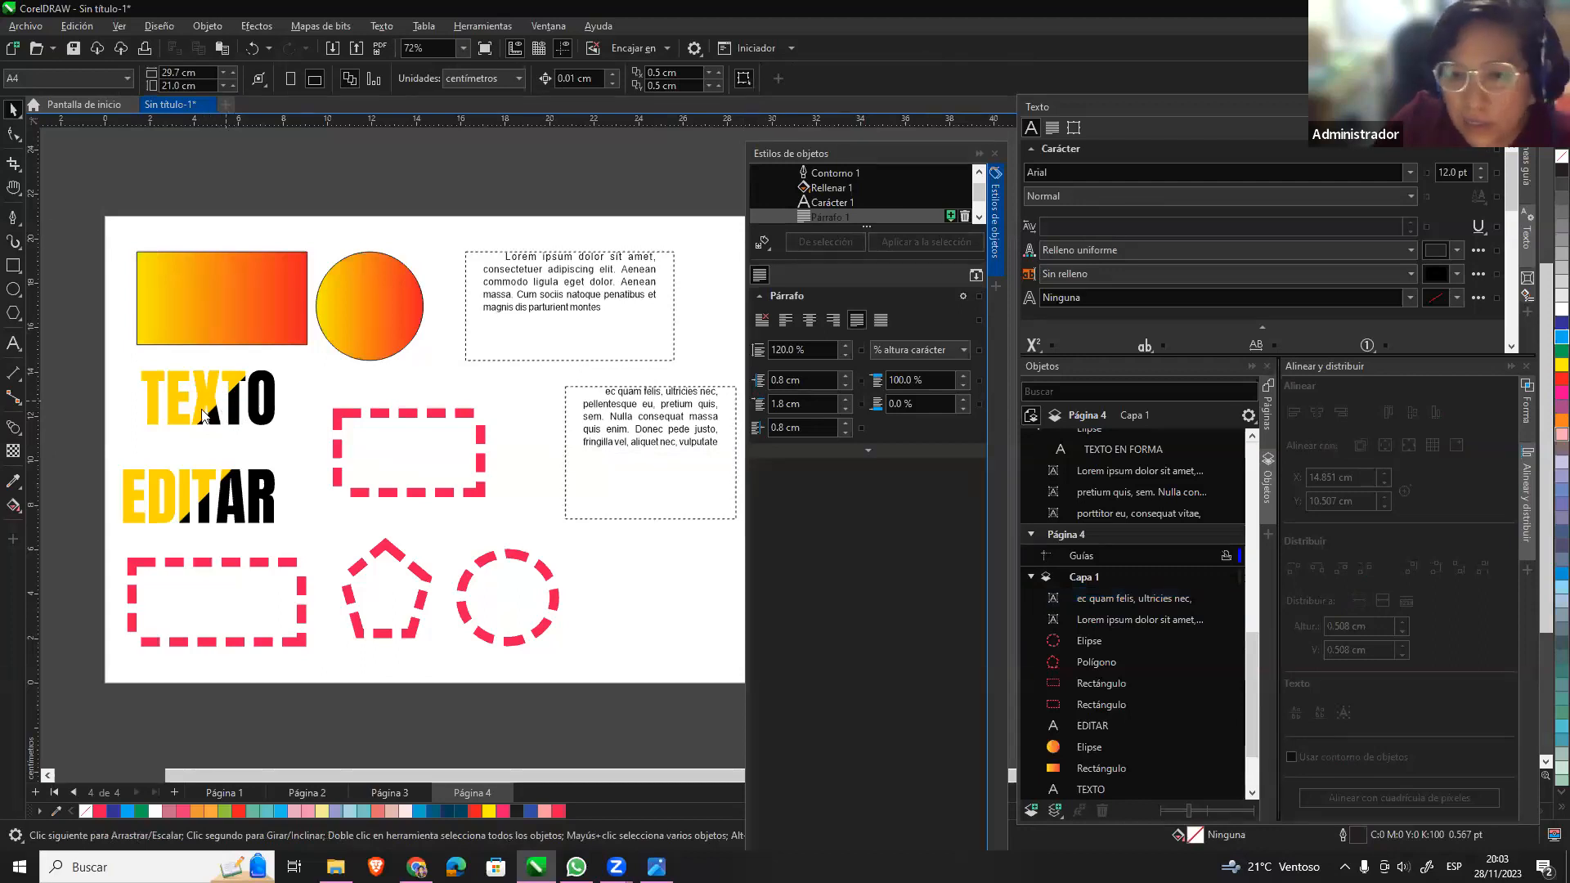
left_click(575, 297)
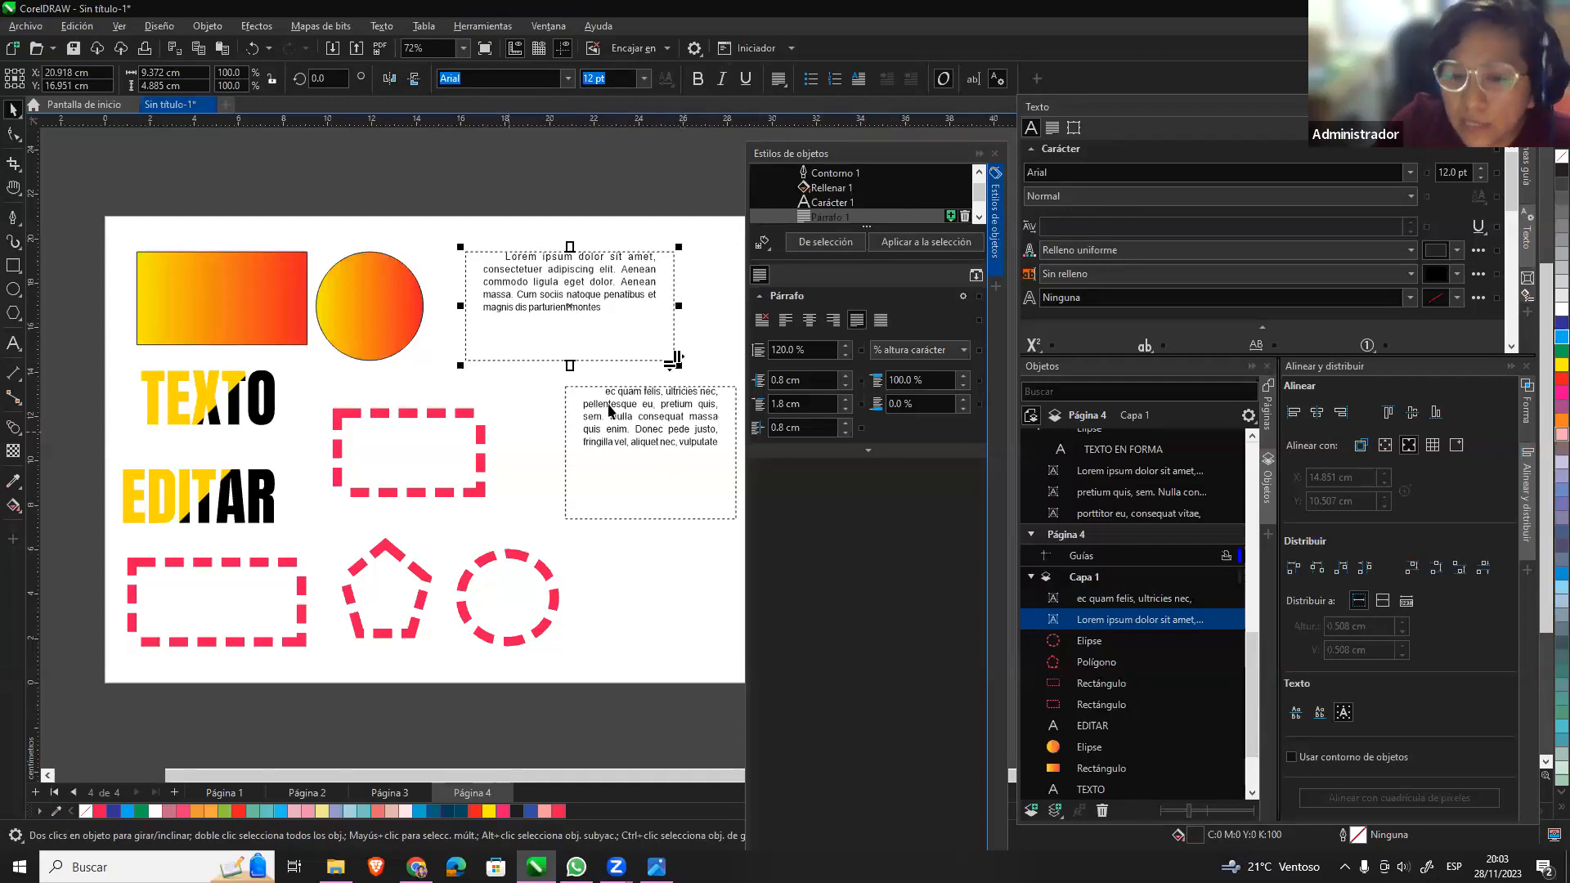
left_click(670, 587)
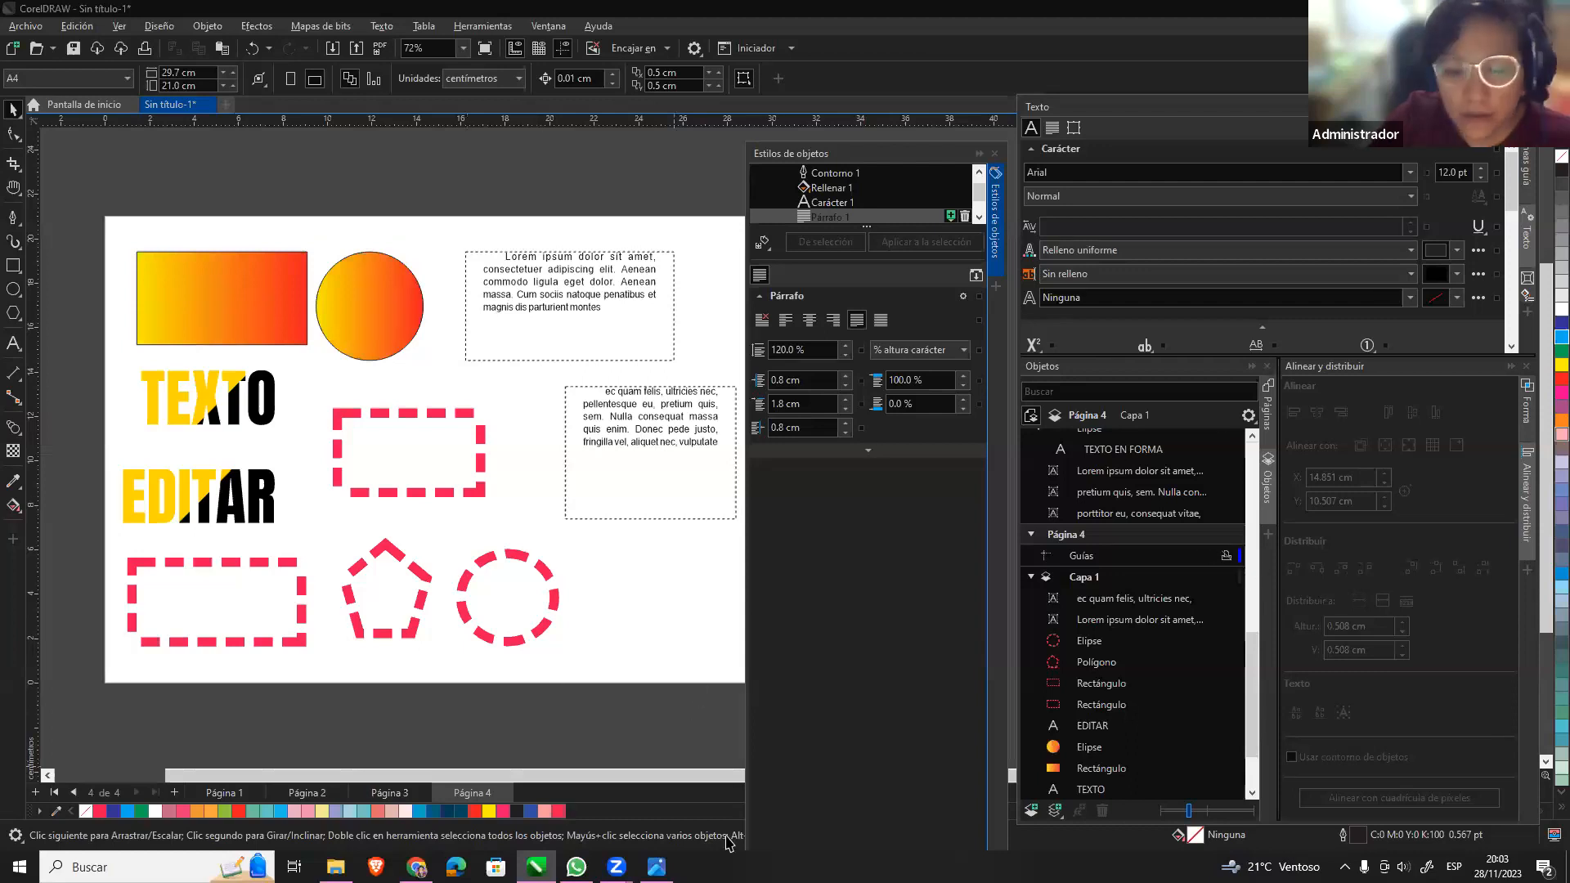
Switch to WhatsApp to check the open chat, and minimize its window.
mouse_move(576, 866)
left_click(541, 828)
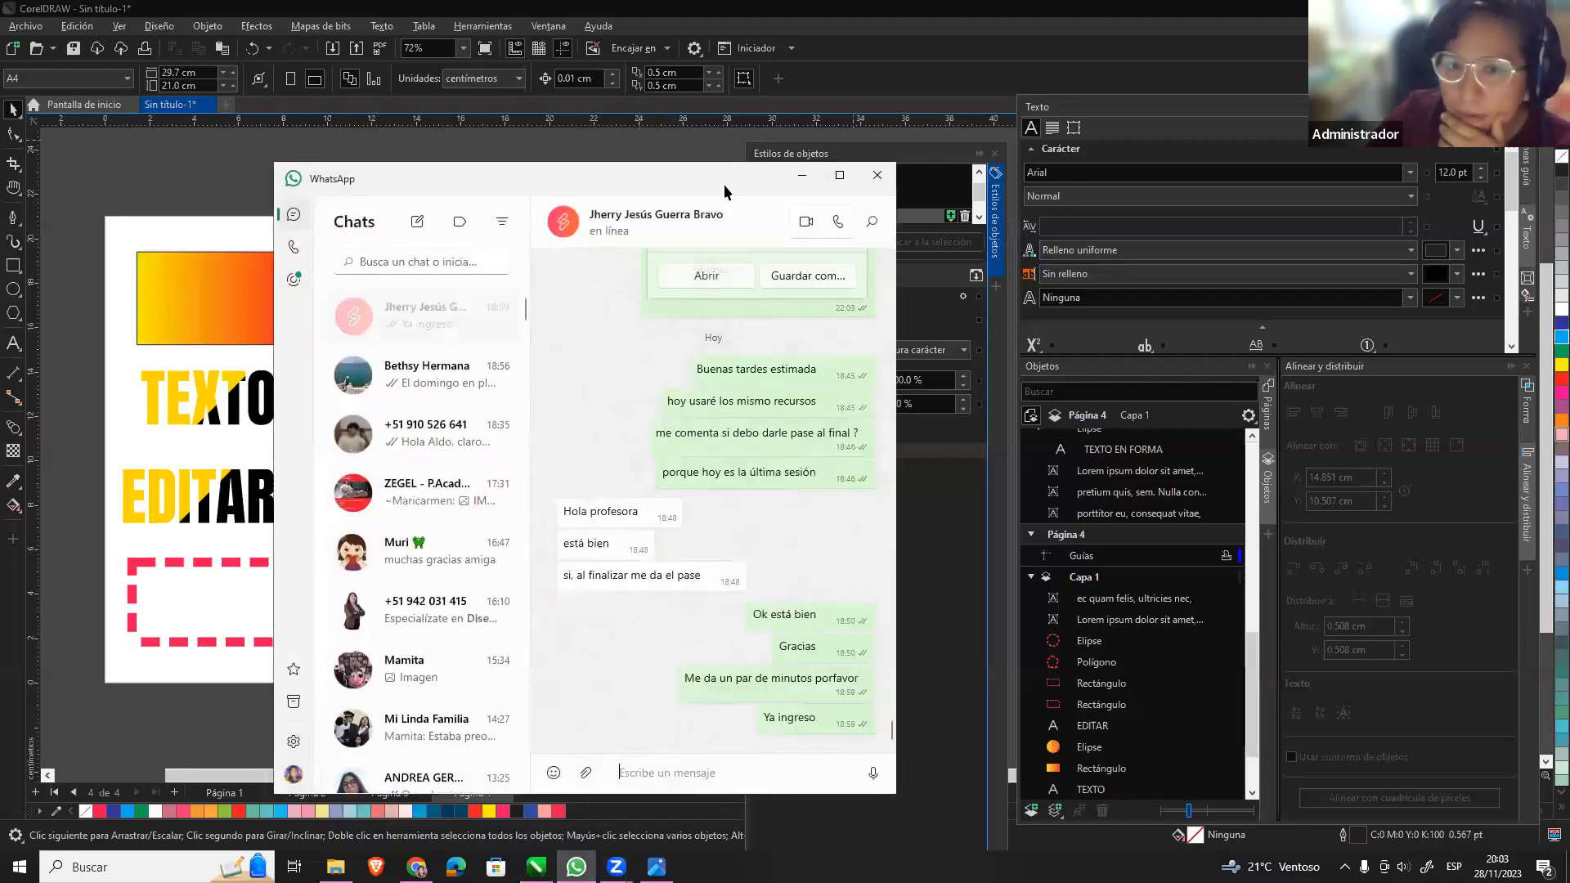
left_click(805, 175)
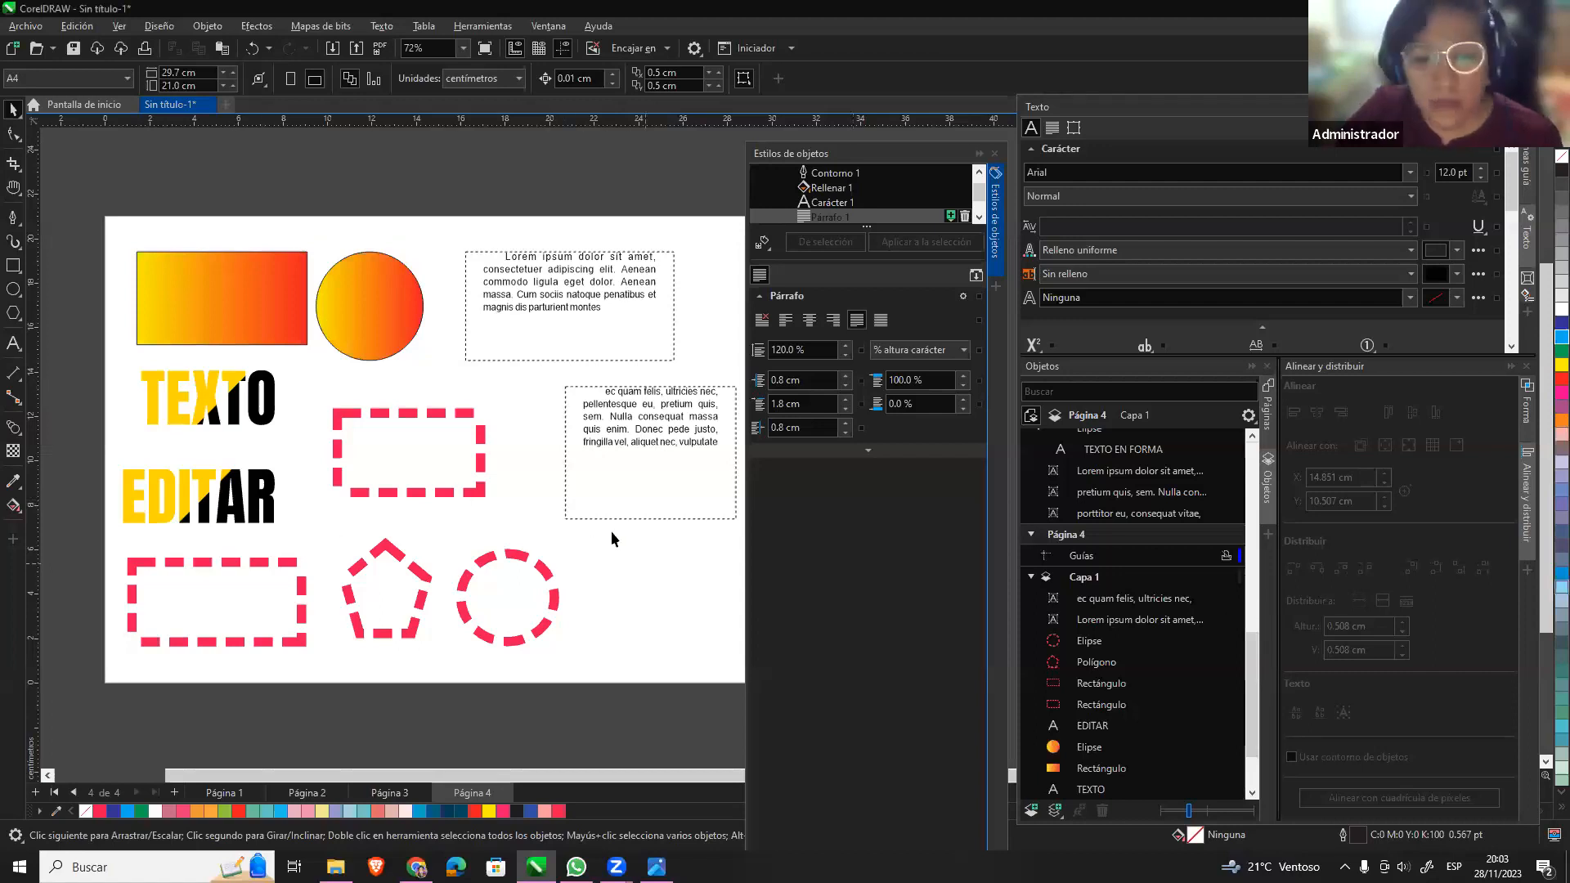
Add a blank fifth page at the end of the document.
left_click(174, 793)
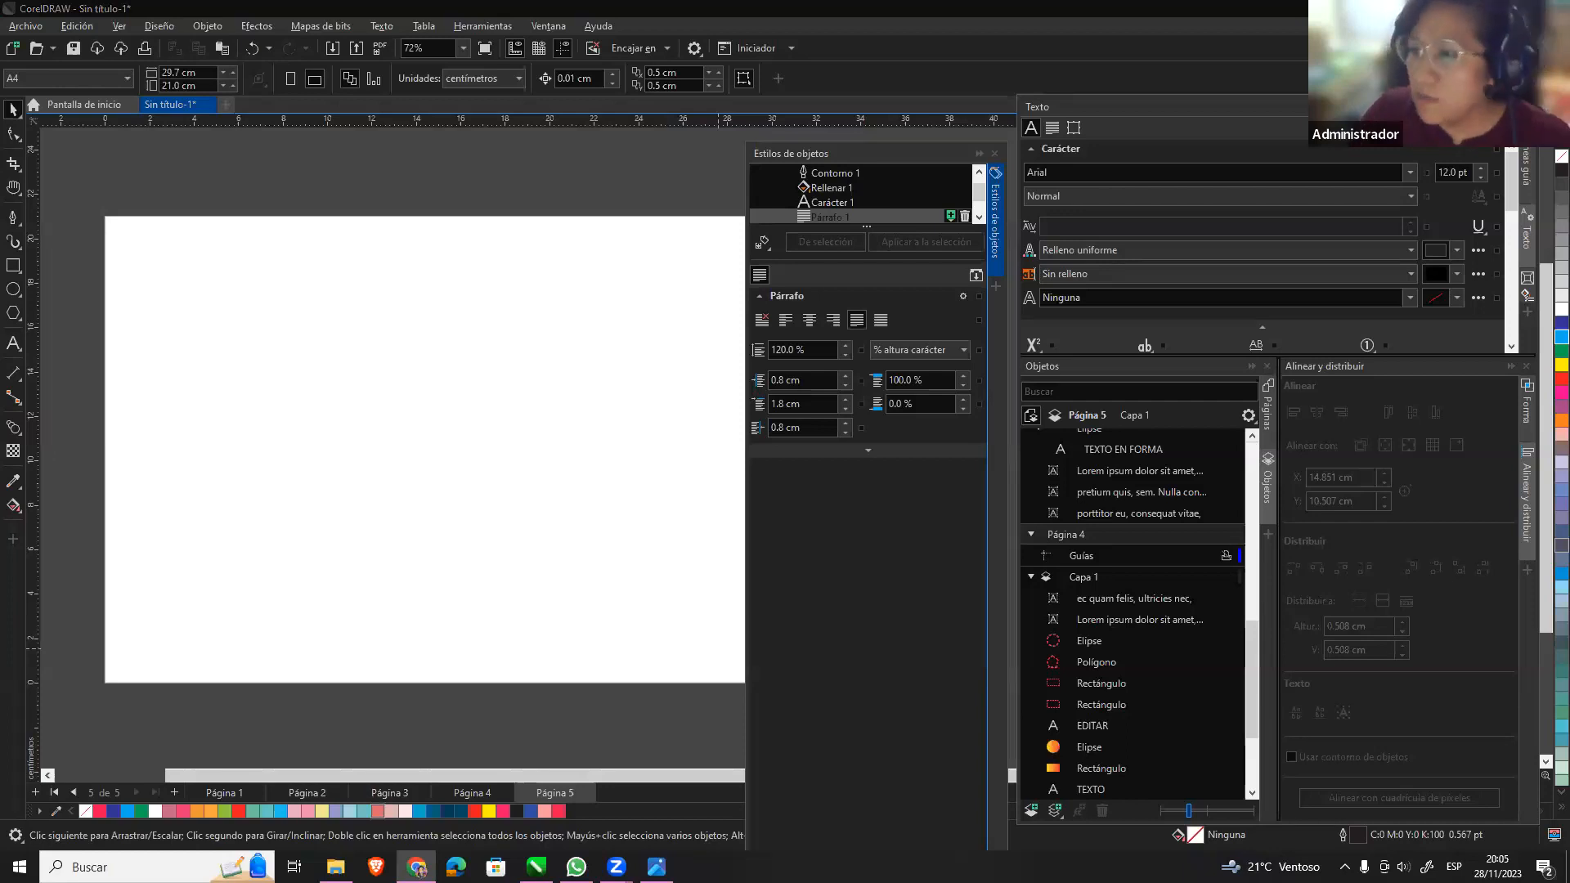
Switch to the DaFont website in the browser and look through its recently added fonts and font categories.
left_click_drag(989, 183, 284, 90)
scroll(501, 634, "down", 5)
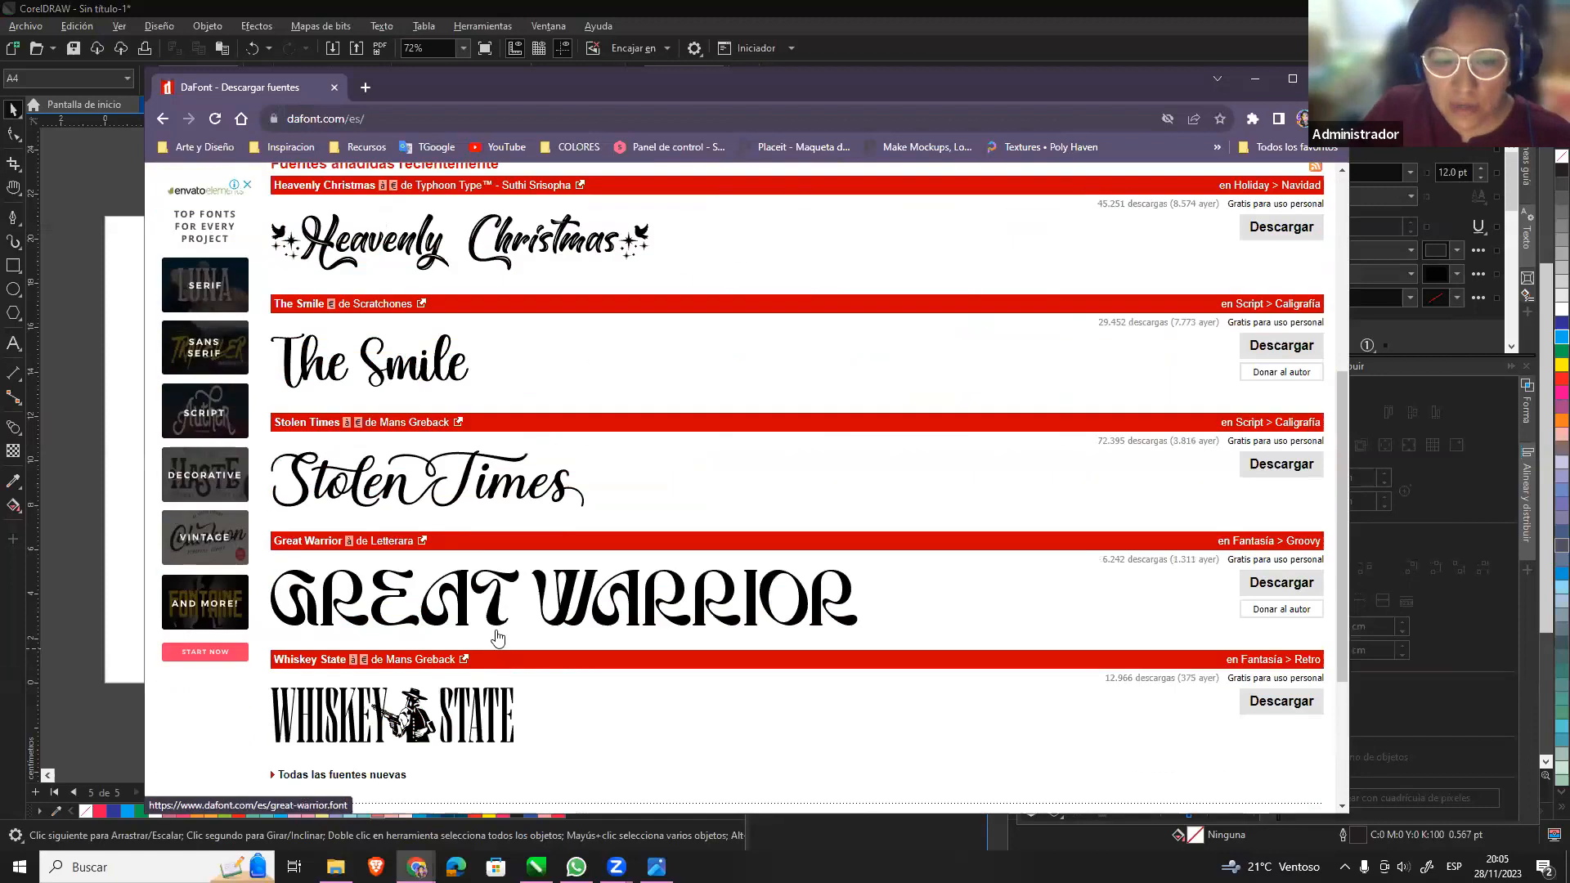
scroll(498, 638, "up", 3)
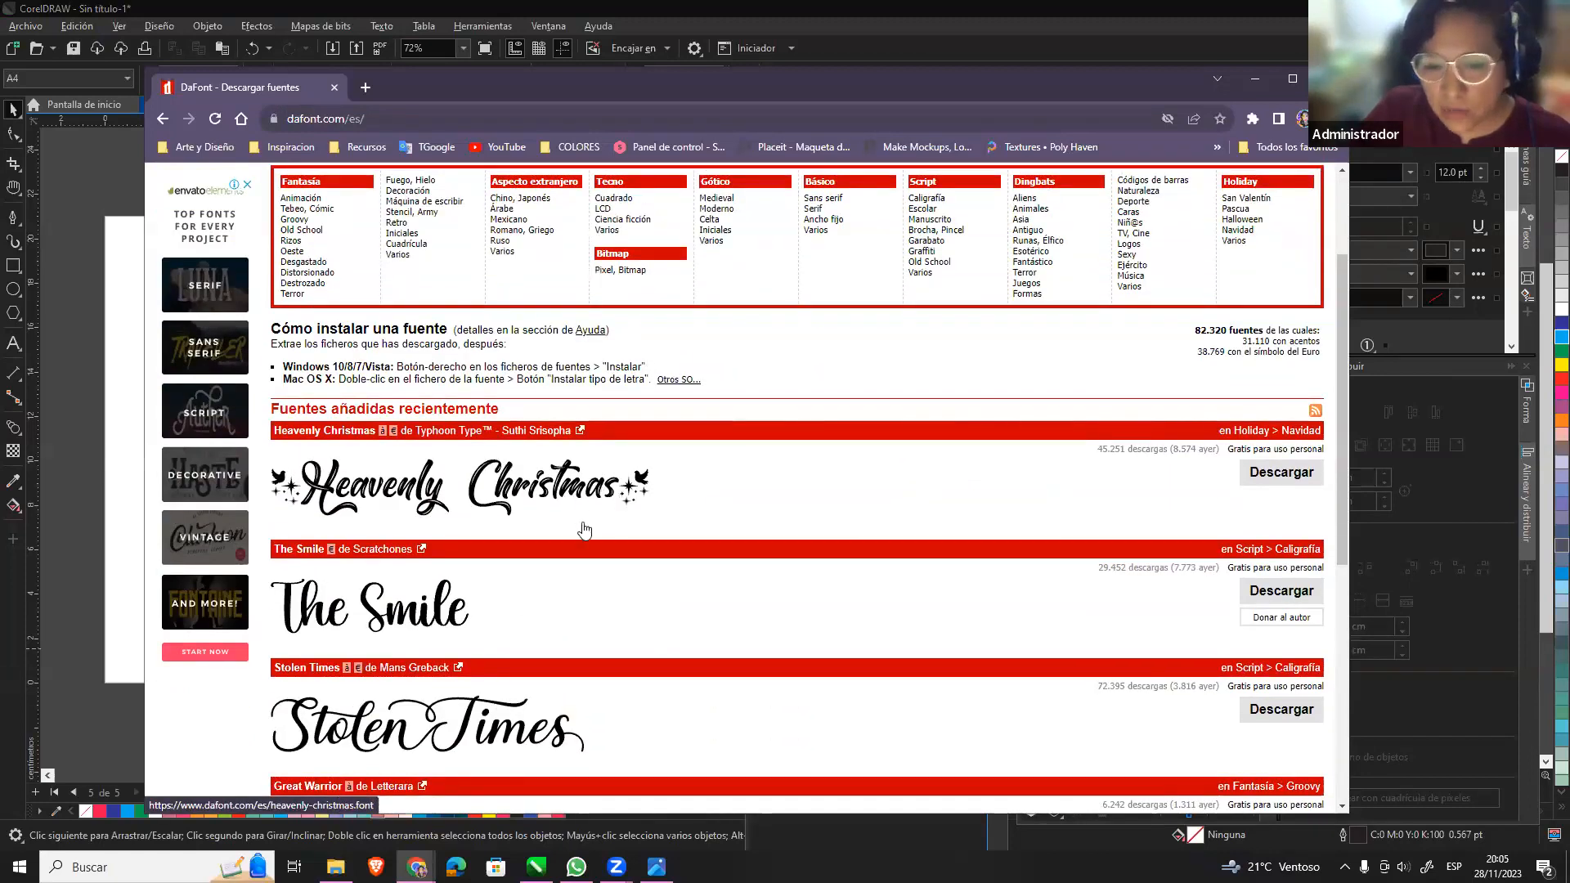
scroll(584, 530, "down", 2)
scroll(431, 370, "down", 2)
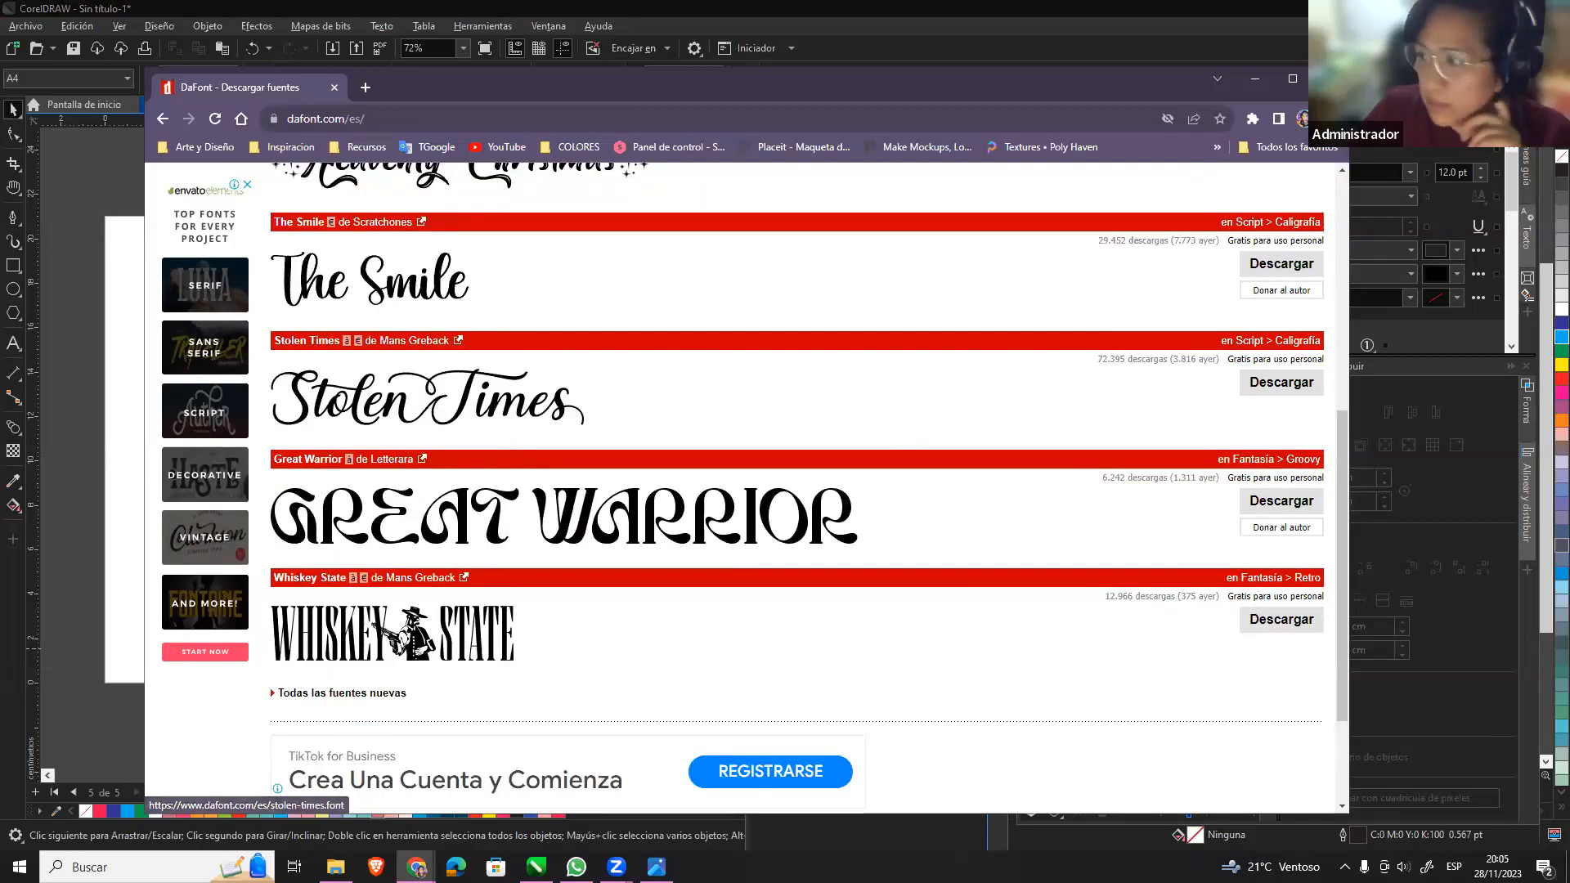
scroll(706, 552, "up", 1)
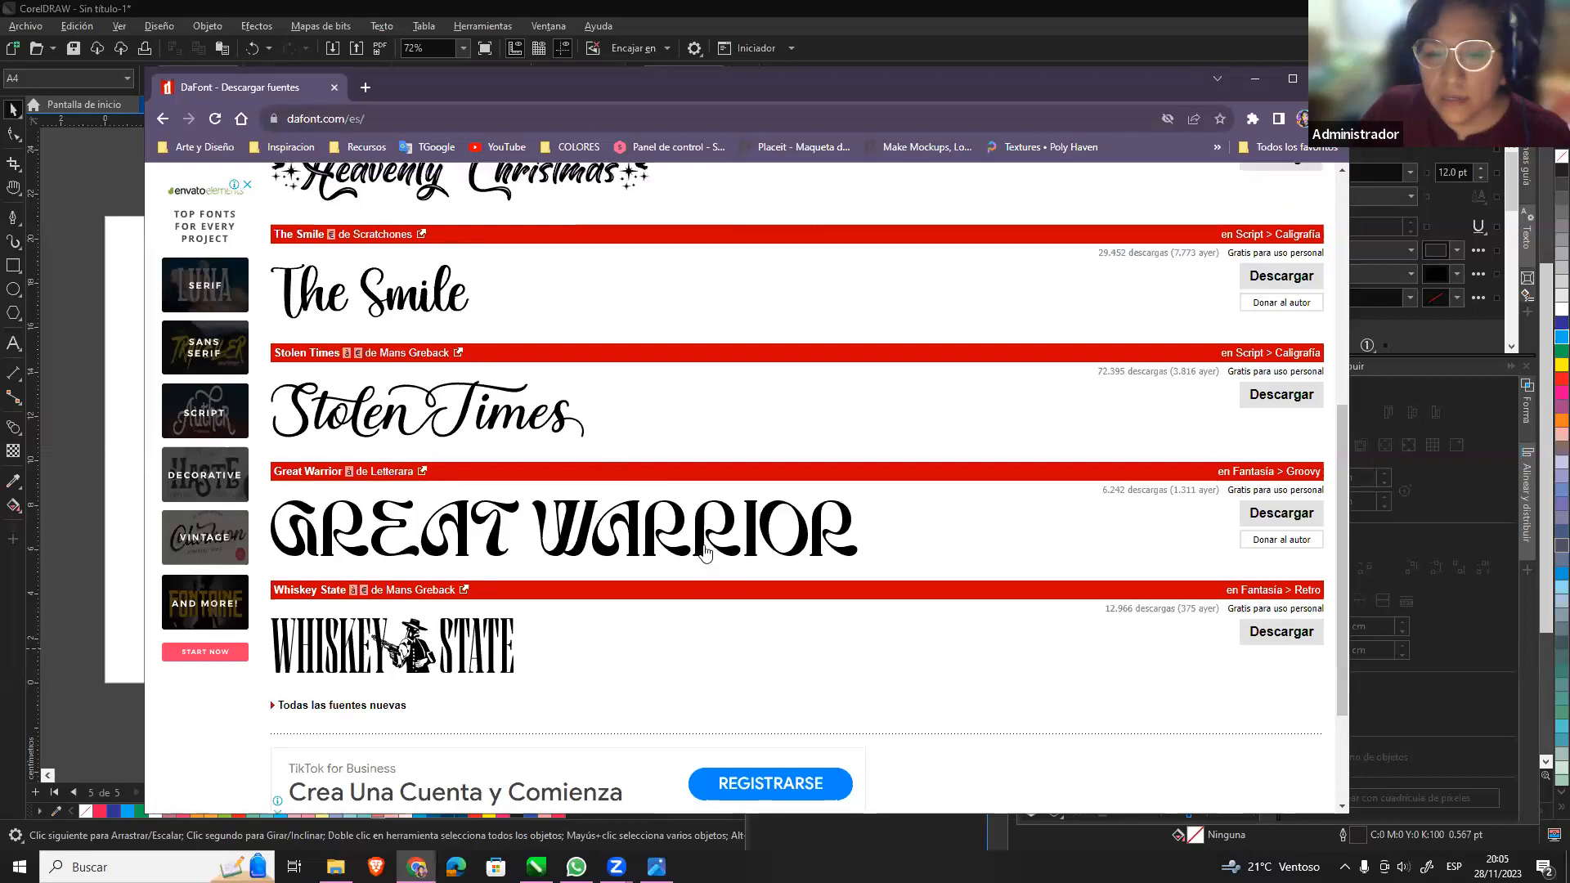
scroll(706, 552, "up", 5)
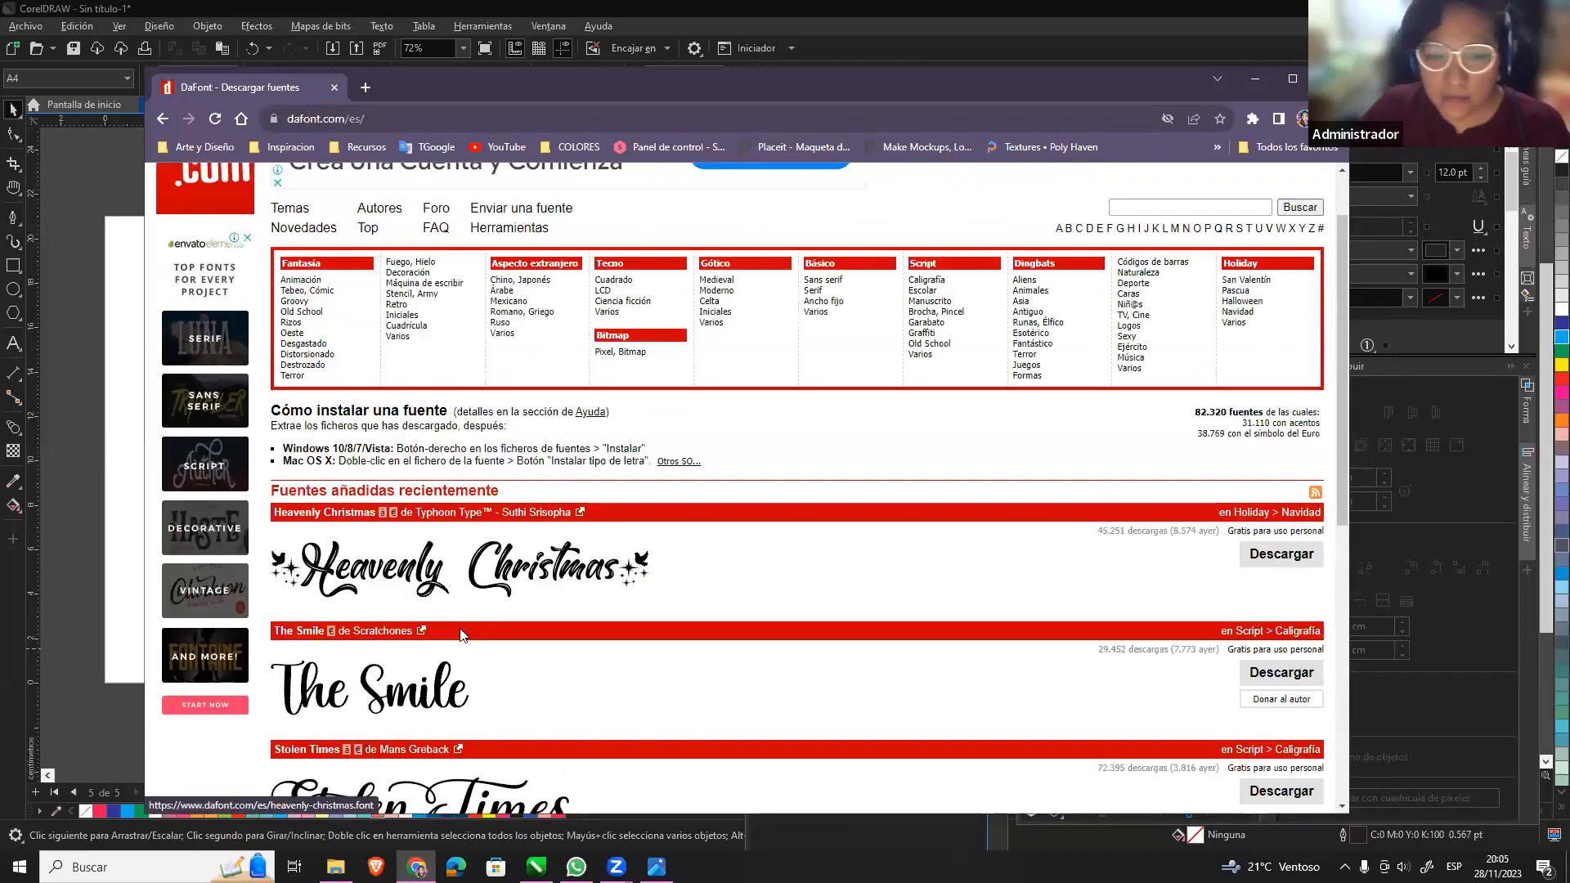
scroll(667, 650, "up", 1)
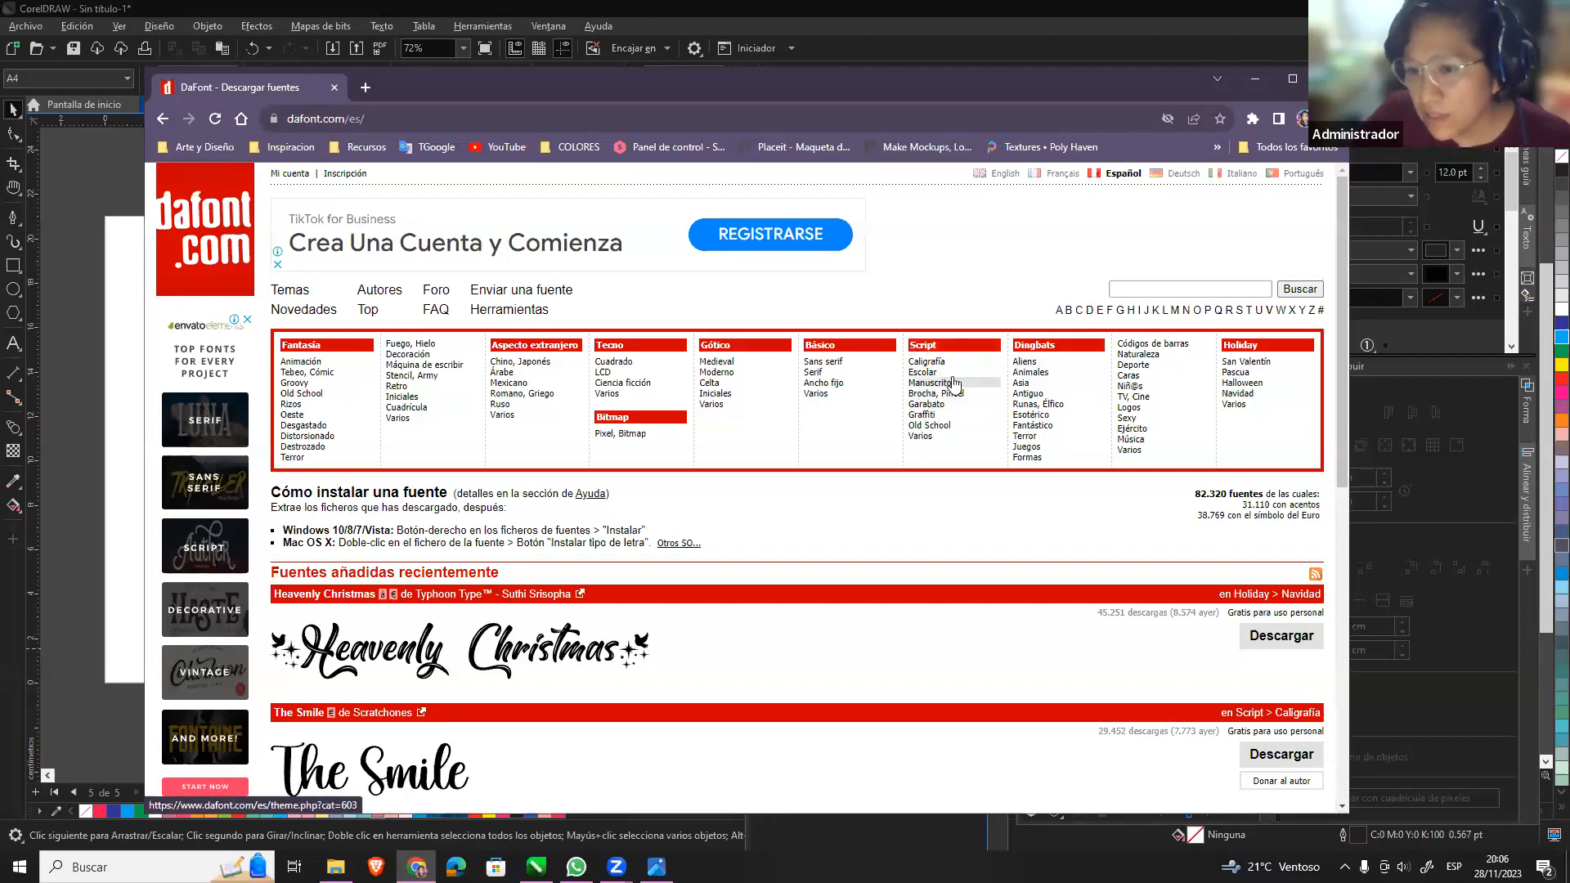
left_click_drag(1014, 72, 966, 24)
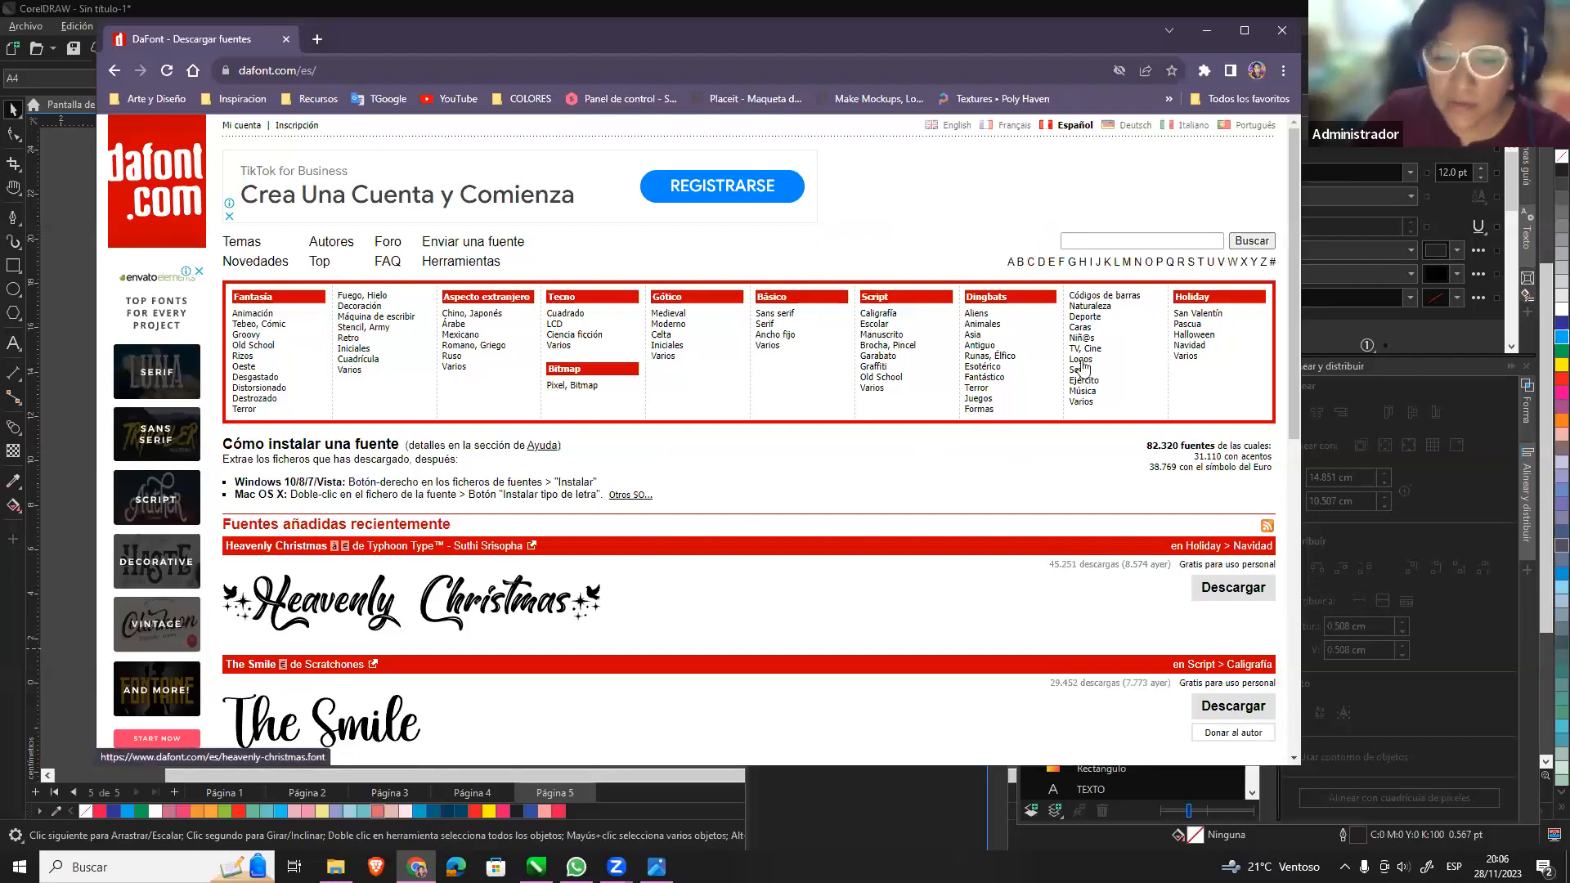
Browse DaFont's Script > Caligrafía category, download the Muthiara font and minimize the browser.
left_click(892, 322)
scroll(532, 567, "down", 5)
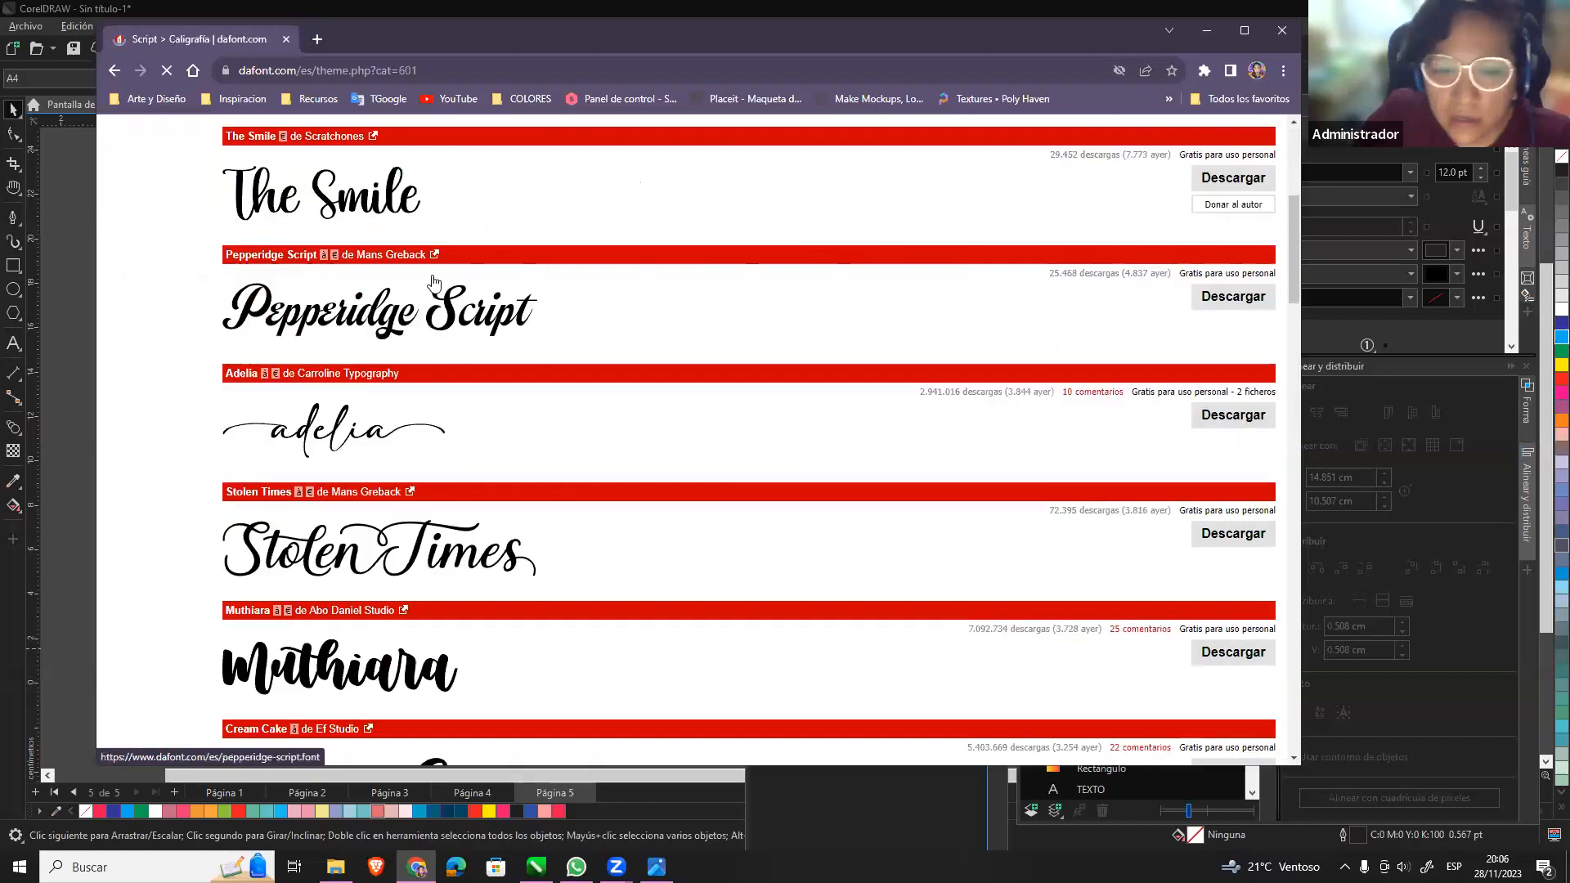
scroll(449, 603, "down", 5)
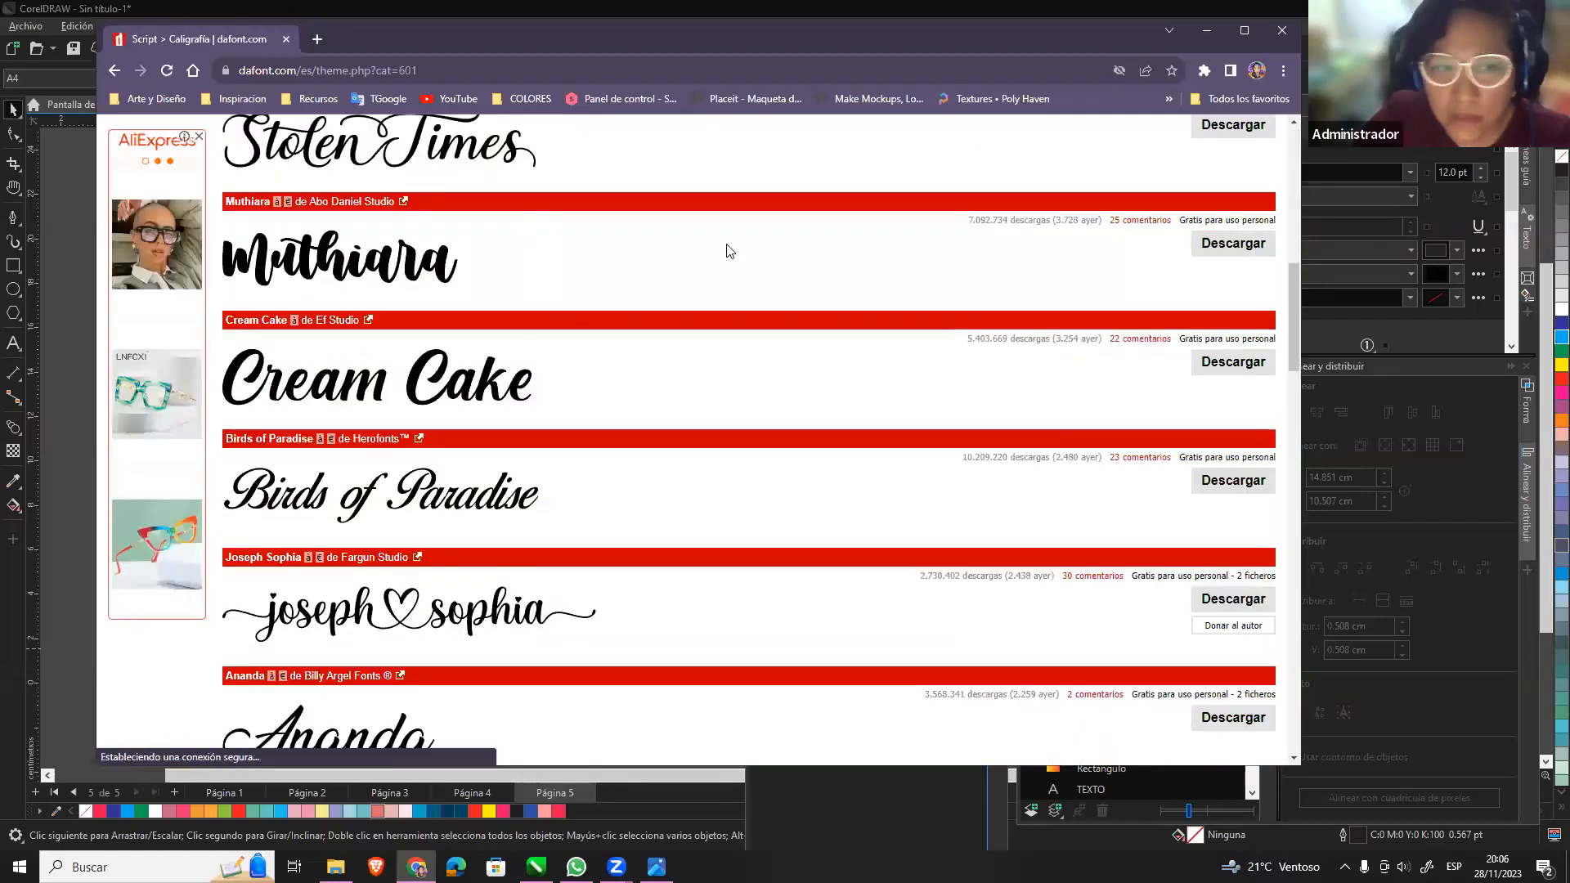
left_click(1234, 243)
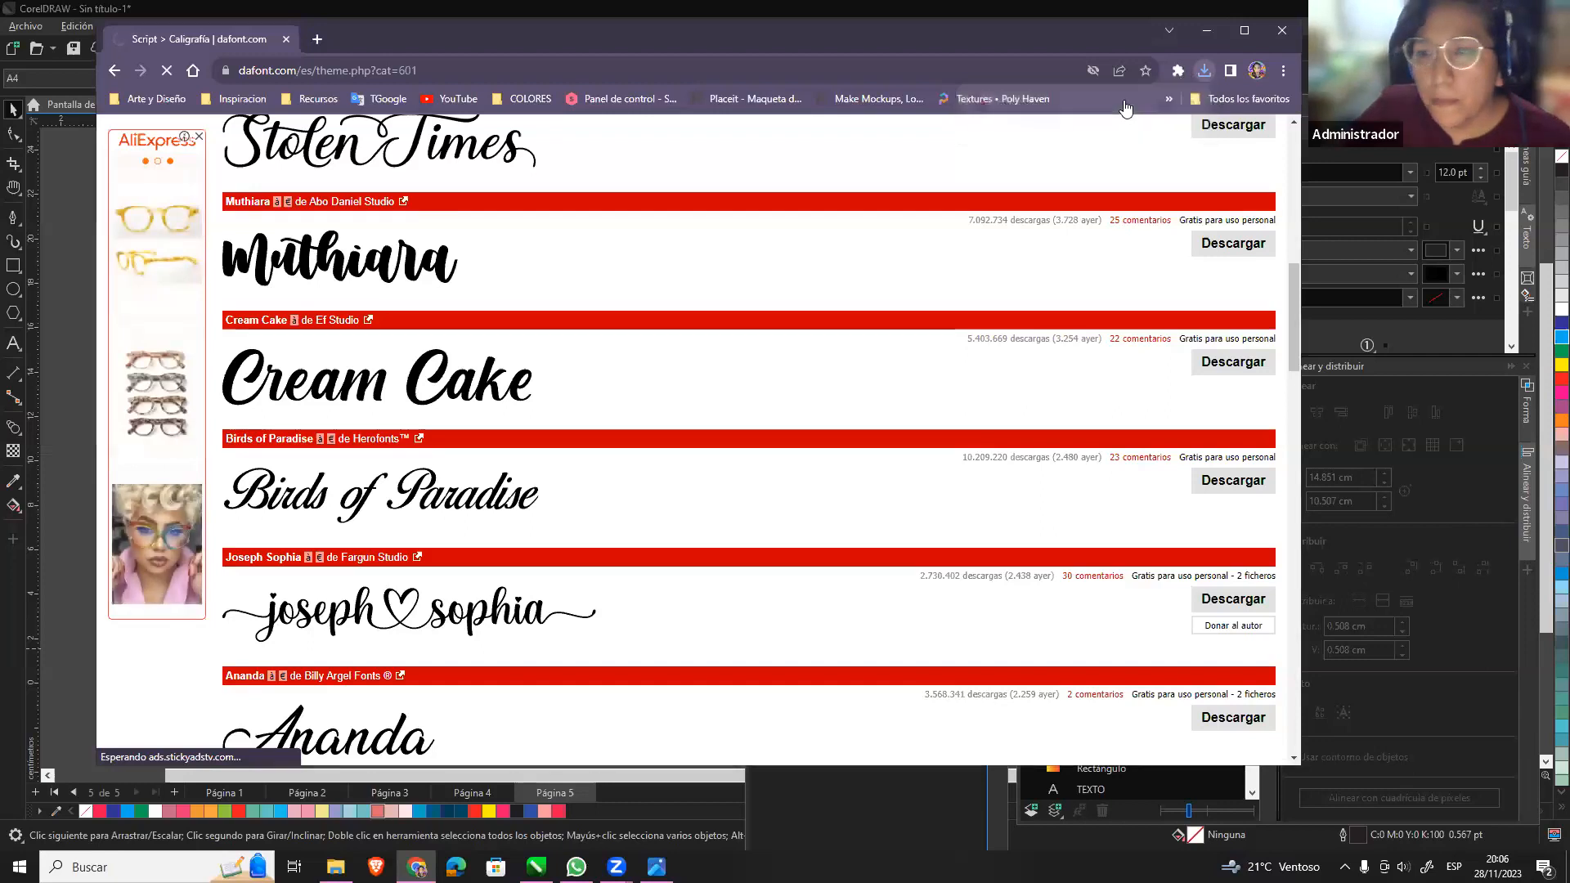
left_click(1206, 31)
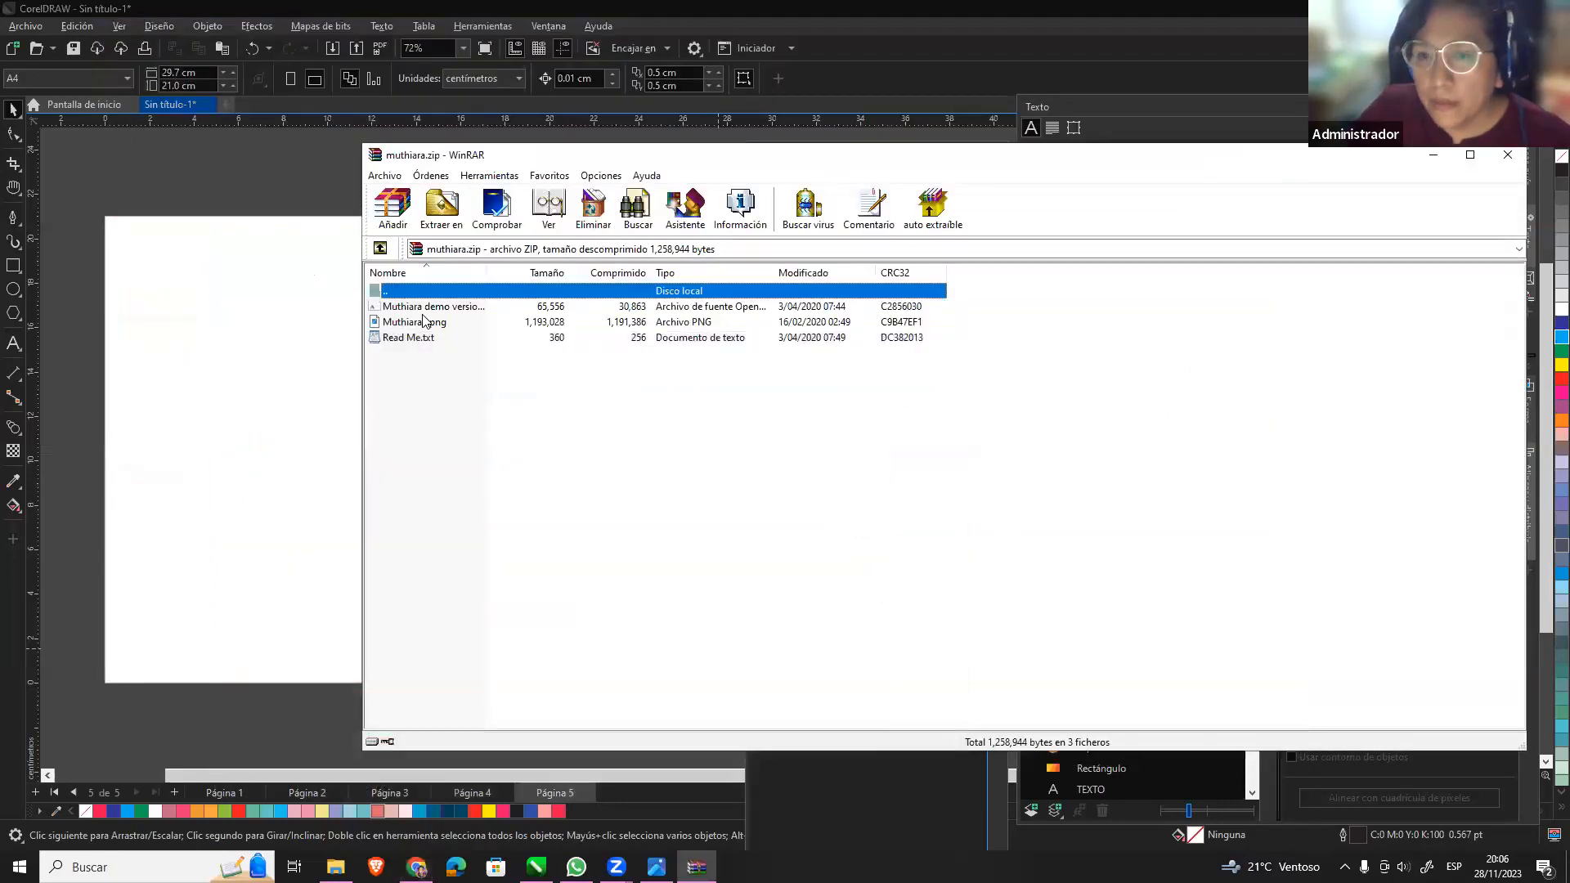
Preview the Muthiara demo font file from muthiara.zip, and close the preview and the archive.
double_click(472, 308)
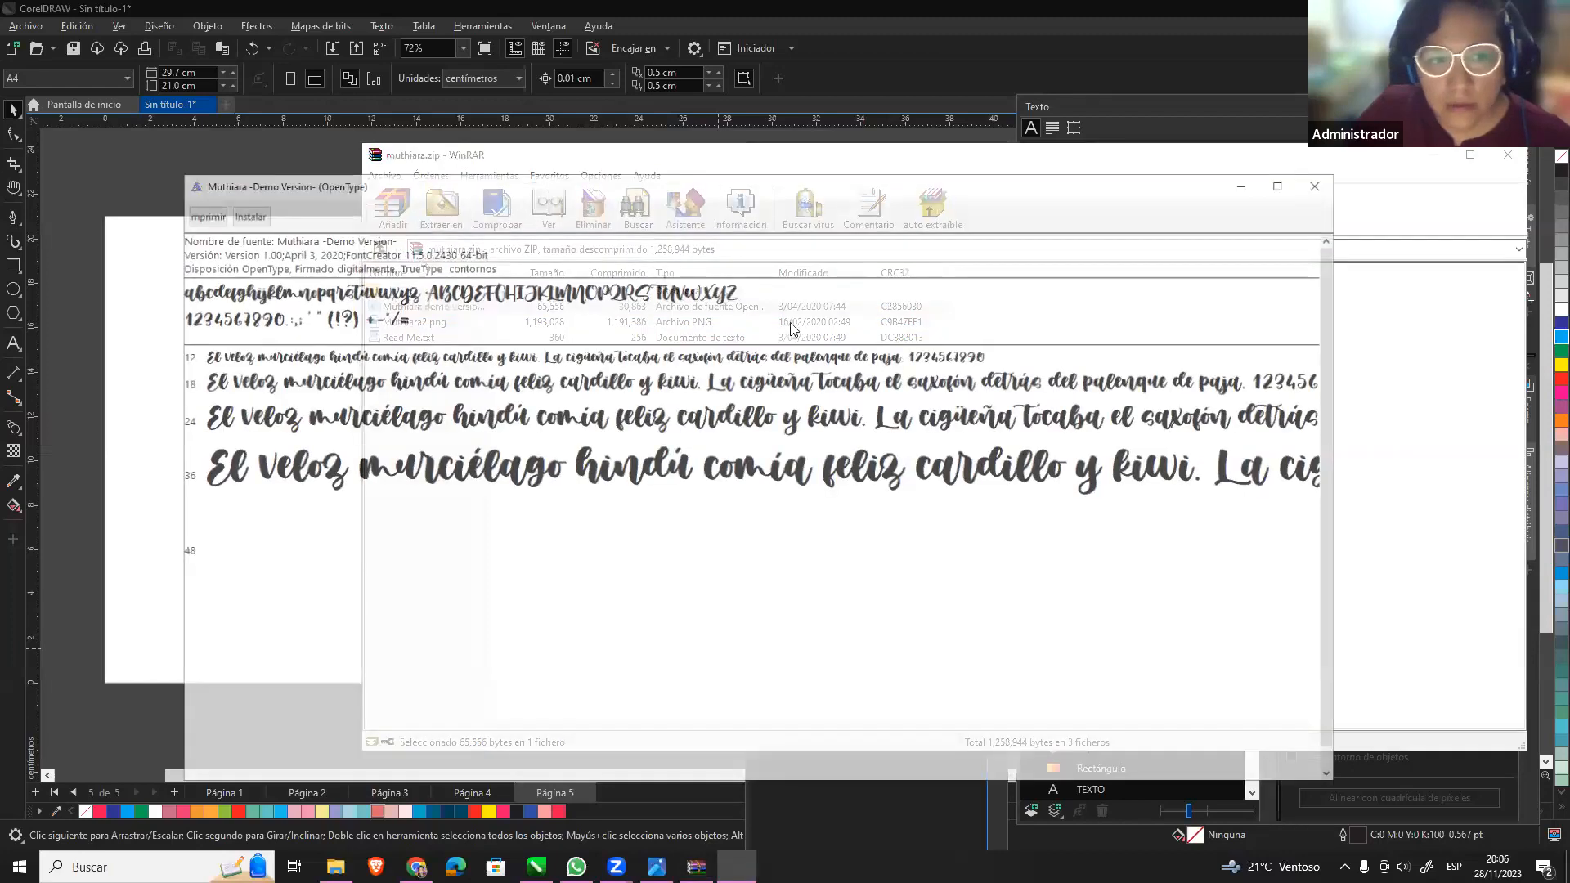
left_click(1324, 185)
left_click(1101, 421)
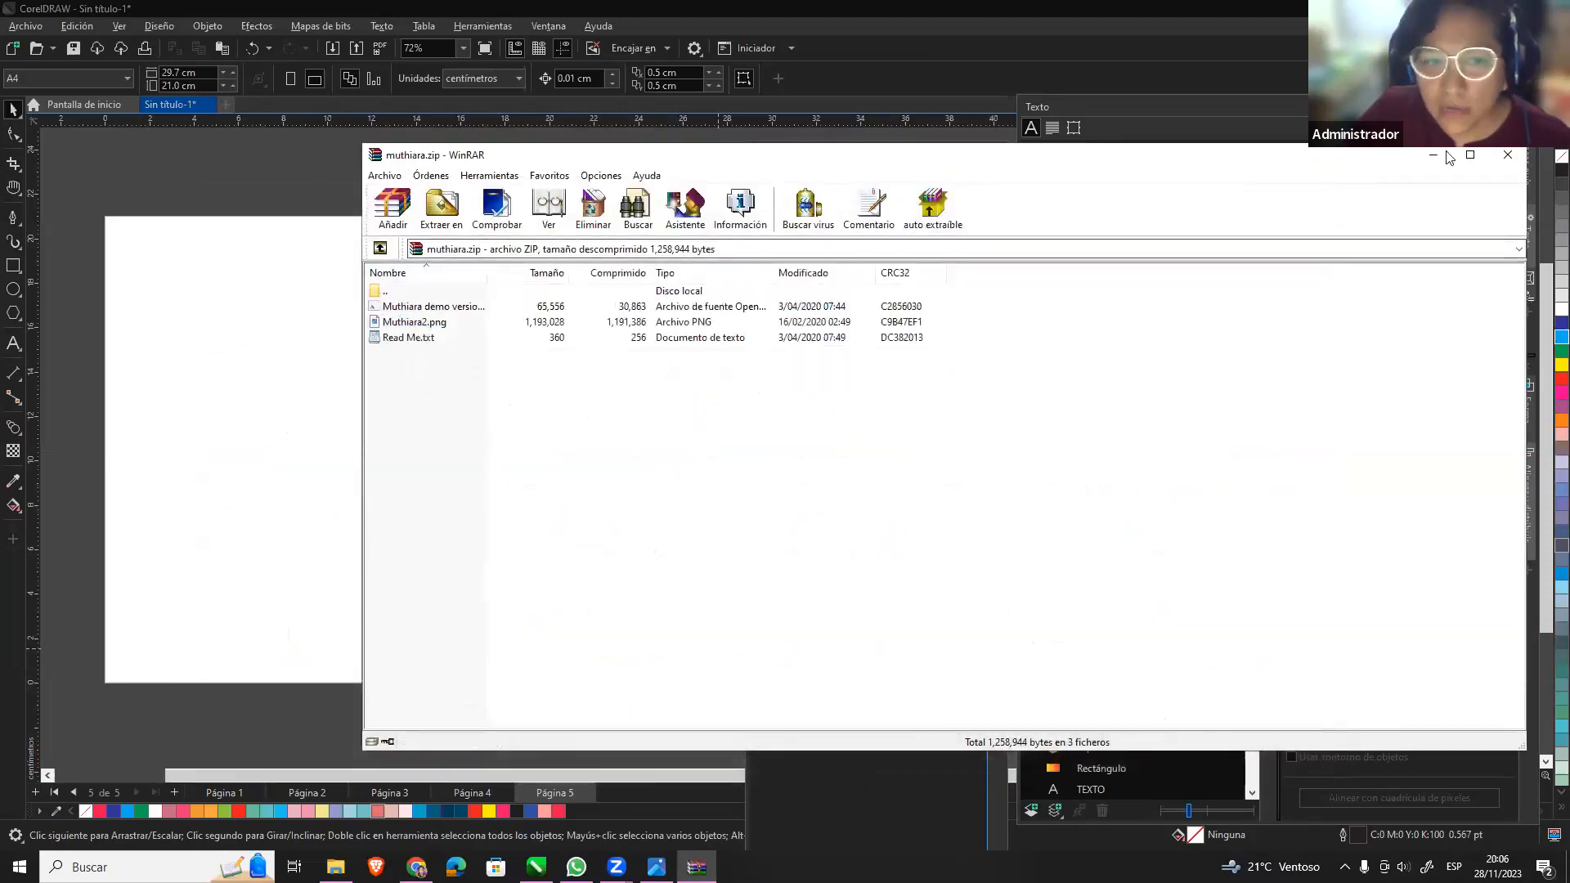
left_click(1506, 157)
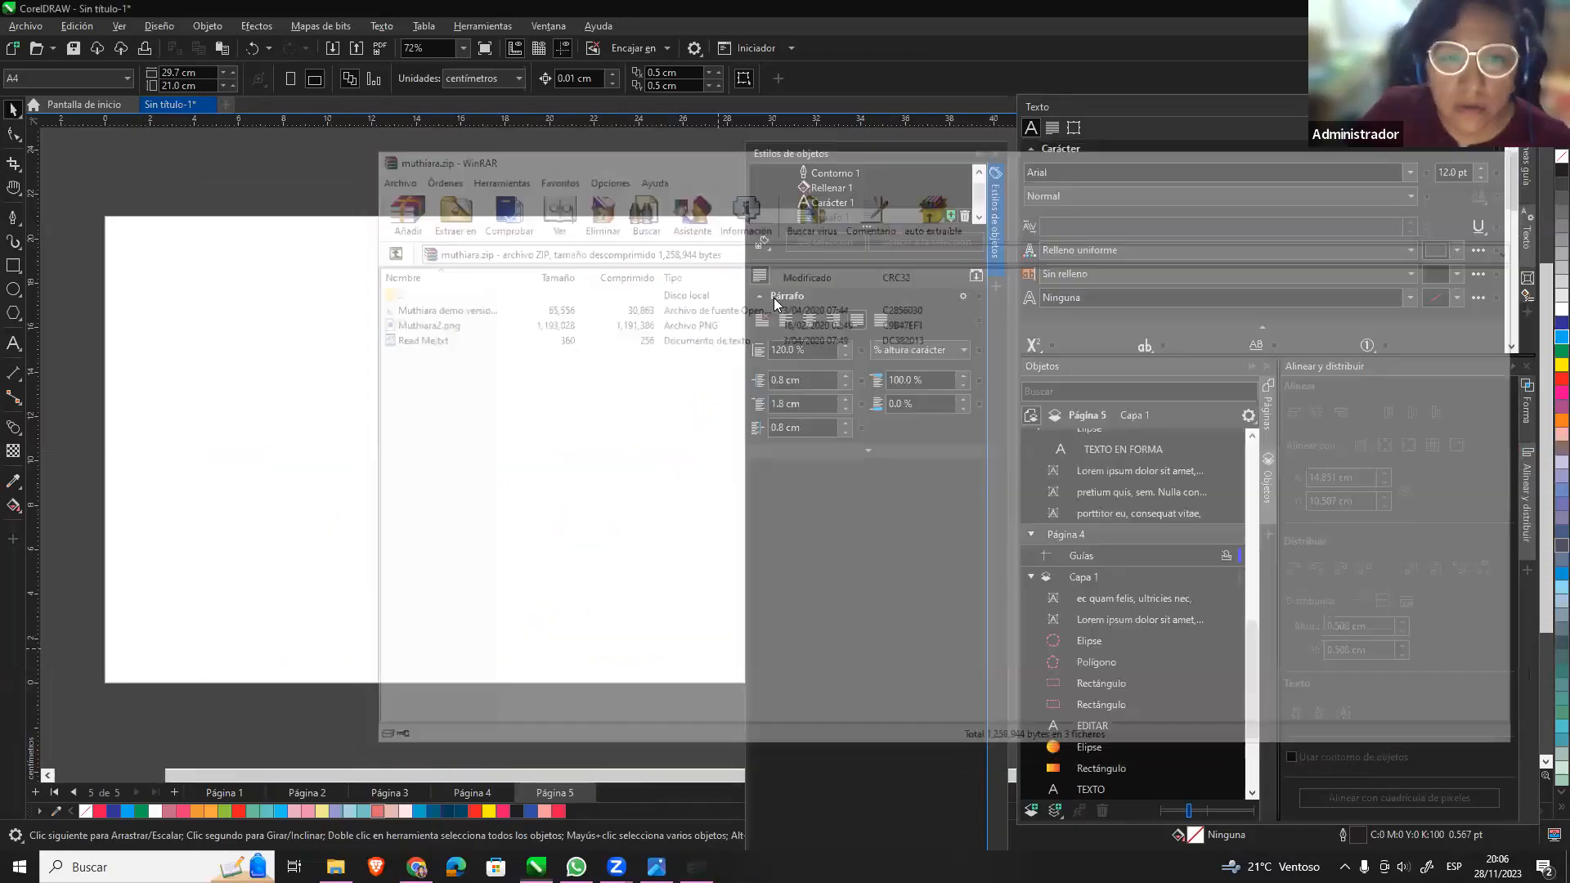
Add the artistic text "pincel" in the upper-left part of page 5 and set its font to Muthiara -Demo Version-.
left_click(13, 343)
left_click(290, 350)
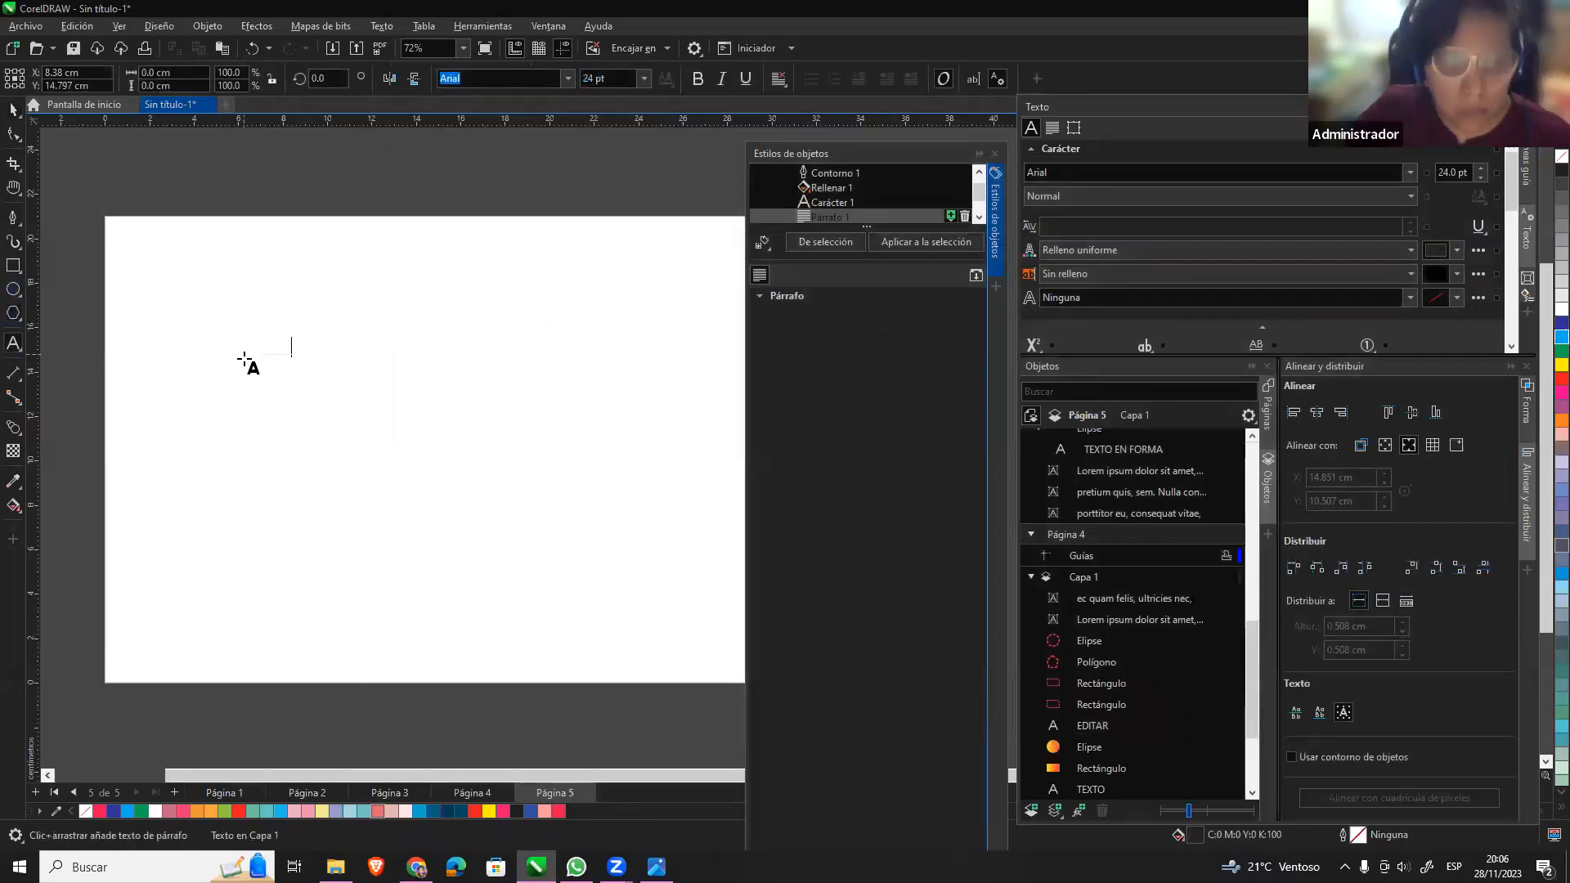
type("N")
key("BackSpace")
type("pincel")
key("ctrl+space")
type("Mu")
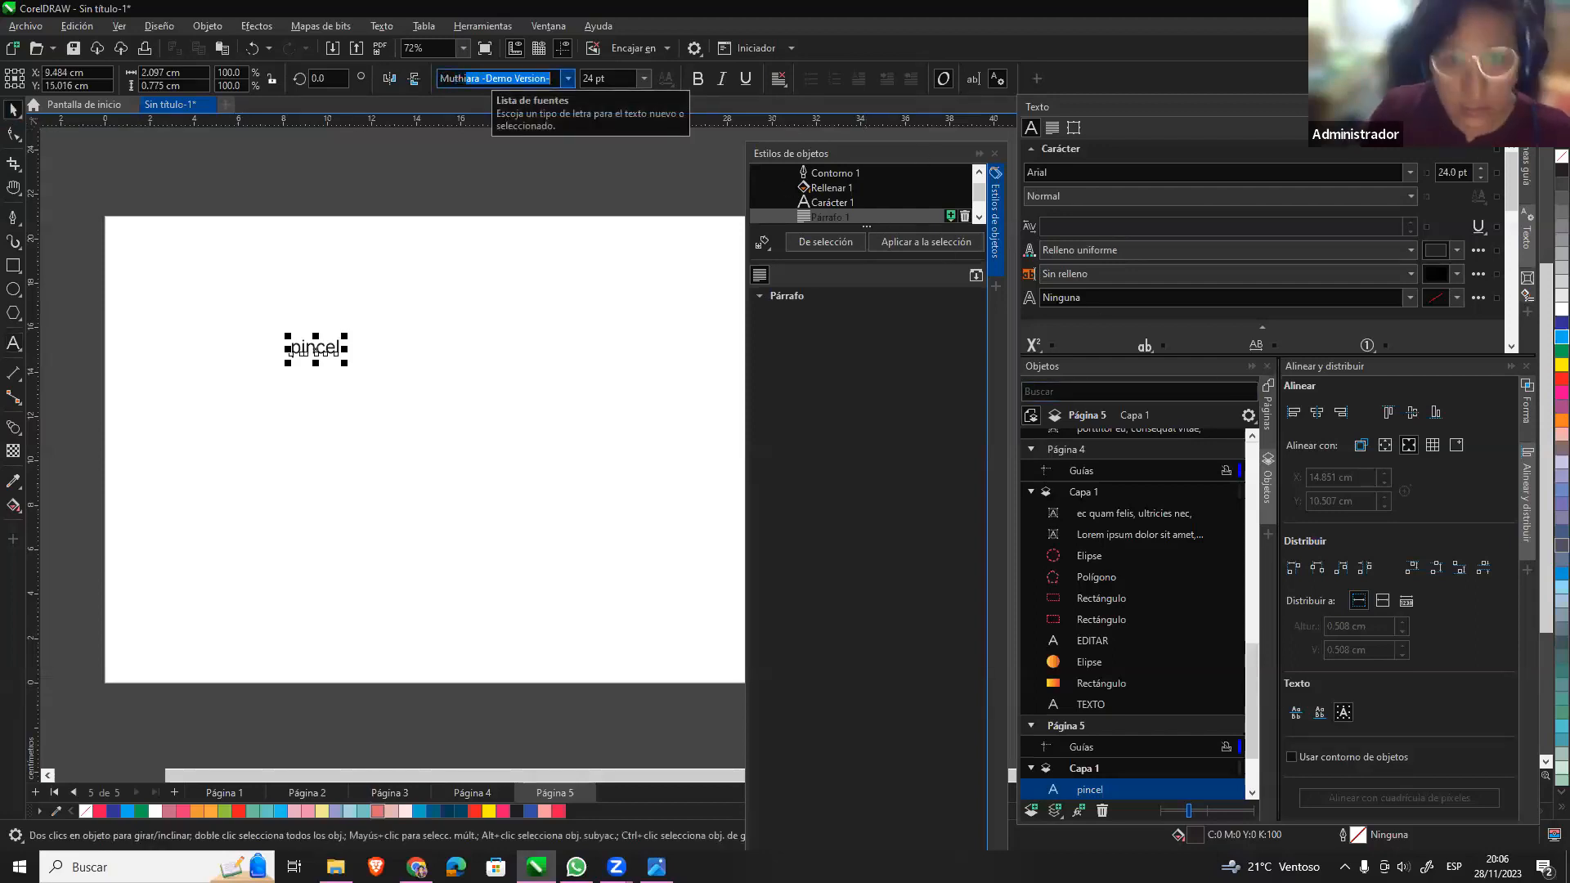
key("Return")
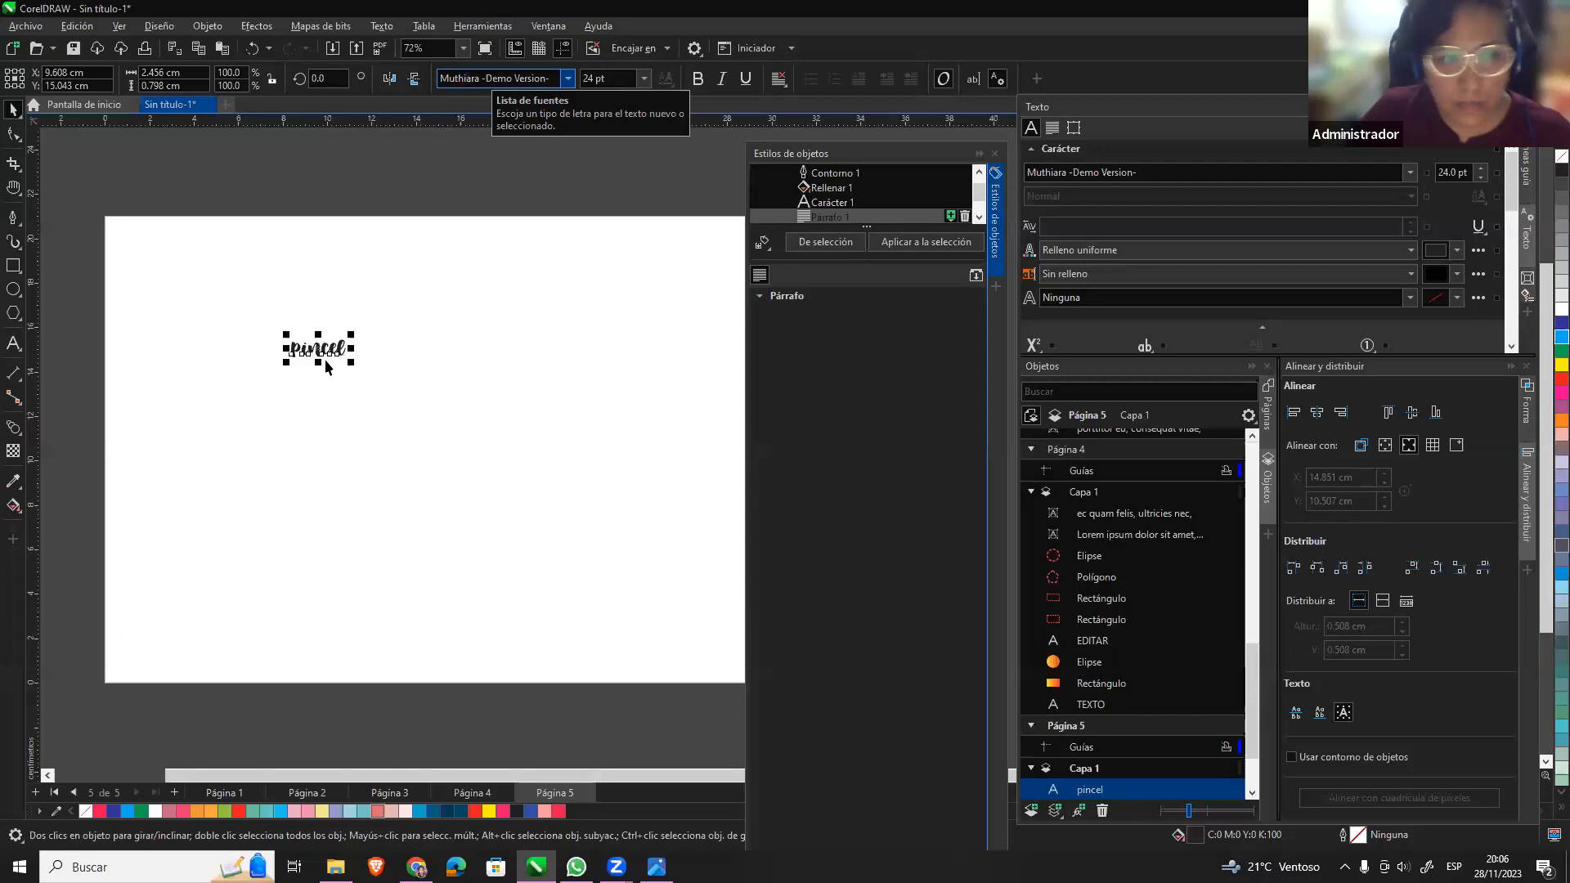
Scale the word "pincel" to about 11.7 cm wide and move it to the page's upper-left corner.
left_click_drag(350, 362, 699, 526)
left_click_drag(446, 406, 340, 376)
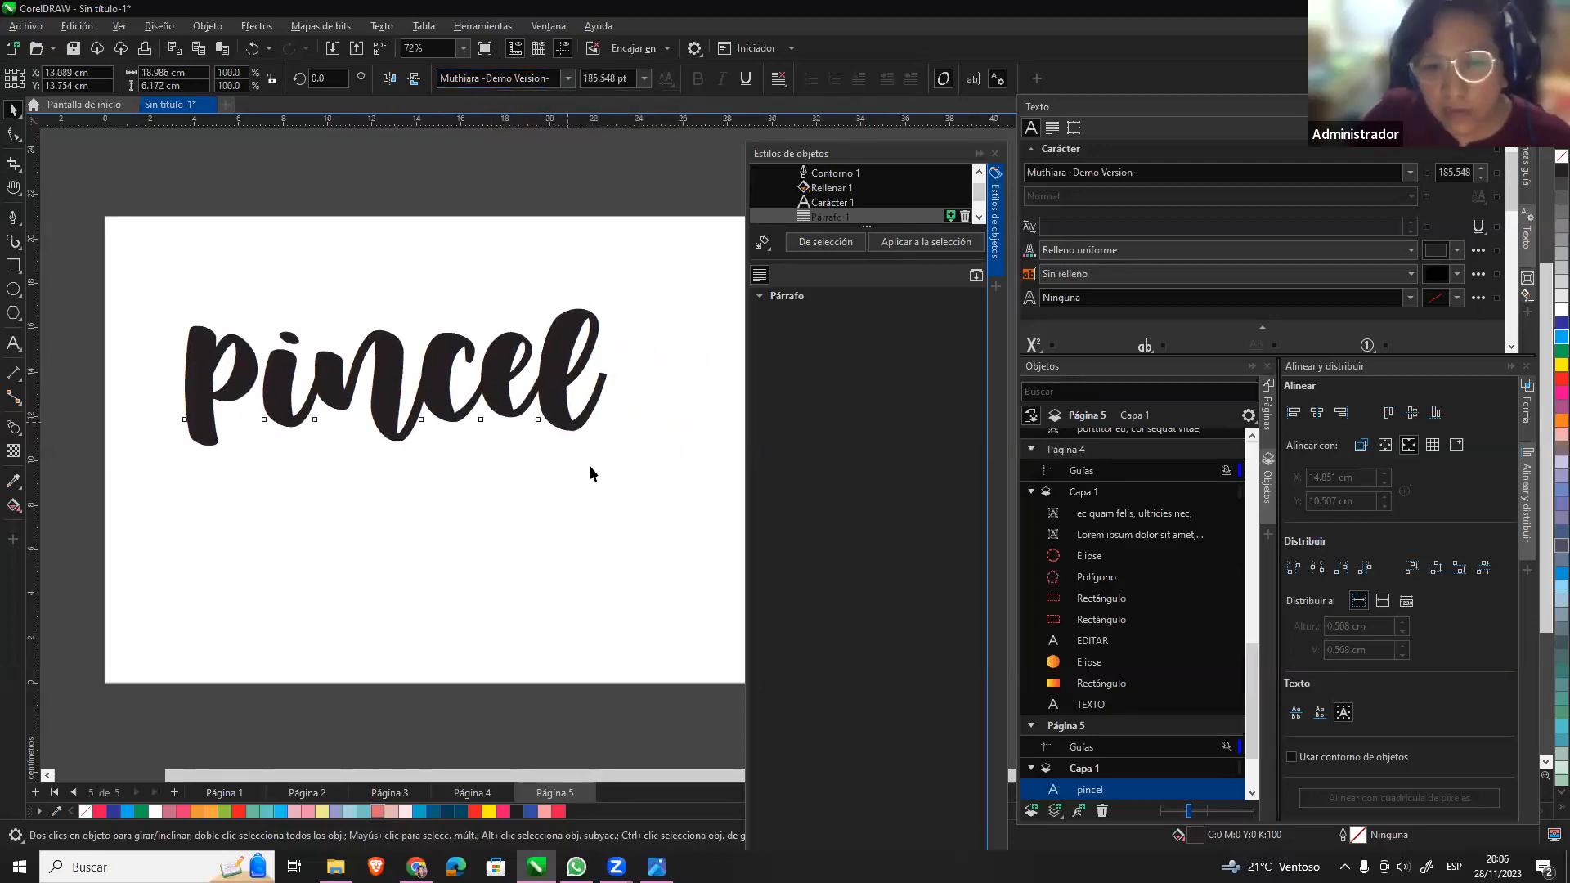
left_click_drag(574, 427, 590, 489)
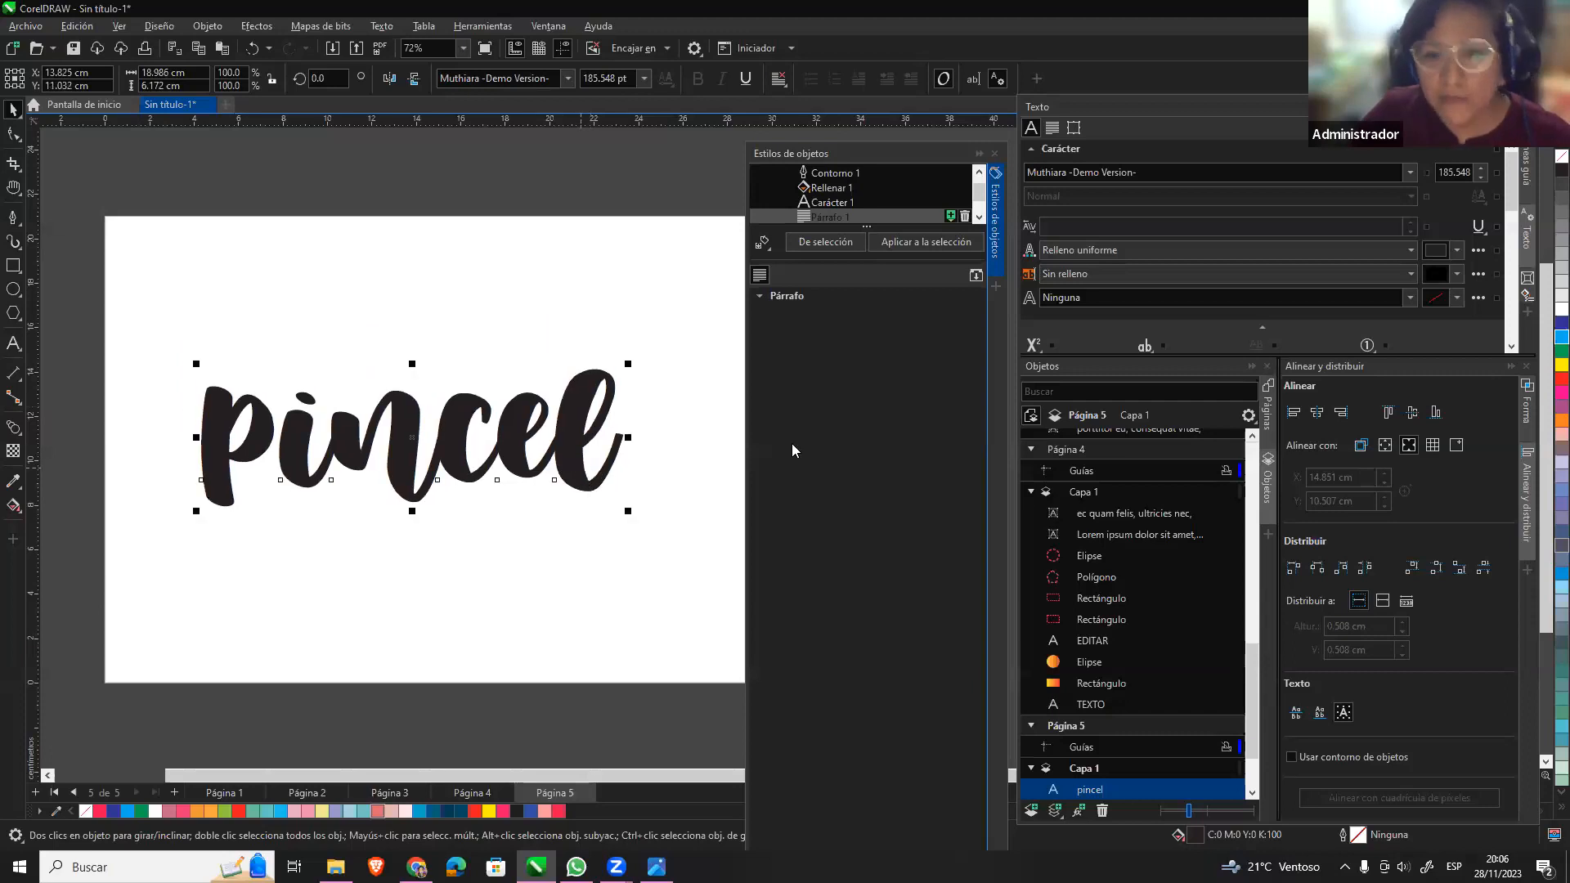
left_click_drag(604, 419, 612, 395)
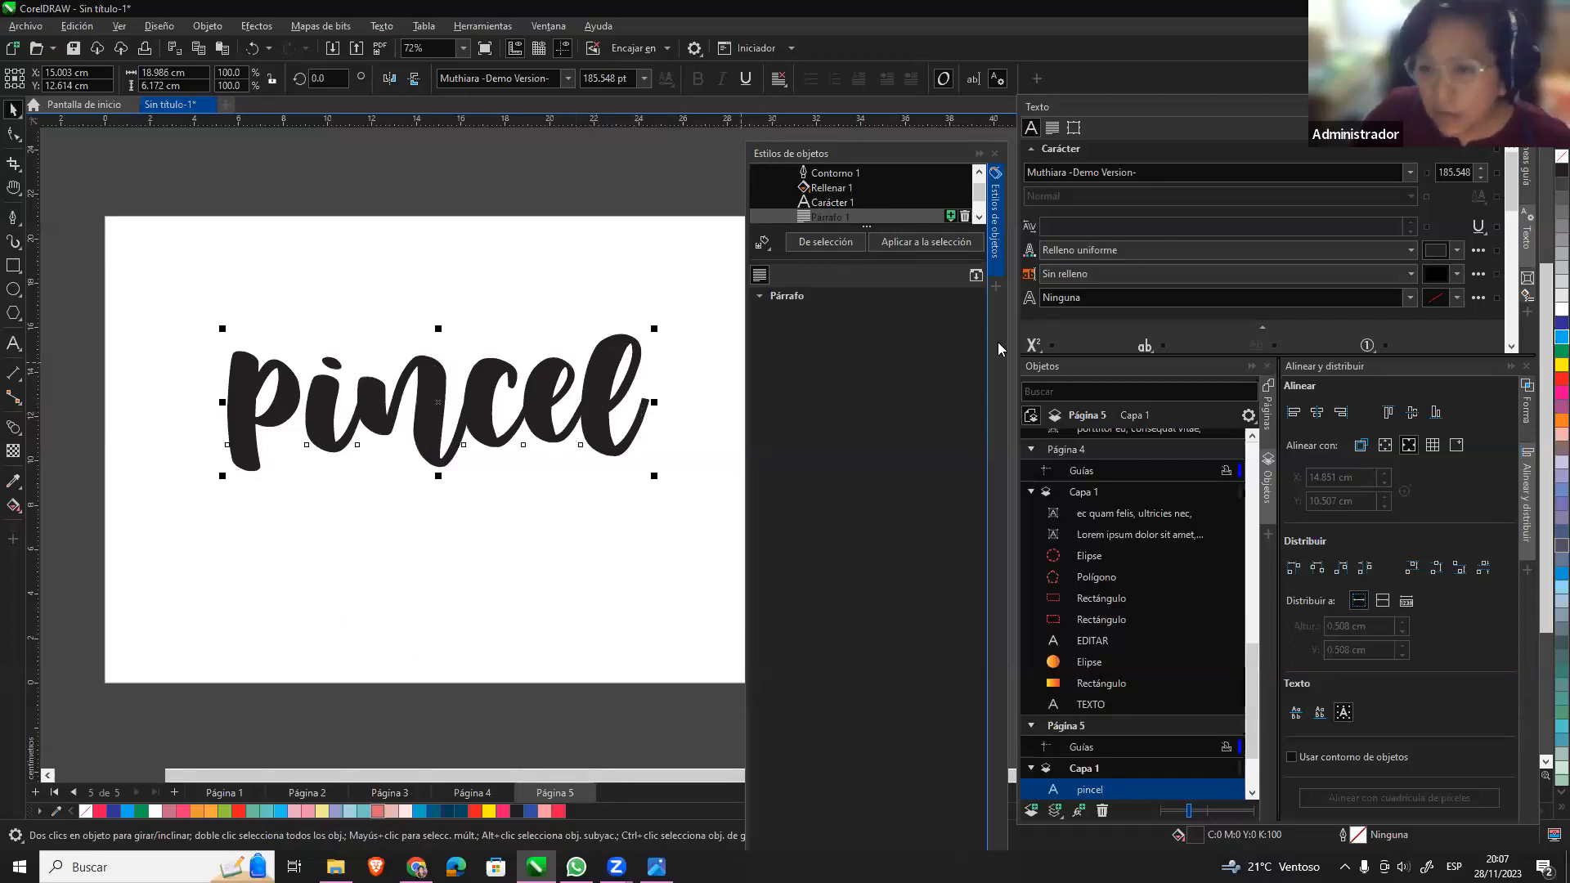
left_click_drag(593, 393, 511, 314)
left_click_drag(572, 397, 409, 342)
left_click(368, 307)
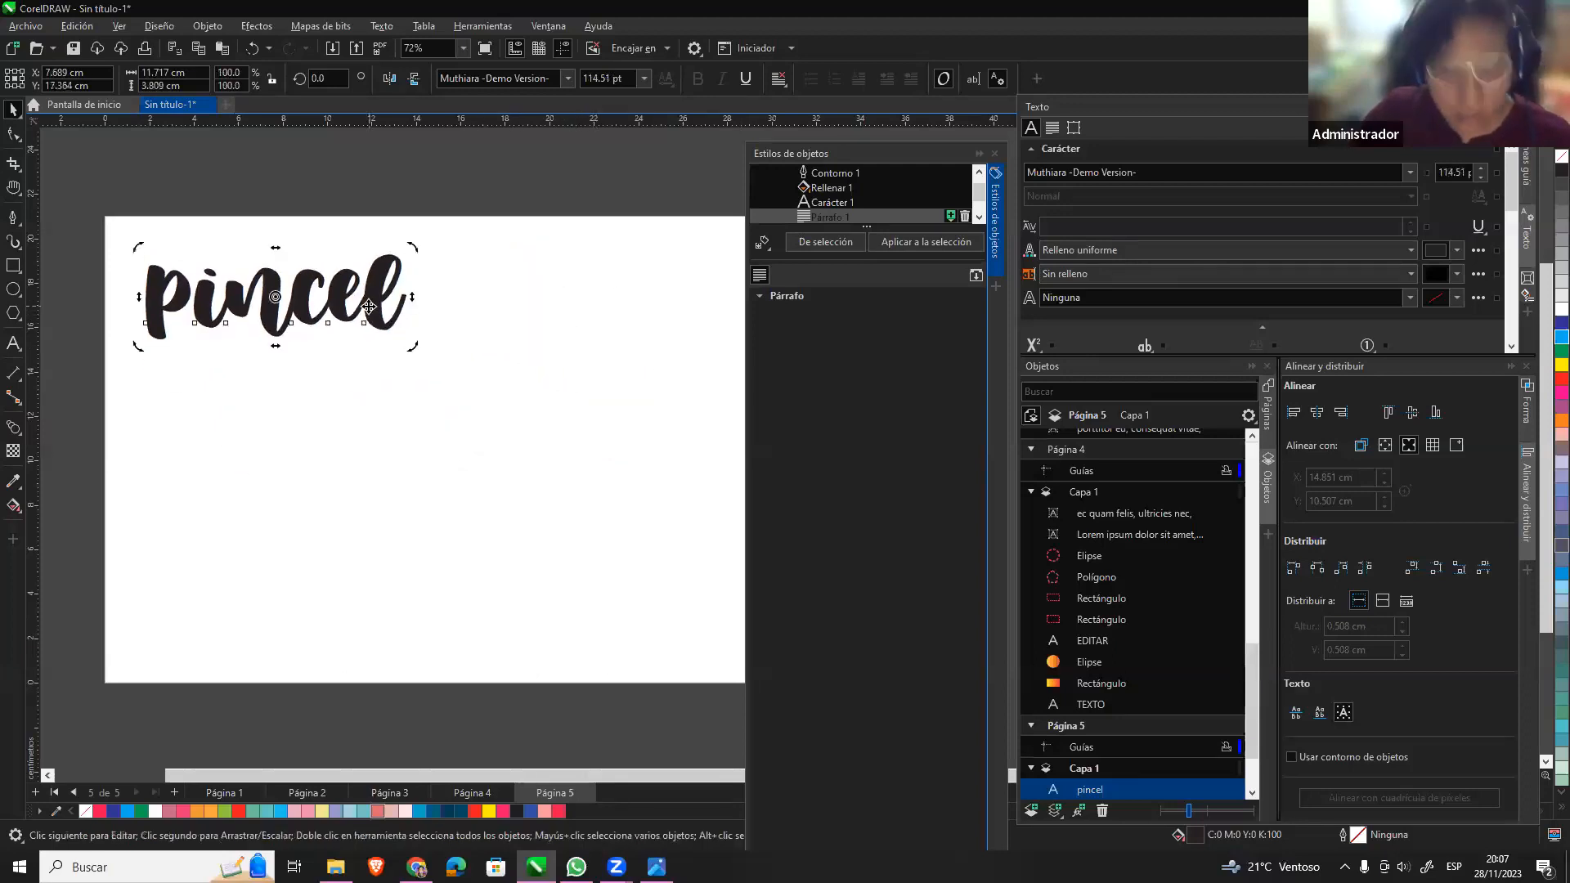
Duplicate the word "pincel", enlarge the copy to about 21.6 cm wide and place it along the lower part of the page.
left_click_drag(388, 313, 577, 532)
left_click_drag(606, 460, 723, 422)
left_click_drag(315, 570, 221, 604)
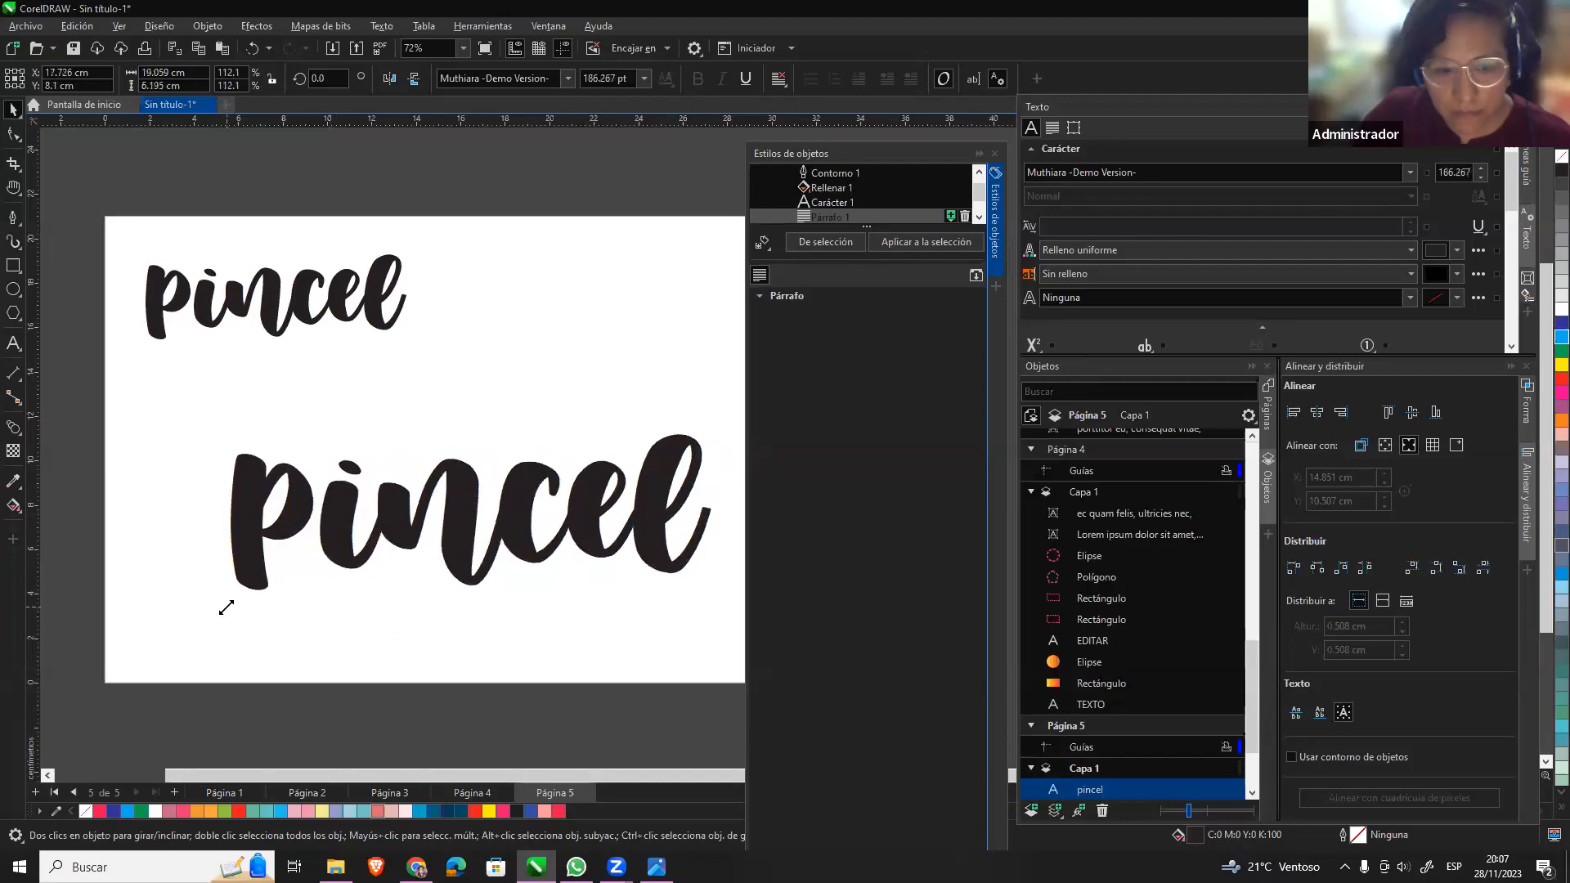
left_click_drag(463, 458, 432, 436)
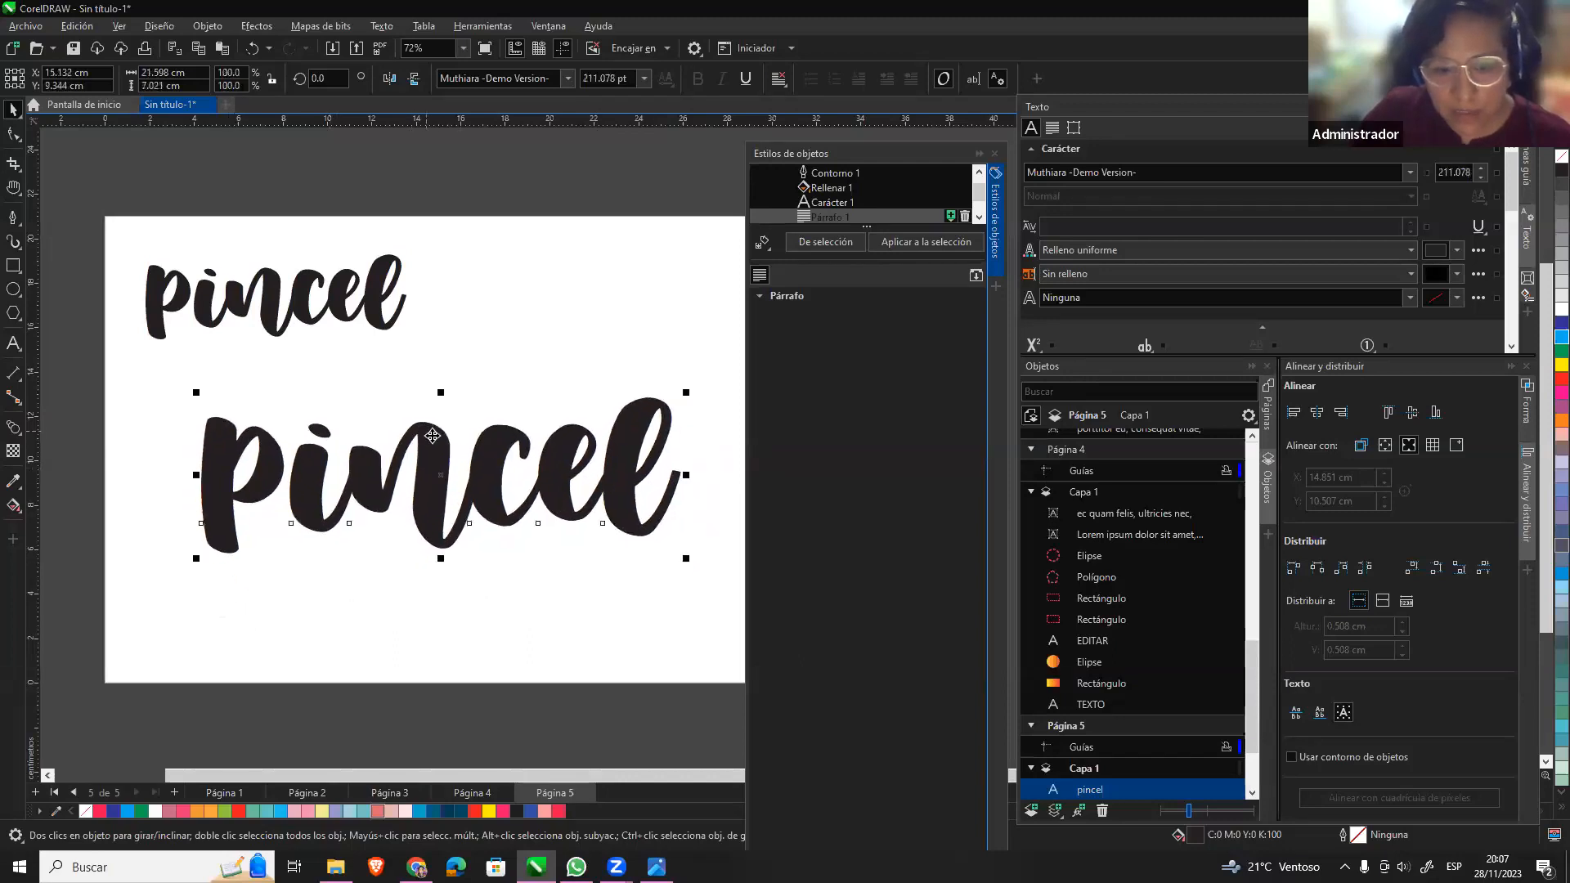
left_click(619, 372)
left_click_drag(379, 482, 324, 560)
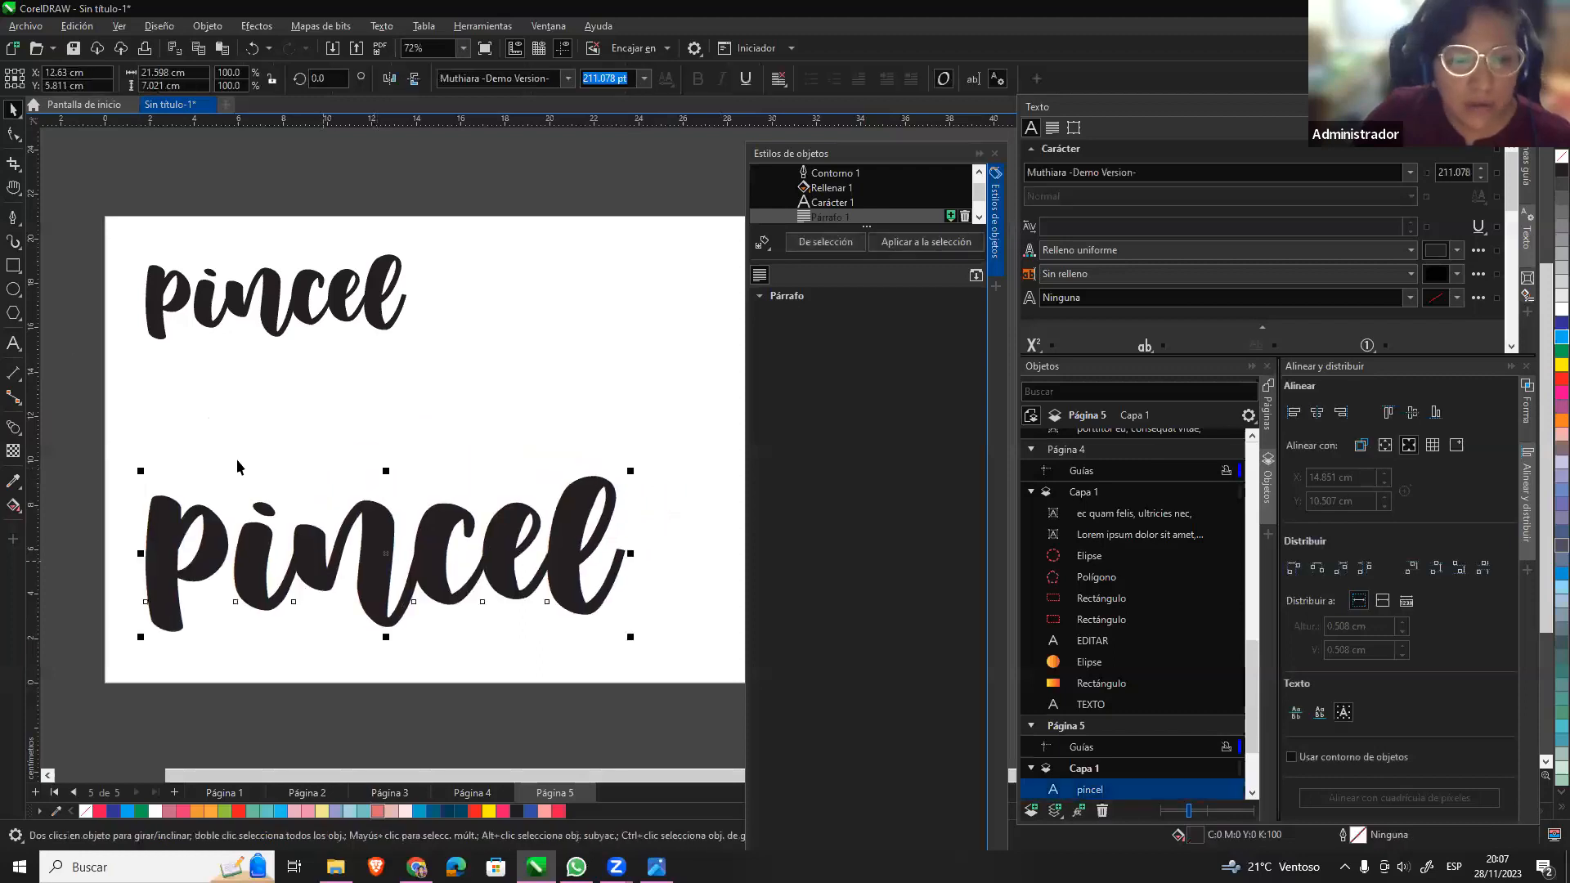
Draw a circle about 8 cm across beside the small "pincel" and a wavy open curve about 10.2 cm wide crossing it.
left_click_drag(478, 274, 661, 449)
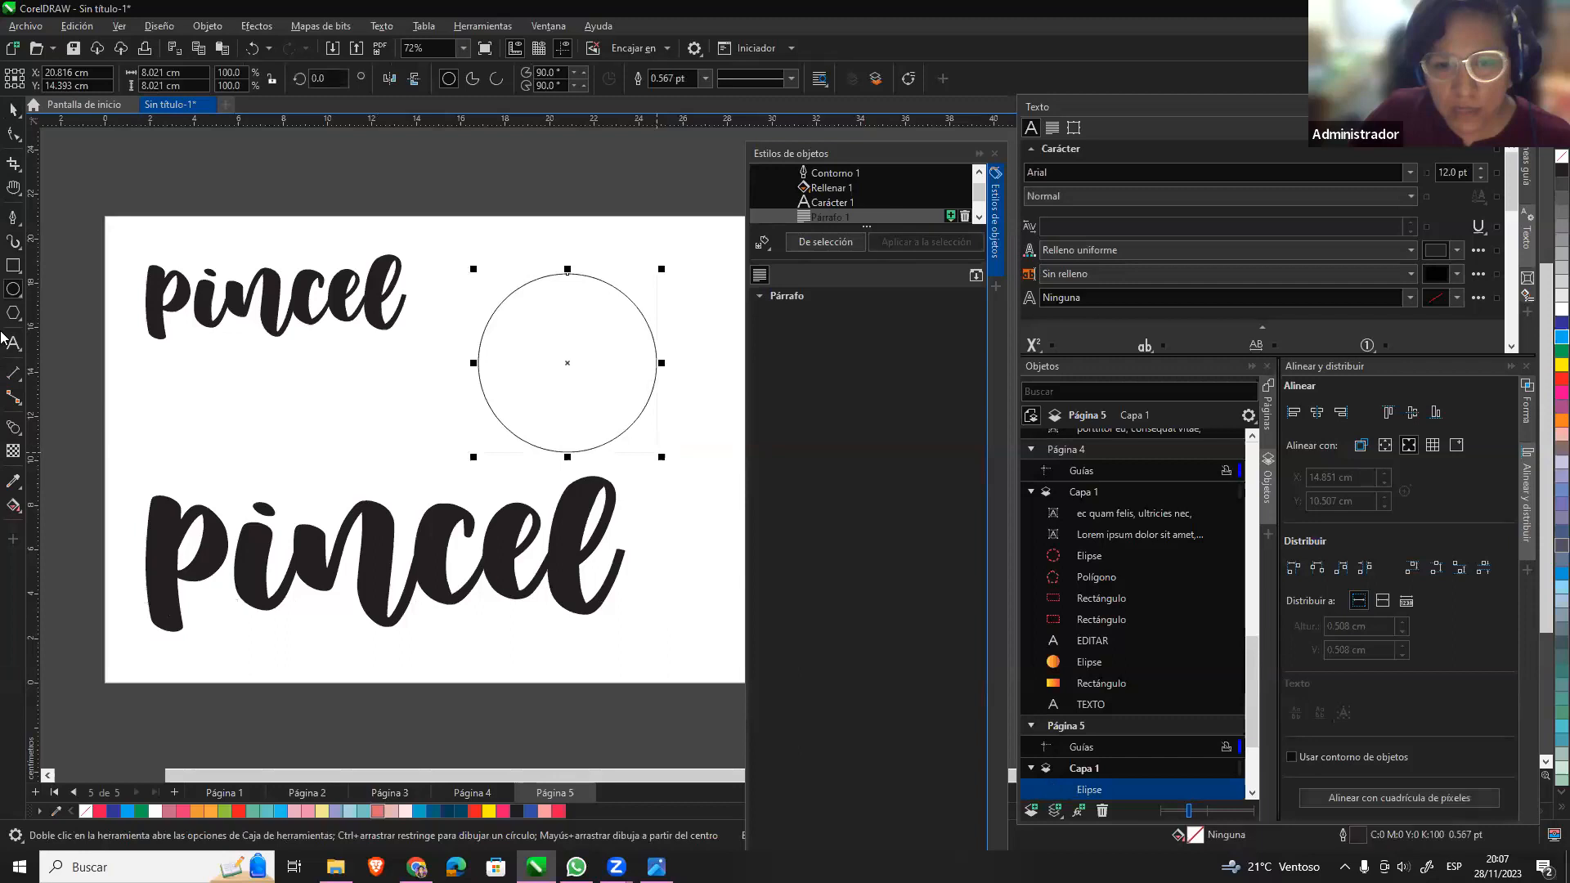
left_click(13, 217)
left_click(454, 392)
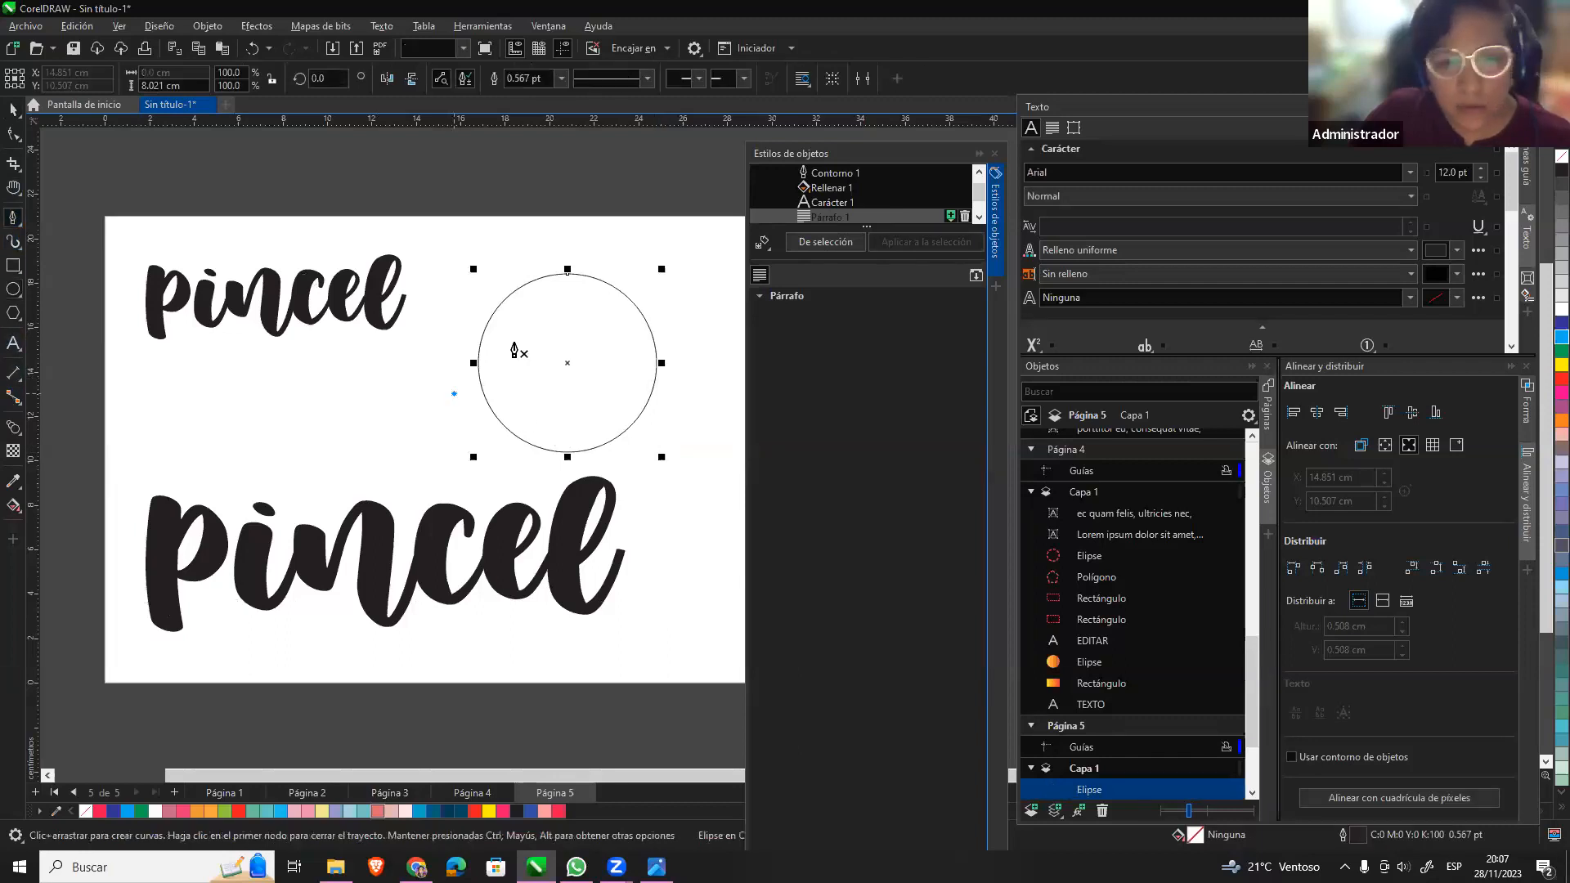
left_click_drag(546, 324, 609, 318)
double_click(679, 276)
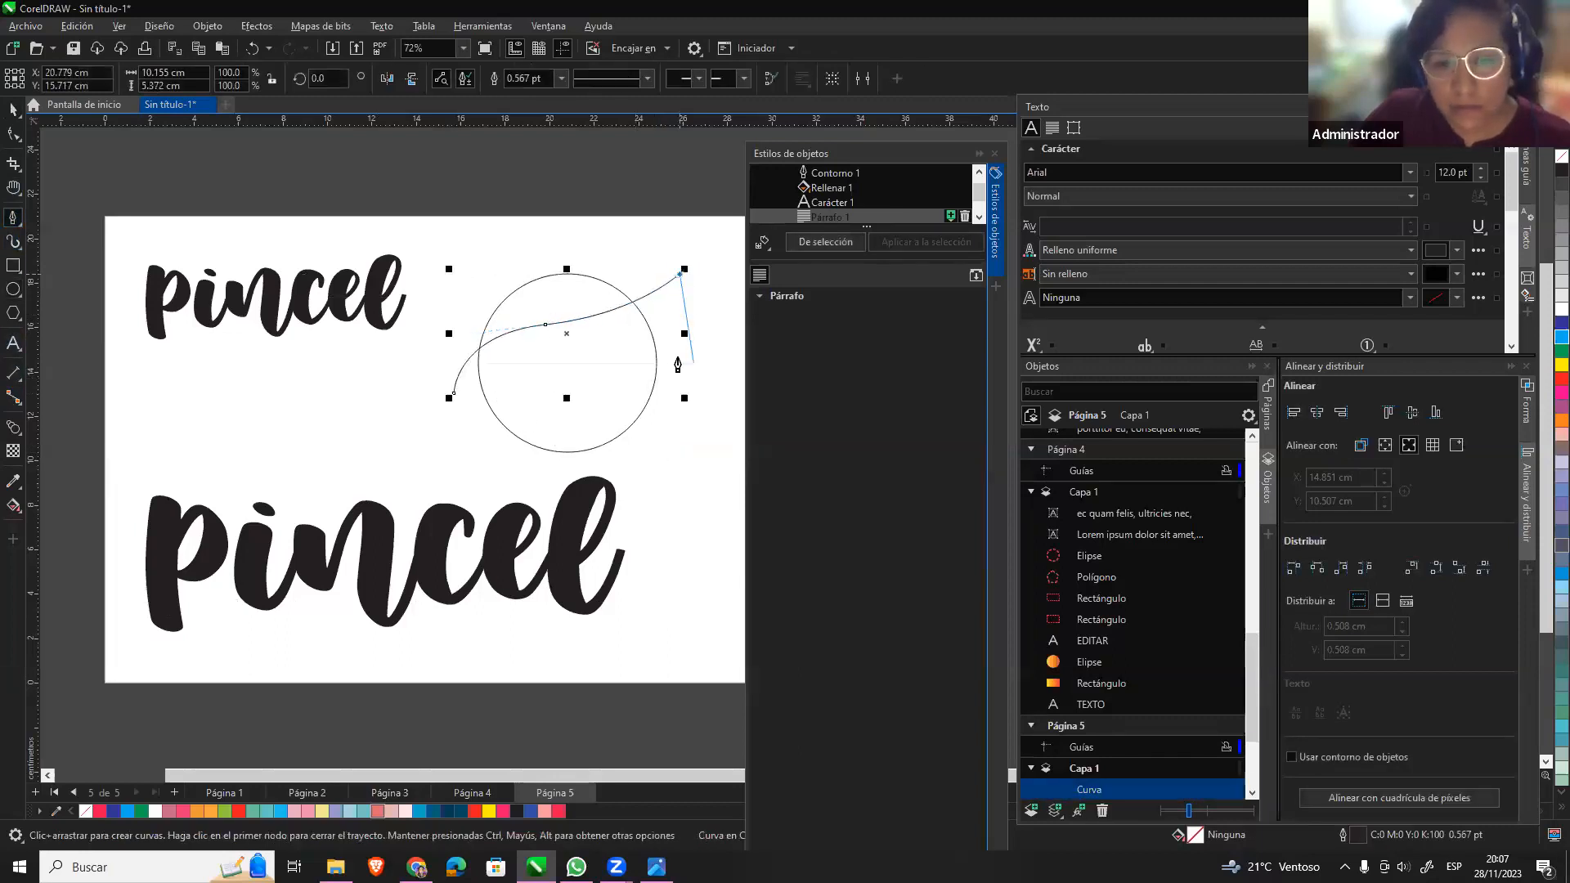
left_click(14, 111)
key("space")
Duplicate the wavy curve and place the copy about 1 cm to the right and 2.3 cm lower across the circle.
left_click(661, 287)
key("KP_Add")
left_click_drag(661, 287, 684, 338)
left_click_drag(615, 393, 614, 391)
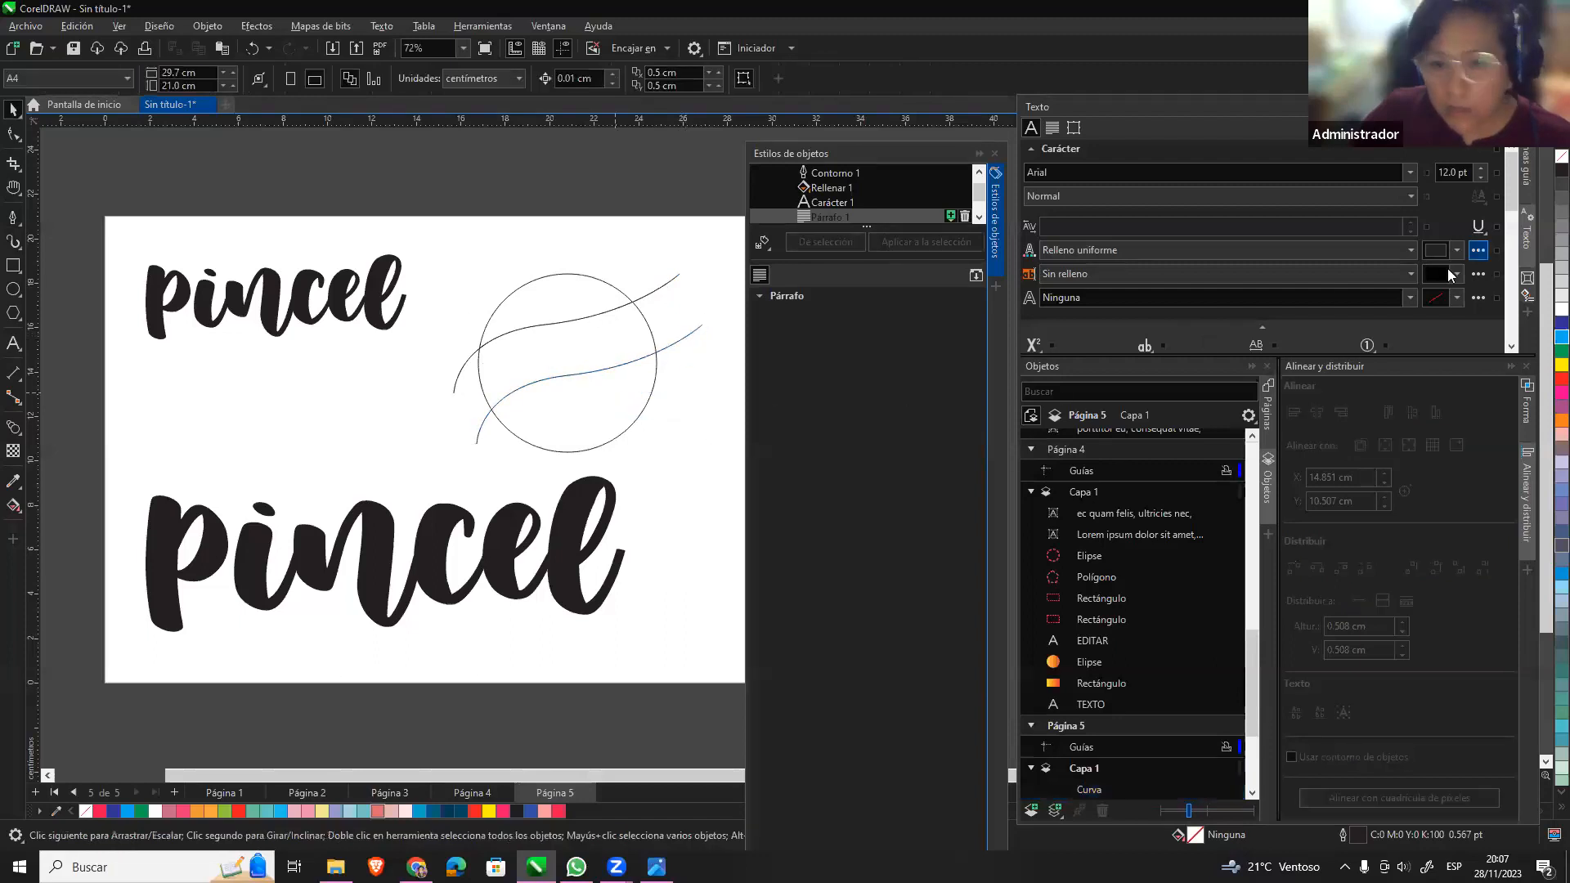
Fill the circle with 20% black and leave nothing selected.
left_click(613, 317)
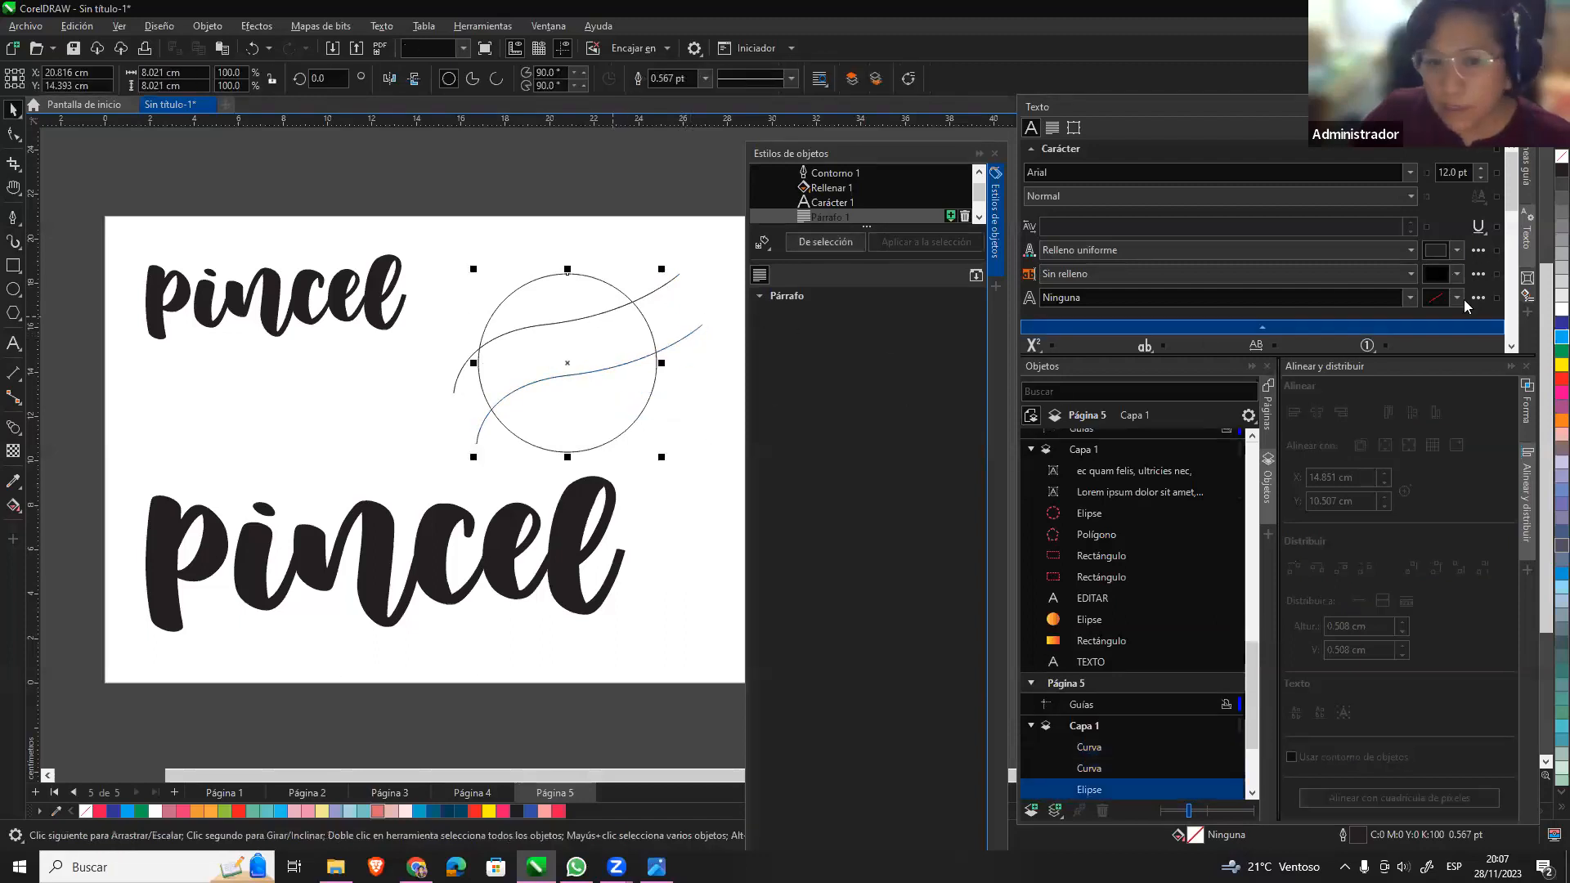
left_click(1545, 280)
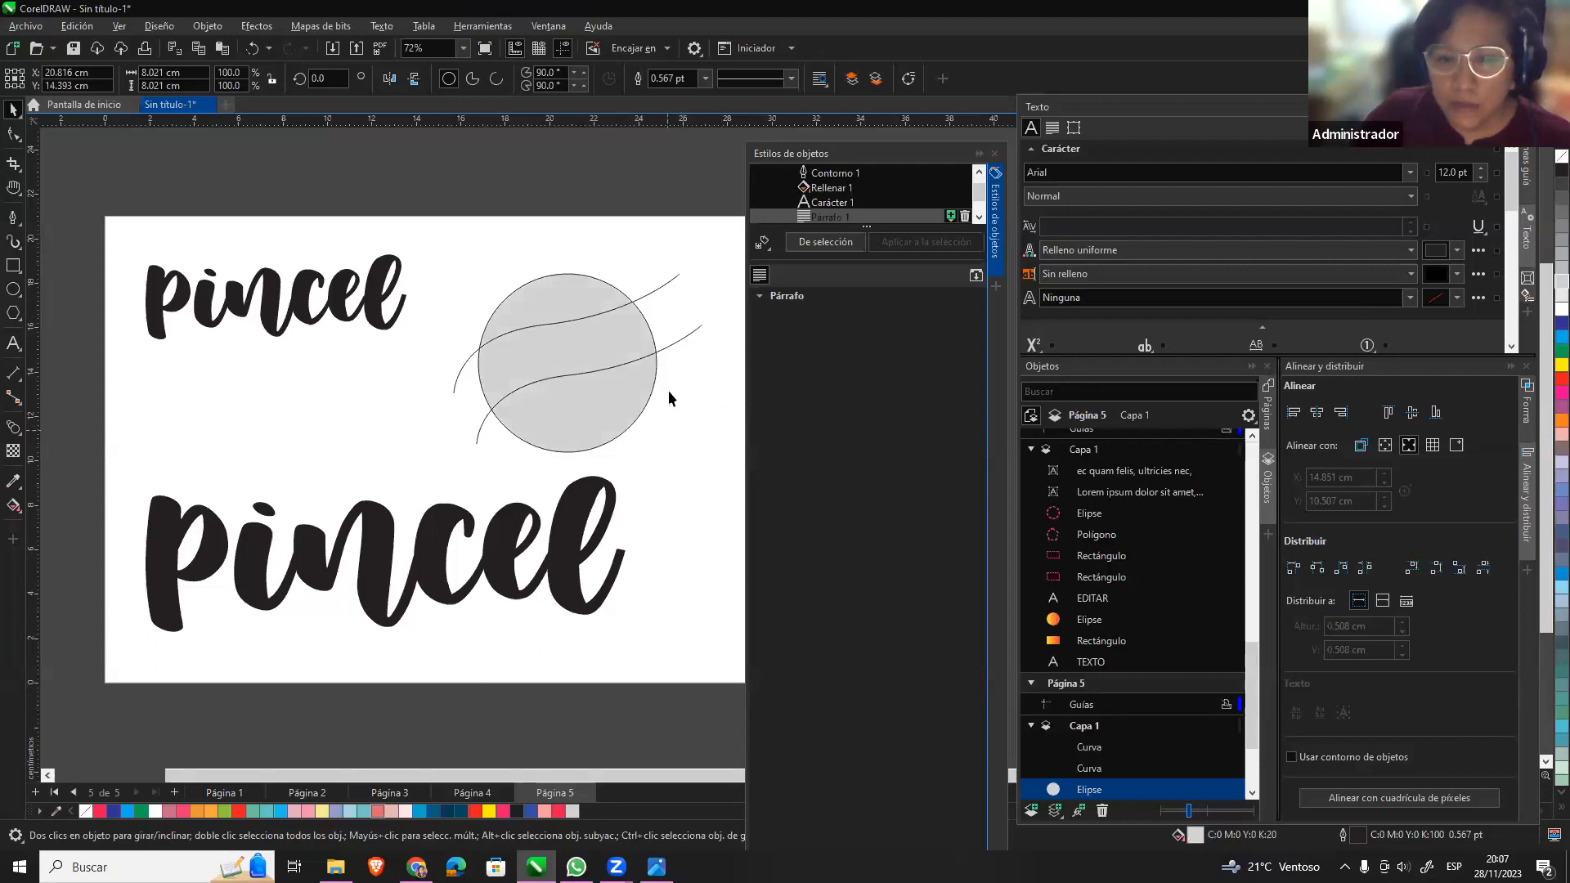
left_click(711, 250)
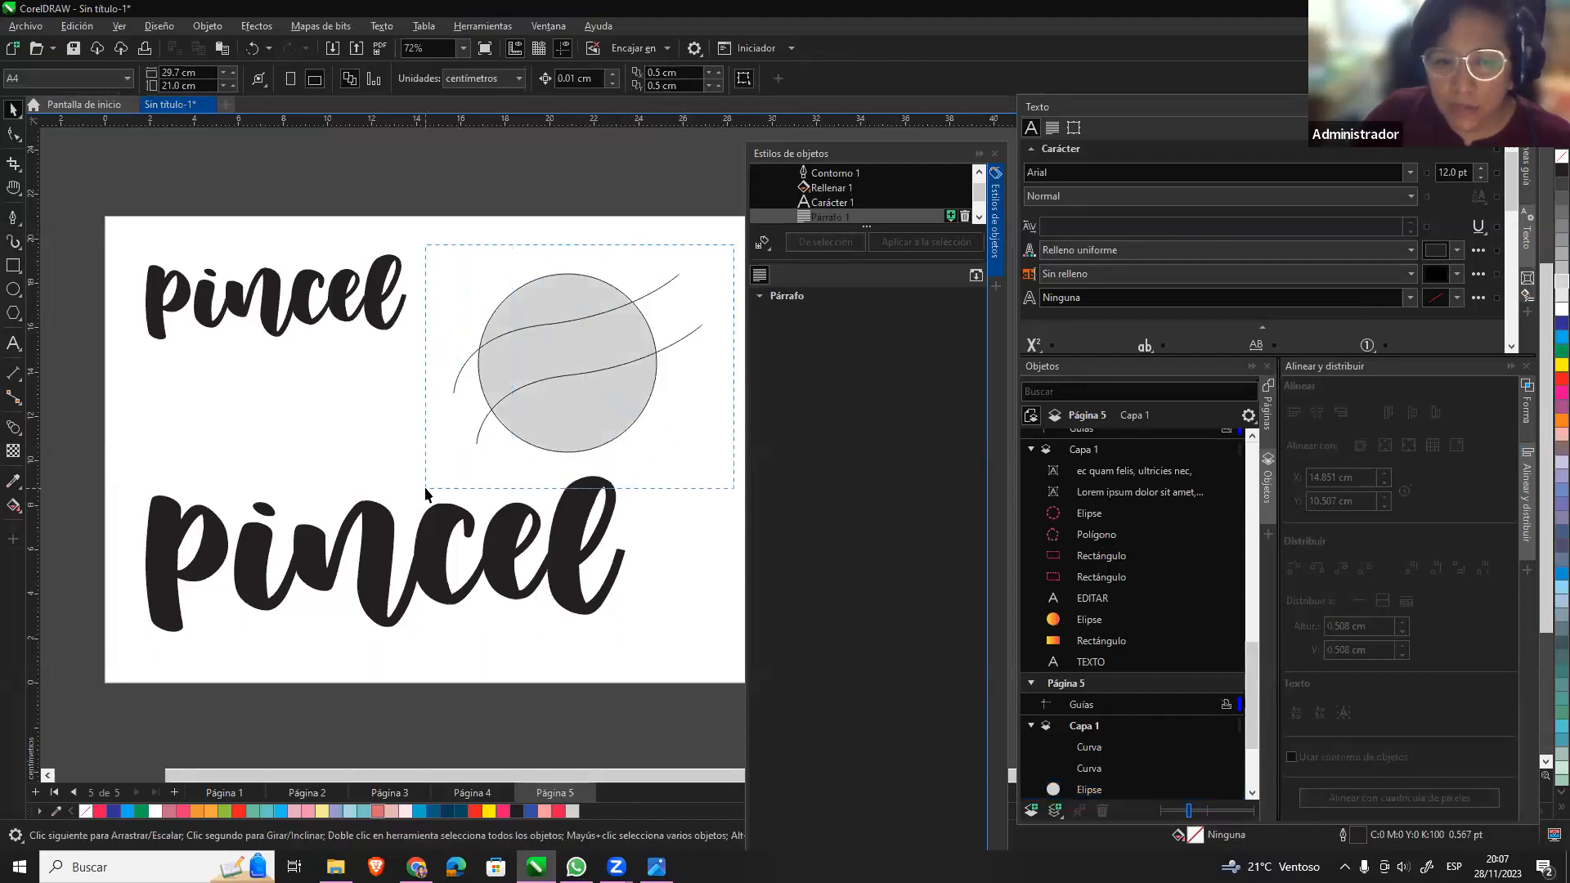
Select the circle and both curves, and use Smart Fill to colour the circle's three bands blue-gray (C40 M20 Y0 K40).
left_click_drag(426, 491, 426, 489)
left_click(21, 511)
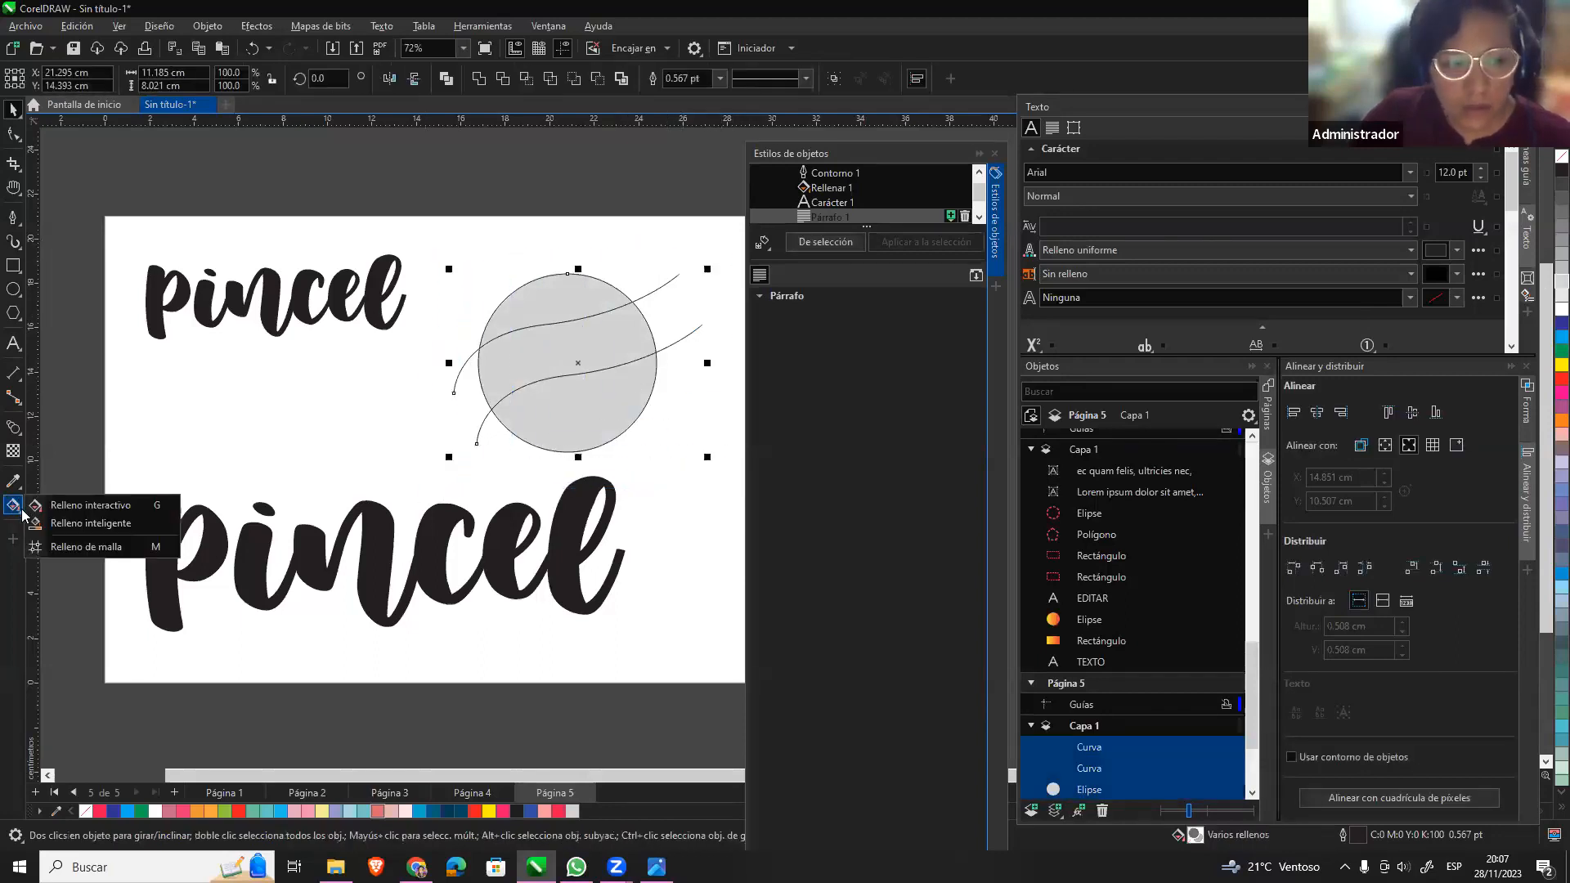
left_click(101, 530)
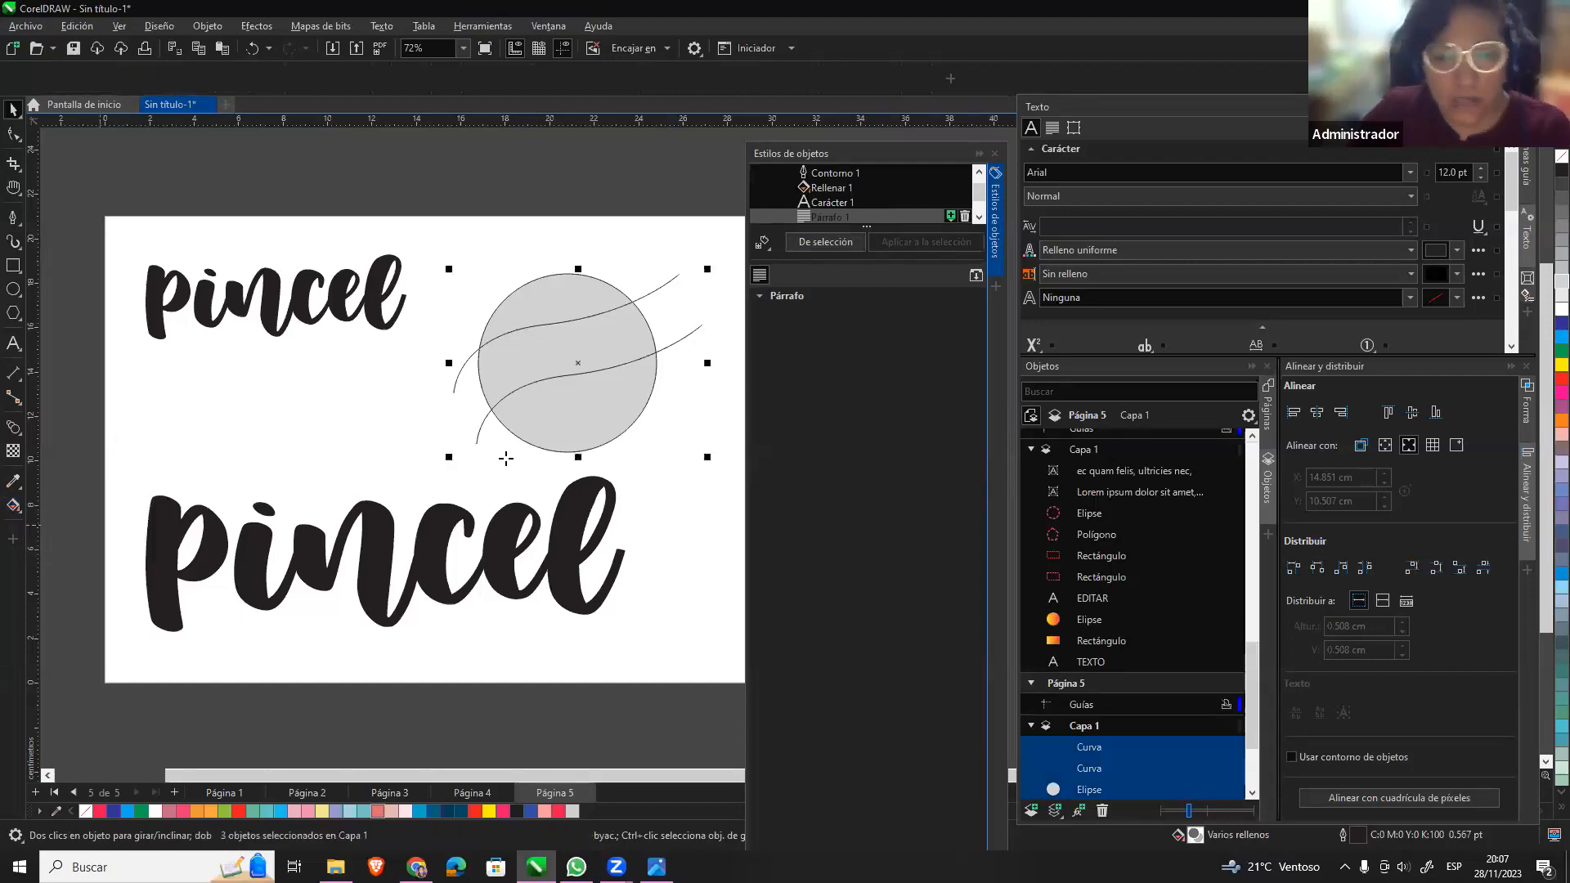
left_click(568, 301)
left_click(607, 350)
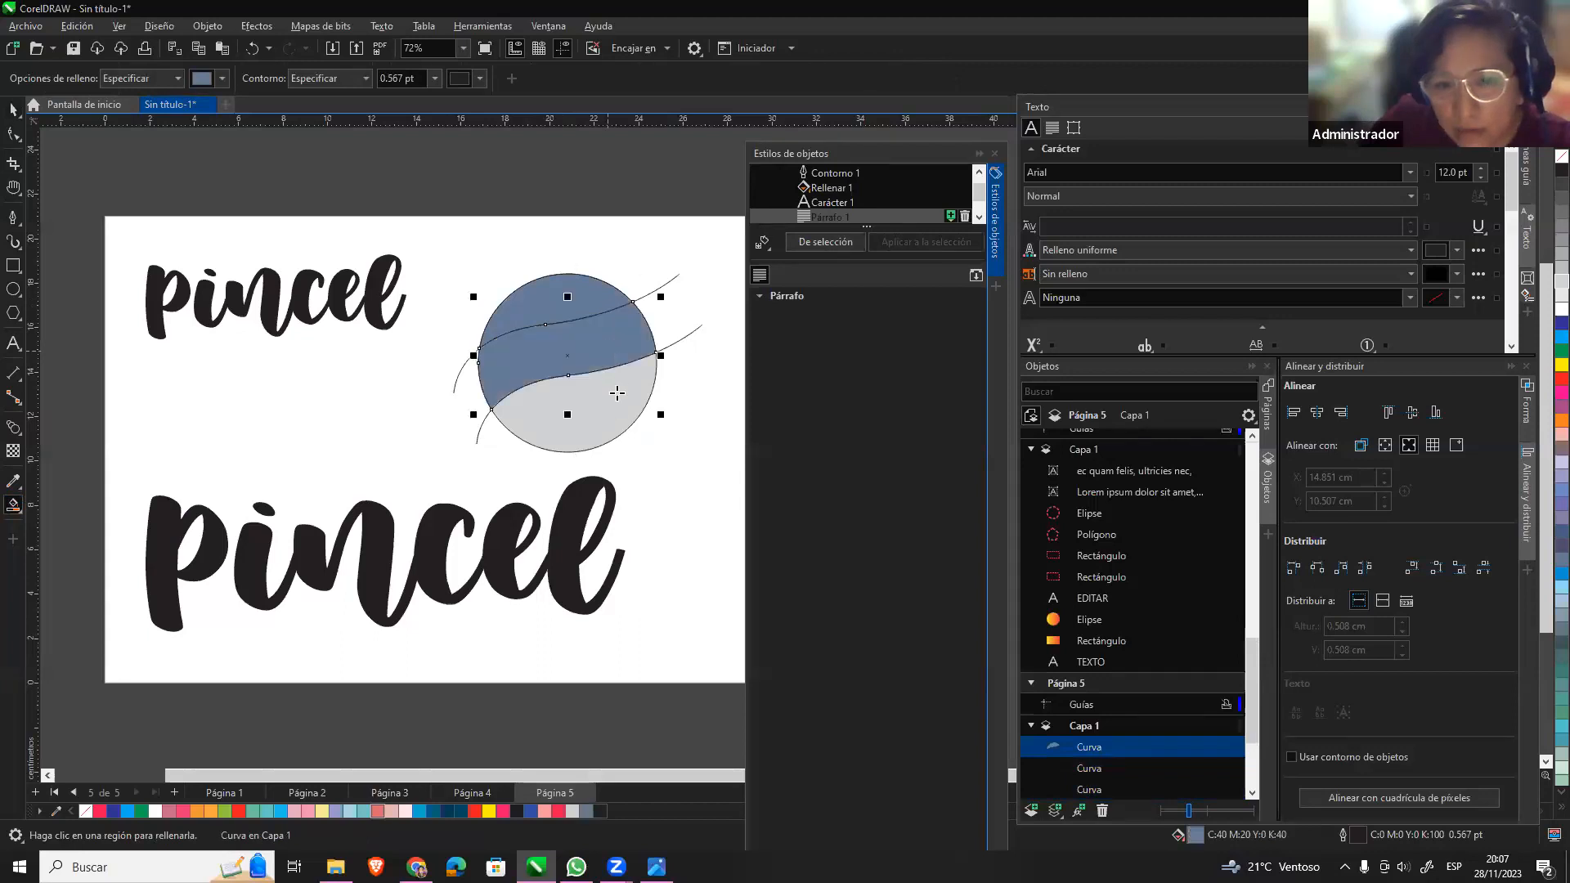
left_click(589, 409)
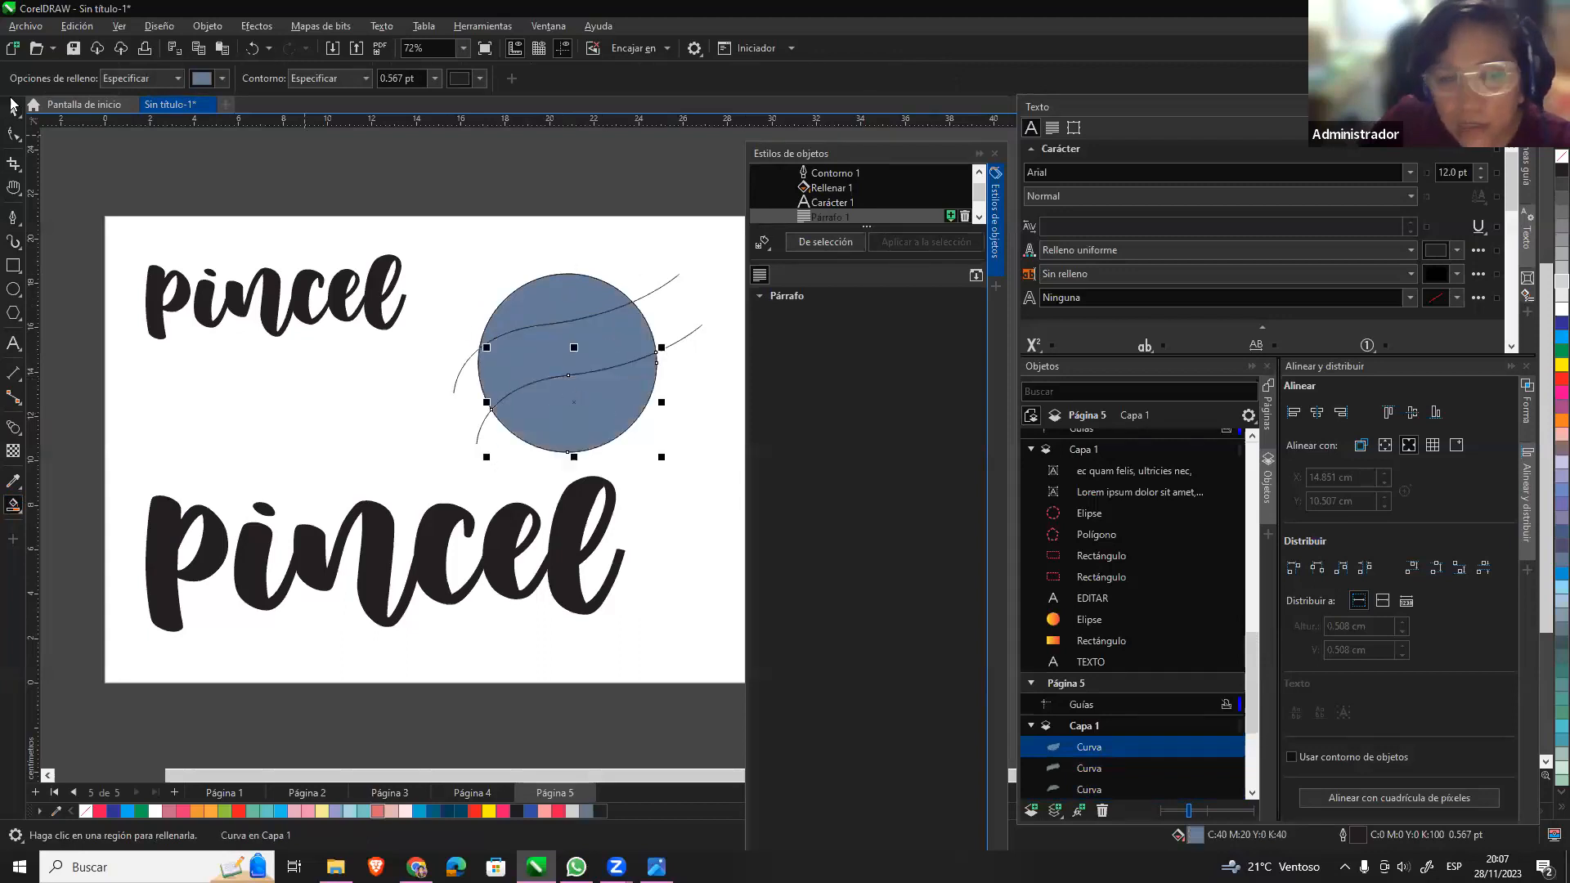
Pull the circle's three blue-gray bands apart to show they are separate shapes, and undo the moves.
left_click(700, 417)
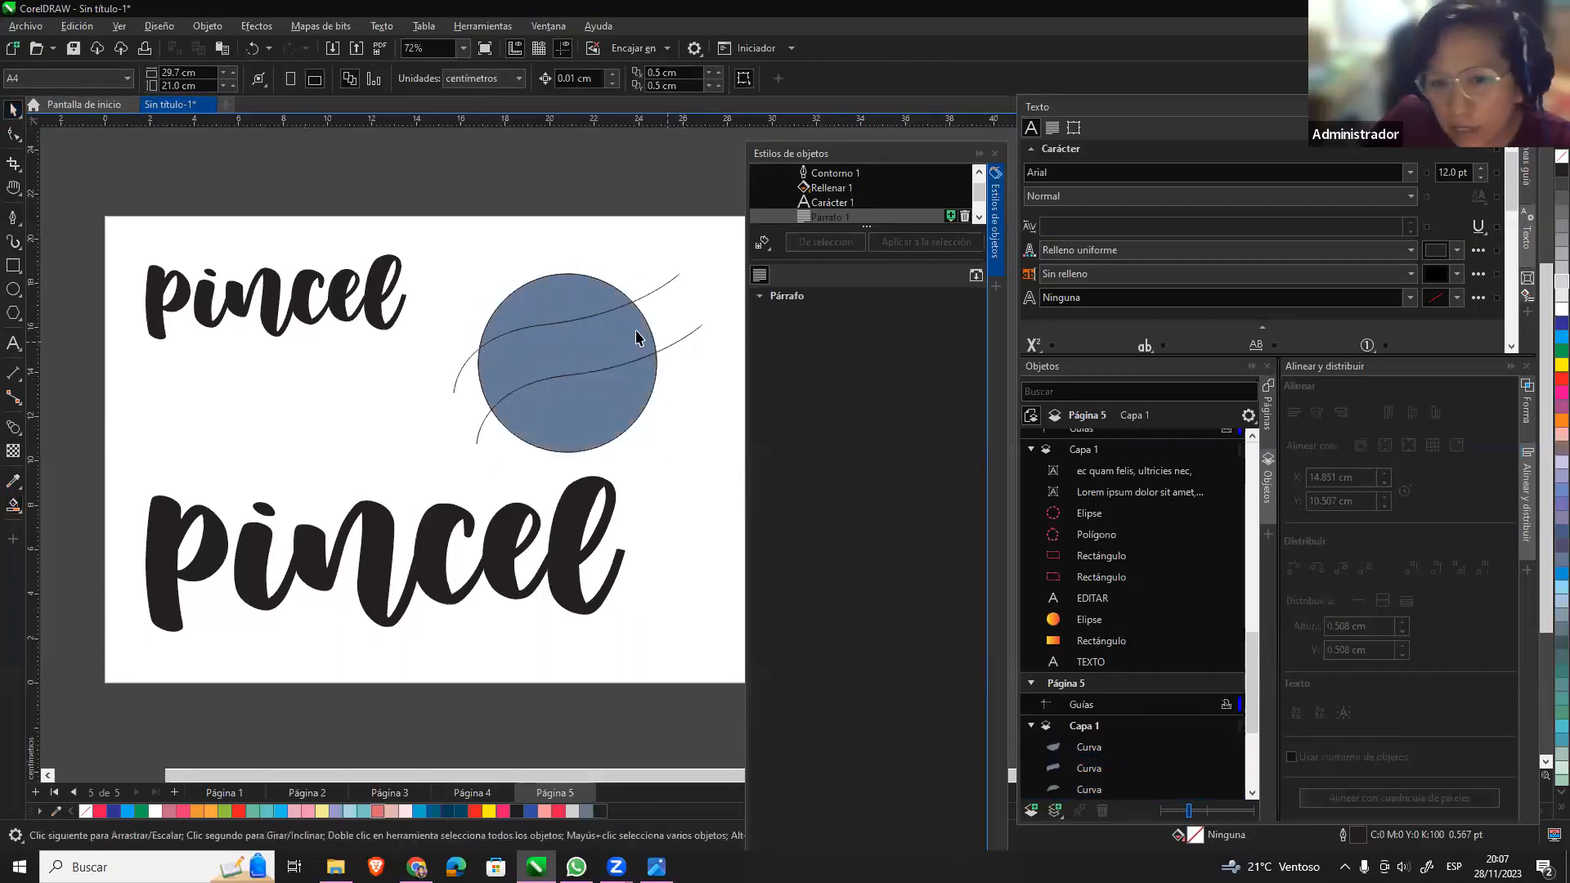
left_click_drag(586, 312, 577, 250)
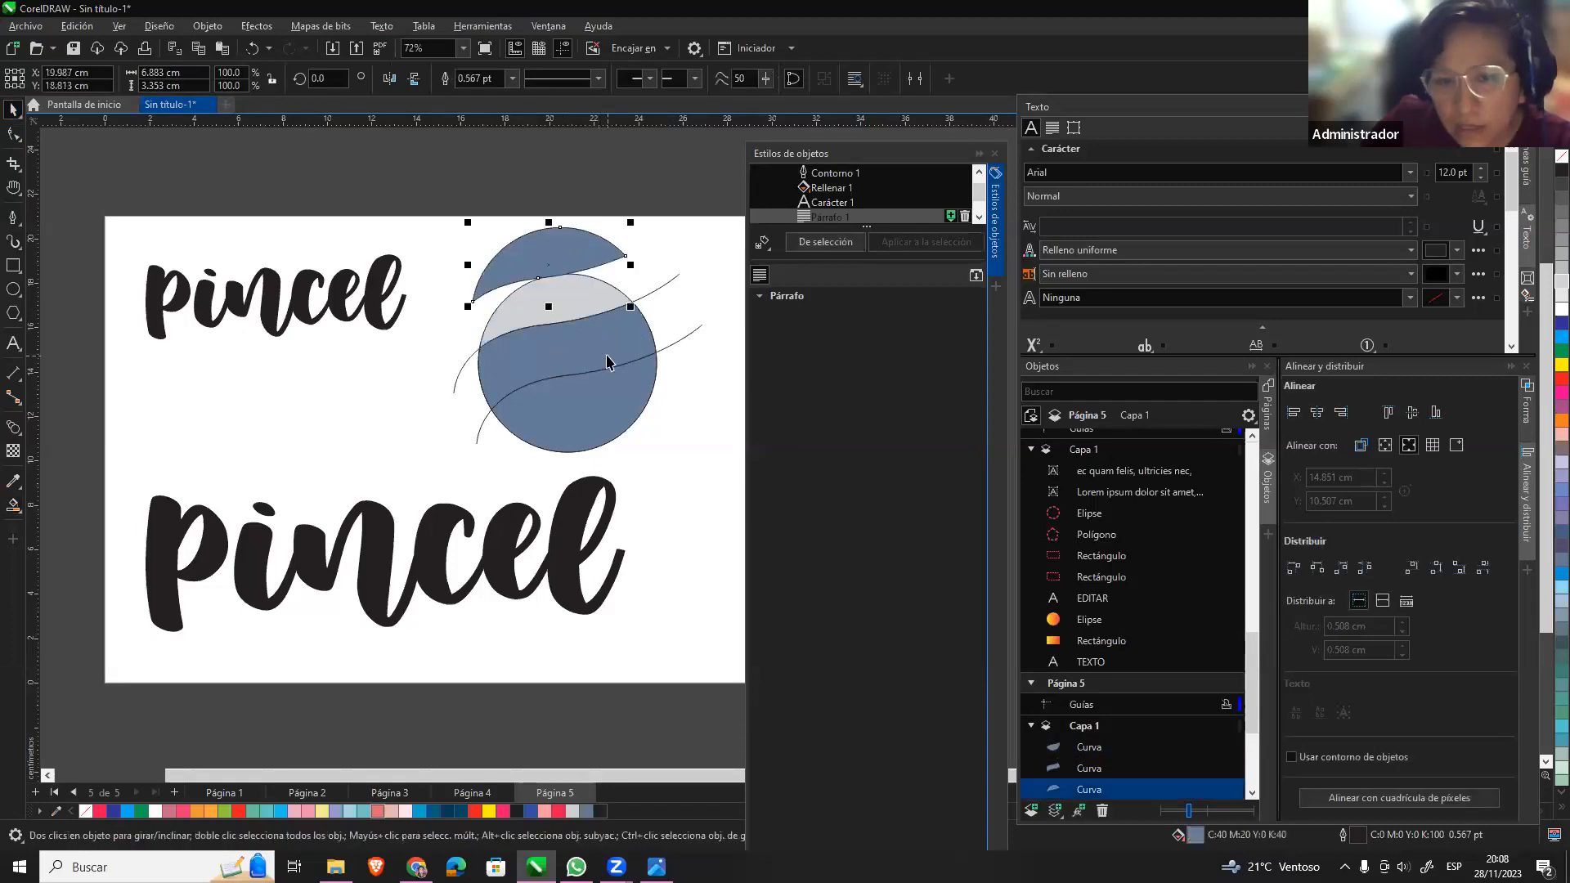
left_click_drag(610, 355, 692, 333)
left_click(604, 416)
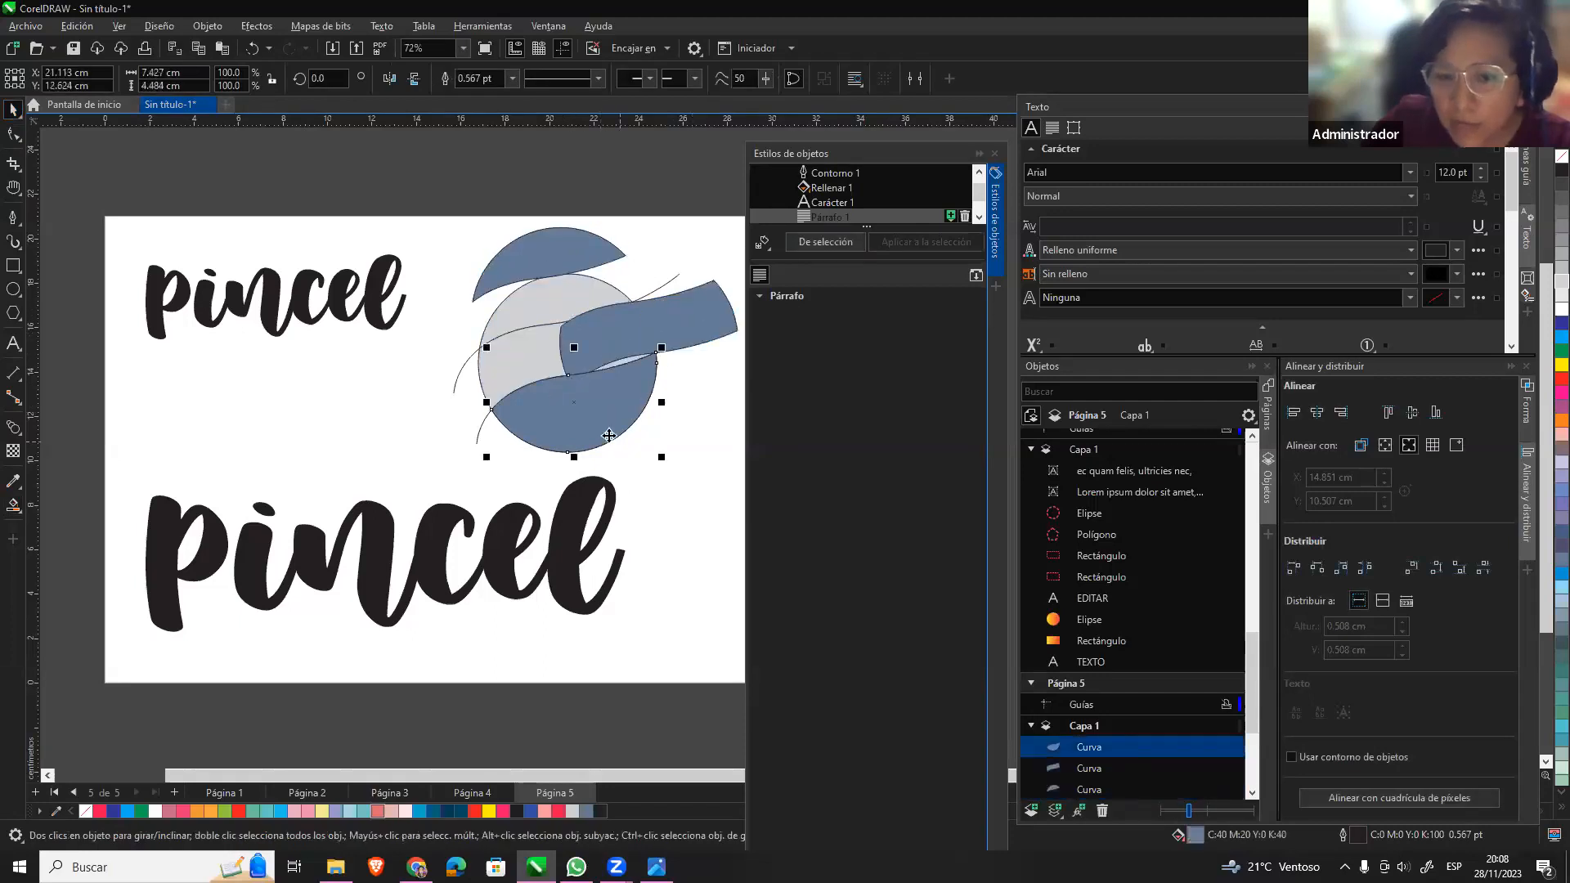
left_click_drag(562, 443, 567, 444)
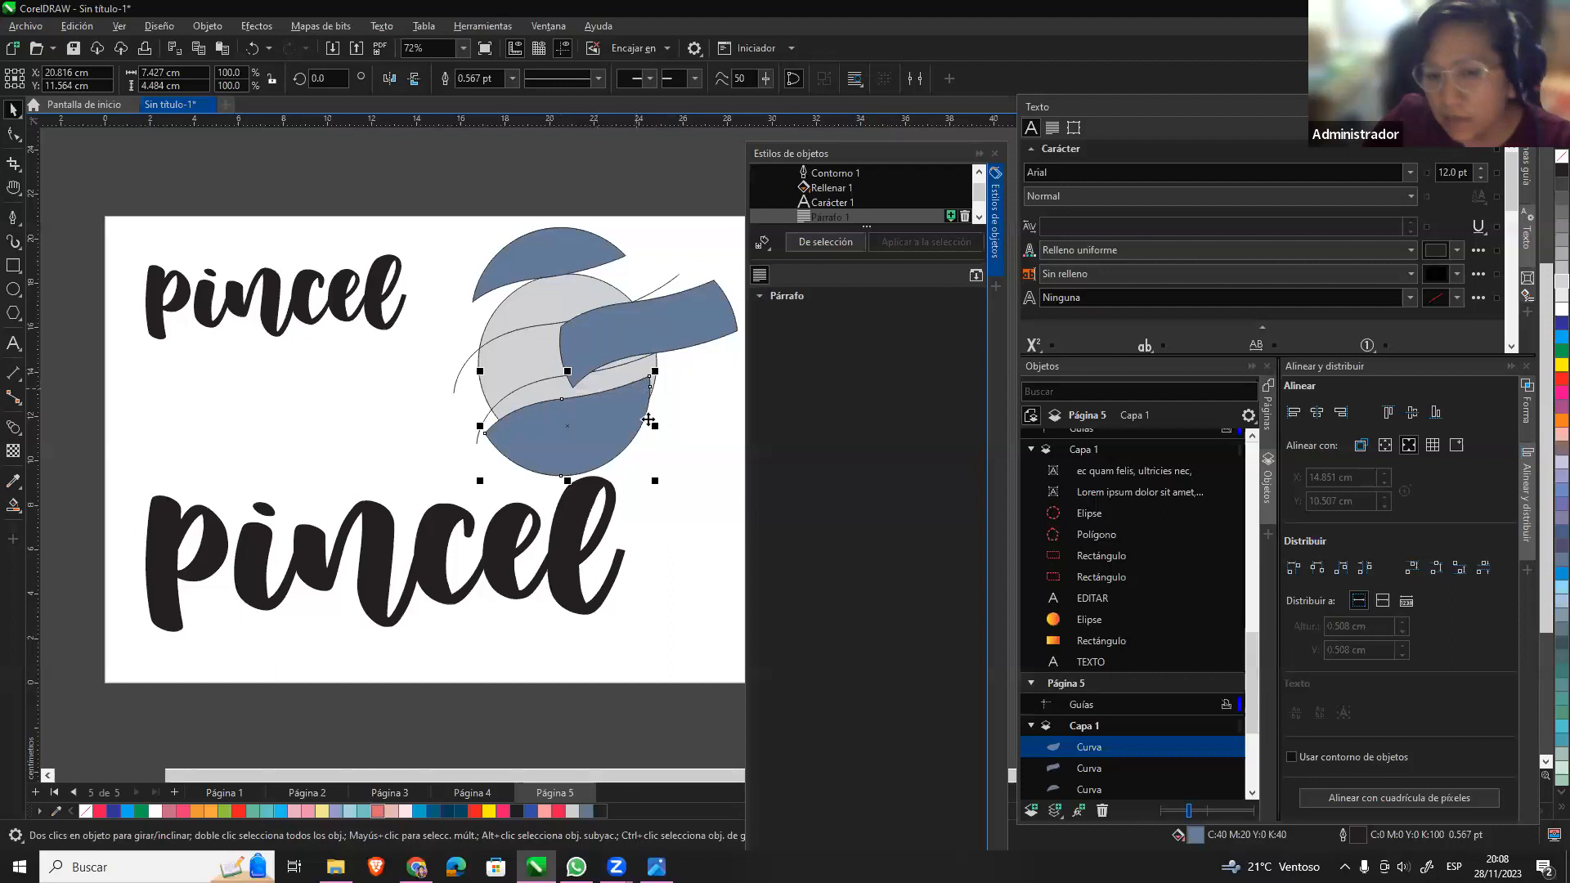
key("ctrl+z")
key("ctrl+z")
key("ctrl+z")
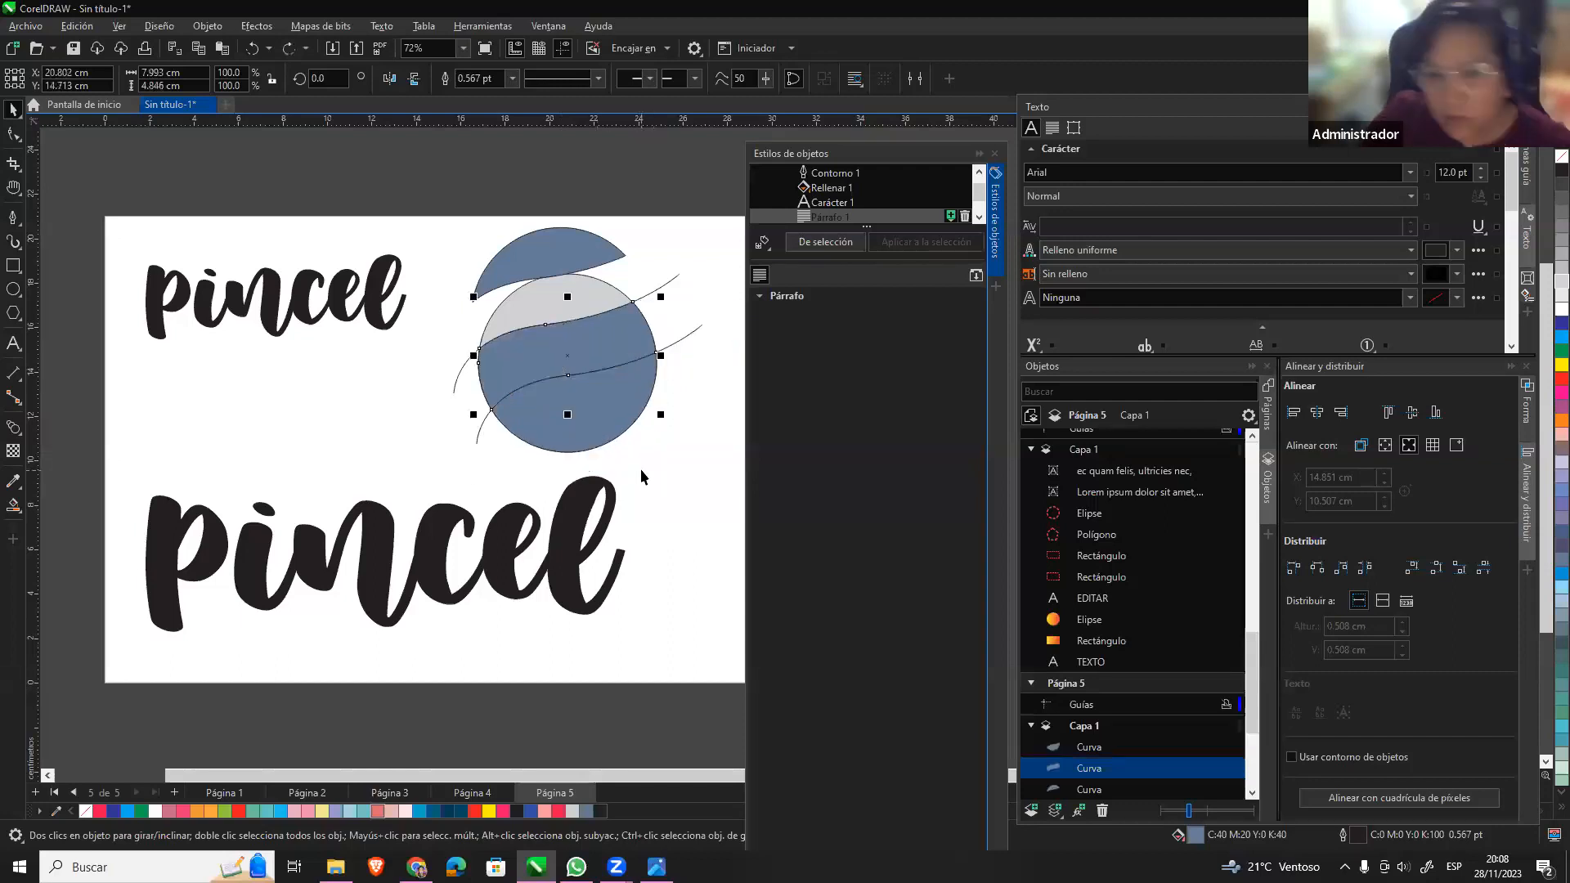
Convert the large "pincel" text to curves.
left_click(555, 556)
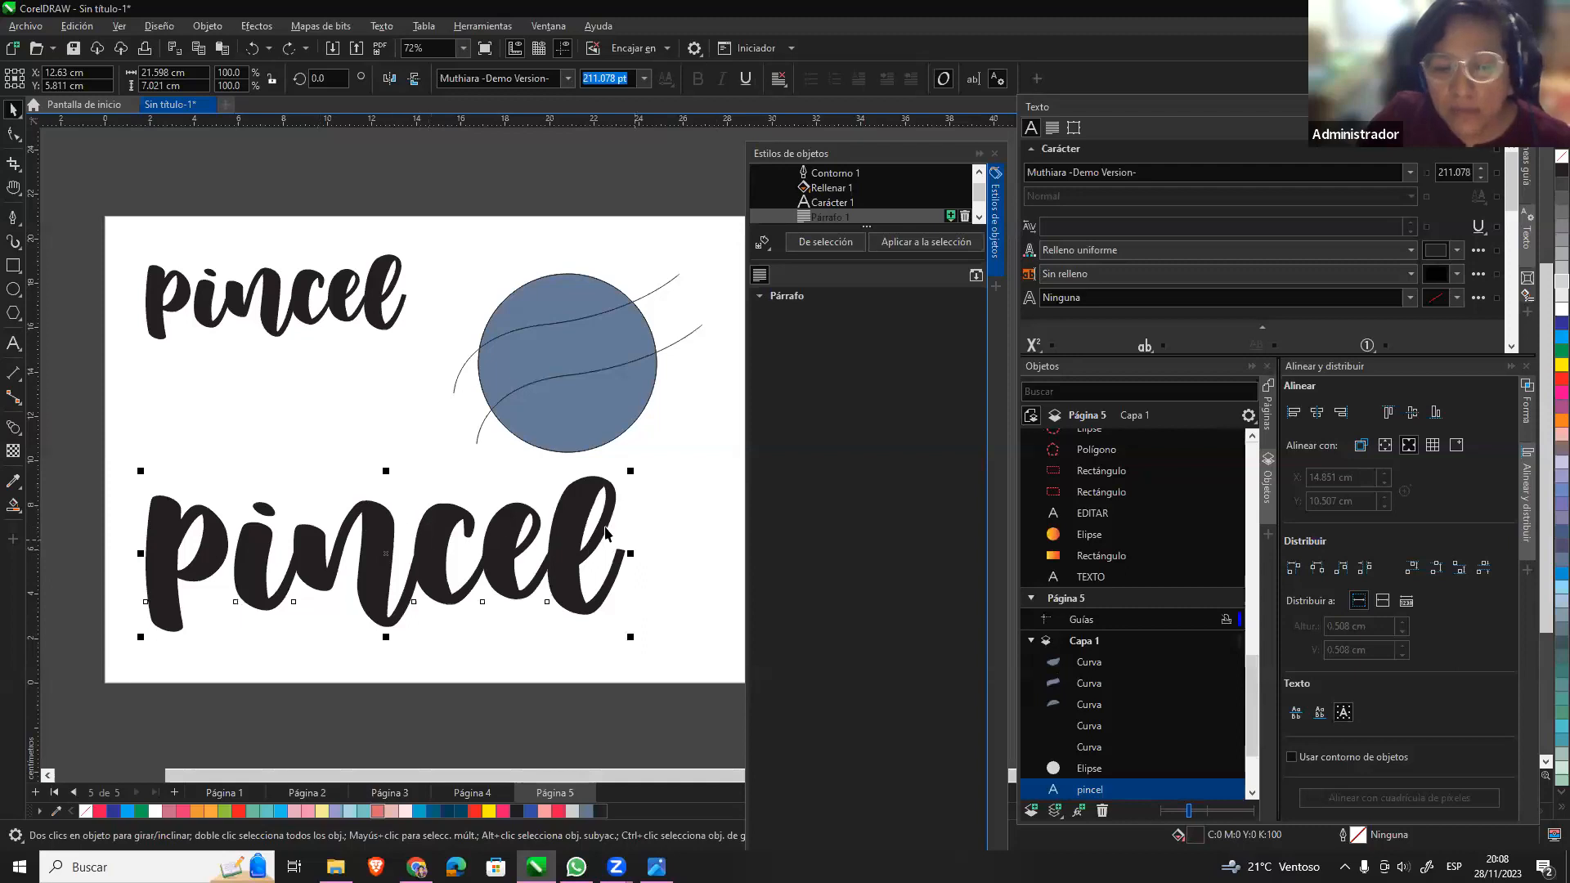
left_click(448, 551)
left_click(344, 429)
left_click(309, 561)
right_click(308, 562)
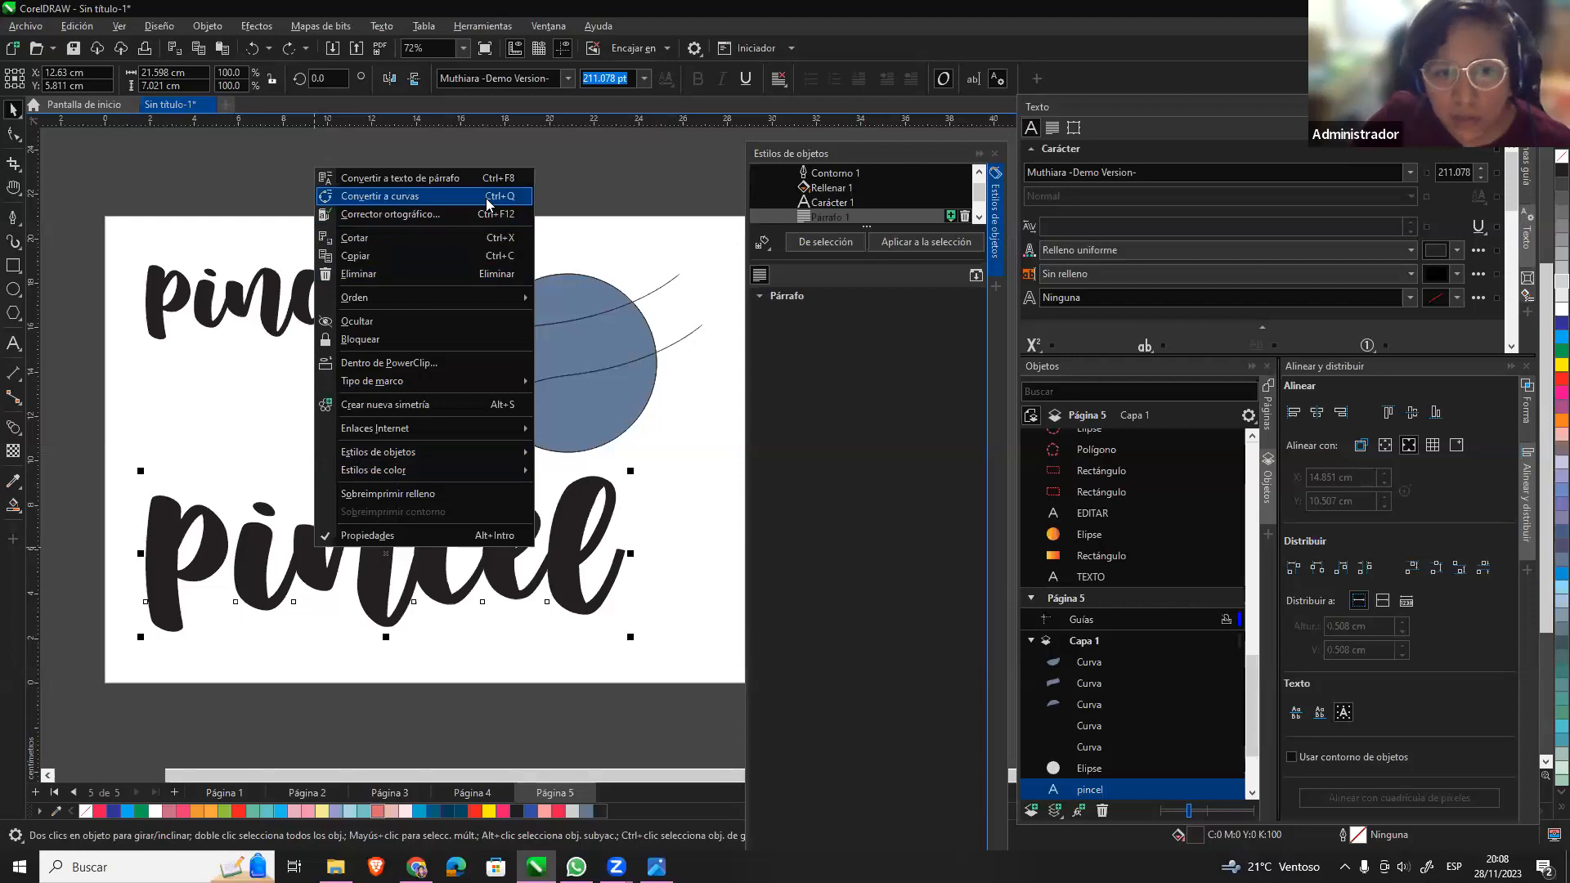
left_click(286, 560)
left_click(318, 550)
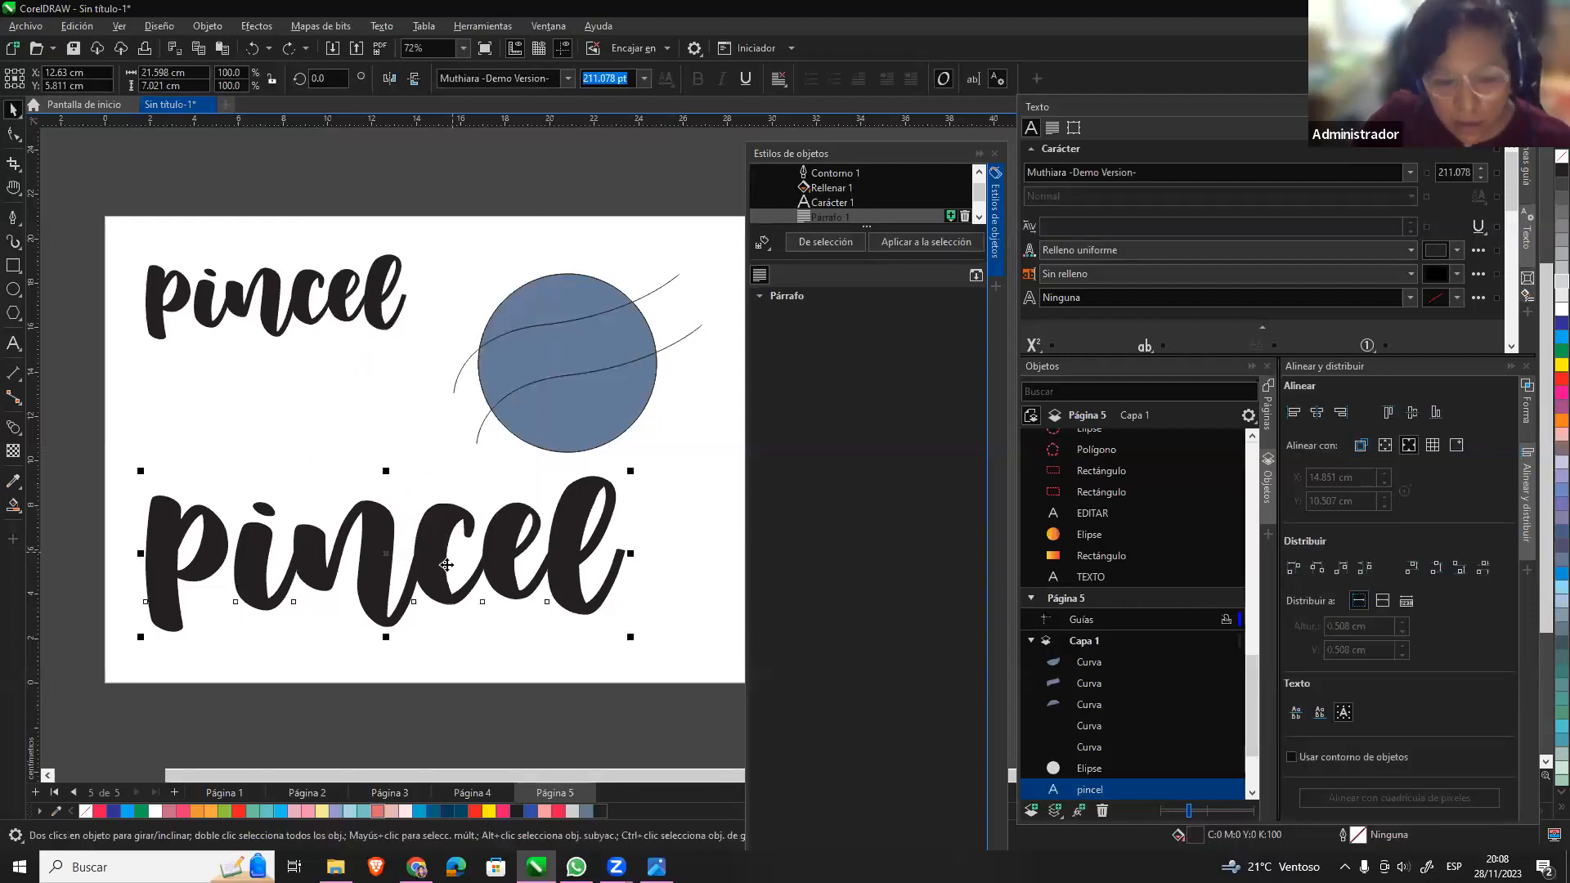
right_click(447, 537)
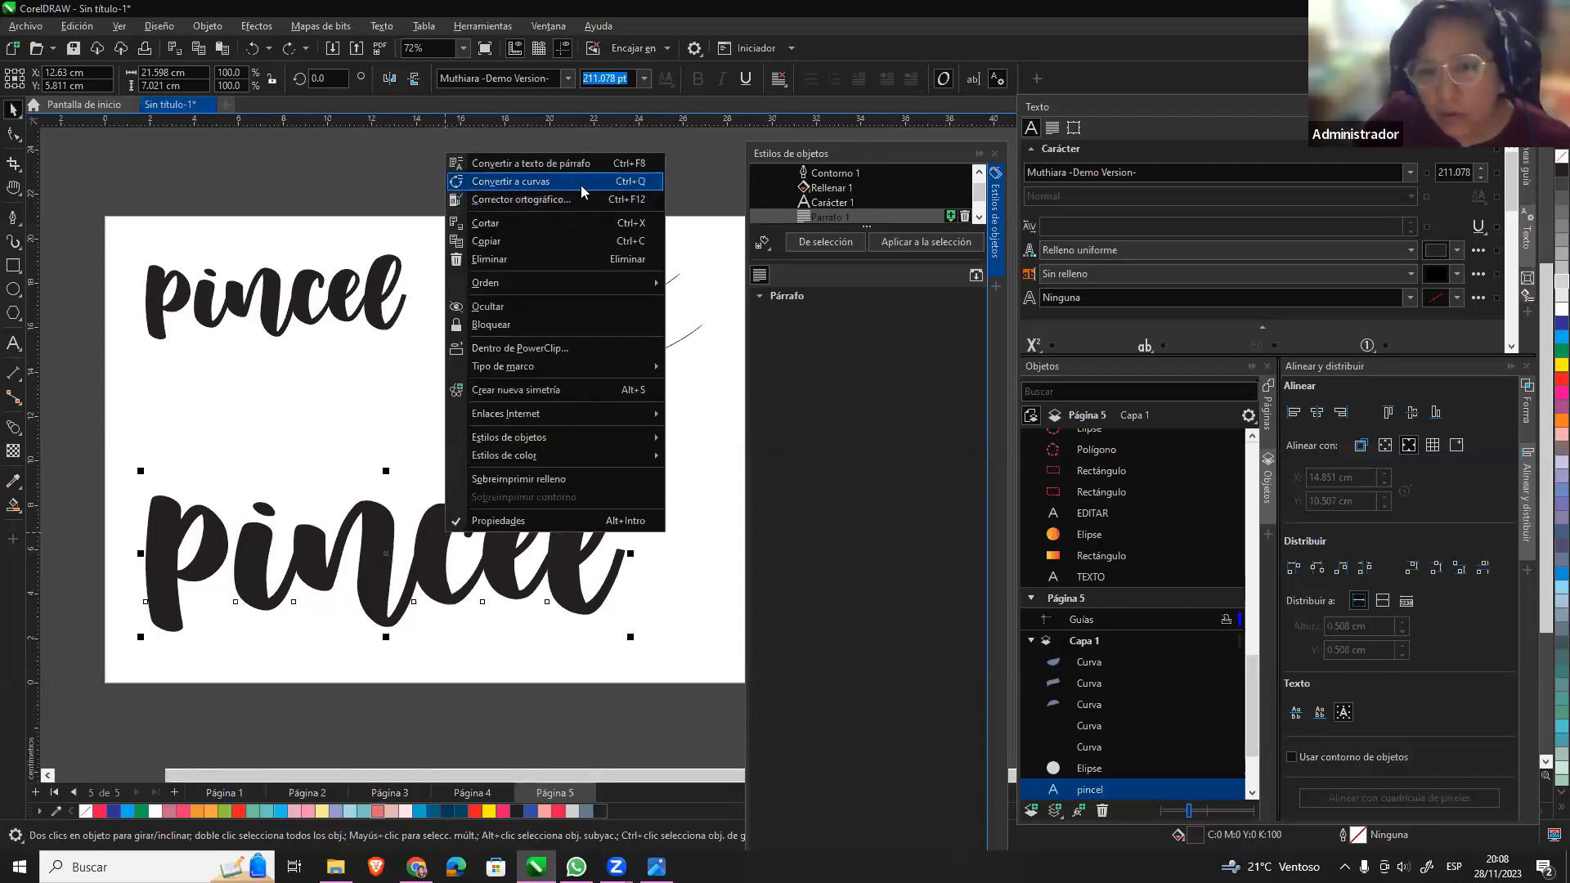
left_click(647, 188)
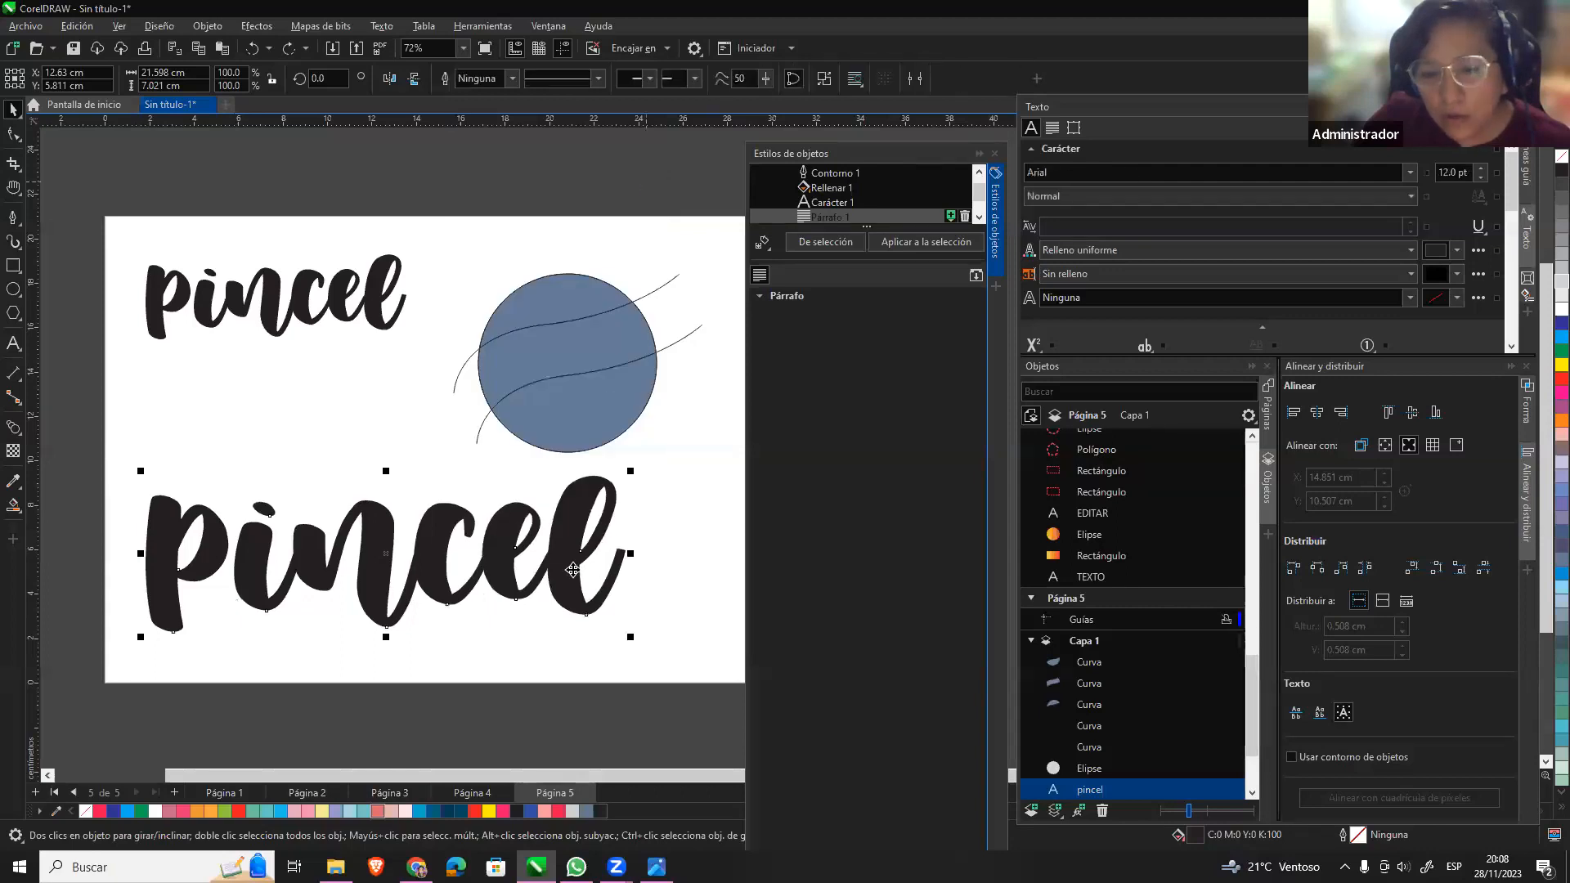
Try reshaping the tail of the final "l" in the large "pincel" by moving a node outward, and undo it.
left_click(684, 490)
left_click(576, 533)
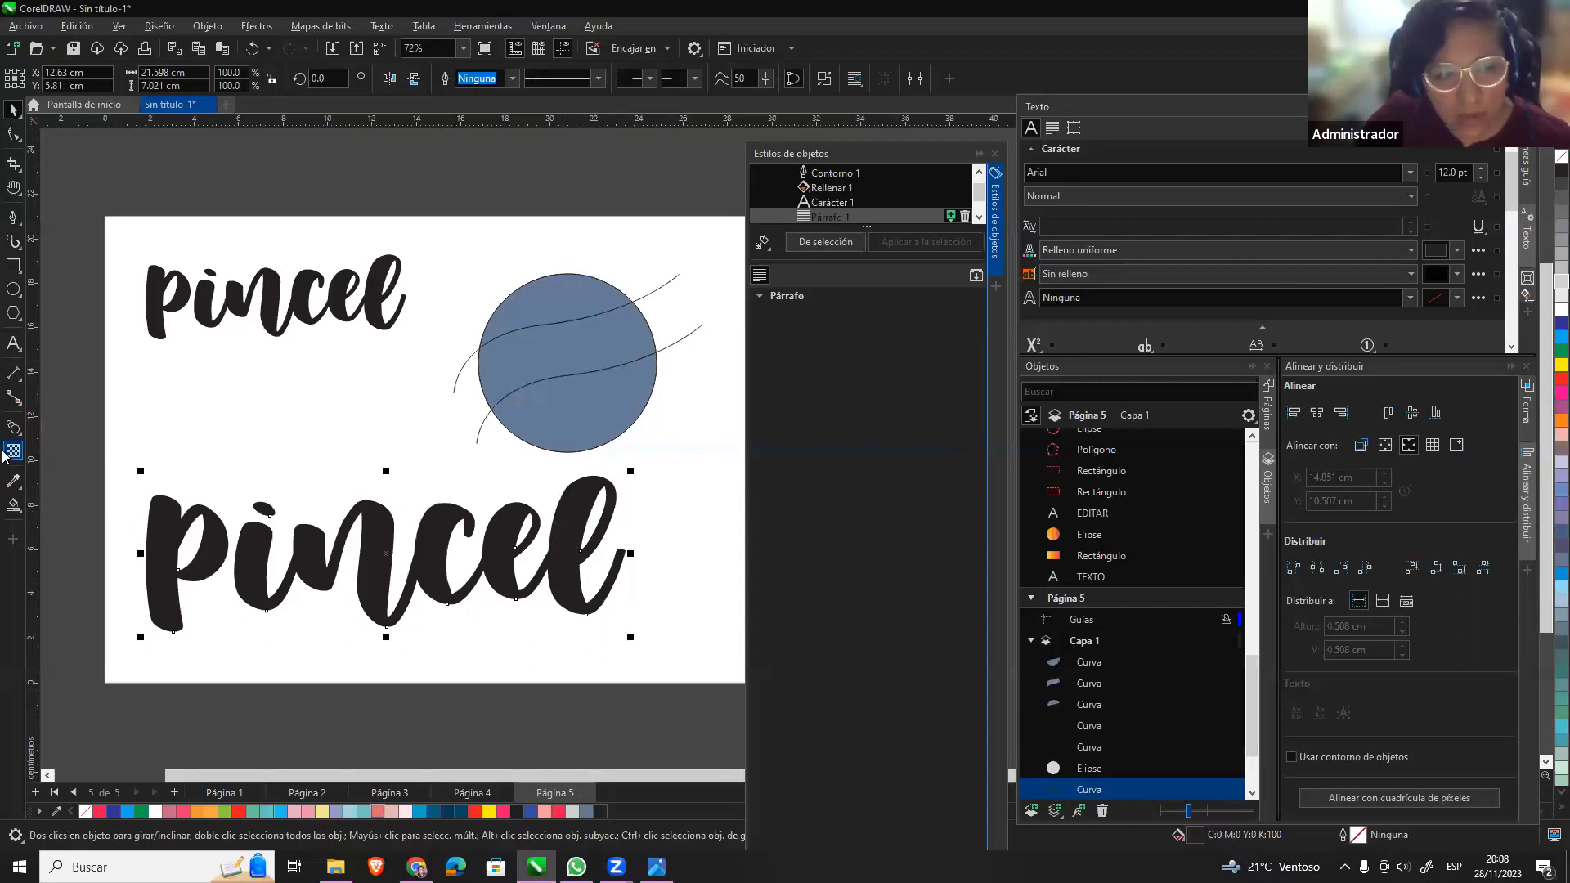
left_click(12, 138)
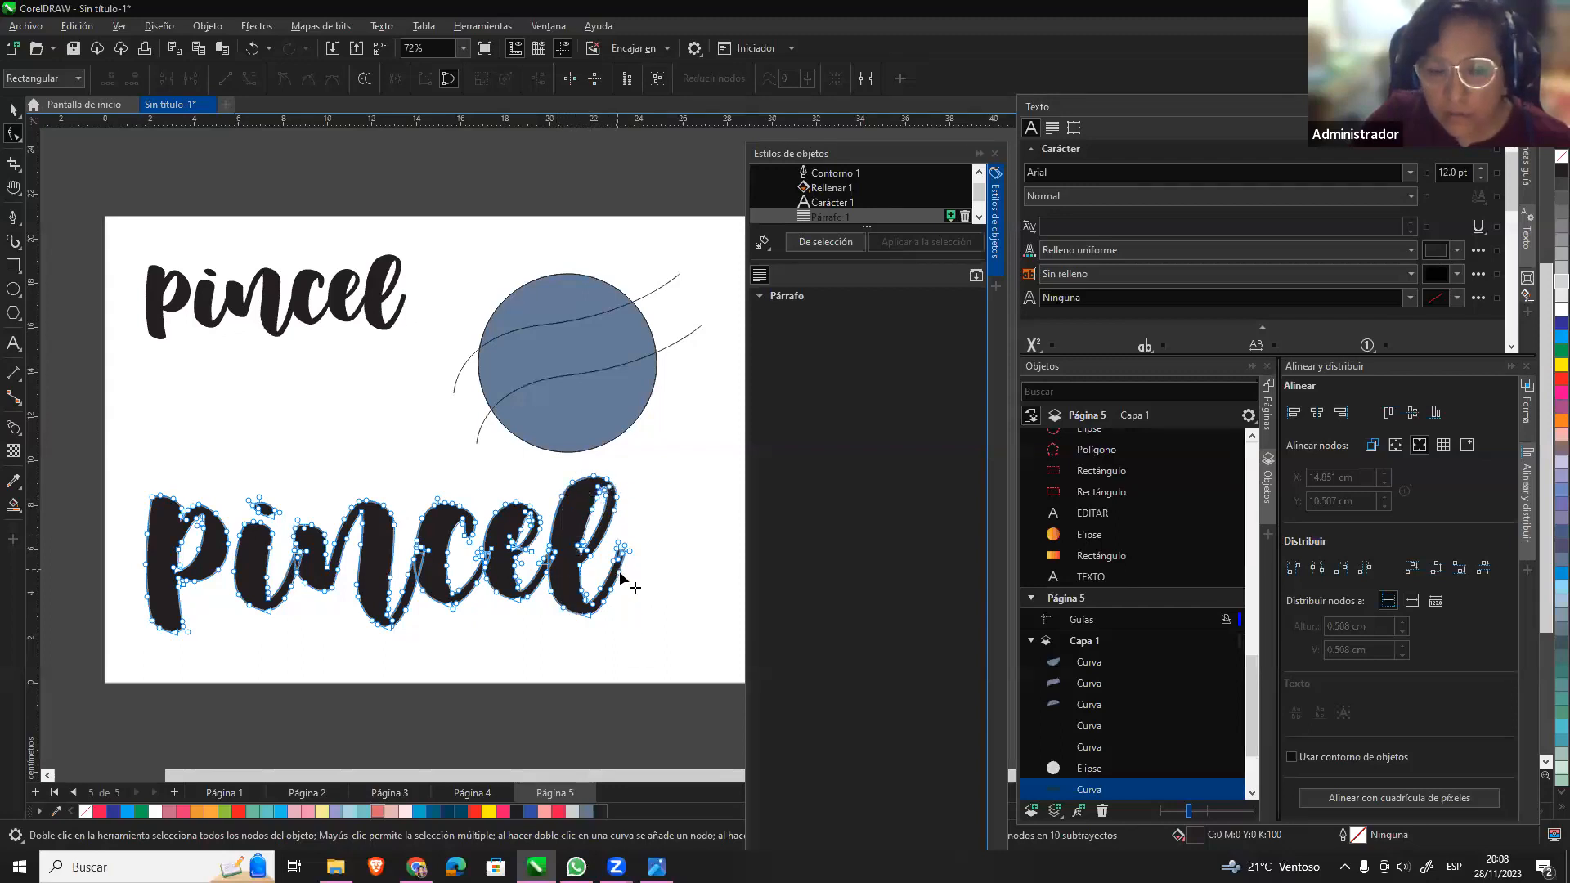
left_click_drag(618, 591, 698, 573)
key("ctrl+z")
key("ctrl+z")
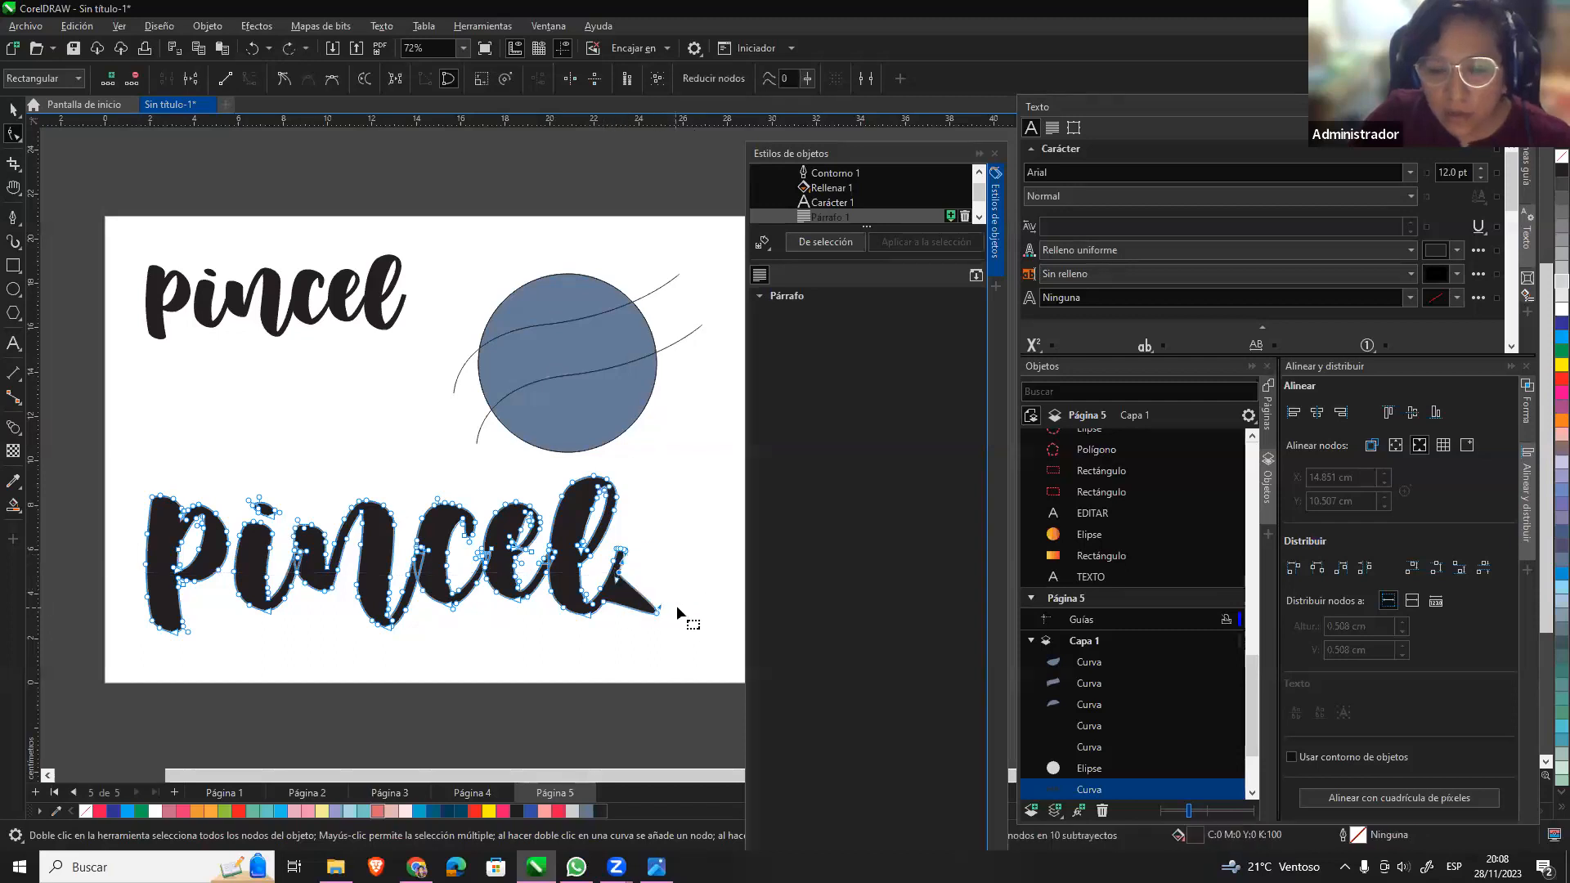
Replace the small "pincel" text with "Navidad" and move the word about 1.2 cm to the left.
left_click(376, 300)
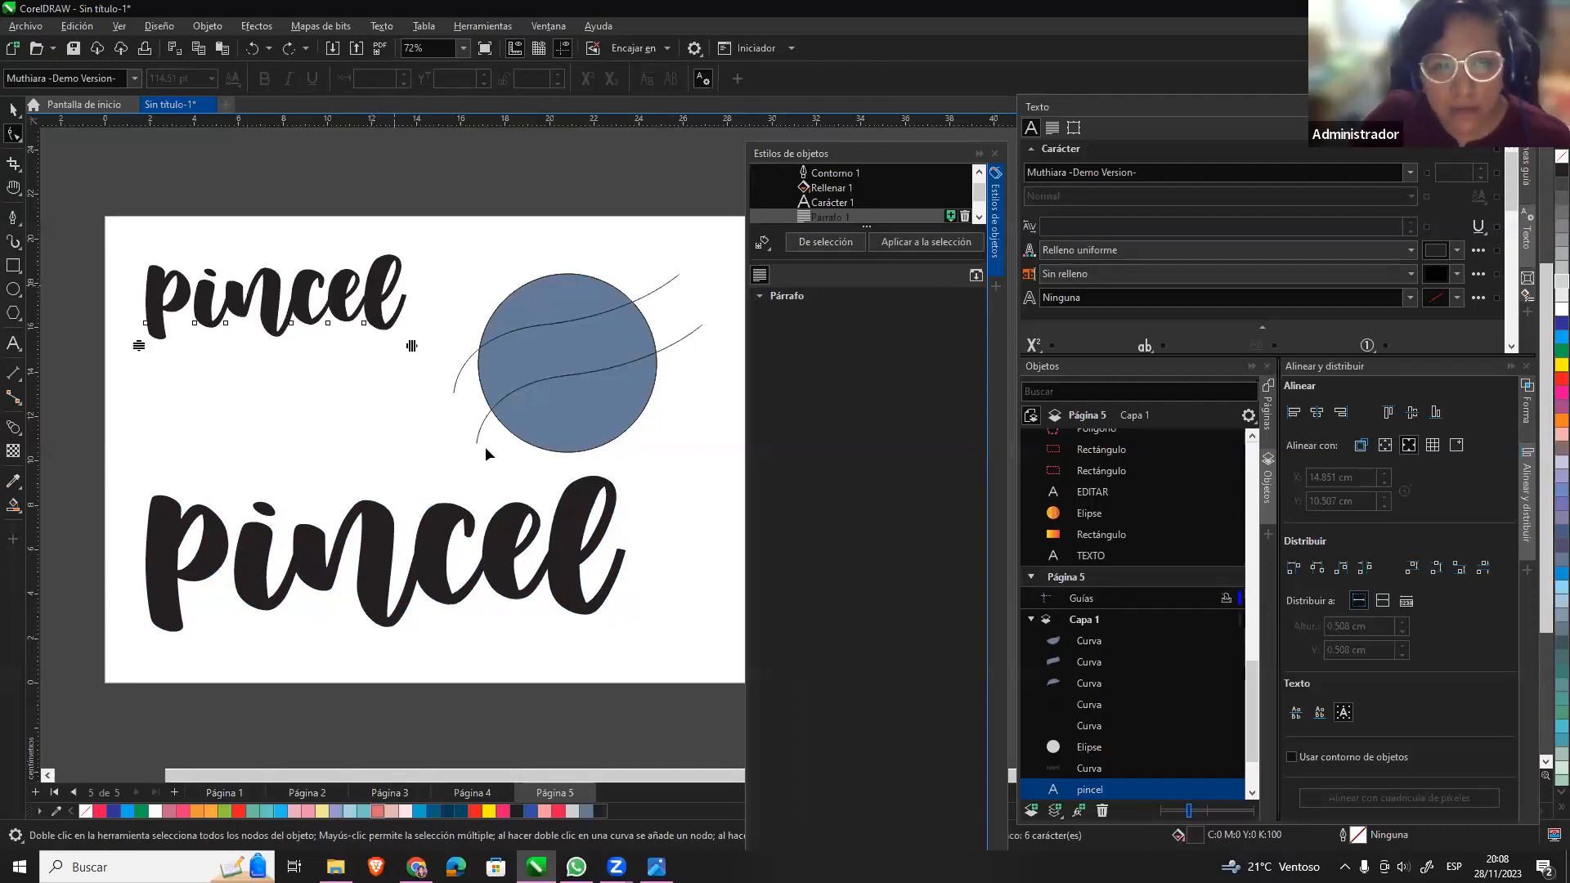
left_click(15, 344)
key("Escape")
key("BackSpace")
key("BackSpace")
key("BackSpace")
key("BackSpace")
key("BackSpace")
key("BackSpace")
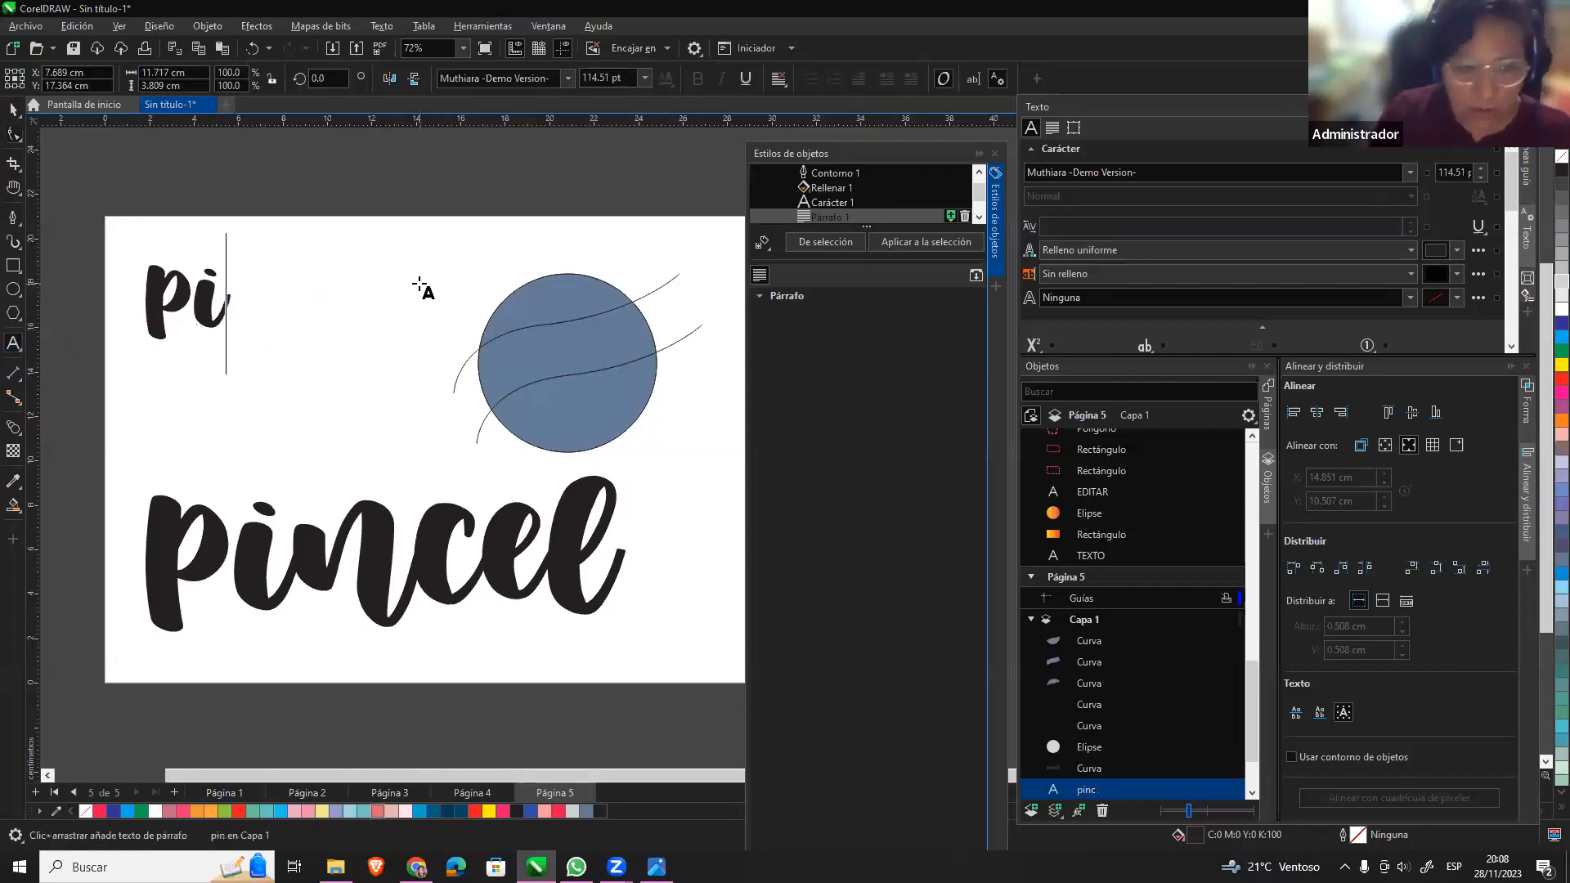
type("Navidad")
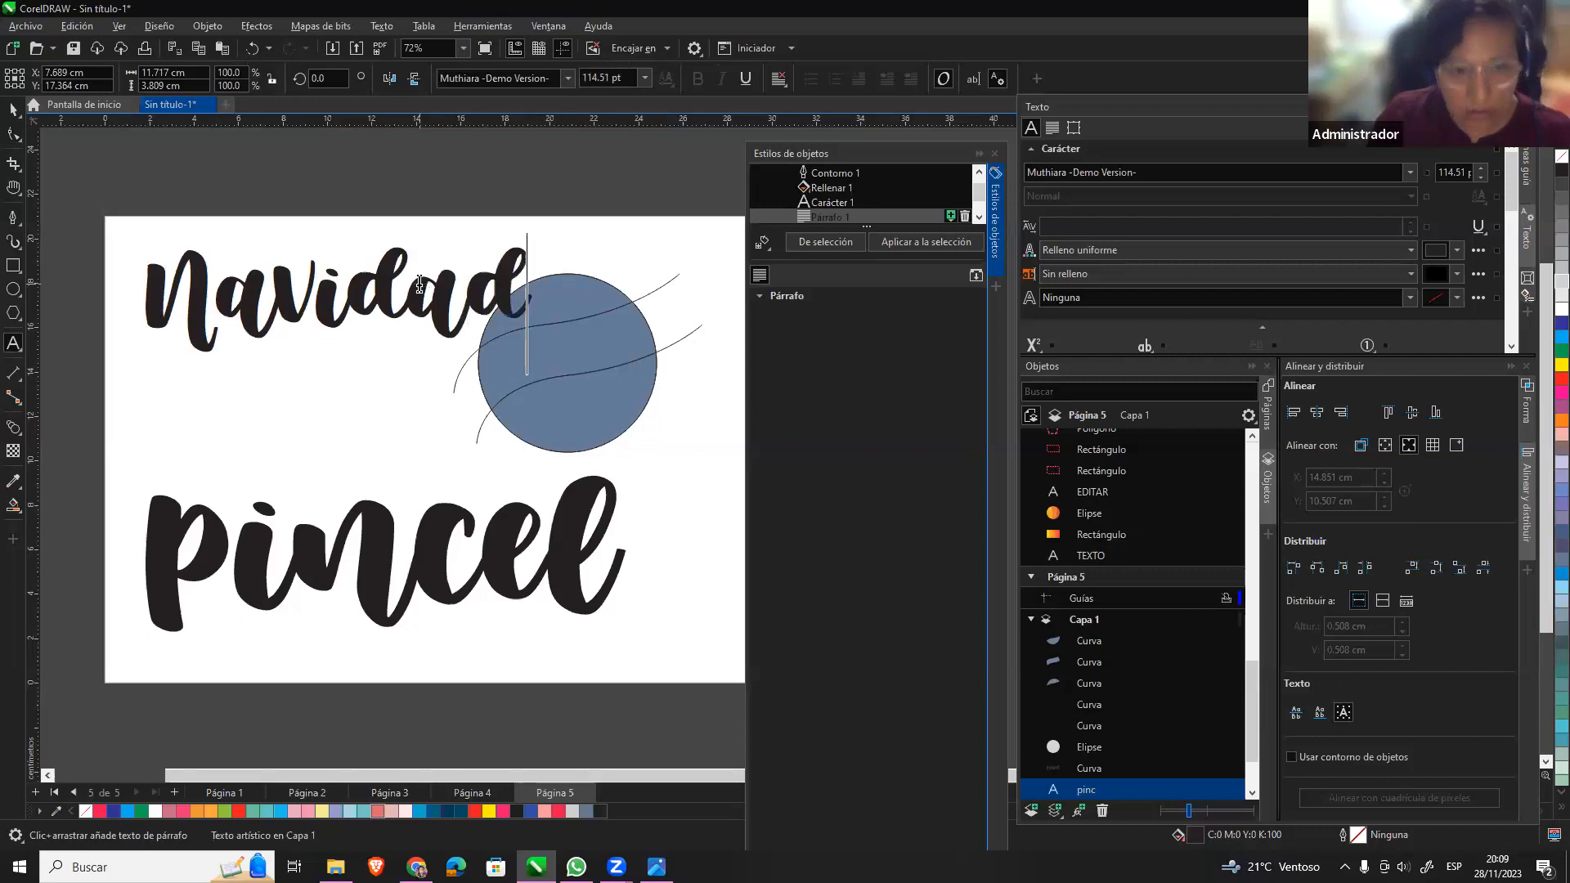
key("Escape")
left_click(14, 111)
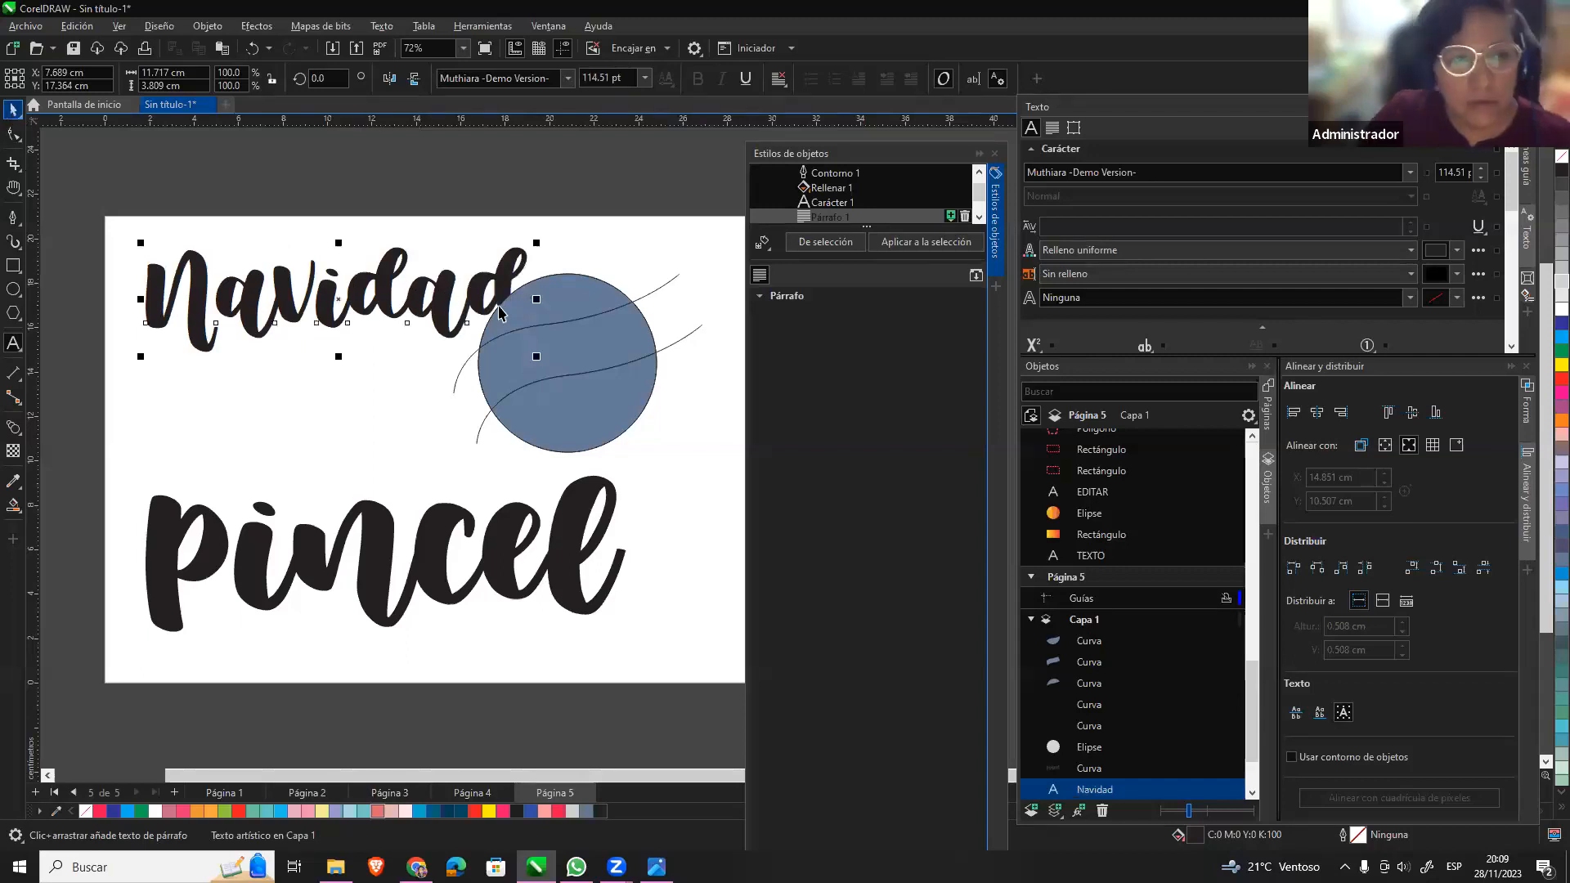
left_click_drag(458, 285, 432, 281)
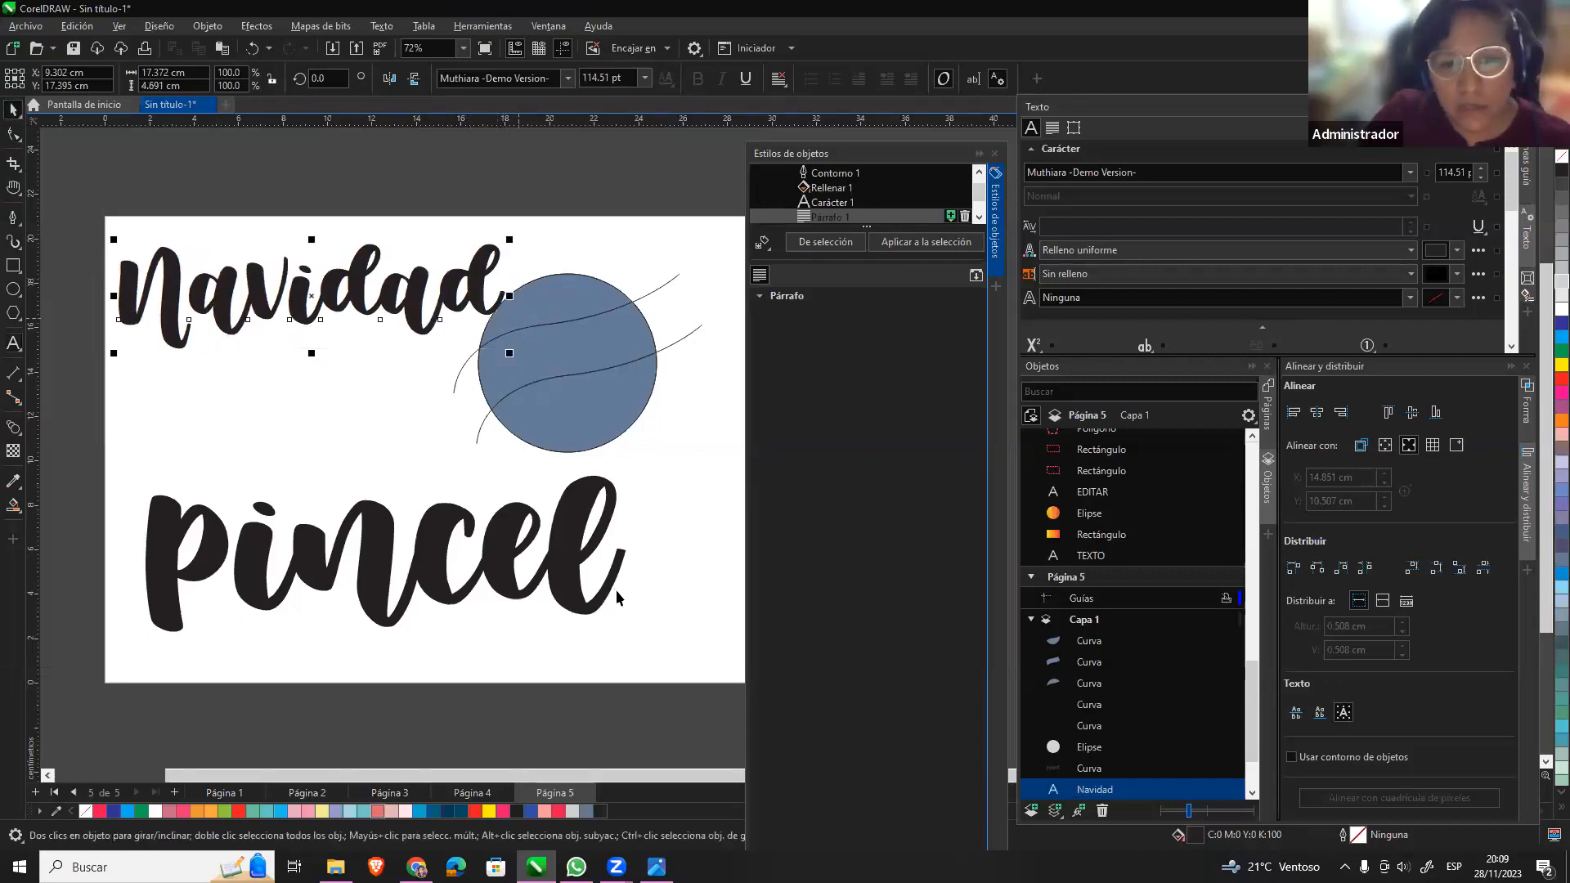
Draw a straight diagonal line about 8.2 cm wide and 6.7 cm high across the "p" of the large "pincel".
left_click(585, 543)
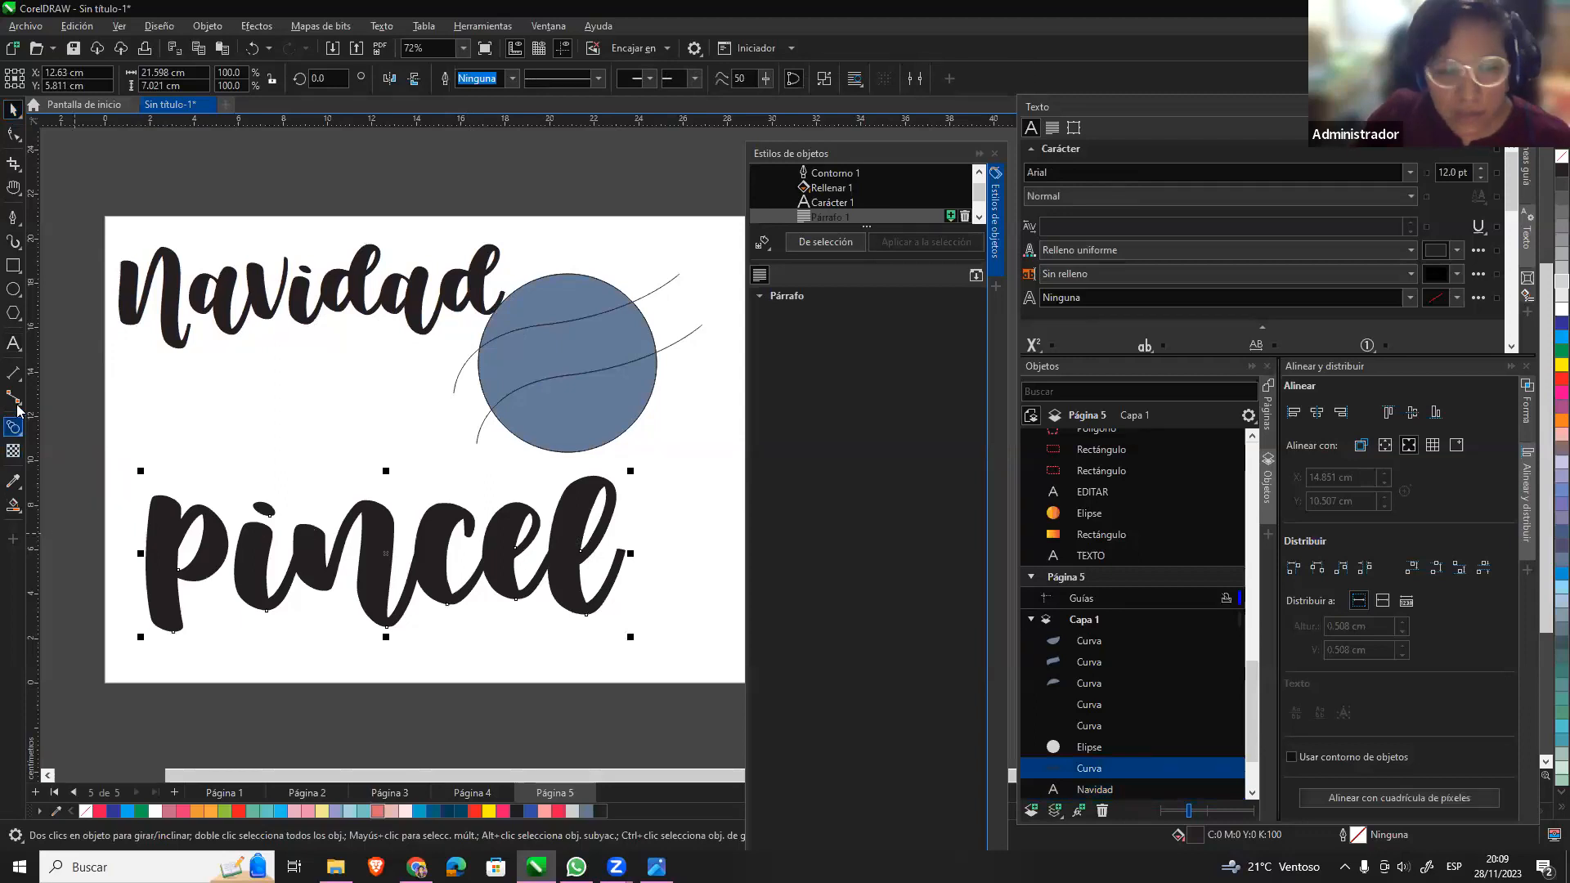
left_click(13, 217)
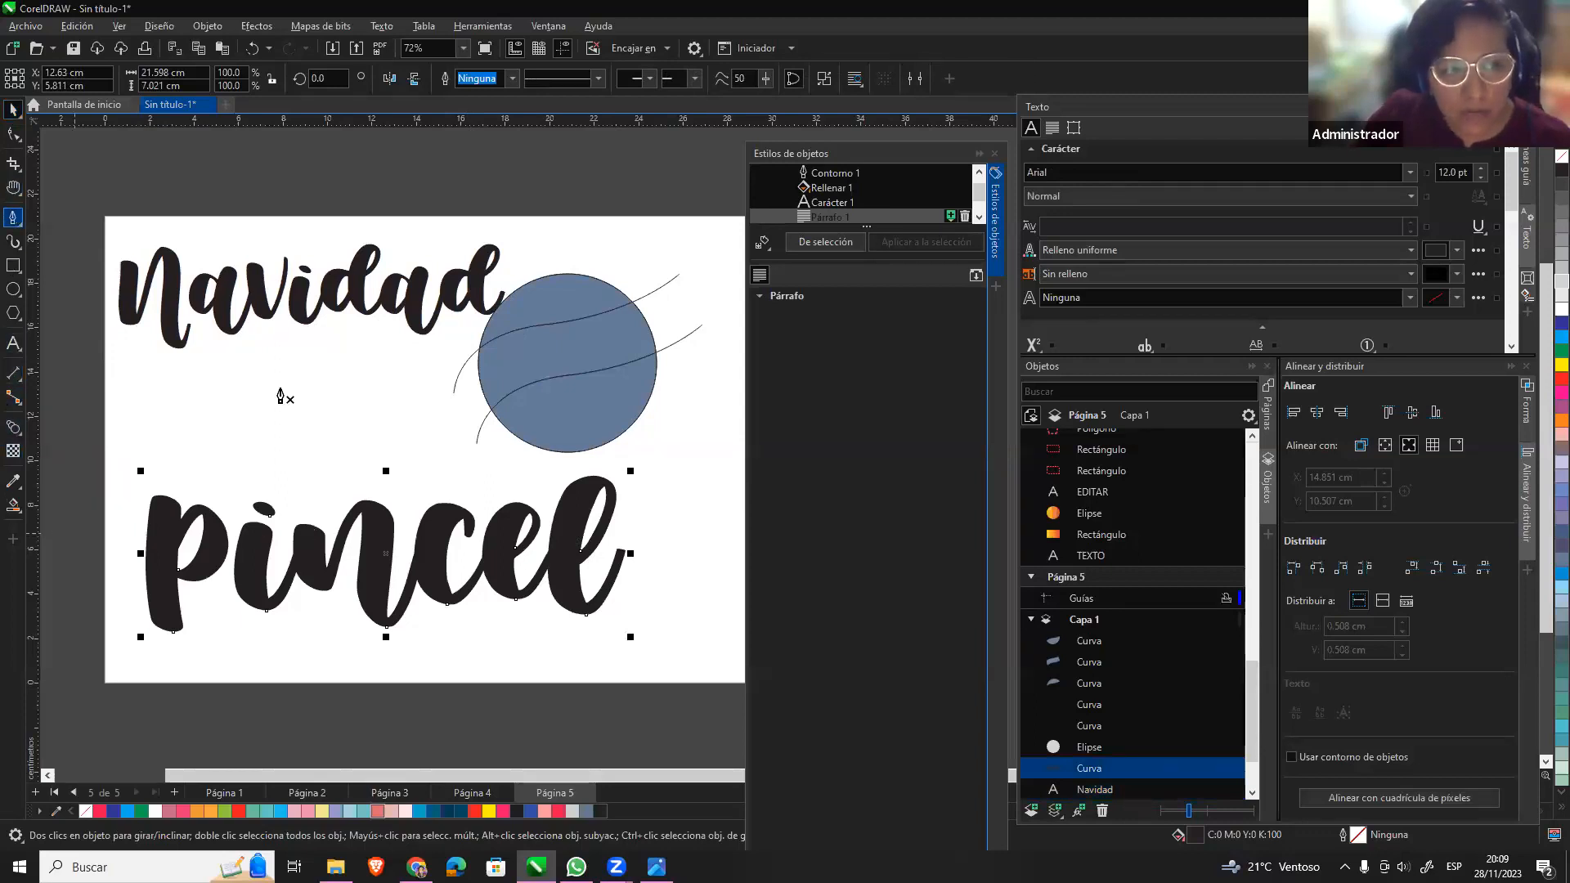
left_click_drag(119, 607, 302, 460)
left_click(301, 459)
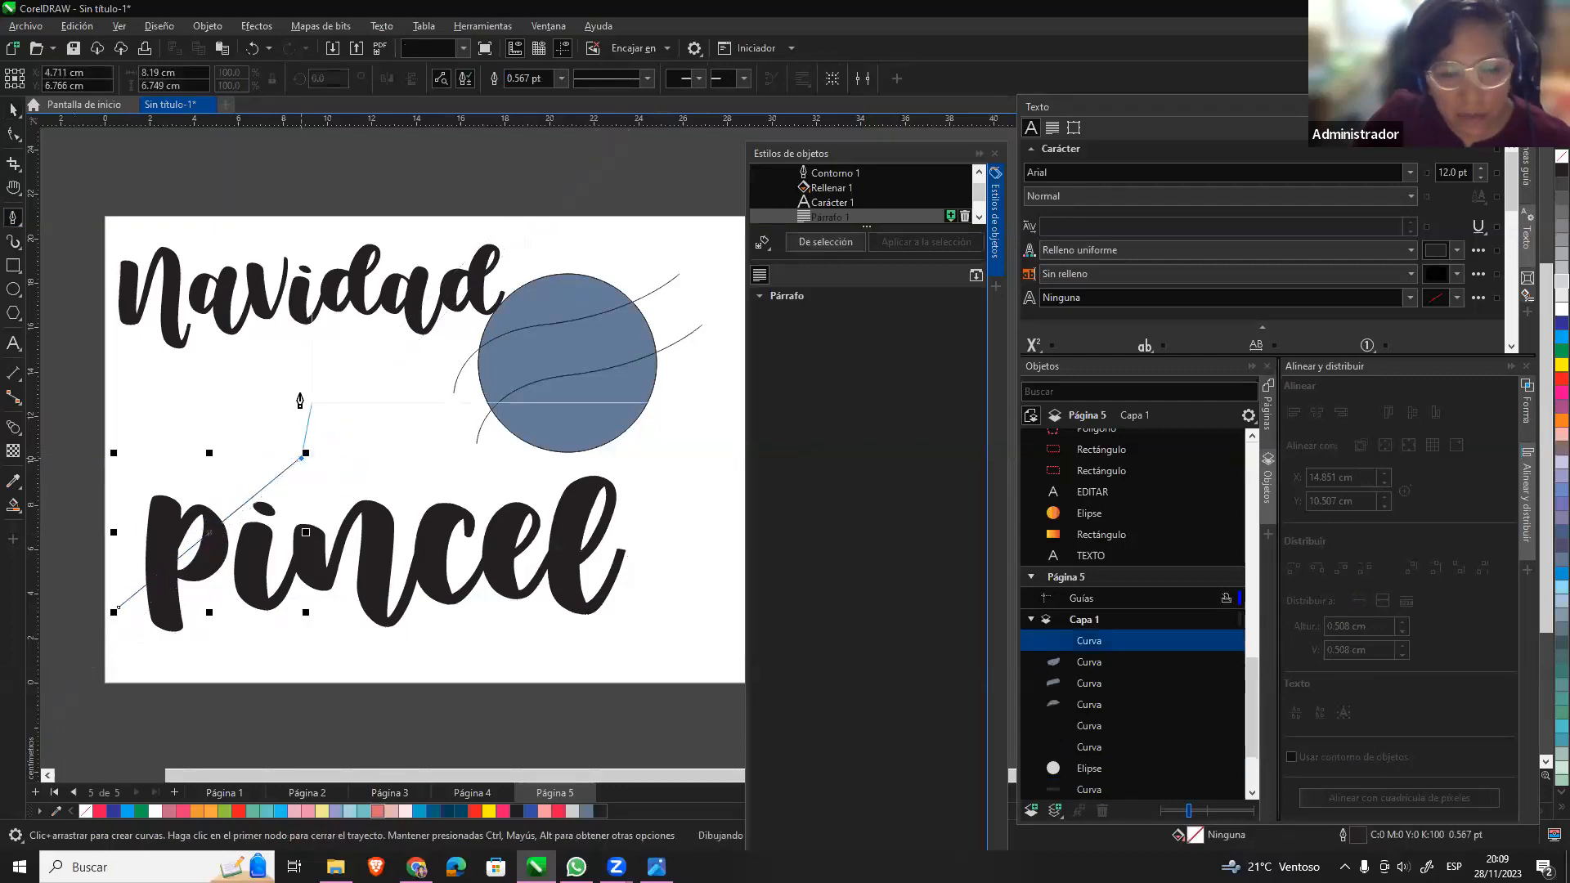
left_click(14, 110)
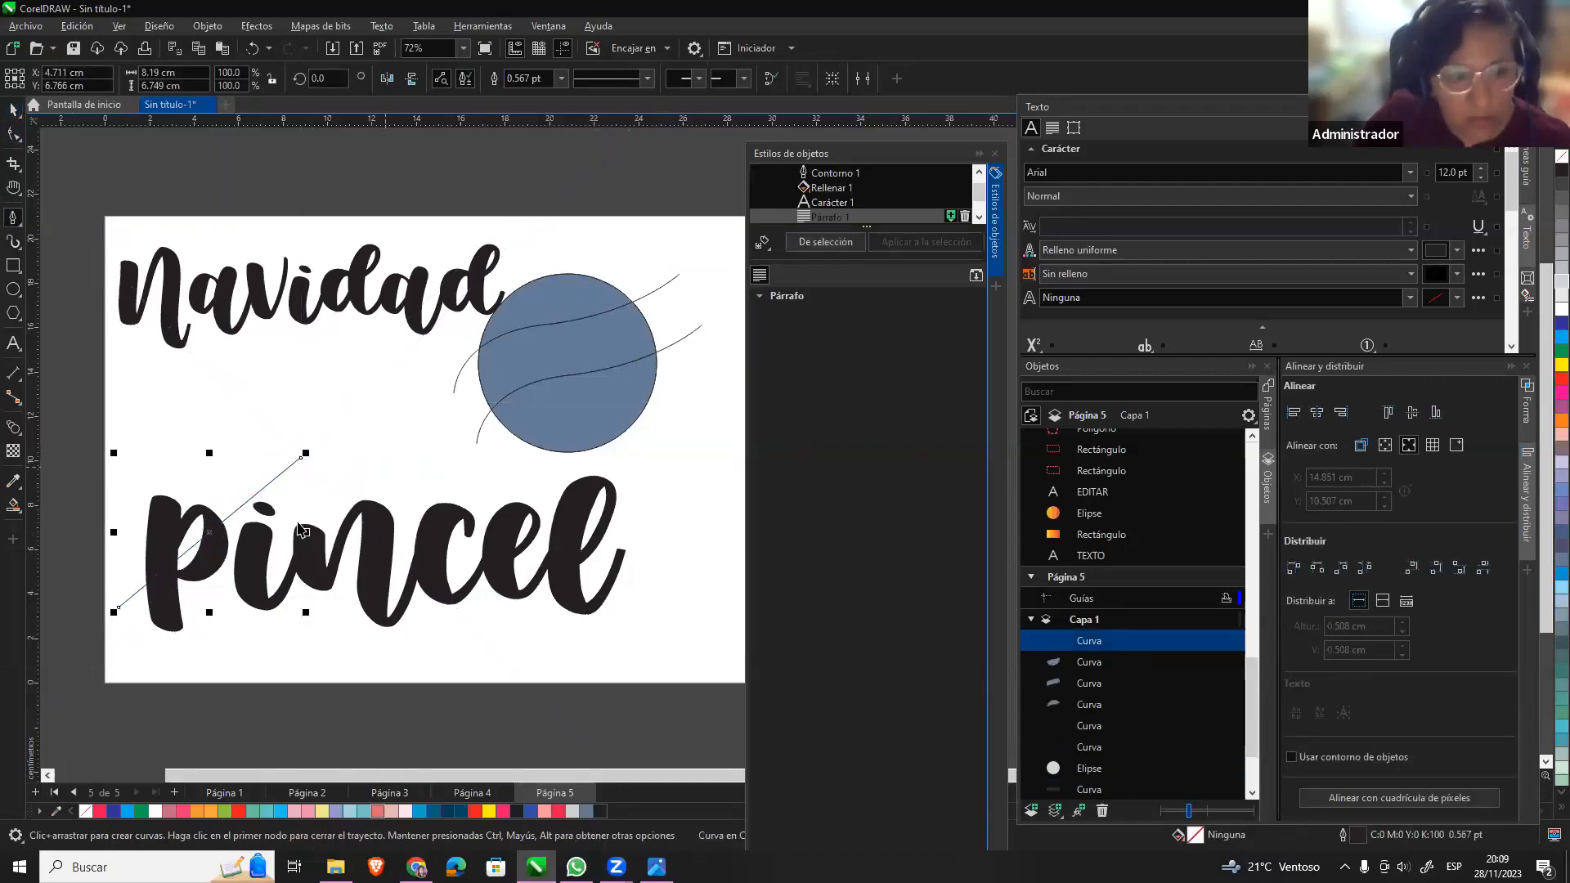
Select the diagonal line and the large "pincel", try Smart Fill in blue-gray on the "p", and undo the last fill.
left_click_drag(364, 698, 442, 713)
left_click(511, 540, "shift")
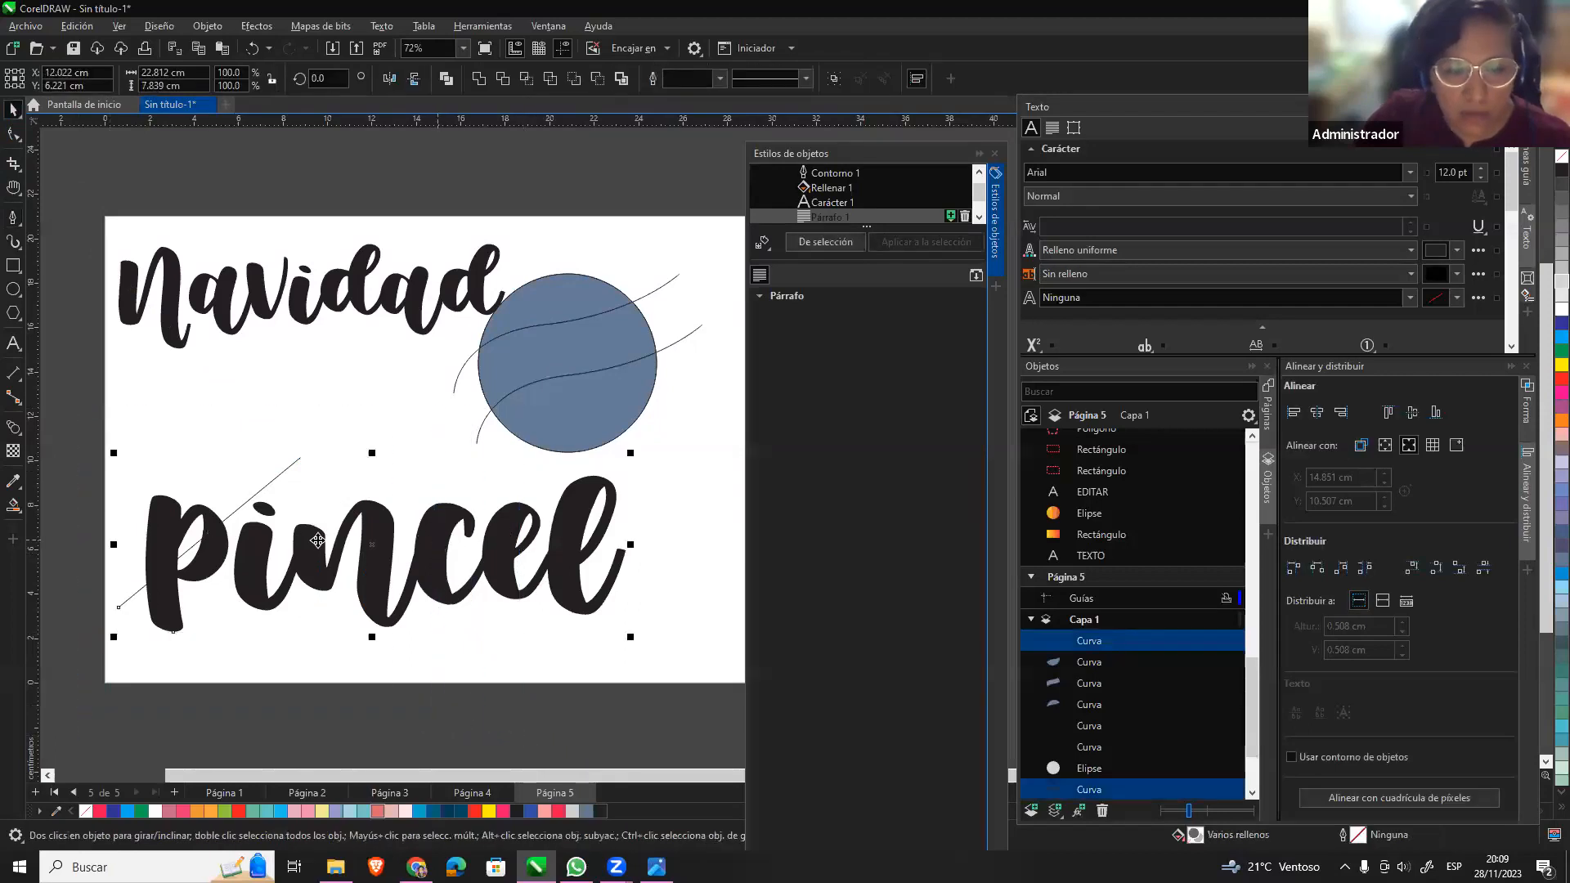
left_click(18, 509)
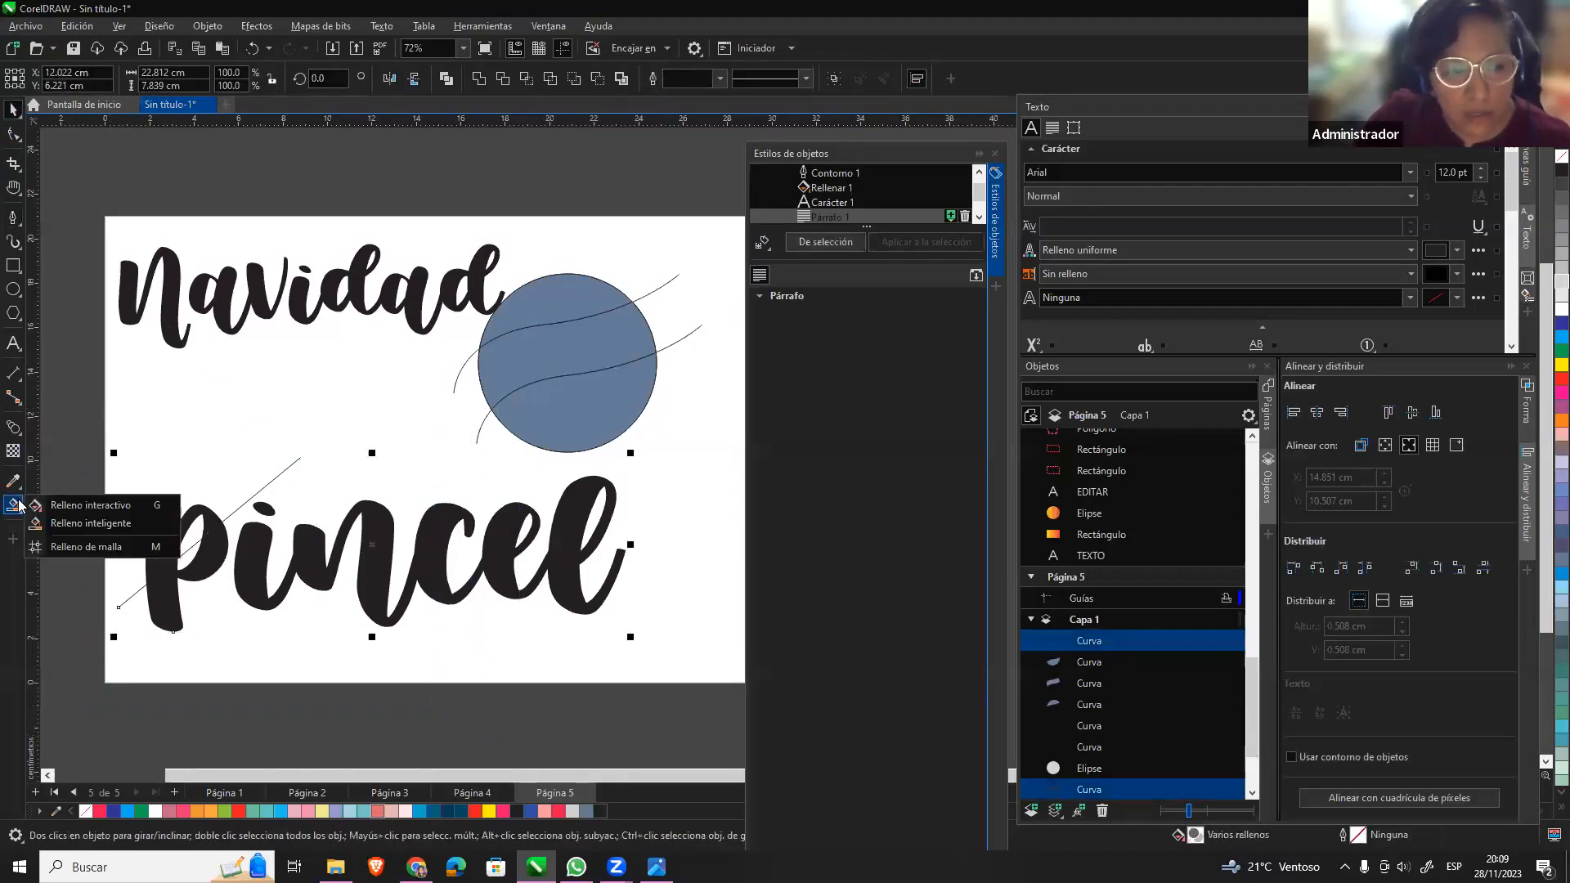
left_click(117, 522)
left_click(214, 562)
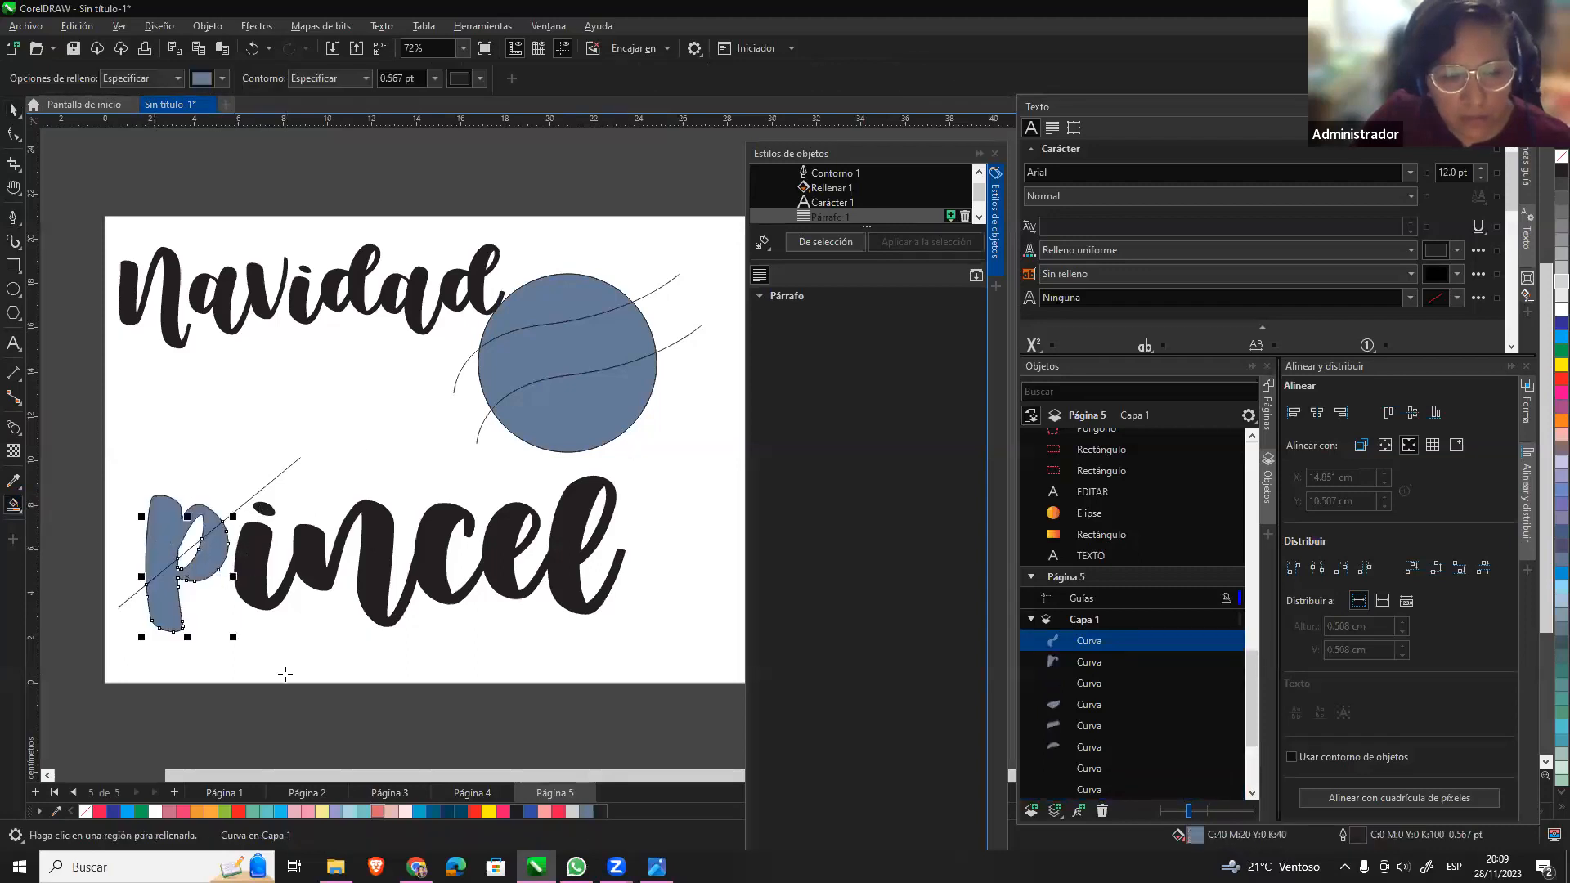
key("ctrl+z")
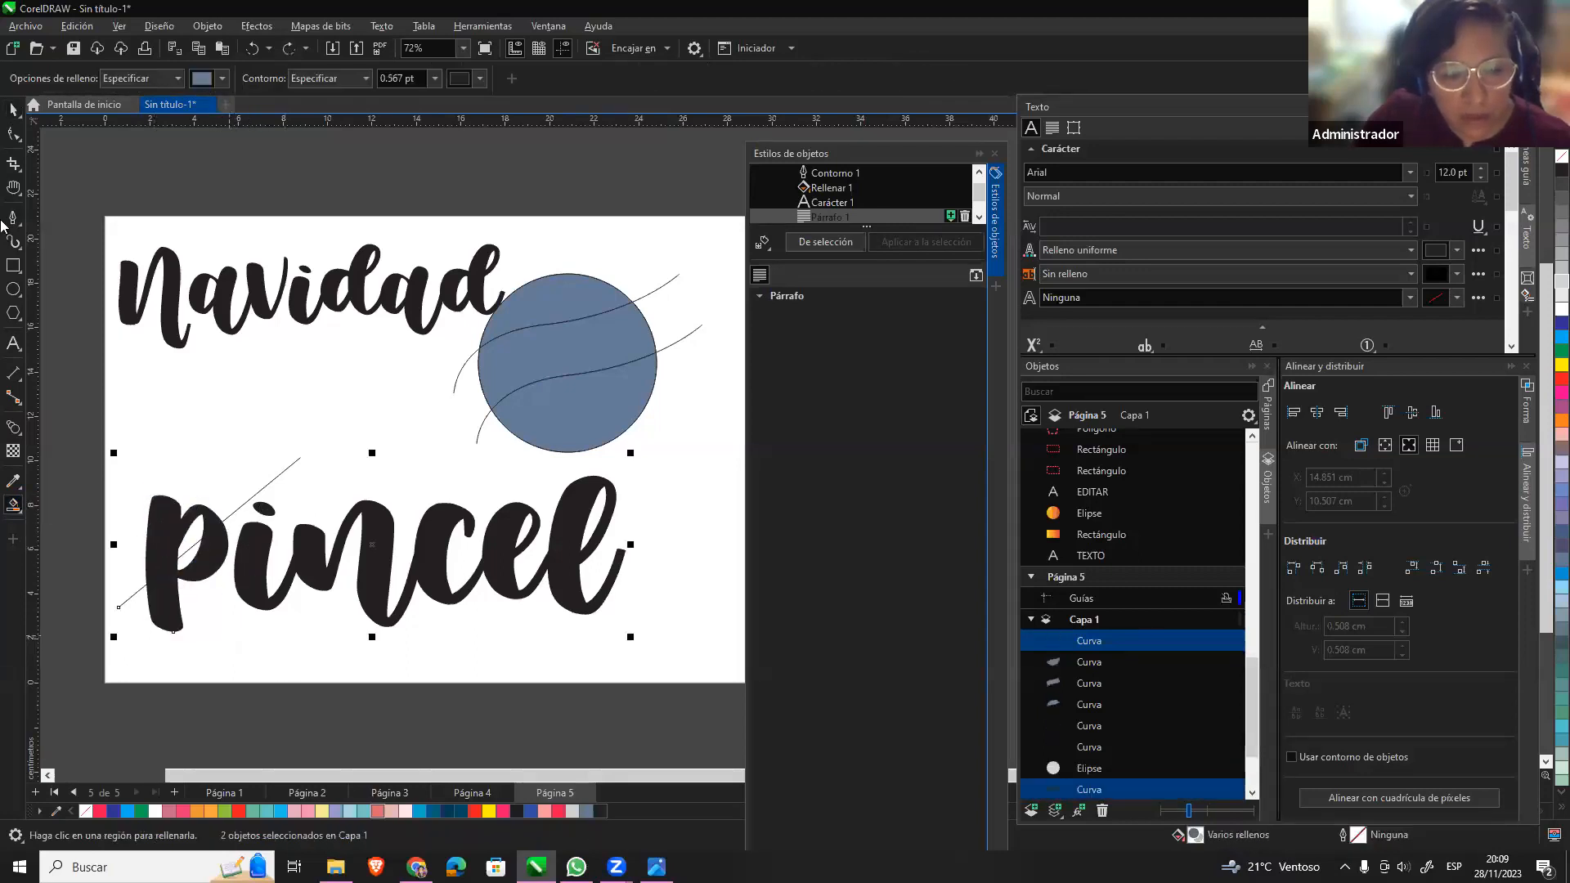
Delete the diagonal line crossing the "p" of the large "pincel".
left_click(14, 134)
left_click(13, 110)
left_click(314, 458)
left_click(291, 466)
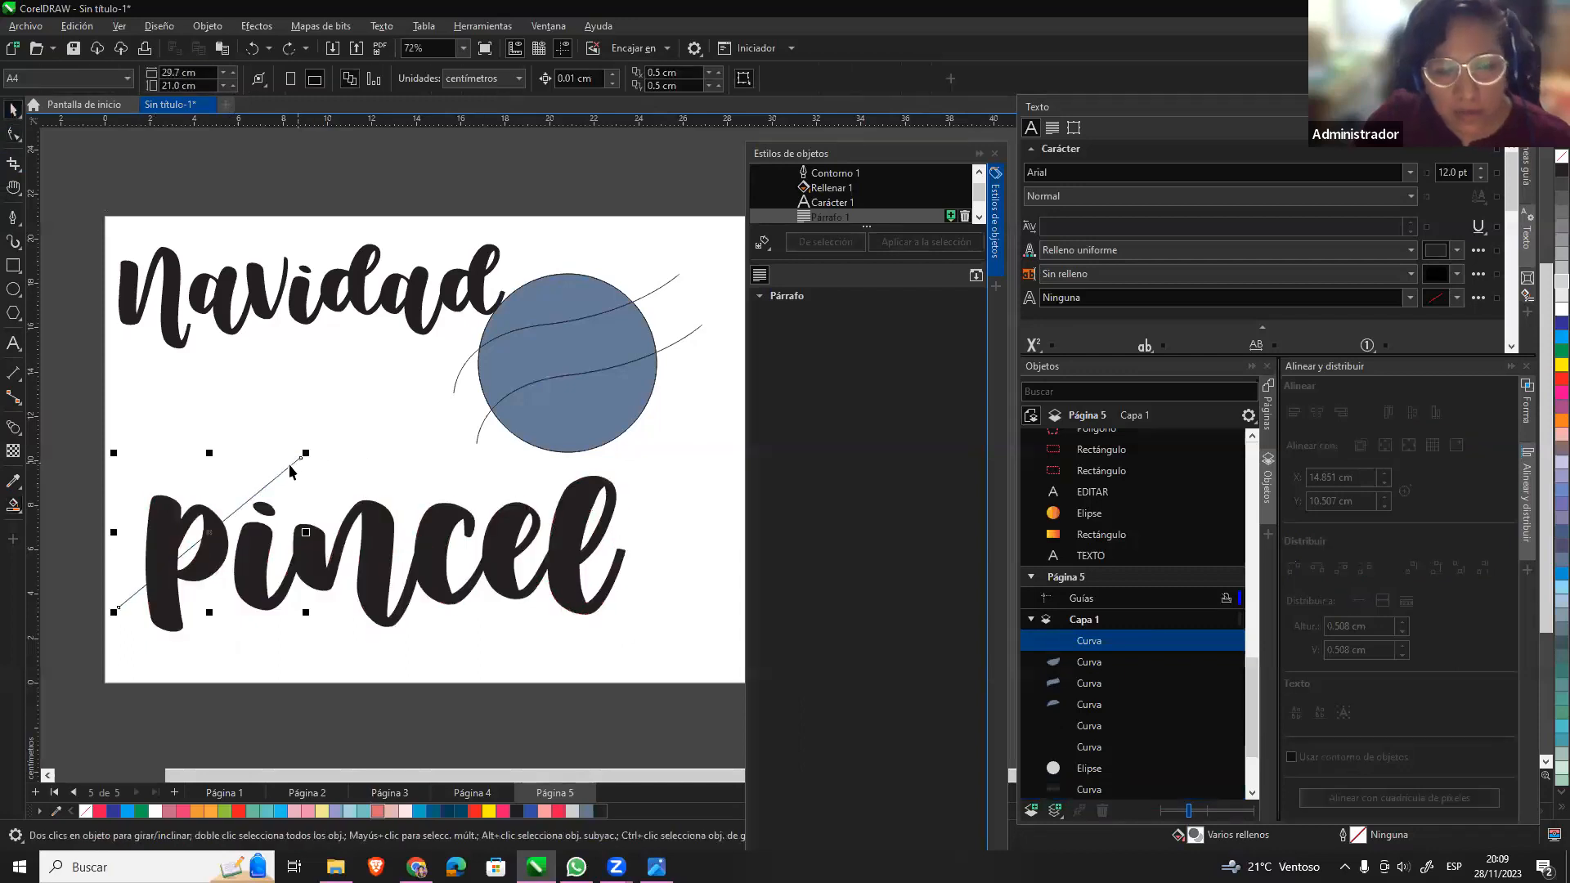
key("Delete")
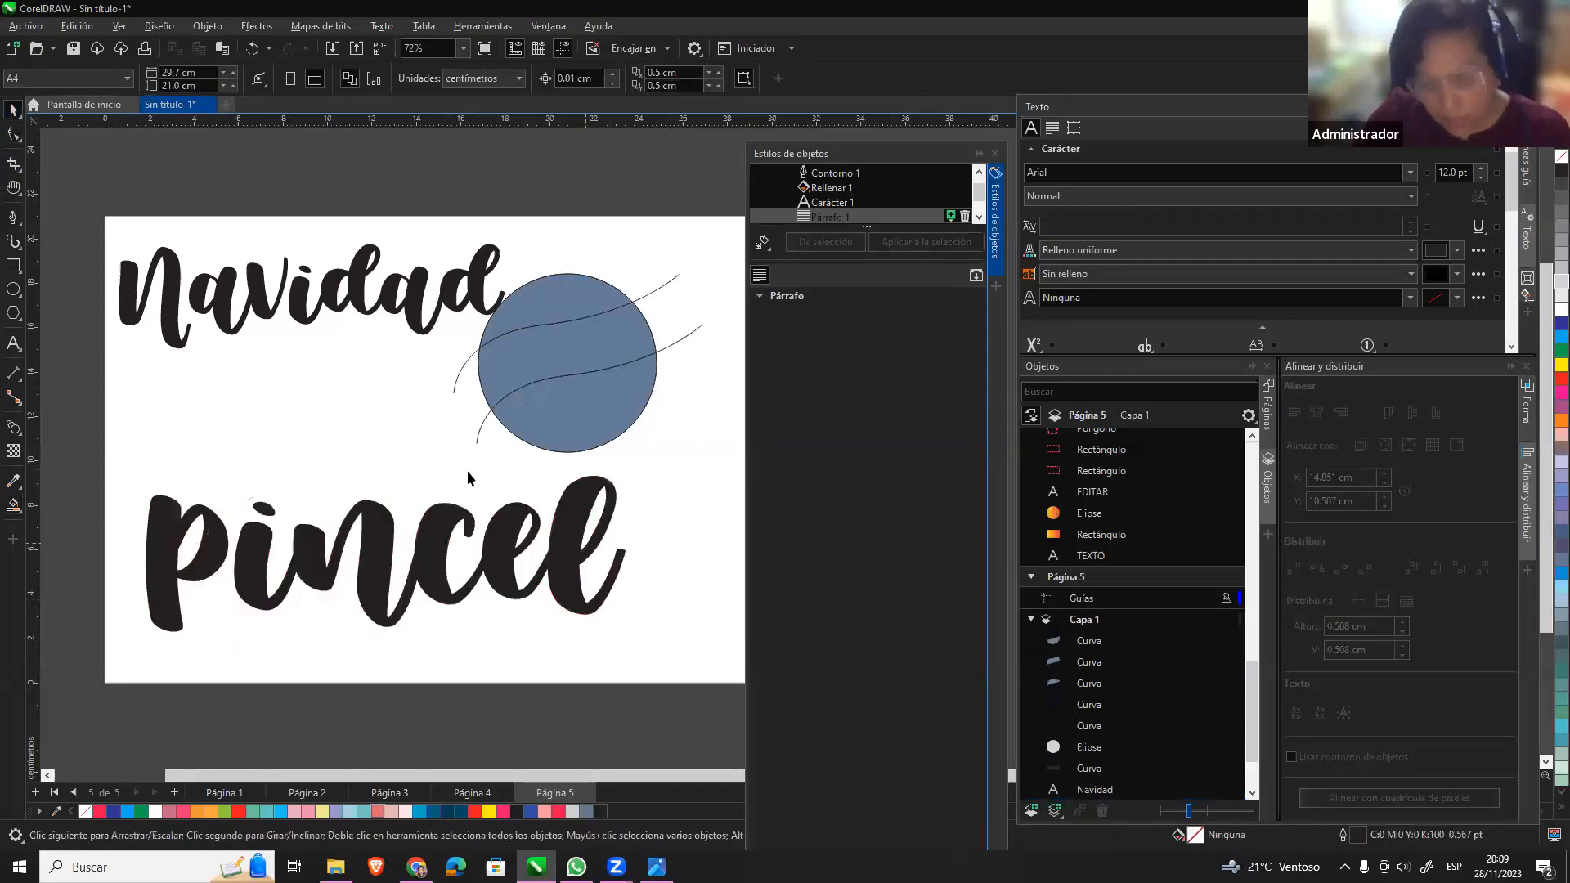
Draw a wavy open curve about 23.1 cm wide and 3 cm high across the whole large "pincel".
left_click(13, 216)
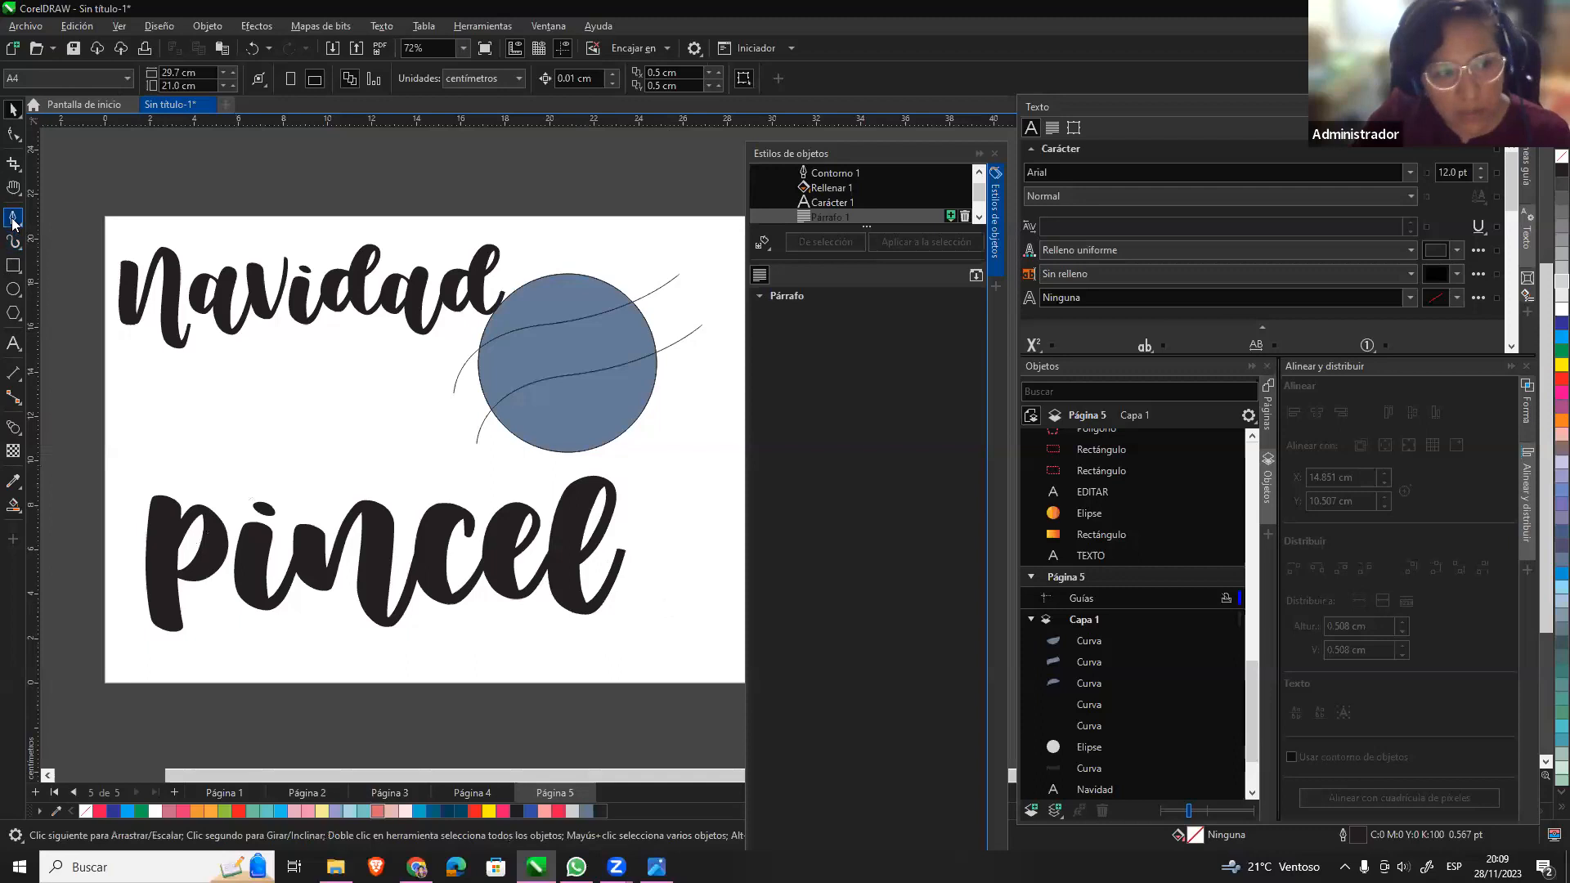
left_click(633, 485)
left_click_drag(438, 530, 338, 571)
left_click_drag(120, 509, 101, 474)
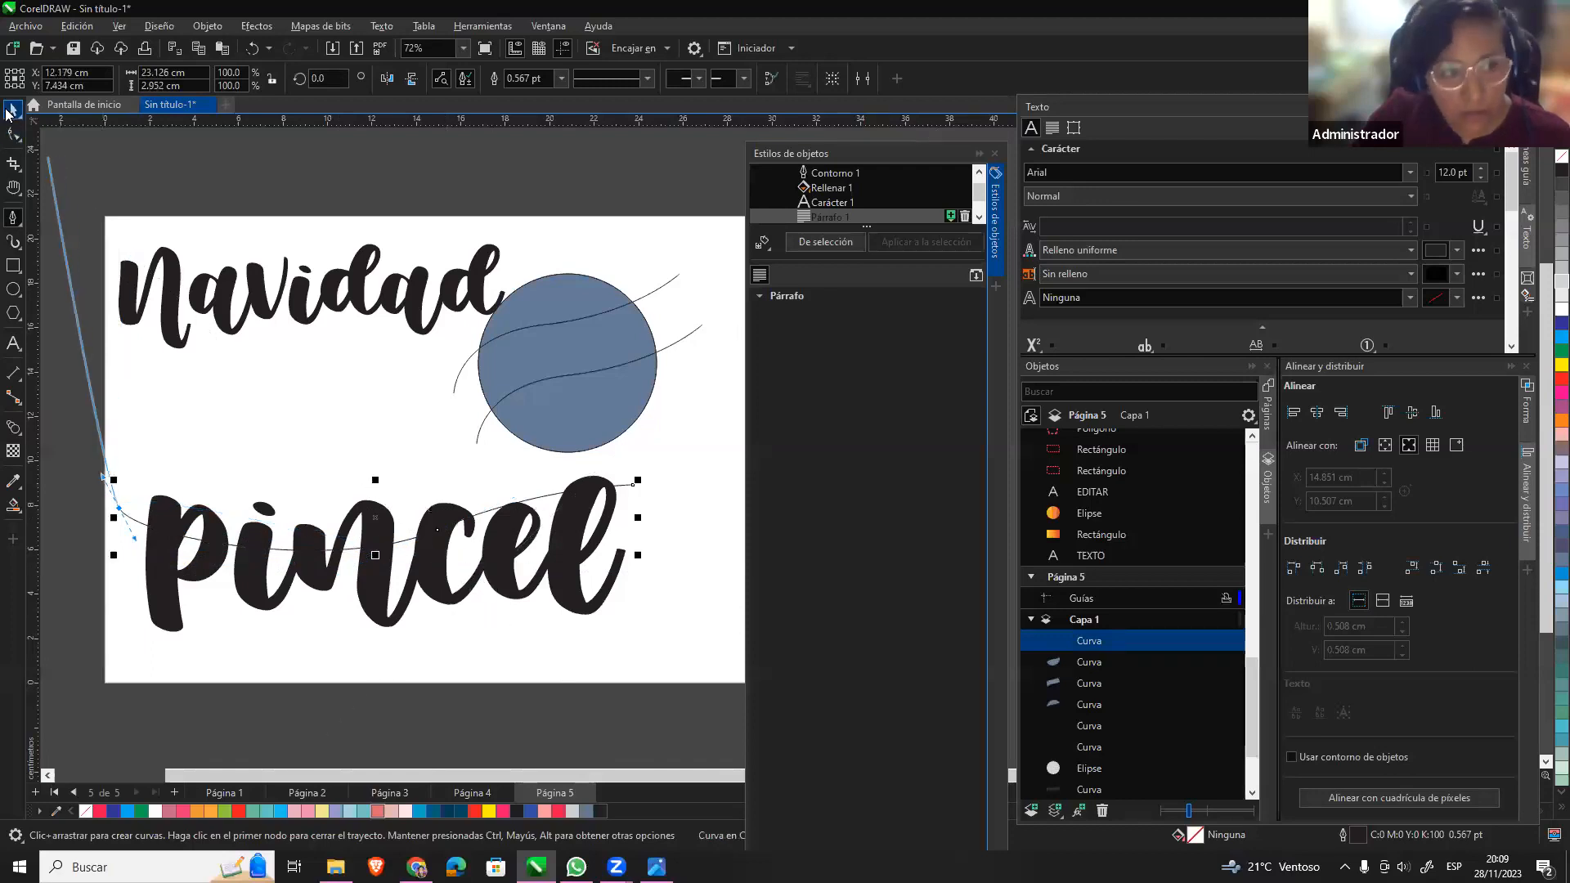
key("Escape")
key("space")
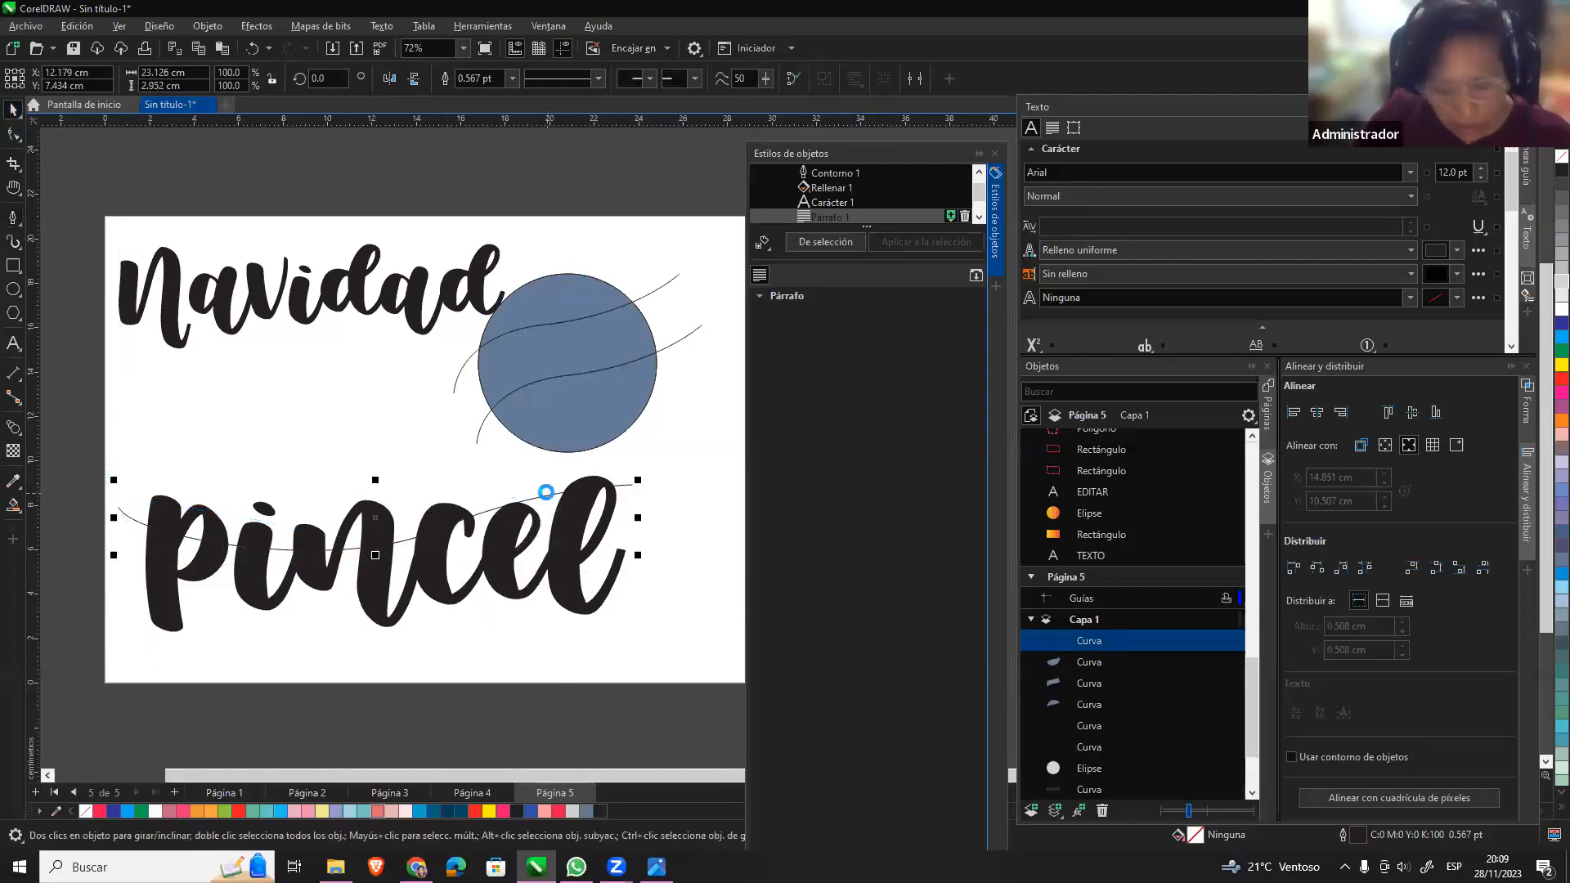
Duplicate the wavy curve twice, placing the copies about 1.5 cm and 3.4 cm lower across the large "pincel".
left_click_drag(546, 492, 548, 572)
key("ctrl+c")
key("ctrl+v")
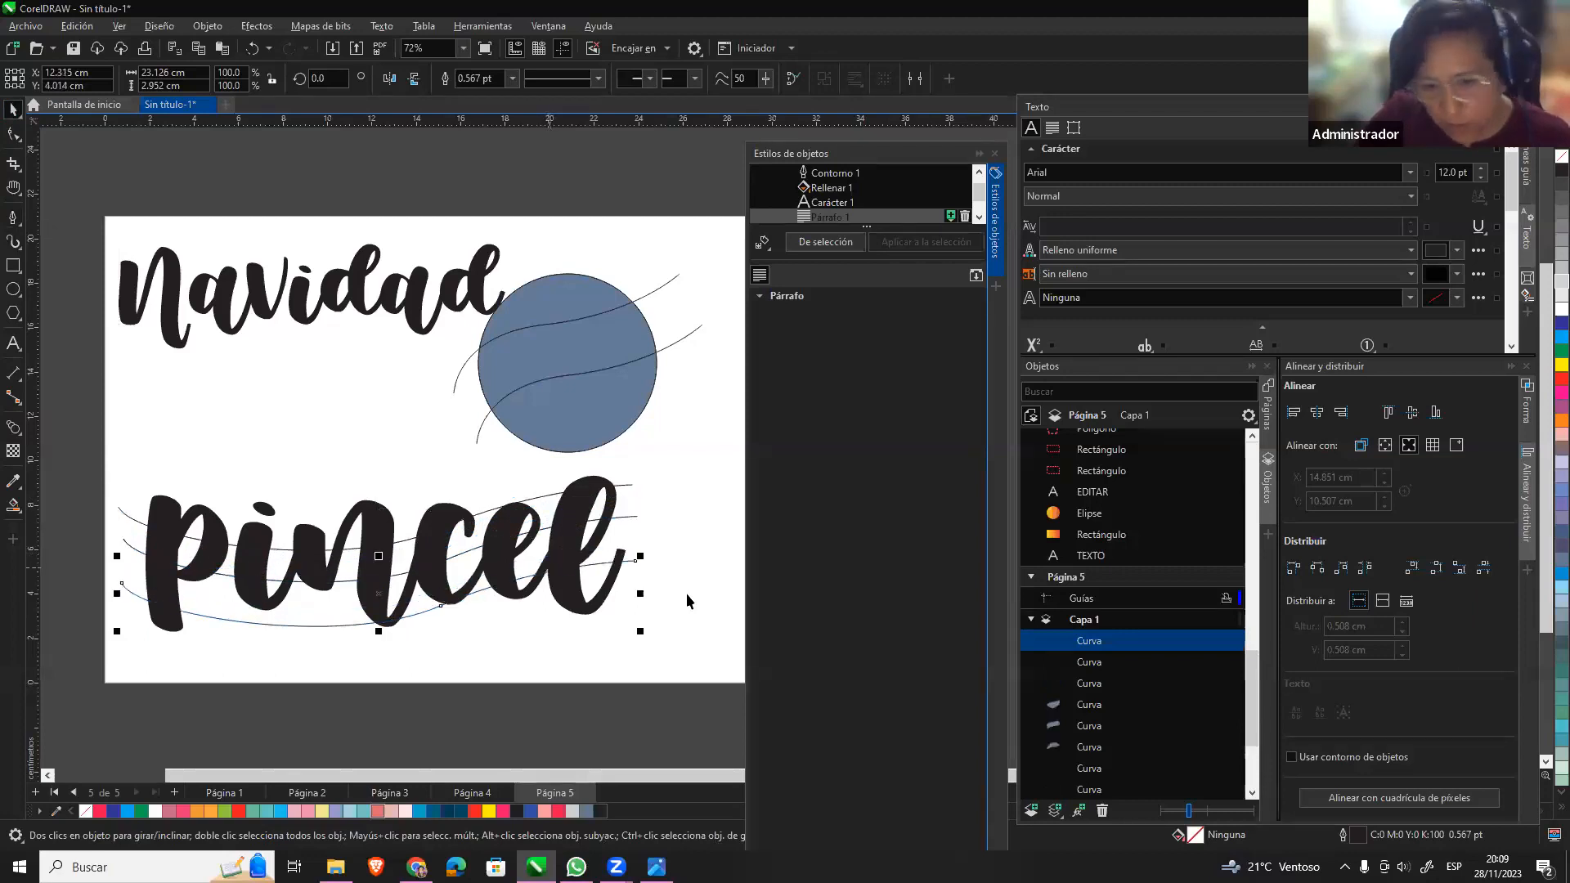
Select the three wavy curves with the large "pincel" and Smart Fill its letter portions above the uppermost curve in blue-gray.
left_click(629, 489, "shift")
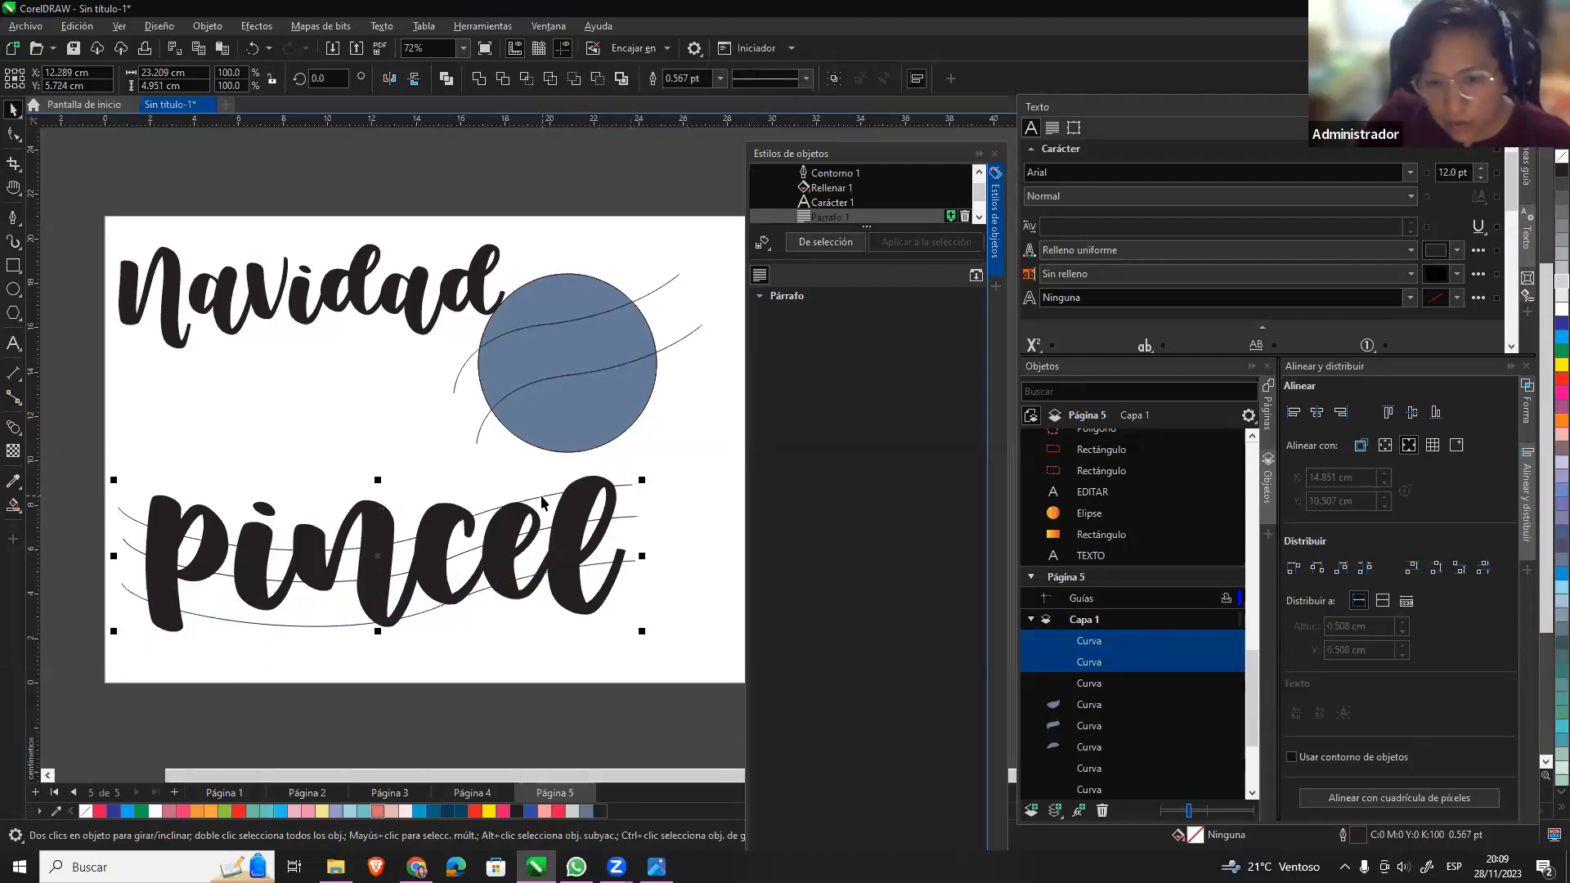
left_click(573, 494, "shift")
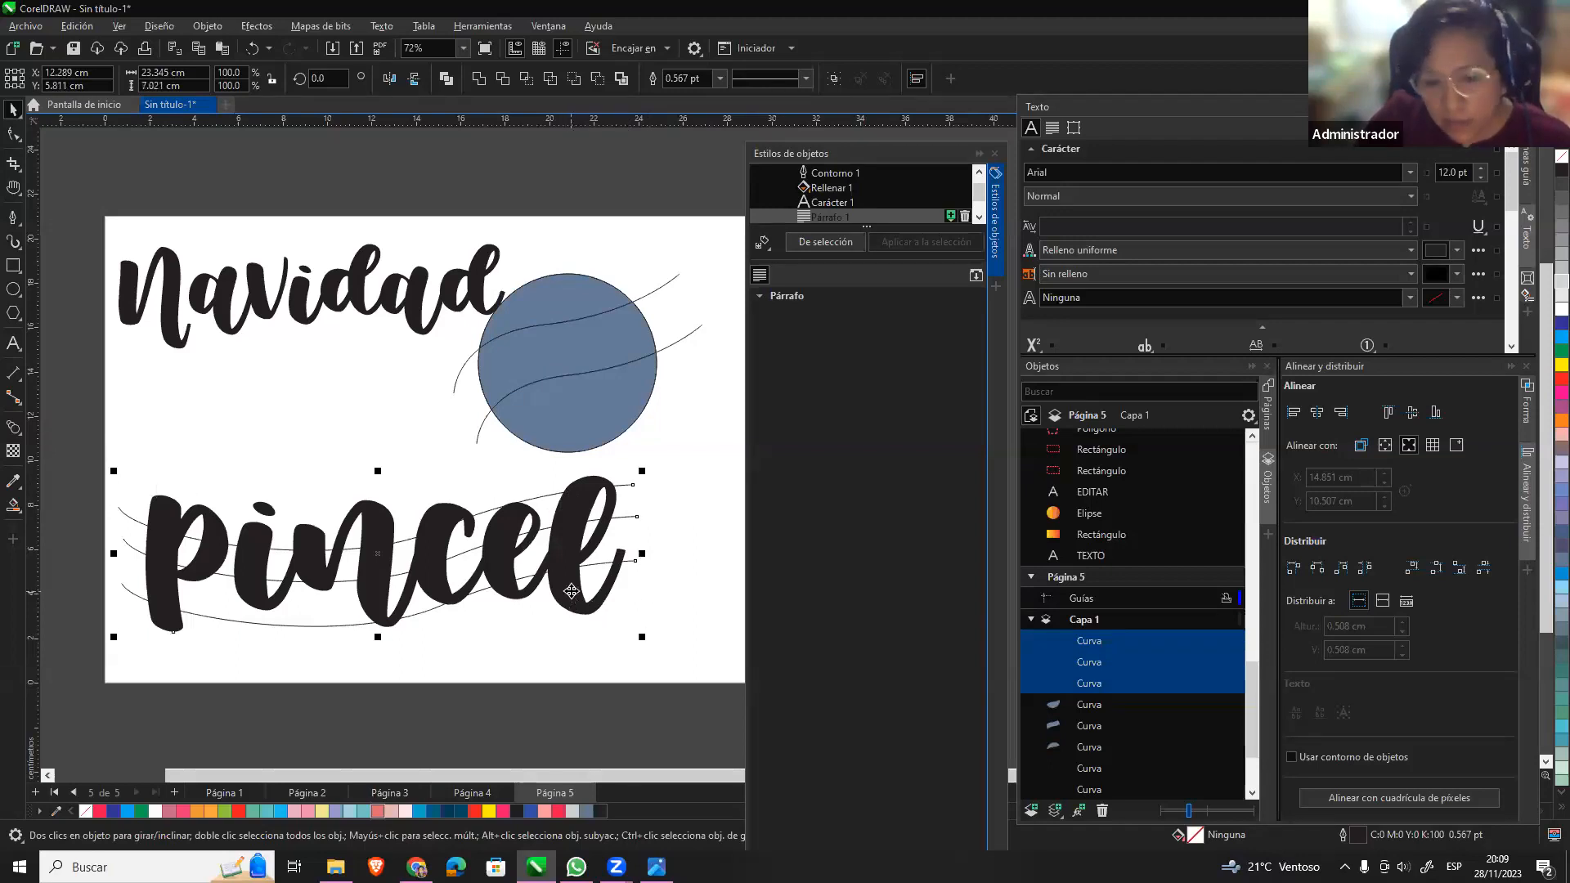
left_click(422, 561, "shift")
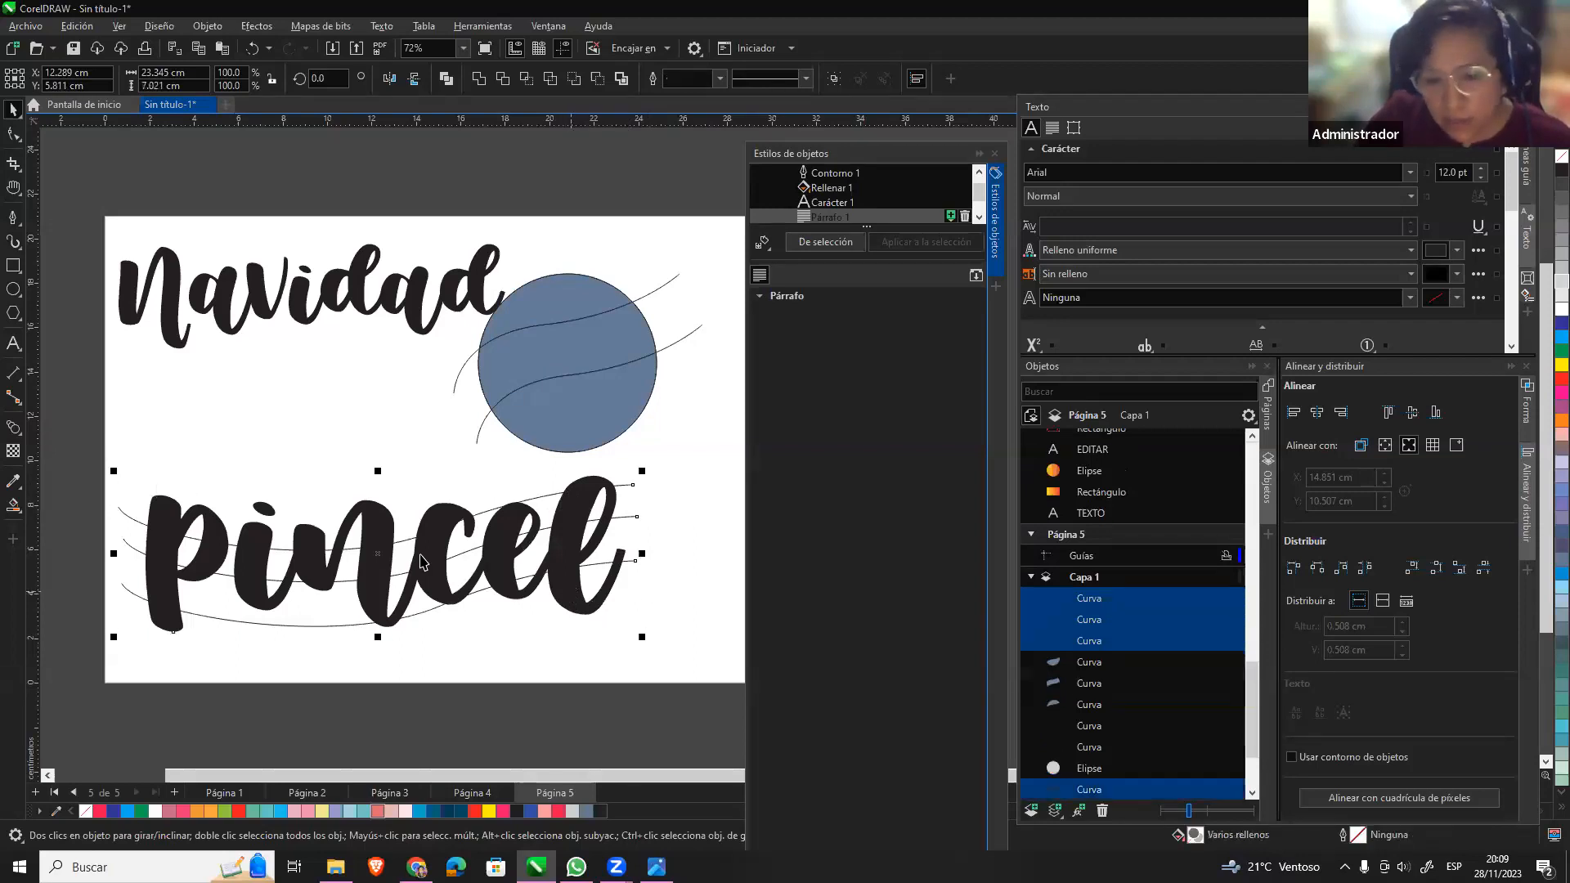
left_click(17, 509)
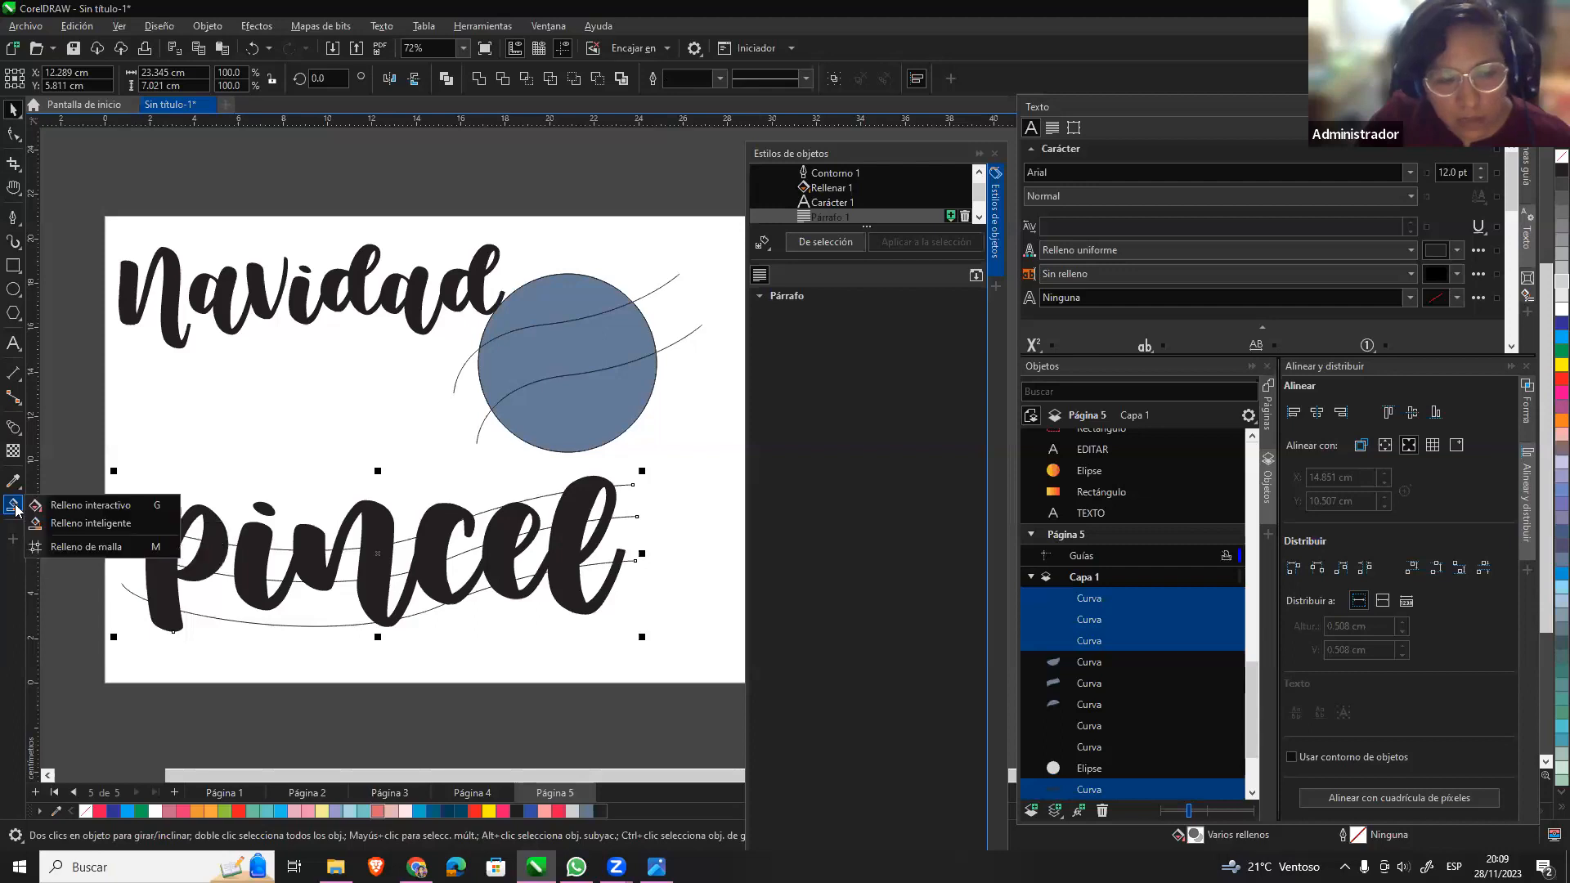
left_click(125, 524)
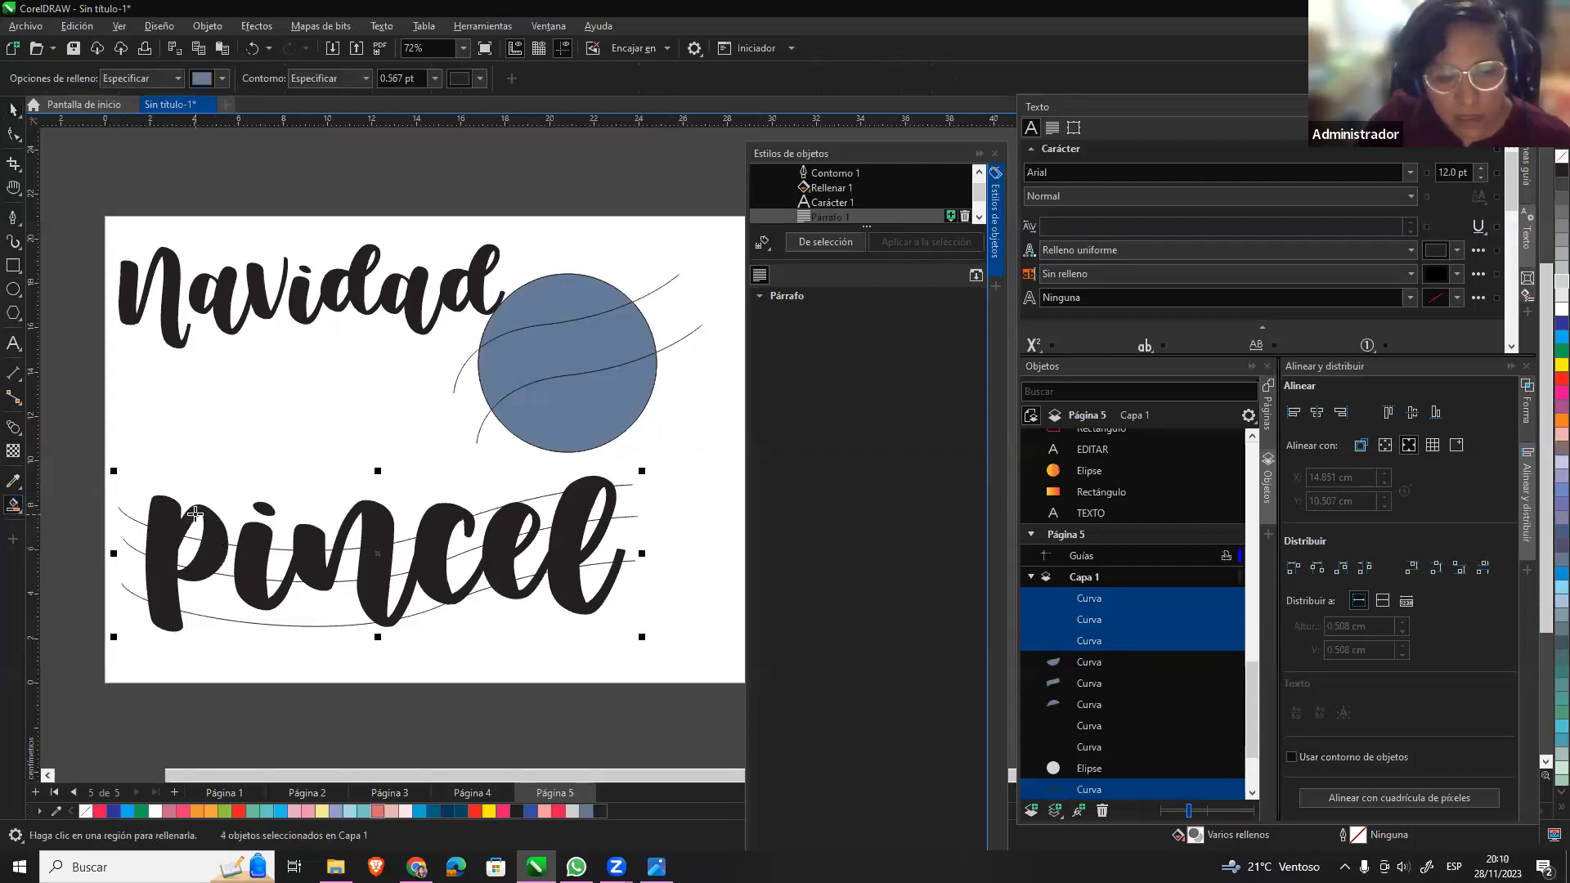
left_click(195, 513)
left_click(263, 508)
left_click(316, 532)
left_click(375, 511)
left_click(444, 517)
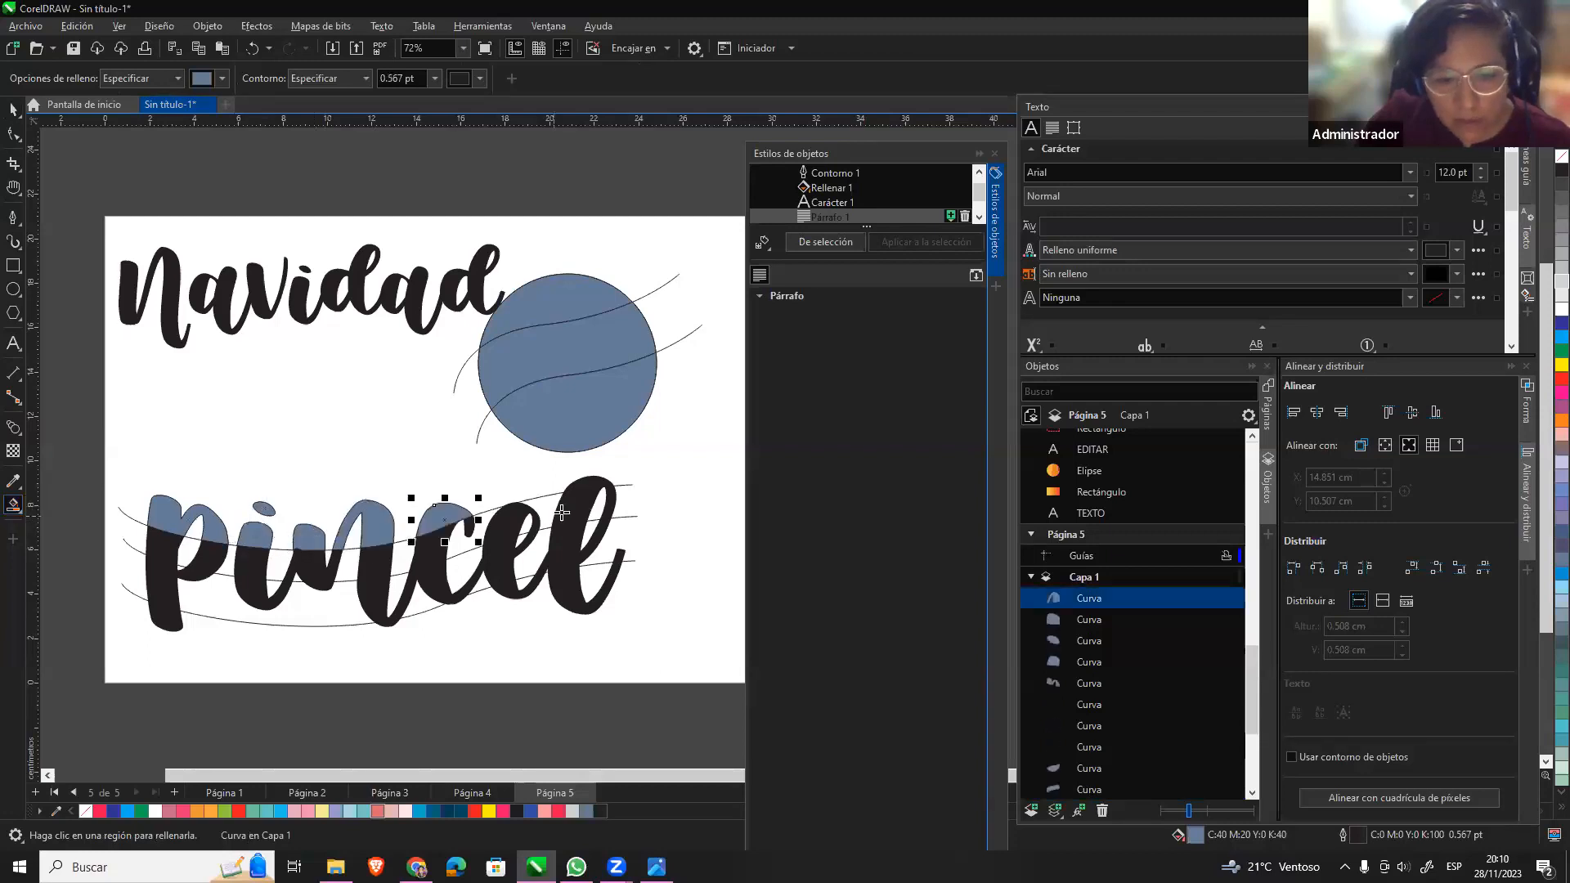
left_click(588, 484)
Smart Fill the letter portions of the large "pincel" between the upper and middle wavy curves in blue-gray.
left_click(222, 579)
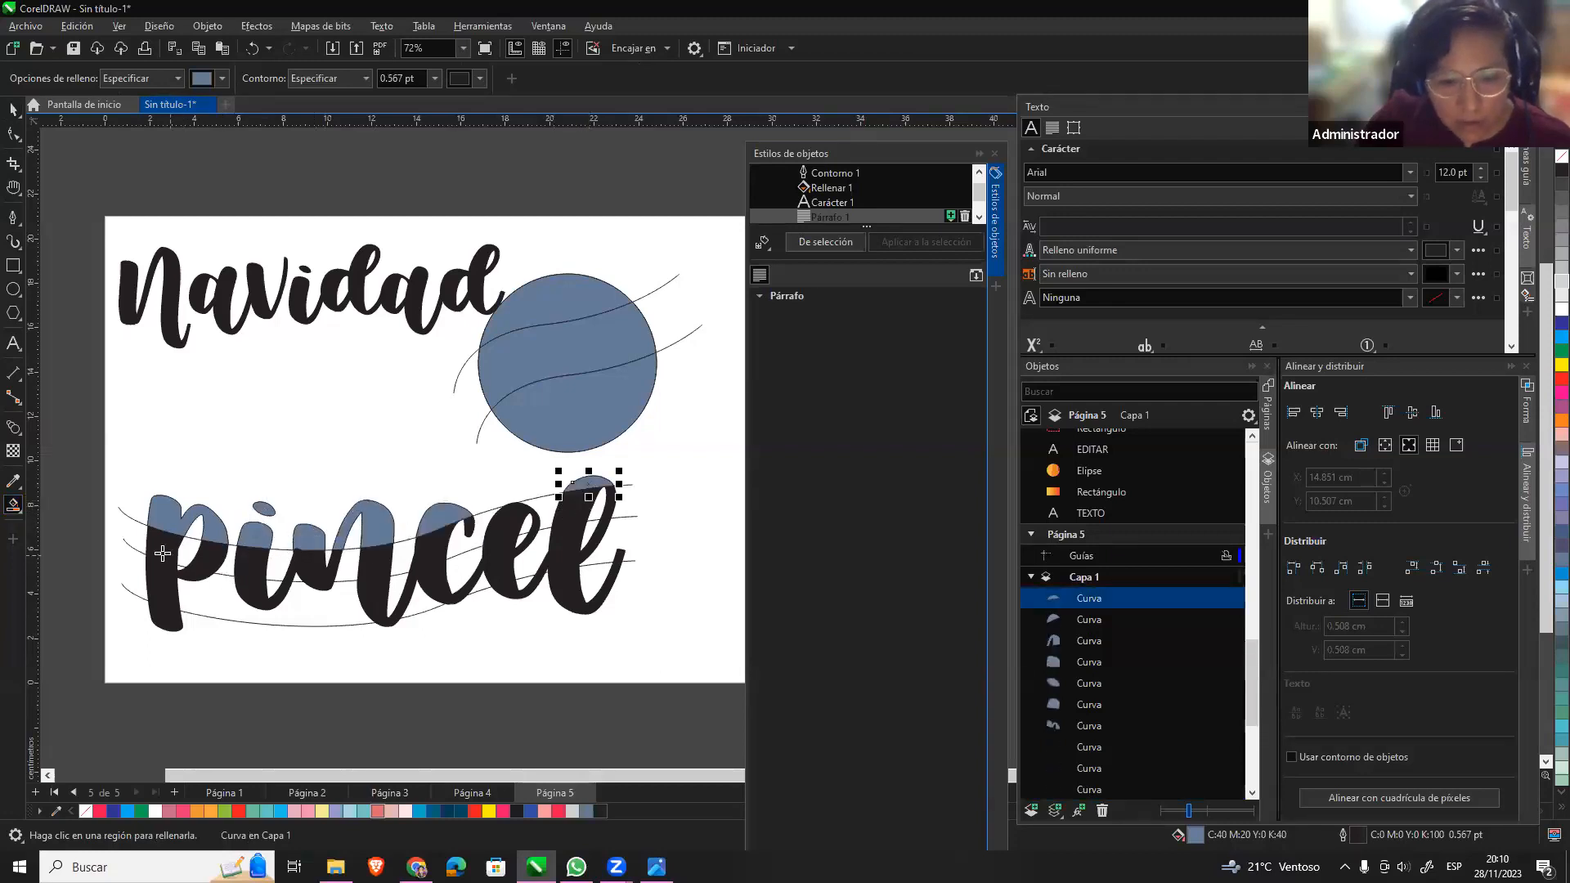
left_click(158, 544)
left_click(216, 554)
left_click(252, 562)
left_click(307, 565)
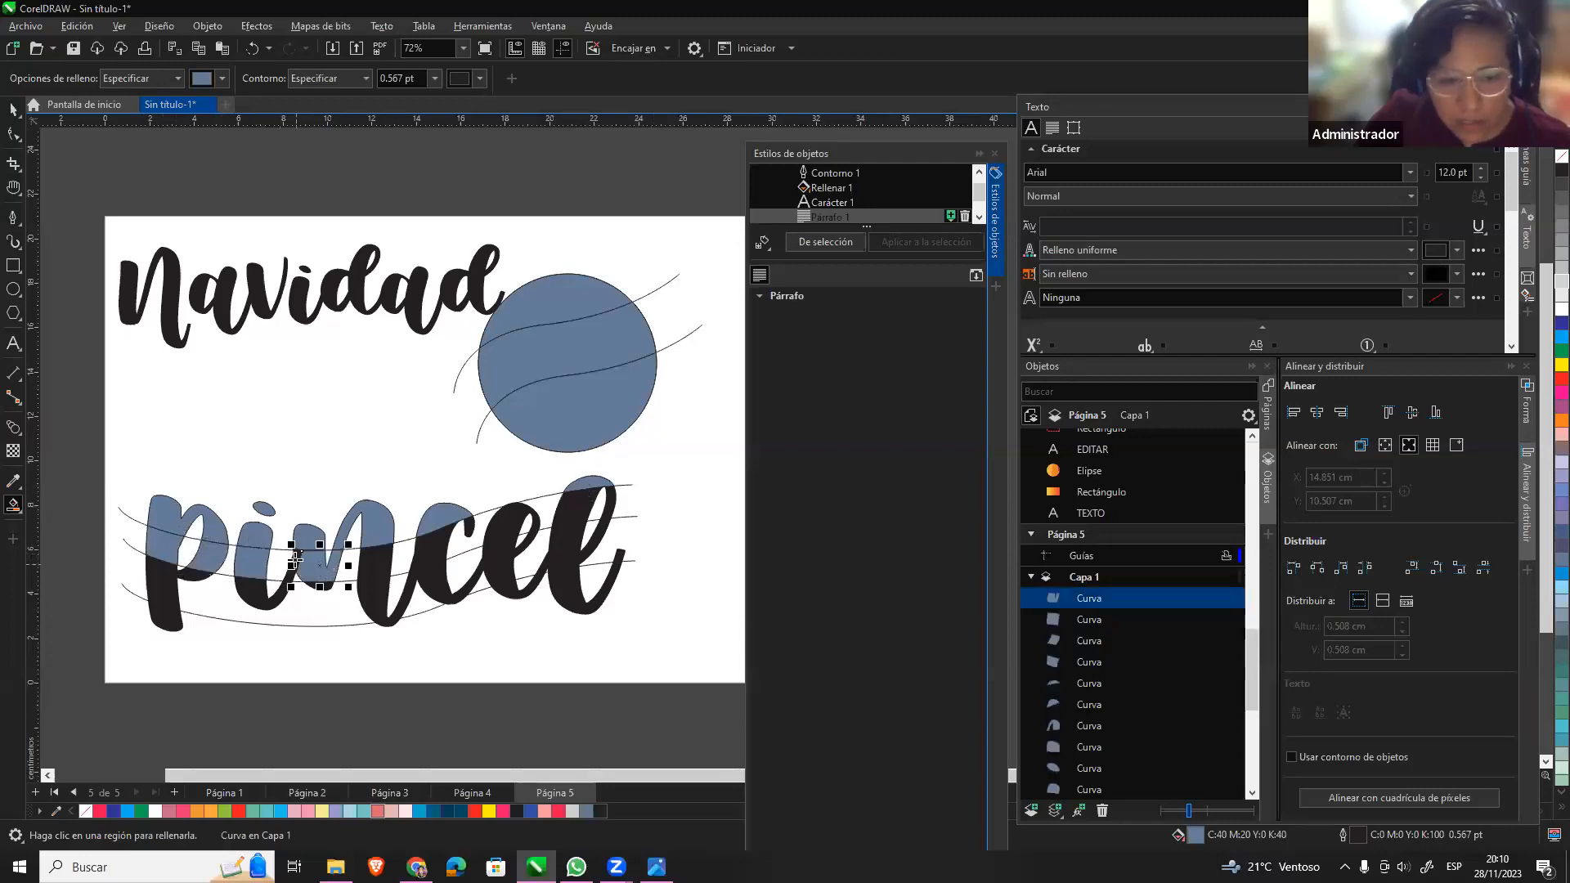
left_click(369, 558)
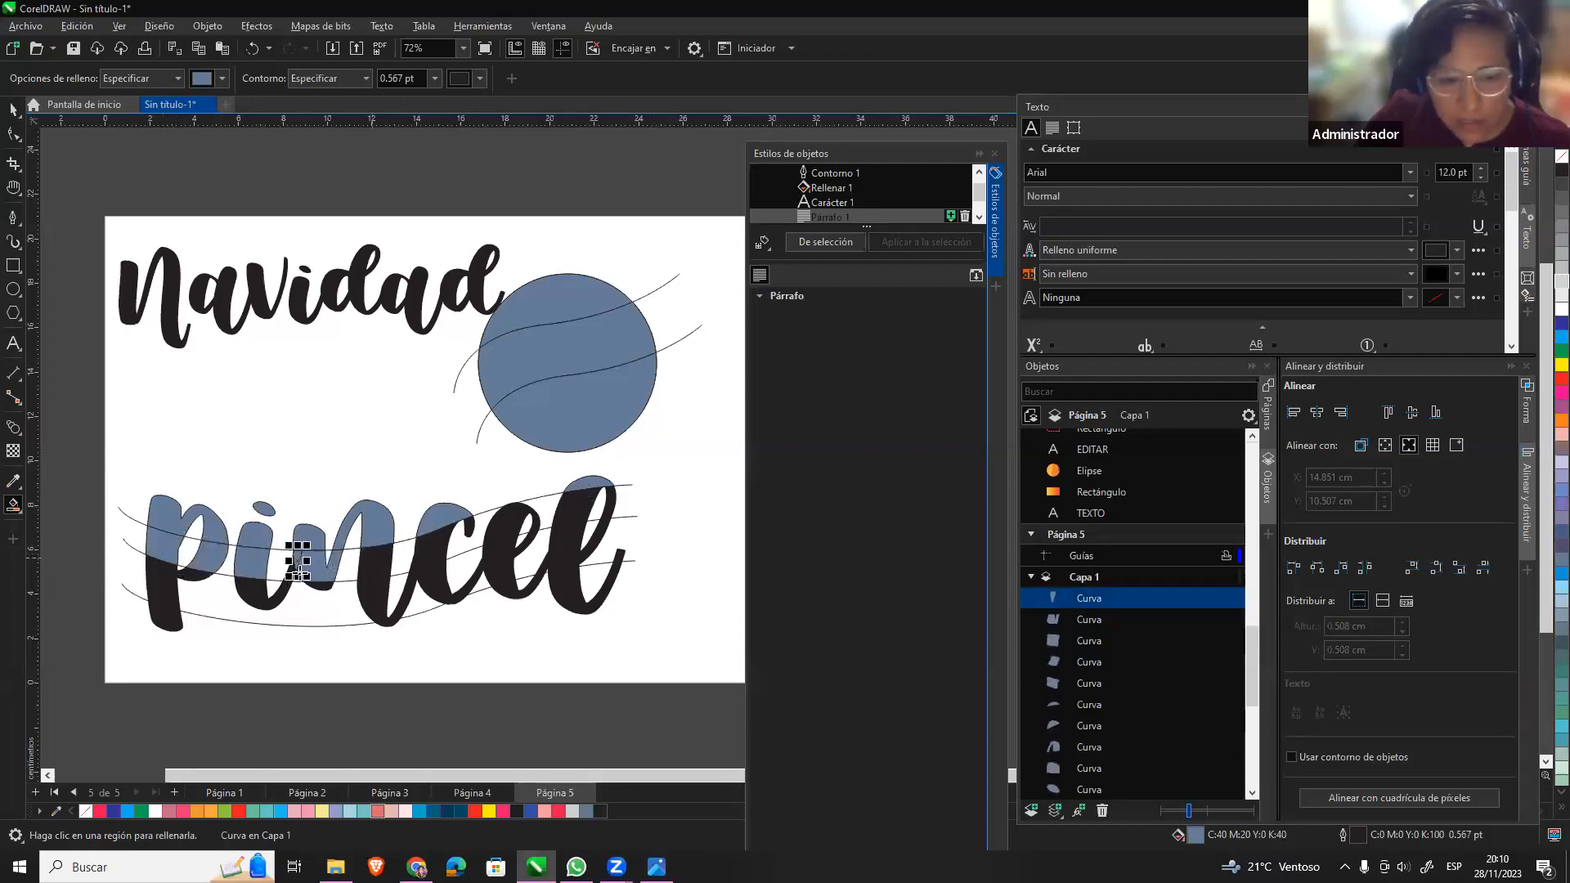
left_click(415, 559)
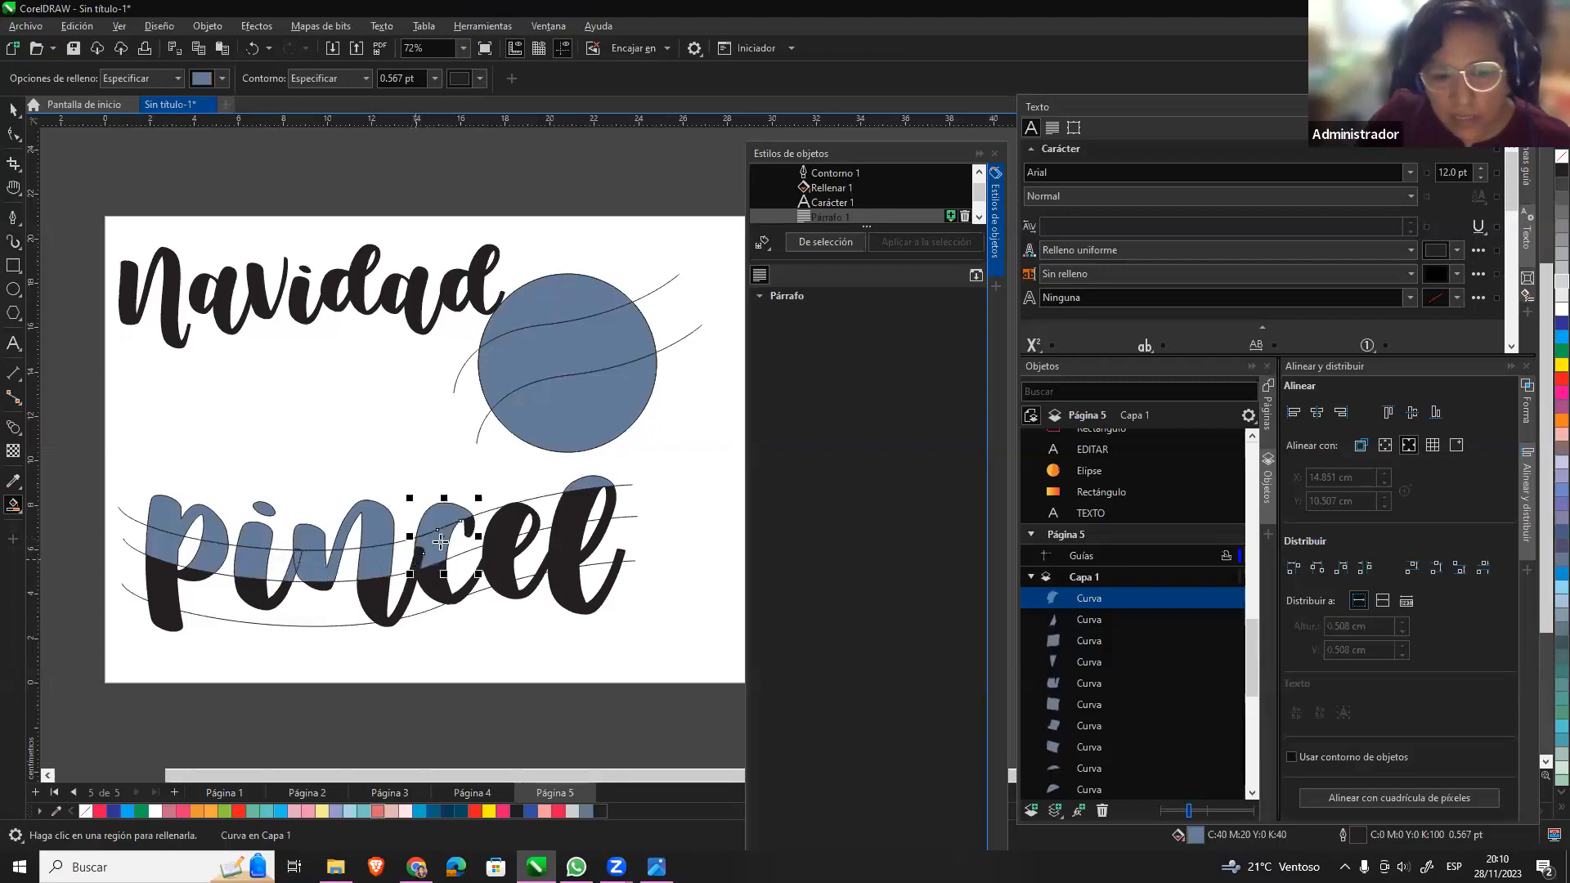
left_click(409, 564)
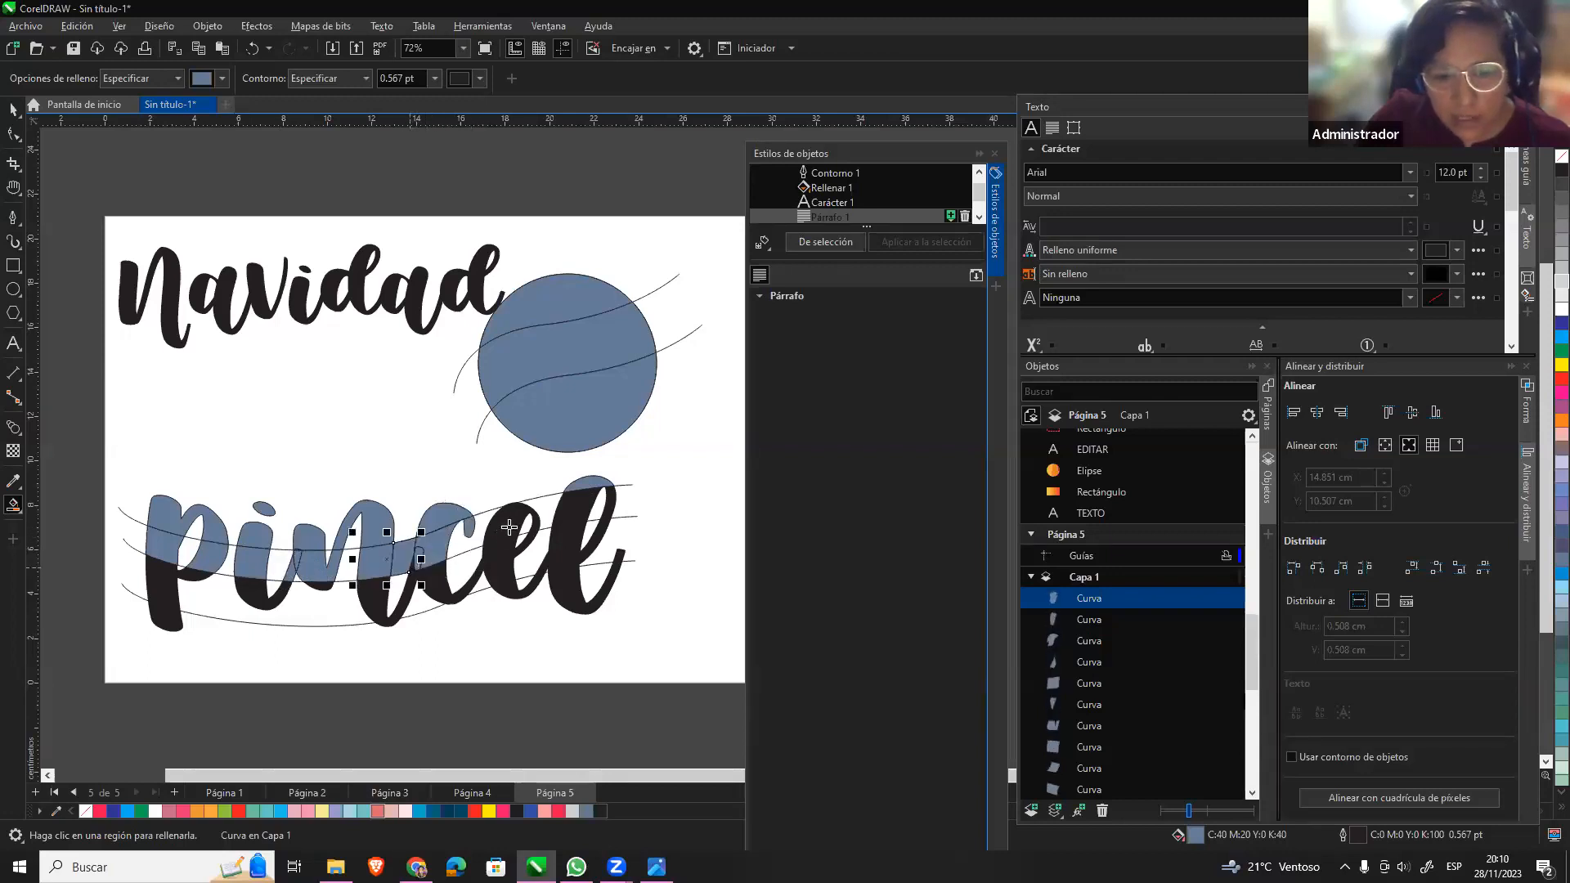
key("ctrl+z")
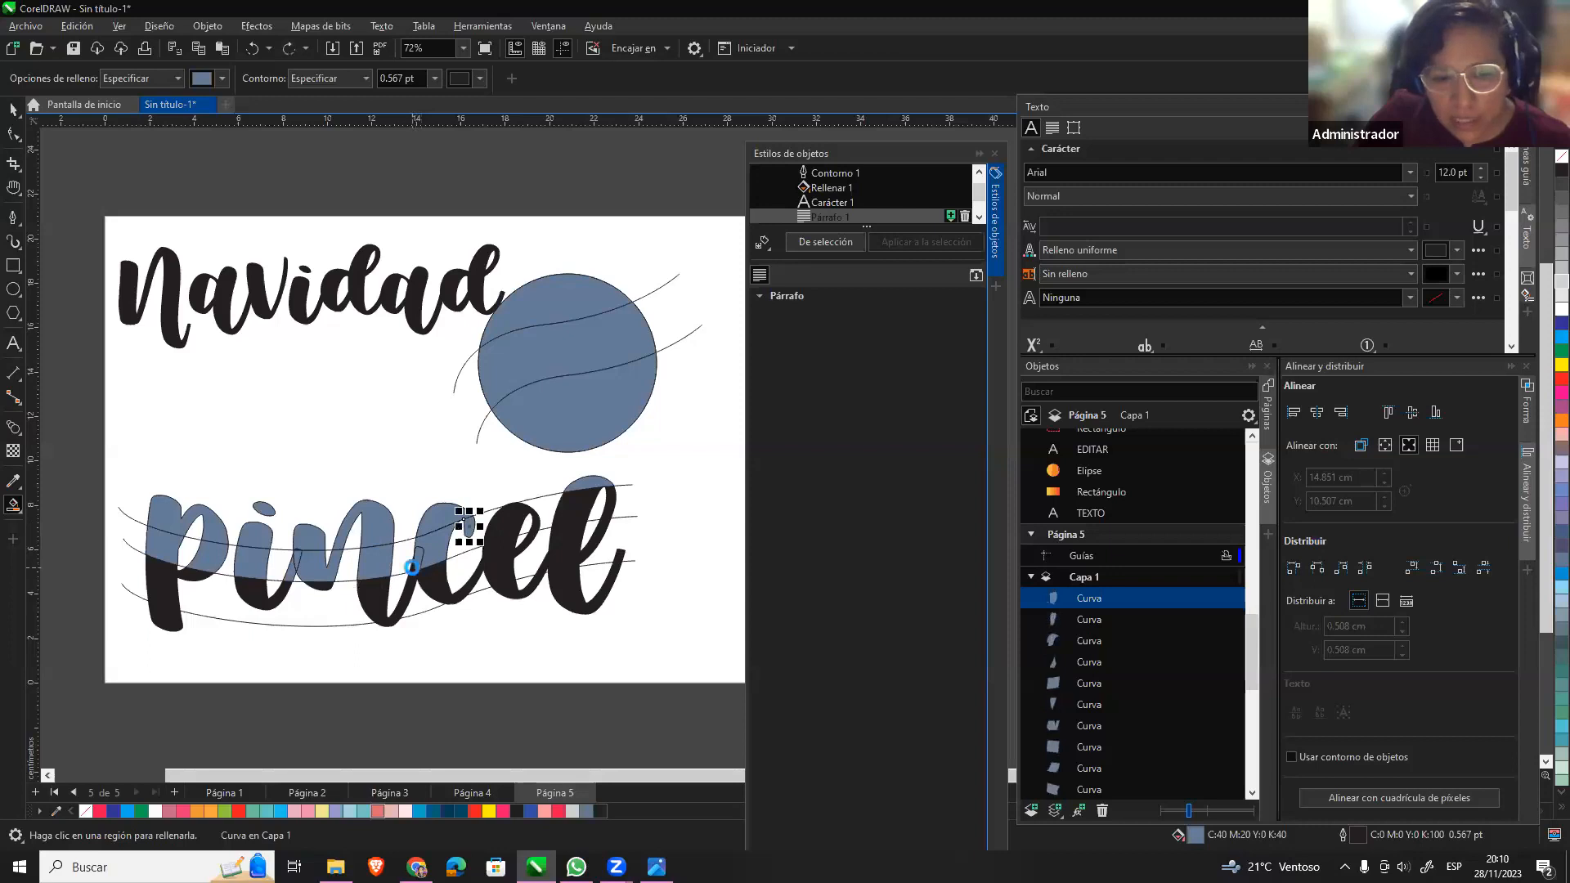
left_click(502, 522)
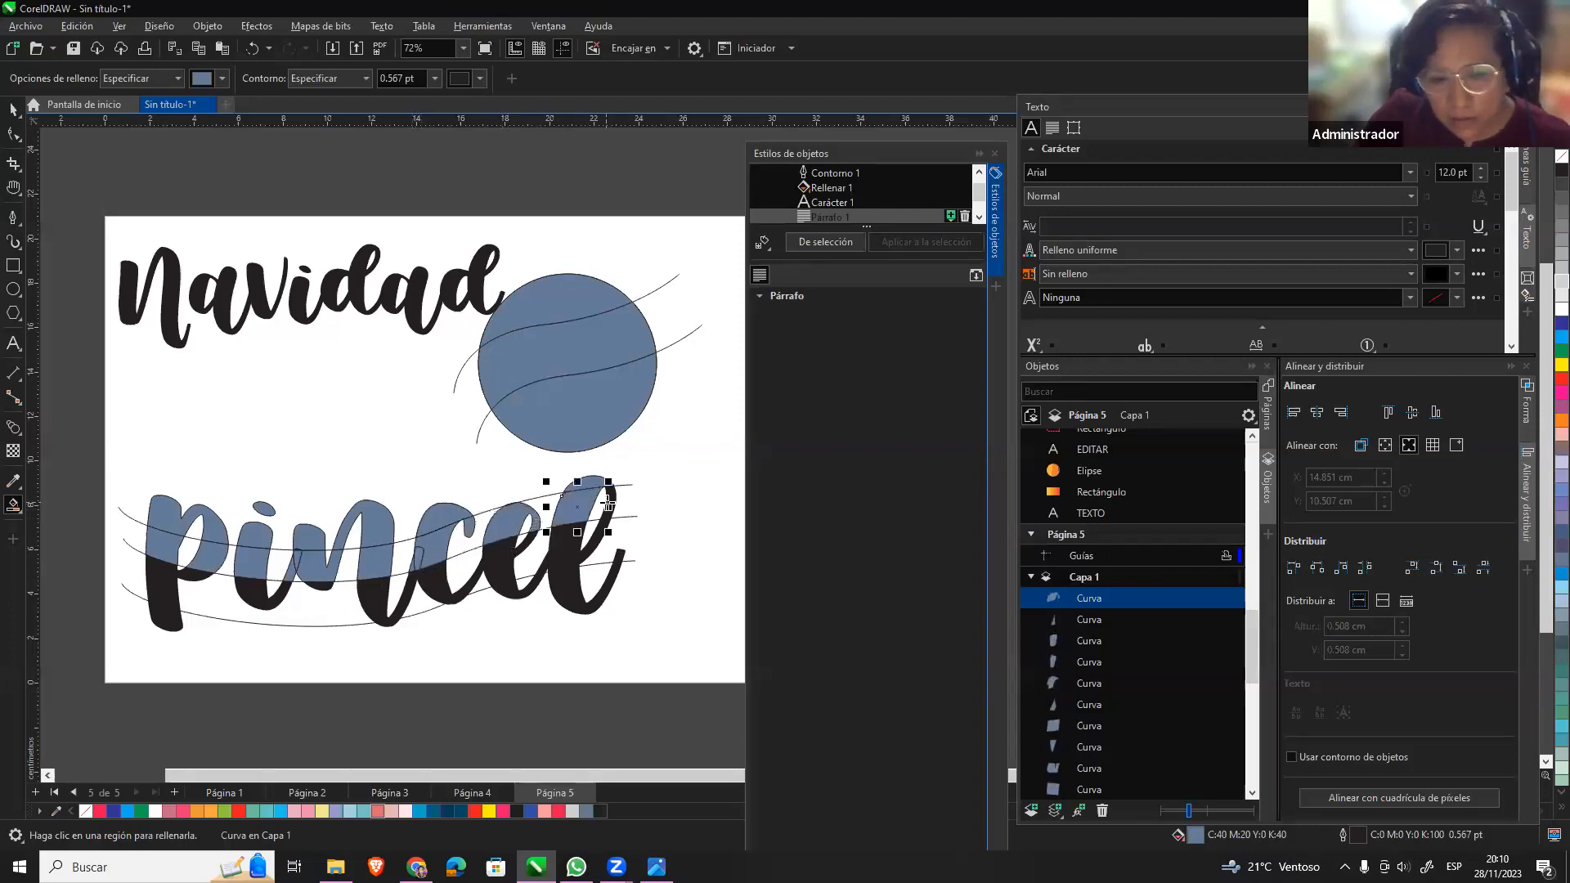
left_click(606, 499)
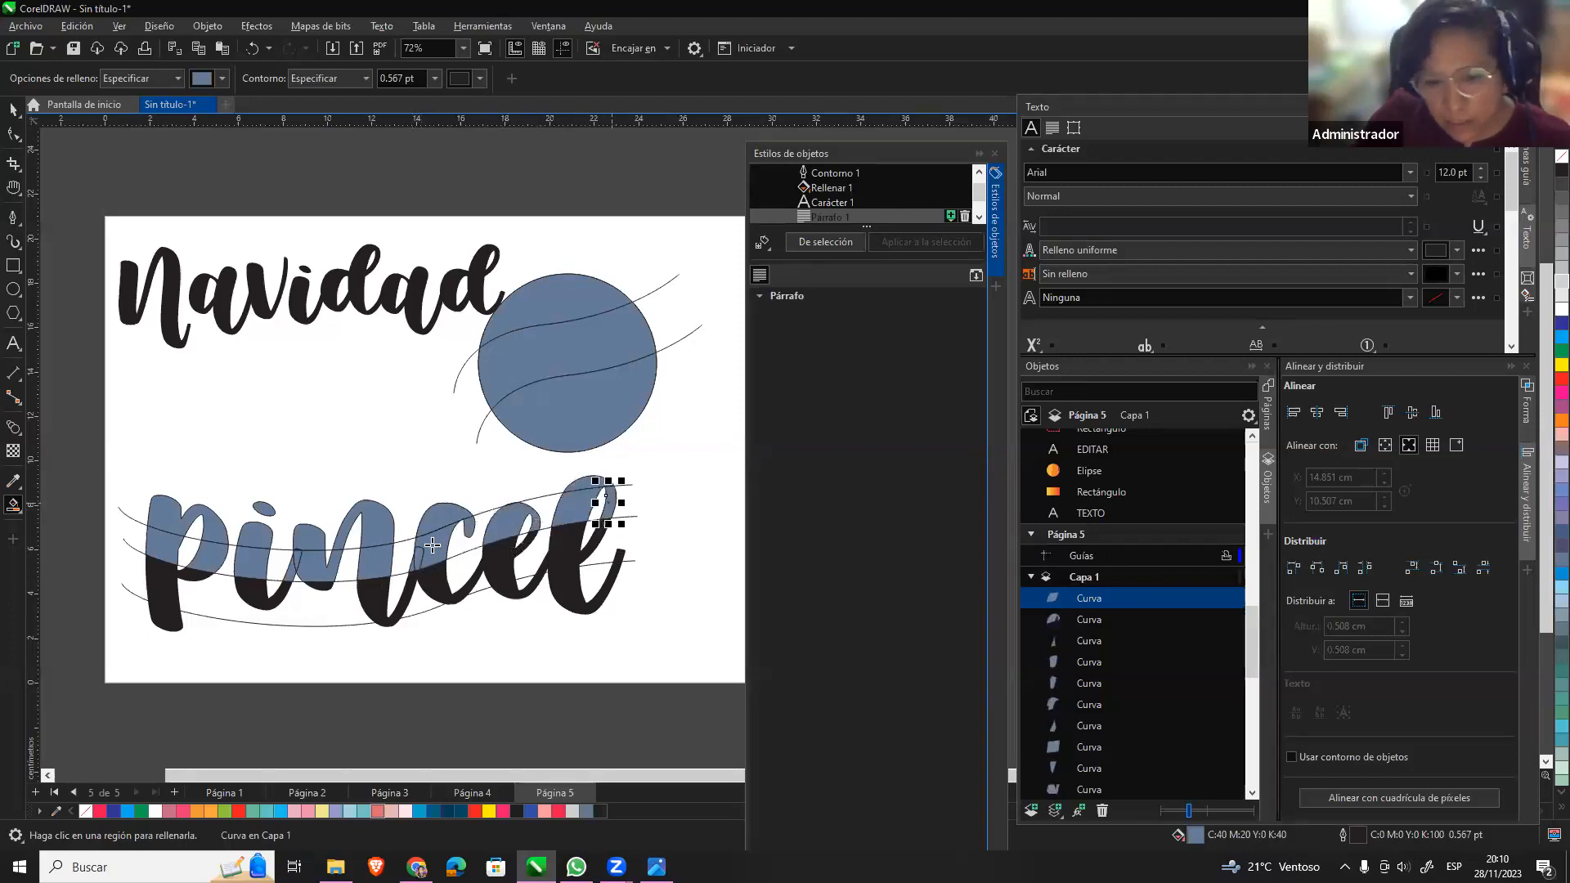
Smart Fill the lower portions of the "p", "i", "n" and "c" below the middle wavy curve in blue-gray.
left_click(170, 588)
left_click(167, 623)
left_click(251, 606)
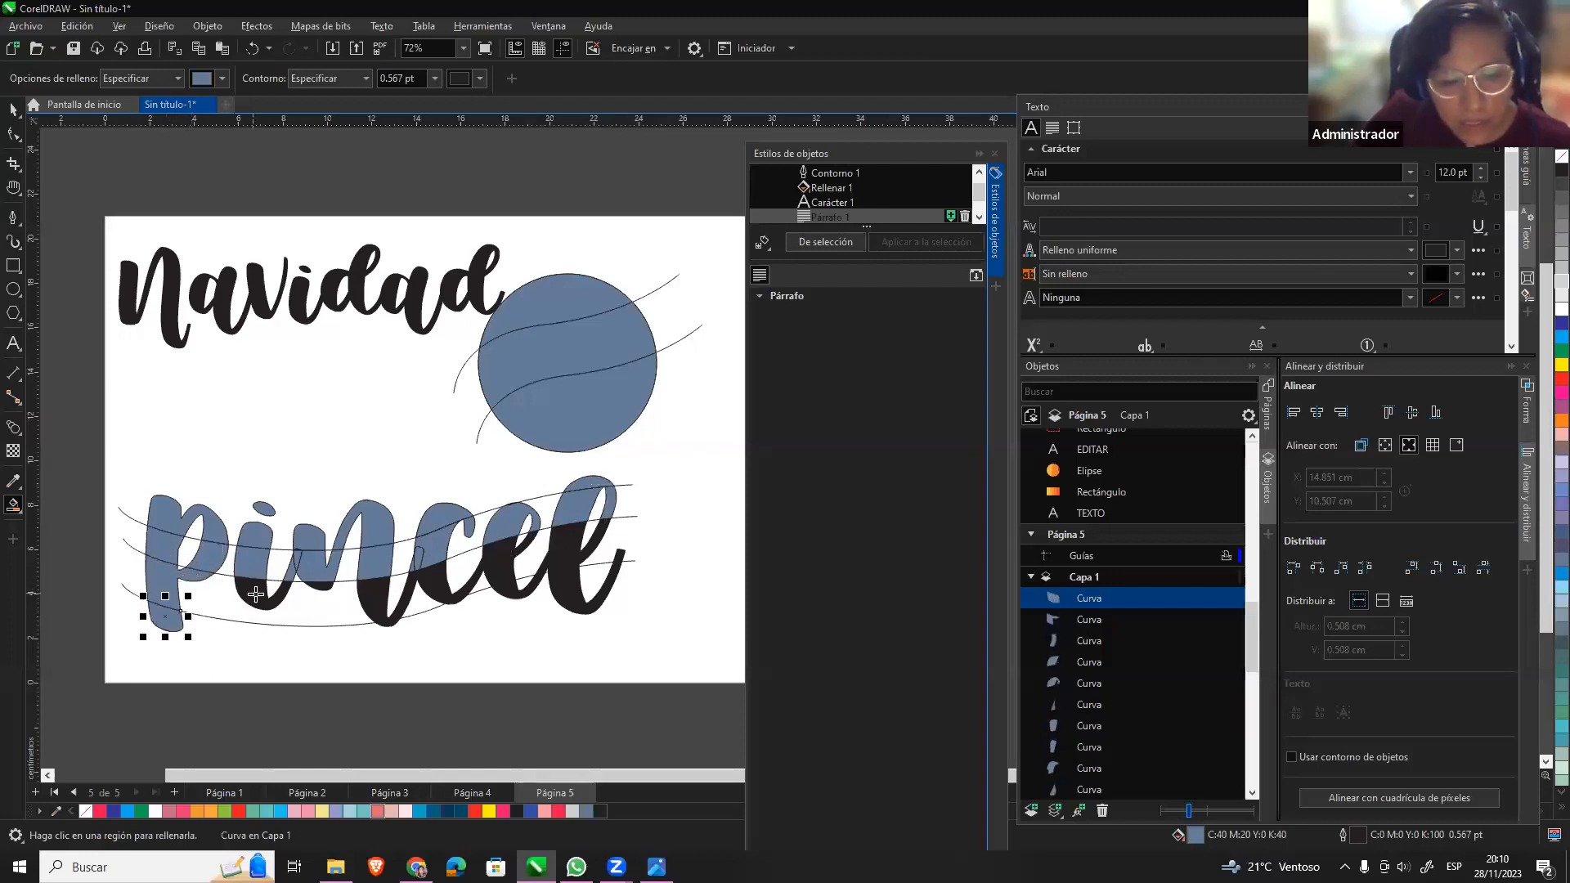
left_click(321, 586)
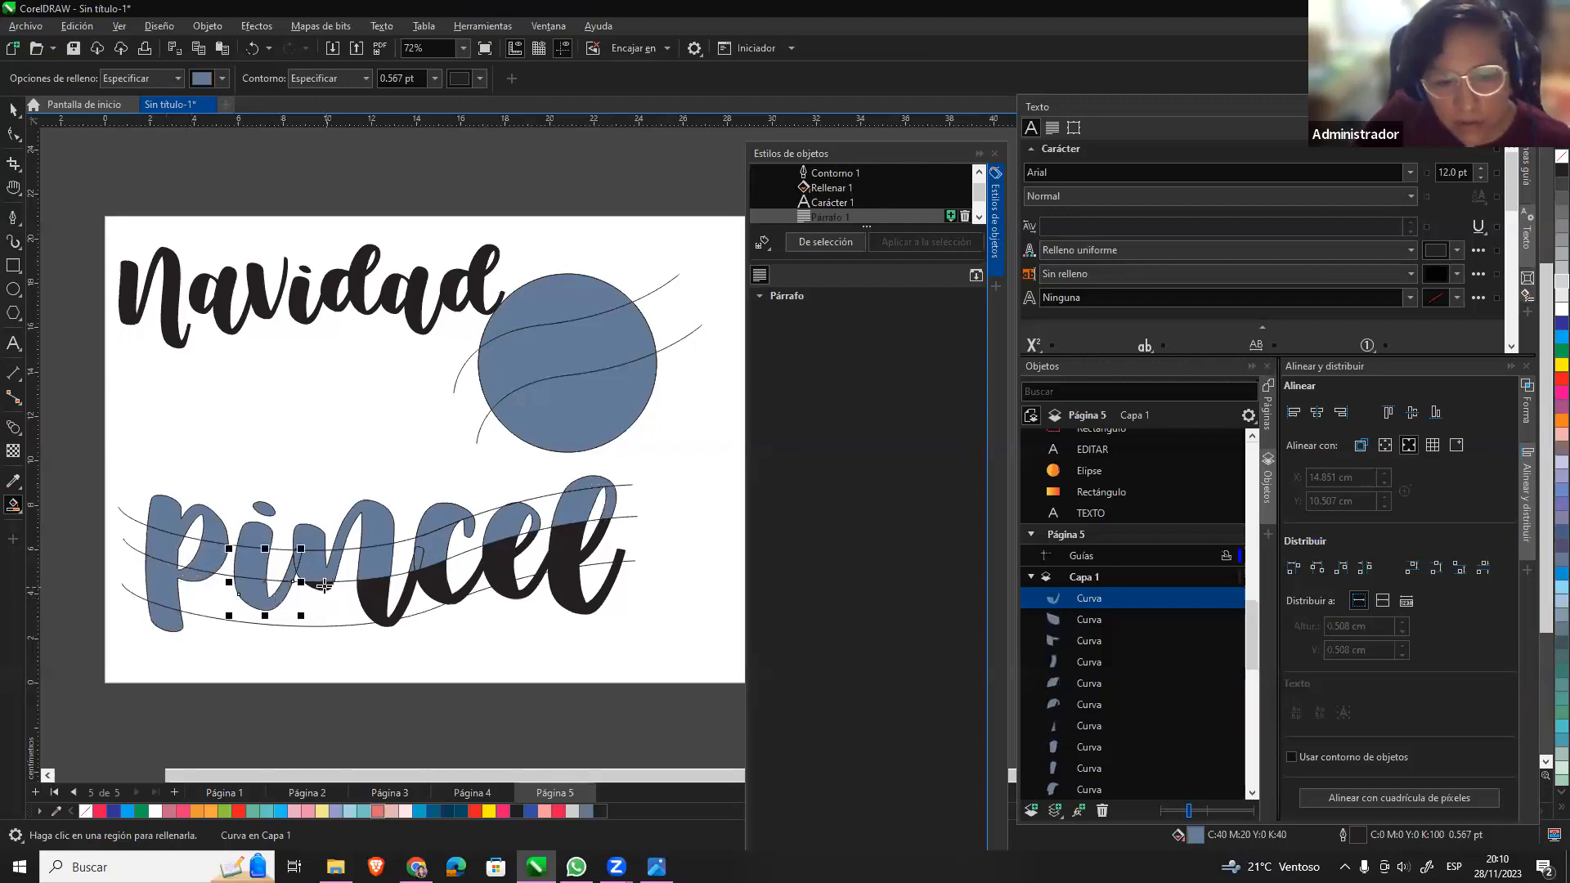
left_click(368, 595)
left_click(423, 579)
left_click(416, 575)
Smart Fill the lower portions of the "e" and "l" and the remaining black tips of the "c" and "n" in blue-gray.
left_click(505, 565)
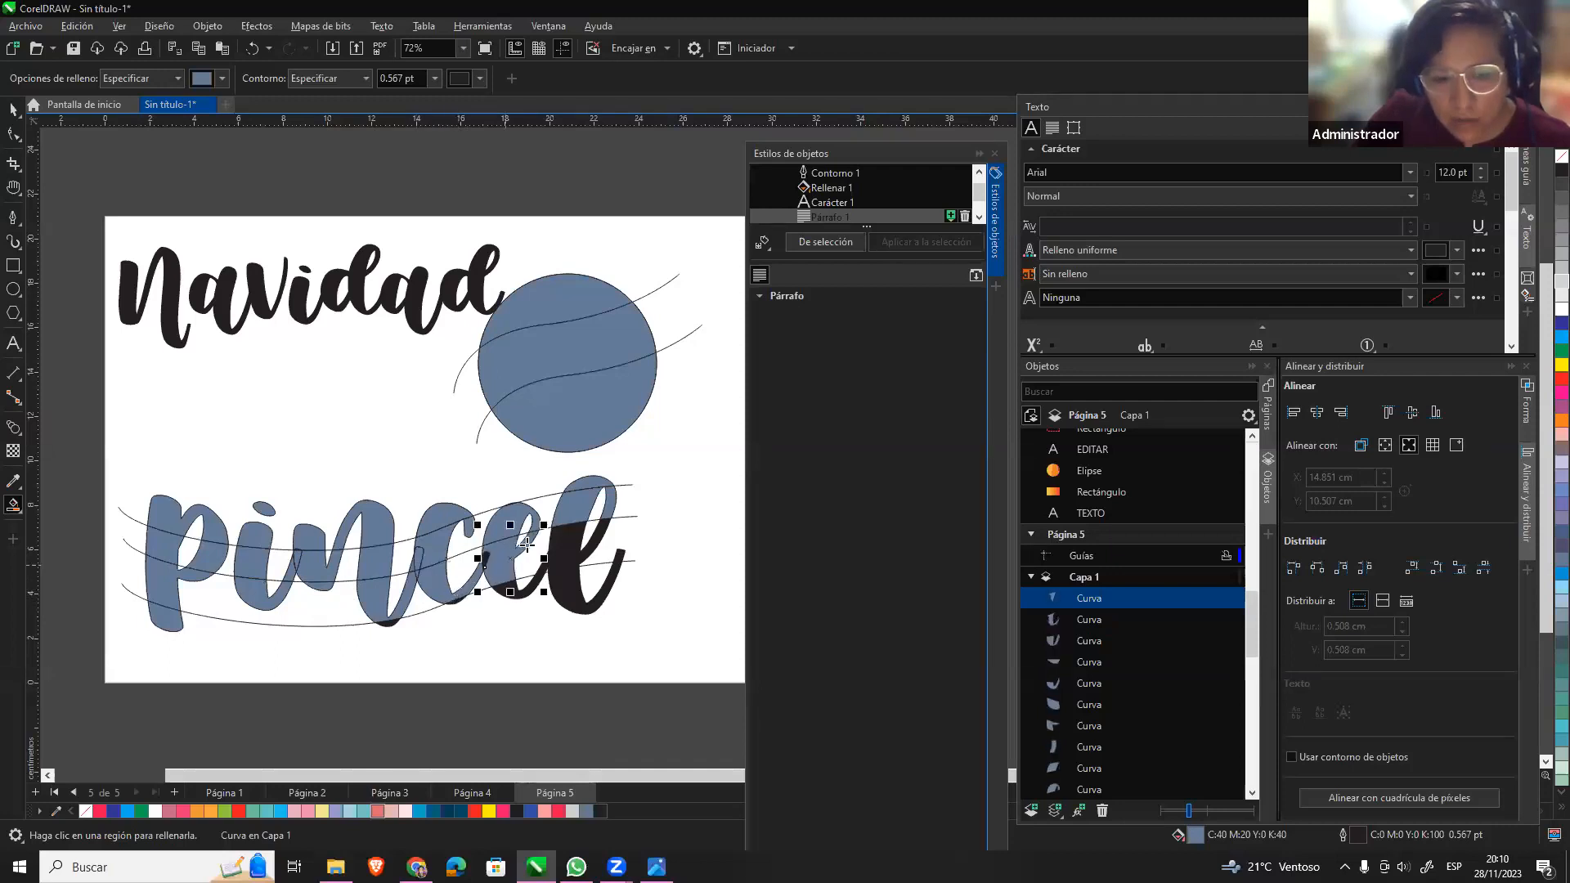
left_click(534, 593)
left_click(533, 588)
left_click(586, 539)
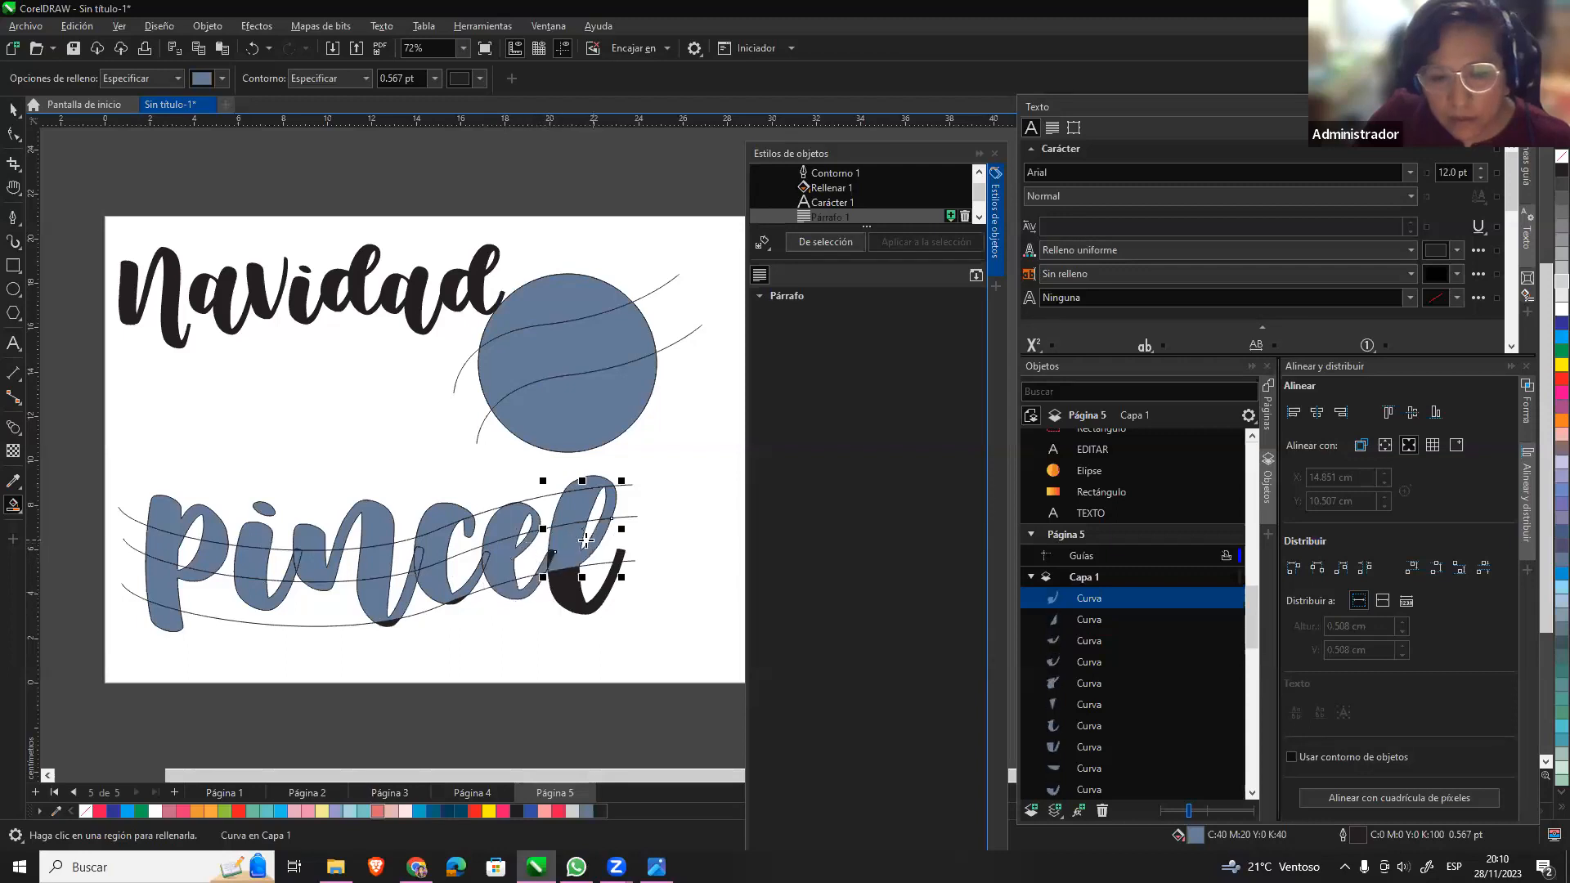
left_click(552, 554)
left_click(561, 587)
left_click(618, 556)
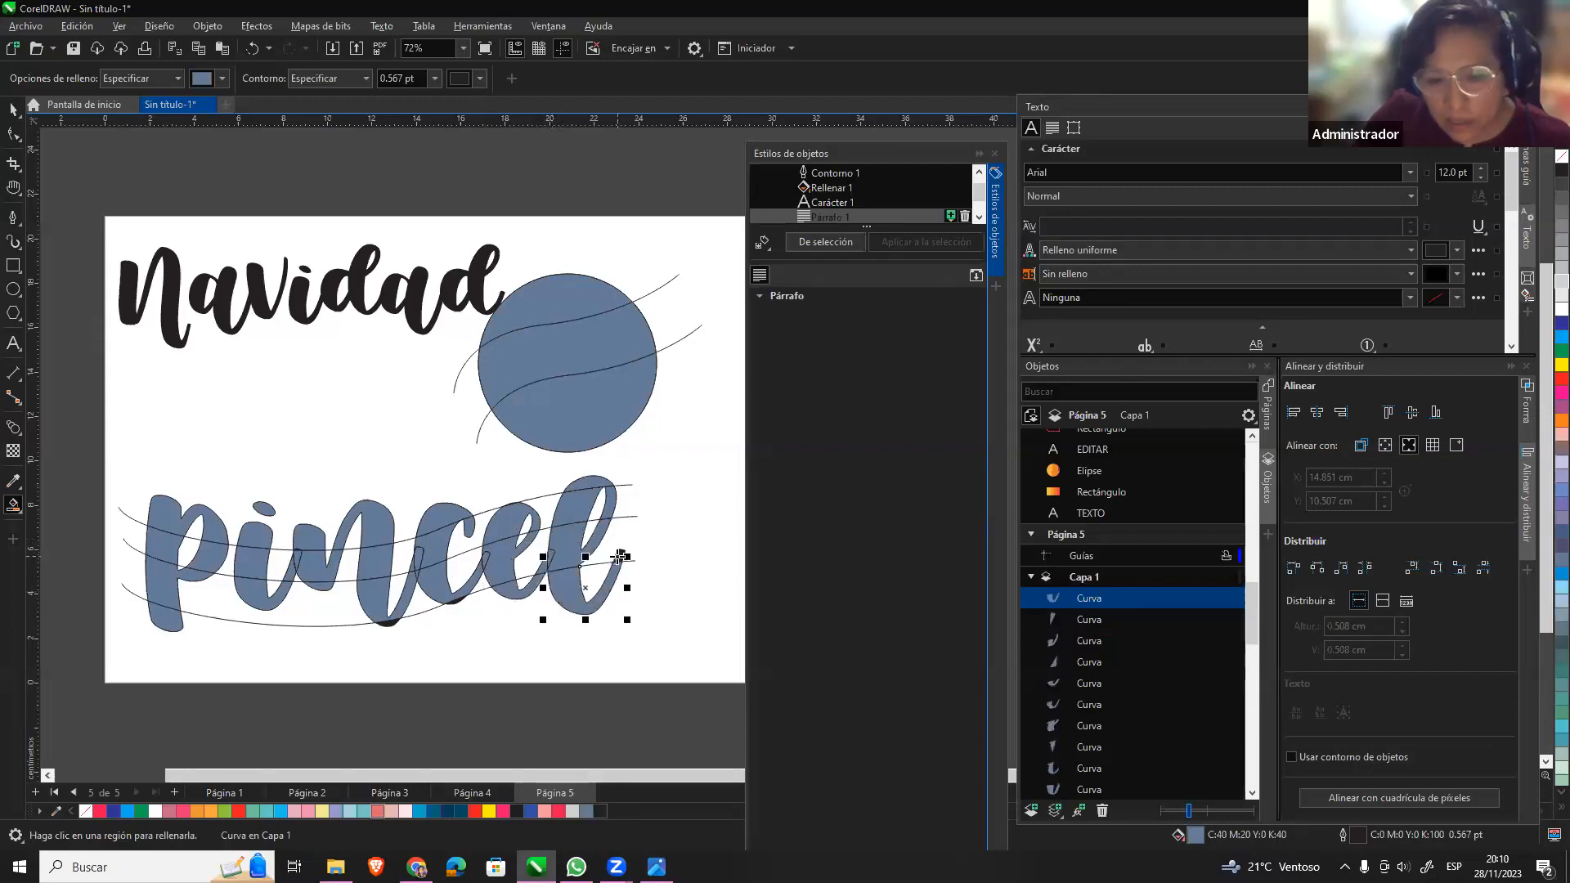
left_click(454, 602)
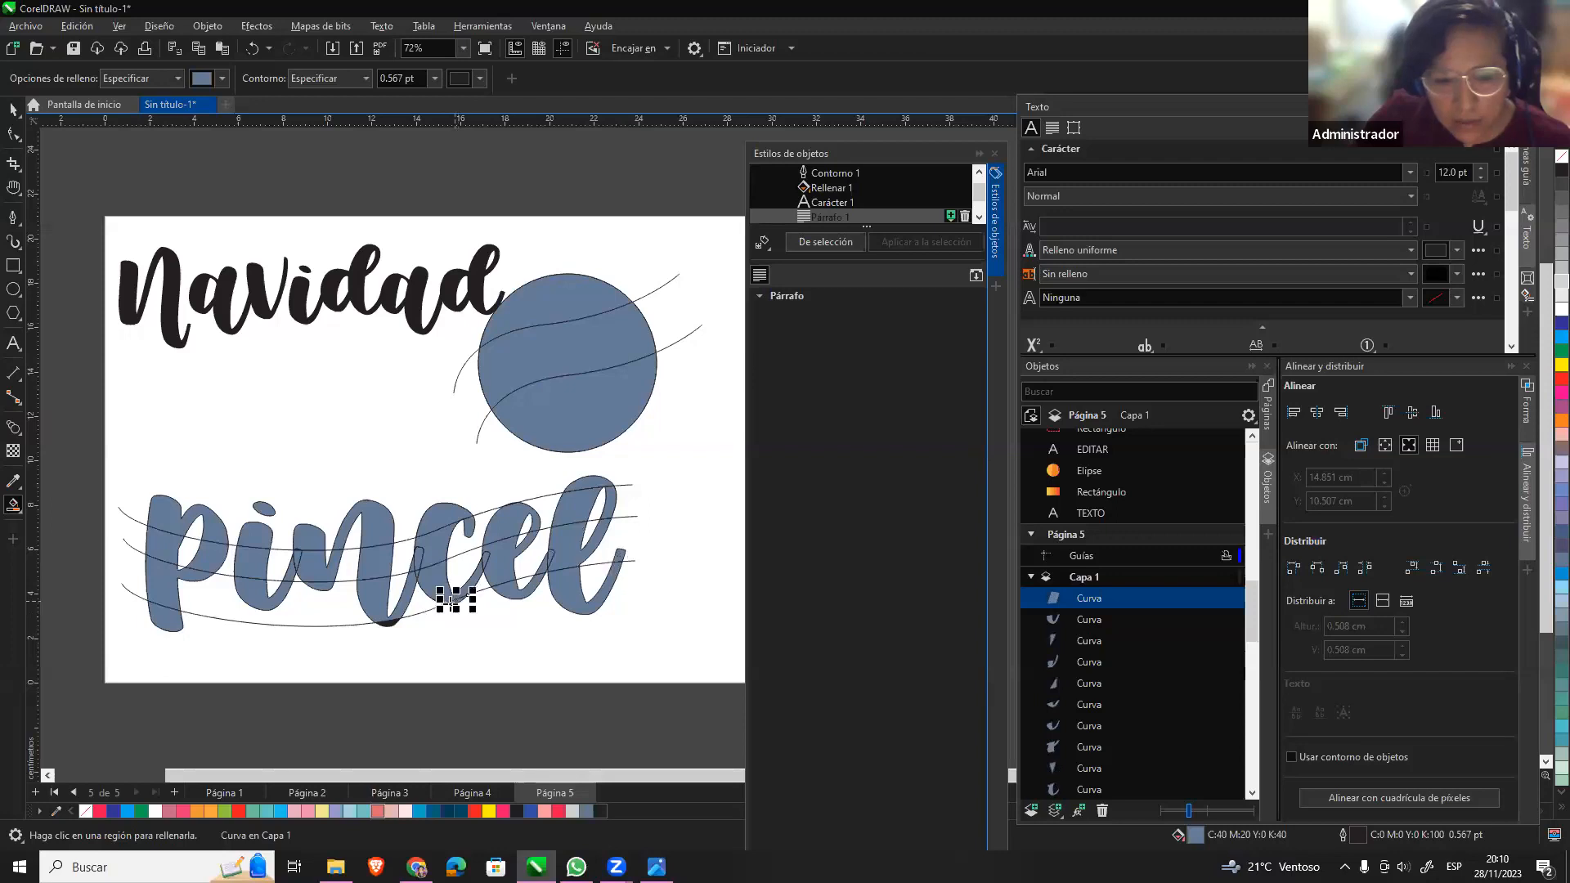
left_click(386, 624)
key("space")
left_click(667, 607)
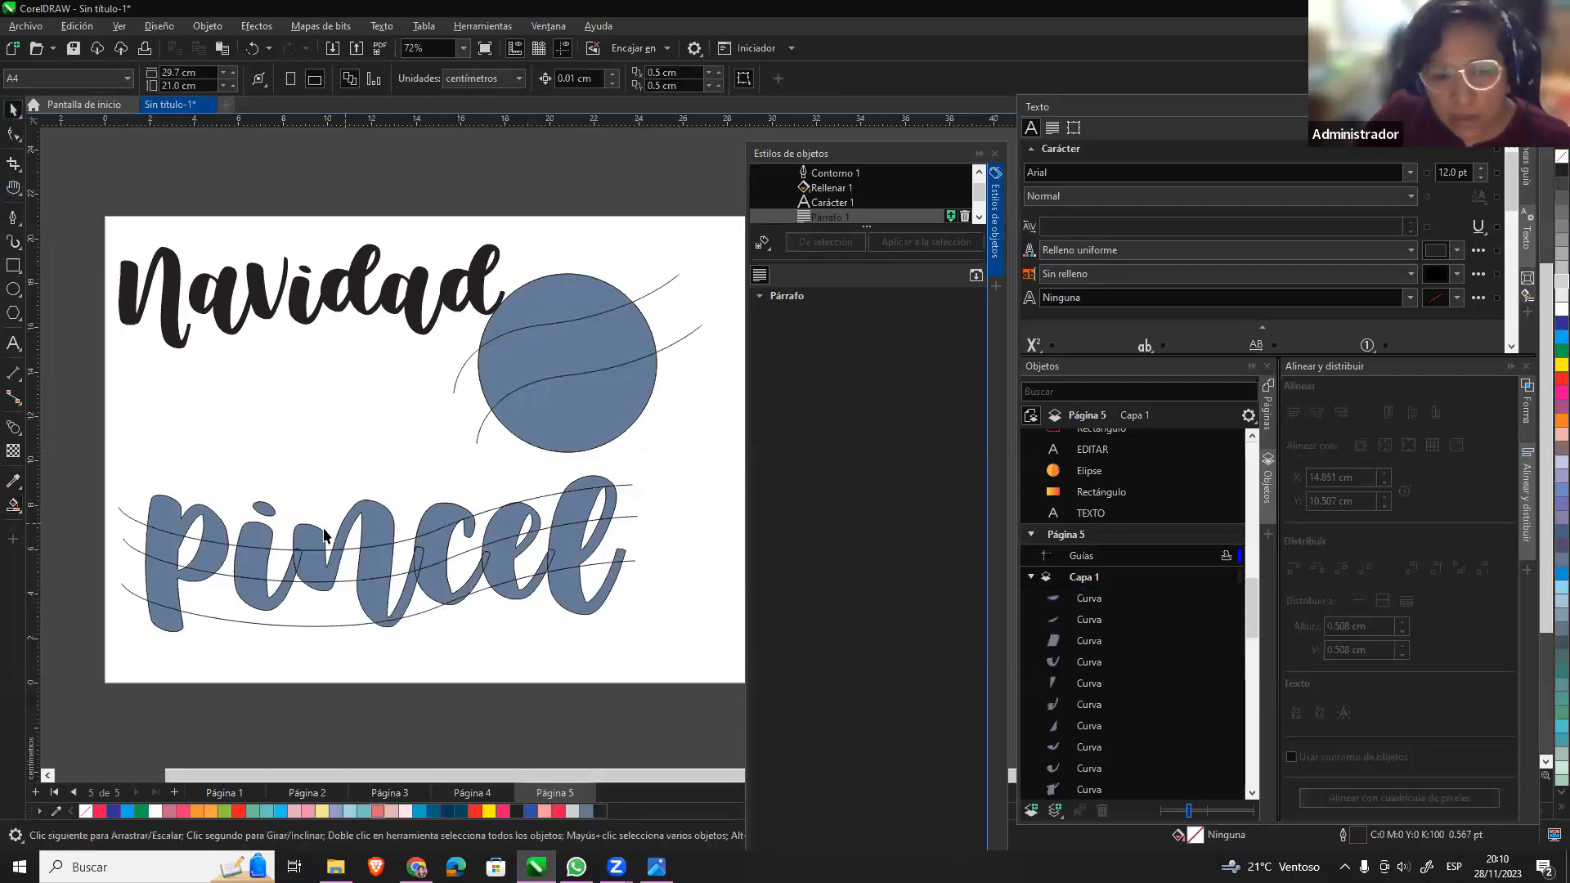
Delete the three wavy curves crossing the large "pincel".
left_click(131, 530)
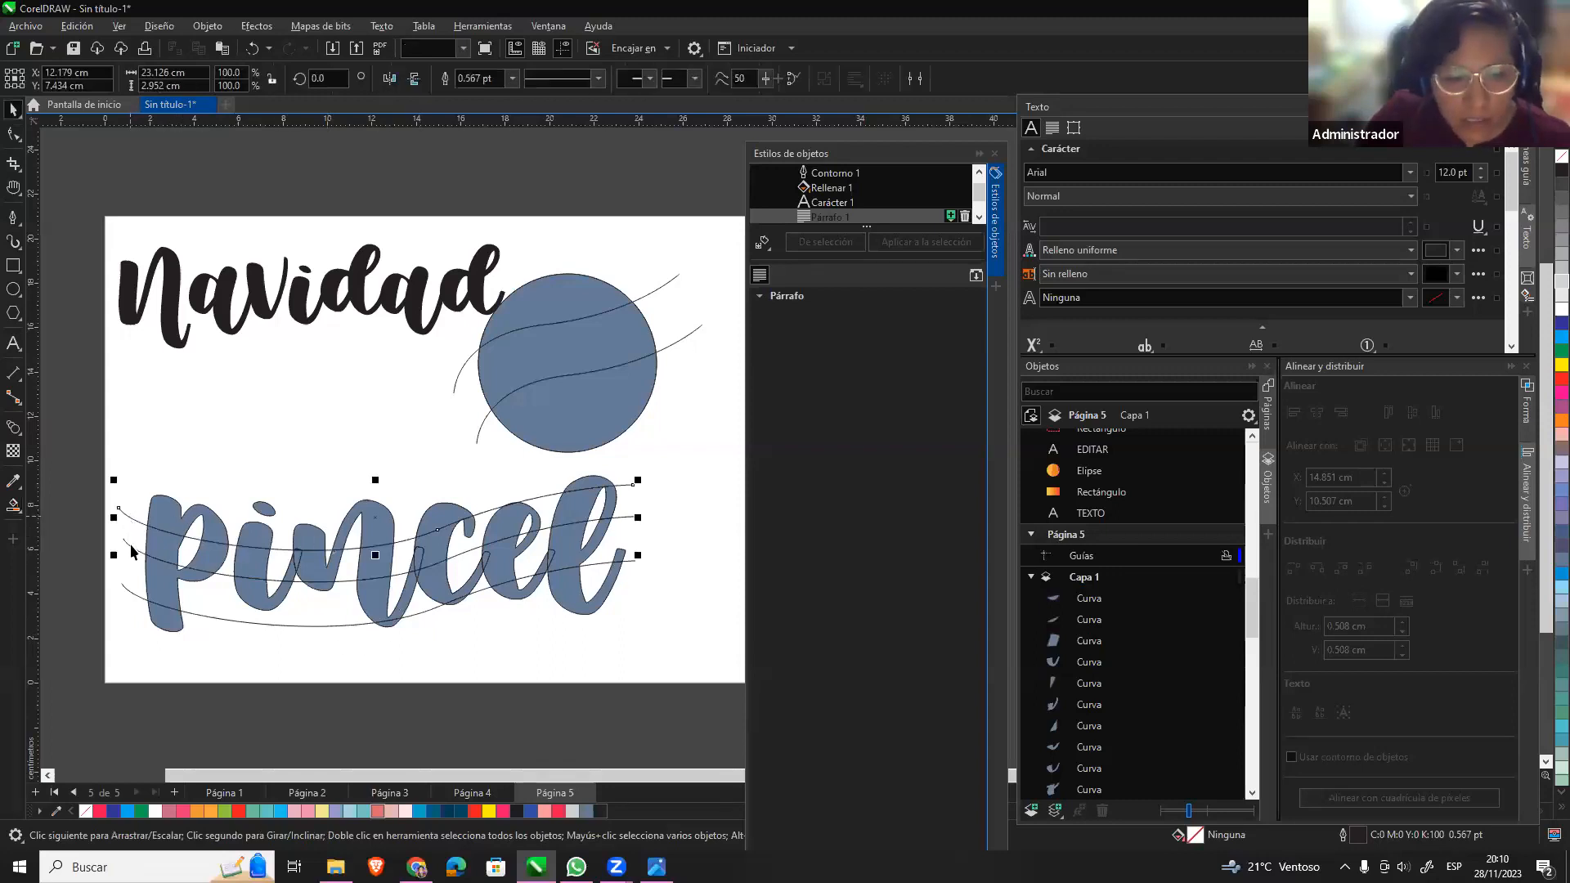
left_click(135, 601, "shift")
left_click(141, 592, "shift")
key("Delete")
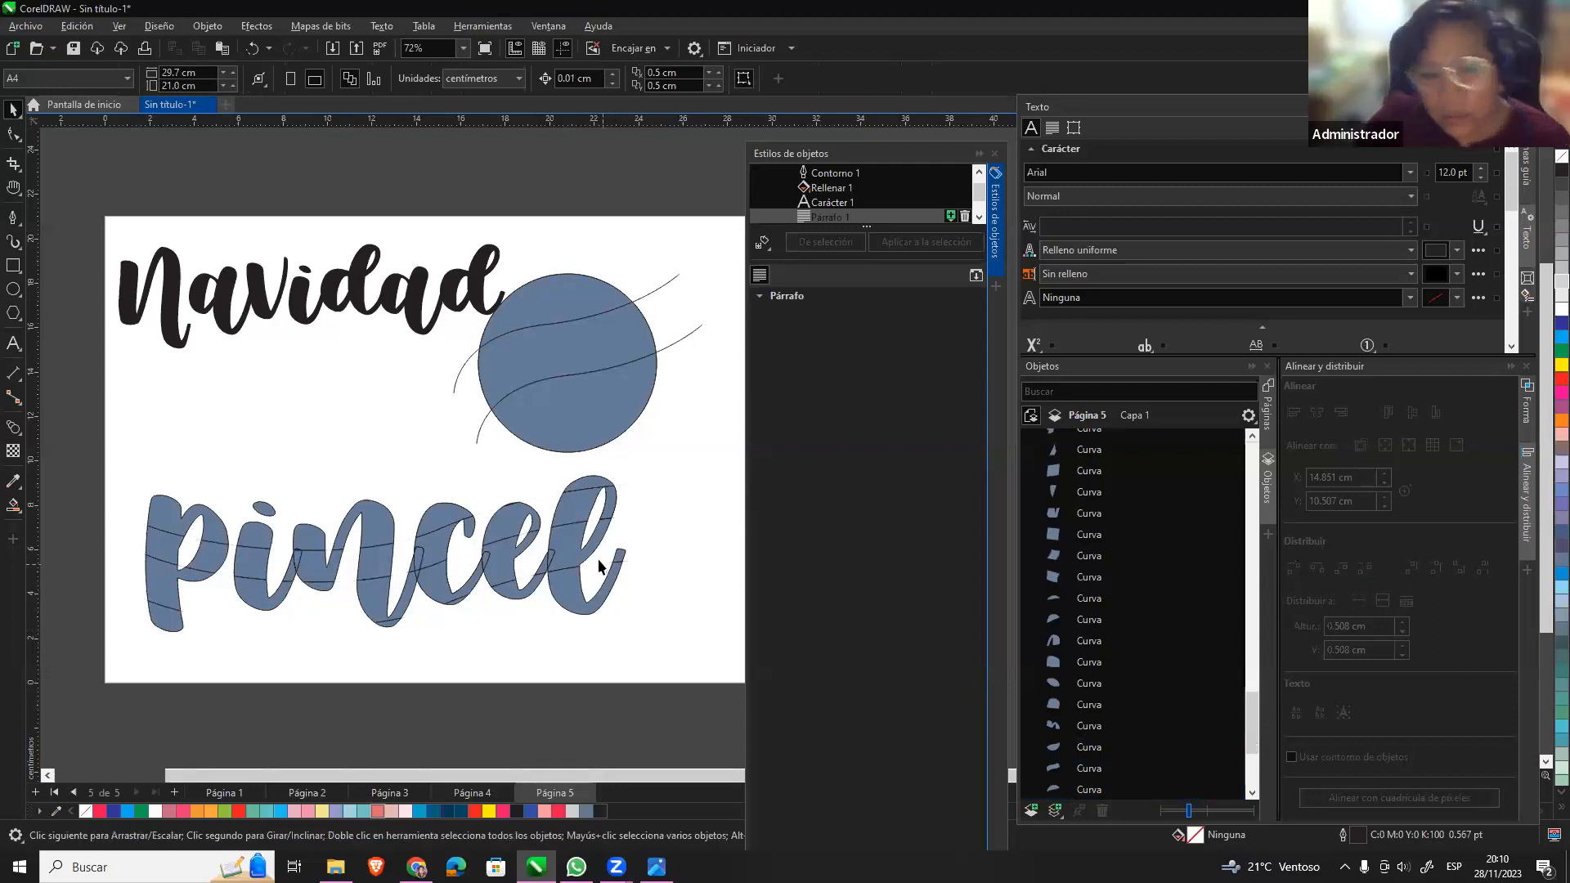
left_click(592, 491)
left_click(659, 486)
left_click(590, 483)
left_click(508, 518, "shift")
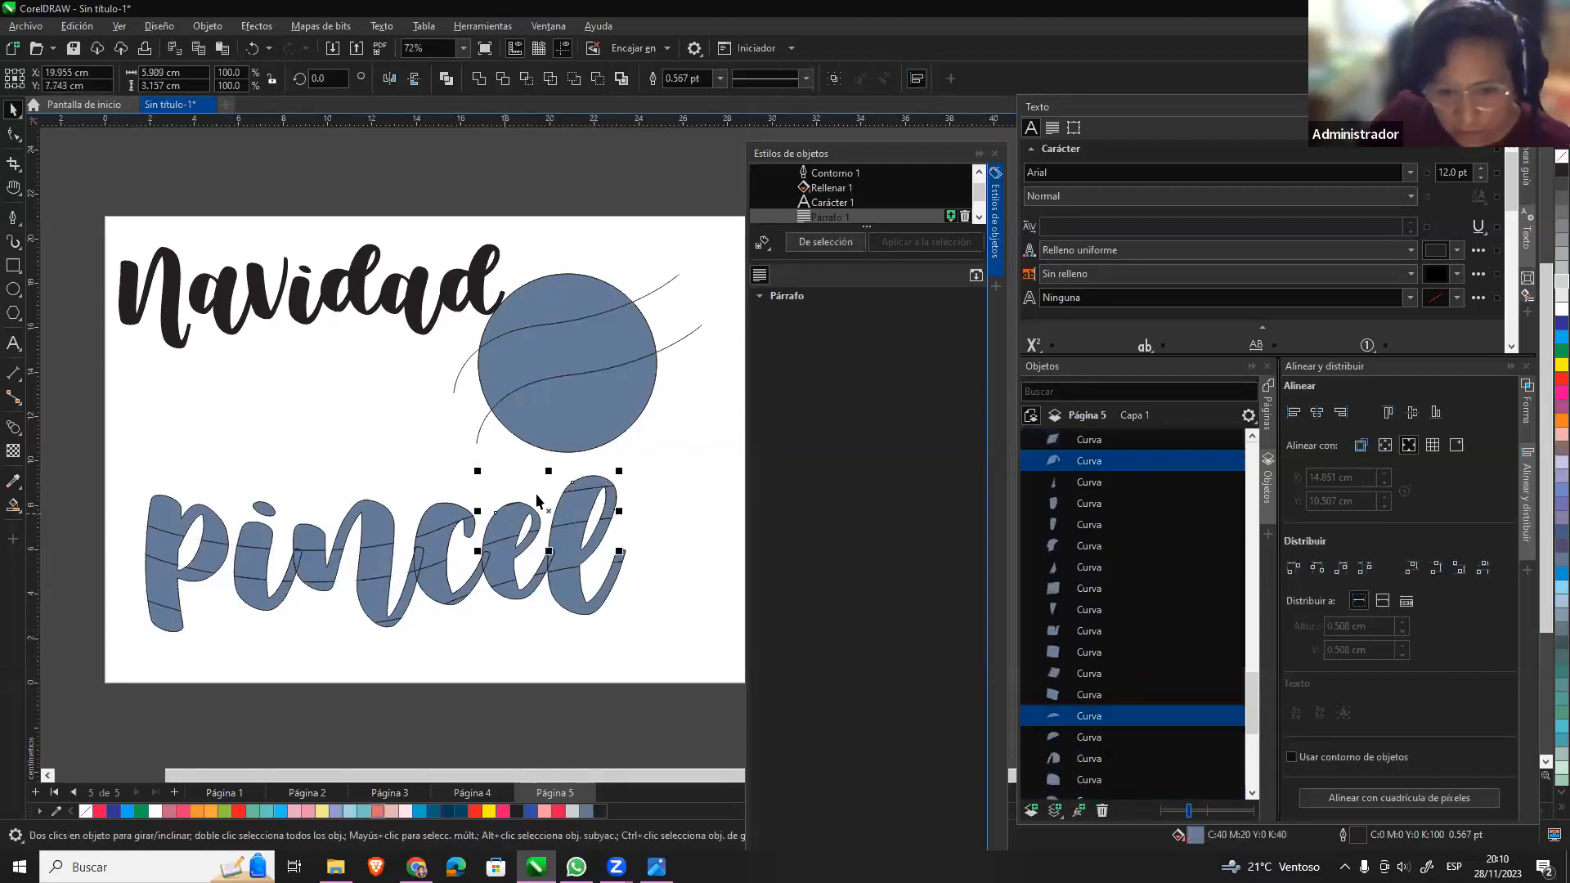
left_click(383, 533, "shift")
left_click(313, 546, "shift")
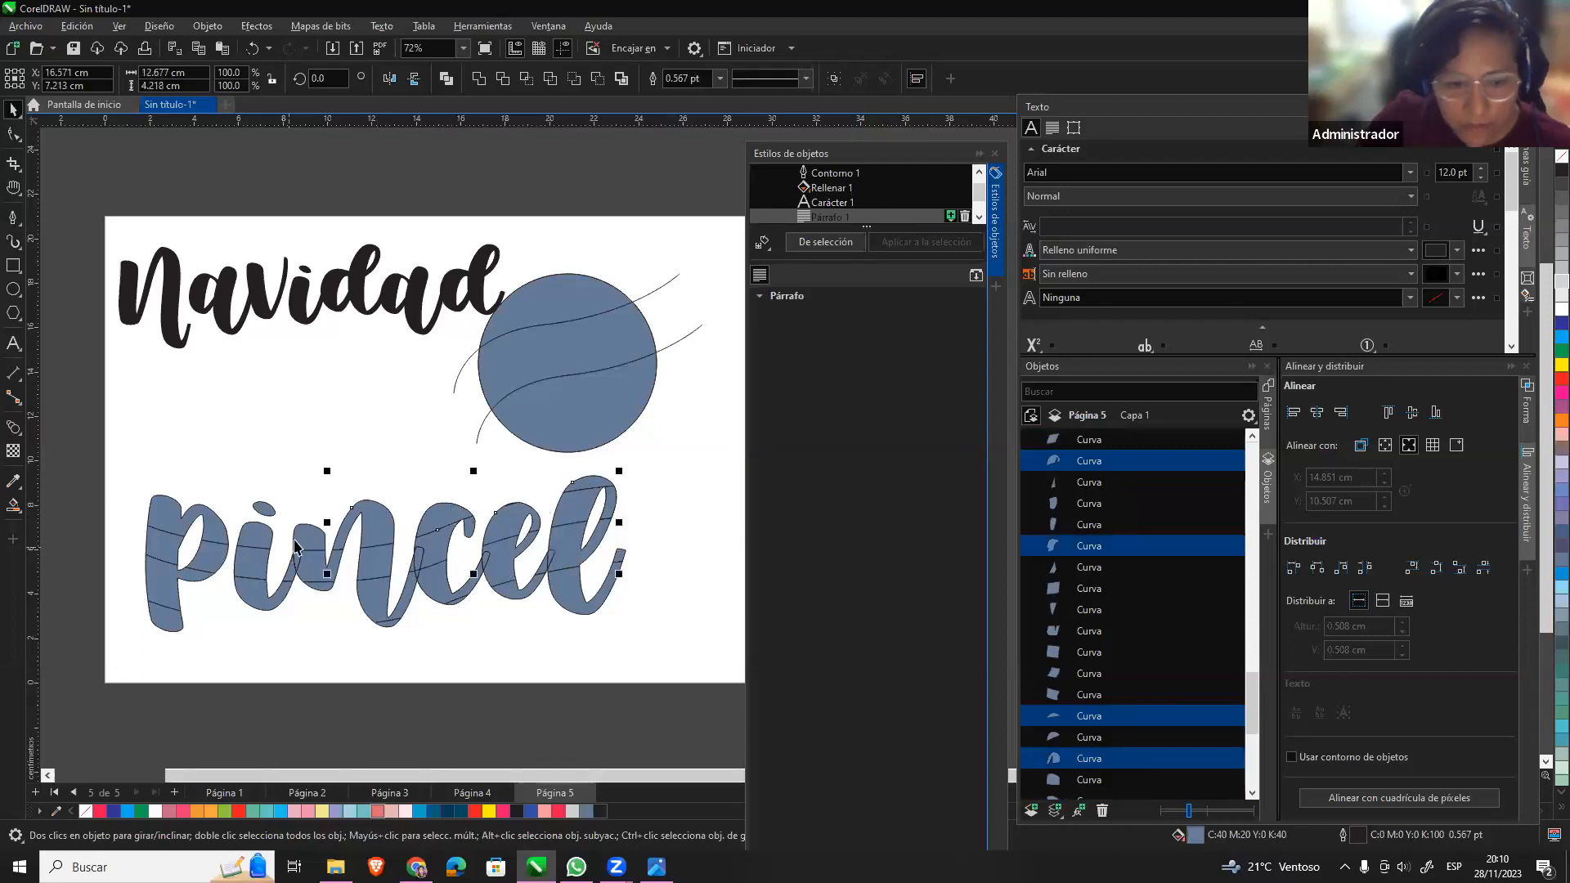
left_click(263, 524, "shift")
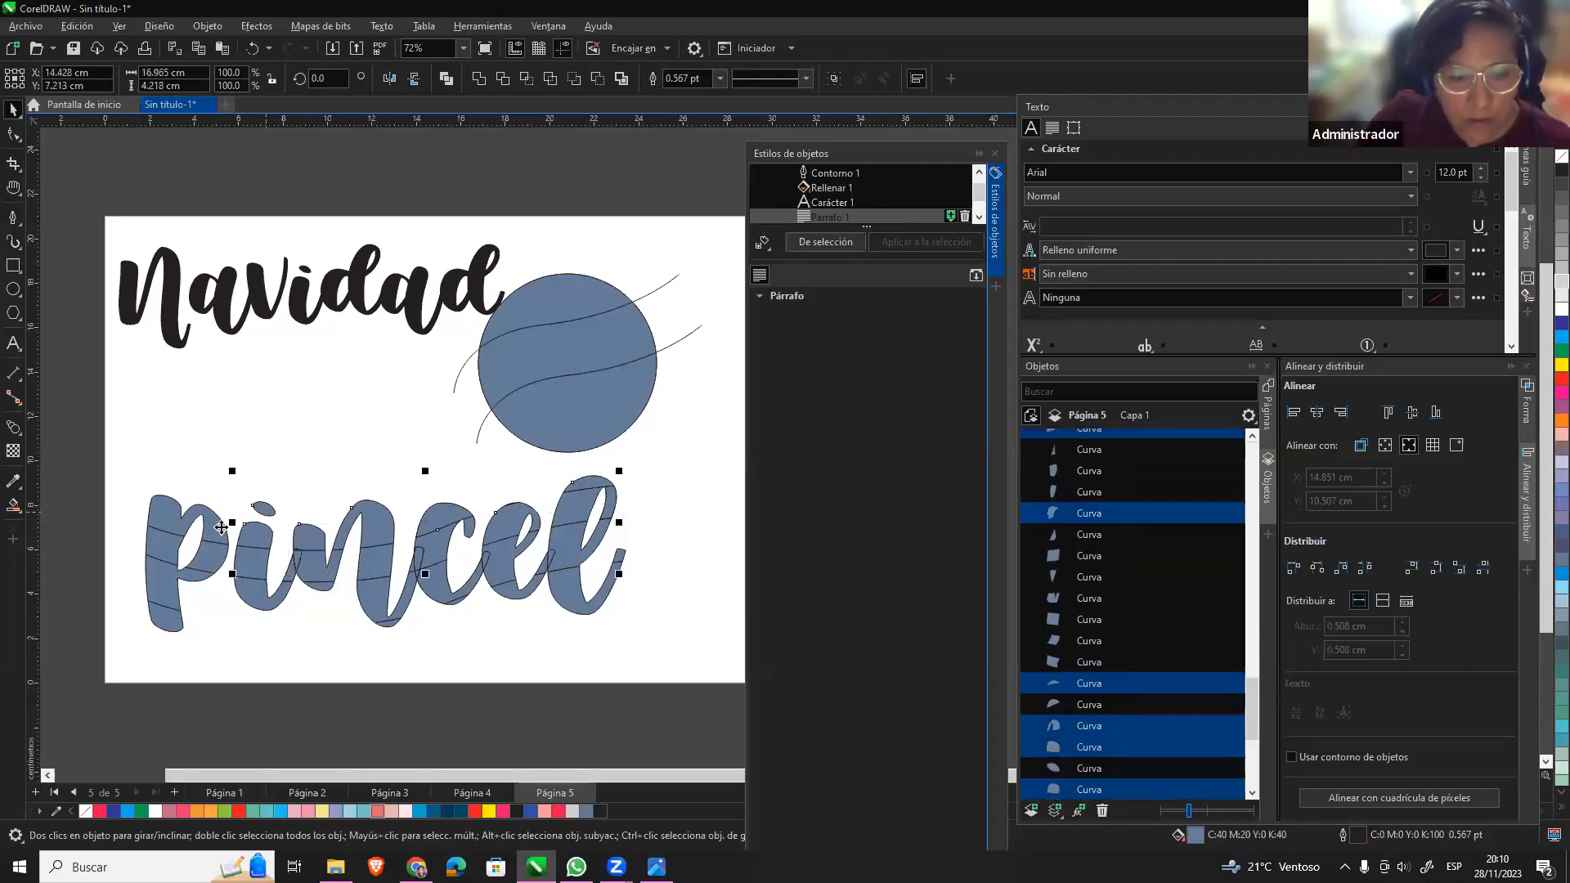
left_click(220, 527, "shift")
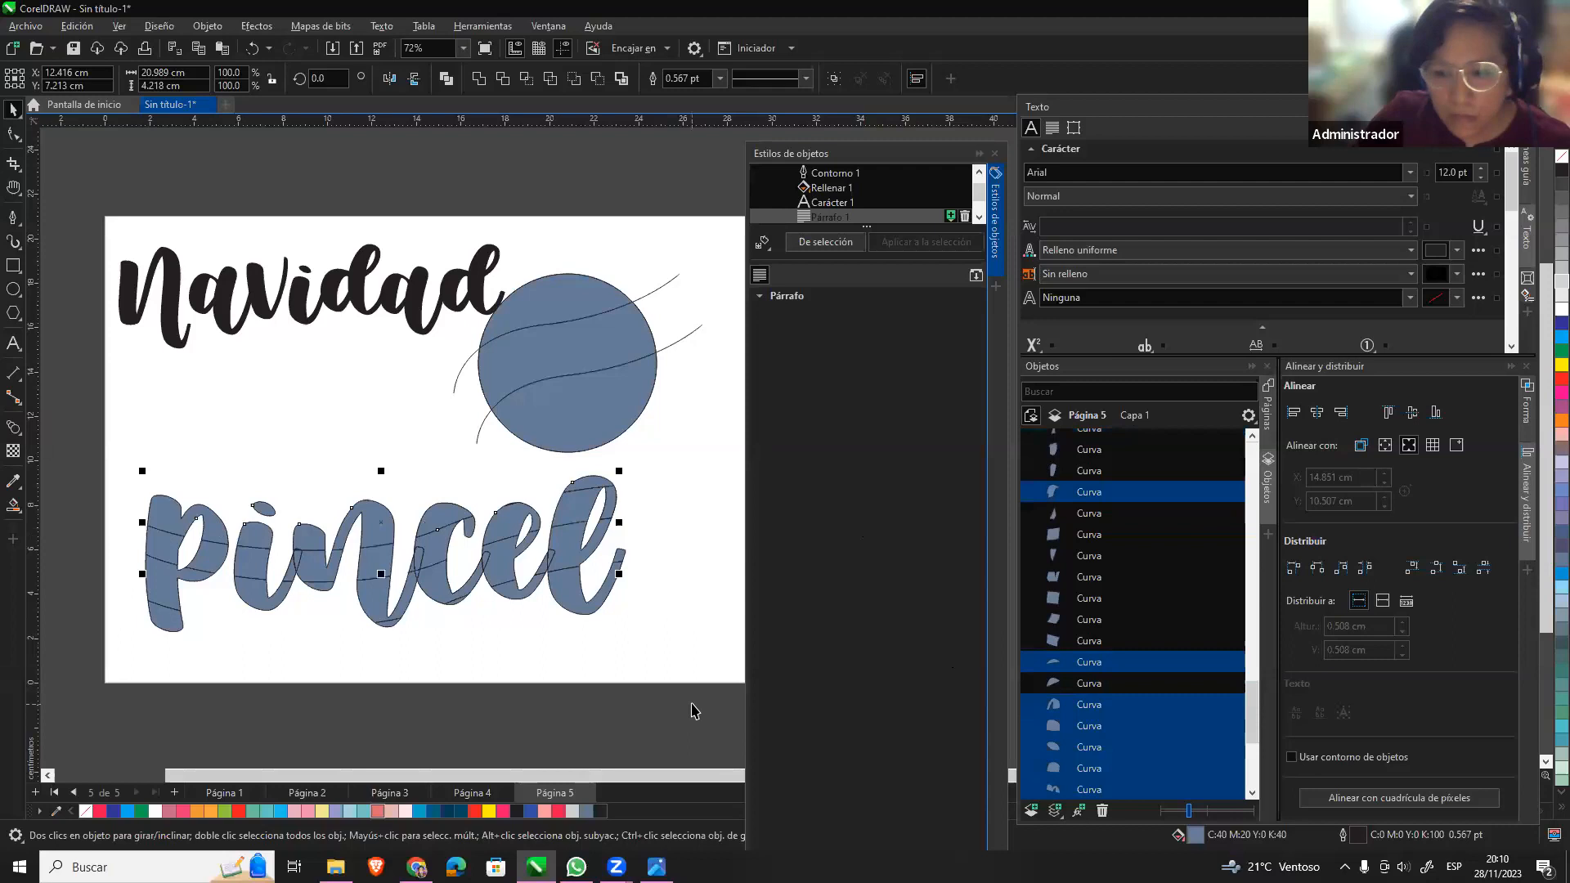
left_click(638, 679)
Select the uppermost filled piece of the "p" in the large "pincel".
left_click(177, 524)
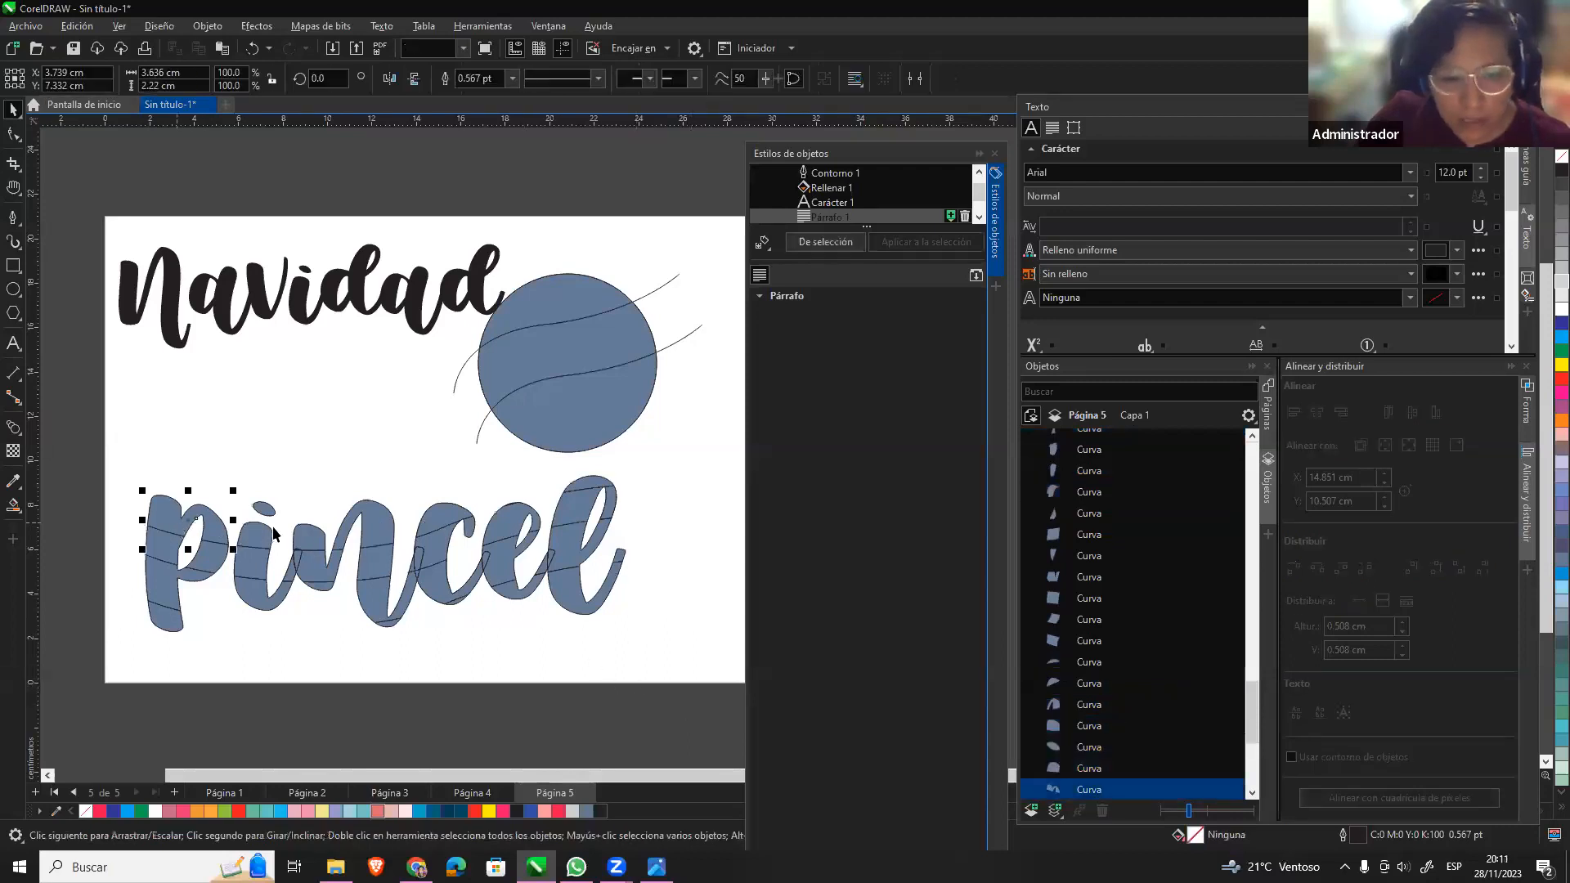
Fill the top band pieces of the letters p, i, n, c and l in "pincel" with yellow (C0 M0 Y100 K0) and remove their outline.
left_click(274, 534, "shift")
left_click(265, 513, "shift")
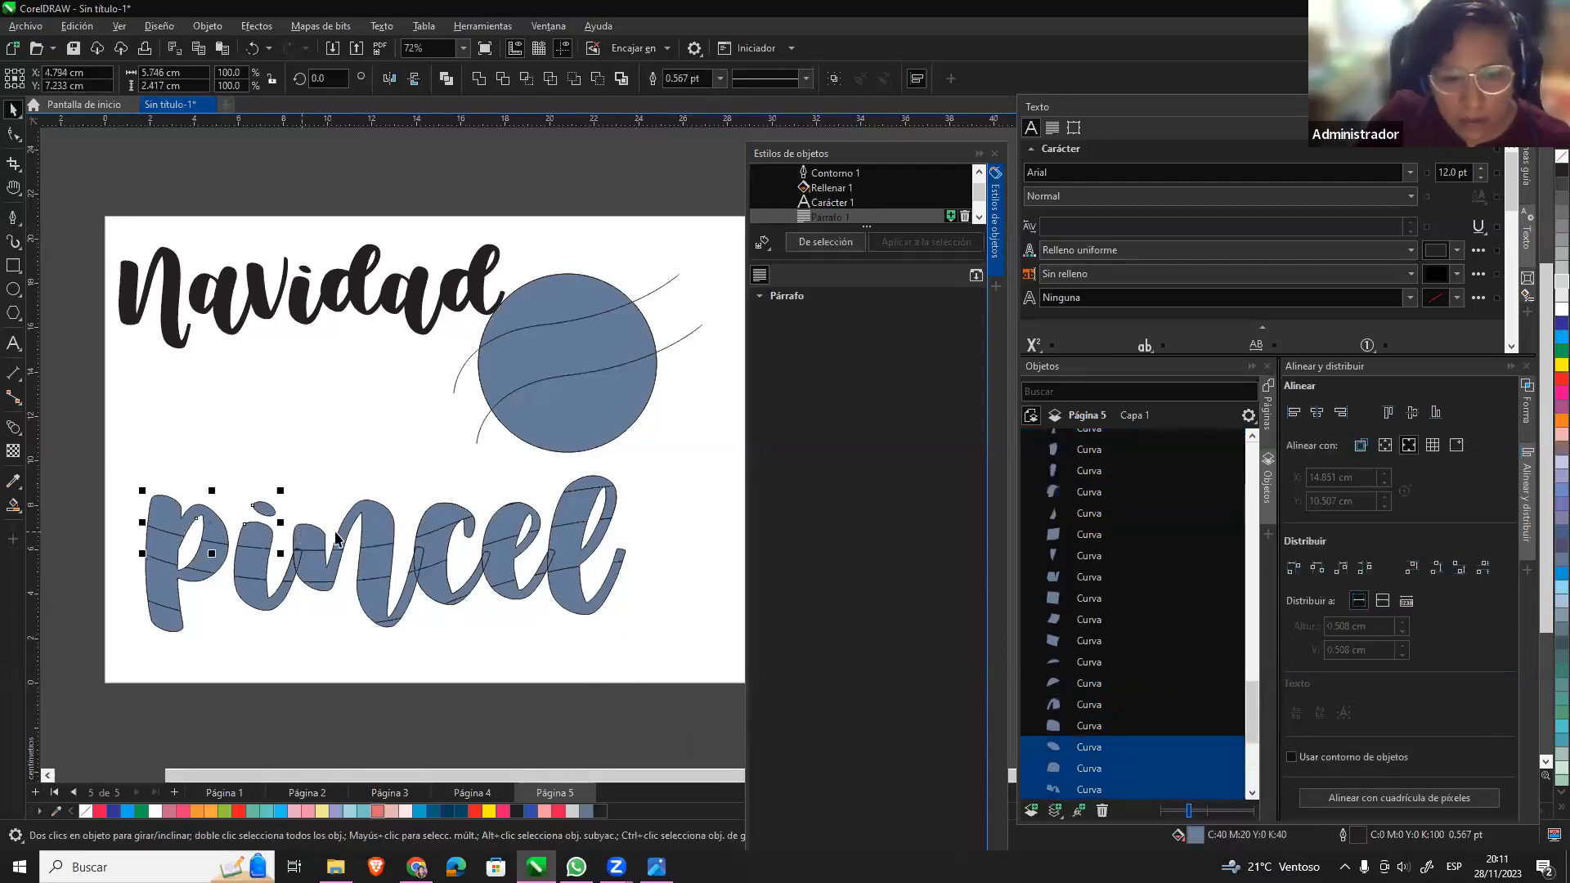
left_click(303, 534, "shift")
left_click(380, 524, "shift")
left_click(447, 517, "shift")
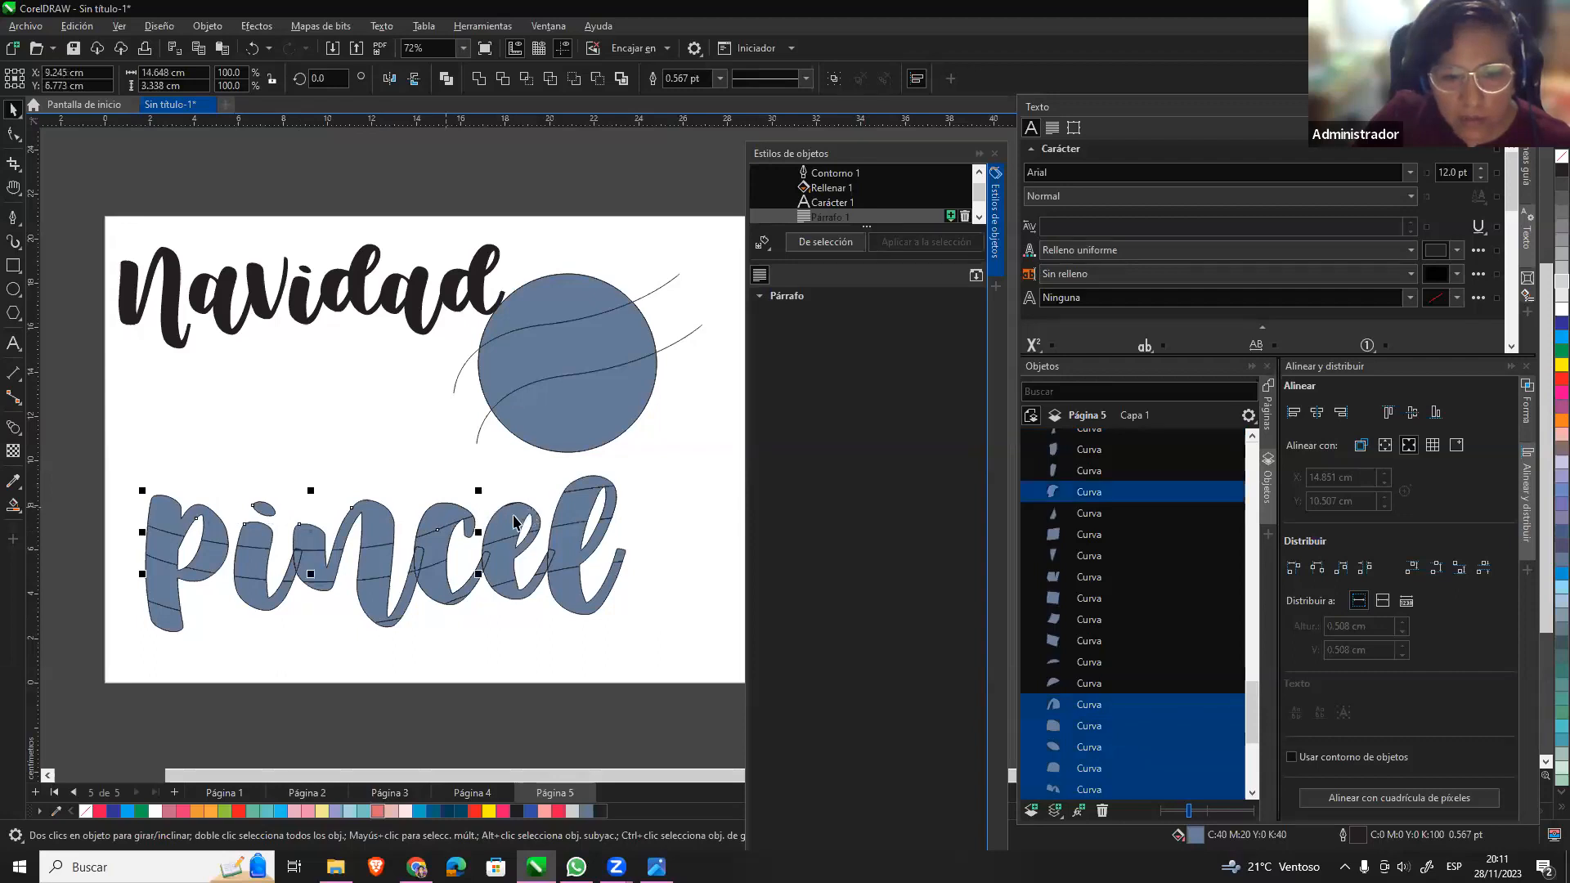
left_click(592, 488, "shift")
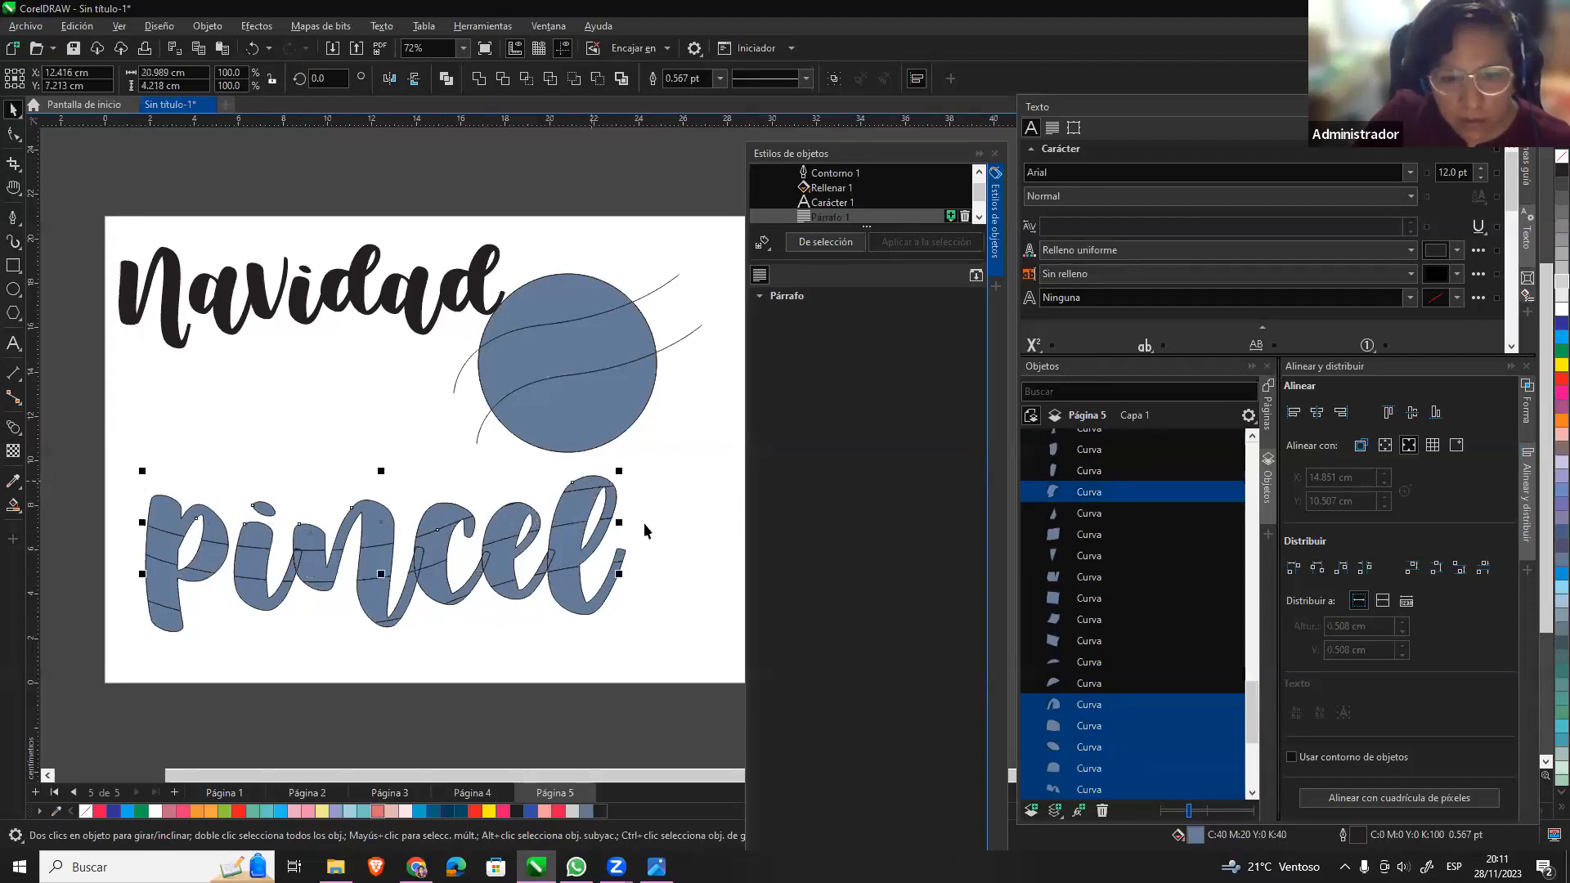
left_click(1562, 365)
right_click(1561, 156)
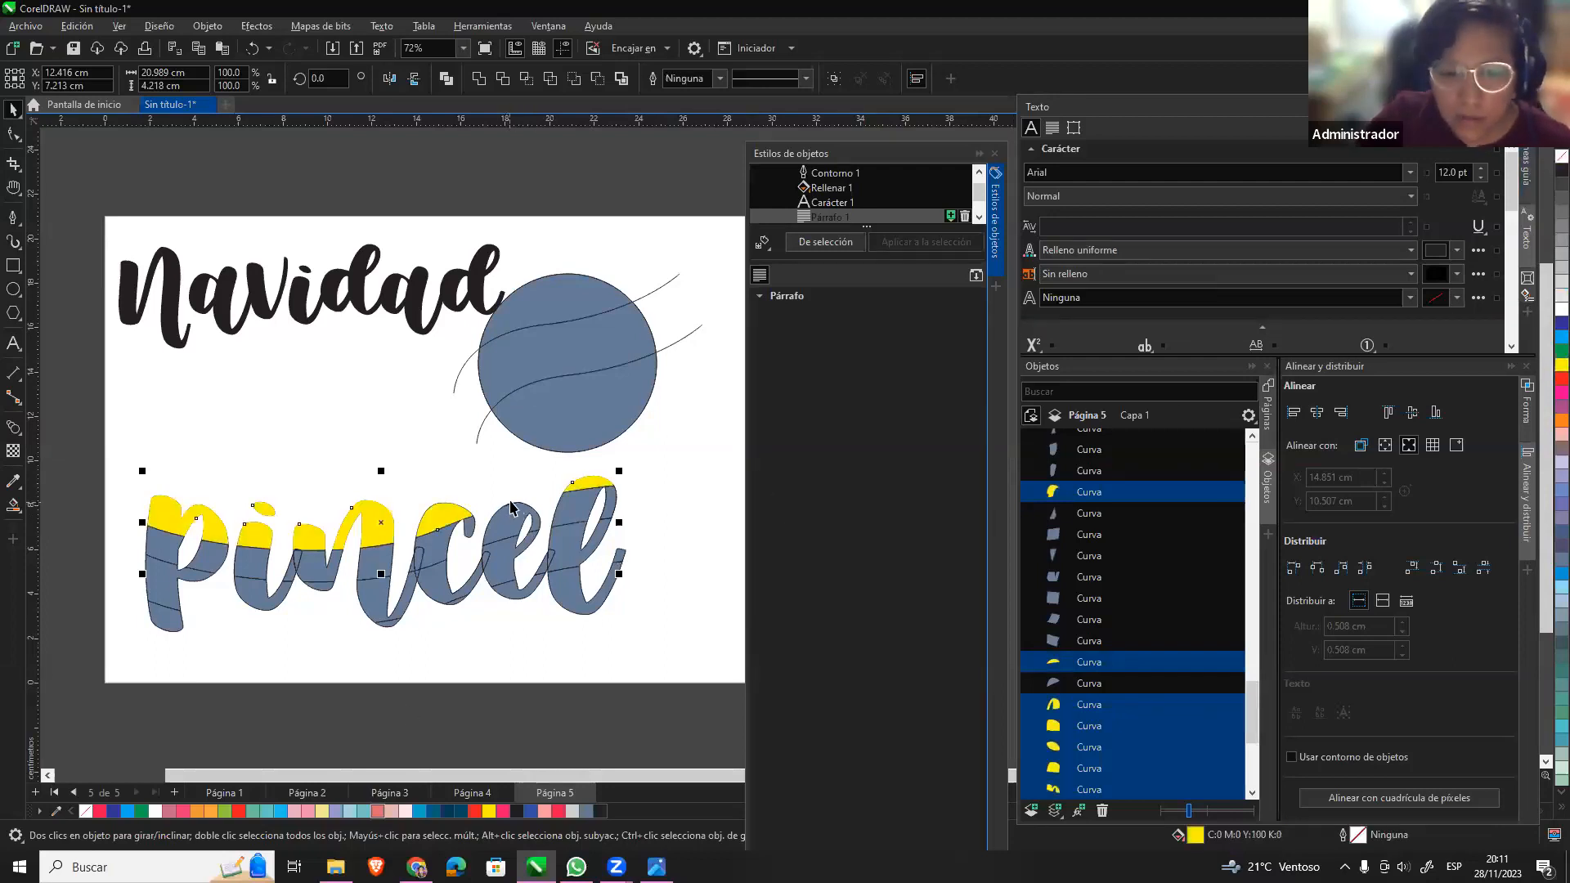
scroll(512, 513, "up", 6)
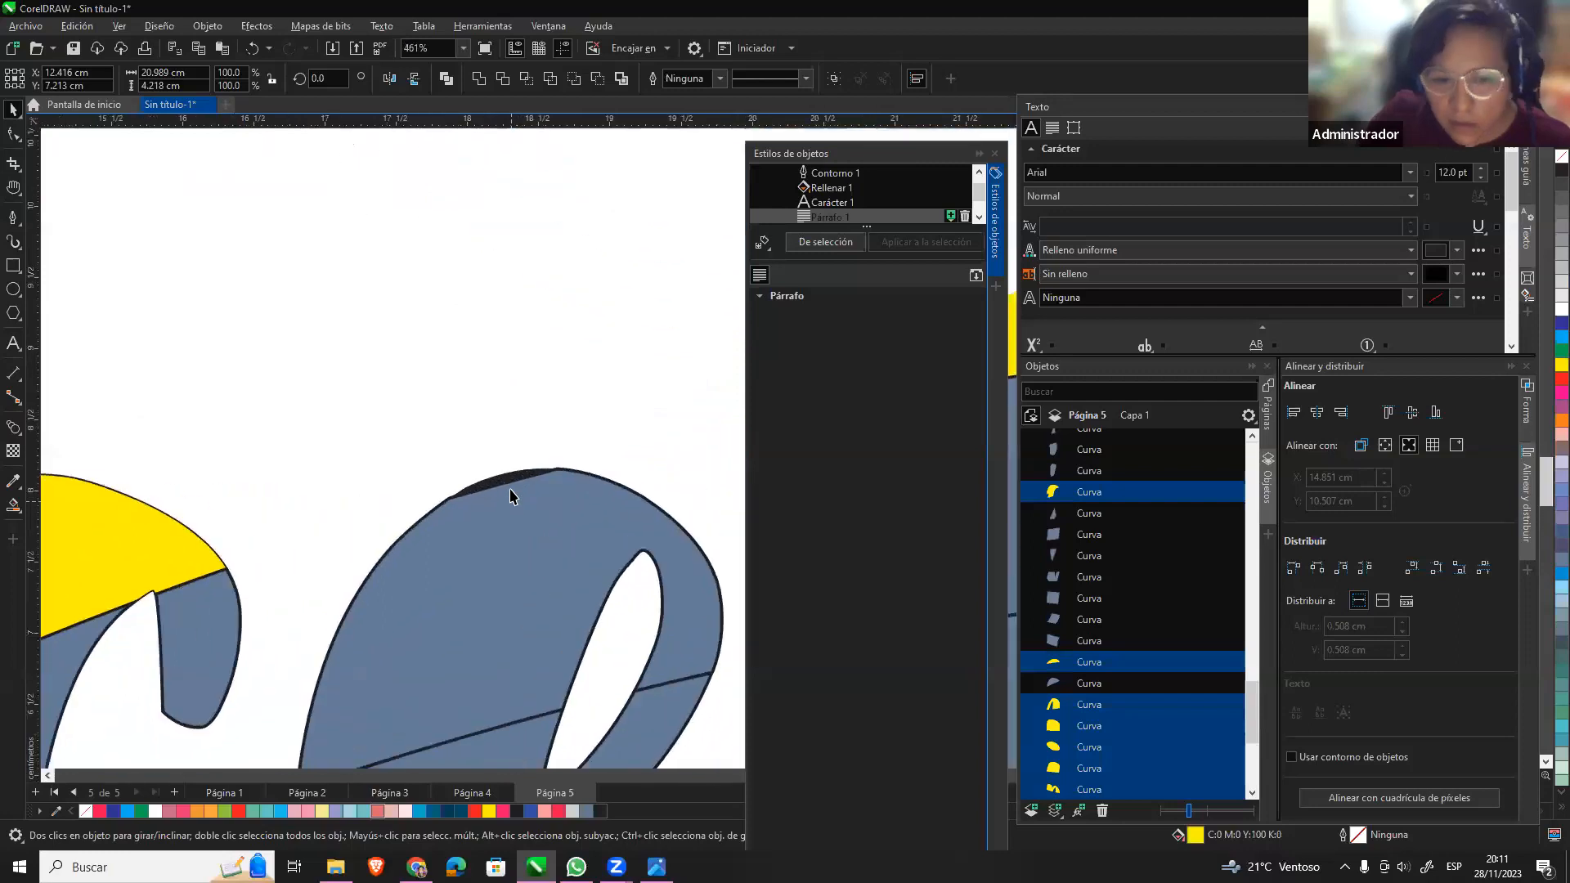
left_click(532, 526)
scroll(532, 526, "down", 6)
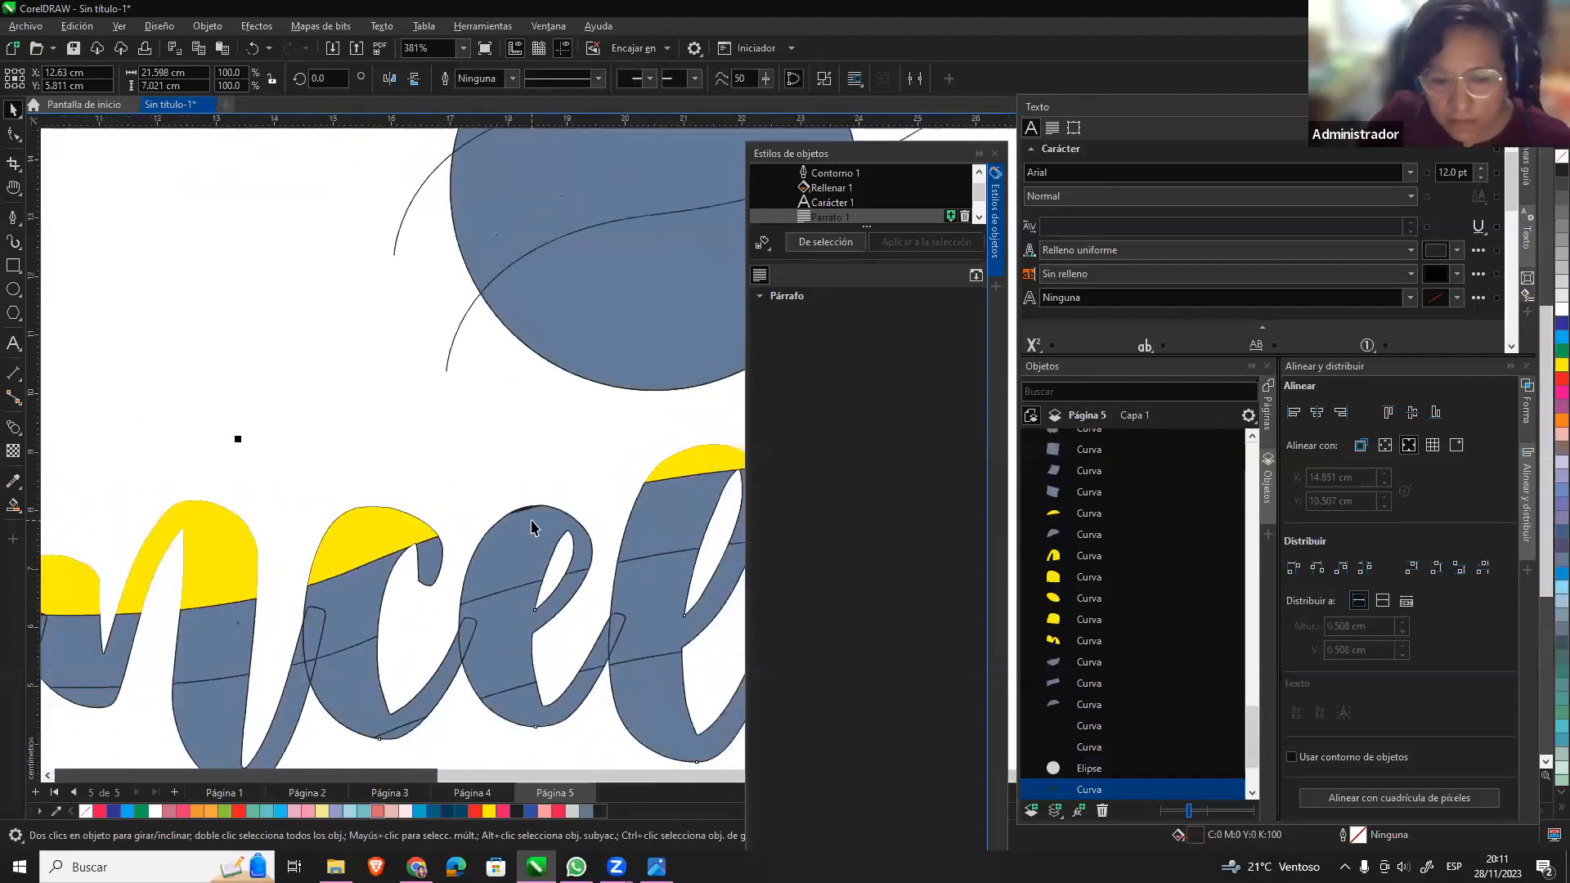
Fill the second band pieces across the letters of "pincel" with light orange (C0 M45 Y100 K0).
left_click(179, 584)
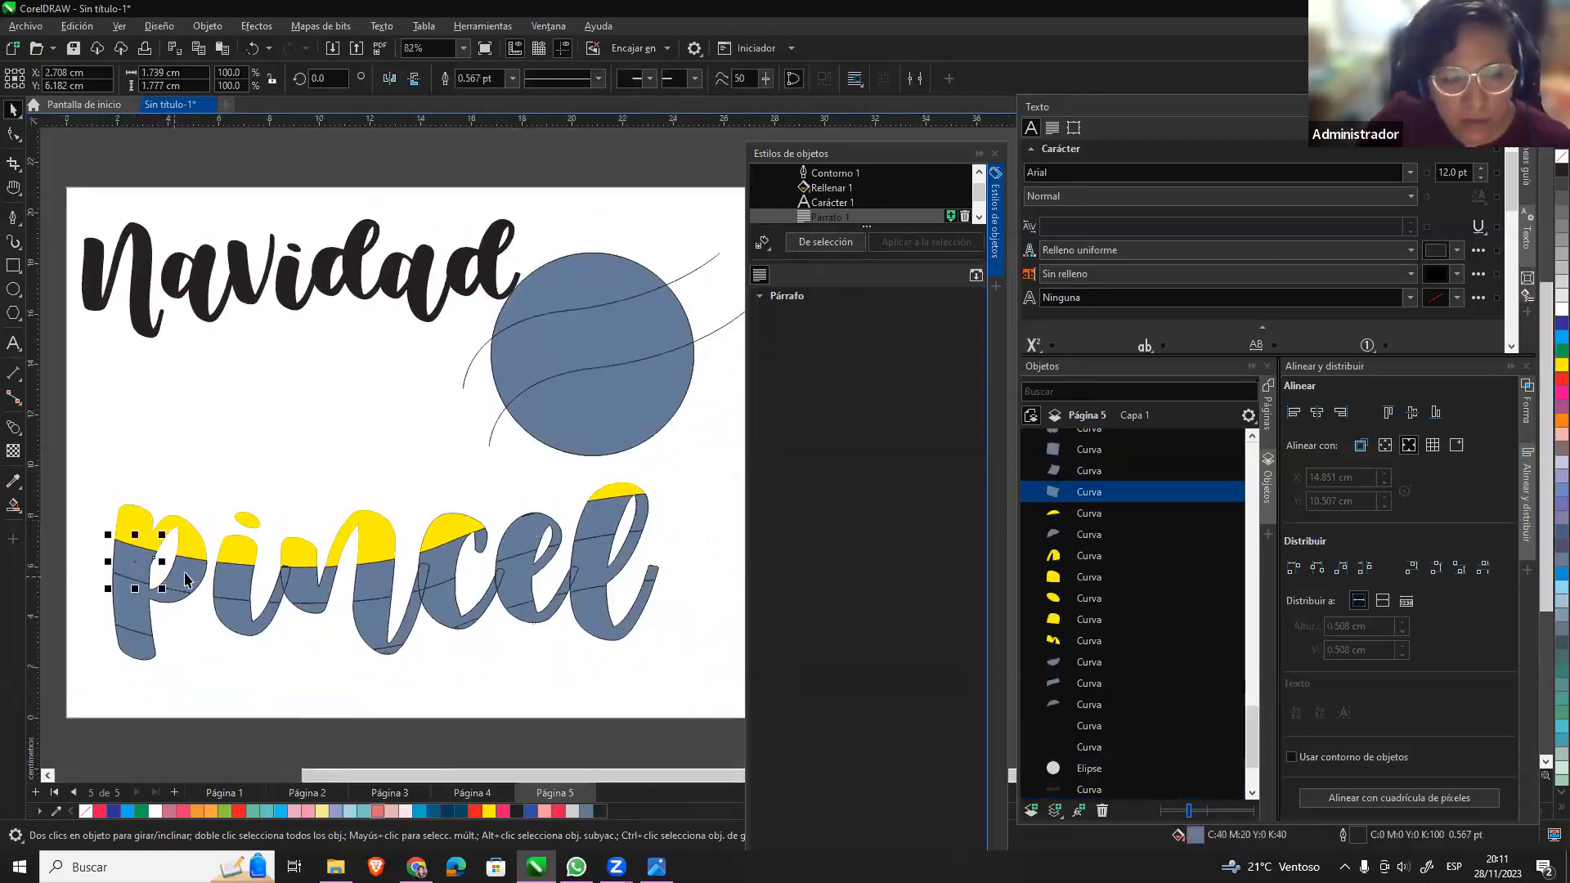
left_click(235, 589, "shift")
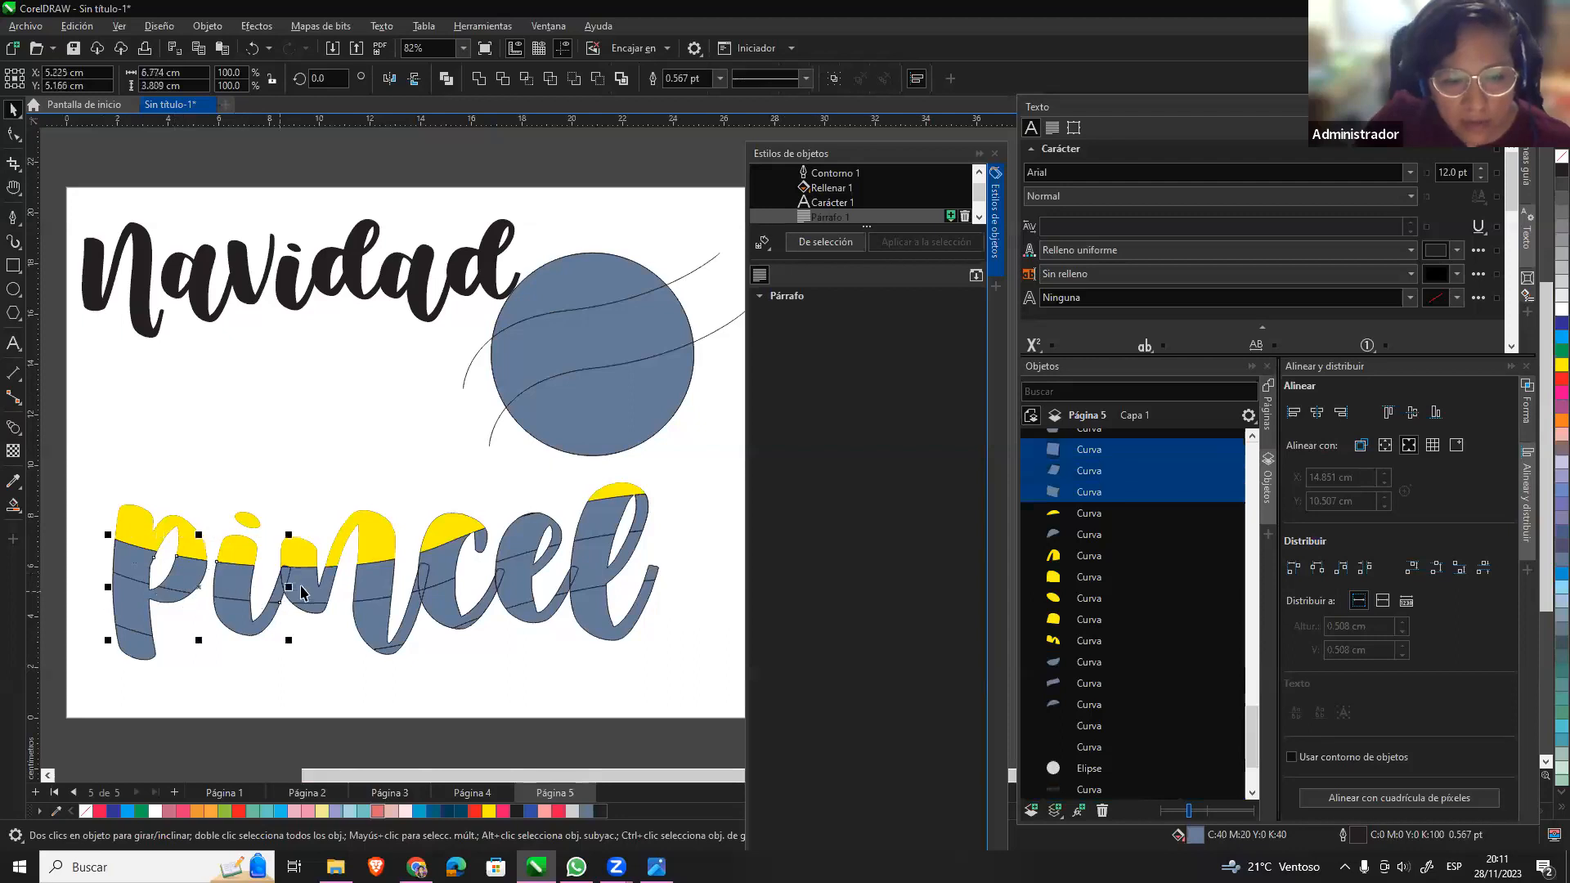
left_click(303, 589, "shift")
left_click(287, 581, "shift")
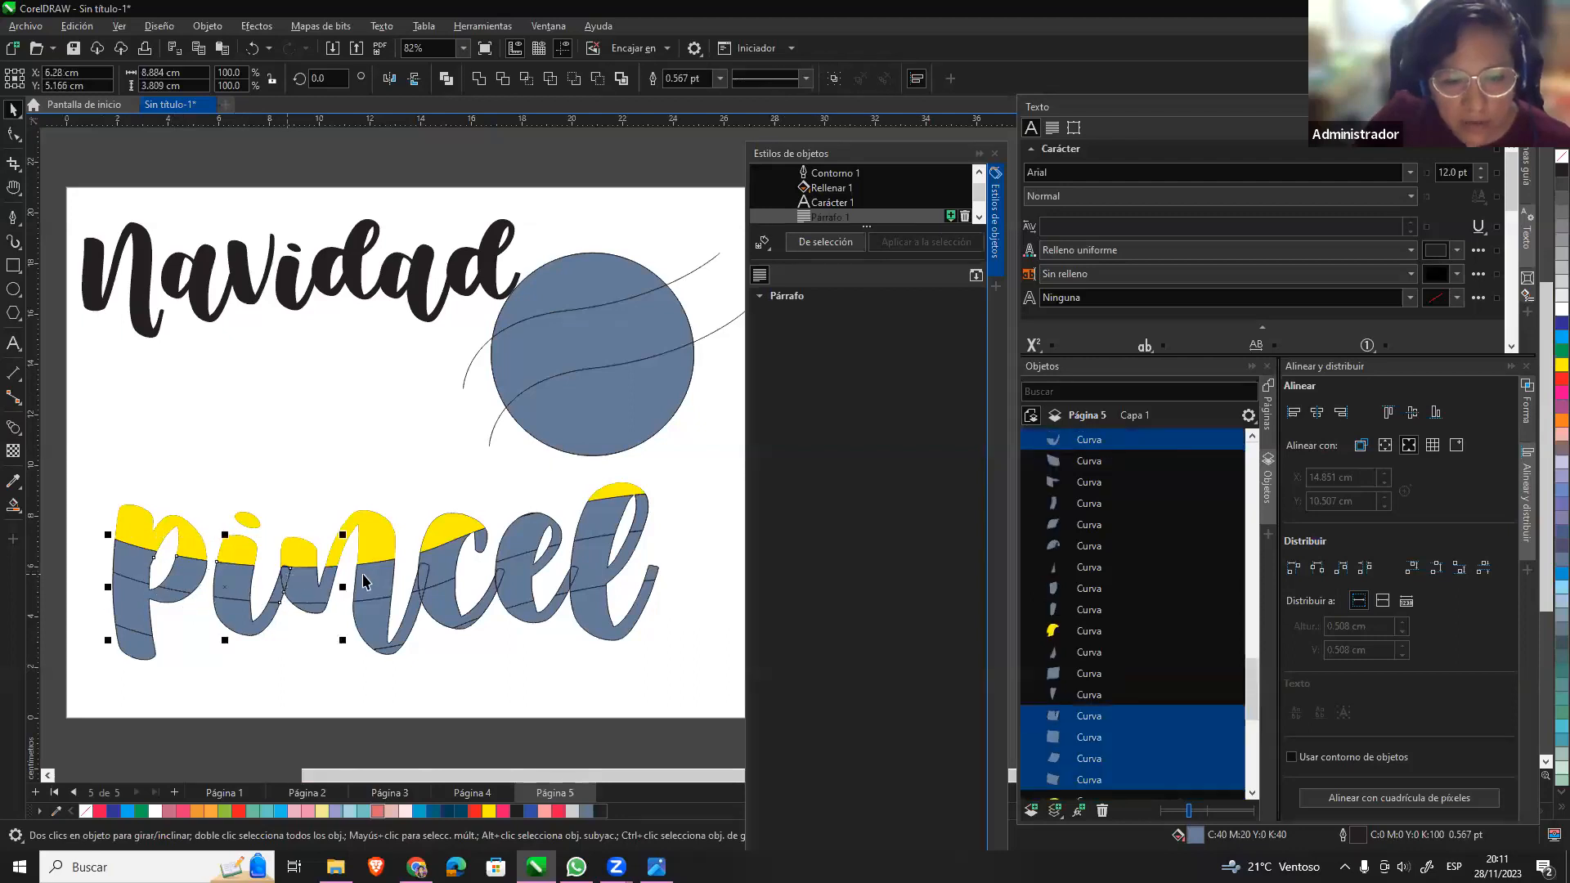
left_click(417, 589, "shift")
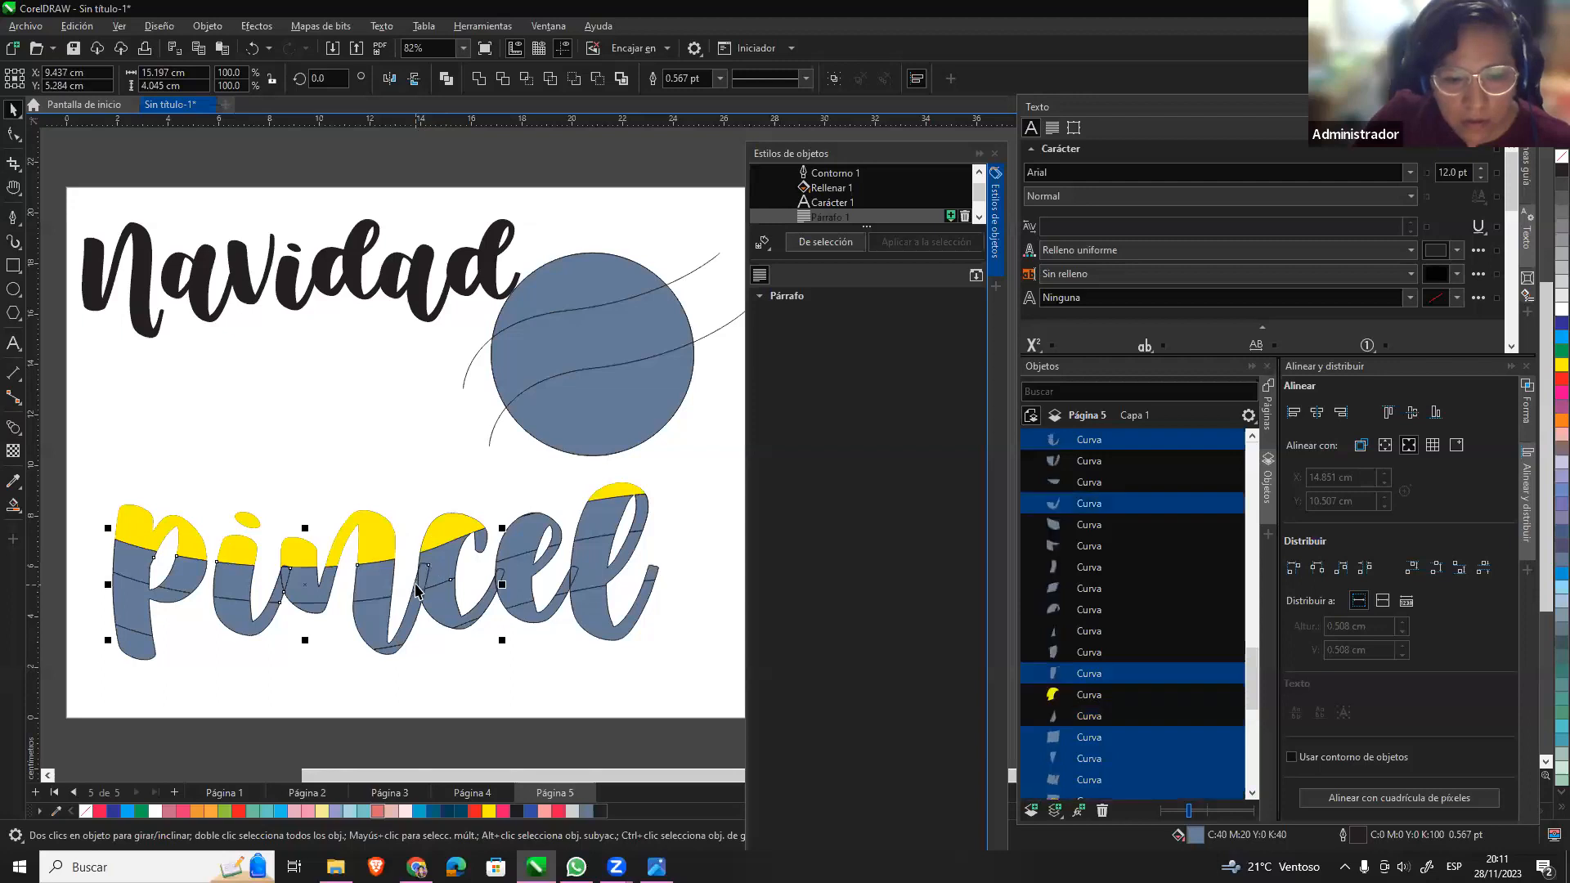
left_click(498, 550, "shift")
left_click(519, 545, "shift")
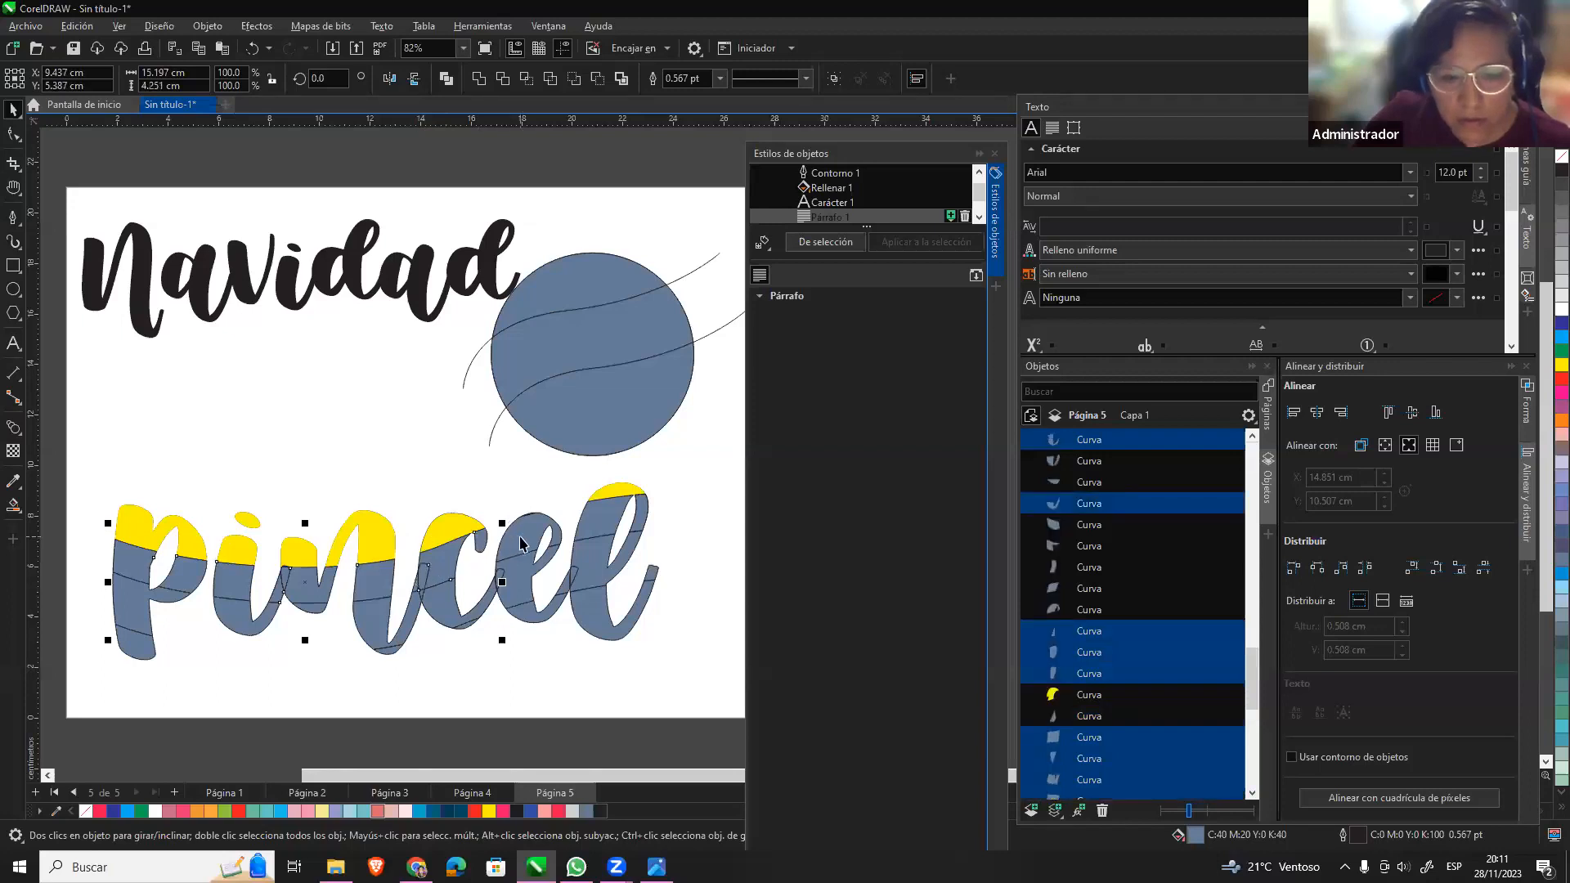
left_click(565, 532, "shift")
left_click(645, 515, "shift")
left_click(646, 516, "shift")
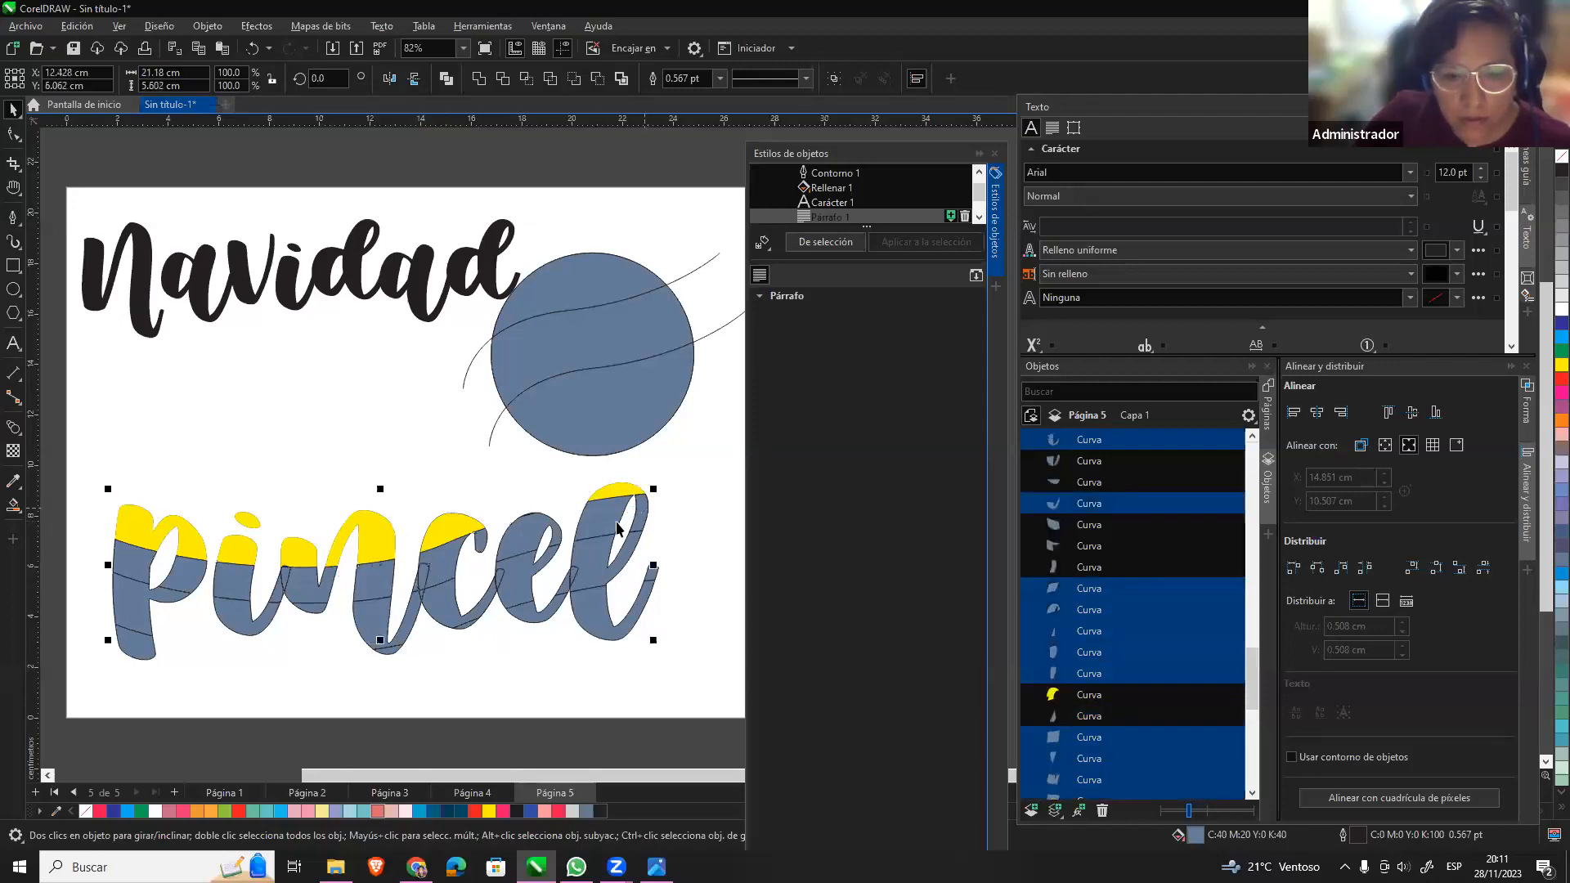
left_click(1544, 366)
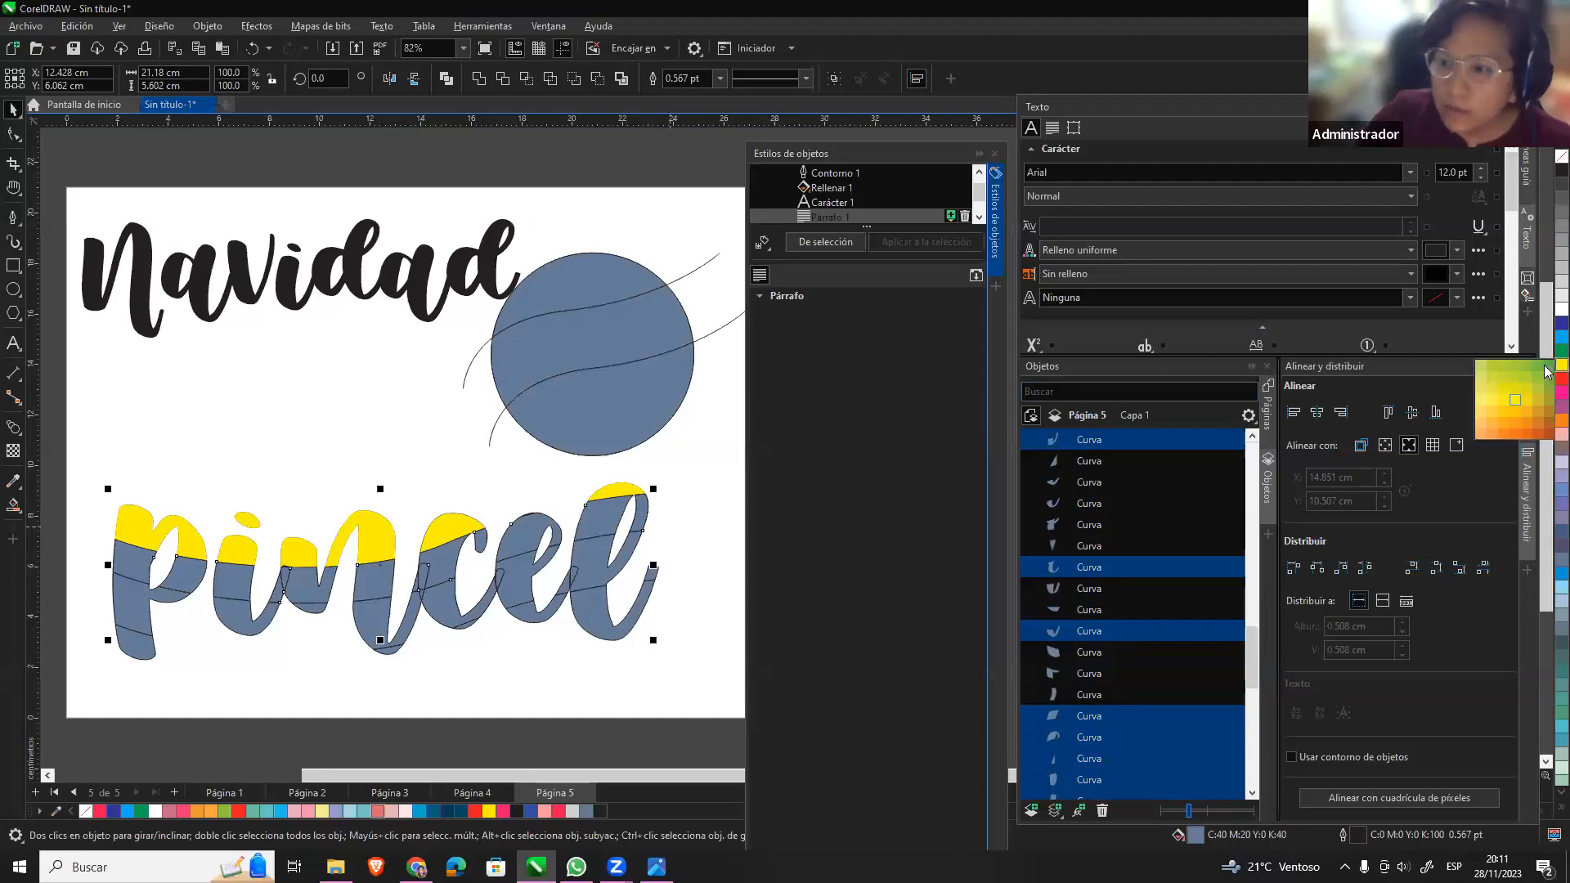
left_click(1513, 418)
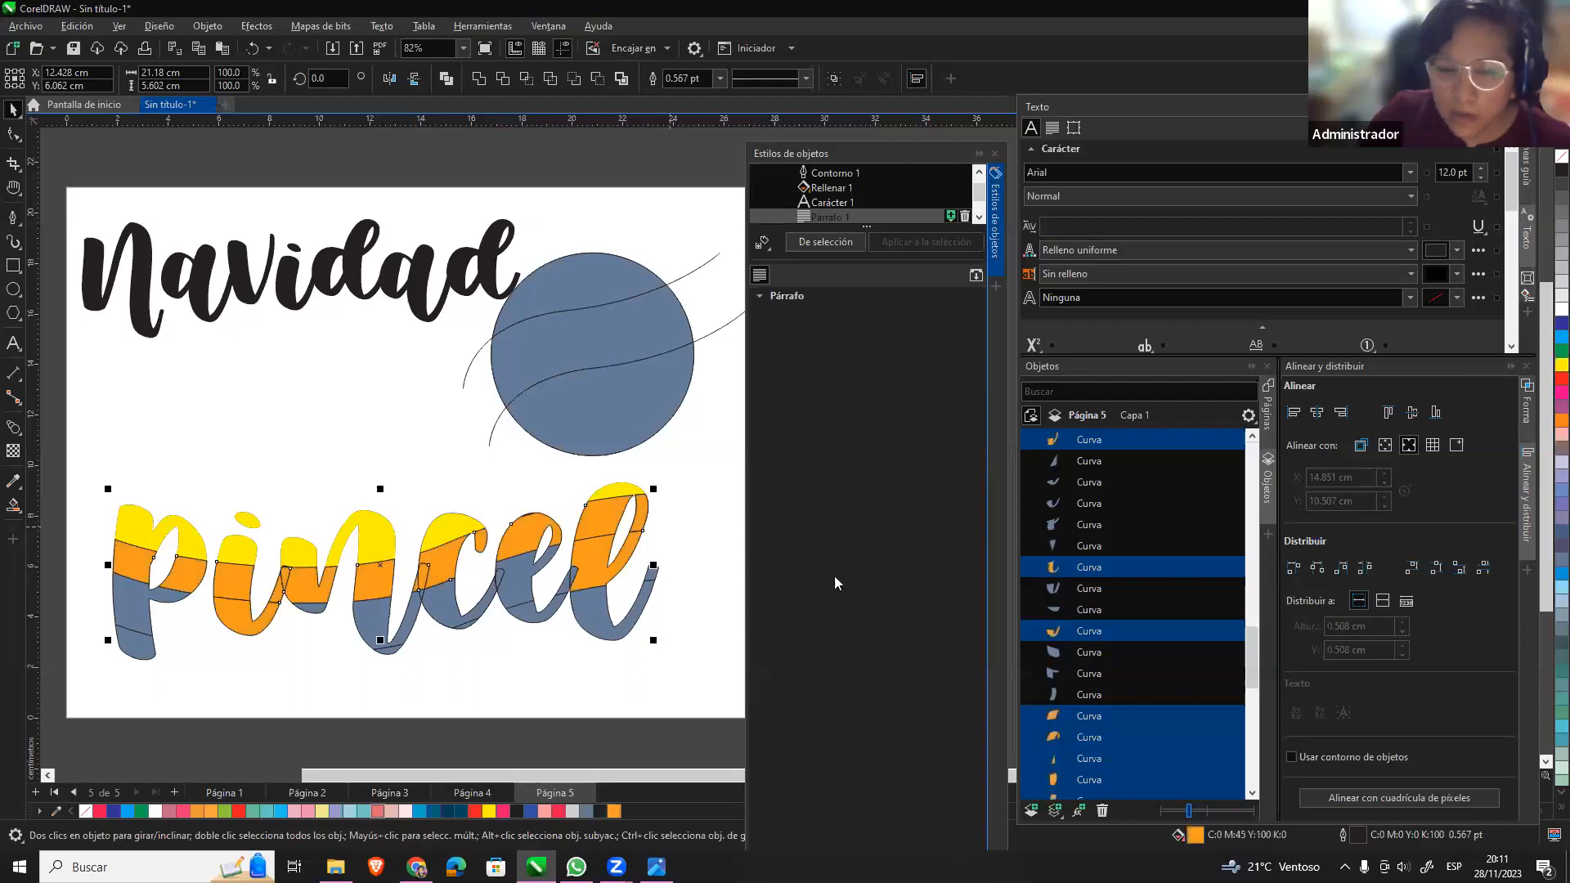
left_click(728, 642)
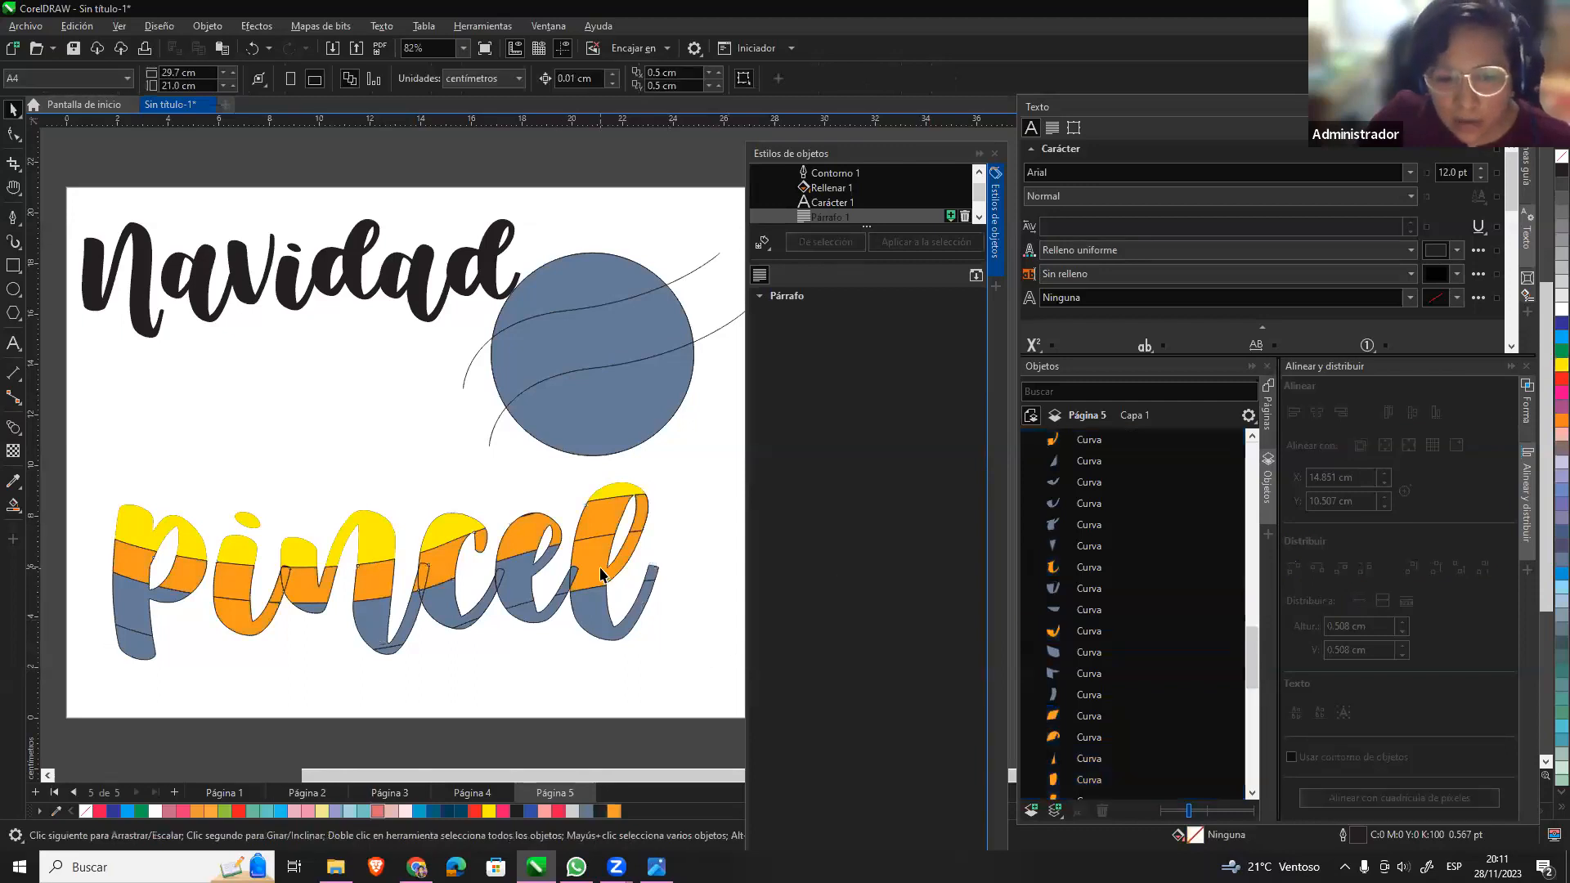
left_click(622, 569)
left_click_drag(622, 568, 661, 567)
key("ctrl+z")
left_click(694, 533)
Fill the third band pieces of the letters p, n, c and e in "pincel" with dark orange.
left_click(509, 579)
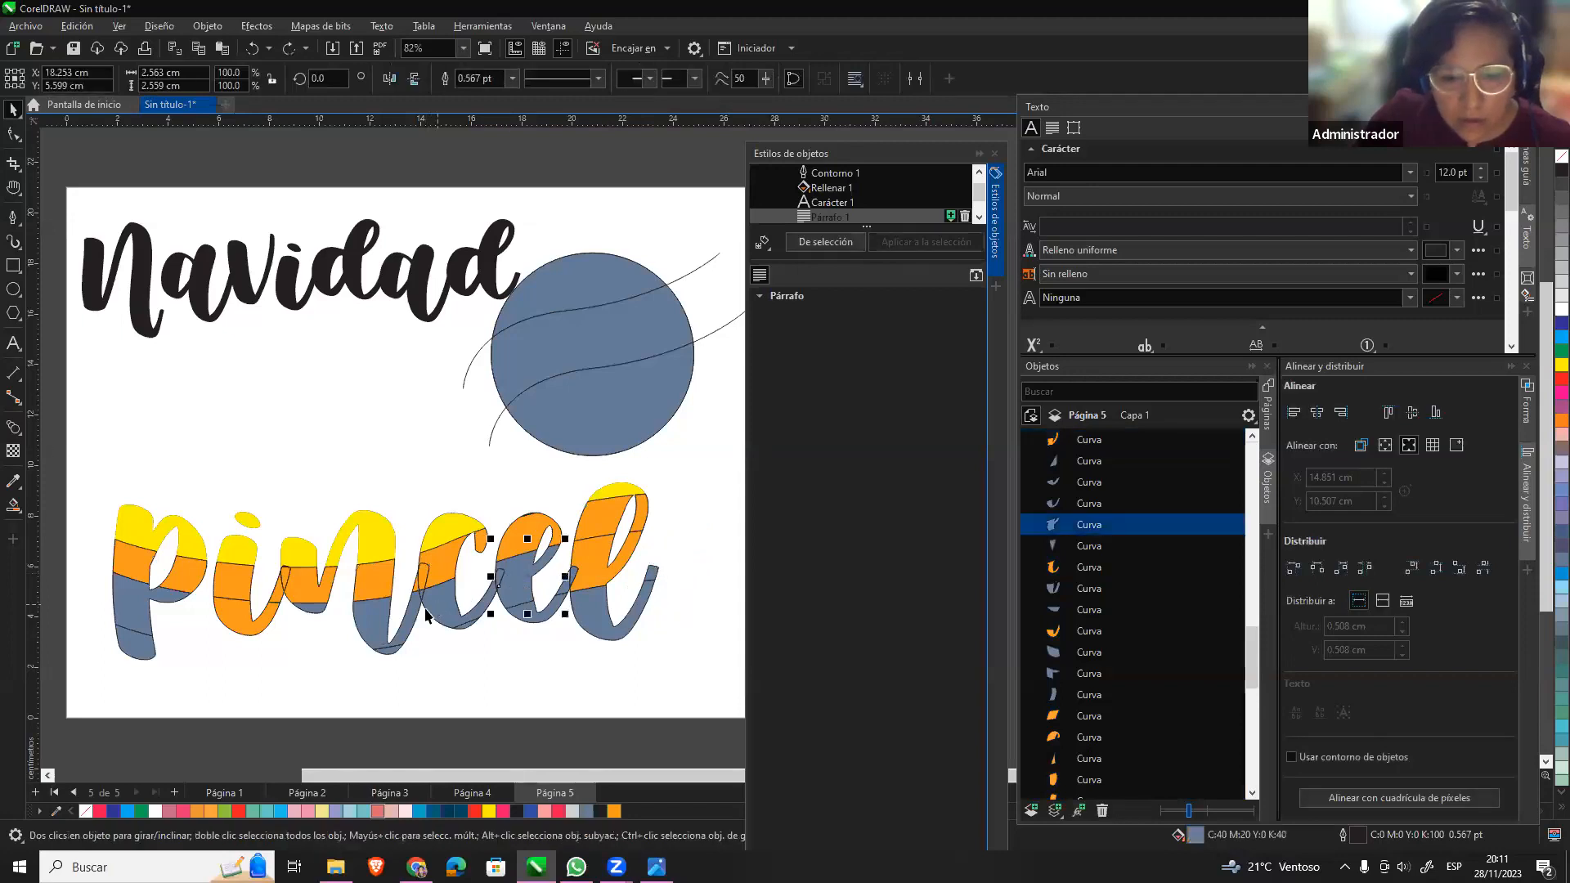
left_click(385, 623, "shift")
left_click(159, 599, "shift")
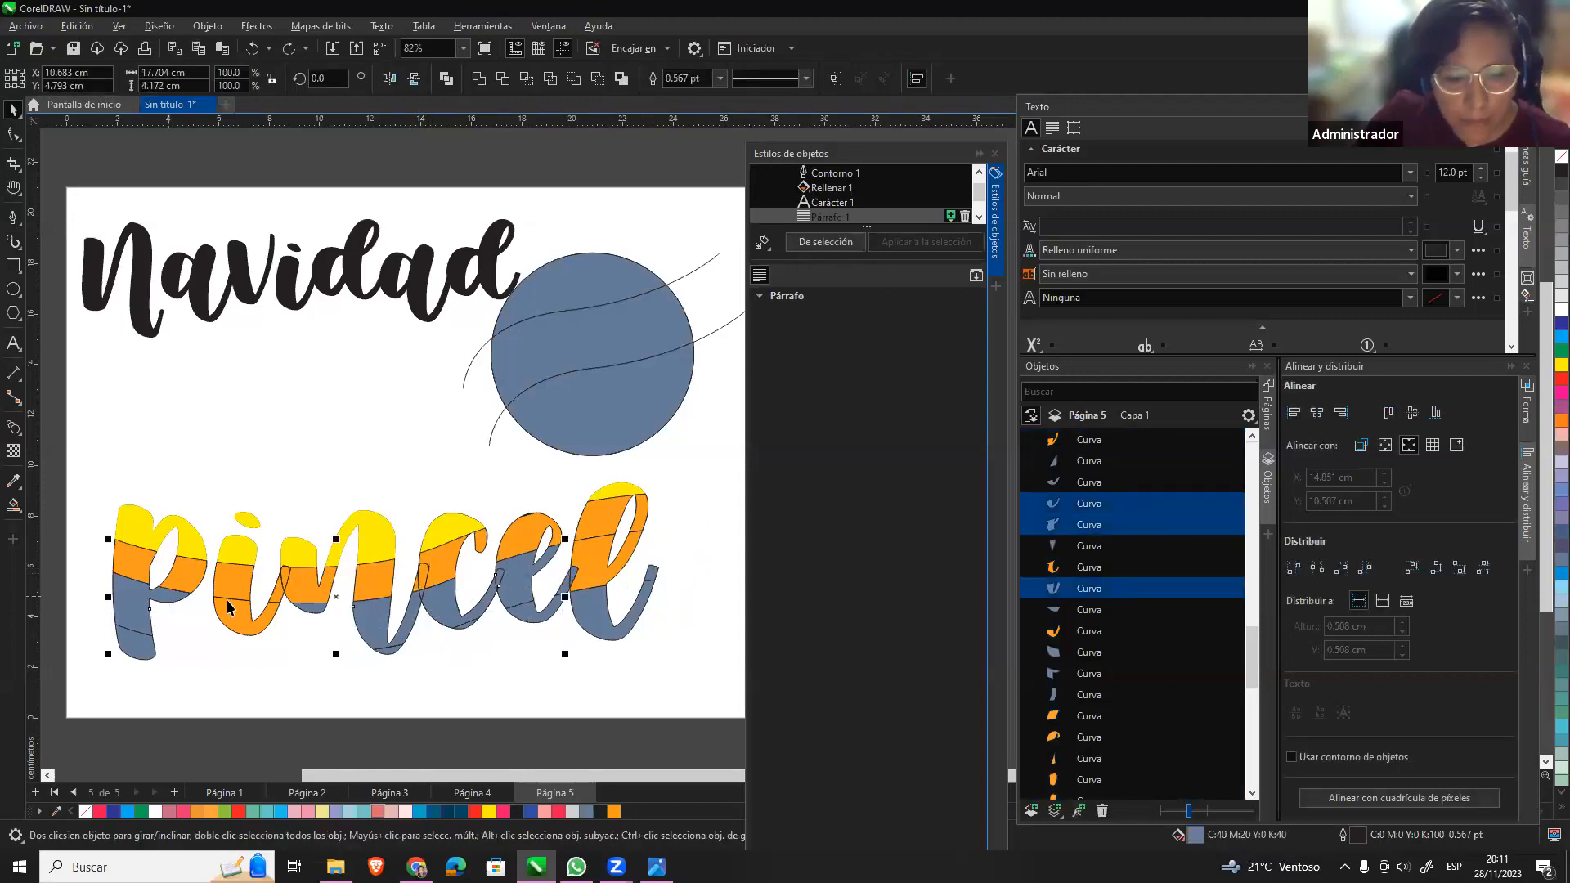
left_click(318, 615, "shift")
left_click(503, 634, "shift")
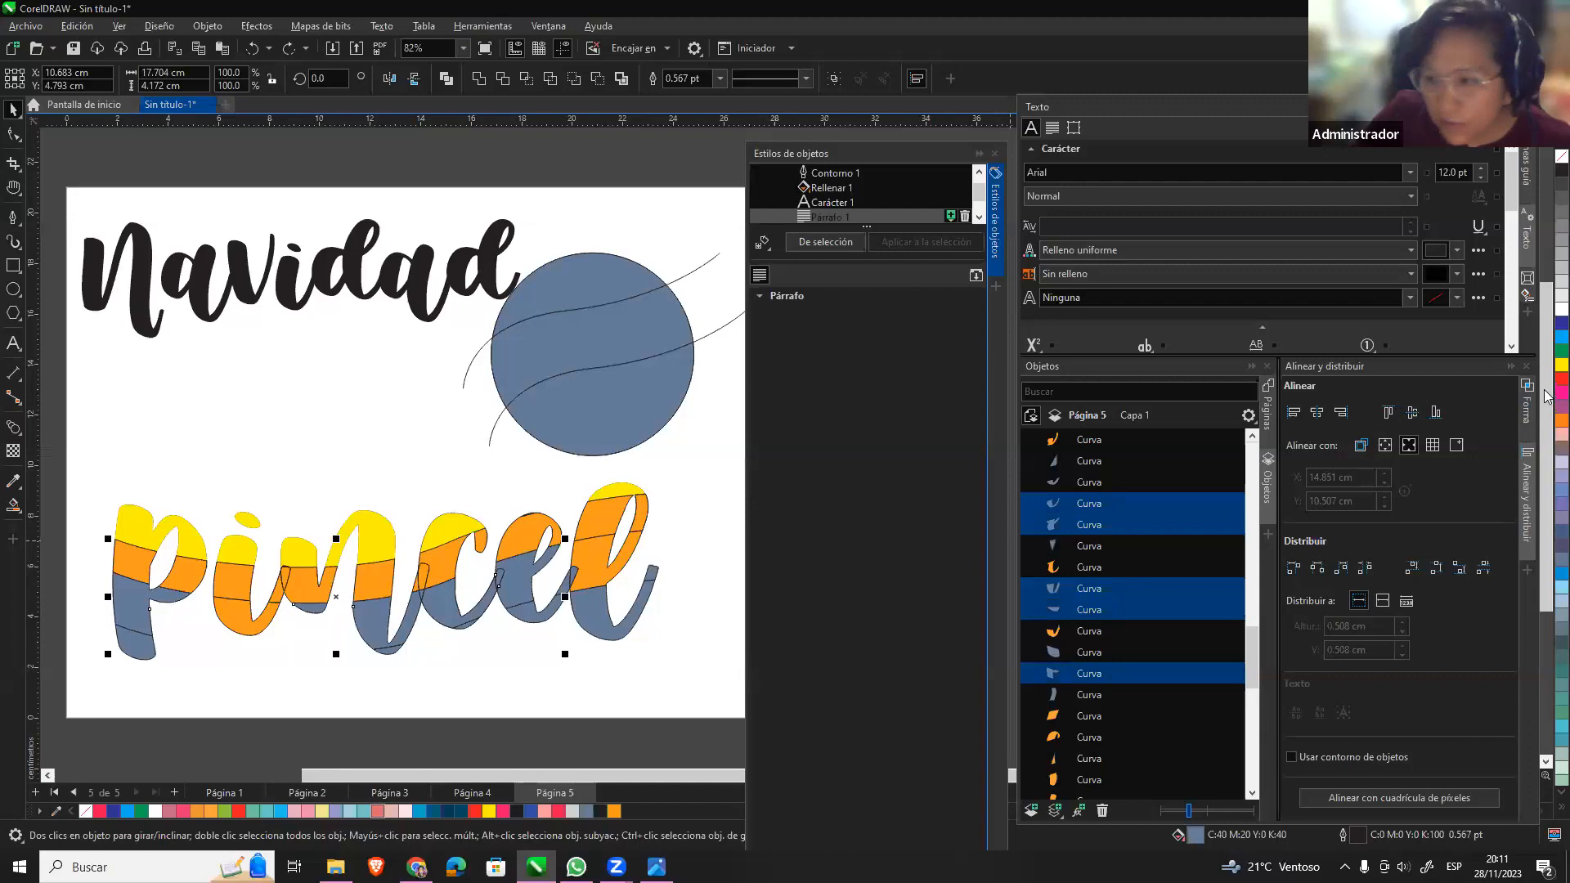
left_click_drag(1559, 365, 1529, 442)
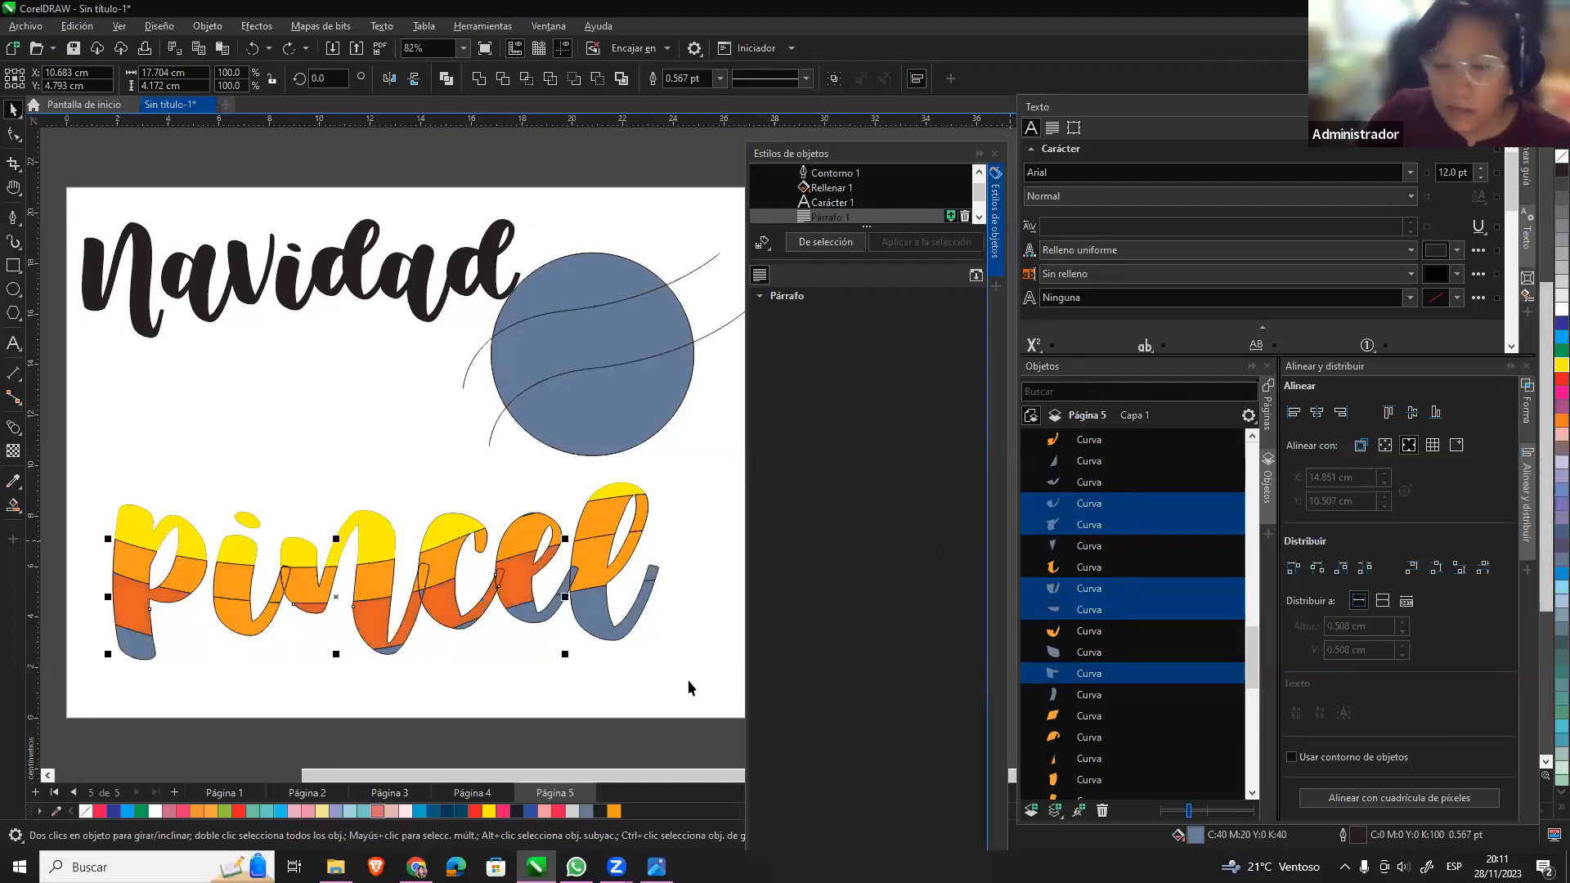
left_click(487, 617)
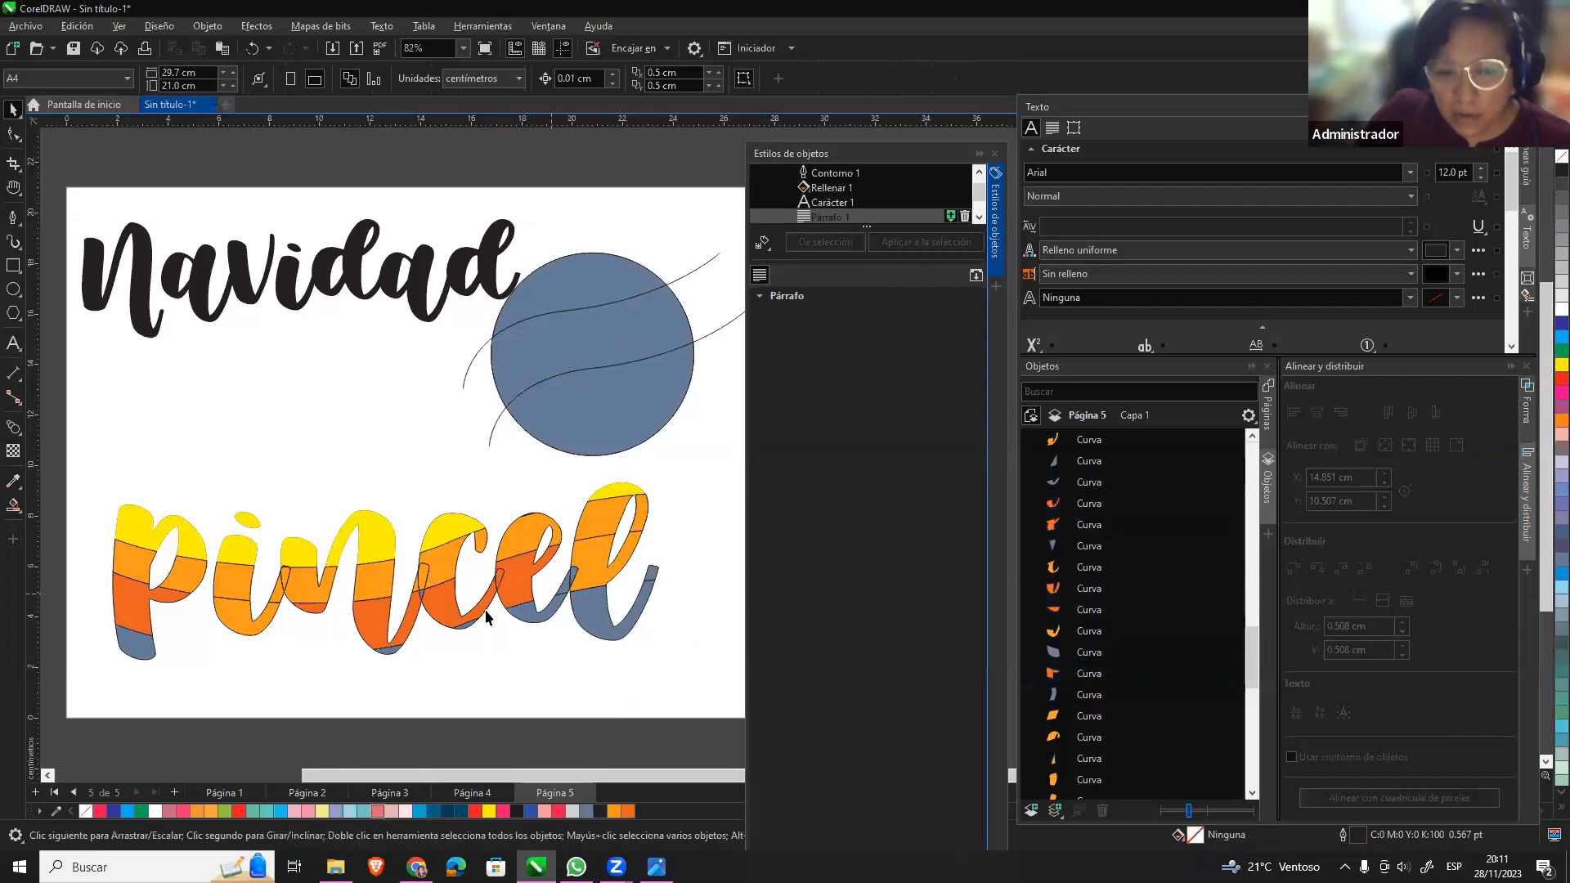
Fill the small leftover piece between the letters n and c with the same dark orange as the third band.
left_click(422, 603)
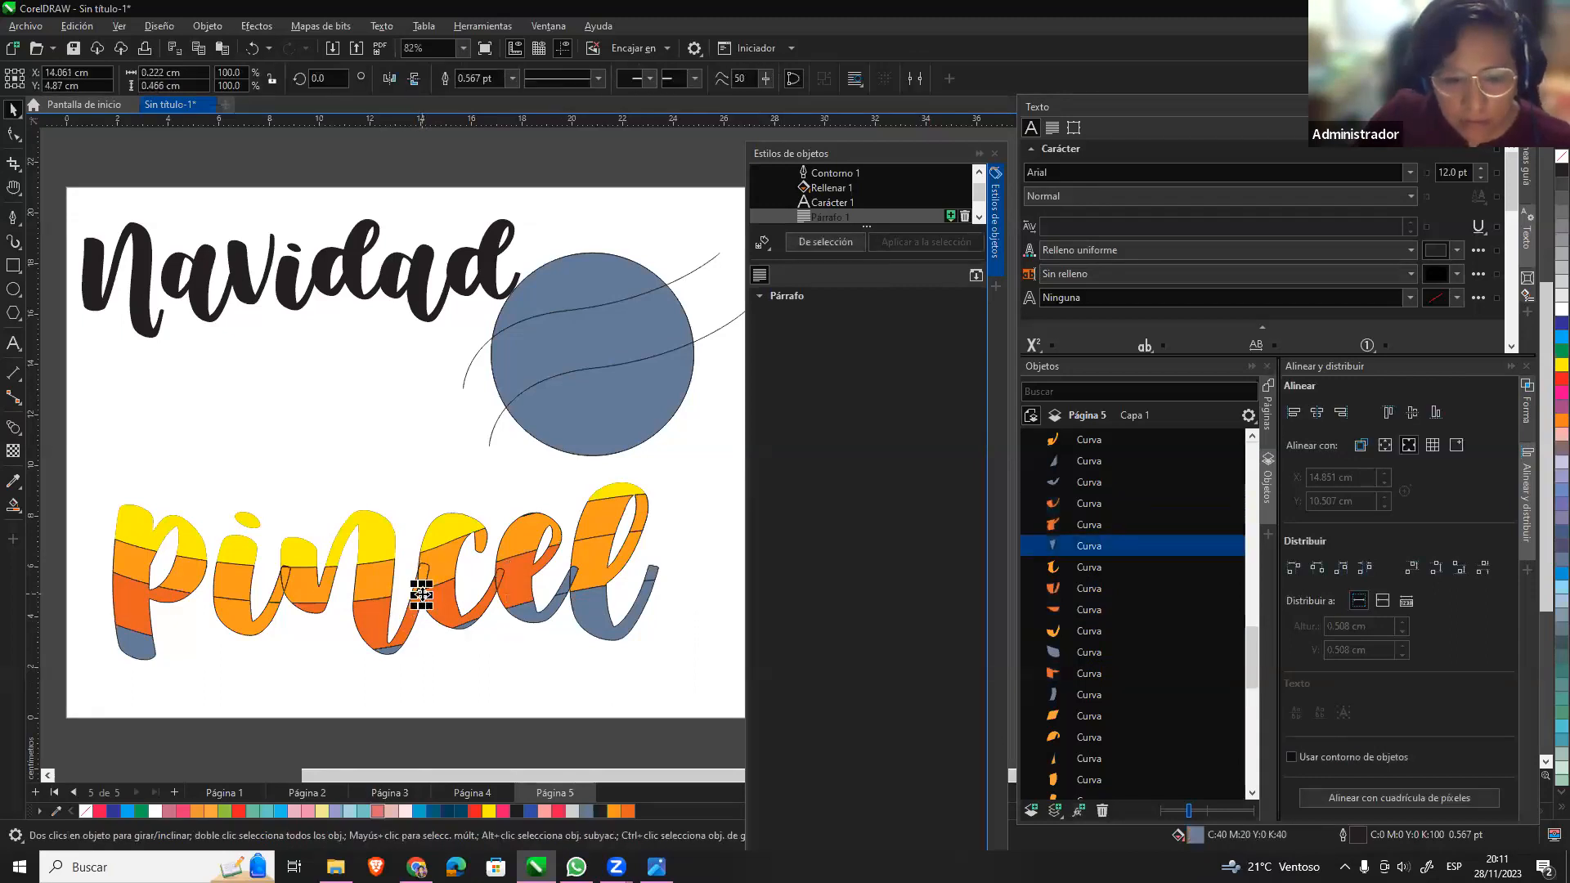
left_click(1562, 420)
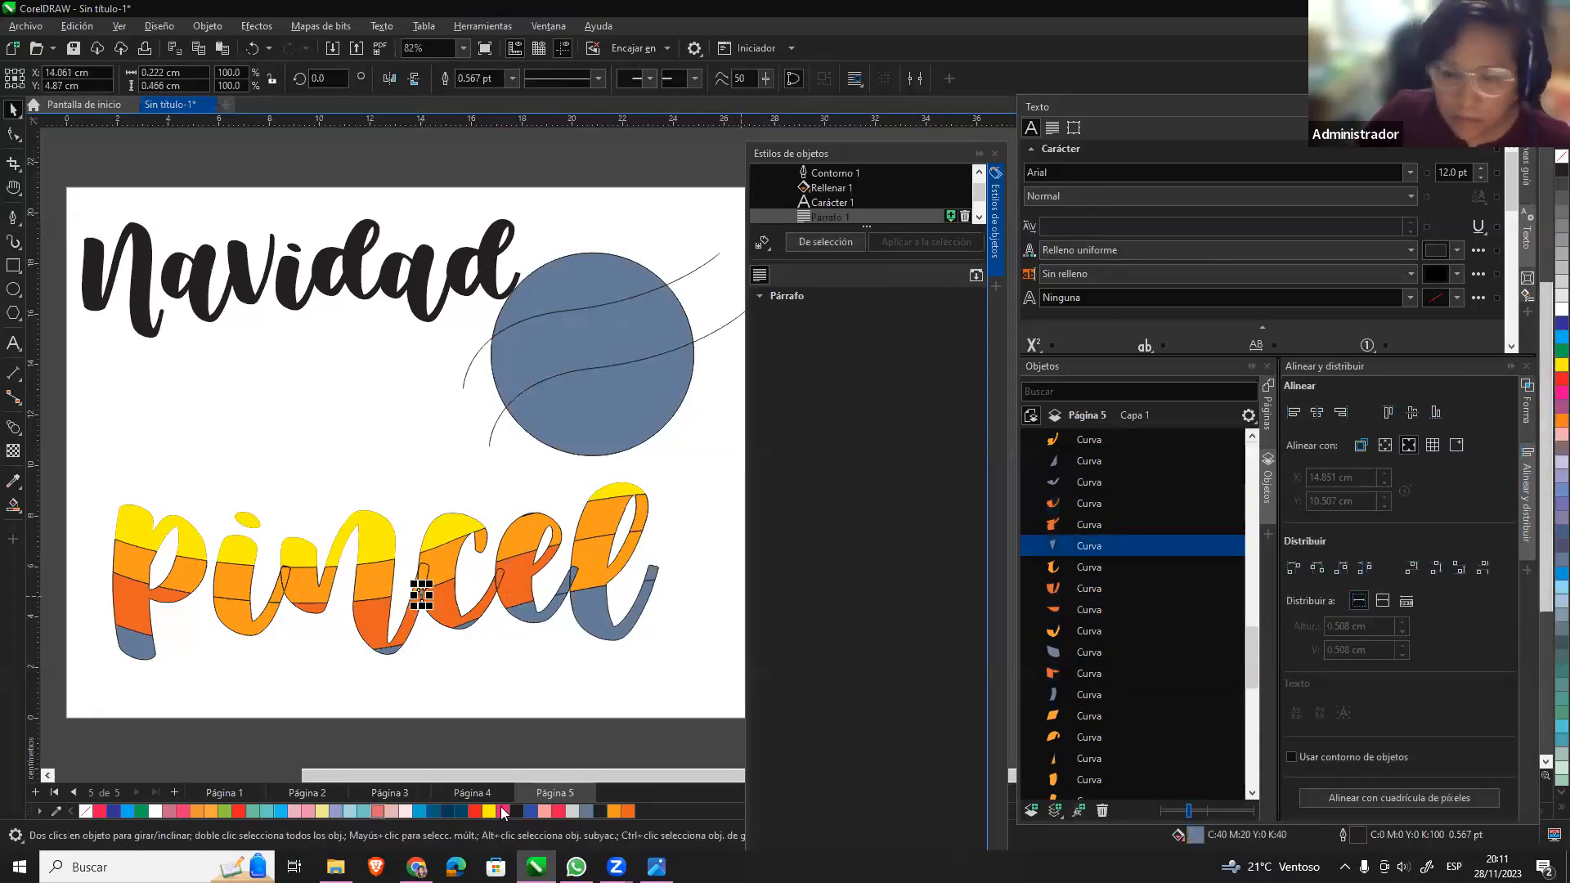
left_click(436, 689)
key("ctrl+z")
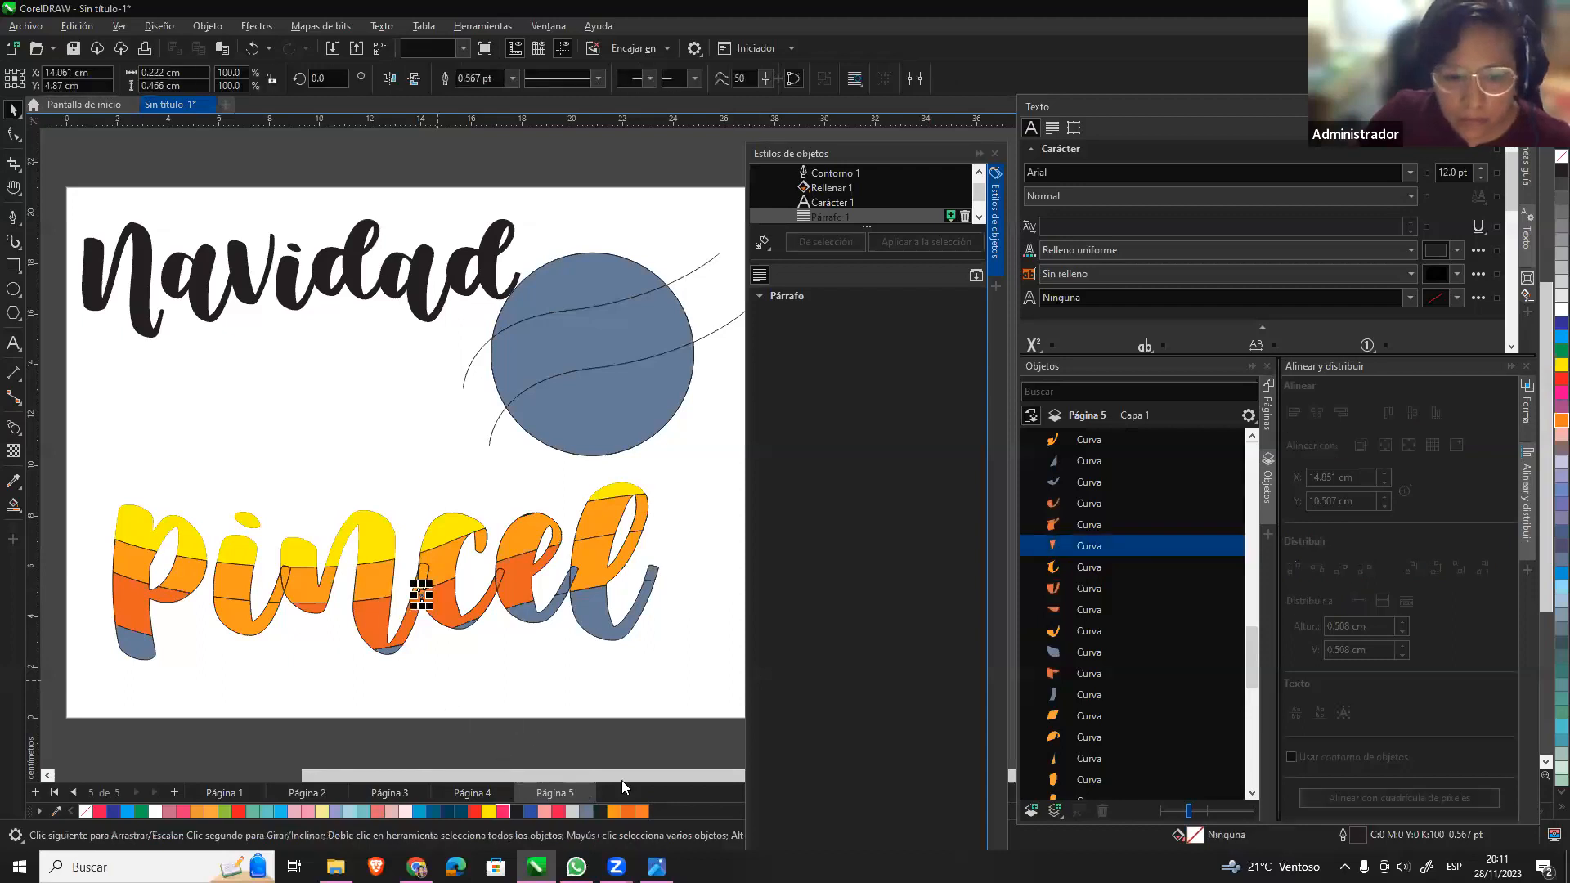
left_click(628, 692)
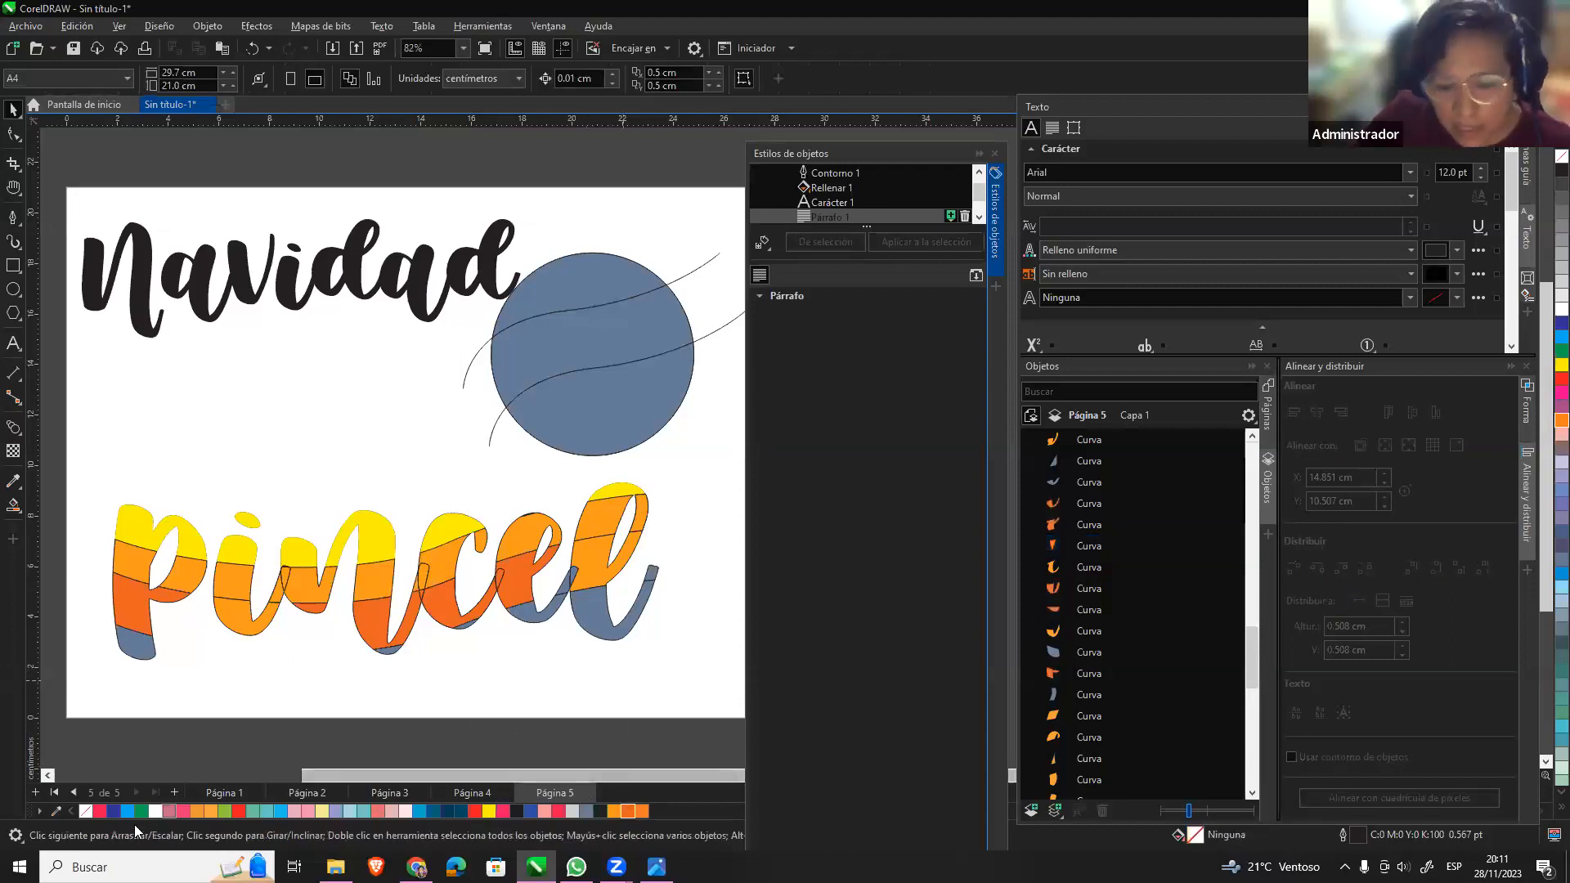
Fill the bottom band pieces of the letters p, n, c, e and l in "pincel" with red.
left_click(129, 650)
left_click(386, 651, "shift")
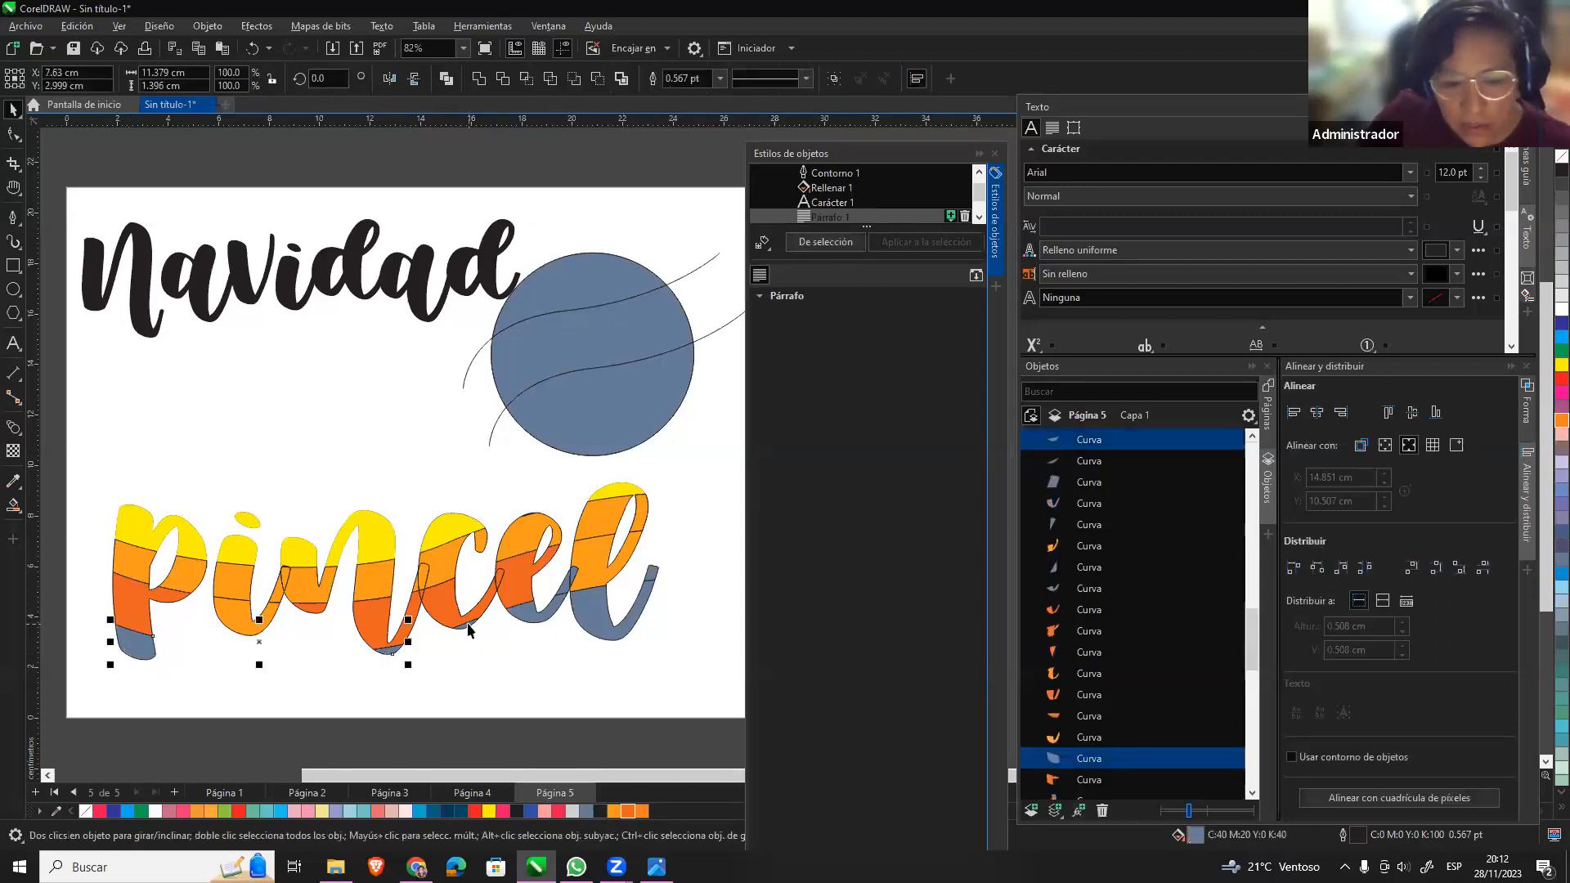
left_click(550, 613, "shift")
left_click(606, 619, "shift")
left_click(650, 586, "shift")
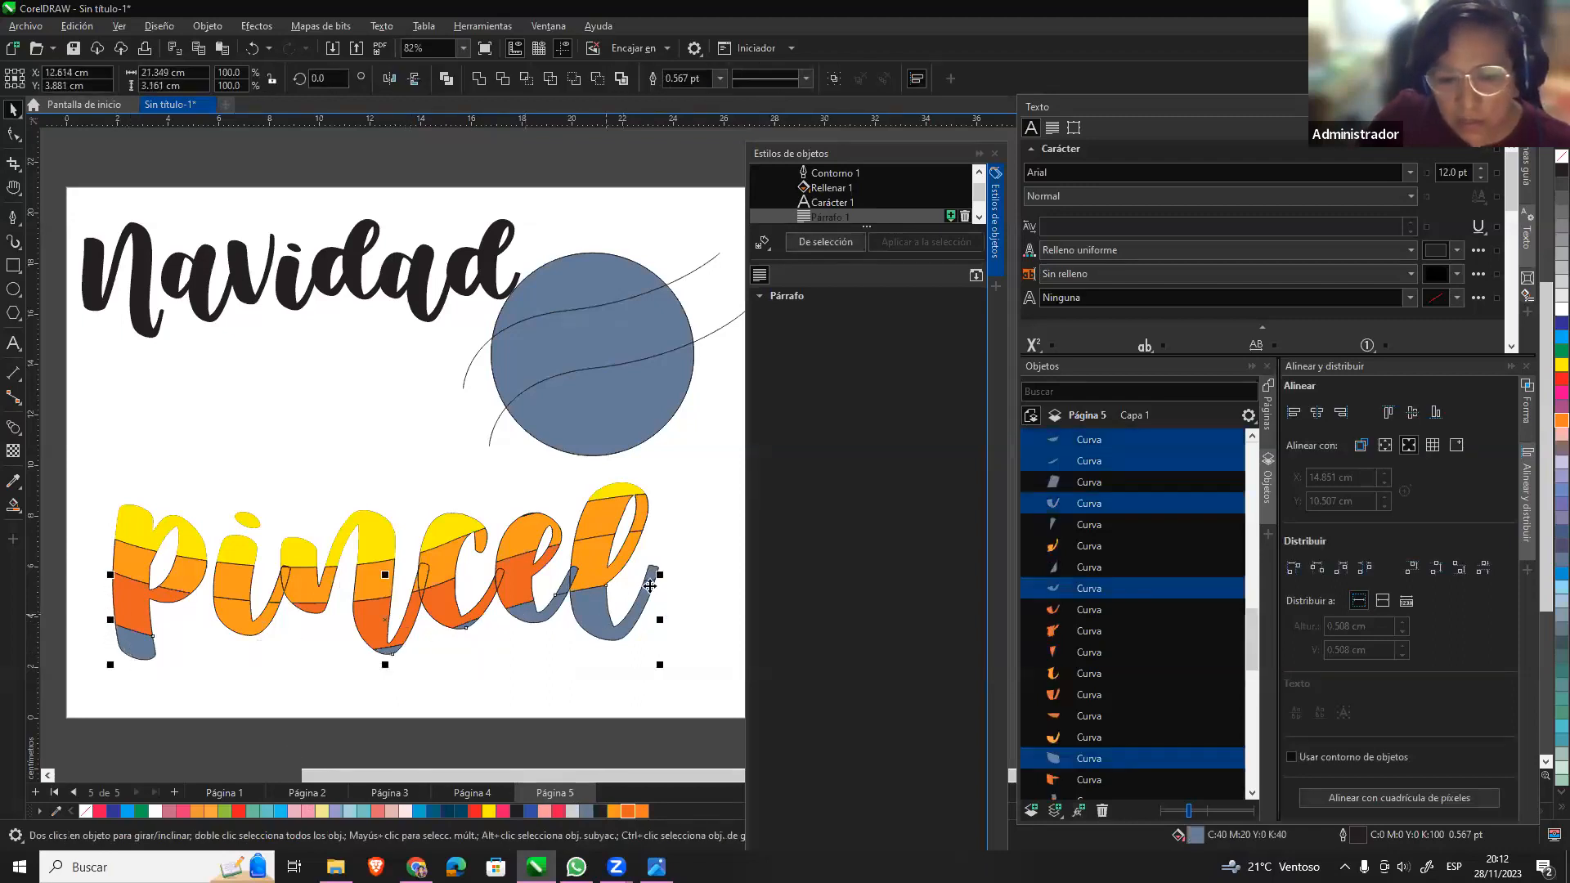
left_click(628, 811)
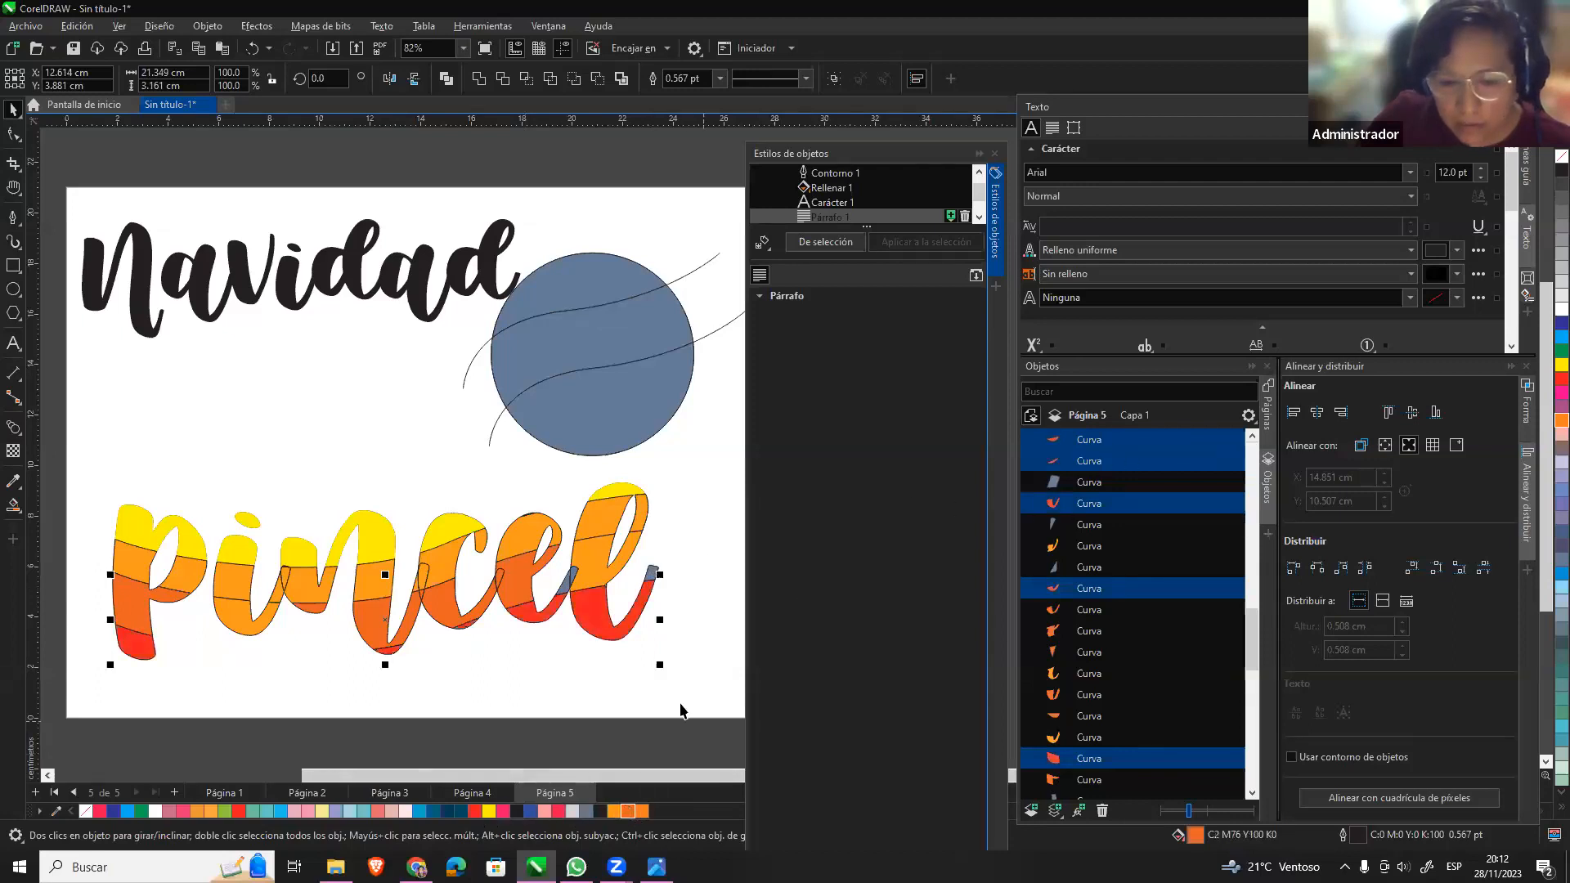
left_click(680, 650)
Fill the leftover pieces at the end of the l and between e and l with light orange (C0 M45 Y100 K0).
left_click(651, 573)
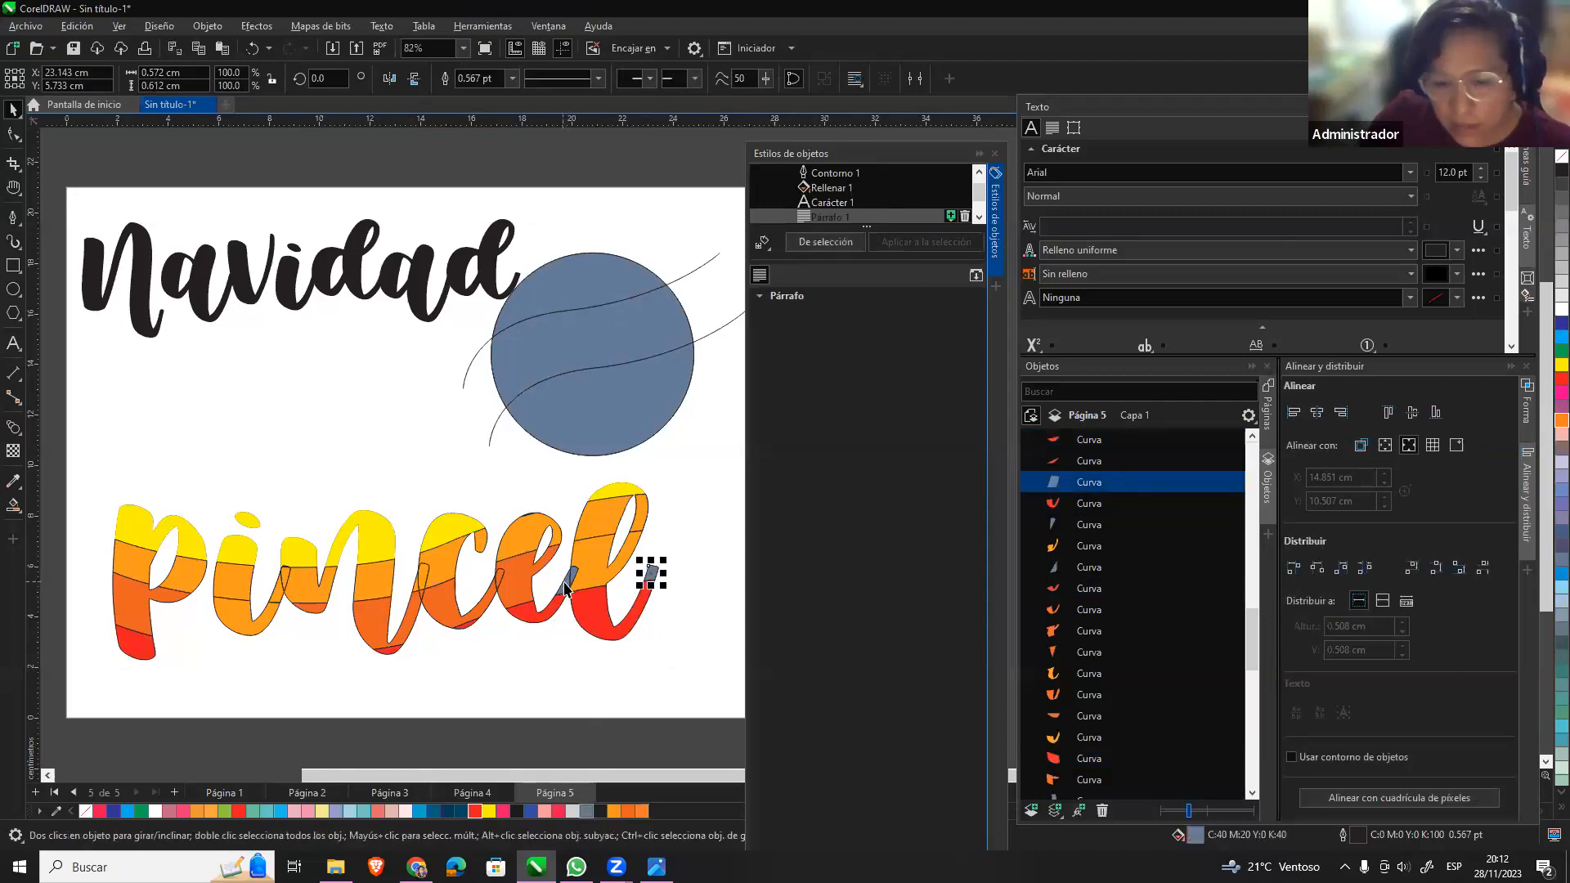
left_click(572, 579, "shift")
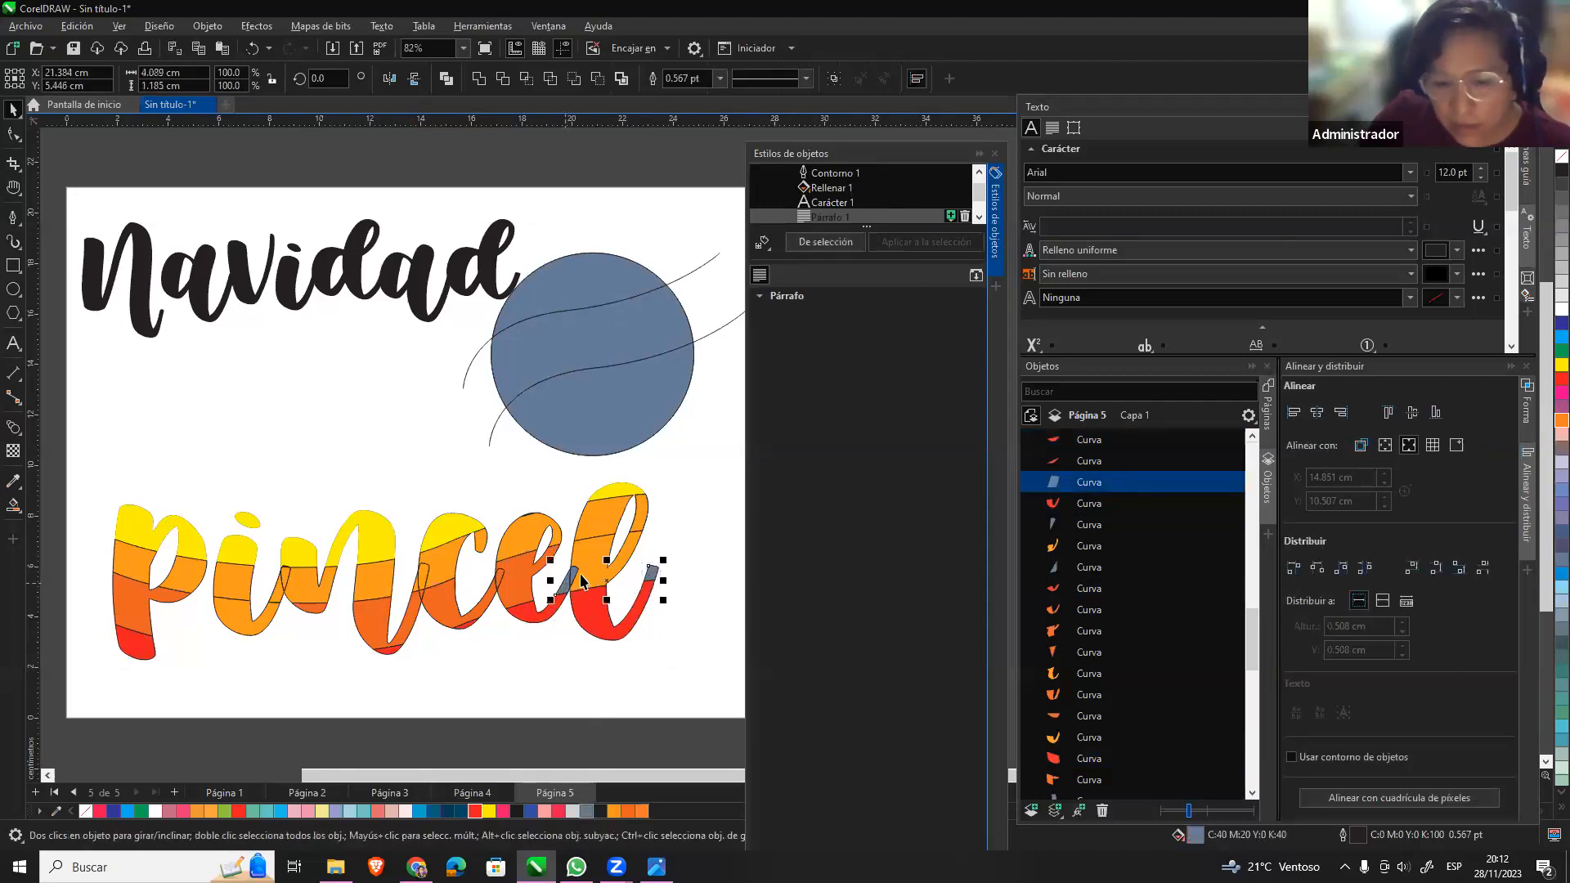
left_click(612, 809)
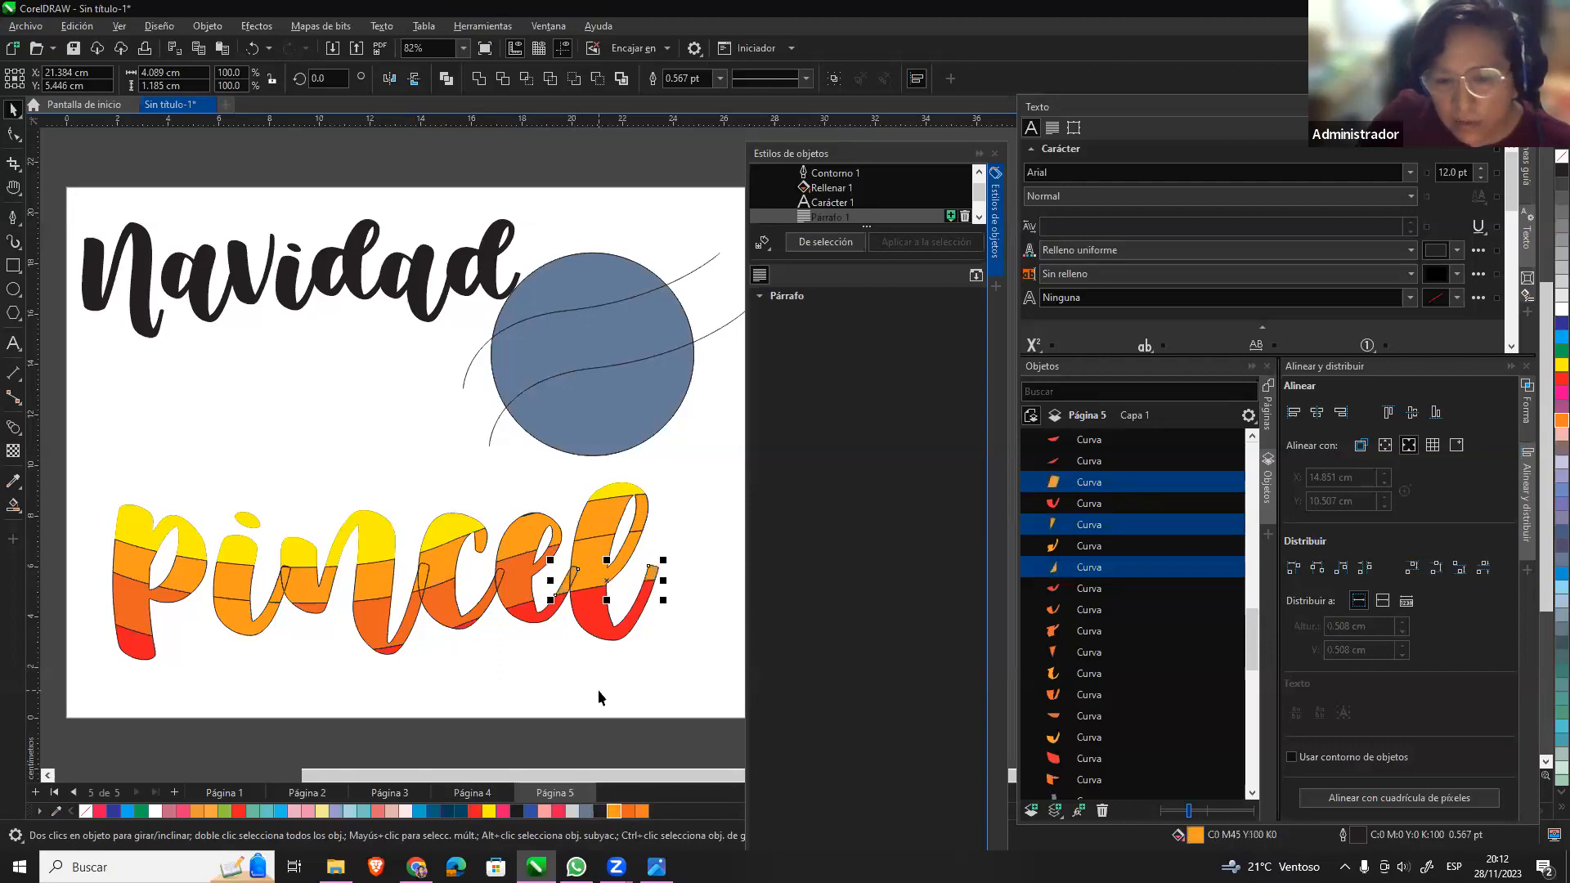
left_click(330, 620)
left_click(240, 631)
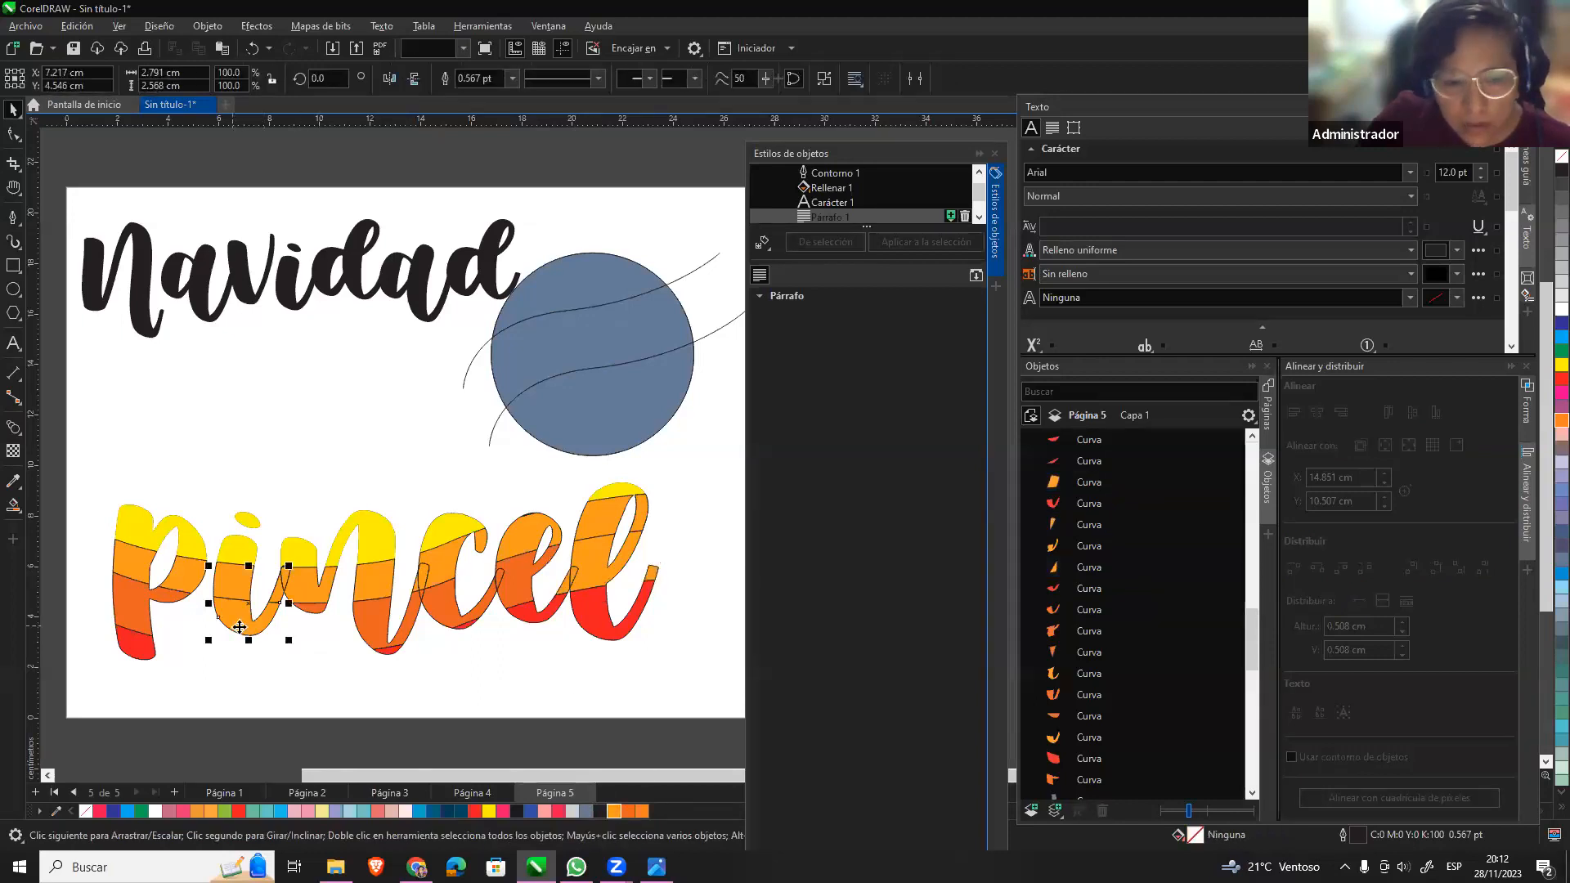
left_click_drag(288, 687, 292, 688)
key("ctrl+z")
left_click(376, 671)
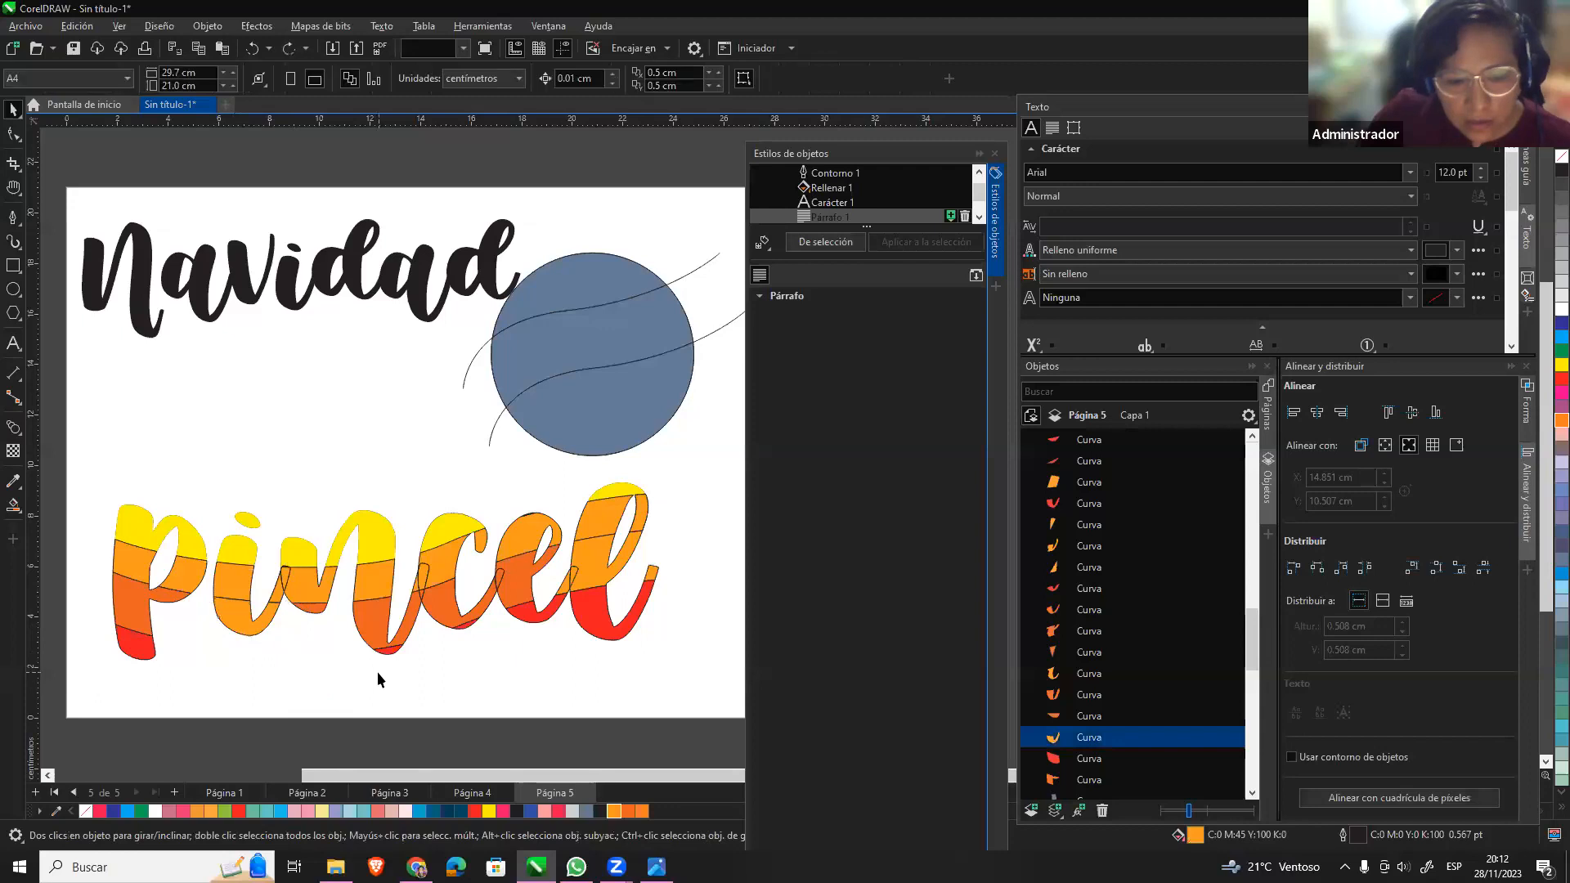
Hide the unsegmented whole-word curve that lies behind the coloured "pincel" pieces.
left_click(644, 513)
scroll(1158, 663, "down", 5)
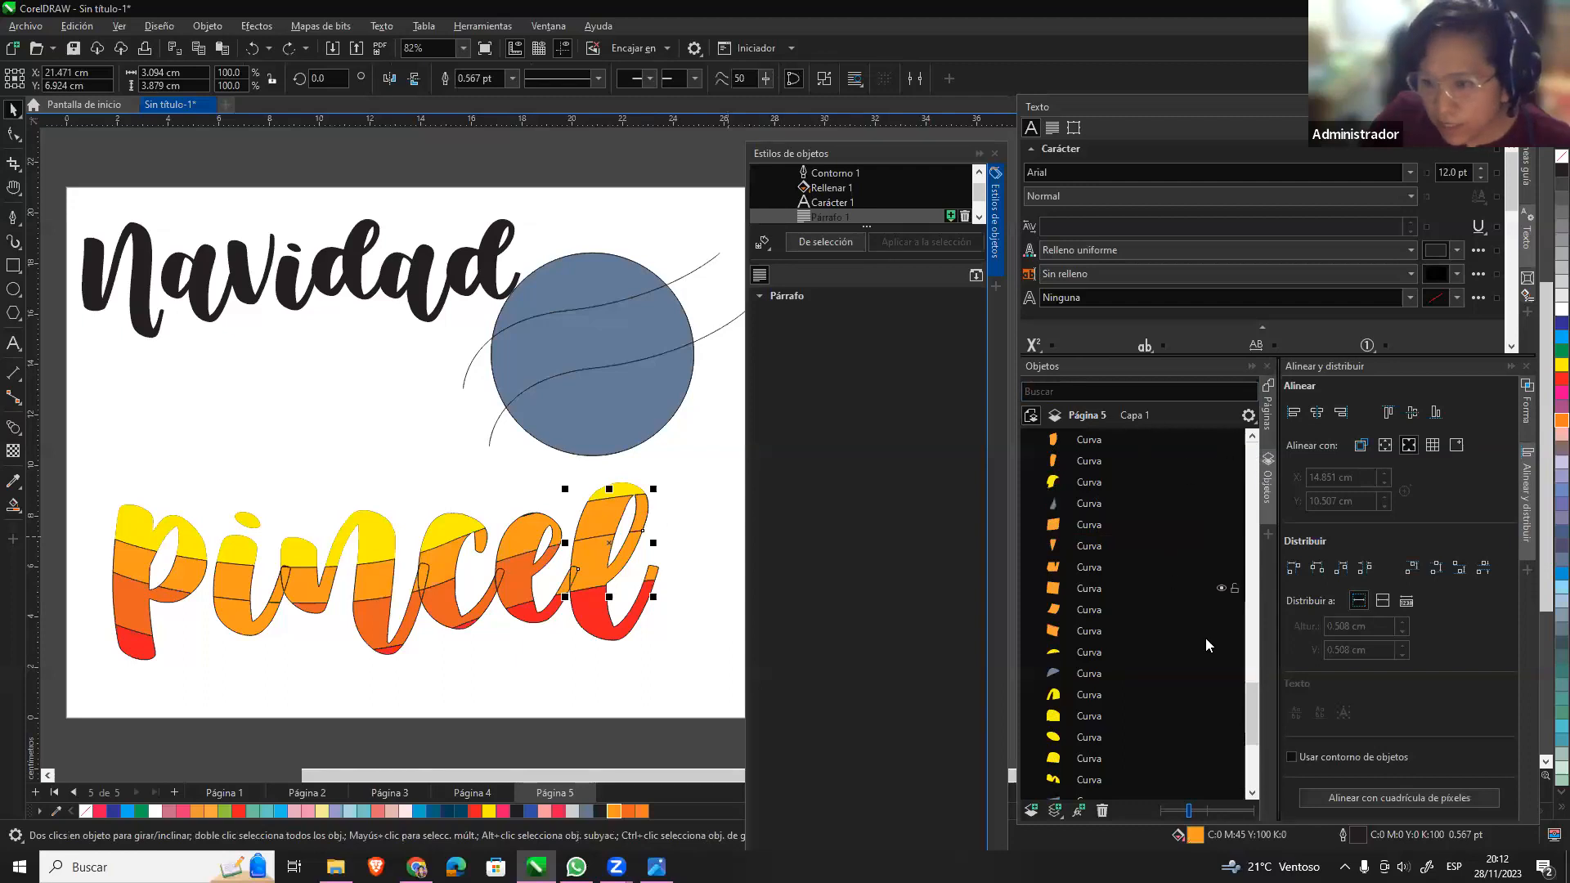
scroll(1161, 650, "down", 4)
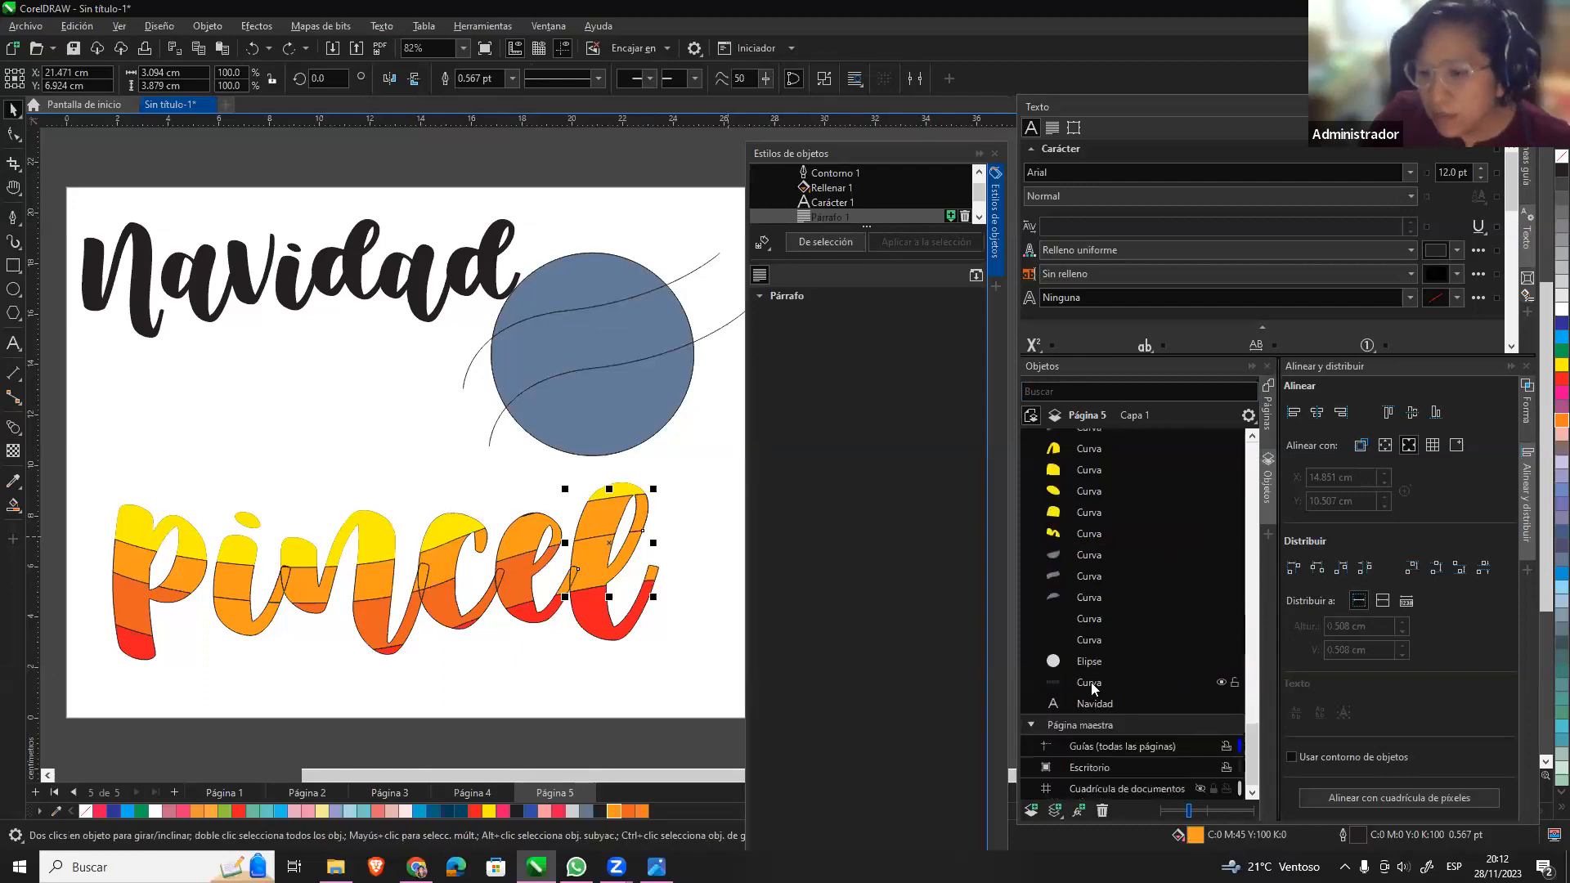
left_click(1092, 684)
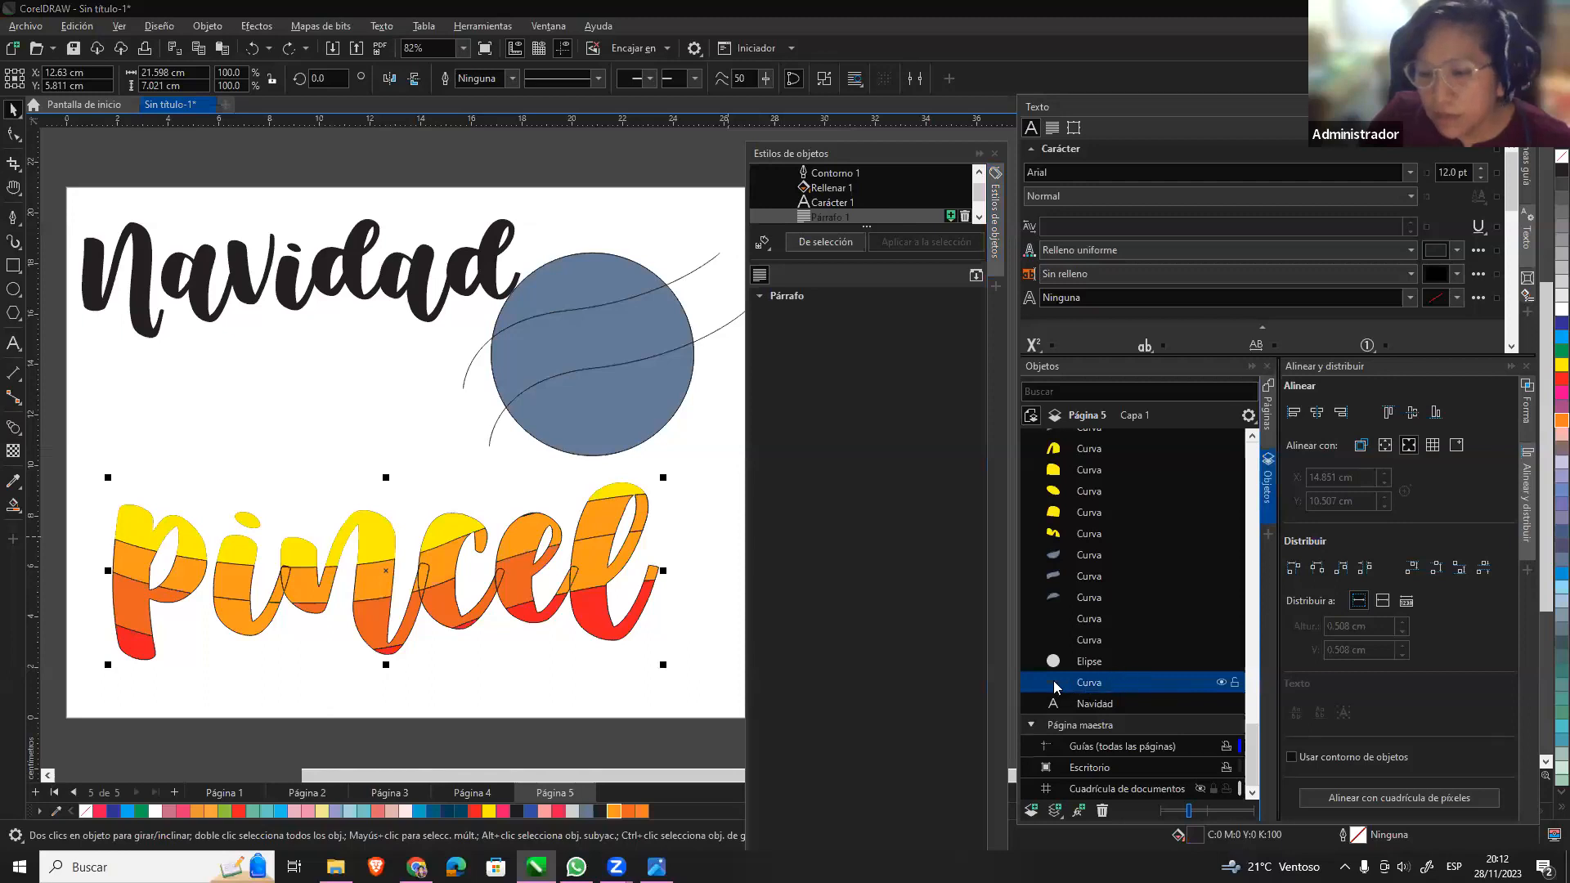
left_click(1222, 682)
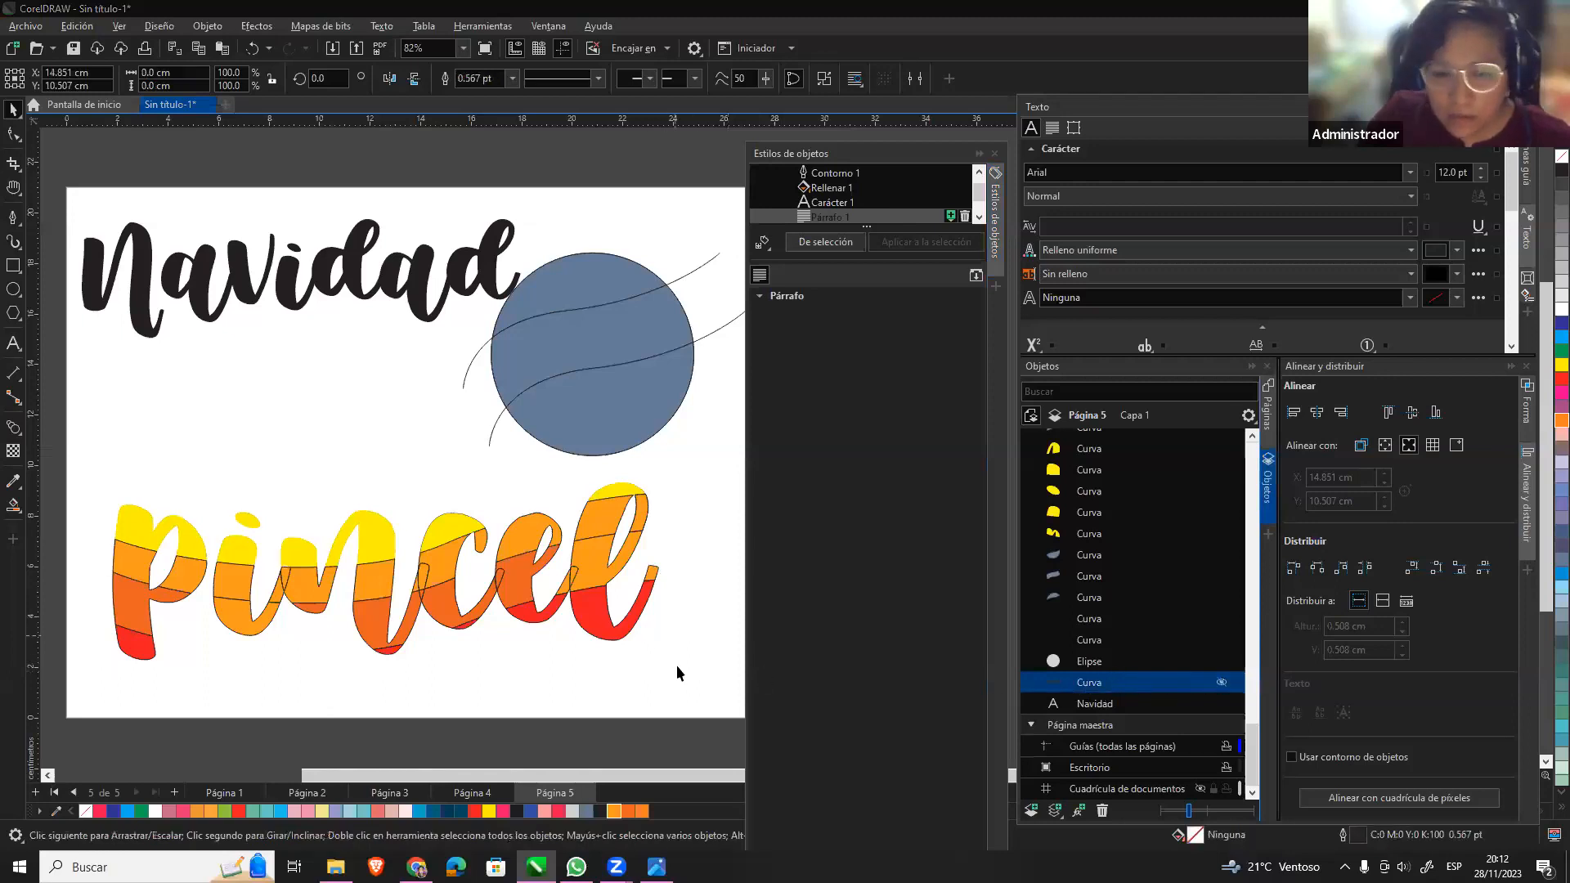
Remove the outlines from all the coloured pieces of "pincel" at once.
left_click_drag(709, 693, 84, 486)
right_click(1562, 170)
right_click(1562, 157)
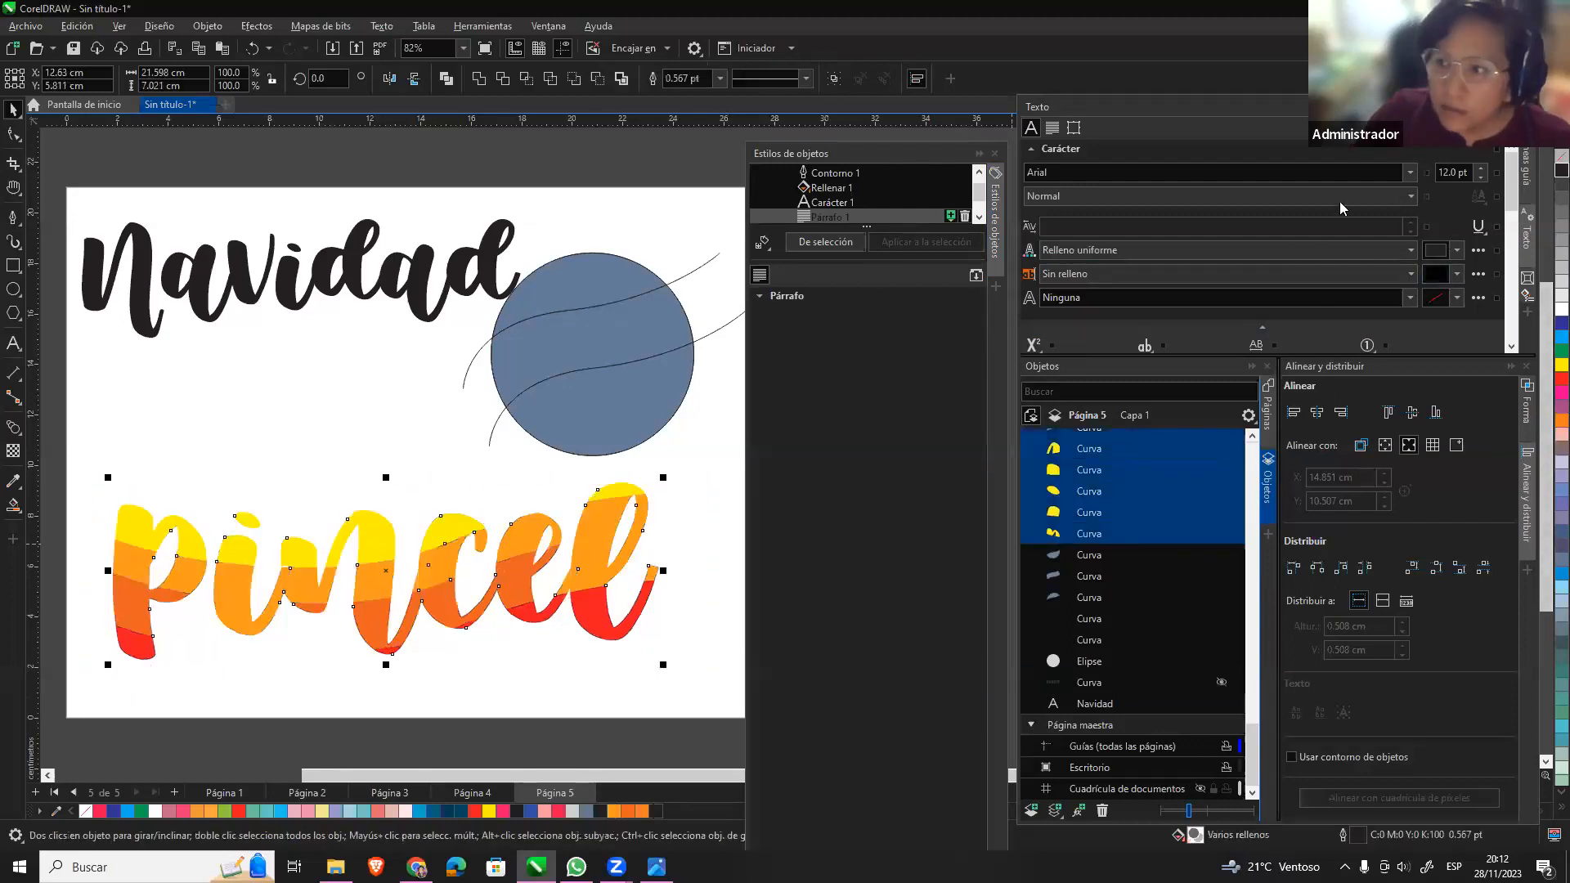
left_click(519, 711)
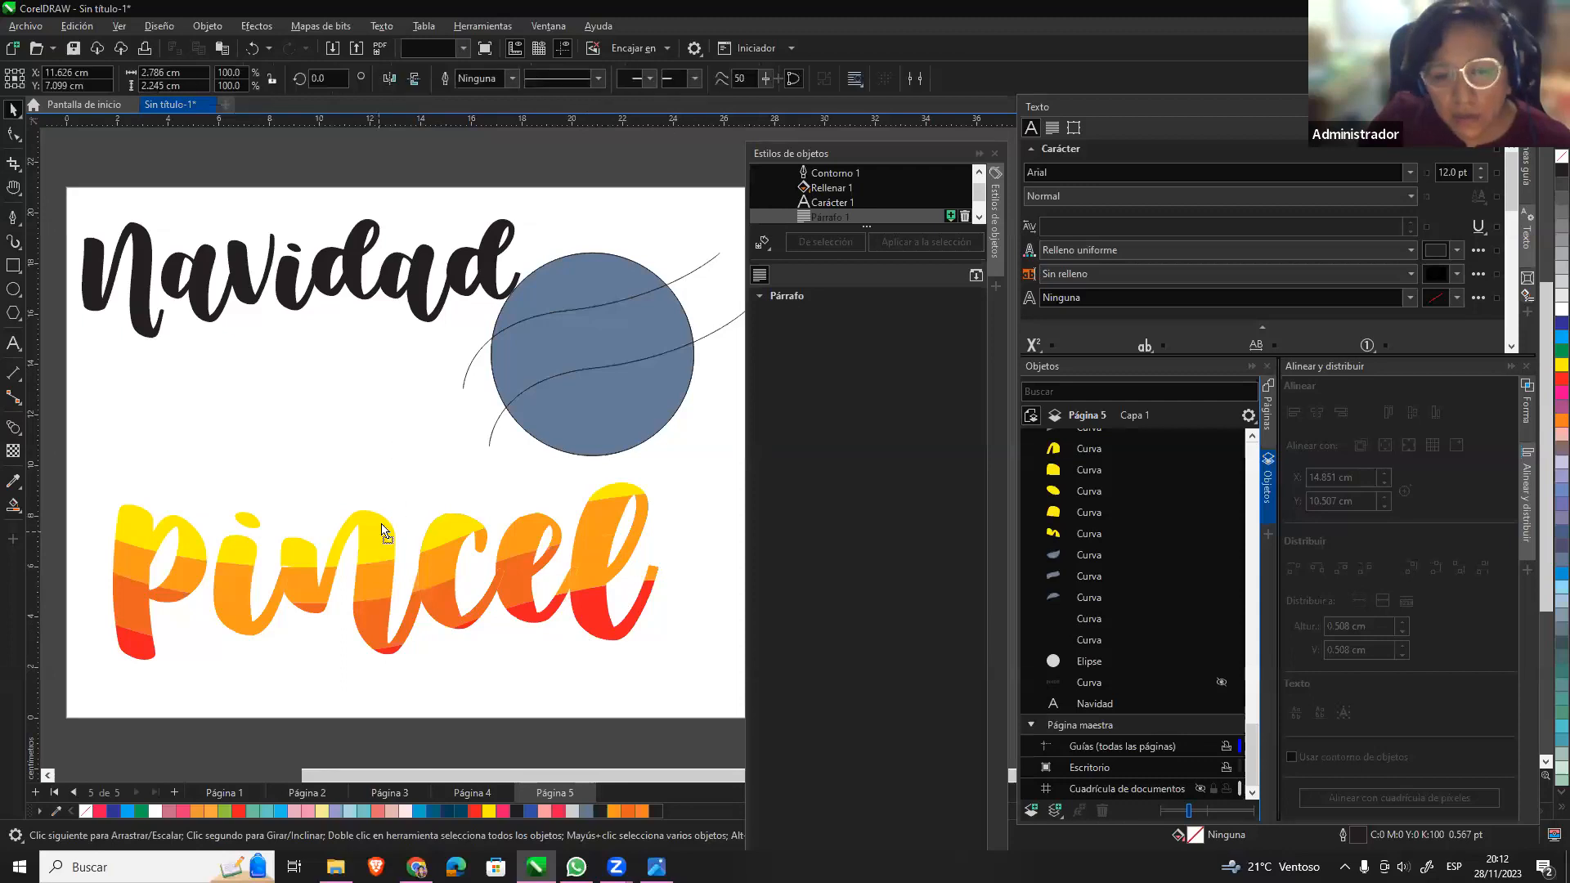
Try moving the yellow top pieces of the n and c out of the lettering, and undo both moves.
left_click_drag(383, 537, 381, 435)
left_click_drag(458, 532, 480, 474)
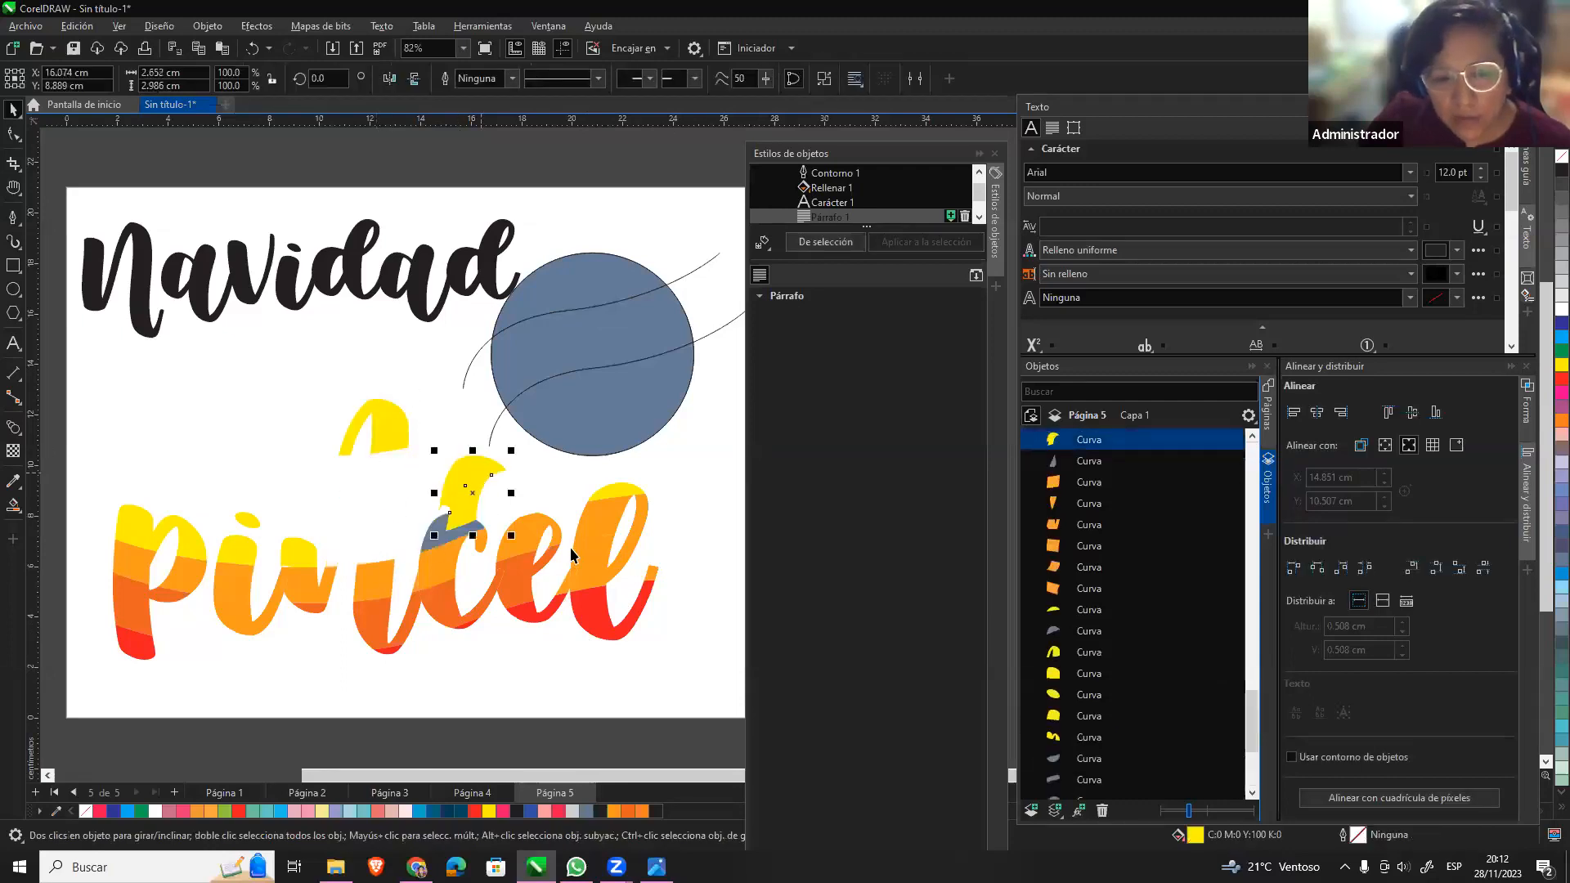
key("ctrl+z")
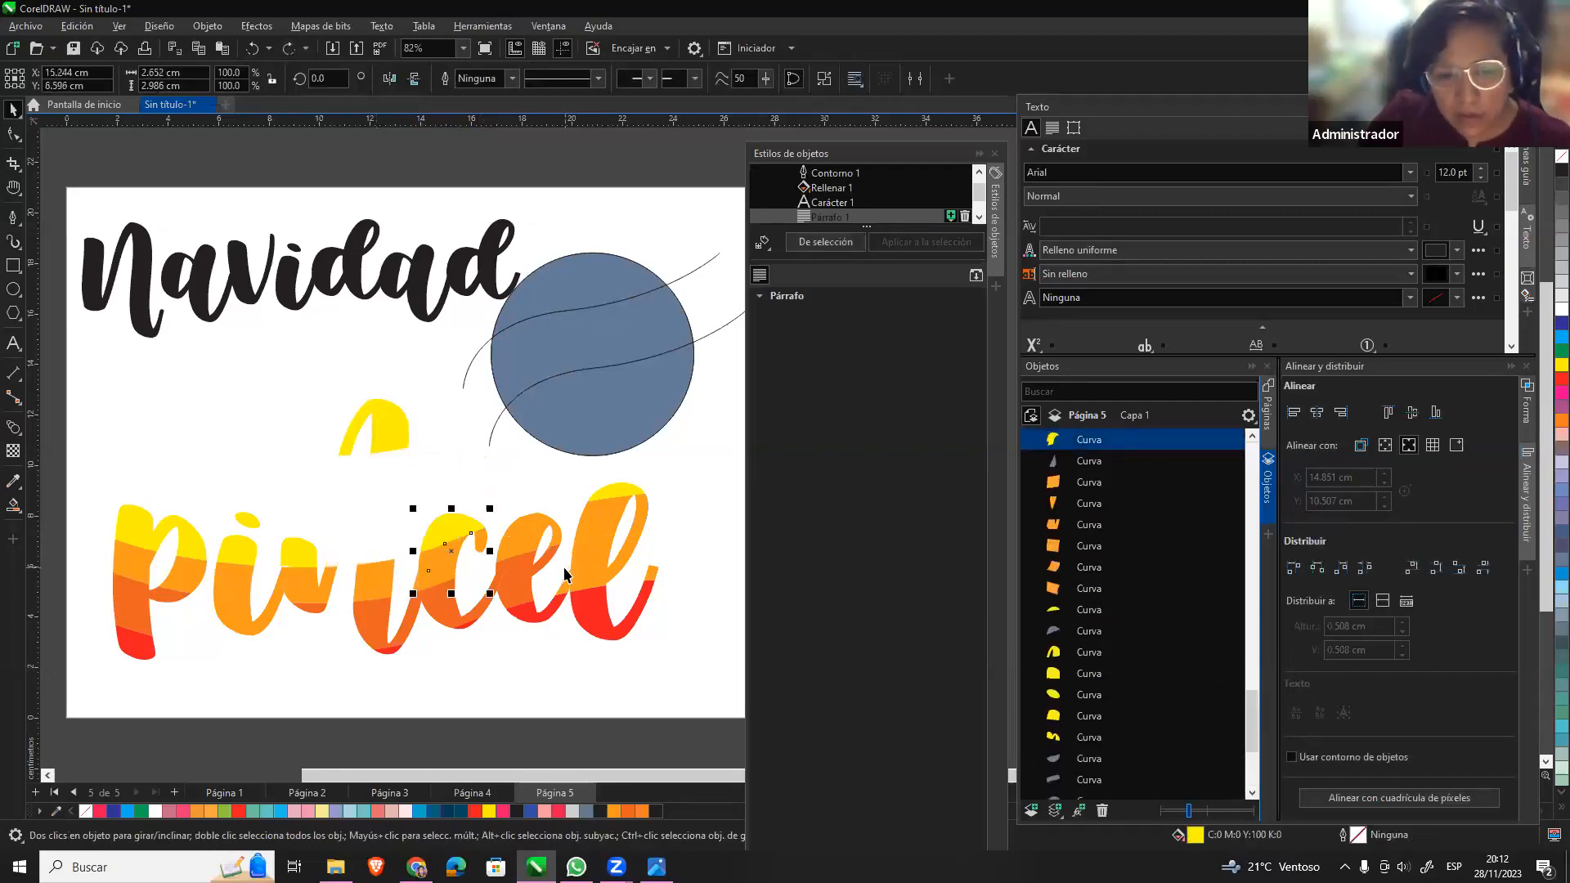
key("ctrl+z")
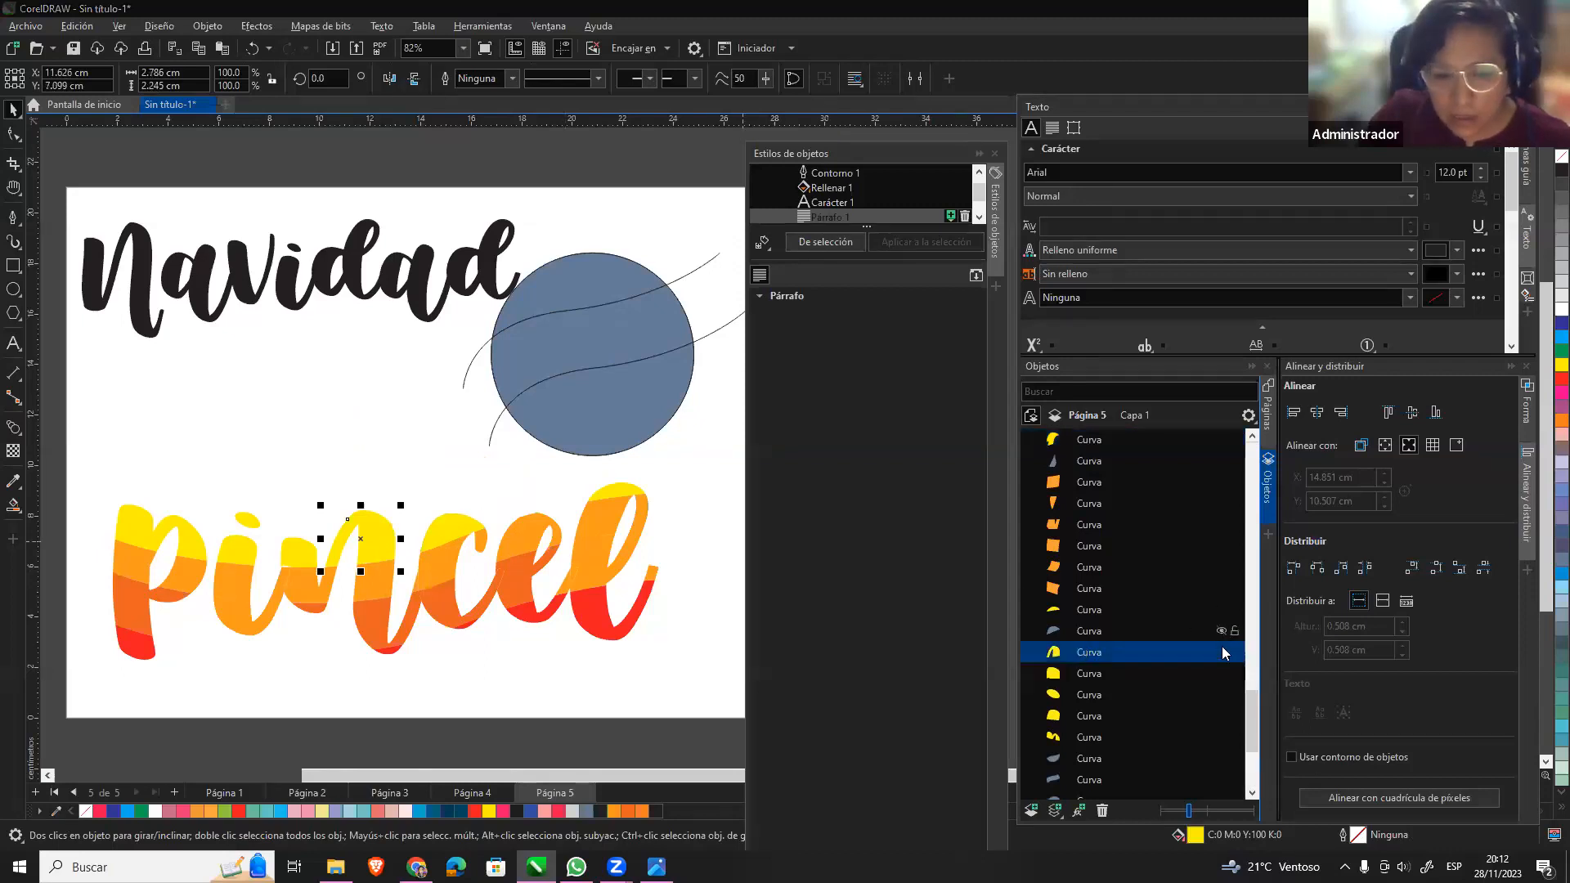
Hide the two leftover grey-blue curves listed among the coloured "pincel" pieces.
scroll(1154, 738, "down", 1)
scroll(1155, 738, "up", 4)
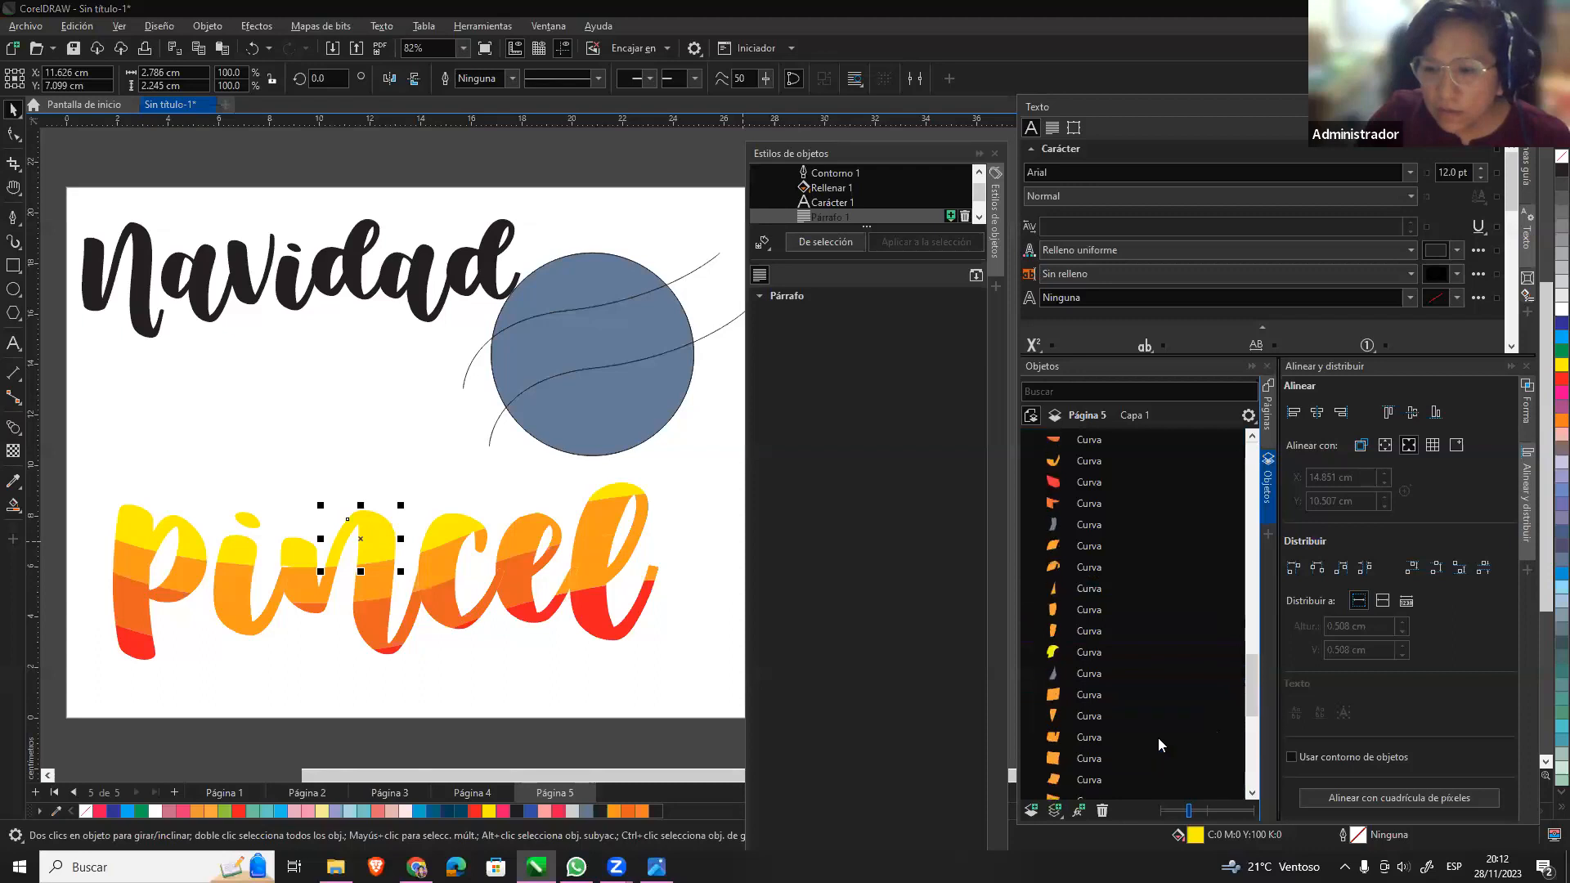
left_click(1153, 674)
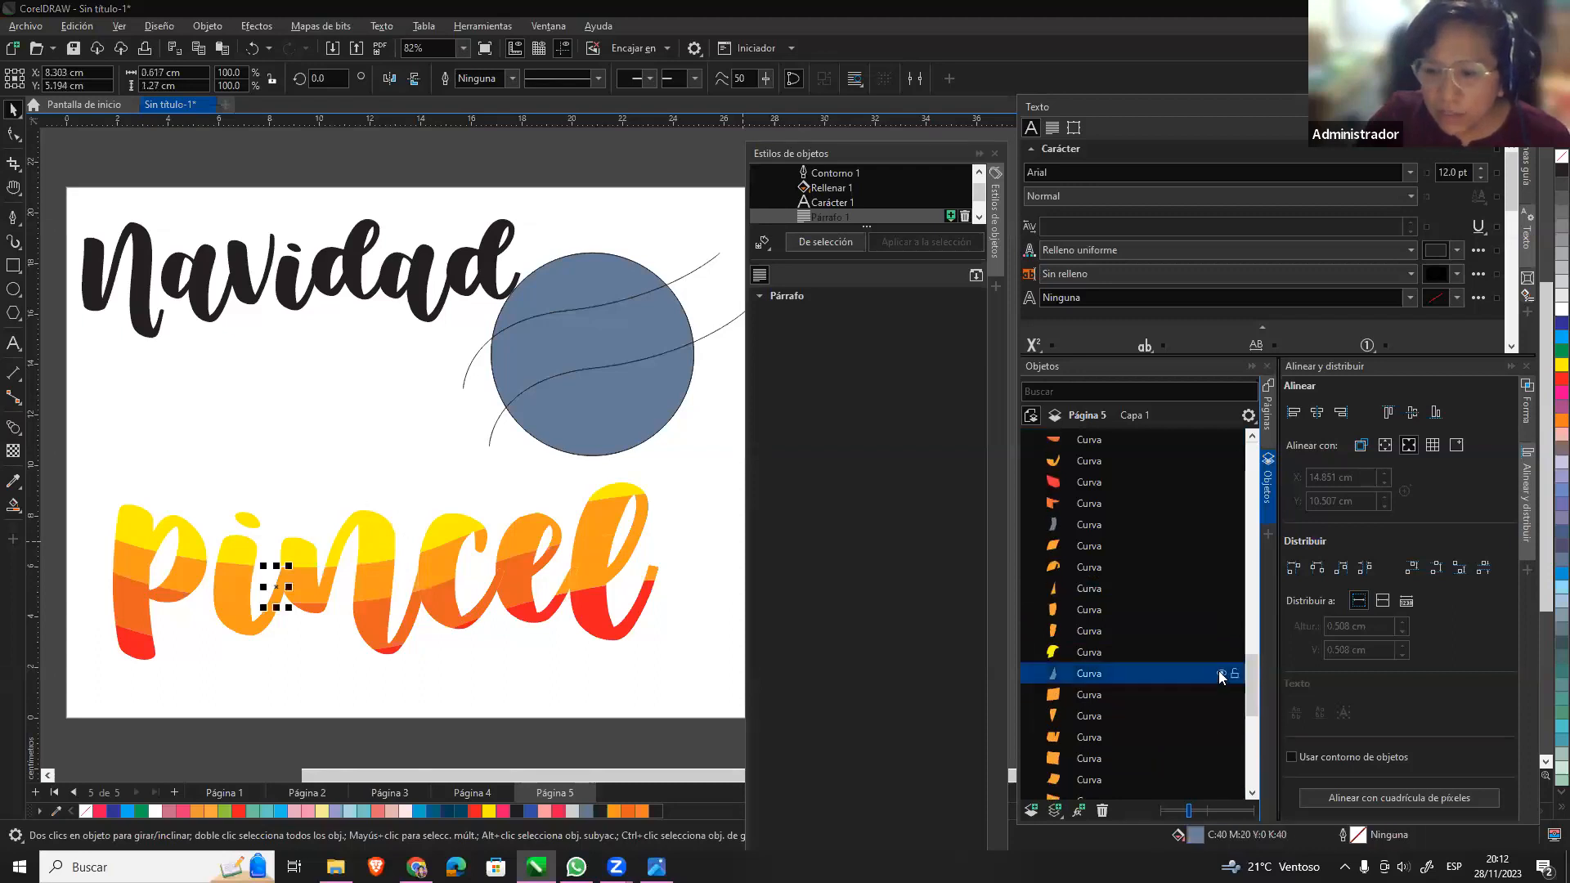
scroll(1145, 670, "up", 3)
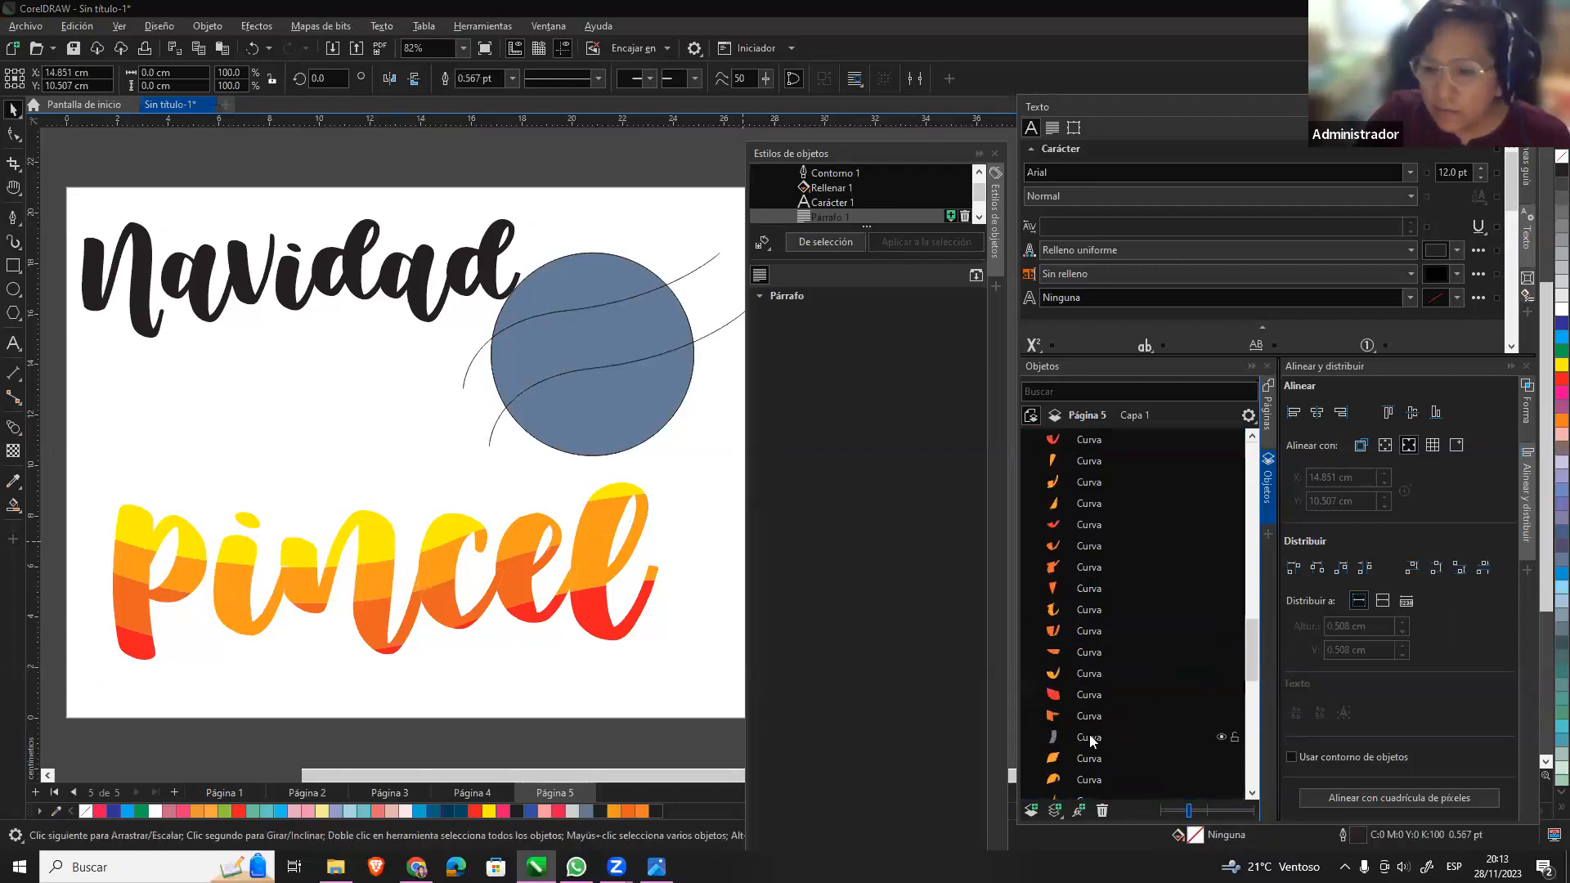
left_click(1202, 732)
scroll(1205, 674, "up", 5)
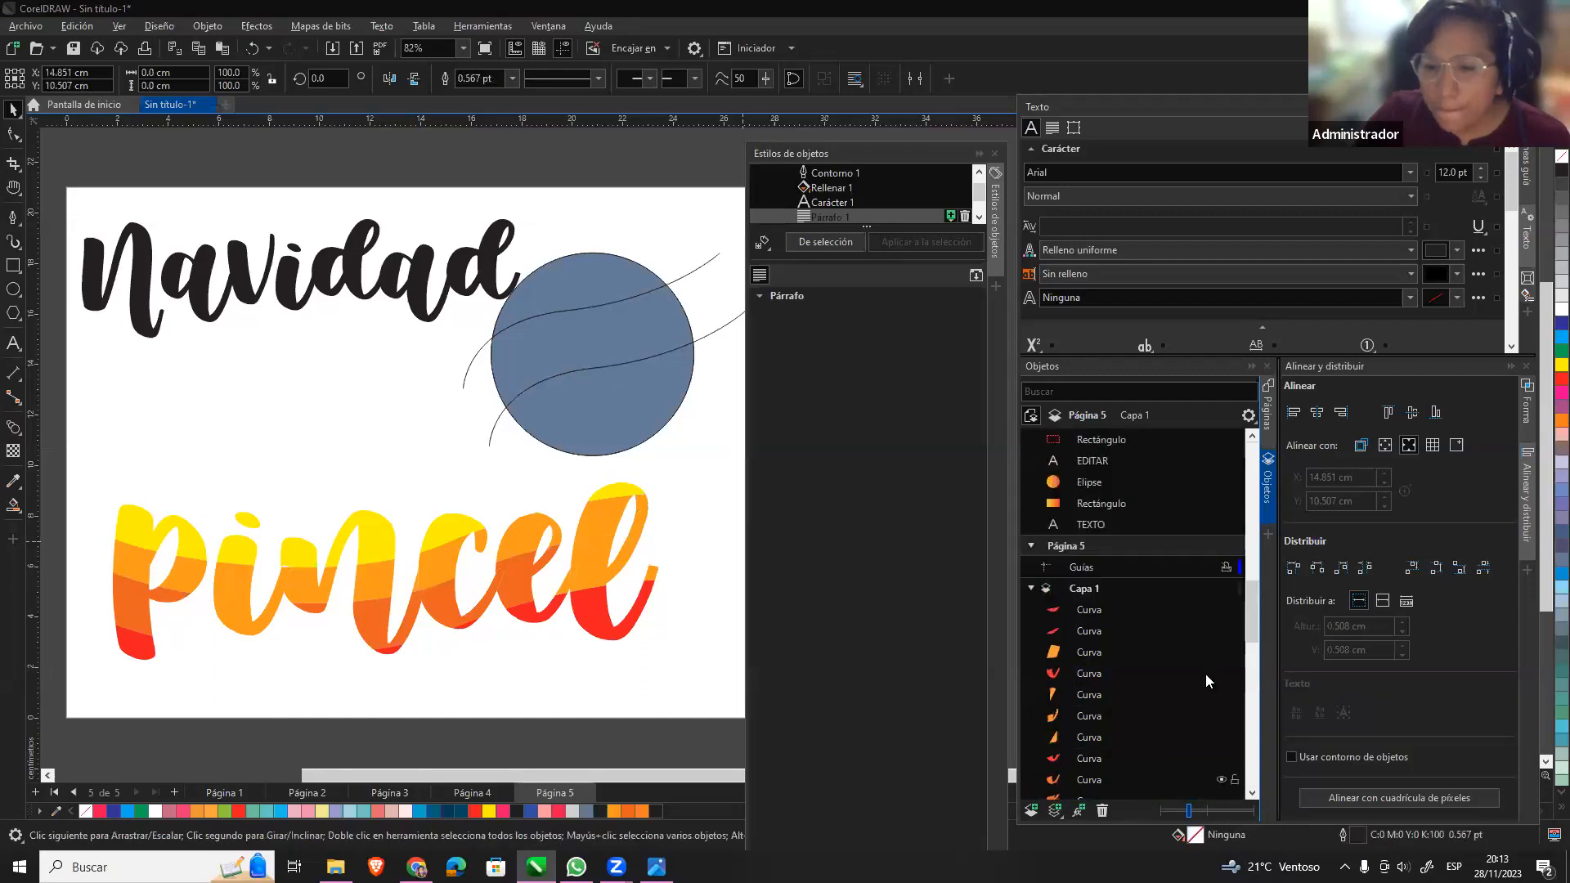
Select the hidden whole-word "pincel" curve and make it visible again.
left_click(588, 683)
scroll(1013, 638, "down", 3)
scroll(1173, 654, "down", 1)
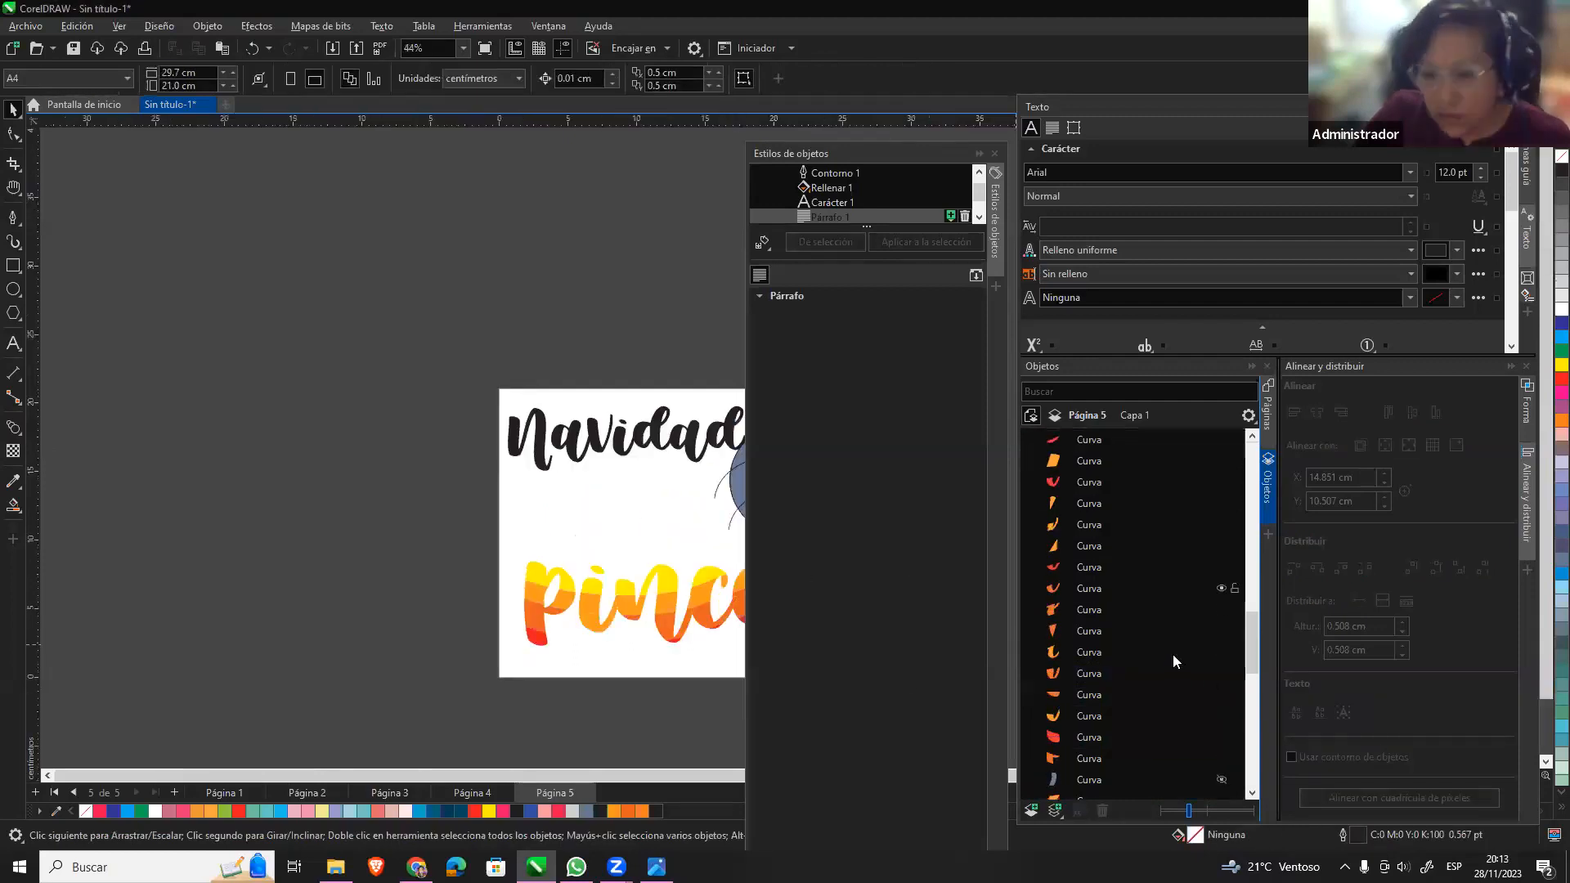
scroll(639, 621, "up", 3)
key("h")
left_click_drag(606, 477, 315, 467)
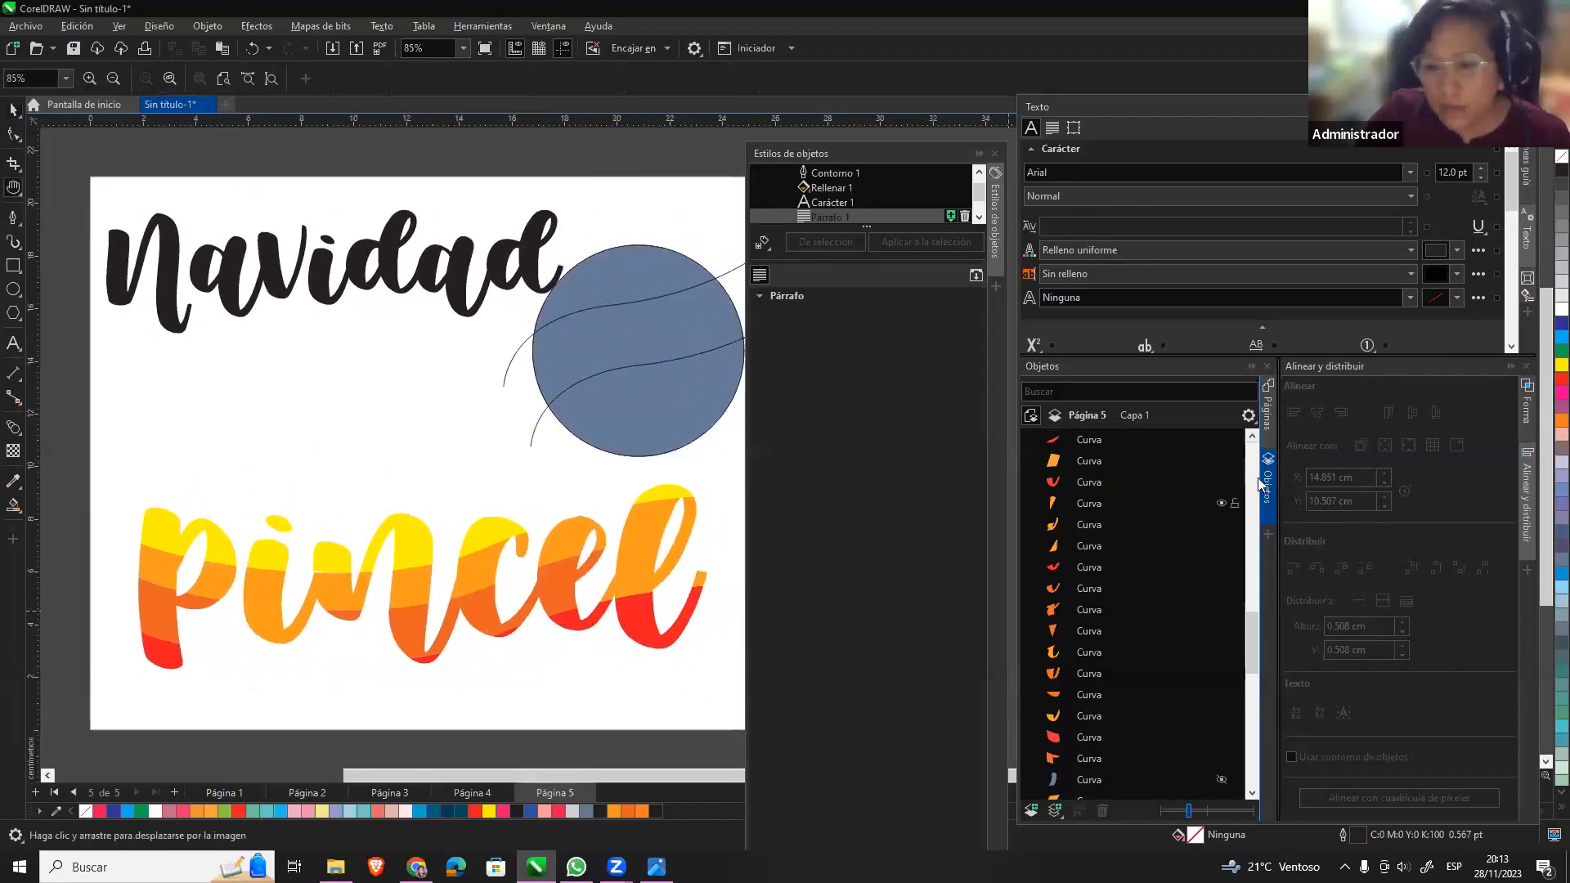
scroll(1190, 705, "down", 5)
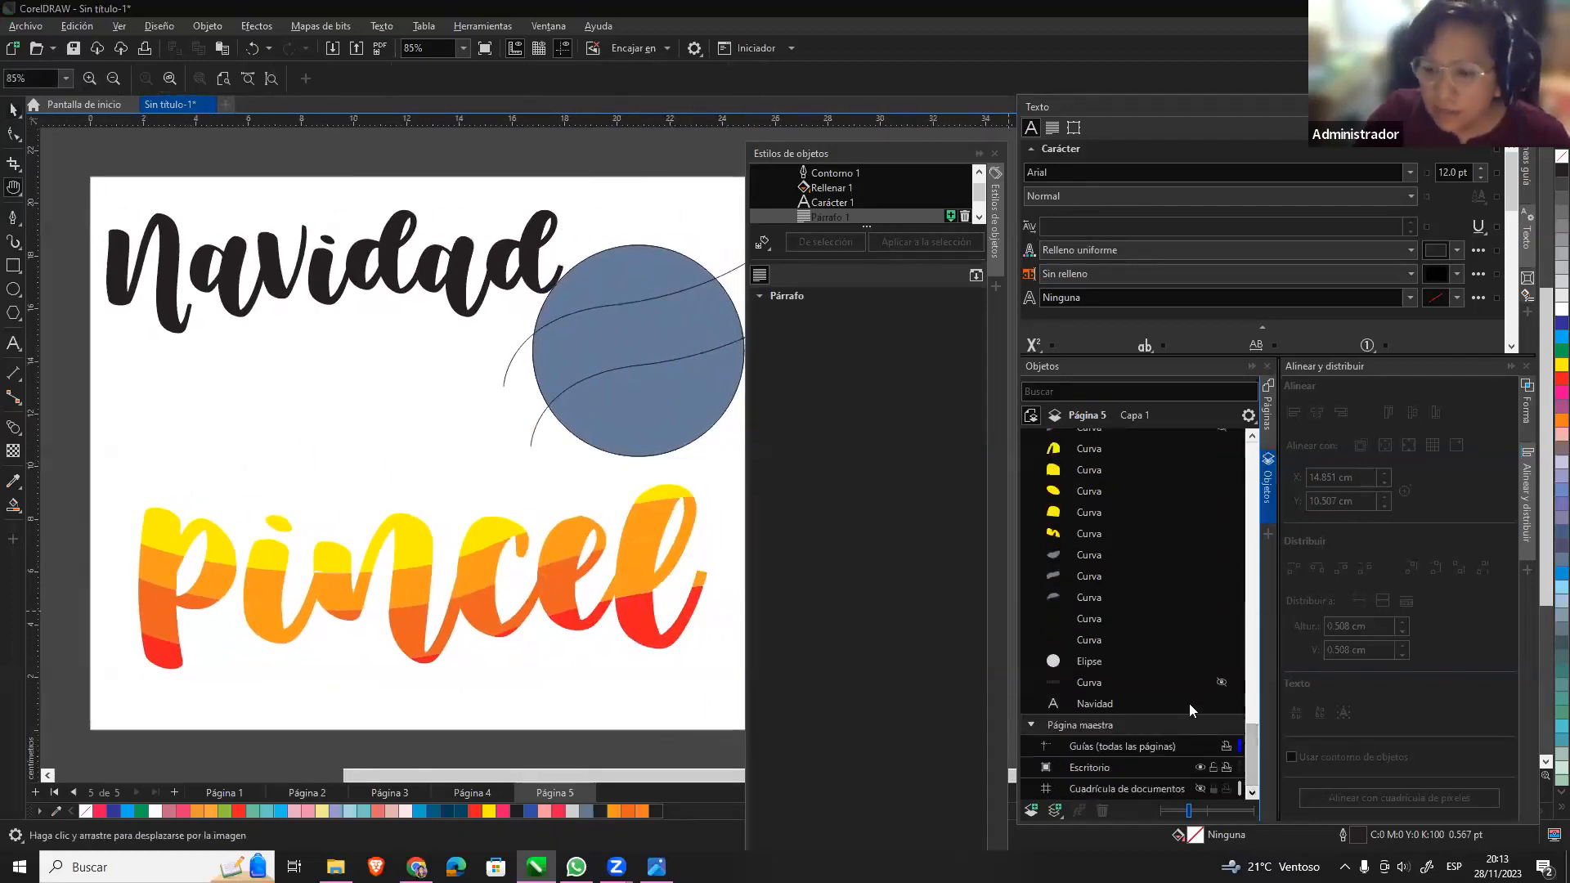
left_click(1152, 702)
left_click(1104, 683)
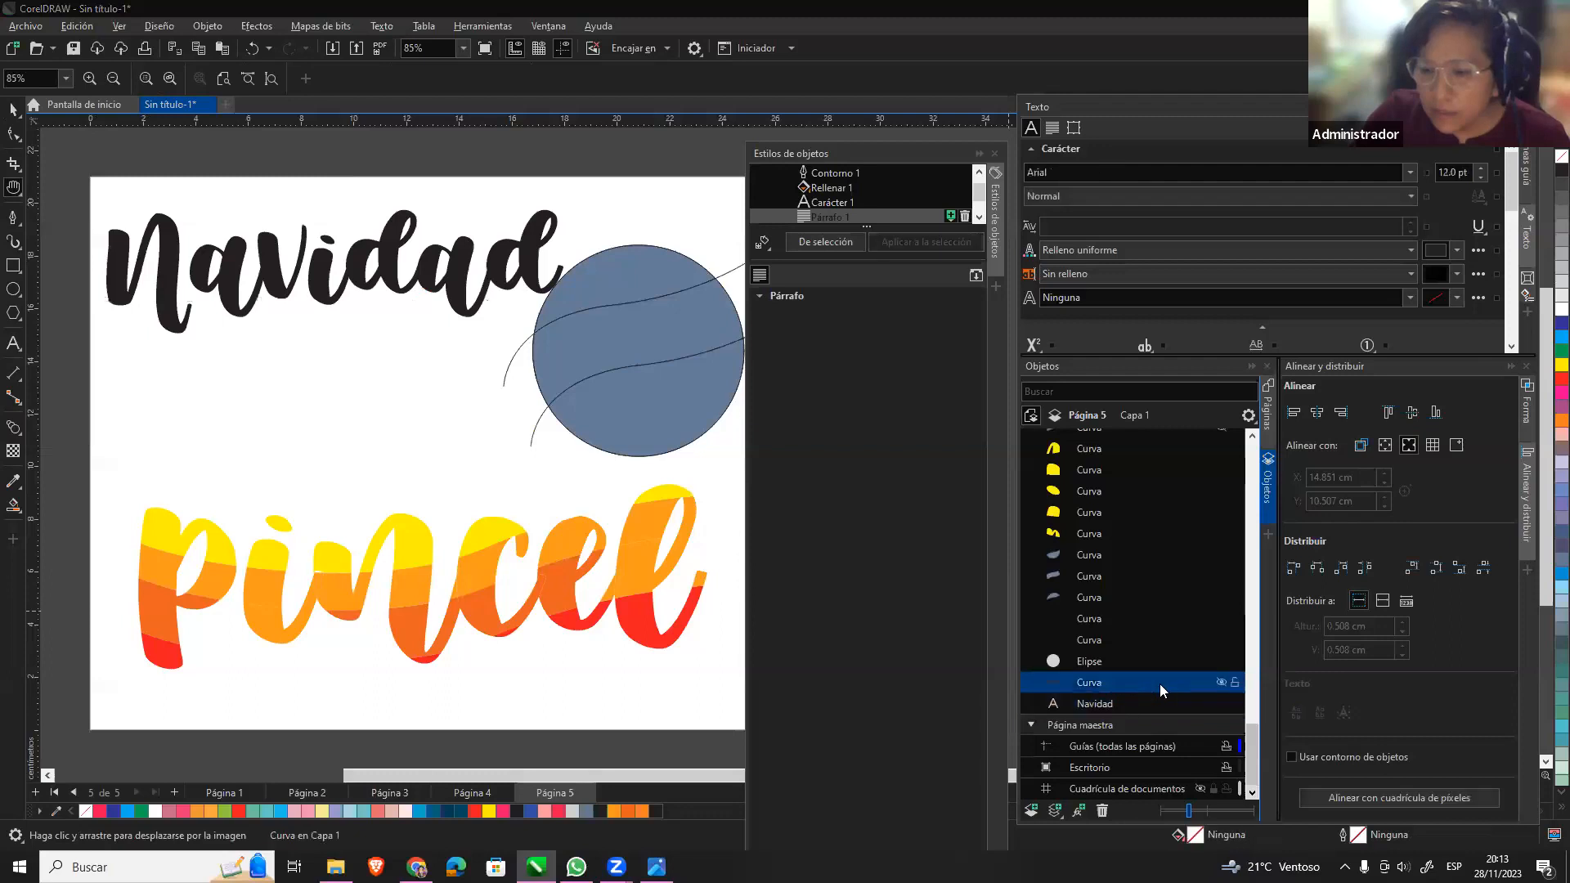
left_click(1221, 682)
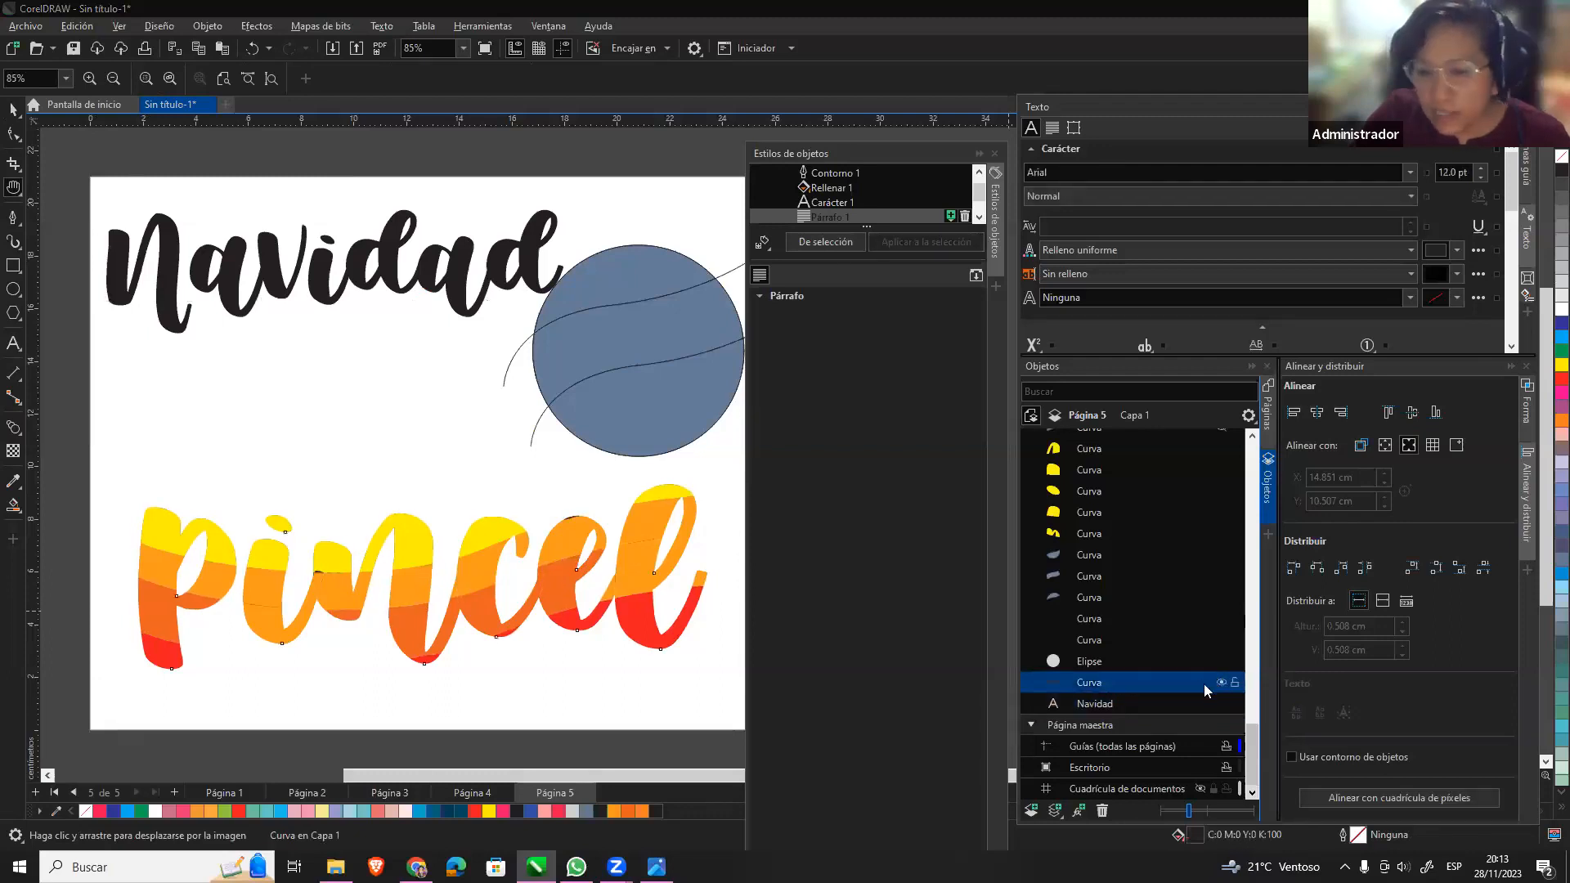
Fill the whole-word "pincel" curve with yellow (C0 M0 Y100 K0).
left_click(1546, 366)
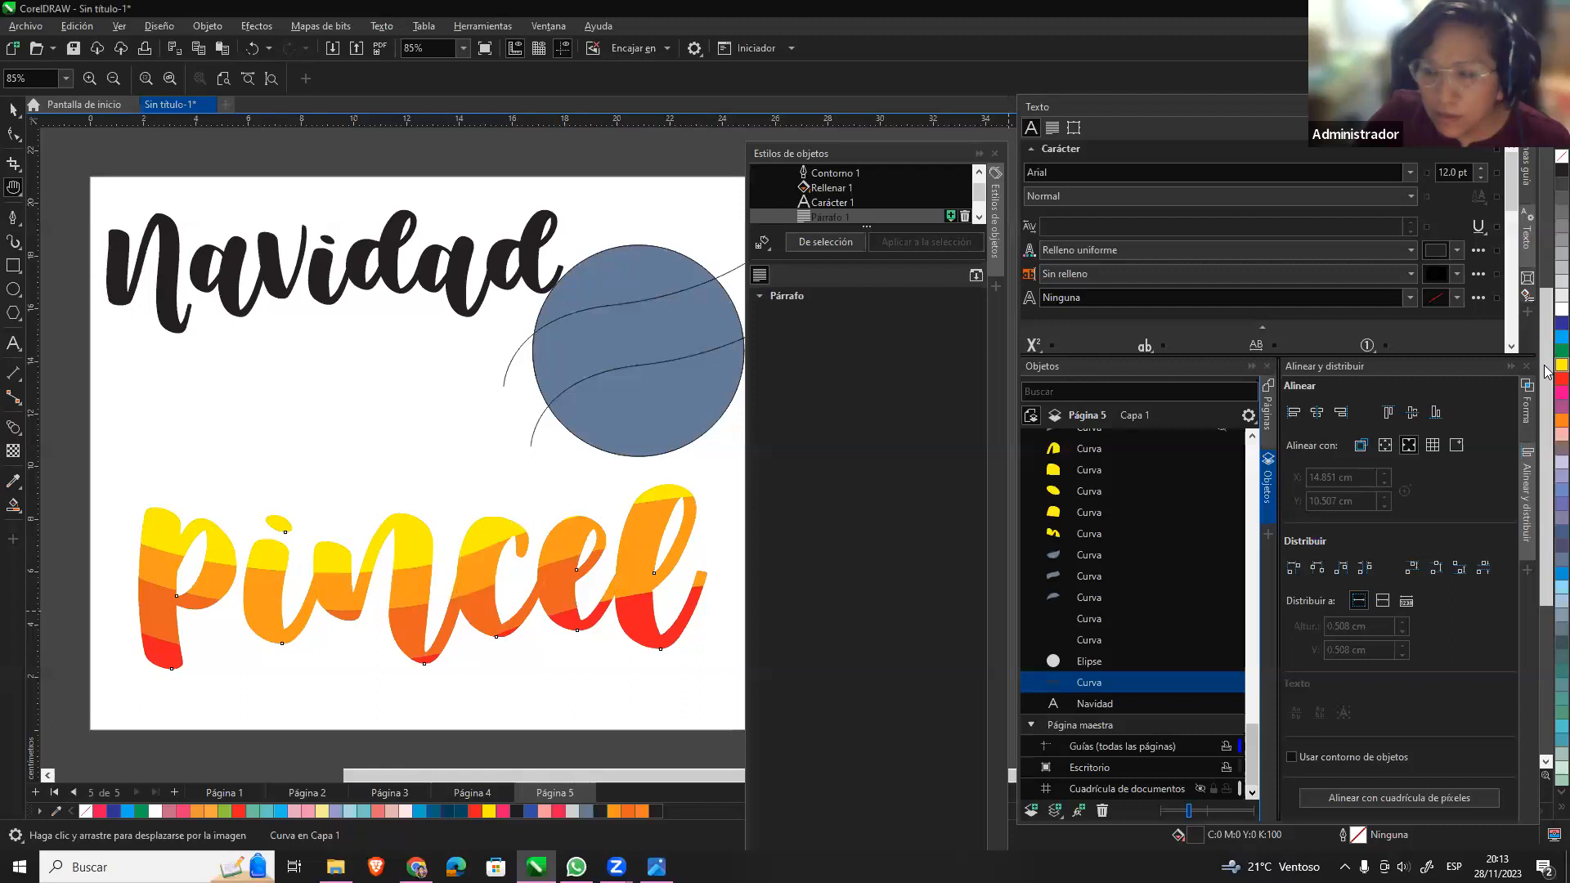
left_click(1545, 351)
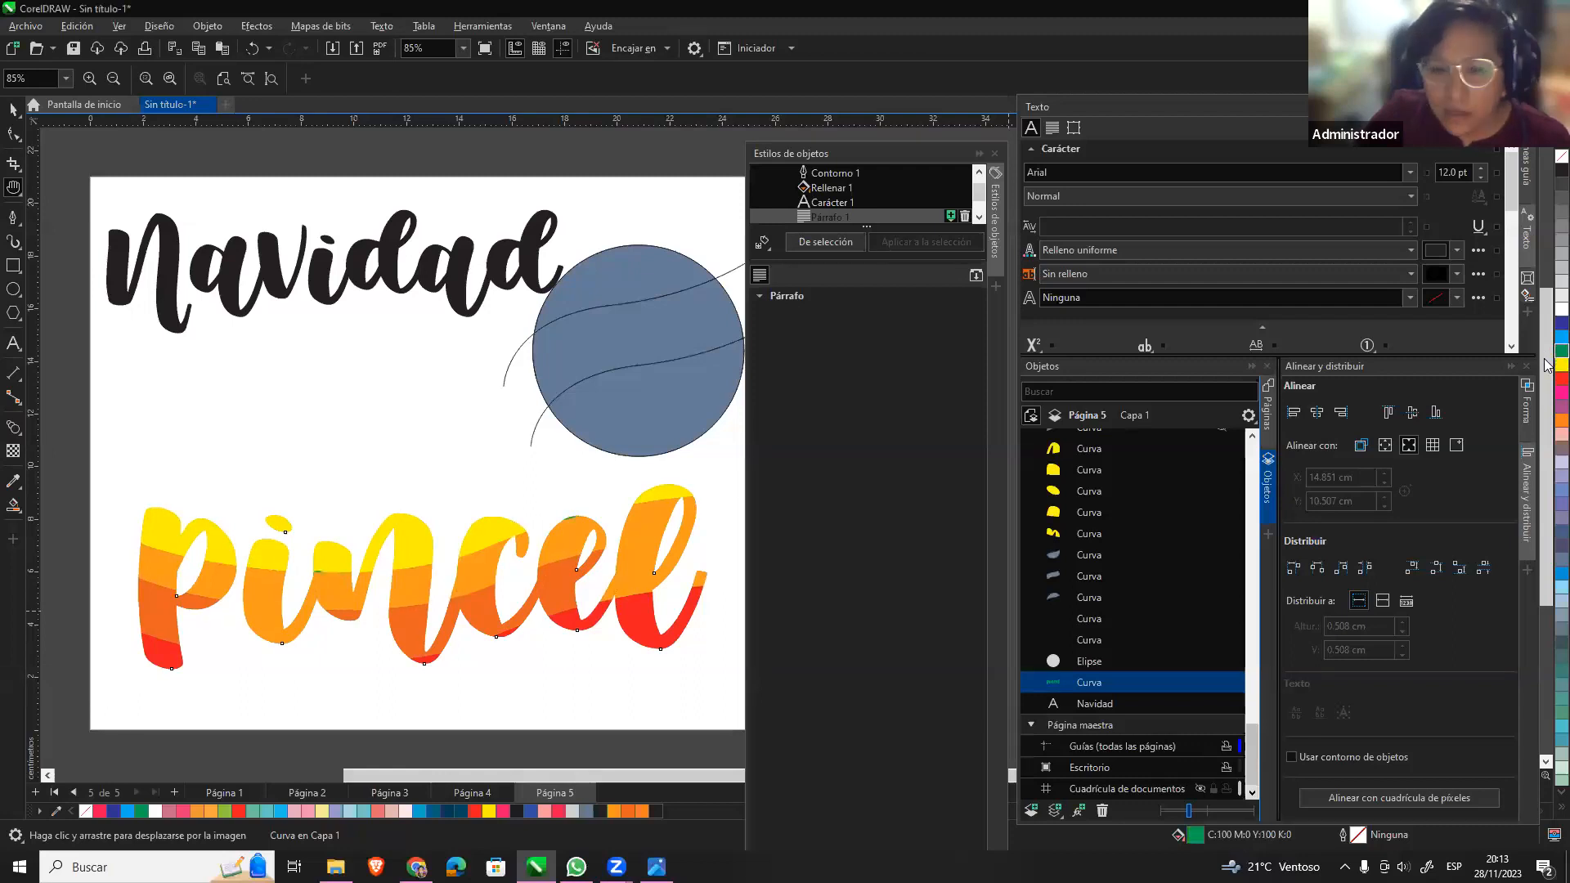
left_click(1546, 367)
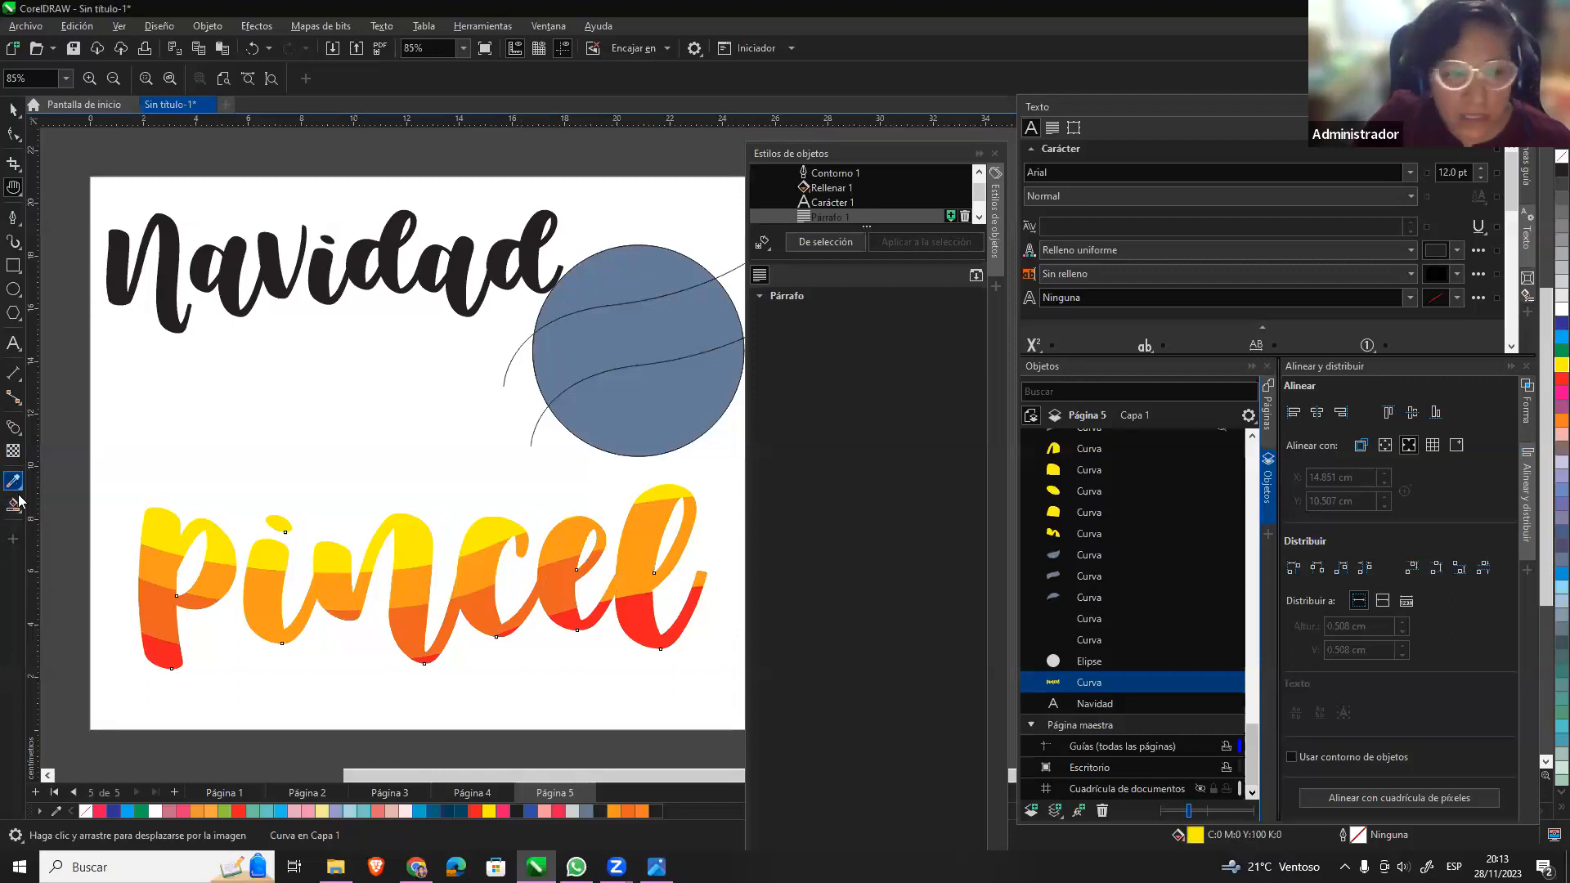
Add an outward Silueta contour to the whole-word "pincel" curve with 6 steps and an offset of about 0.06 cm.
left_click(18, 439)
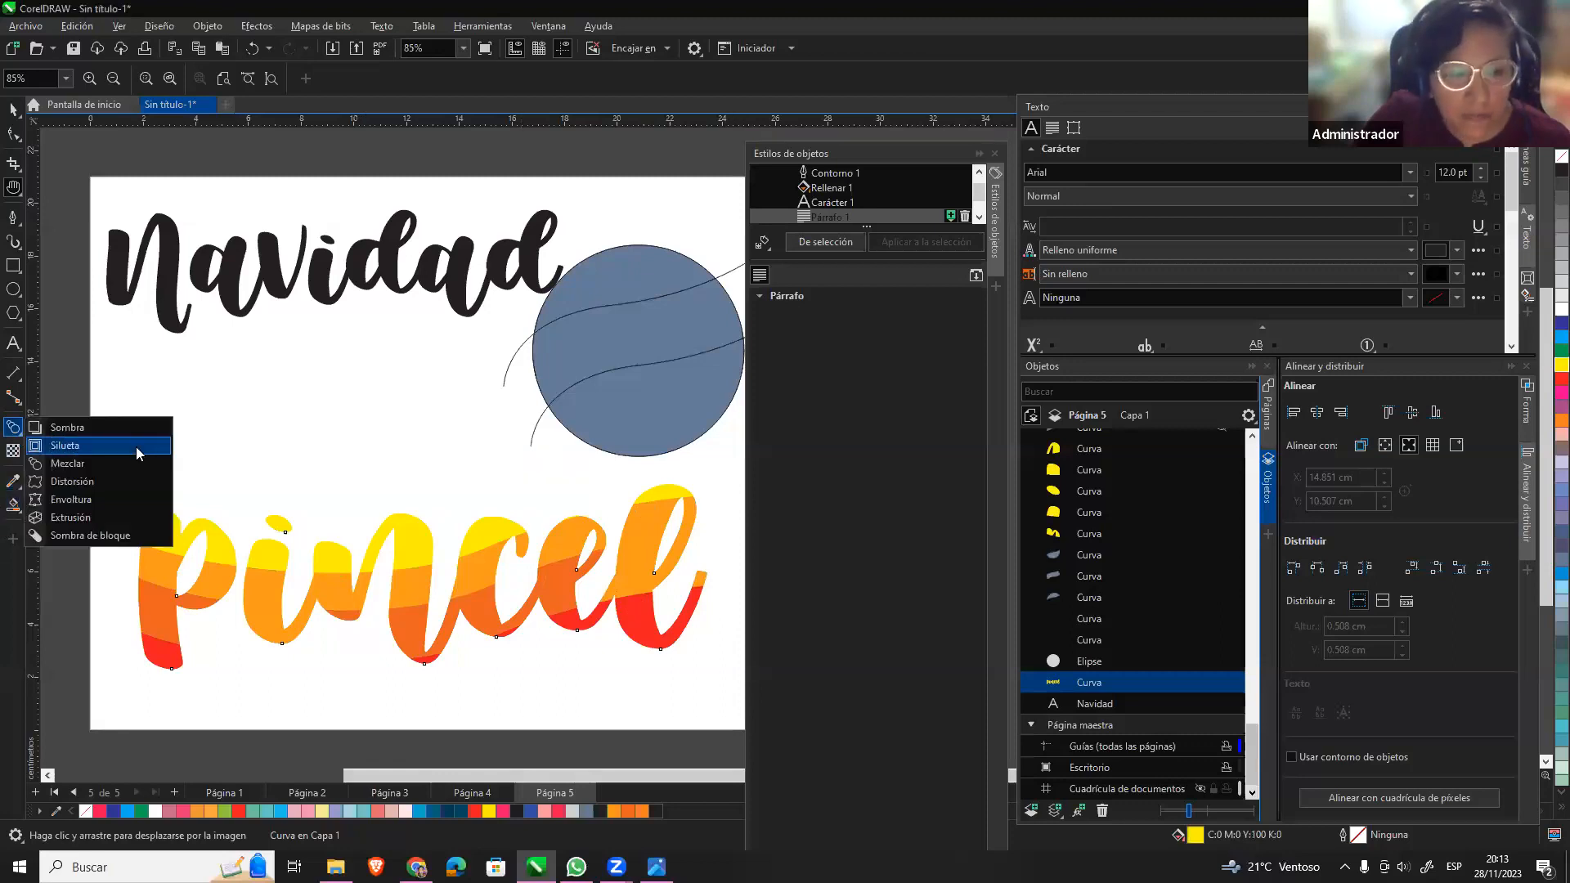
left_click(90, 452)
left_click_drag(446, 559, 424, 679)
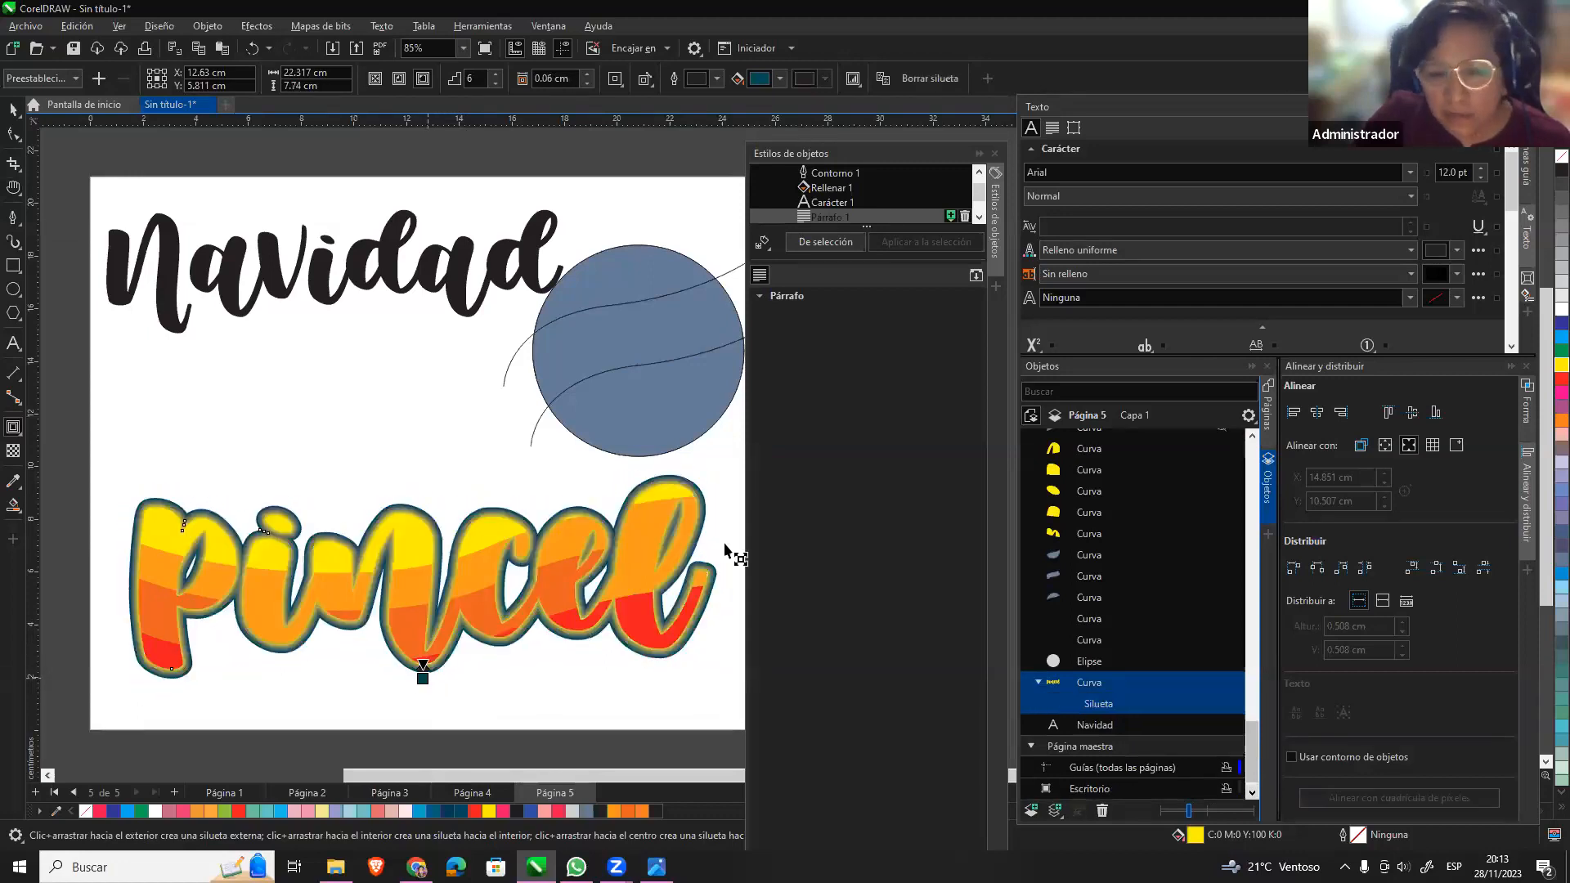
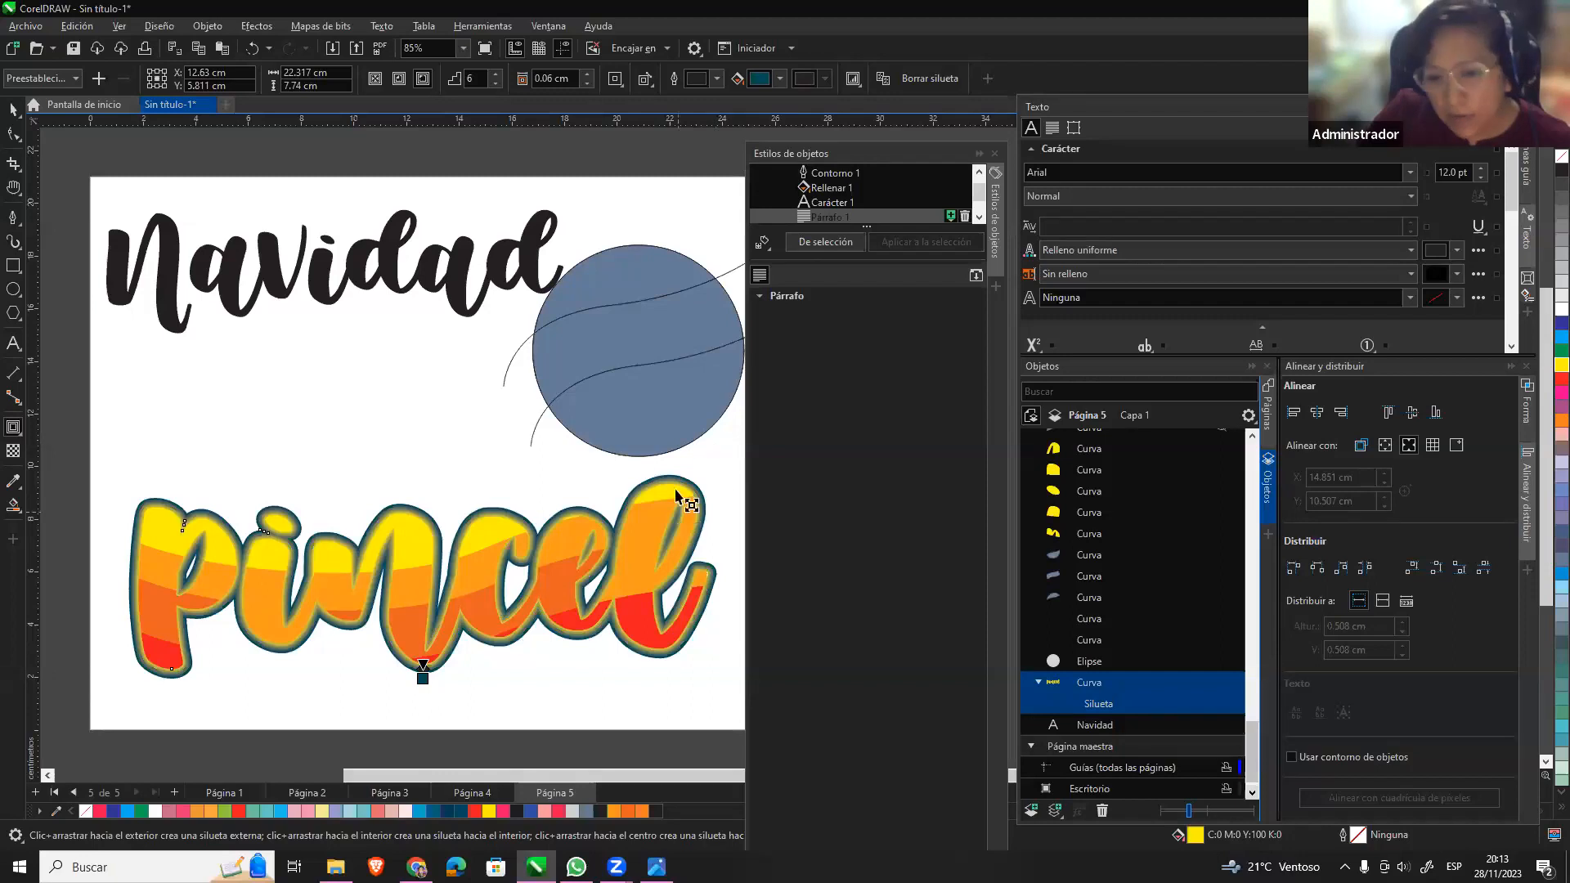
Set the contour's fill colour to light green (C66 M0 Y100 K0) and deselect the lettering.
left_click(780, 80)
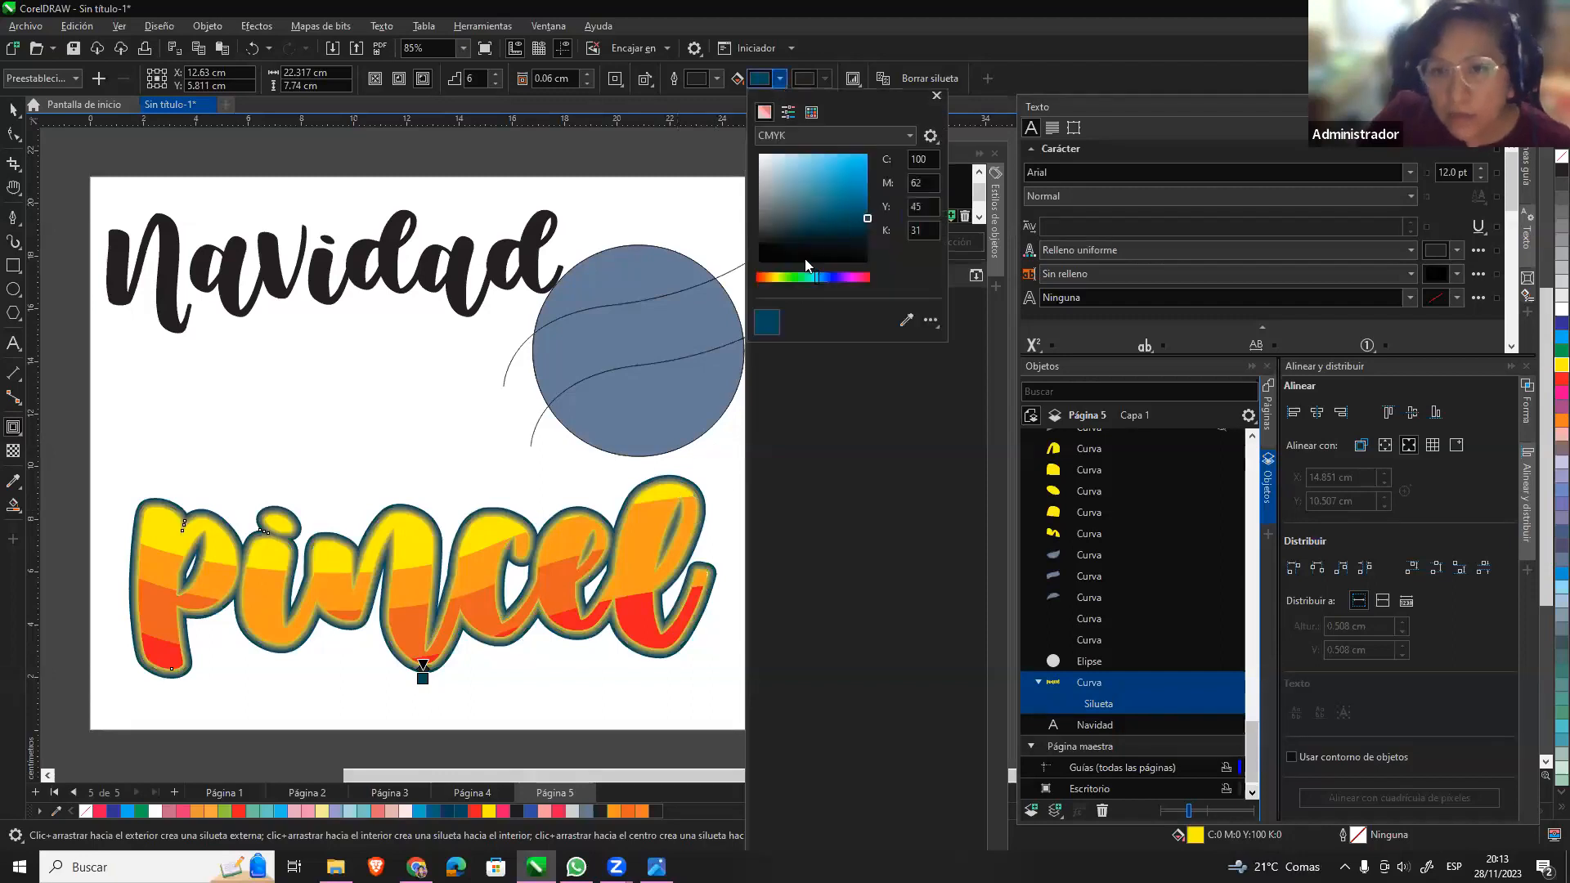
left_click(800, 281)
left_click(870, 158)
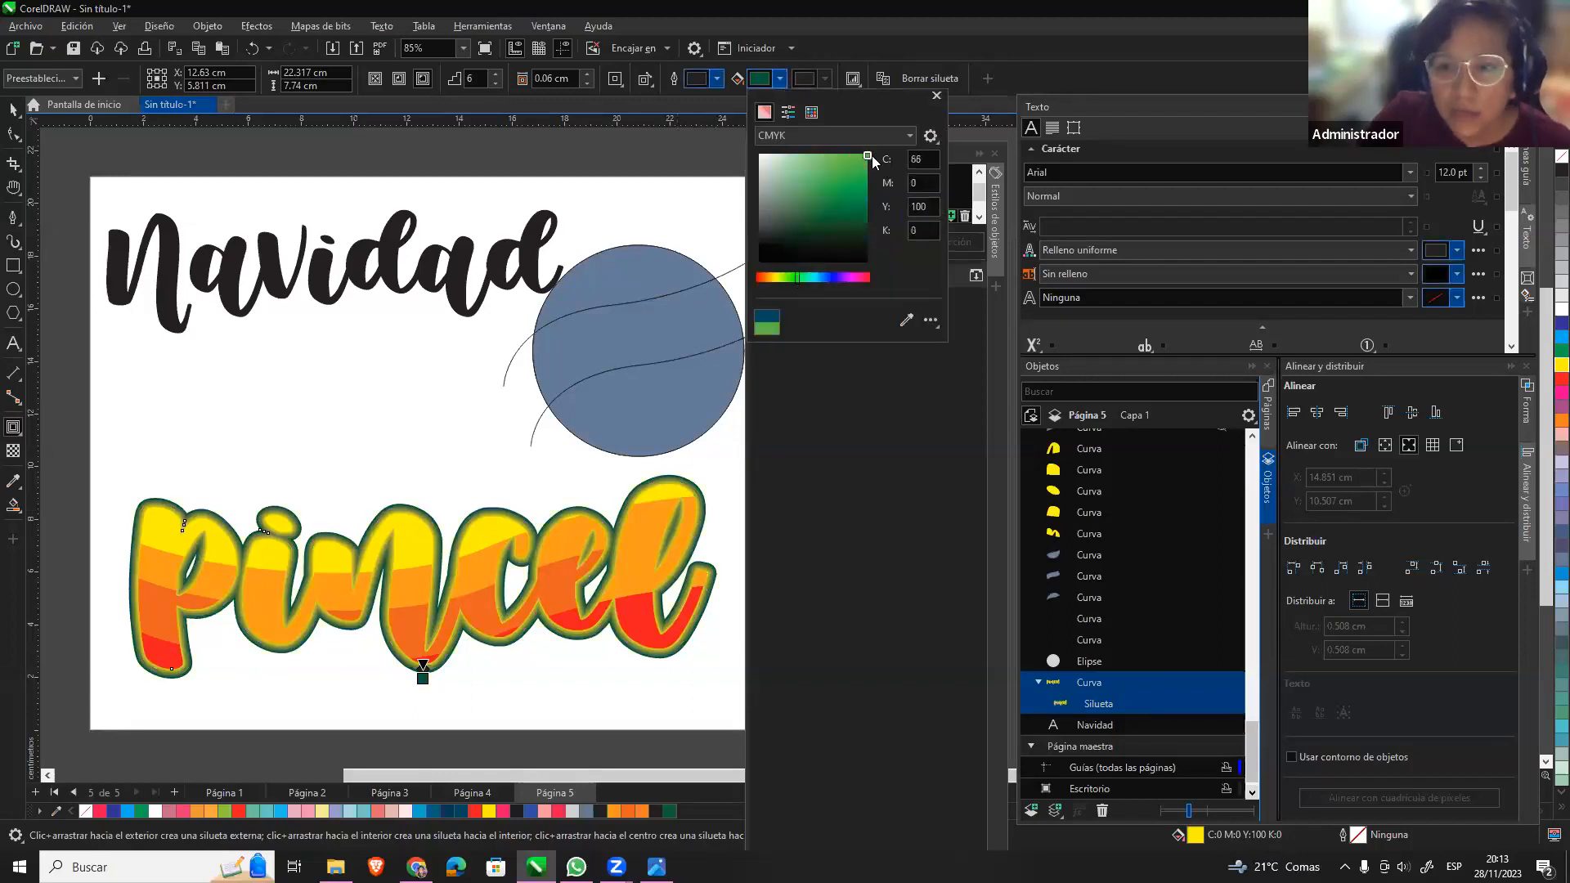
left_click(15, 109)
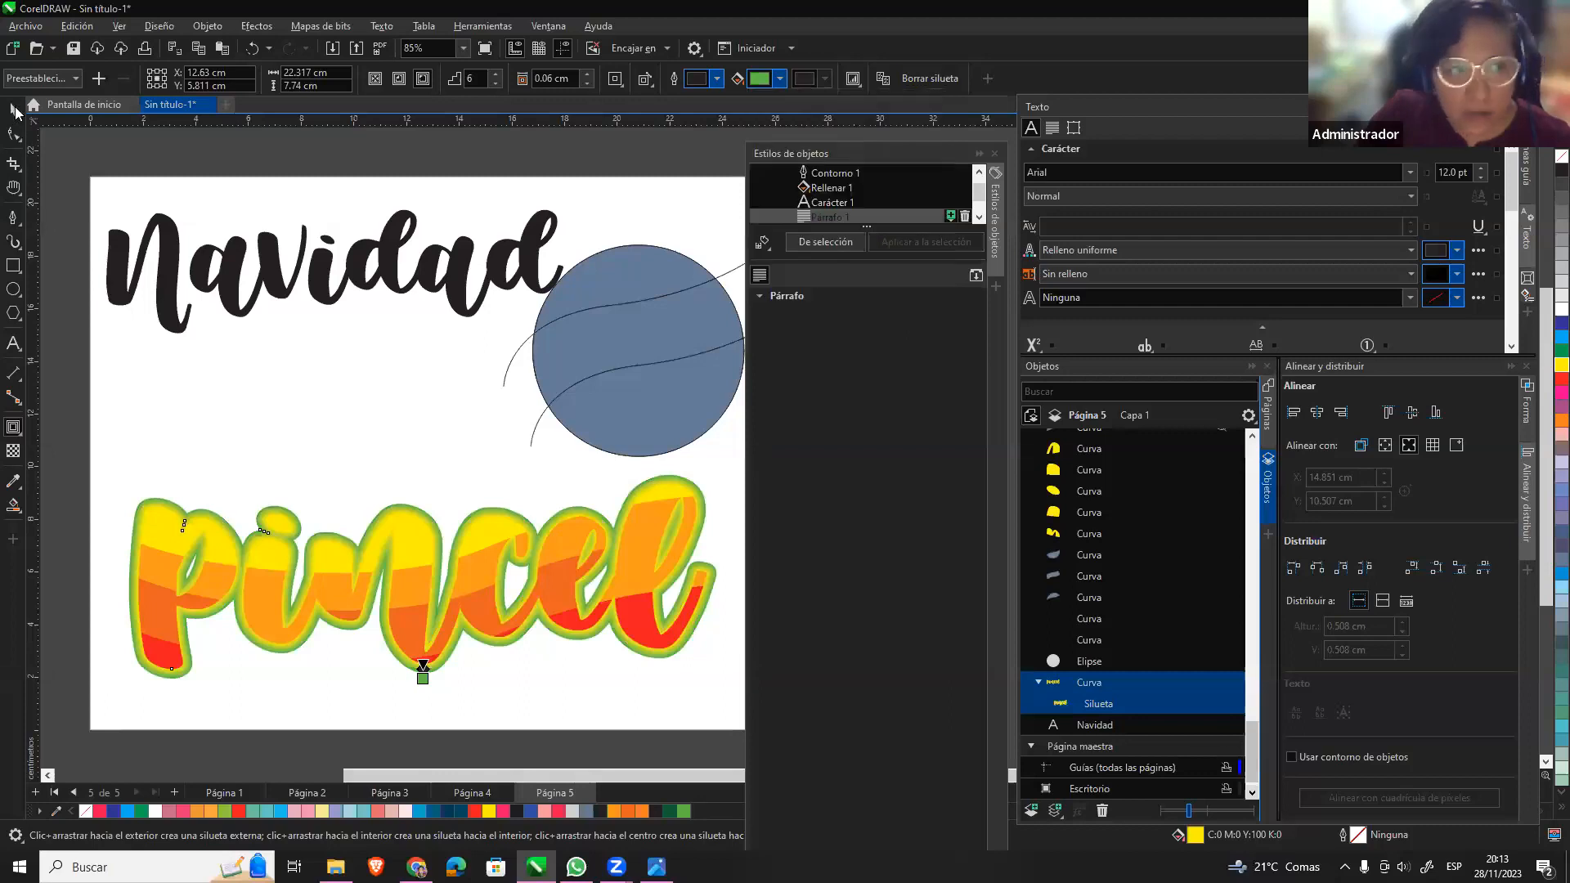
left_click(277, 340)
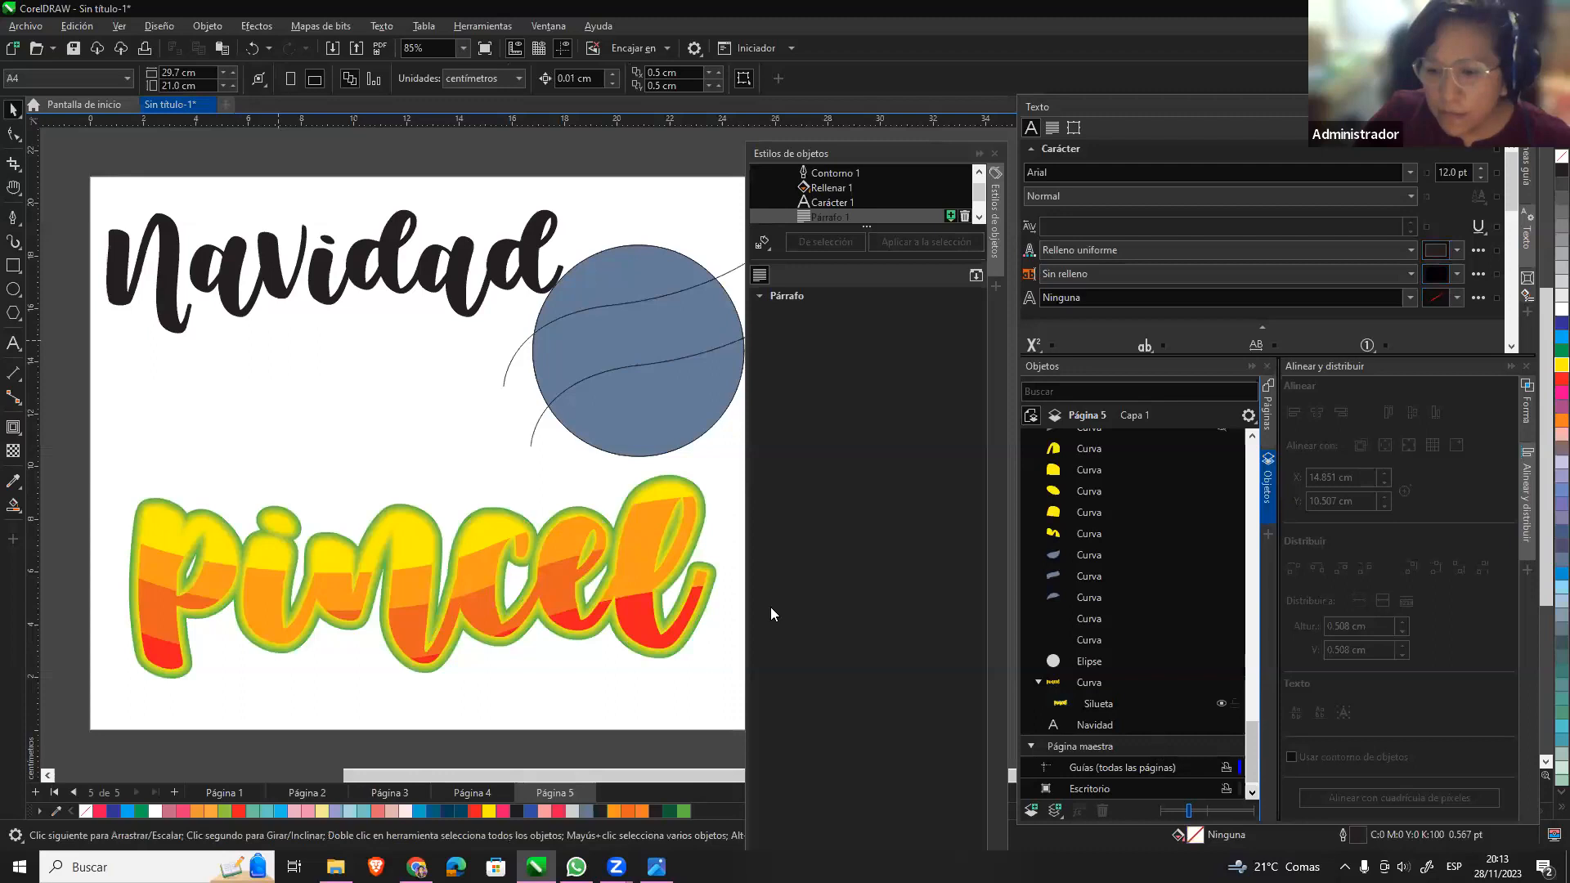
Duplicate the "Navidad" text and place the copy between the original and the coloured "pincel" lettering.
scroll(488, 543, "down", 1)
scroll(488, 544, "up", 1)
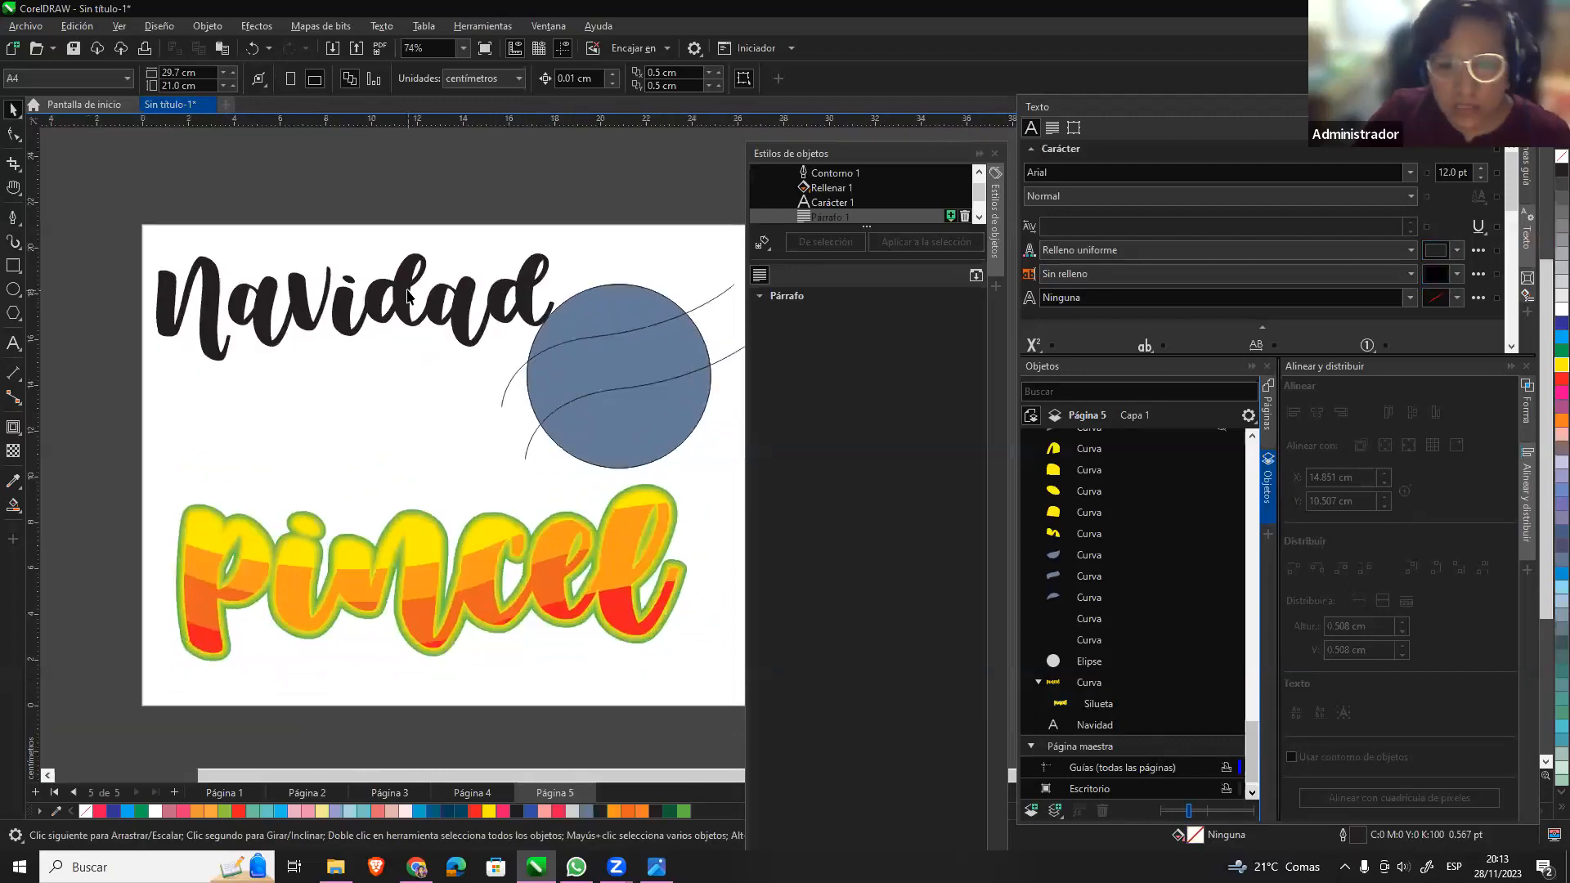
left_click(402, 305)
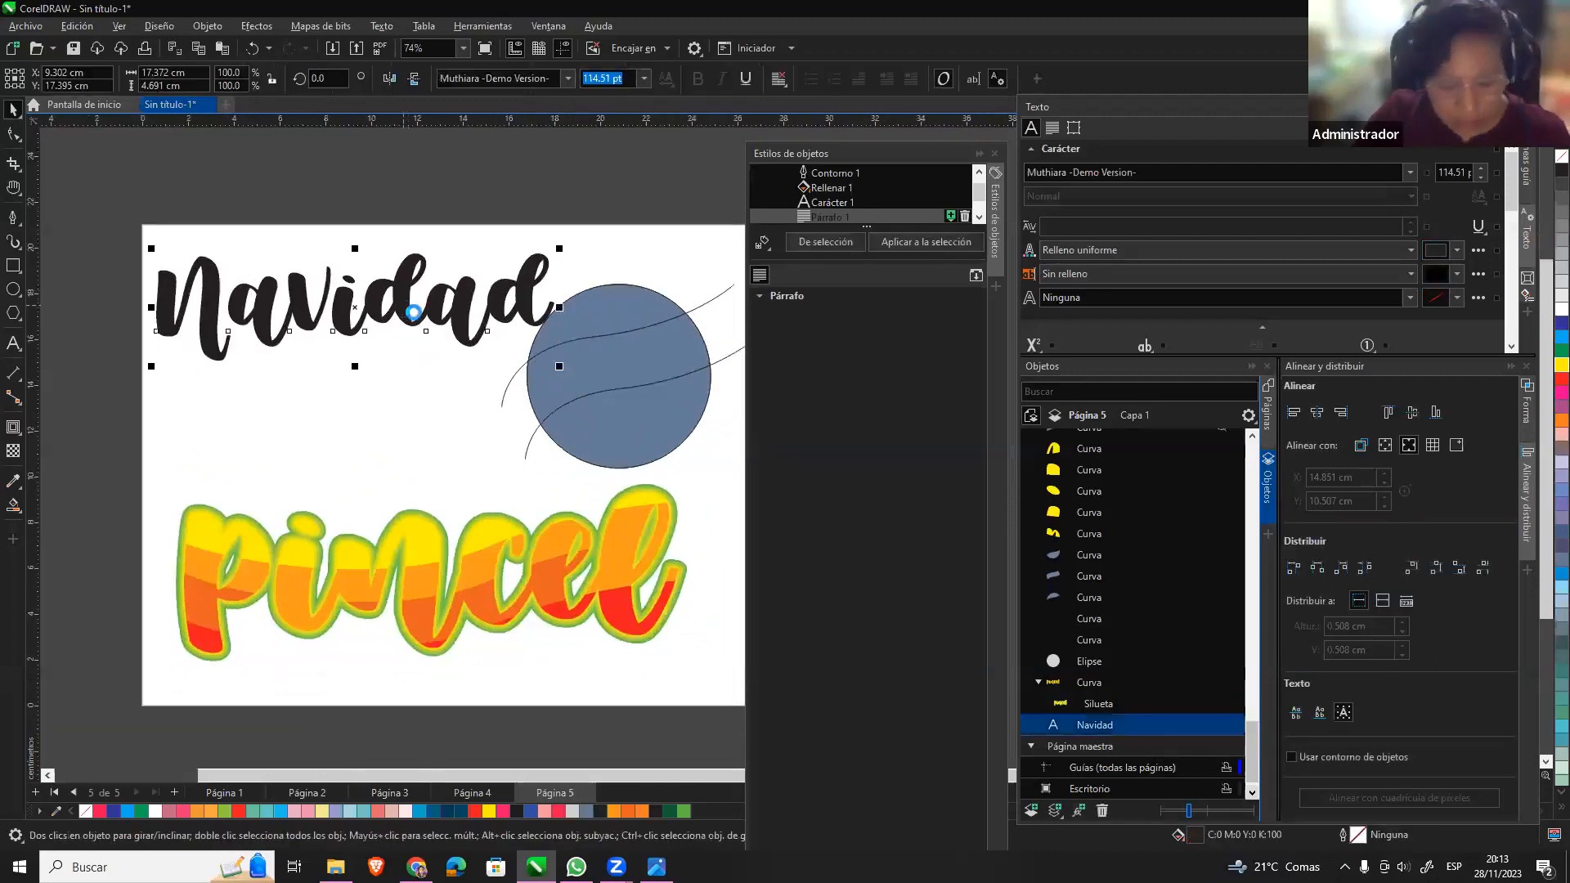
key("ctrl+c")
key("ctrl+v")
left_click_drag(412, 343, 421, 449)
Replace the wording of the copied text with "pincel".
double_click(402, 433)
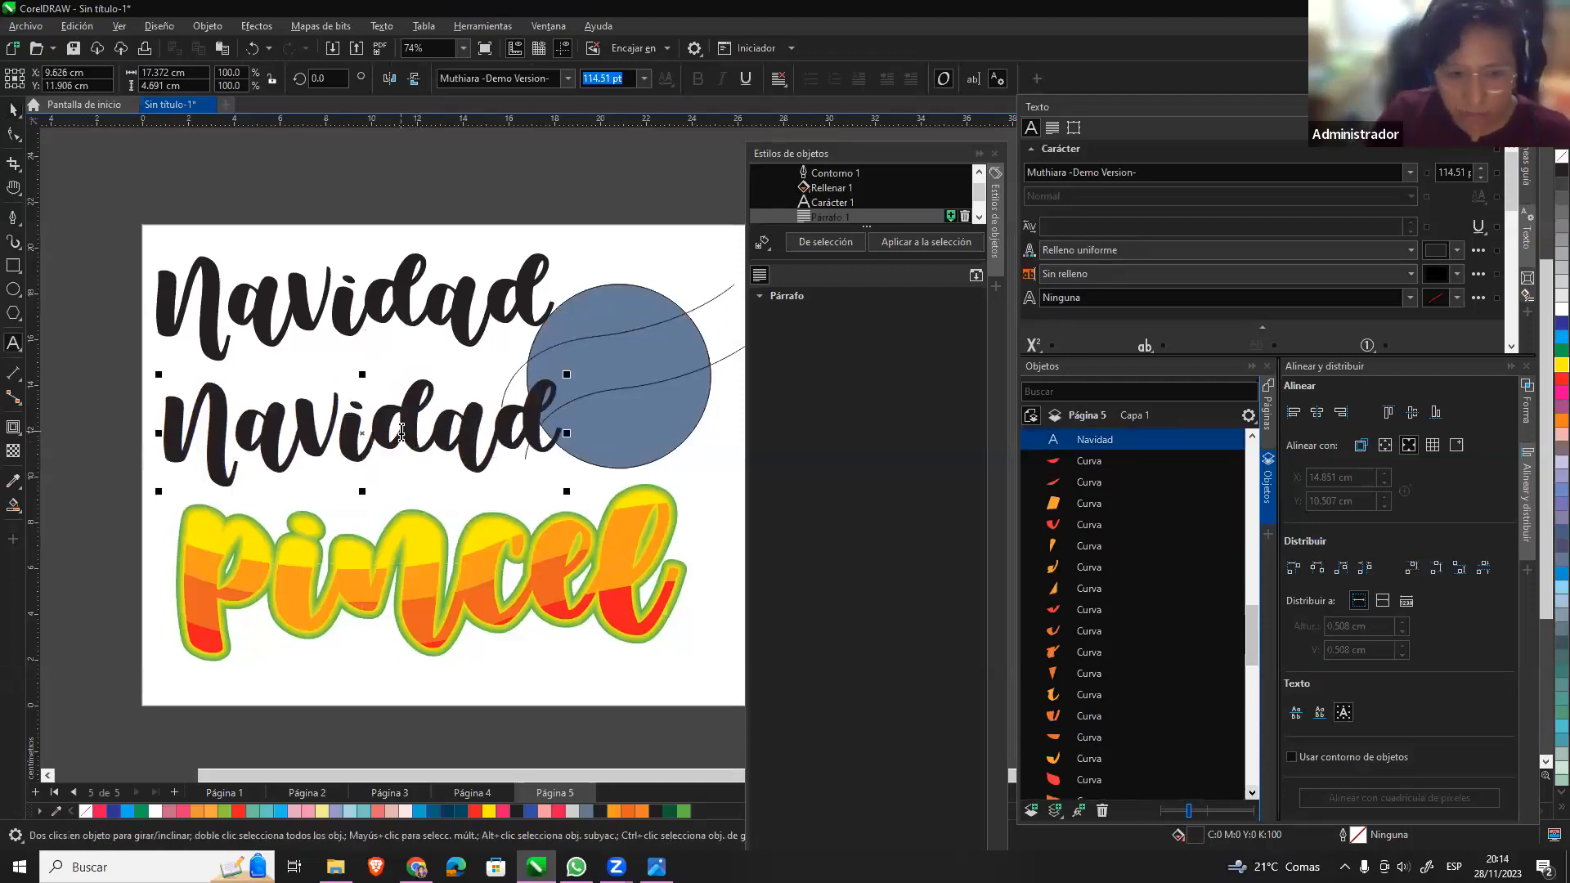
key("Right")
key("Right")
key("BackSpace")
key("BackSpace")
key("BackSpace")
key("BackSpace")
key("BackSpace")
key("BackSpace")
key("BackSpace")
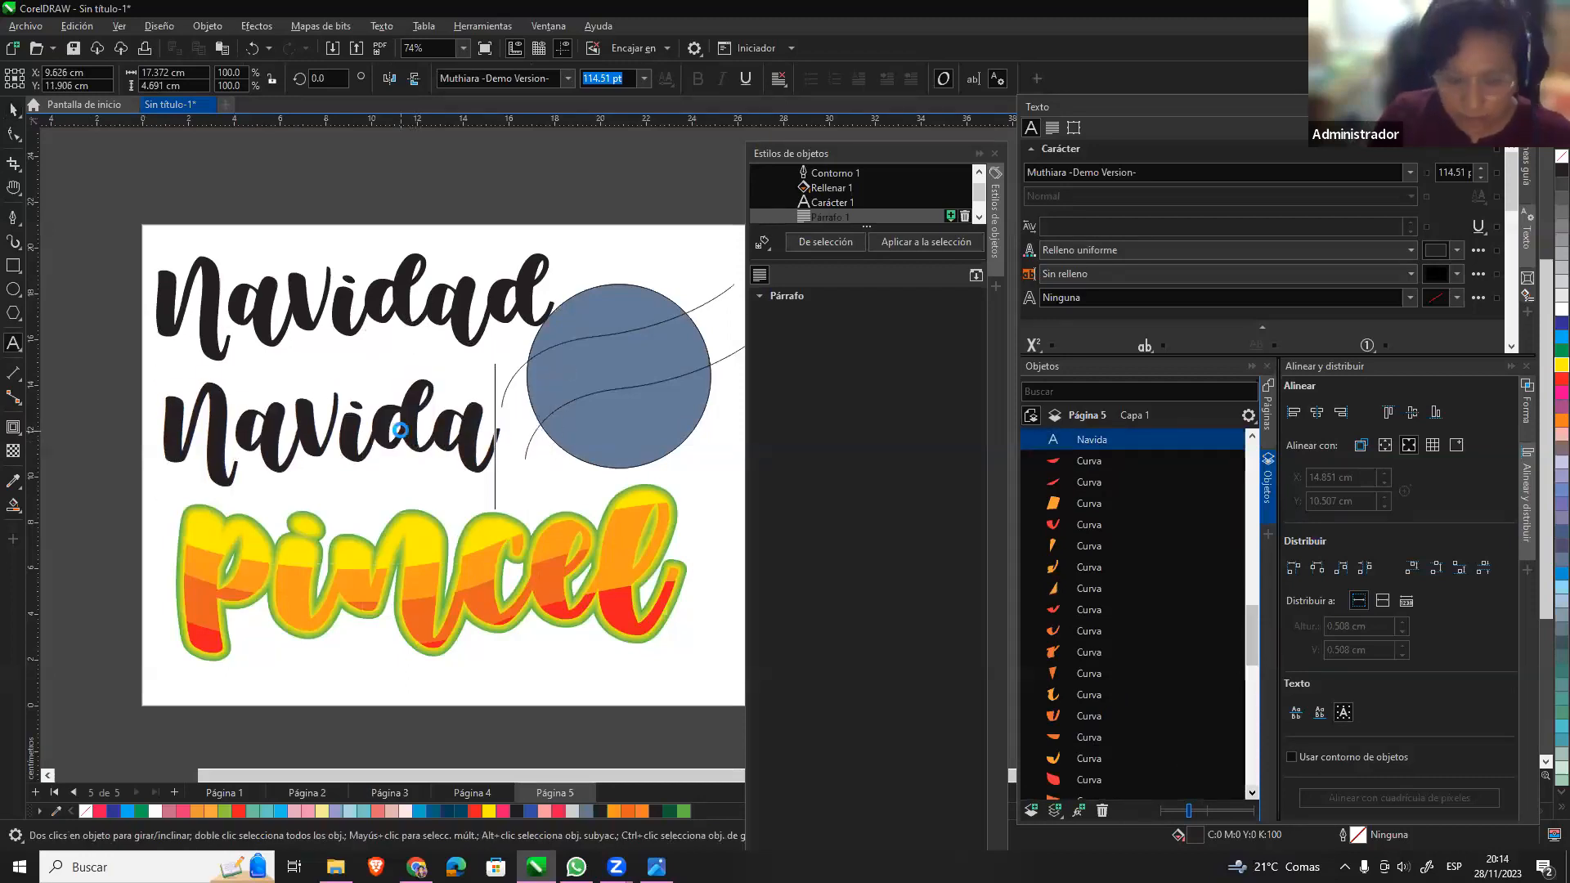
type("pincel")
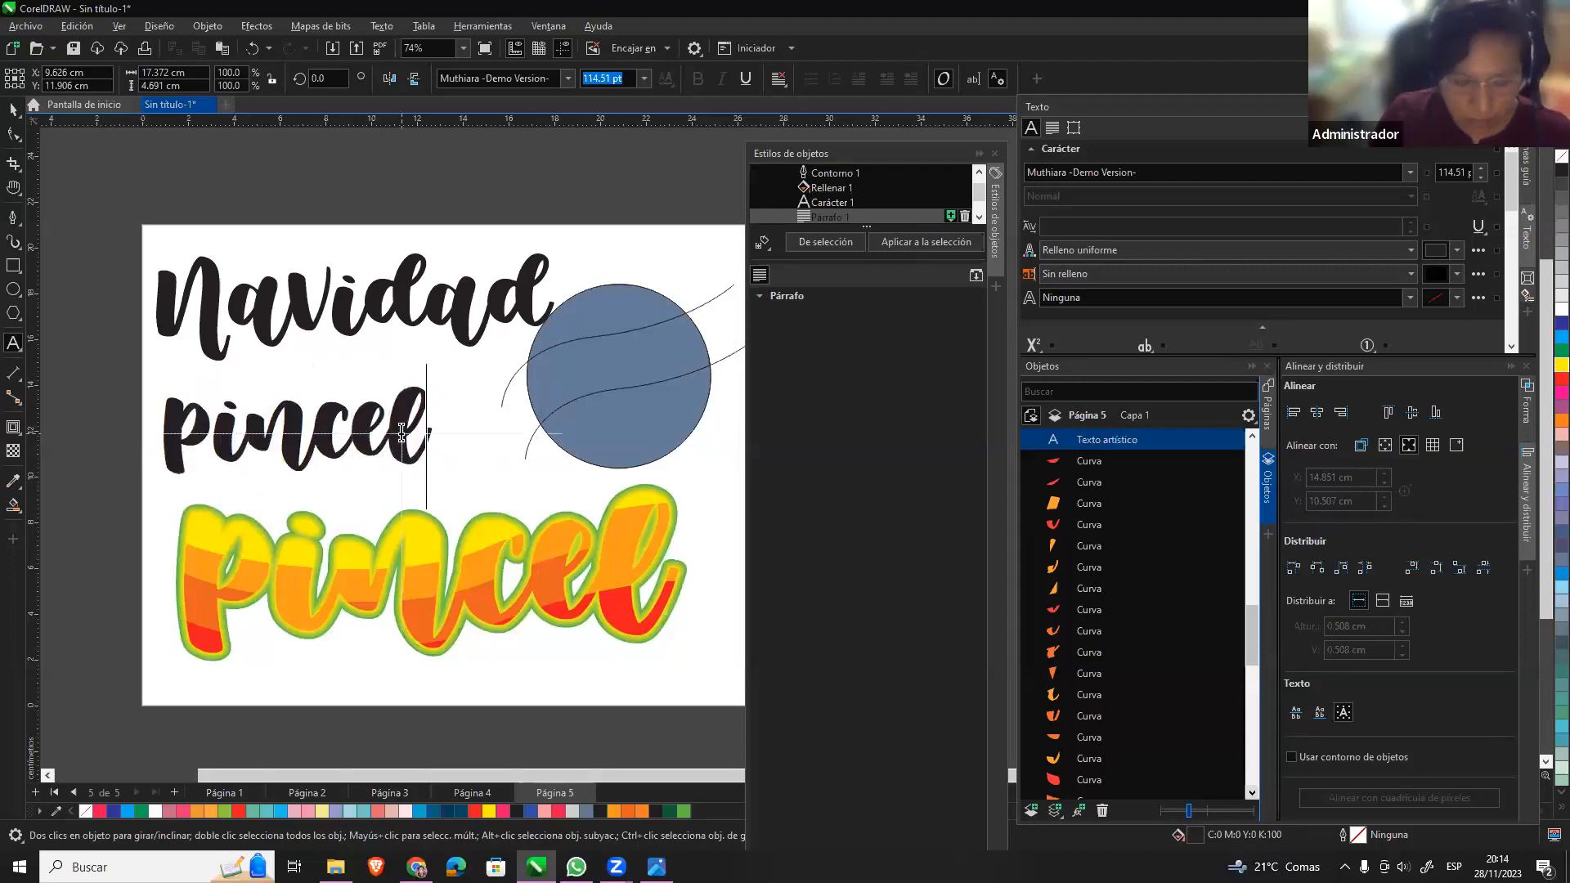
left_click(13, 109)
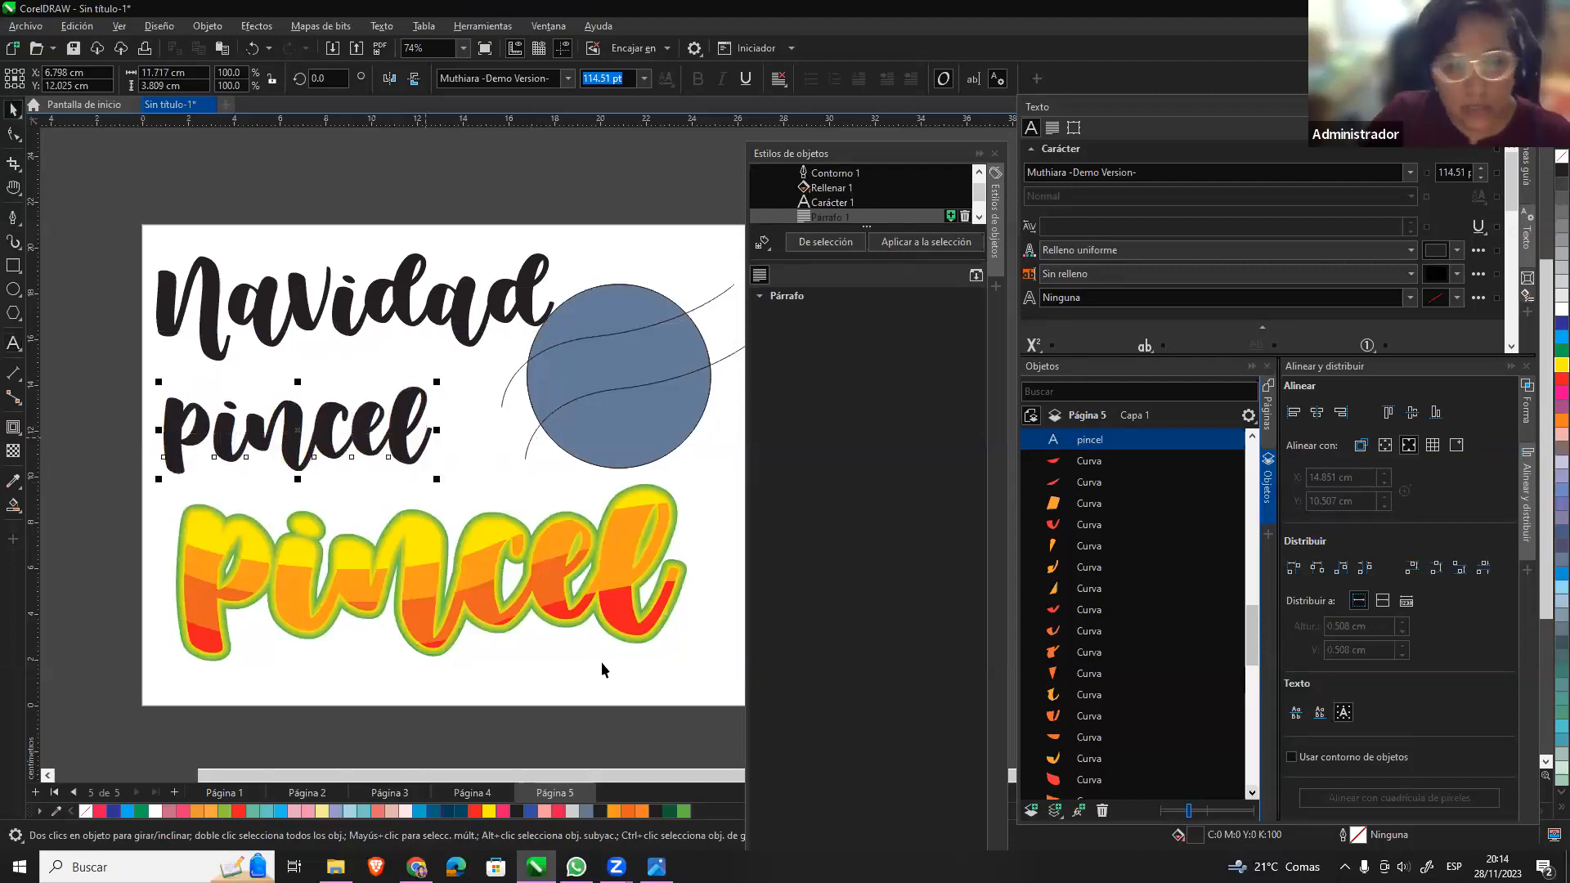
scroll(700, 484, "down", 1)
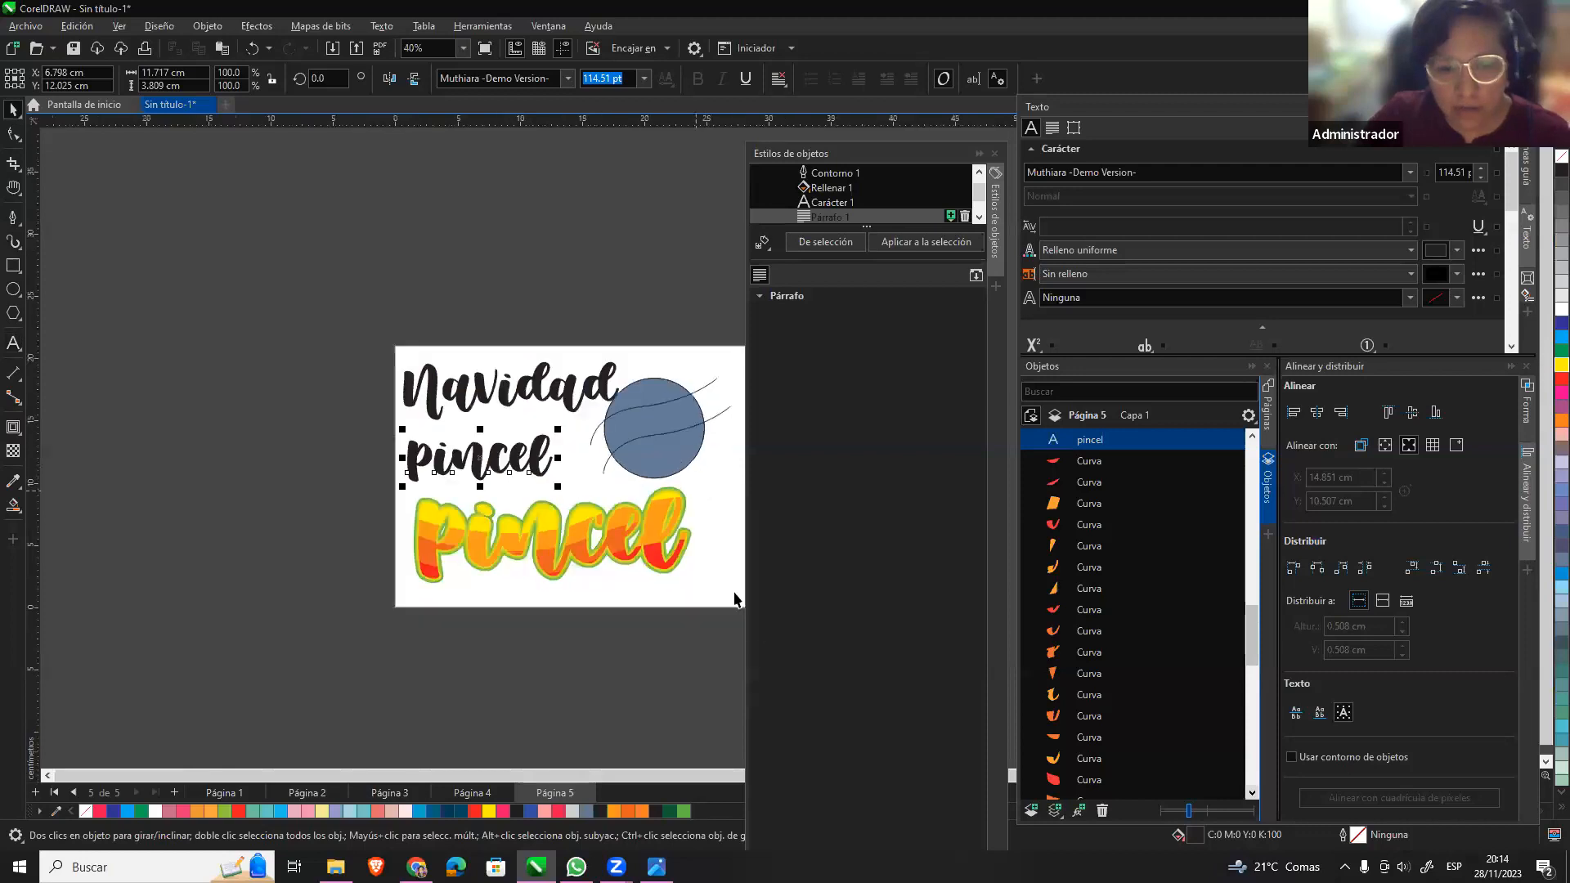
Delete the blue circle and the wavy lines crossing it beside the "Navidad" text.
scroll(694, 430, "up", 2)
left_click(706, 433)
scroll(701, 449, "down", 2)
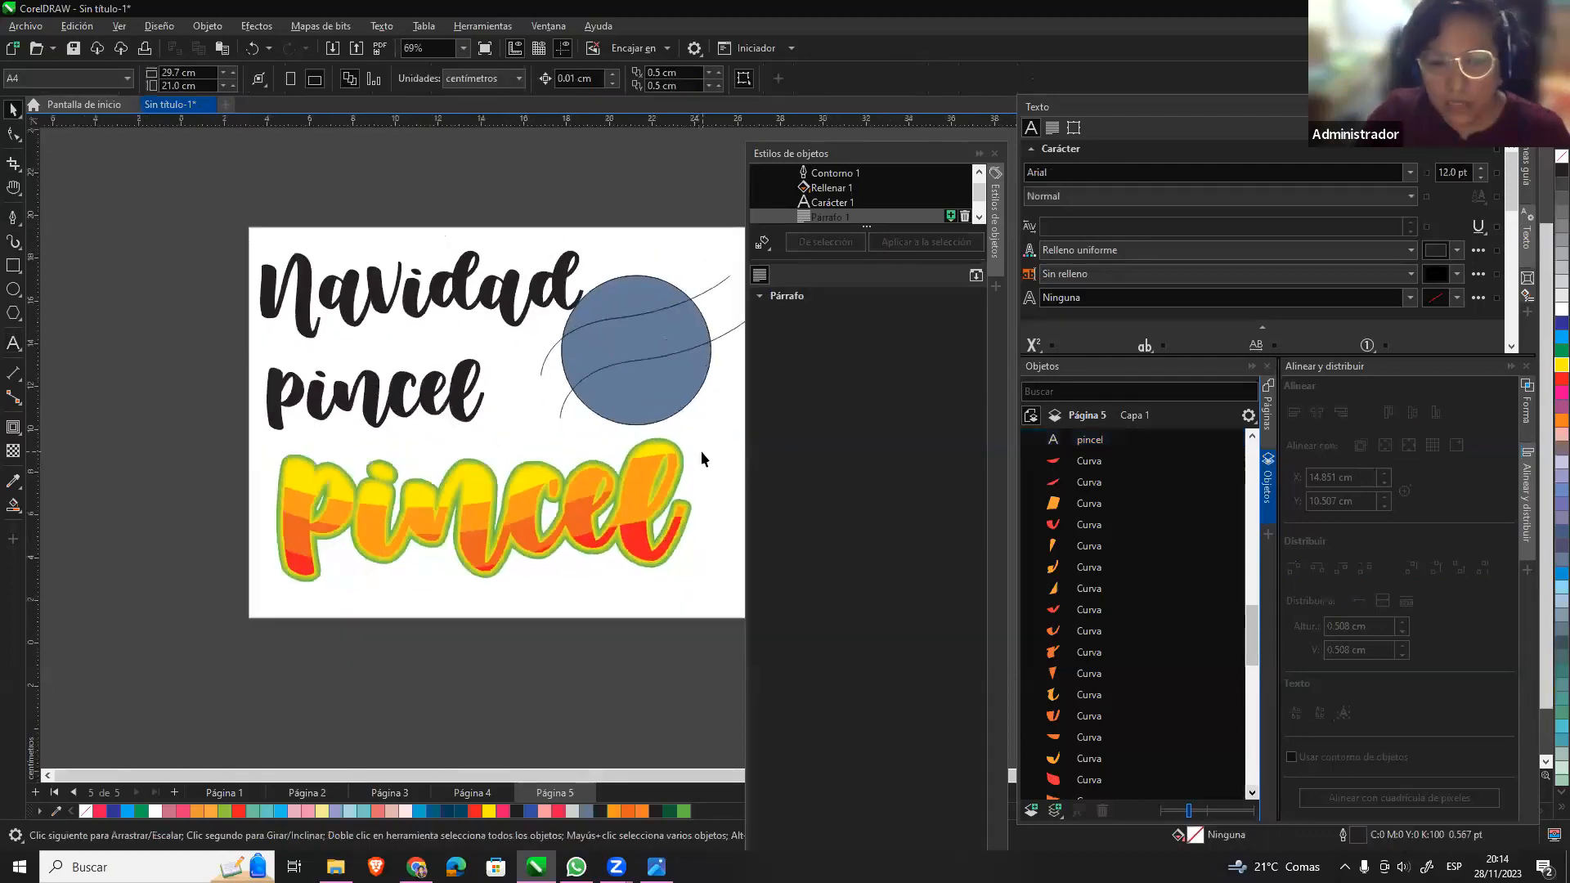
key("h")
left_click_drag(703, 452, 485, 505)
left_click(13, 109)
left_click_drag(598, 318, 311, 493)
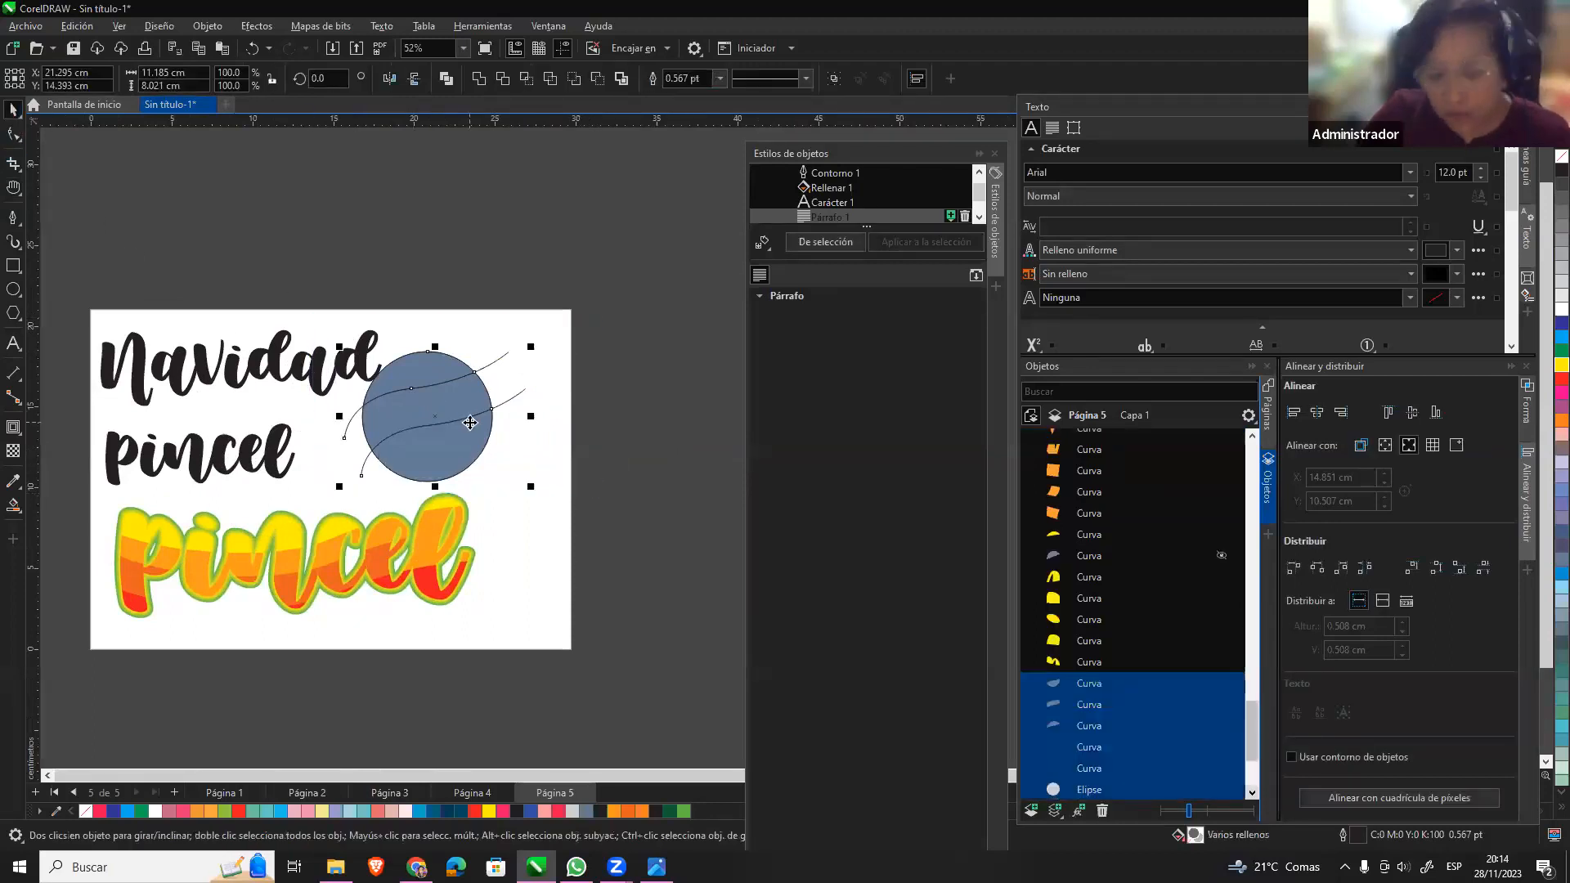
key("Delete")
Enlarge the black "pincel" text to about 14.3 × 4.65 cm and centre it roughly between "Navidad" and the coloured lettering.
left_click(272, 463)
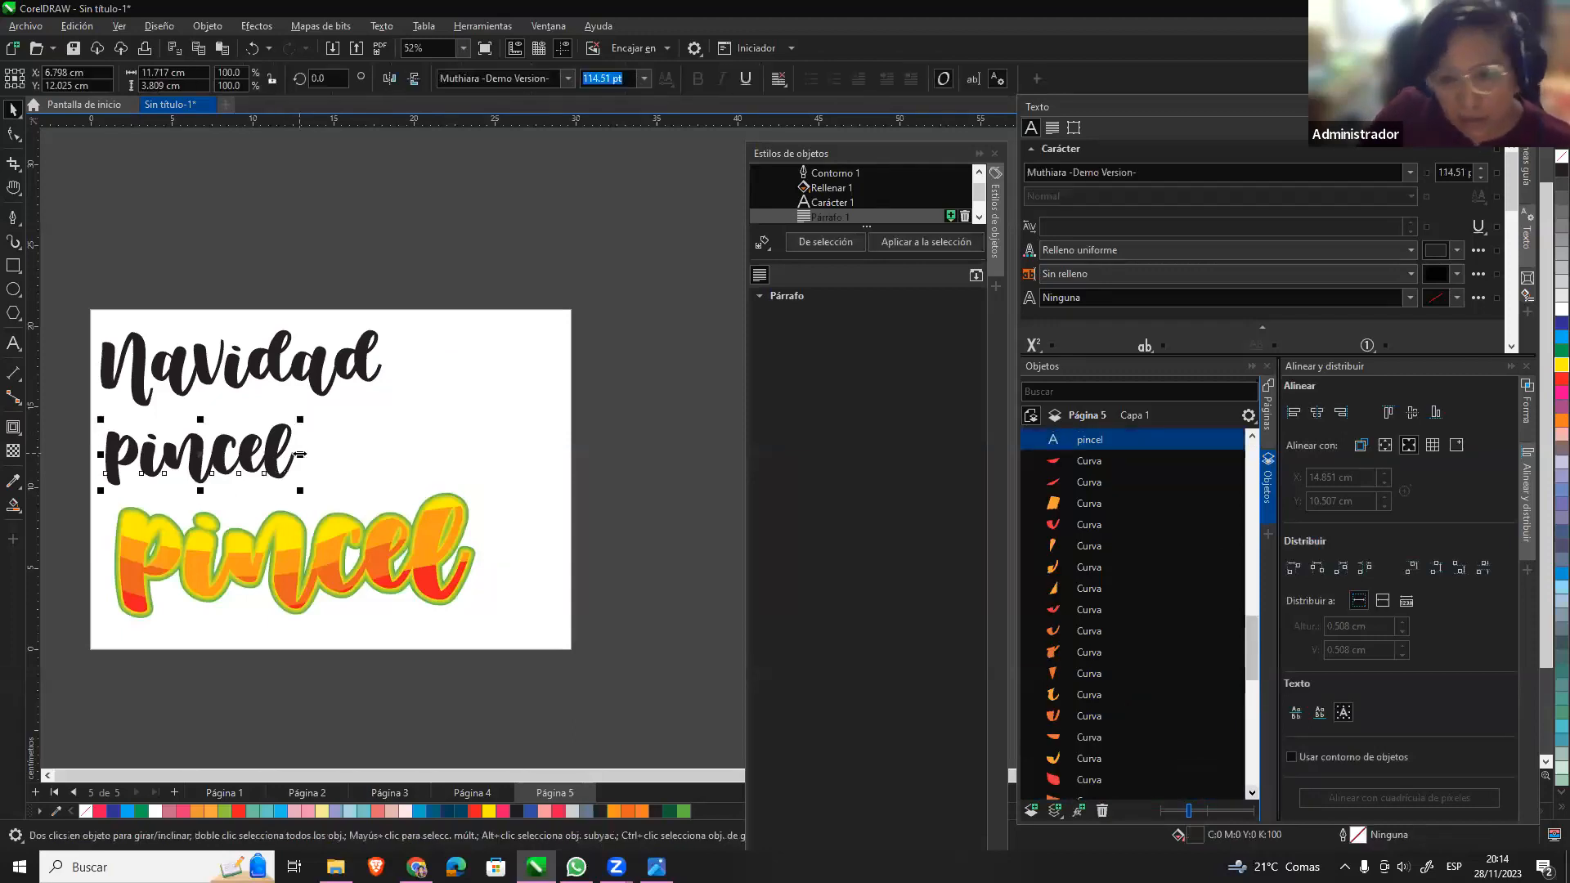
left_click_drag(300, 455, 341, 406)
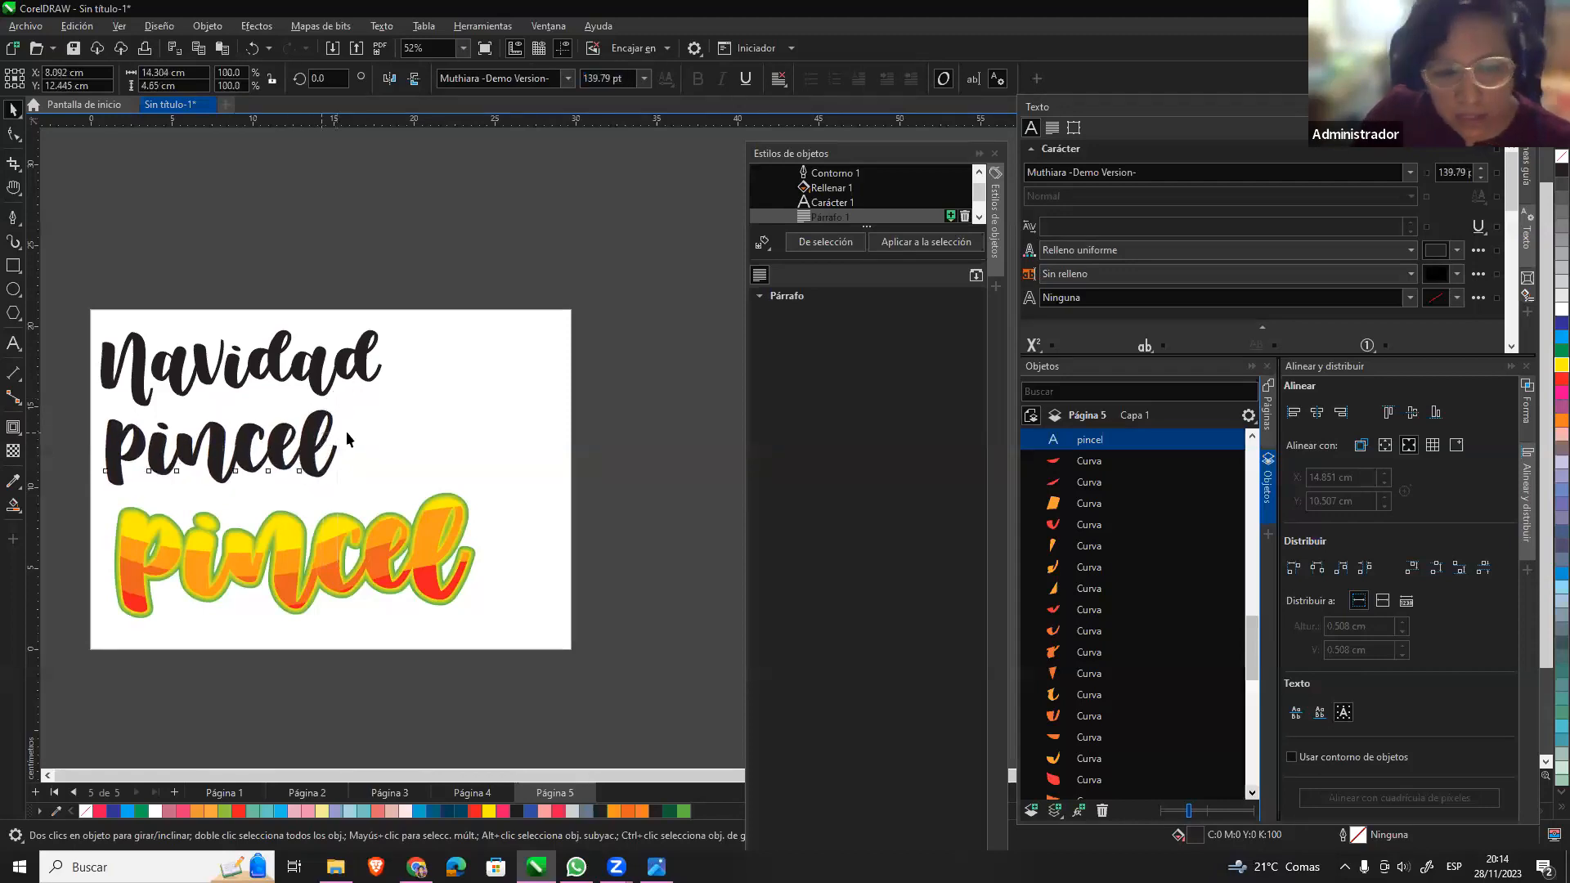
left_click(308, 442)
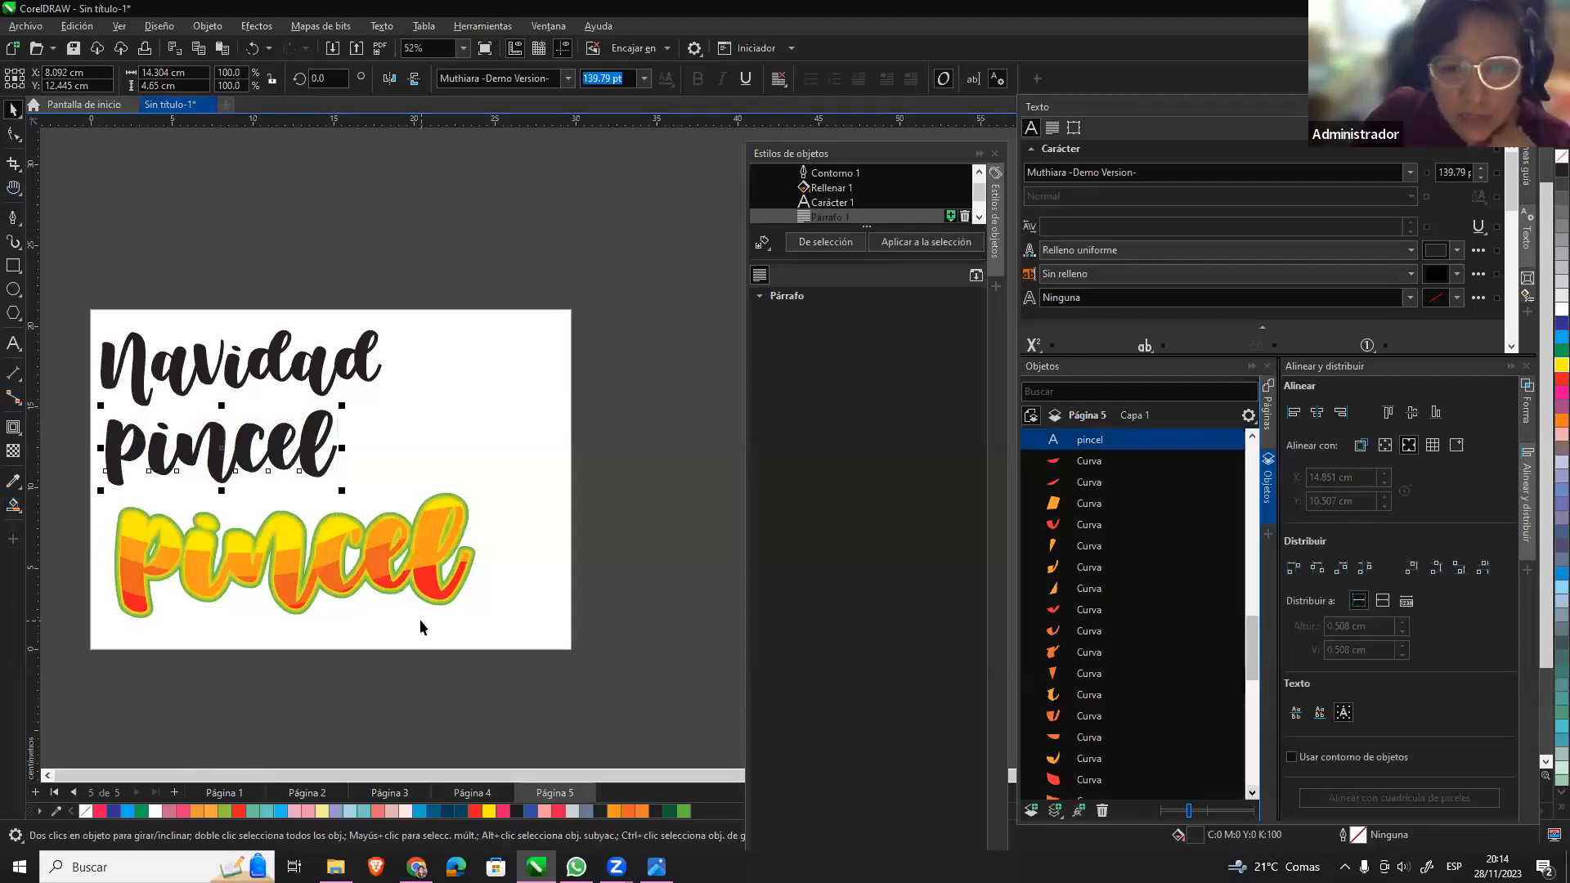
left_click_drag(302, 446, 385, 455)
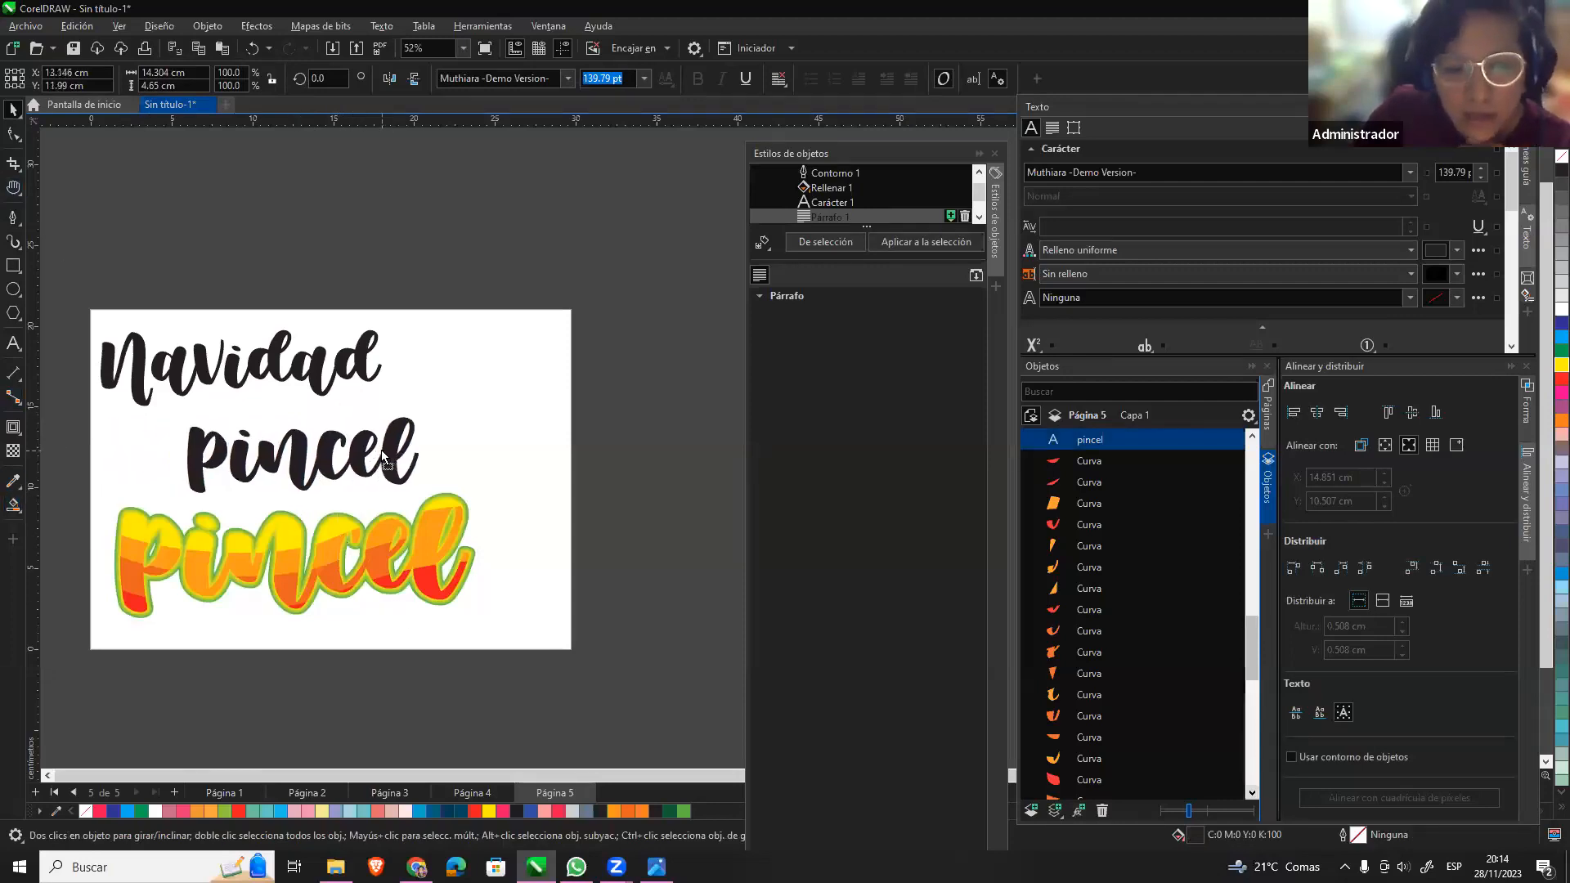
left_click(350, 372)
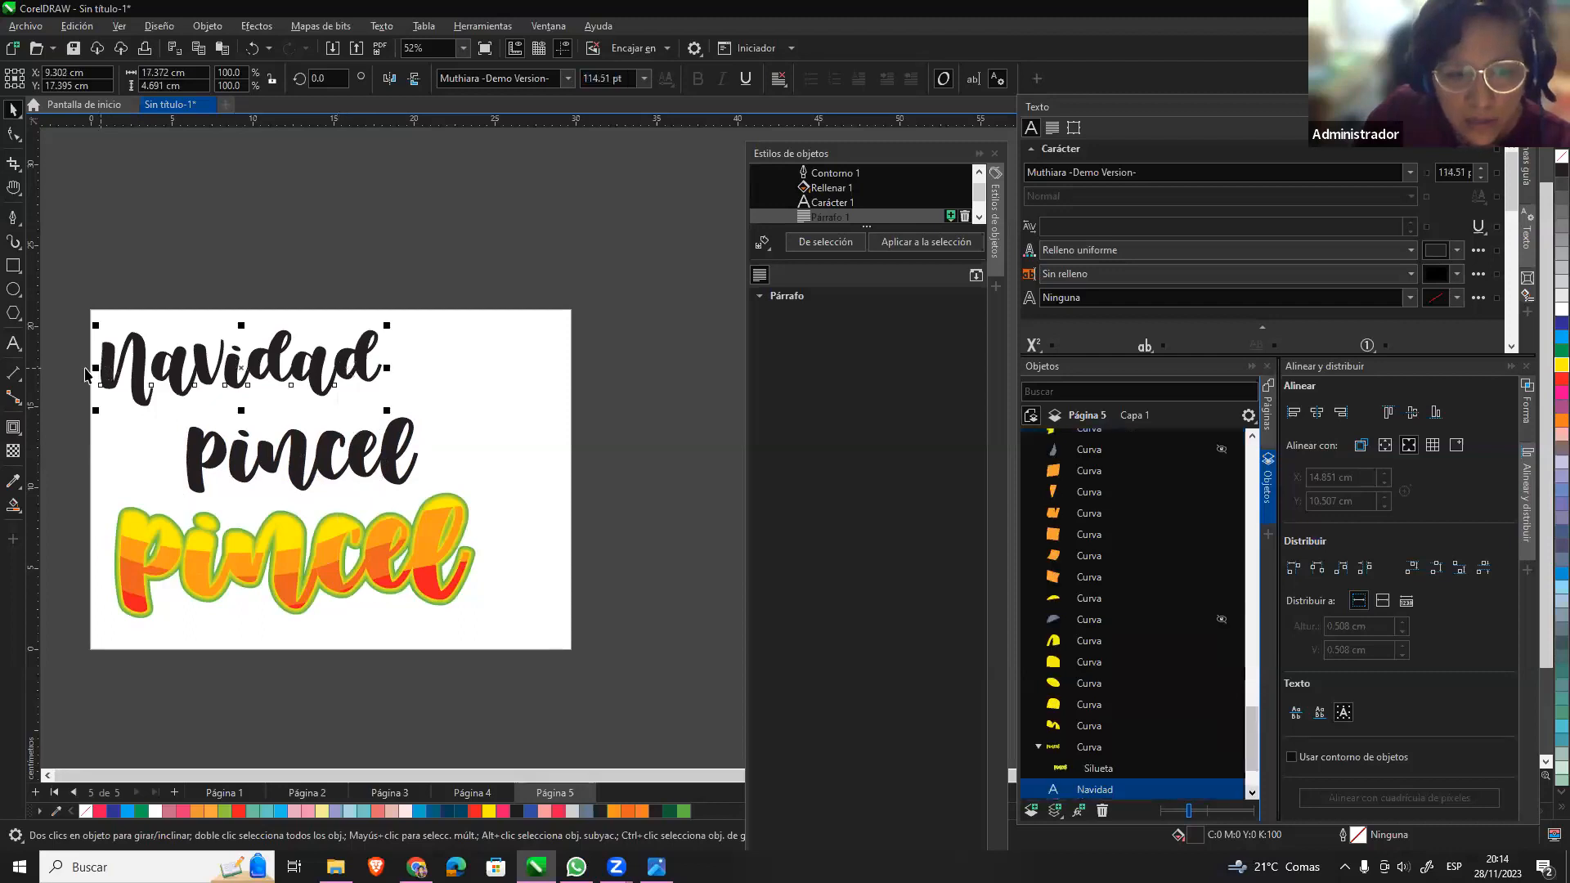
left_click(534, 536)
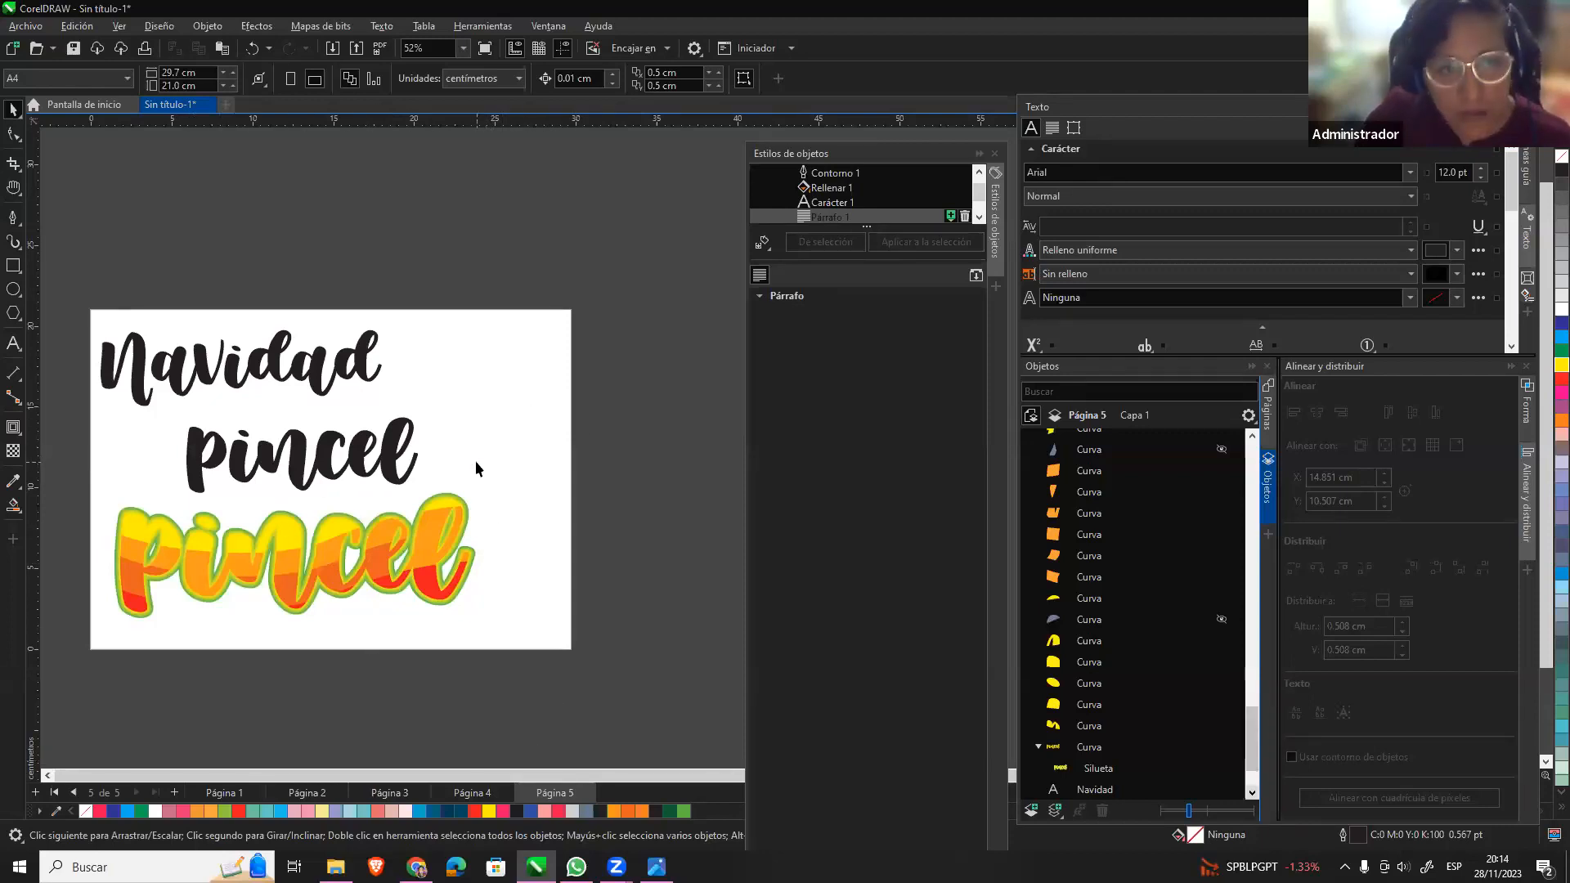
Save the drawing as a CDR file named "EJERCICIOS DE CLASE" in CAPACITACIONES SKILL > COREL DRAW > SEMANA4 on drive D.
key("ctrl+s")
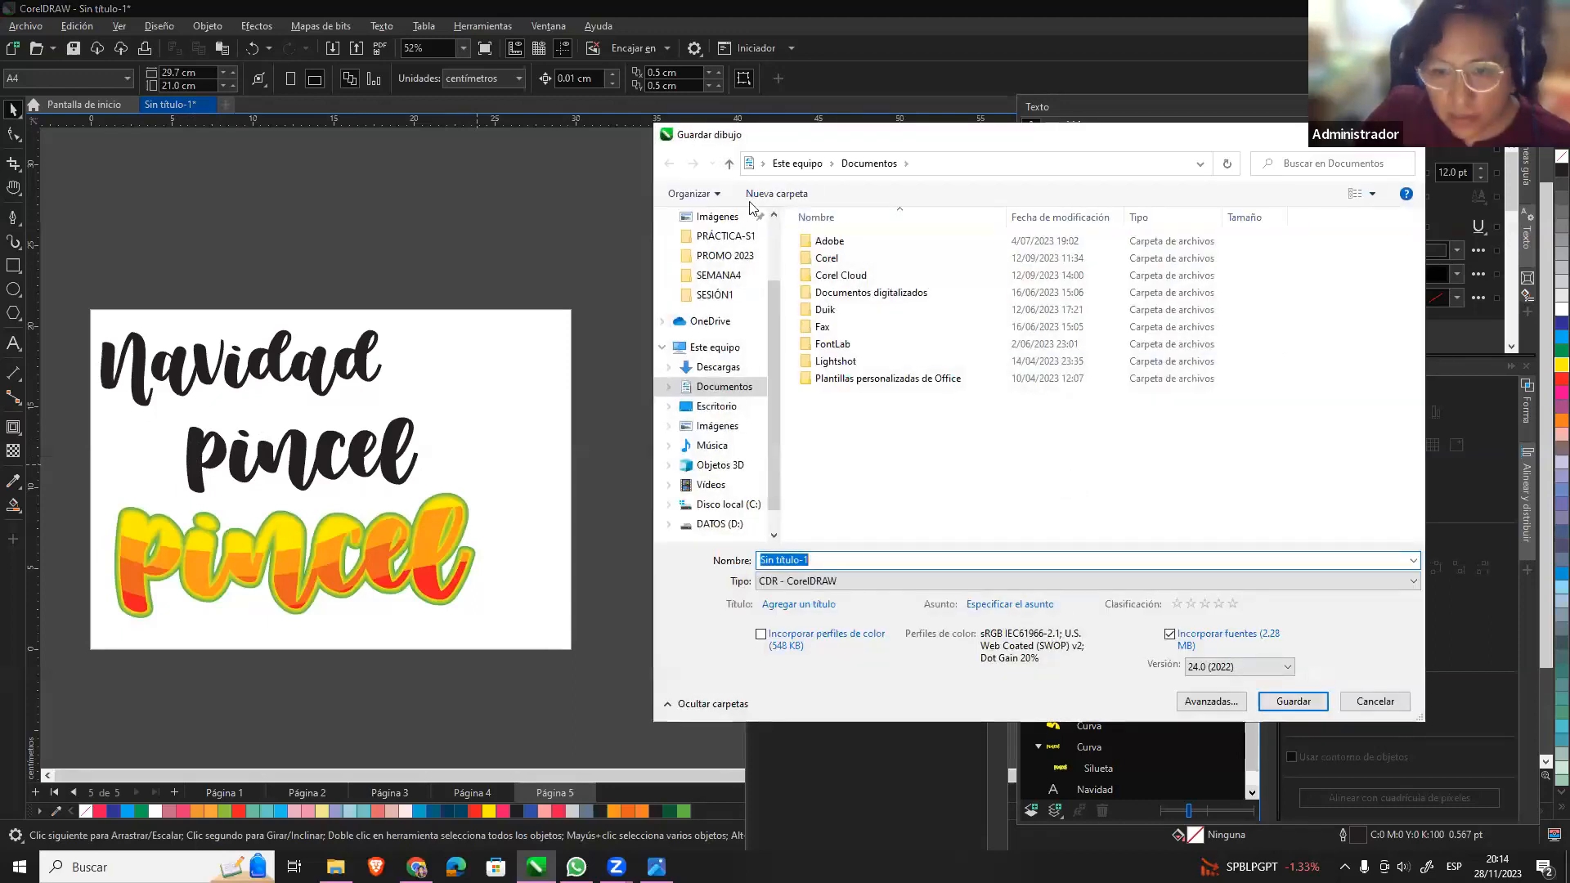
left_click(732, 237)
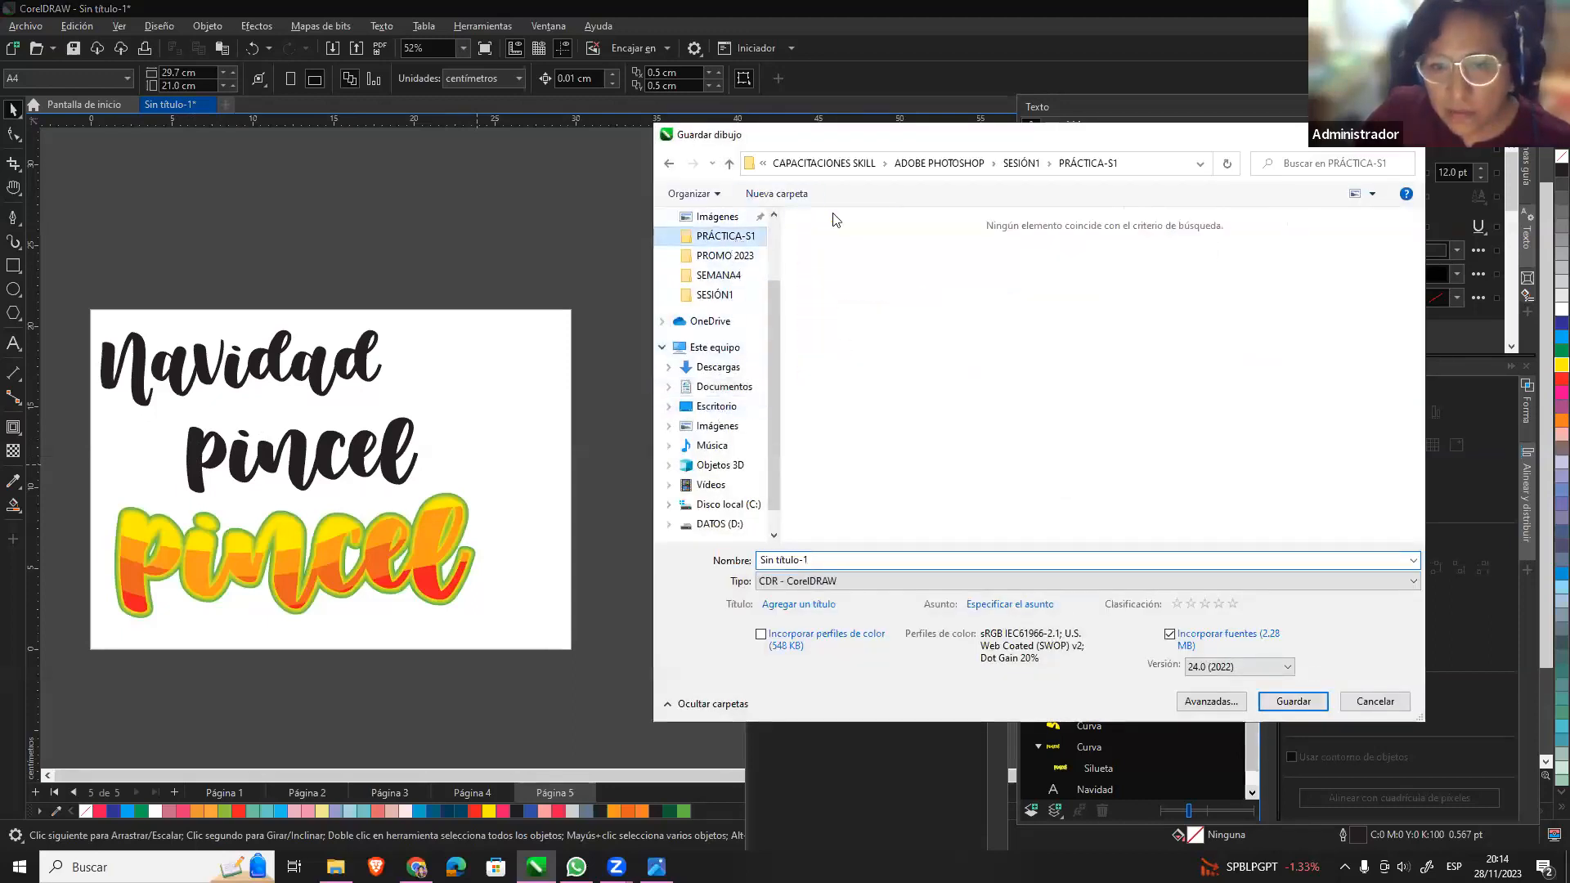
left_click(824, 163)
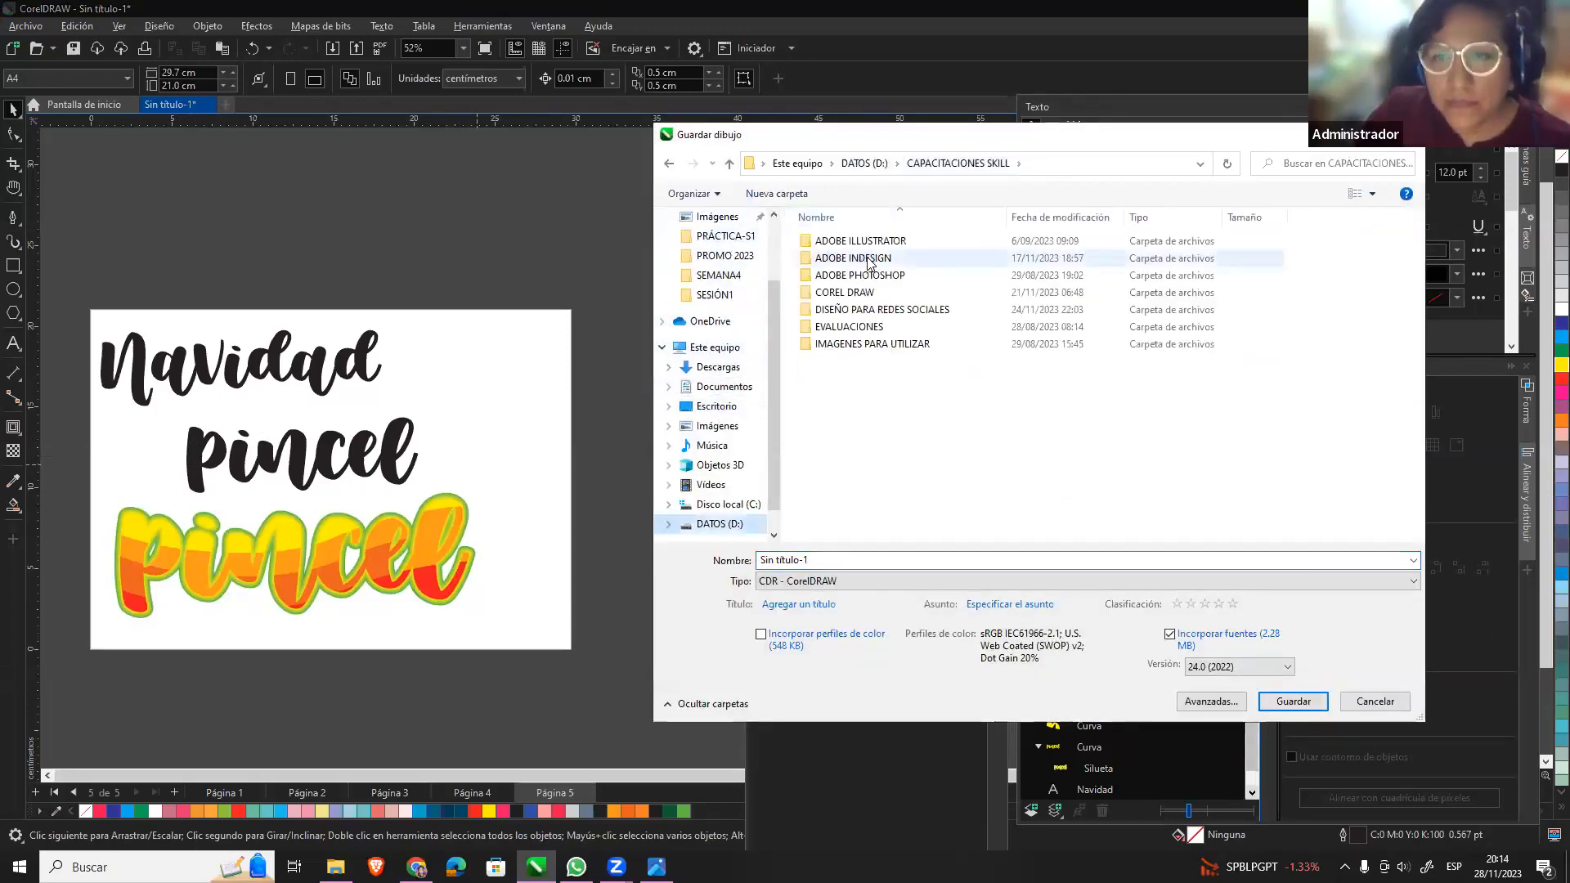
double_click(847, 294)
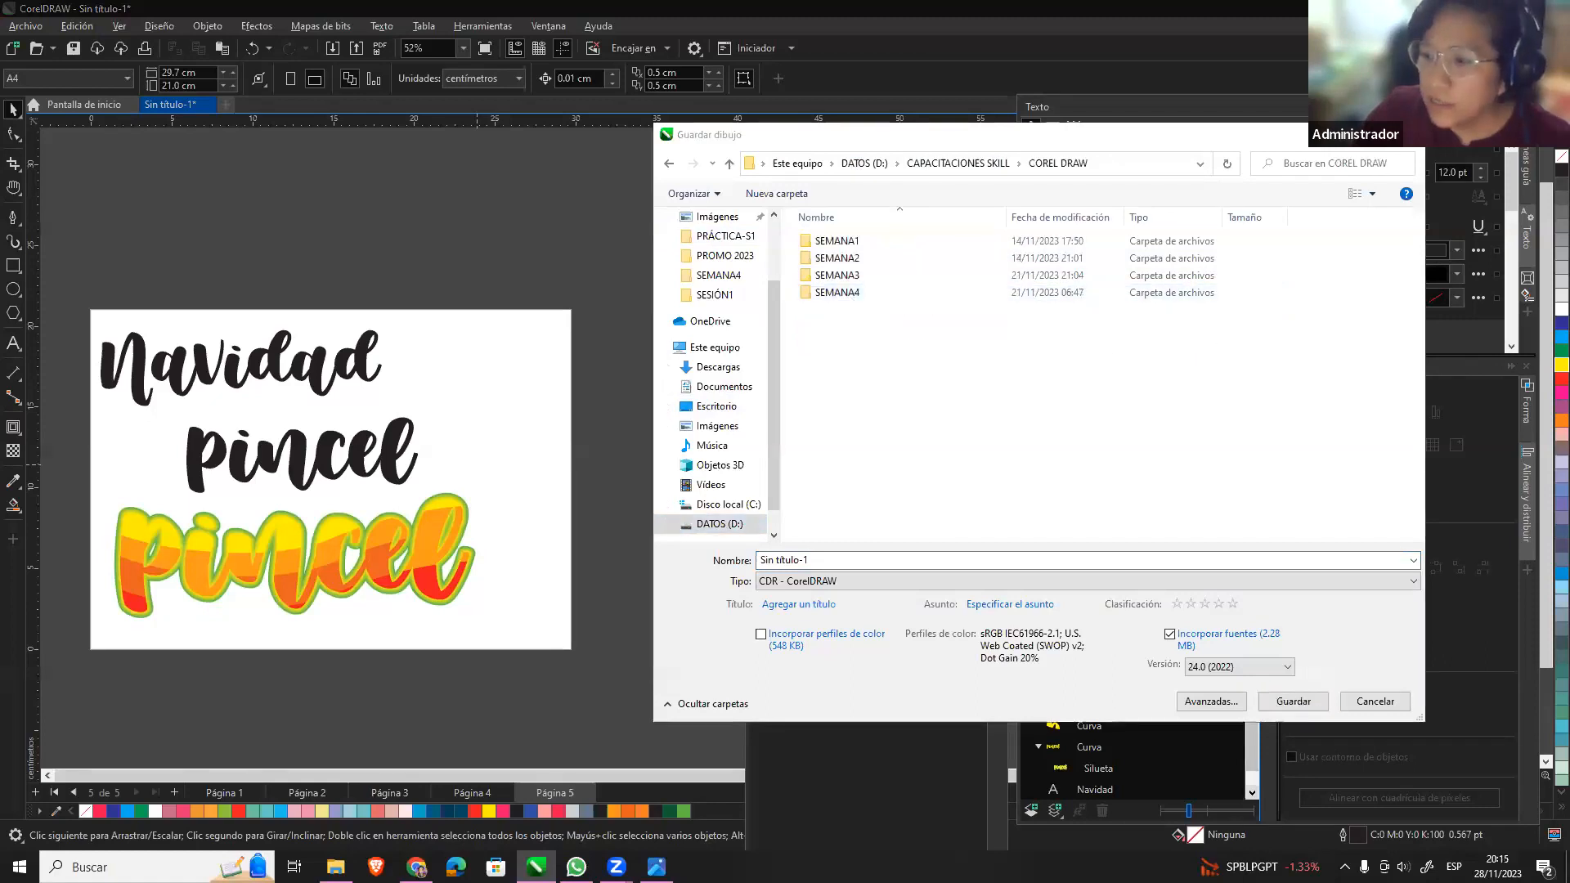
left_click(868, 296)
double_click(868, 295)
left_click(862, 562)
type("El")
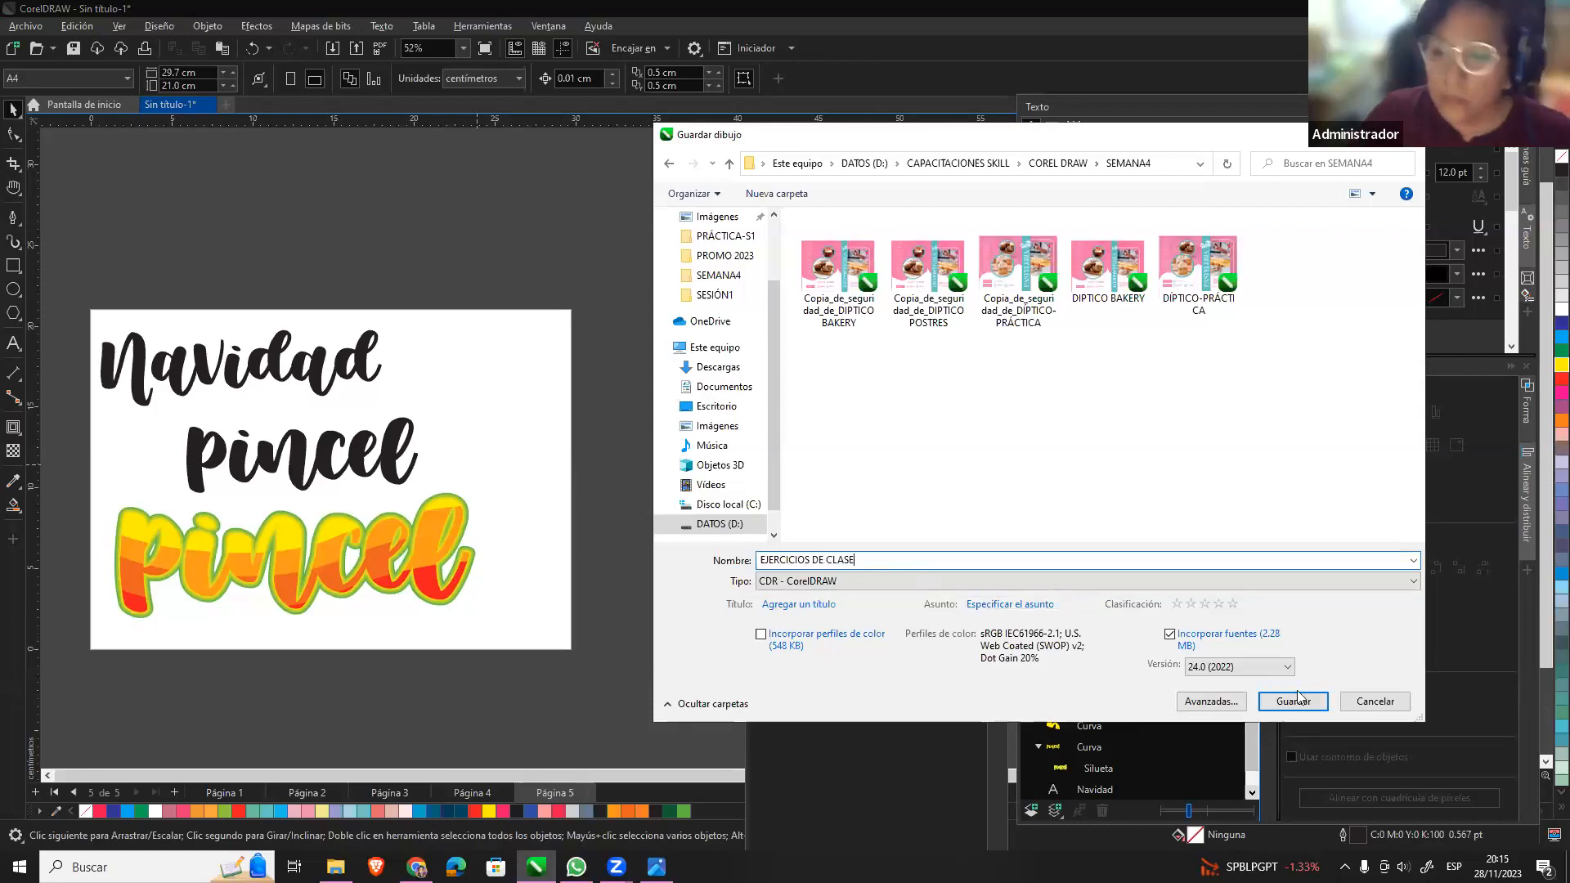
key("Return")
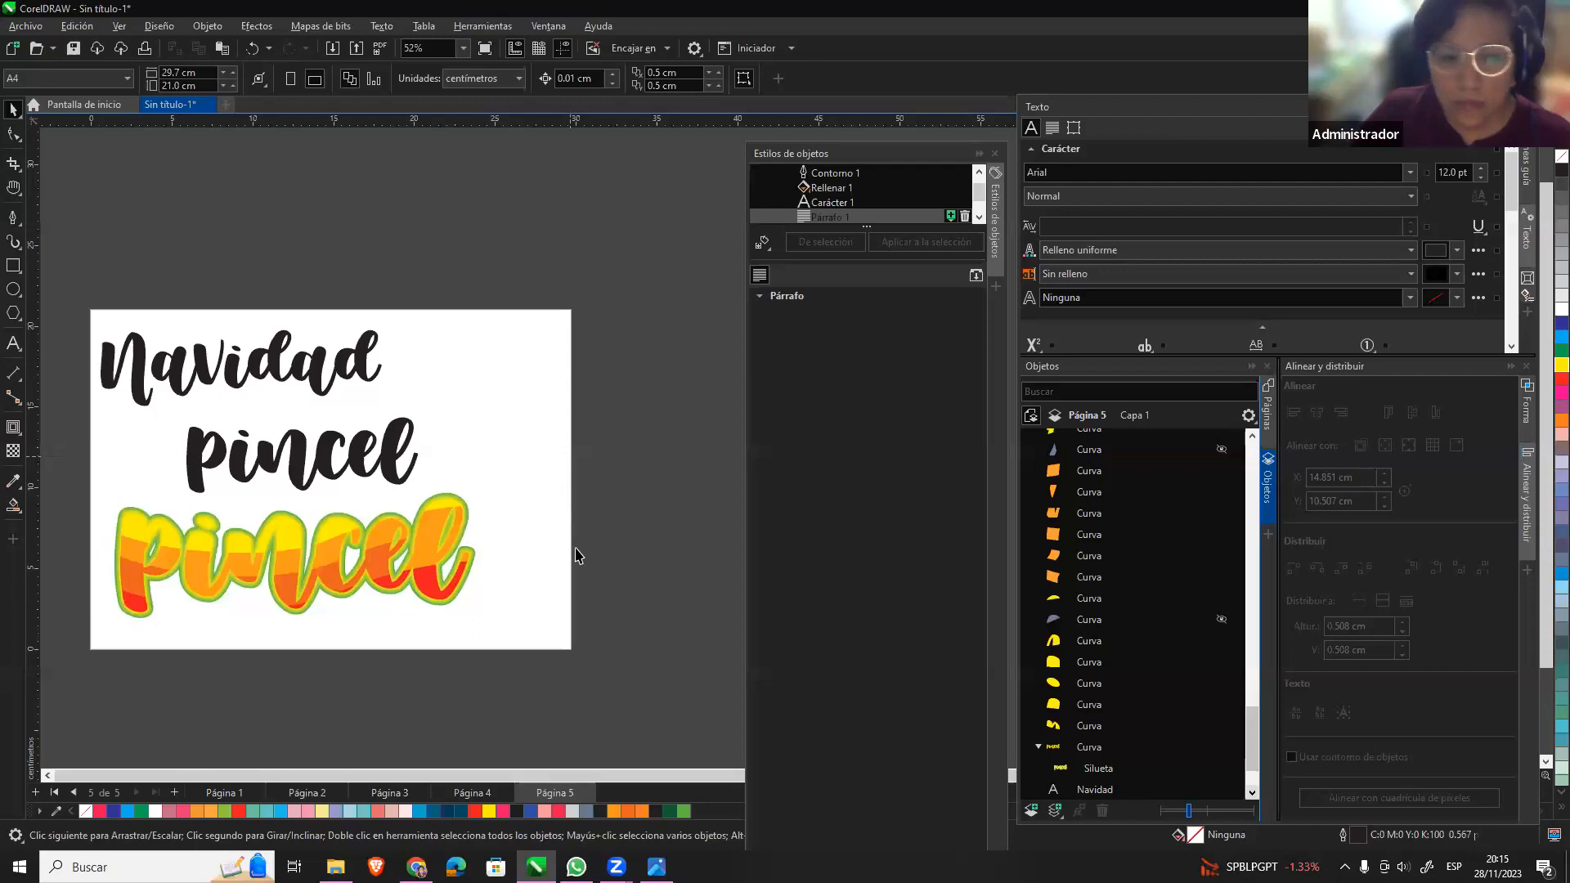
Review the exercises on pages 1 to 5 of the document, ending on the page with the "pincel" lettering.
scroll(523, 543, "down", 2)
scroll(449, 567, "up", 4)
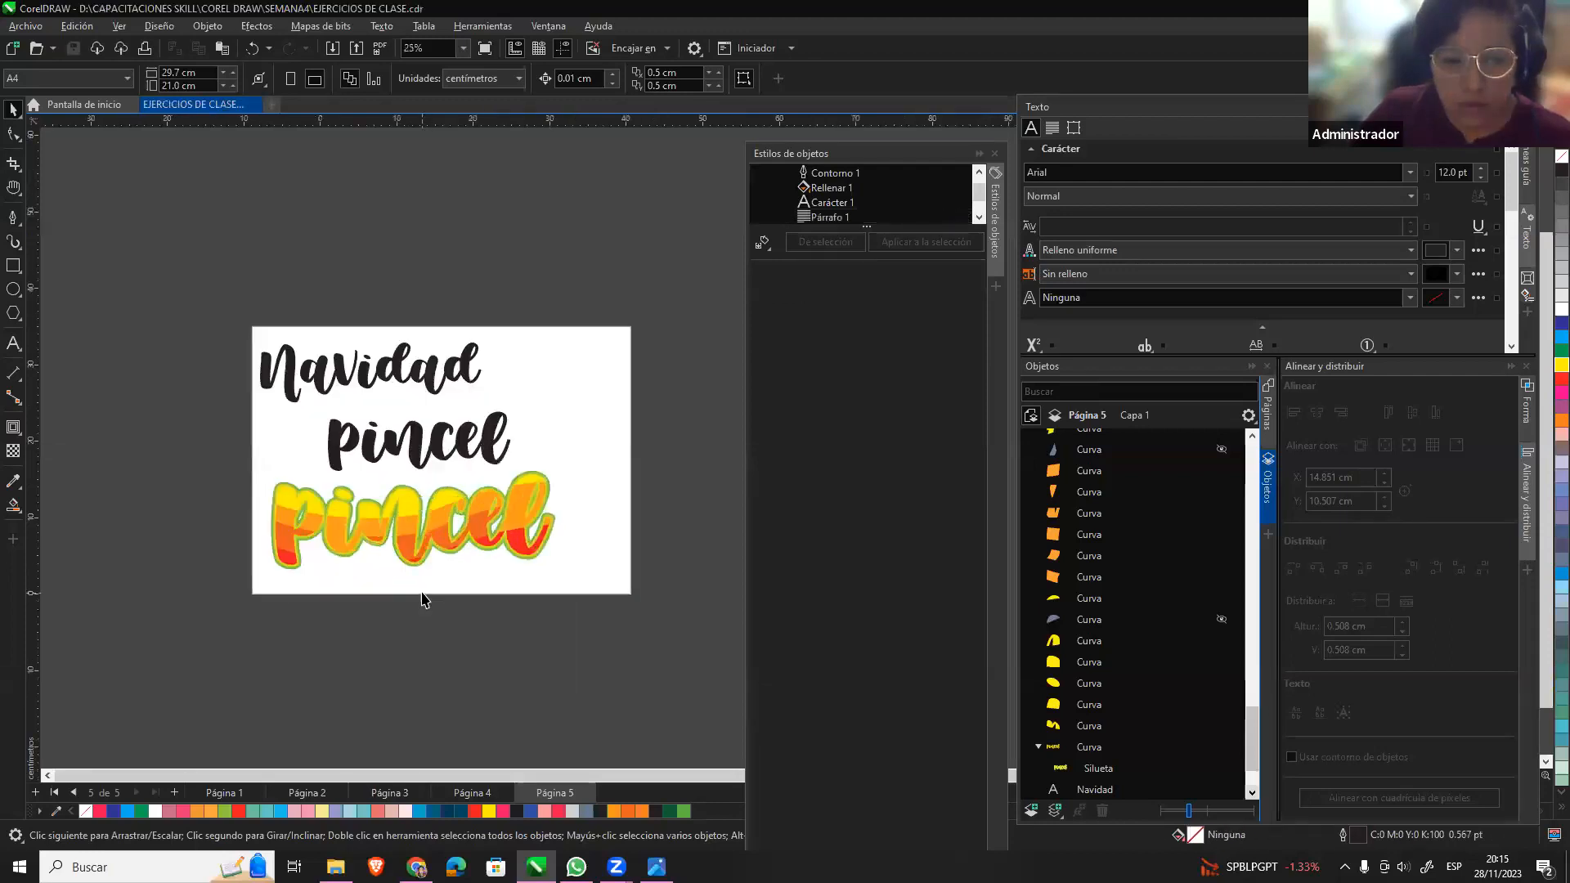
scroll(449, 567, "down", 1)
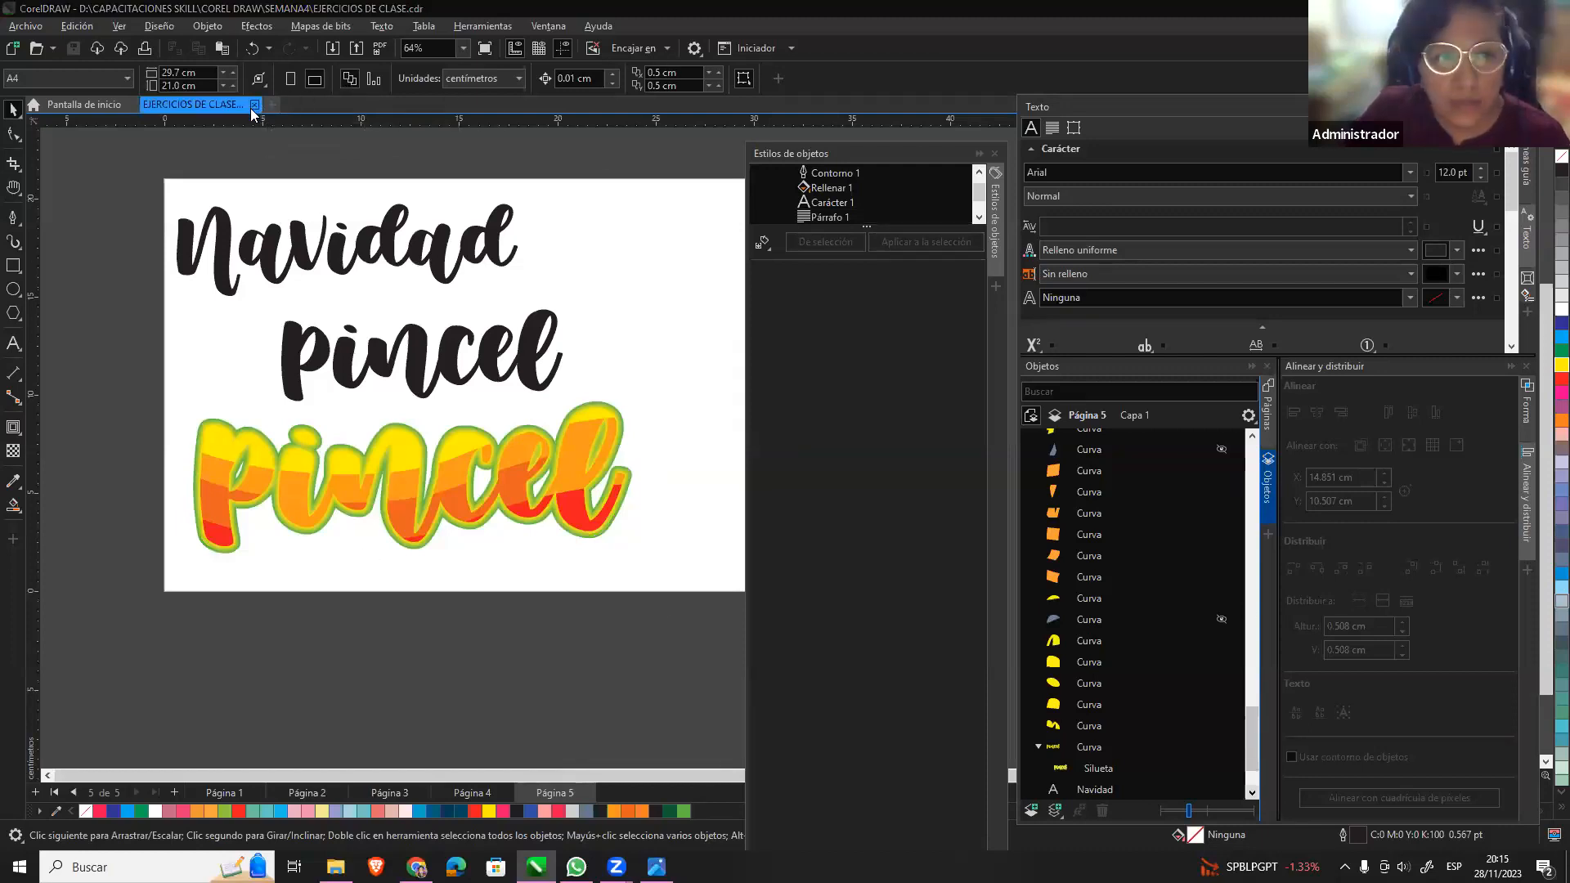
left_click(220, 793)
scroll(589, 324, "up", 2)
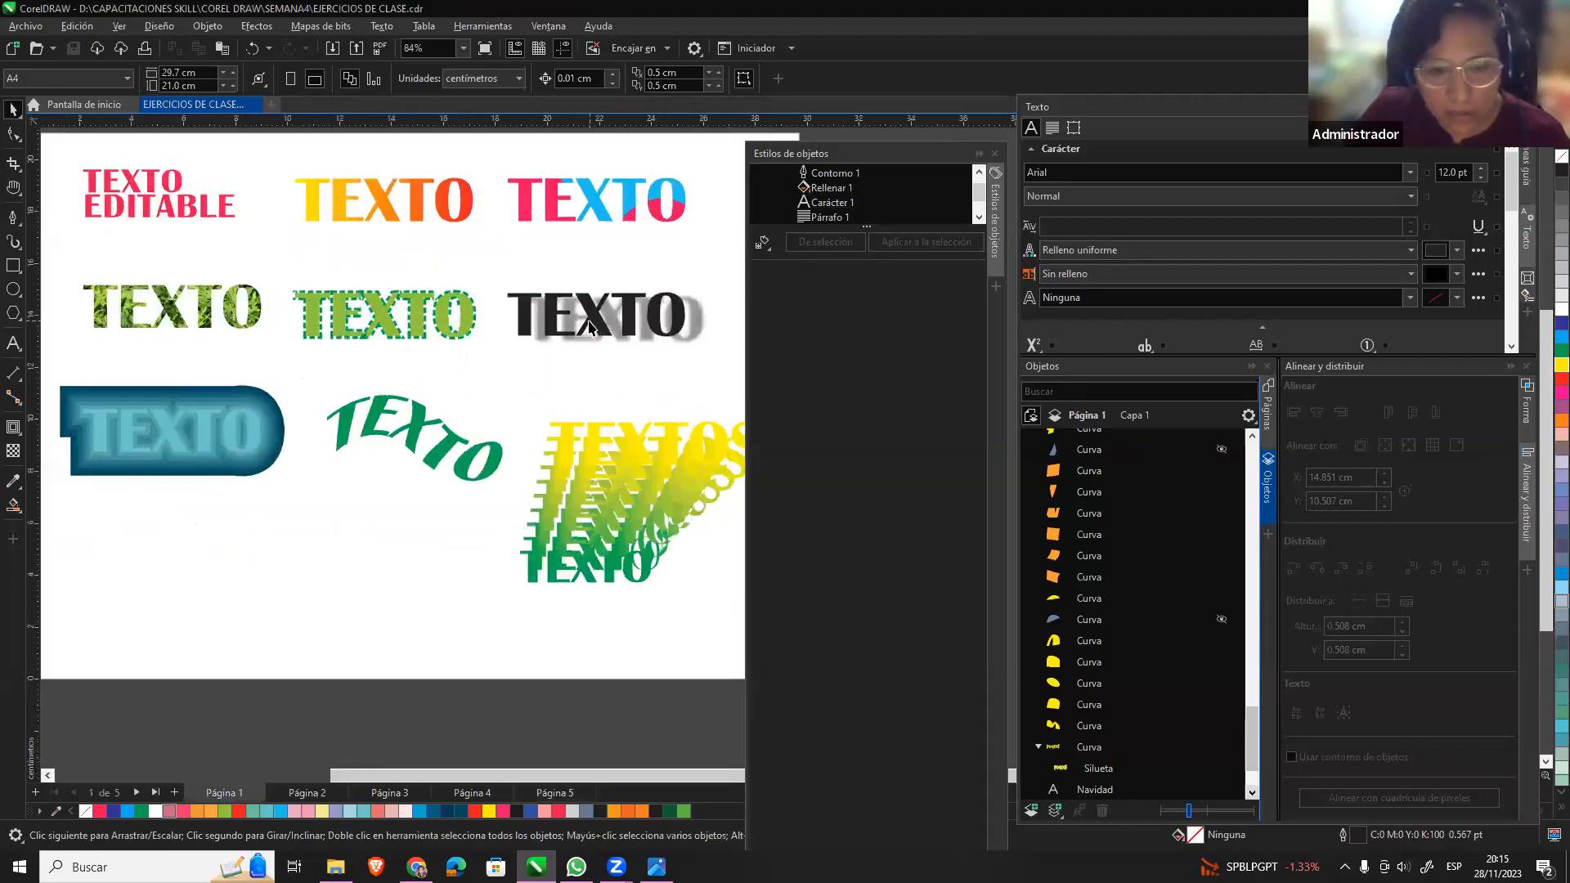
scroll(507, 431, "down", 1)
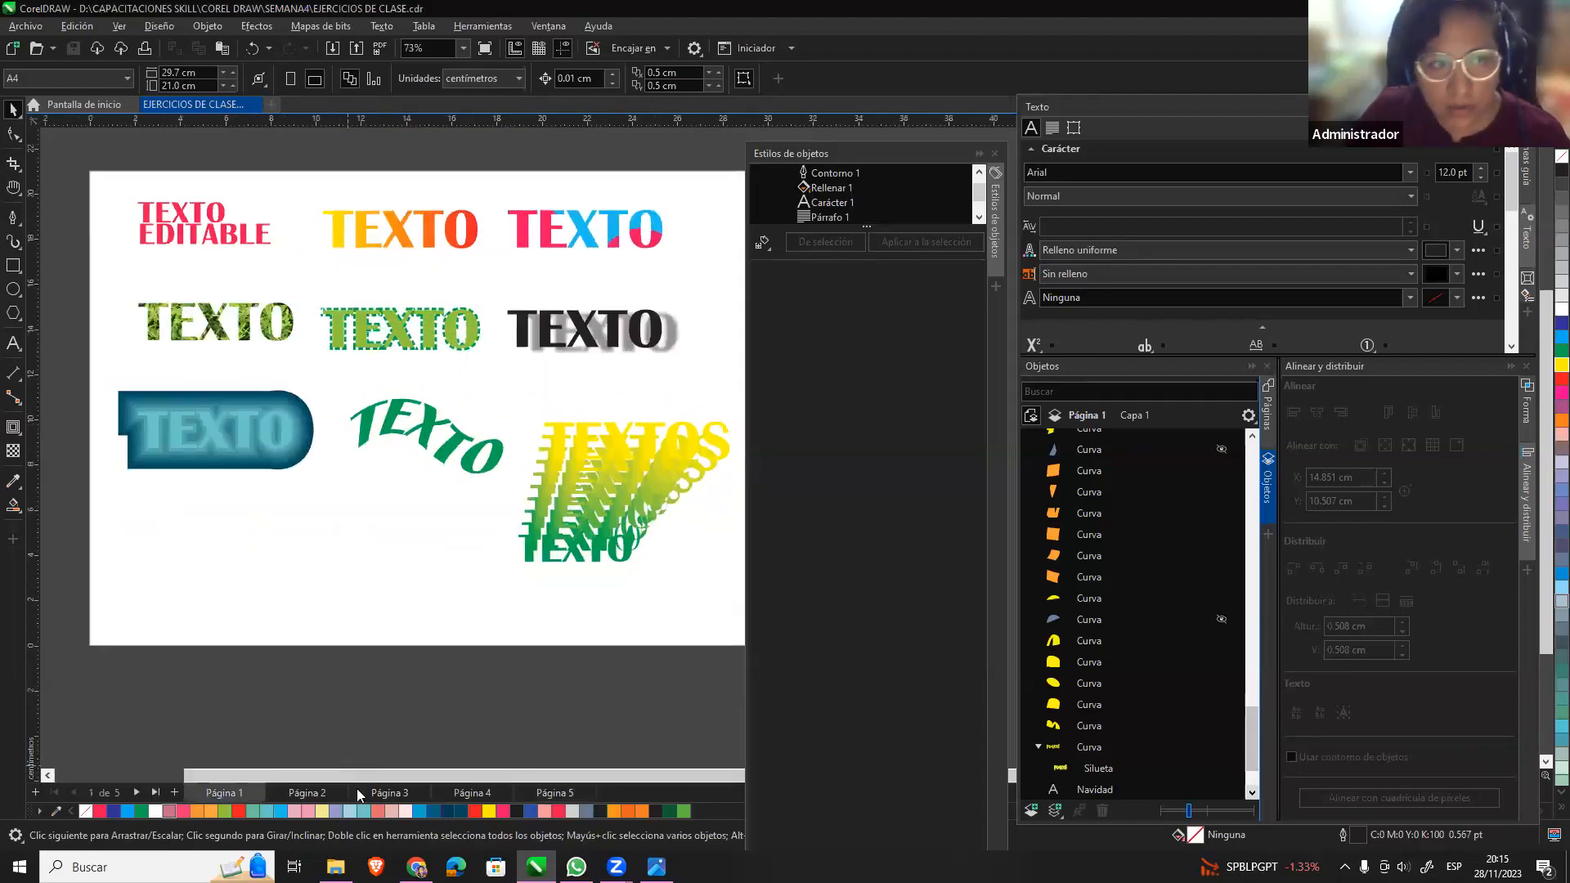
left_click(308, 793)
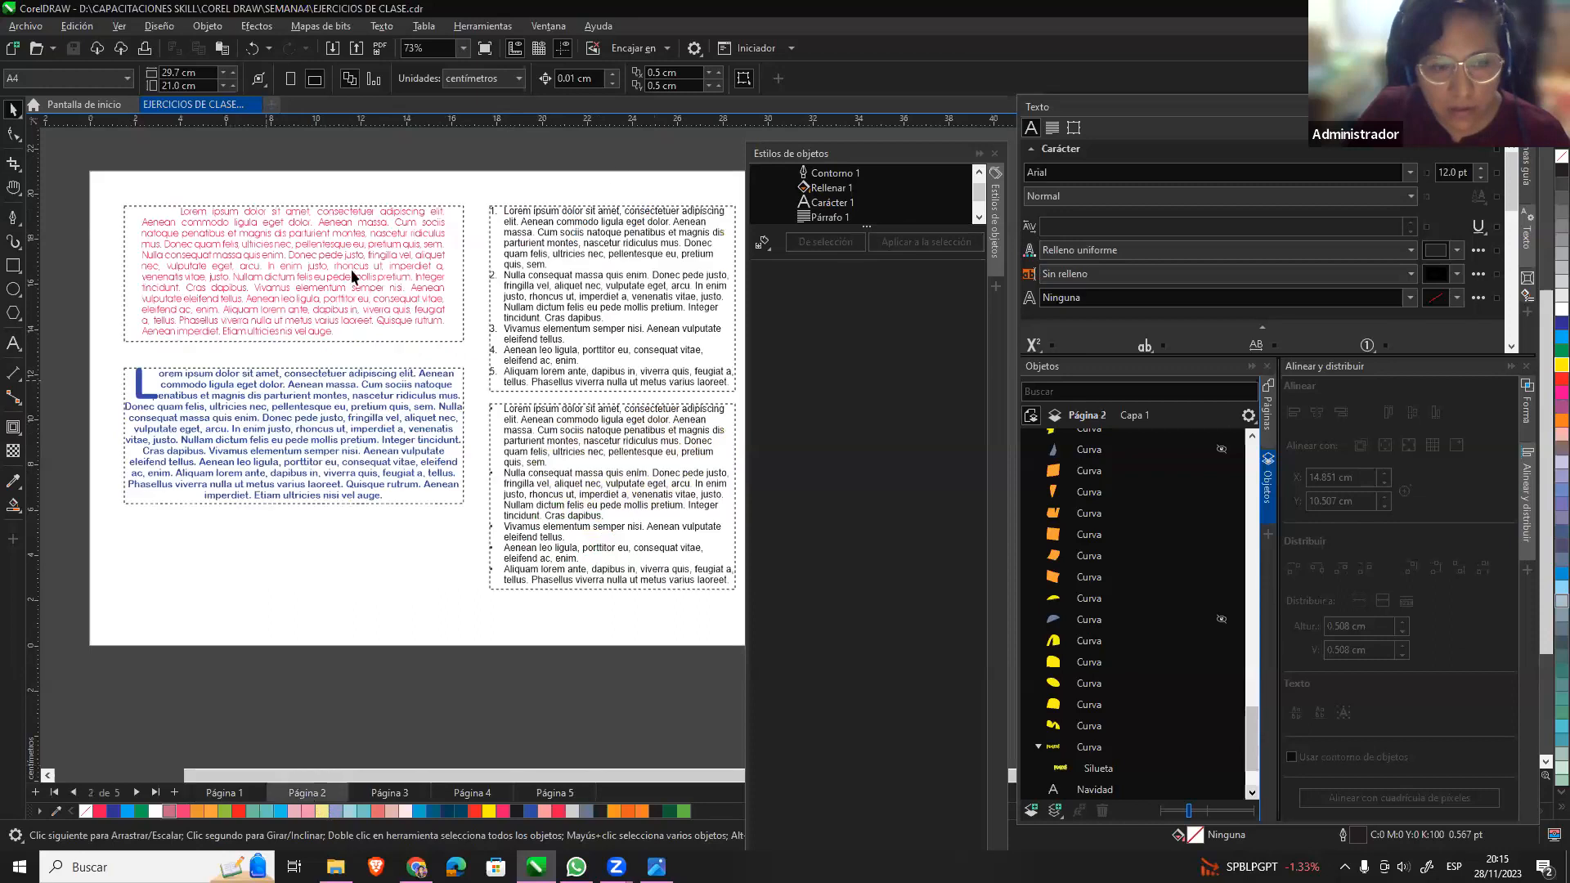
left_click(391, 793)
left_click(476, 794)
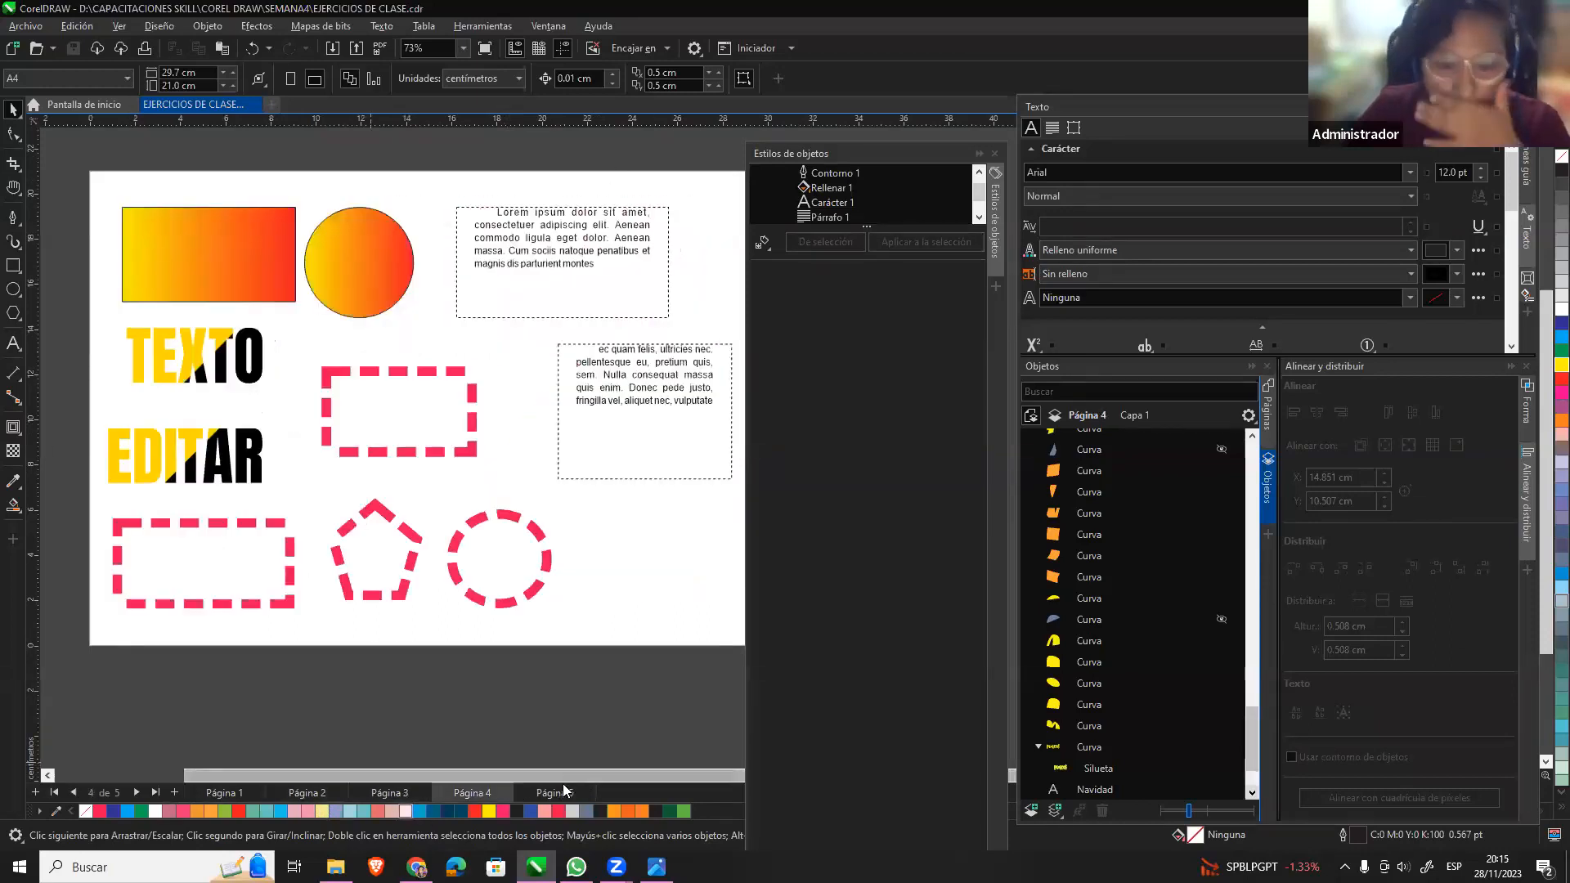
left_click(564, 794)
left_click(476, 793)
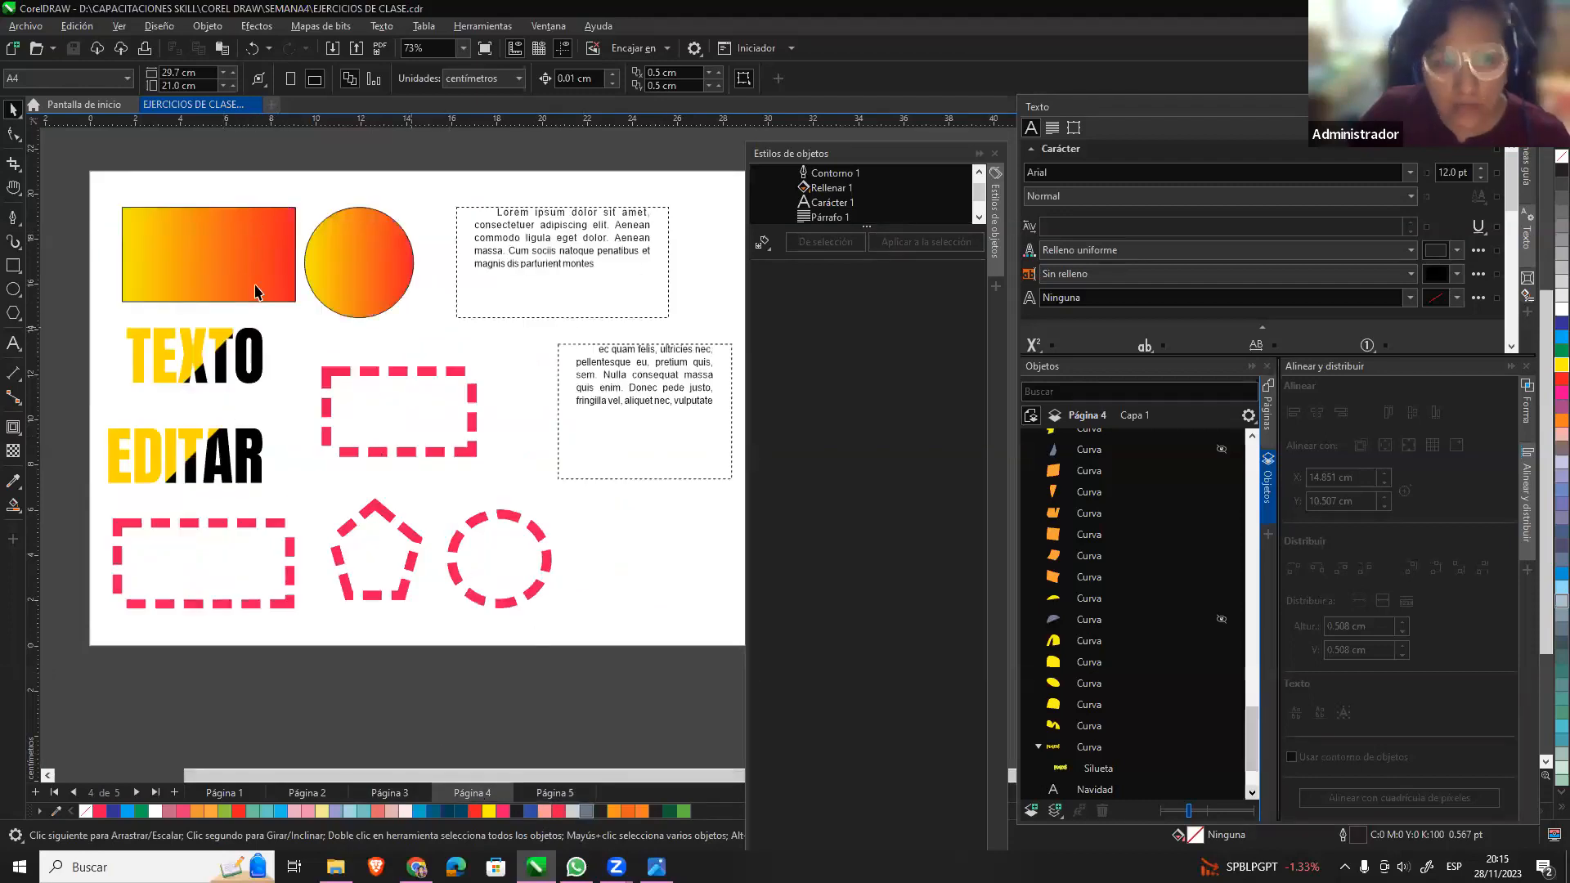
left_click(547, 797)
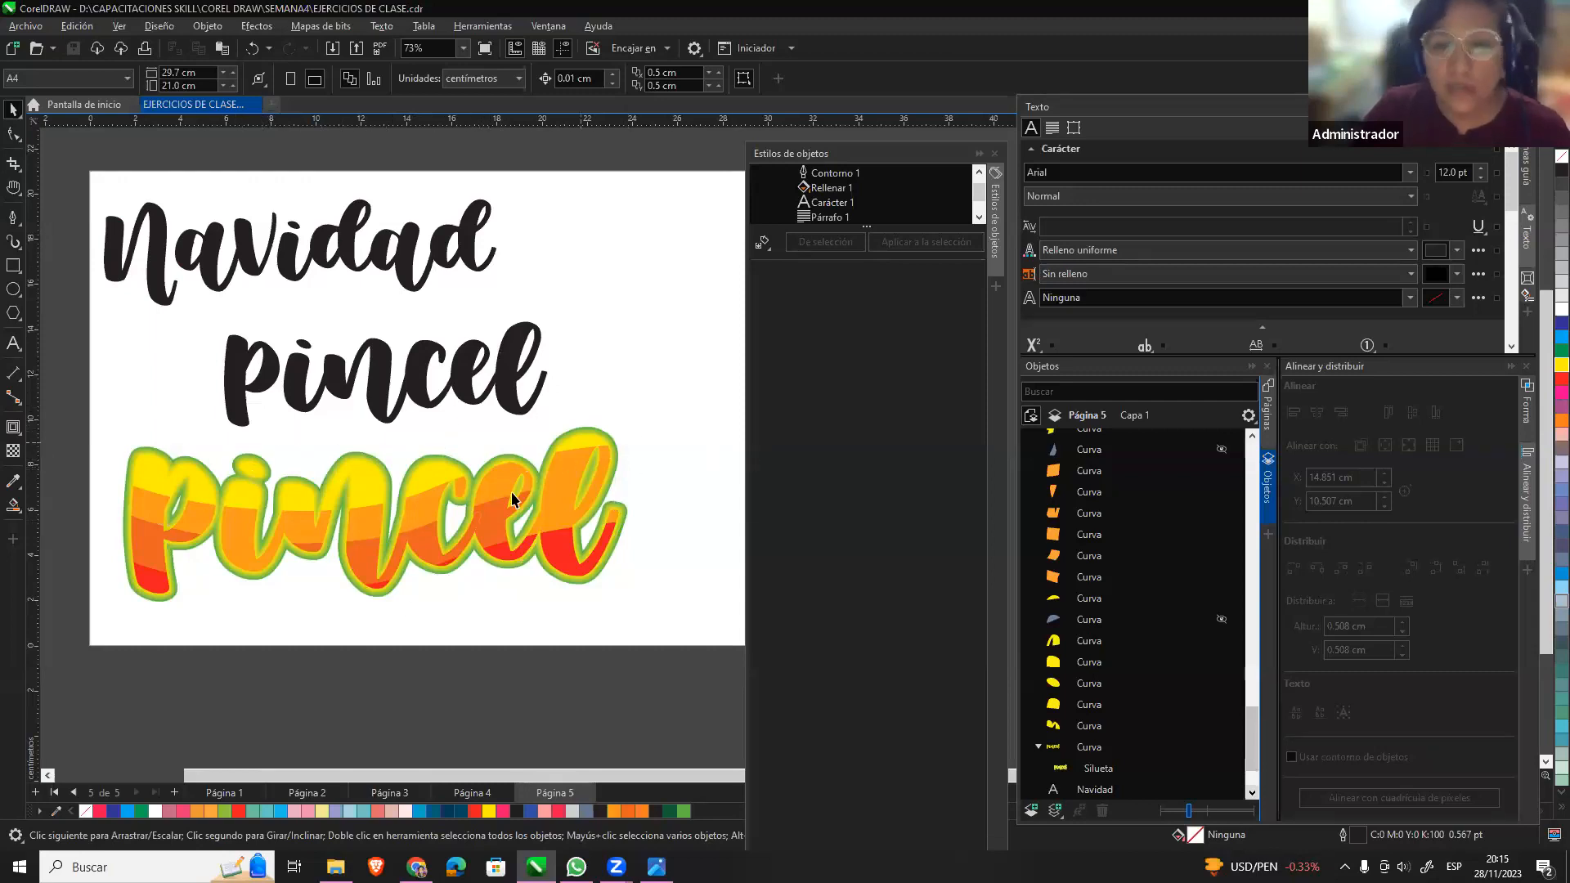
left_click(571, 468)
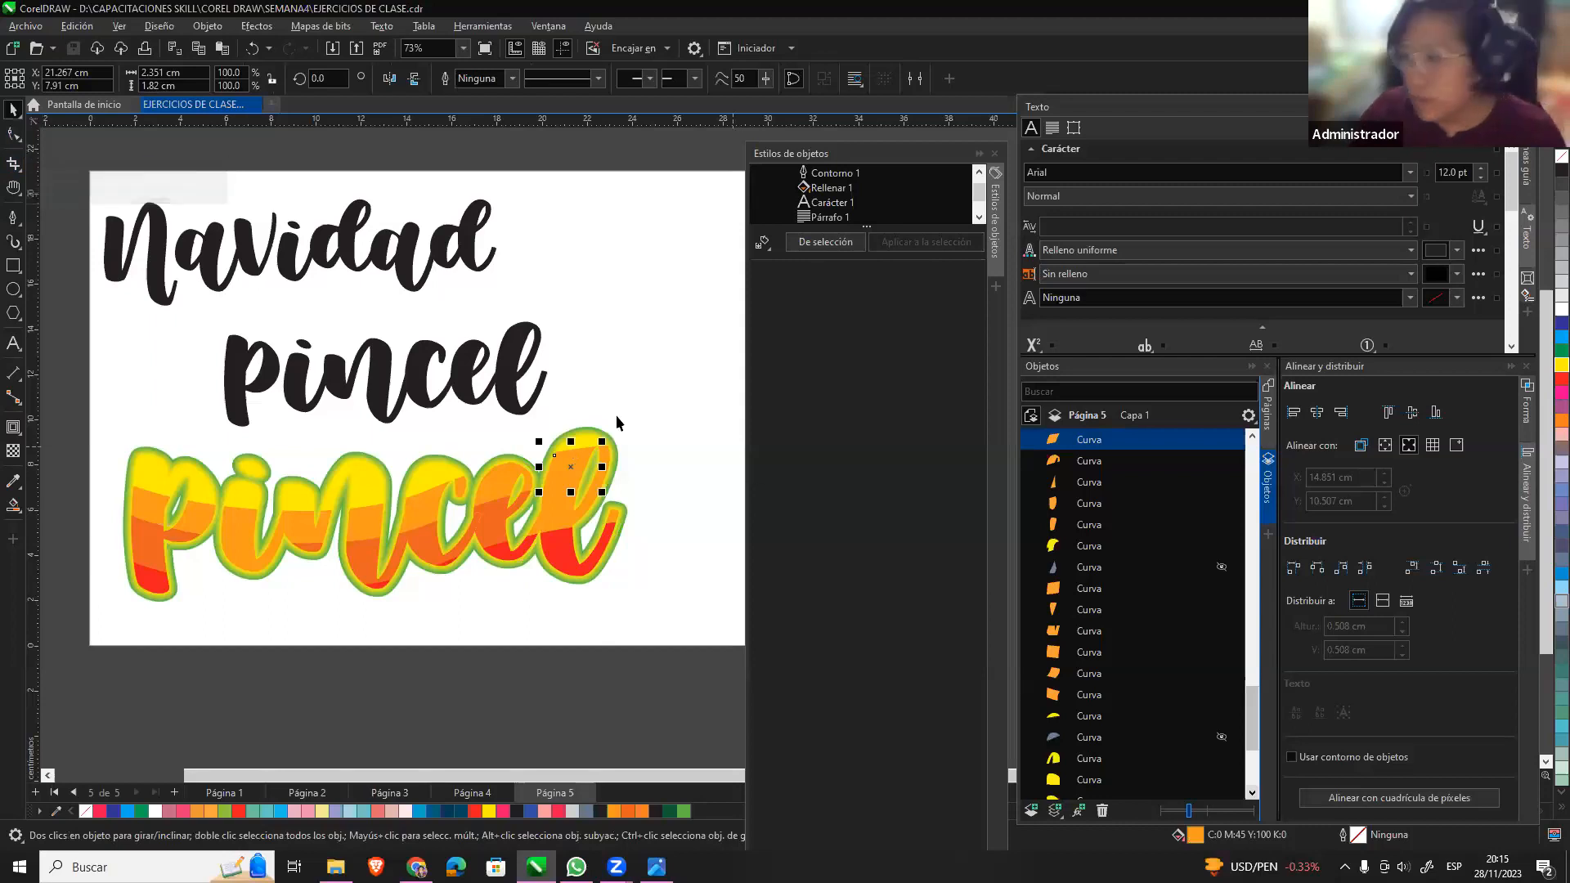
left_click(677, 361)
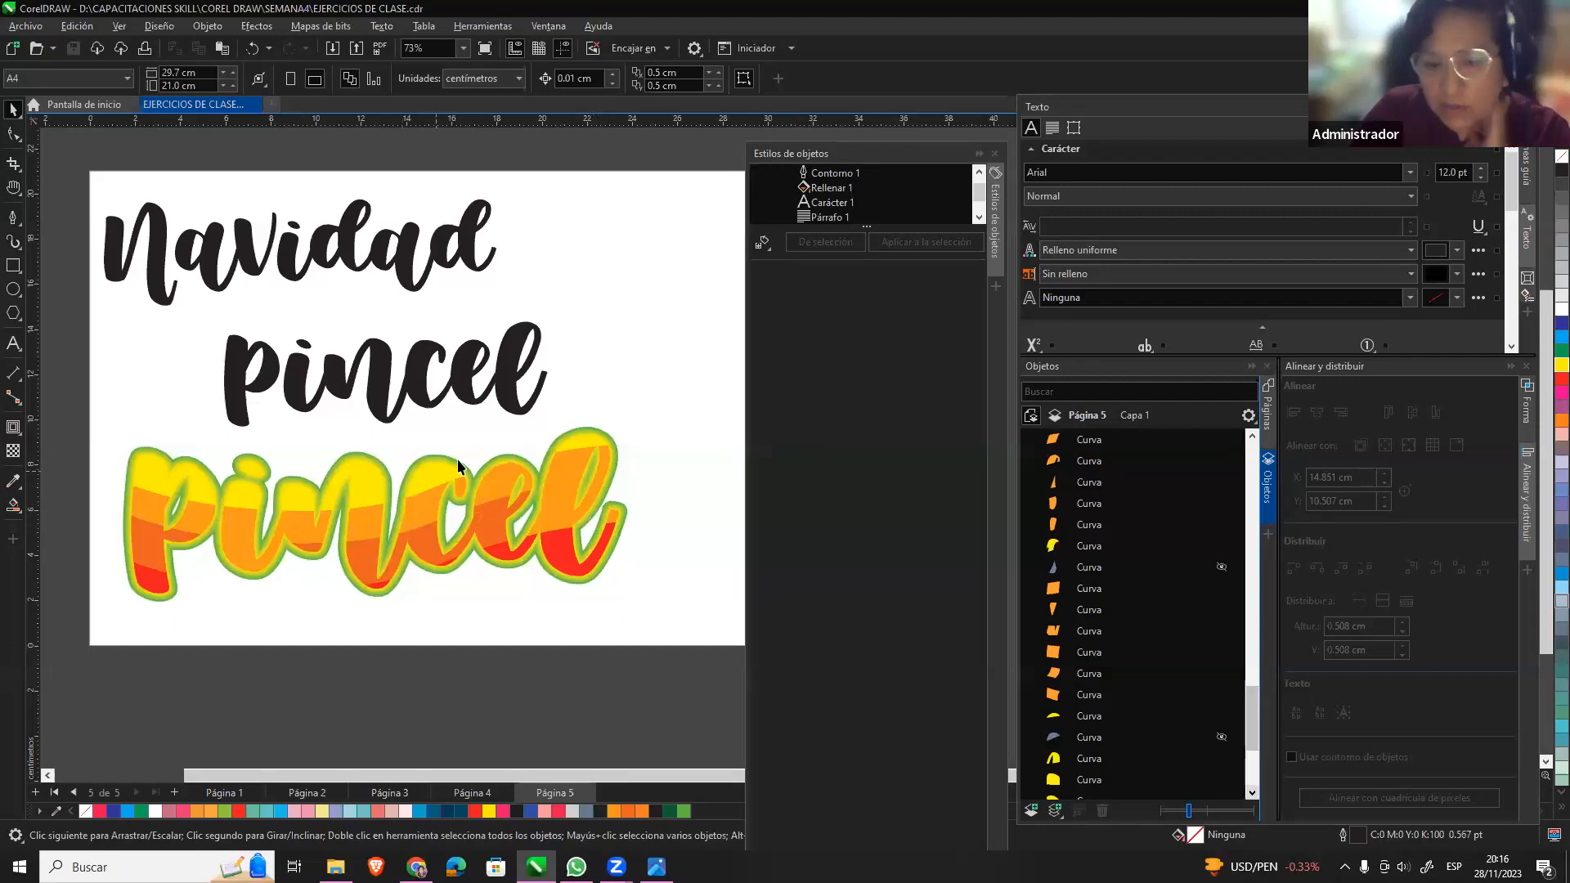
left_click(595, 462)
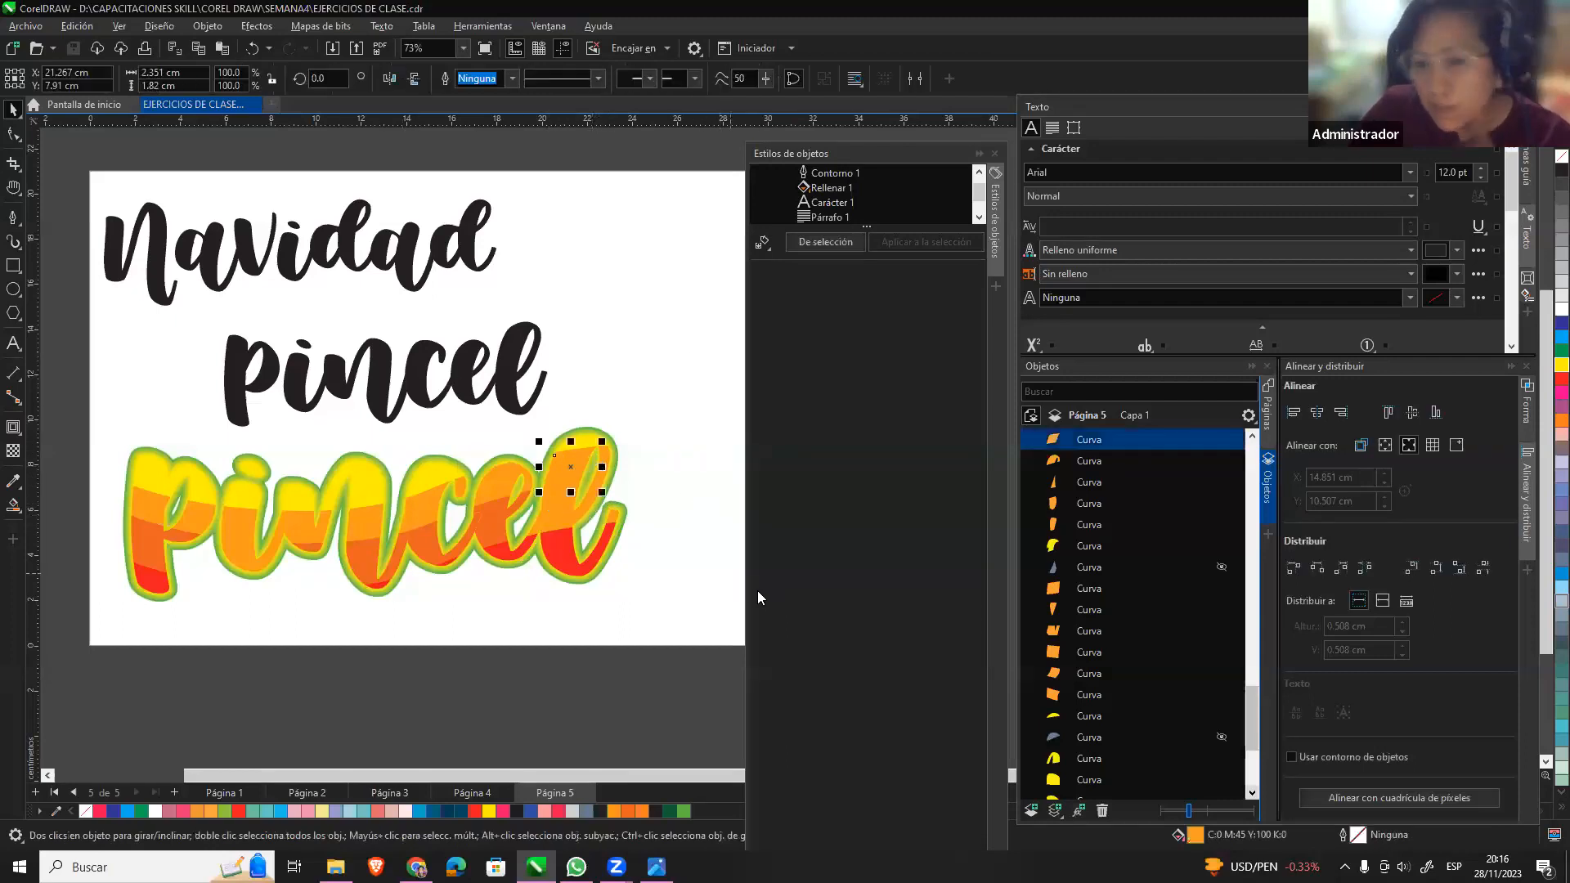
key("Escape")
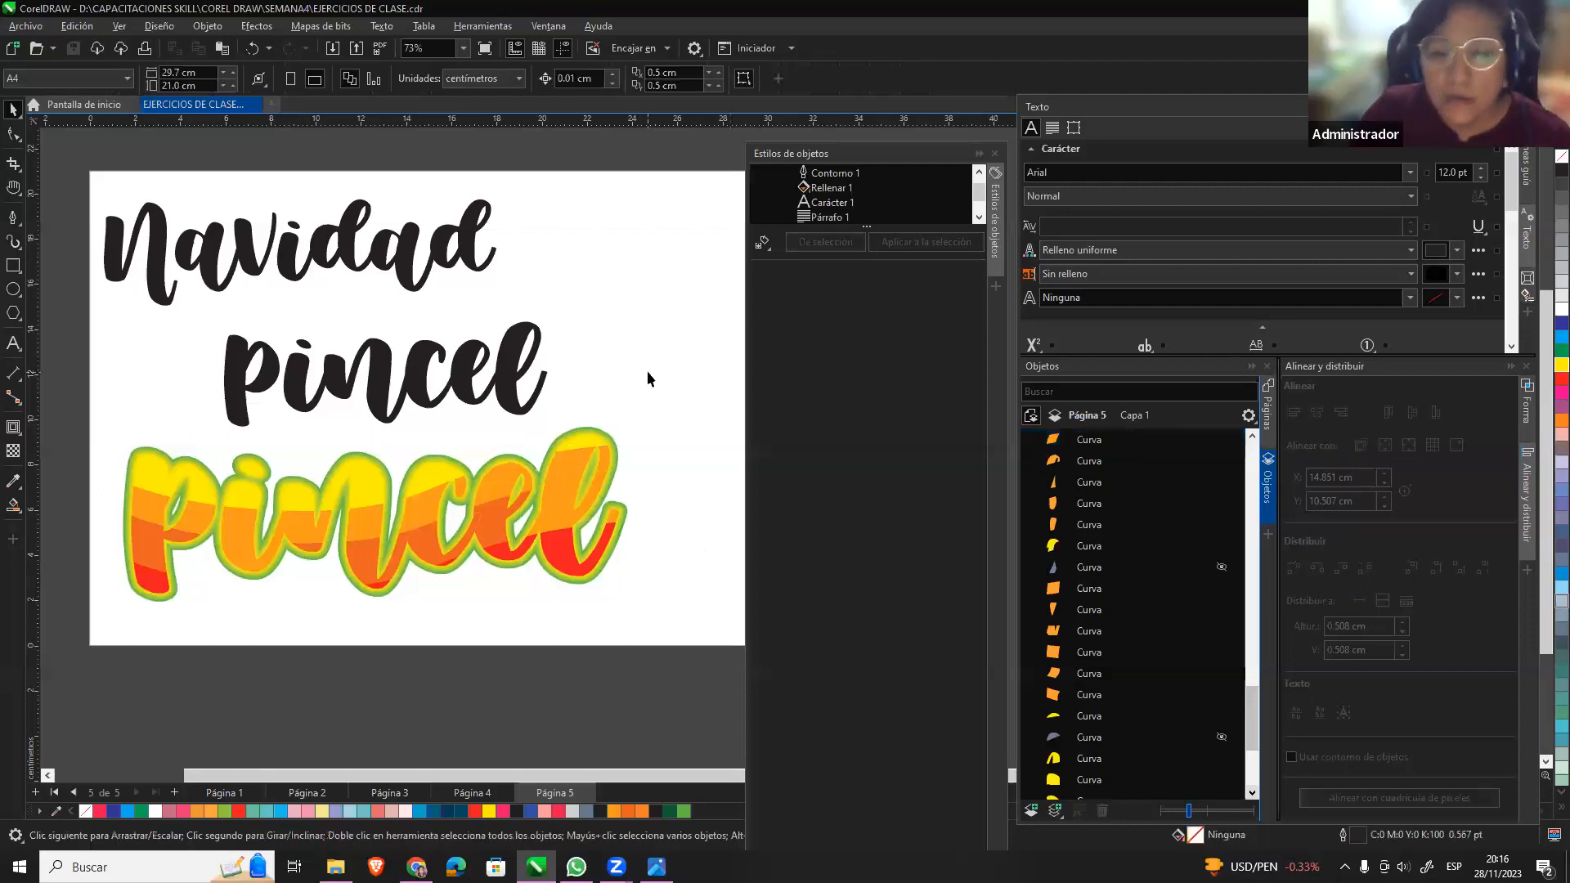
Create a new Web-type document in RGB colour mode, 29.7 × 21 cm at 300 ppp.
left_click(26, 26)
left_click(759, 239)
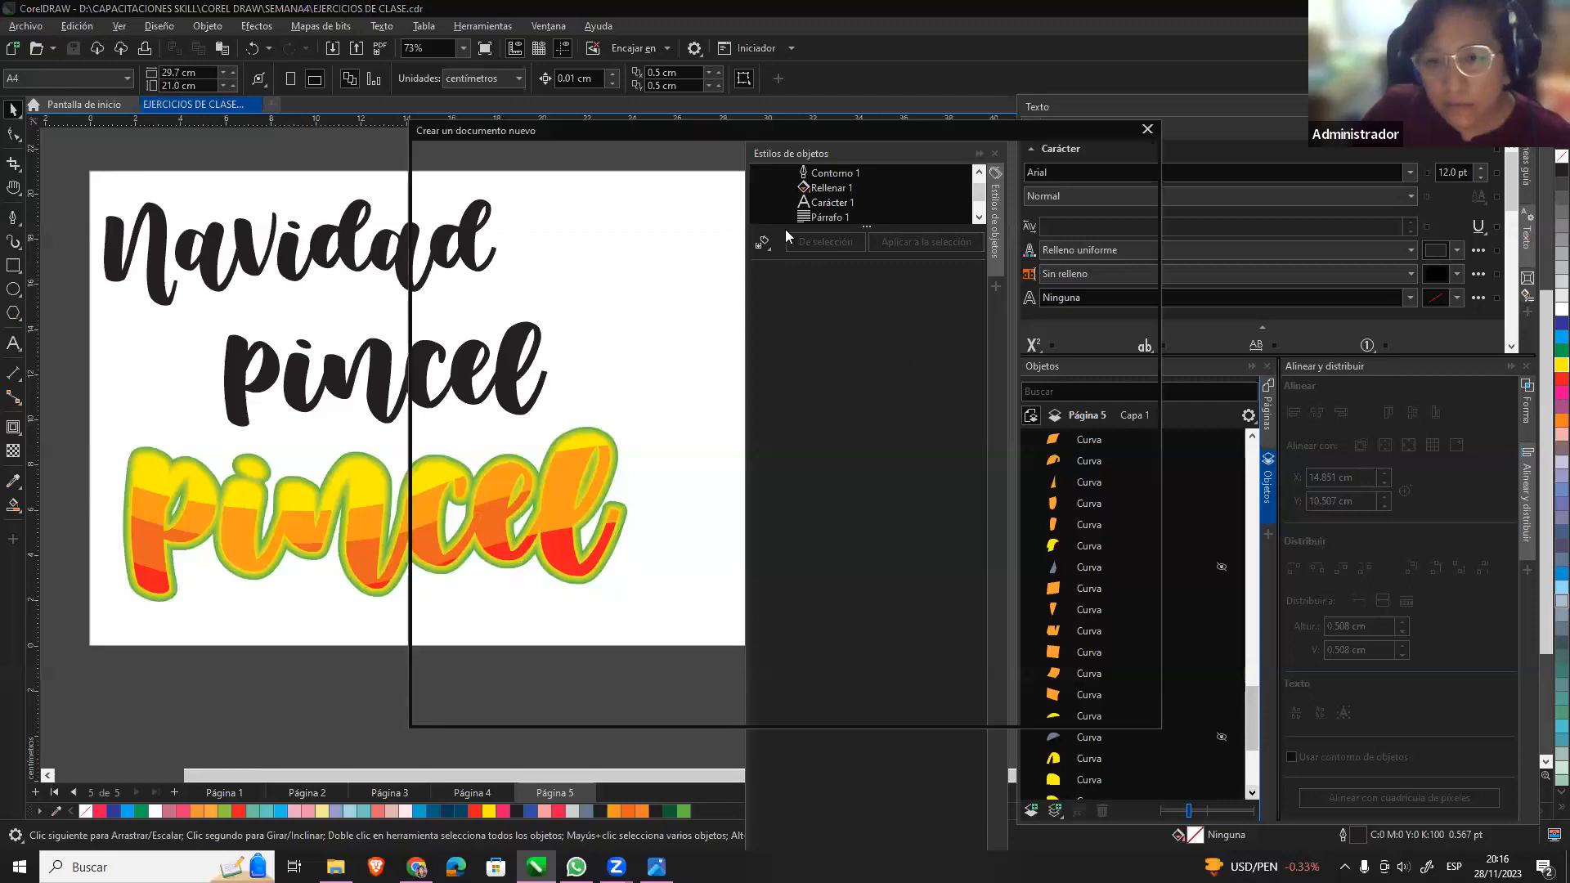
left_click(1047, 193)
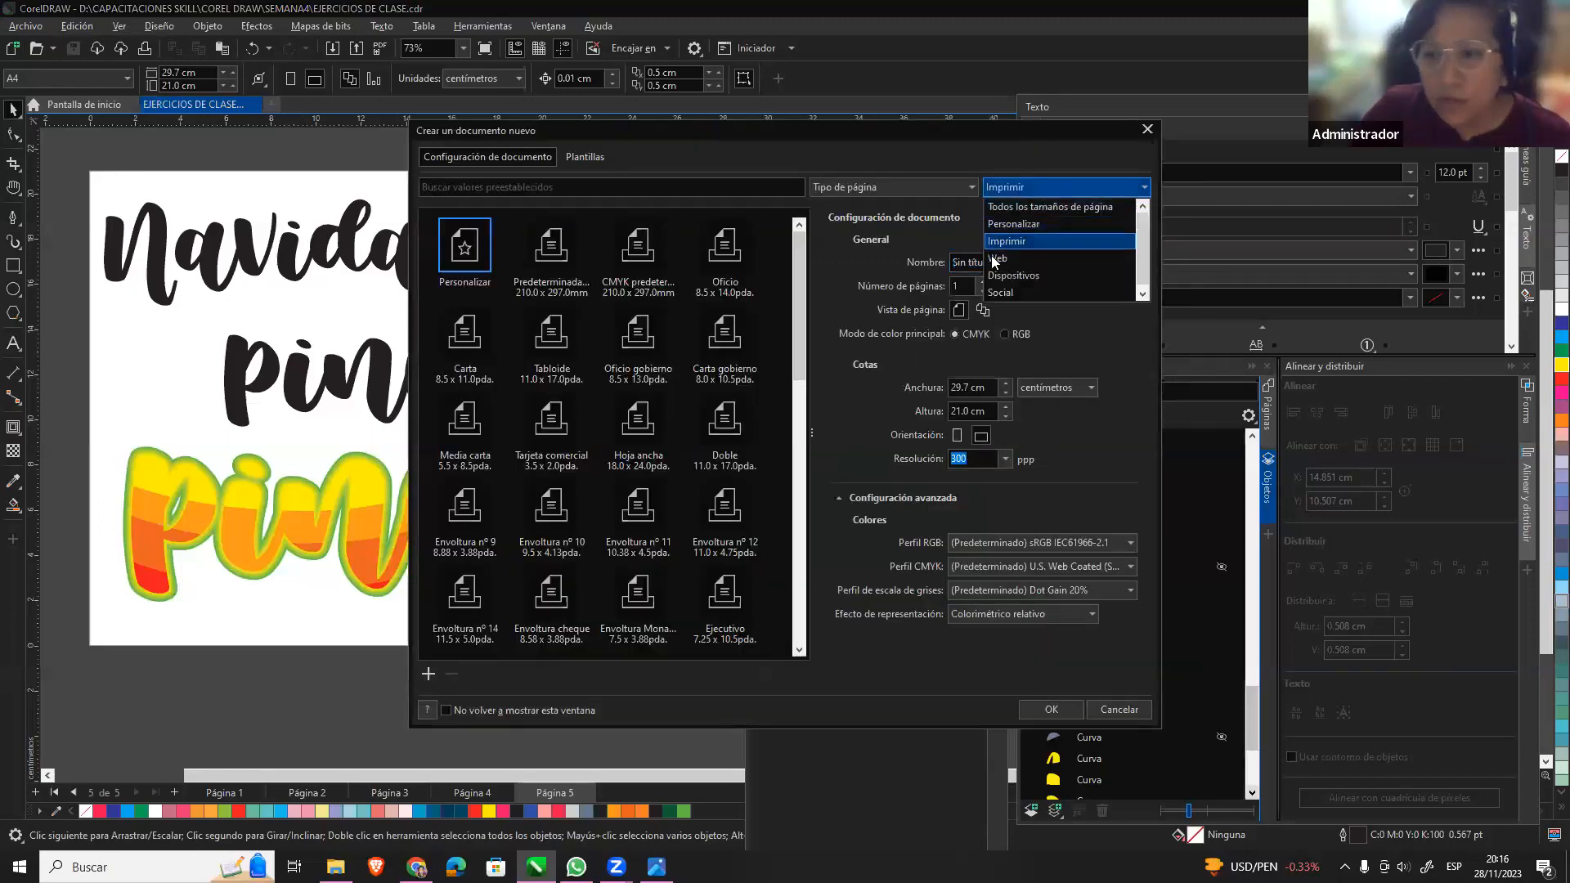
left_click(1027, 260)
left_click(1005, 335)
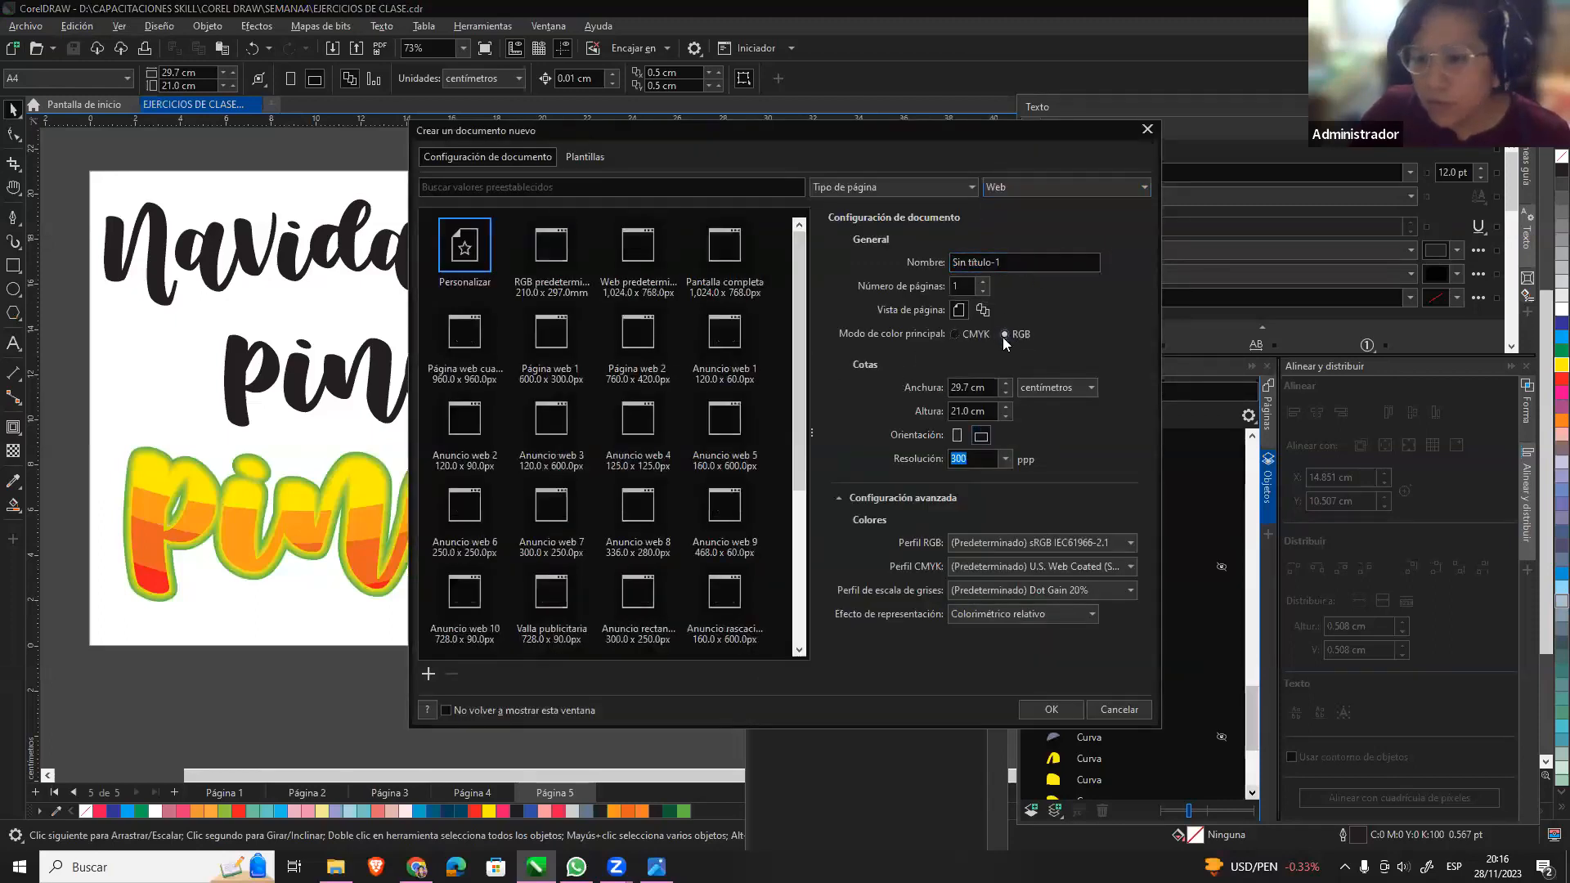
left_click(1057, 708)
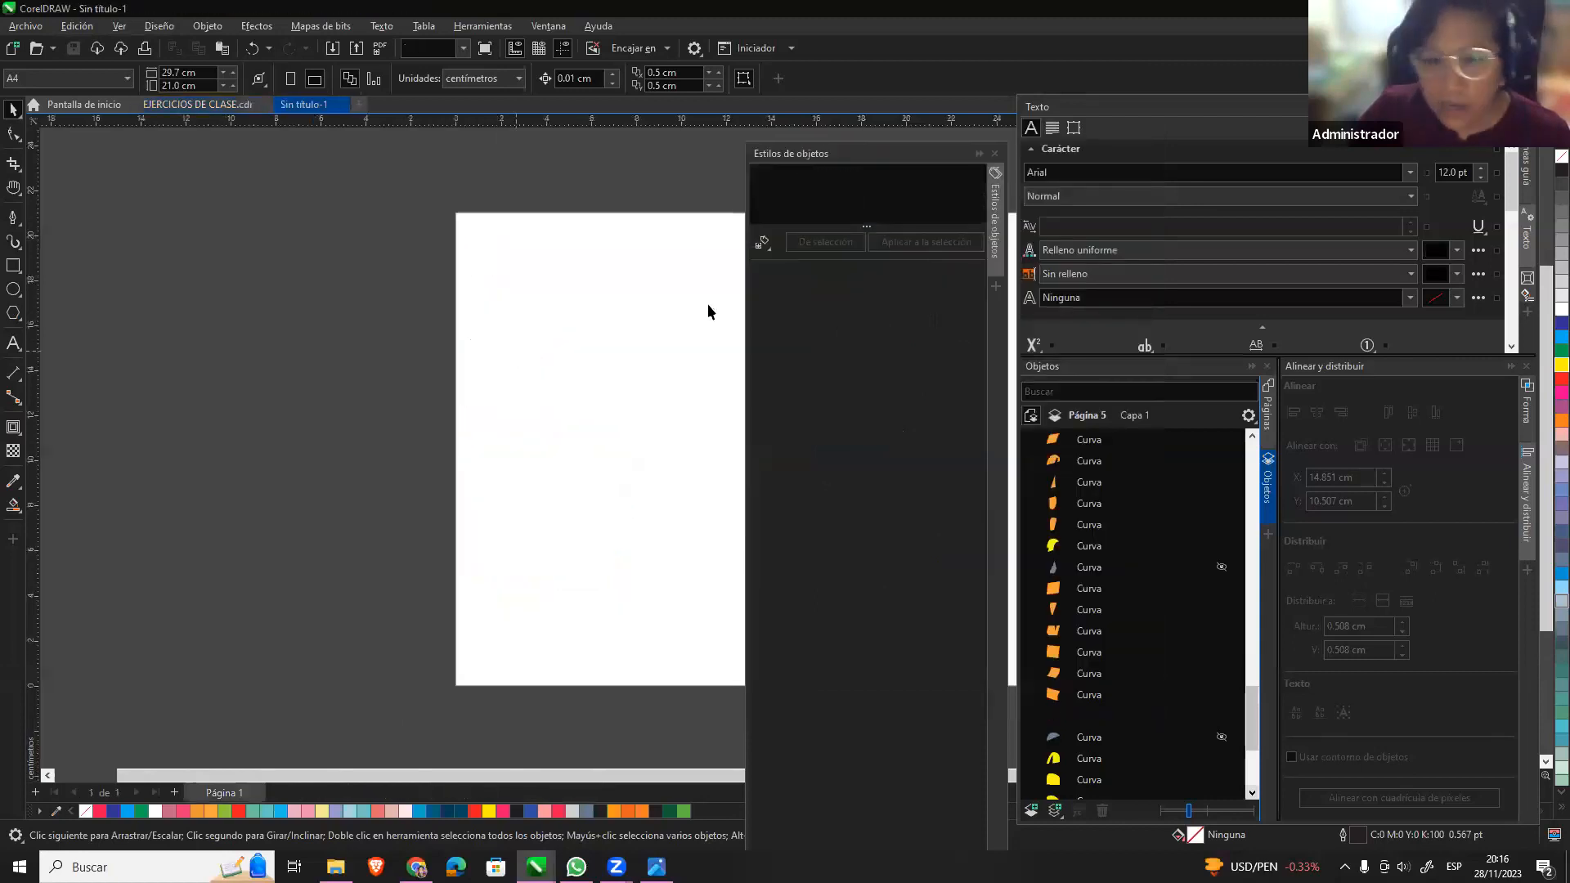
Draw a rectangle about 8.1 × 7.2 cm on the new page and fill it with green (R0 G255 B0).
key("F6")
left_click_drag(494, 285, 678, 448)
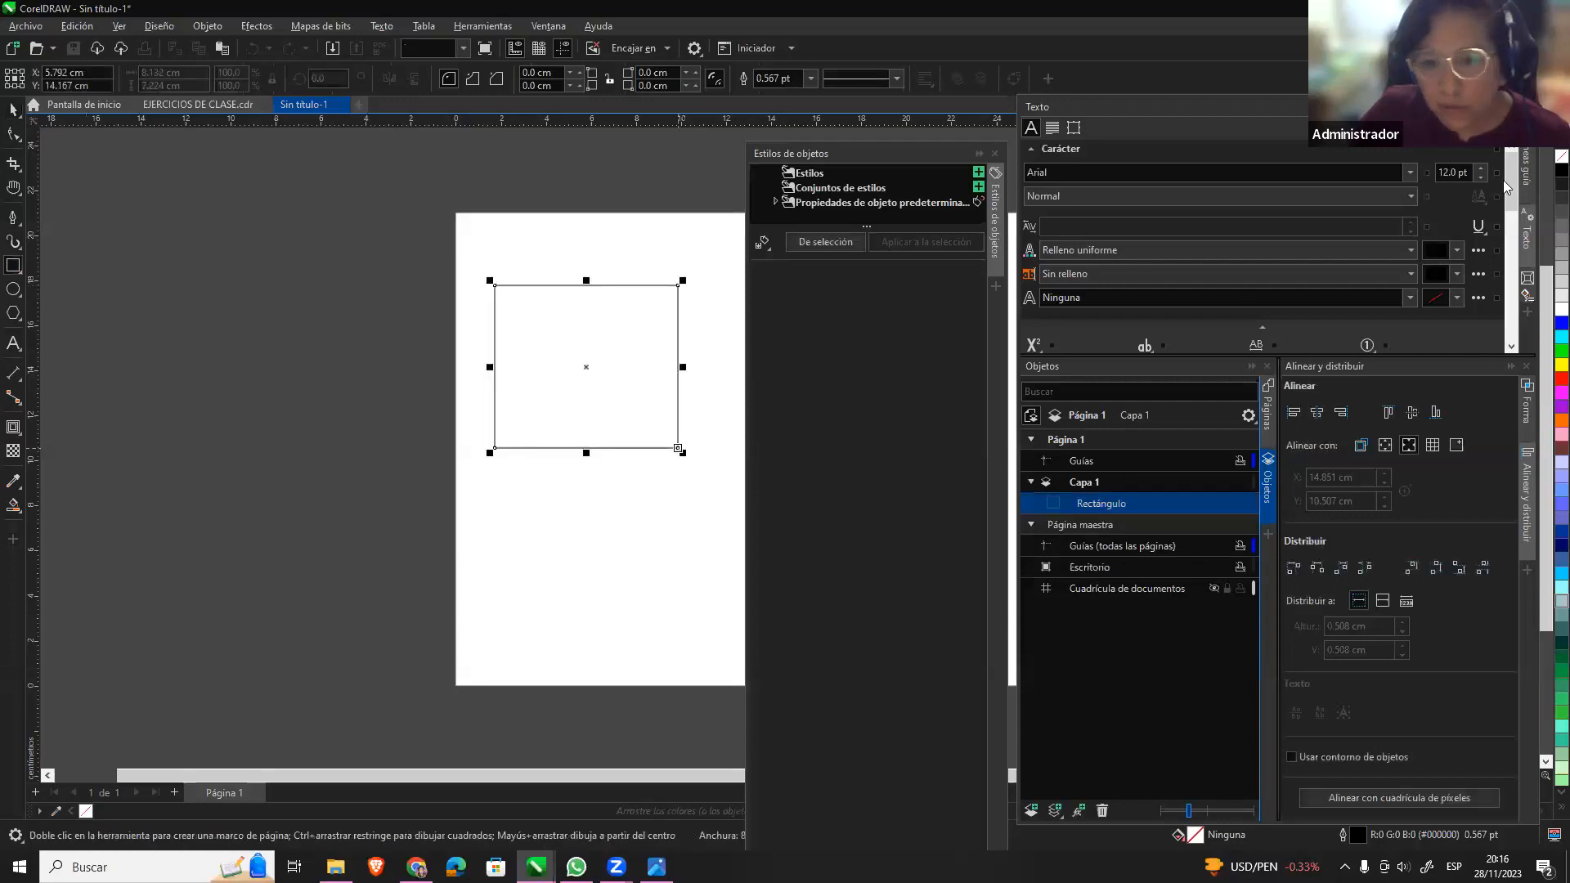
left_click(1562, 351)
left_click(11, 111)
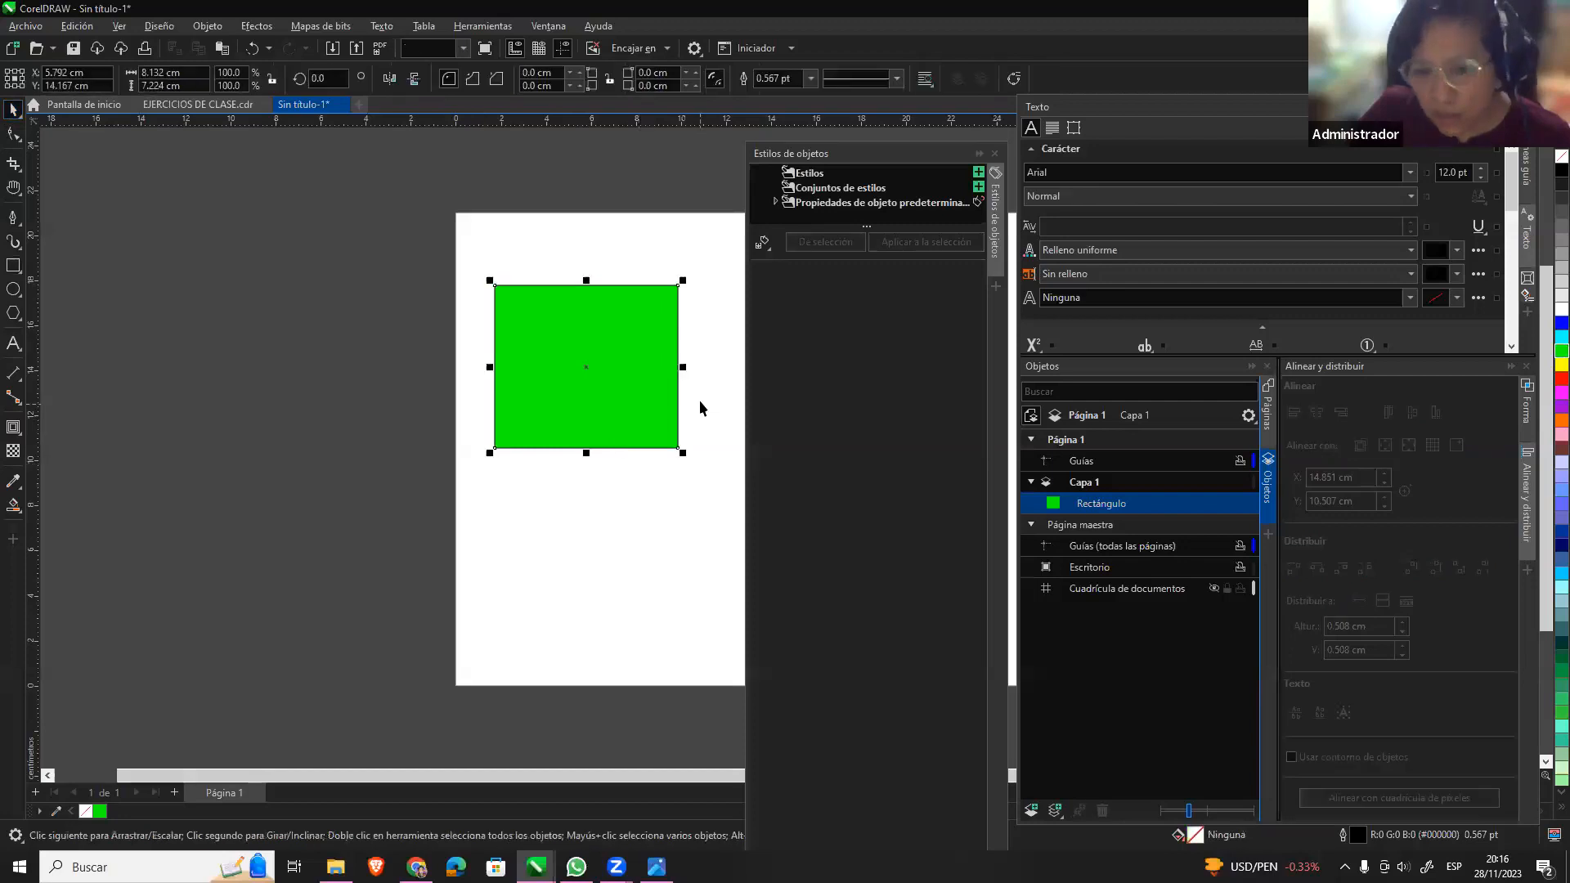
scroll(700, 400, "up", 2)
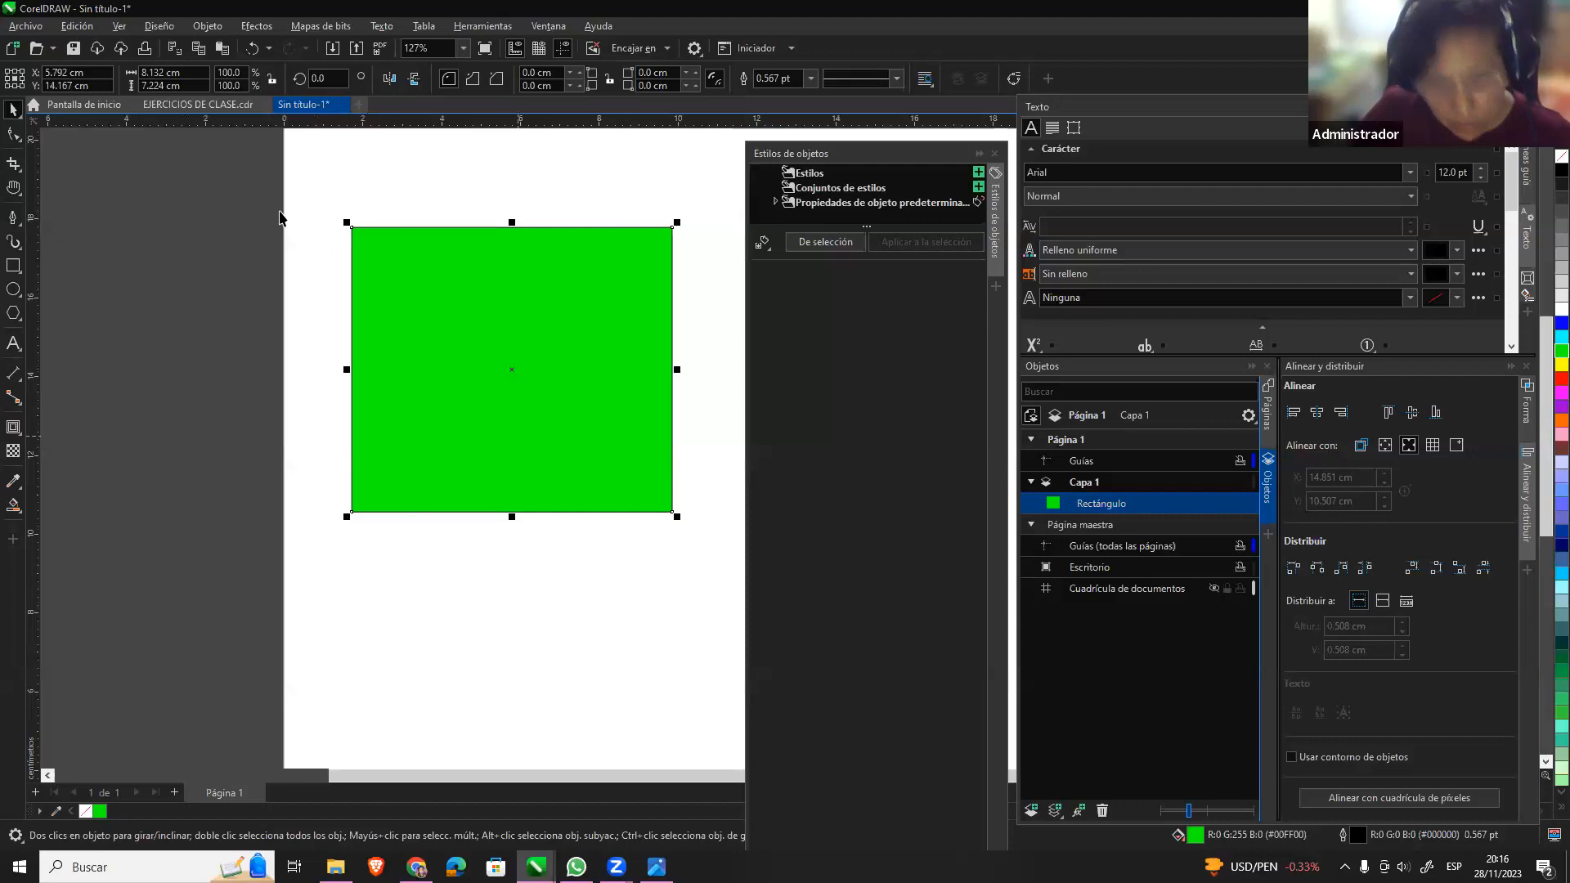
Try pasting the green rectangle into the EJERCICIOS DE CLASE document, move it on page 5 and delete it.
left_click(212, 104)
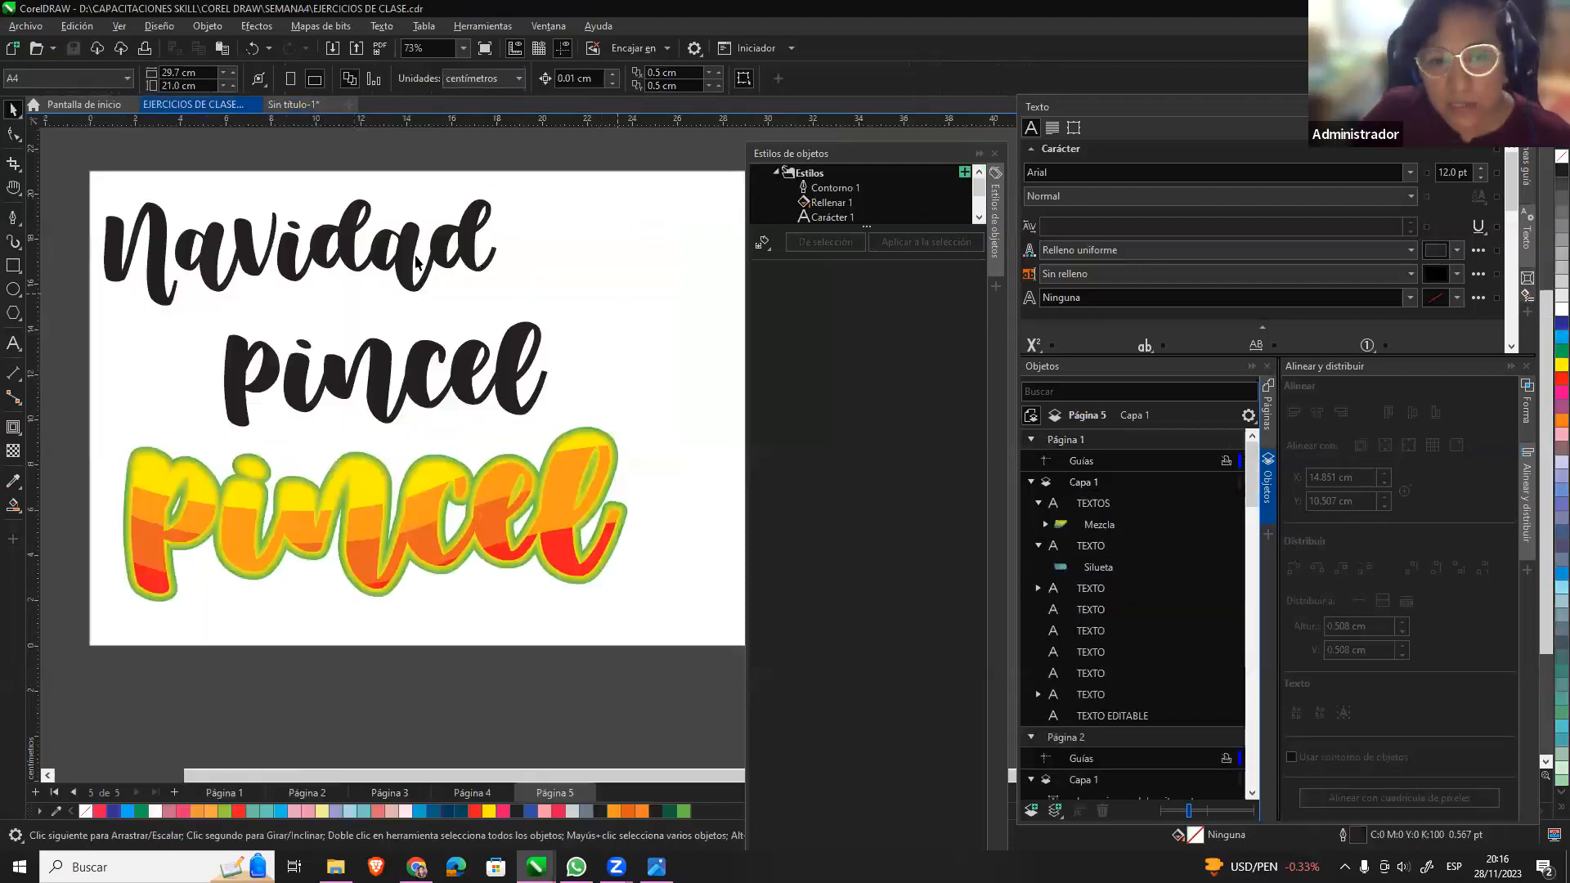
key("ctrl+v")
left_click_drag(193, 320, 422, 306)
key("Delete")
Create a new Imprimir-type document in CMYK colour mode, 29.7 × 21 cm at 300 ppp.
left_click(26, 26)
left_click(702, 229)
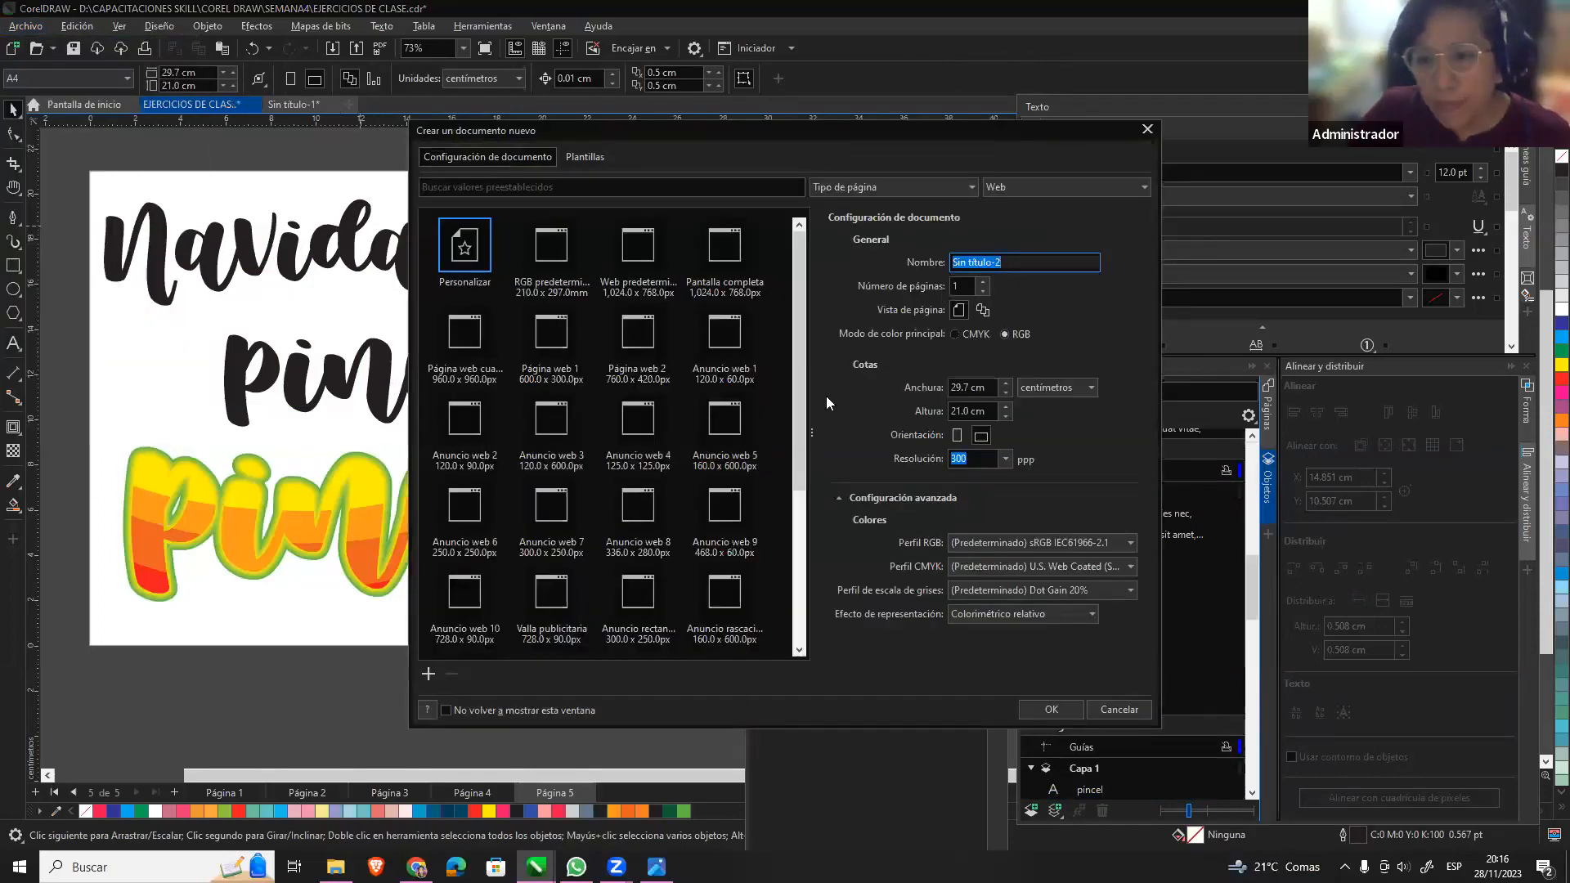
left_click(957, 334)
left_click(1020, 187)
left_click(1024, 240)
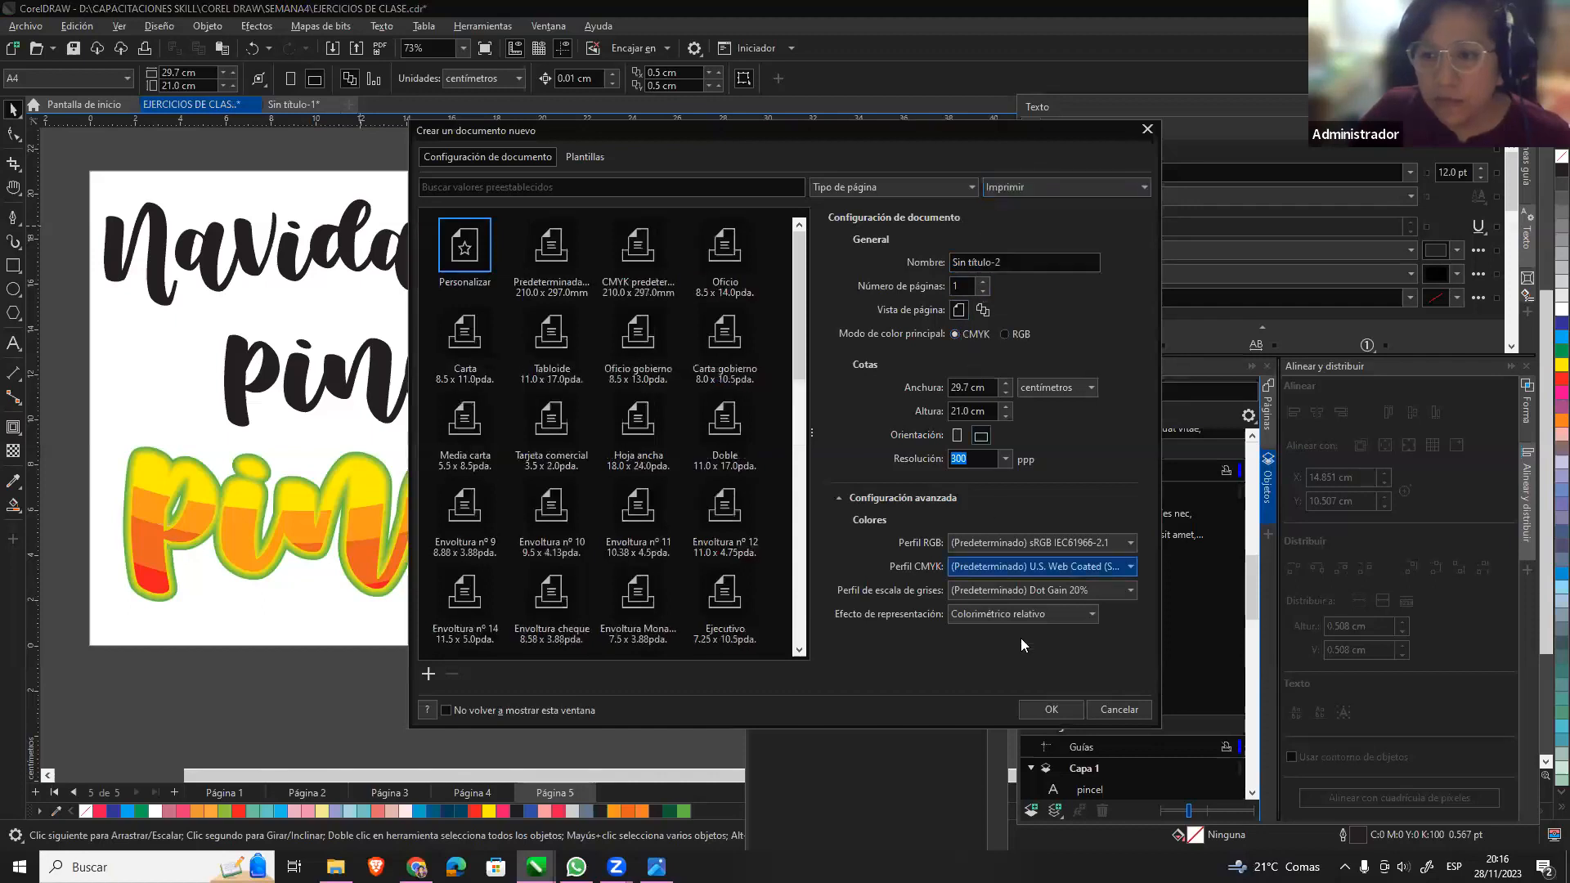
left_click(1058, 709)
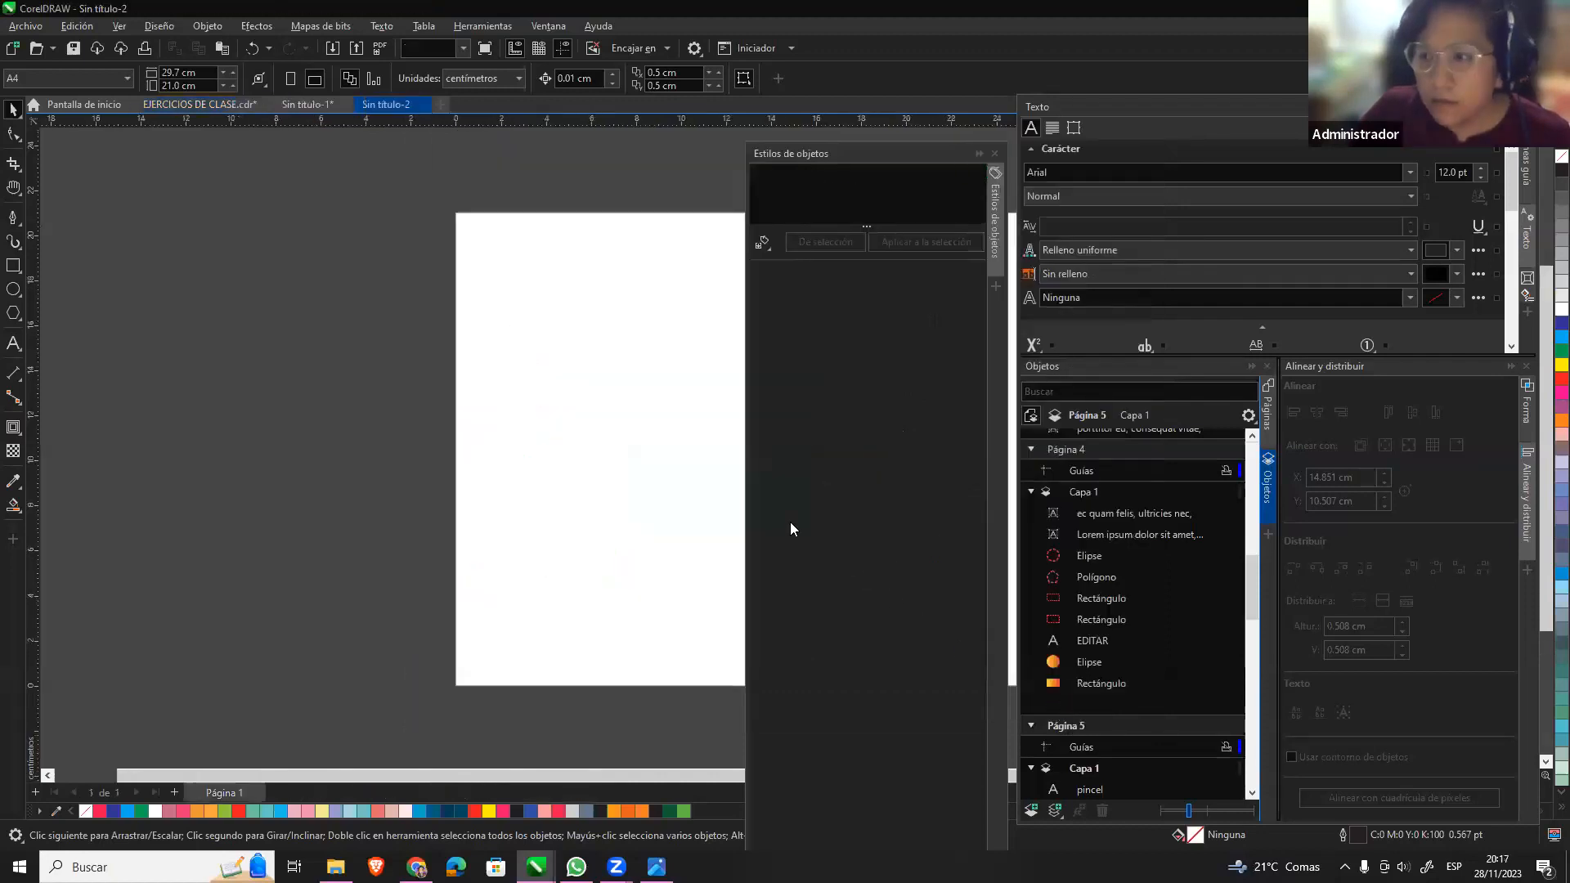
Paste the green rectangle into the new CMYK document and reposition it on the page, checking it against the RGB original.
key("ctrl+v")
left_click_drag(638, 397, 569, 305)
left_click(1562, 351)
left_click(323, 106)
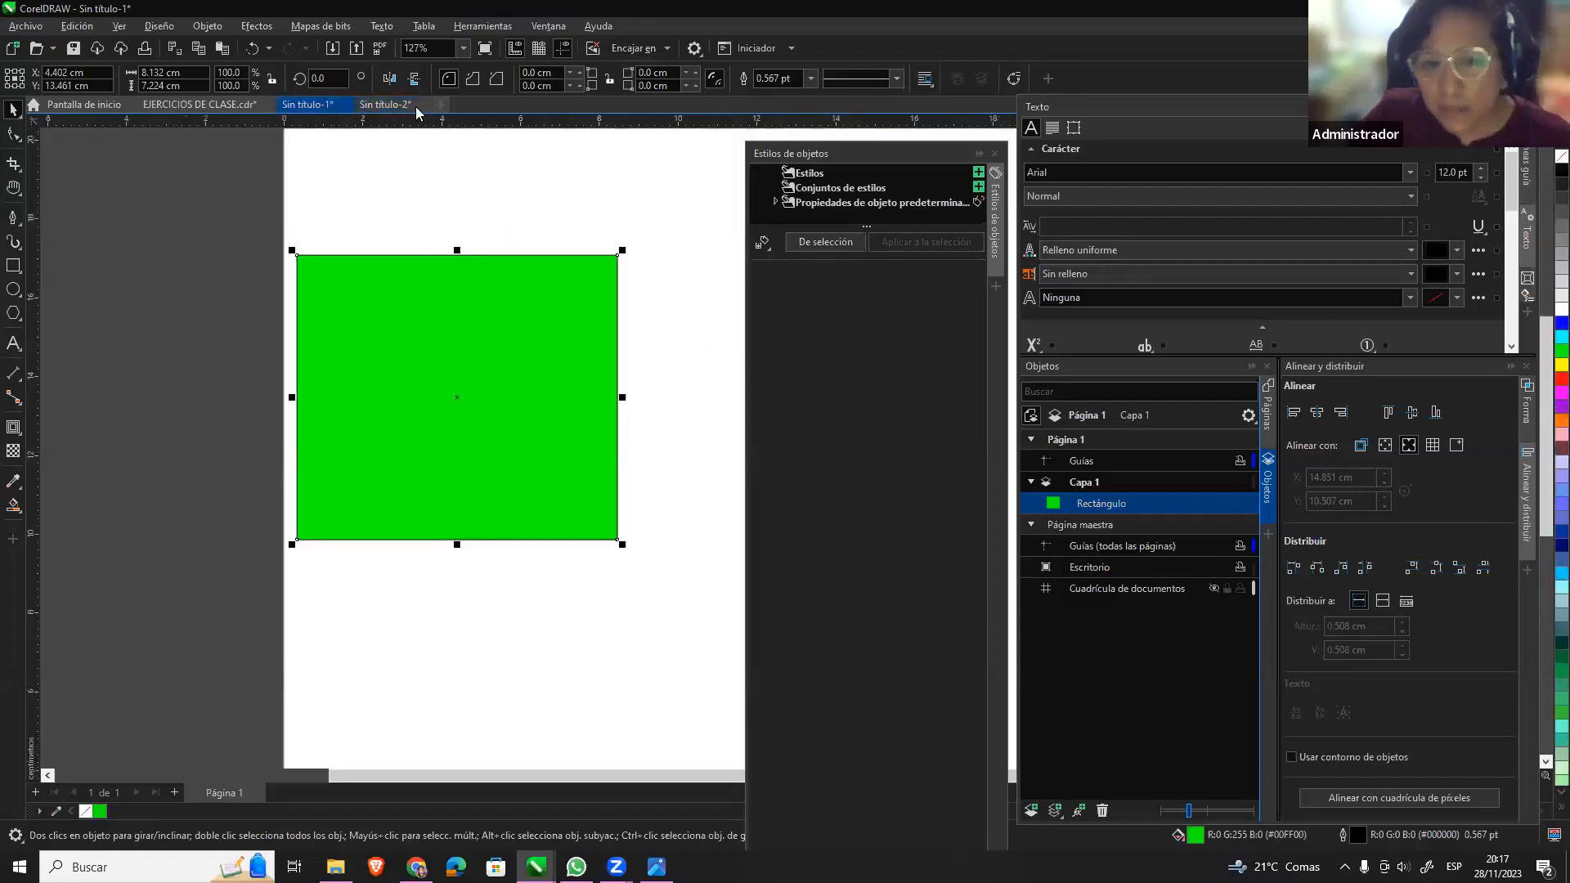
left_click(385, 105)
left_click_drag(655, 404, 638, 473)
scroll(667, 386, "up", 2)
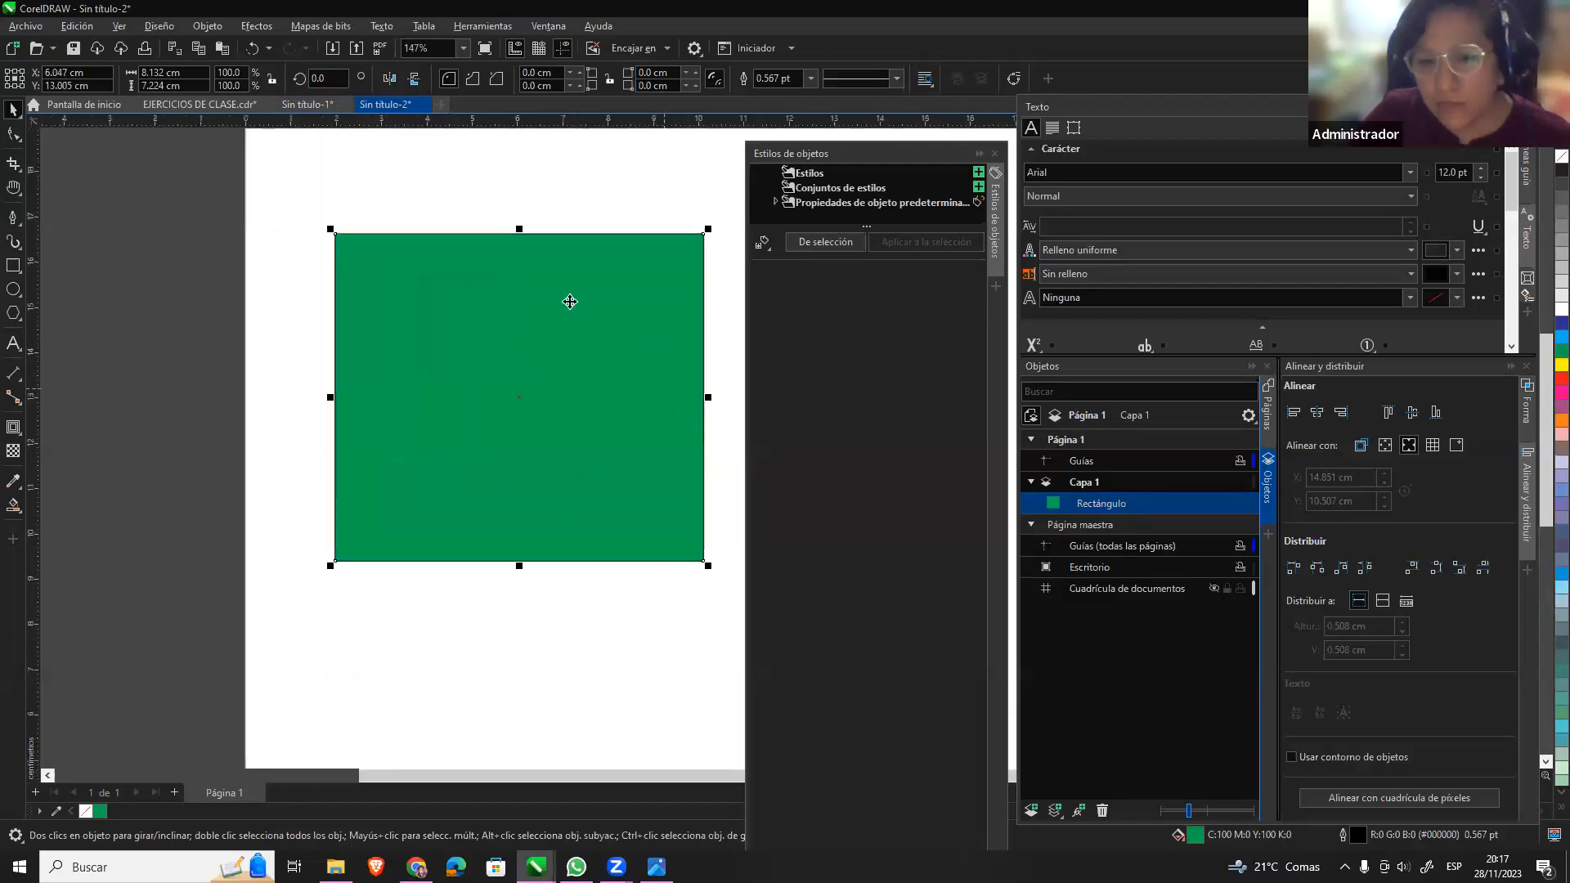
Compare the green rectangle's colour in the RGB and CMYK documents, shifting it slightly in each, and deselect the RGB one.
left_click(384, 104)
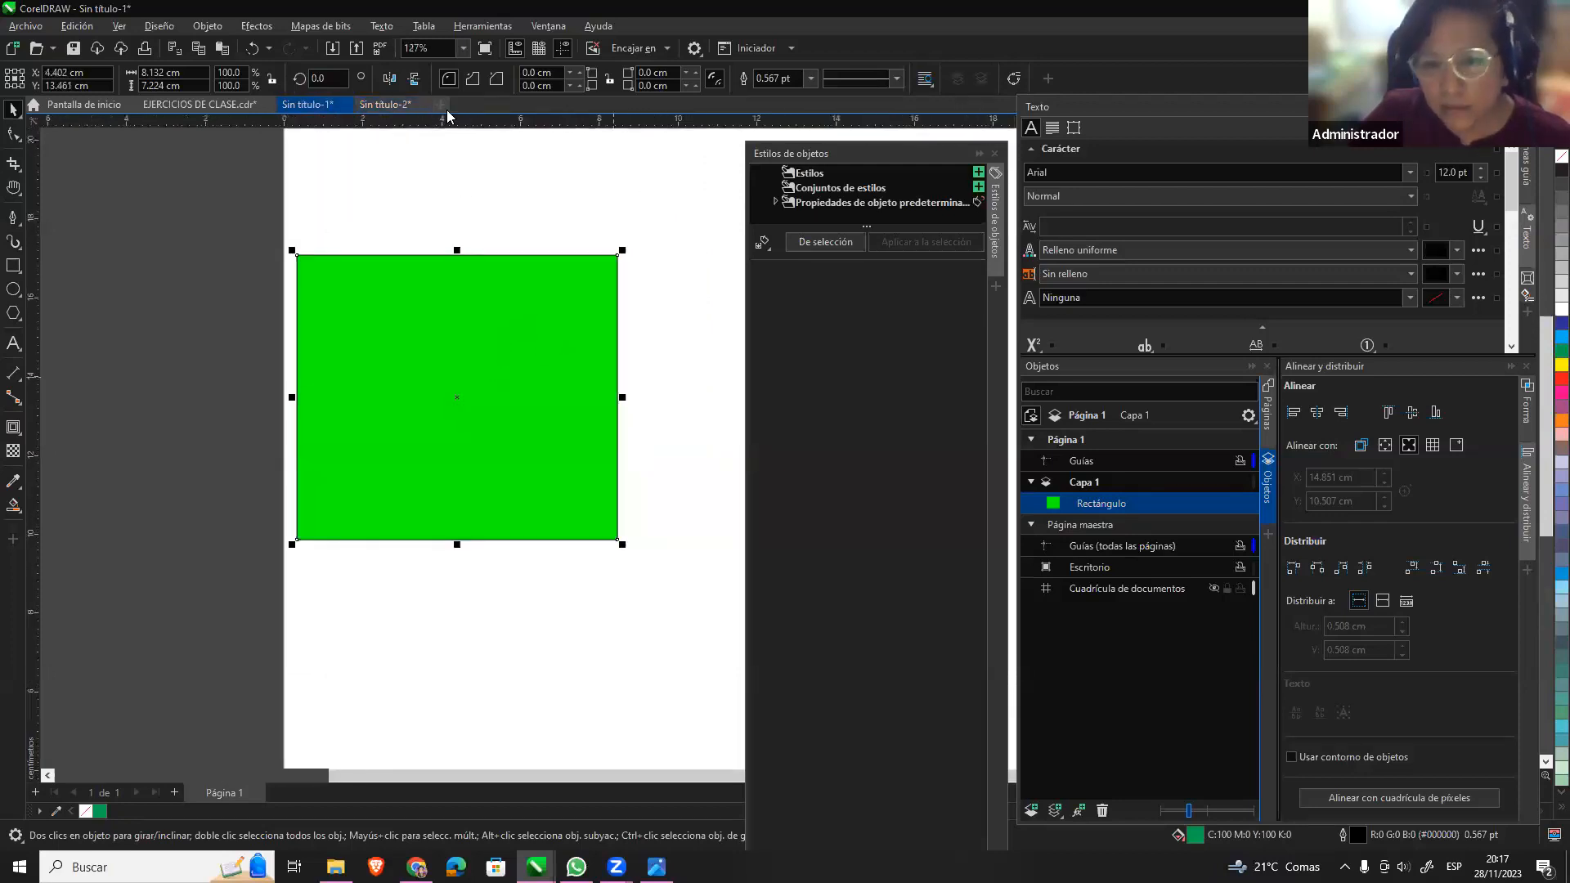
left_click(313, 104)
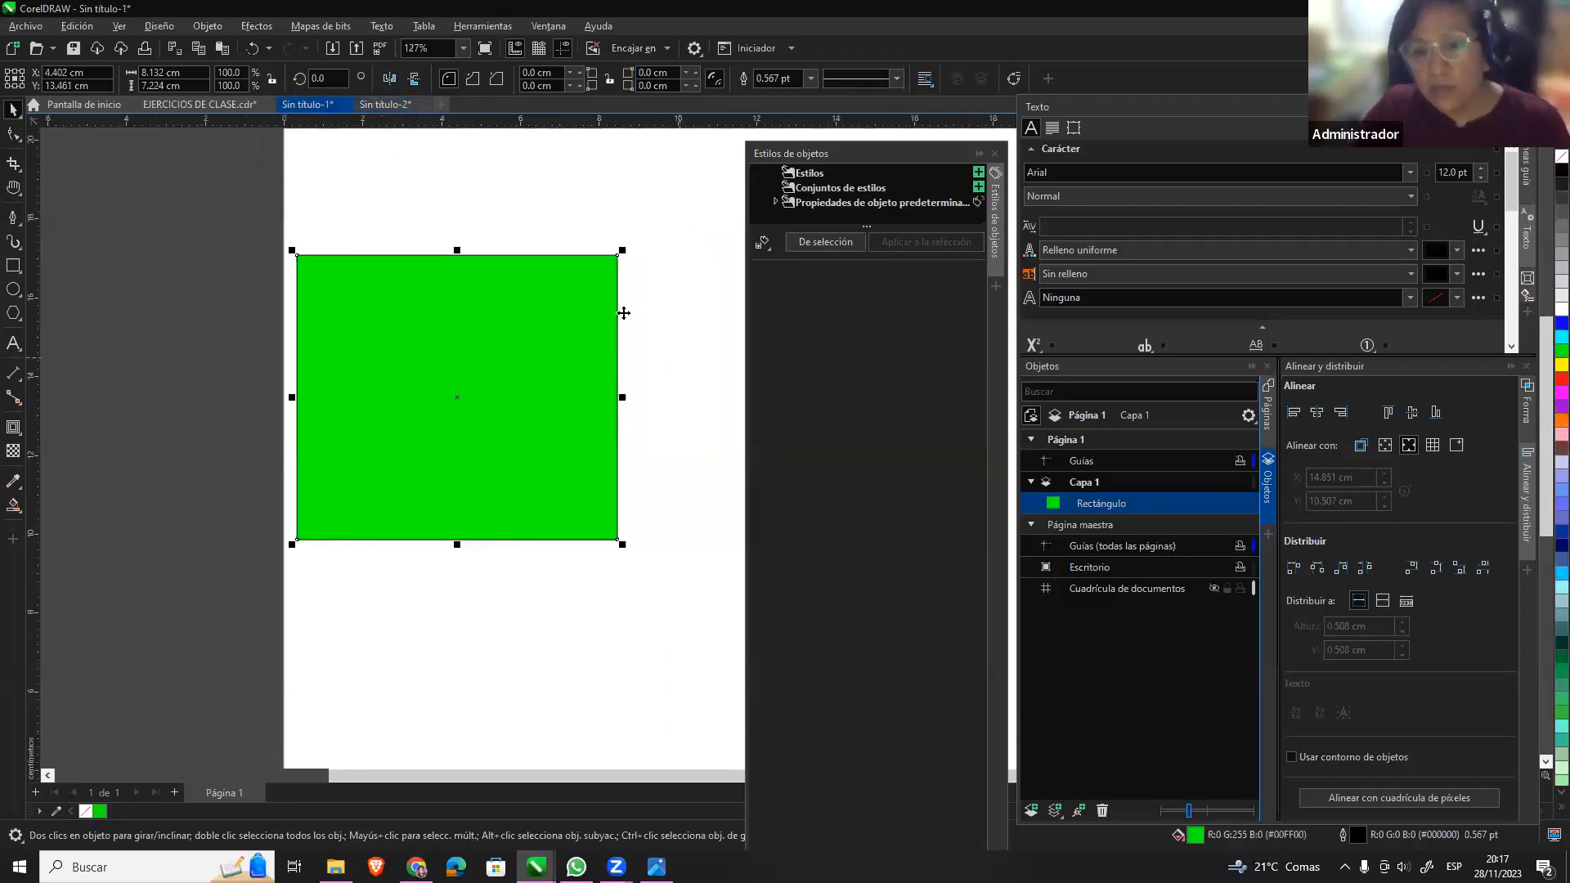
left_click_drag(548, 307, 587, 273)
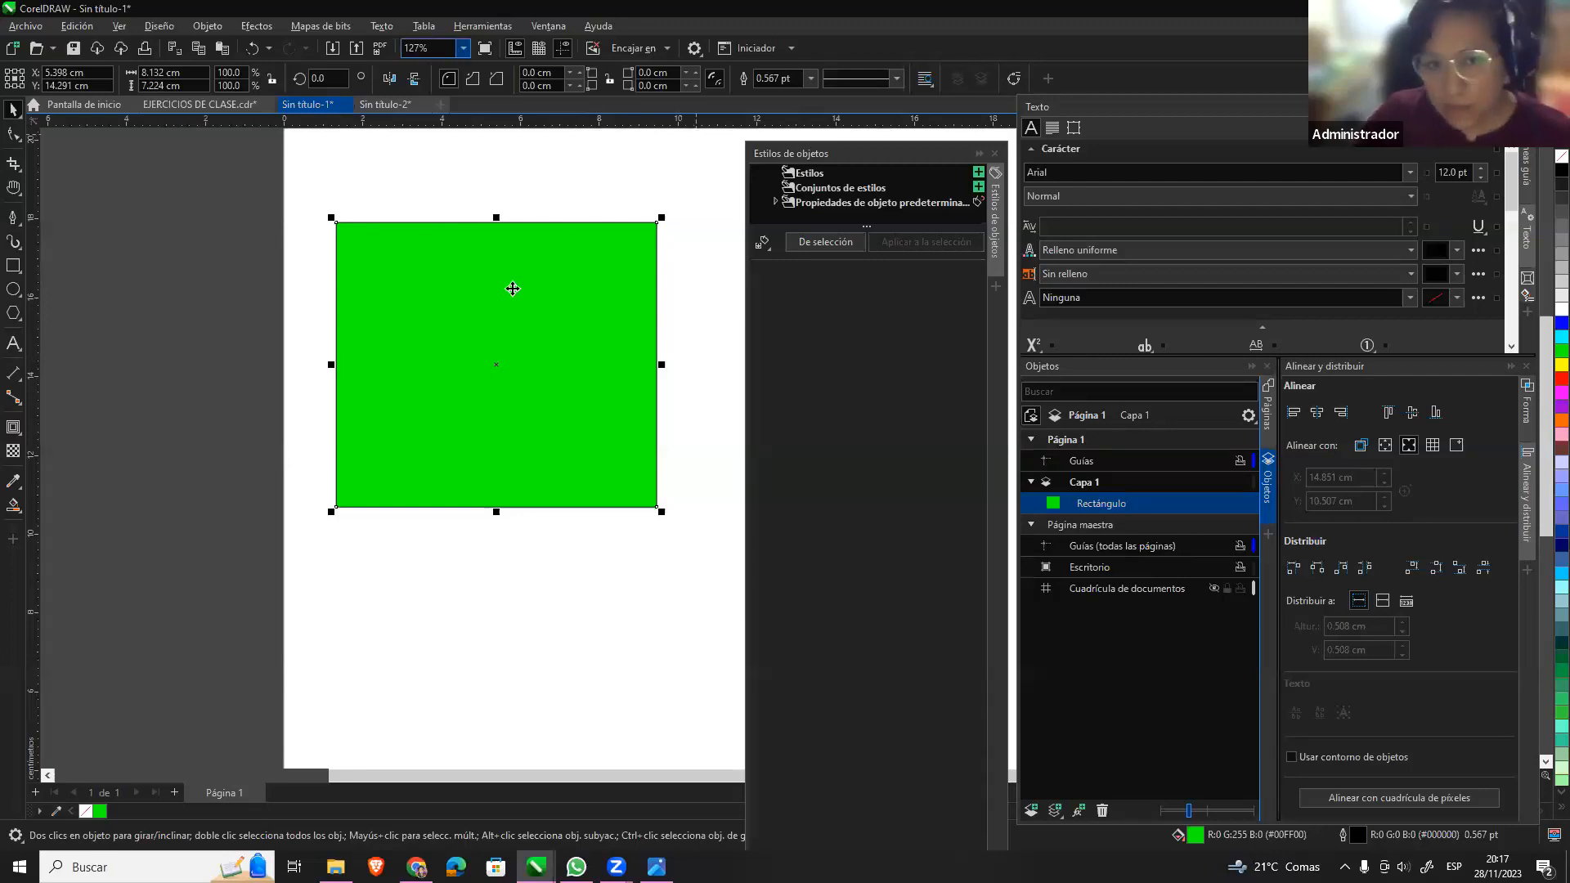
mouse_move(564, 277)
left_mouse_down()
mouse_move(593, 360)
mouse_move(577, 261)
mouse_move(551, 274)
mouse_move(547, 253)
left_mouse_up()
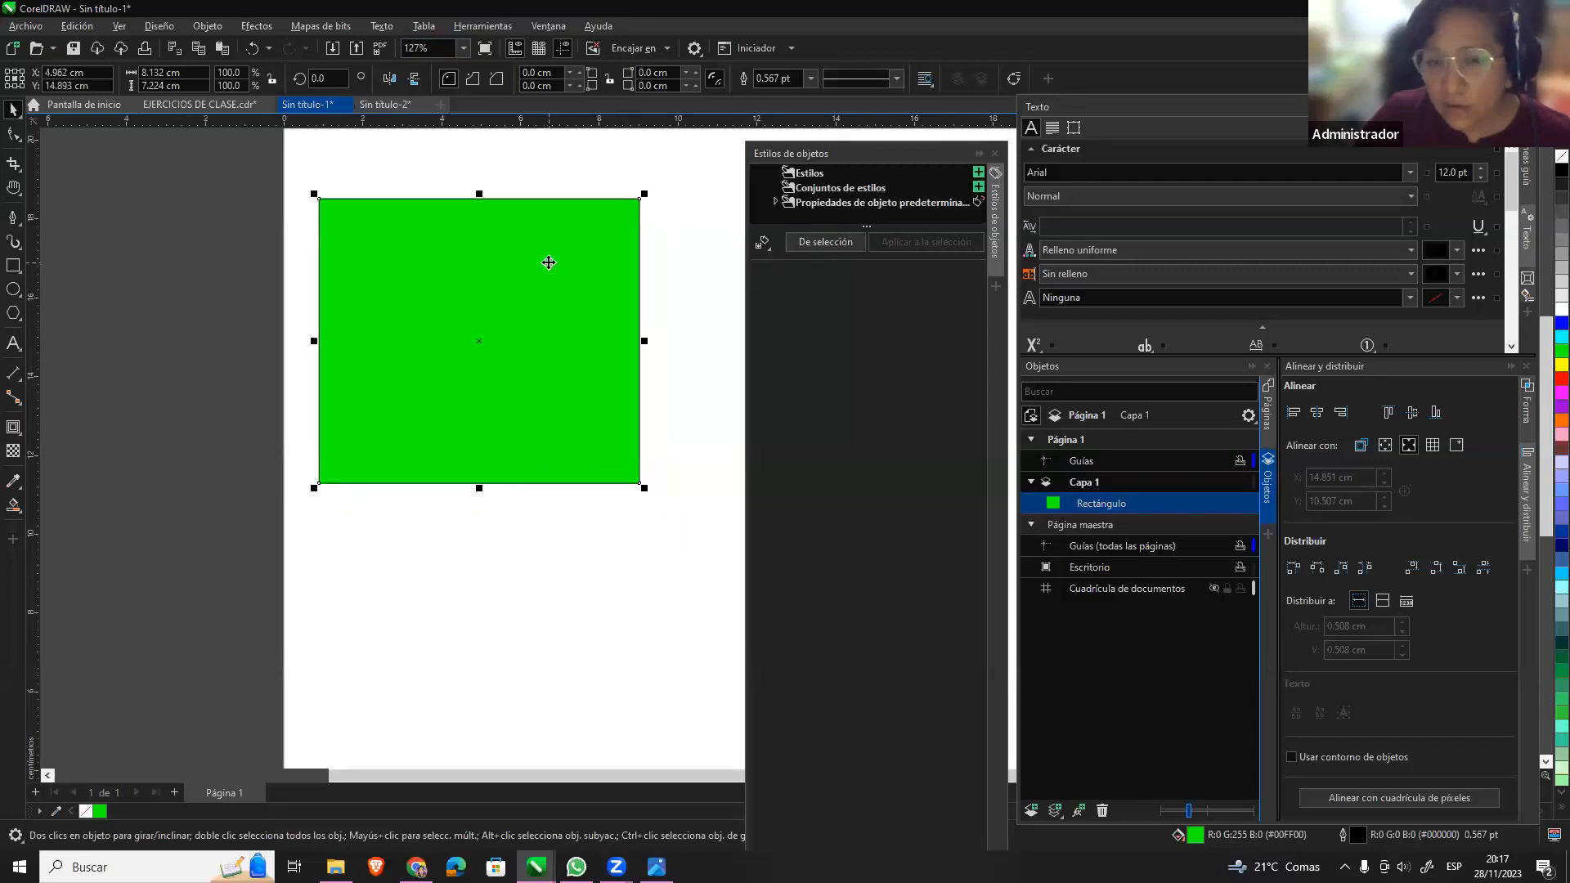
left_click(399, 110)
left_click_drag(586, 322, 543, 287)
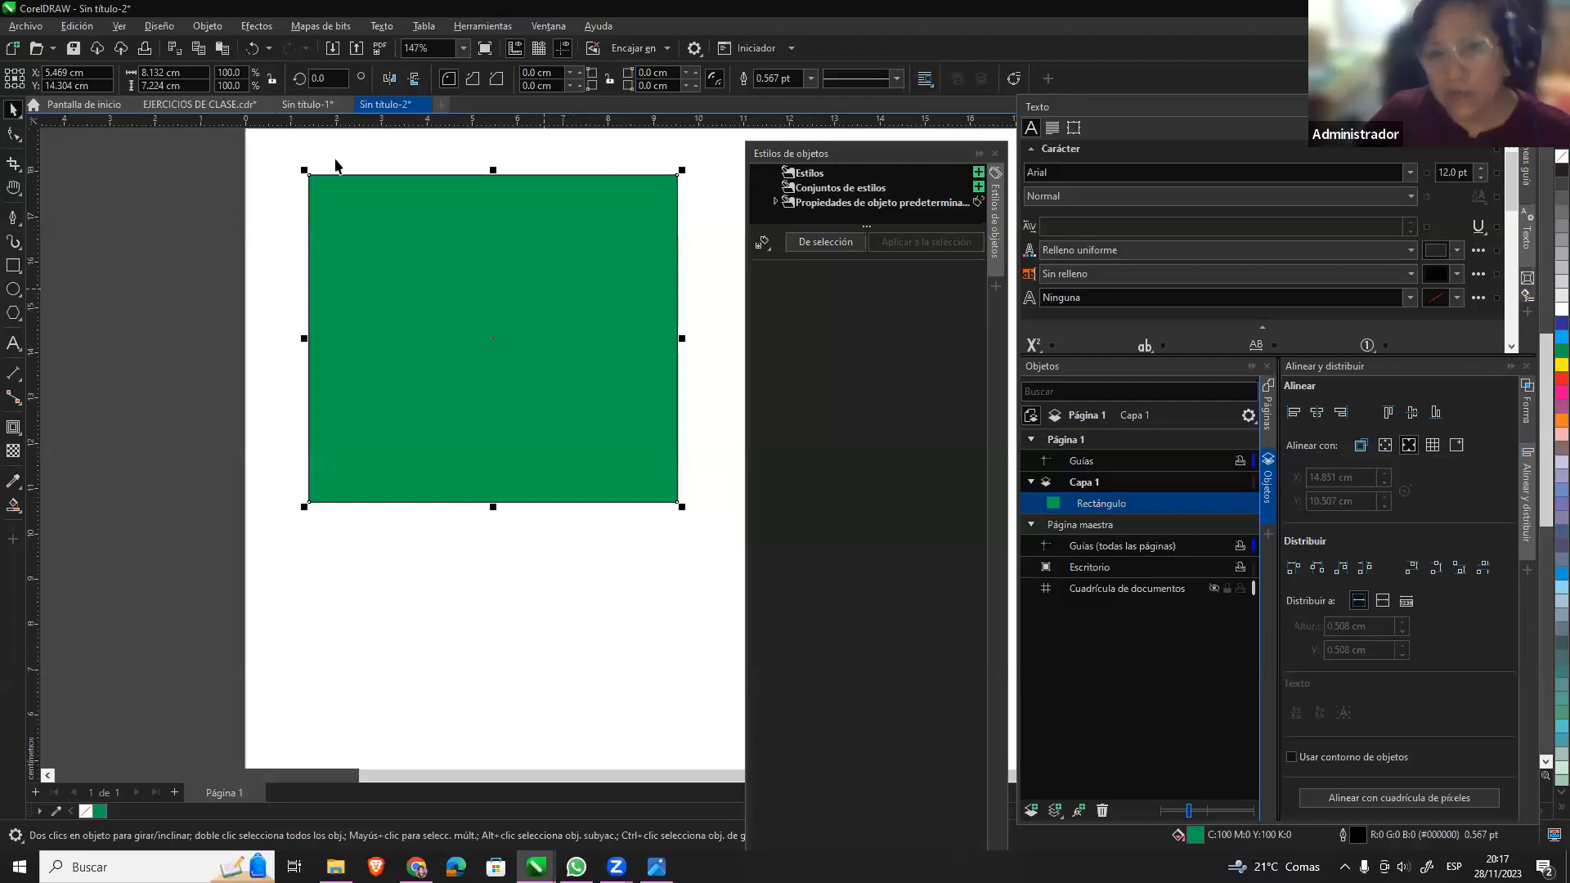
left_click(321, 106)
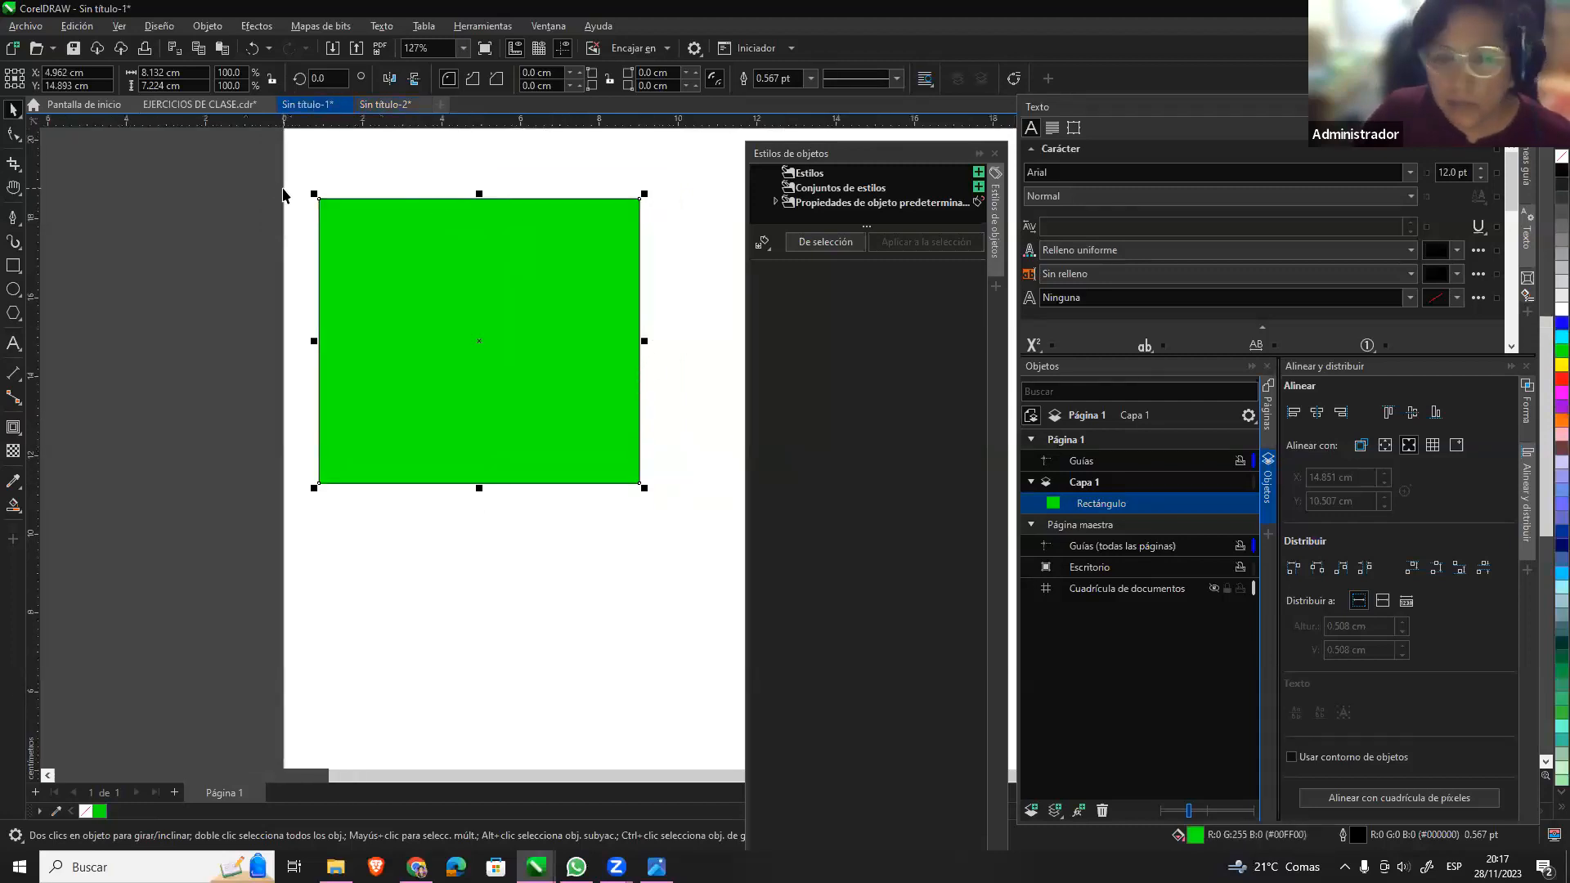
left_click(290, 167)
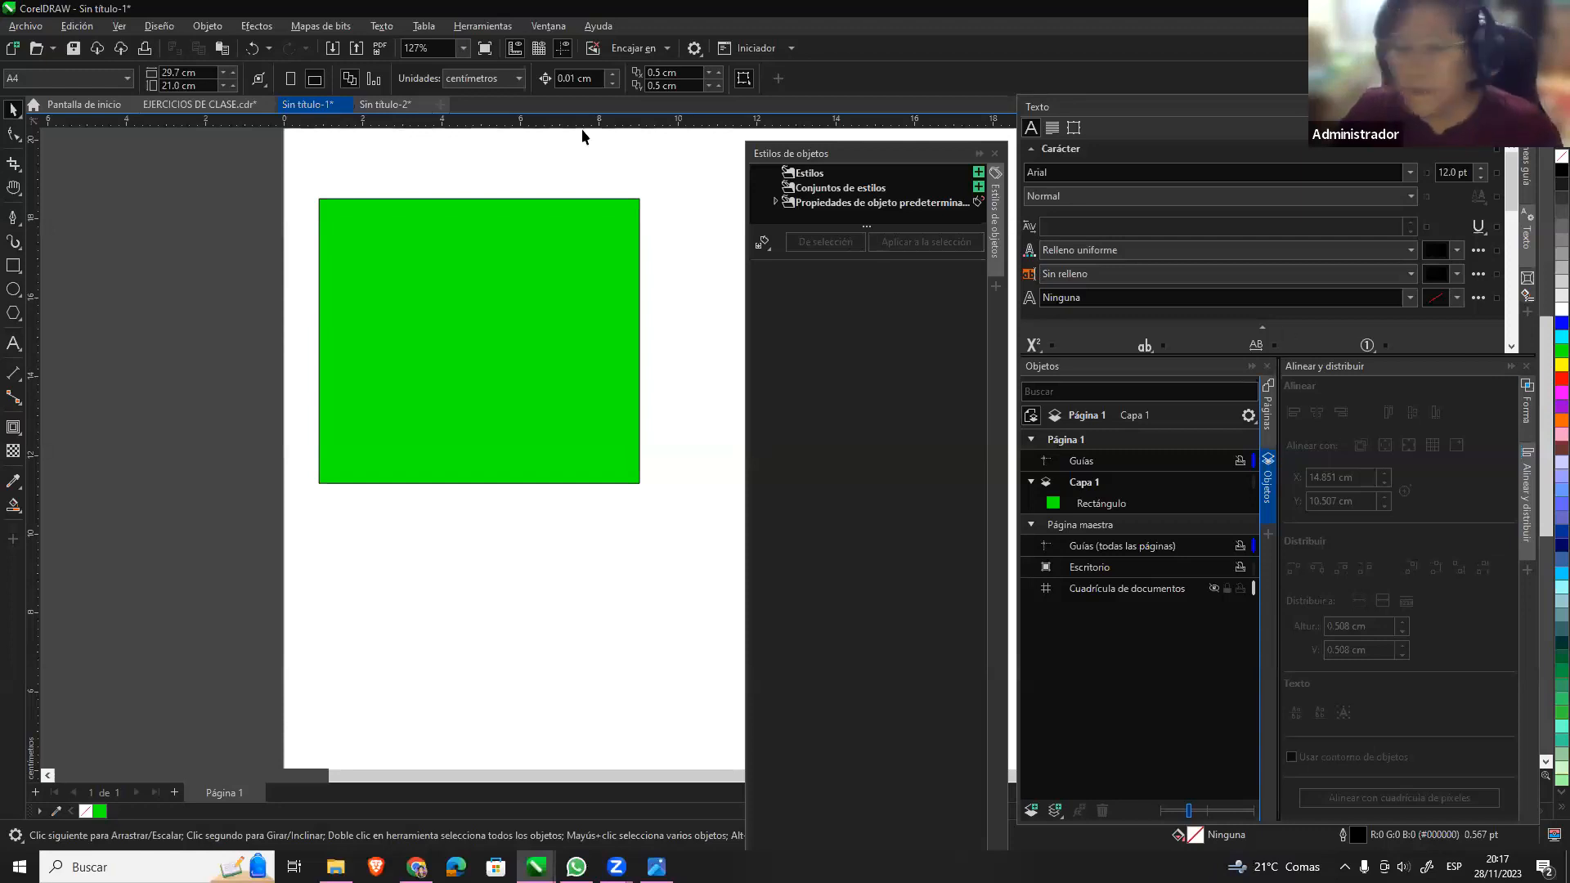
Close both untitled colour test documents and EJERCICIOS DE CLASE without saving their changes.
left_click(347, 107)
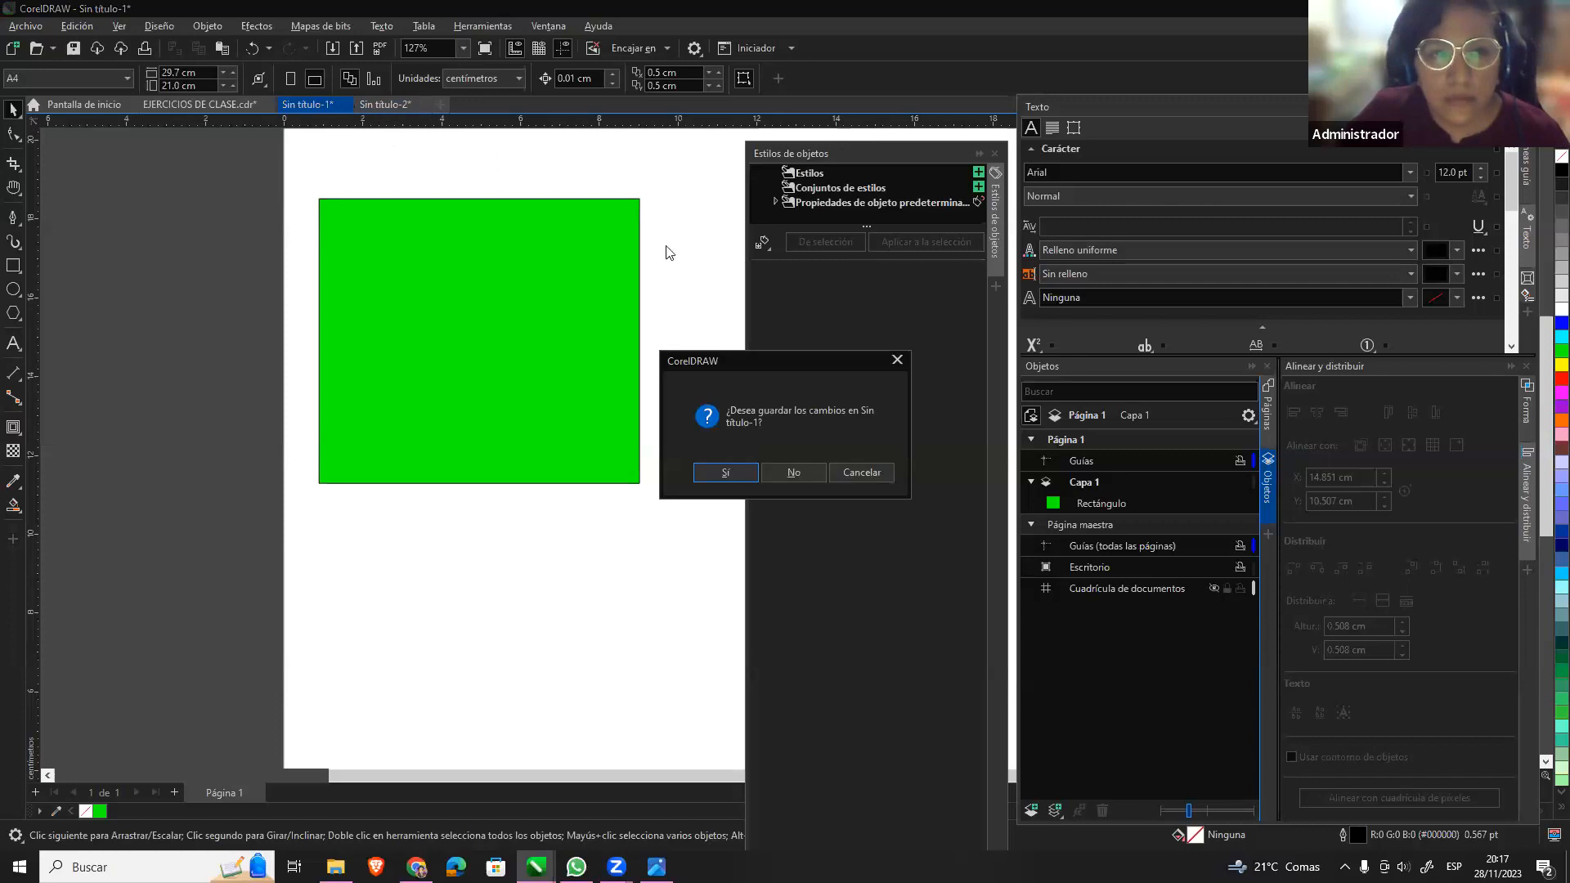
left_click(804, 484)
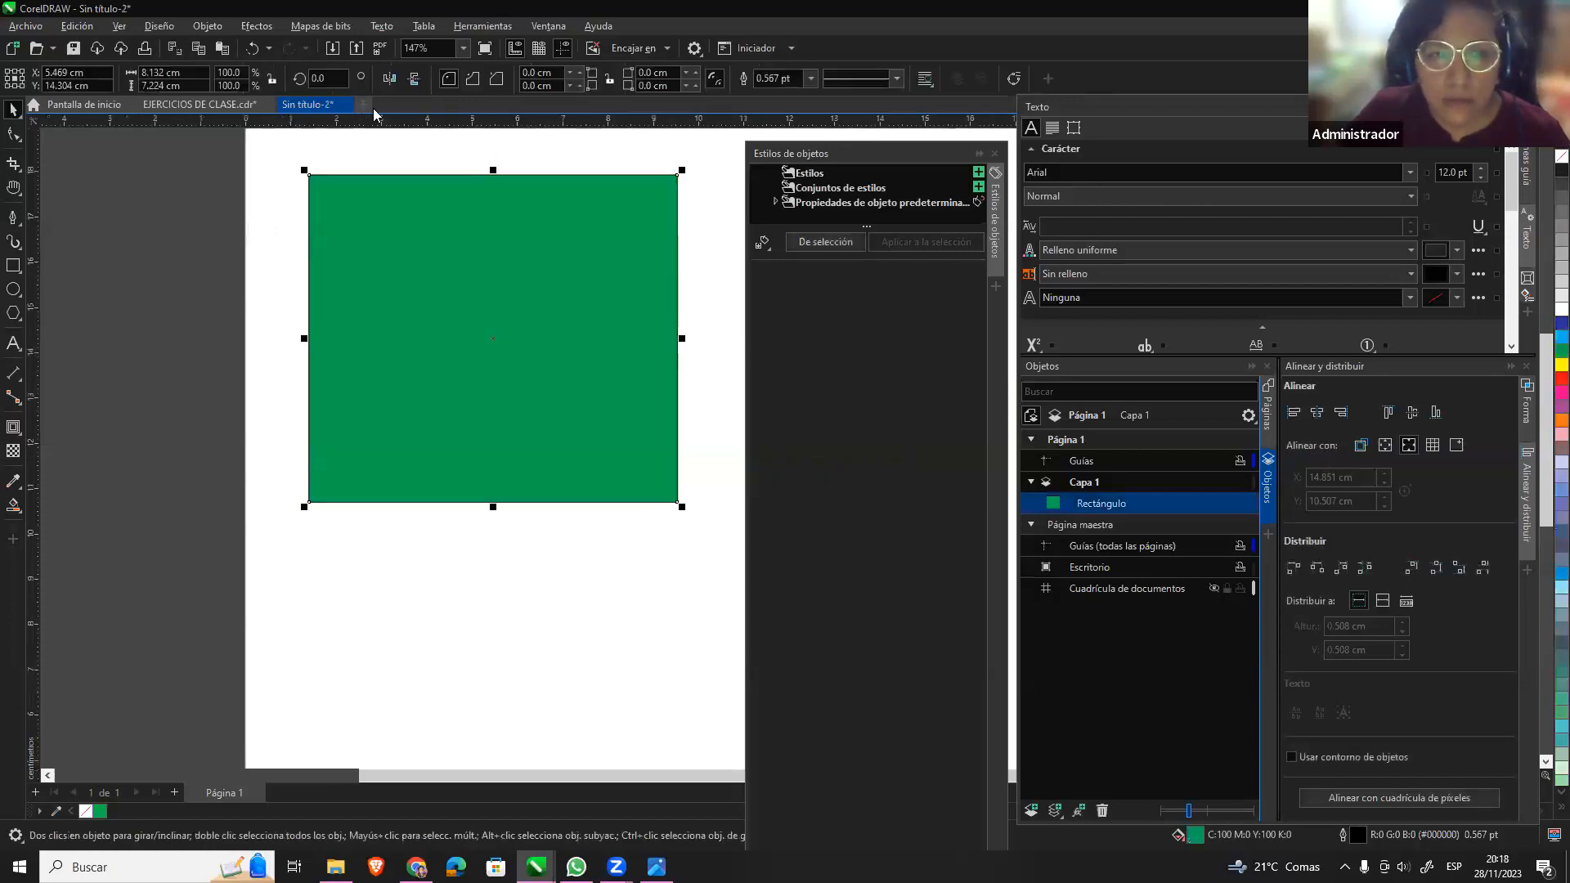
left_click(362, 104)
left_click(784, 474)
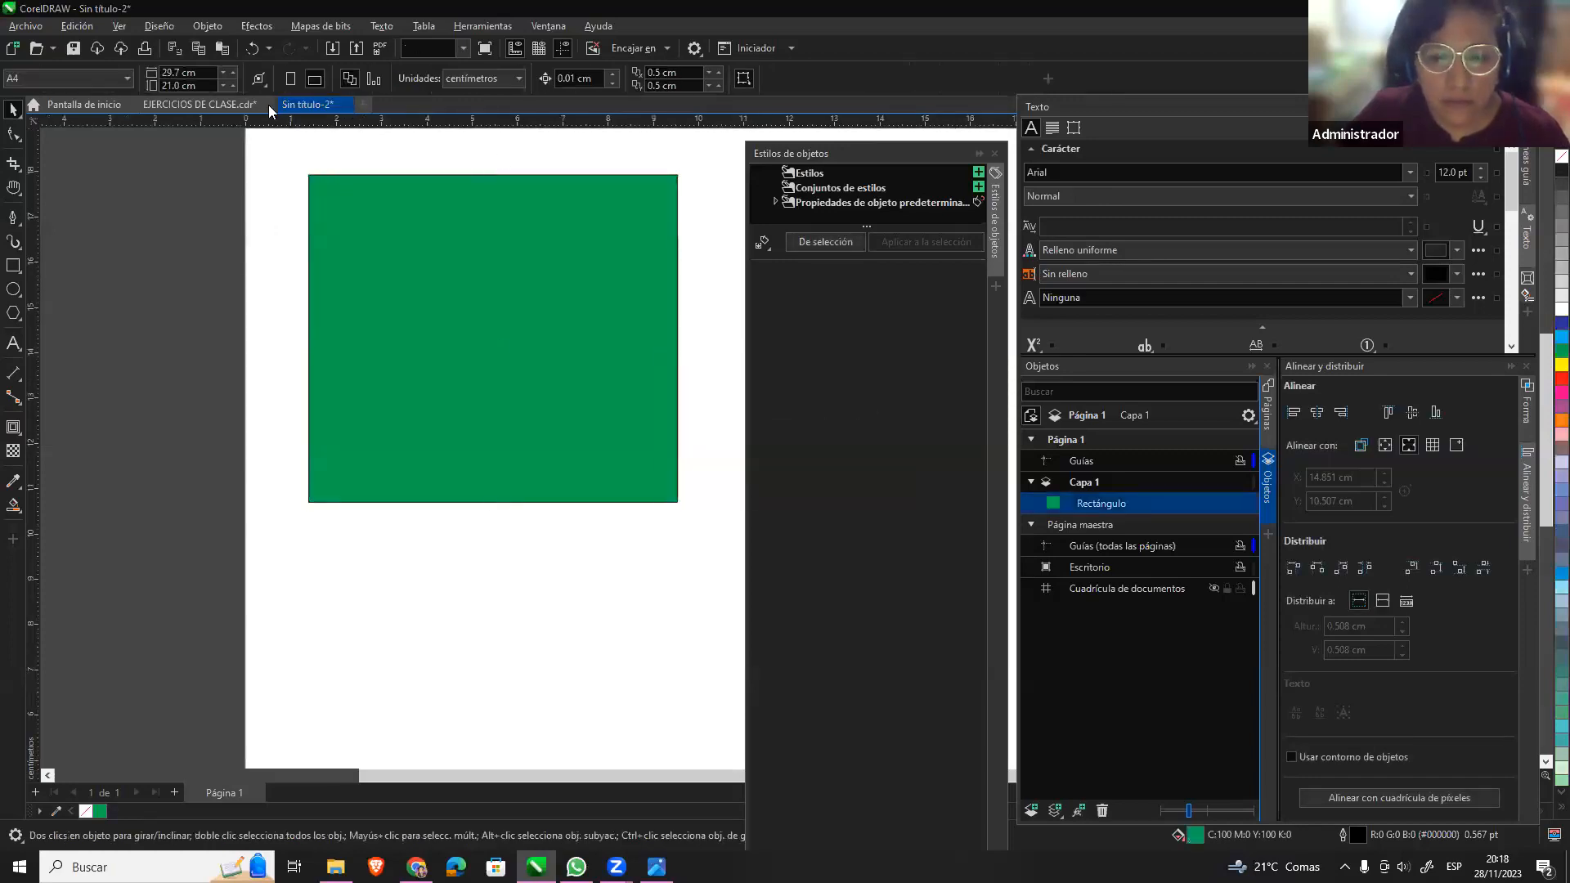
left_click(270, 105)
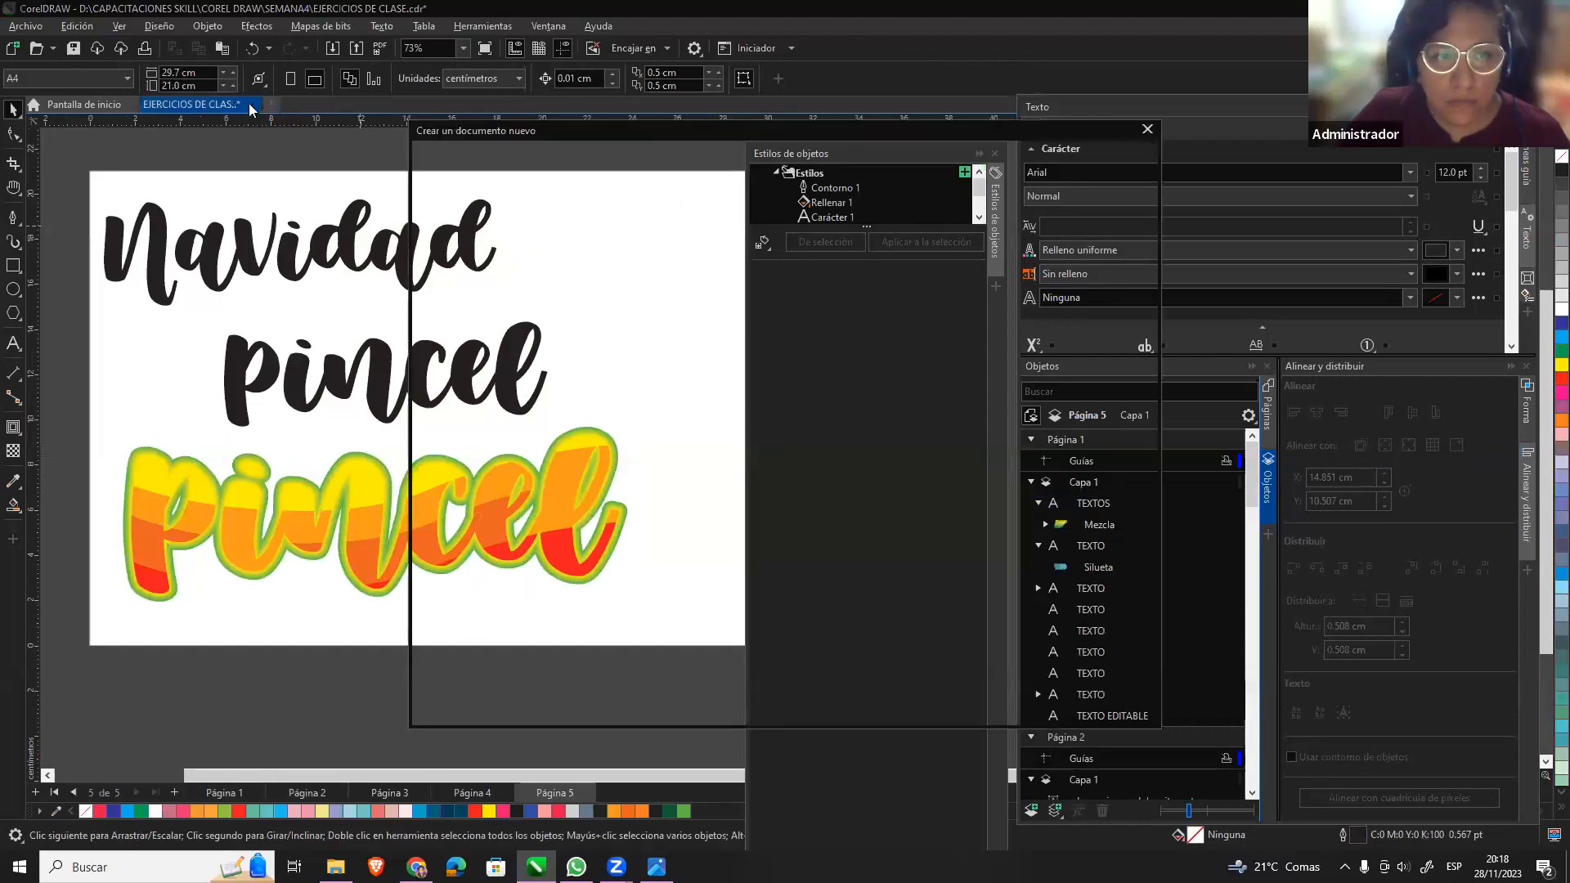
key("Escape")
left_click(255, 105)
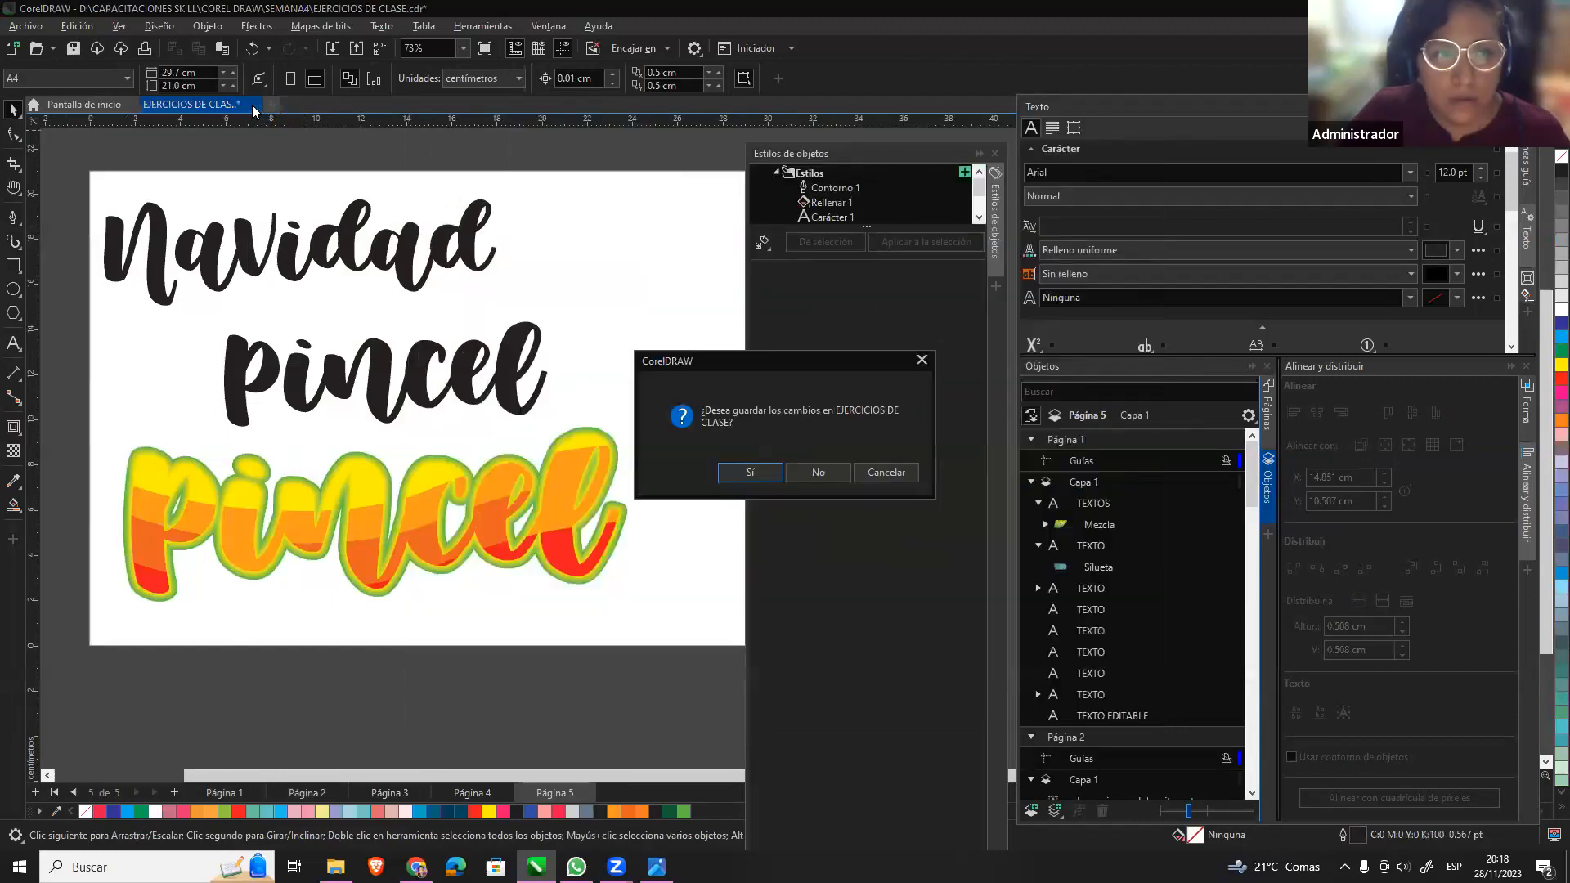
left_click(797, 476)
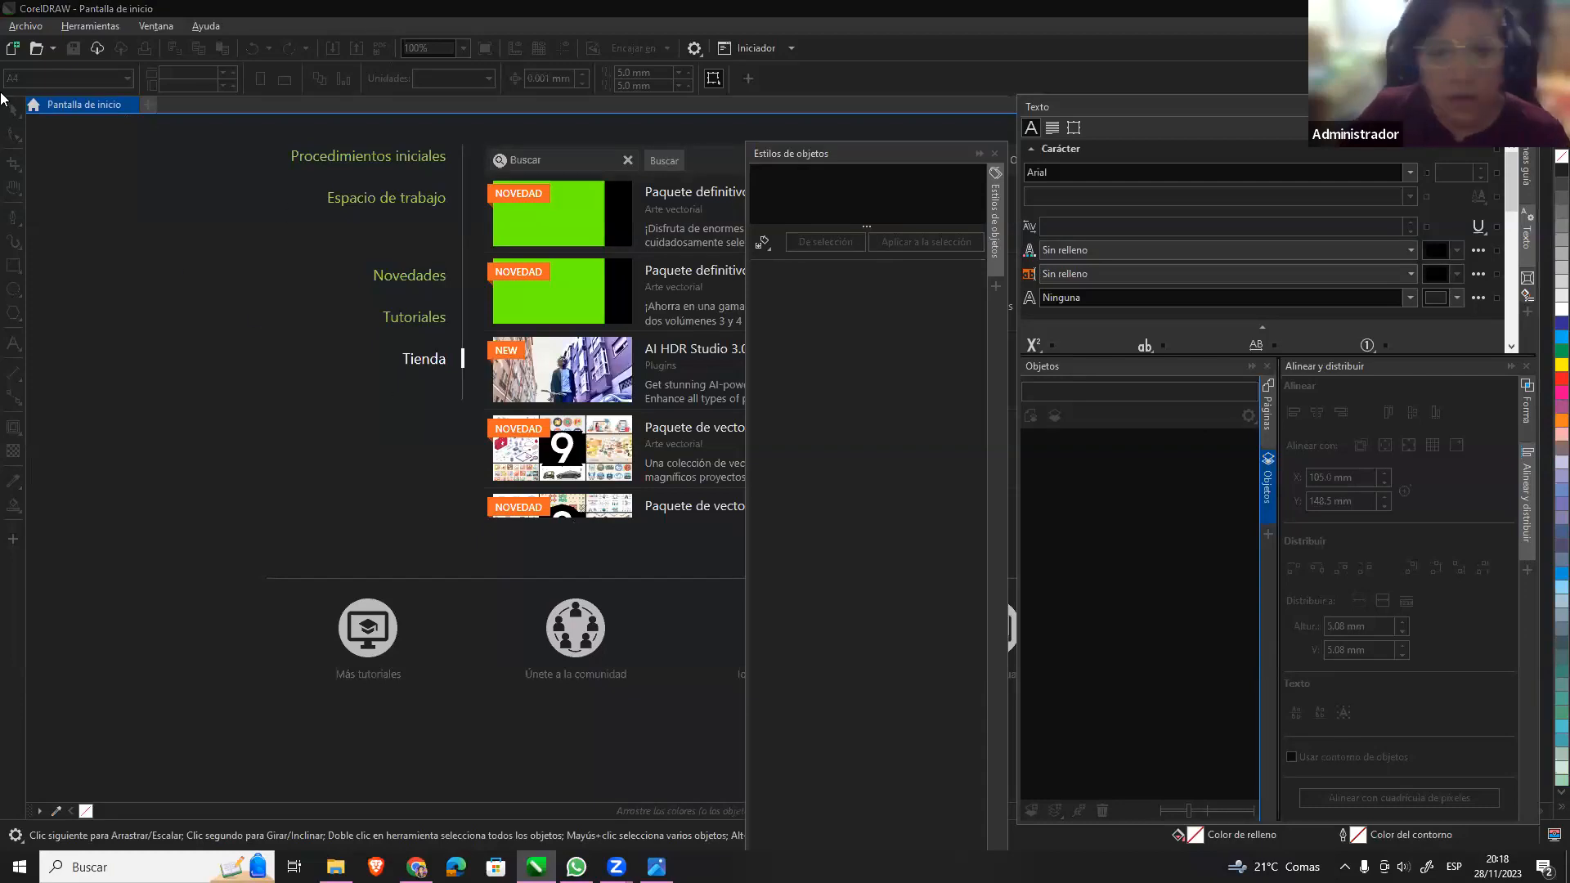
Start a new Imprimir-type document from the A4 preset and set its orientation to landscape.
left_click(27, 27)
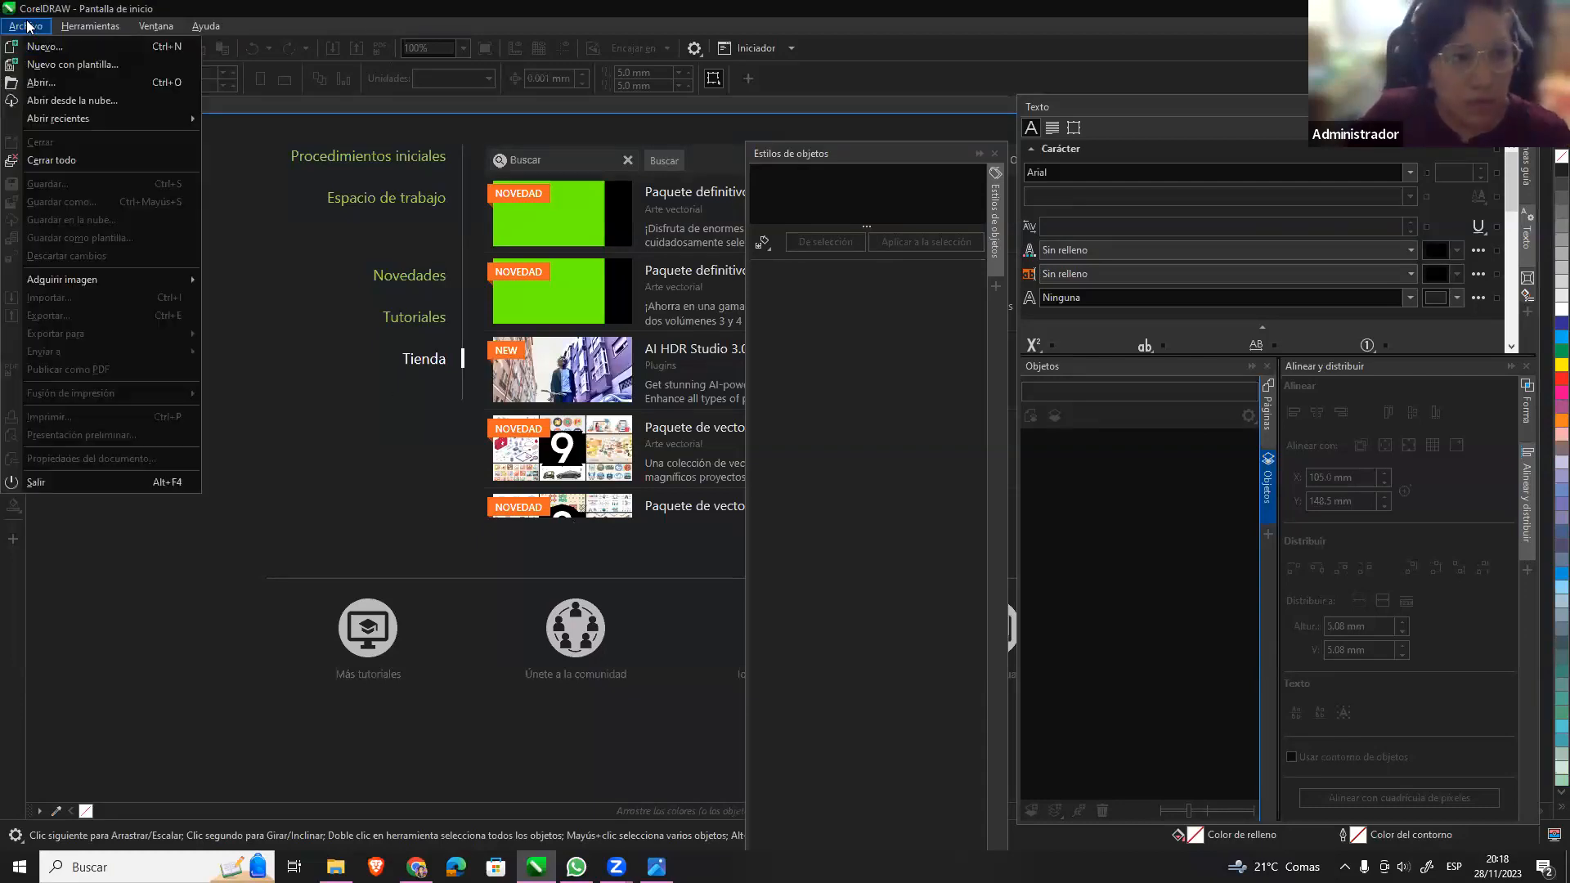
left_click(64, 47)
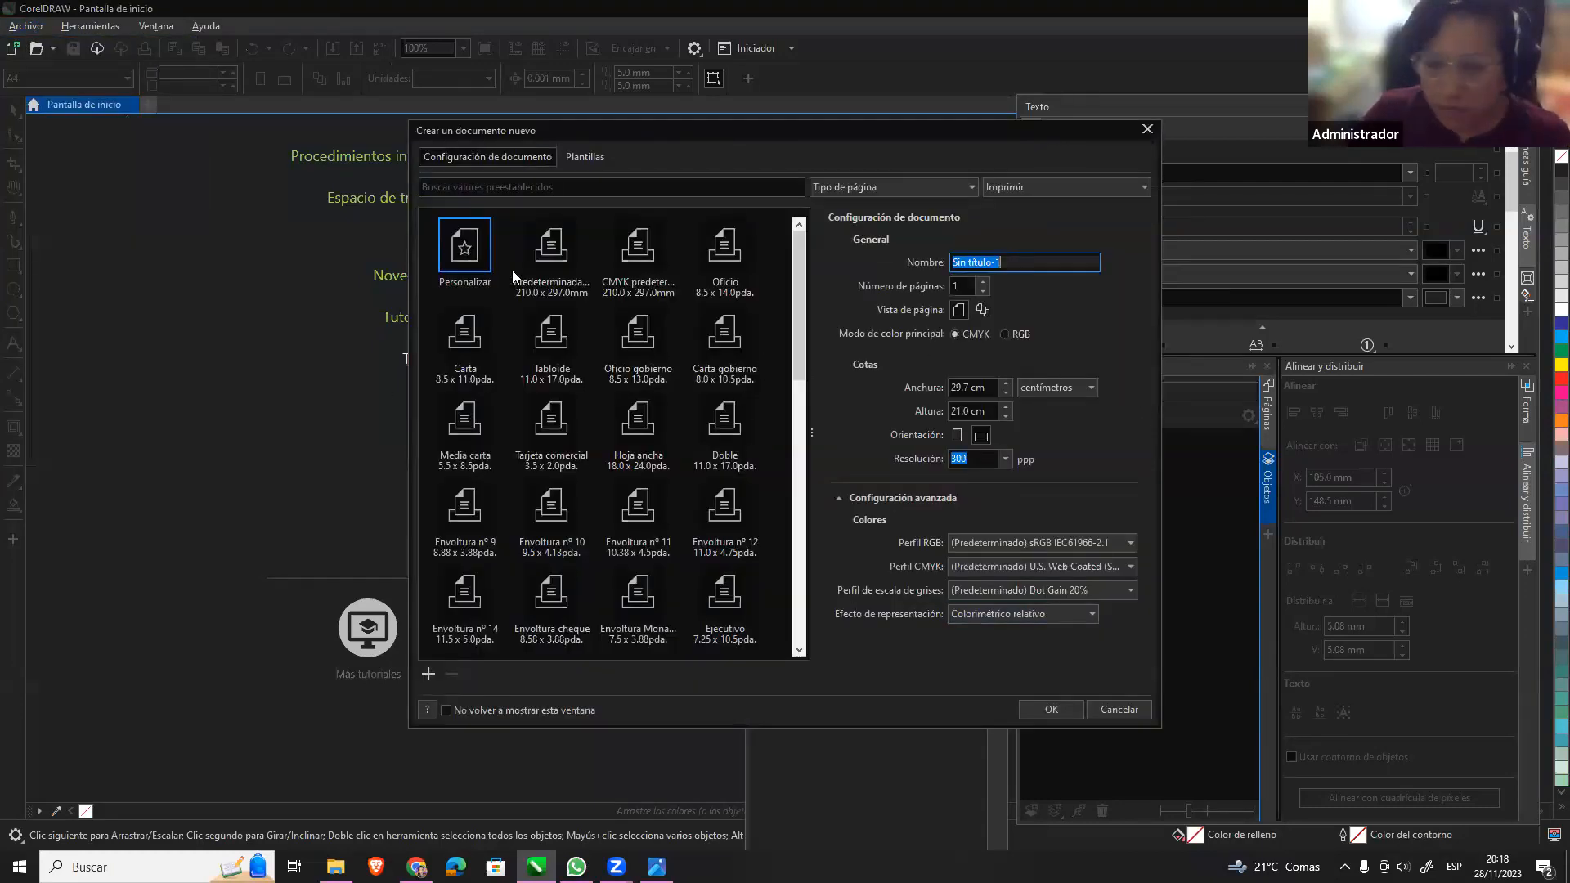
scroll(669, 557, "down", 5)
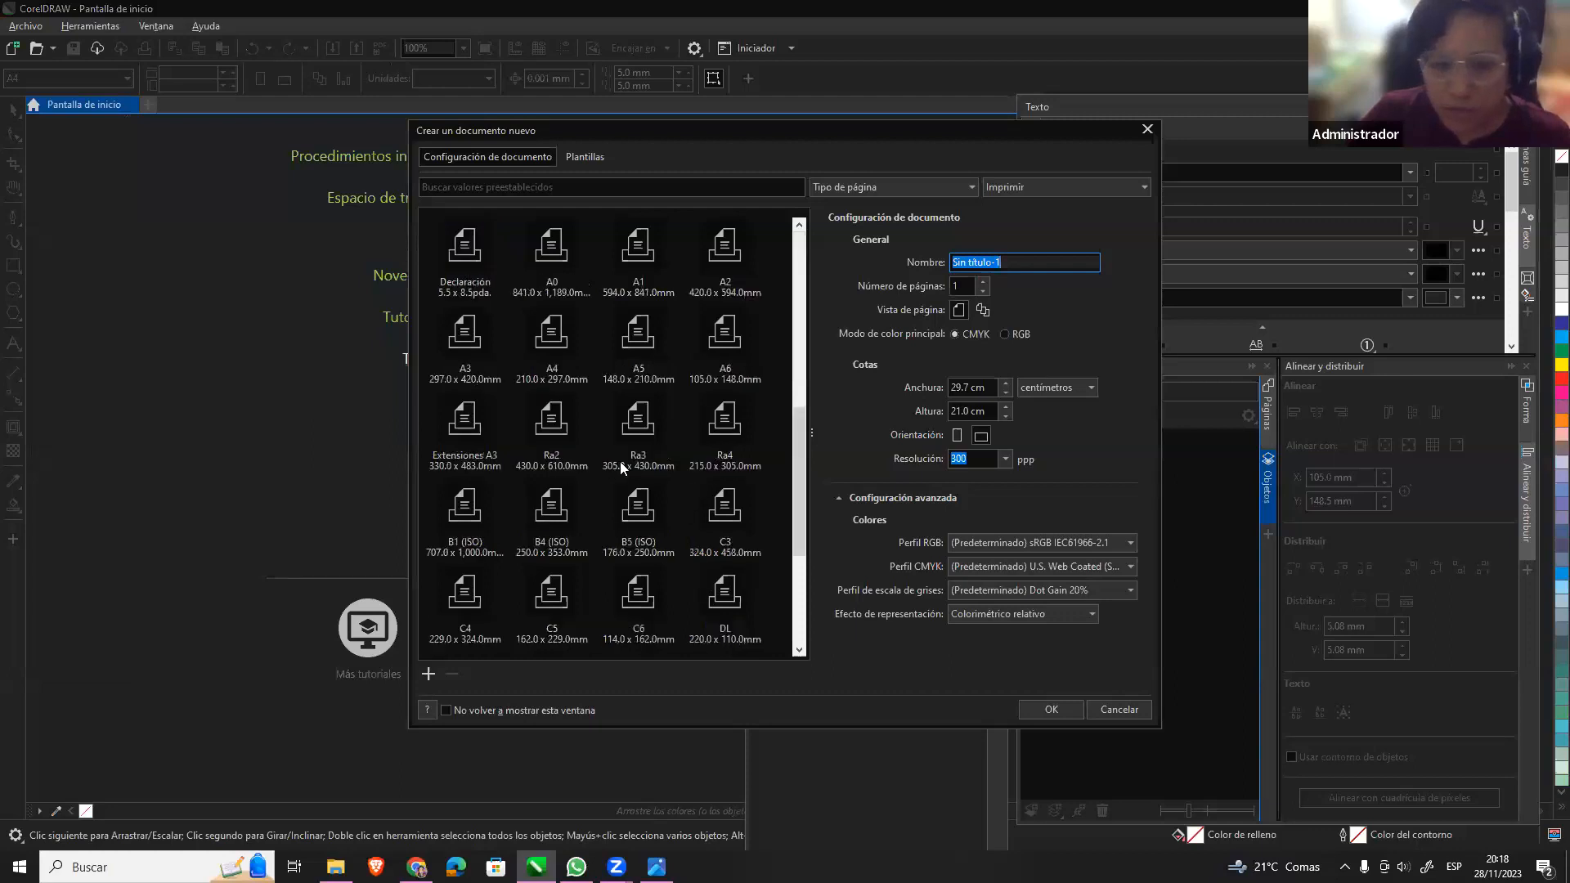
left_click(1038, 189)
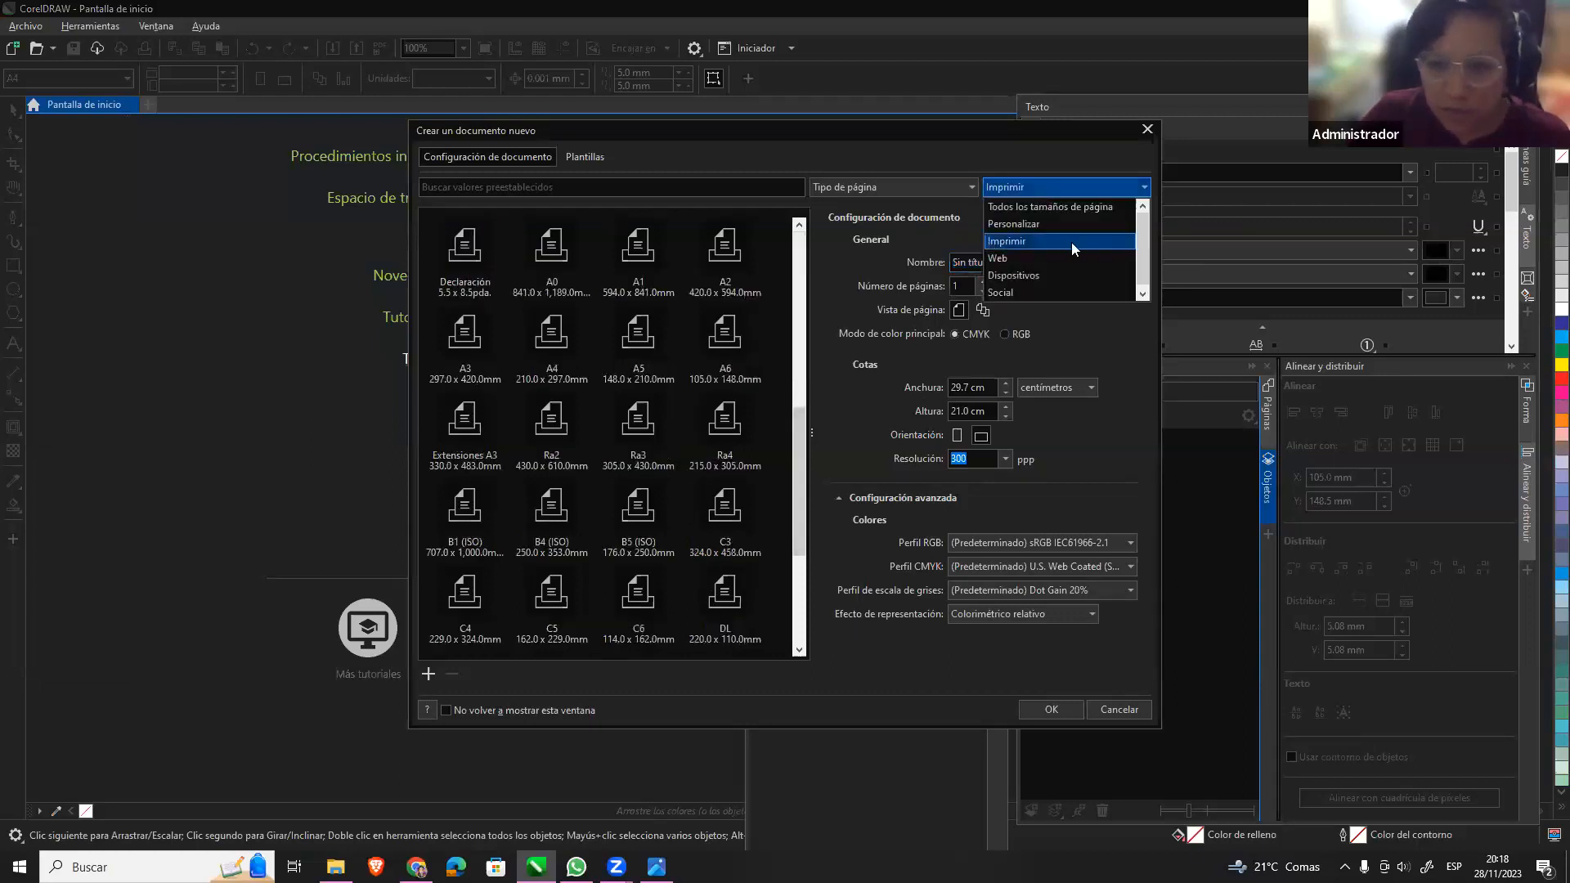
left_click(1072, 242)
scroll(635, 582, "down", 3)
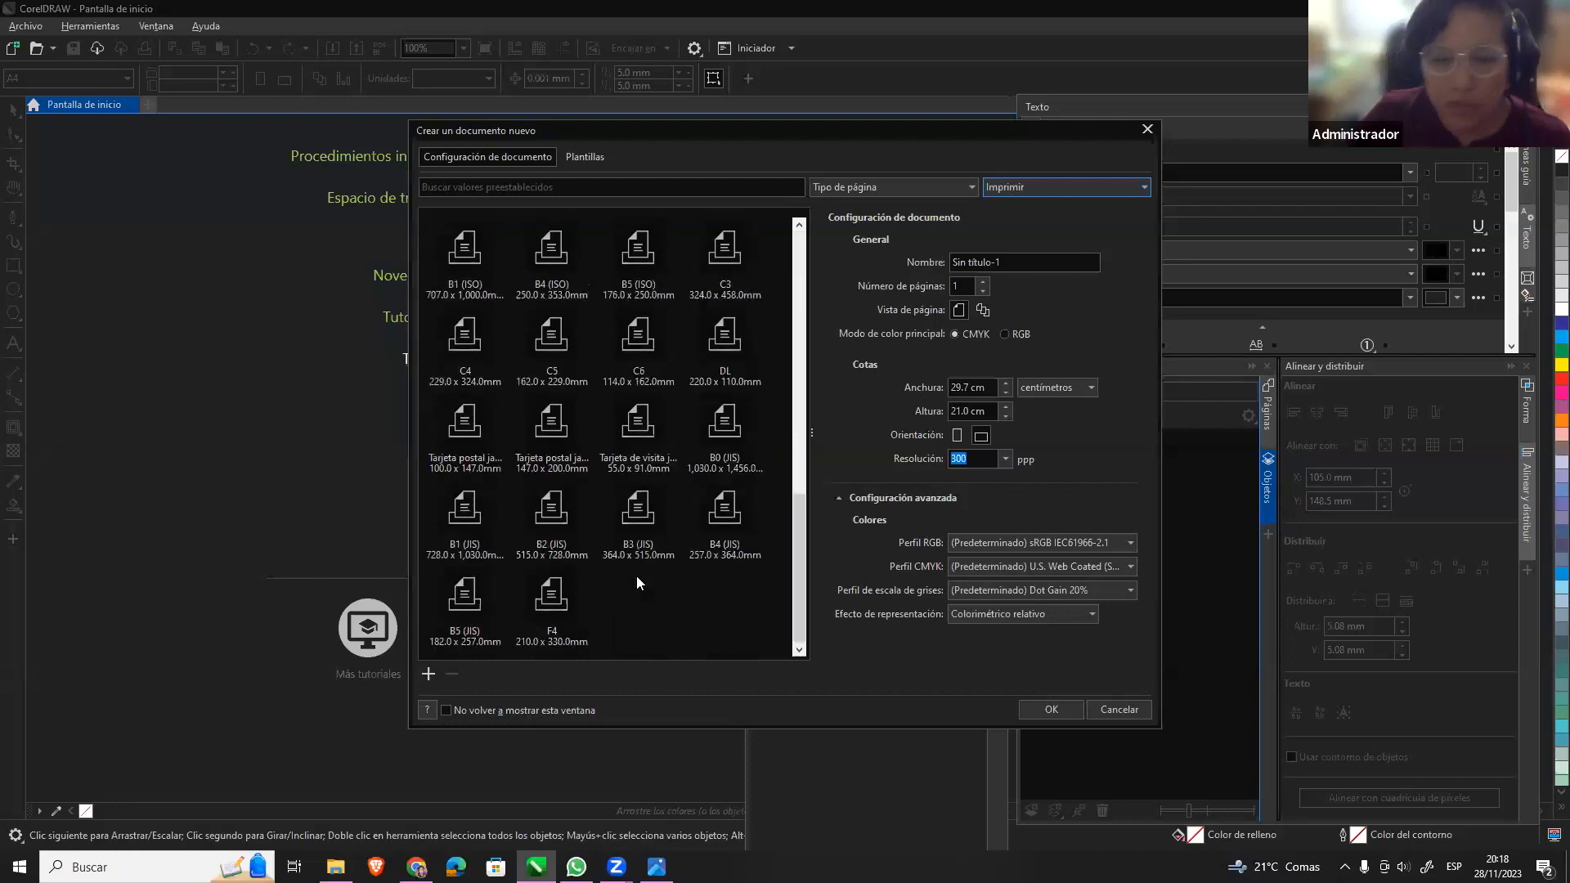
scroll(637, 576, "down", 2)
left_click(552, 342)
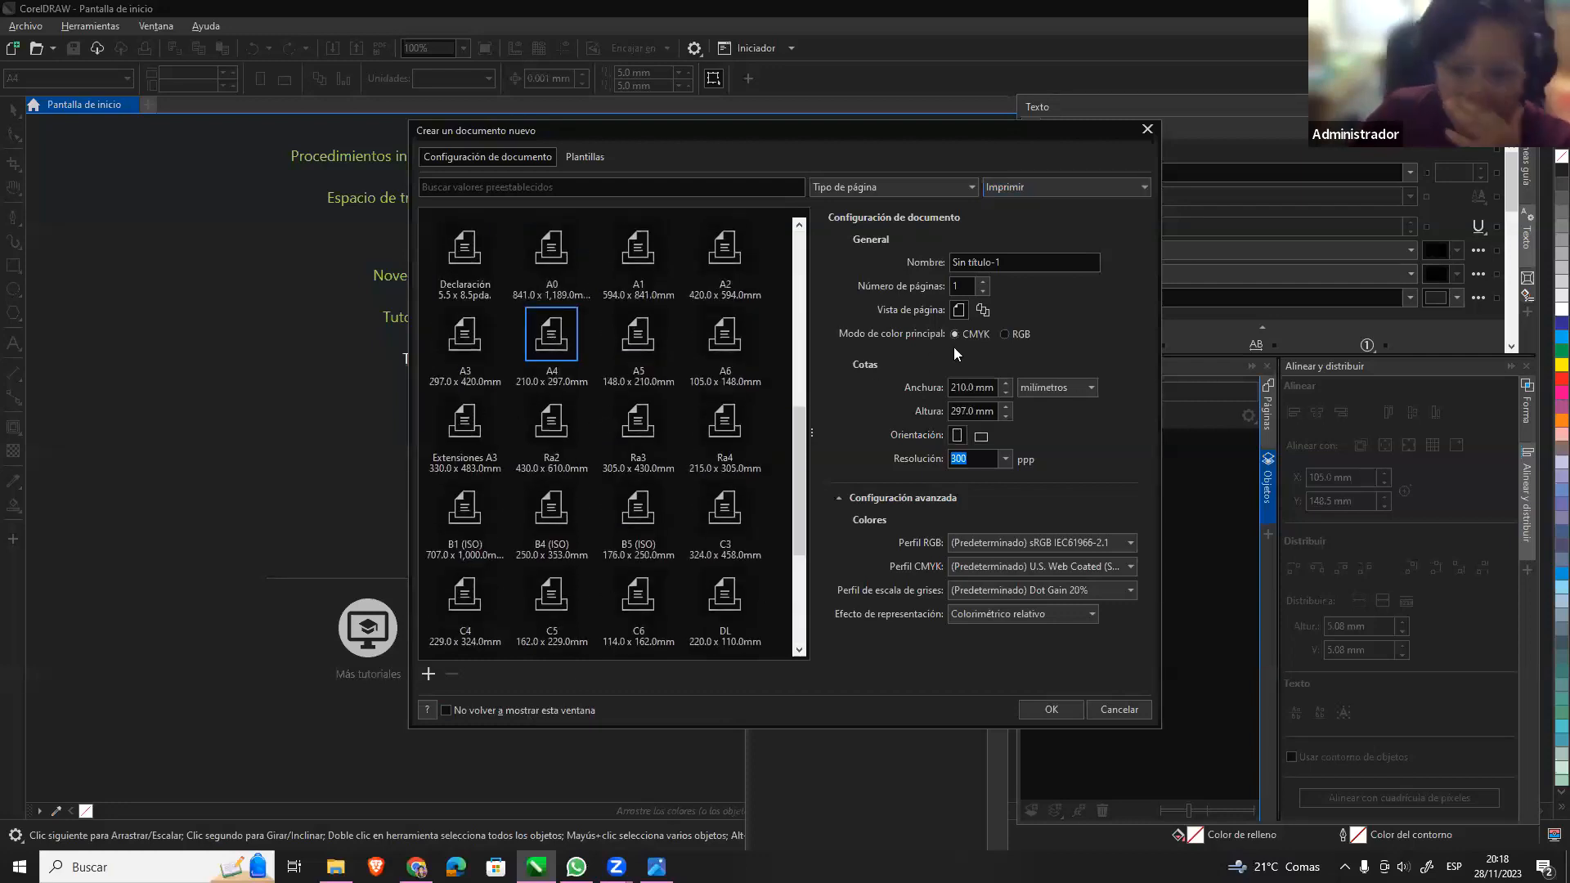
left_click_drag(973, 411, 916, 415)
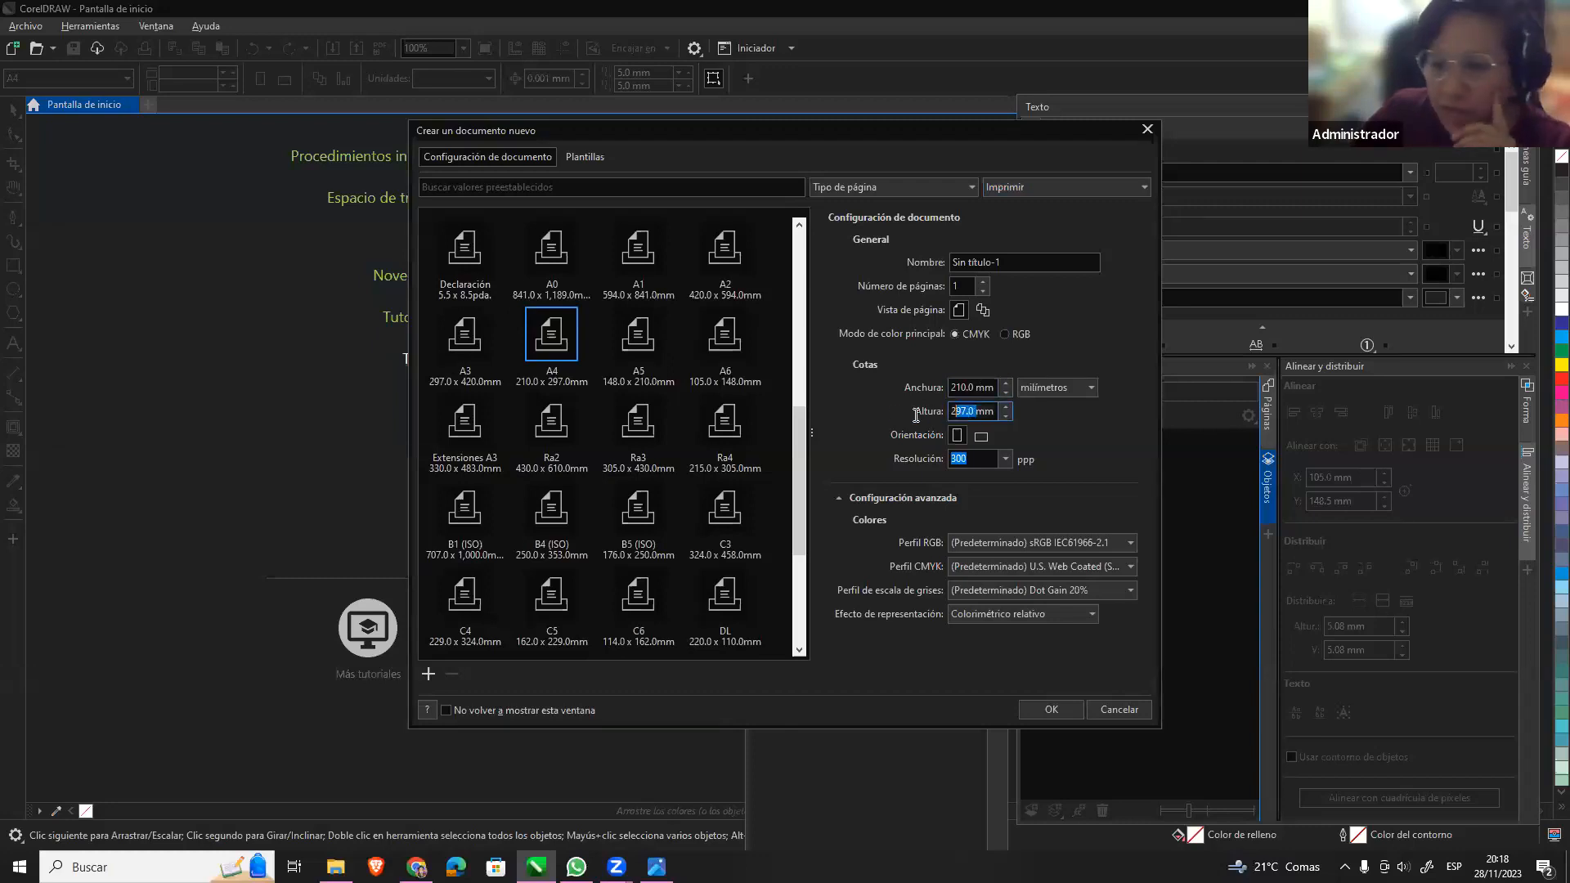
left_click(979, 440)
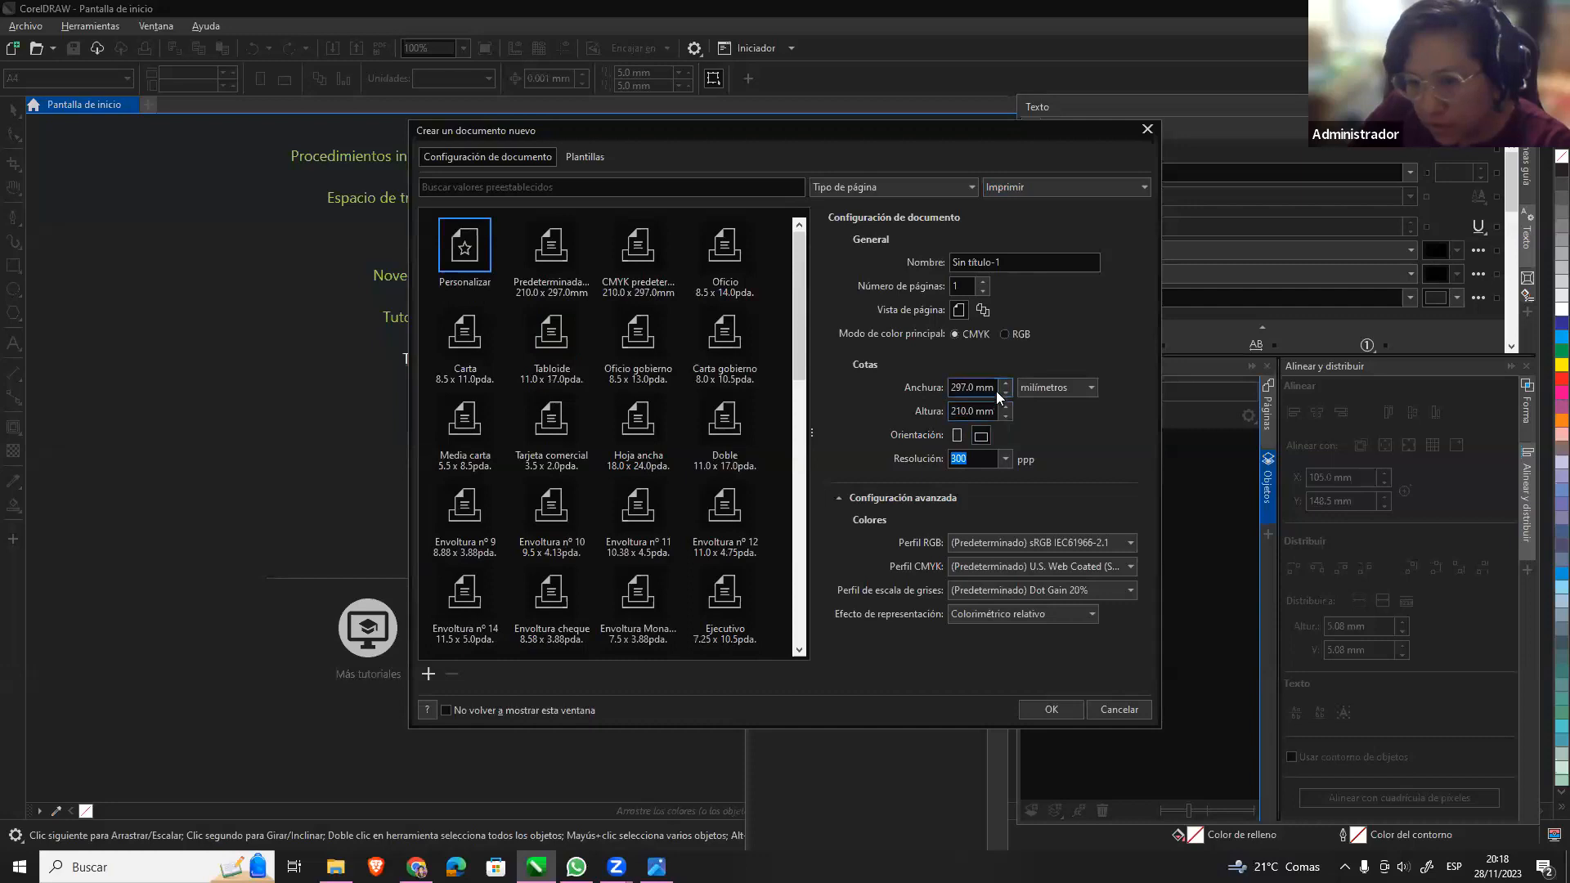
Set the new document's width to 300 mm, two pages, multiple-page view and CMYK mode, and create it.
left_click_drag(947, 389, 902, 395)
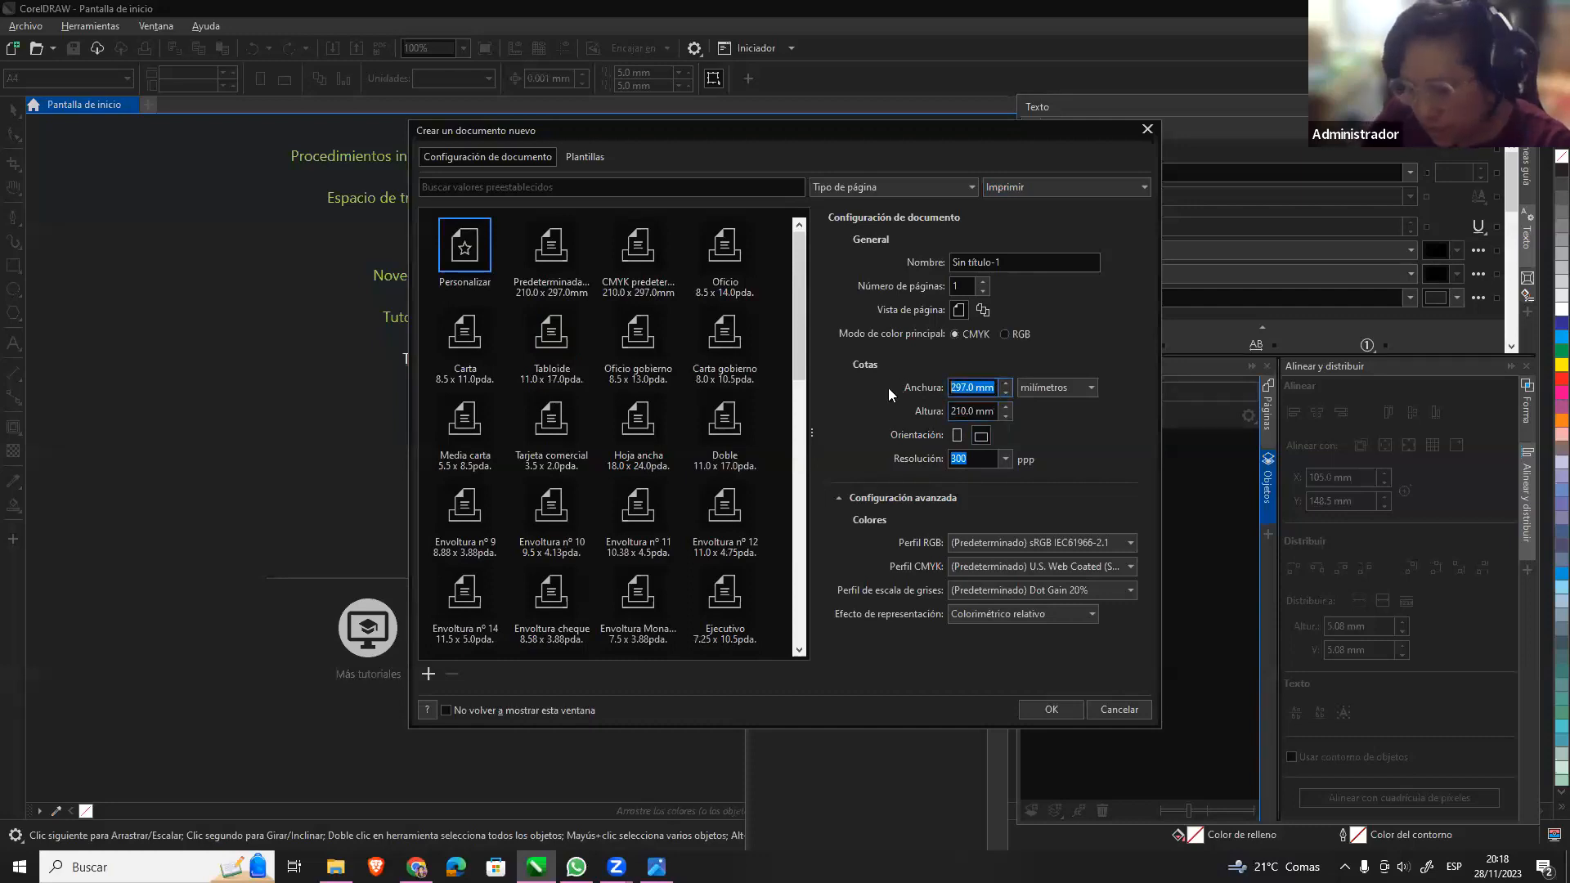
type("300")
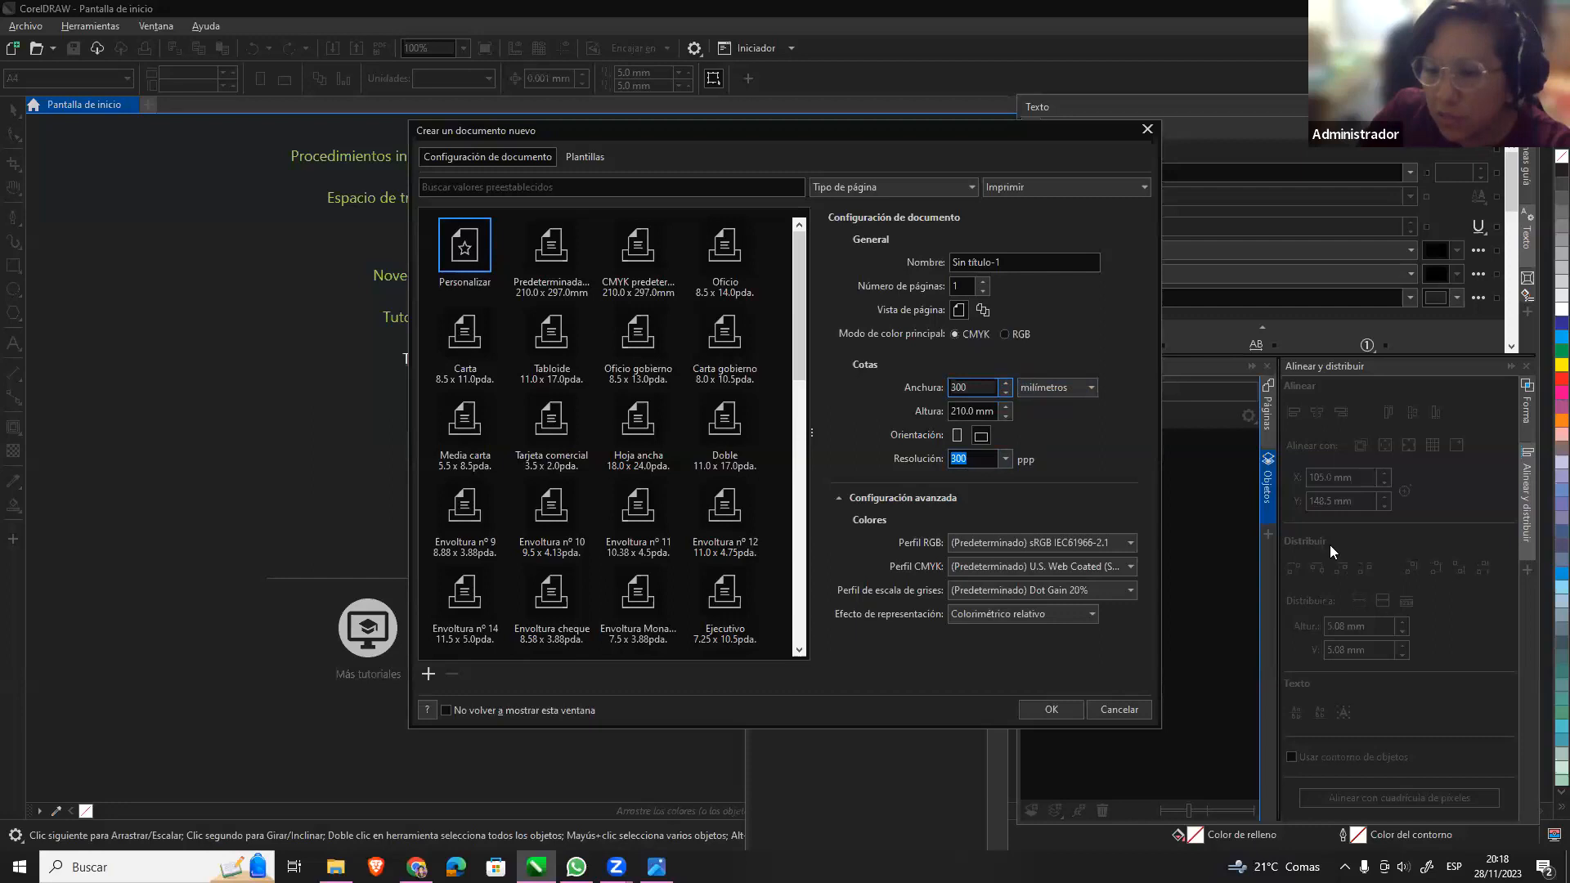
left_click(956, 332)
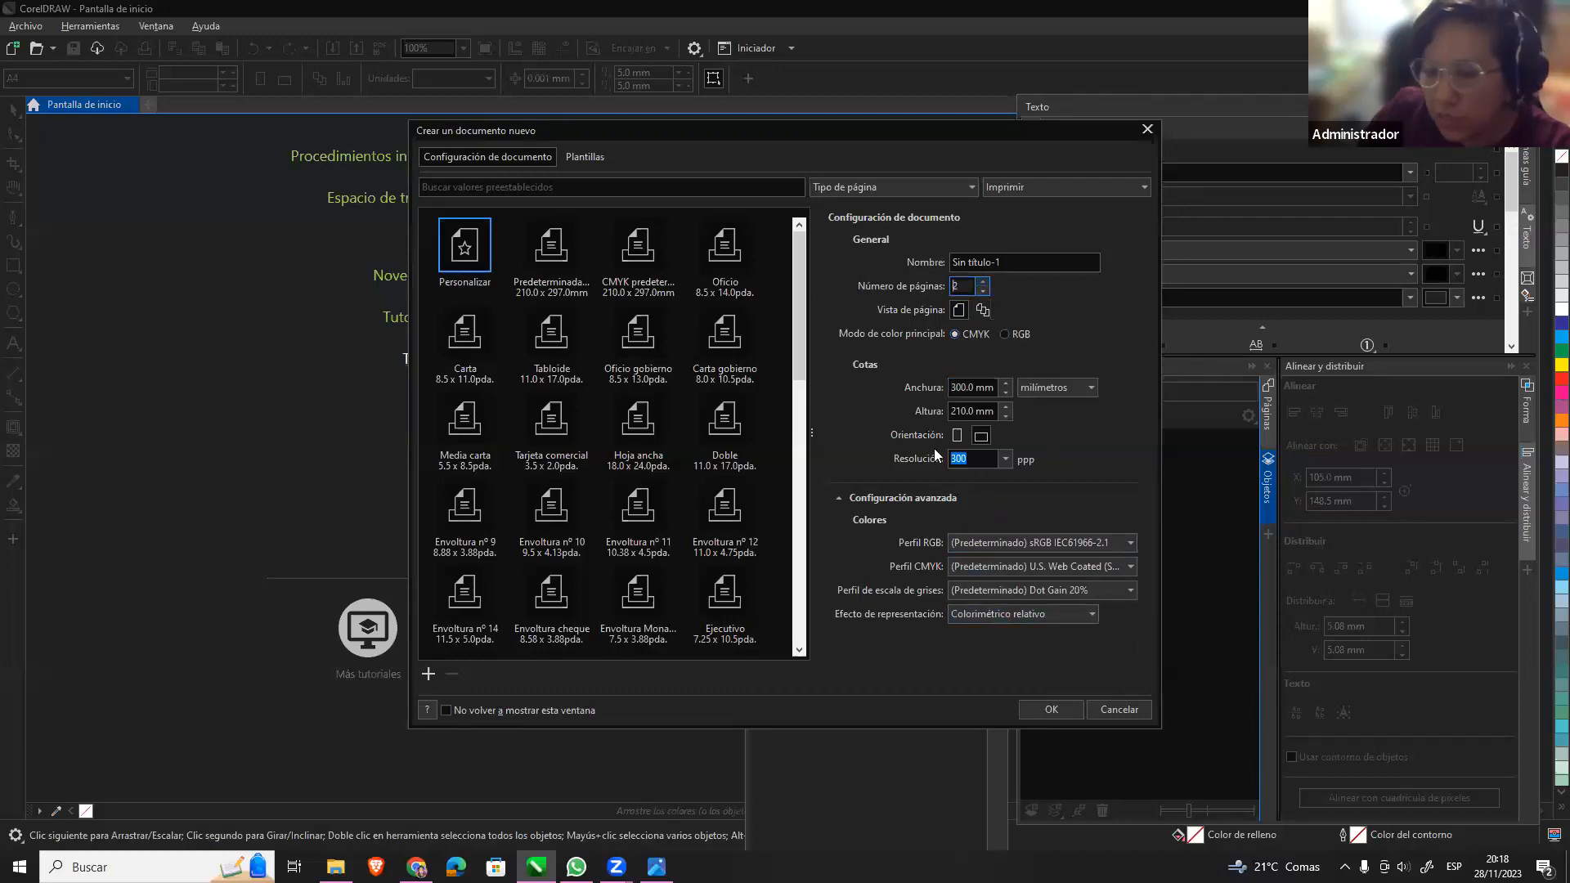
left_click(983, 309)
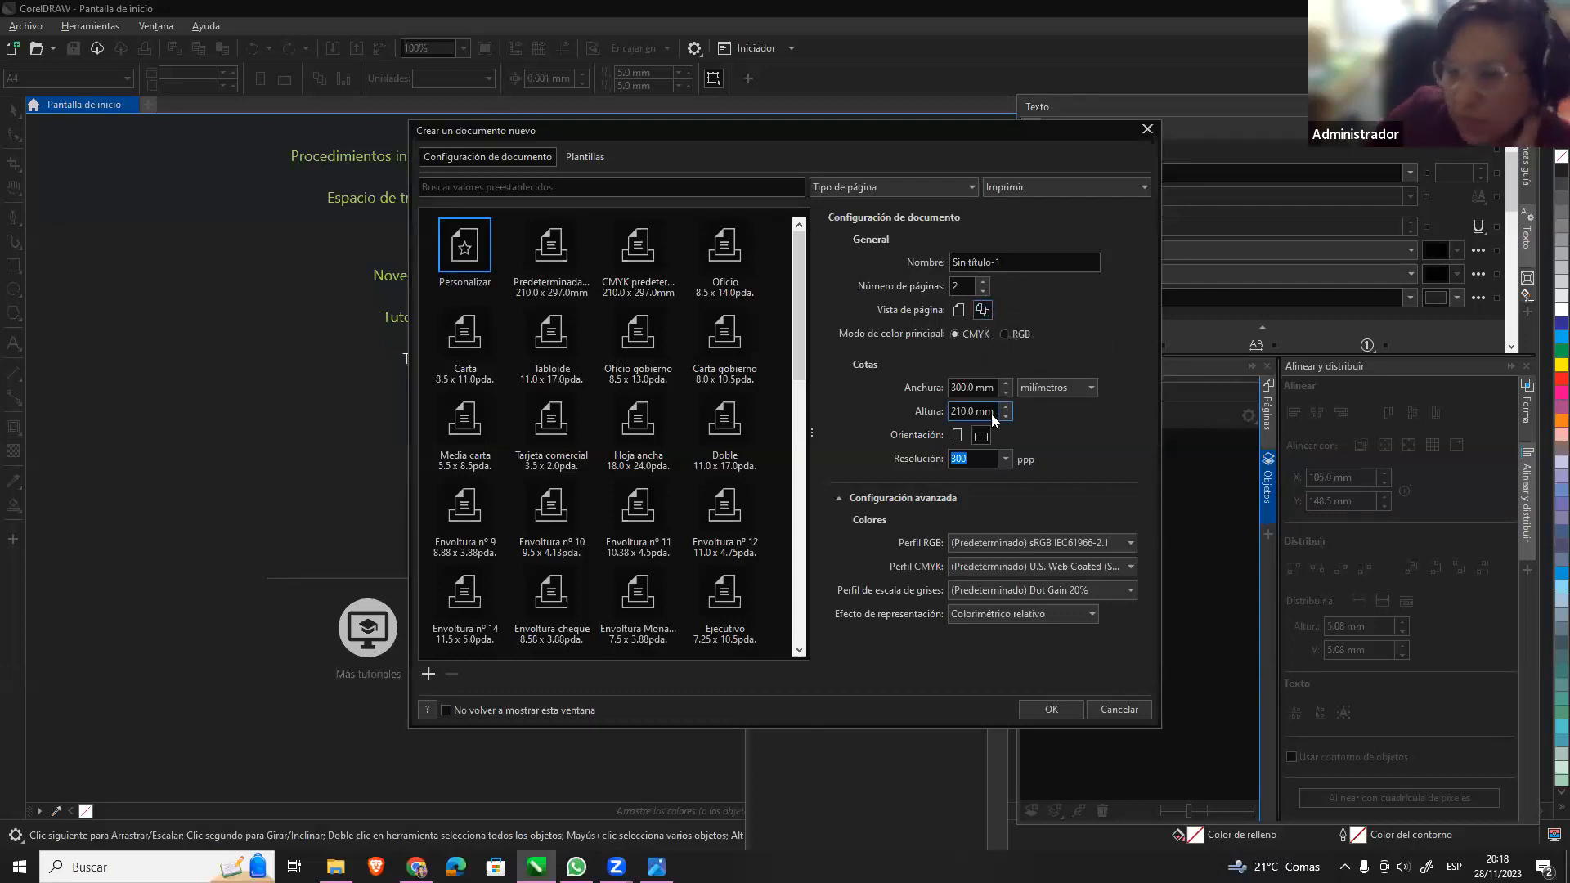
left_click(1067, 711)
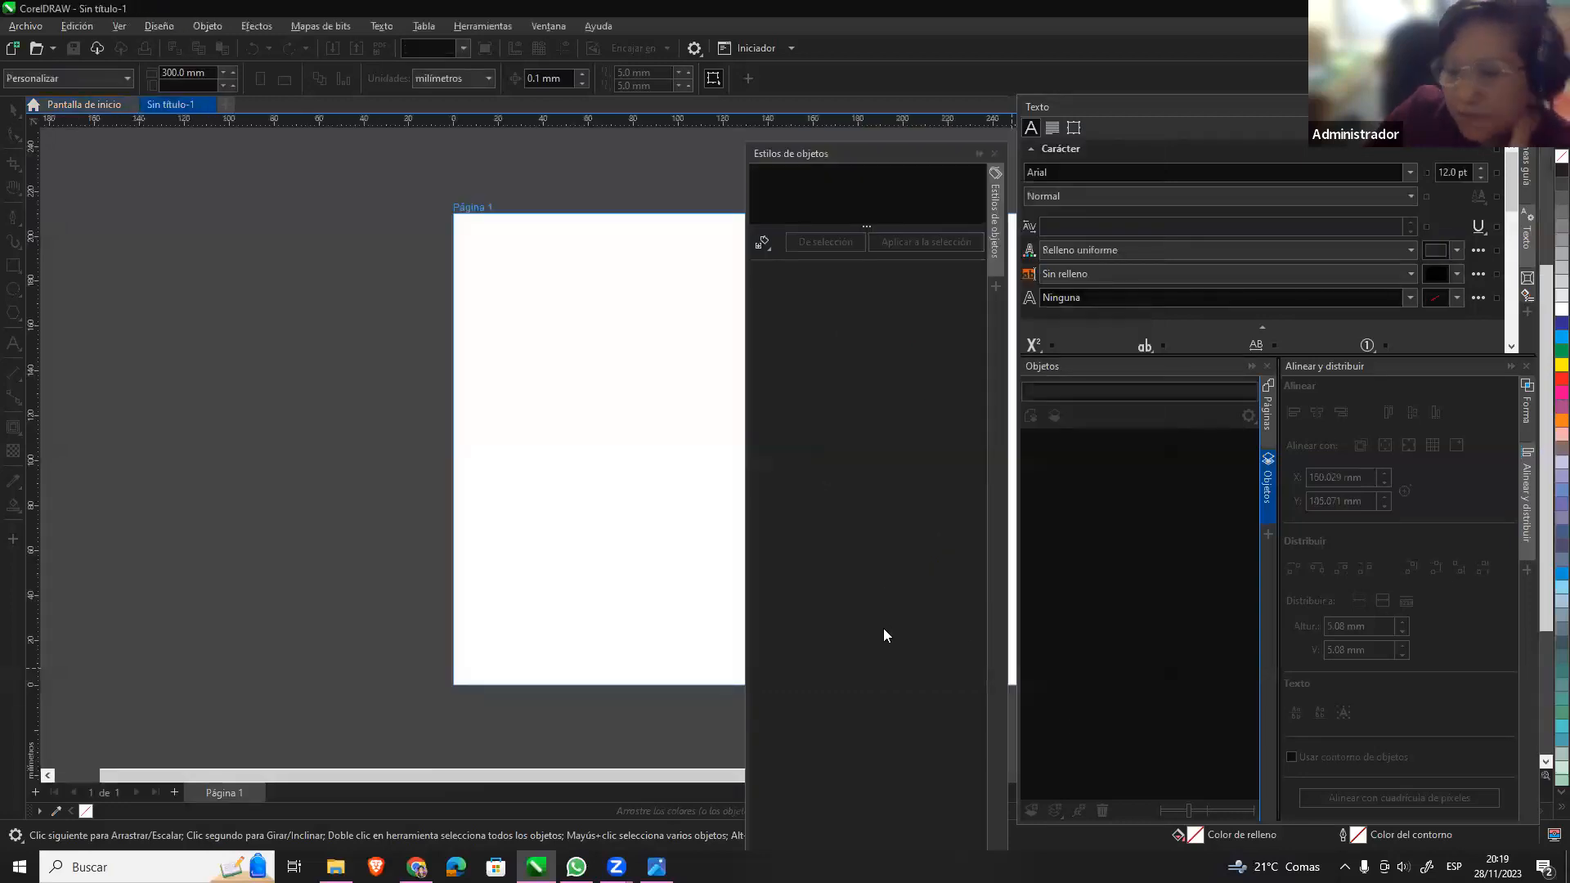
Dock the floating Estilos de objetos window in the same group as Alinear y distribuir, clearing the drawing area.
scroll(620, 518, "down", 2)
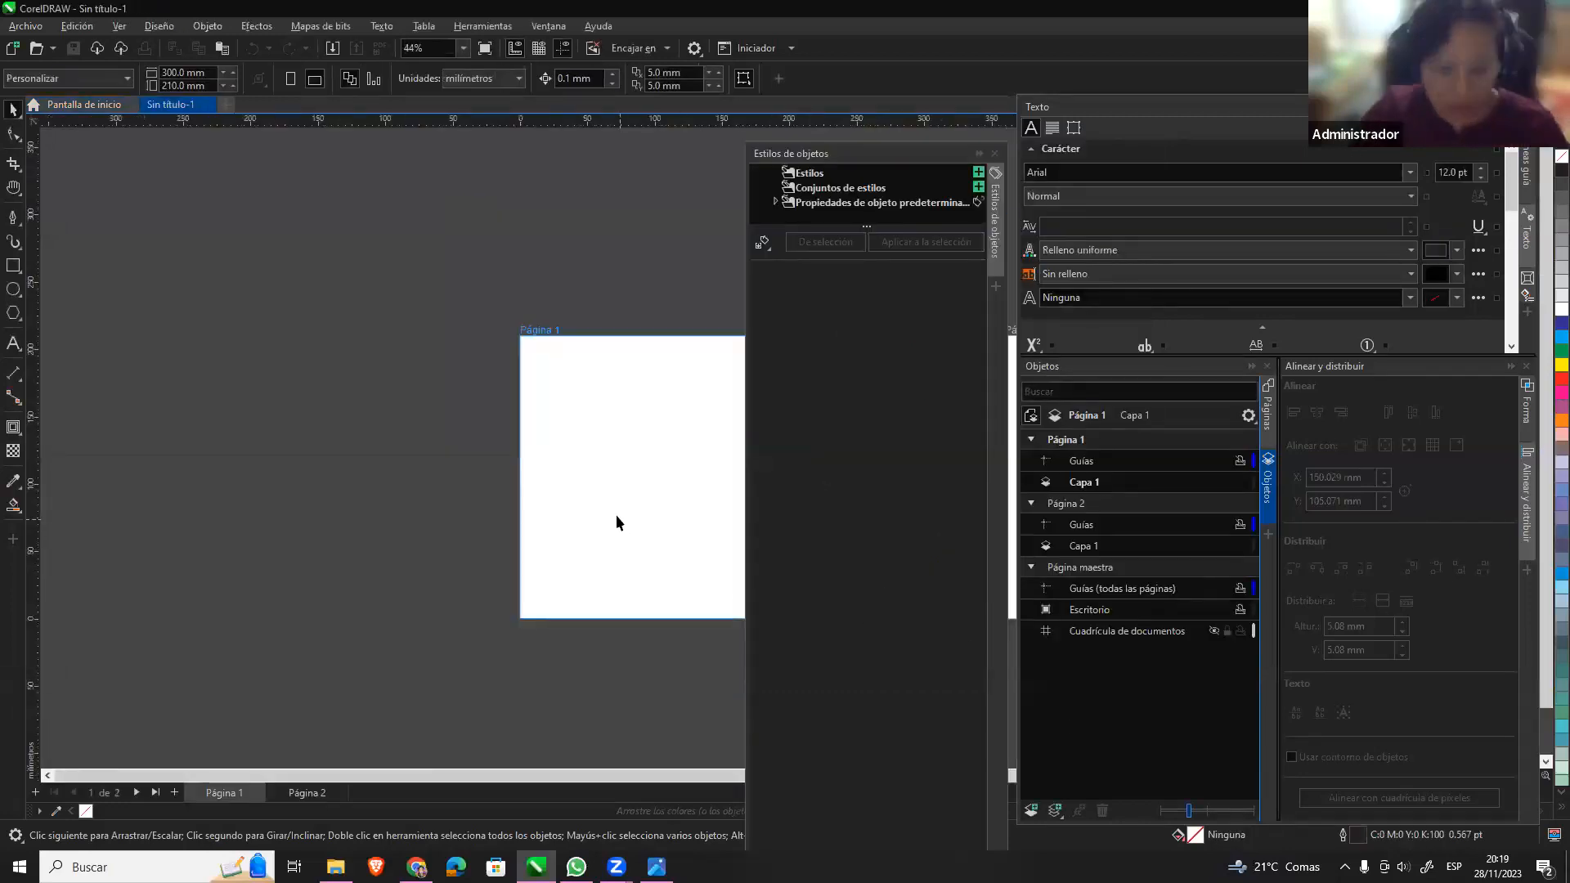
key("h")
left_click_drag(658, 424, 545, 465)
scroll(545, 465, "down", 2)
scroll(548, 481, "up", 1)
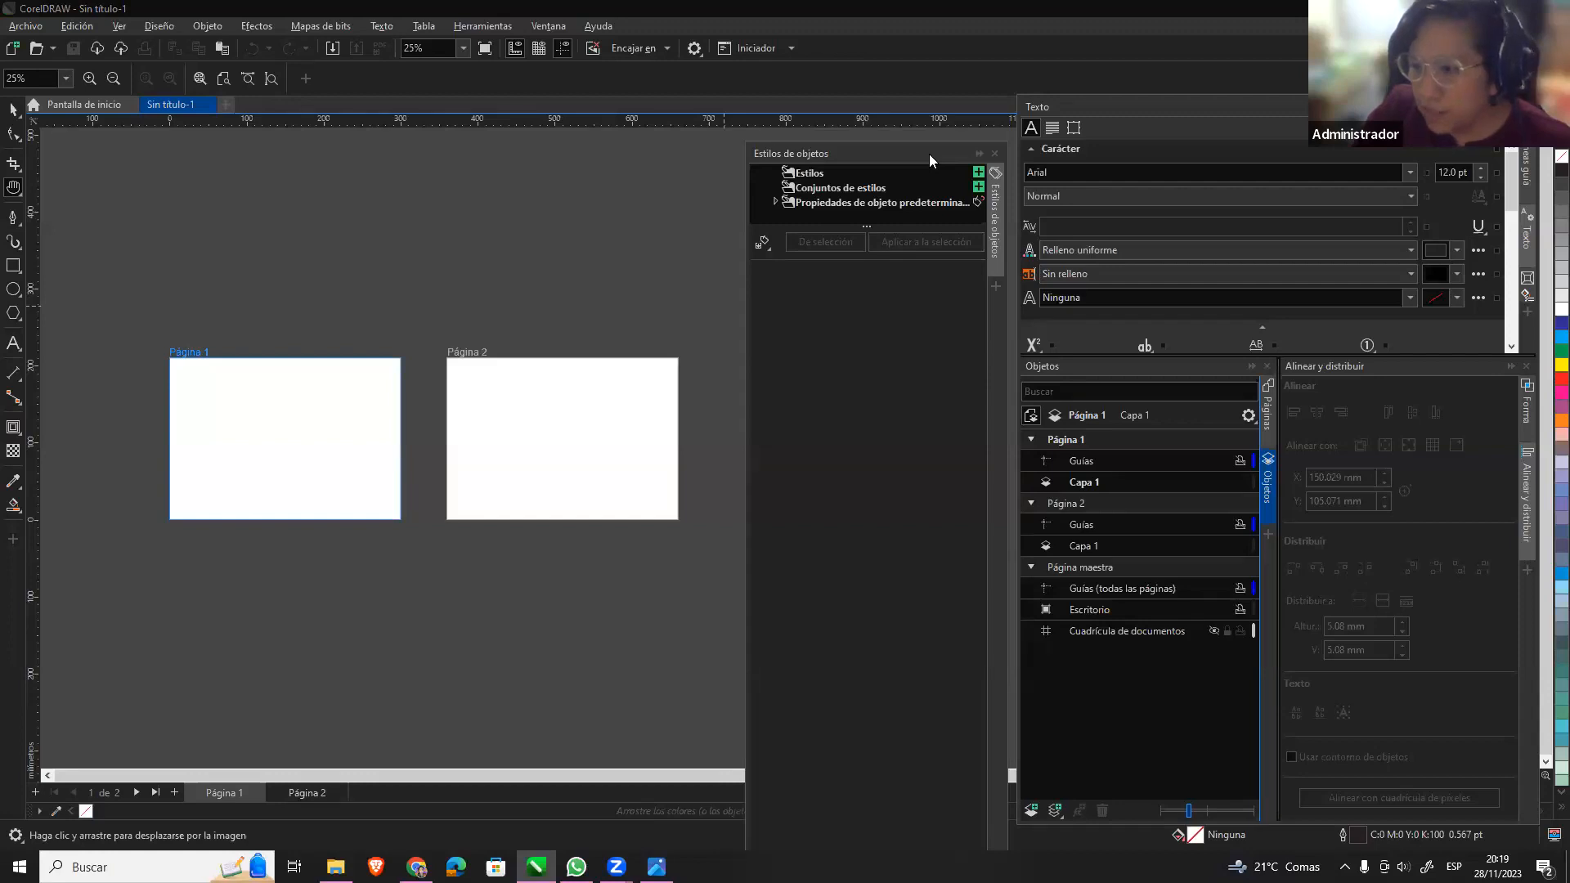
left_click_drag(929, 154, 1511, 601)
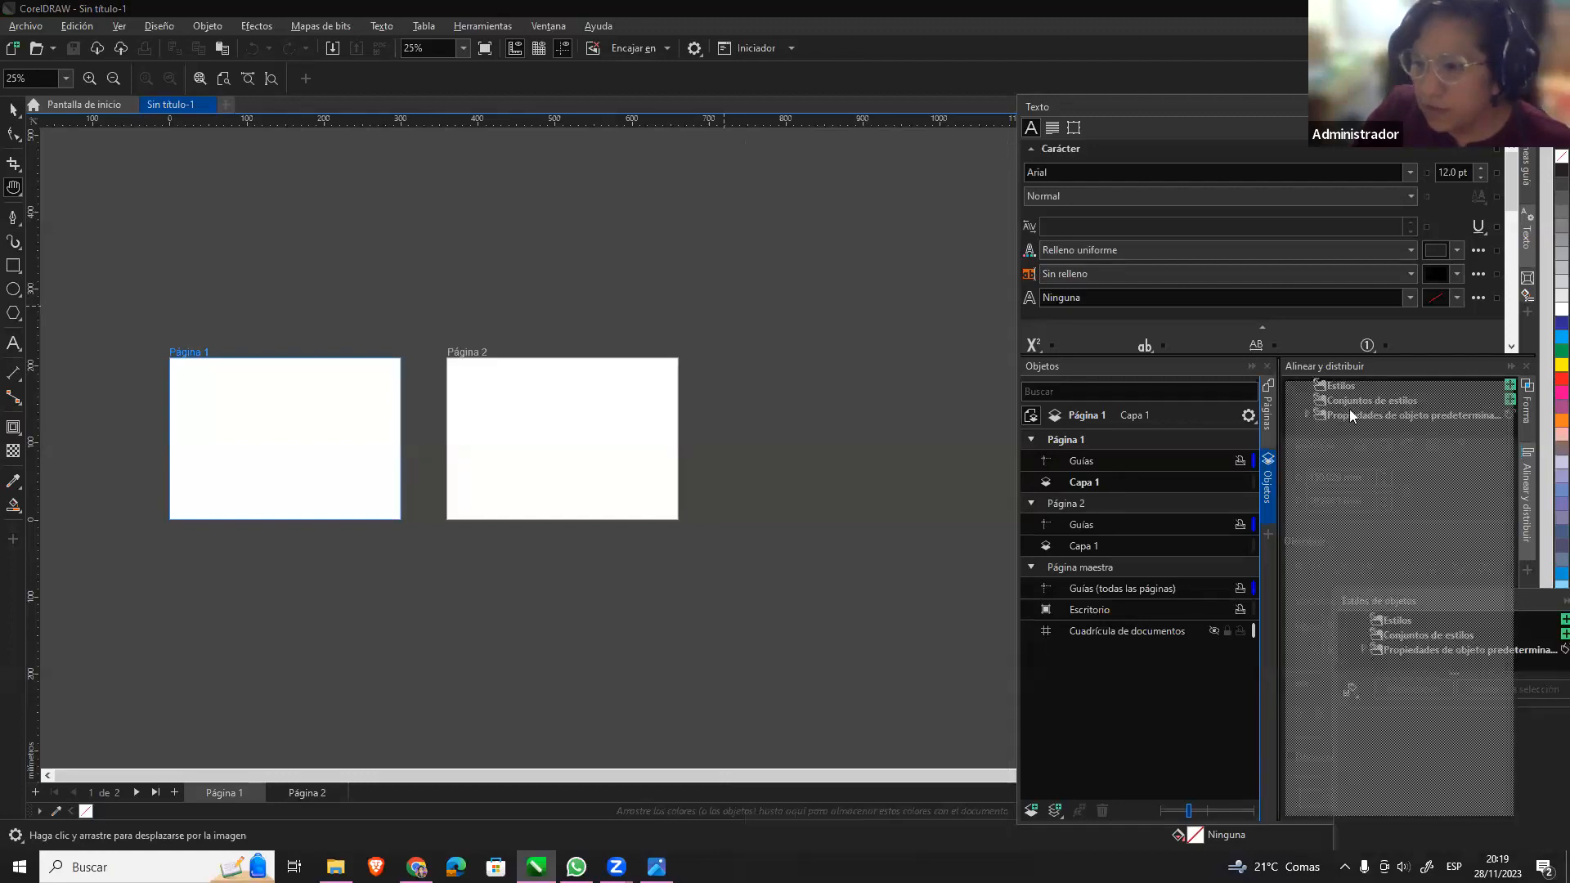
left_click_drag(1351, 416, 1351, 416)
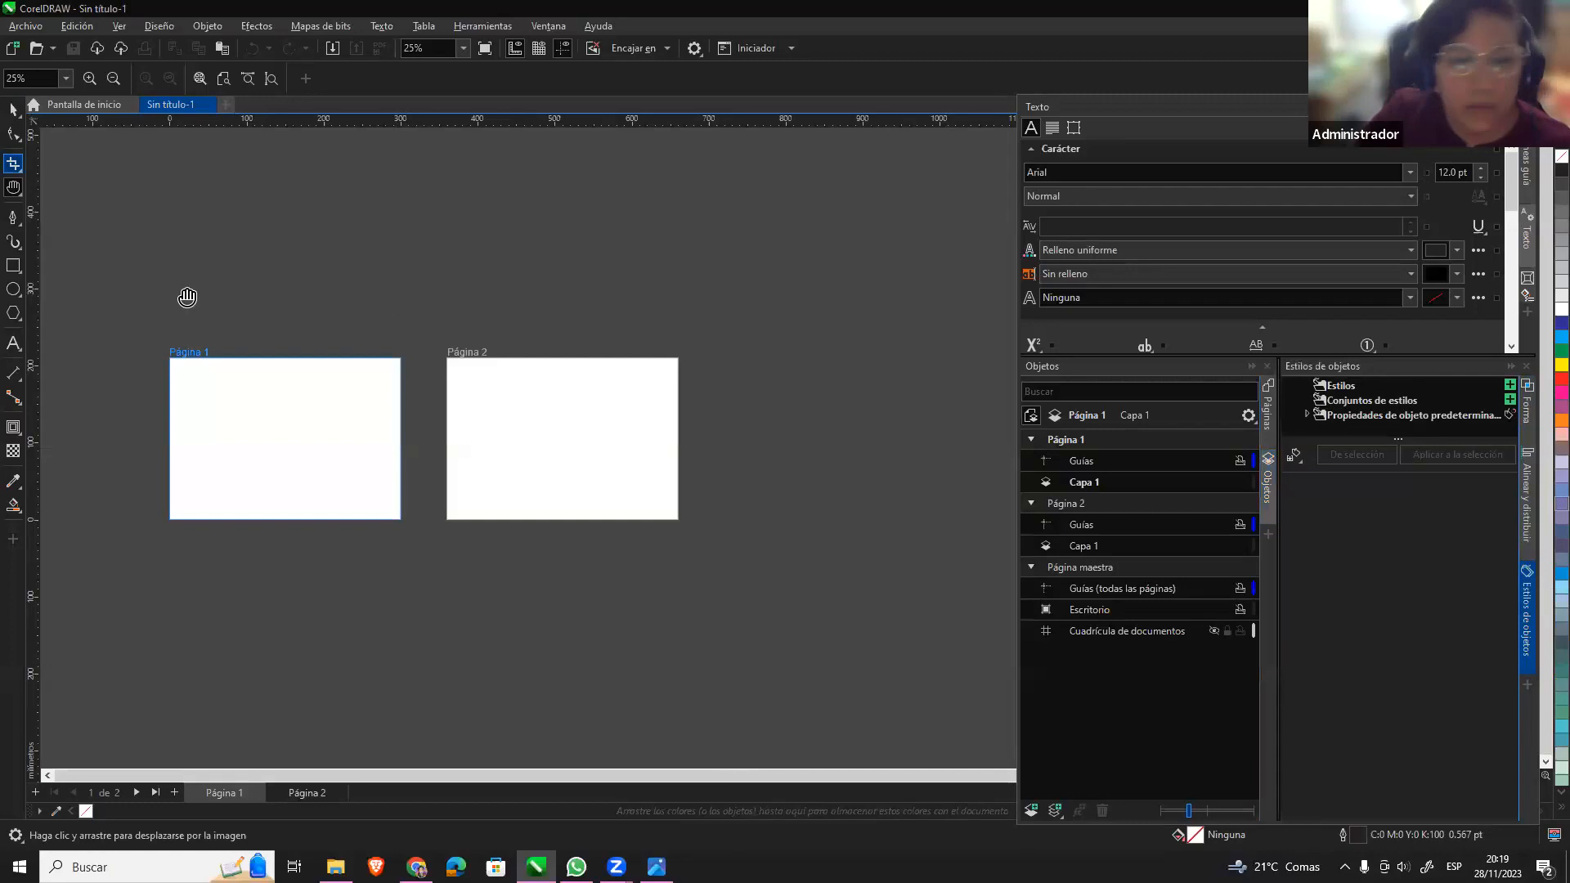
Open the document Copia_de_seguridad_de_DIPTICO BAKERY from the SEMANA4 folder as a layout reference.
scroll(458, 303, "up", 4)
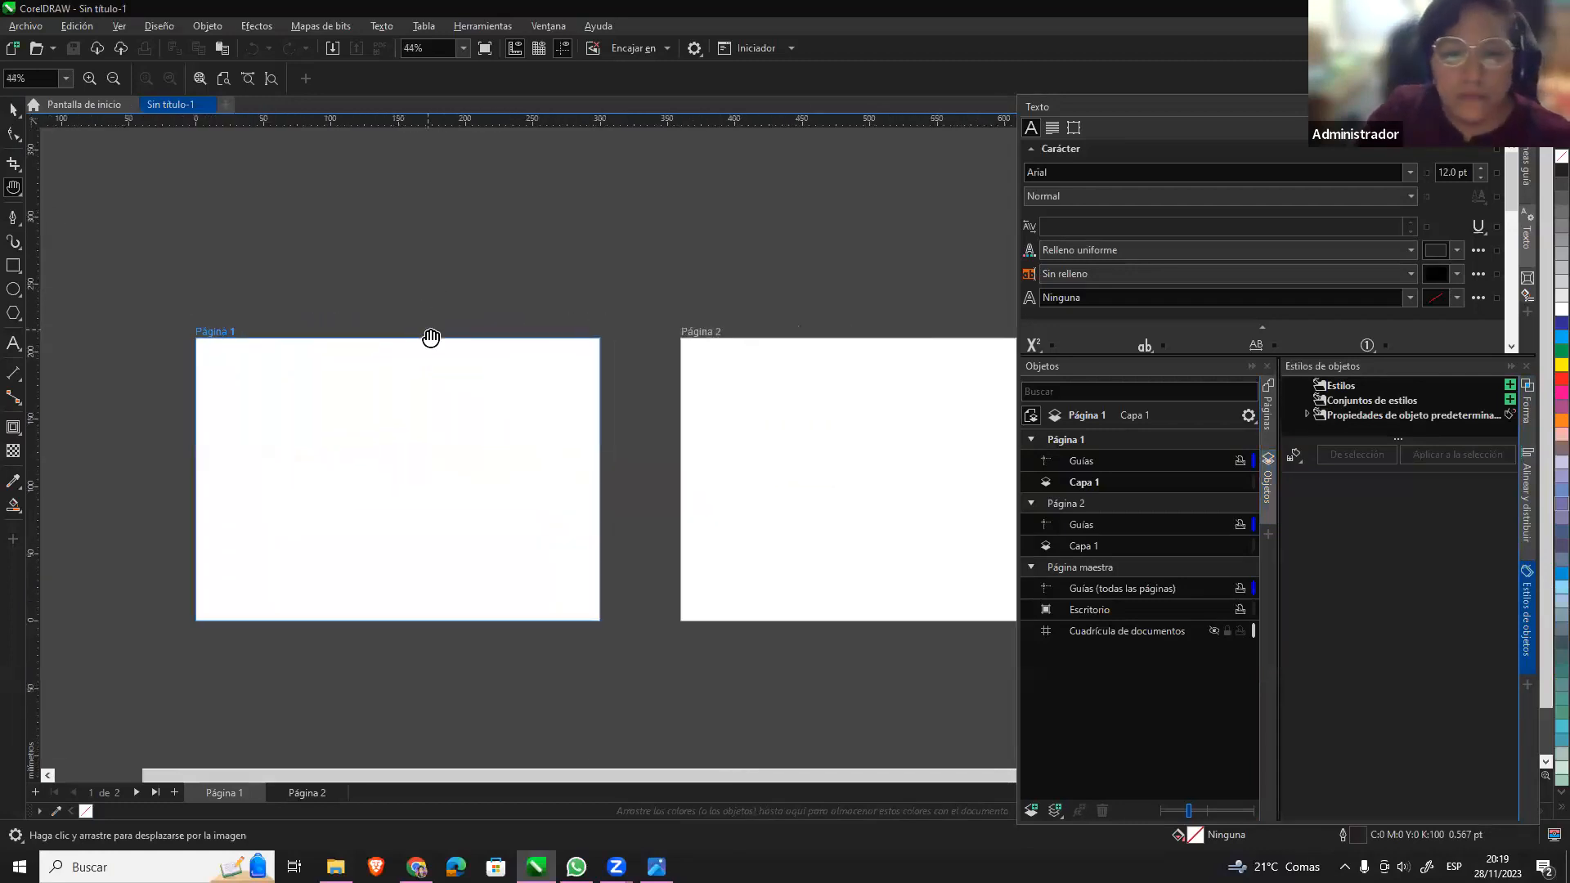
left_click(13, 109)
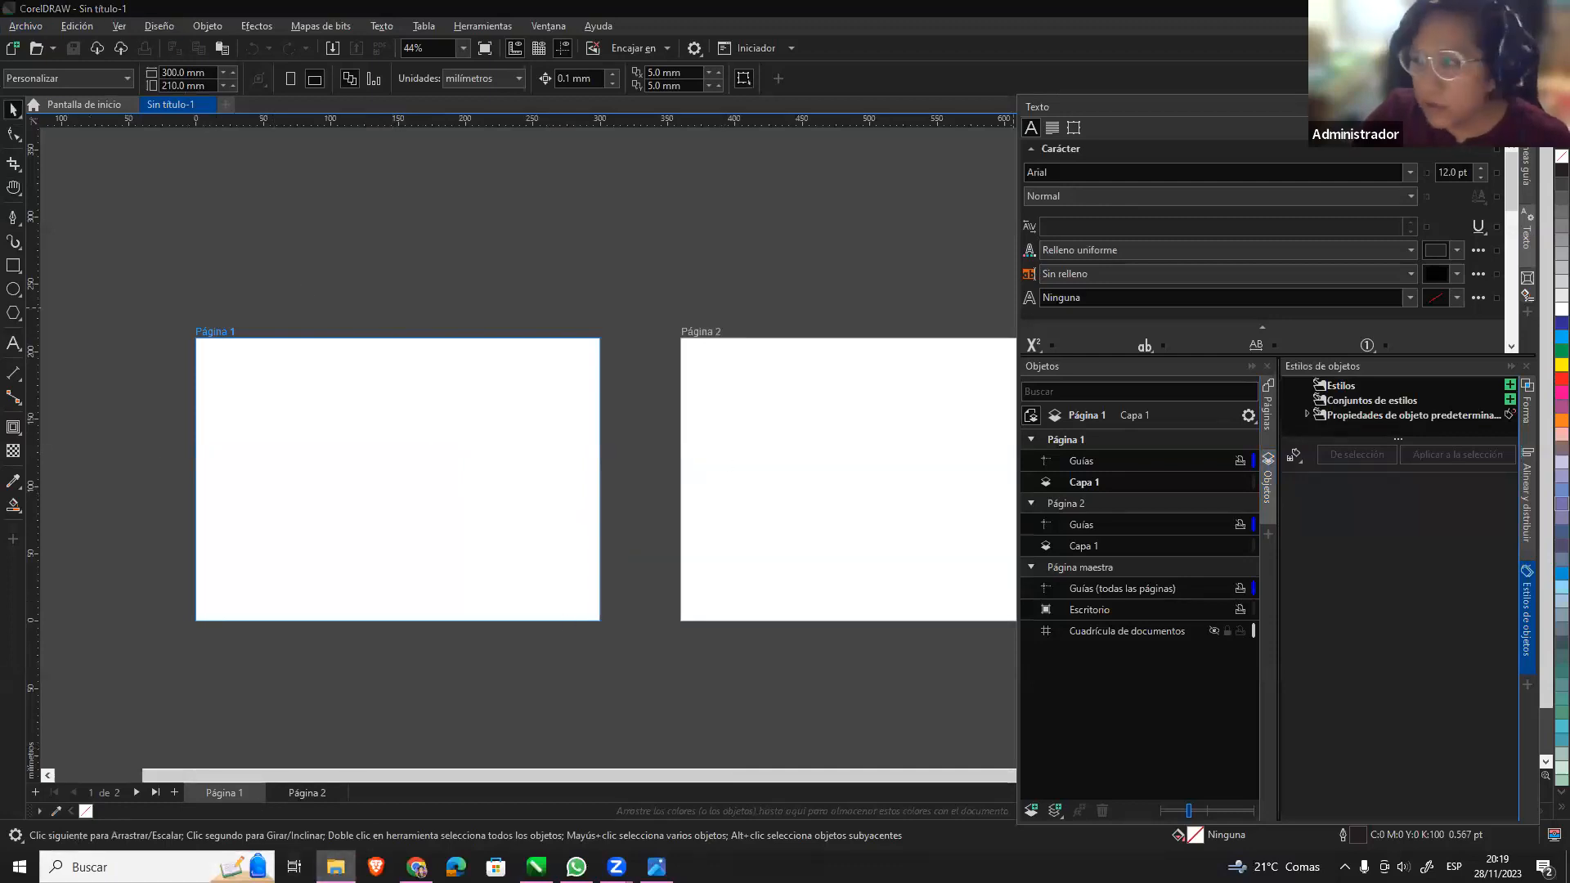
scroll(1055, 558, "up", 2)
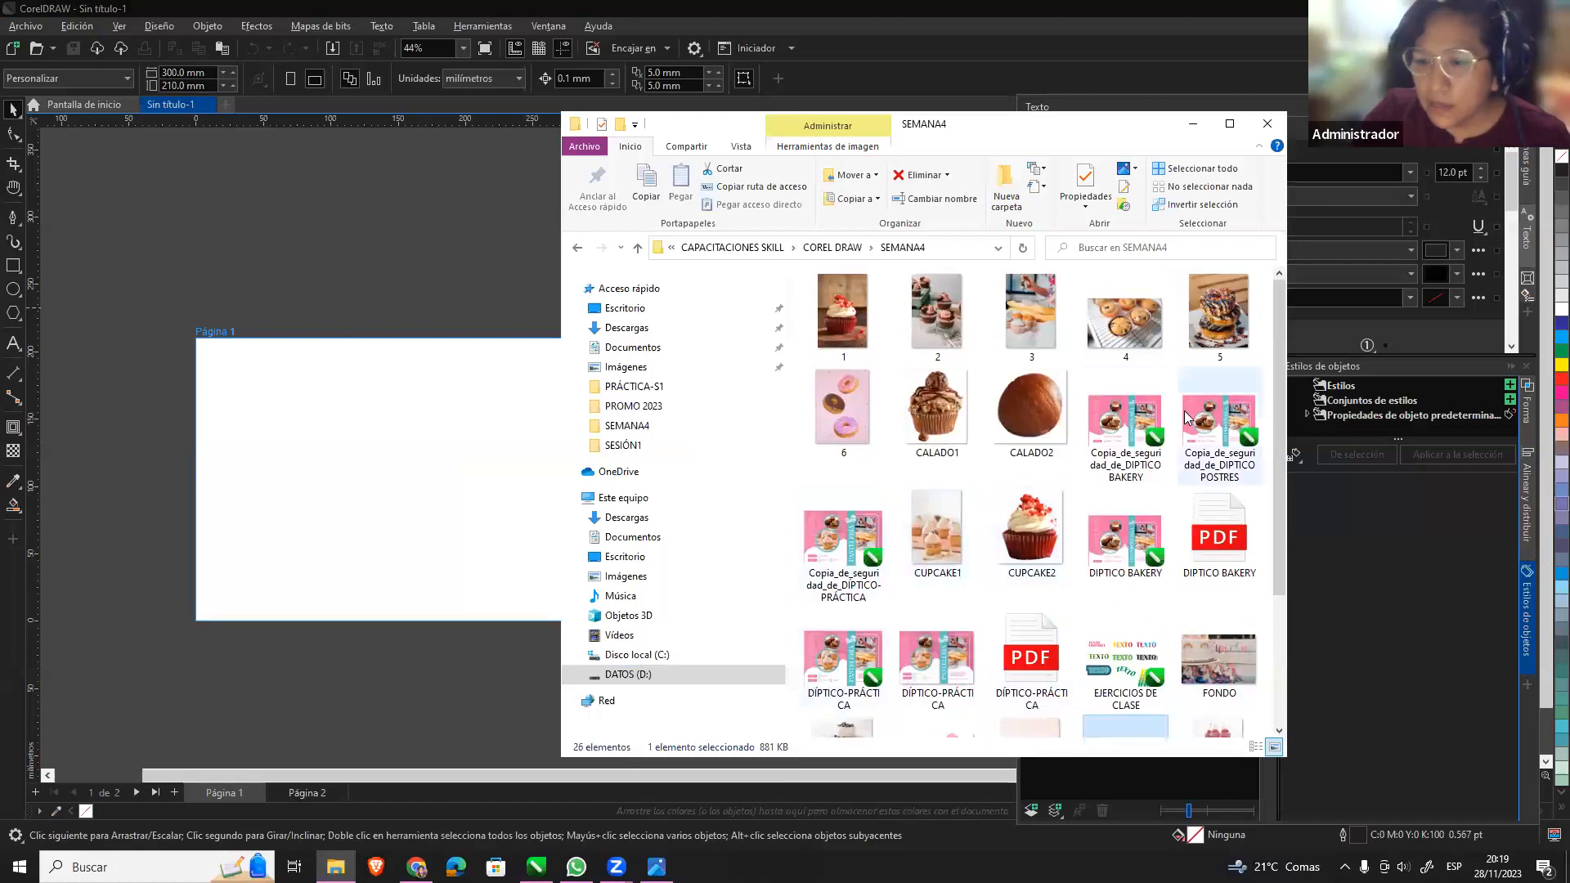
left_click(1128, 441)
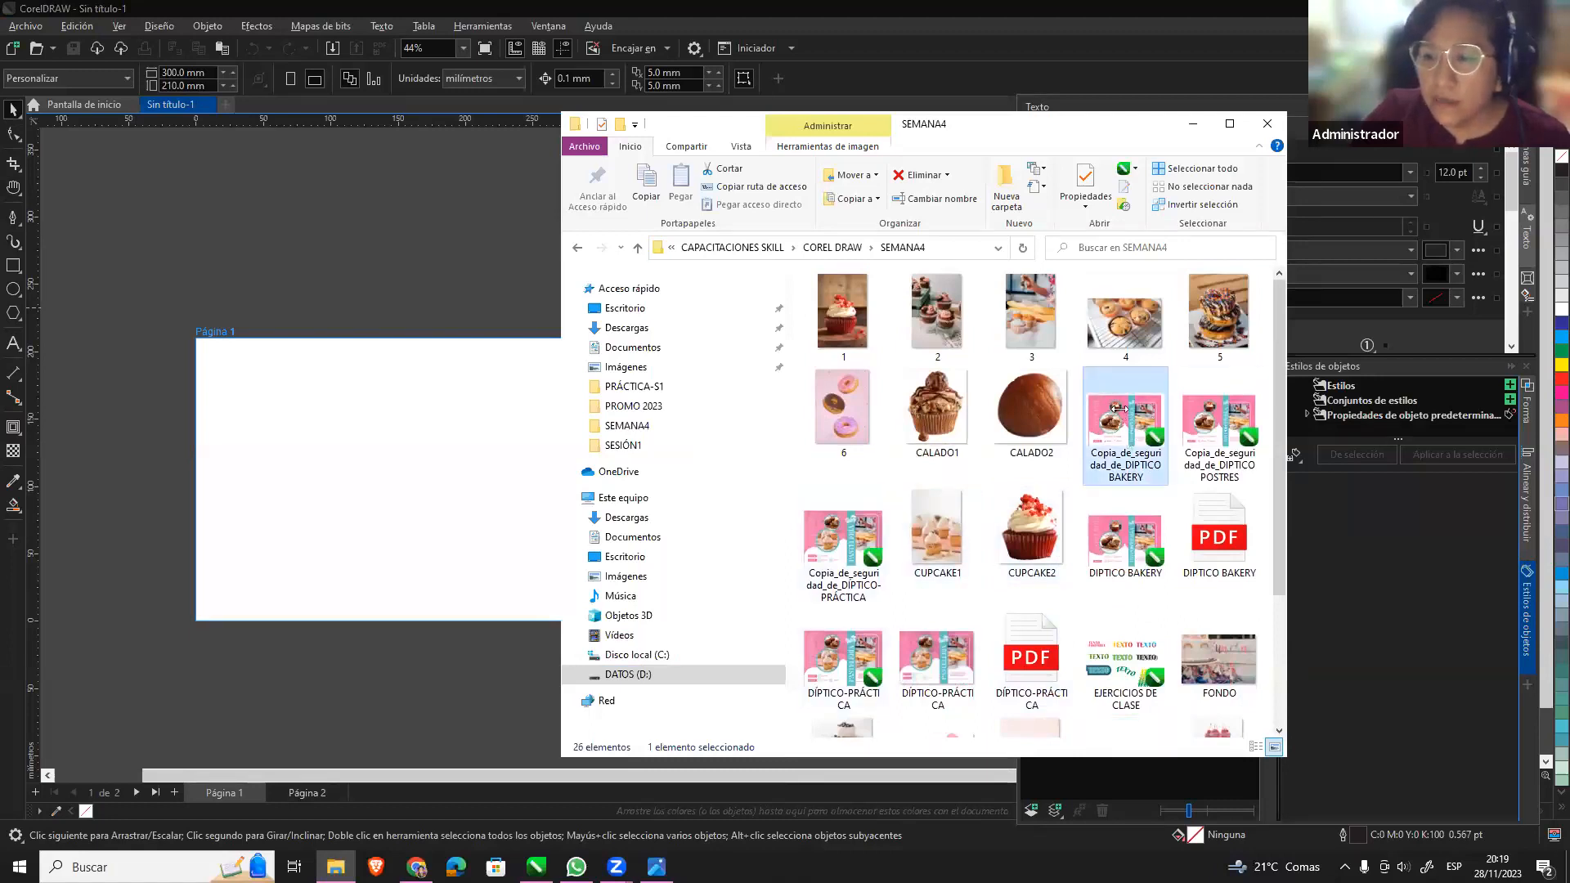
double_click(1120, 409)
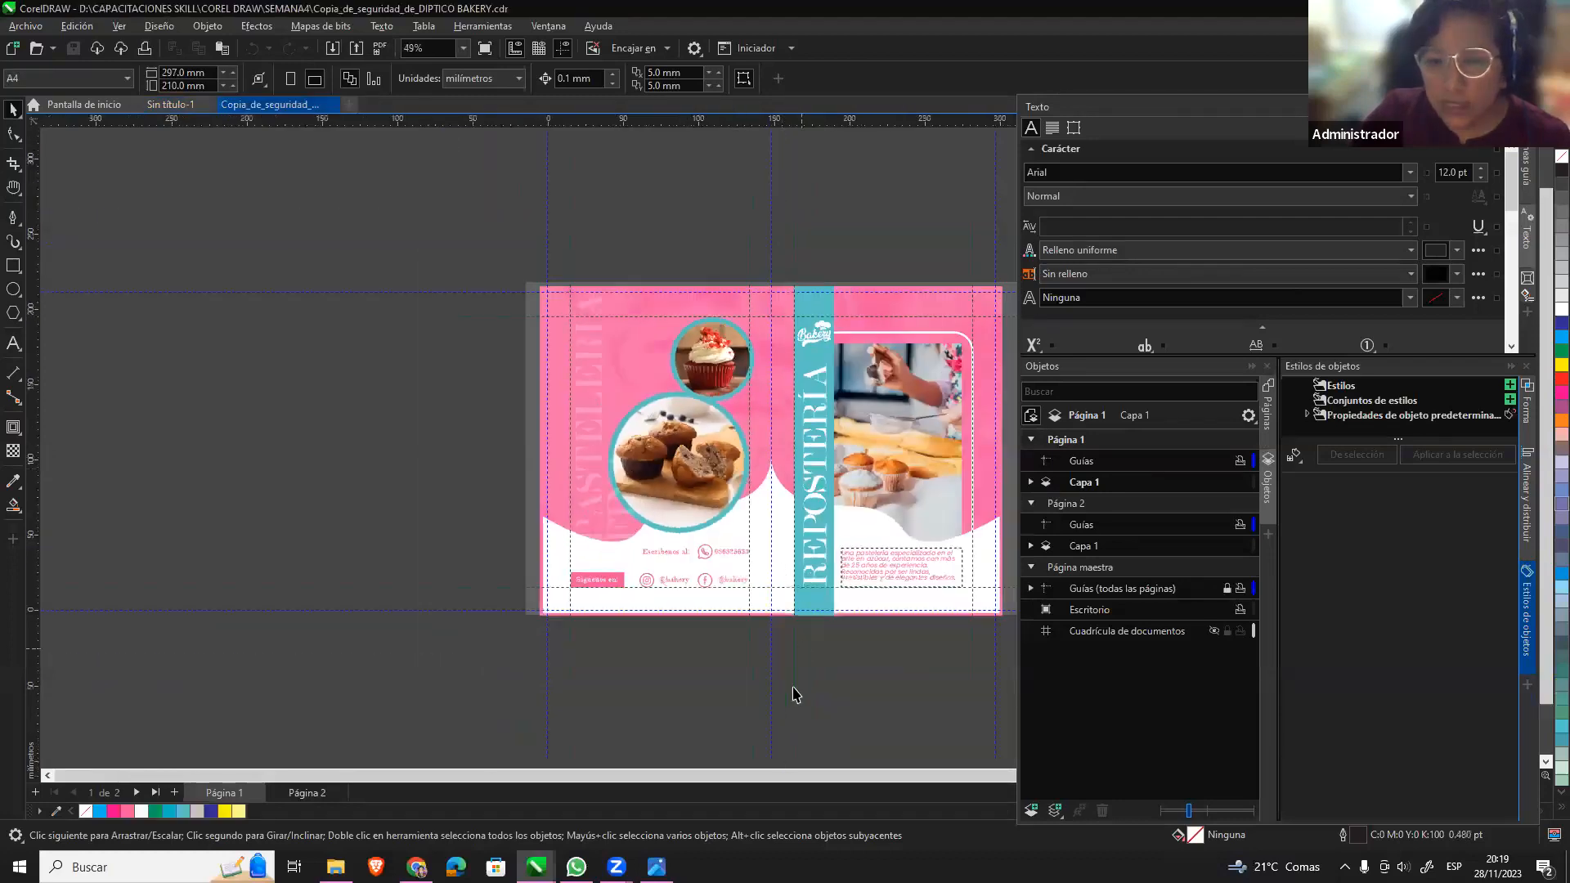
Examine the layout and guides on both pages of the bakery diptych and return to Sin título-1.
key("h")
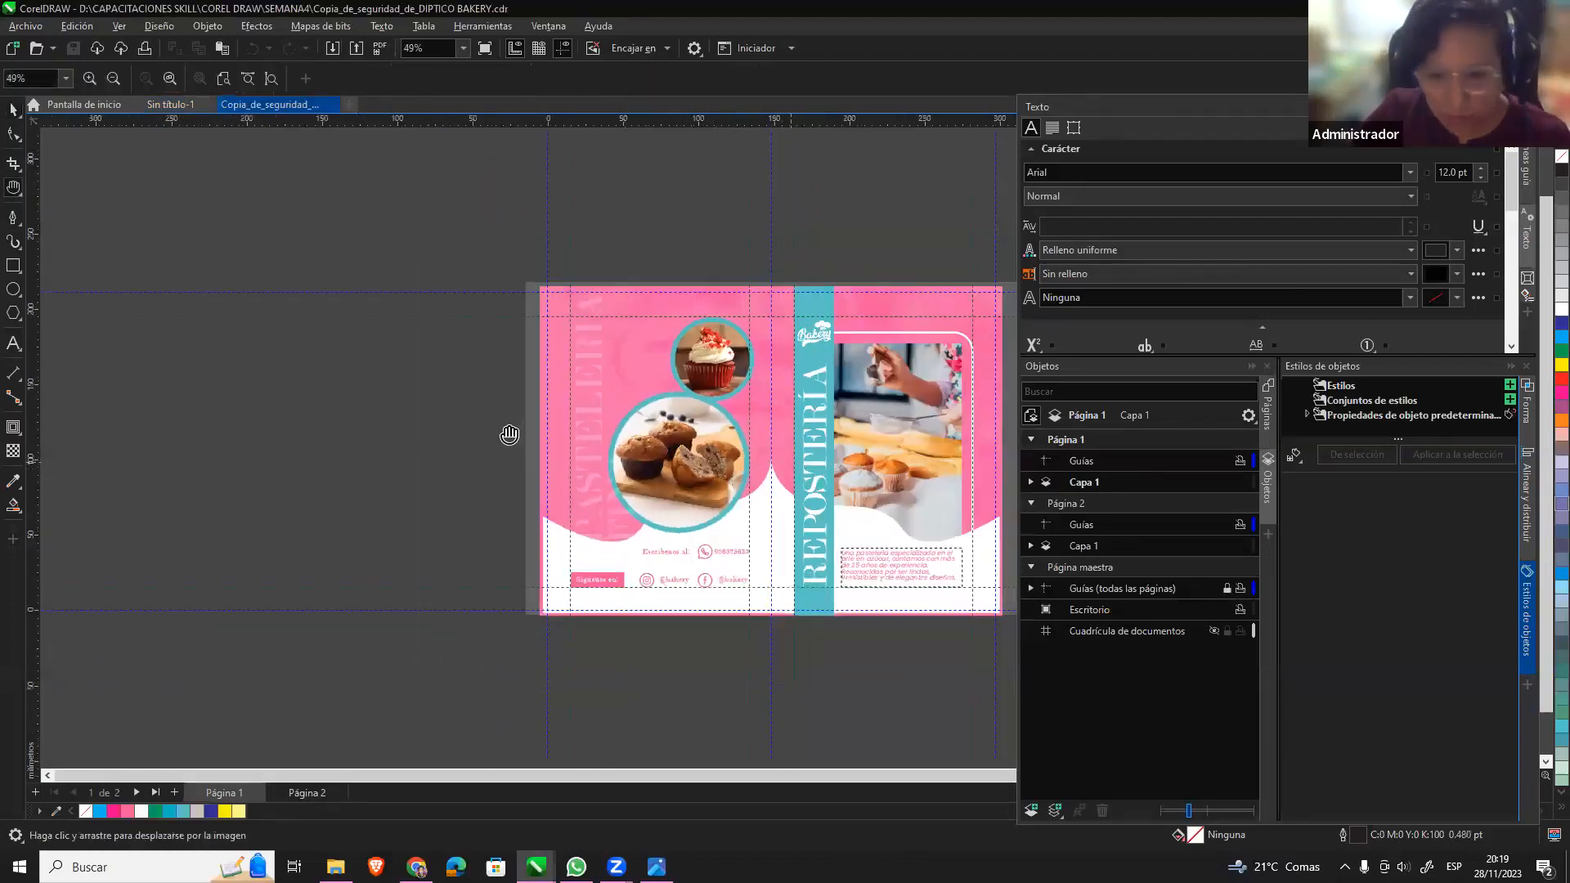
left_click_drag(509, 435, 231, 402)
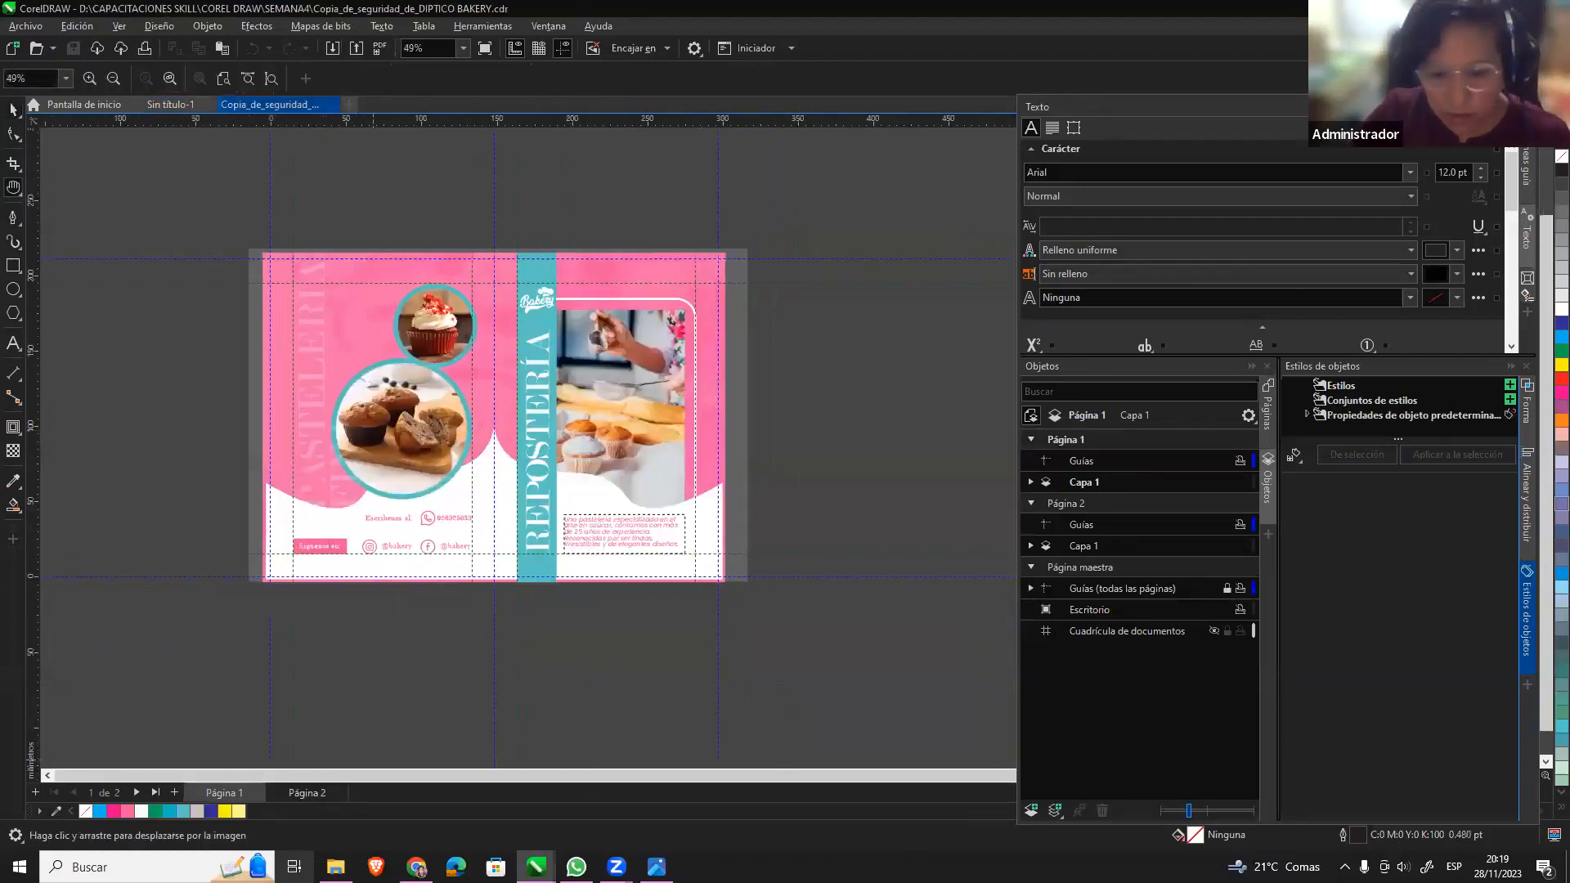
left_click(315, 790)
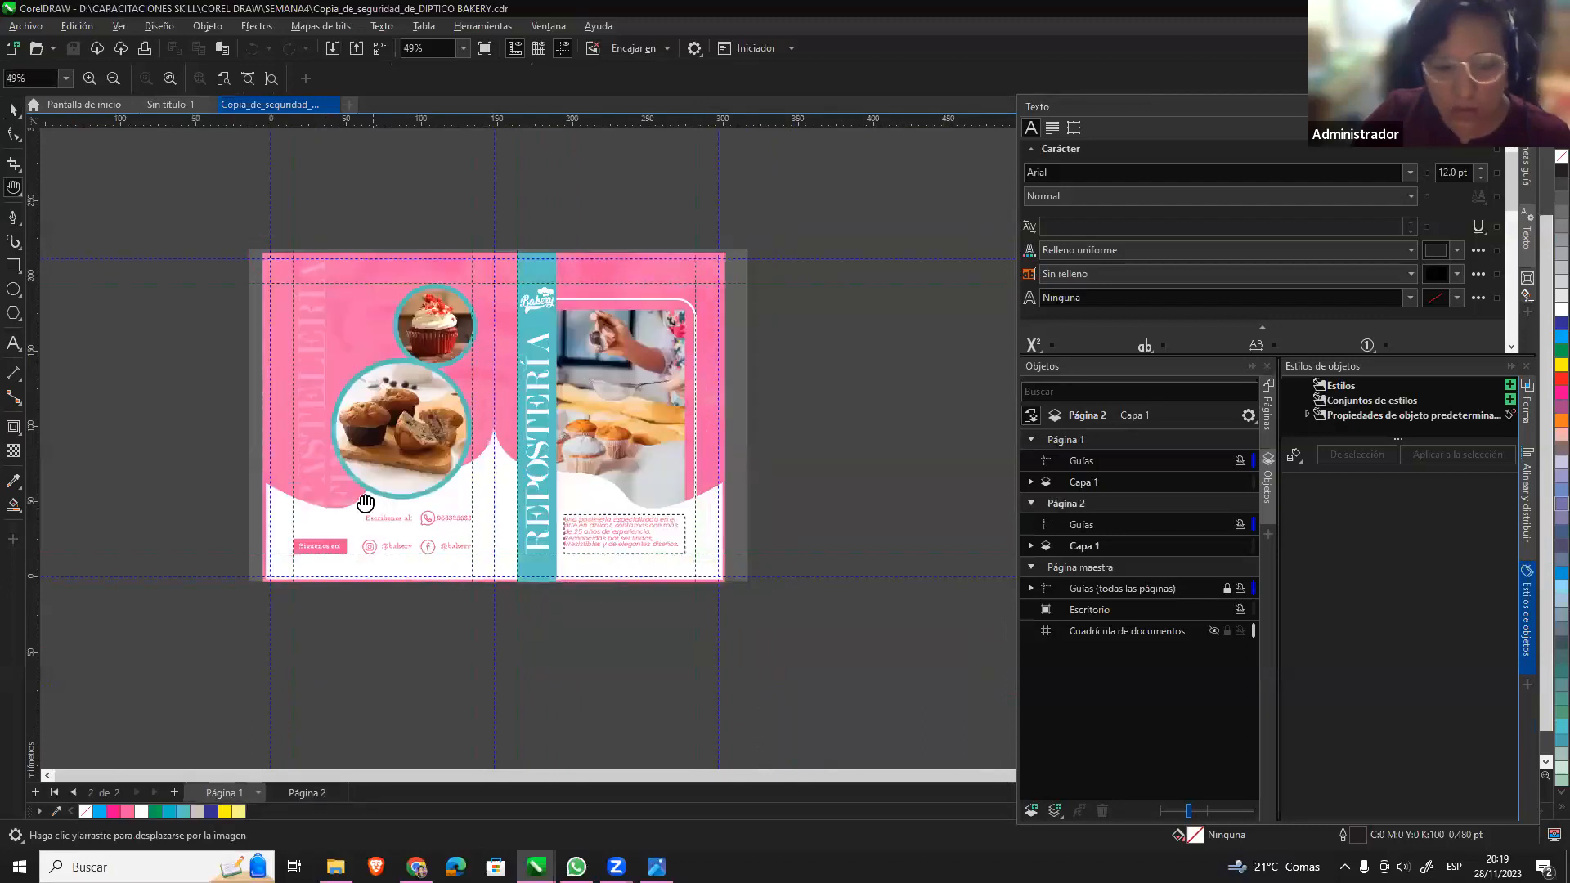
left_click(308, 792)
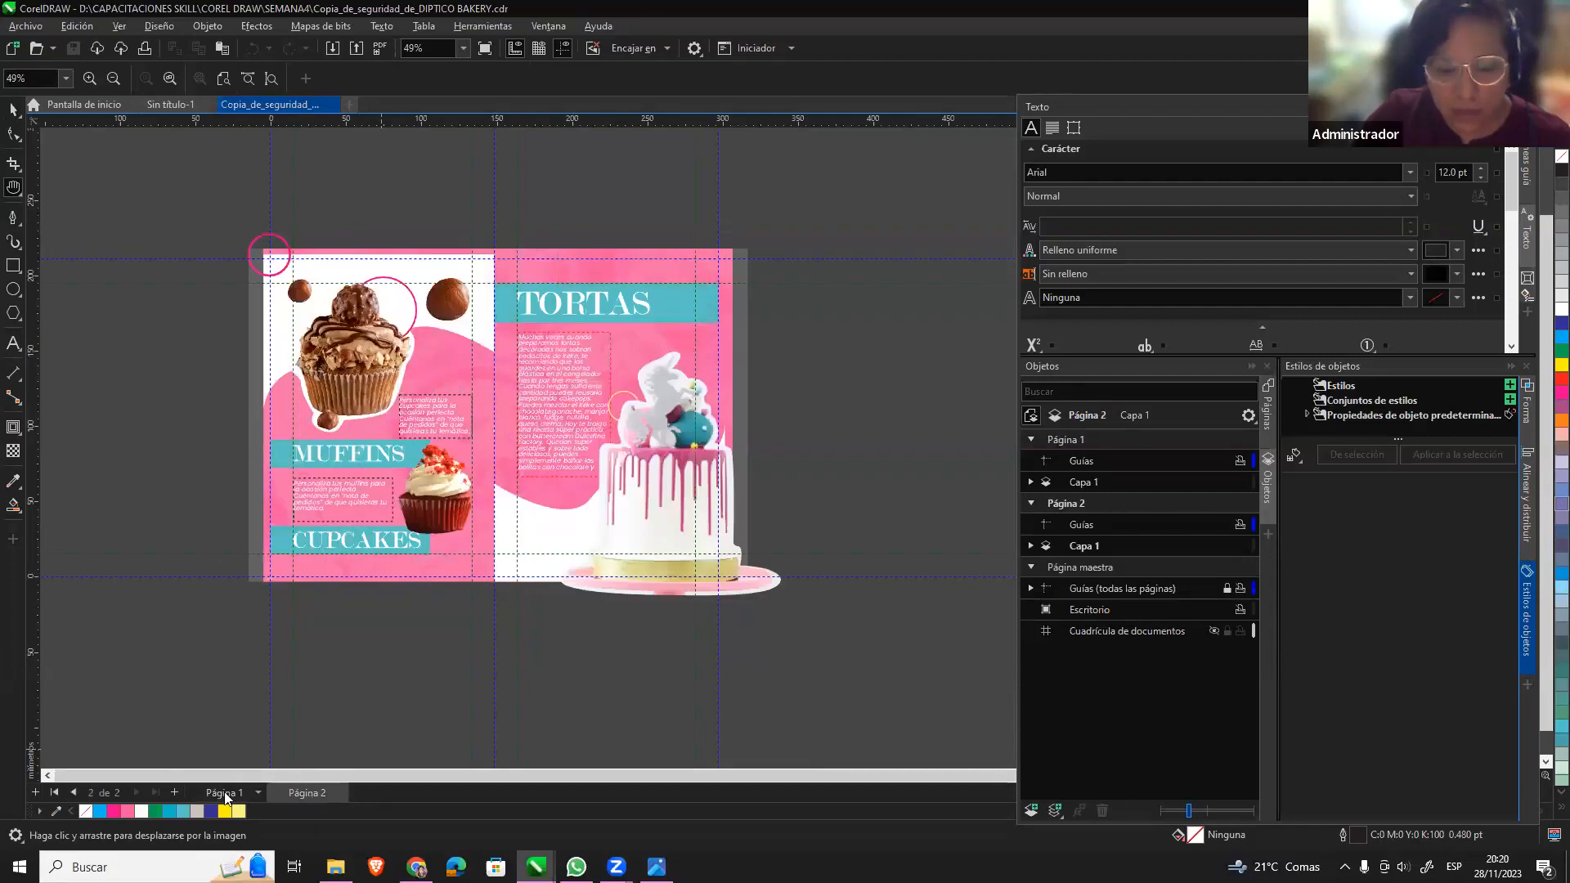
left_click(226, 793)
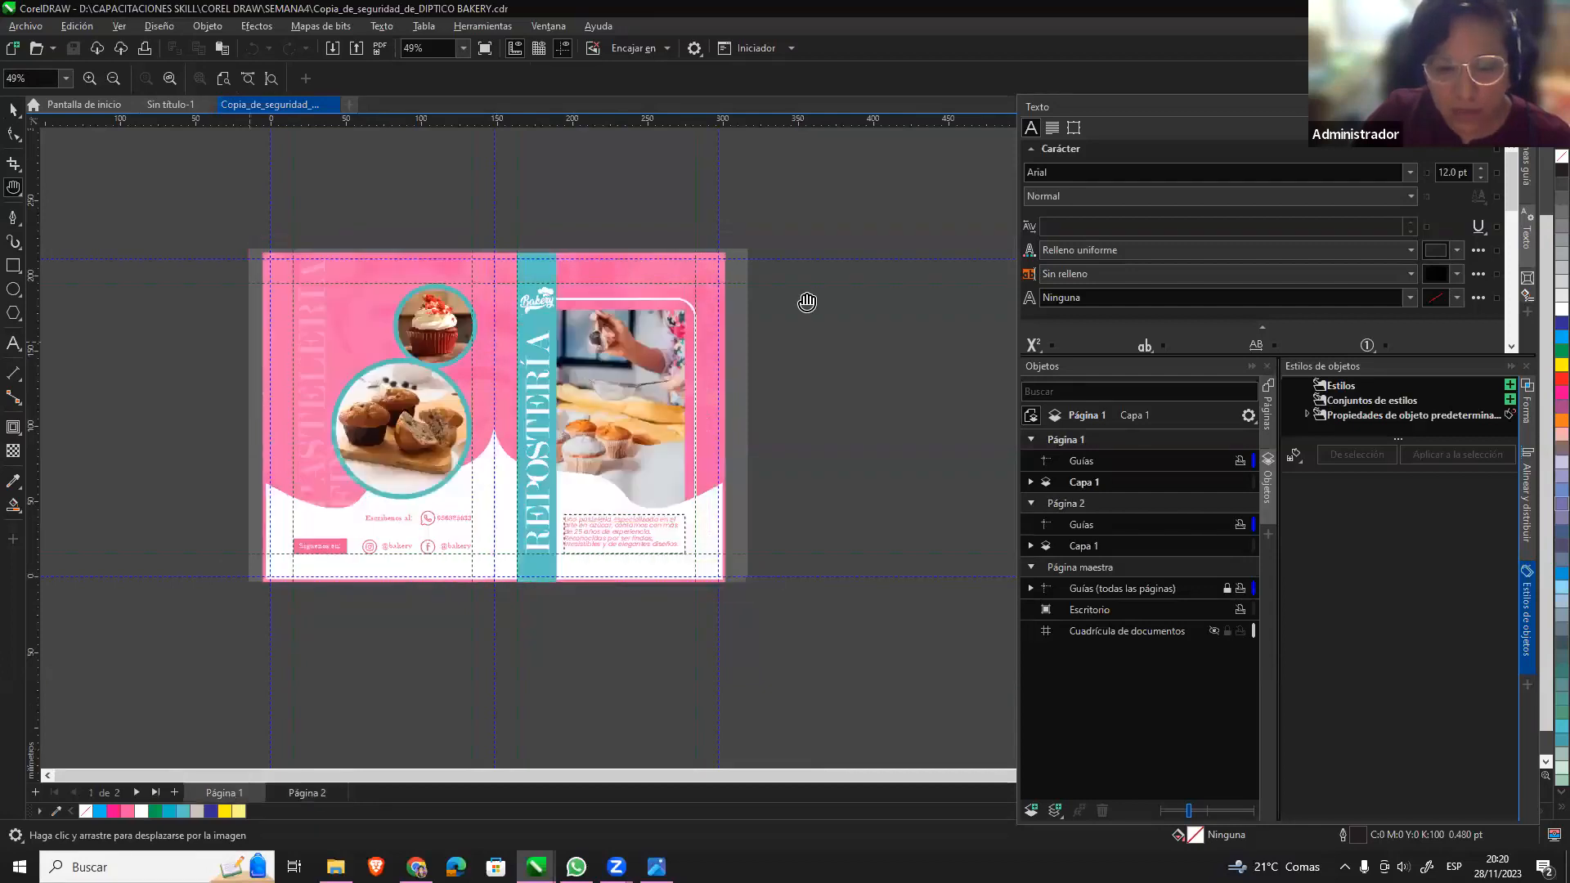
left_click(291, 796)
left_click(170, 105)
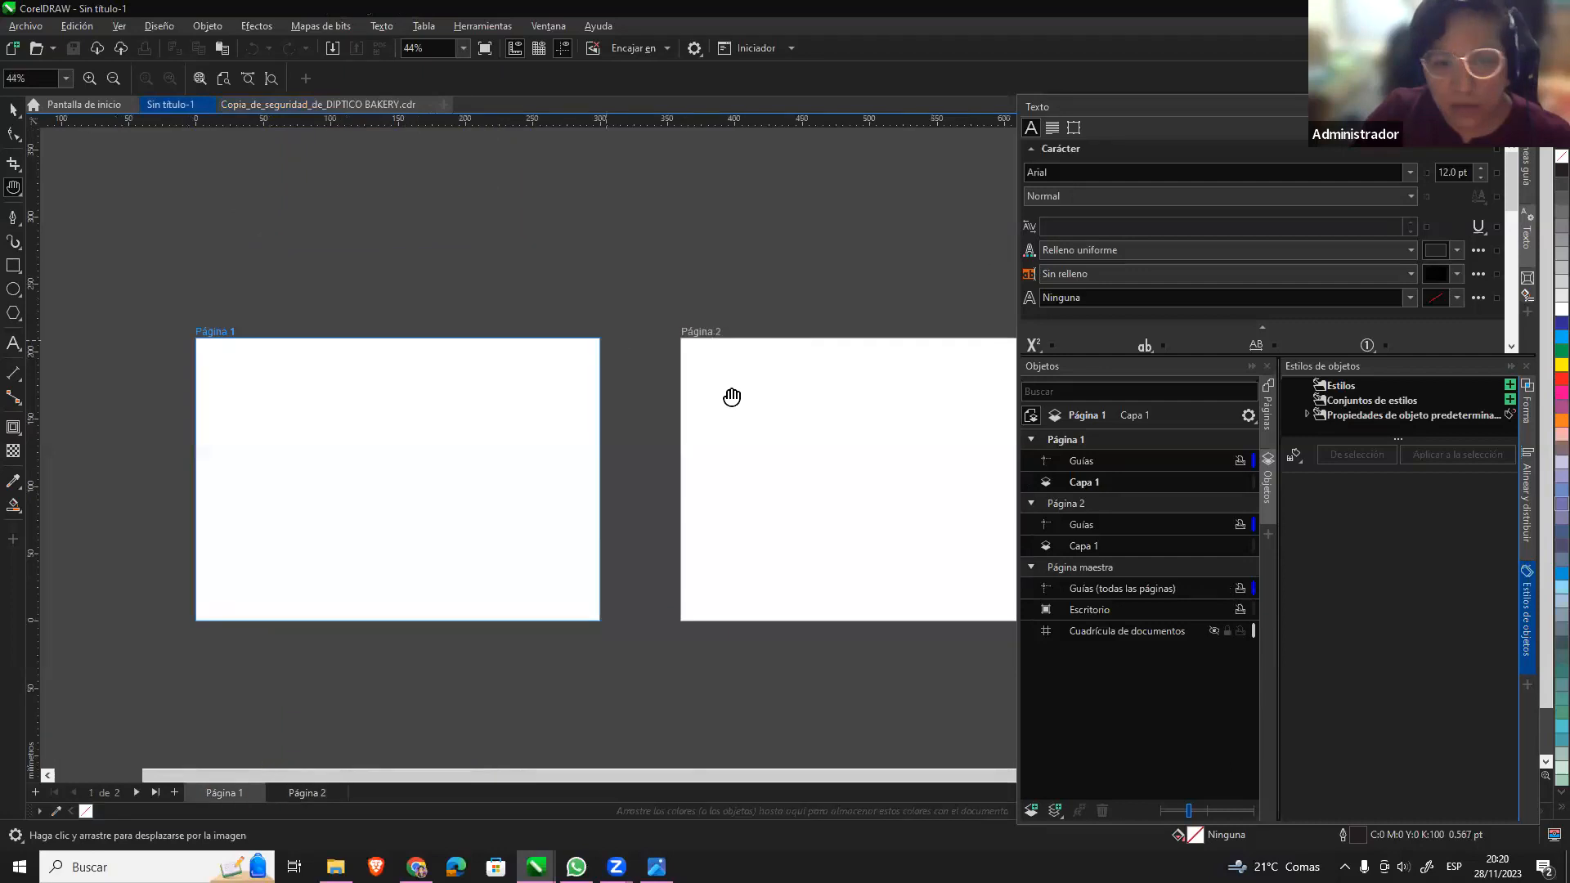
left_click_drag(796, 414, 690, 405)
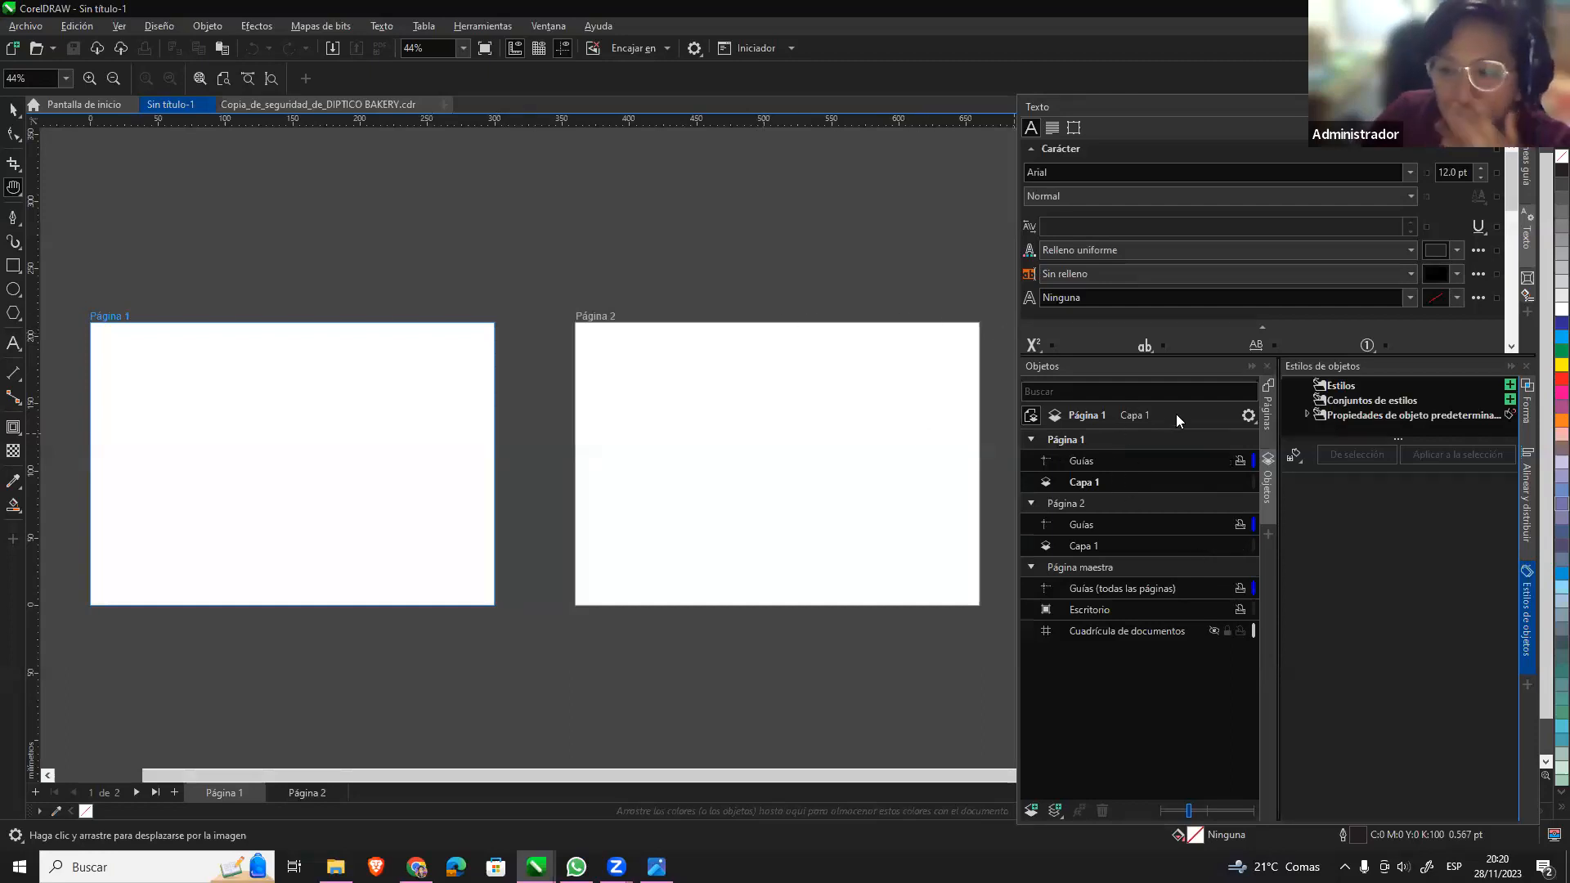
left_click(1256, 415)
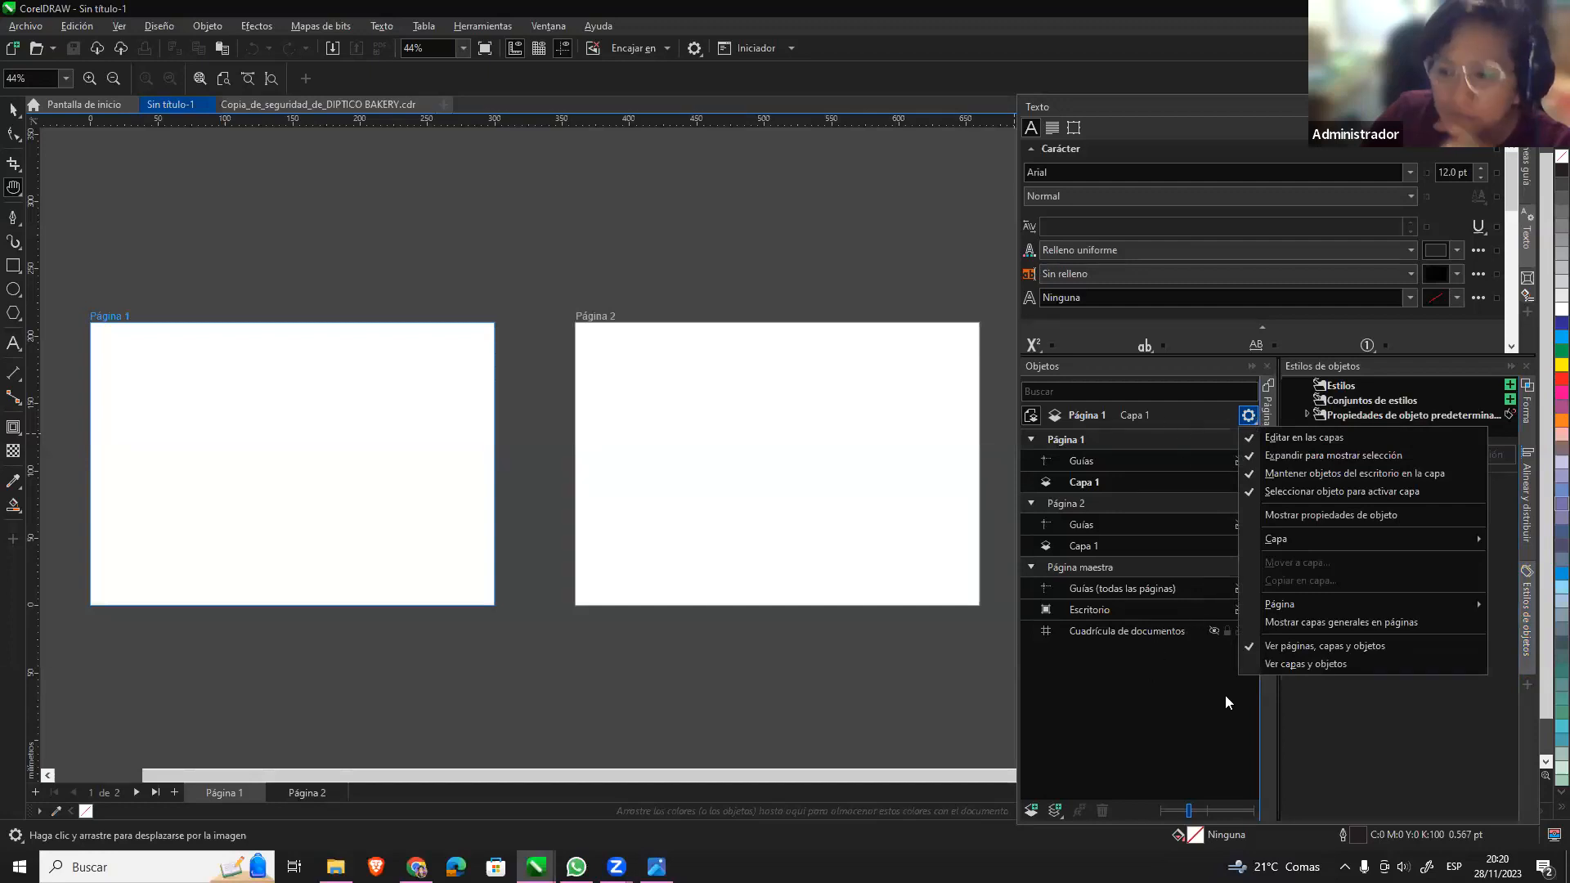
left_click(782, 456)
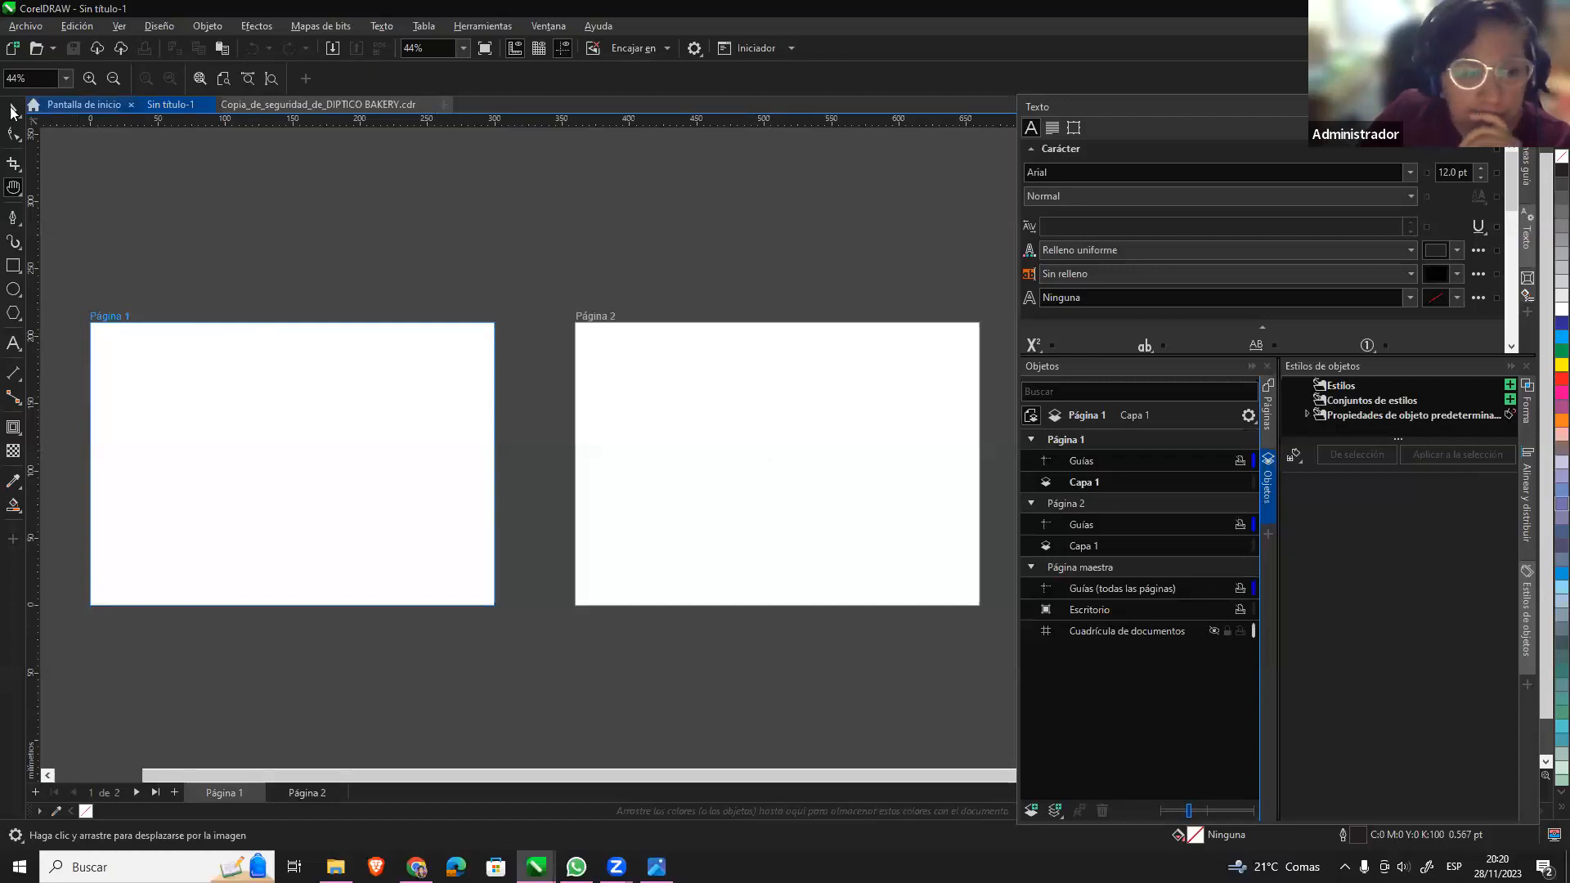
Open the document's guideline presets in the page options and switch the preset type to user-defined.
left_click(13, 109)
double_click(500, 453)
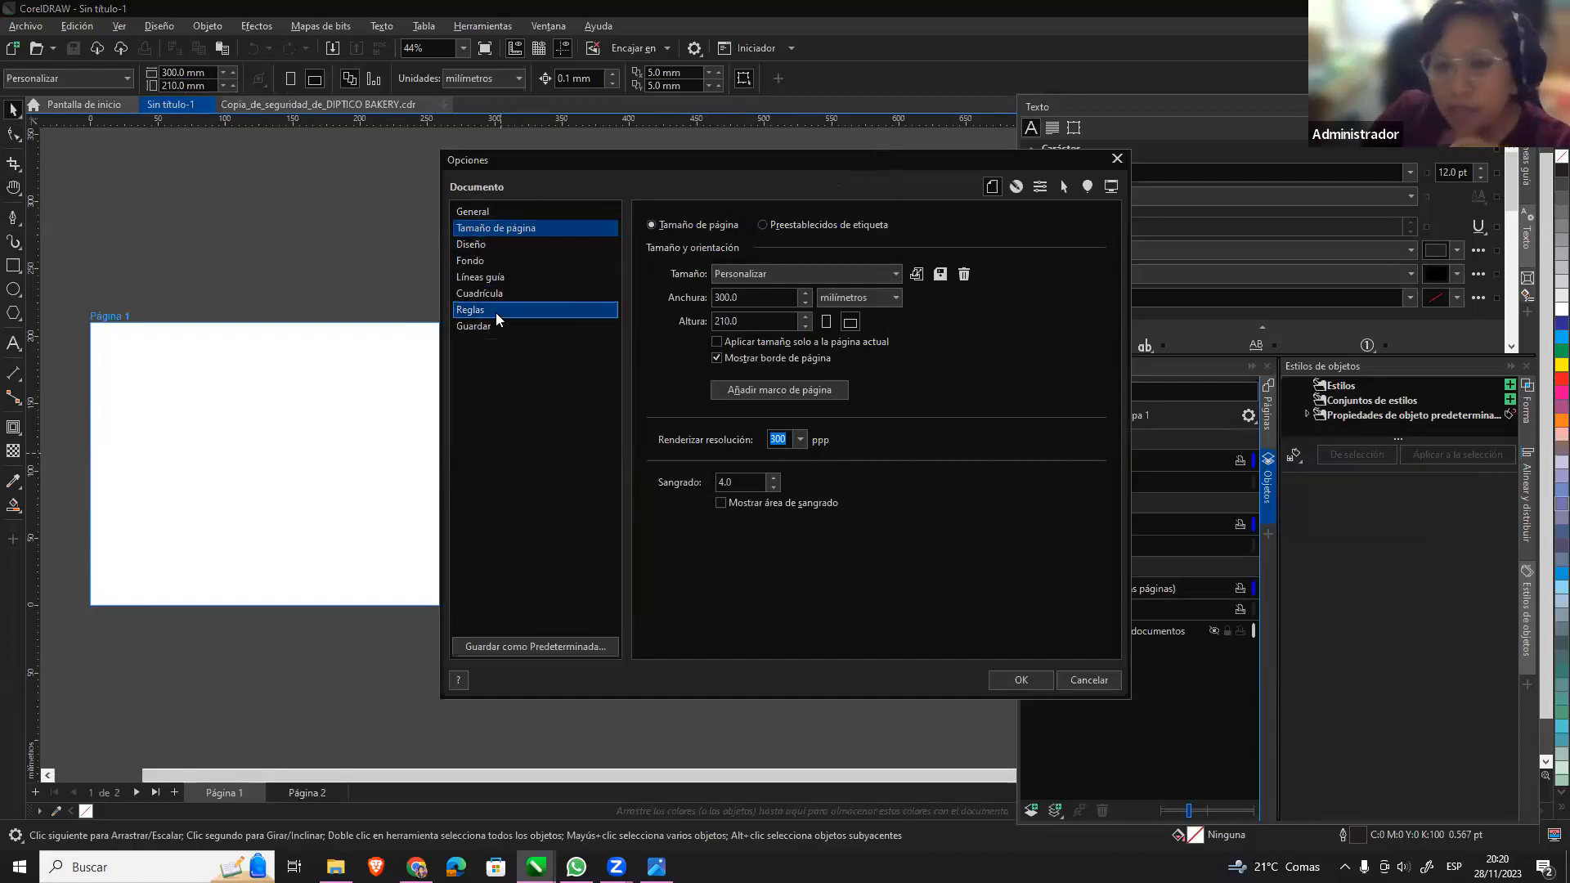
left_click(544, 277)
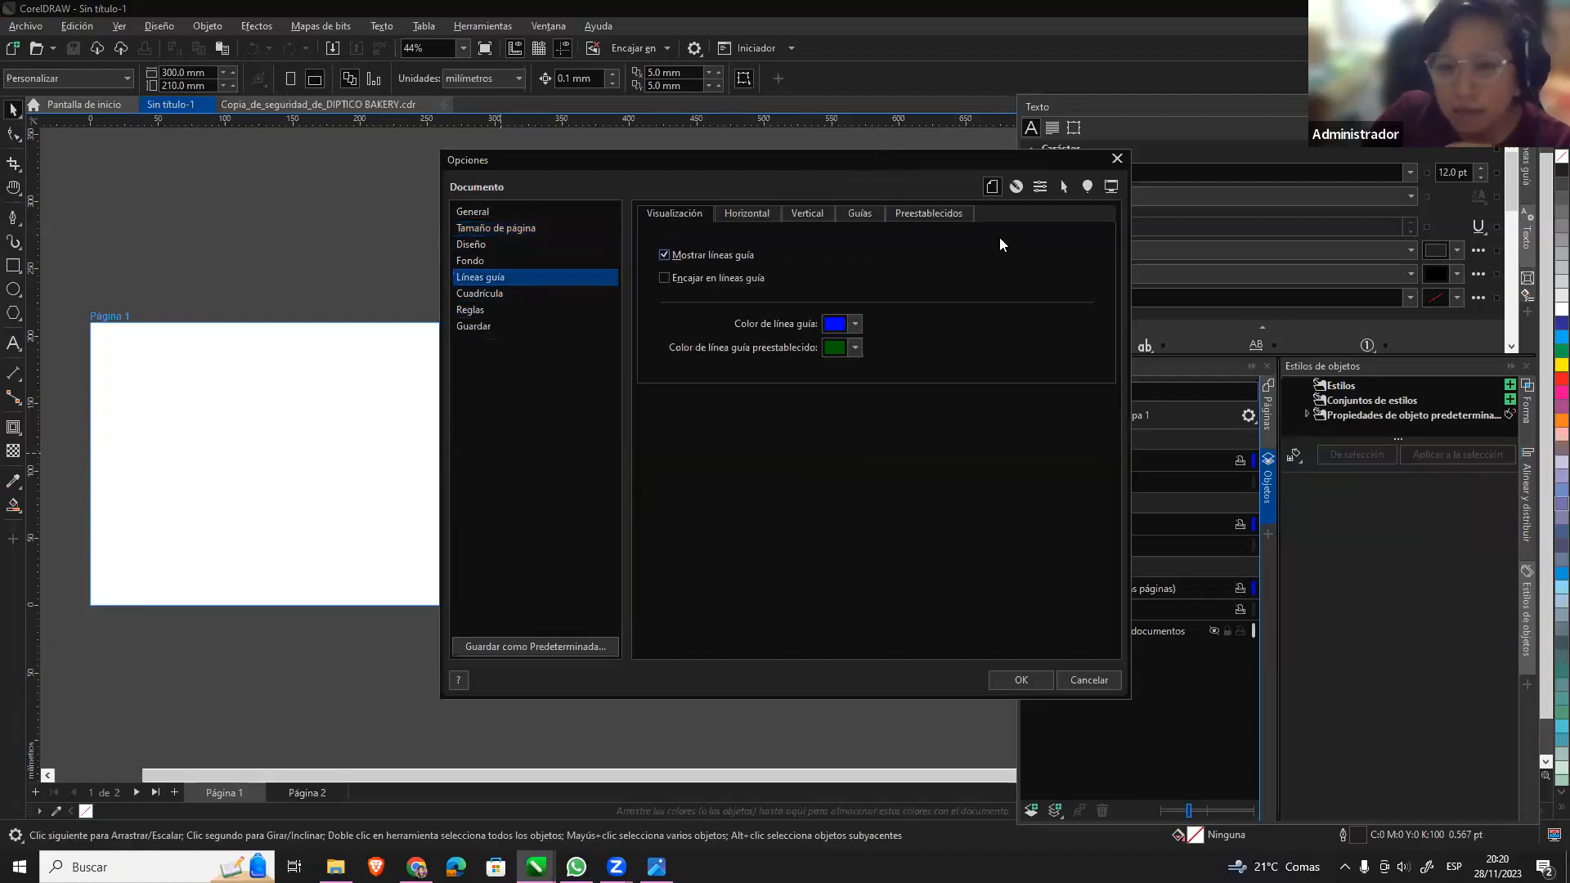
left_click(951, 215)
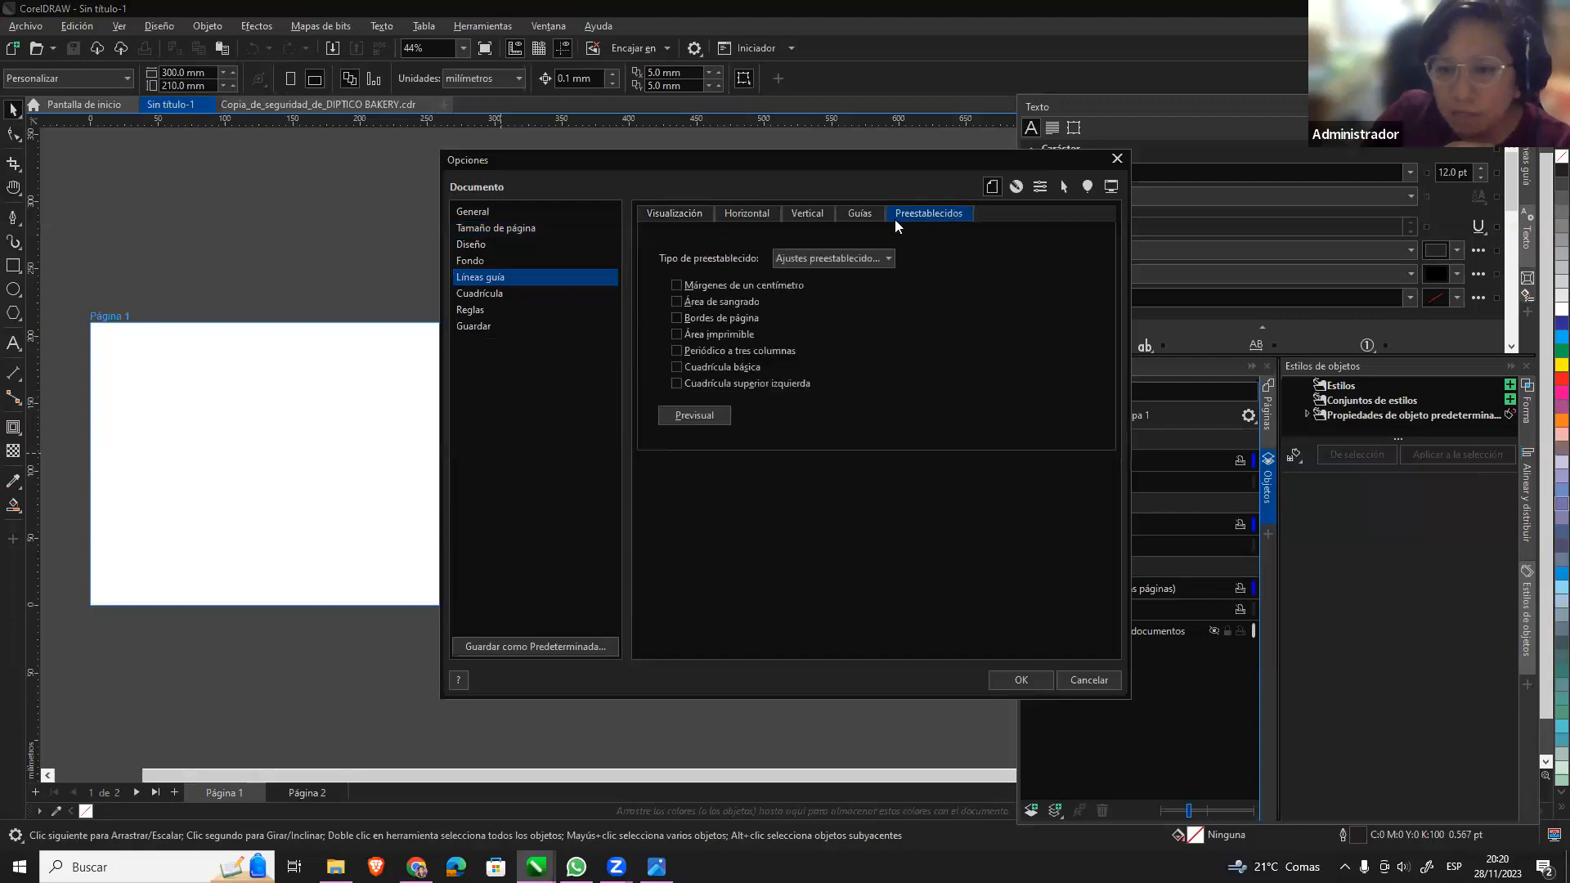
left_click(836, 257)
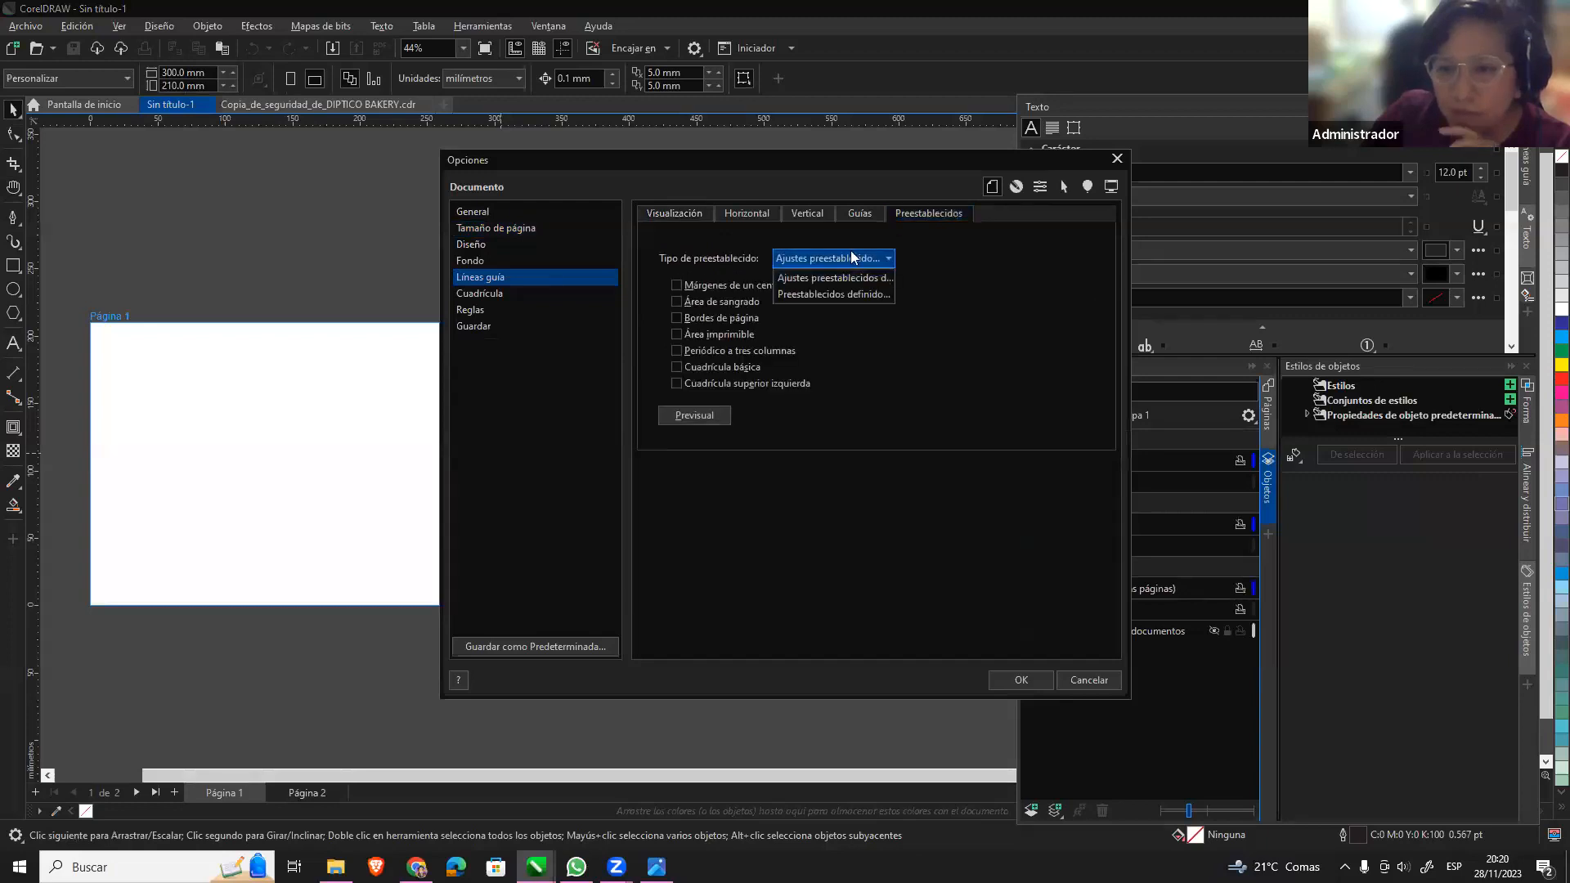
left_click(878, 293)
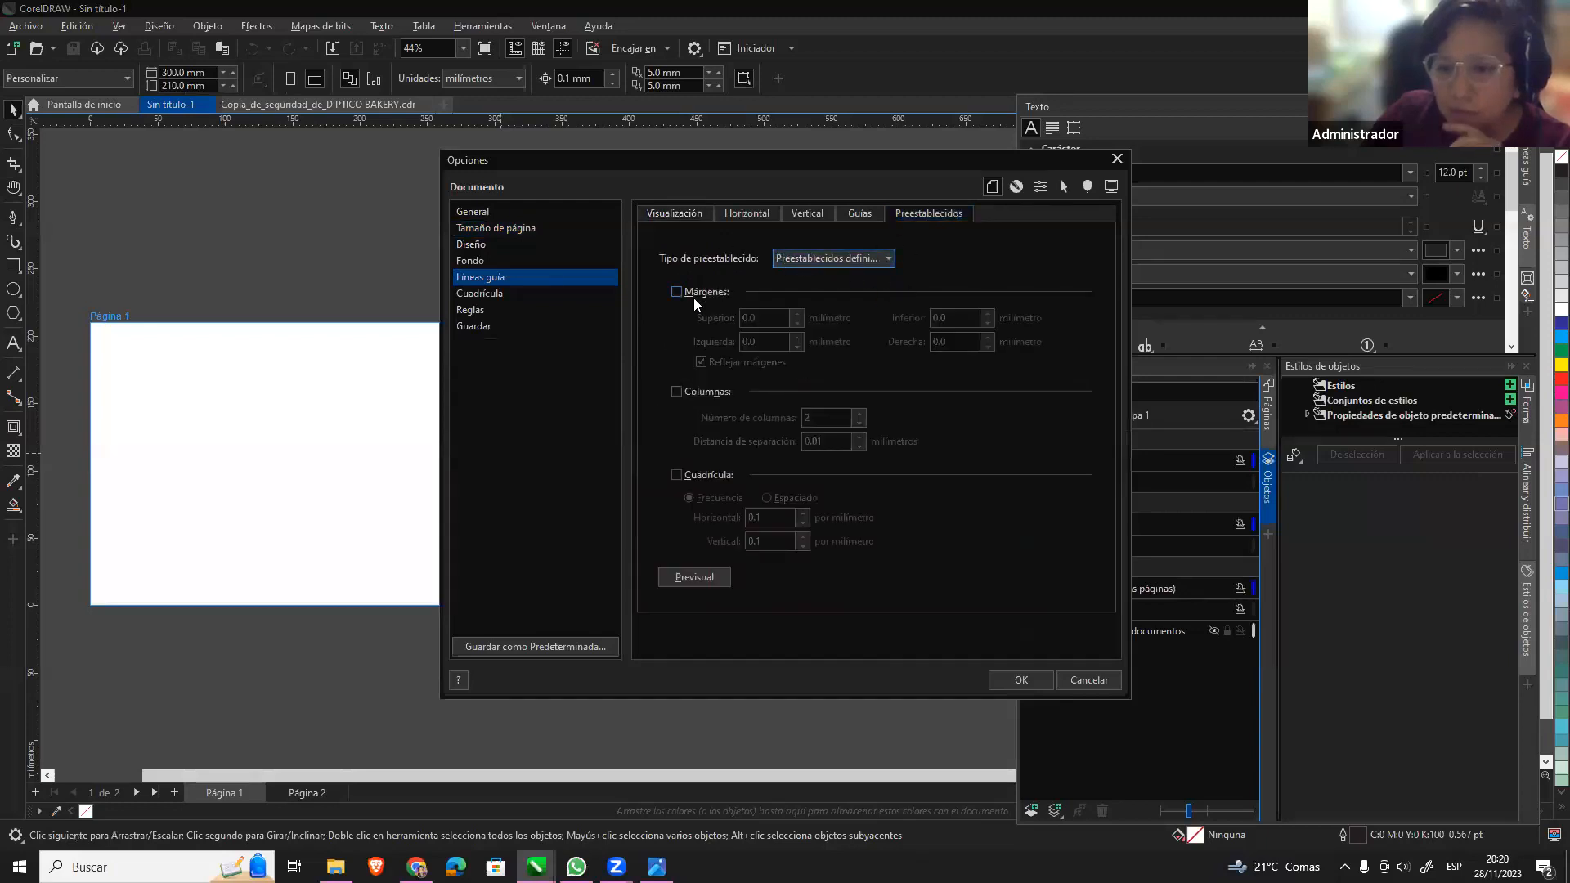
Enable margin guides of 15 mm at the top and left, keep them mirrored, and preview them on the page.
left_click(712, 288)
left_click(768, 319)
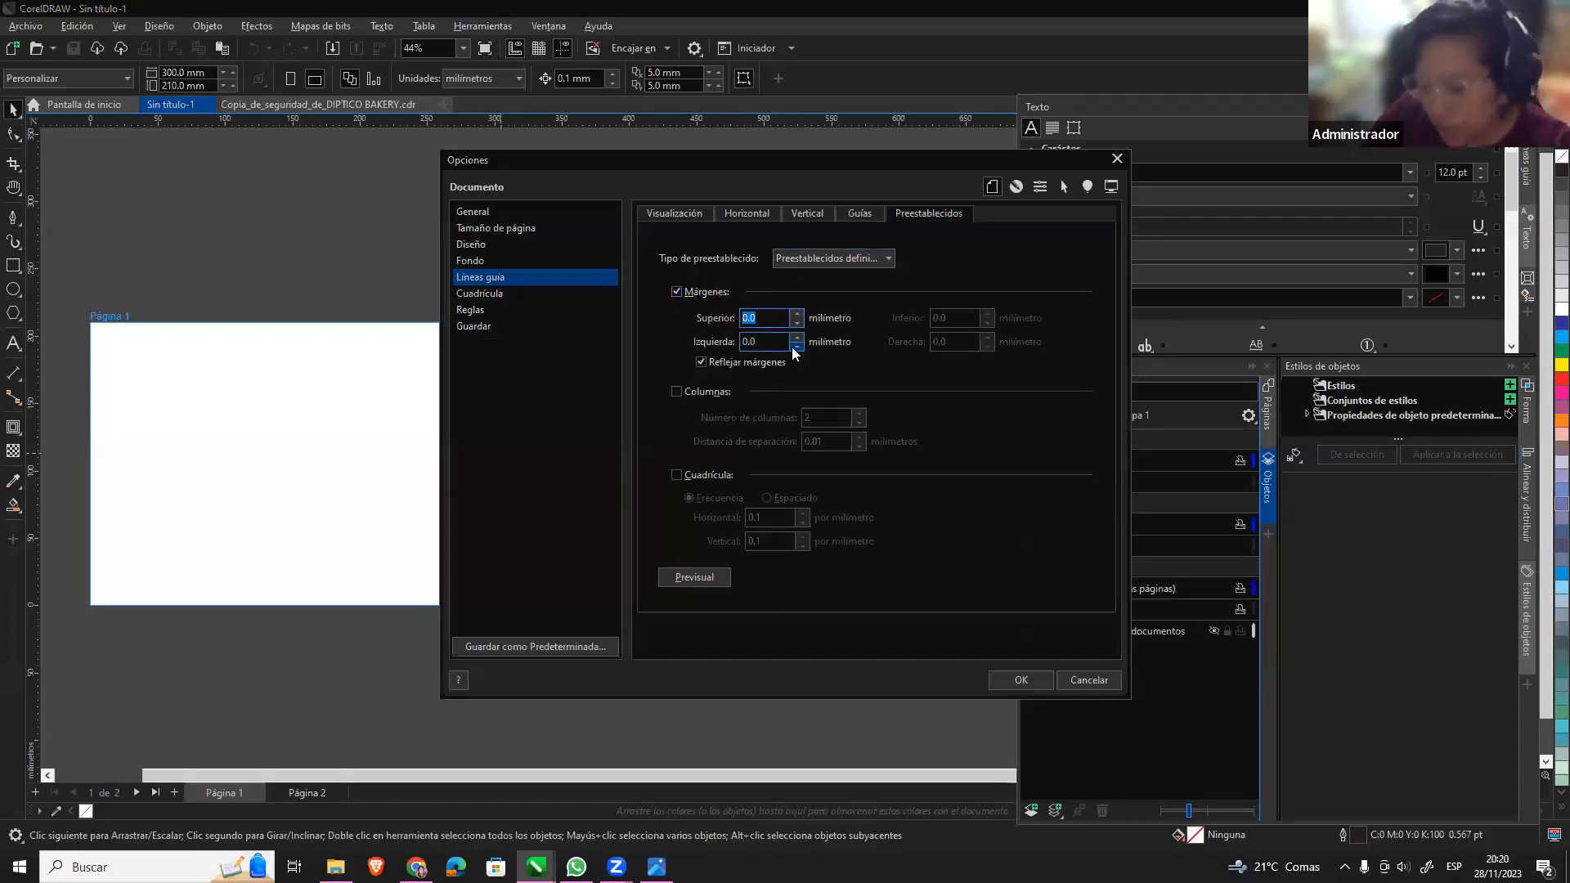
type("15")
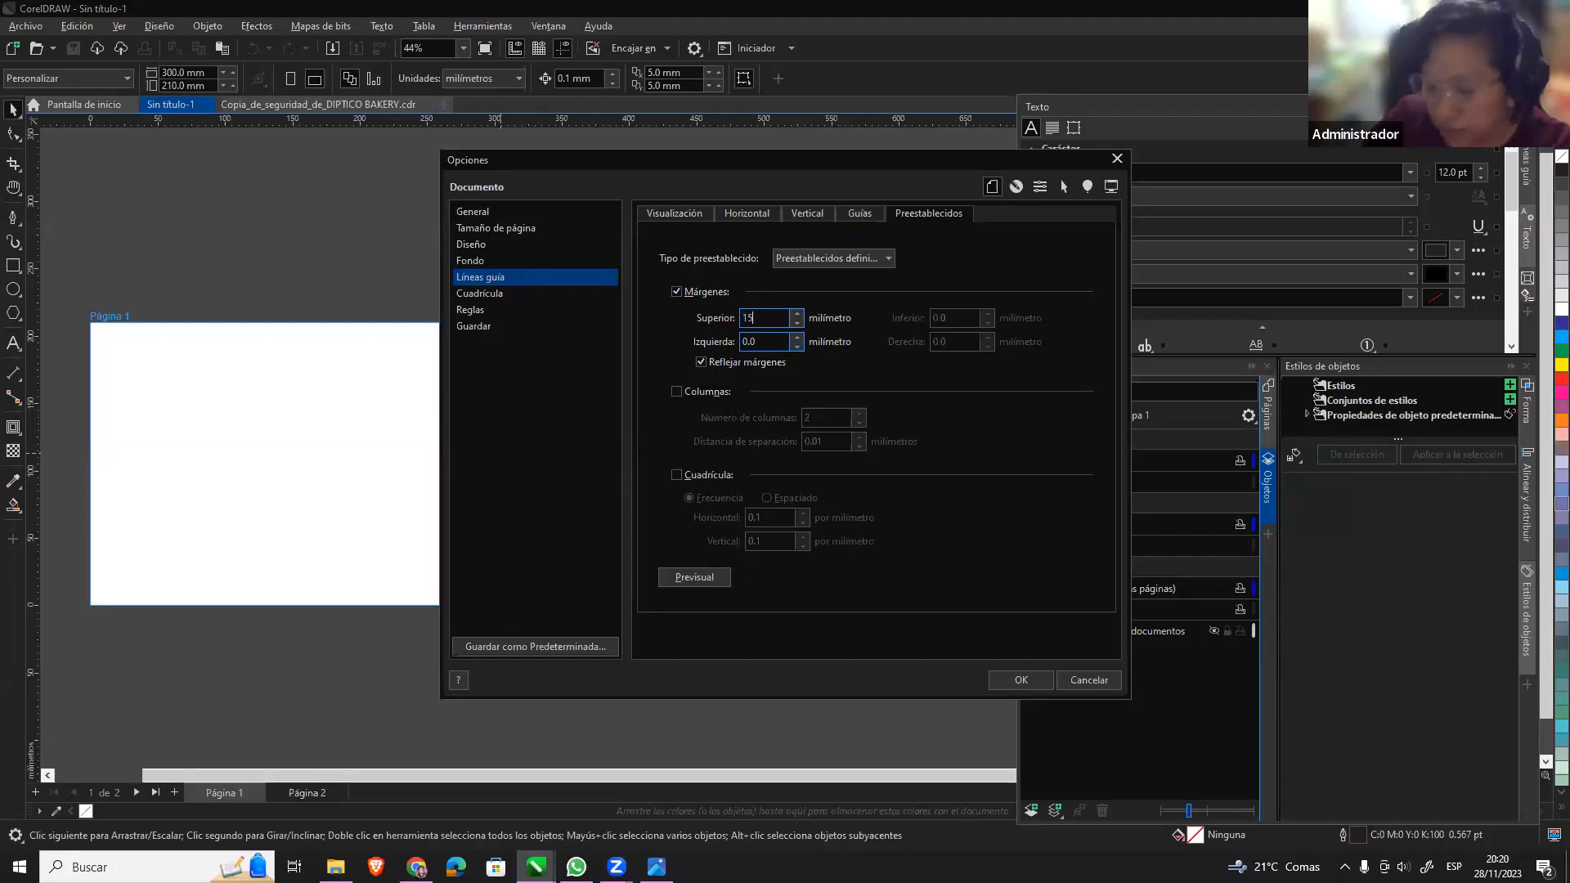
left_click(781, 339)
type("15")
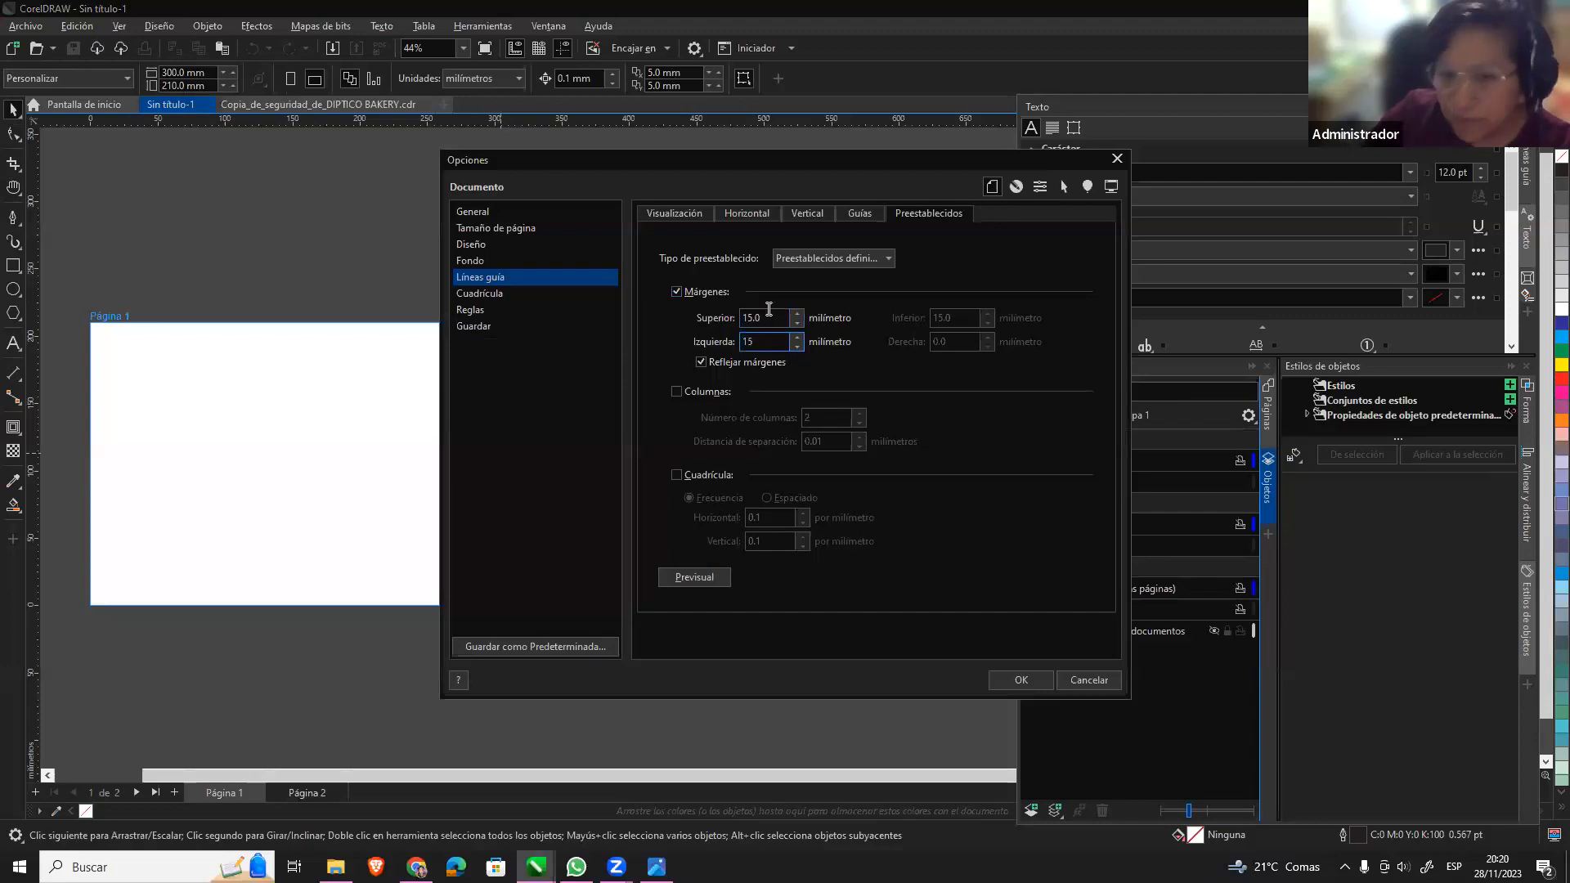
key("Tab")
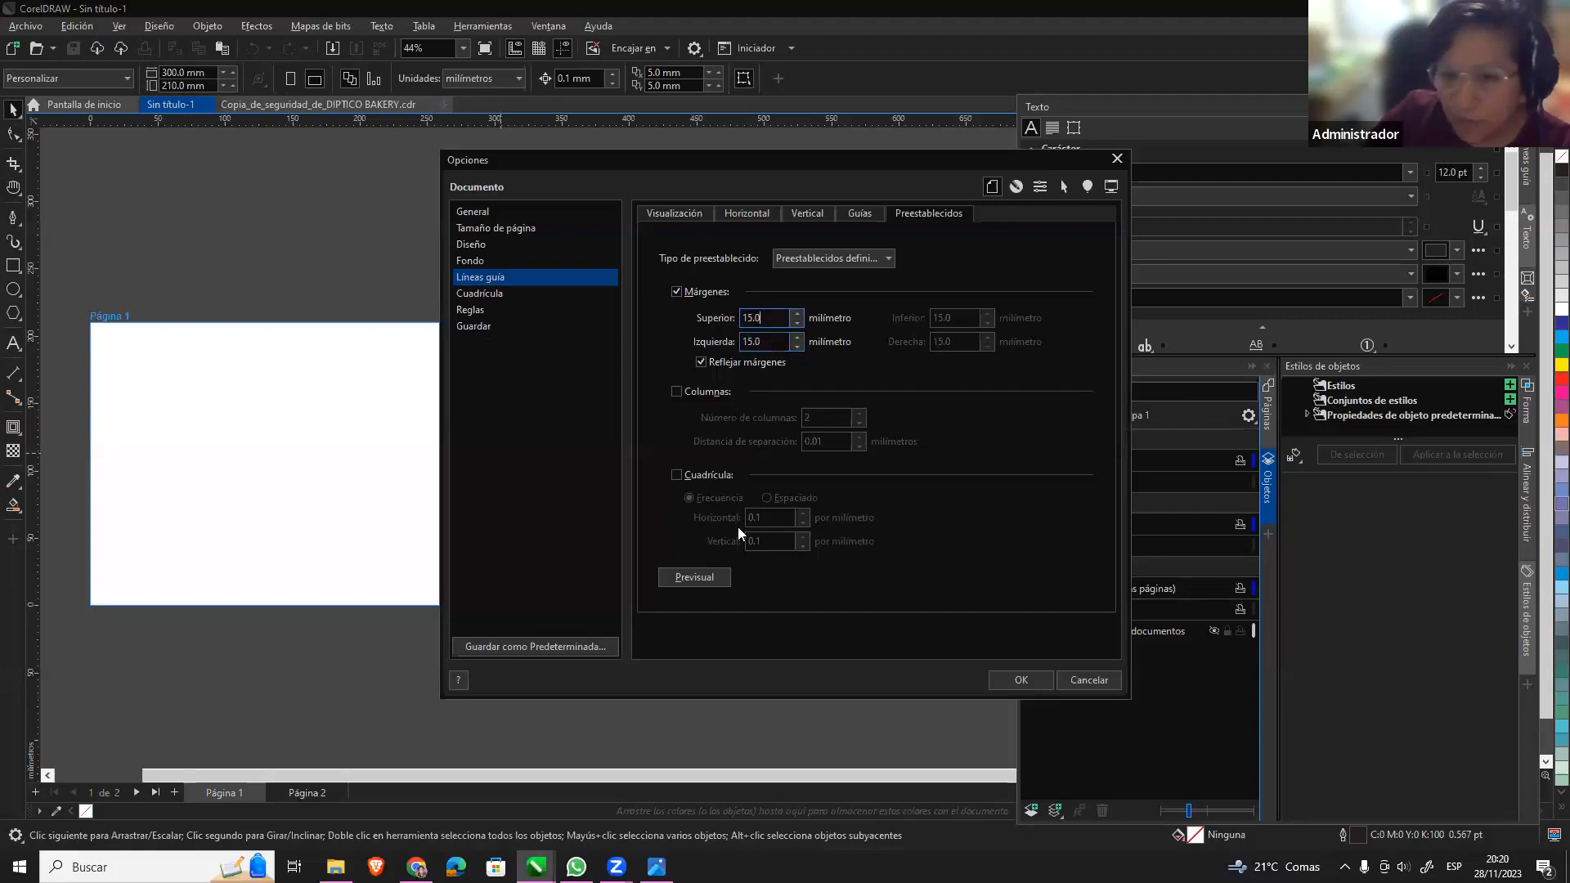
left_click(695, 577)
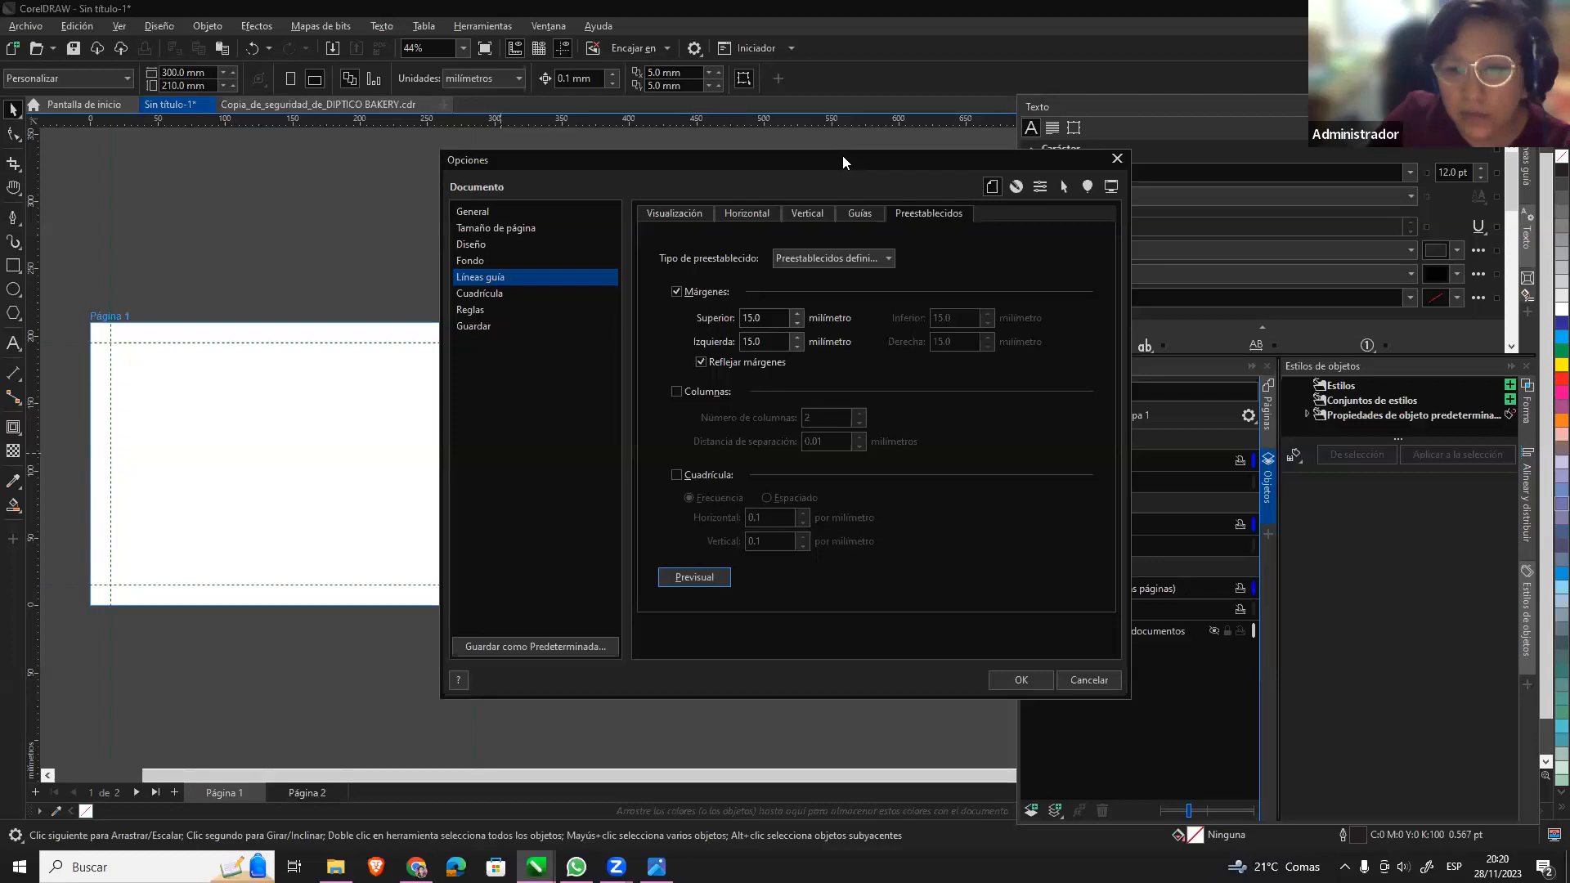
left_click_drag(842, 155, 1038, 164)
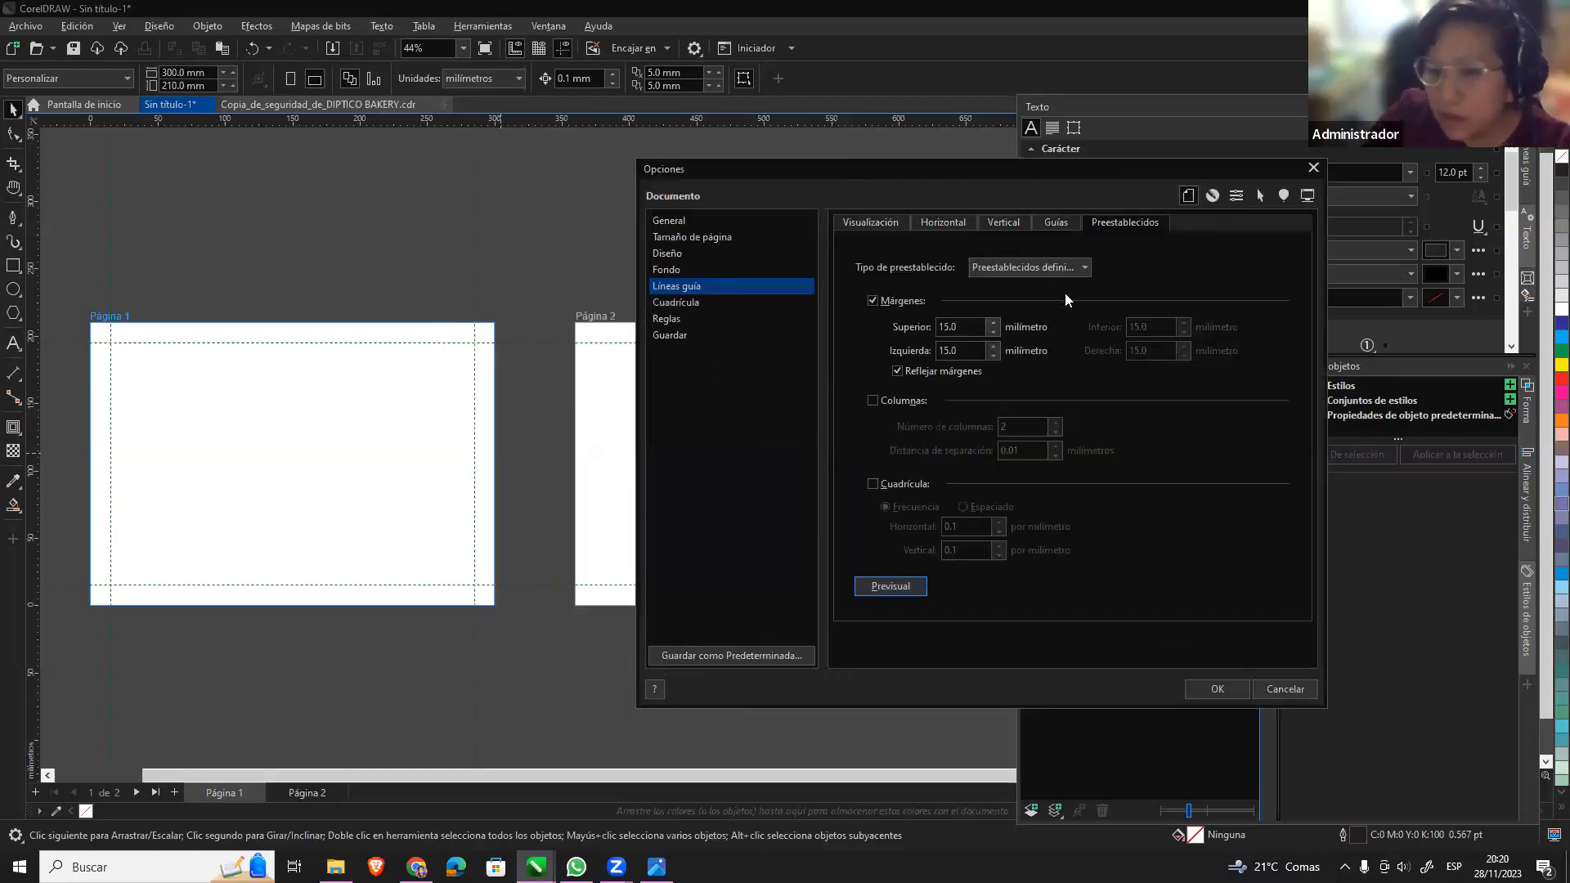
Enable guides for two columns with a 30 mm separation and preview them on the page.
left_click(873, 399)
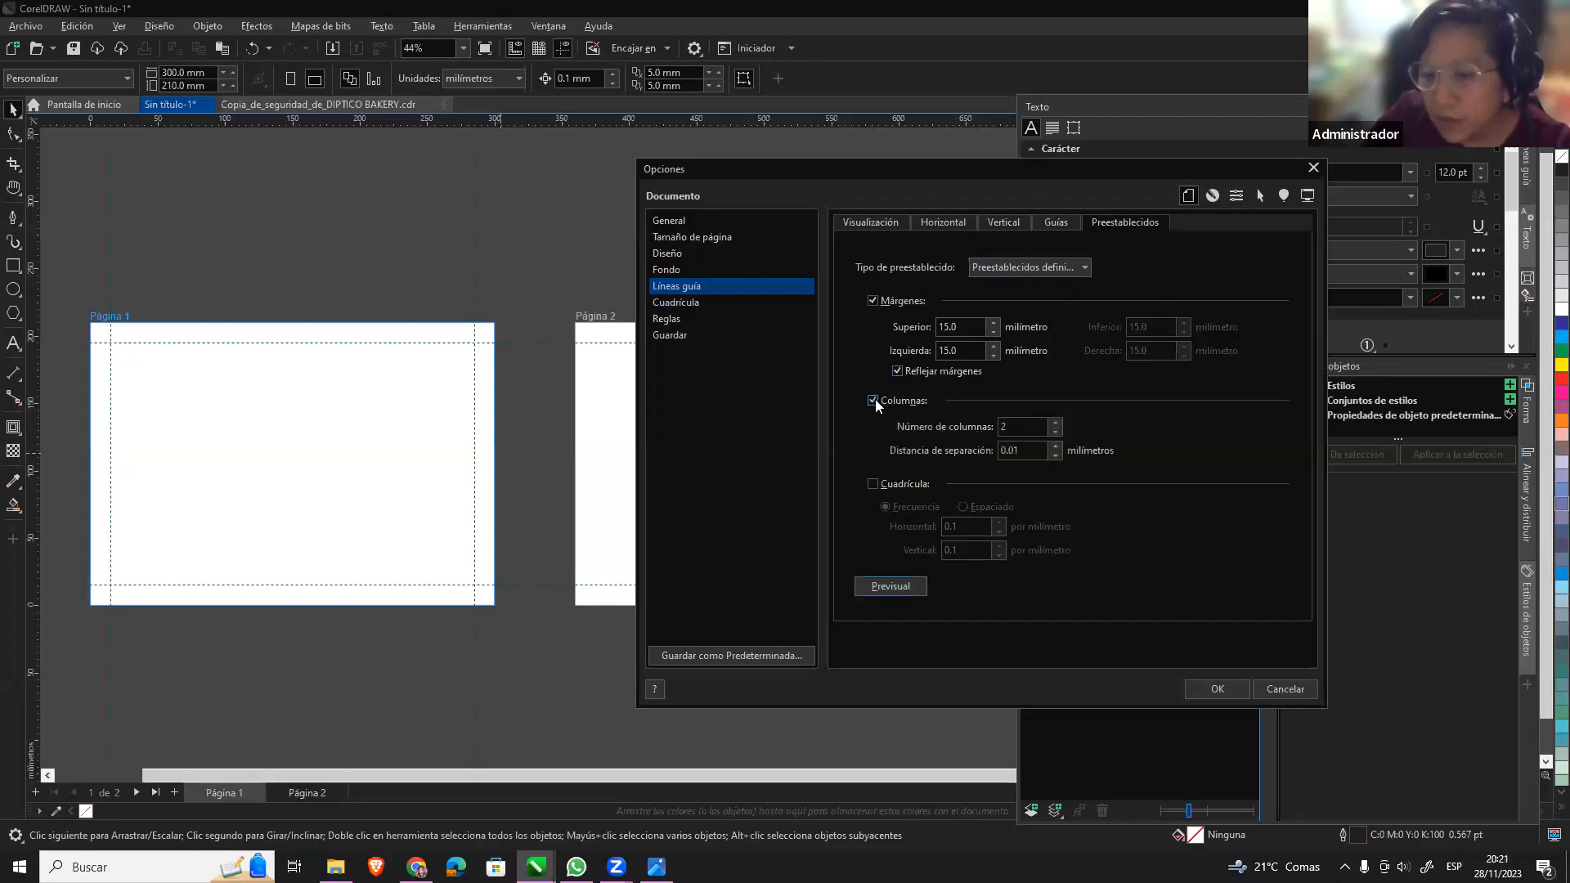
left_click(1022, 450)
left_click_drag(1022, 450, 956, 456)
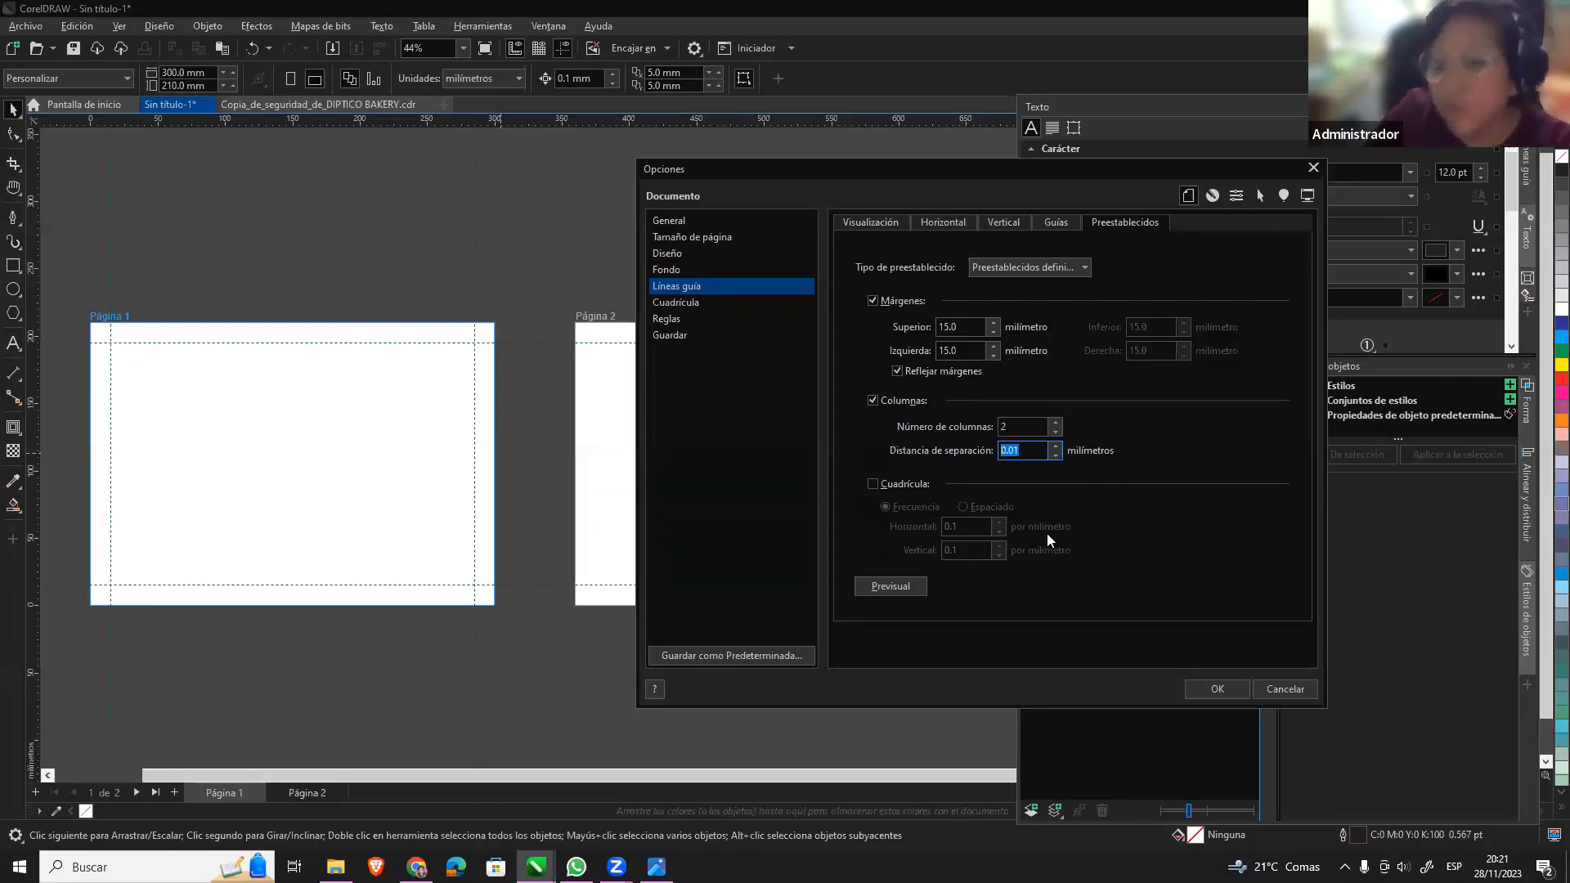
type("30")
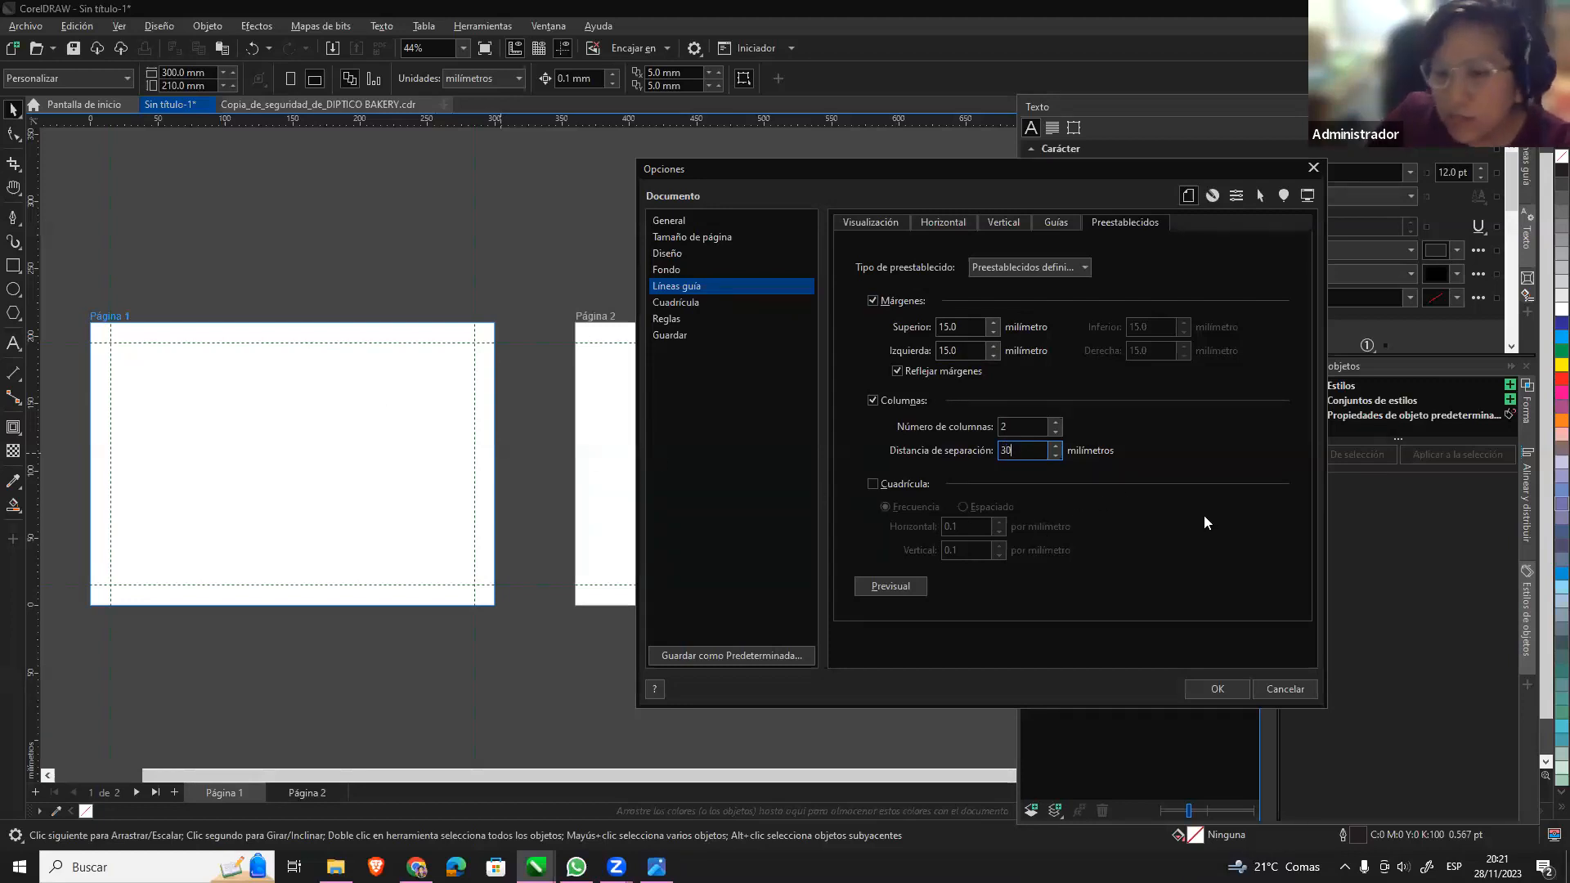
left_click(903, 585)
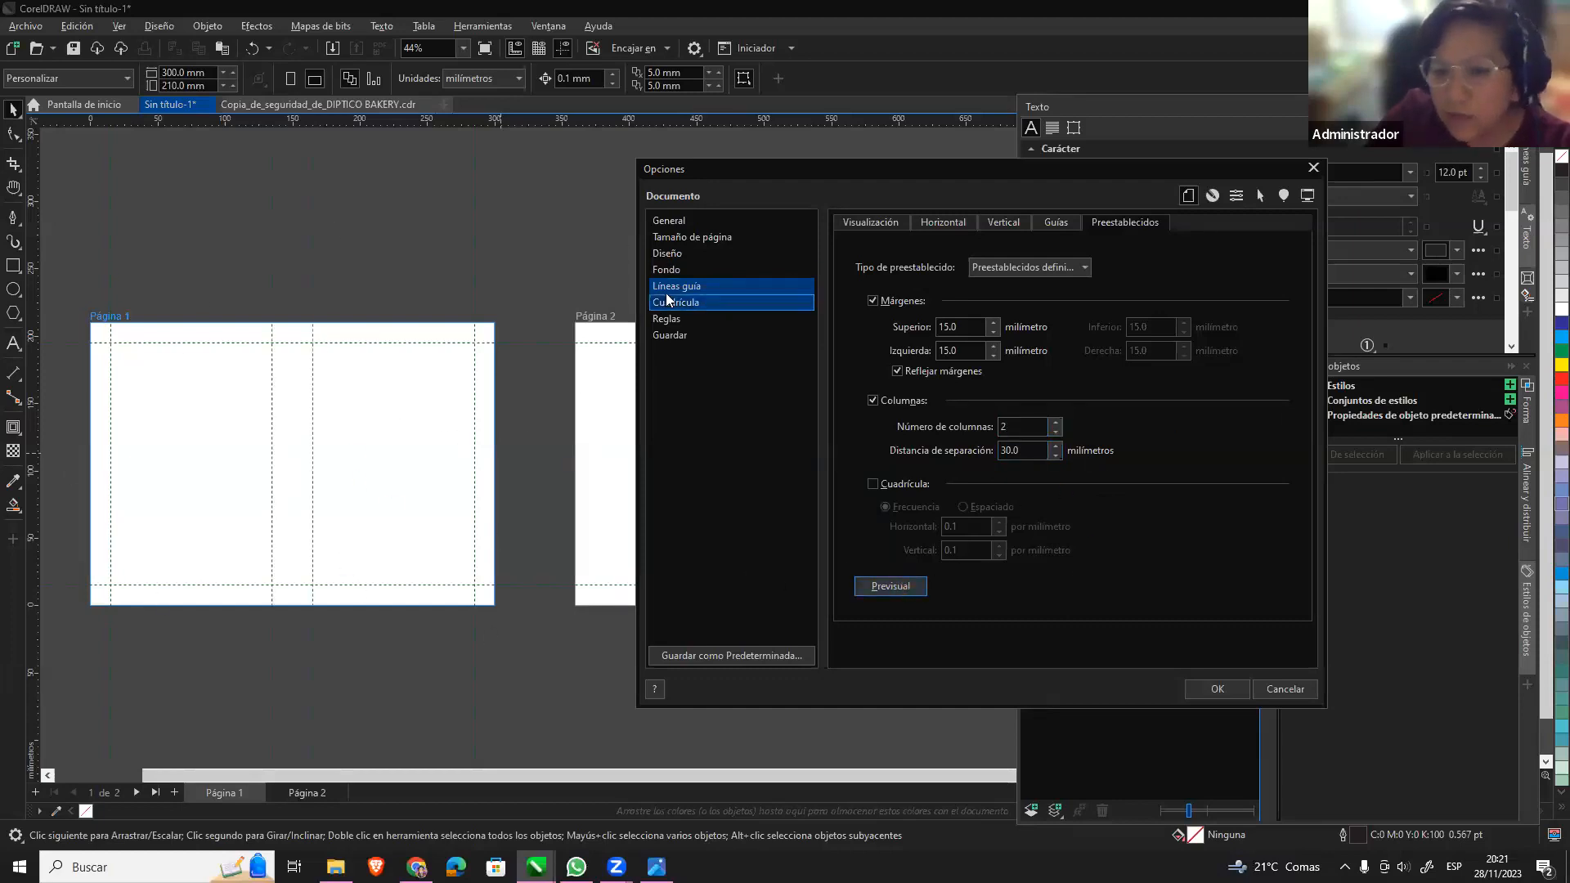
Set the document's page view to single page and apply the options.
left_click(707, 319)
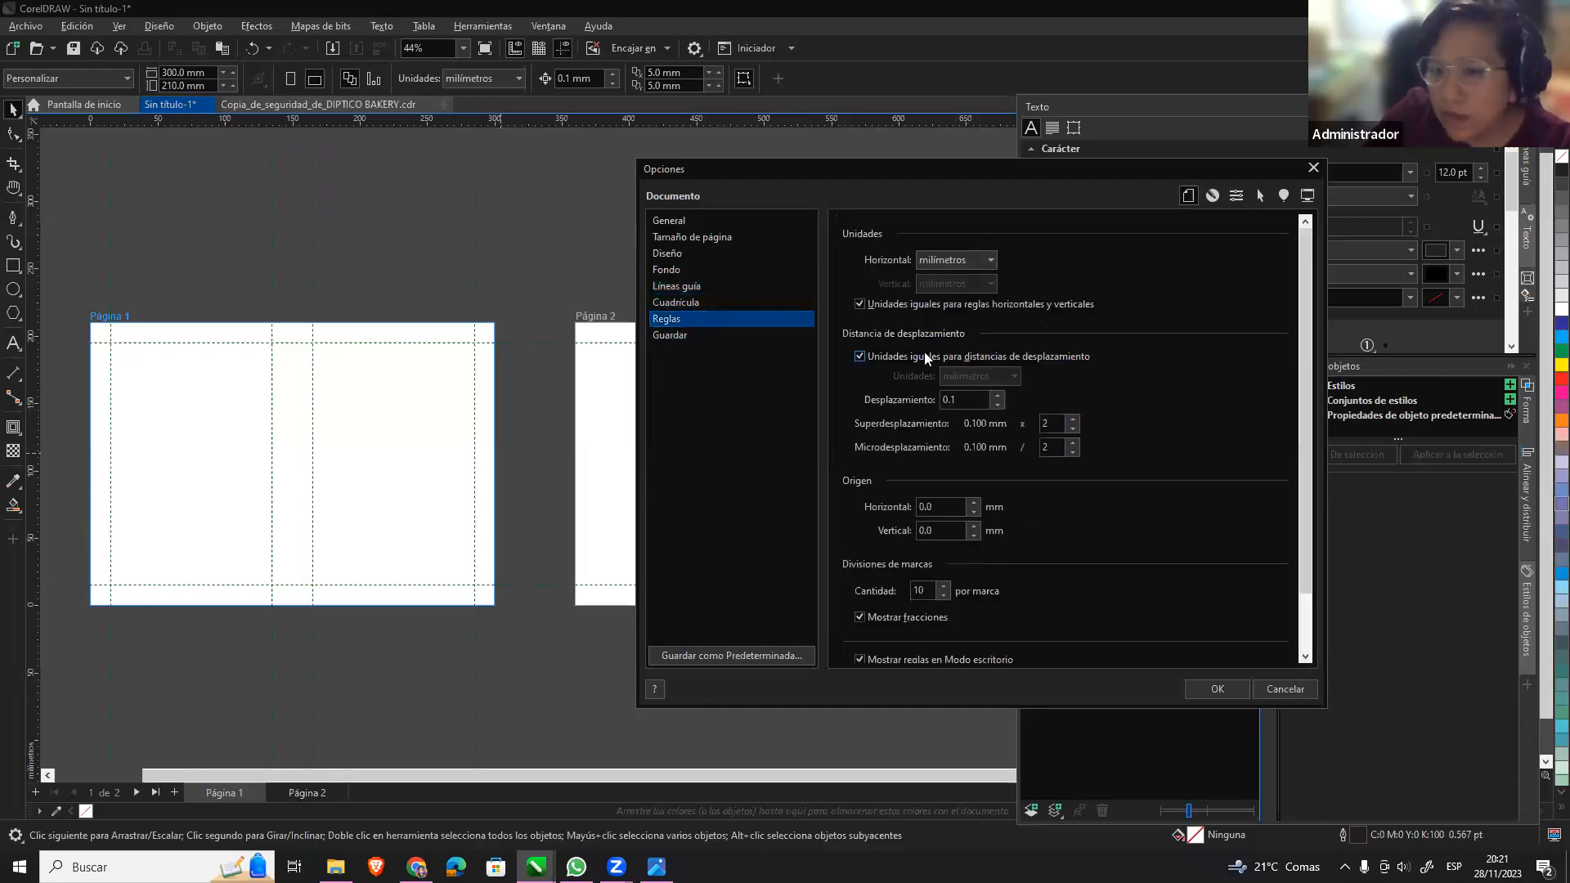
left_click(687, 220)
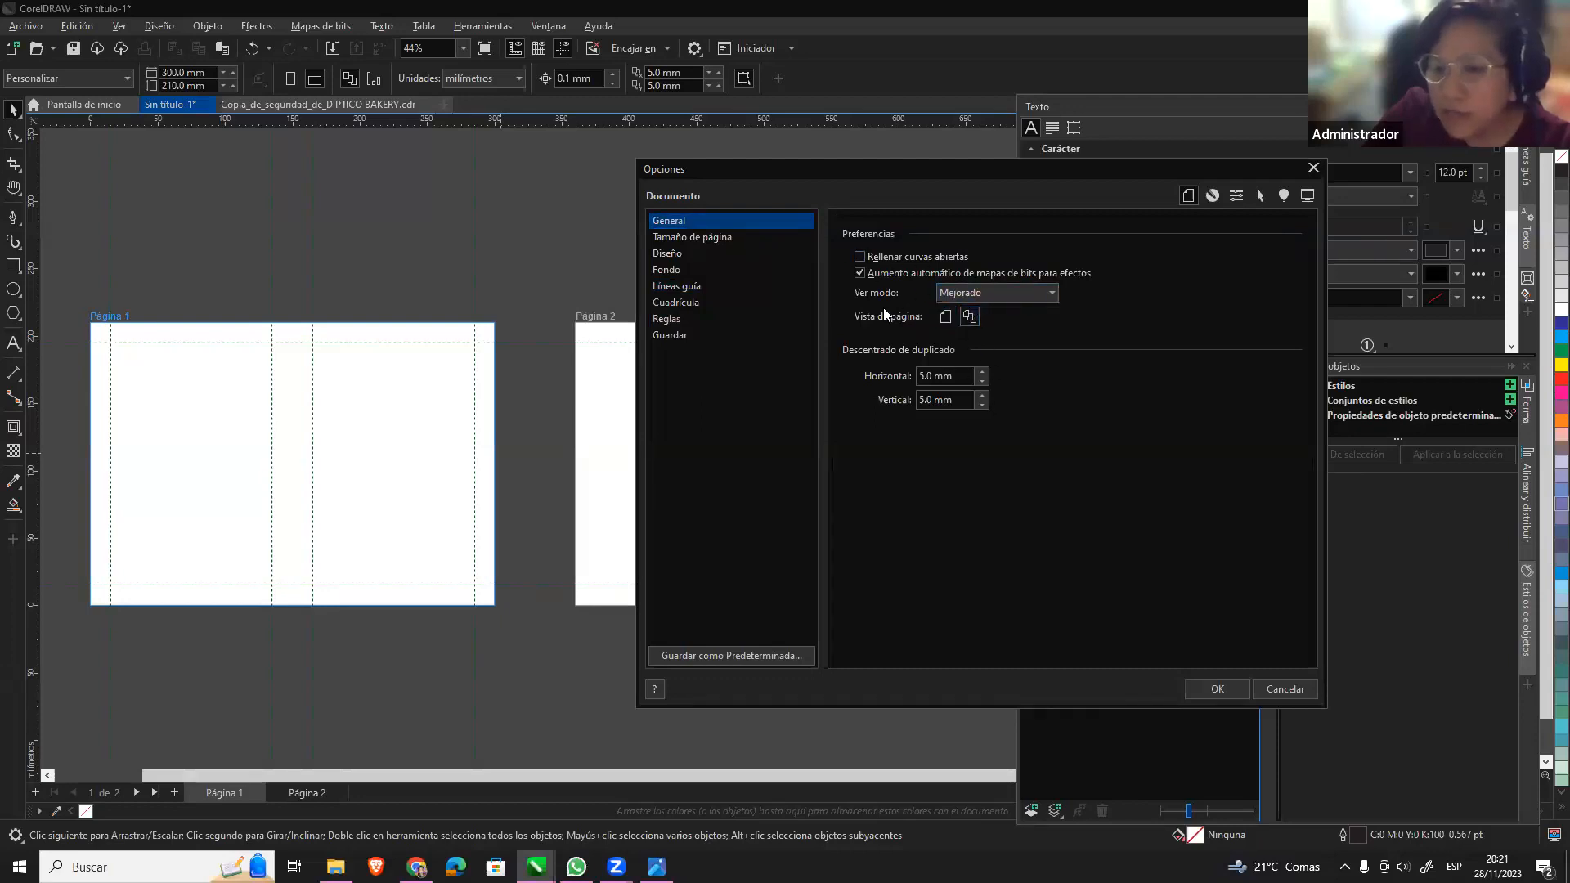
left_click(949, 317)
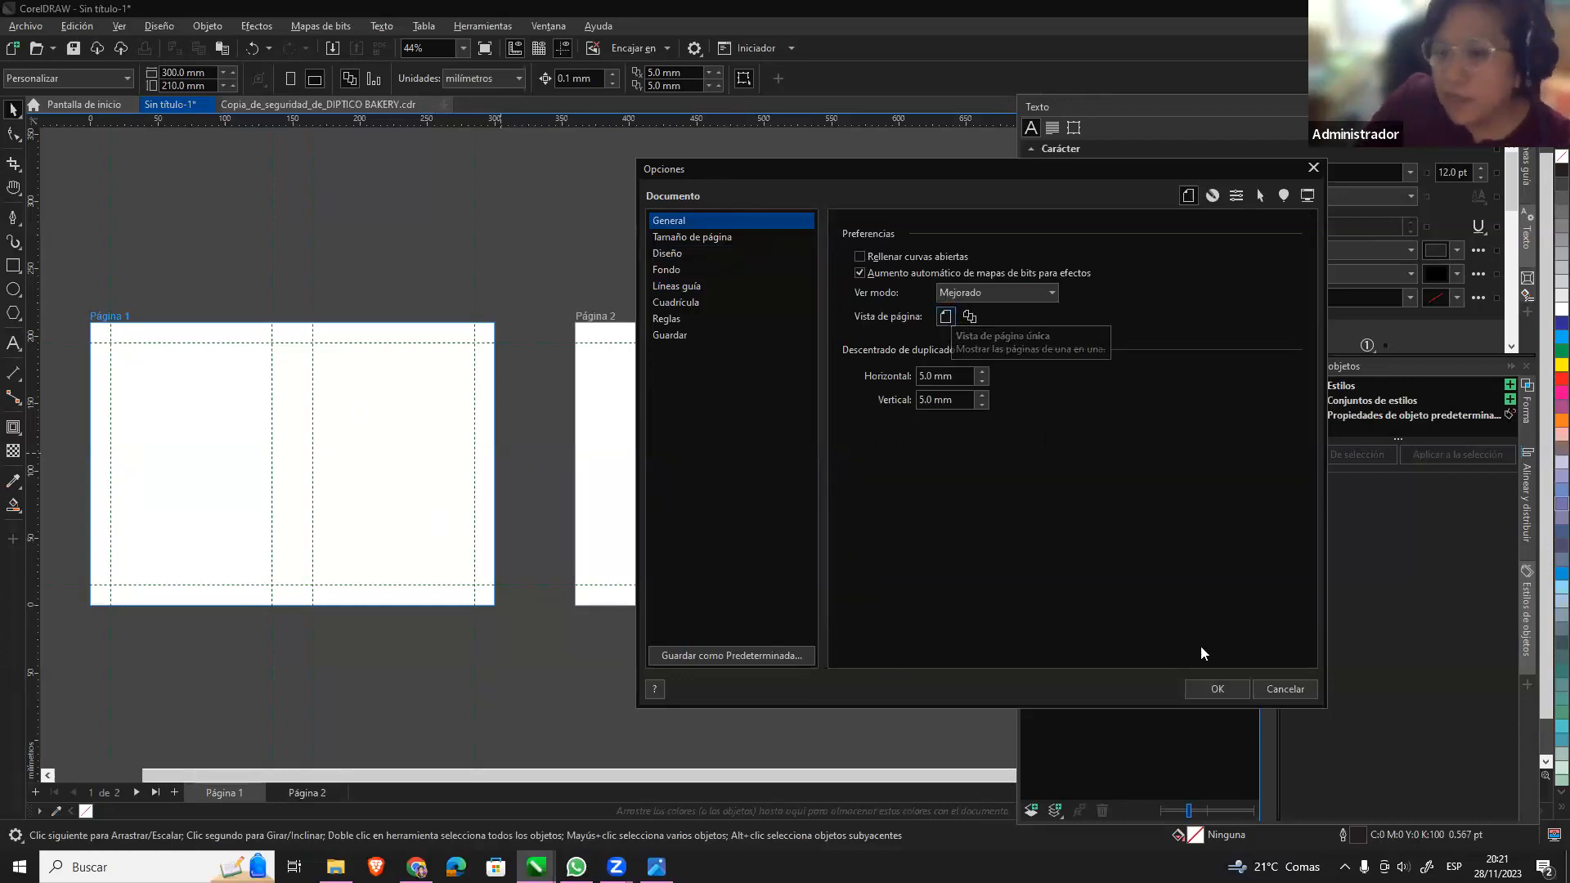
left_click(1217, 689)
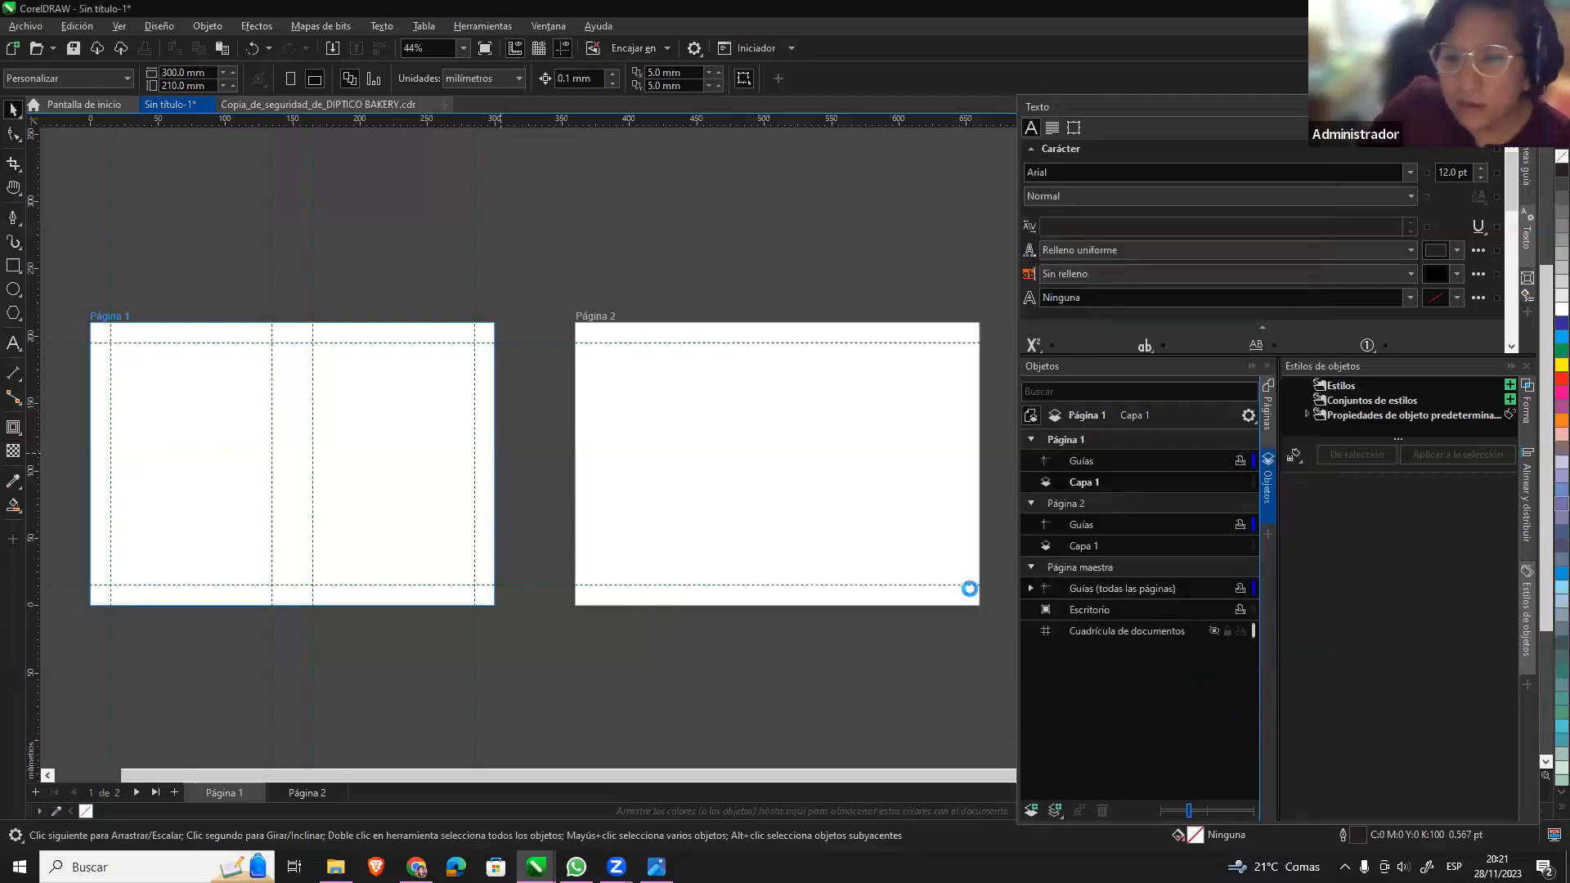
scroll(721, 460, "up", 2)
scroll(622, 606, "down", 2)
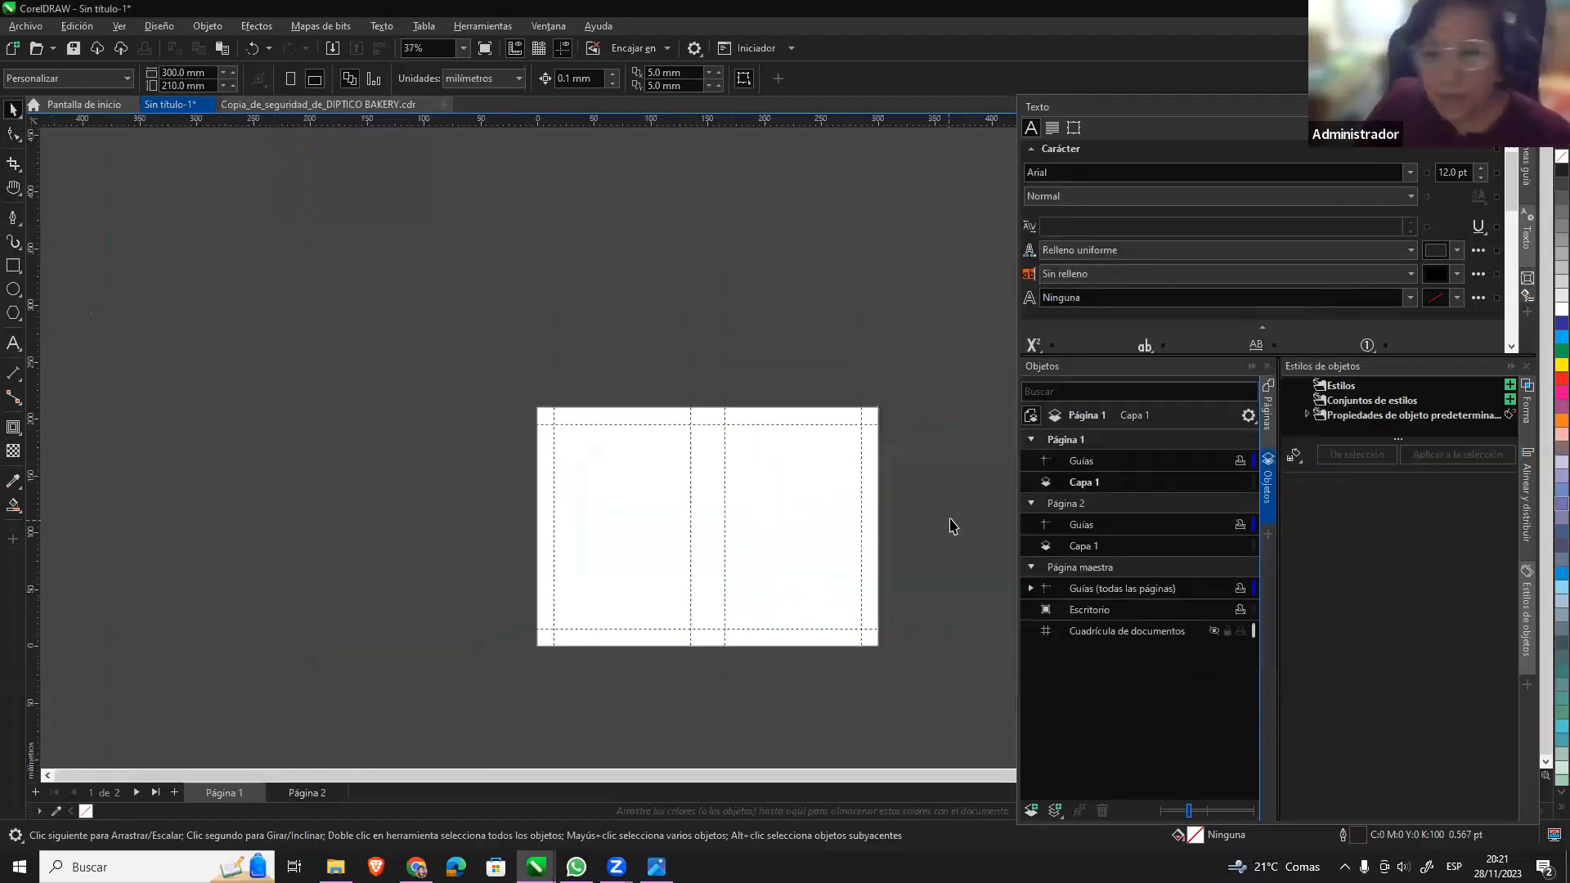
scroll(949, 526, "up", 1)
scroll(572, 650, "up", 1)
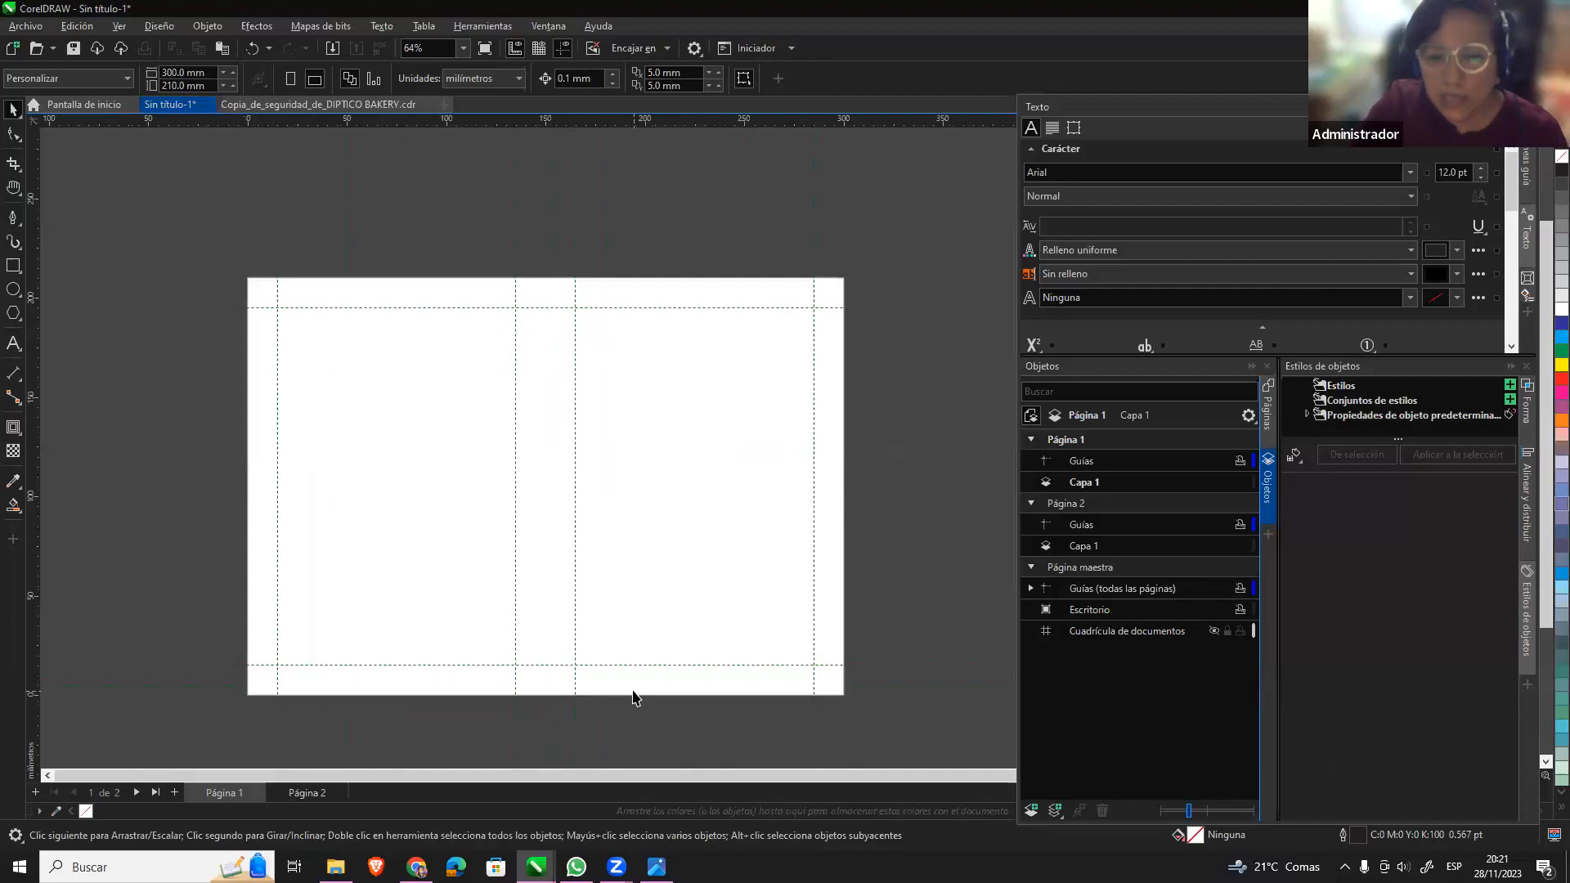
Check the guides on page 2 and examine the guidelines listed in the master page's all-pages guides layer.
left_click(311, 794)
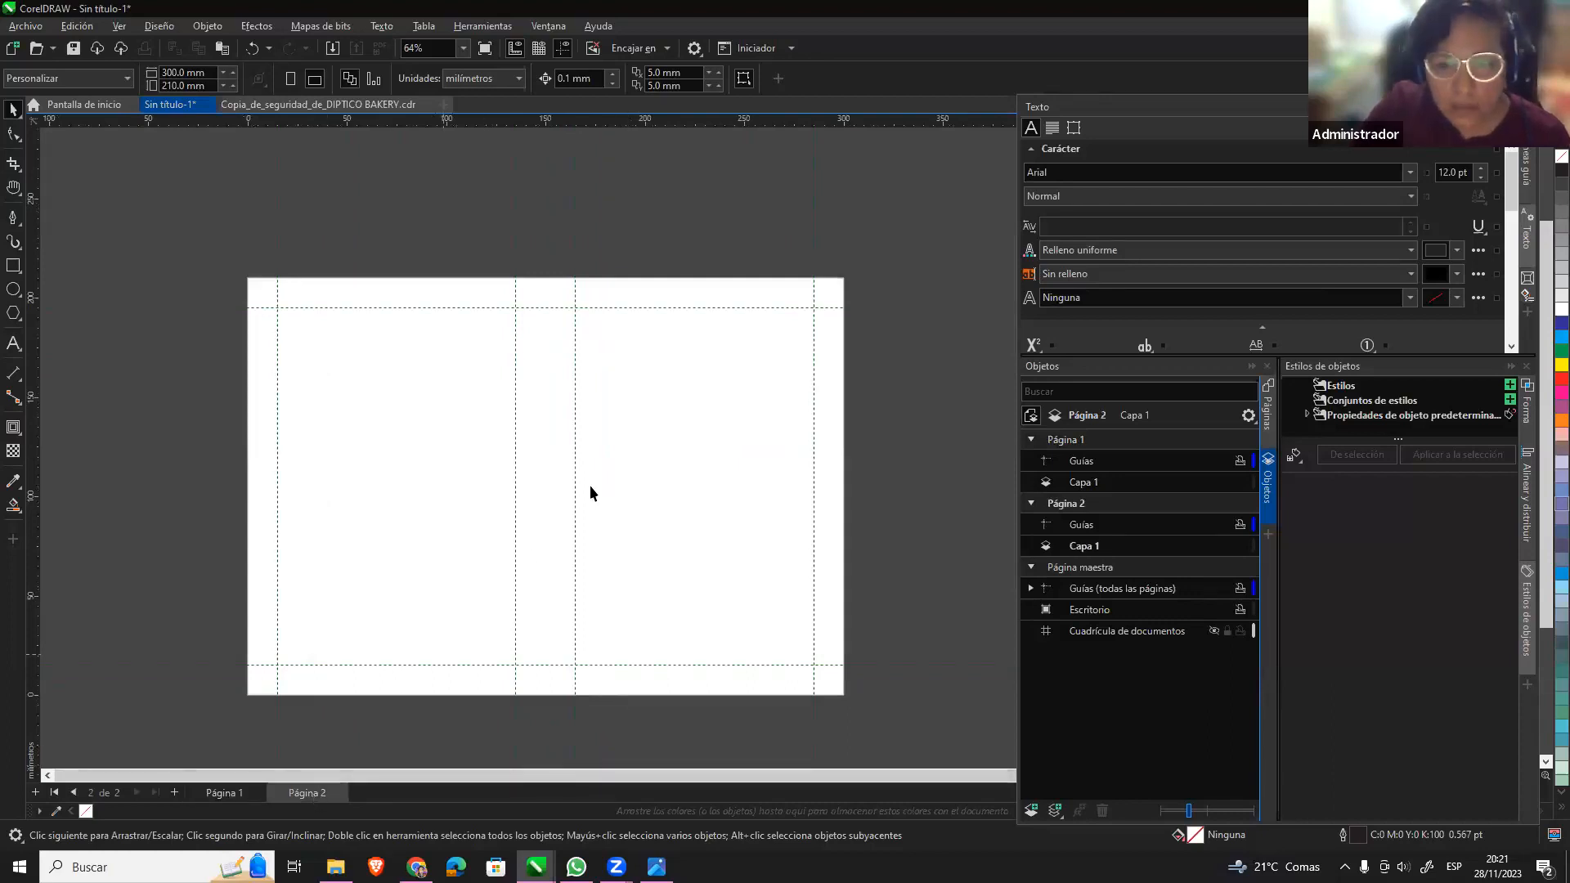
scroll(590, 485, "up", 1)
scroll(653, 636, "down", 1)
scroll(813, 617, "up", 1)
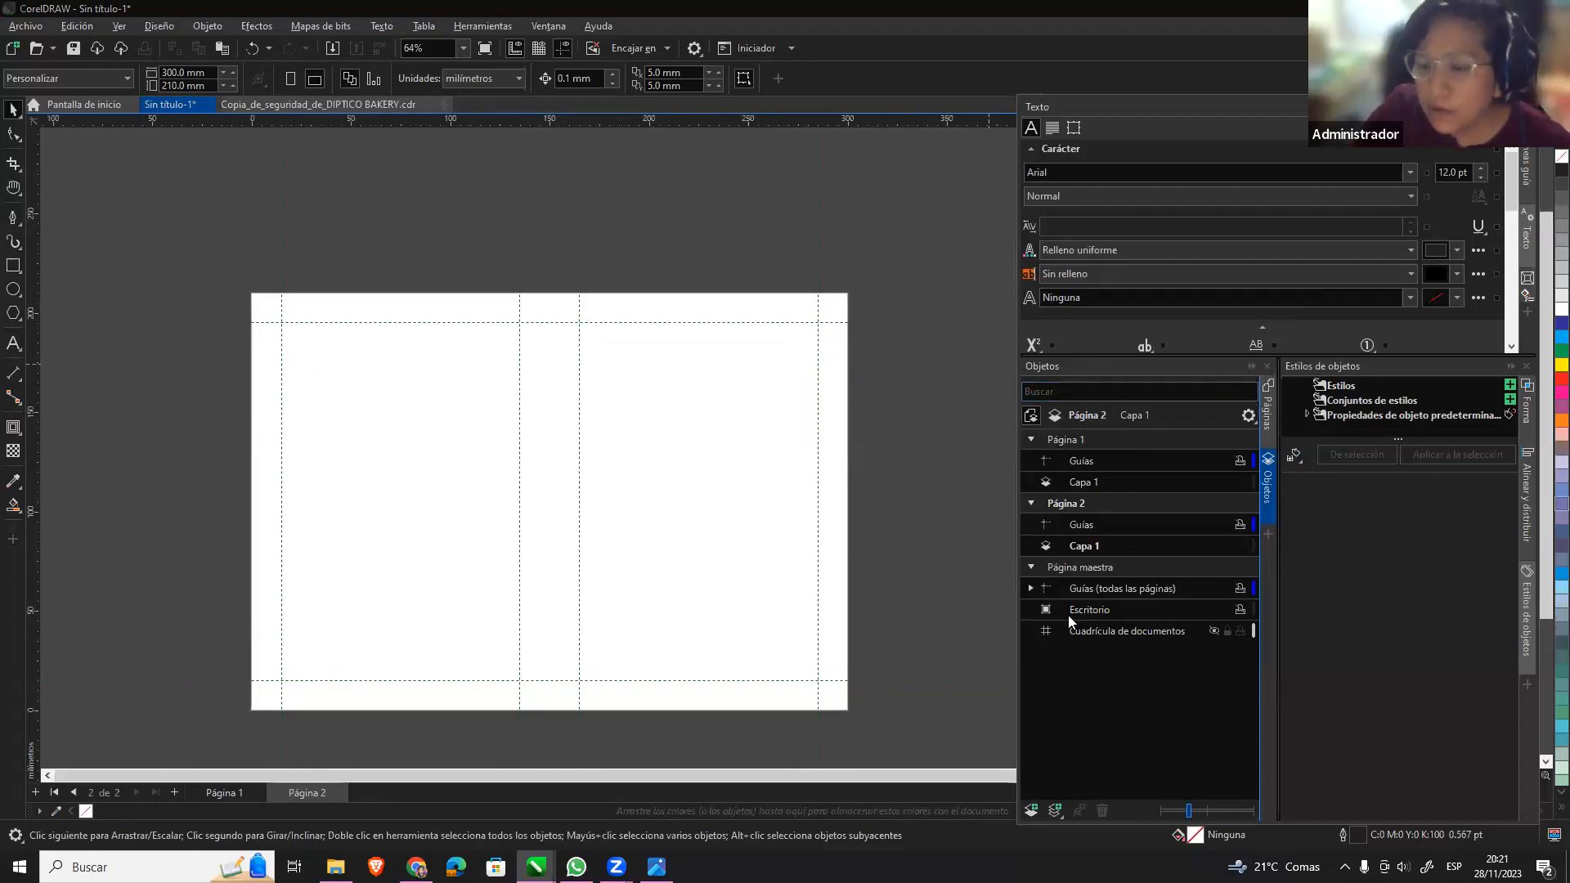
left_click(1031, 568)
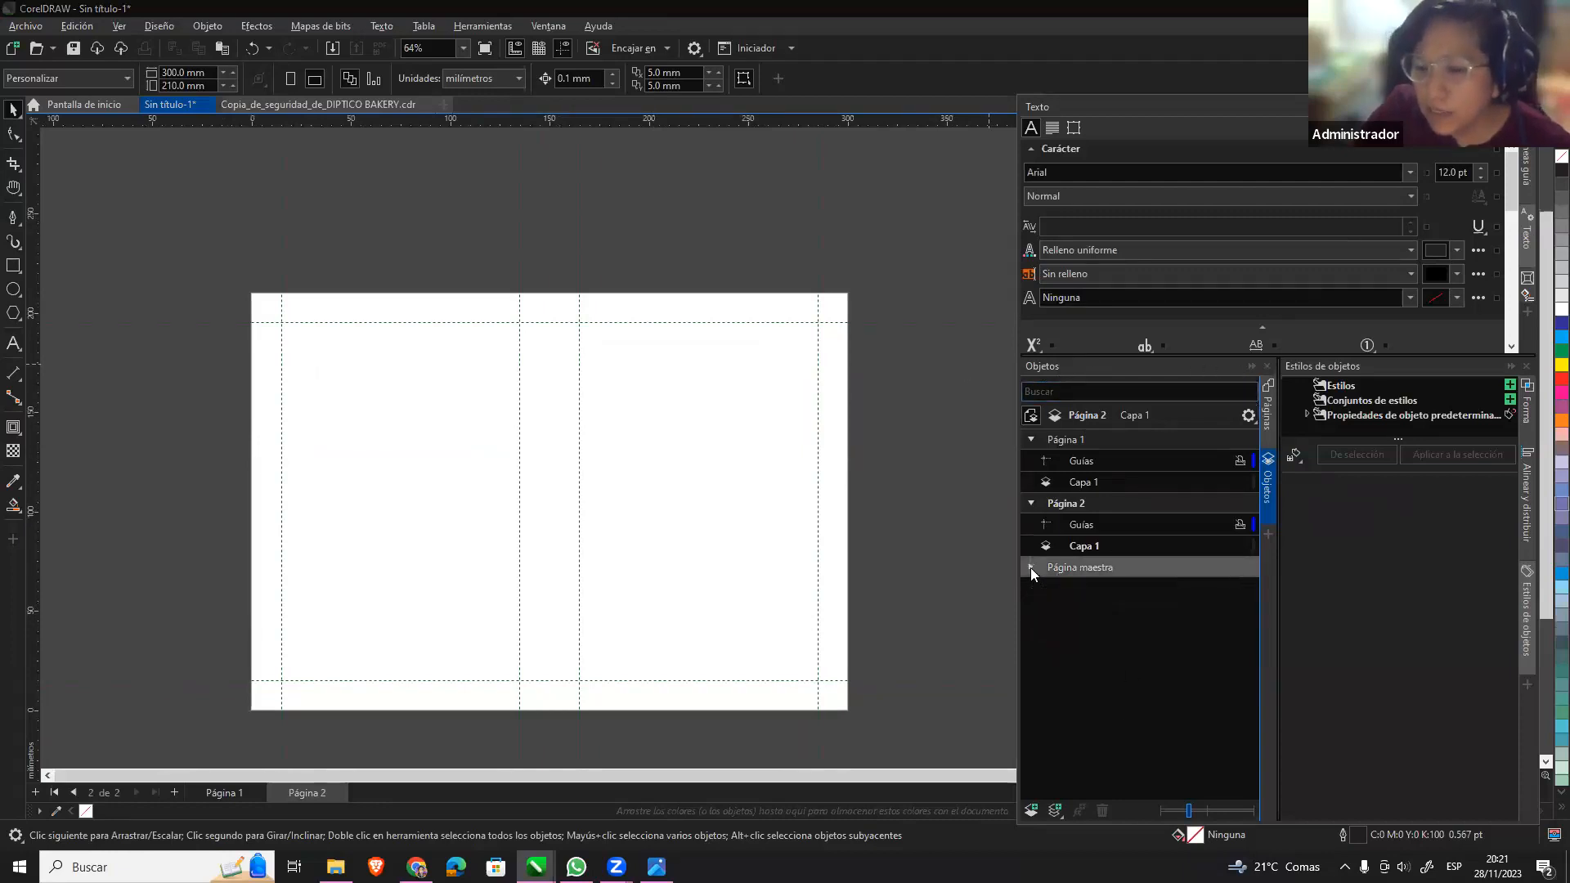
left_click(1031, 567)
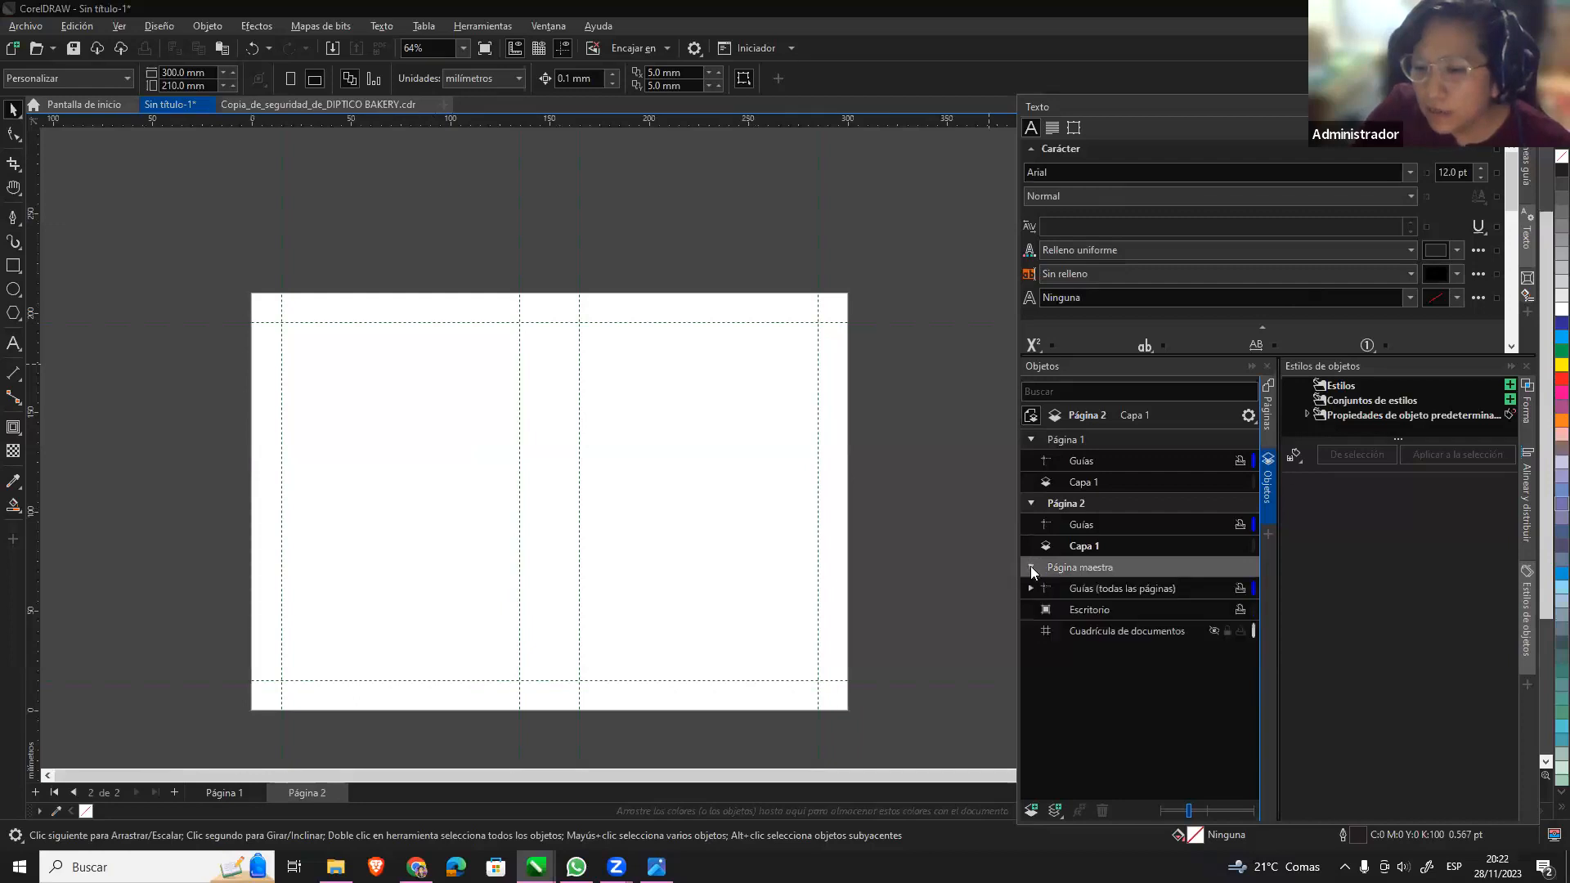
left_click(1031, 589)
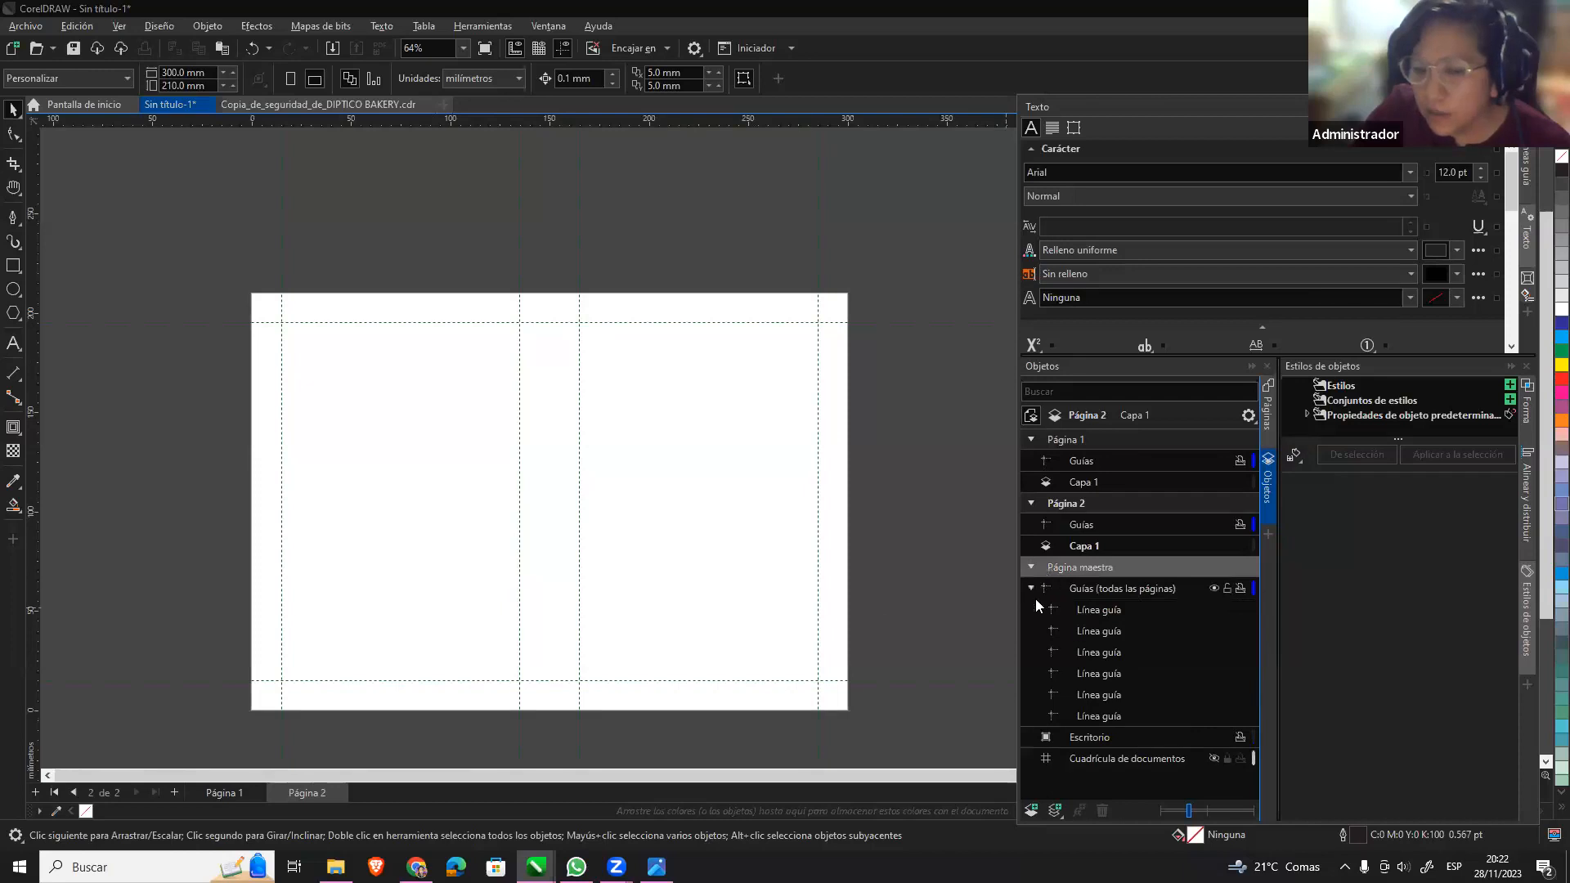
Try locking and unlocking the all-pages guides layer, and test moving the vertical margin guide near the page's right edge.
left_click(1227, 587)
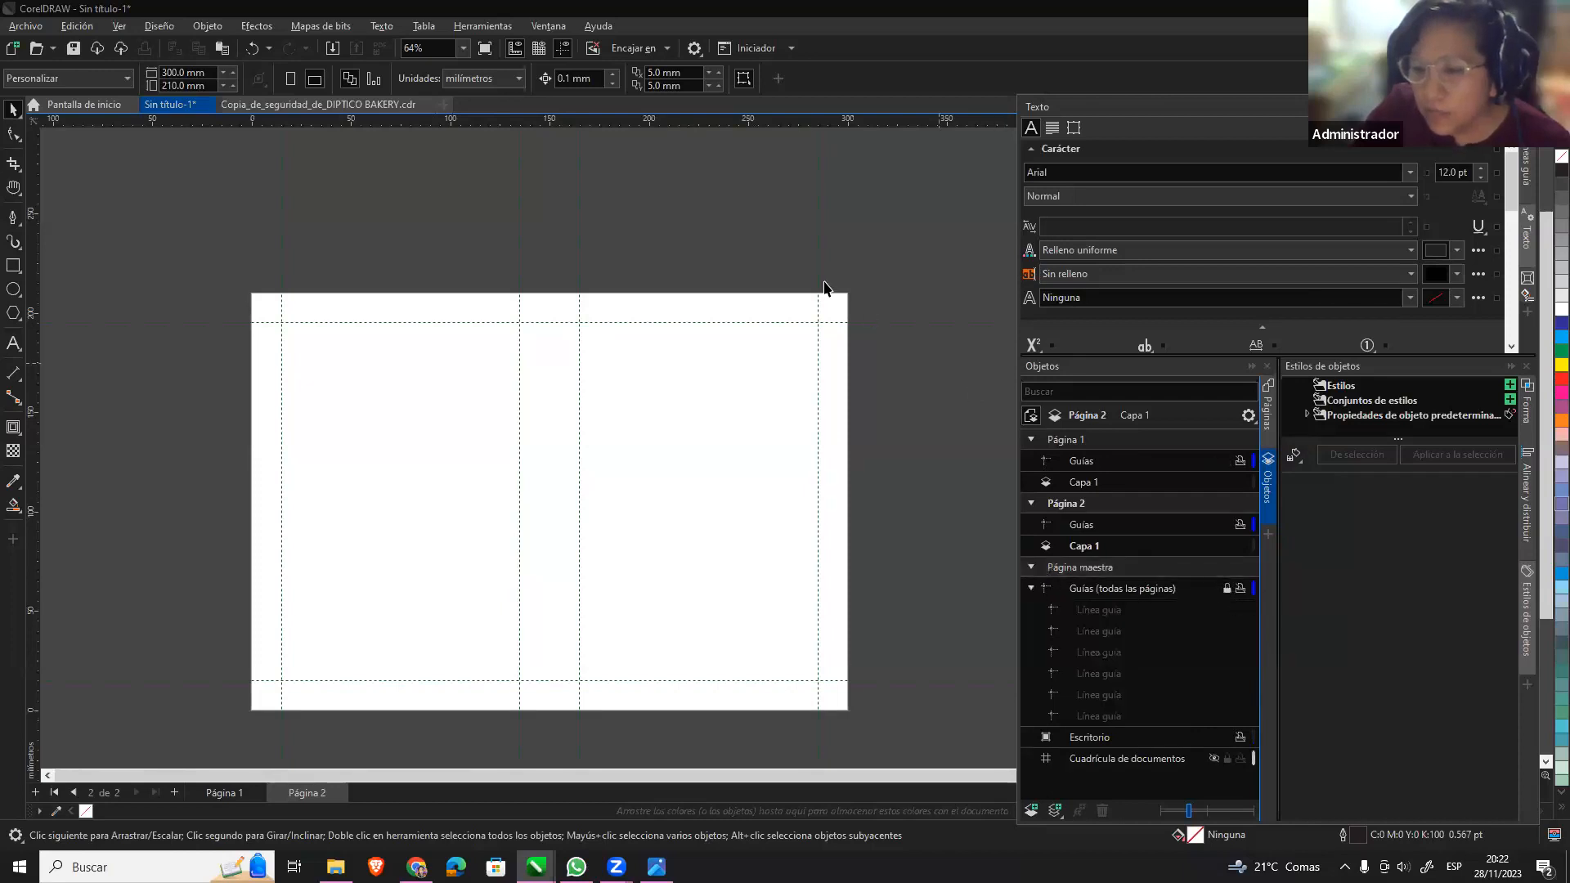
left_click(1228, 587)
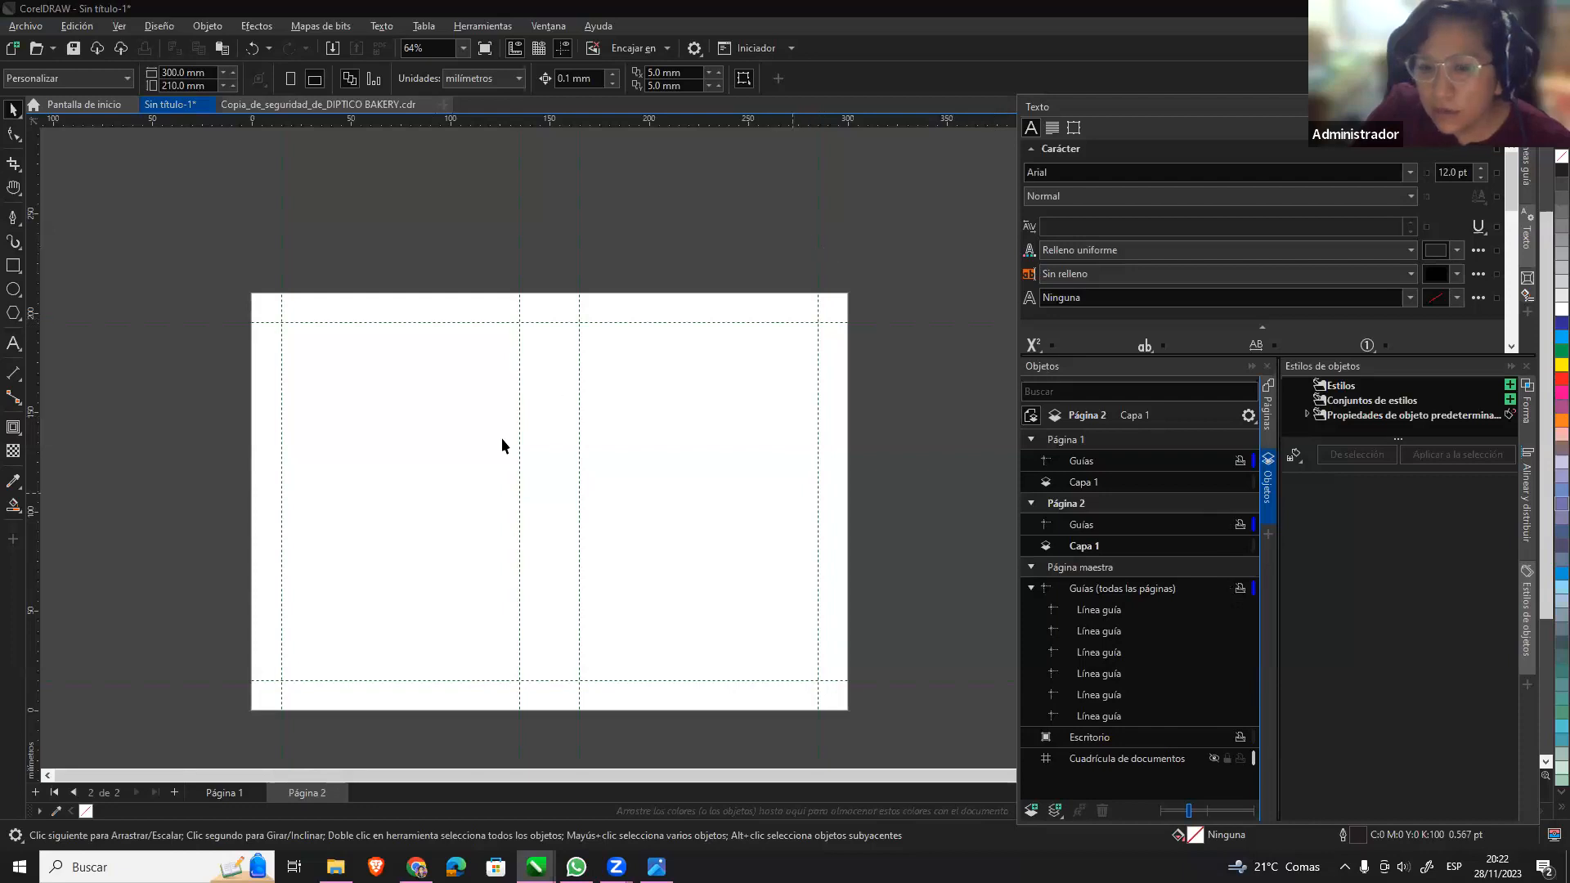
left_click_drag(819, 436, 888, 447)
left_click(941, 473)
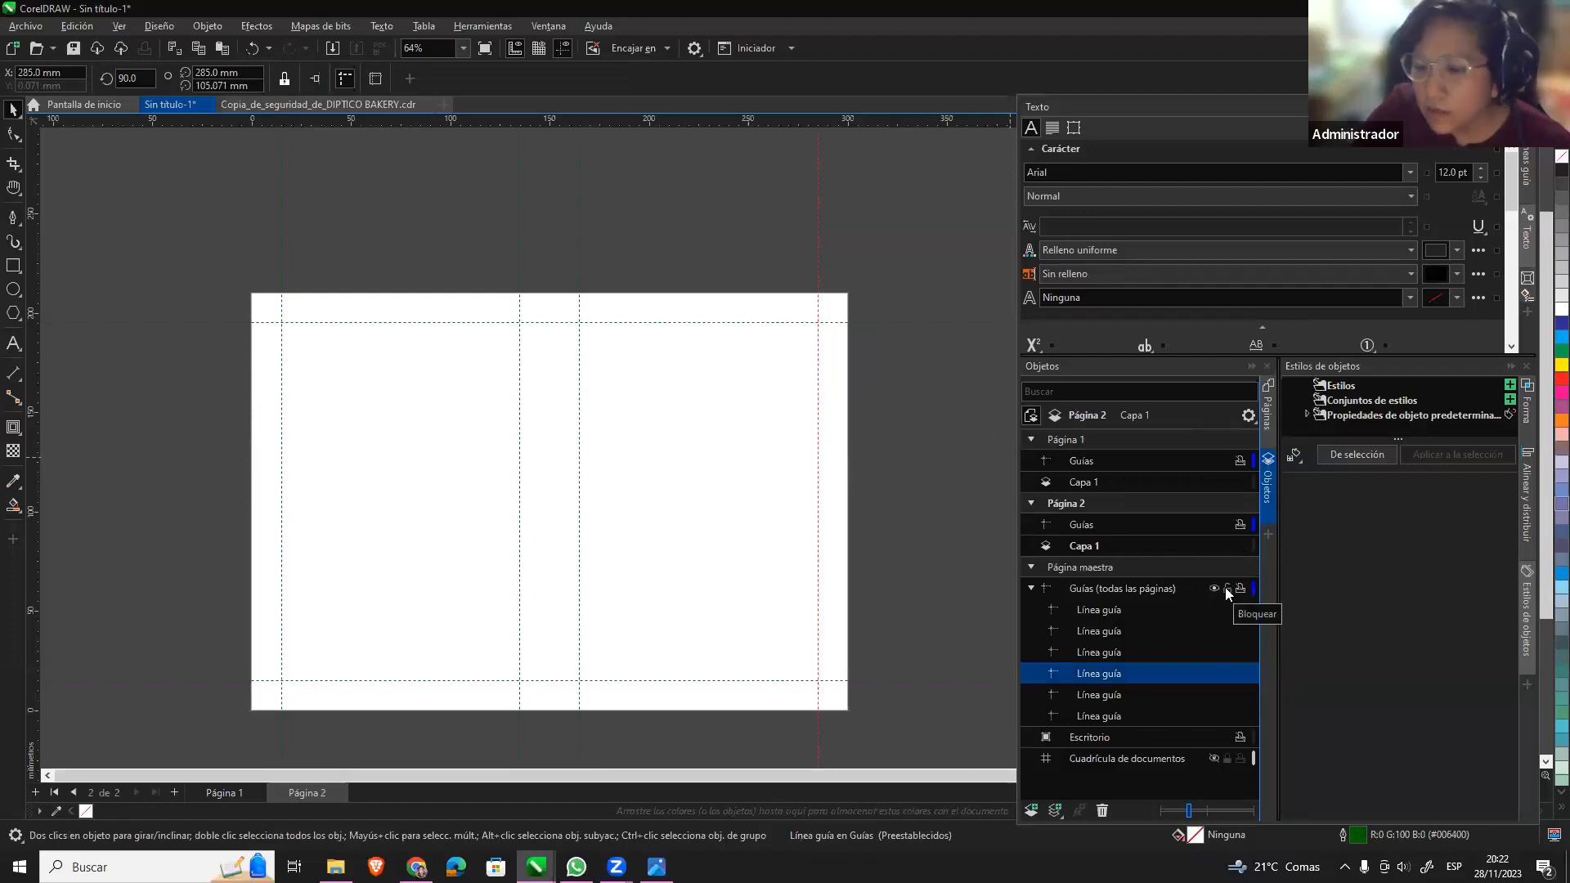
Lock the master page's all-pages guides layer, collapse the master page and make Capa 1 of page 1 the active layer.
left_click(1226, 588)
left_click(1028, 588)
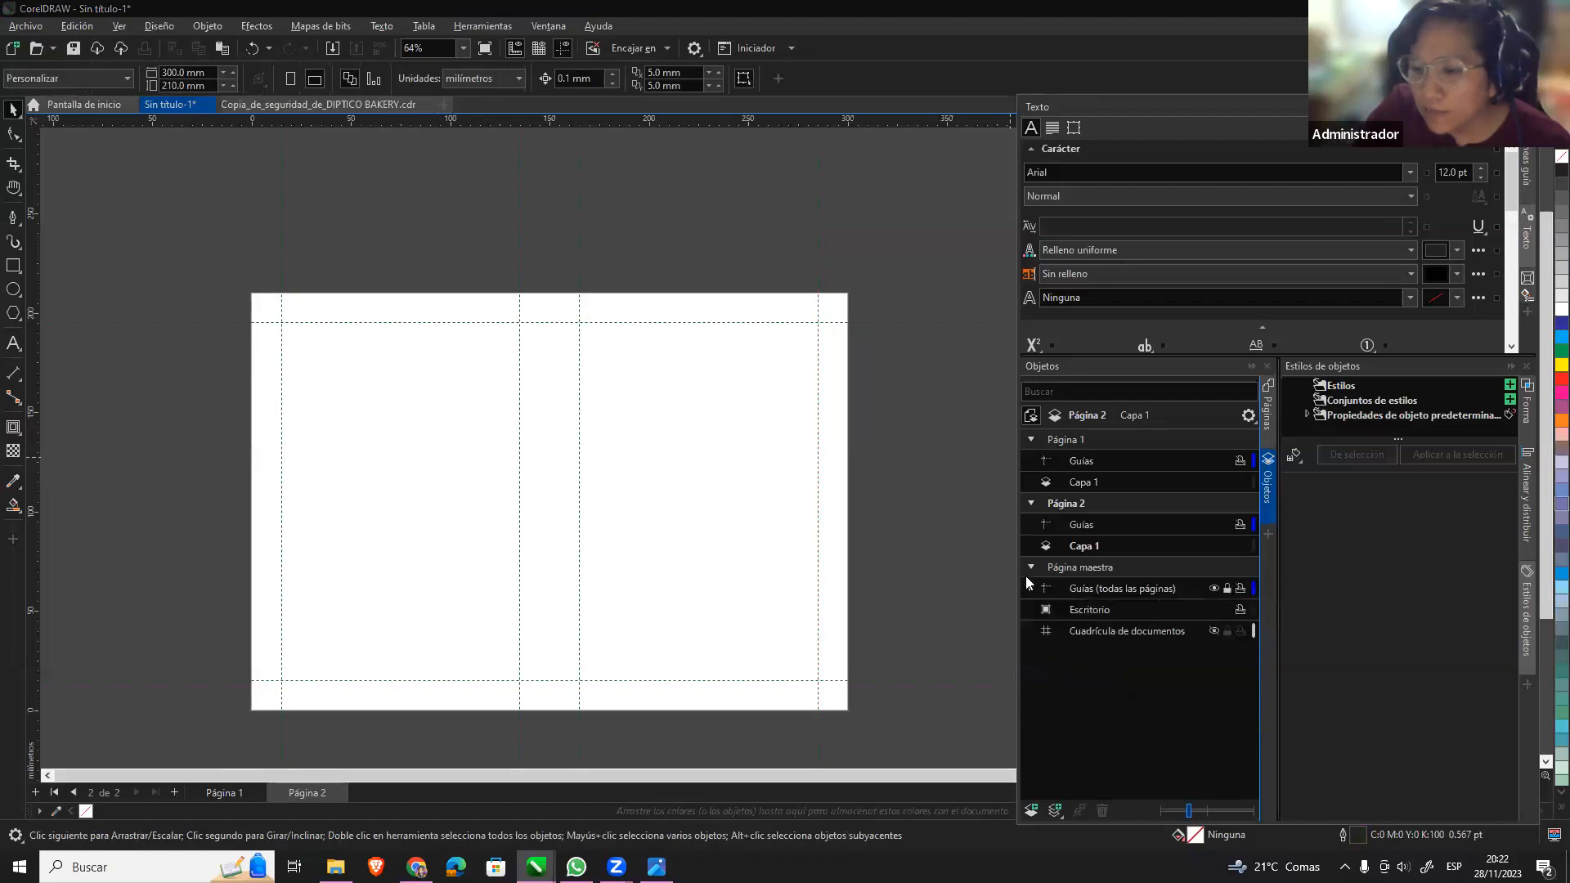
left_click(1031, 568)
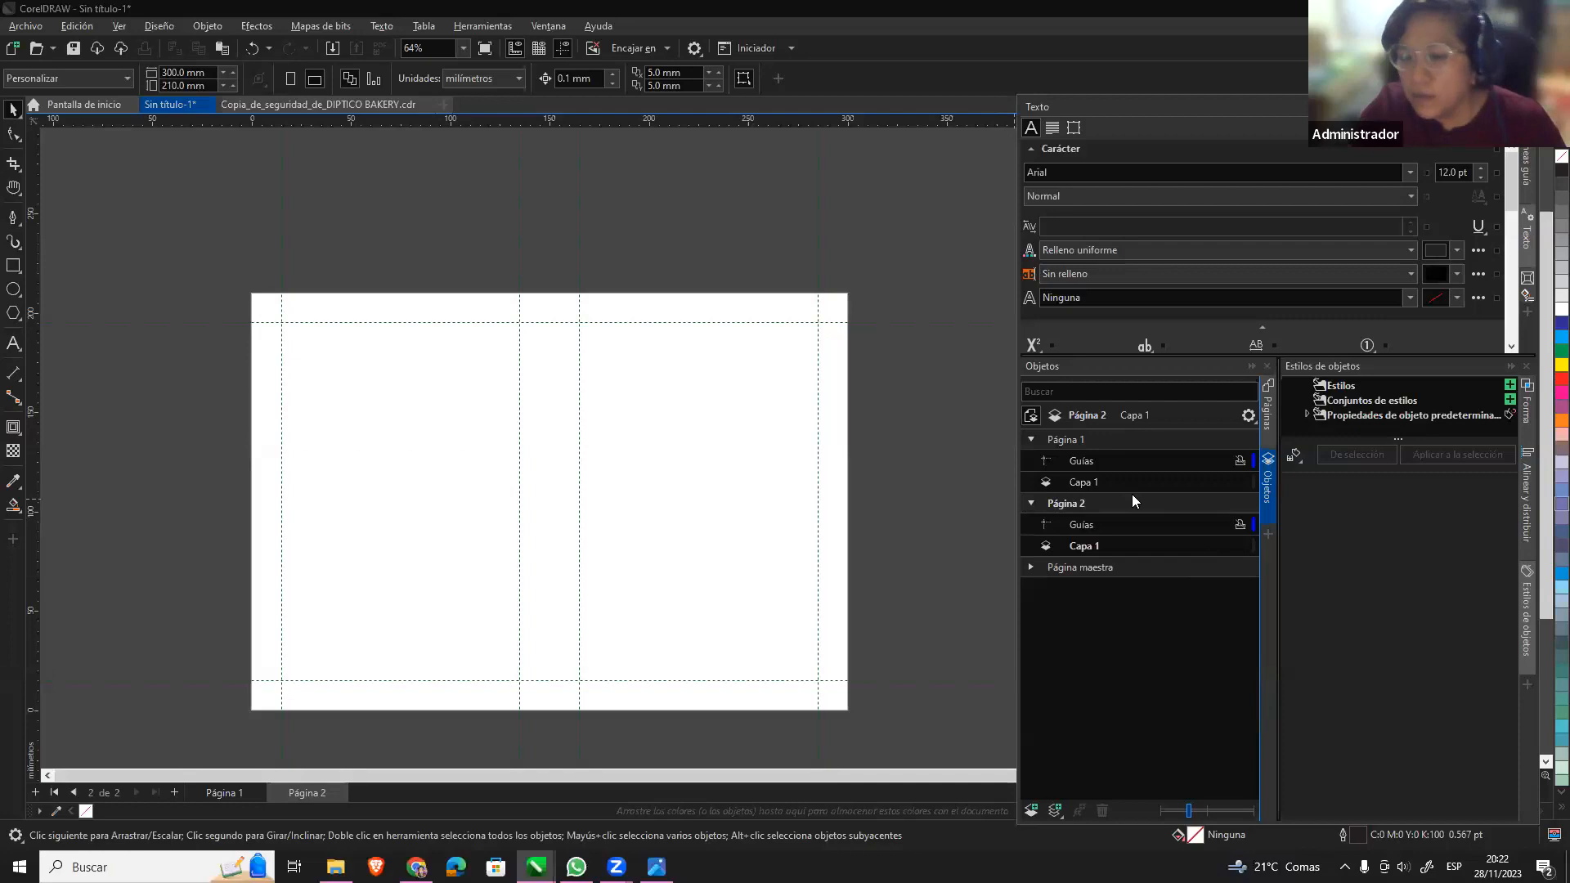
left_click(1135, 439)
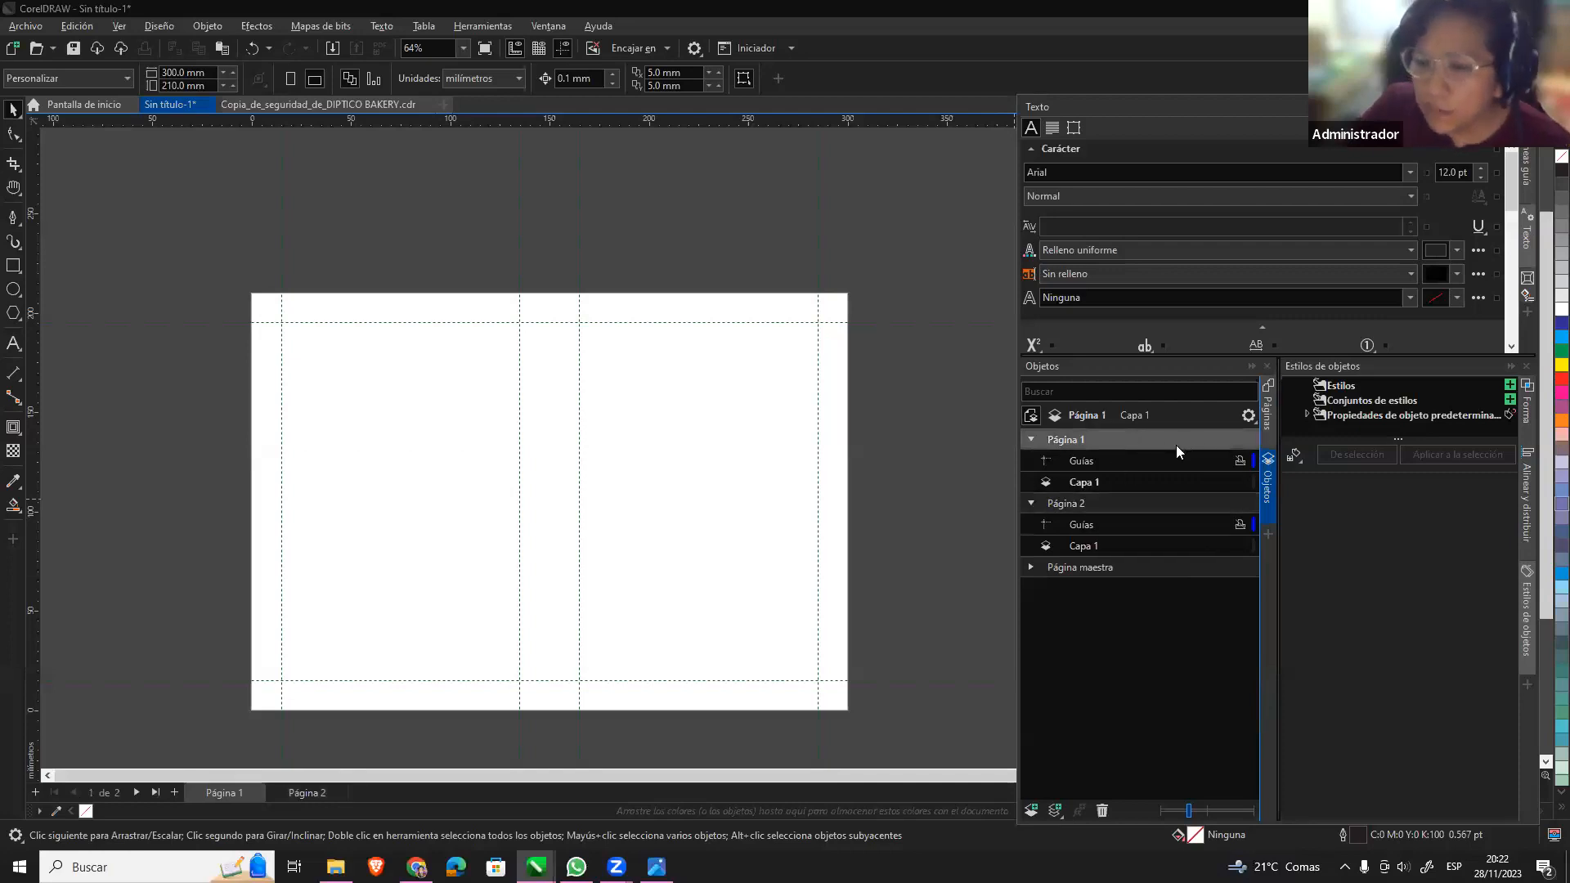
left_click(1113, 479)
Examine both pages of the finished DIPTICO BAKERY document and return to the untitled document.
left_click(334, 106)
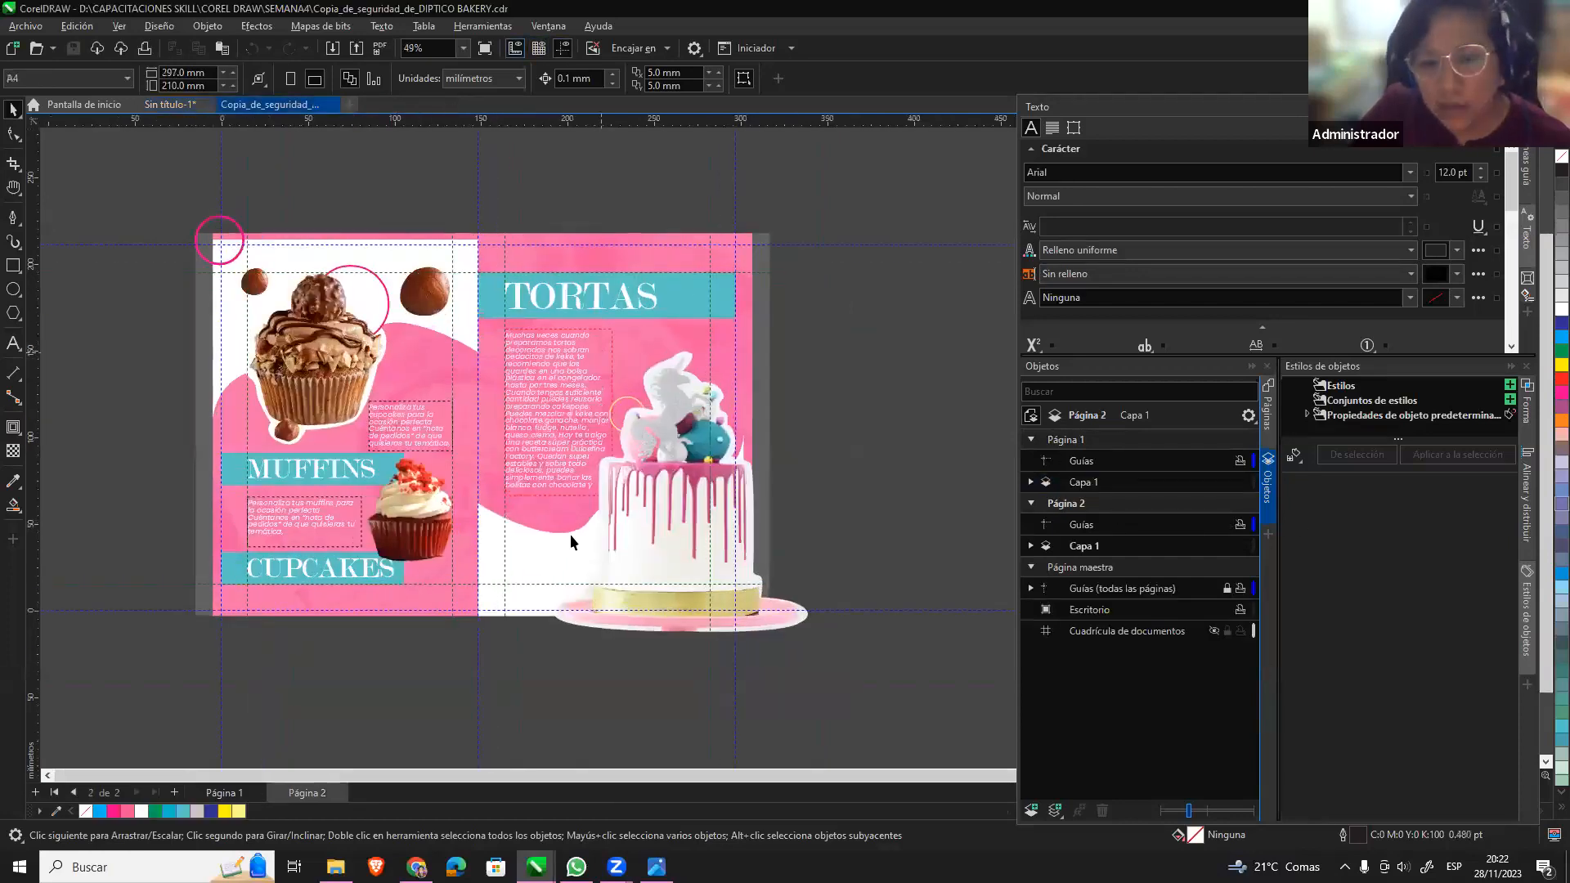
left_click(224, 792)
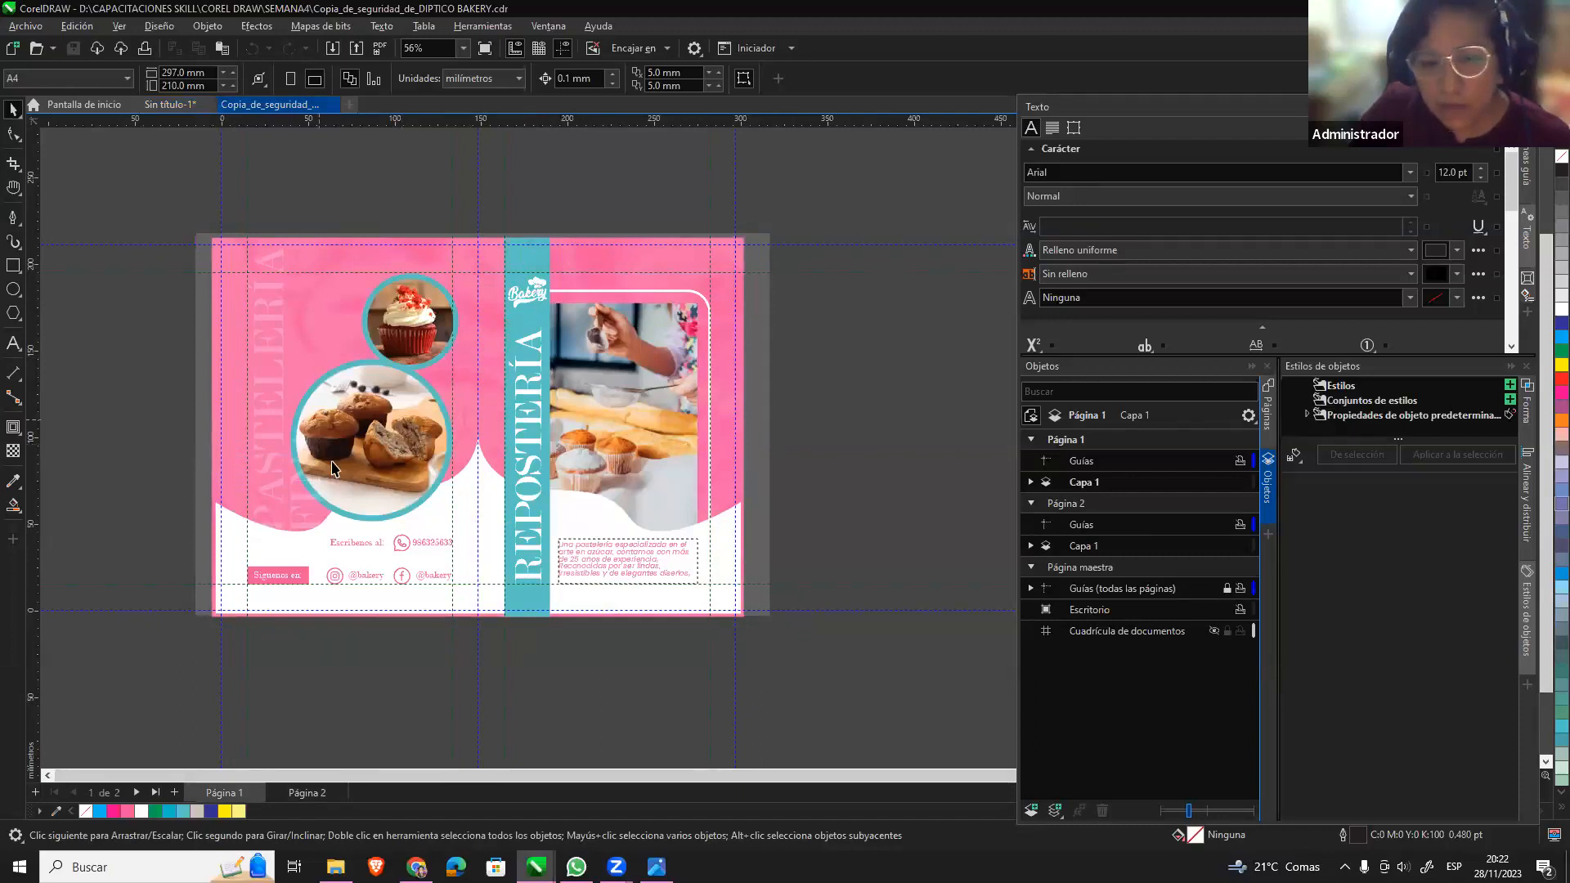
left_click(306, 791)
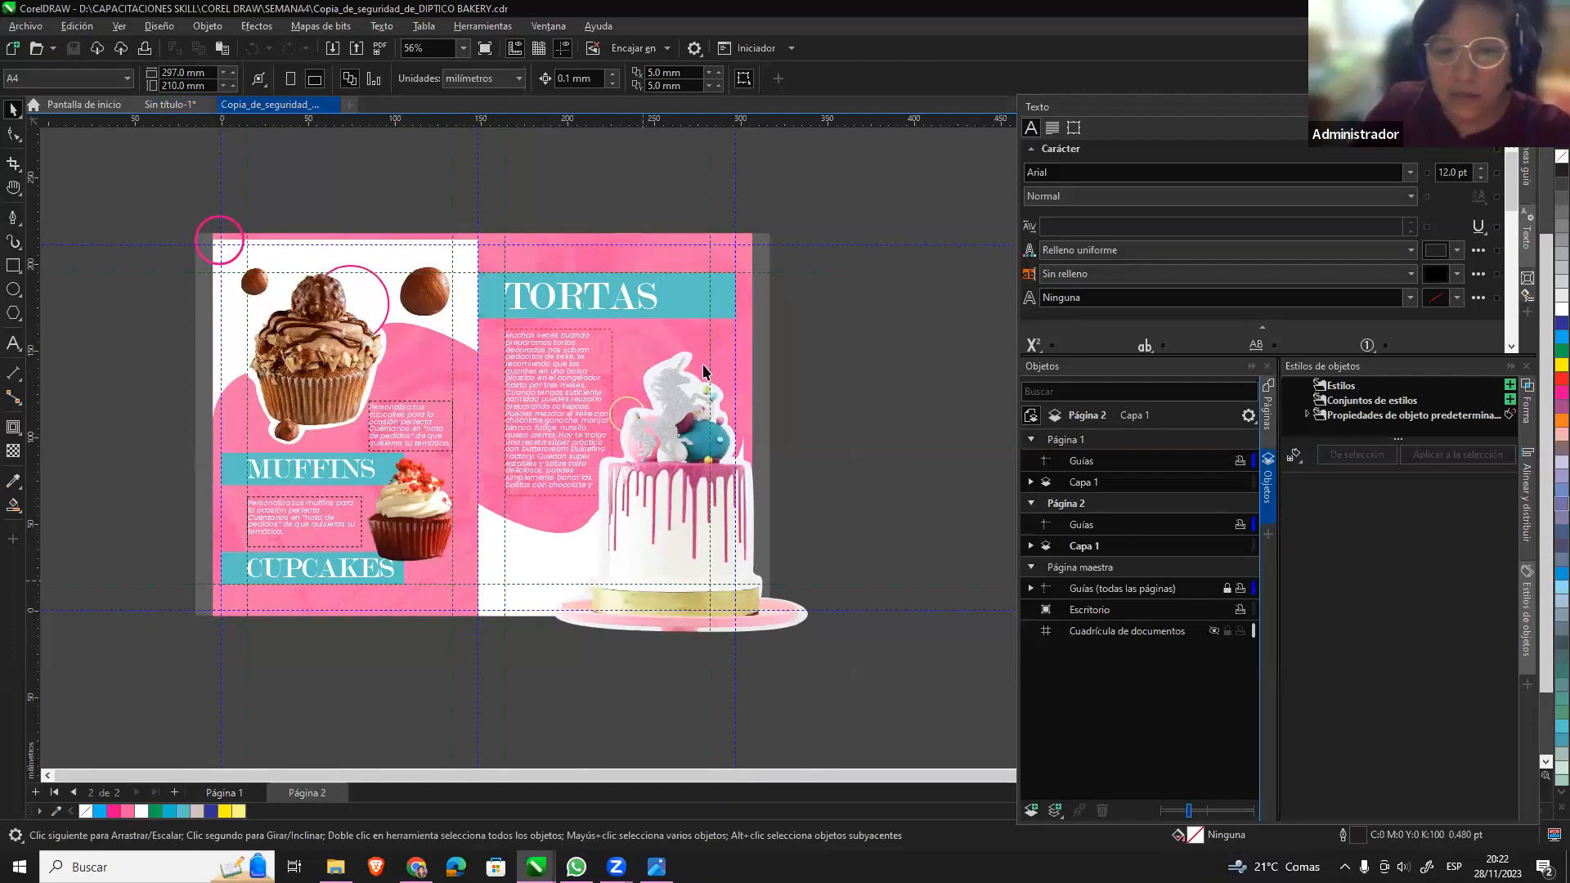
left_click(166, 106)
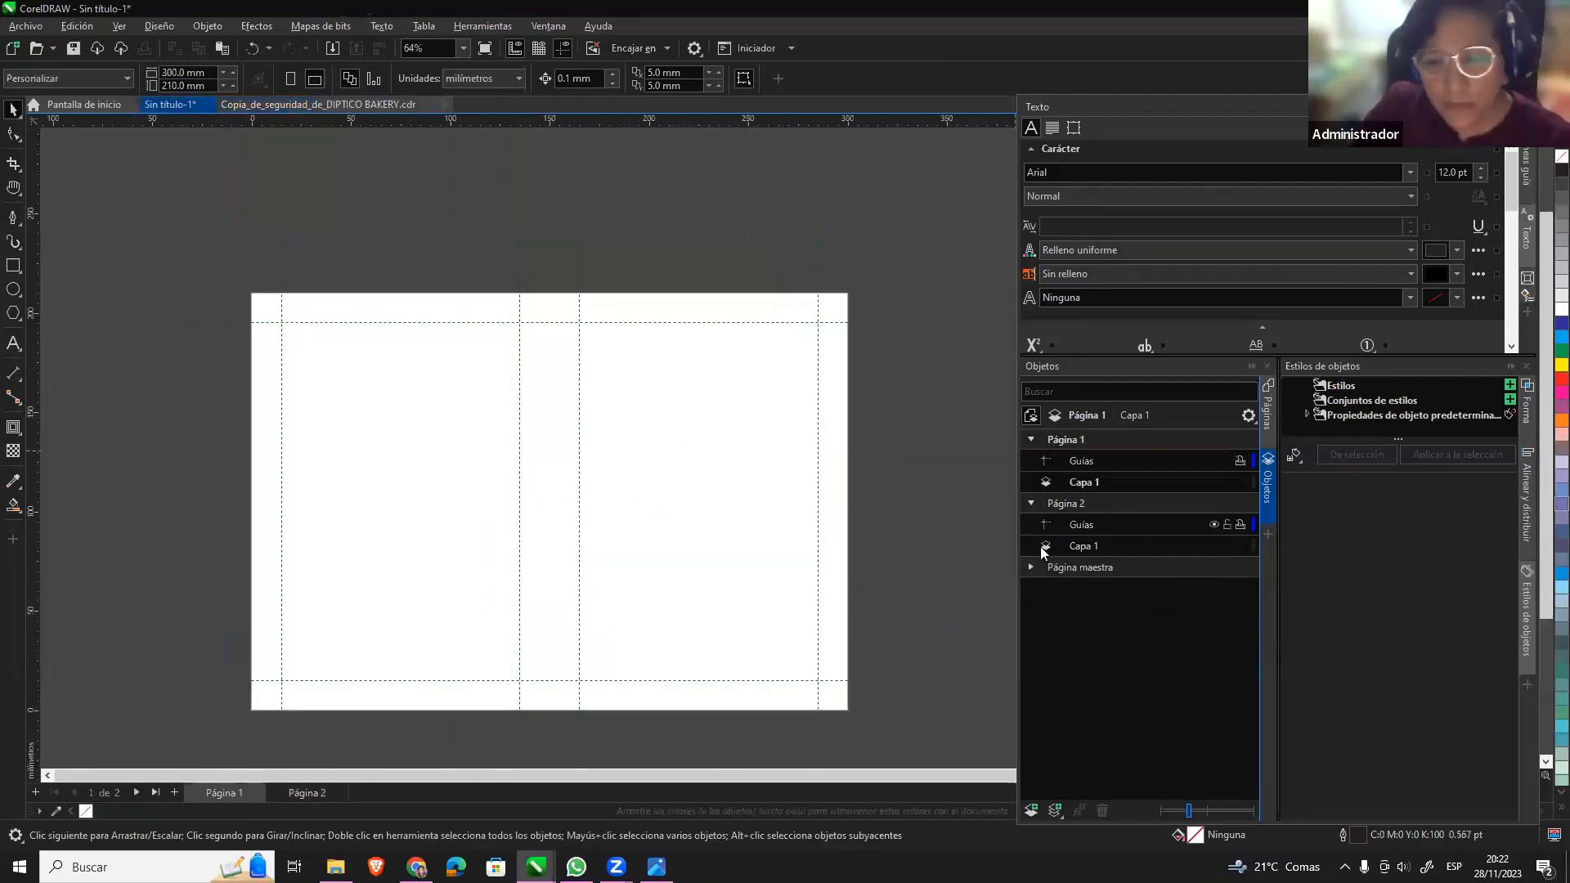
left_click(278, 106)
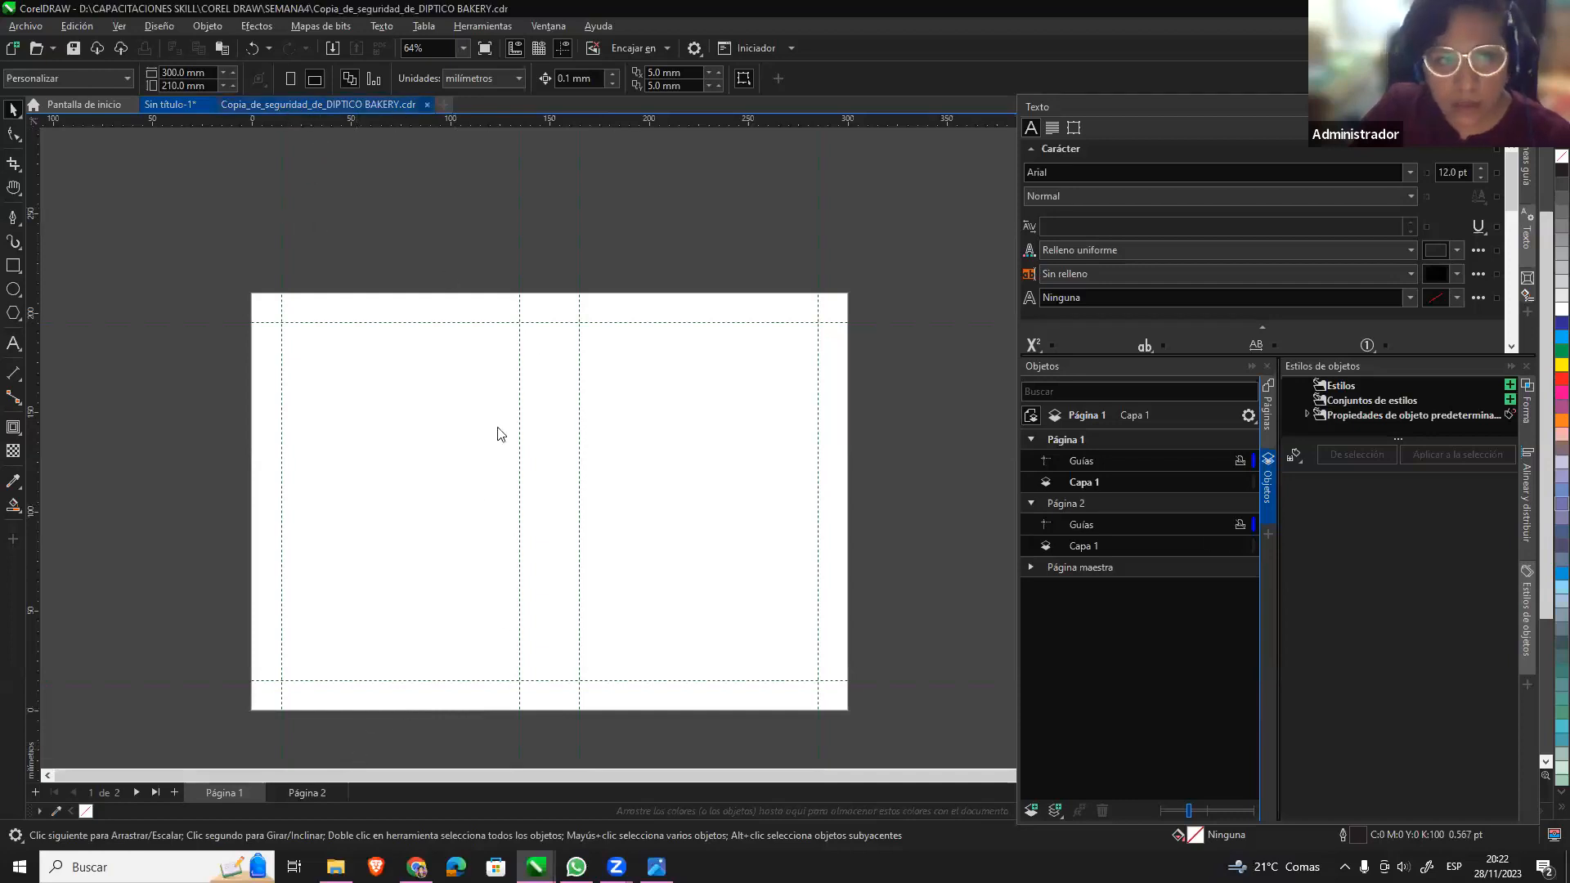
left_click(232, 797)
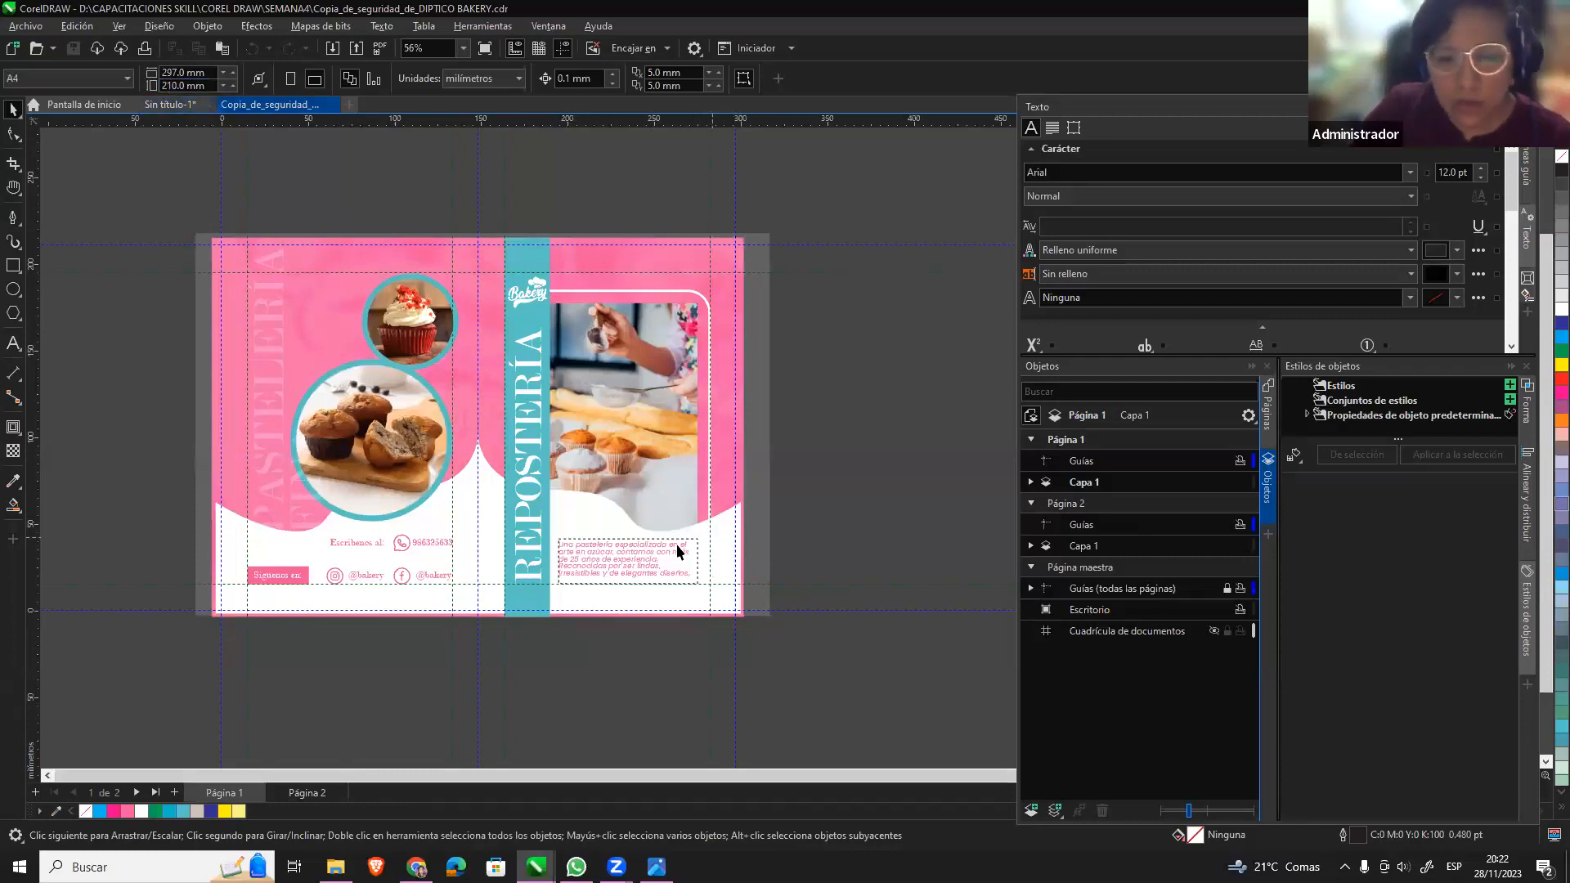
left_click(172, 104)
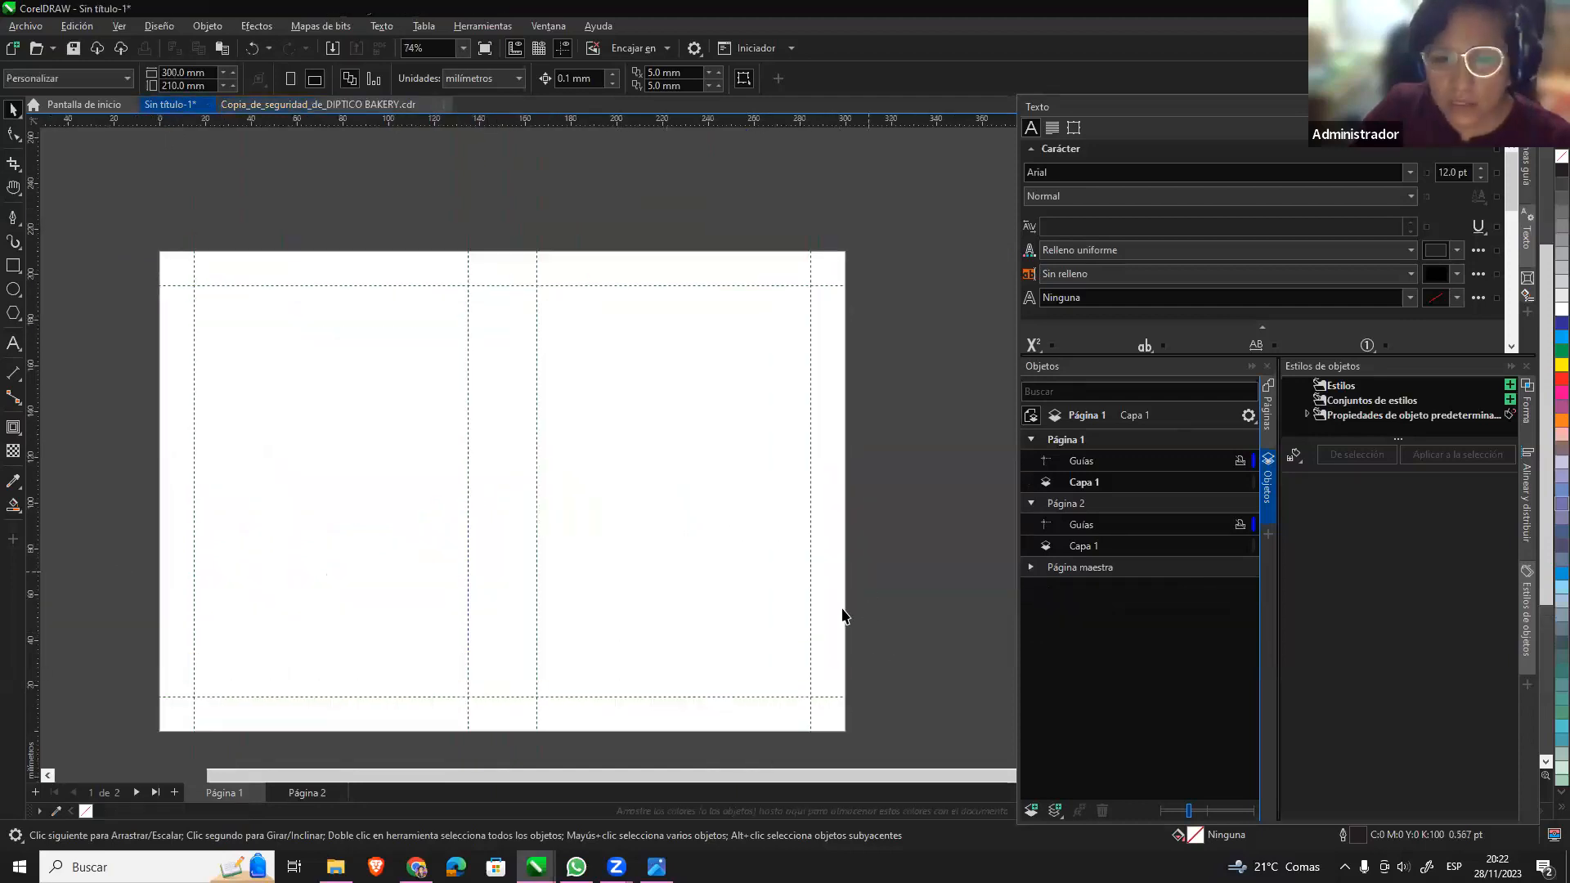
Import image 3 from the SEMANA4 folder, place it on the right half of page 1 and scale it to about 96 × 143 mm.
left_click(27, 27)
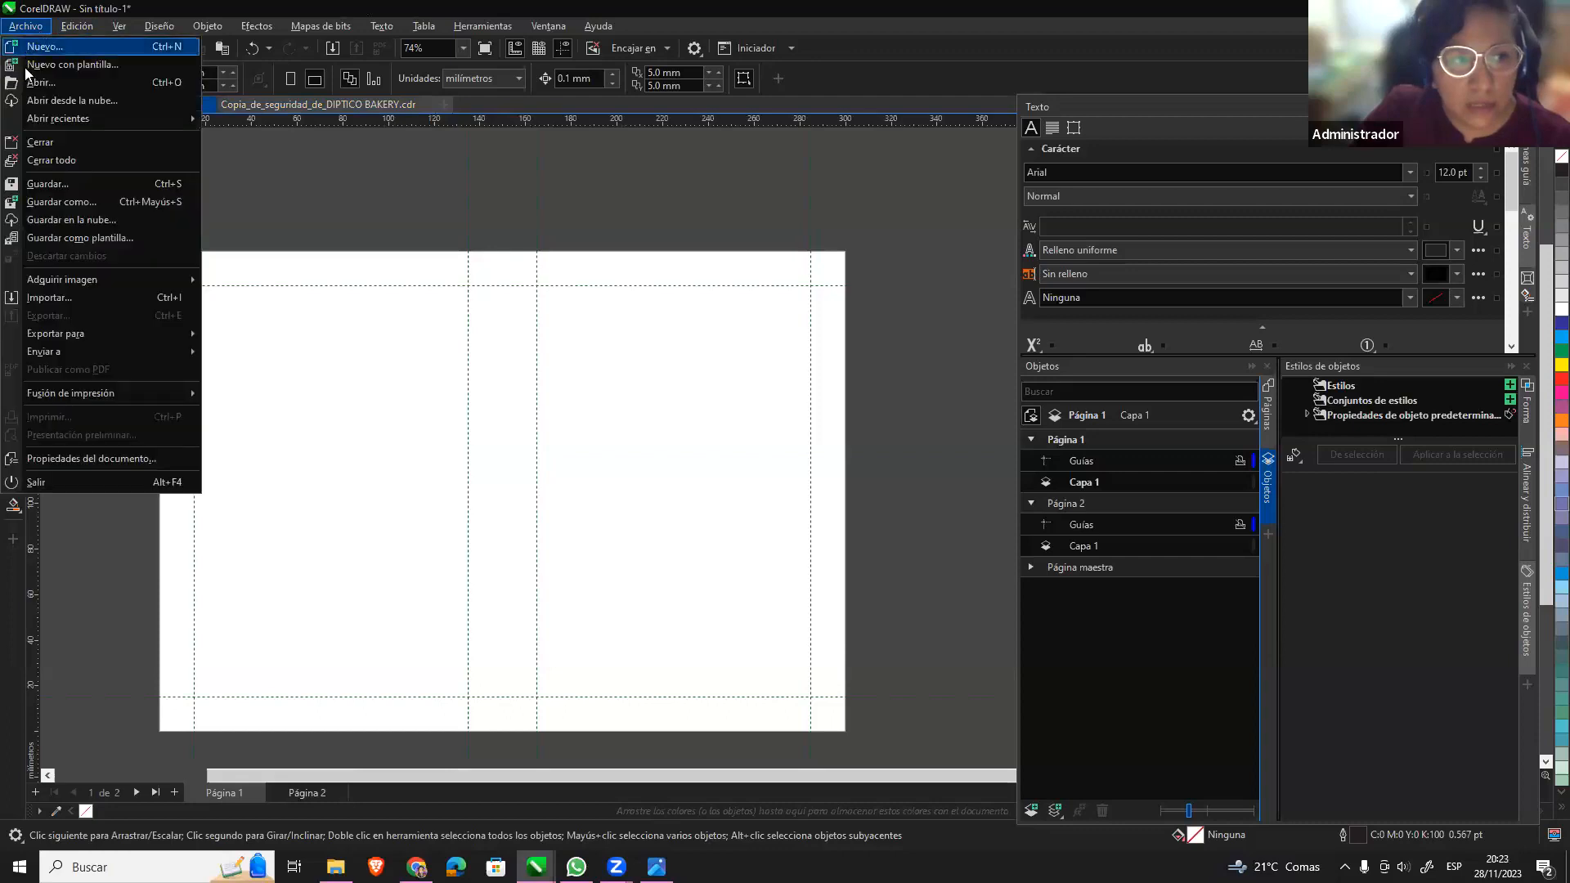
left_click(167, 297)
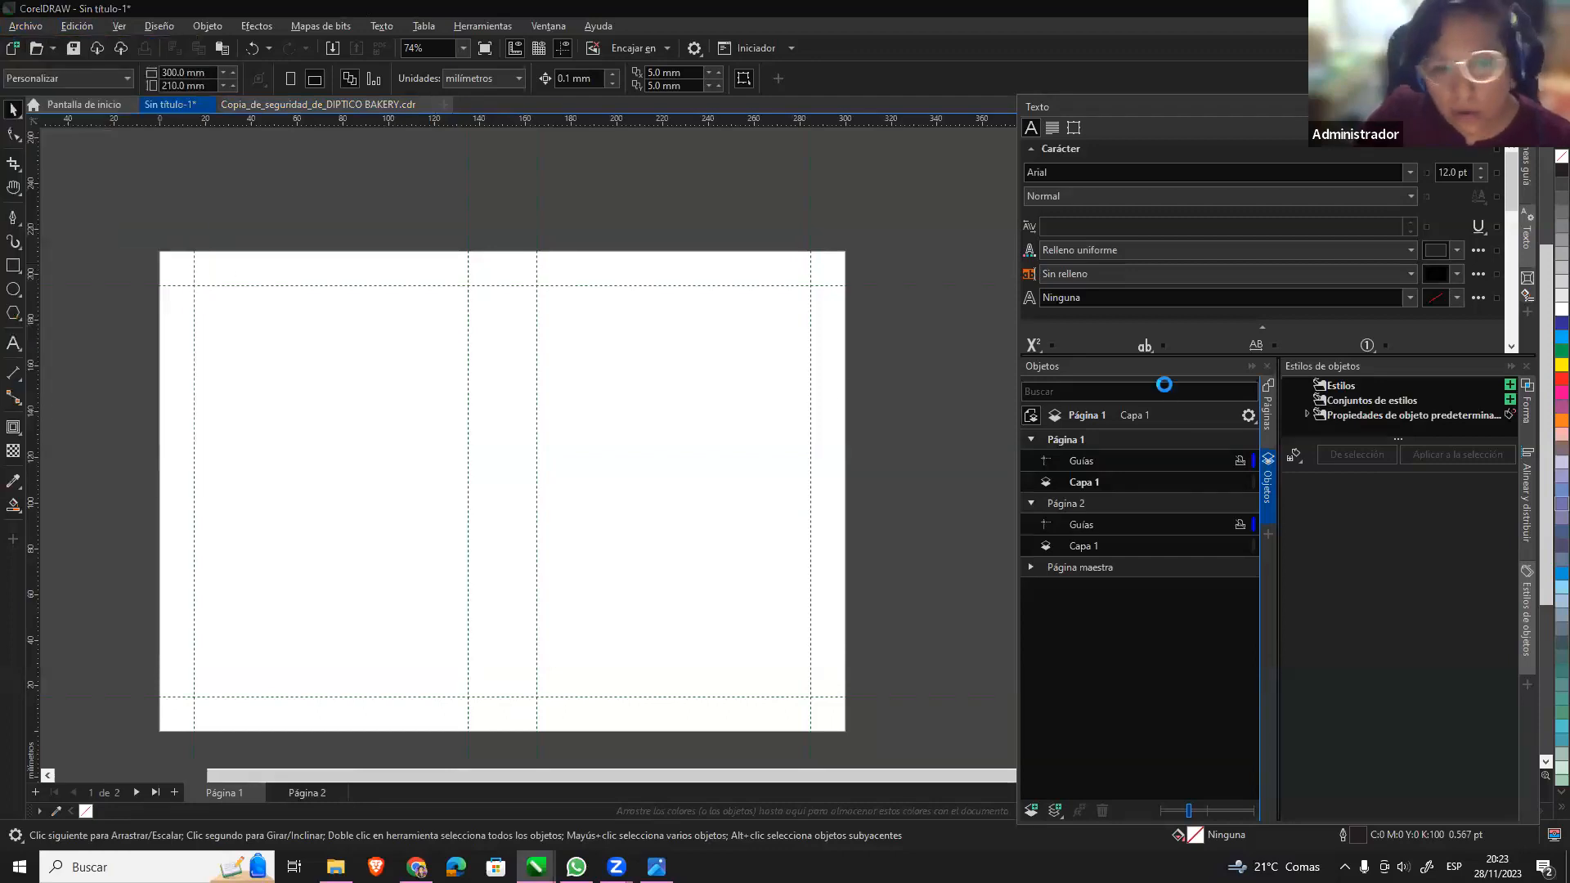
left_click(1058, 163)
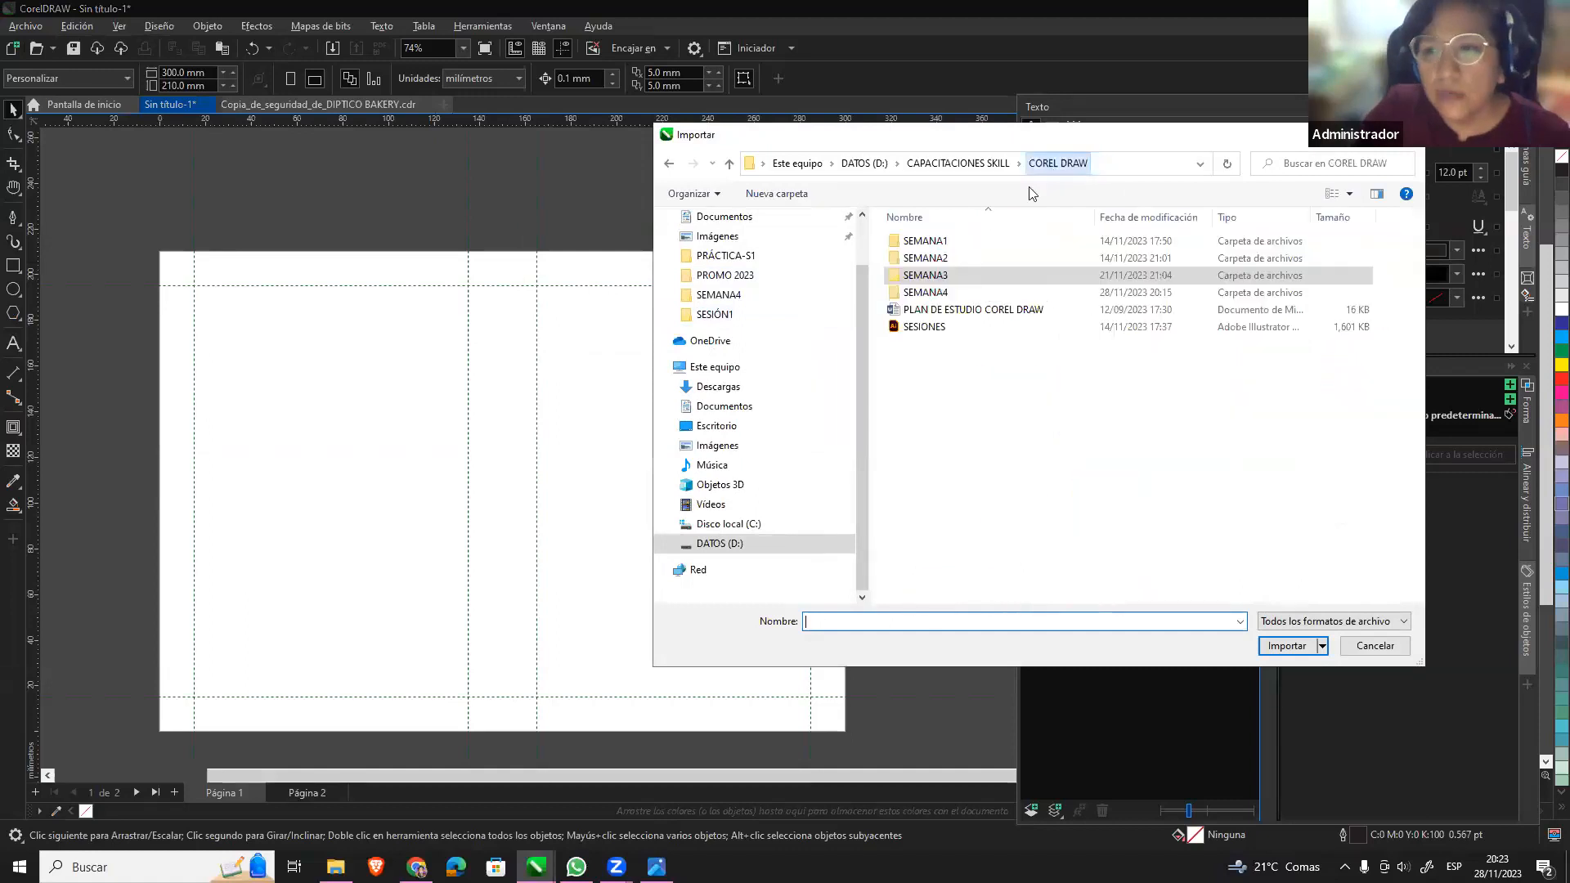
double_click(988, 303)
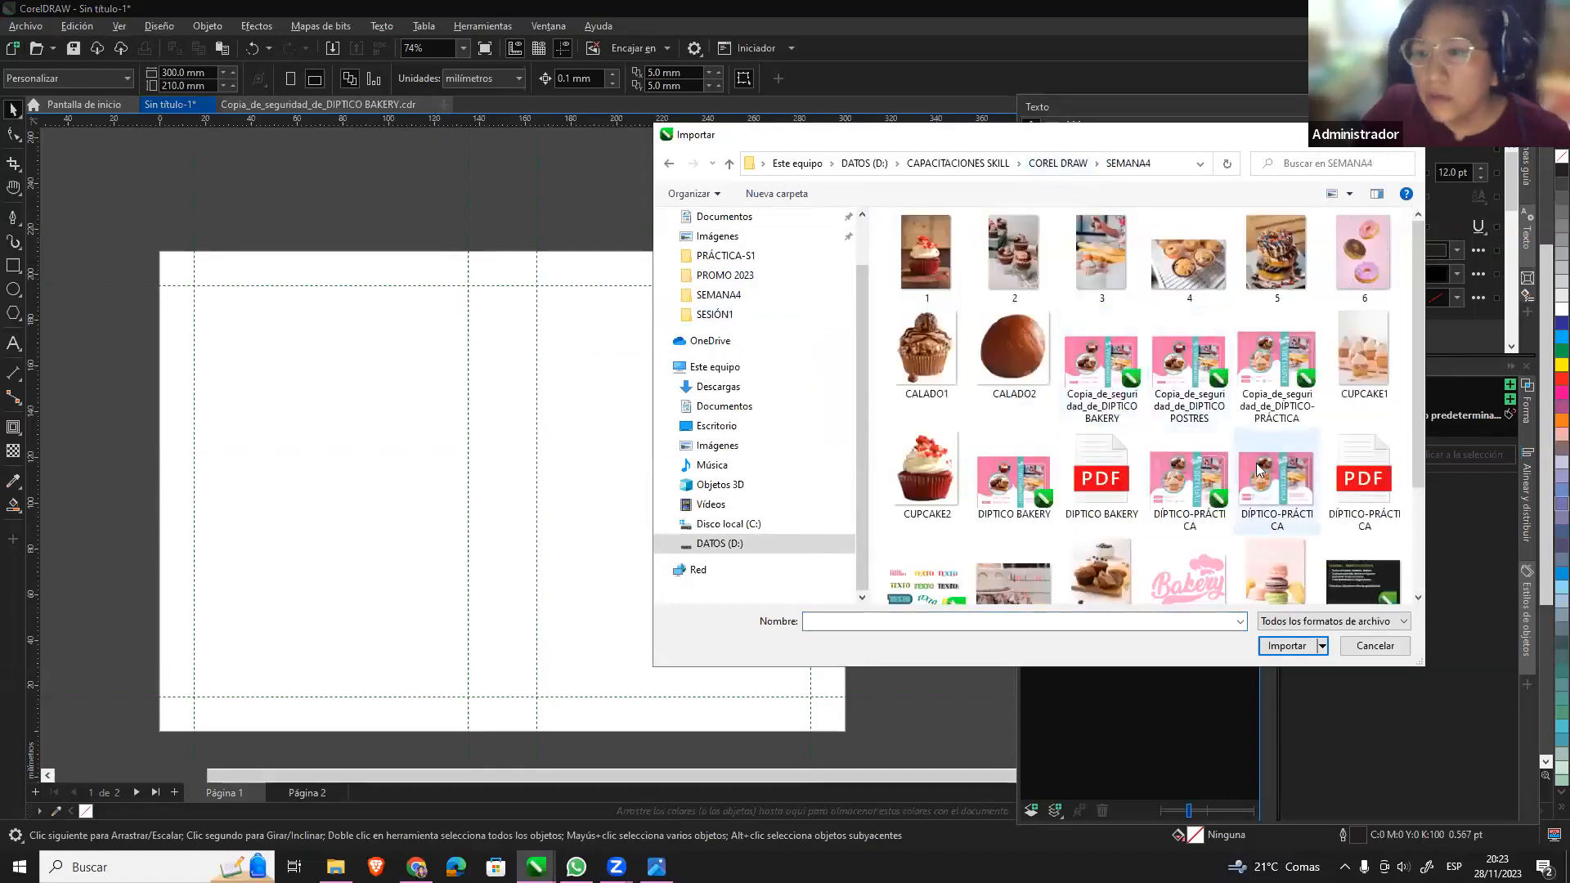
scroll(1093, 422, "down", 2)
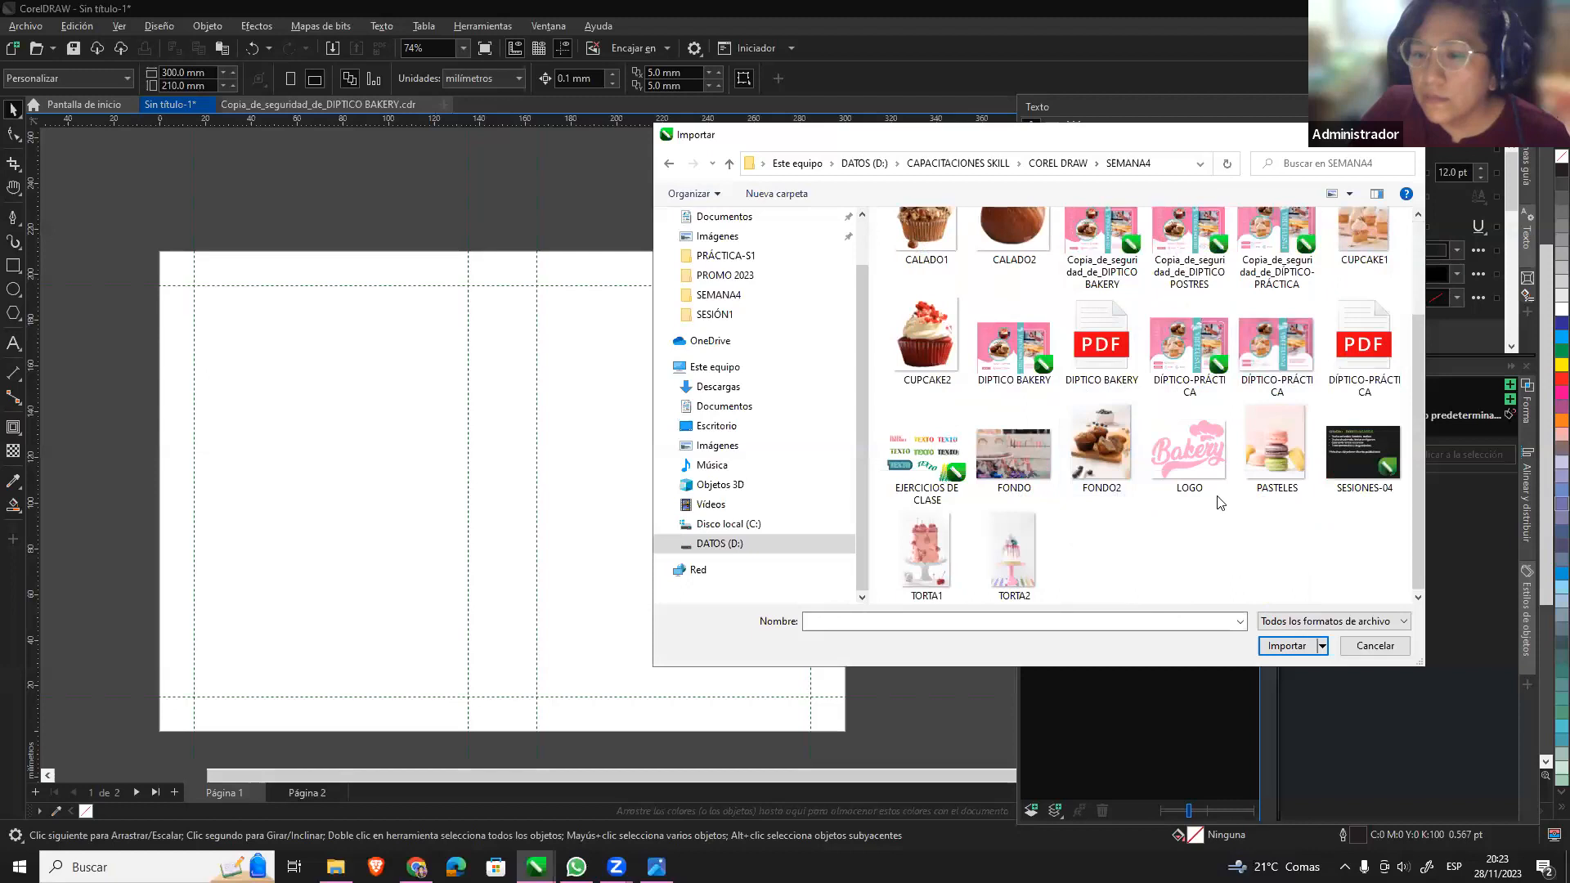
scroll(1222, 504, "up", 2)
left_click(1136, 237)
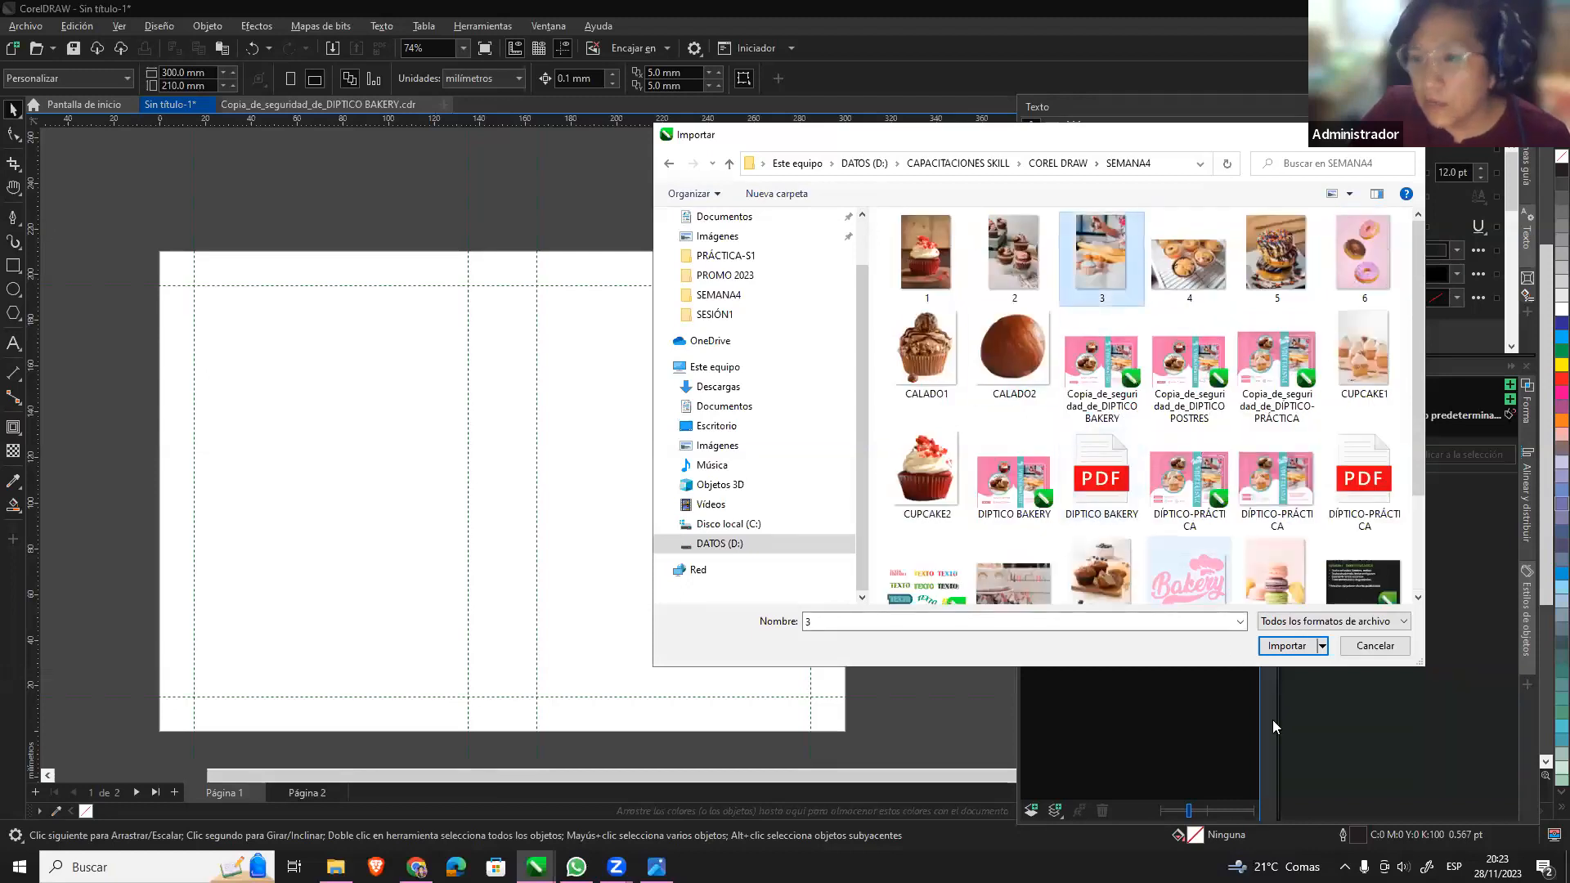
key("Return")
left_click_drag(555, 291, 908, 693)
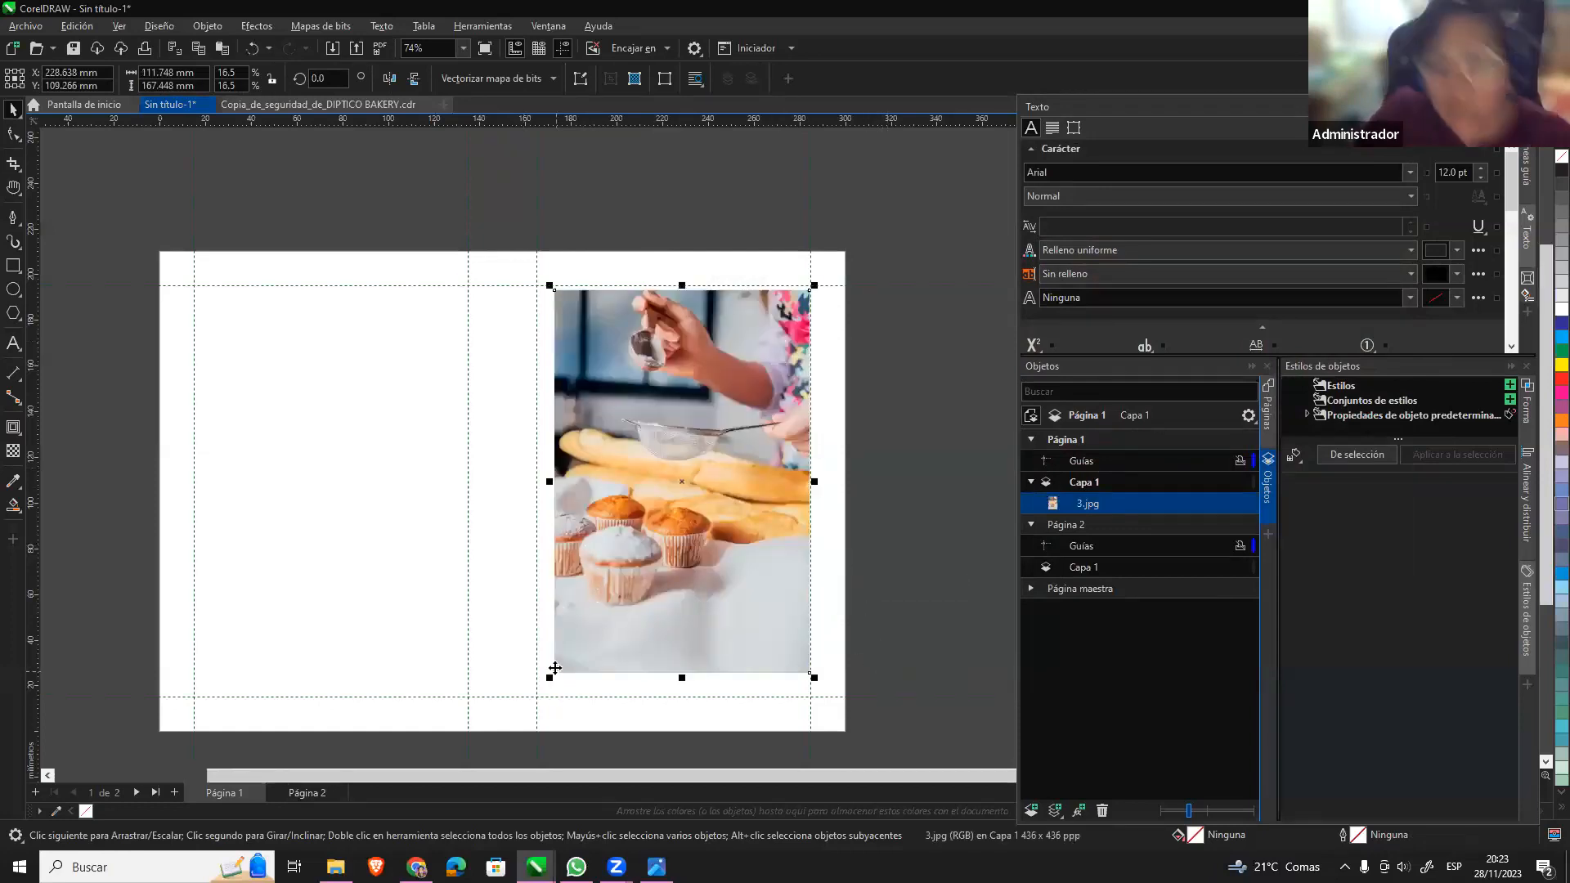
left_click_drag(548, 678, 587, 622)
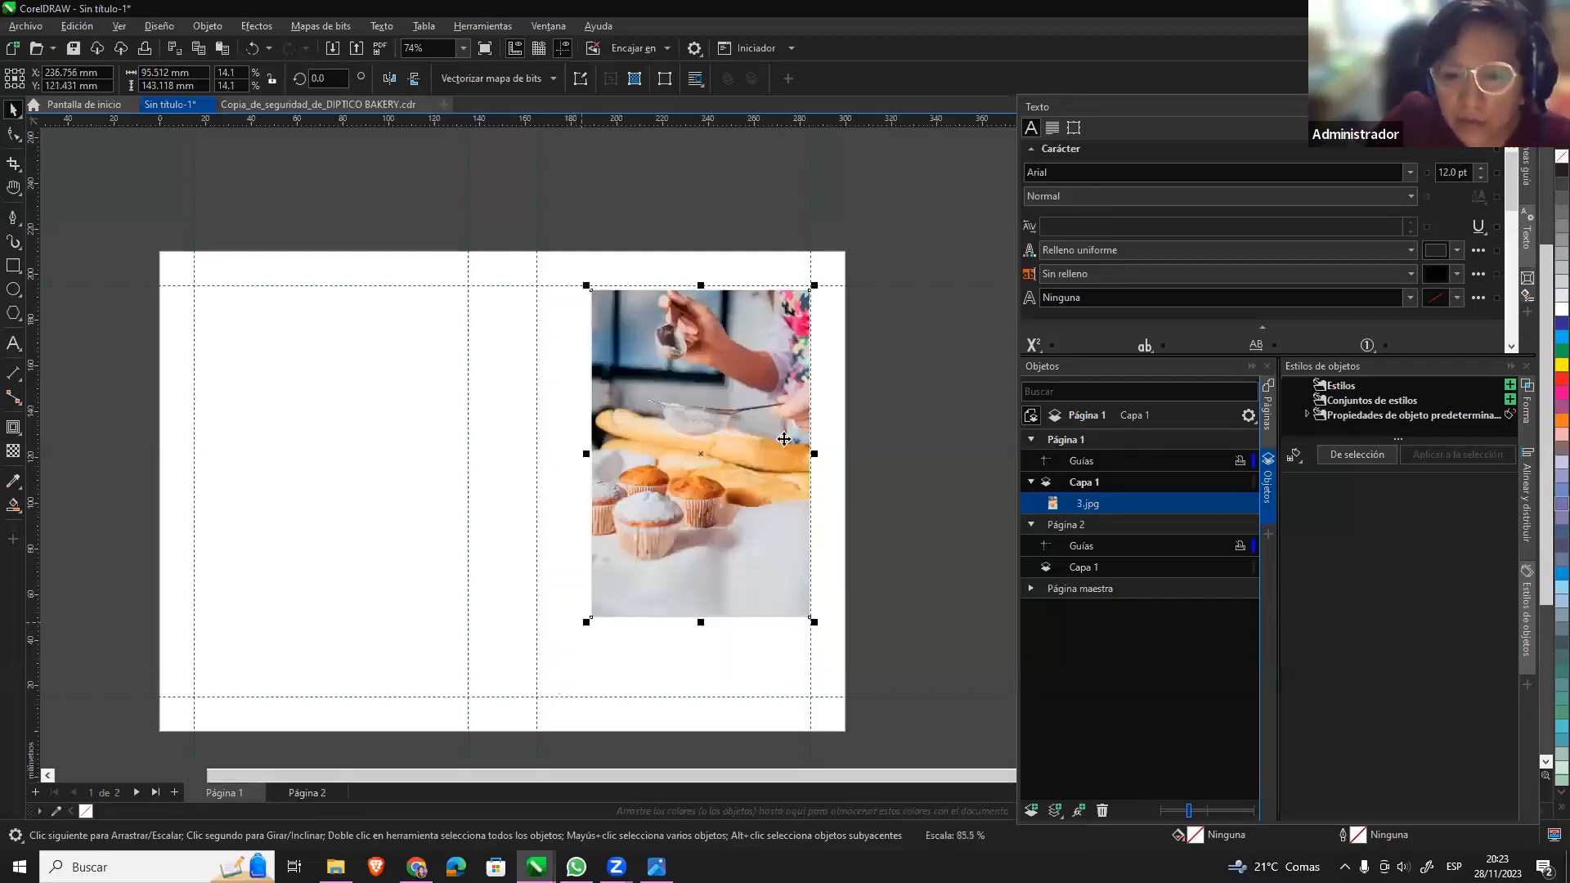
left_click(865, 375)
Unlock the master page's all-pages guides layer and add a vertical guide to it at about 144 mm.
left_click(13, 216)
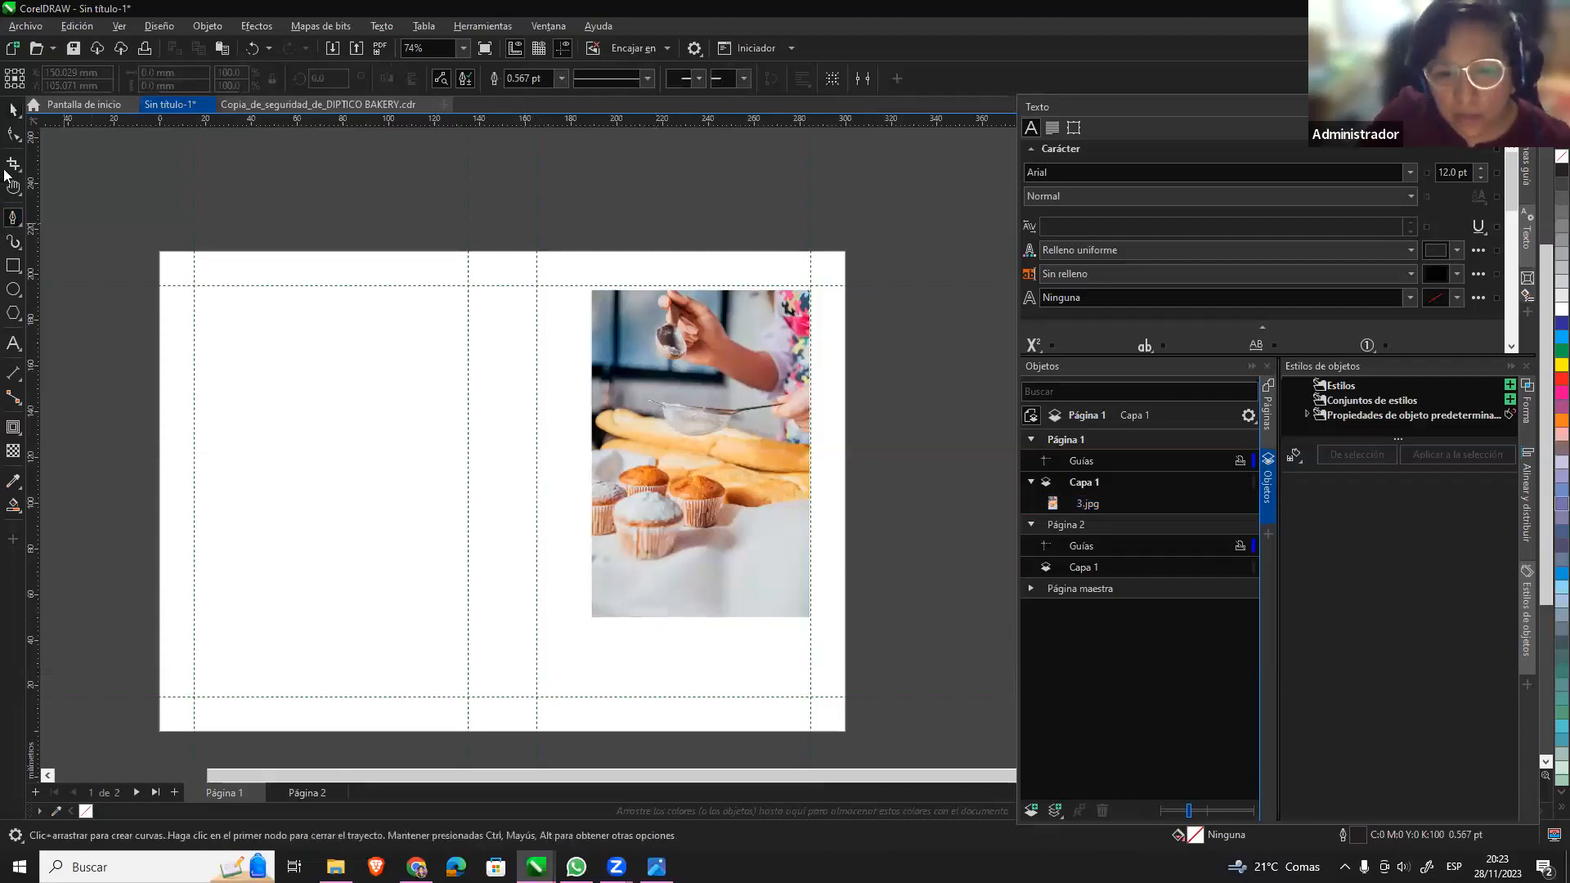
left_click(13, 109)
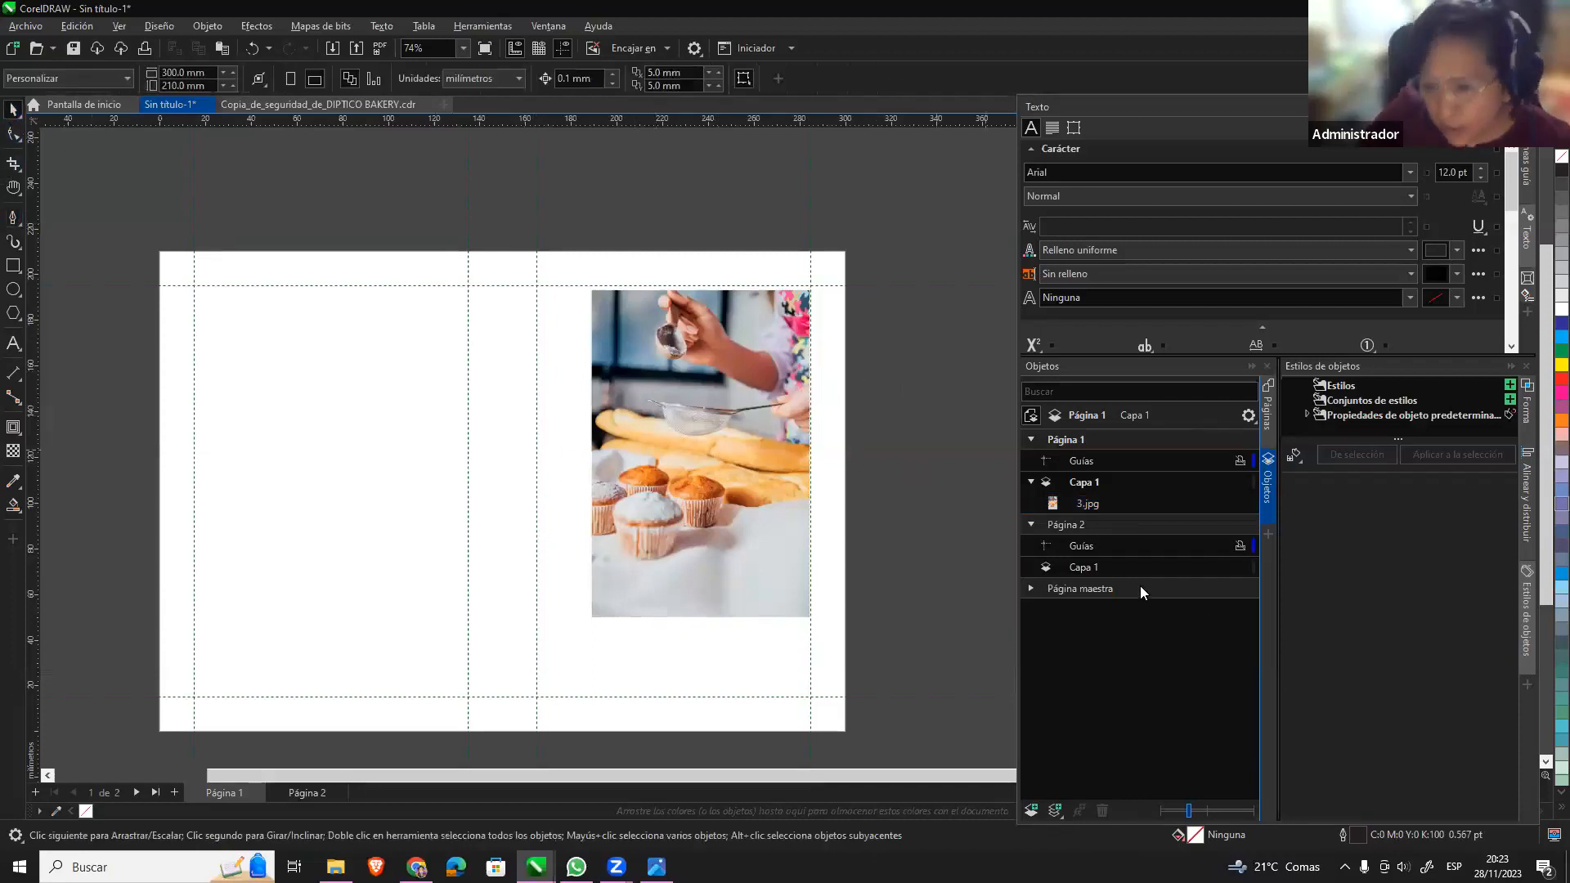
left_click(1031, 589)
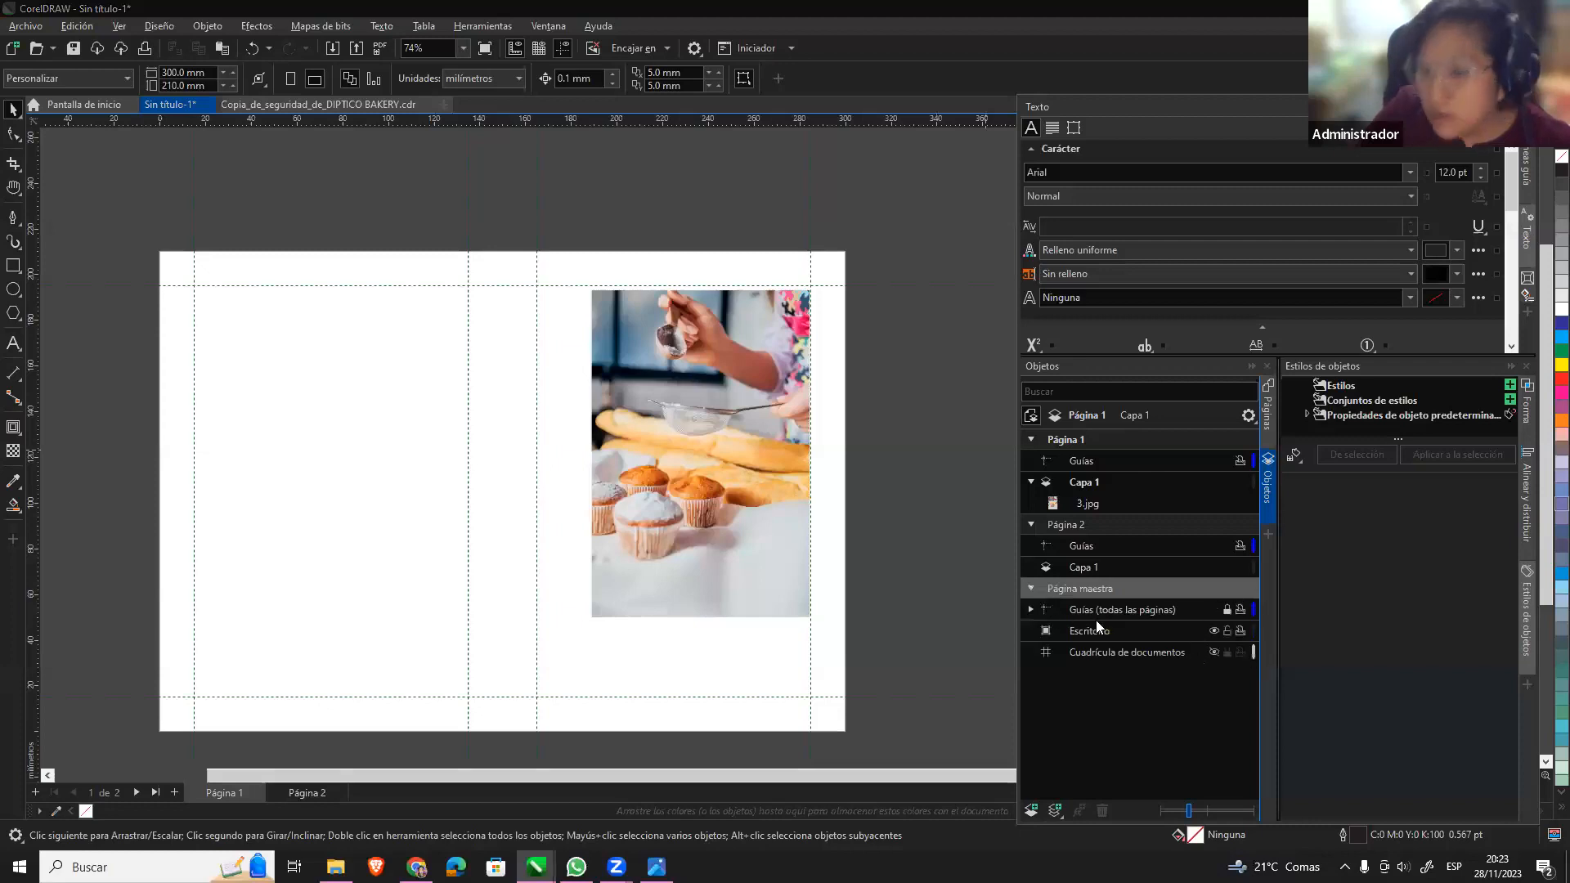
left_click(1031, 609)
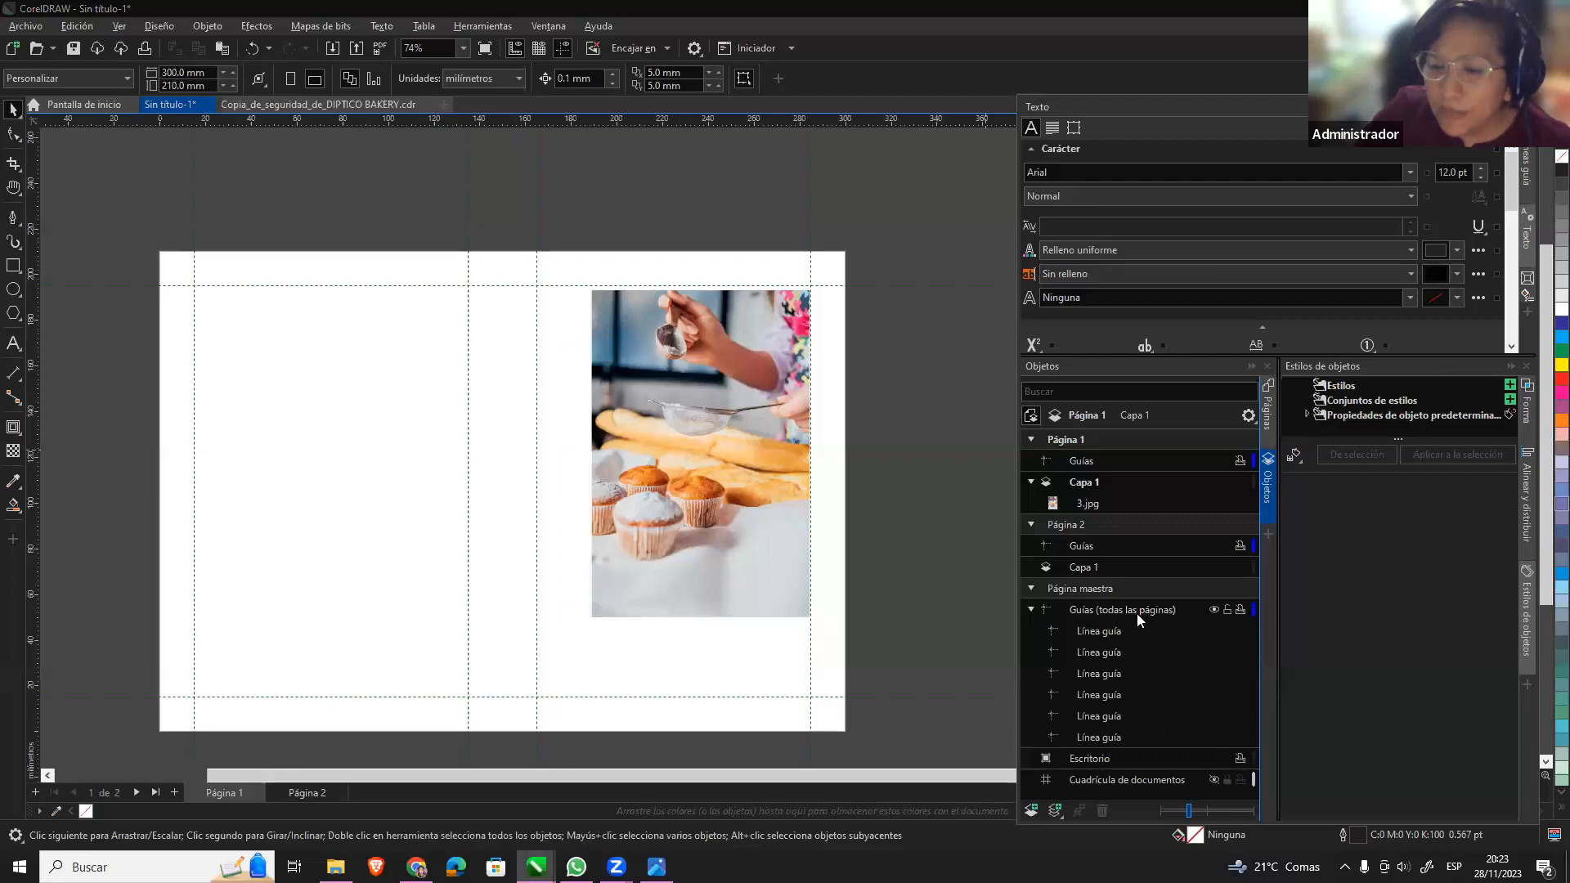
left_click(1100, 631)
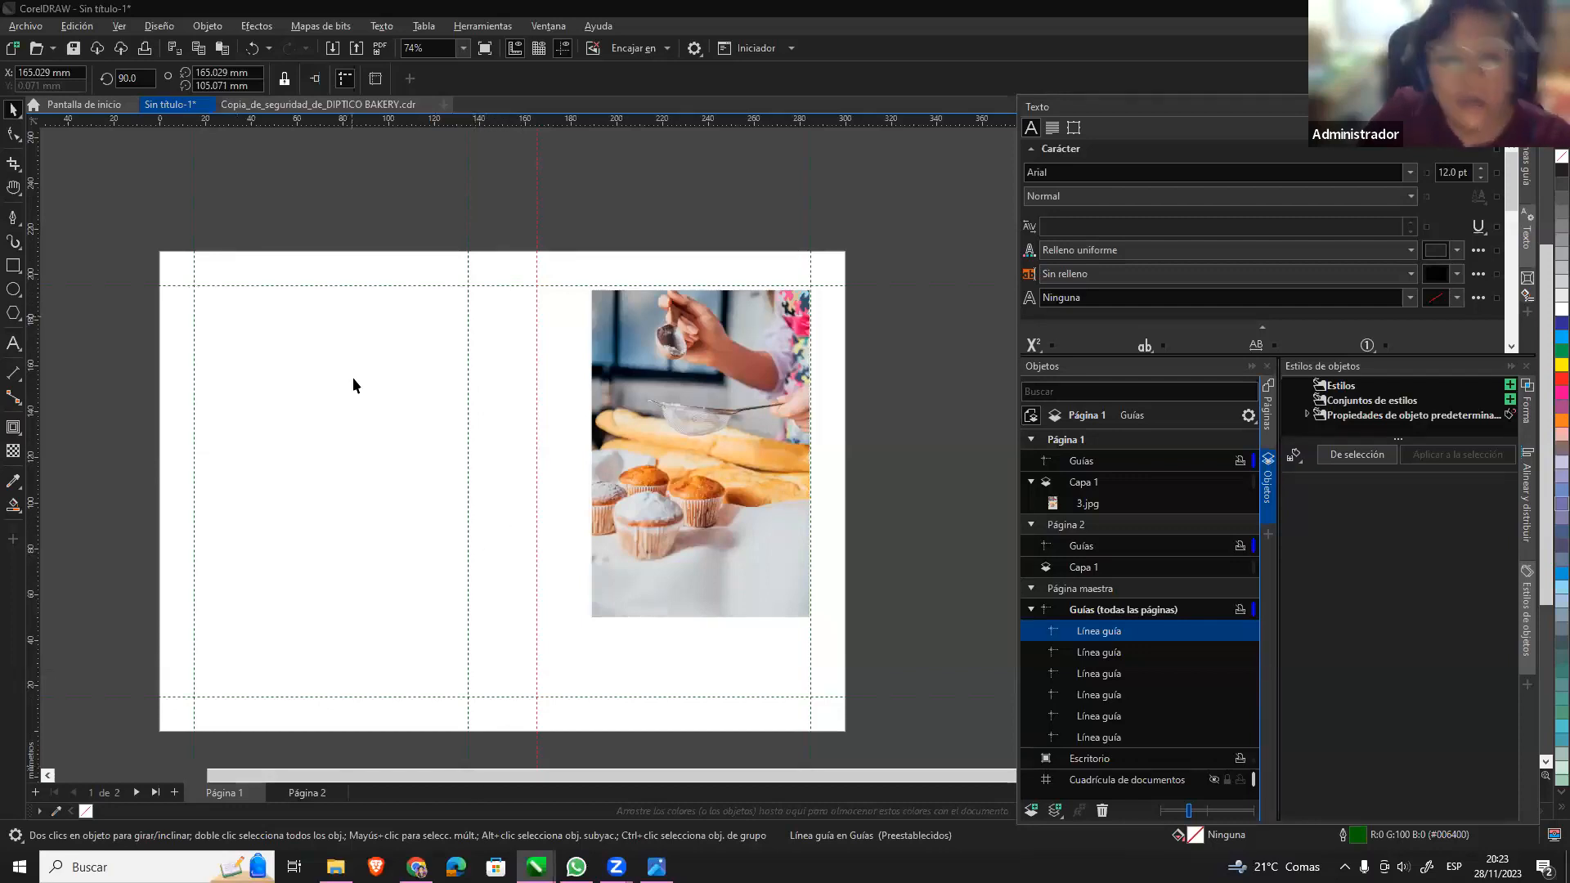
left_click(94, 376)
left_click_drag(37, 344, 488, 439)
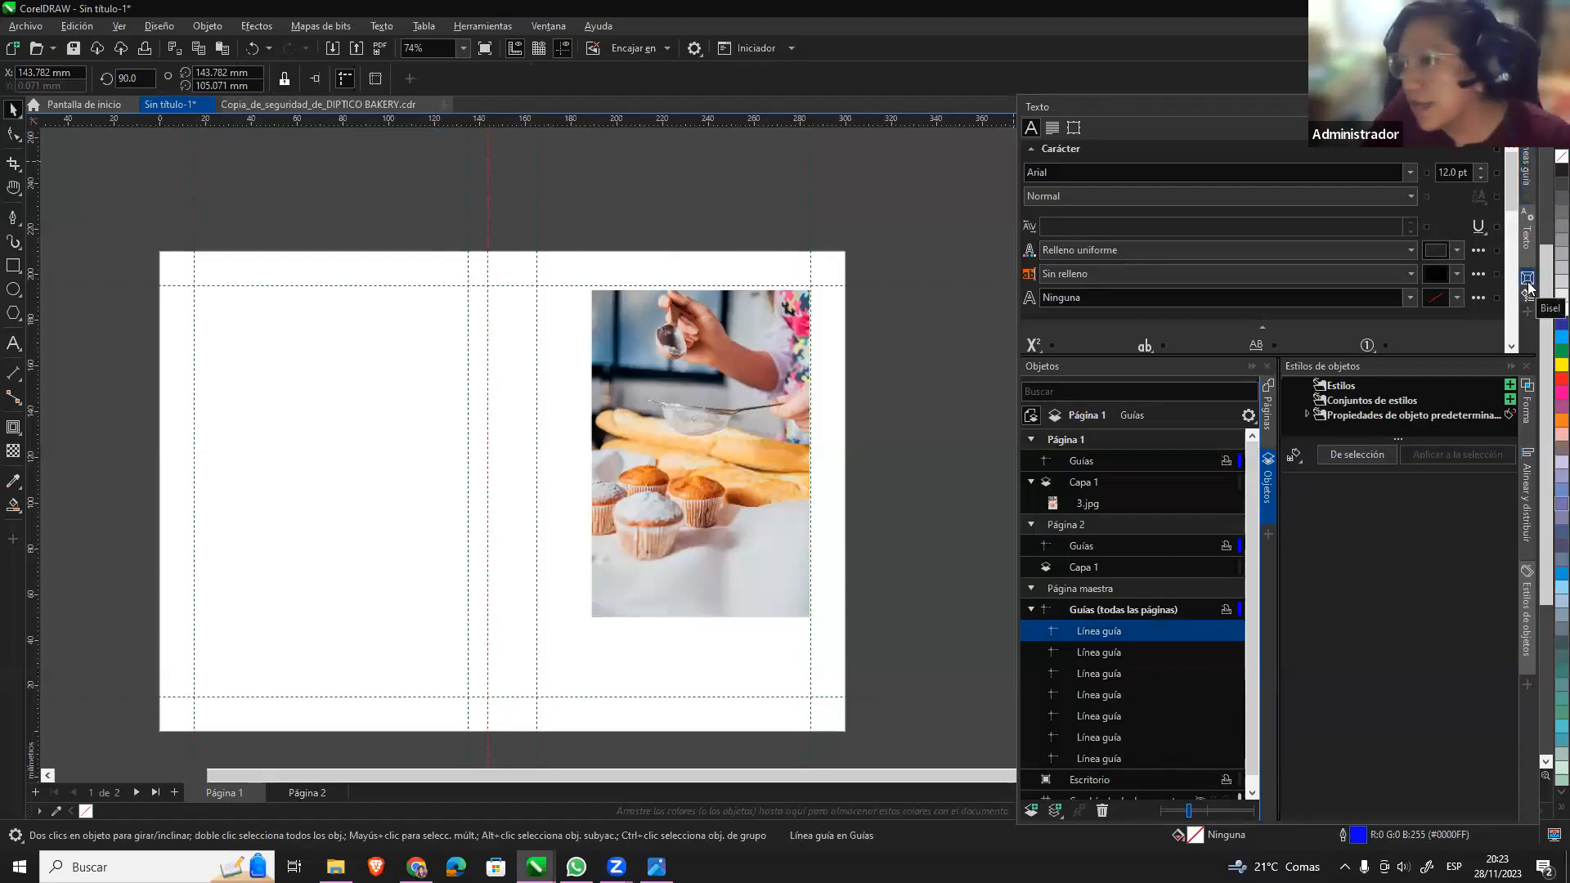
Center the new vertical guide horizontally on the page by aligning it with the page center.
left_click(1526, 495)
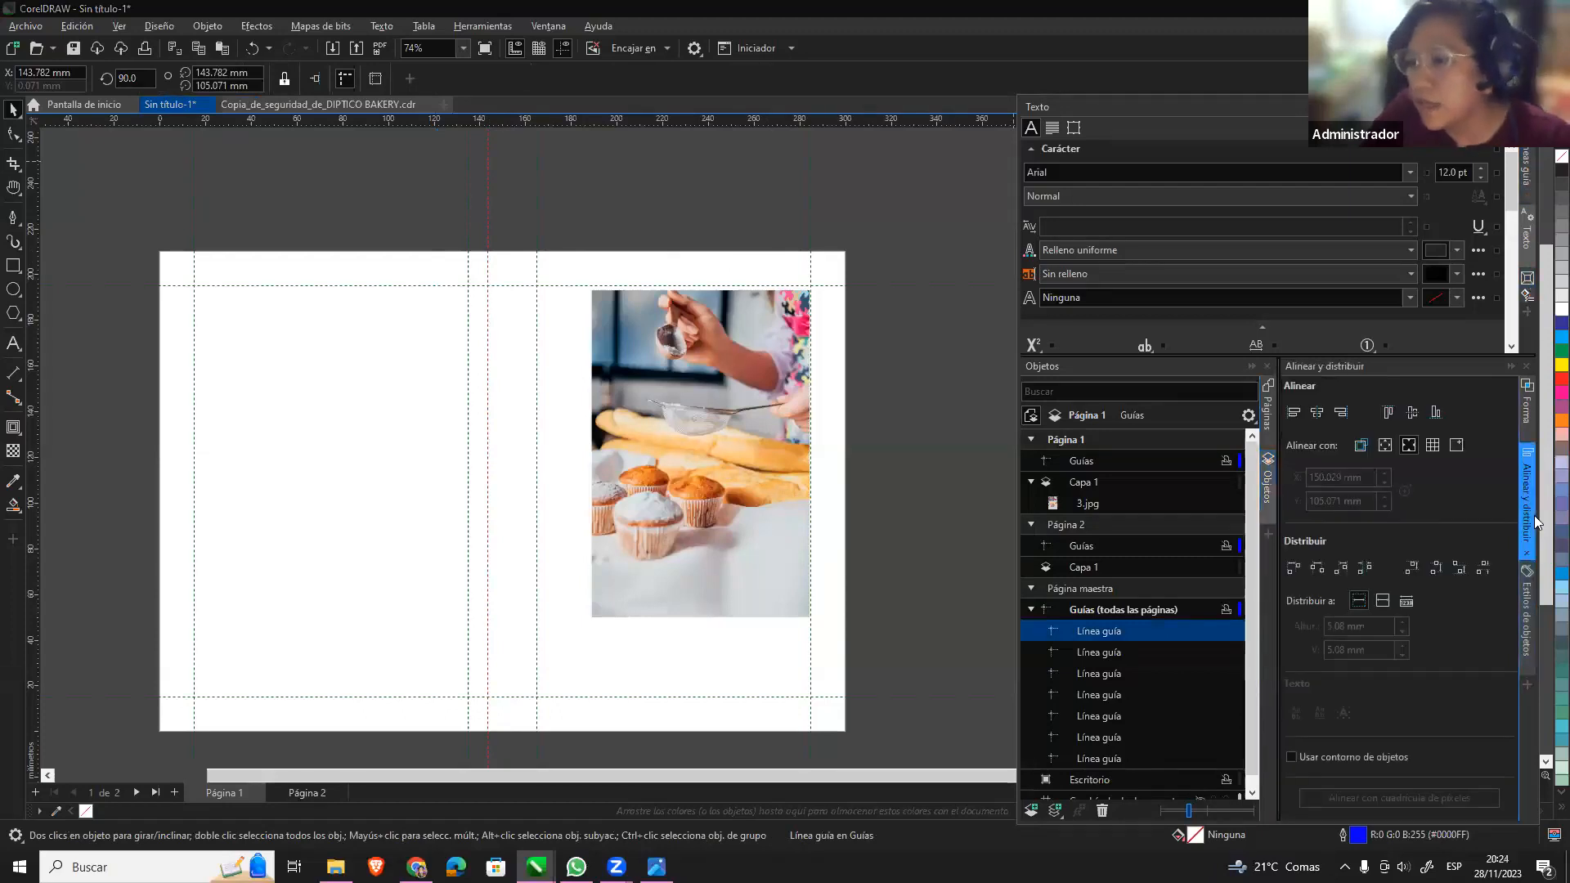
left_click(1411, 448)
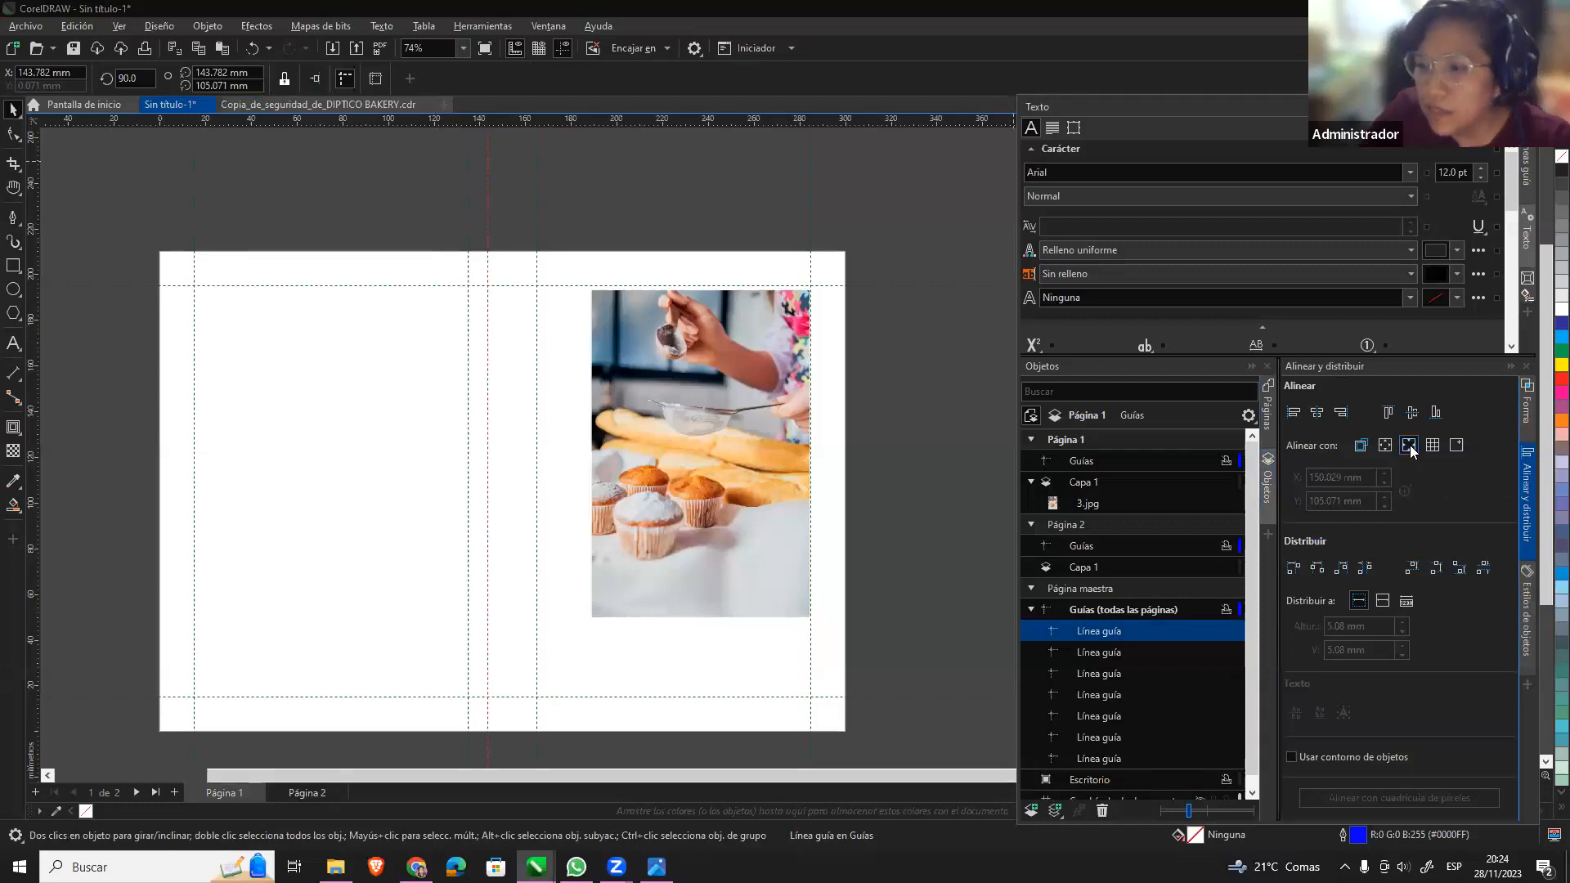
left_click(1317, 413)
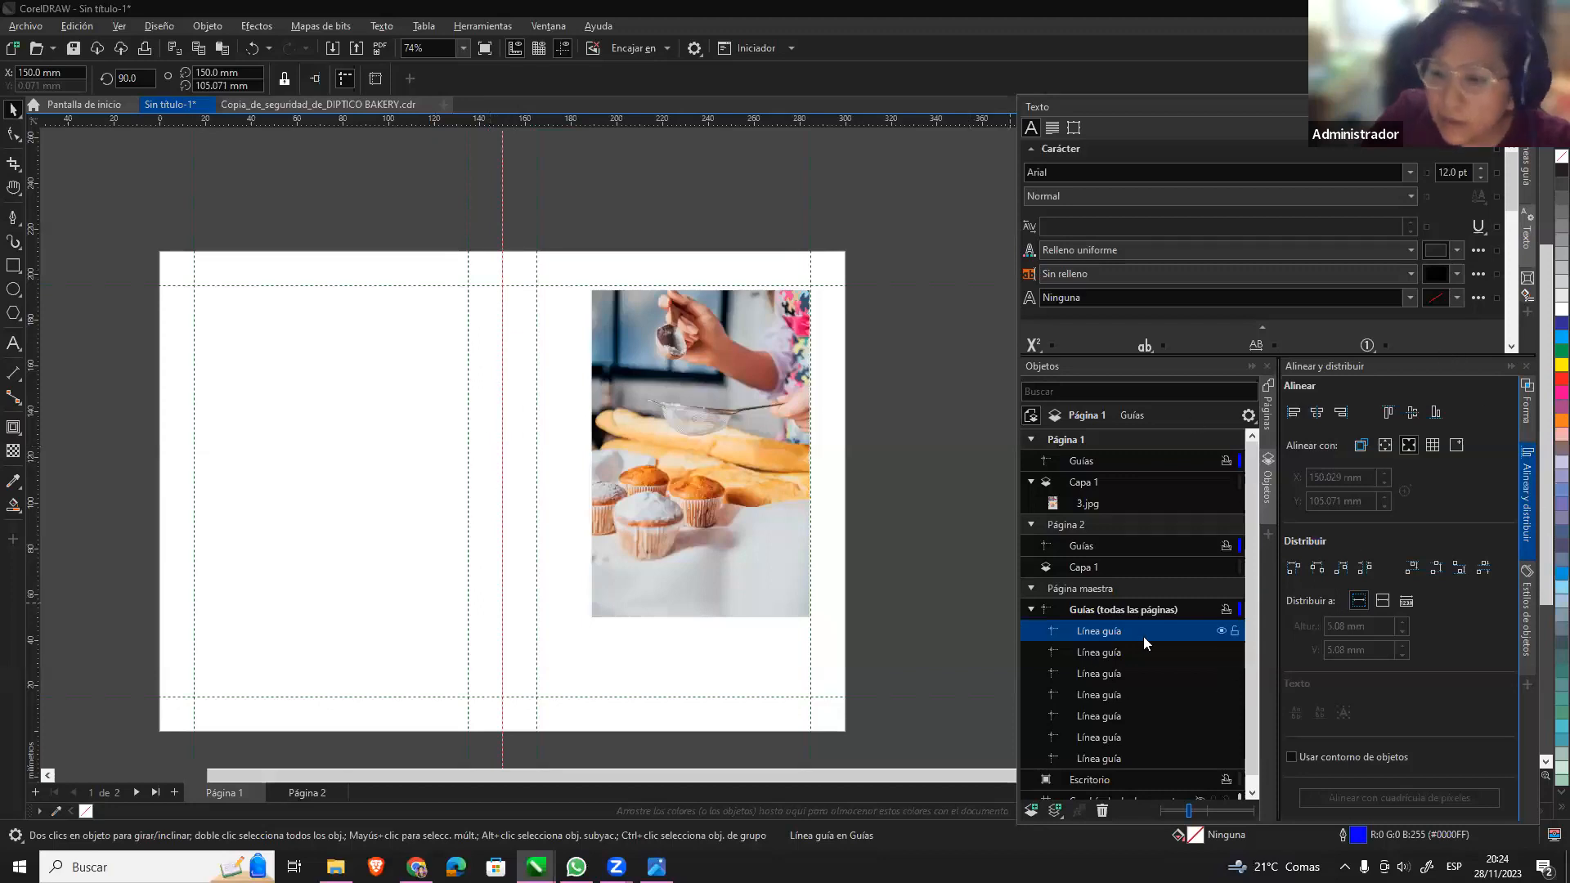
Lock the master page's all-pages guides layer and move the photo lower on page 1, centered vertically at about 101 mm.
left_click(1212, 609)
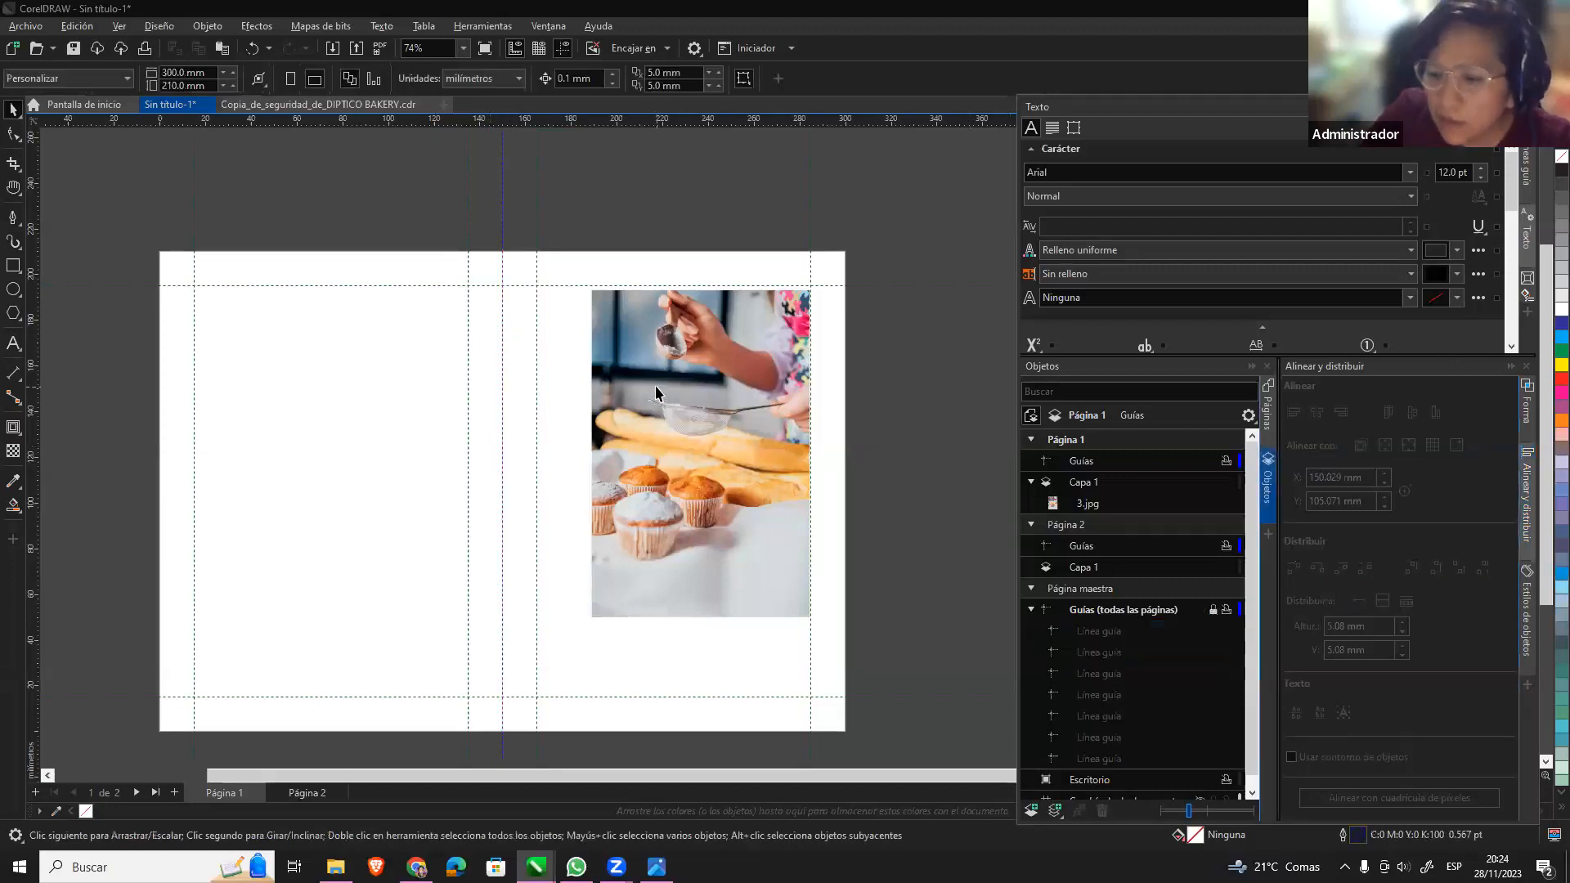
left_click_drag(700, 372, 700, 396)
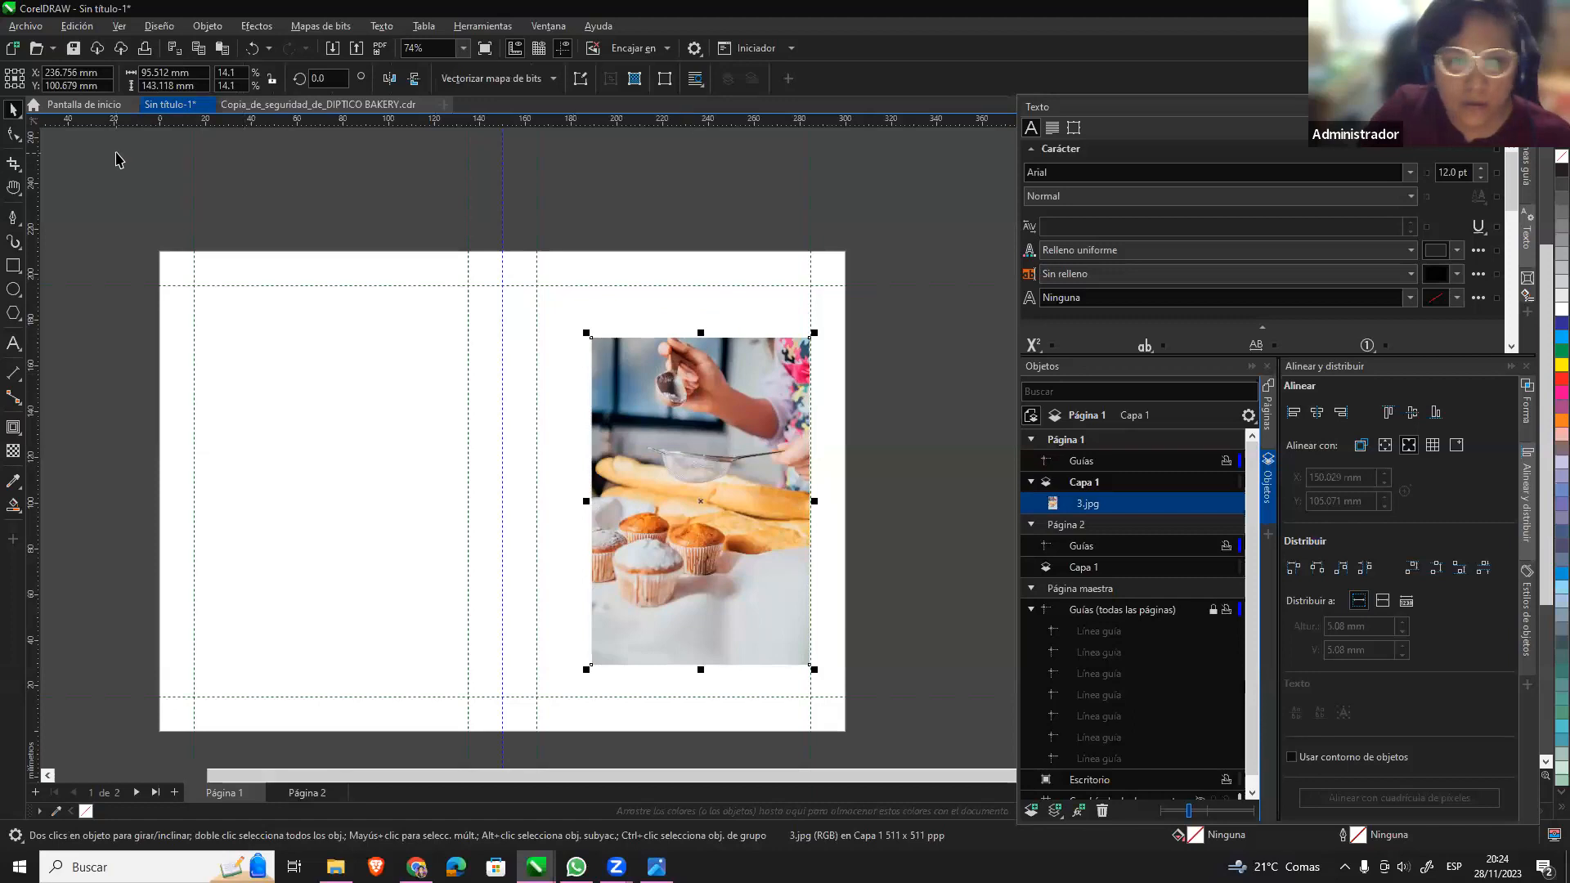
left_click(115, 160)
Import LOGO from the SEMANA4 folder and place it about 42 × 33 mm in the page's upper-right margin corner.
key("ctrl+i")
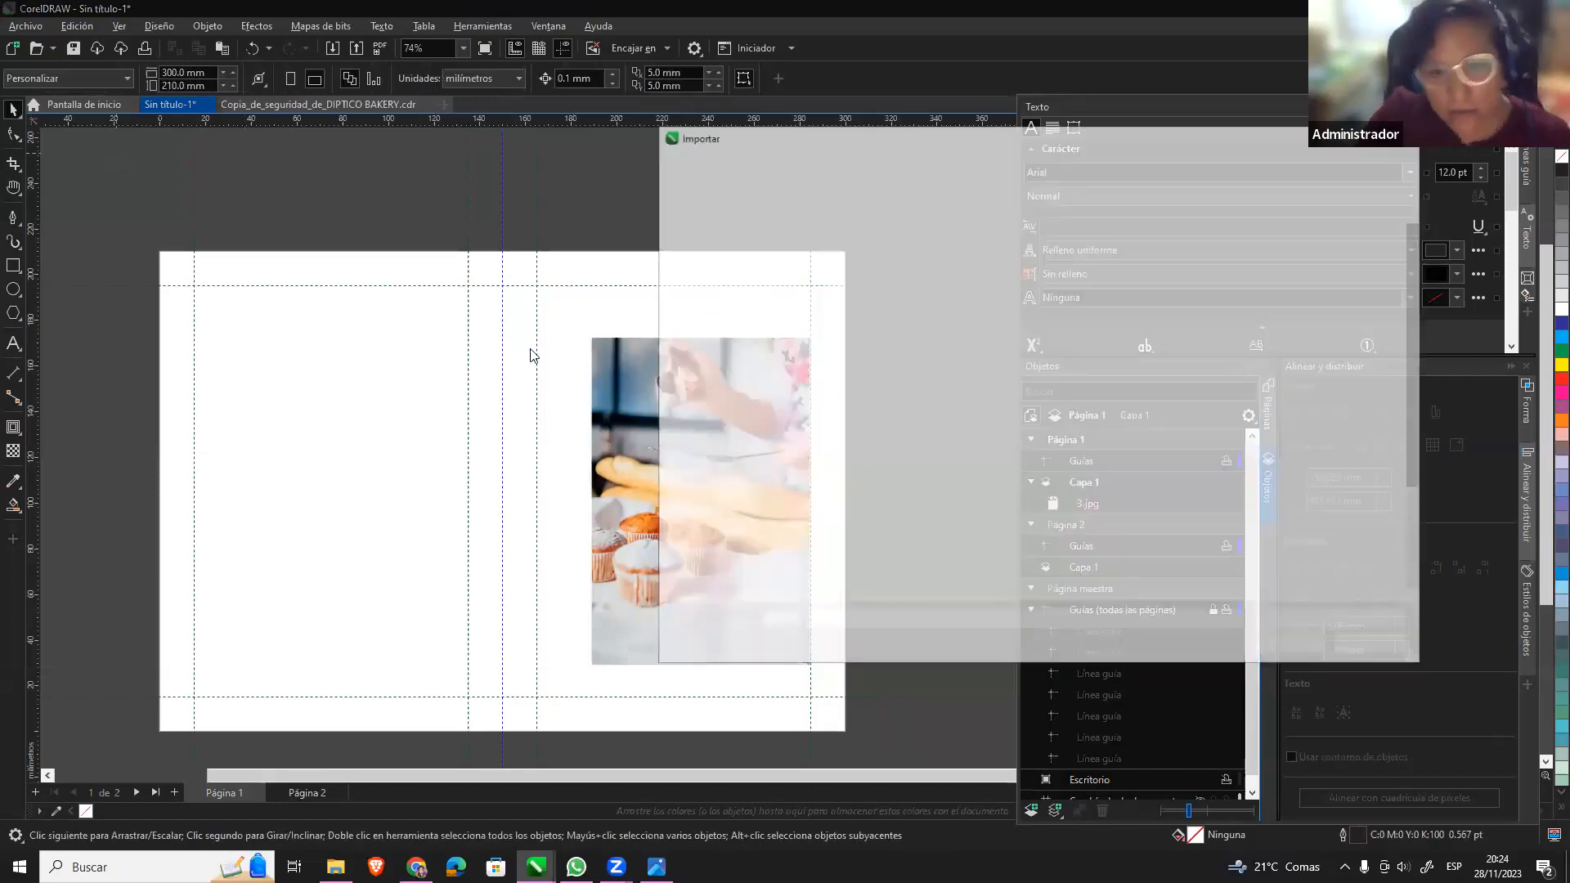
left_click(1177, 563)
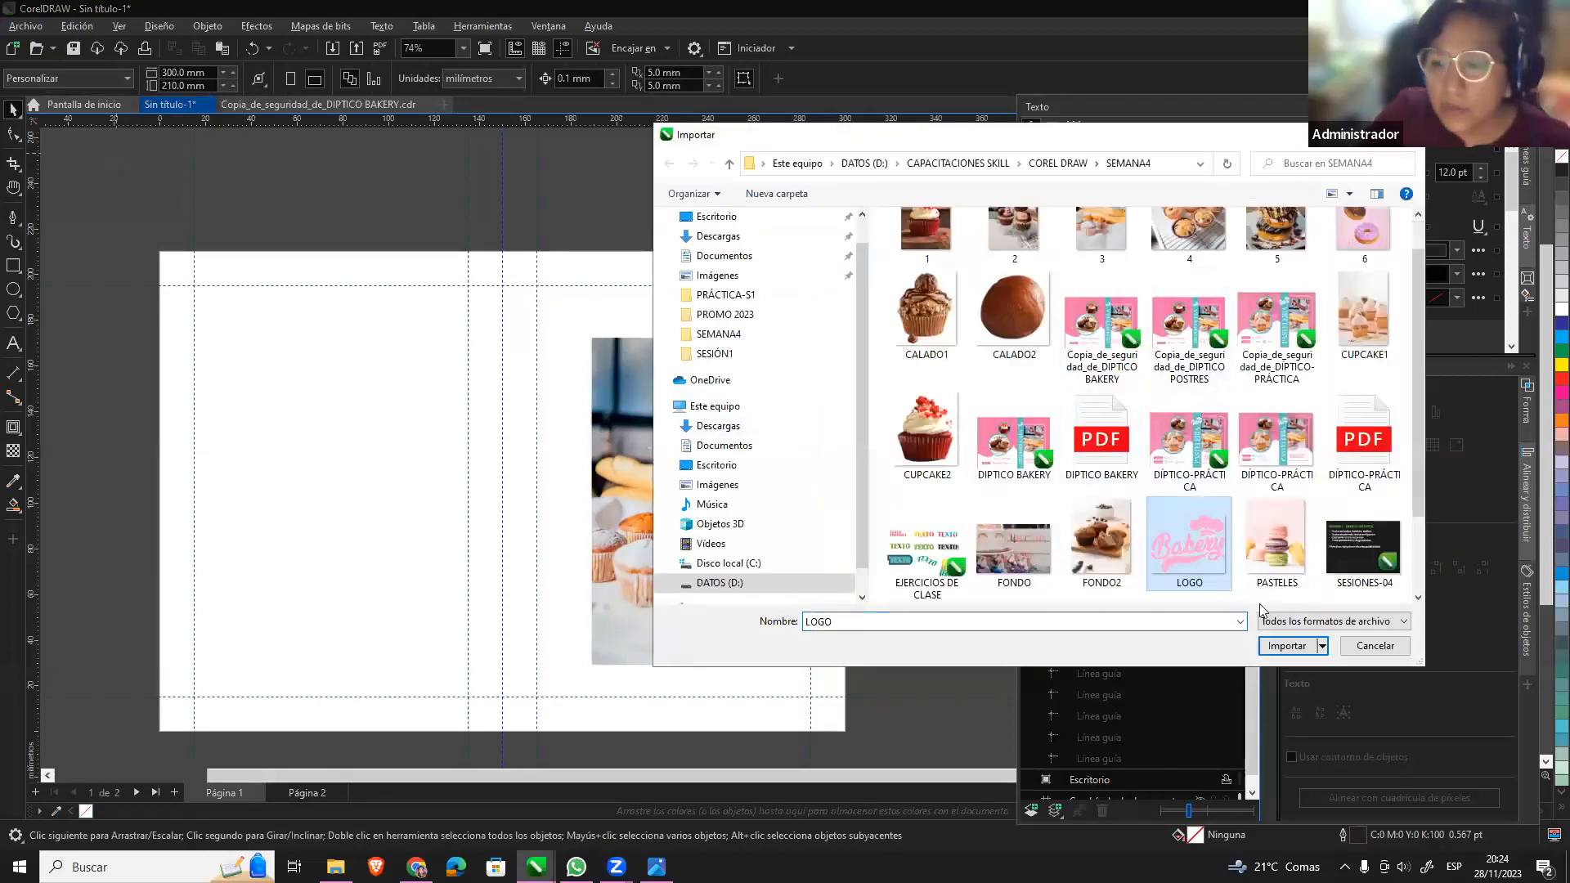
left_click(1288, 645)
left_click_drag(714, 288, 813, 364)
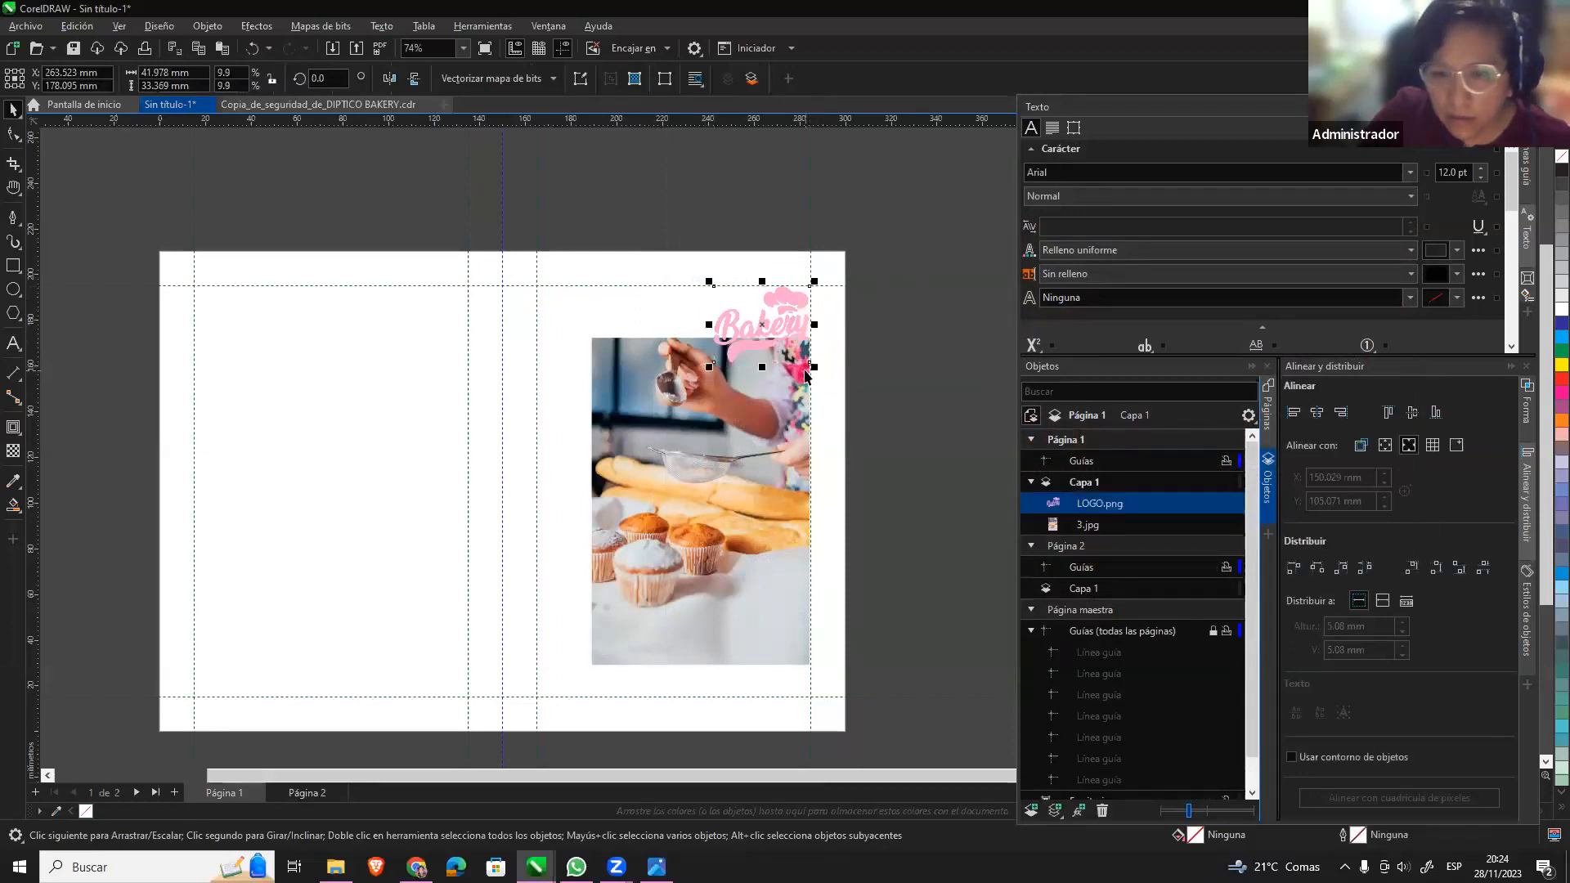
Examine the edges of the imported Bakery logo at high magnification.
left_click(759, 474)
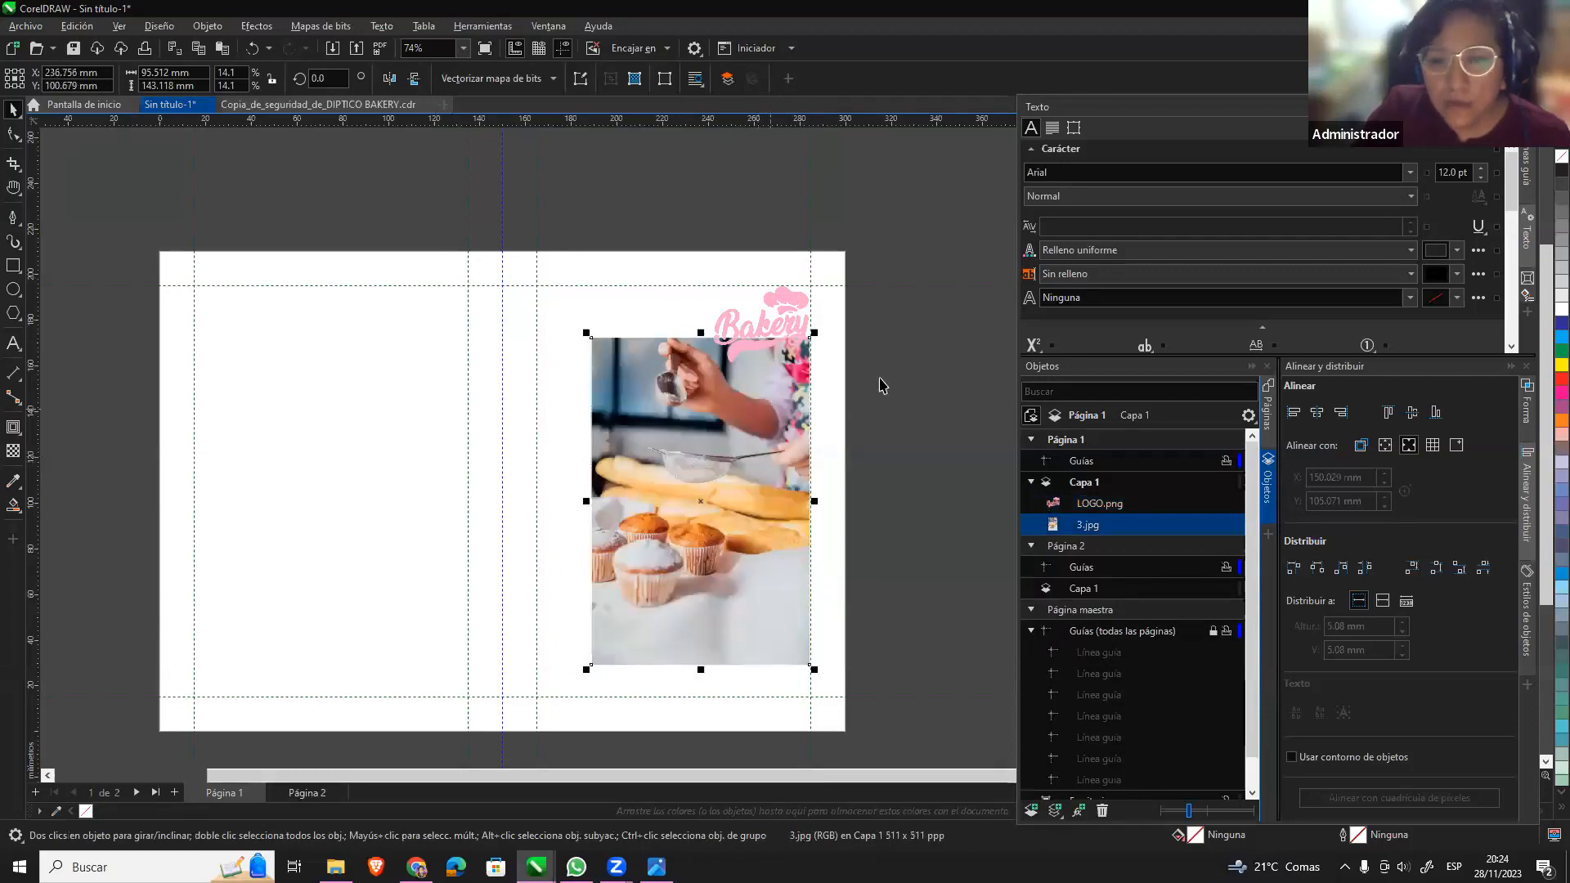
scroll(895, 335, "up", 4)
left_click(713, 274)
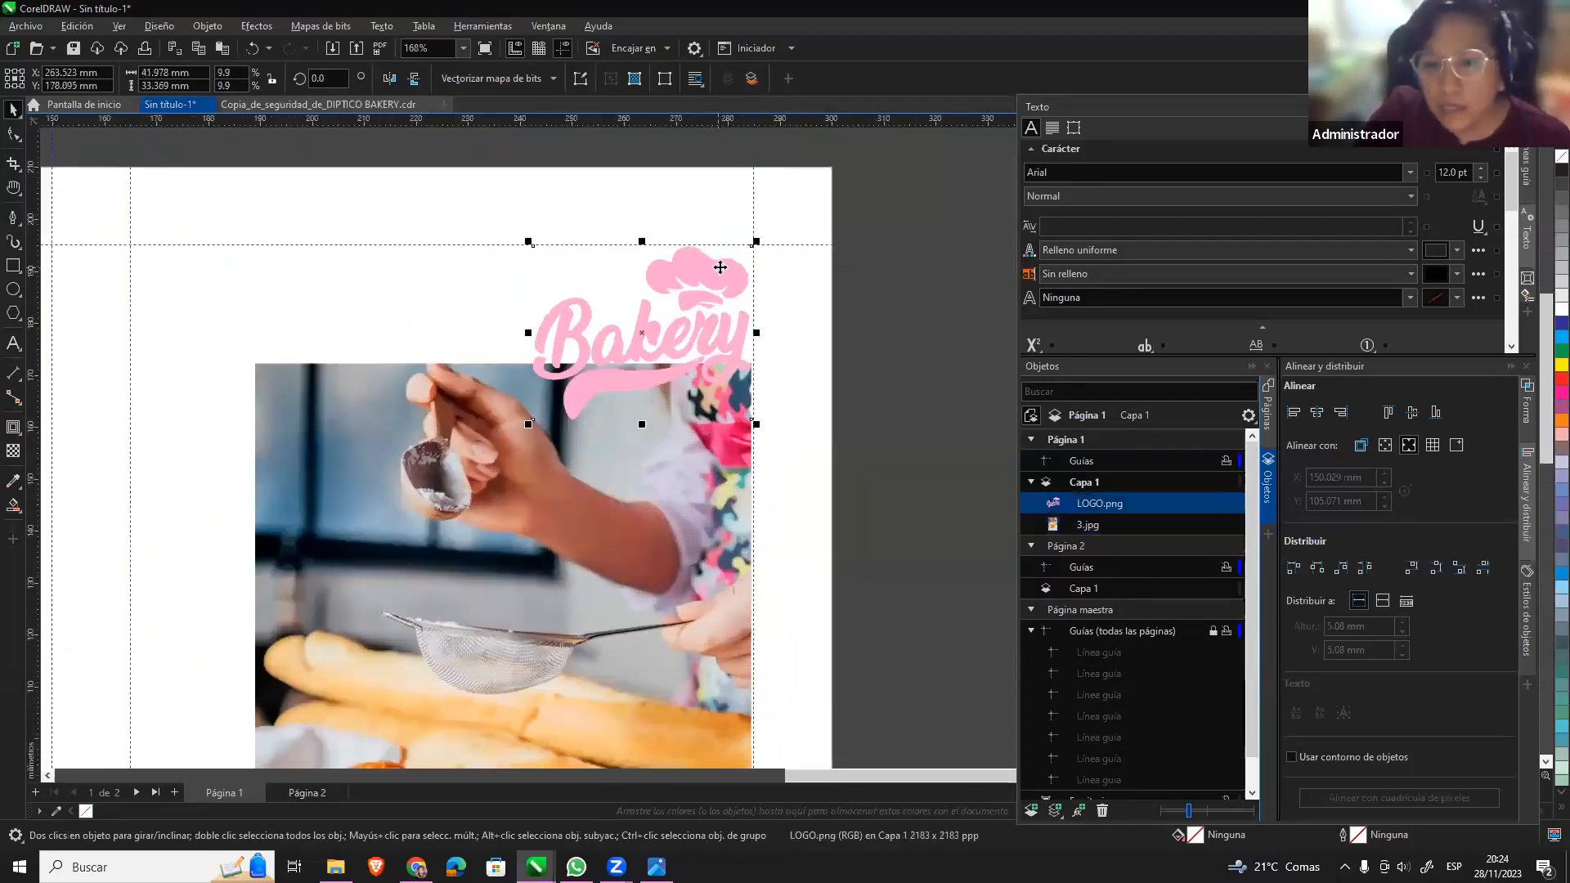
scroll(721, 271, "up", 15)
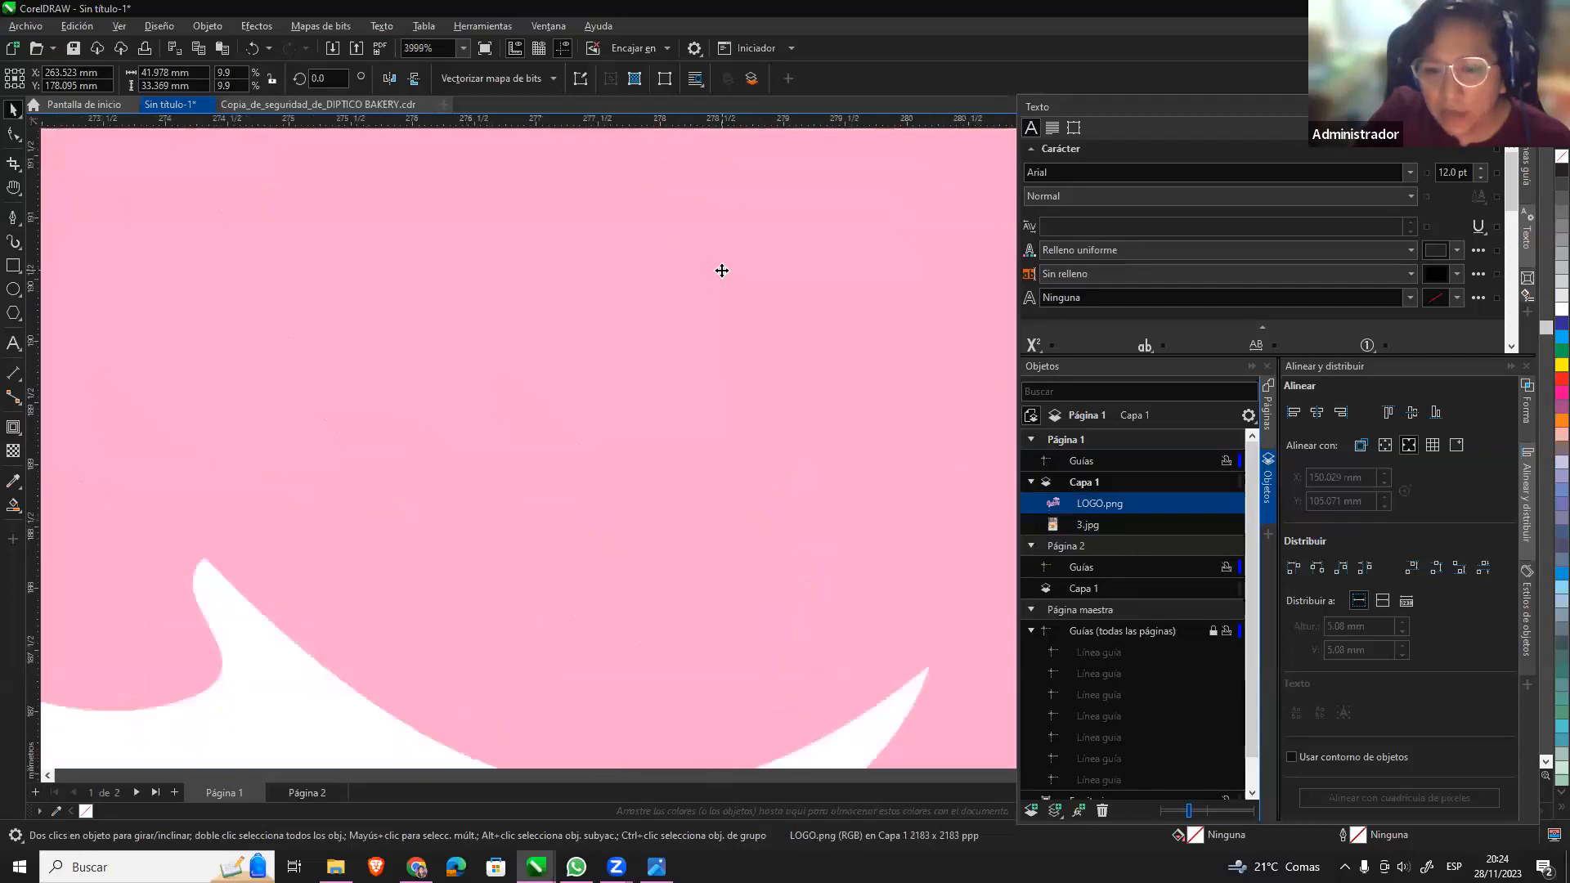
scroll(721, 271, "down", 12)
scroll(624, 462, "up", 12)
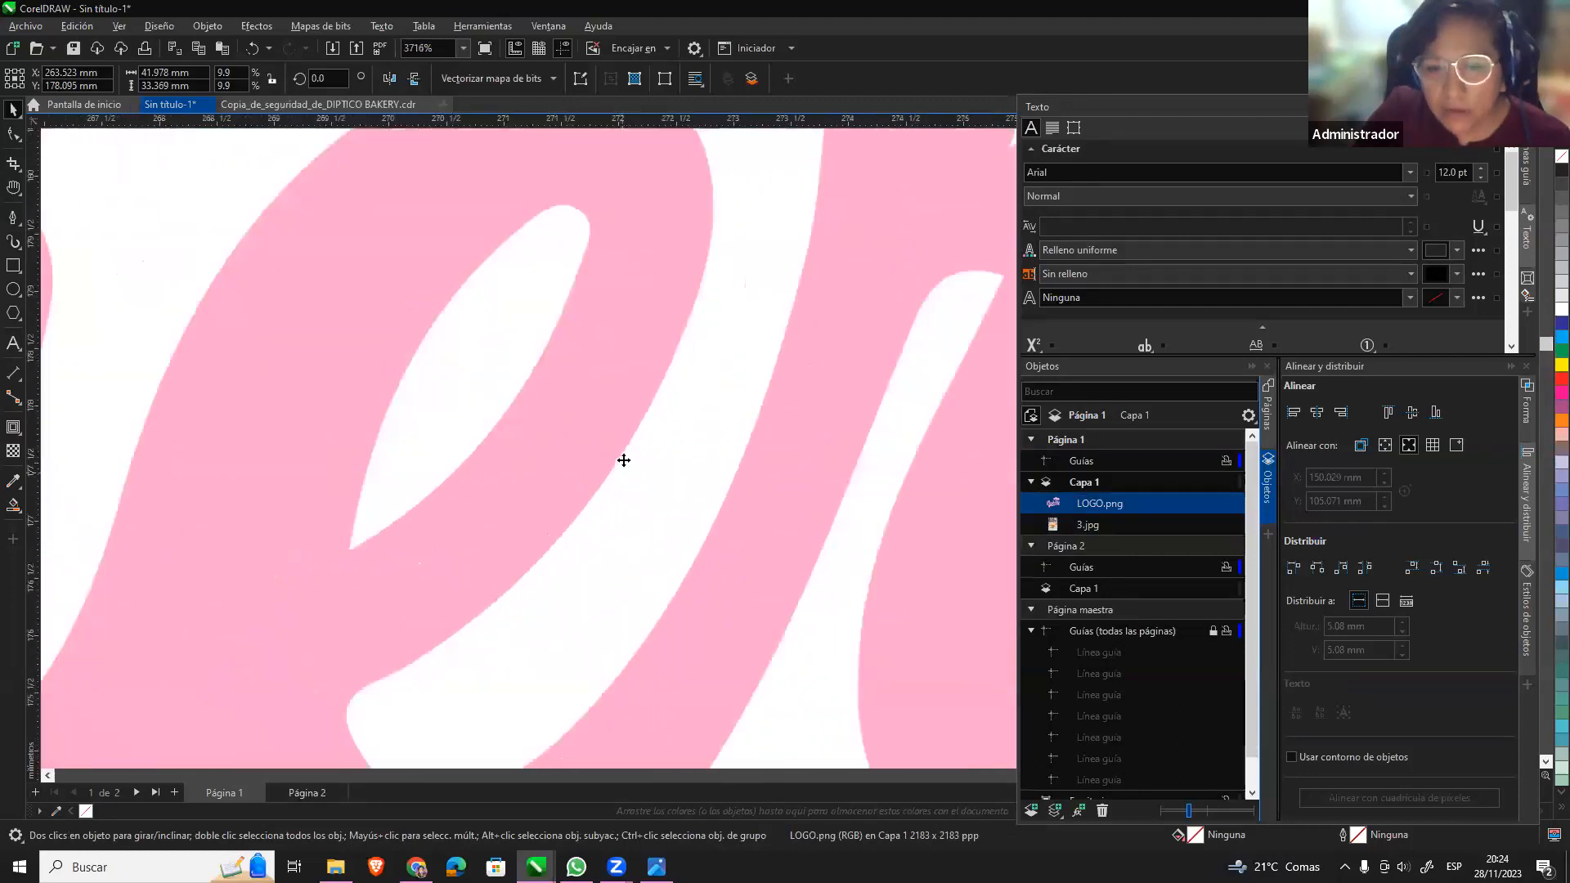
scroll(624, 460, "up", 10)
scroll(646, 352, "down", 20)
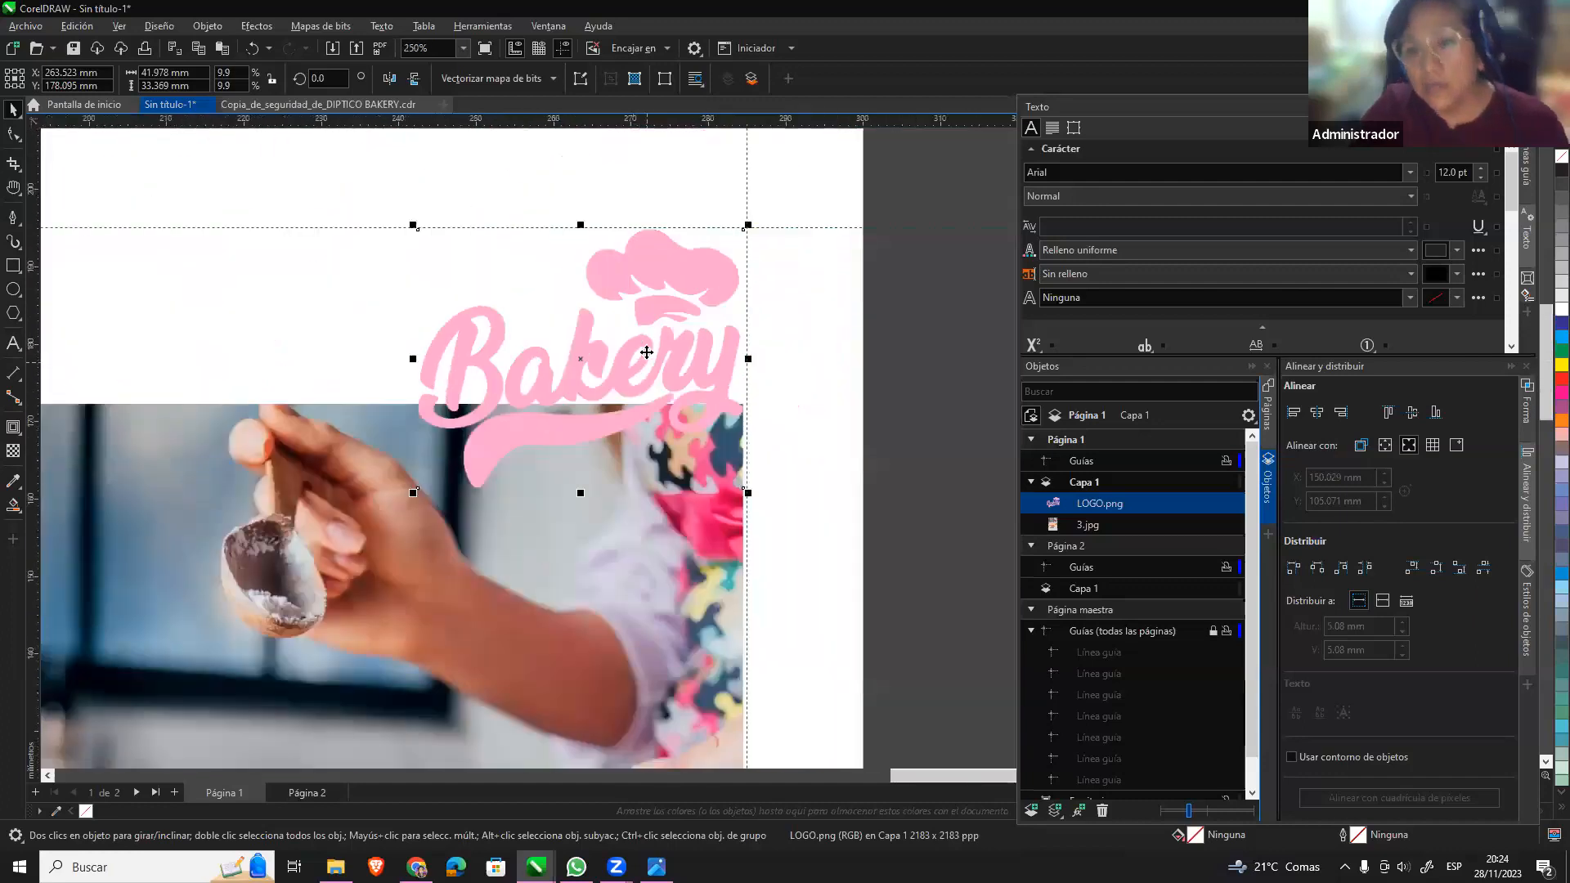
Vectorize the logo bitmap with the Line art outline trace, keeping the default PowerTRACE settings.
left_click_drag(664, 270, 668, 280)
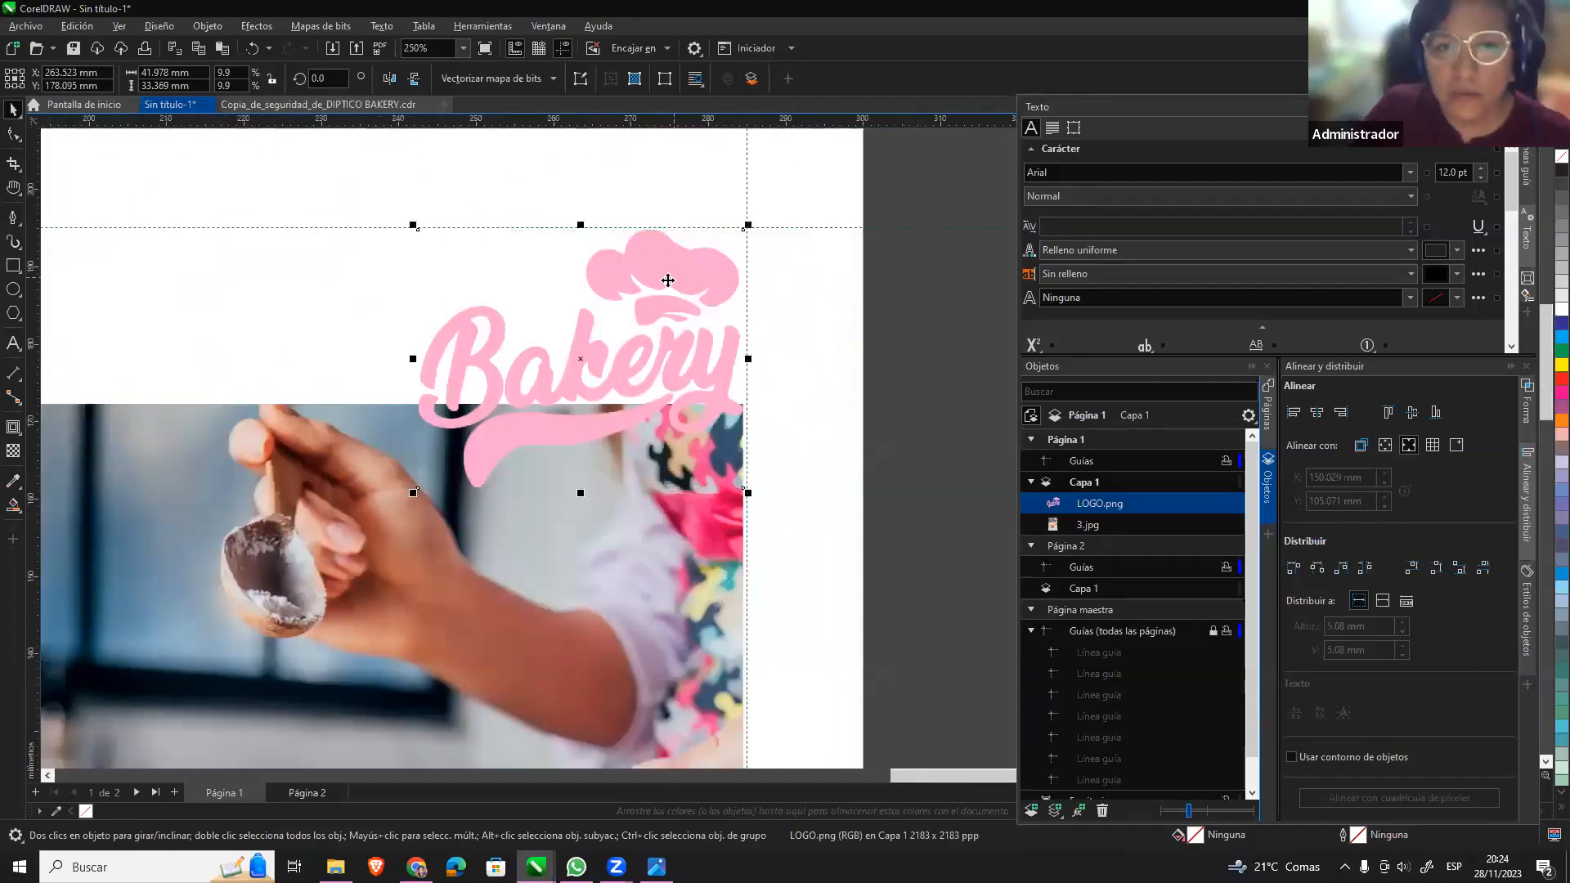
left_click(553, 79)
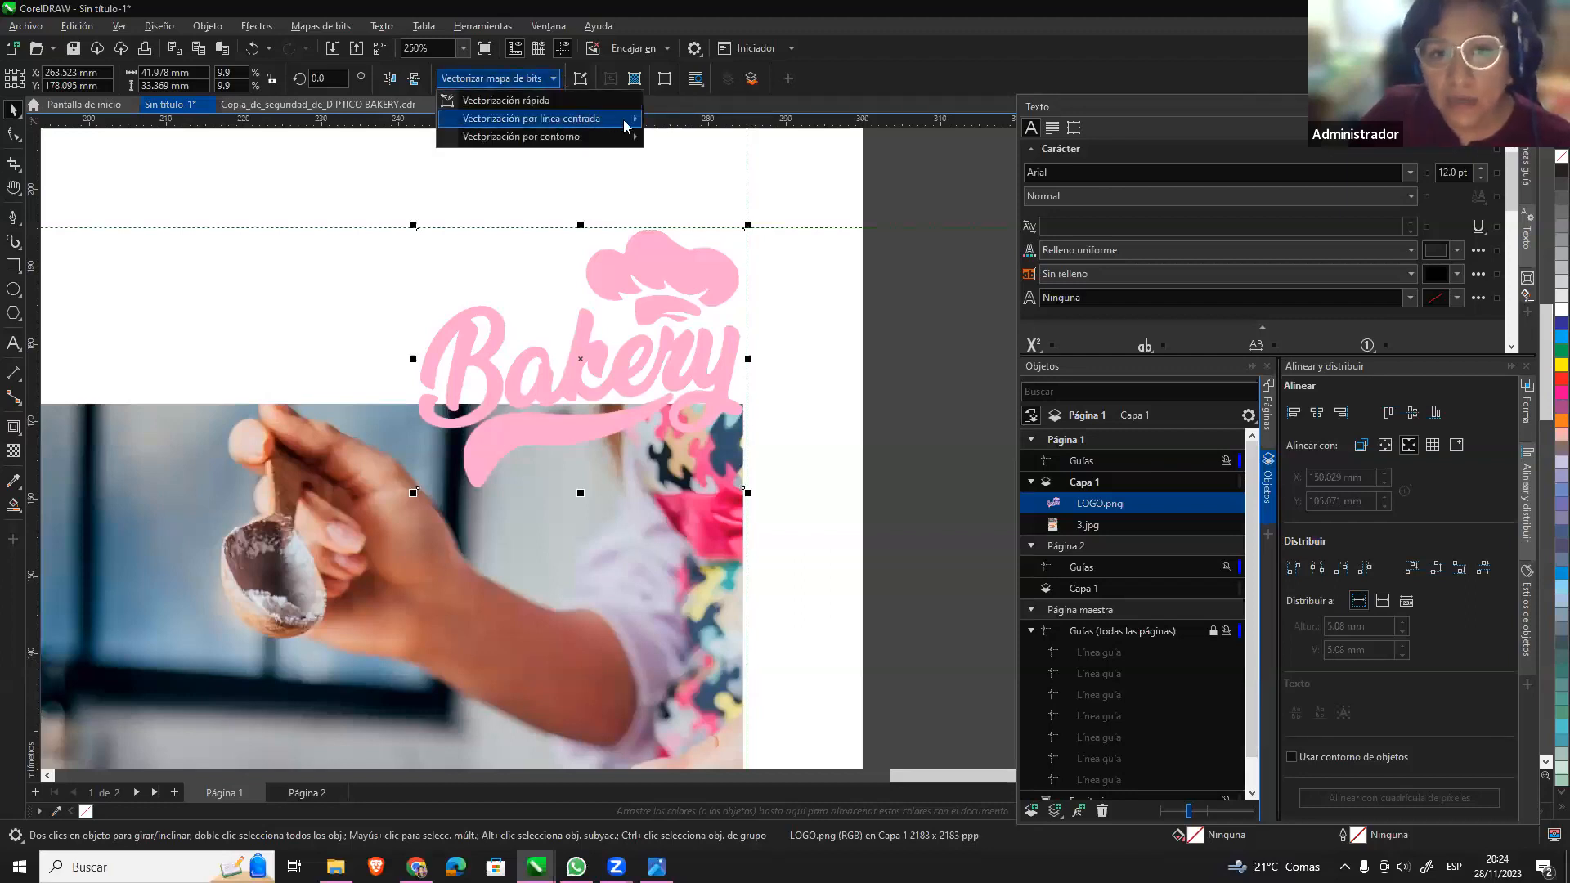
mouse_move(634, 125)
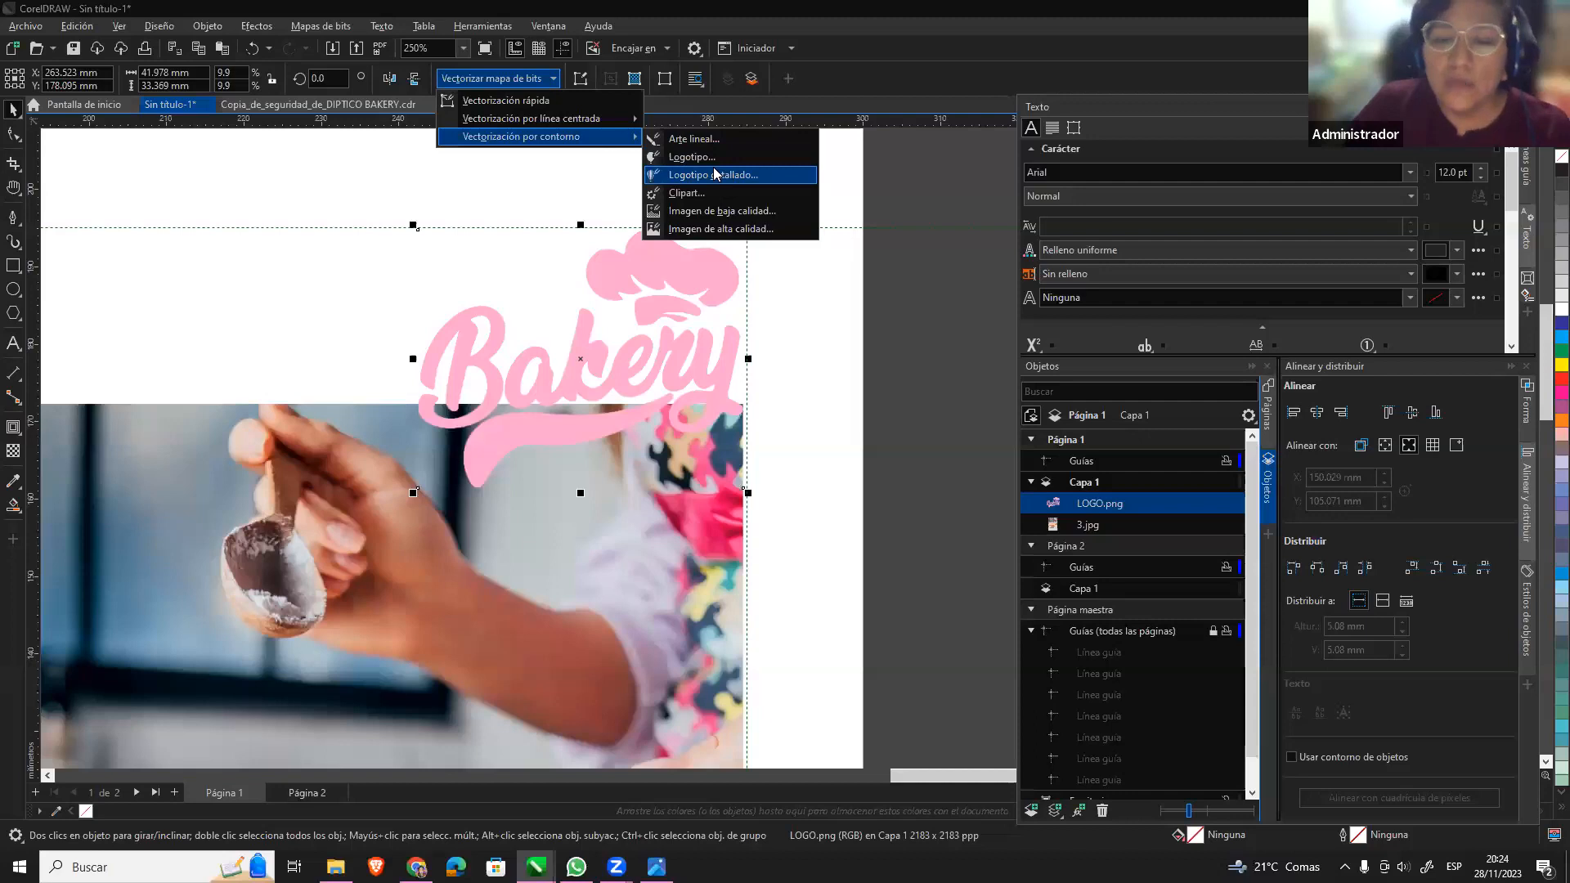
left_click(723, 140)
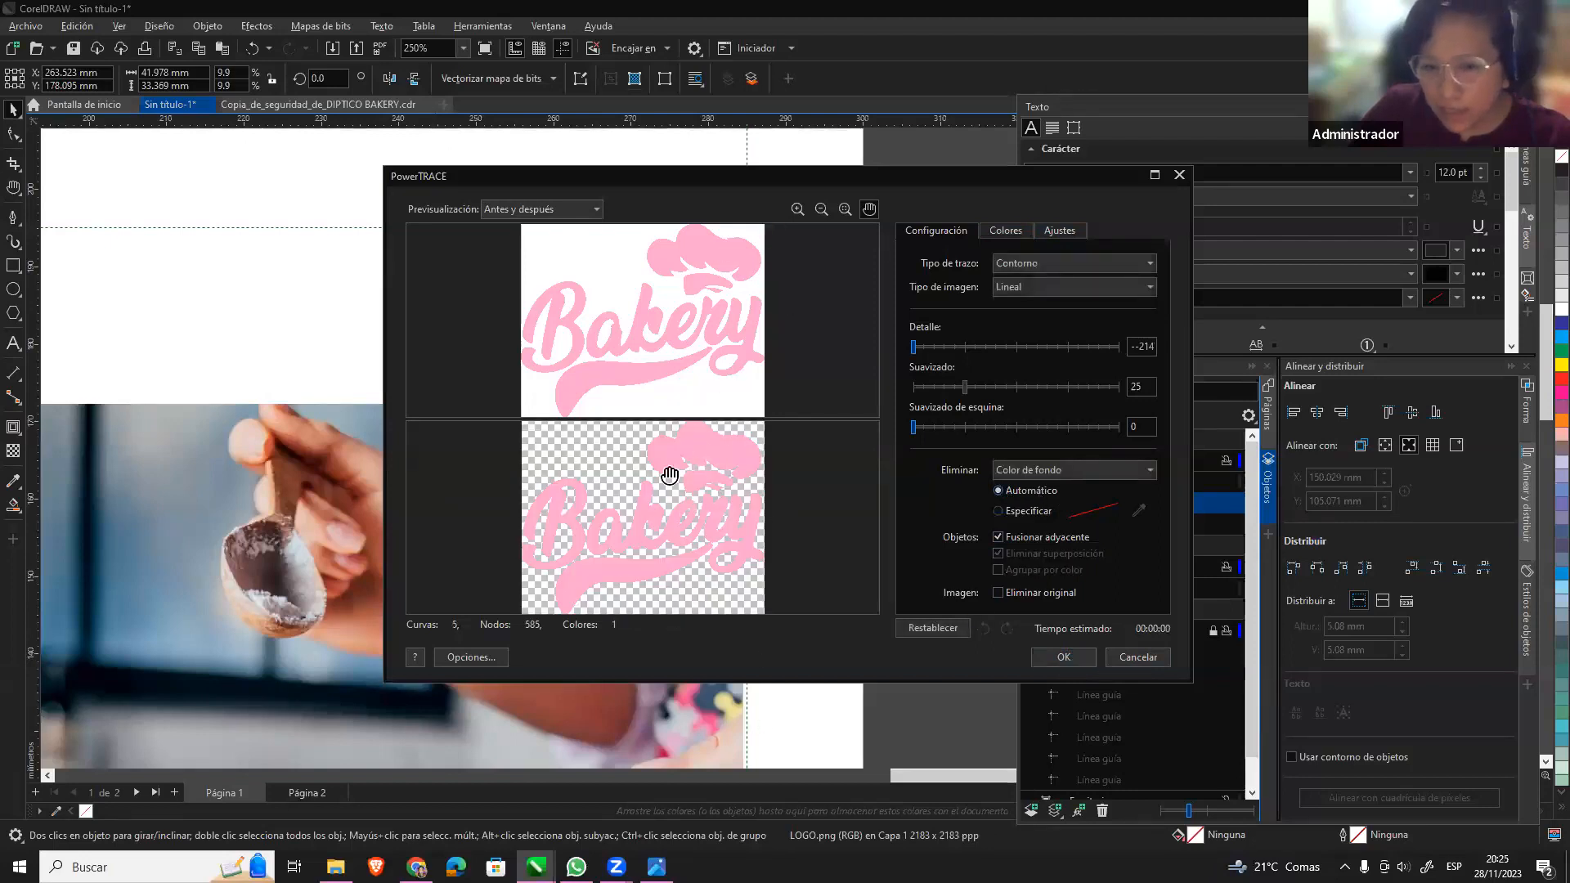
left_click(1062, 659)
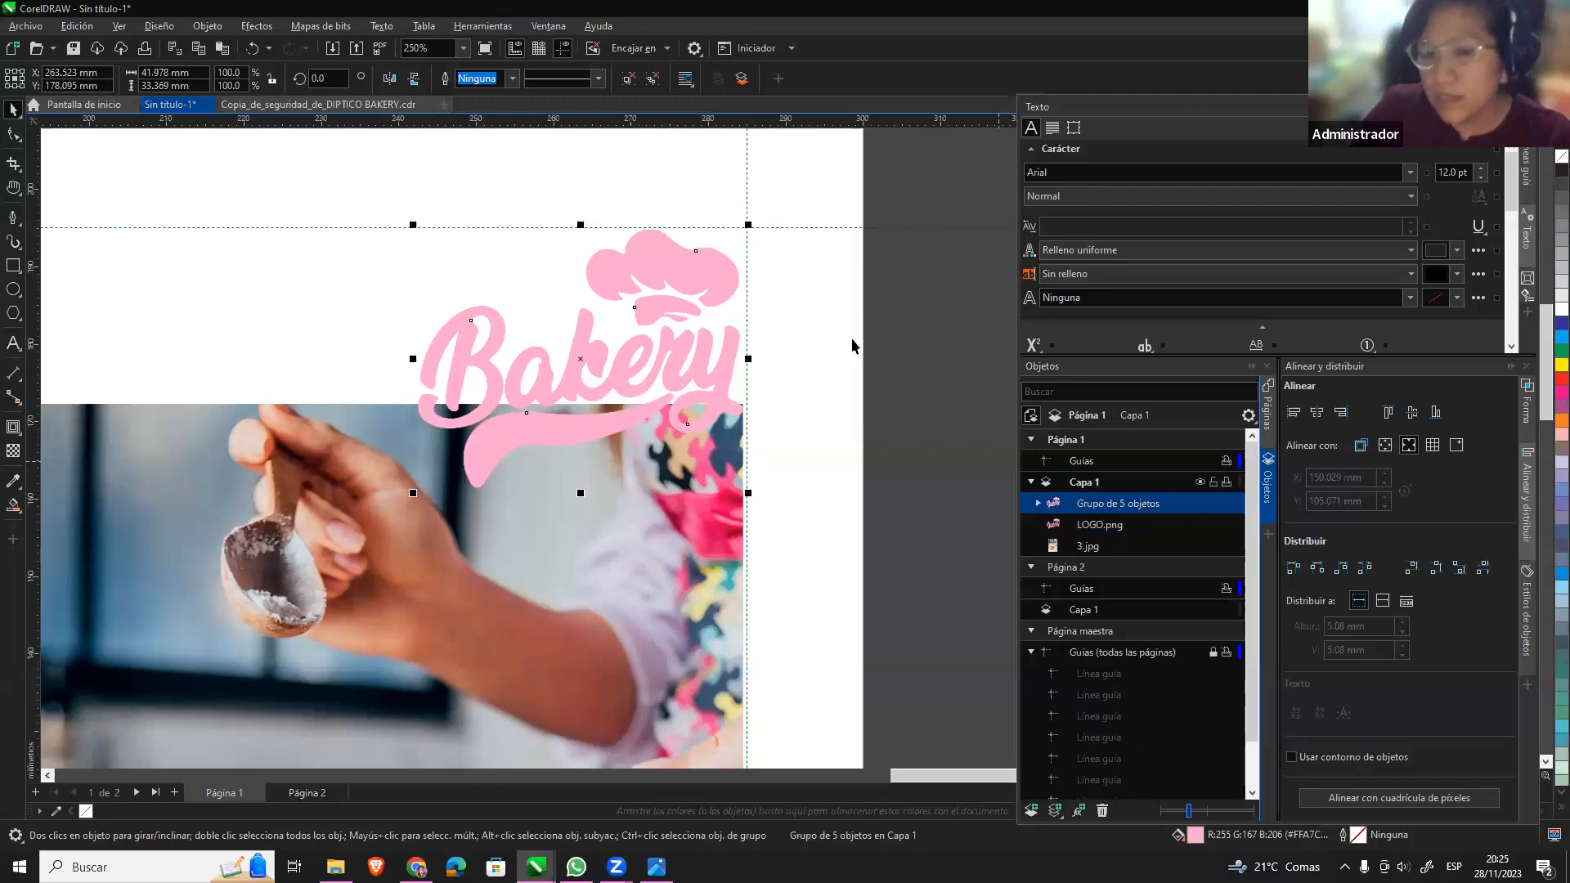
Move the traced logo aside, delete the original logo bitmap, and put the traced version back in the upper-right corner.
left_click_drag(694, 274, 406, 274)
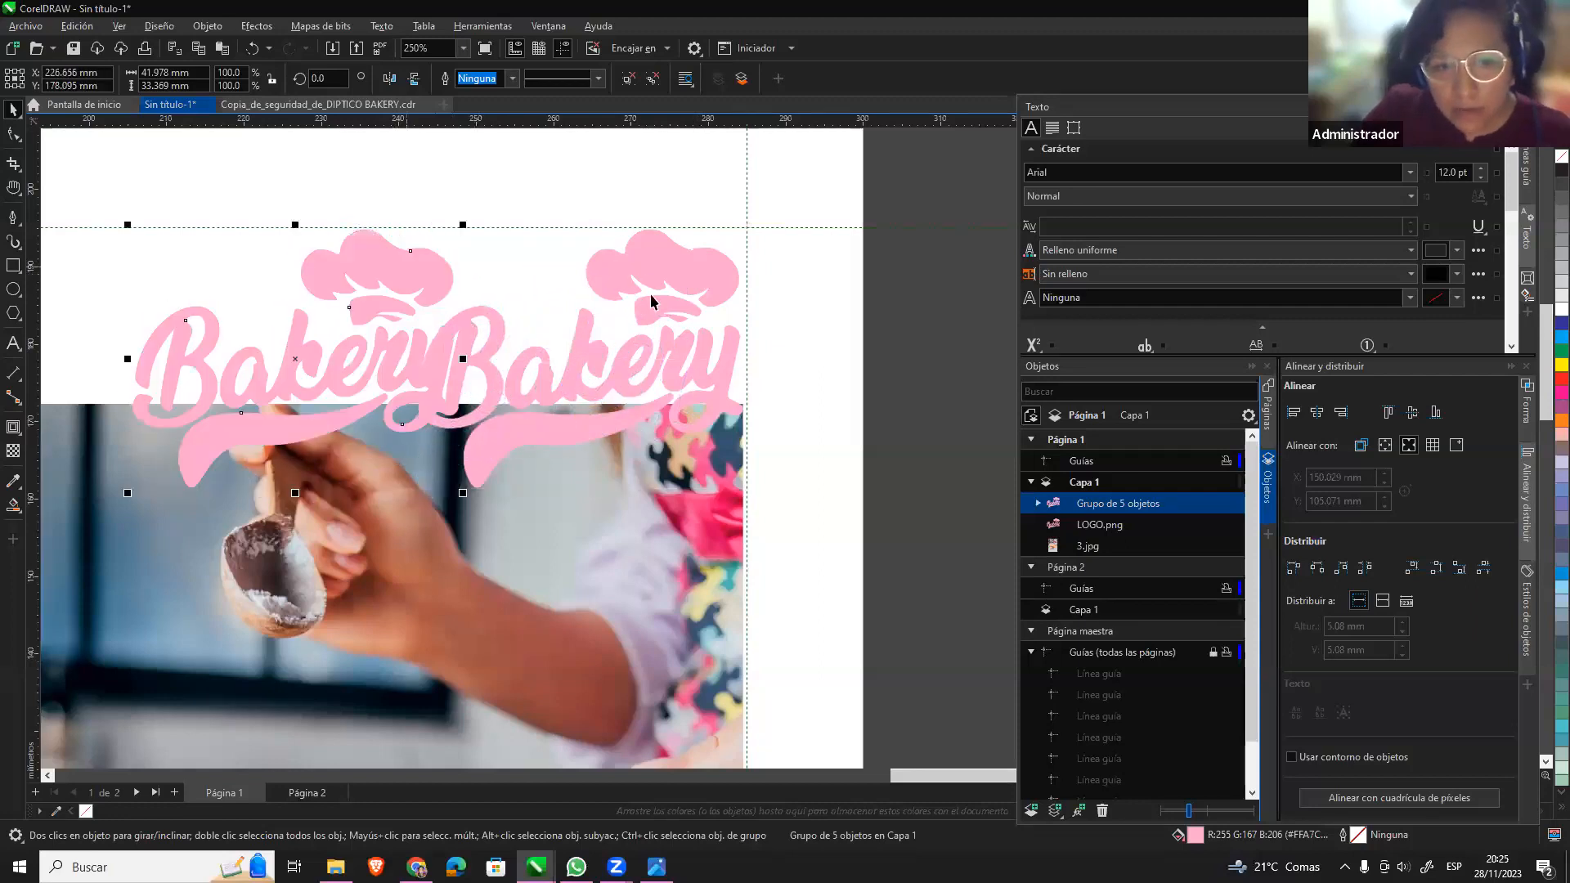
left_click(652, 295)
key("Delete")
left_click(426, 277)
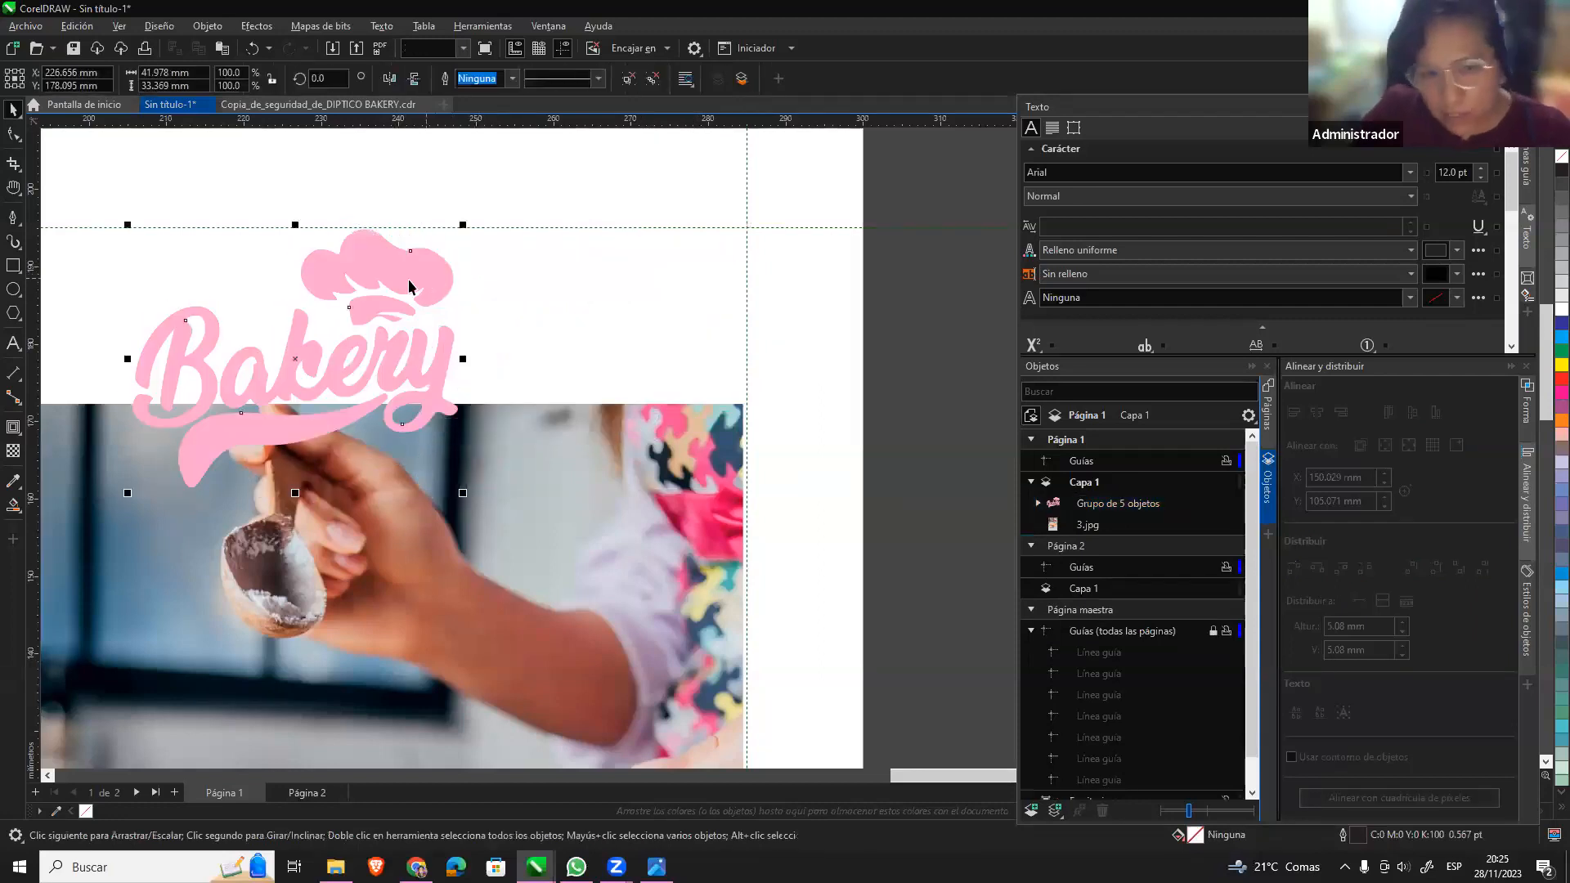
left_click_drag(412, 273, 696, 264)
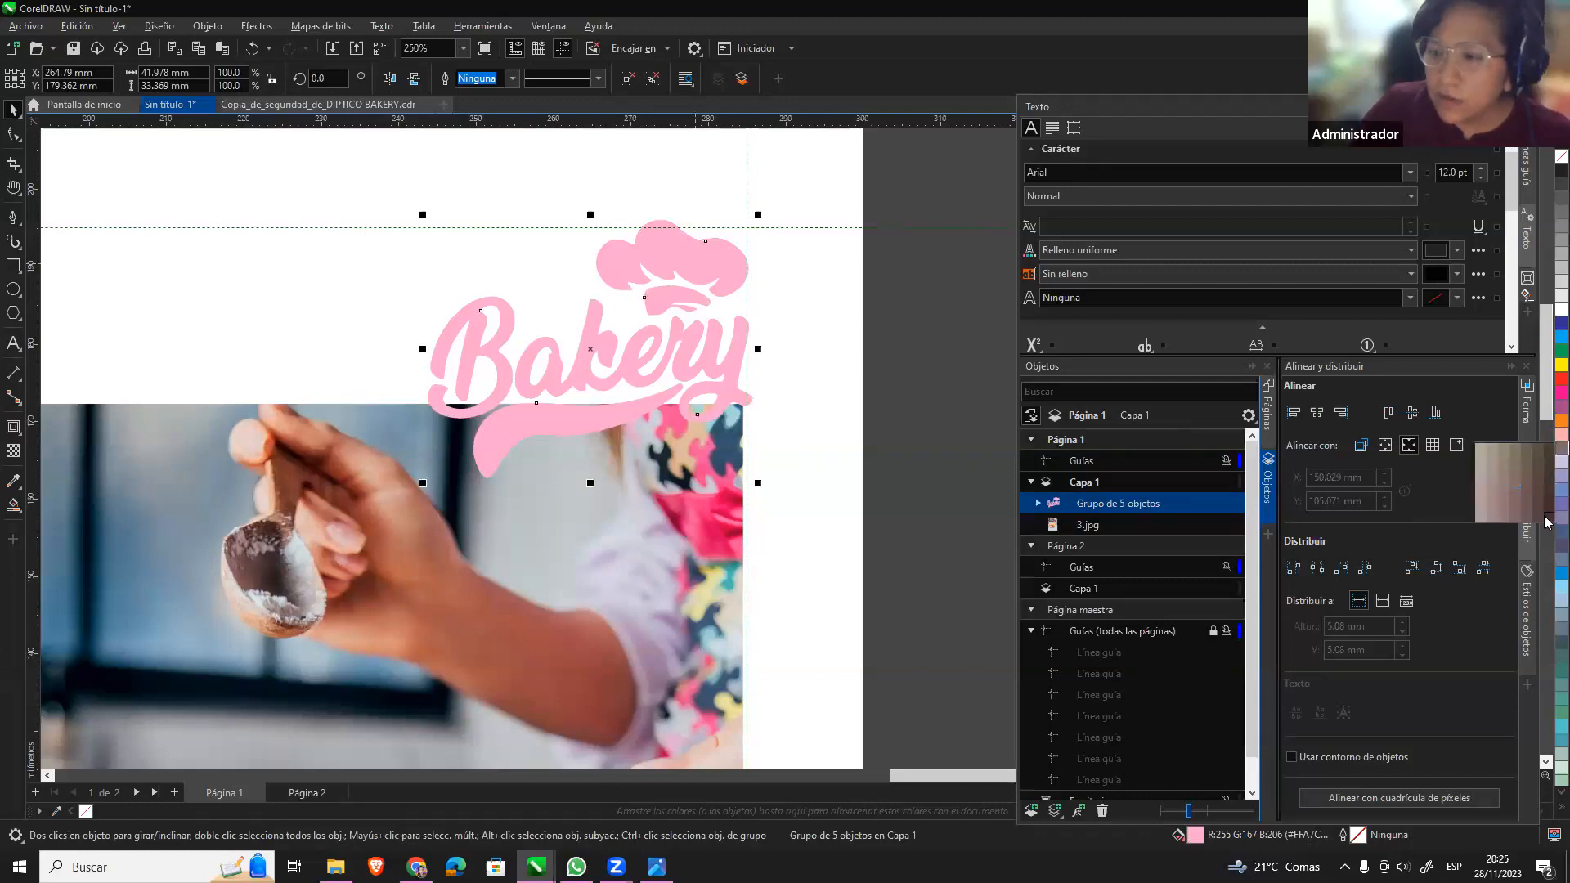
Recolor the traced logo dark brown and compare the page with the finished DIPTICO BAKERY document.
left_click(1548, 522)
left_click(808, 316)
scroll(703, 500, "down", 4)
scroll(703, 501, "down", 3)
scroll(695, 591, "up", 2)
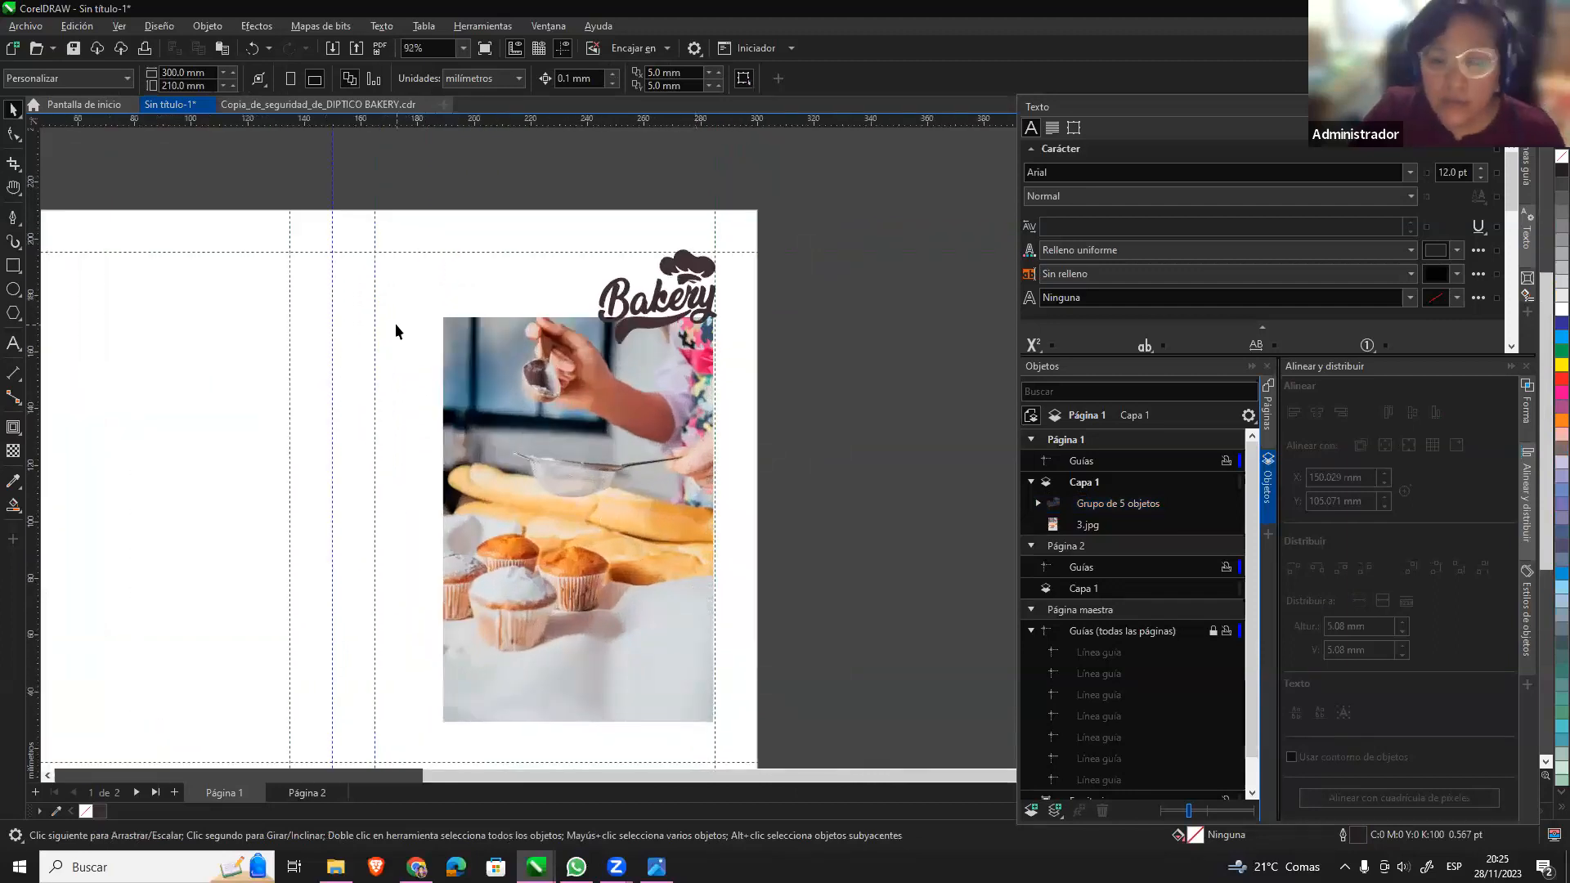
left_click(262, 106)
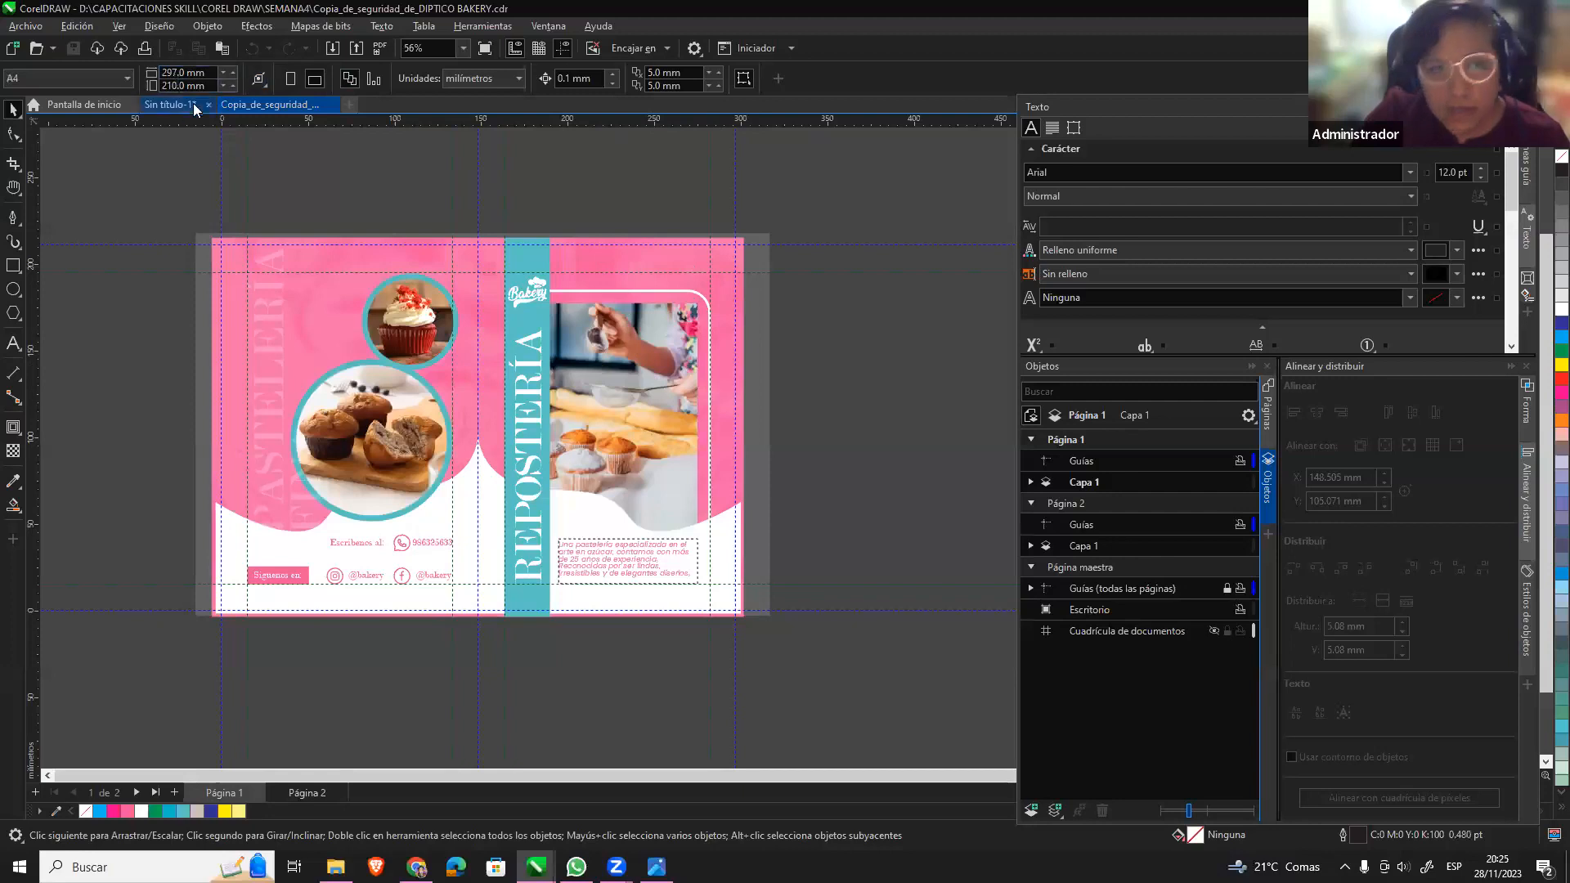
left_click(164, 105)
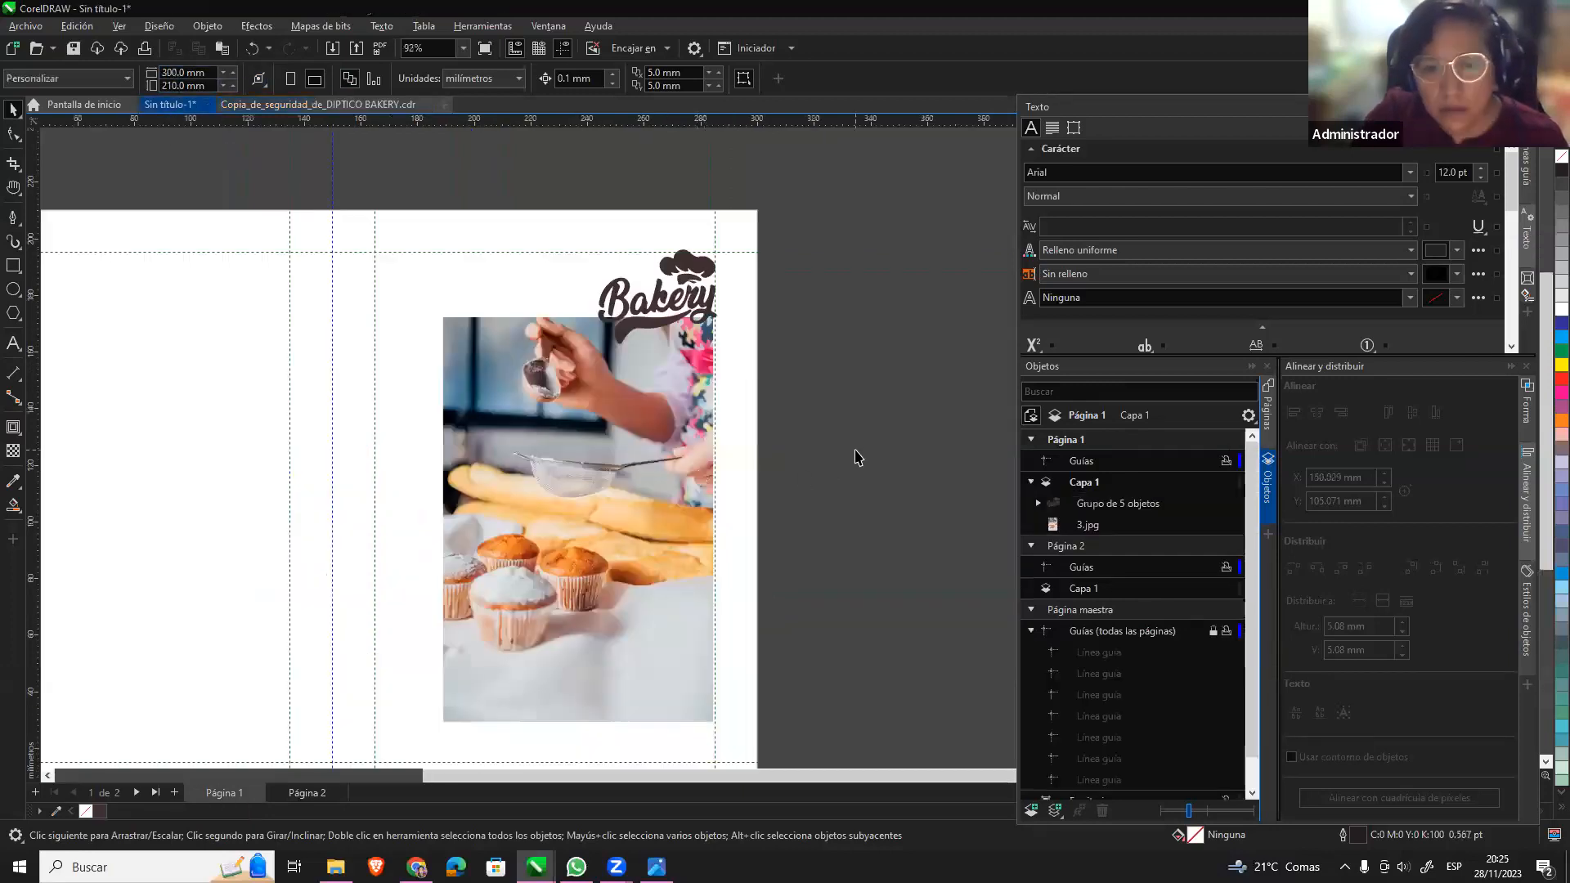
Draw a wavy Pen curve about 150 × 53 mm from the center guide across the photo to the page's right edge.
left_click(14, 240)
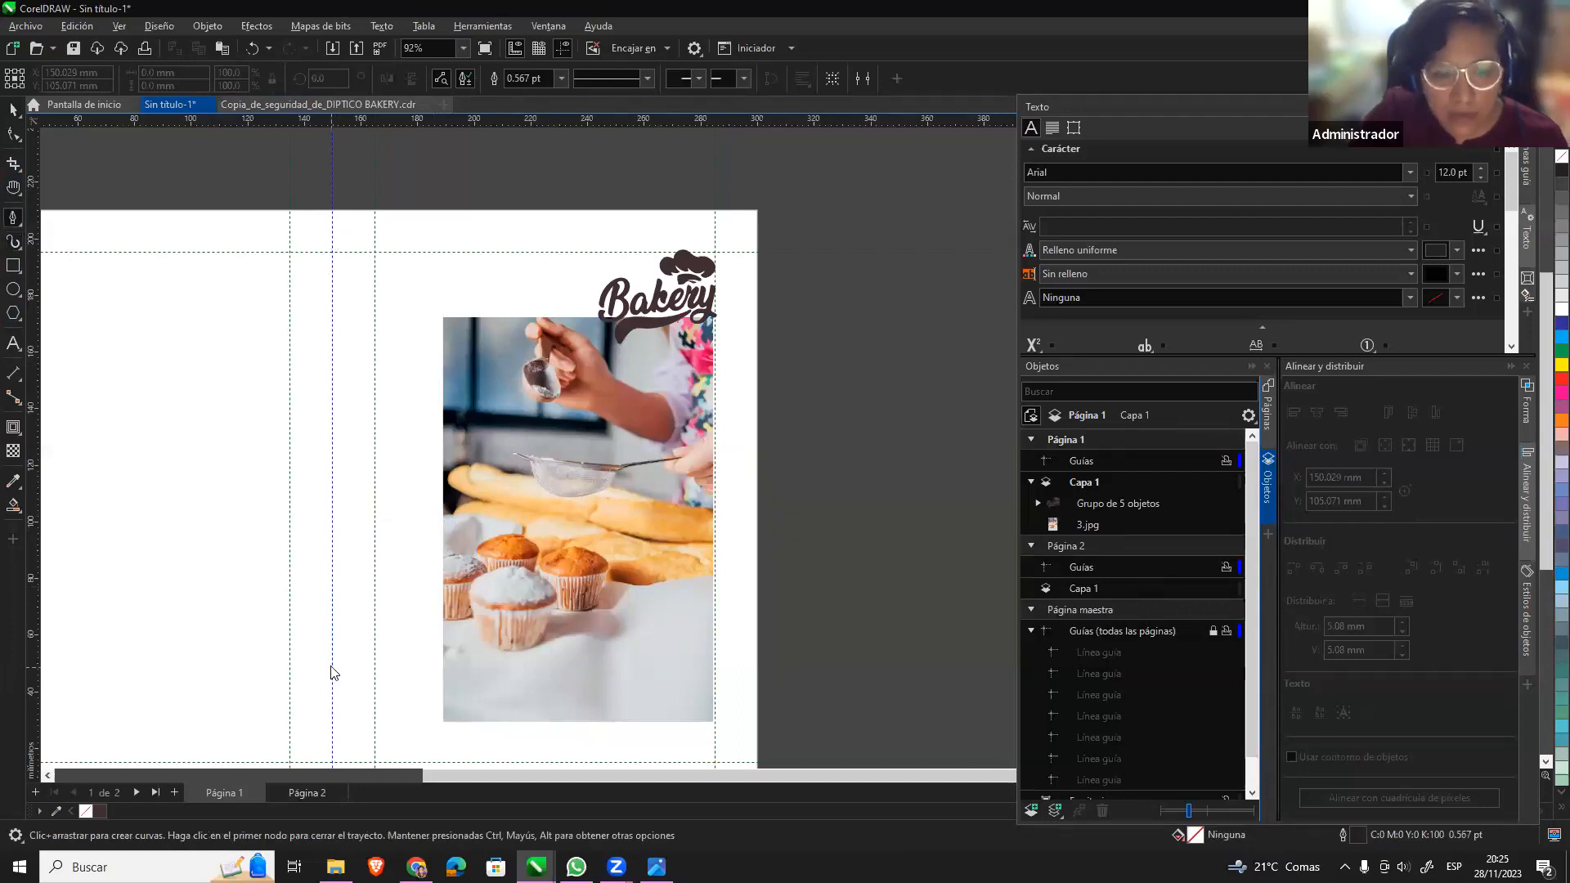
scroll(333, 674, "up", 2)
key("h")
left_click_drag(390, 515, 438, 441)
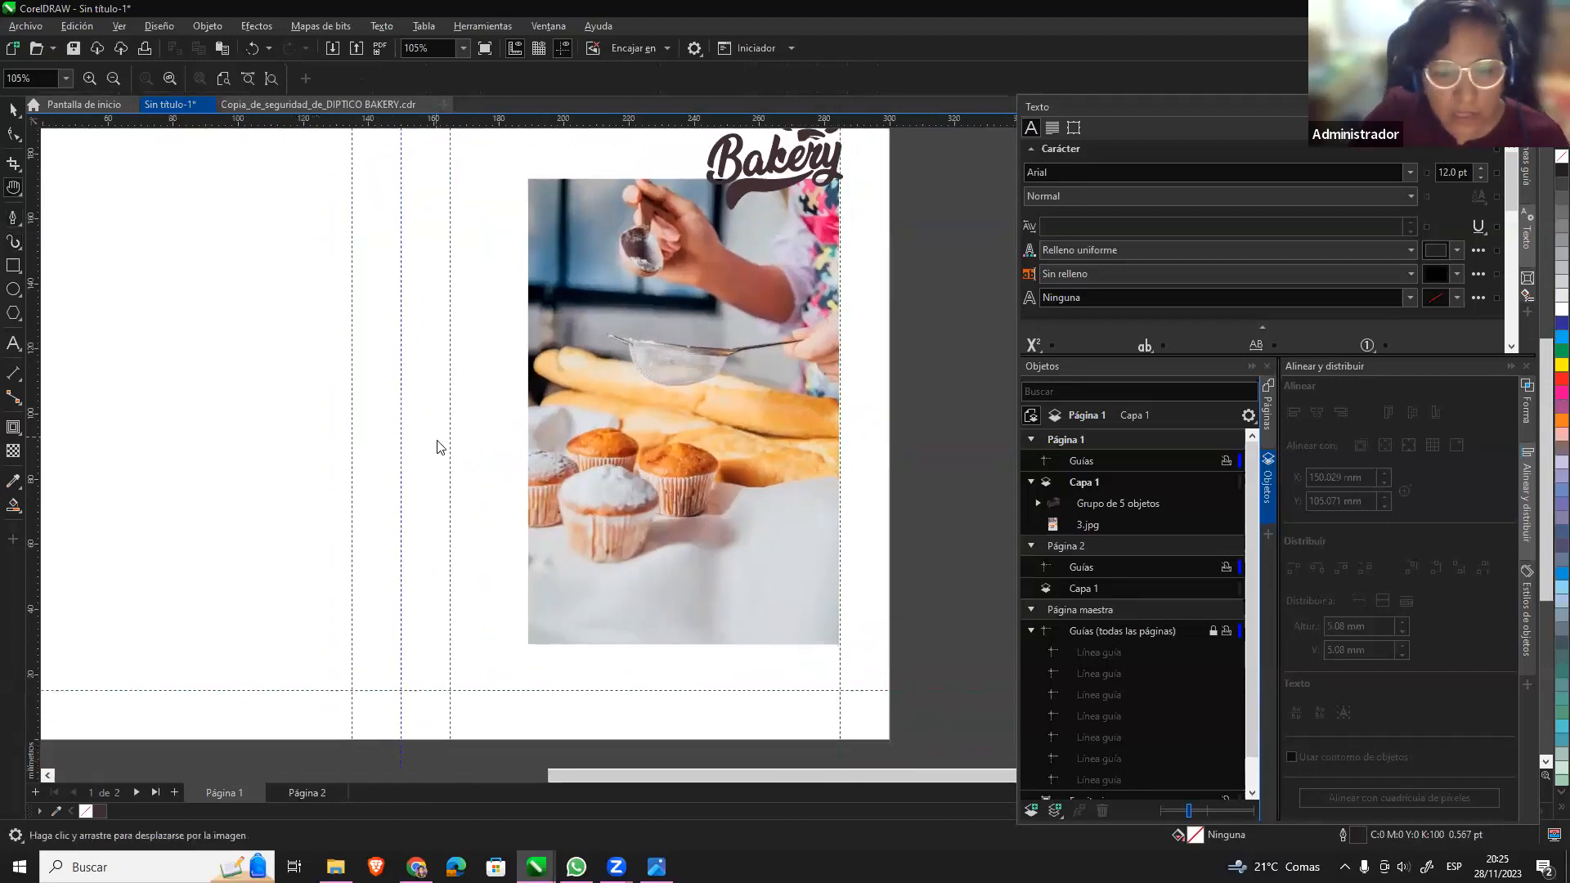
left_click(13, 219)
left_click(400, 297)
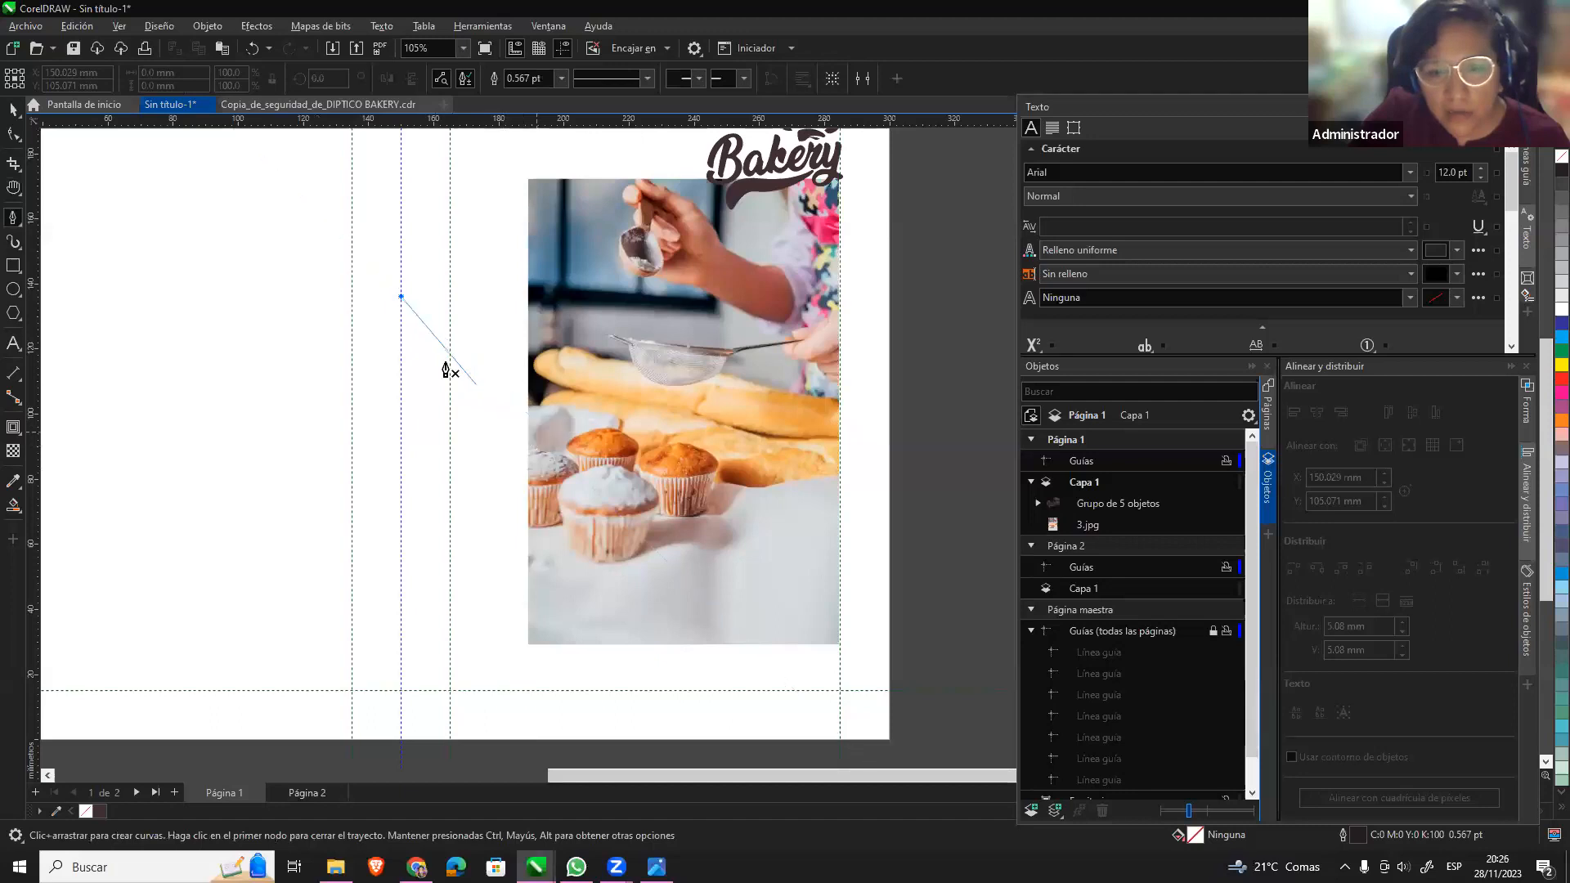
double_click(419, 316)
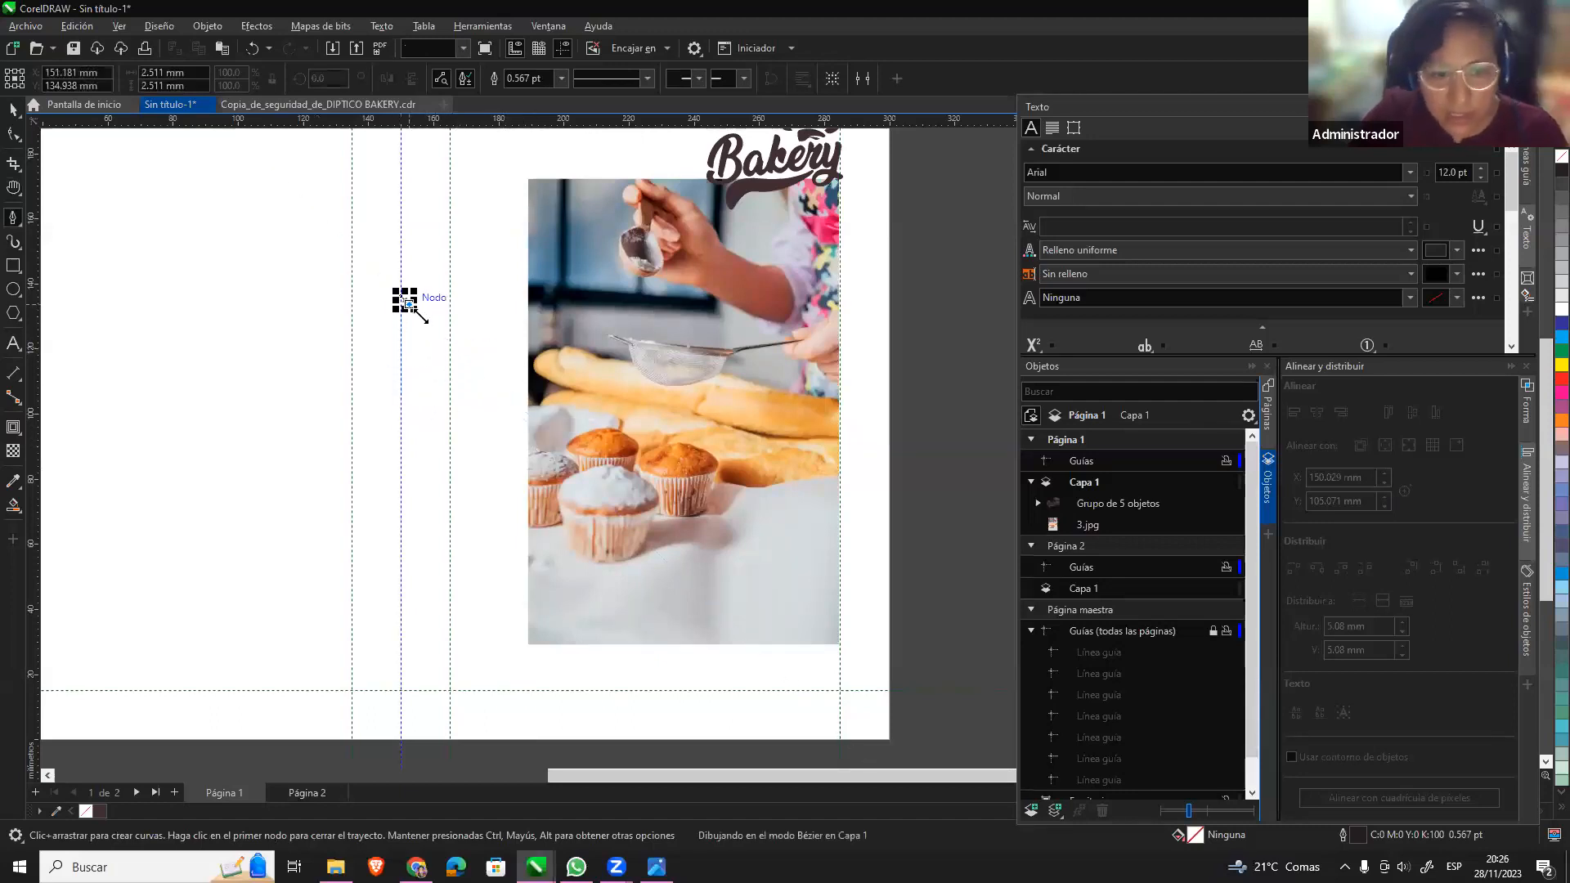
left_click(401, 369)
left_click_drag(487, 440, 508, 499)
left_click_drag(669, 507, 956, 604)
key("ctrl+z")
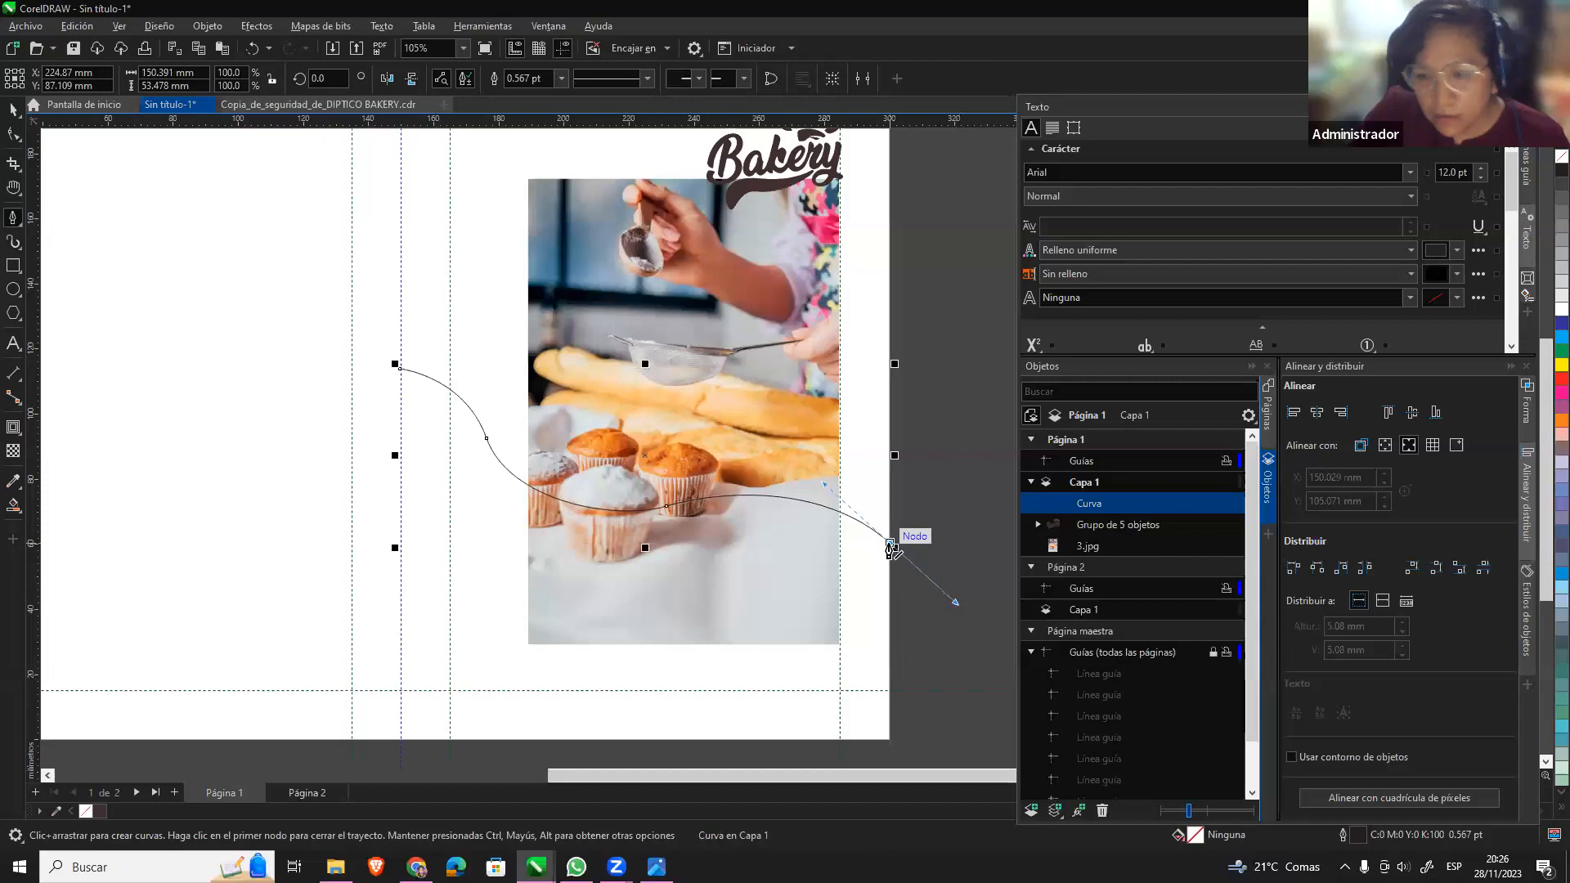
Extend the wavy curve past the page's right edge, down below the page and back along the center guide to close it.
left_click(890, 546)
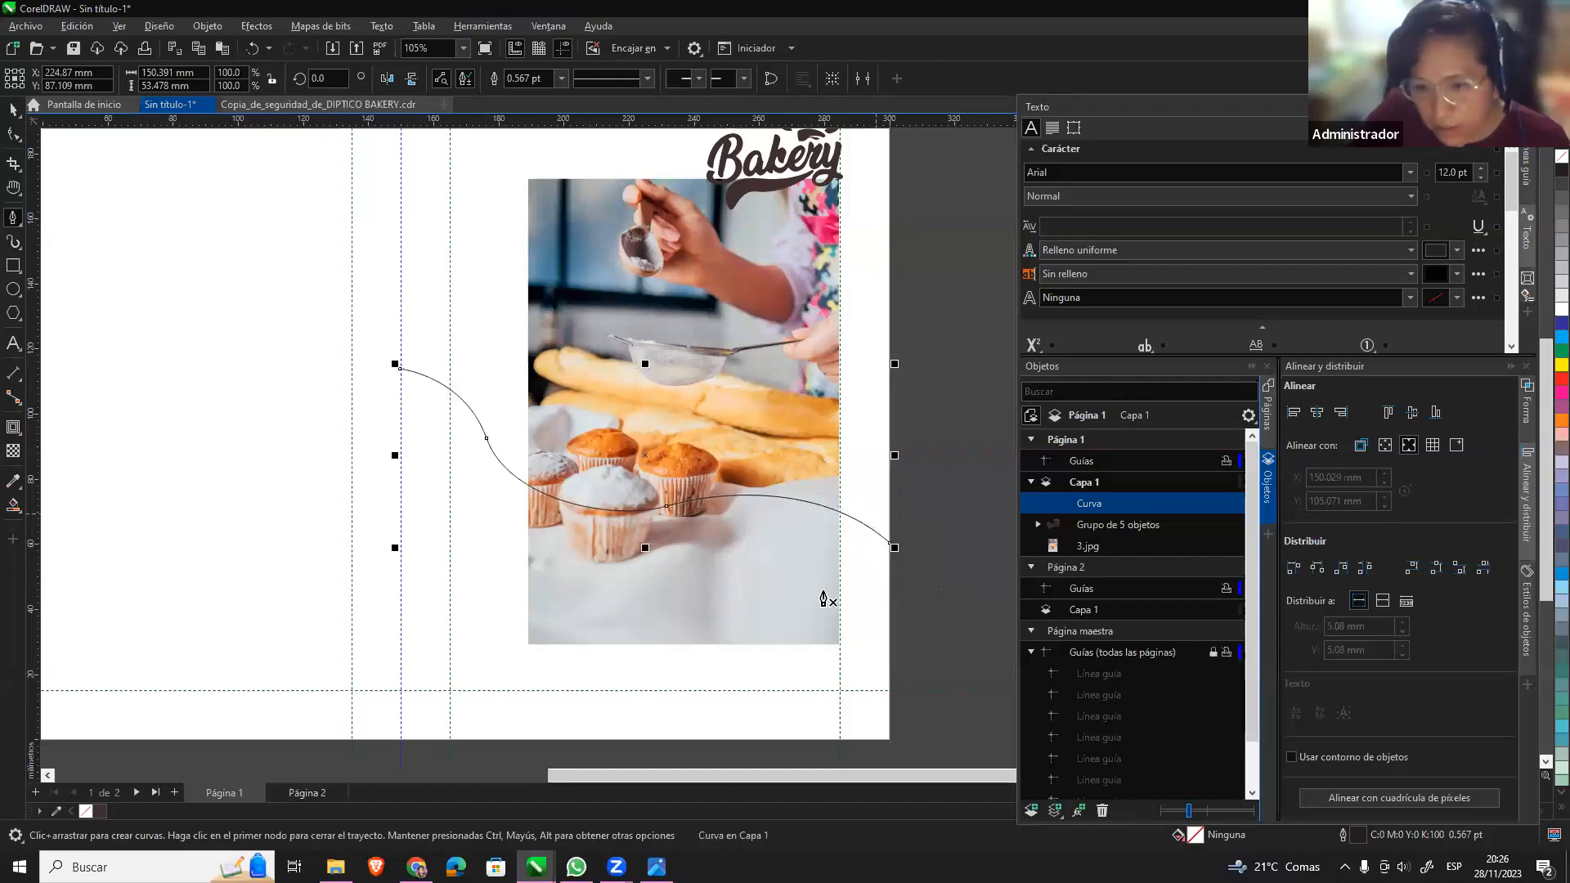
left_click(890, 545)
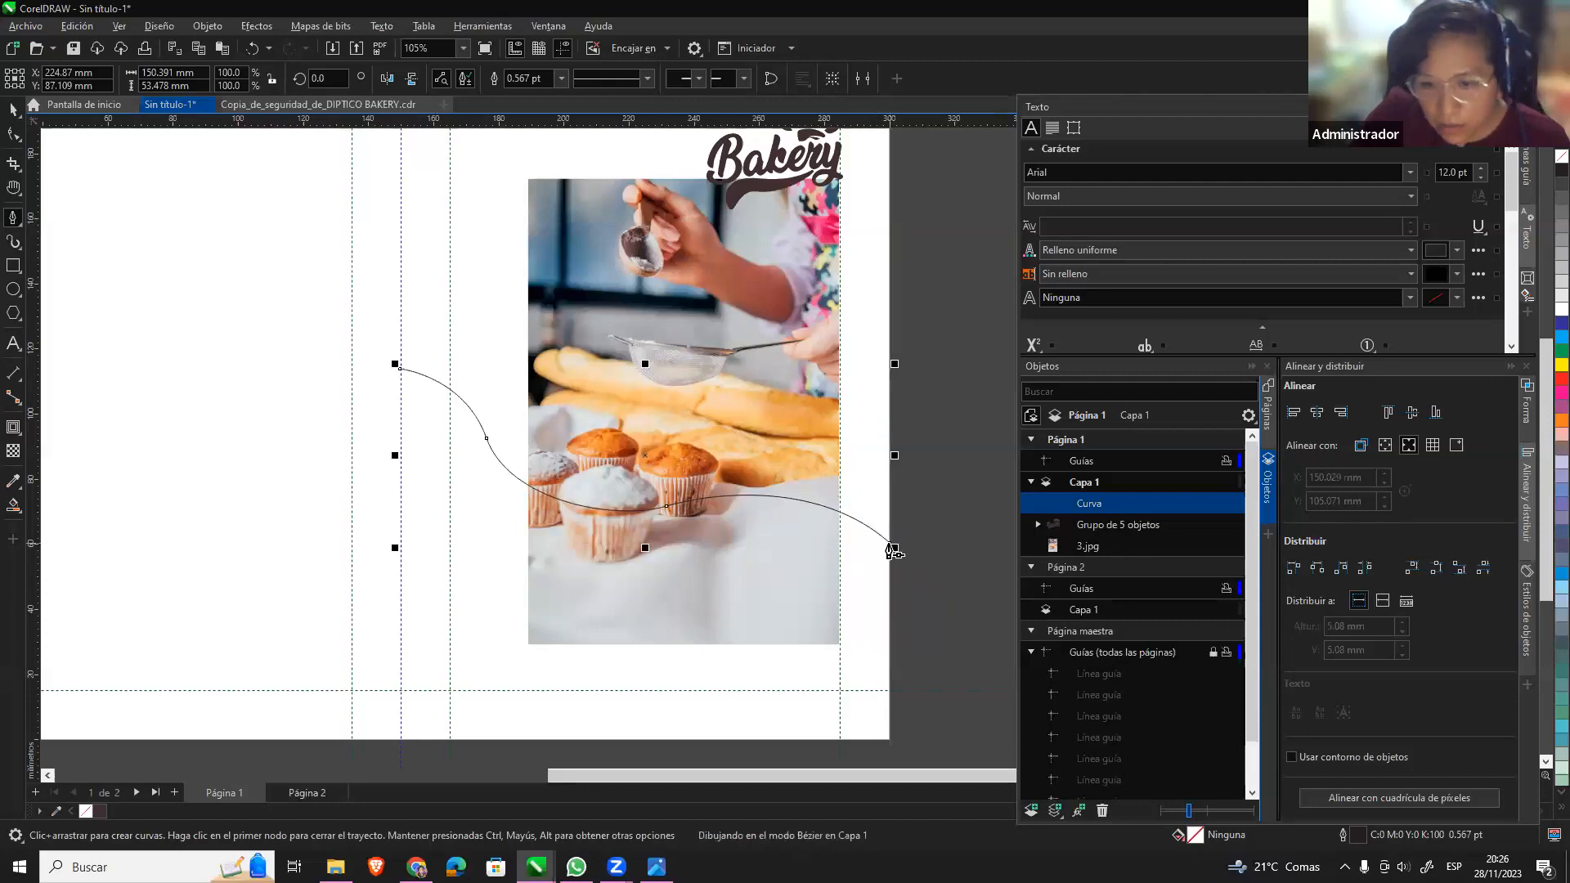
left_click(889, 545, "alt")
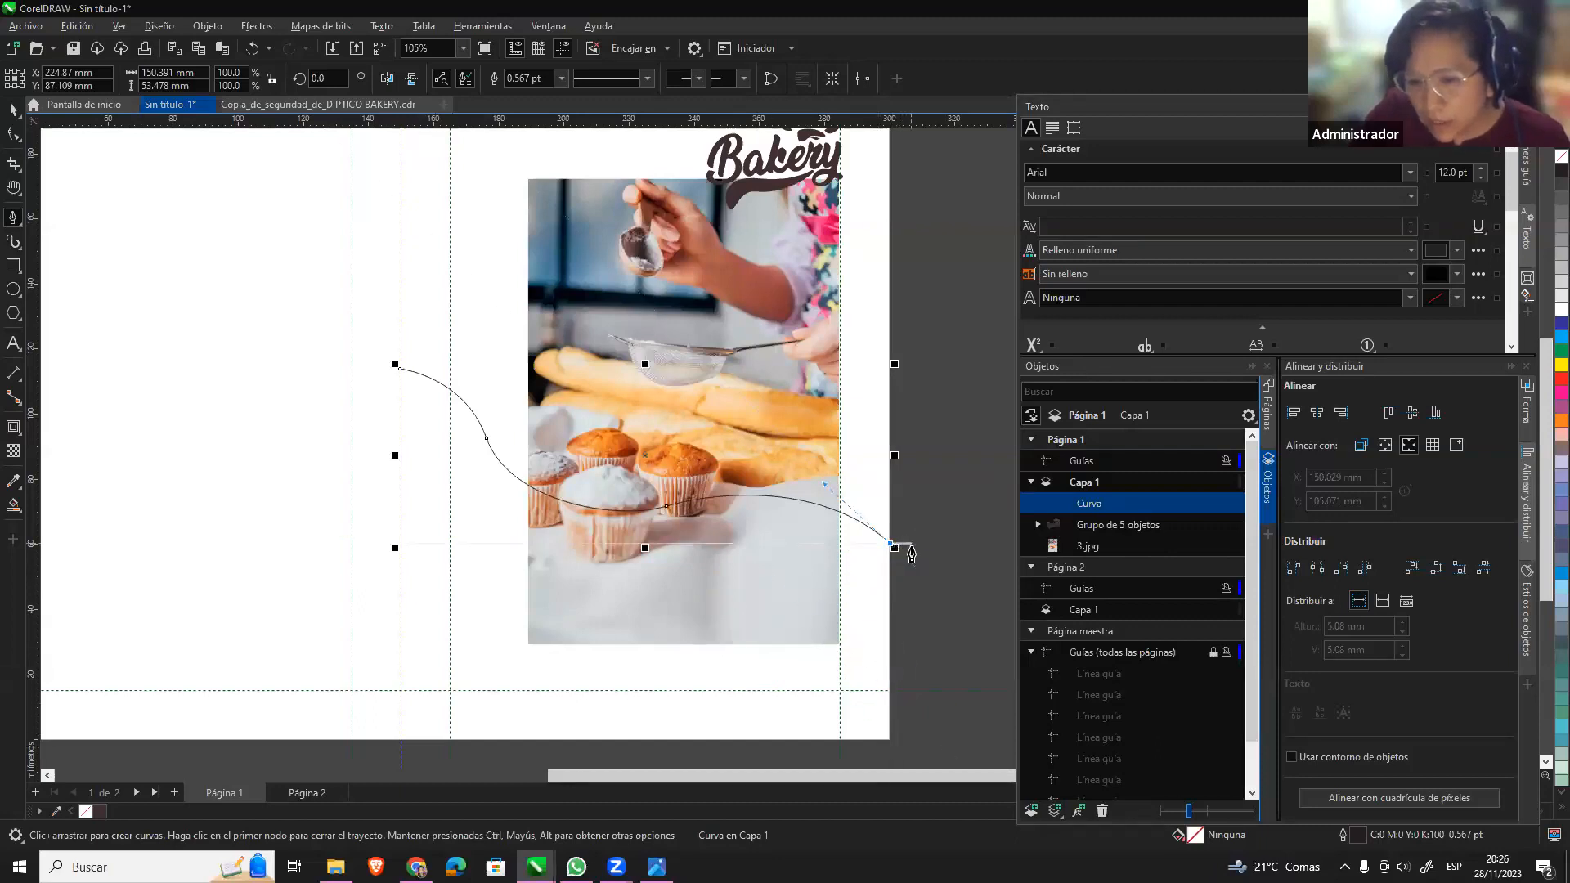
left_click(904, 546)
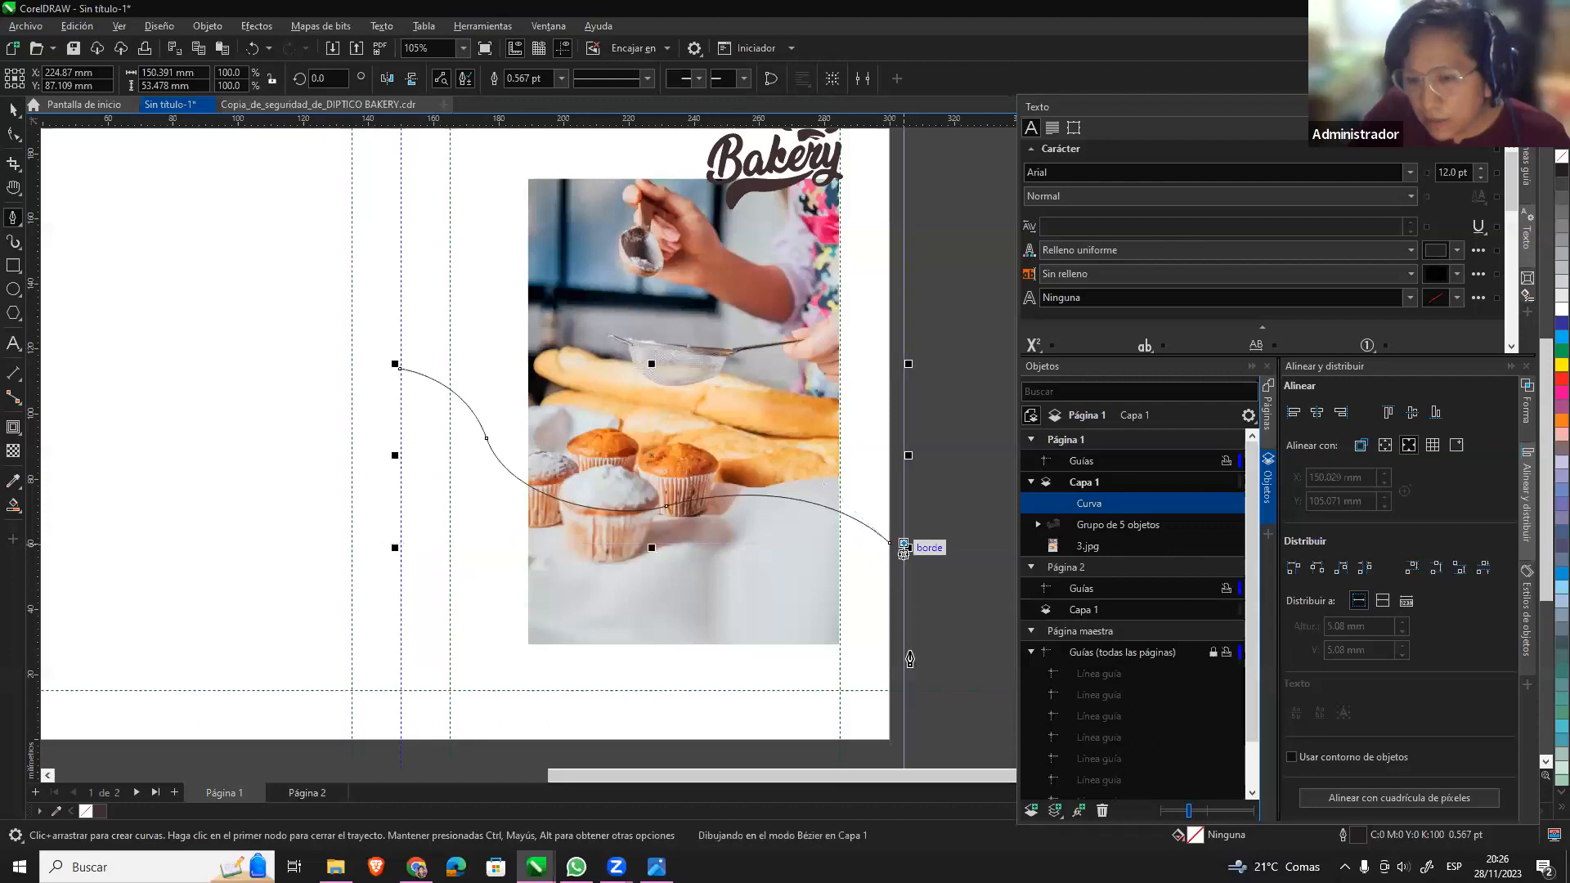
left_click(904, 759)
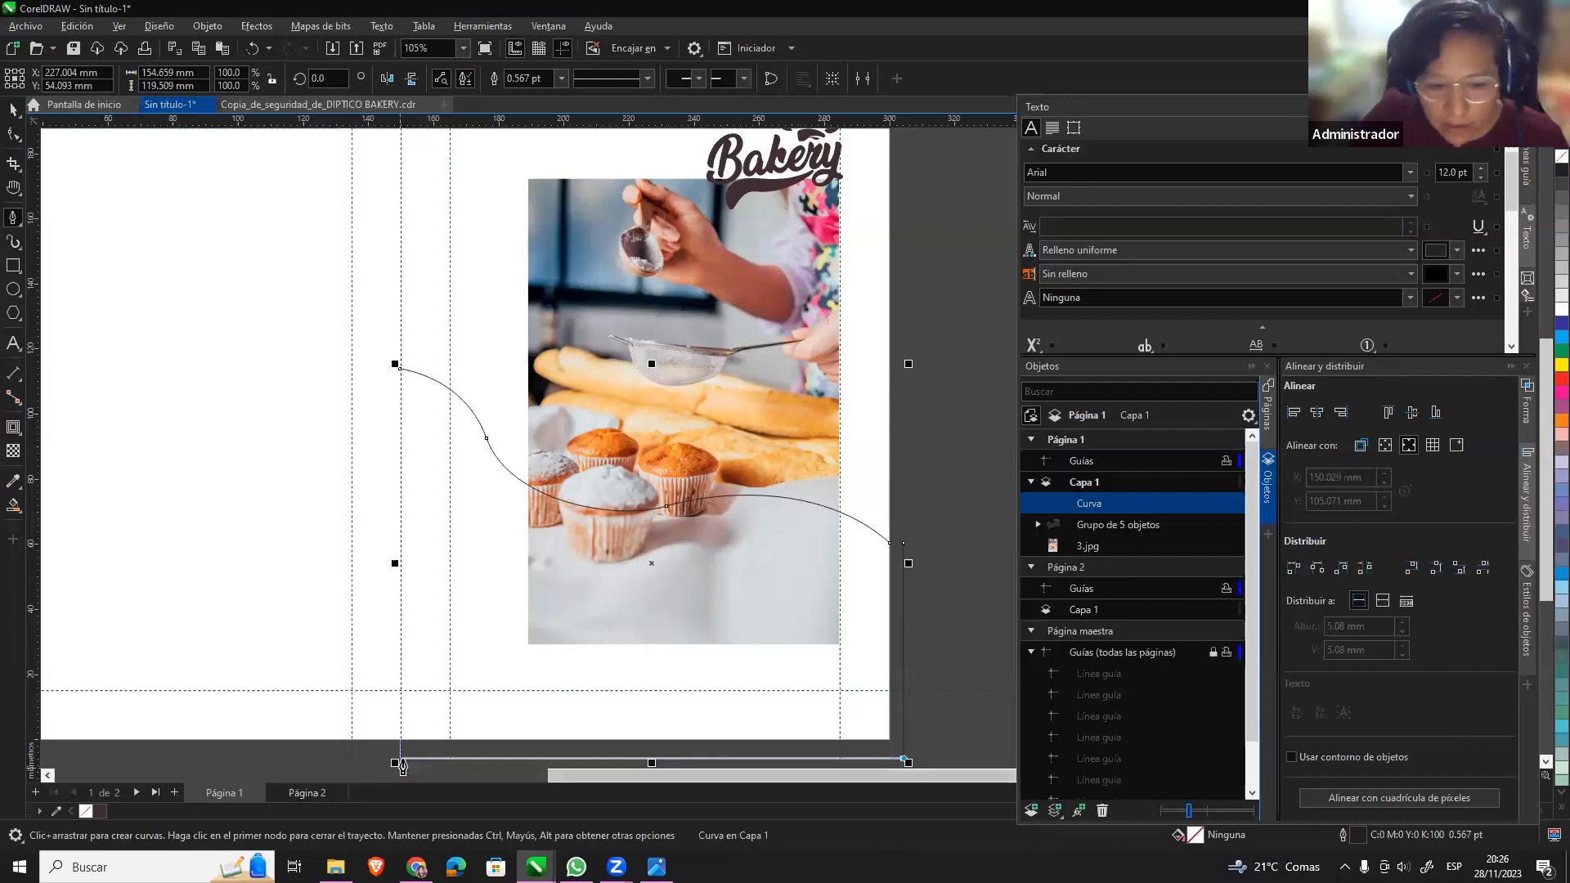
scroll(401, 777, "down", 1)
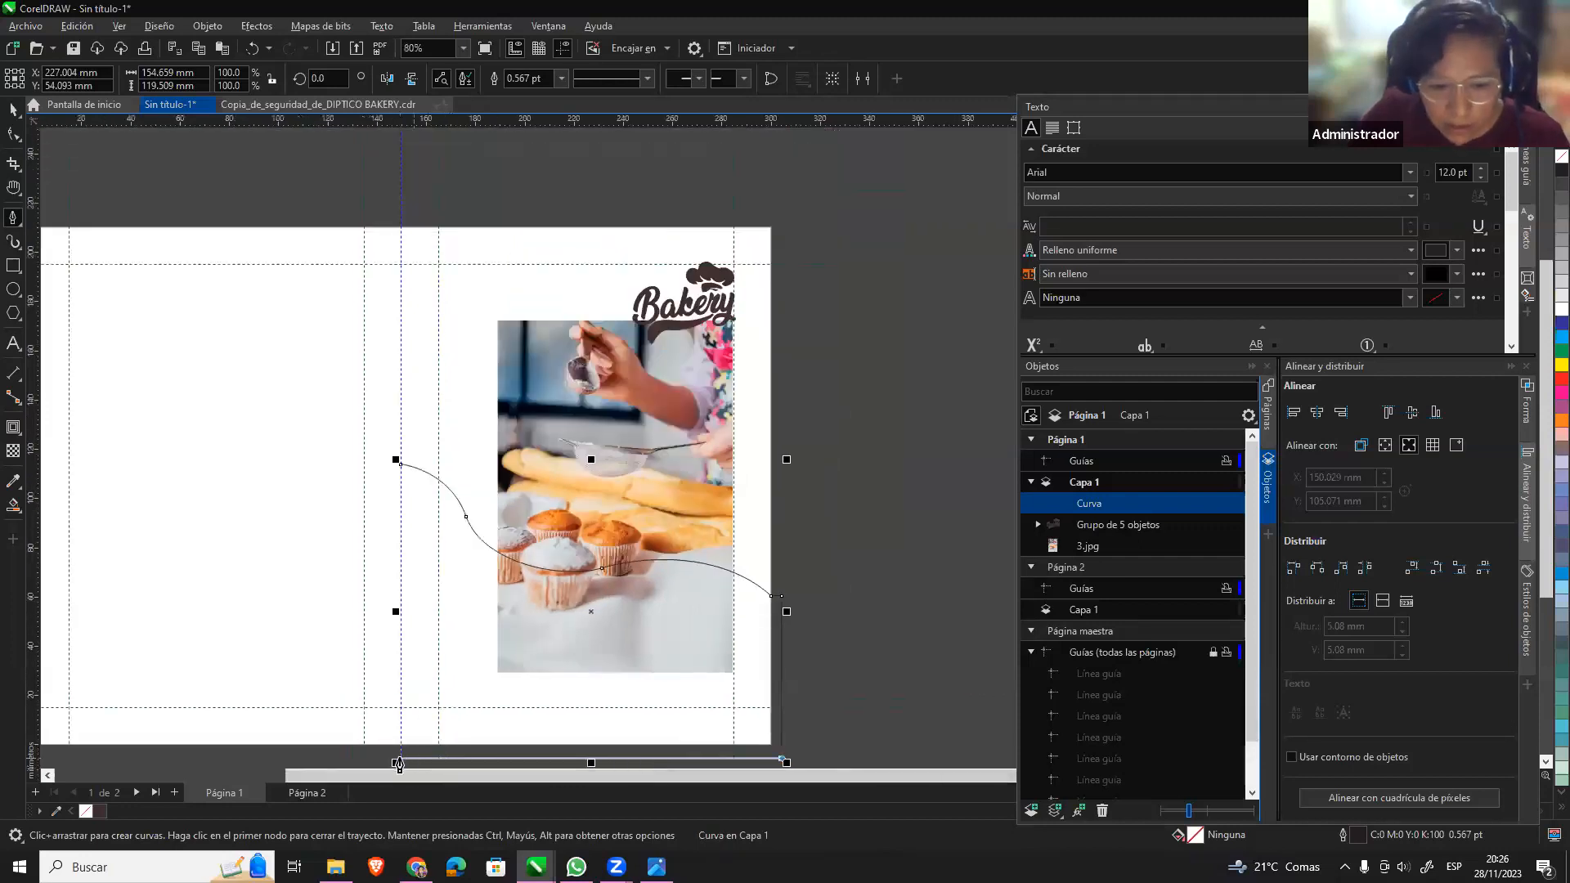
left_click(402, 760)
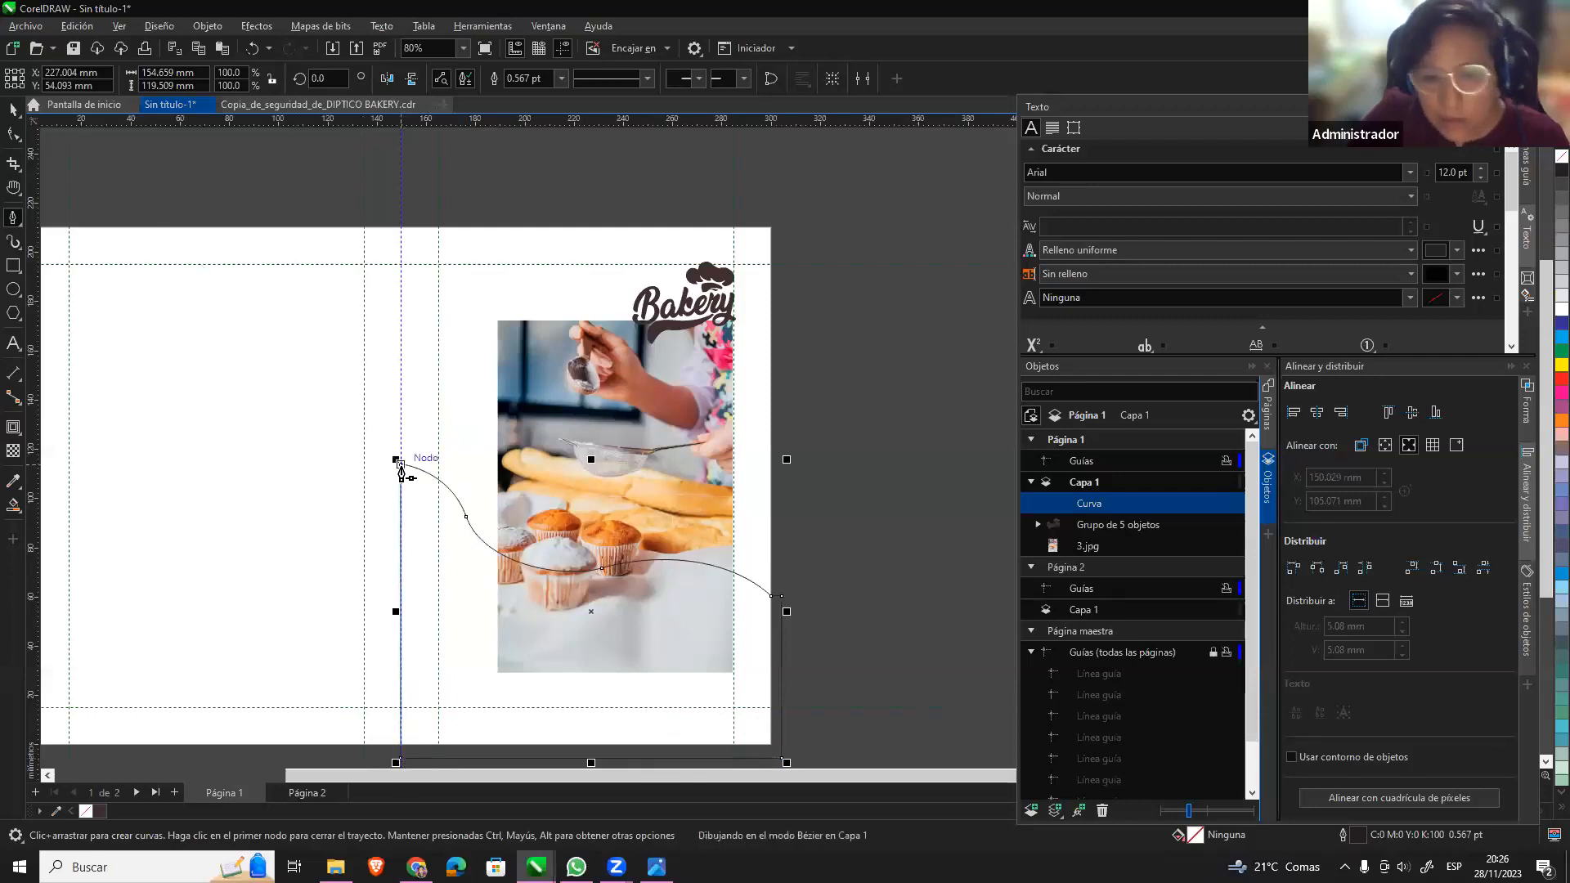
Fill the closed wave shape with white, remove its outline and return to the Pick tool.
left_click(1560, 309)
right_click(1561, 156)
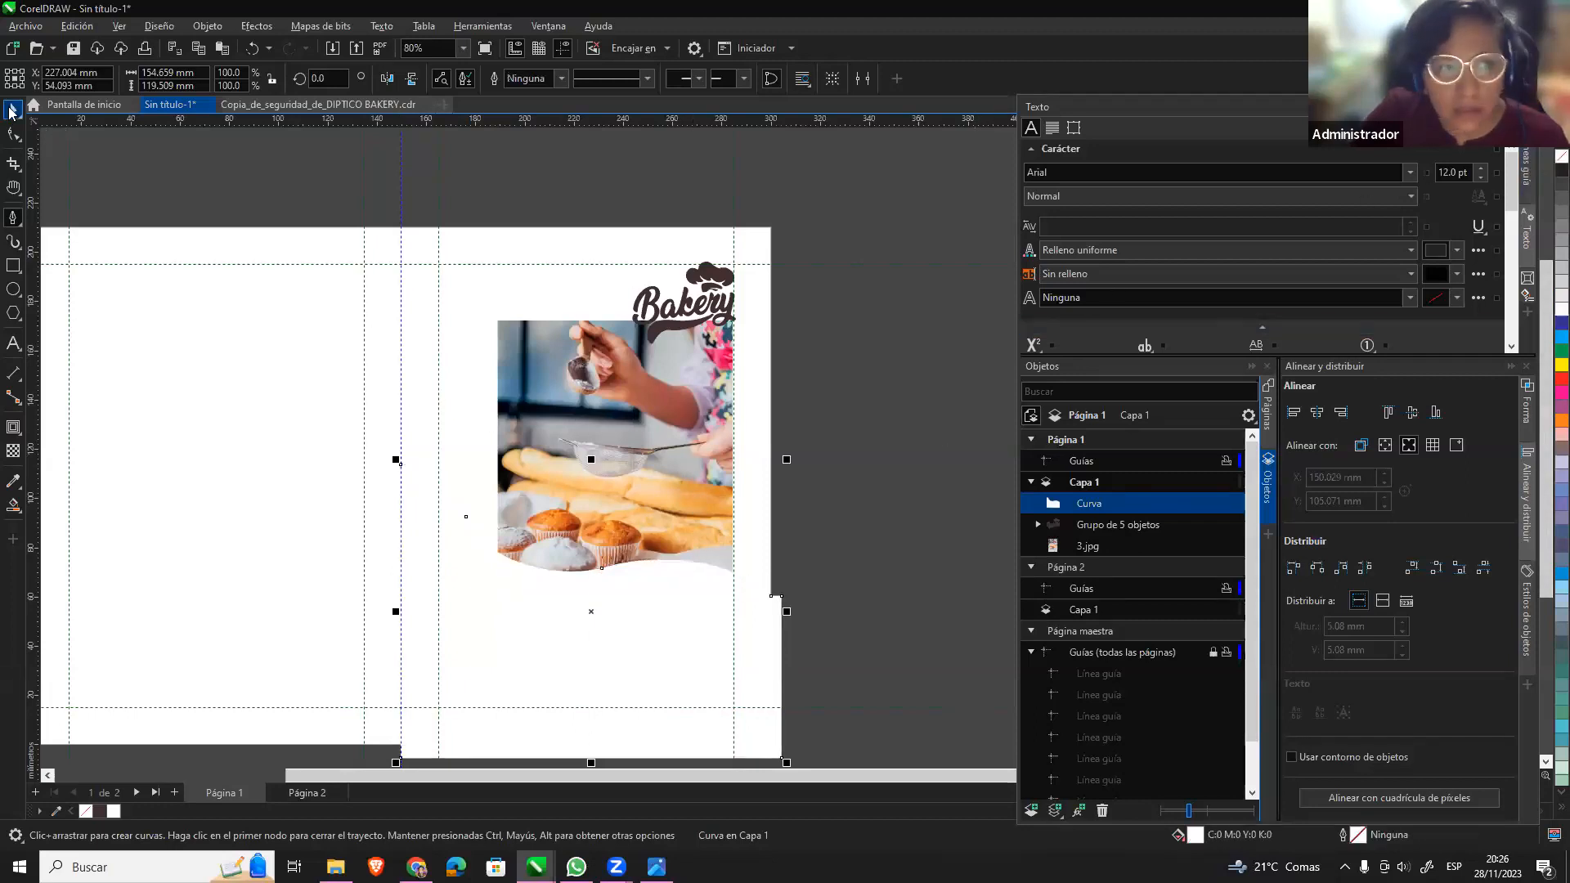
key("space")
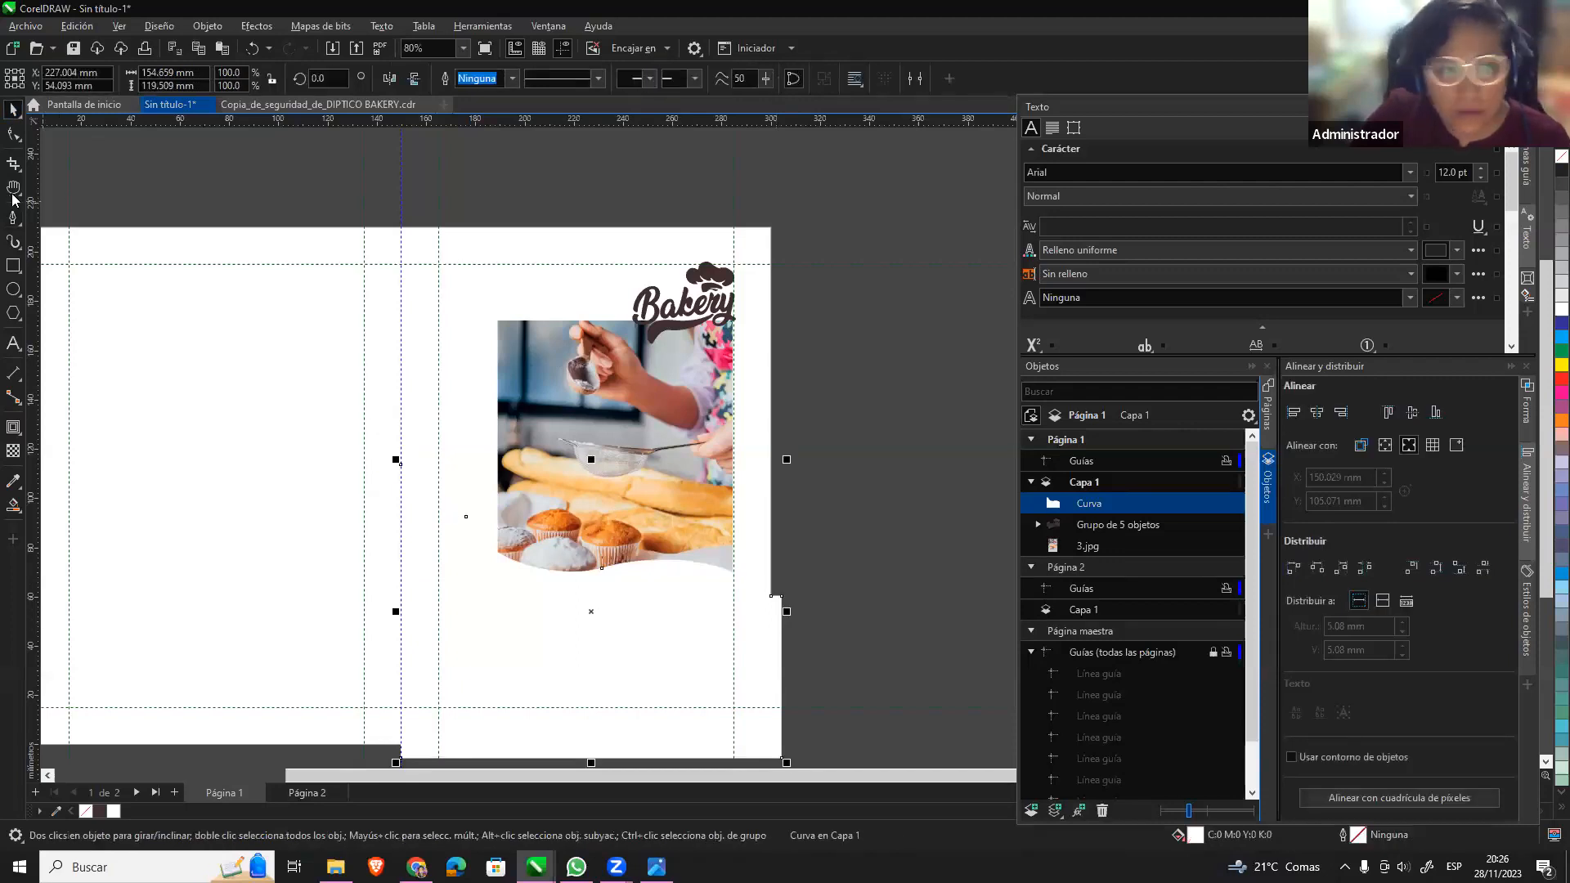
Add a new layer to Página 1, alongside Capa 1.
scroll(381, 563, "down", 2)
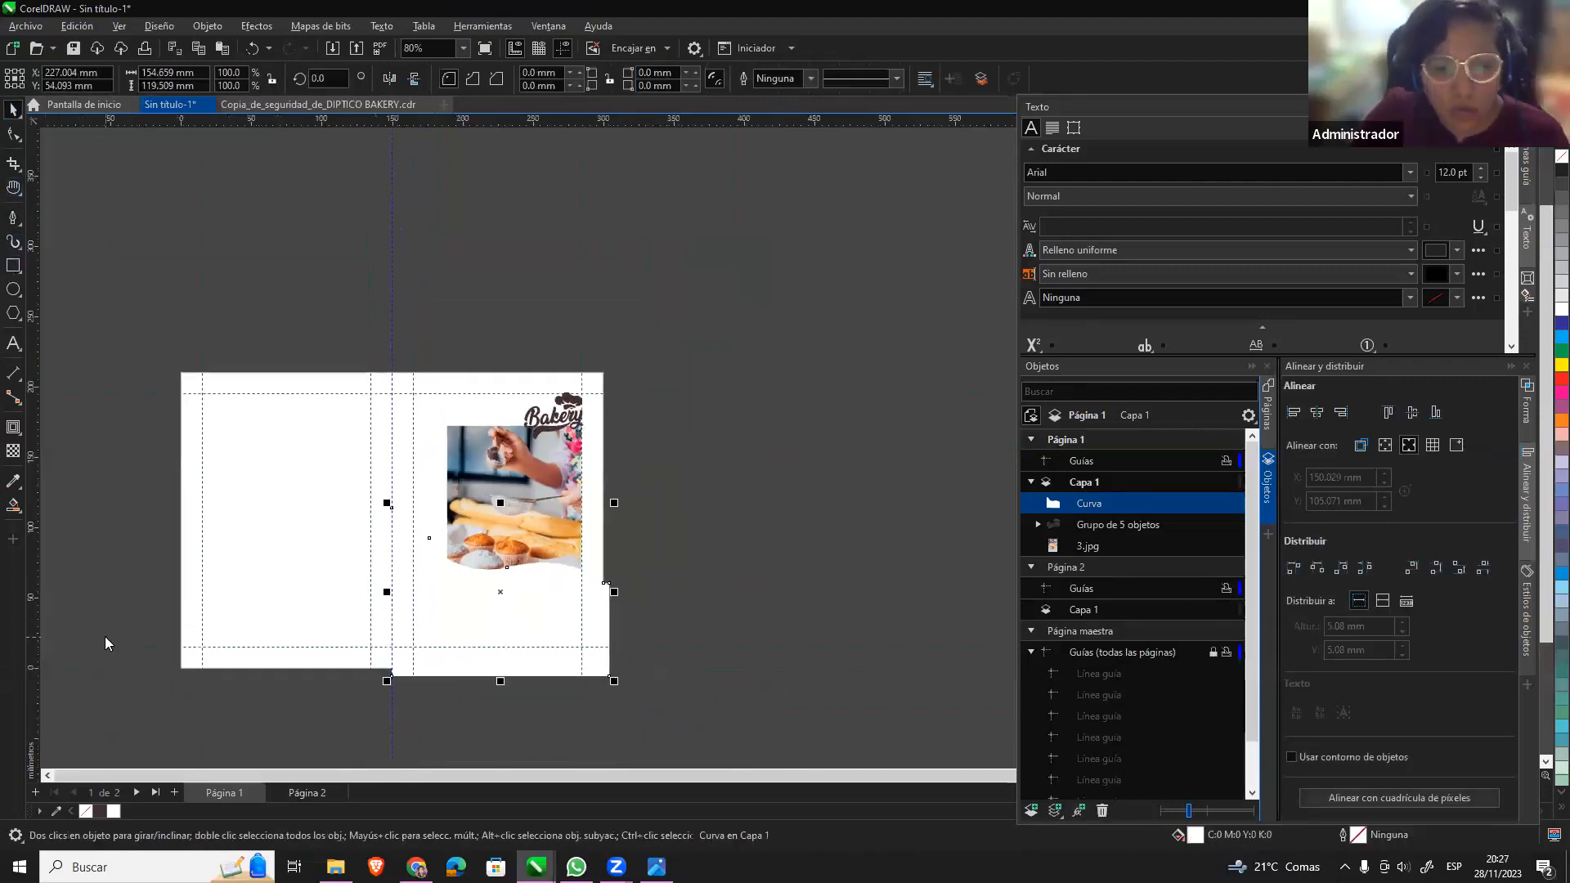
scroll(106, 636, "up", 1)
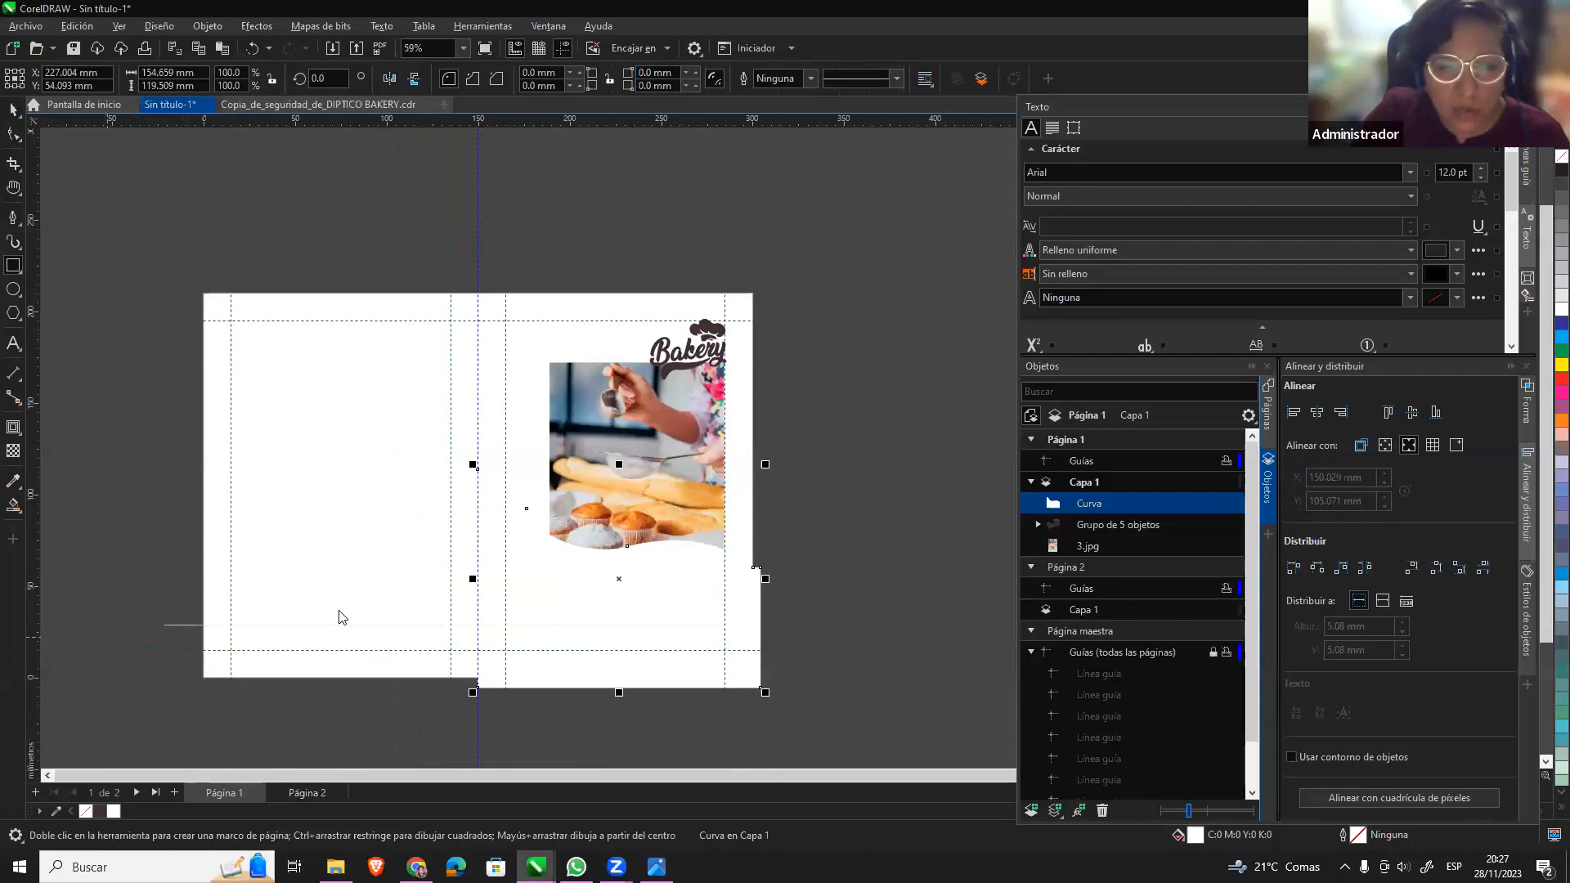
left_click(1102, 607)
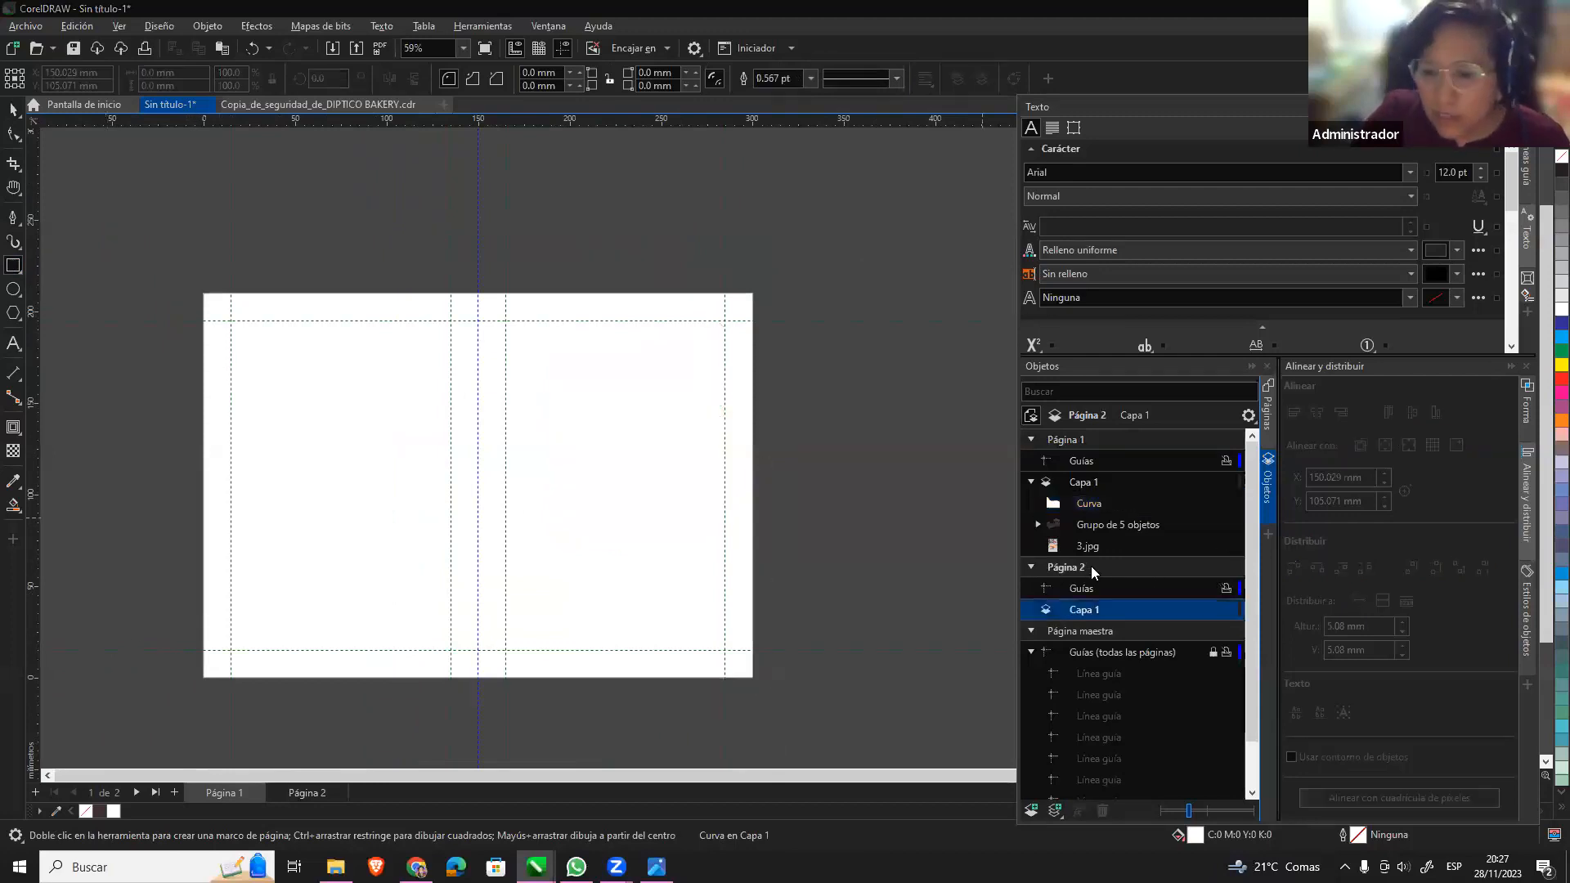
left_click(1104, 482)
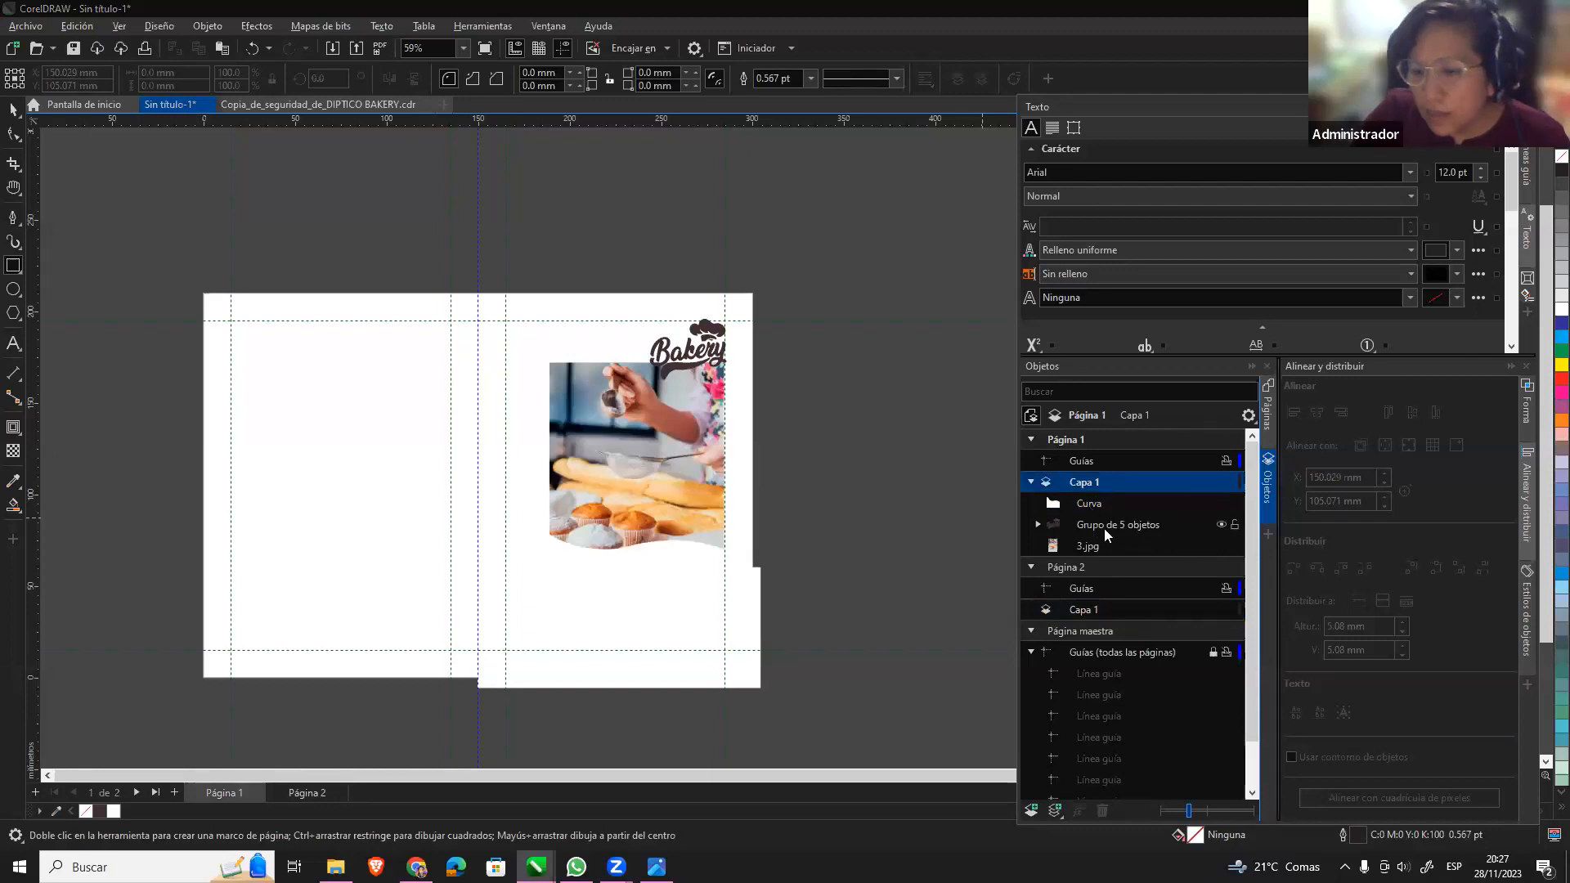
left_click(1032, 811)
left_click(1105, 484)
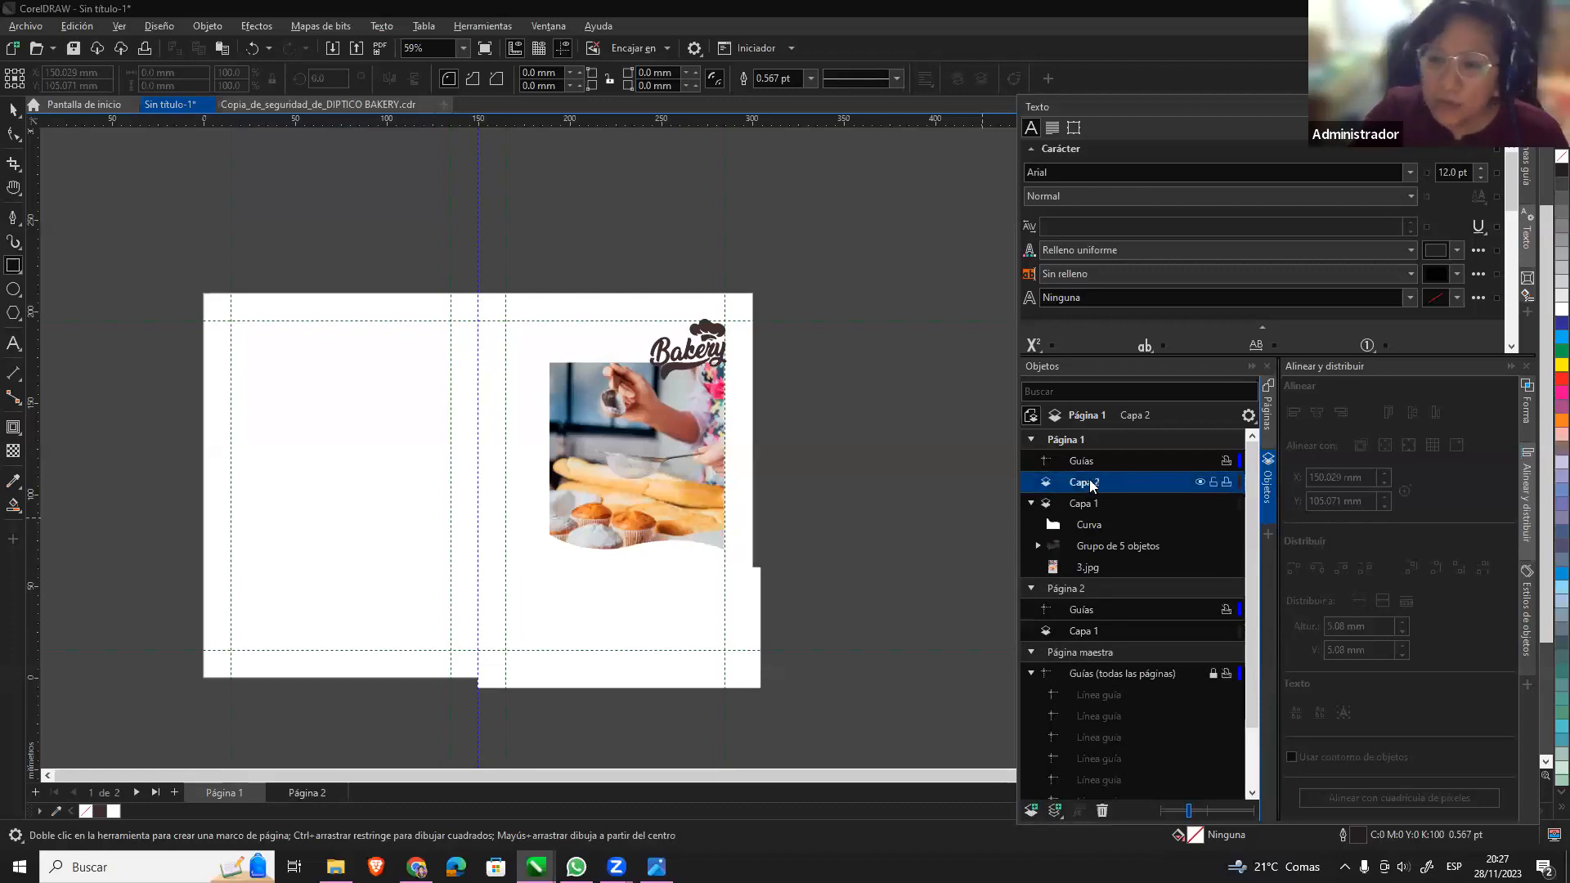
right_click(1092, 488)
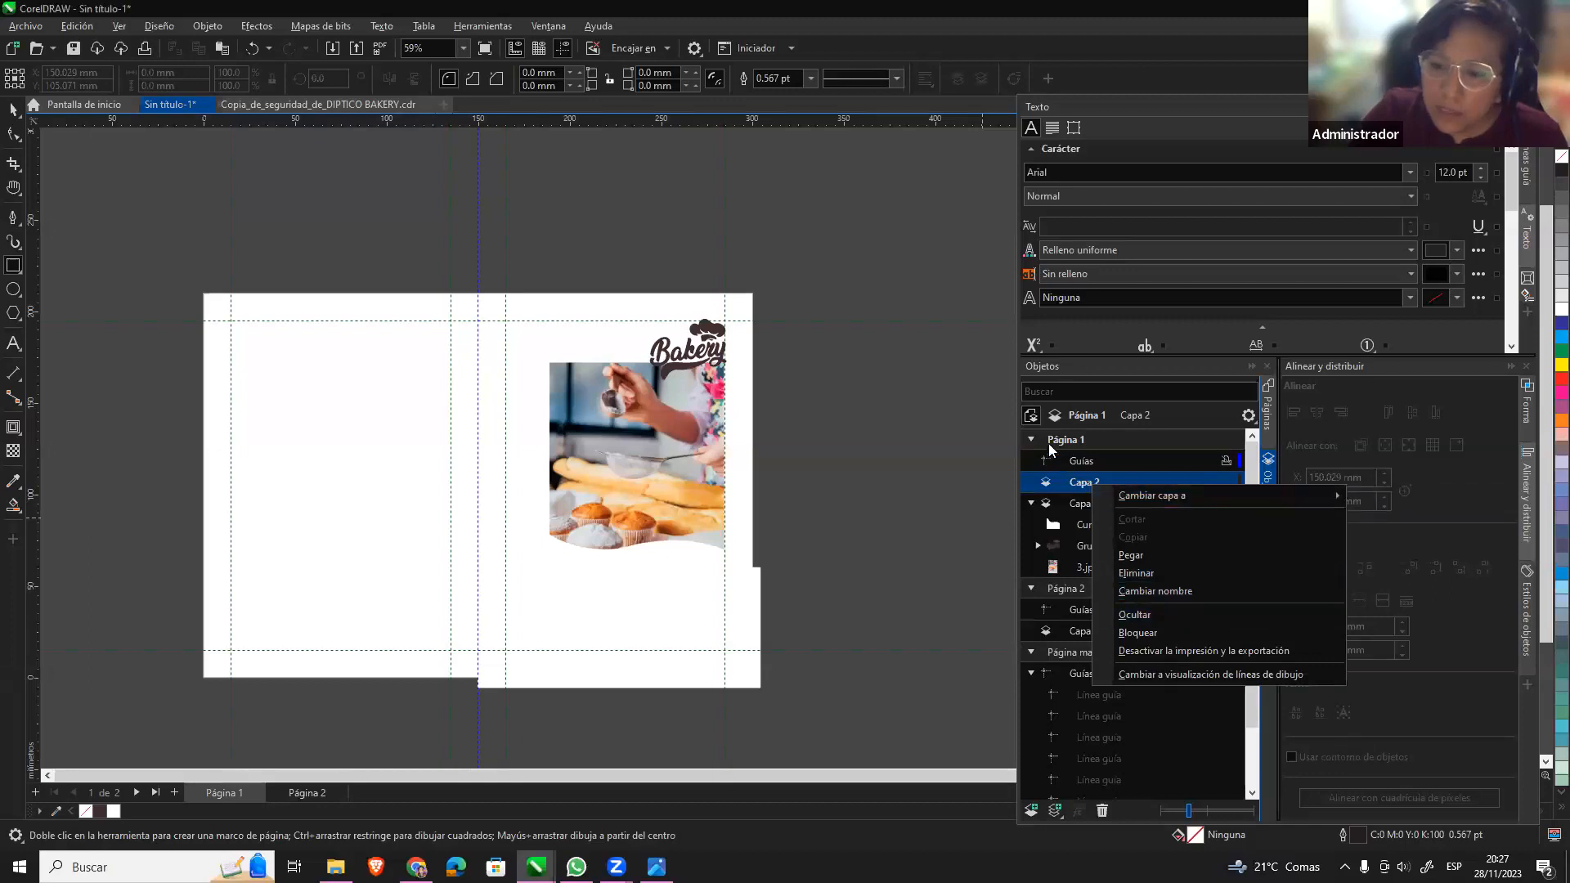
left_click(1075, 440)
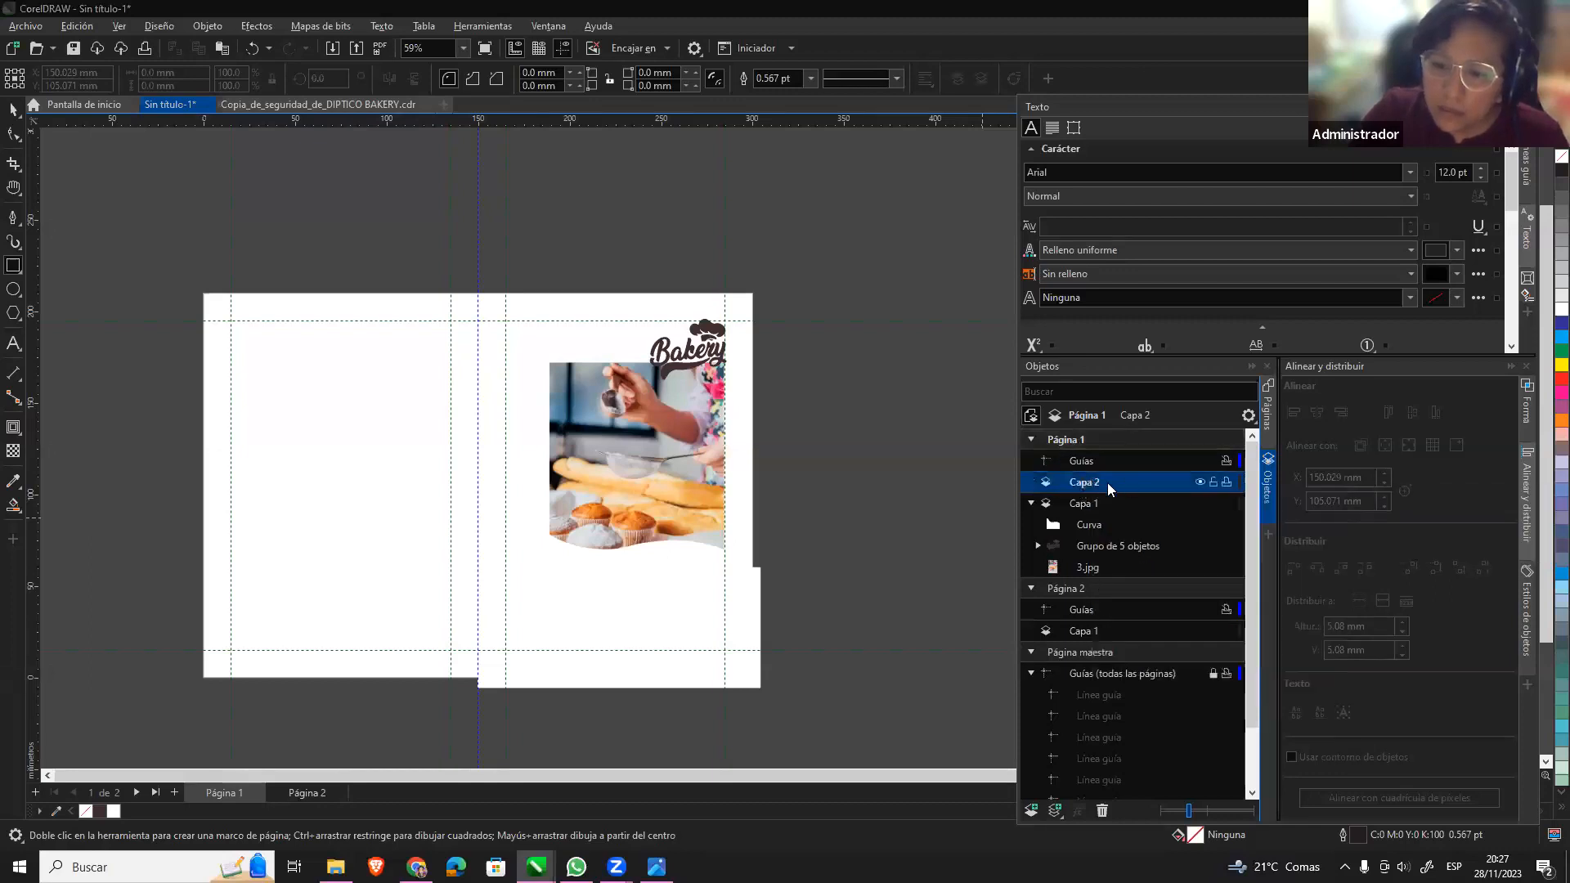
Reorder the layers of Página 1 so Capa 1 sits above Capa 2, and make Capa 2 the active layer.
left_click(1094, 504)
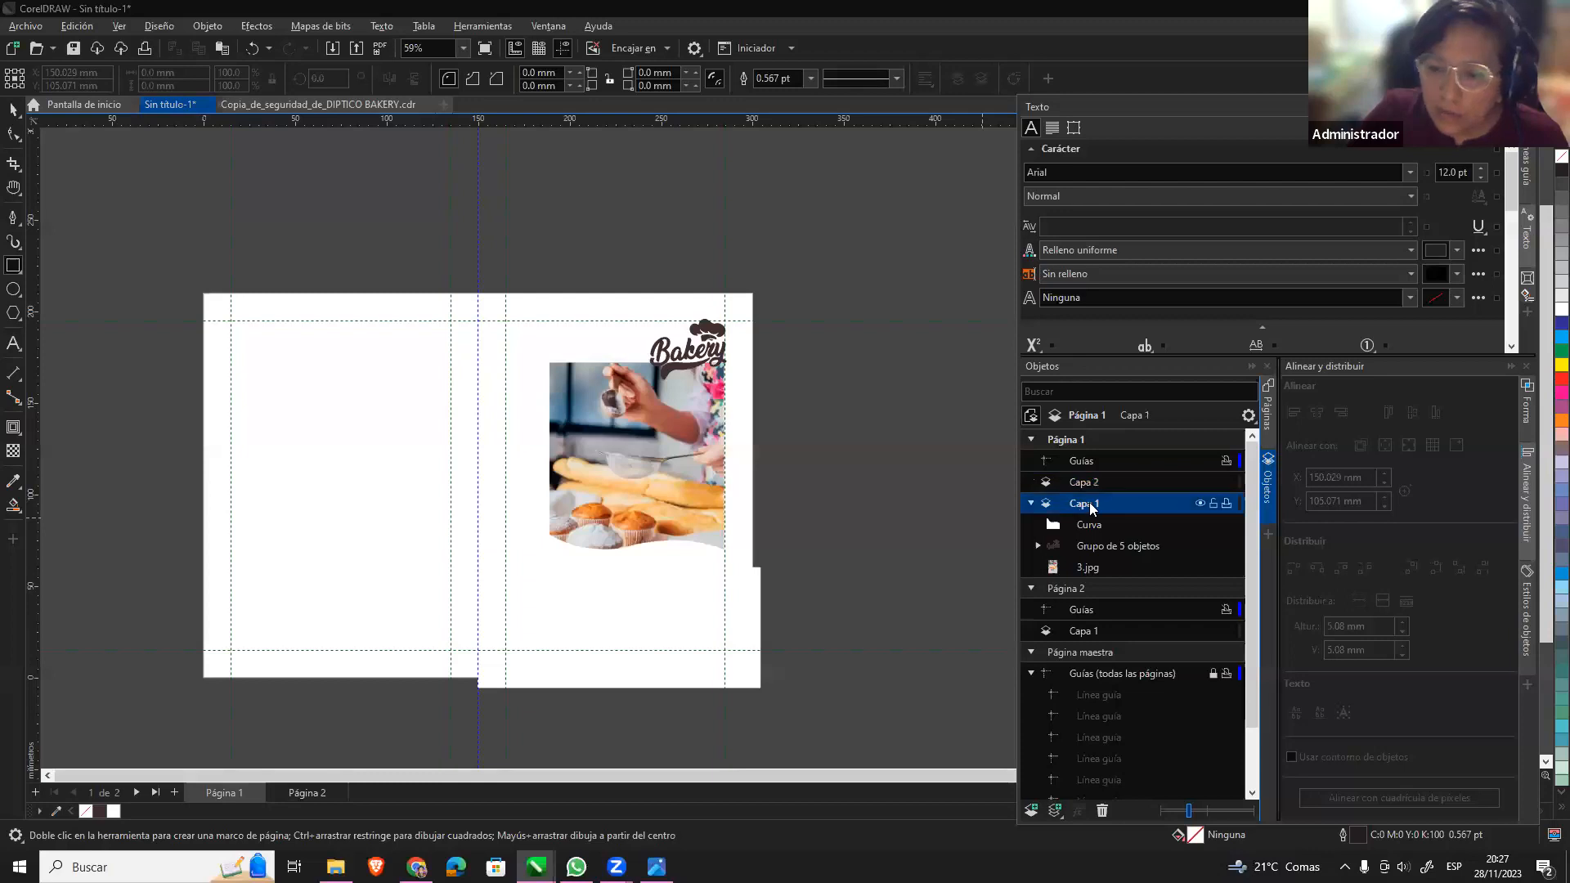
left_click_drag(1093, 504, 1091, 472)
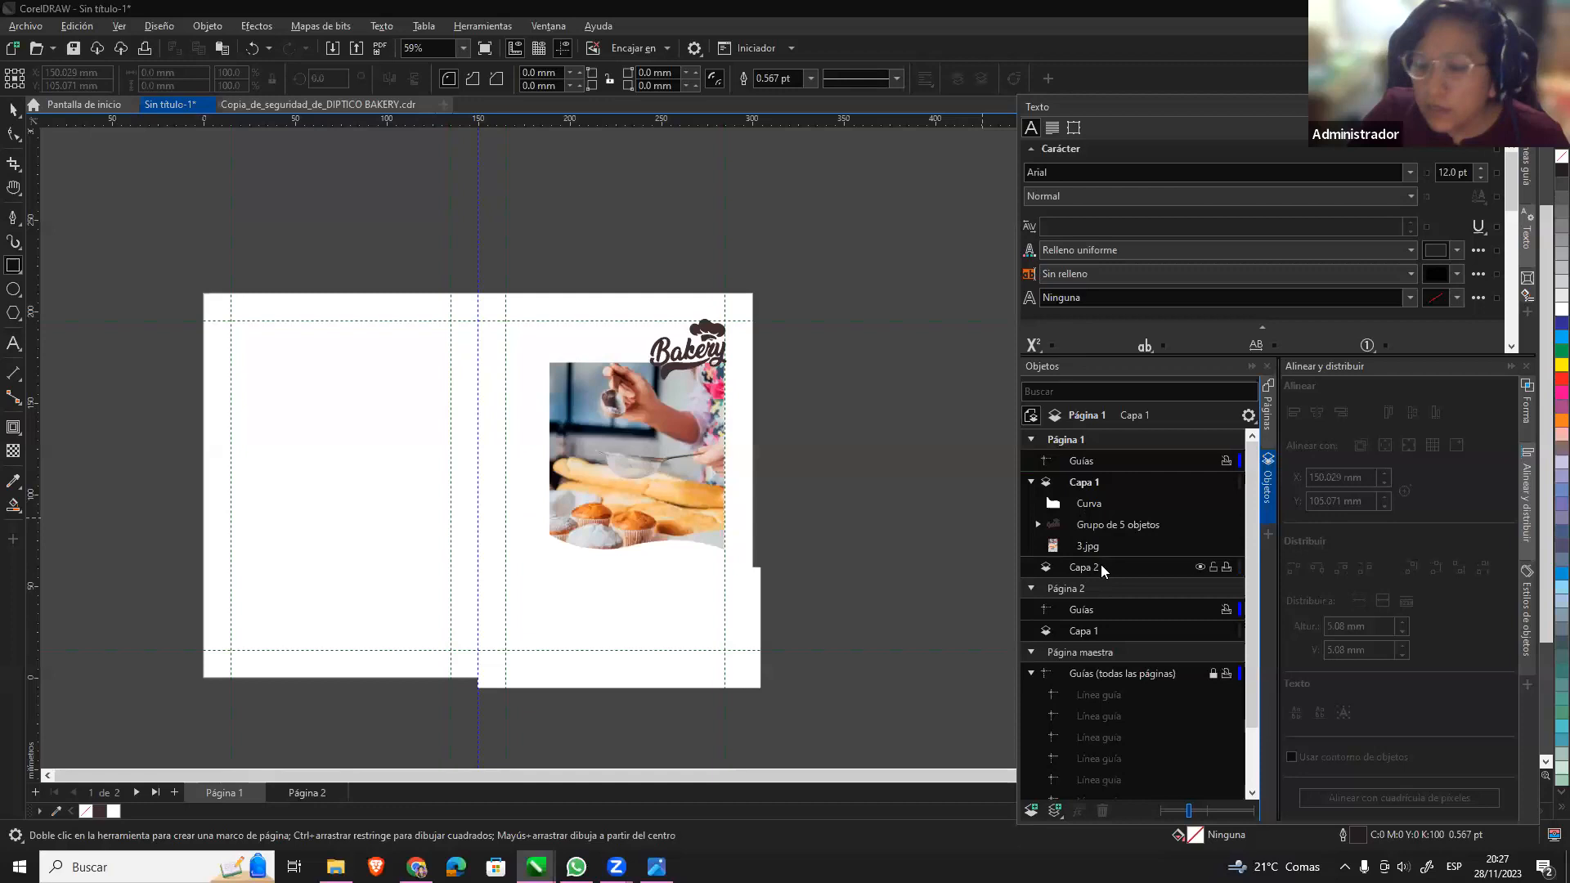
left_click(1110, 482)
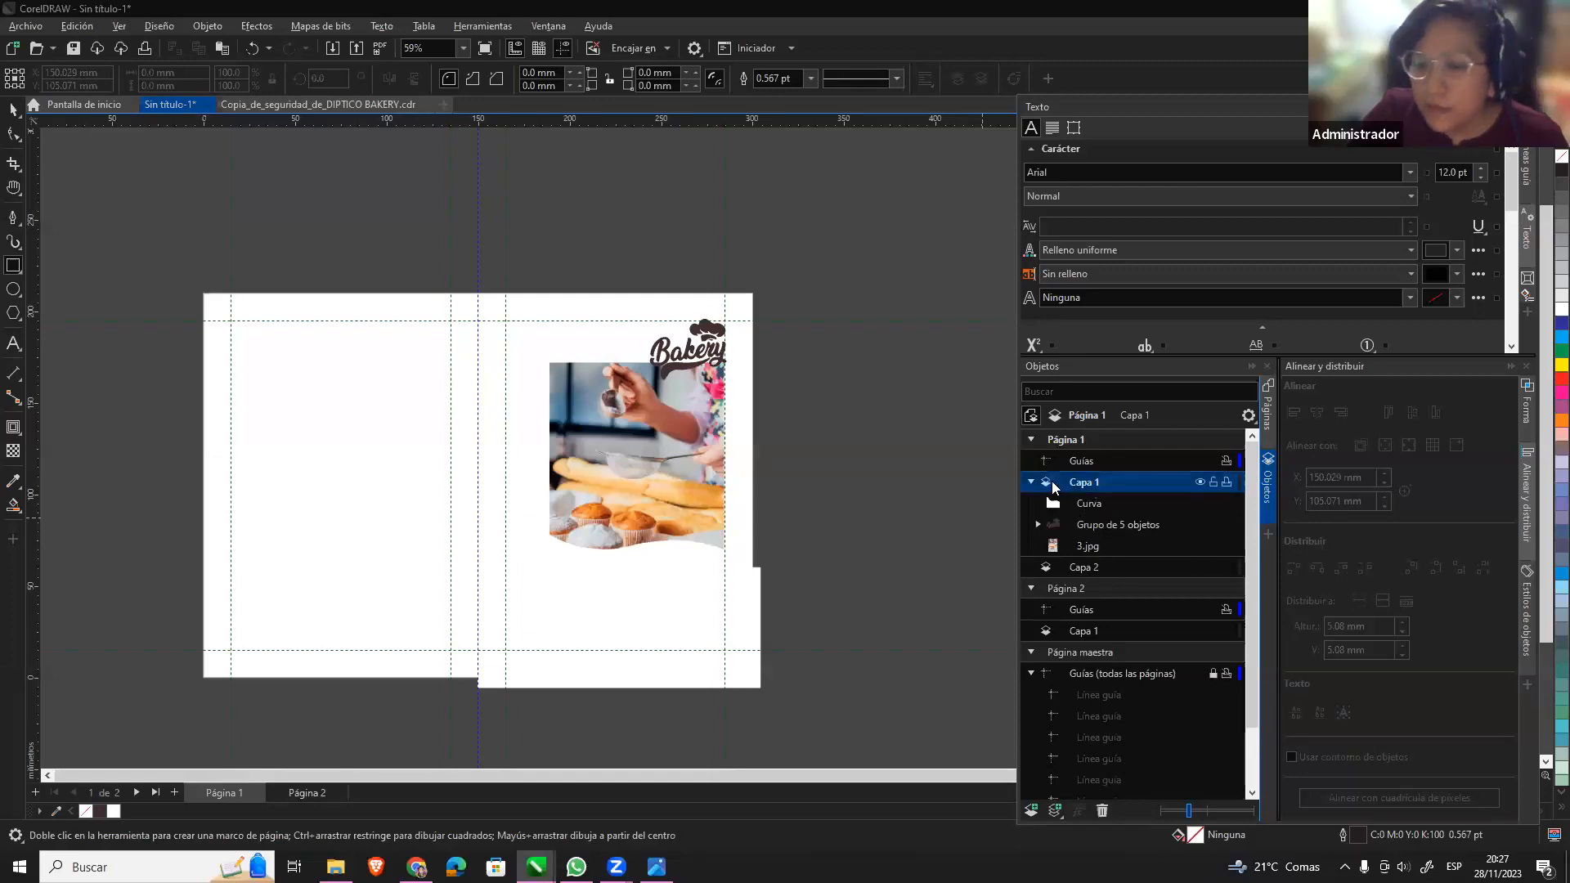
left_click(1108, 567)
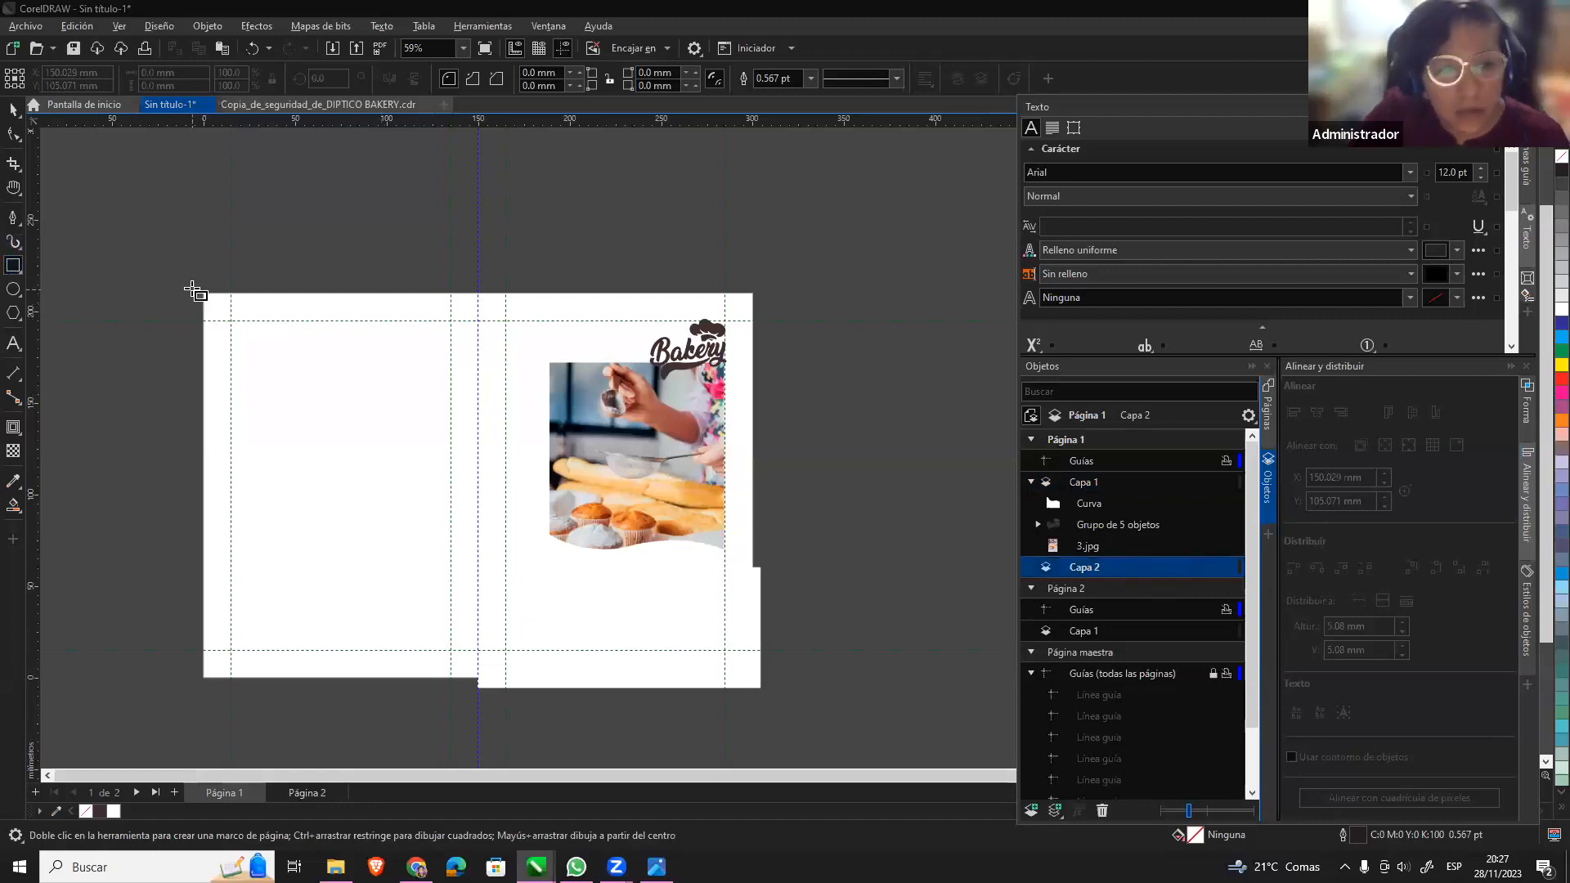
Draw a rectangle about 325 × 220 mm around the whole page on Capa 2 and narrow it to about 311 mm wide.
left_click_drag(192, 286, 786, 689)
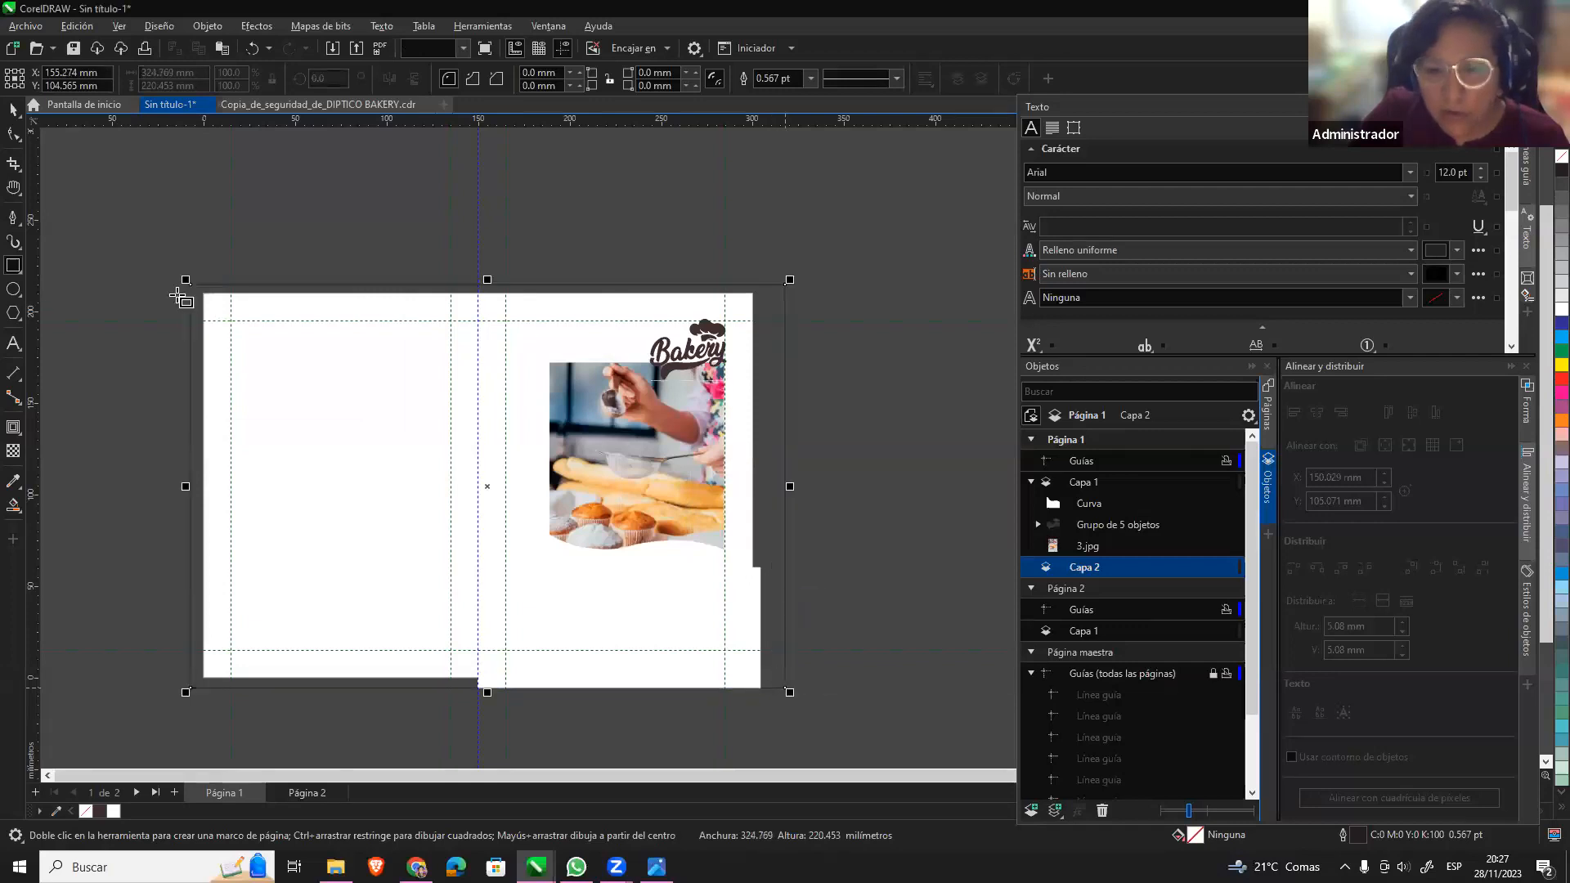
left_click(13, 109)
left_click_drag(790, 490, 773, 490)
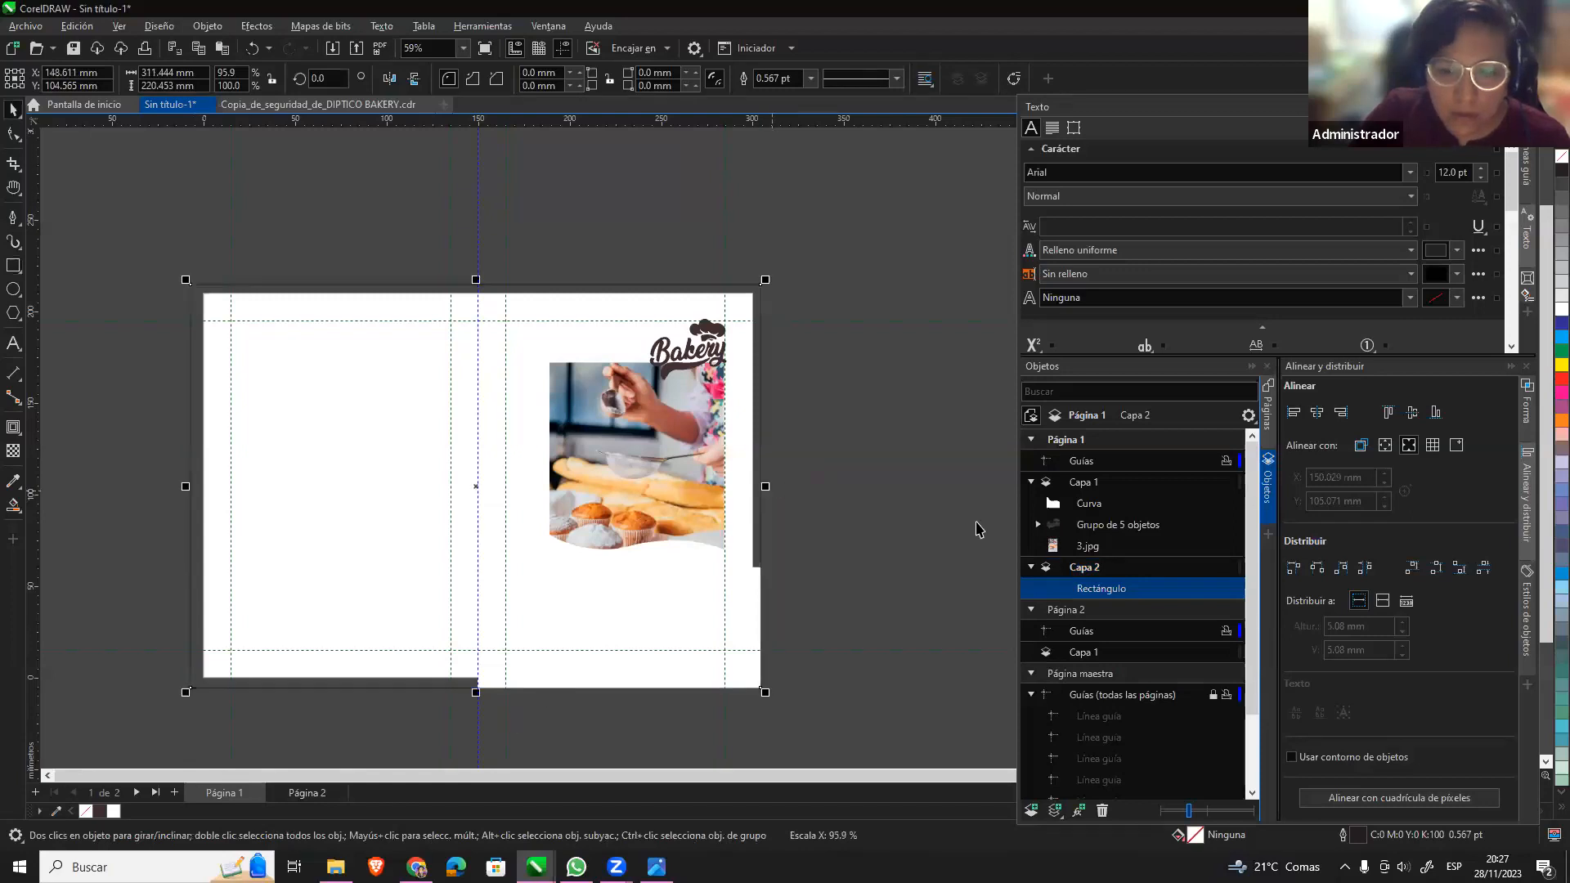
Fill the page-sized rectangle with pink C0 M80 Y13 K0 and remove its outline.
left_click(1547, 398)
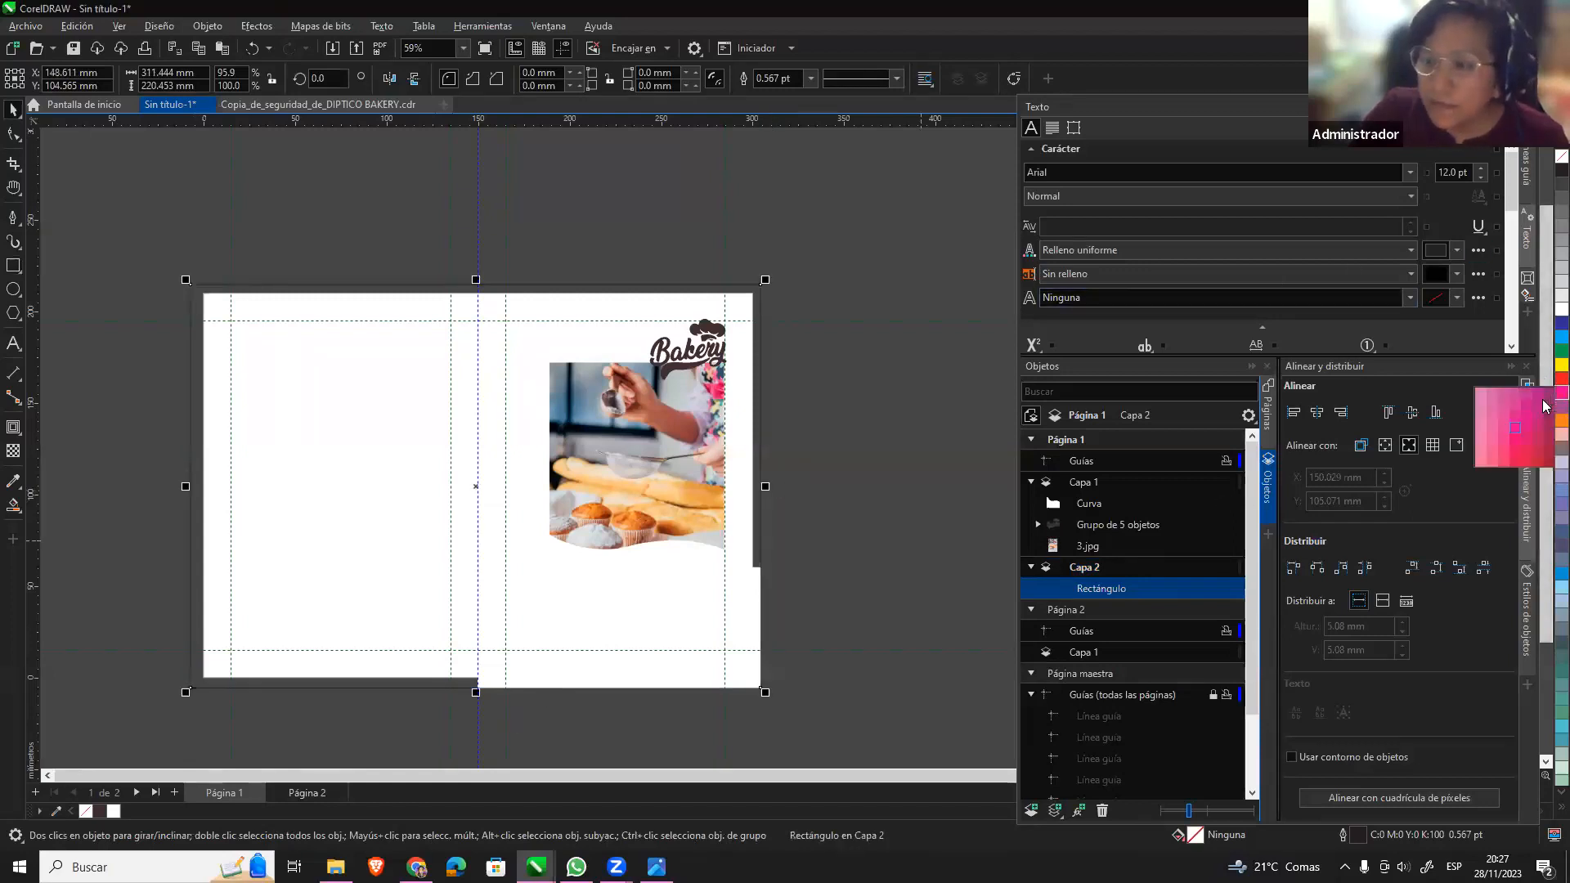
left_click(1498, 453)
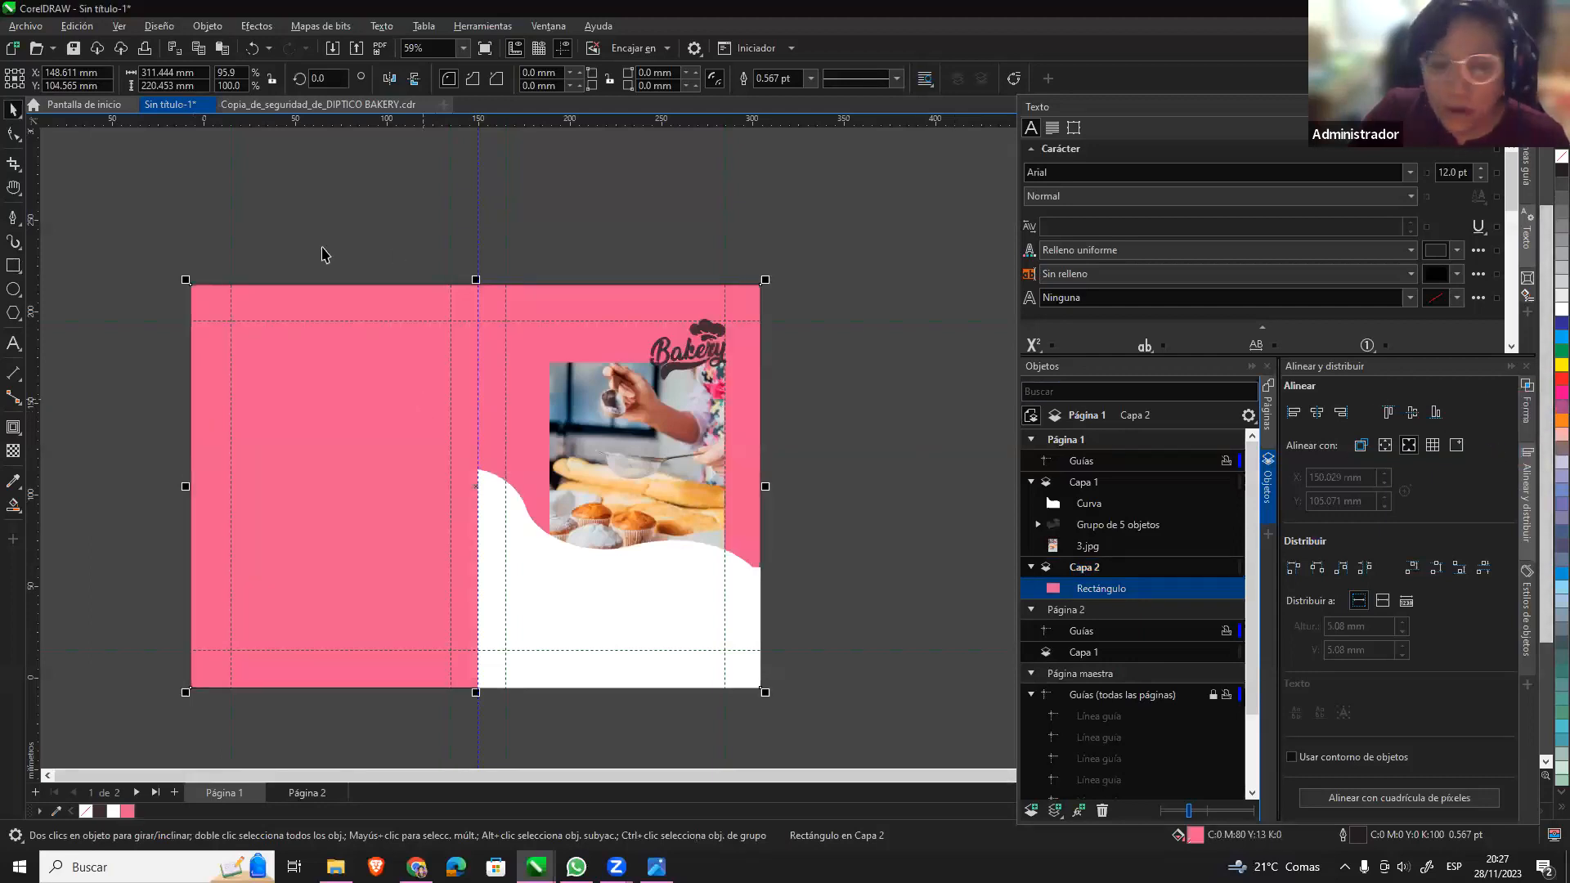
right_click(1562, 156)
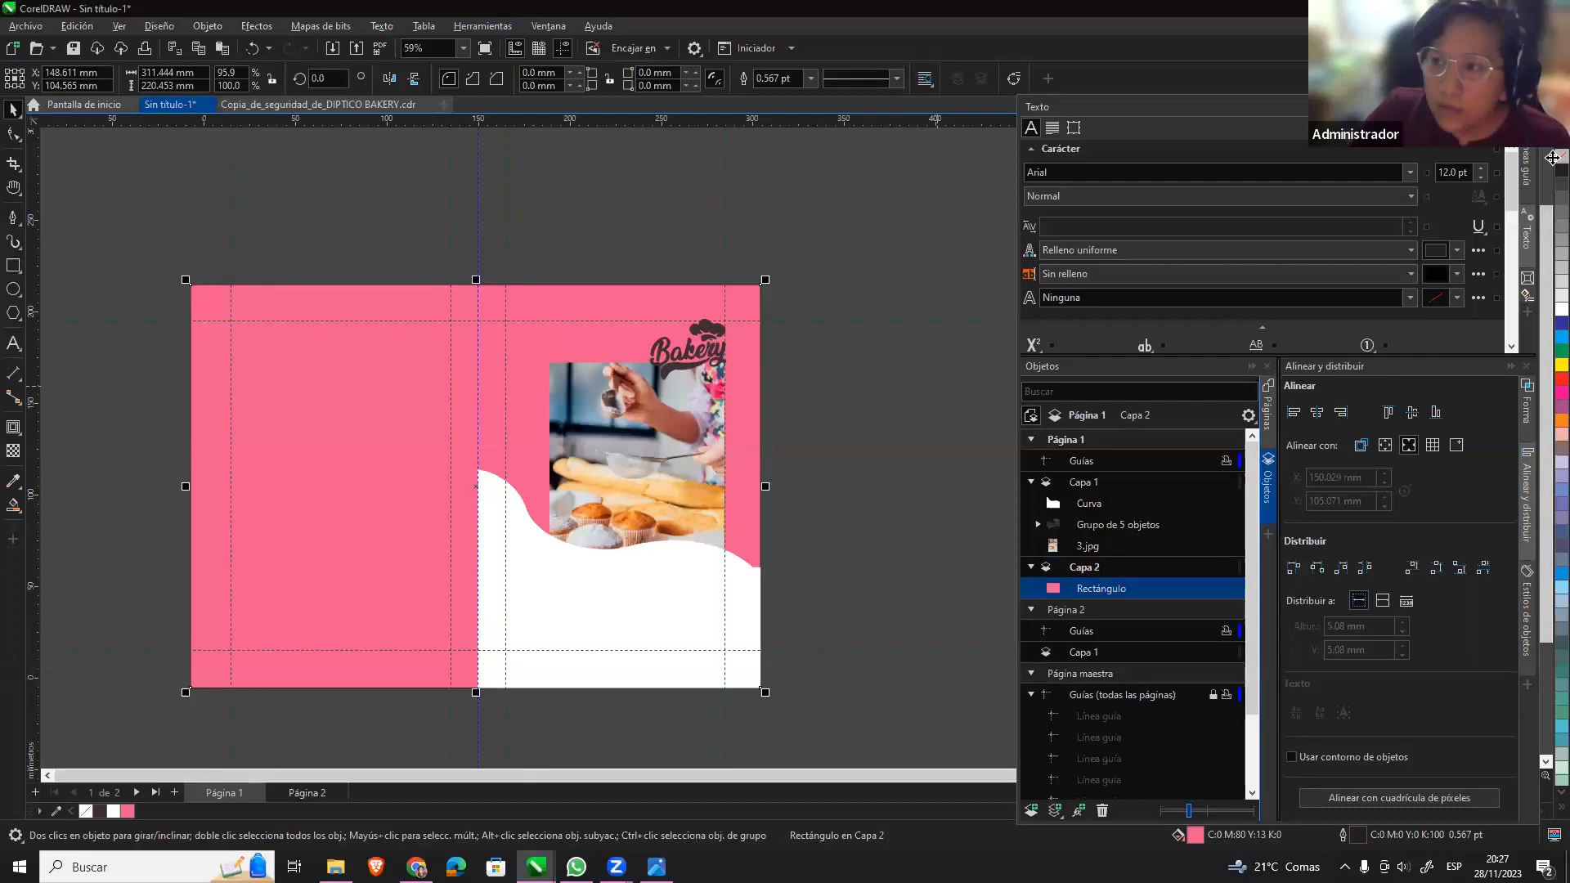
left_click(928, 390)
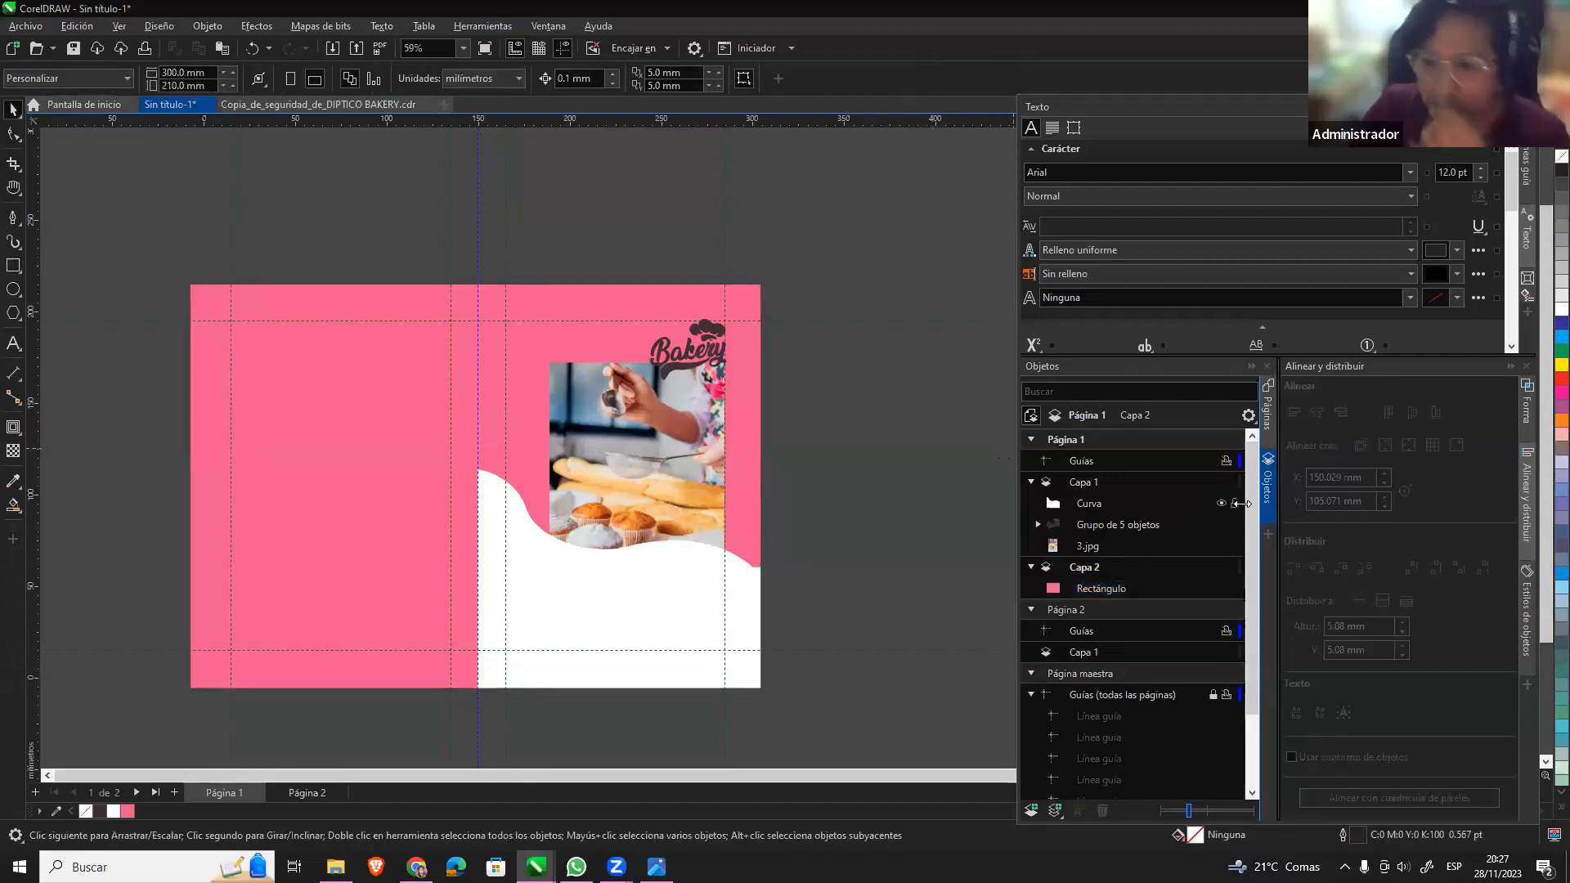
Unlock the master page guides layer and select the white wave curve with the Pick tool.
scroll(1242, 503, "down", 3)
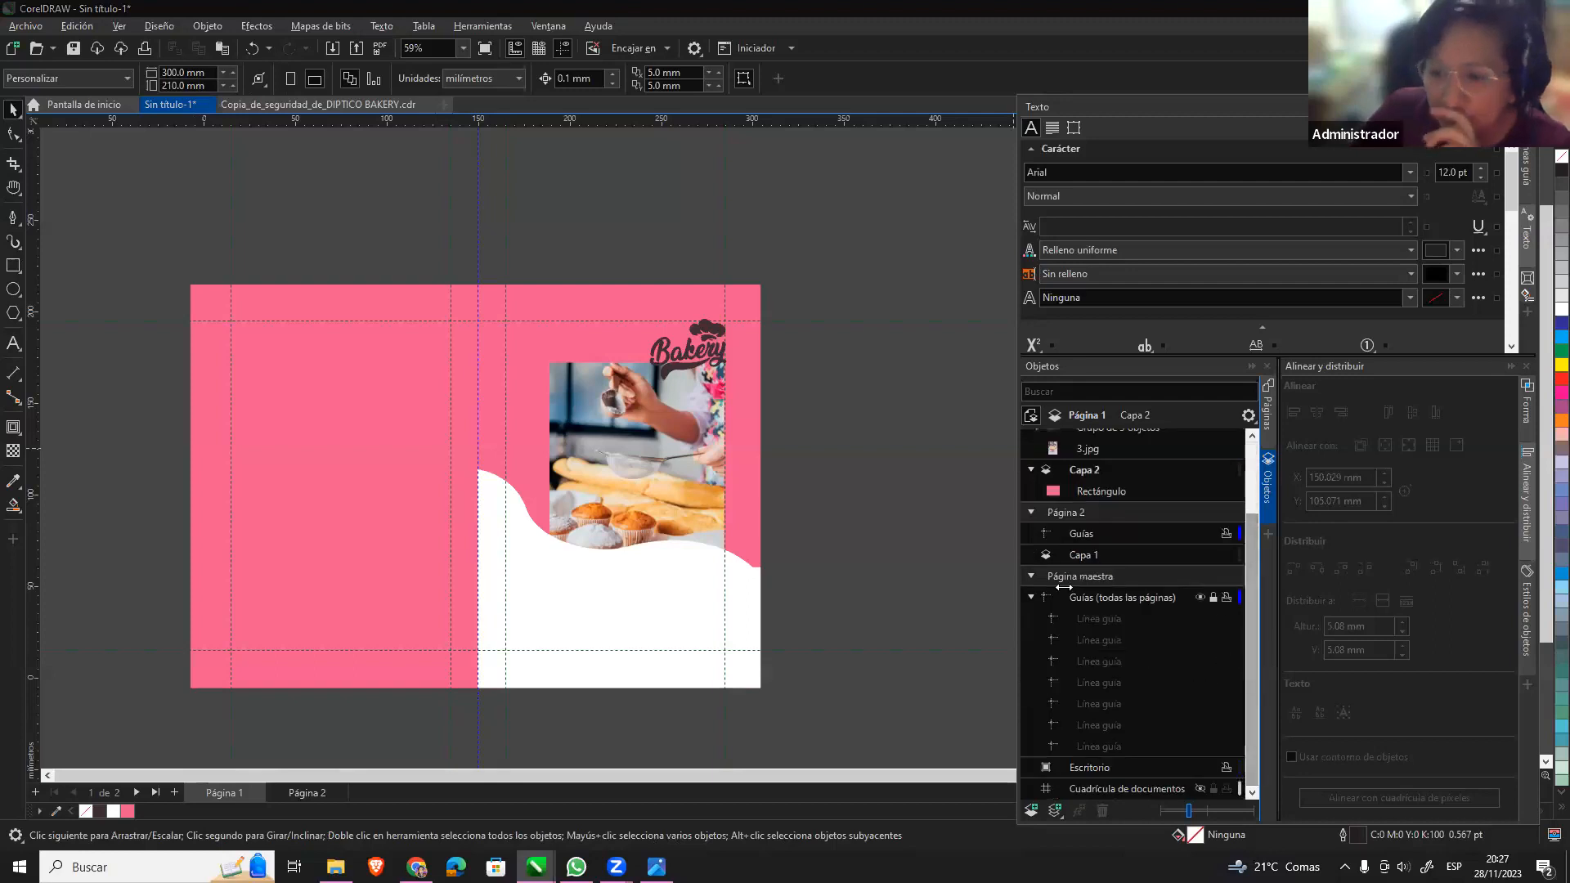
left_click(1157, 600)
left_click(1214, 597)
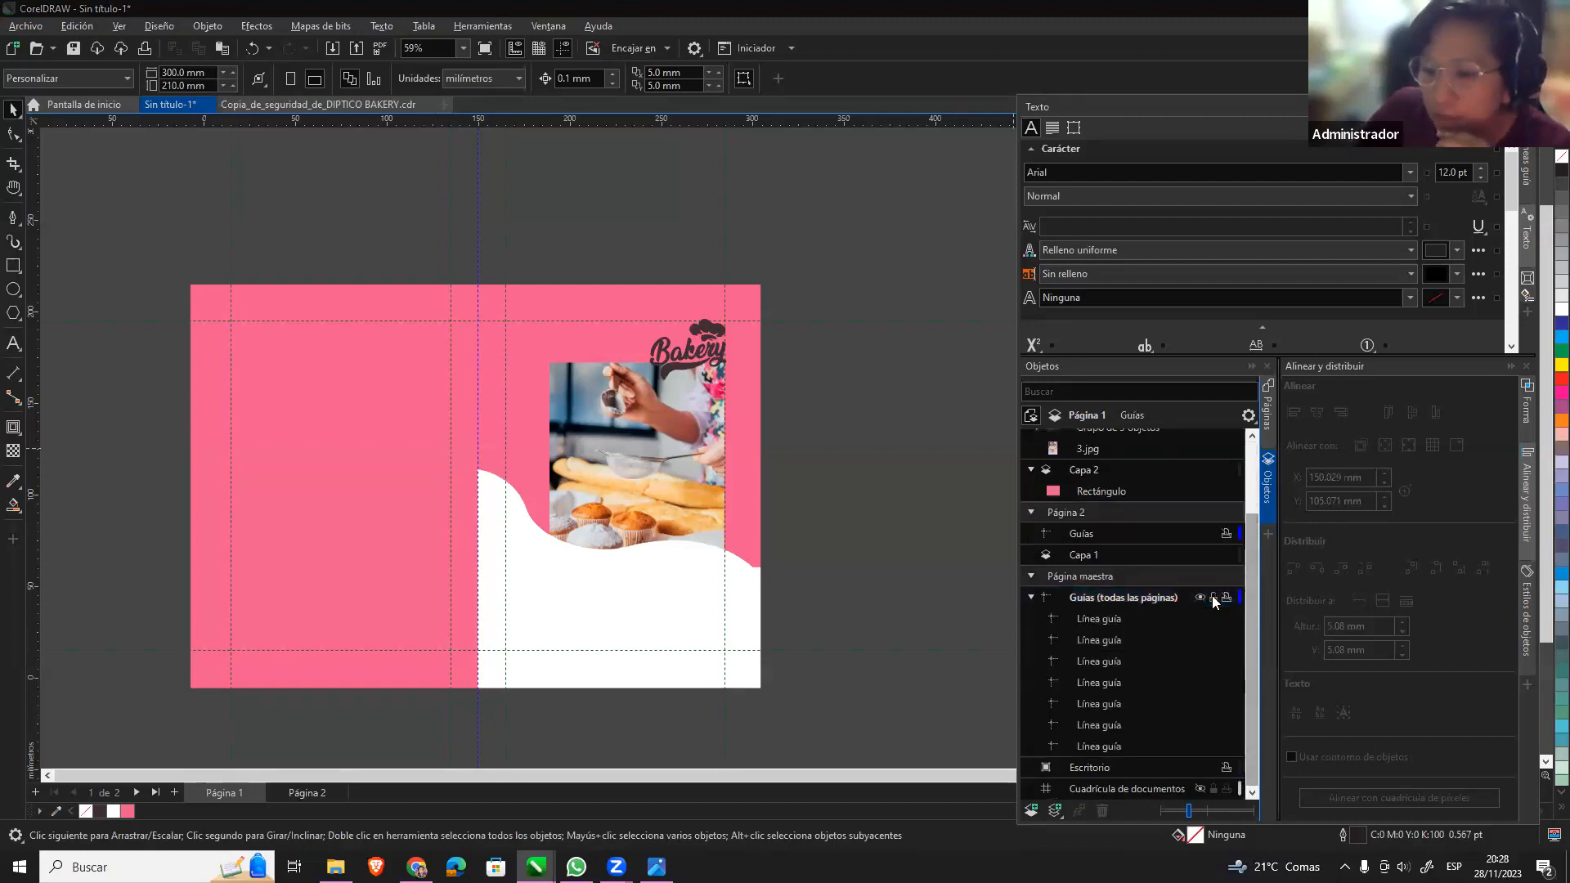
left_click(761, 602)
left_click(14, 133)
key("space")
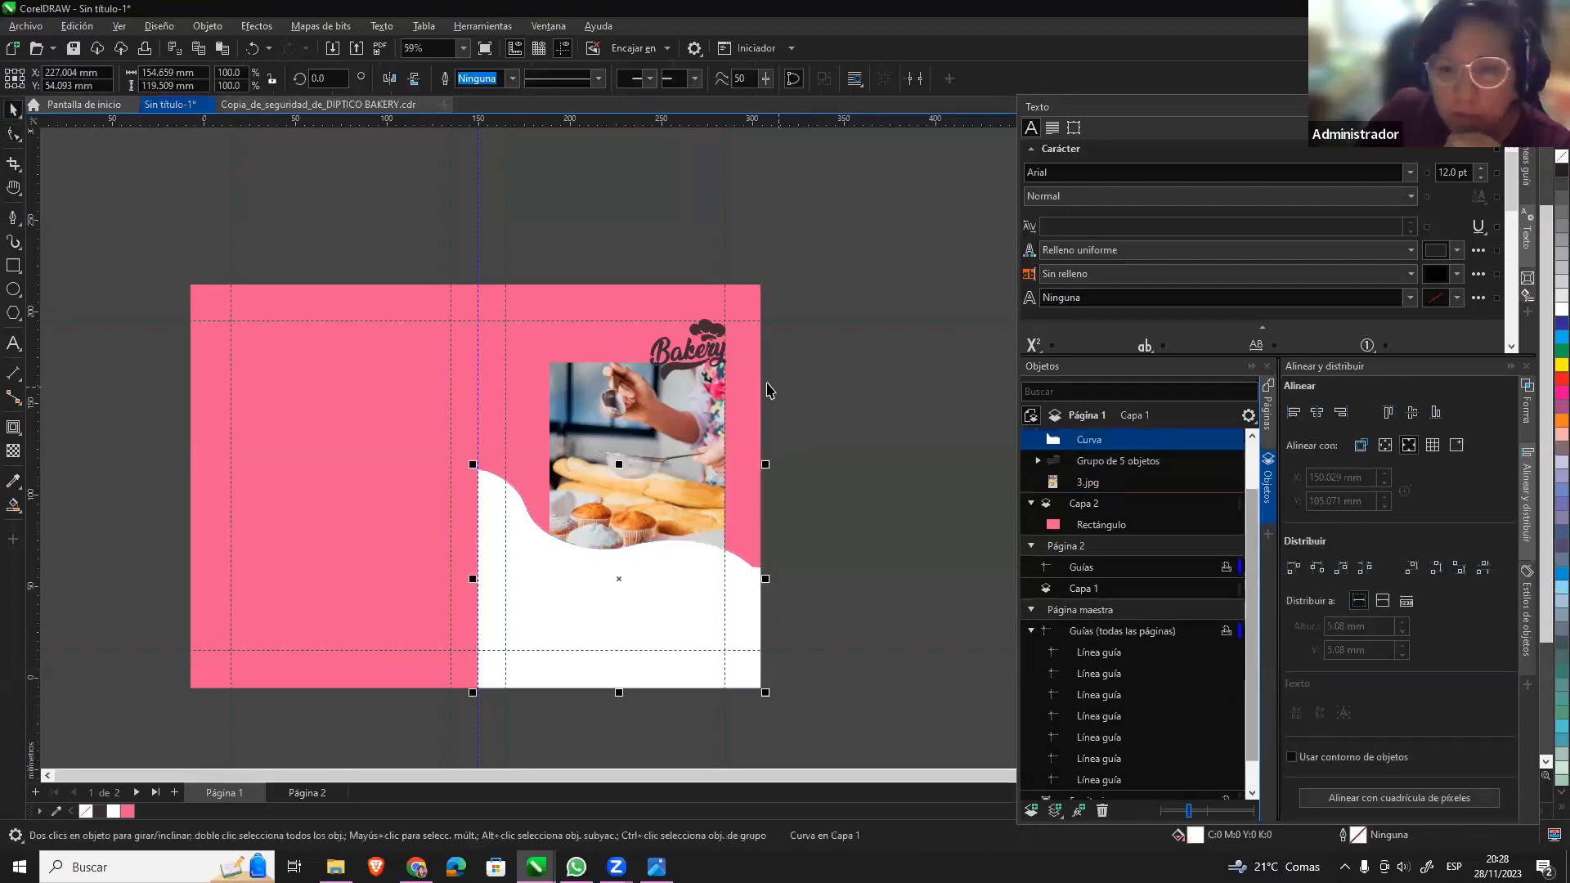
Shift the pink rectangle so its right edge lies on the page's right margin guide.
left_click(765, 384)
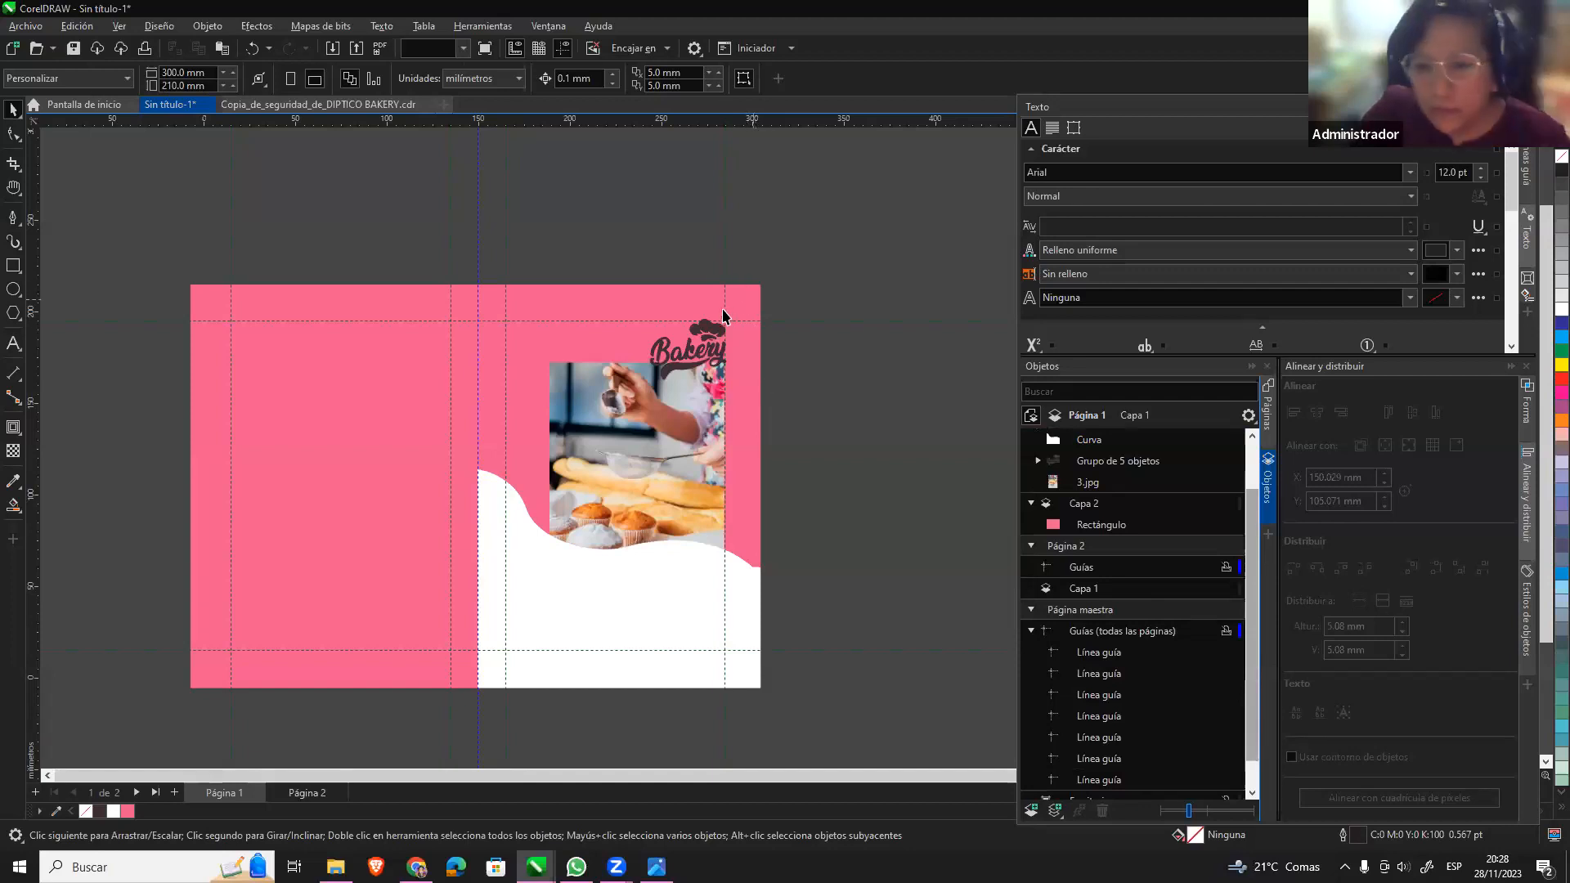
left_click(745, 308)
key("p")
left_click(757, 339)
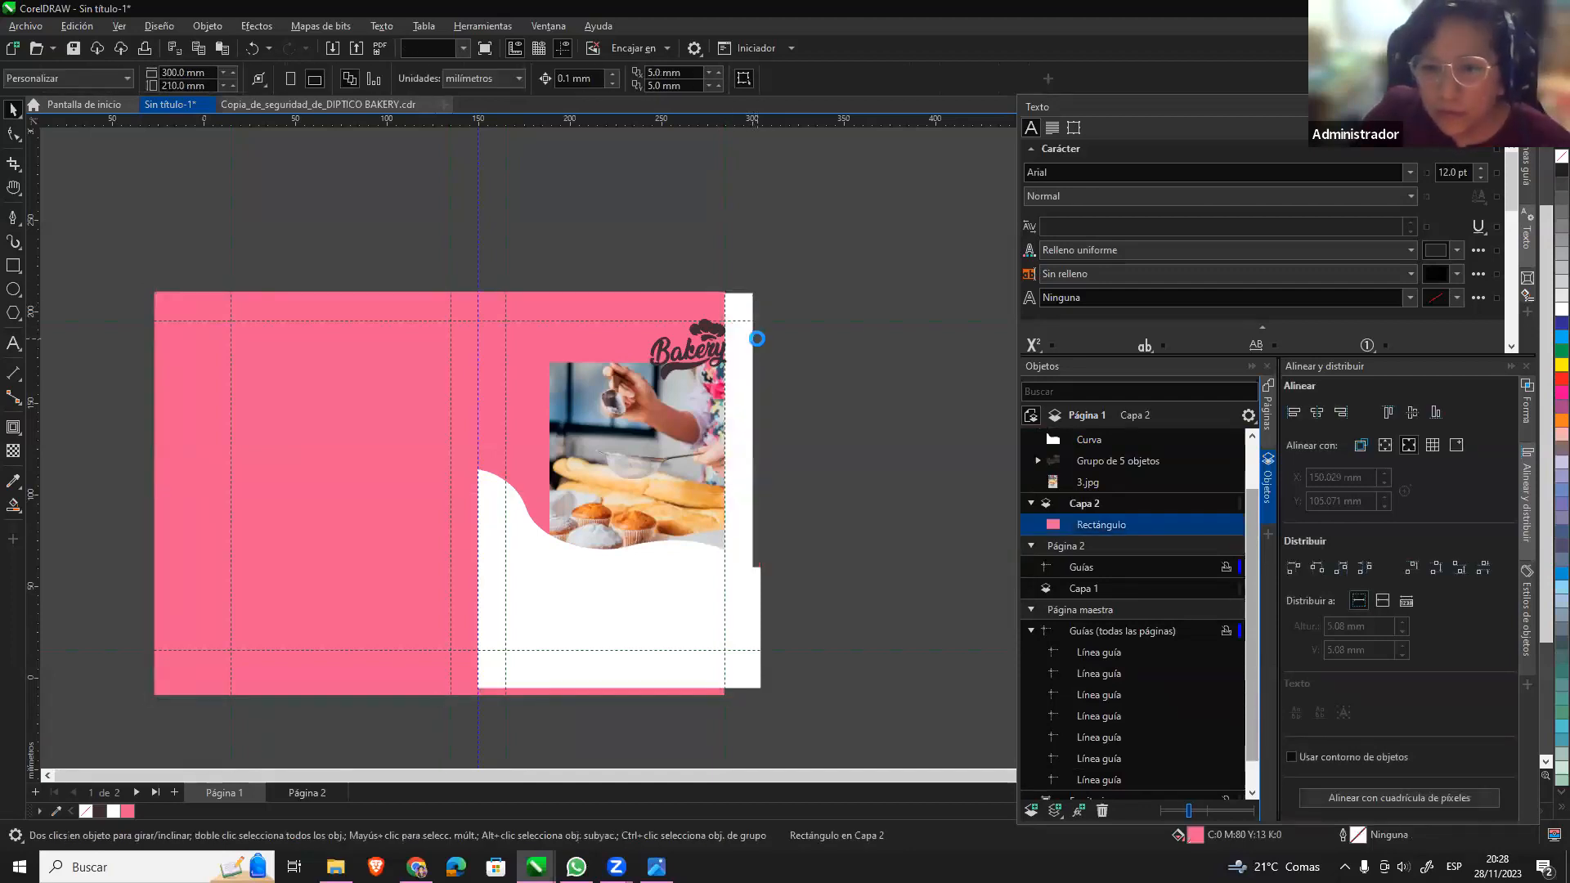
Review the document options for guidelines, including the presets and horizontal guides, and the general preferences.
double_click(757, 338)
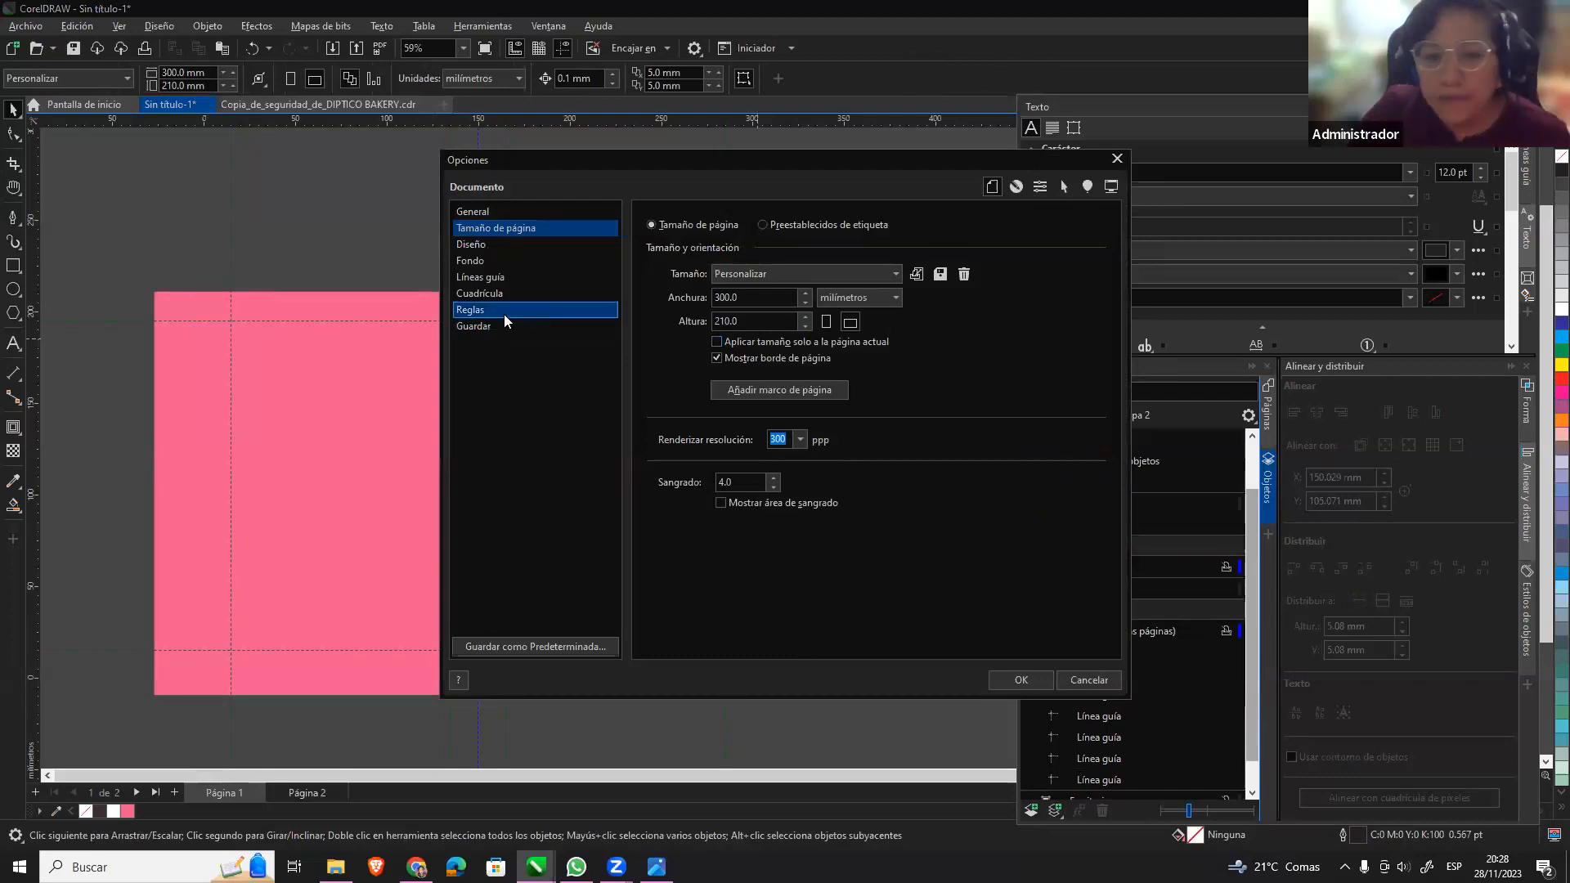
left_click(551, 280)
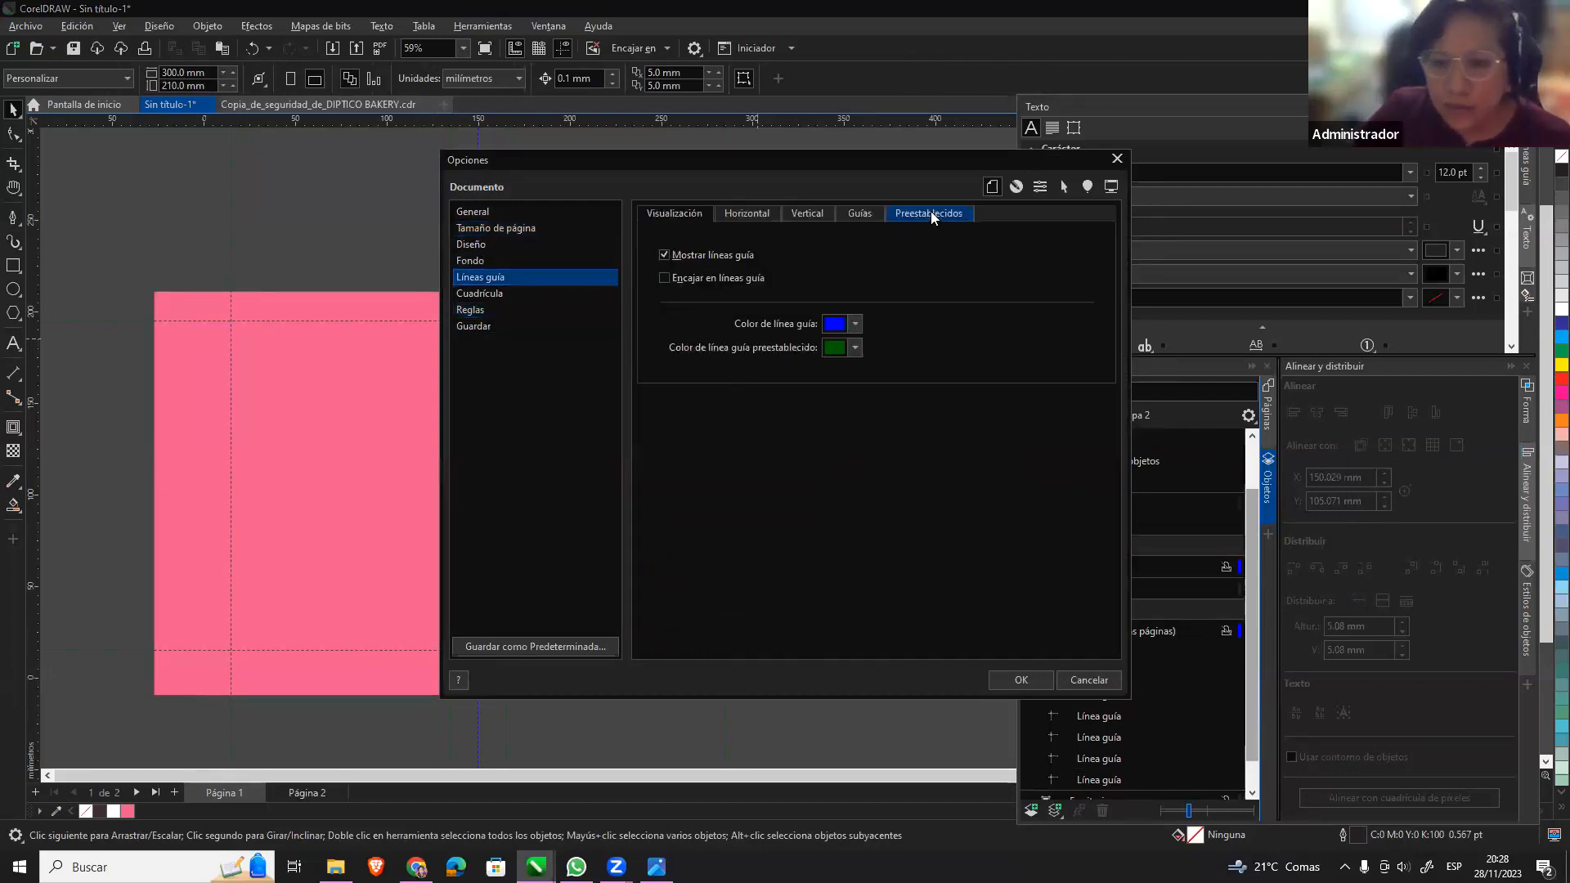
left_click(931, 211)
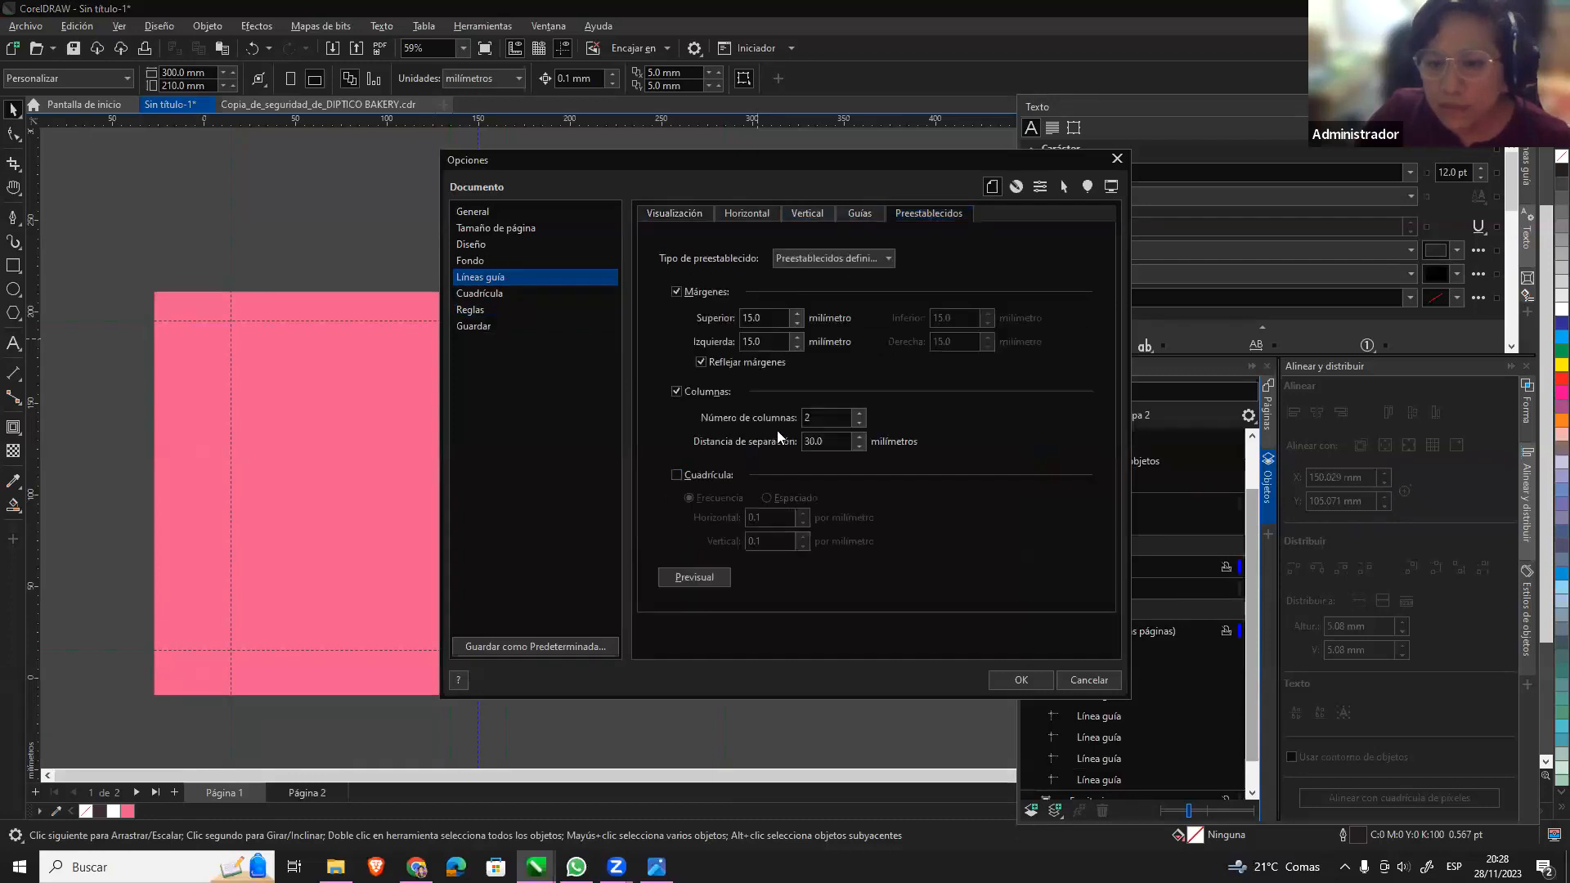
left_click(844, 260)
left_click(862, 296)
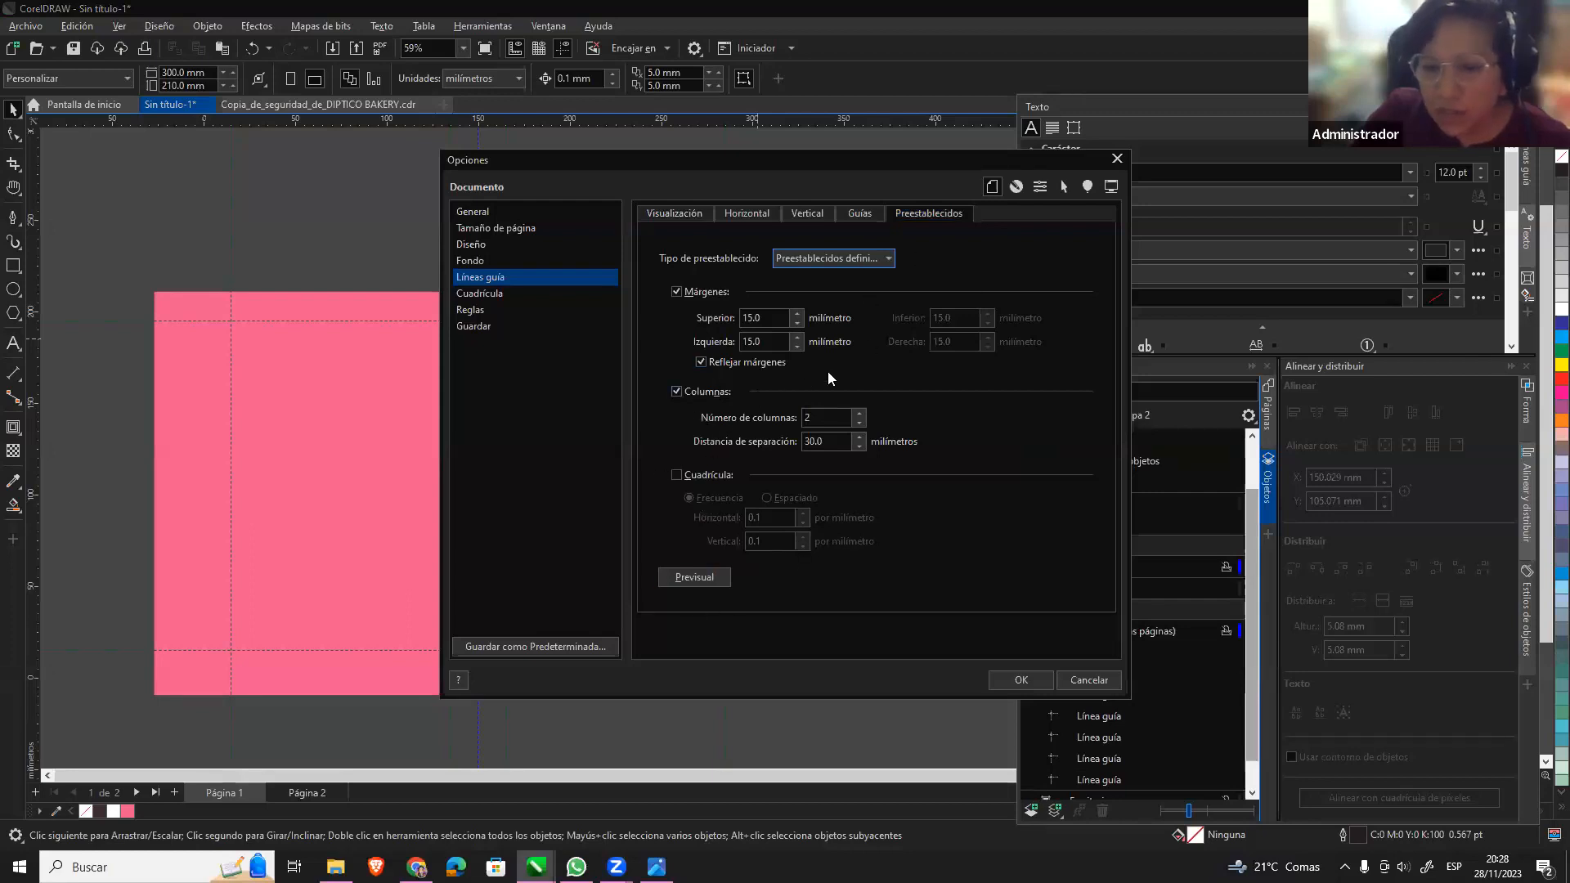
left_click(861, 215)
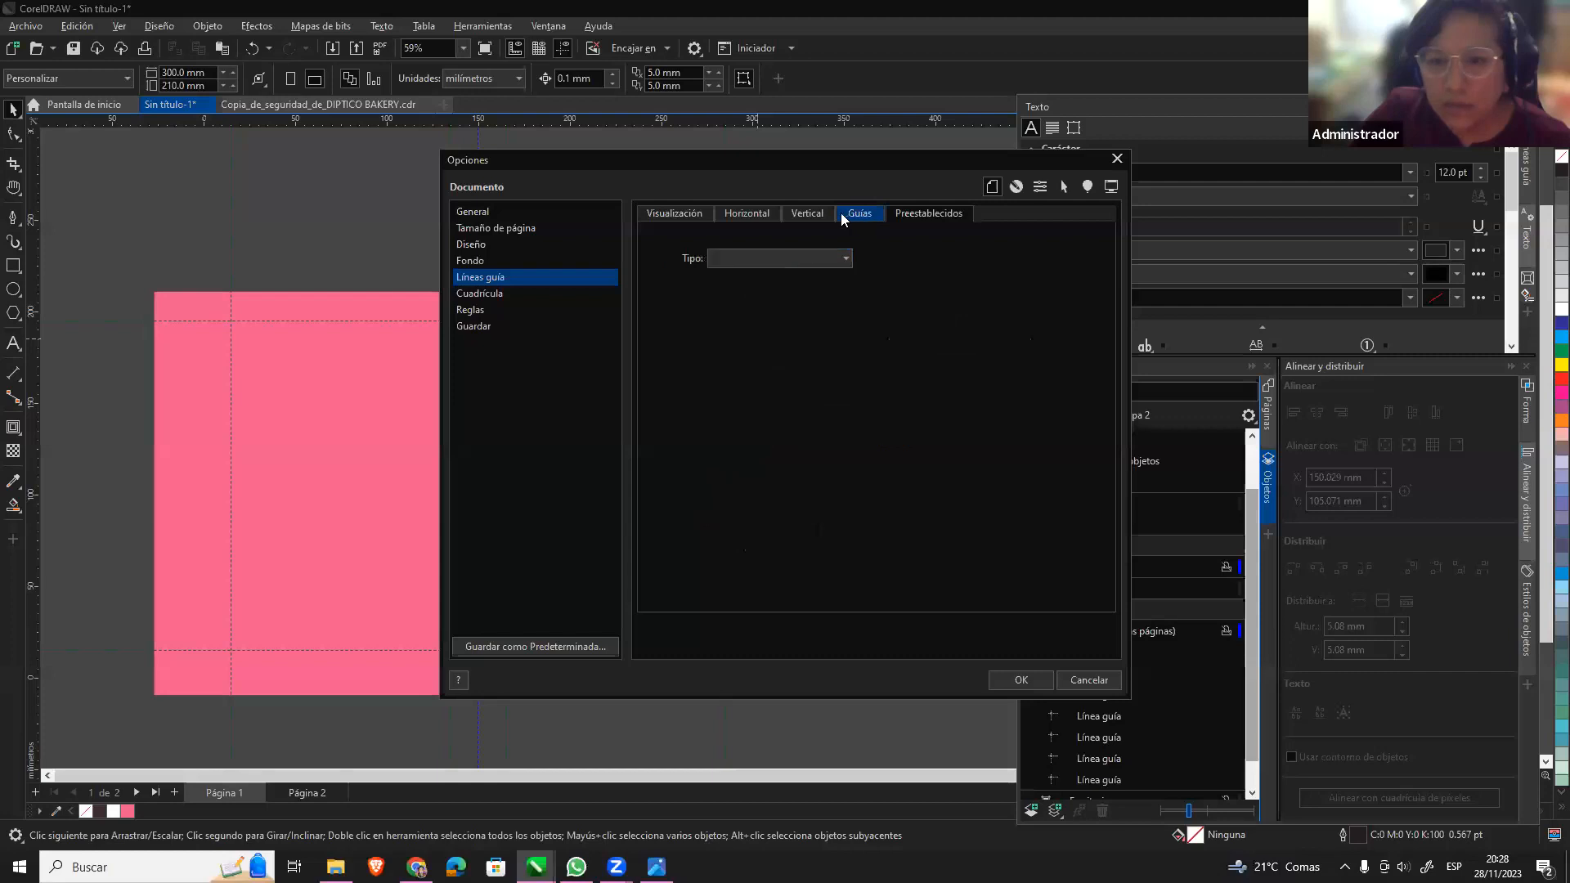
left_click(746, 215)
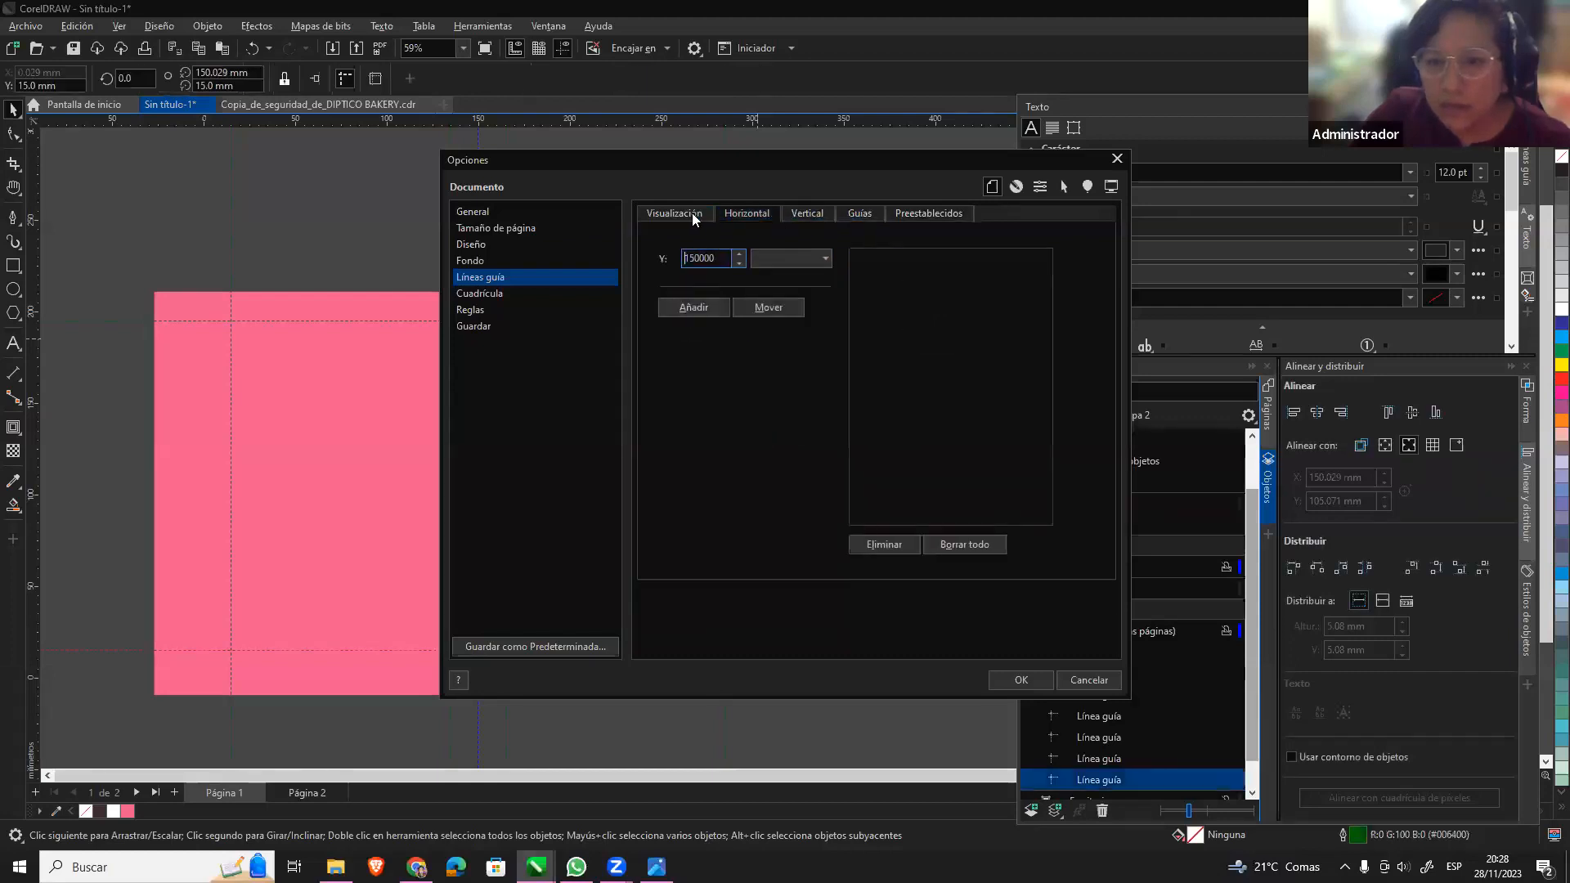
left_click(490, 212)
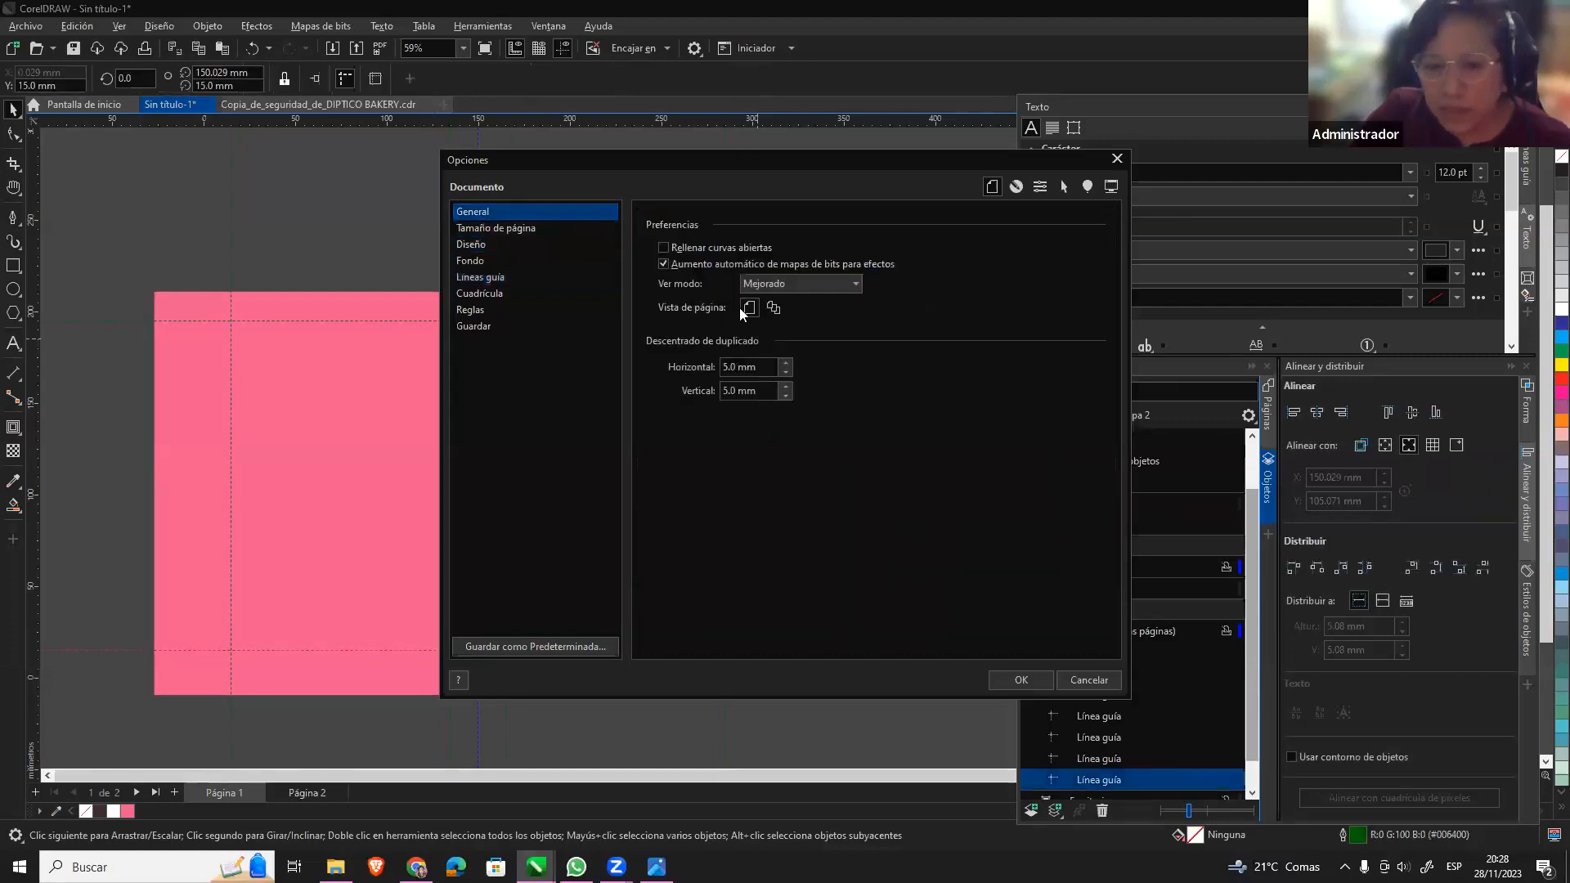
Set the page bleed to 5 mm and display the bleed area.
left_click(496, 228)
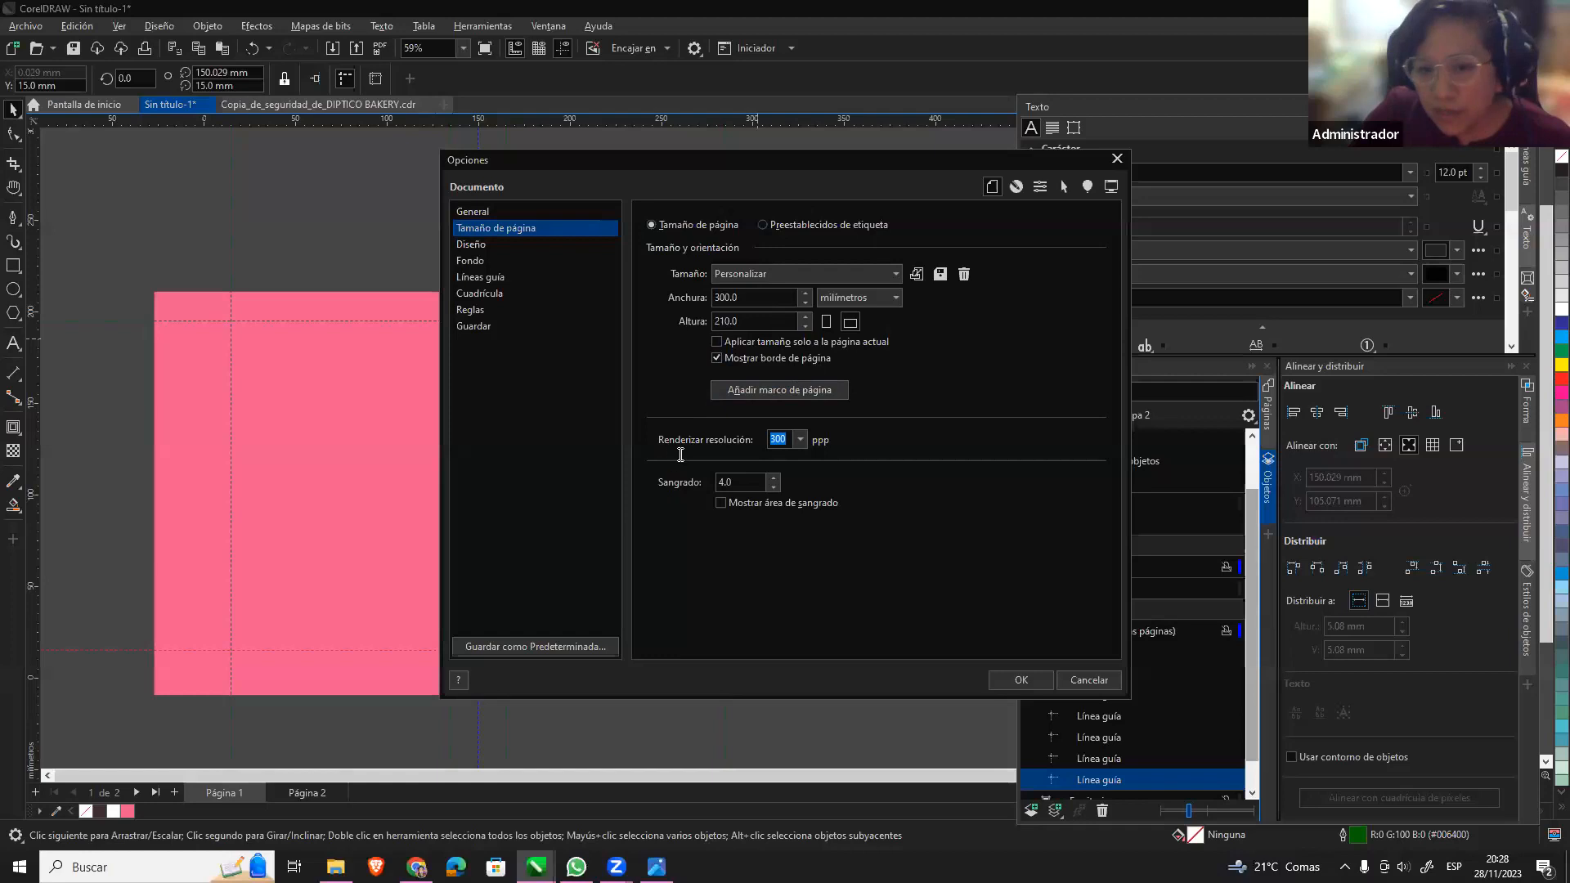
left_click_drag(740, 484, 679, 485)
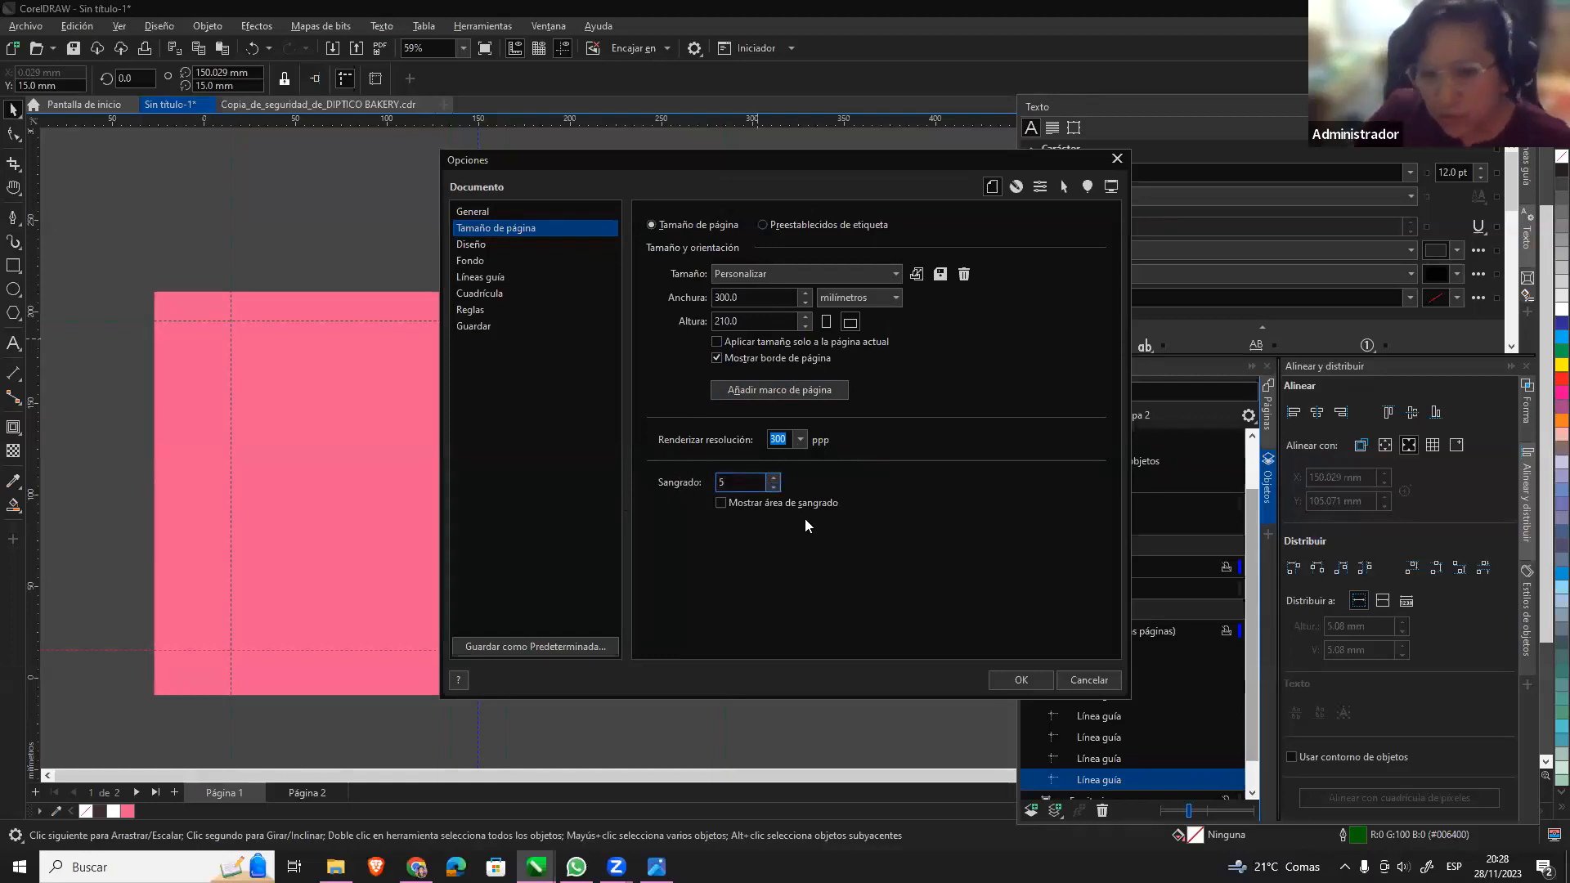
type("5")
left_click(720, 504)
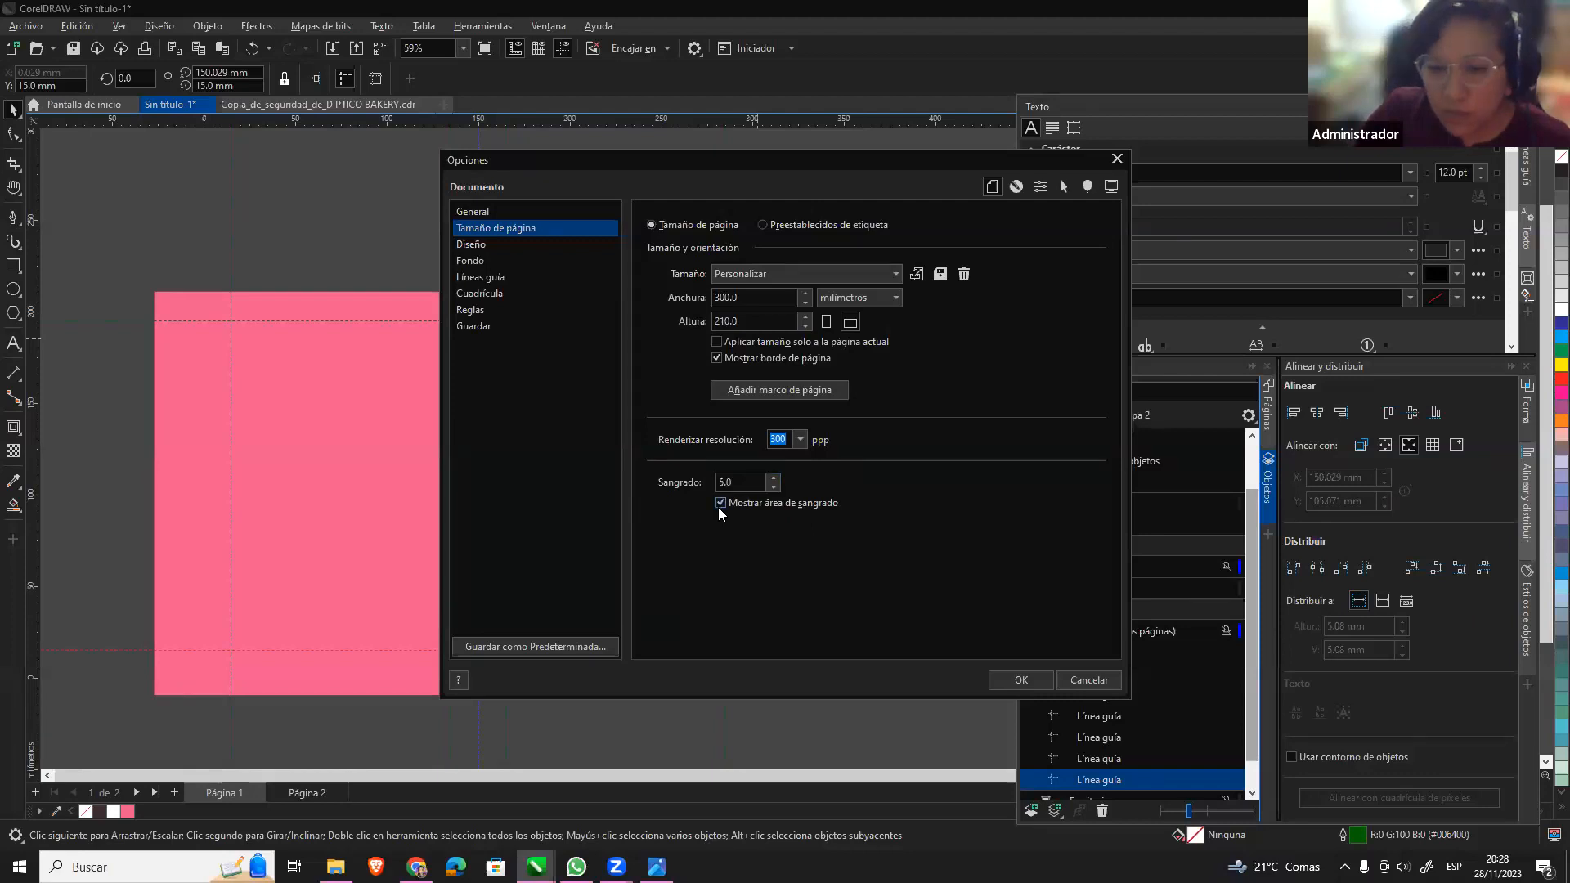
left_click(1024, 682)
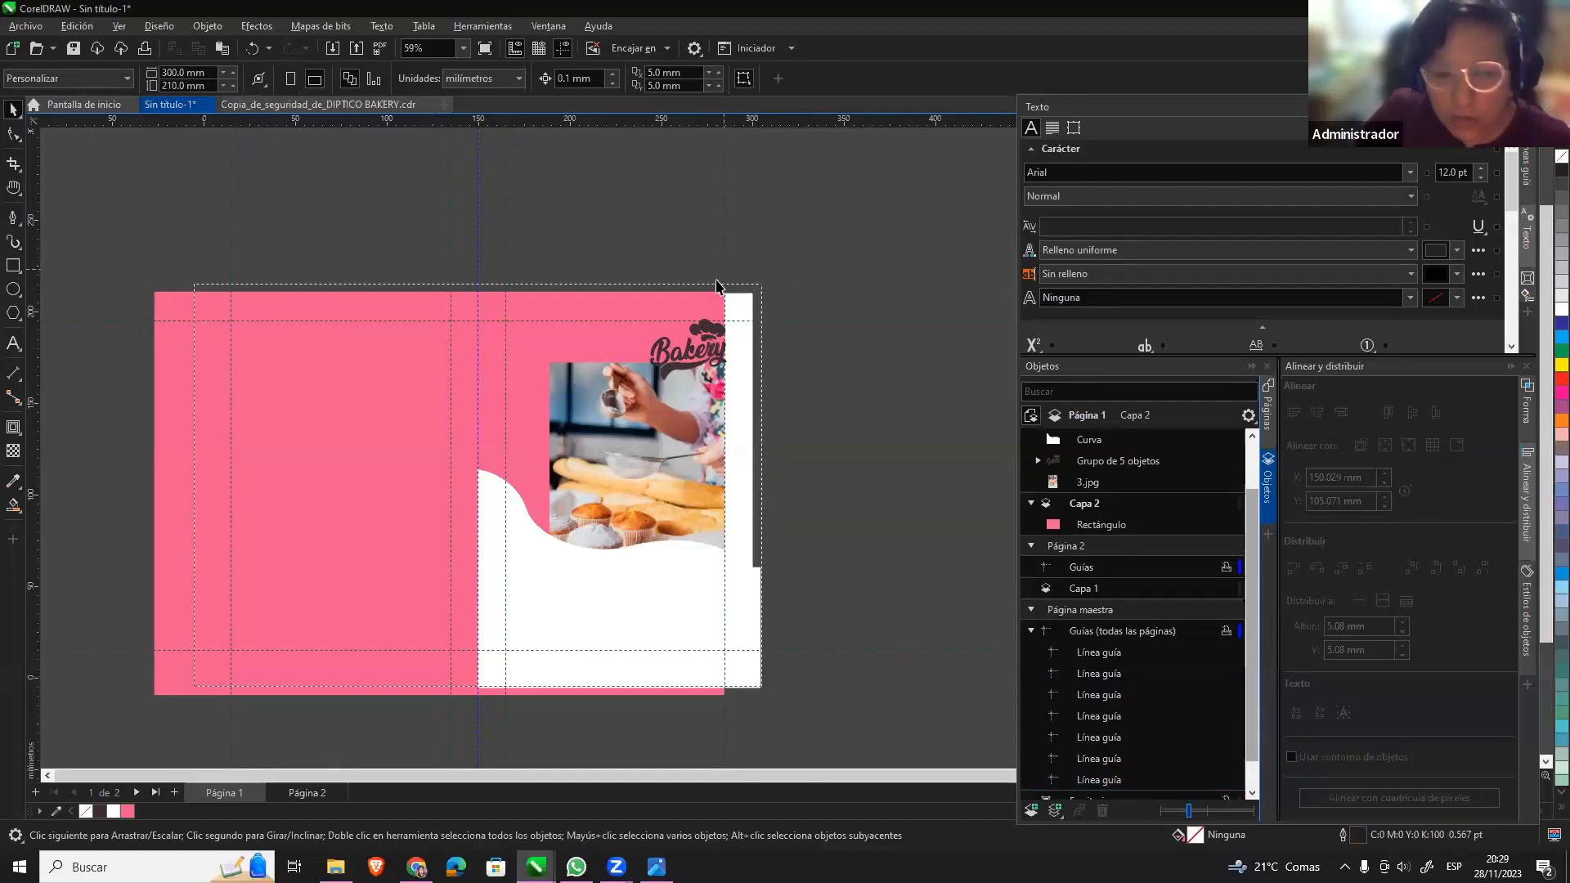
Lock the master page guides layer again, with the pink rectangle as the selection target.
left_click(723, 309)
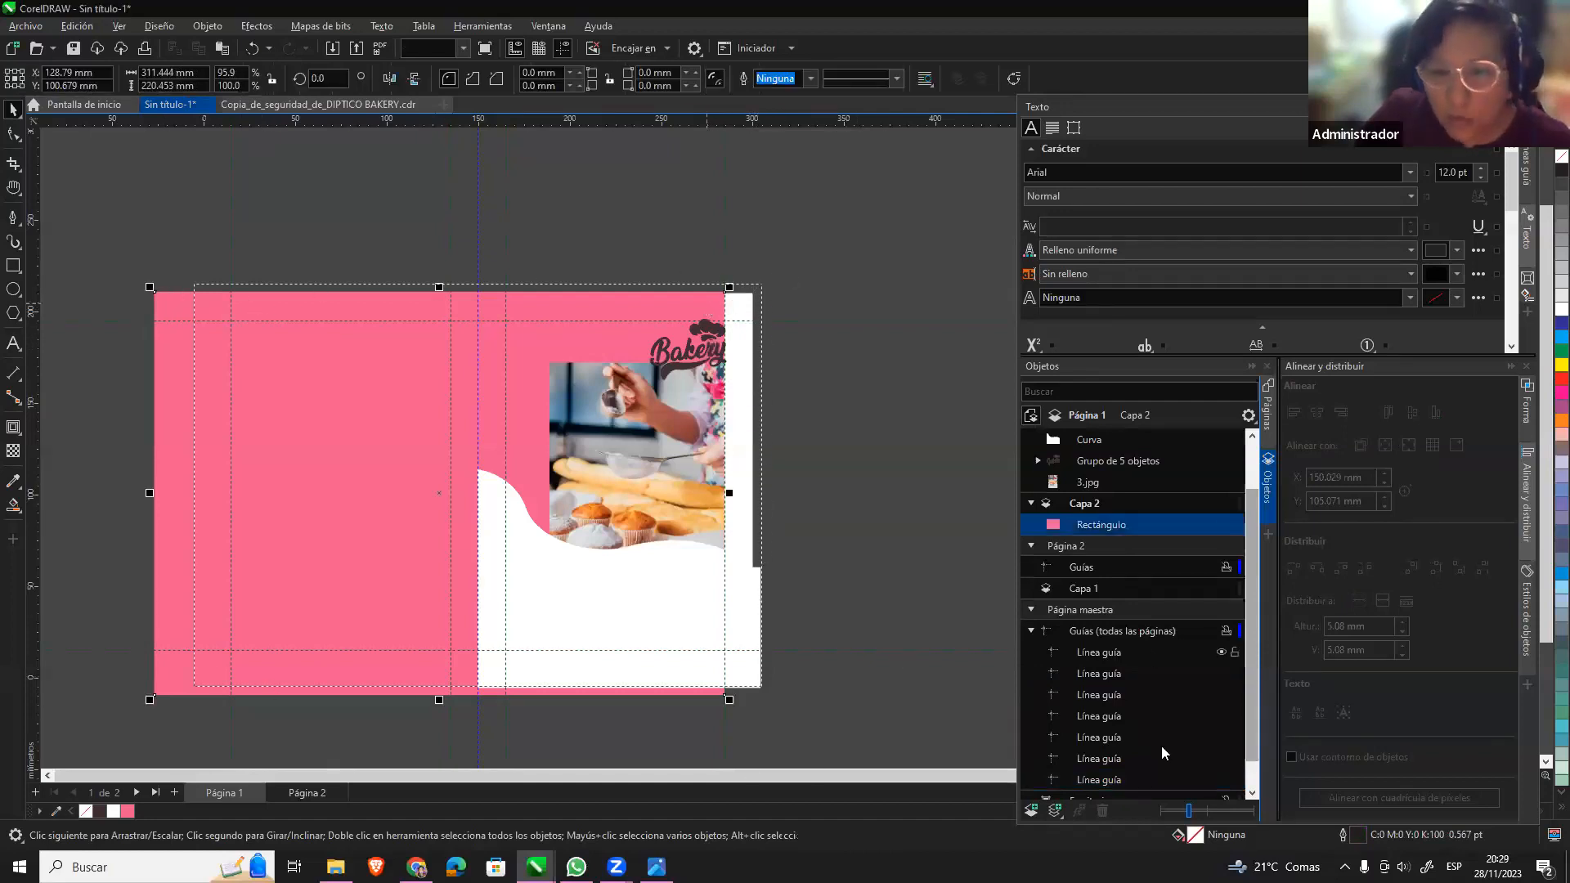
left_click(1214, 632)
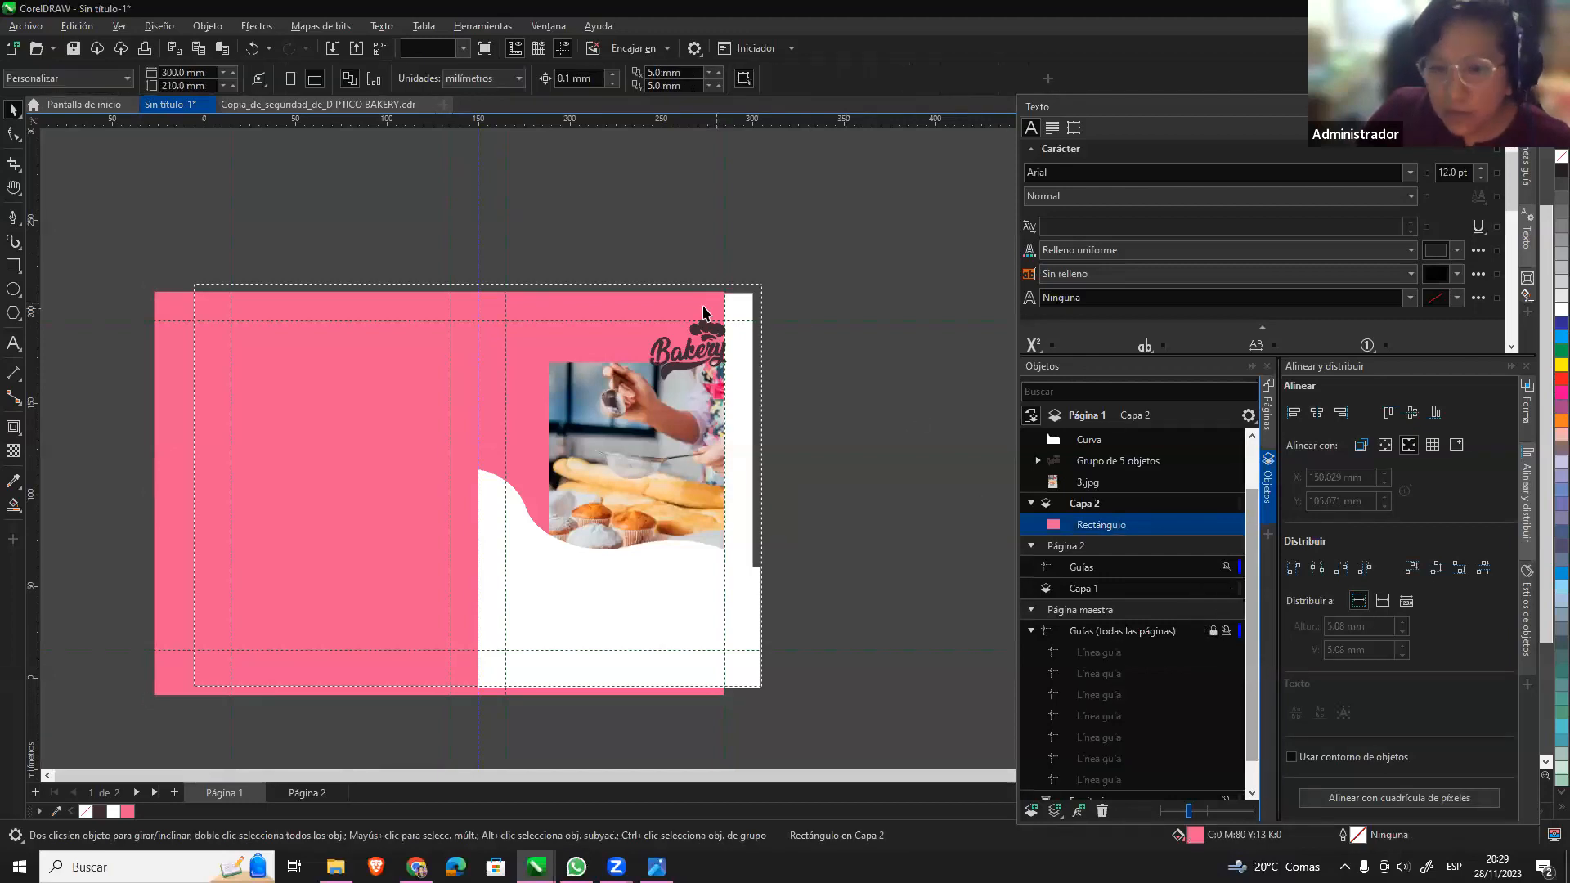
Move the pink rectangle to cover the whole page and its bleed area, undoing the extra downward shift.
left_click_drag(704, 311, 740, 303)
left_click_drag(186, 694, 188, 693)
left_click_drag(751, 306, 750, 356)
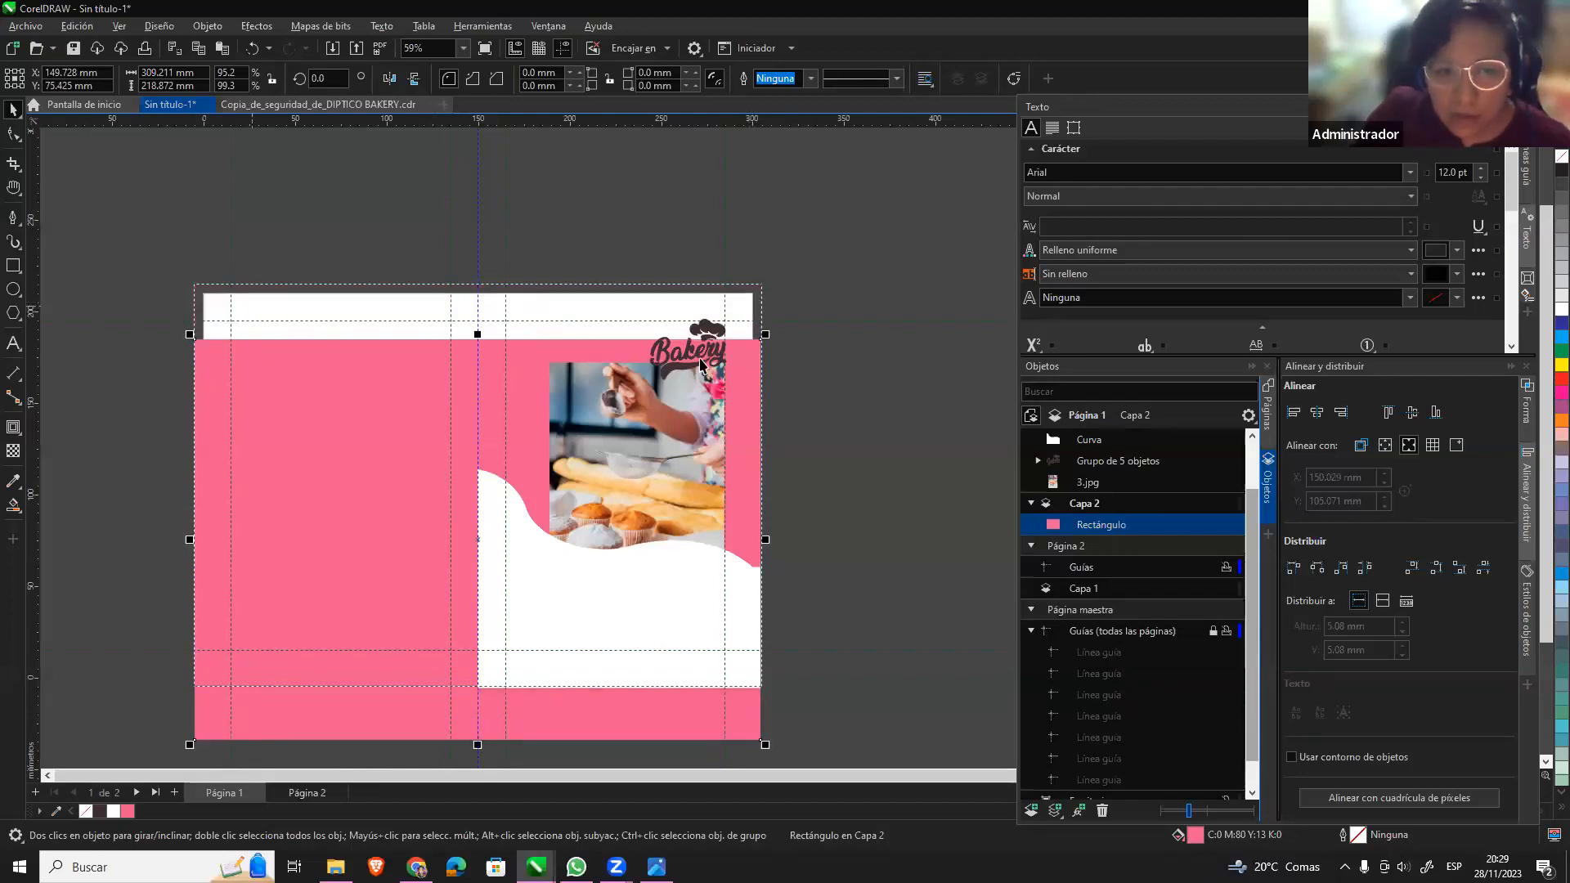
key("ctrl+z")
scroll(785, 438, "up", 1)
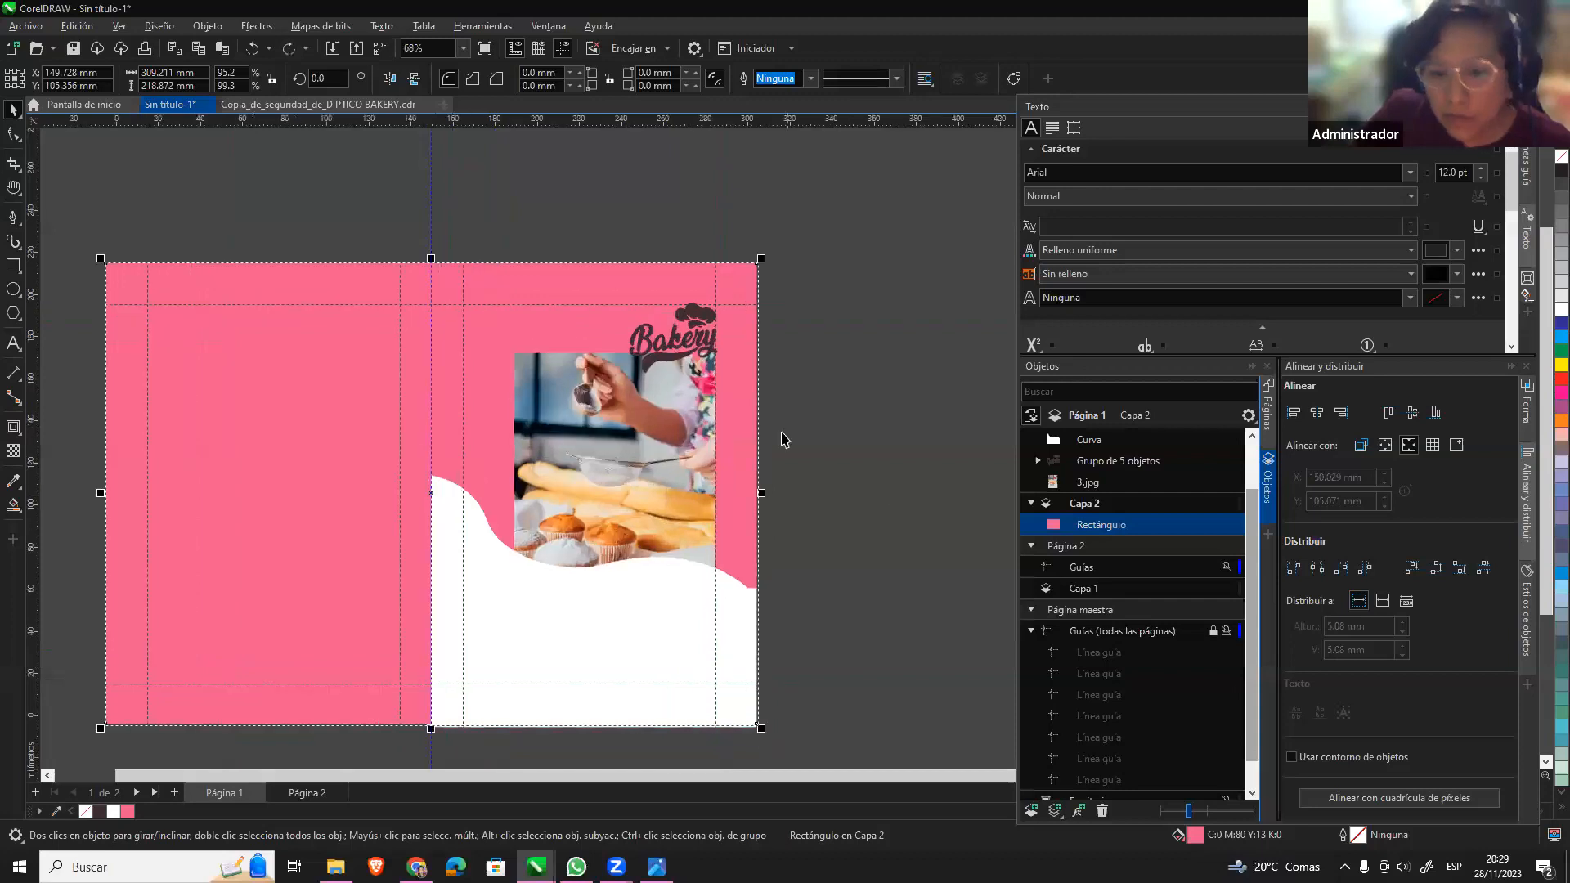
left_click(760, 540)
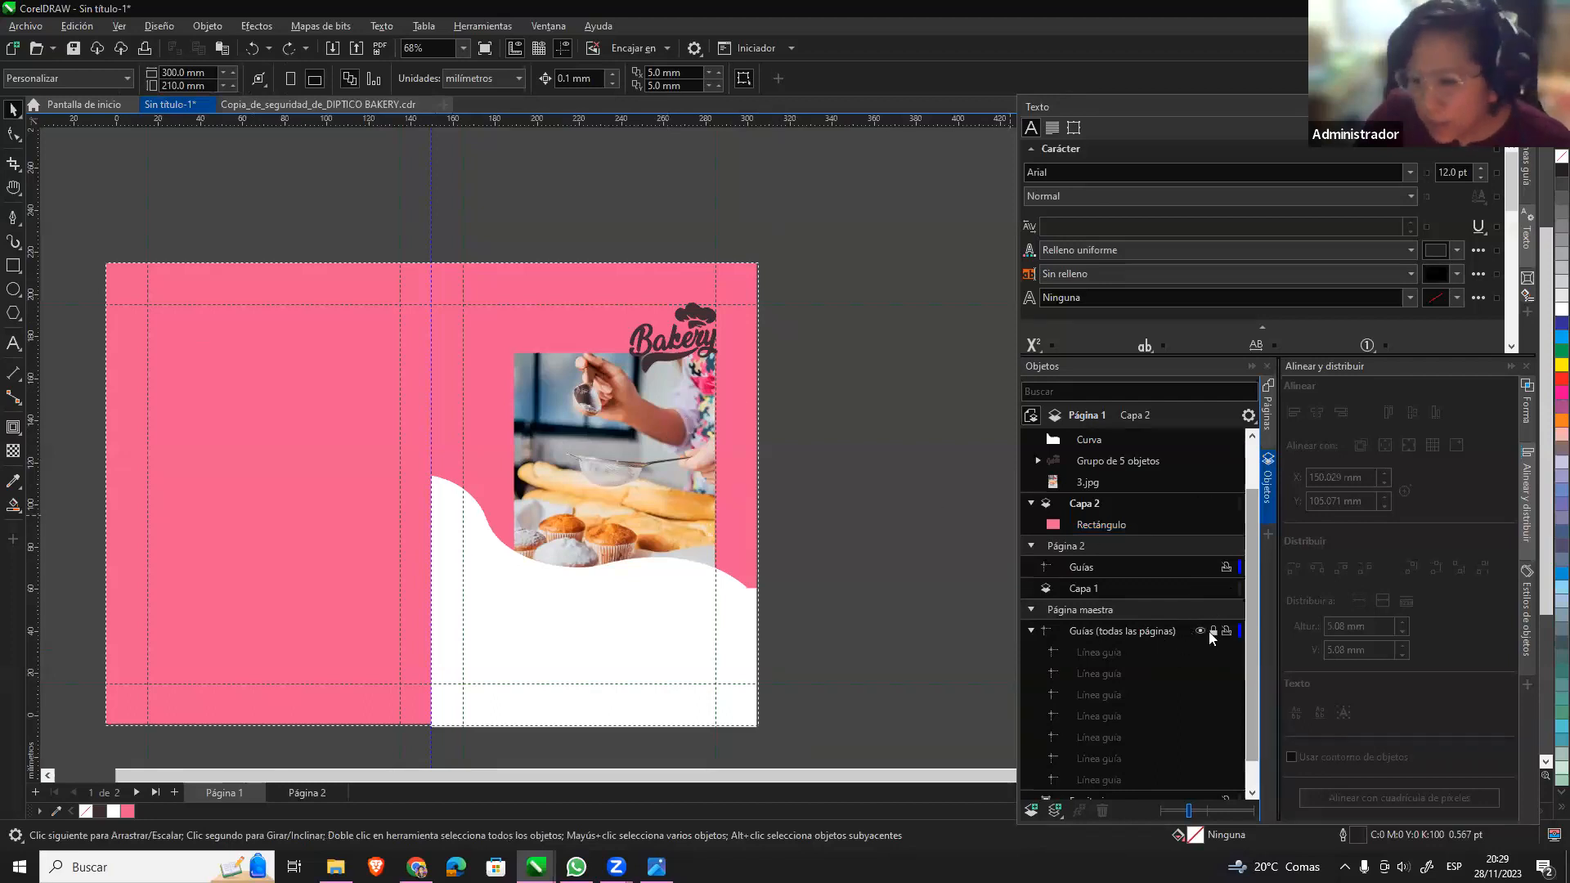
Unlock the master page guides layer and shift the pink rectangle left until its right edge meets the right margin guide.
left_click(1213, 633)
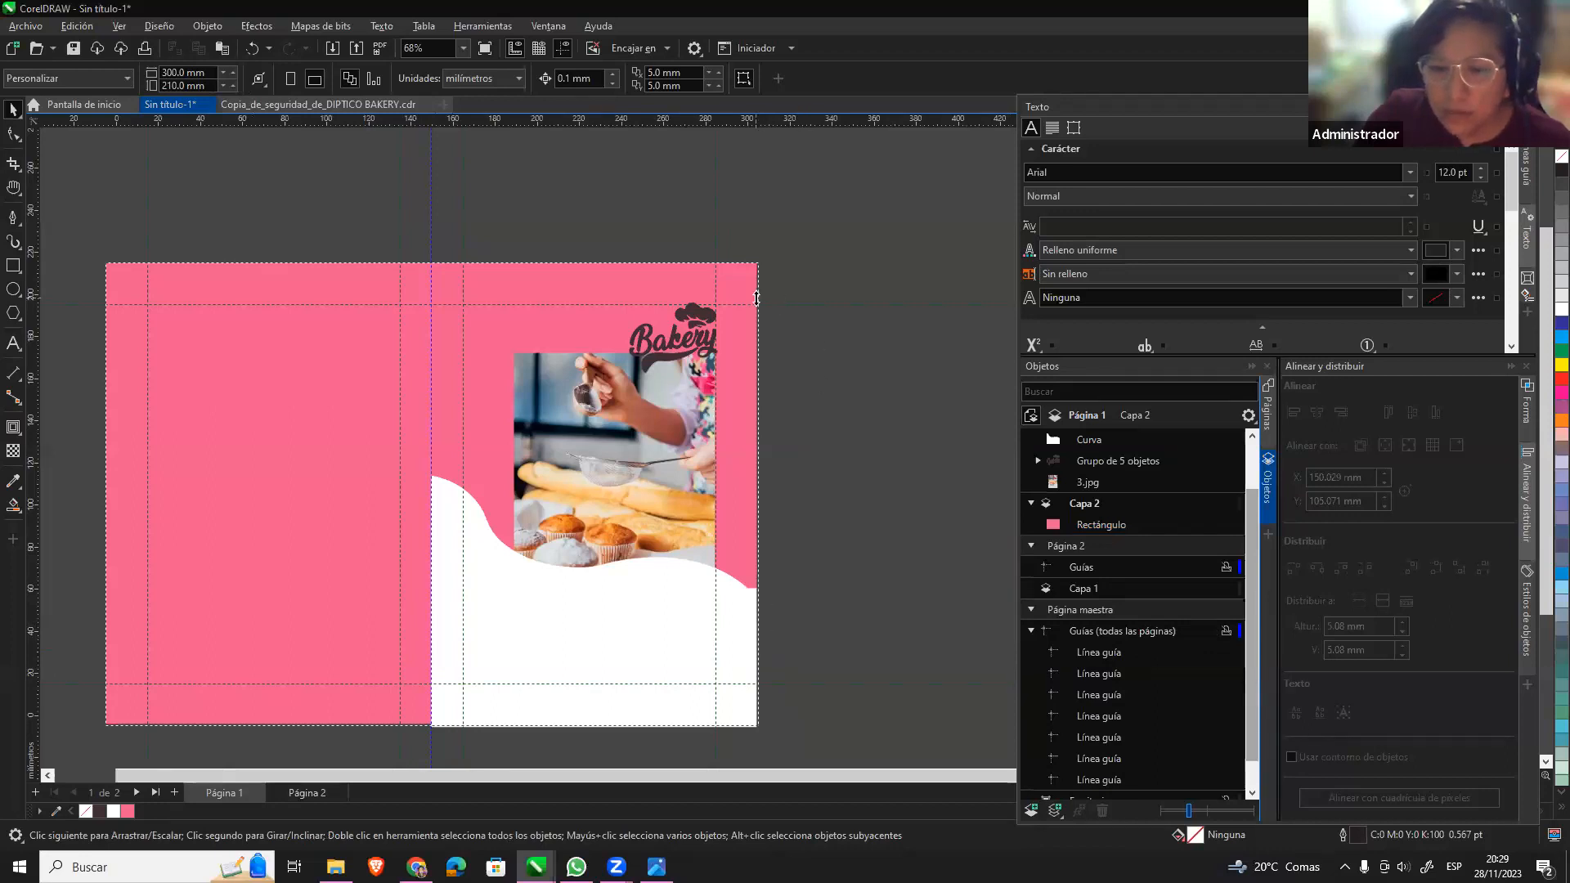
left_click(700, 296)
left_click_drag(699, 297, 658, 297)
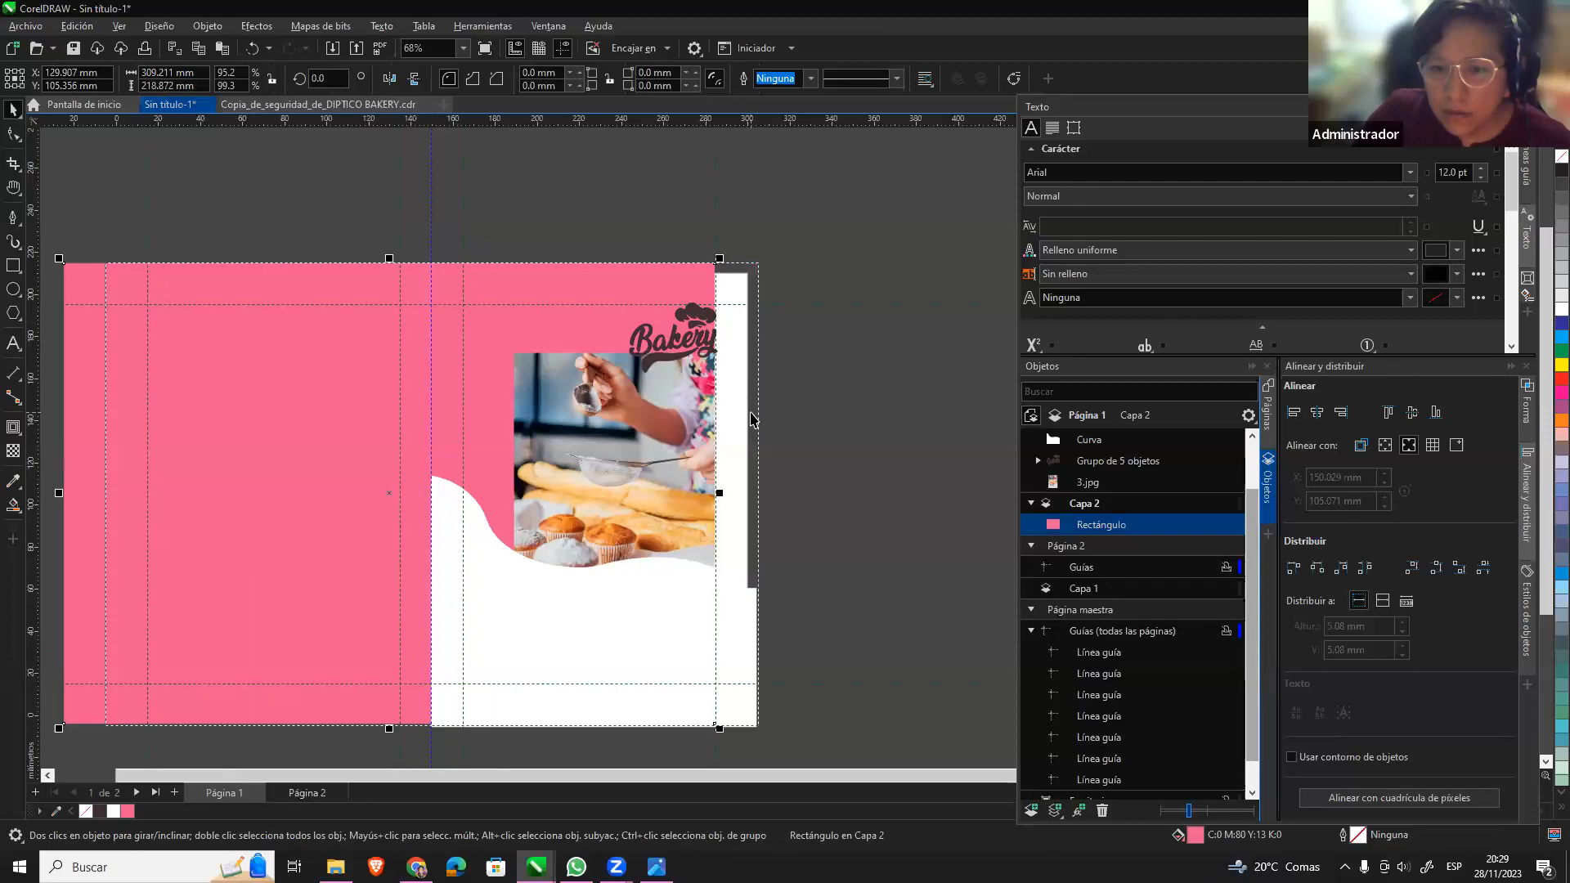
Add a page frame from the document's page size options and move the pink rectangle back to cover the bleed area.
double_click(751, 412)
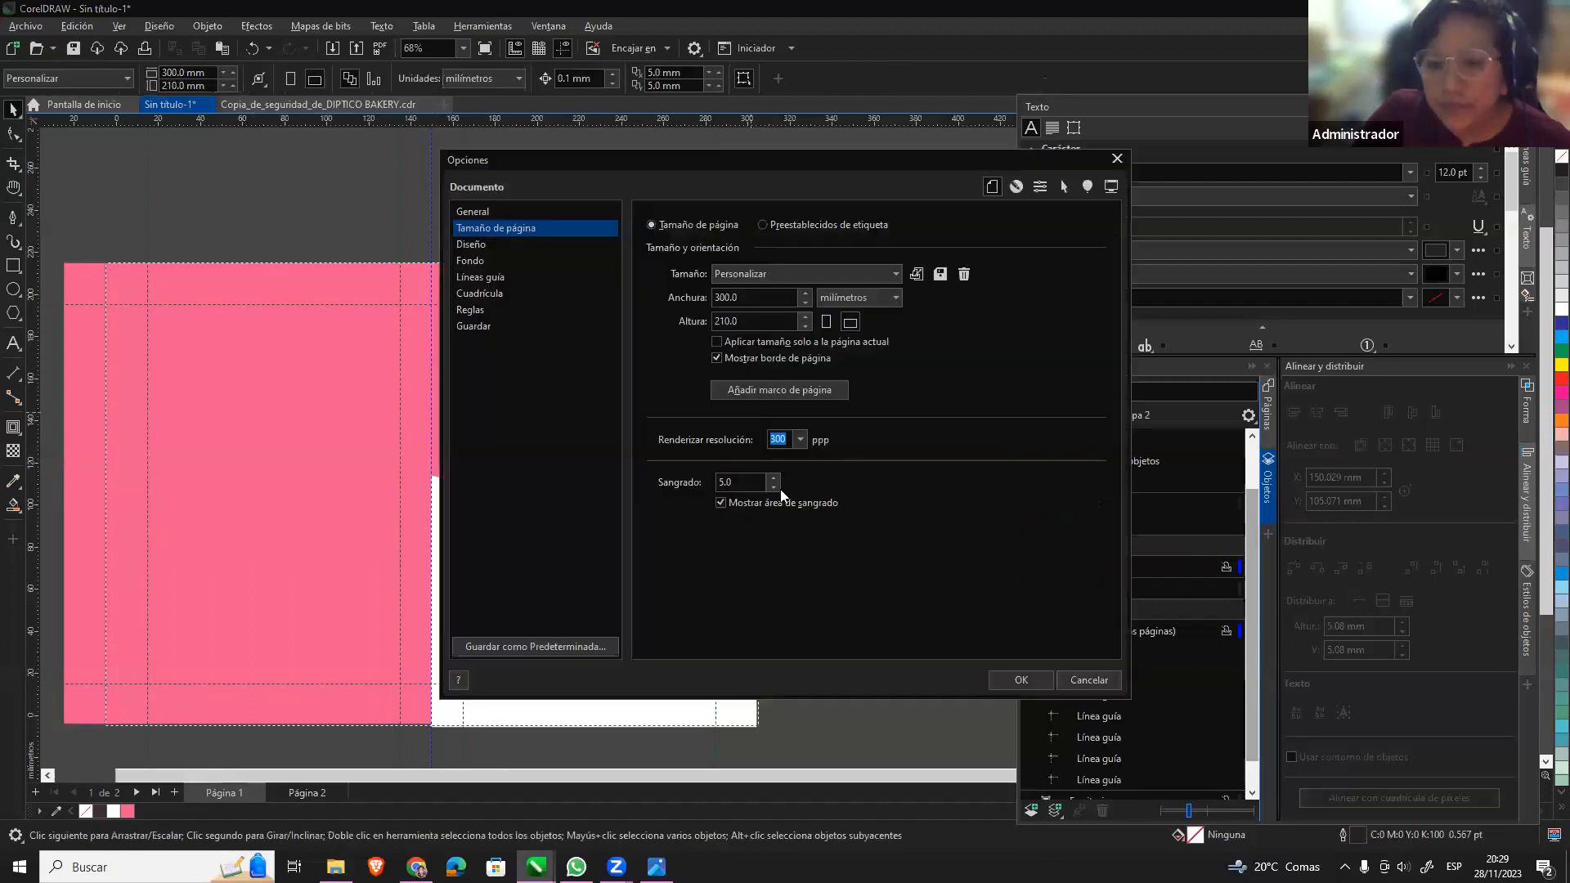
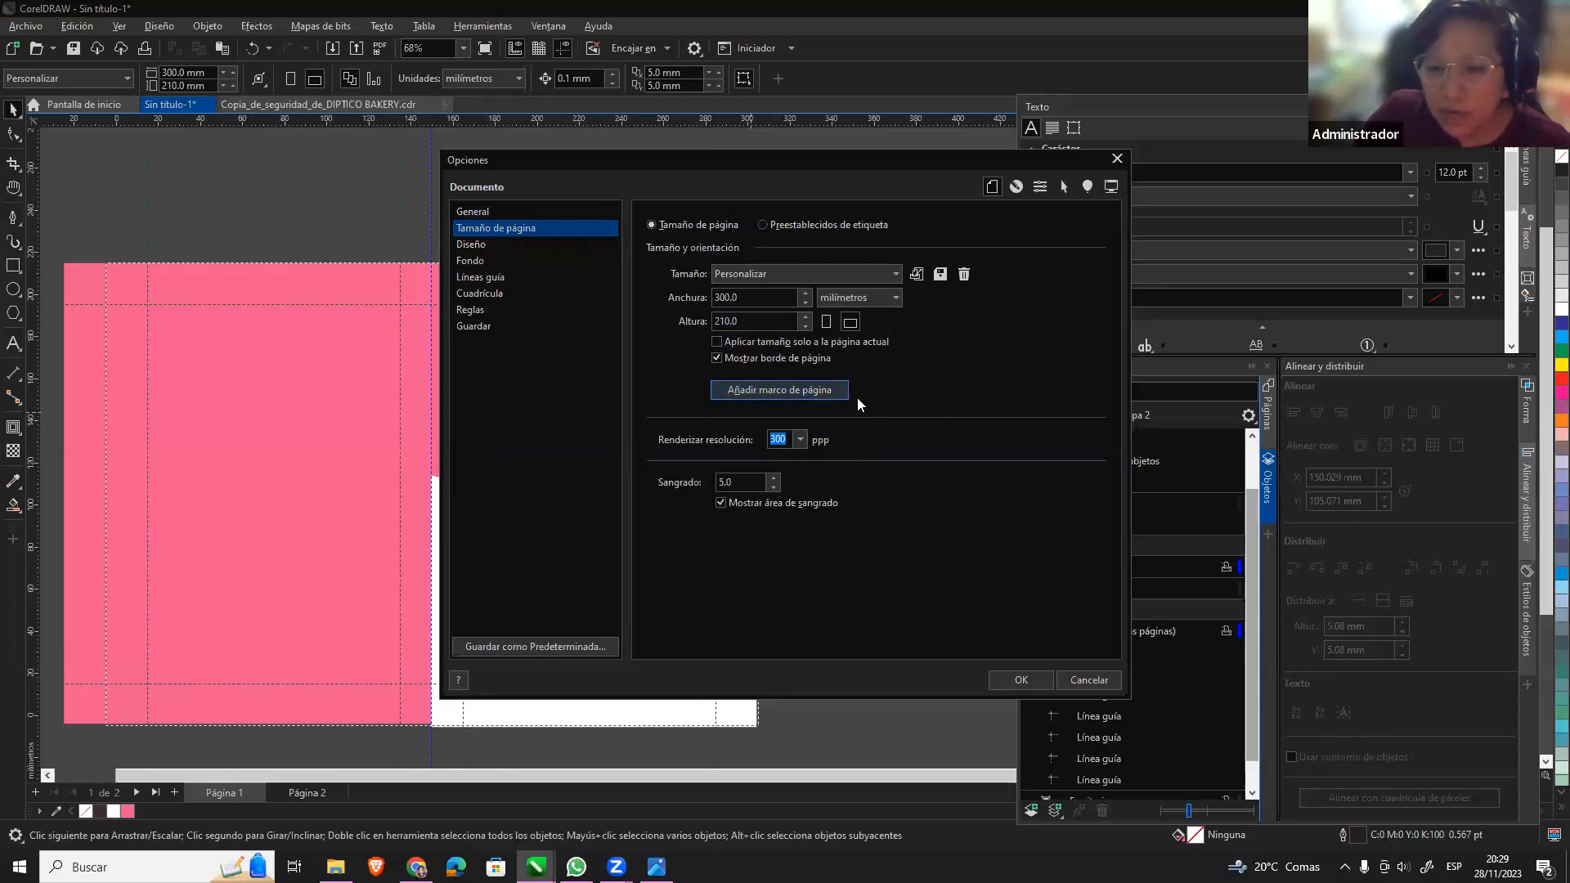
left_click(1007, 678)
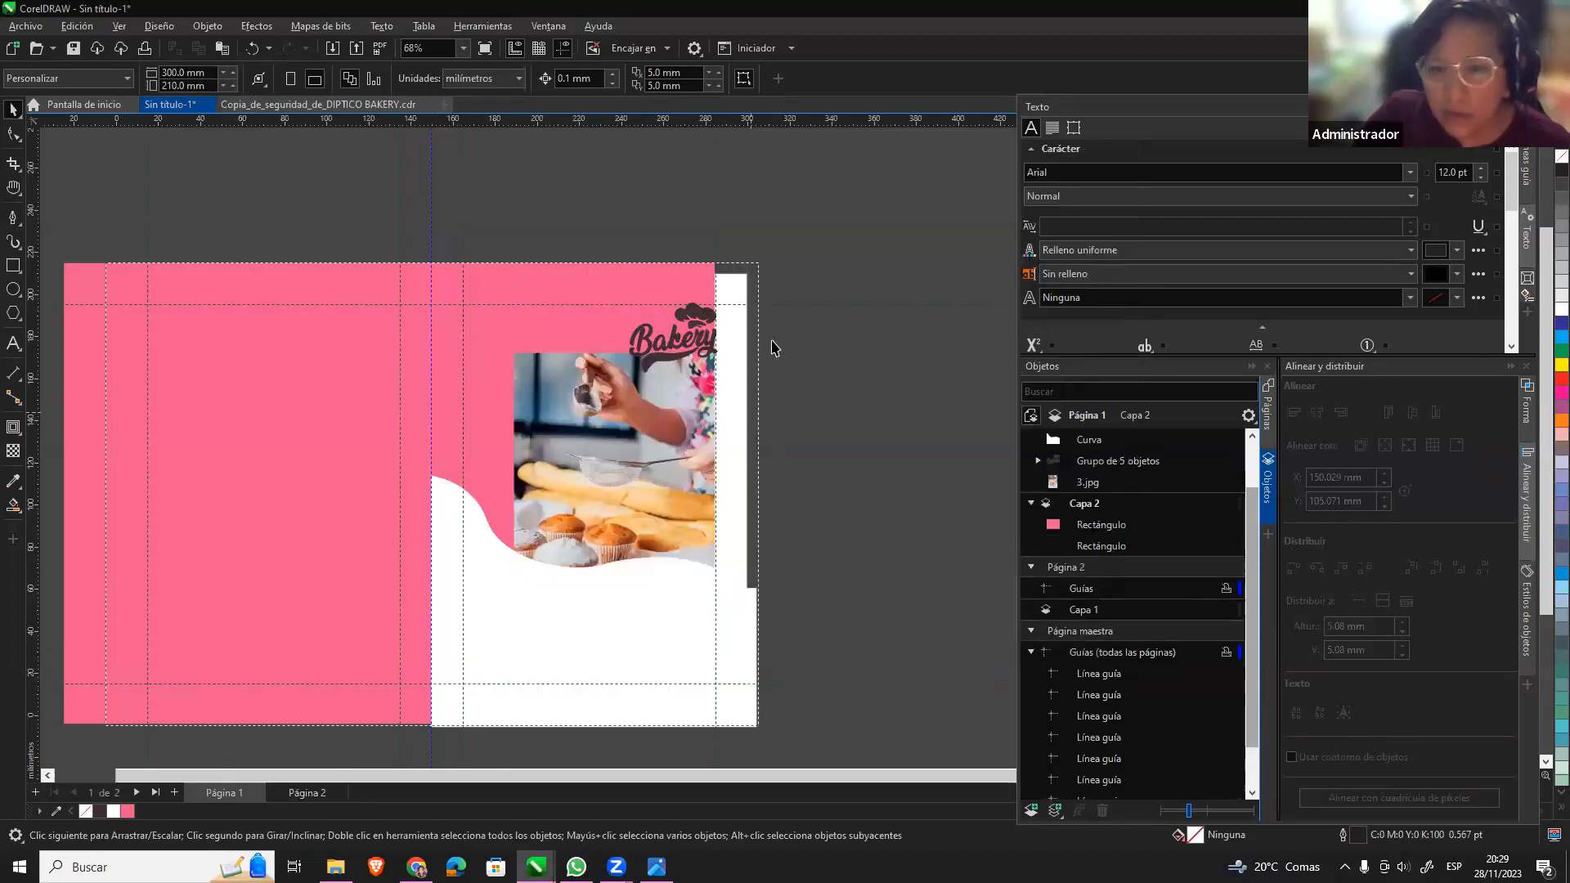
left_click(697, 292)
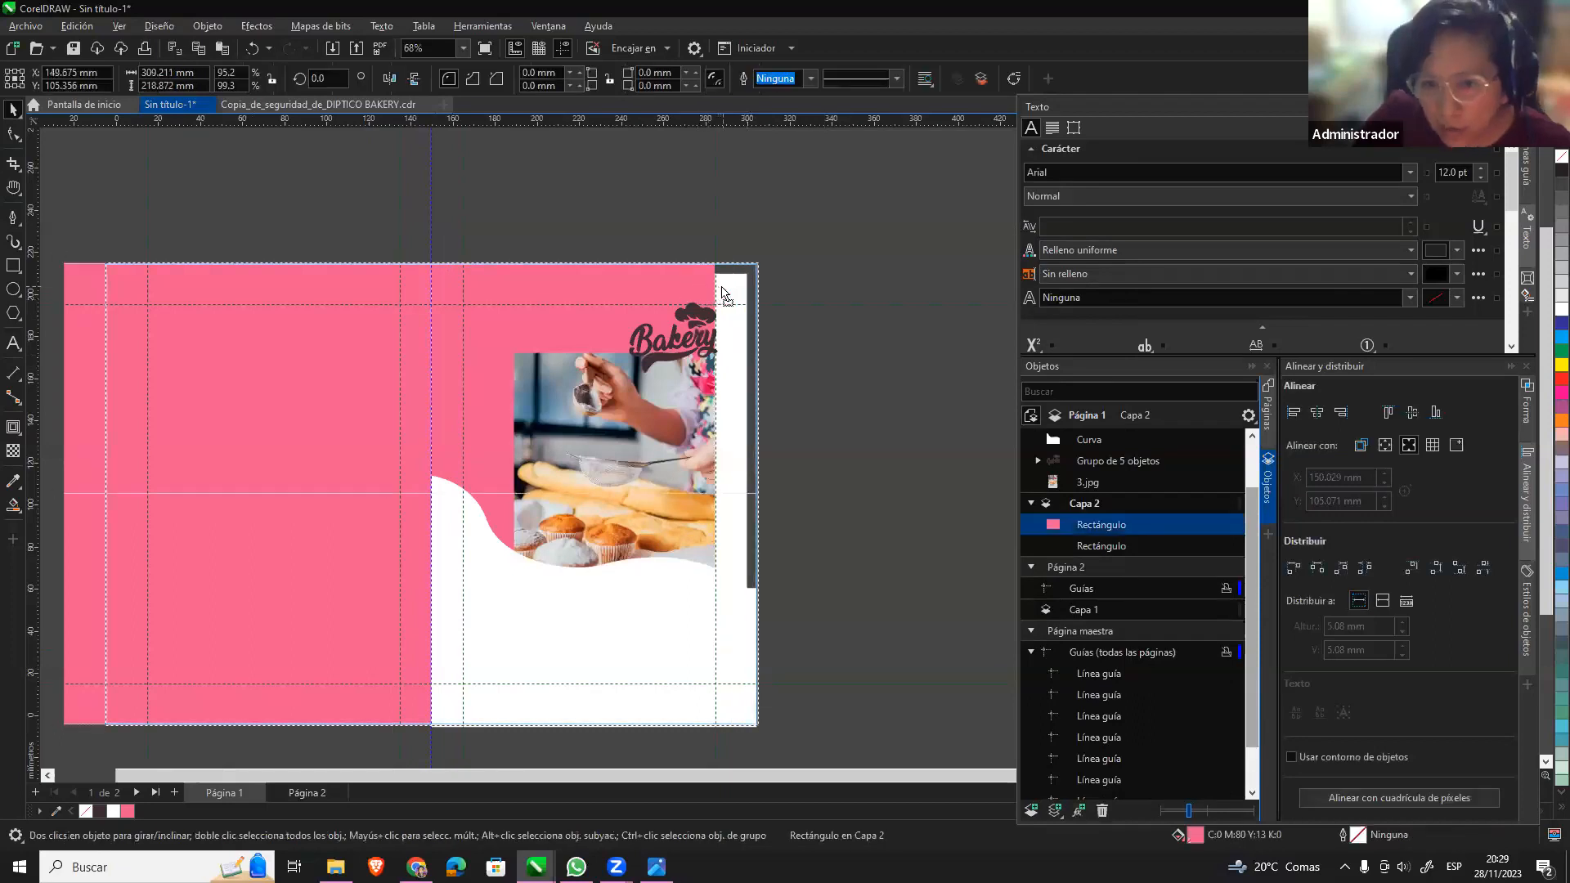
key("p")
left_click(860, 589)
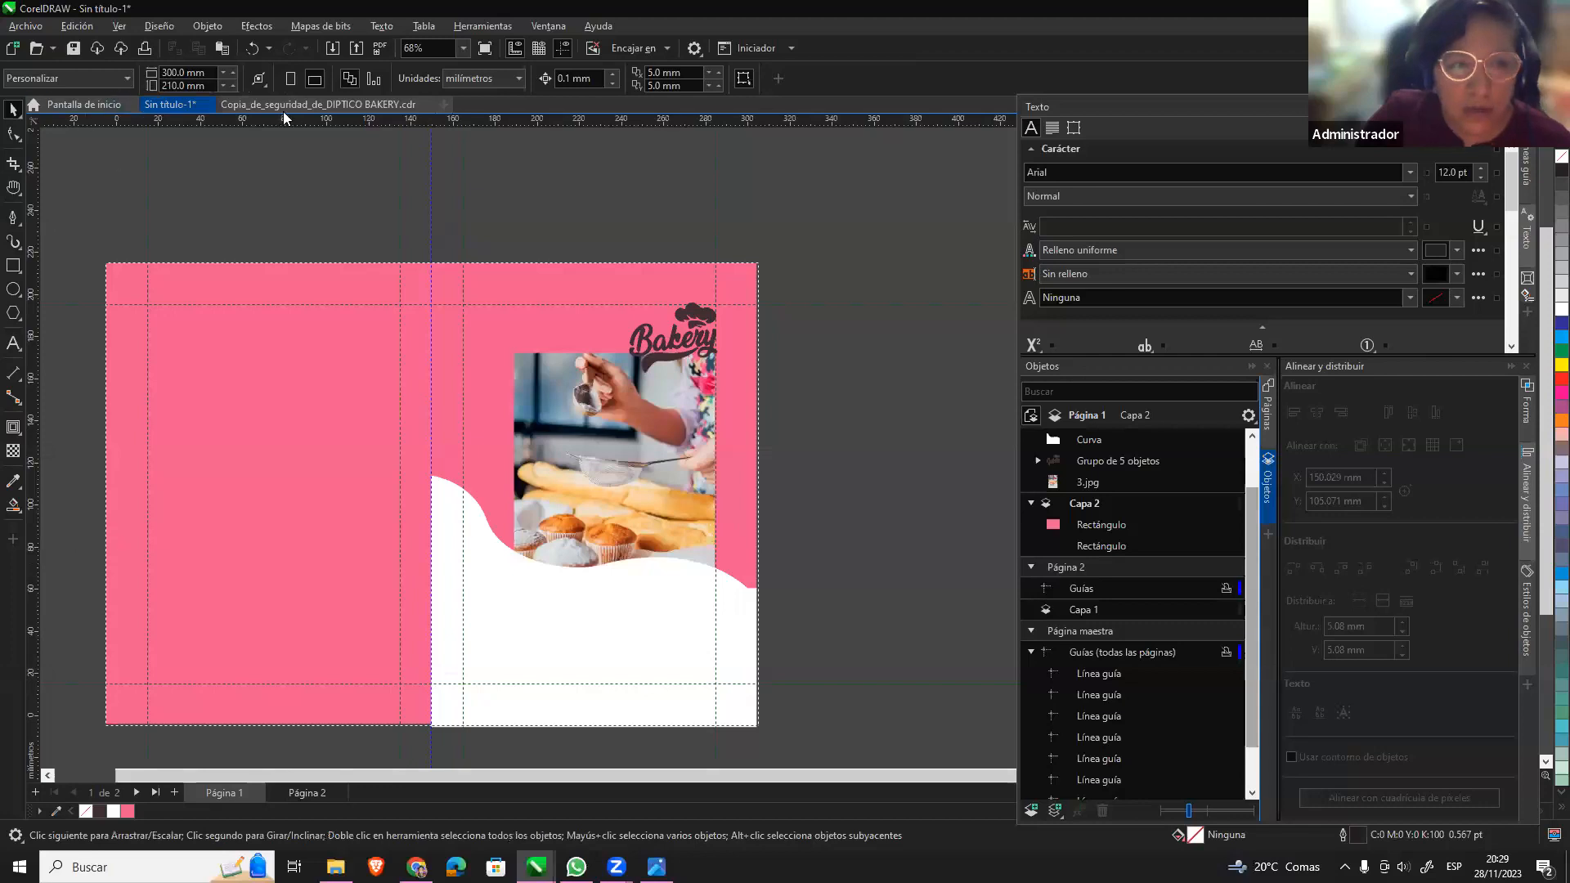
Check the finished bakery reference document, return to the working diptych and lock the master page guides layer.
left_click(259, 105)
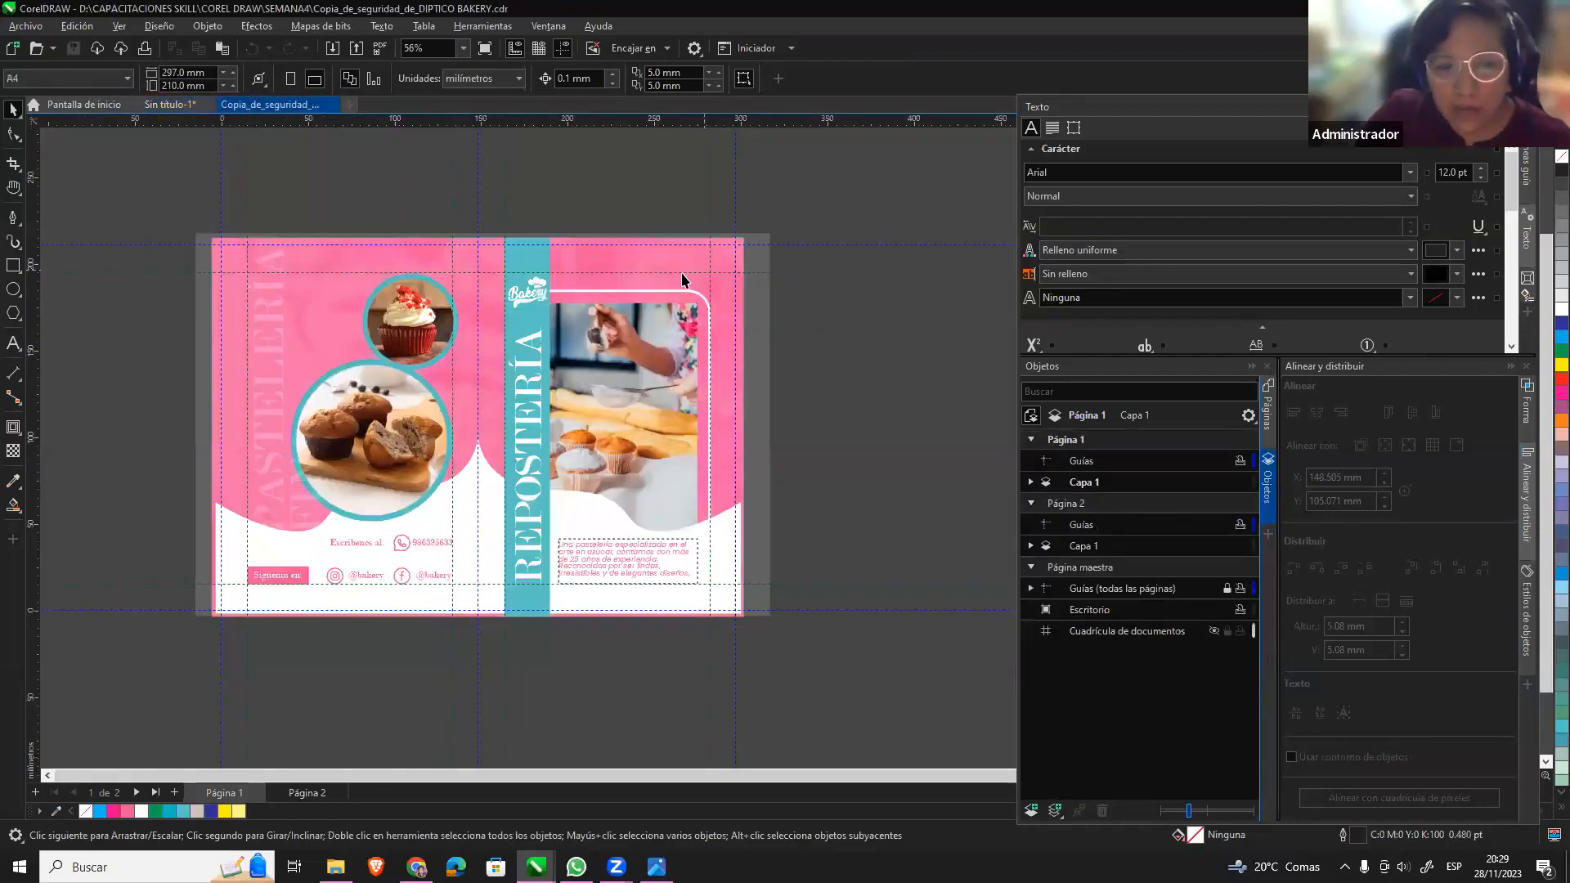
left_click(169, 105)
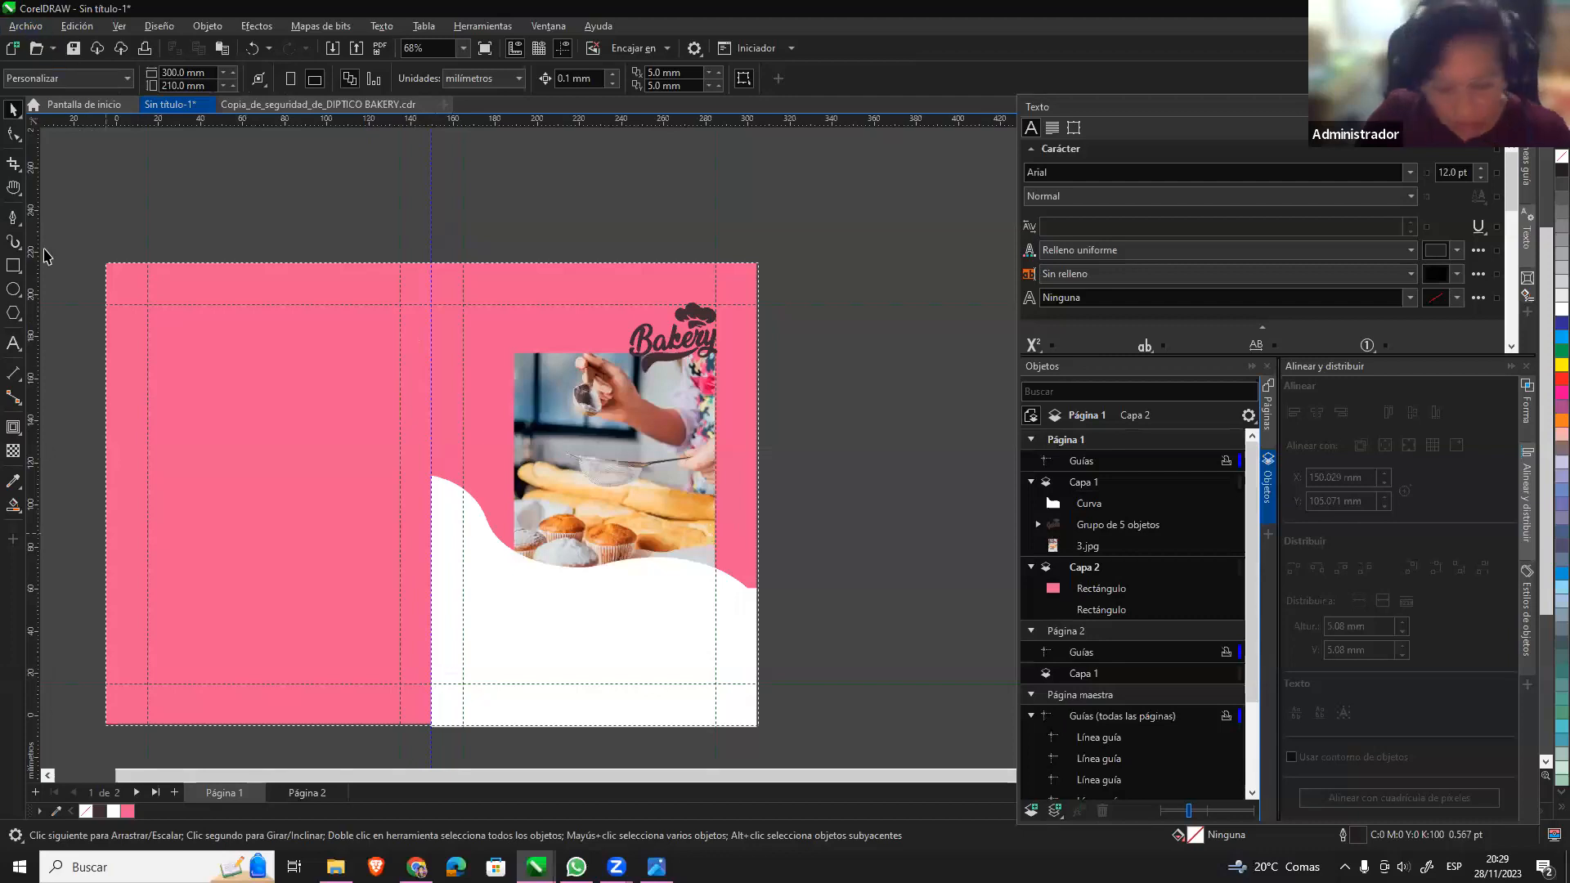
left_click(1104, 568)
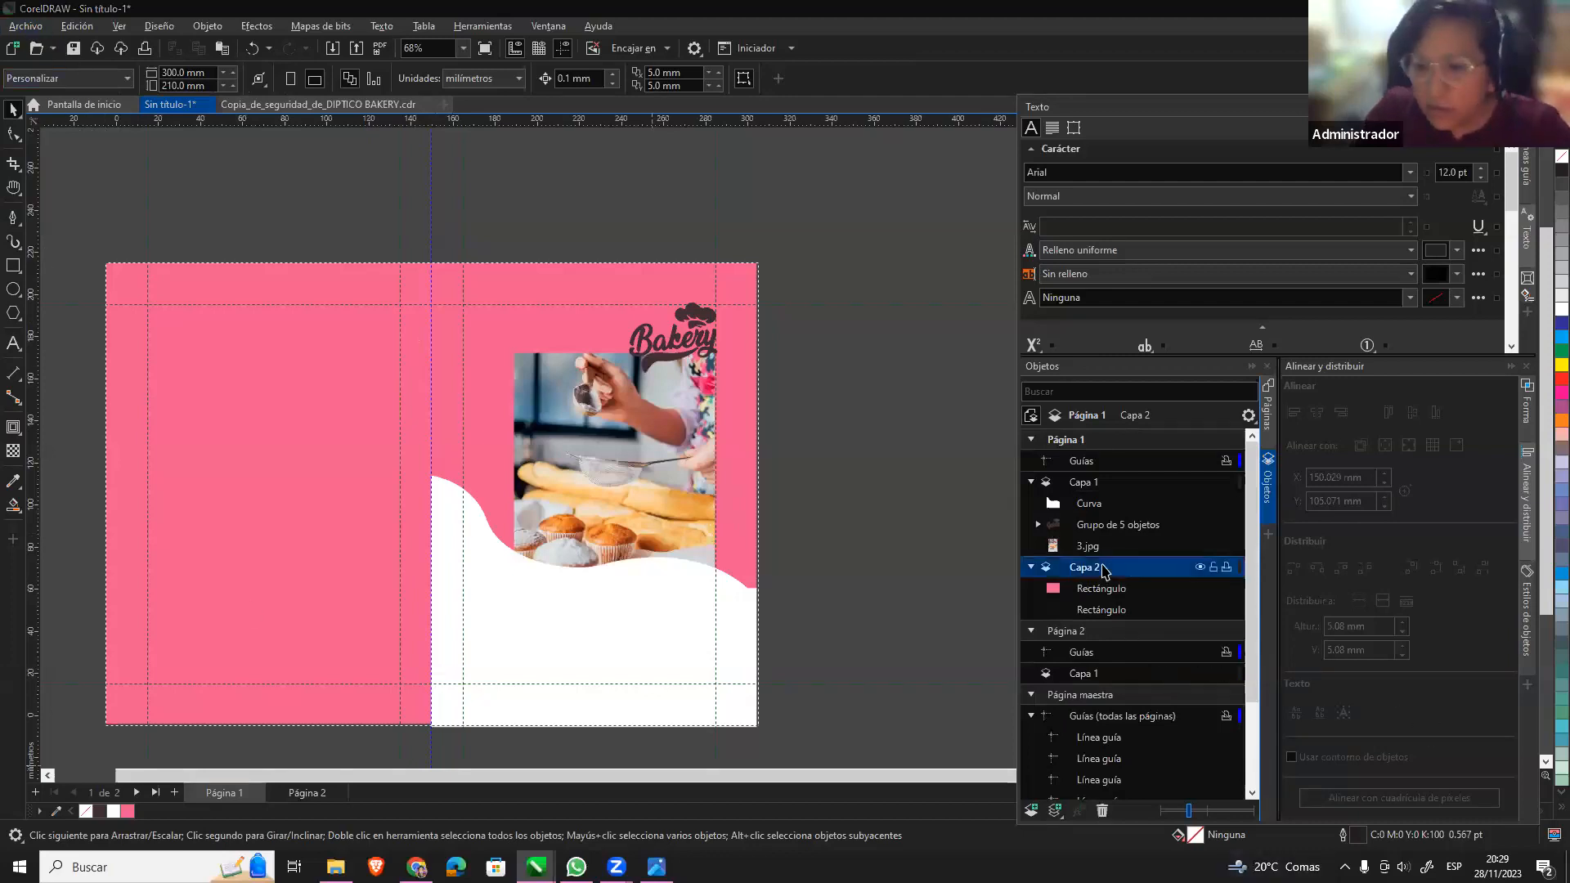
left_click(1214, 716)
Import photo 4 from the SEMANA4 folder into Capa 2 and place it across the spread at about 307 × 205 mm.
left_click(1070, 573)
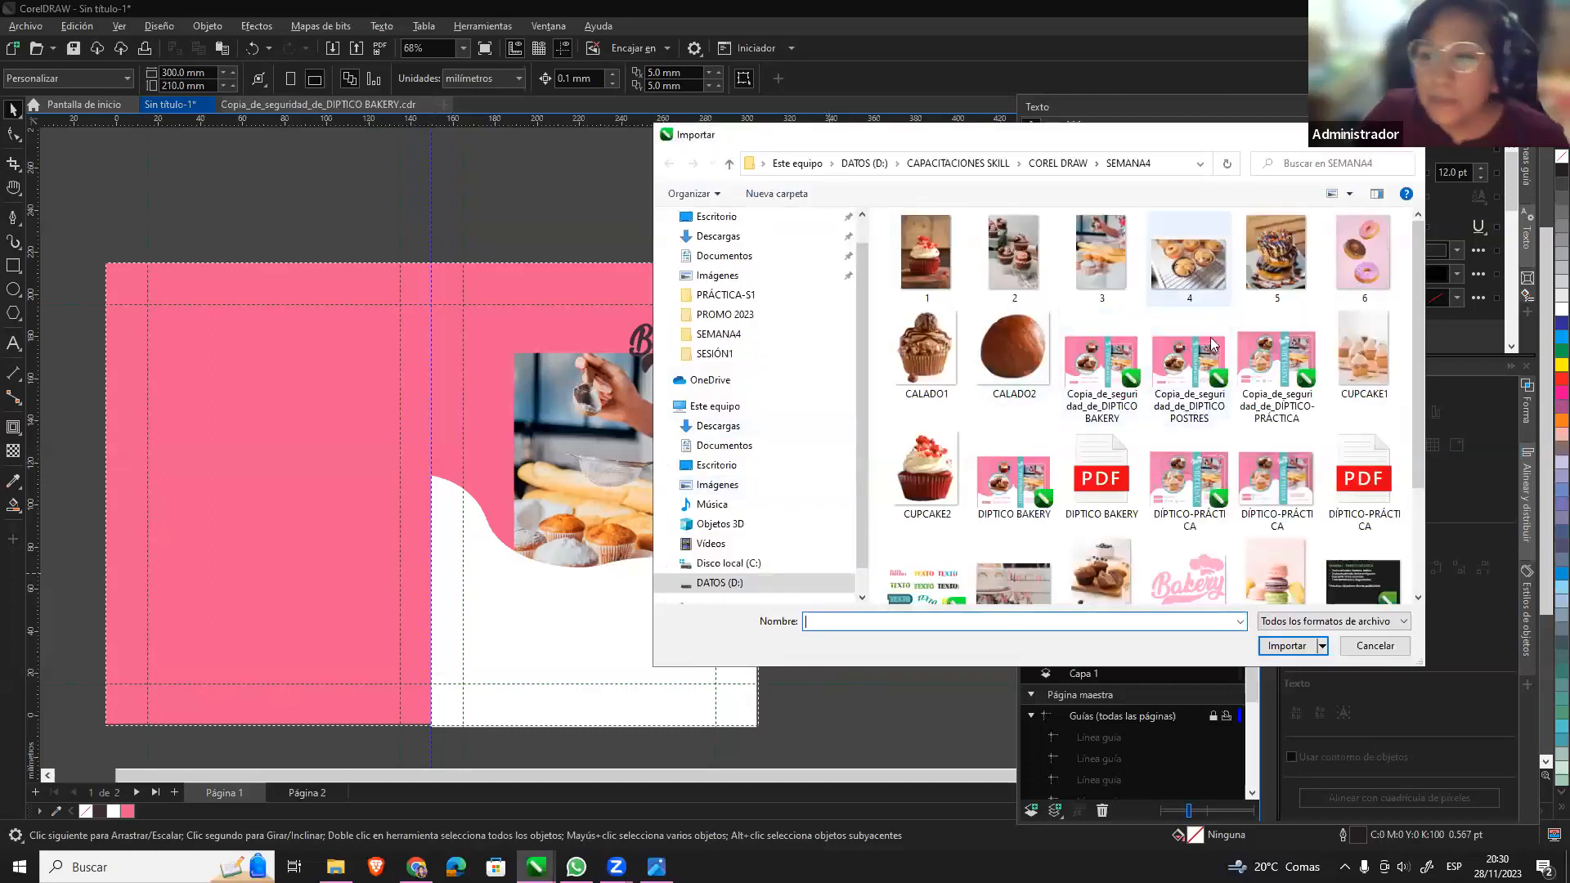
scroll(1197, 516, "up", 2)
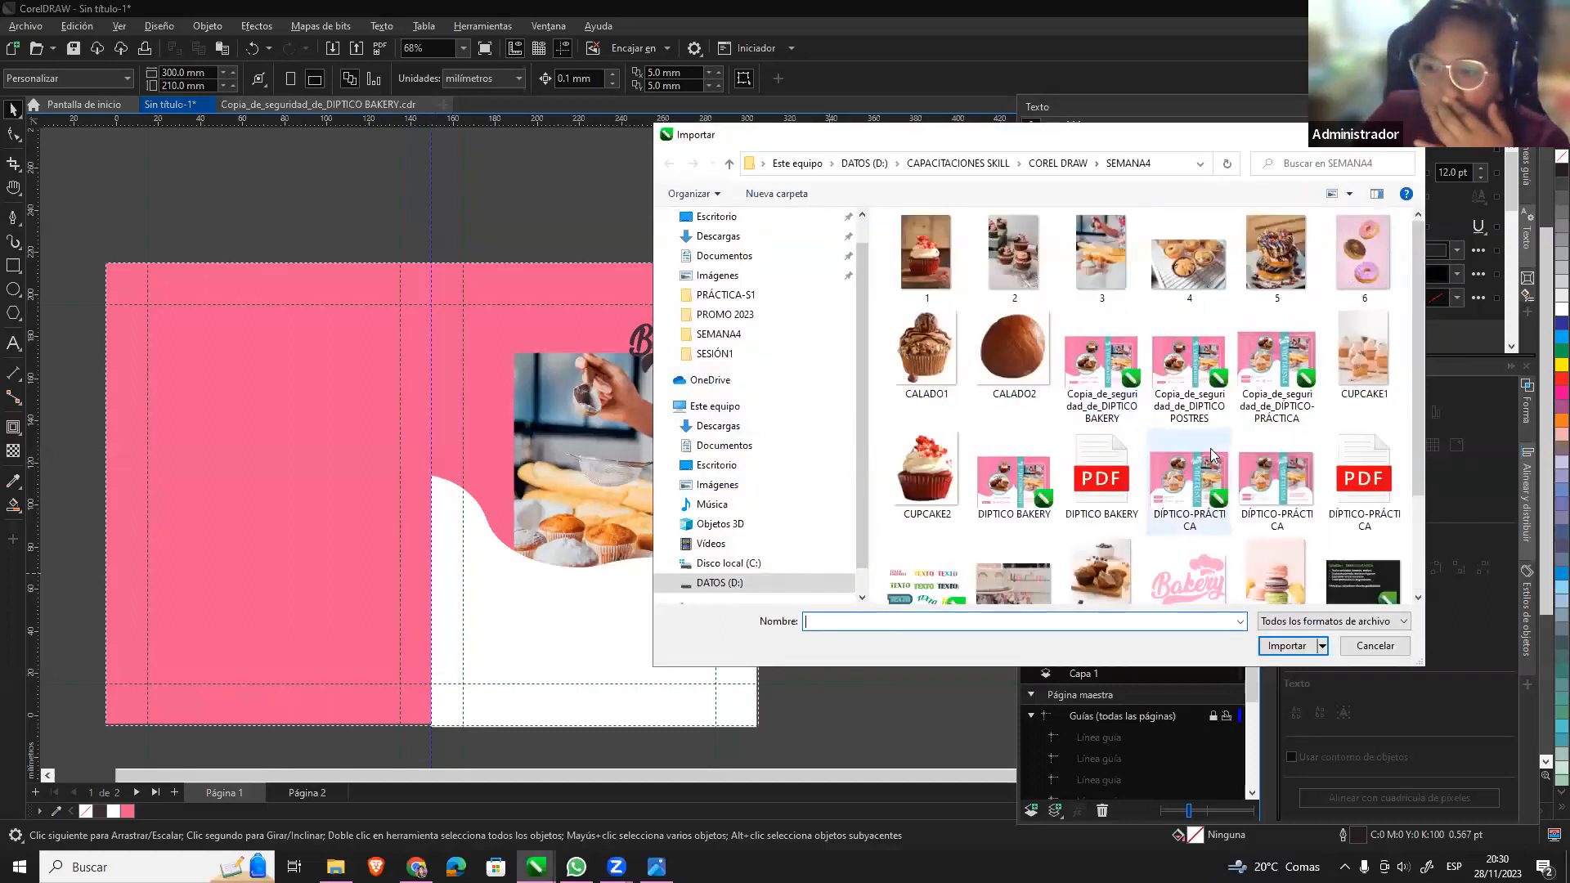
left_click(1212, 250)
left_click(1285, 645)
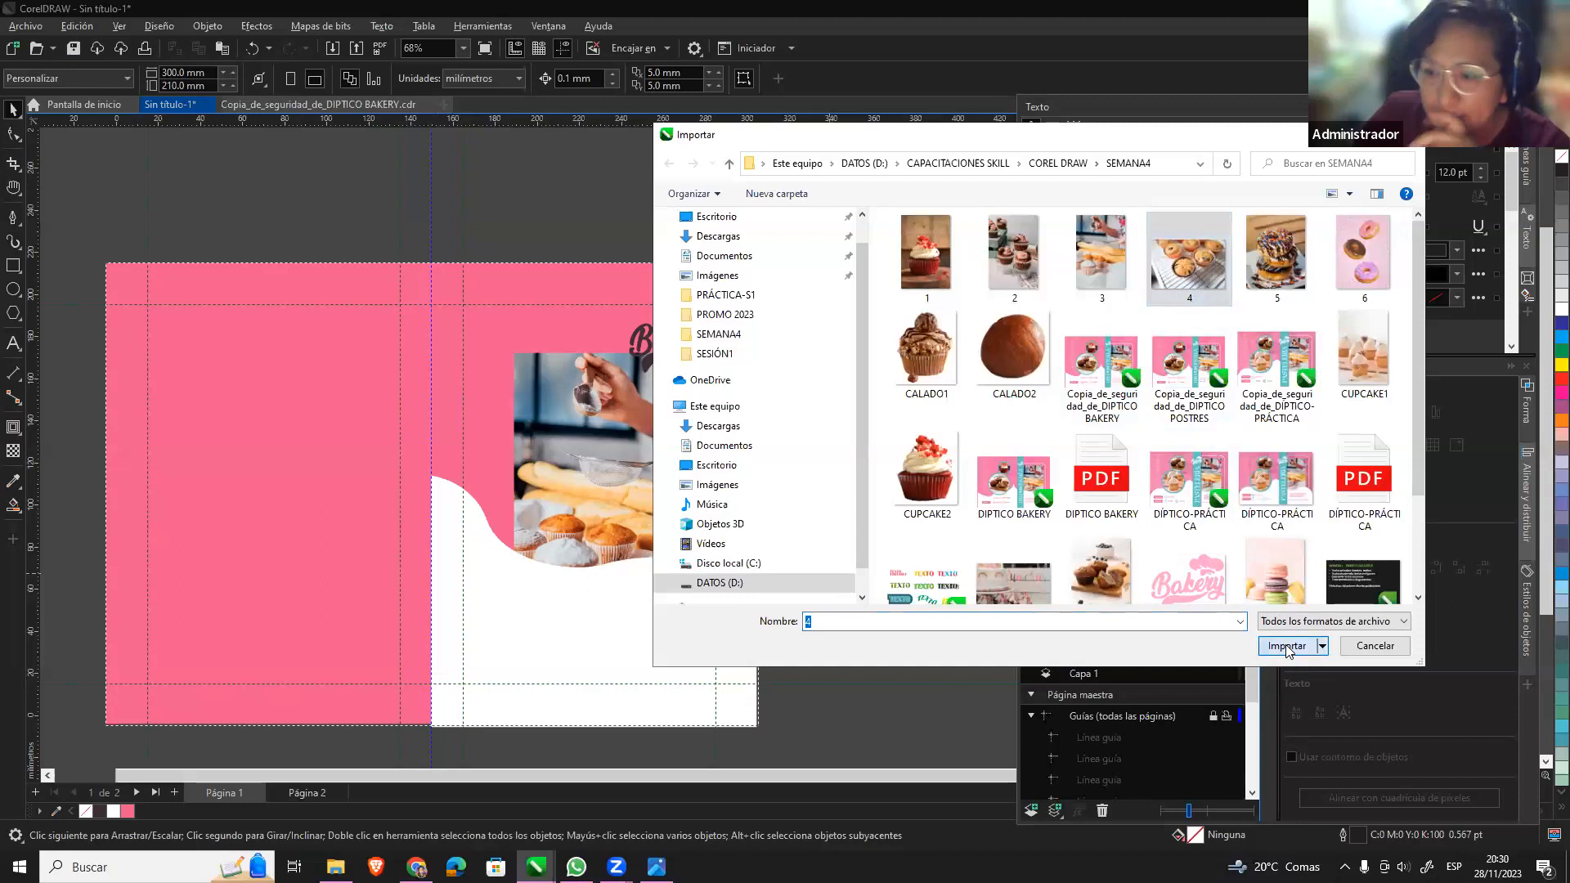
left_click_drag(111, 268, 754, 726)
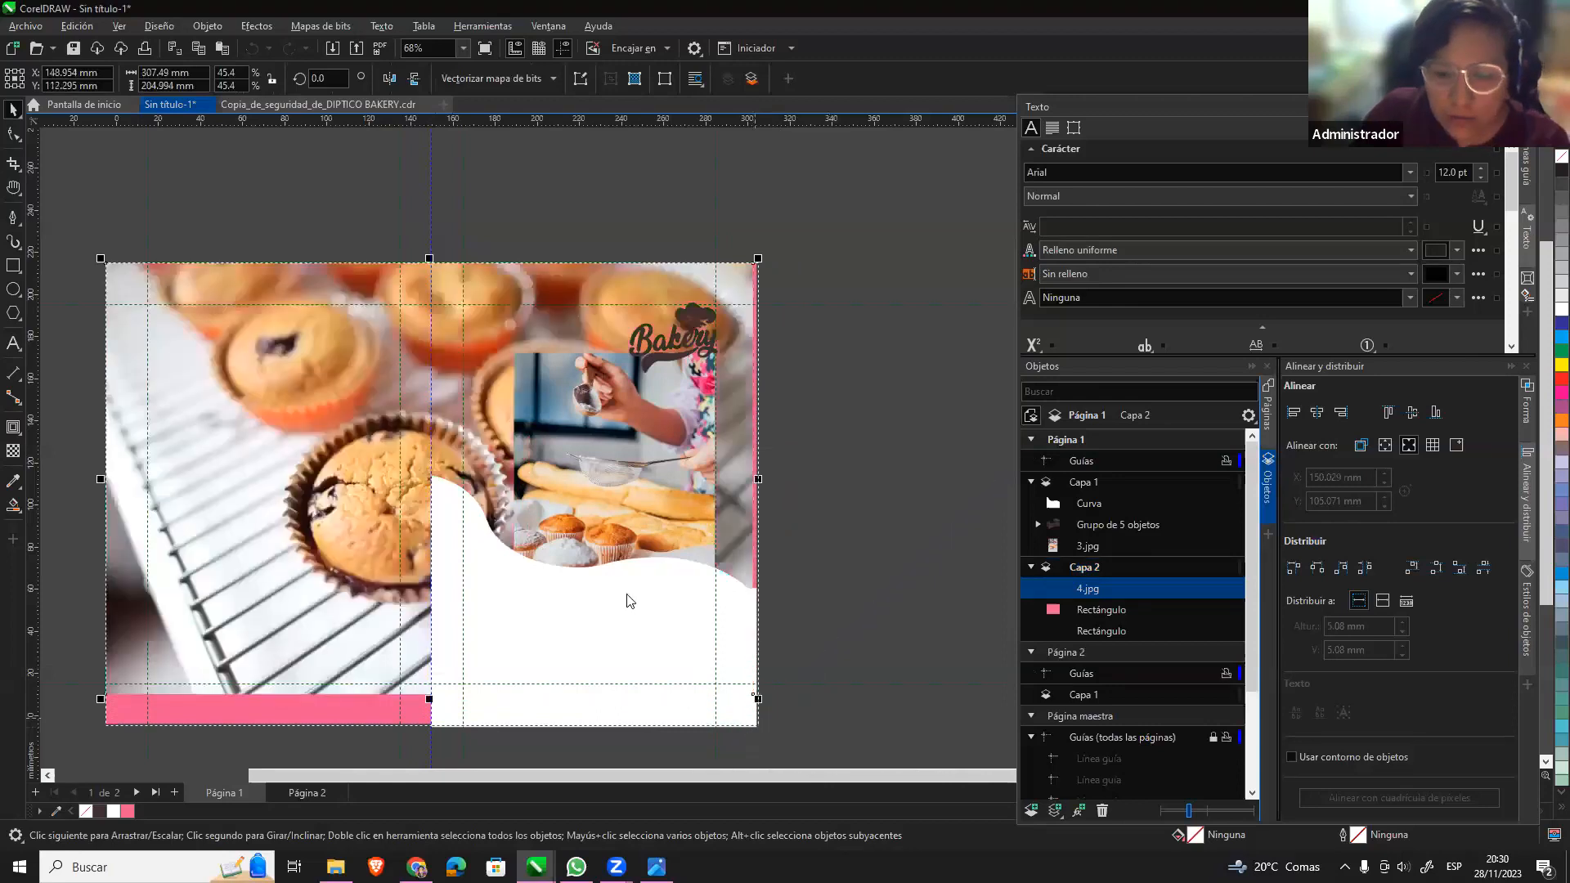
Enlarge the muffin photo to about 317 × 211 mm and centre it on the spread.
left_click_drag(276, 491, 278, 515)
mouse_move(763, 287)
left_mouse_down()
mouse_move(778, 270)
mouse_move(750, 300)
left_mouse_up()
left_click_drag(655, 296, 659, 308)
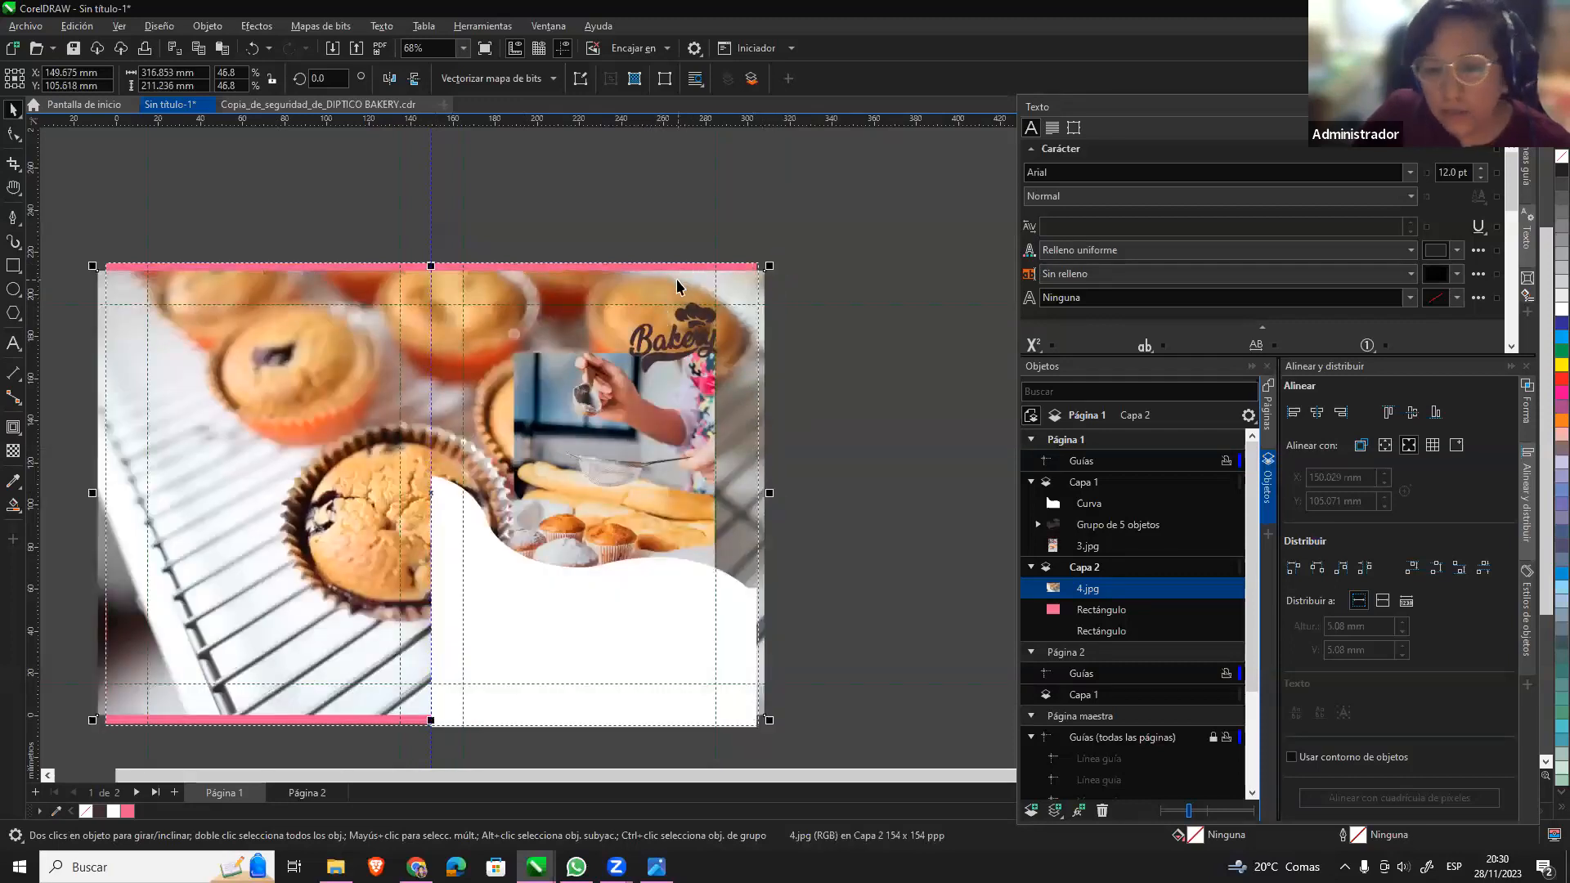
Send the muffin photo to the back of its layer, behind the pink rectangle.
right_click(650, 286)
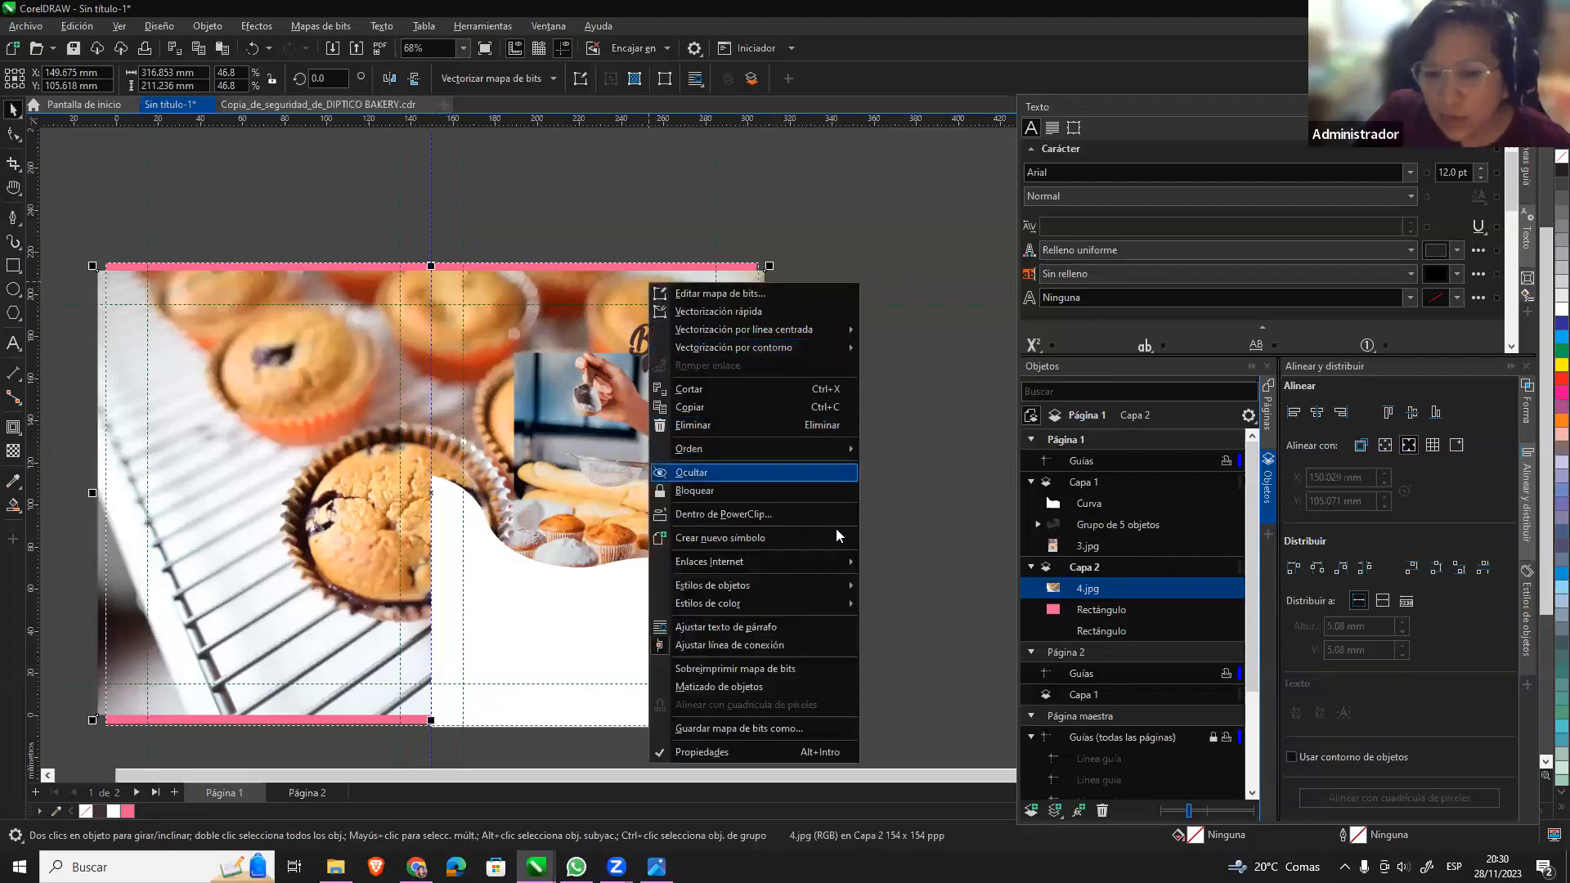
mouse_move(818, 449)
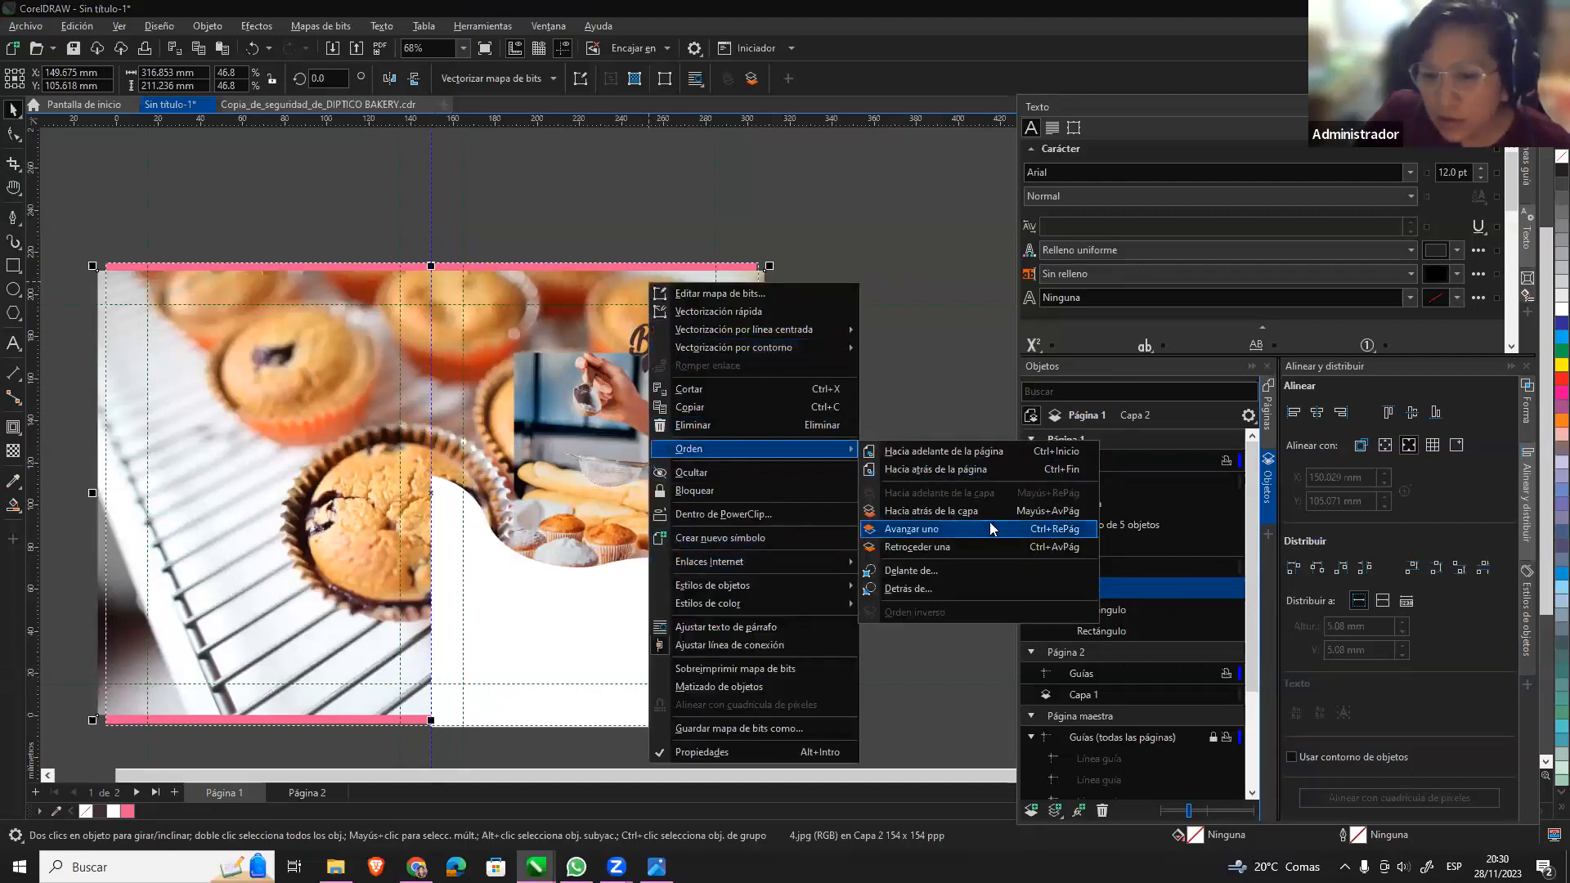
left_click(962, 511)
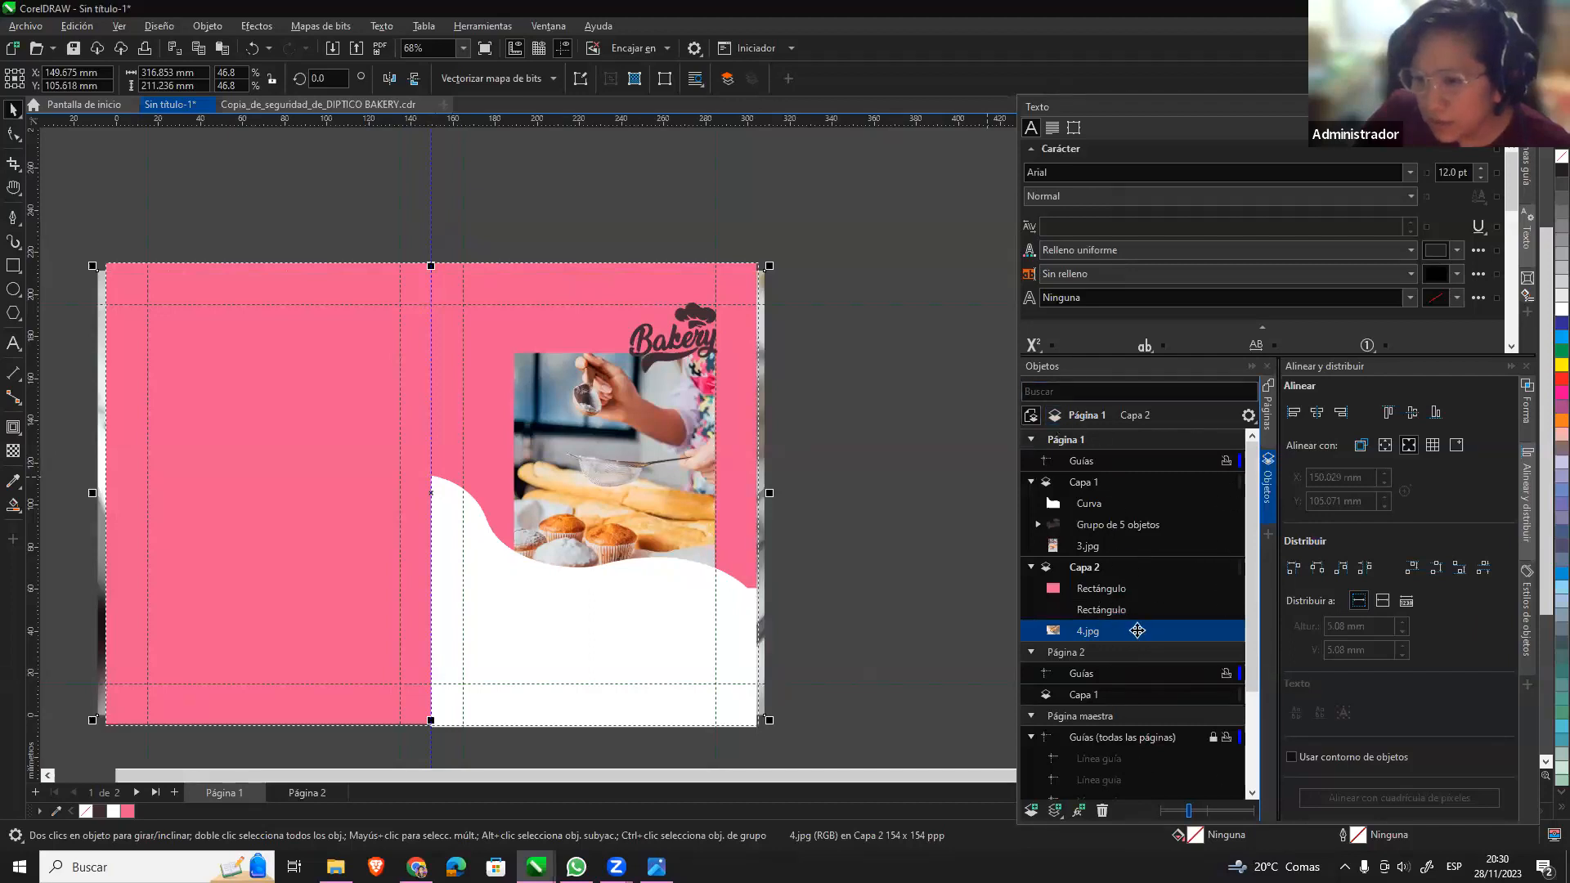
left_click(852, 431)
Apply a uniform transparency of 50 to the pink rectangle so it overlays the muffin photo.
left_click(386, 501)
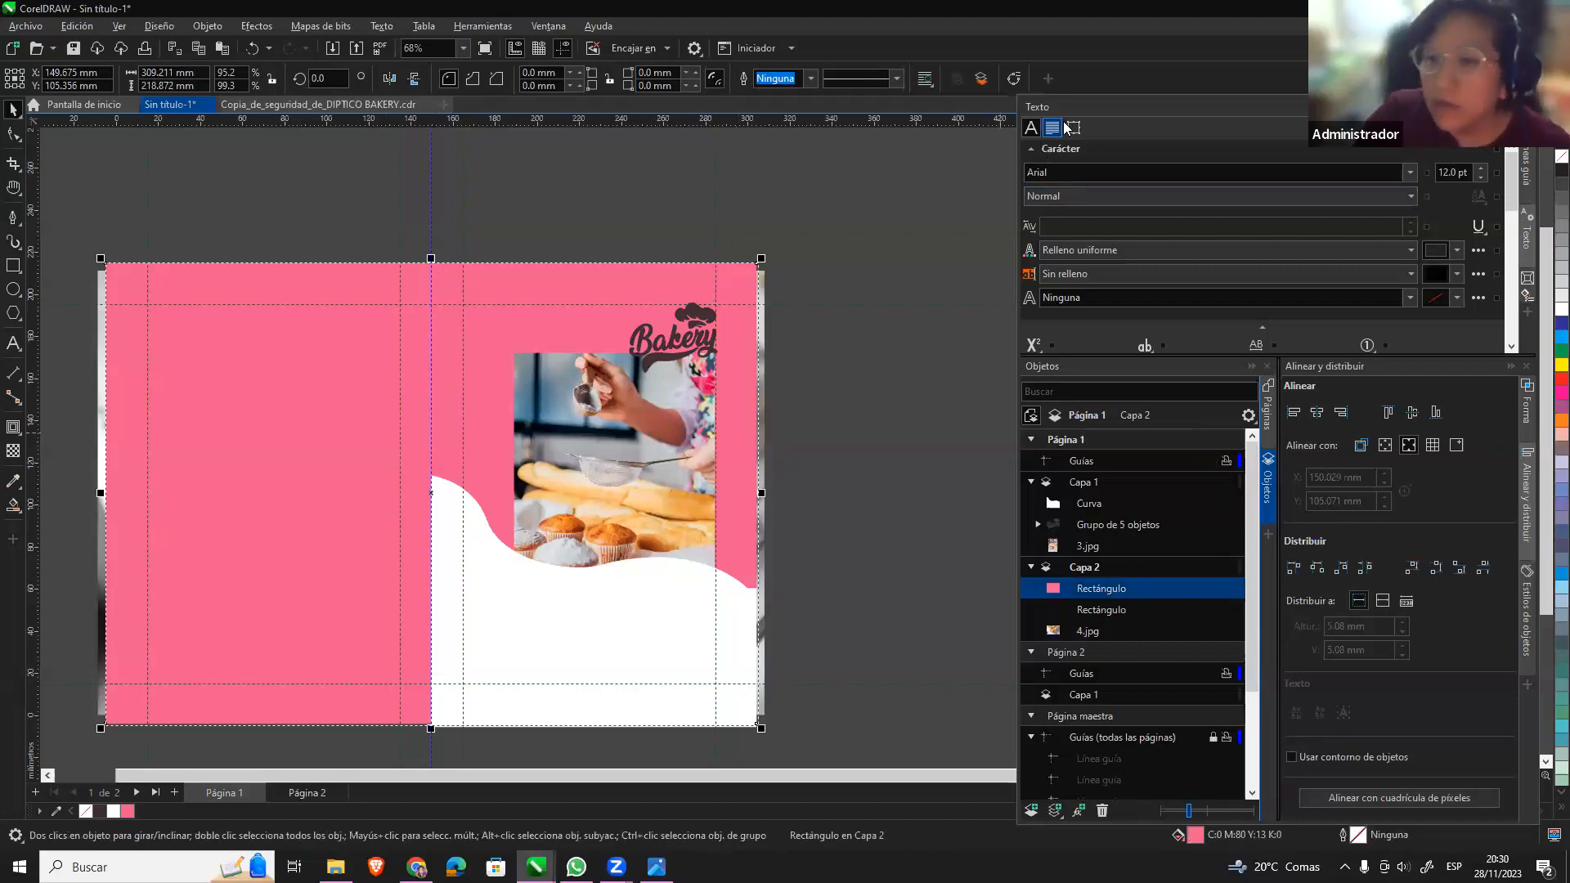
left_click_drag(1510, 200, 1508, 315)
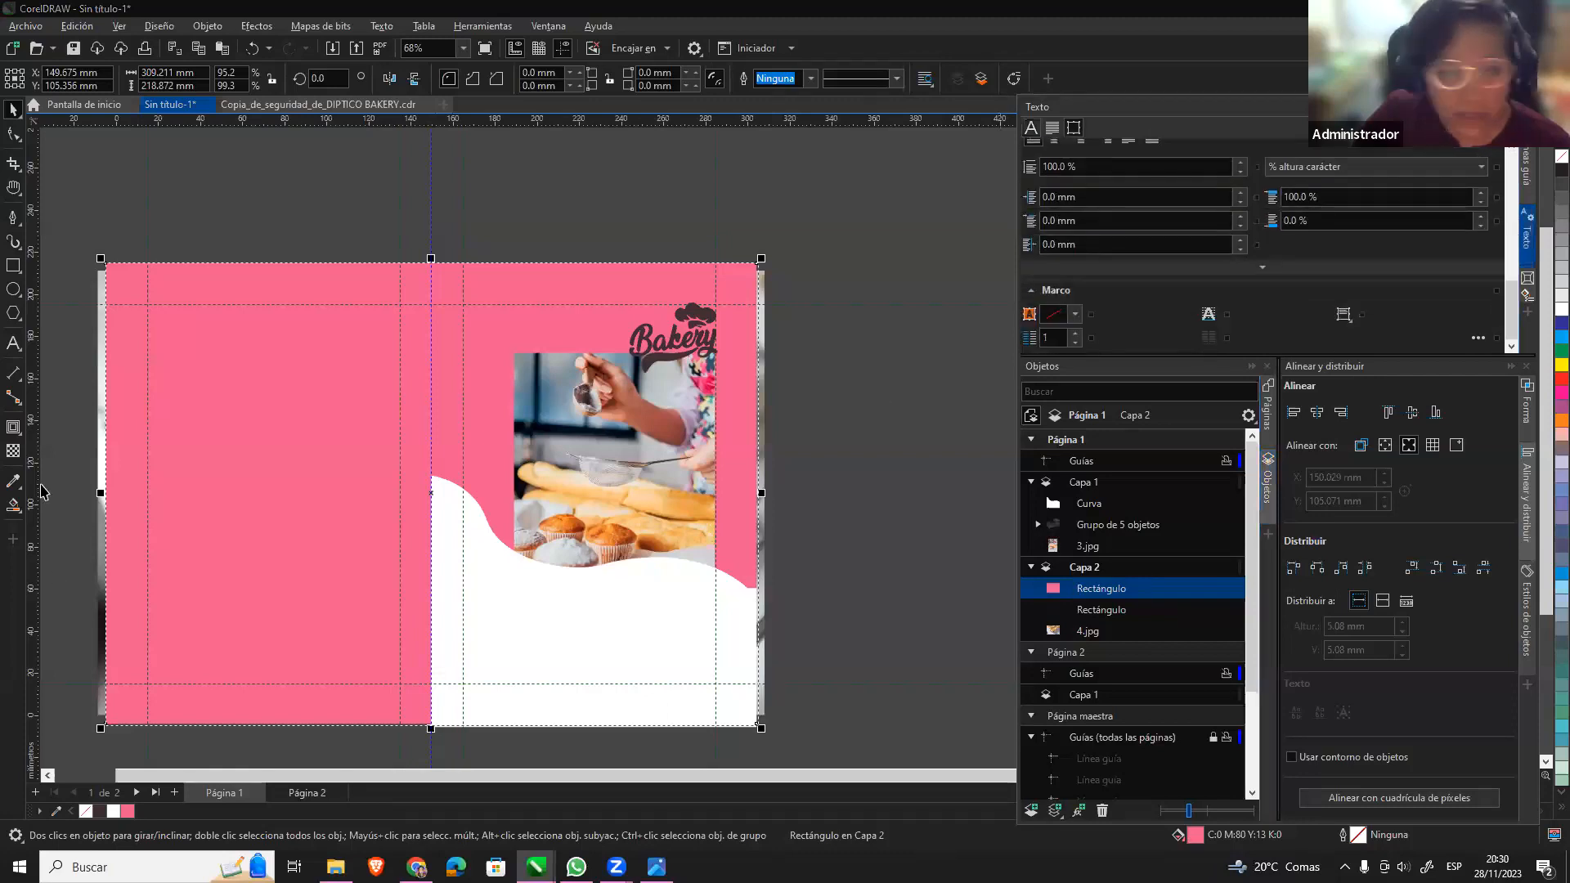
left_click(11, 452)
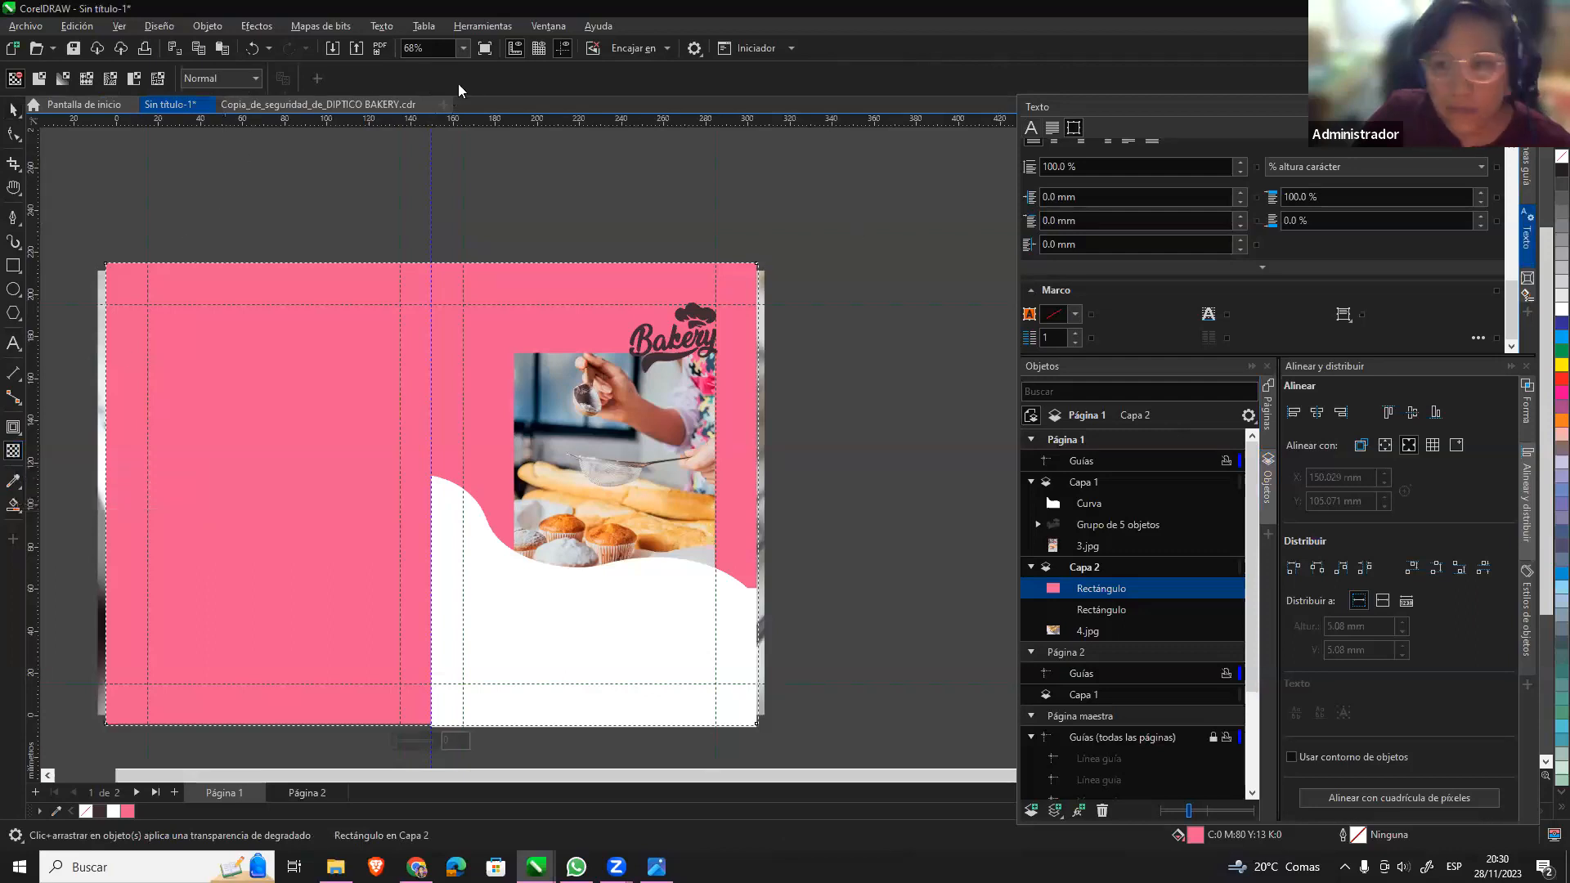
left_click(1526, 301)
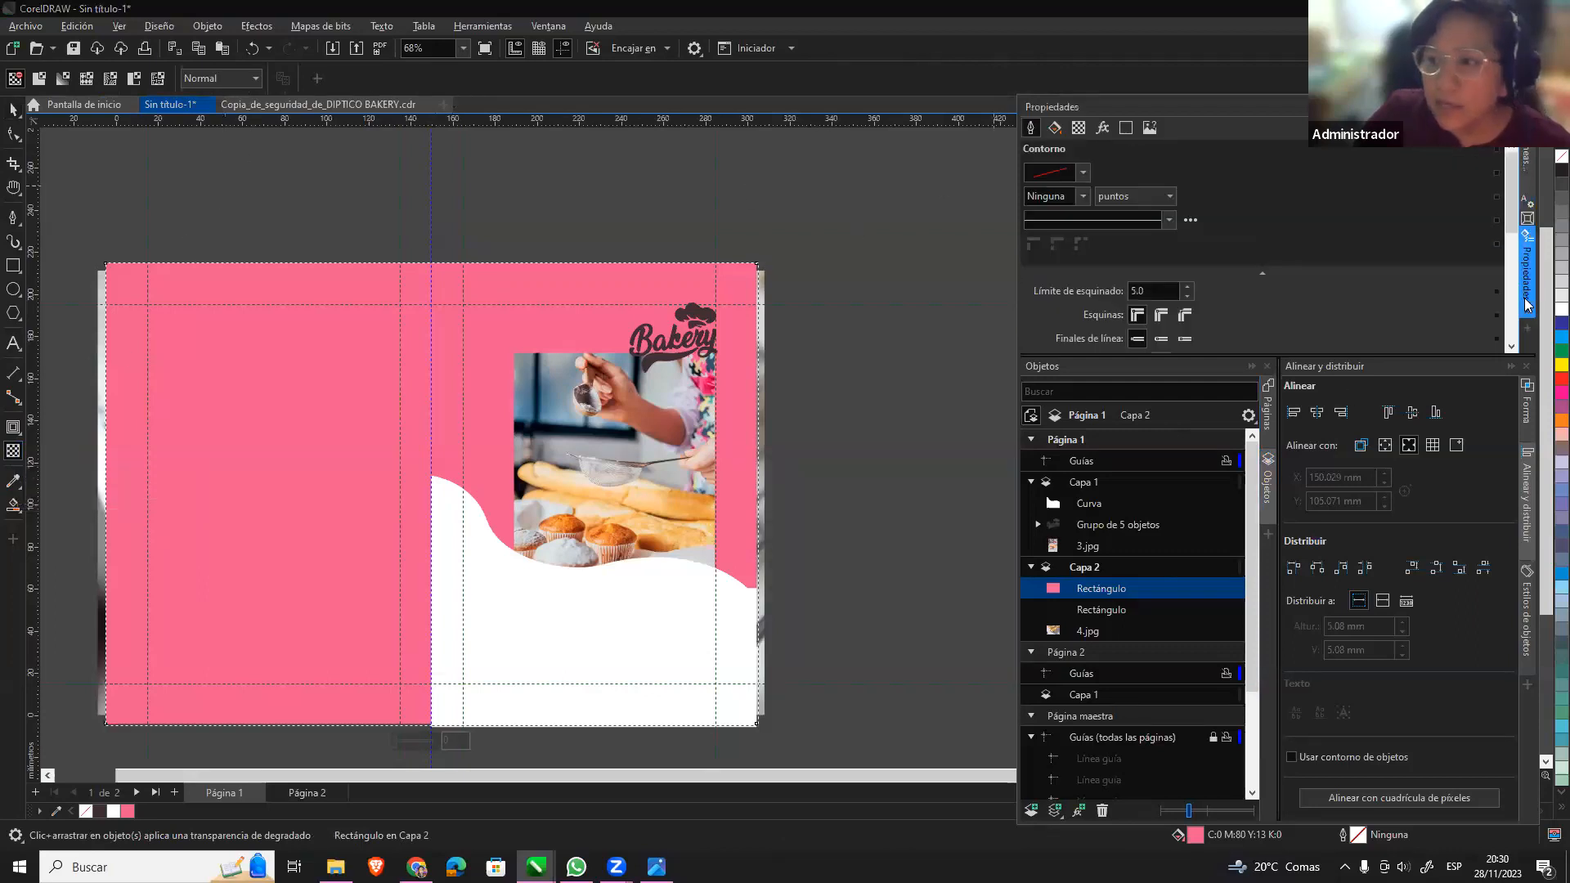
left_click(1078, 128)
left_click(1069, 172)
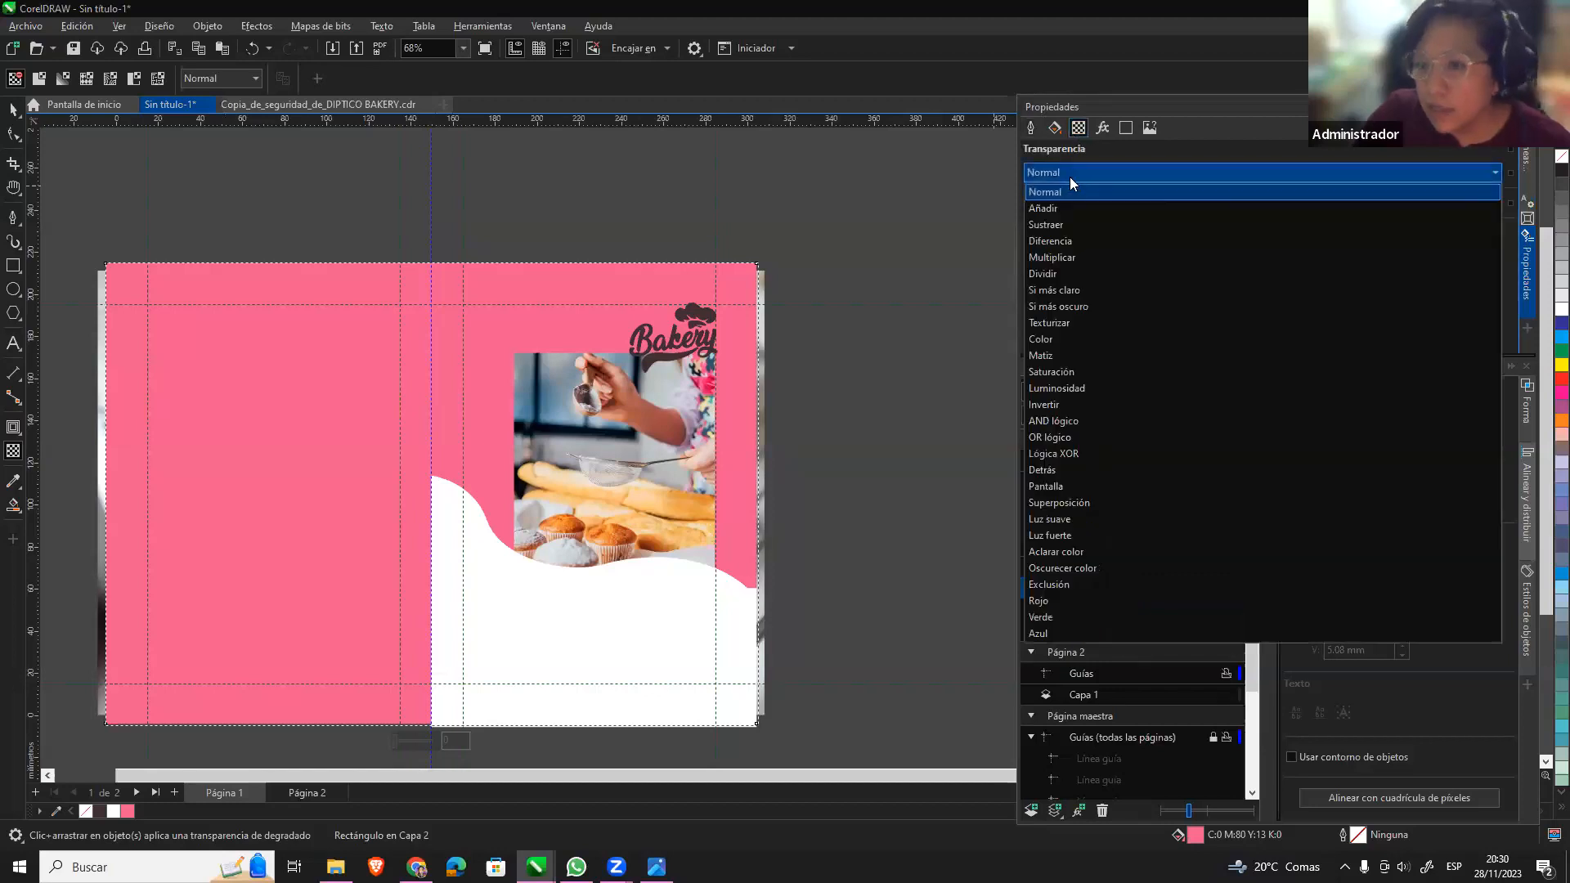
left_click(1086, 193)
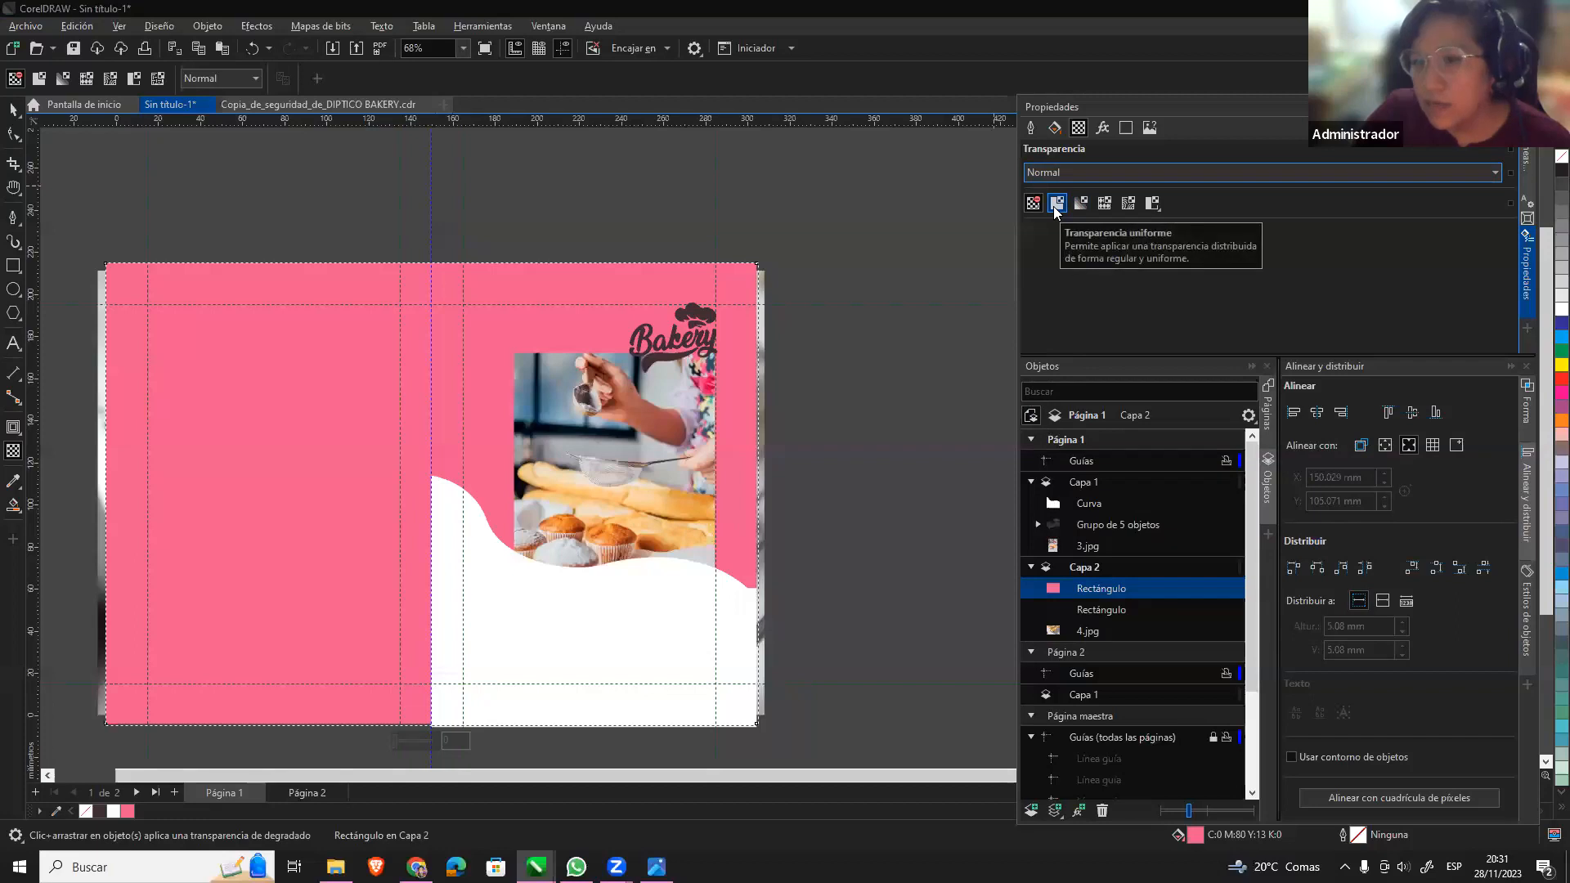
left_click(1055, 204)
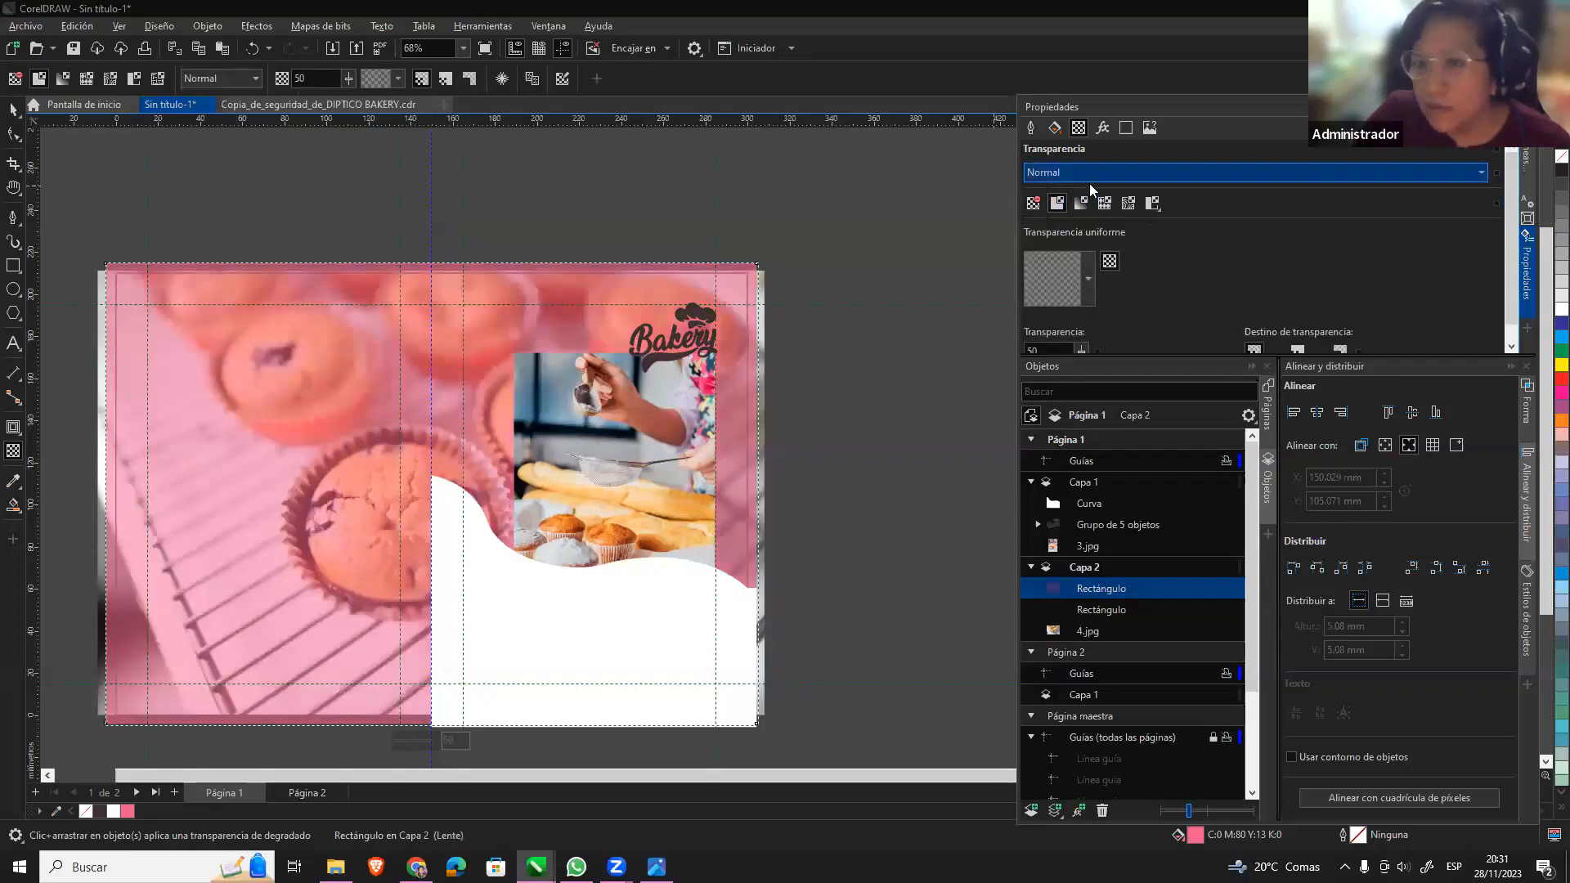
Set the pink rectangle's transparency merge mode to Color and deselect it.
left_click(1090, 178)
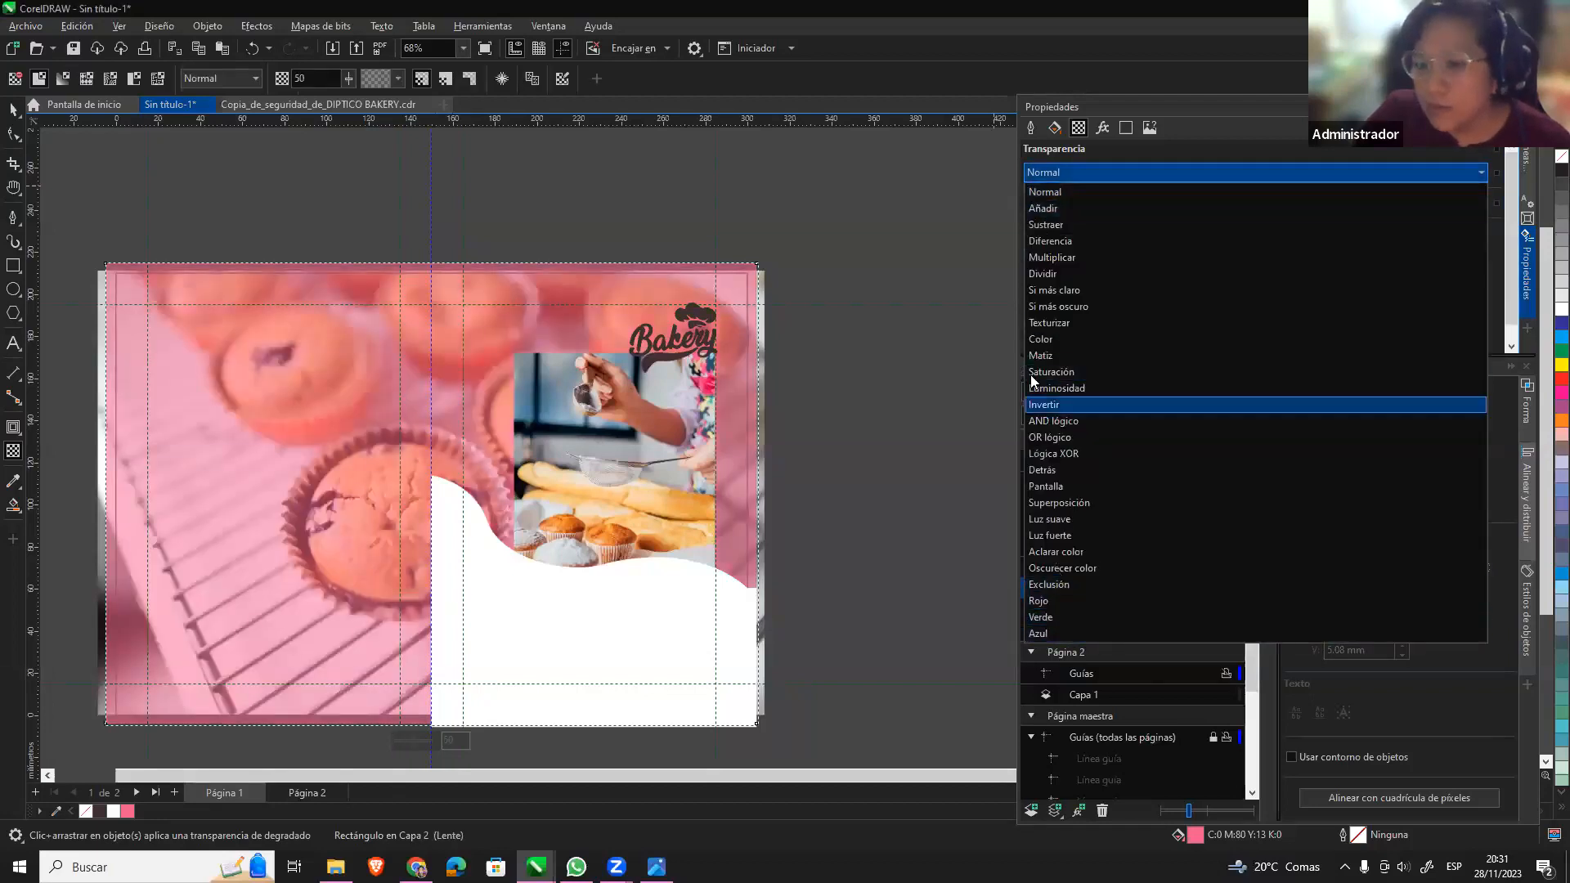
left_click(1050, 337)
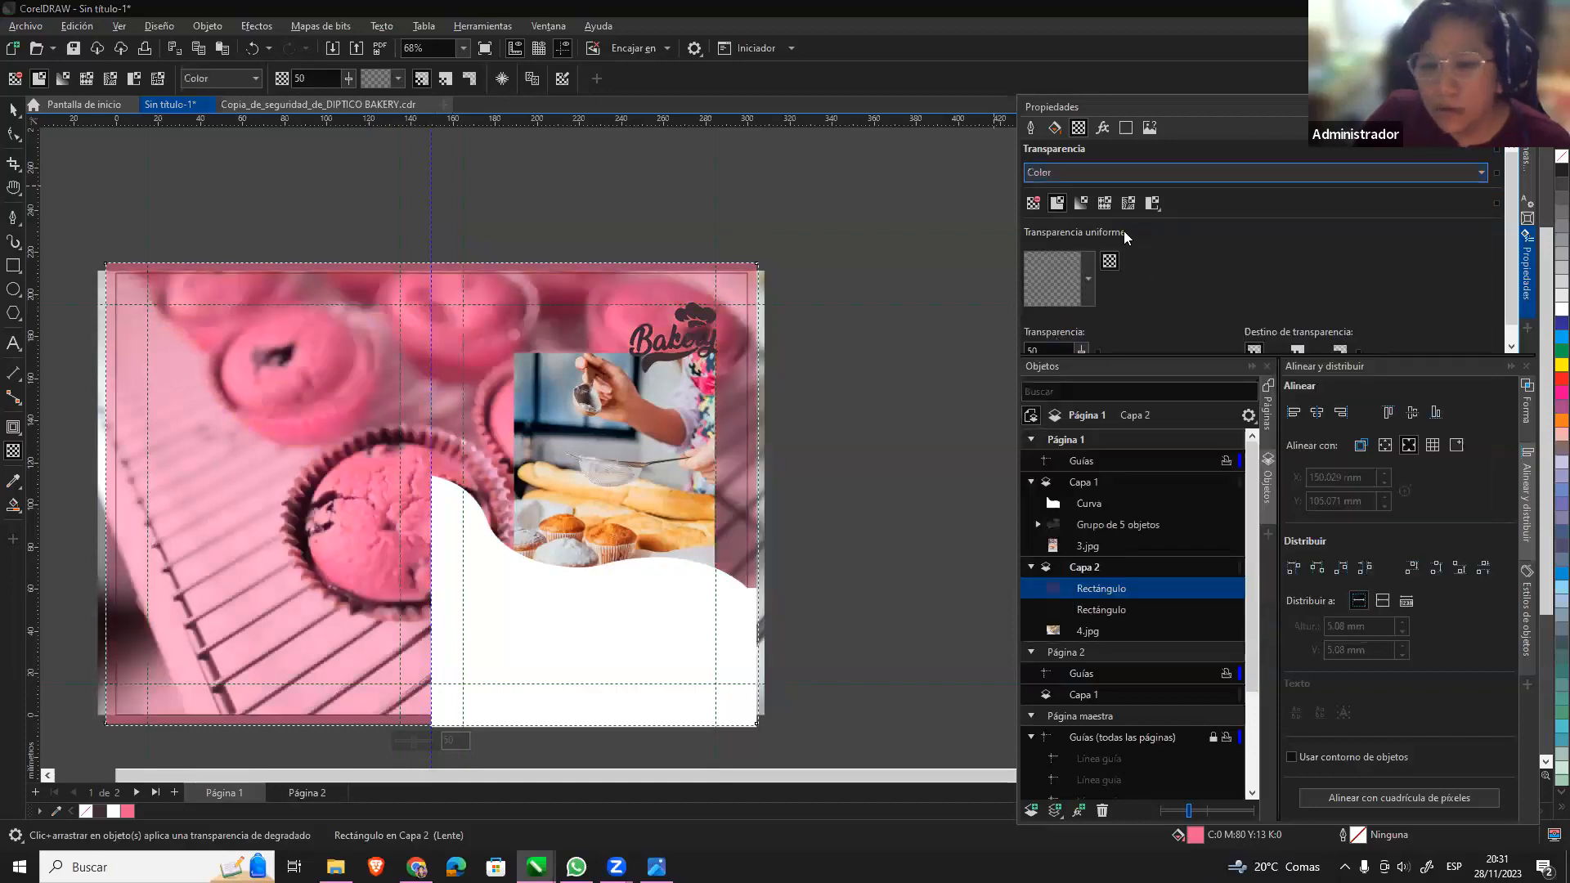
left_click(14, 109)
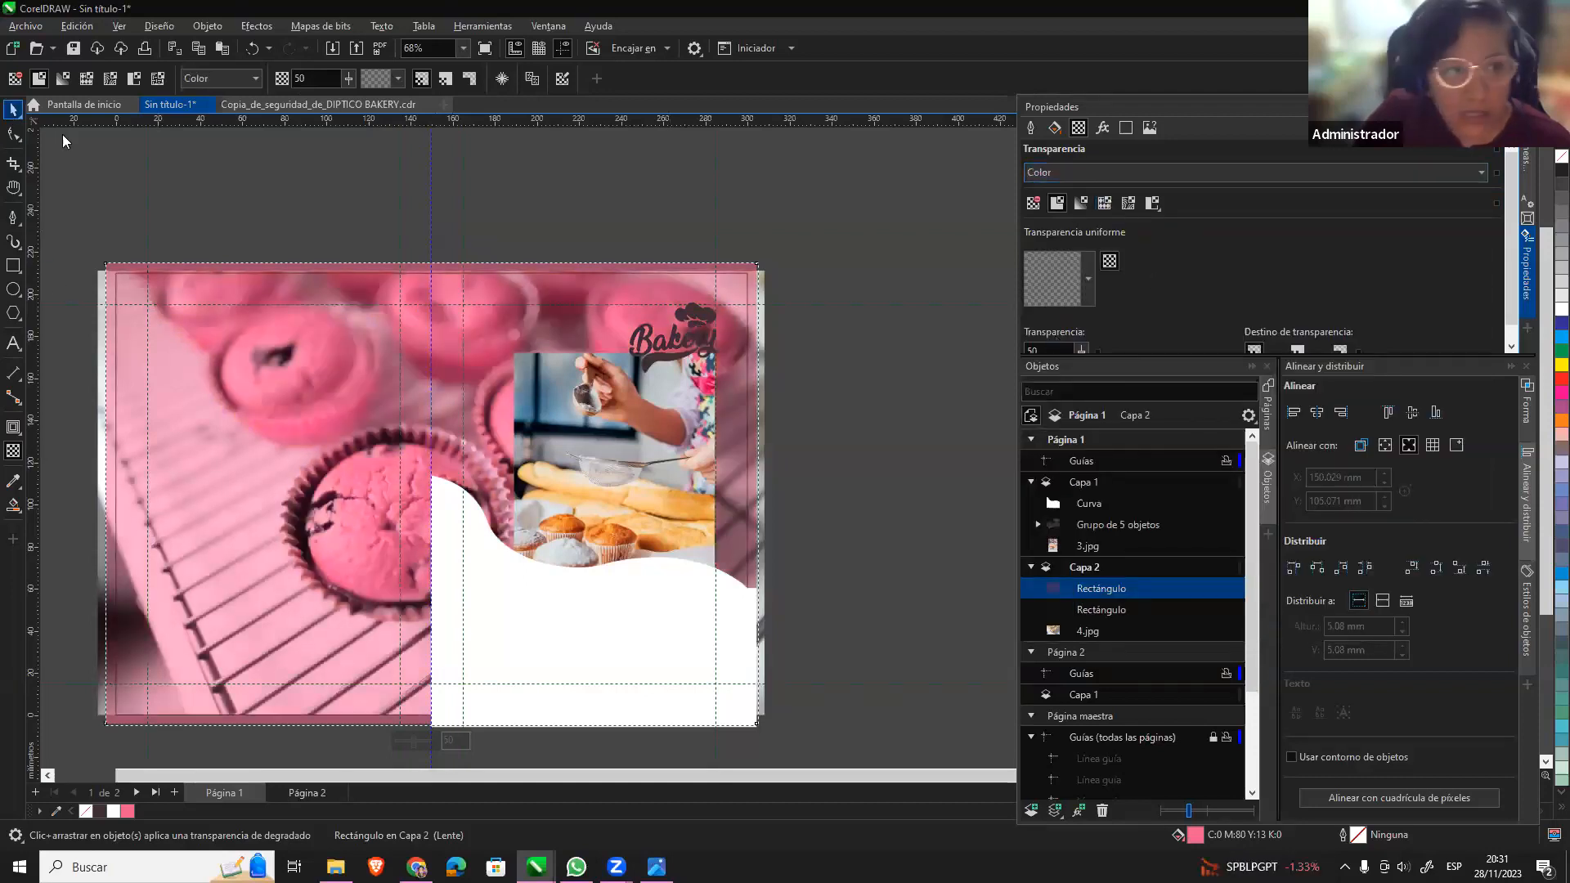
key("Escape")
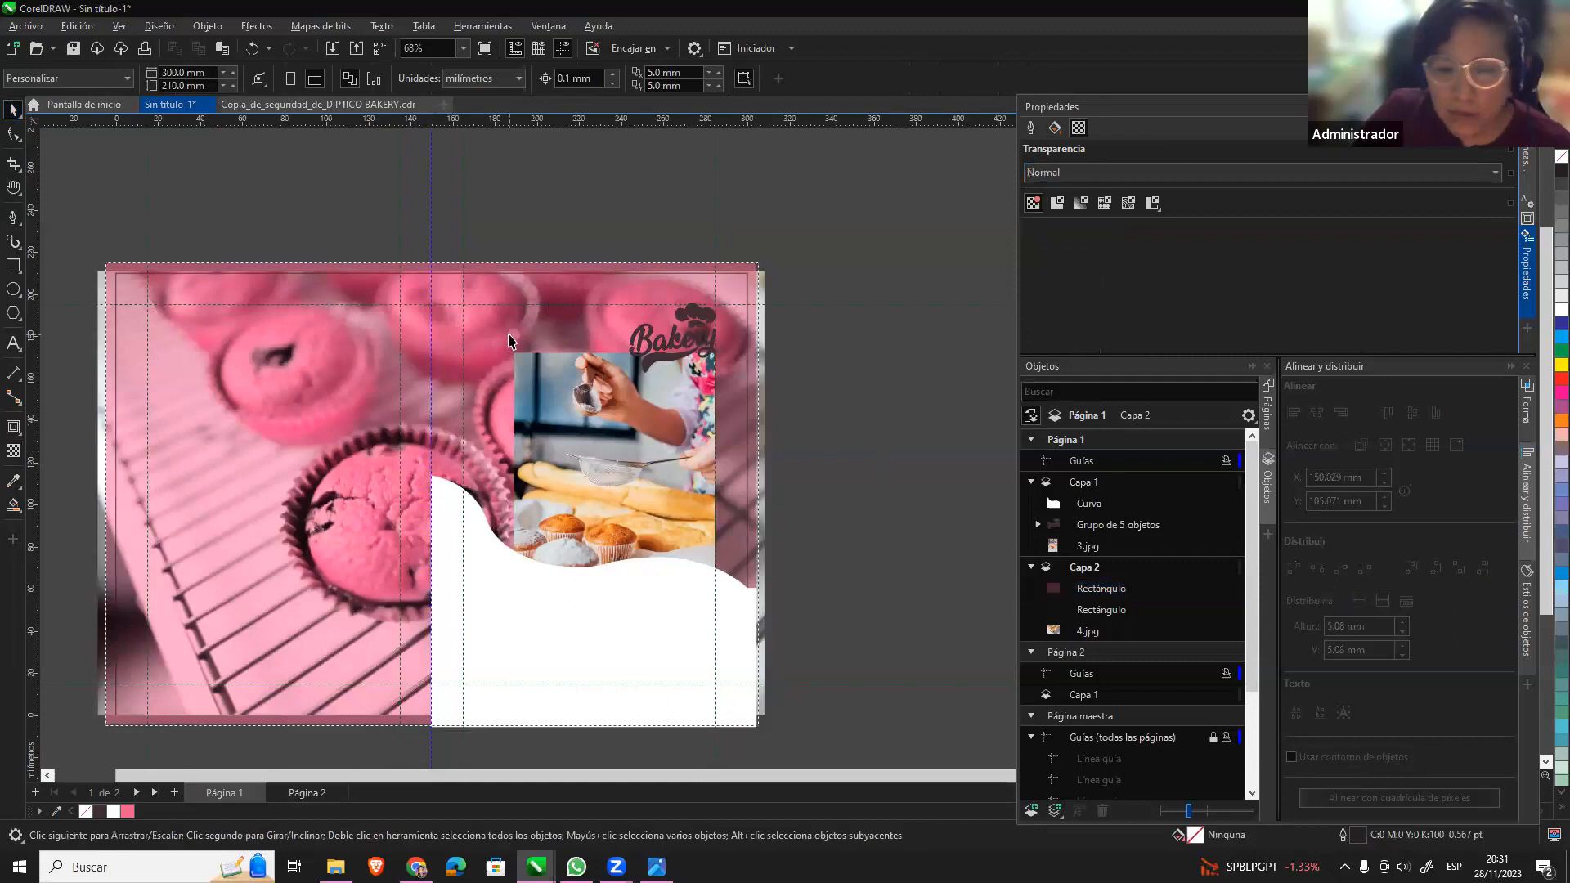
Paste another pink rectangle over the tinted photo and give the copy a uniform transparency of 50.
left_click(508, 332)
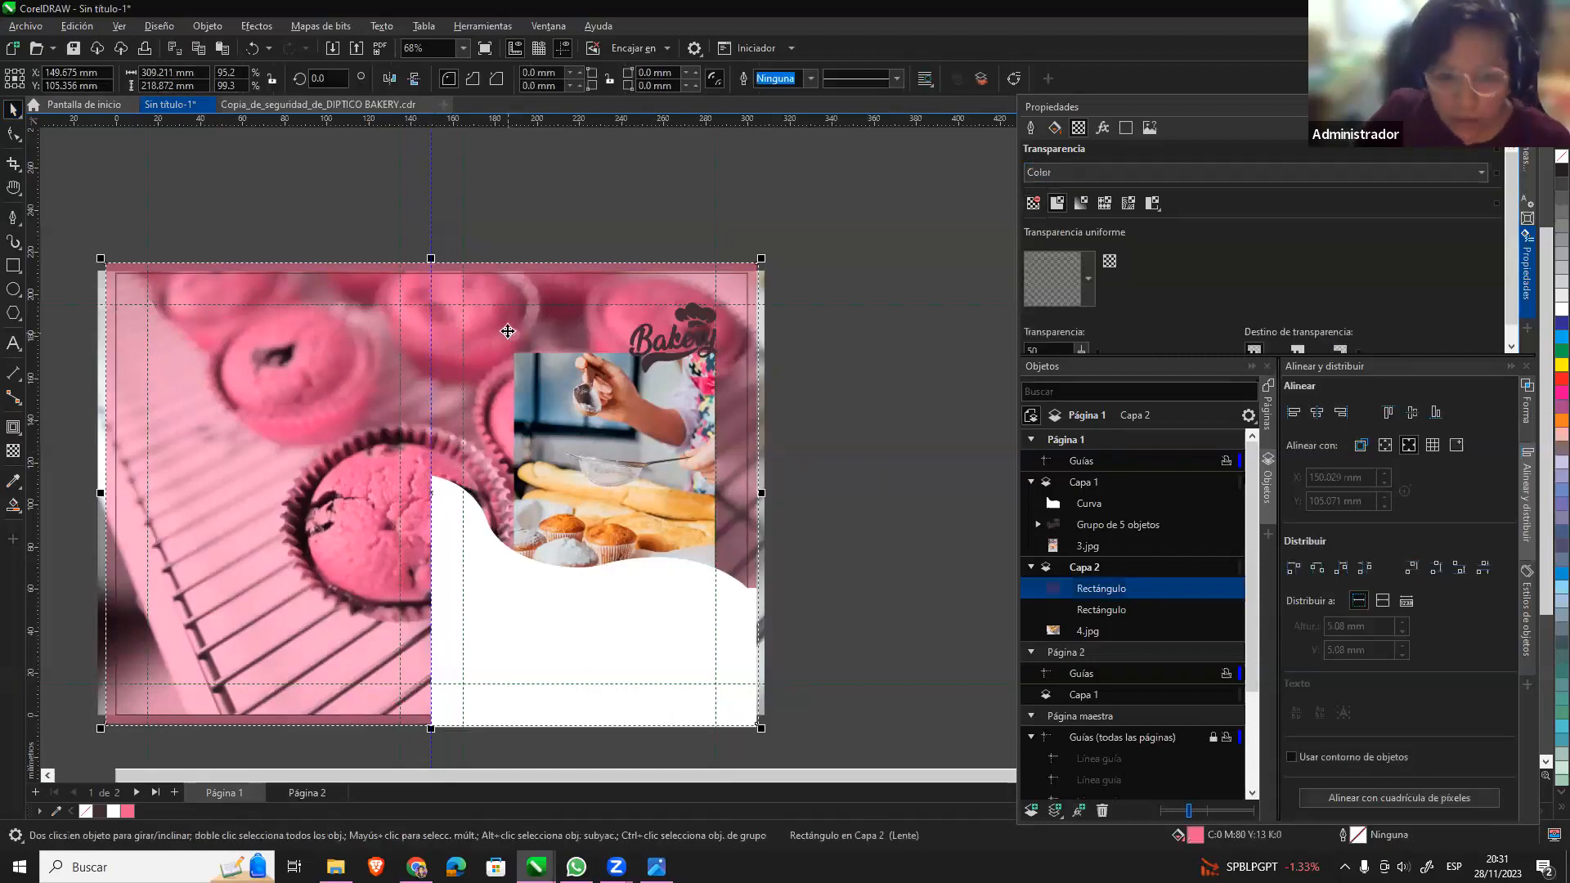
key("ctrl+v")
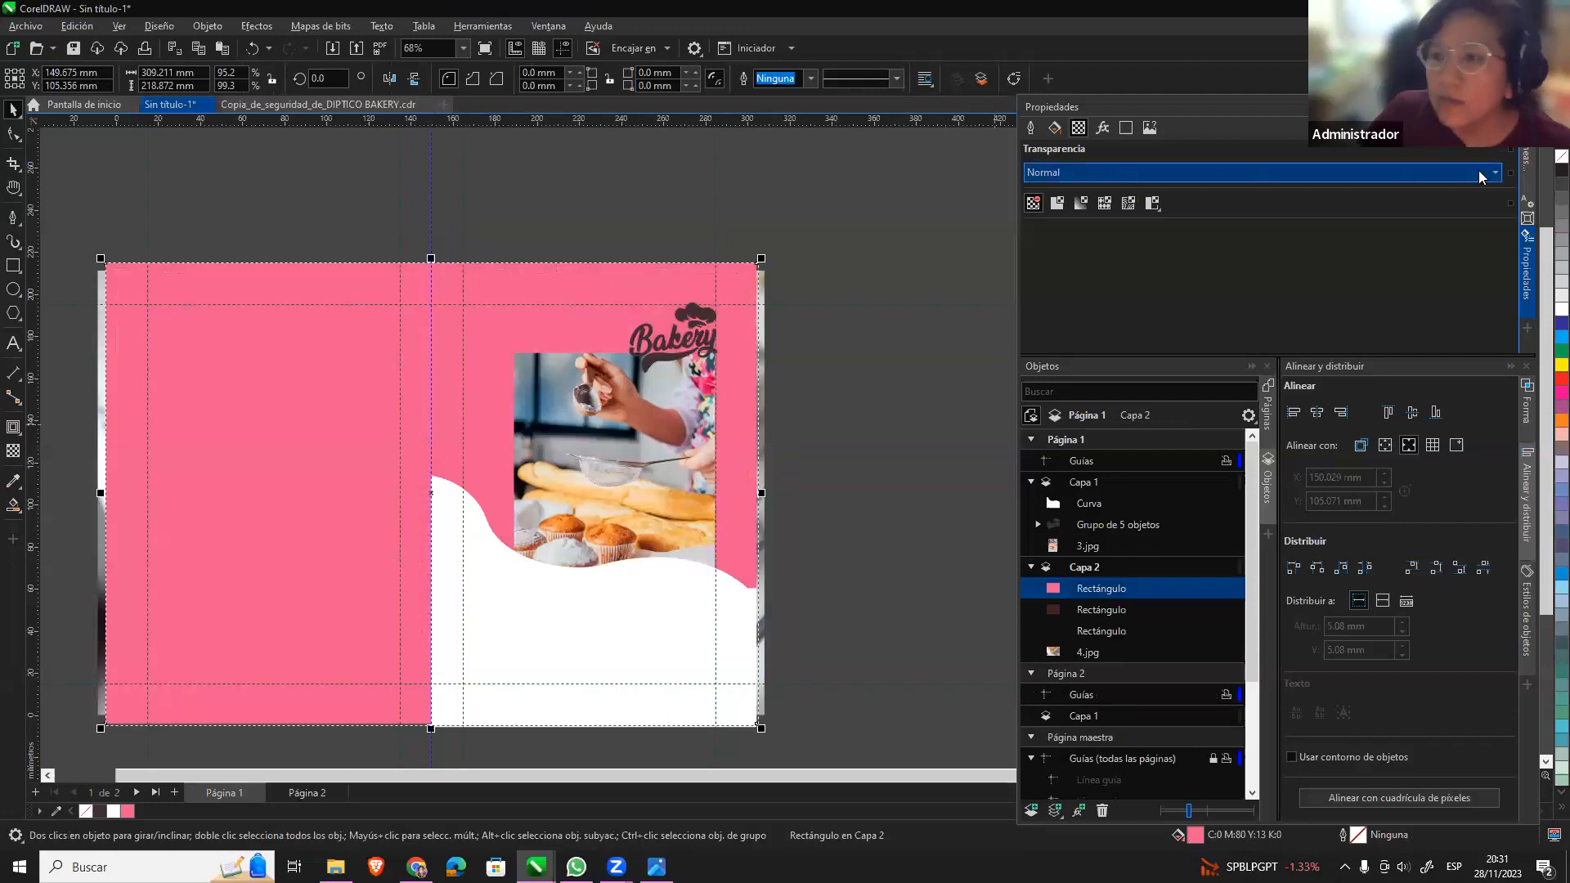
left_click(1060, 205)
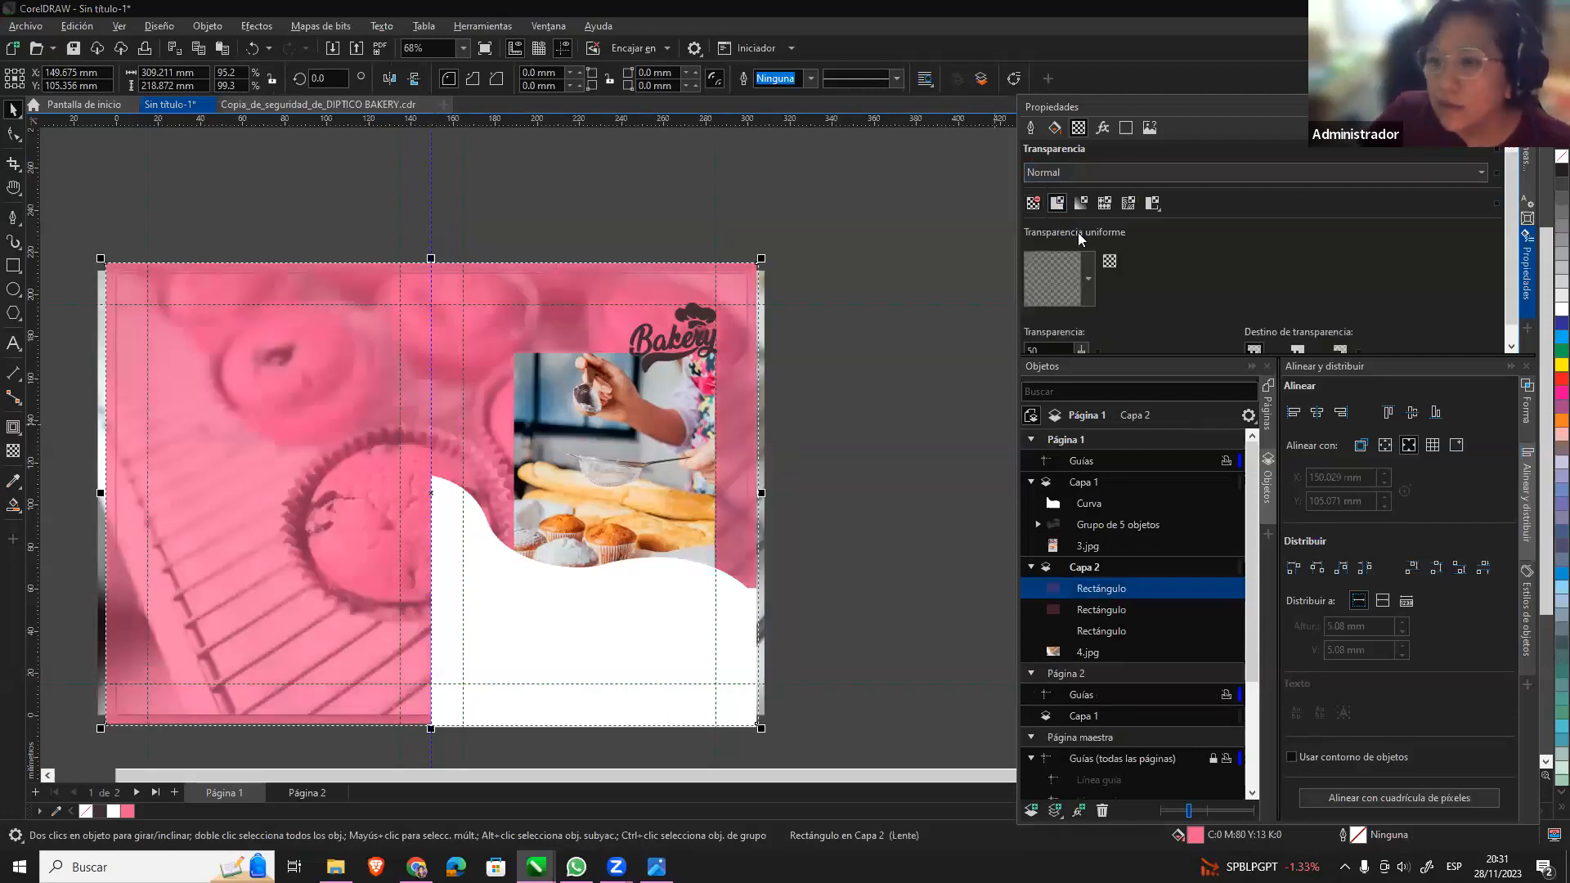
Lower the uniform transparency of the upper pink rectangle to about 12 to strengthen the tint over the muffin photo.
mouse_move(1081, 349)
left_mouse_down()
mouse_move(1053, 372)
mouse_move(1071, 353)
left_mouse_up()
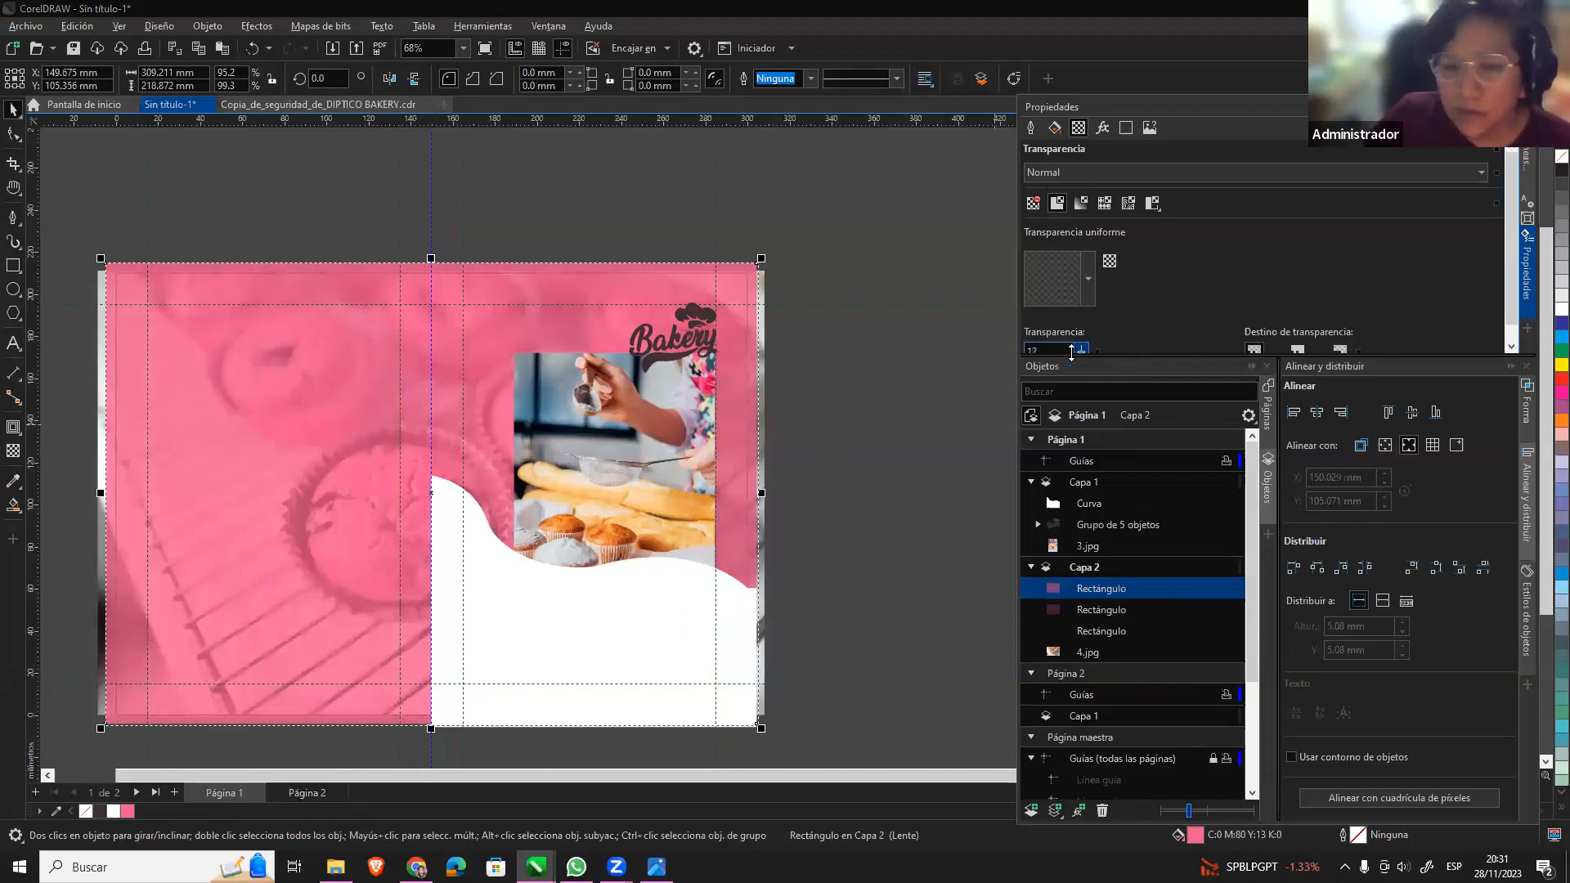
left_click(848, 363)
Fill the Bakery logo group with white and deselect it.
left_click(674, 335)
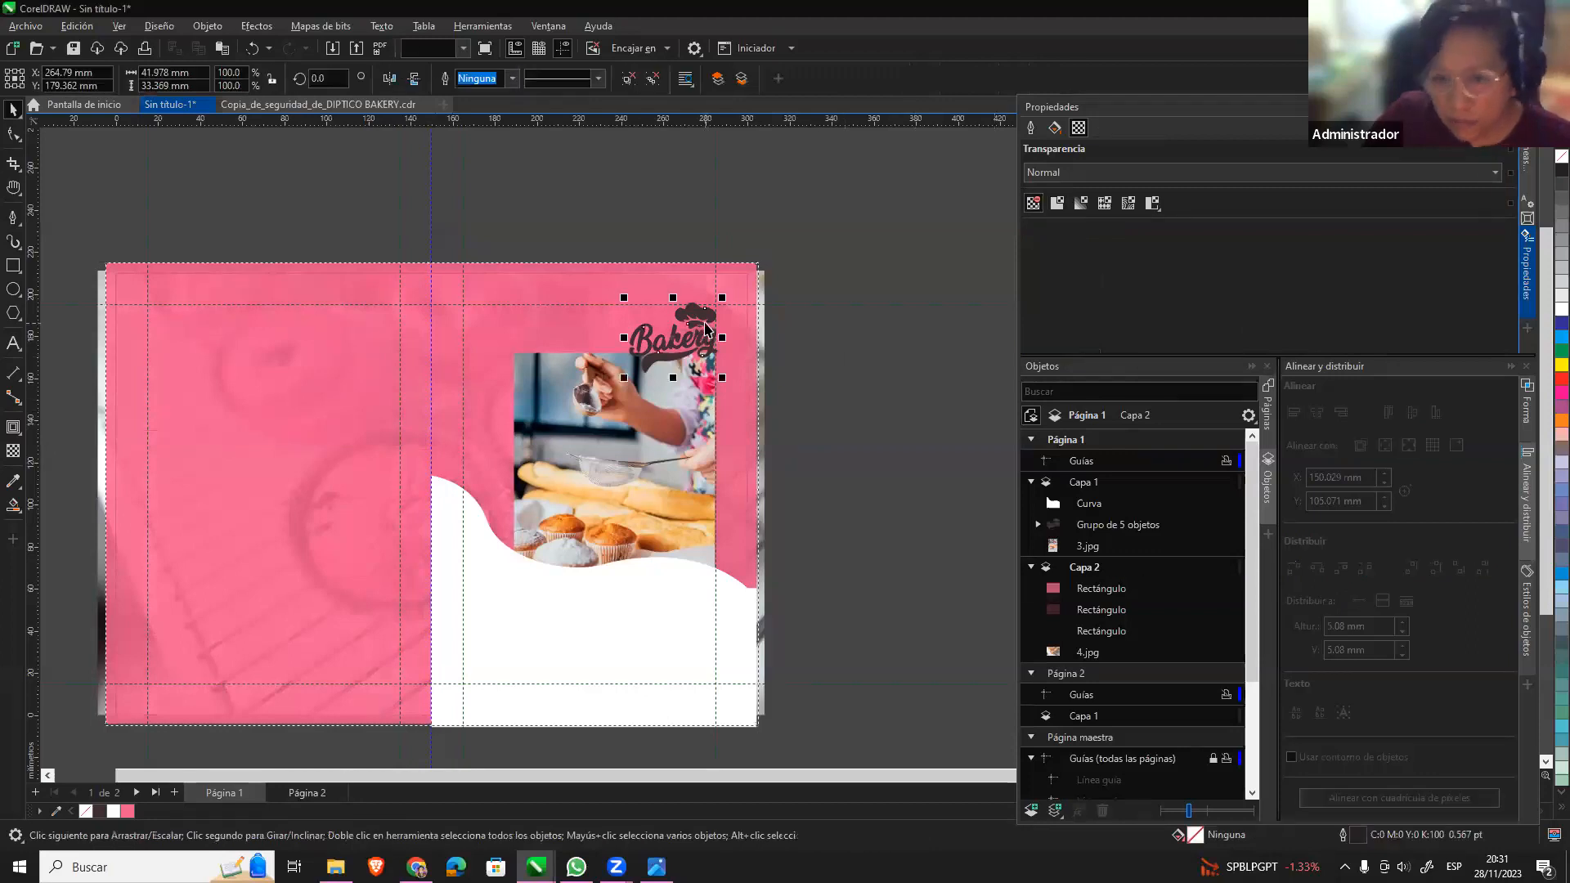
left_click(1562, 309)
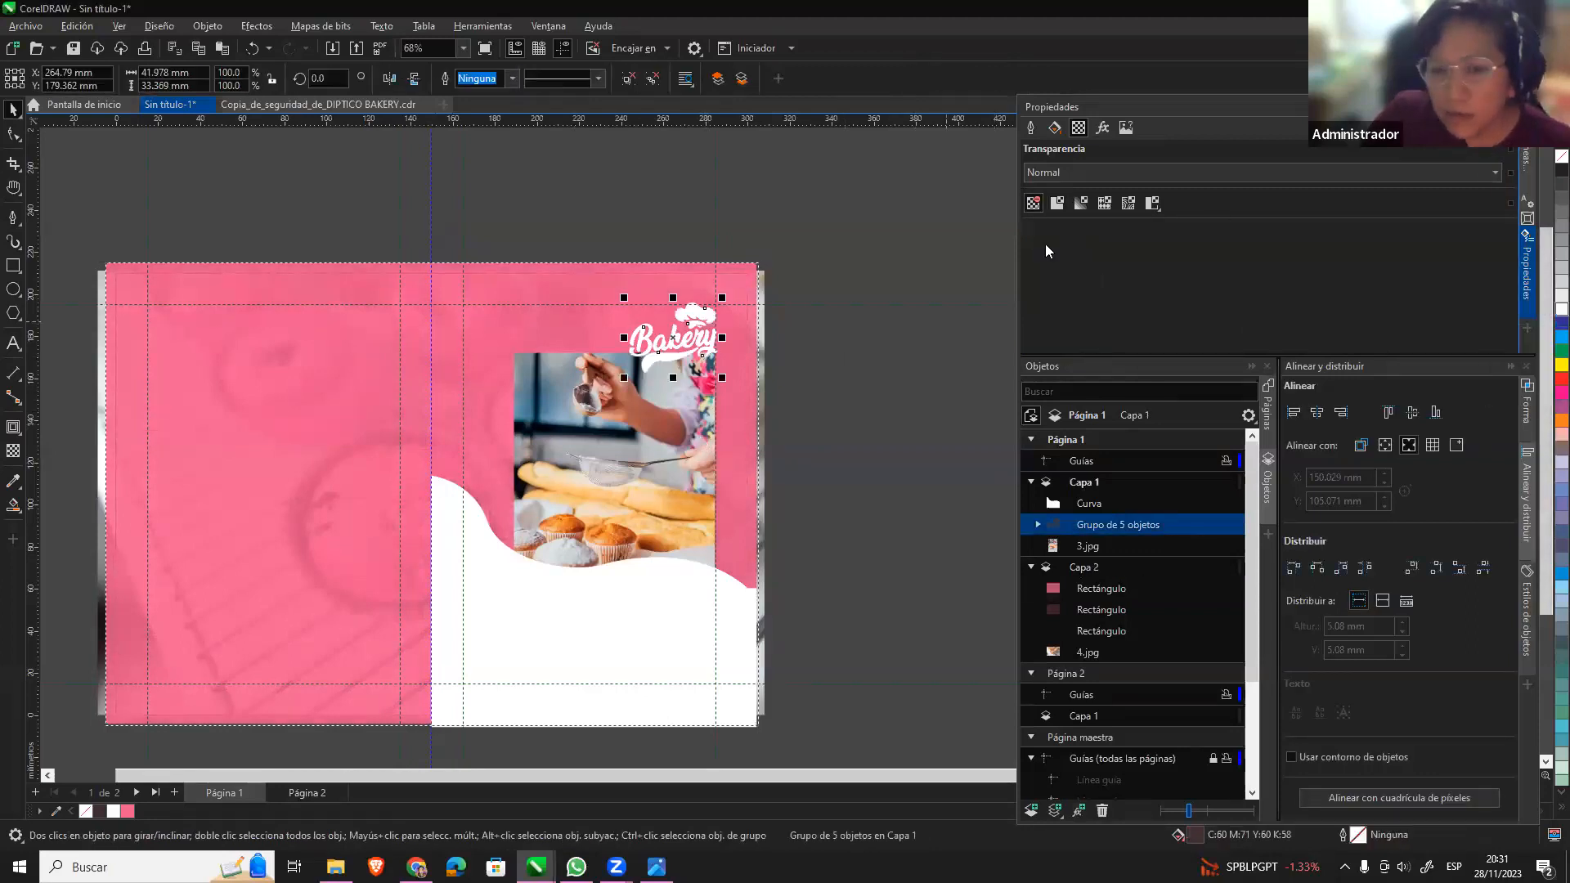
left_click(775, 352)
Move the baking photo on the cover down so that it clears the Bakery logo.
left_click(625, 424)
left_click_drag(626, 424, 637, 459)
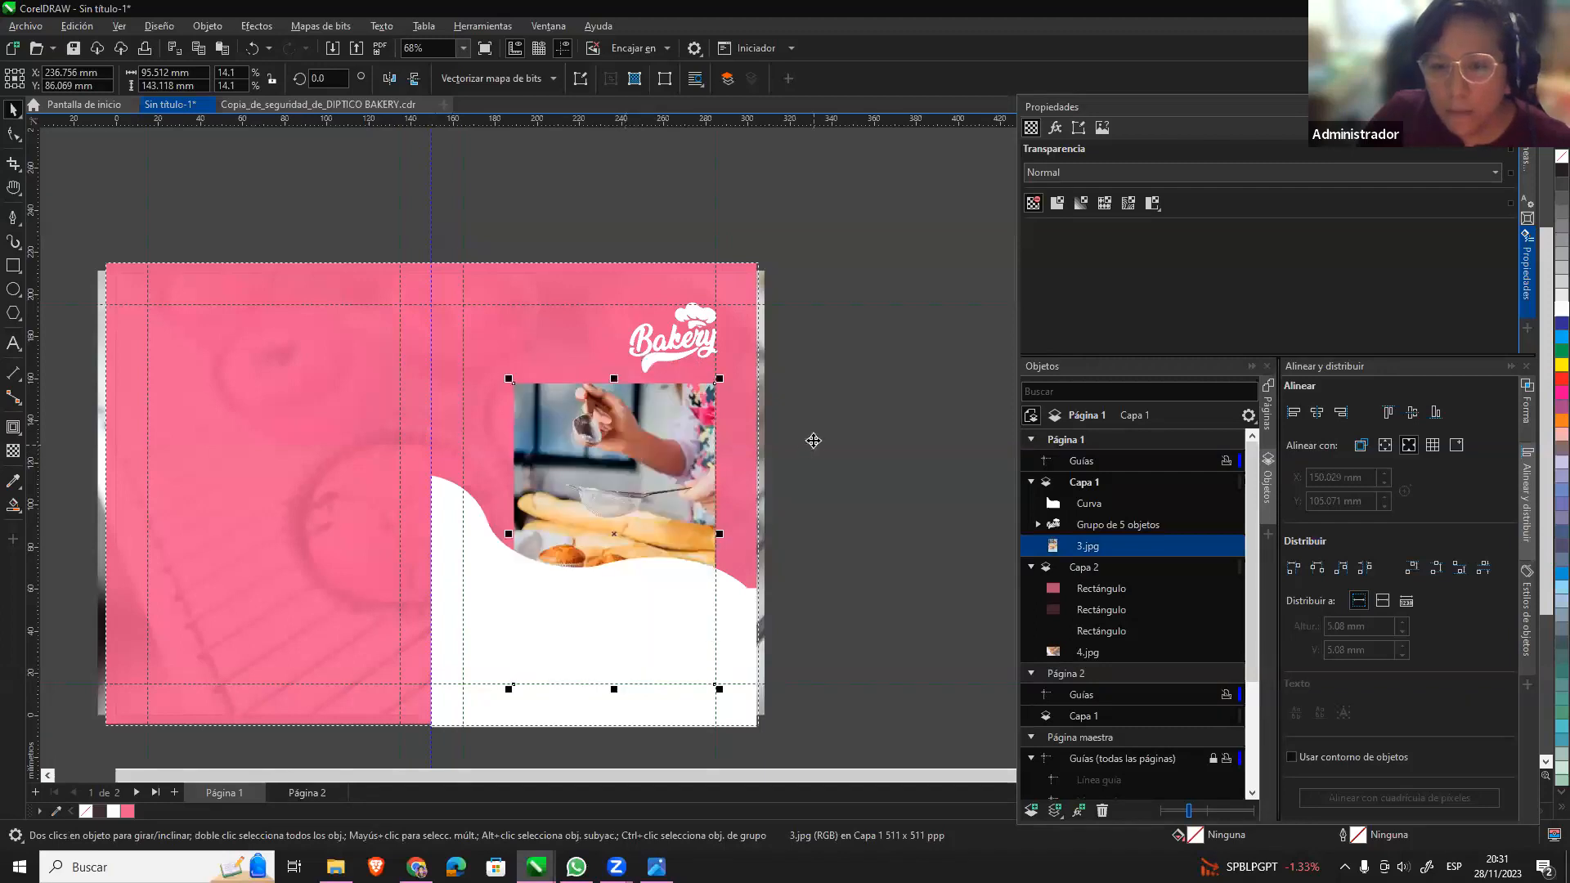
left_click(813, 440)
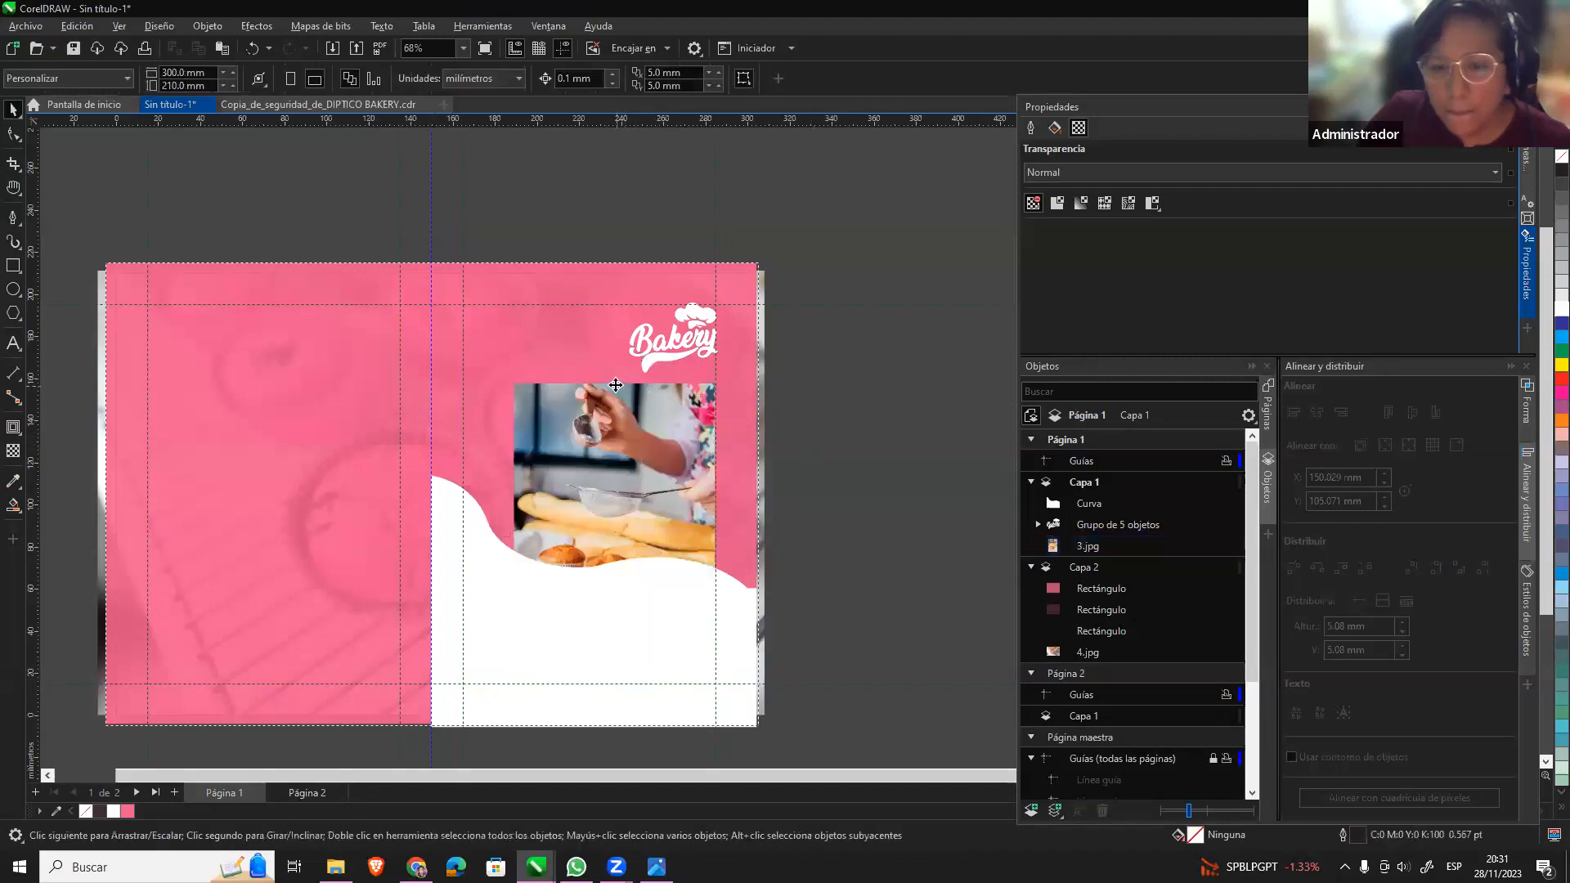
Draw a vertical rectangle about 31 × 190 mm from the cover's inner margin guide, with a teal fill and no outline.
left_click(13, 266)
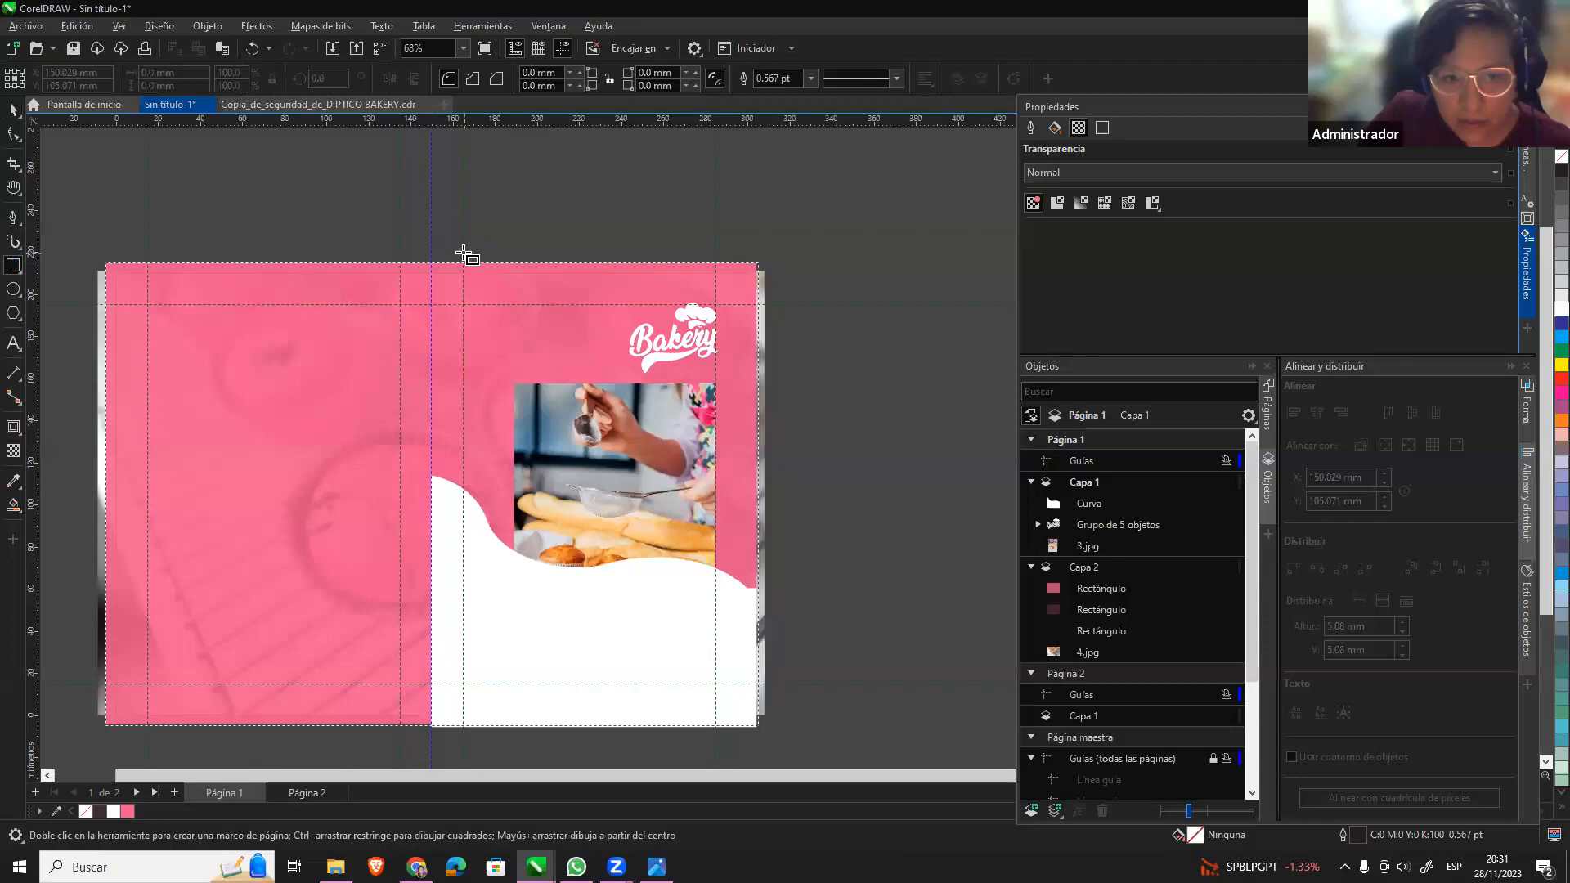
left_click_drag(463, 253, 528, 652)
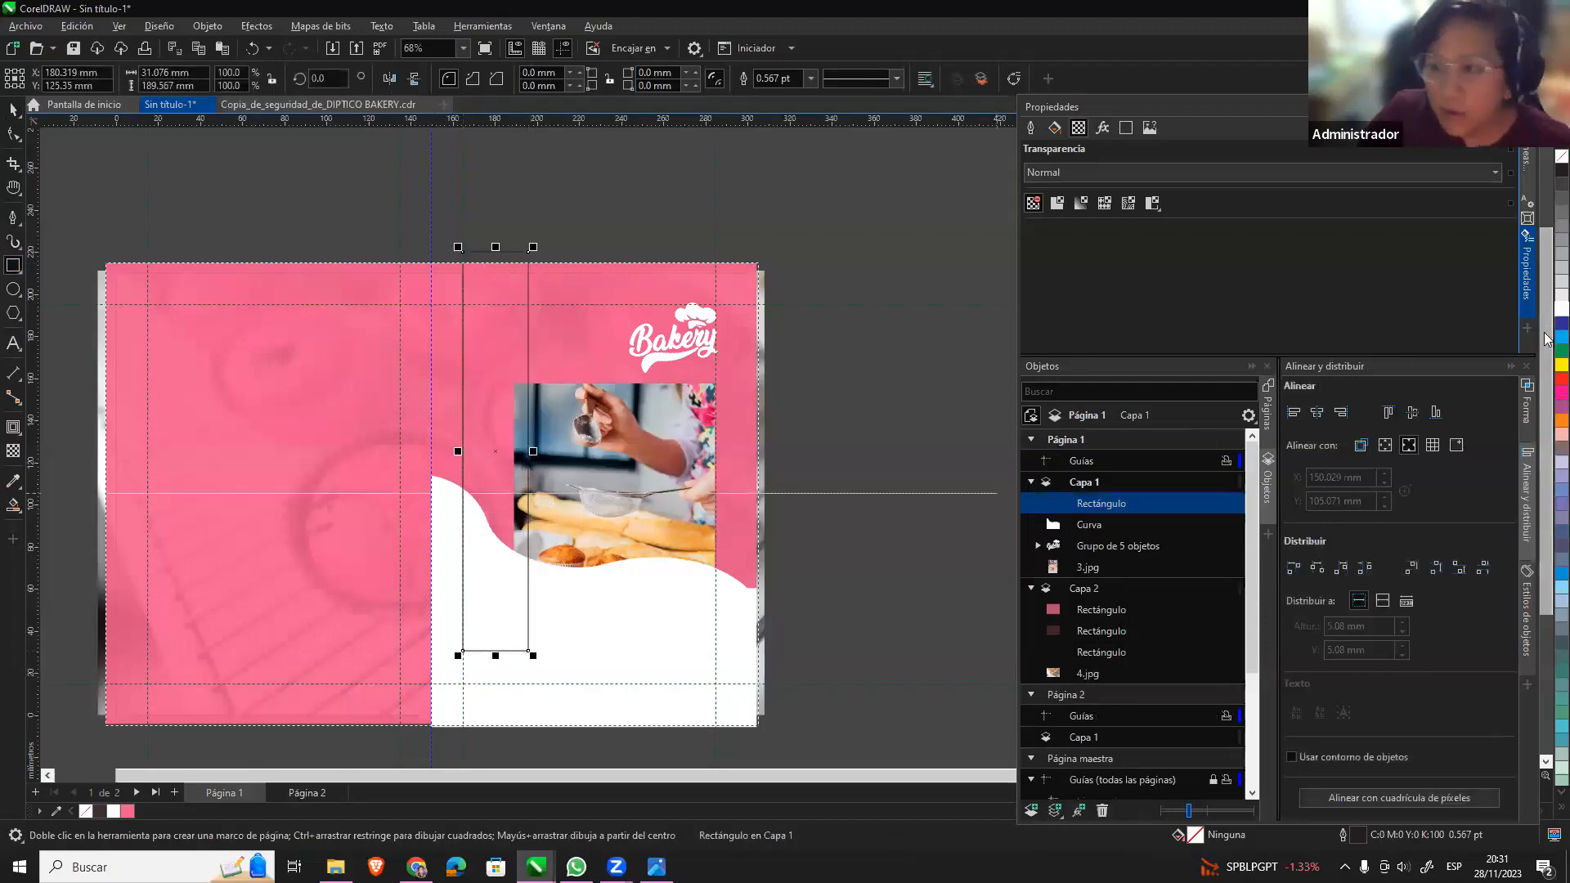
left_click_drag(1562, 337, 1528, 343)
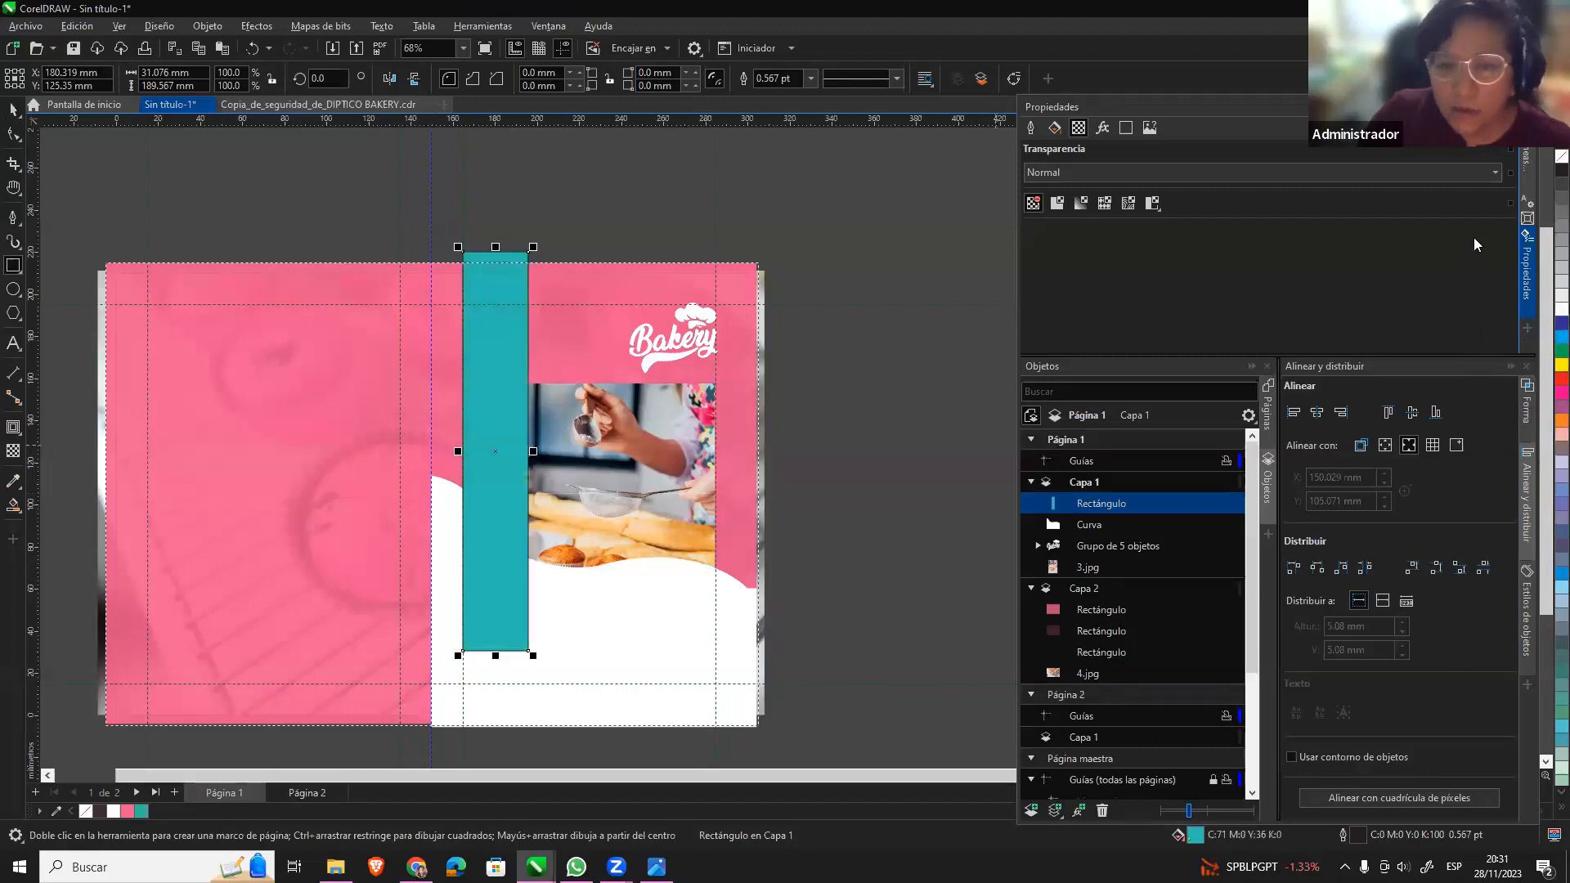
right_click(1561, 156)
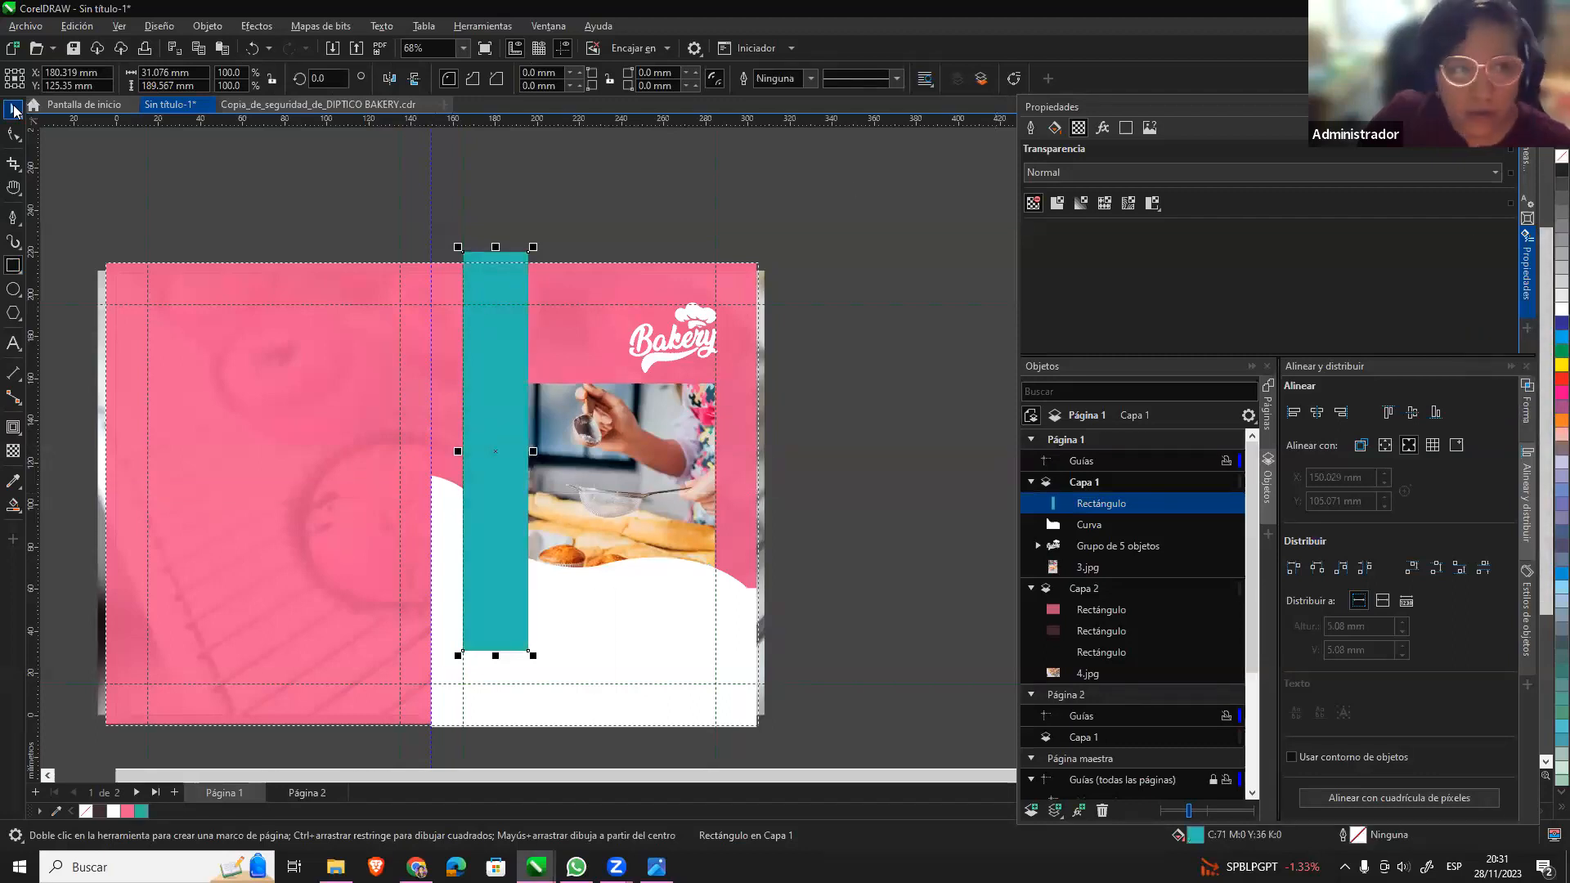
left_click(868, 467)
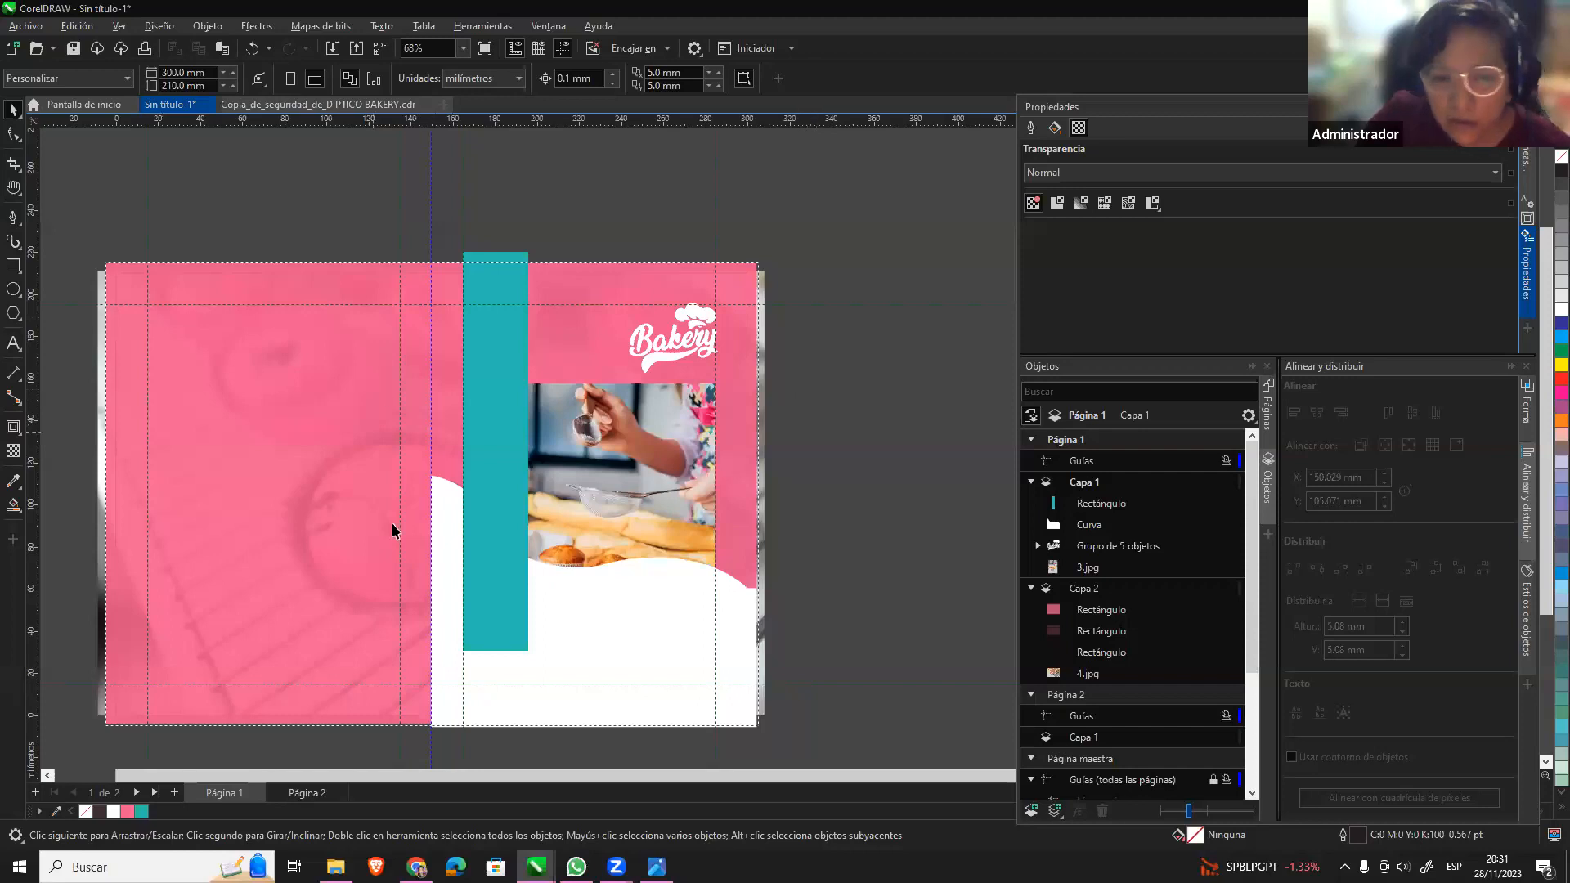
Check the reference diptych's vertical title, and add the artistic text PASTELERÍA FINA on the white area below the cover photo.
left_click(702, 352)
left_click(333, 103)
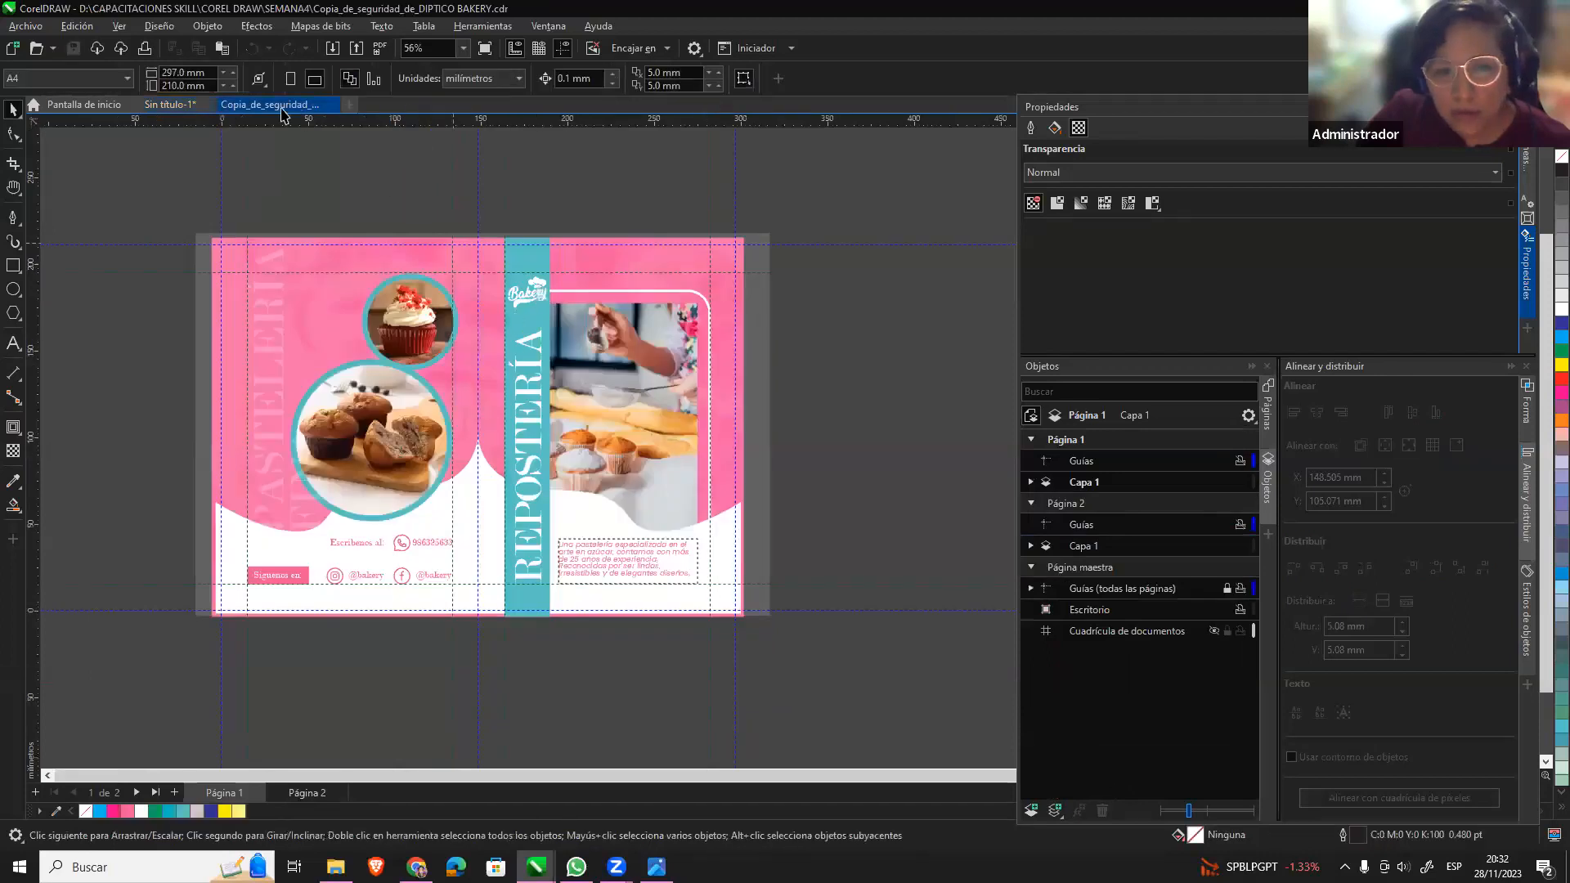
left_click(170, 104)
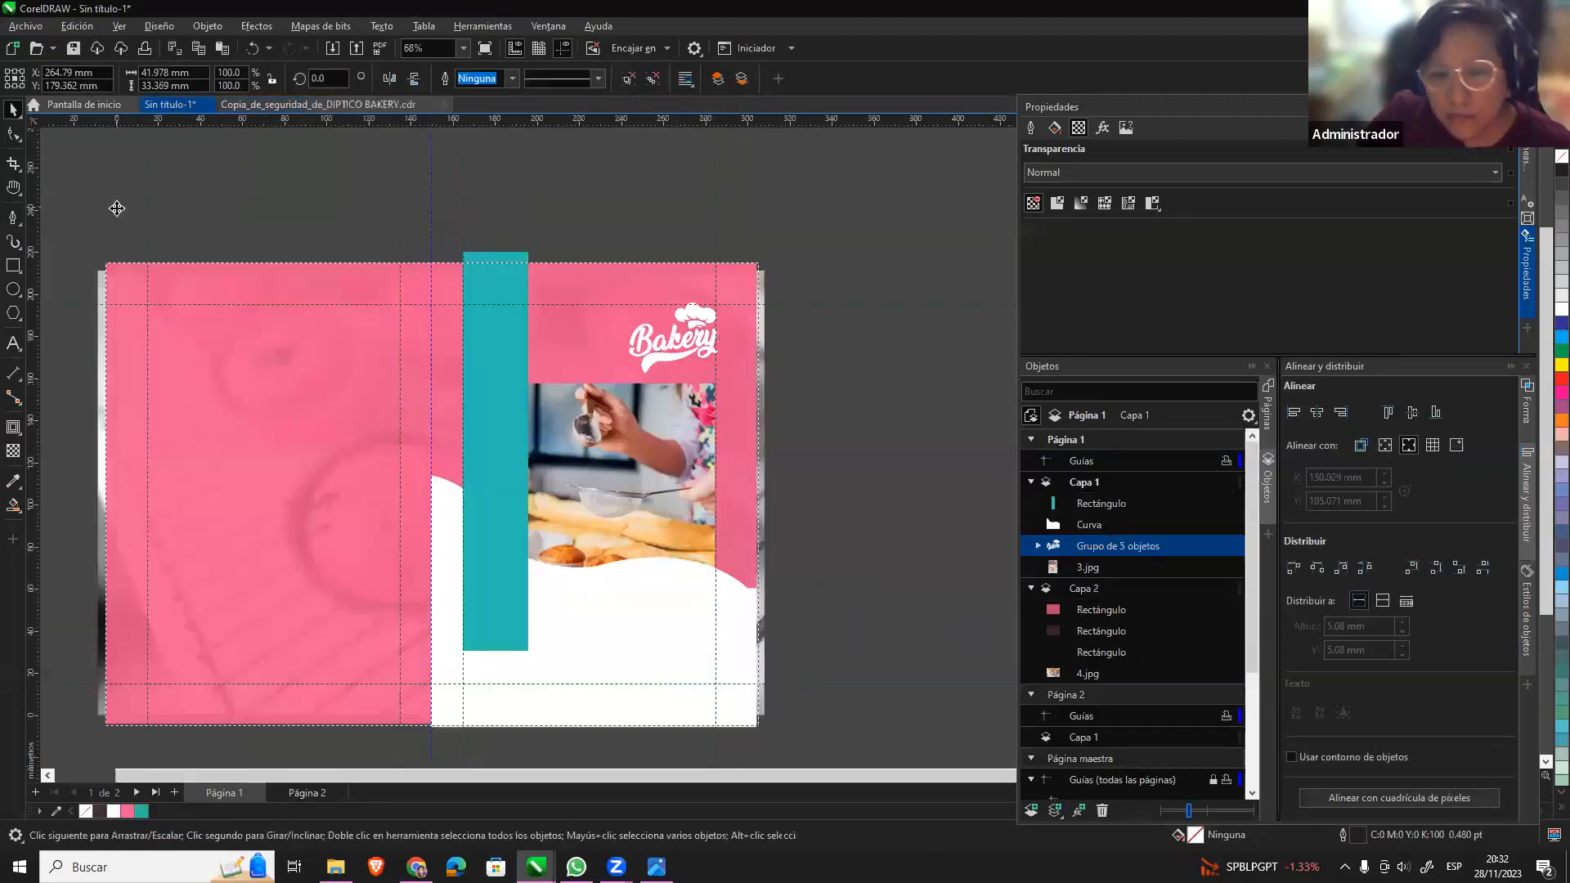
left_click(117, 209)
left_click(13, 343)
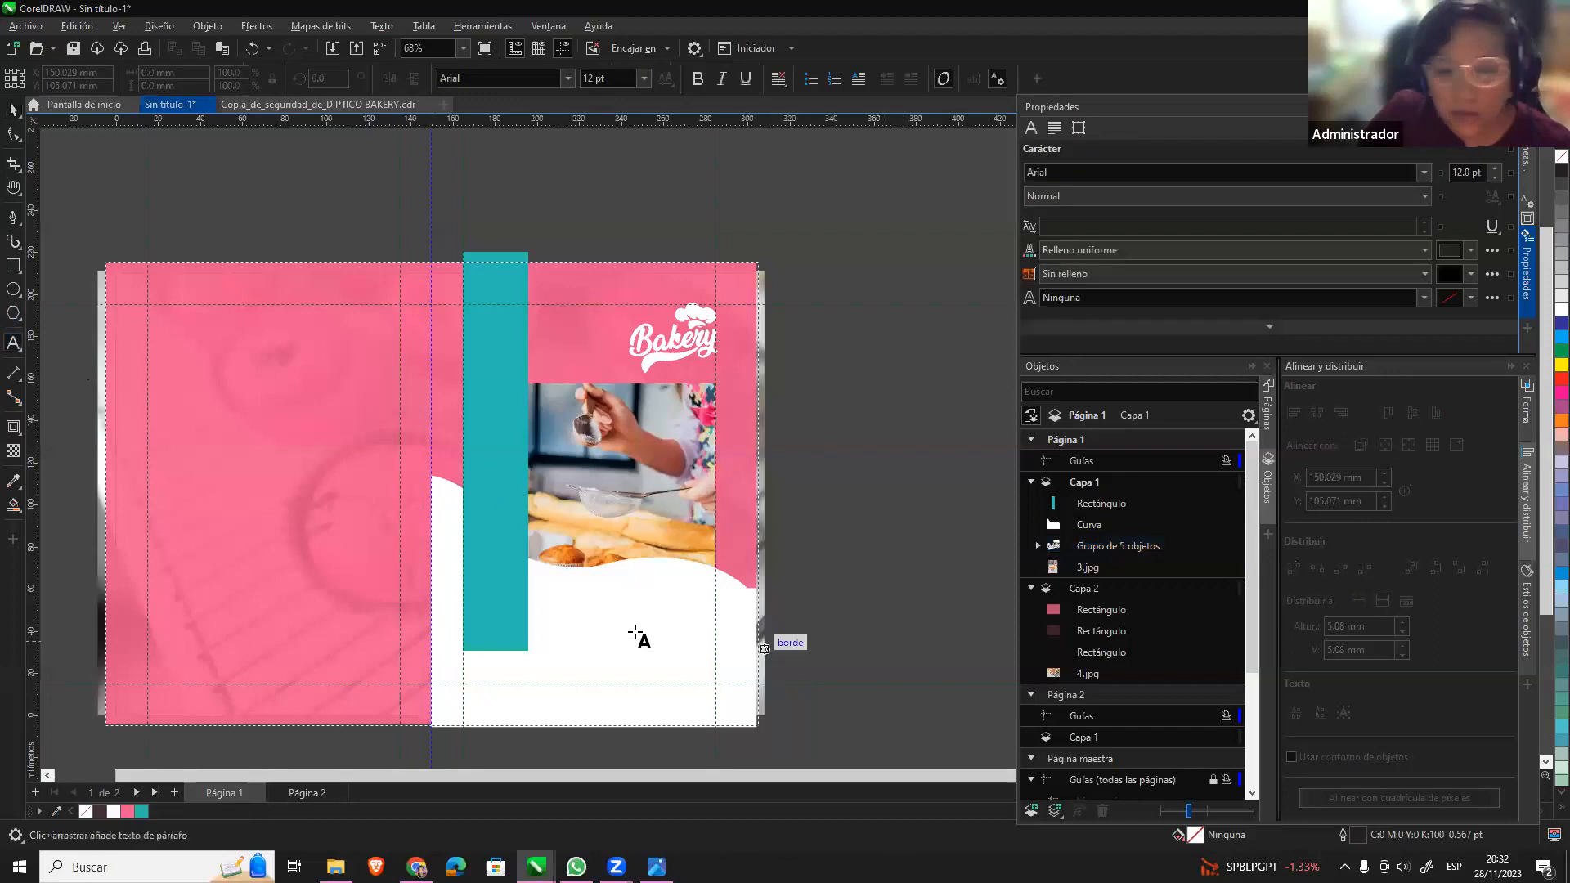
left_click(550, 603)
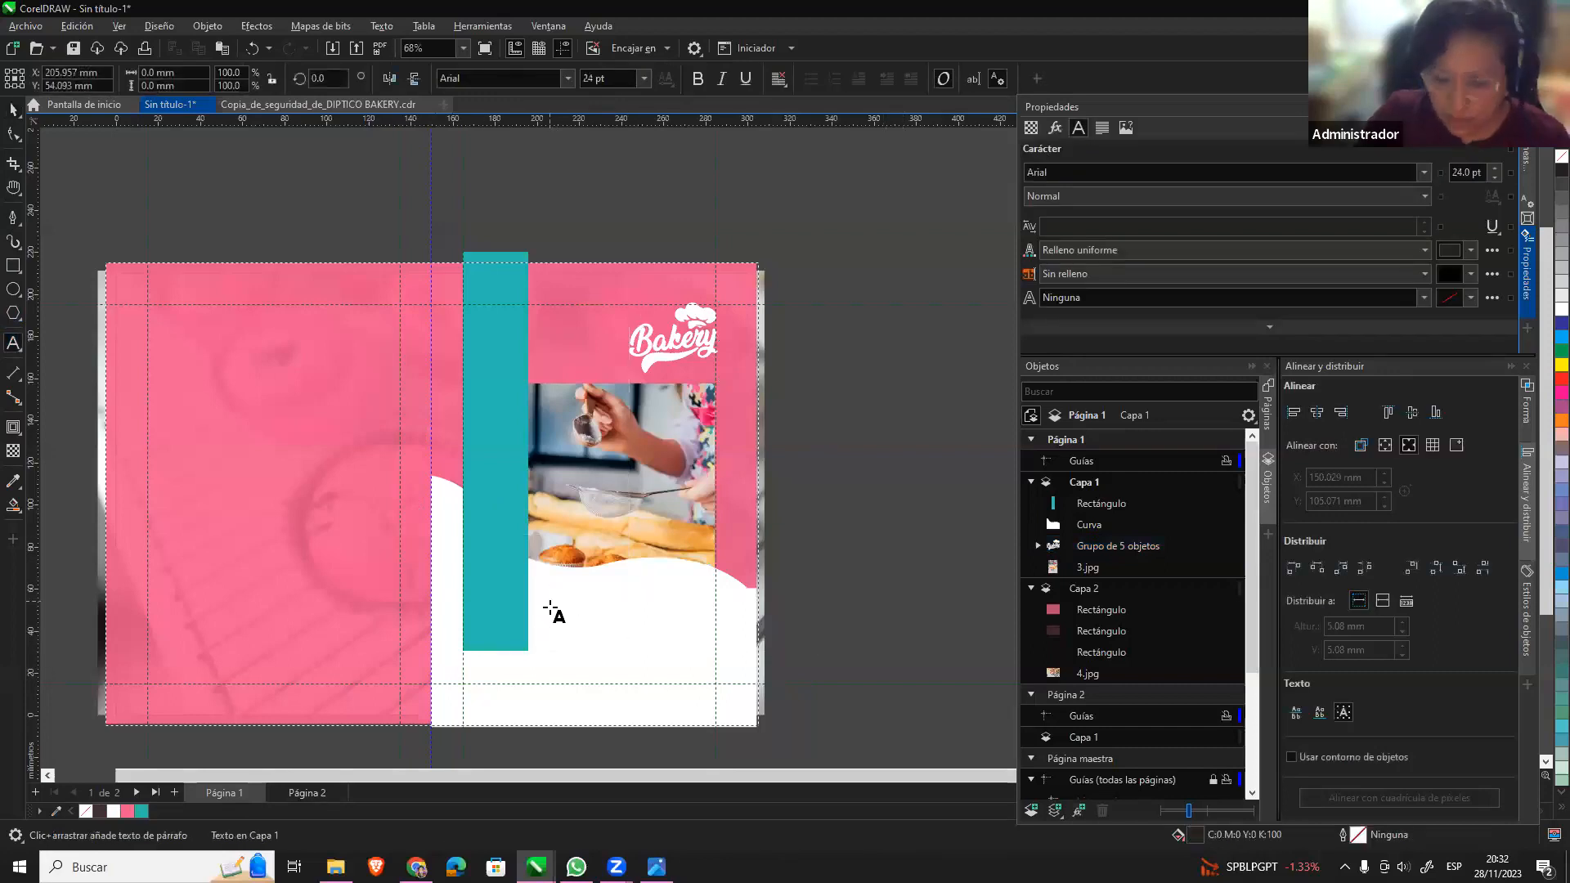
type("RES")
type("POS")
type("TERÍA")
key("ctrl+a")
key("BackSpace")
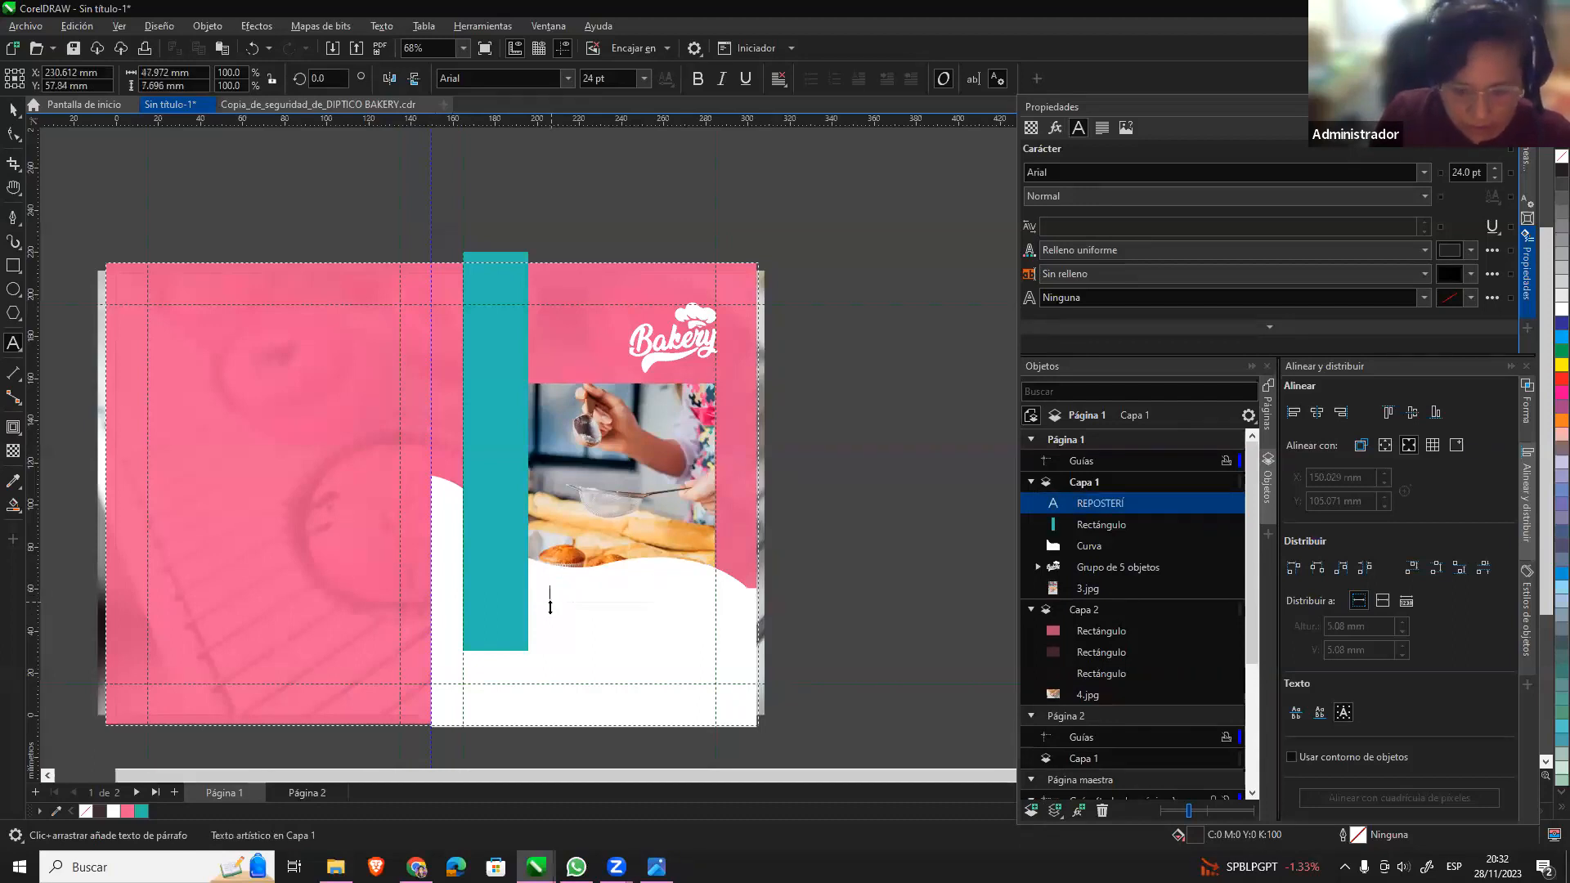
type("PASTELERÍA FINA")
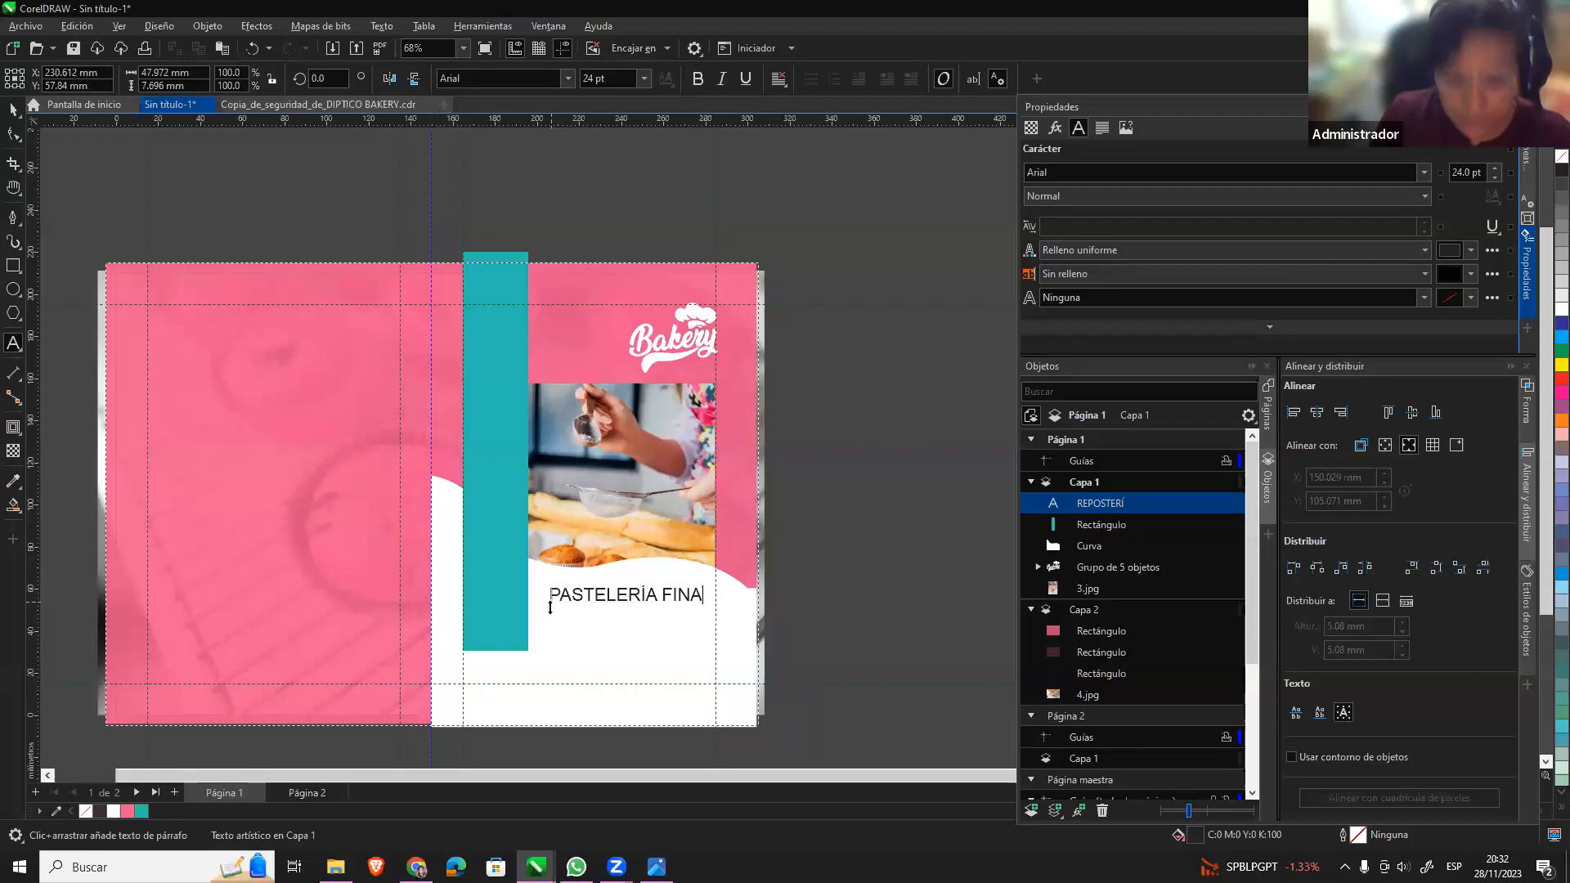
key("ctrl+space")
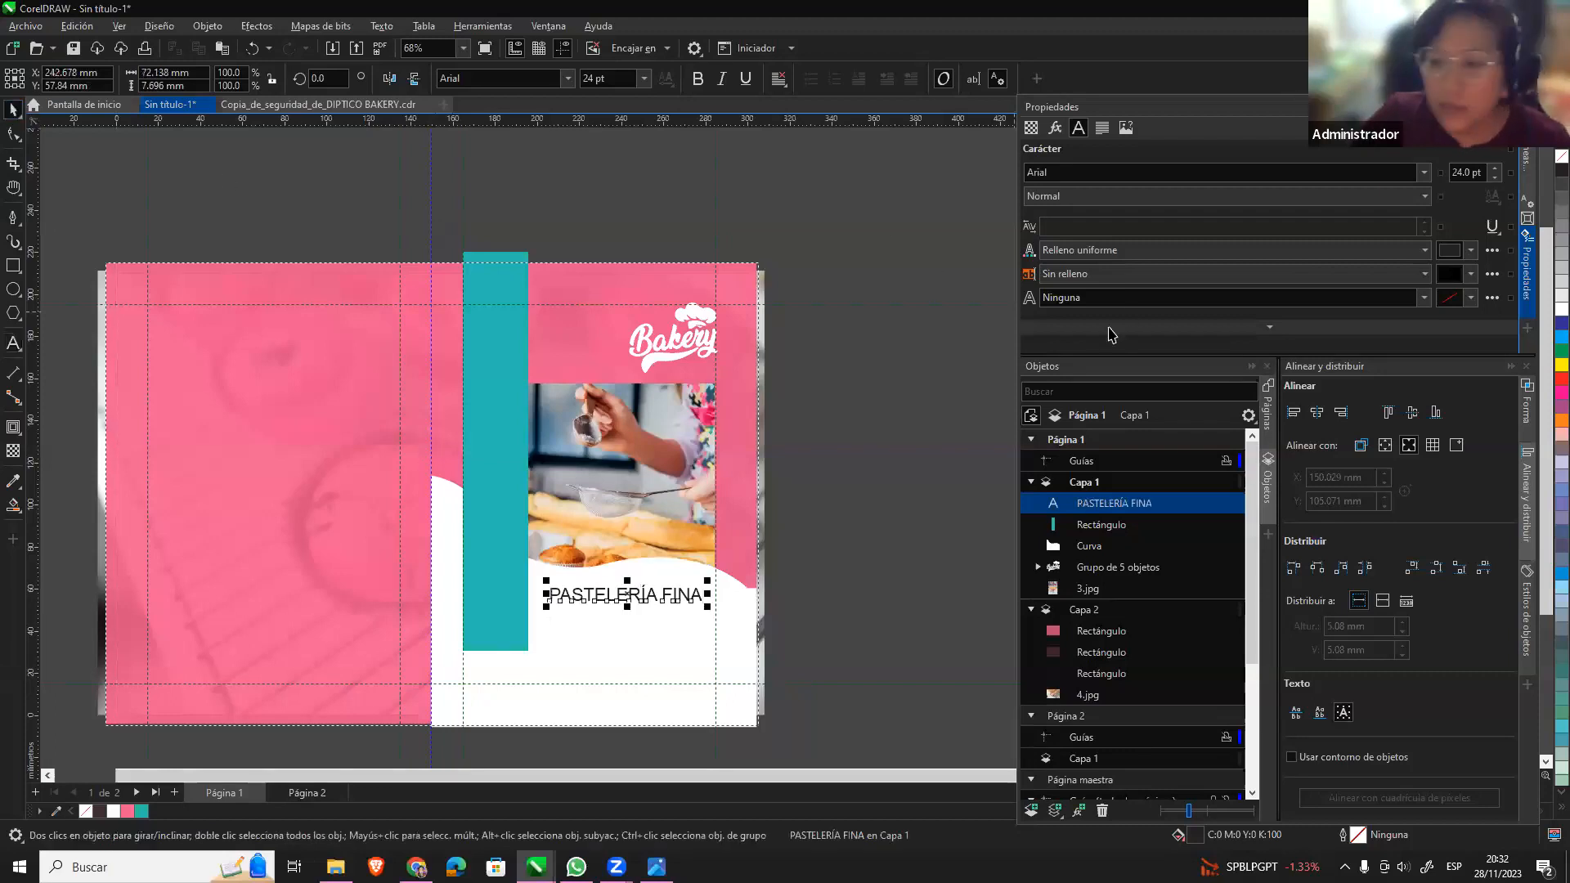
Set the font of the PASTELERÍA FINA text to News701 BT in bold (Negrita).
left_click(1045, 170)
type("M")
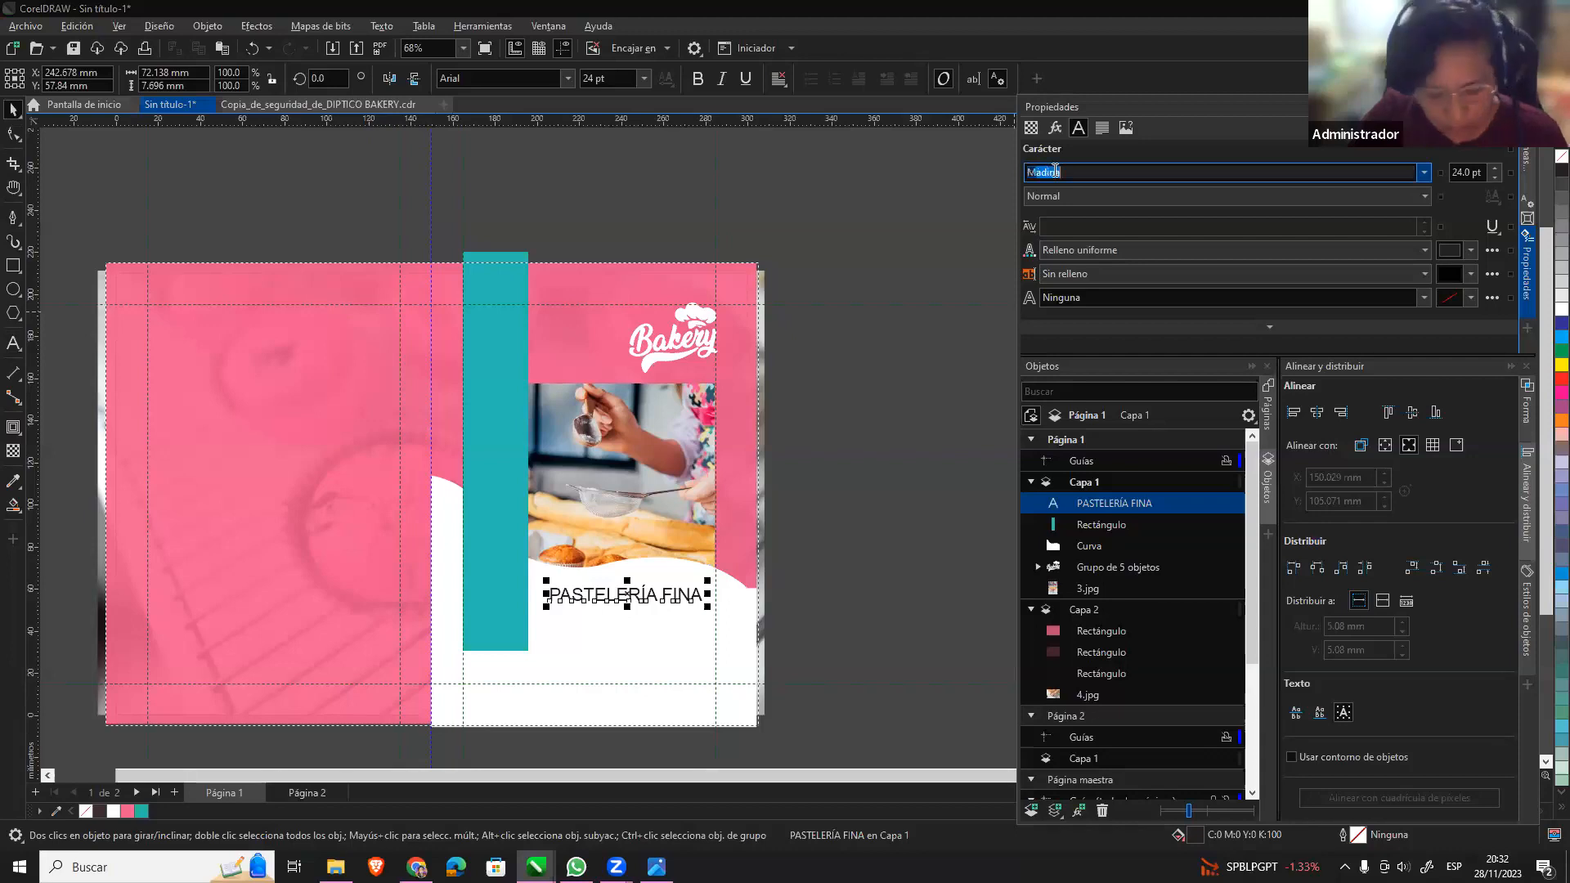
type("S Gothic")
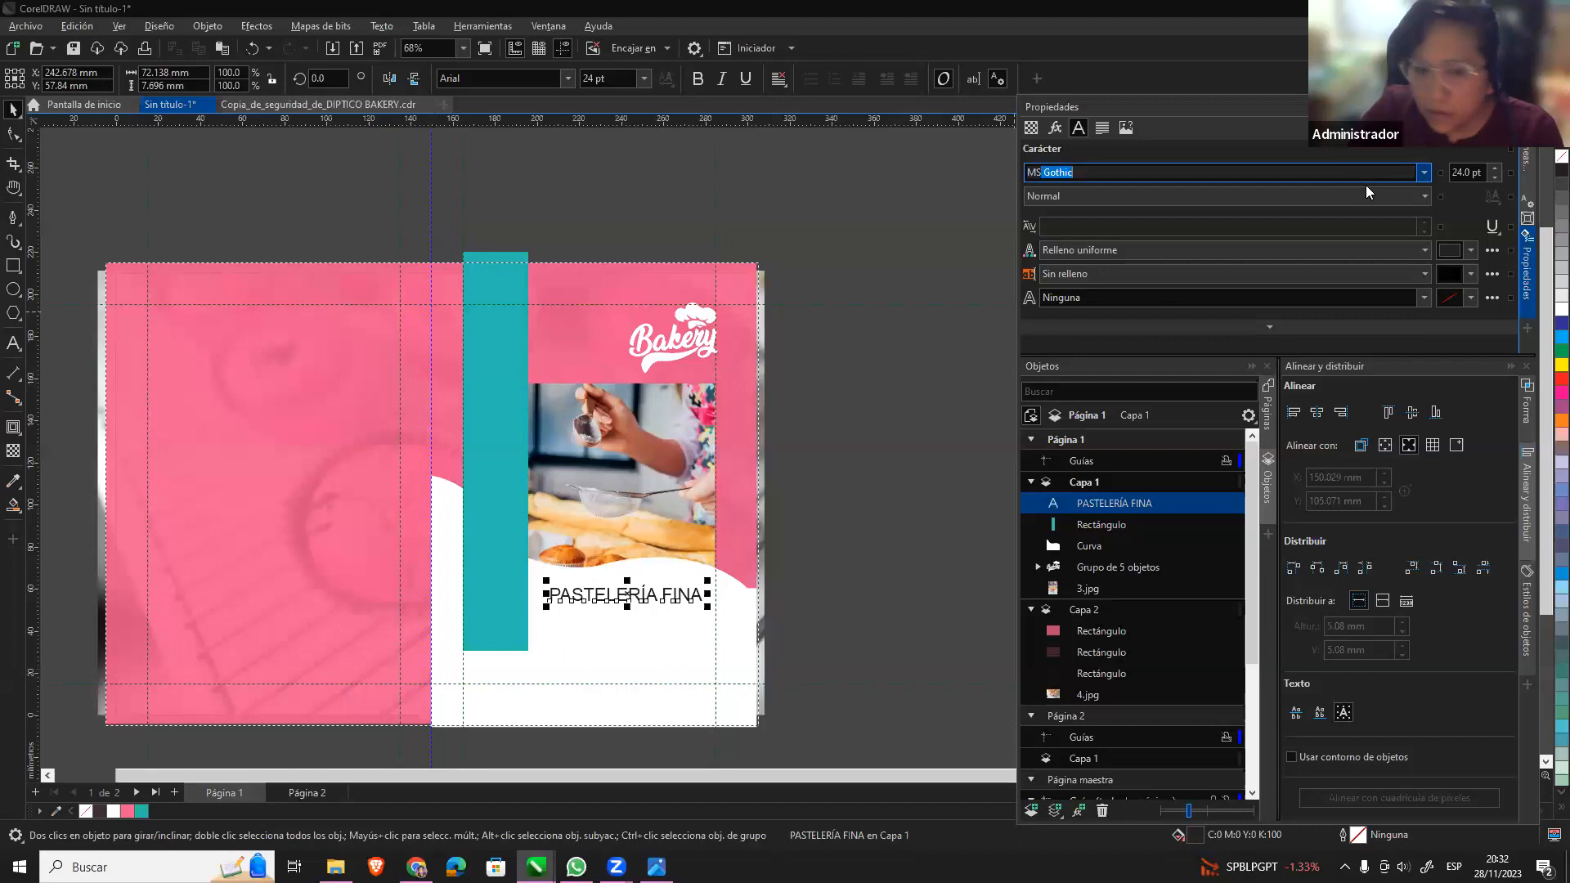
key("Return")
left_click(1425, 173)
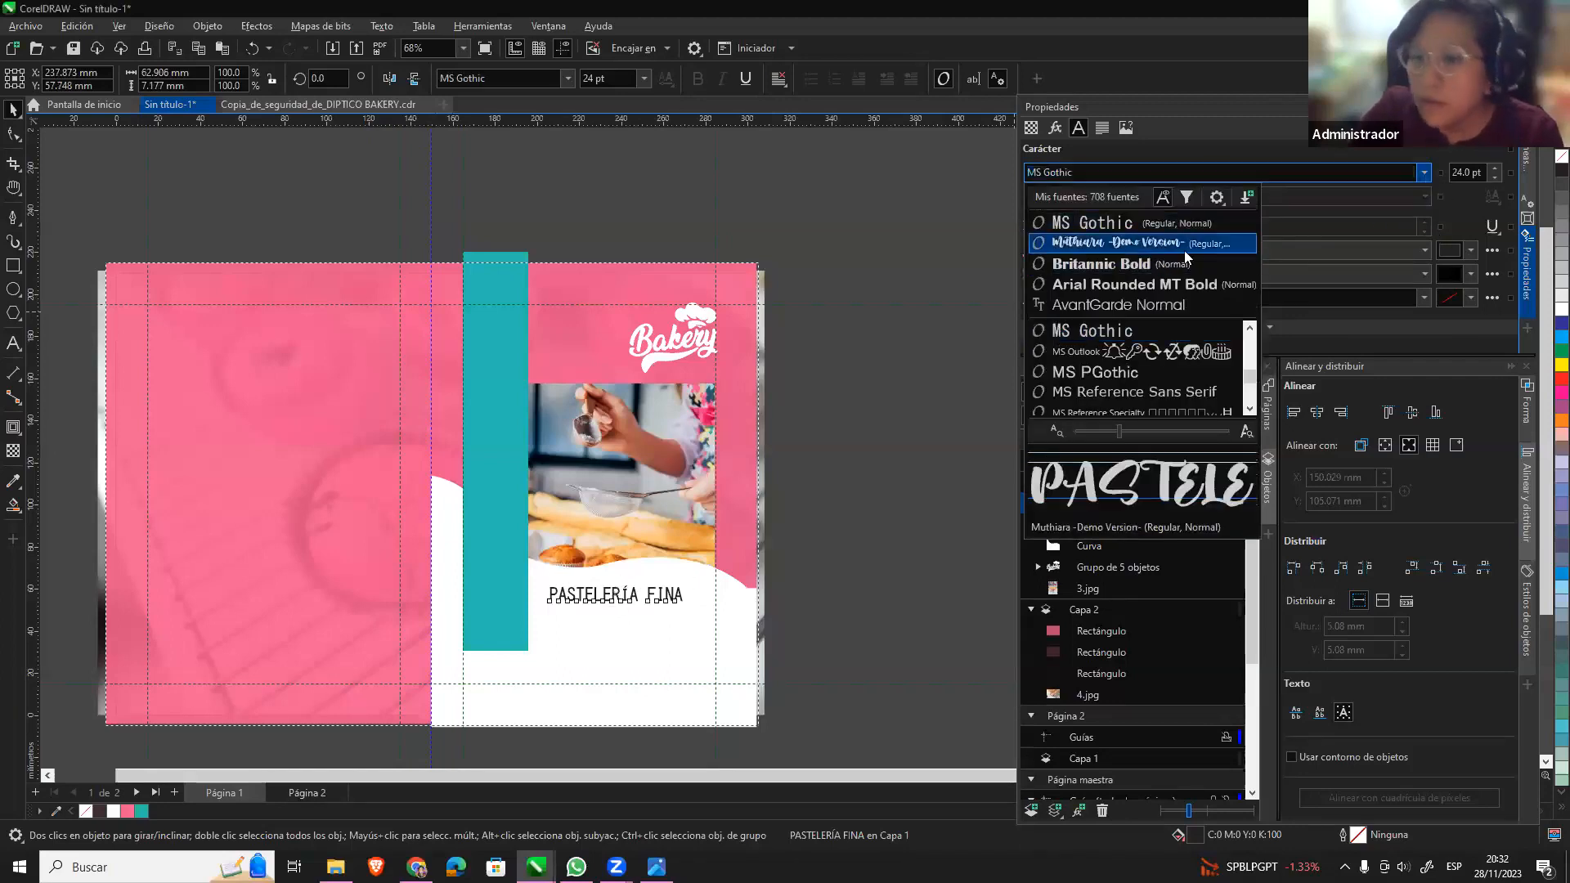
scroll(1153, 372, "down", 3)
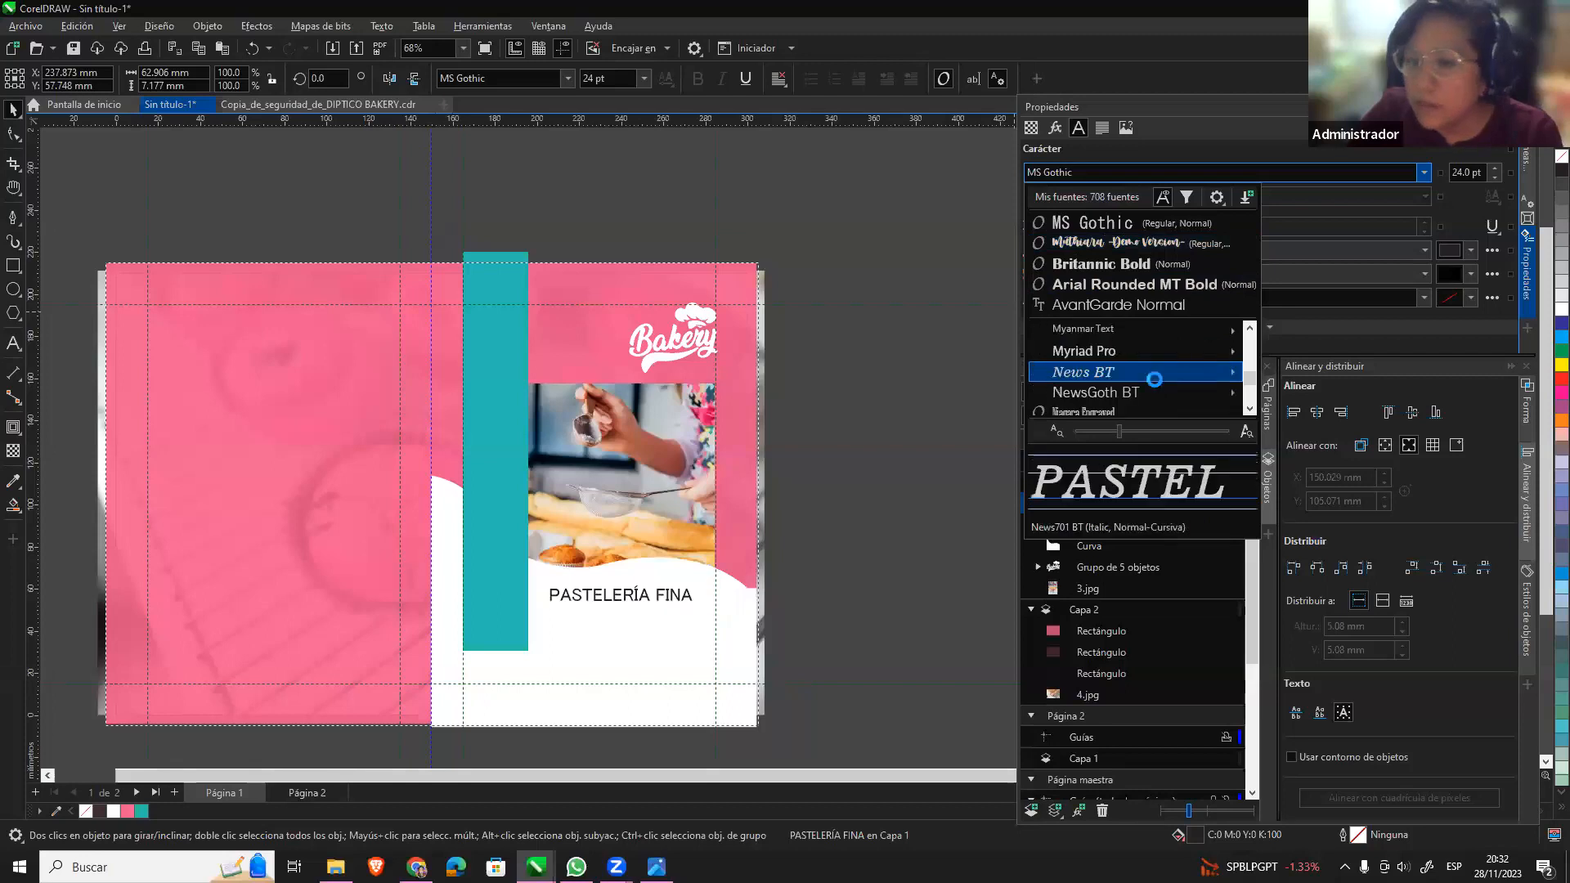
mouse_move(1154, 378)
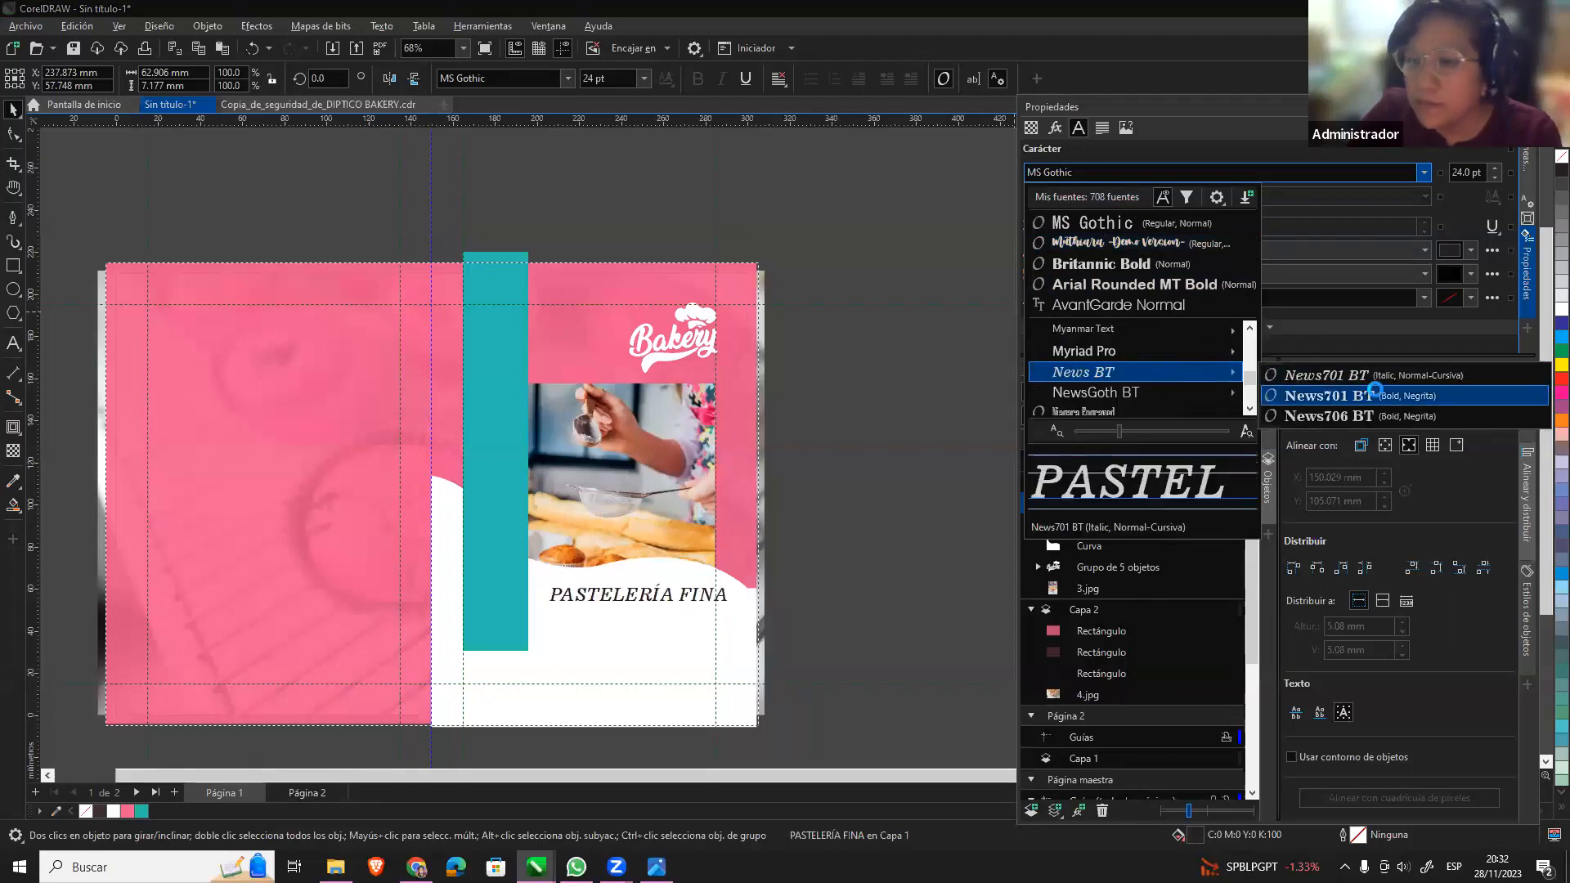
left_click(1387, 396)
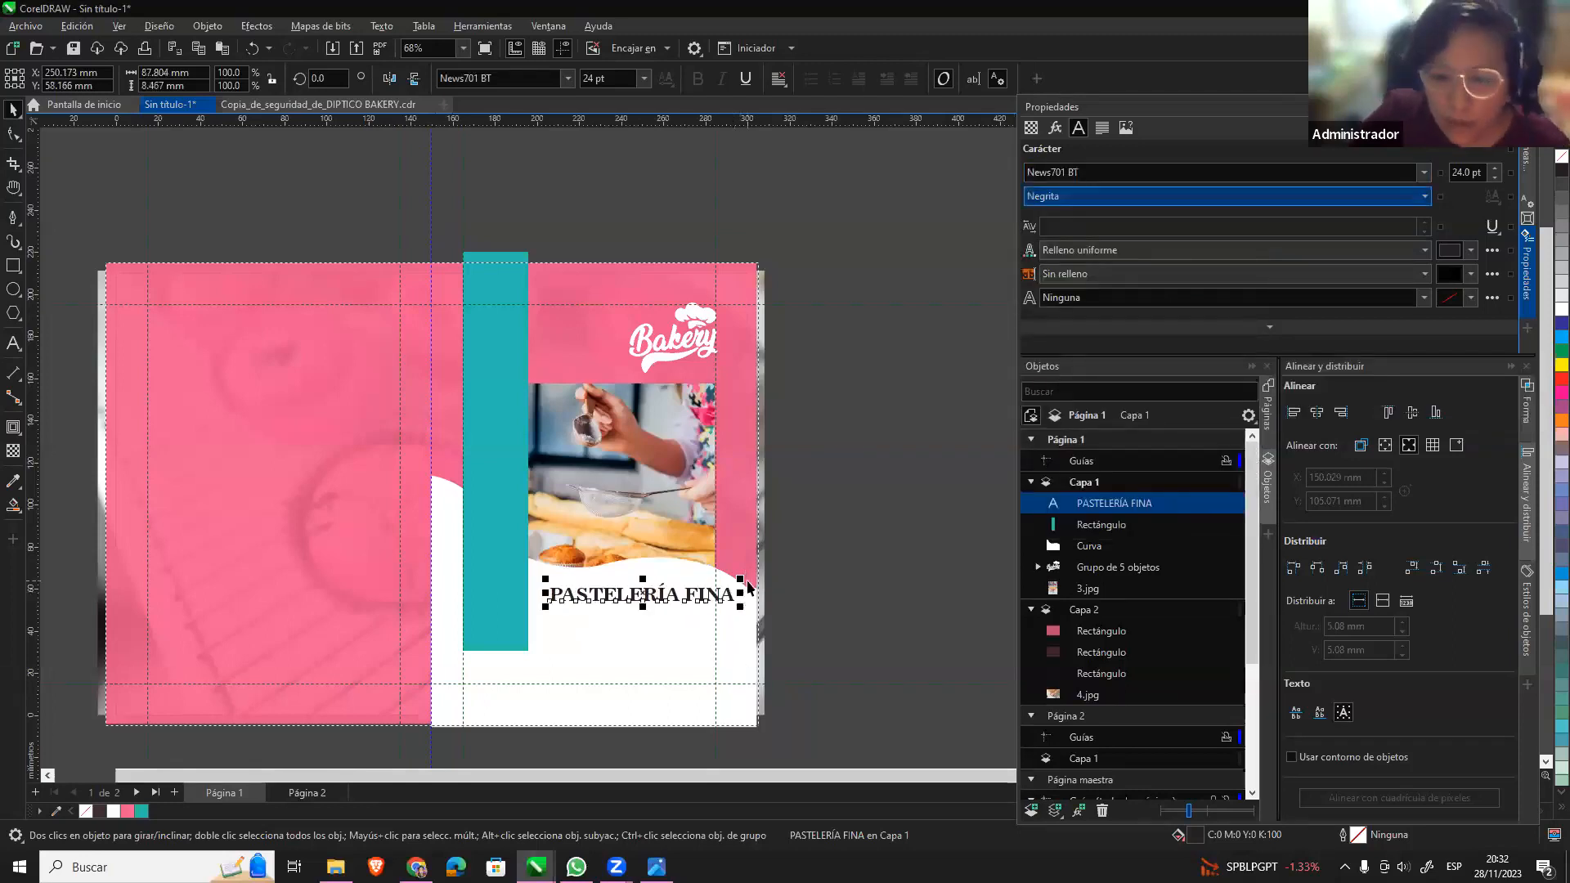
Rotate the PASTELERÍA FINA text 90° so that it reads upward.
left_click(695, 598)
mouse_move(742, 583)
left_mouse_down()
mouse_move(627, 487)
mouse_move(619, 445)
mouse_move(602, 460)
mouse_move(622, 476)
left_mouse_up()
left_click(637, 519)
left_click(643, 508)
left_click_drag(639, 450, 642, 415)
key("ctrl+z")
scroll(629, 495, "down", 1)
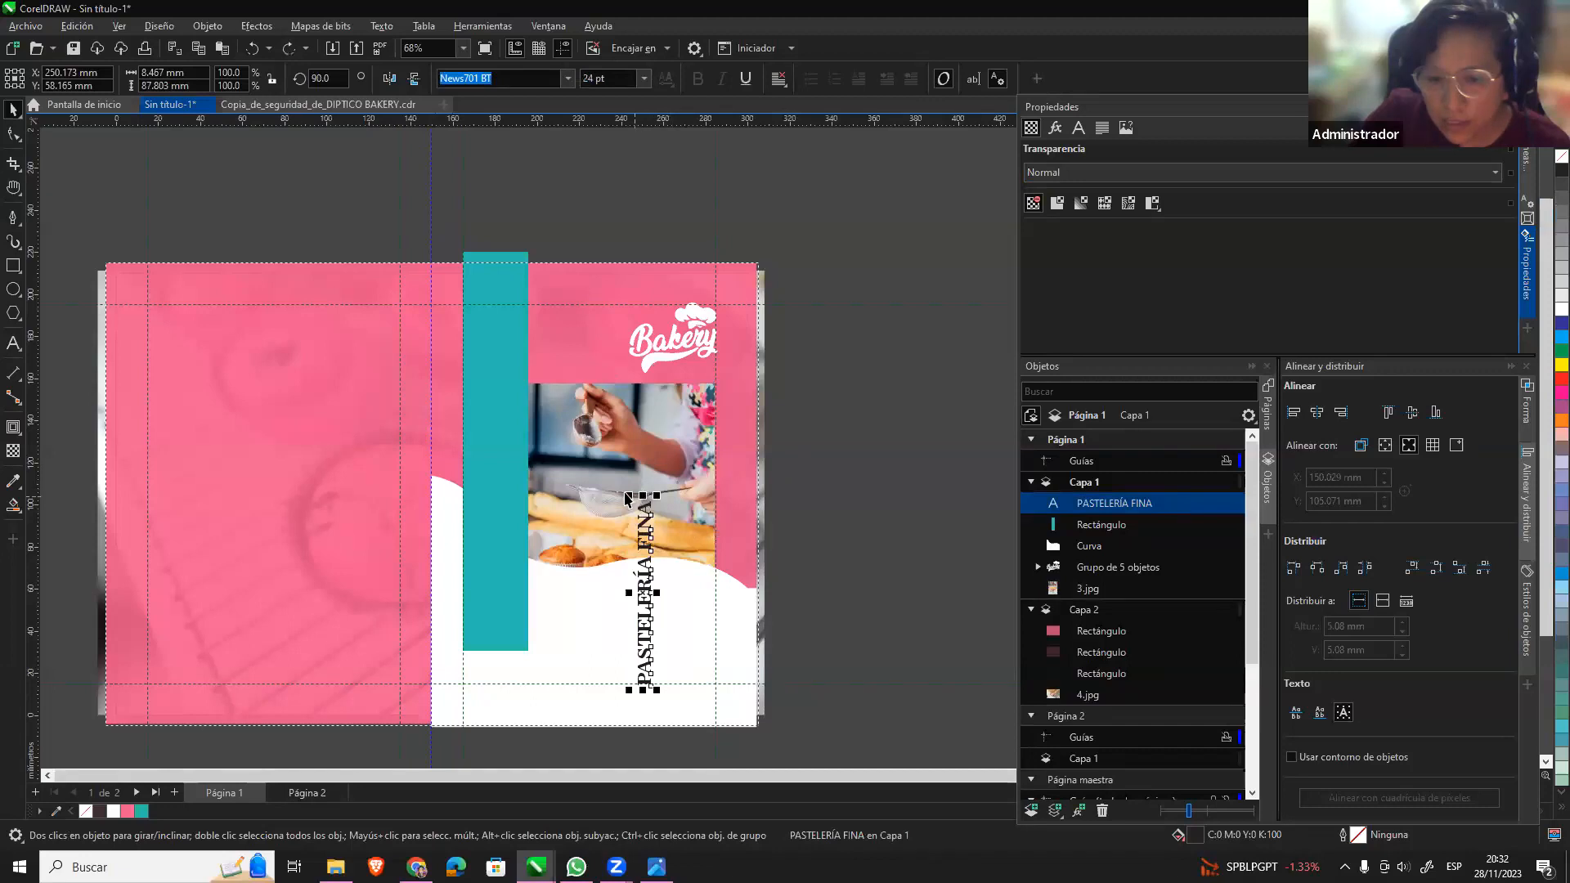
Enlarge the vertical title to about 48 pt on the teal band, and stretch the band to about 230 mm tall, past both page edges.
left_click_drag(628, 495, 549, 327)
left_click_drag(642, 474, 515, 472)
left_click_drag(486, 674, 521, 708)
left_click(531, 611)
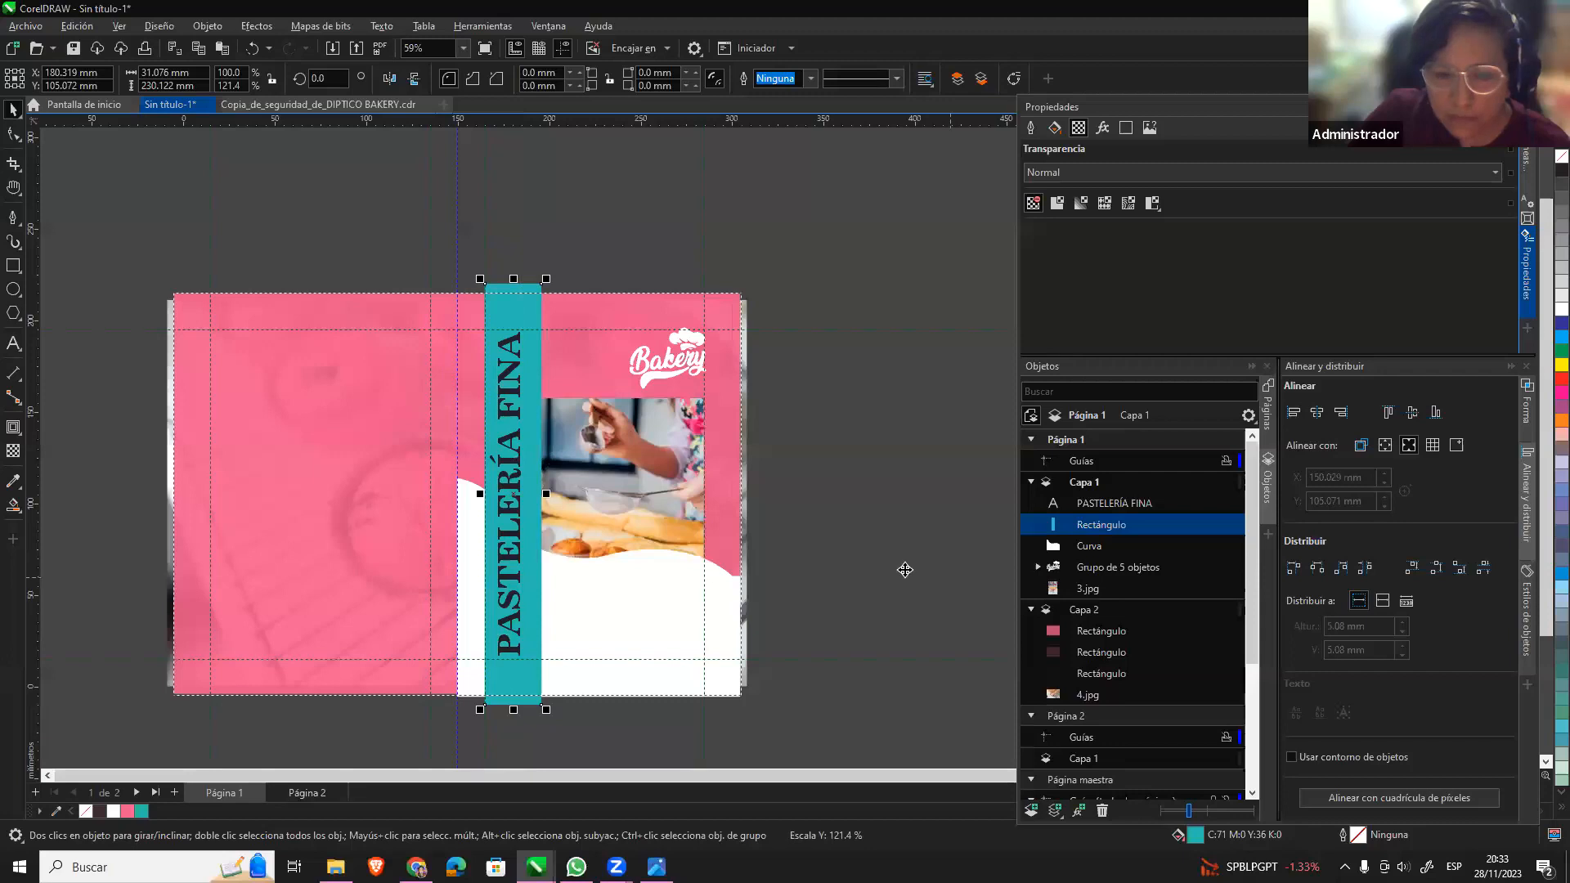
left_click(905, 569)
Save the drawing as PRÁCTICA FINAL in CDR format in the SEMANA4 folder.
key("ctrl+s")
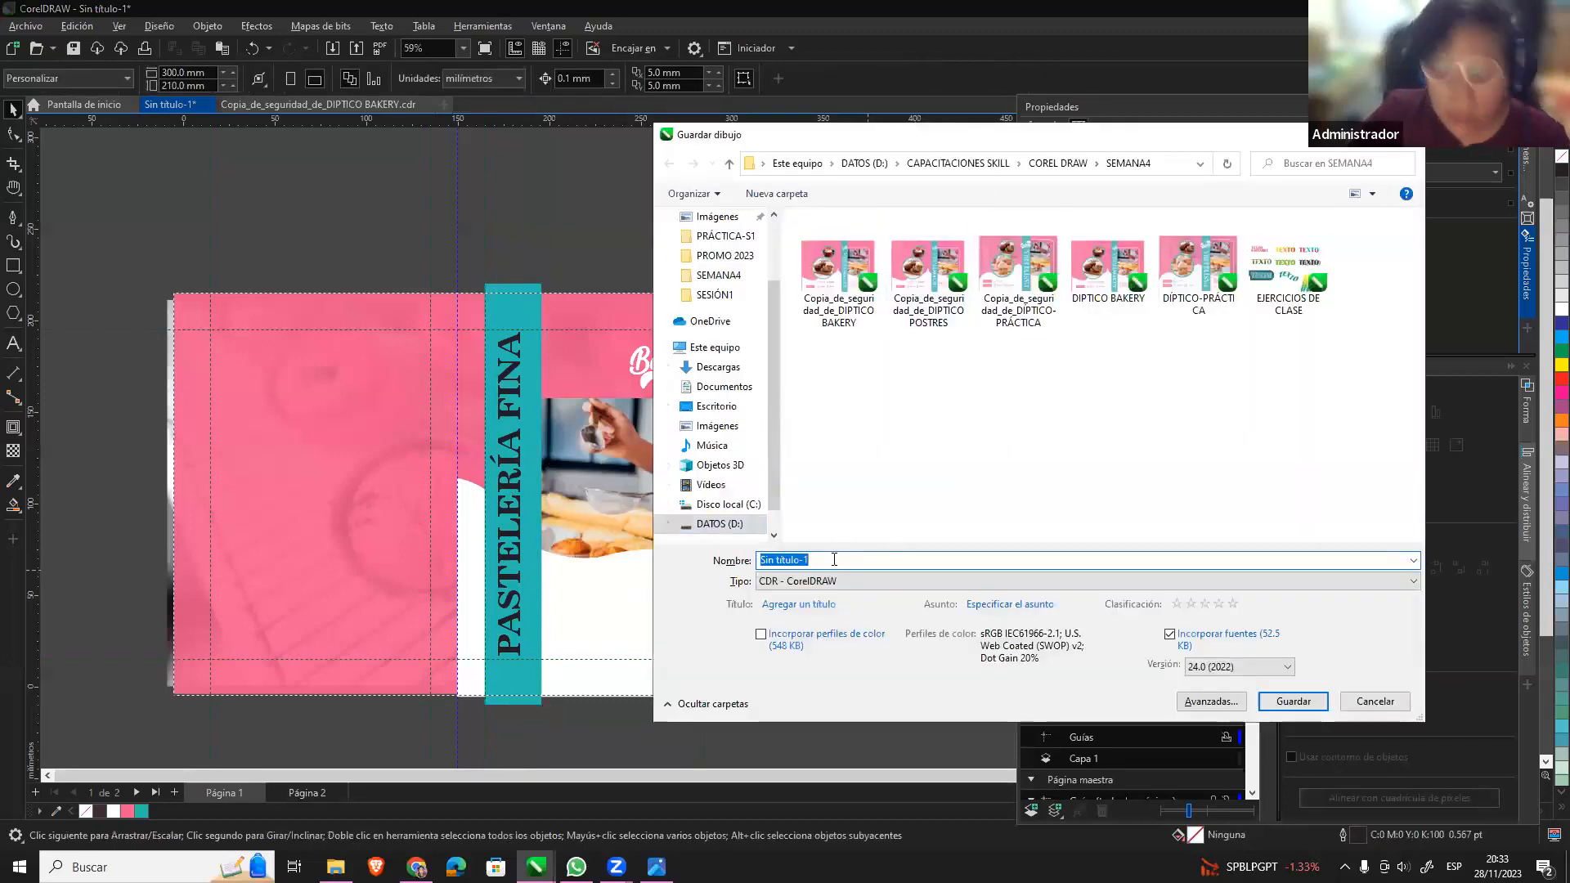
key("BackSpace")
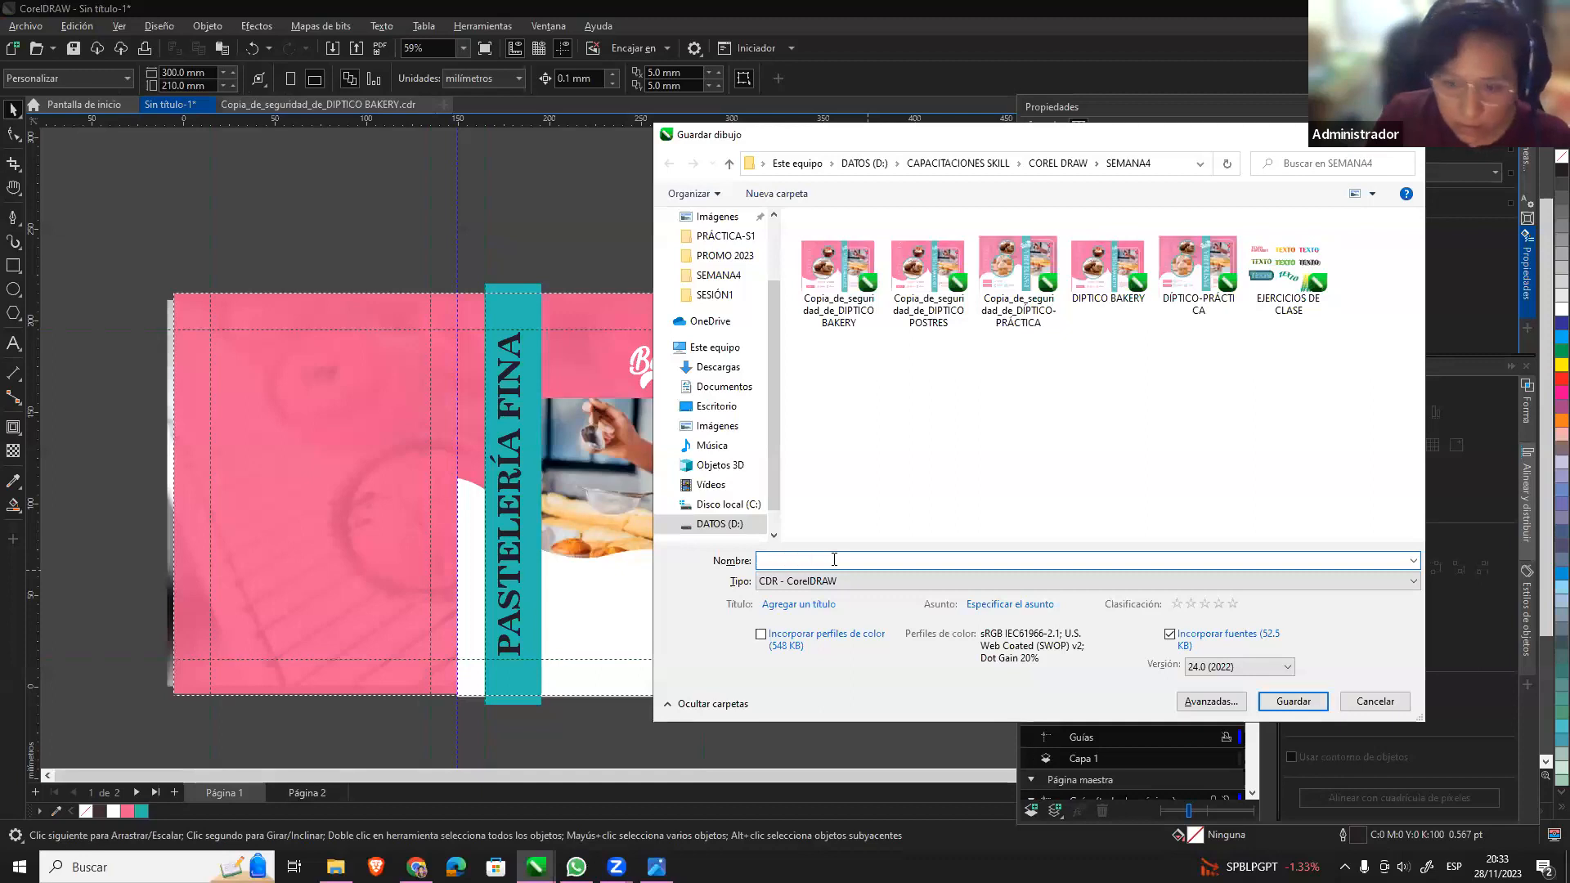
type("PR")
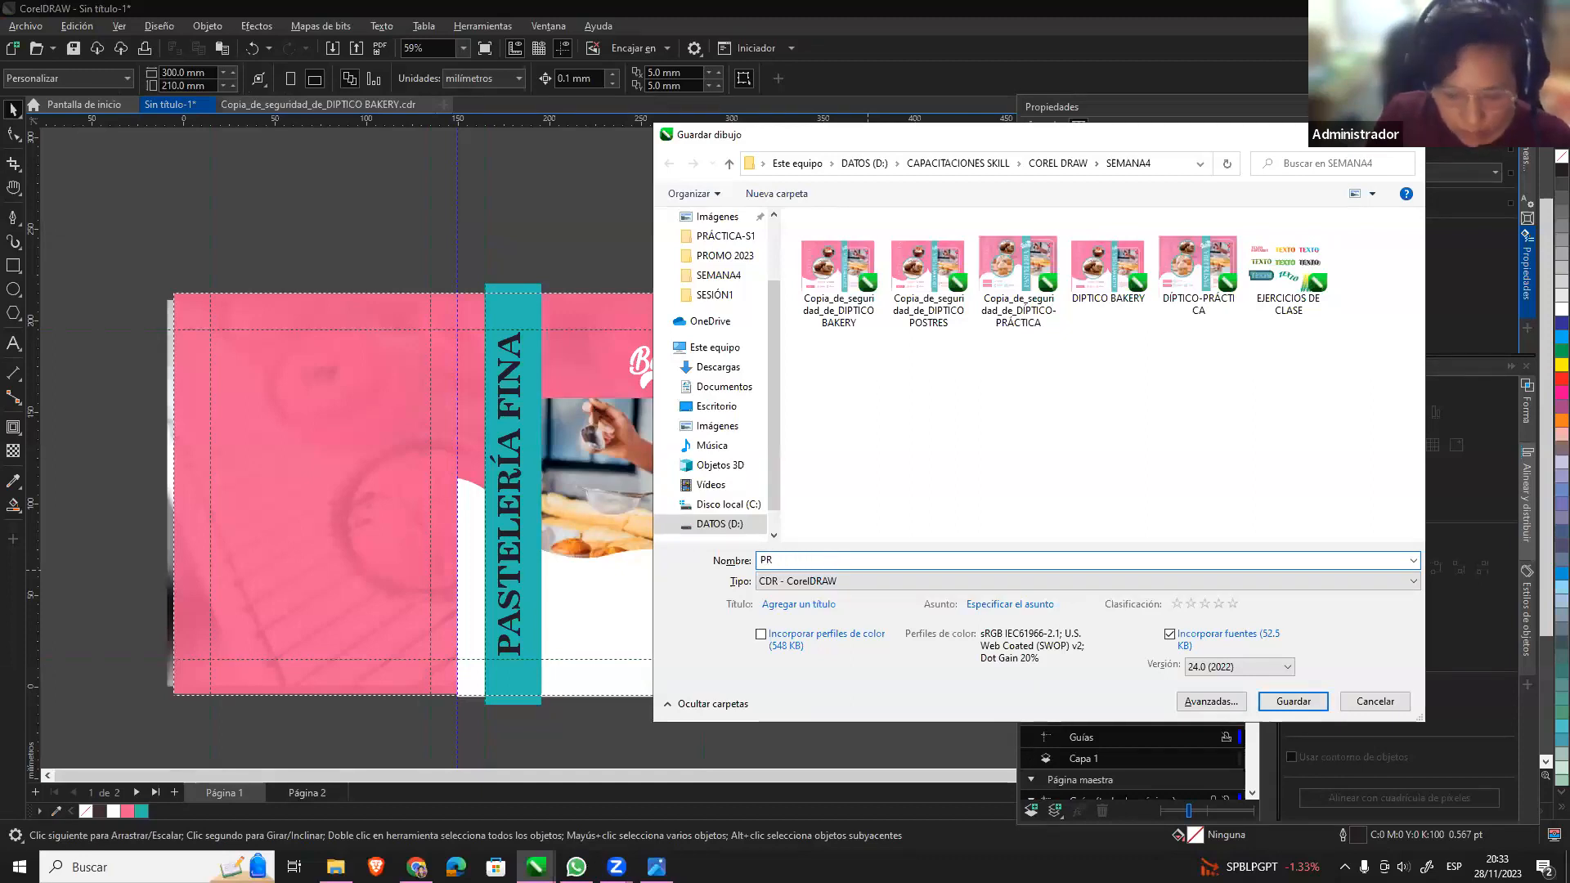
type("ACTICA FINAL")
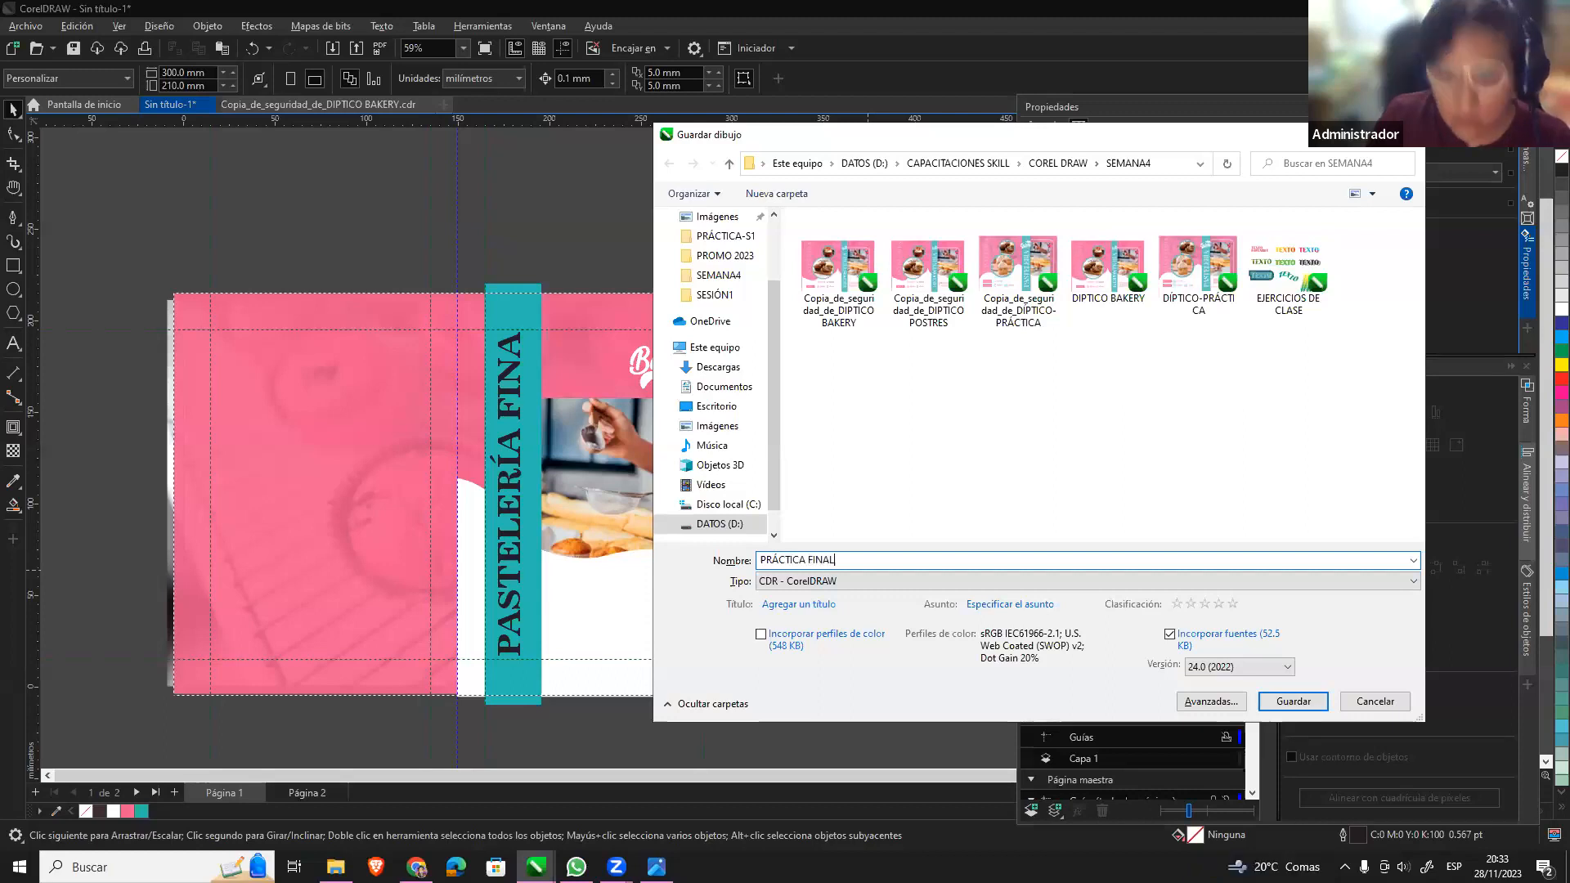
key("Return")
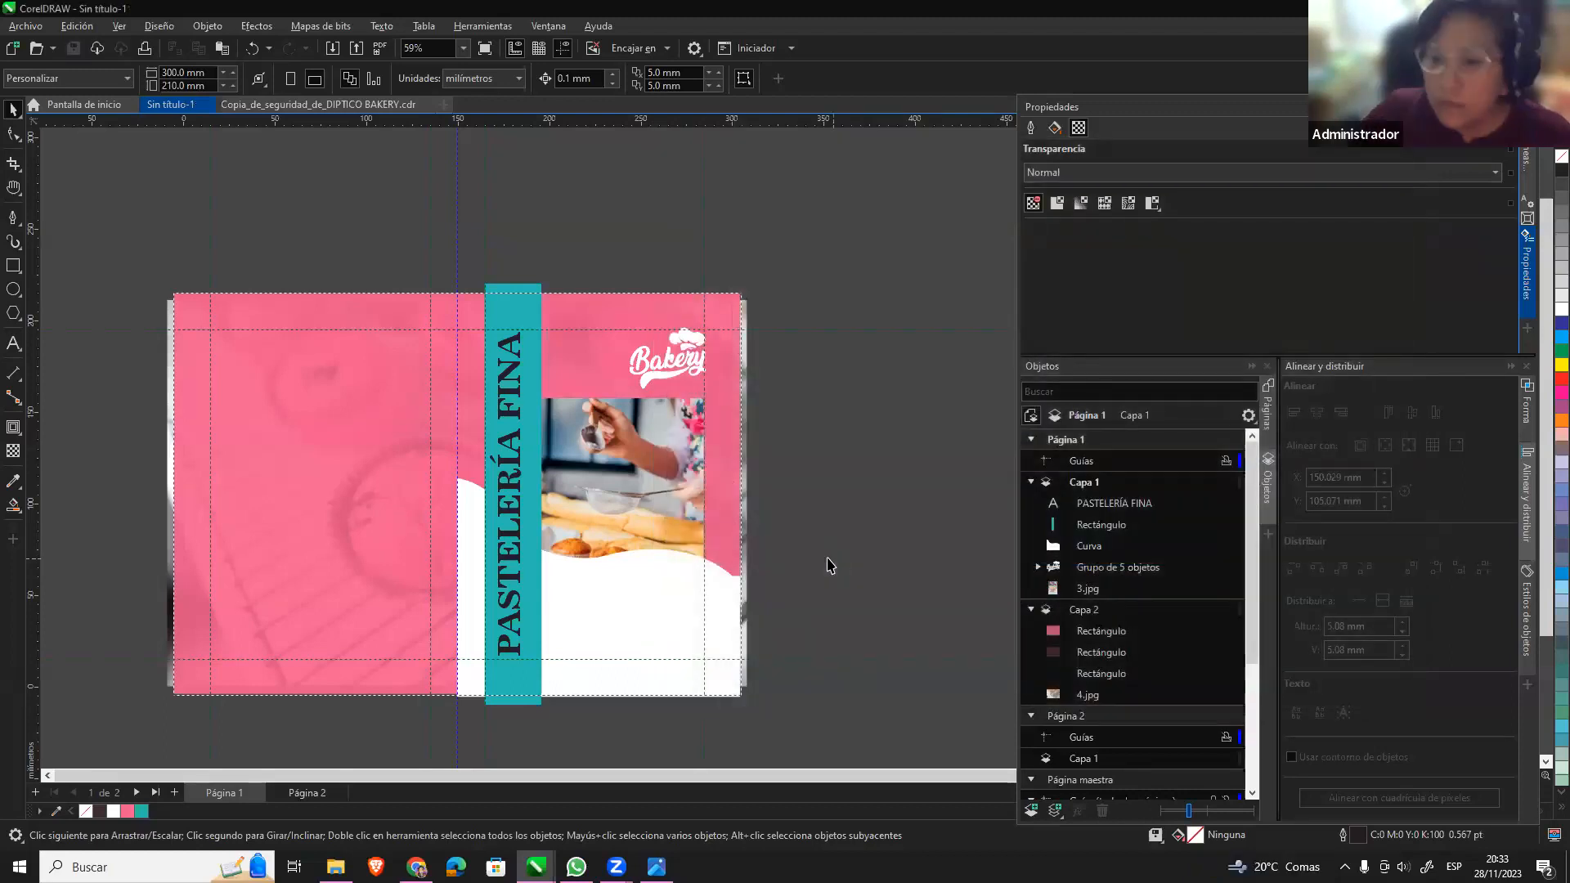
Fill the vertical PASTELERÍA FINA title with white and preview the page full screen.
left_click(504, 419)
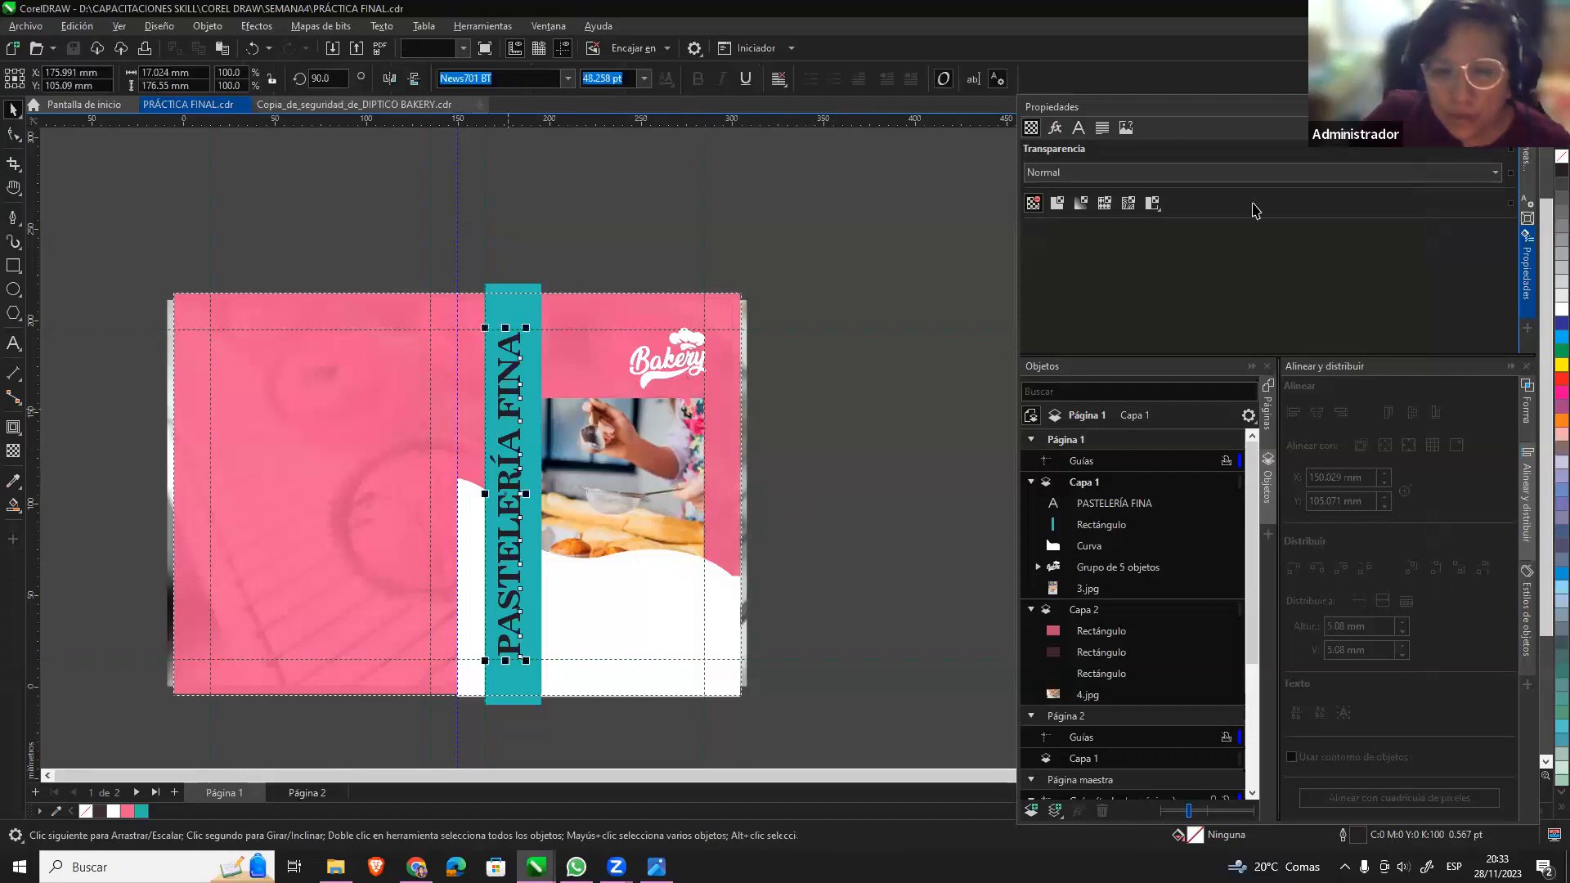
left_click(1562, 309)
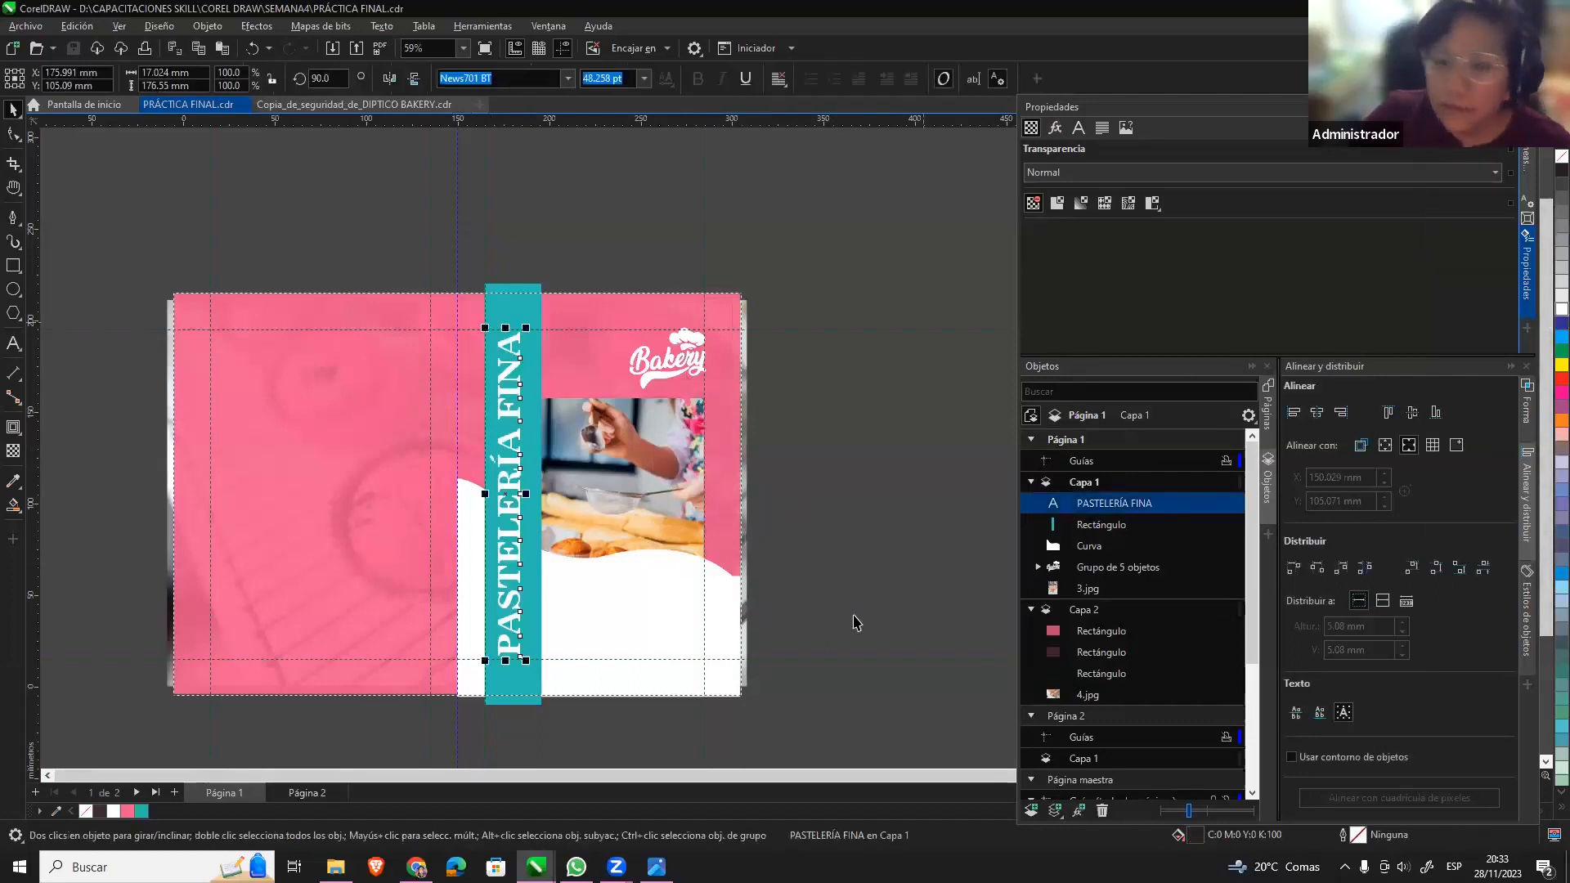
left_click(817, 623)
key("F9")
key("F9")
key("F9")
key("F9")
key("F9")
key("F9")
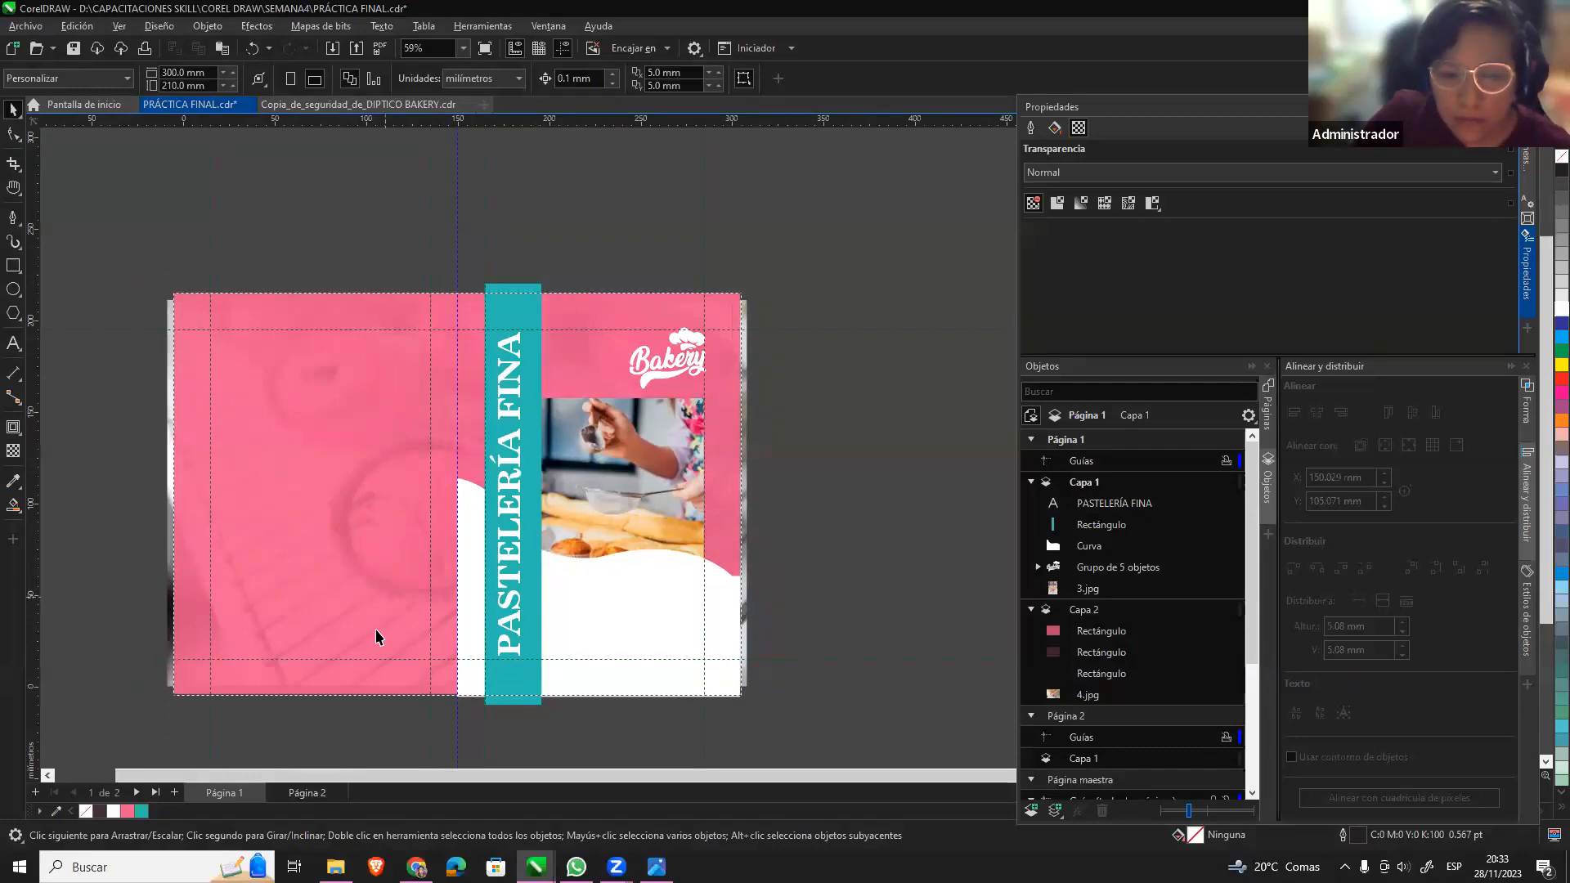
Move the baking photo up on the cover so that more of its muffins show above the white wave.
scroll(380, 638, "up", 1)
left_click(754, 466)
left_click_drag(674, 443, 673, 418)
Scale the Bakery logo down to 84%, about 35 × 28 mm, keeping its upper outer corner in place.
left_click(722, 335)
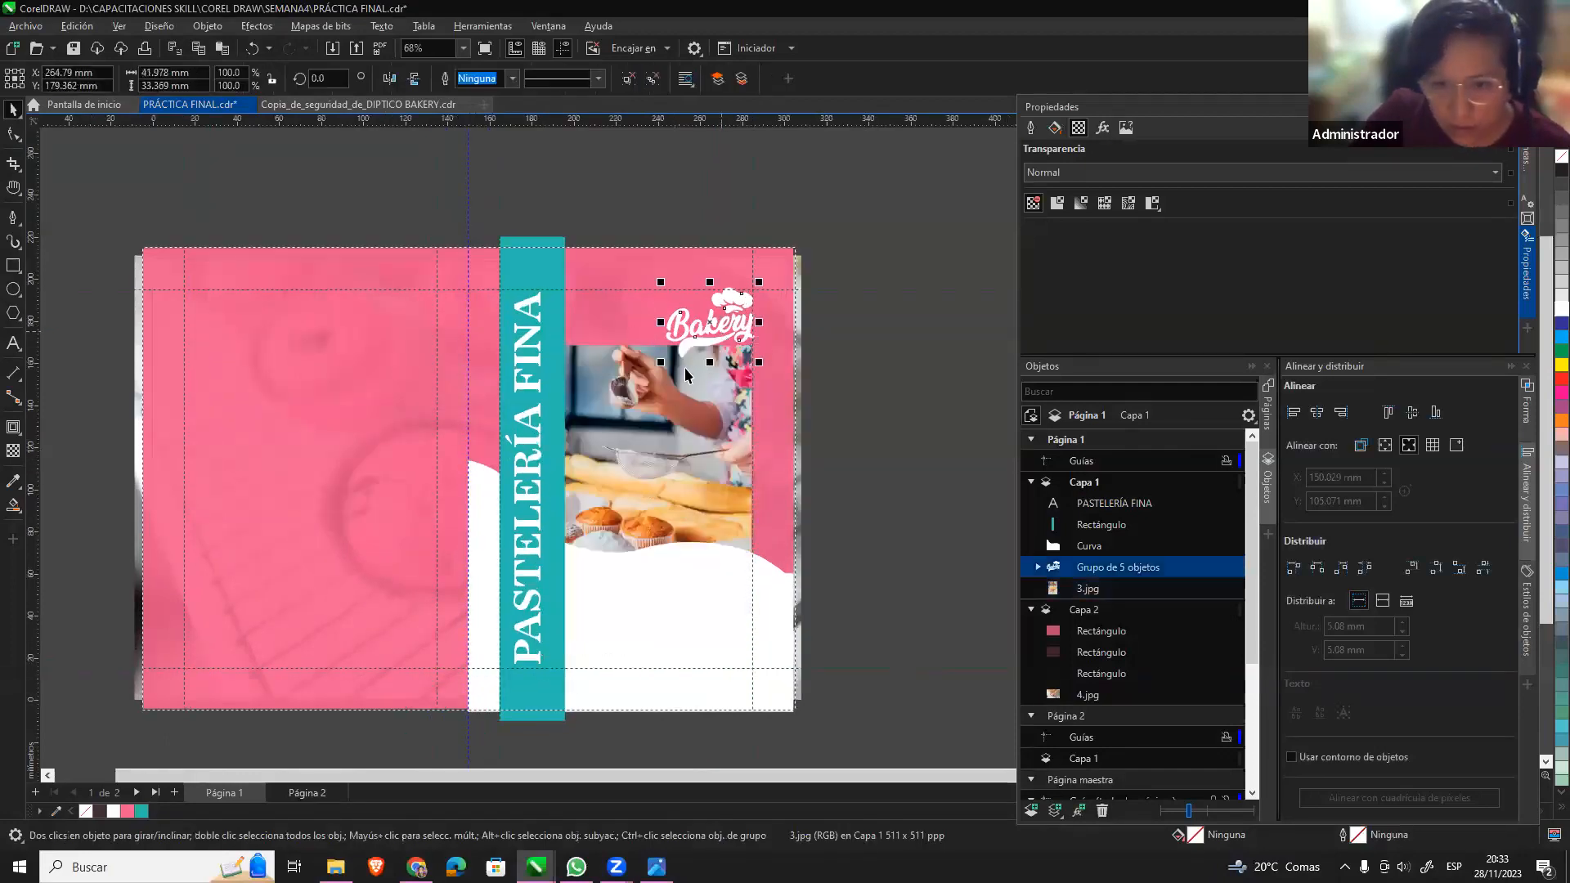
left_click_drag(662, 362, 676, 353)
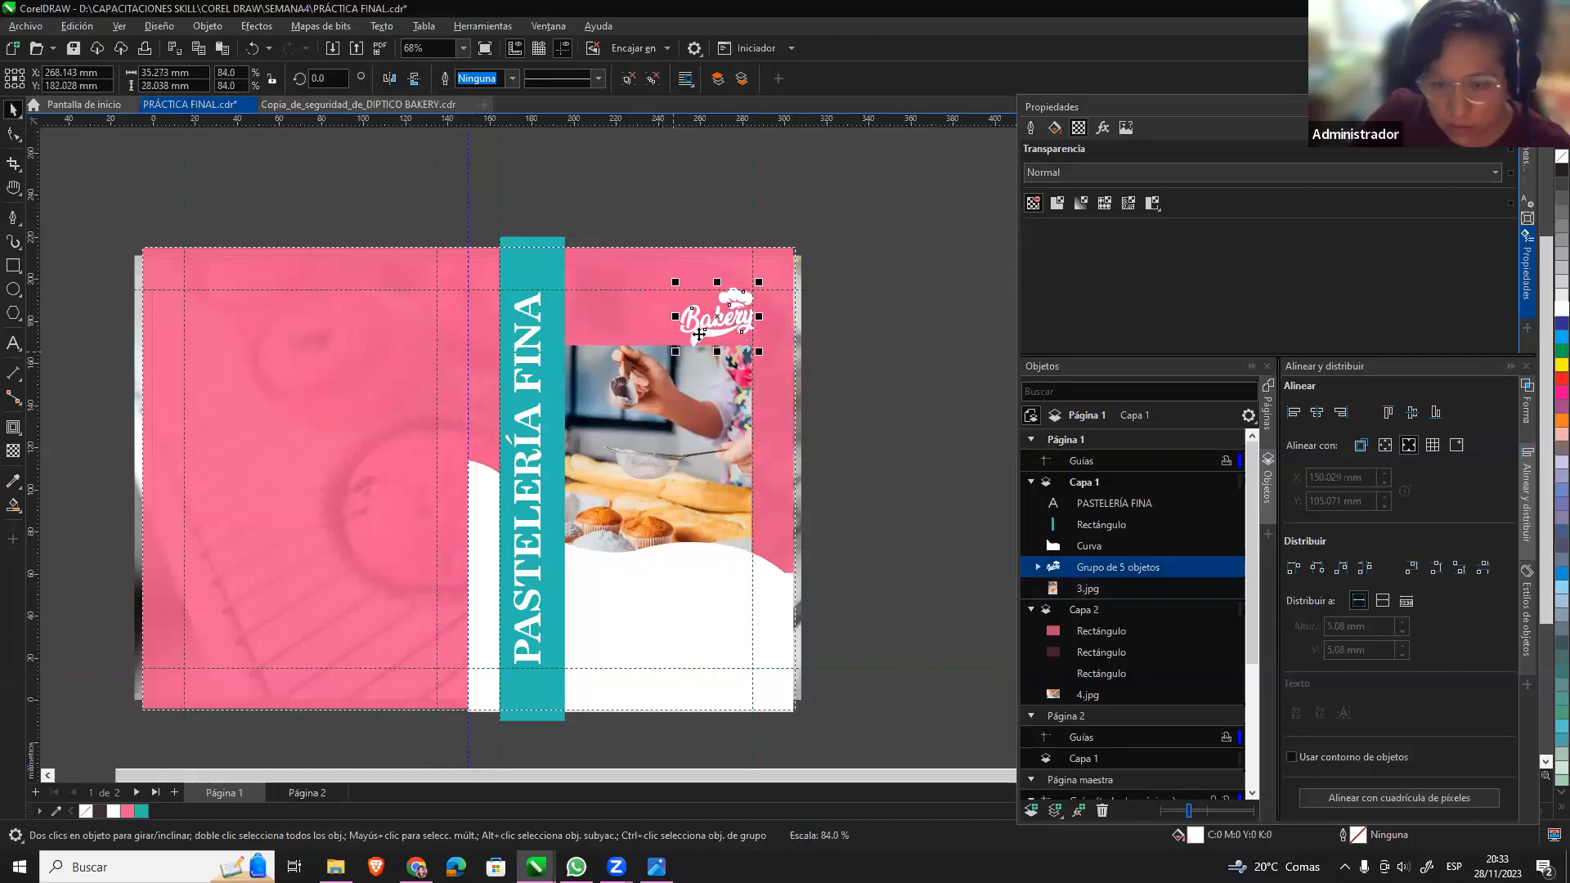
Scale the Bakery logo down to 77.9%, about 33 × 26 mm, and move the baking photo slightly down.
left_click_drag(758, 280, 754, 287)
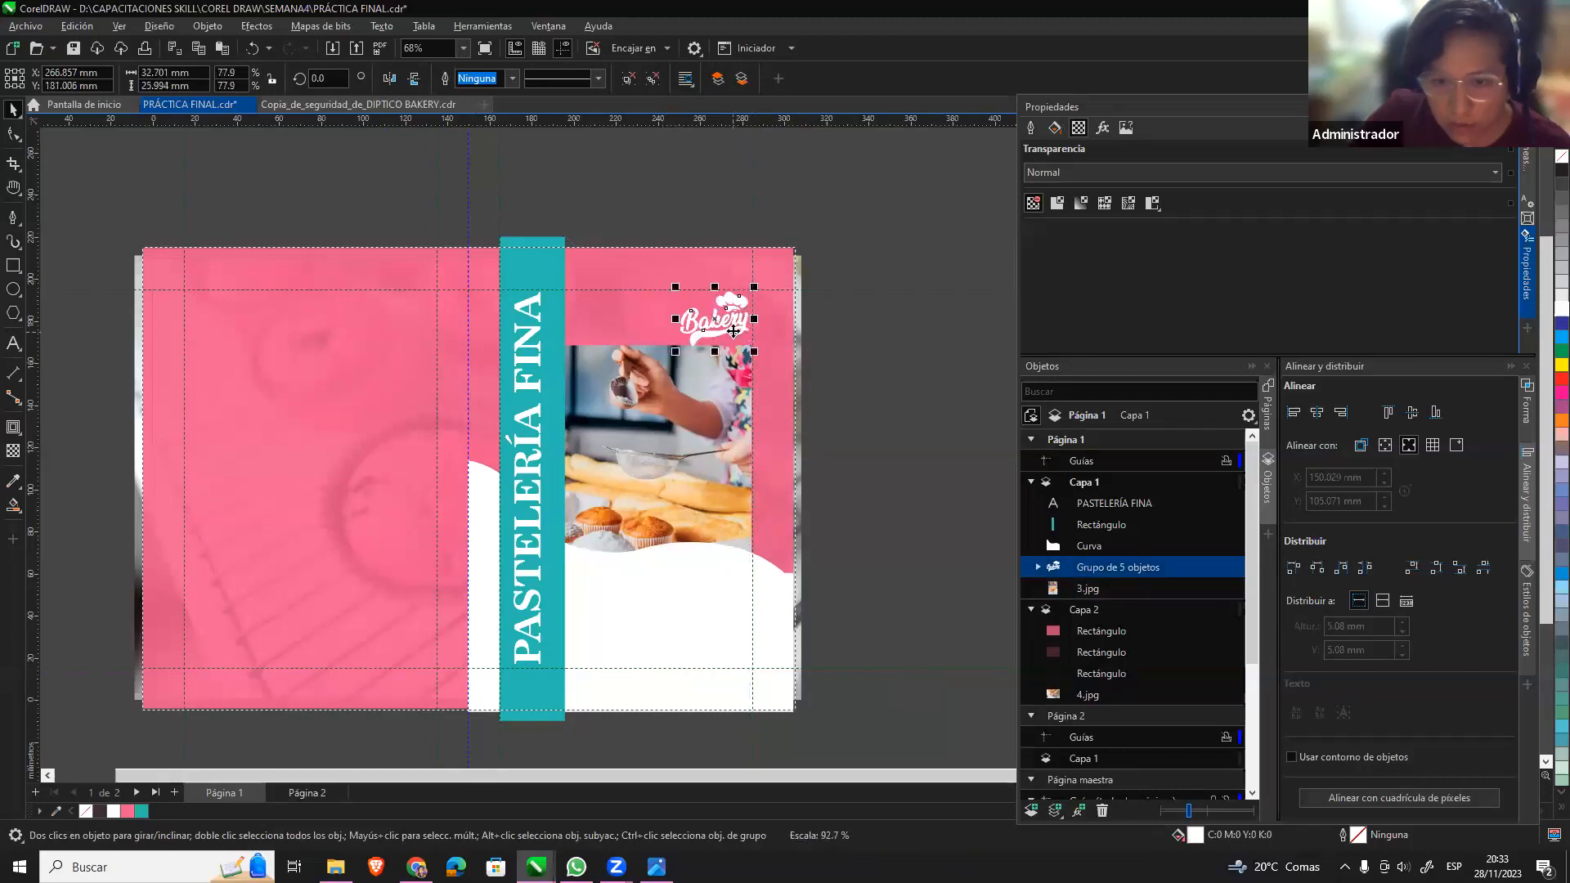
key("Escape")
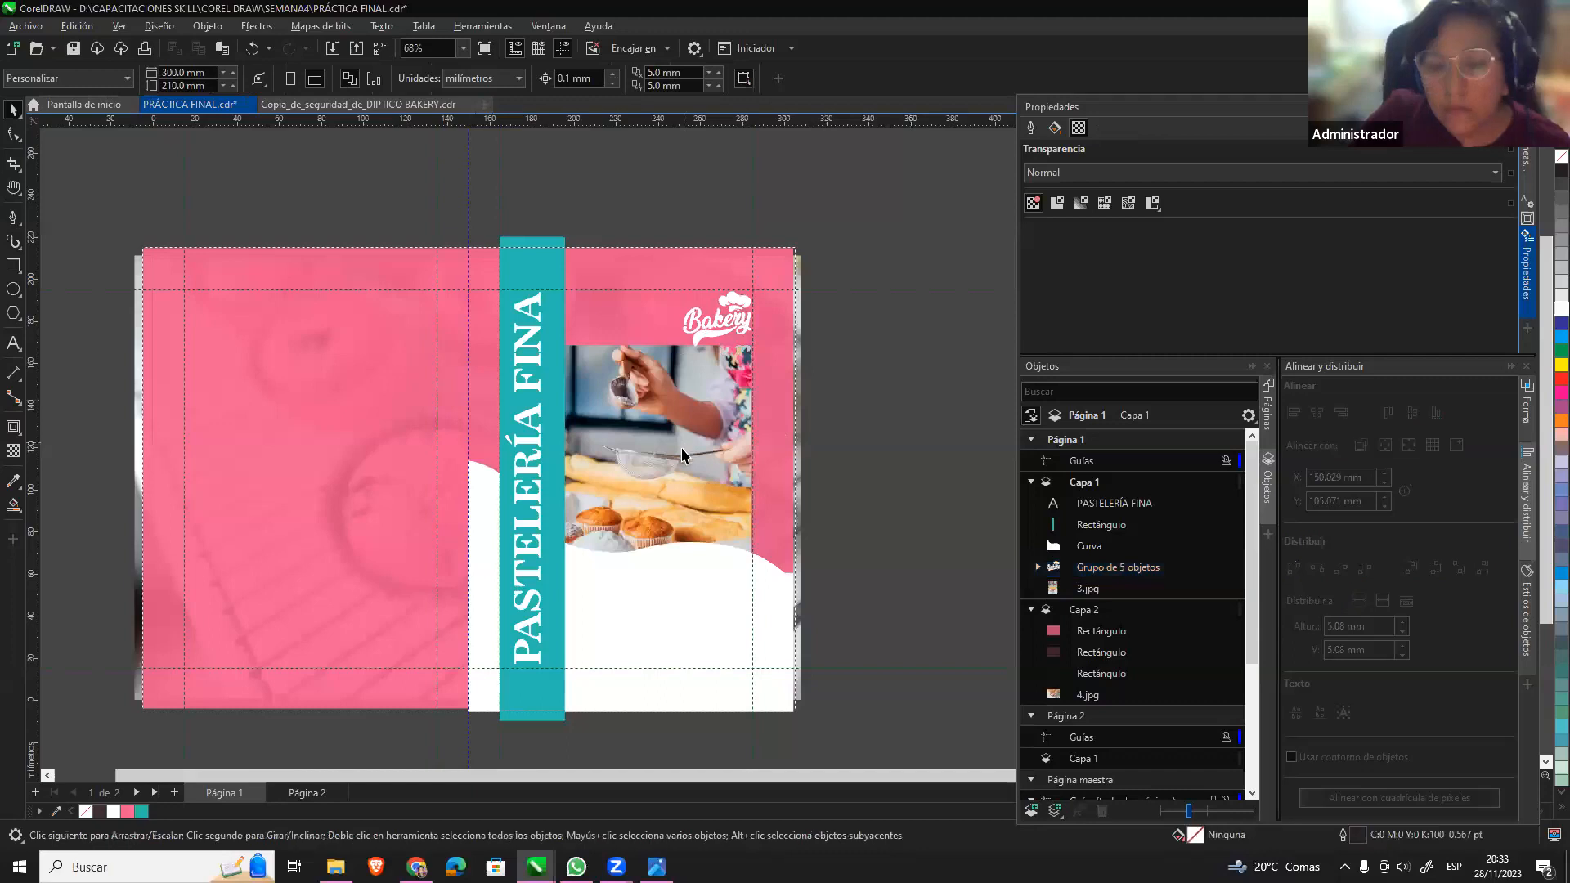
left_click_drag(680, 449, 681, 458)
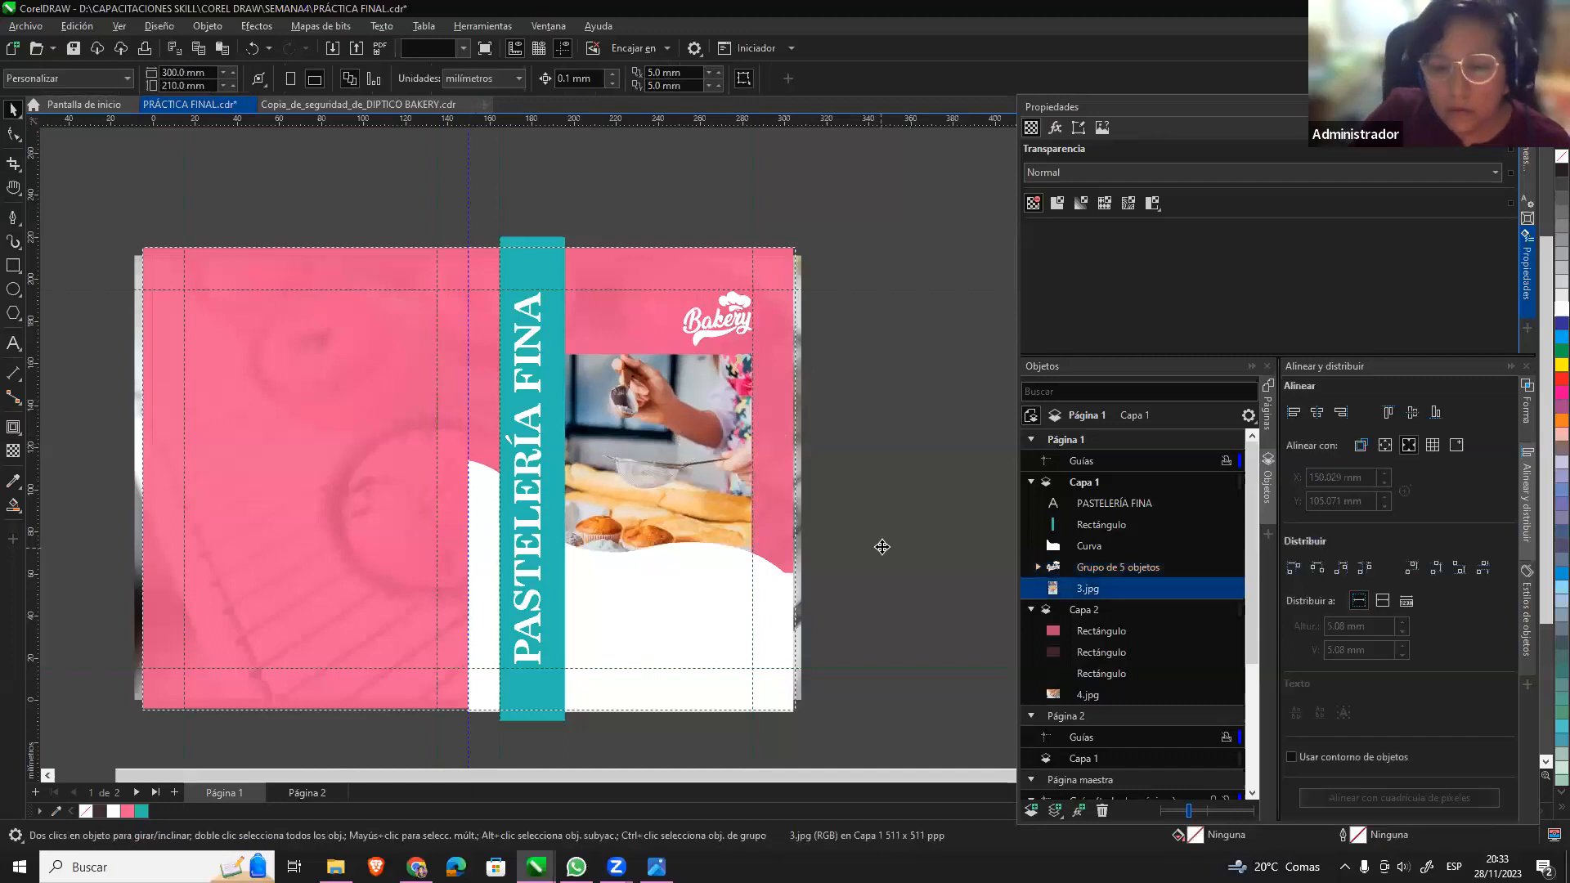
left_click(881, 546)
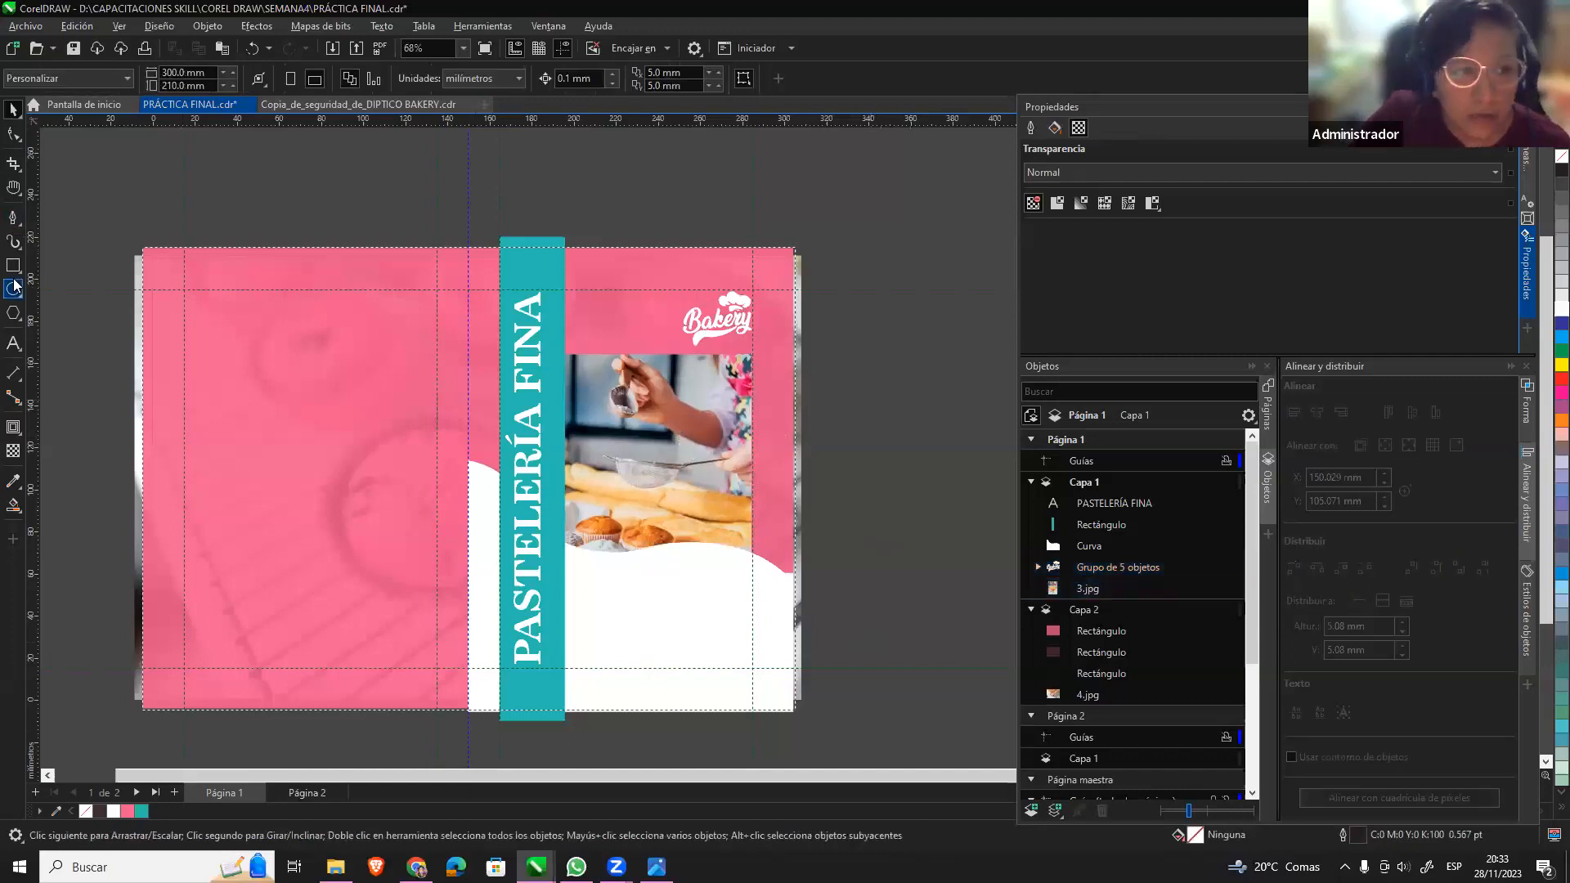
left_click(14, 344)
left_click(13, 265)
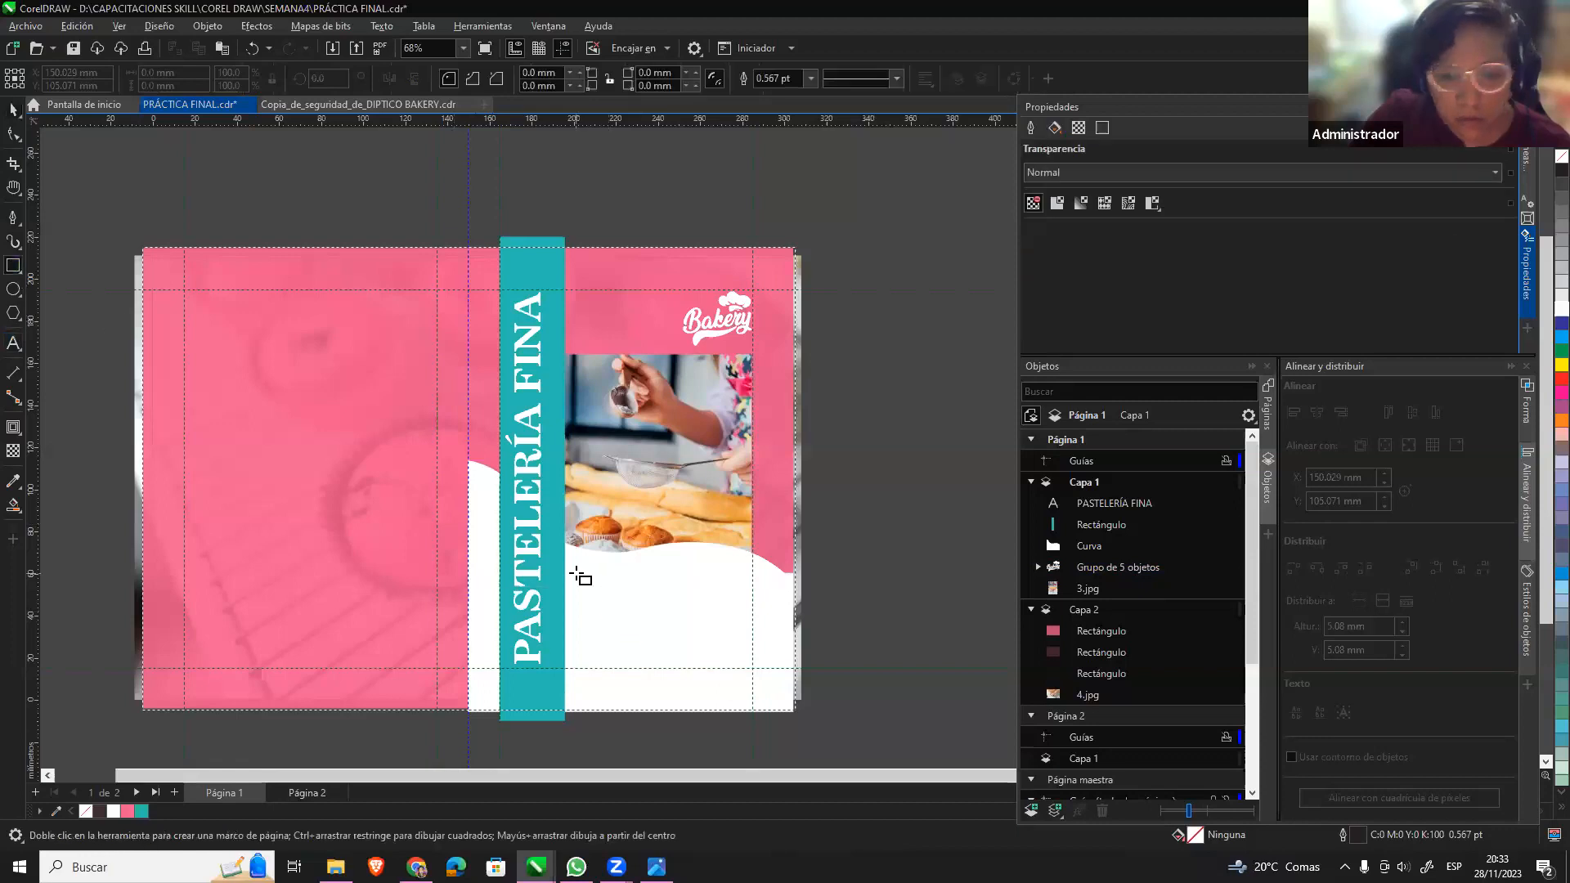
left_click_drag(579, 575, 748, 656)
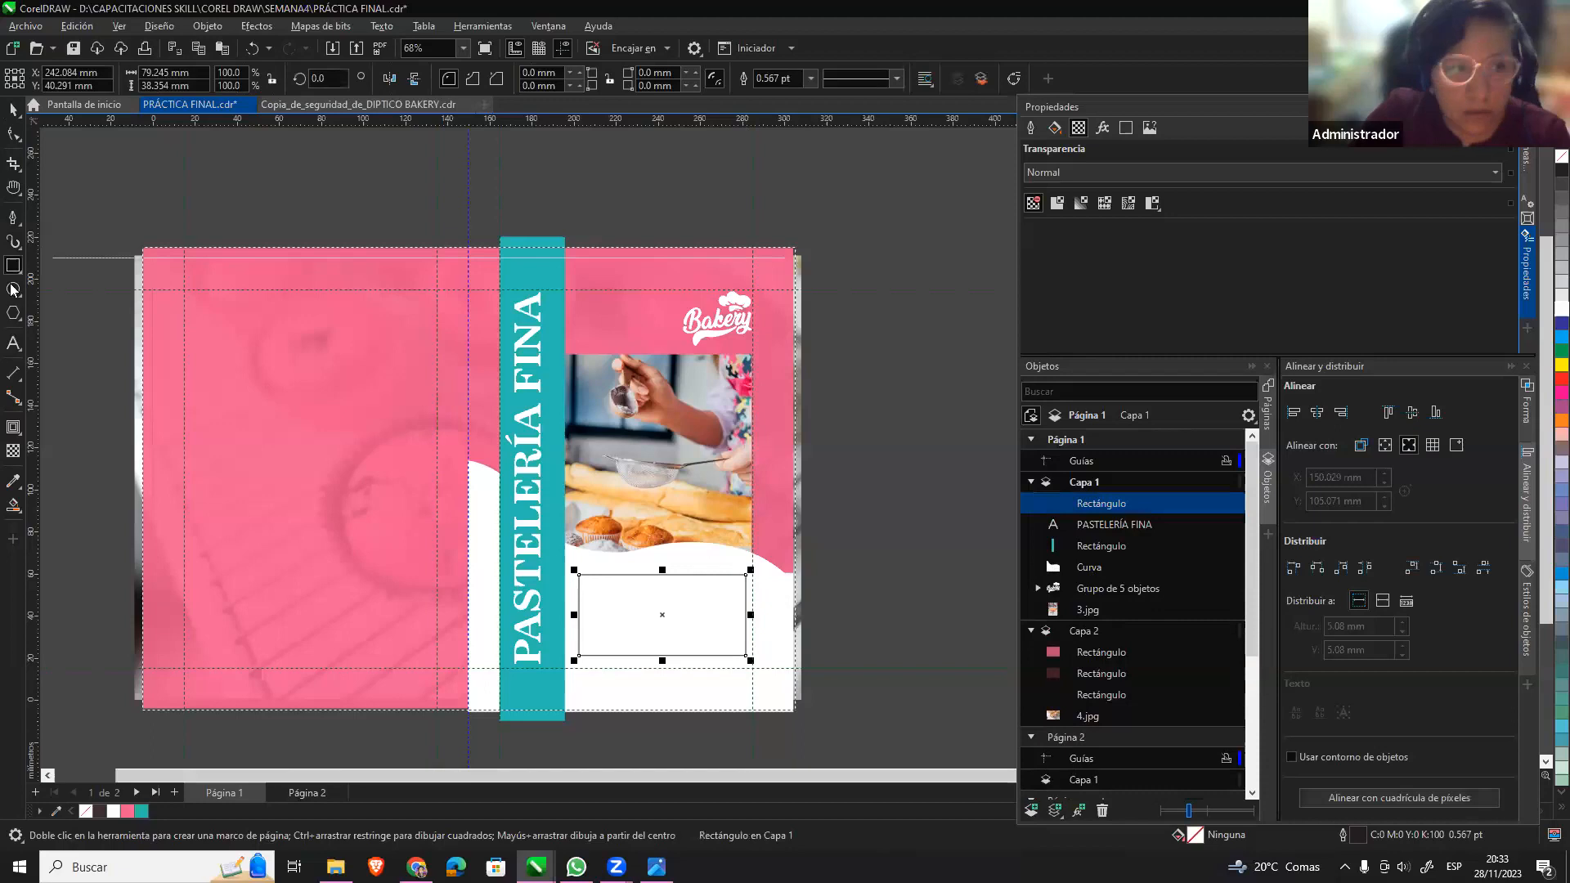
key("Delete")
Add a paragraph frame about 83 × 23 mm below the cover photo, filled with the bakery description copied from the reference diptych.
left_click(15, 342)
left_click_drag(708, 646, 755, 672)
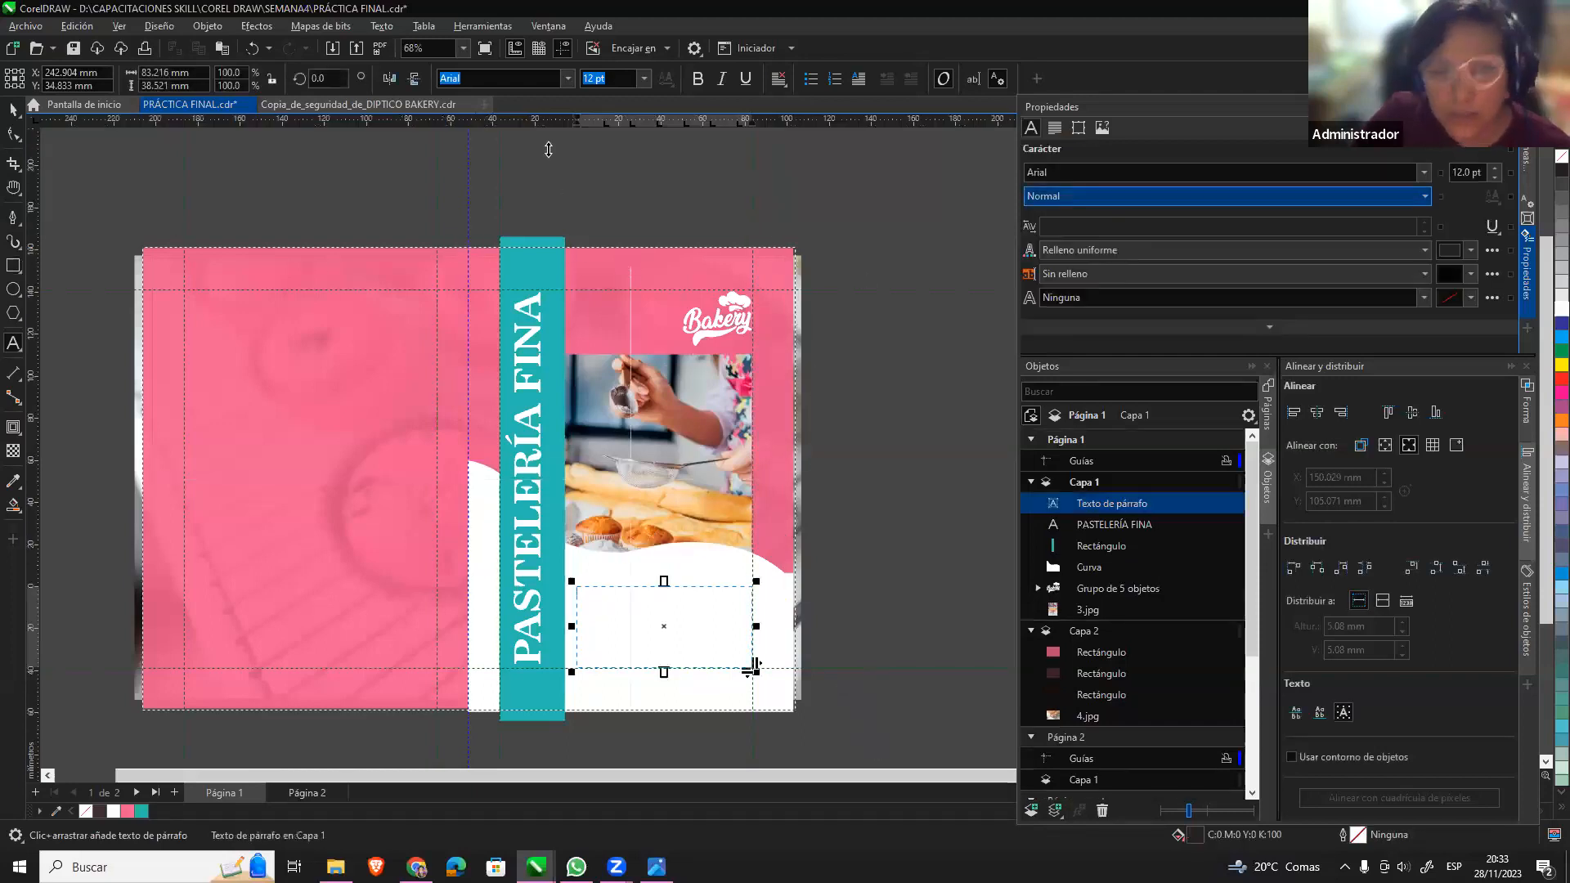
key("ctrl+Tab")
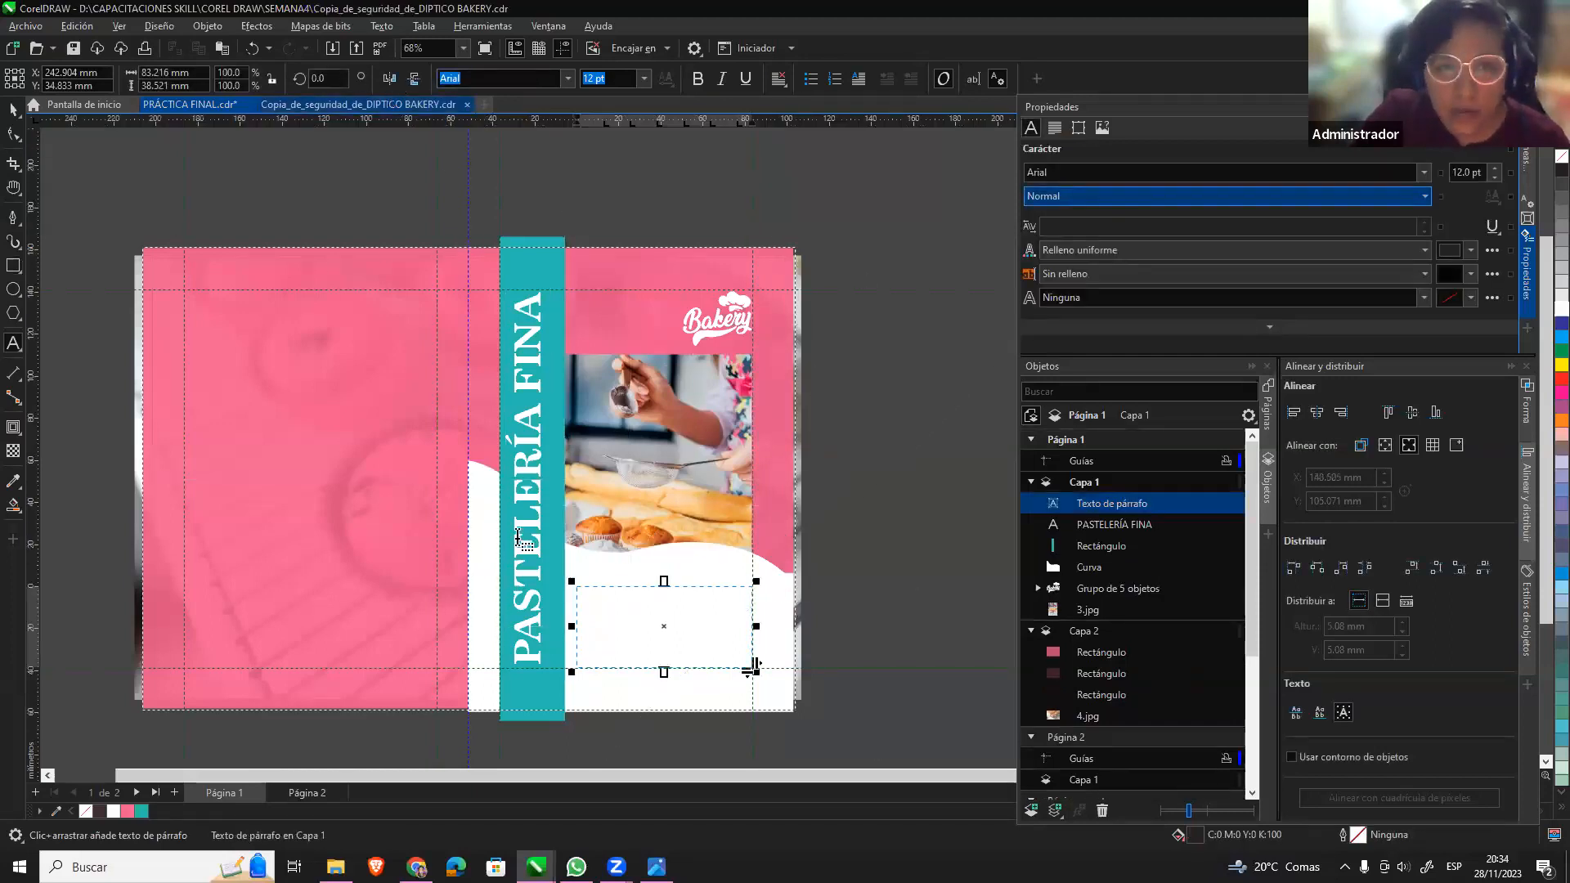
left_click(690, 575)
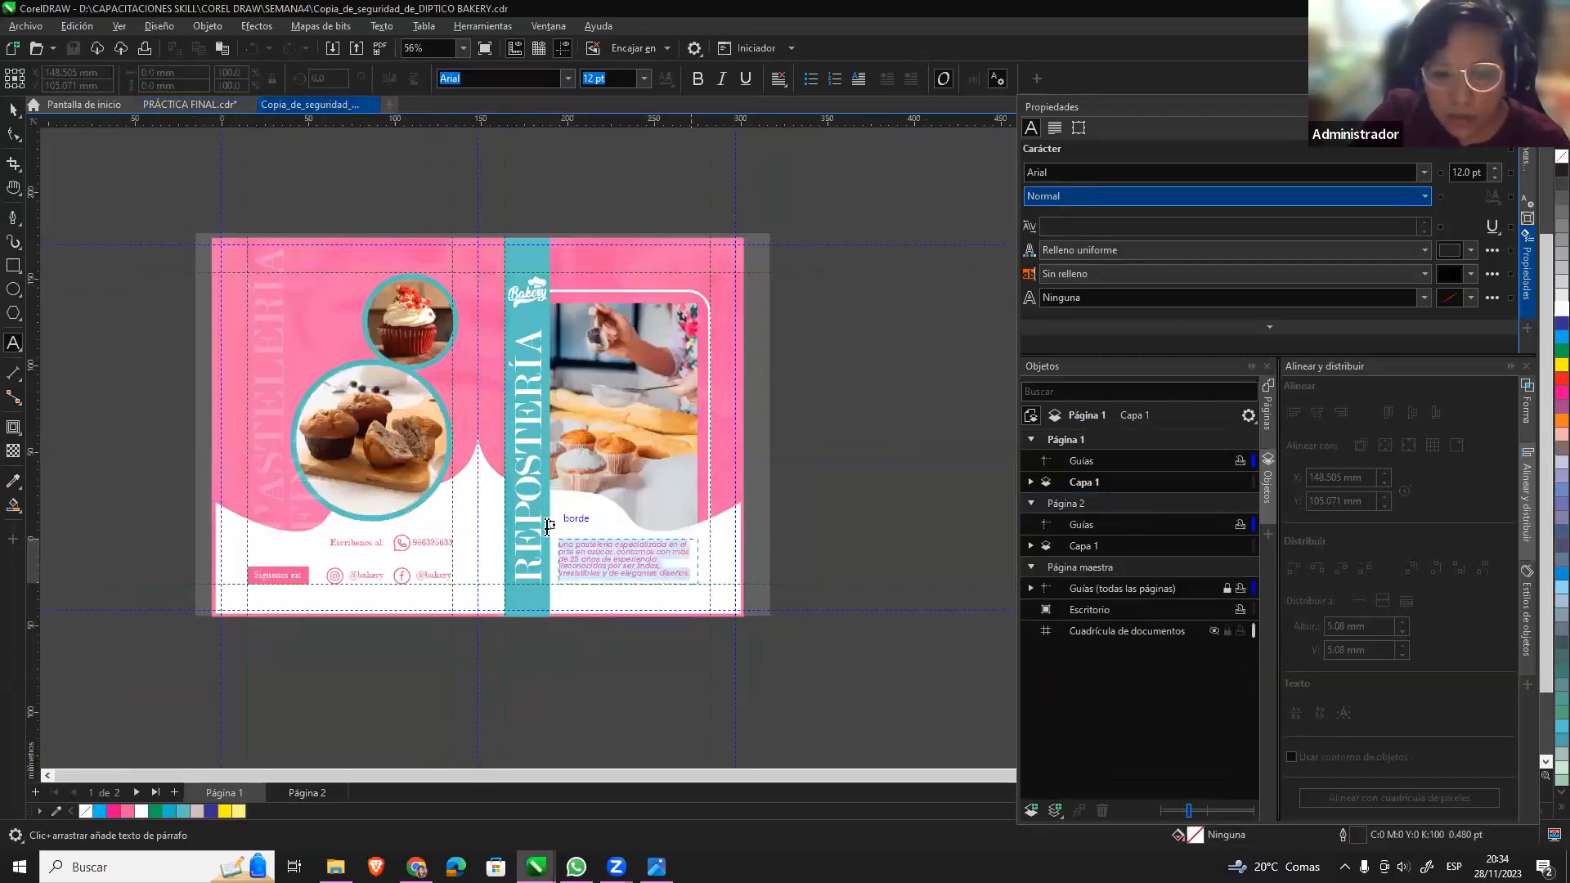
key("ctrl+Tab")
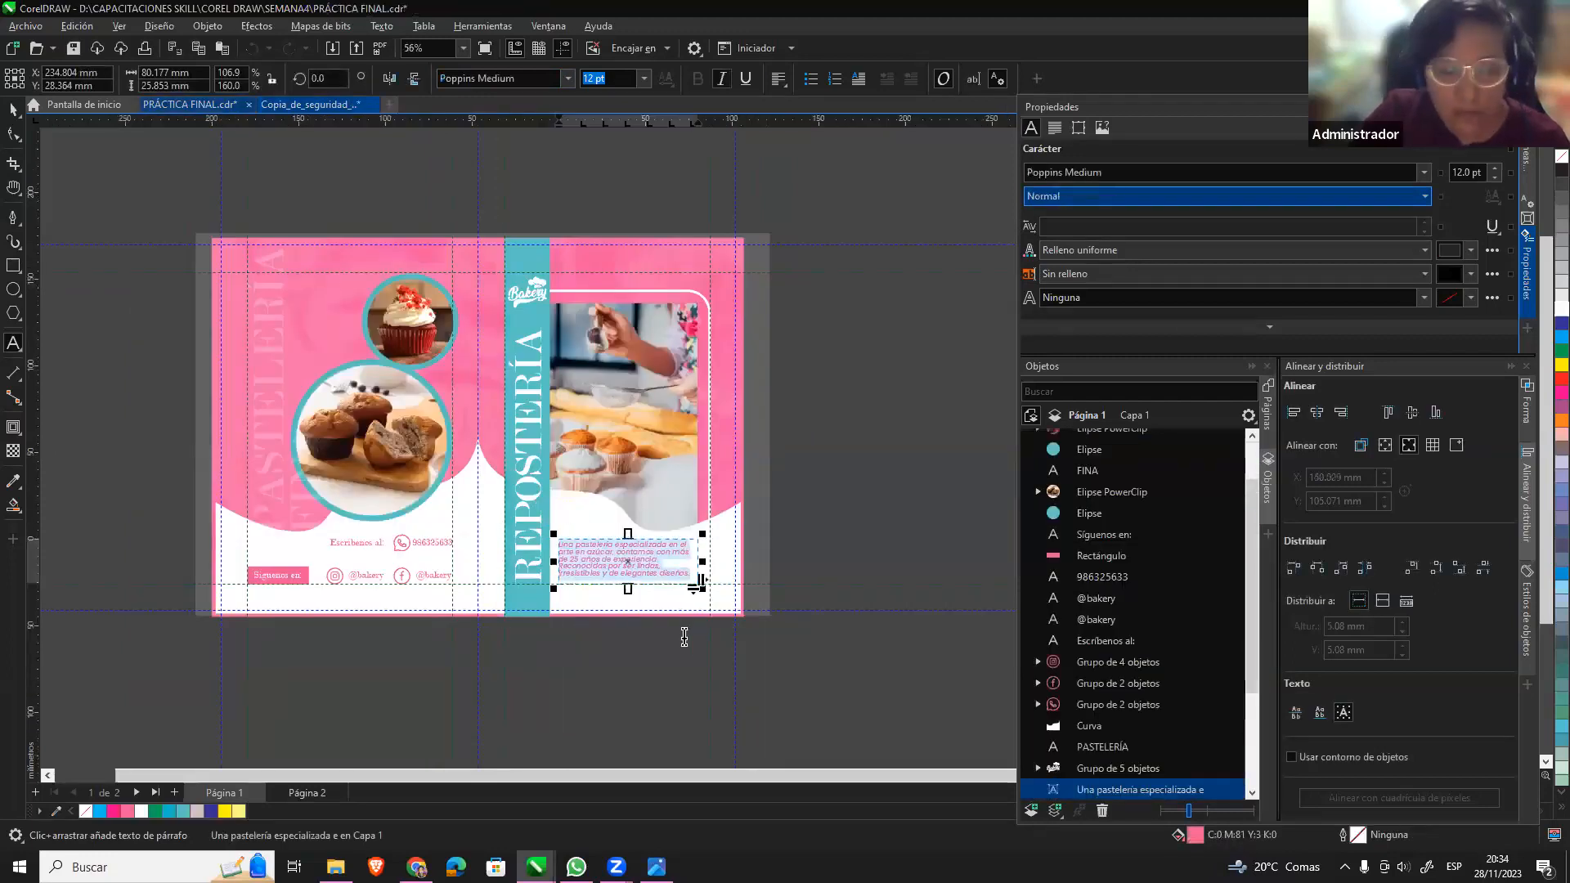
key("ctrl+v")
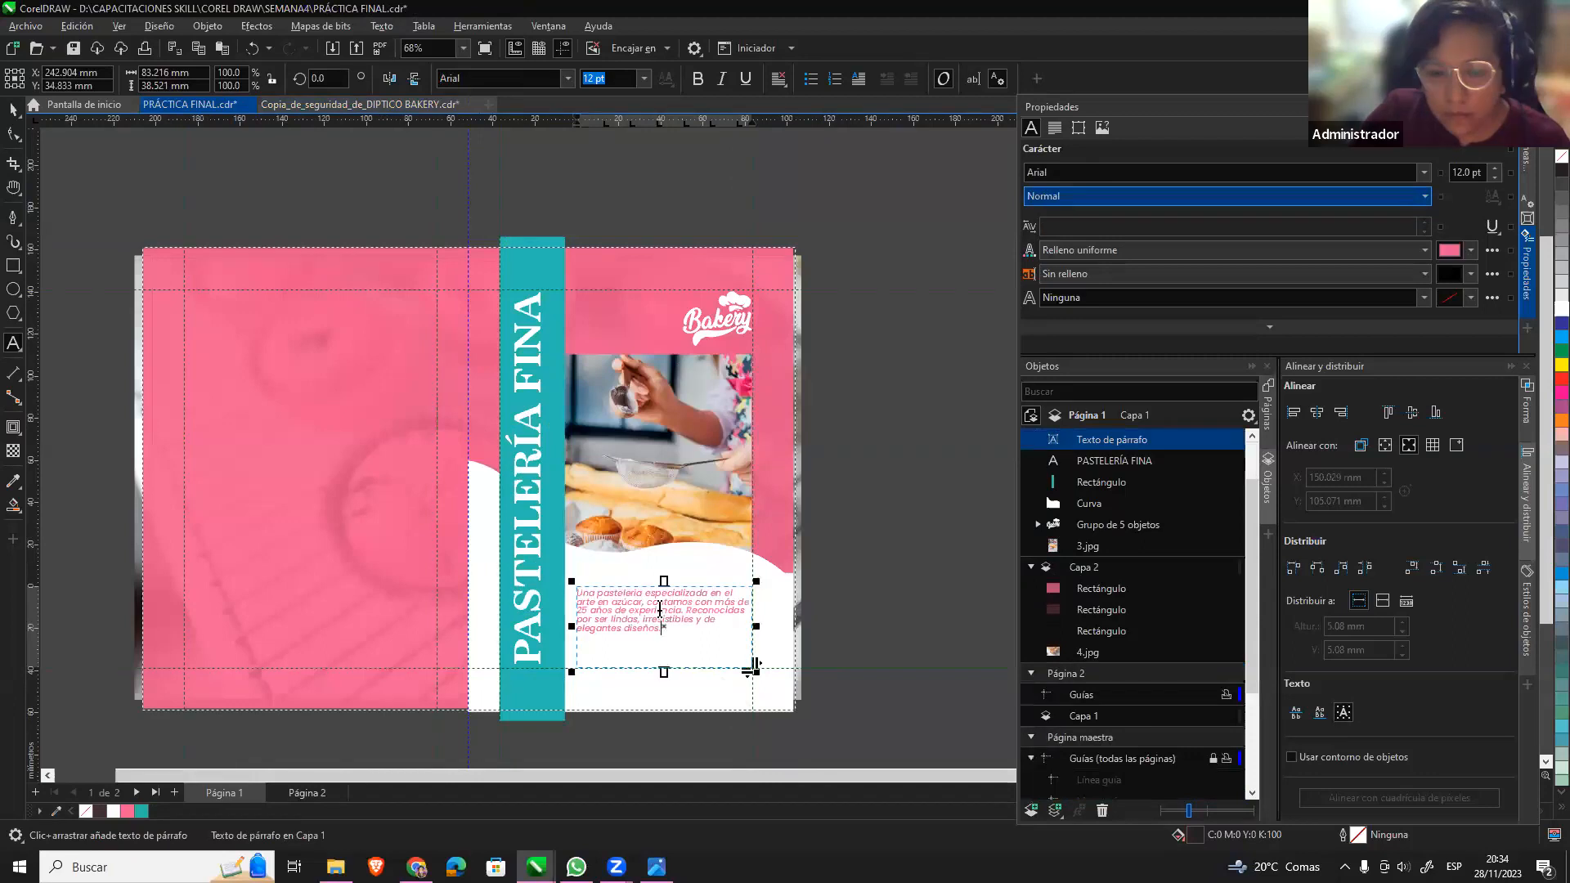
left_click(13, 108)
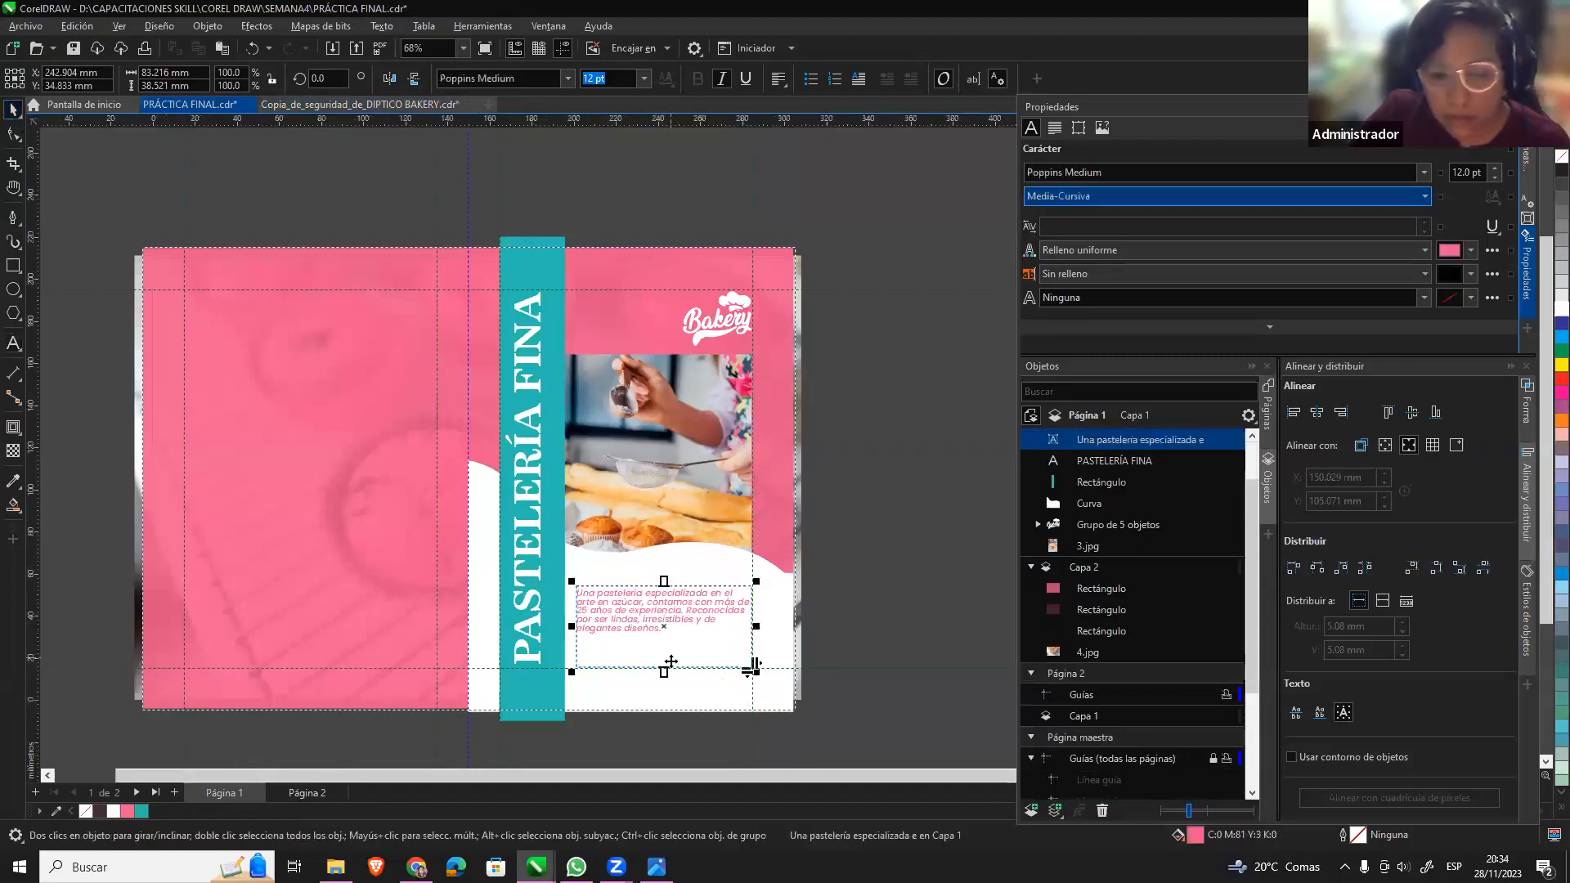
left_click_drag(664, 673, 683, 646)
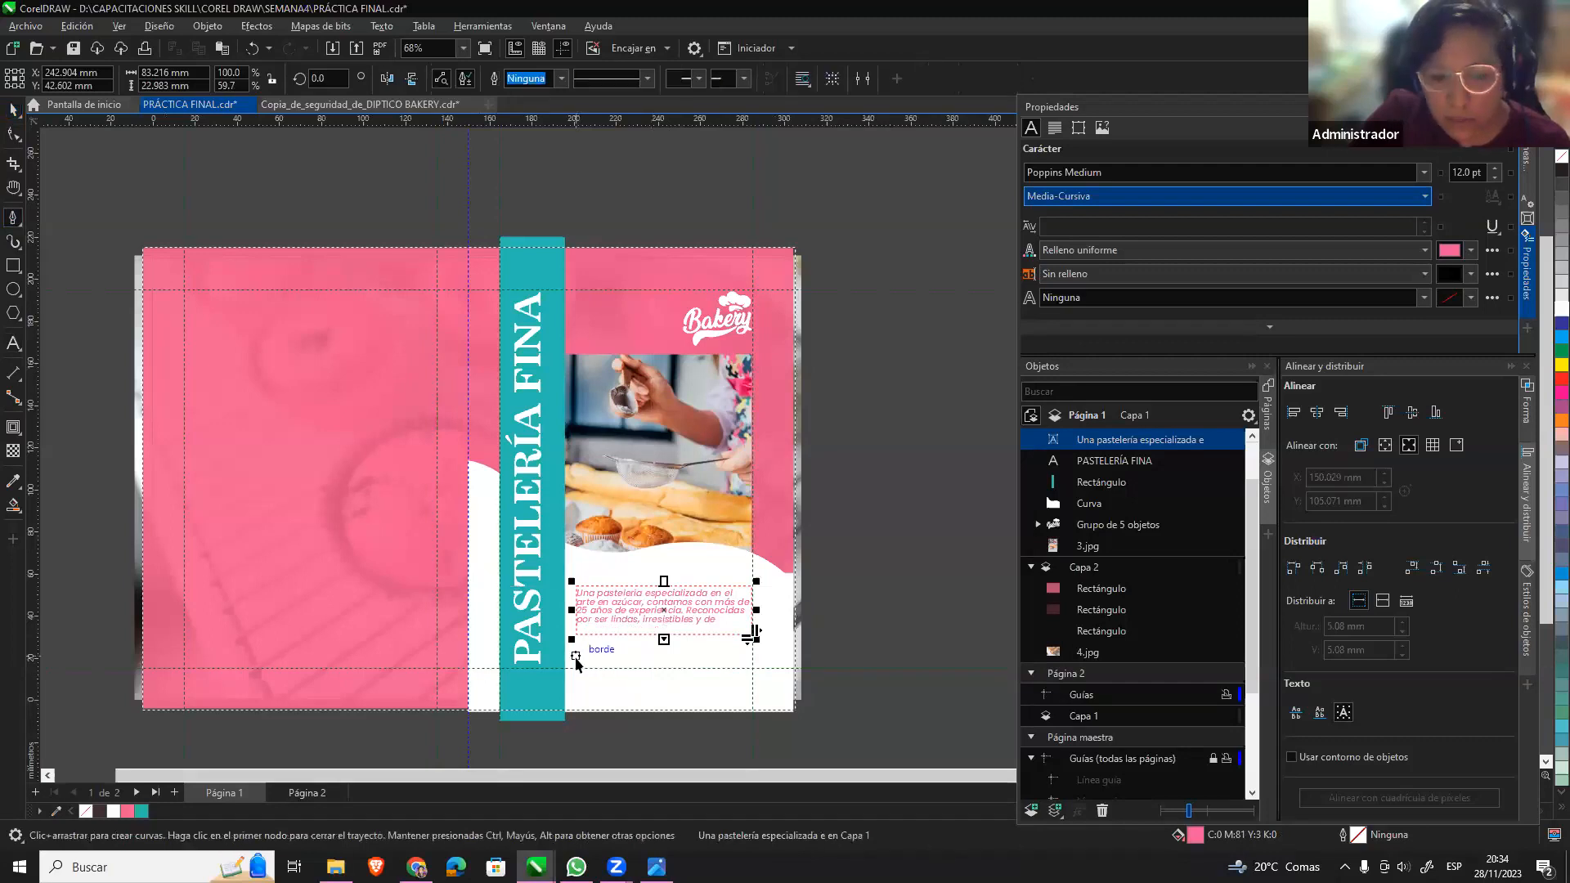
Draw a straight horizontal line about 155 mm long across the lower cover, from the fold to the outer edge.
left_click(469, 659)
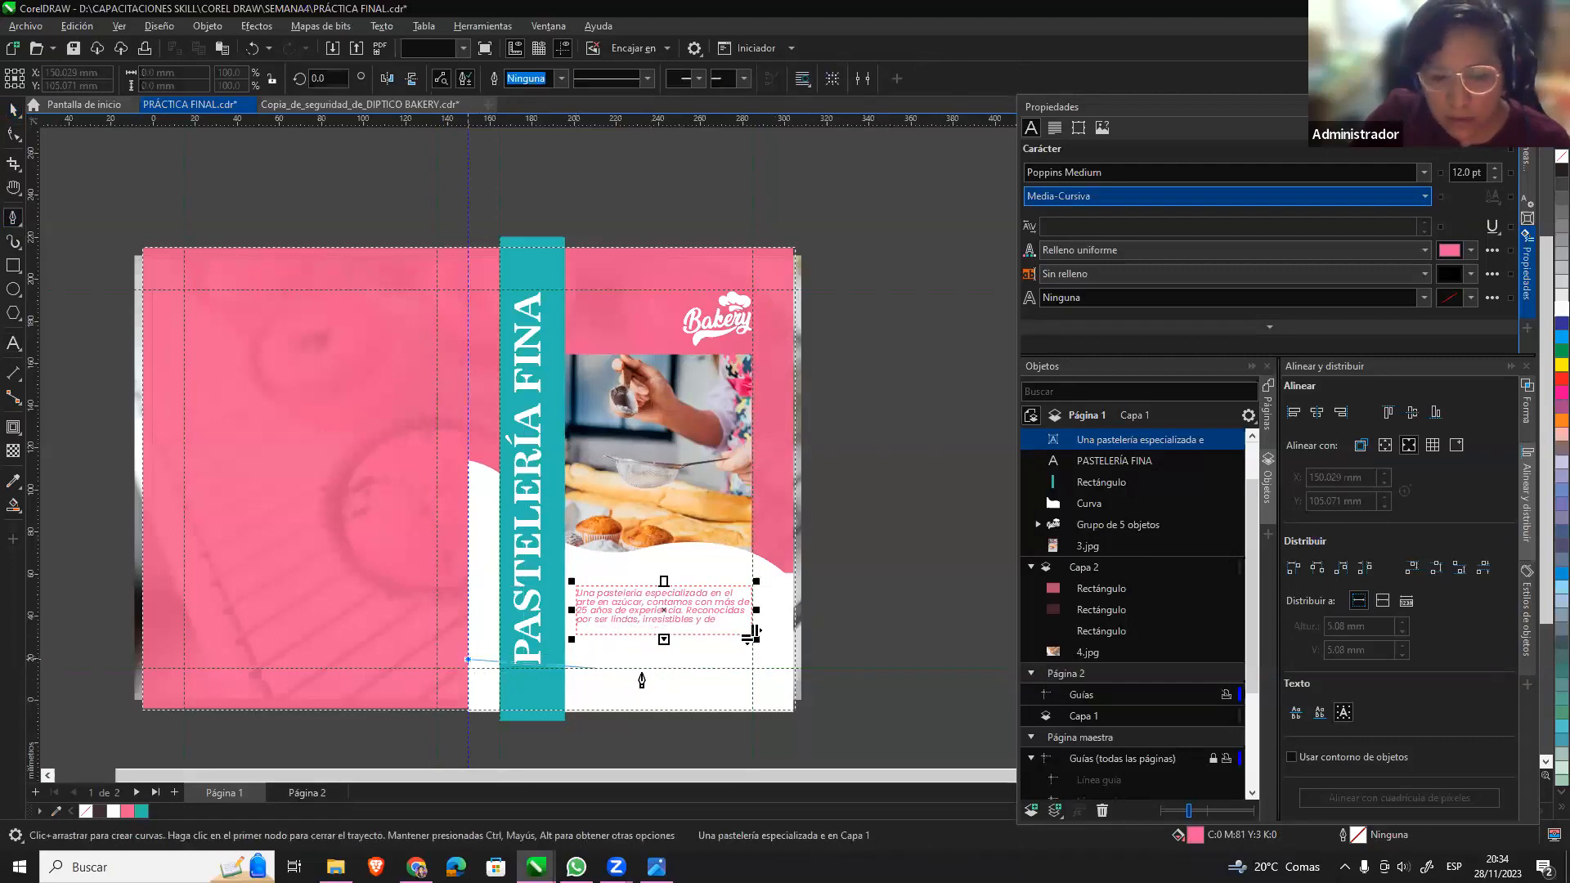
left_click(794, 659)
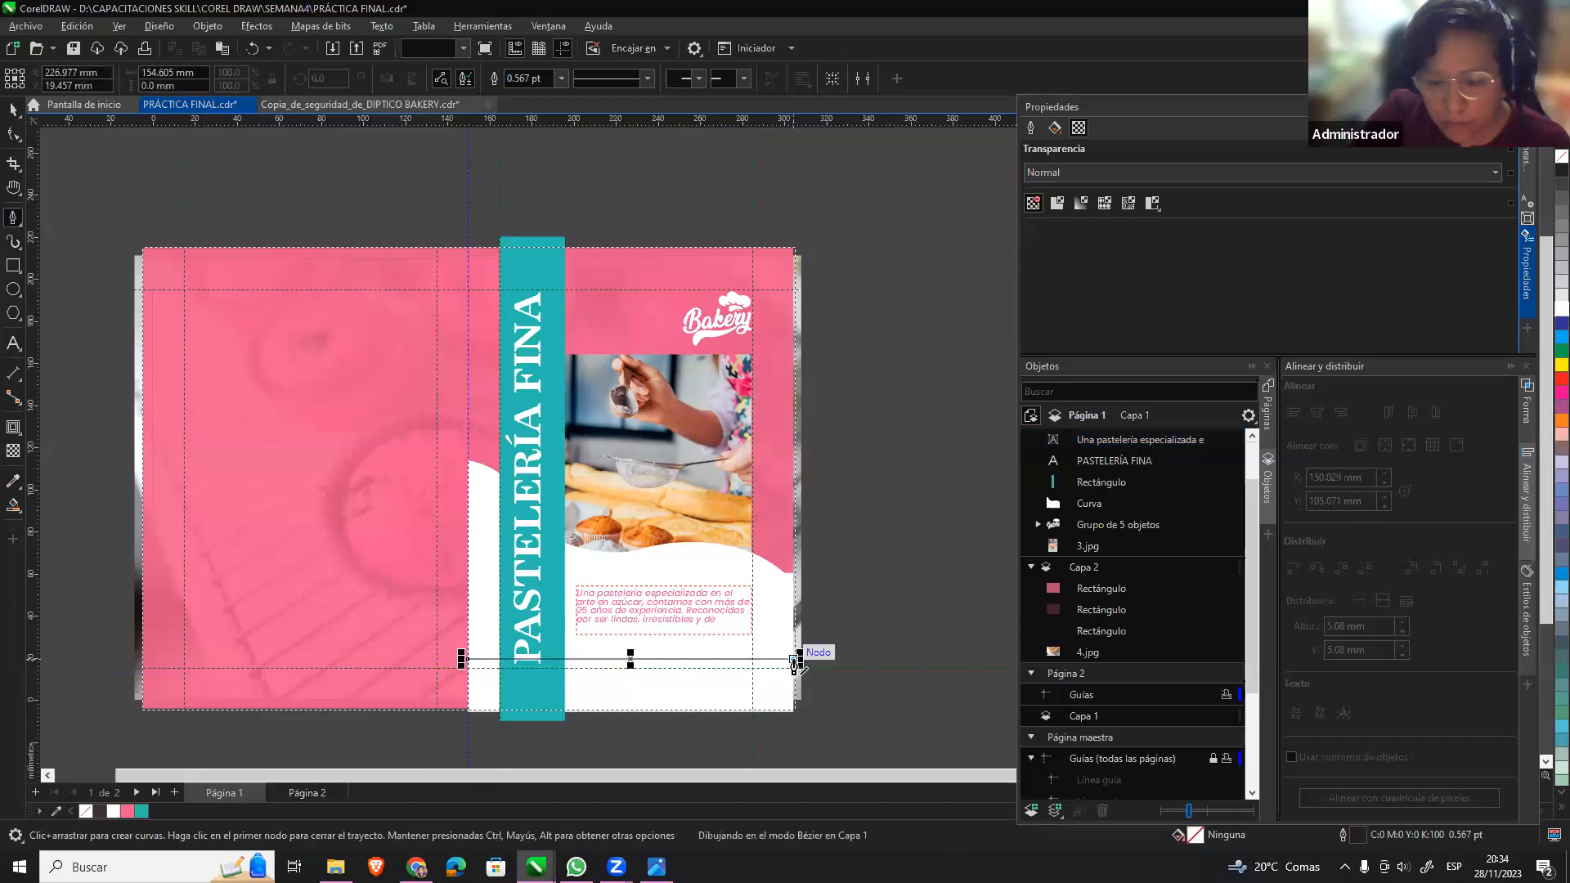
double_click(793, 661)
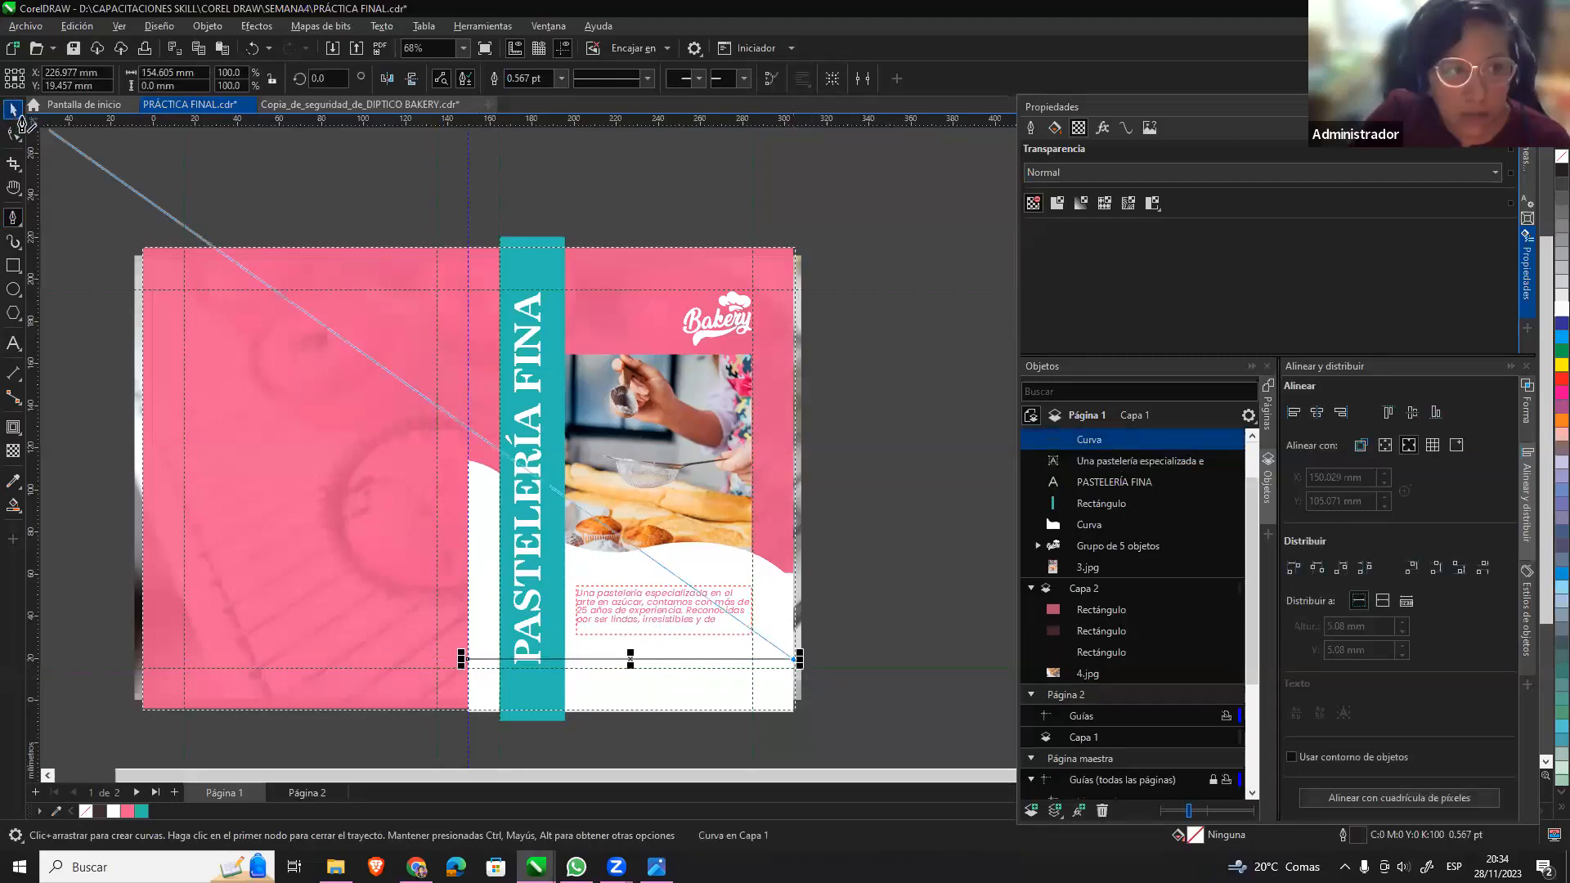
key("space")
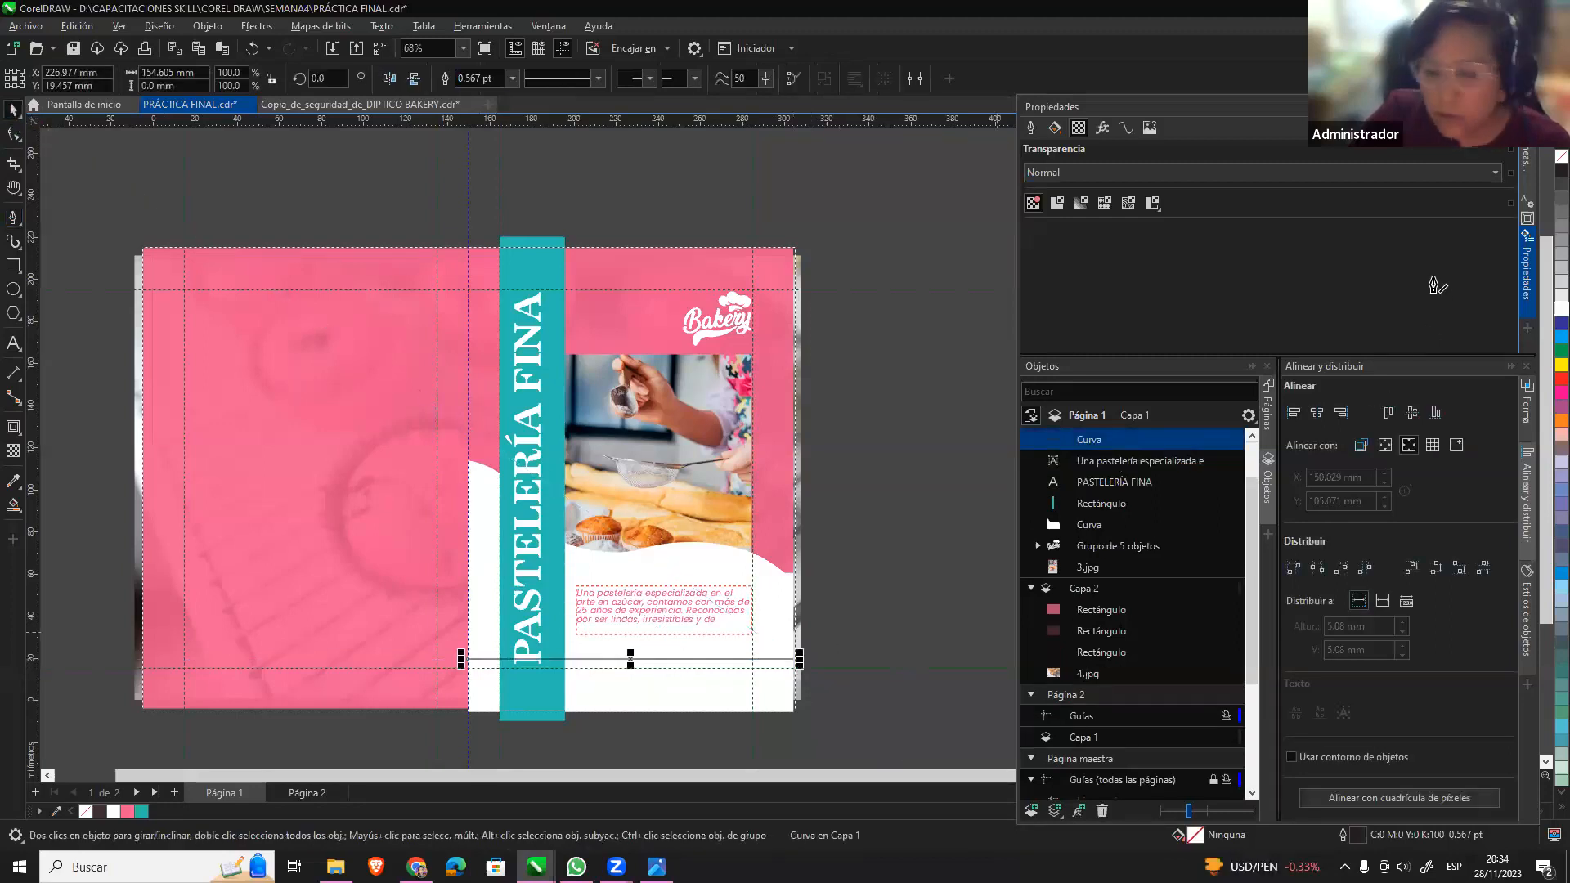
Give the horizontal line the document's pink outline colour and a width of 4 pt.
left_click(1032, 127)
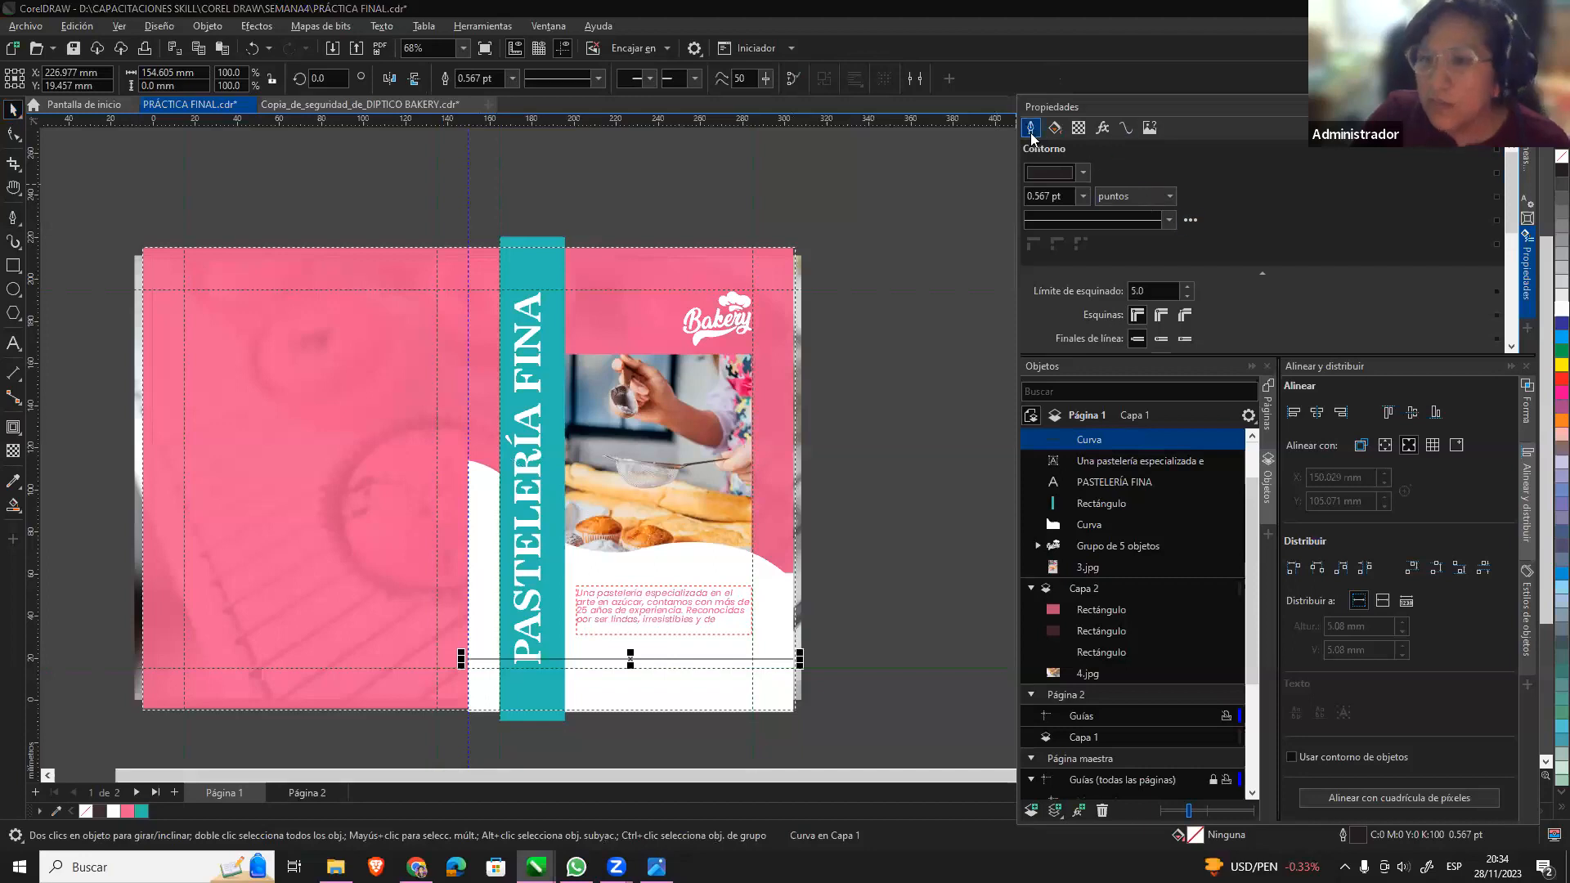
left_click(1084, 173)
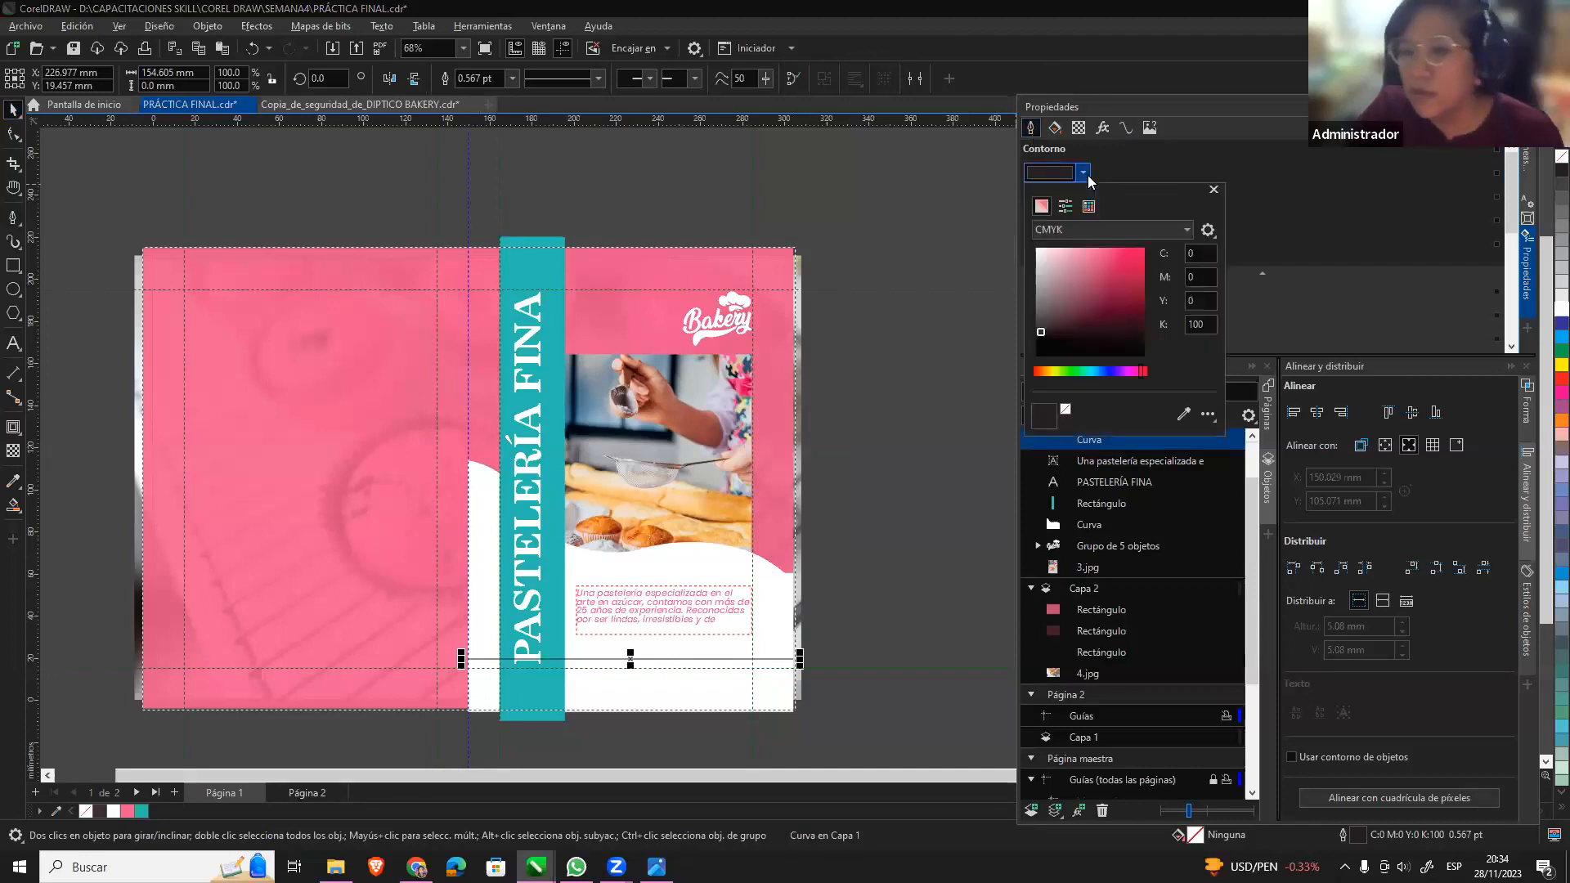
left_click(1324, 193)
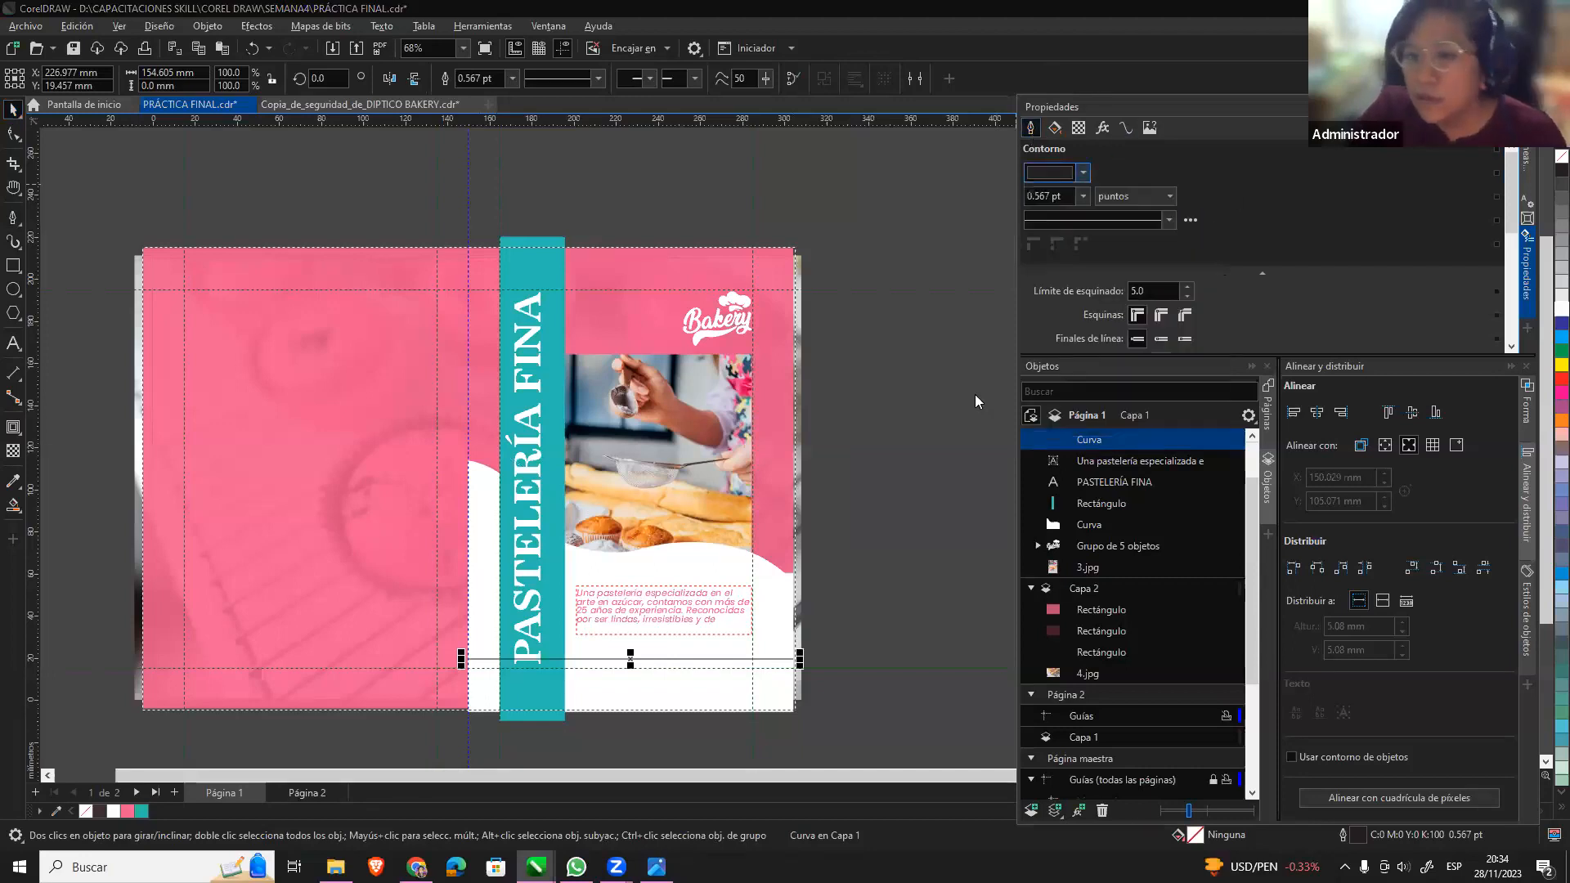
right_click(128, 812)
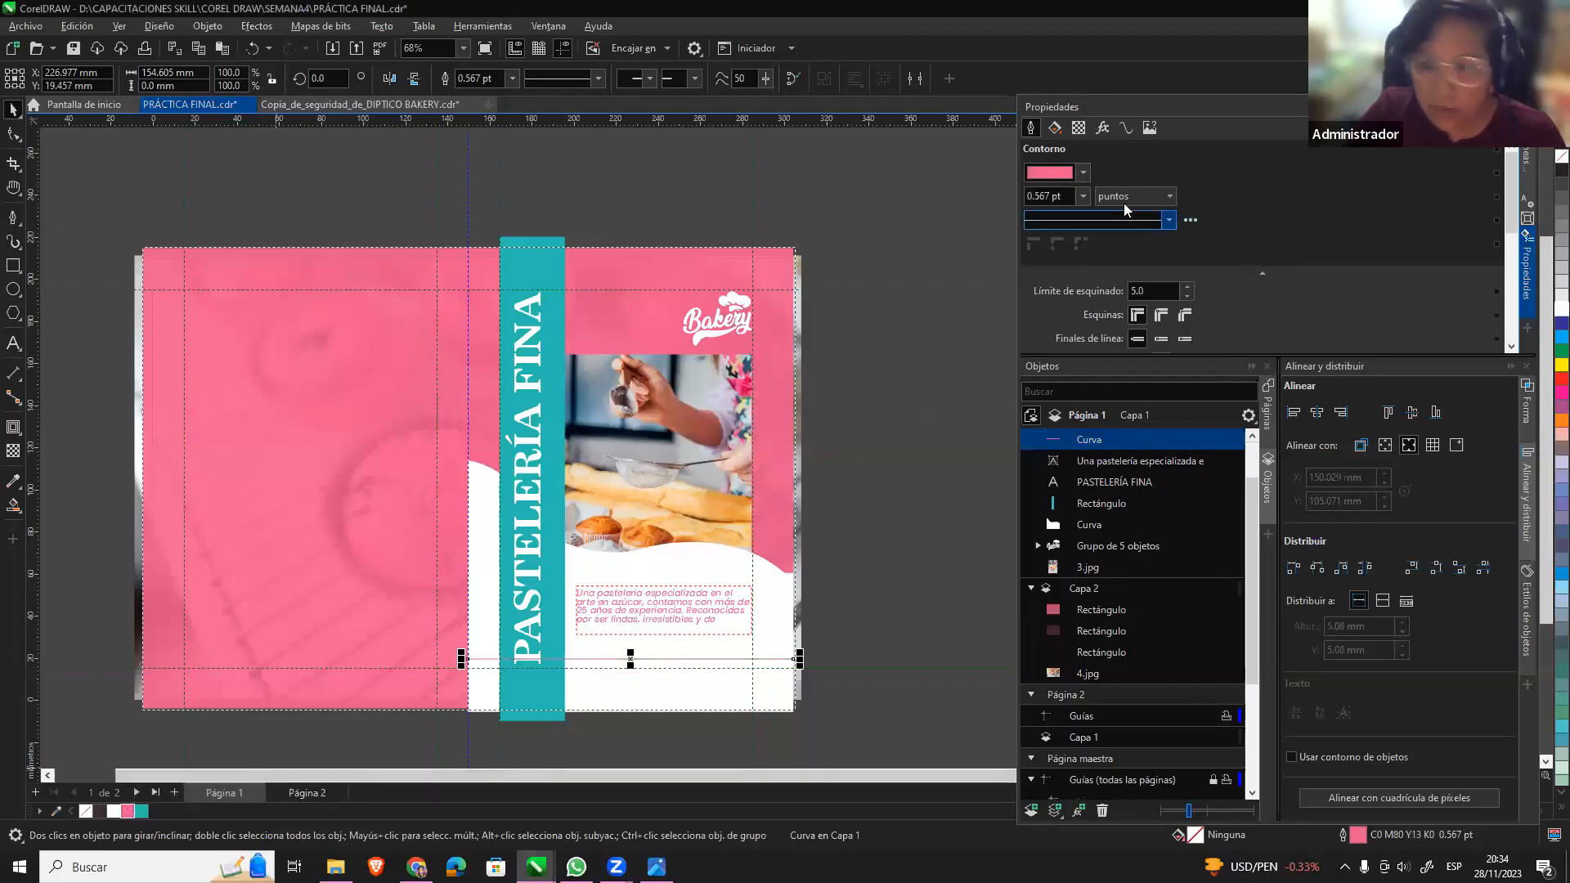
left_click(1083, 196)
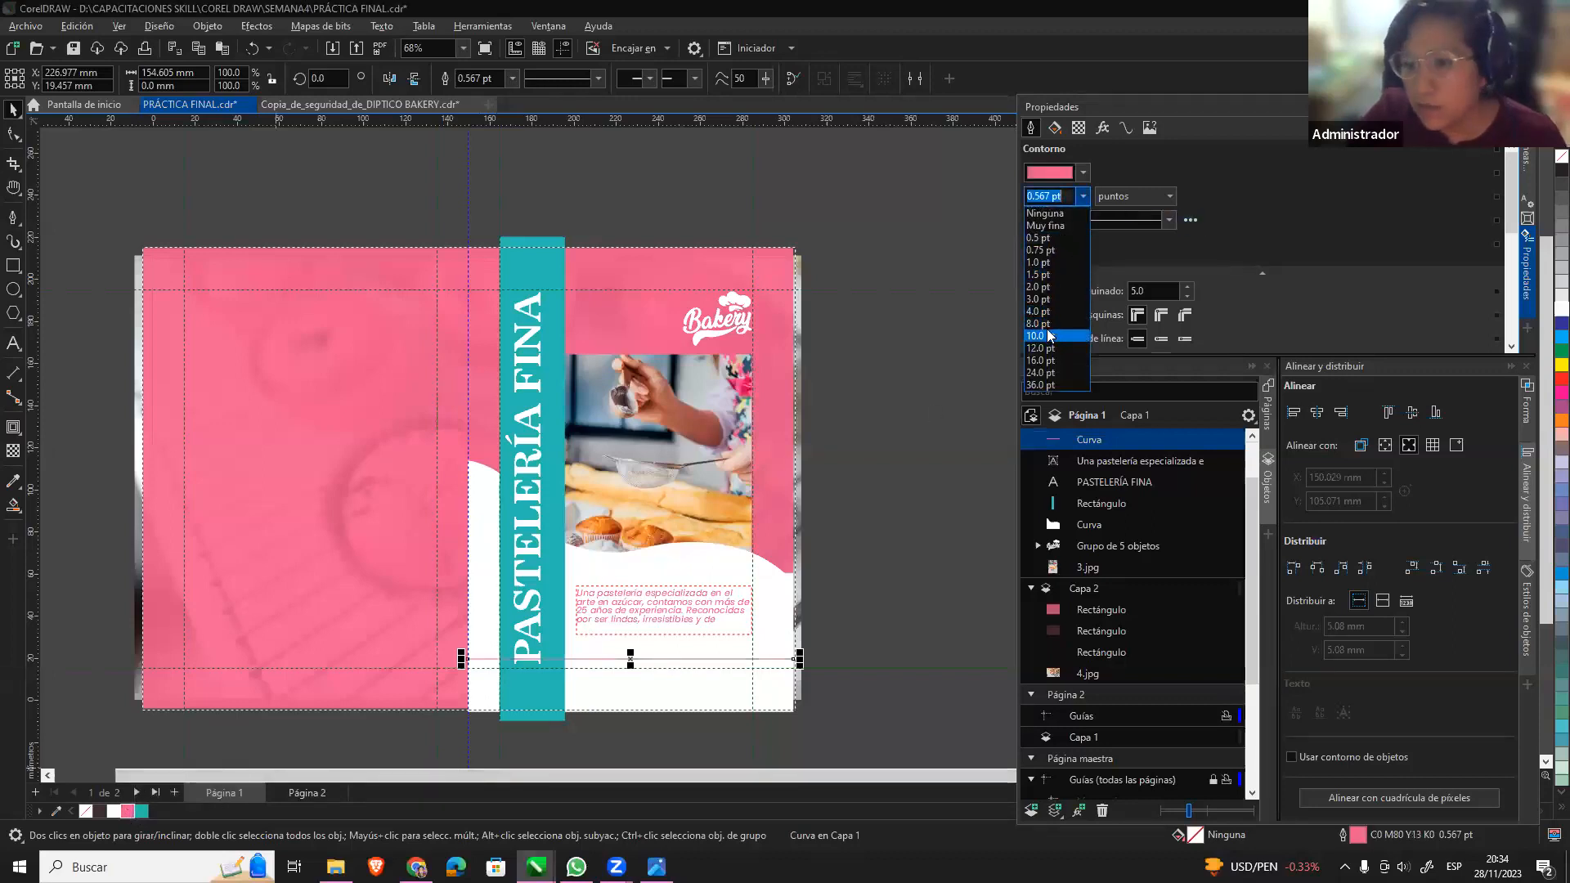
left_click(1052, 339)
left_click(1083, 196)
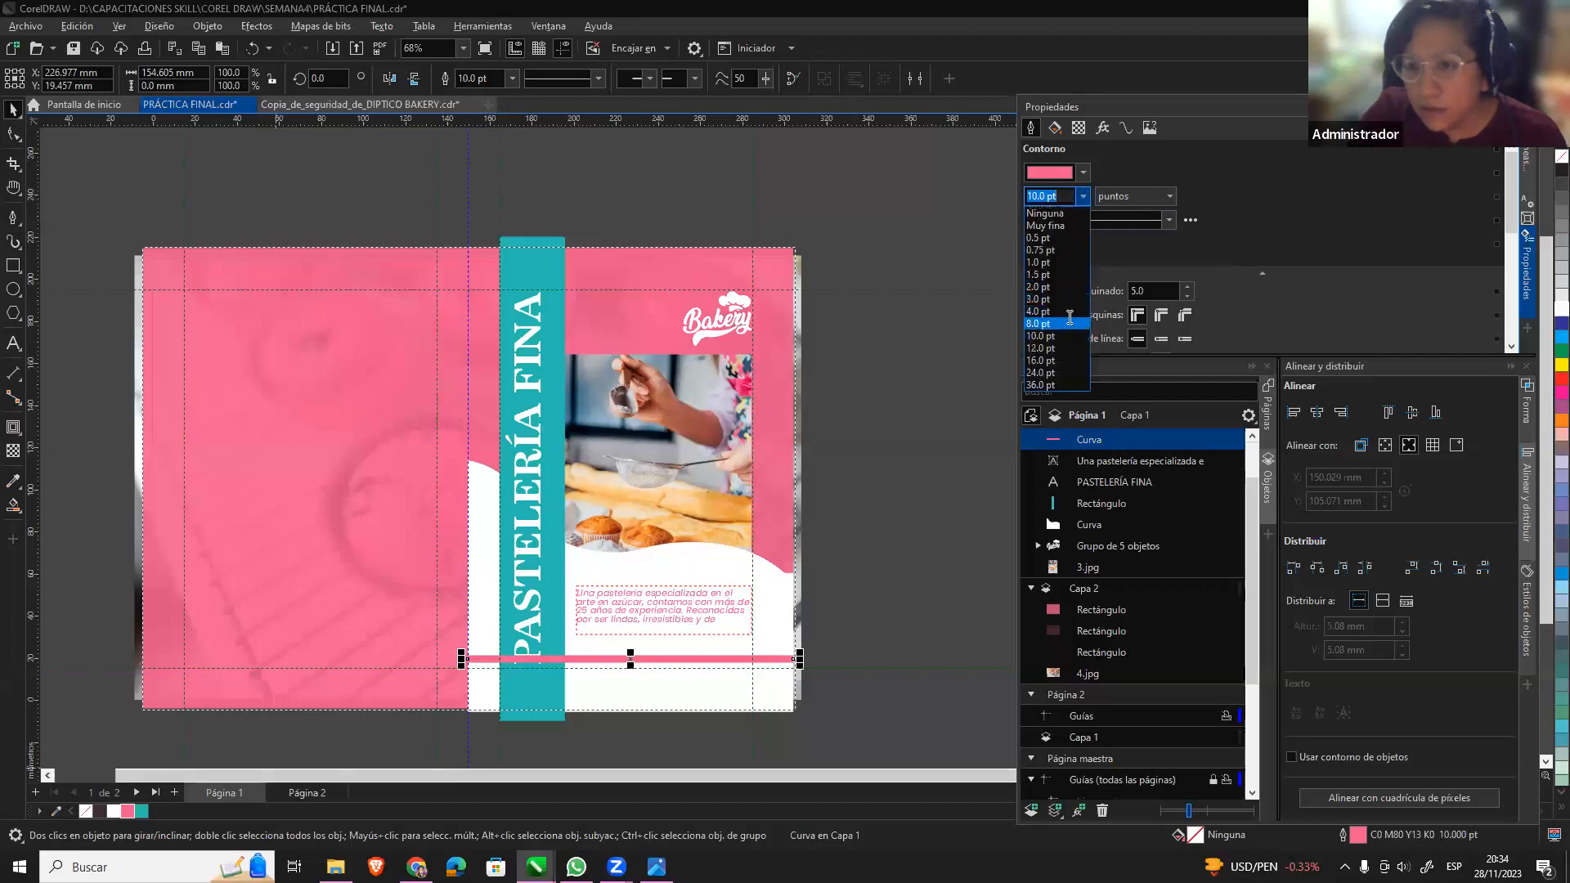
left_click(1055, 313)
left_click(850, 613)
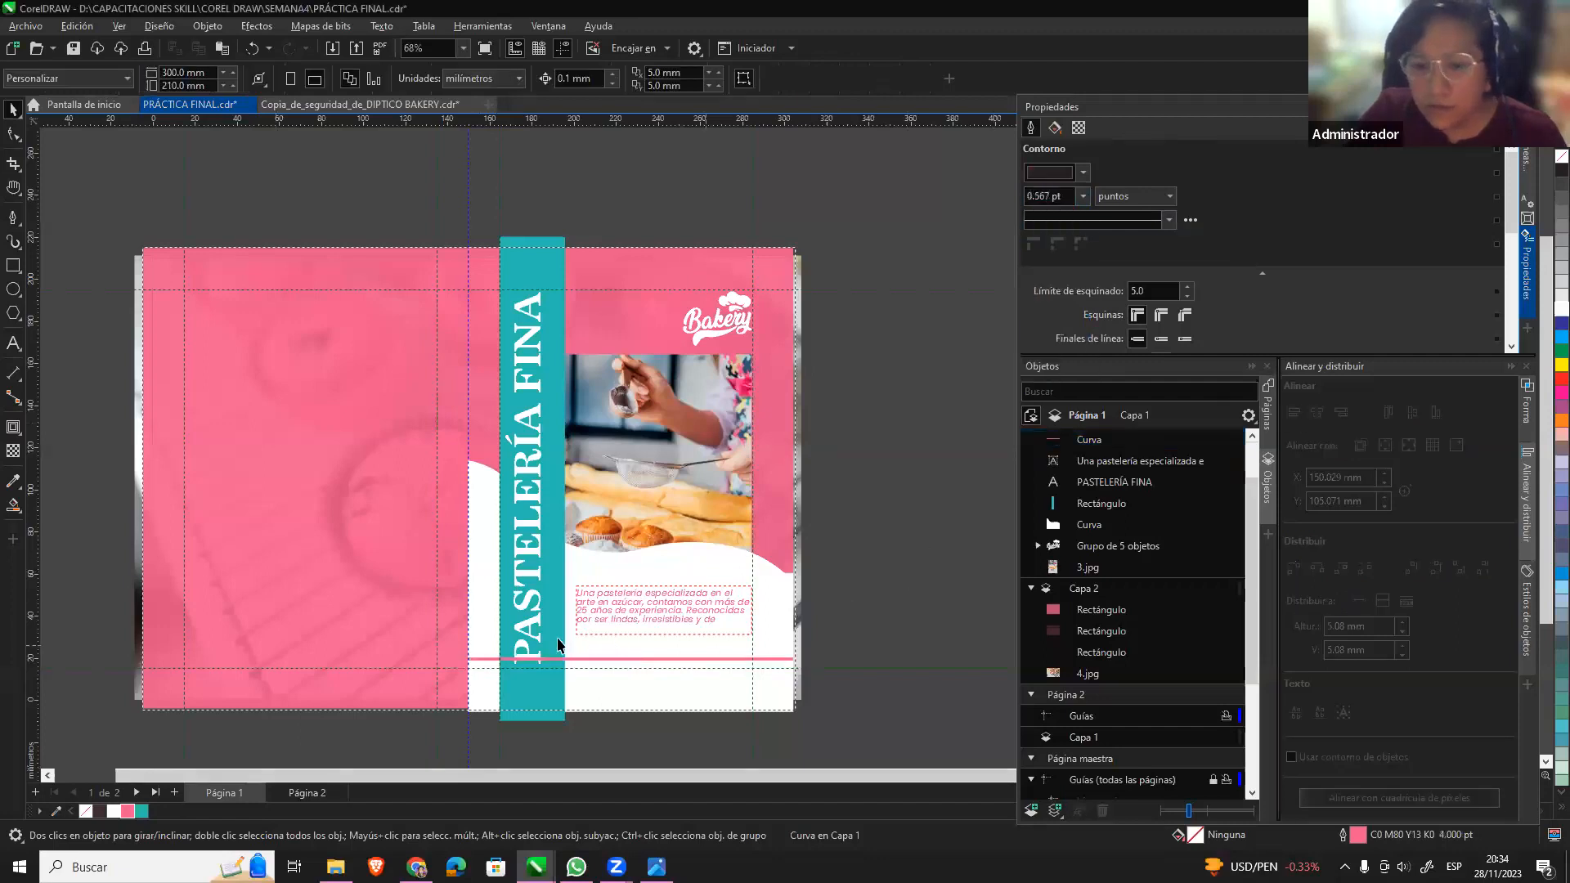
Reorder the pink line so that it sits behind the teal title band and above the white wave.
left_click(739, 662)
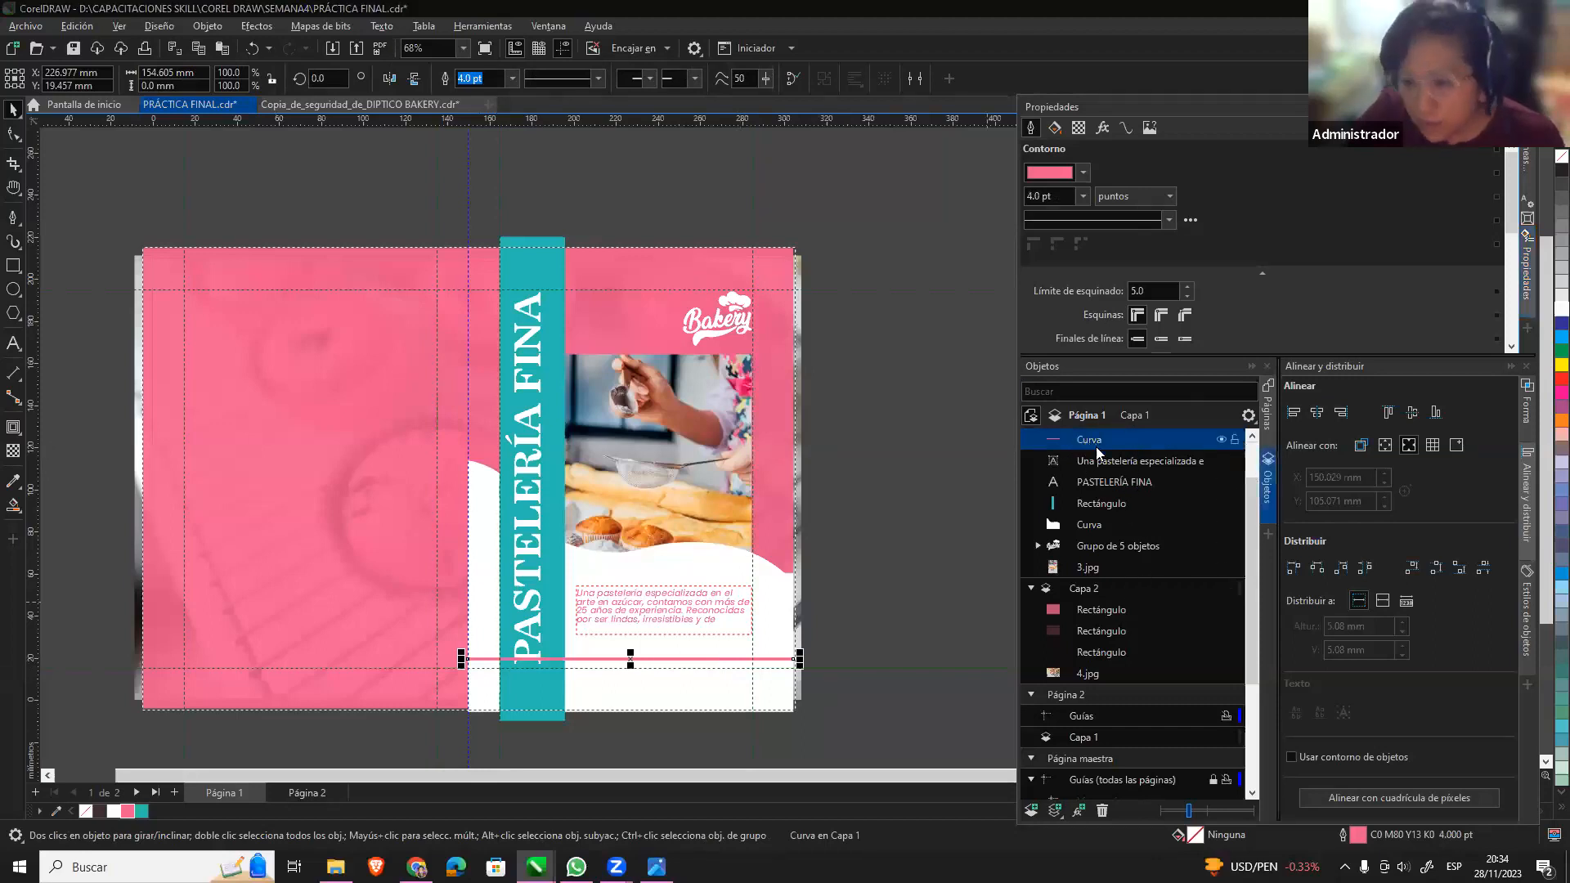
left_click_drag(1086, 468, 1092, 515)
left_click(911, 613)
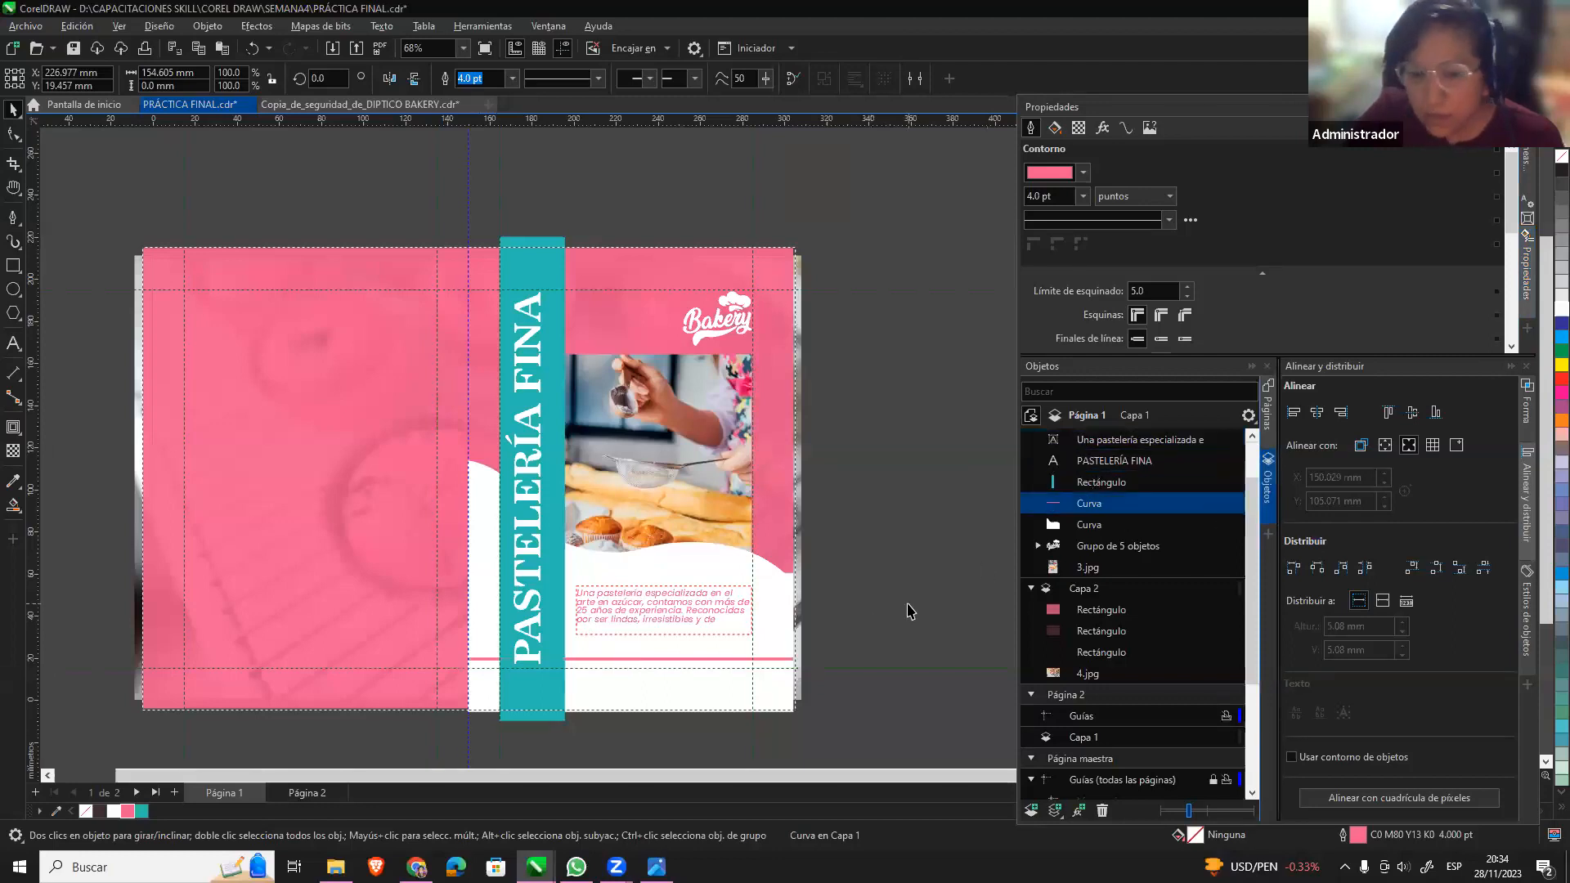
Add a drop shadow to the cover's white wave, cast upward from its centre over the baking photo.
left_click(787, 599)
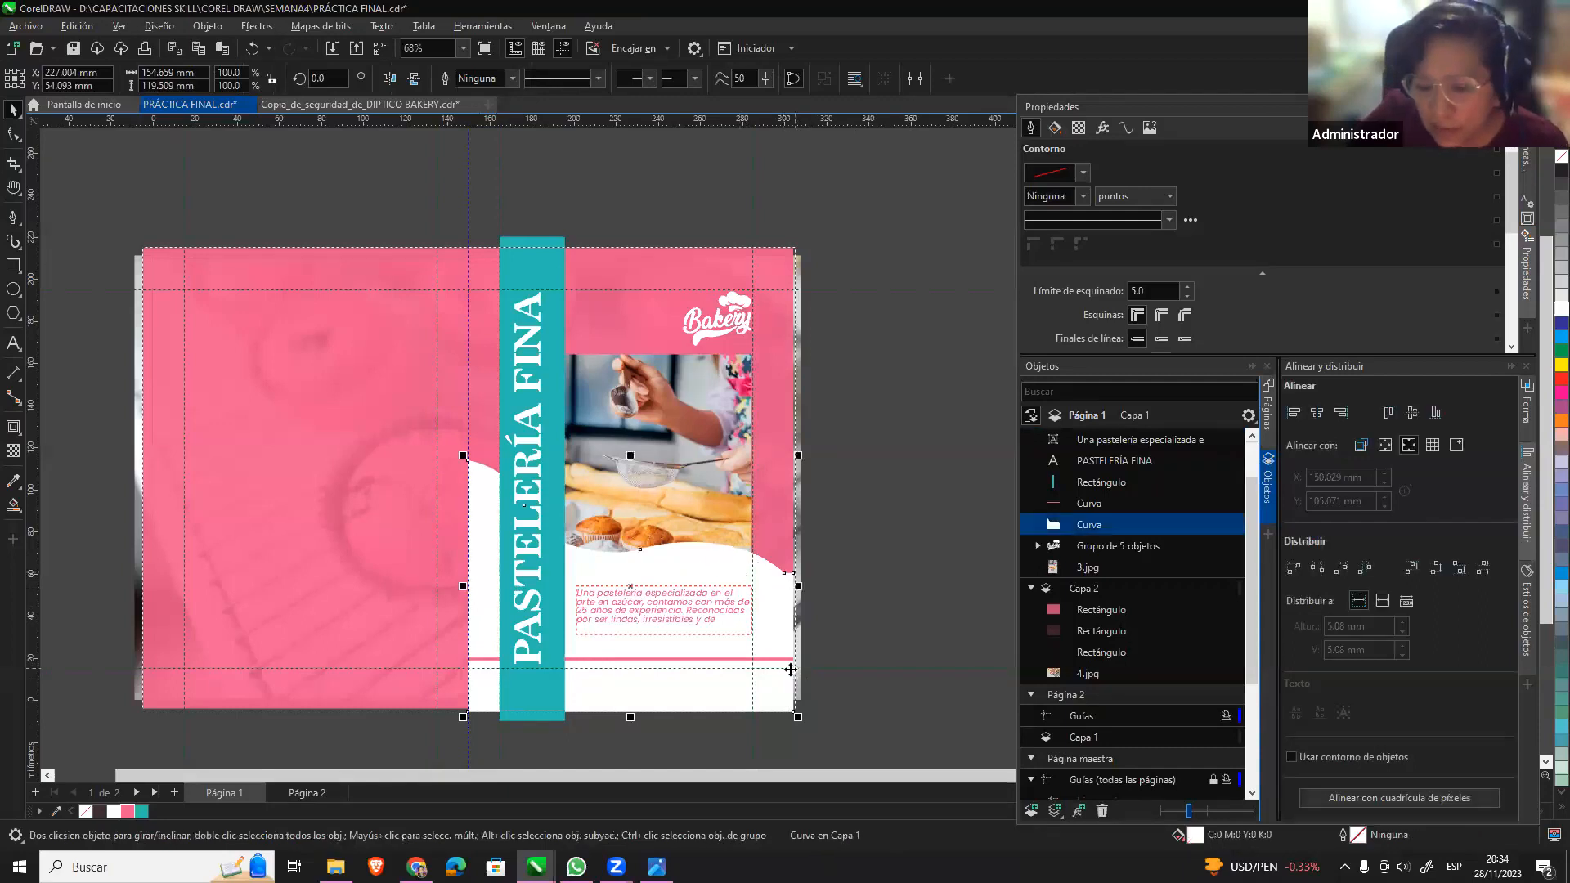
left_click(782, 667, "shift")
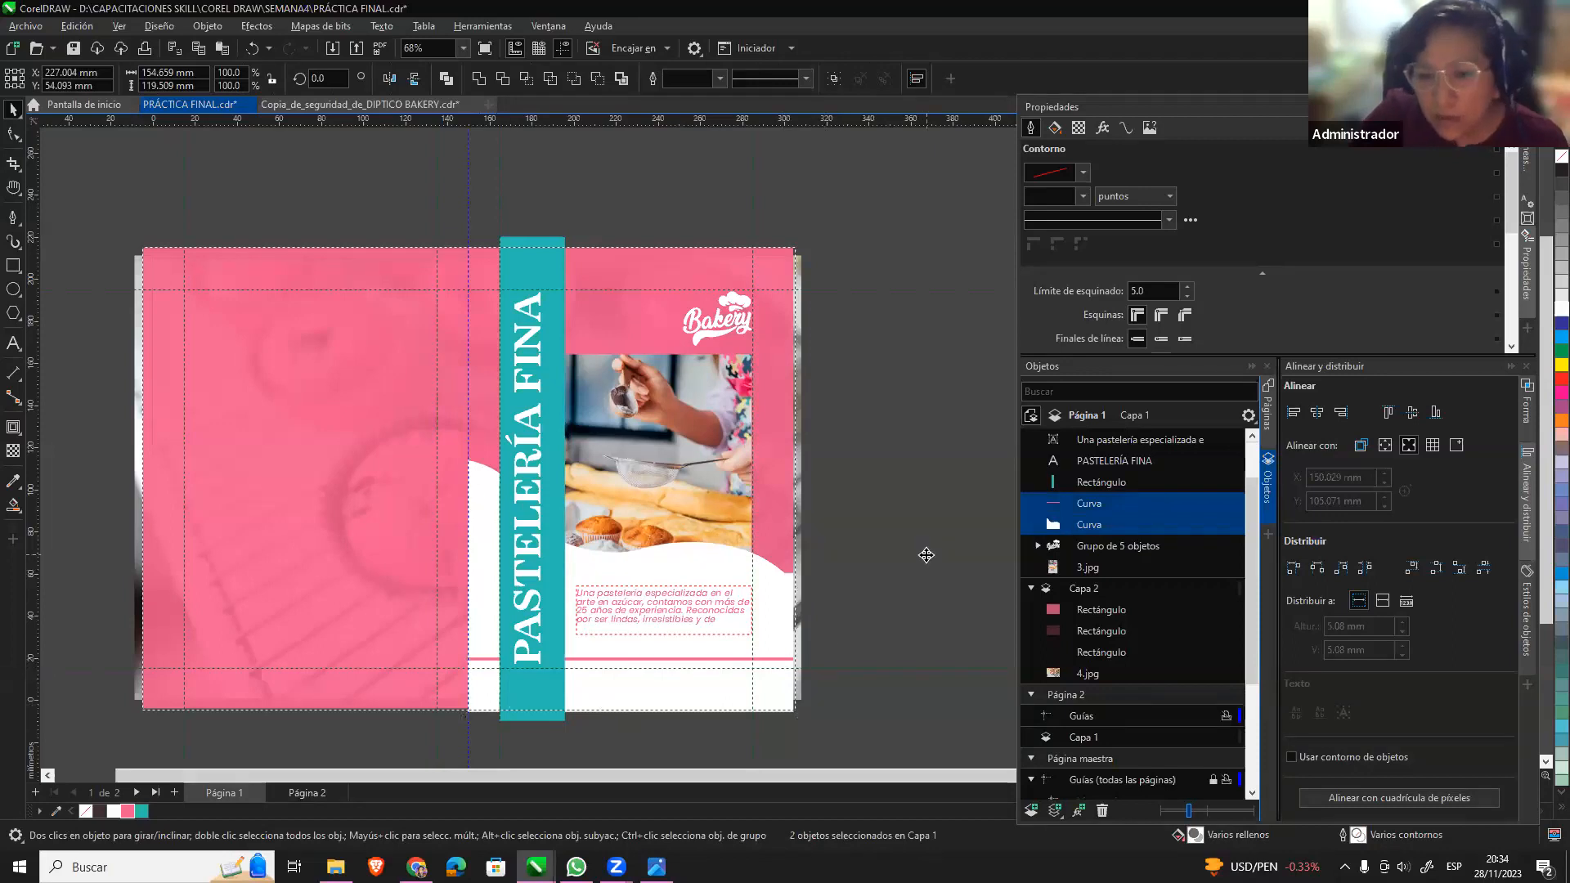
left_click(673, 561)
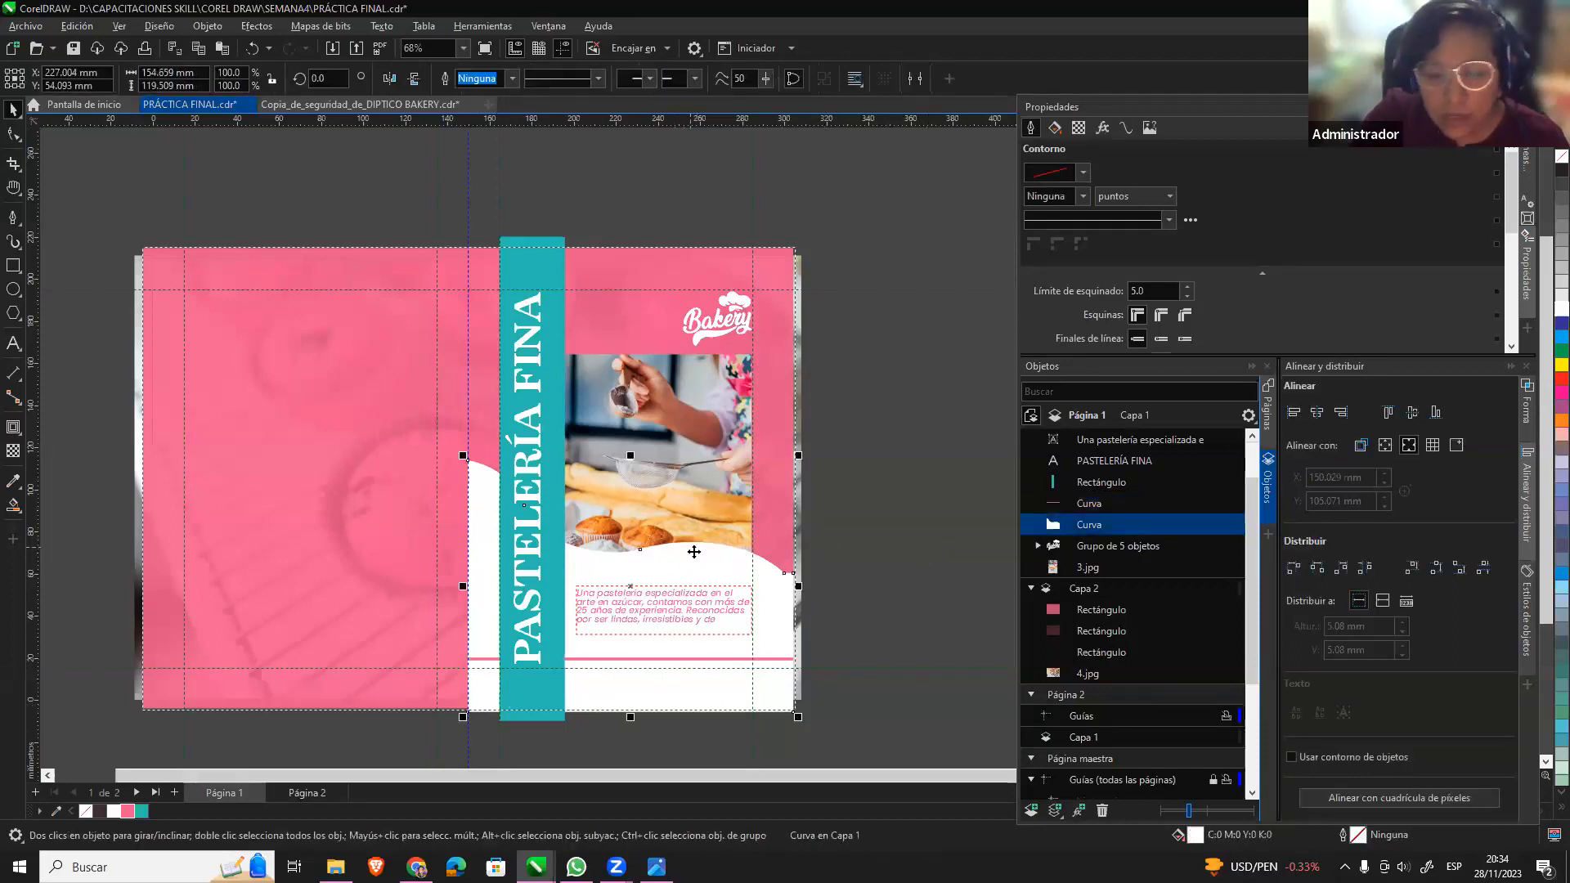
left_click(11, 428)
left_click(66, 423)
left_click_drag(630, 586, 627, 457)
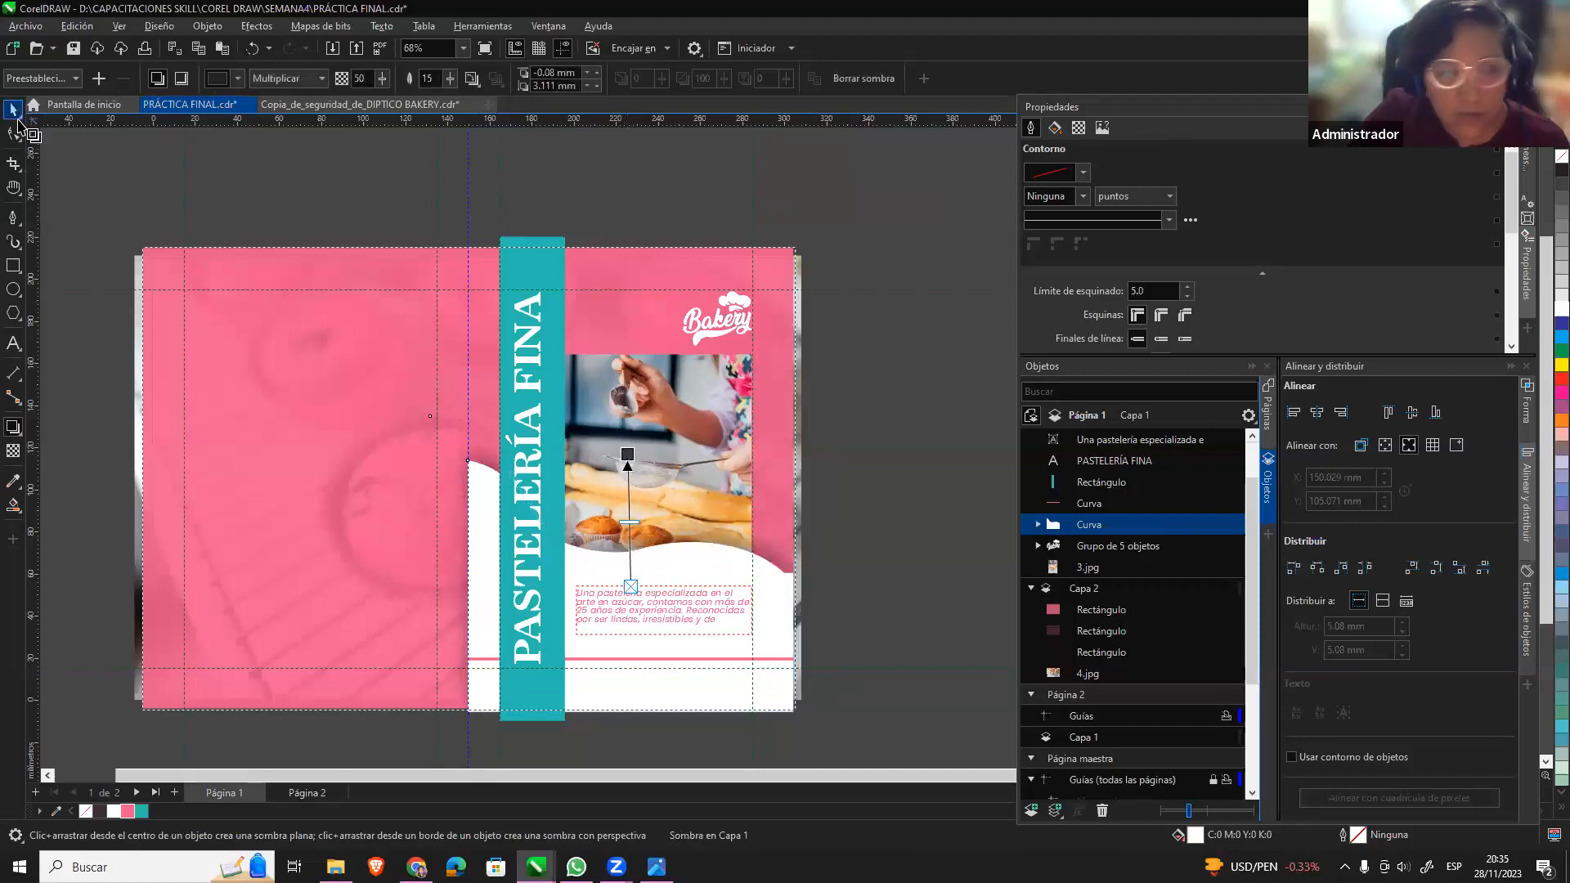
left_click(14, 111)
left_click(839, 534)
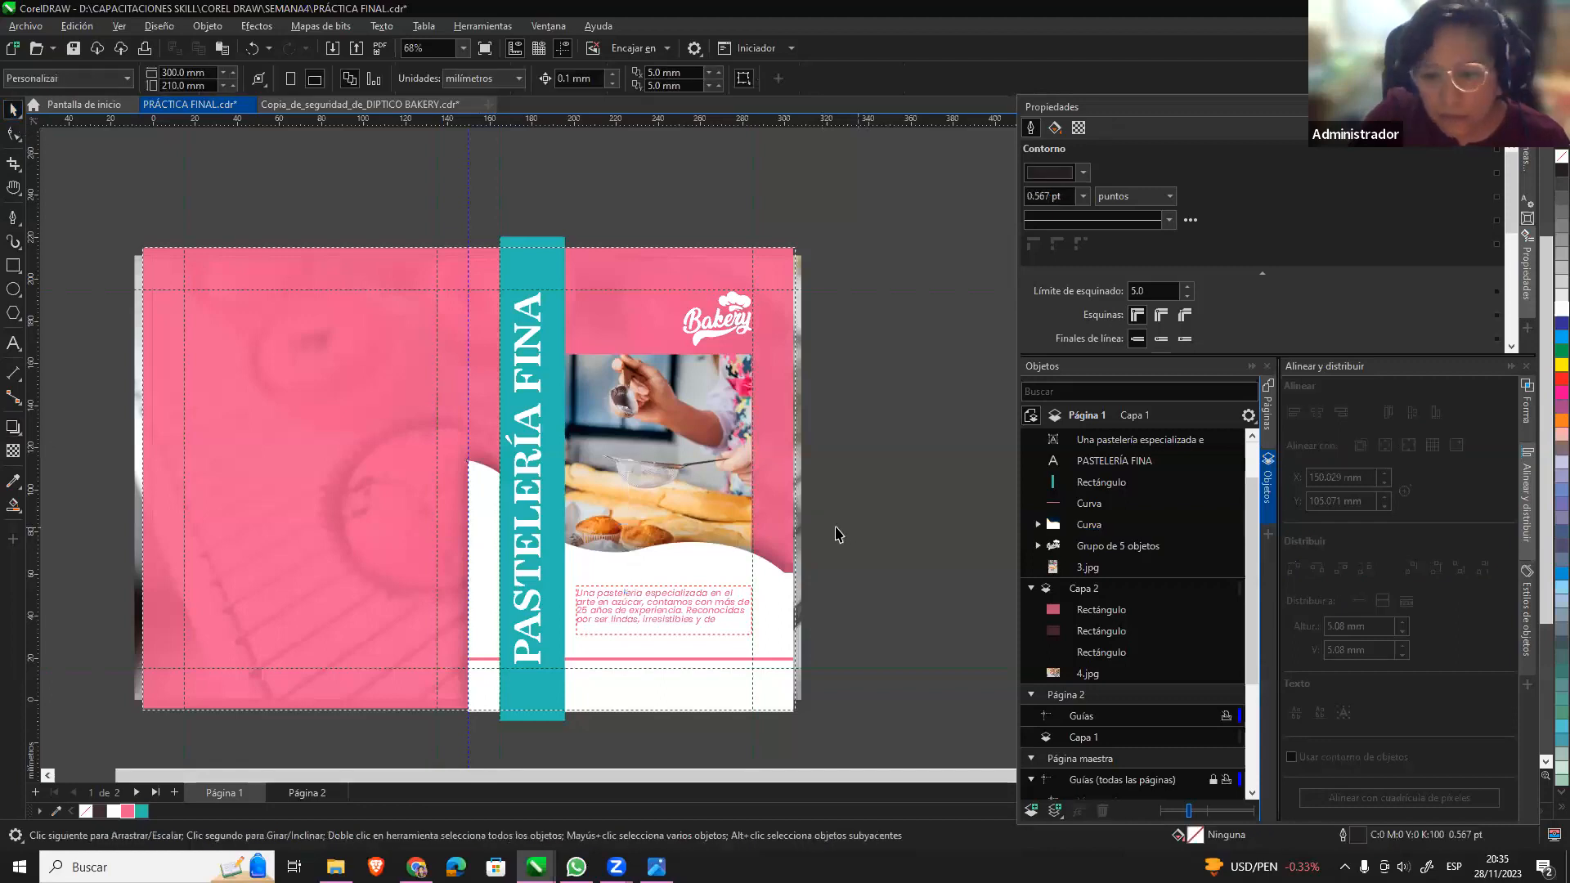
Soften the white wave's drop shadow by setting its opacity to 8 and its feathering to 47.
left_click(732, 544)
left_click(13, 427)
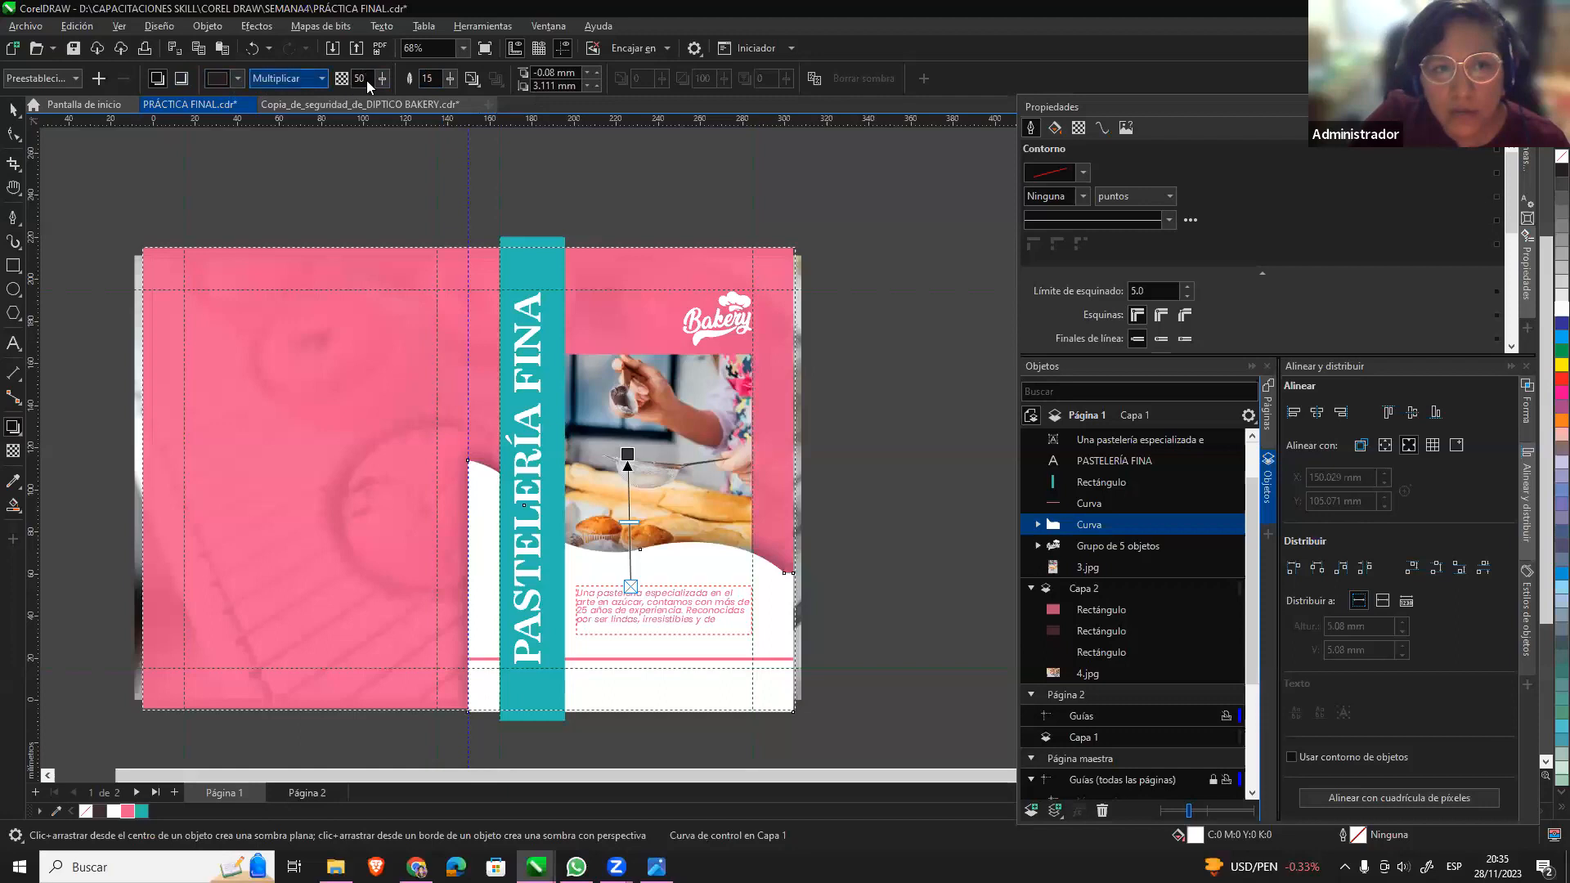
left_click(381, 79)
left_click_drag(378, 98, 200, 233)
left_click(381, 80)
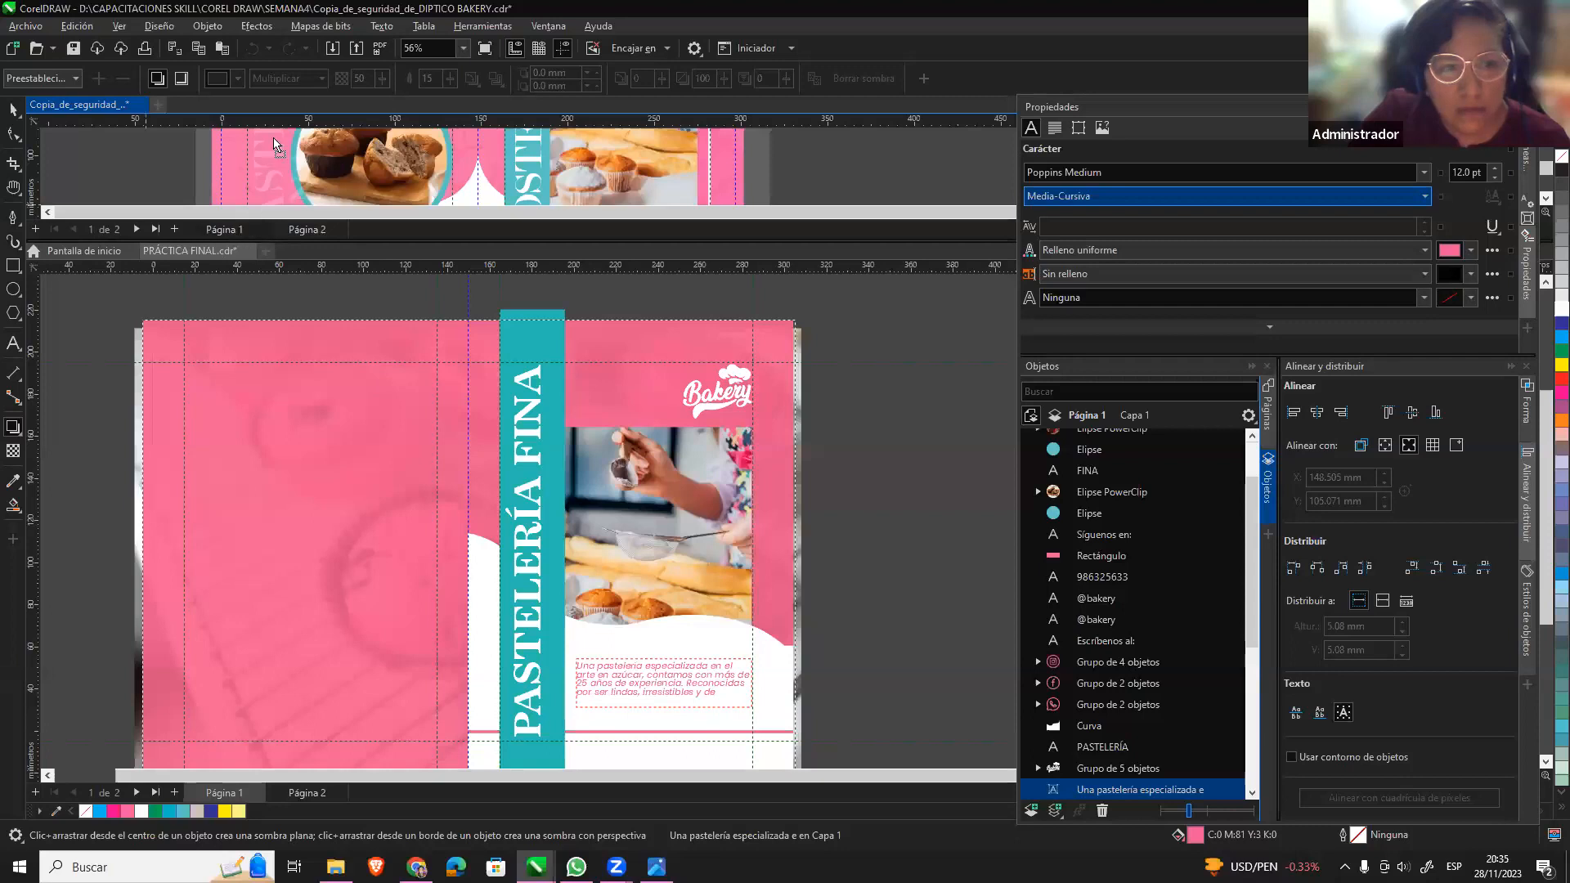
Merge the split document windows back into one full-size tab group.
left_click_drag(208, 256, 230, 104)
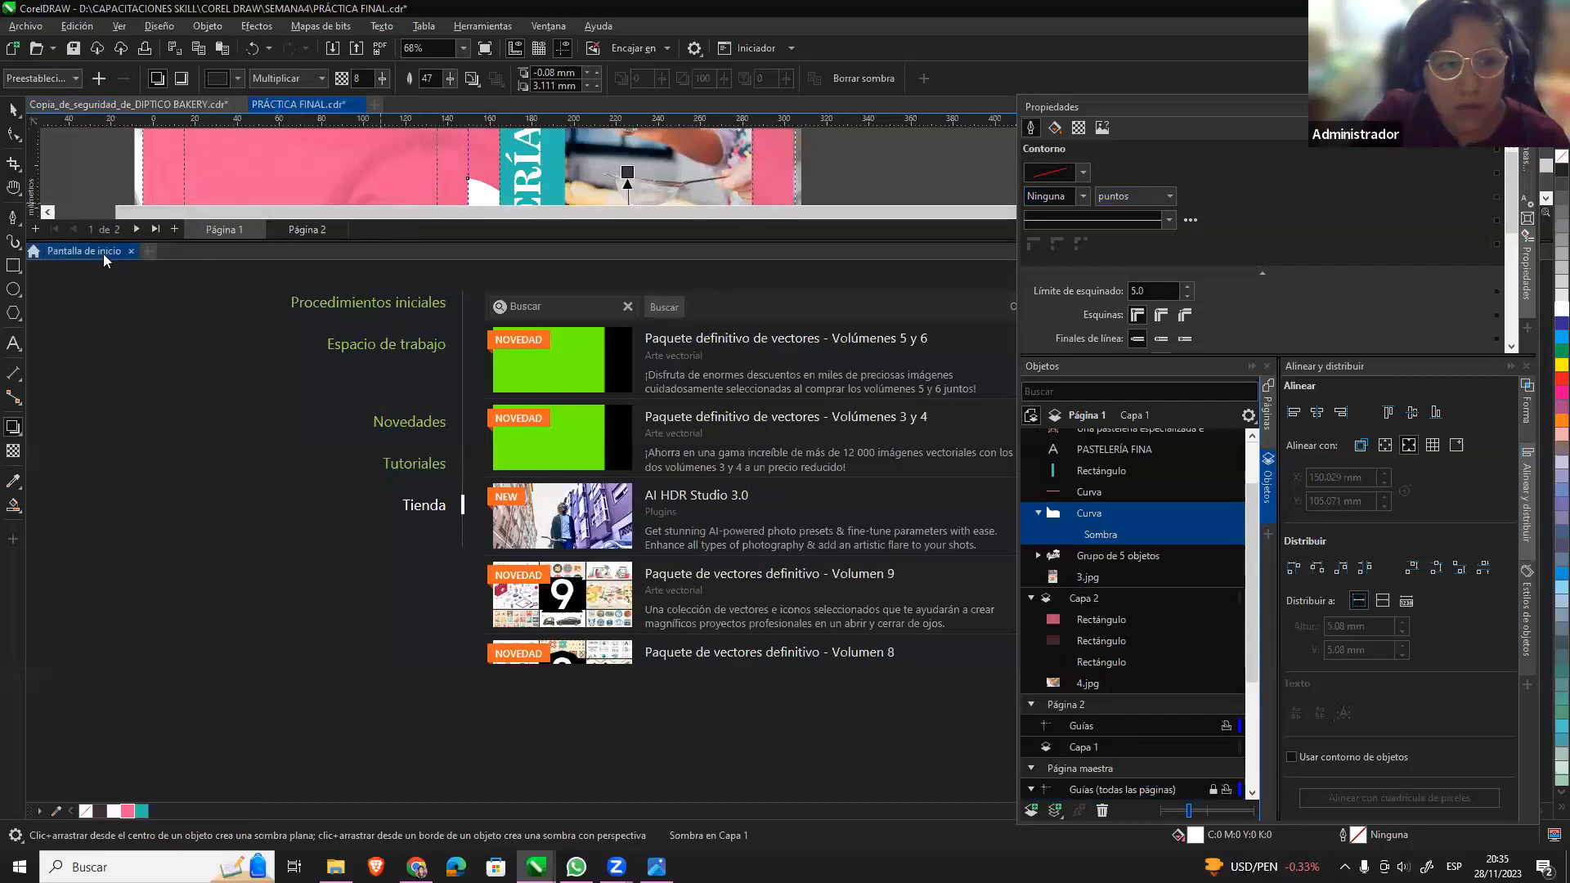
left_click(131, 251)
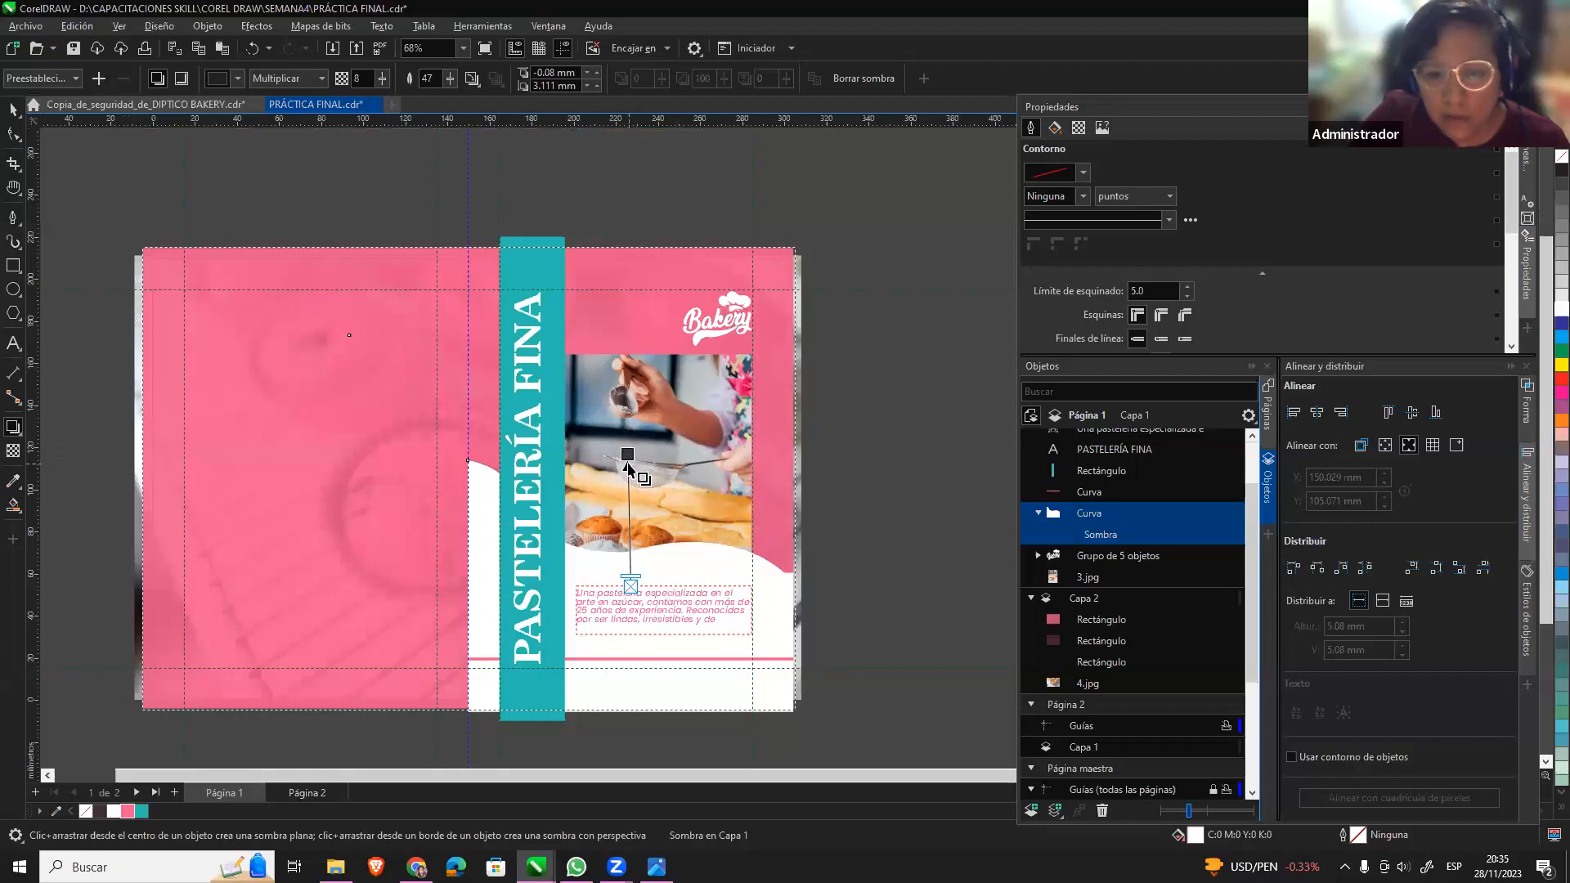
Try a stronger drop shadow on the white wave by adjusting its upward direction and raising its opacity to 42.
left_click_drag(627, 454, 631, 455)
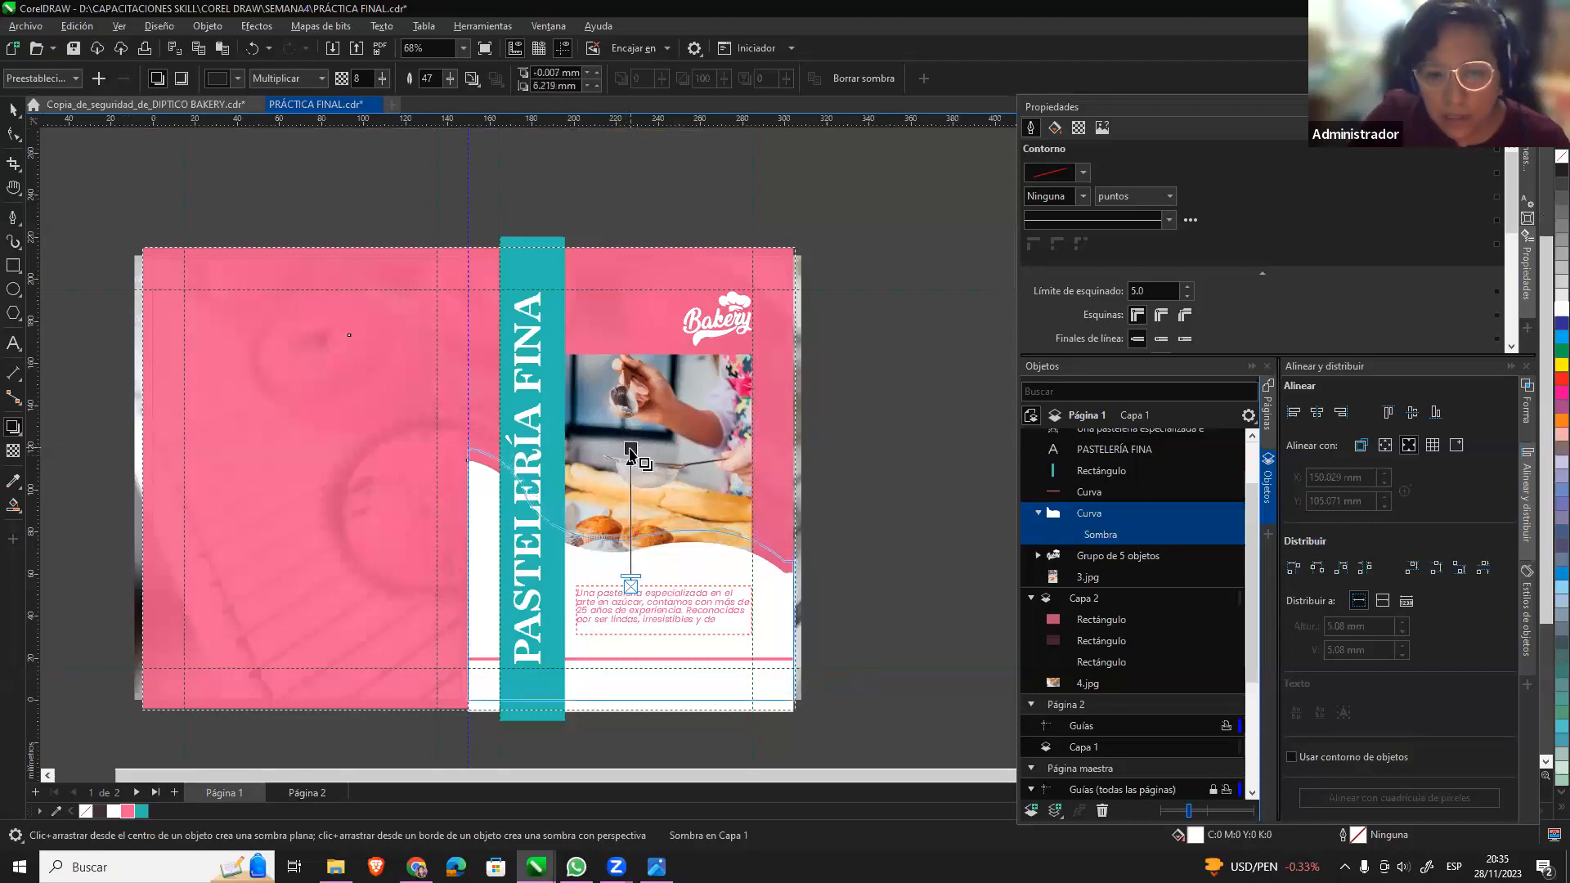
left_click(382, 79)
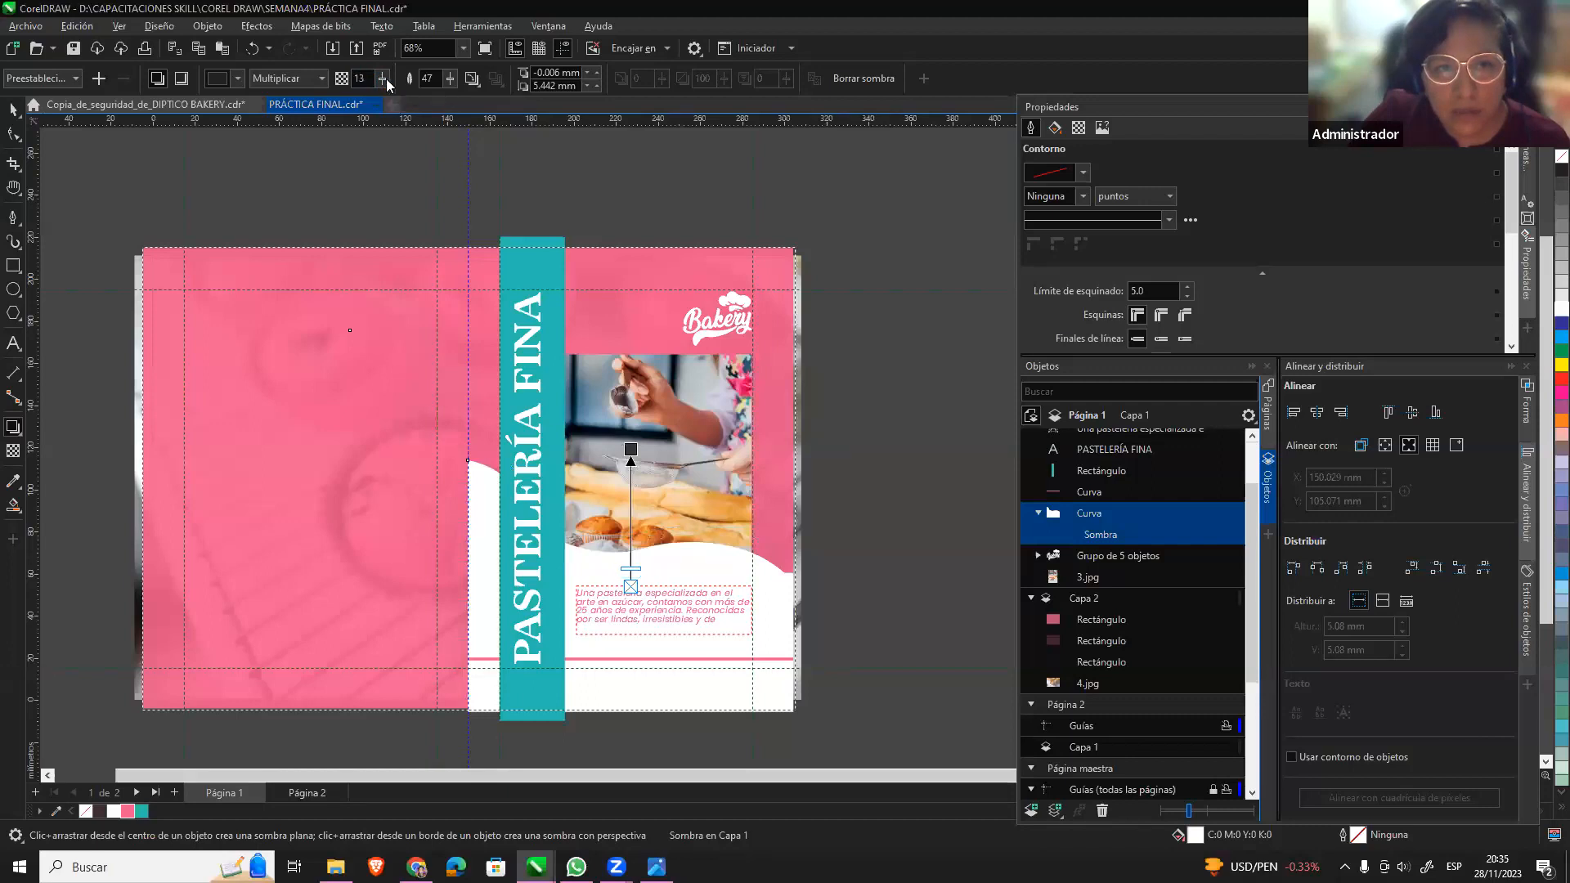
mouse_move(393, 96)
left_mouse_down()
mouse_move(380, 100)
mouse_move(396, 99)
left_mouse_up()
left_click(383, 79)
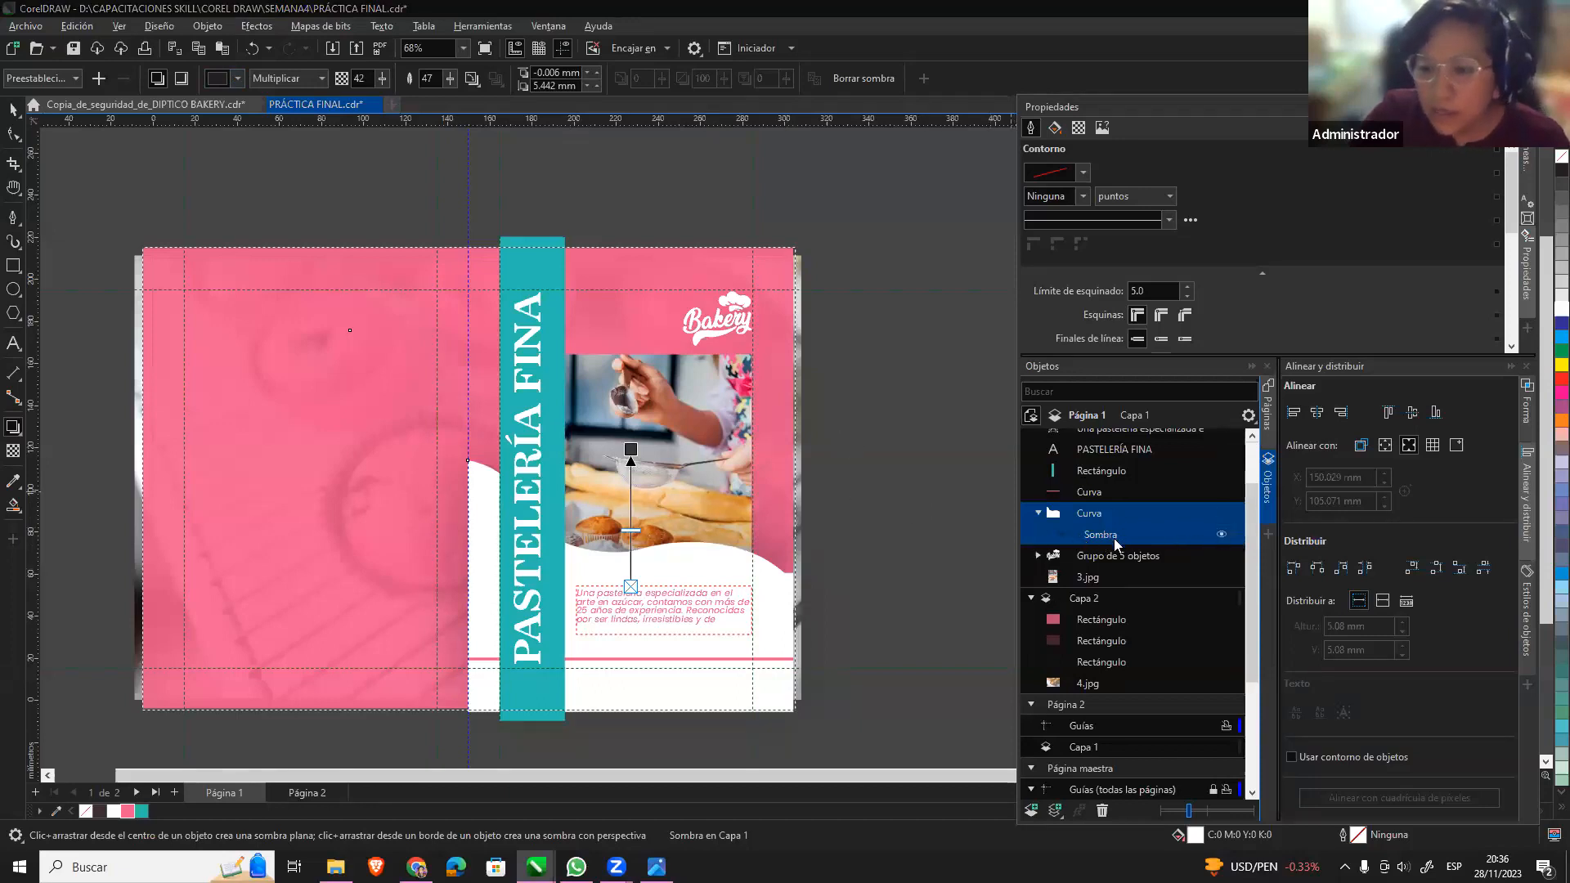
Undo the recent edits back past the white wave's drop shadow and the pink line's reordering.
key("ctrl+z")
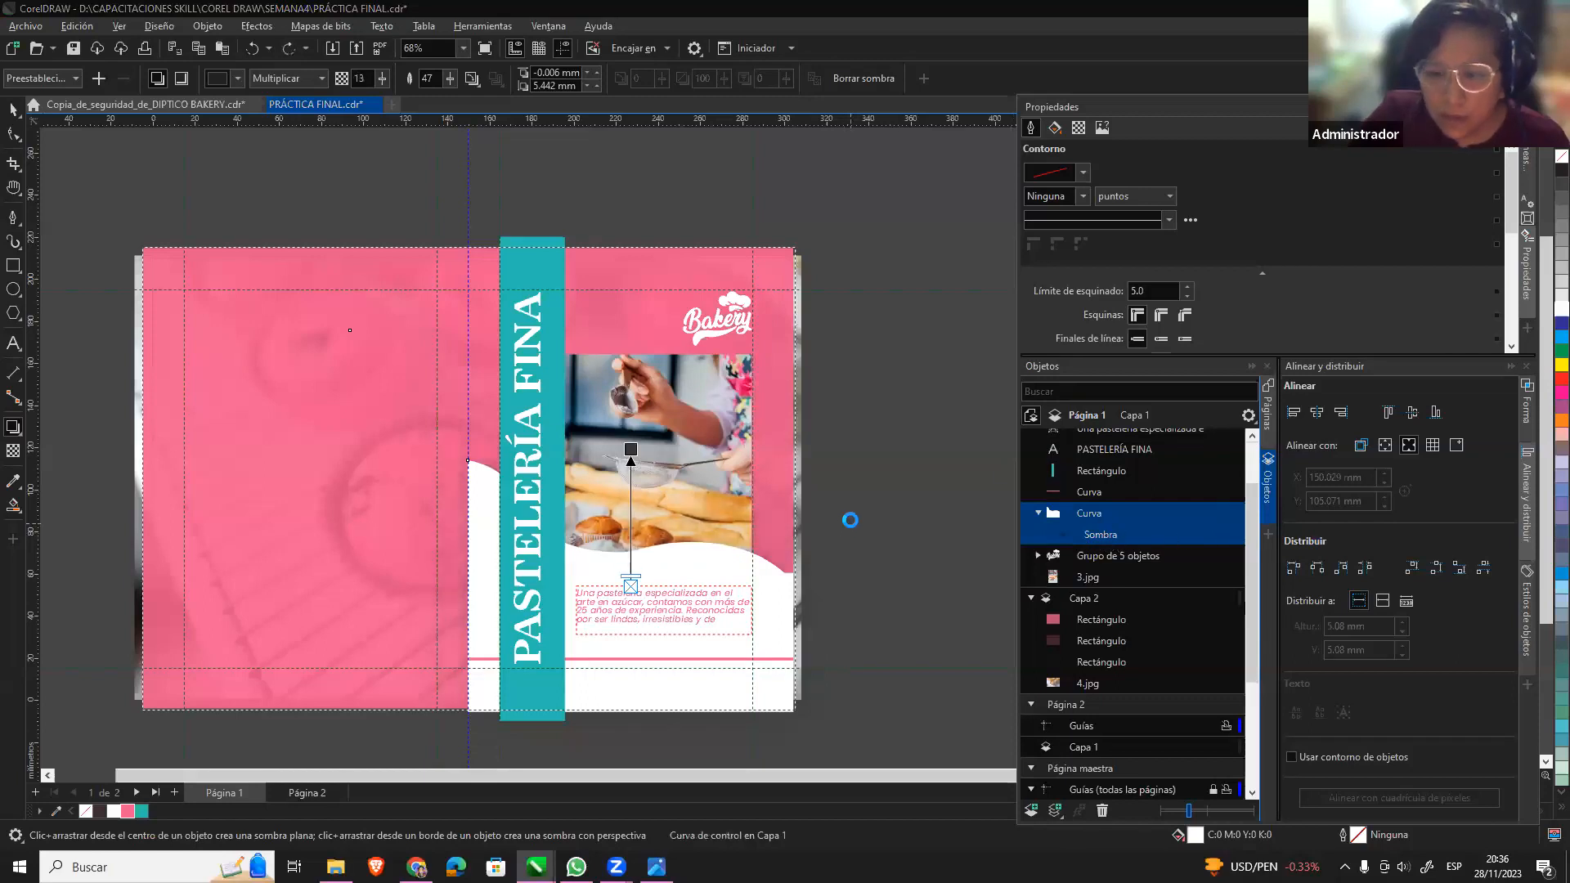
key("ctrl+z")
key("ctrl+z")
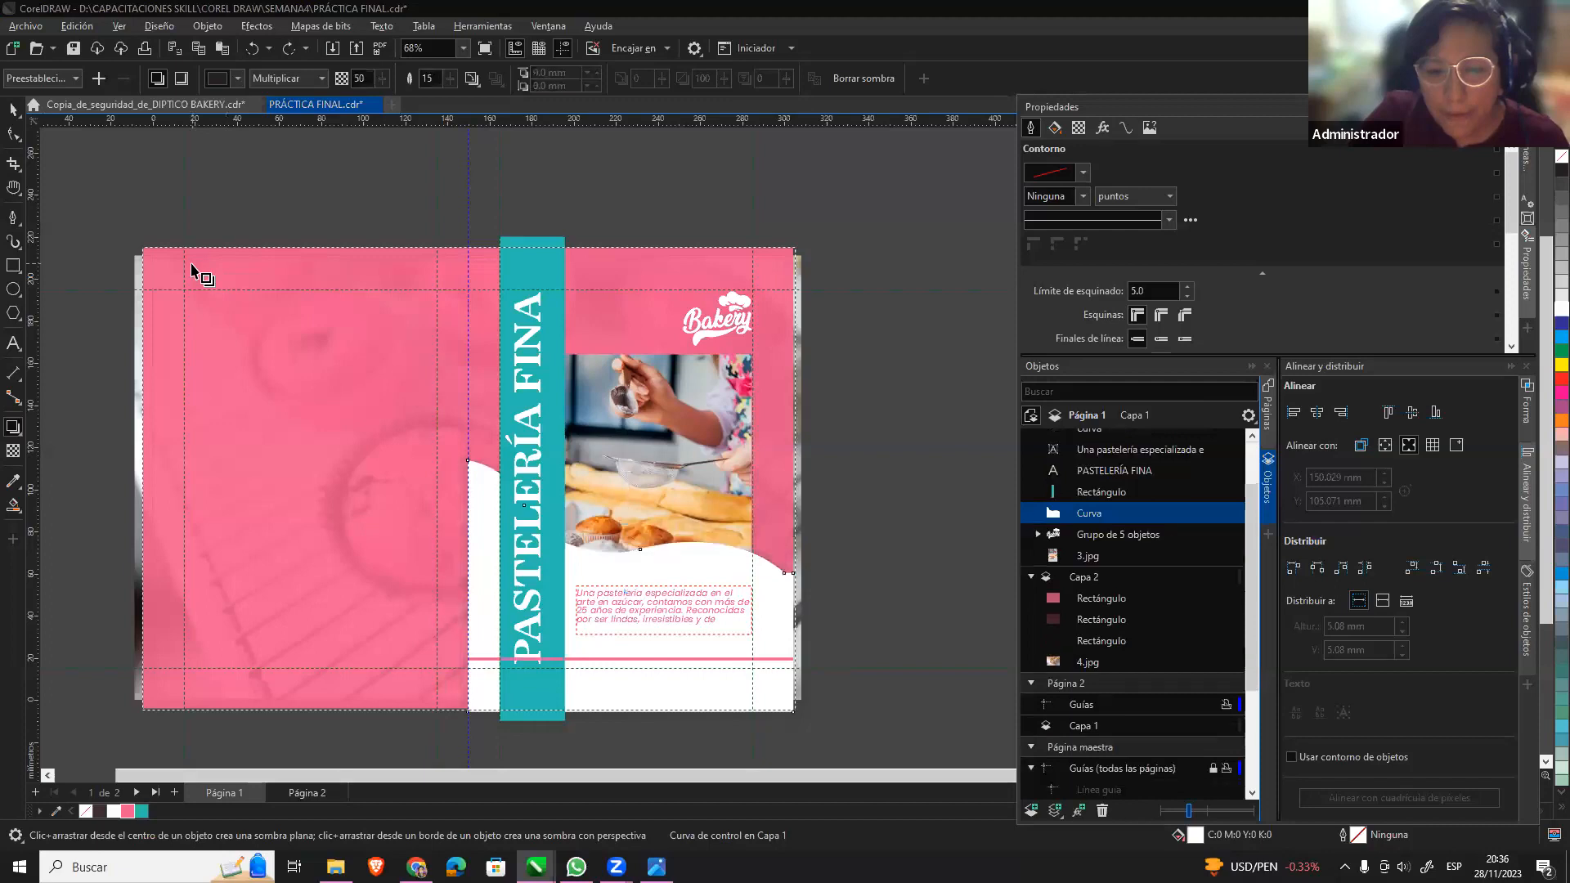
key("ctrl+z")
Move the cover's white wave up about 4 mm and paste a copy of it about 9 mm lower, in front.
left_click(14, 109)
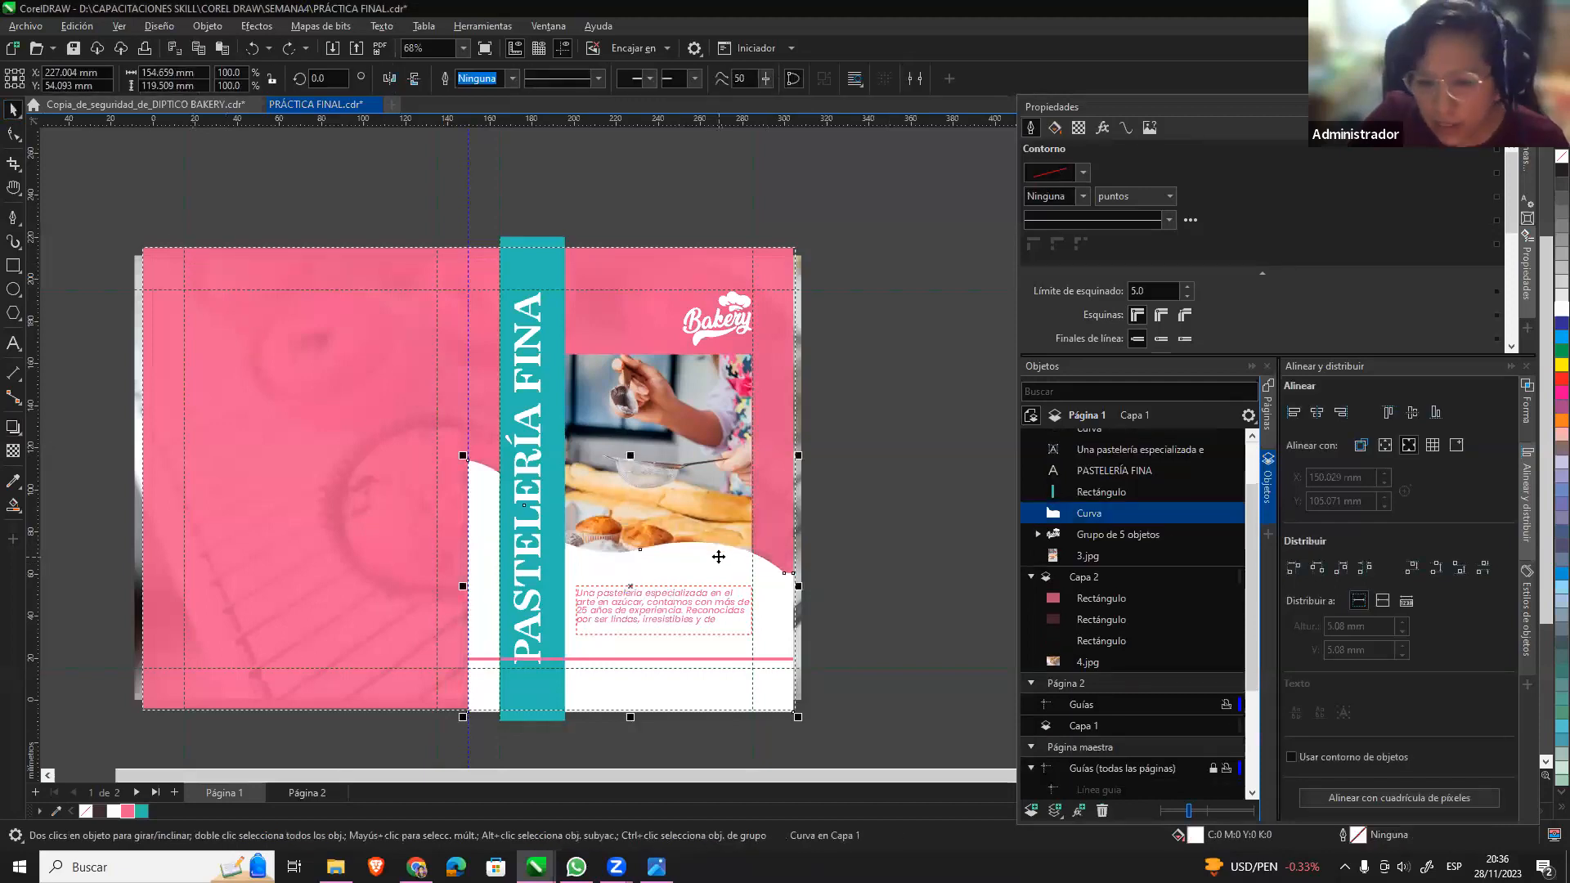
left_click_drag(719, 557, 718, 543)
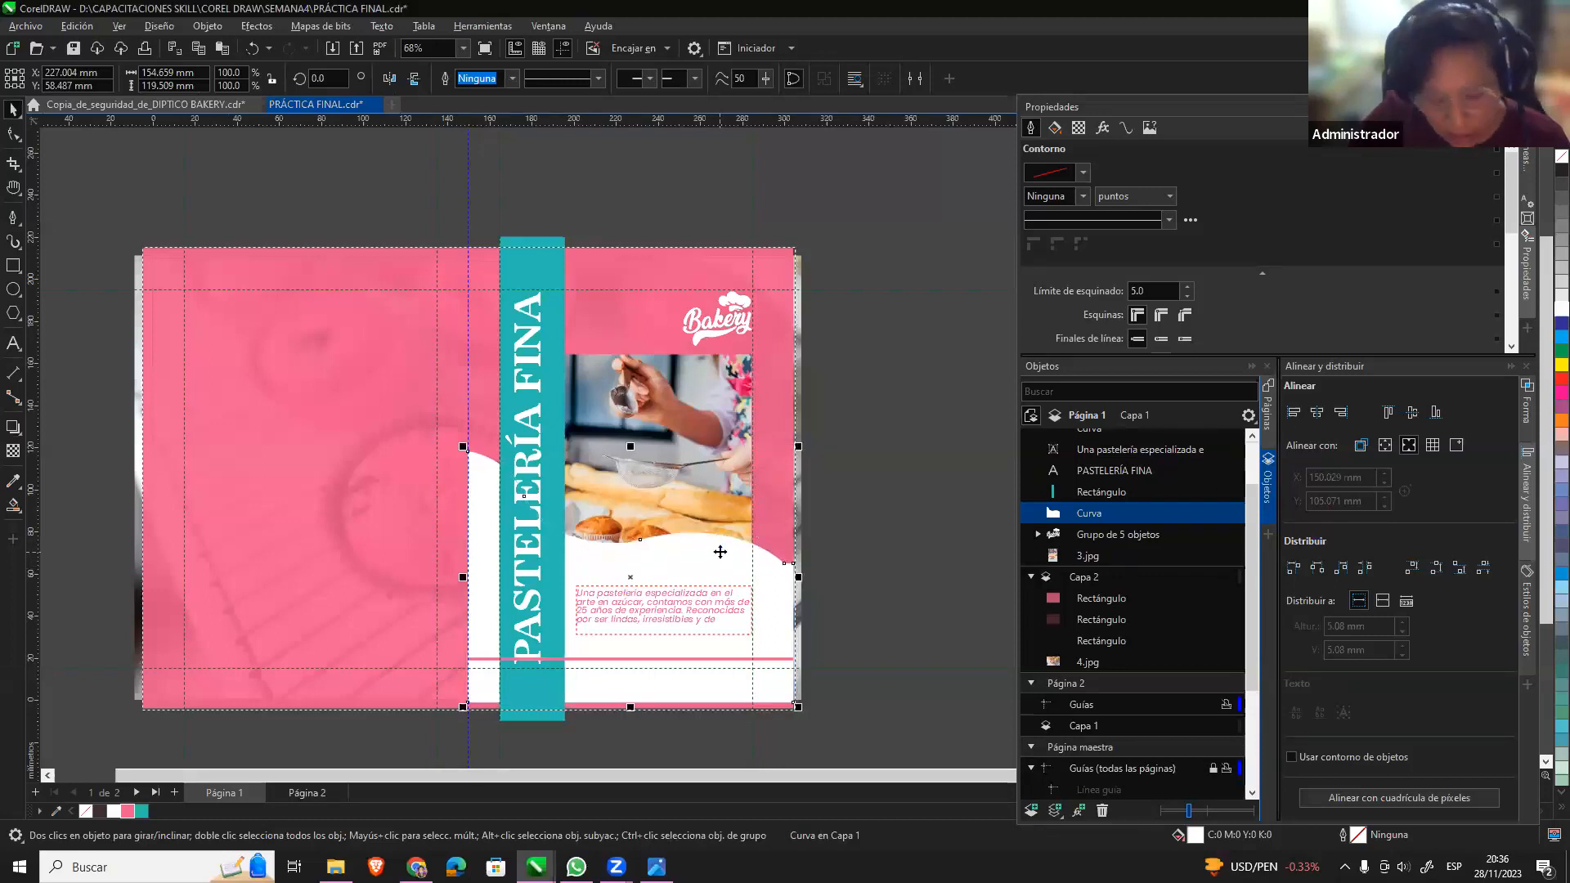
key("ctrl+v")
left_click_drag(720, 552, 719, 568)
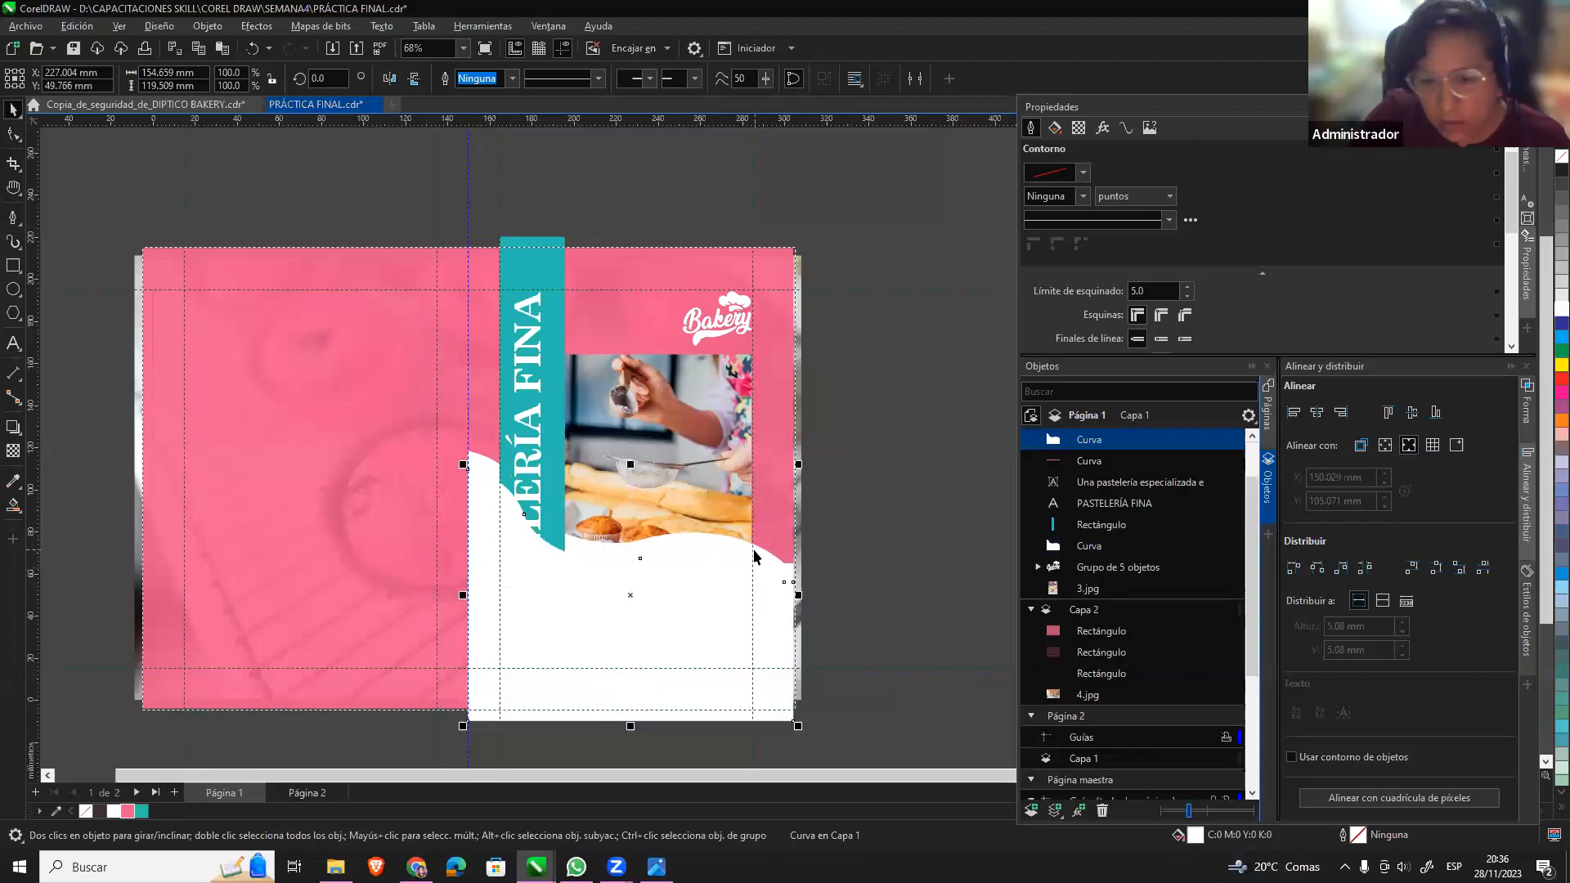
Fill the rear wave with the title band's teal and lower it about 4 mm to form a thinner rim.
left_click(754, 556)
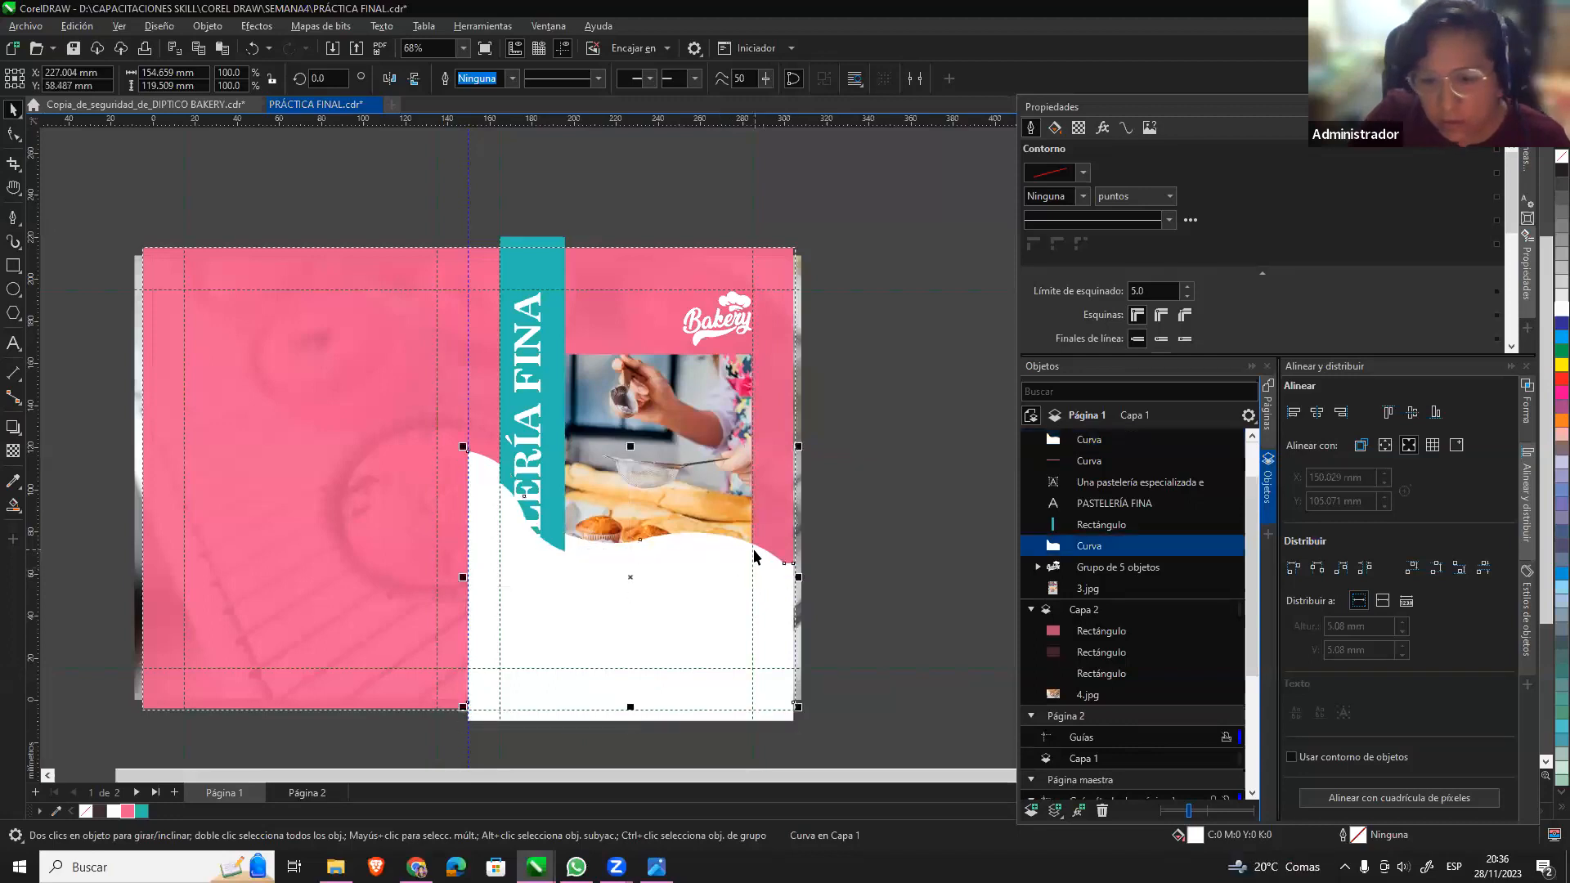
left_click(142, 812)
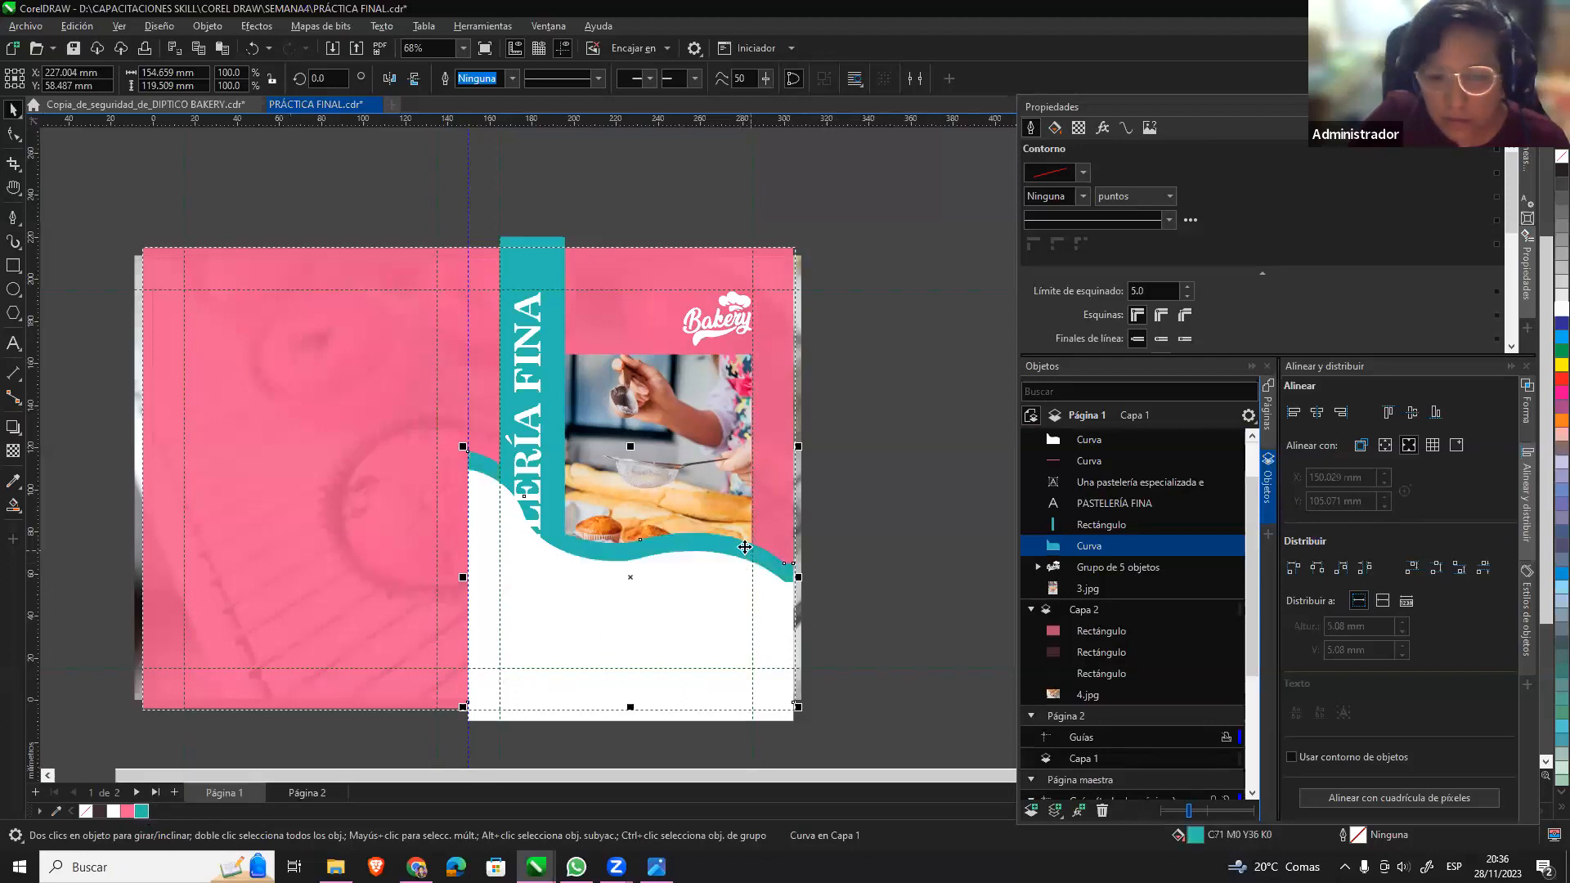
left_click(746, 605, "shift")
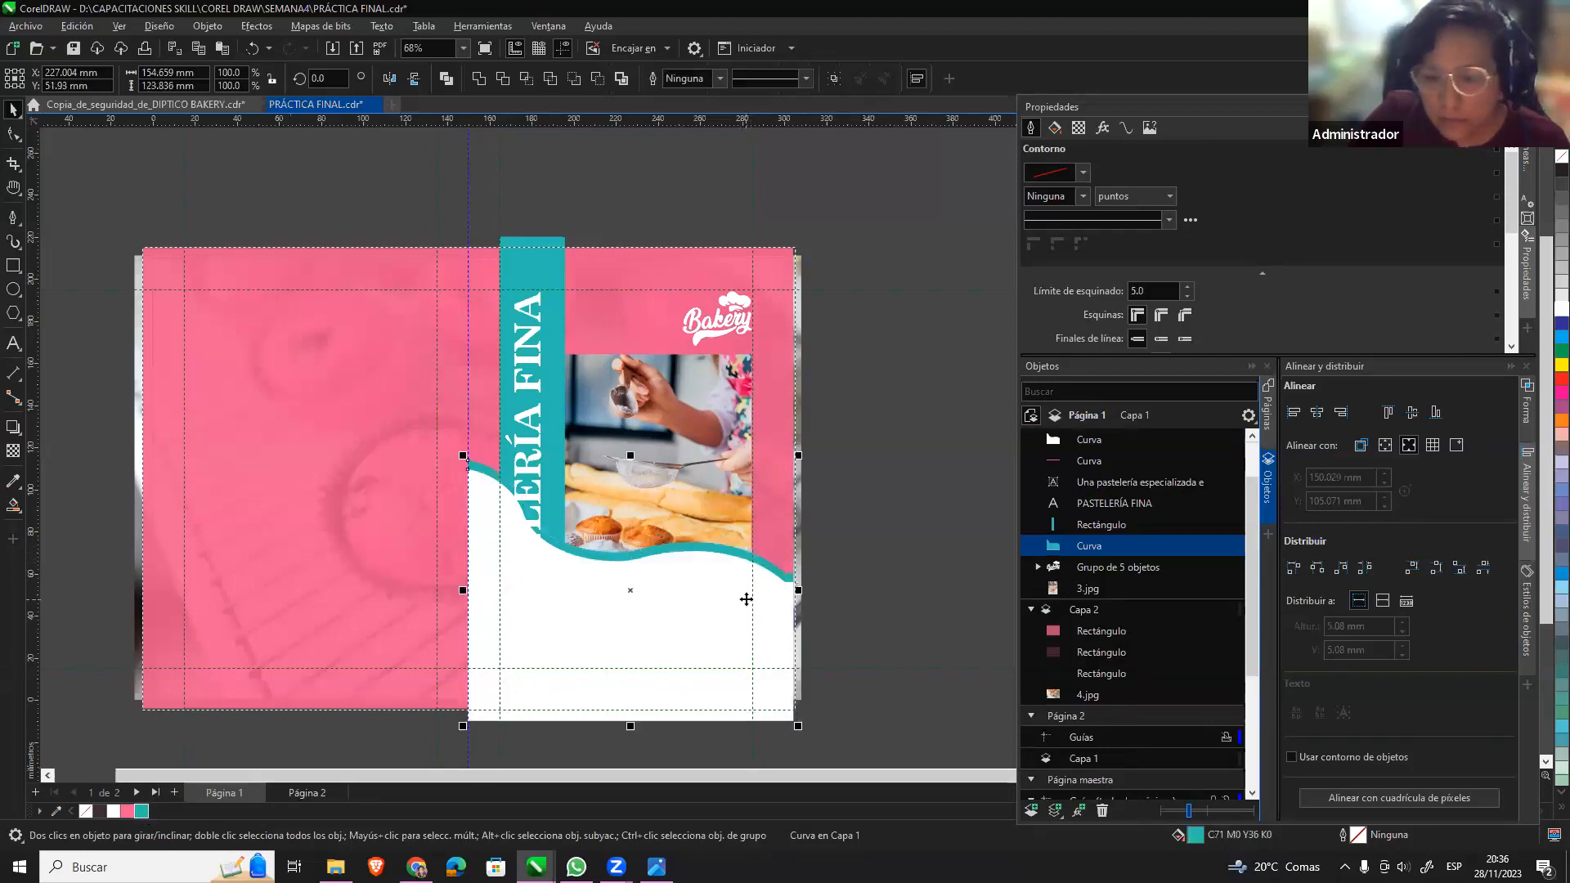
Move the white wave curve below the vertical teal rectangle in the stacking order, just above the teal curve.
left_click(1136, 441)
left_click_drag(1134, 528, 1125, 535)
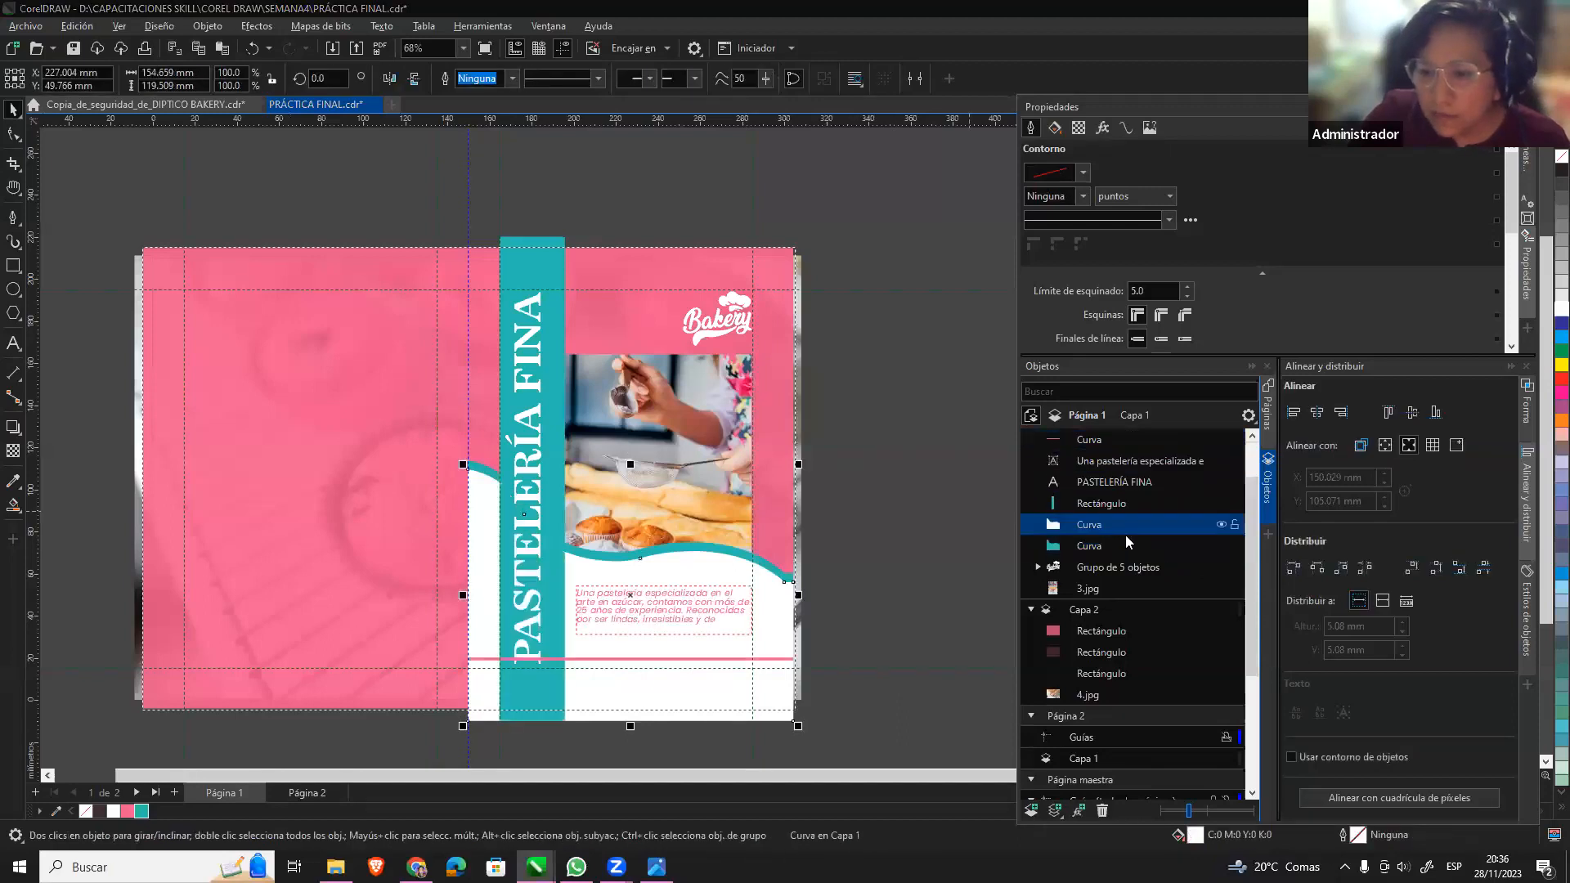
left_click(836, 627)
Duplicate the teal wave, white wave and thin pink line onto the brochure's left panel and mirror the copies horizontally.
left_click(763, 566)
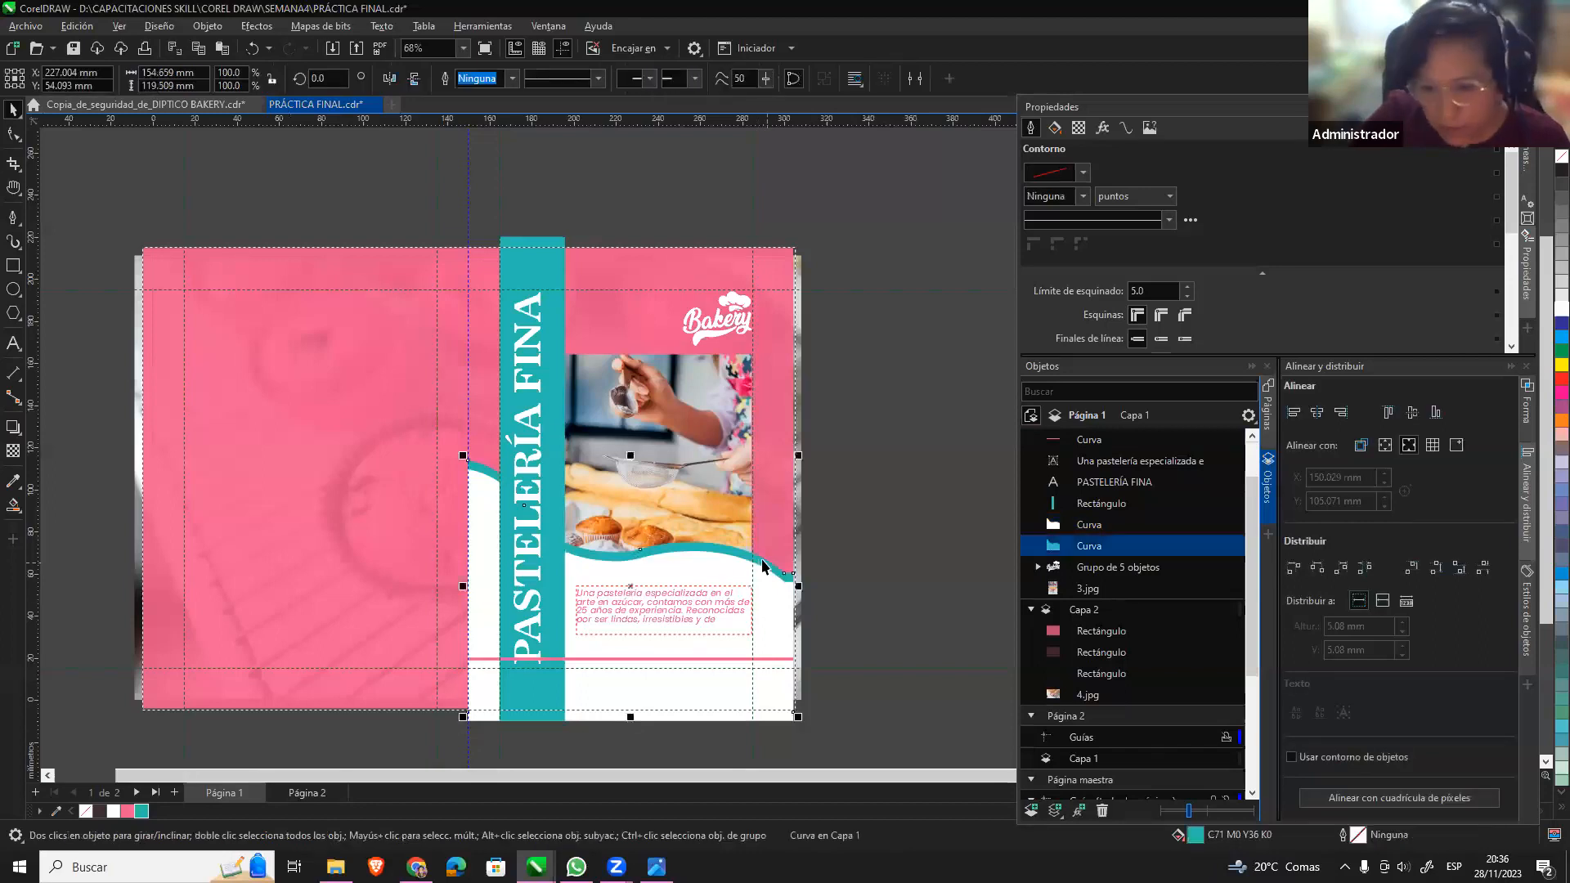
left_click(713, 566, "shift")
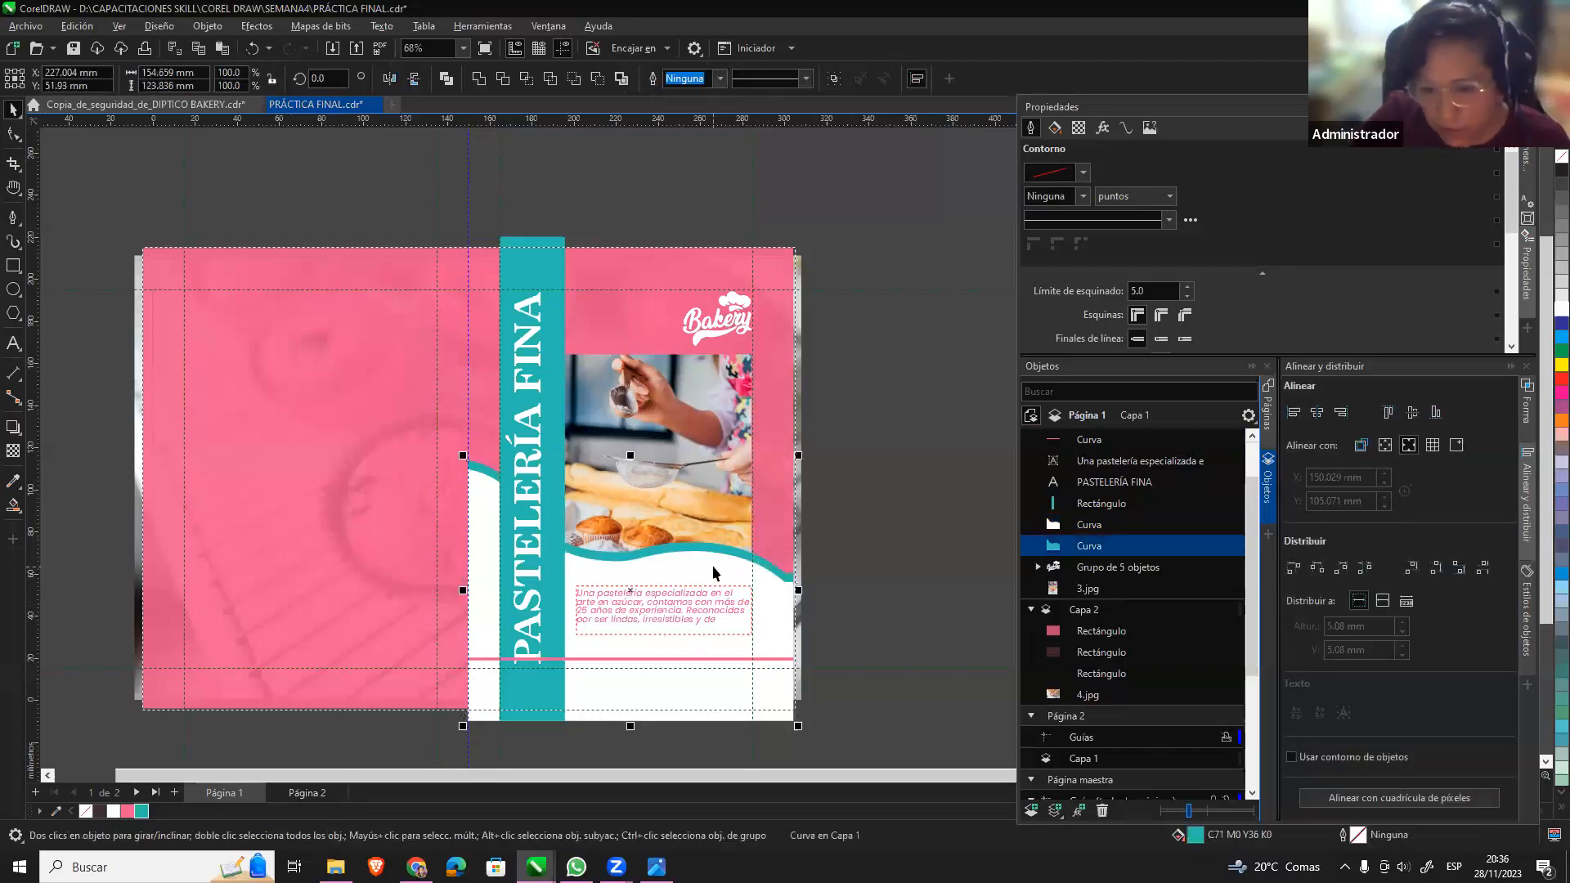
left_click(781, 660, "shift")
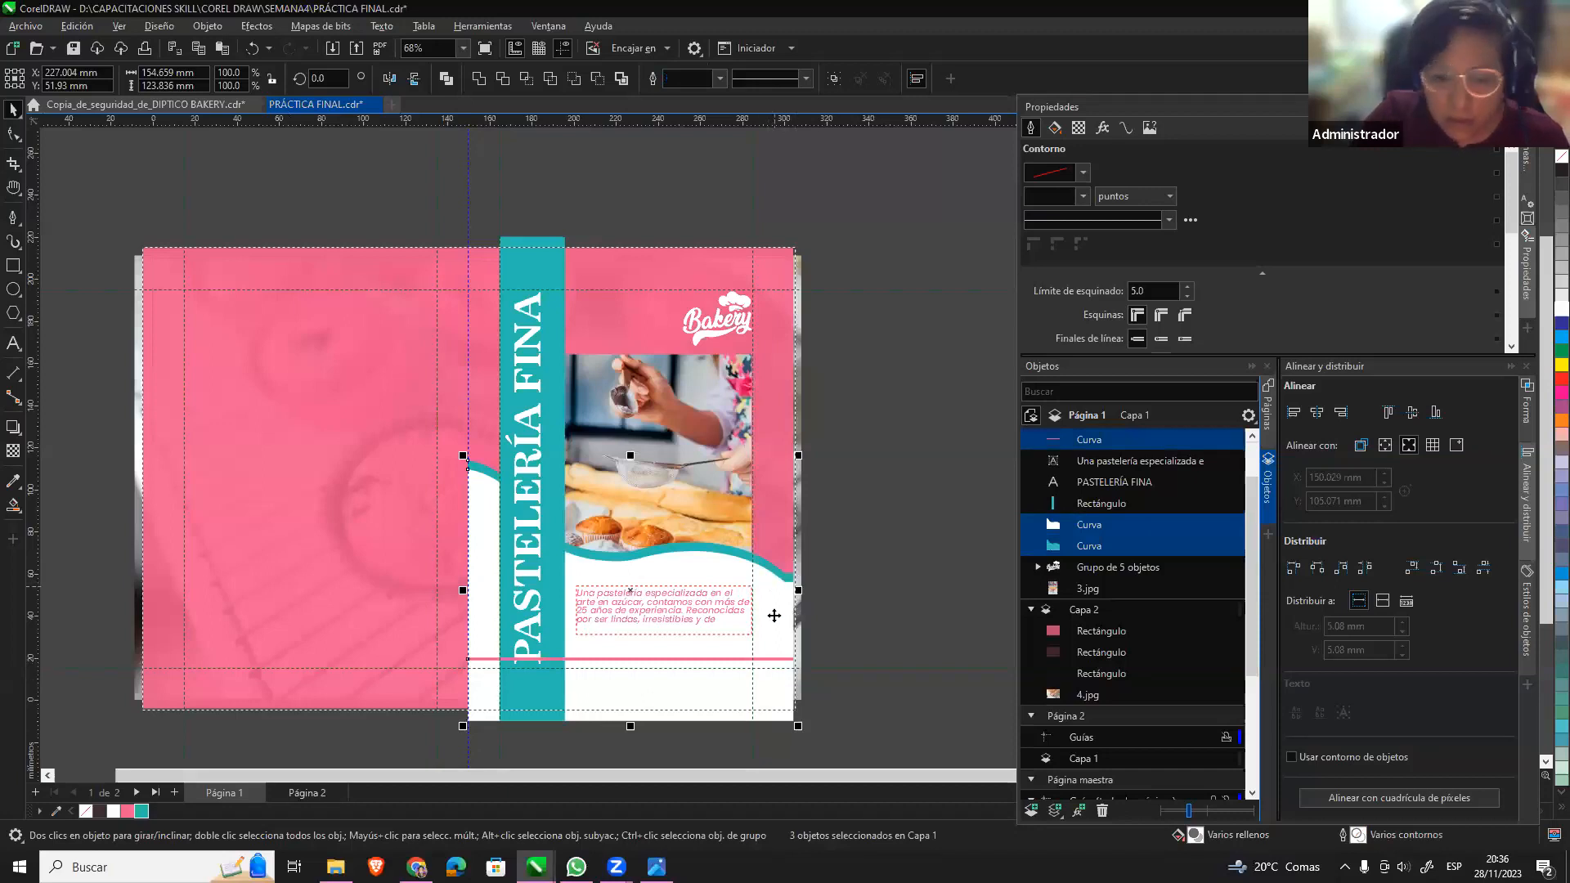
key("ctrl+v")
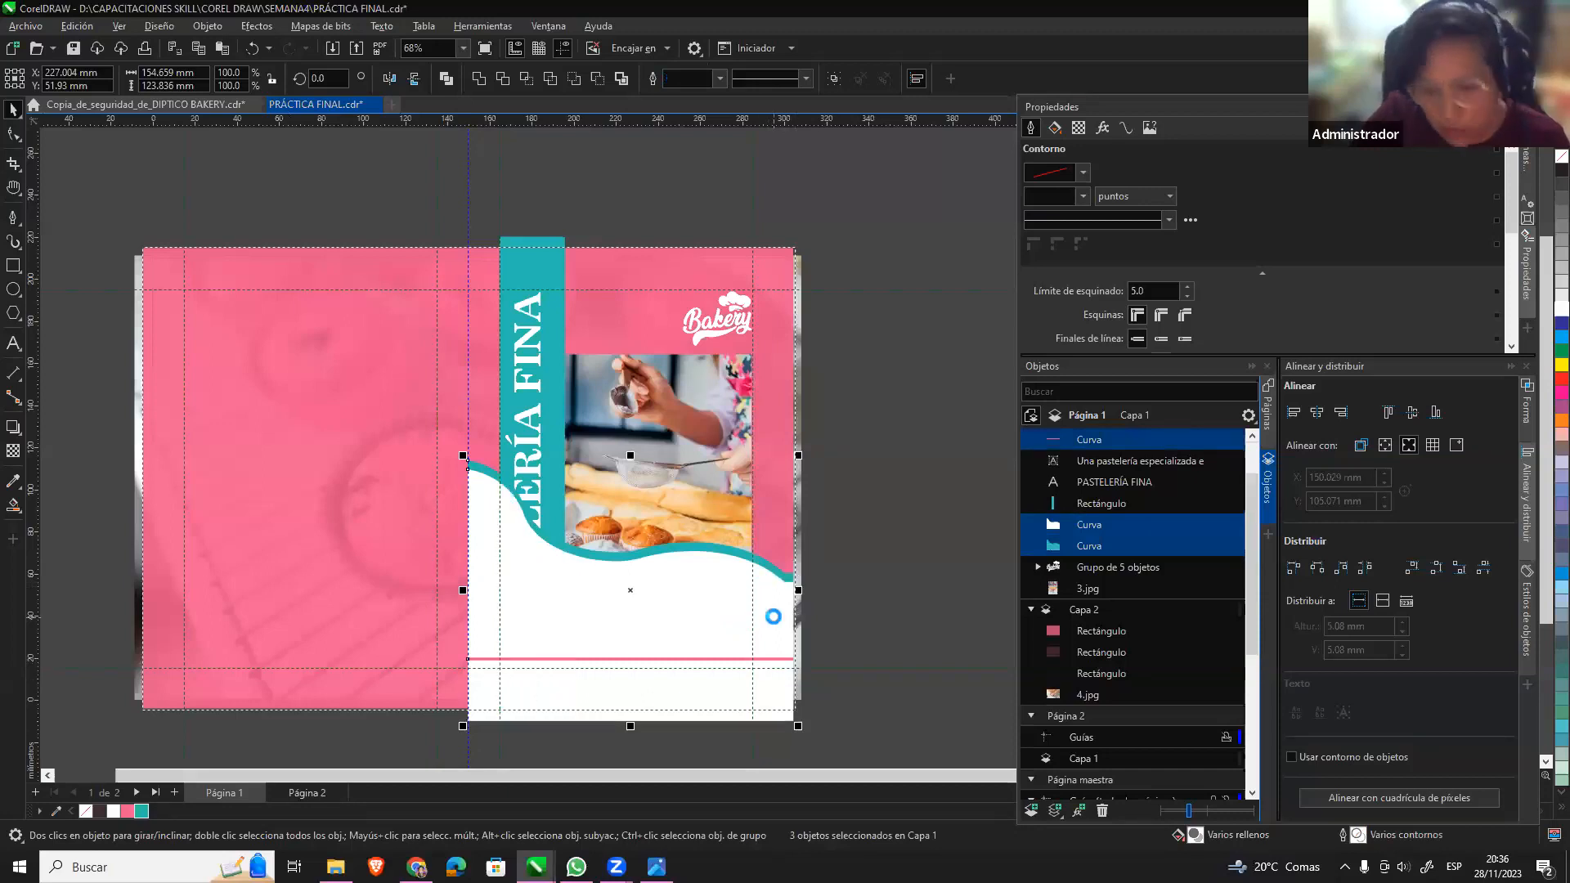
left_click_drag(701, 609, 380, 592)
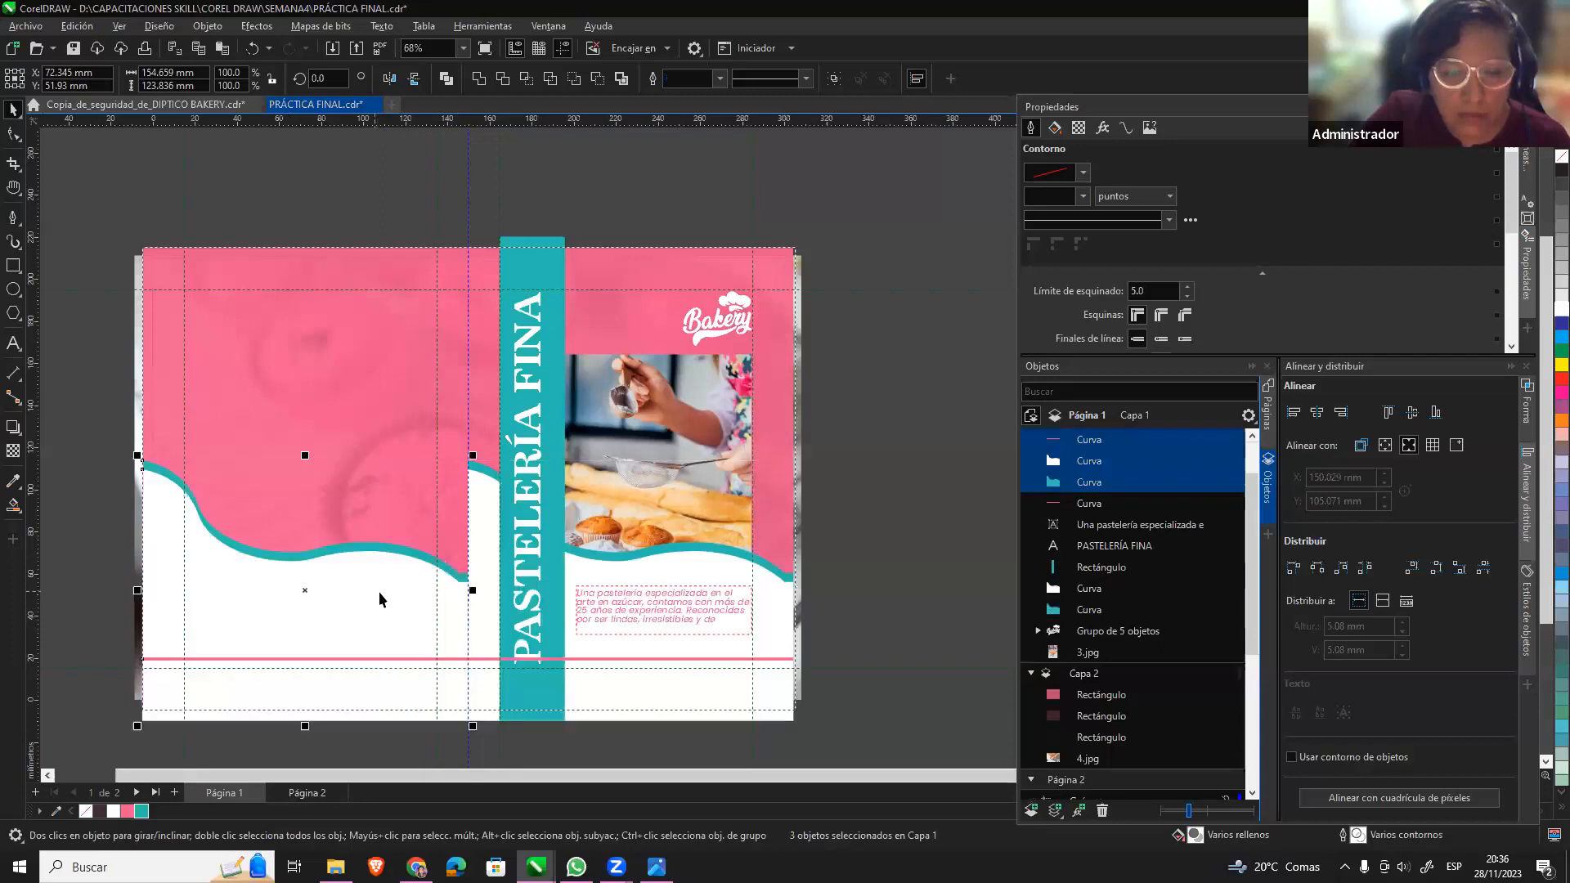
left_click(391, 80)
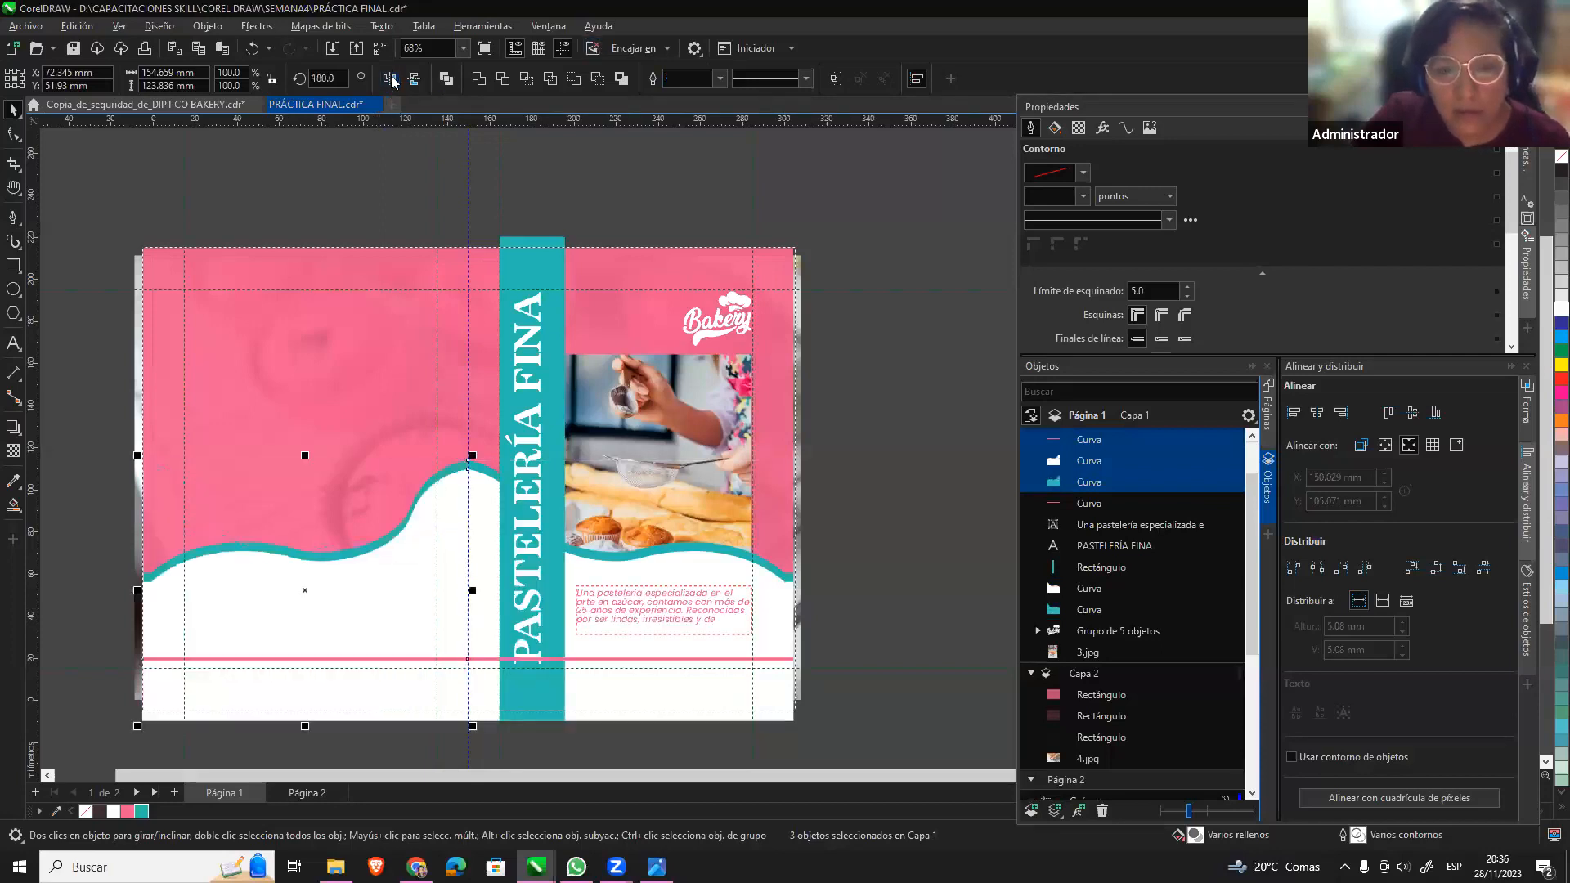
left_click(876, 638)
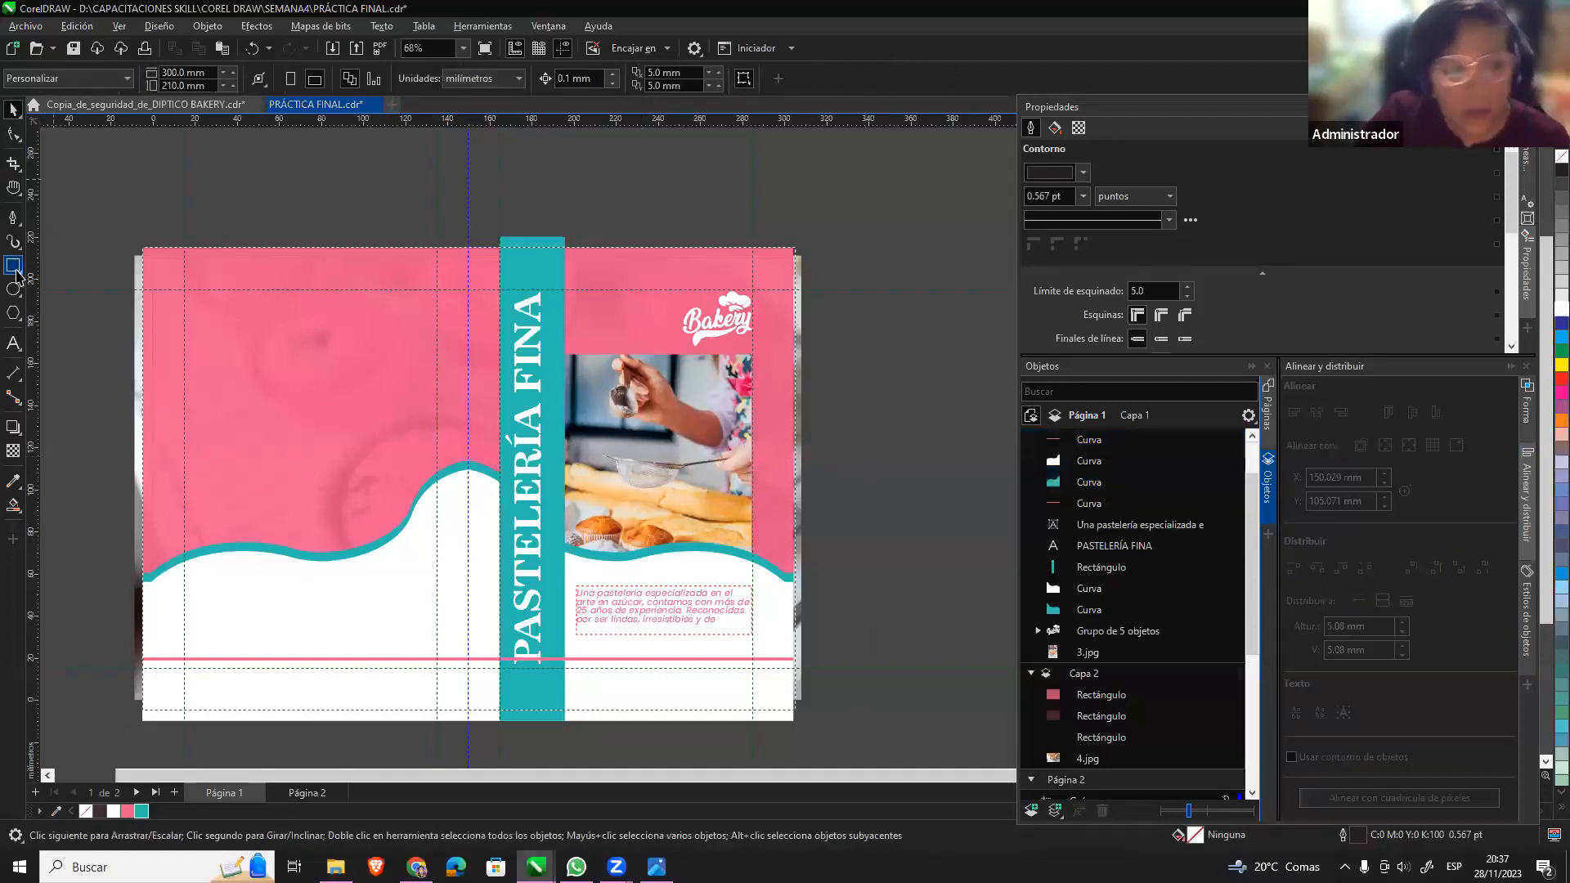
Draw a circle about 93 mm in diameter on the left panel's pink area, filled with teal and without an outline.
mouse_move(235, 309)
left_mouse_down()
mouse_move(348, 417)
mouse_move(404, 520)
mouse_move(379, 455)
mouse_move(414, 483)
mouse_move(413, 504)
left_mouse_up()
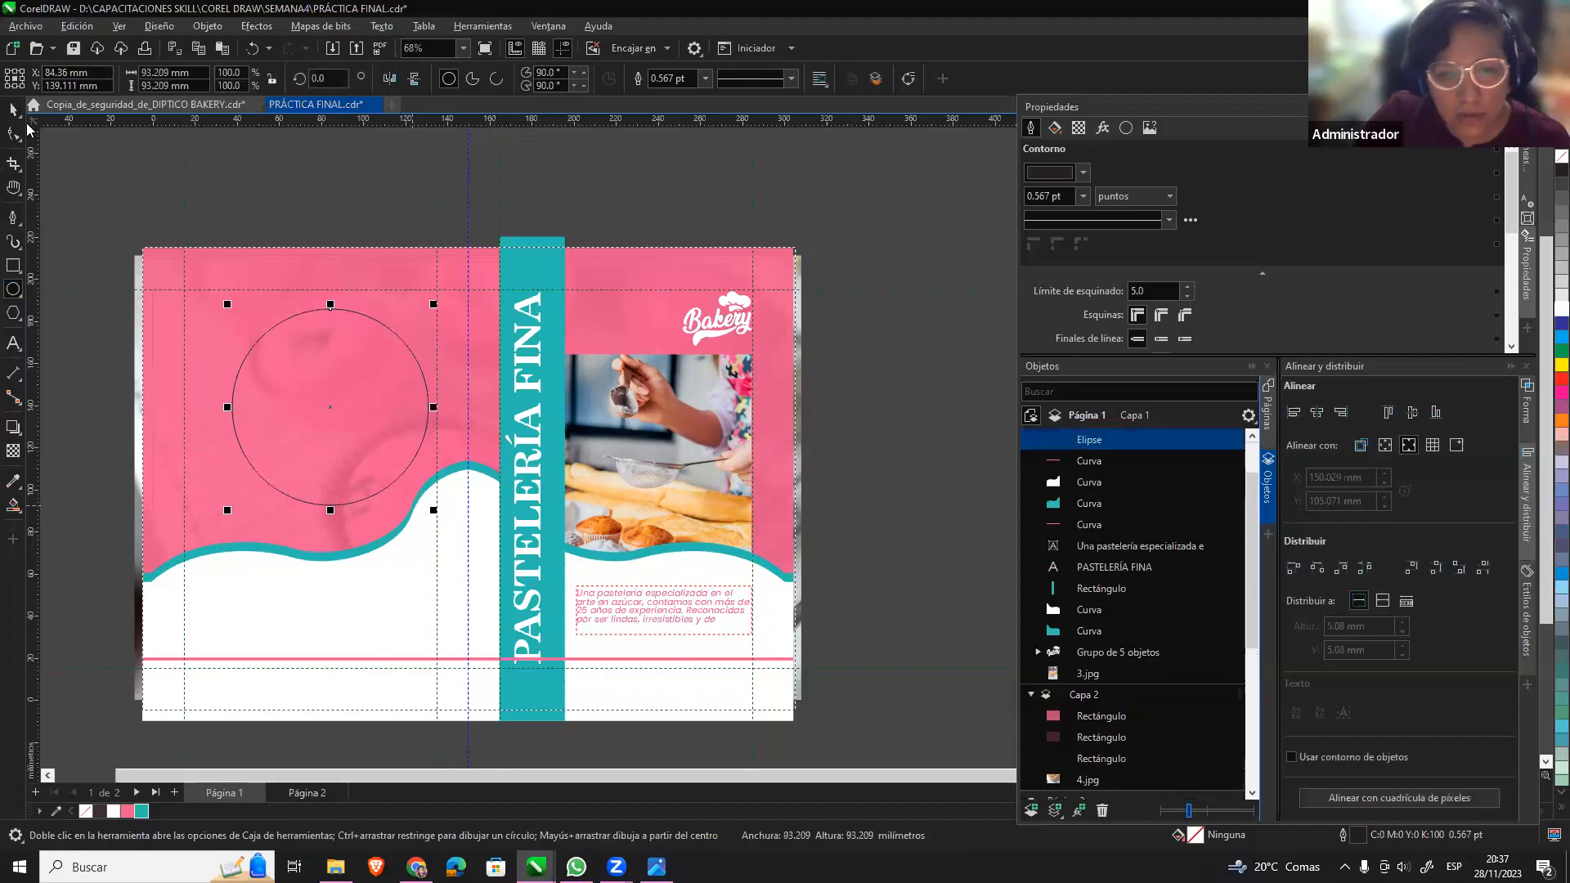
left_click(141, 812)
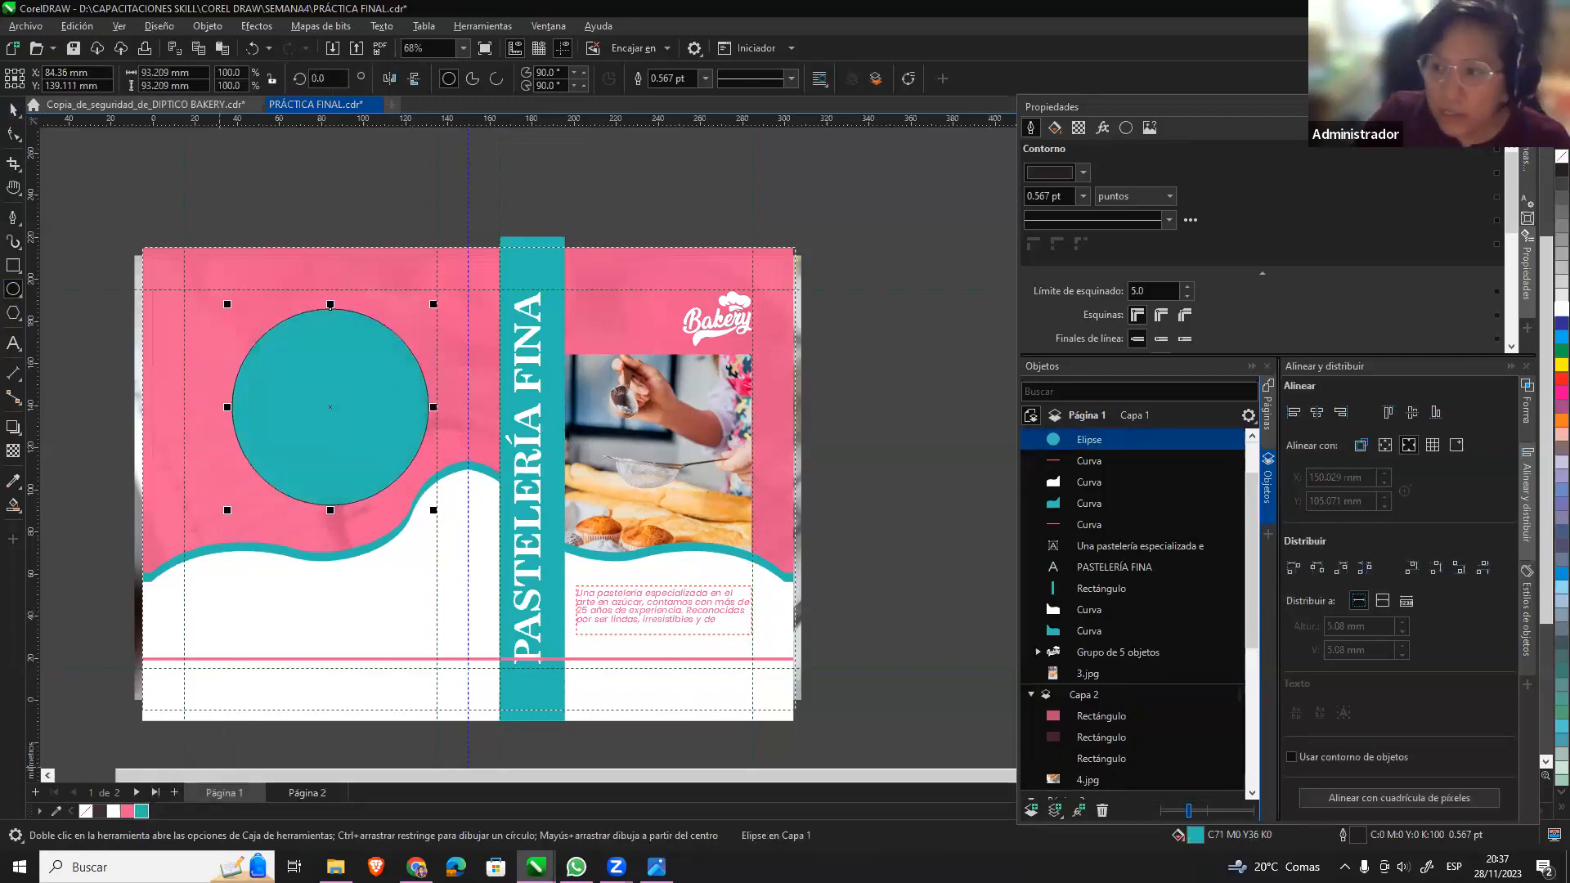
right_click(1562, 156)
left_click(13, 110)
Duplicate the teal circle in place, shrink the copy concentrically to about 76 mm and fill it white.
left_click(297, 417)
left_click(319, 350)
key("ctrl+v")
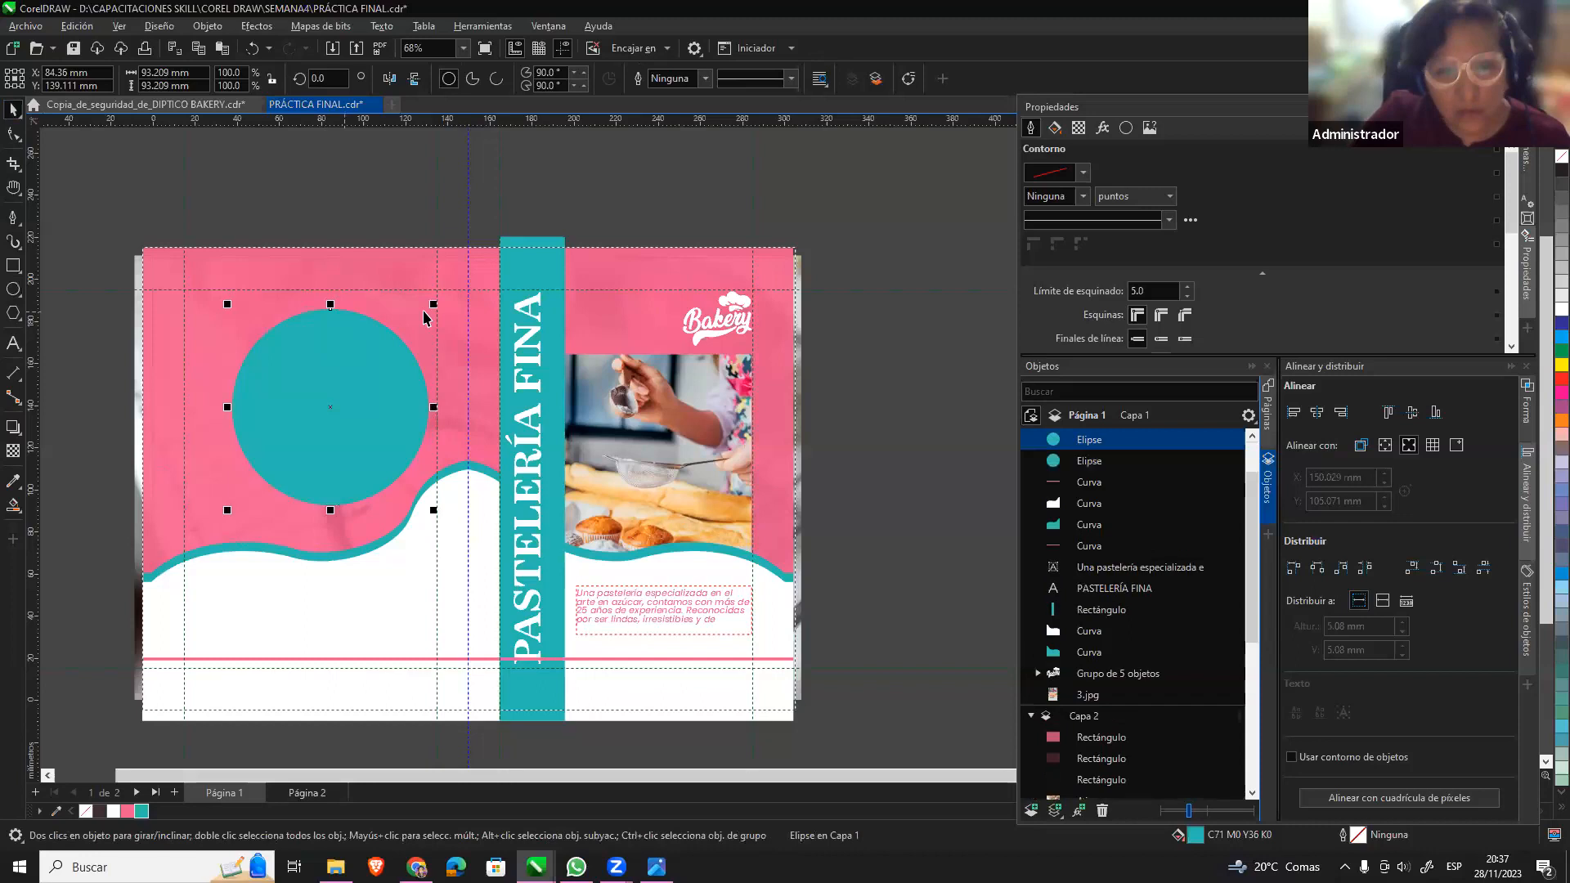
mouse_move(436, 303)
left_mouse_down()
mouse_move(402, 337)
mouse_move(455, 316)
mouse_move(434, 323)
left_mouse_up()
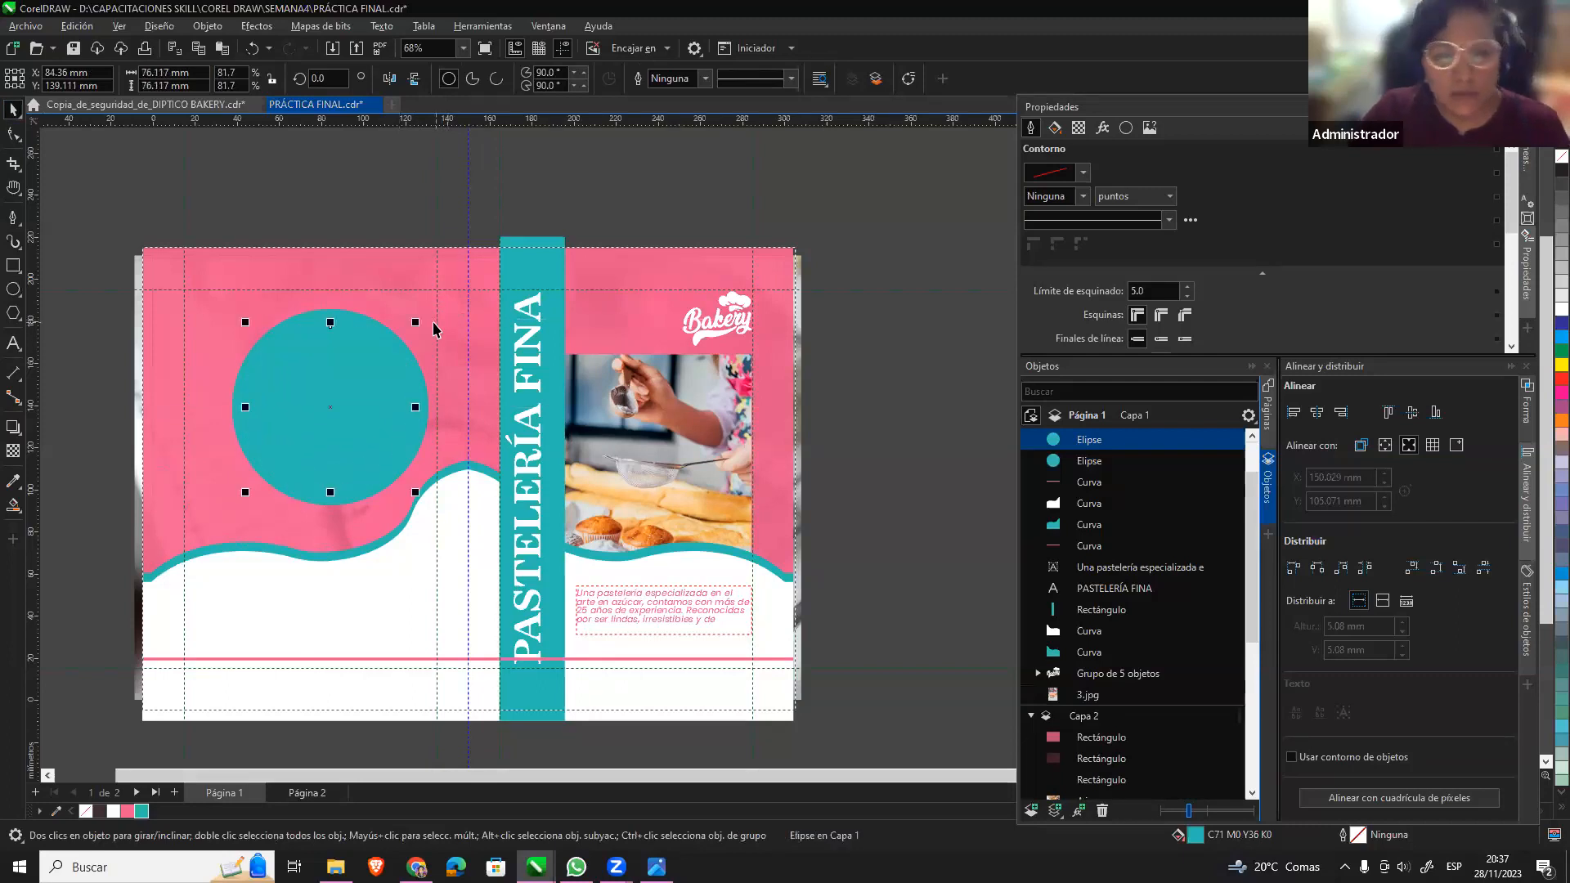
left_click(1562, 309)
Select both concentric circles, move them to the left panel's upper right guides and scale them to about 68 mm.
left_click(387, 341)
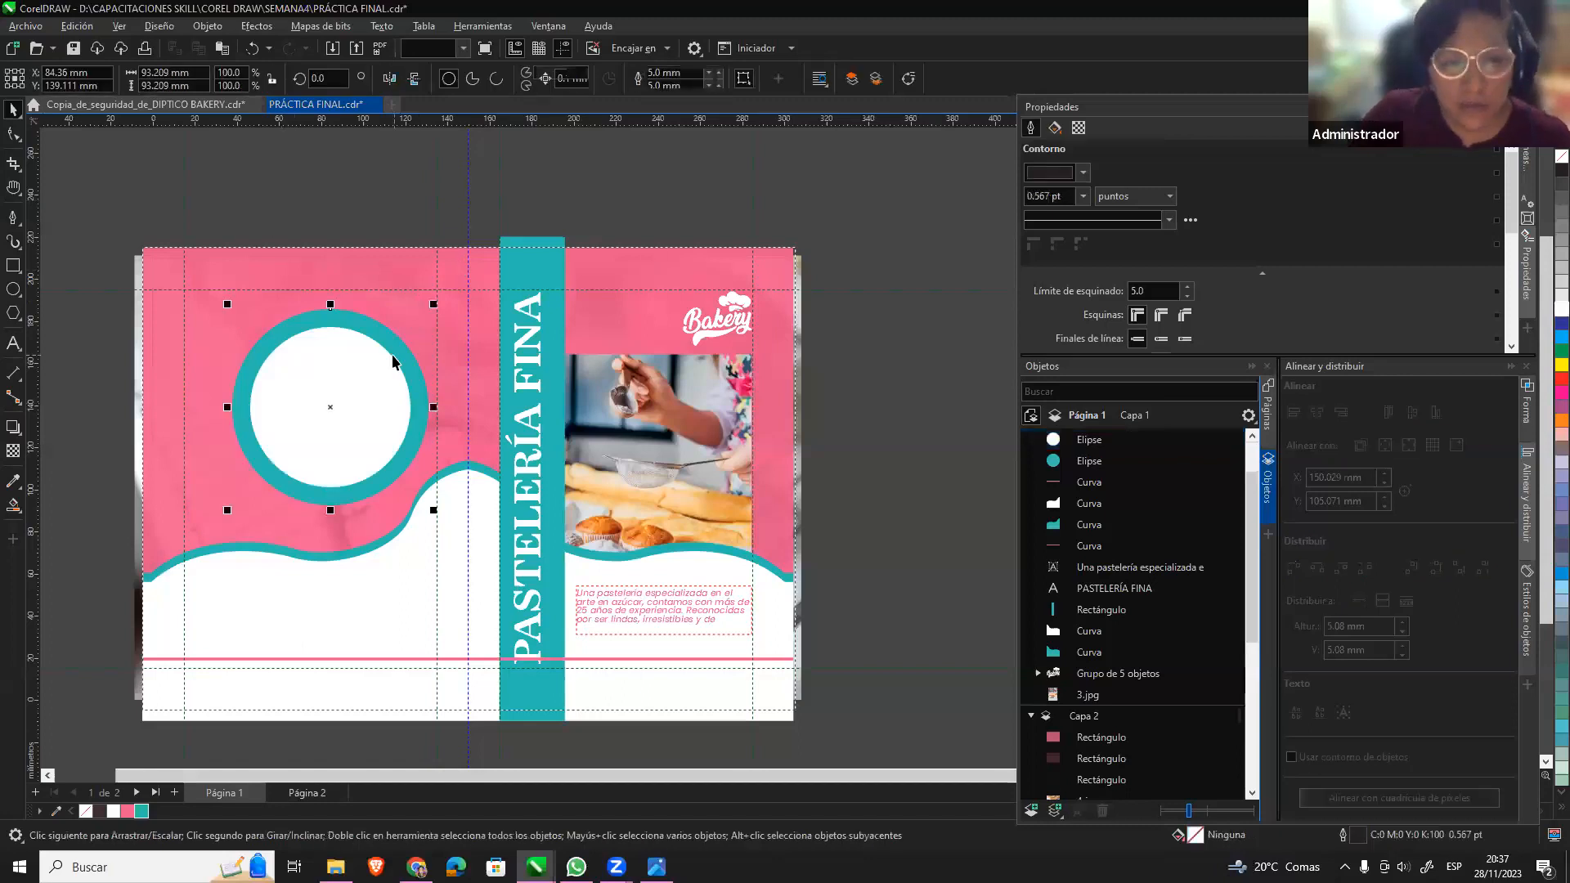
left_click(401, 352, "shift")
left_click(400, 352, "shift")
left_click(375, 392, "shift")
left_click_drag(373, 397, 369, 385)
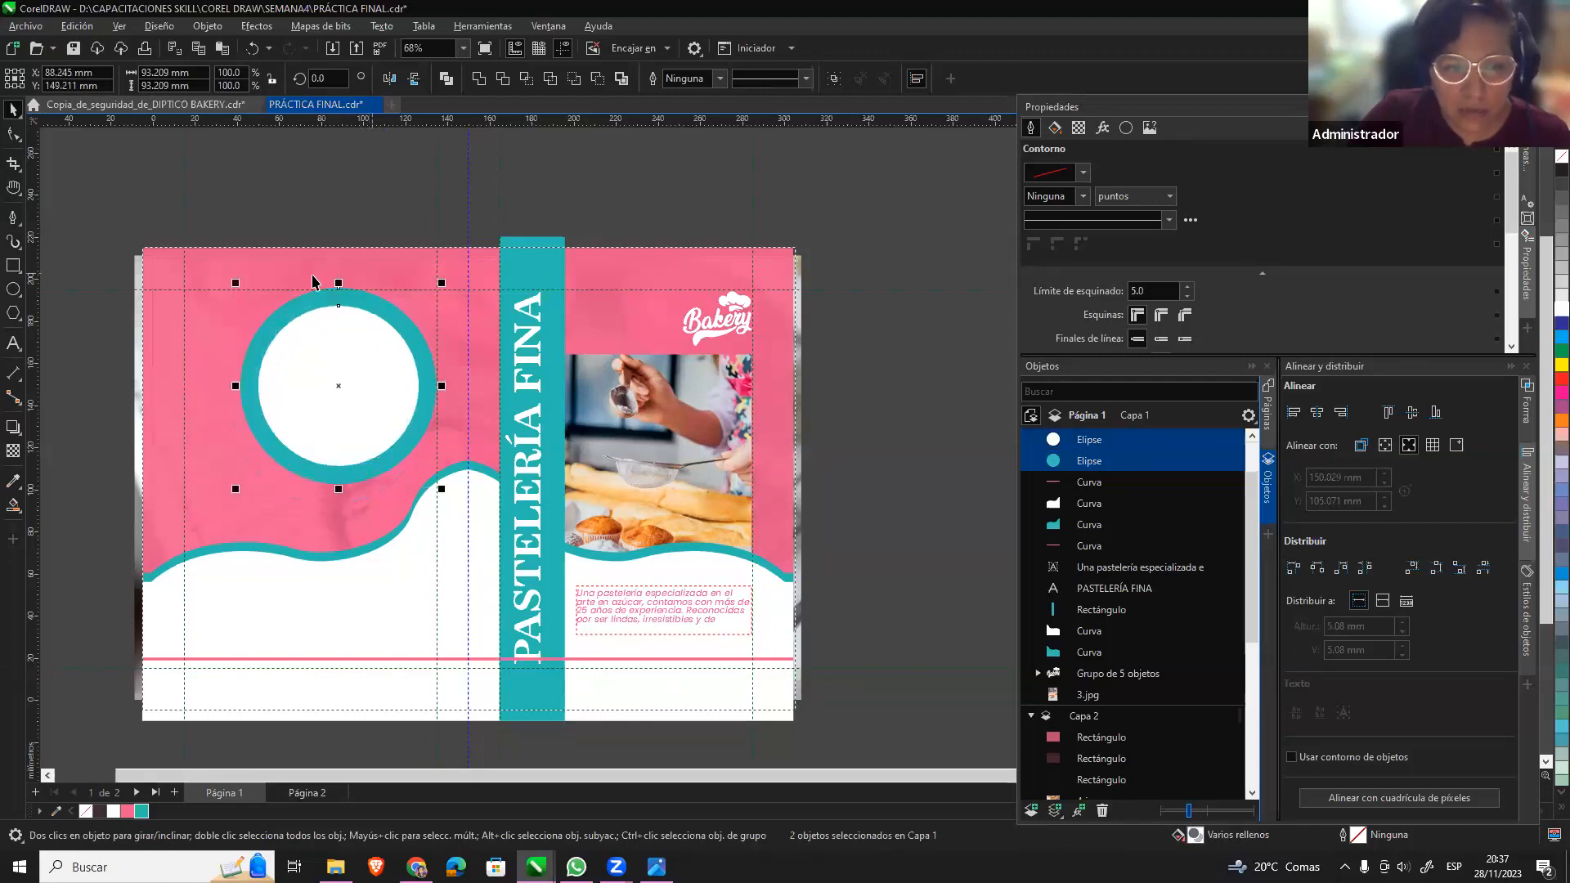
left_click_drag(245, 285, 248, 288)
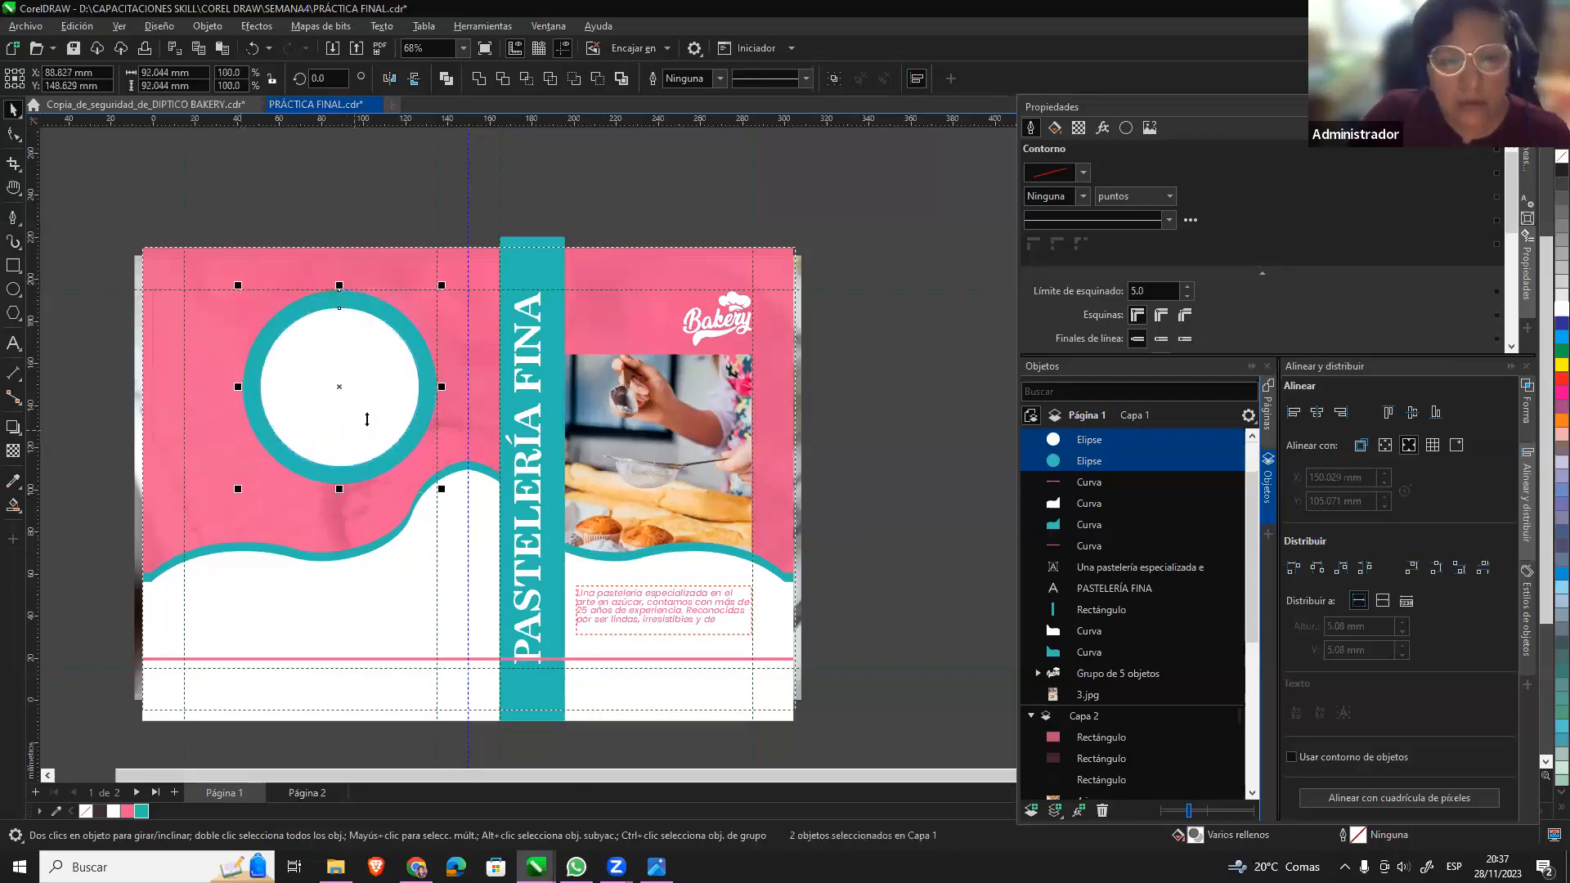
left_click_drag(236, 491, 286, 442)
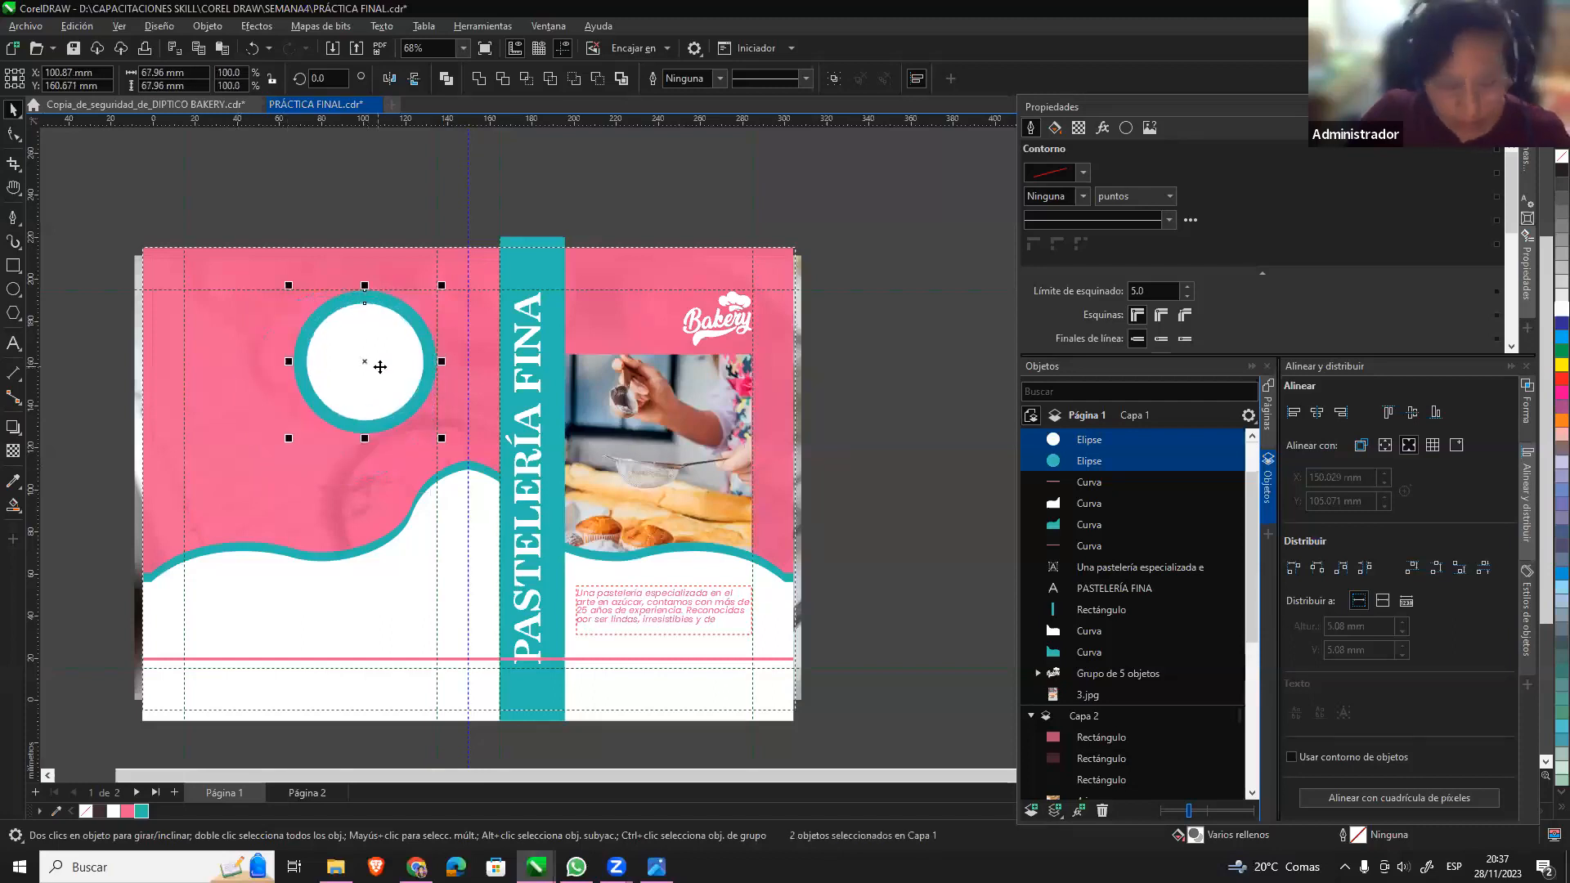
Duplicate the circle pair, place the copy at the original's lower left and scale it to about 57 mm.
key("ctrl+c")
key("ctrl+v")
left_click_drag(379, 367, 280, 464)
left_click_drag(198, 539, 220, 518)
left_click_drag(300, 451, 289, 461)
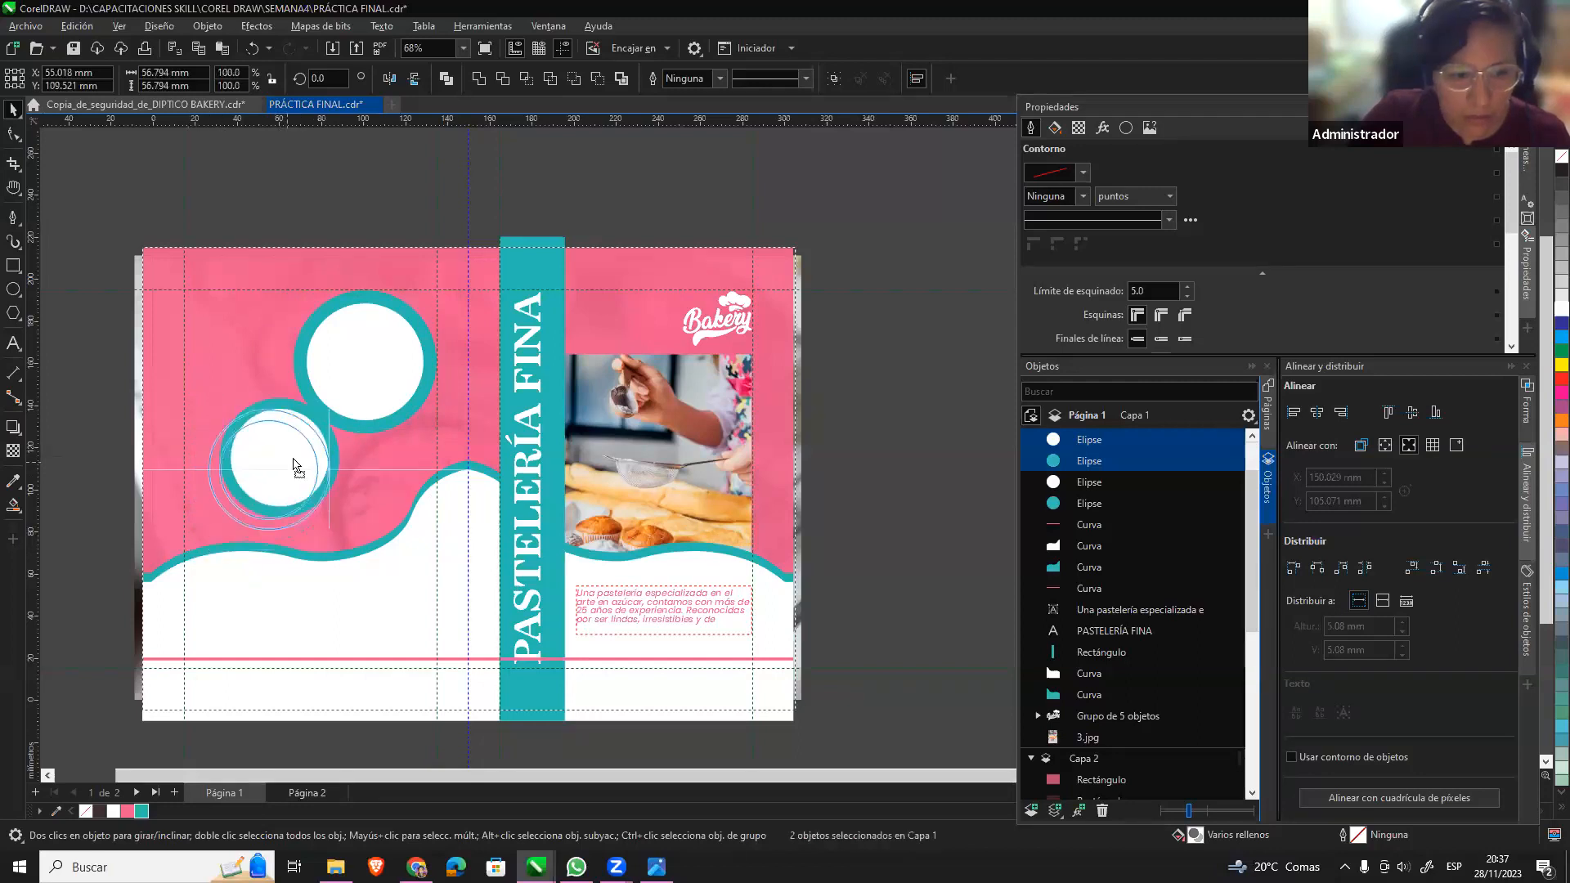
left_click(358, 211)
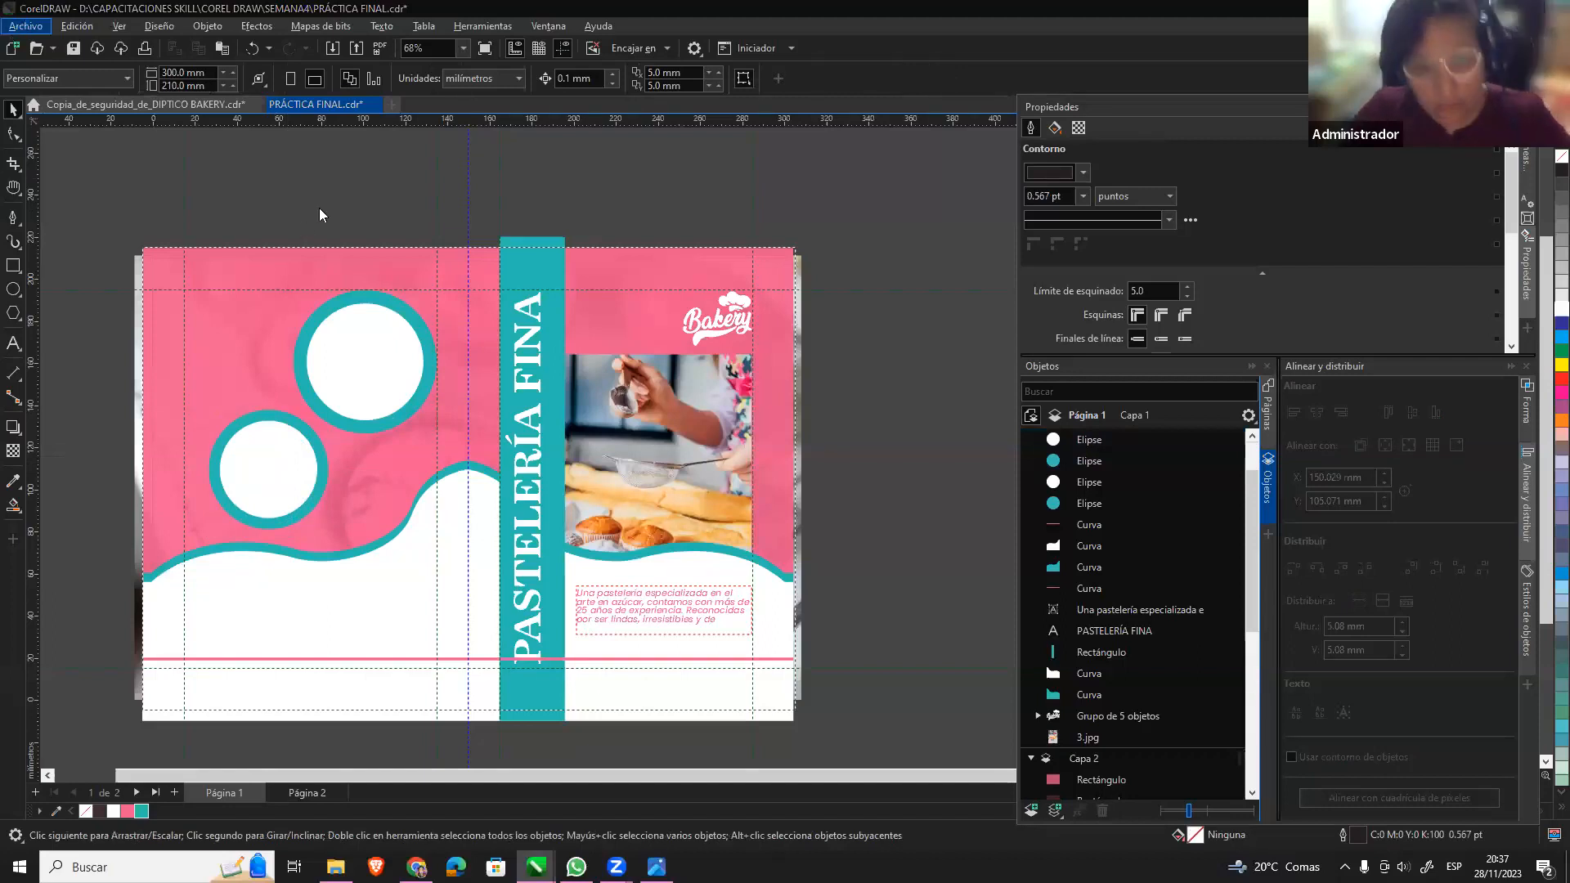
Import the image 2 from the SEMANA4 folder and place it about 54 x 81 mm in size over the cover.
key("ctrl+i")
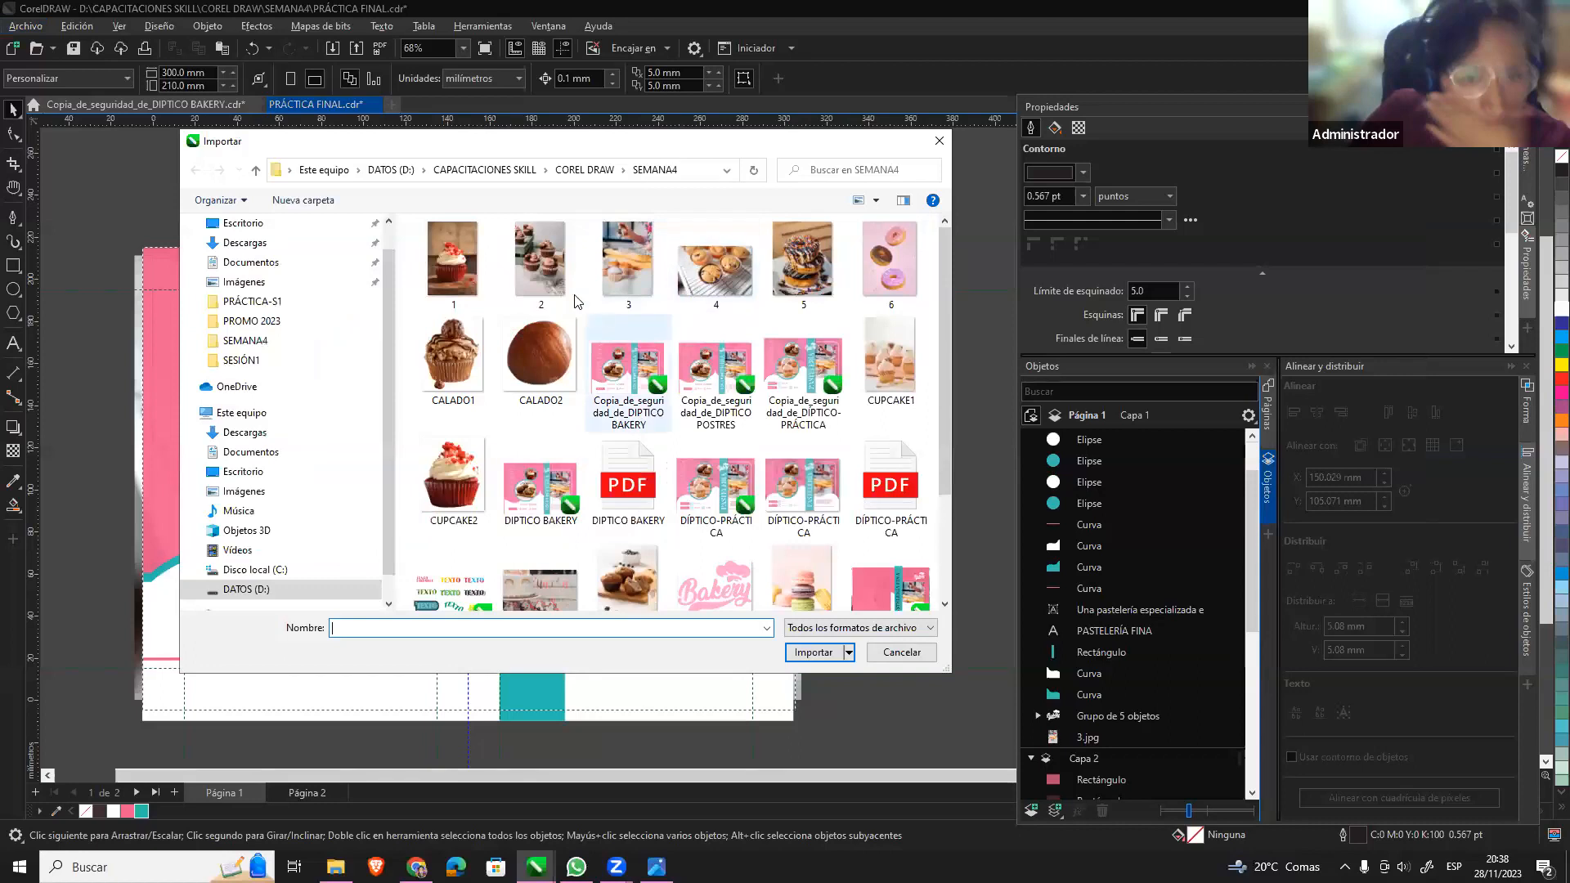
left_click(541, 259)
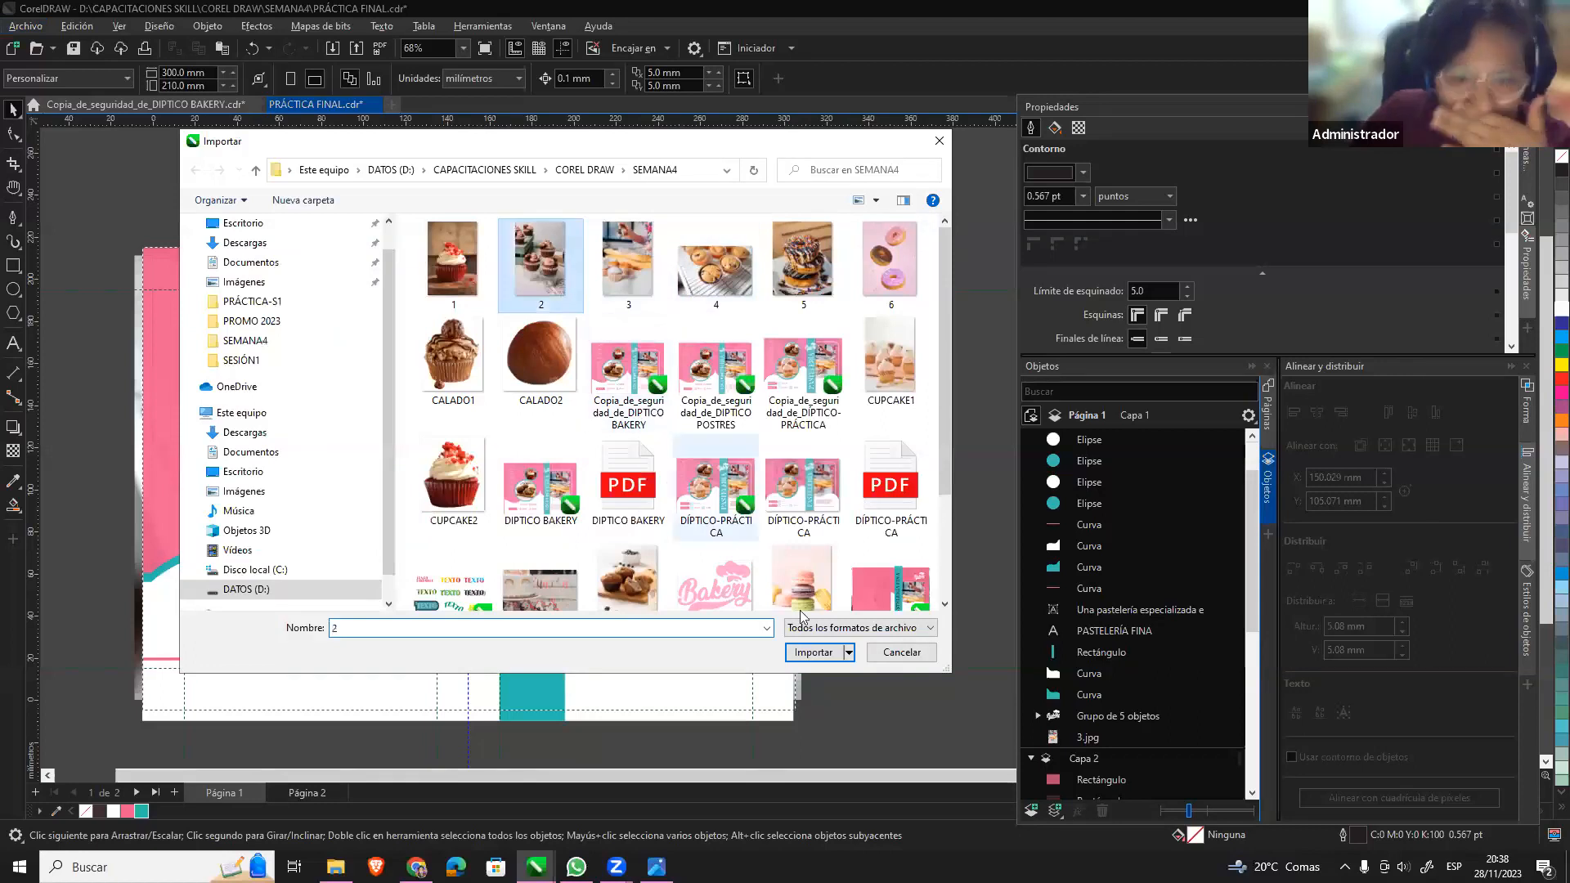
left_click(813, 653)
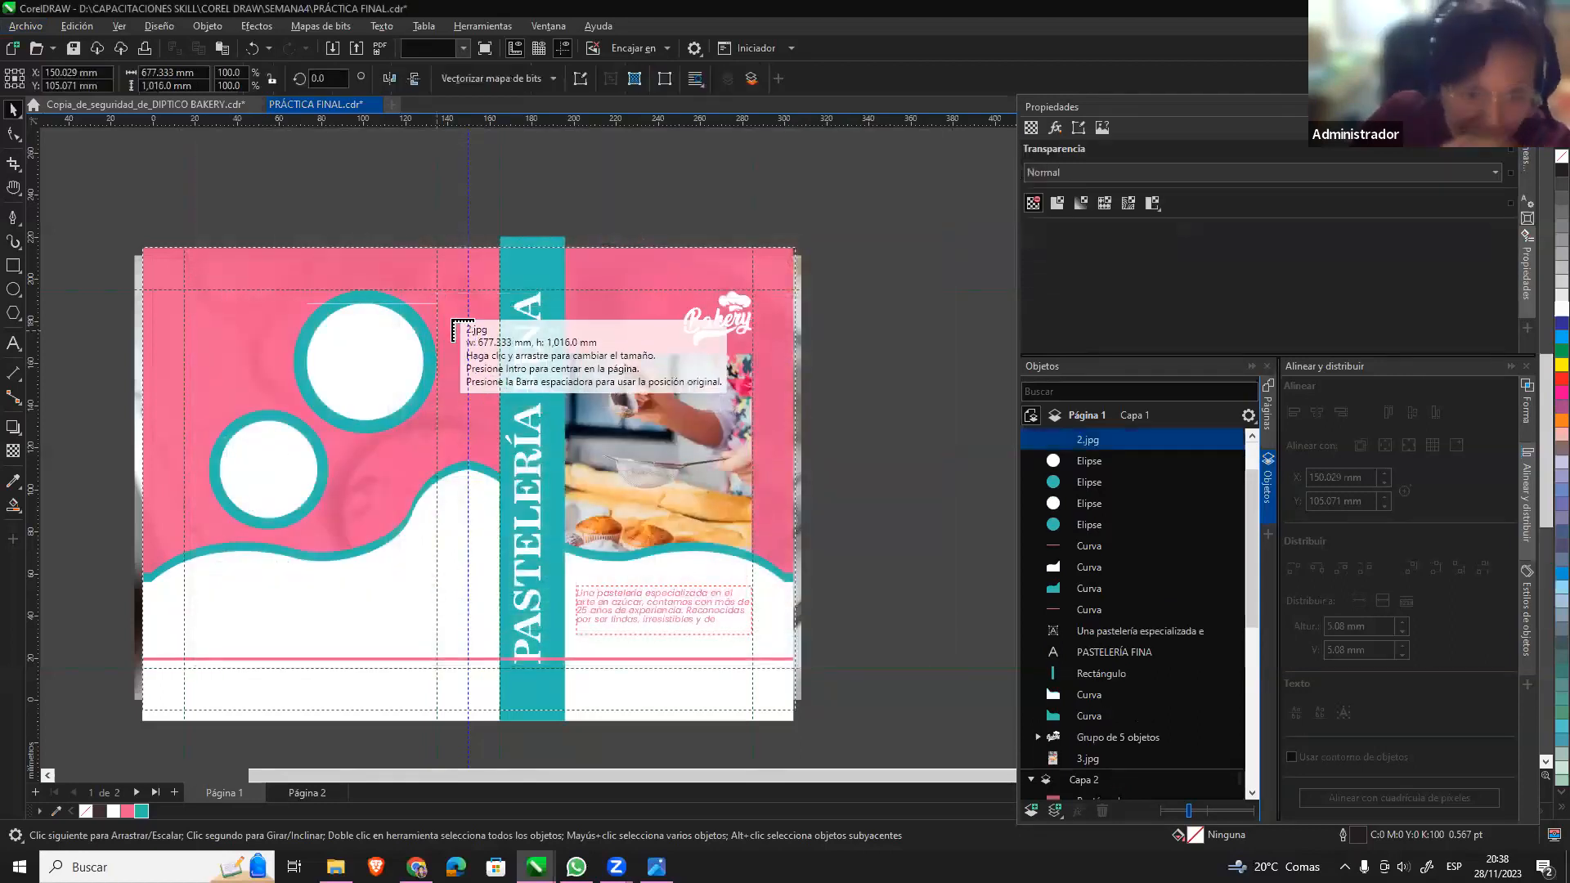
left_click_drag(462, 334, 654, 505)
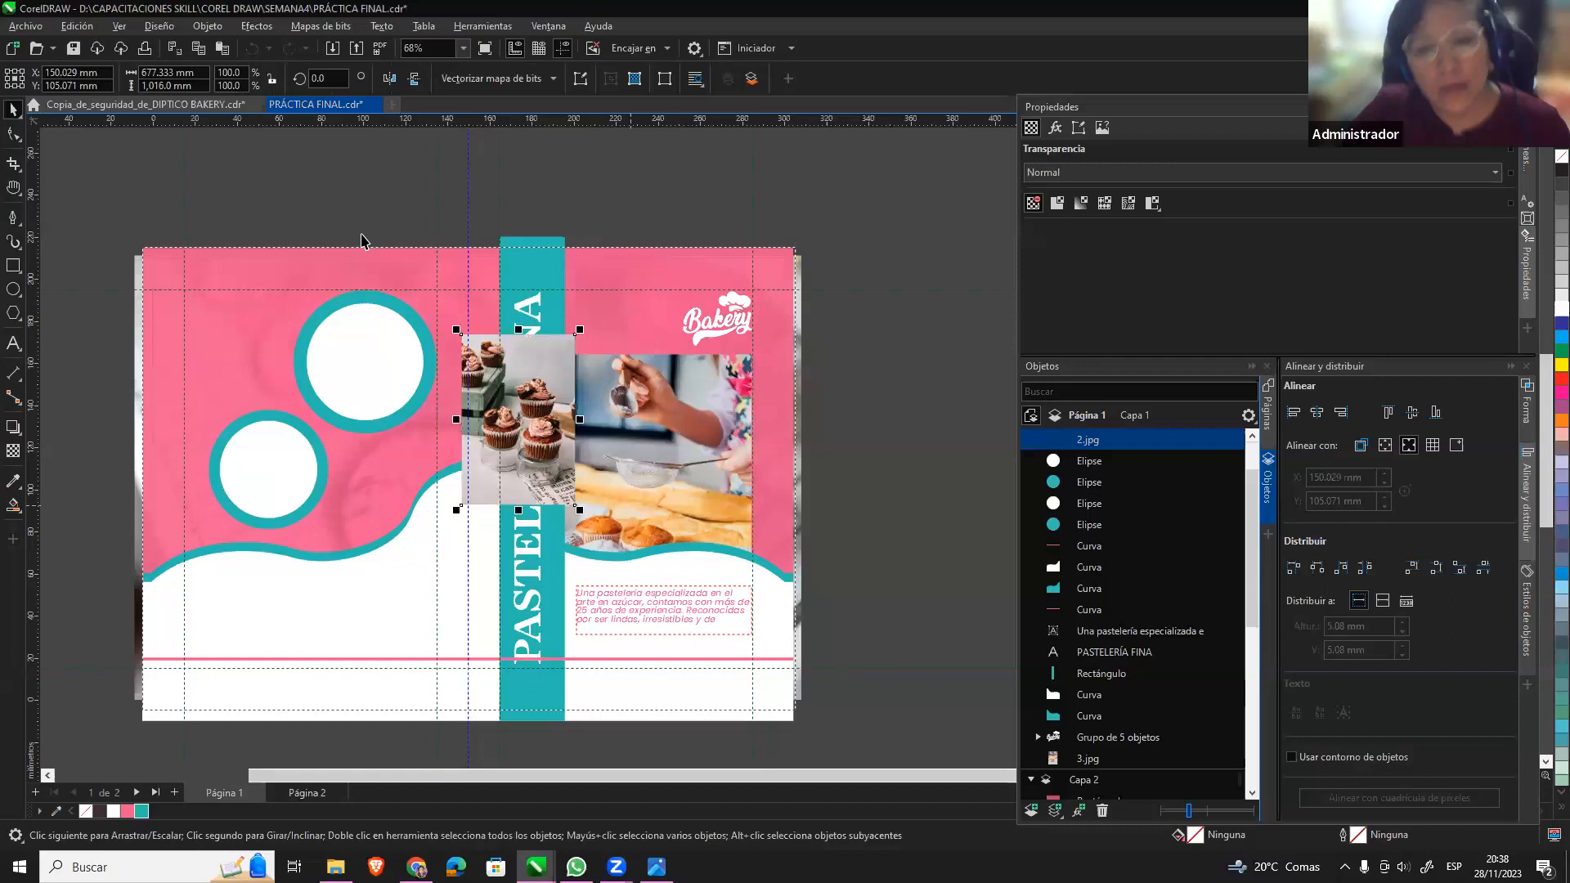
Import the image 4, place it about 130 x 86 mm in size and move it down away from the circles.
key("ctrl+i")
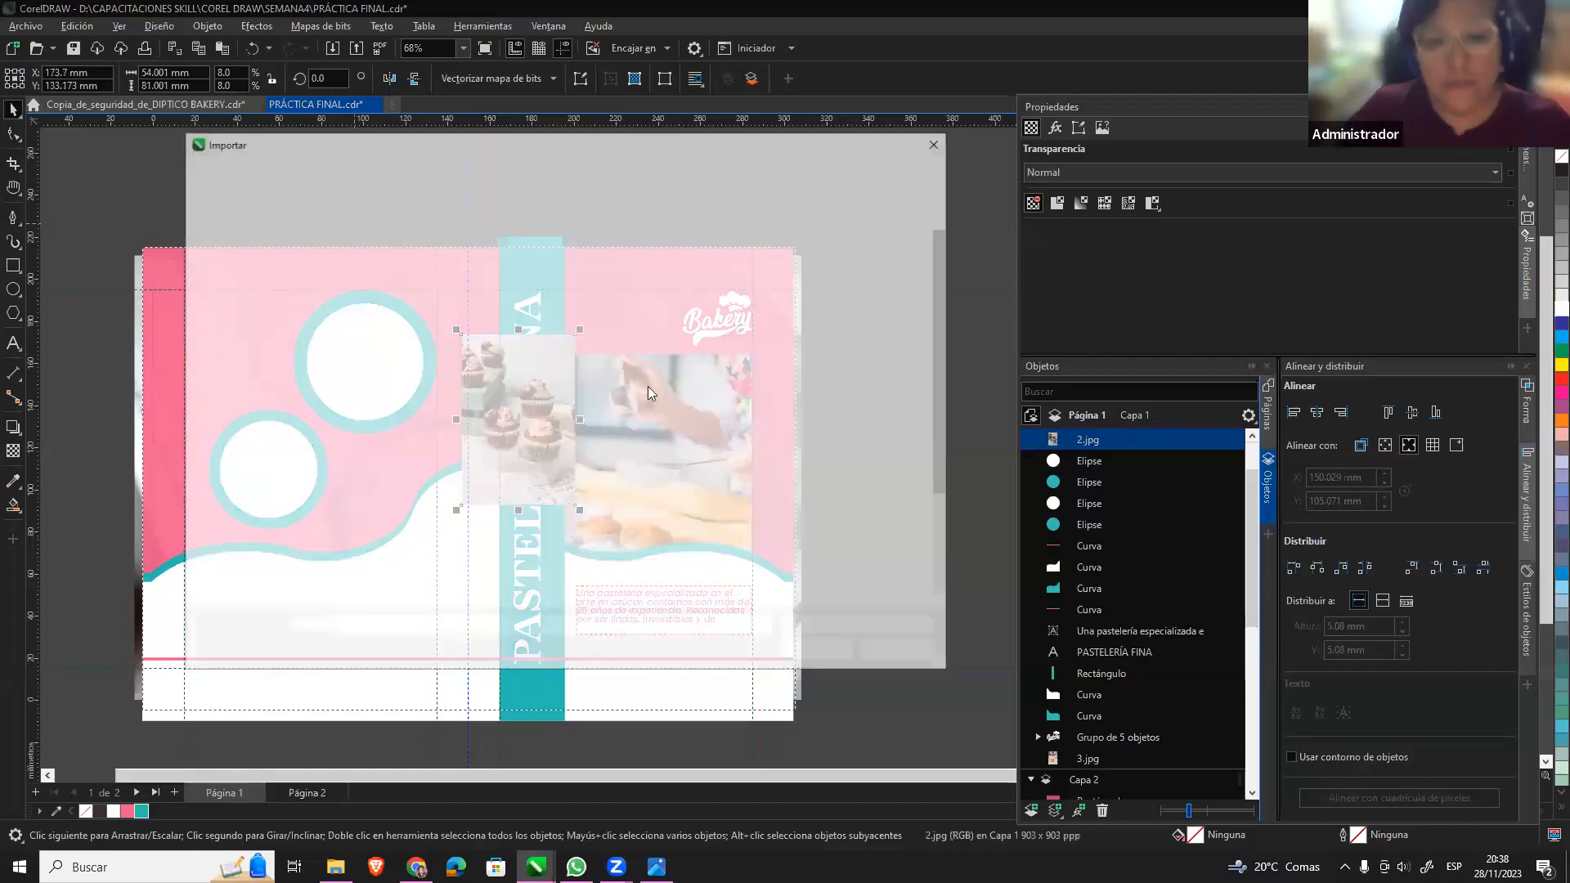
left_click(750, 275)
left_click(812, 652)
left_click_drag(245, 355, 523, 565)
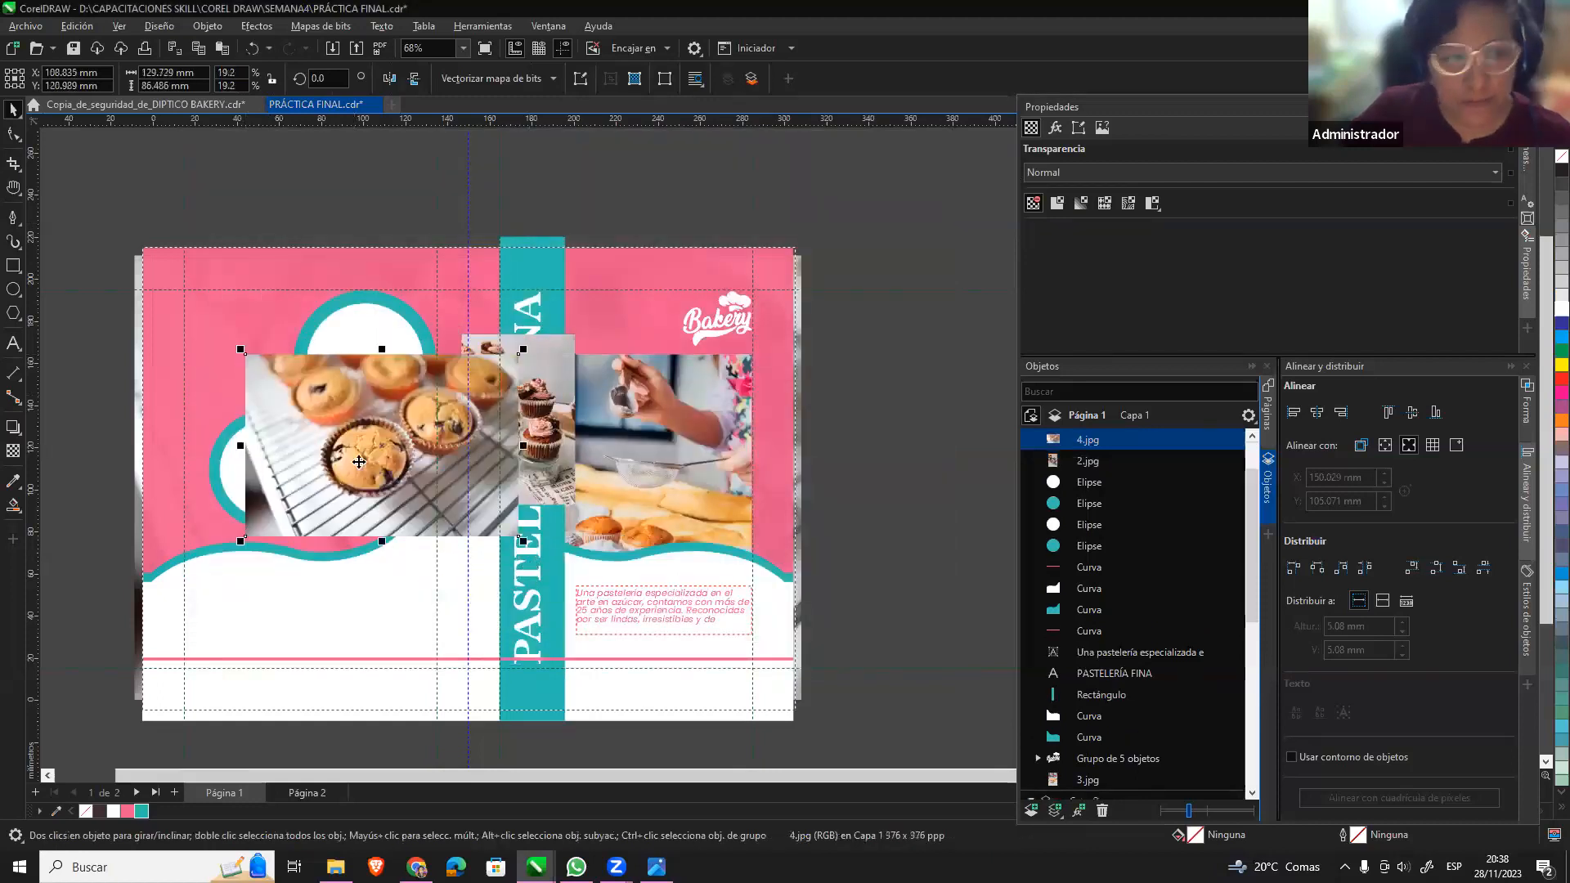
left_click_drag(358, 460, 482, 536)
Move the 2.jpg cupcake photo over the upper circle and PowerClip it inside the white circle.
left_click_drag(521, 380, 315, 318)
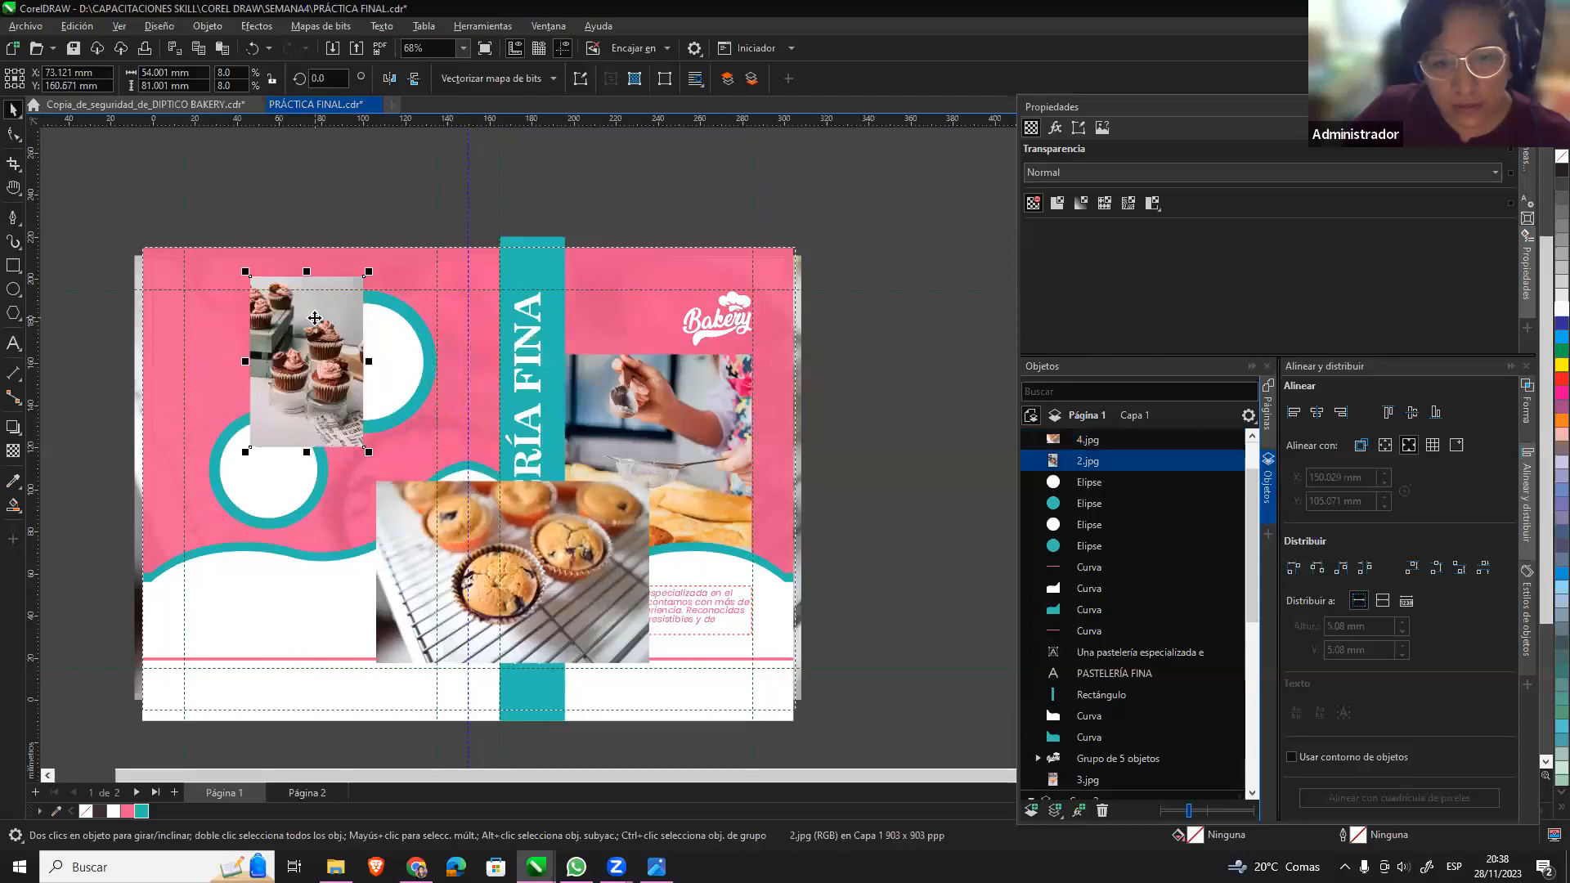
left_click(209, 26)
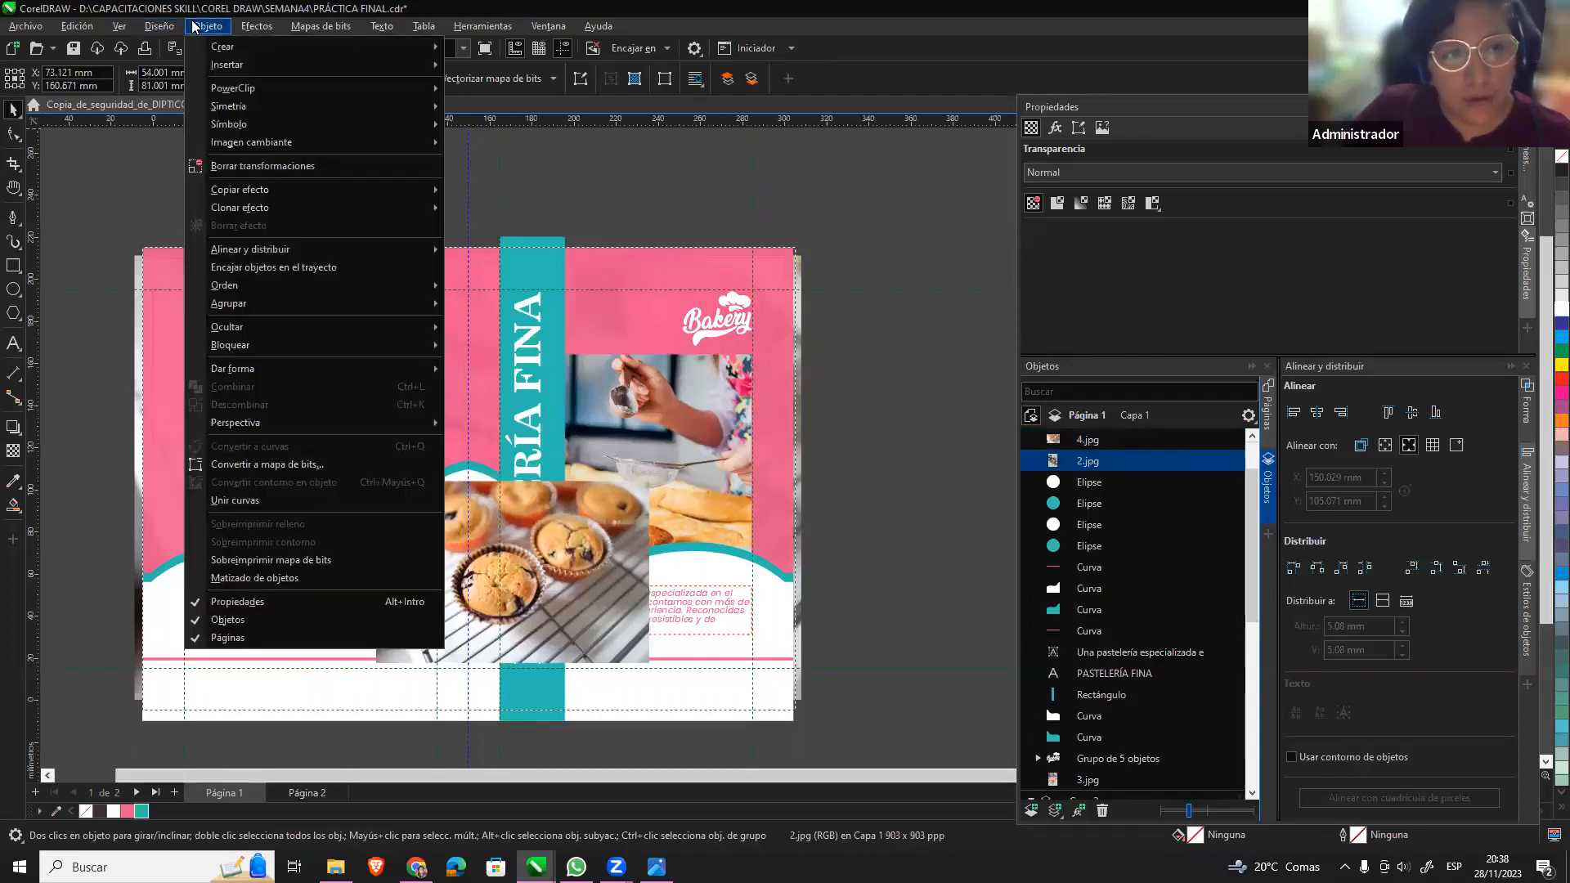
mouse_move(386, 95)
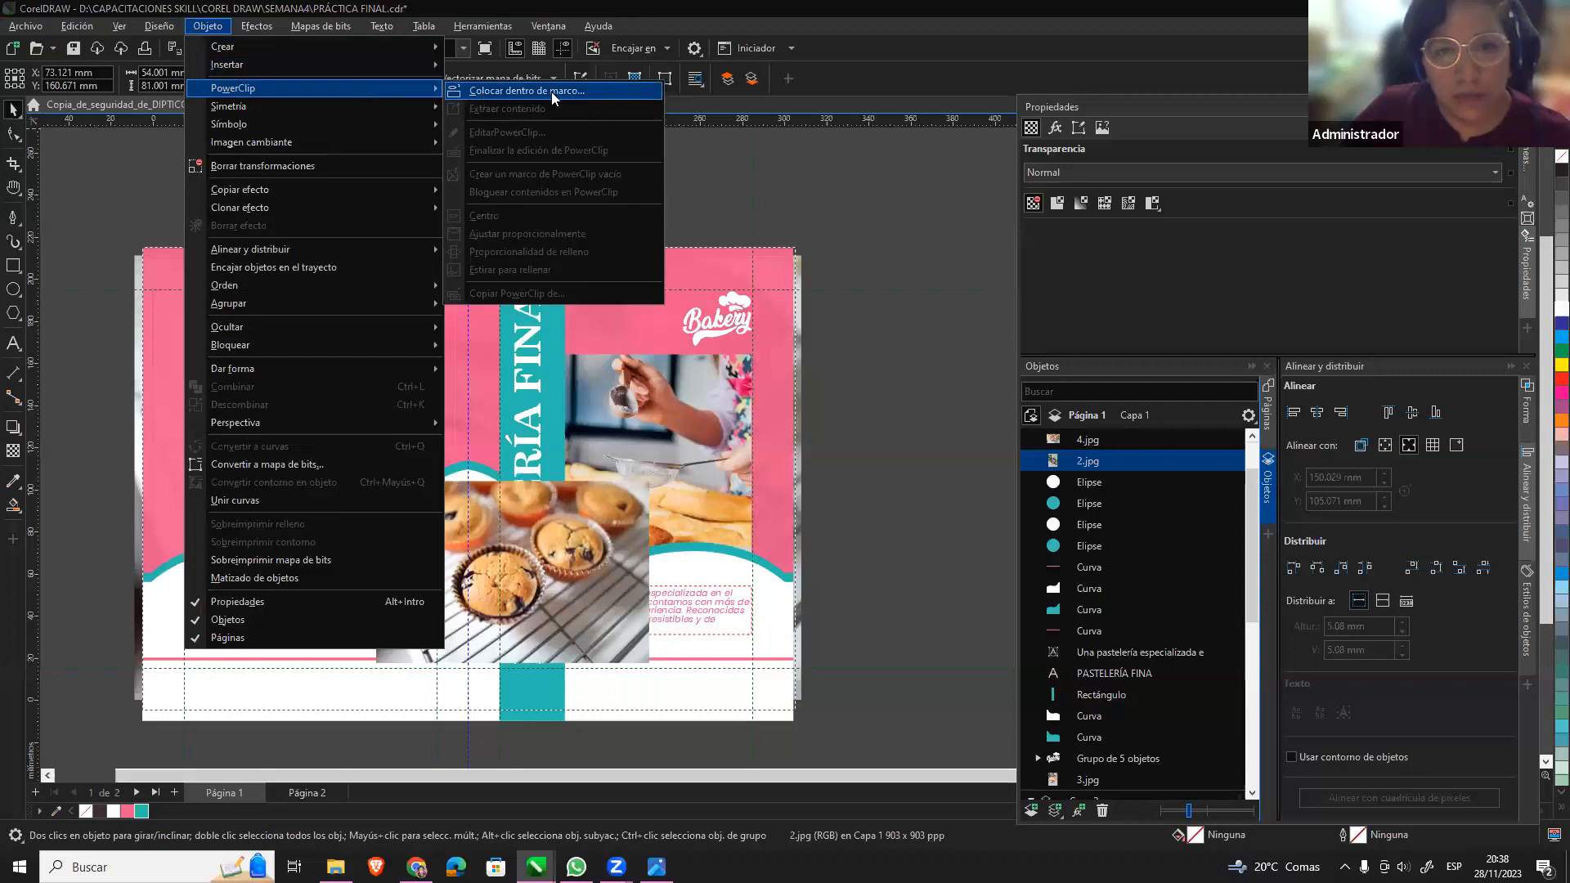
left_click(551, 92)
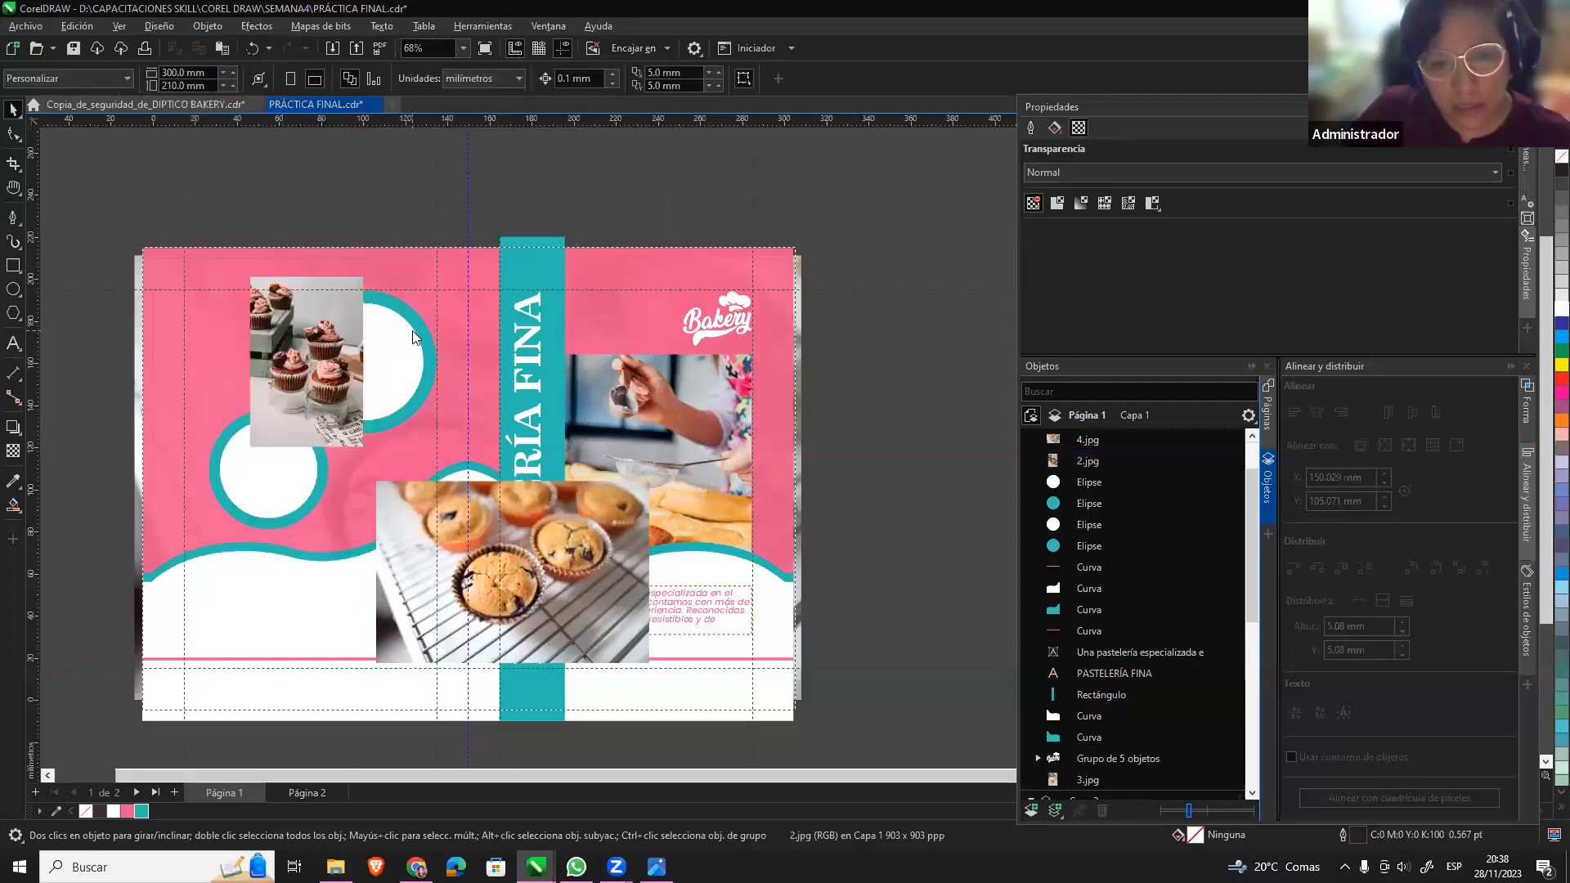
left_click(412, 337)
Move the 4.jpg muffin photo over the lower circle and PowerClip it inside the smaller white circle.
left_click_drag(582, 522, 220, 368)
left_click_drag(301, 474, 301, 474)
left_click(193, 27)
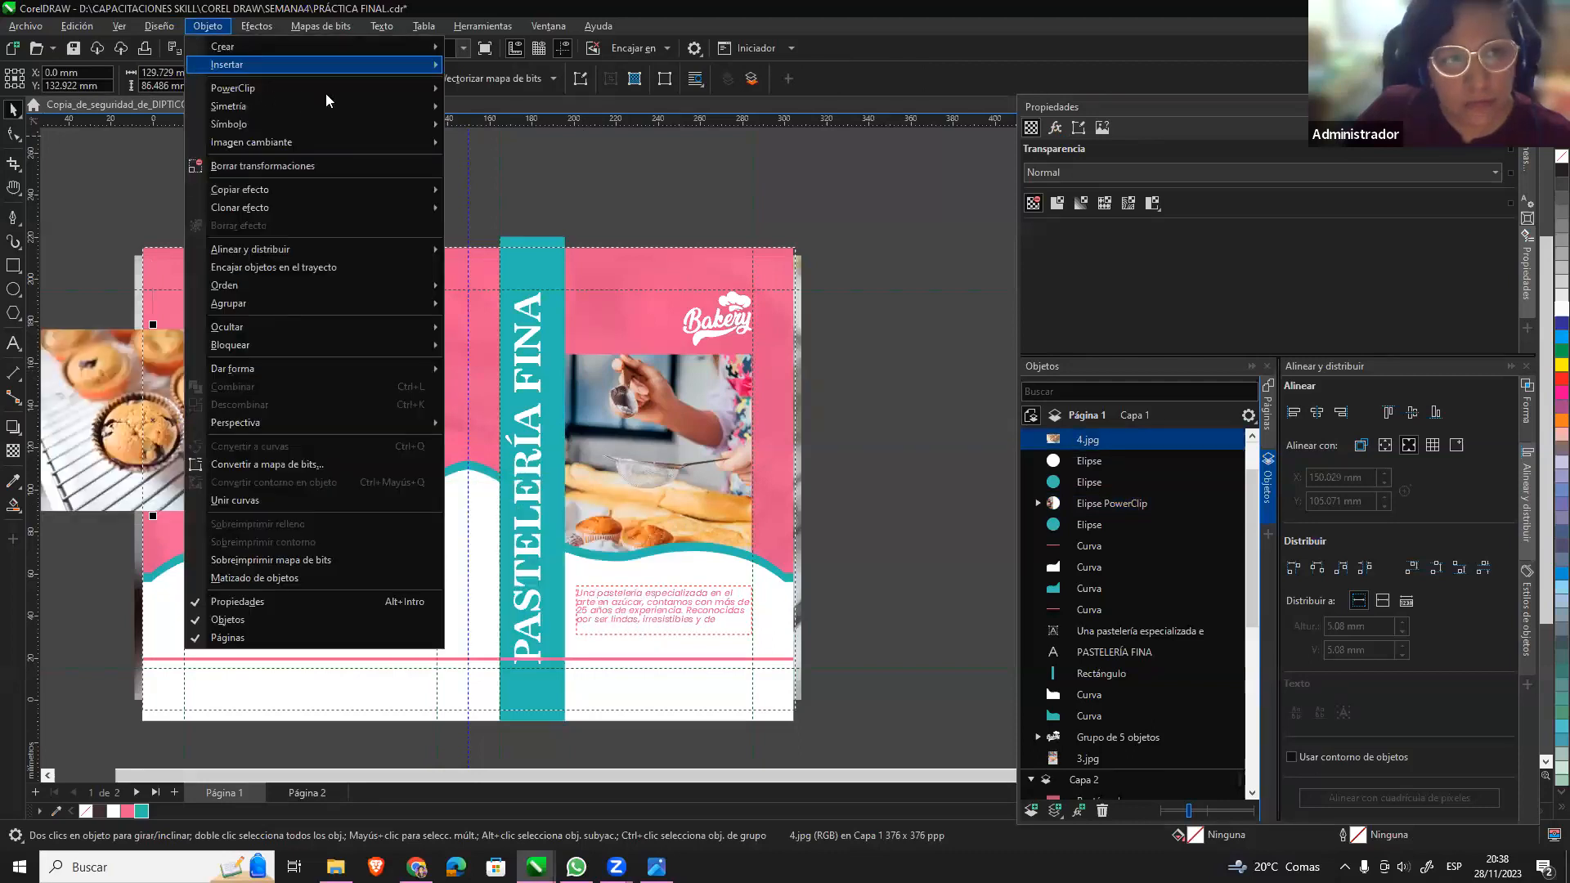
mouse_move(384, 88)
left_click(523, 90)
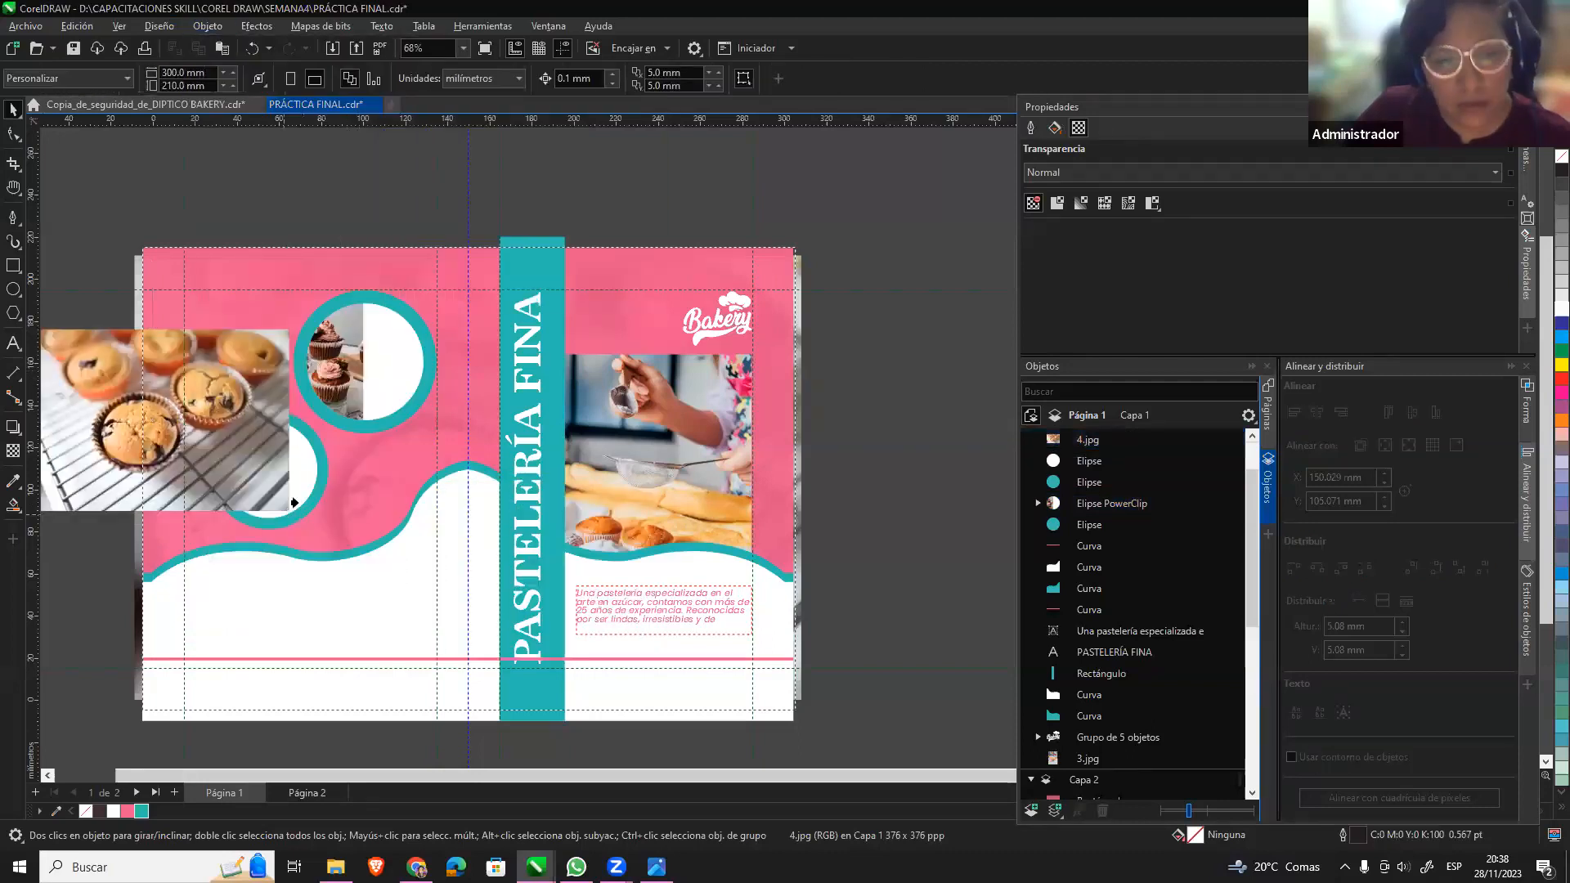
left_click(312, 471)
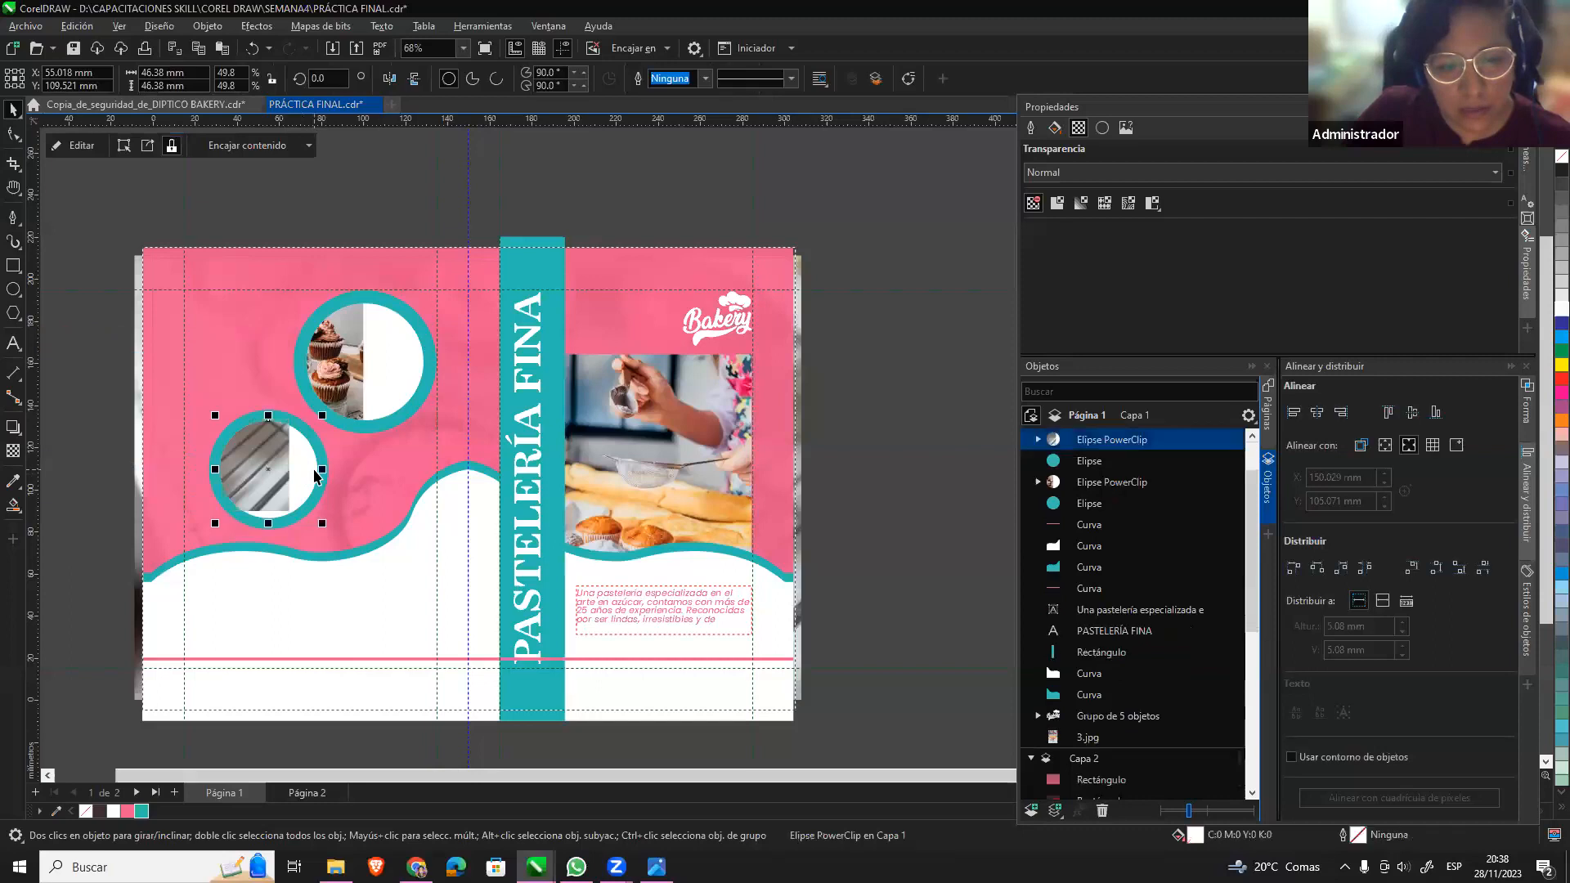
Fit the cupcake photo proportionally inside the upper circle's PowerClip.
left_click(352, 326)
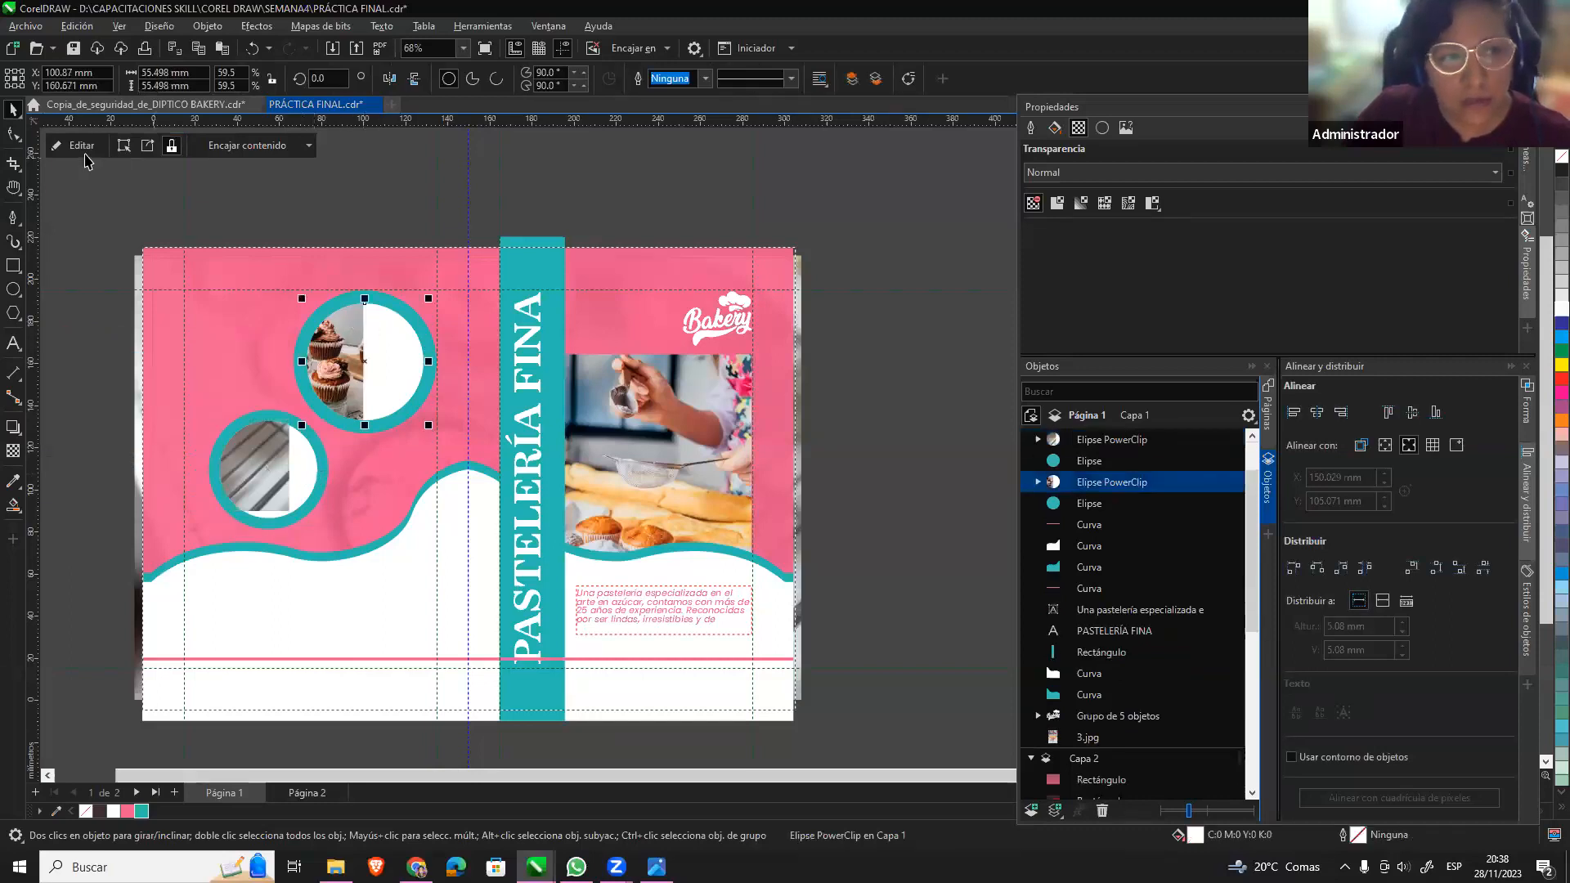
left_click(82, 147)
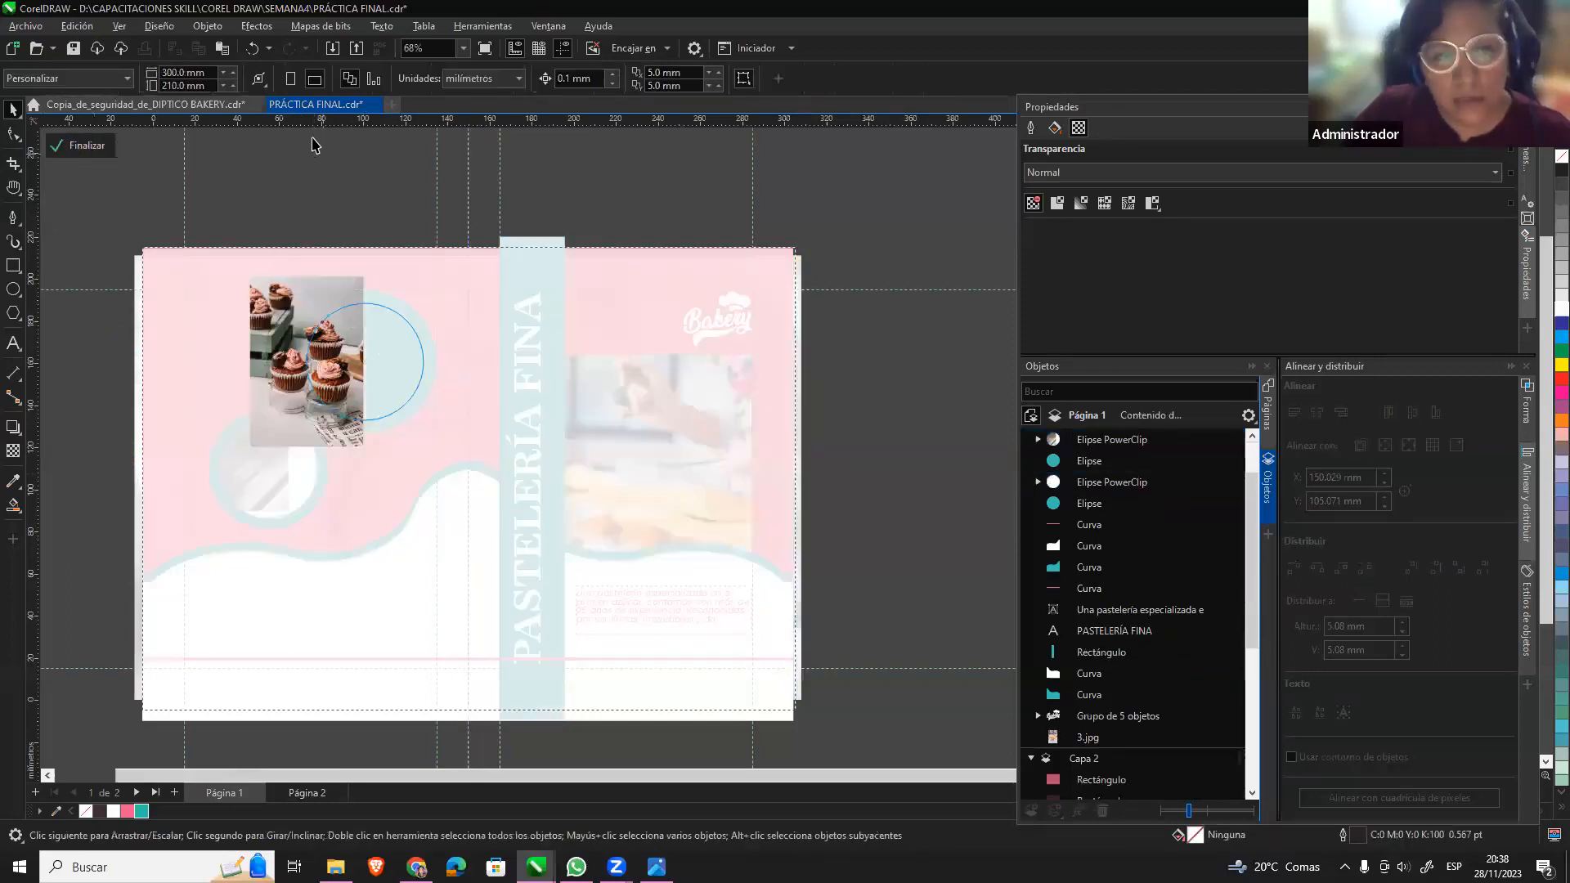
left_click(82, 145)
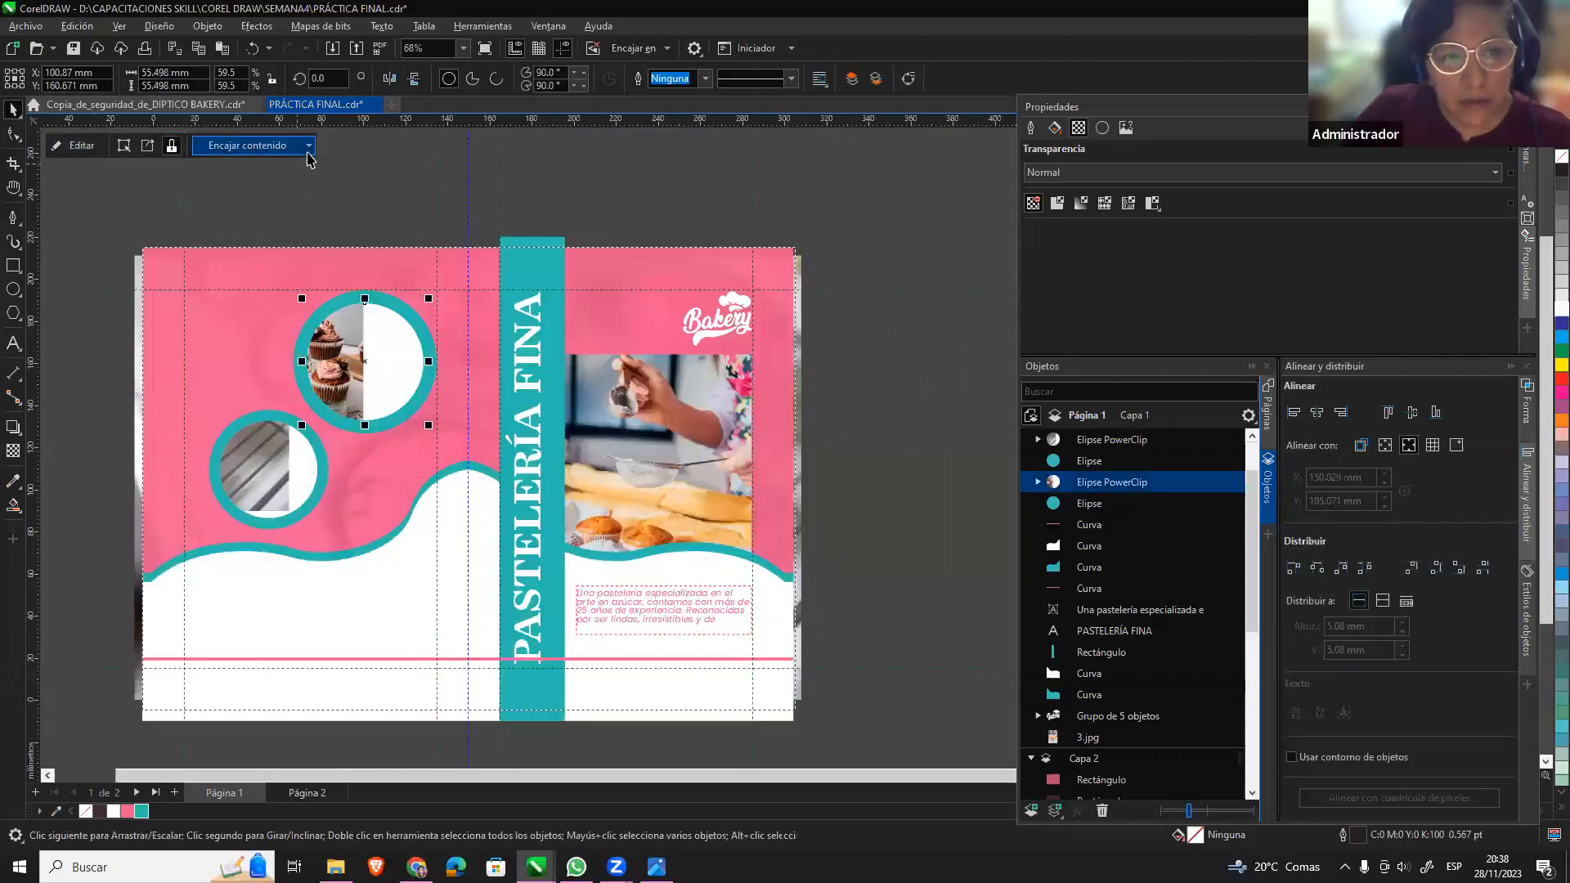
left_click(309, 147)
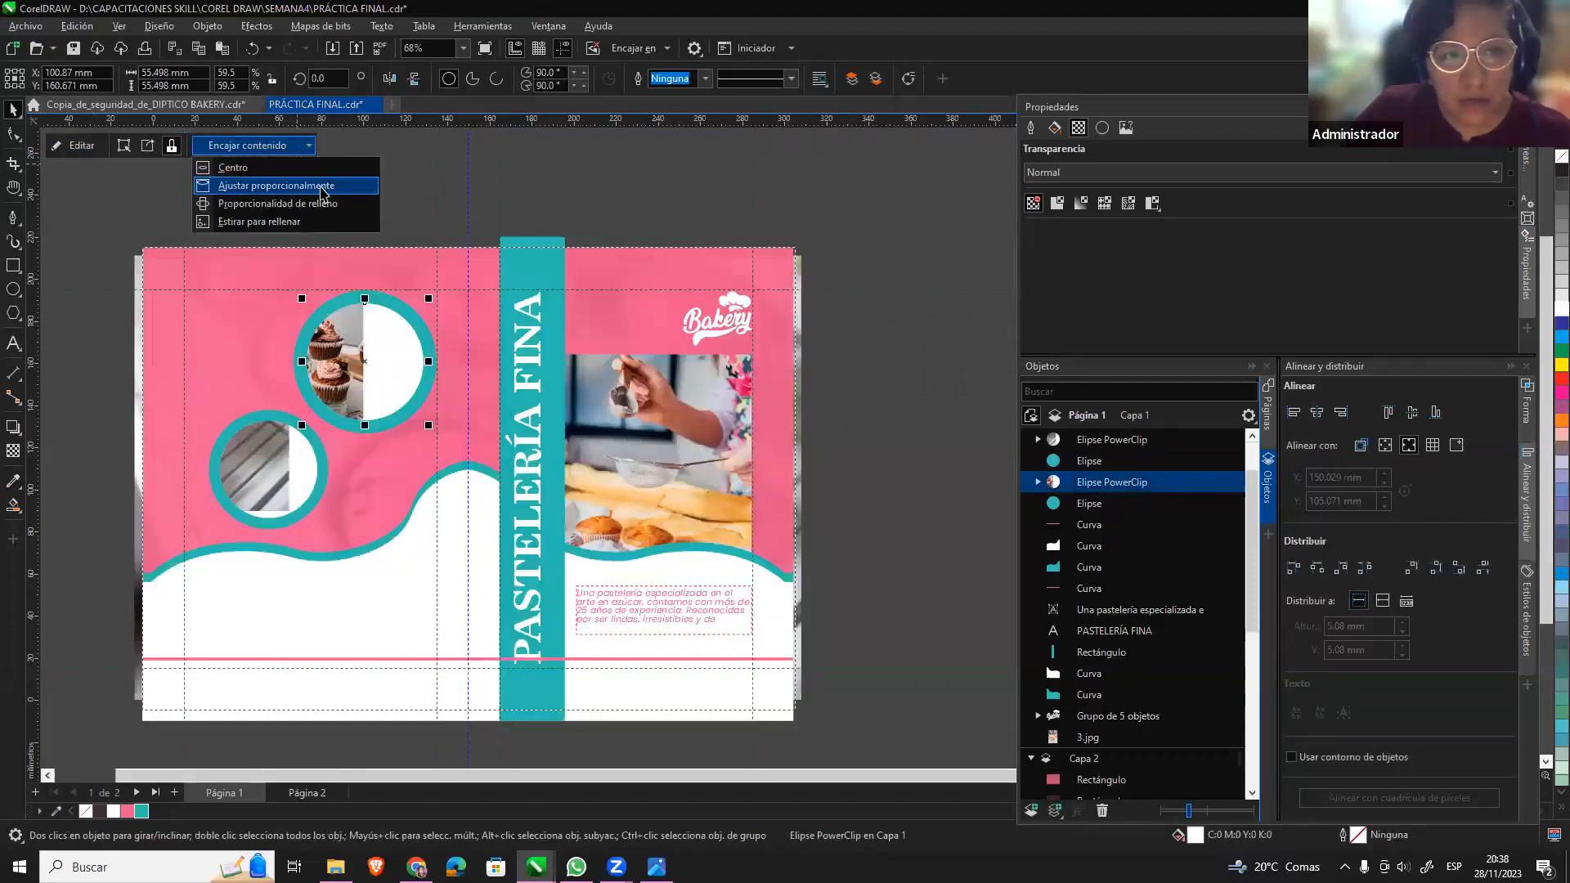
left_click(322, 190)
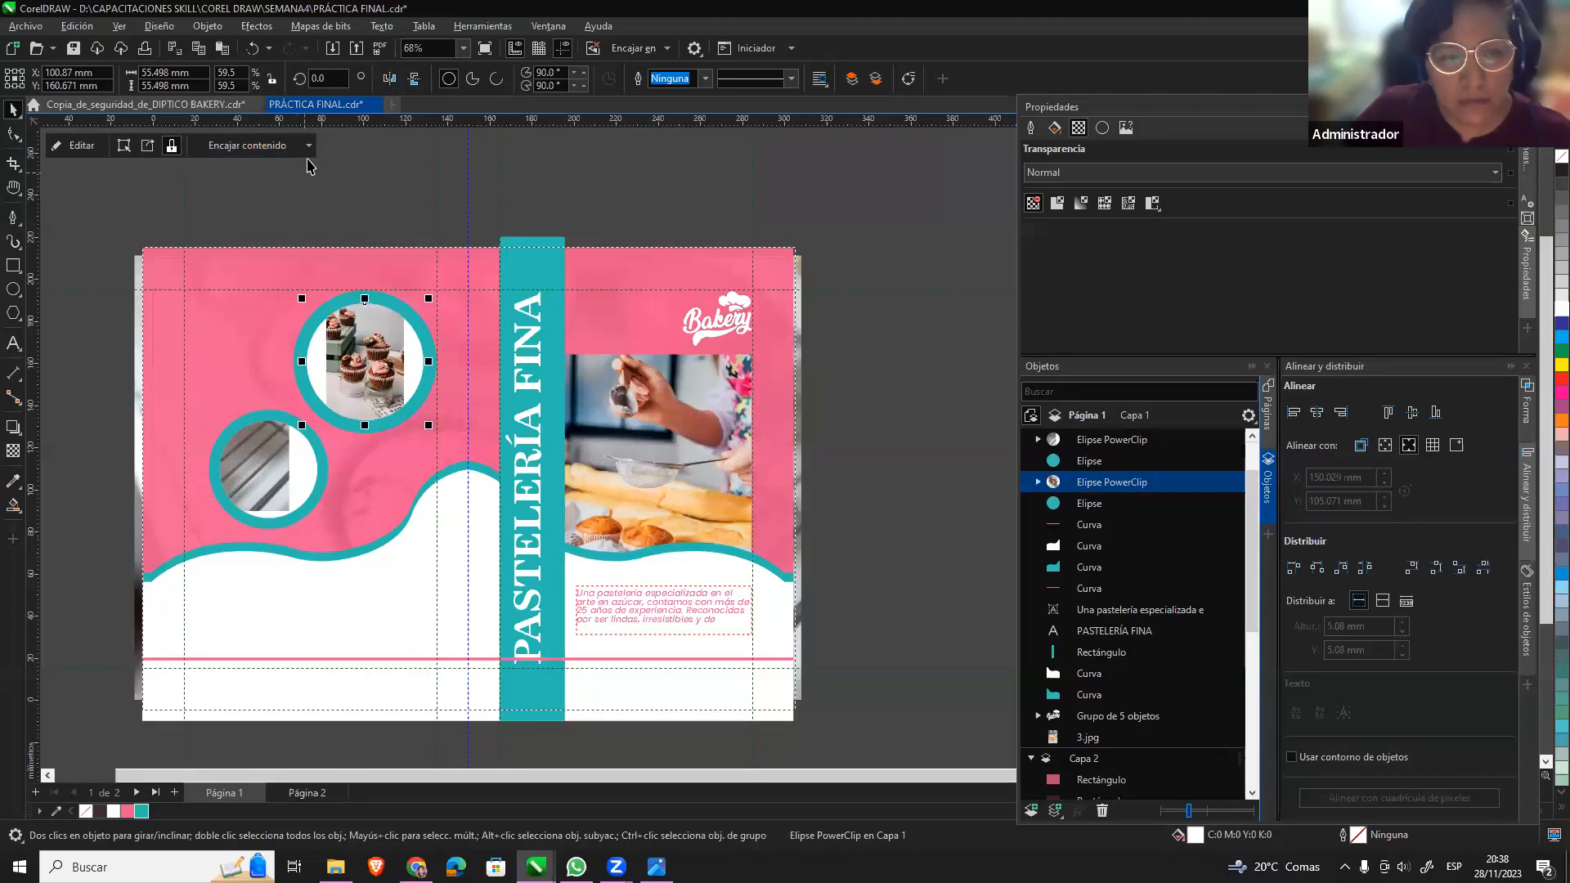
Fit the muffin photo proportionally inside the lower circle's PowerClip and deselect it.
left_click(252, 475)
left_click(310, 147)
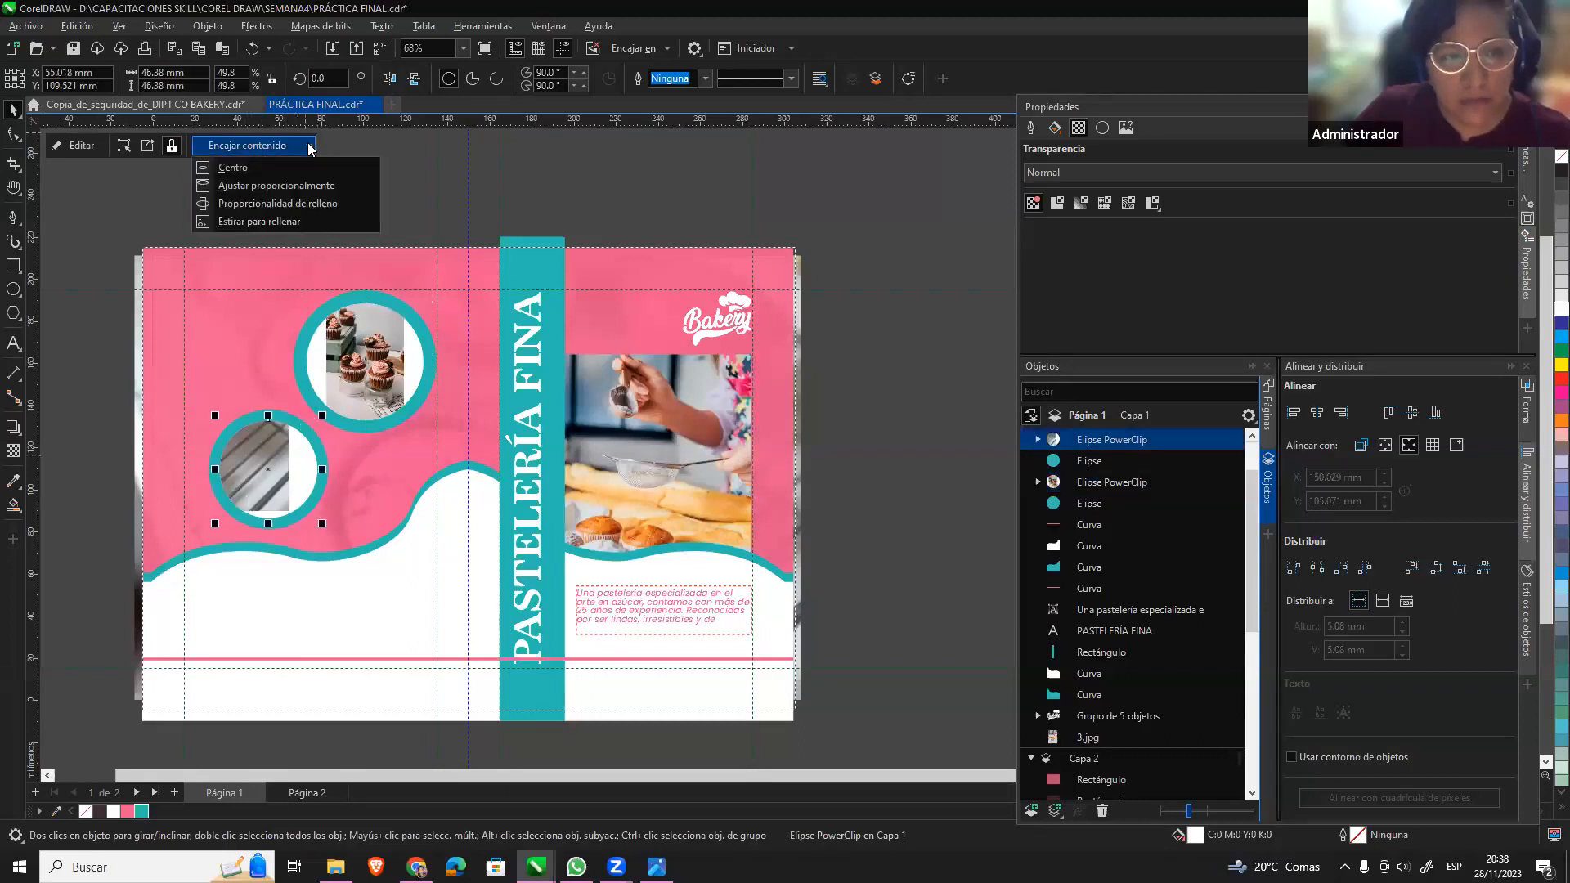
left_click(331, 187)
left_click(423, 240)
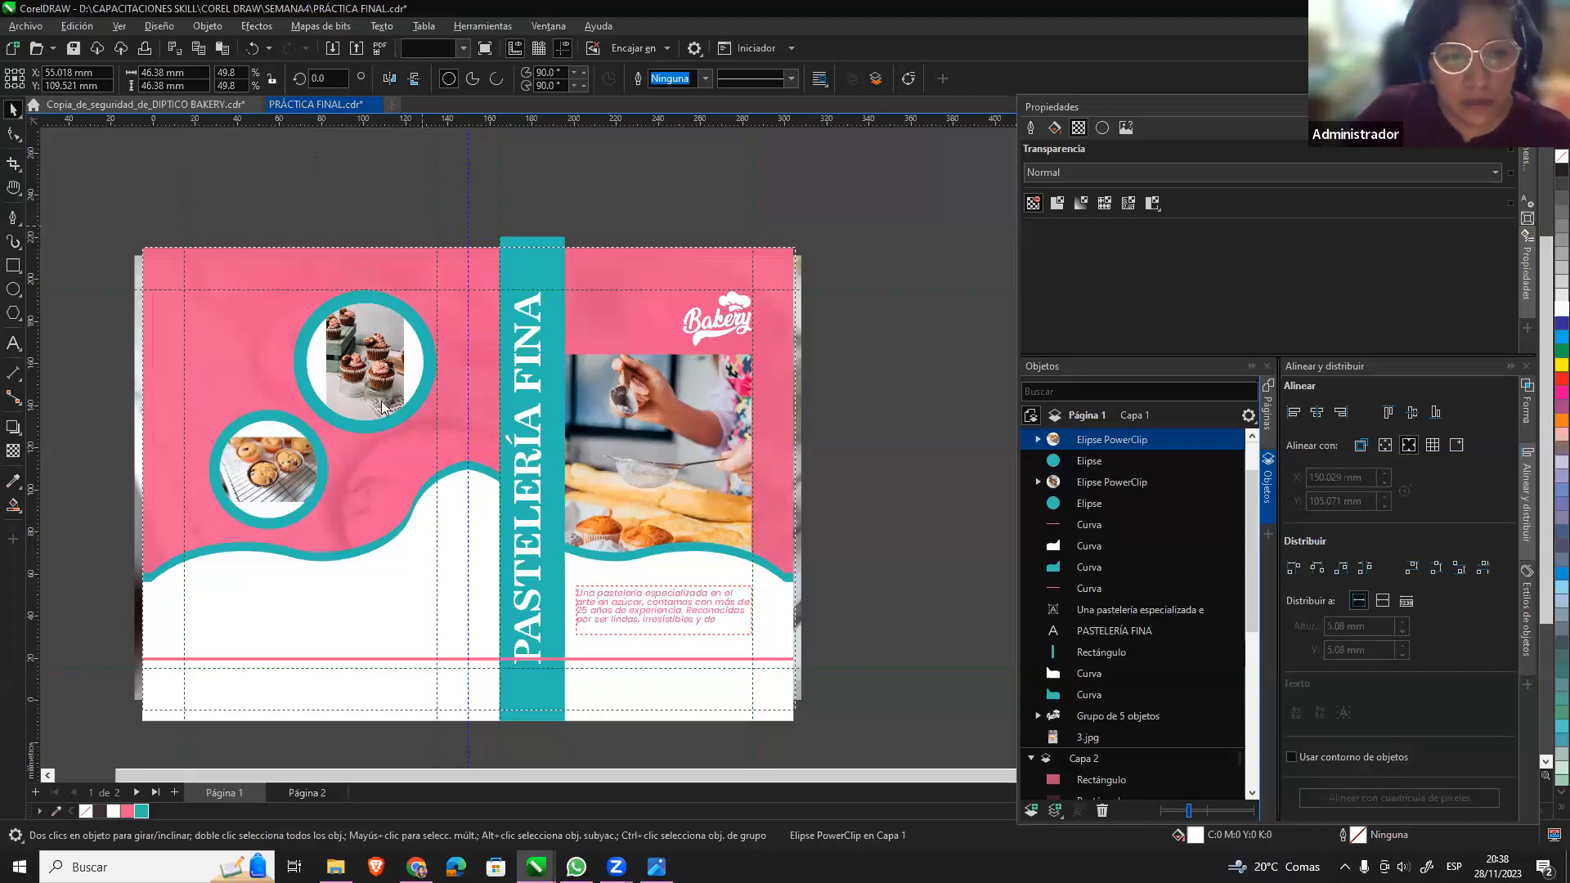
Edit the upper circle's PowerClip, enlarging the cupcake photo from its centre to about 58 x 87 mm, and finish editing.
double_click(379, 362)
left_click(378, 362)
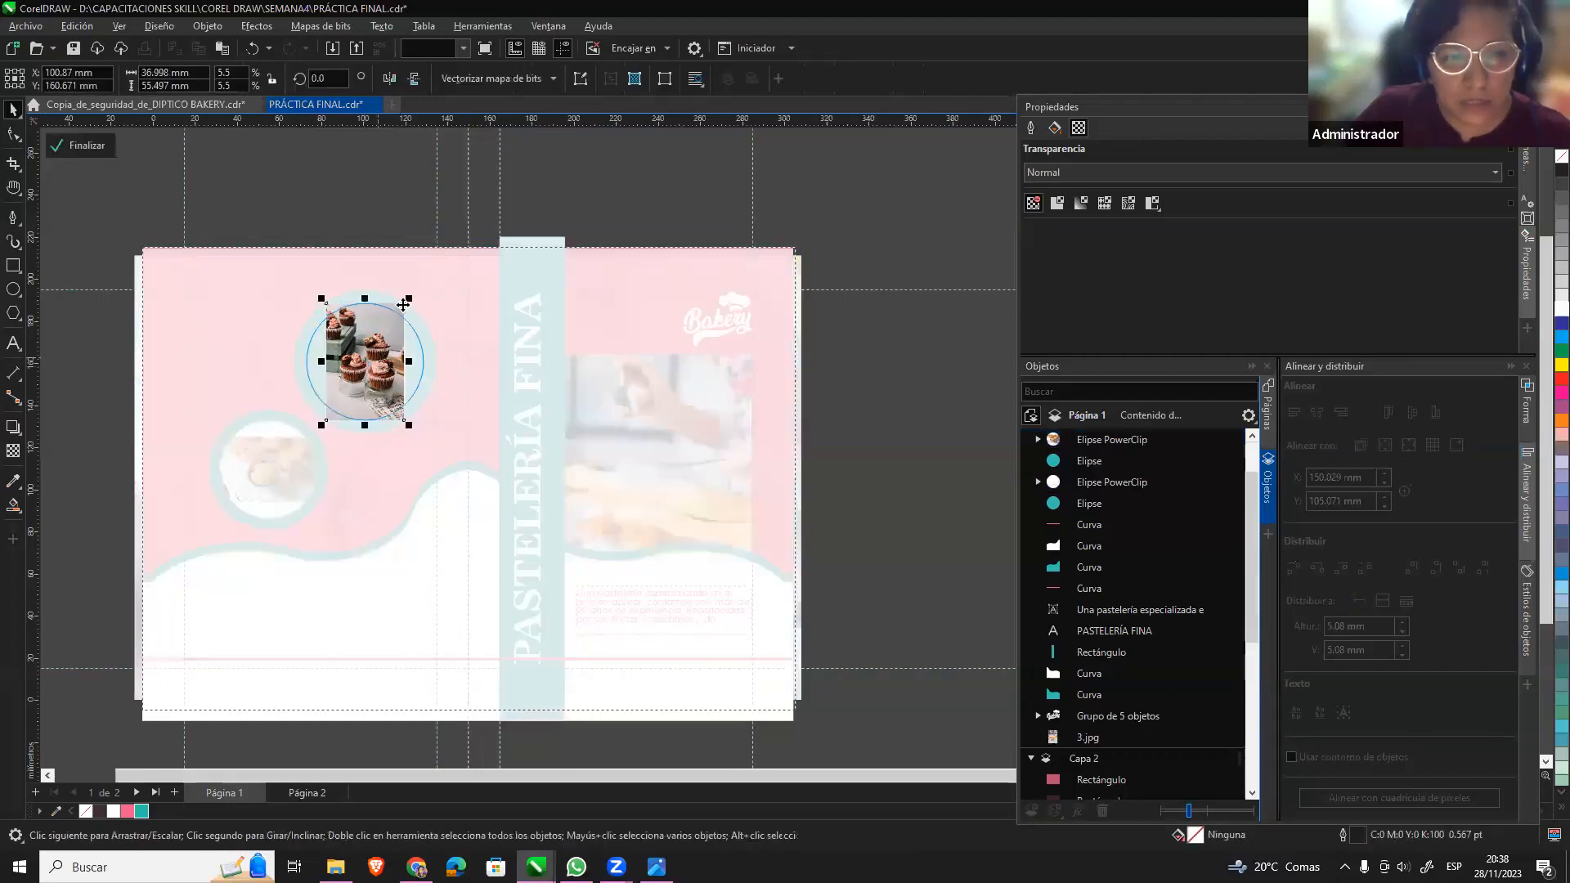
left_click_drag(366, 299, 446, 270)
key("ctrl+z")
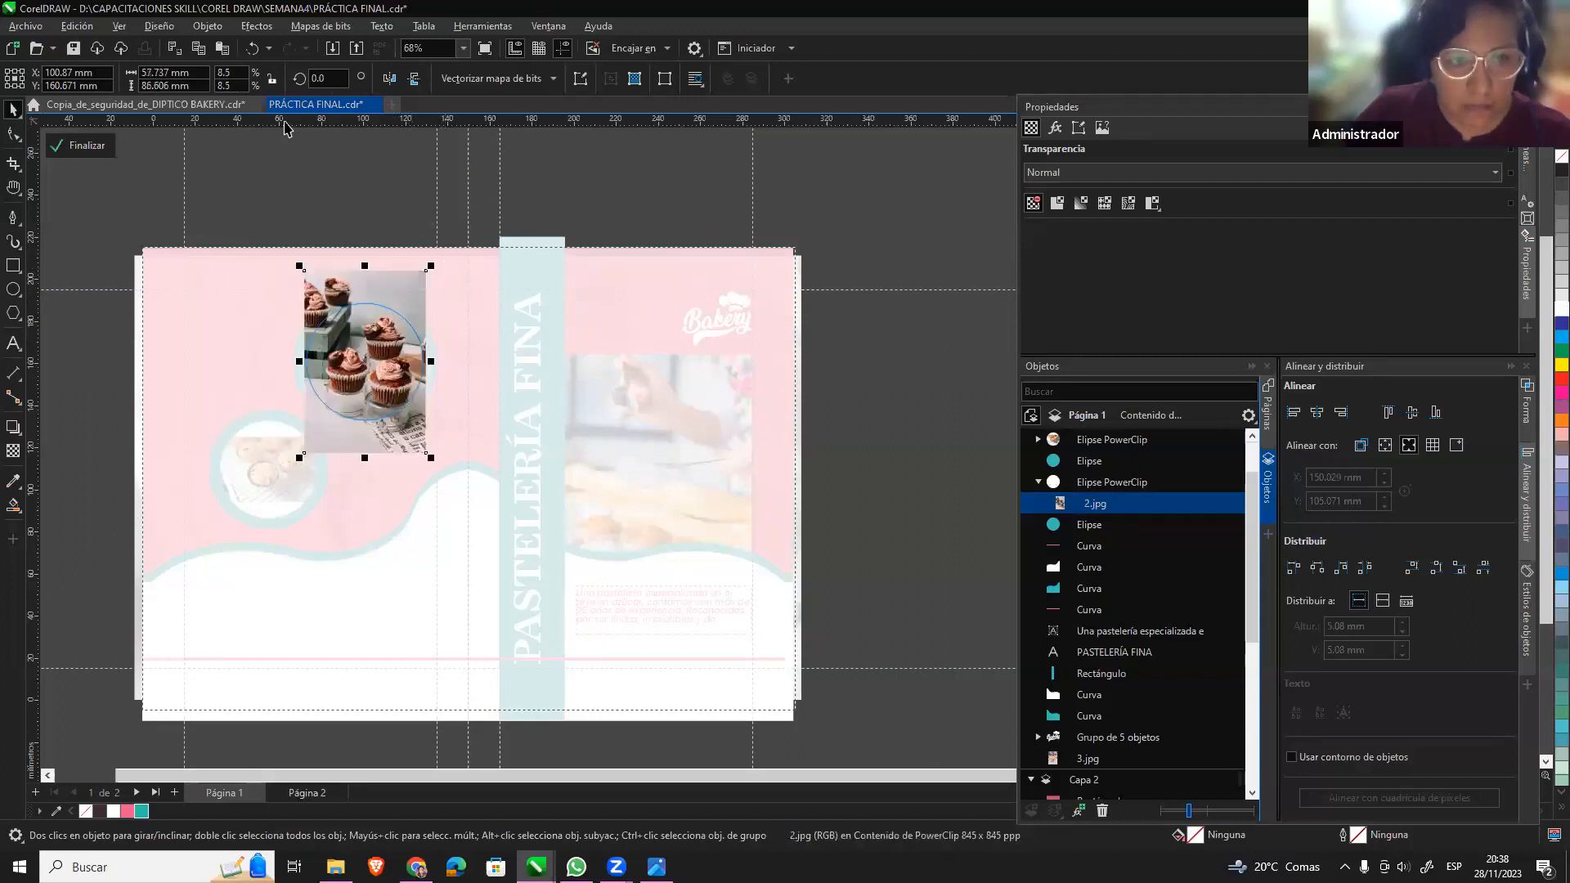
left_click(79, 145)
Open the lower circle's PowerClip contents for editing with the muffin photo selected.
left_click(264, 467)
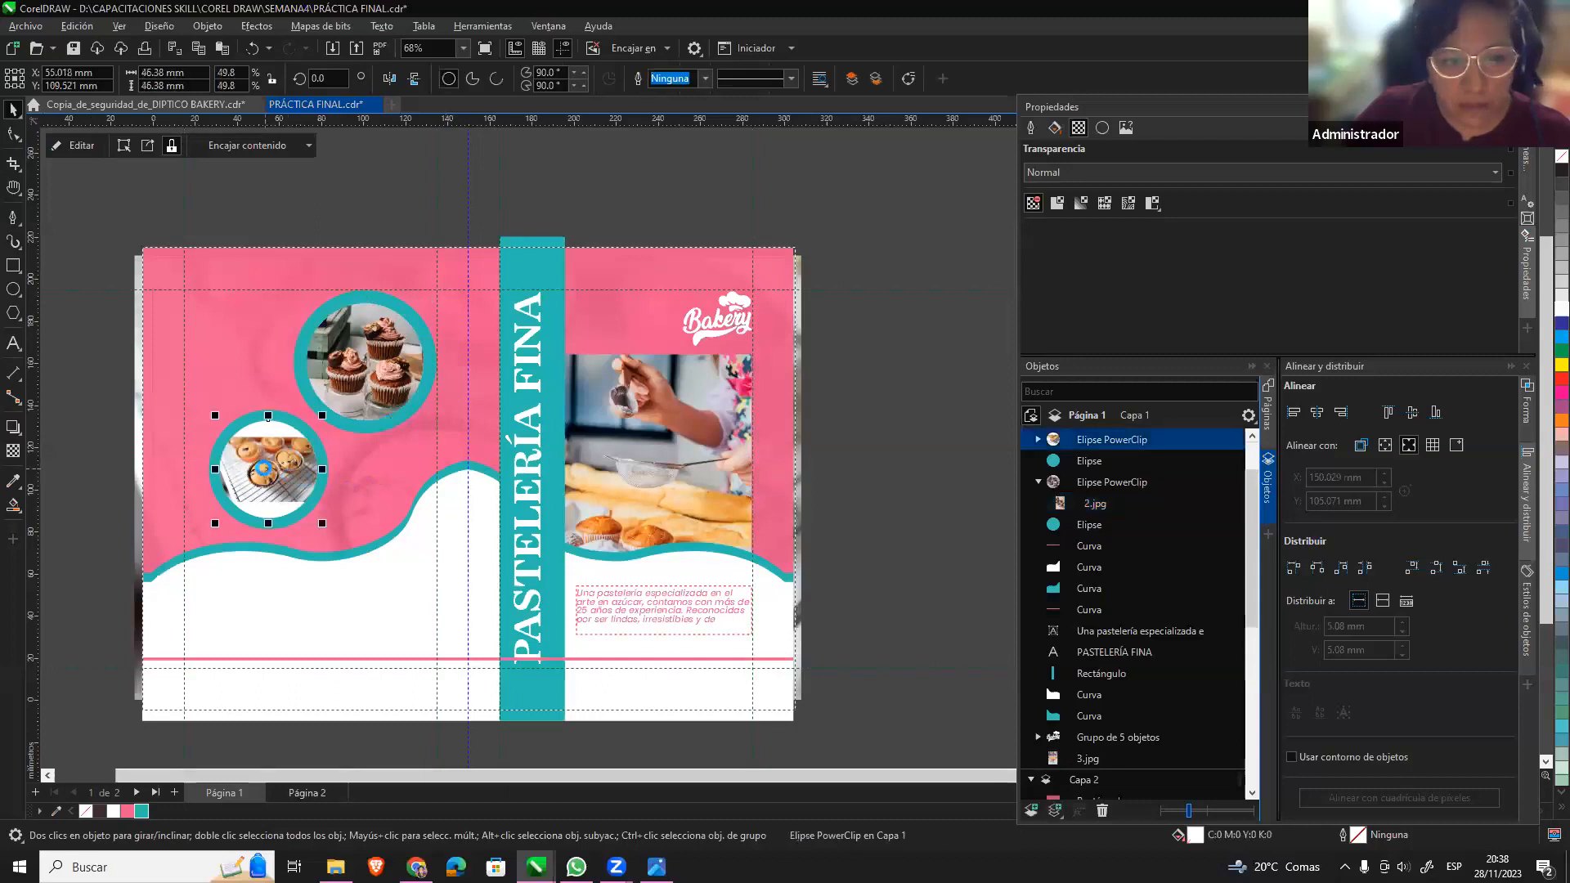
double_click(263, 468)
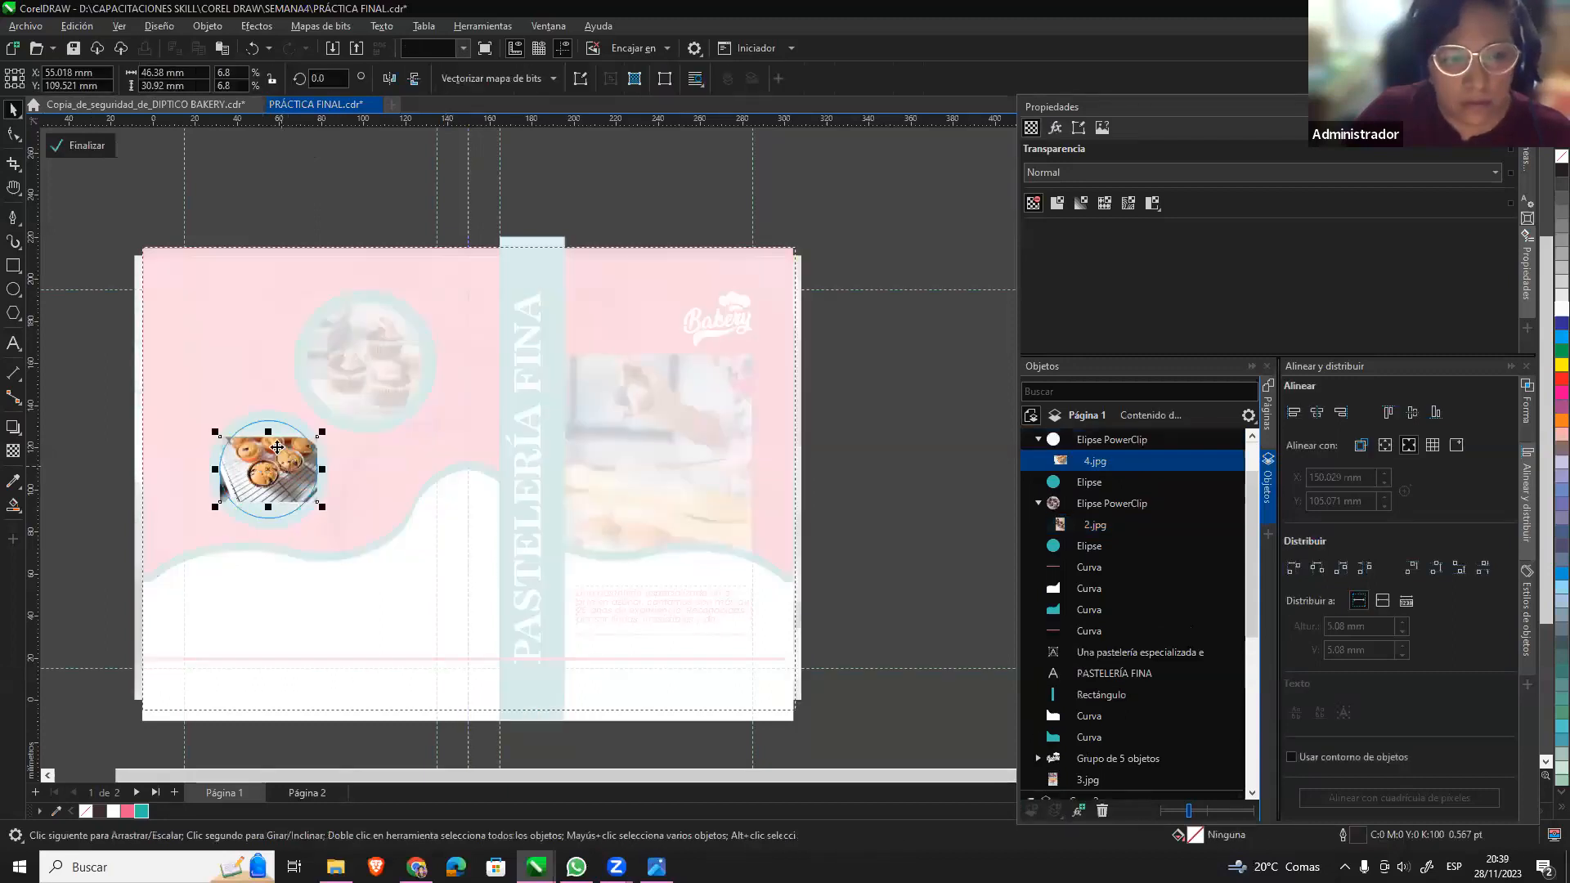
left_click_drag(267, 433, 361, 404)
key("ctrl+z")
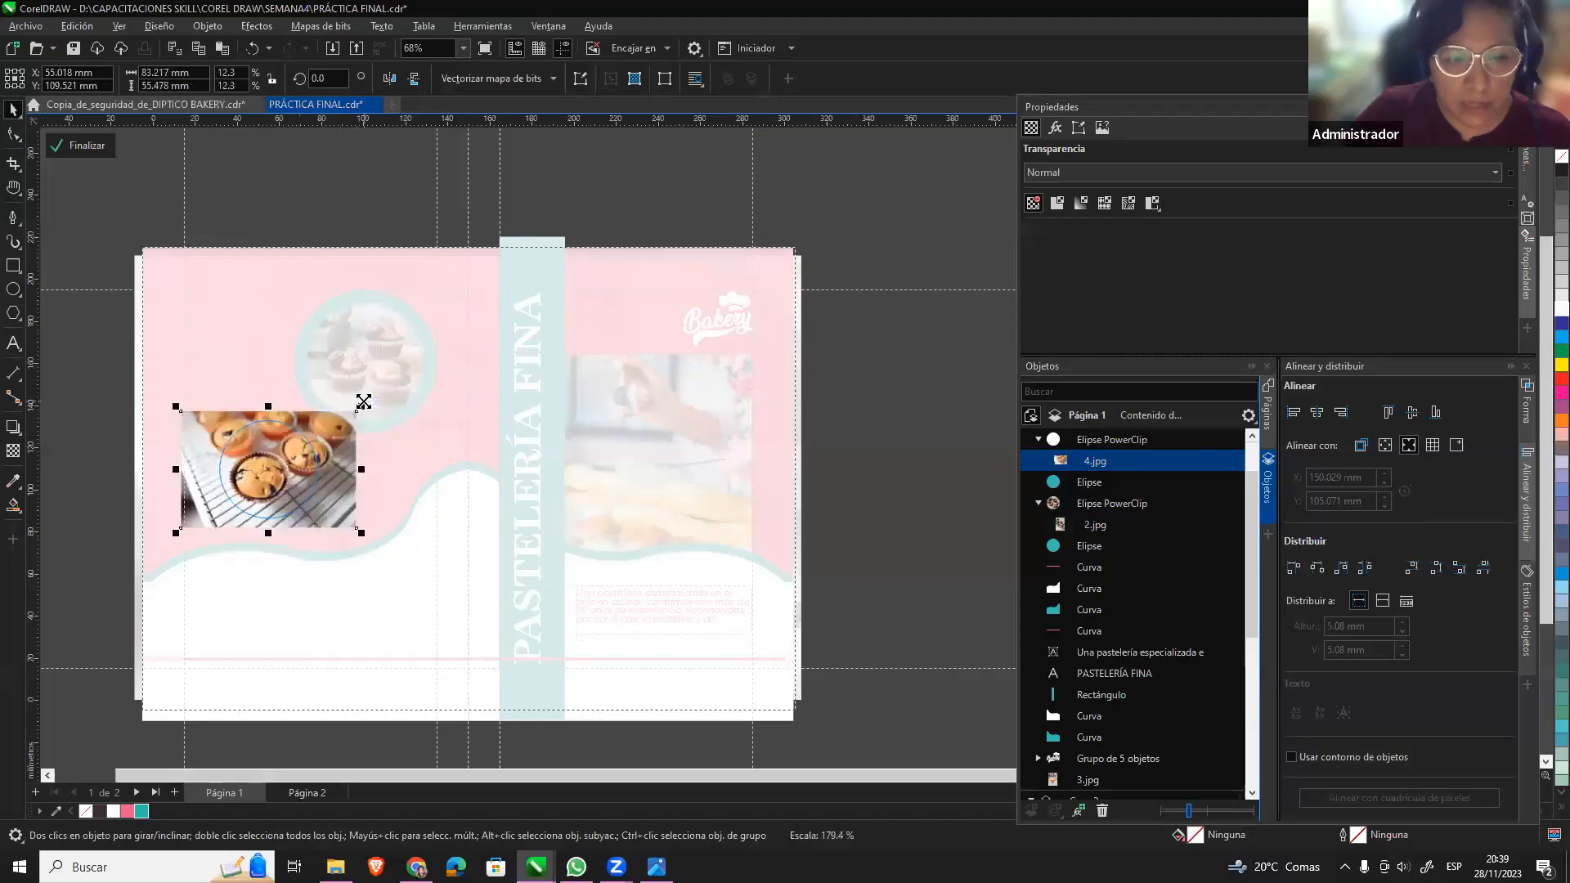
key("ctrl+z")
left_click_drag(269, 435, 279, 376)
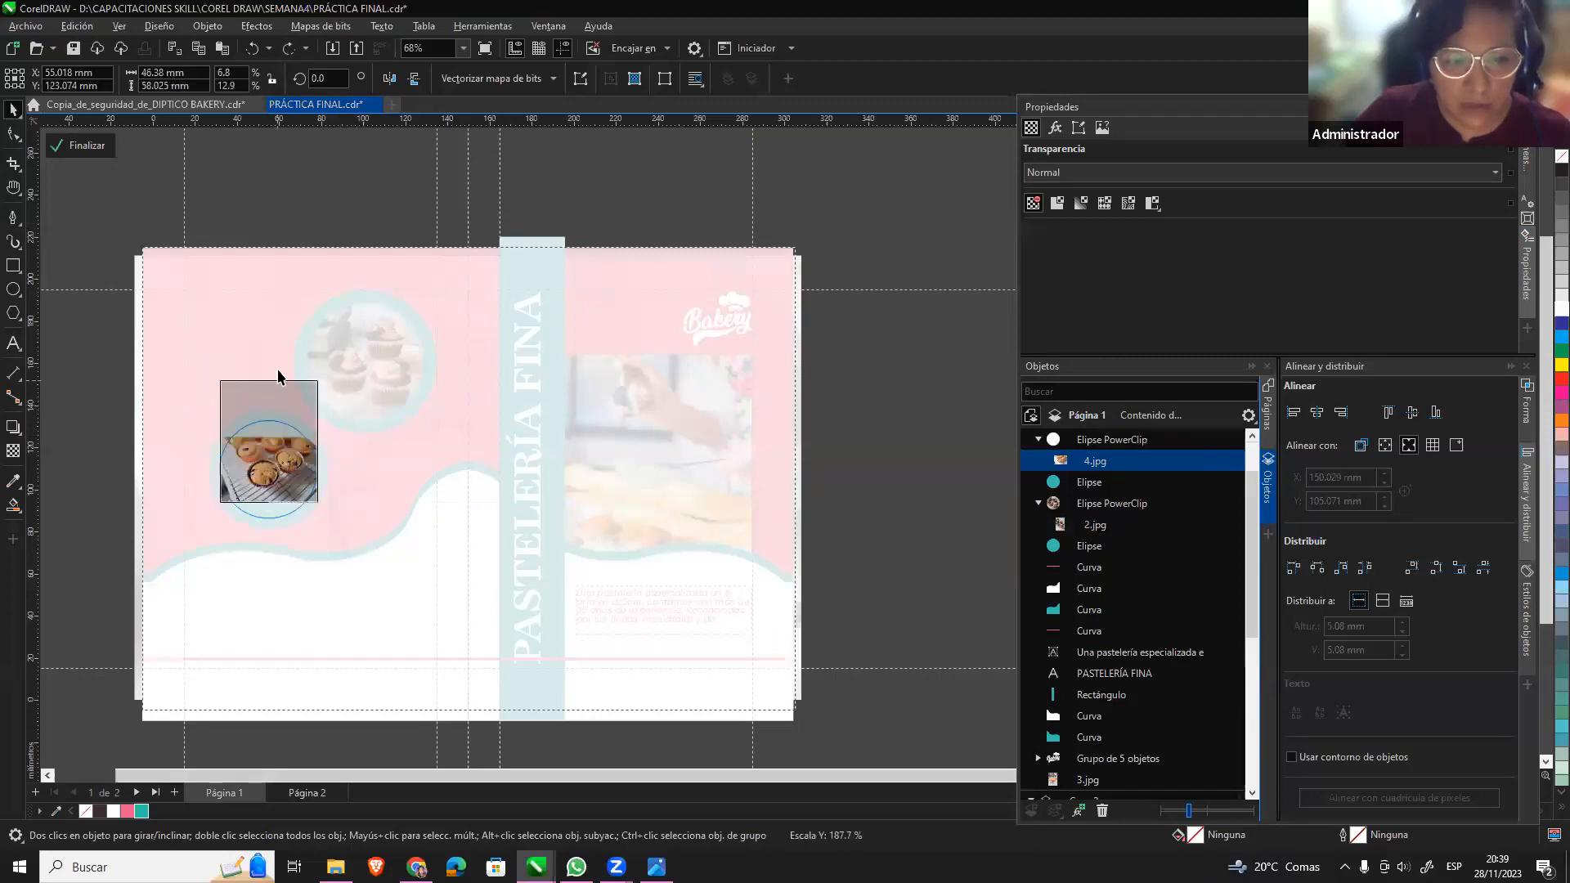
key("ctrl+z")
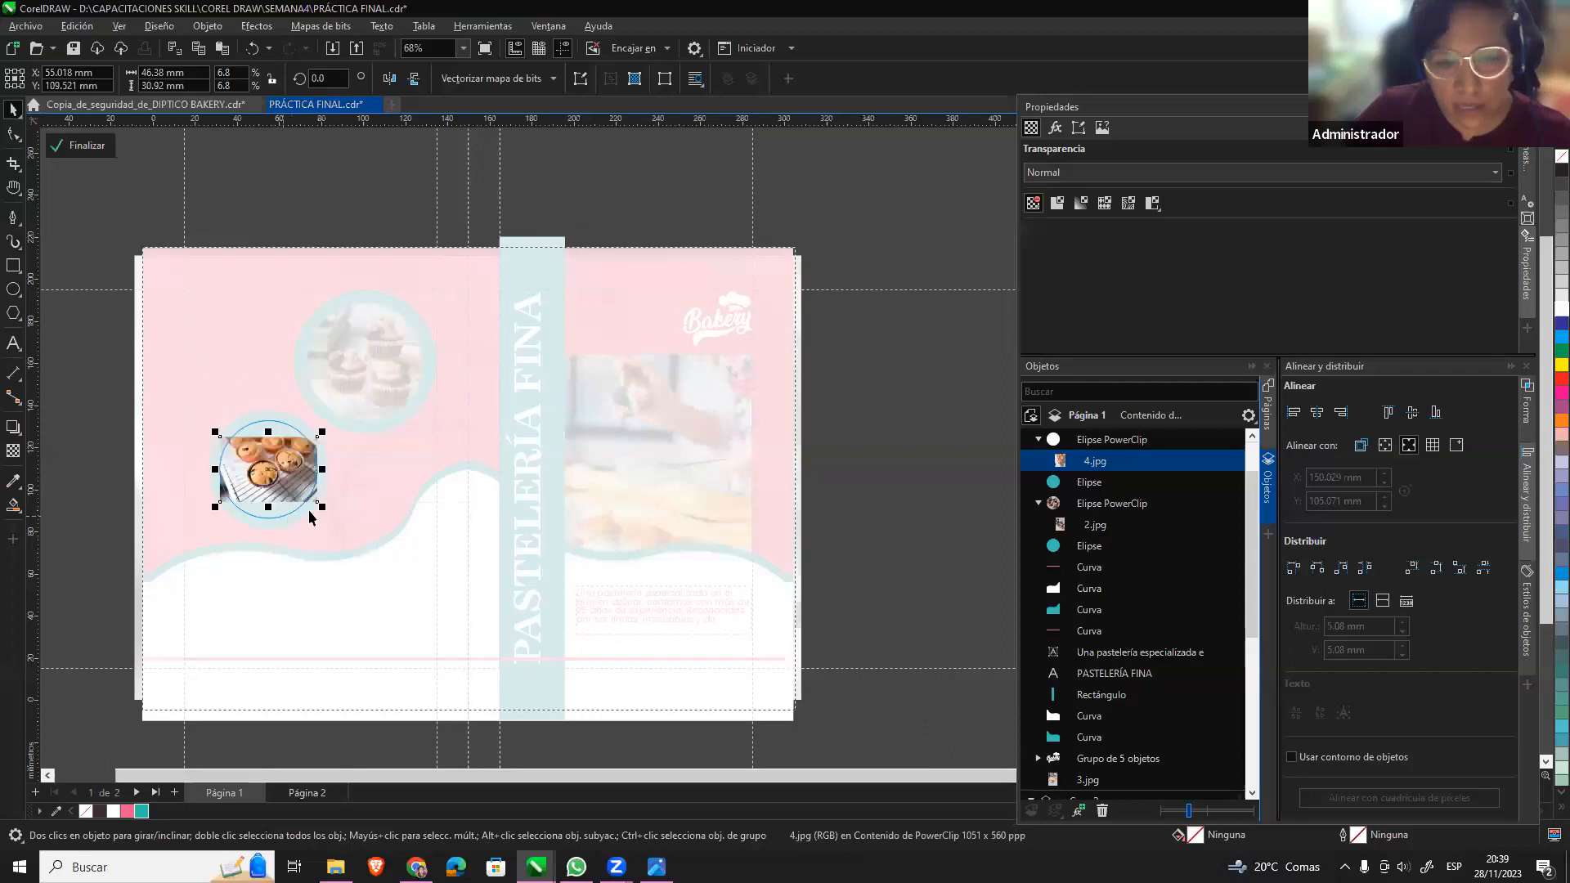
left_click_drag(322, 471, 430, 479)
key("ctrl+z")
key("ctrl+z")
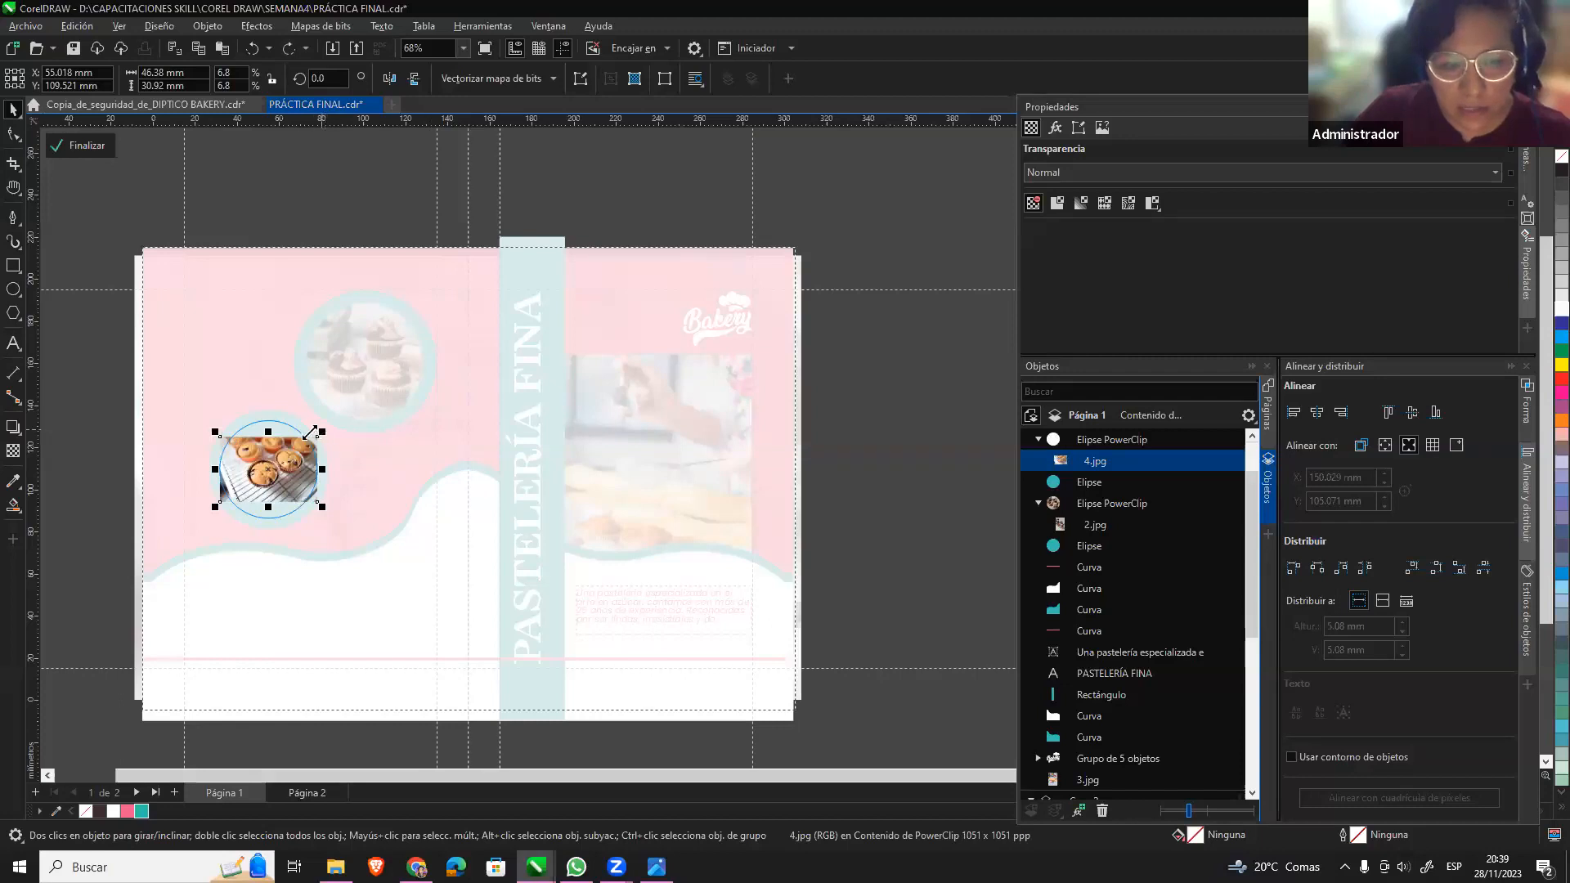
Enlarge the muffin photo proportionally to about 83 x 55 mm, centre the muffins over the lower circle and finish editing the PowerClip.
mouse_move(324, 433)
left_mouse_down()
mouse_move(379, 407)
mouse_move(327, 442)
mouse_move(342, 431)
left_mouse_up()
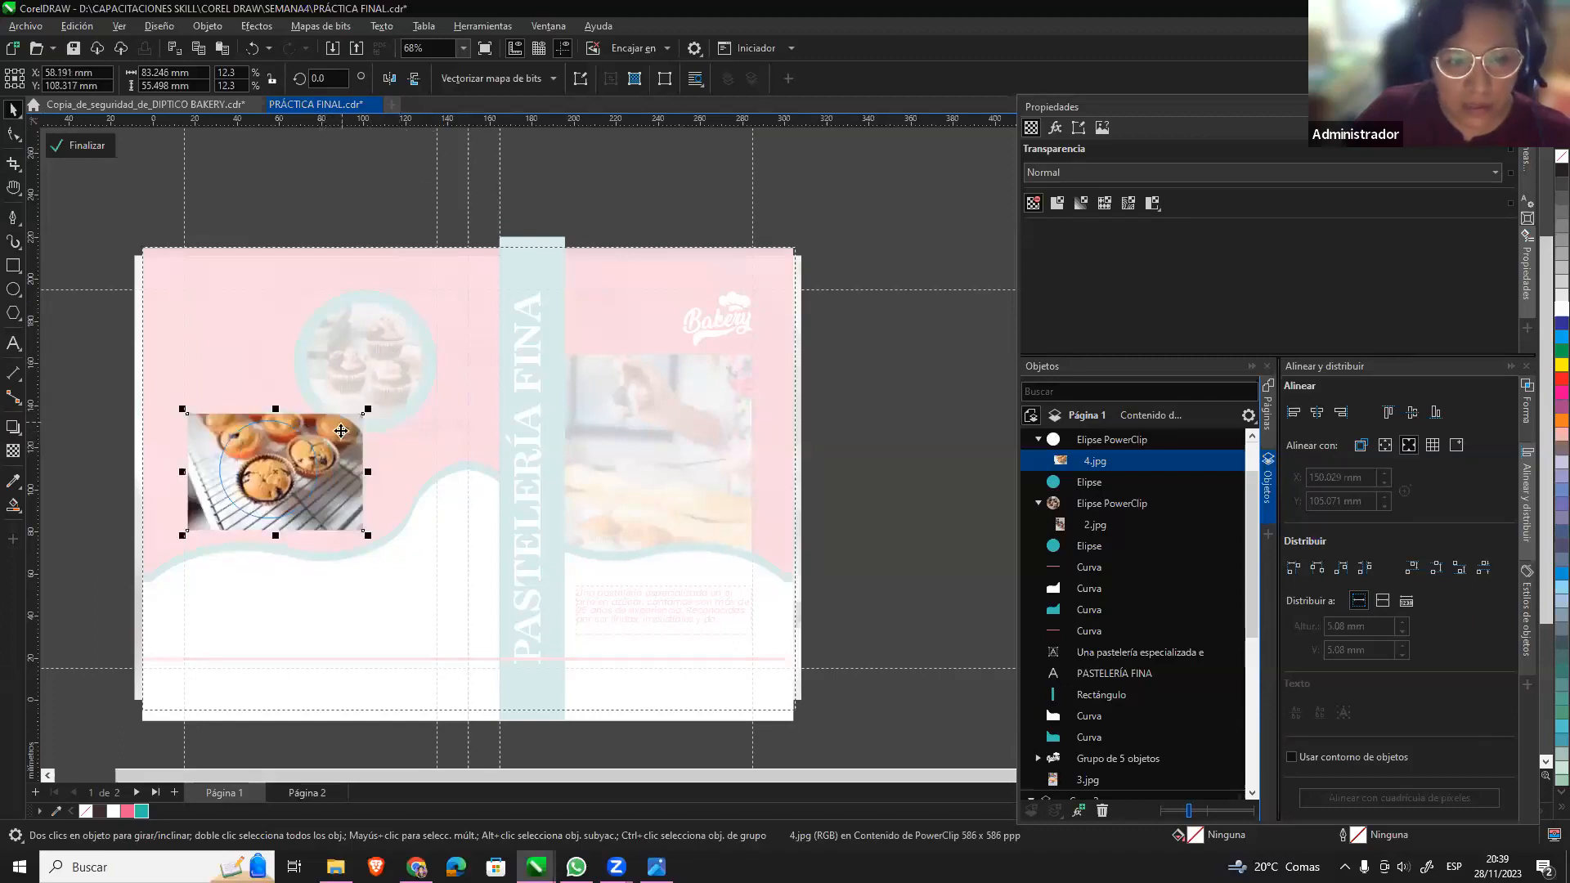
left_click(88, 149)
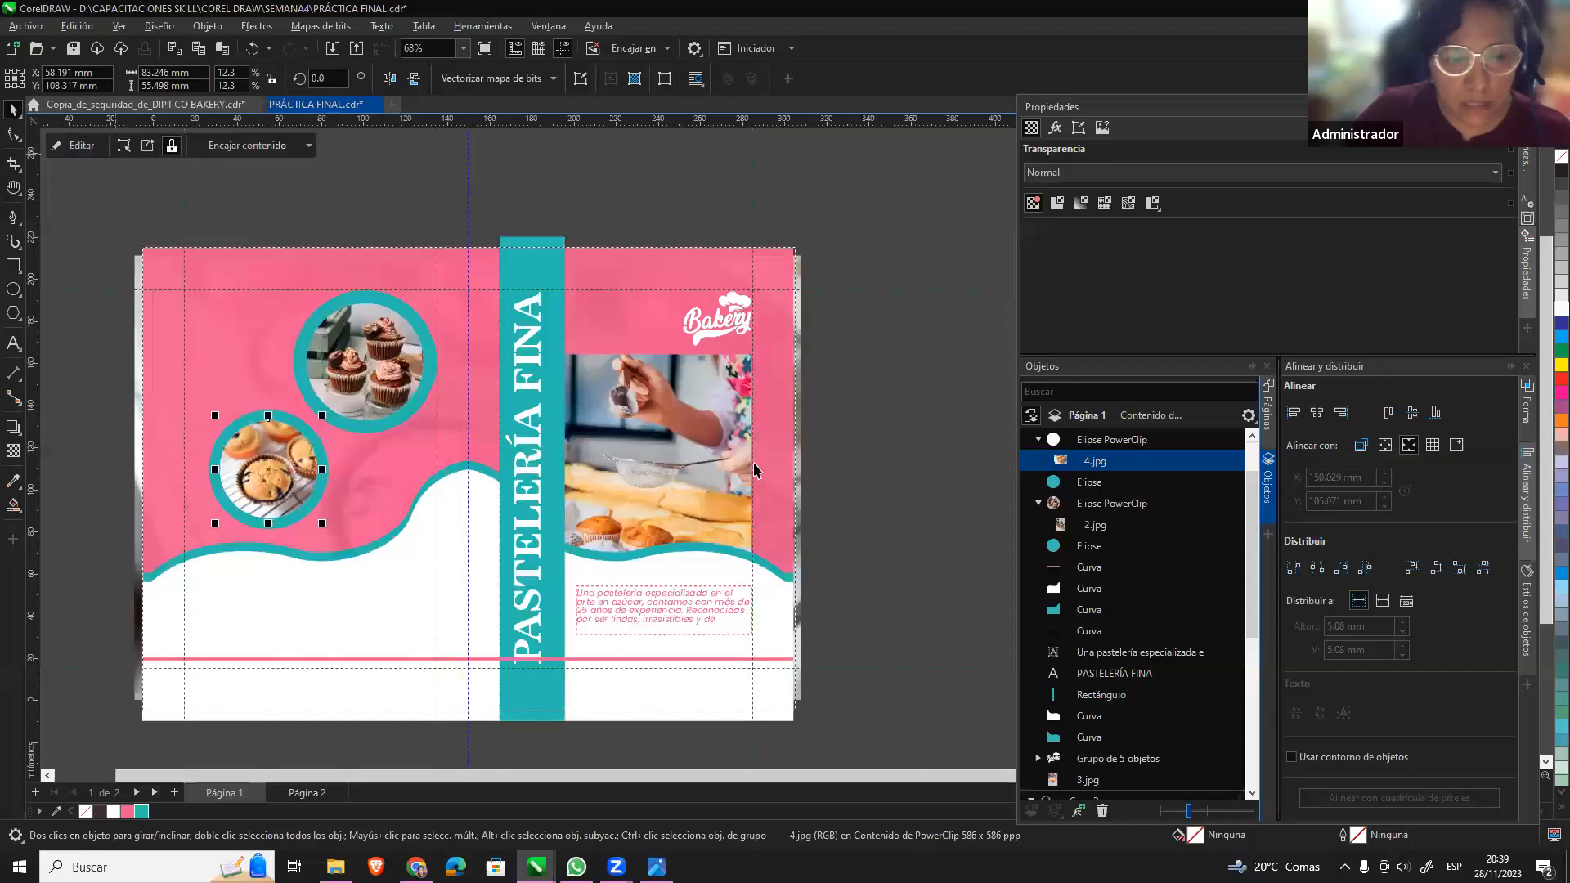
Add a drop shadow to the upper cupcake circle, cast diagonally down to the right.
left_click(392, 360)
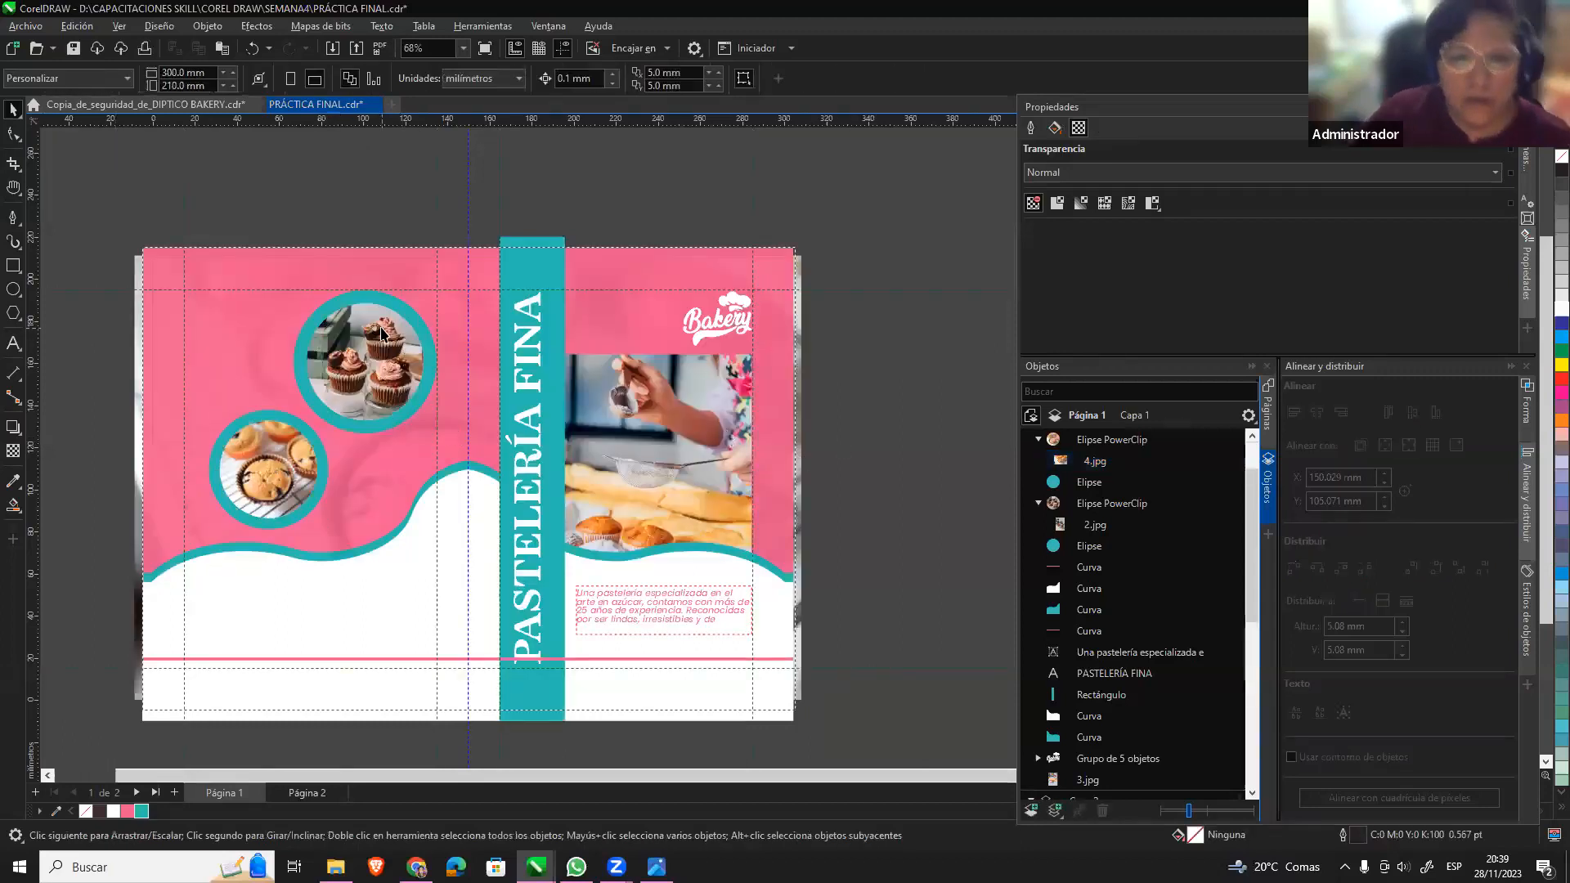
left_click(12, 436)
left_click(13, 451)
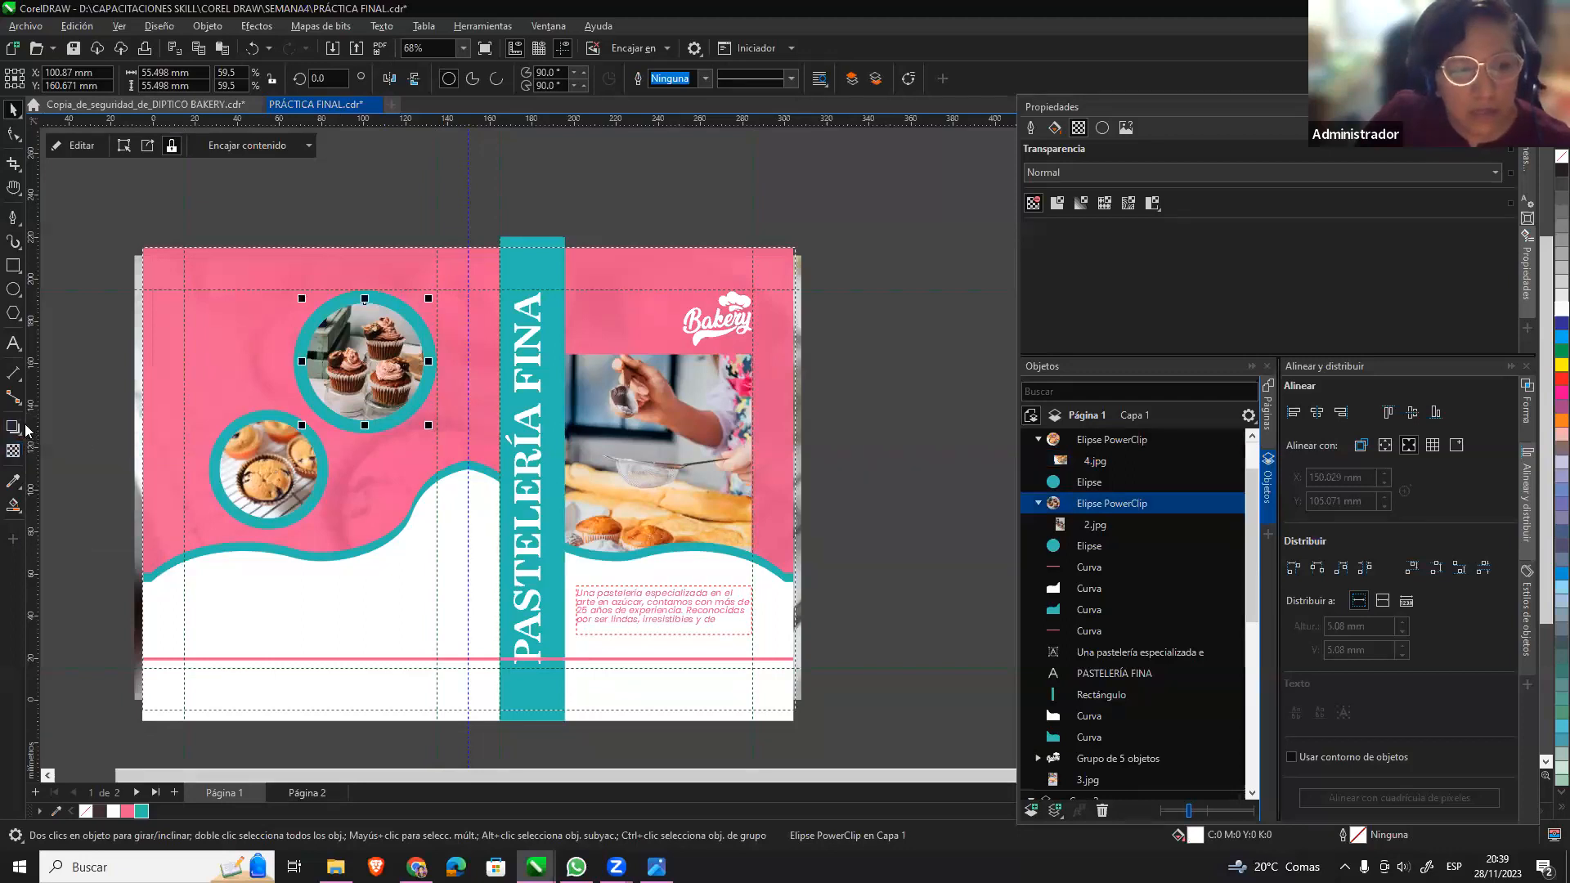
left_click(18, 433)
left_click(66, 425)
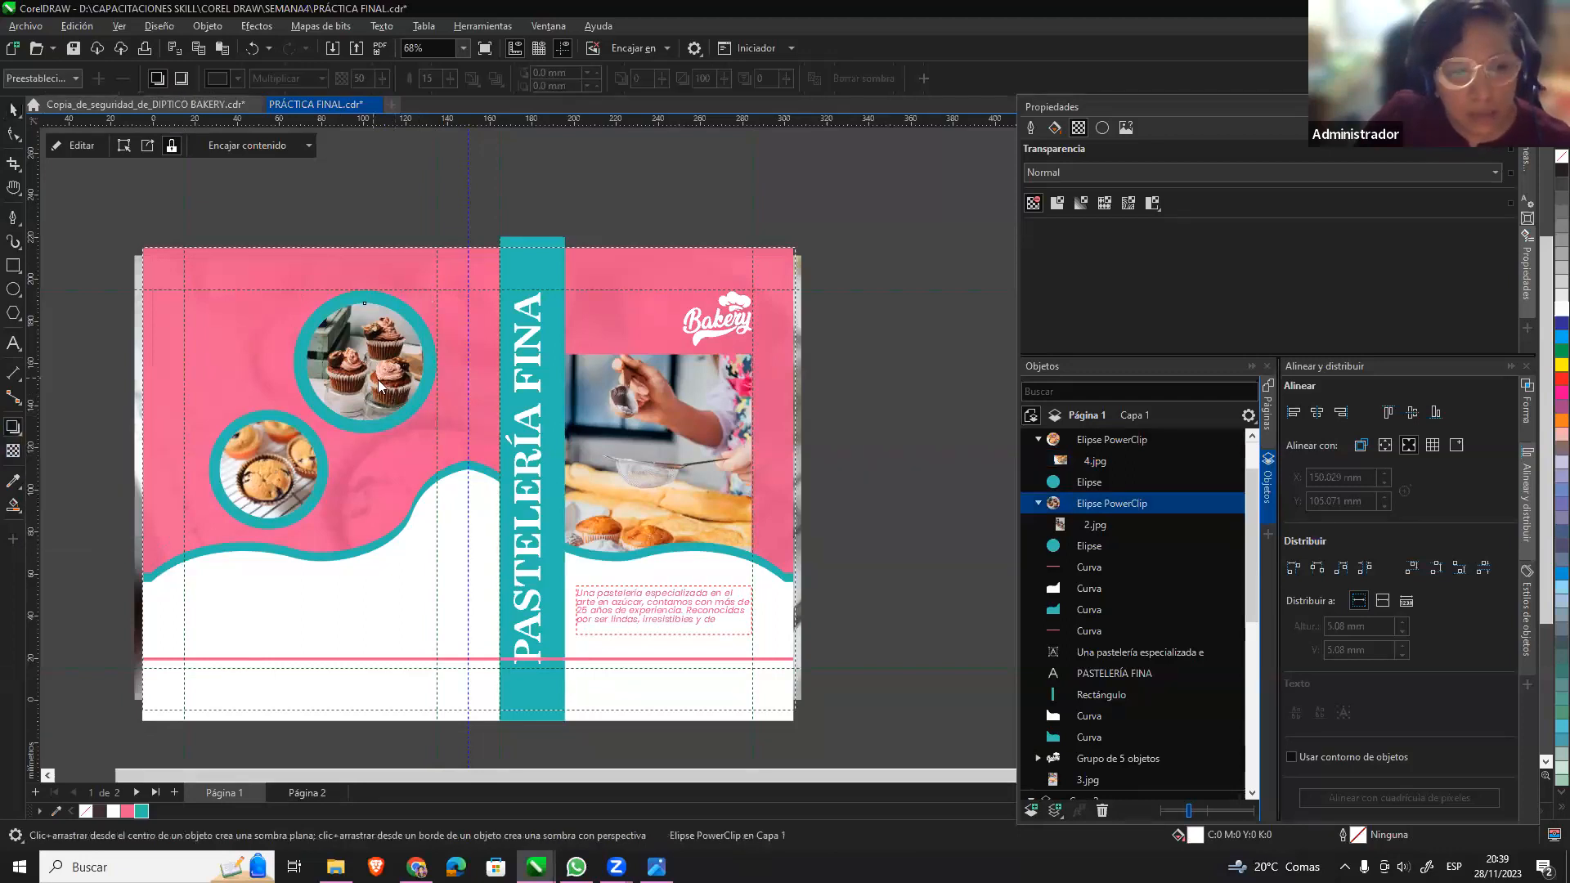
left_click_drag(424, 400, 428, 405)
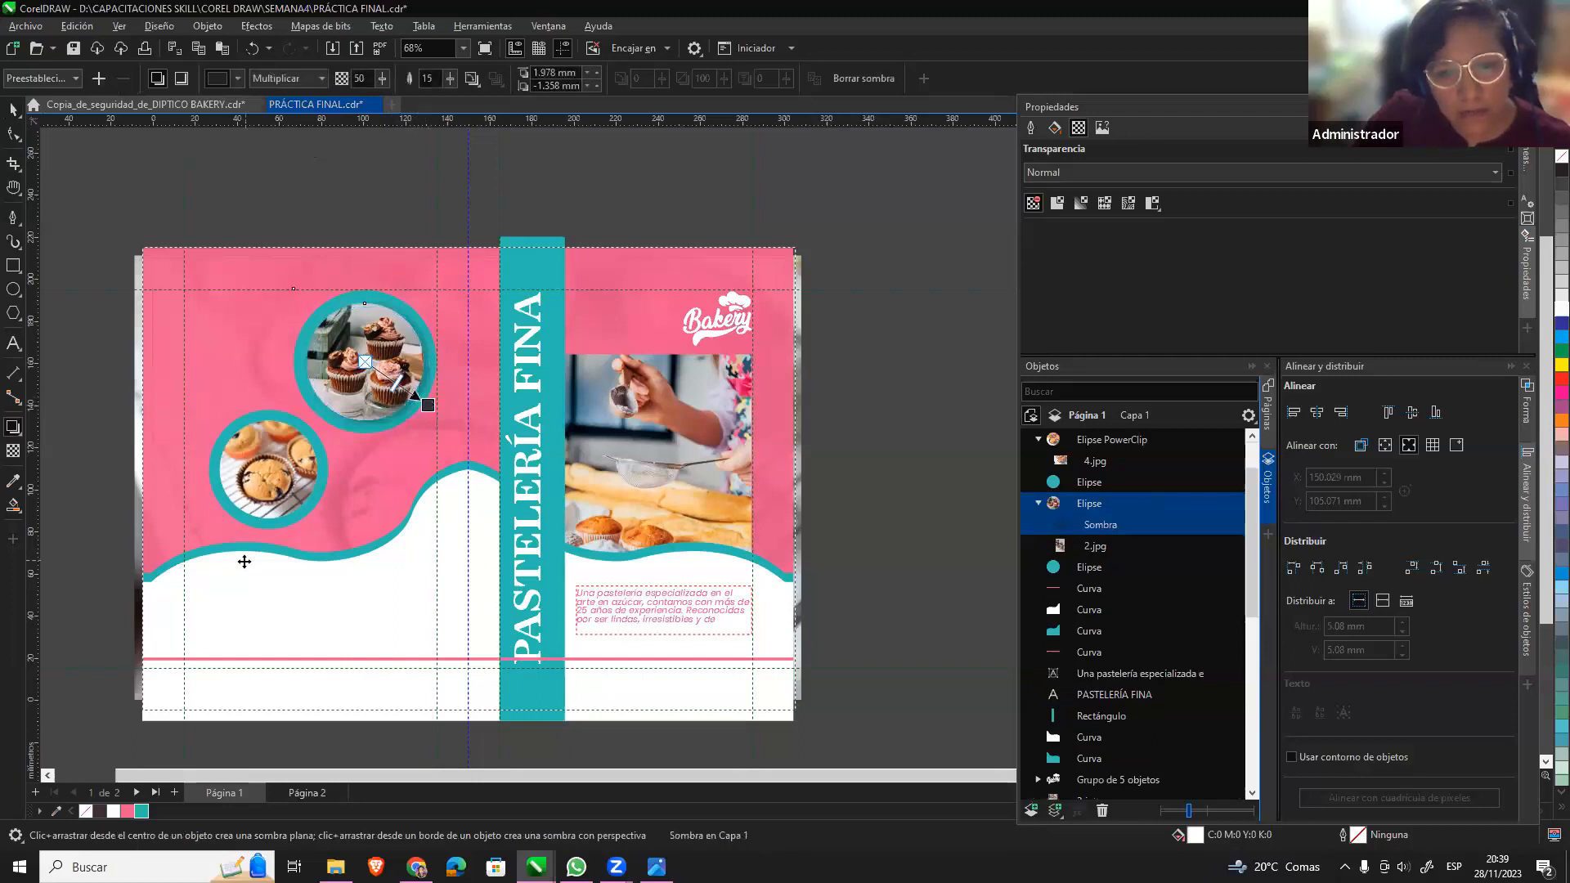
Add a similar diagonal drop shadow to the lower muffin circle, then deselect it.
left_click(292, 460)
left_click_drag(296, 482, 320, 497)
left_click(13, 110)
left_click(888, 482)
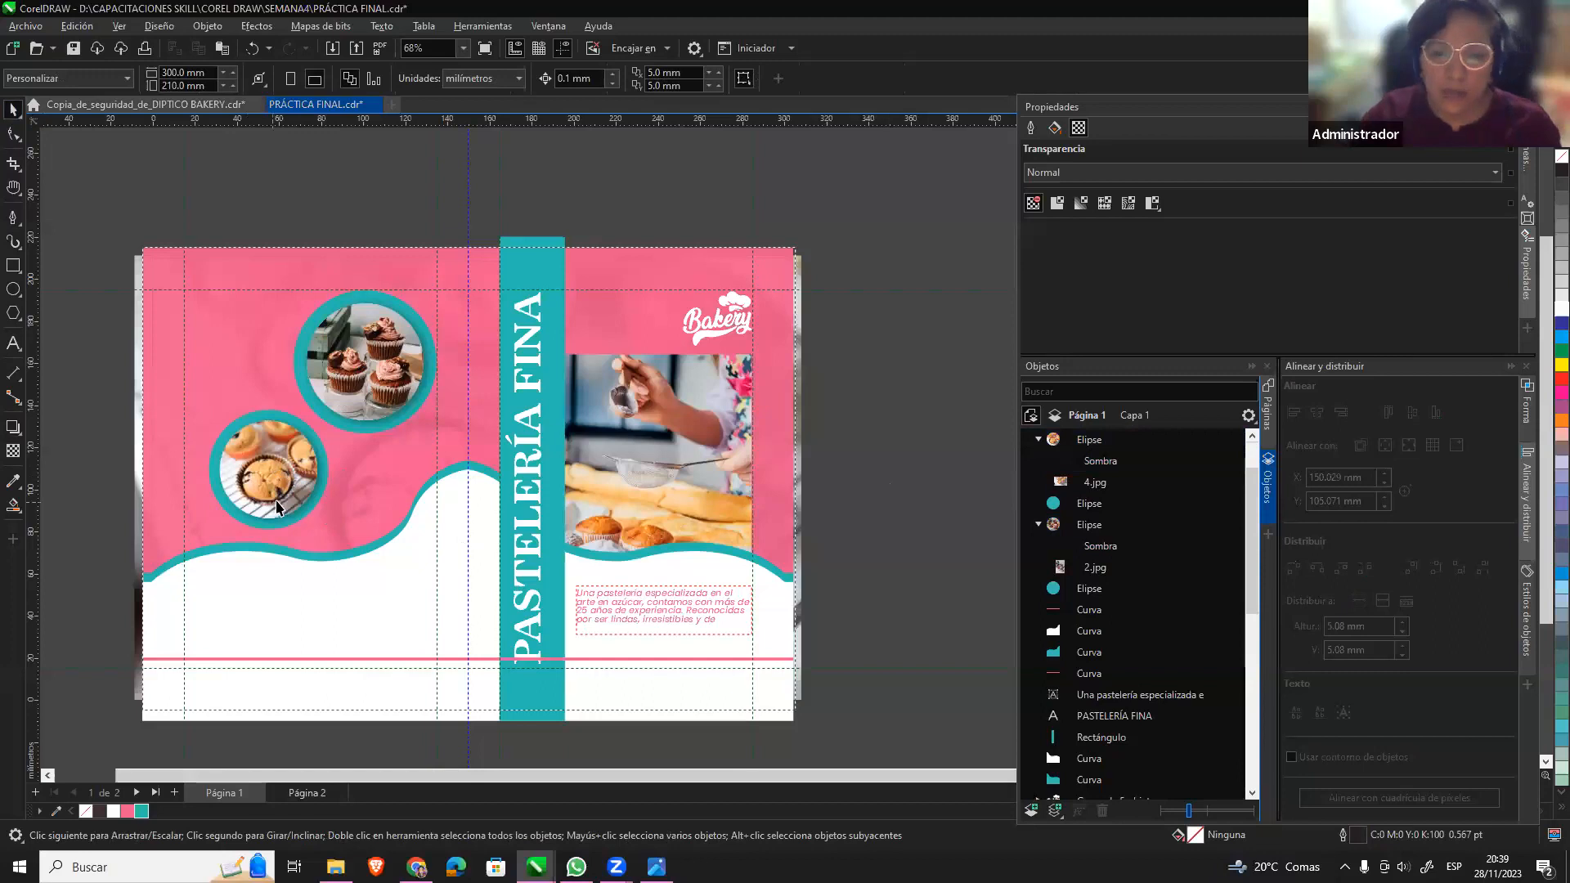
In the Copia_de_seguridad_de_DIPTICO BAKERY document, select and copy the contact texts, social media icons and the Síguenos en label with its rectangle.
left_click(220, 105)
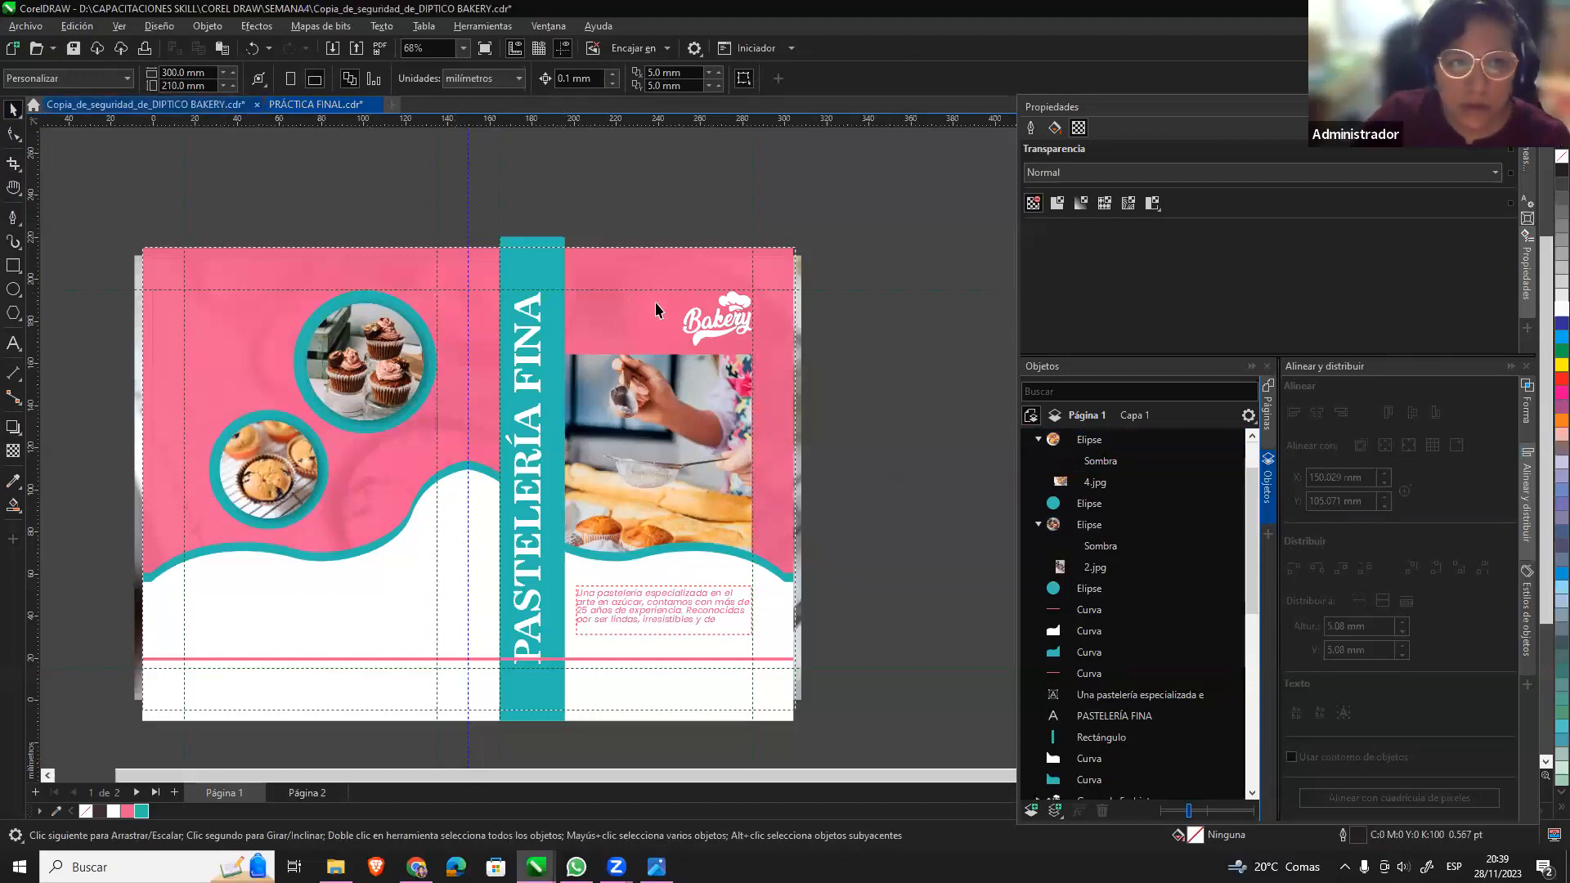
left_click(371, 546)
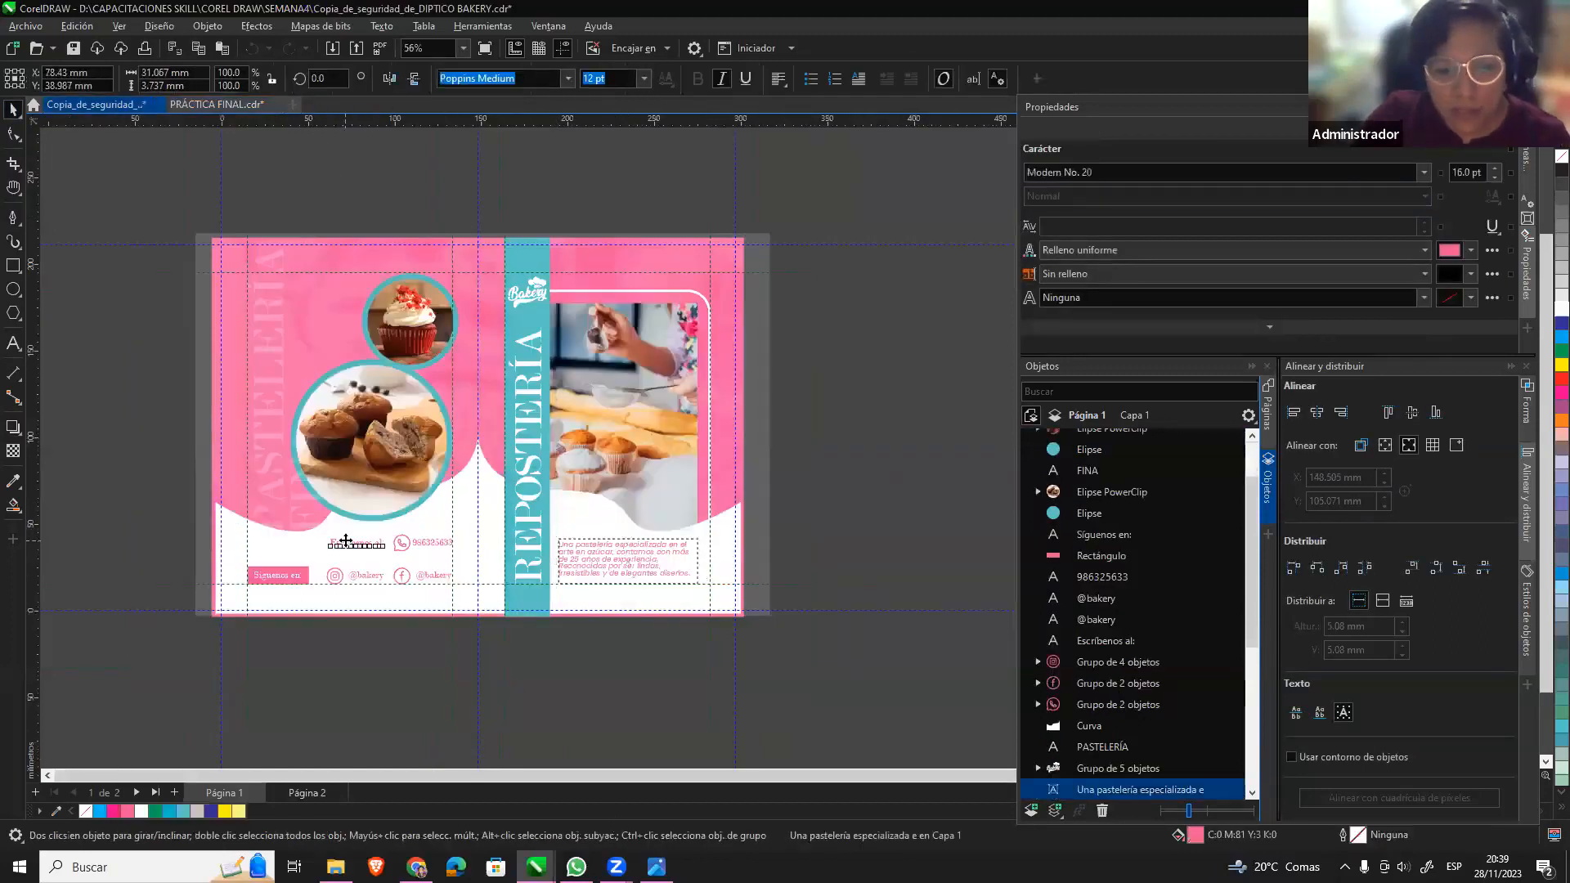
left_click(417, 543)
left_click(401, 543, "shift")
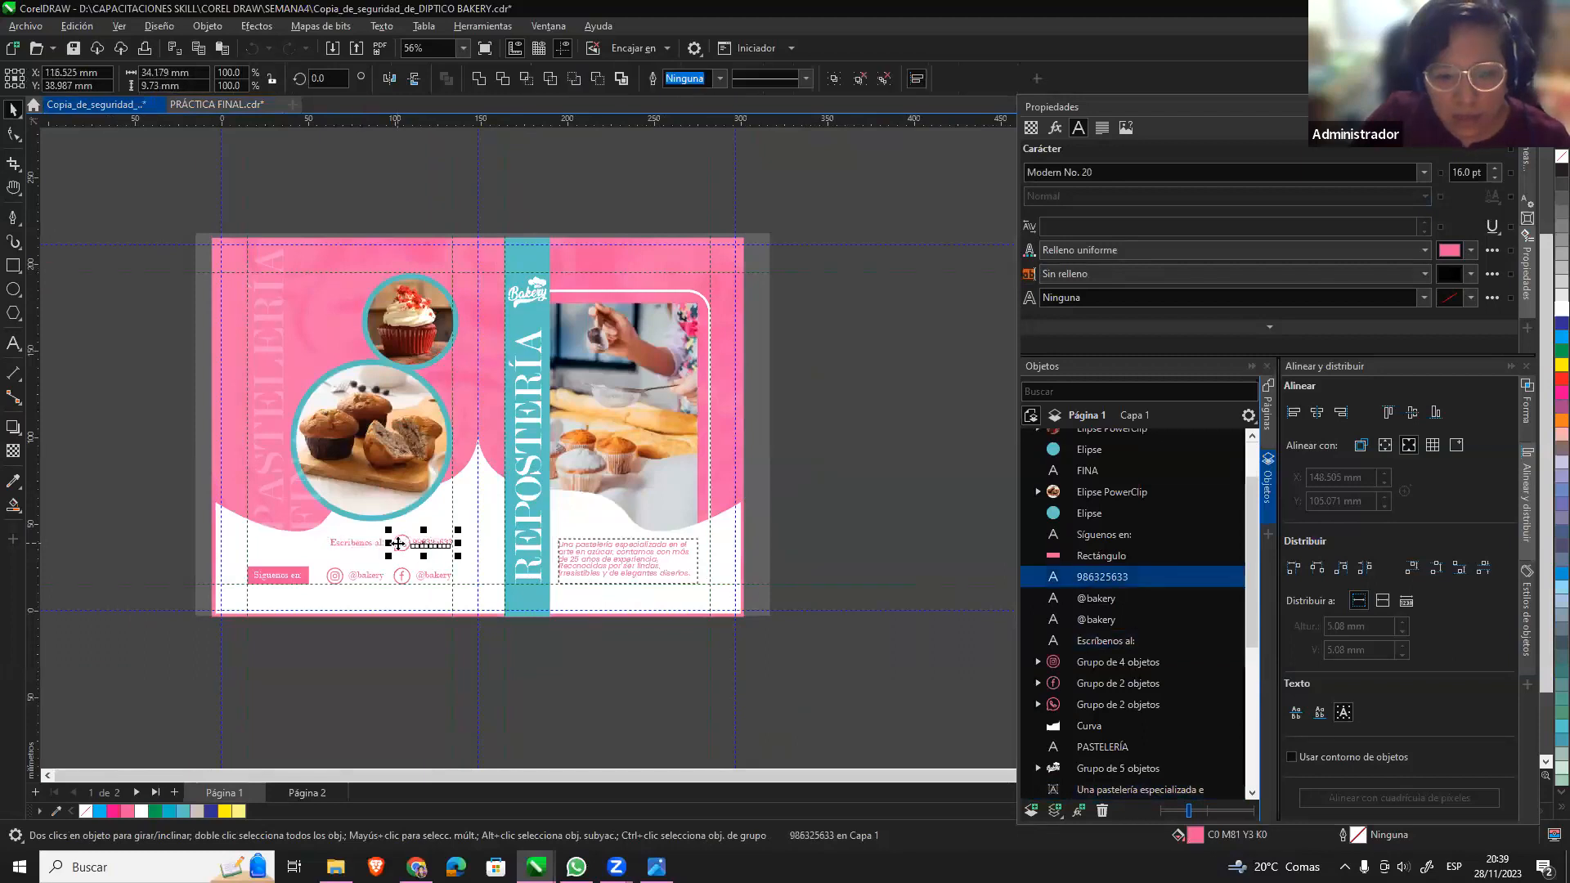
left_click(355, 546, "shift")
left_click(334, 575, "shift")
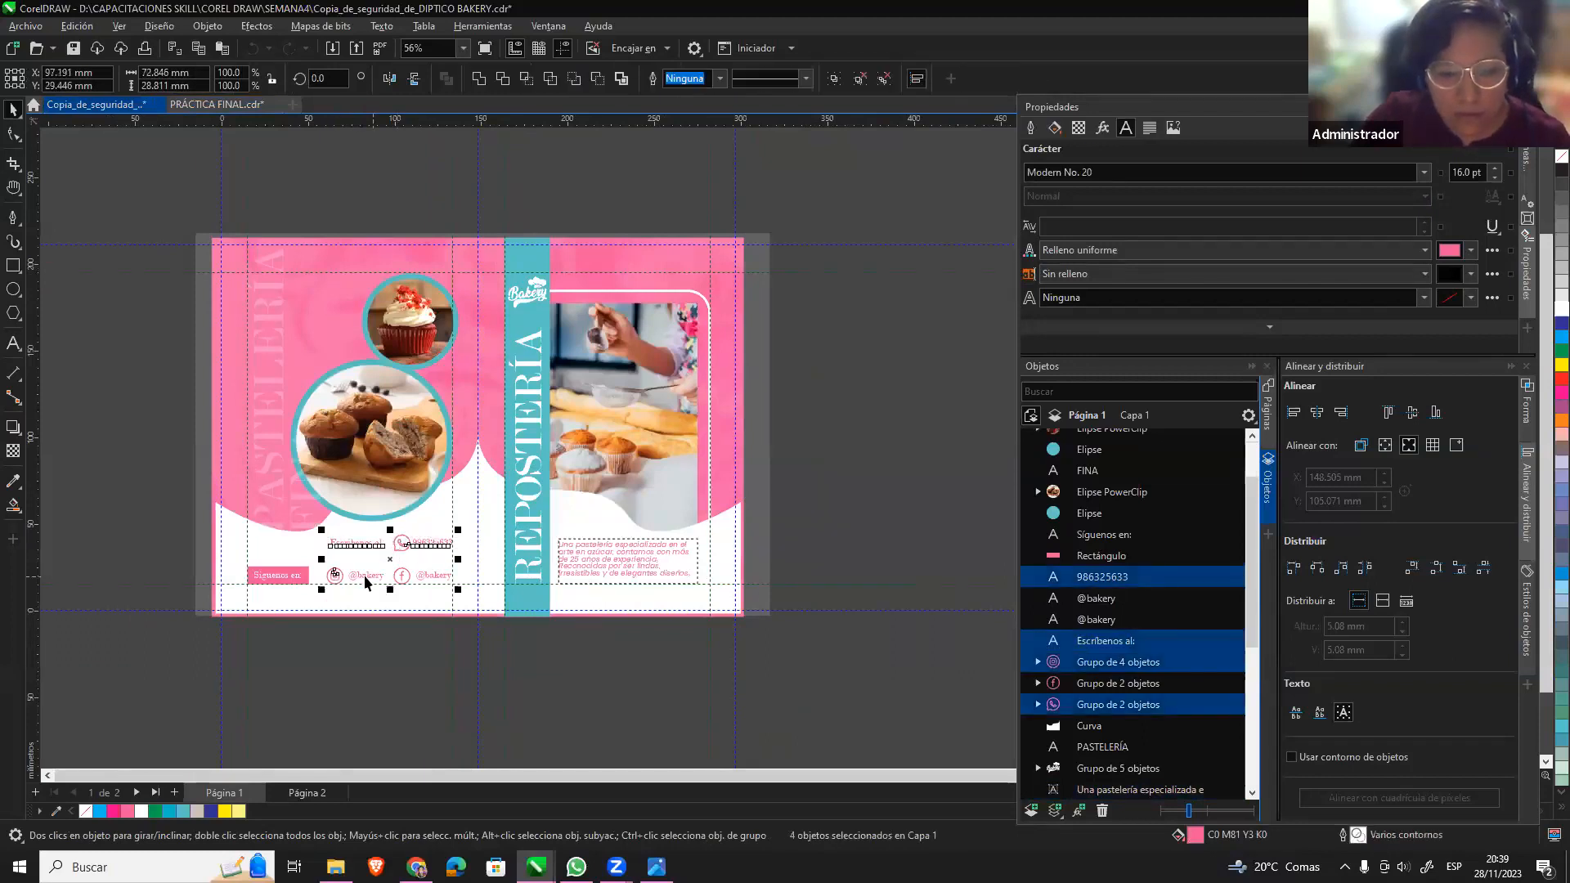
left_click(365, 577, "shift")
left_click(431, 578, "shift")
left_click(401, 576, "shift")
left_click(278, 576, "shift")
left_click(303, 577, "shift")
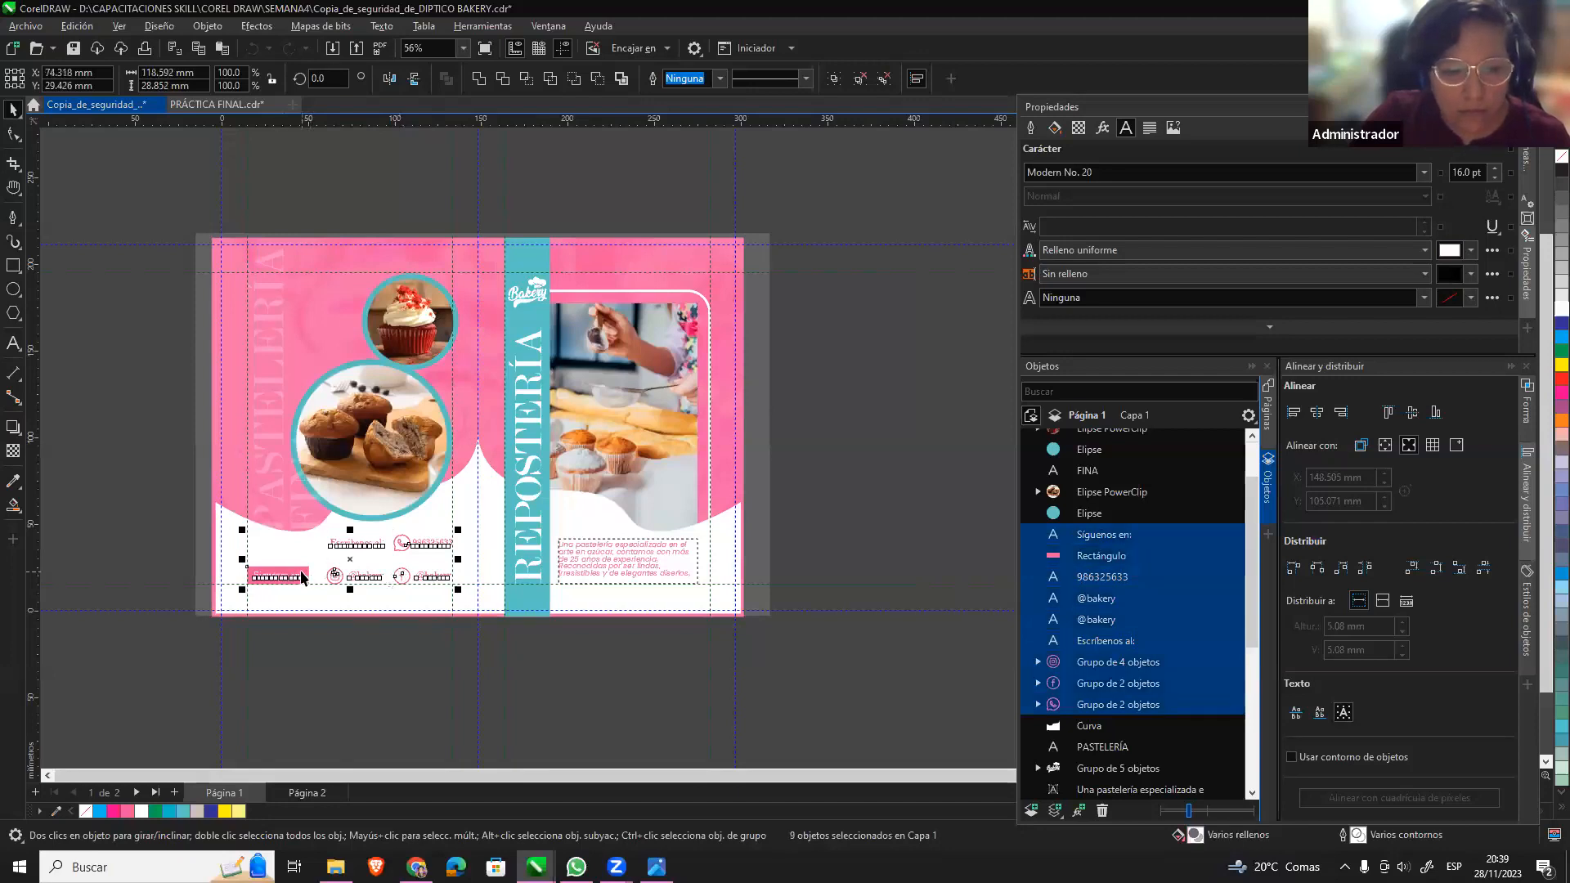
Paste the contact block into PRÁCTICA FINAL.cdr and place it in the left page's white area, just above the pink line.
left_click(224, 104)
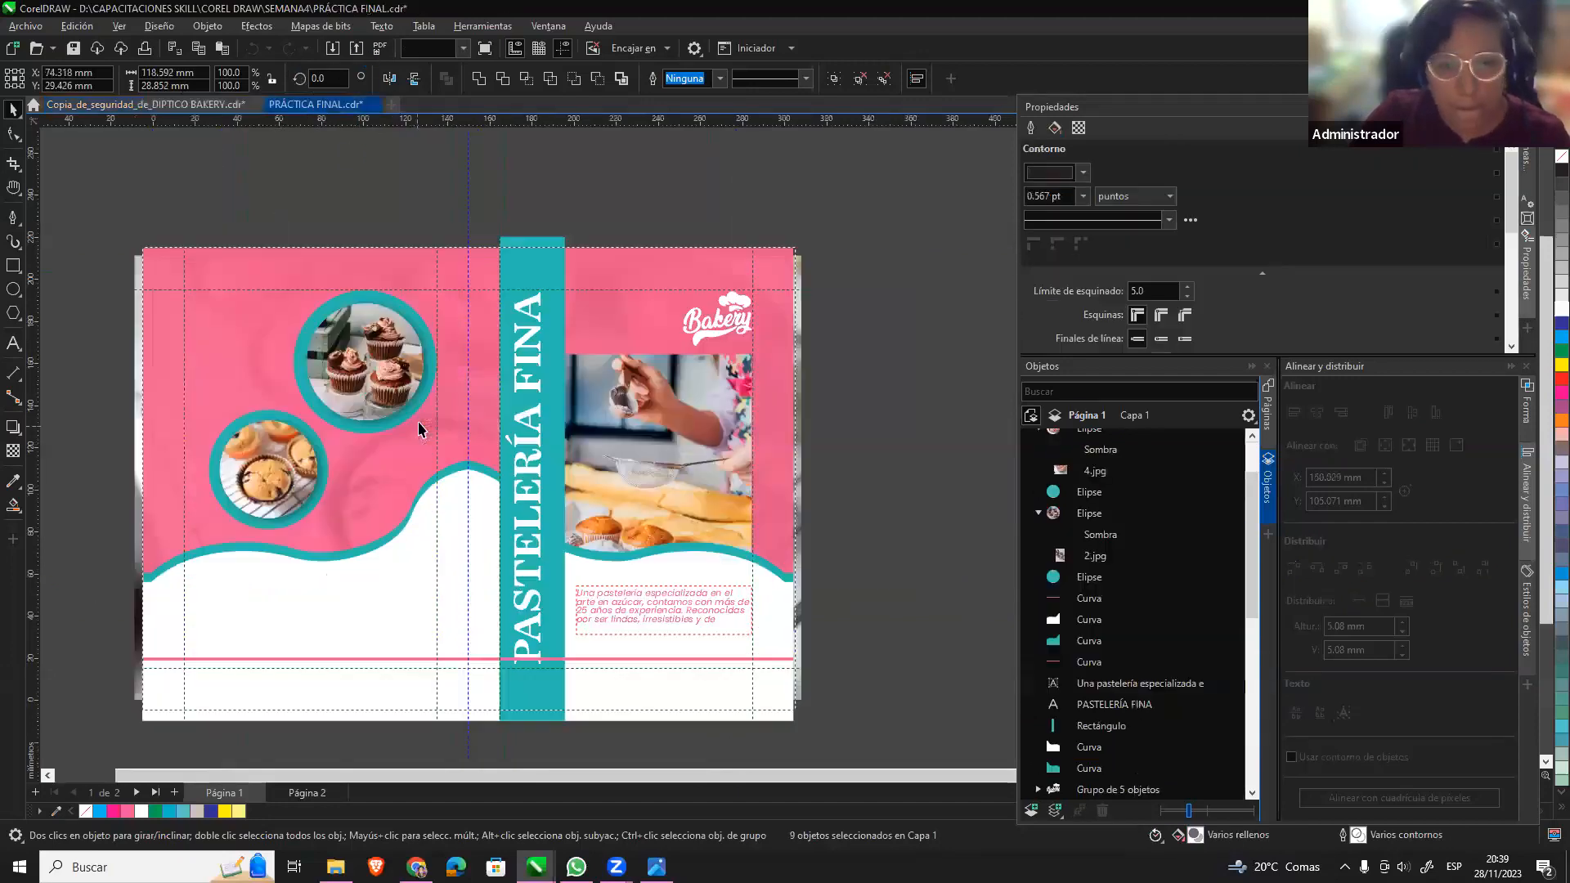
key("ctrl+v")
left_click_drag(408, 619, 408, 602)
left_click(102, 536)
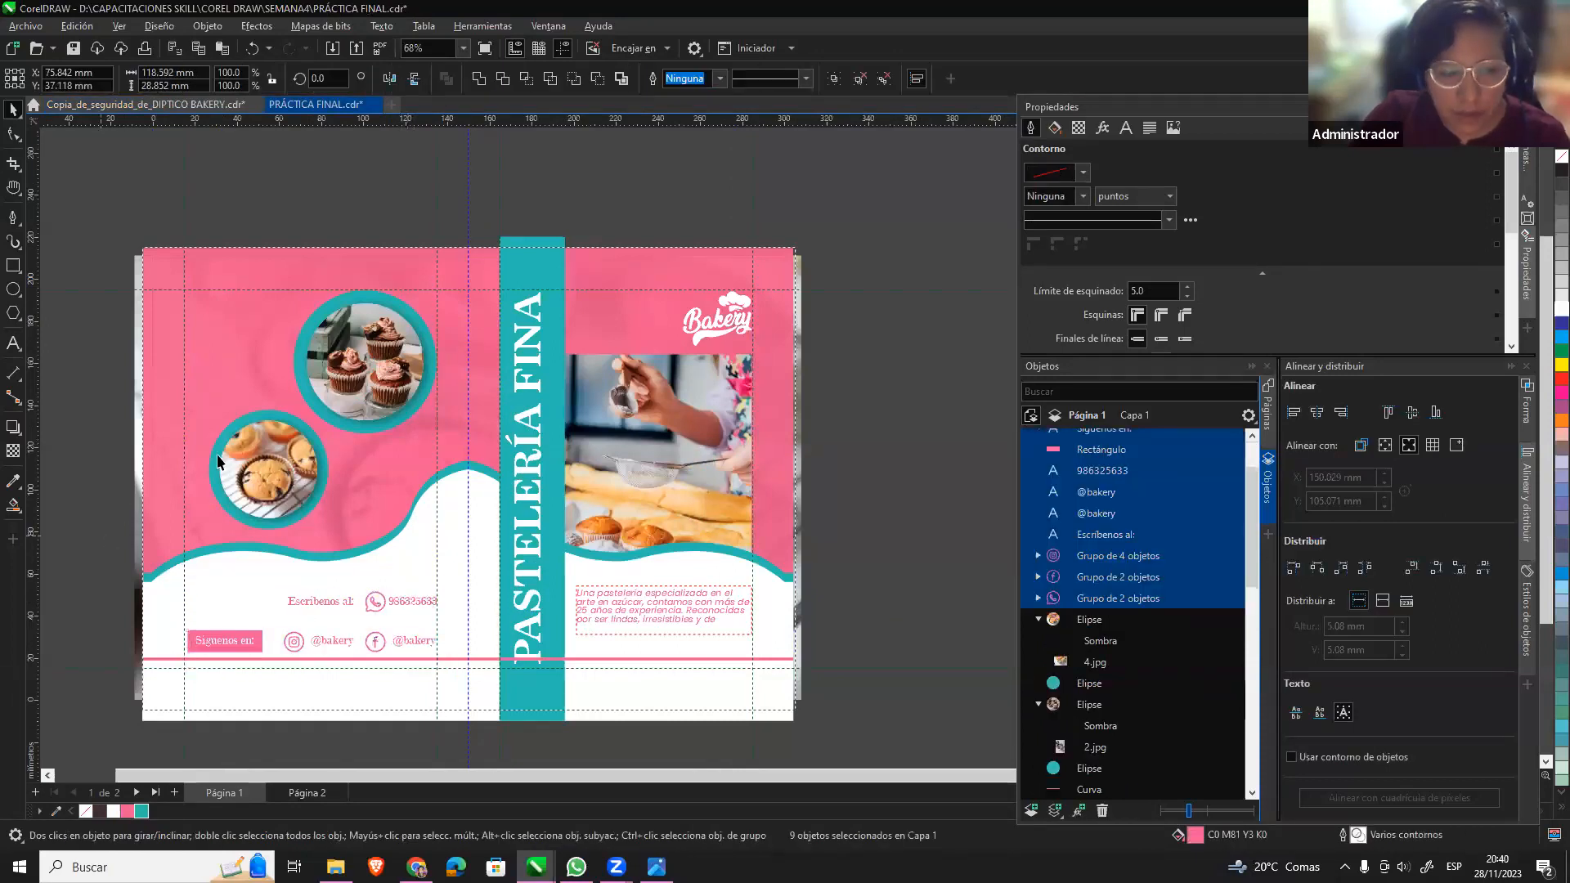
Duplicate the vertical PASTELERÍA FINA text in front of everything and place the copy along the left page's margin guide.
left_click(538, 357)
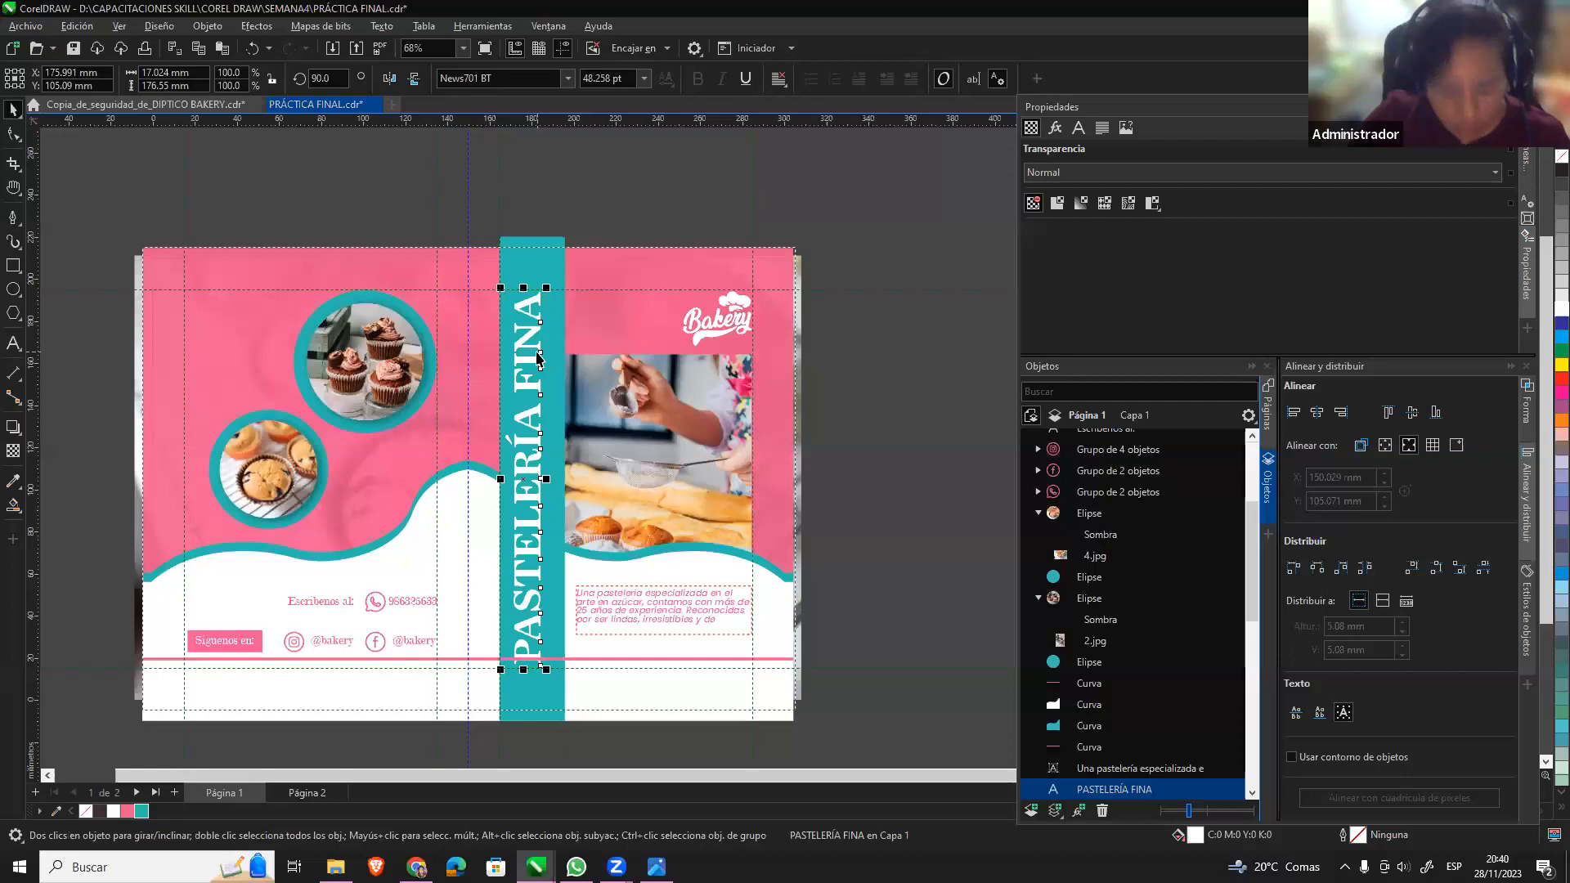
key("shift+Page_Up")
left_click_drag(534, 331, 188, 333)
left_click_drag(211, 328, 206, 333)
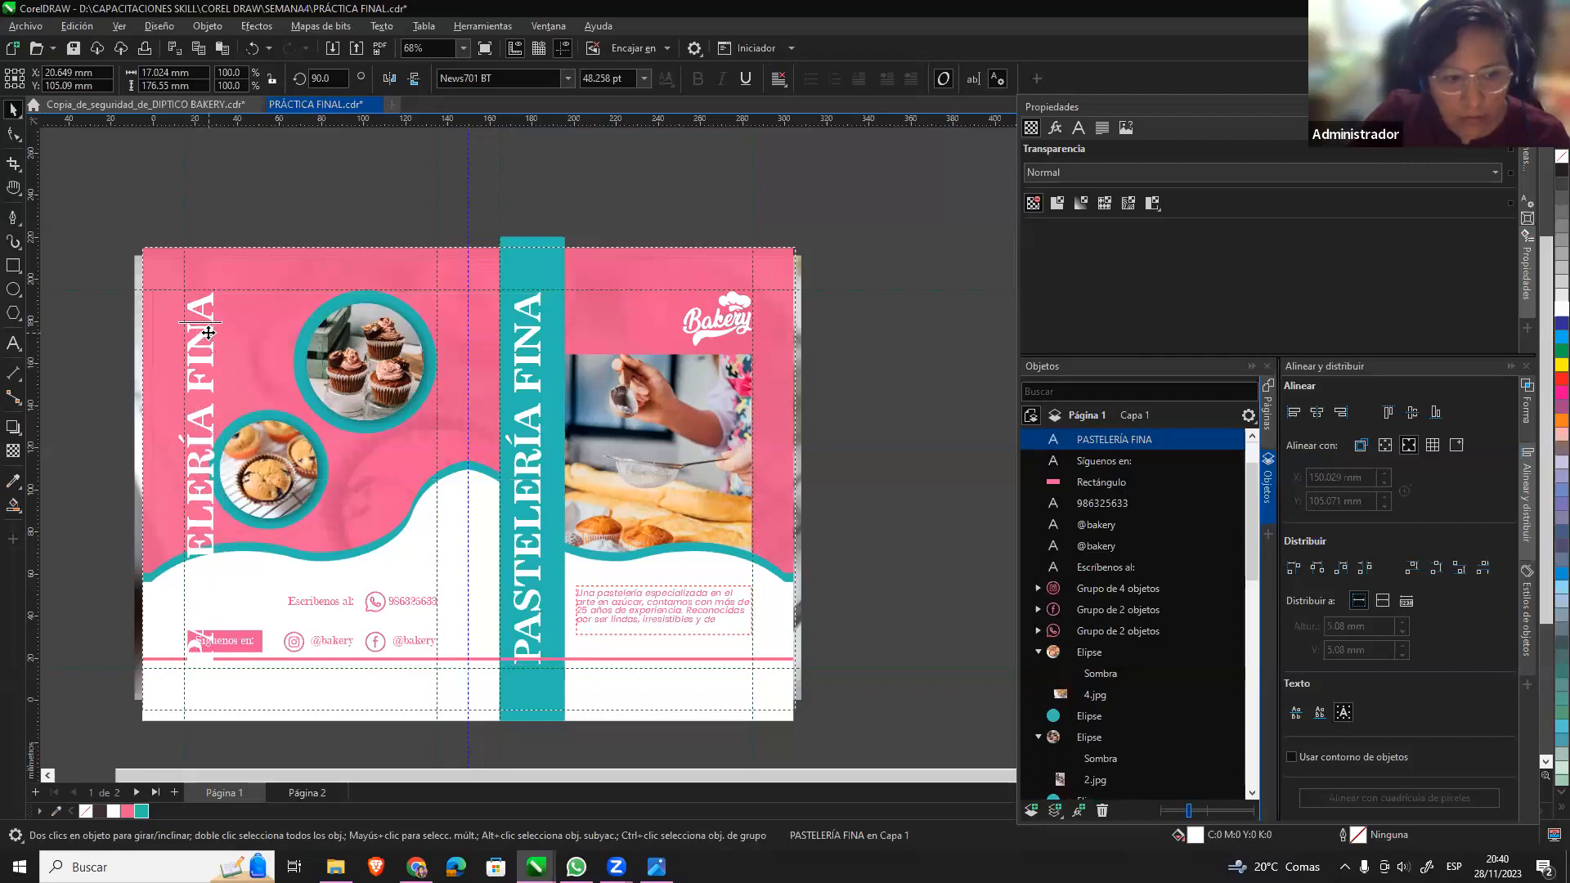
Replace the duplicated vertical text's wording with "tradición".
double_click(209, 332)
key("BackSpace")
key("BackSpace")
key("BackSpace")
key("BackSpace")
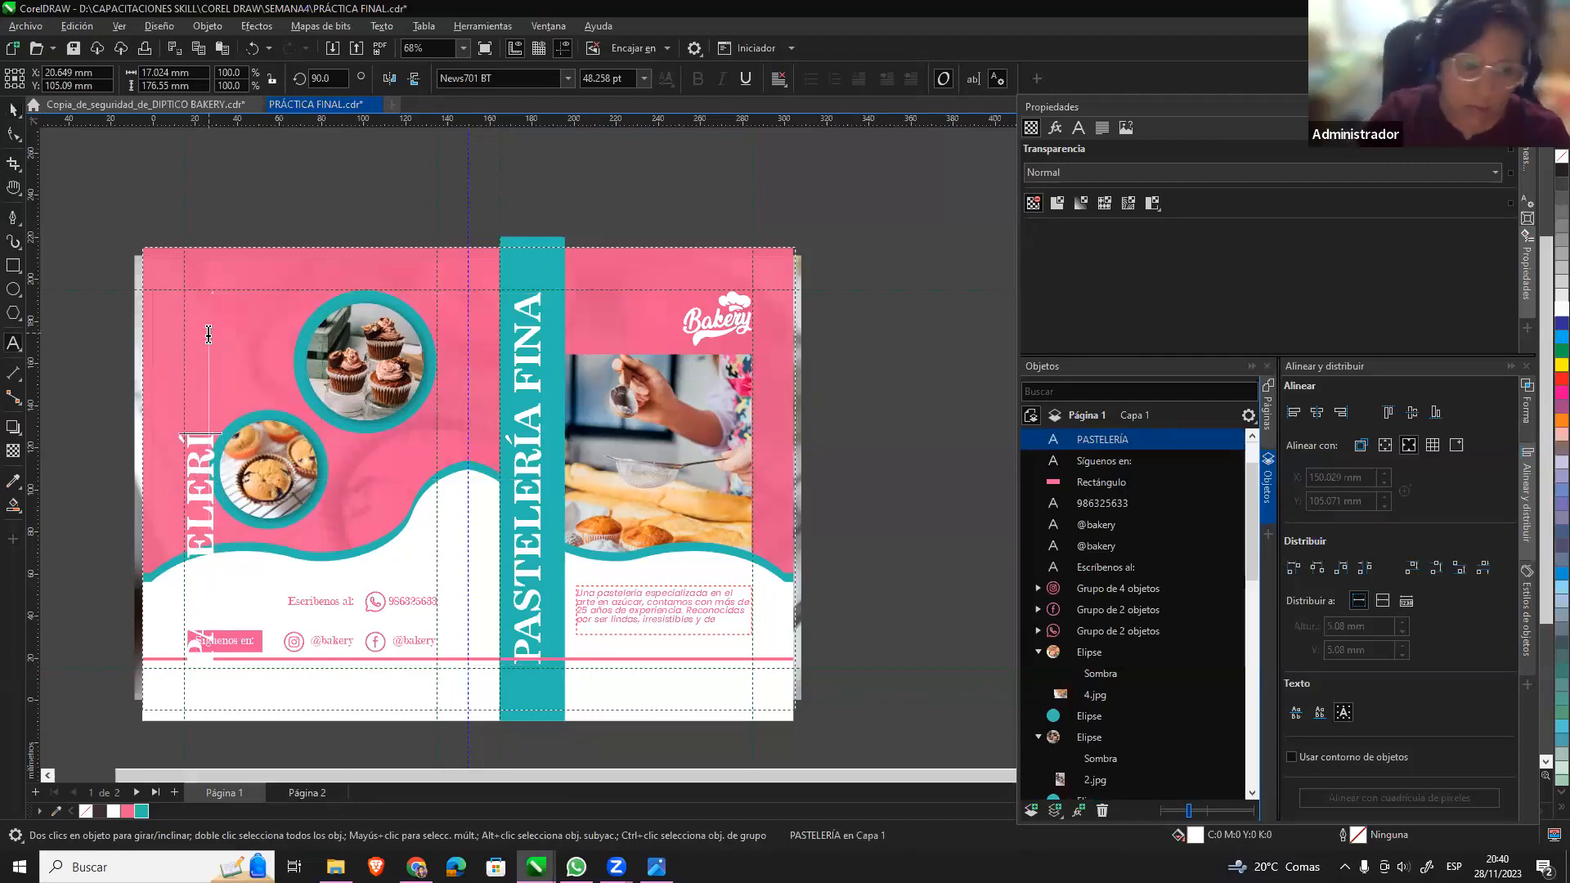
key("BackSpace")
key("BackSpace")
key("BackSpace")
key("BackSpace")
key("BackSpace")
key("BackSpace")
key("BackSpace")
key("BackSpace")
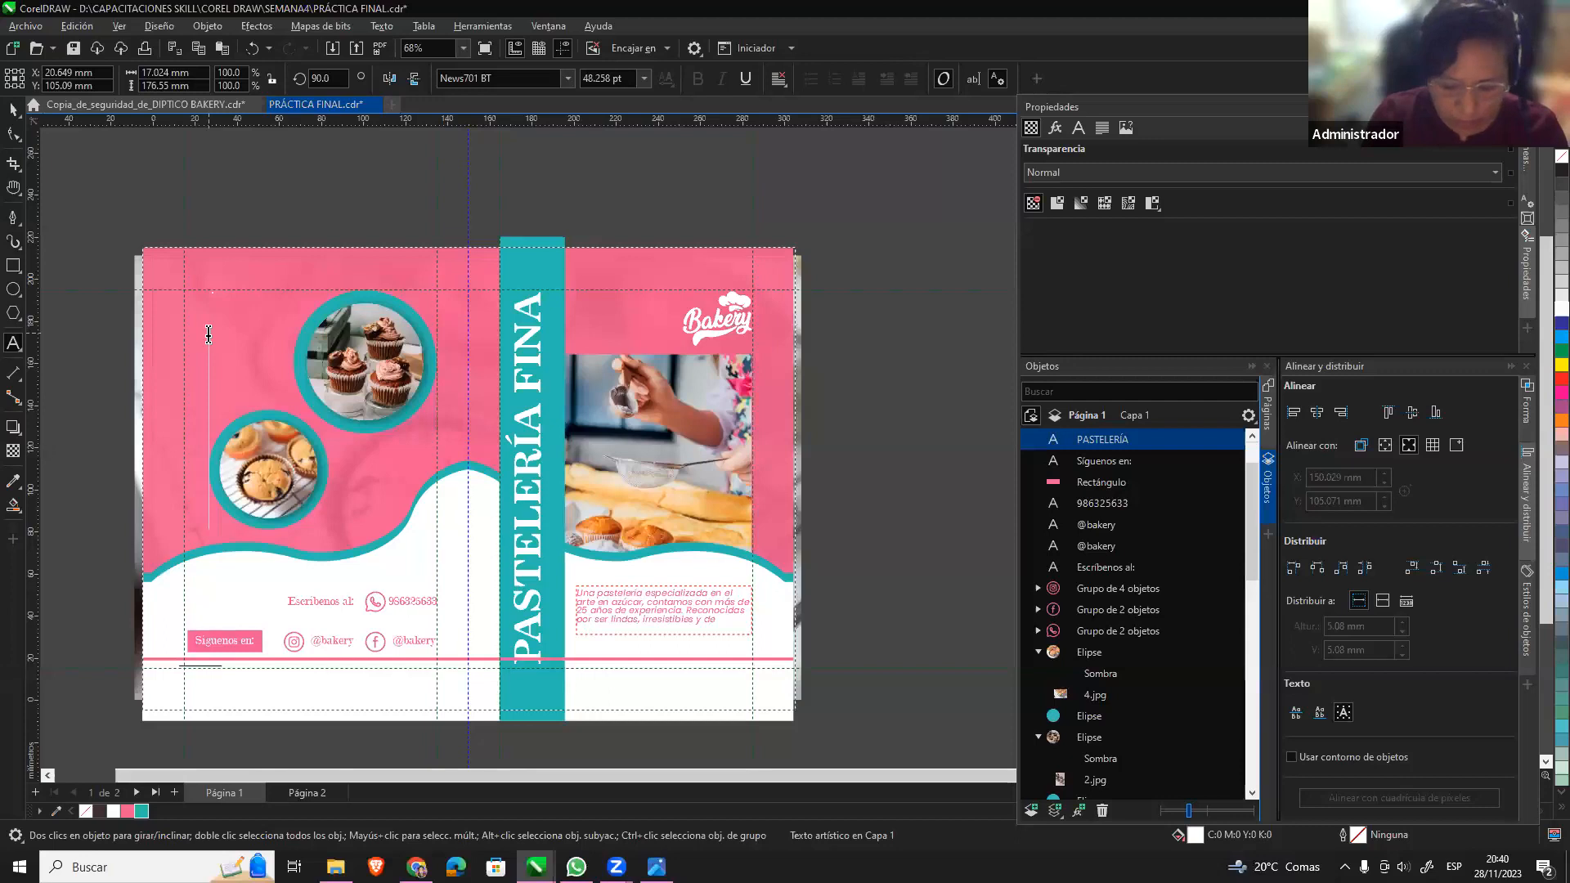
type("tradición")
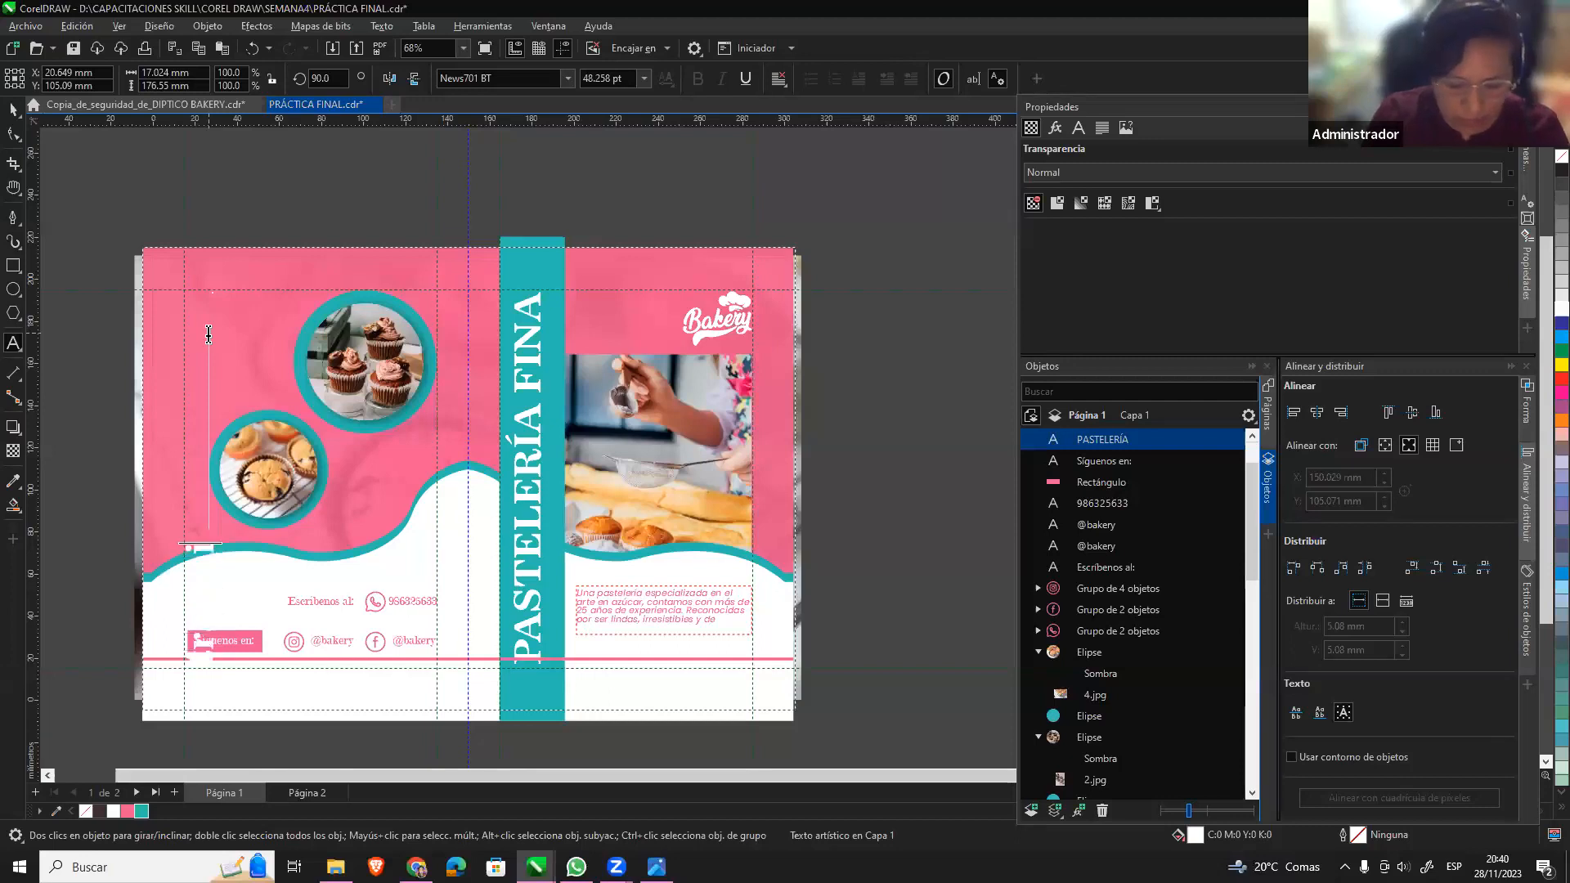
key("ctrl+space")
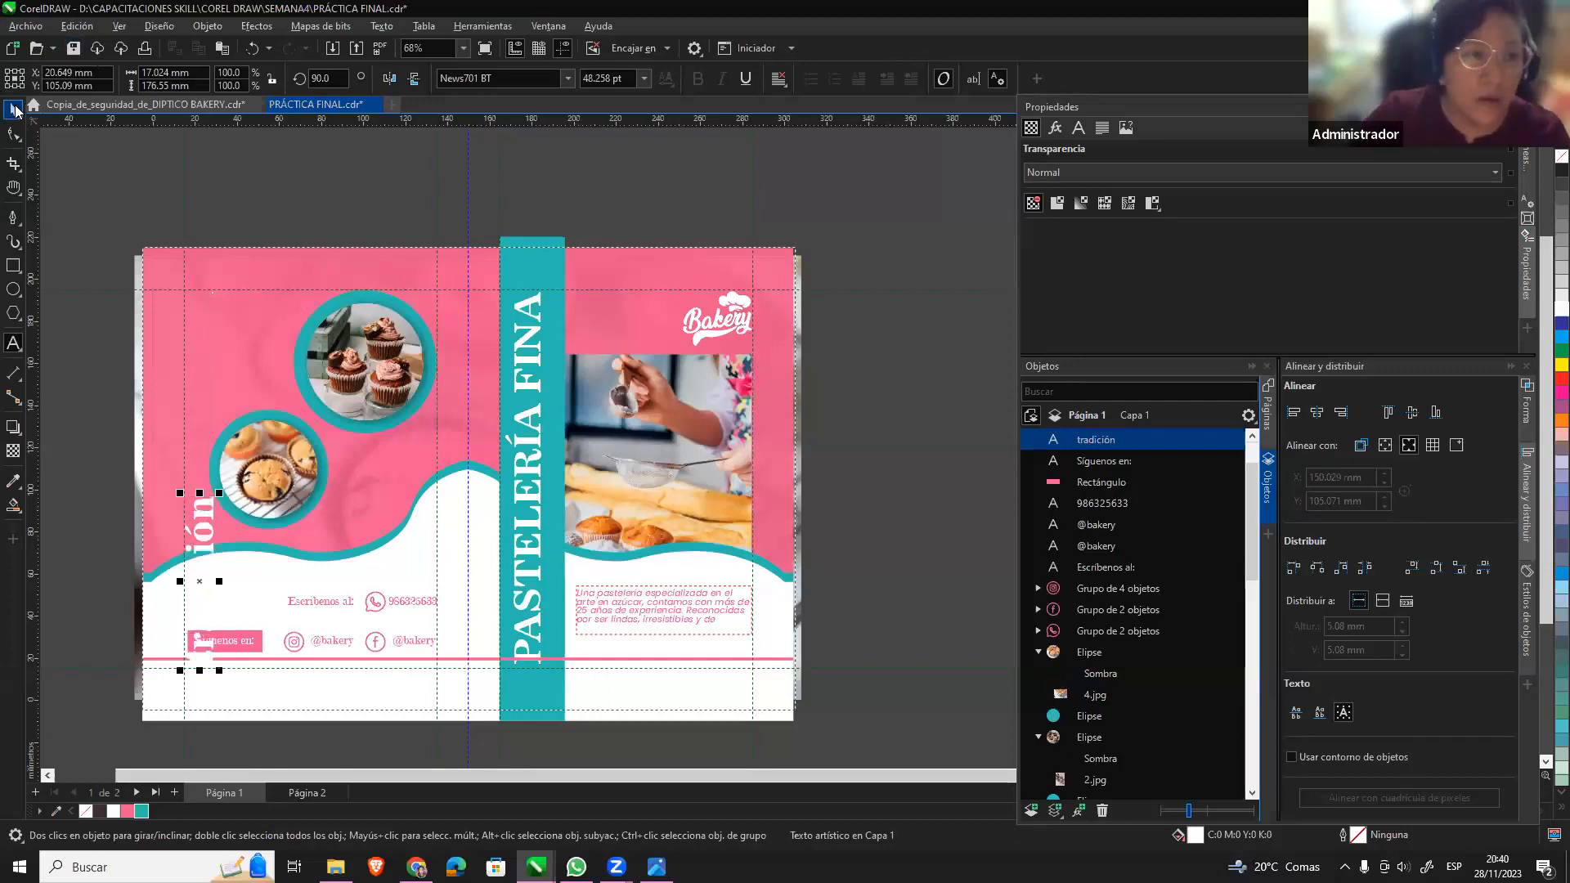
Enlarge the vertical "tradición" text to about 125 mm tall along the left page's margins and place it behind the circular photos.
left_click_drag(220, 493, 295, 297)
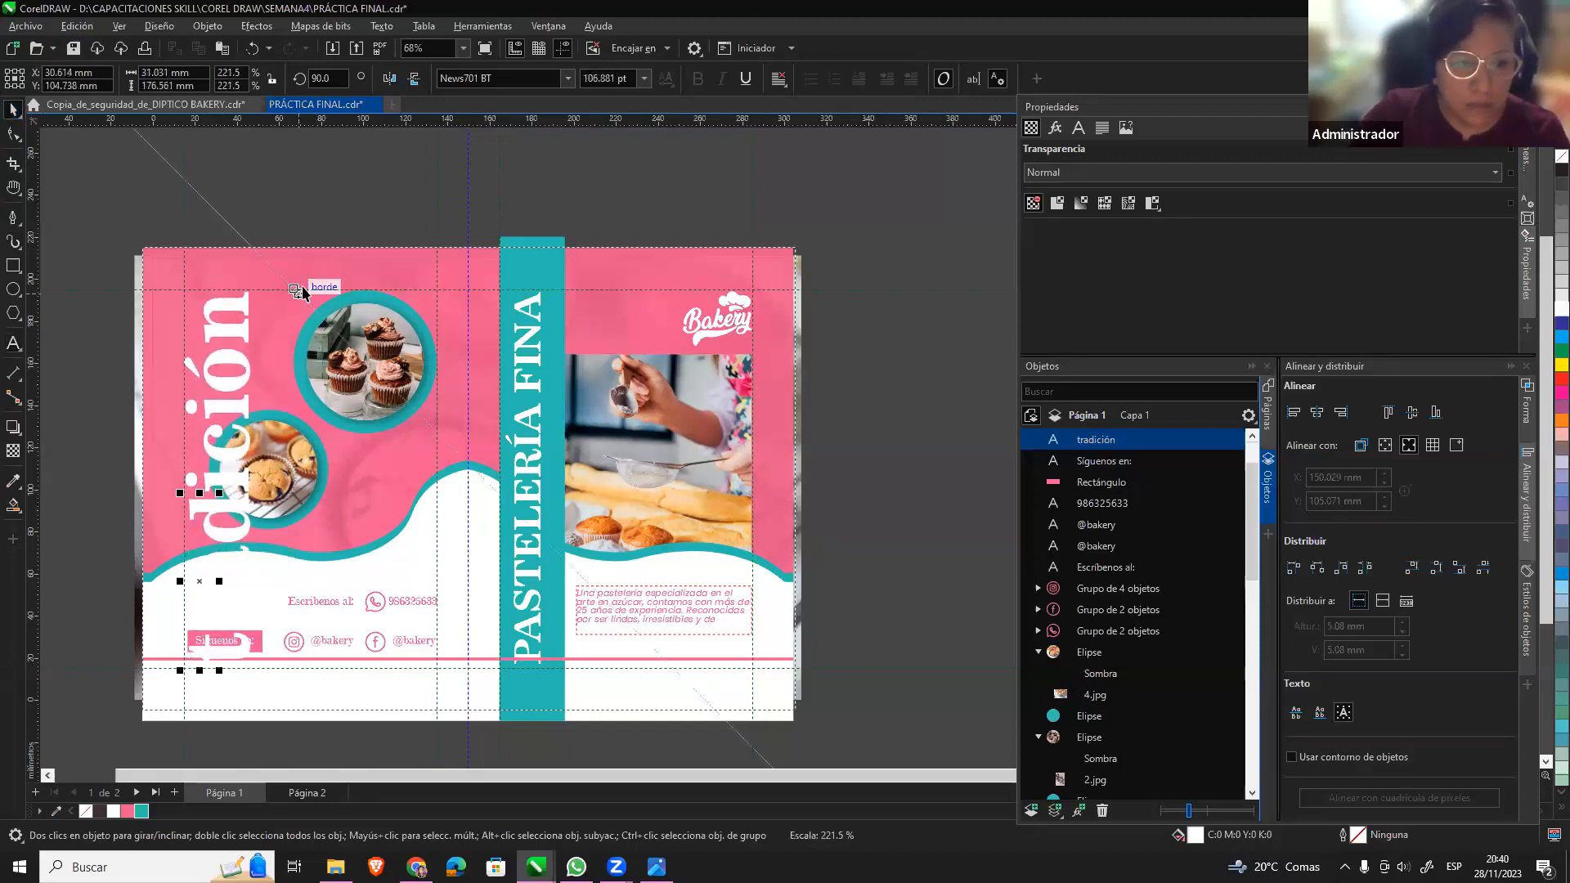
left_click_drag(254, 659, 262, 557)
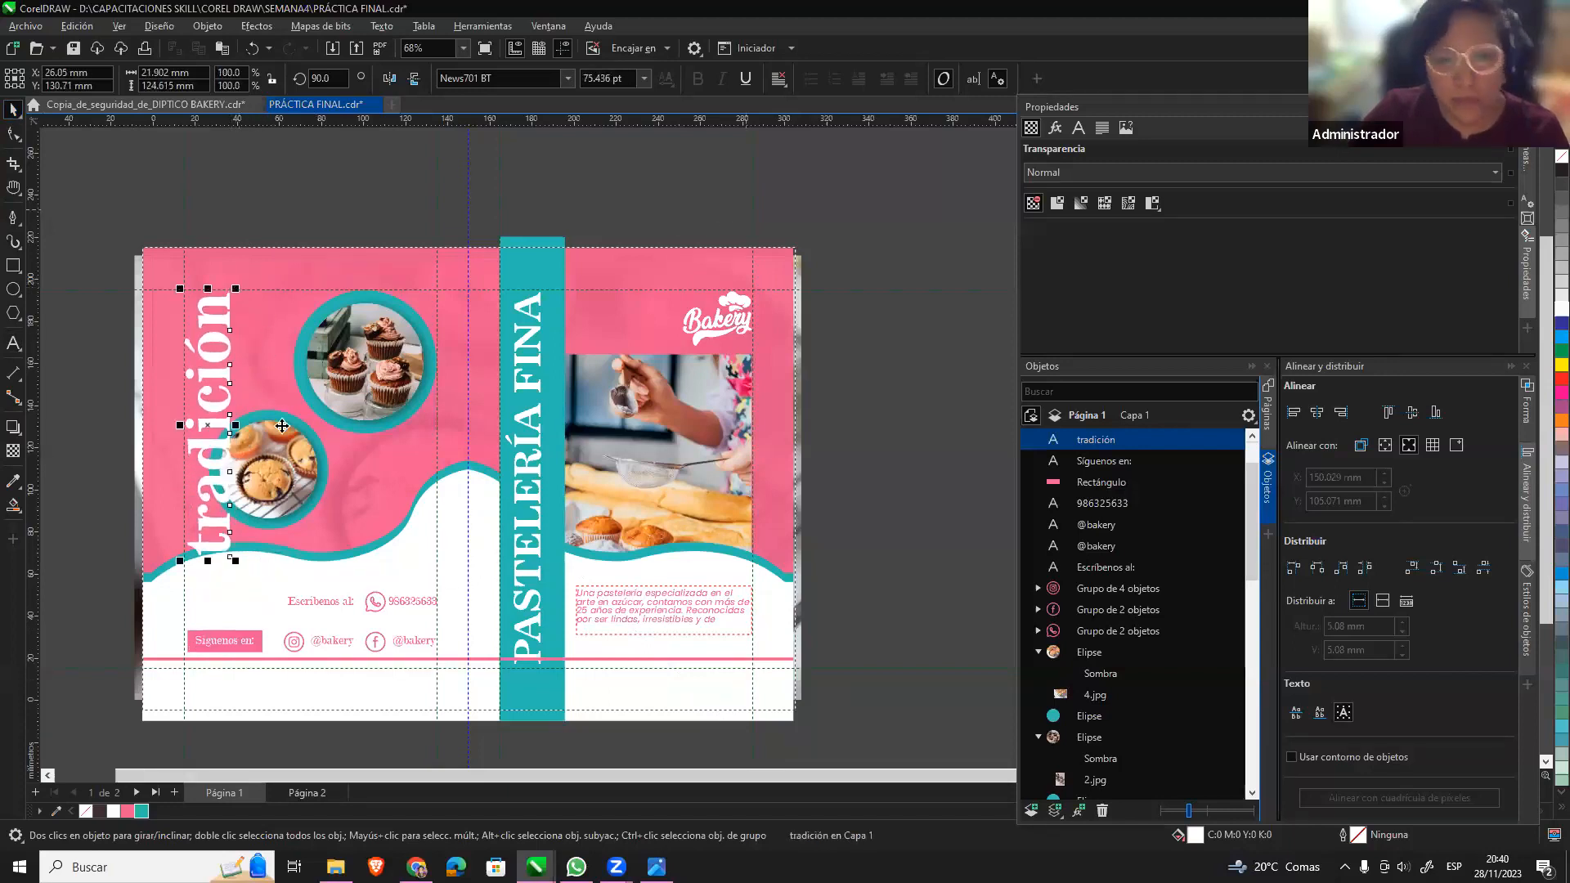
scroll(1217, 471, "up", 1)
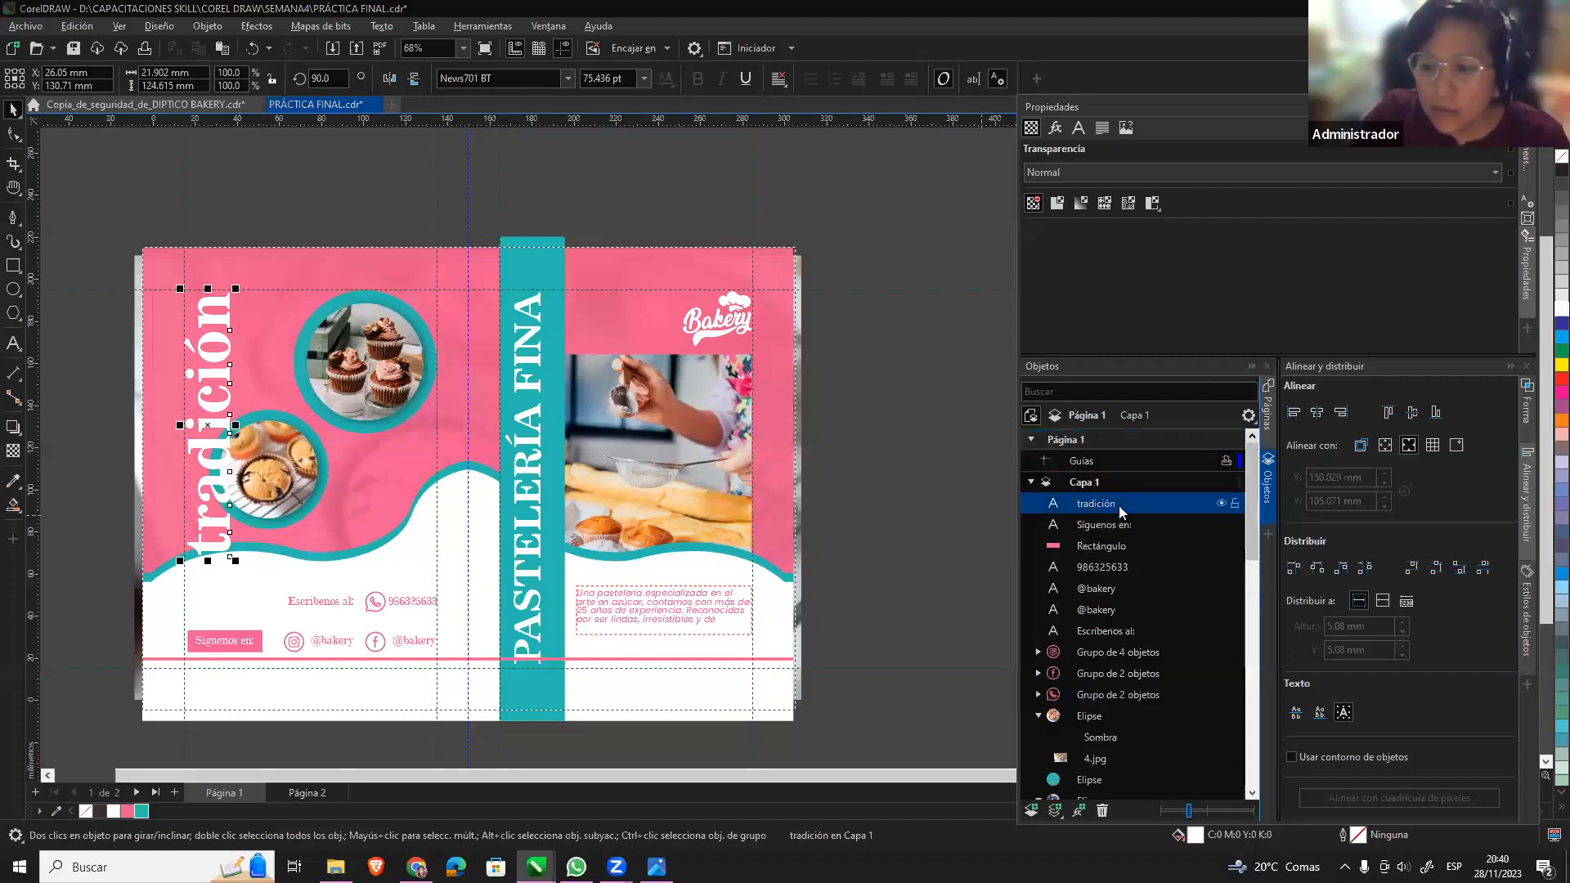
left_click_drag(1096, 504, 1113, 764)
left_click_drag(1118, 606, 1106, 643)
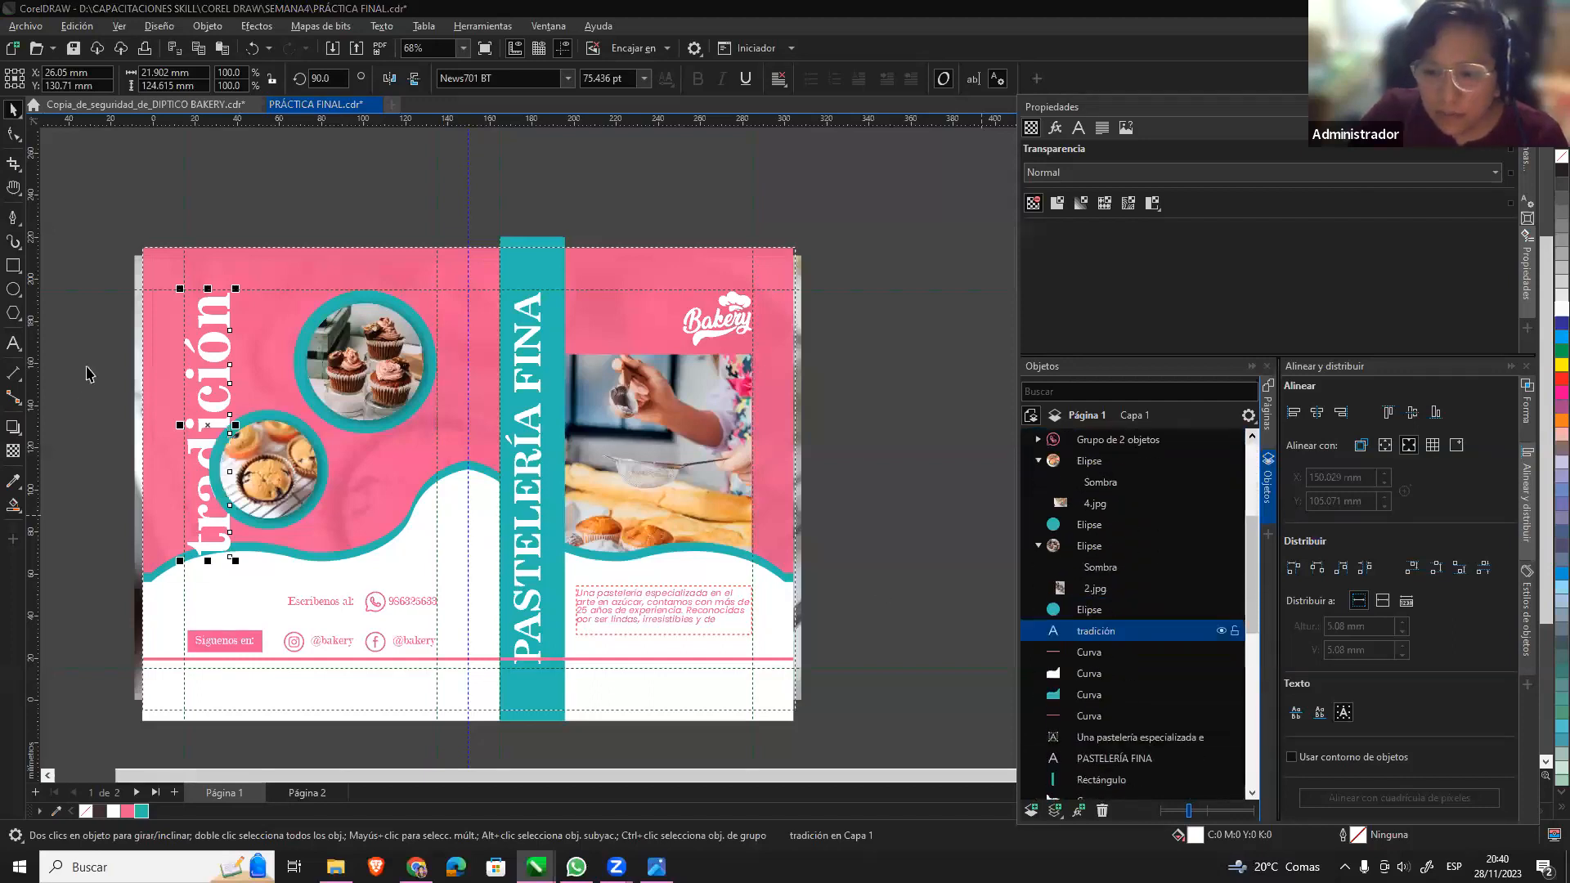
Select the muffin photo circle with its shadow and teal ellipse, and shift them right and slightly down, clear of the "tradición" text.
left_click(283, 209)
left_click(323, 464)
key("Escape")
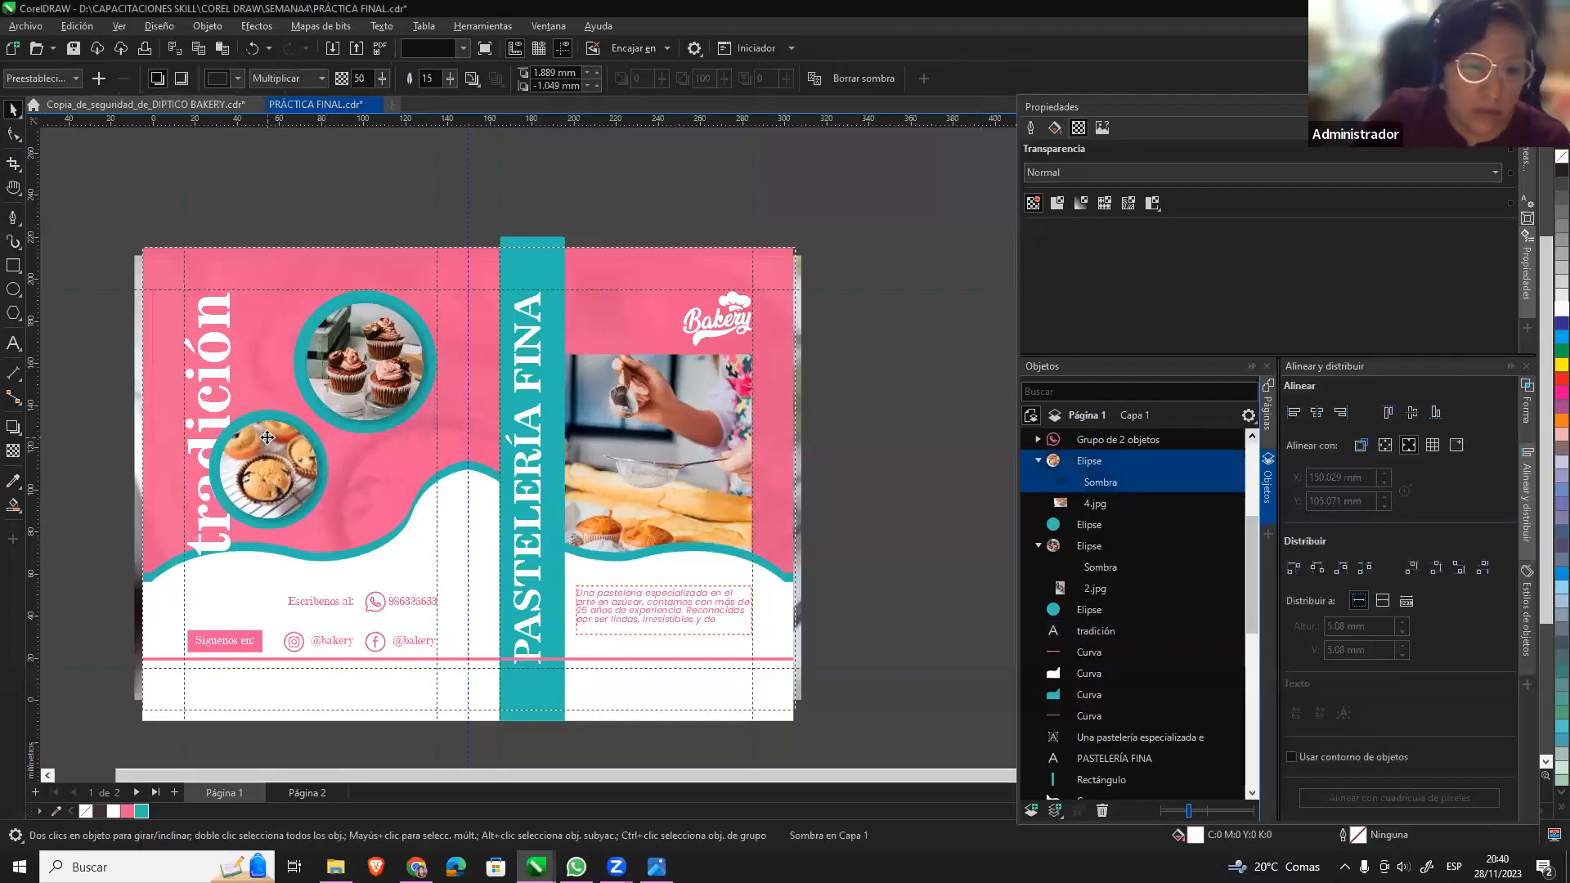
left_click(215, 449)
key("Escape")
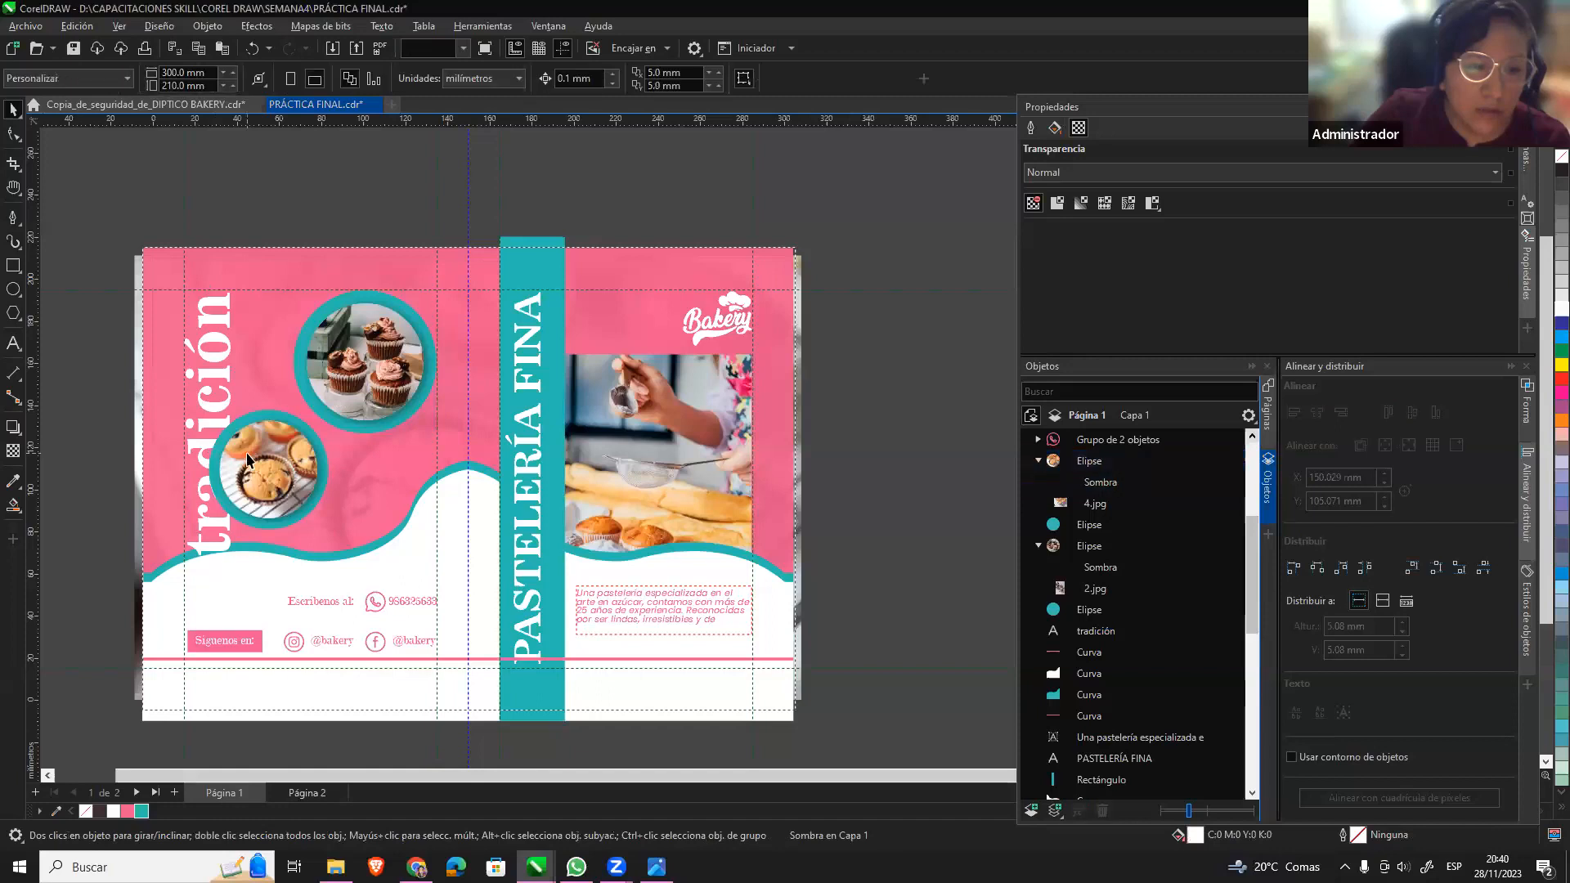
left_click(271, 450)
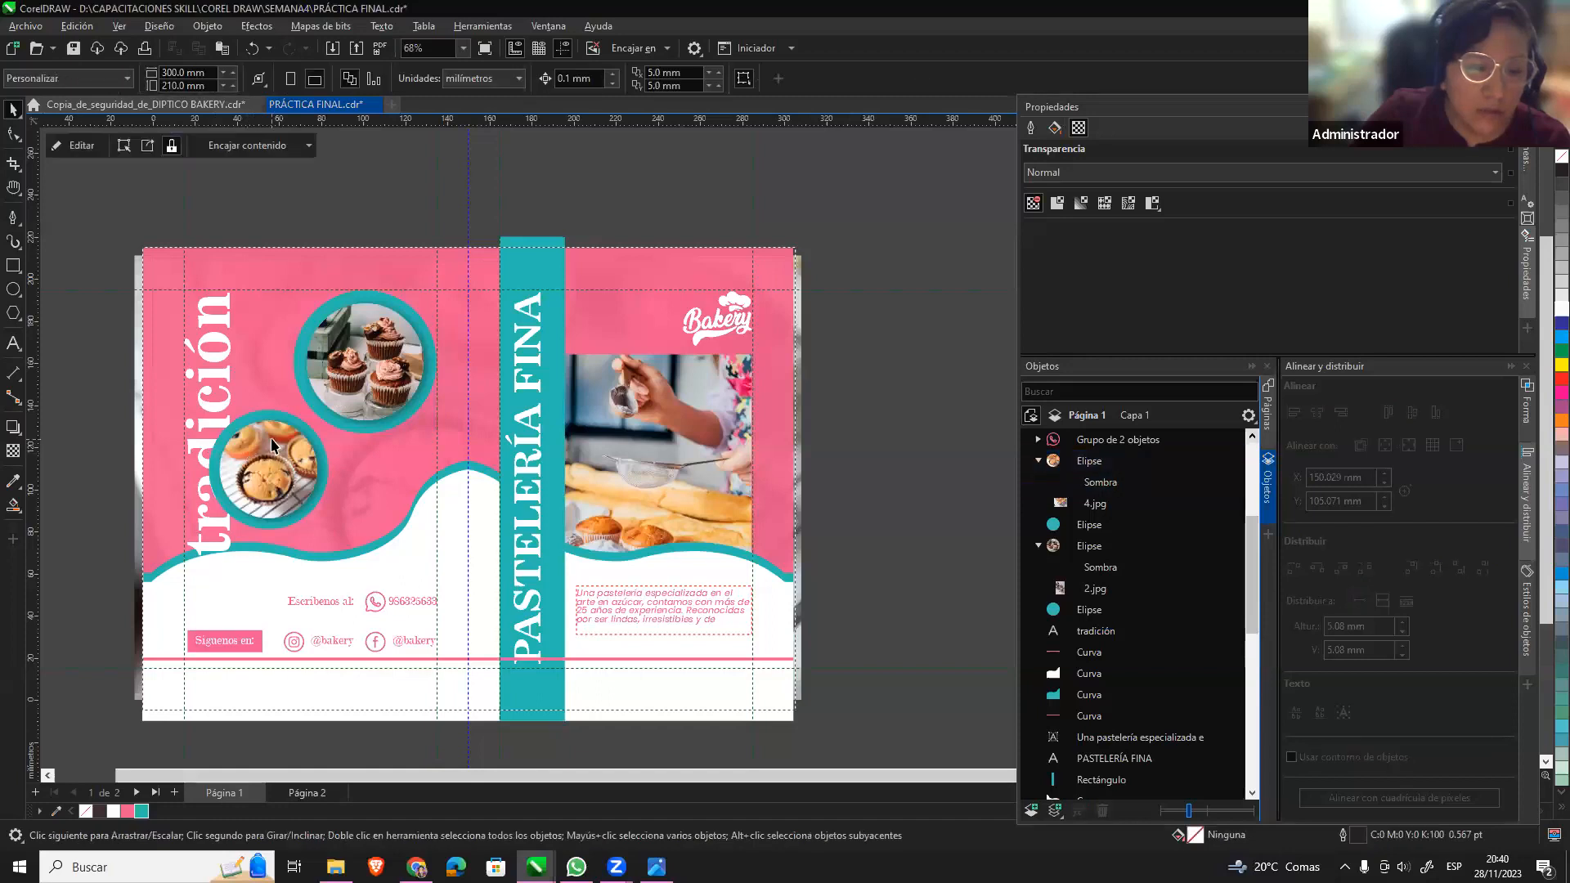
left_click(1097, 483)
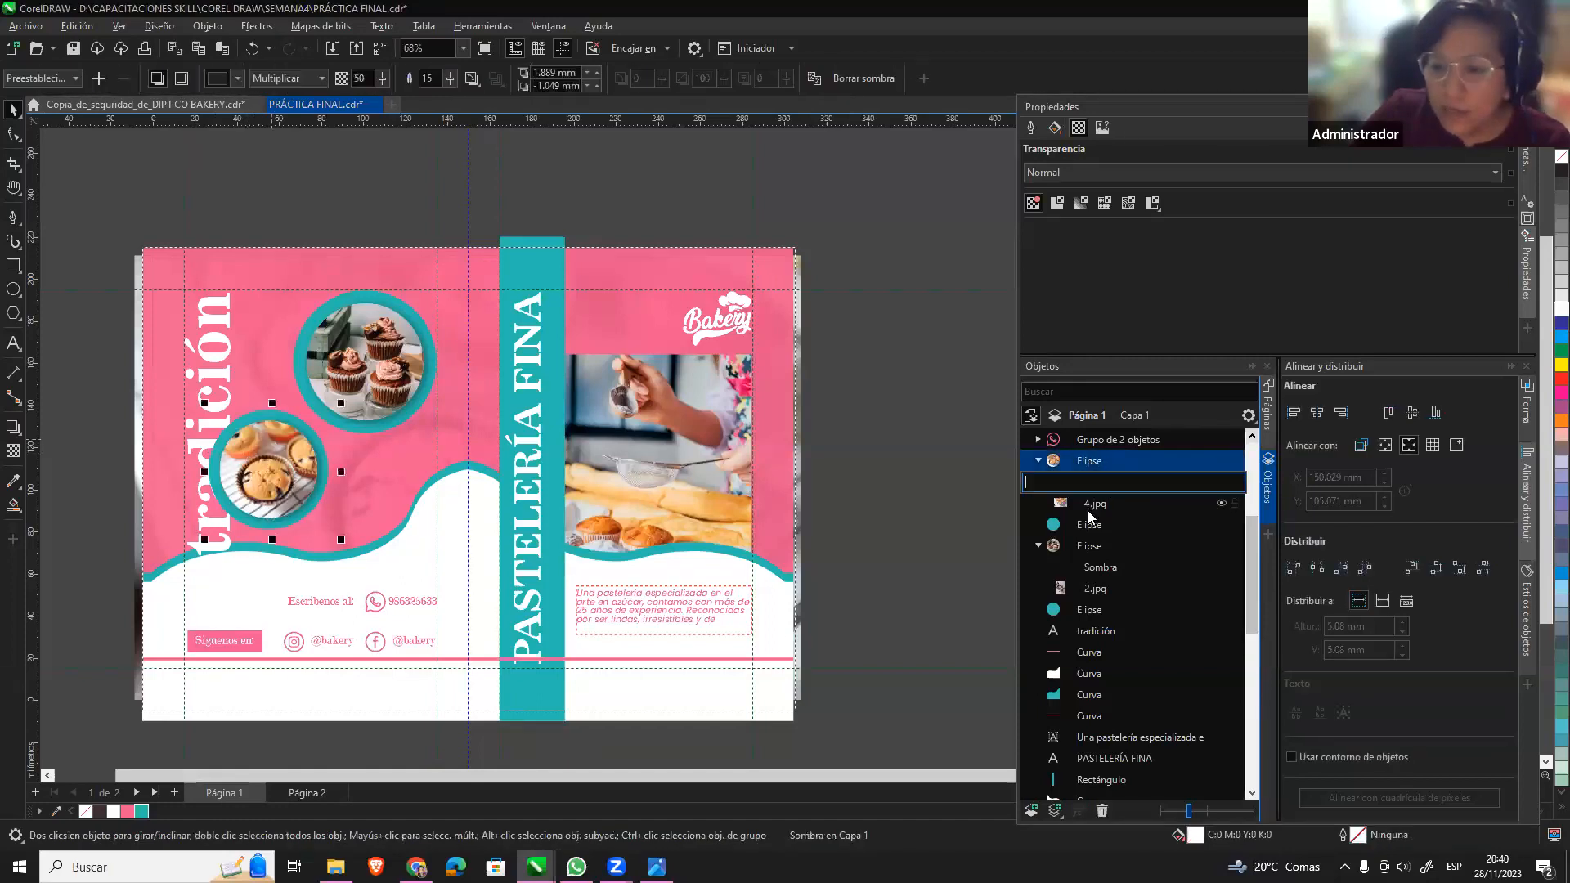
left_click(1104, 463)
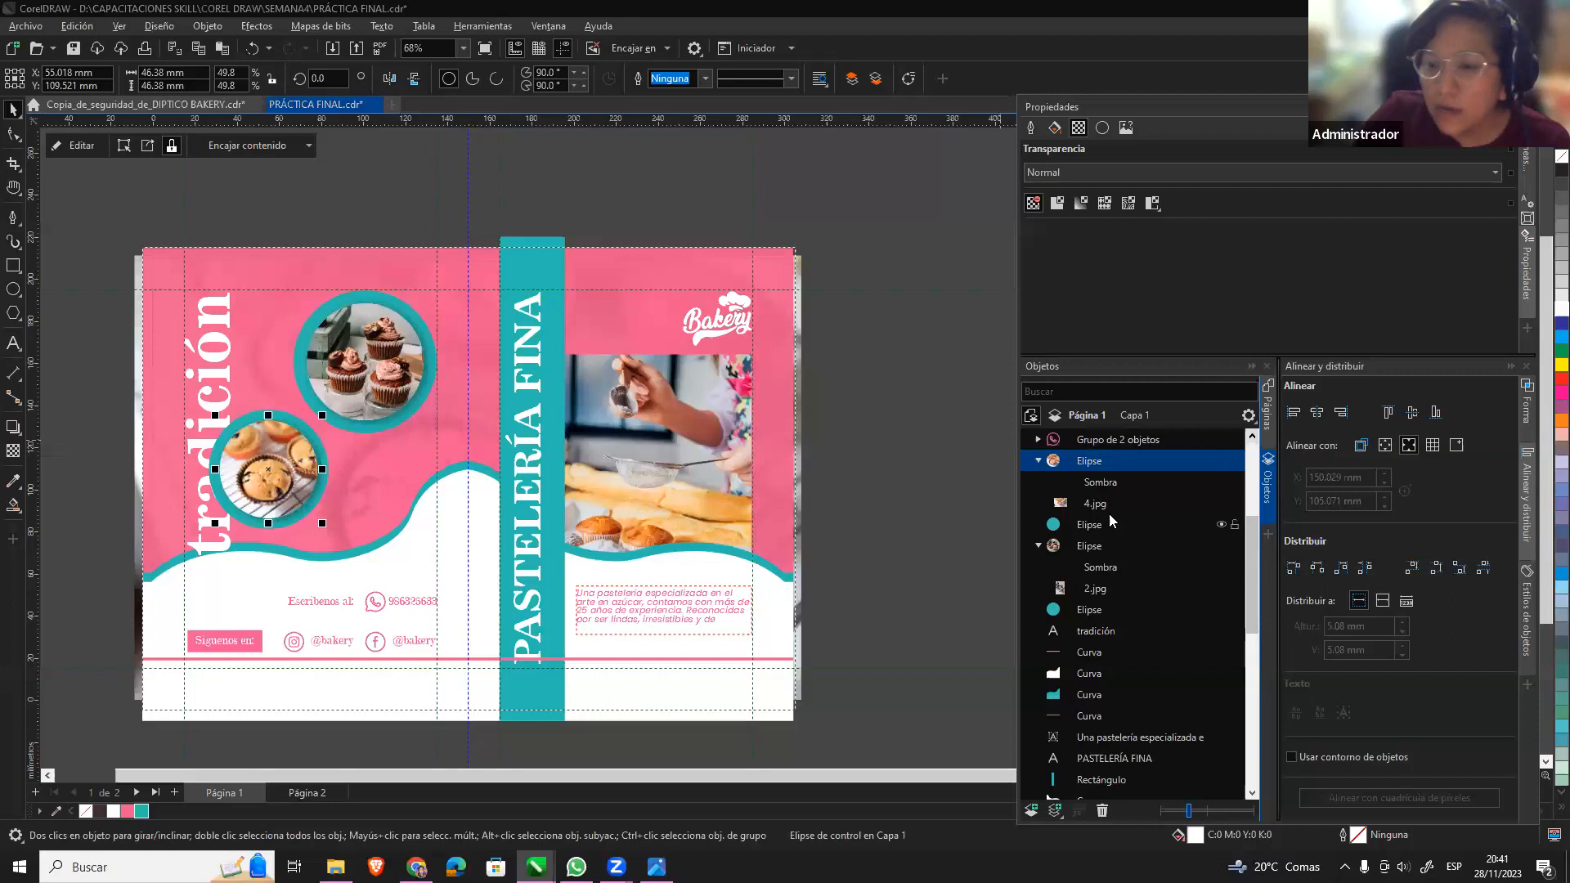
left_click(1104, 487)
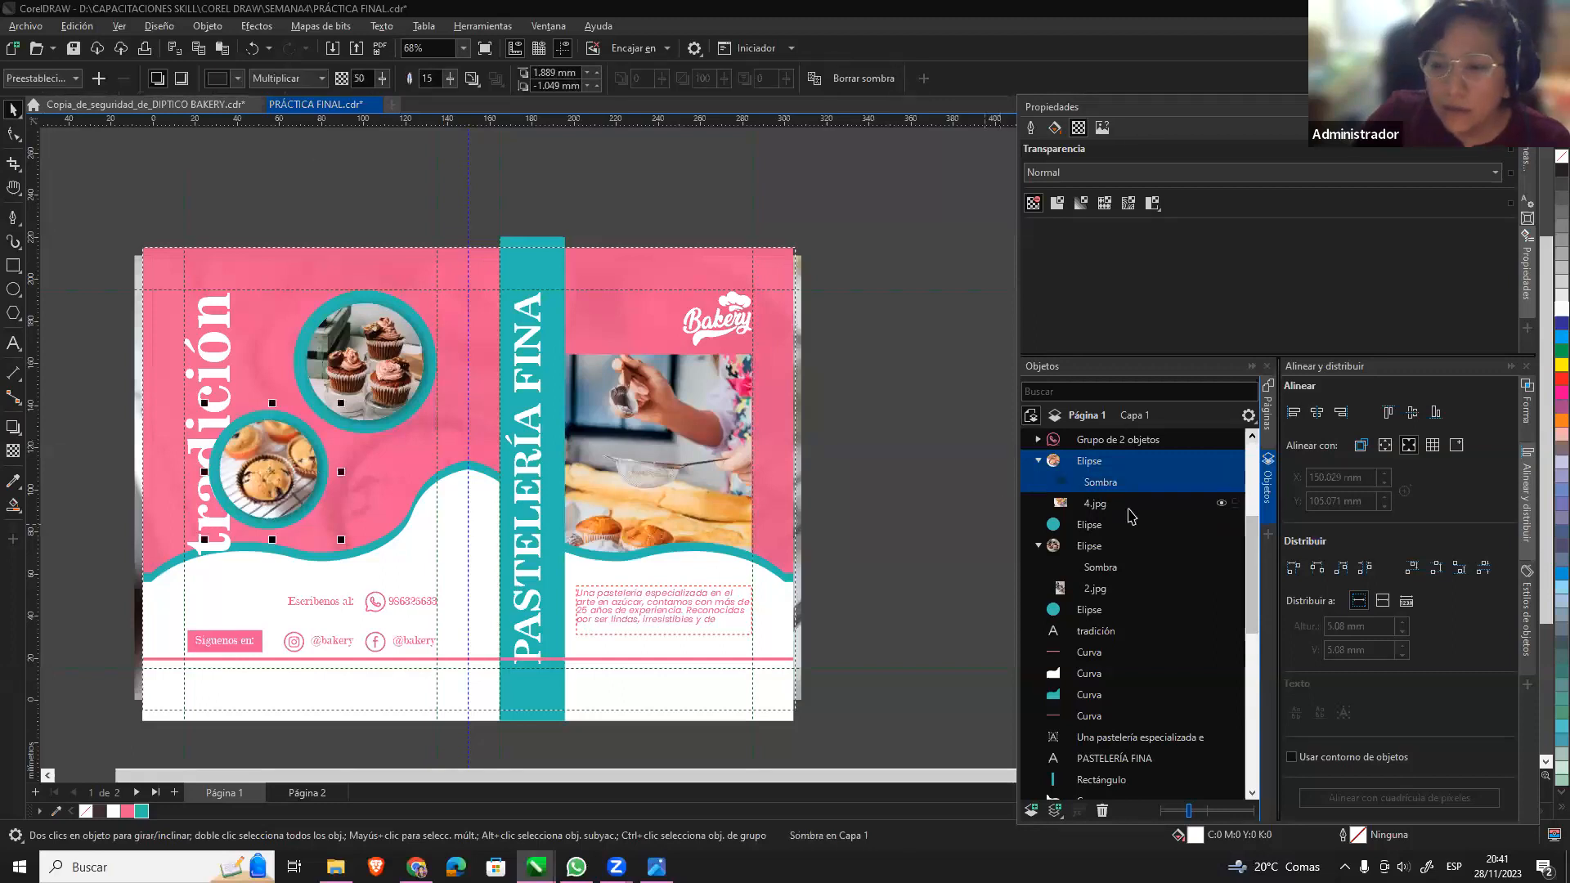
left_click(1096, 528, "ctrl")
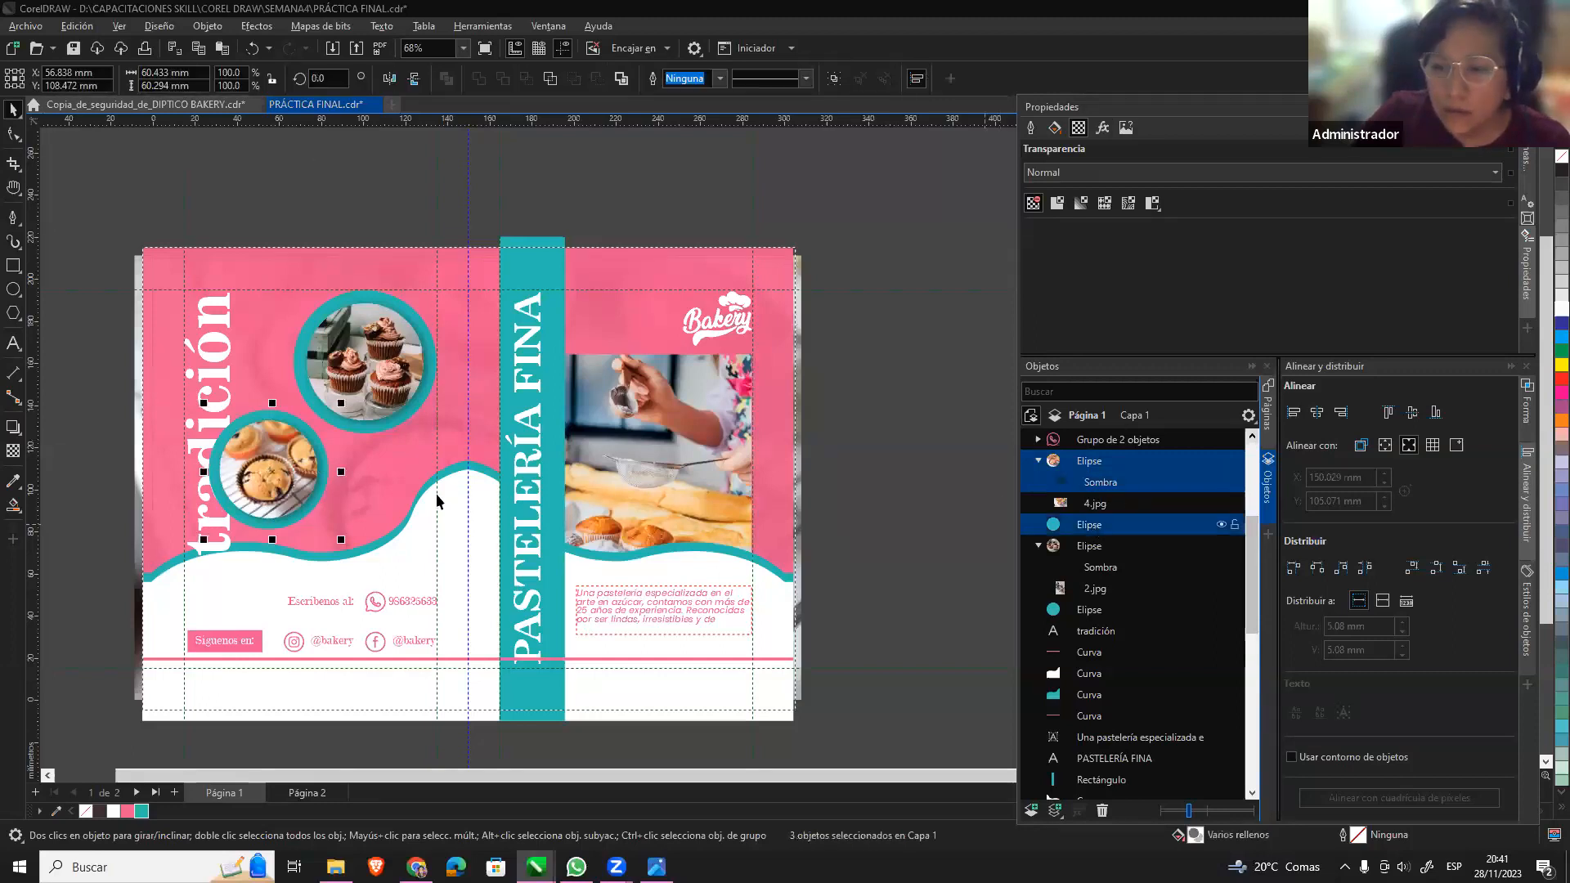
mouse_move(302, 488)
left_mouse_down()
mouse_move(333, 488)
mouse_move(318, 503)
left_mouse_up()
left_click(347, 205)
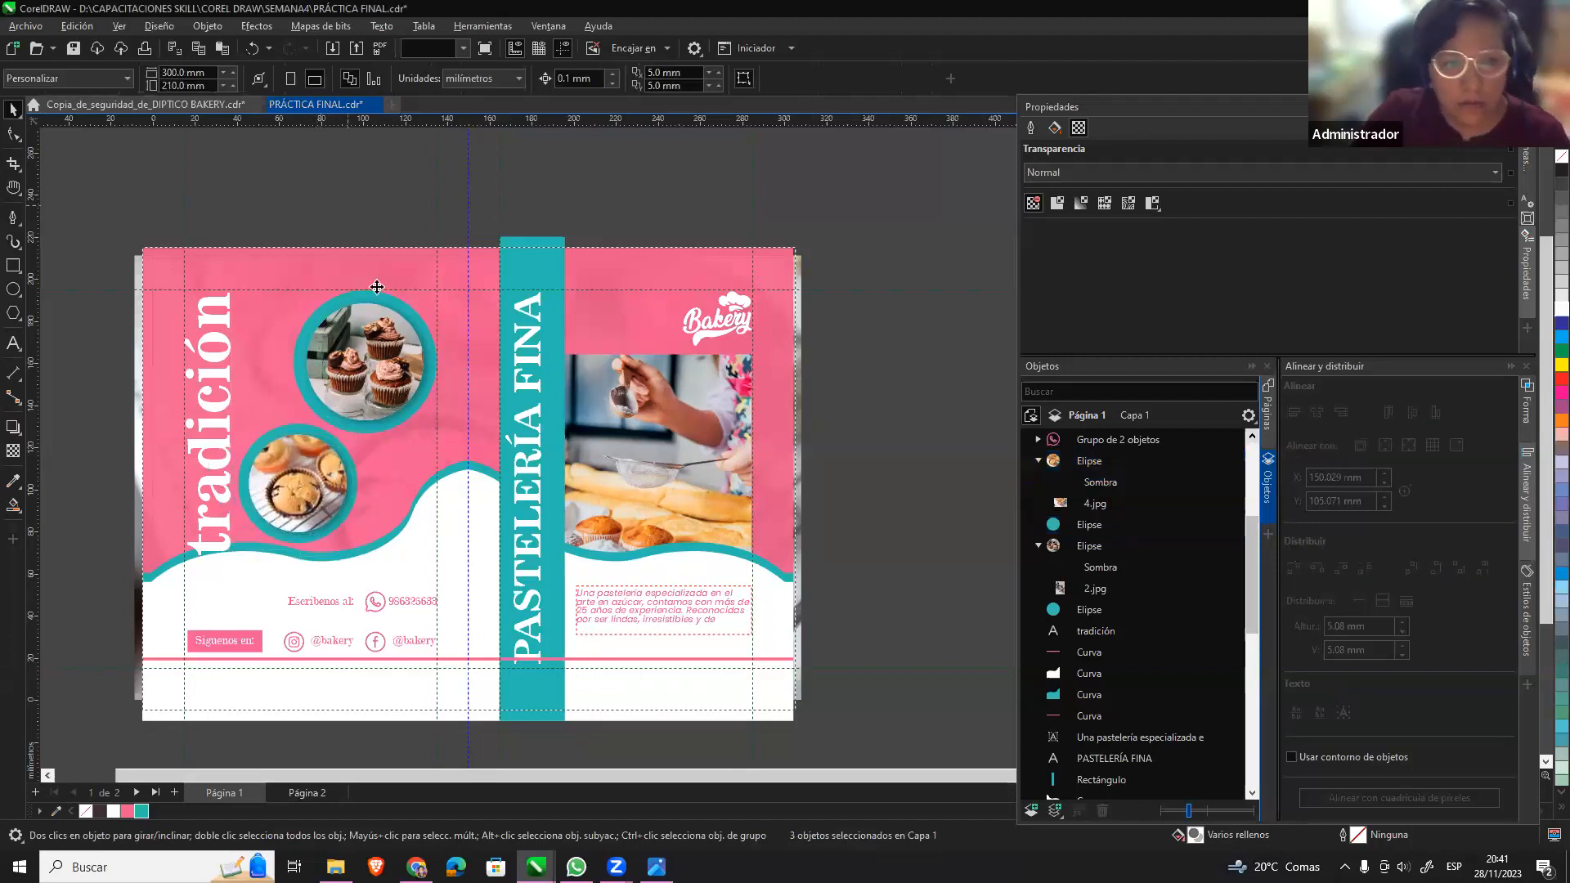
Apply uniform transparency to the "tradición" text and enlarge it downward to about 157 mm tall.
left_click(206, 345)
left_click(206, 345, "alt")
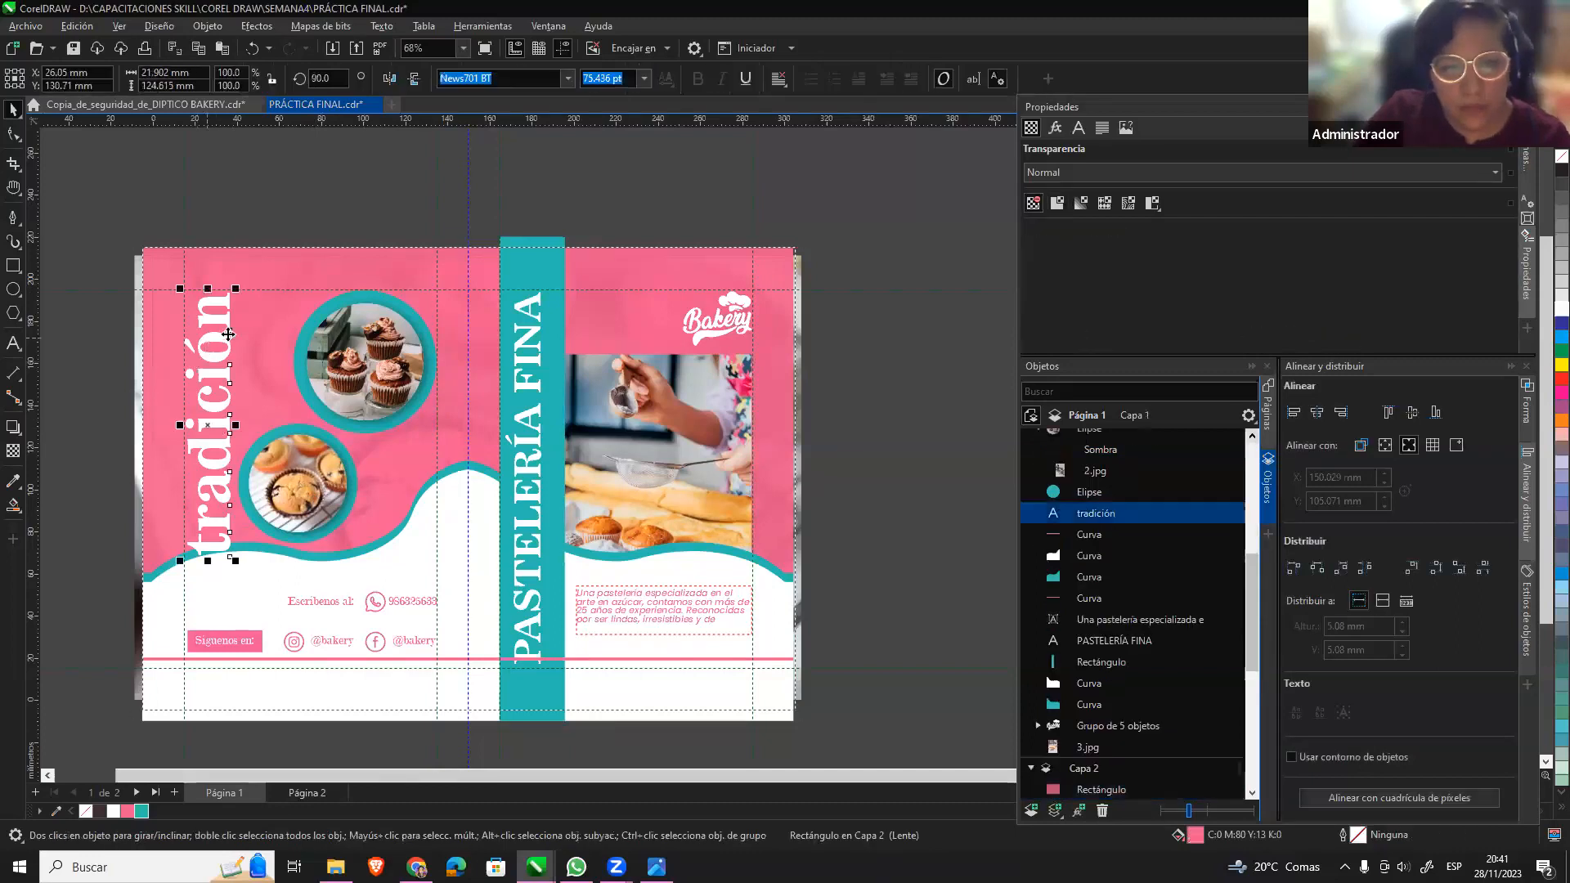
left_click(1051, 198)
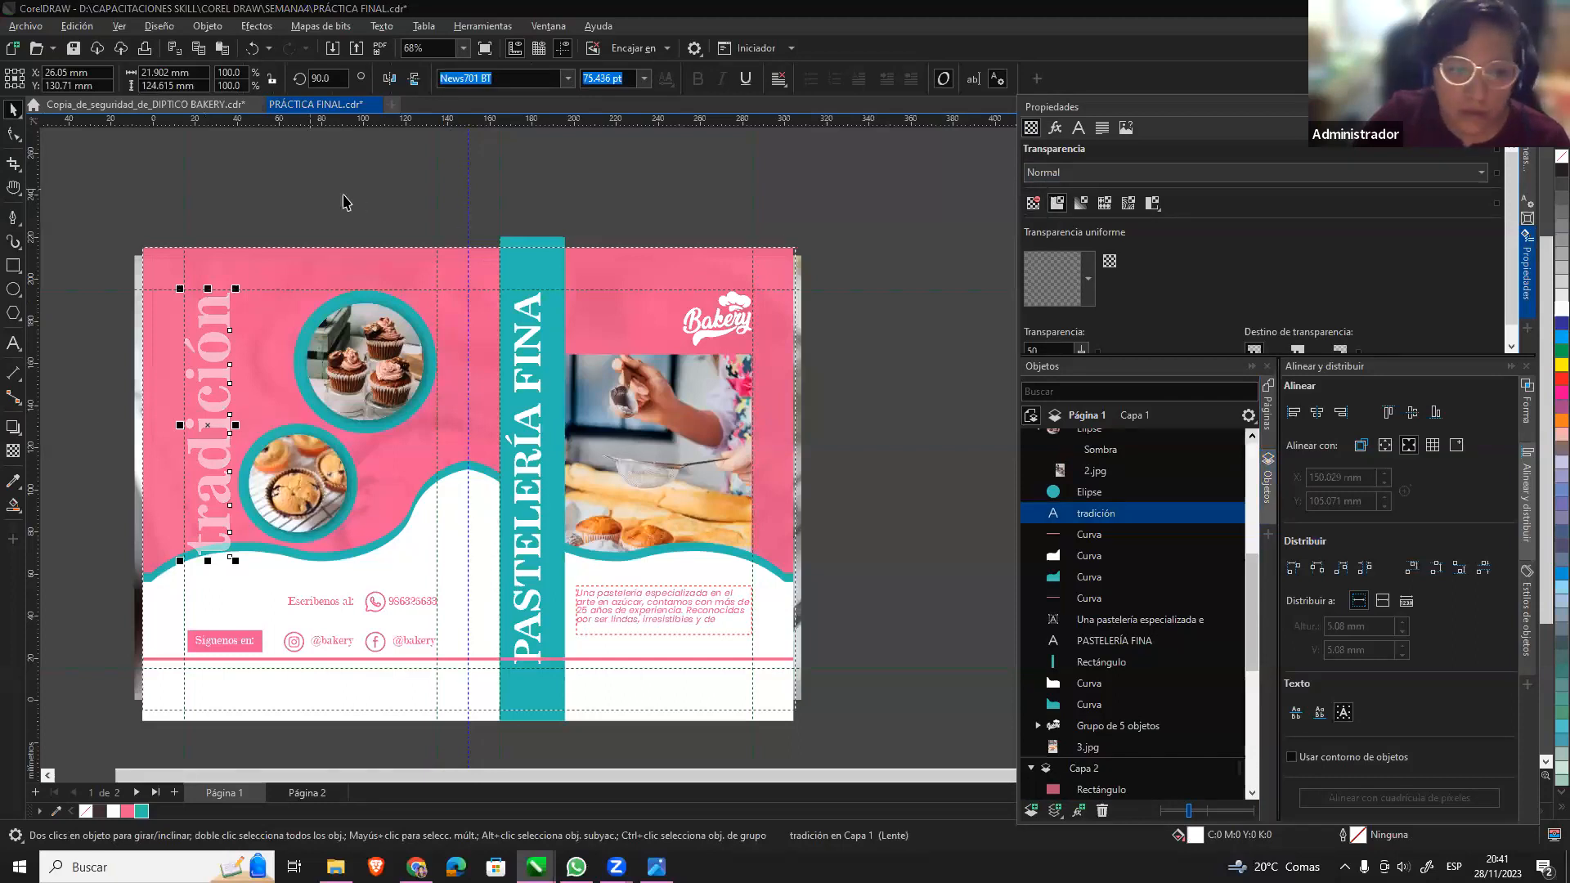
left_click(343, 197)
left_click(219, 406)
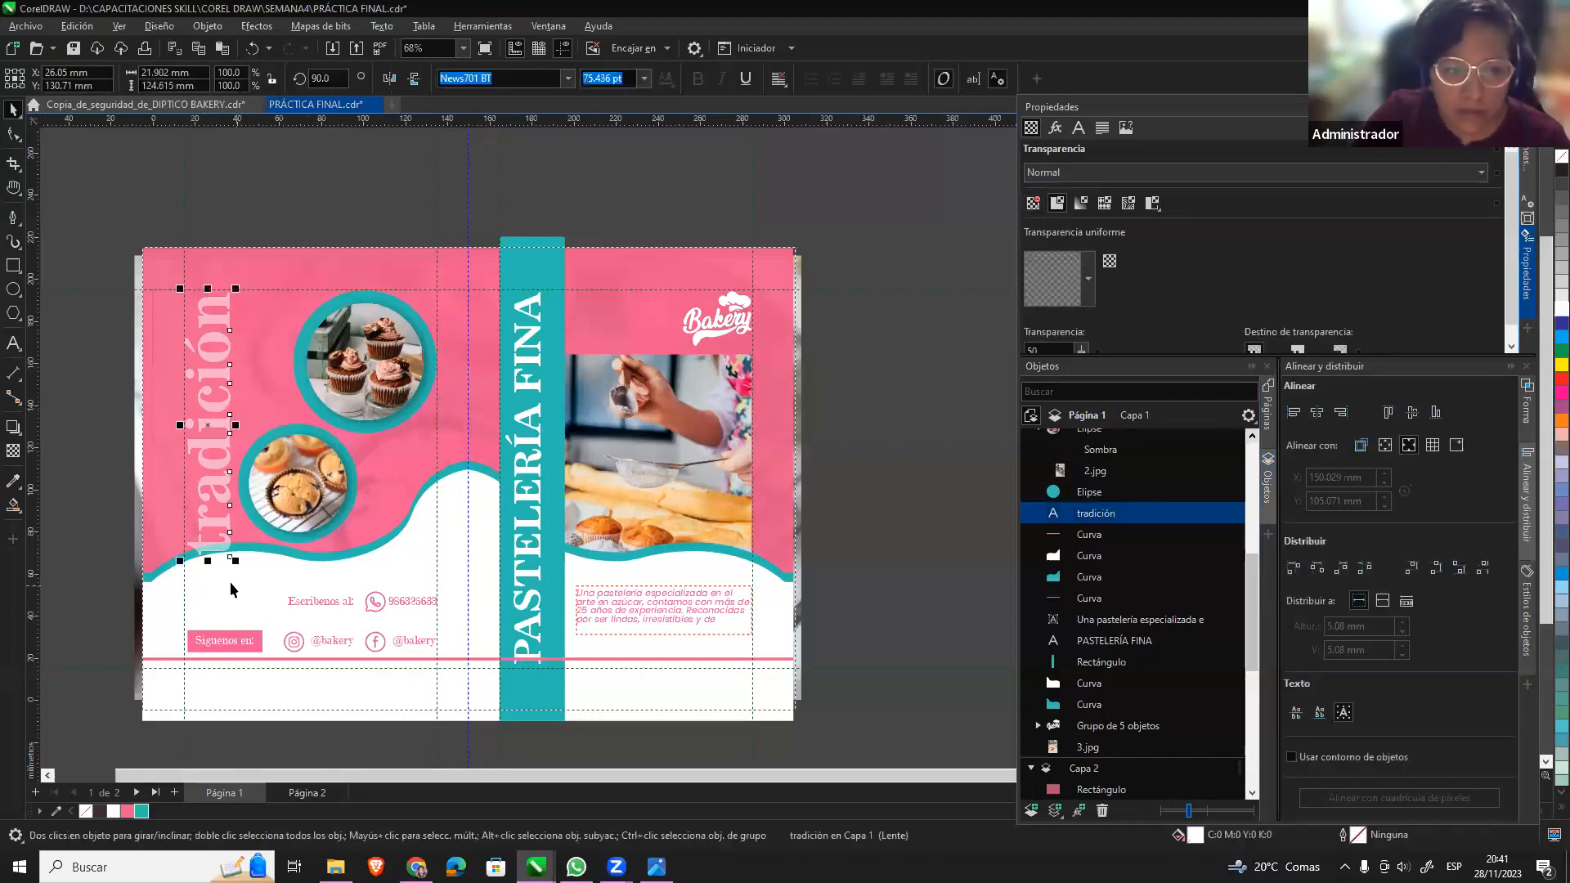
left_click_drag(232, 566, 290, 632)
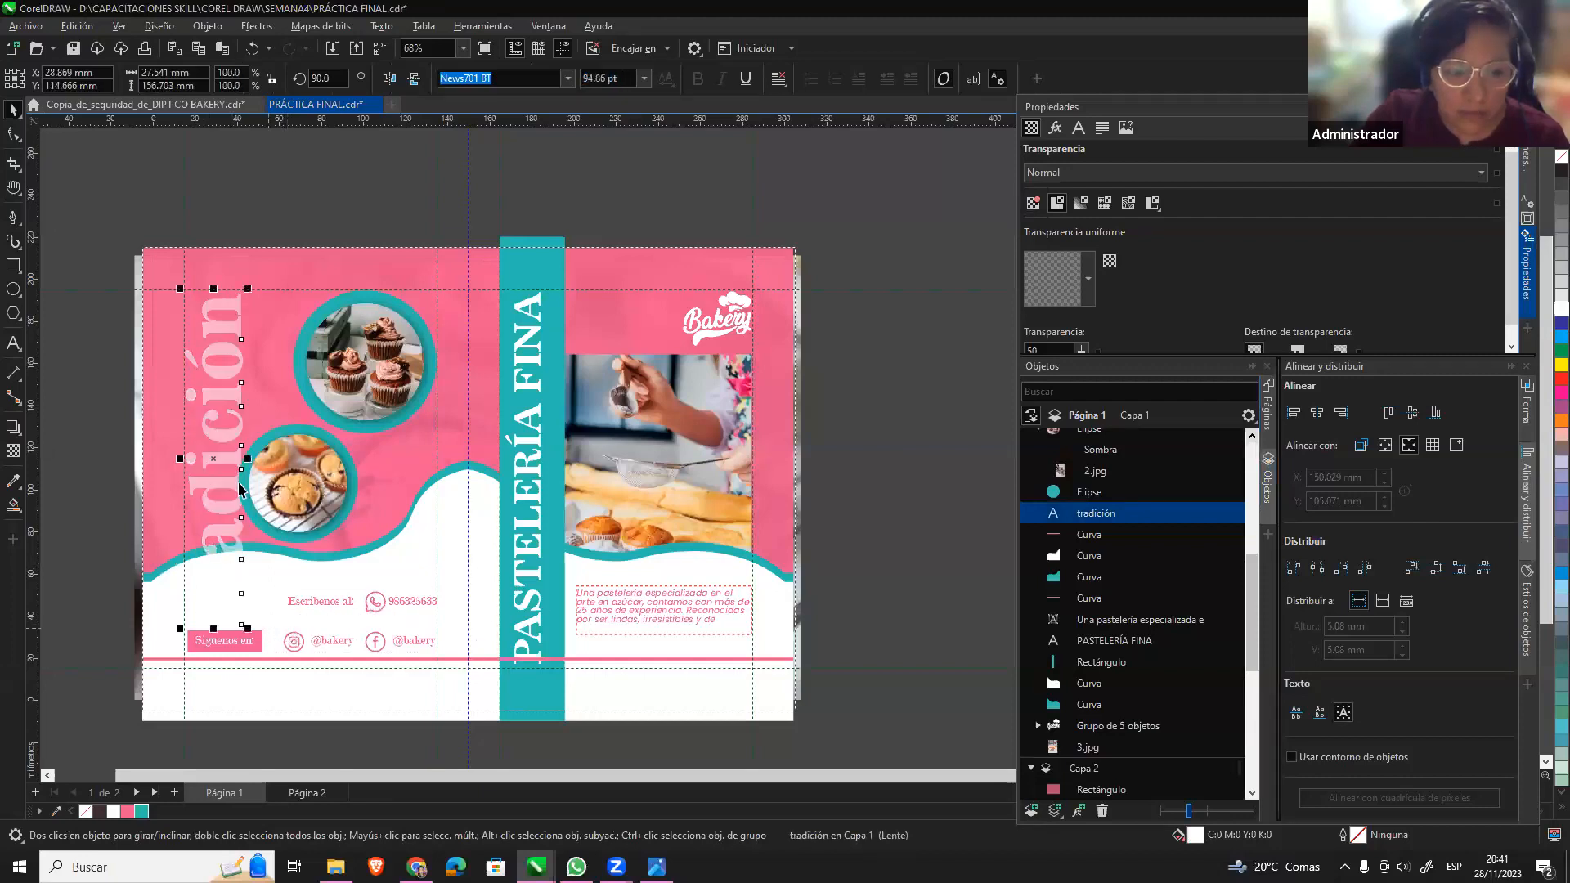
Fill "tradición" with the document's pink, blend it as Multiplicar at 71 transparency, and save the file.
left_click(128, 811)
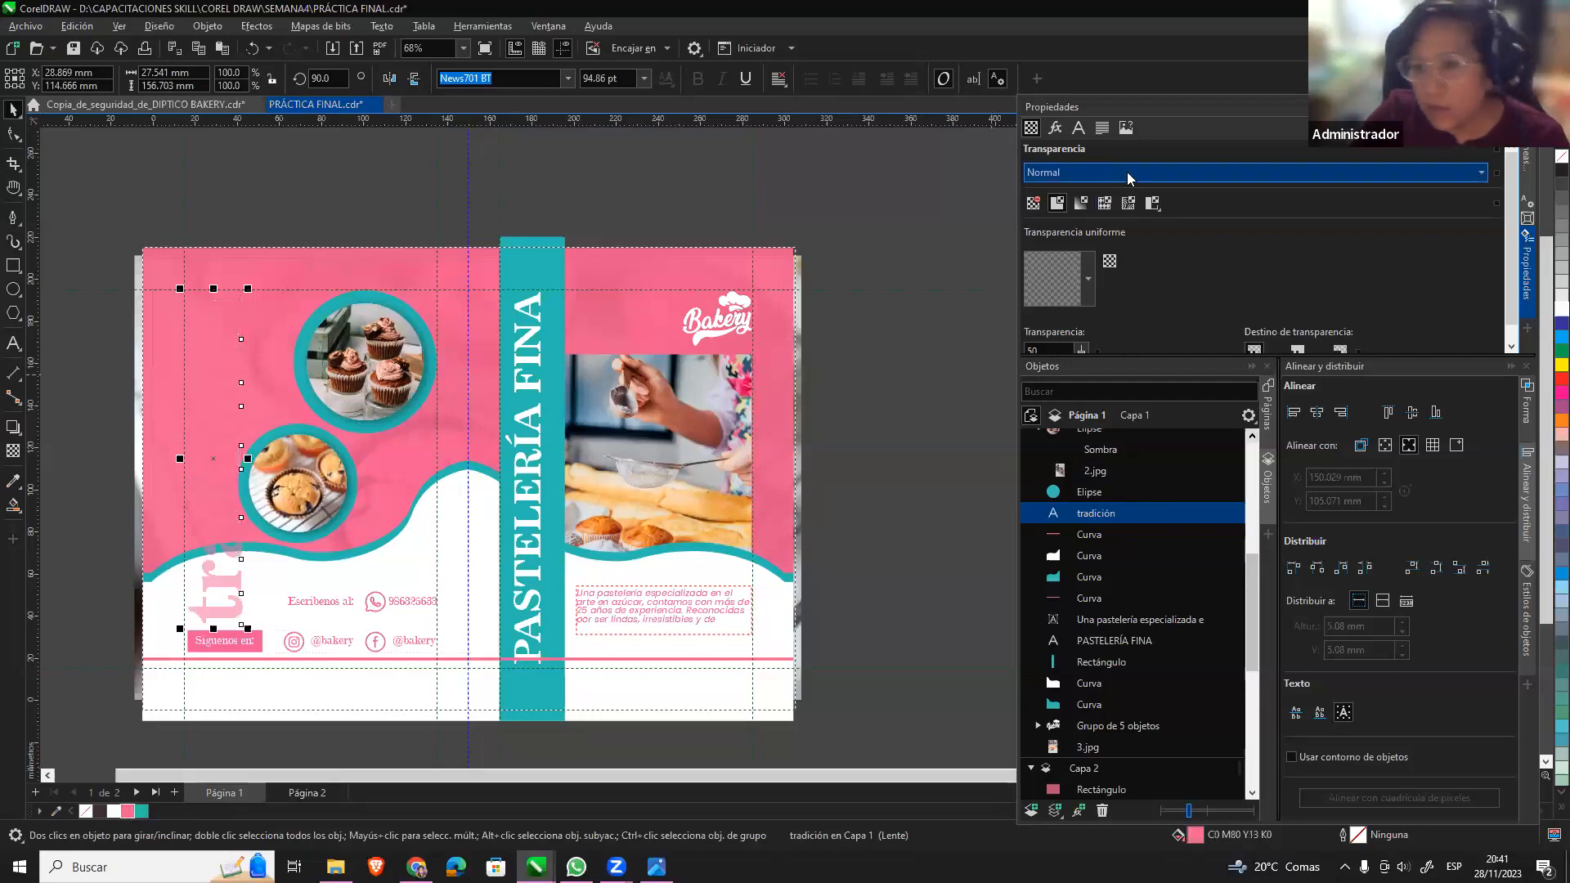
left_click(1129, 173)
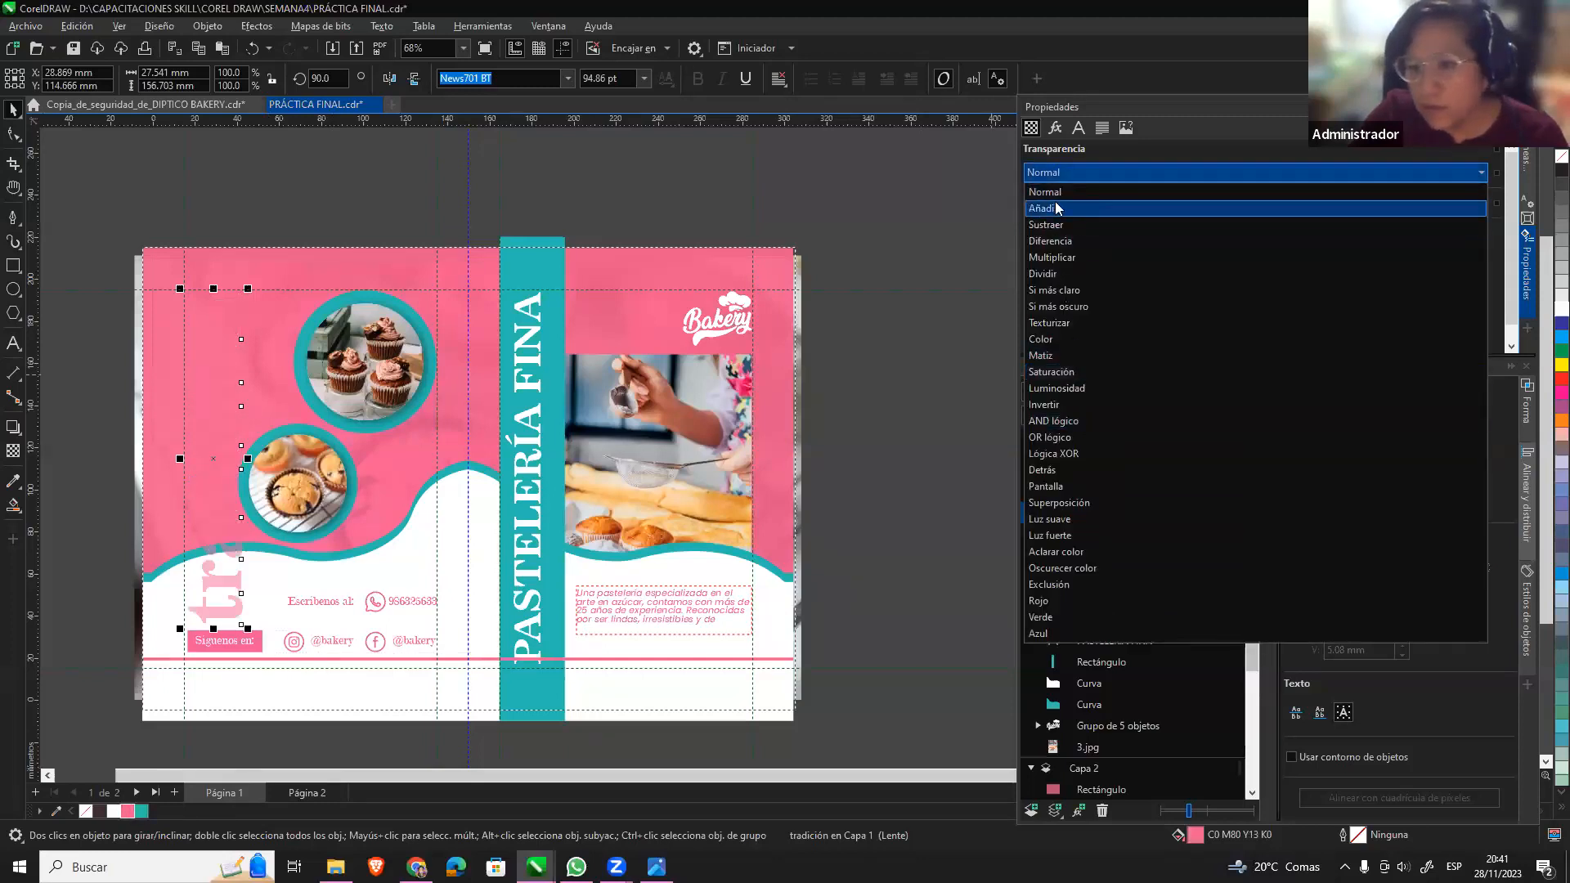
left_click(1070, 505)
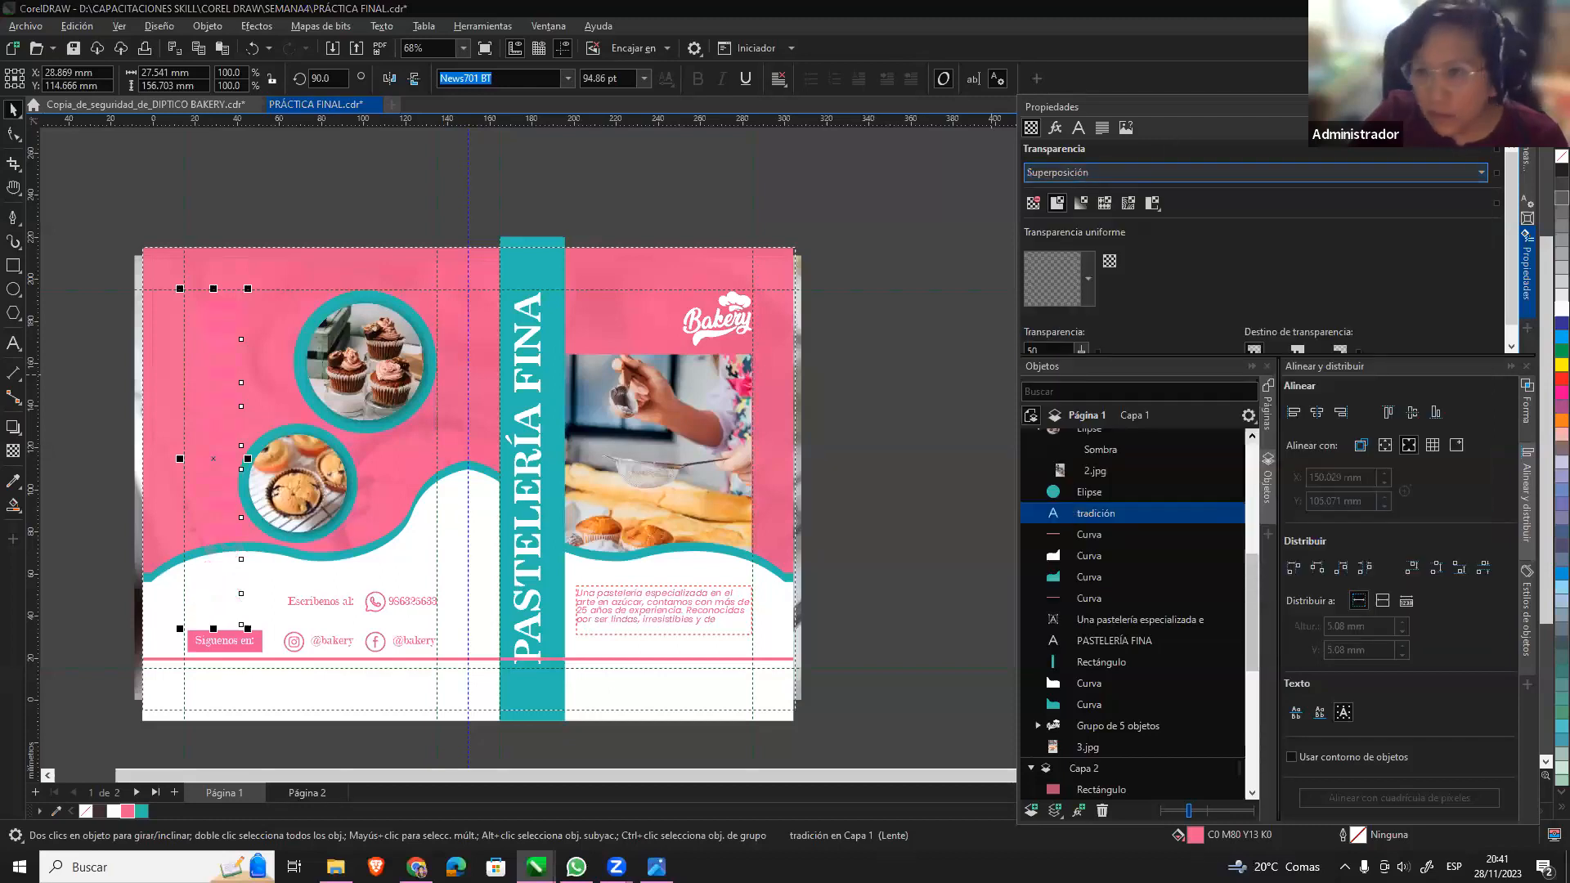
left_click(1080, 173)
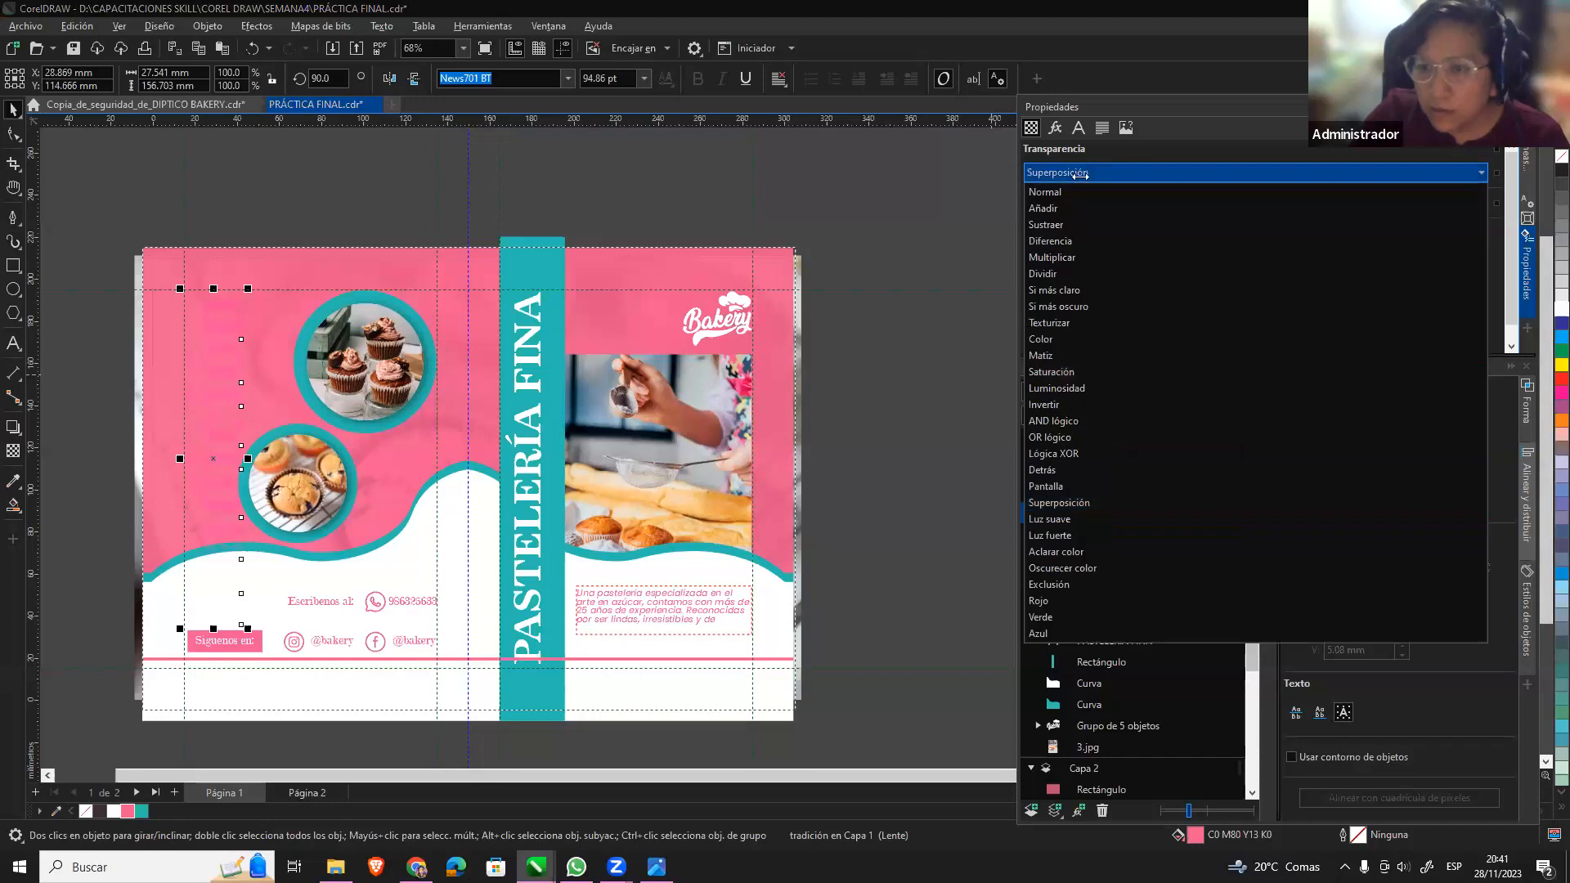
left_click(1056, 258)
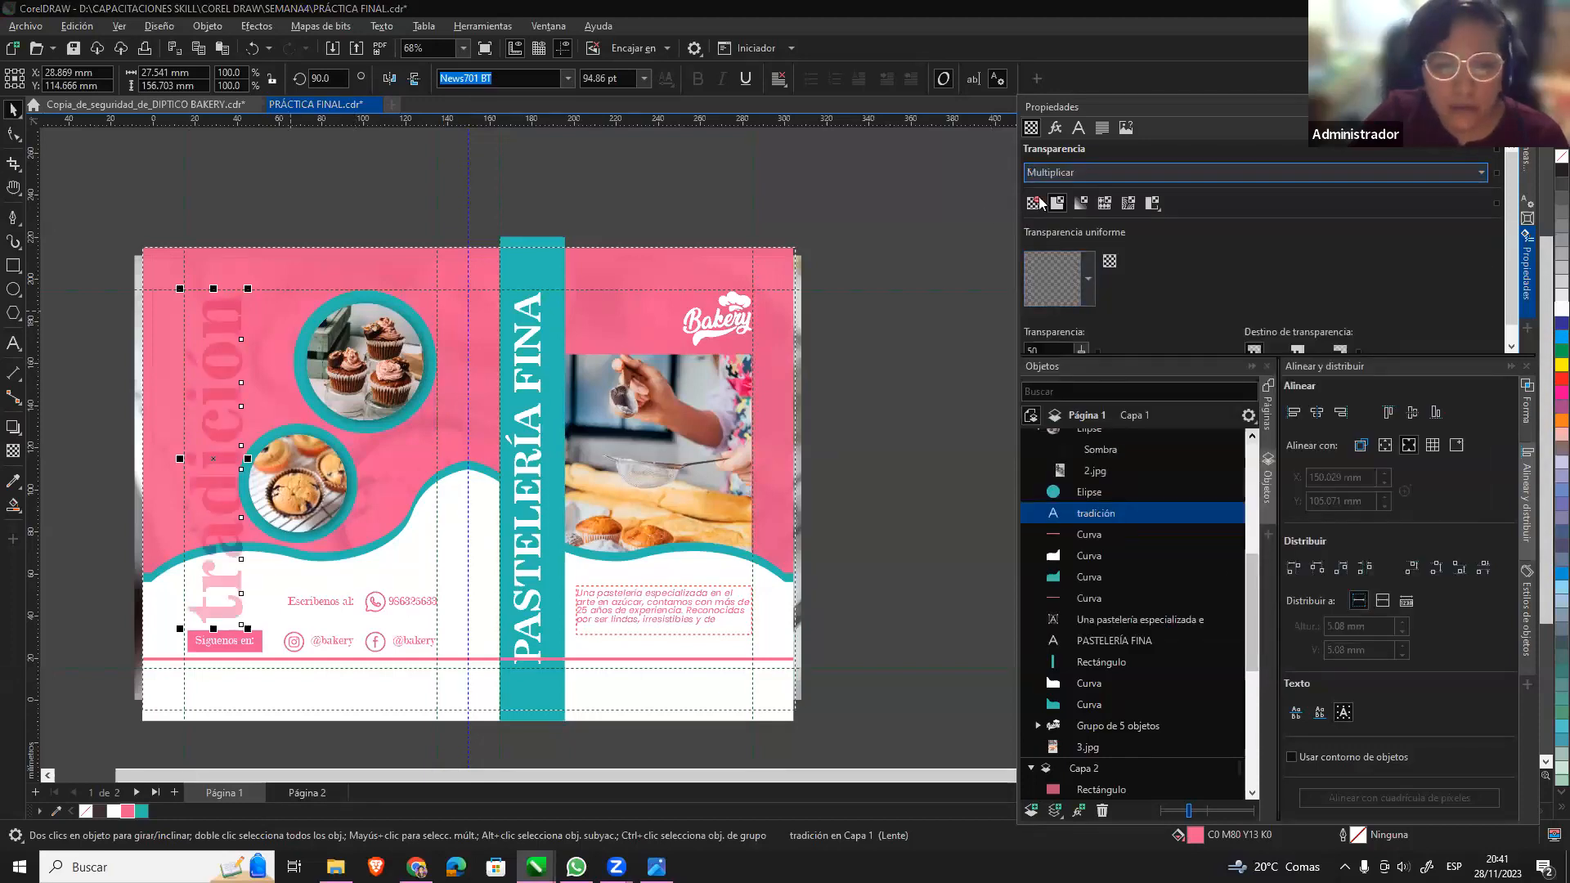
left_click_drag(1081, 350, 1113, 378)
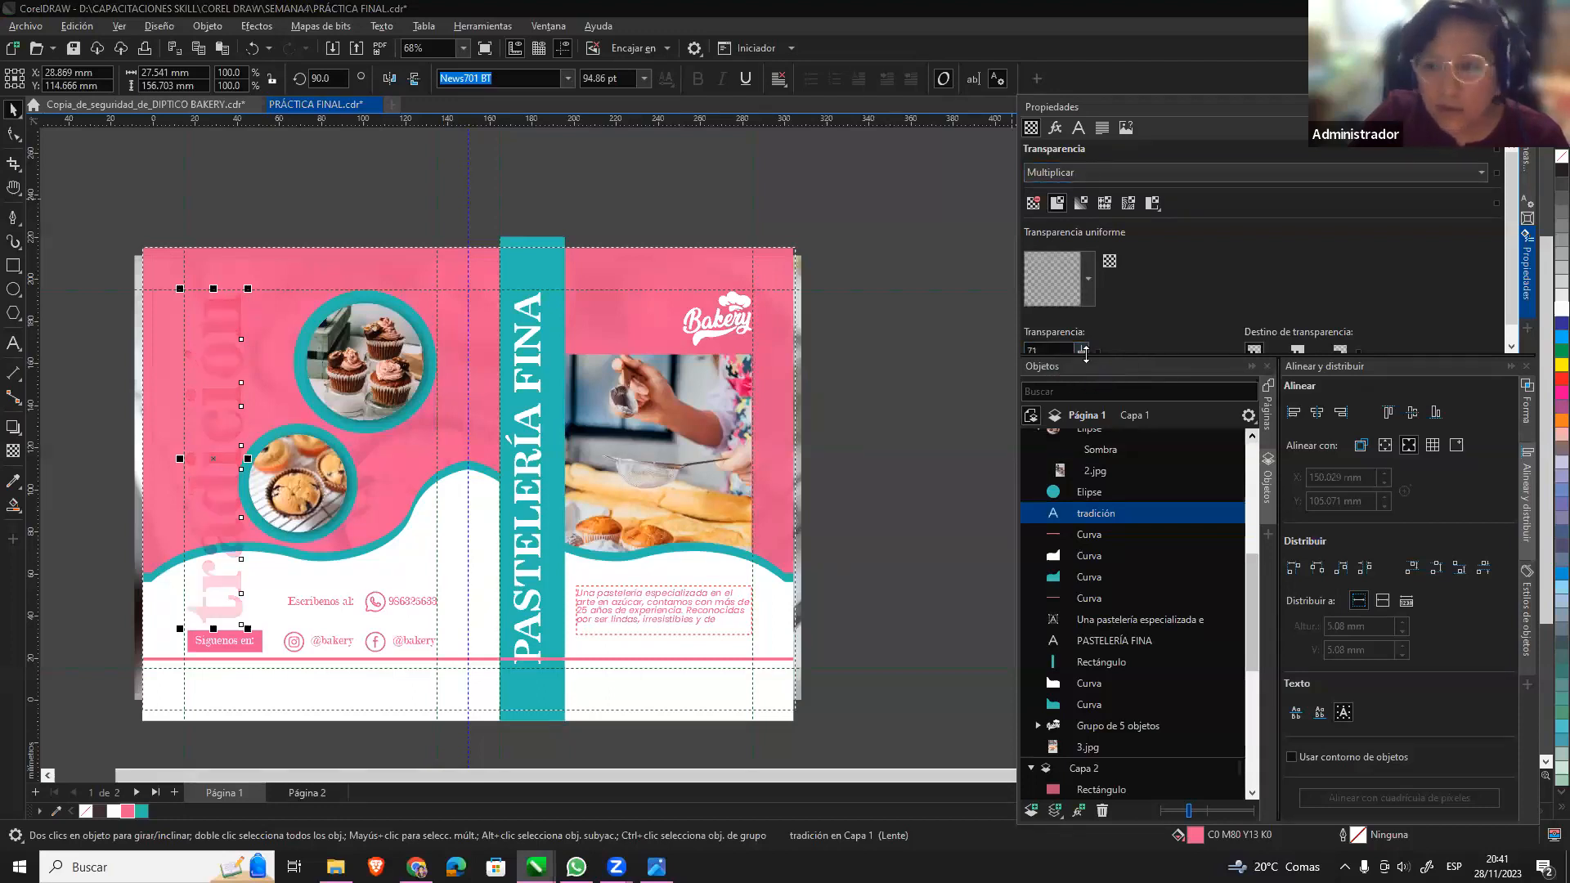
left_click(833, 511)
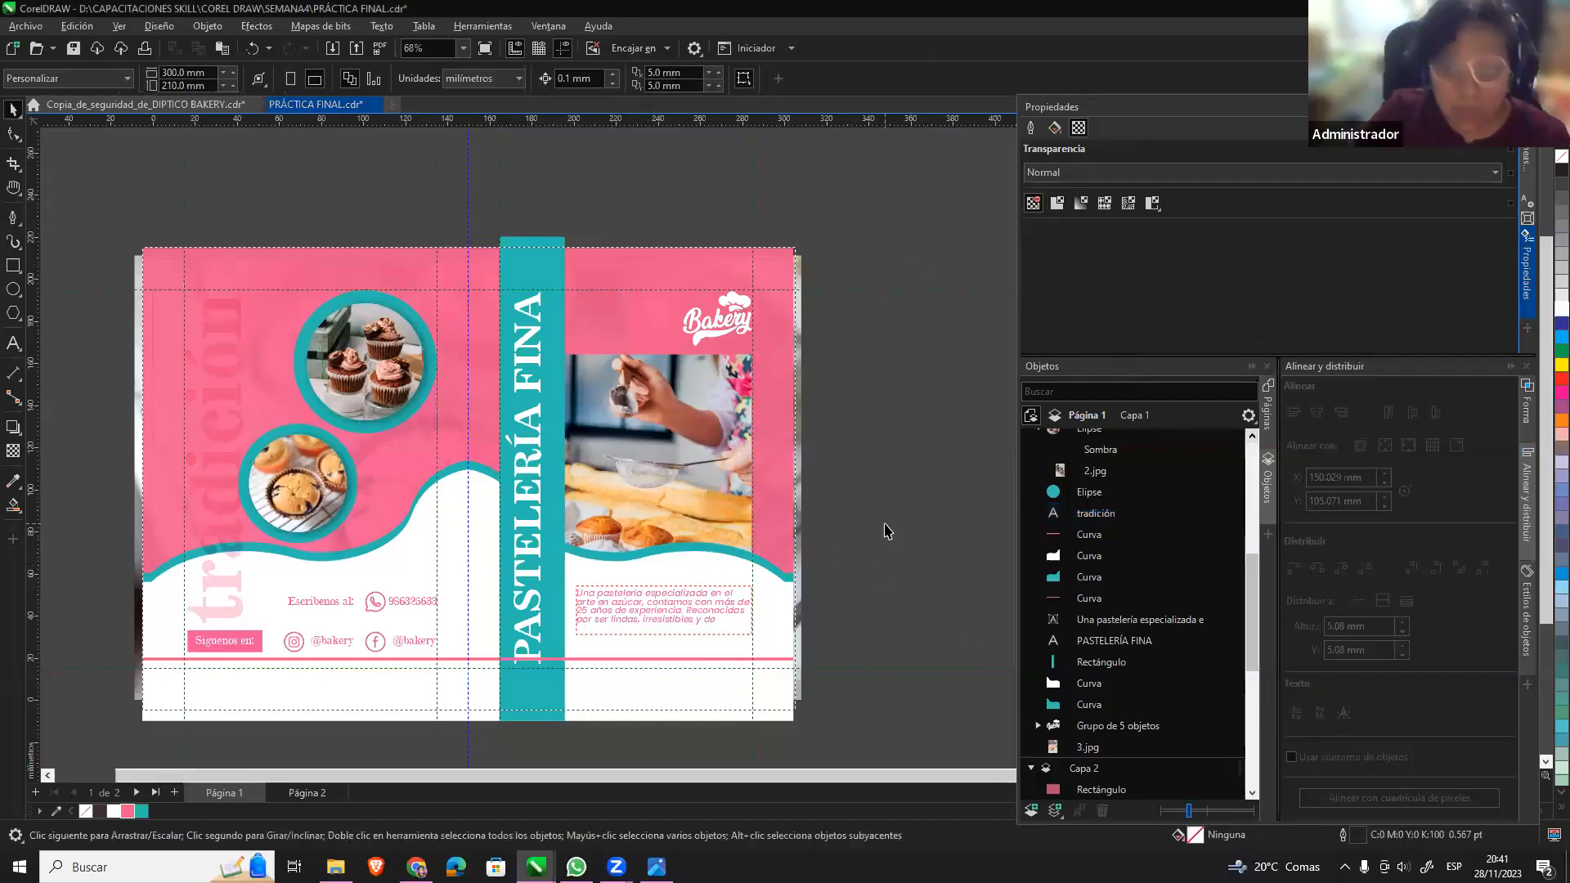
key("ctrl+s")
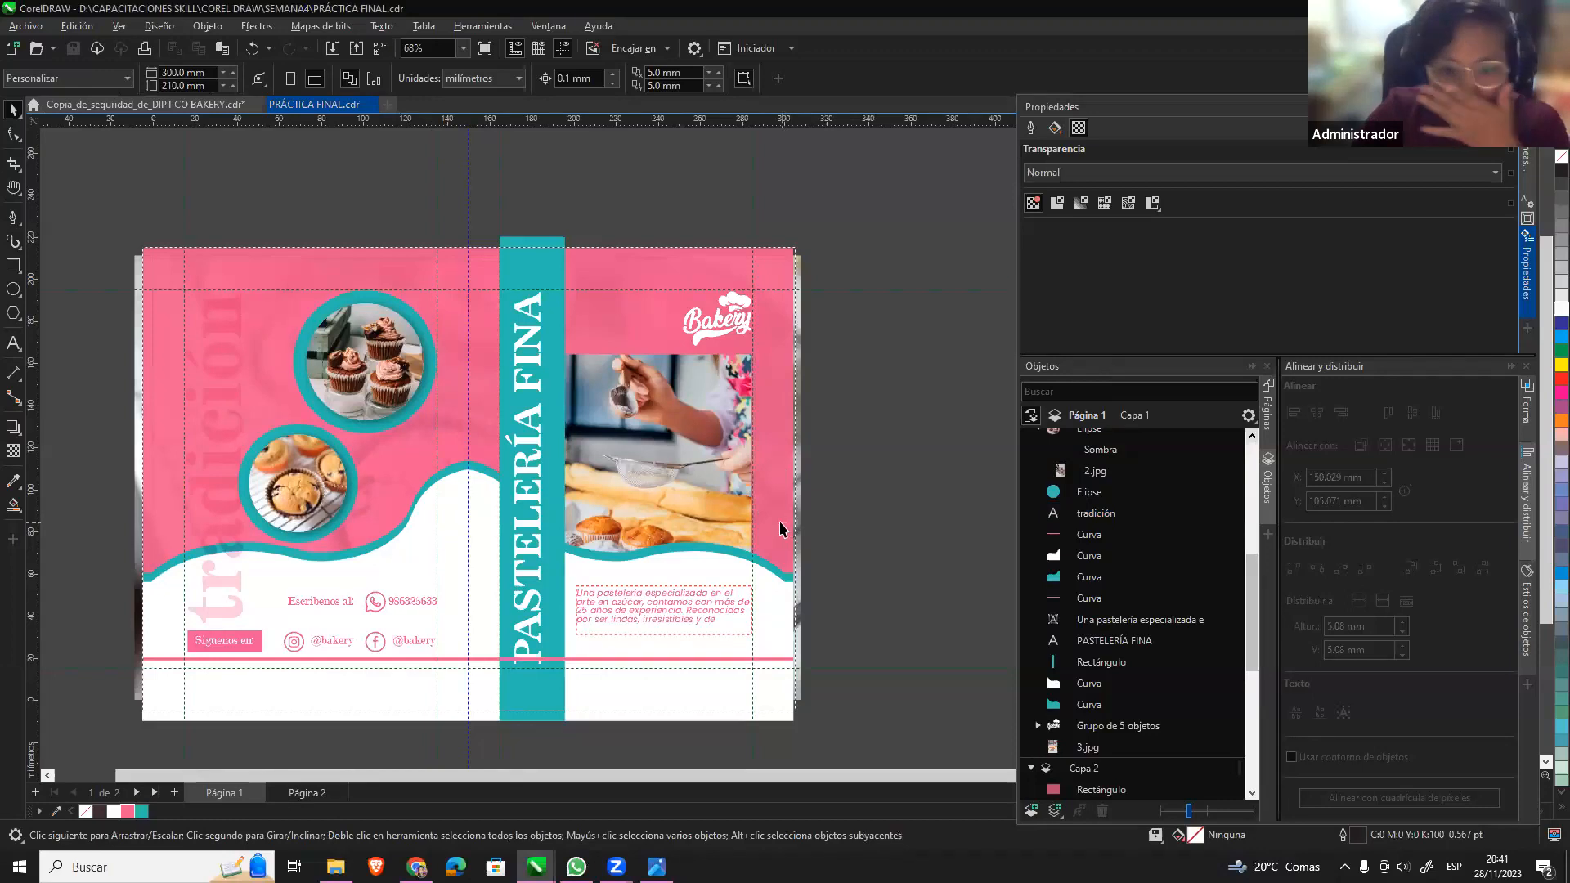
Duplicate the right page's pink line in front of everything, place the copy just above the baking photo and make its outline white.
left_click(779, 660)
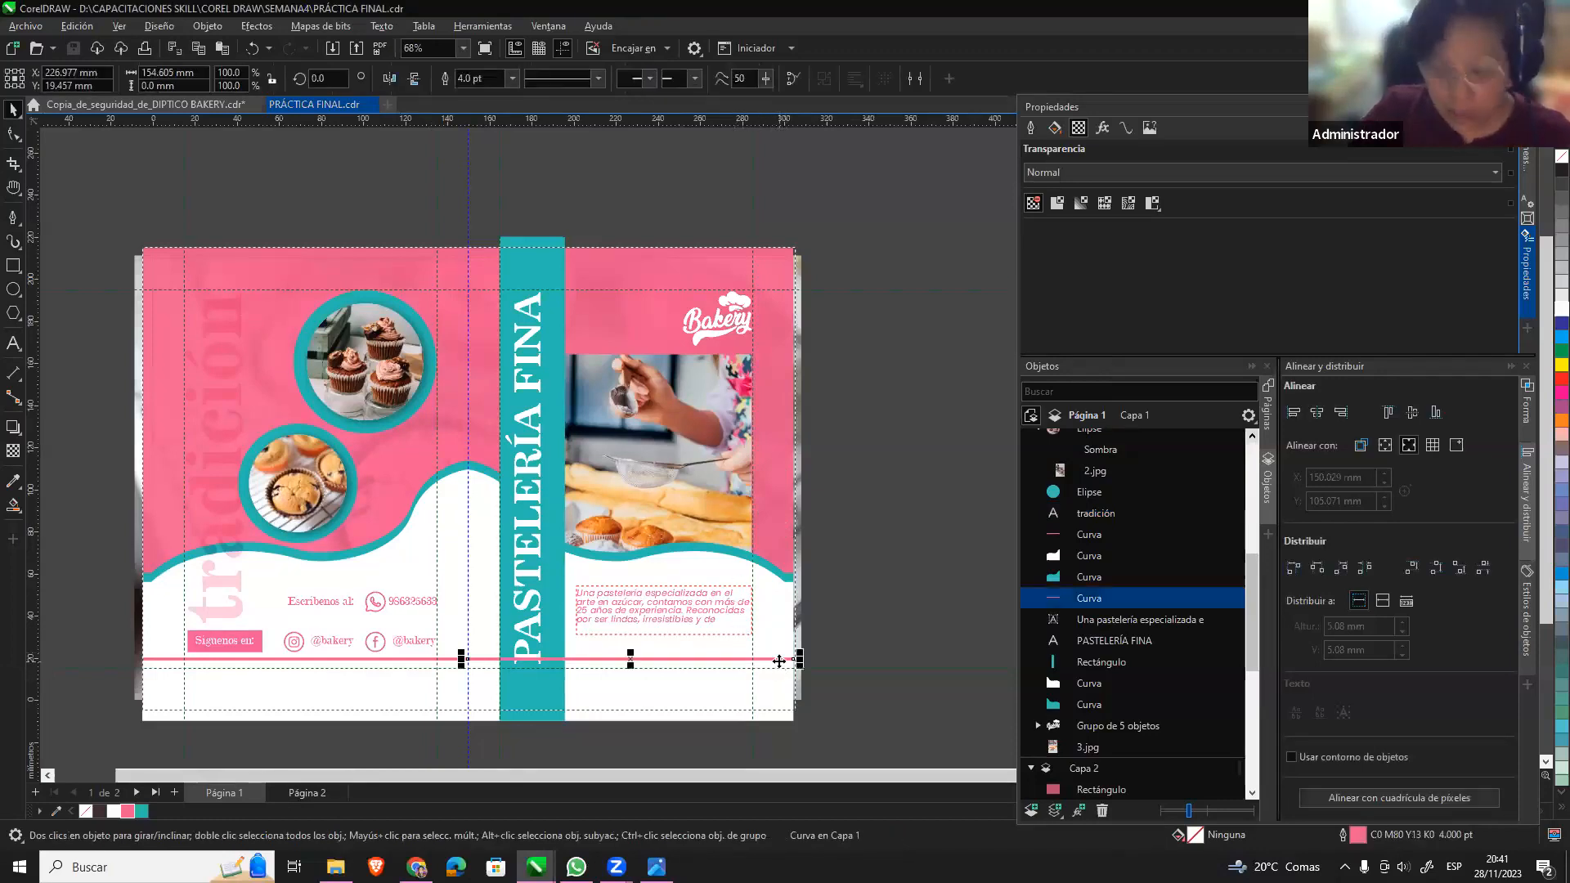
key("shift+Page_Up")
left_click_drag(779, 660, 767, 342)
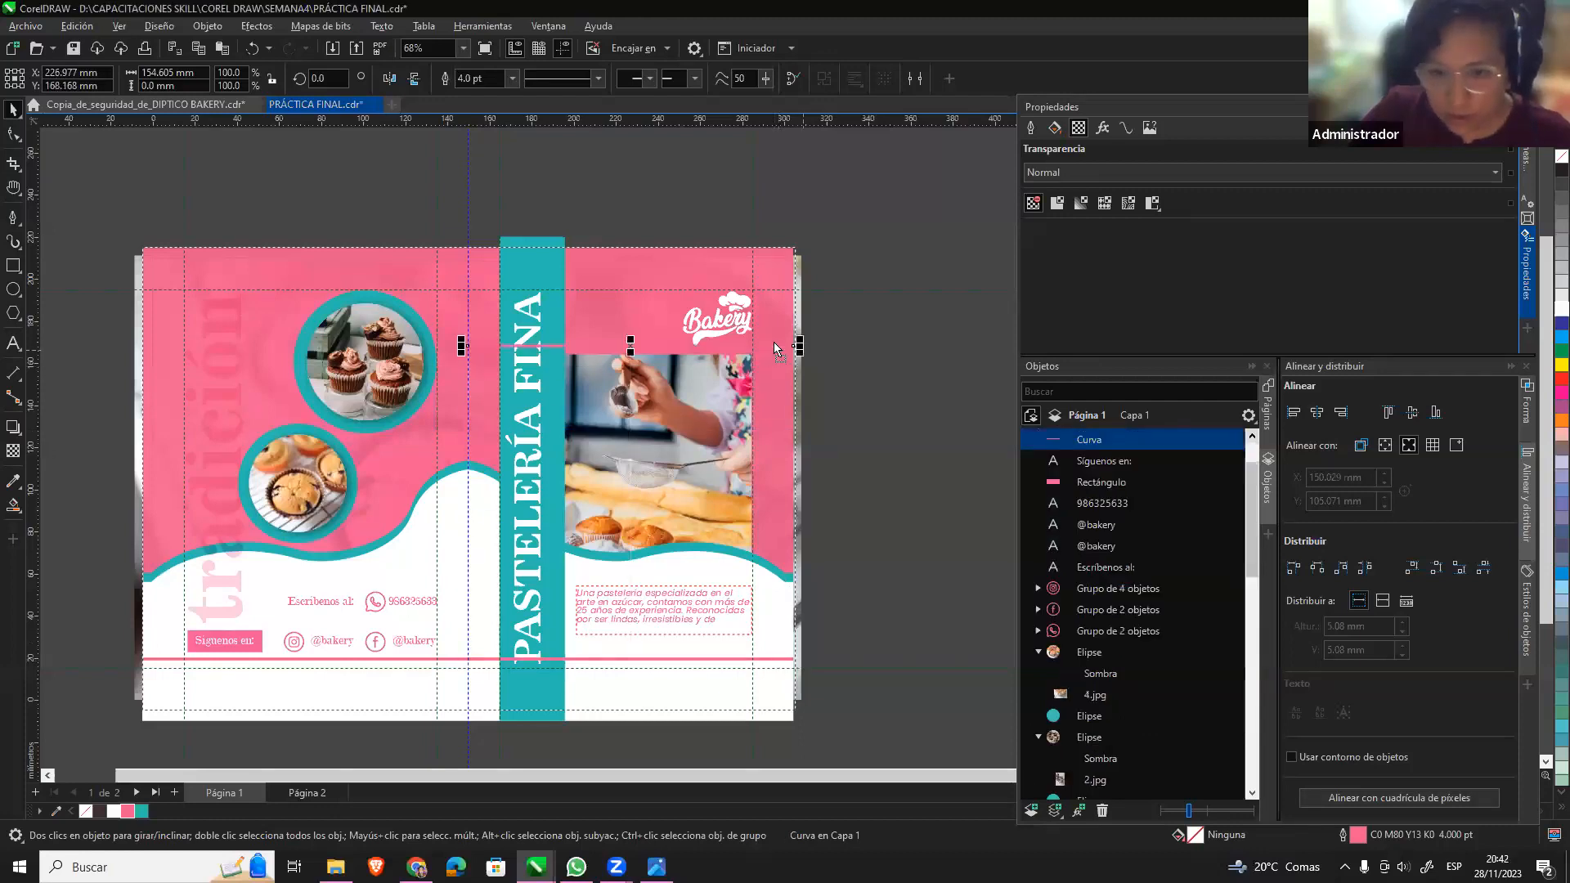
right_click(1562, 303)
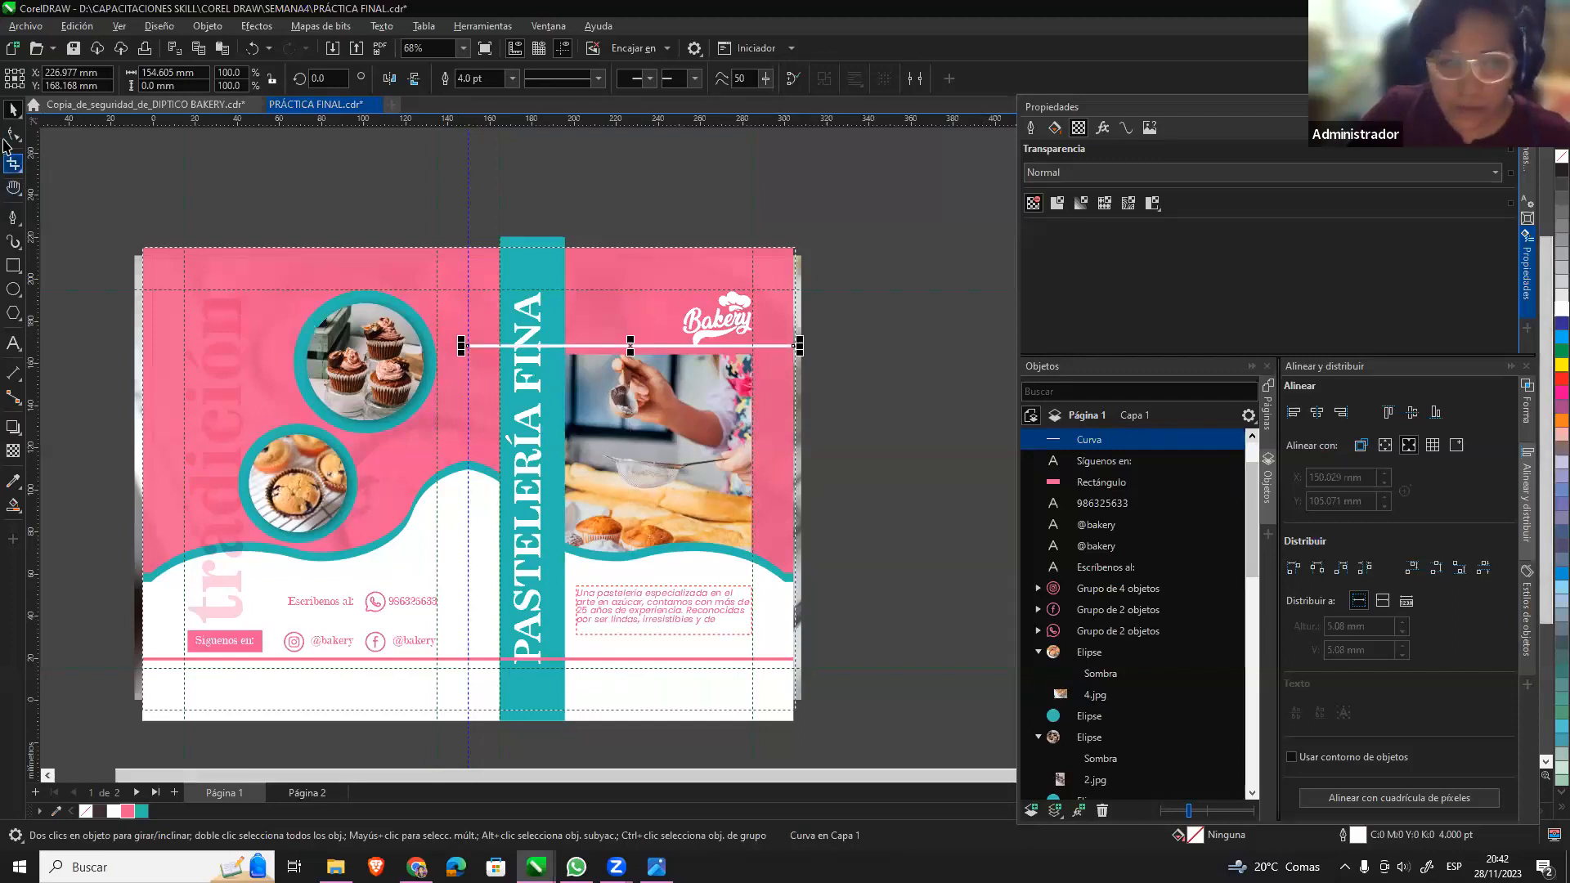
Shorten the white line to about 112 mm by moving its left node onto the teal band.
left_click(14, 134)
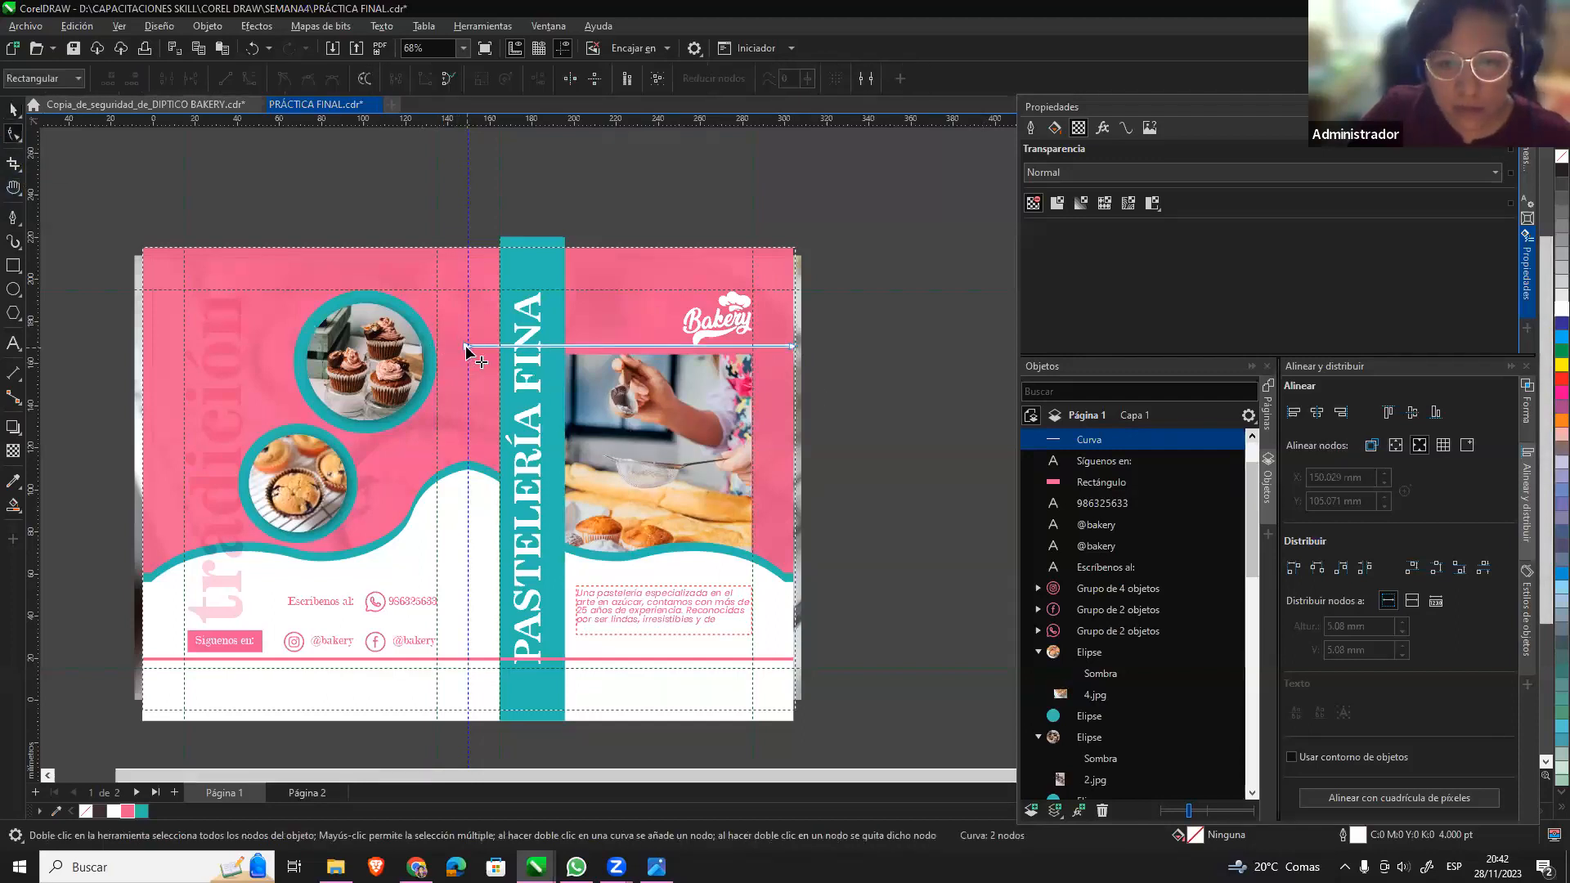
left_click_drag(466, 349, 557, 345)
left_click(14, 110)
left_click(852, 393)
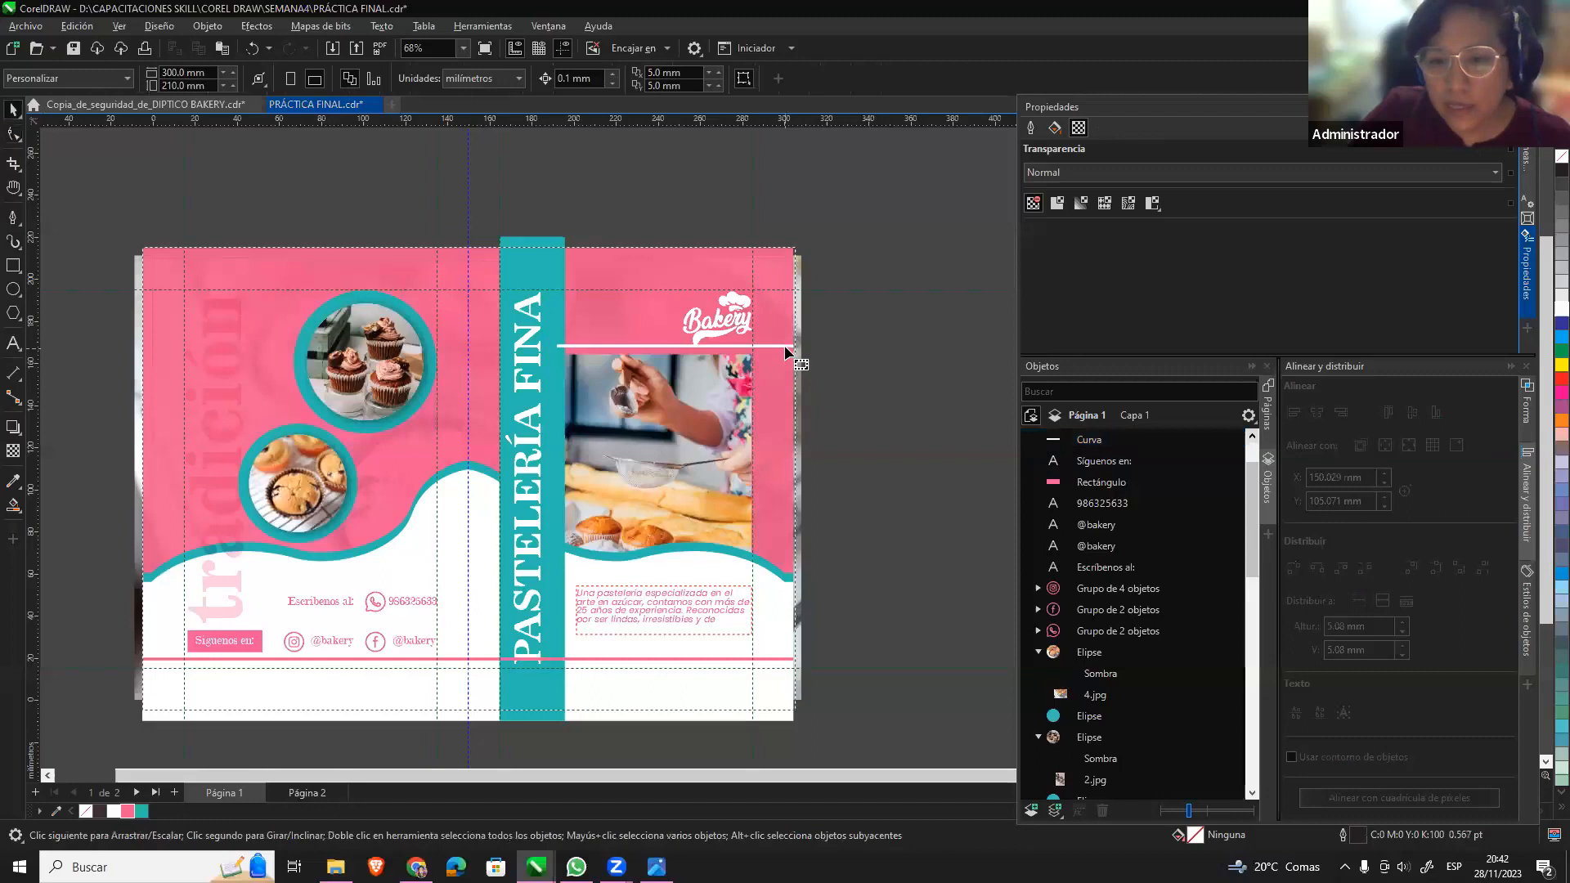
Reorder the white line so it sits directly behind the teal rectangle.
left_click(784, 345)
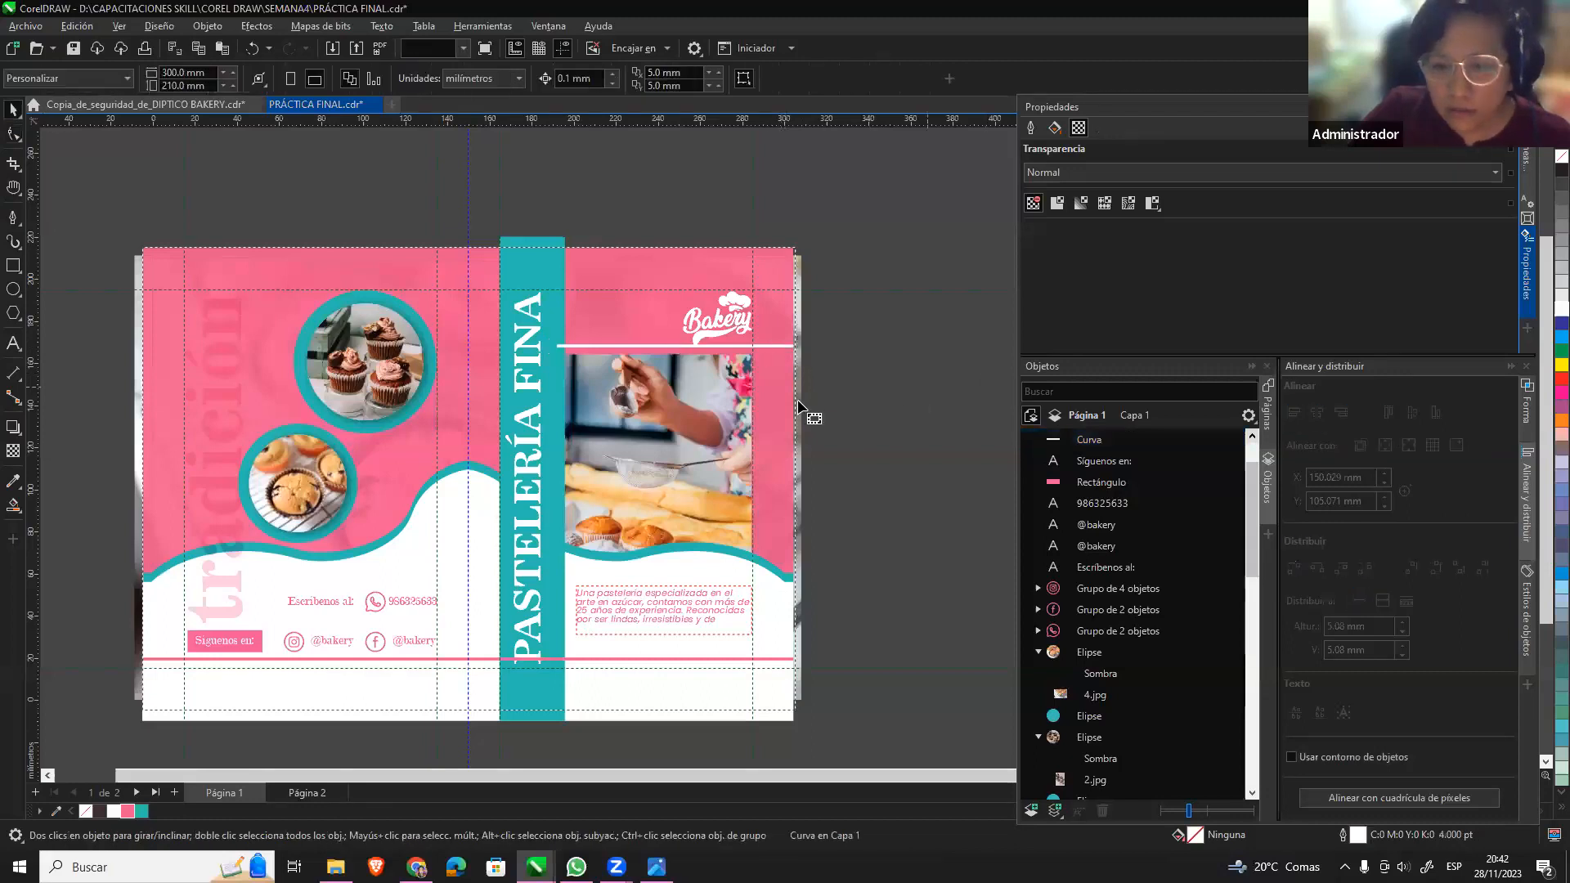
left_click(784, 343)
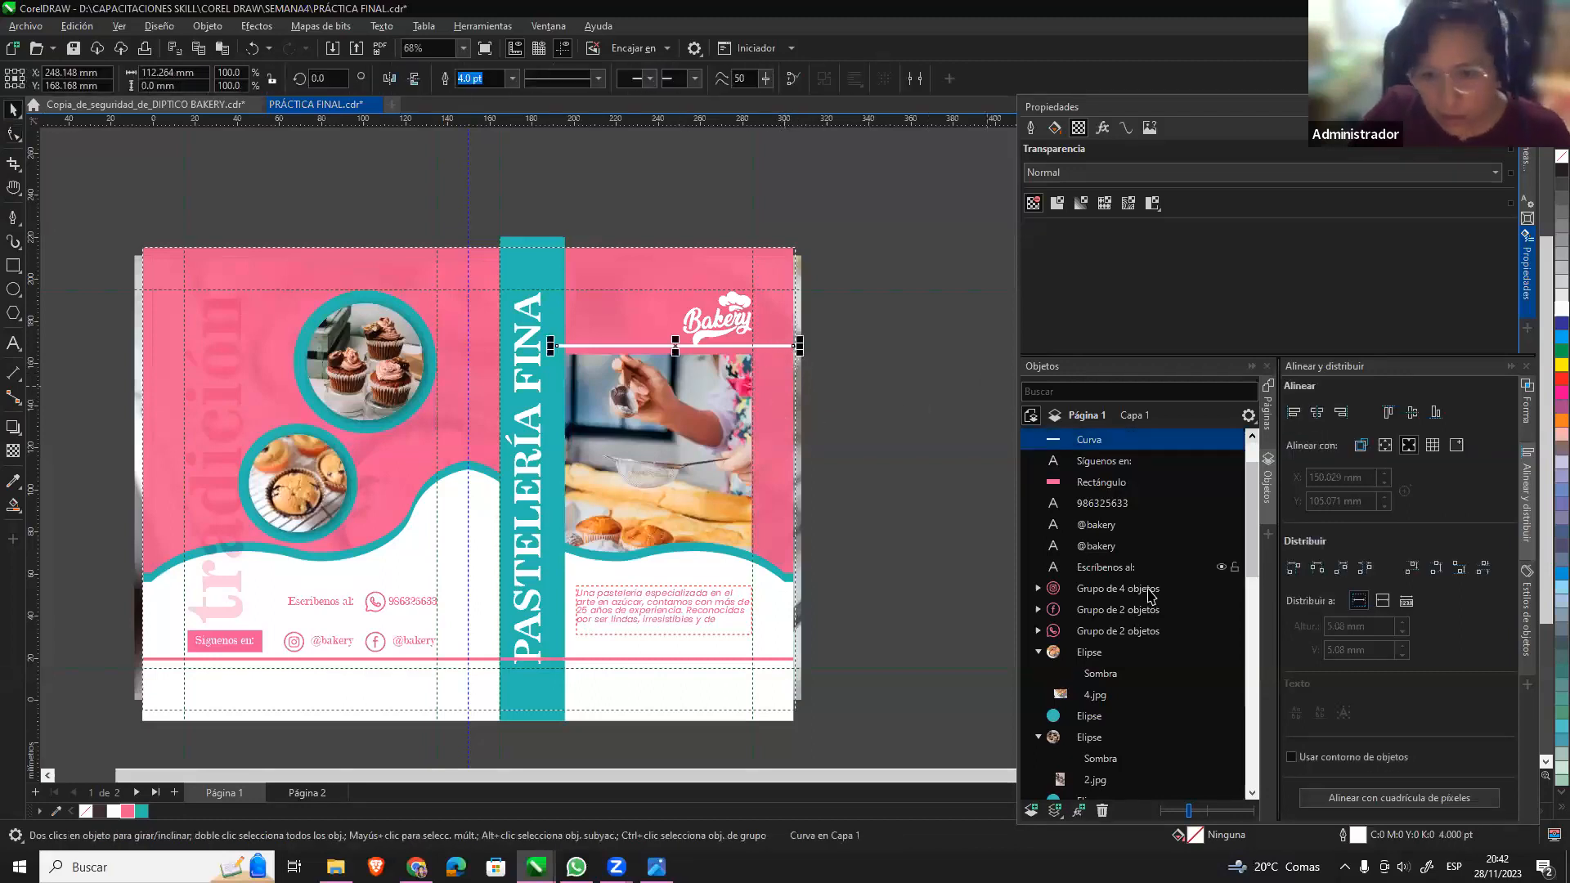
scroll(1109, 785, "down", 1)
left_click_drag(1106, 790, 1101, 725)
left_click(897, 351)
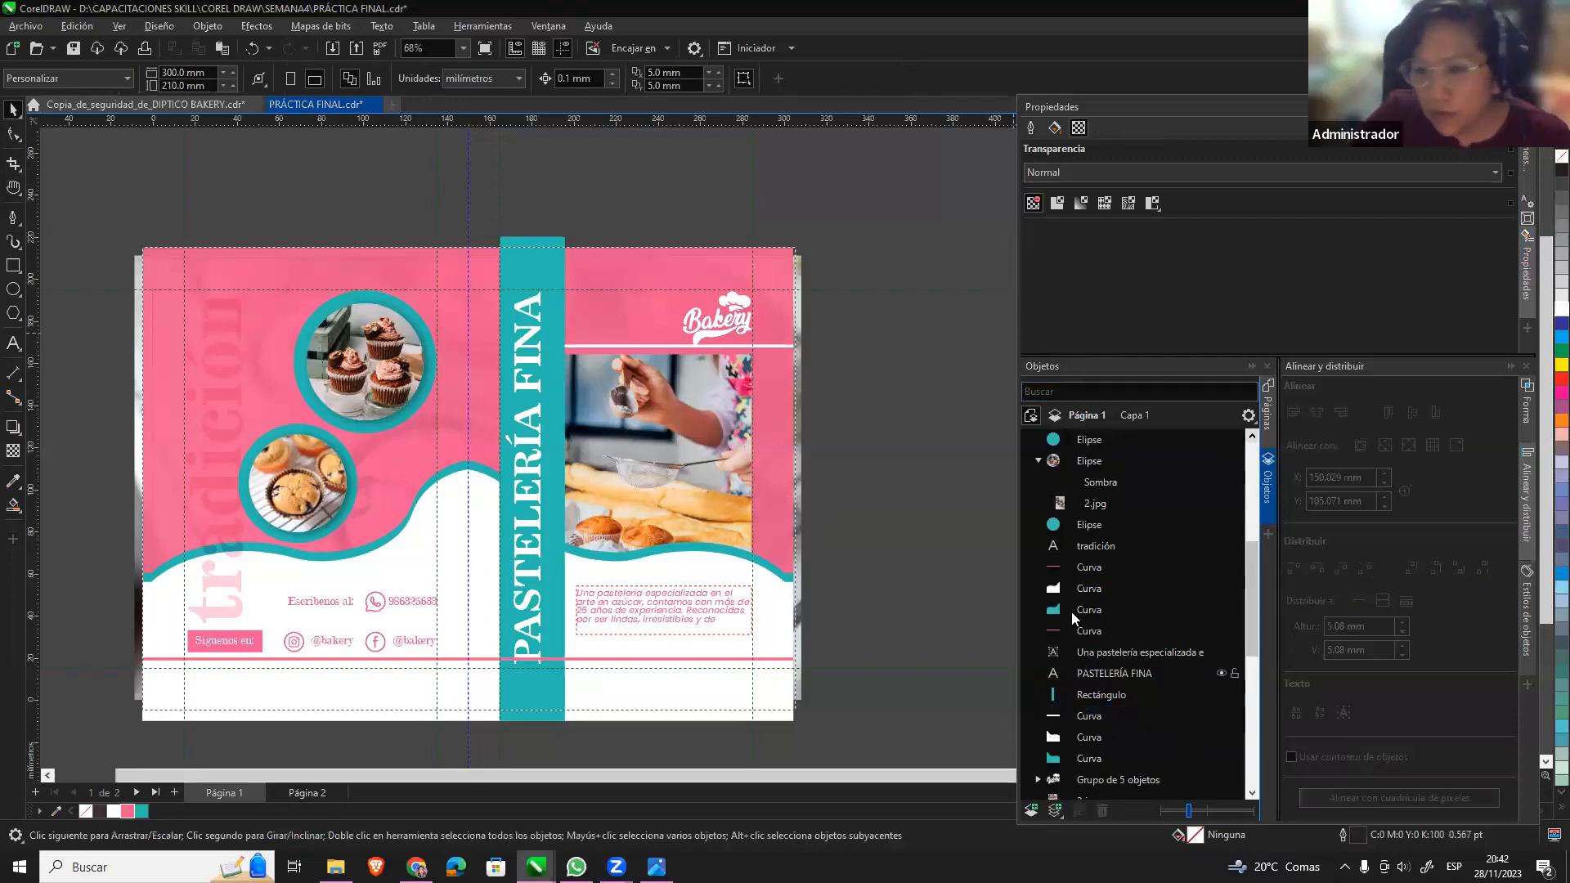
Shrink the Bakery logo slightly so it clears the white line, and preview the page in full screen.
left_click(718, 331)
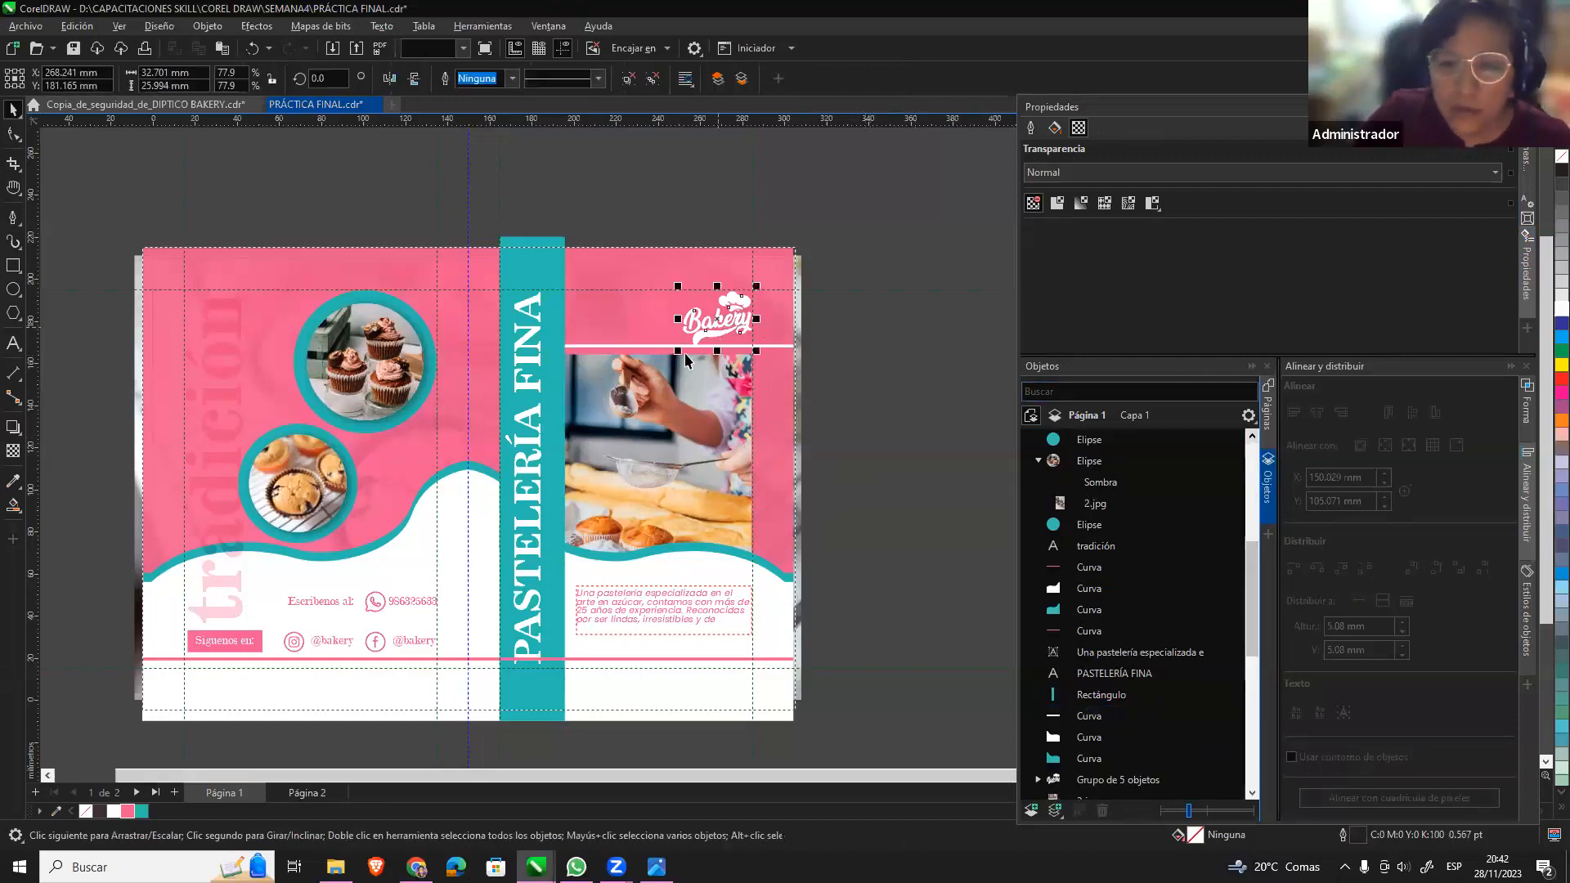
left_click(867, 346)
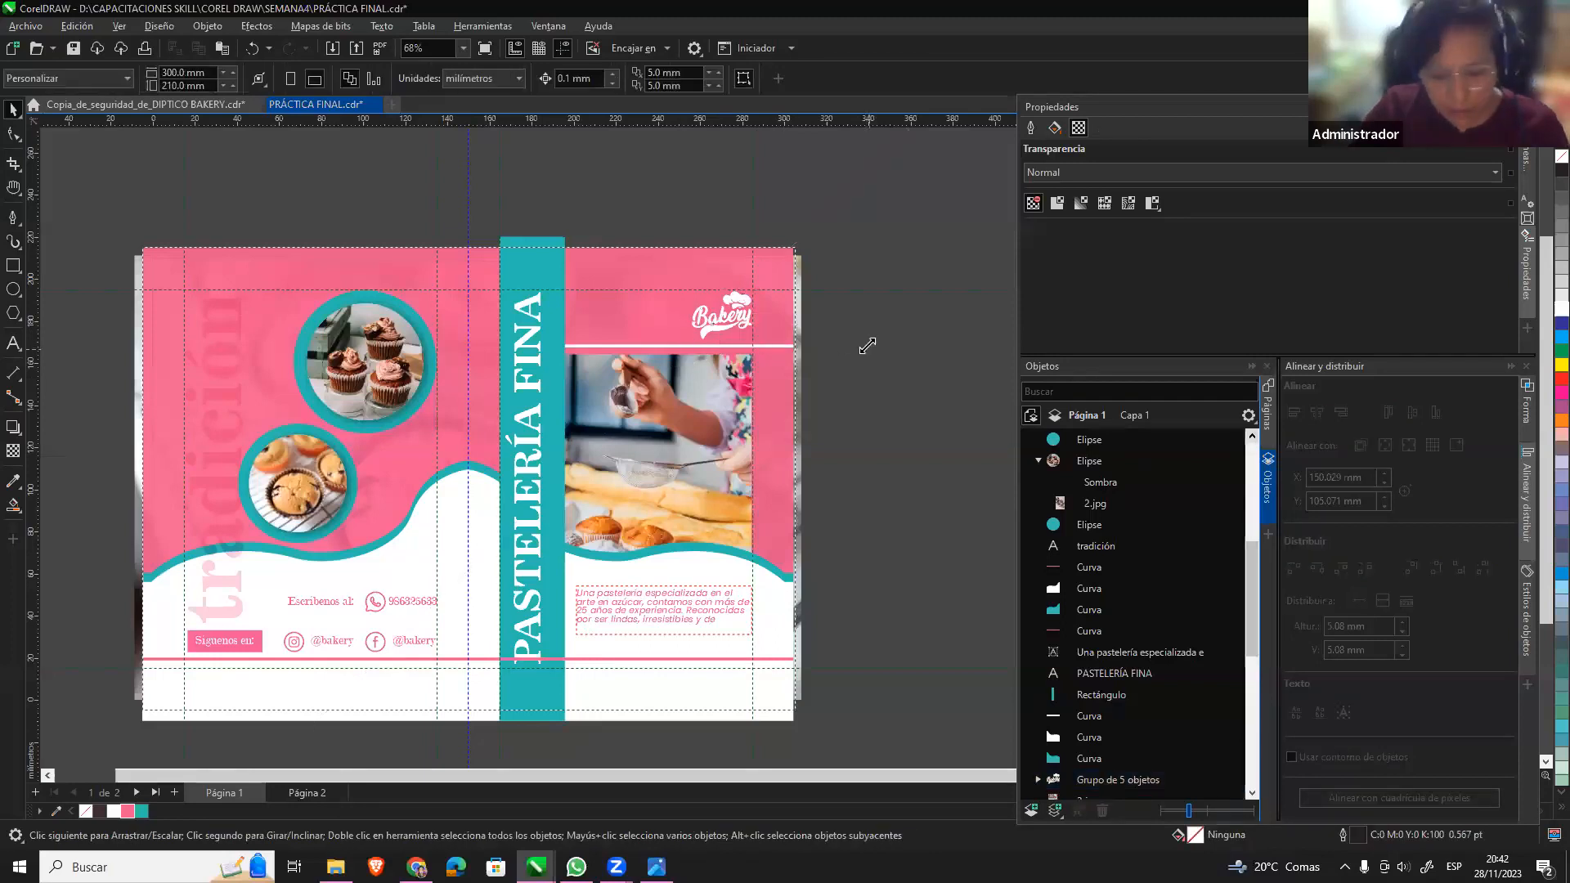
key("F9")
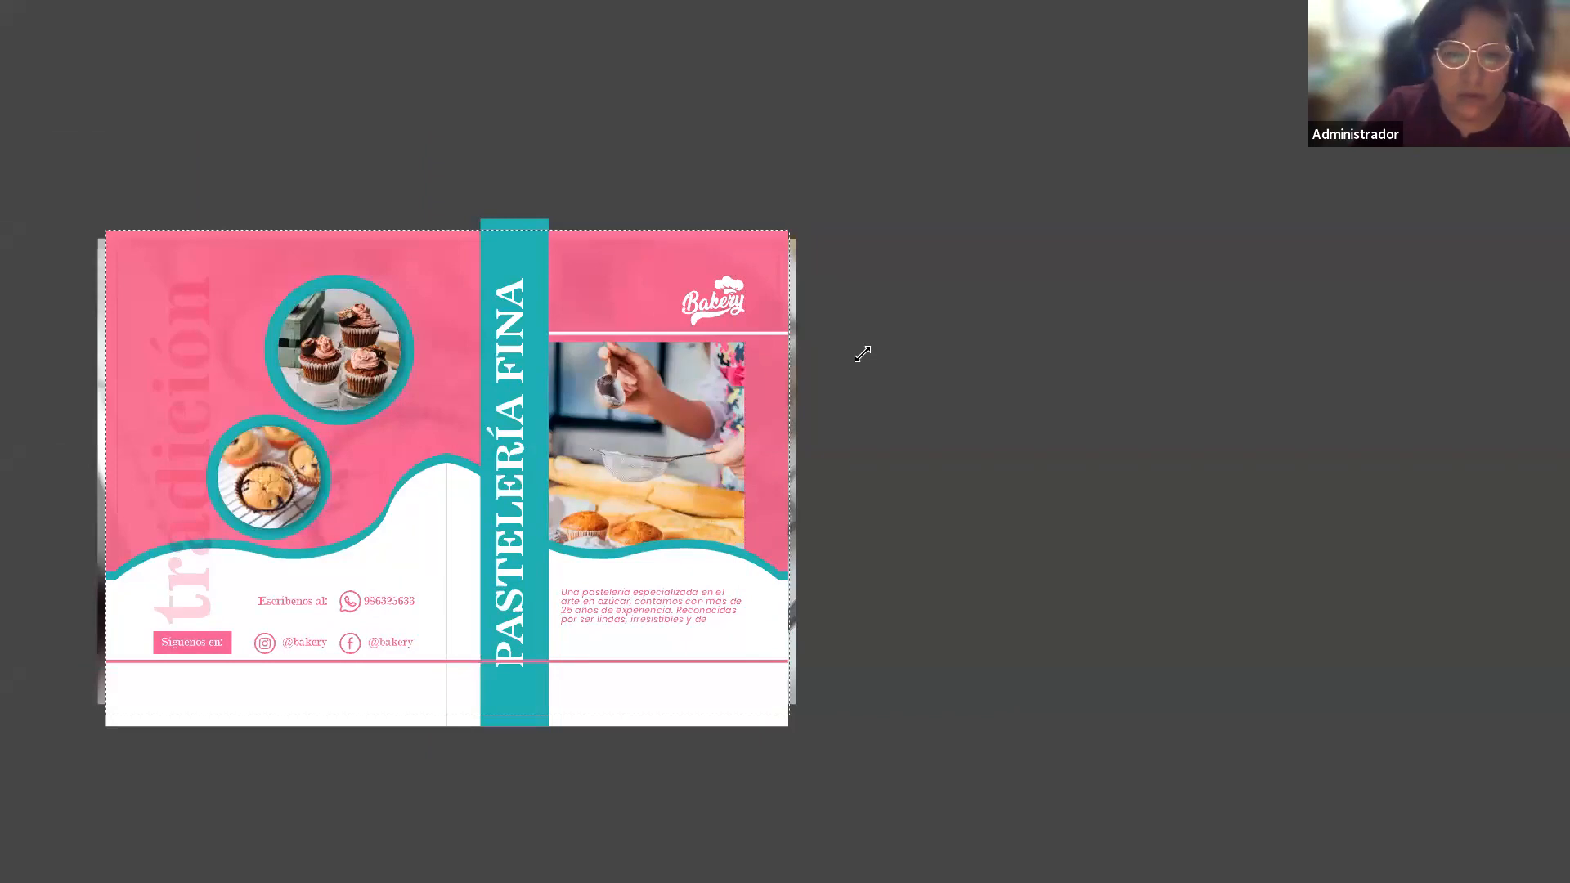
Leave the full-screen preview and save the document.
key("F9")
key("ctrl+s")
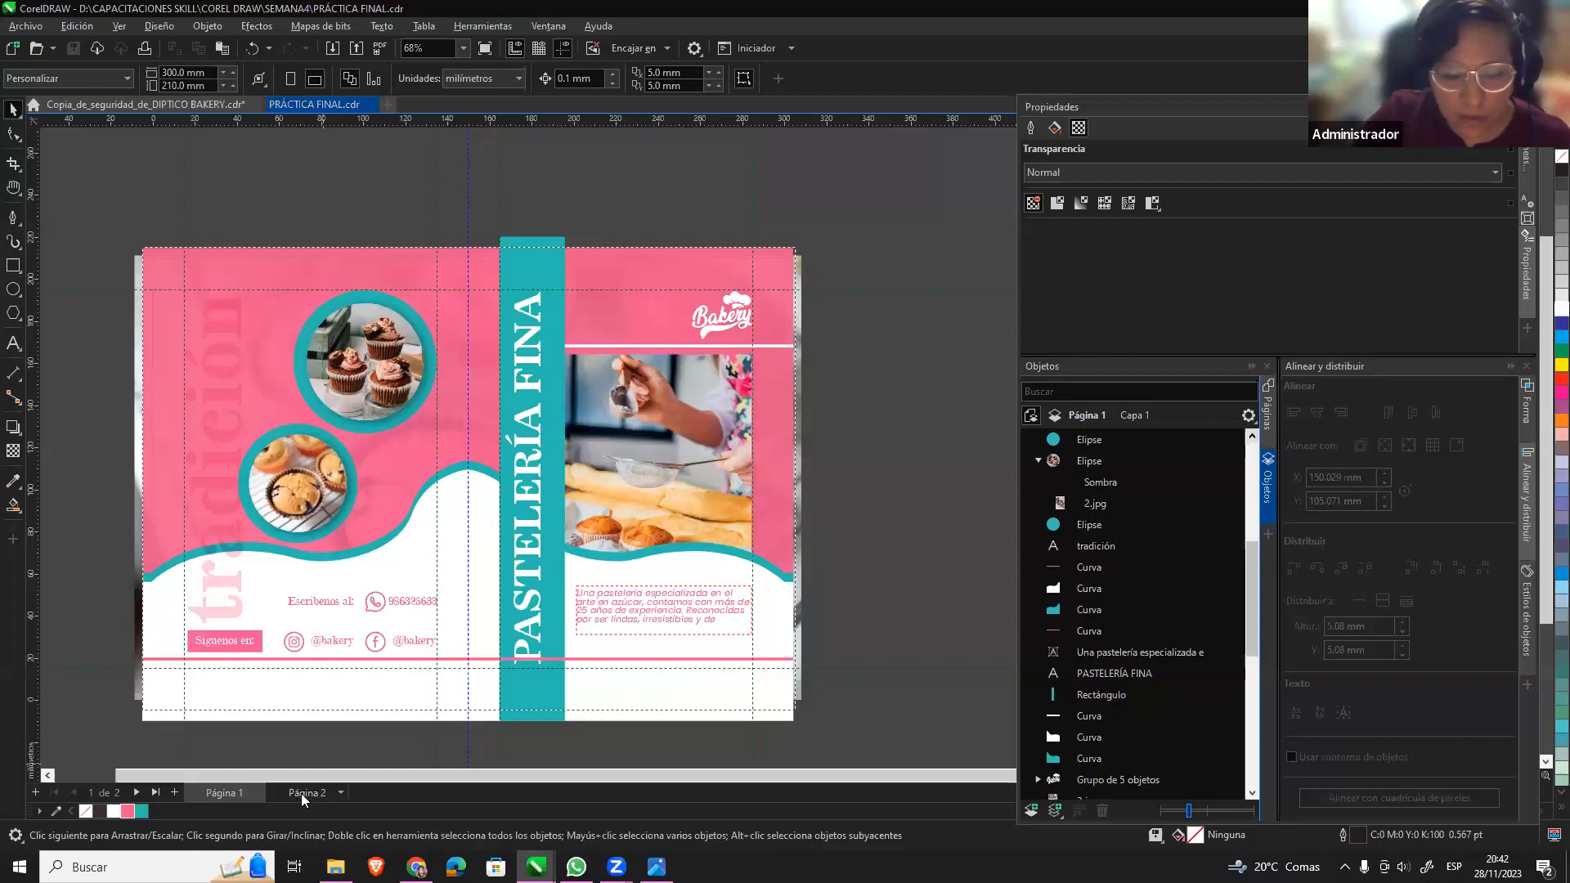
Examine the inner page of the reference file Copia_de_seguridad_de_DIPTICO BAKERY, then return to PRÁCTICA FINAL.
left_click(301, 793)
left_click(236, 104)
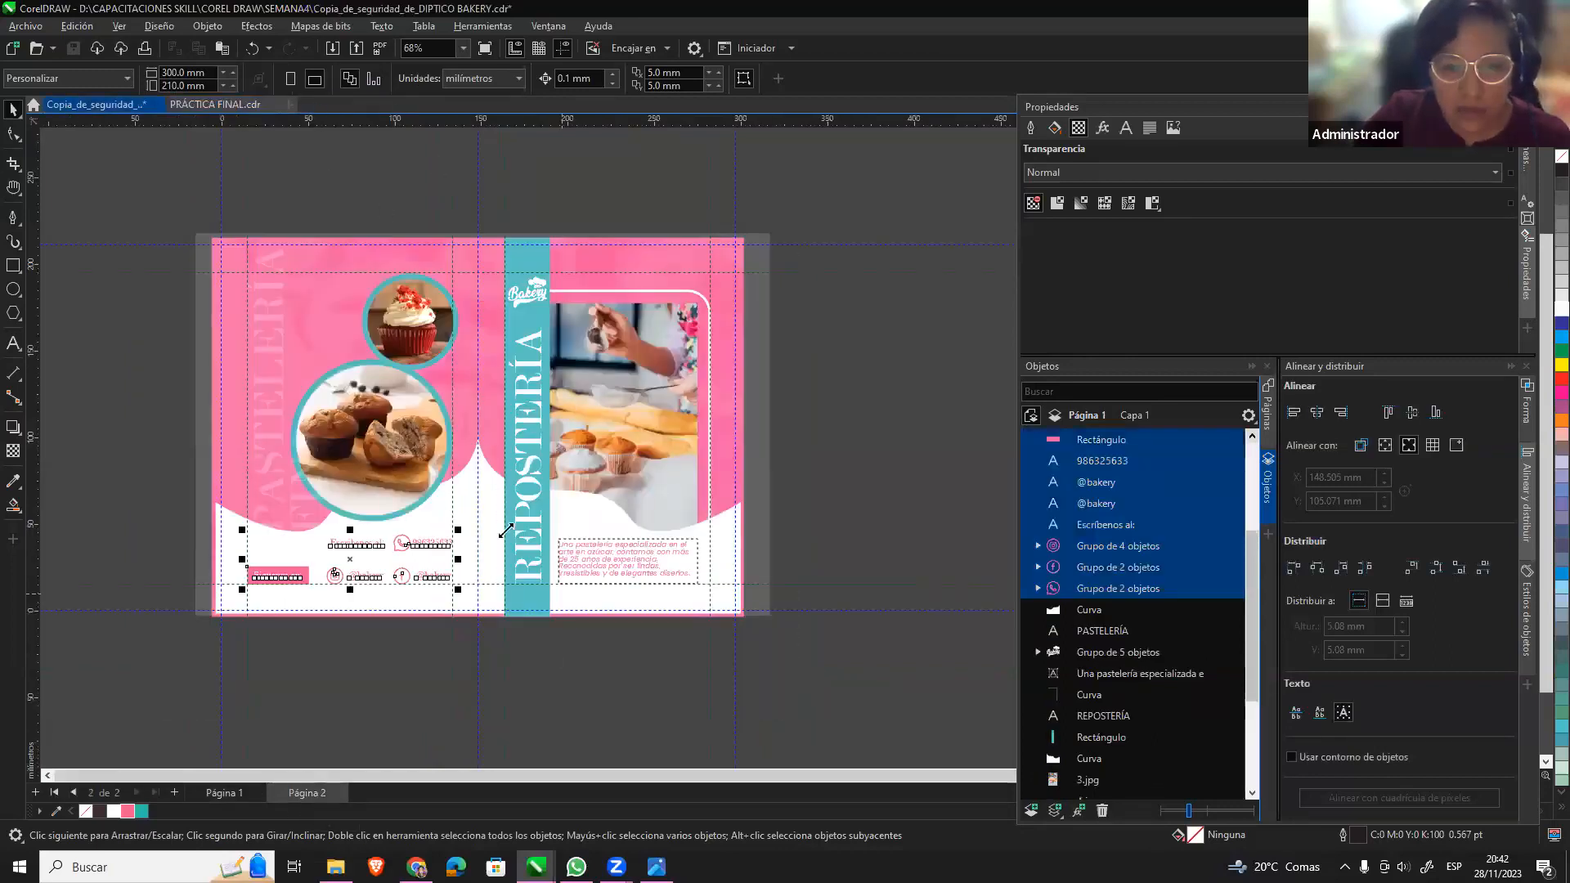
left_click(226, 792)
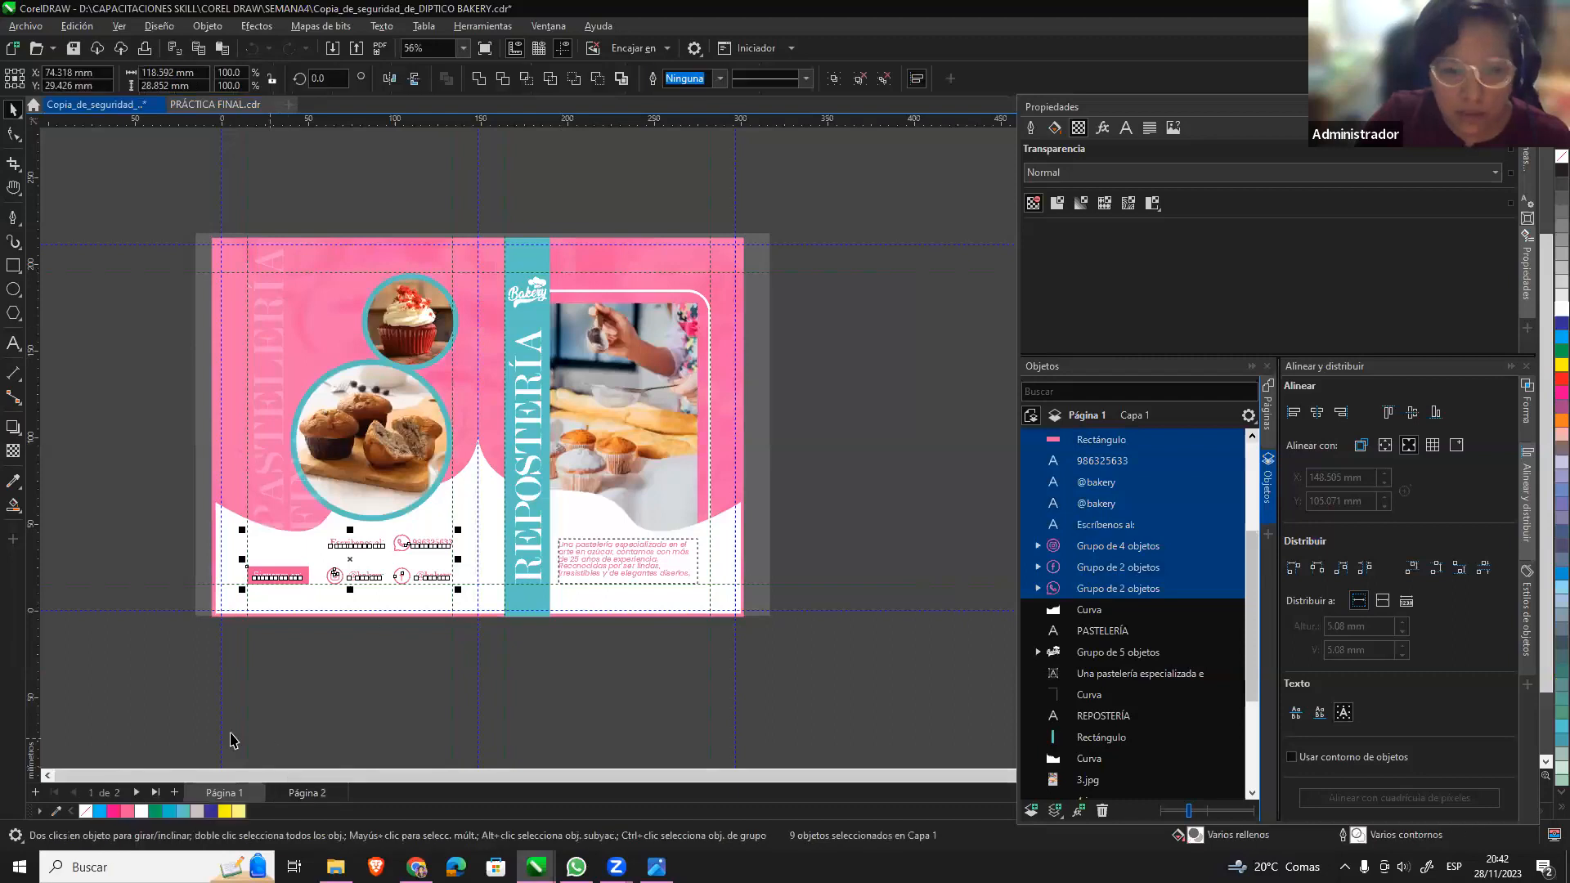
left_click(308, 793)
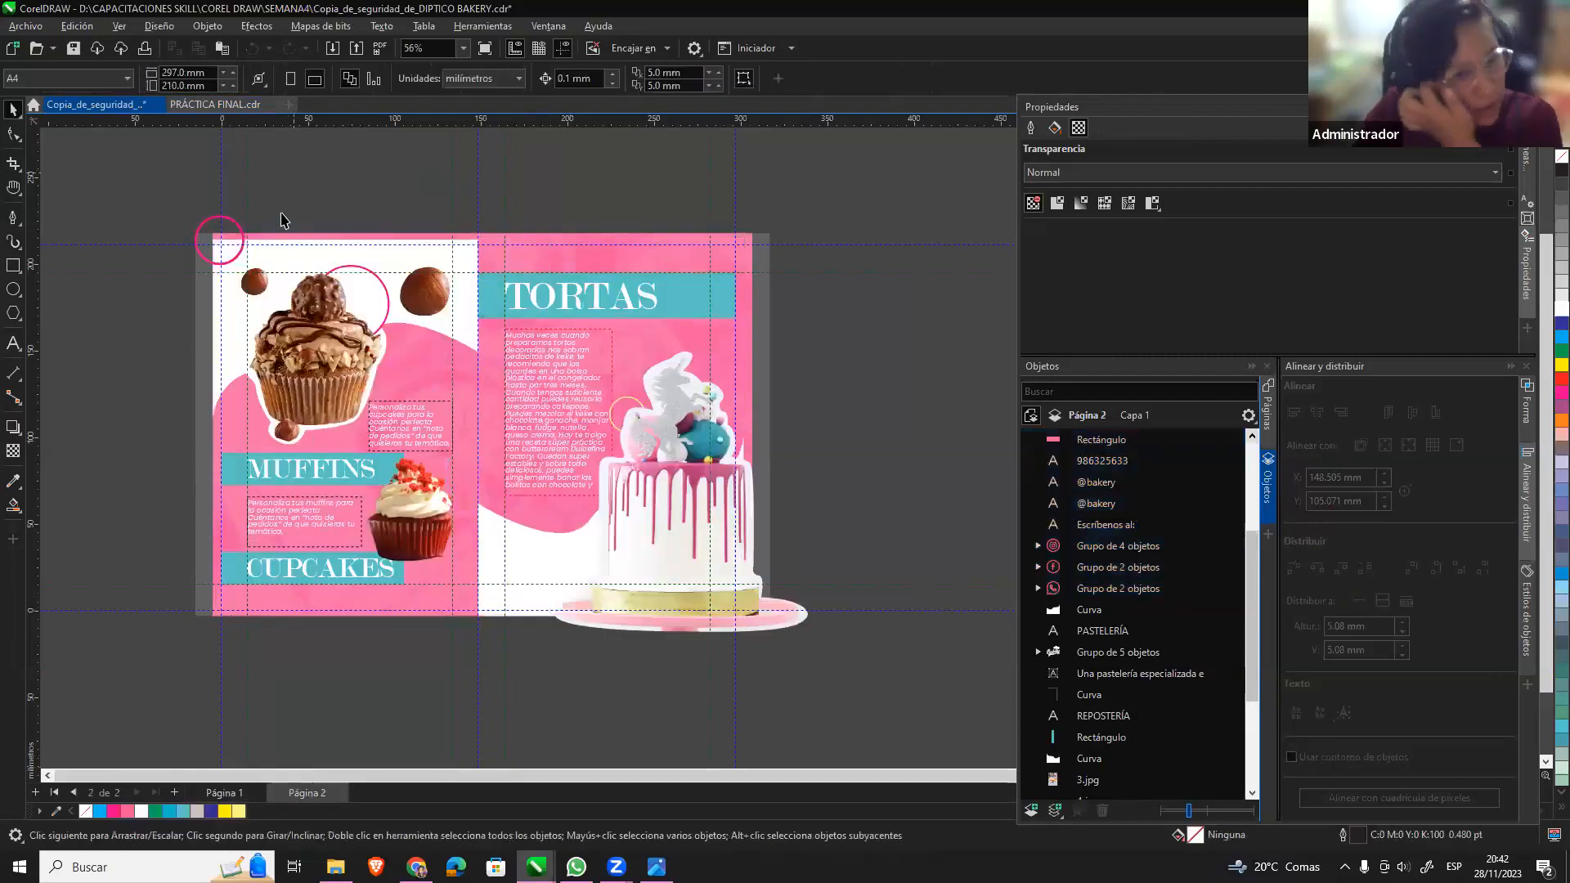
left_click(235, 107)
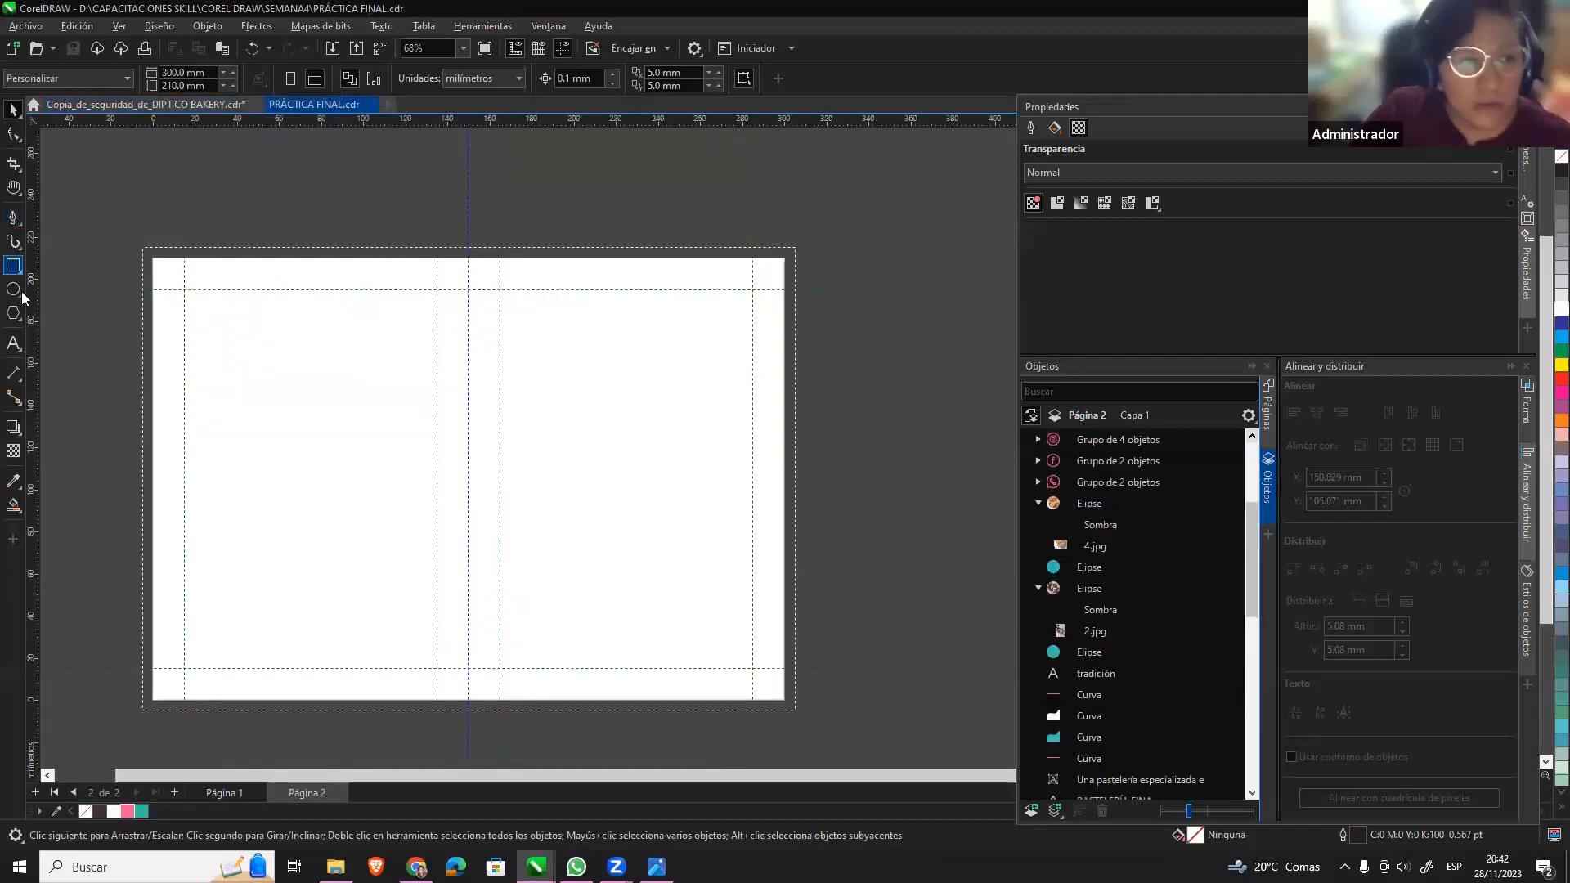
Copy the three background rectangles and 4.jpg from page 1's Capa 2 and paste them onto page 2.
left_click(240, 780)
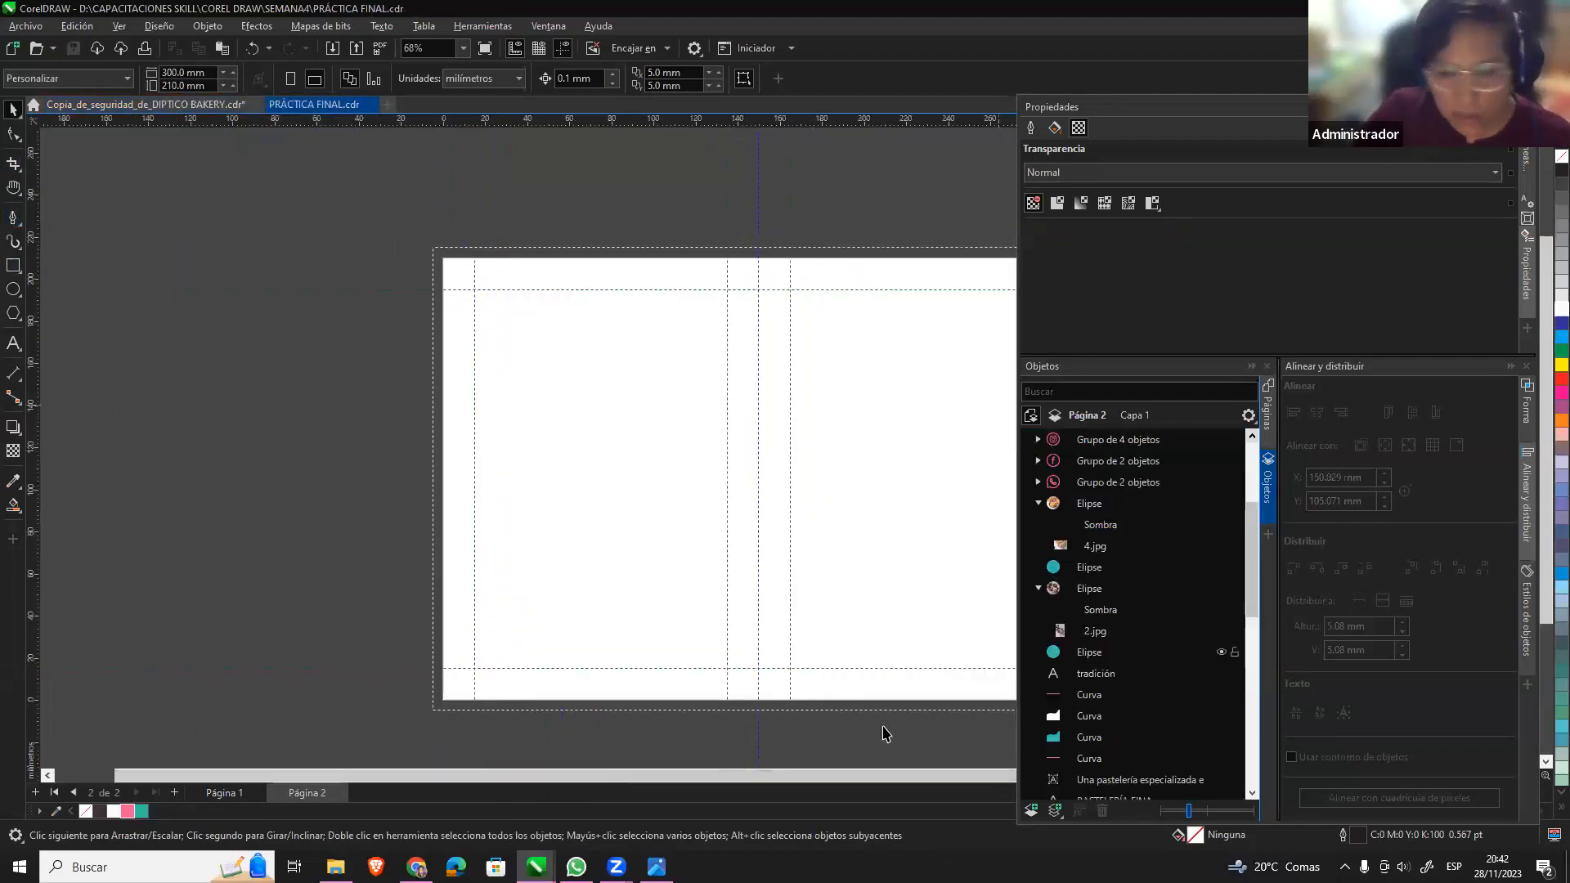
left_click(262, 792)
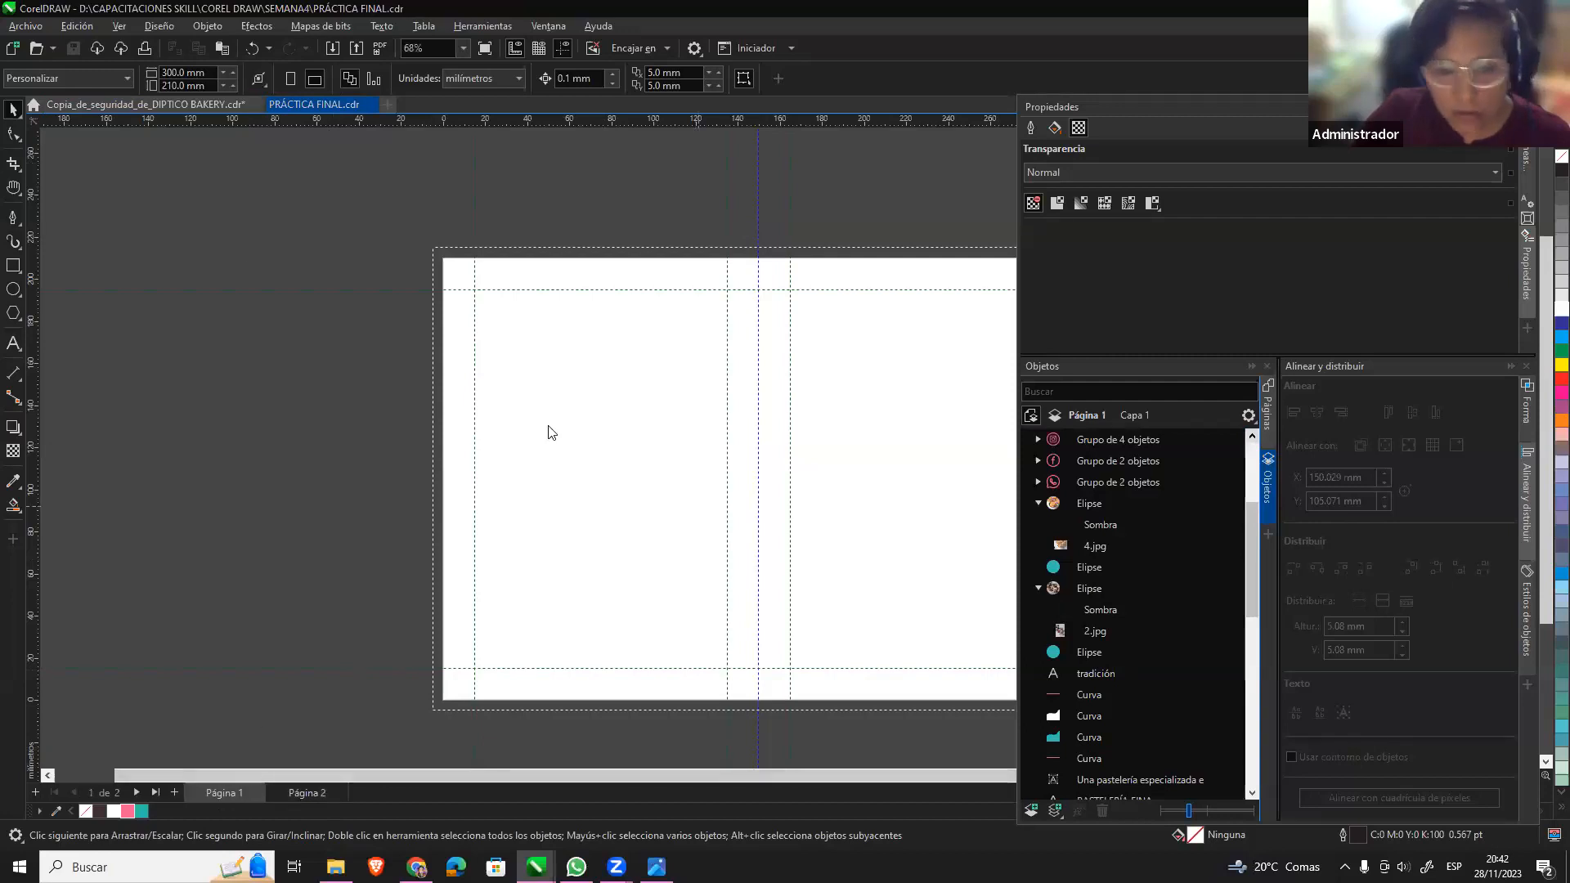
left_click(615, 273)
scroll(1145, 695, "down", 10)
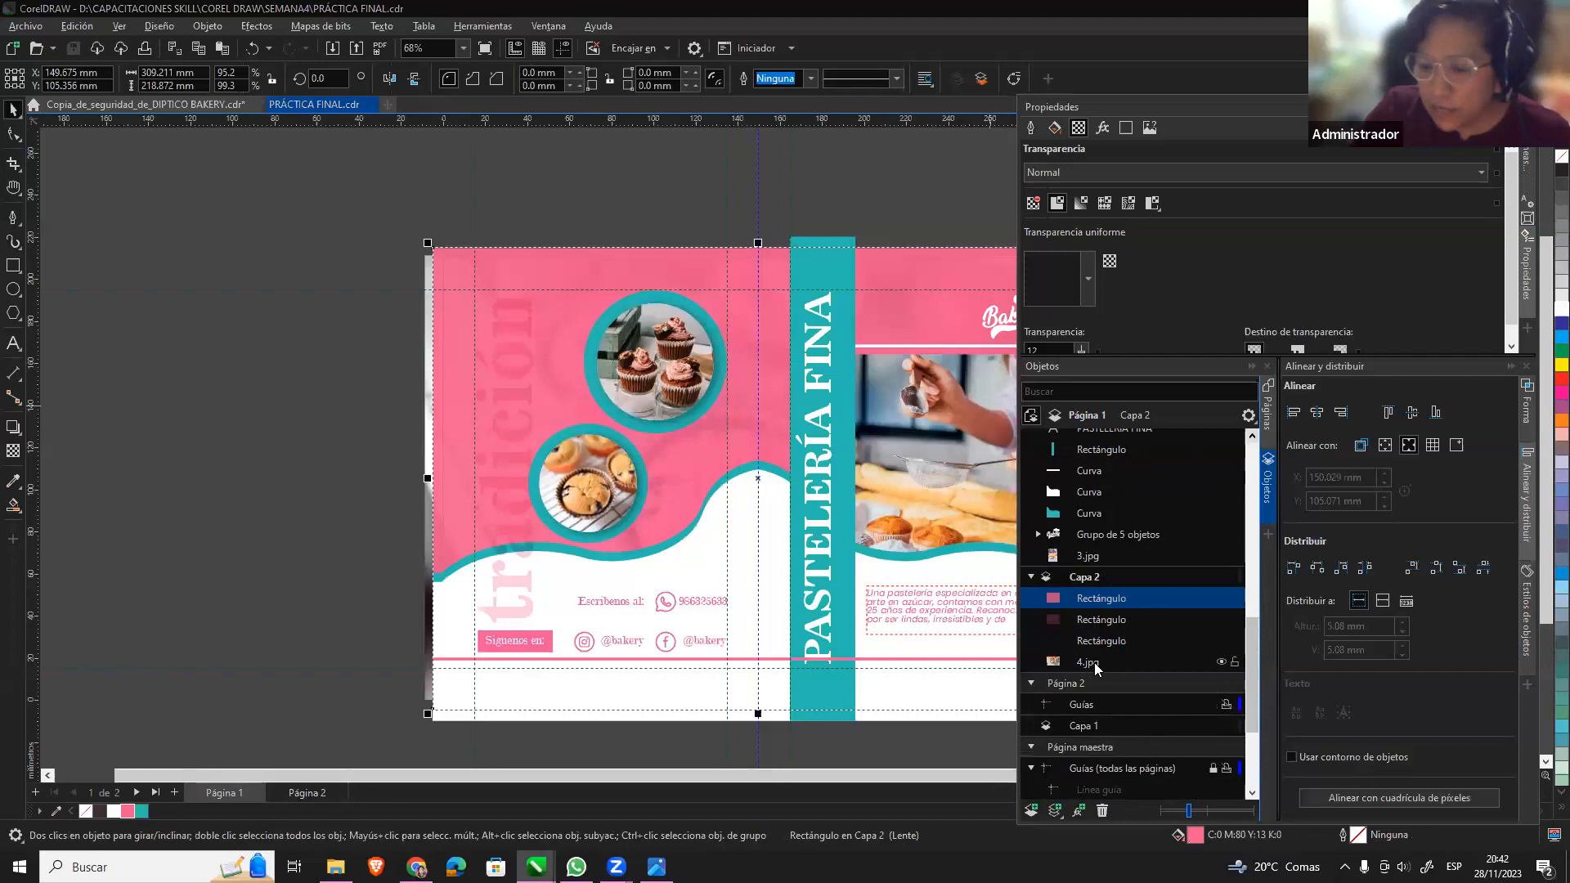
left_click(1098, 663)
left_click(1117, 598, "shift")
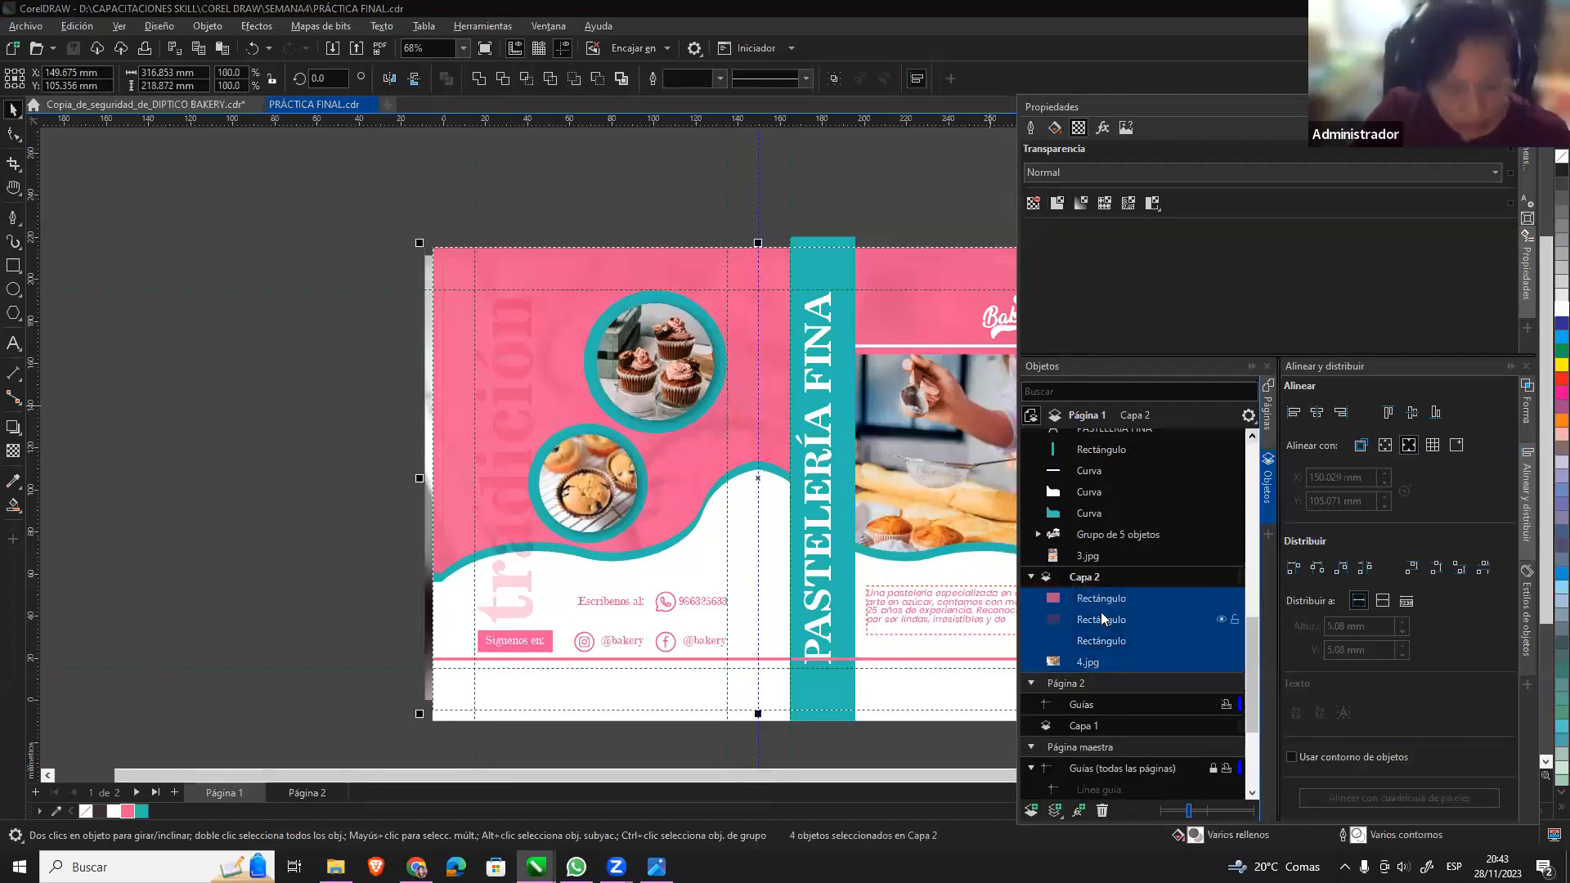
left_click(306, 792)
key("ctrl+v")
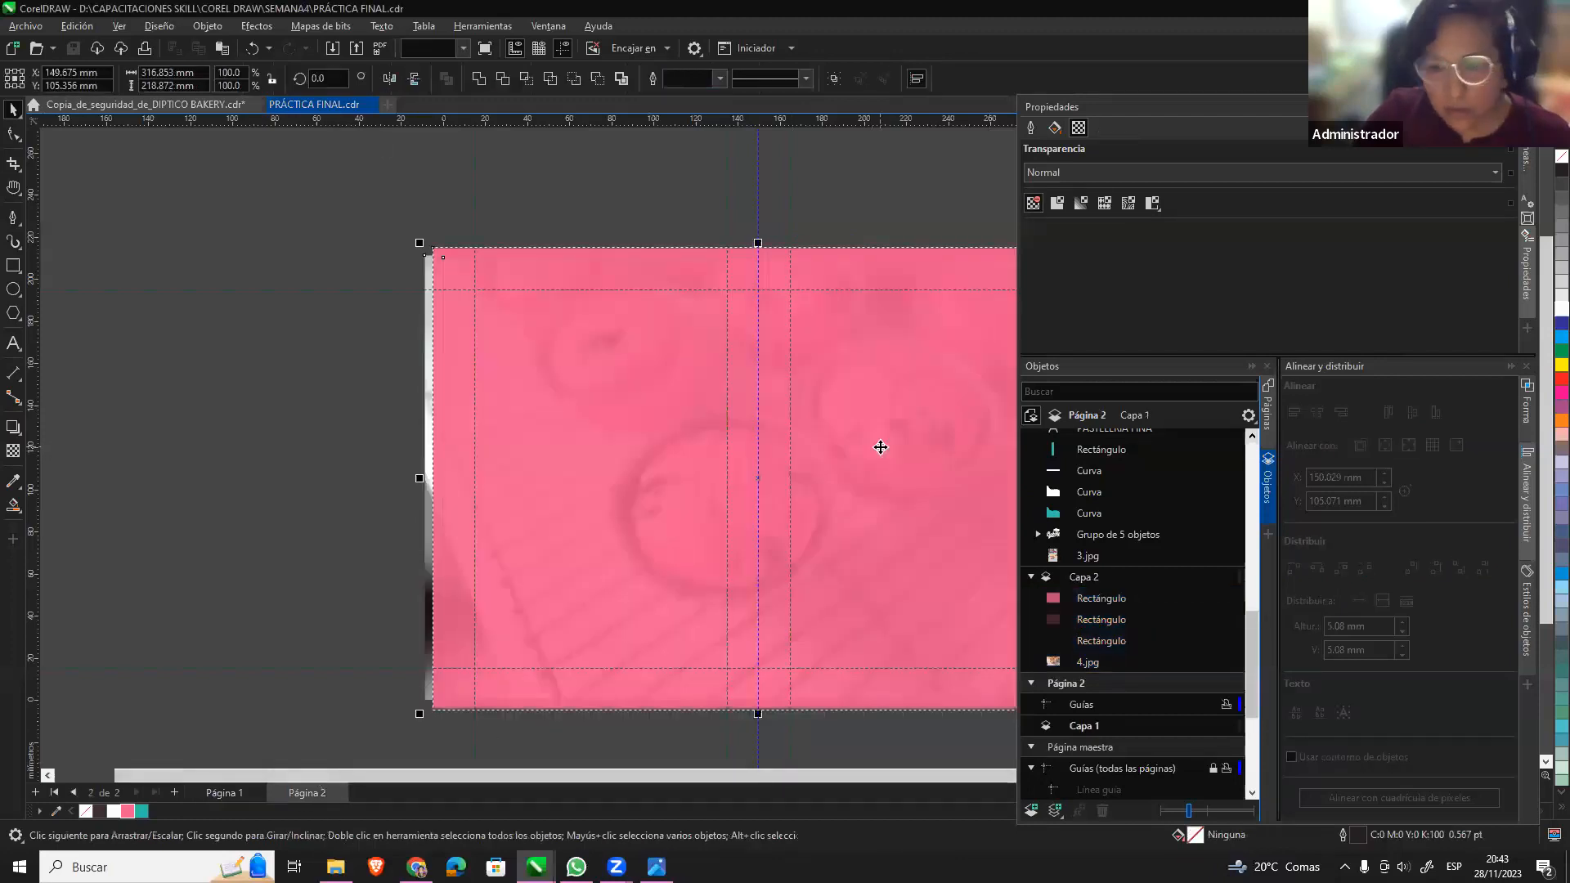
left_click(824, 214)
Import CALADO1 and place the chocolate cupcake at a large size on the left half of page 2.
key("h")
left_click_drag(814, 428, 638, 431)
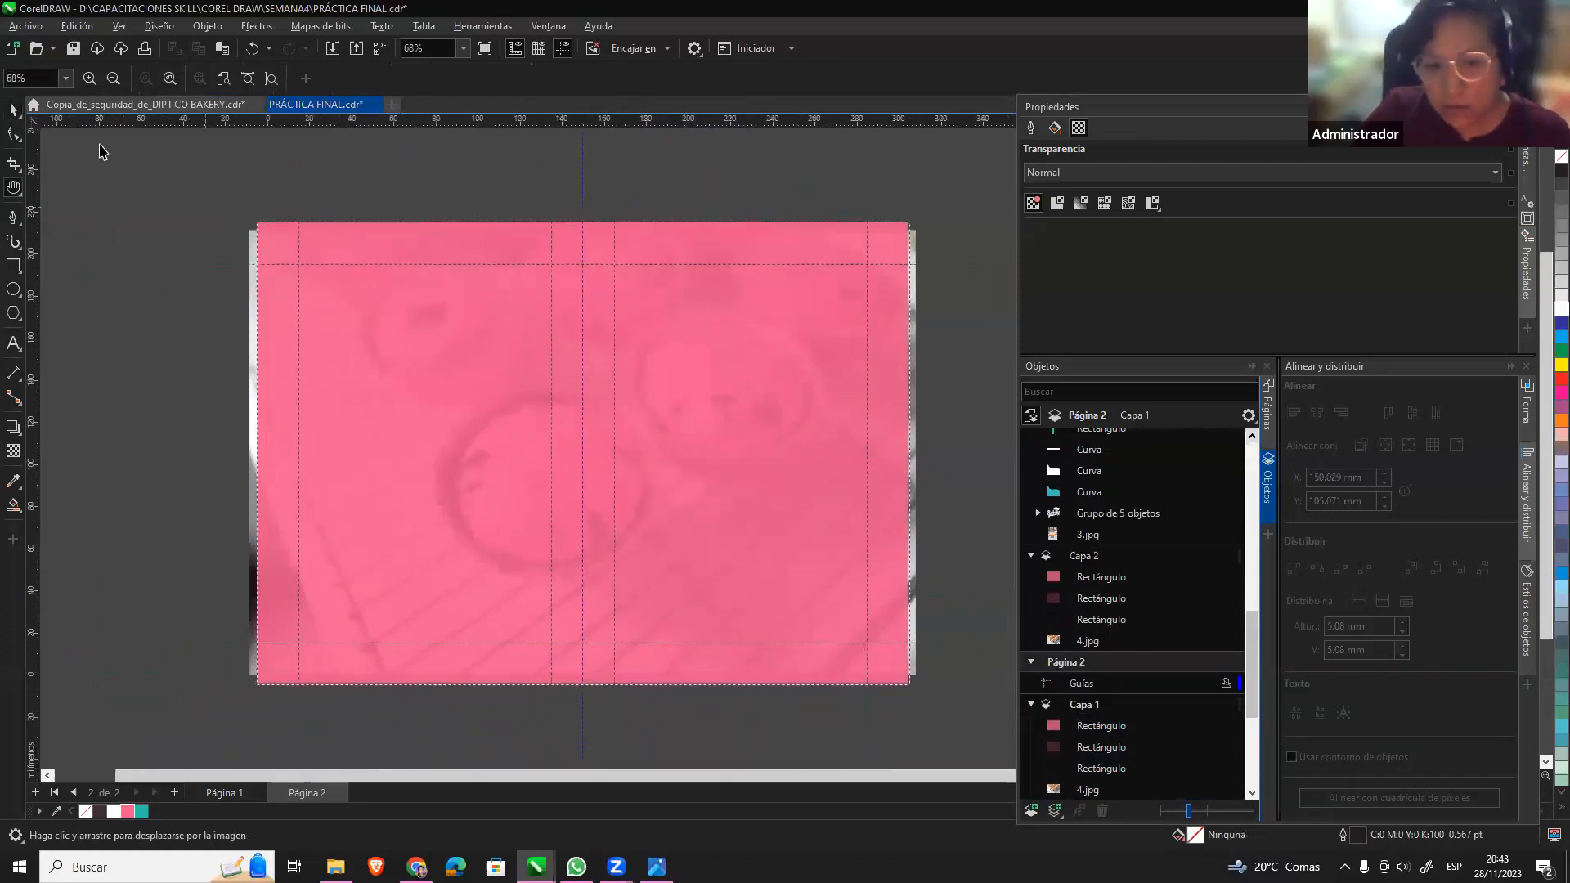
left_click(18, 119)
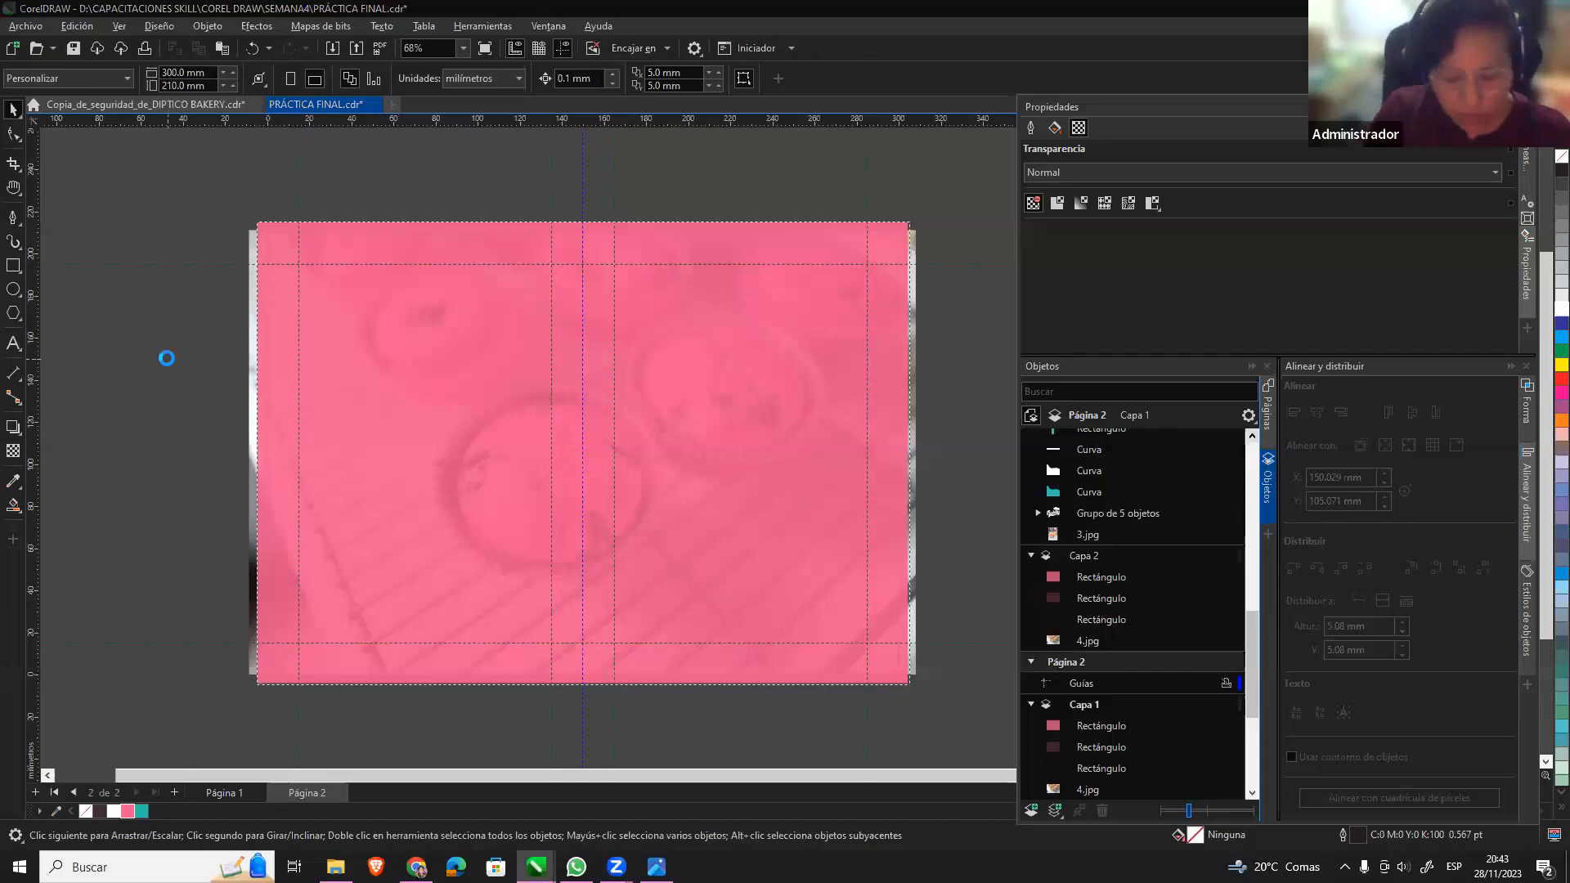
key("ctrl+i")
left_click(464, 357)
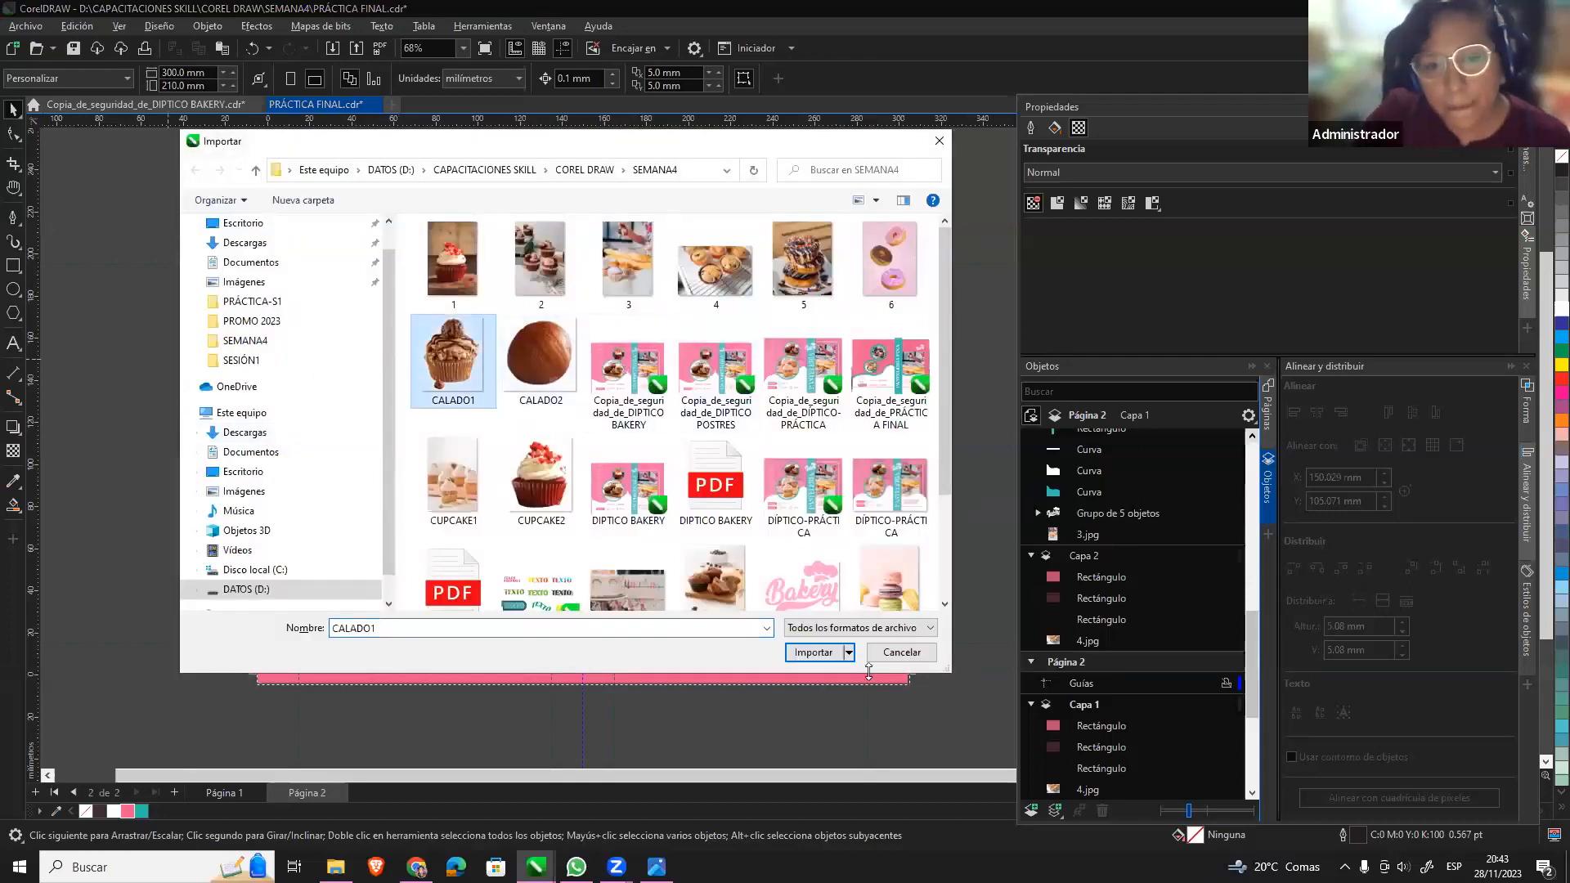
left_click(814, 652)
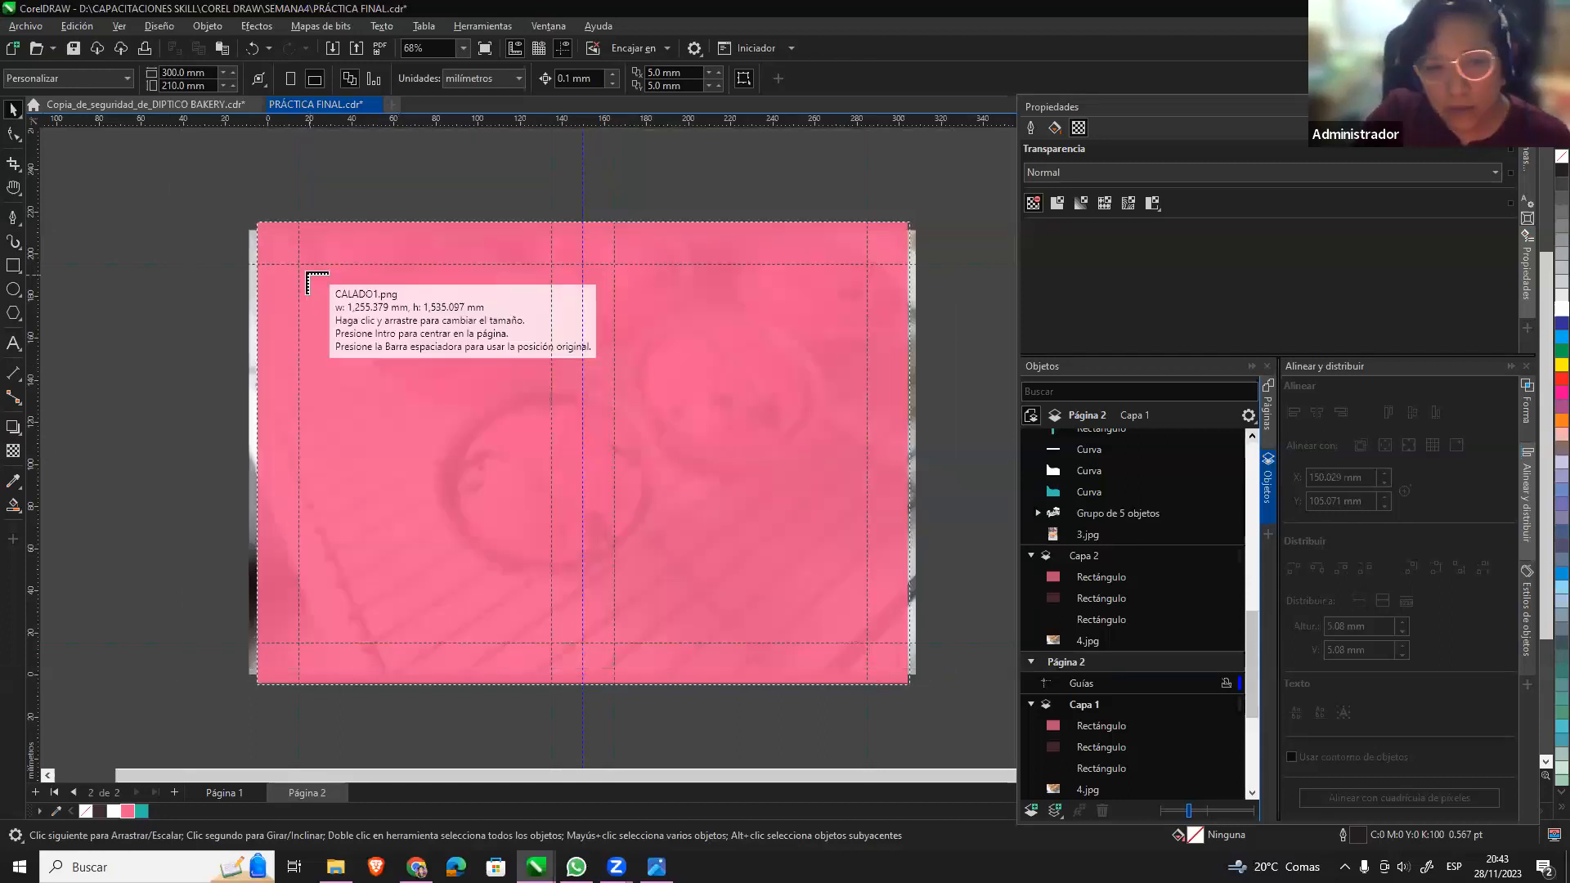
left_click_drag(307, 274, 541, 560)
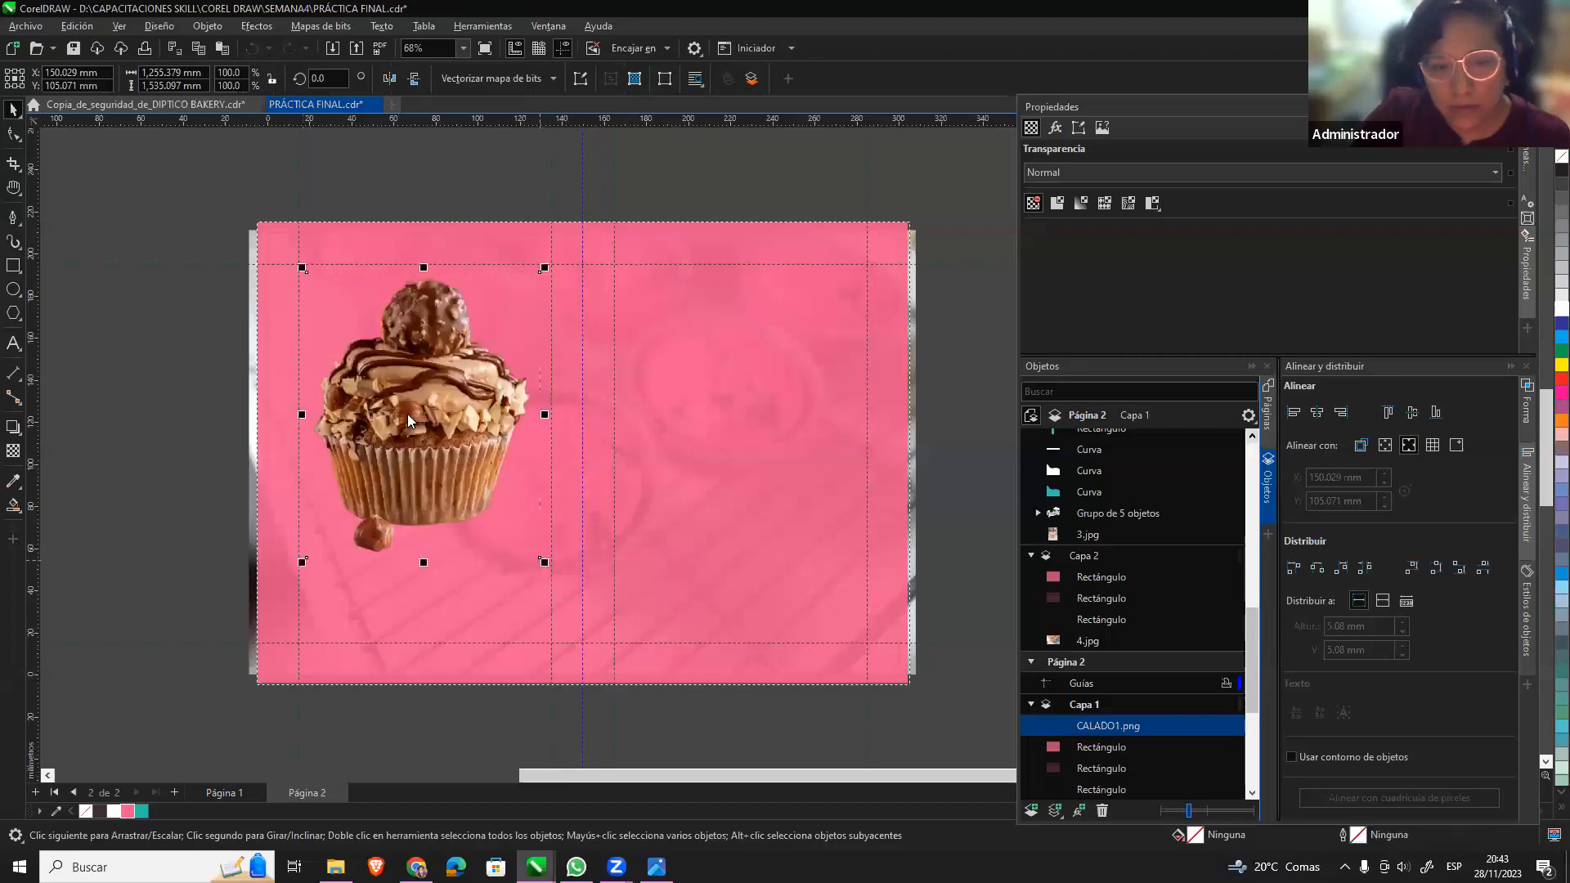
left_click(135, 295)
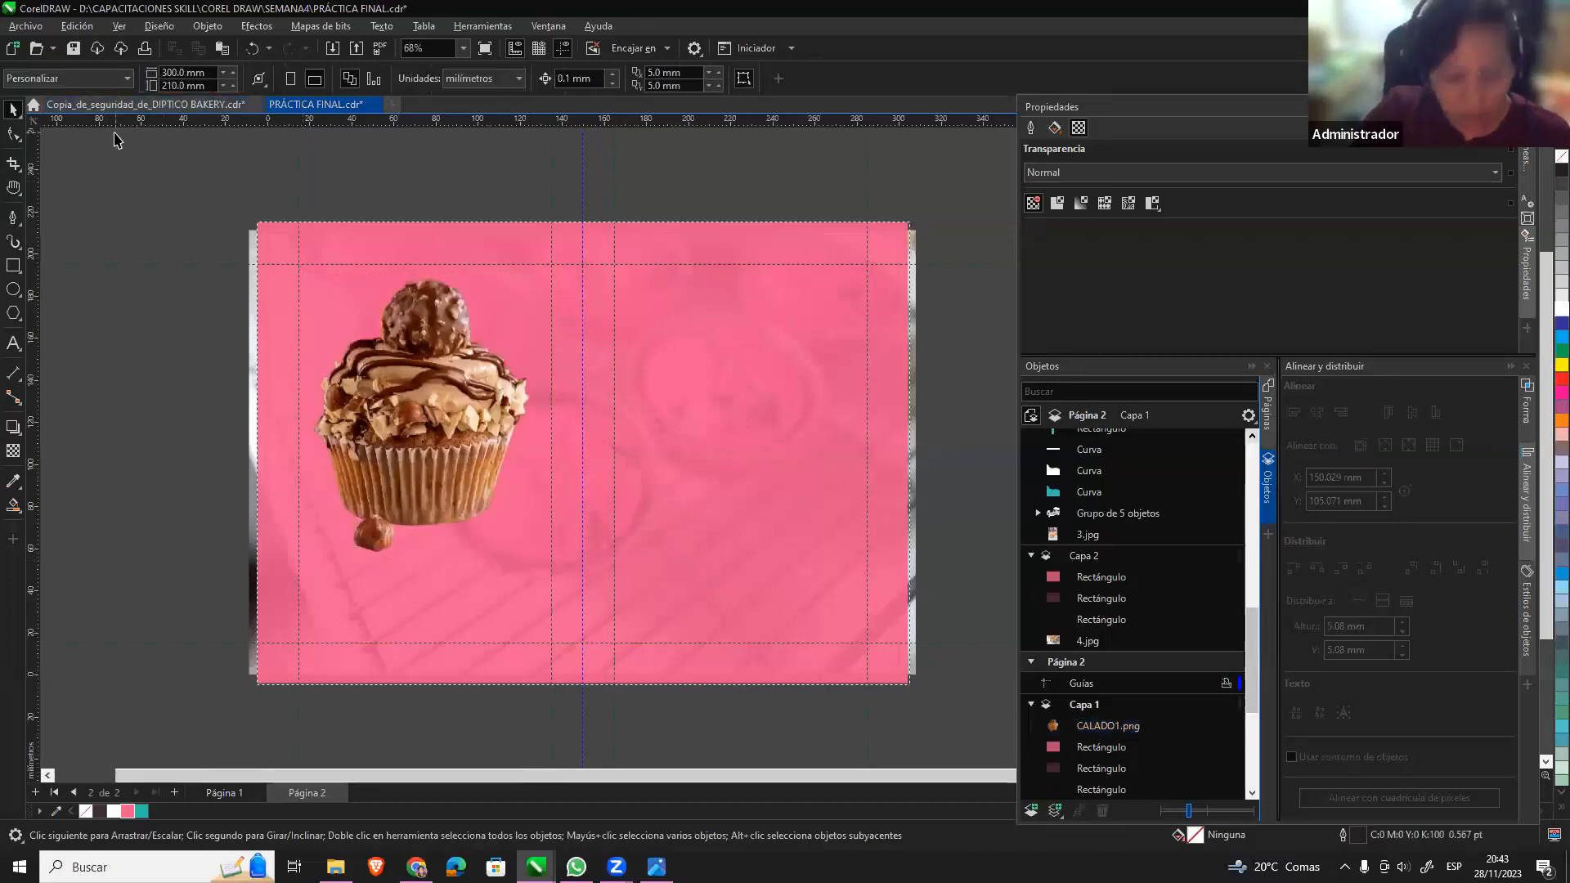
Import CUPCAKE2 and place it about 61 × 70 mm, overlapping the chocolate cupcake's lower right.
key("ctrl+i")
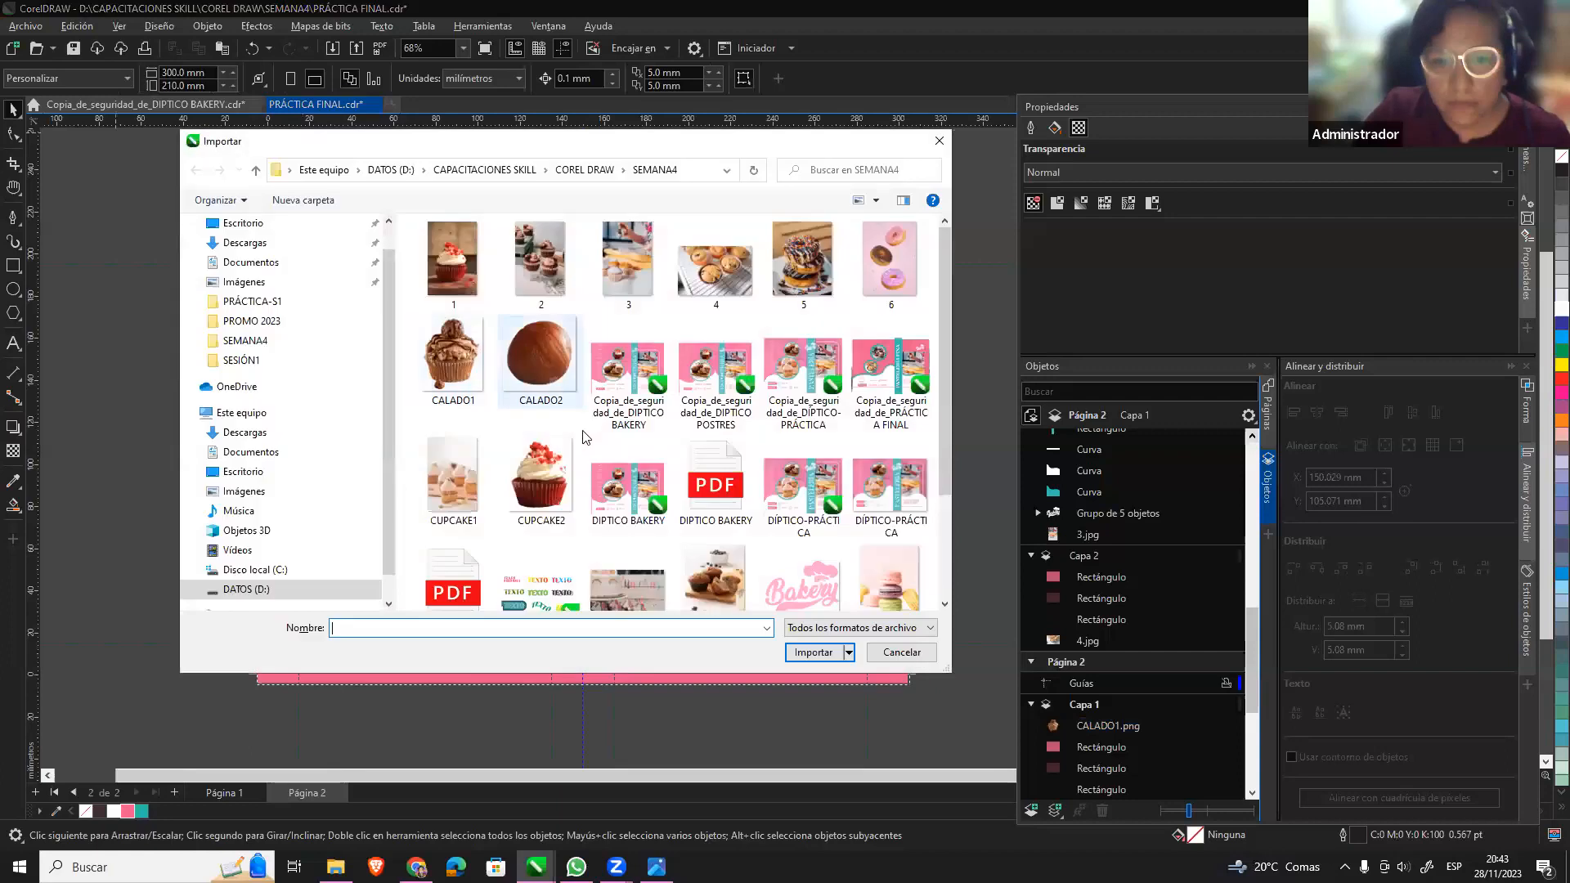
left_click(557, 496)
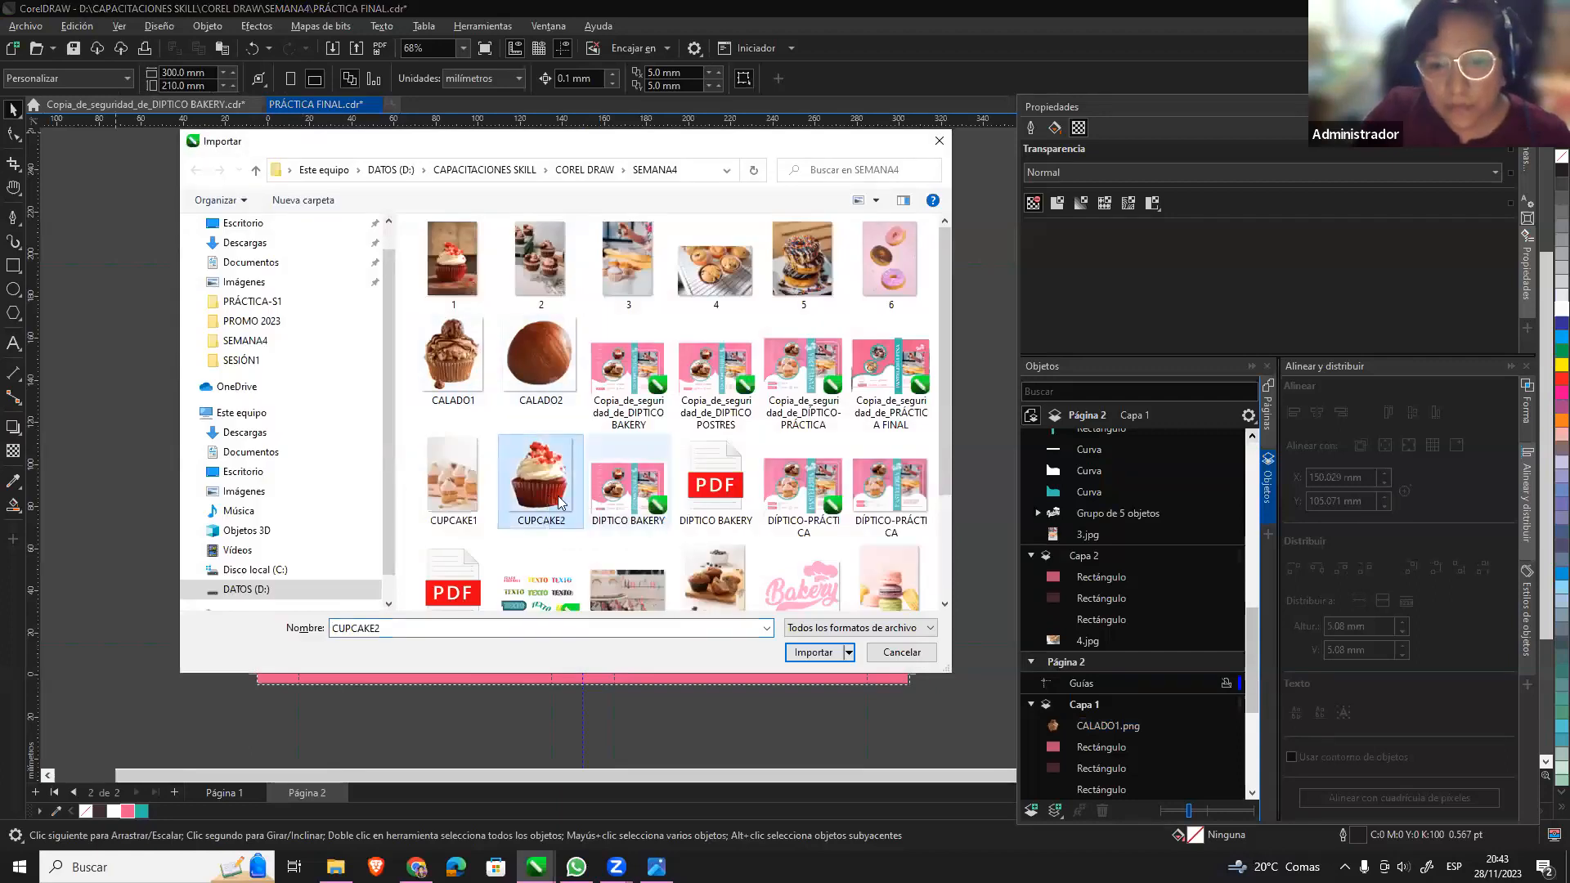
left_click(809, 651)
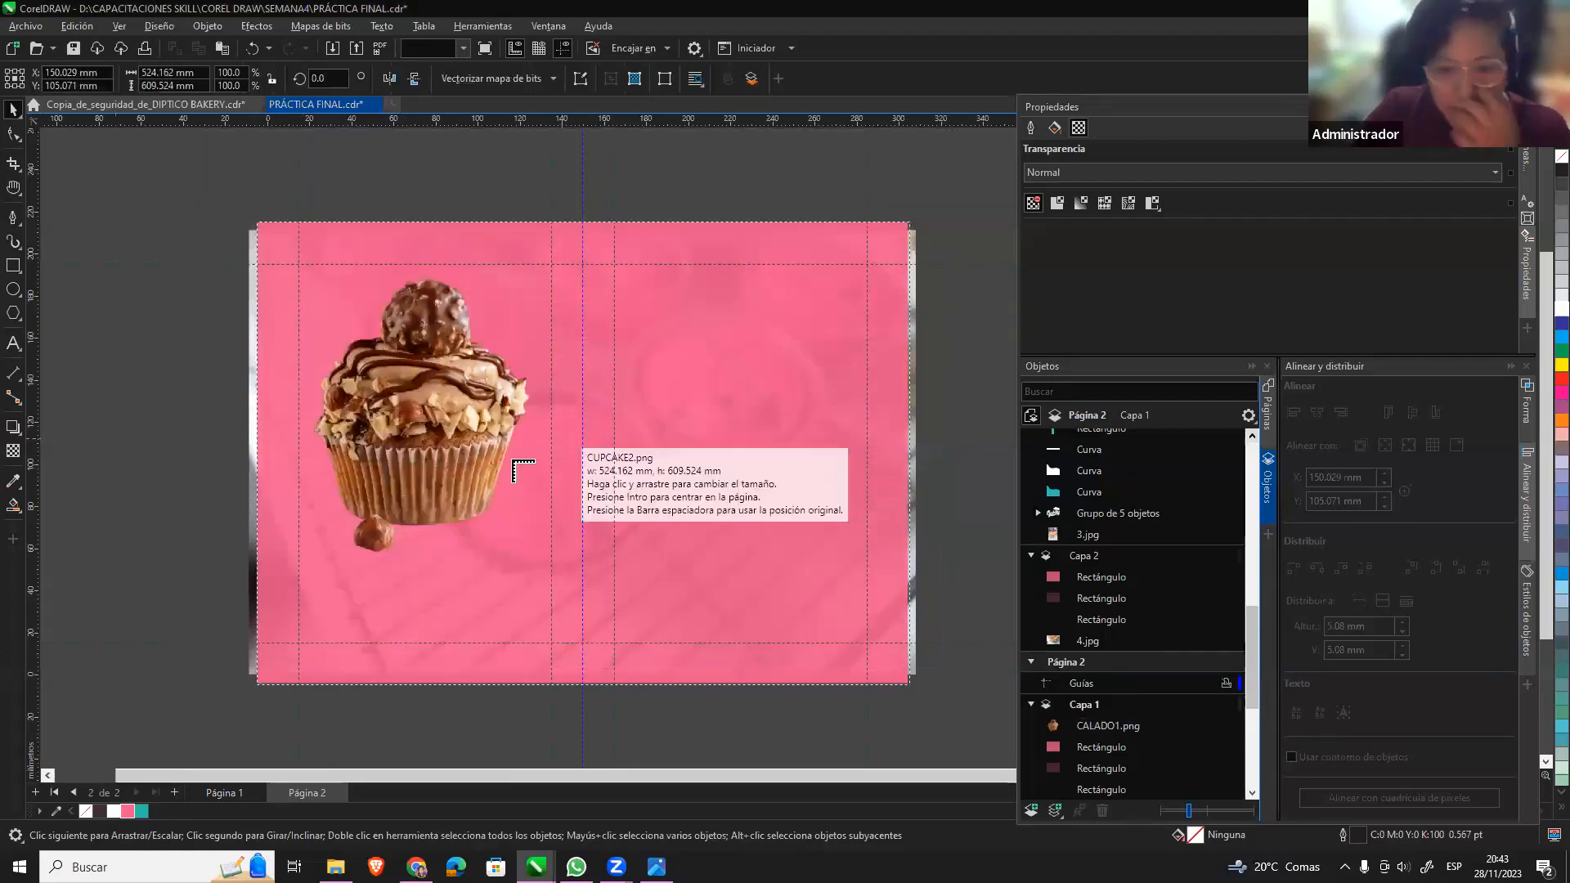
left_click(439, 438)
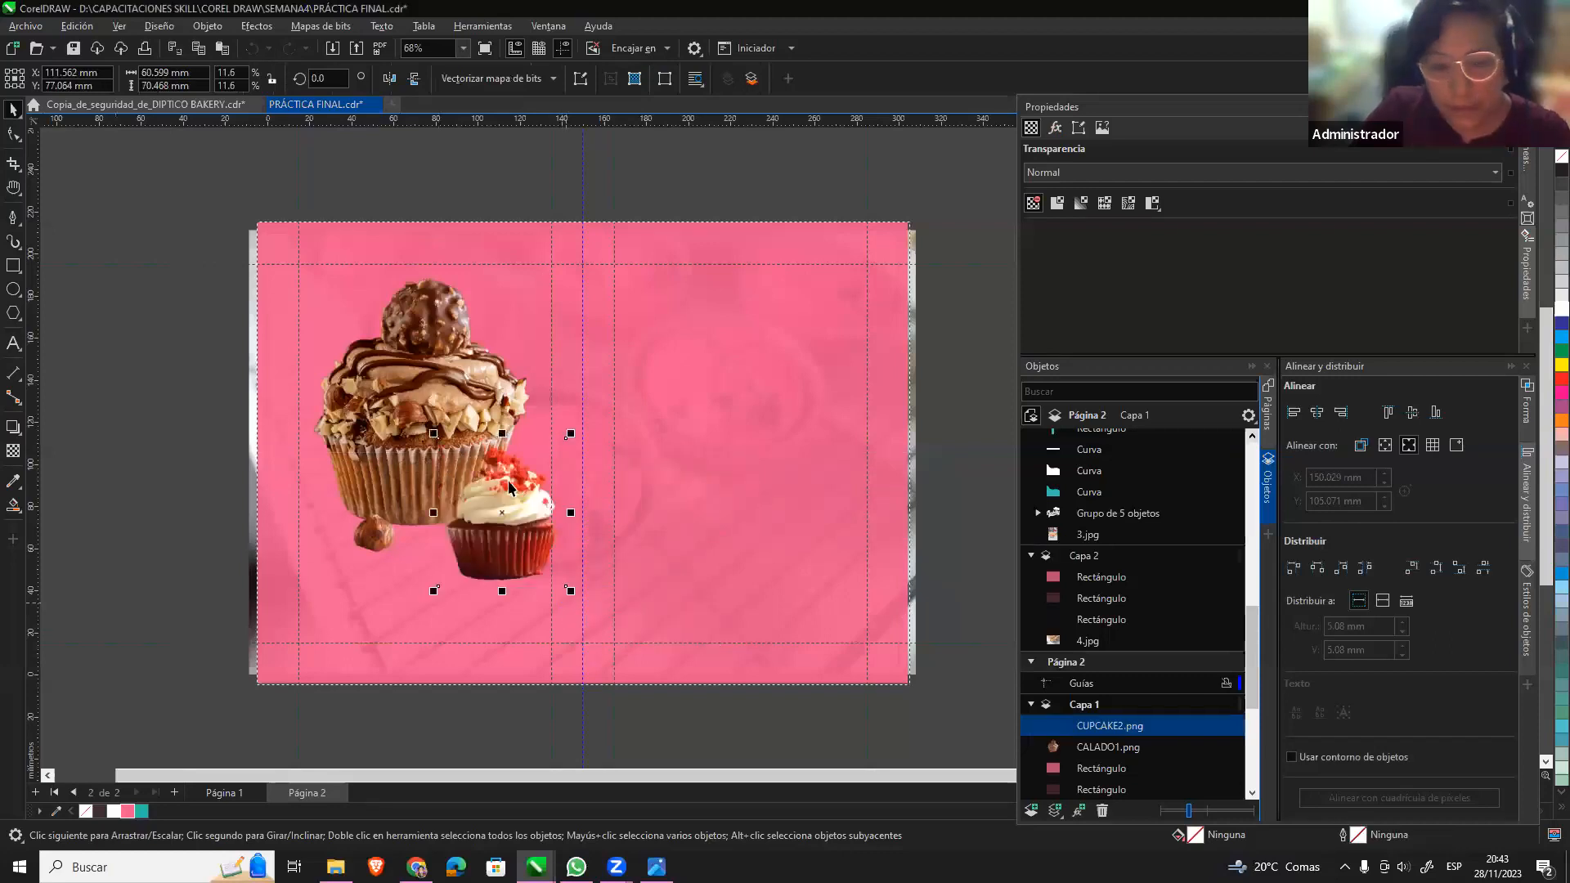
Shrink the chocolate cupcake and position it in the left page's upper-left area, inside the margin guides.
left_click(412, 356)
left_click_drag(412, 356, 410, 344)
left_click_drag(533, 551, 467, 471)
left_click_drag(385, 331, 391, 341)
Enlarge the red cupcake to about 79 × 92 mm and position it below the chocolate one, just above the bottom margin.
left_click(505, 515)
left_click_drag(506, 517, 514, 584)
left_click_drag(418, 492, 379, 448)
left_click_drag(522, 560, 534, 567)
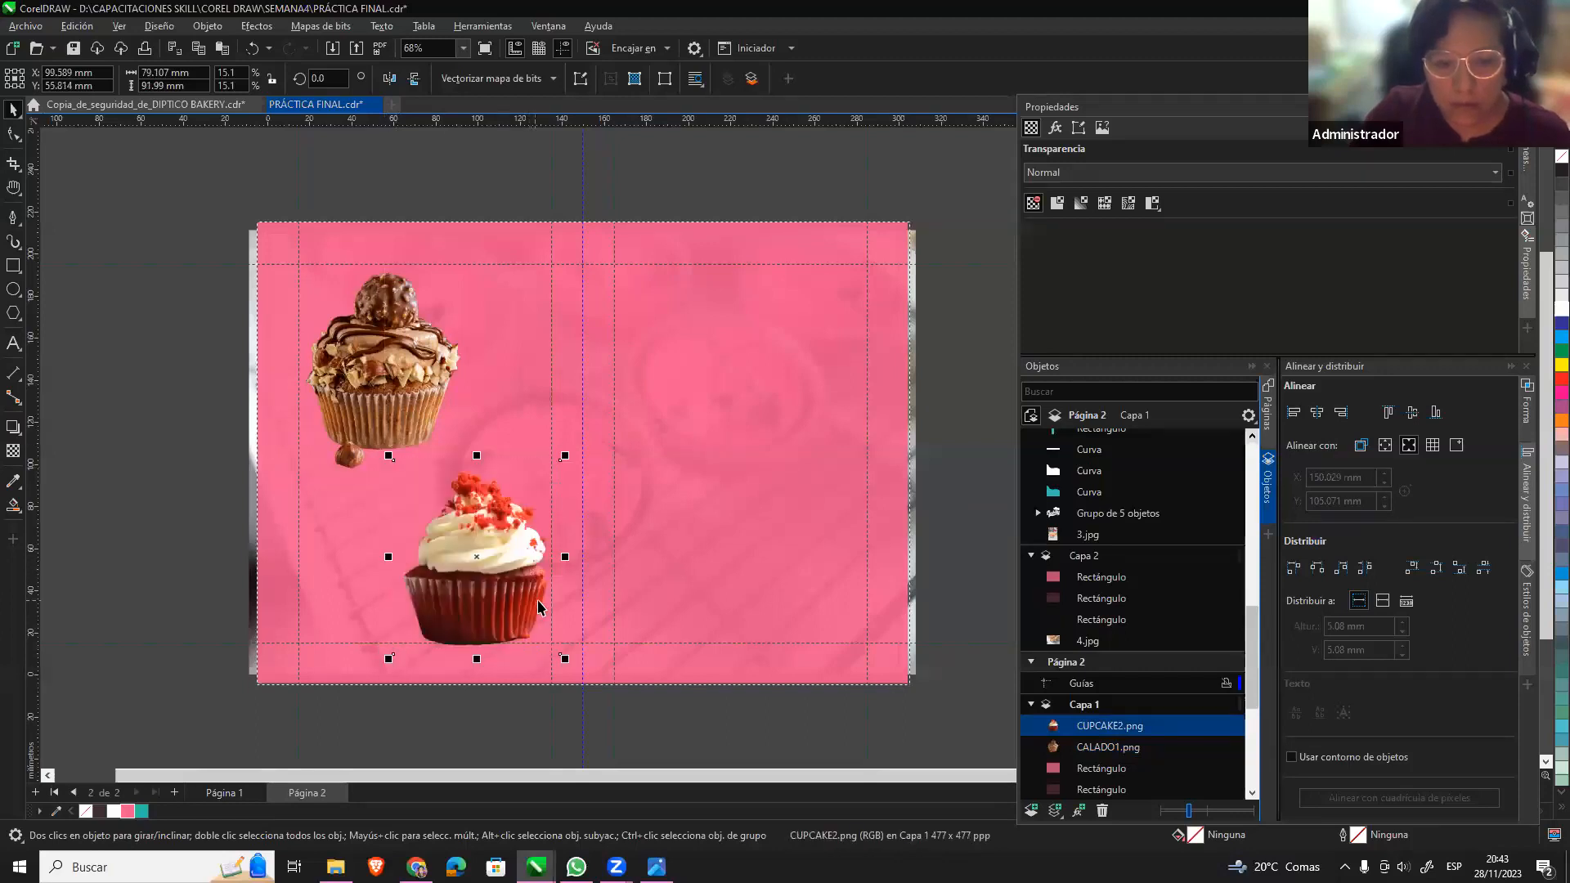
left_click(77, 245)
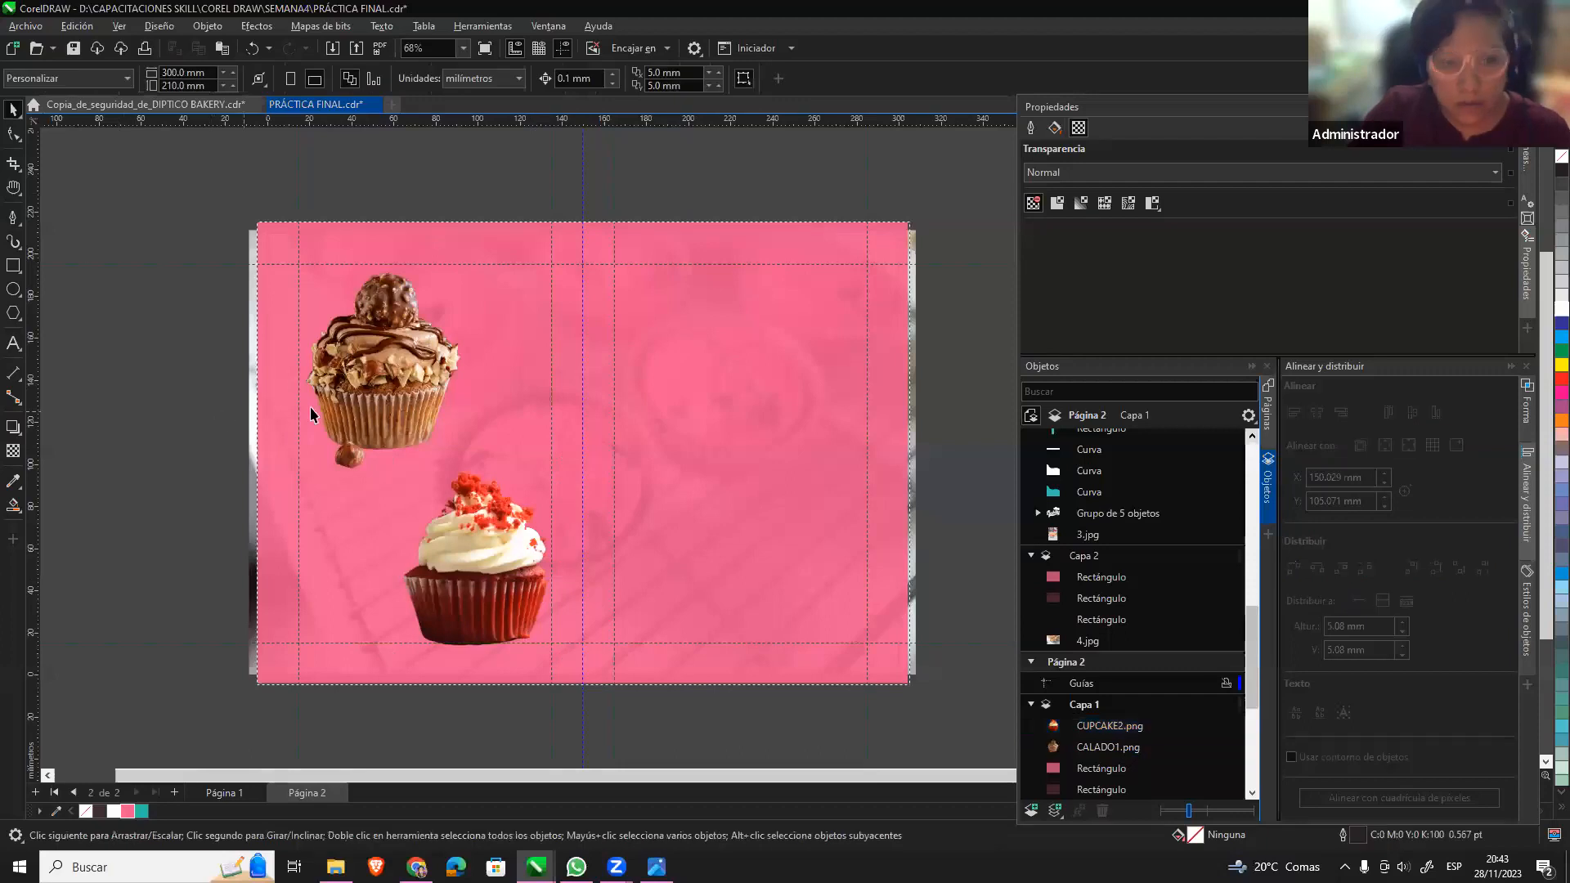
left_click(507, 563)
left_click_drag(507, 566, 509, 557)
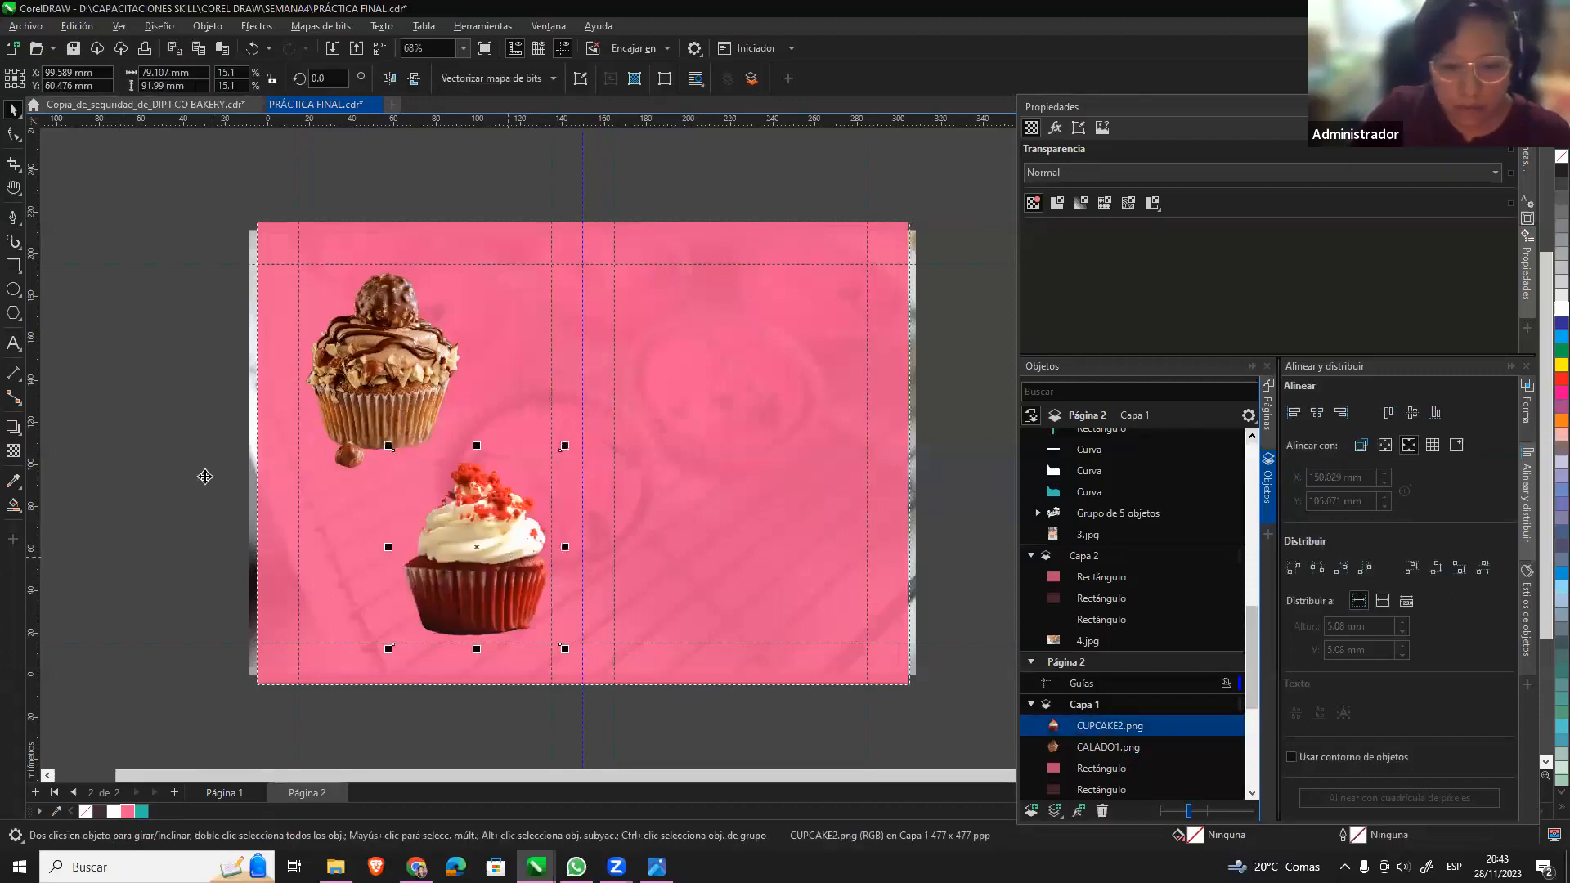
left_click(204, 477)
Import the donut photo 5.jpg and place it about 117 × 146 mm on the right page.
key("ctrl+i")
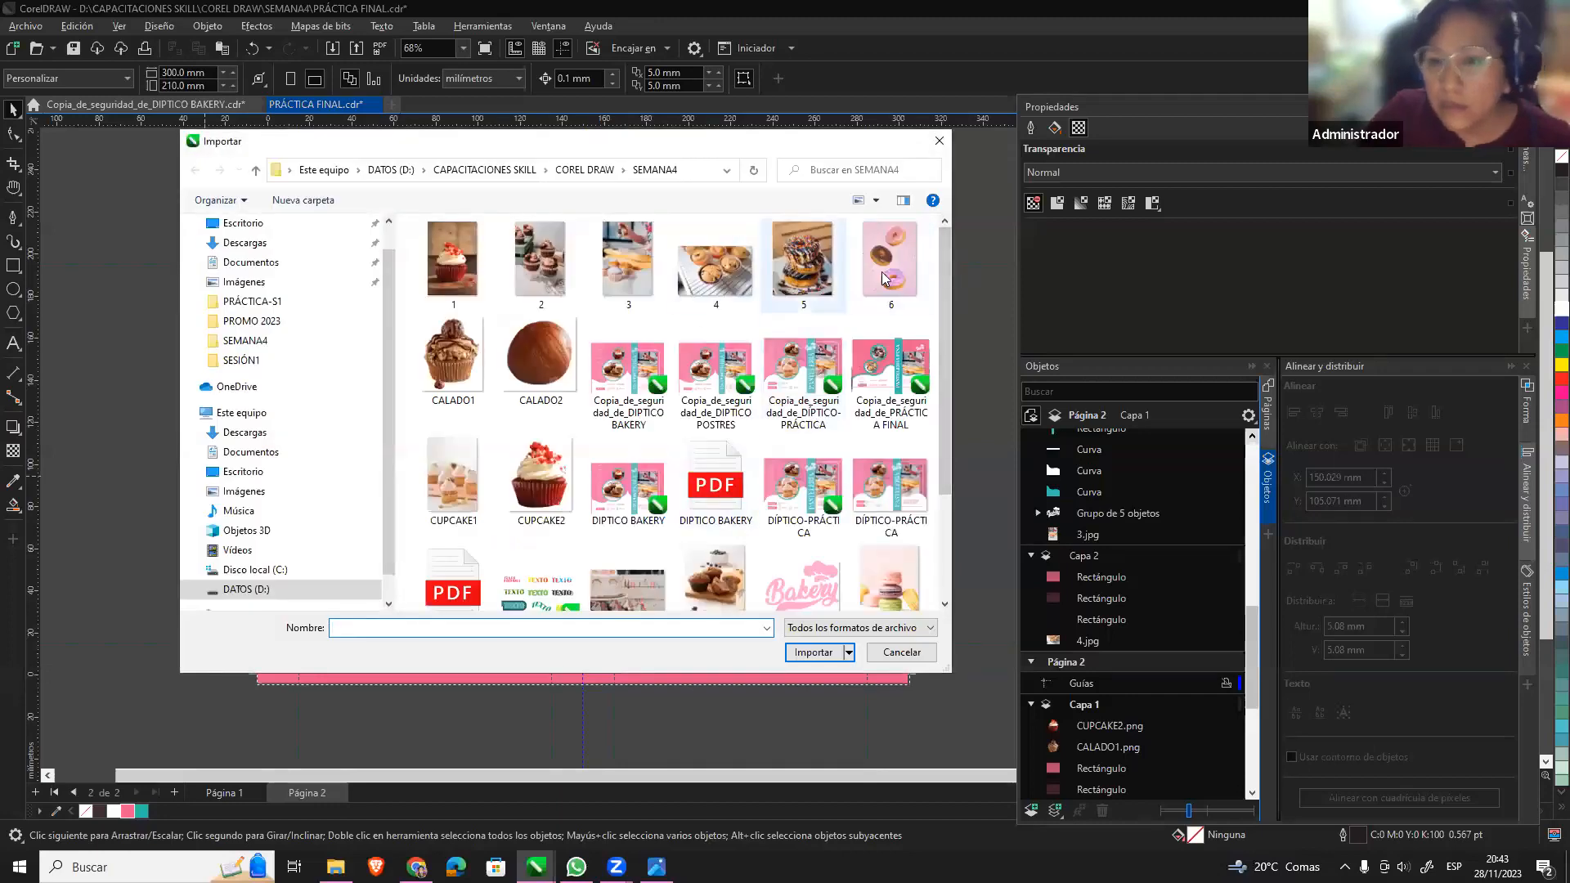
left_click(830, 282)
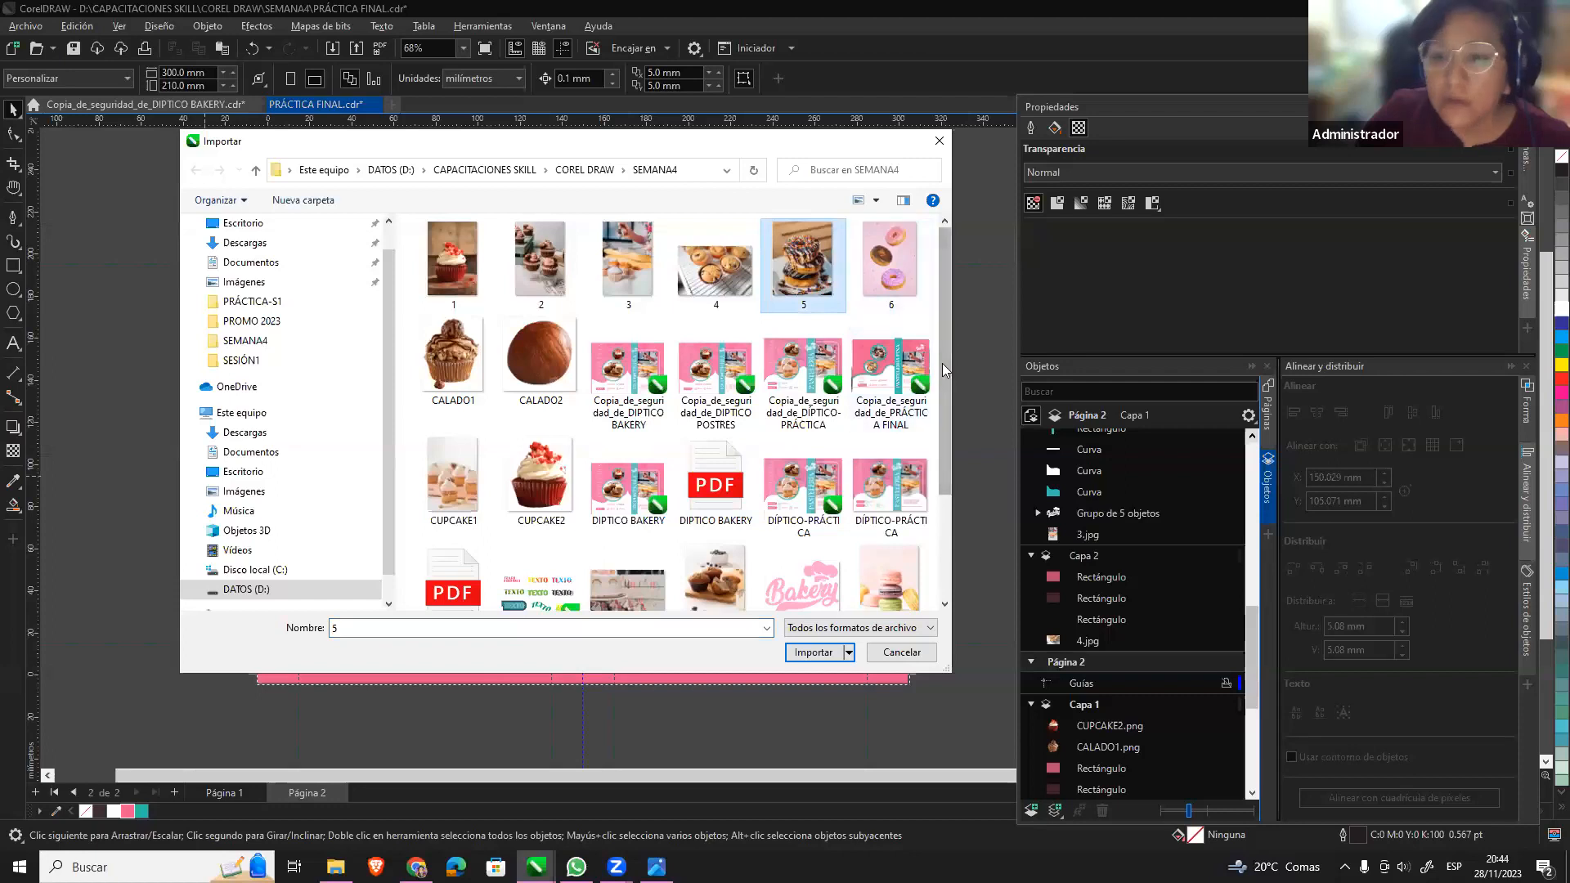
left_click_drag(942, 363, 937, 546)
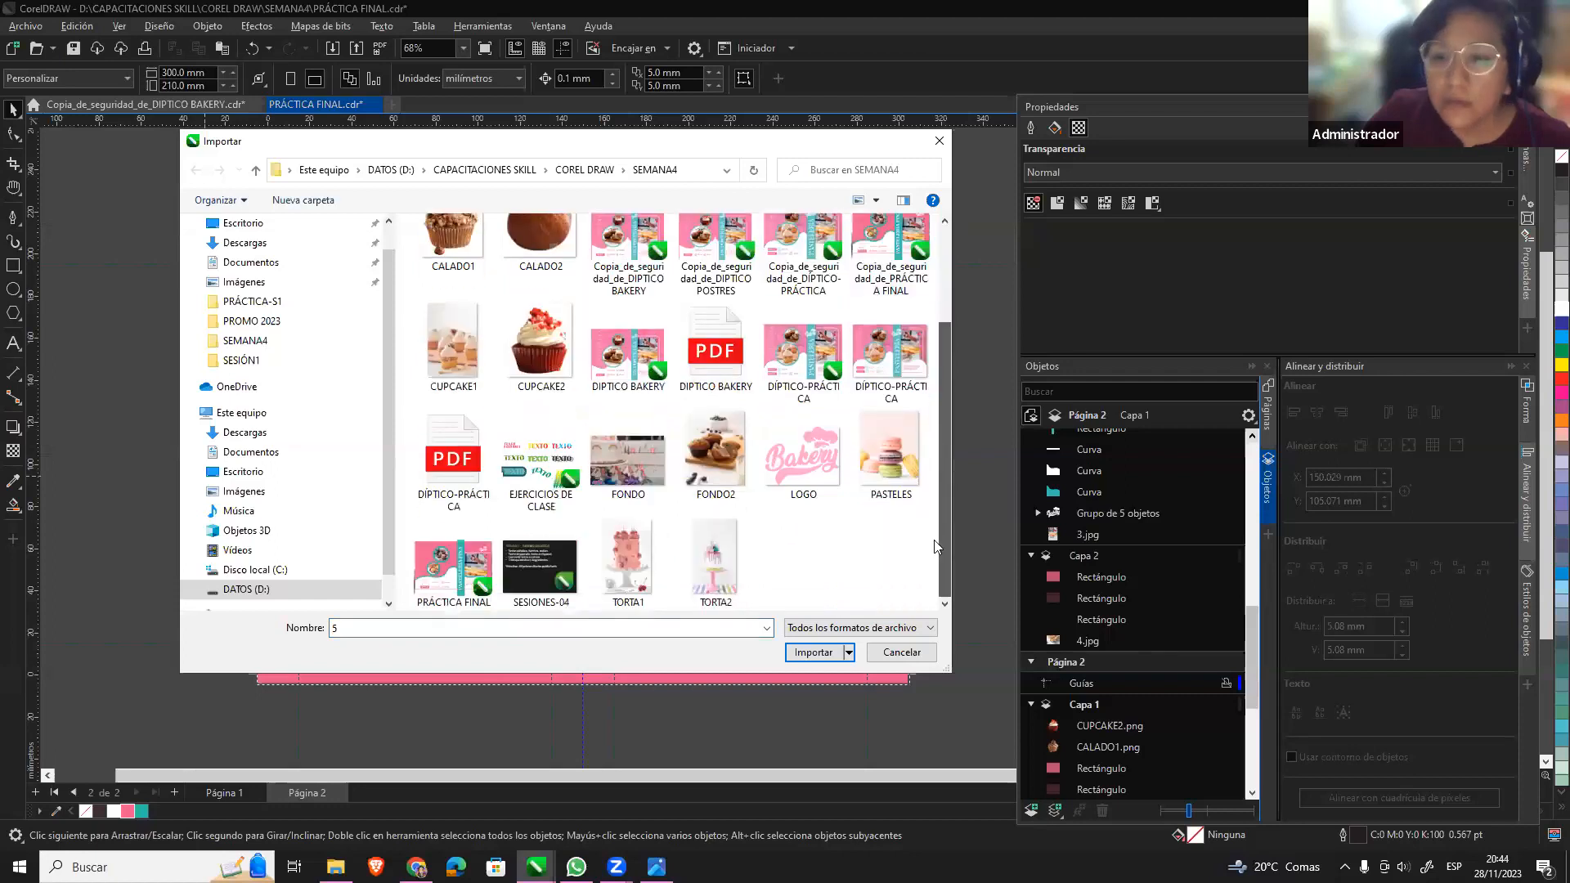
left_click(813, 651)
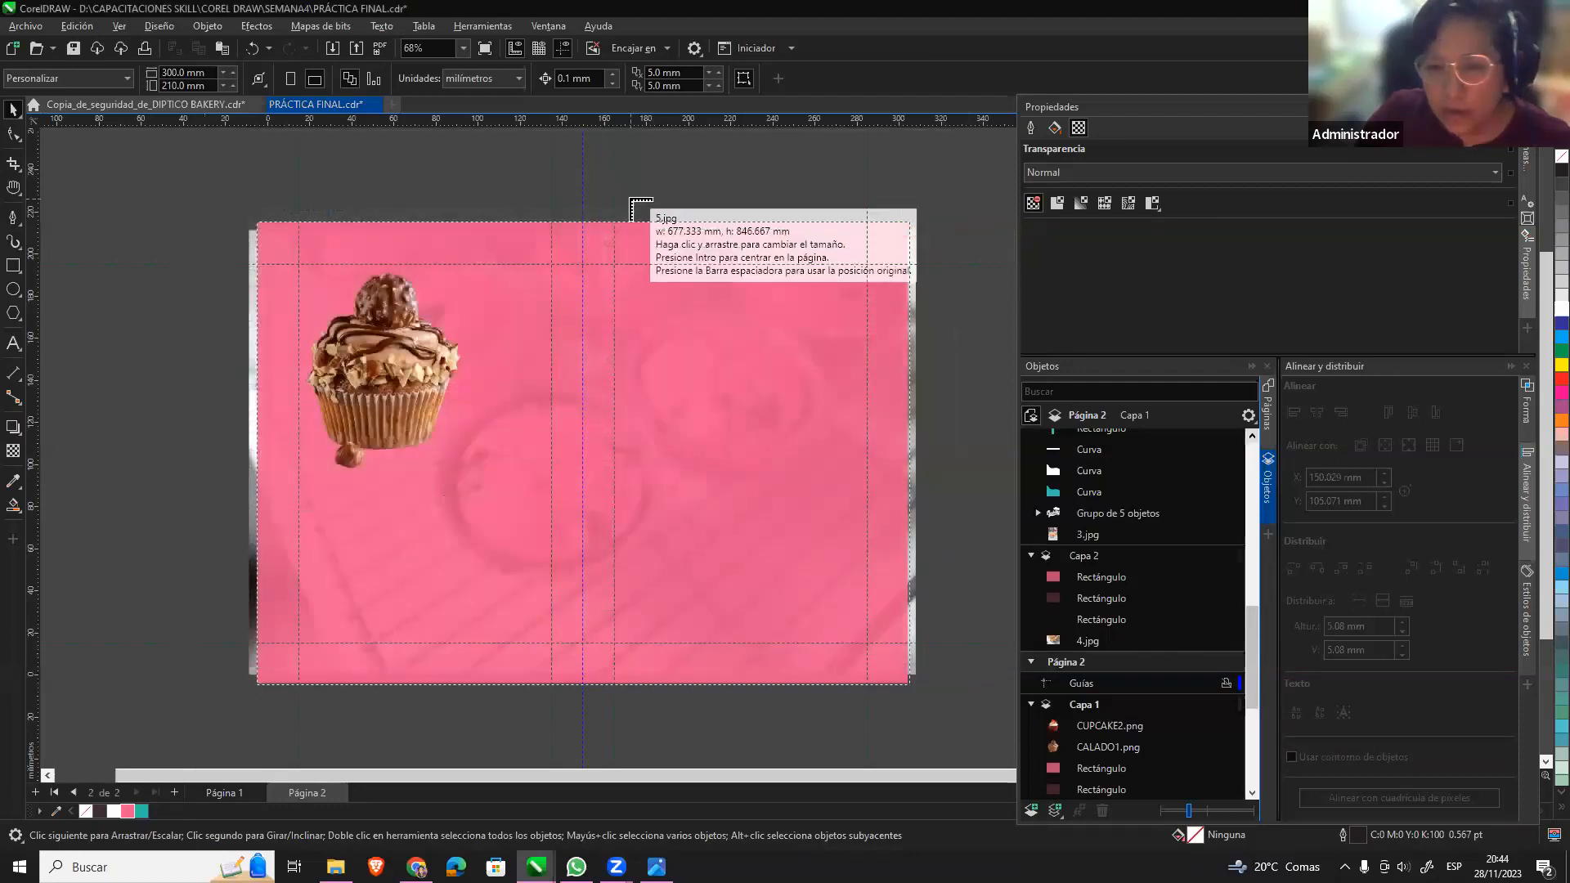
left_click_drag(633, 222, 880, 652)
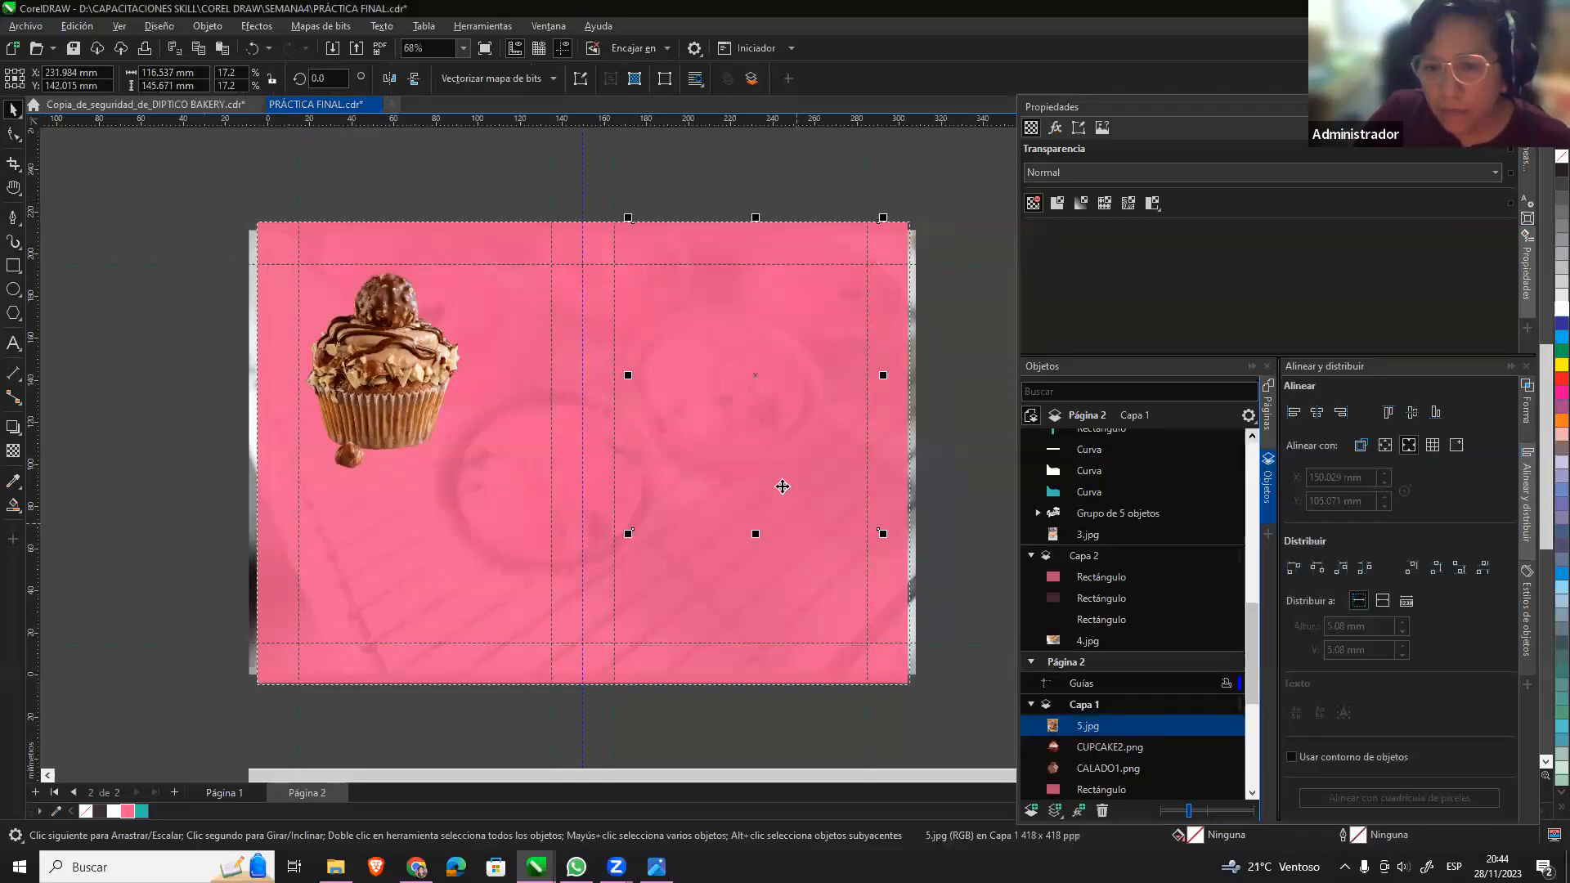
Move the donut photo onto the left page, over the two cupcakes, to free the right page.
left_click(991, 413)
left_click_drag(780, 446, 818, 574)
left_click_drag(813, 432, 691, 371)
left_click_drag(719, 369, 534, 387)
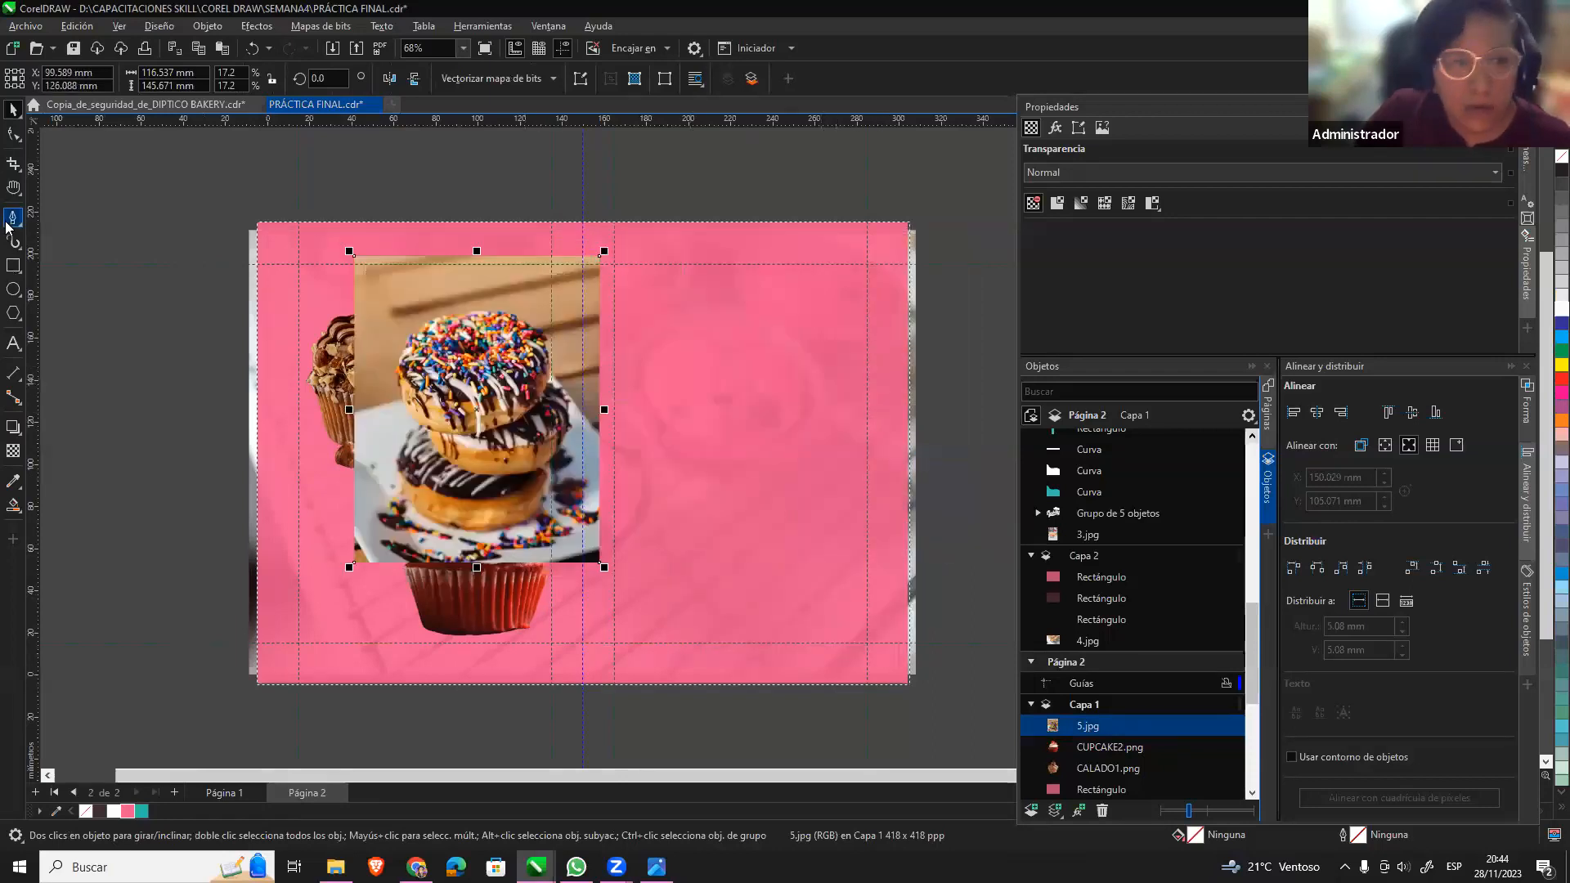
left_click(916, 222)
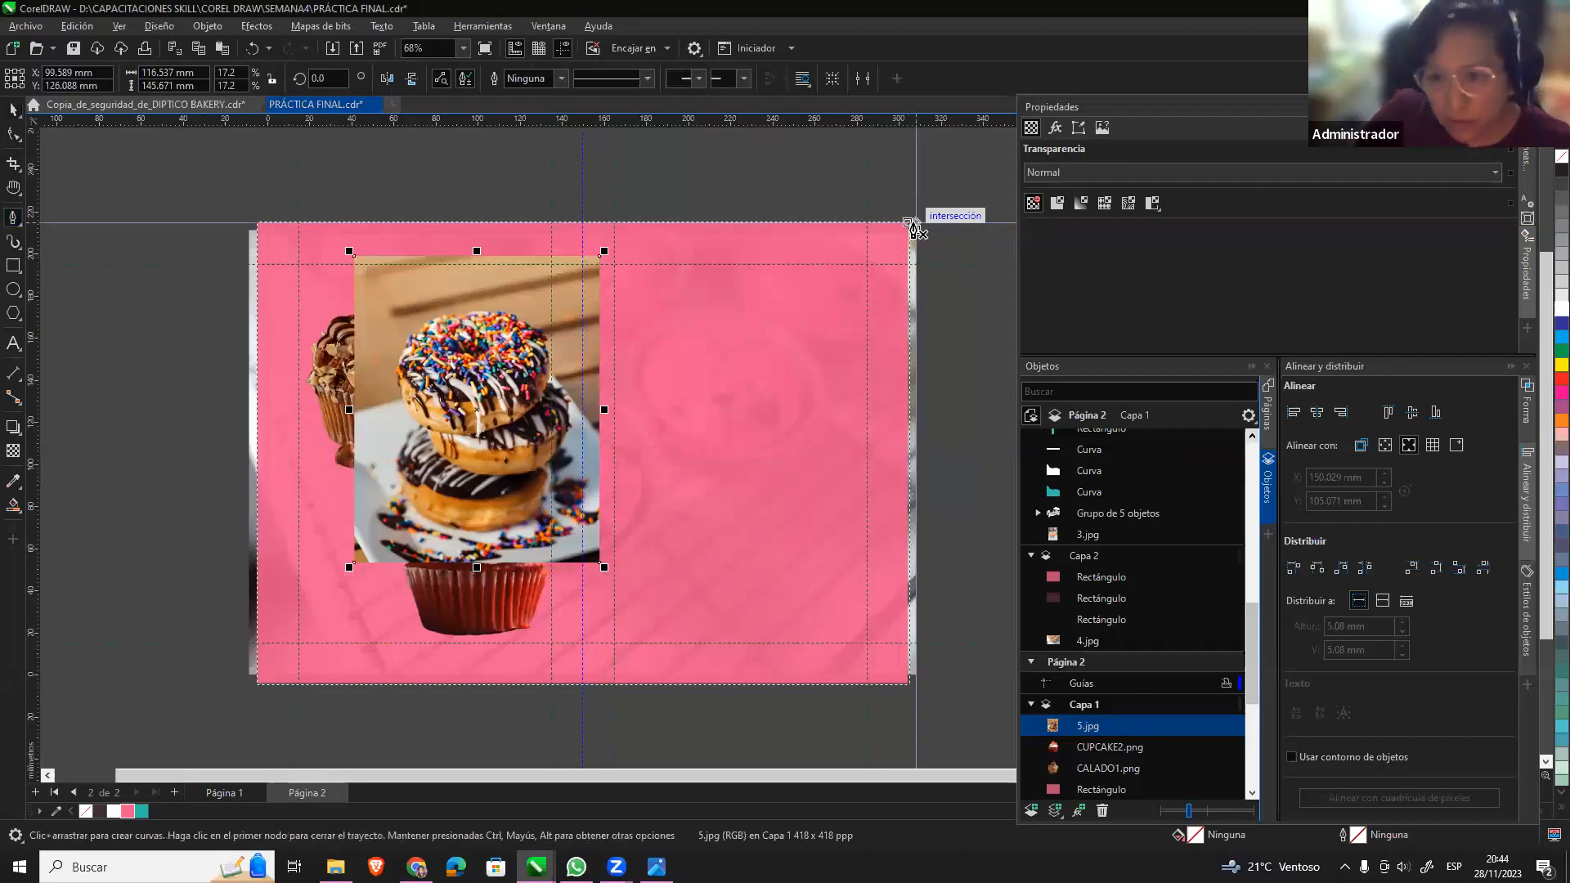
left_click_drag(803, 307, 778, 379)
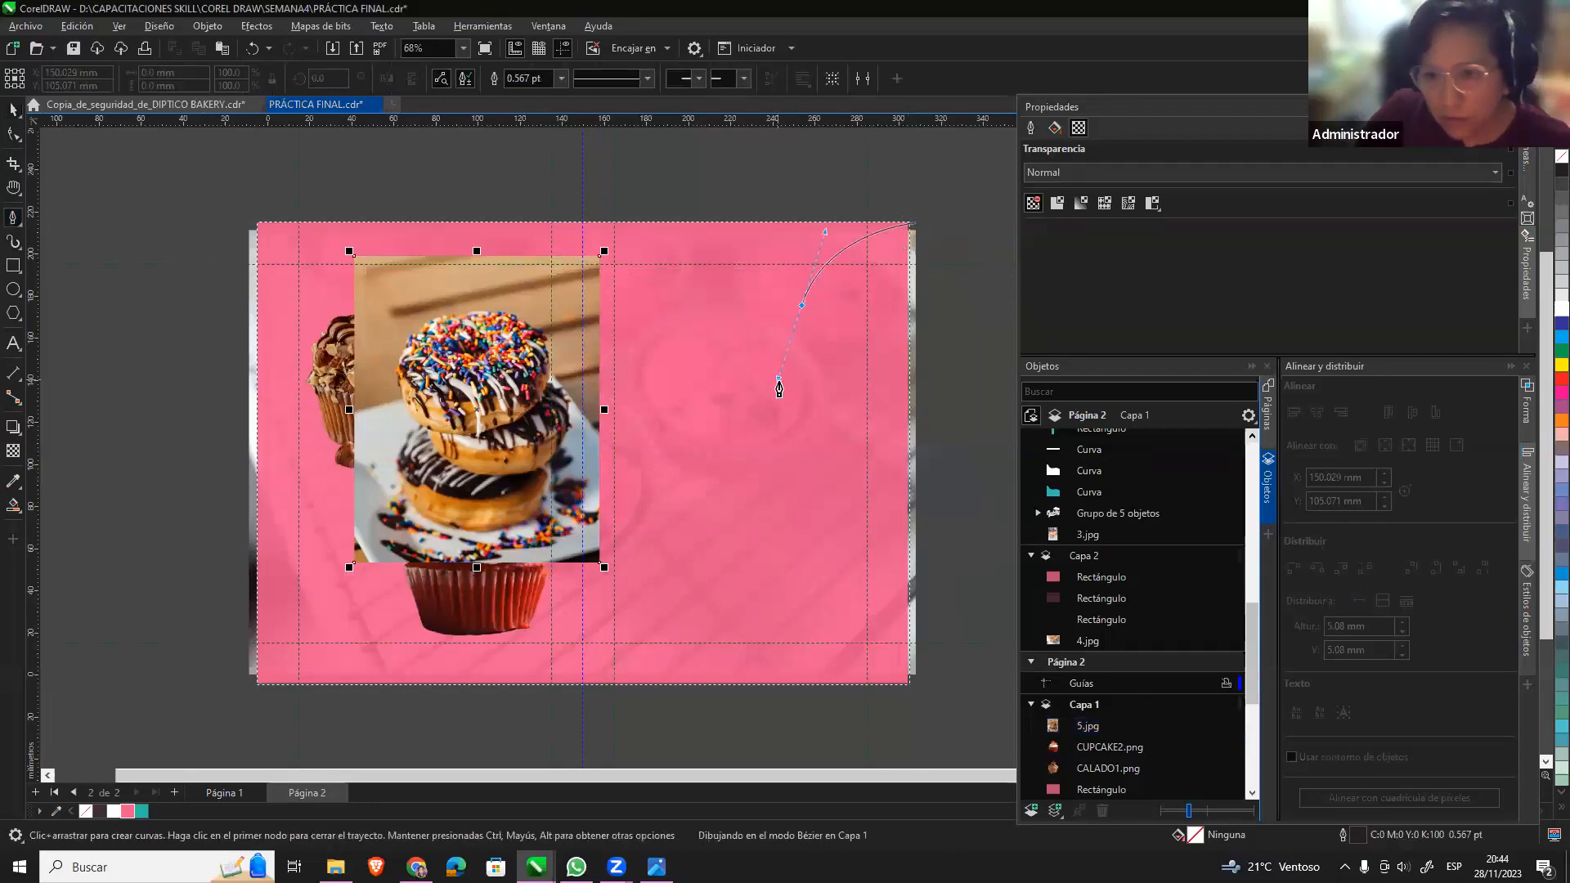
key("ctrl+z")
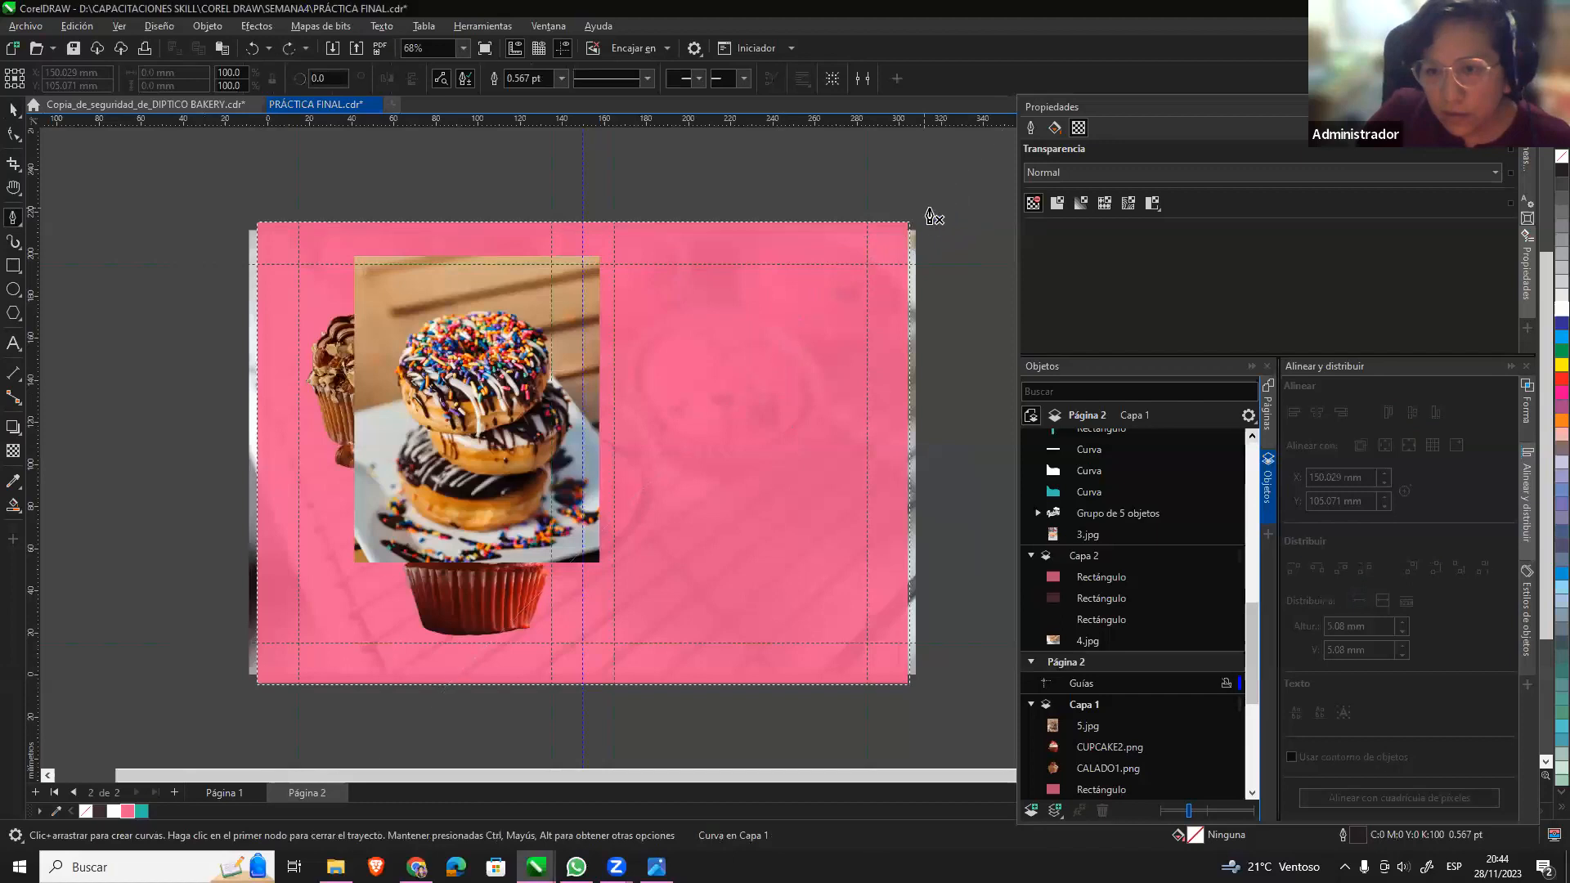
Draw a closed wavy shape about 147 × 226 mm with the Pen tool, covering the right page's outer part from its upper corner to the lower edge.
left_click(918, 210)
left_click_drag(799, 316, 775, 398)
left_click_drag(753, 472, 705, 529)
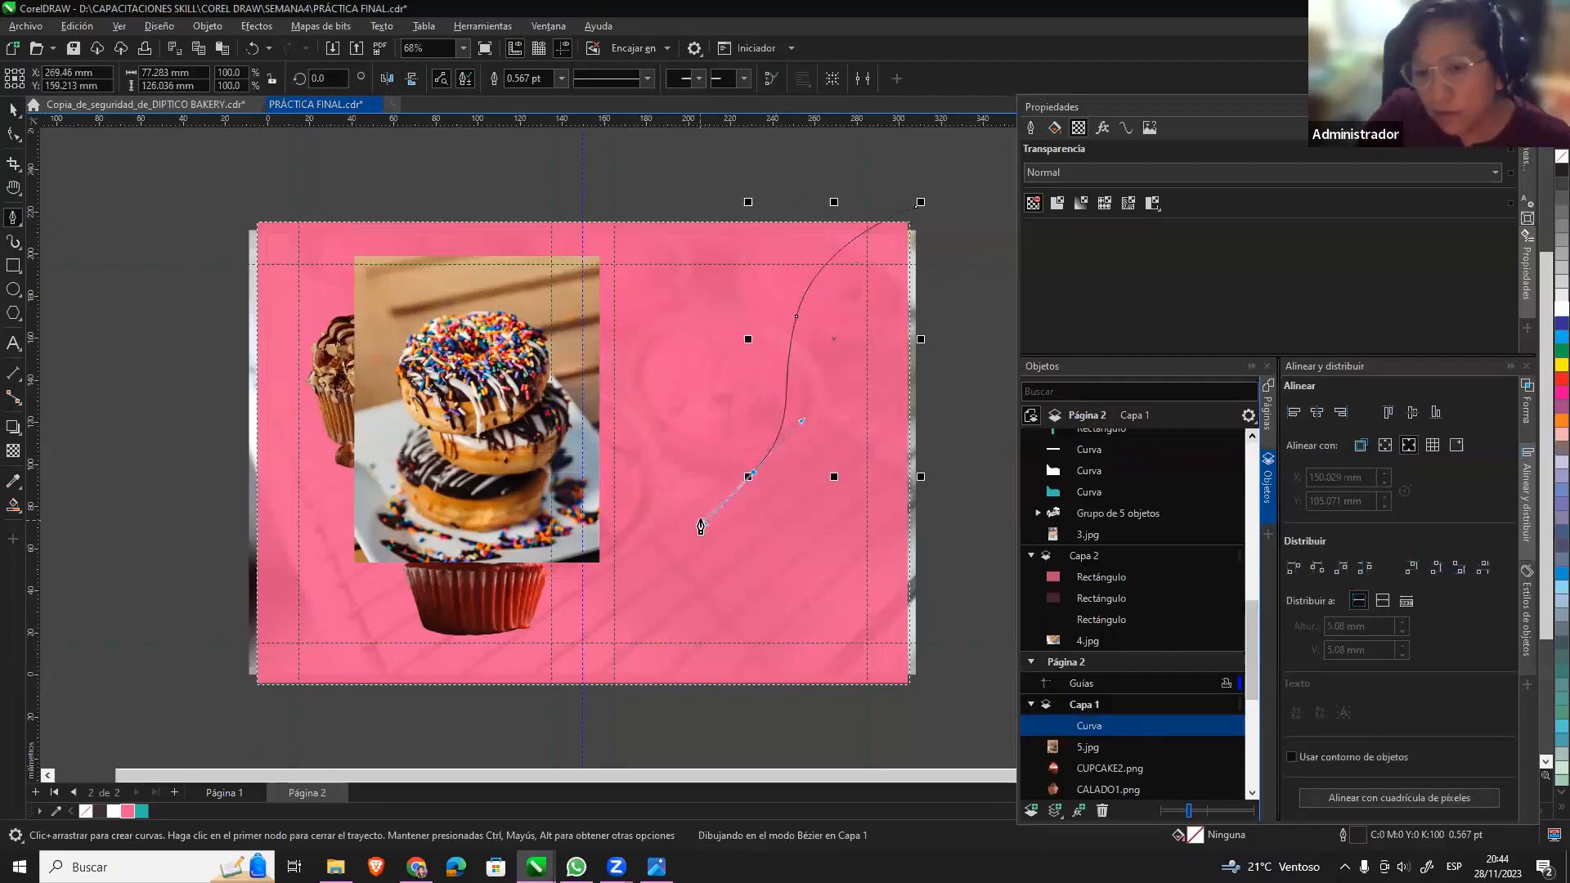
left_click_drag(678, 602, 677, 644)
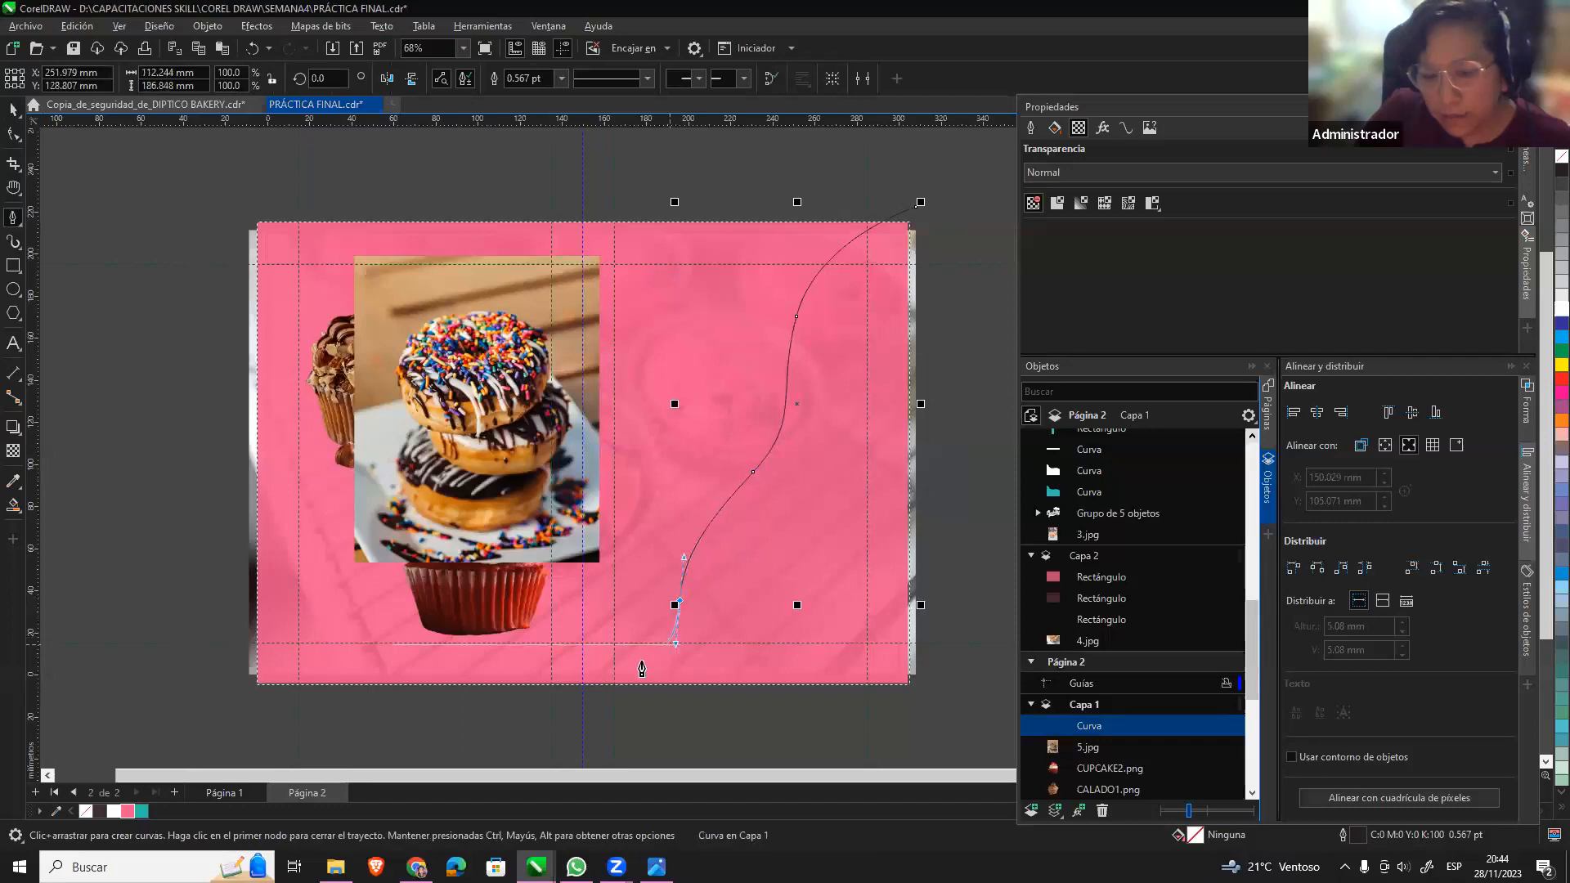
left_click(615, 683)
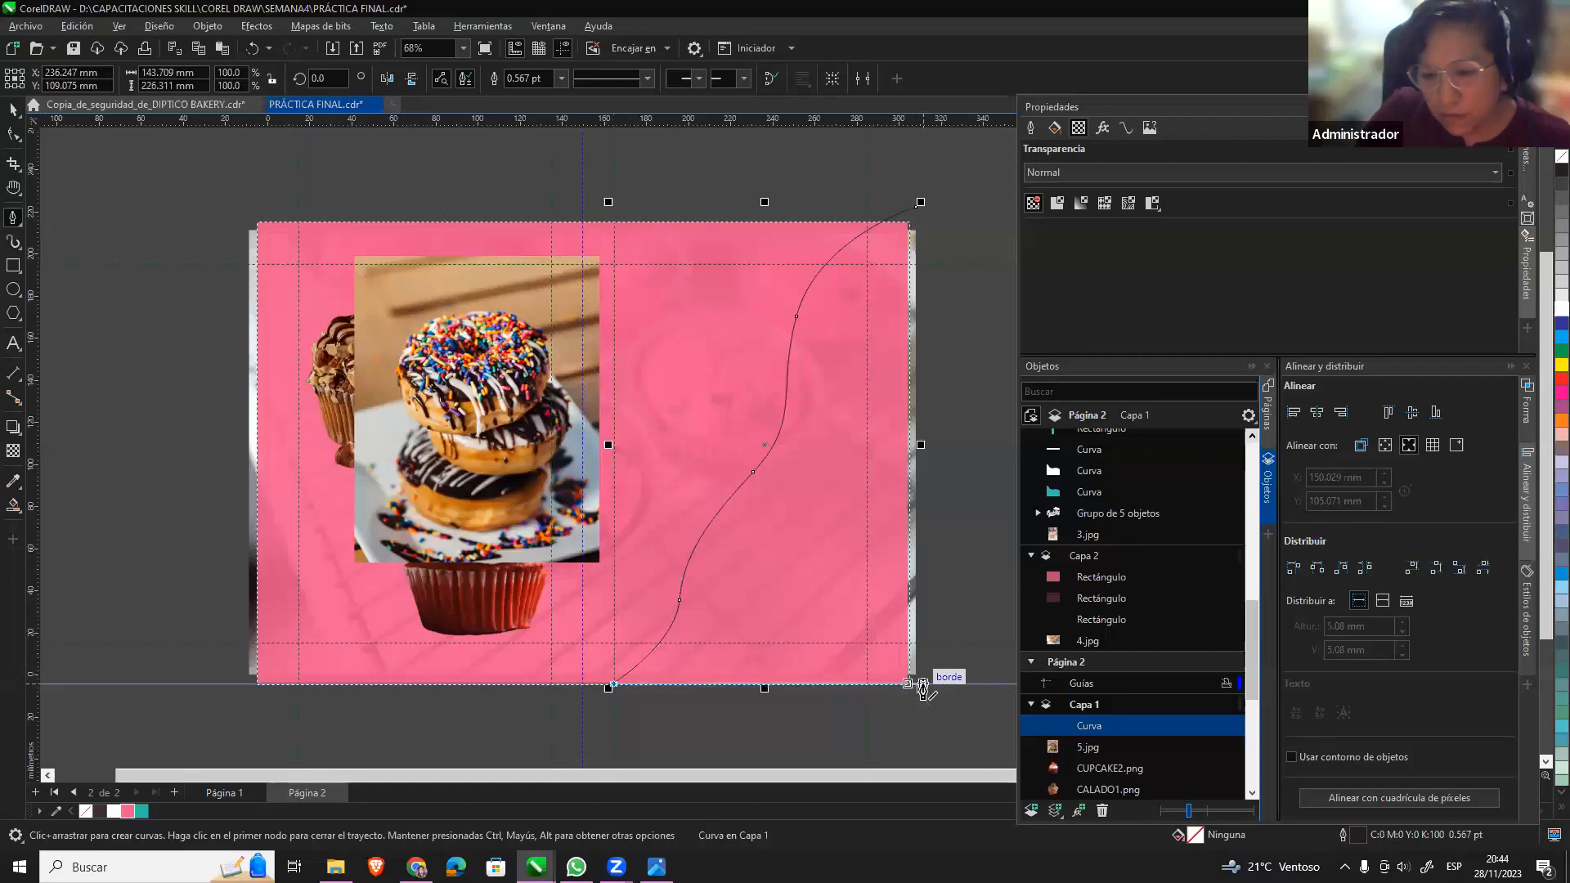
left_click(923, 684)
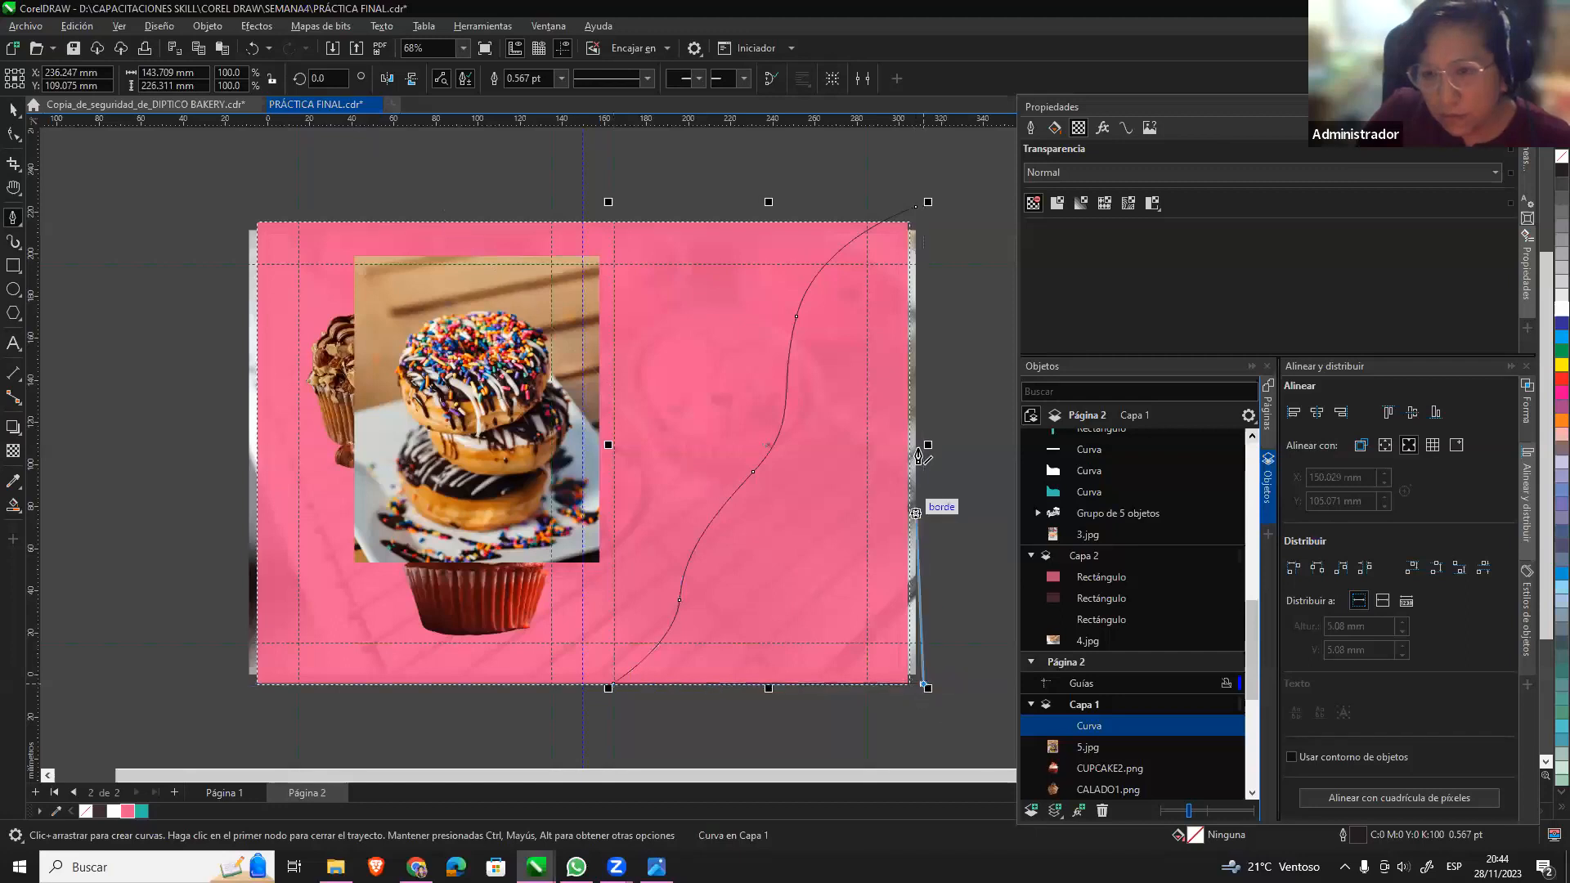
double_click(922, 231)
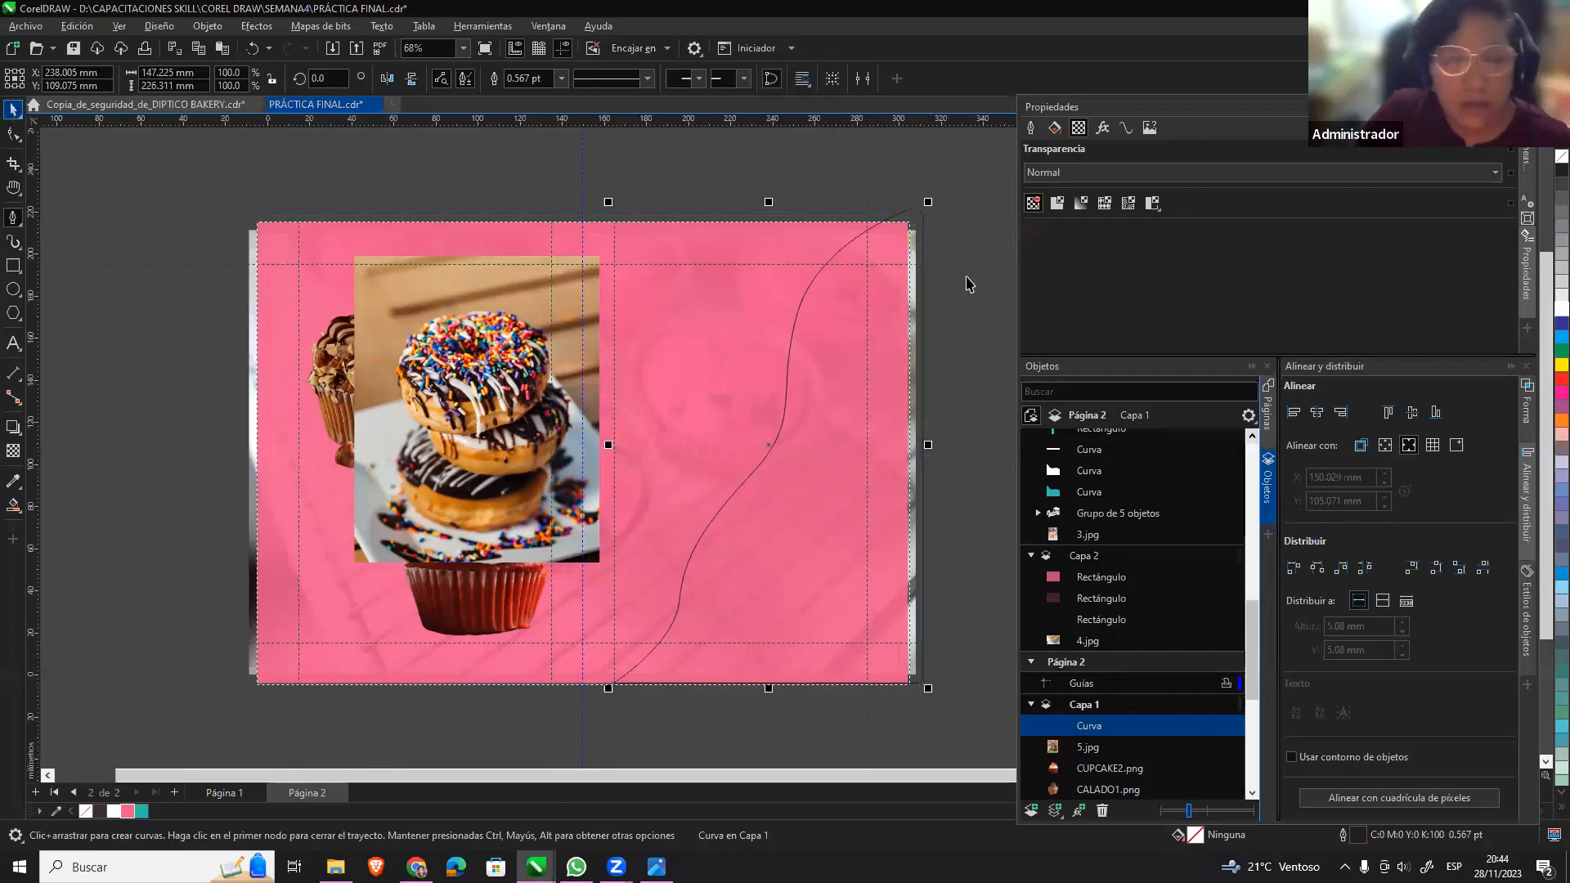
Fill the wavy shape with white and remove its outline.
key("space")
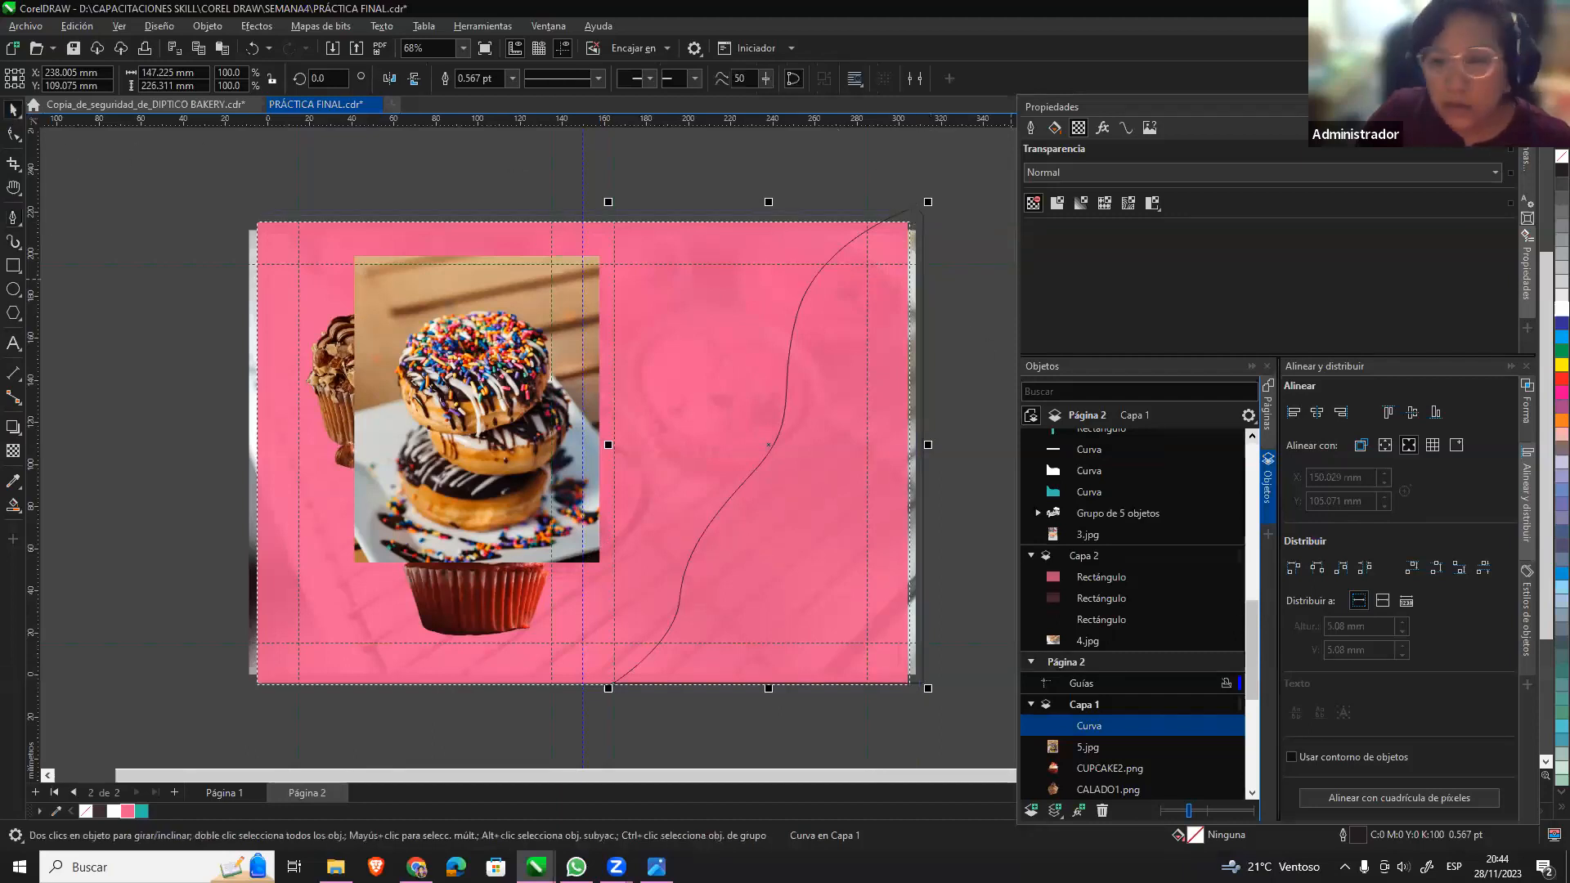
left_click(1556, 311)
right_click(1558, 157)
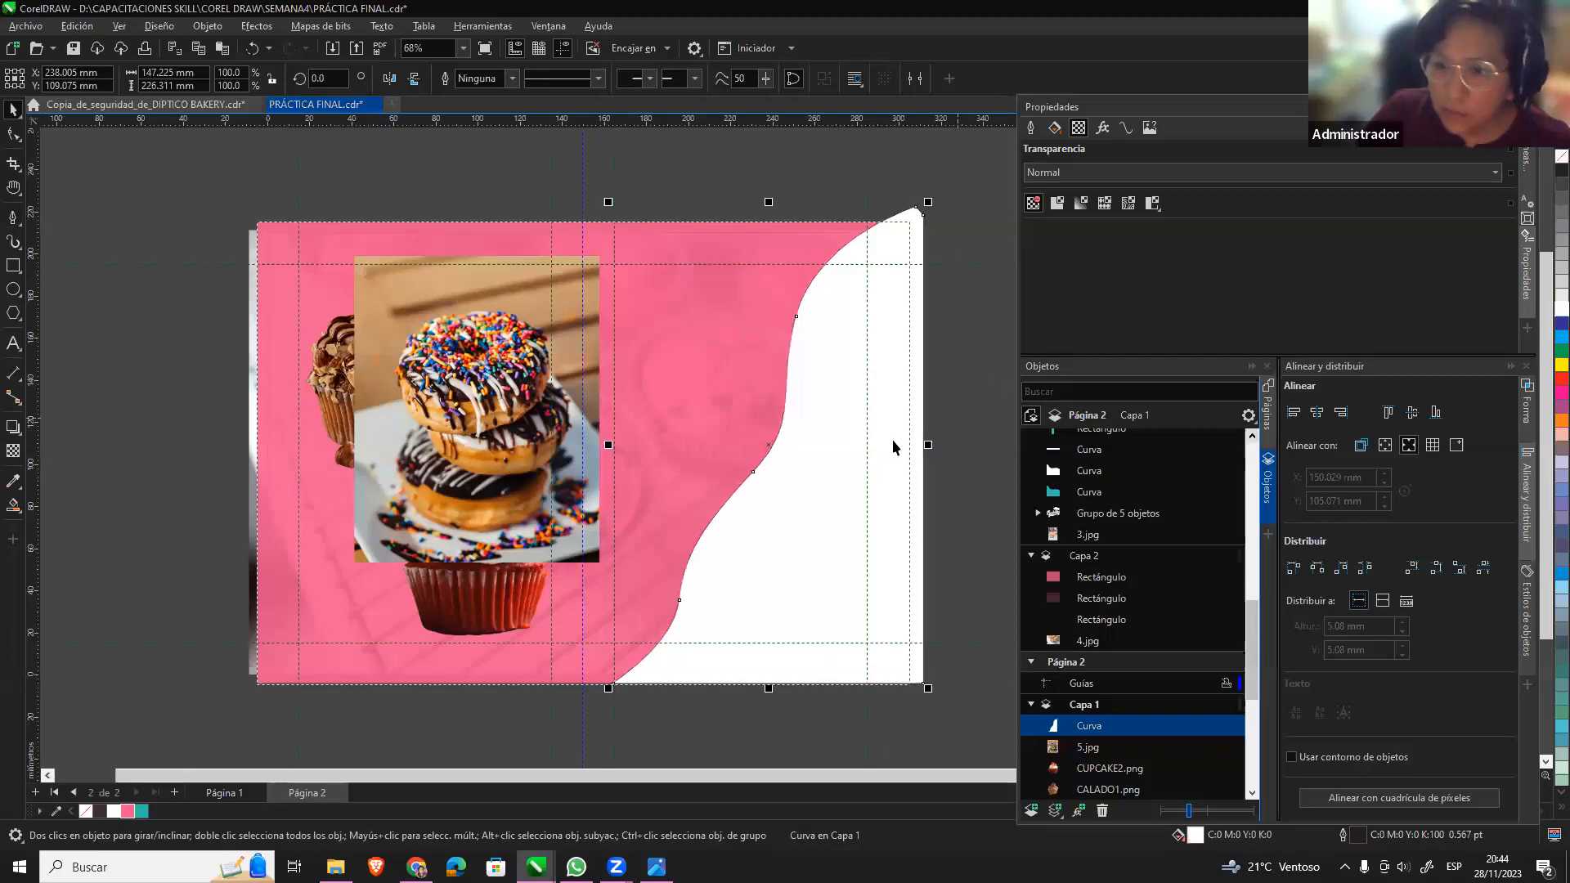
left_click(958, 370)
Move the donut photo between the cupcakes and the wavy shape, and bring it to the front of the layer.
left_click(754, 360)
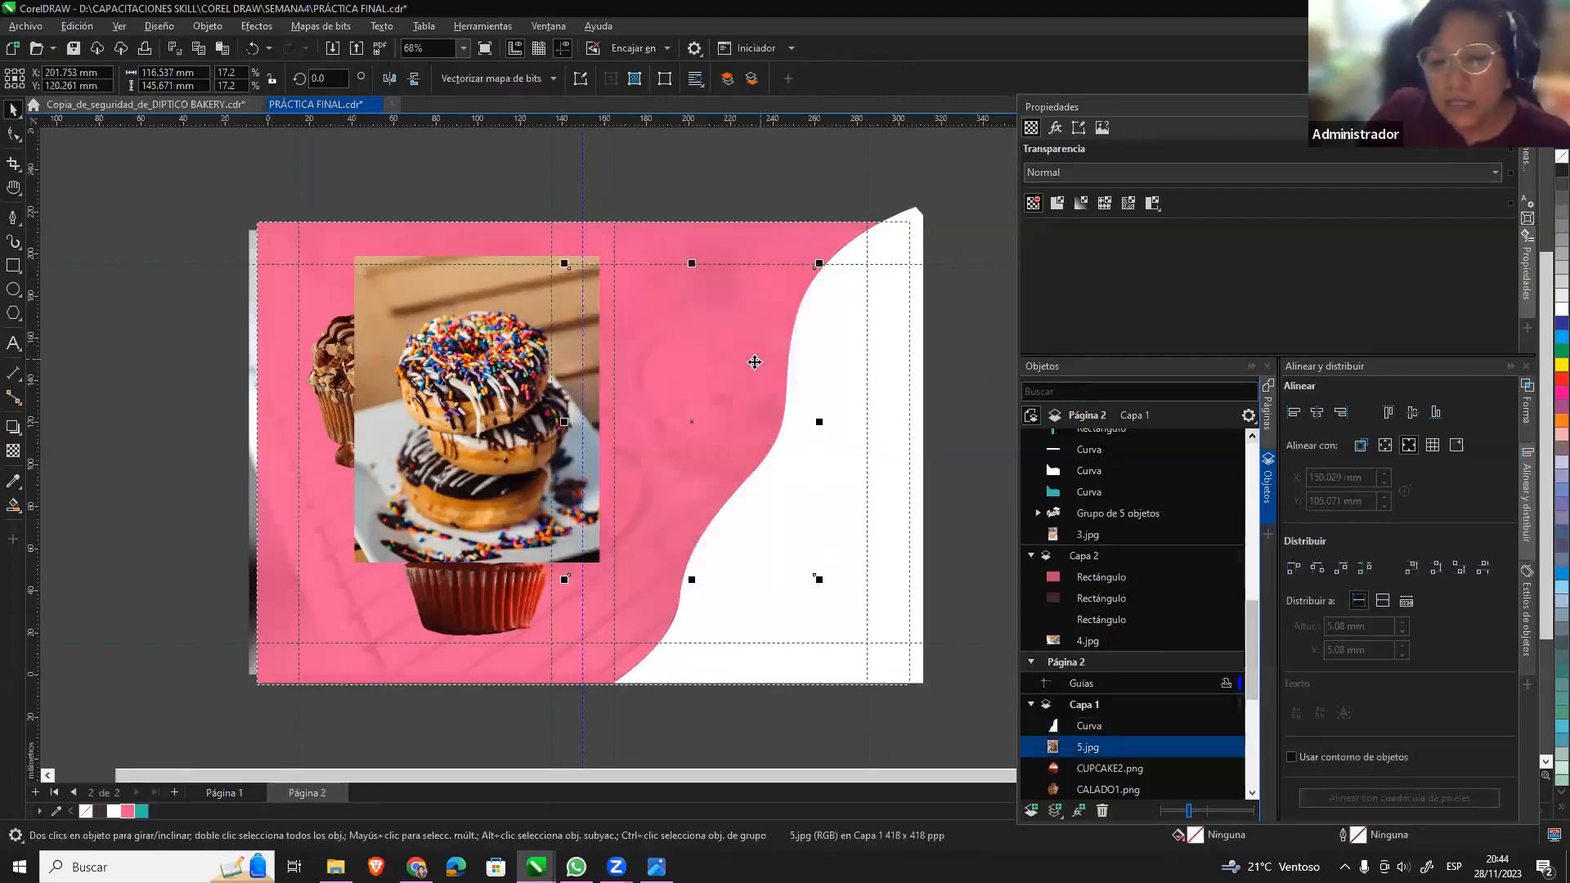
left_click_drag(762, 315, 711, 297)
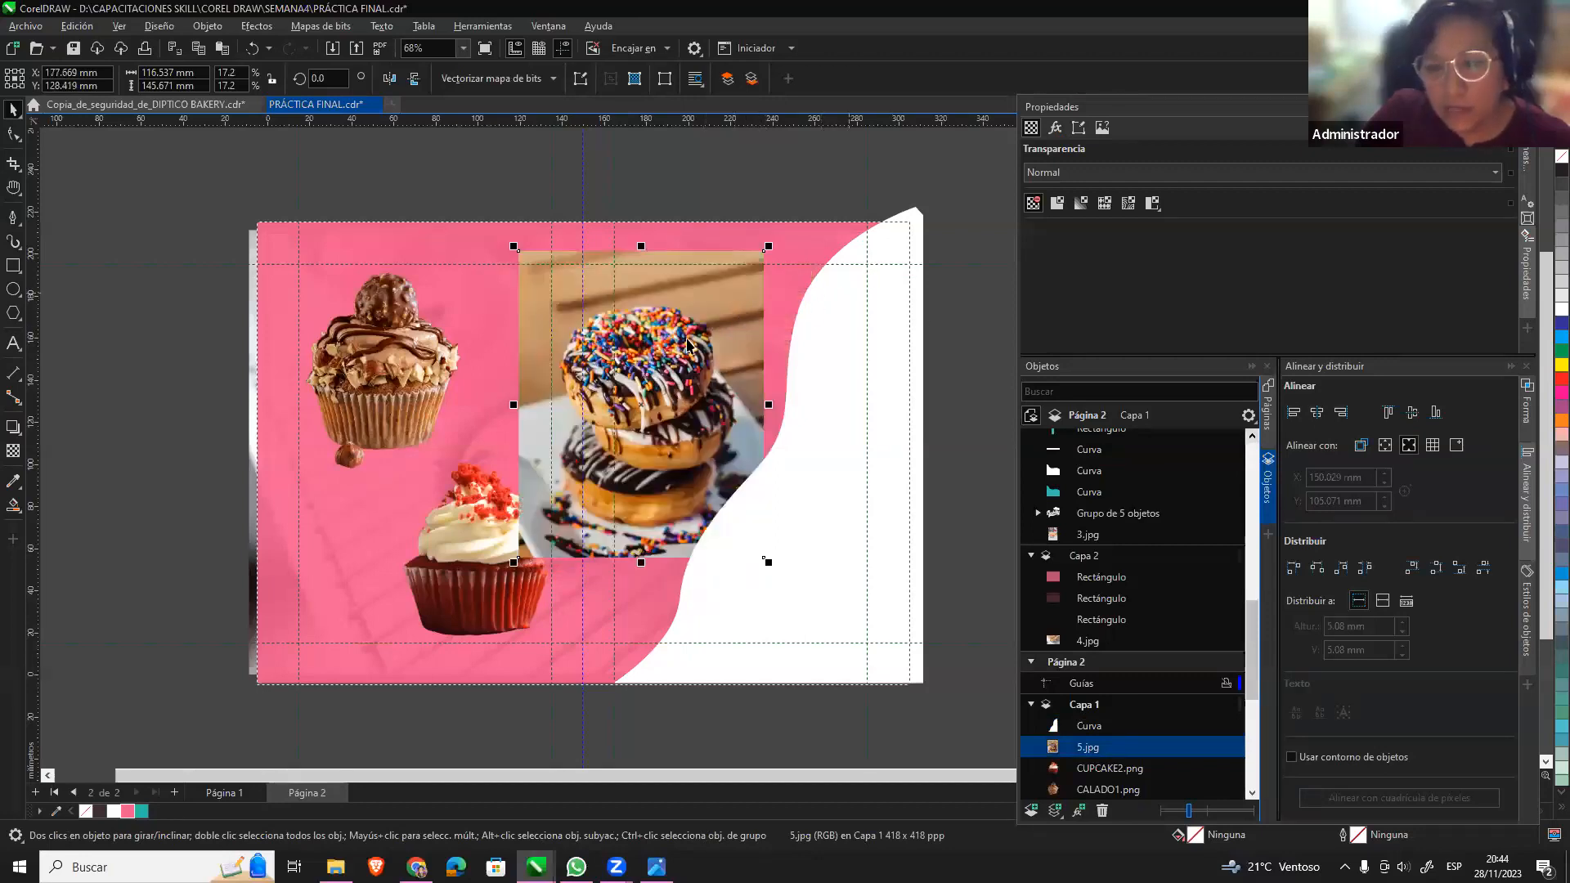
right_click(687, 343)
mouse_move(801, 508)
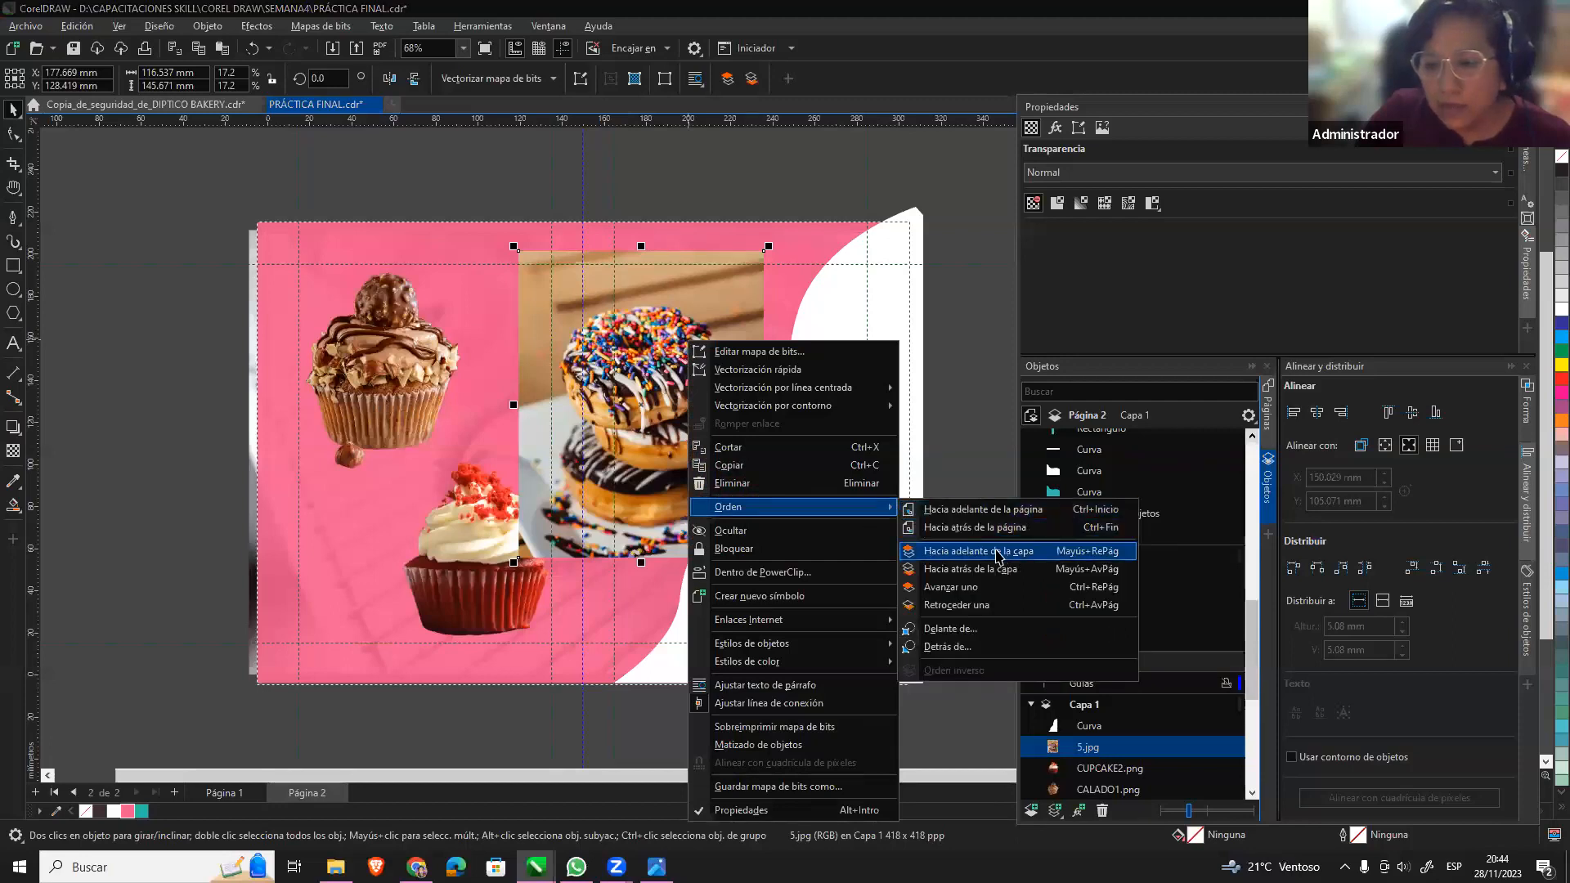
left_click(998, 551)
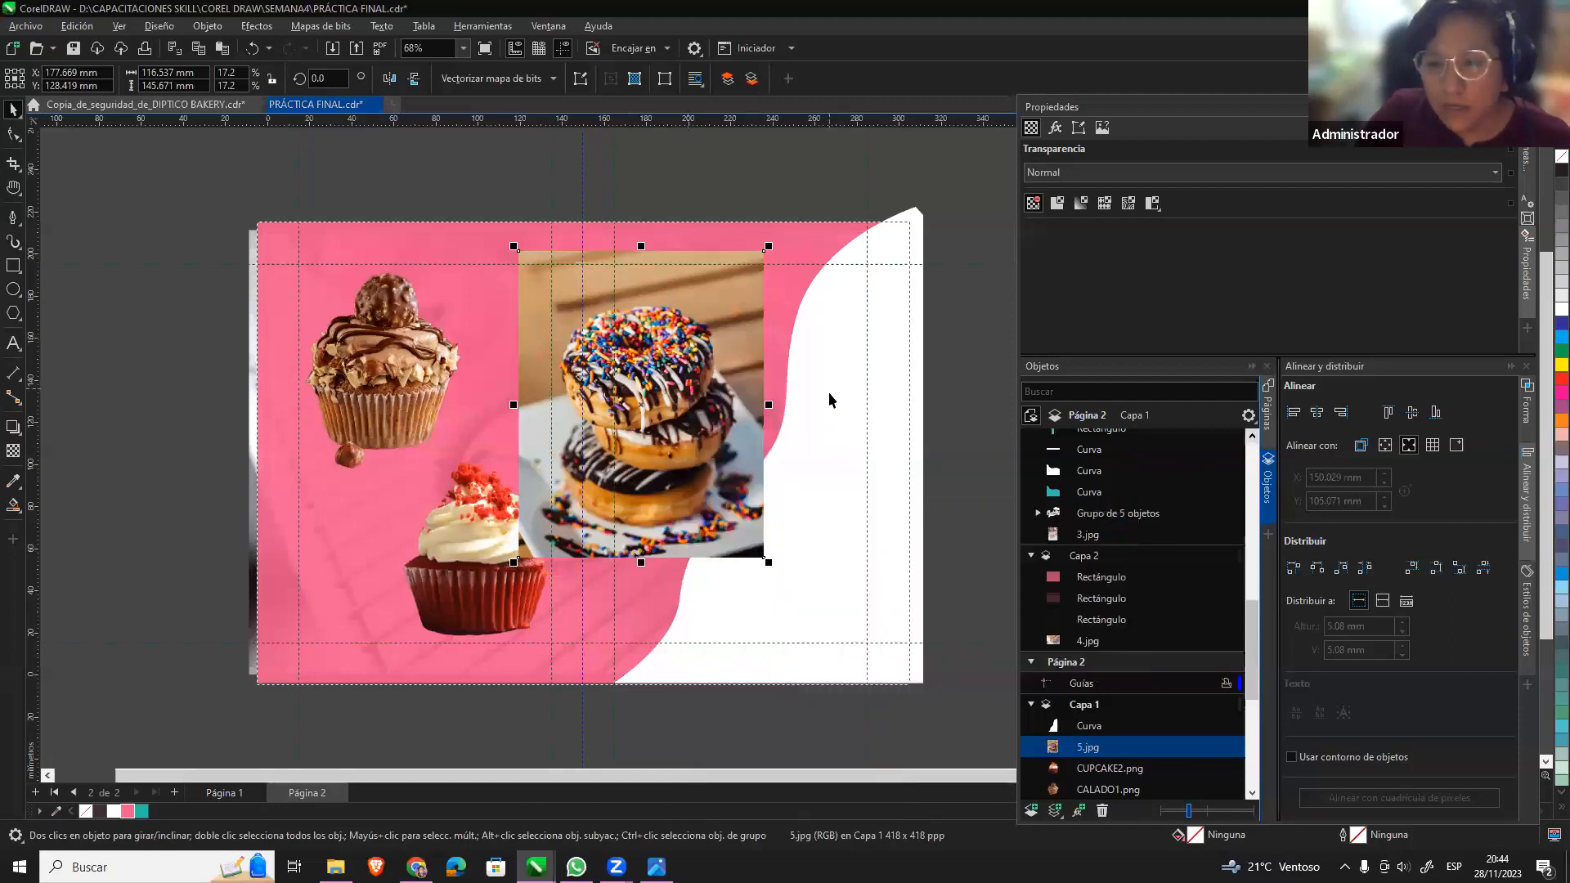
PowerClip the donut photo inside the white wavy shape and fit the content proportionally.
left_click(161, 26)
mouse_move(205, 30)
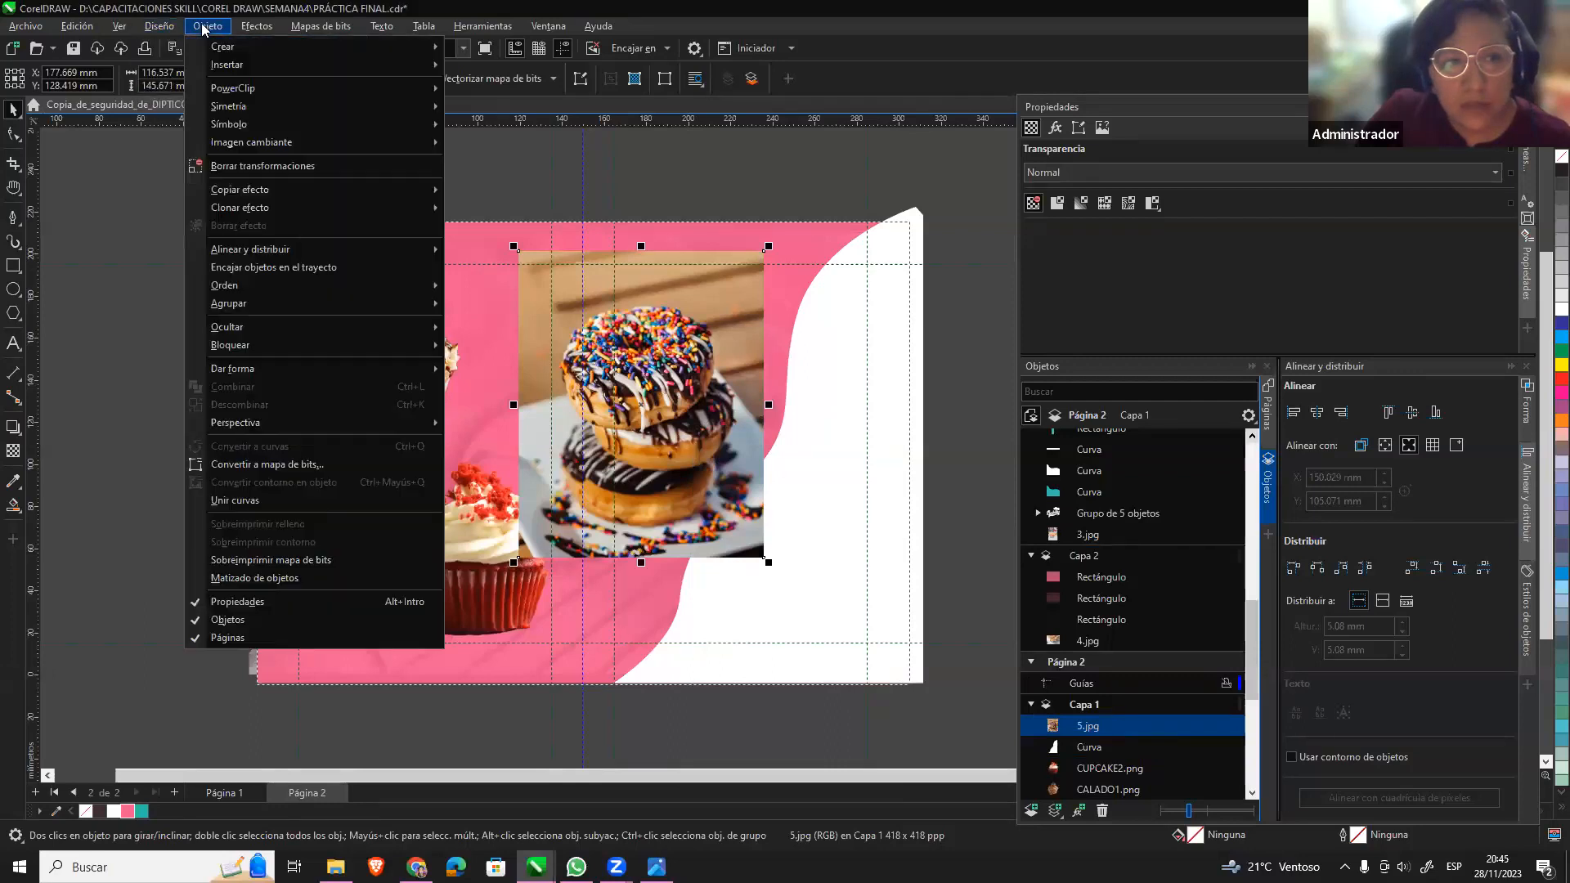
mouse_move(409, 88)
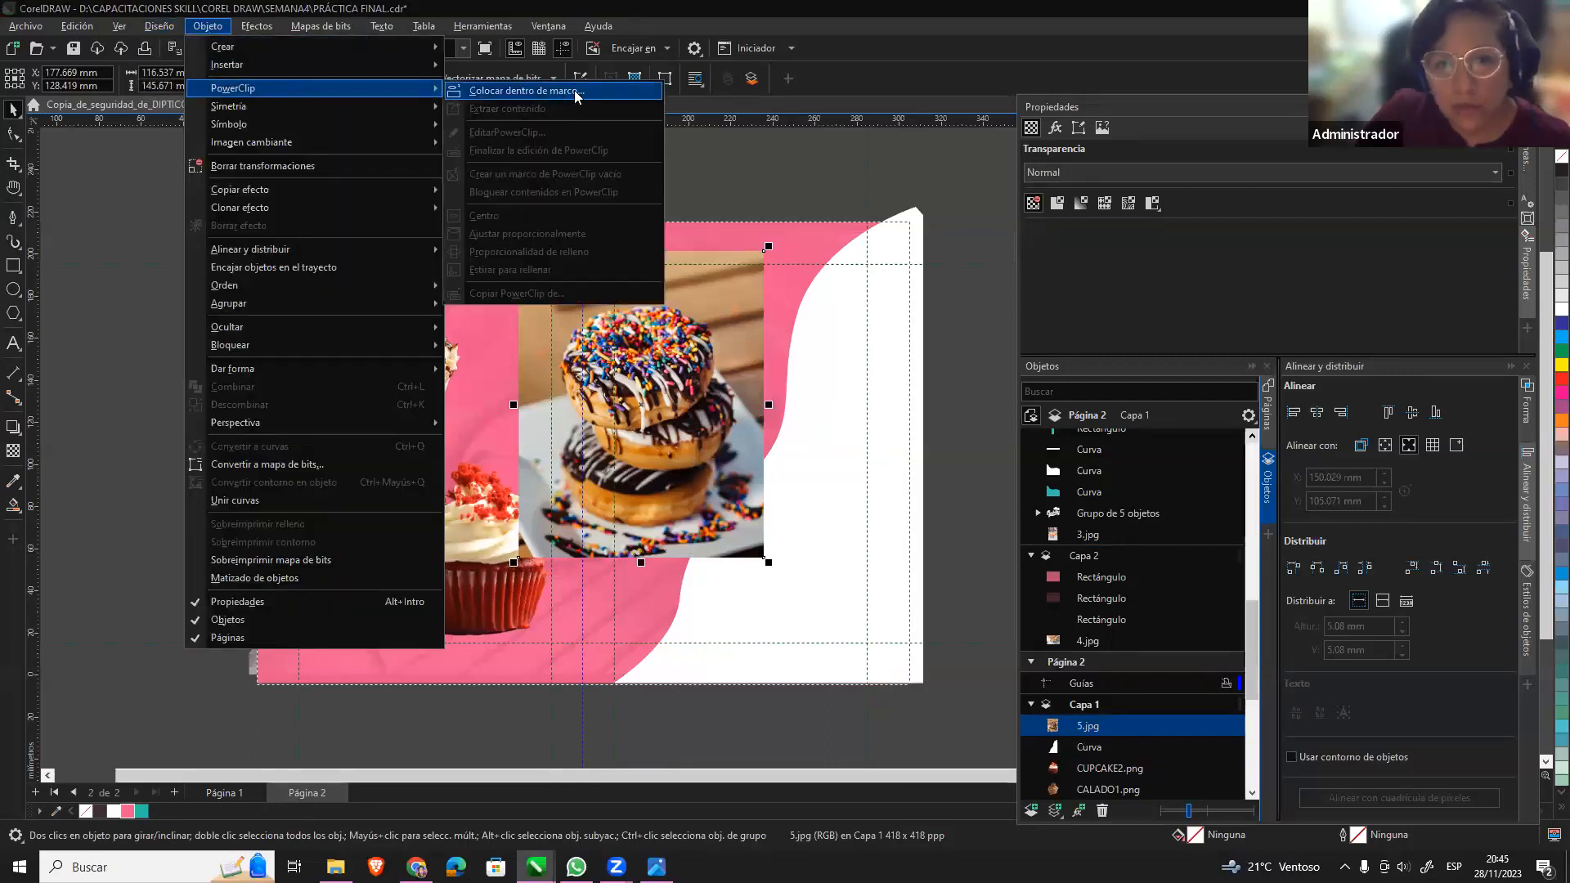
left_click(574, 90)
left_click(809, 289)
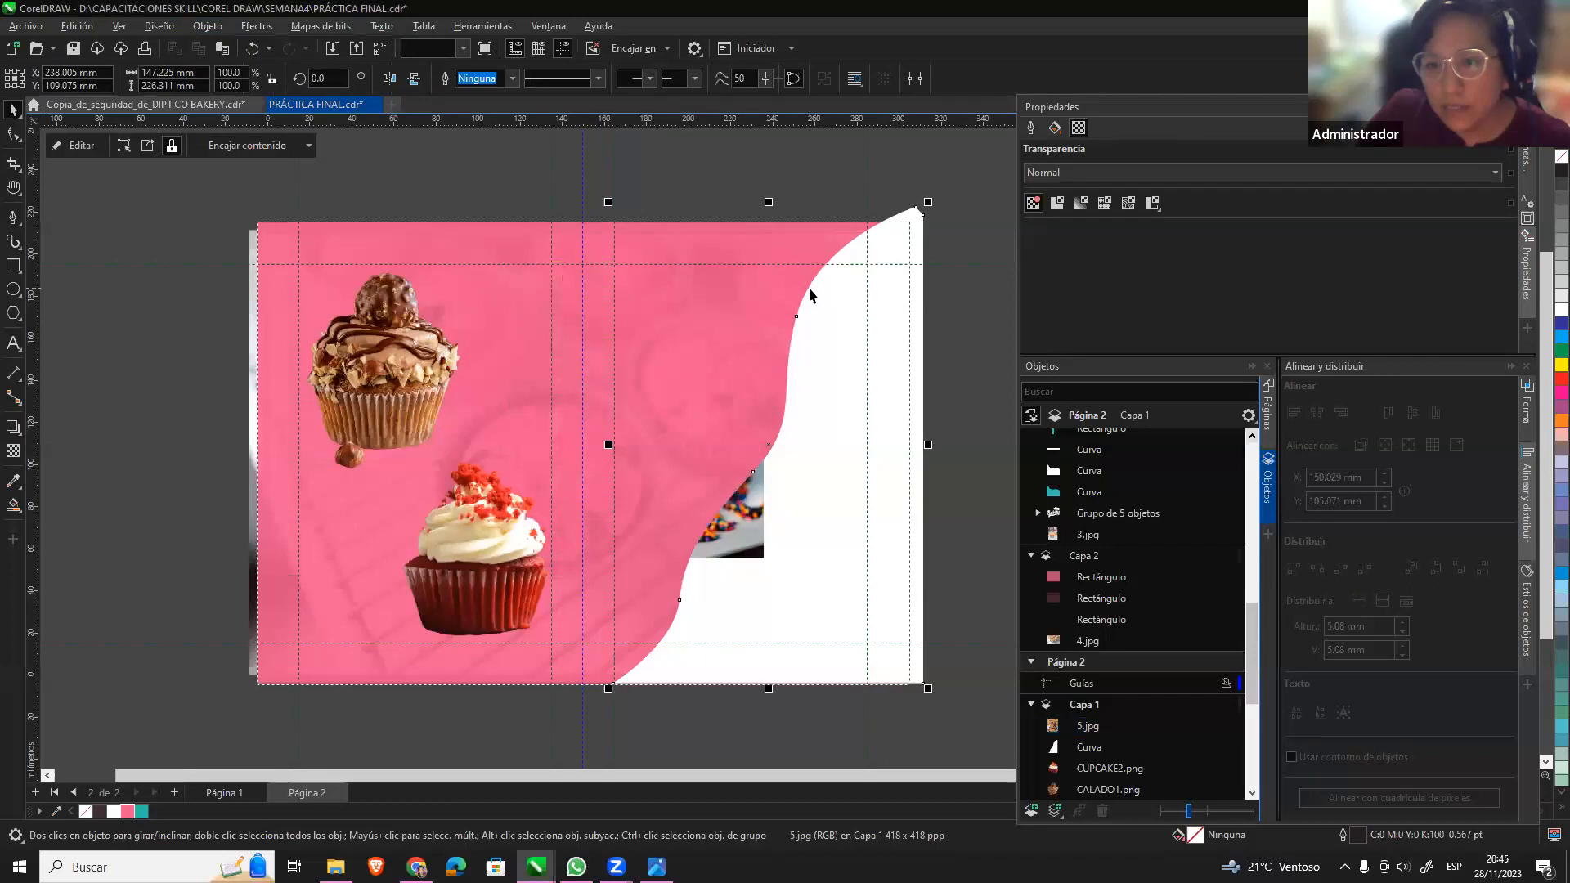
left_click(290, 149)
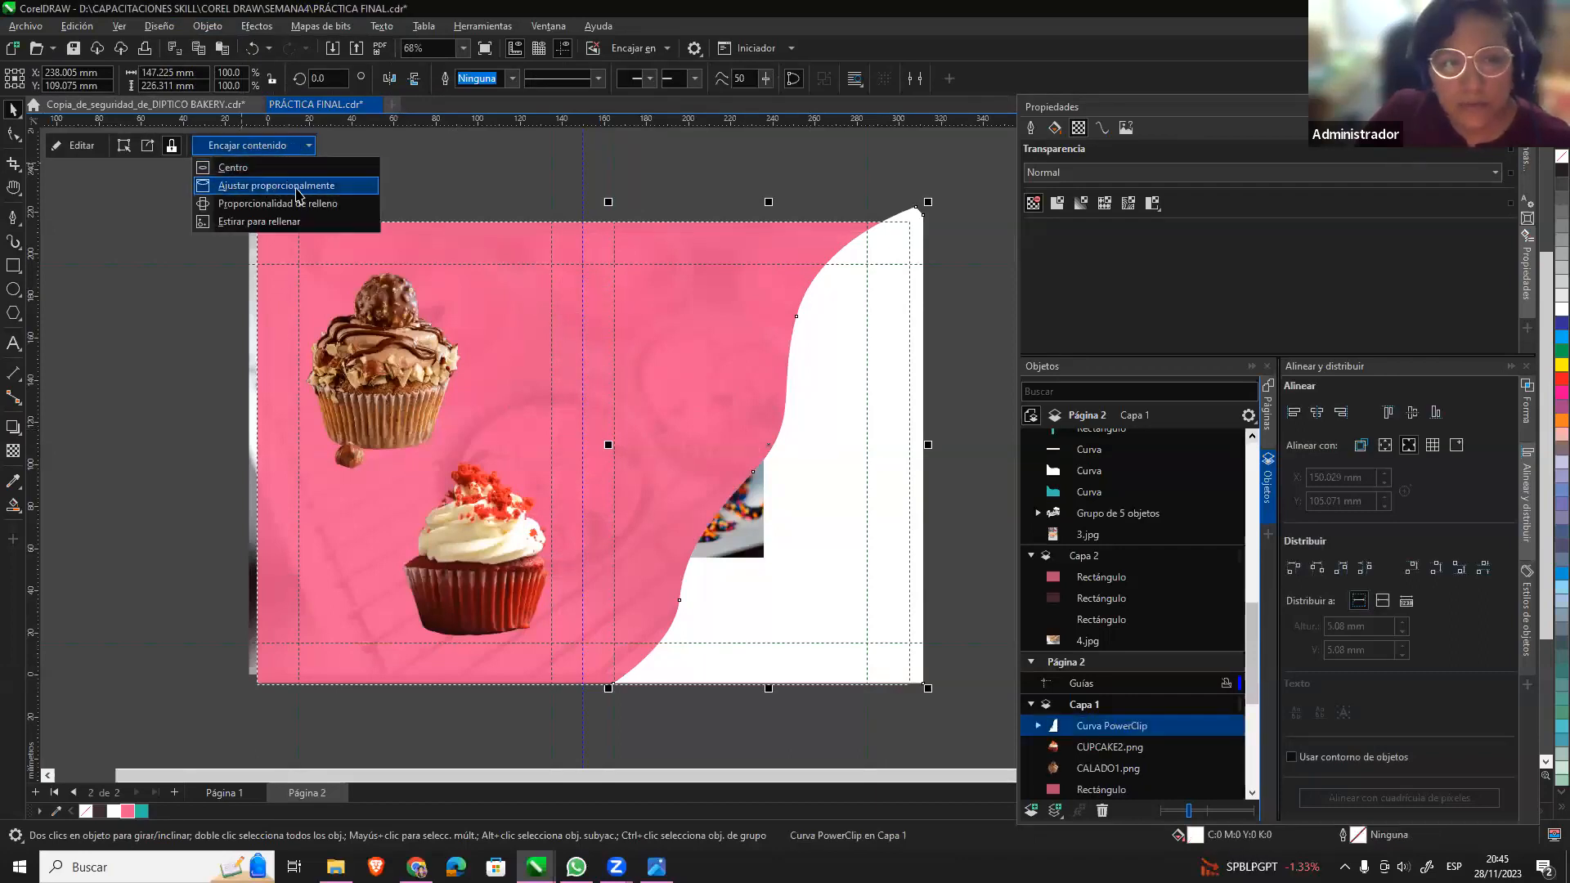
left_click(297, 189)
key("Escape")
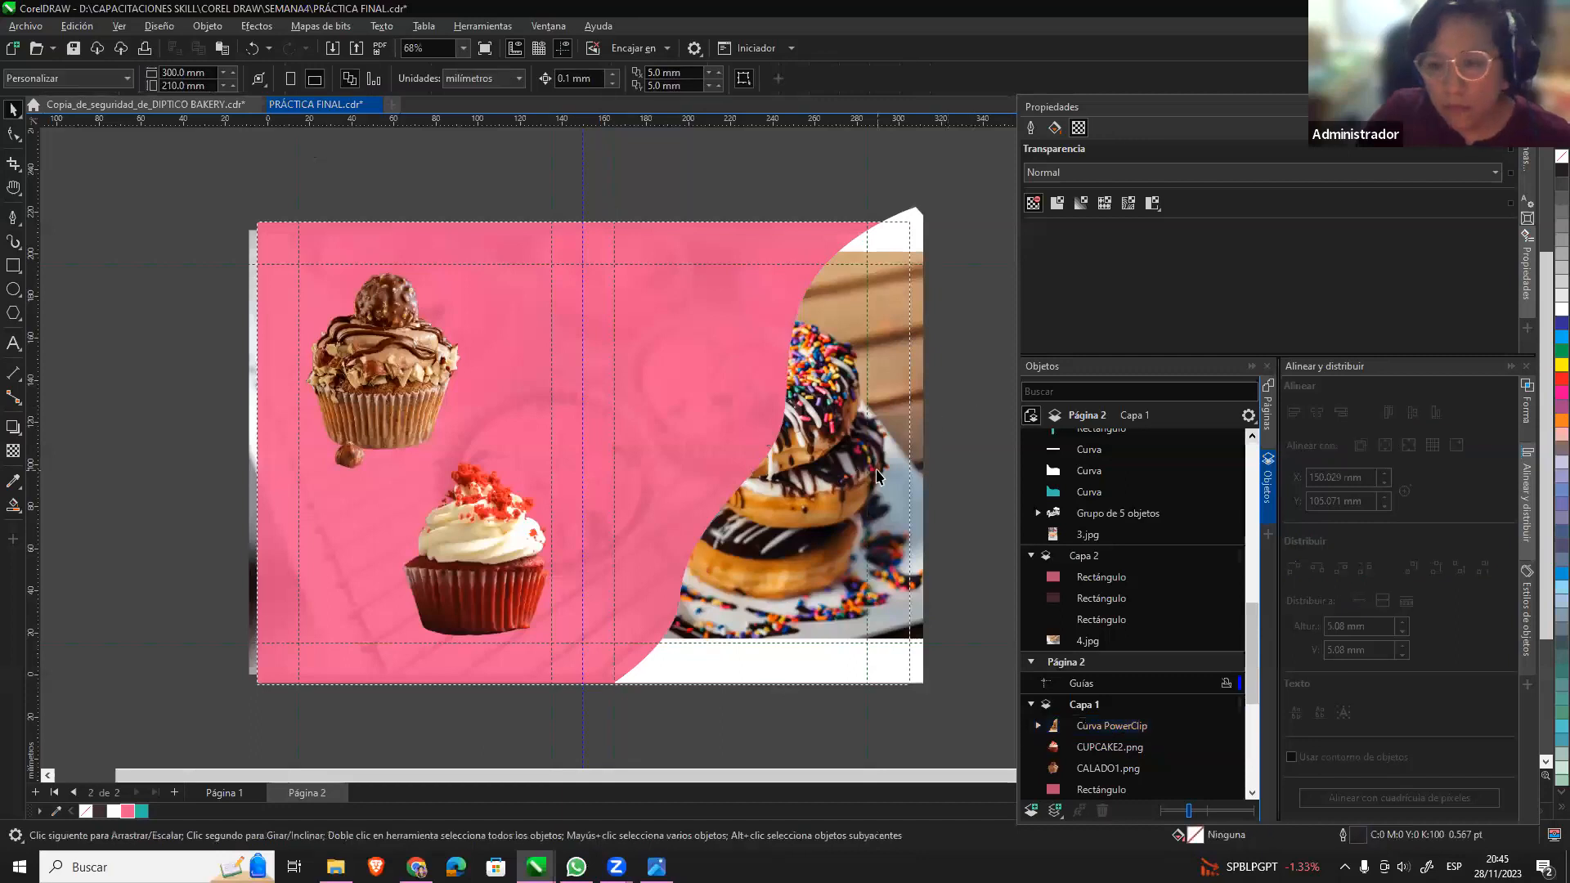
Edit the PowerClip contents, enlarging the donut photo to about 192 × 240 mm and positioning it so it covers the whole wavy frame.
double_click(876, 474)
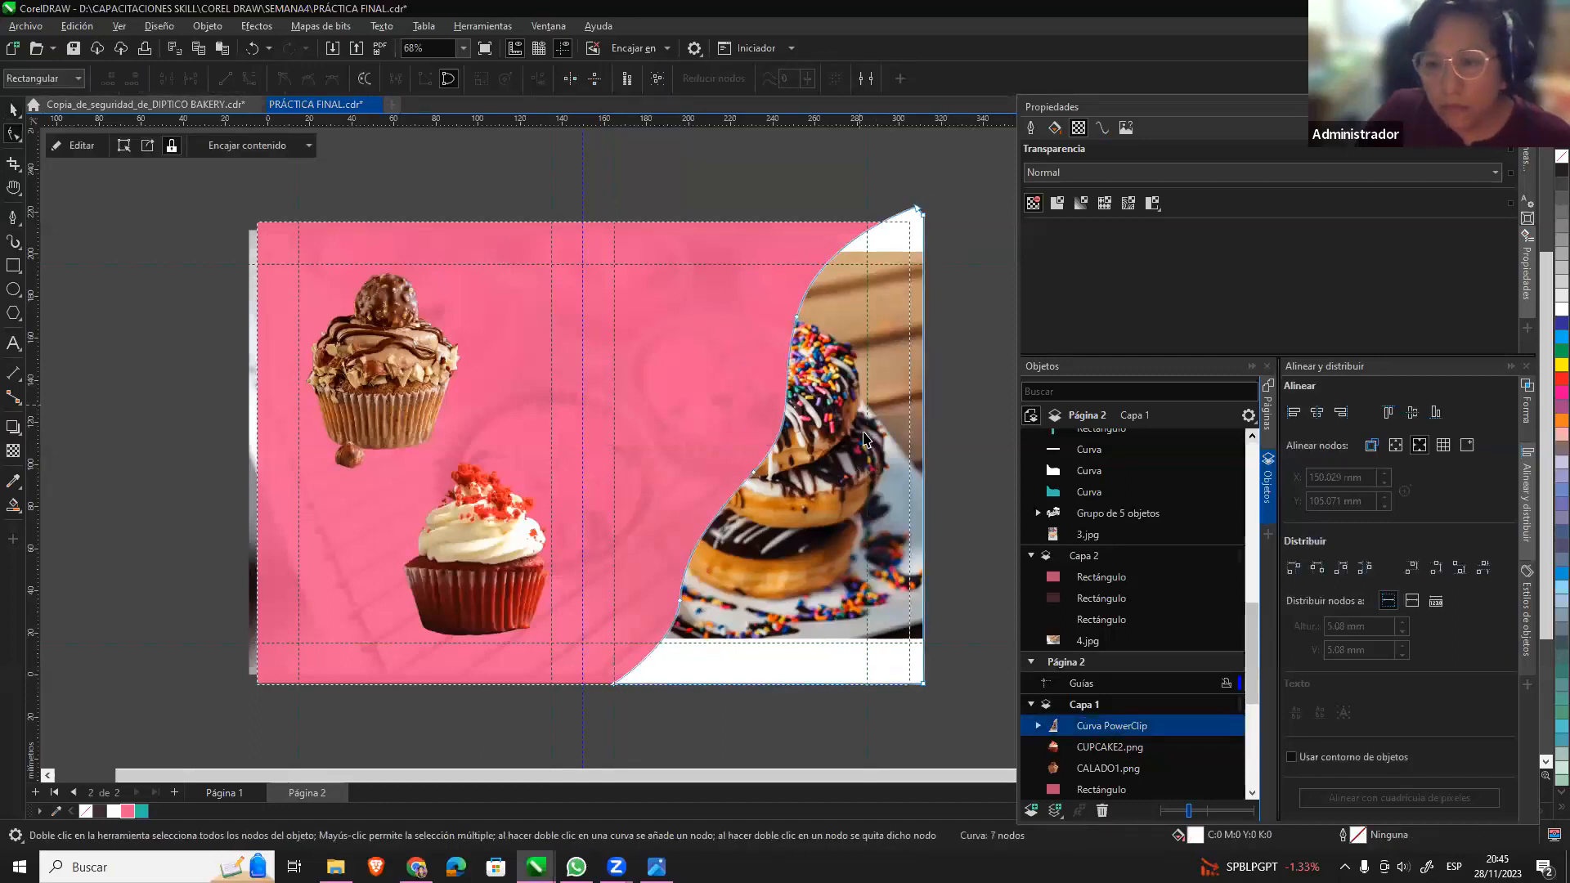
left_click(79, 144)
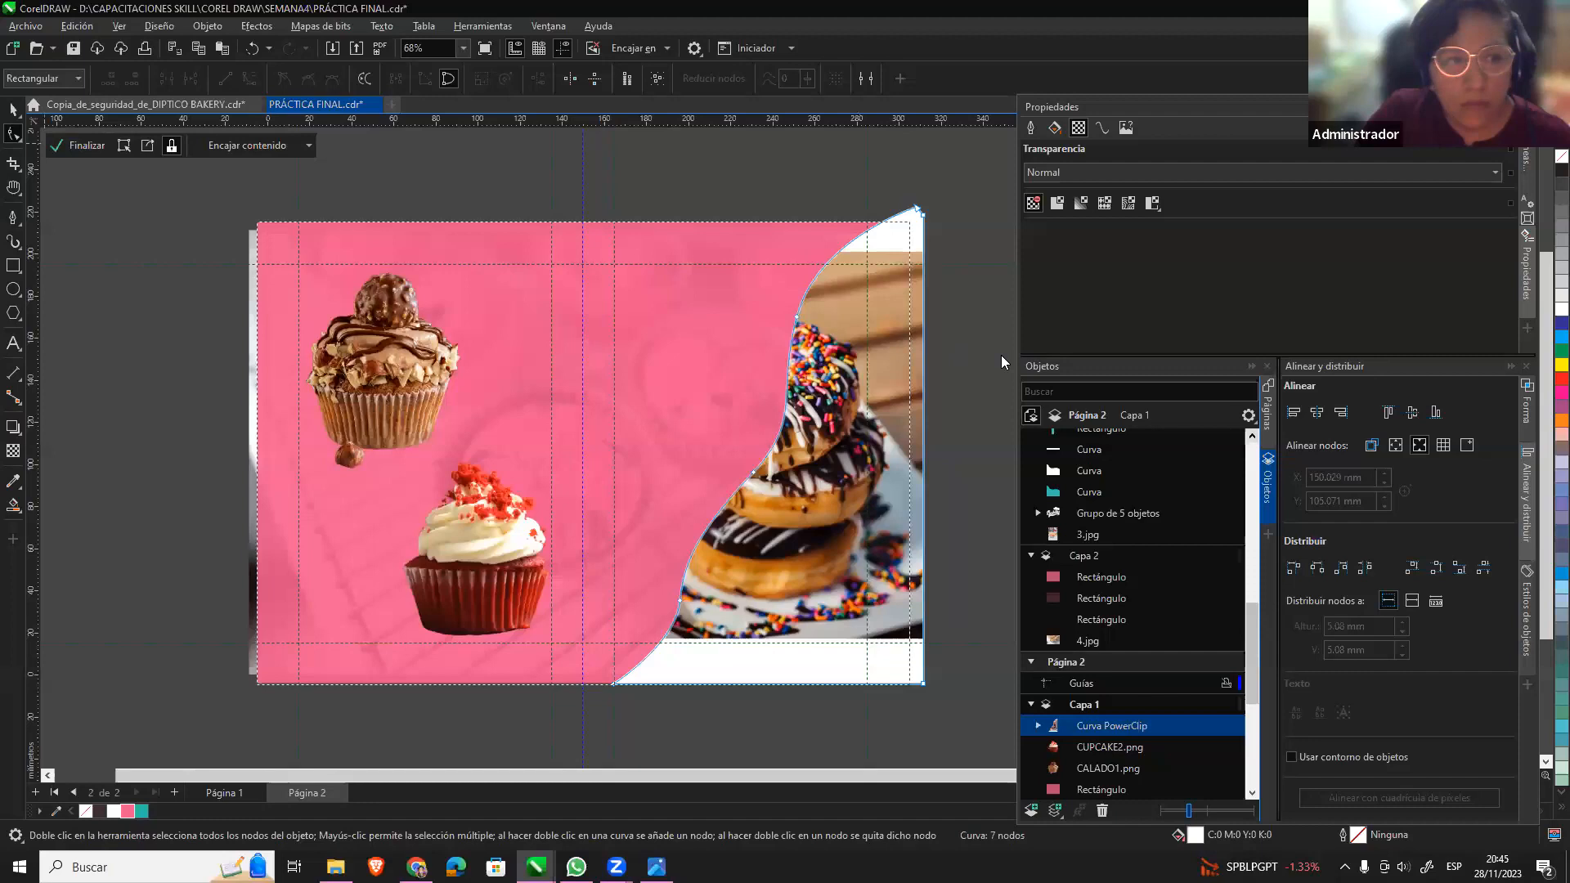
left_click(735, 296)
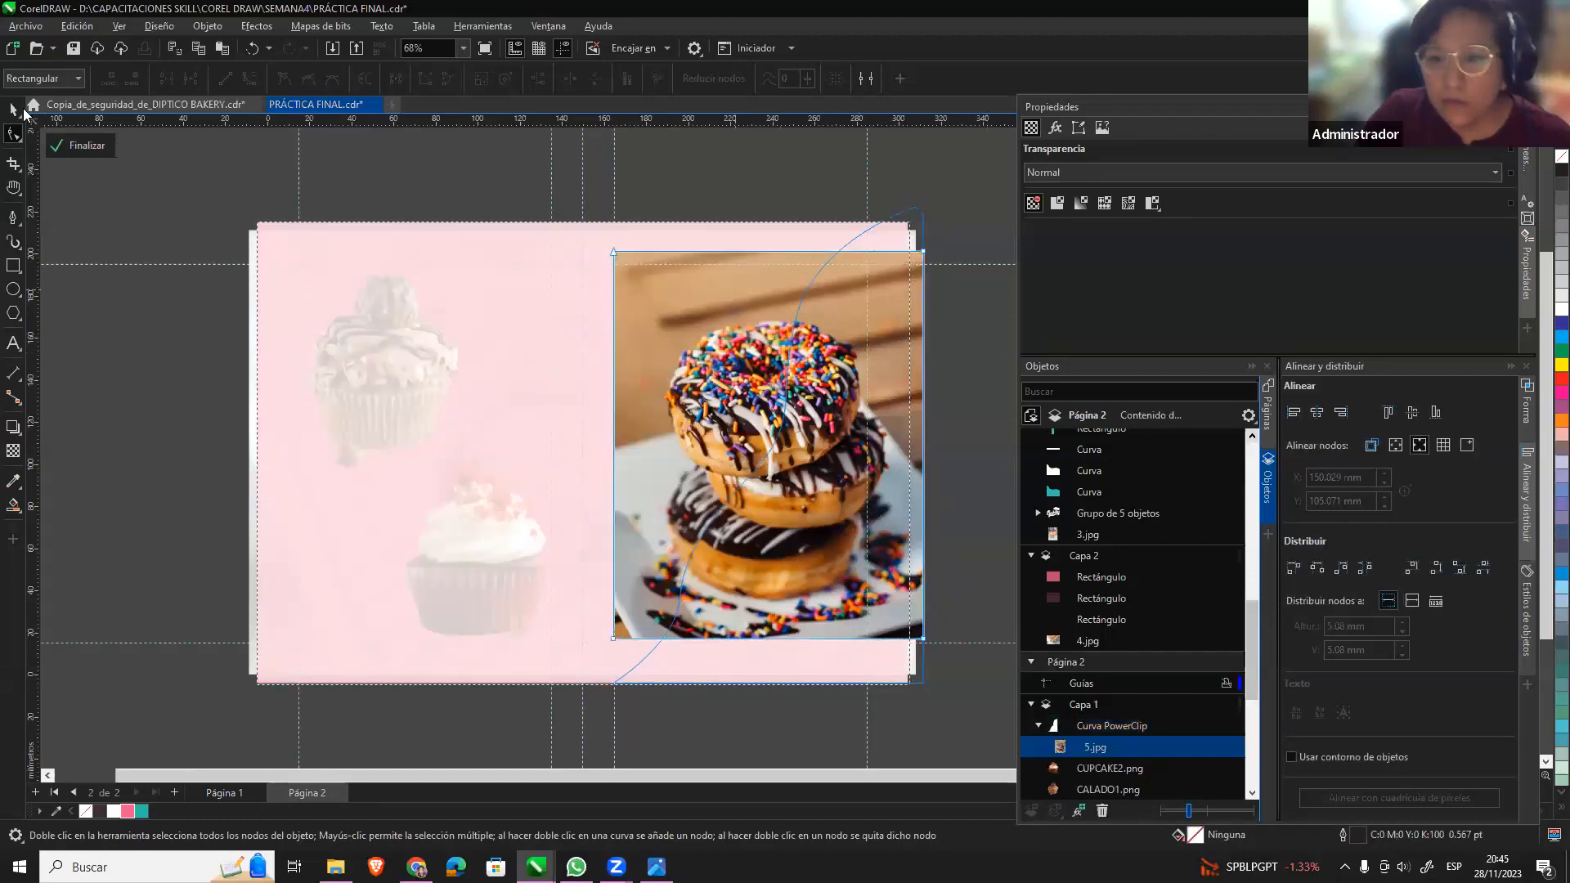
key("space")
left_click_drag(927, 644, 977, 716)
left_click_drag(829, 566, 930, 581)
mouse_move(832, 554)
left_mouse_down()
mouse_move(821, 525)
mouse_move(768, 542)
mouse_move(835, 562)
left_mouse_up()
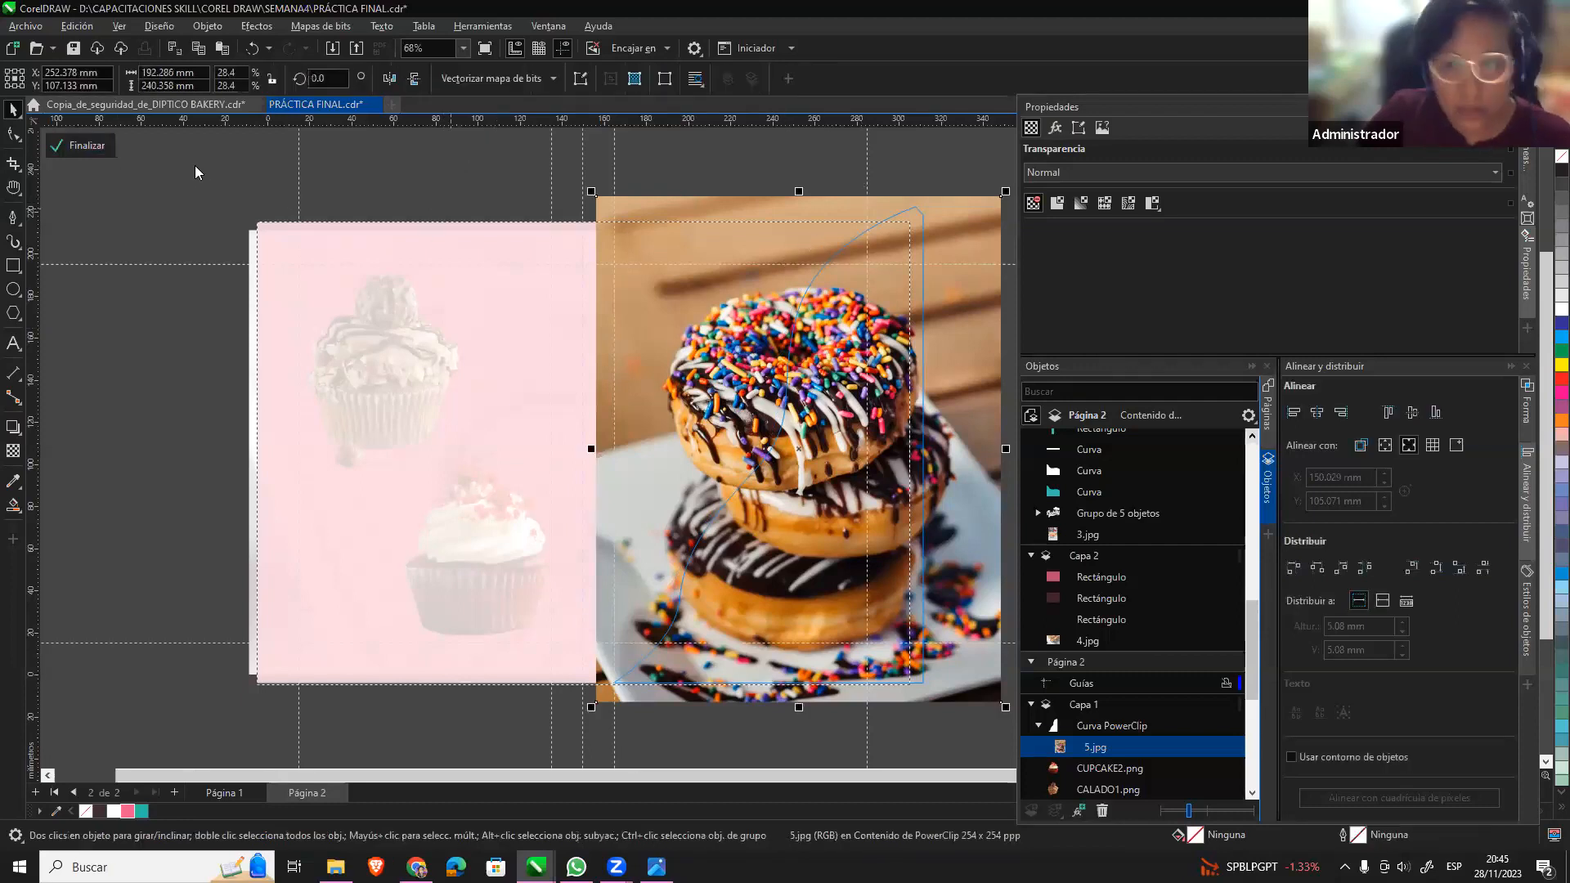
left_click(86, 146)
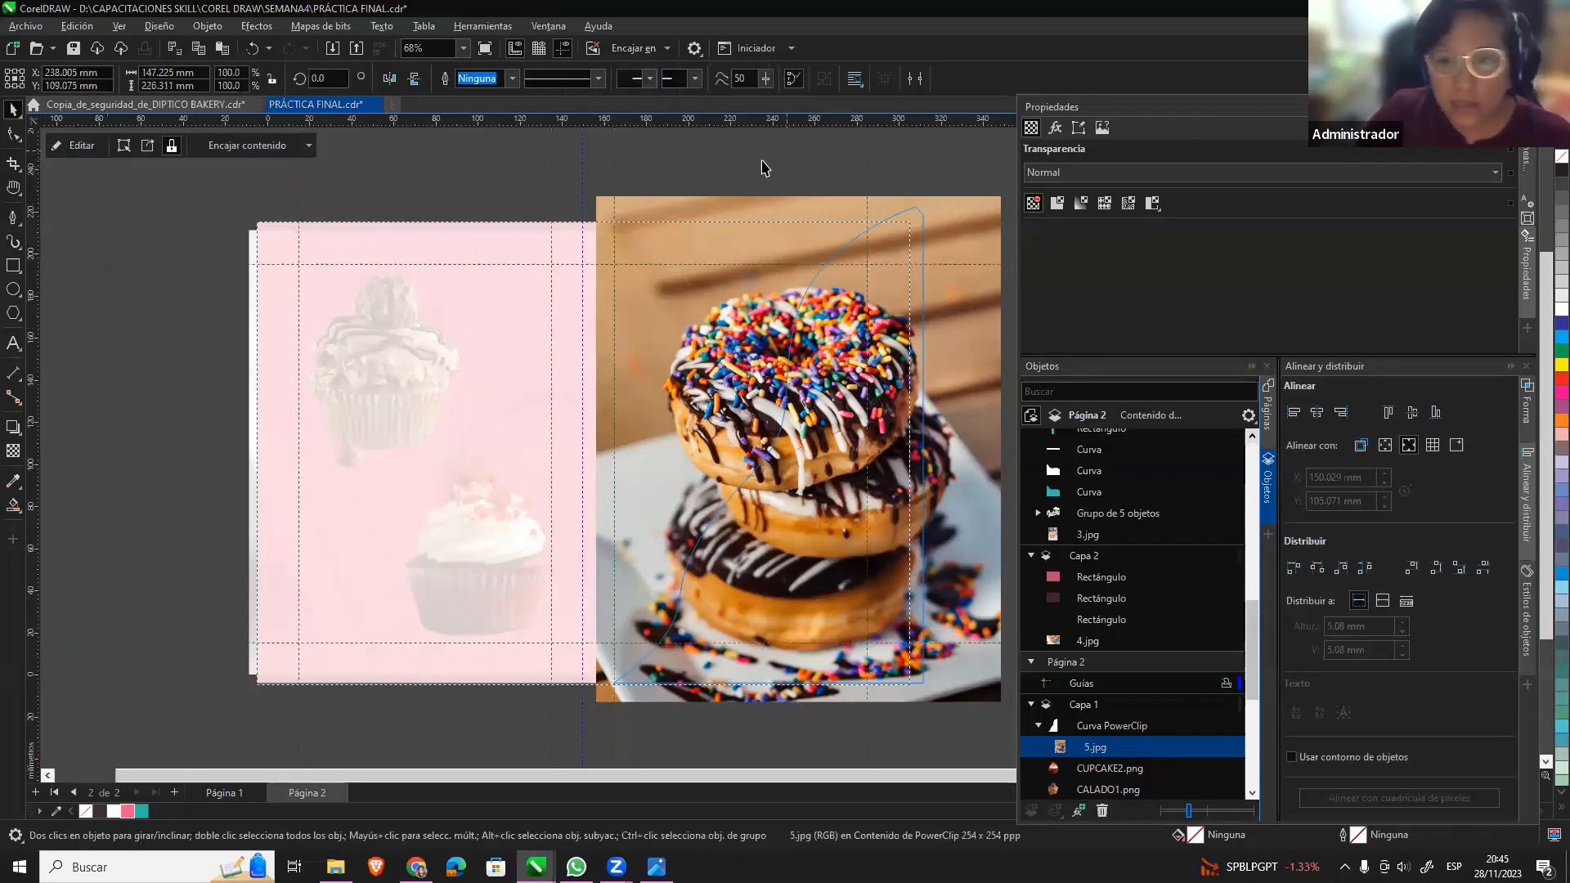
Paste a copy of the enlarged donut photo on the right page and order it directly below the wavy PowerClip.
left_click(956, 695)
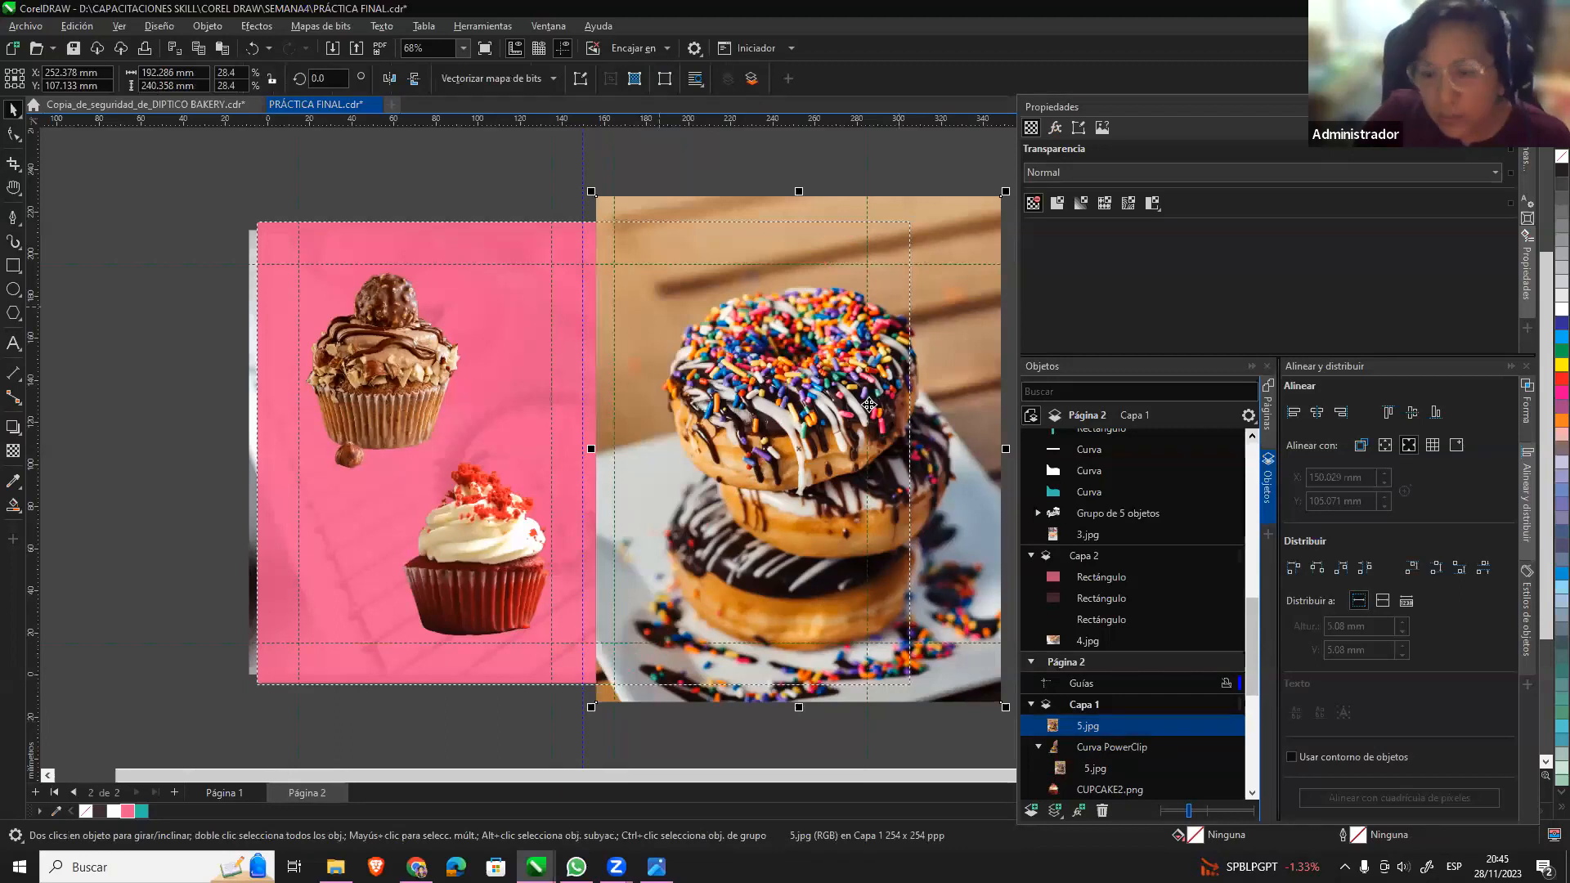
scroll(1099, 727, "down", 2)
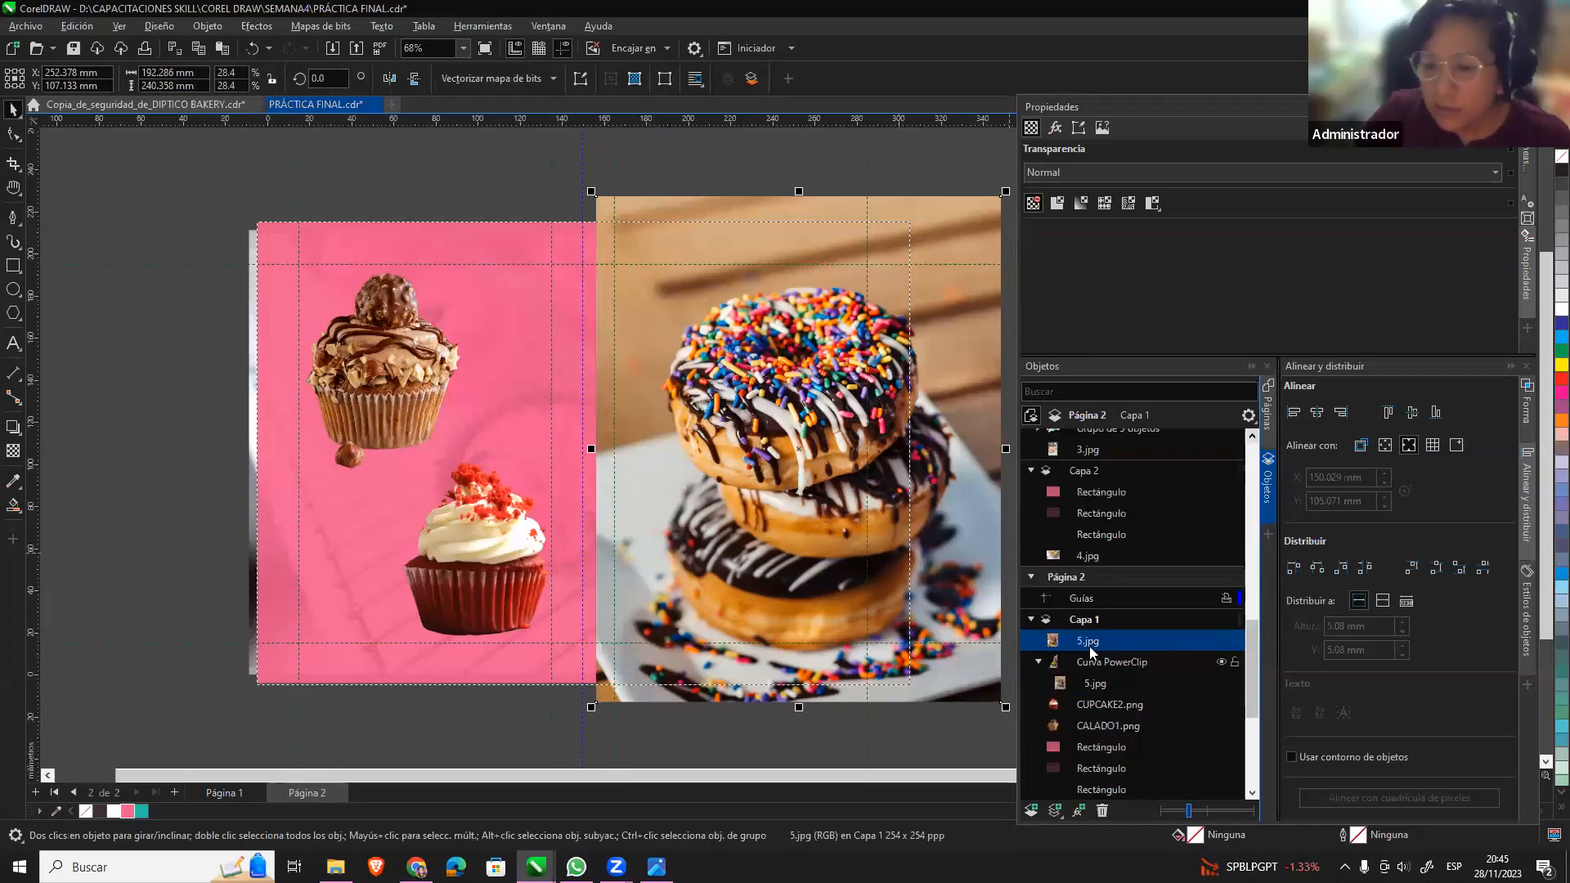
mouse_move(1091, 669)
left_mouse_down()
mouse_move(1088, 703)
mouse_move(1104, 683)
mouse_move(1088, 696)
left_mouse_up()
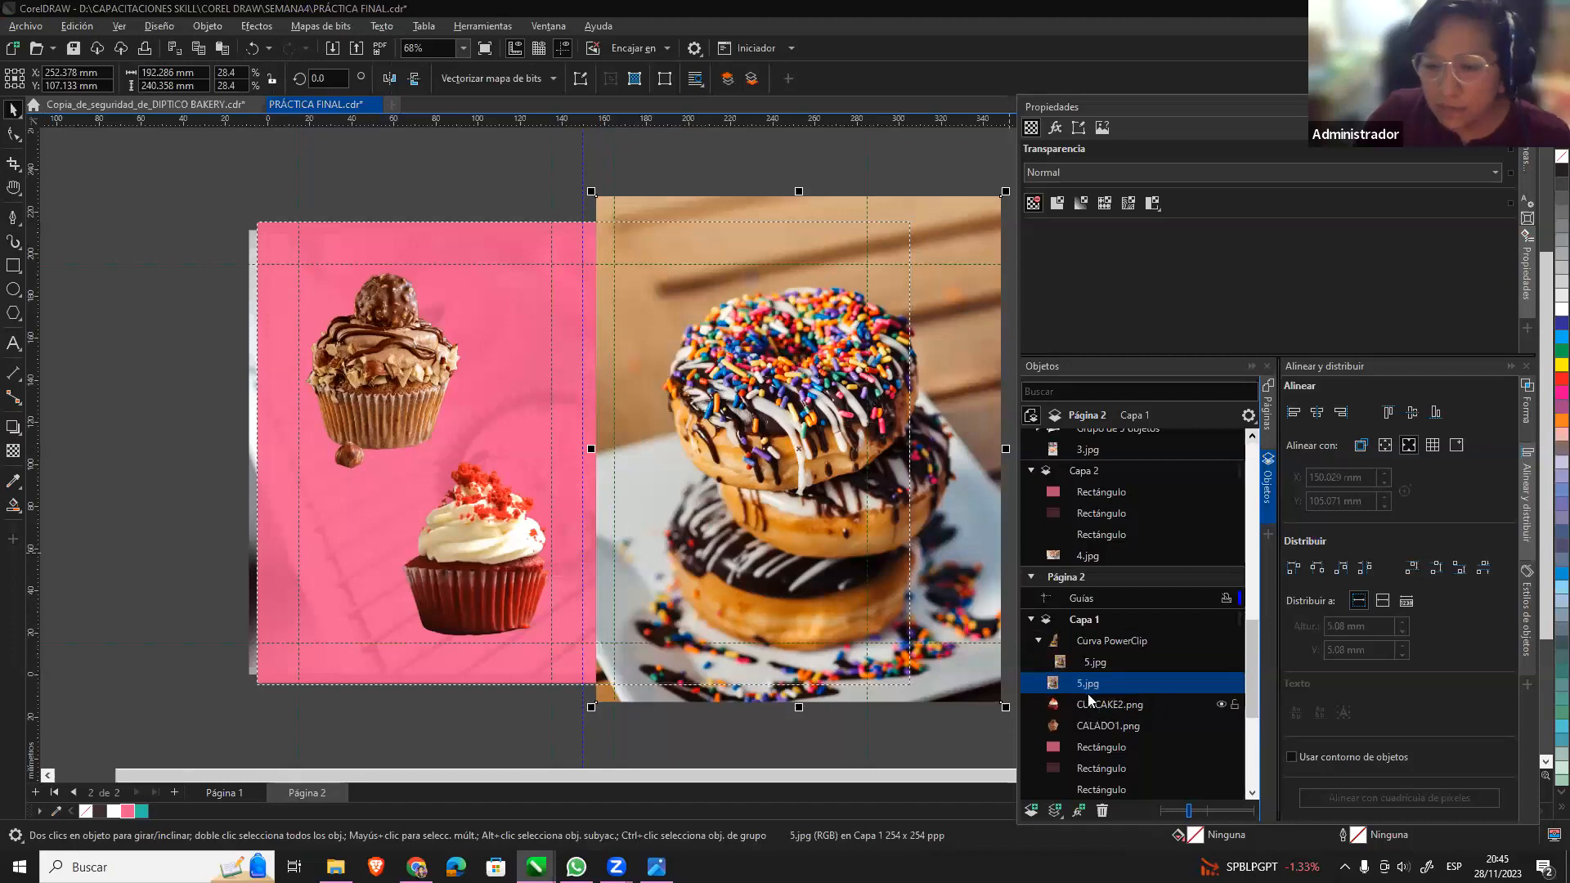
left_click(906, 172)
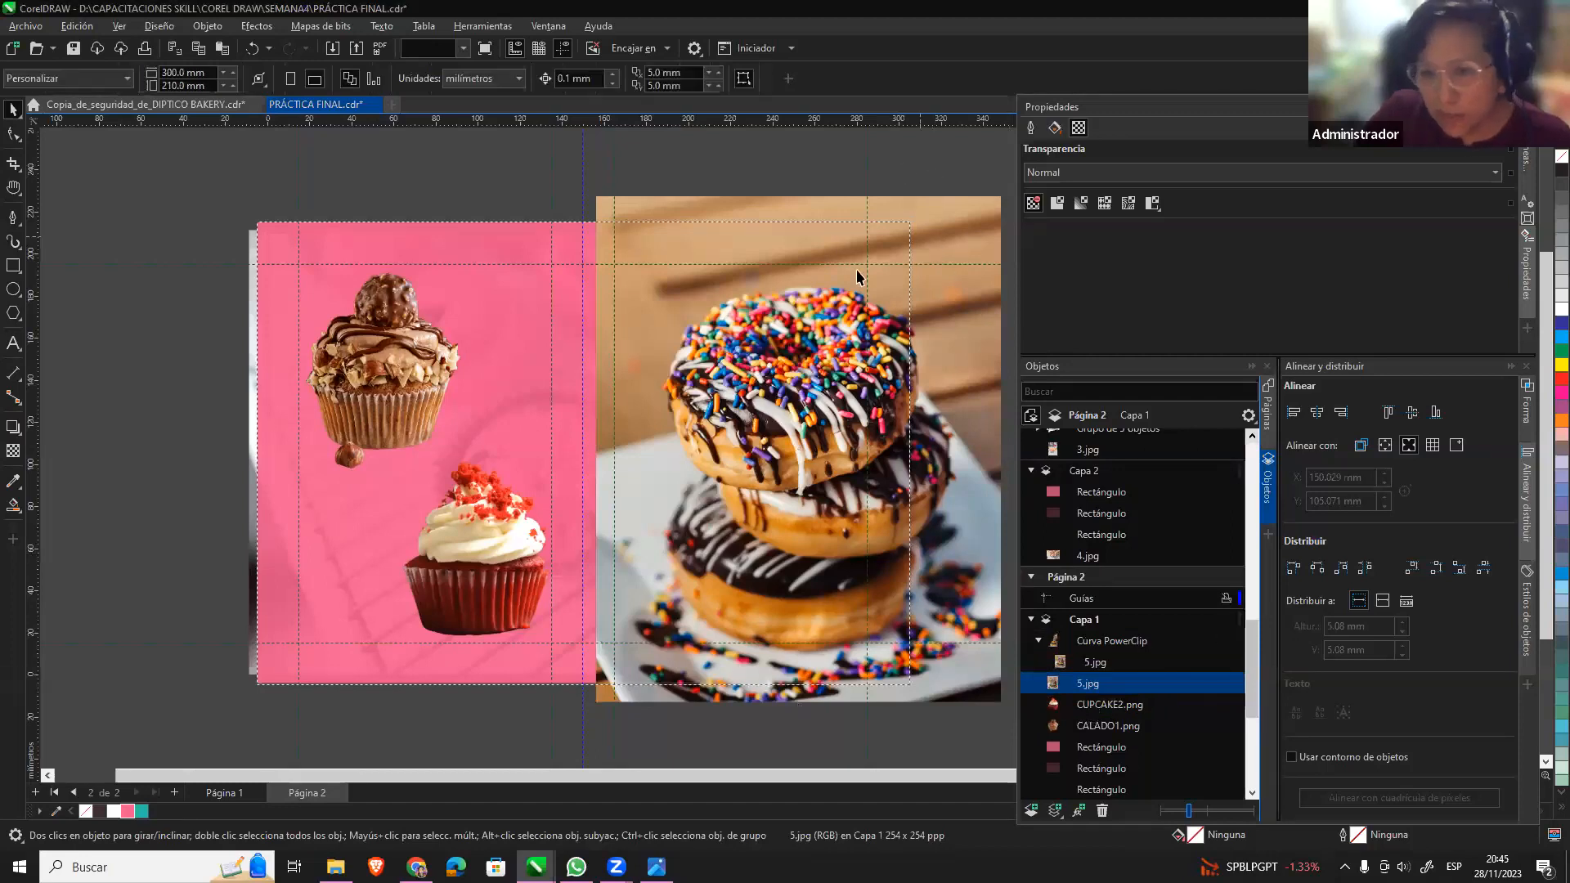
Apply a gradient transparency to the donut photo copy, fading toward the left page, and shift the gradient midpoint slightly toward its start.
left_click(746, 329)
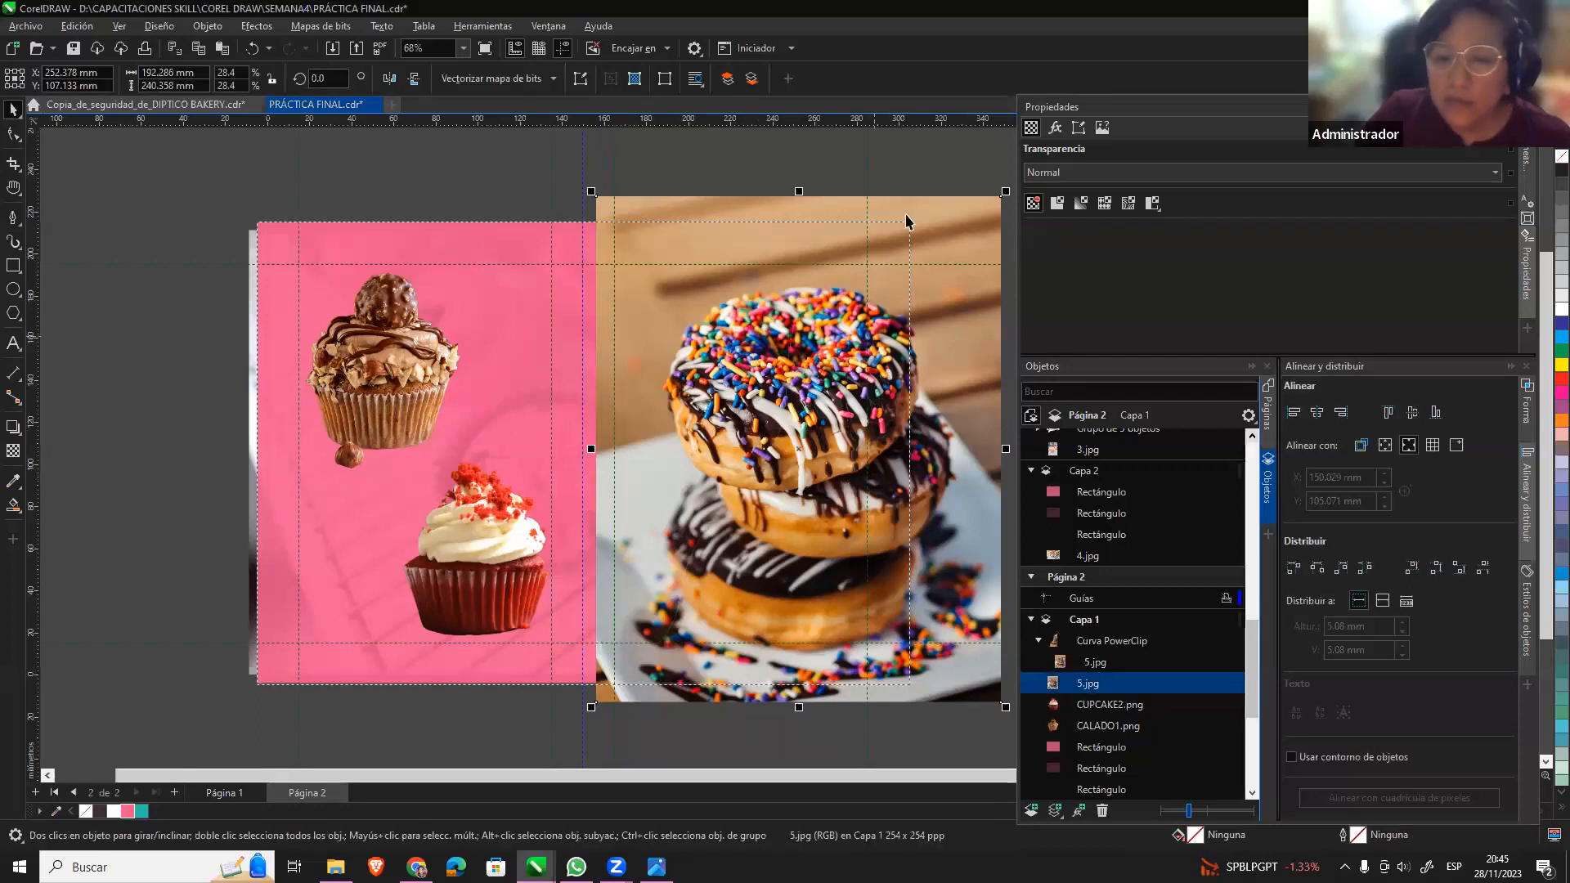
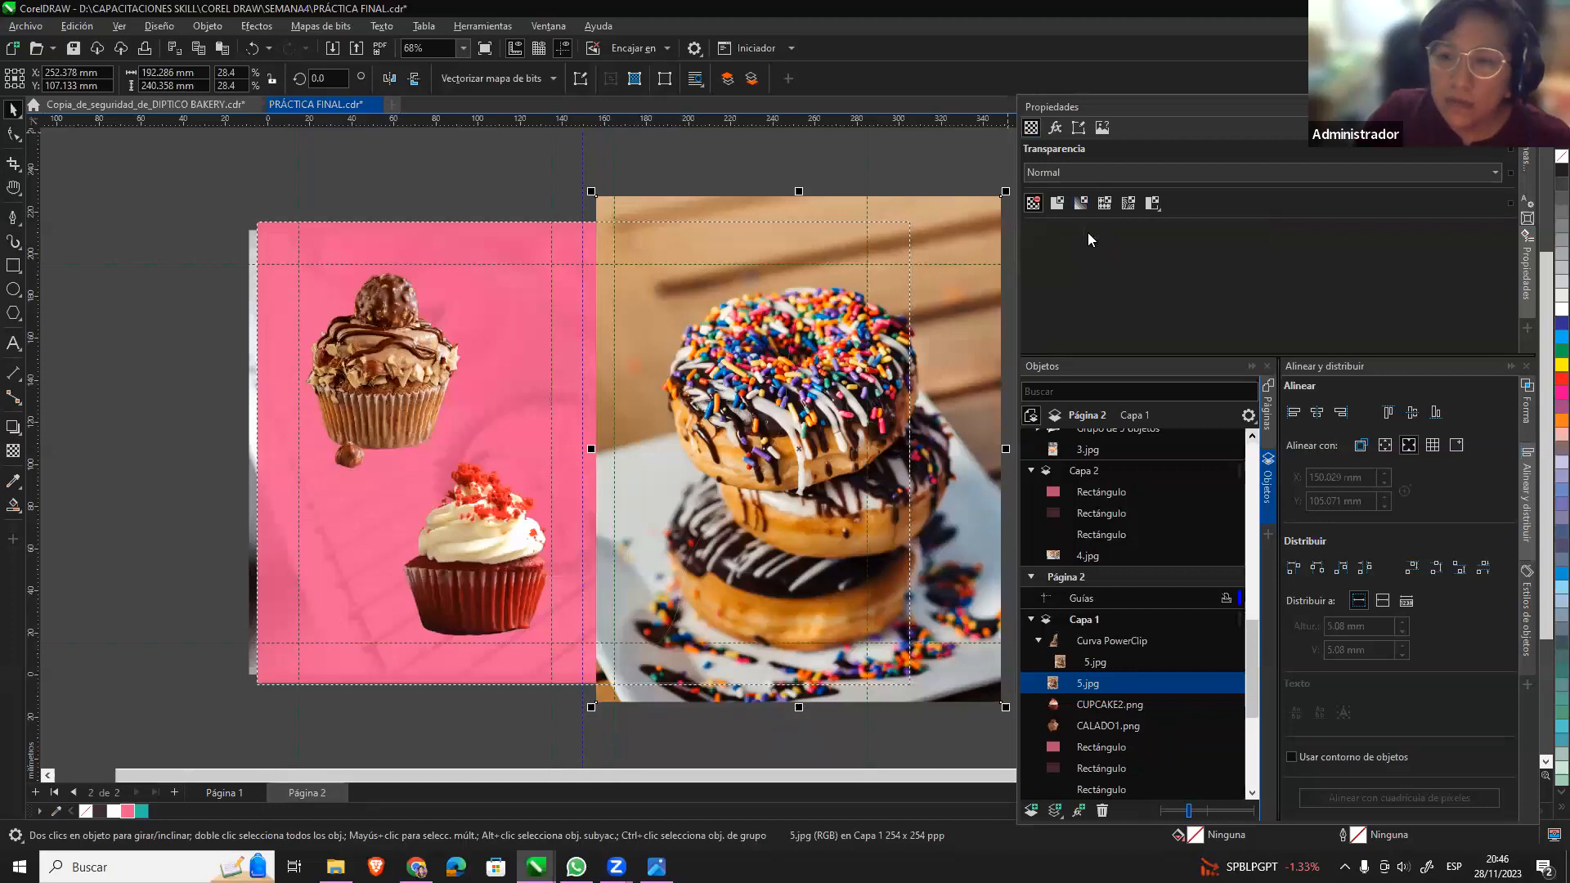
left_click(1080, 204)
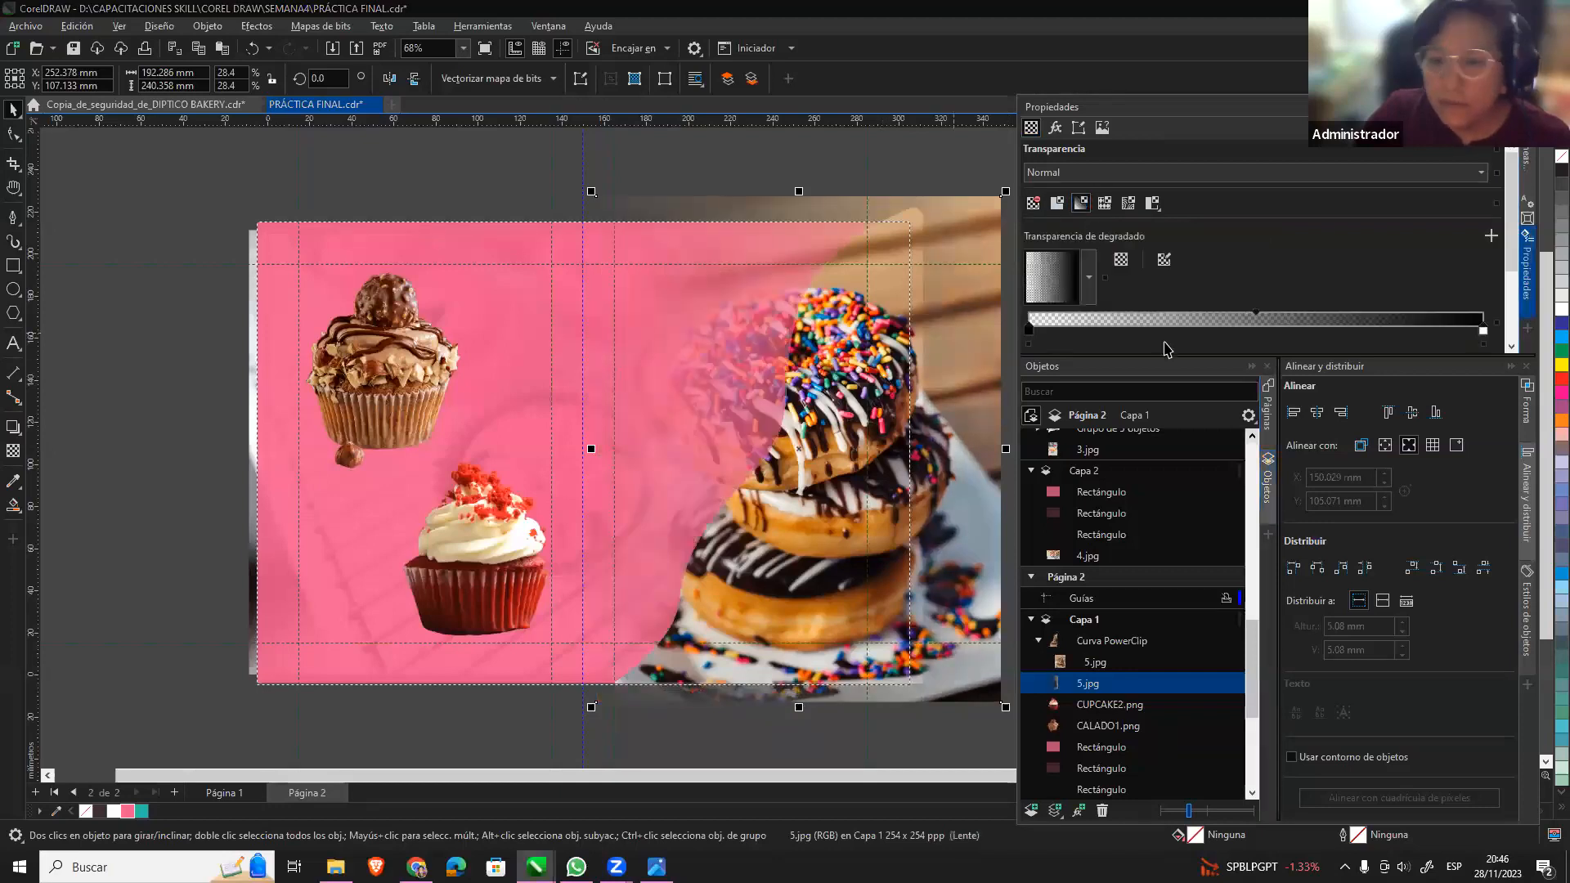
mouse_move(1261, 318)
left_mouse_down()
mouse_move(1234, 321)
mouse_move(1341, 319)
mouse_move(1063, 318)
mouse_move(1187, 319)
left_mouse_up()
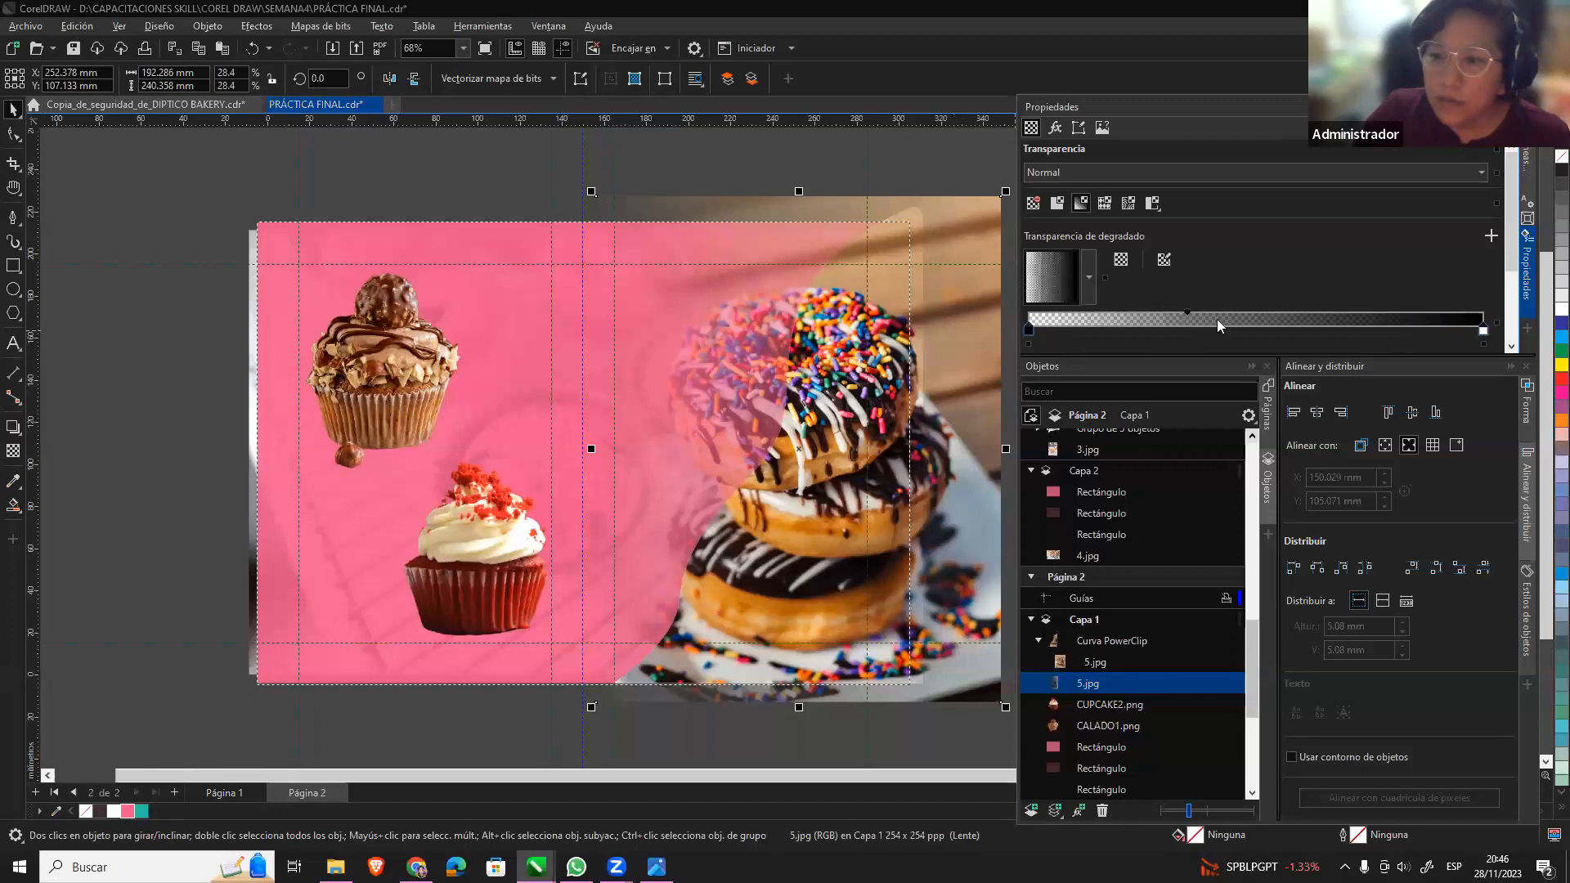
left_click_drag(1221, 315, 1225, 315)
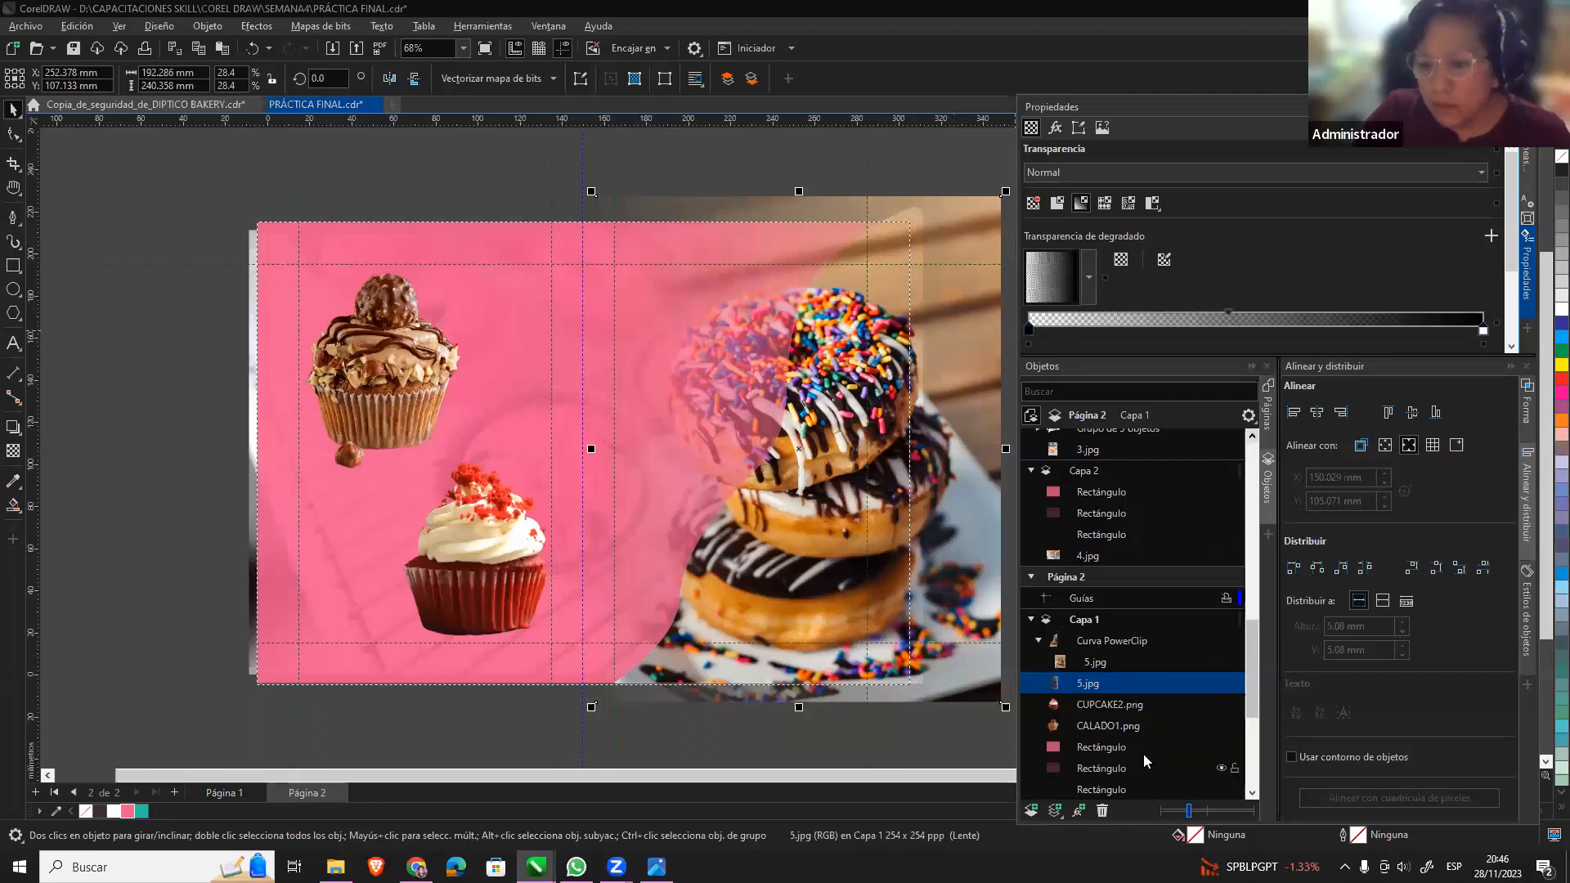
Hide the 4.jpg background image on page 2.
left_click_drag(1251, 636, 1251, 722)
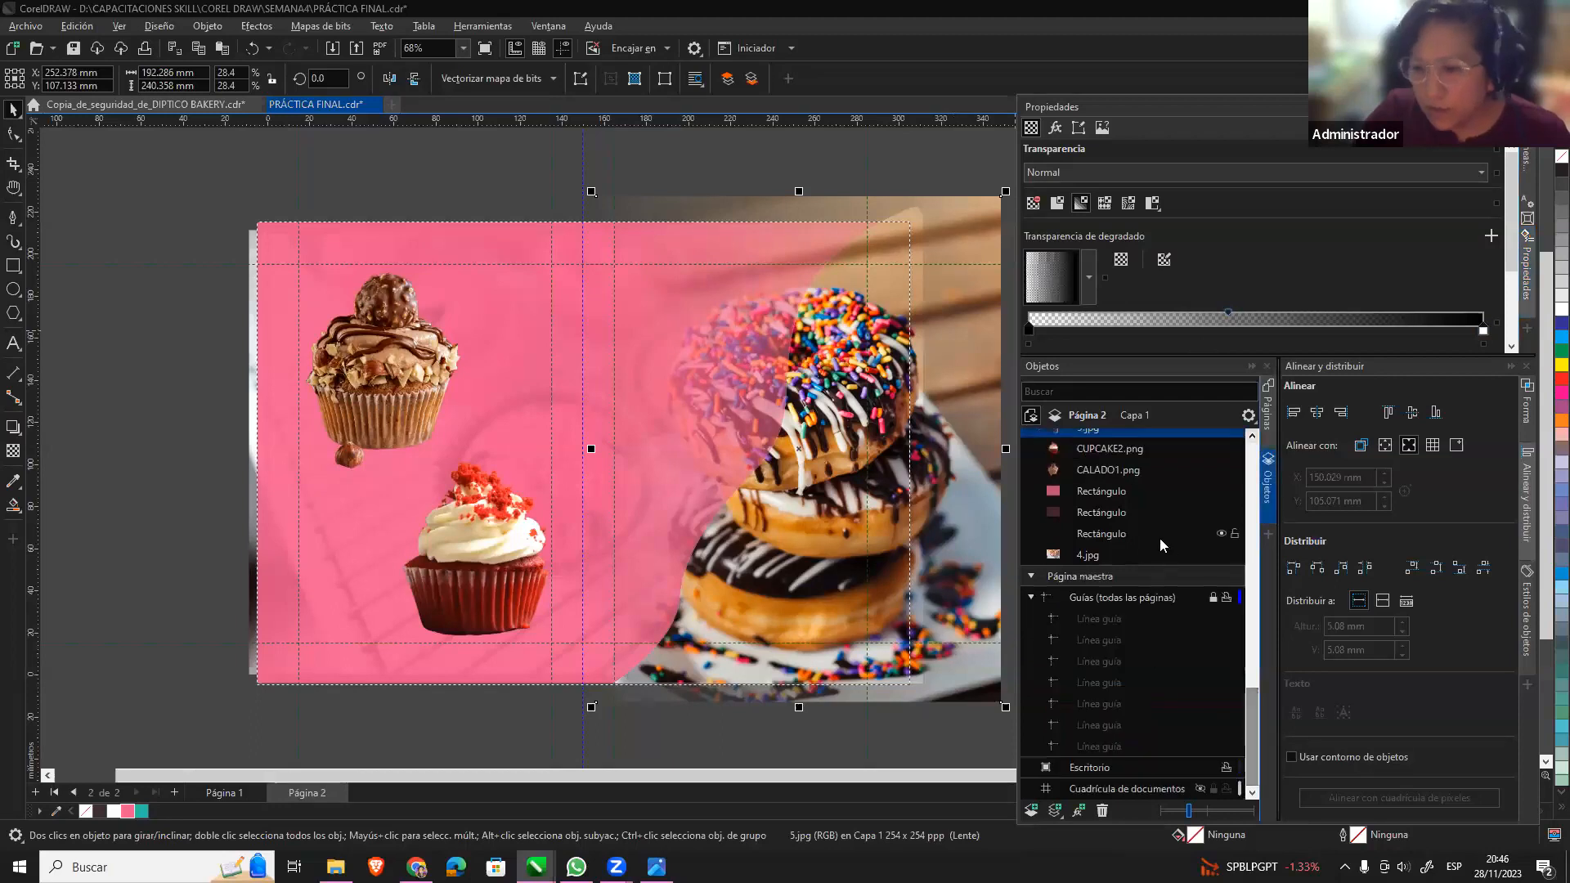
left_click(1137, 555)
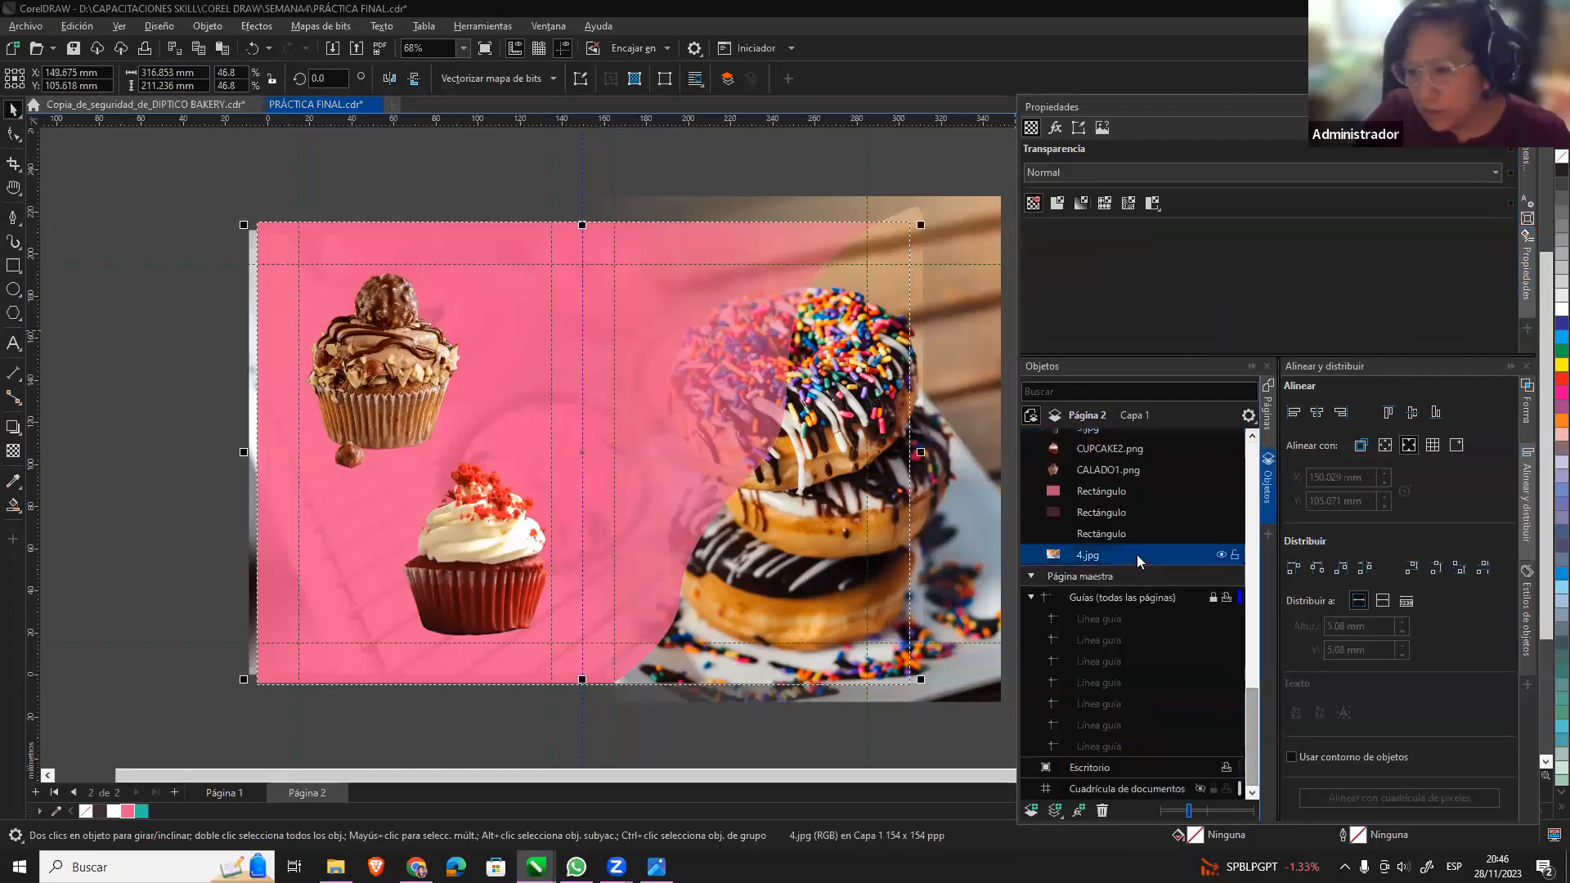
left_click(1221, 555)
left_click(218, 501)
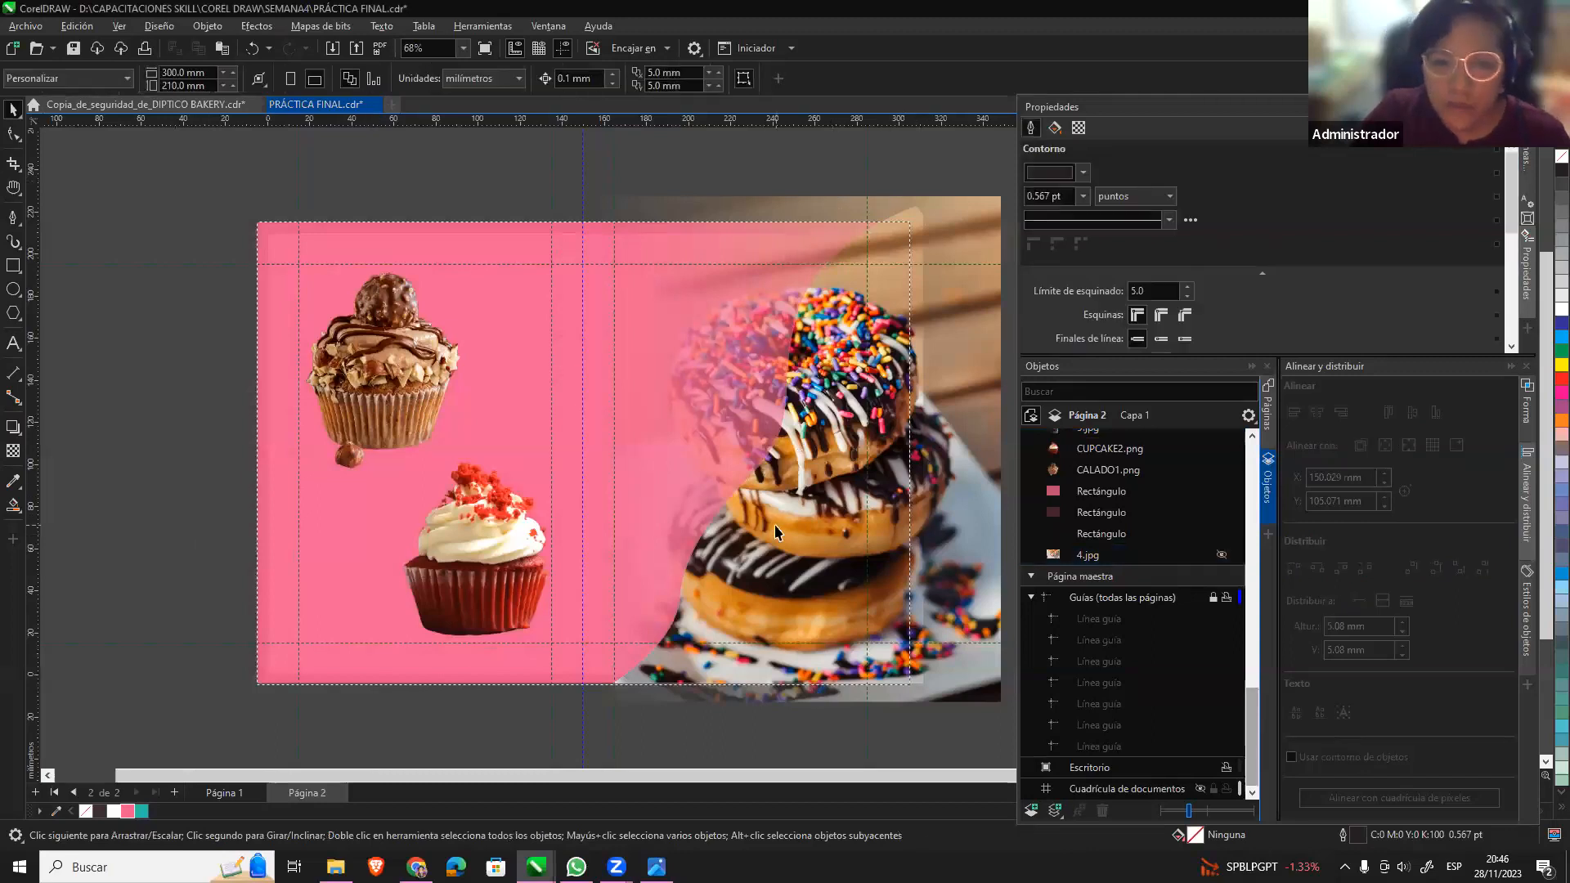
Draw a circle about 131 mm in diameter around the chocolate cupcake, extending past the page's upper-left edges.
left_click(396, 317)
left_click(122, 319)
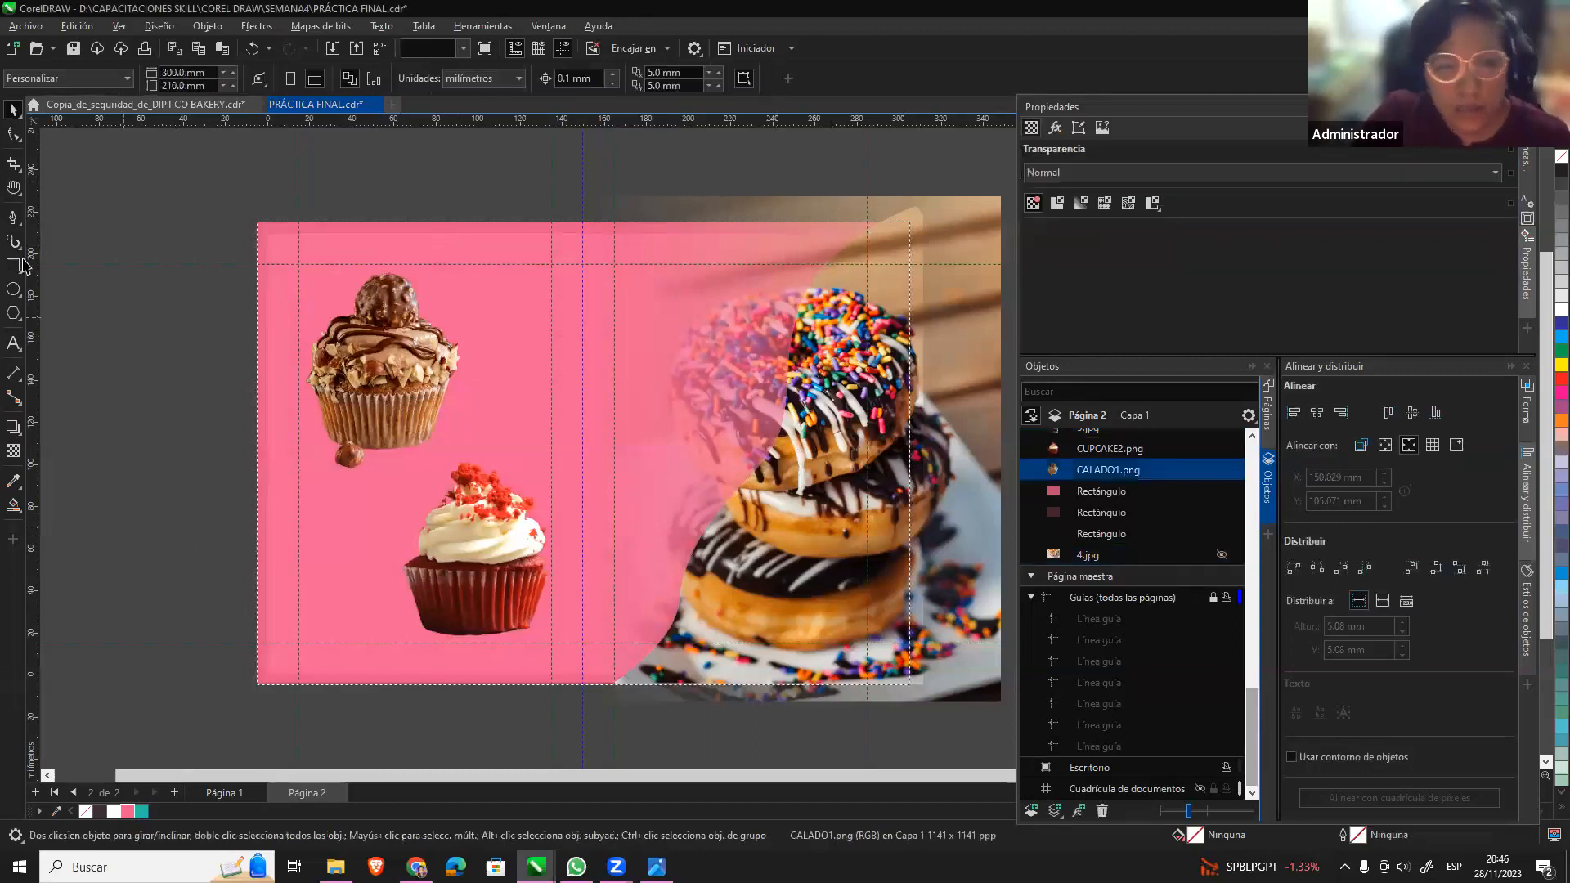
left_click(13, 290)
left_click_drag(216, 196, 495, 461)
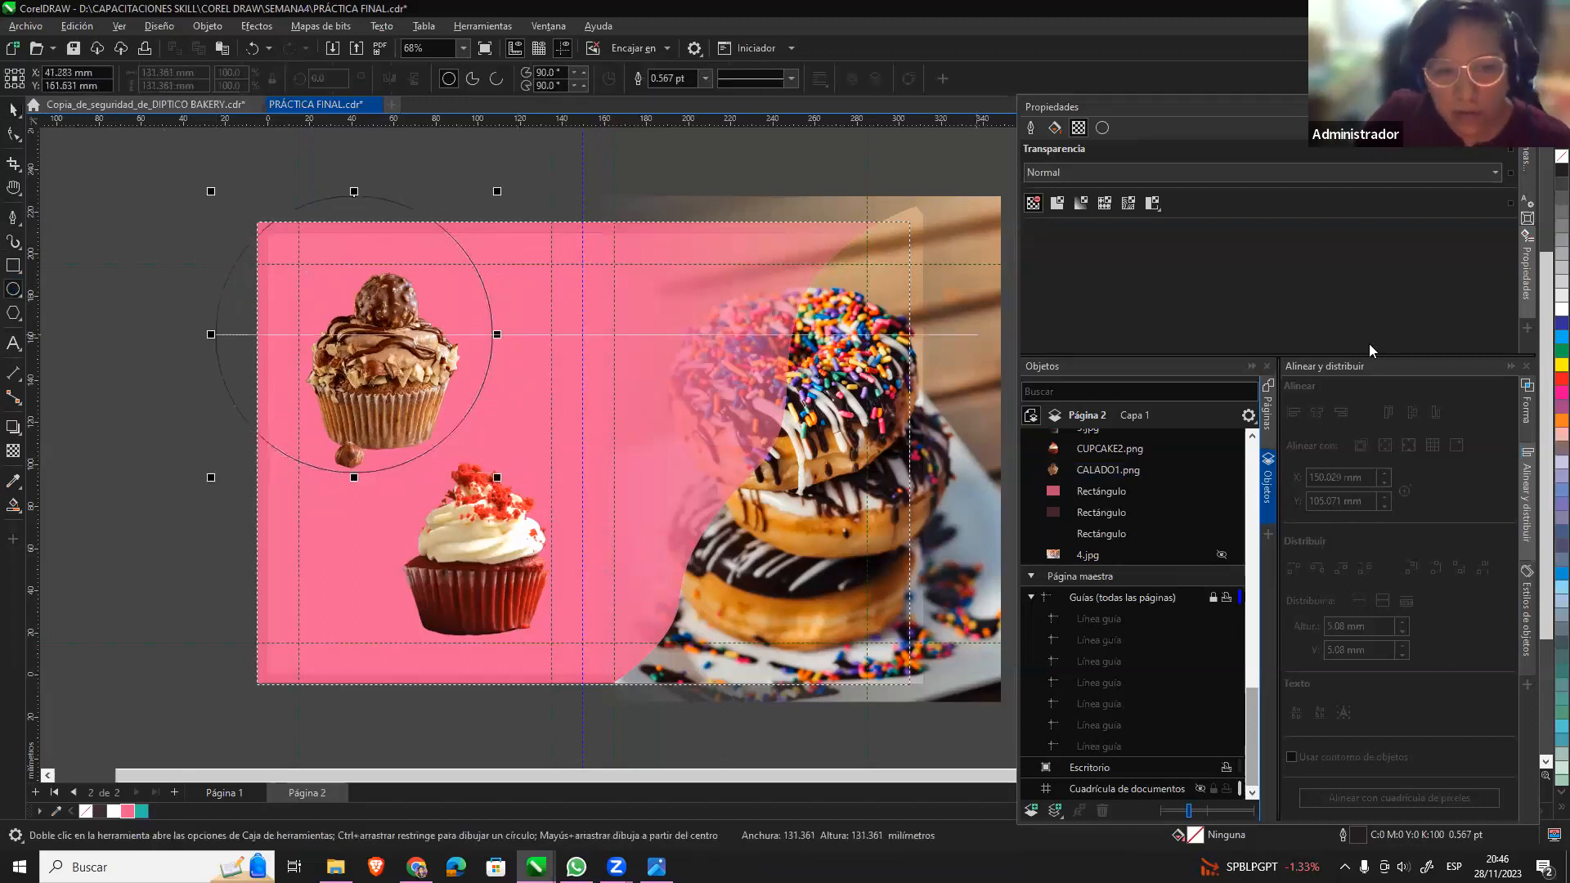
Fill the circle around the chocolate cupcake with white, remove its outline, and order it directly below the cupcake image CALADO1.png.
left_click(1558, 312)
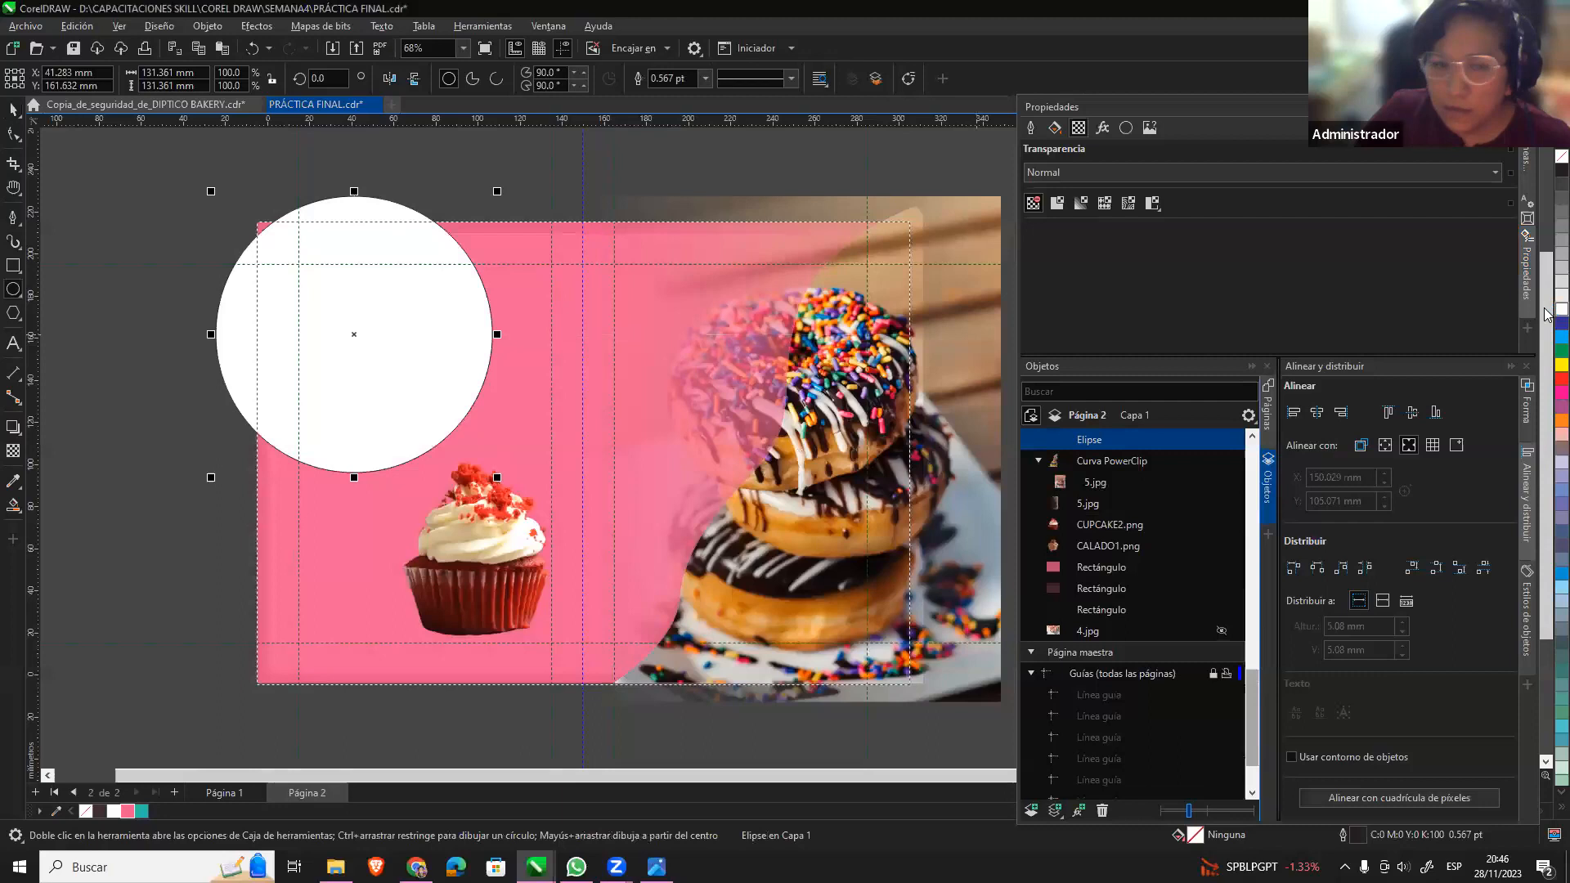
right_click(1561, 155)
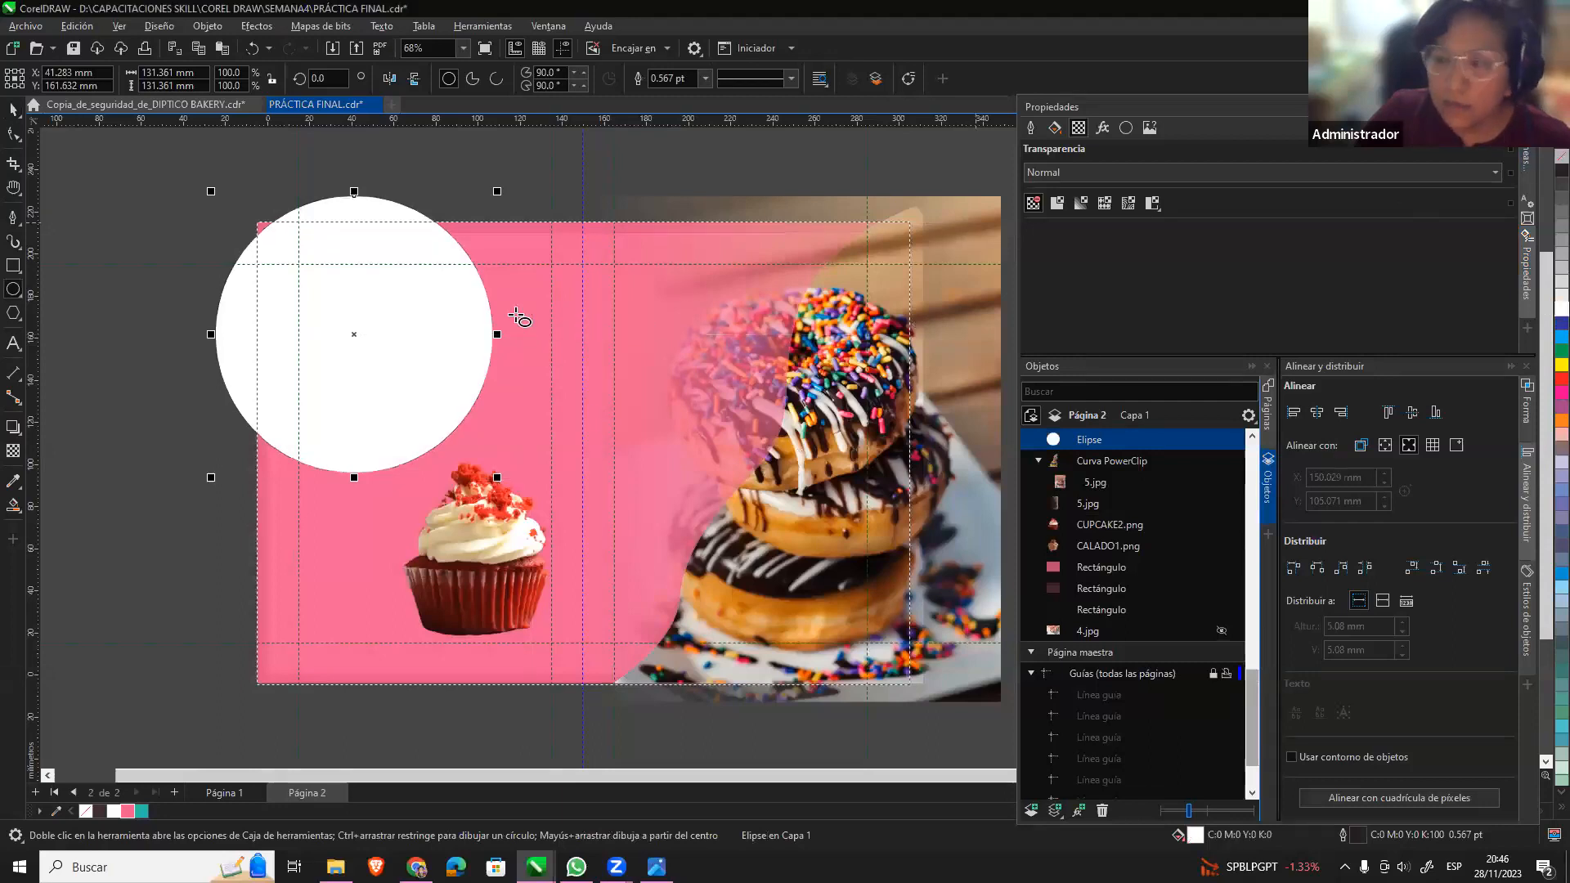
key("space")
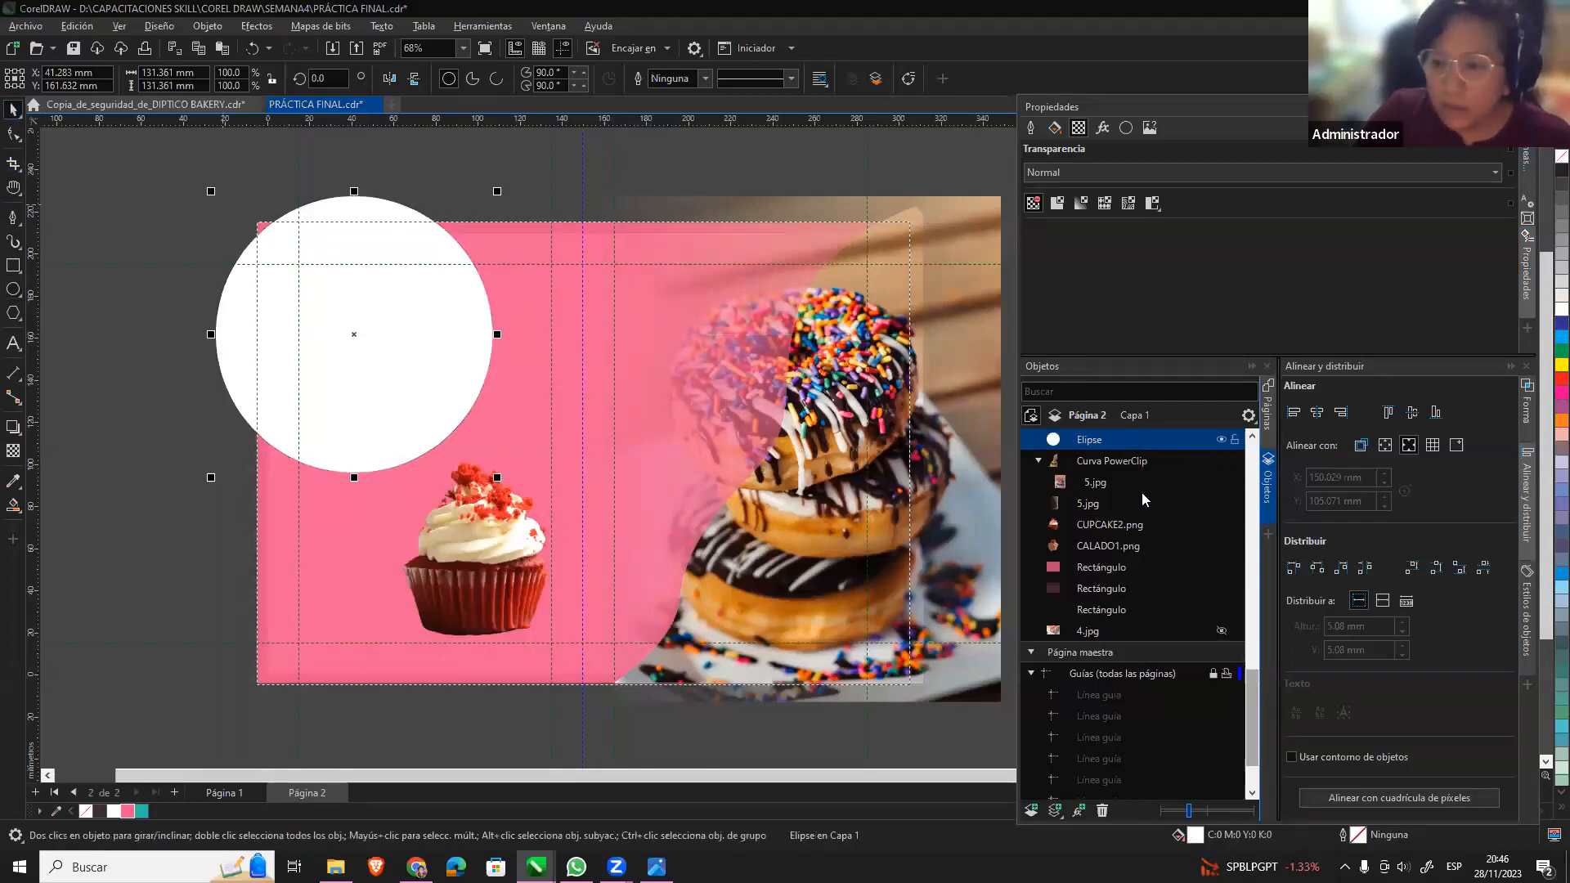
left_click_drag(1092, 447, 1102, 557)
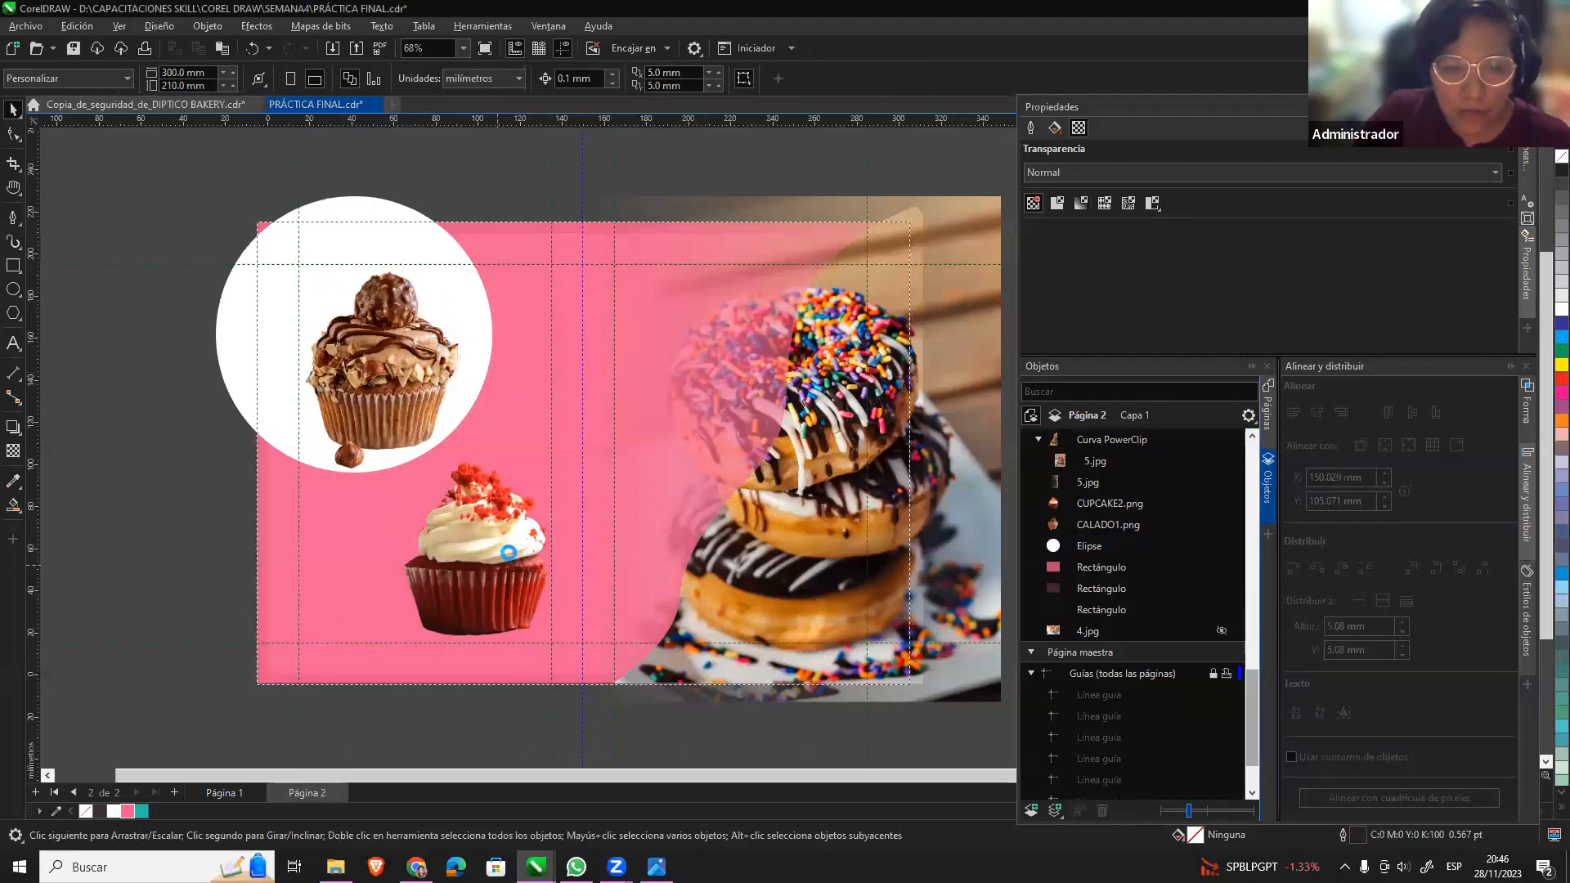
Duplicate the white circle, place the copy around the red velvet cupcake, and order it directly below CUPCAKE2.png.
left_click(352, 196)
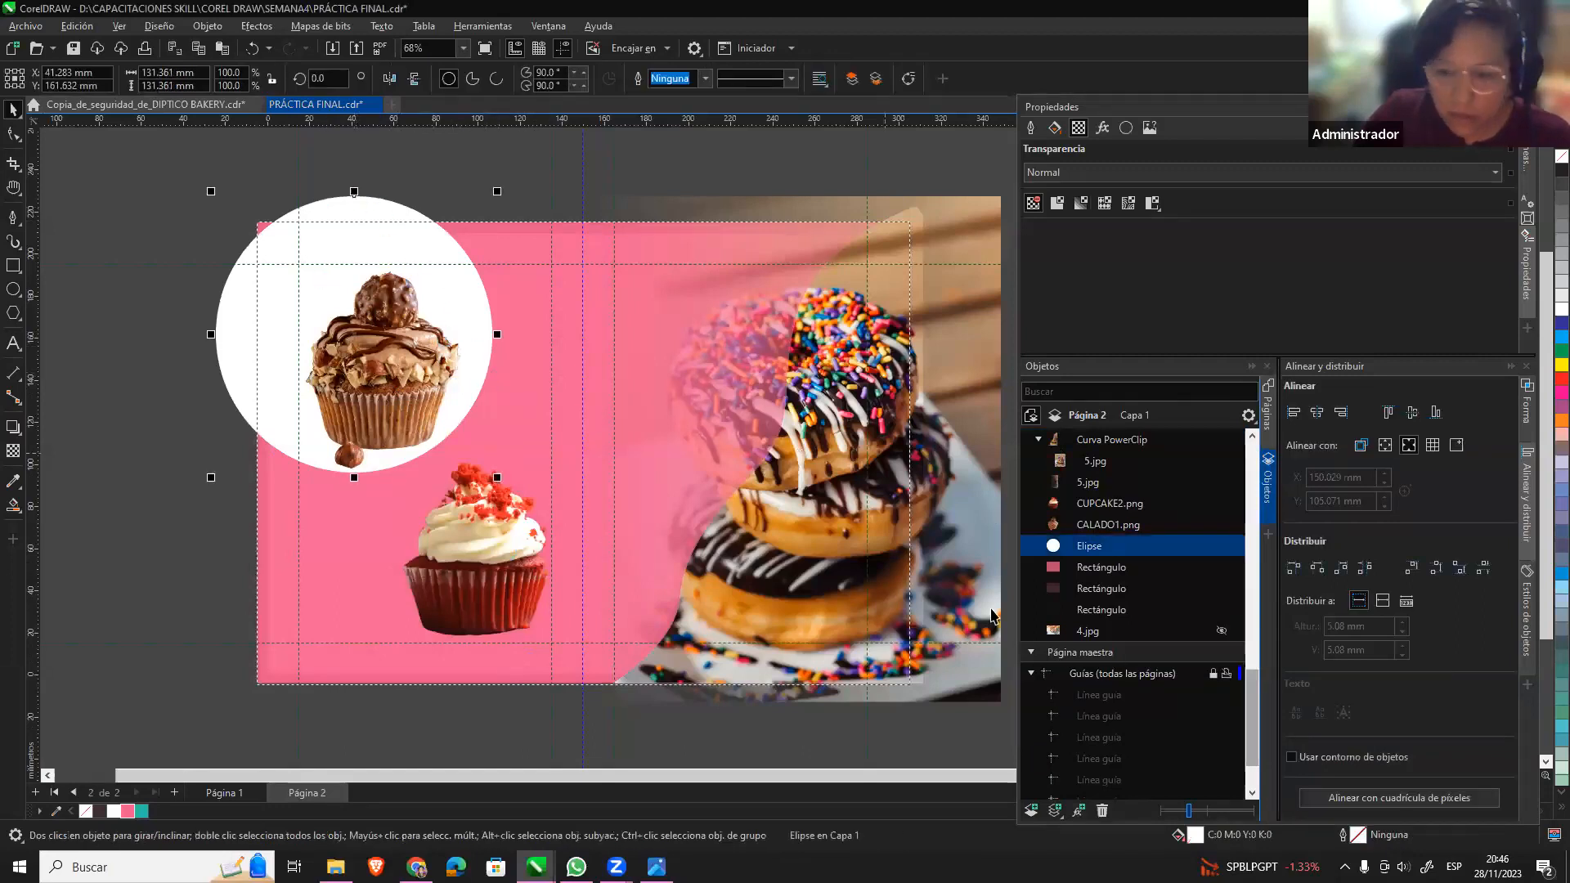
key("ctrl+v")
left_click_drag(388, 235, 530, 495)
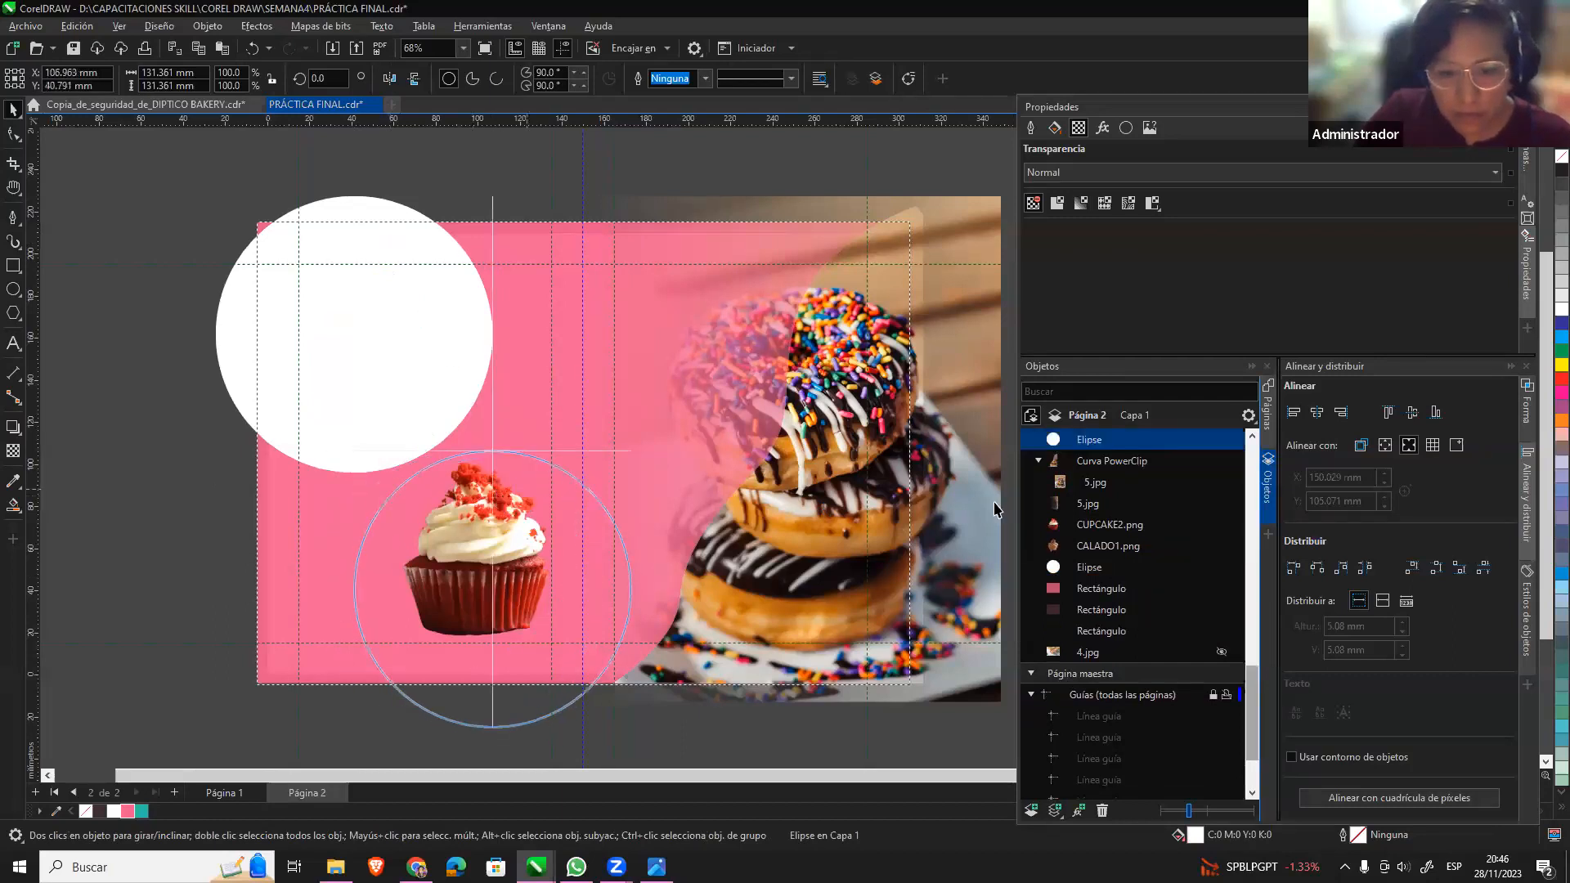
left_click_drag(1100, 442, 1122, 547)
left_click(90, 479)
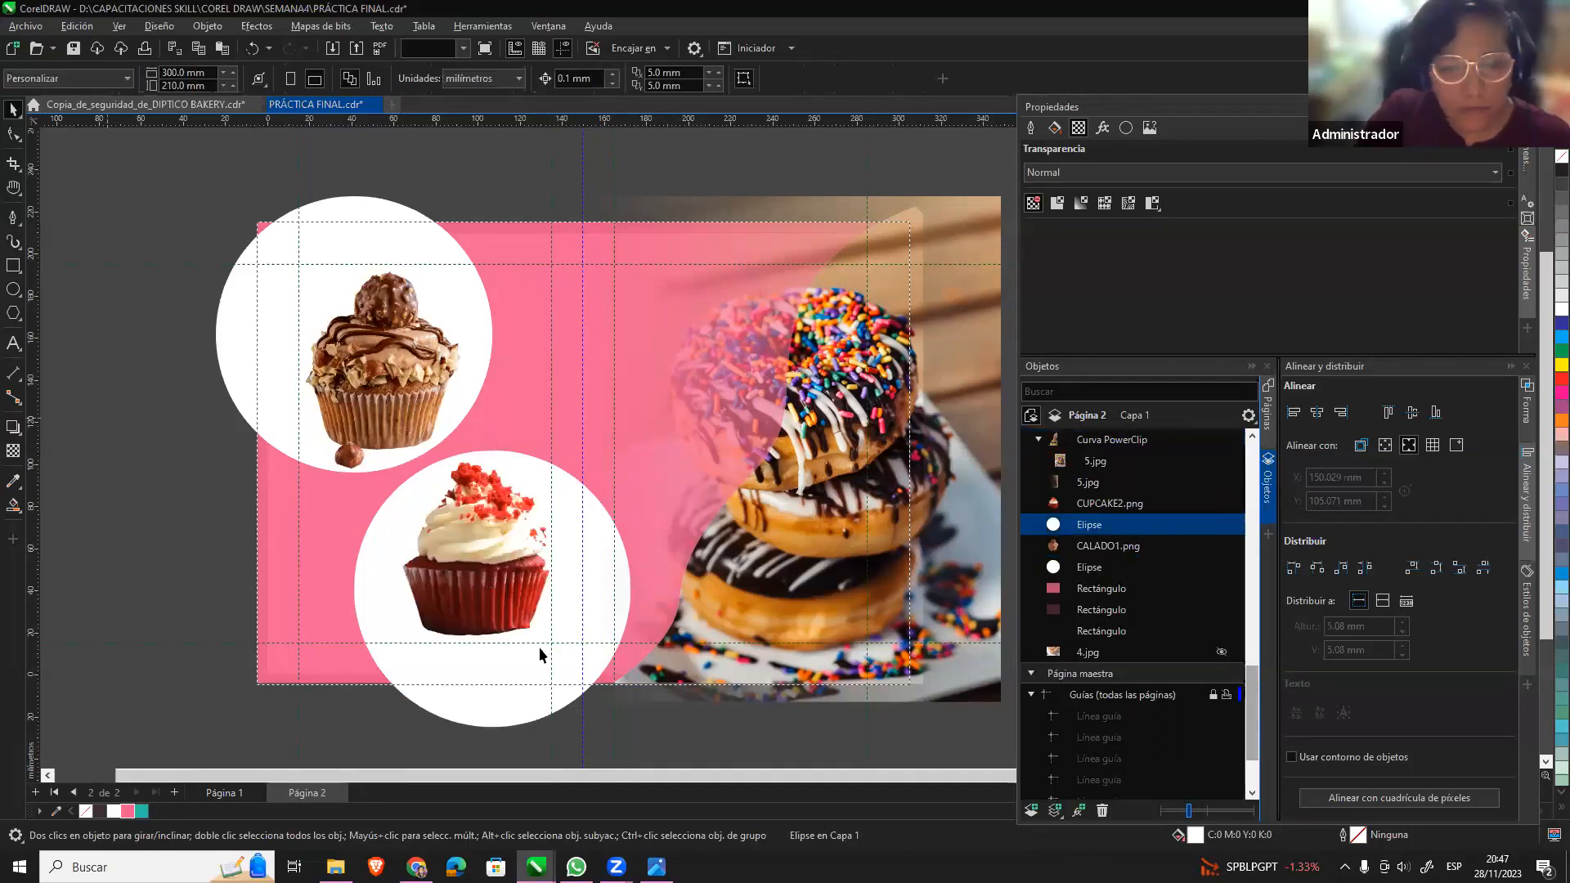
Draw a closed shape about 88 × 104 mm on the right page beside the photo's wavy edge and make it a paragraph text frame.
key("h")
left_click_drag(666, 449, 544, 433)
left_click(13, 108)
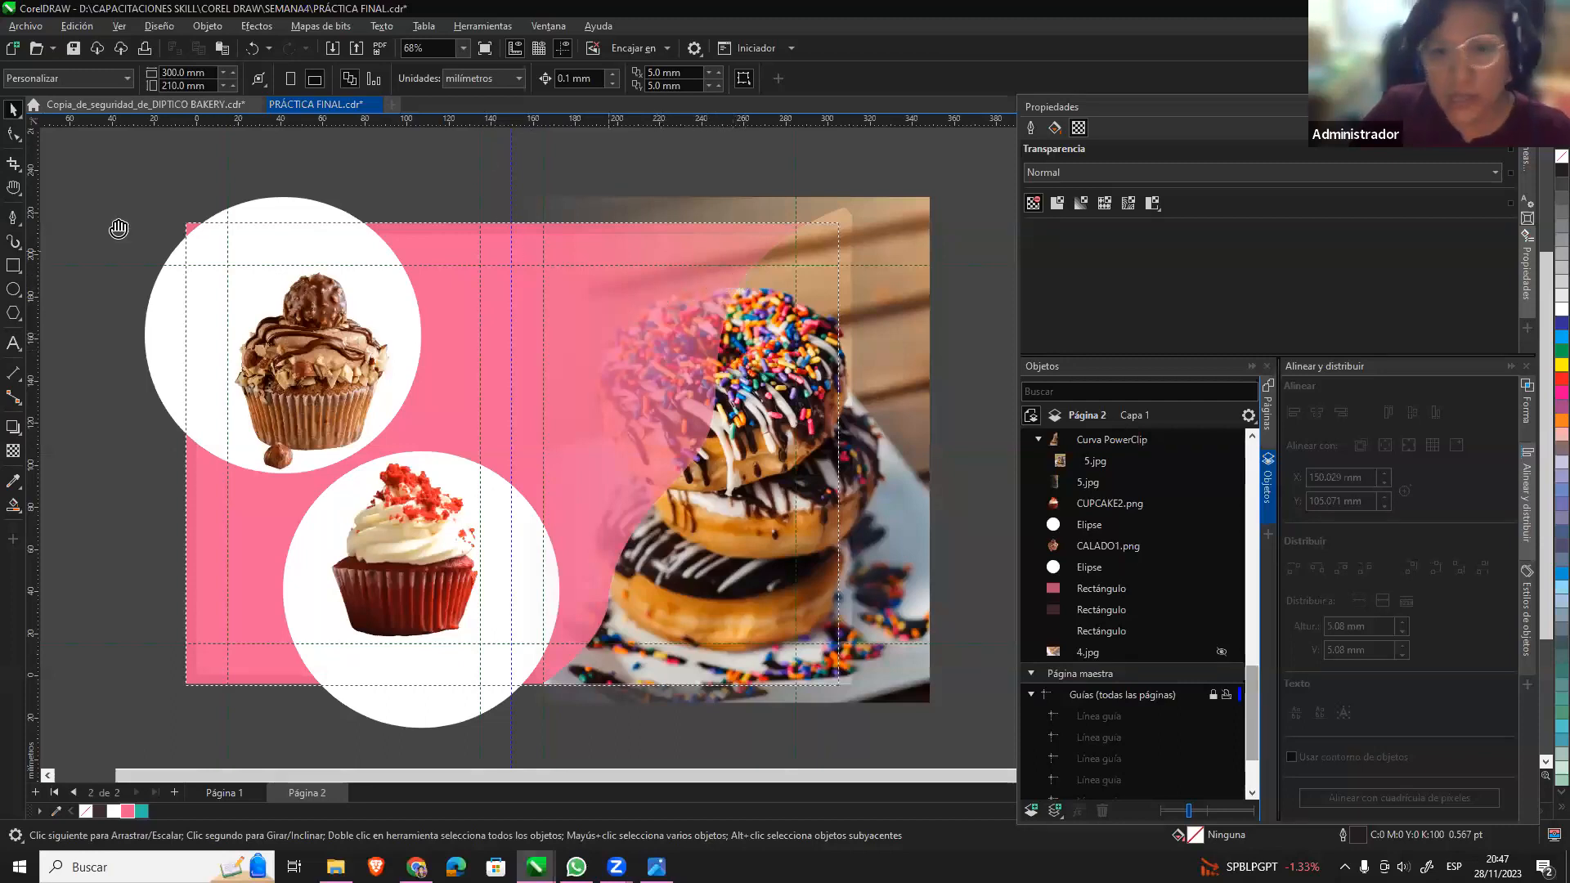
left_click(14, 217)
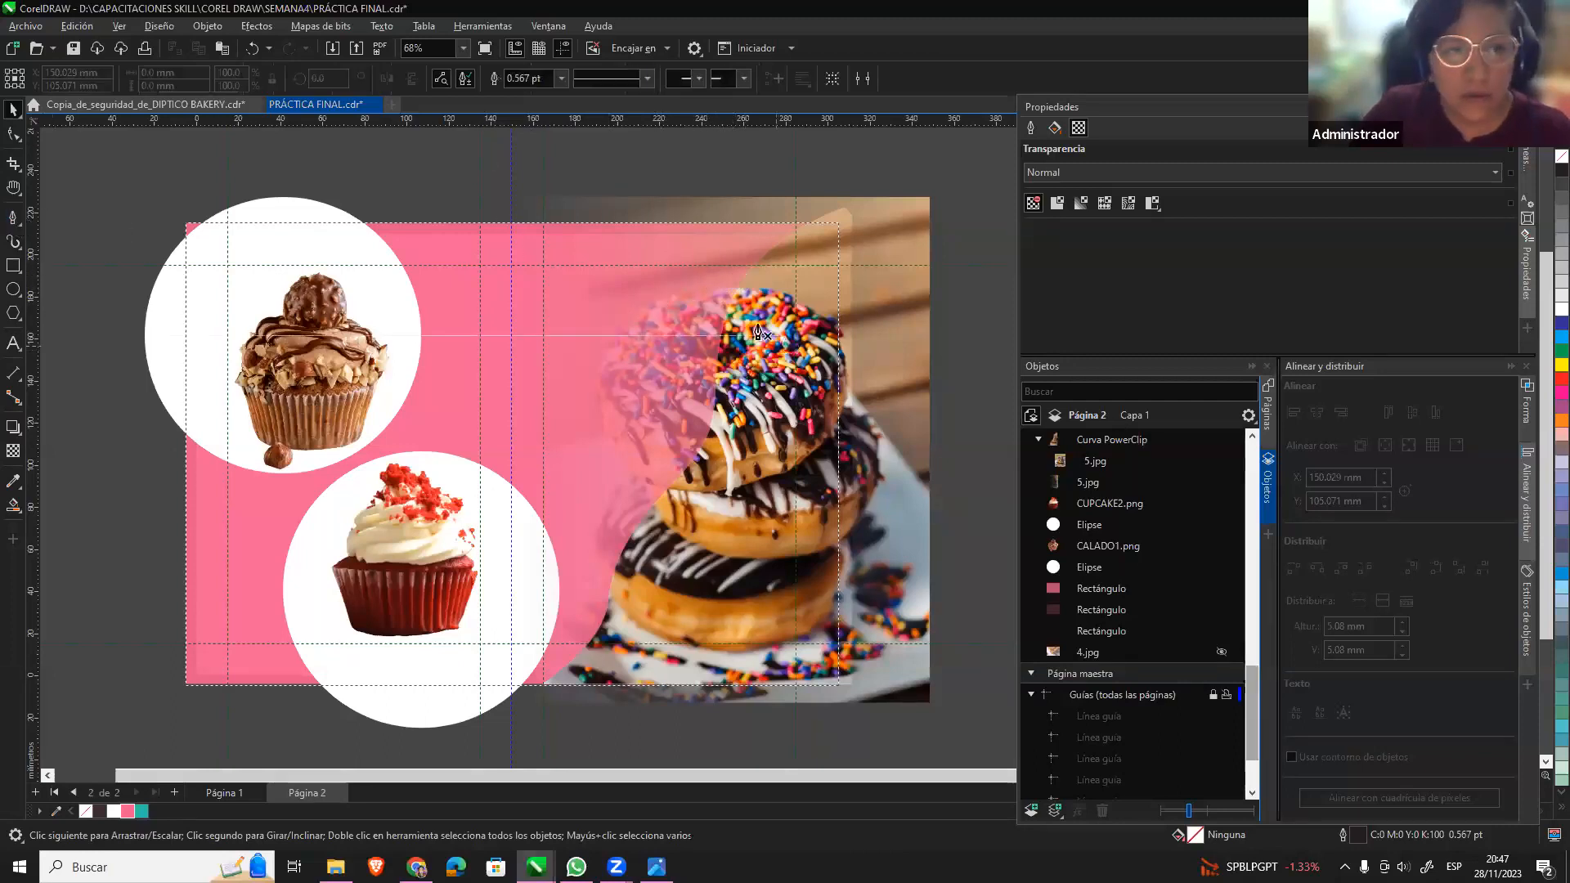
left_click(728, 272)
left_click_drag(688, 372, 688, 417)
left_click_drag(649, 489, 590, 577)
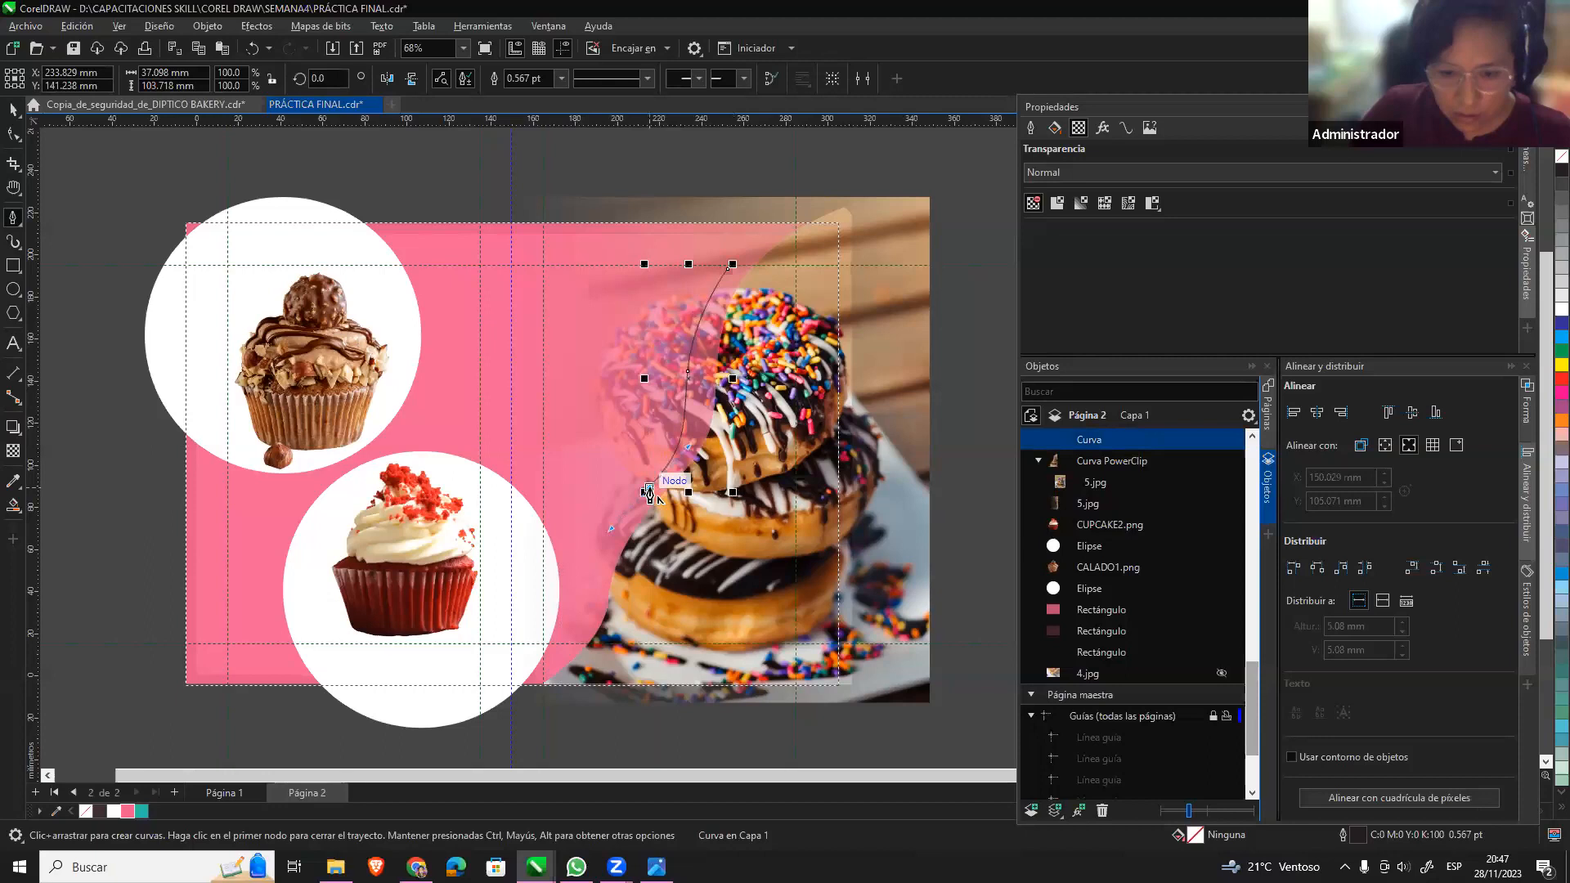
left_click(543, 488)
left_click(544, 272)
left_click(544, 269)
left_click(728, 270)
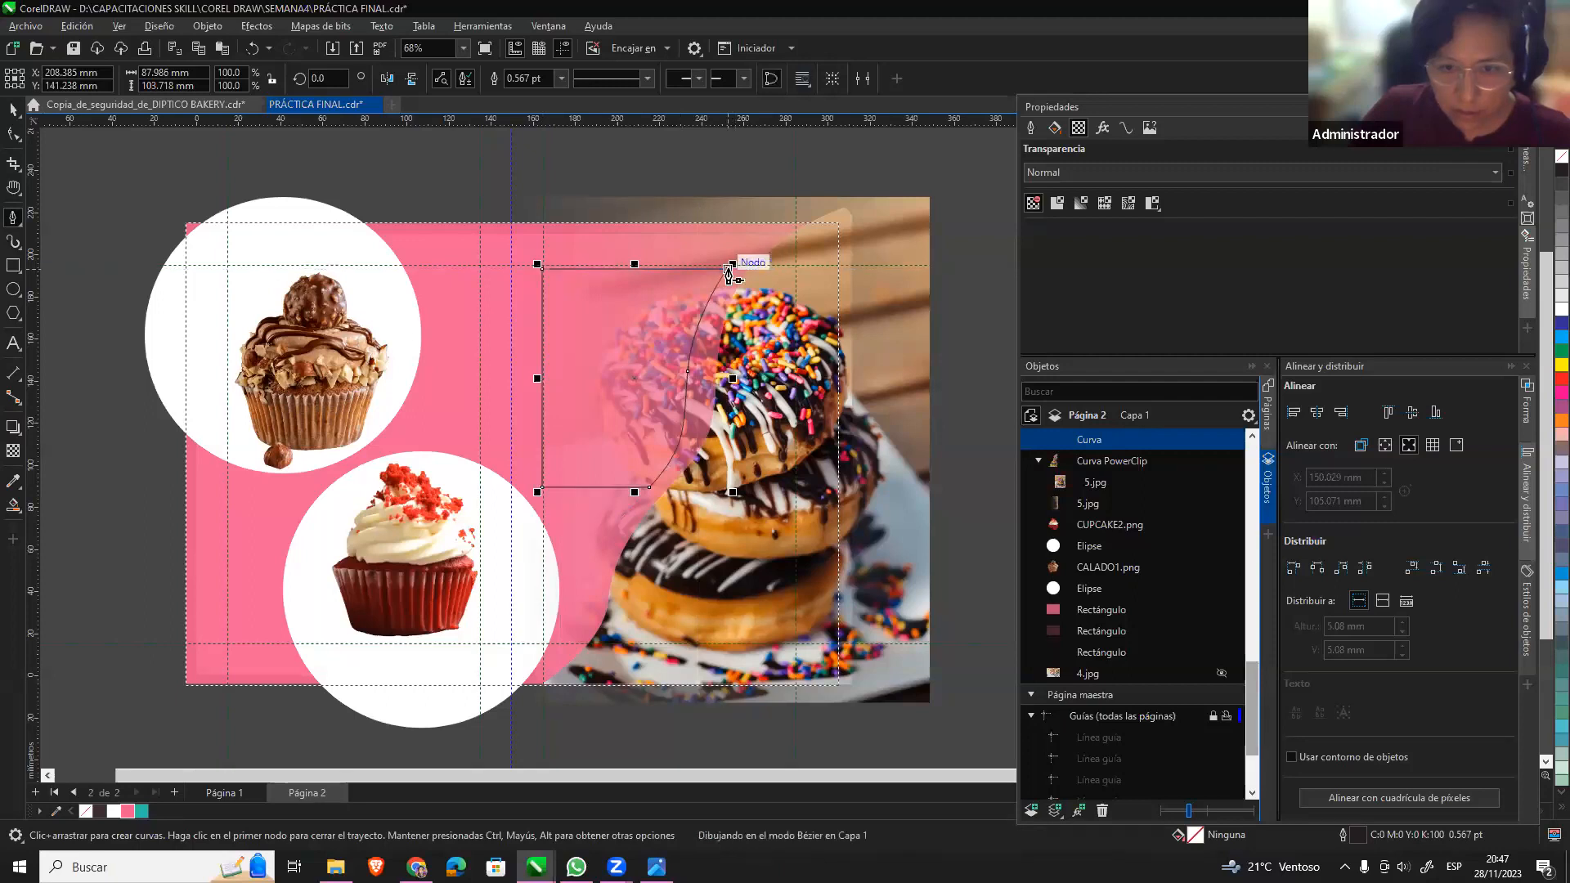
left_click(14, 344)
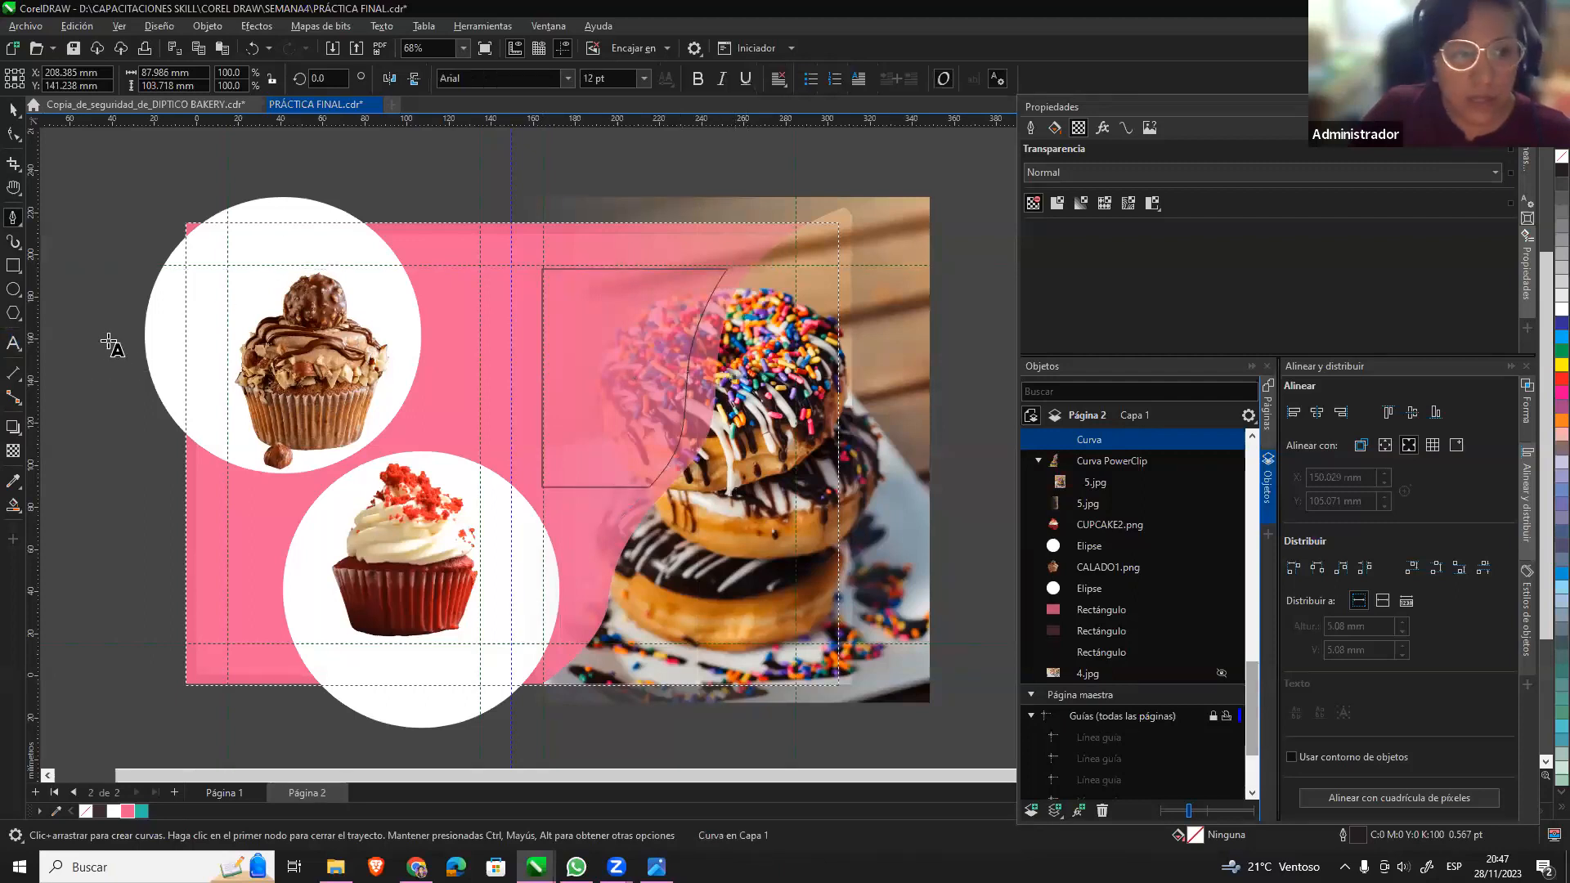
left_click(546, 273)
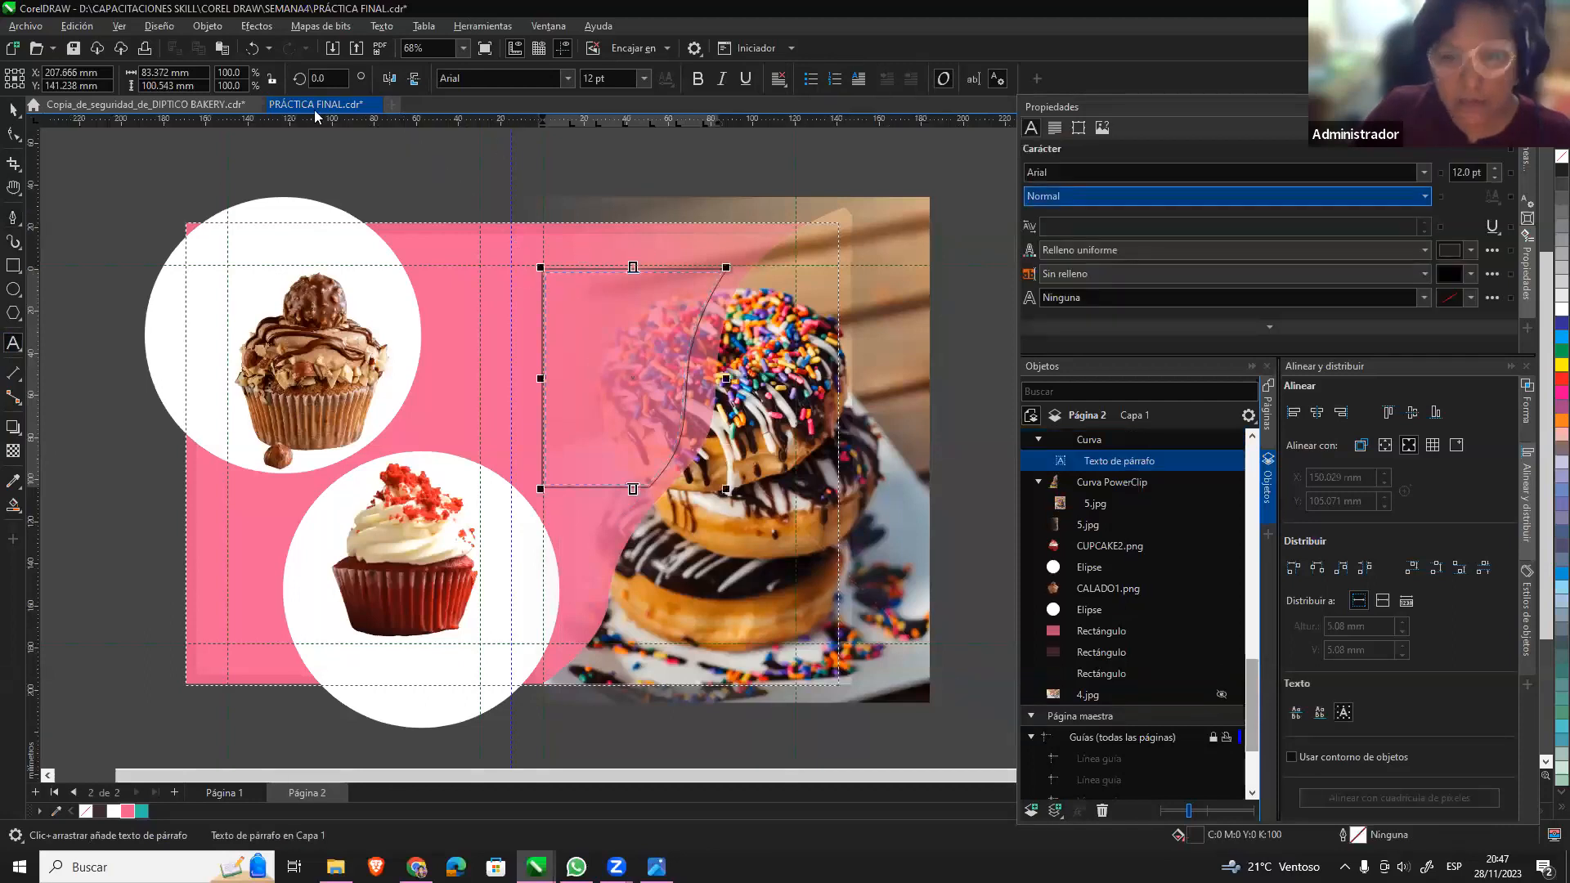
In the DIPTICO BAKERY backup document, lengthen the TORTAS paragraph frame to fit its text and copy the whole paragraph.
left_click(202, 101)
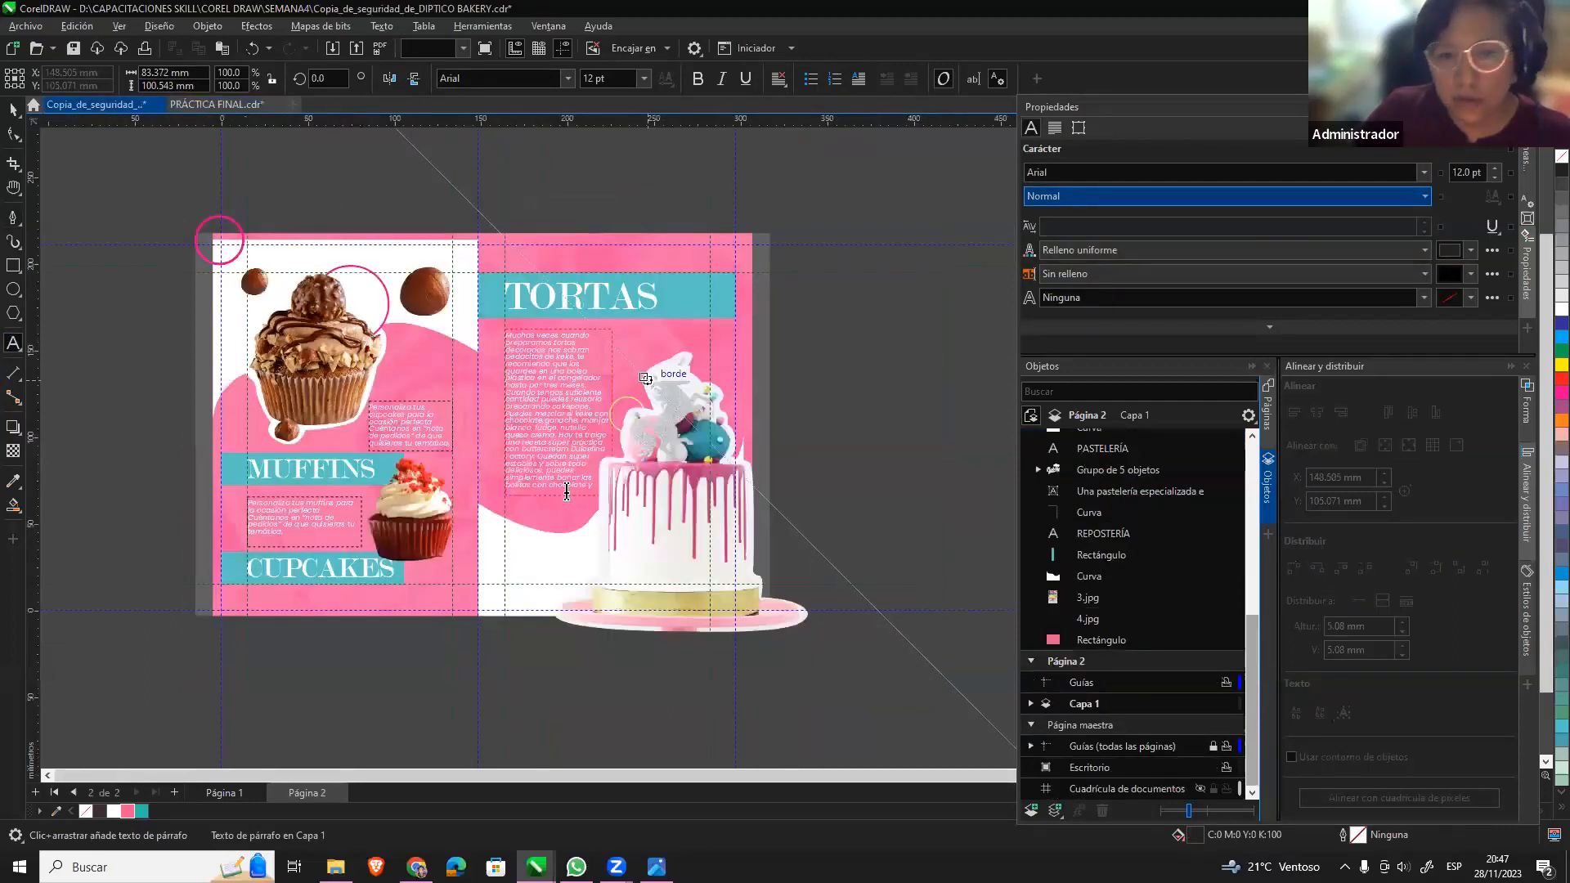
left_click(506, 330)
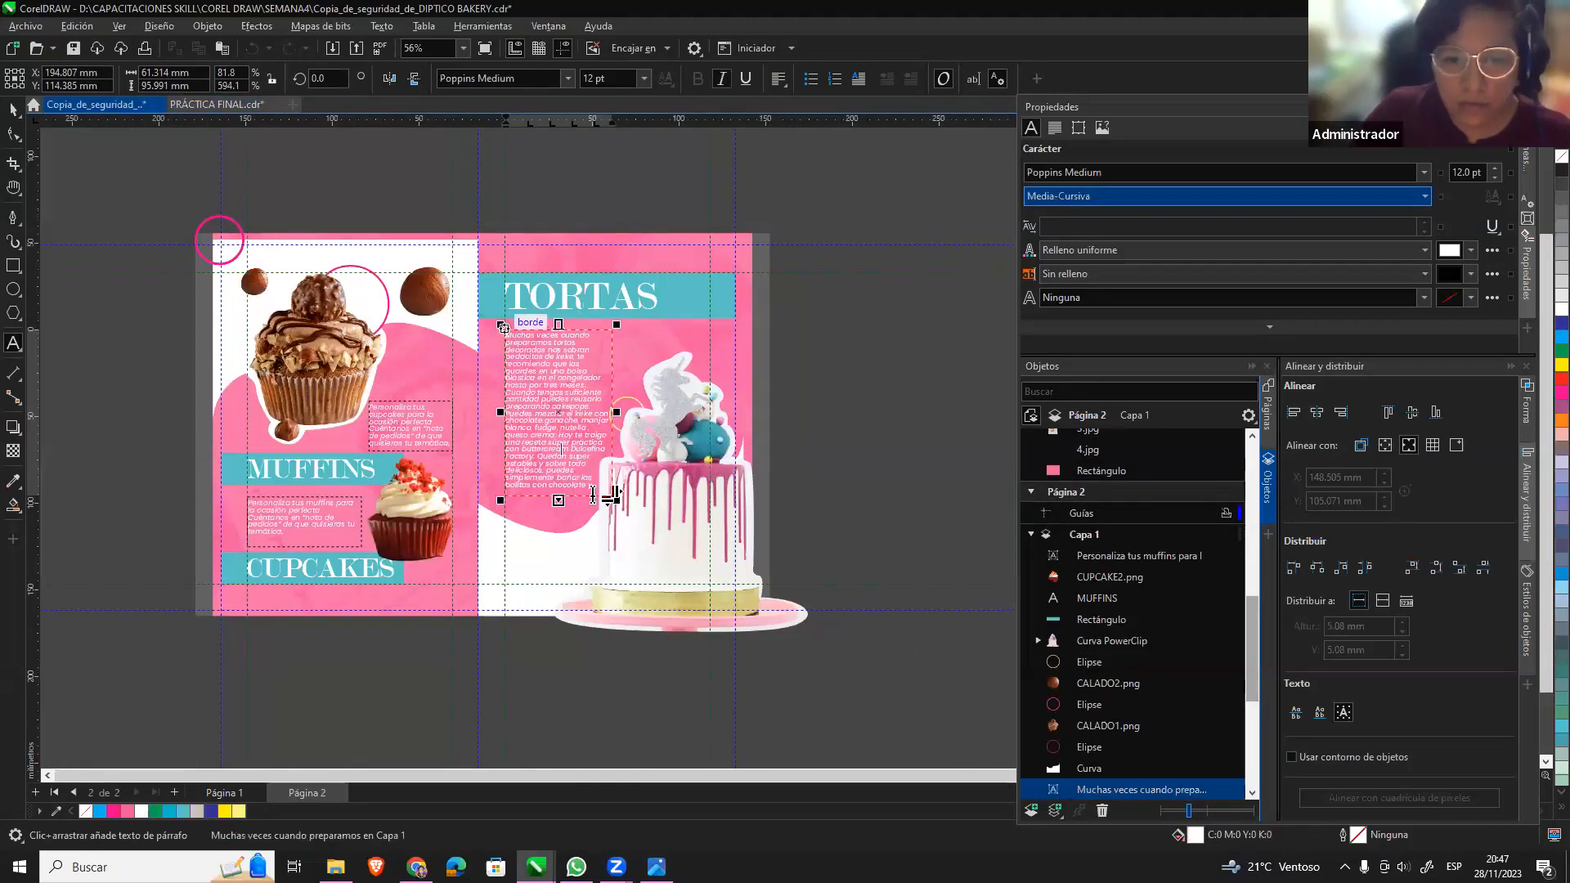
left_click_drag(559, 525, 559, 569)
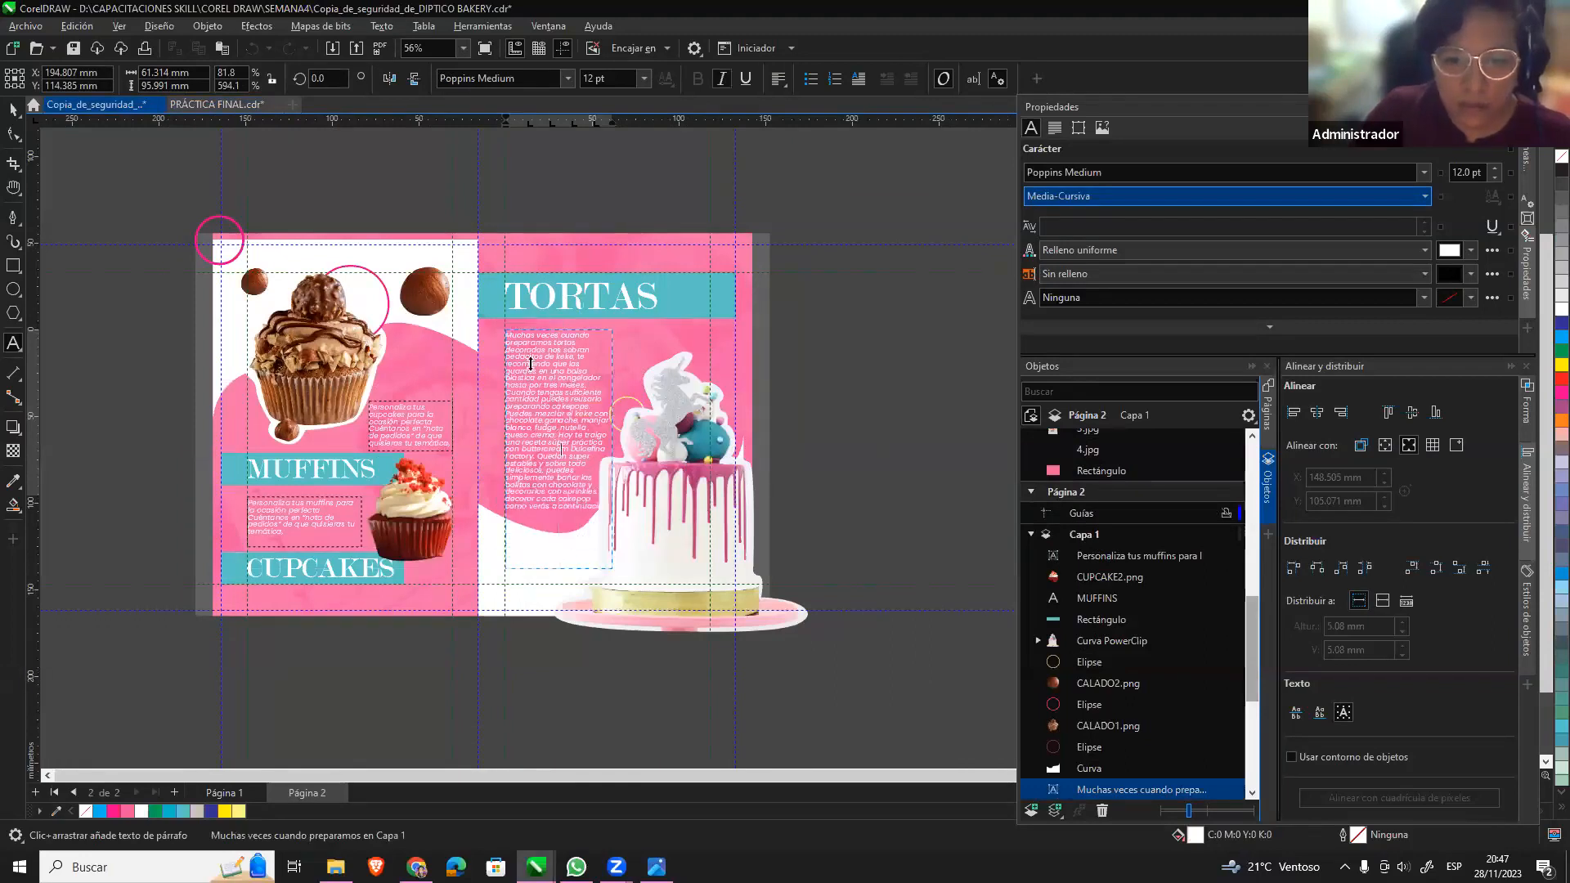
left_click(505, 332)
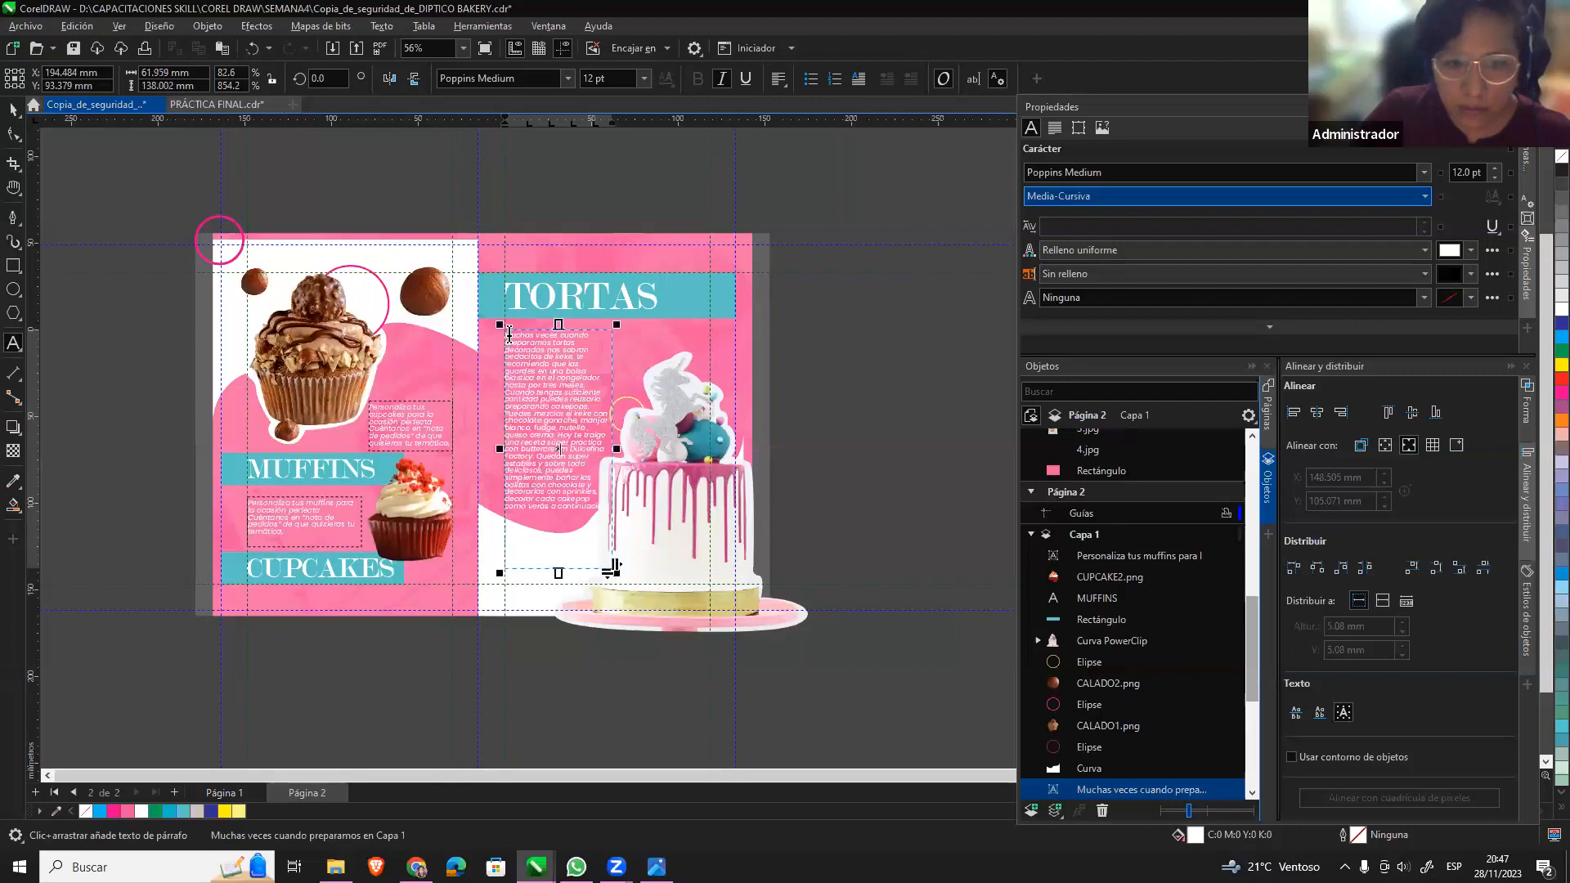
left_click_drag(509, 334, 736, 586)
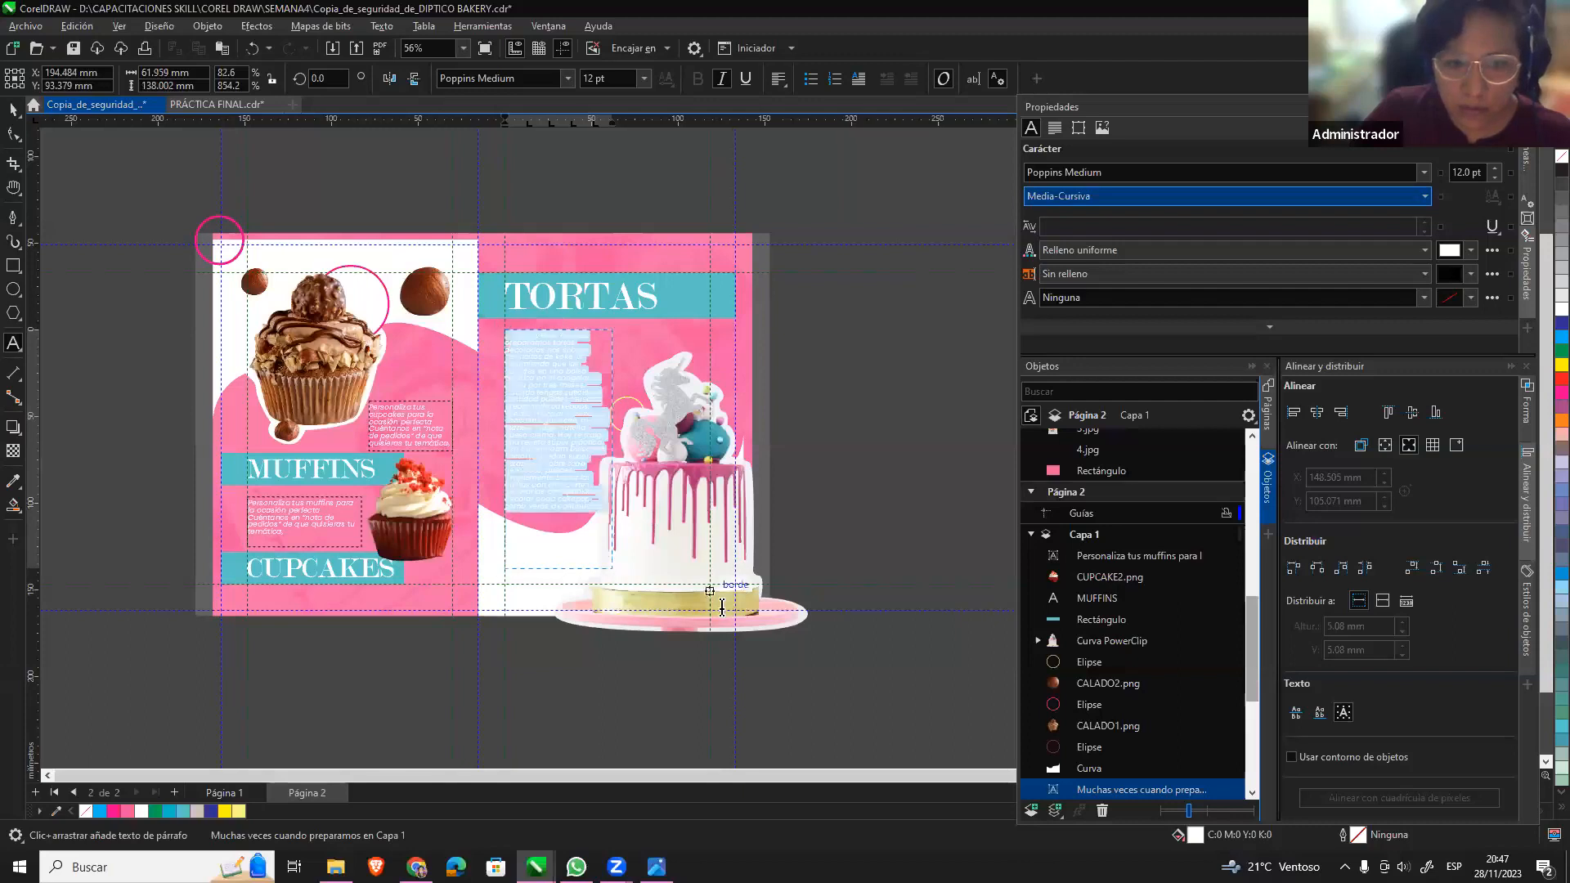
Paste the copied TORTAS paragraph into the curved text frame on page 2 of PRÁCTICA FINAL.cdr.
left_click(229, 103)
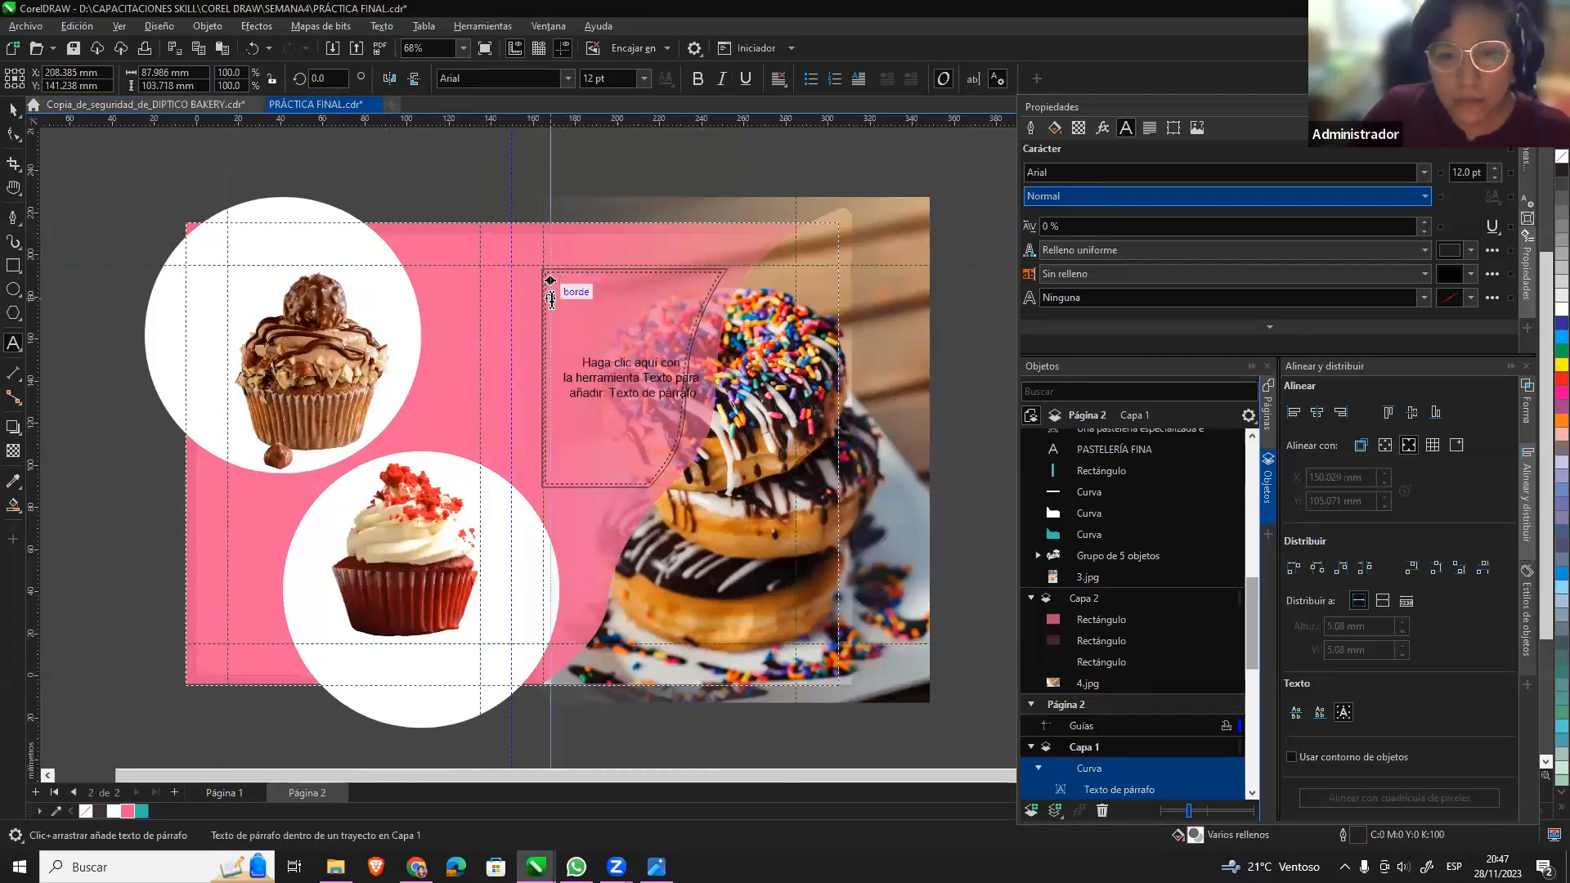
left_click(601, 309)
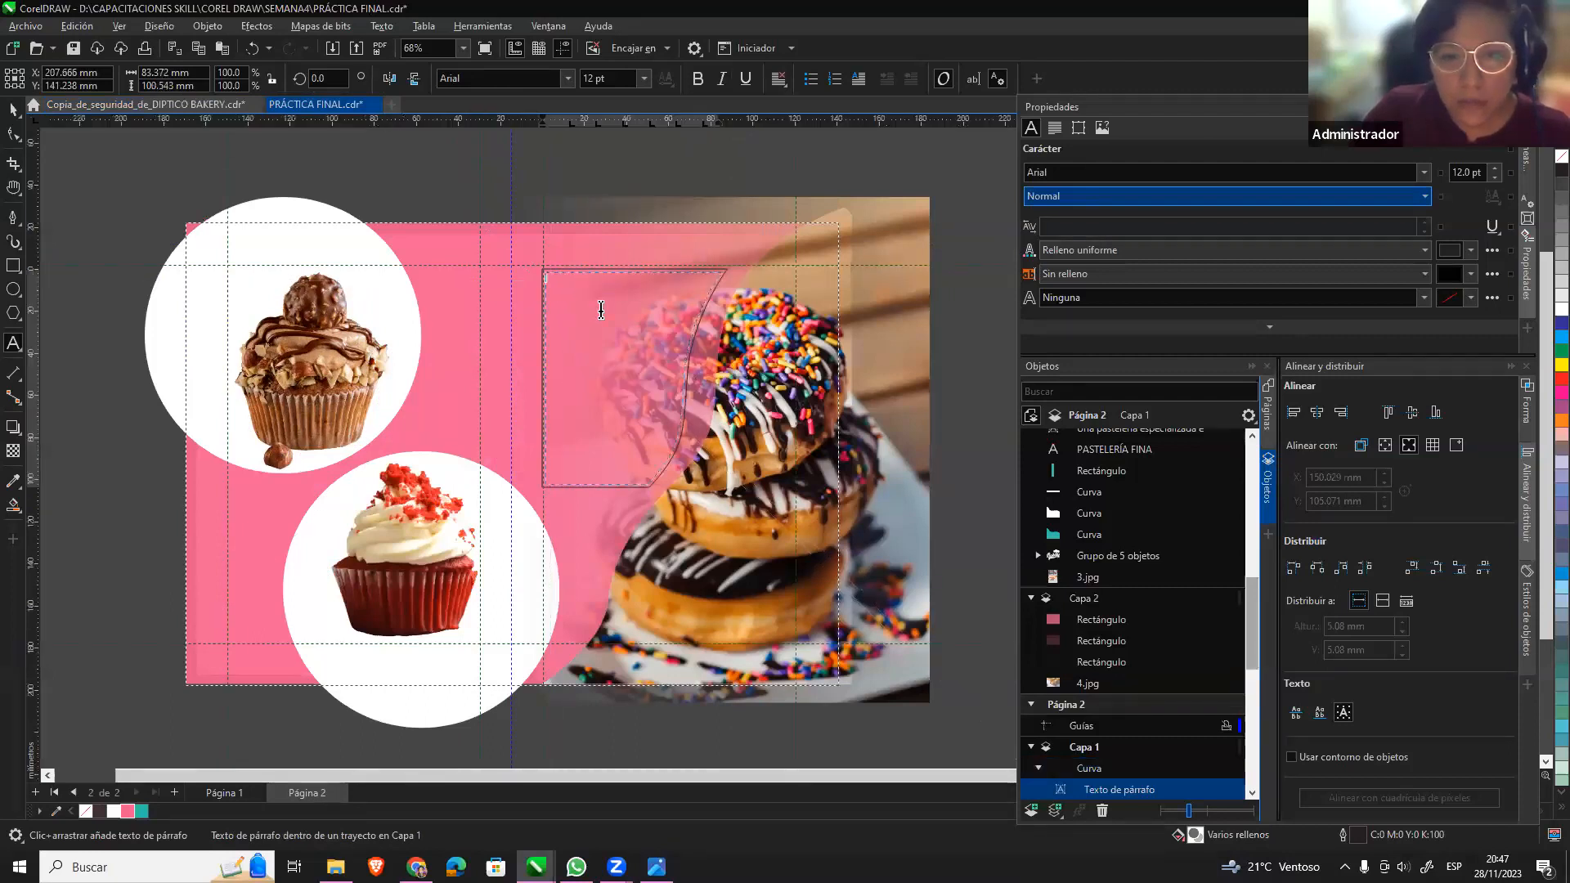
key("ctrl+v")
key("Escape")
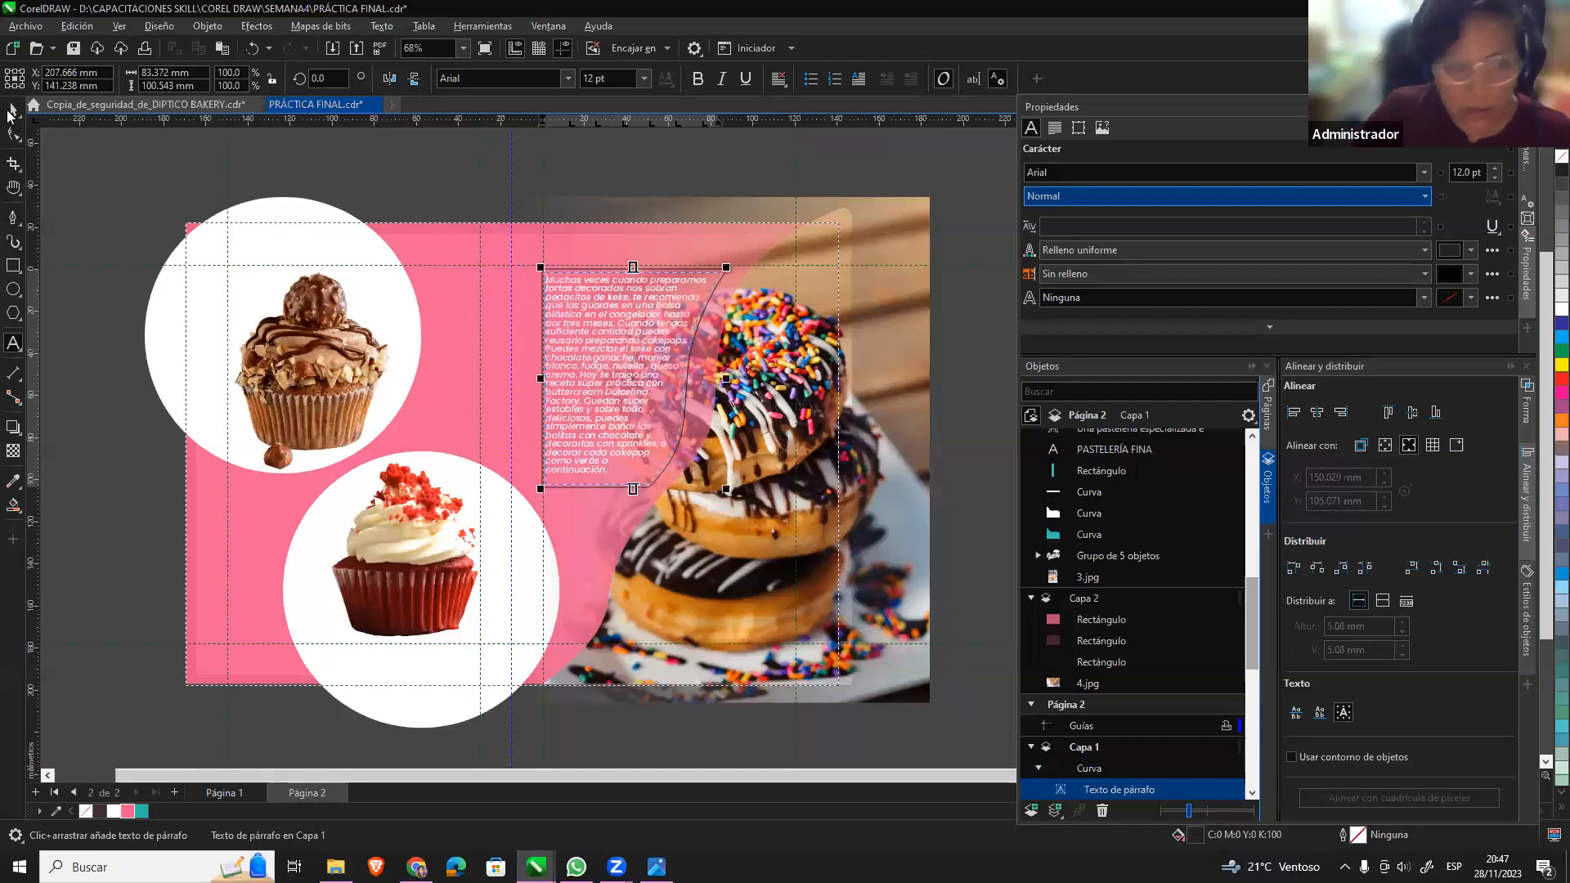
Remove the outline of the curved text frame and check the page in full-screen preview.
key("space")
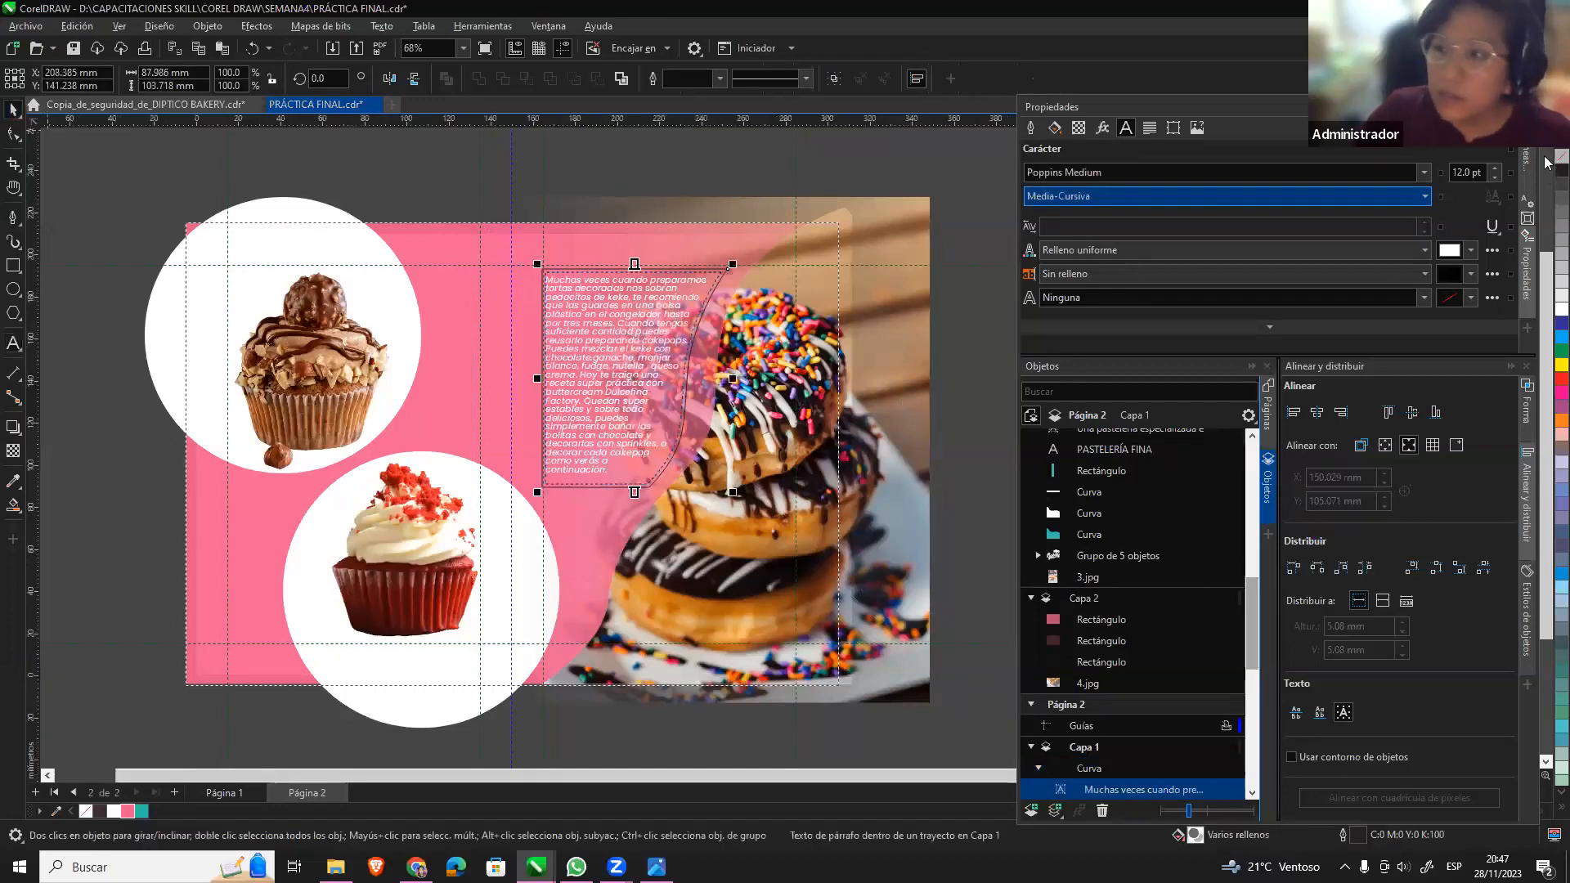
key("Escape")
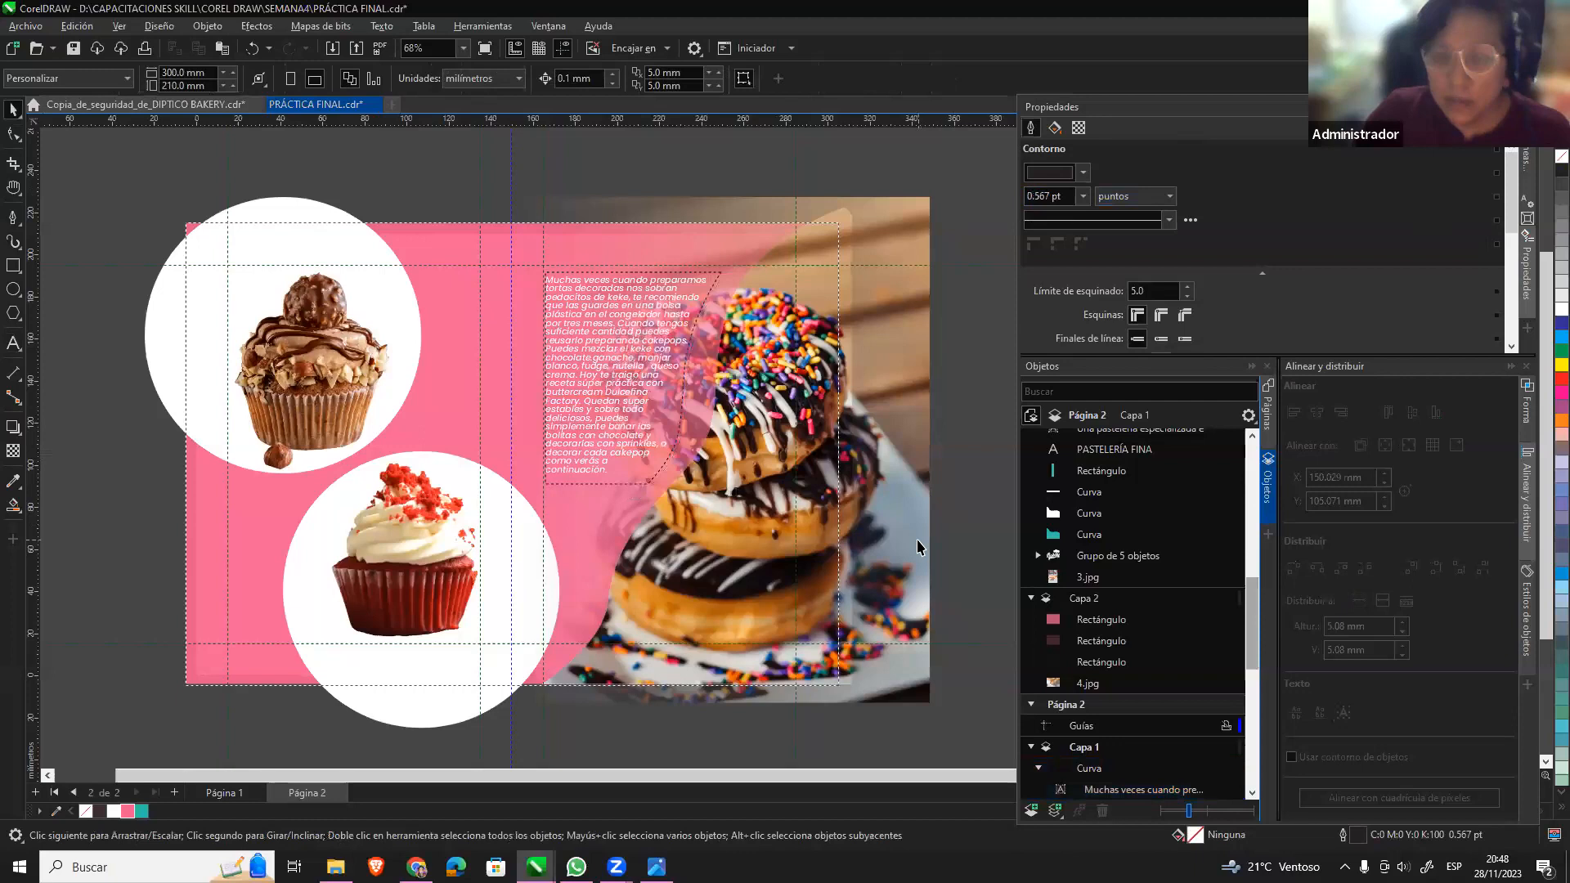
key("F9")
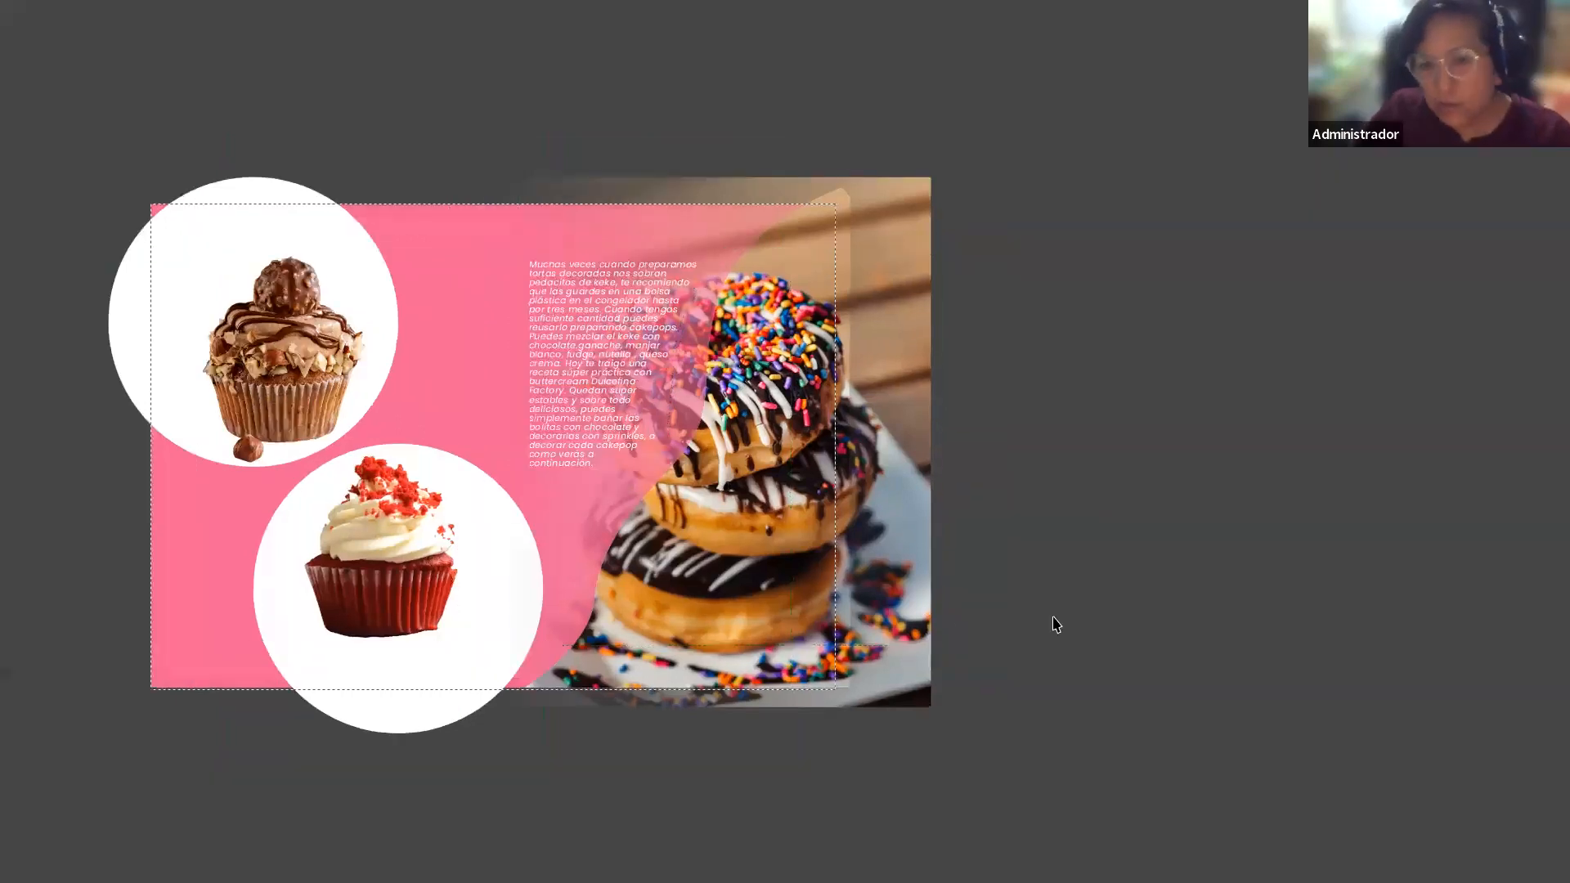
key("F9")
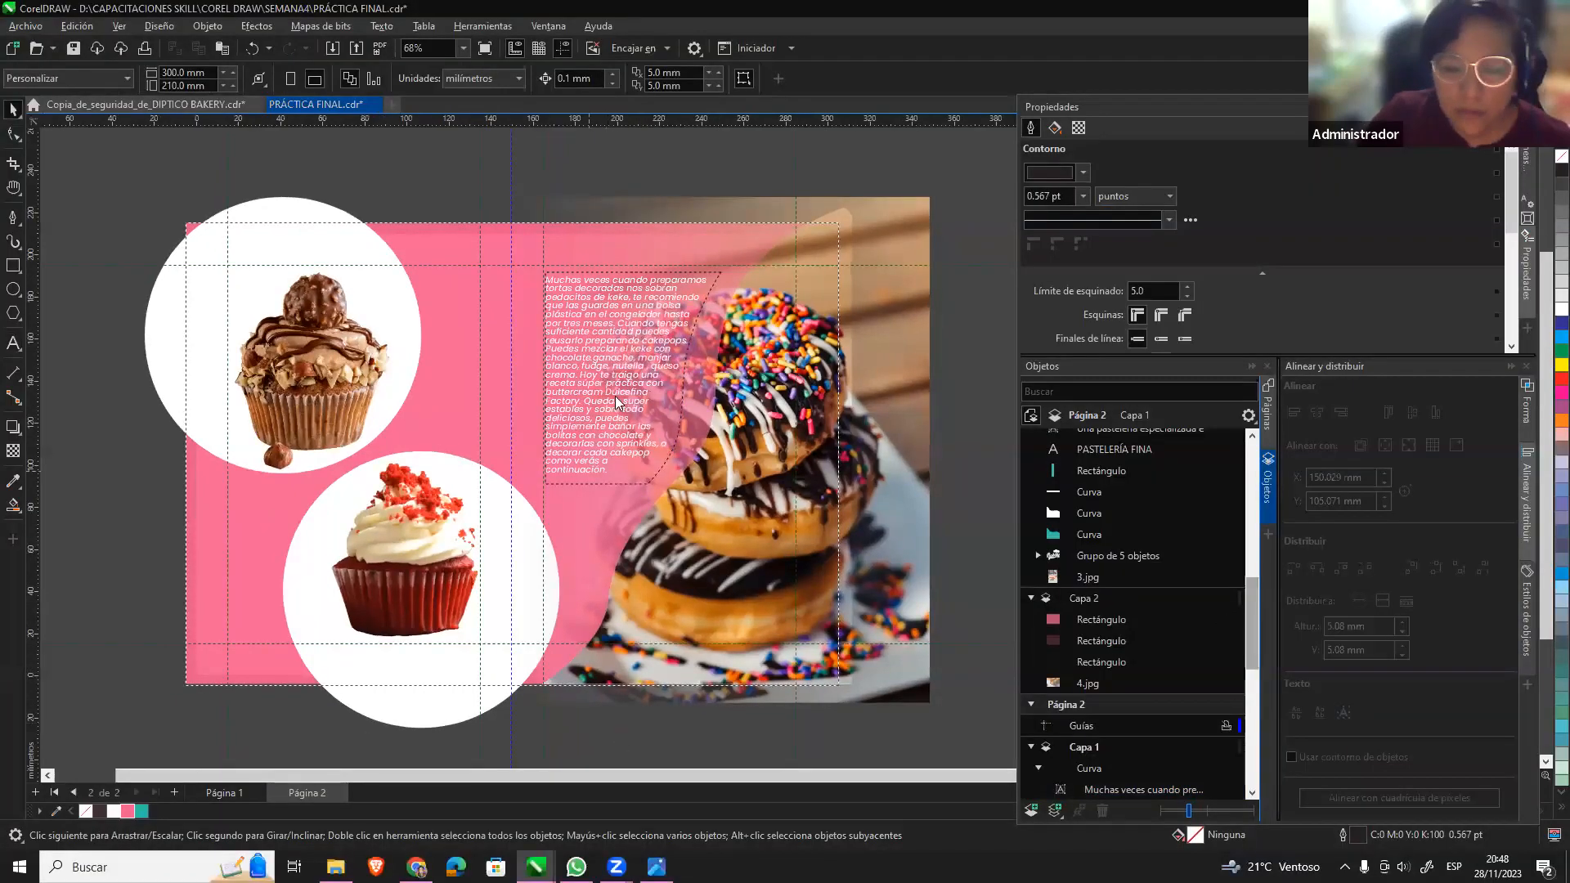
Move the curved text frame straight down by about 12 mm on the right page.
left_click(590, 304)
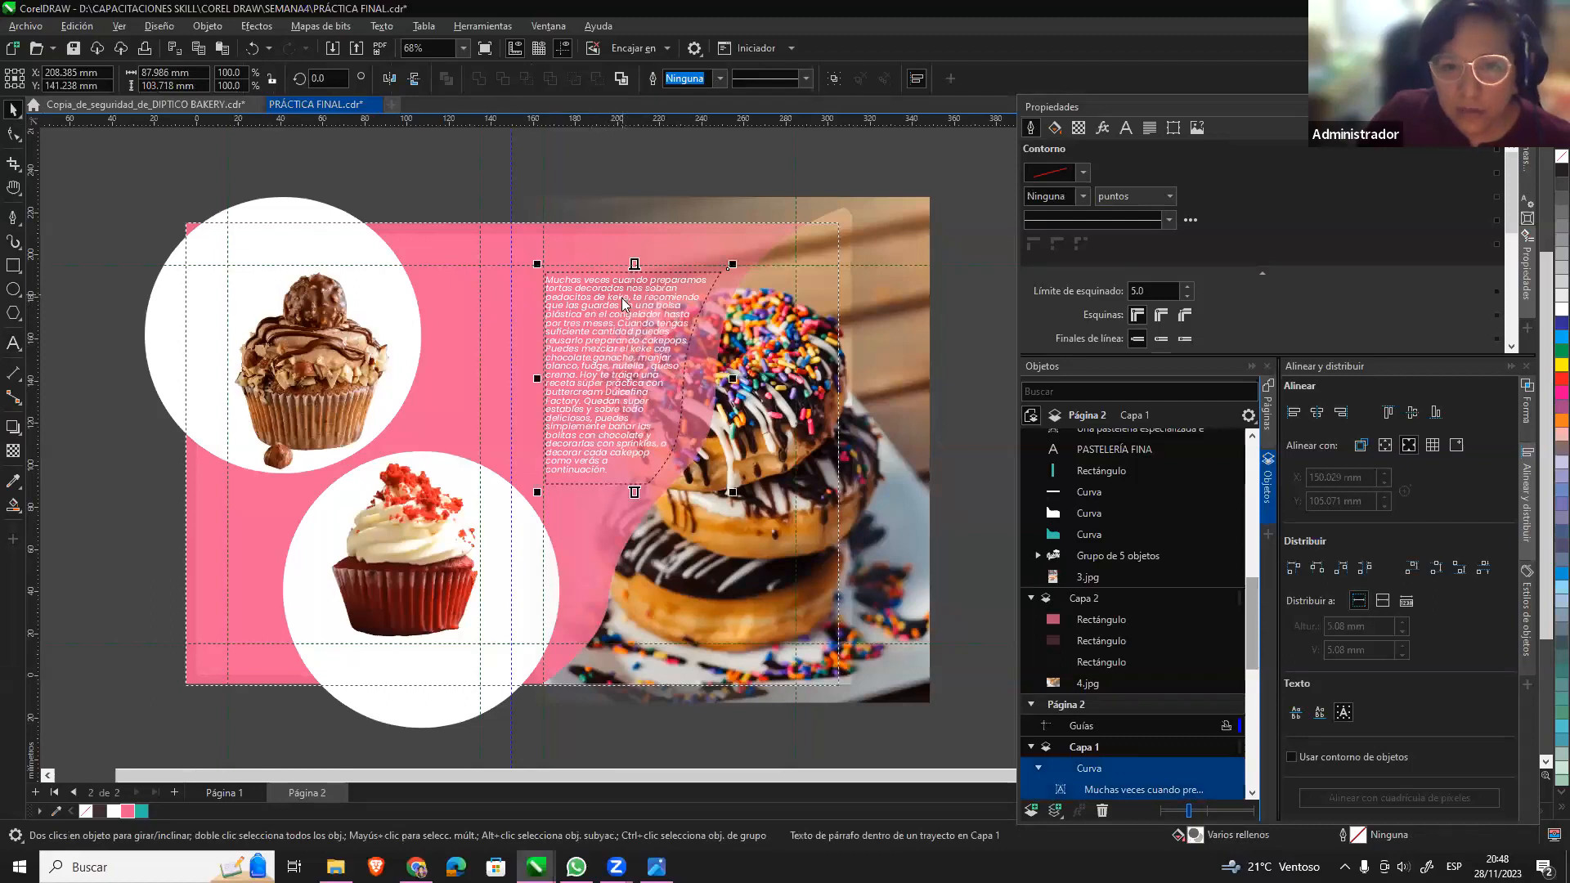
left_click_drag(623, 304, 623, 321)
key("ctrl+z")
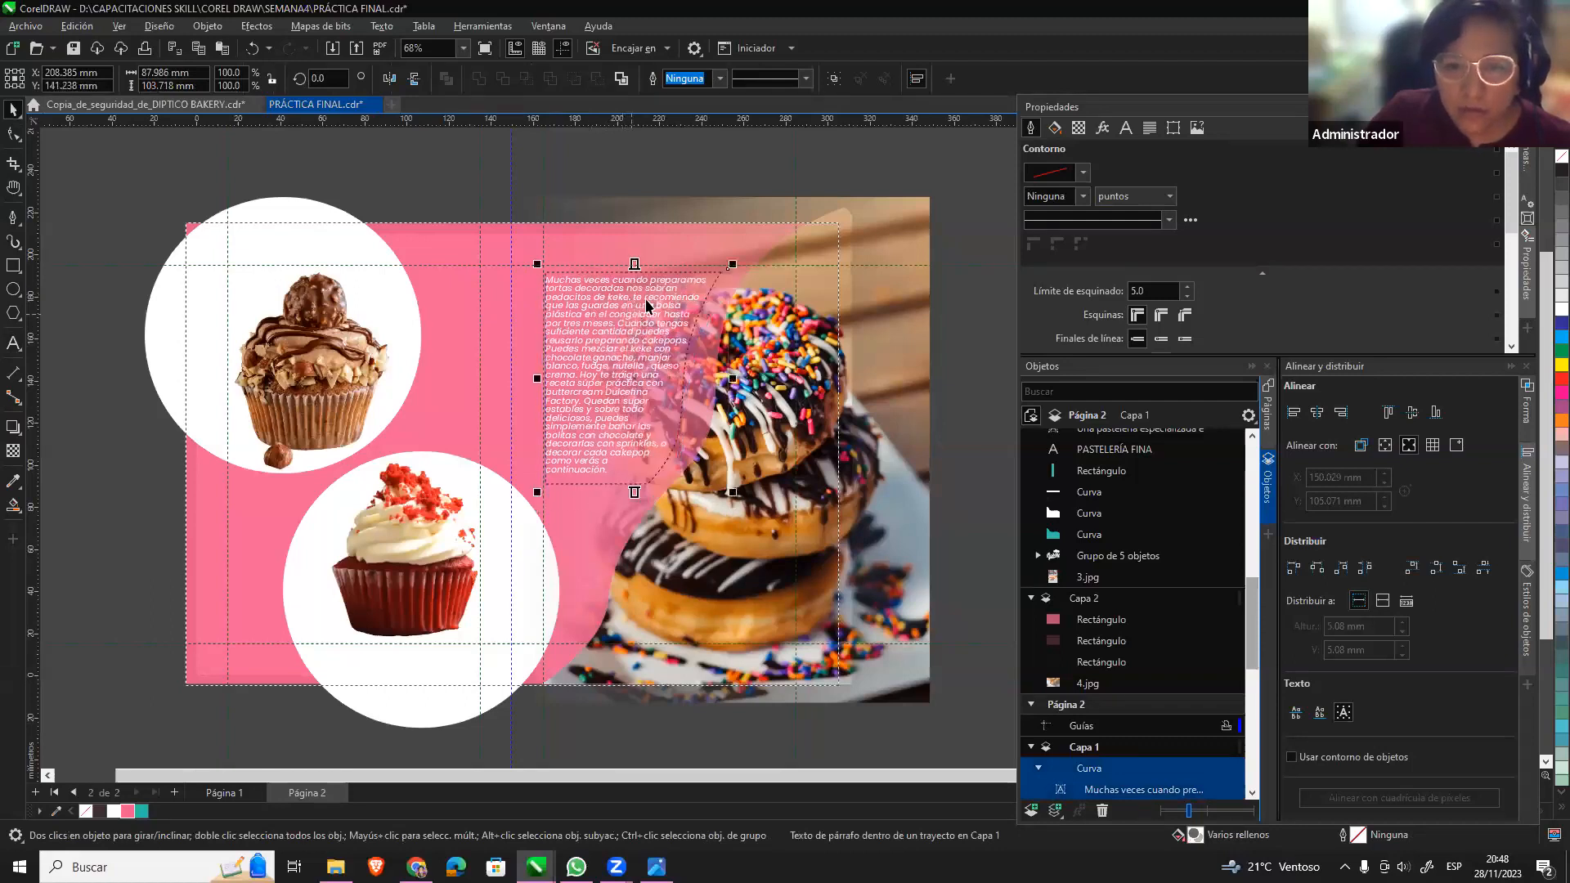
left_click_drag(611, 365, 611, 377)
left_click_drag(672, 331, 672, 341)
Reshape the curved text frame with the Shape tool, bowing its curved side outward and extending its lower-left corner down about 26 mm.
left_click(14, 134)
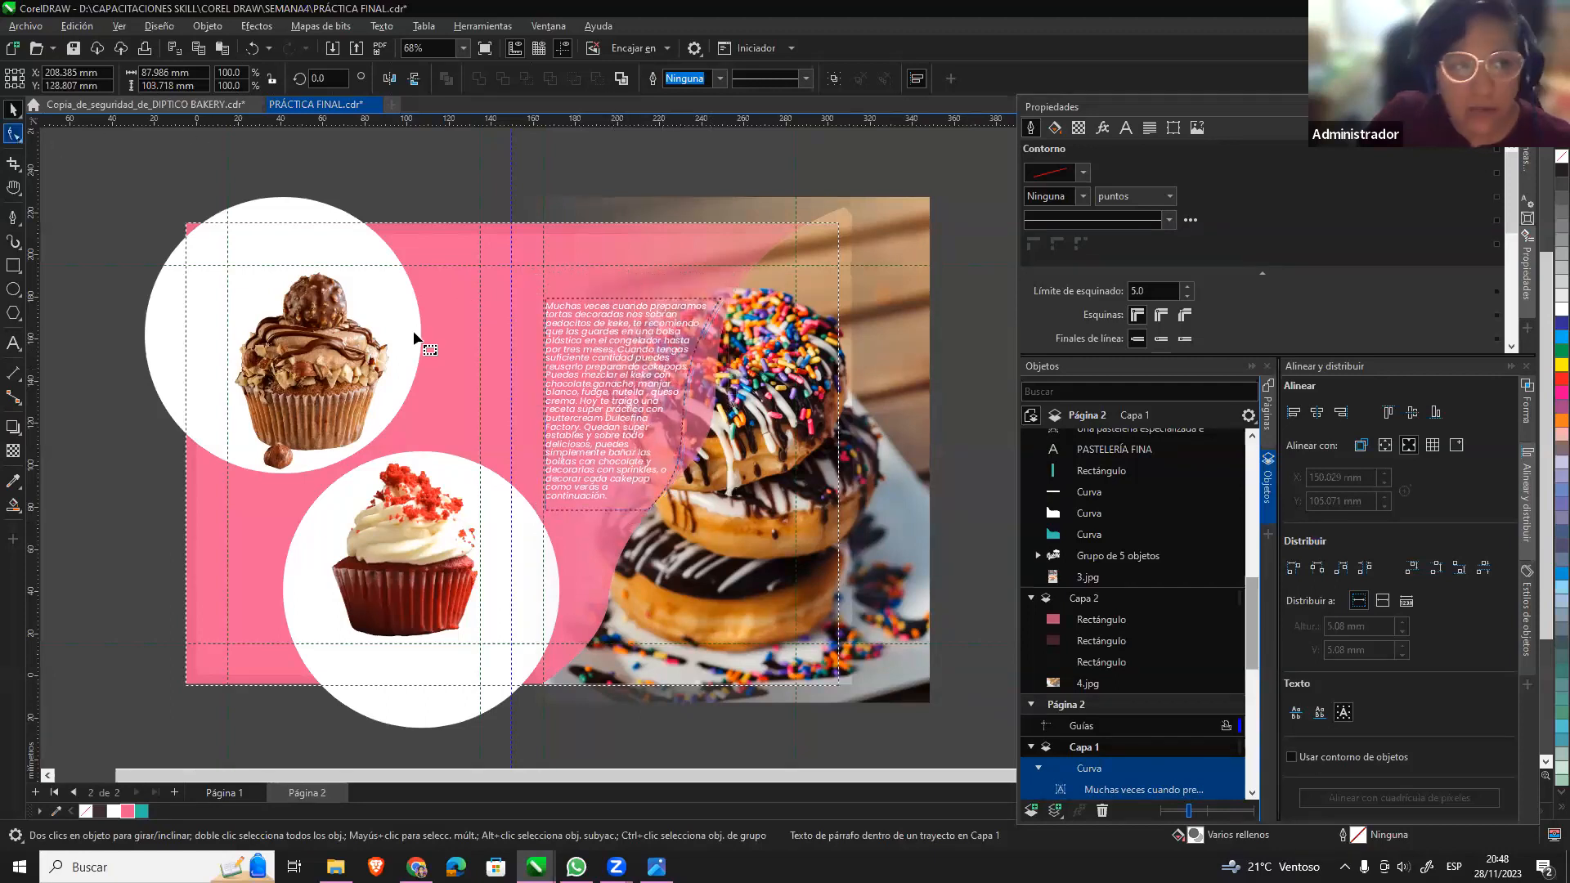
left_click(650, 515)
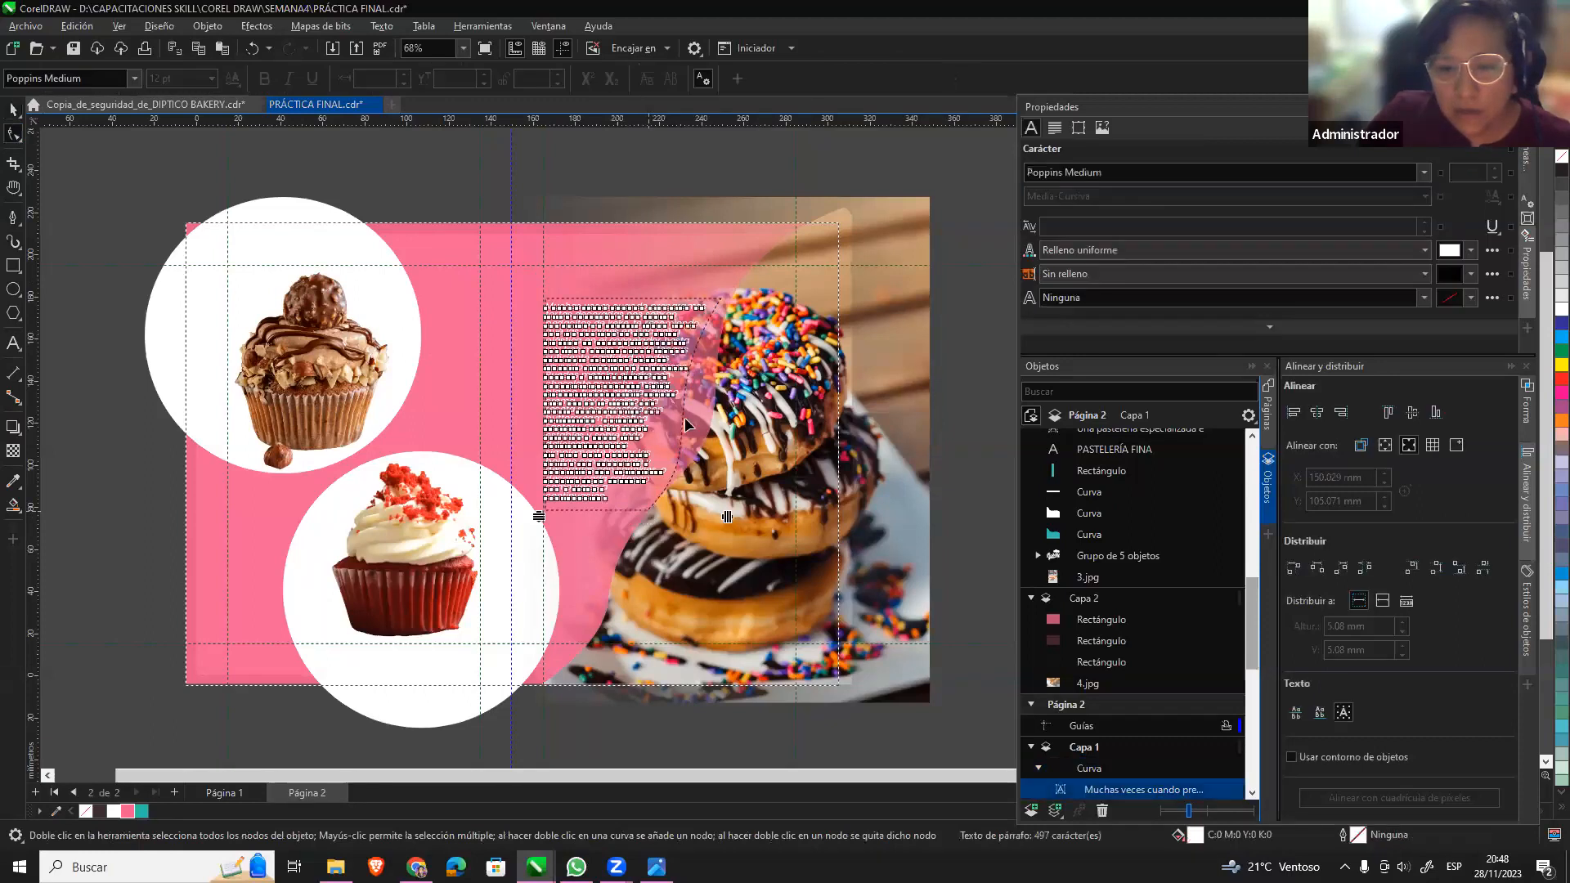
key("space")
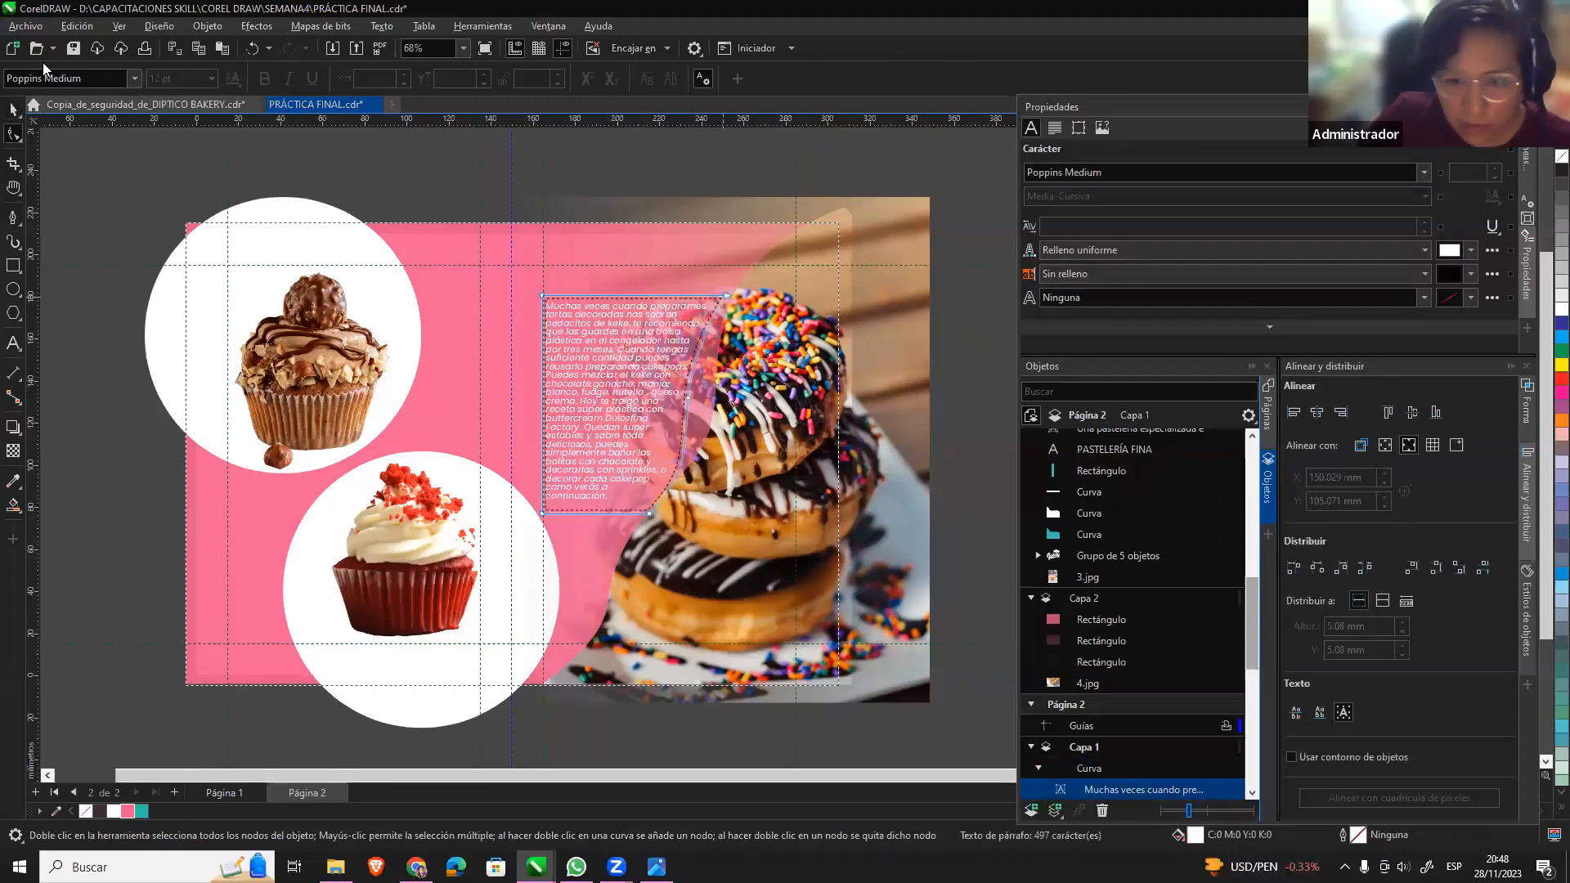
left_click(722, 295)
left_click(13, 137)
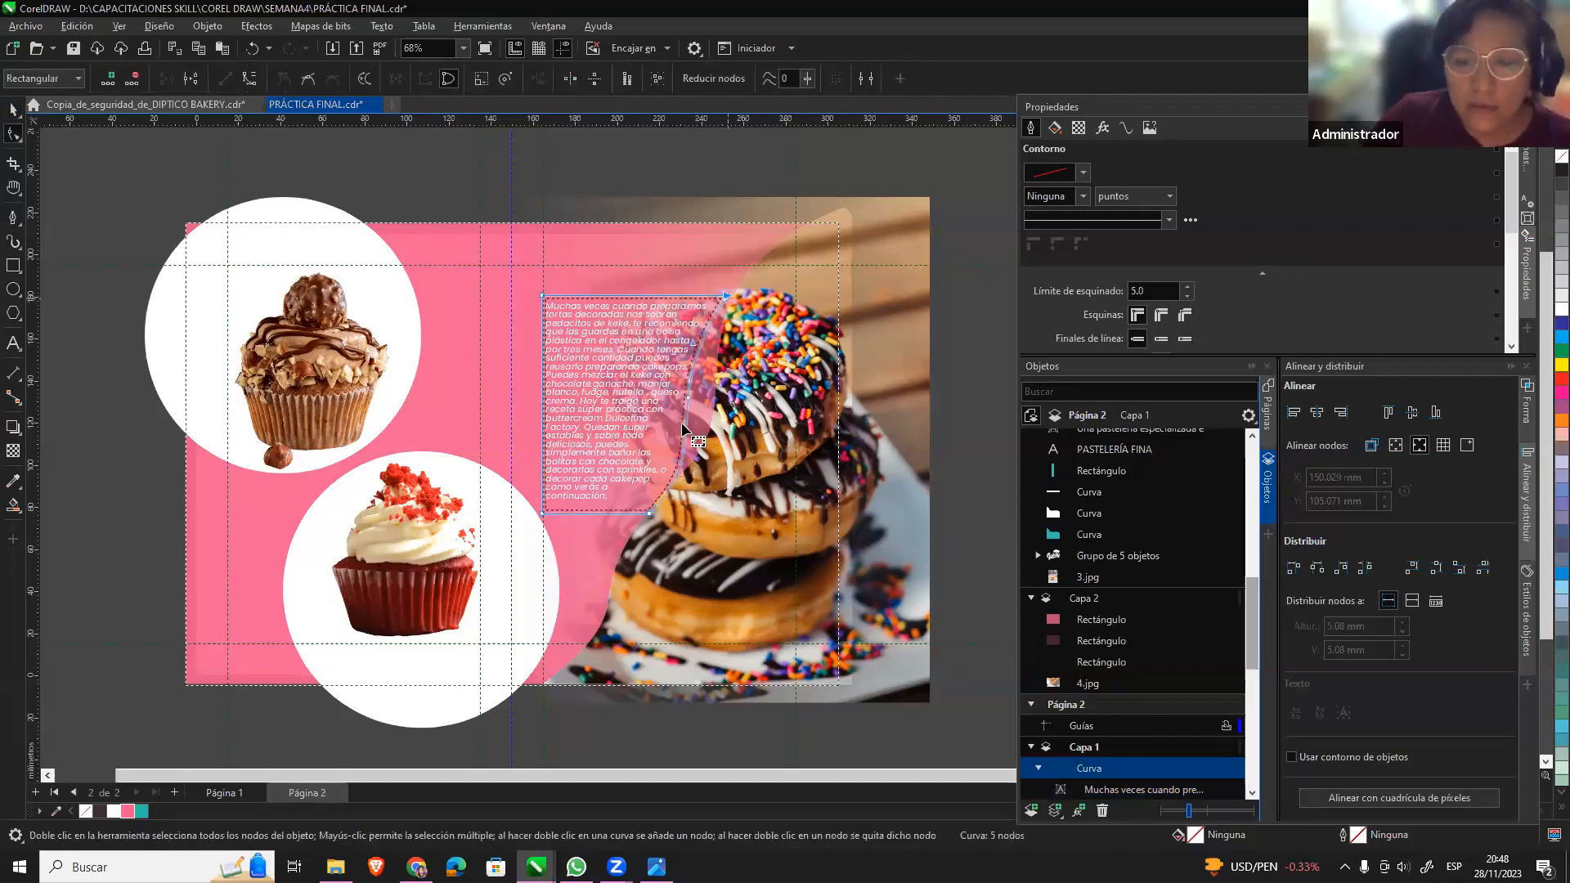
left_click_drag(684, 403, 694, 410)
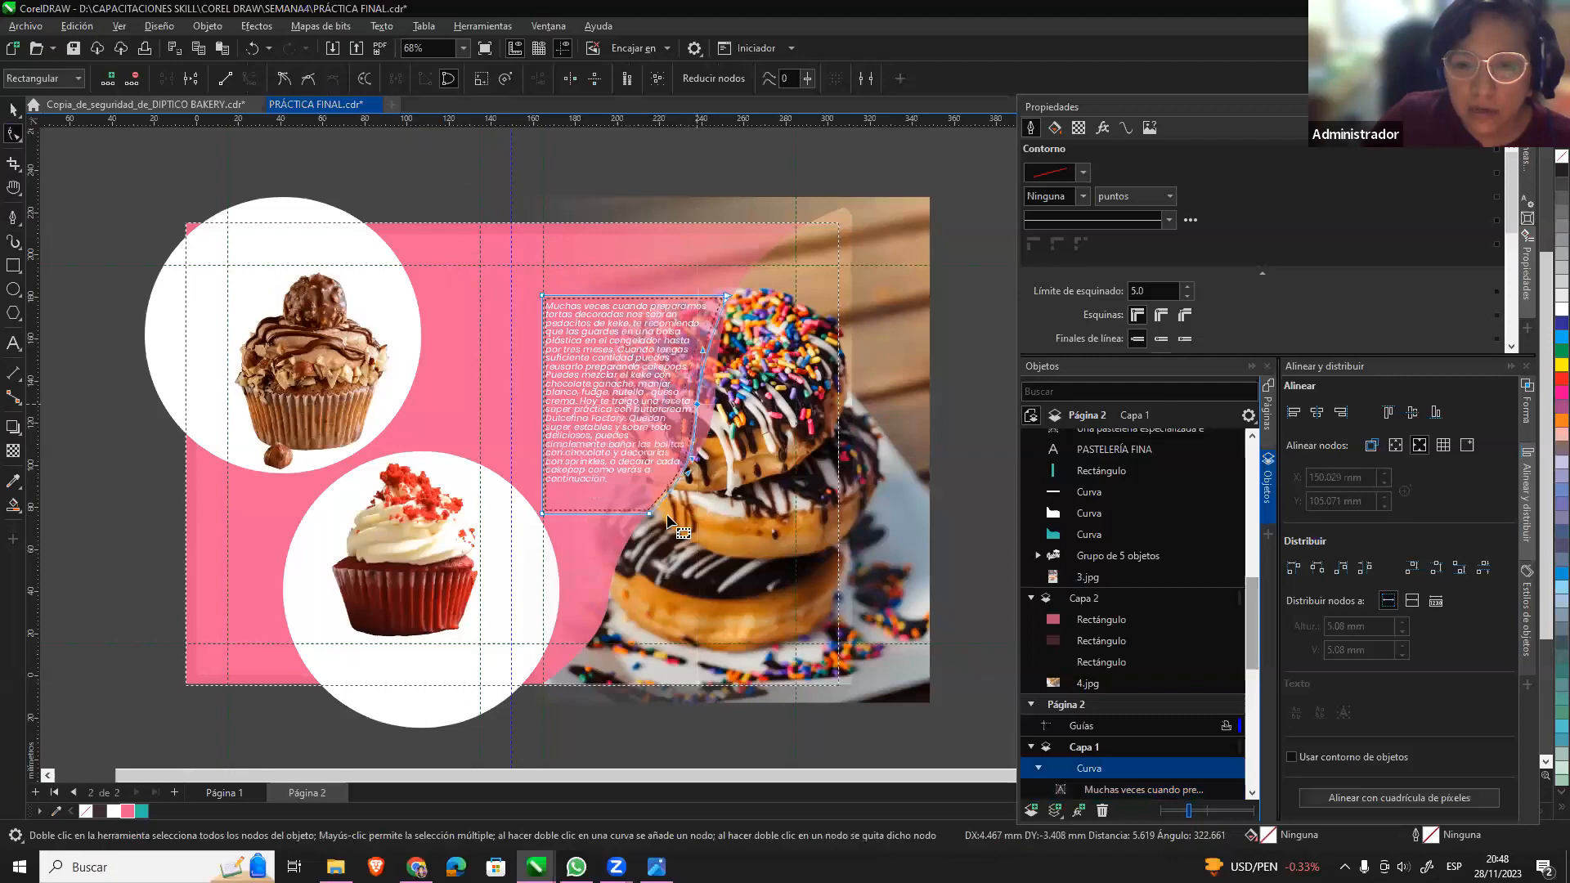
left_click_drag(646, 517, 543, 566)
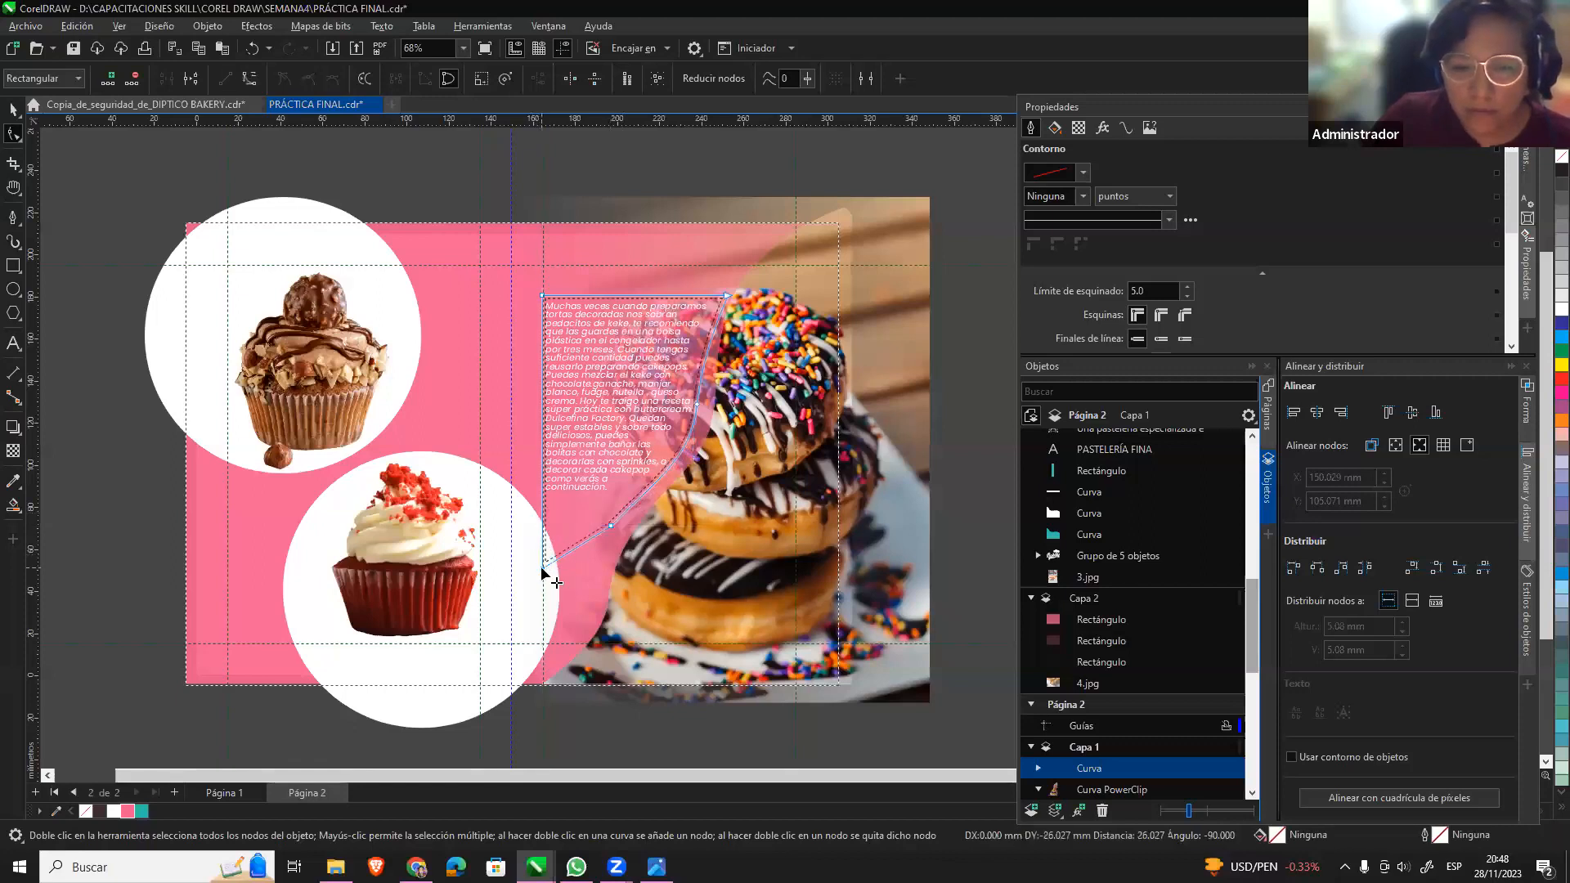
Adjust the frame's curved-side nodes and pull its upper-right corner inward so the paragraph follows the pink wave's edge.
left_click_drag(612, 524, 695, 432)
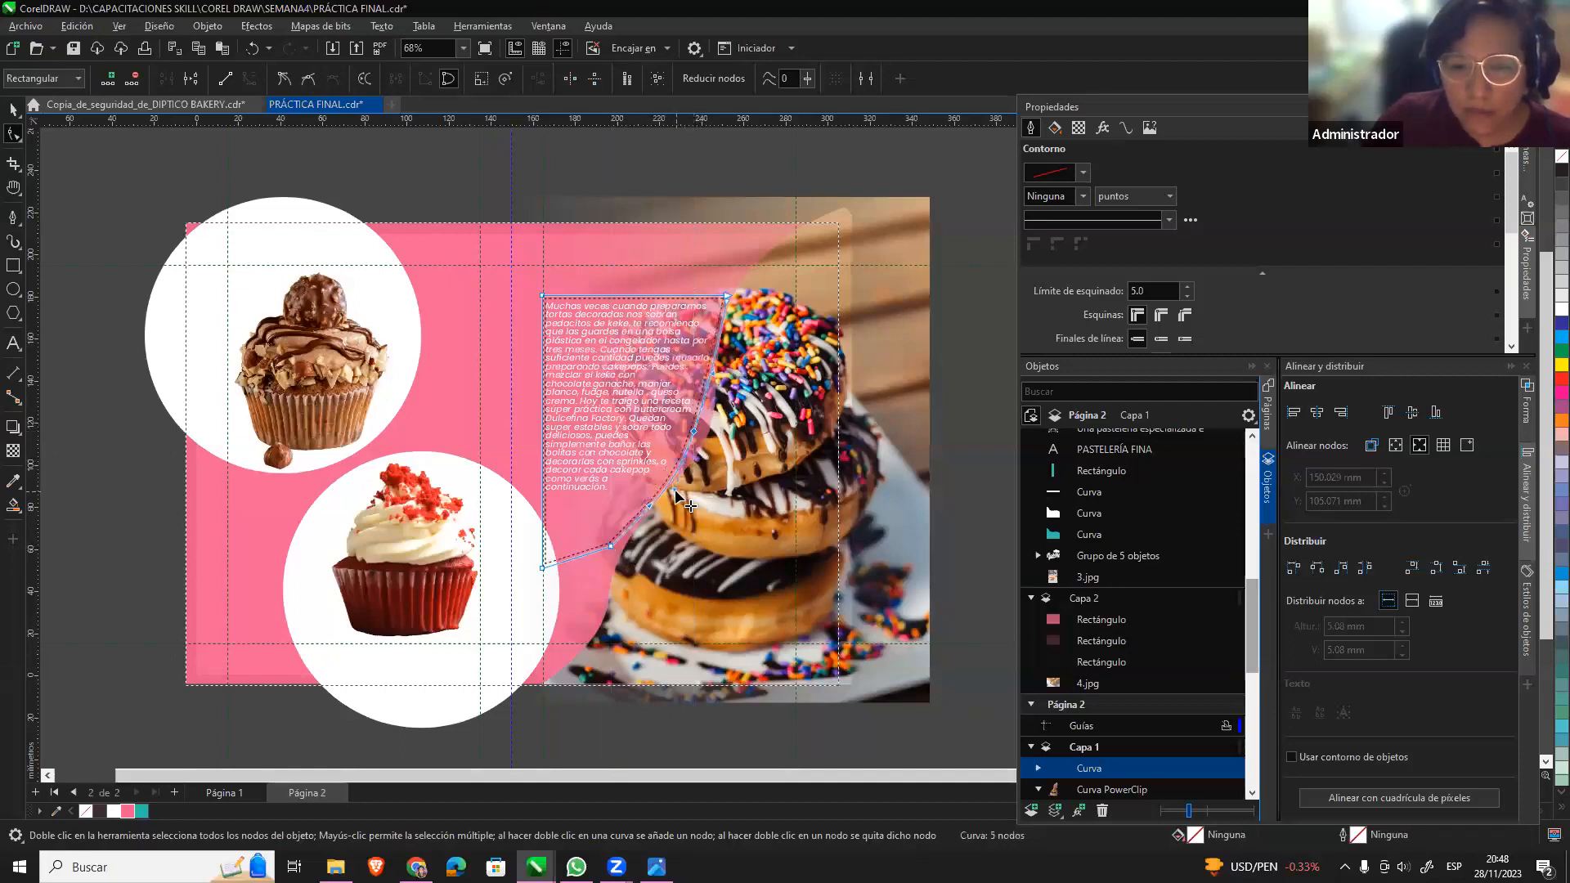
left_click_drag(660, 492, 684, 459)
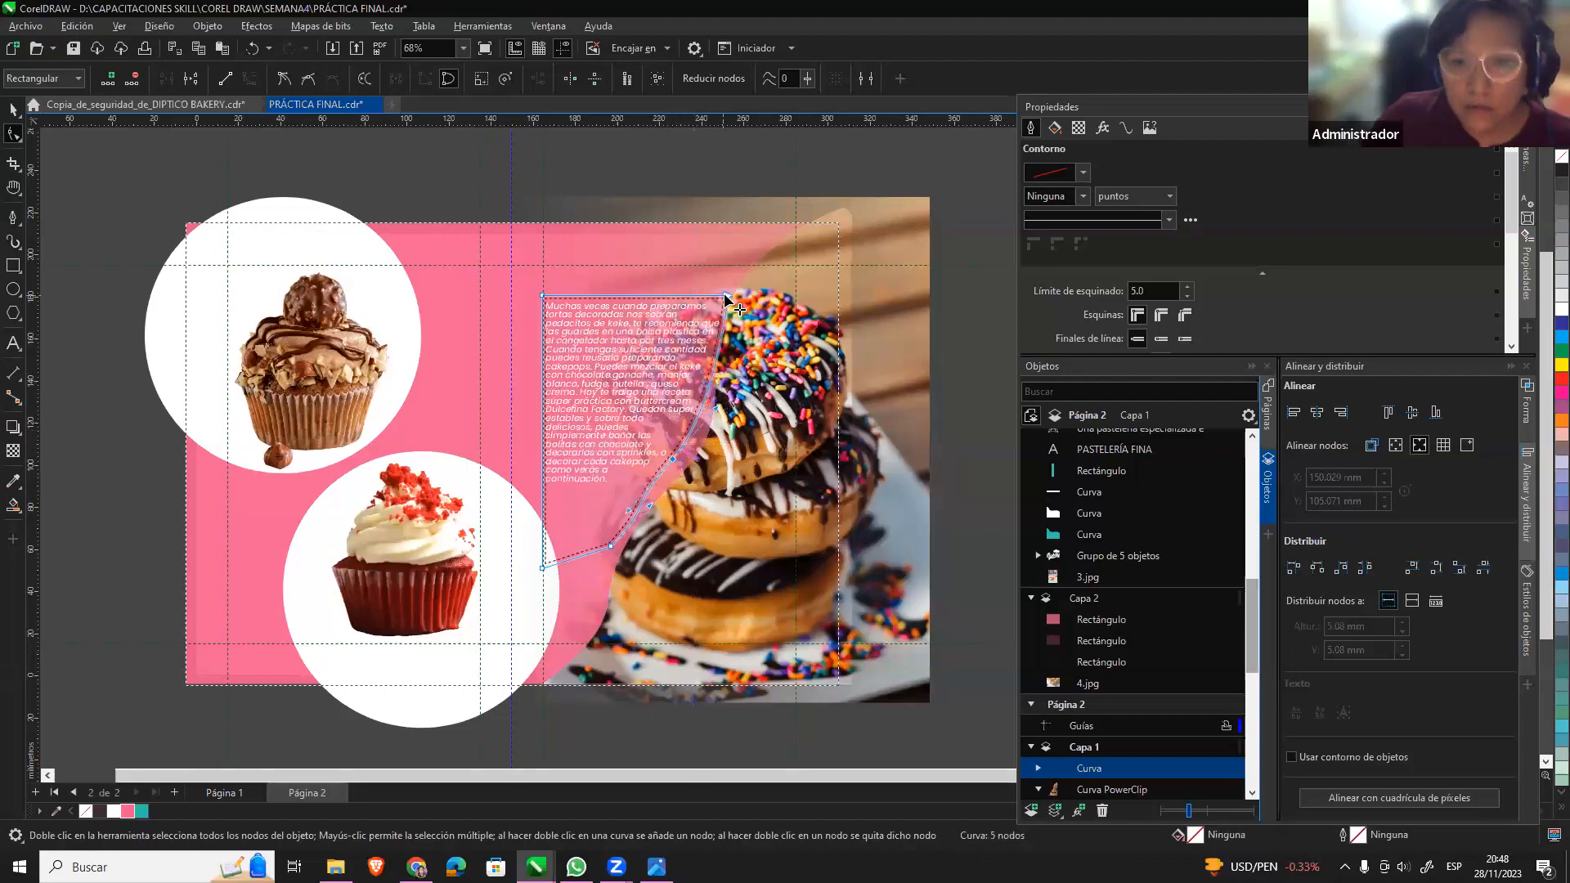
left_click_drag(719, 300, 718, 307)
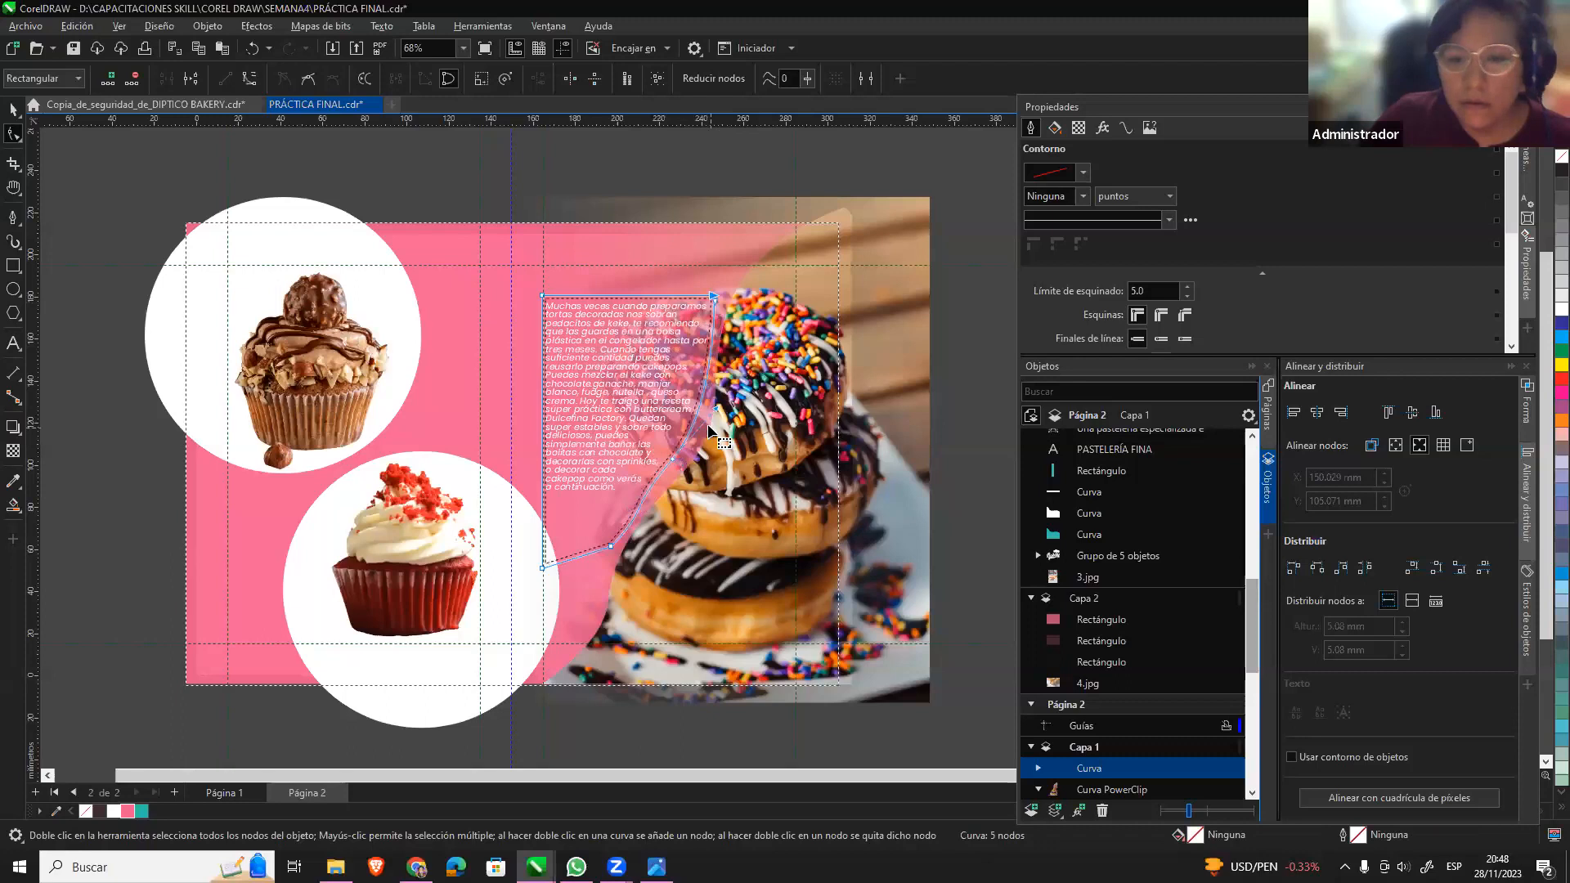
left_click_drag(715, 301, 701, 295)
left_click_drag(714, 406, 709, 411)
left_click_drag(647, 498, 626, 508)
left_click(13, 109)
left_click(655, 155)
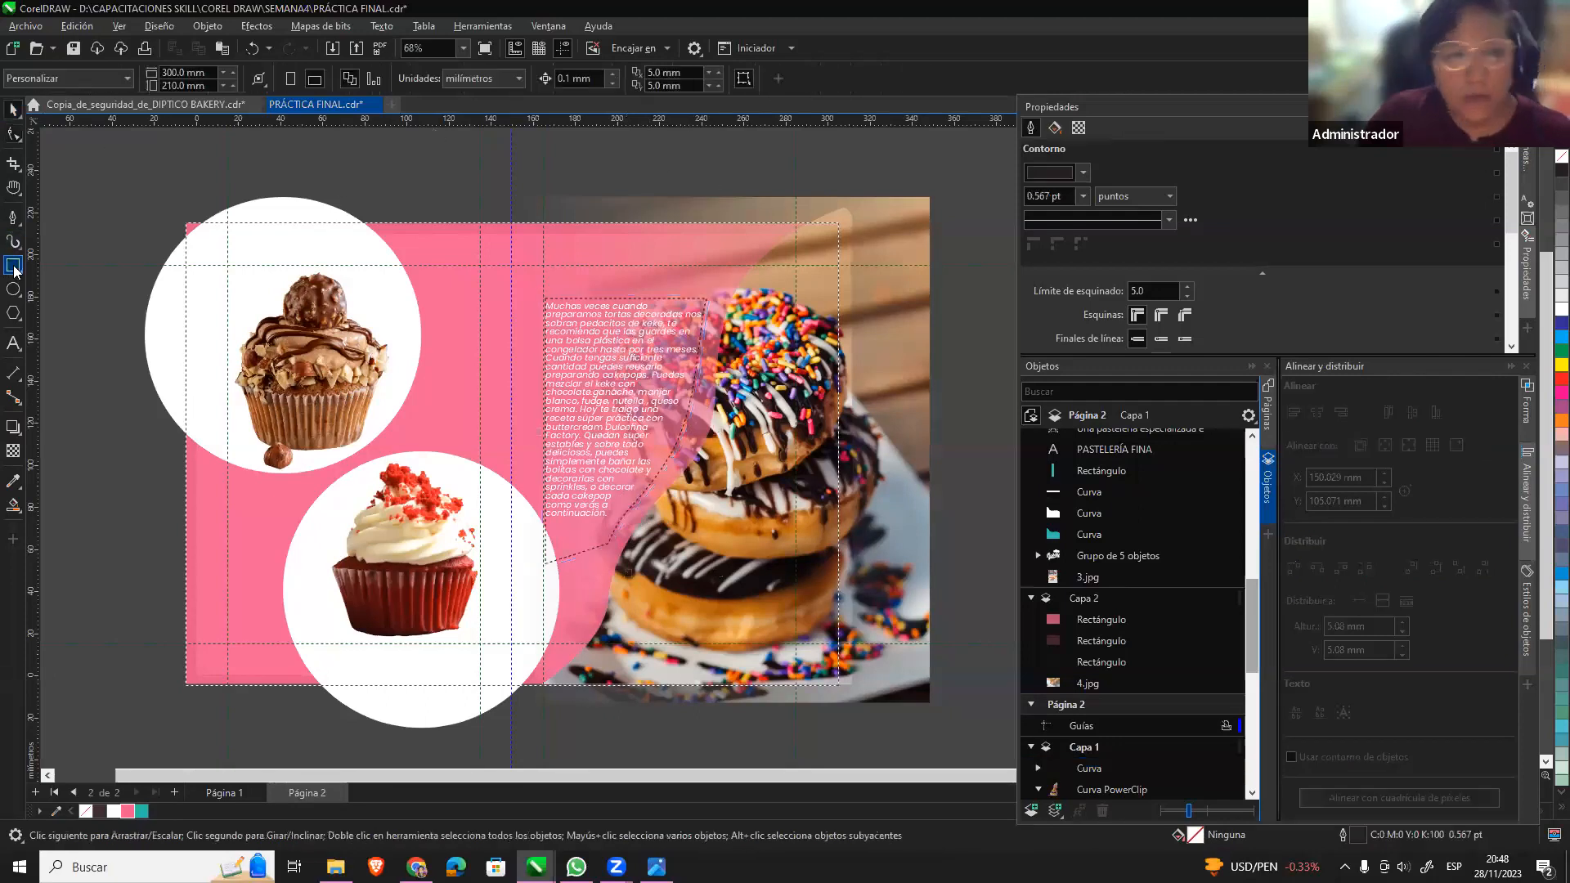
On page 1, narrow the teal vertical band to about 27 mm wide and copy it together with the PASTELERÍA FINA title.
left_click(224, 793)
left_click(582, 305)
left_click(585, 235, "shift")
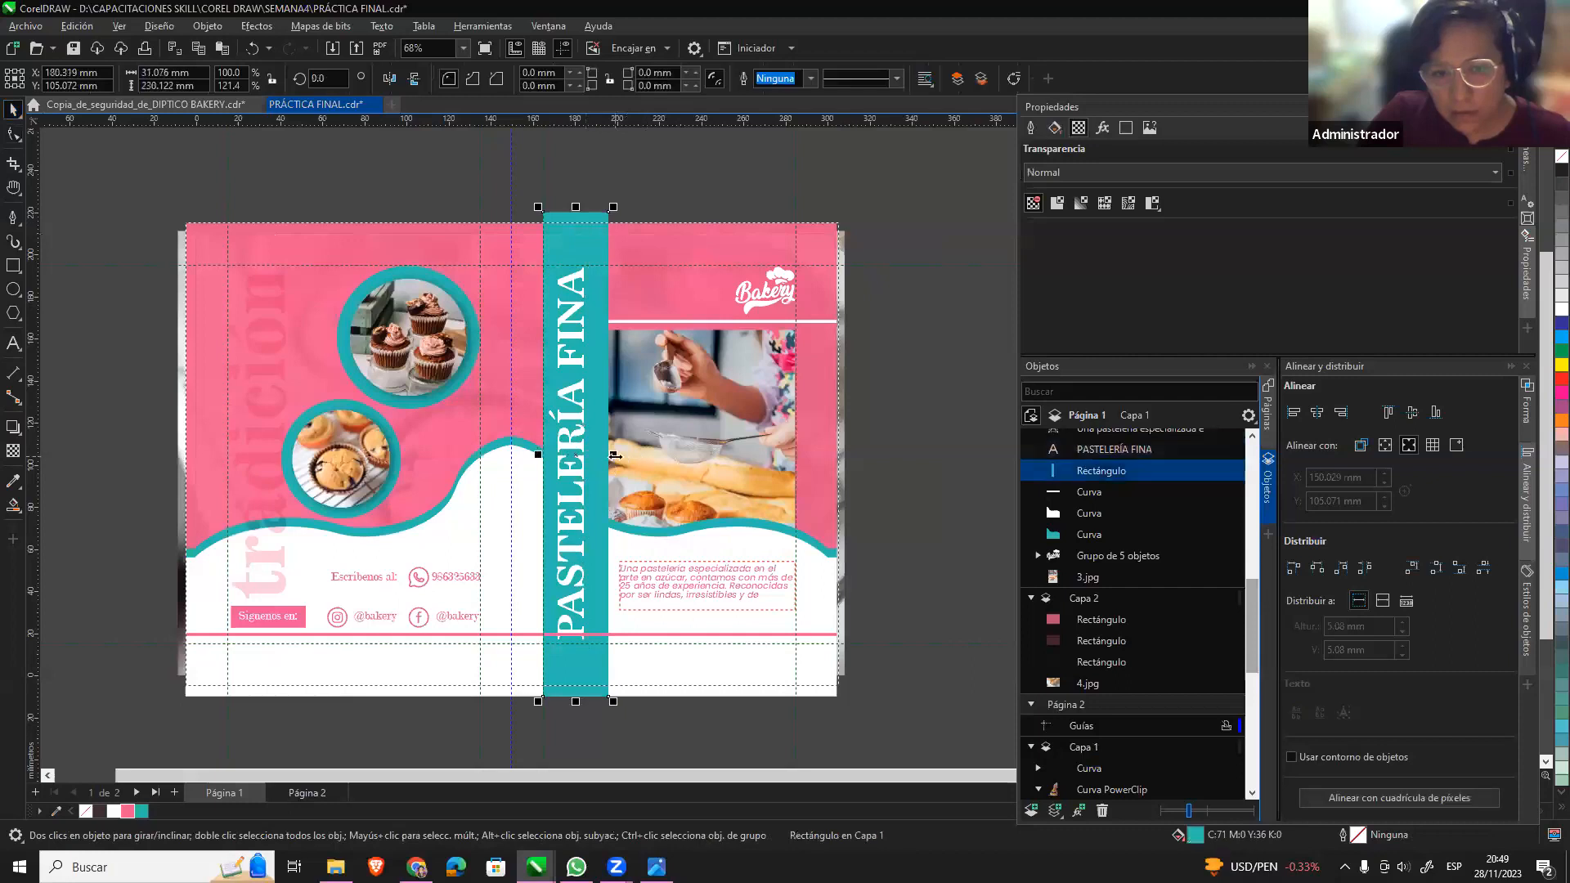
left_click_drag(608, 458, 604, 458)
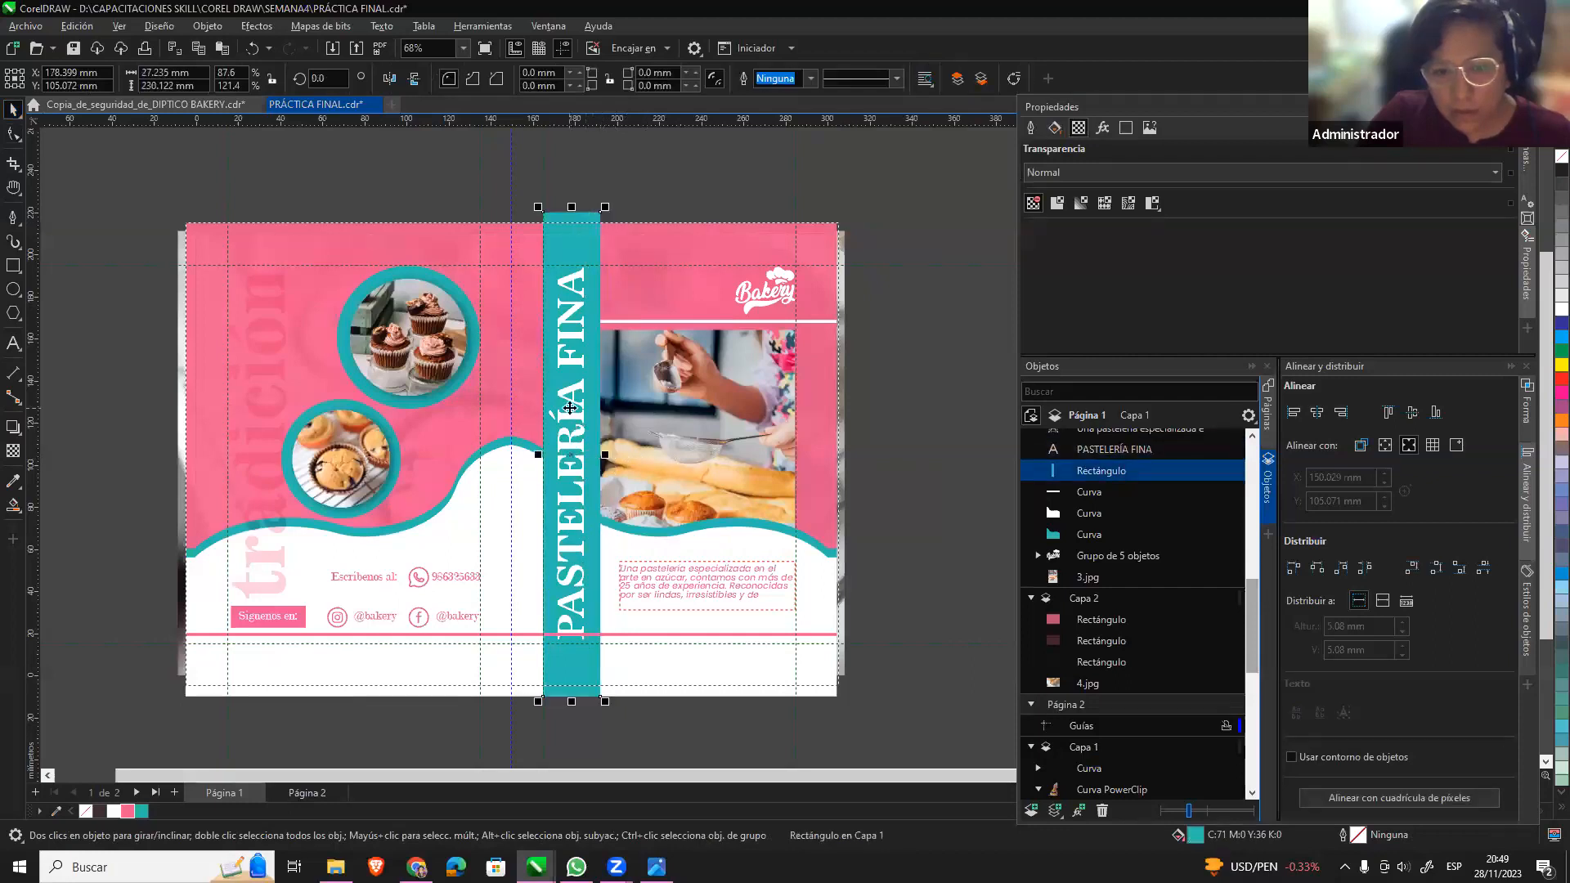
key("Escape")
left_click(577, 396)
left_click(578, 239, "shift")
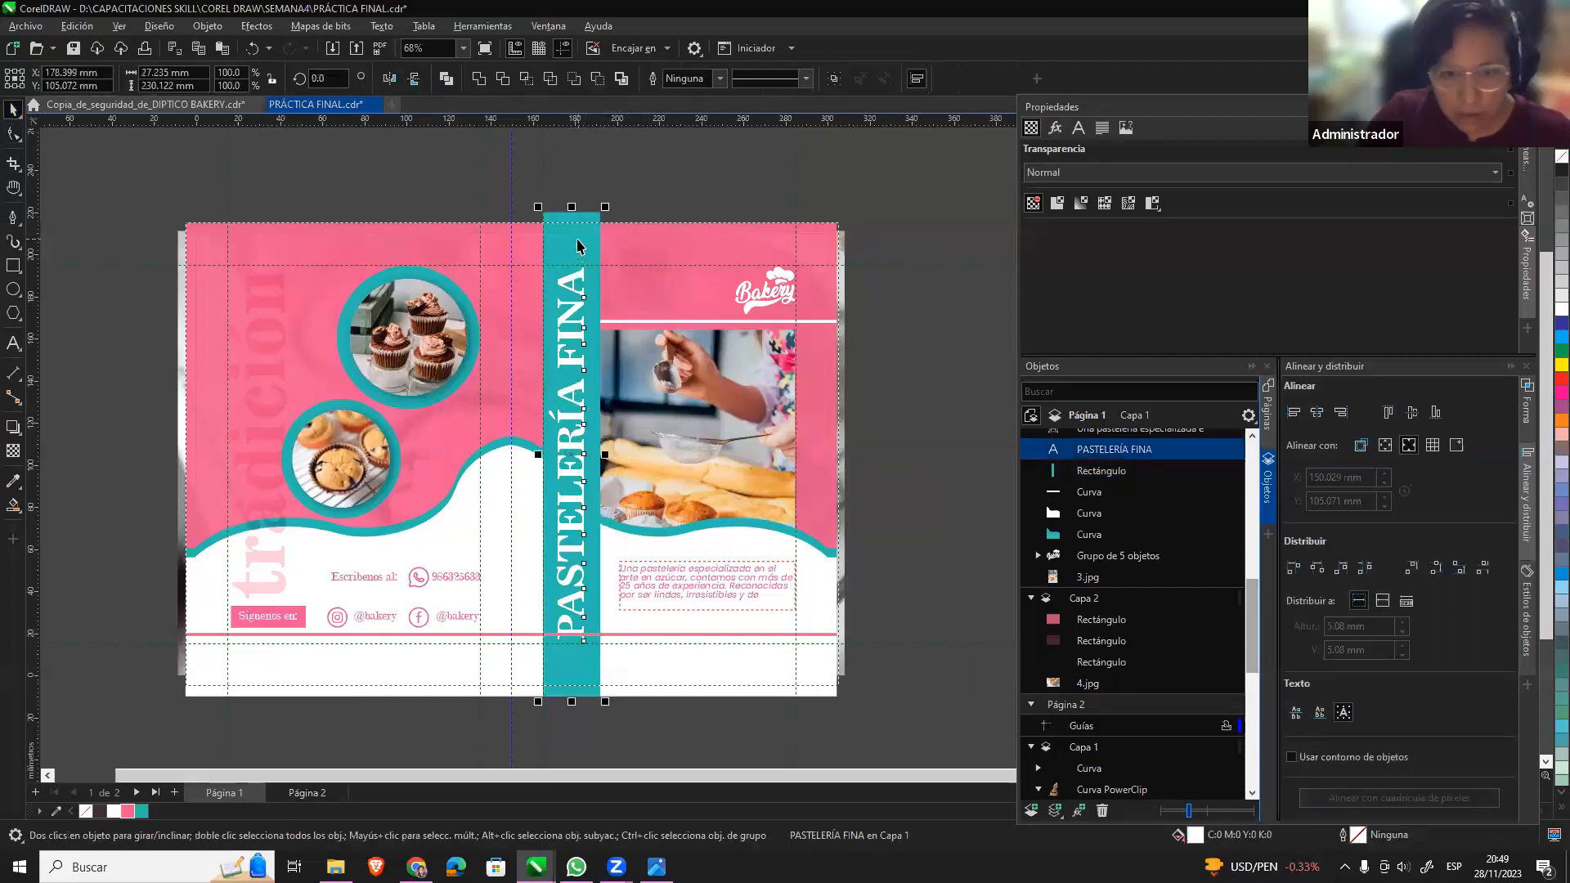
Paste the copied teal band and PASTELERÍA FINA title onto page 2.
left_click(314, 790)
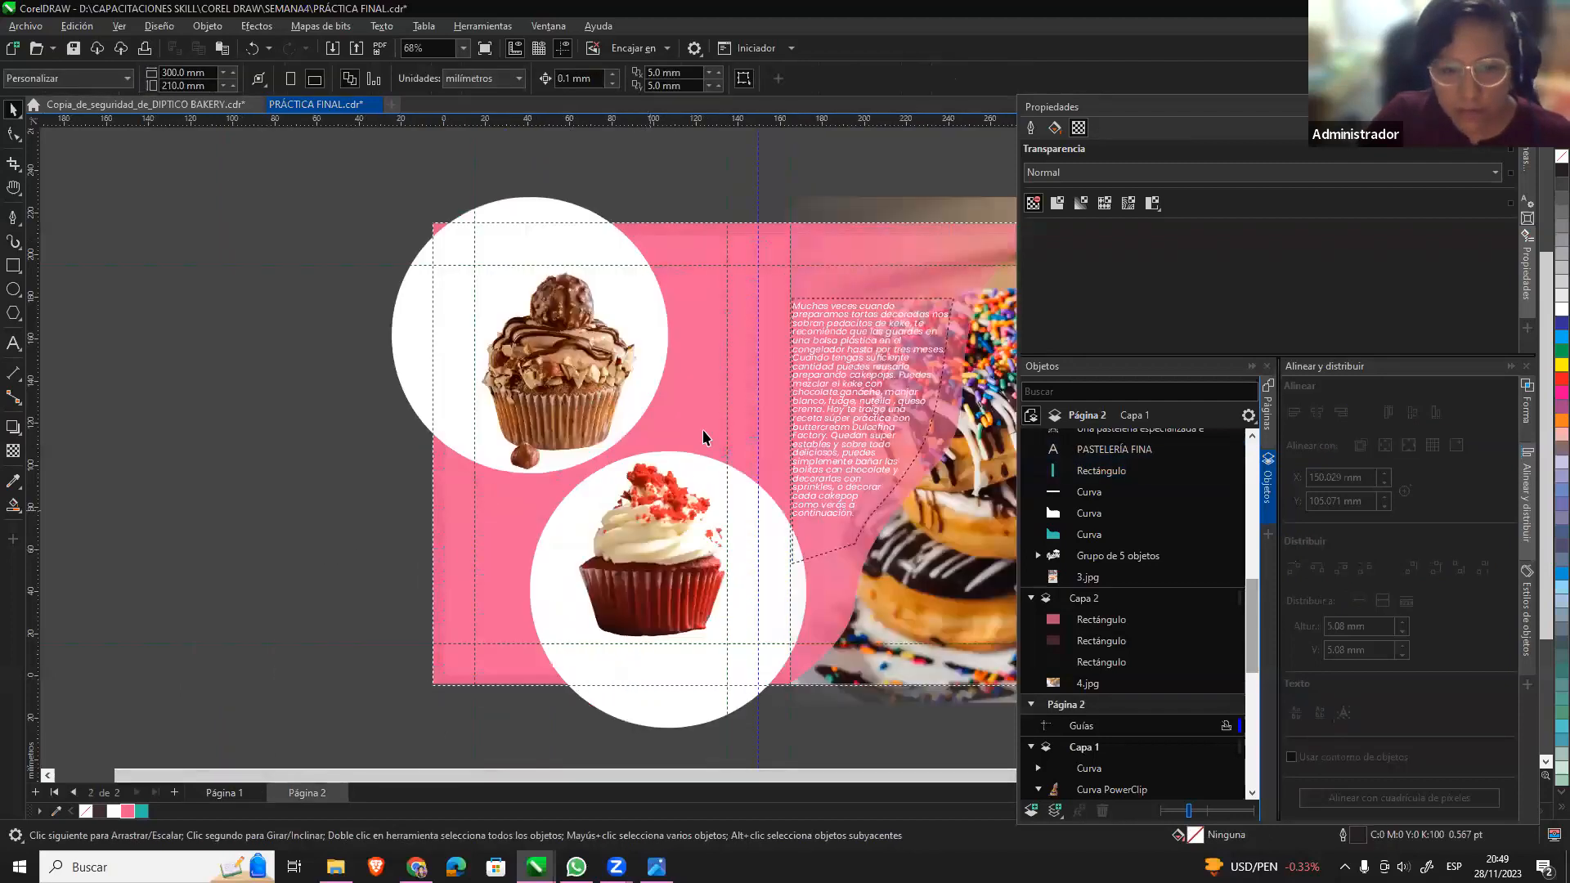
key("h")
left_click_drag(555, 560, 348, 562)
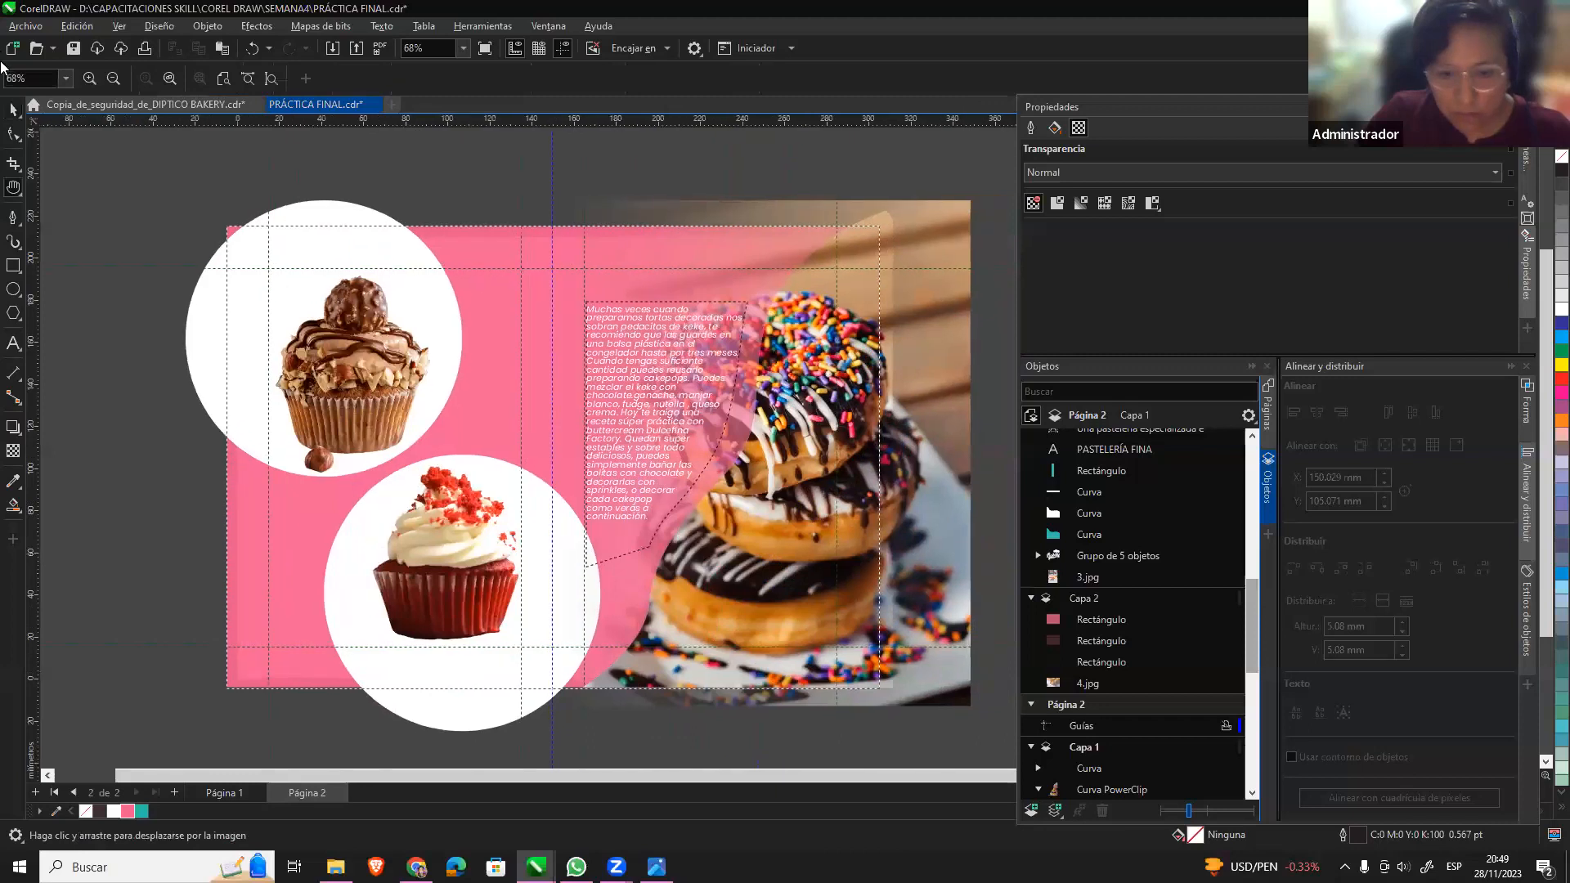
left_click(14, 107)
key("ctrl+v")
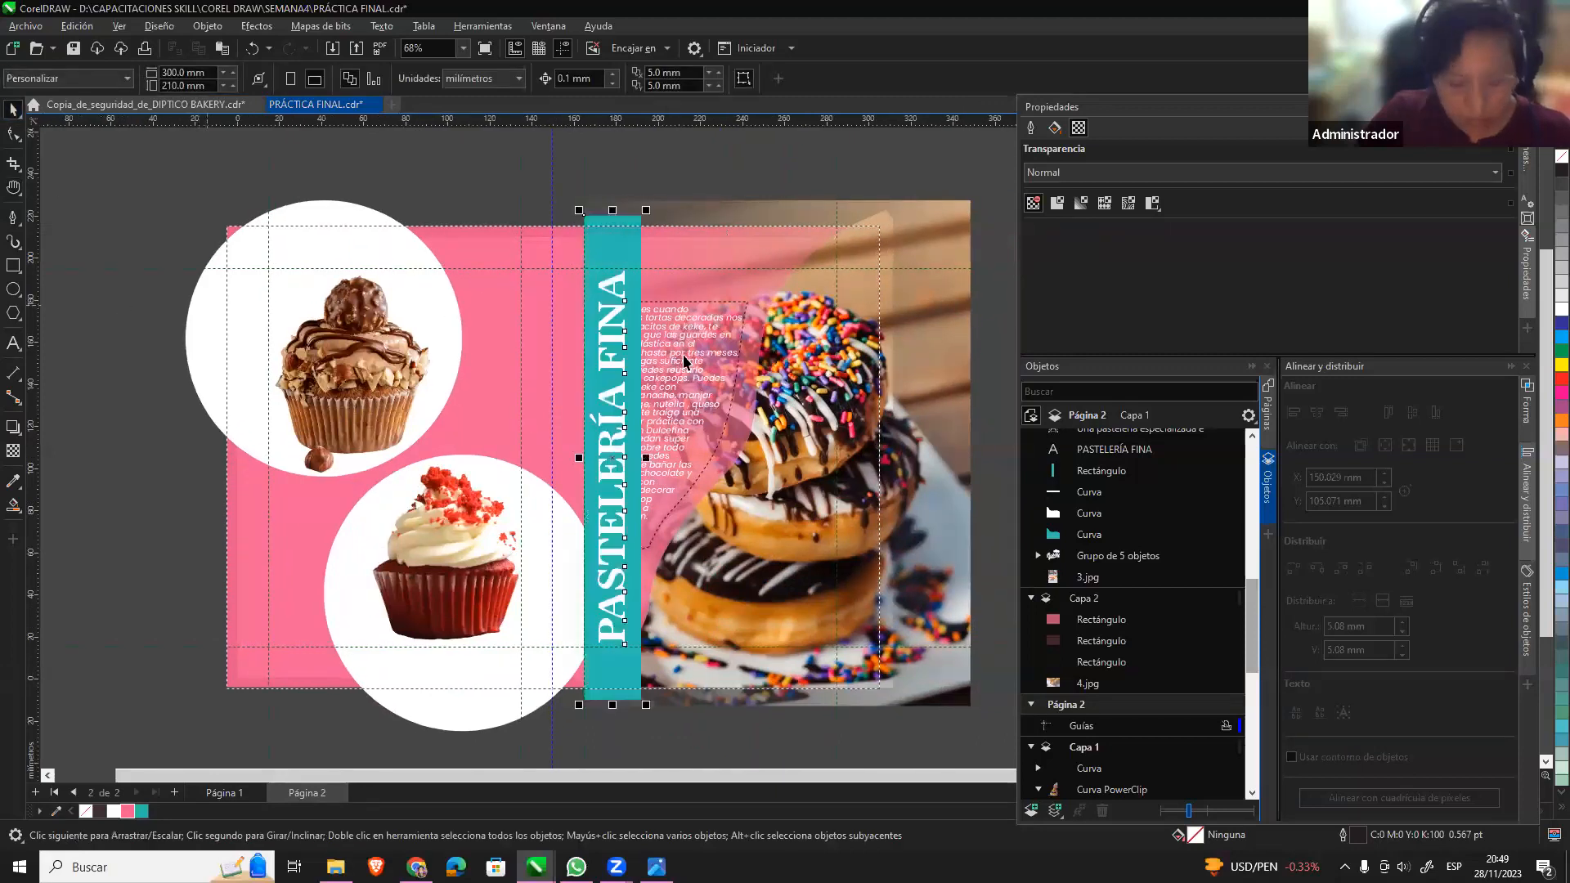
Rotate the pasted band and title to horizontal and move them to the upper part of the right page.
left_click(632, 243)
left_click_drag(646, 210, 795, 466)
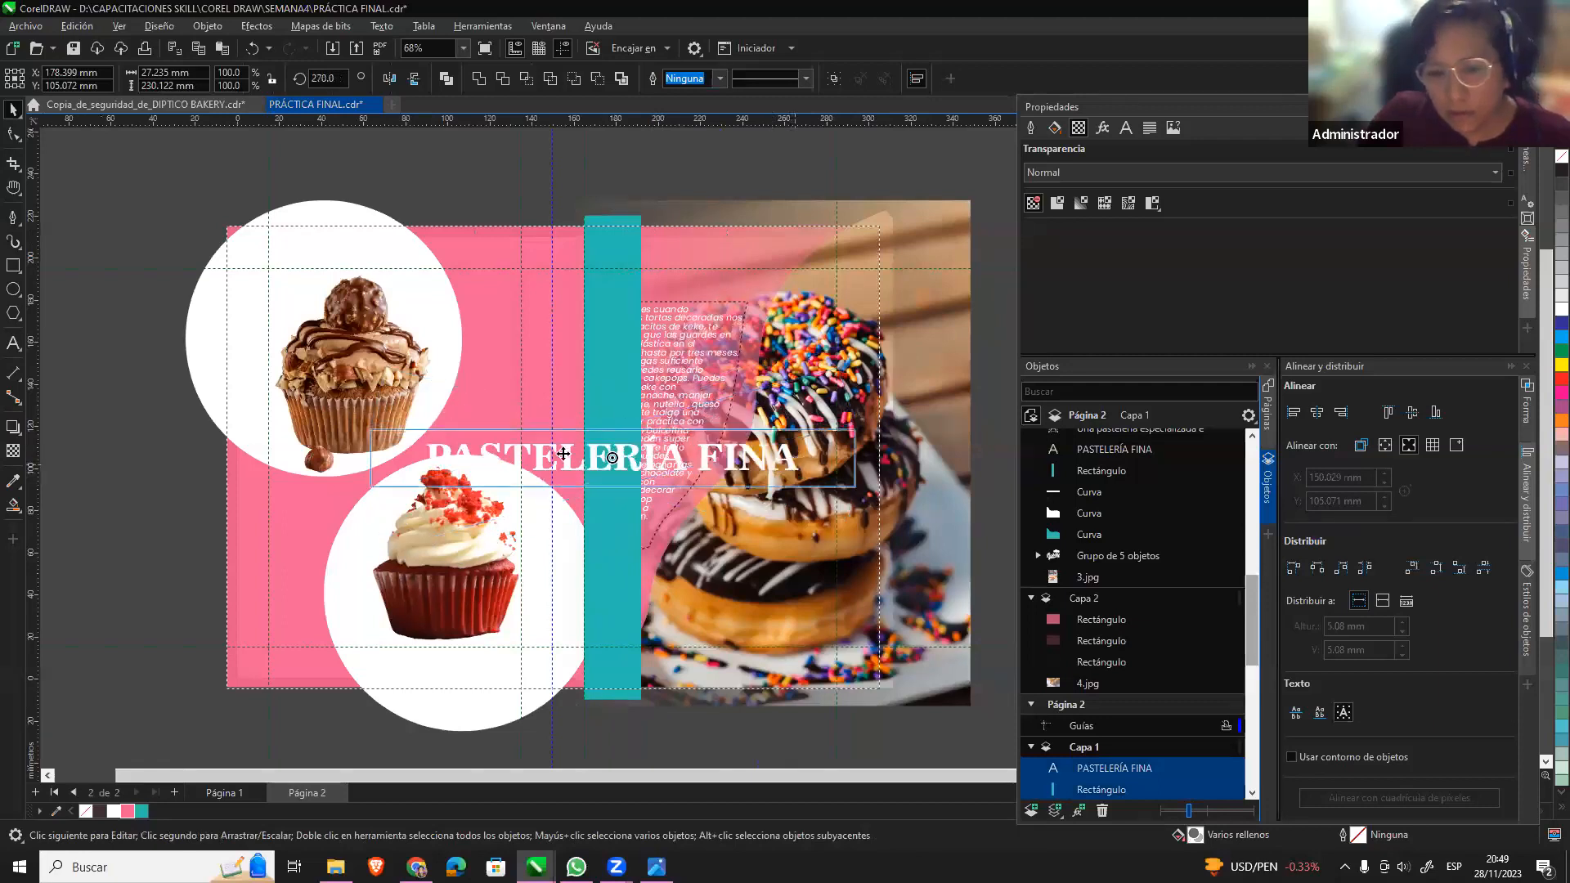
left_click_drag(563, 454, 722, 296)
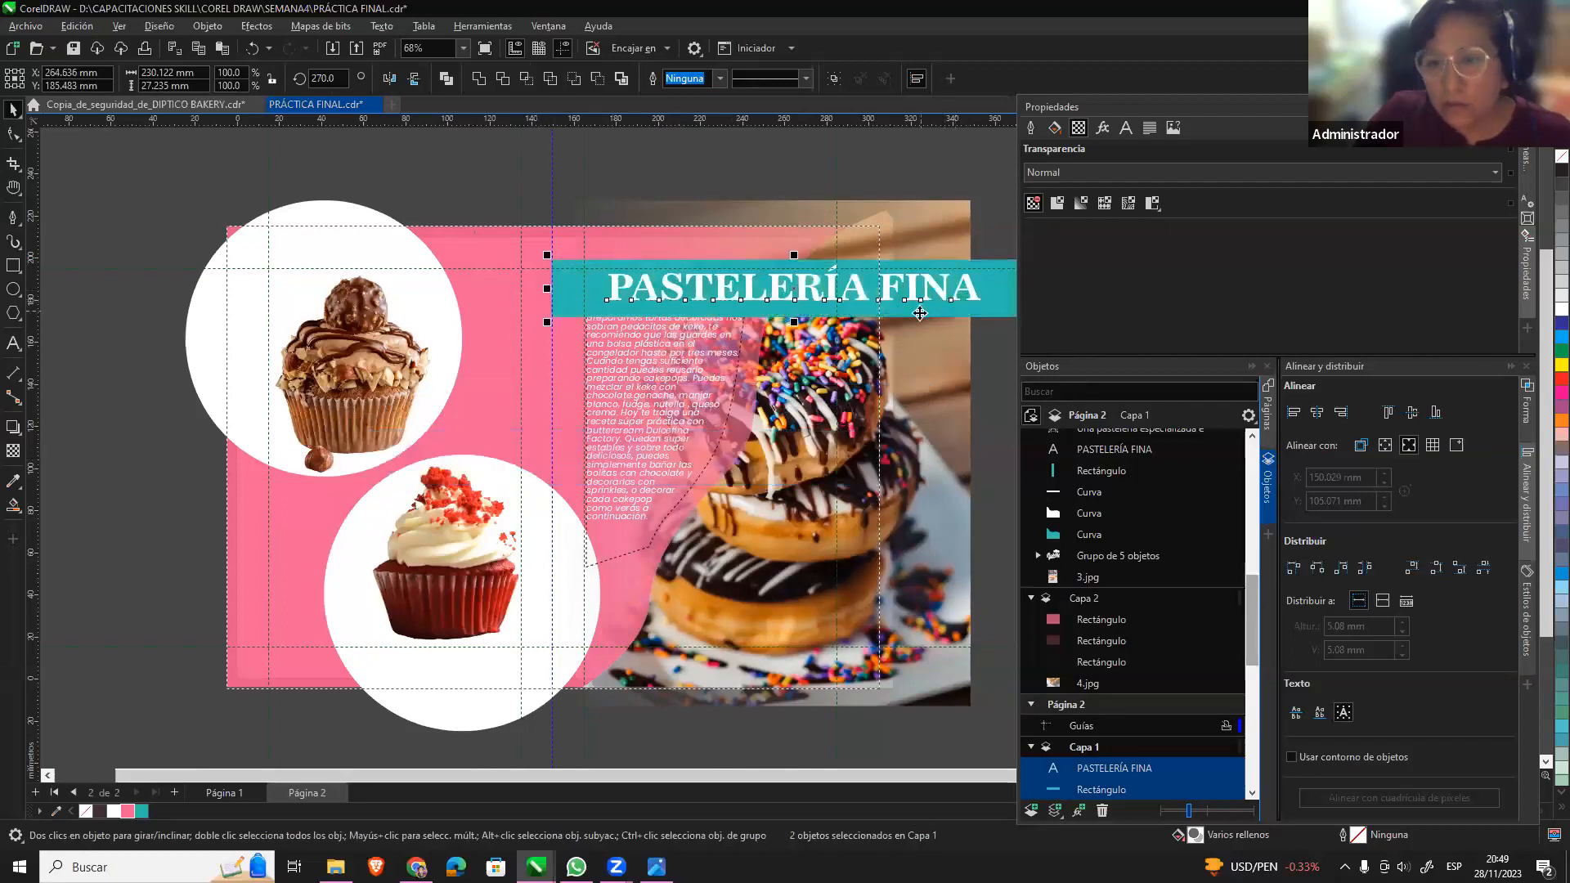
Scale the horizontal band and title down proportionally to about 156 mm wide so they span the right page.
left_click_drag(802, 343, 620, 345)
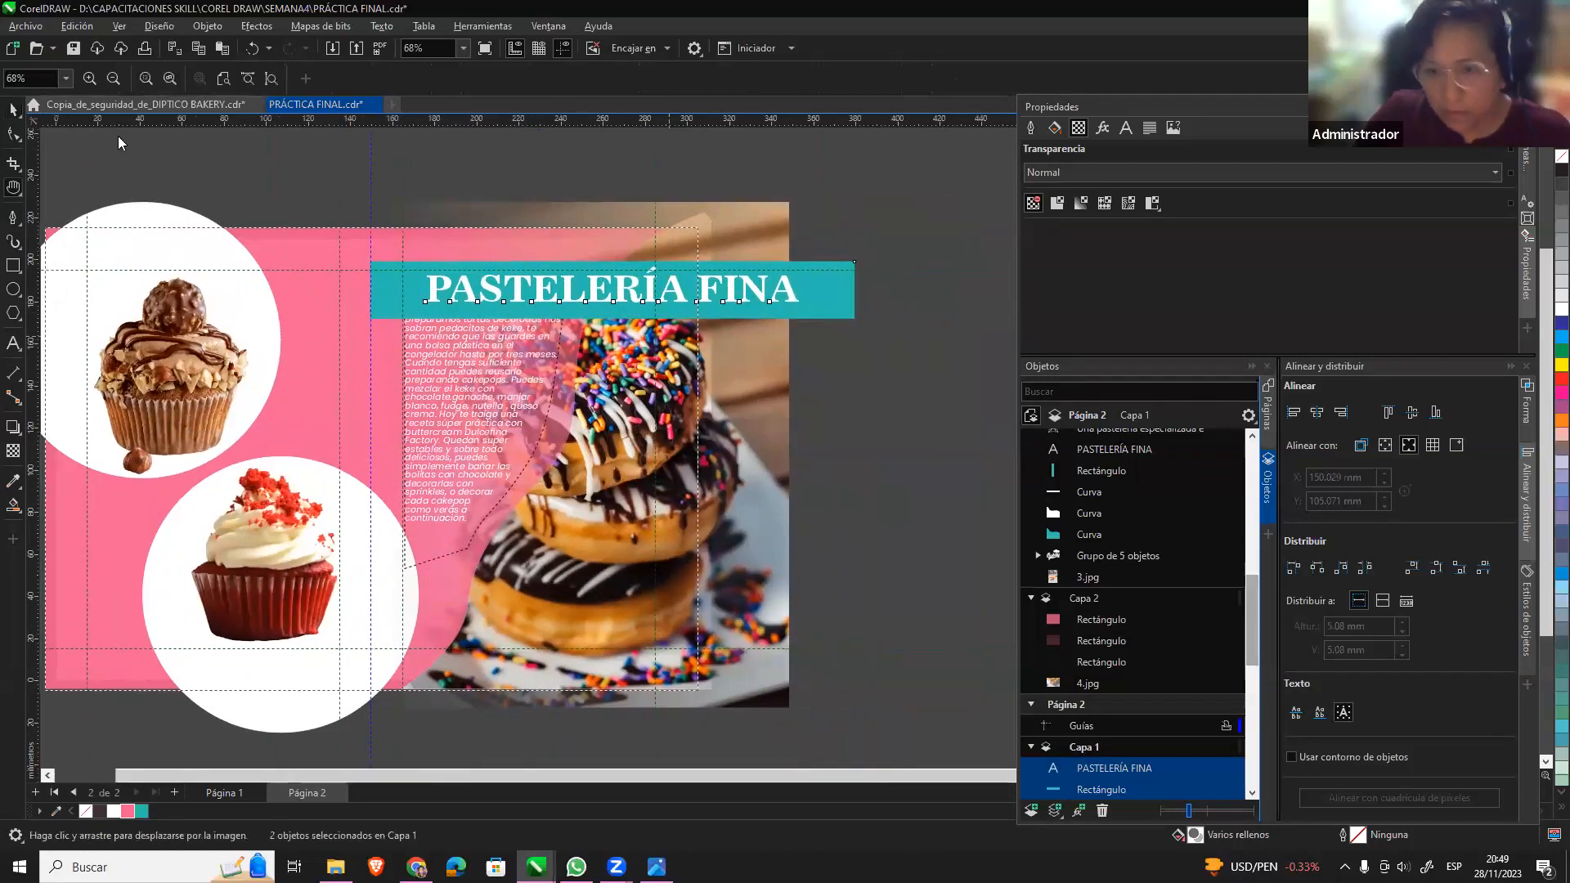
key("space")
left_click_drag(855, 318, 789, 309)
left_click(876, 349)
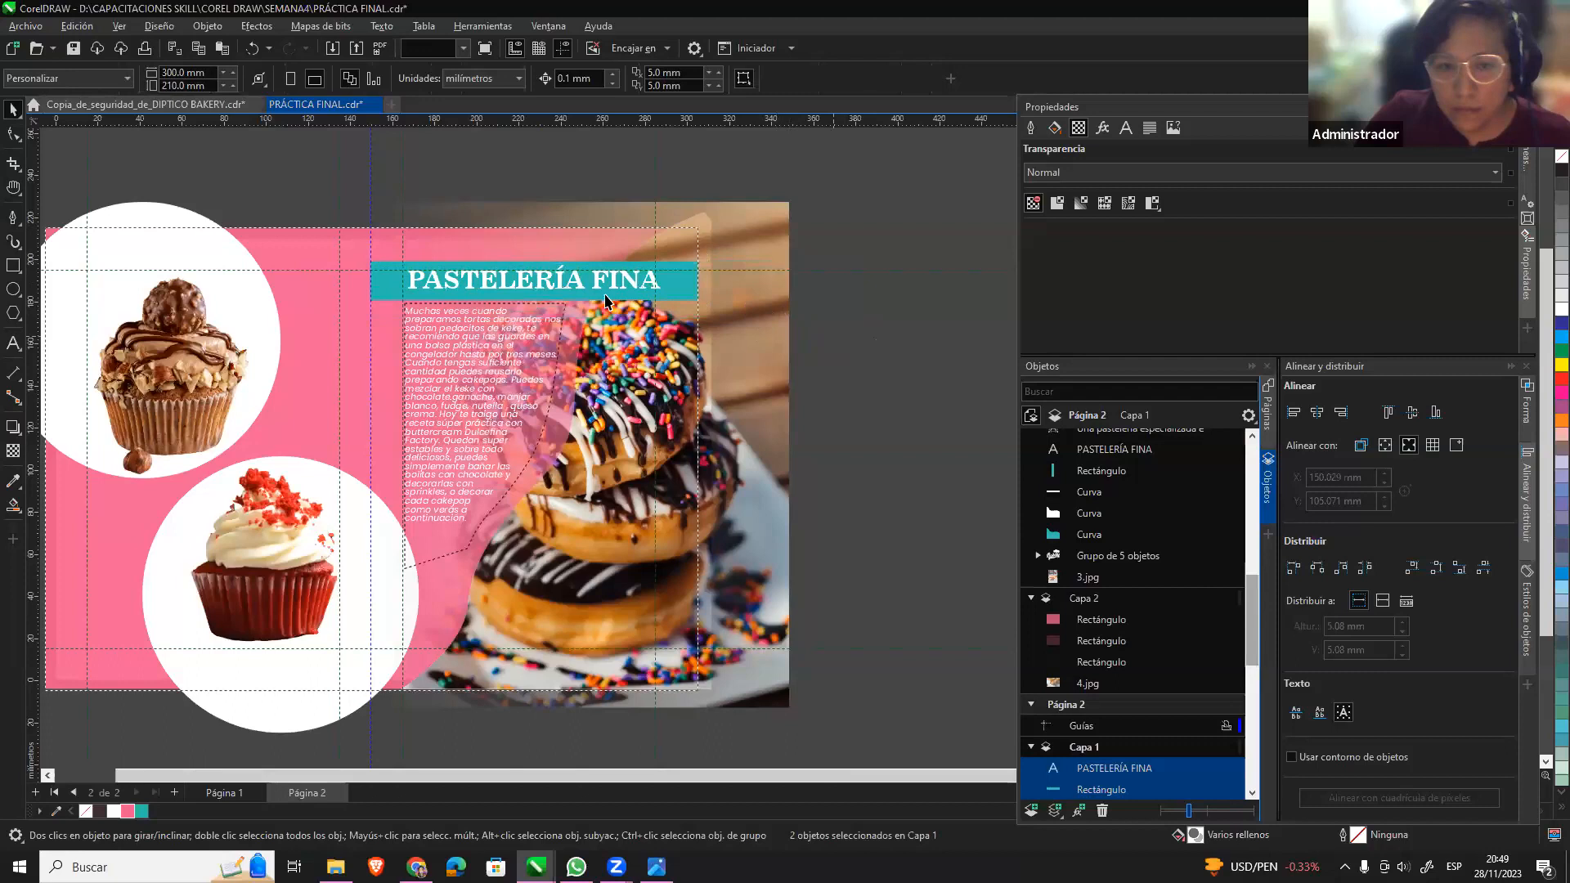
Open the PASTELERÍA FINA title on page 2 for editing and select all its text.
left_click(587, 290)
double_click(586, 286)
key("ctrl+a")
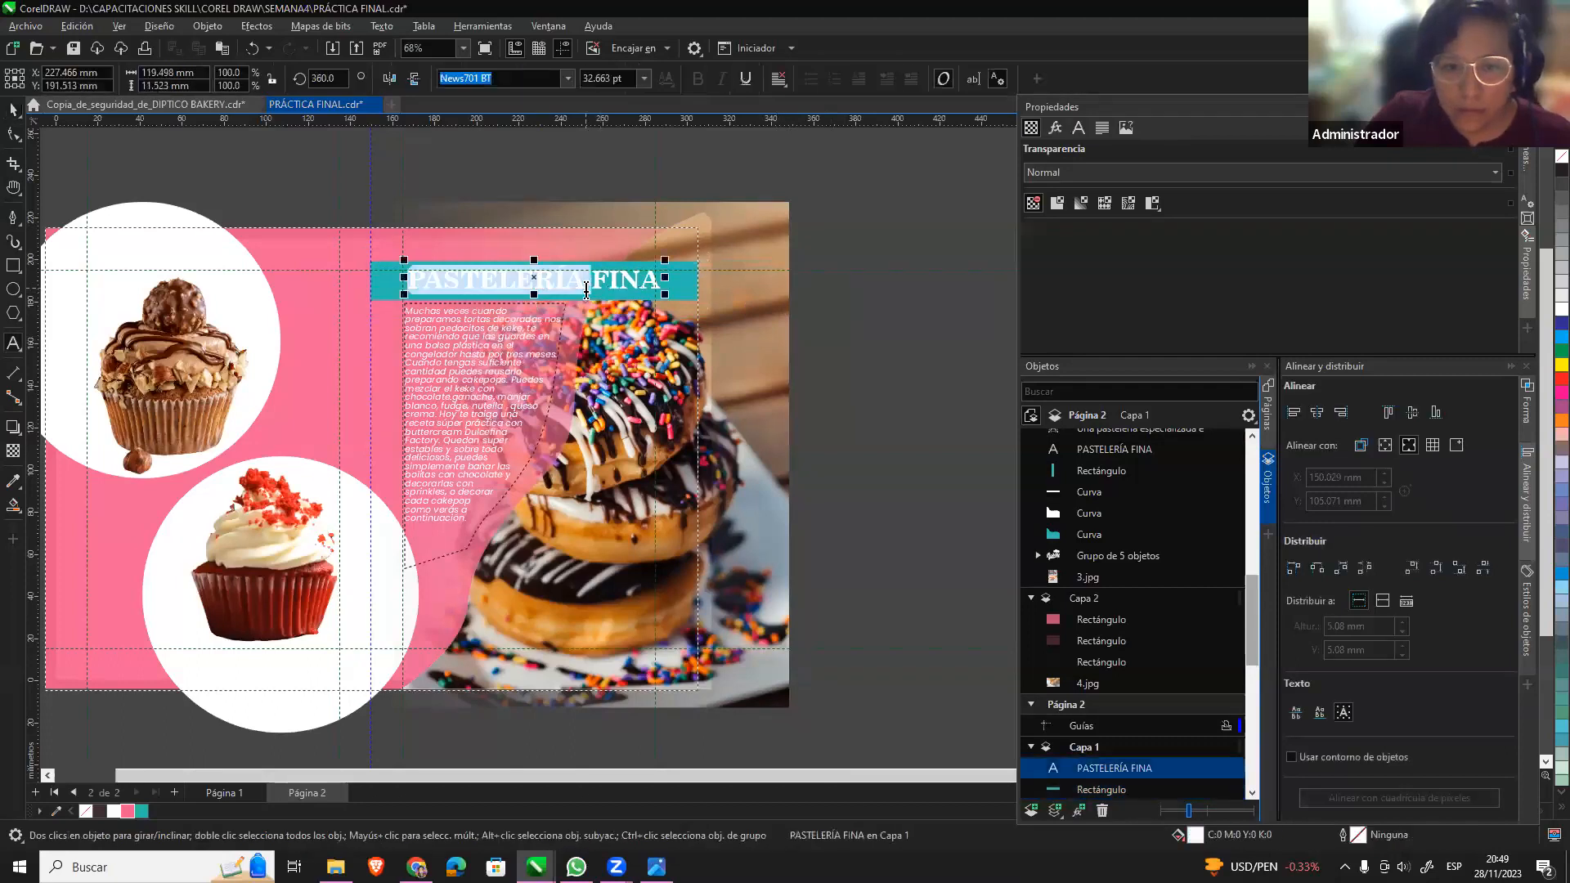
type("TORTA")
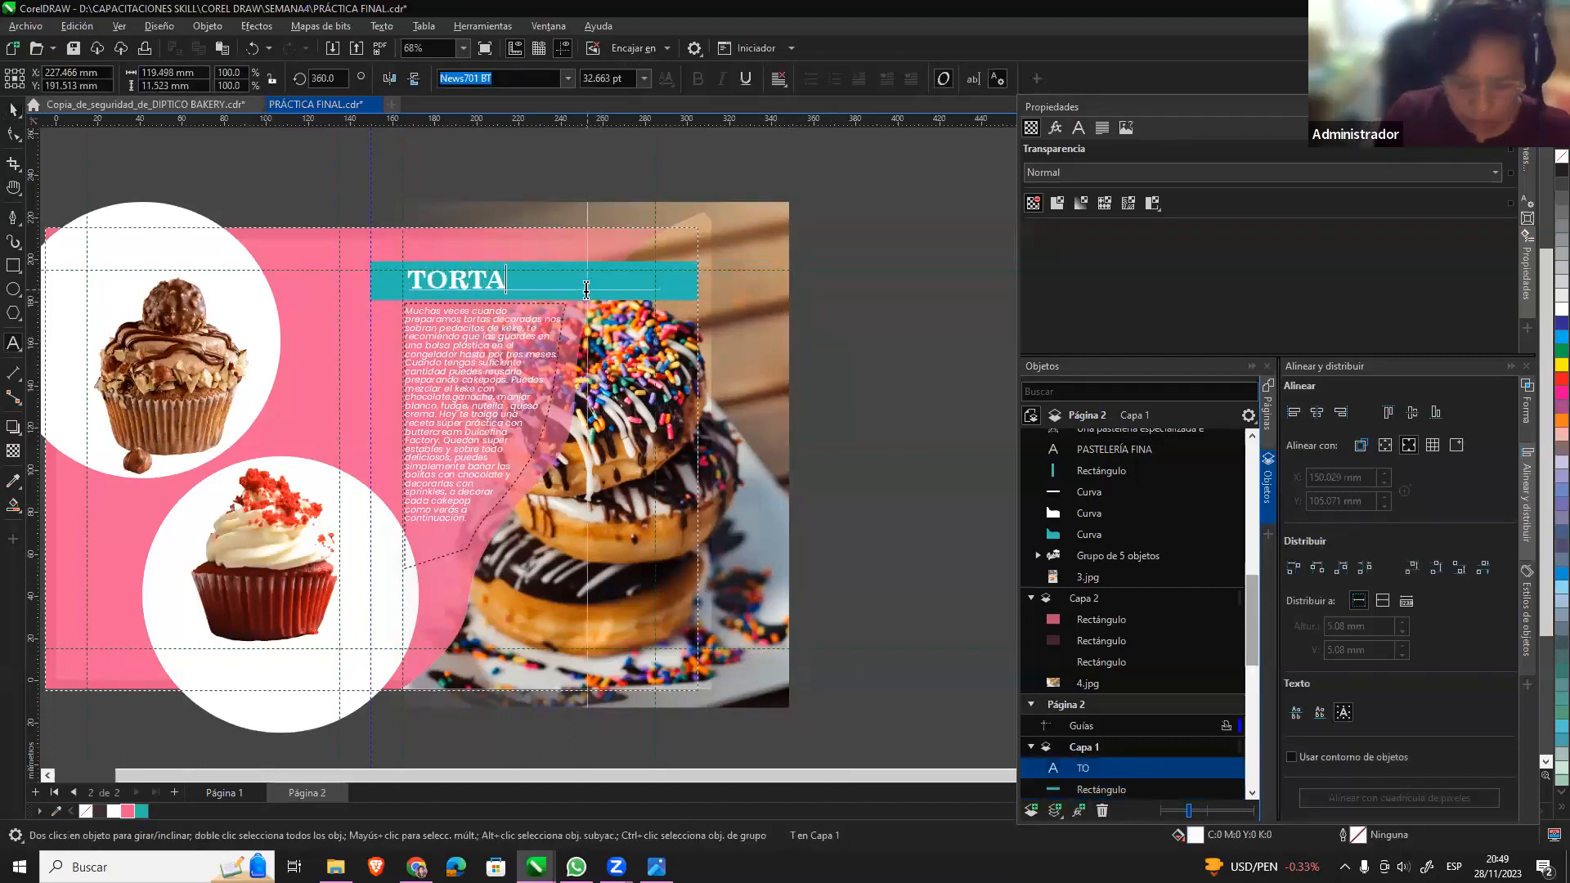
type("S")
key("BackSpace")
key("BackSpace")
key("BackSpace")
key("BackSpace")
key("BackSpace")
key("BackSpace")
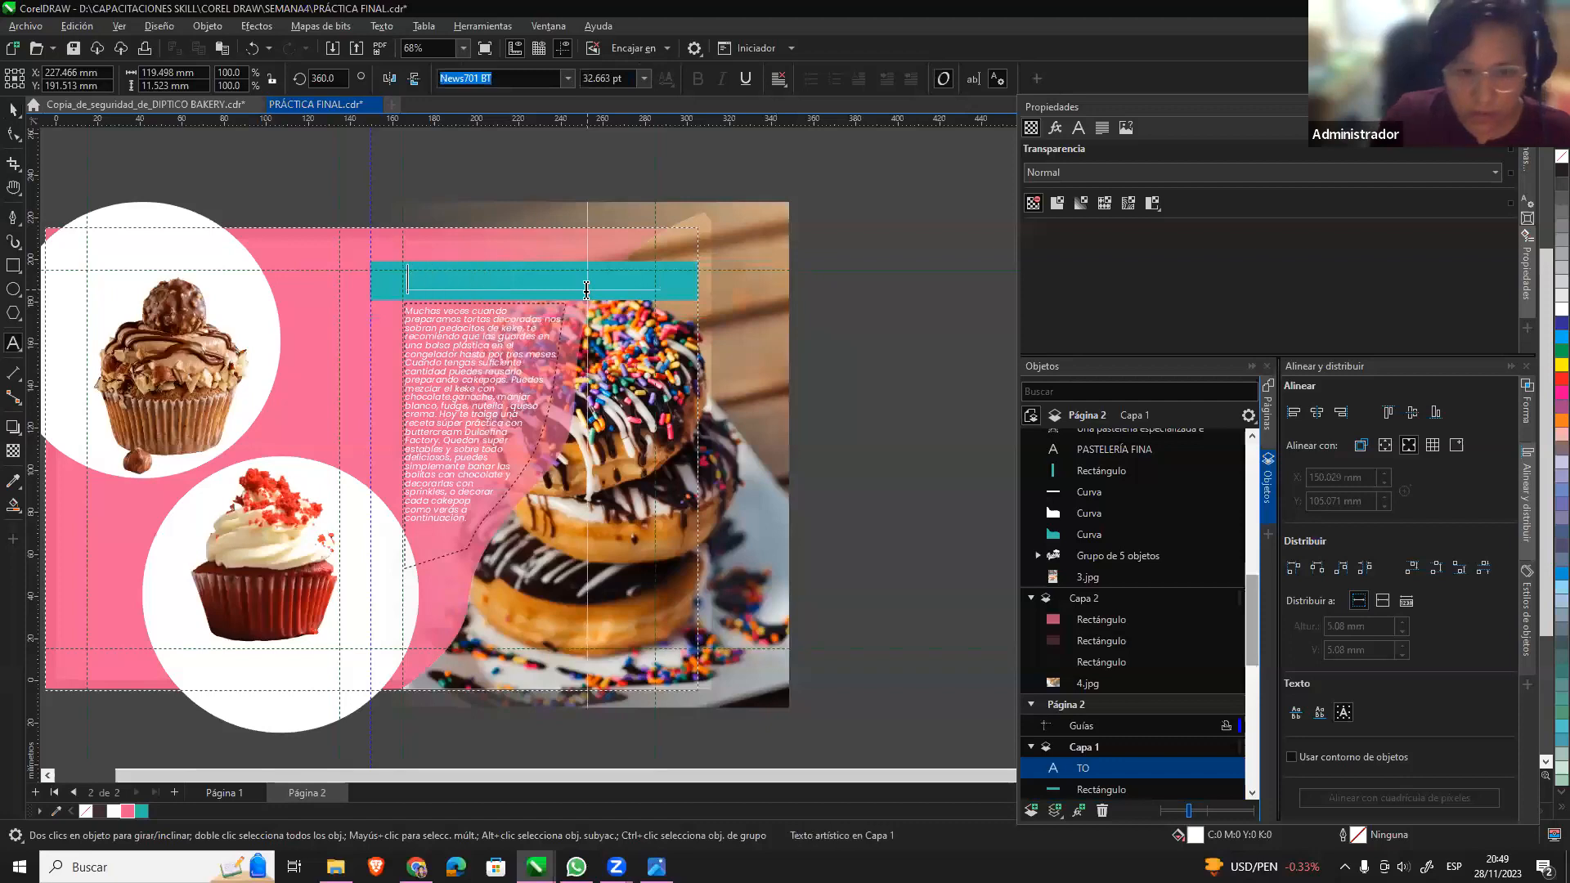
Enter DONAS CASERAS as the title on the teal band.
type("DONAS")
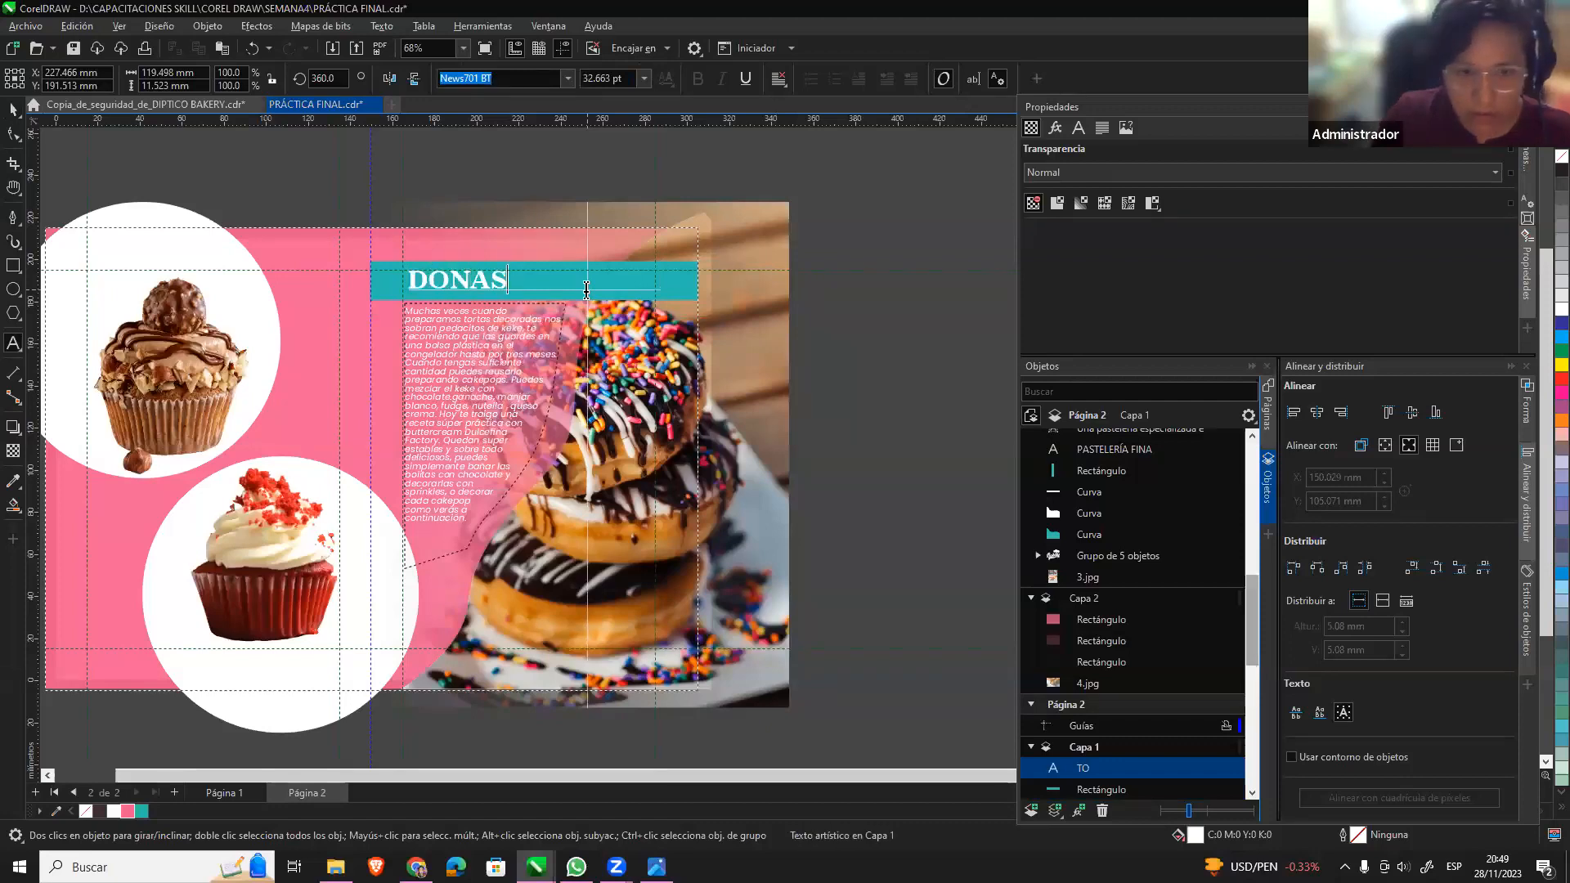
type(" CASERAS")
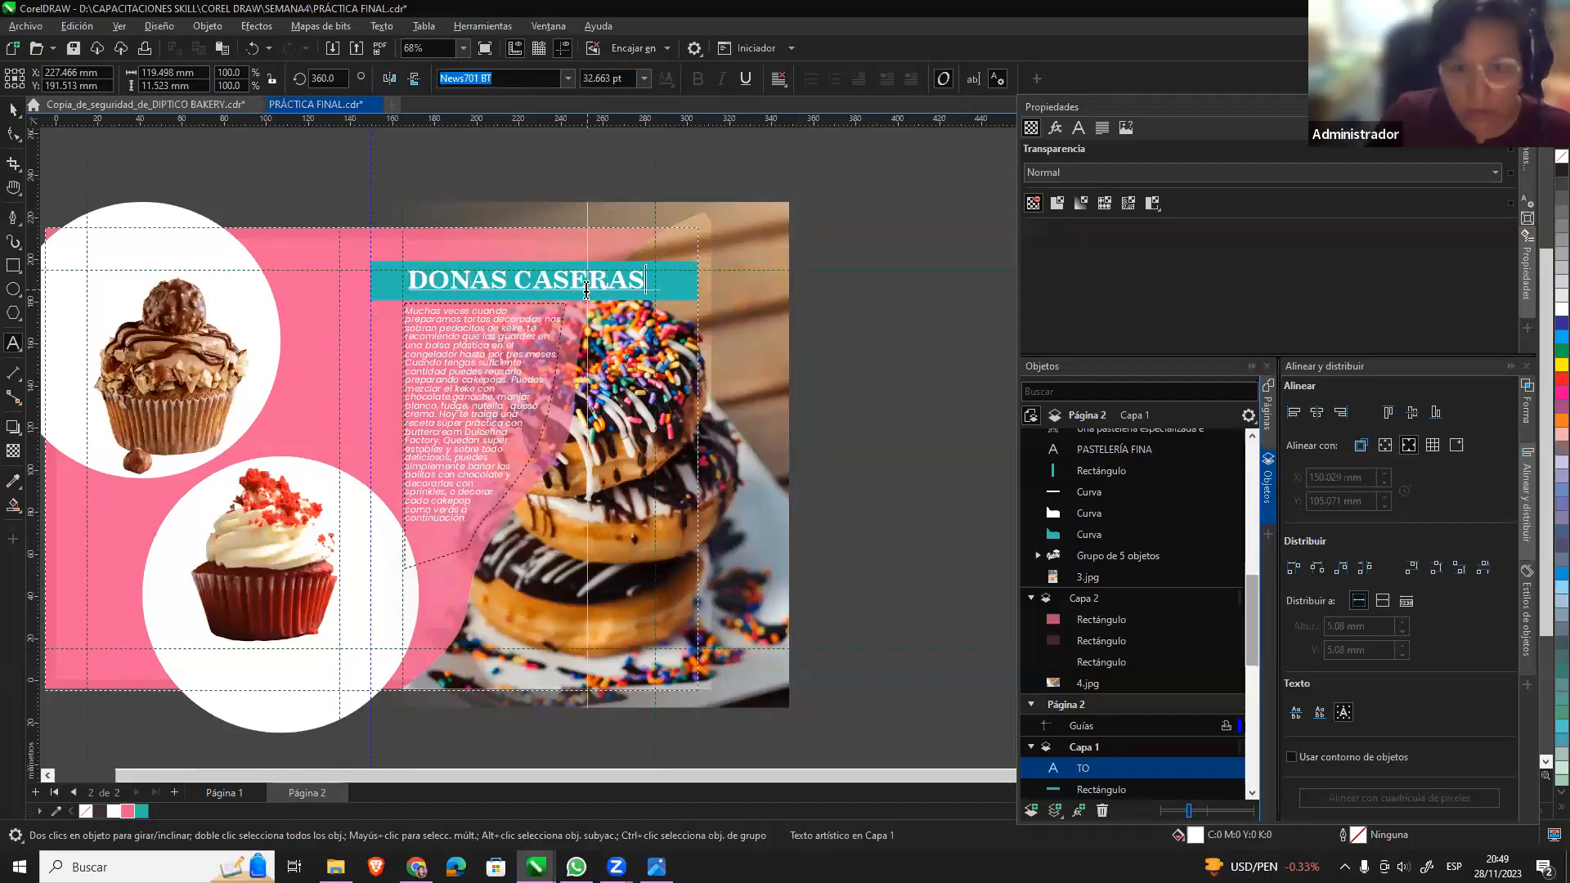
left_click(13, 110)
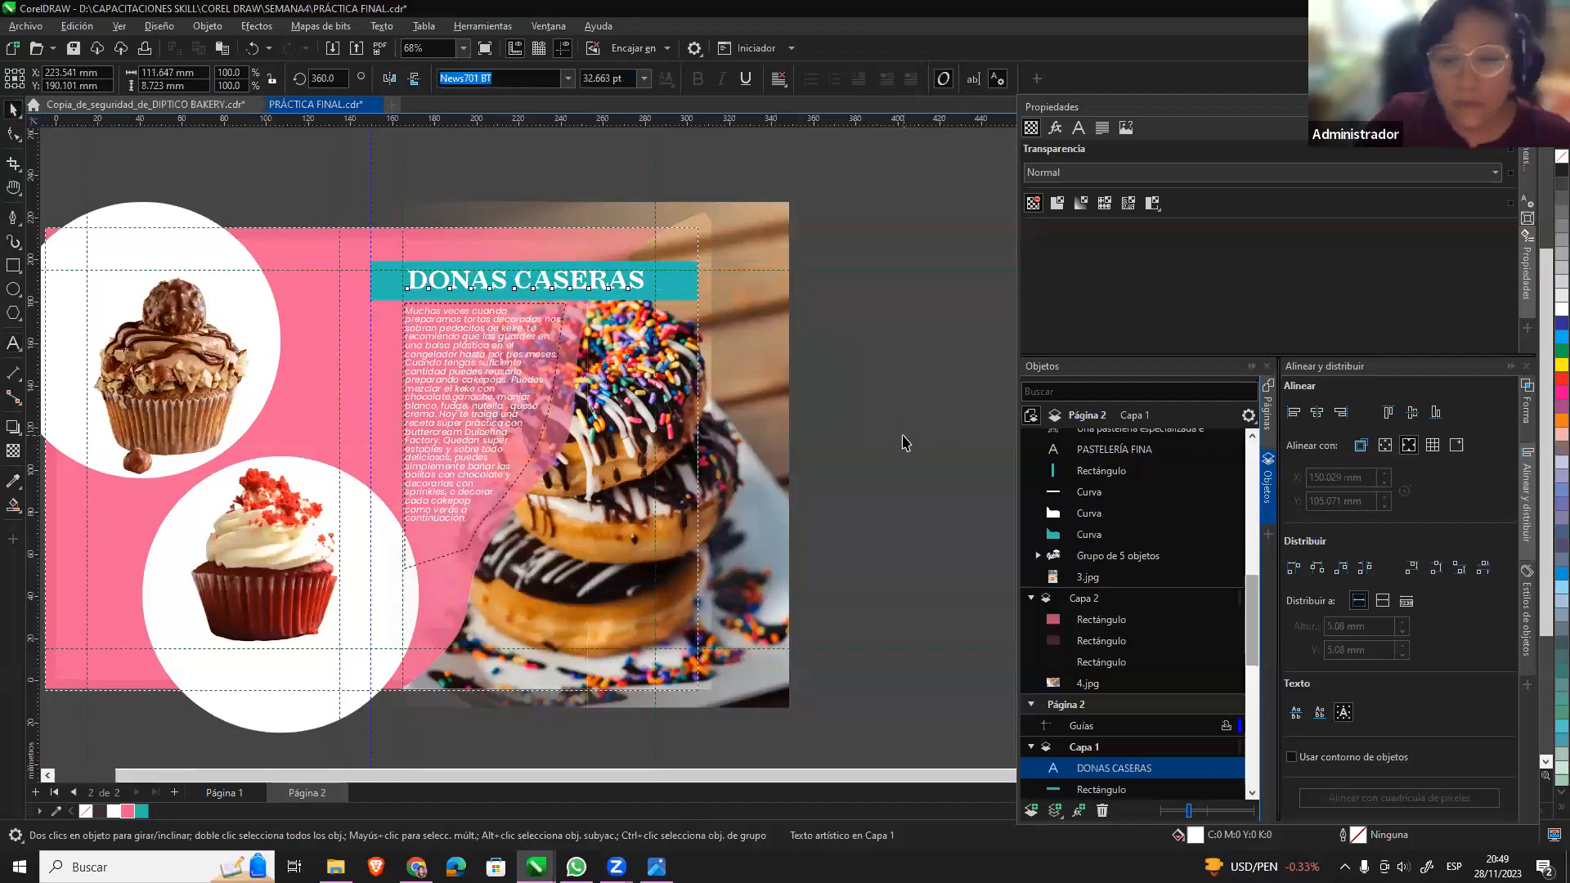
Move the curved paragraph frame slightly down to leave space below the teal title band.
key("Escape")
key("h")
left_click_drag(625, 326, 761, 336)
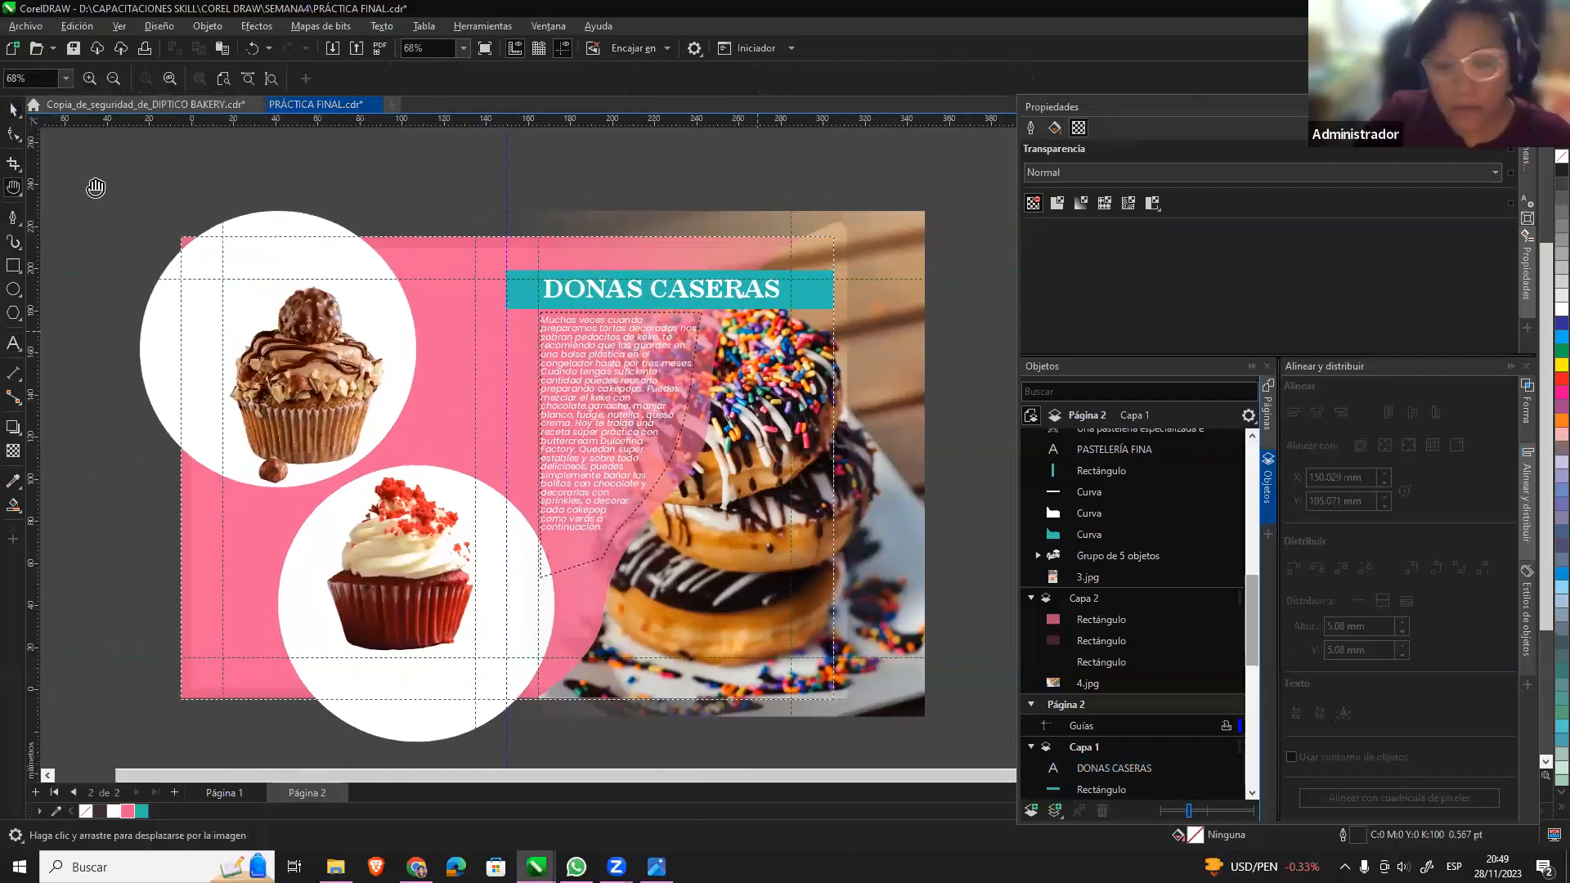
left_click(14, 111)
left_click(615, 373)
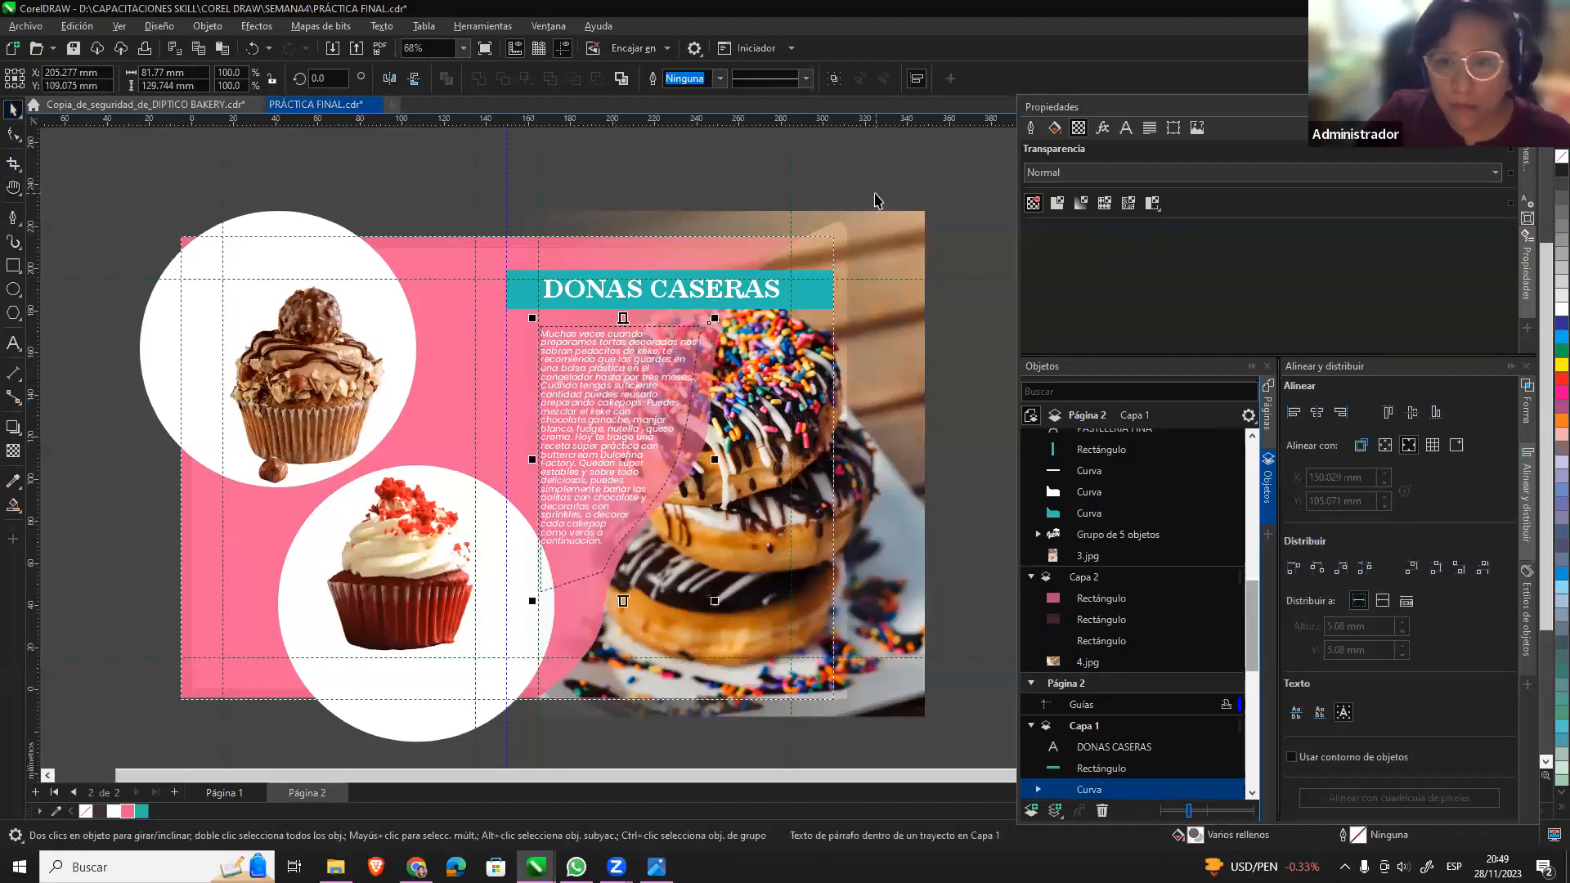
left_click(874, 199)
Move the teal band and the DONAS CASERAS title down together by about 5 mm, just above the paragraph.
left_click(814, 297)
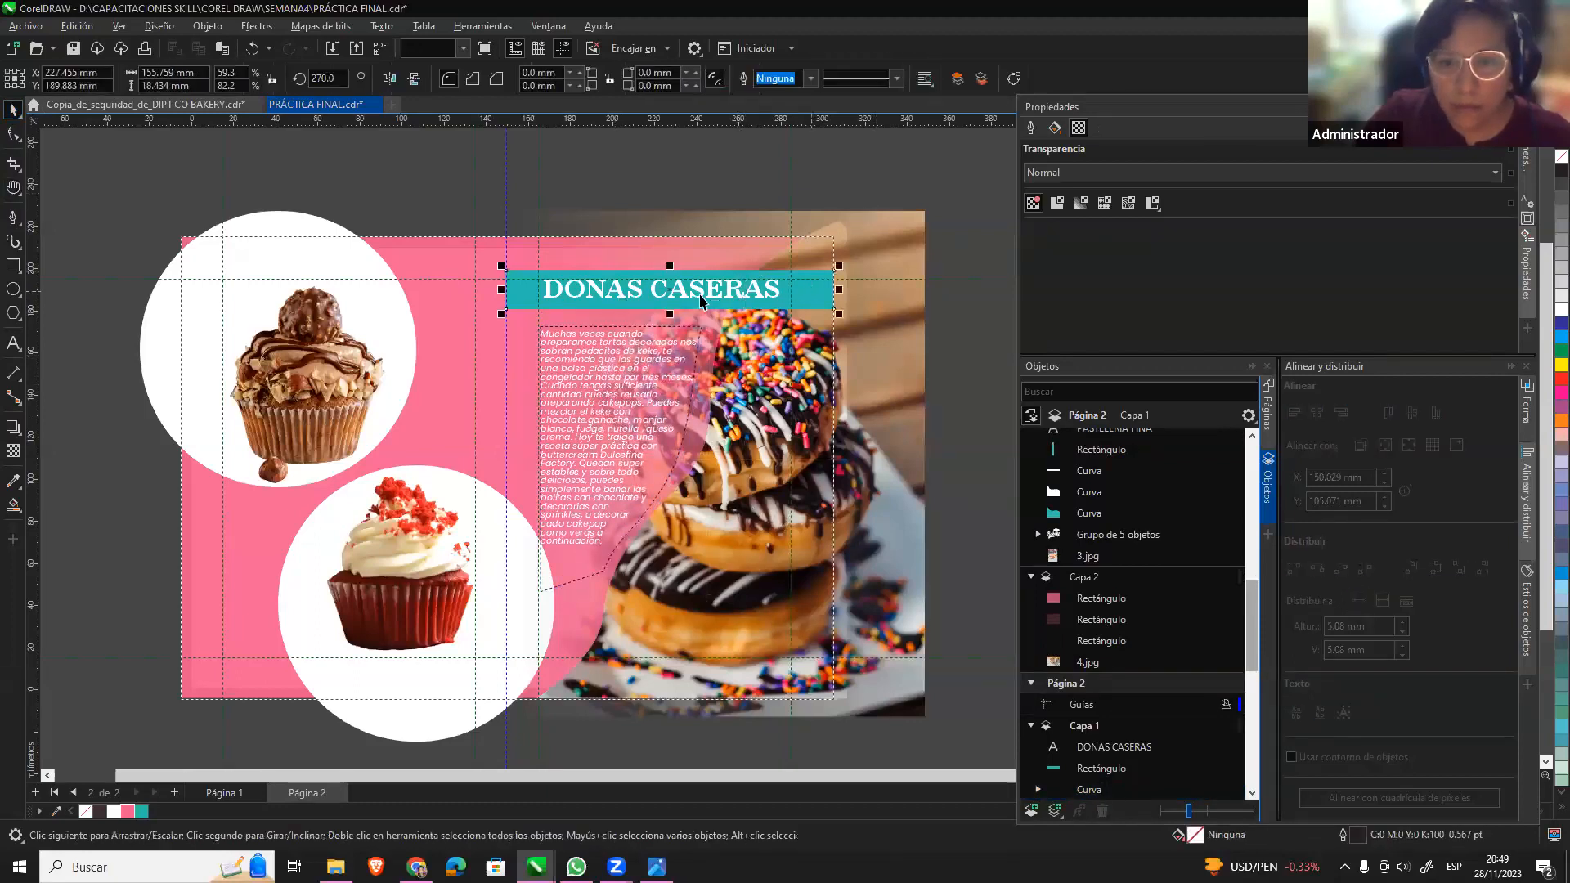
left_click(617, 304, "shift")
left_click_drag(618, 304, 652, 311)
key("Up")
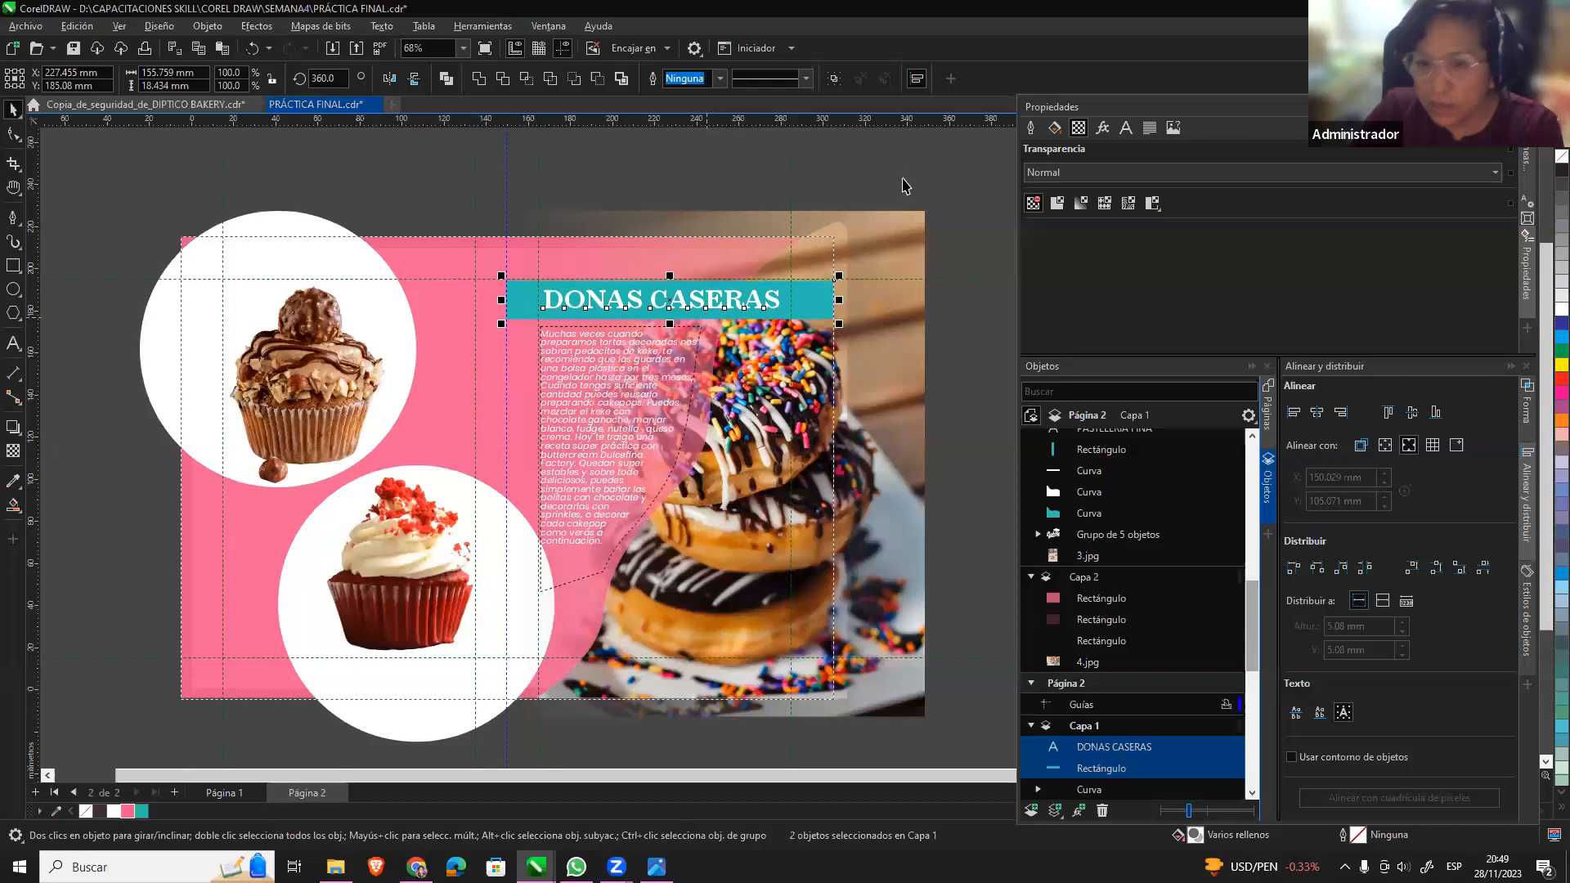
Stretch the teal band past the page's outer edge to about 164 mm wide.
left_click(820, 301)
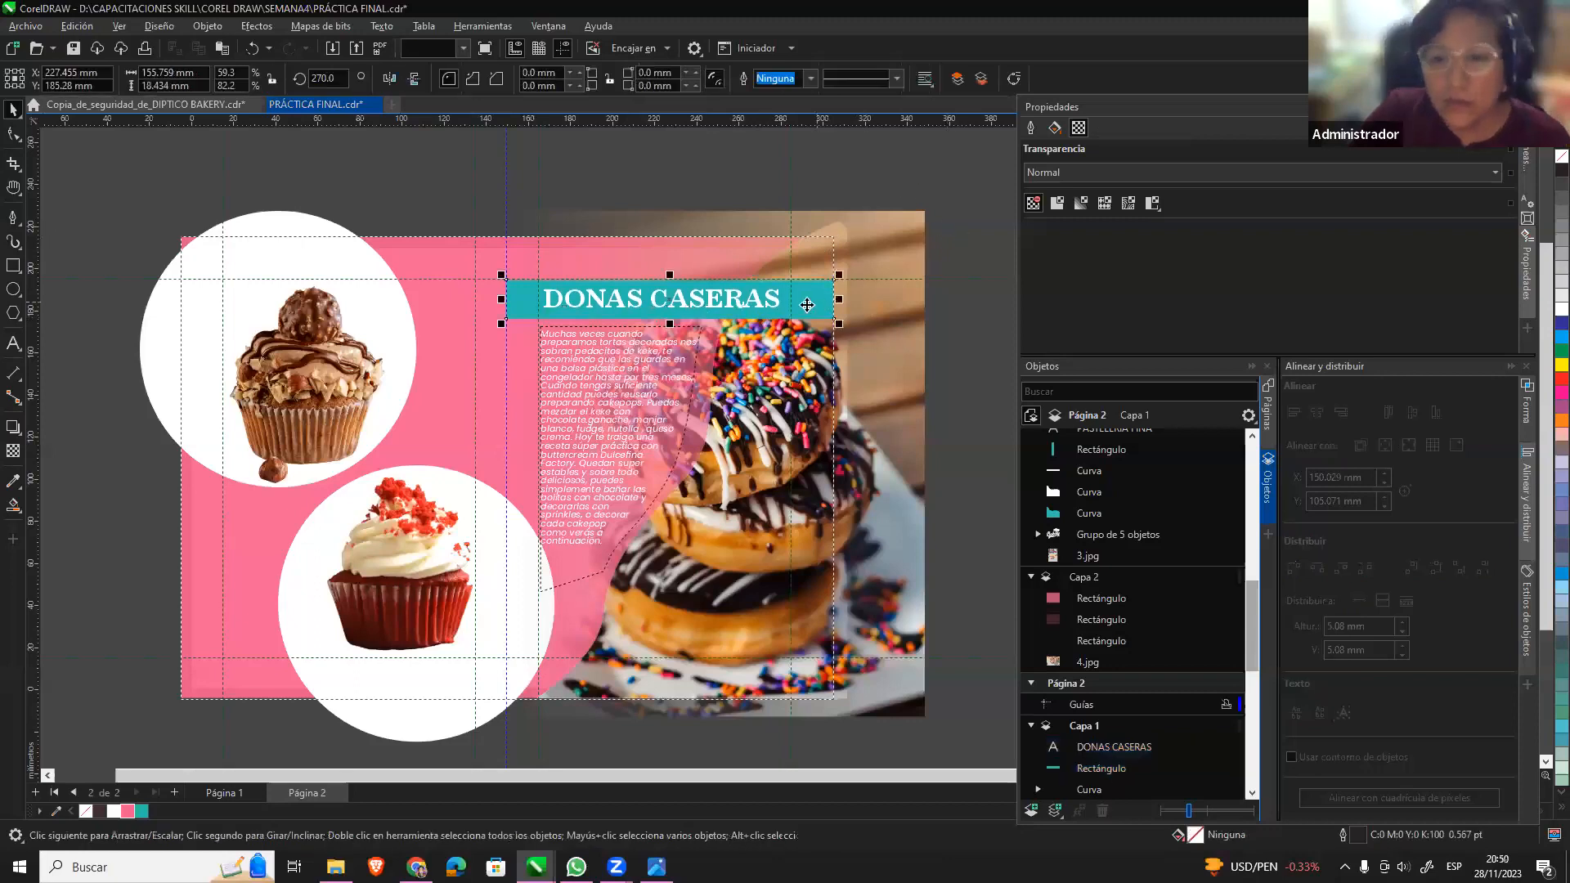
left_click_drag(840, 301, 852, 301)
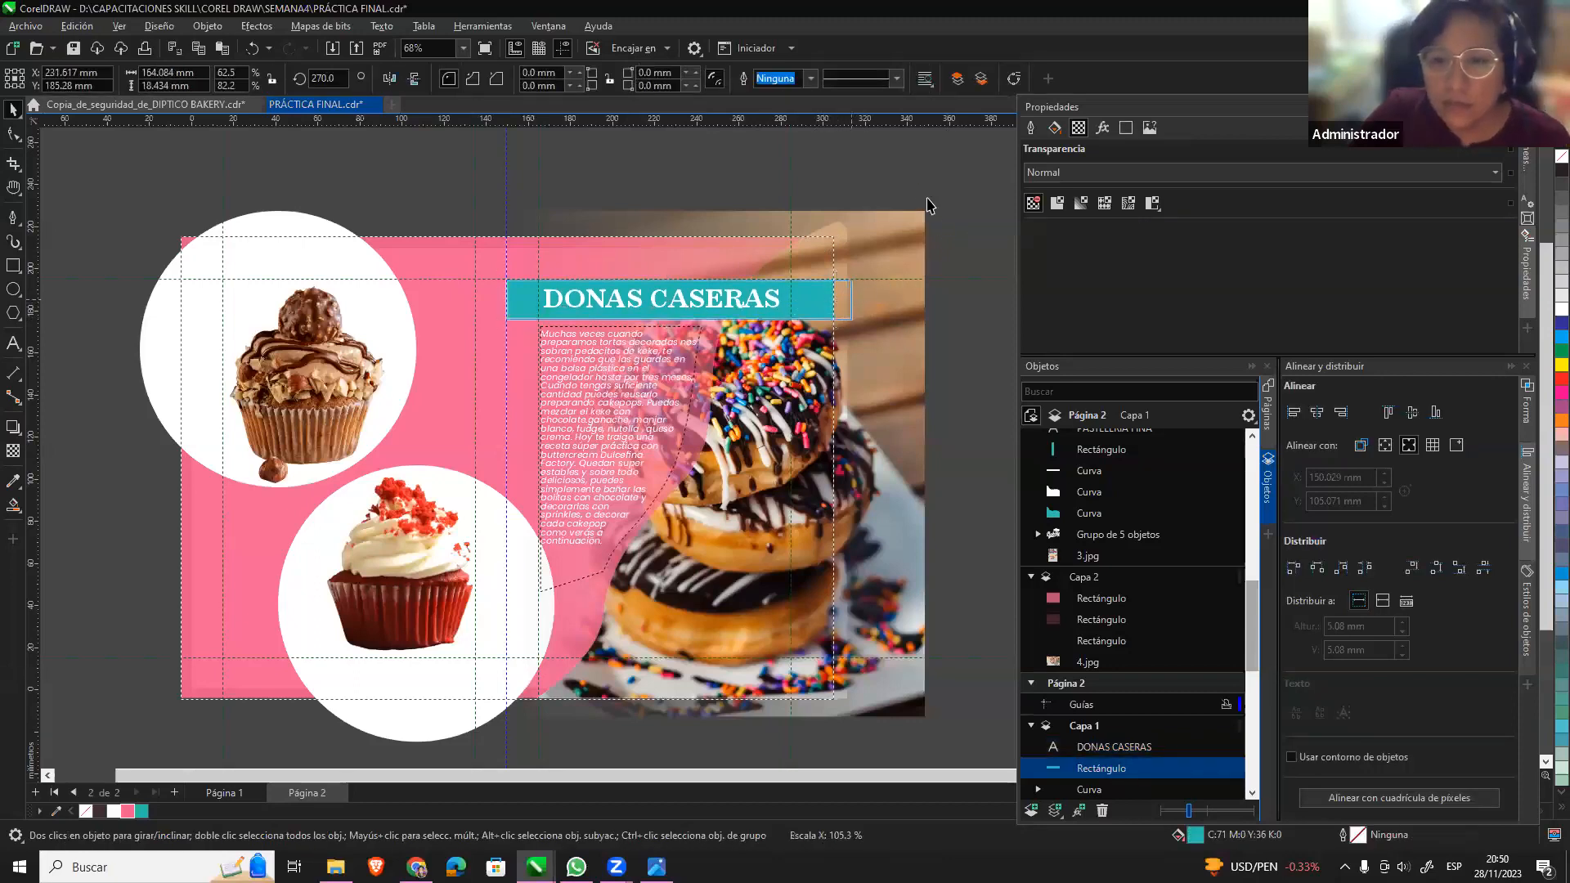
key("Escape")
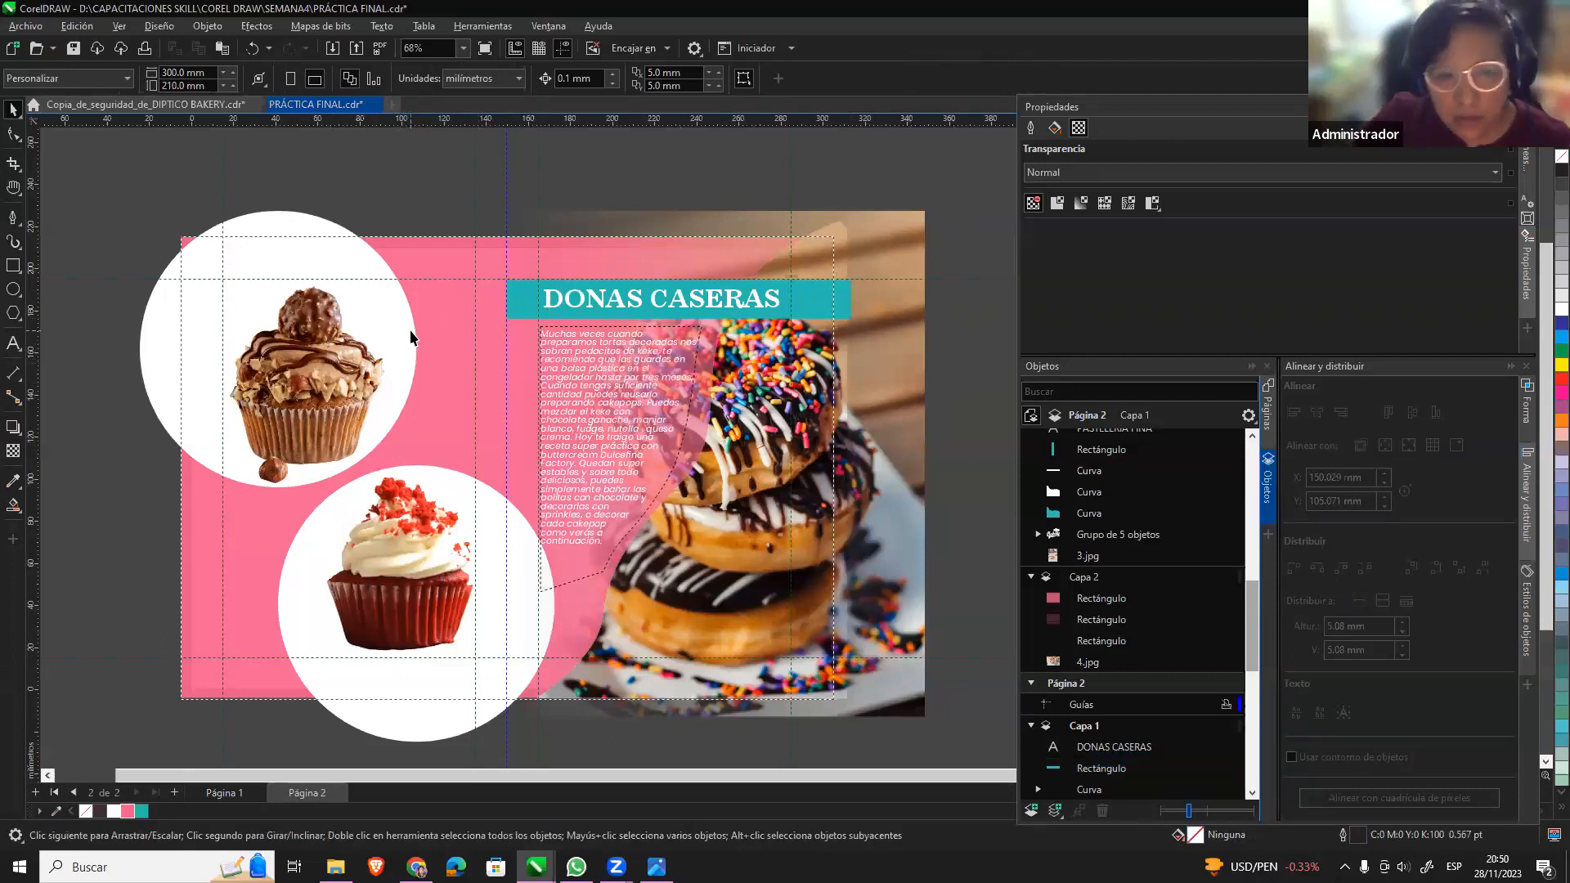
Bring the white circle behind the chocolate cupcake to the front of the page.
left_click(370, 371)
left_click(325, 259)
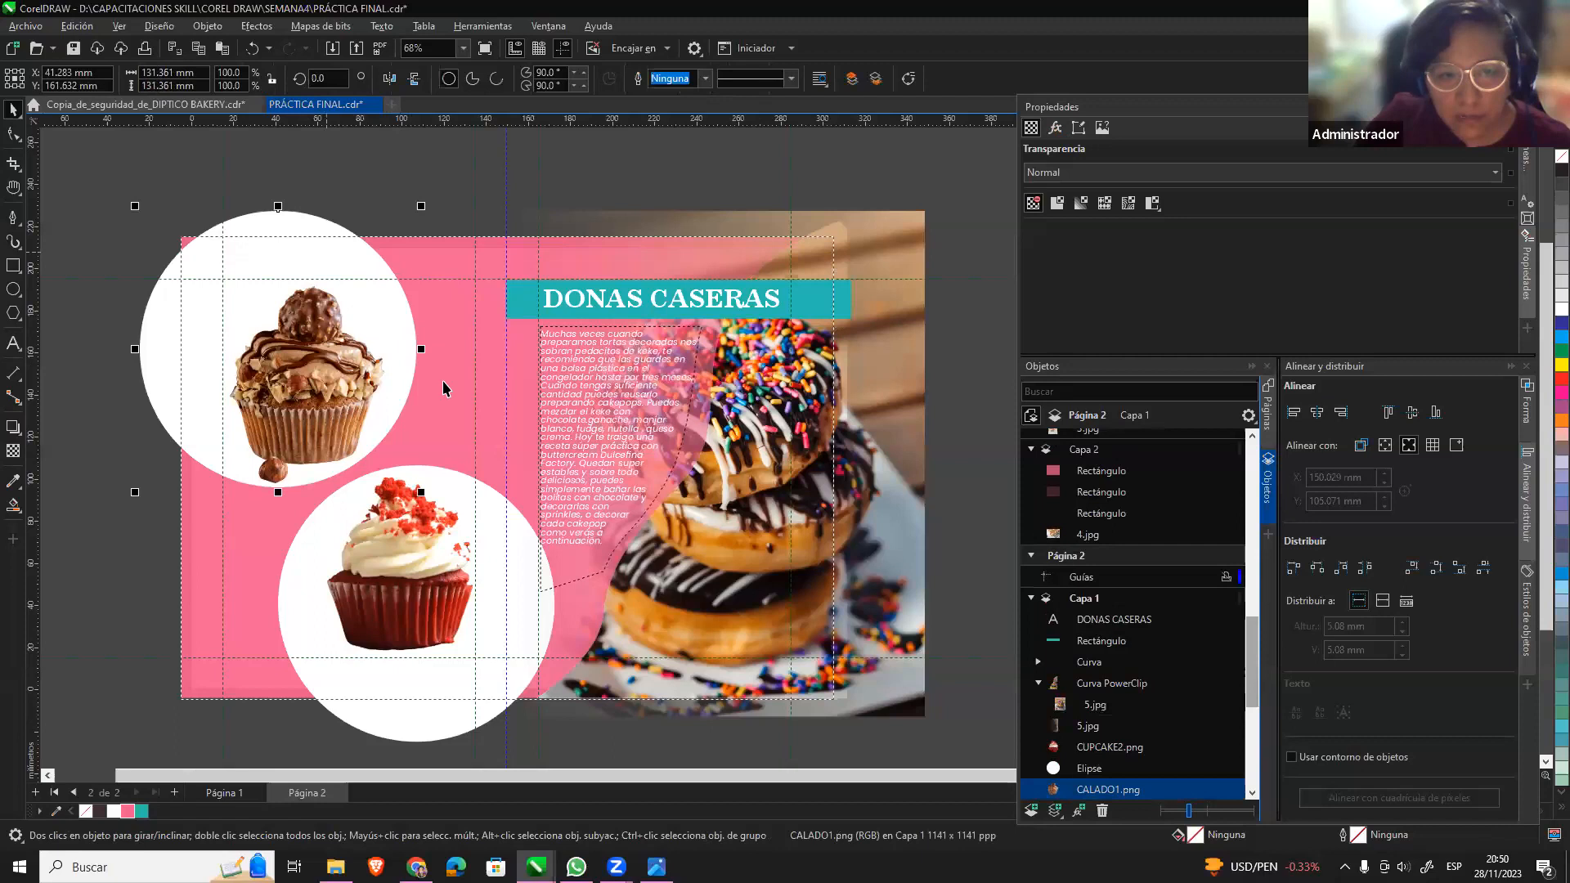
key("ctrl+Home")
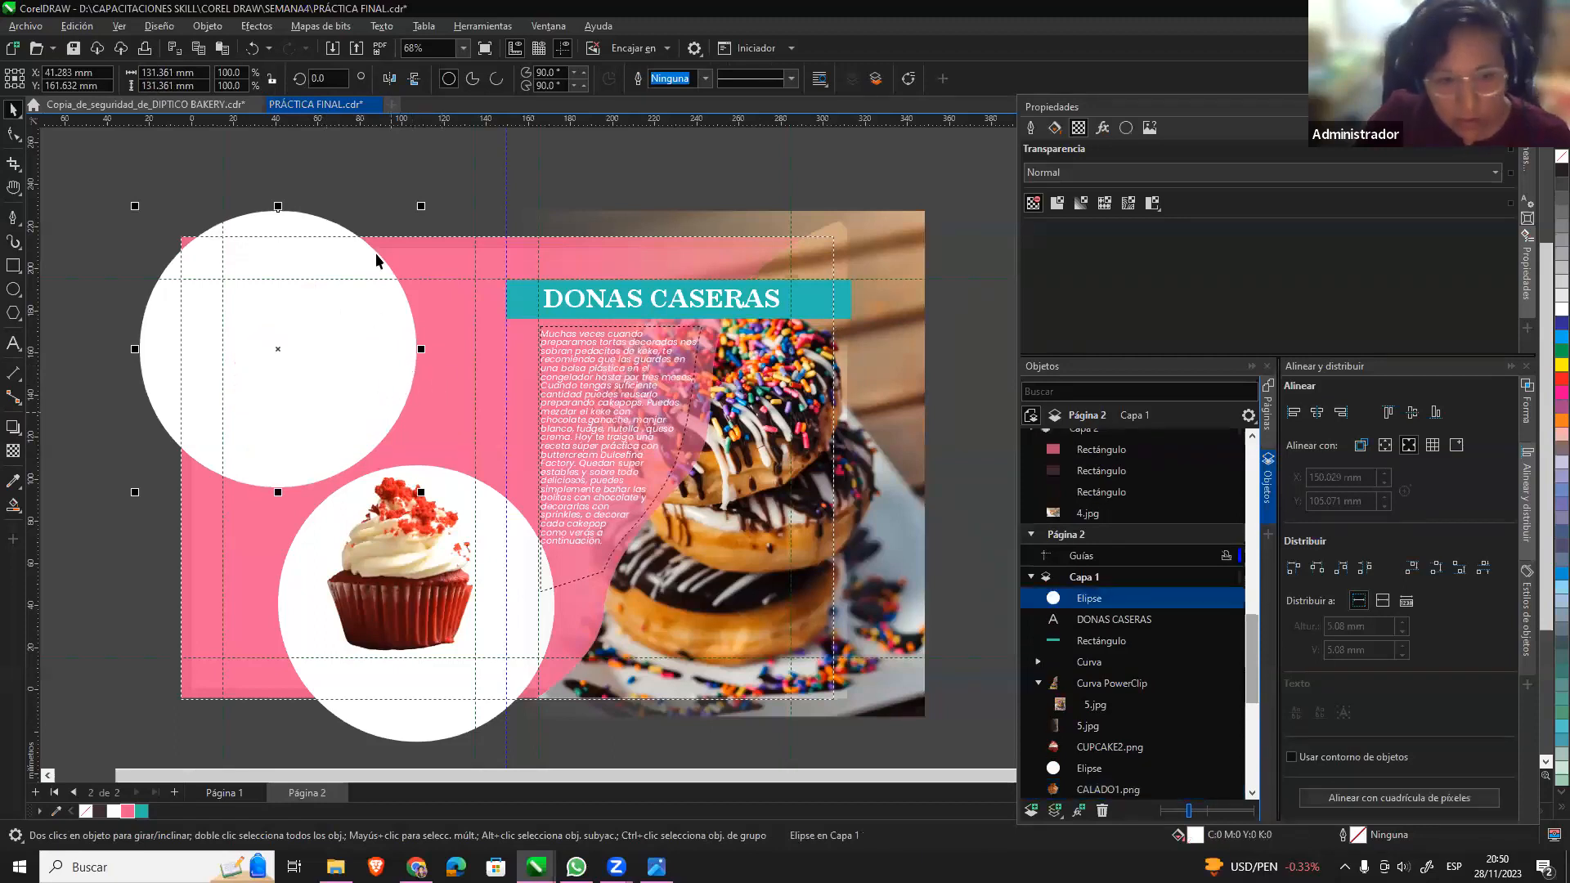
Create a teal copy of the white circle scaled to about 106 mm and place it behind the chocolate cupcake.
mouse_move(420, 204)
left_mouse_down()
mouse_move(394, 243)
mouse_move(415, 230)
left_mouse_up()
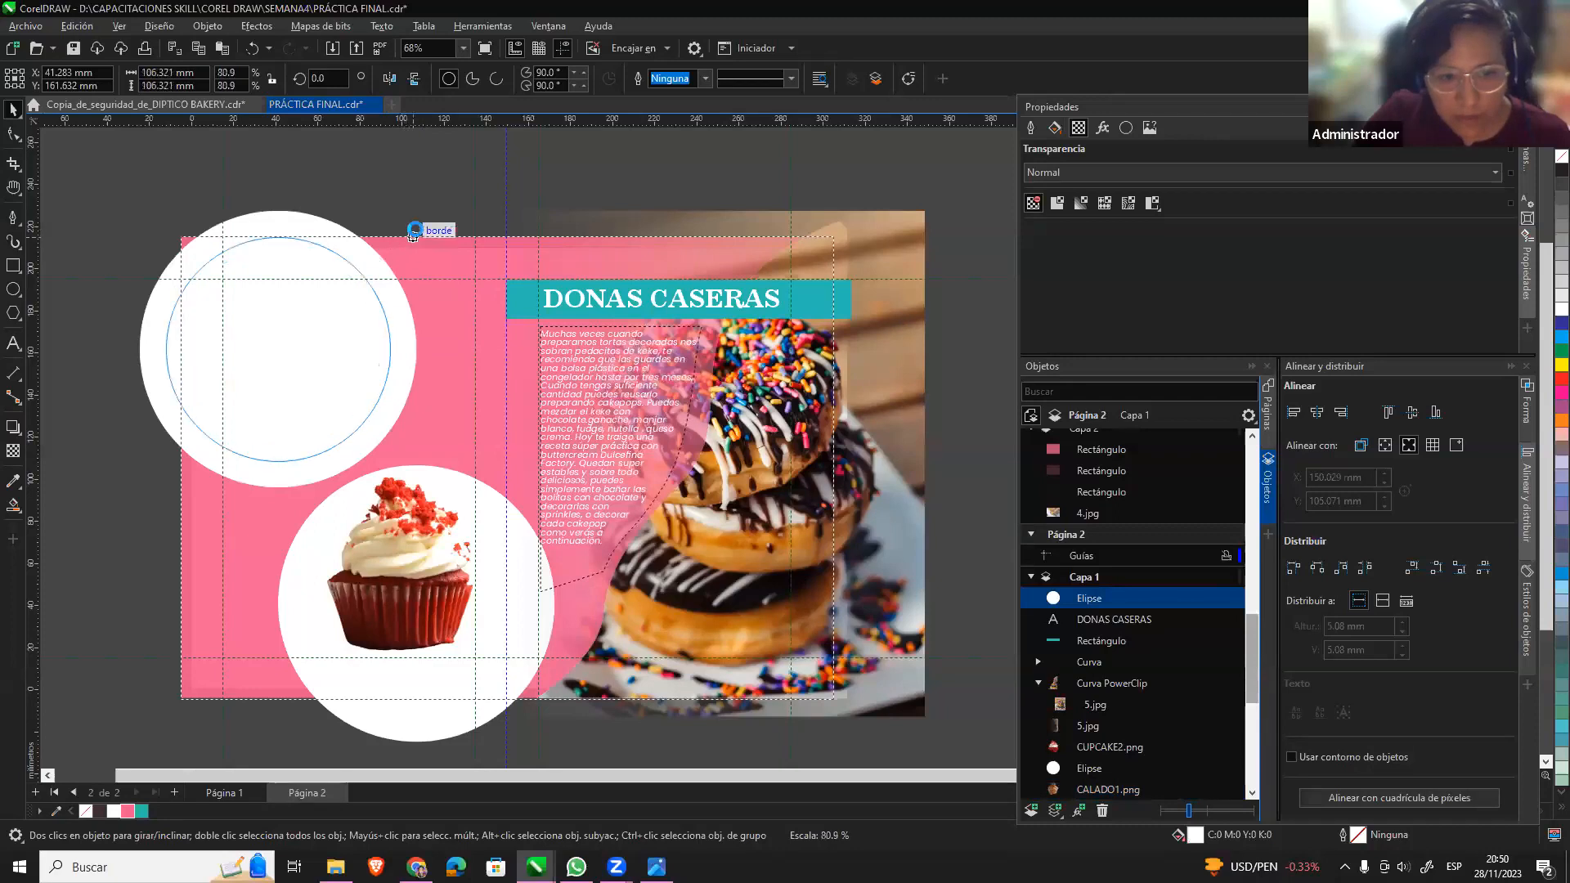
left_click(142, 812)
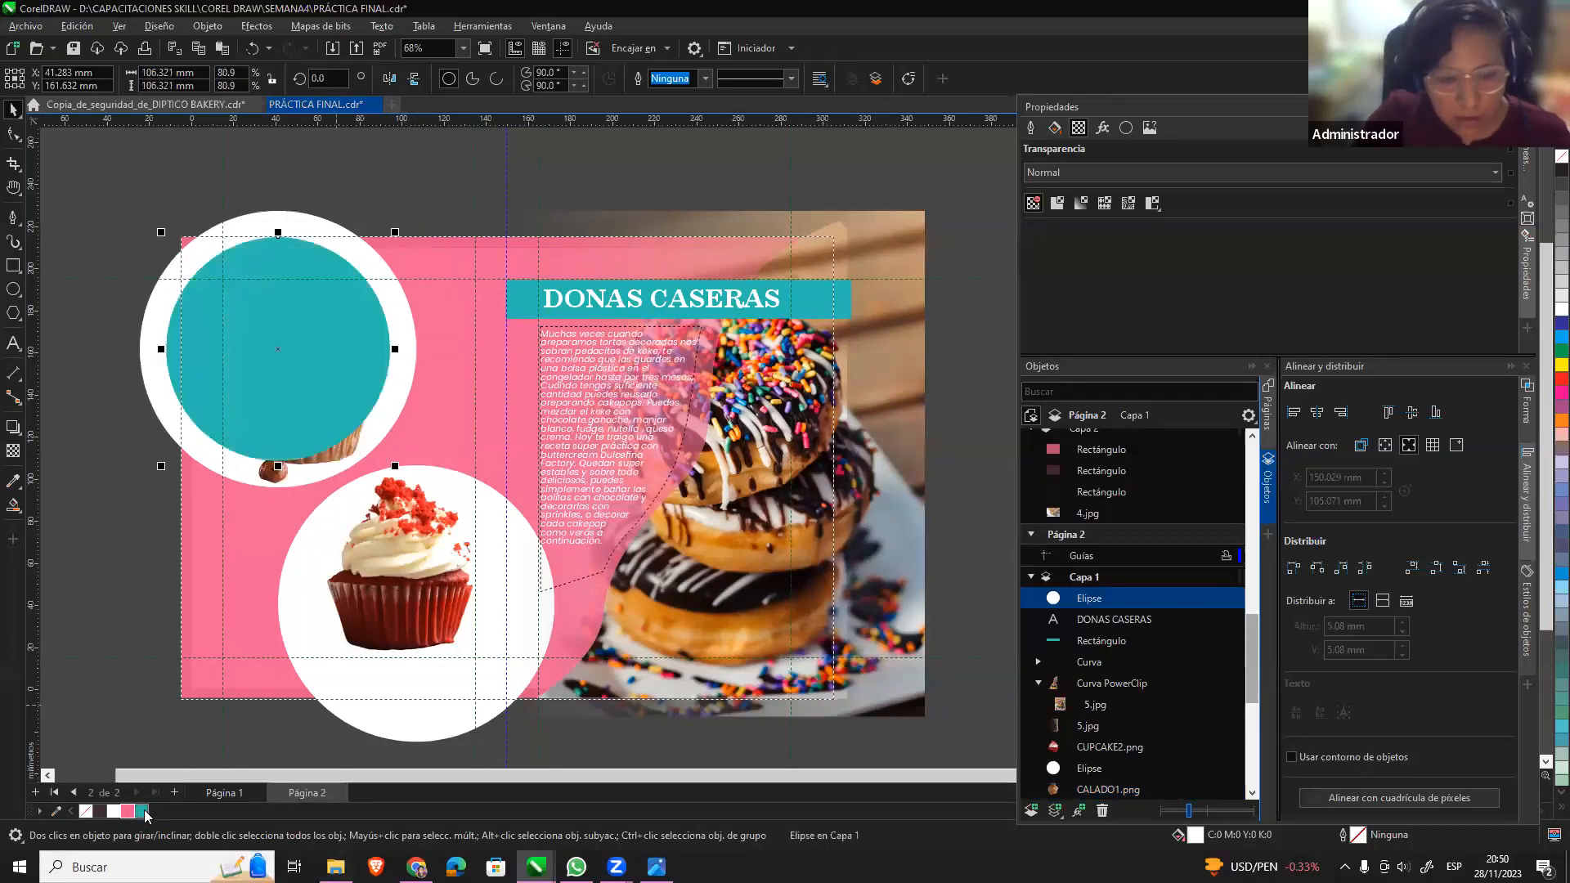
left_click_drag(1087, 603, 1106, 777)
scroll(1100, 695, "down", 2)
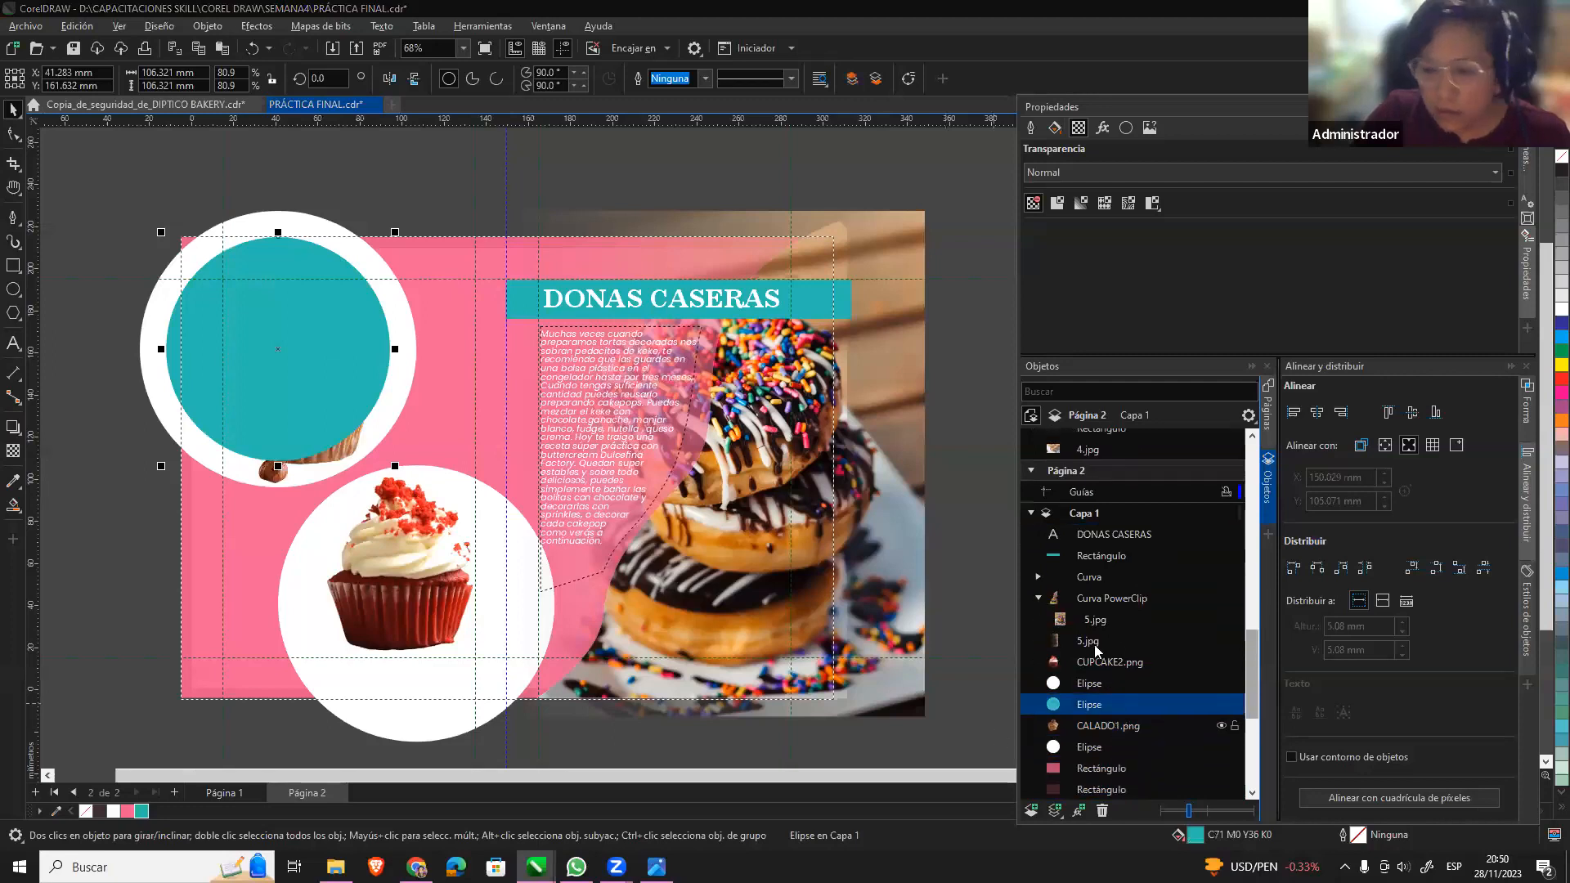
left_click_drag(1098, 668, 1138, 681)
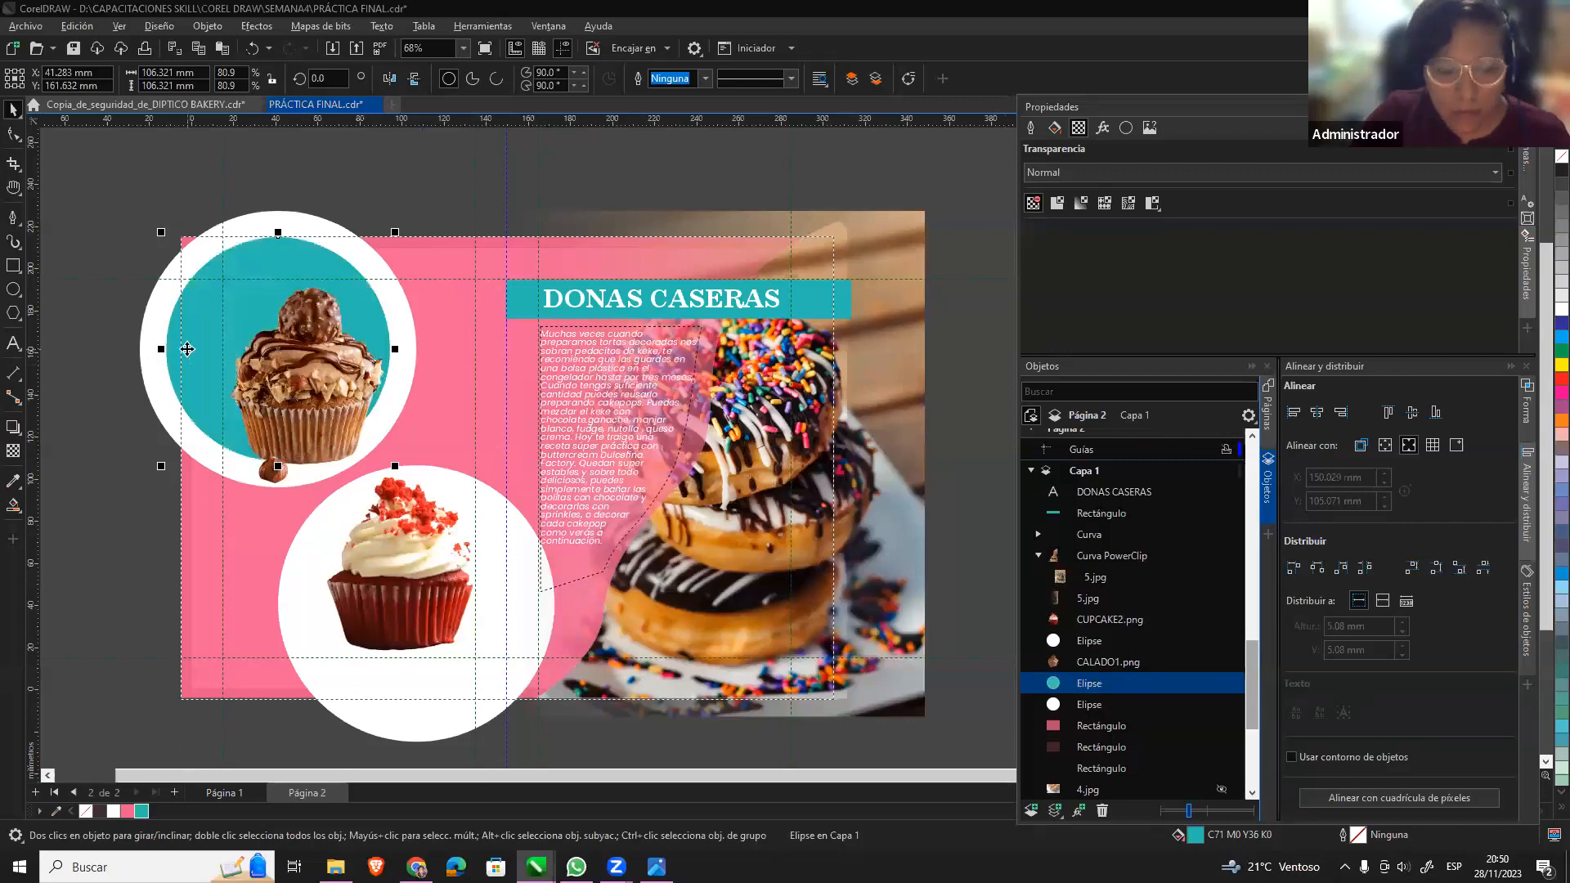
Place a copy of the teal circle centred in the lower white circle and stack the red cupcake image above it.
key("ctrl+Home")
left_click_drag(231, 353, 337, 602)
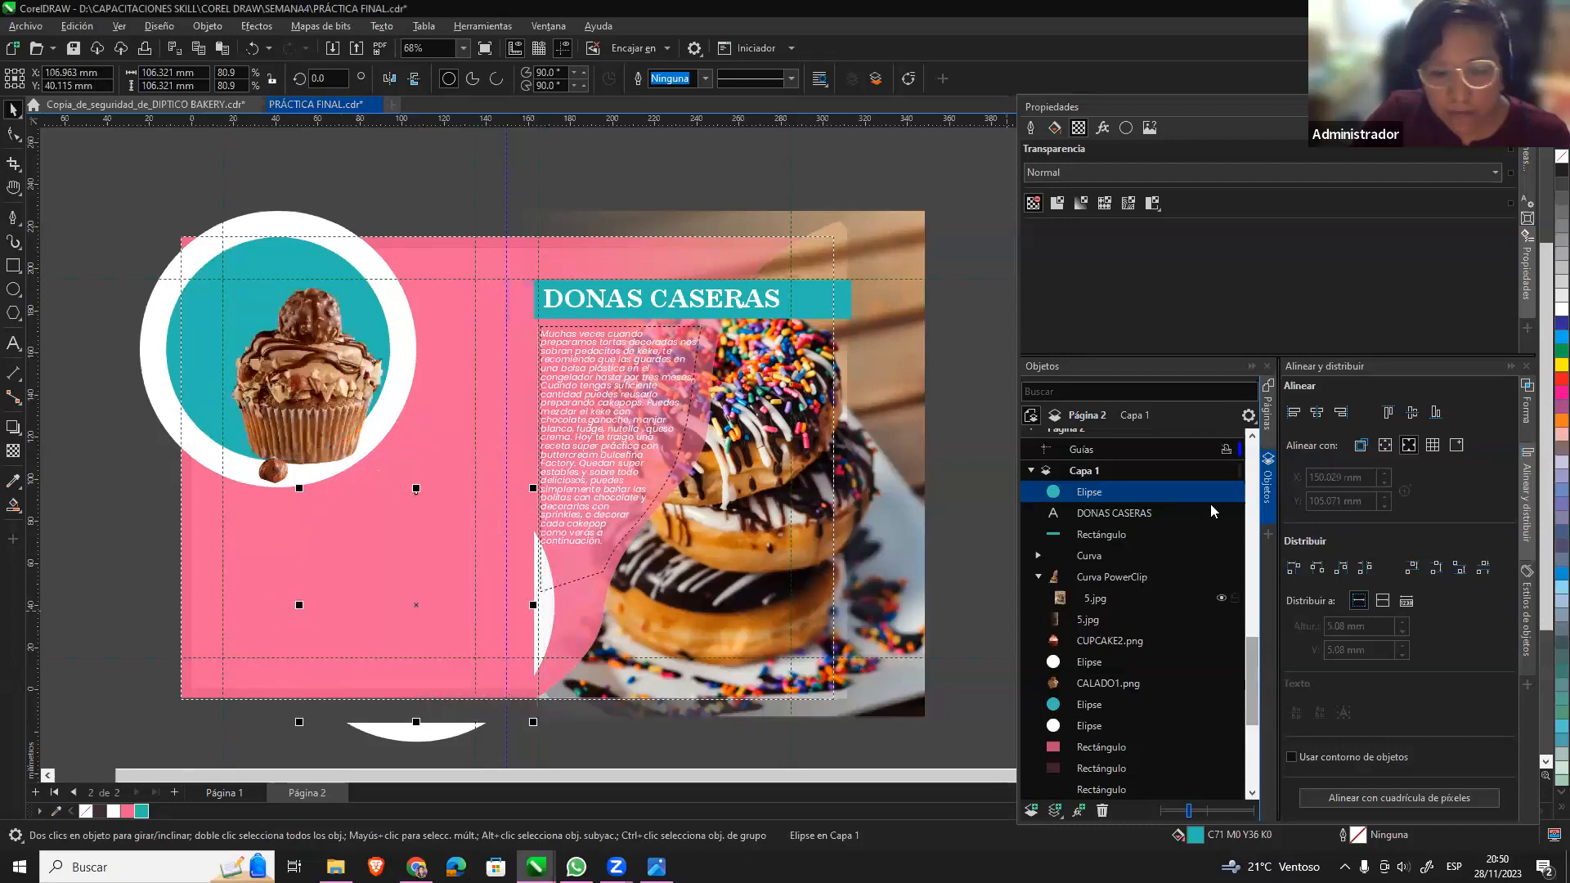
left_click(1110, 643)
left_click_drag(1110, 646, 1100, 483)
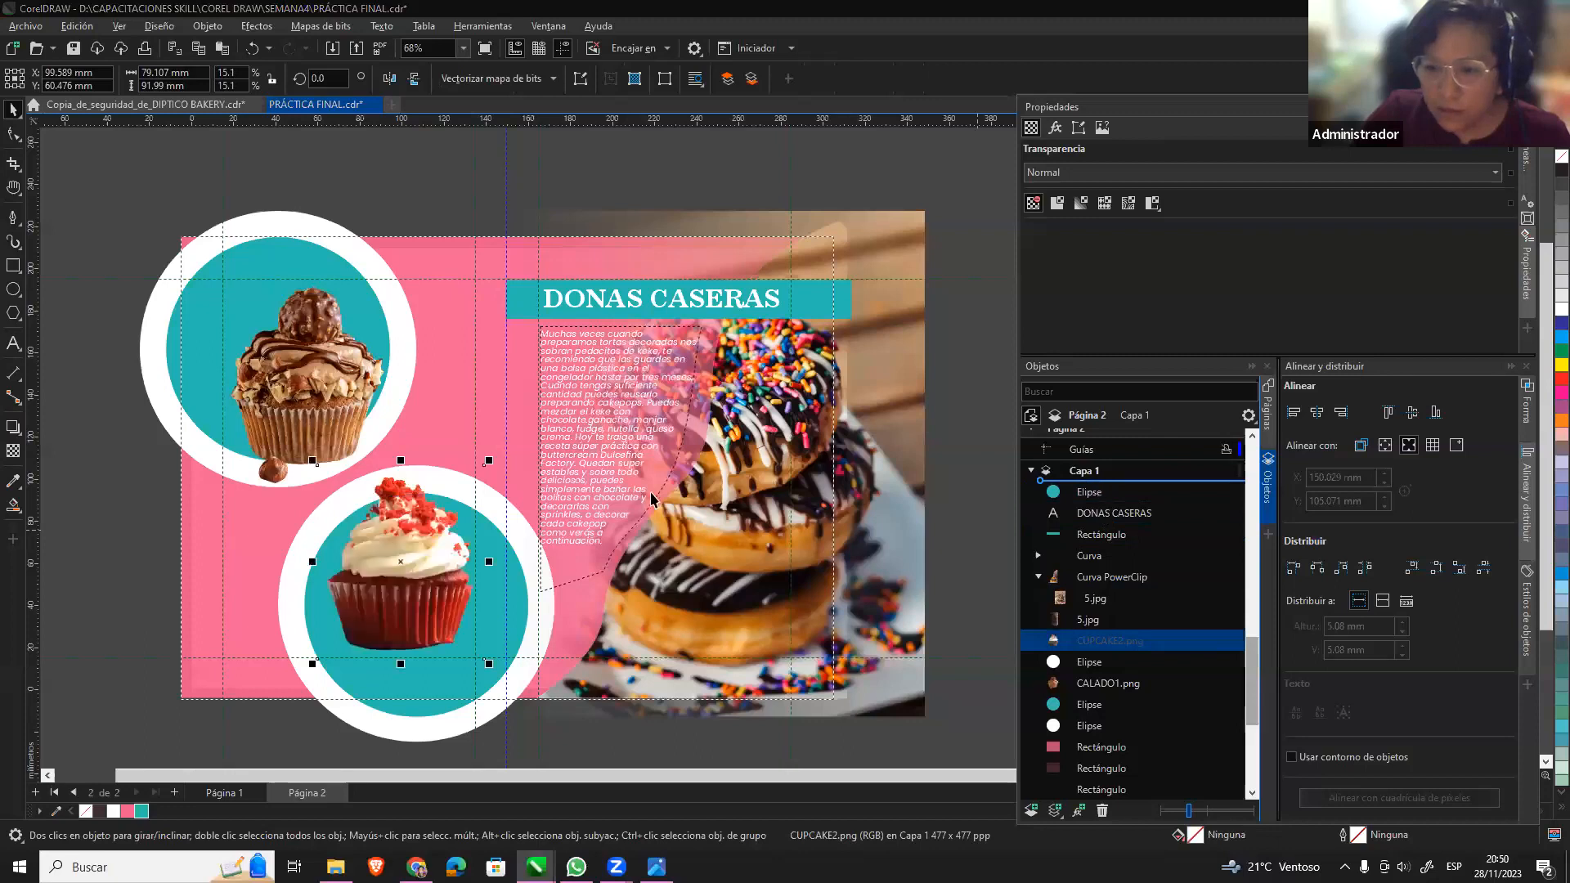
Move the red cupcake down about 4 mm and slightly right within its teal circle.
left_click_drag(400, 572, 405, 580)
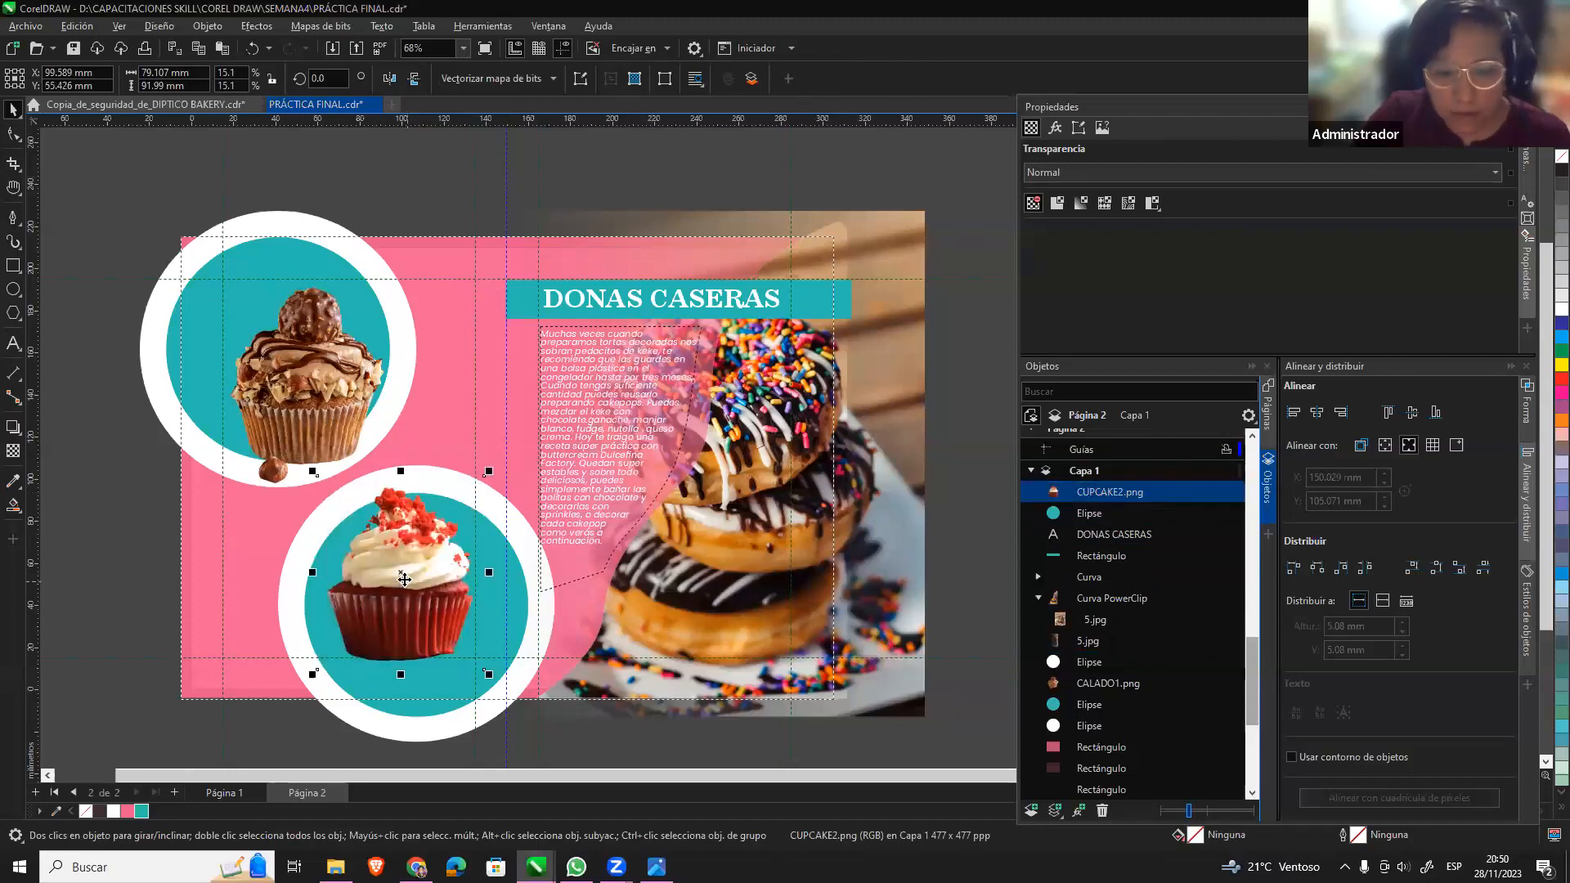
key("Up")
key("Up")
key("Up")
key("Right")
Duplicate the DONAS CASERAS title, move the copy to the left panel and rotate it 90° beside the lower circle.
left_click(653, 301)
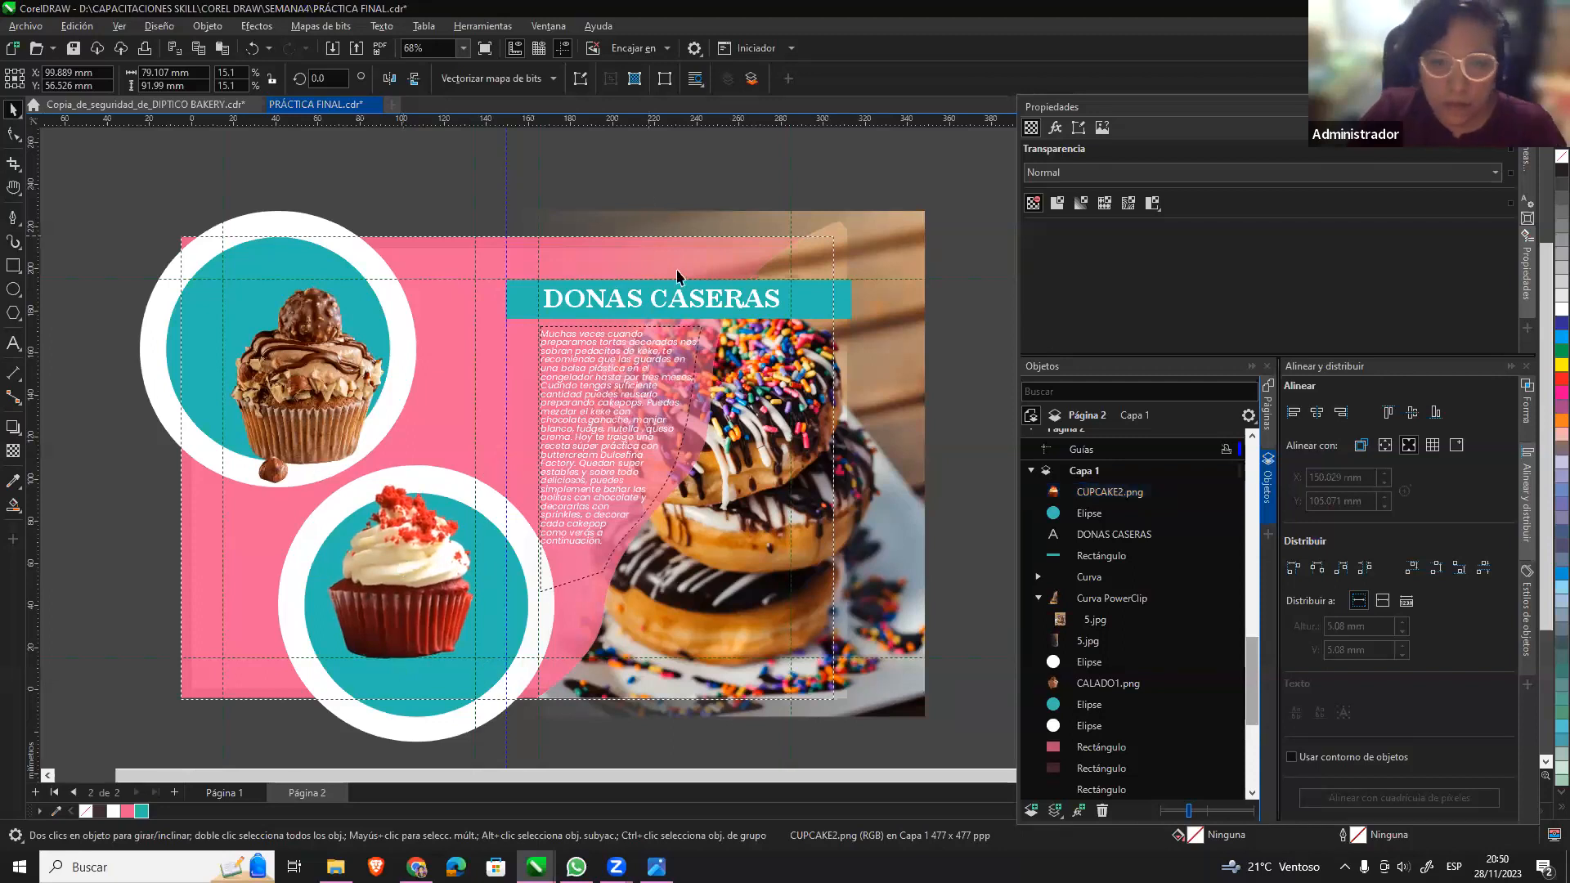
key("ctrl+c")
key("ctrl+v")
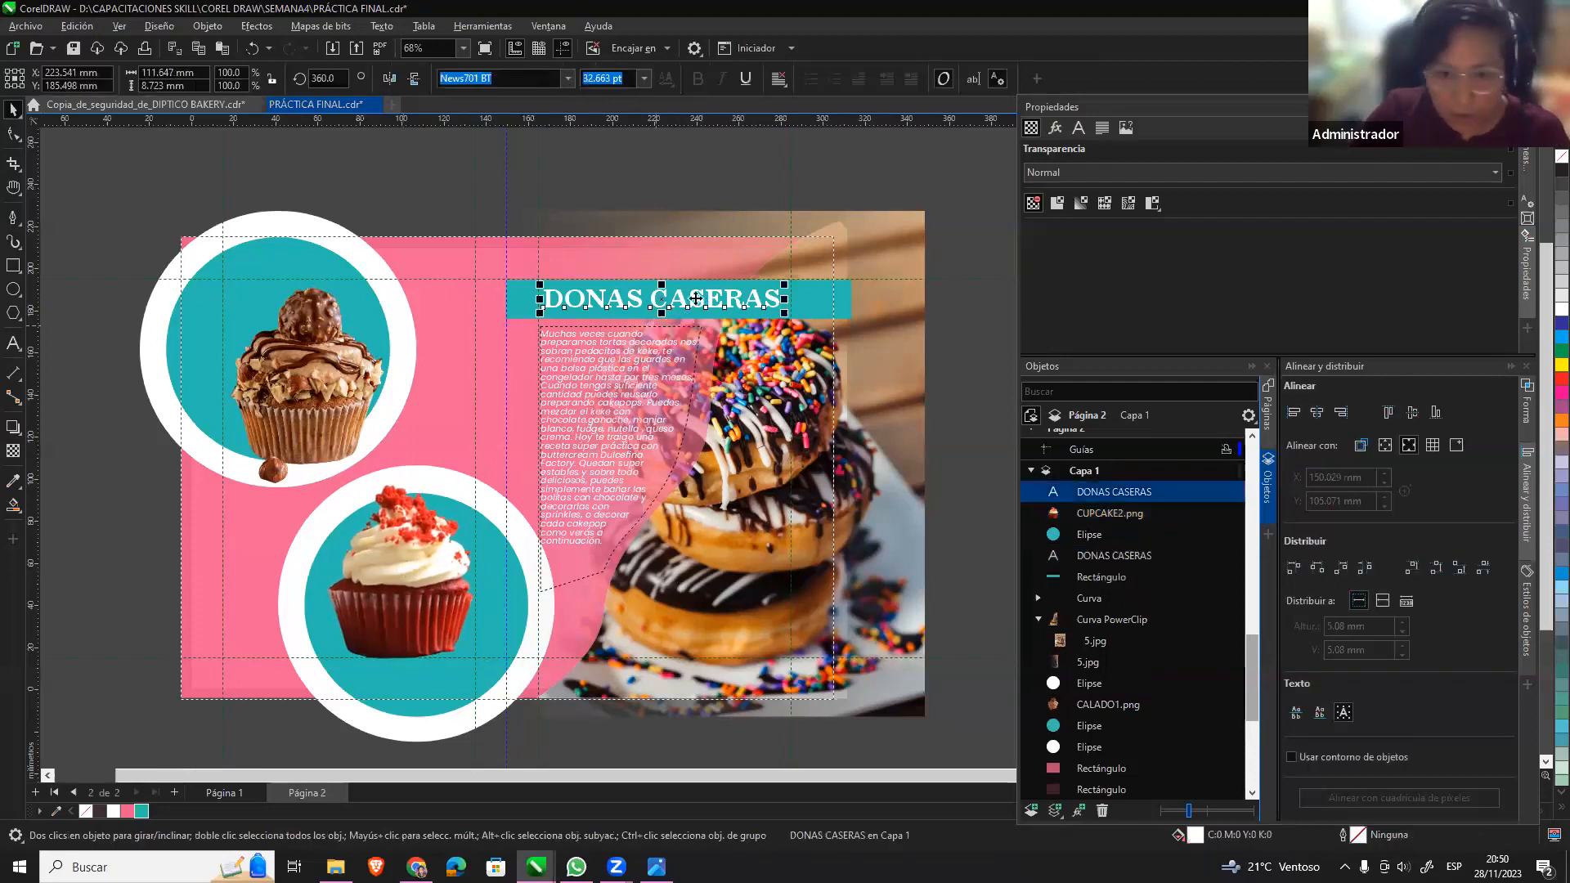
left_click_drag(742, 301, 421, 533)
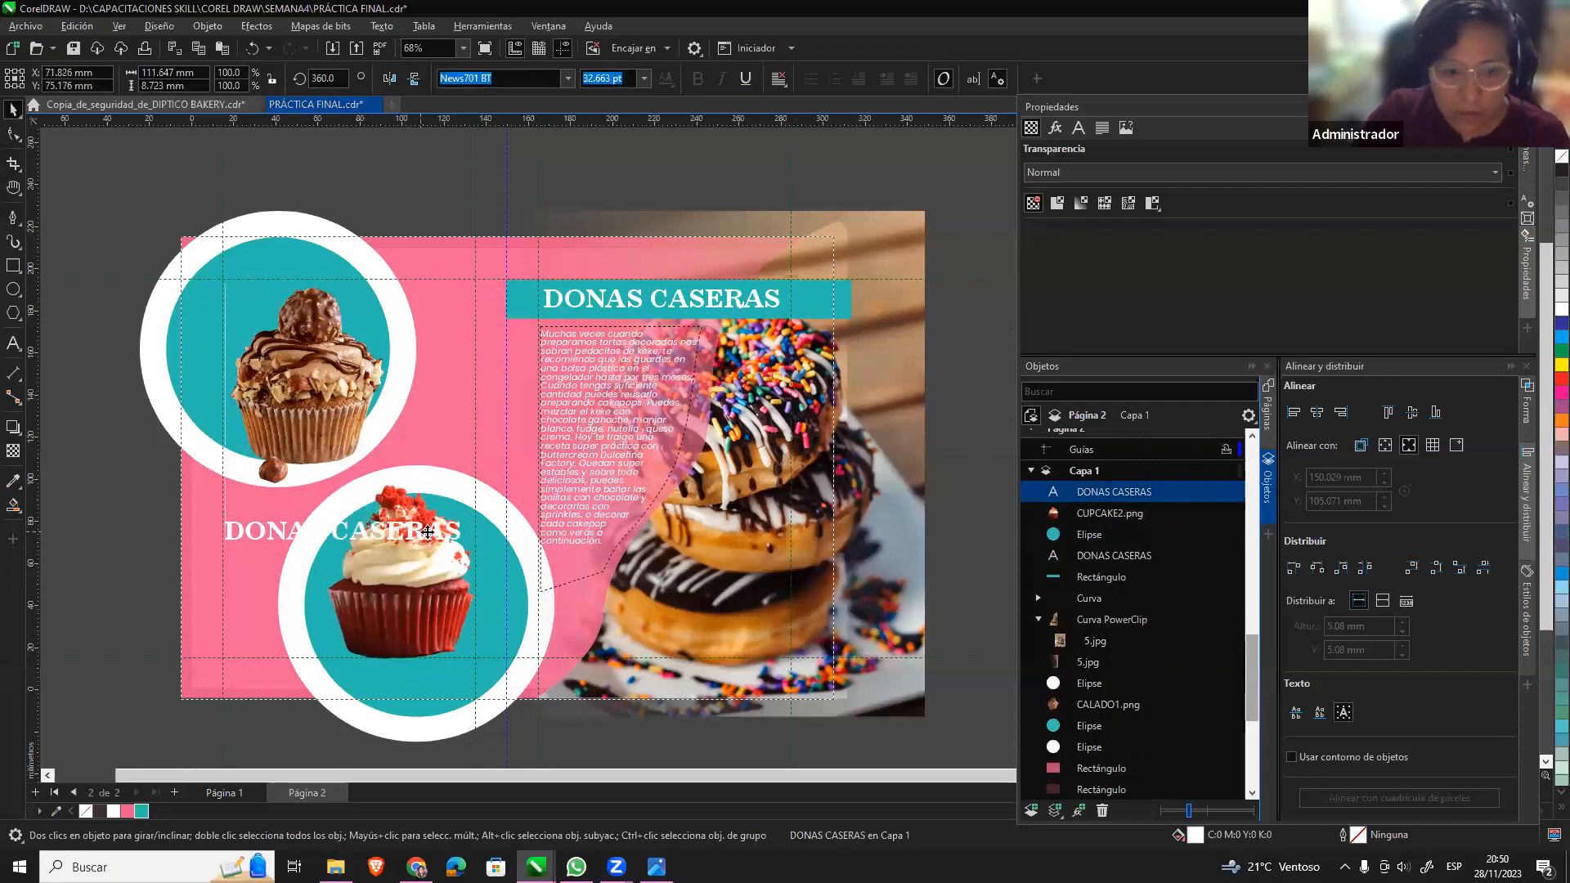
left_click(455, 536)
left_click_drag(468, 513, 236, 475)
Replace the vertical title's text with CUPCAKES and enlarge it to about 58 pt.
double_click(233, 524)
double_click(233, 525)
key("BackSpace")
key("BackSpace")
key("BackSpace")
key("BackSpace")
key("BackSpace")
key("BackSpace")
key("BackSpace")
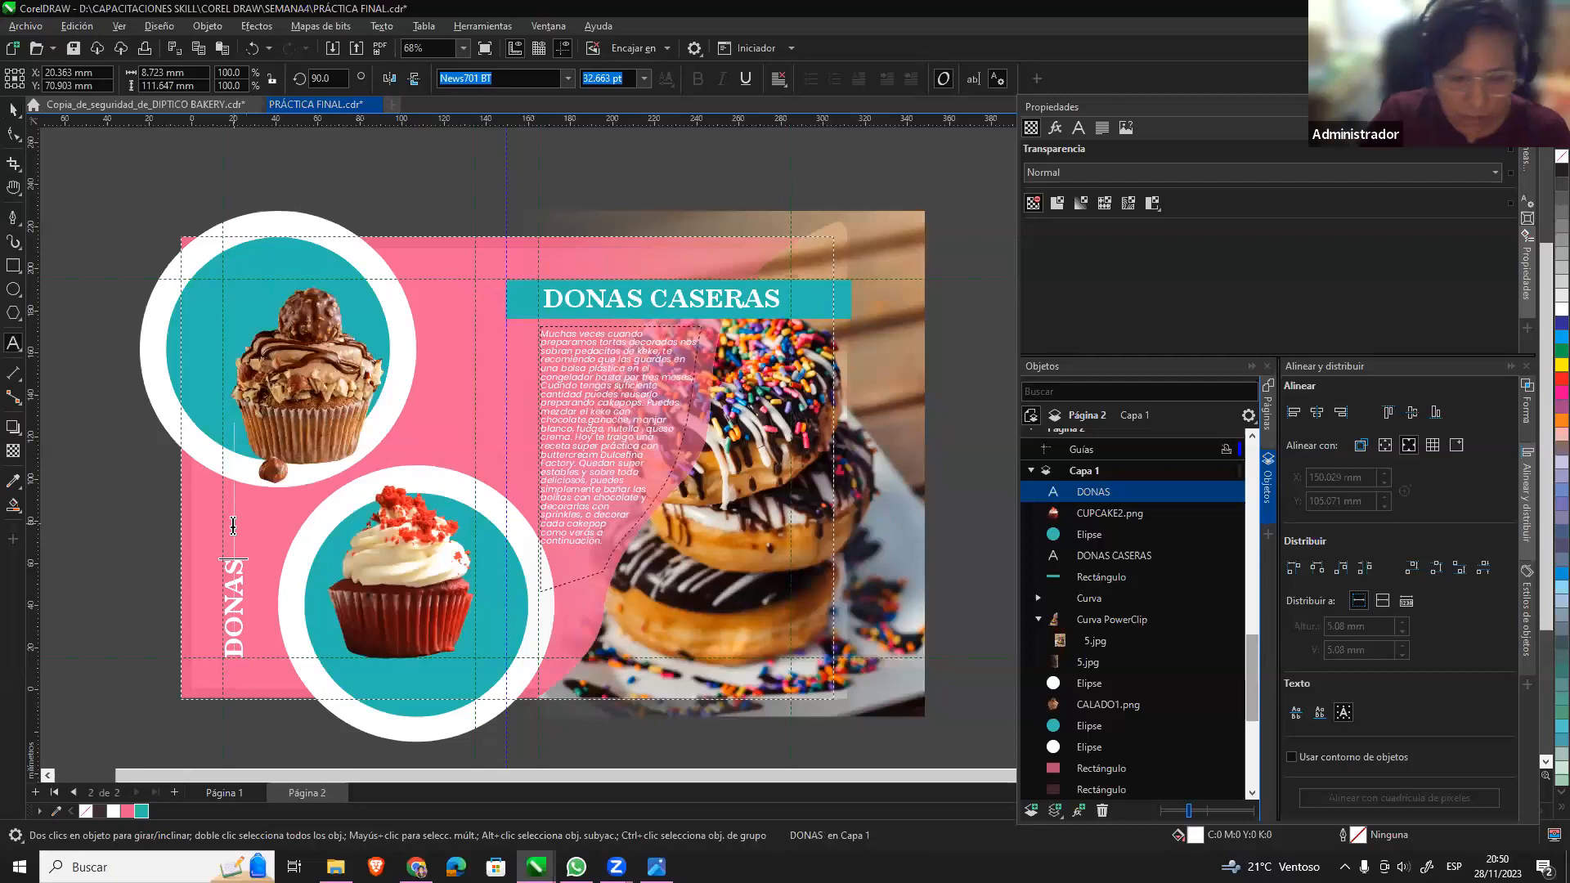
type("CUPCAKES")
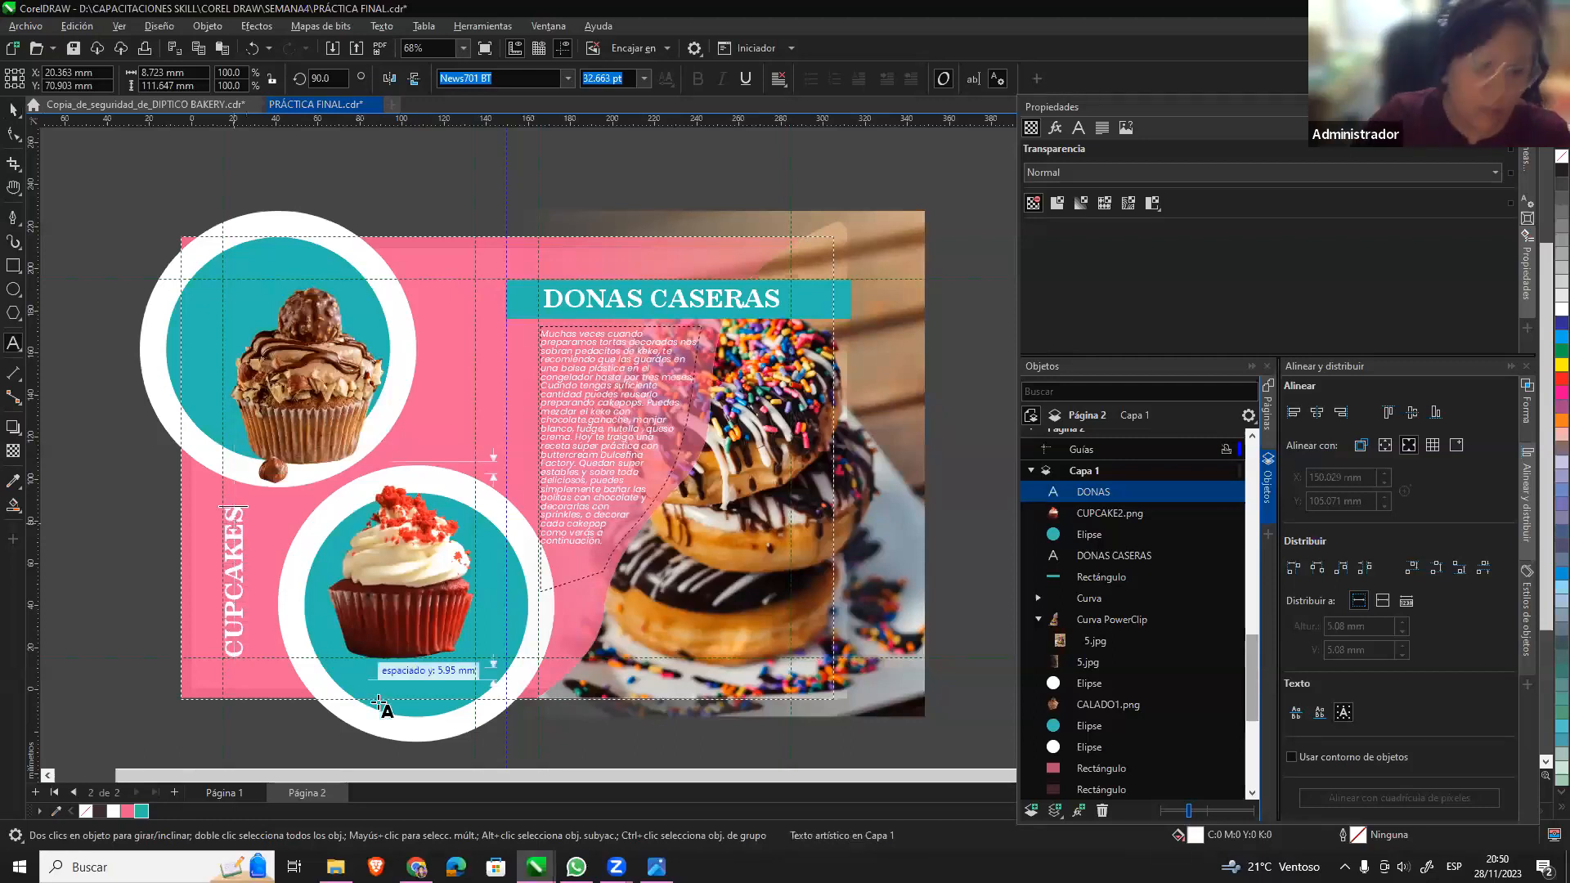
key("ctrl+space")
left_click_drag(245, 505, 275, 399)
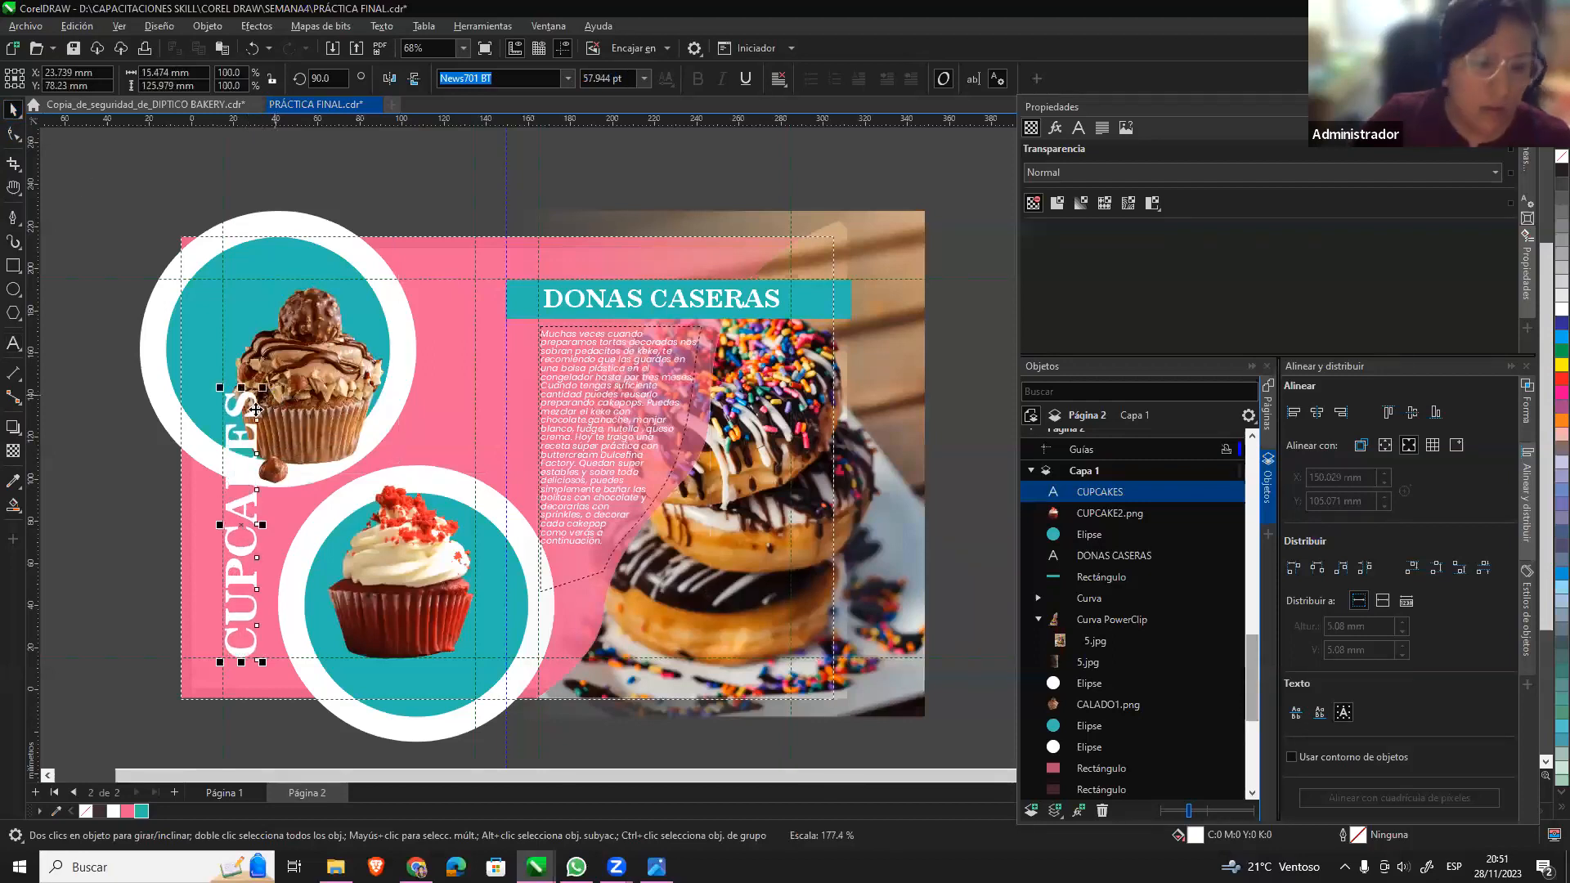
Duplicate the vertical CUPCAKES title and place the copy against the right margin guide of the cupcake panel.
key("ctrl+c")
key("ctrl+v")
left_click_drag(248, 433, 463, 327)
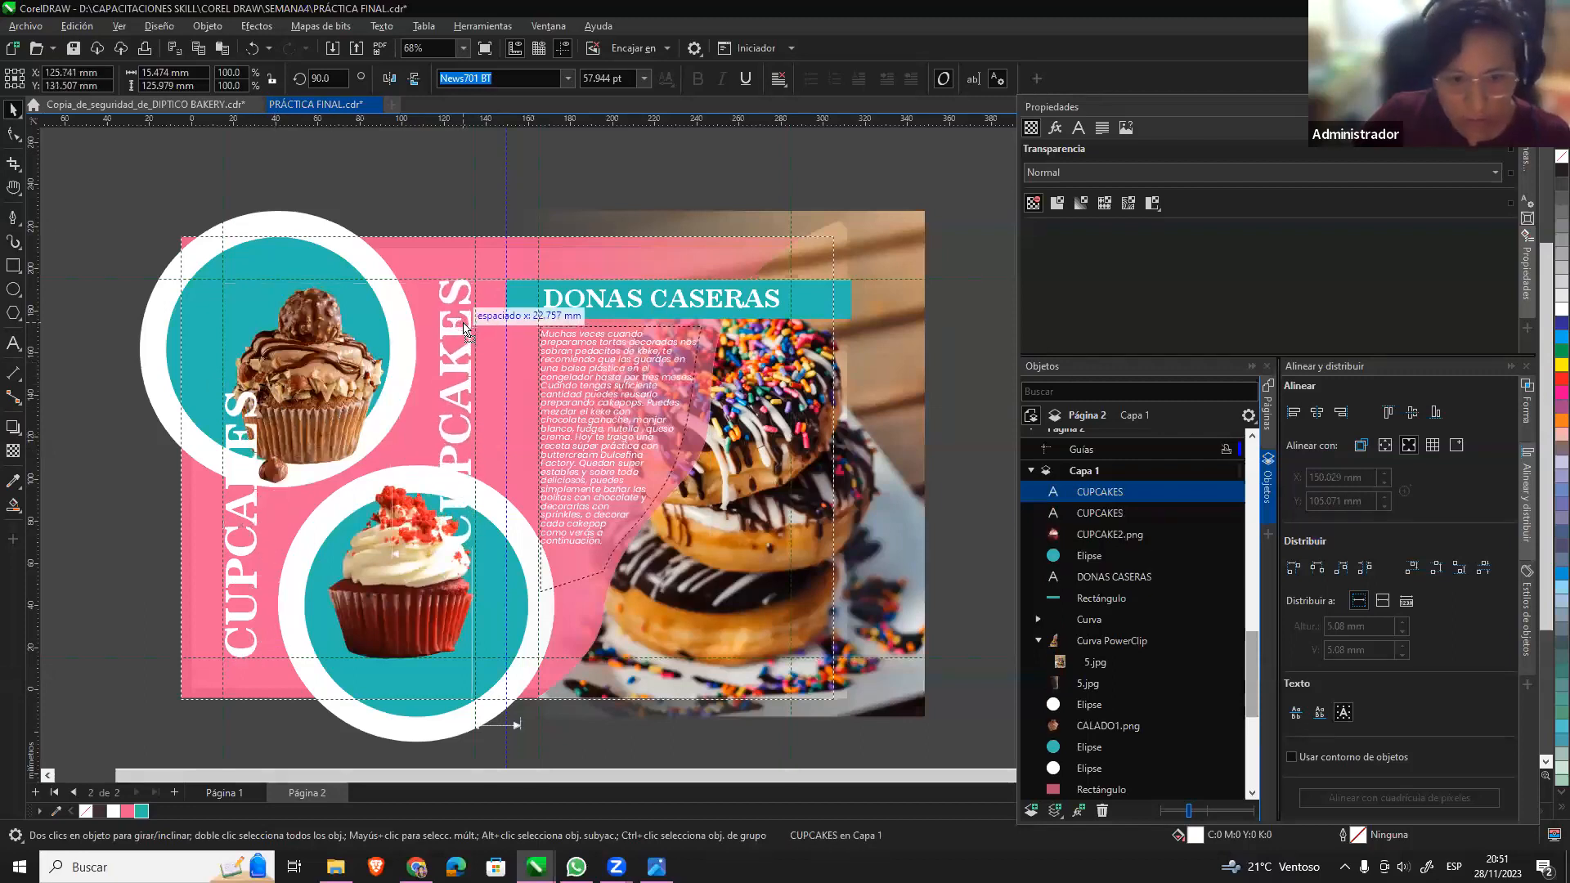
left_click_drag(463, 386, 463, 385)
left_click(463, 351)
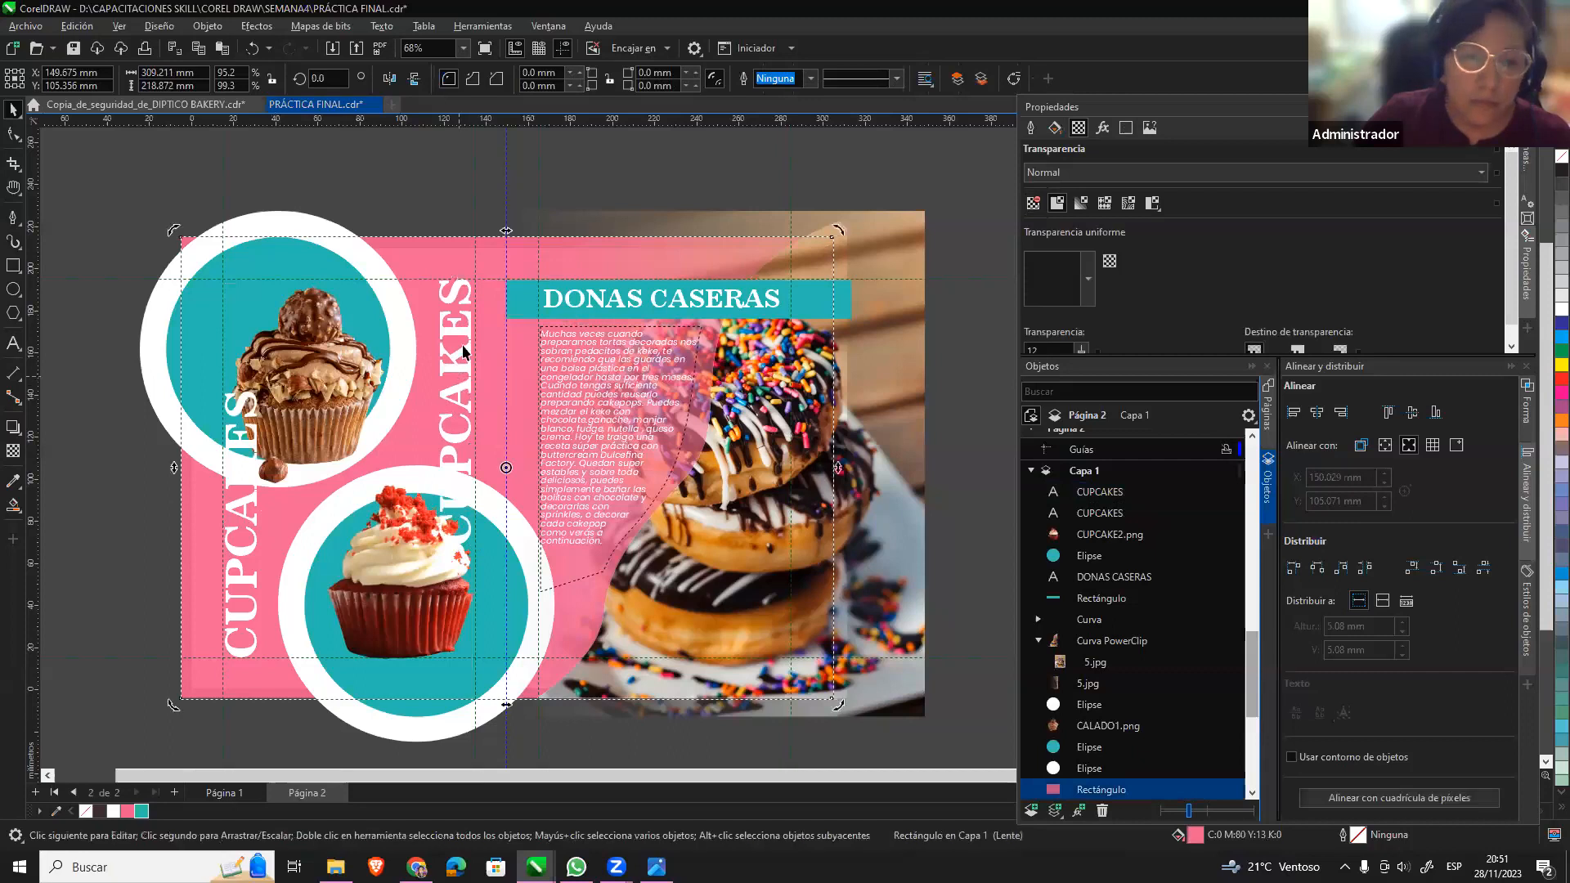
Replace the text of the duplicated vertical title with PERSONALIZADOS.
double_click(462, 322)
key("ctrl+a")
type("P")
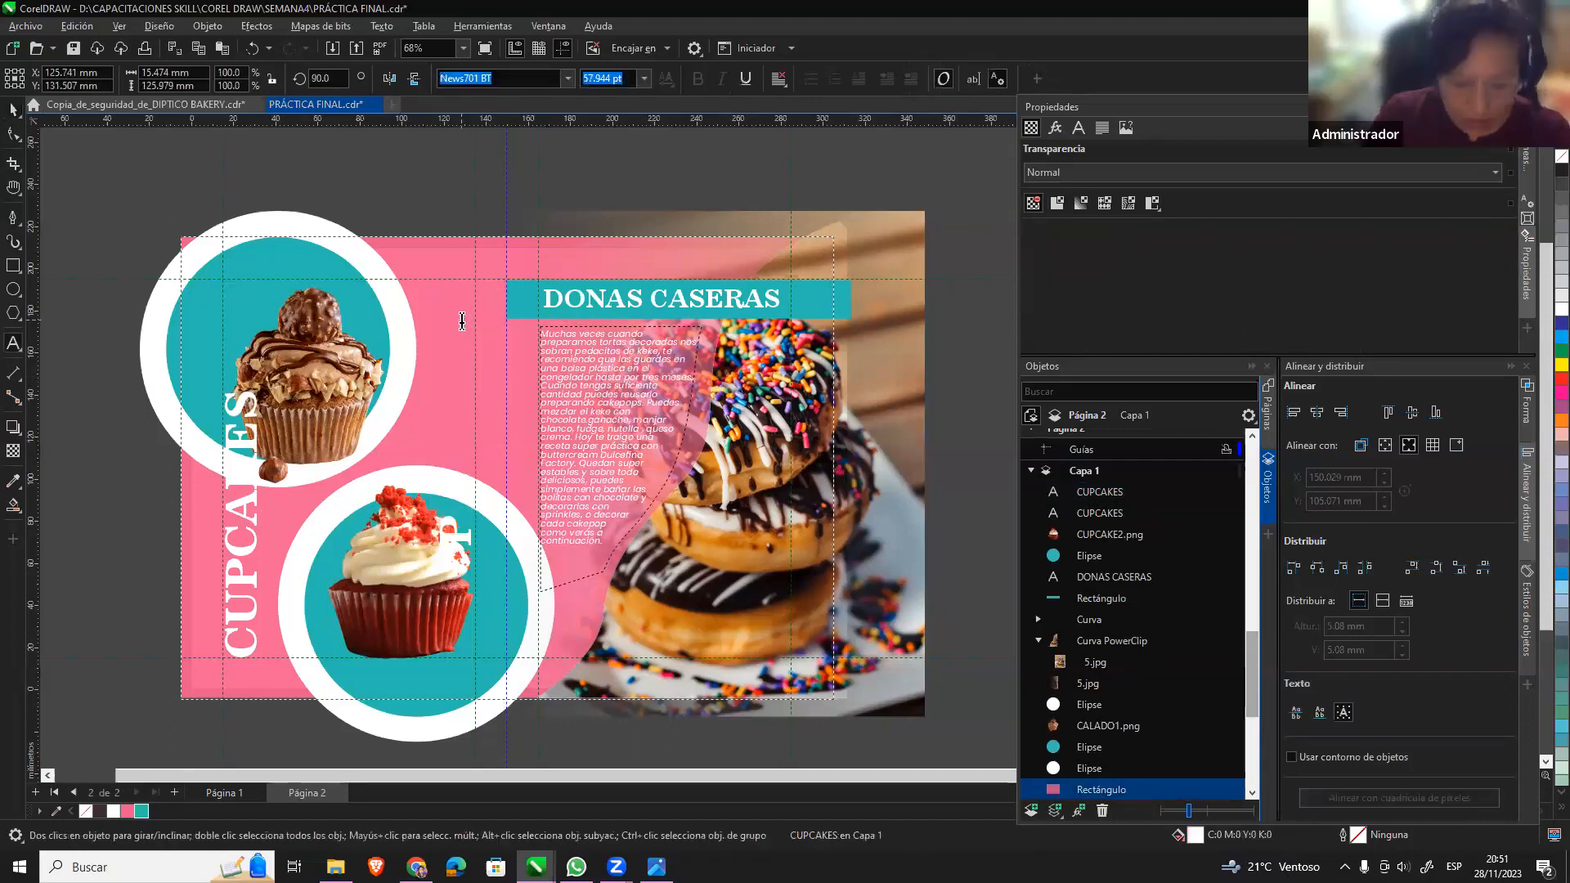
type("ERSO")
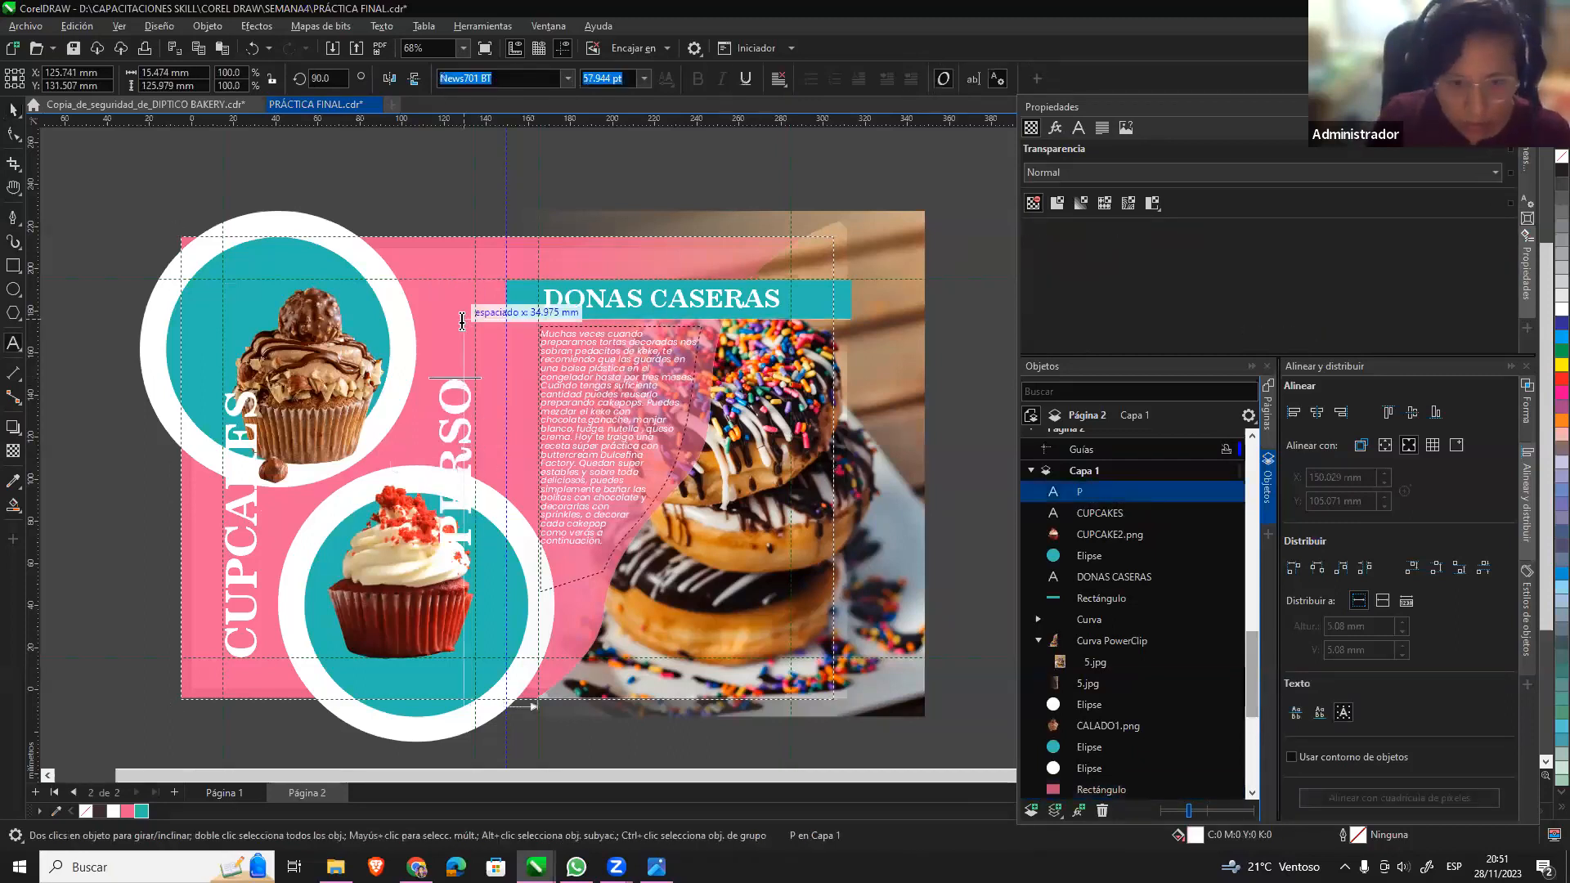
type("NALIZADOS")
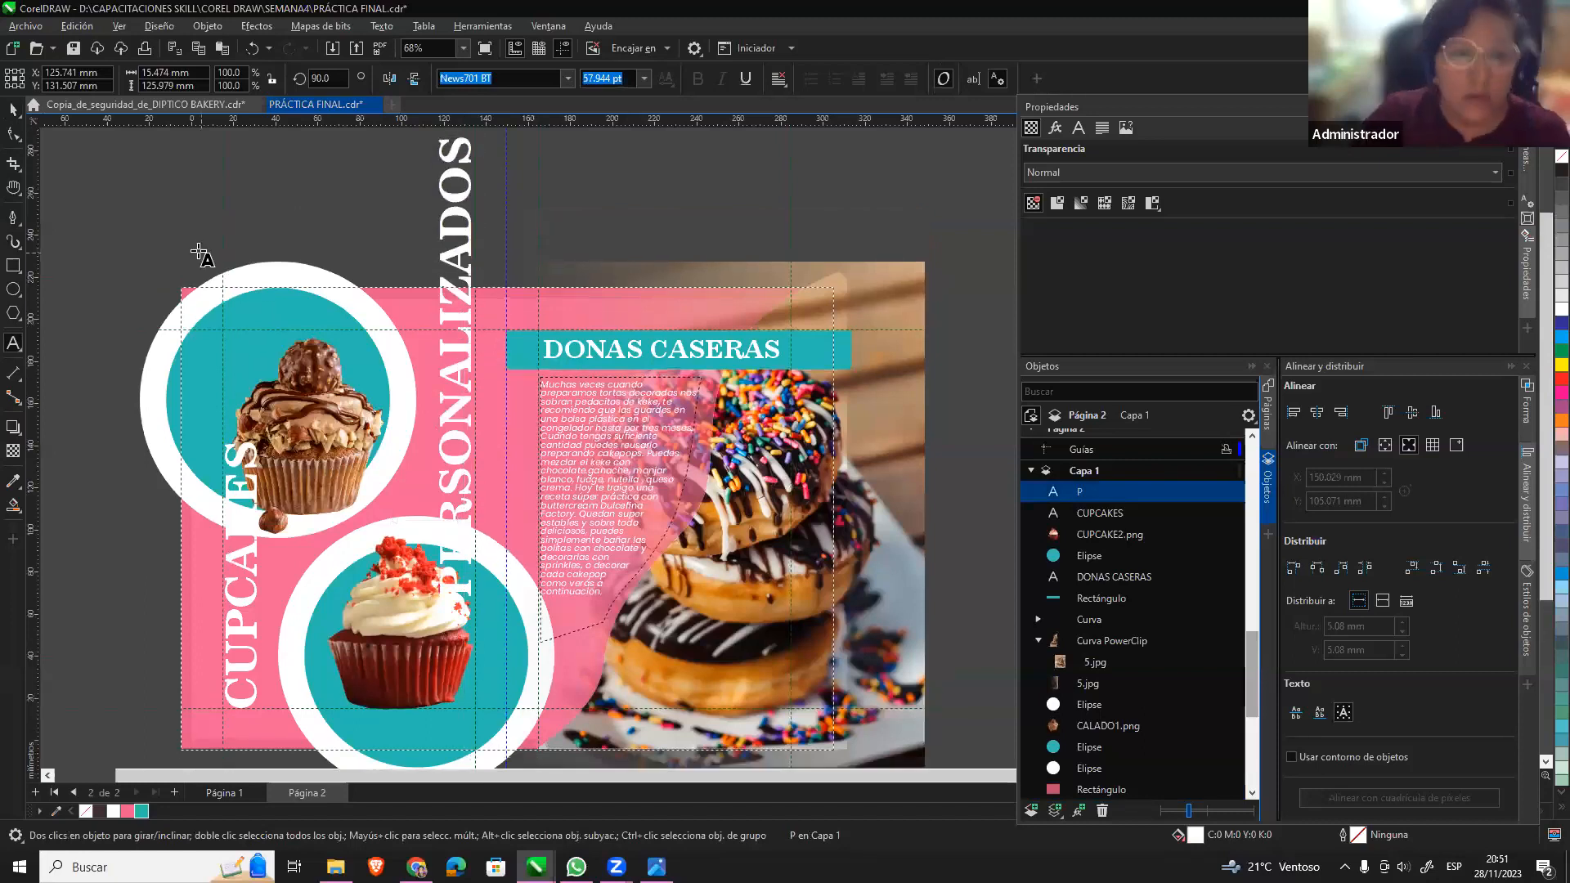
Reduce the PERSONALIZADOS title to about 33 pt and align it along the cupcake panel's right margin guide.
left_click(12, 109)
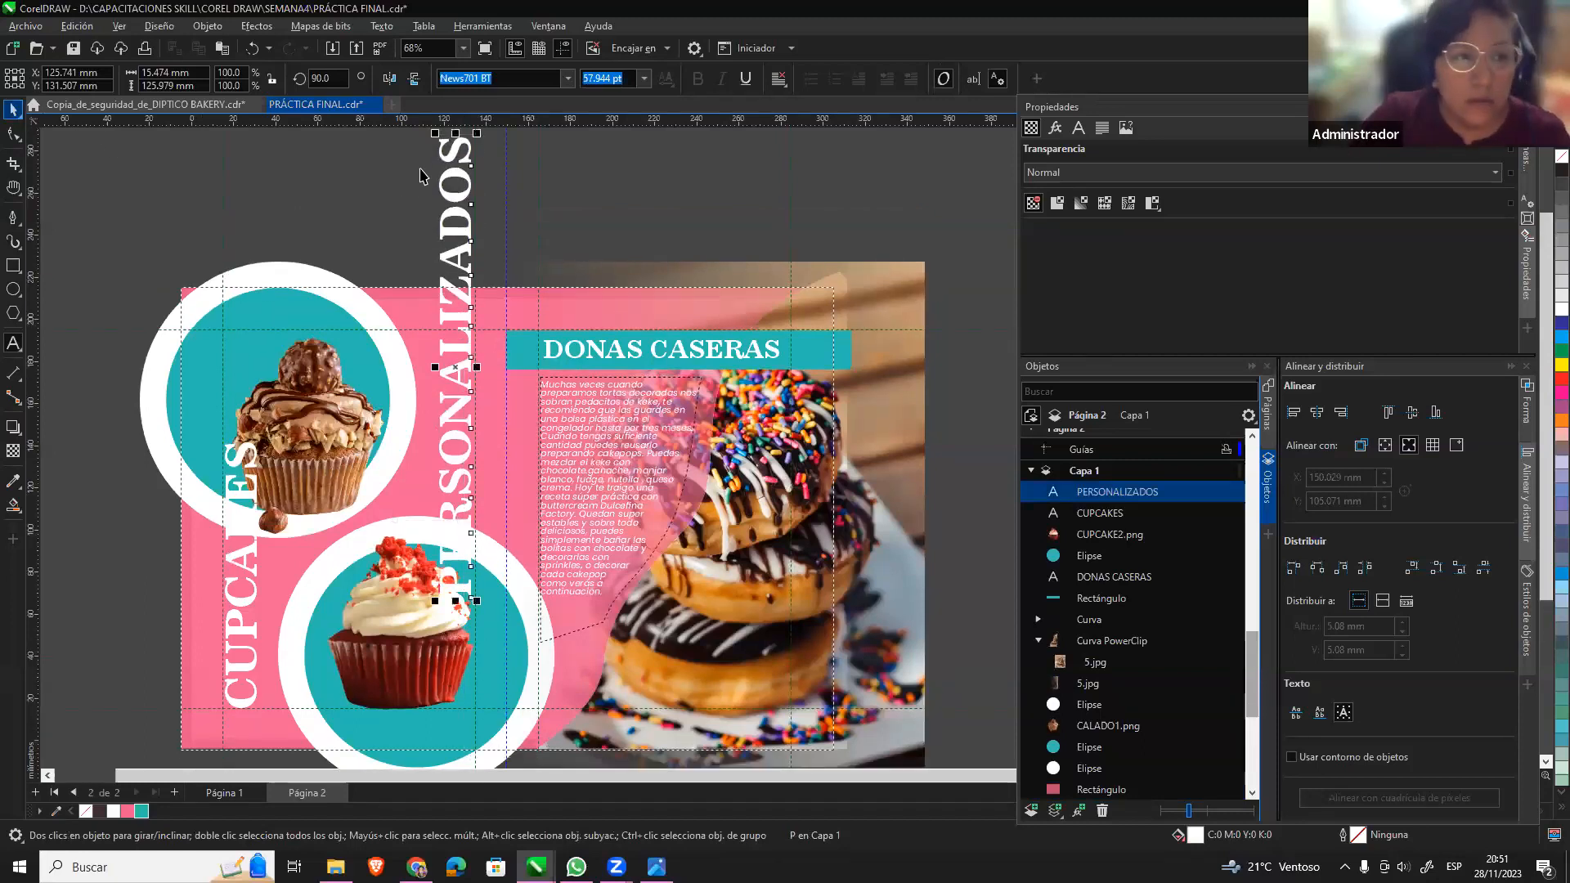
left_click_drag(471, 157, 463, 347)
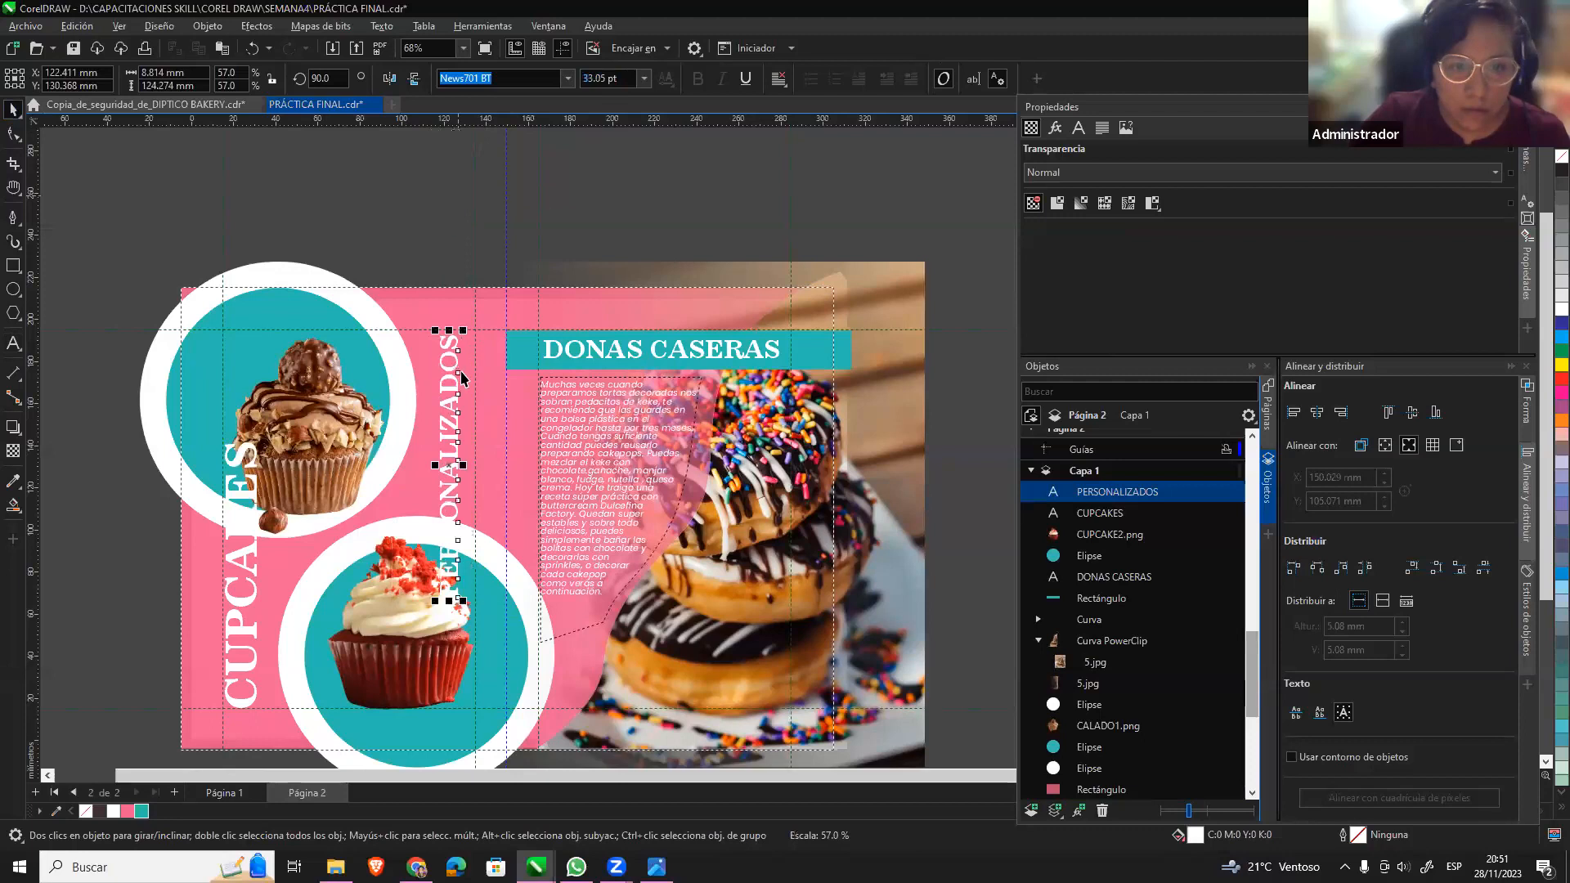
left_click_drag(467, 428, 469, 421)
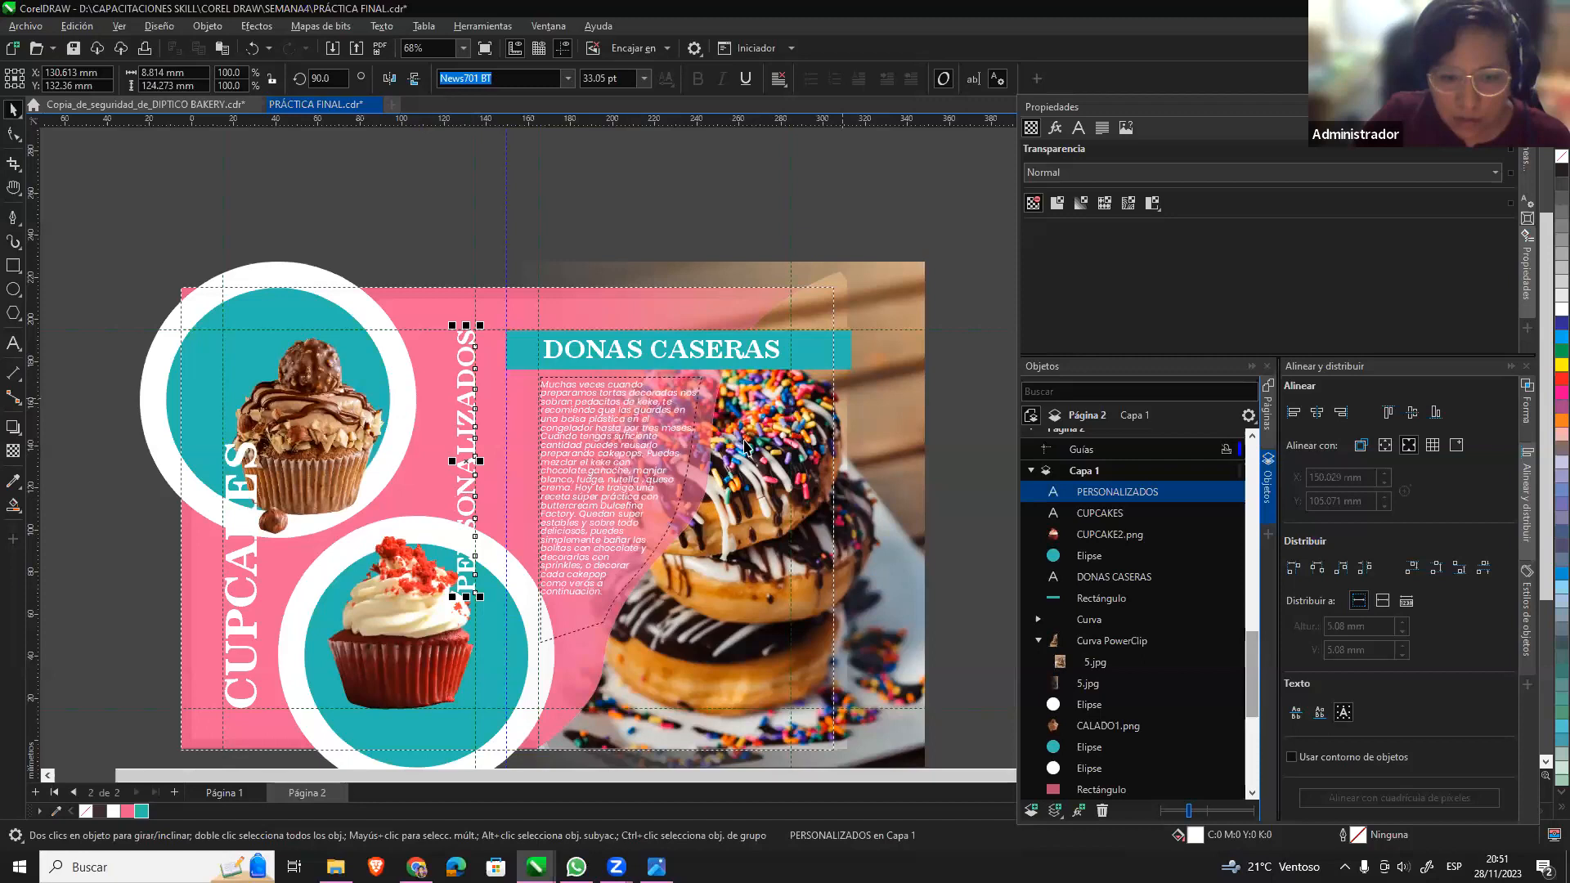
Give the PERSONALIZADOS title no outline and a drop shadow offset about 2.2 mm right and 4.5 mm down.
right_click(145, 811)
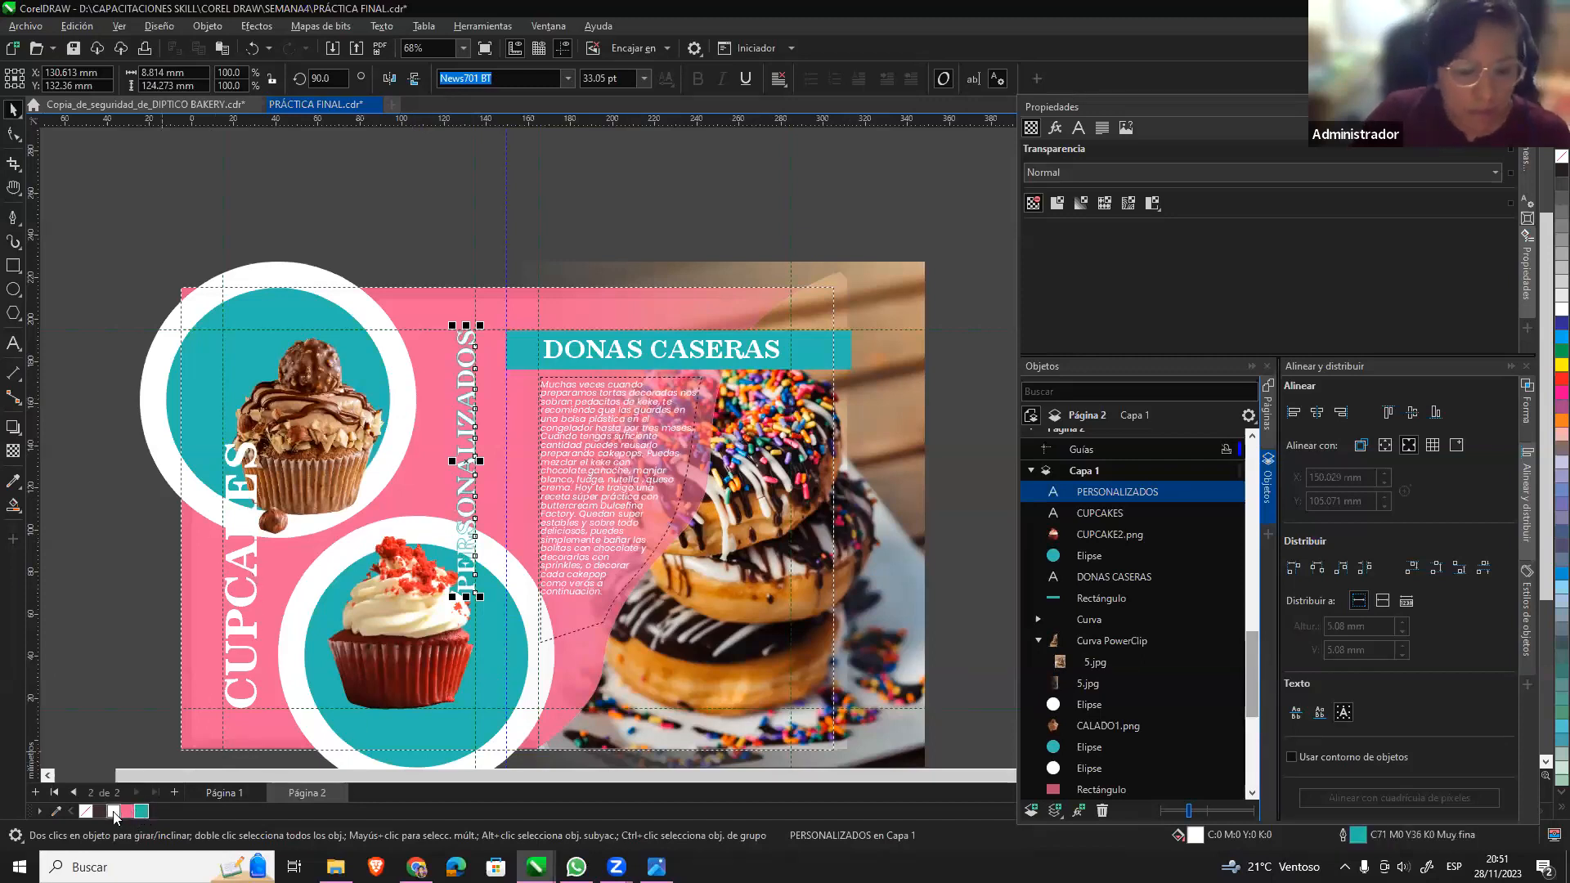
right_click(86, 811)
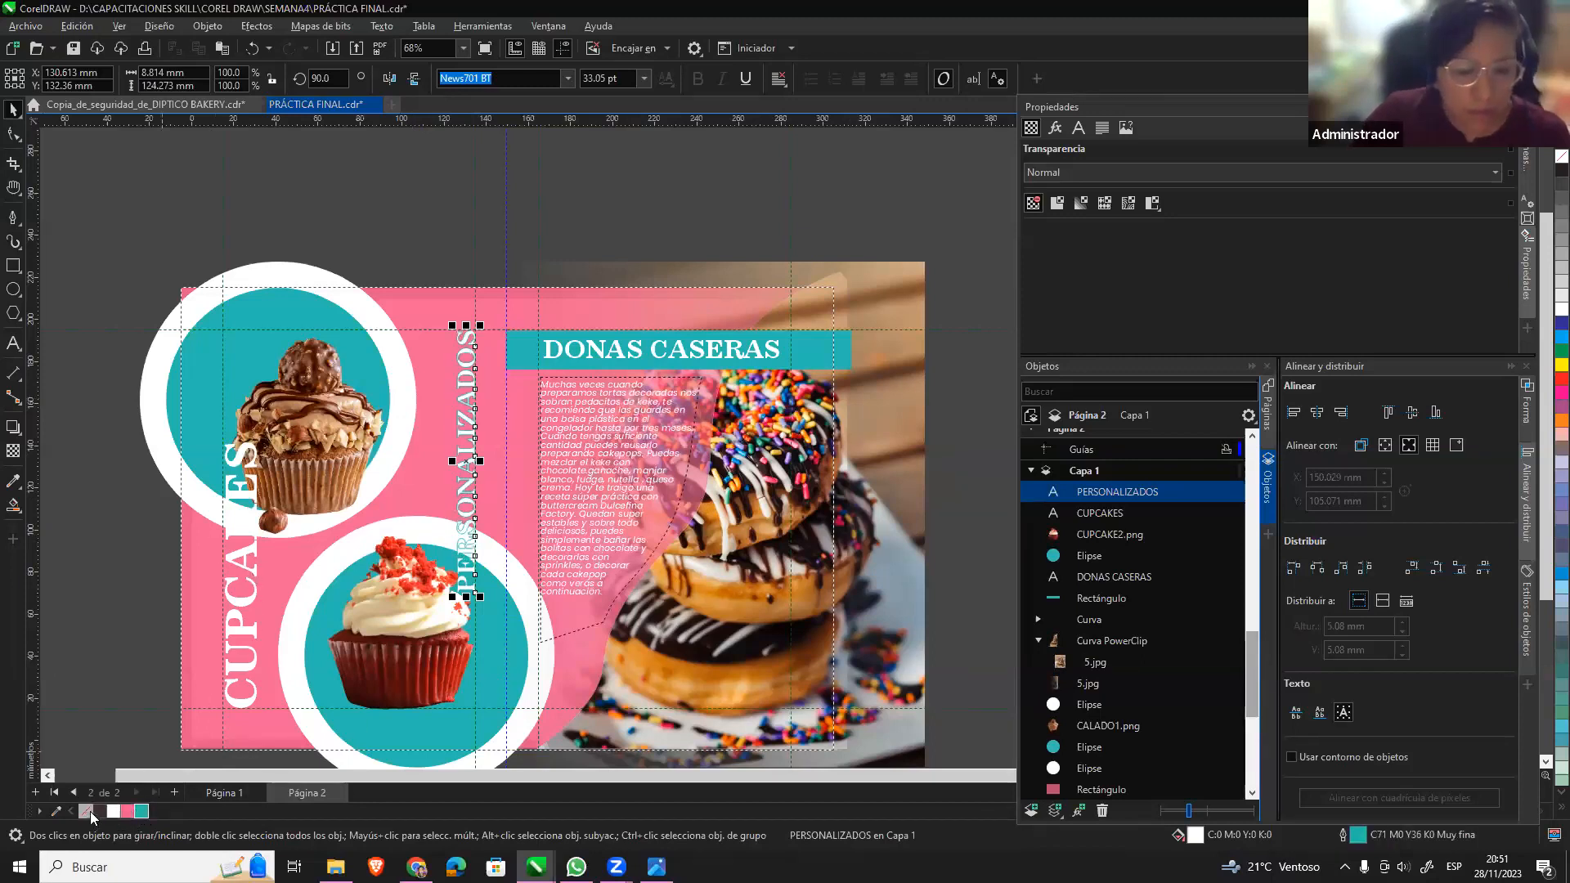
left_click(16, 432)
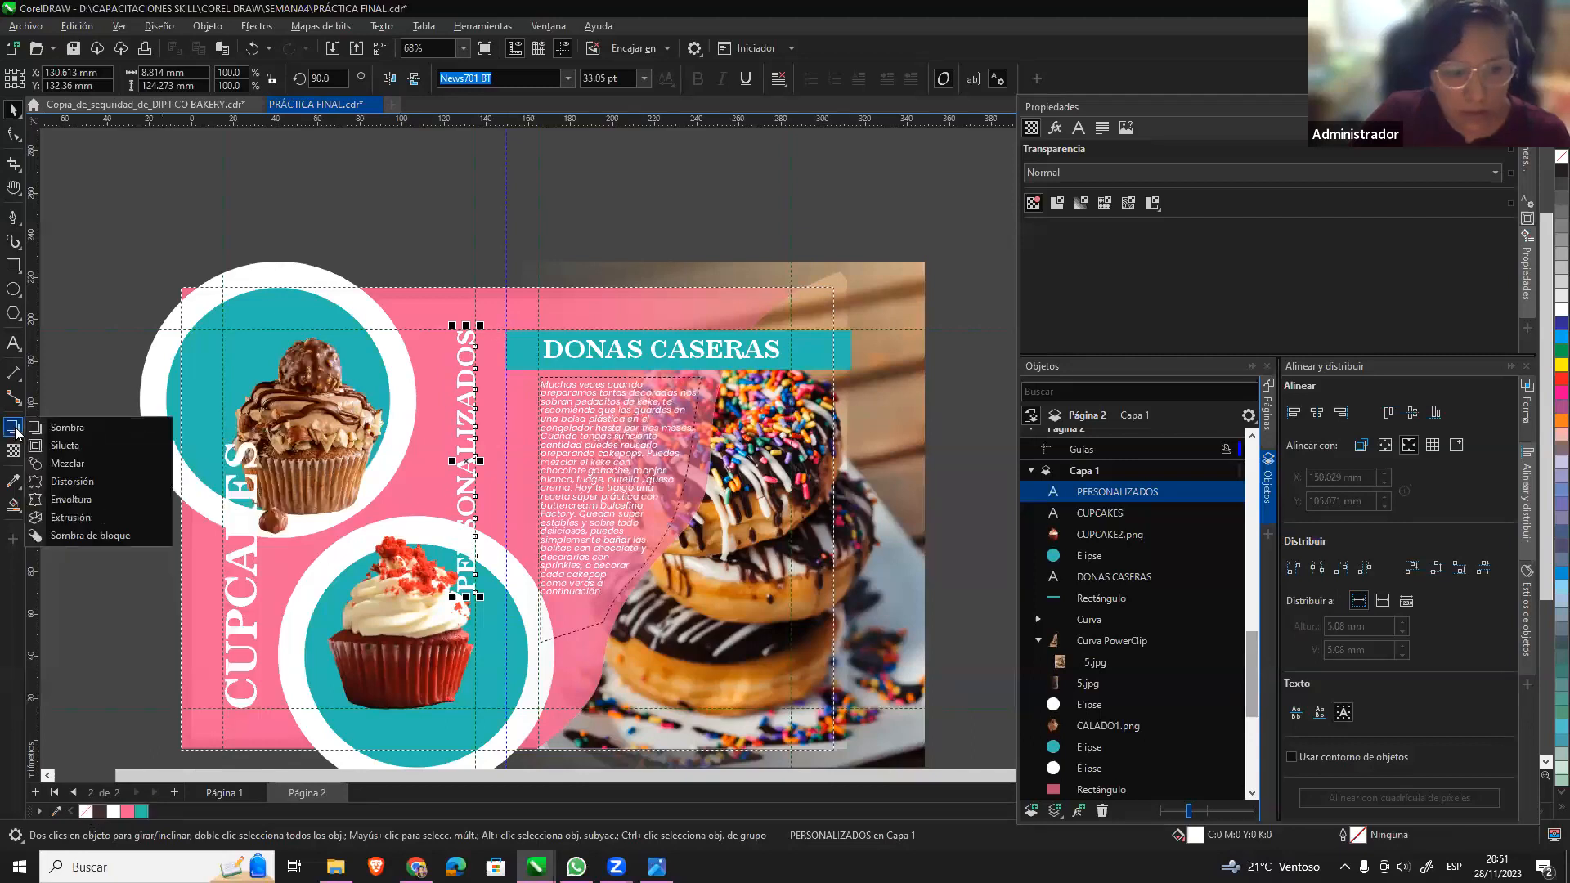
left_click(91, 428)
left_click_drag(475, 536, 480, 490)
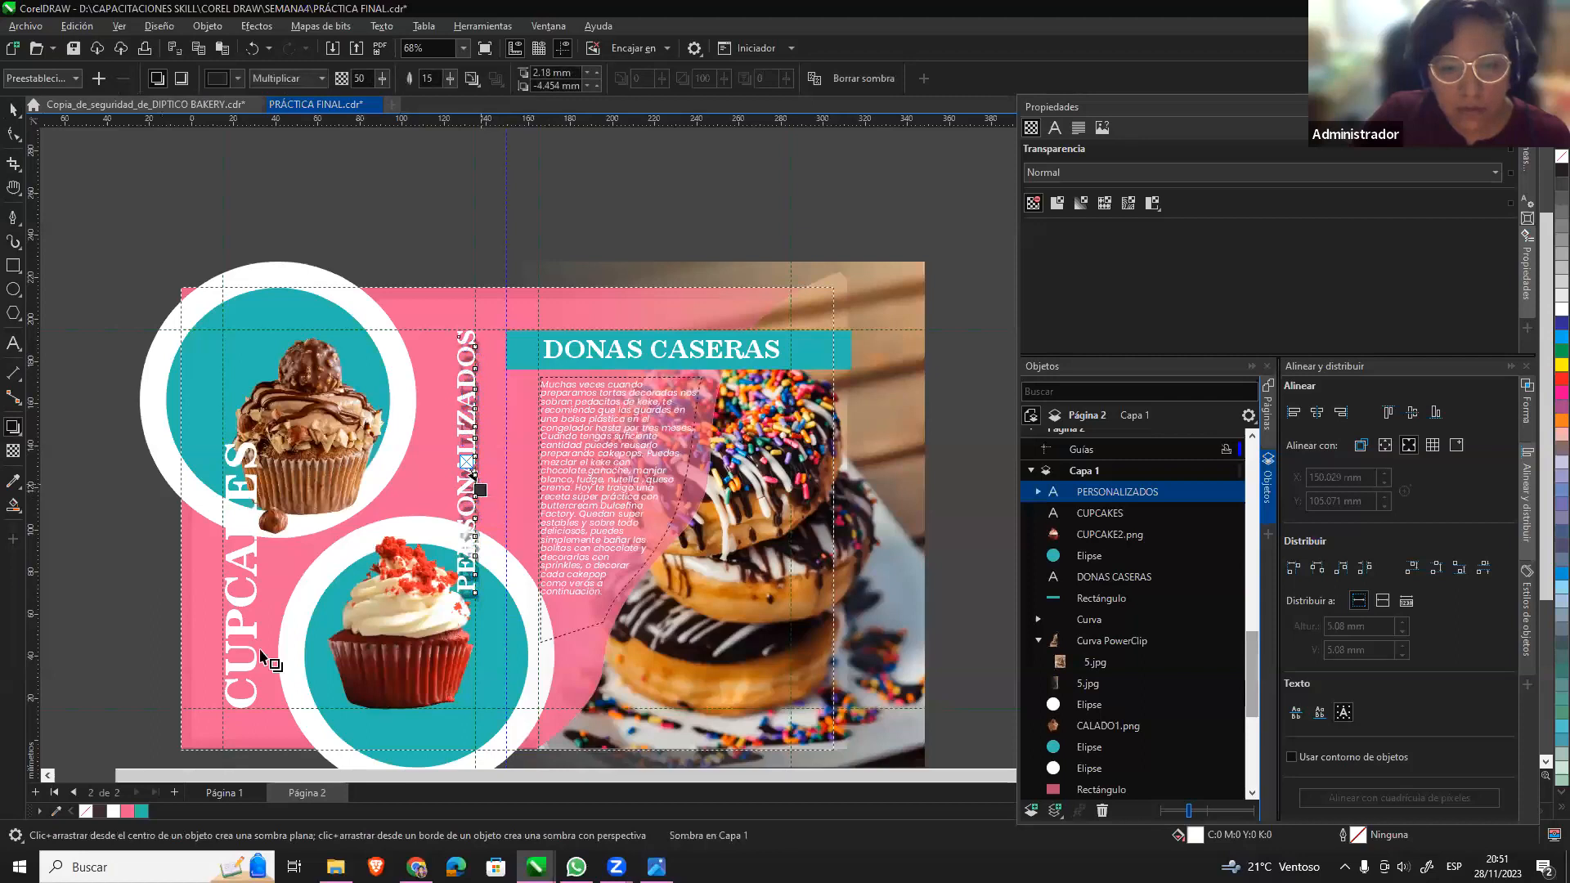
Bring the PERSONALIZADOS shadow closer, offset about 1 mm right and 1.7 mm down, and set its opacity to 32.
left_click(383, 80)
left_click_drag(383, 100, 372, 100)
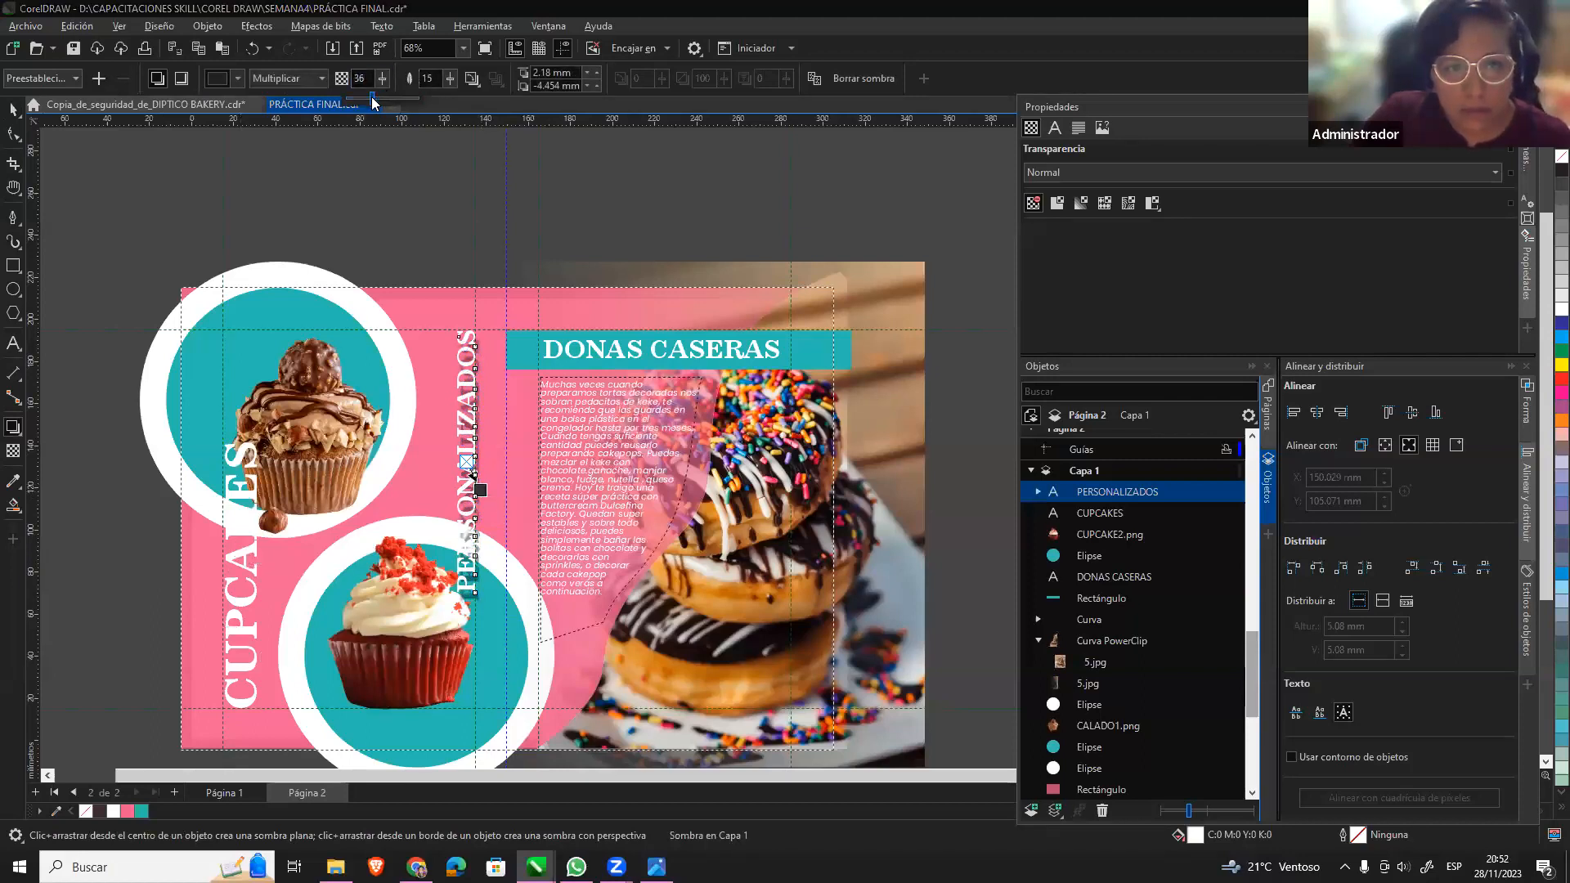
left_click(382, 79)
left_click_drag(385, 100, 374, 101)
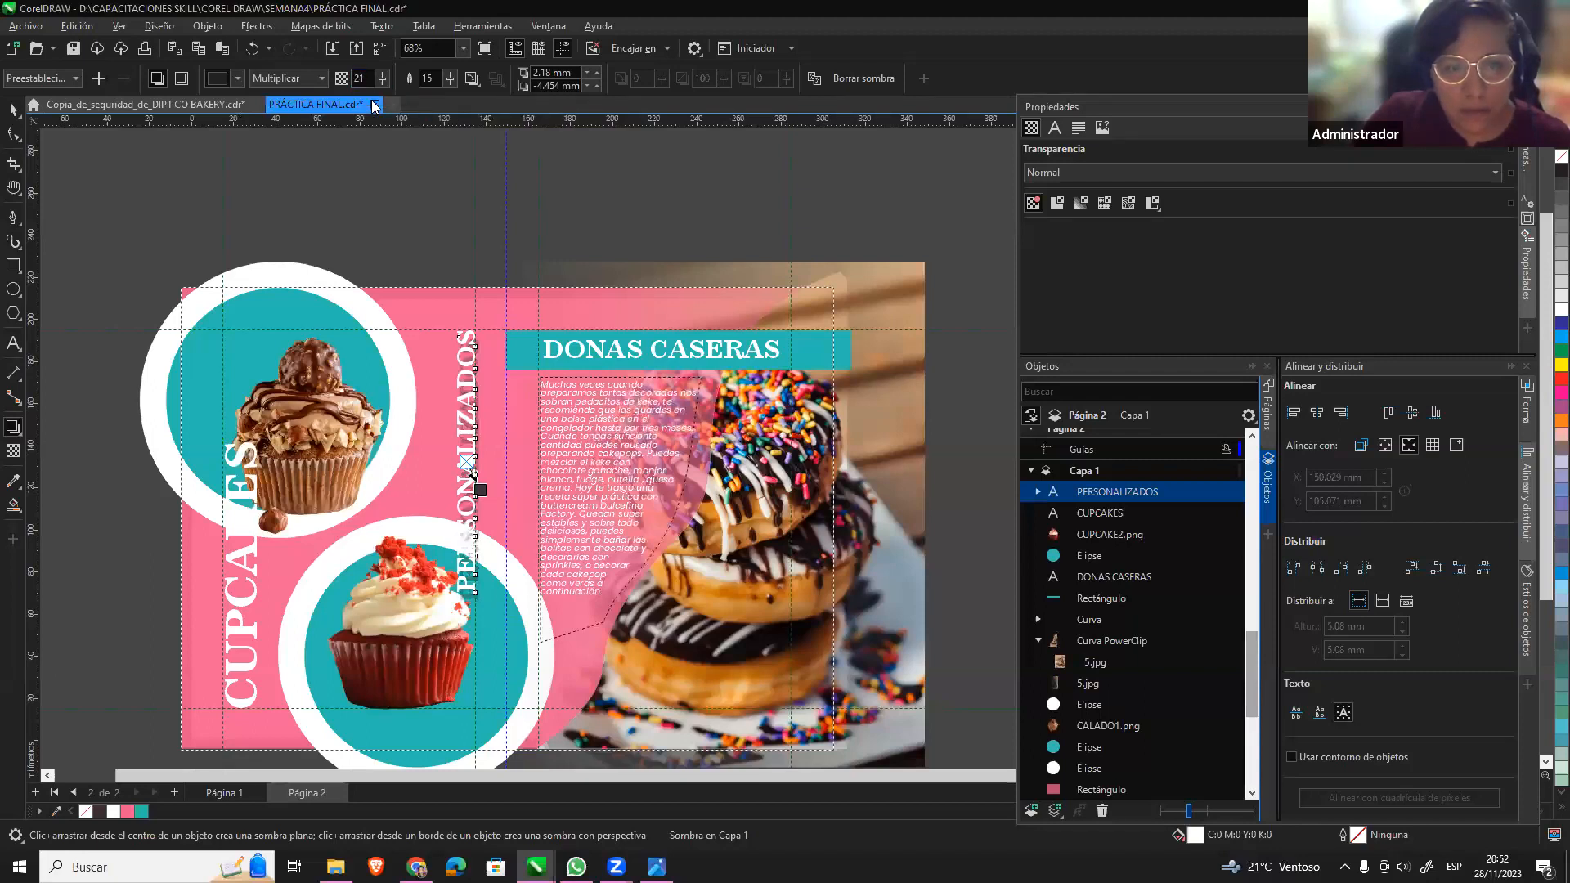
left_click_drag(481, 488, 477, 480)
left_click(381, 79)
left_click(382, 79)
left_click(382, 79)
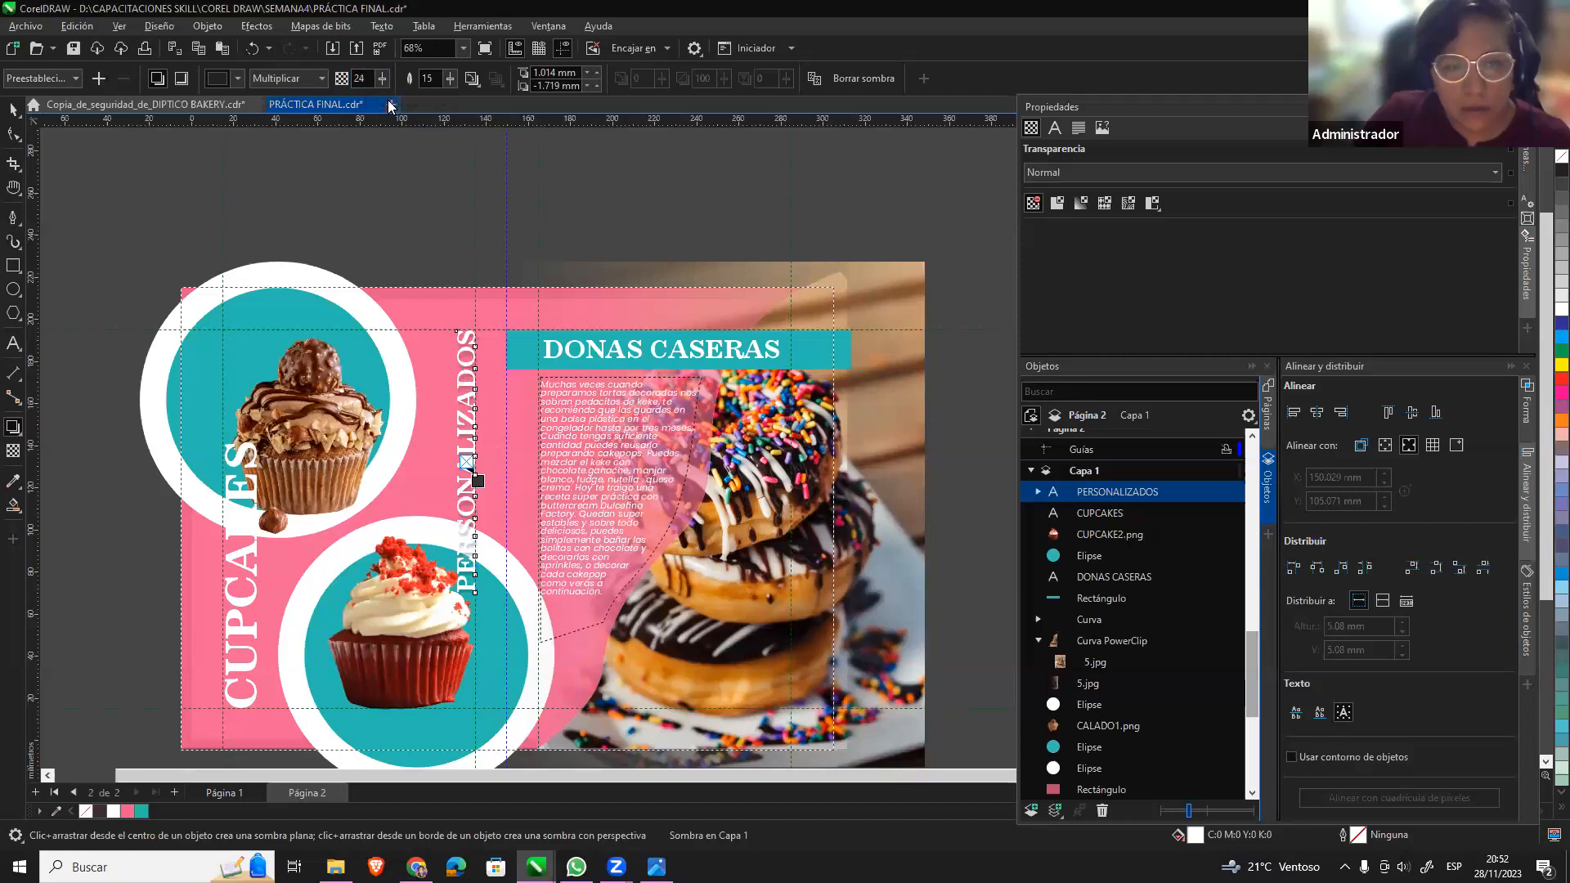
left_click(382, 80)
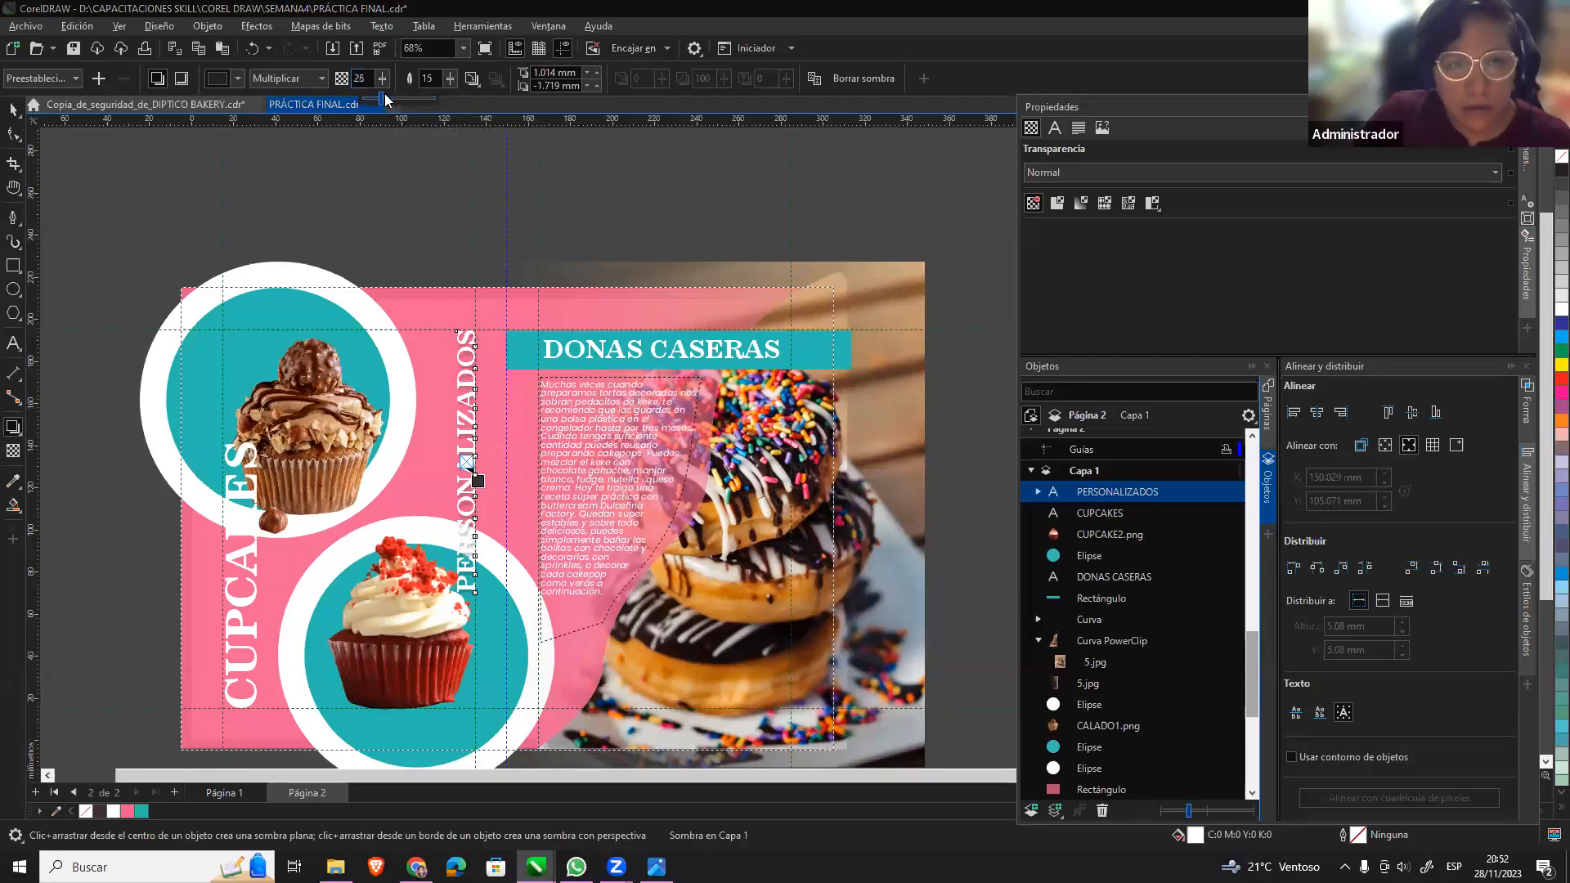
left_click(255, 561)
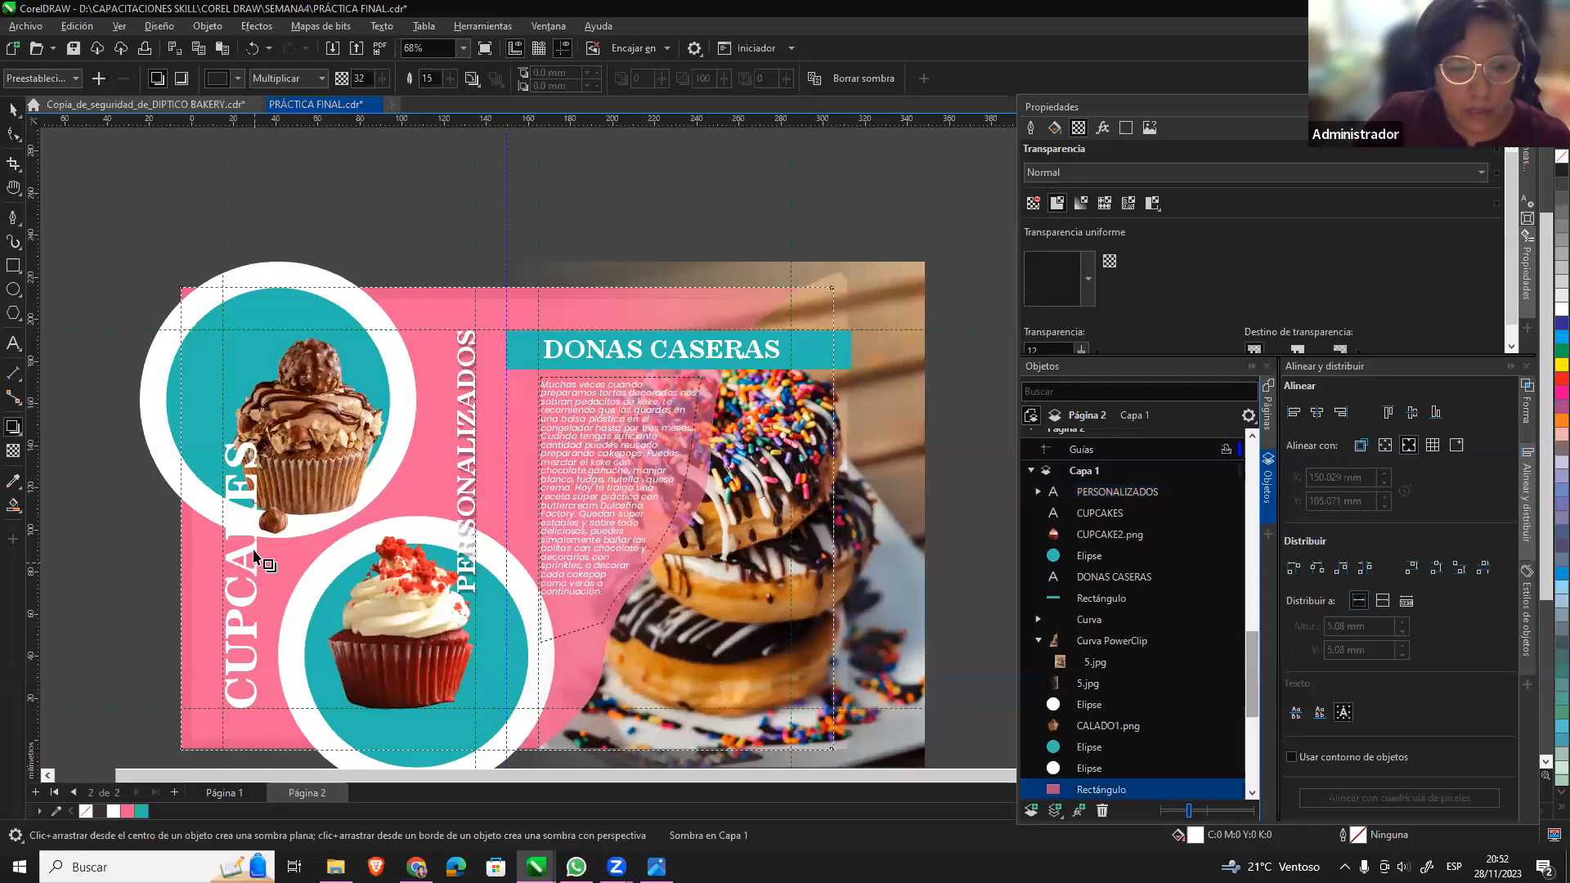
left_click_drag(255, 553, 260, 568)
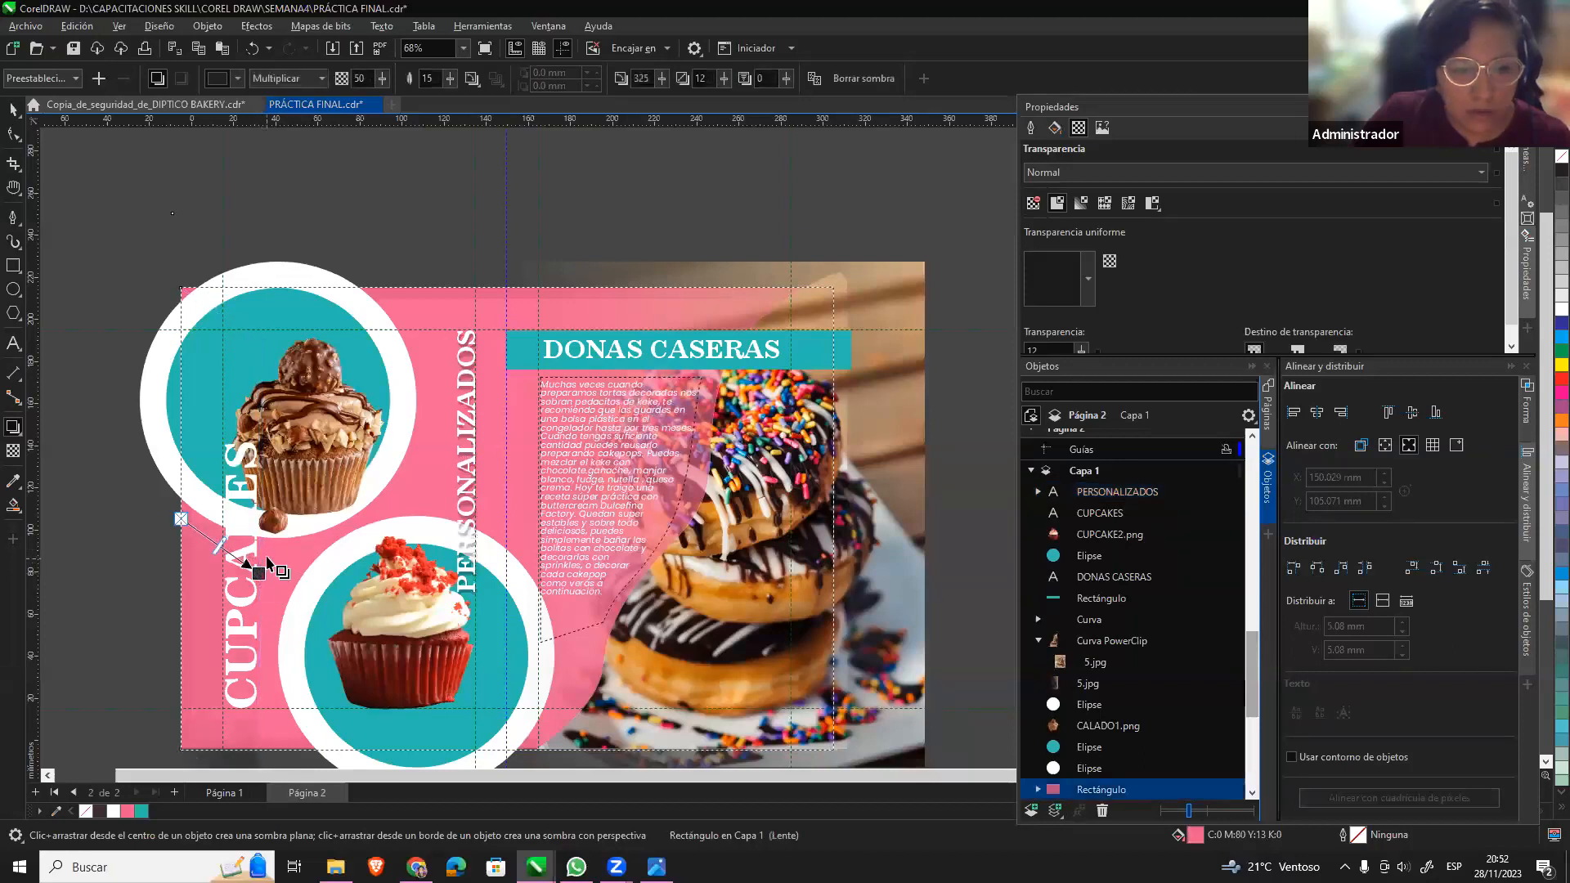
key("ctrl+z")
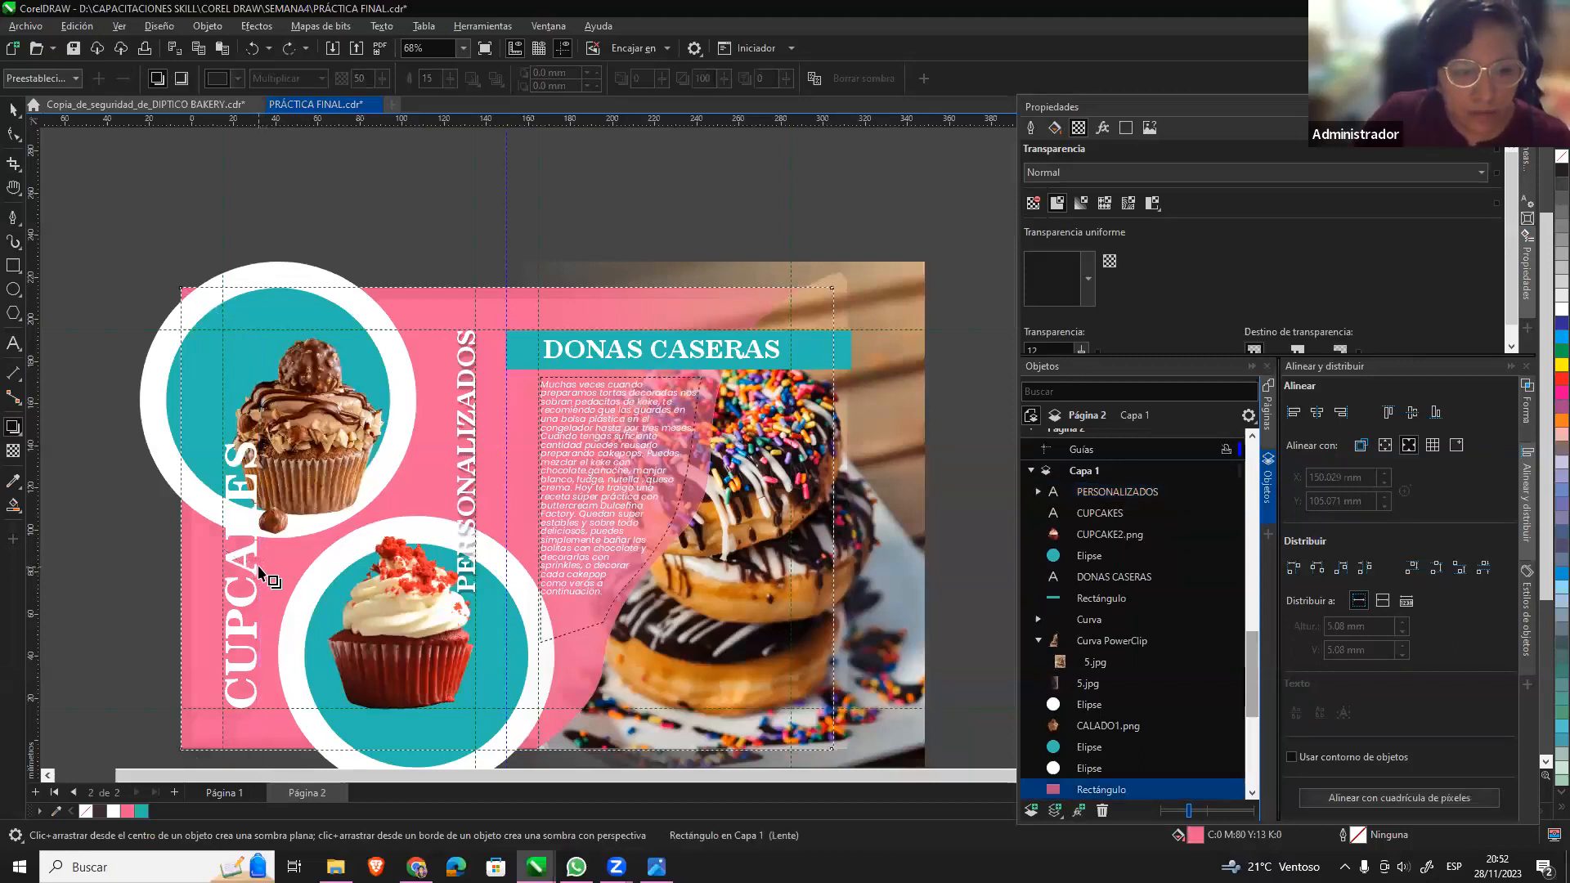
Add a drop shadow to the vertical CUPCAKES title and deselect it.
key("space")
left_click(245, 548)
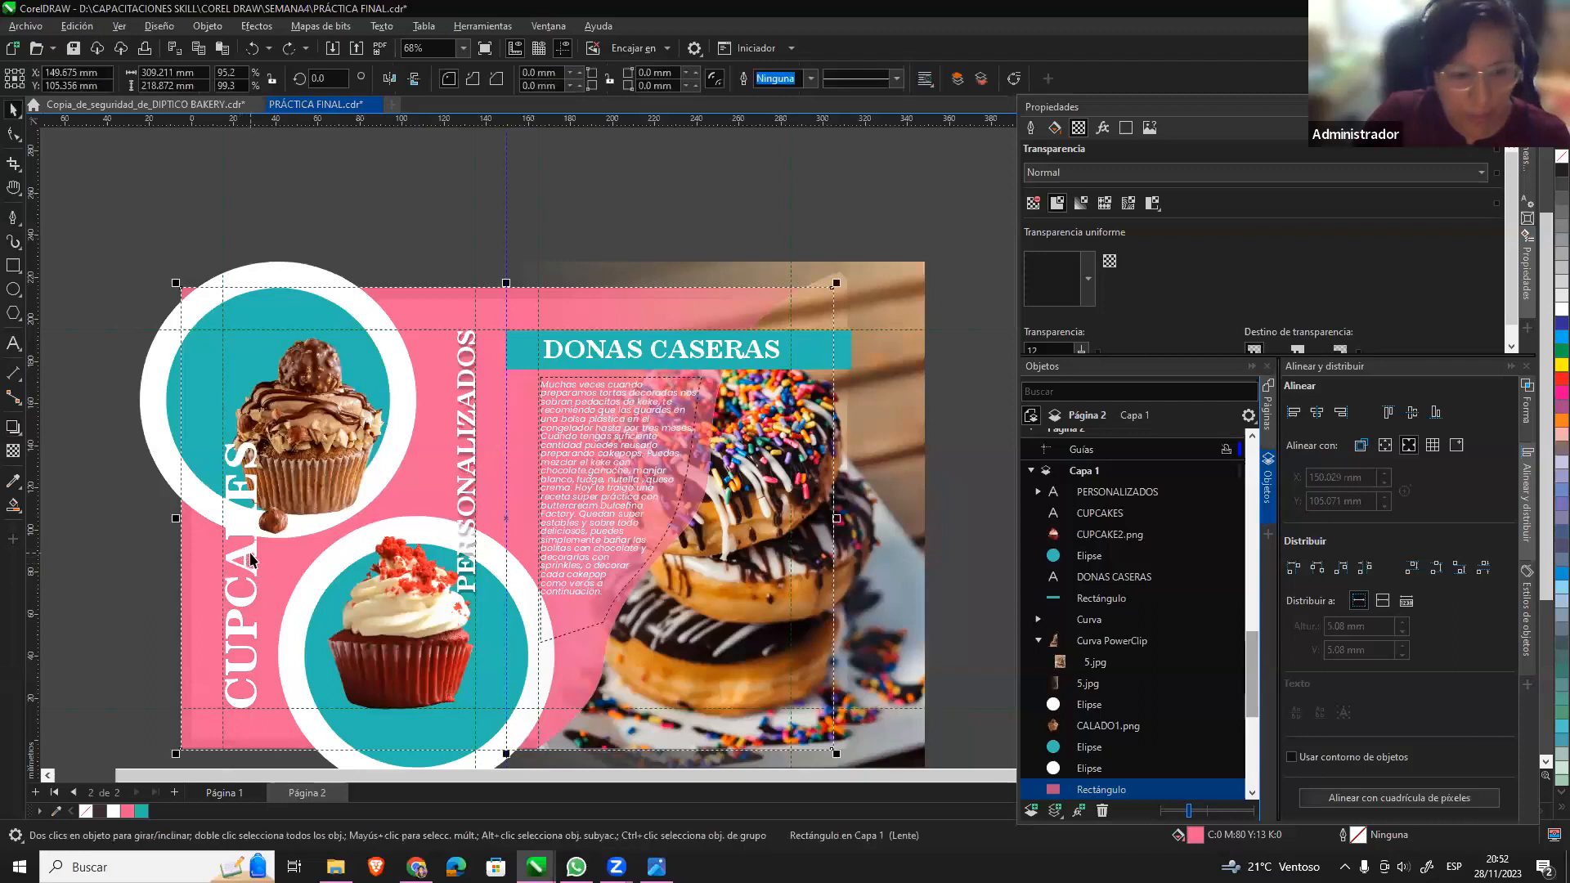
left_click(12, 427)
left_click_drag(243, 577, 259, 621)
left_click(13, 111)
left_click(423, 228)
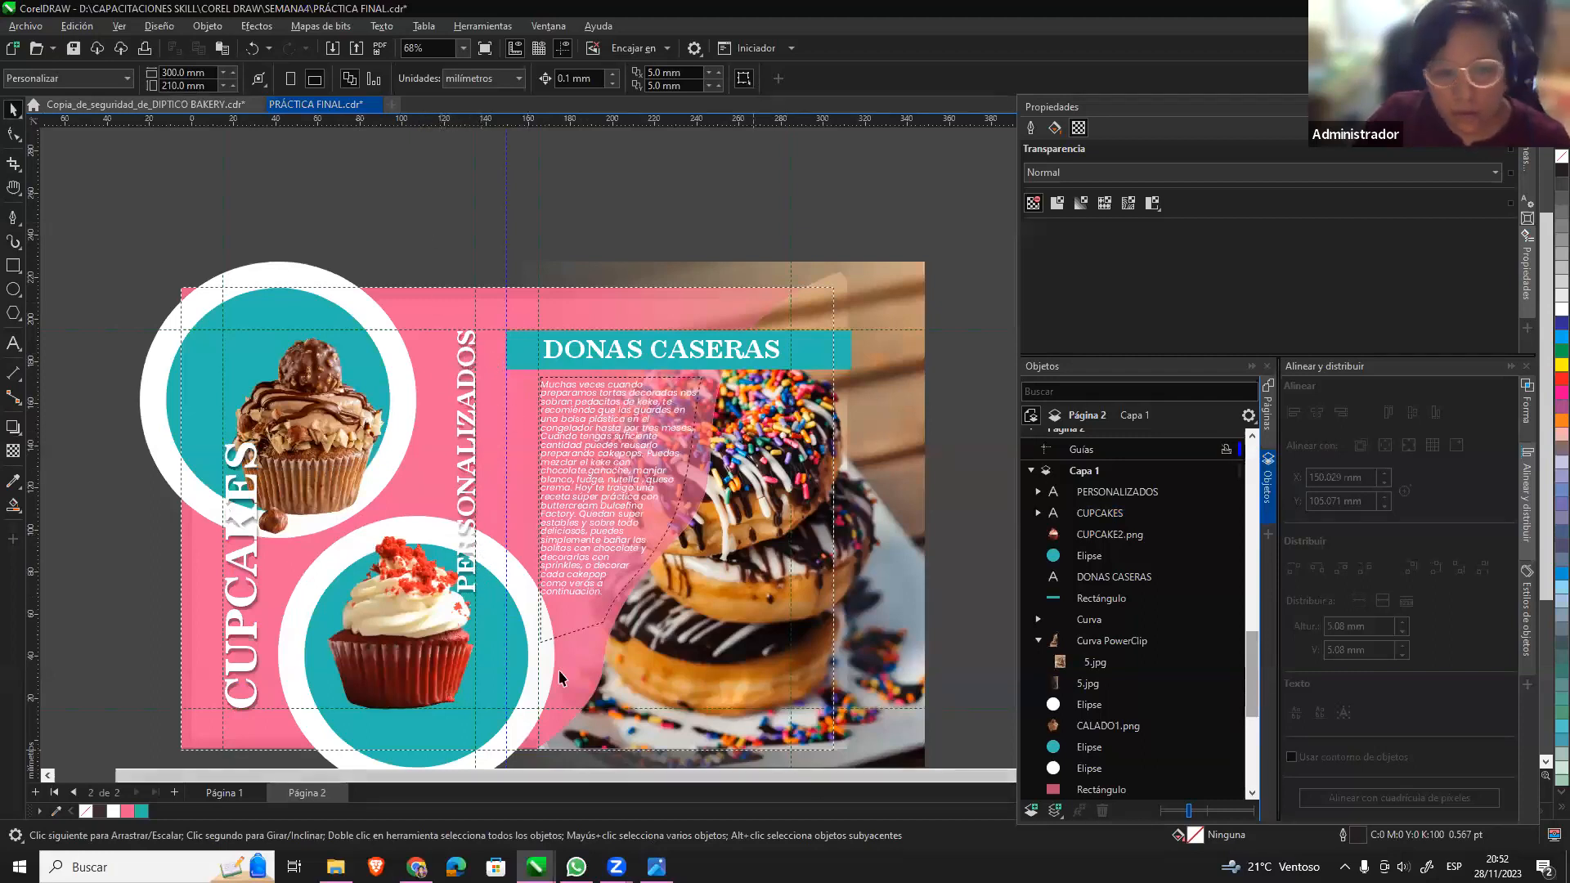
Give the upper white circle a perspective drop shadow cast downward from its top edge at an angle of about 272 degrees.
left_click(413, 395)
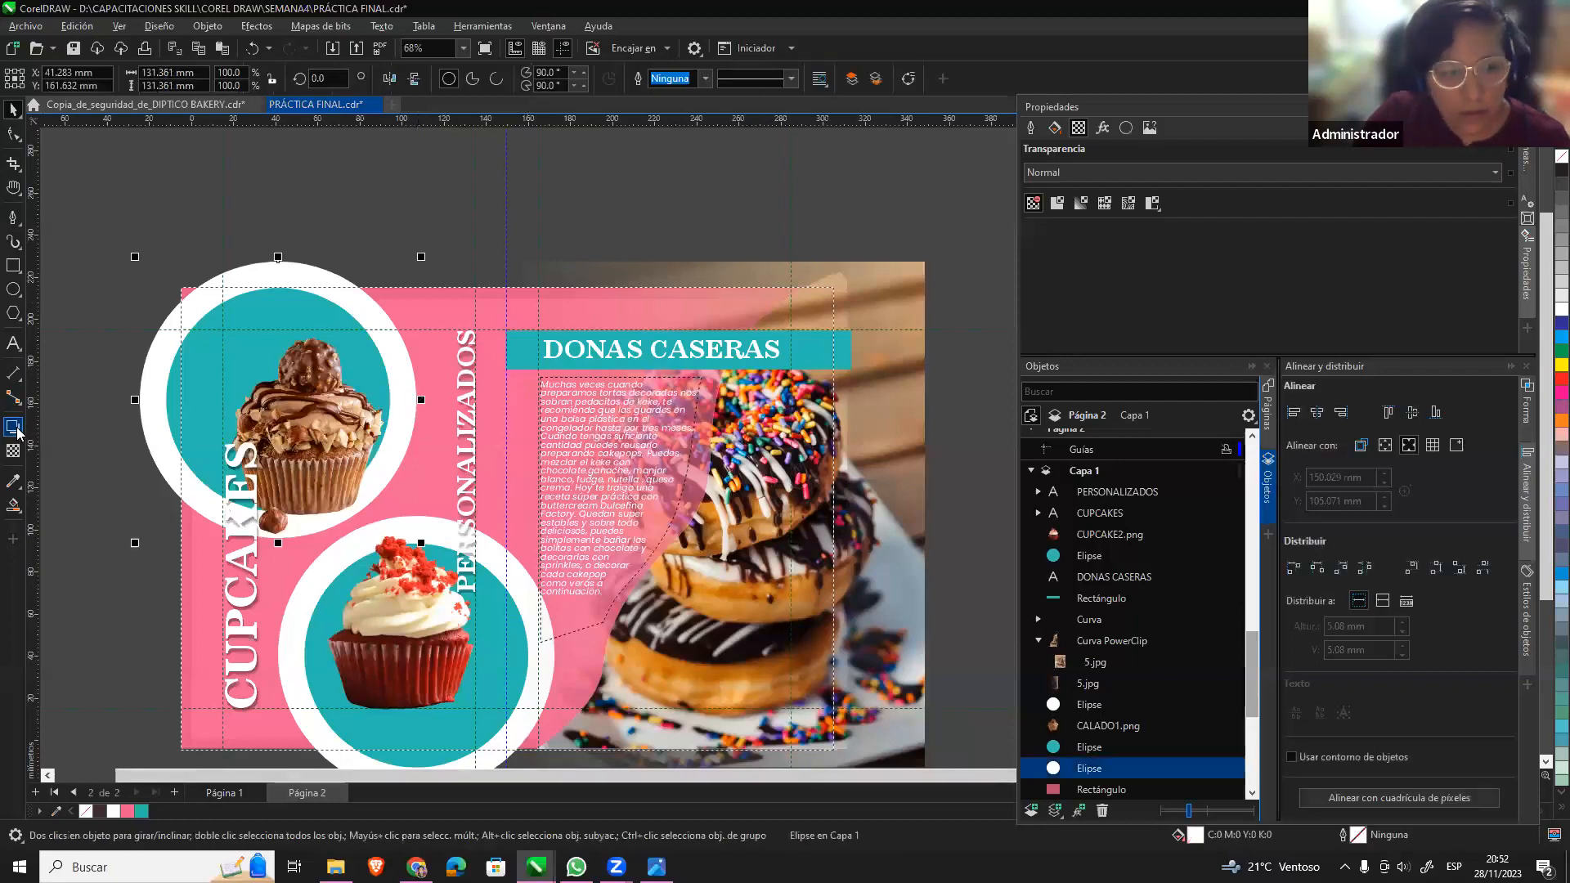
left_click_drag(403, 406, 399, 464)
key("ctrl+z")
left_click_drag(240, 279, 287, 542)
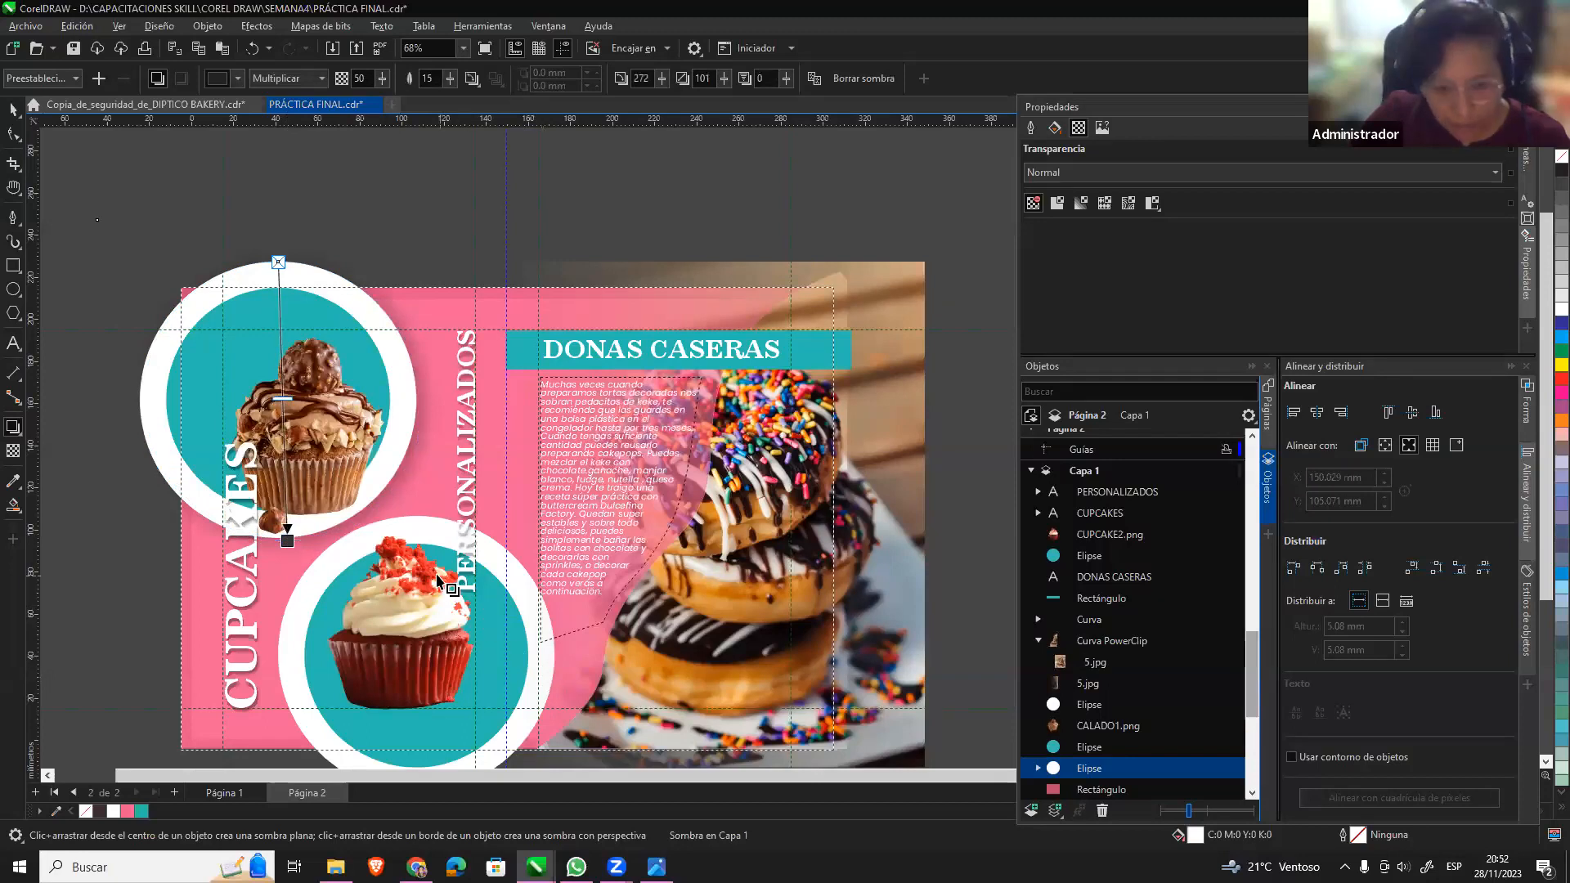
left_click(13, 108)
Add a drop shadow to the red velvet cupcake, offset about 8.2 mm right and 5.5 mm down.
left_click(392, 646)
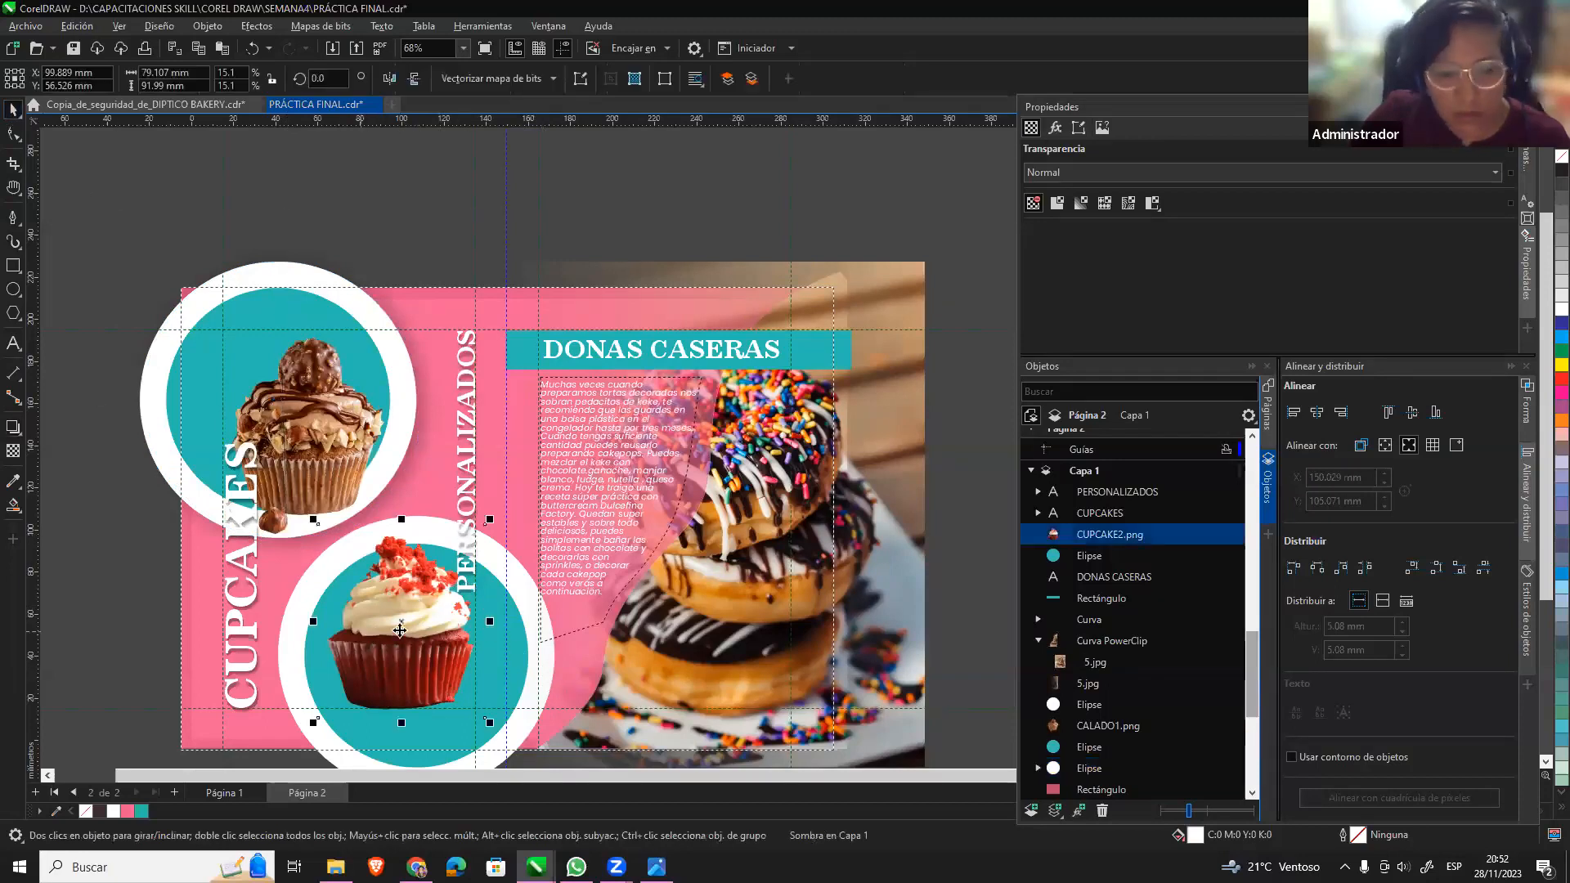
left_click(12, 427)
left_click_drag(402, 622, 493, 686)
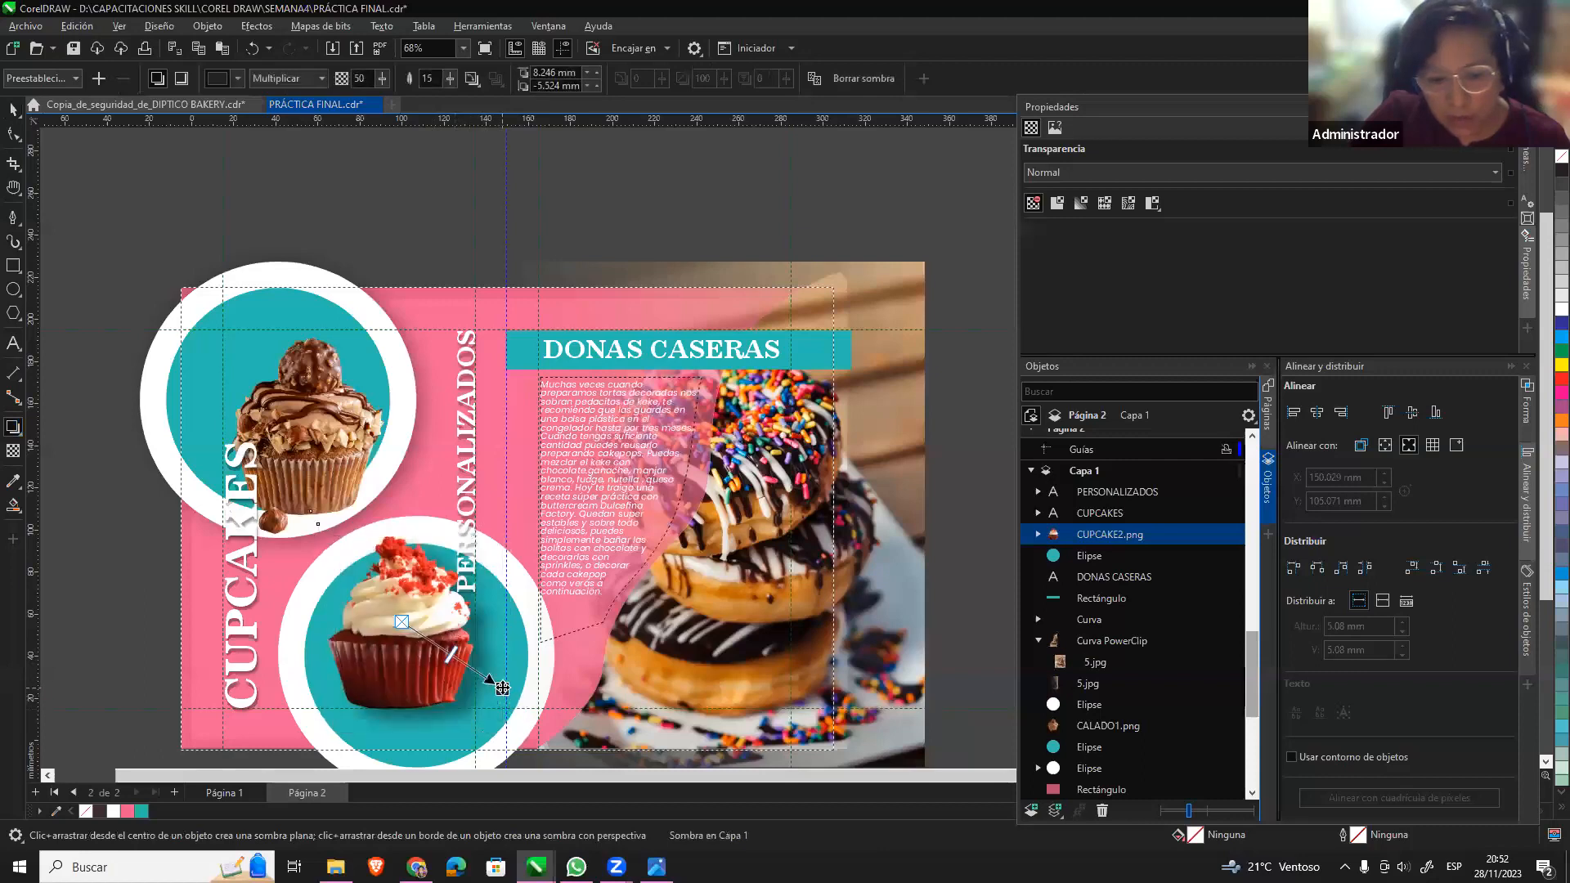
key("space")
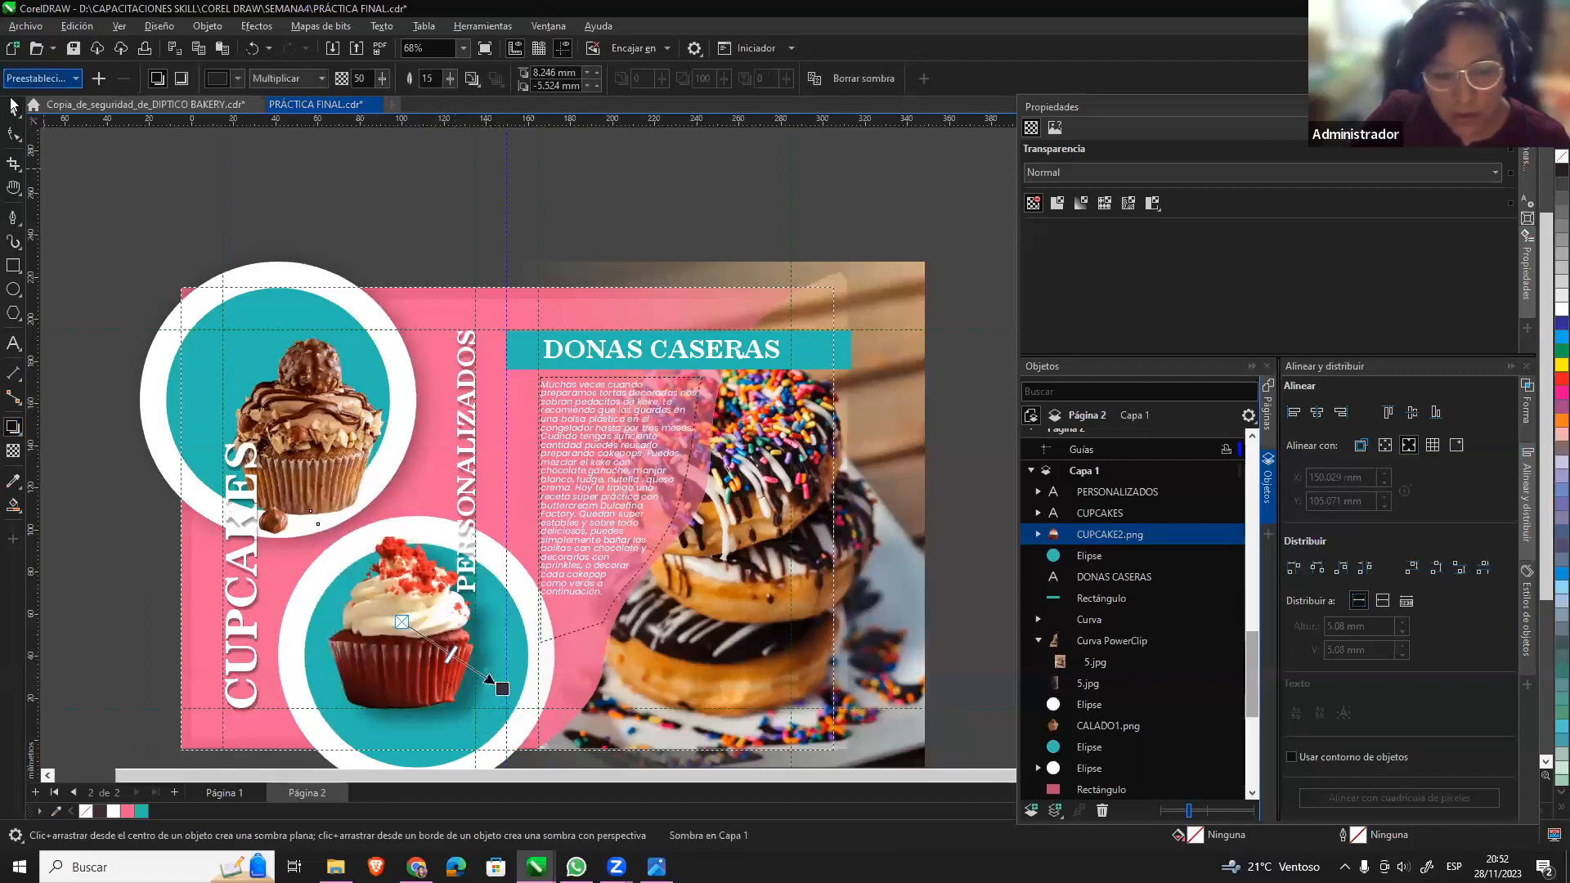
Nudge the chocolate cupcake slightly up inside its circle and add a drop shadow offset about 3 mm right and 1.6 mm down.
left_click(324, 419)
mouse_move(325, 404)
left_mouse_down()
mouse_move(329, 421)
mouse_move(329, 400)
left_mouse_up()
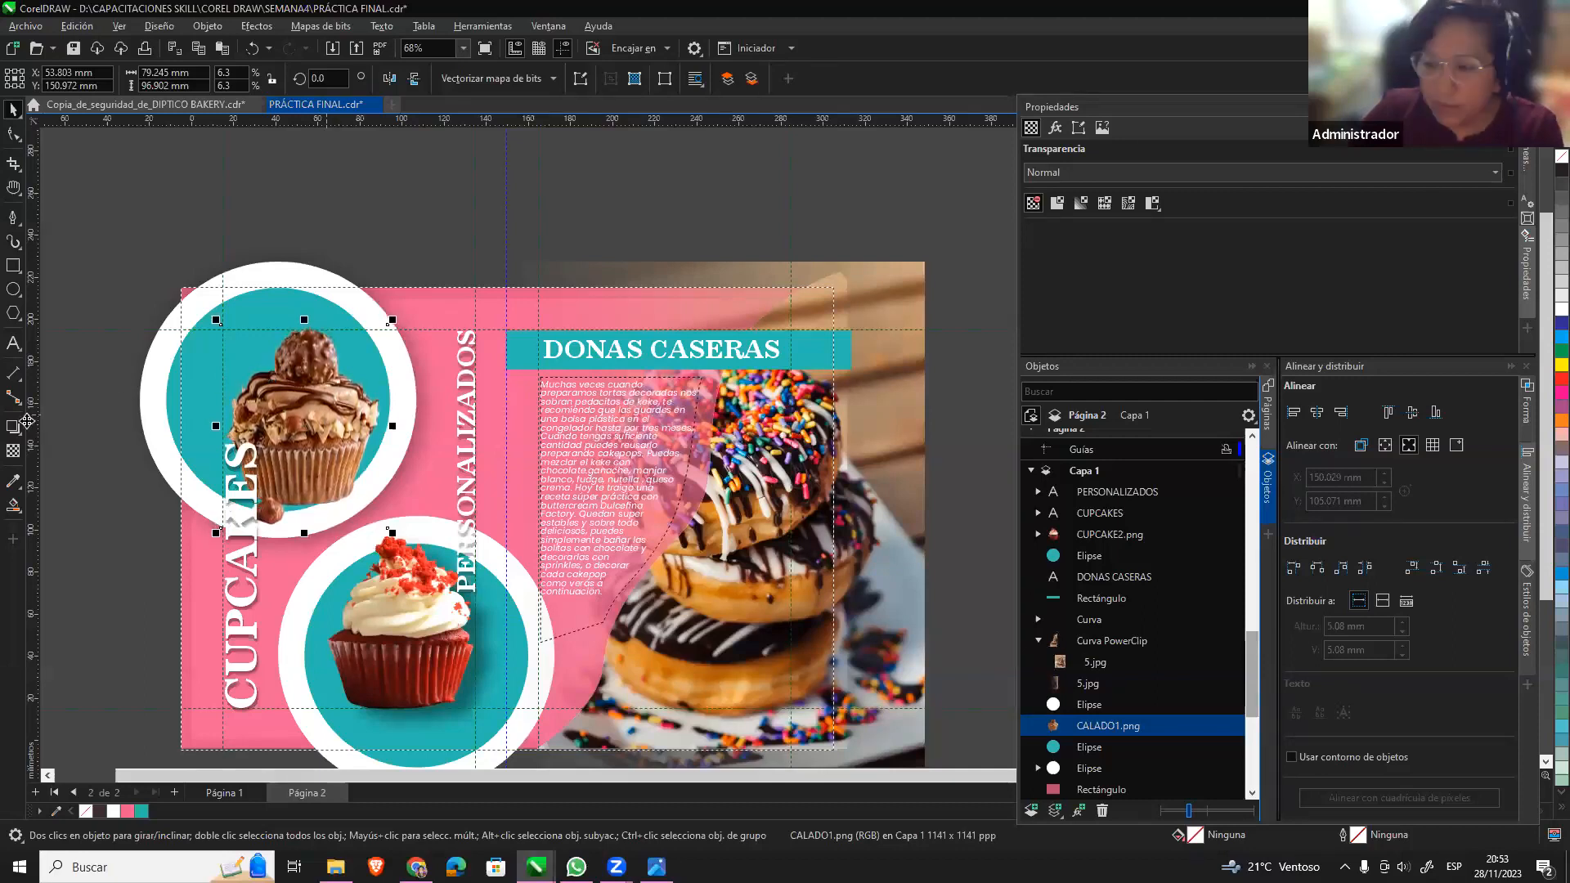
left_click(13, 426)
left_click_drag(351, 420, 395, 476)
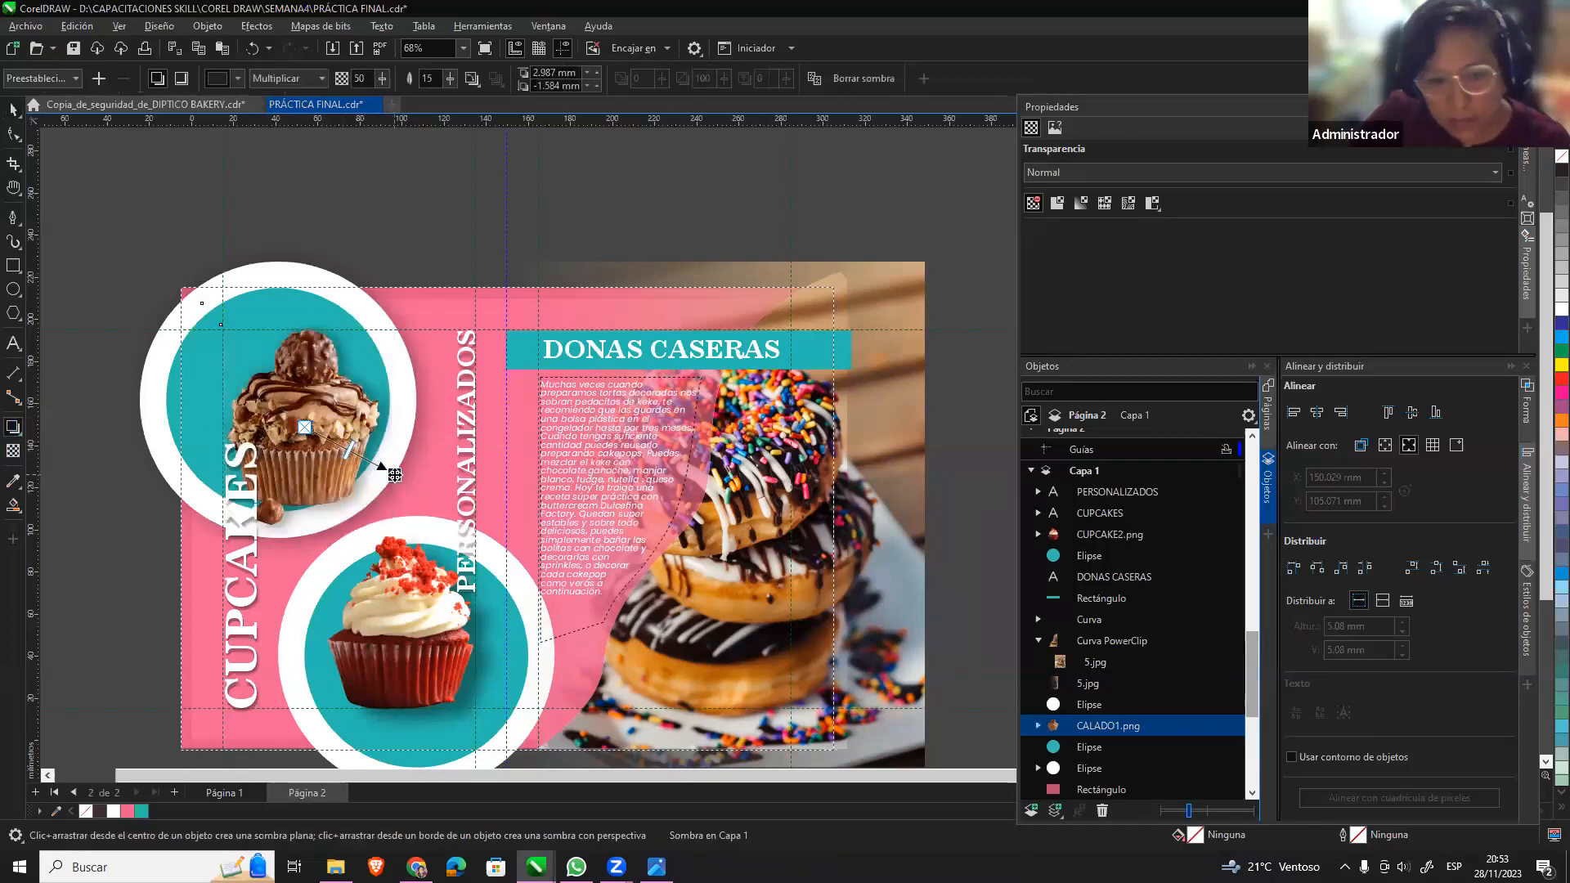
left_click(446, 266)
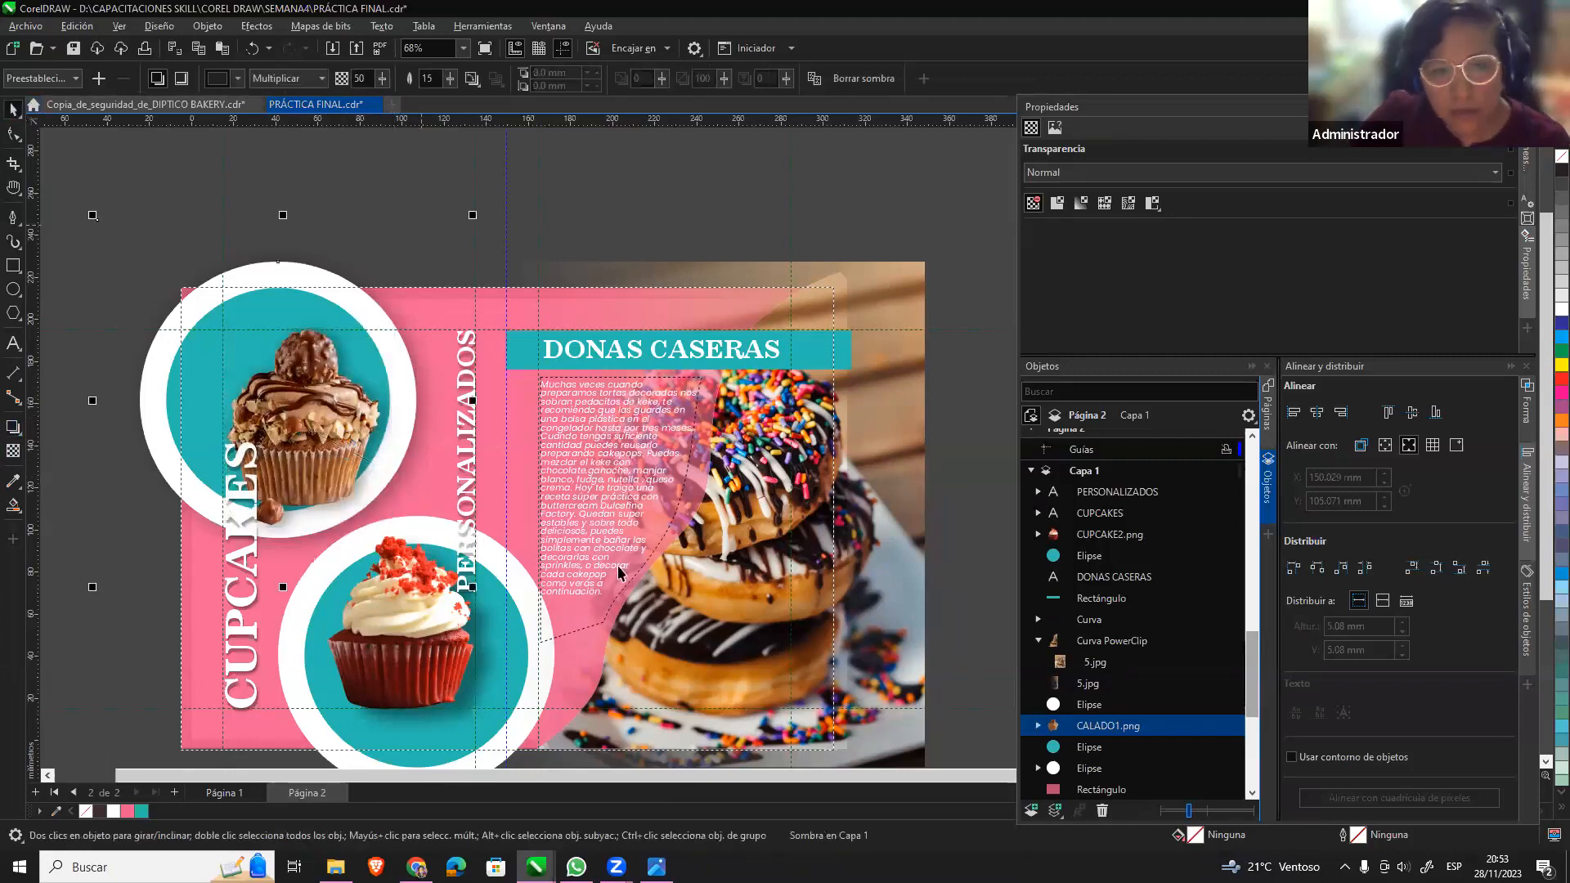
Save the document with the finished cupcake shadows.
scroll(681, 682, "down", 2)
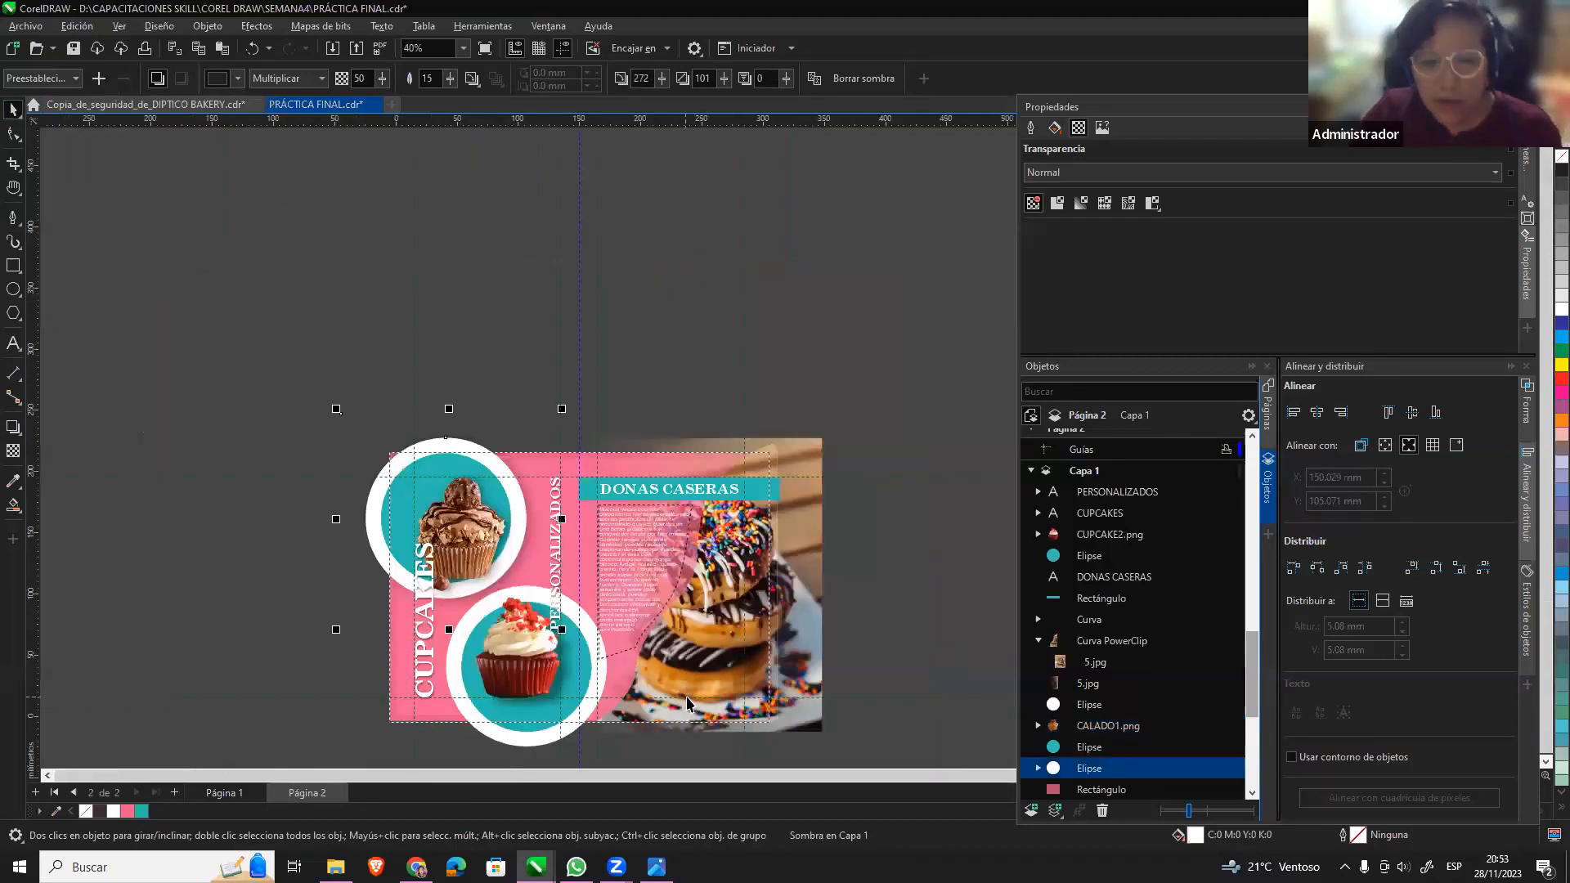
scroll(687, 702, "up", 1)
key("ctrl+s")
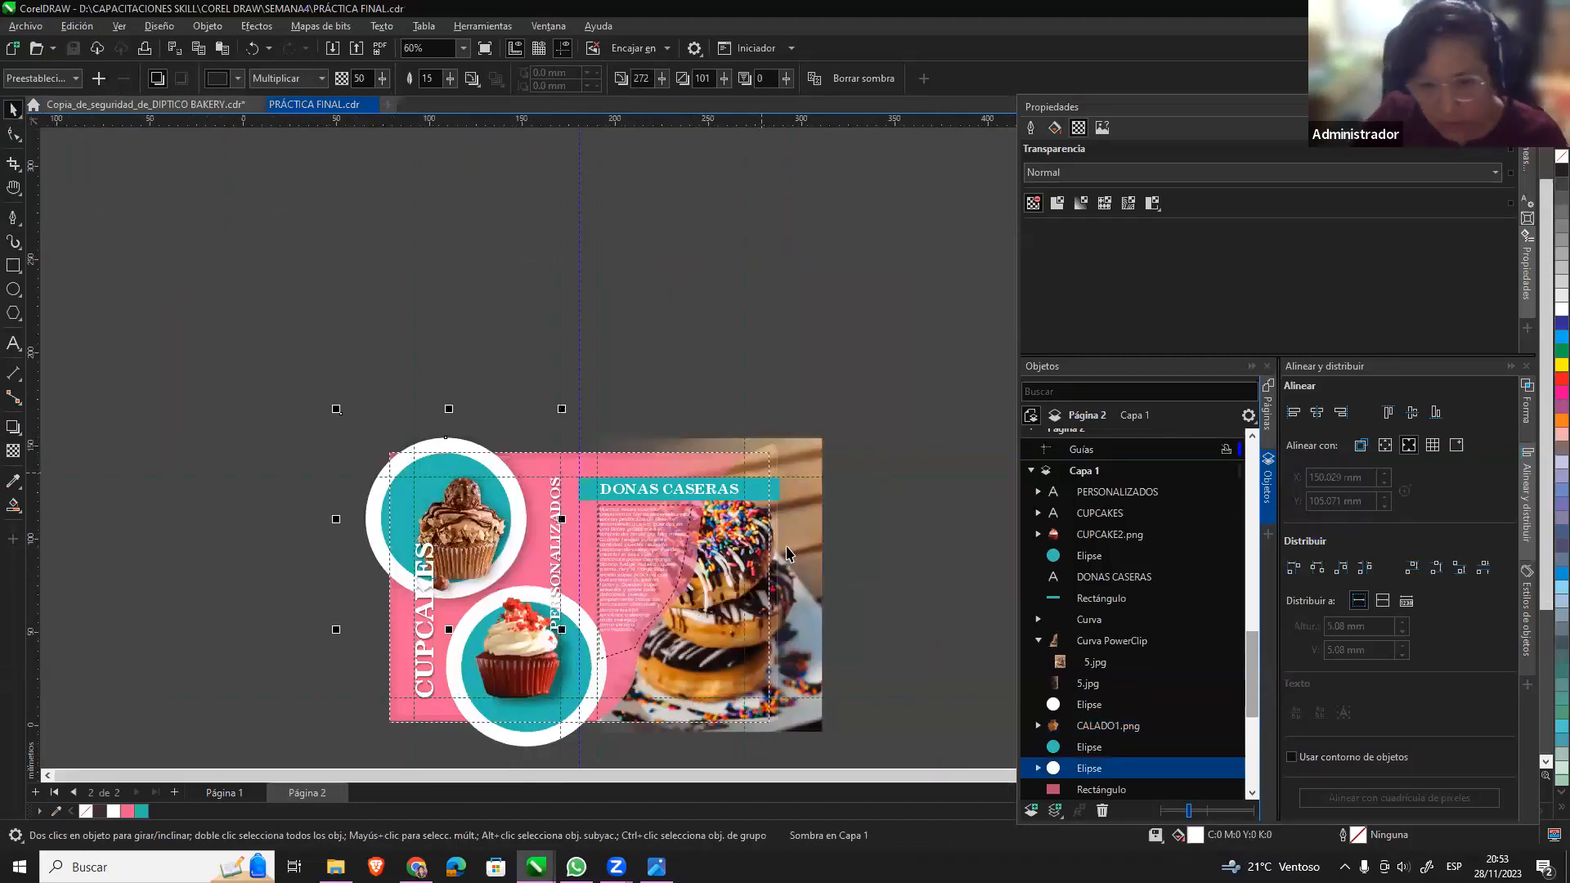
On page 1, bring the vertical tradición text to the front and deselect it.
left_click(220, 793)
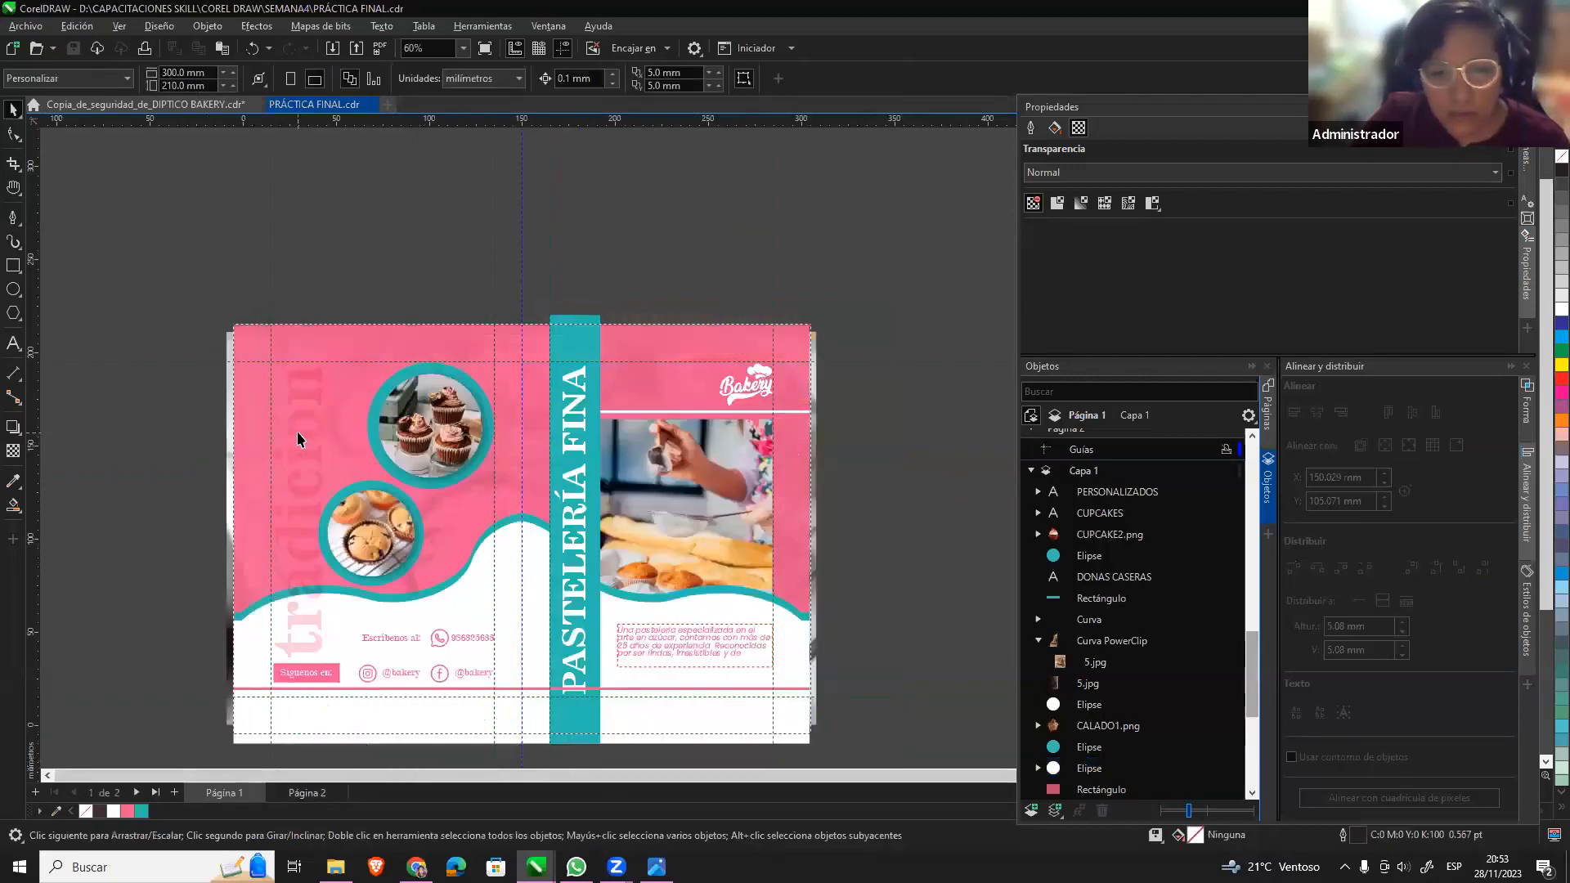
left_click(299, 439)
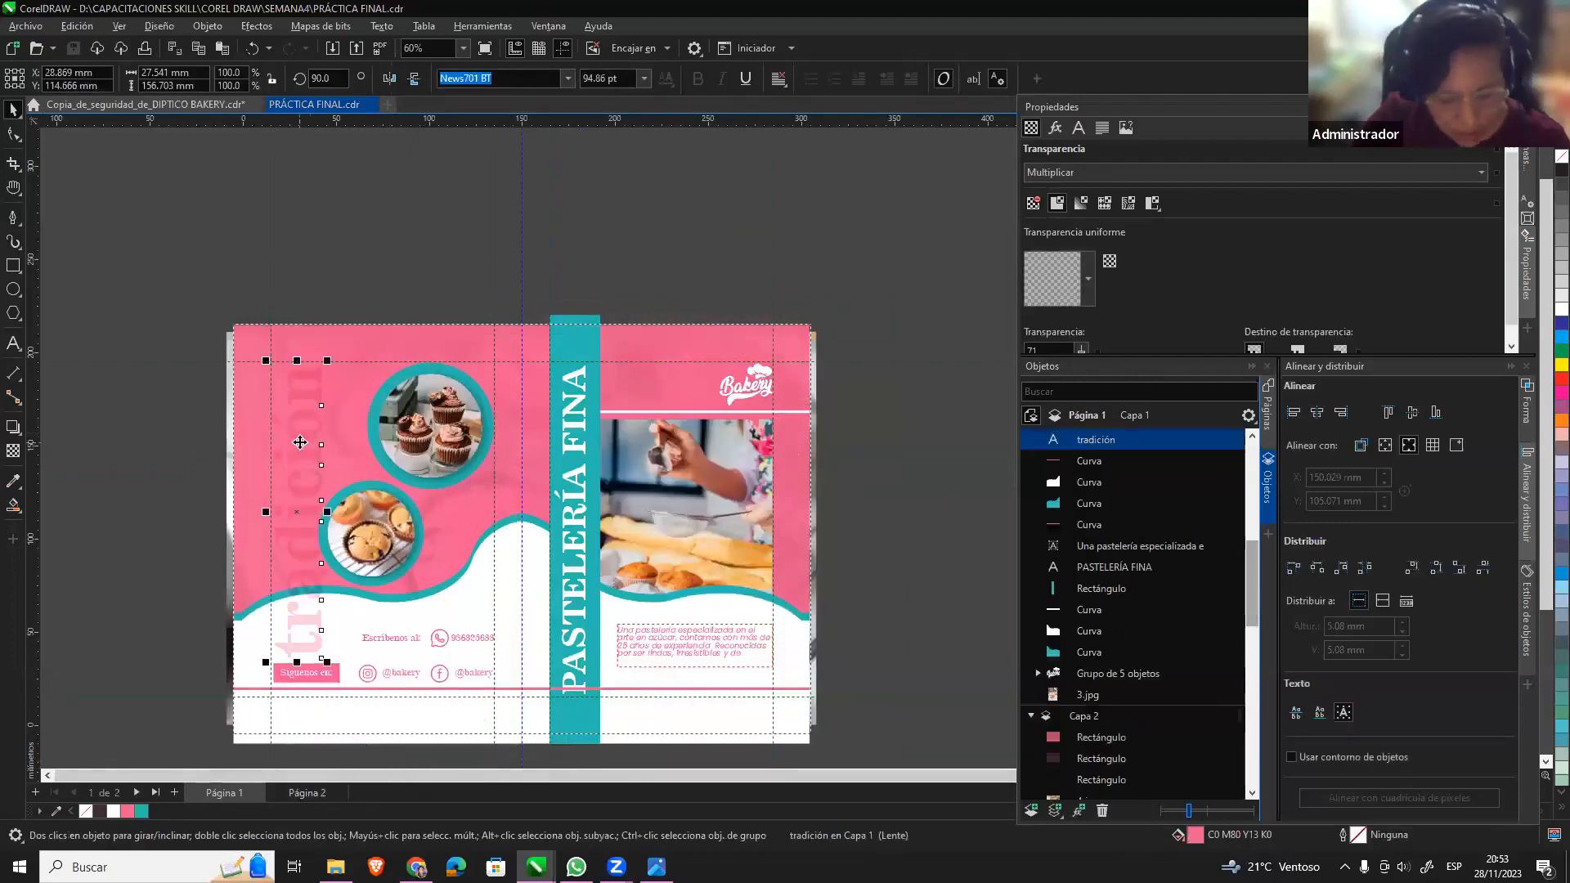
key("shift+Page_Up")
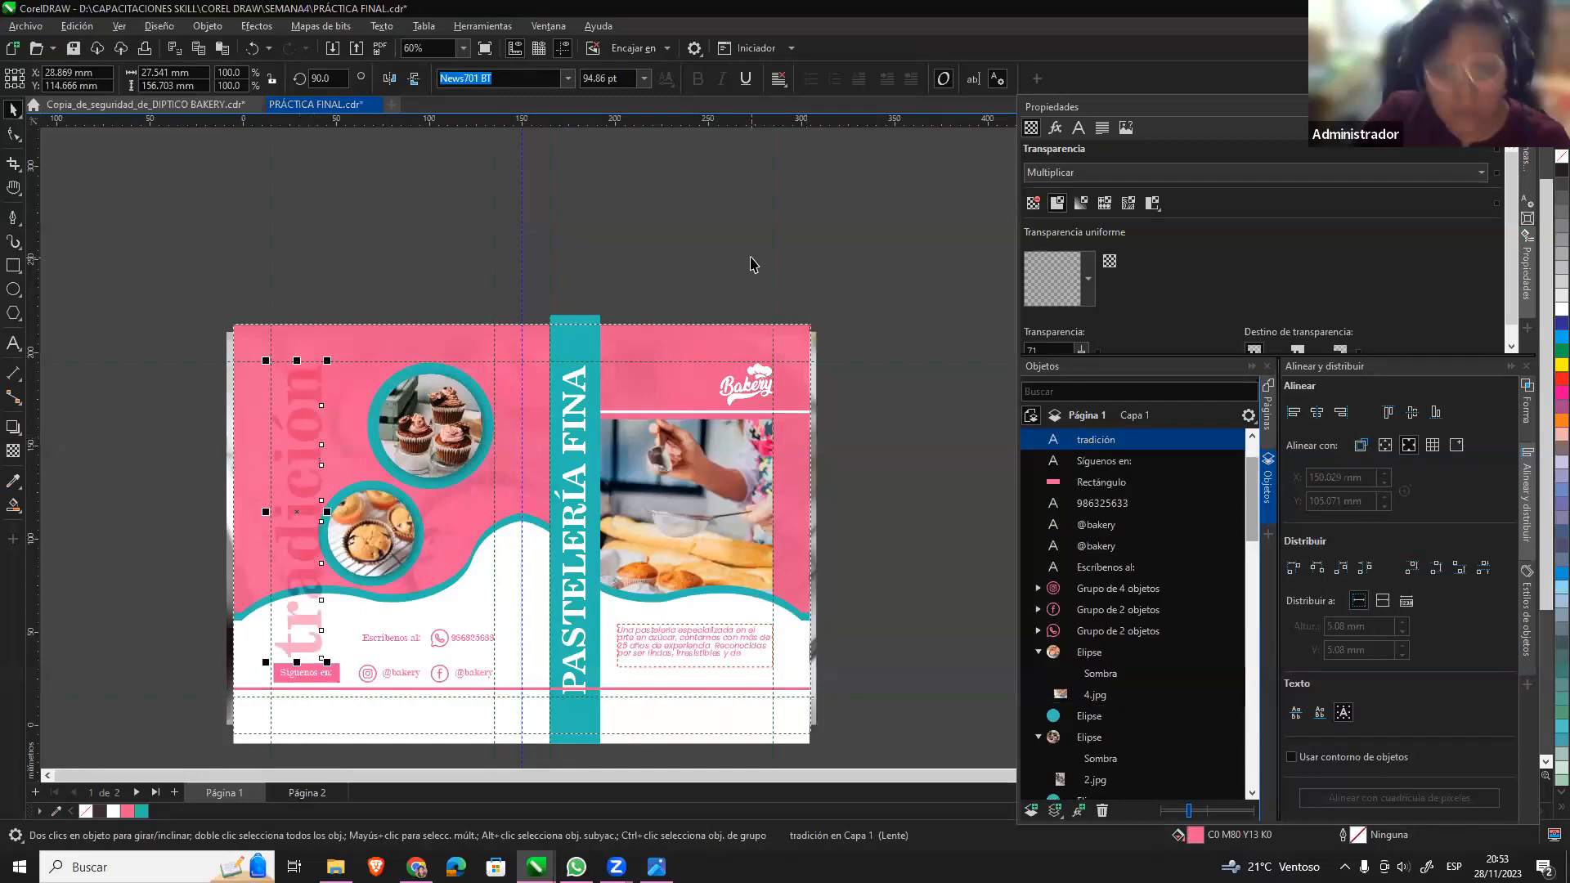
left_click(748, 267)
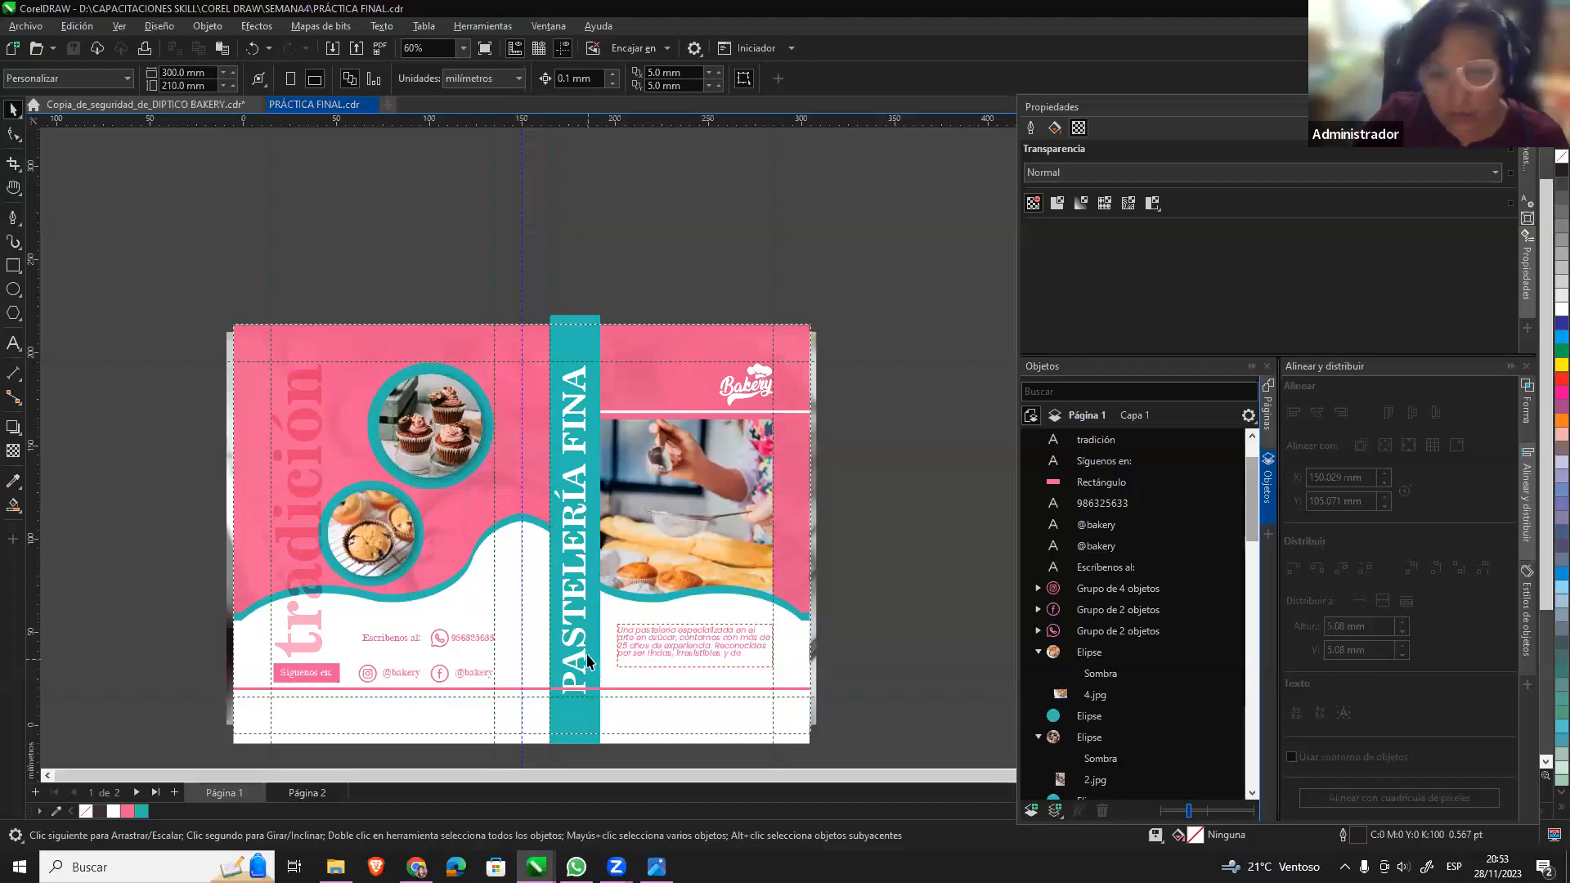
Move the PASTELERÍA FINA title and its teal band together to the top of Capa 1's stacking order on page 1.
left_click(621, 696)
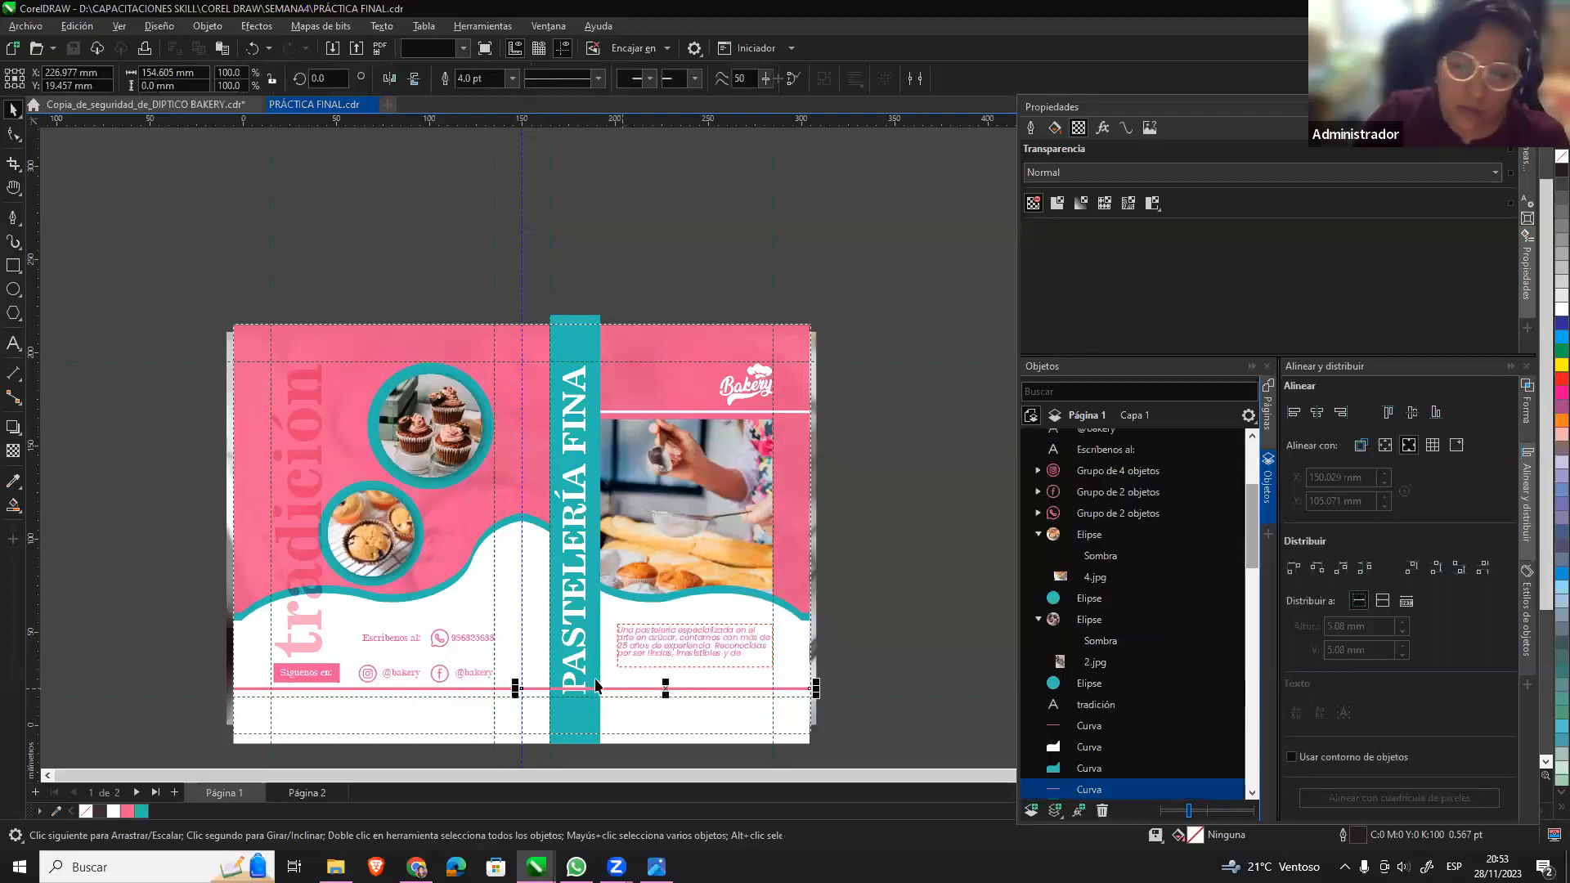
left_click(591, 641)
scroll(1137, 736, "down", 1)
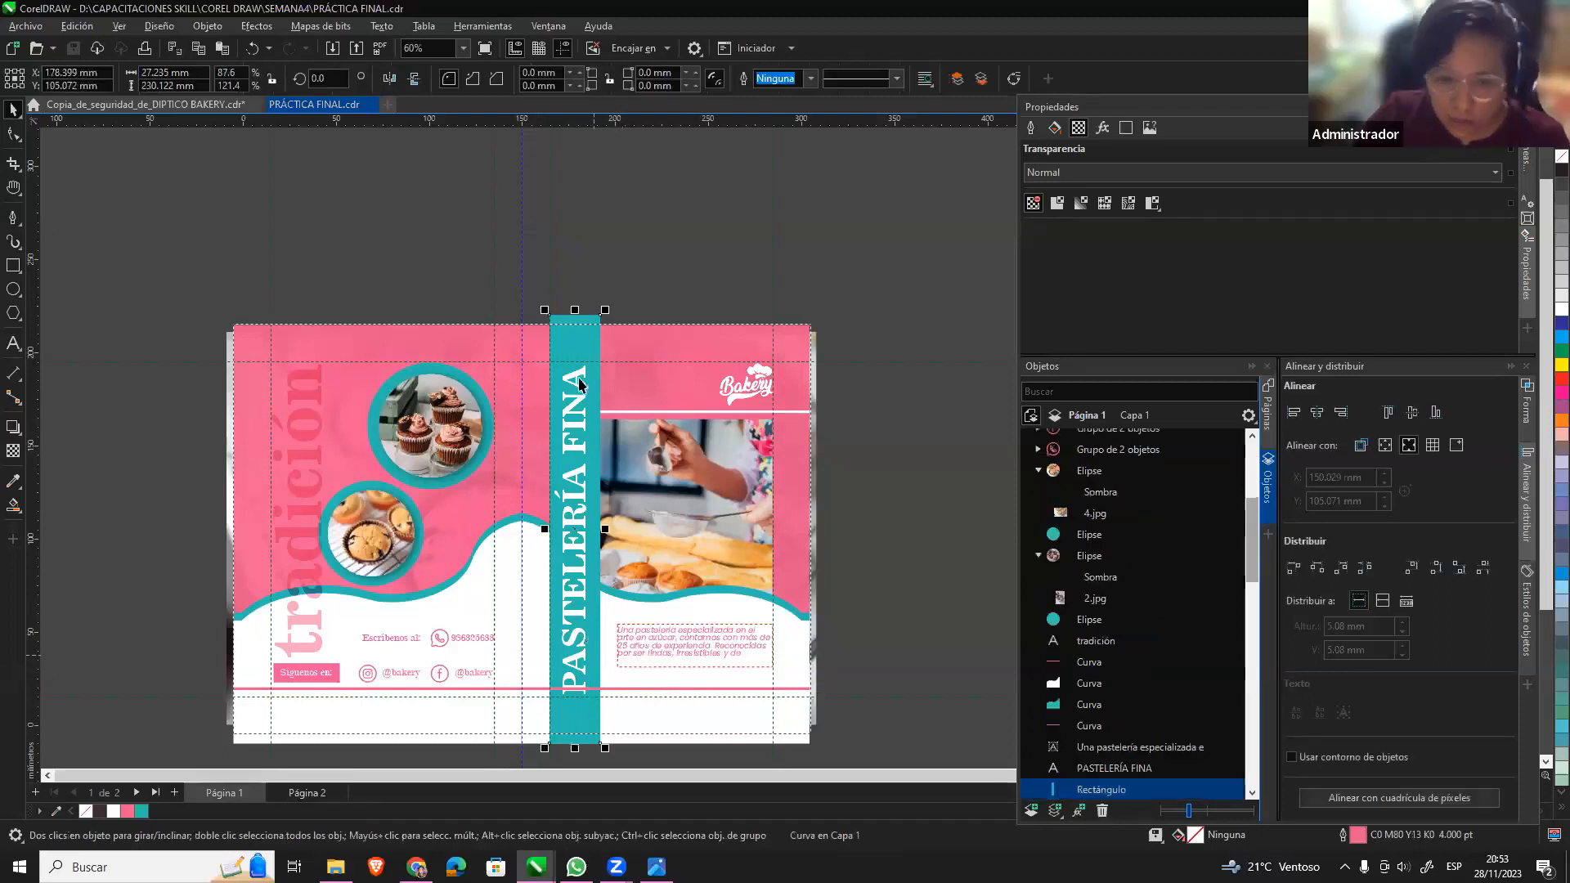
left_click(1124, 769, "ctrl")
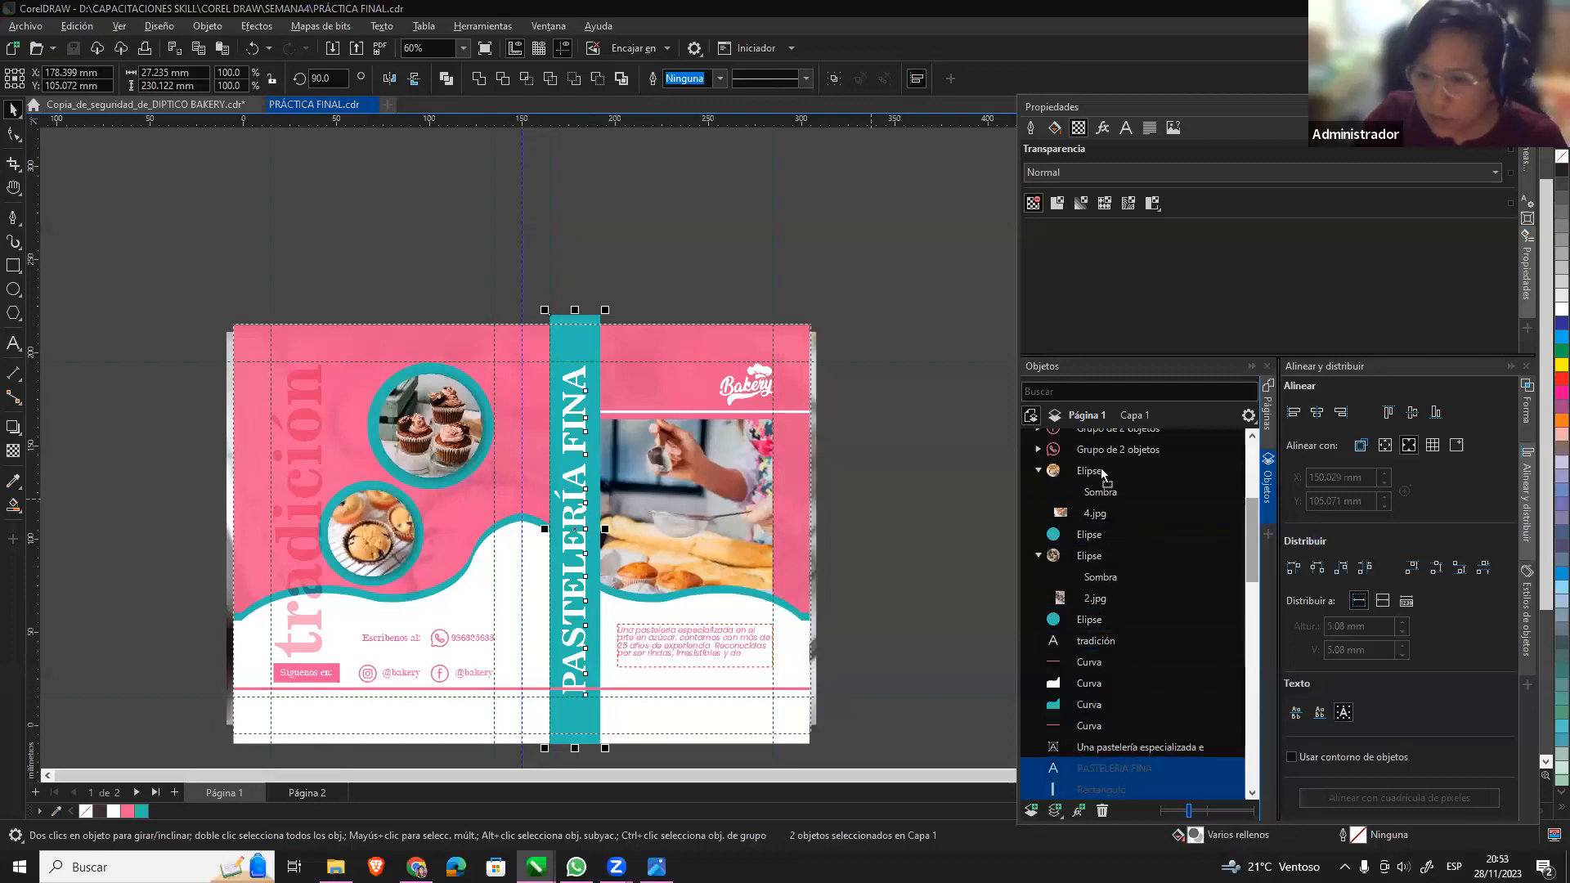
scroll(1104, 462, "up", 4)
left_click_drag(1106, 458, 1103, 471)
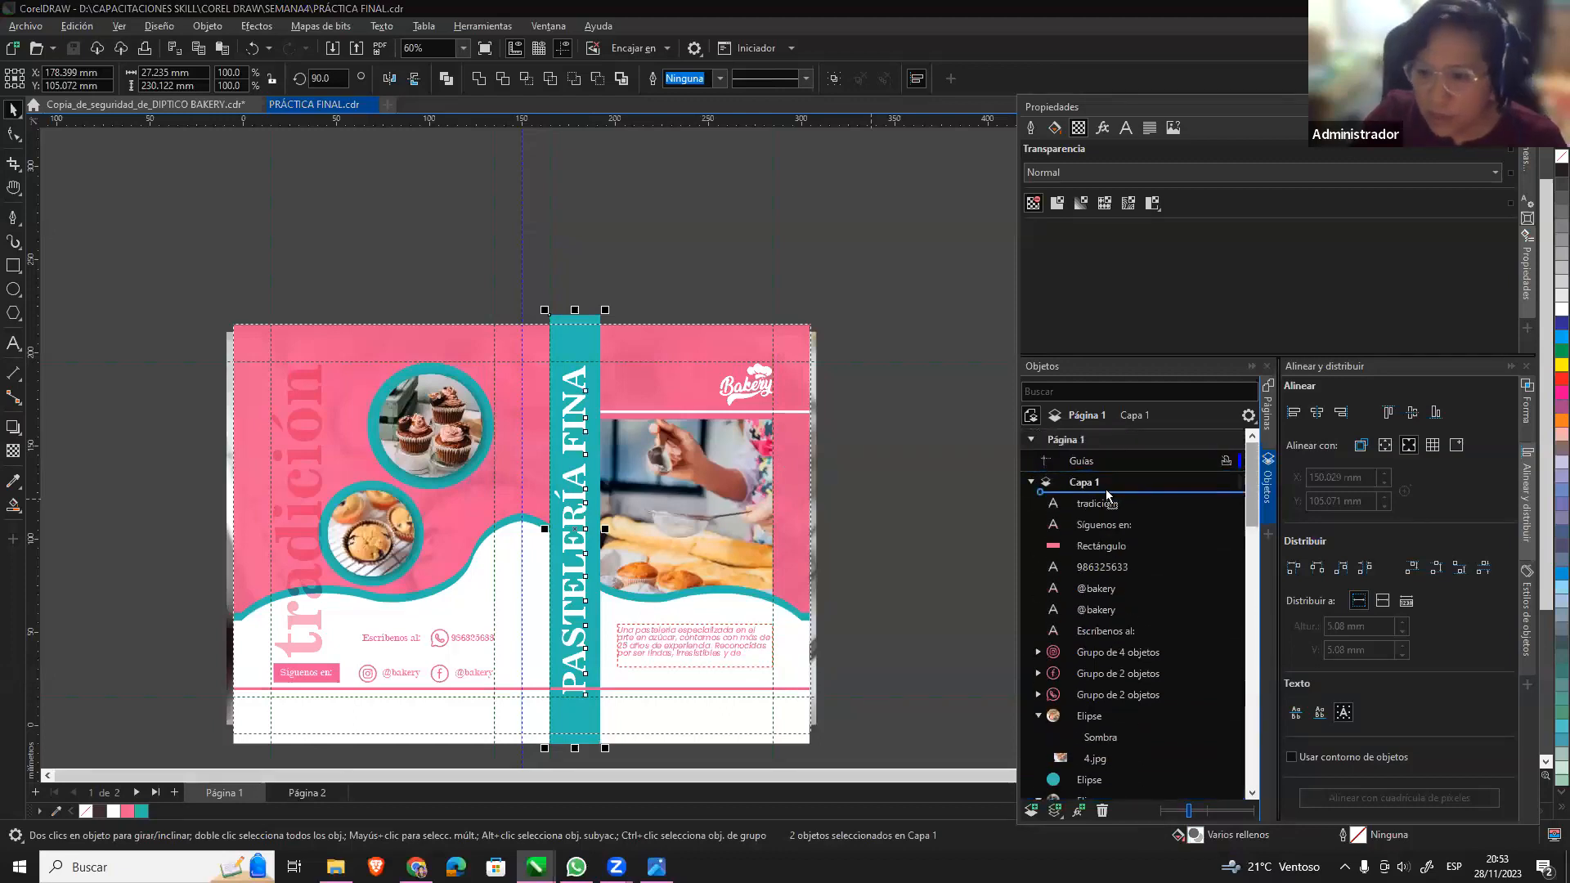
left_click(900, 474)
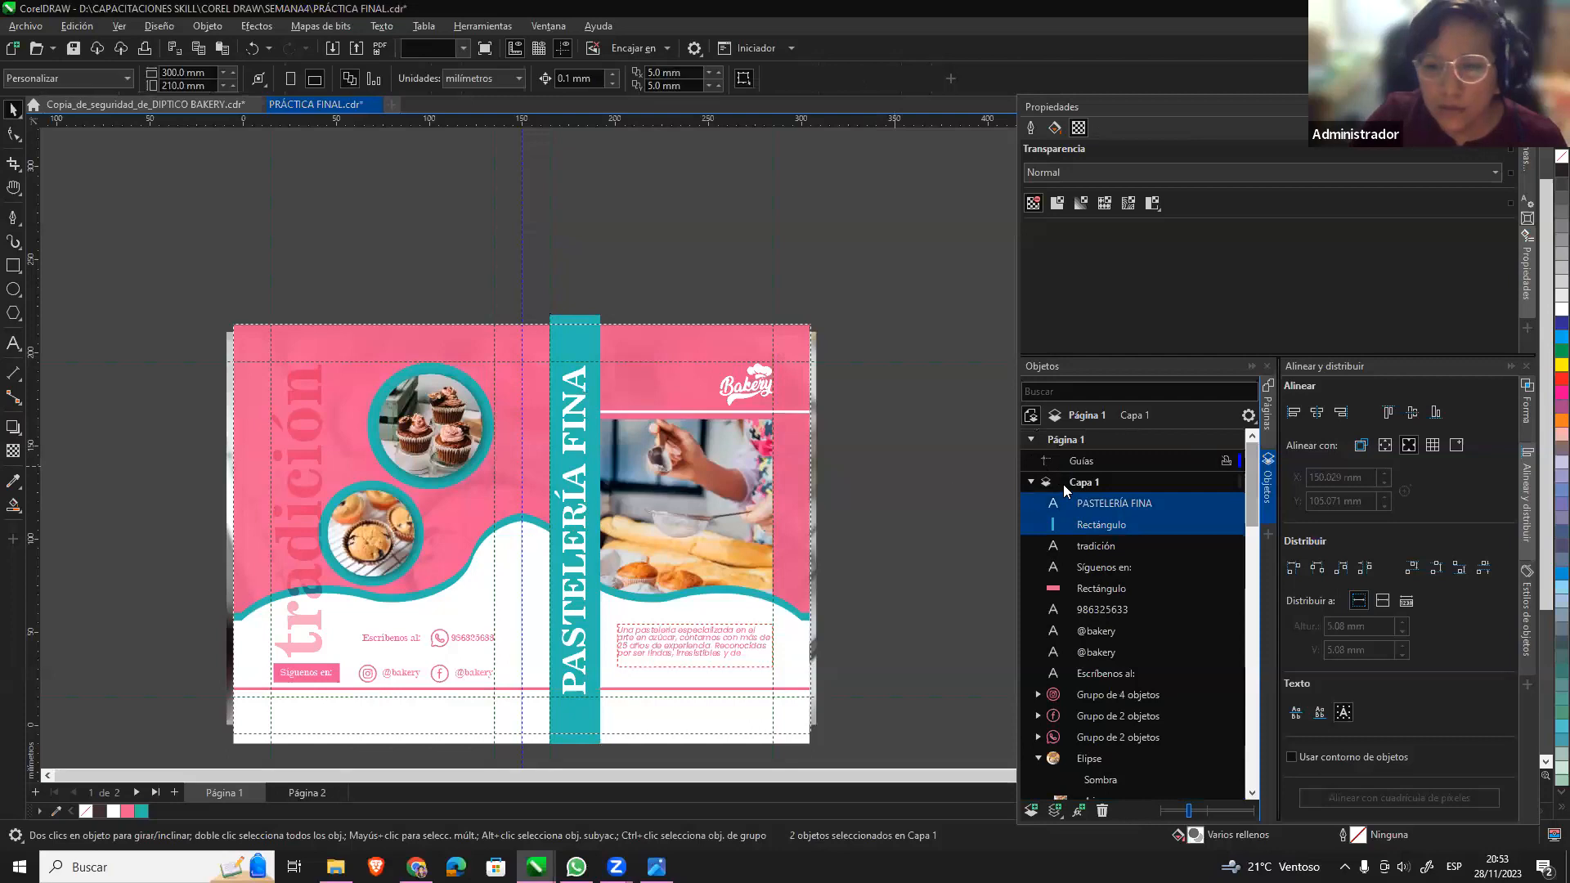
left_click(1032, 483)
left_click(1031, 504)
left_click(1031, 504)
left_click(1032, 482)
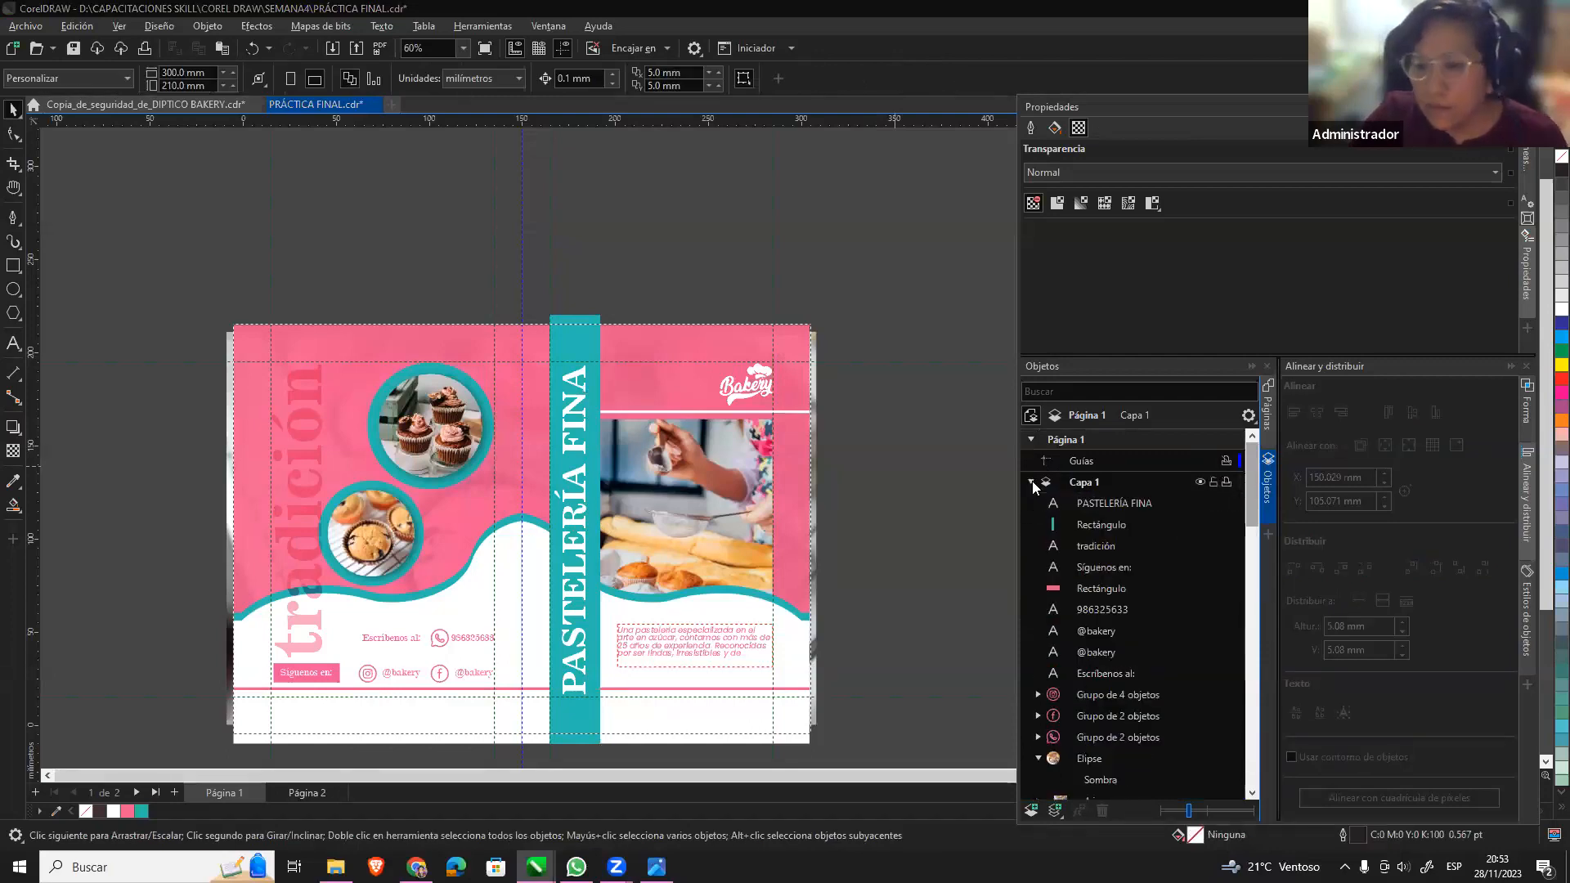
scroll(1079, 606, "down", 1)
scroll(1090, 638, "down", 10)
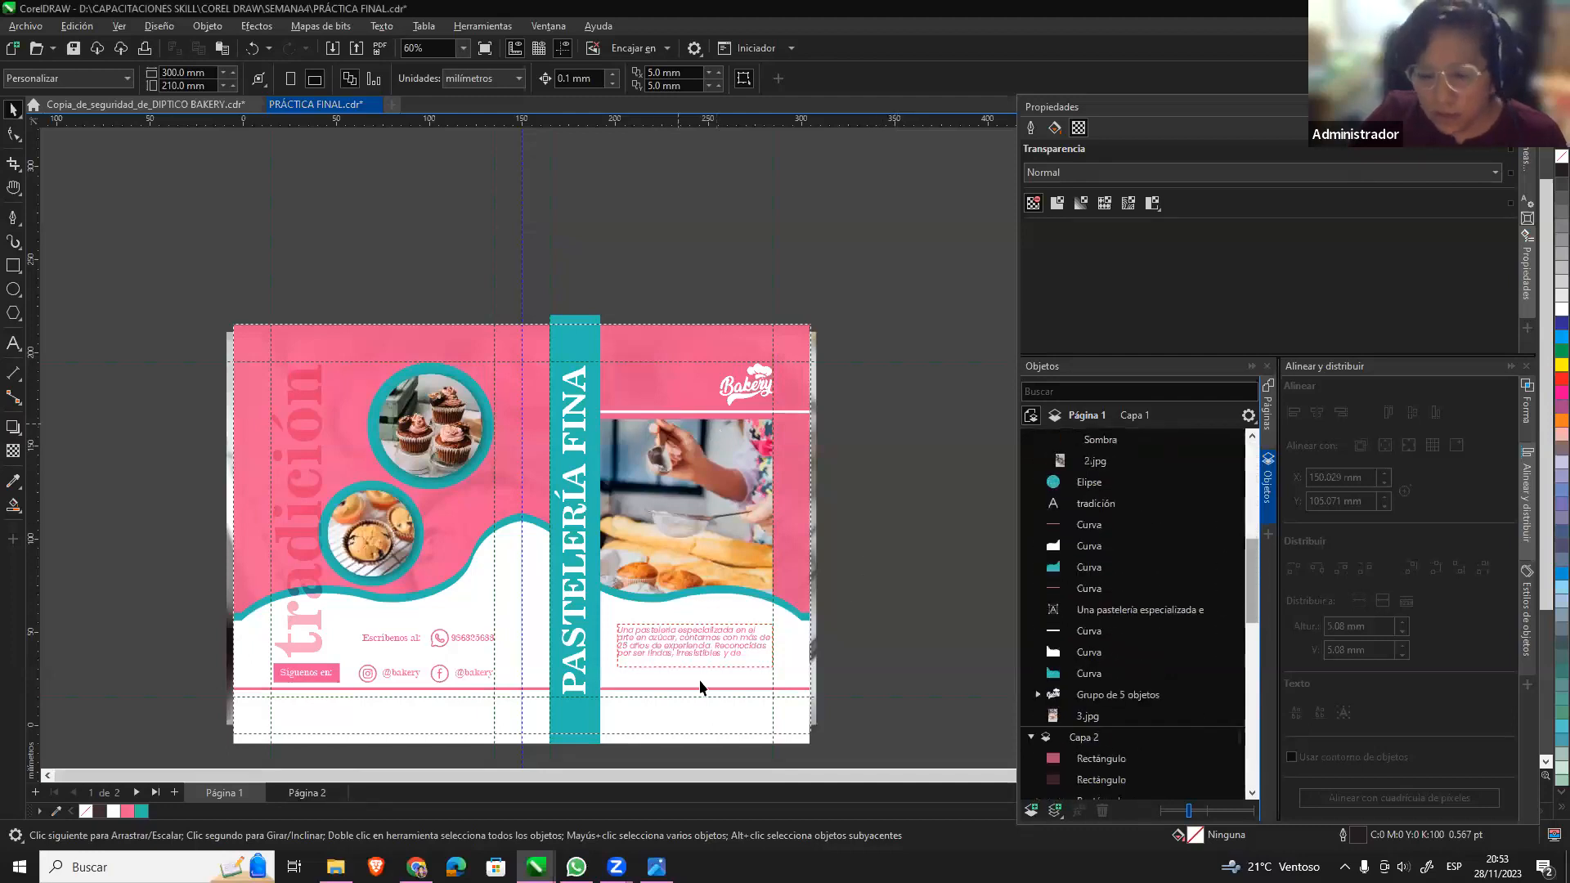
Group all the visible artwork on page 2 and add a new empty layer to that page.
left_click(304, 793)
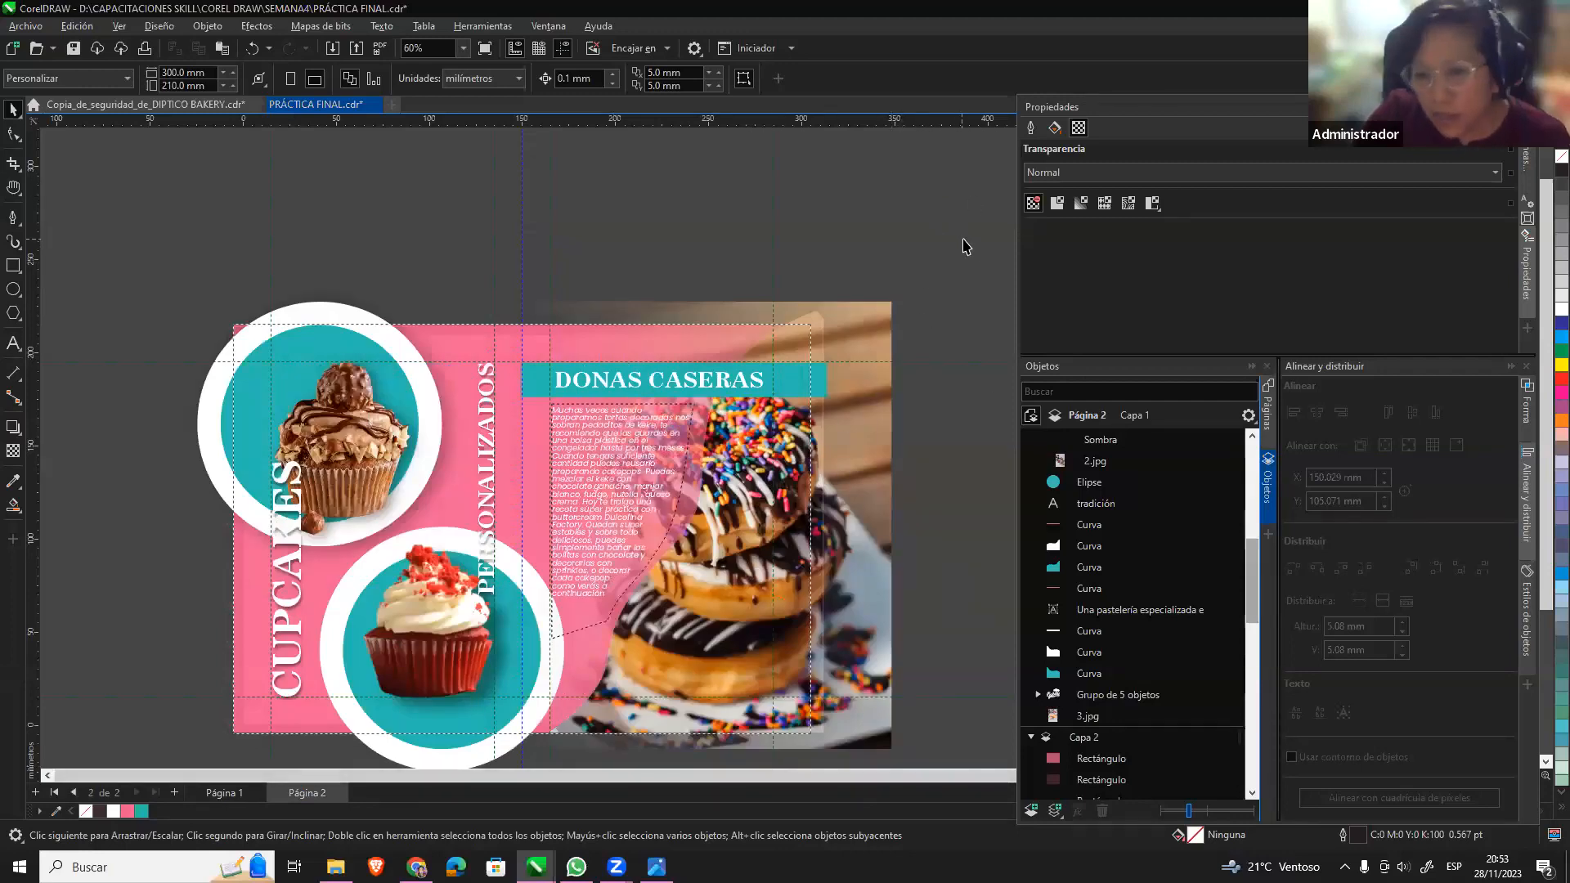
scroll(933, 409, "down", 2)
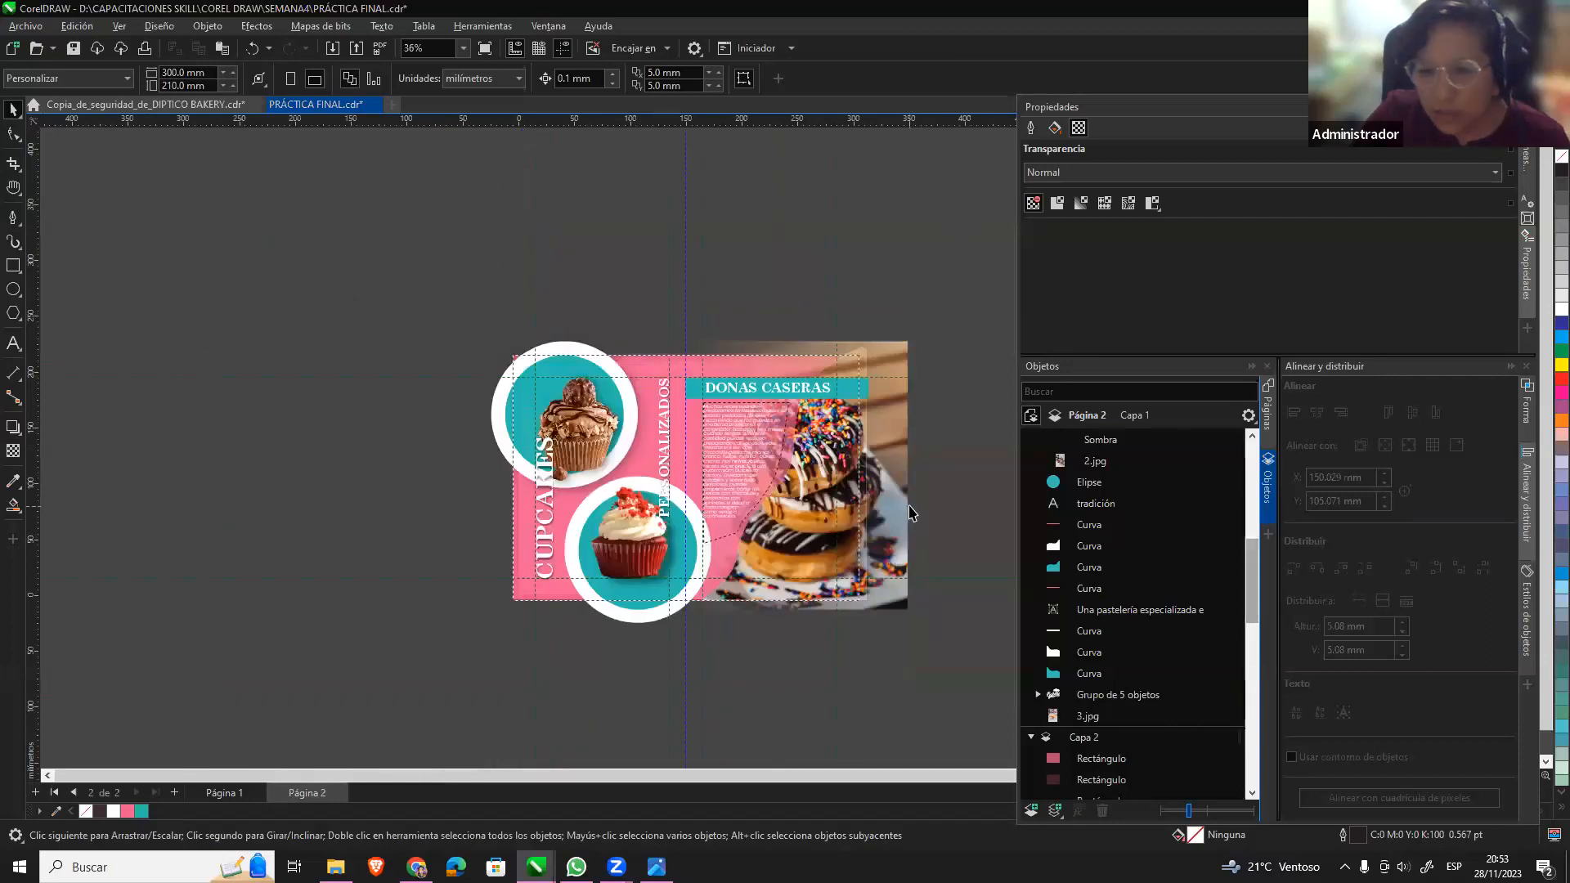
scroll(908, 503, "up", 1)
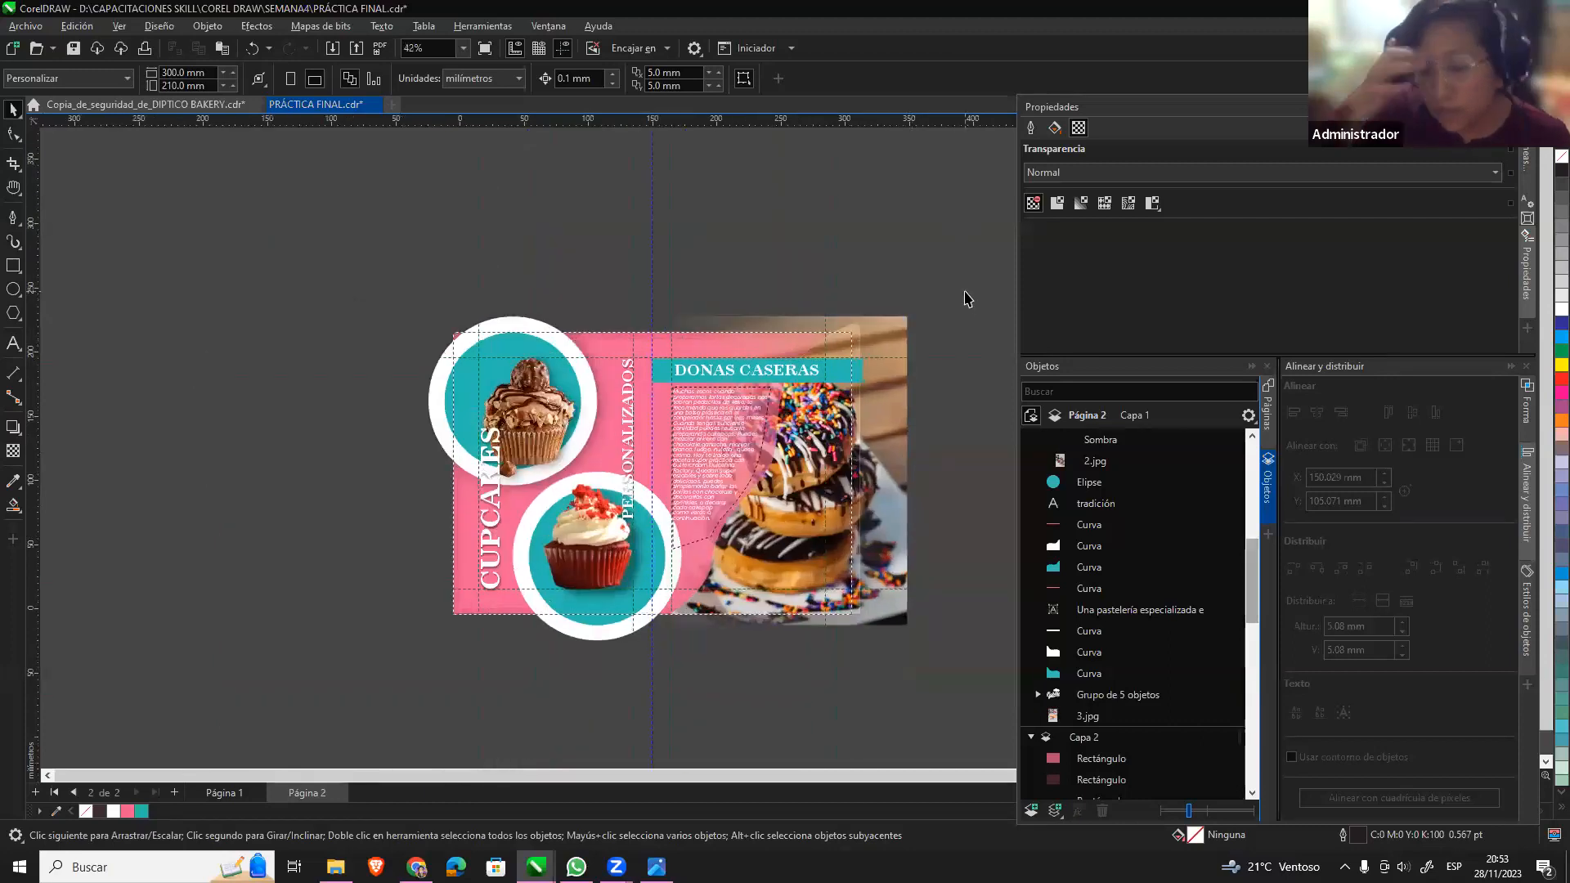
left_click_drag(957, 260, 373, 678)
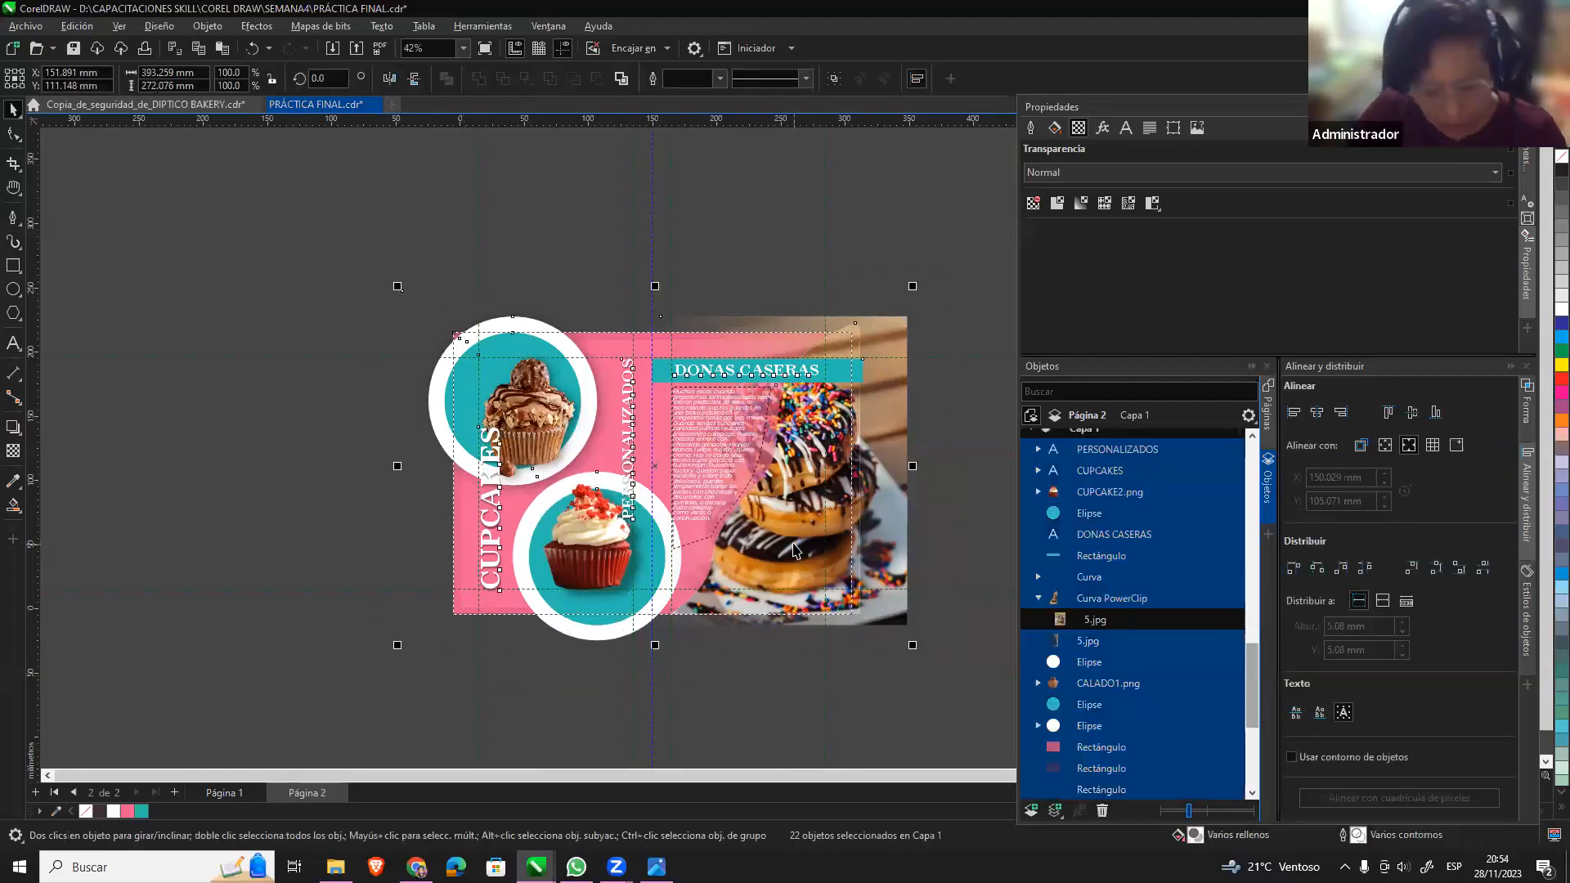
key("ctrl+g")
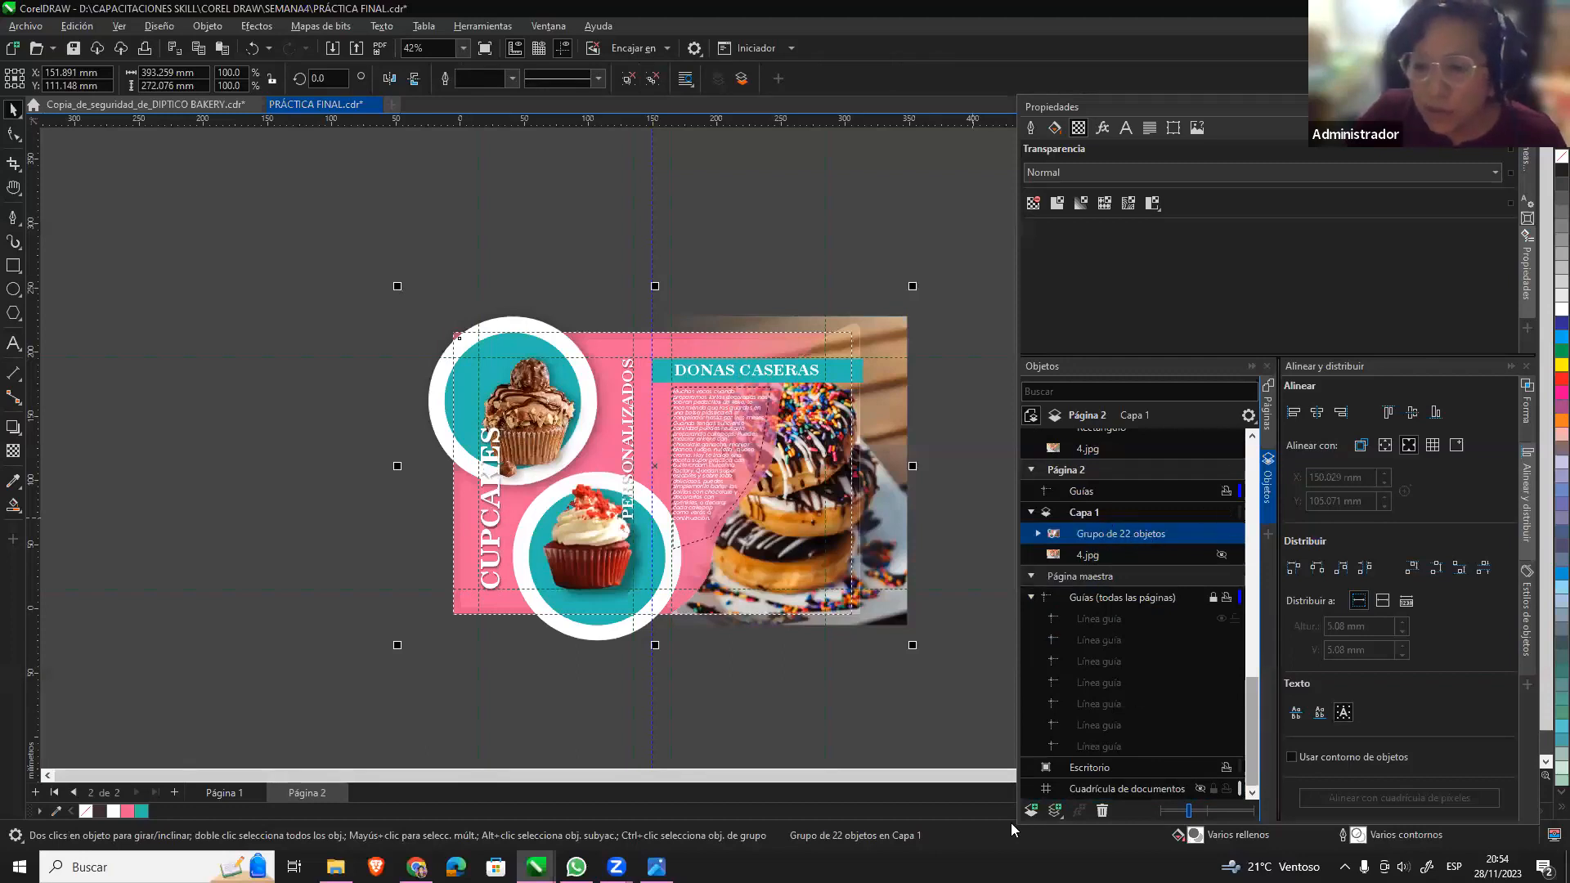
left_click(1032, 812)
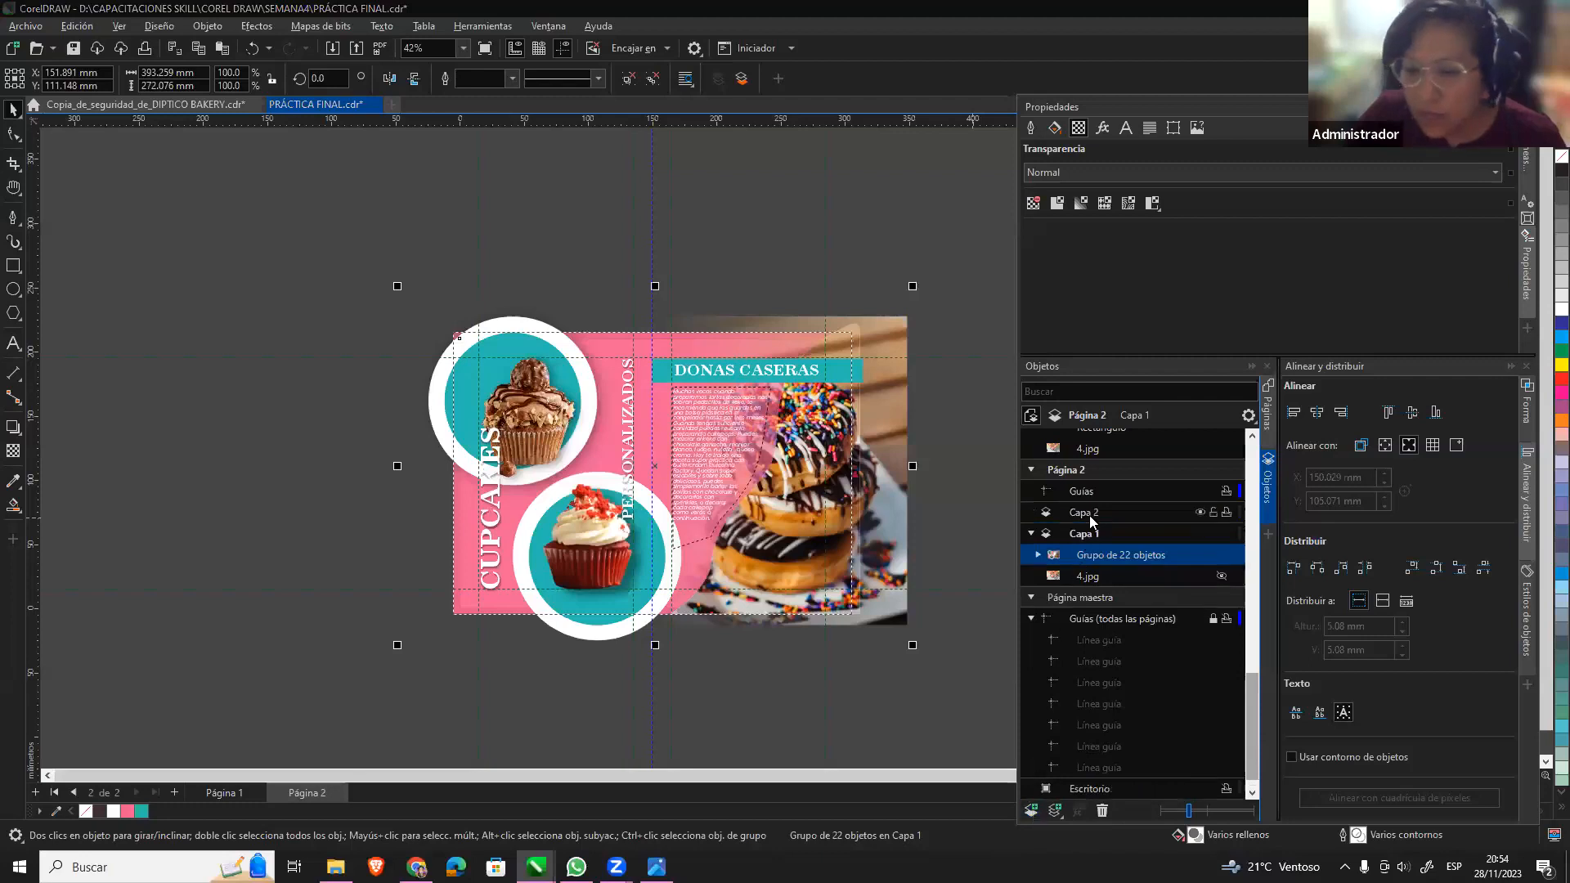
Collapse Capa 1 and Capa 2 of page 1 in the object list.
scroll(1165, 465, "up", 3)
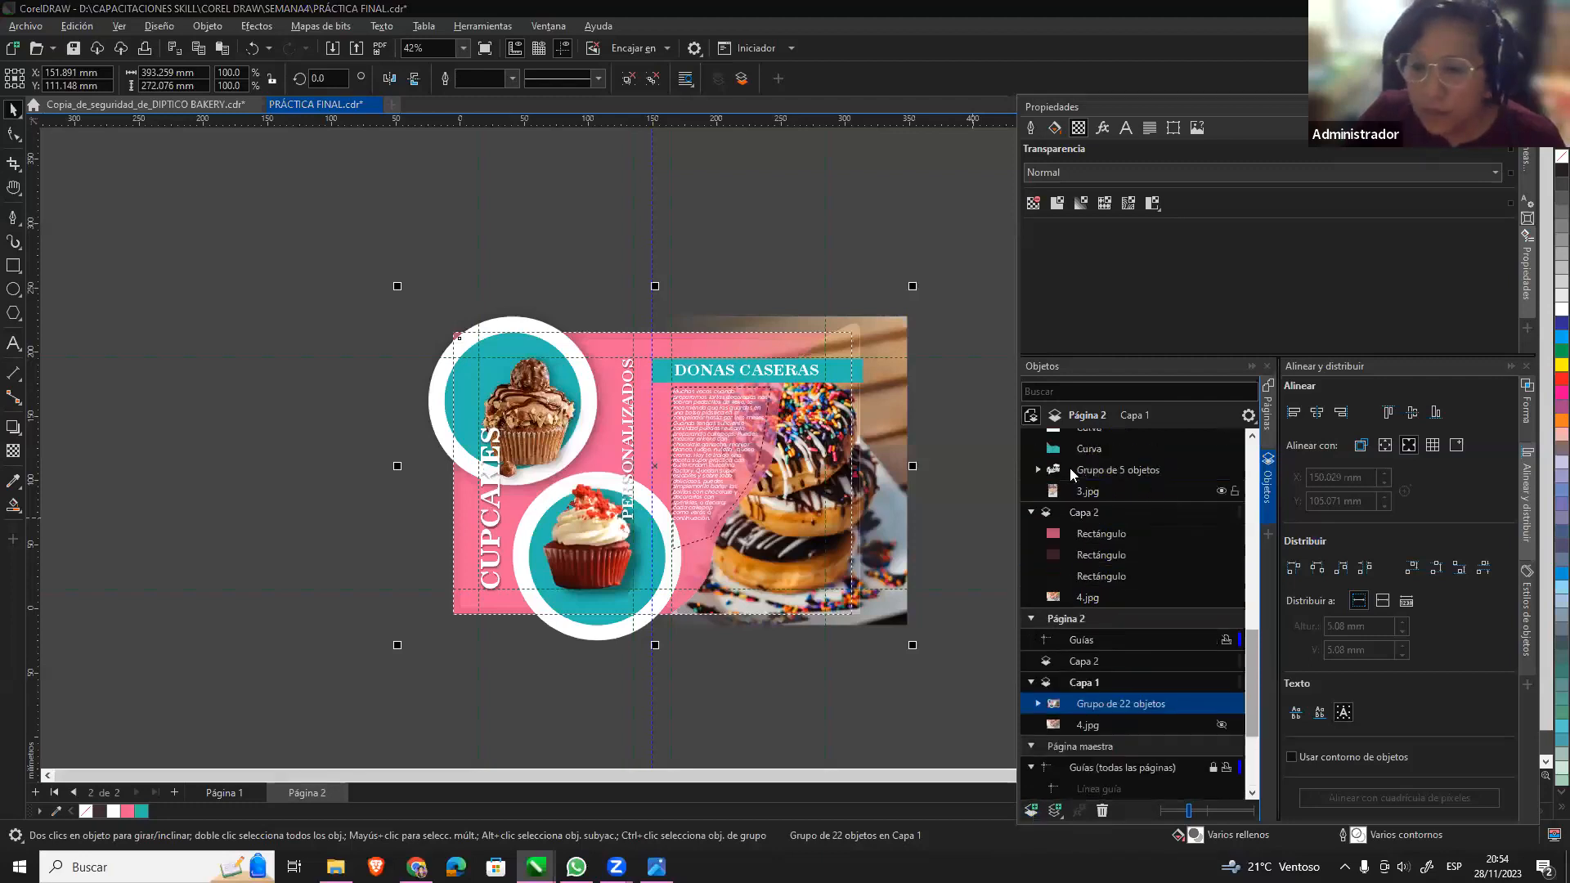
left_click(1031, 556)
scroll(1043, 507, "up", 4)
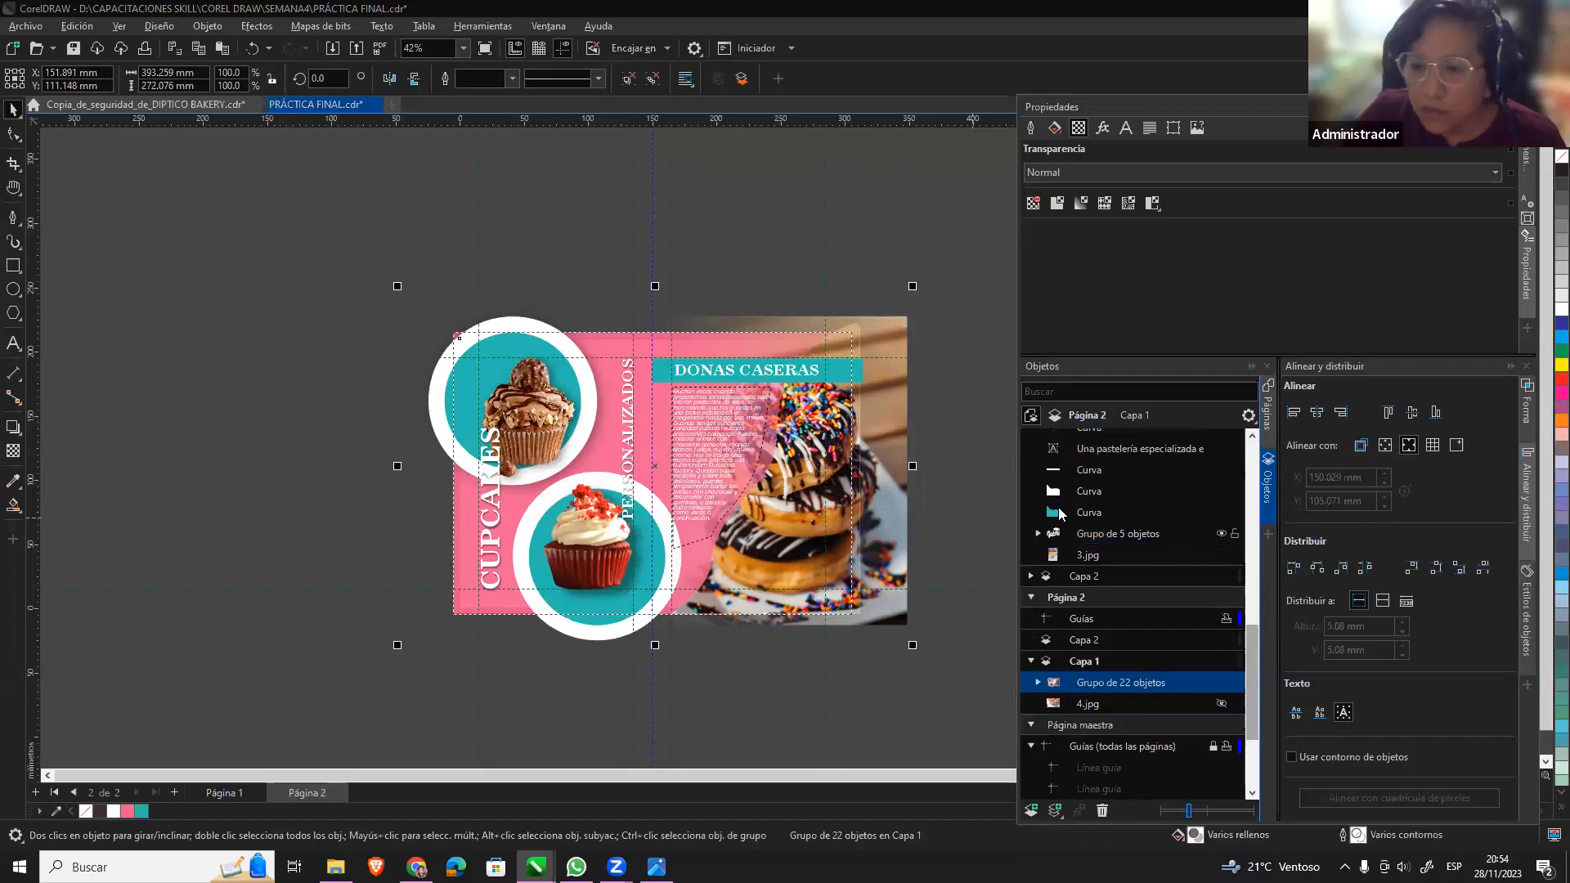
scroll(1042, 486, "up", 5)
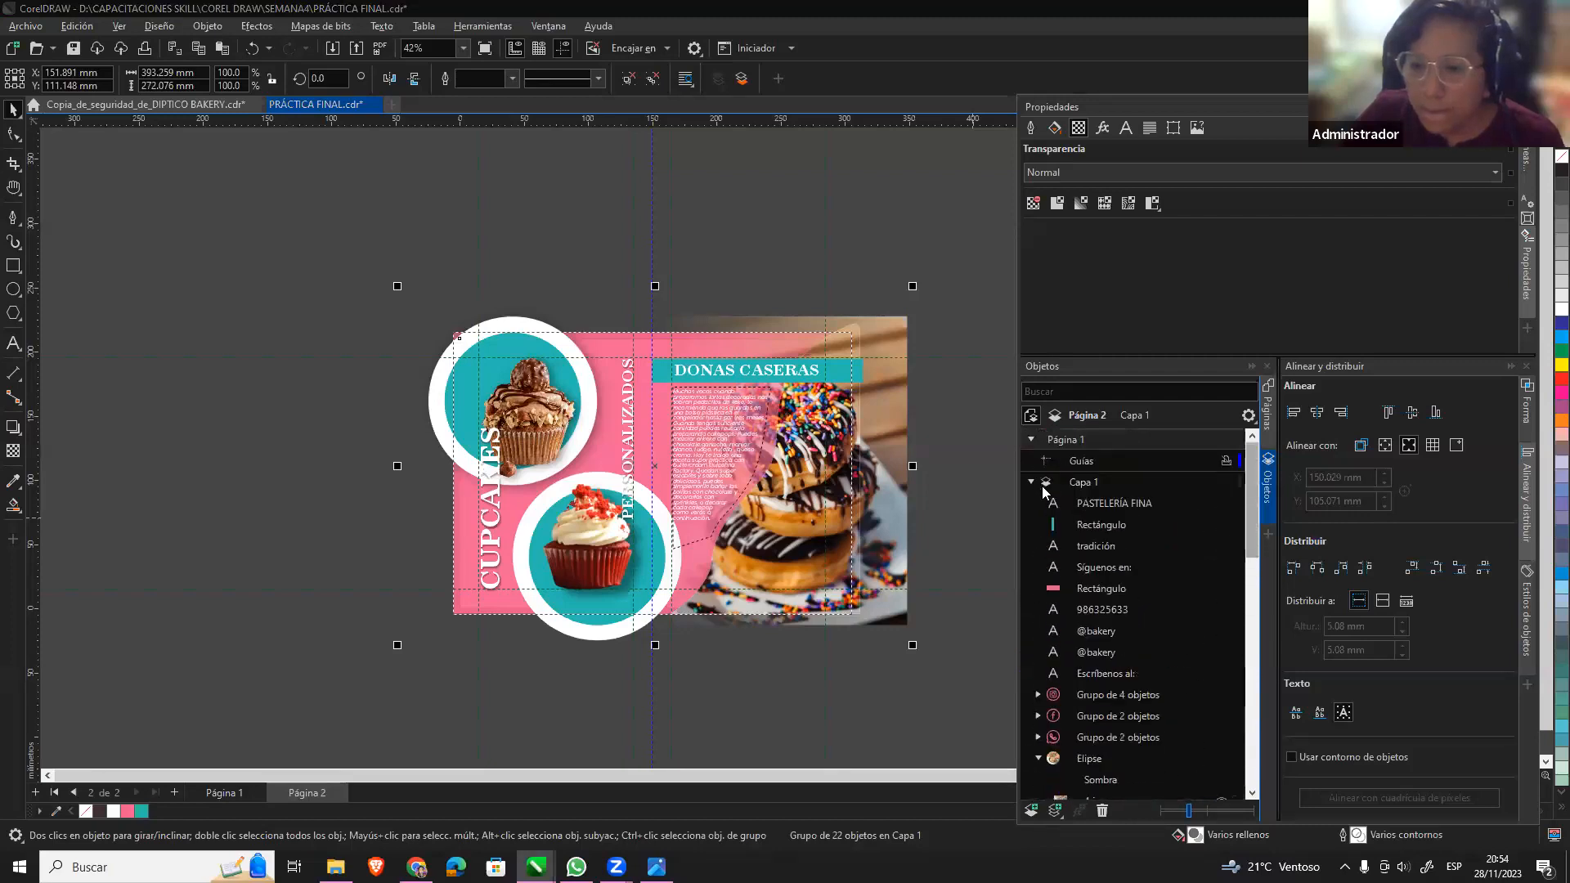
left_click(1032, 483)
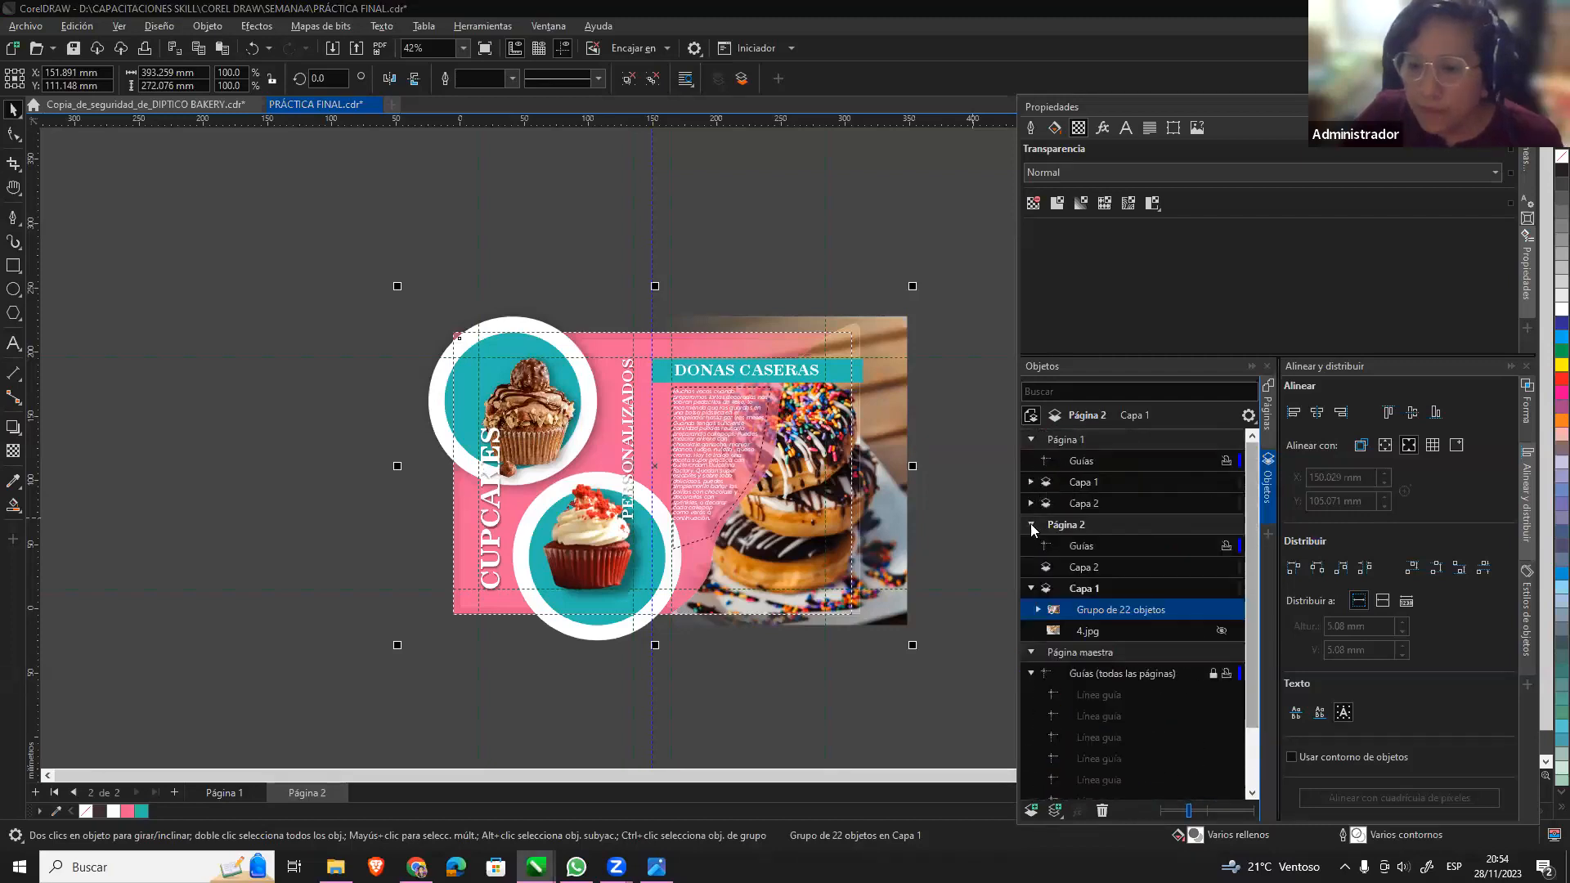
left_click(1031, 524)
left_click(1031, 525)
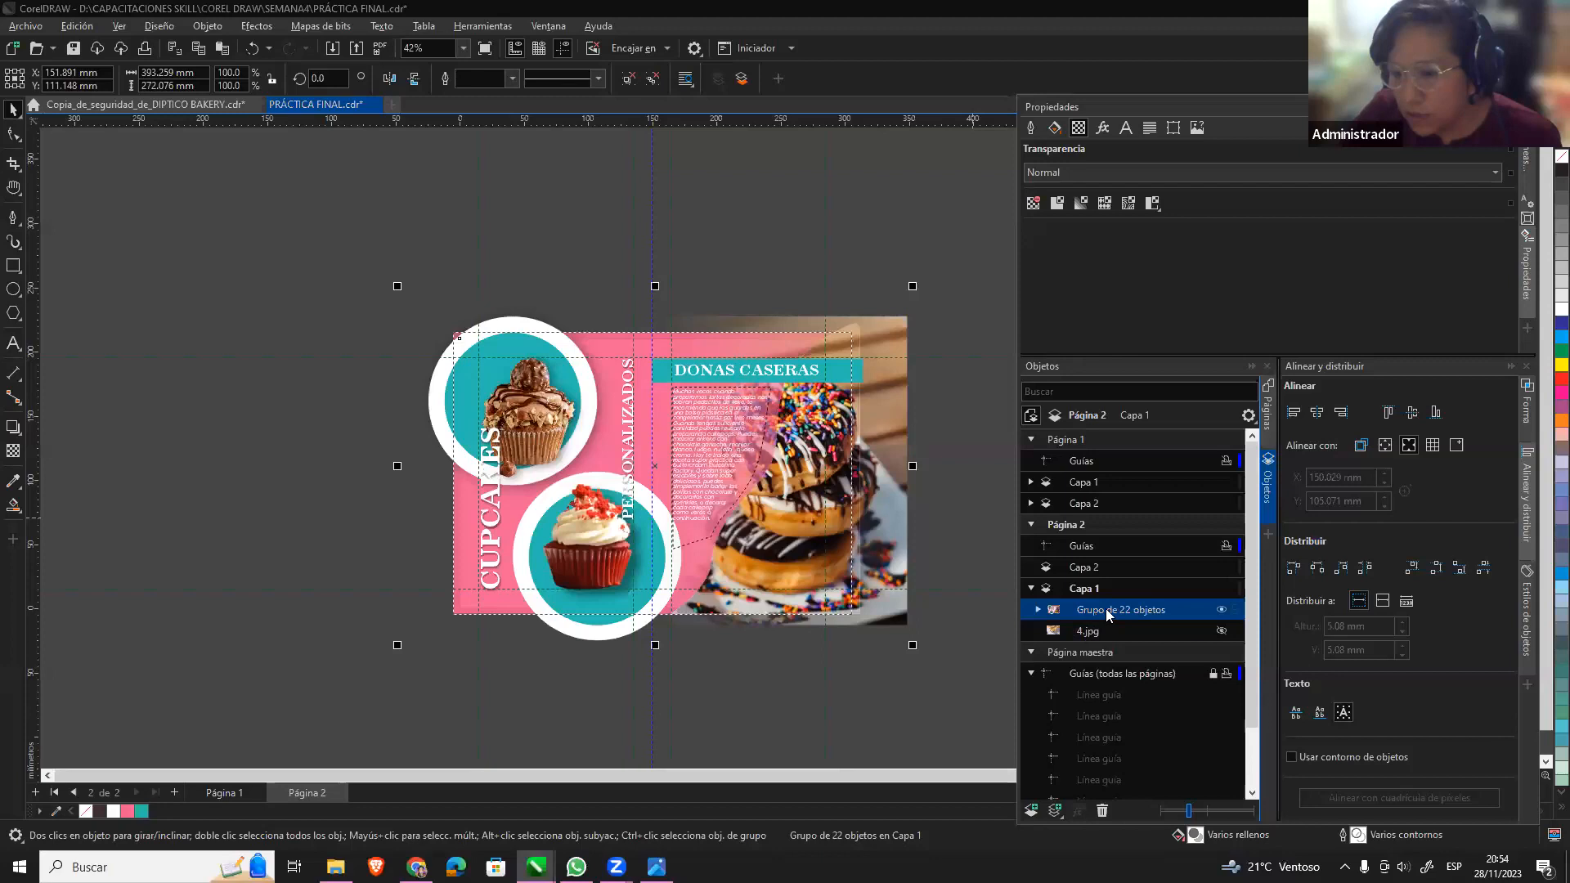
Delete the hidden 4.jpg bitmap from Capa 1 of page 2.
left_click(1107, 567)
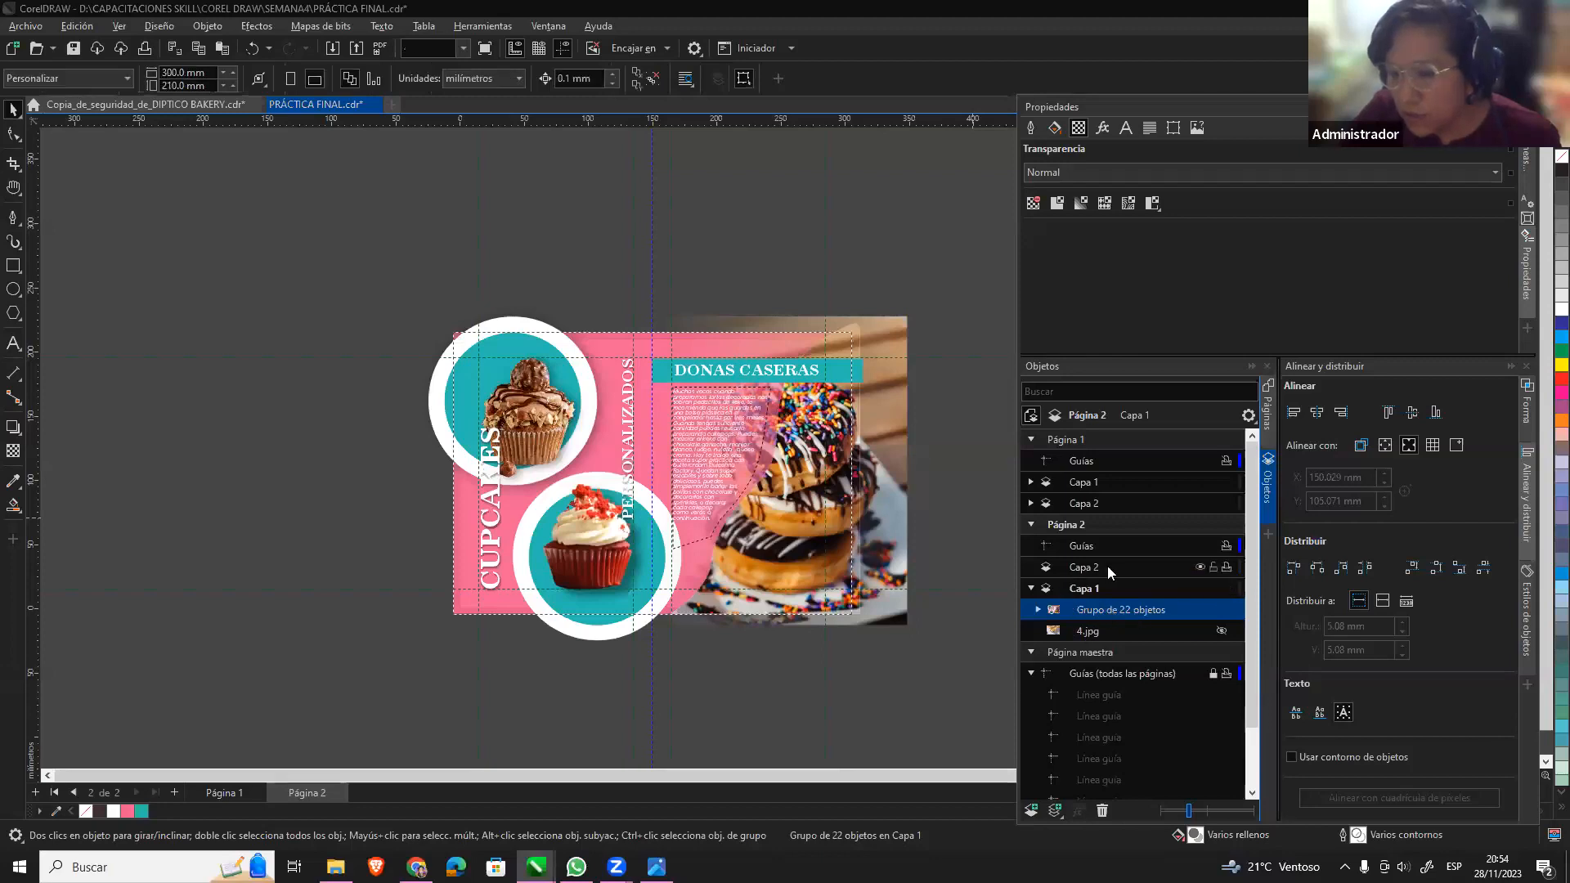
left_click(1128, 611)
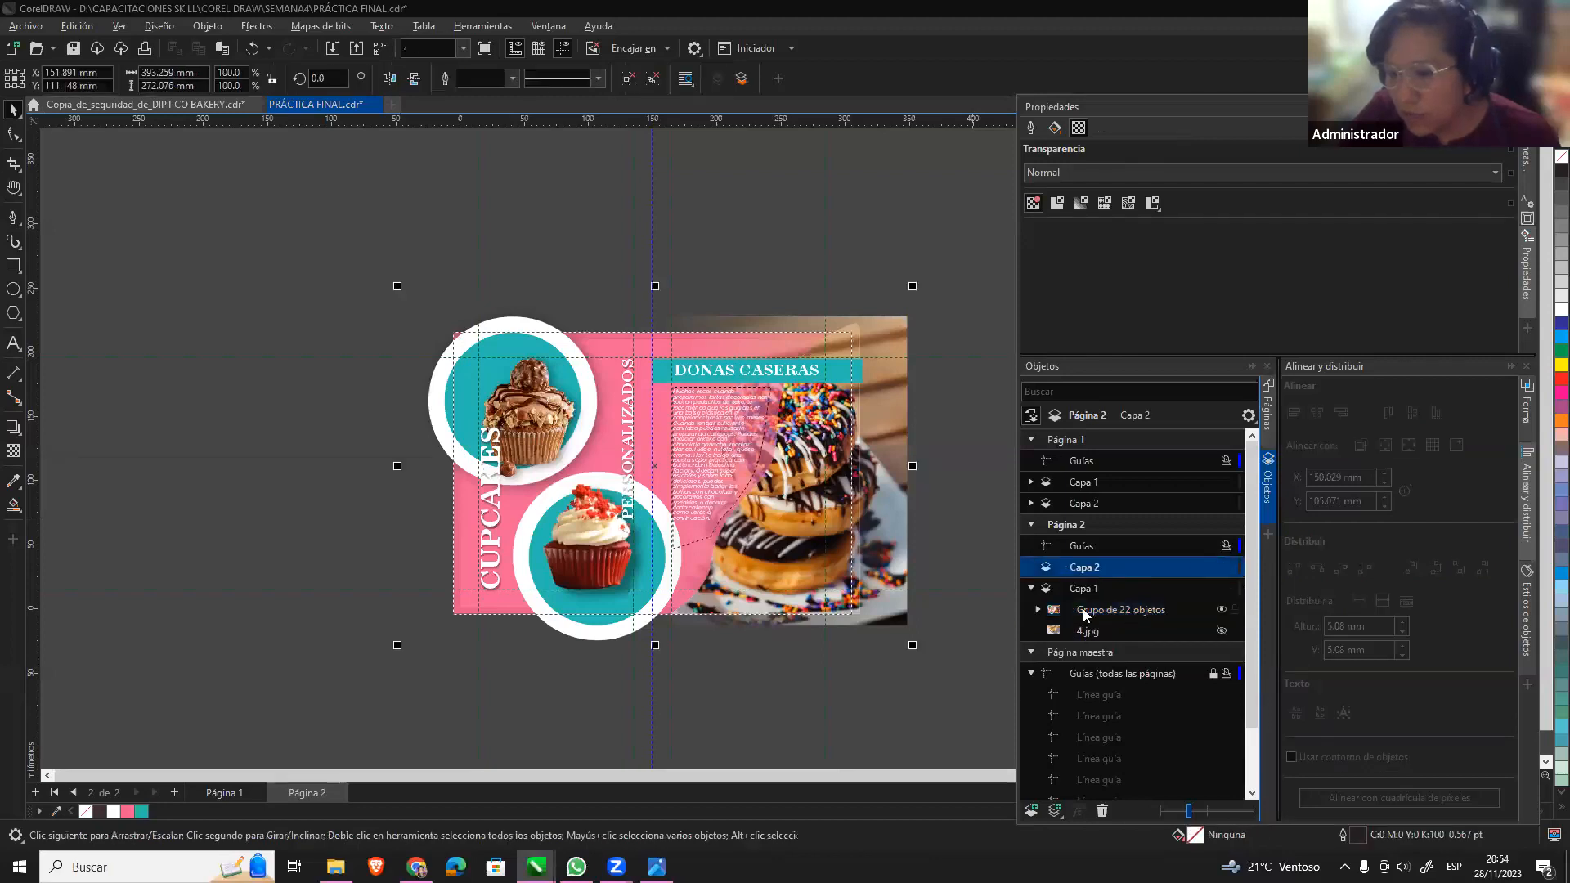
left_click(1145, 631)
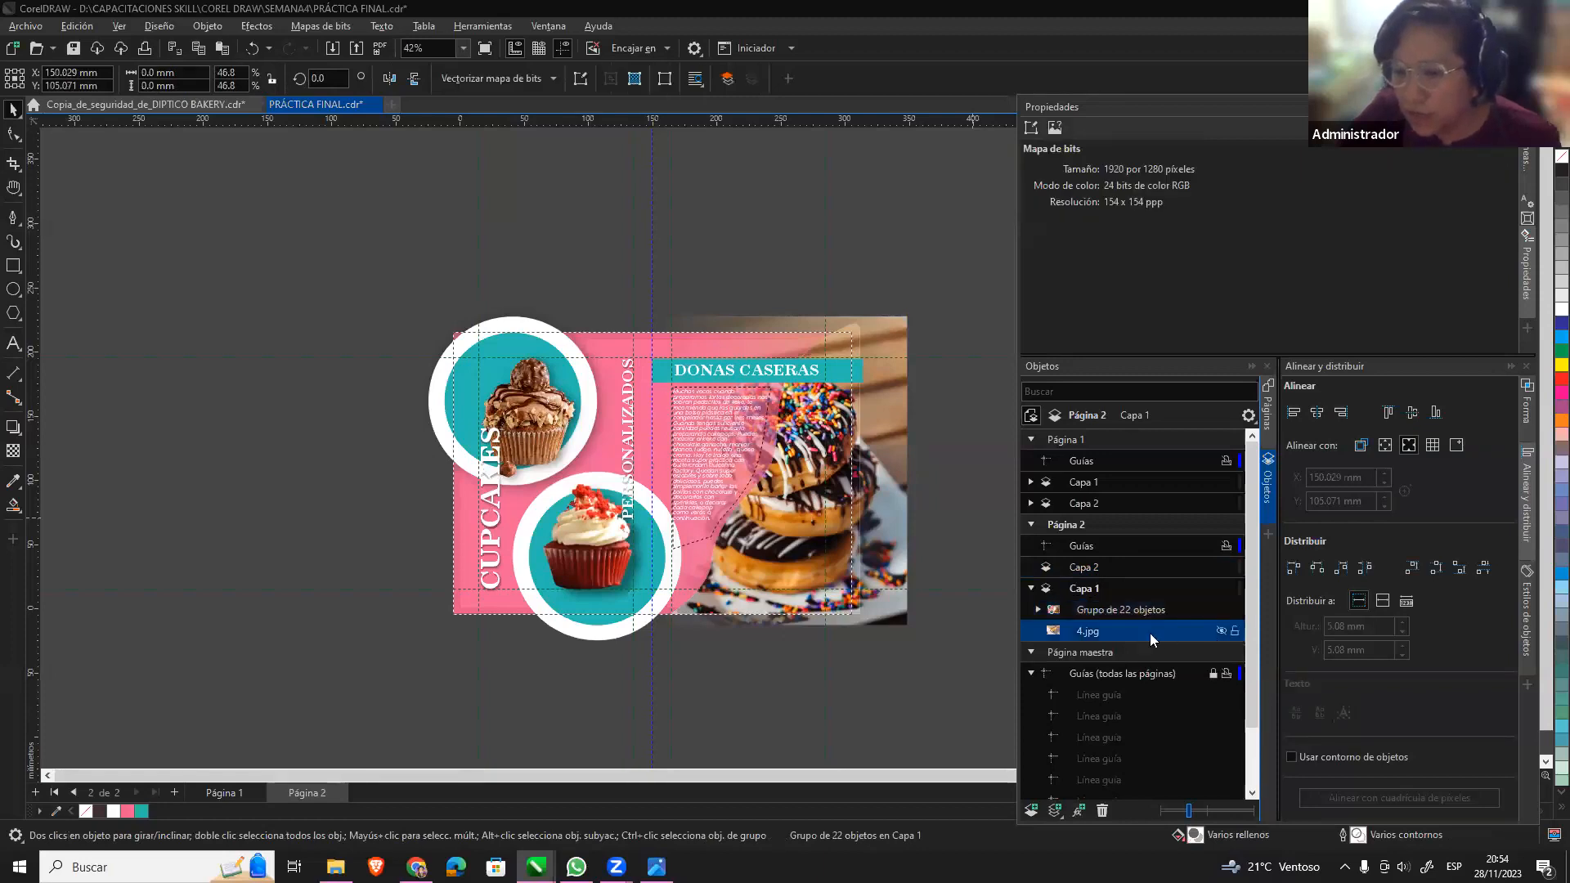
key("Delete")
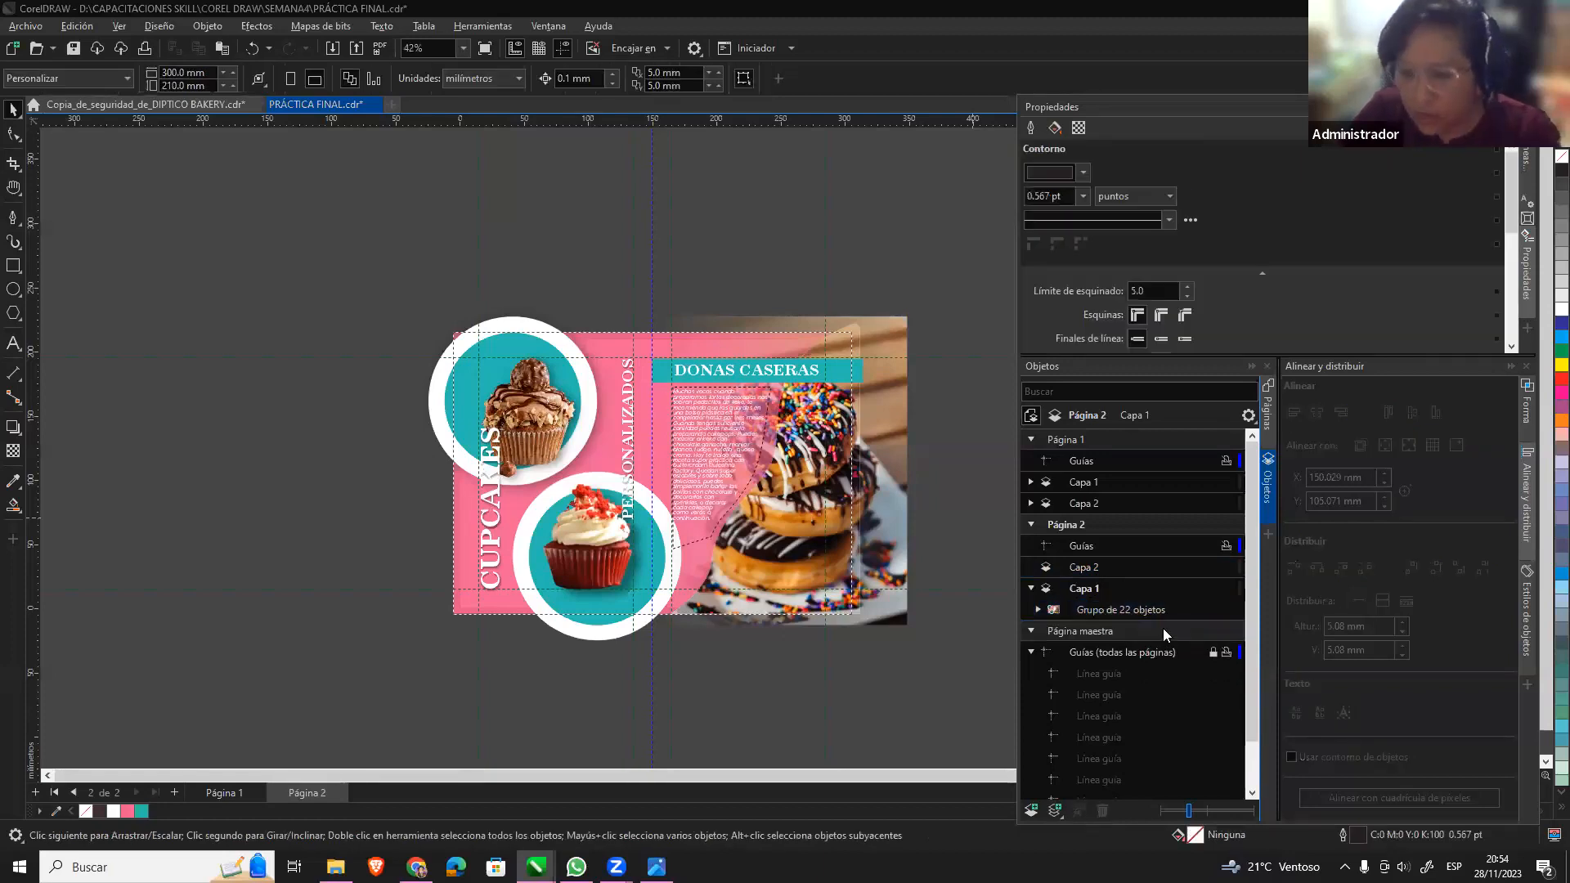
Ungroup the group of 22 objects in page 2's Capa 1 and deselect everything.
left_click(1132, 609)
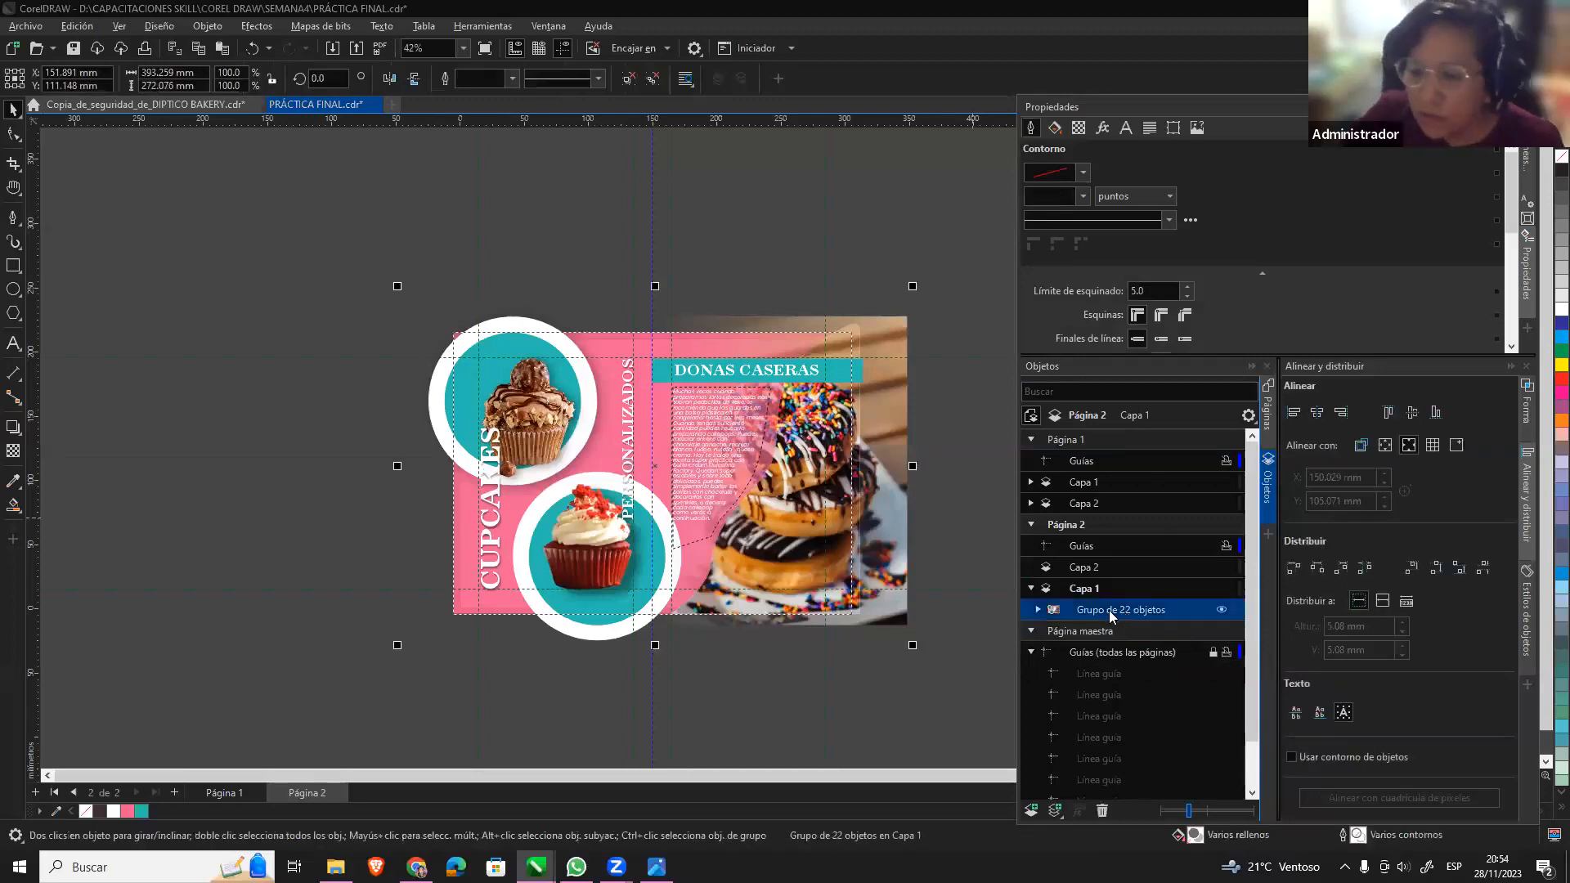
right_click(1129, 610)
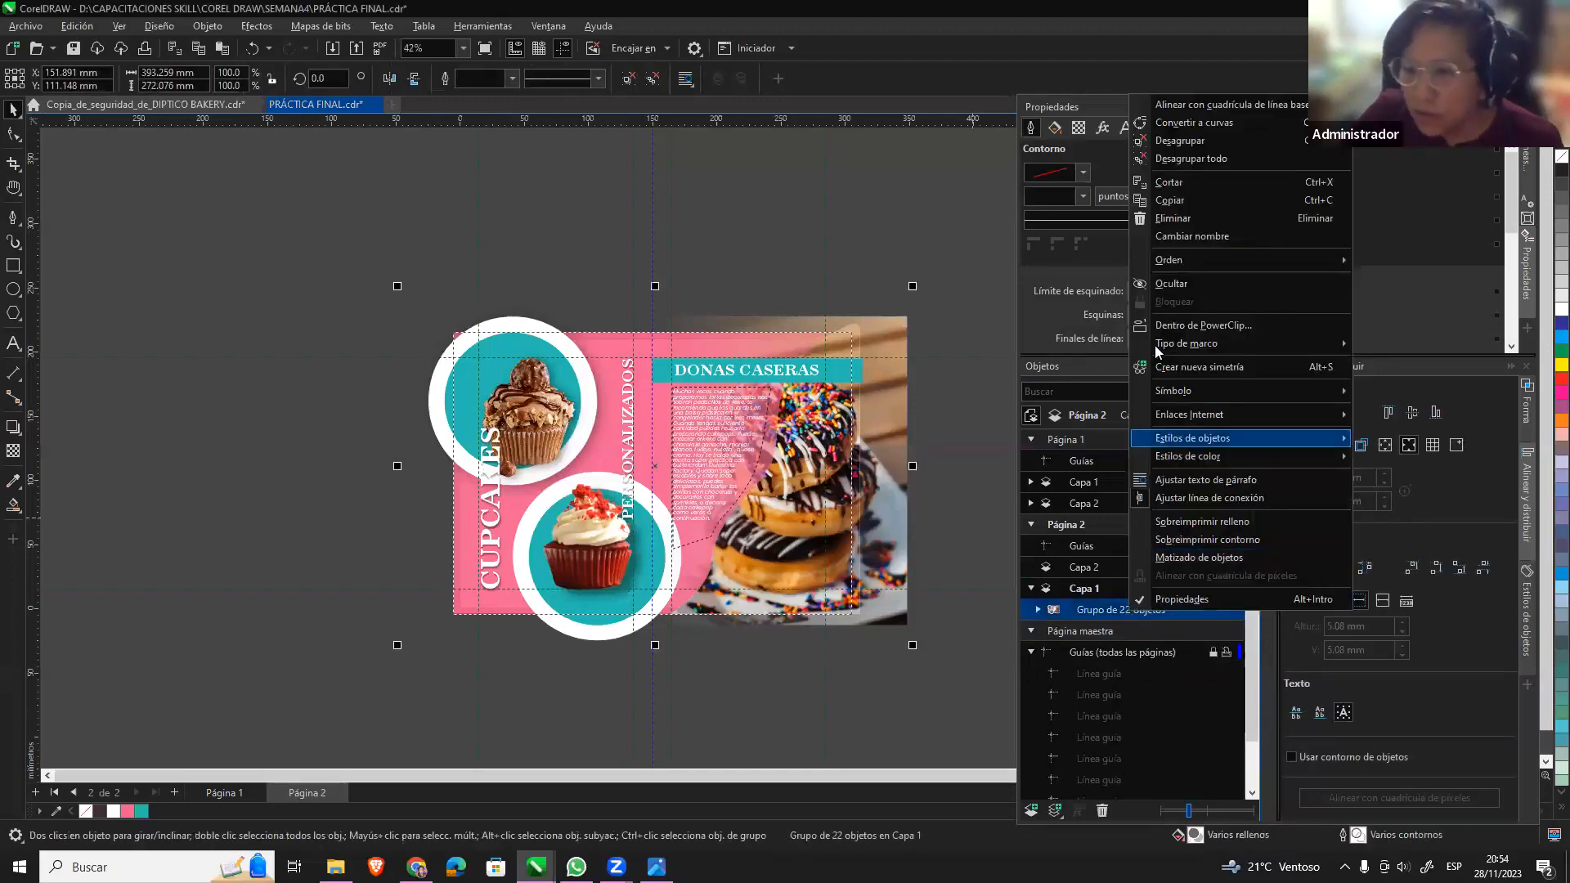
left_click(1219, 143)
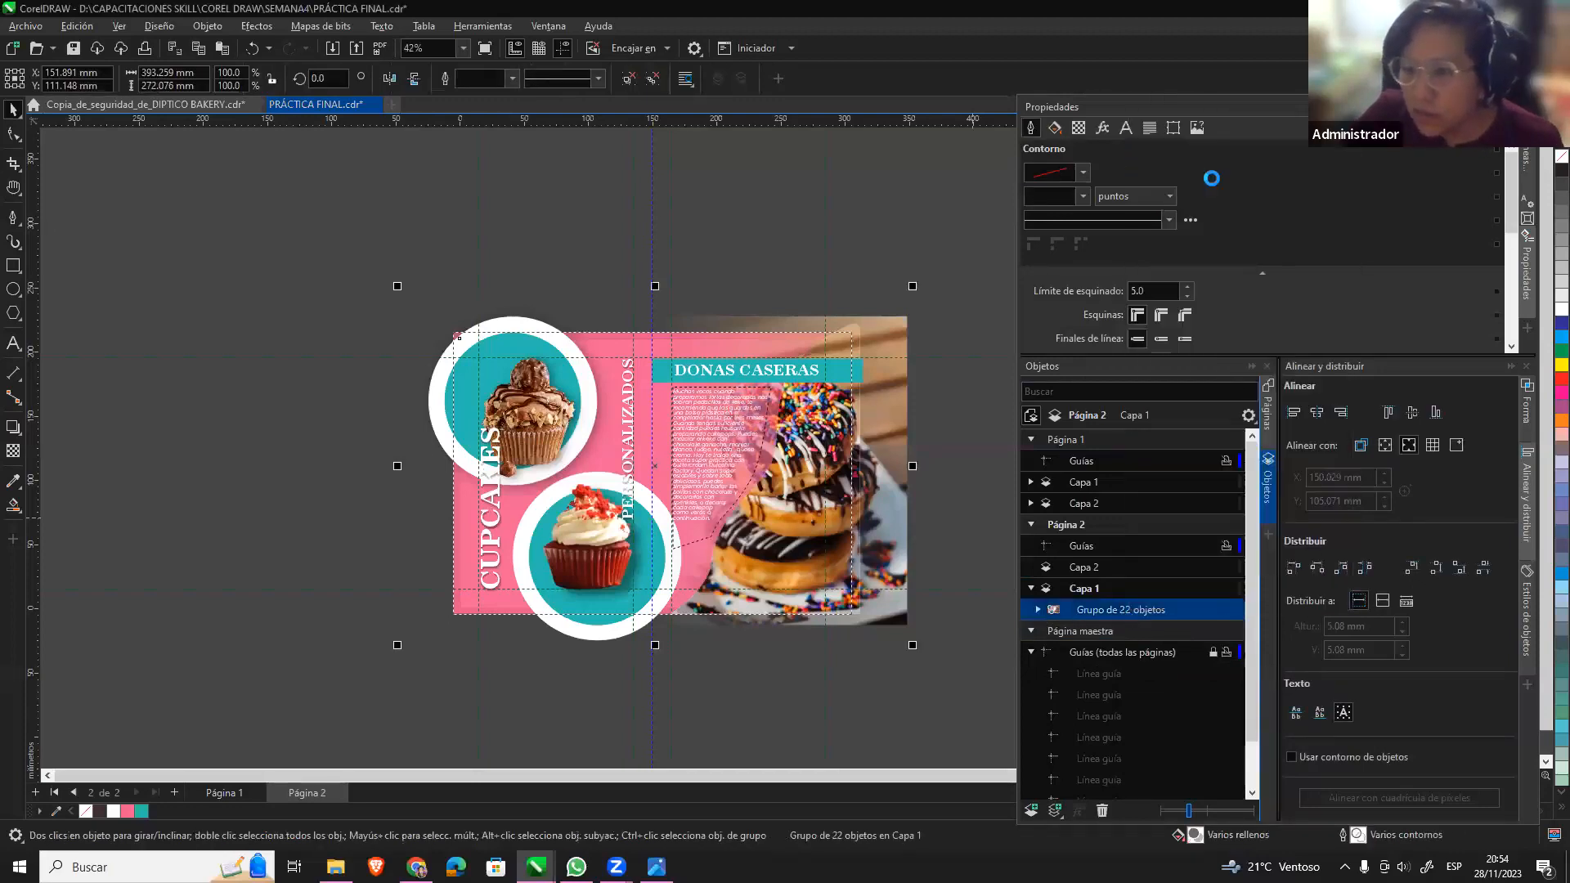
left_click(946, 705)
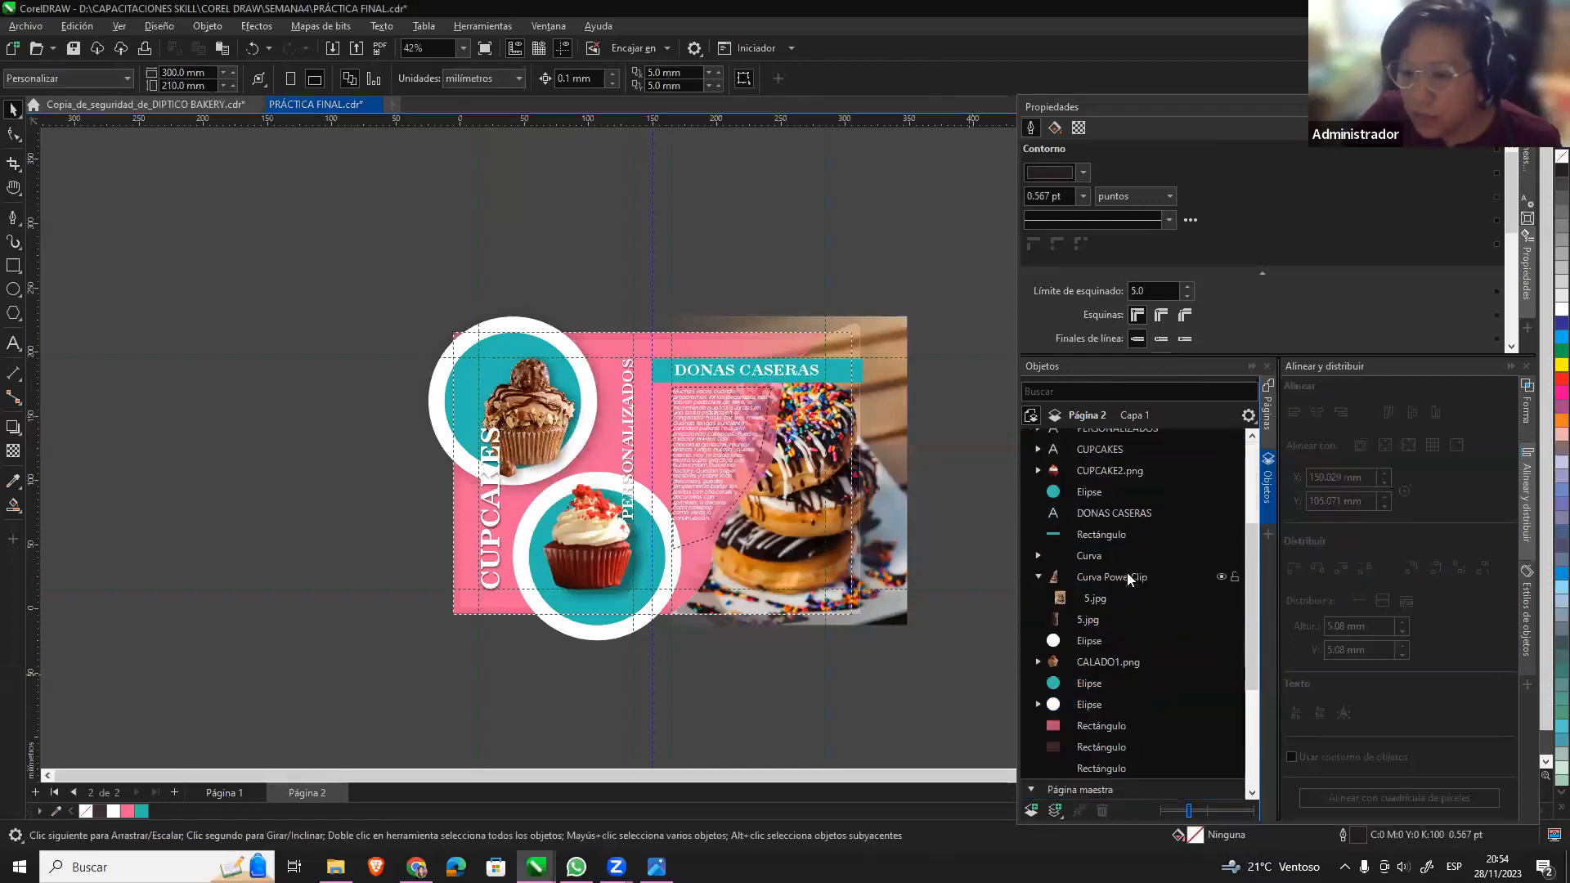
scroll(1128, 578, "down", 2)
left_click(1112, 659)
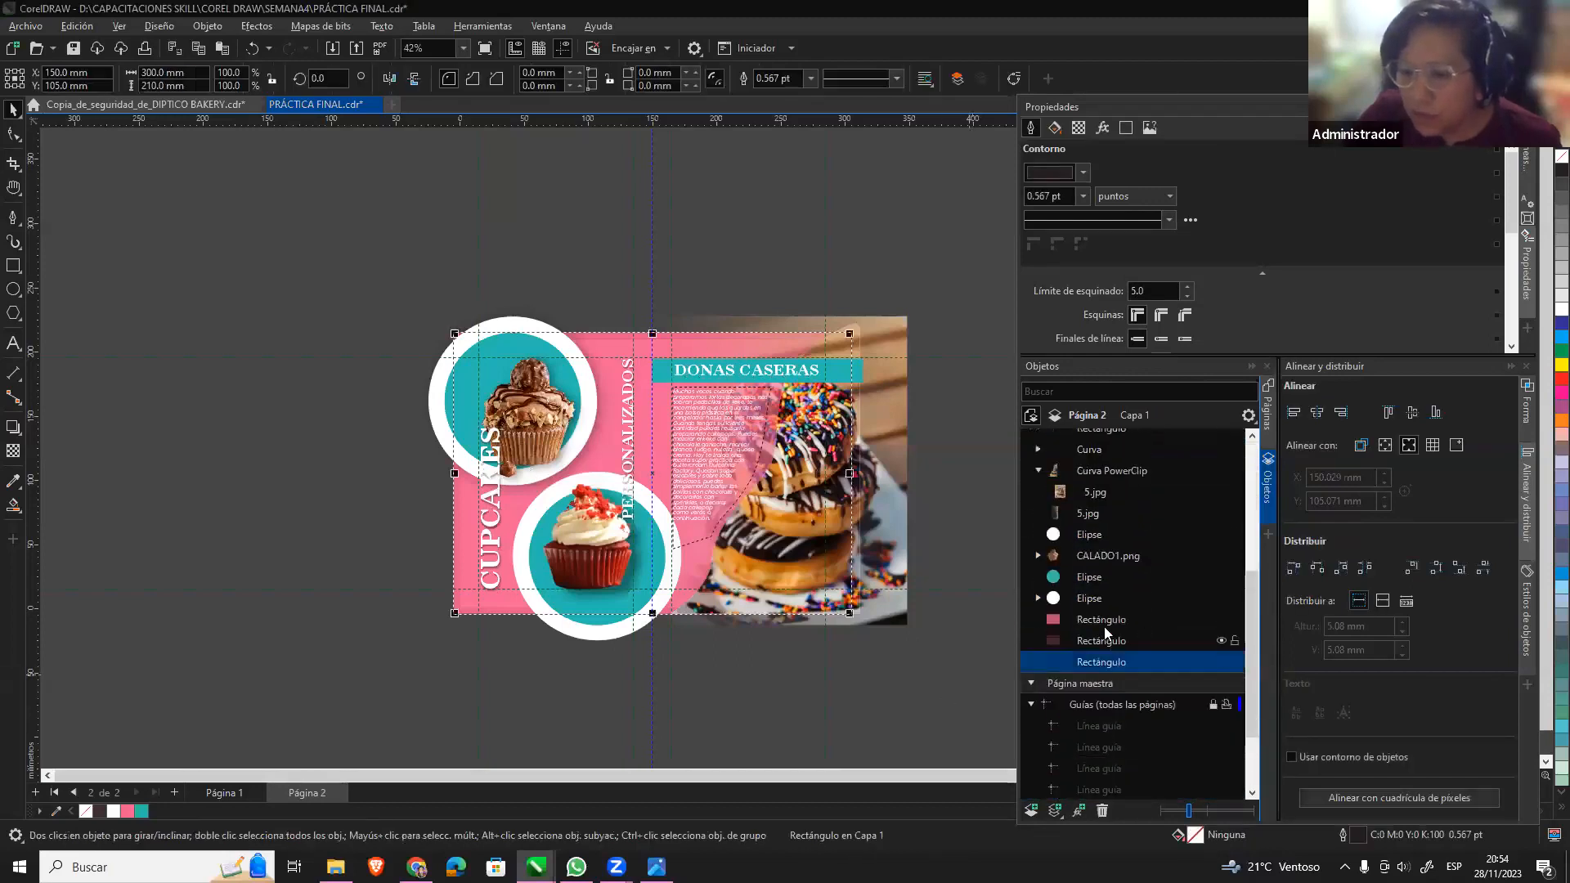
left_click(1096, 618, "shift")
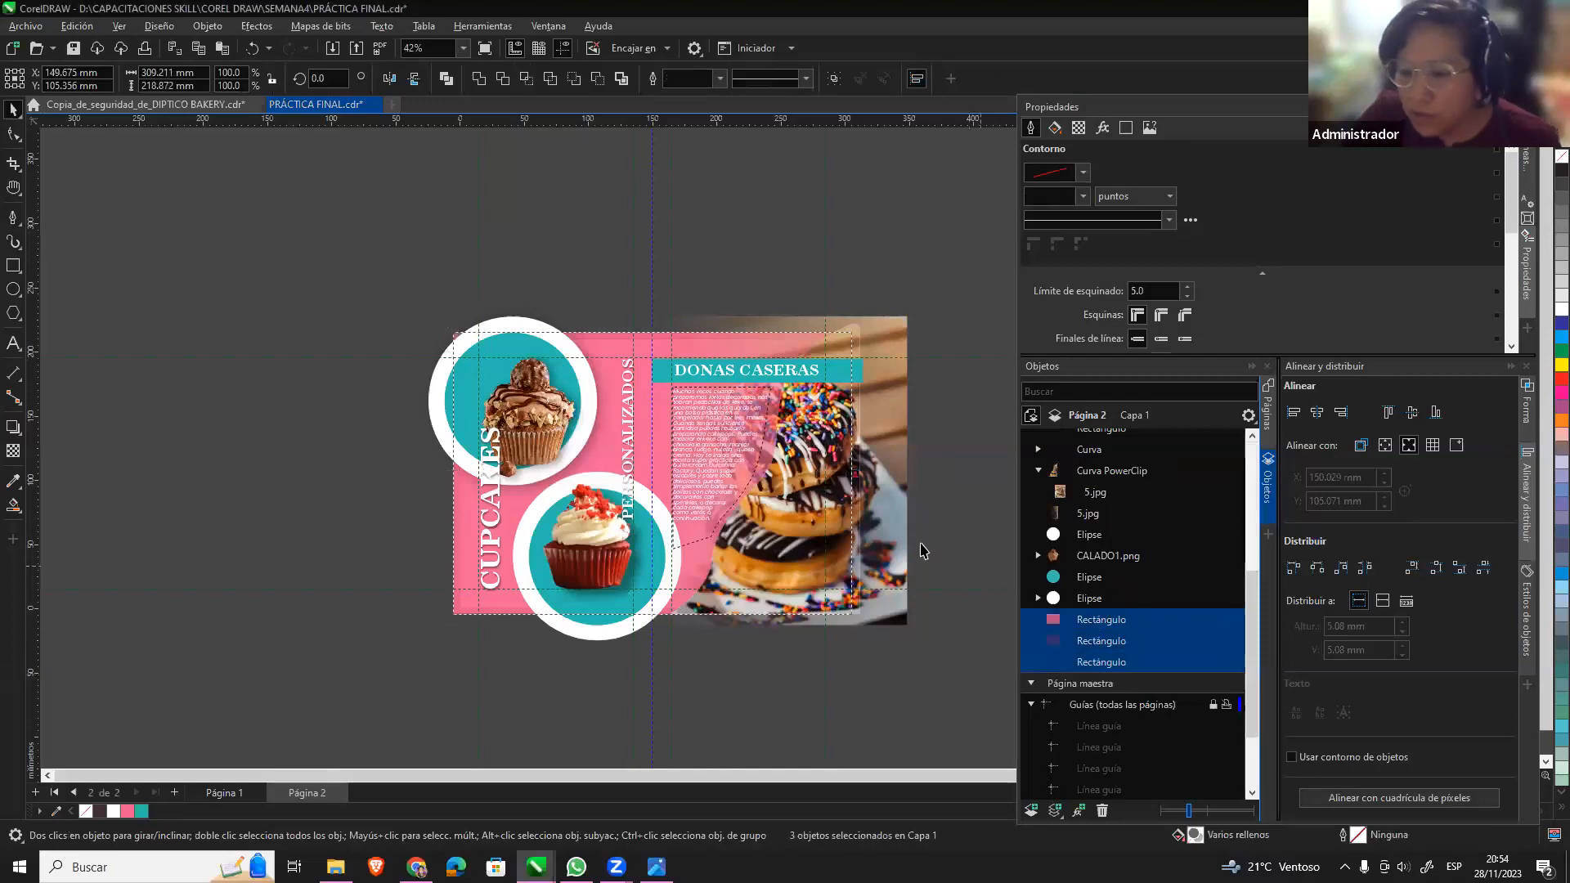
key("Escape")
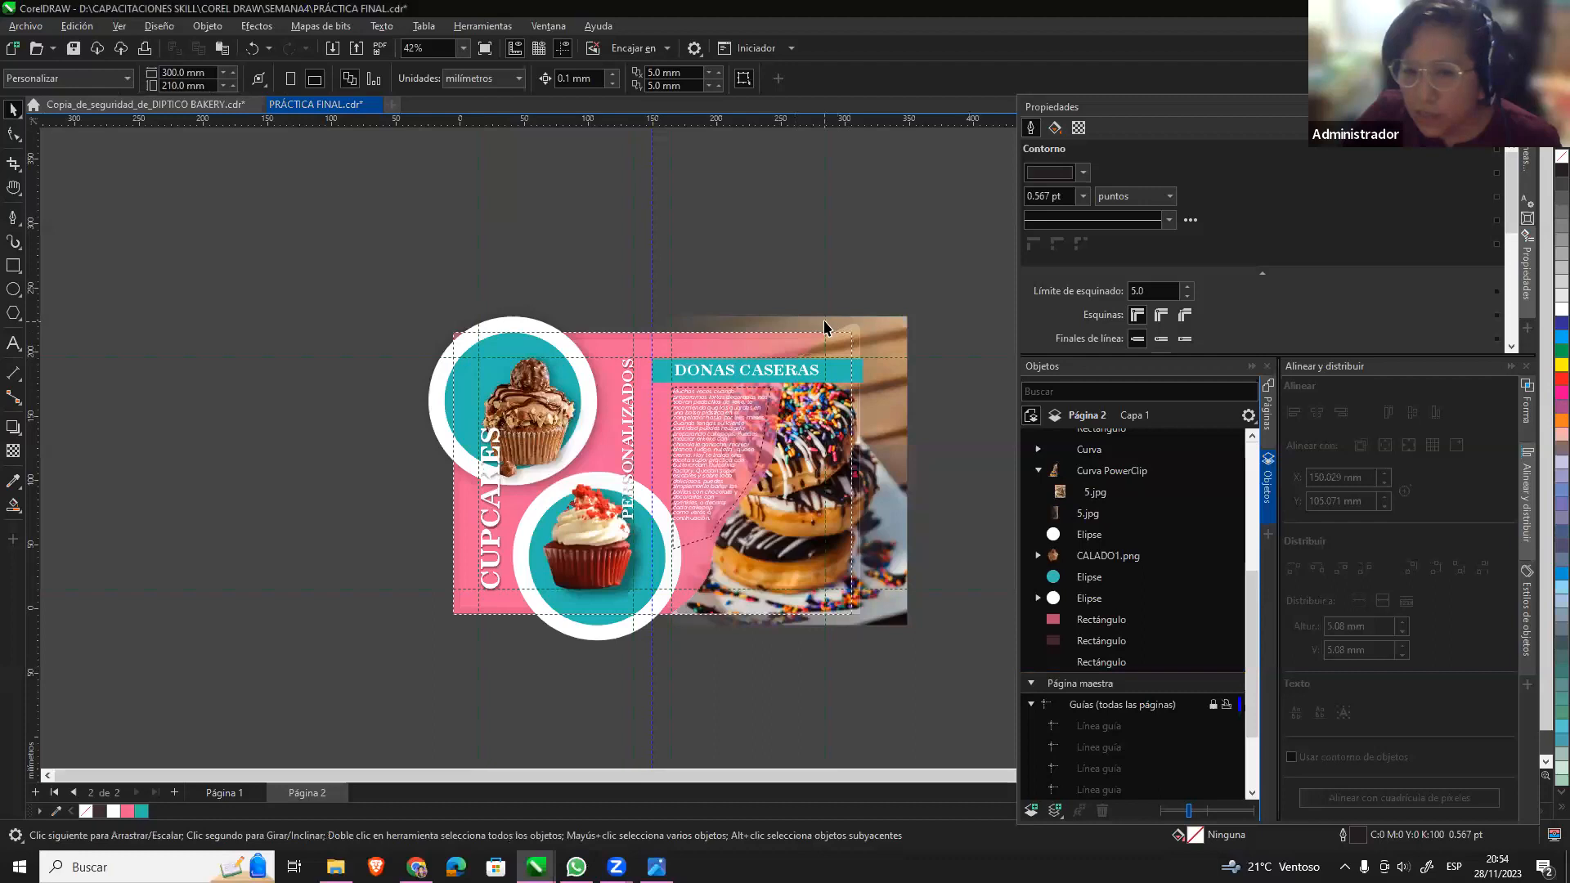
Move the faded 5.jpg photo directly above the three background rectangles in the stacking order and group it with them.
left_click(868, 323)
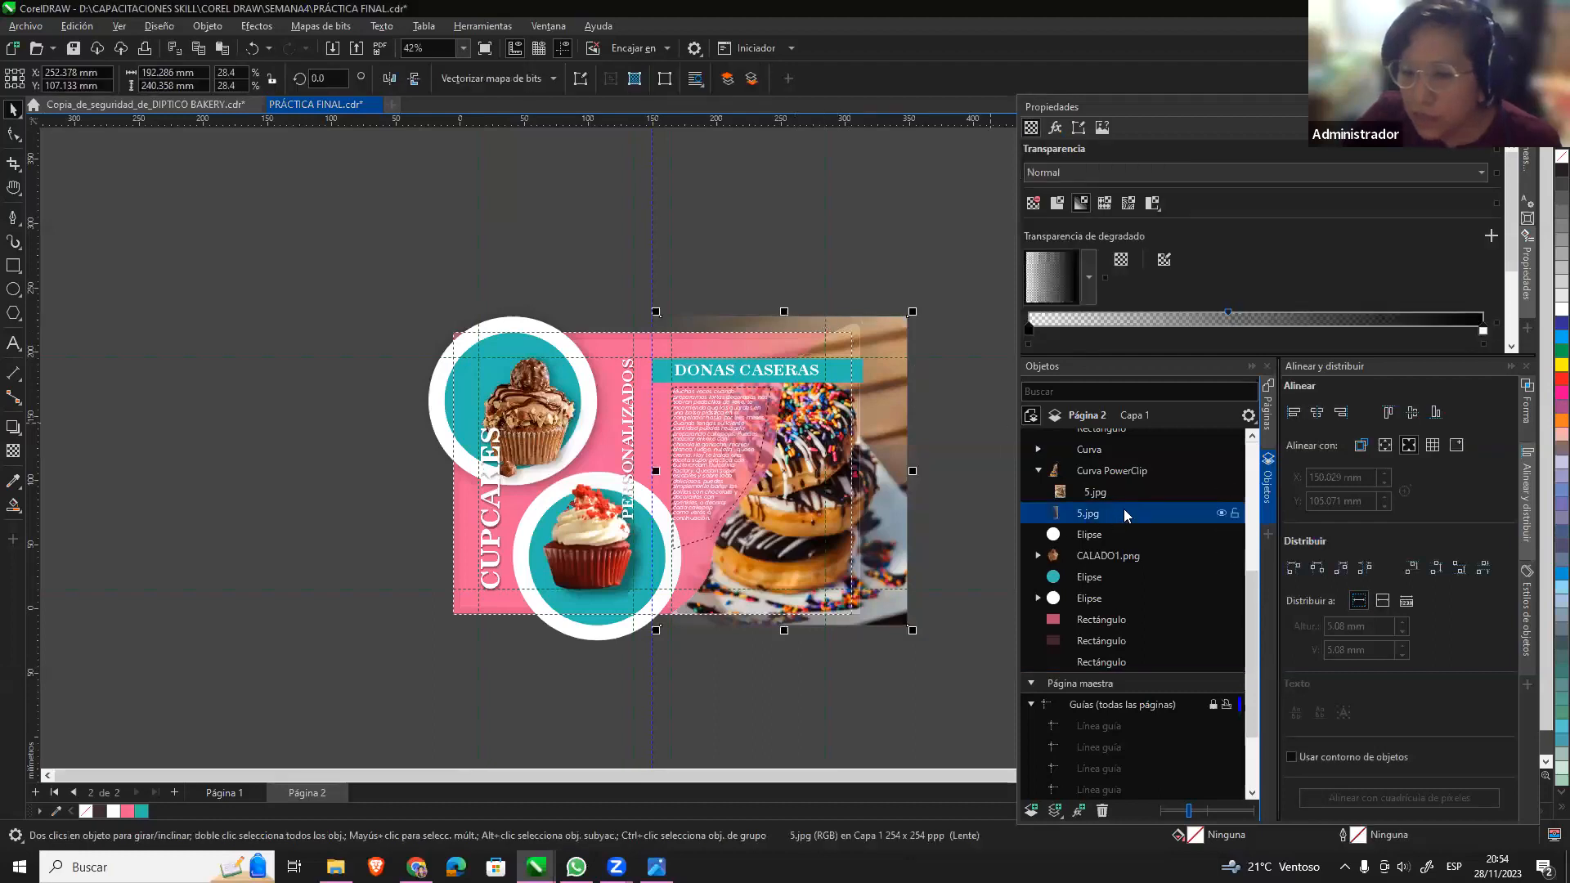
left_click_drag(1124, 513, 1100, 612)
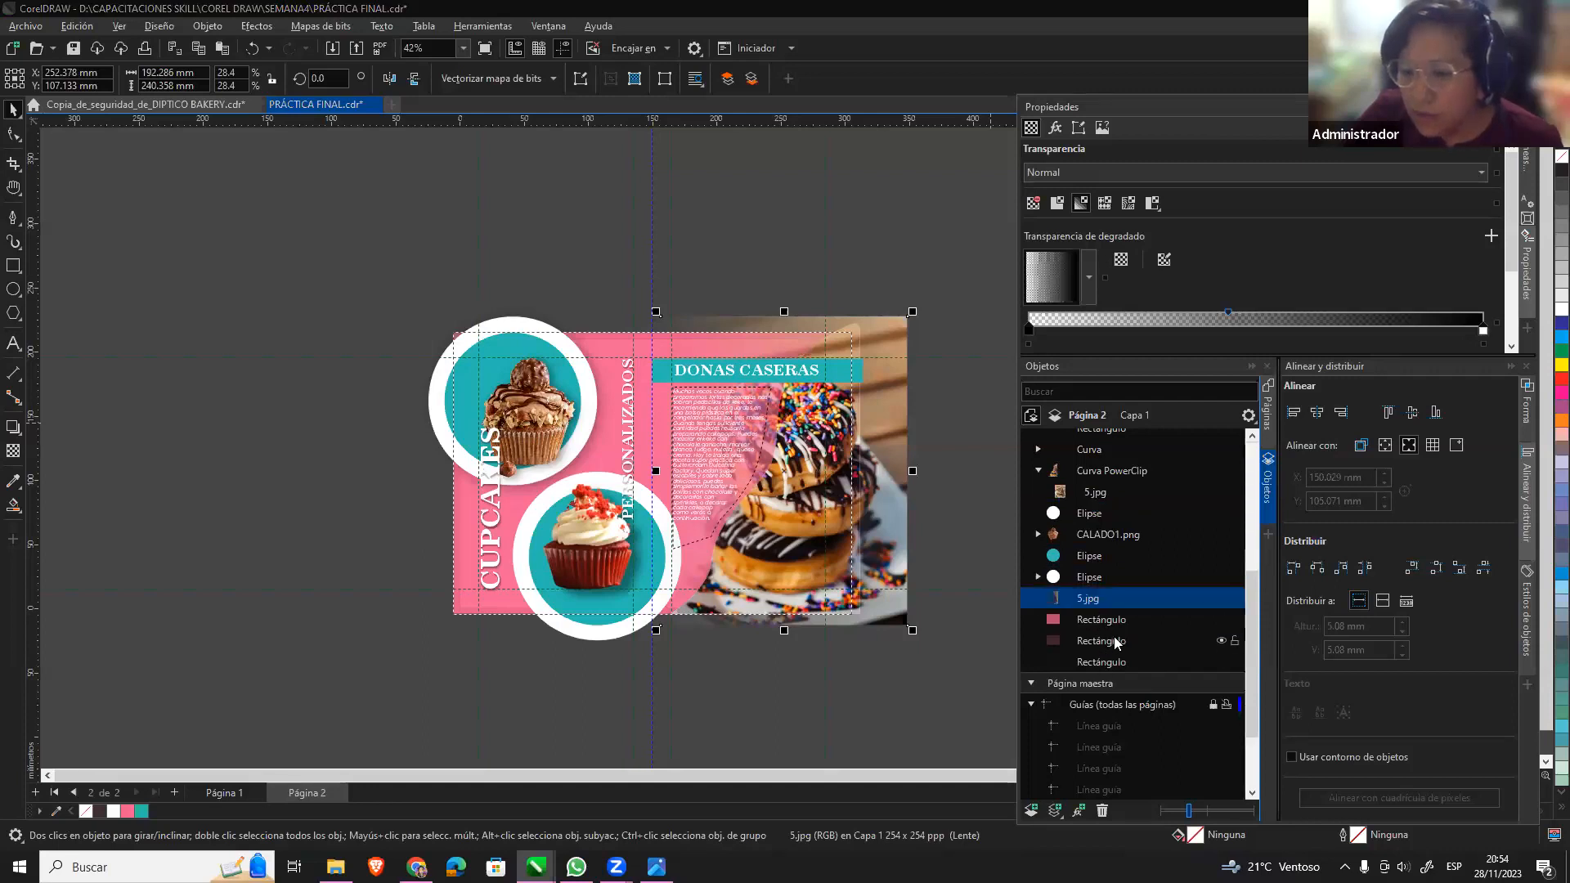
left_click(1114, 643, "shift")
left_click(1110, 665, "shift")
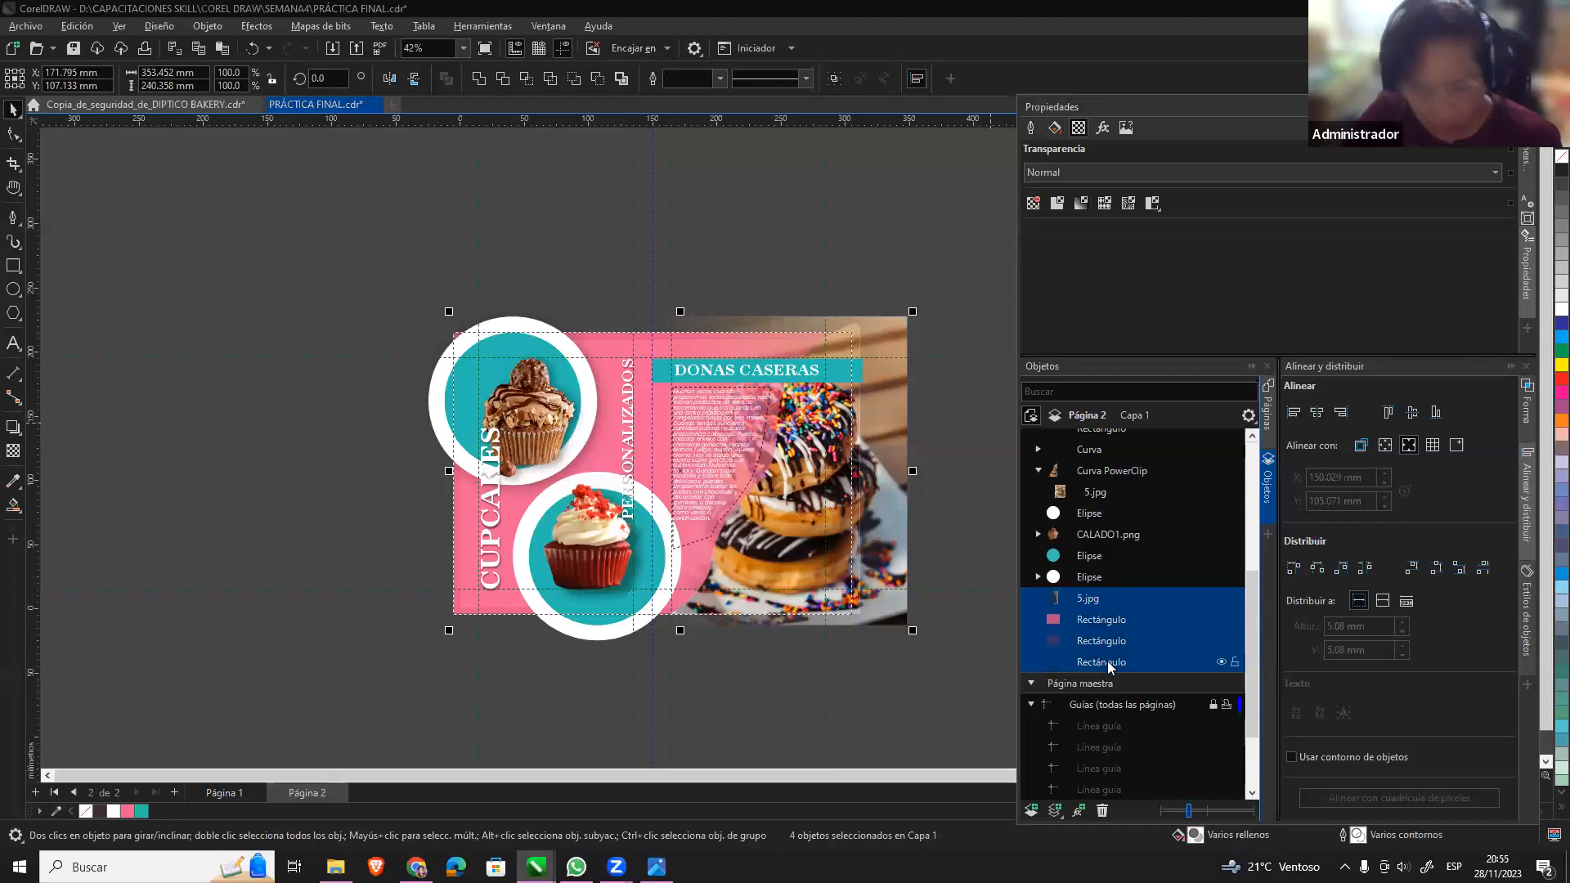
key("ctrl+g")
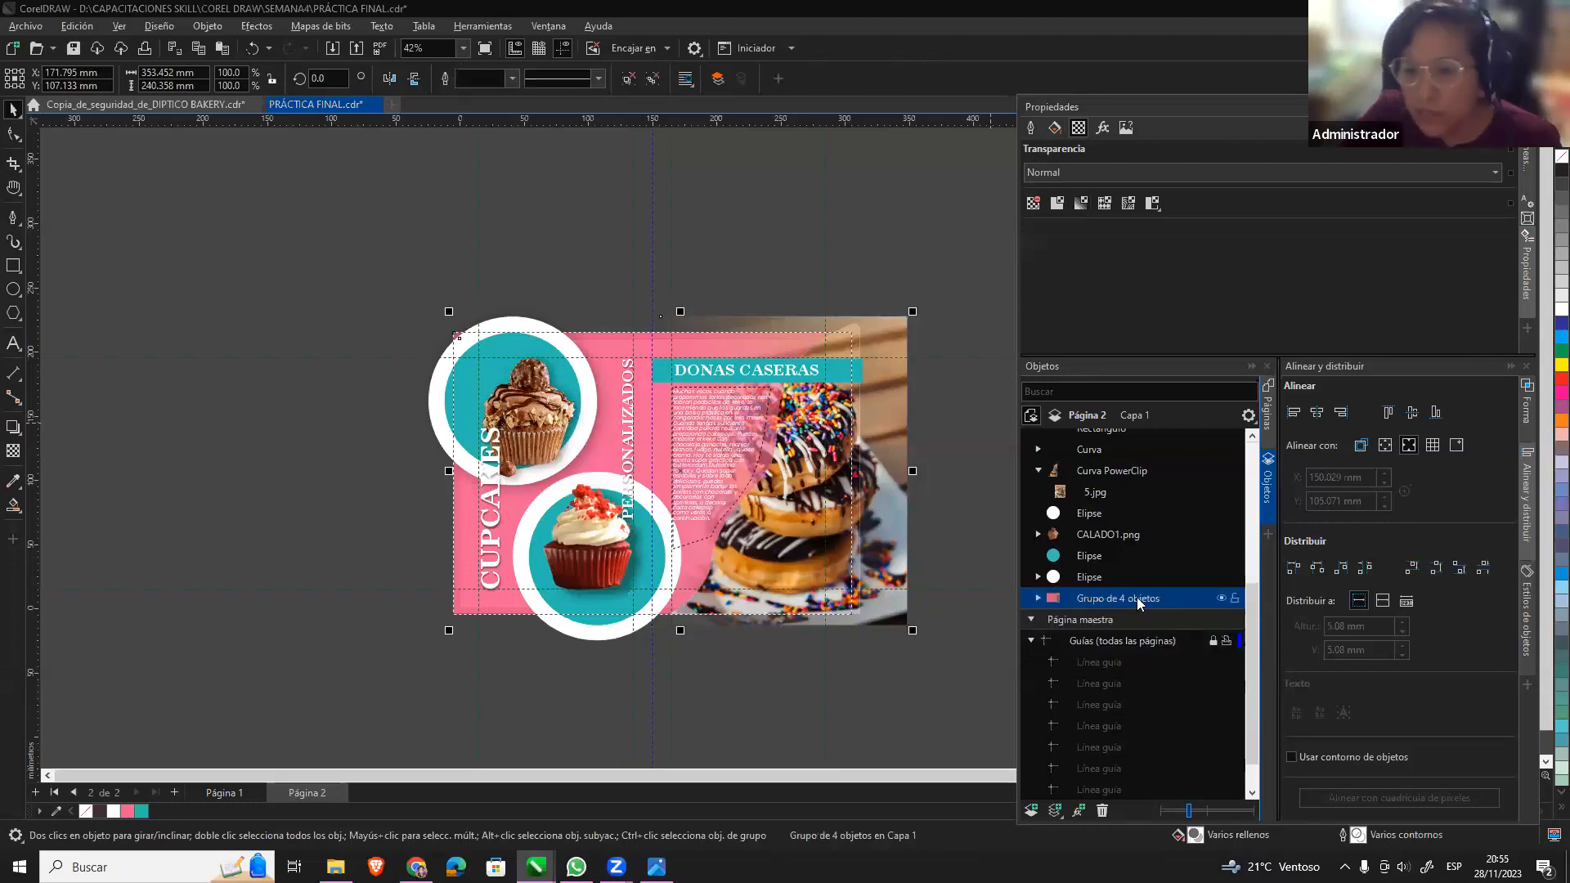
Collapse page 2's Capa 1 in the object list, clear the selection and save the document.
scroll(1133, 581, "up", 3)
scroll(1127, 682, "down", 2)
scroll(1127, 682, "up", 2)
scroll(1129, 686, "down", 2)
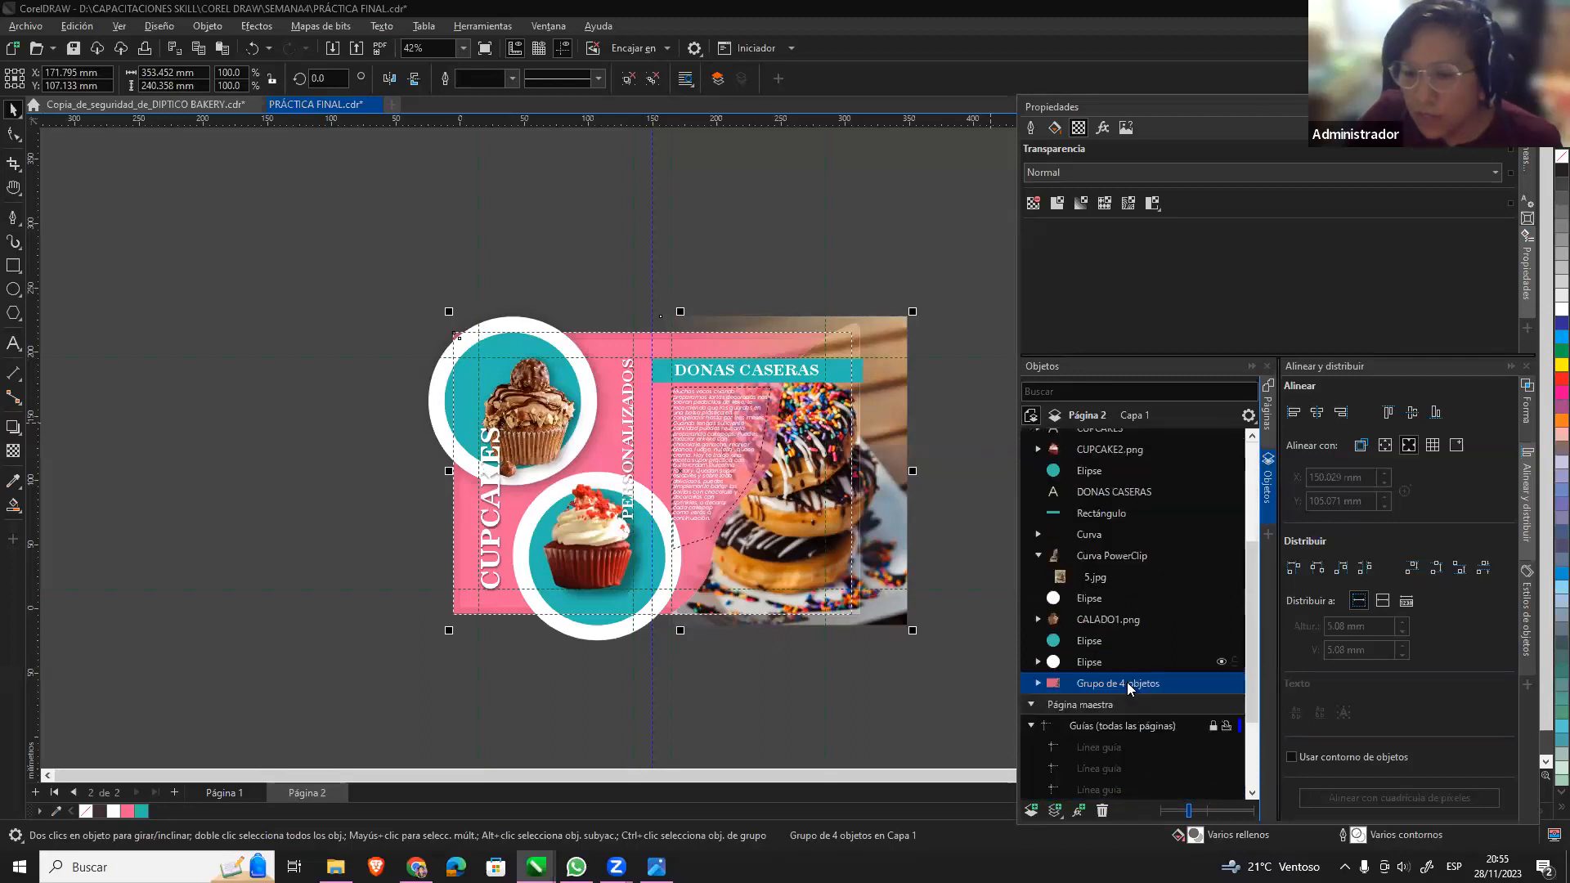
scroll(1127, 685, "up", 2)
scroll(1045, 507, "up", 1)
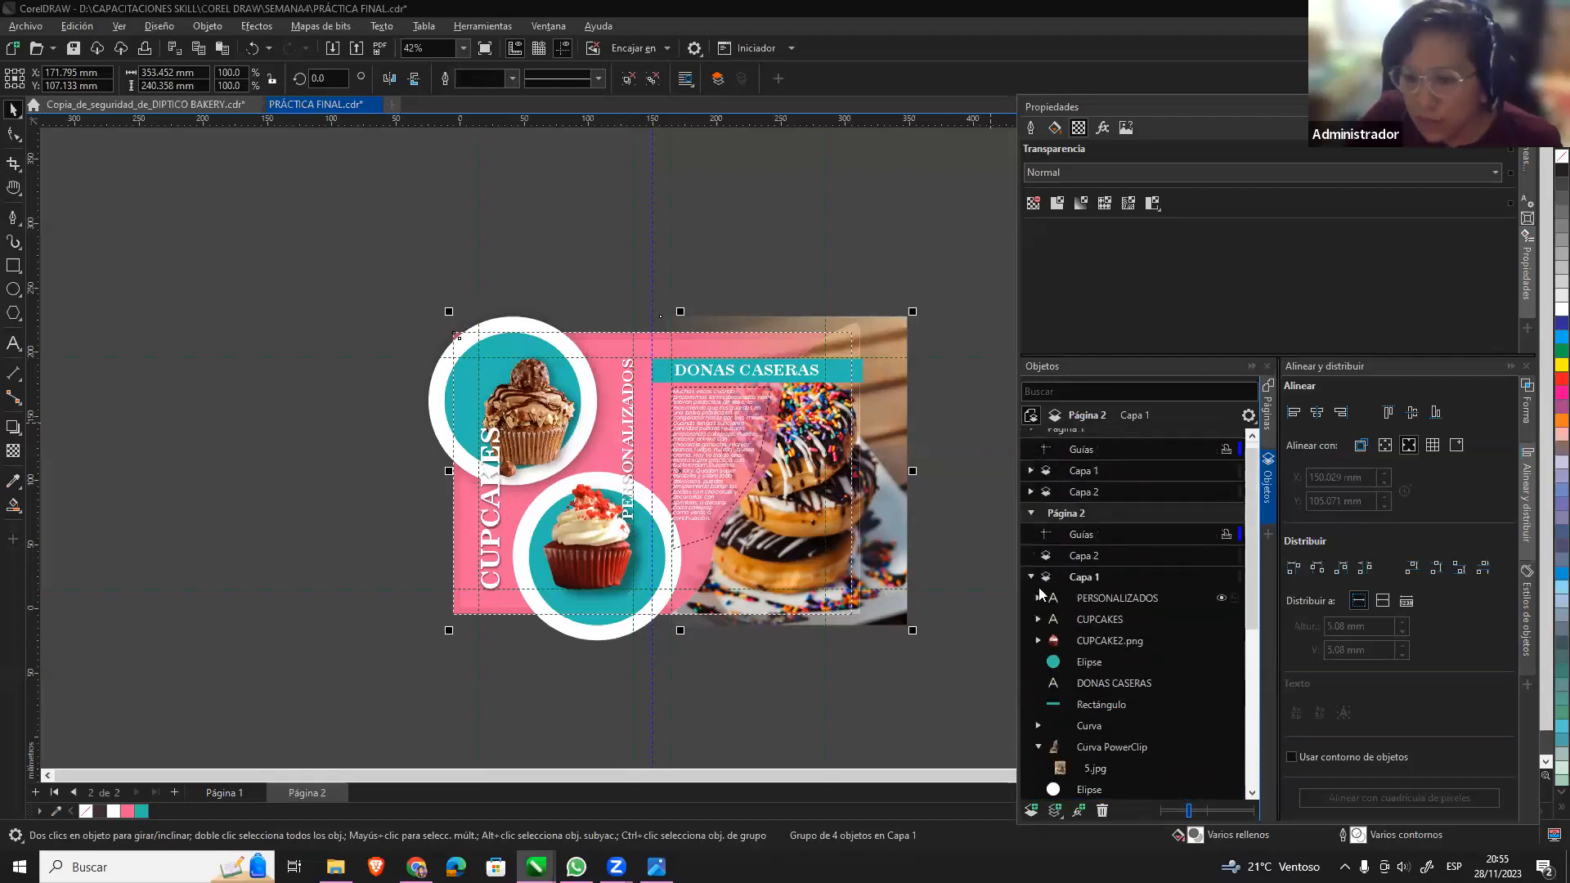
left_click(1031, 577)
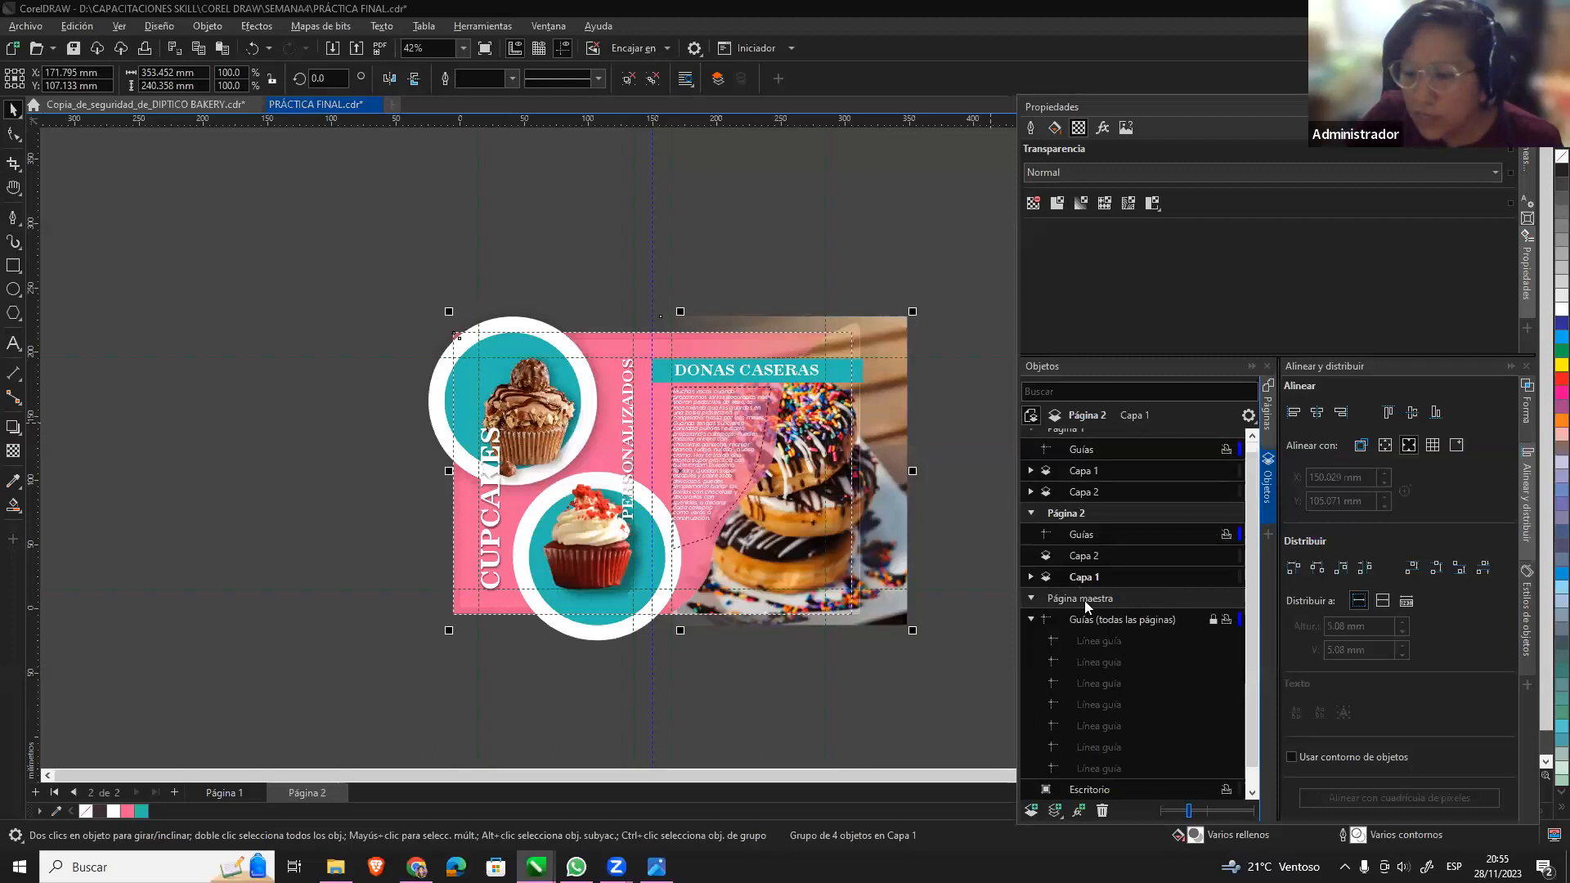
scroll(1100, 594, "up", 1)
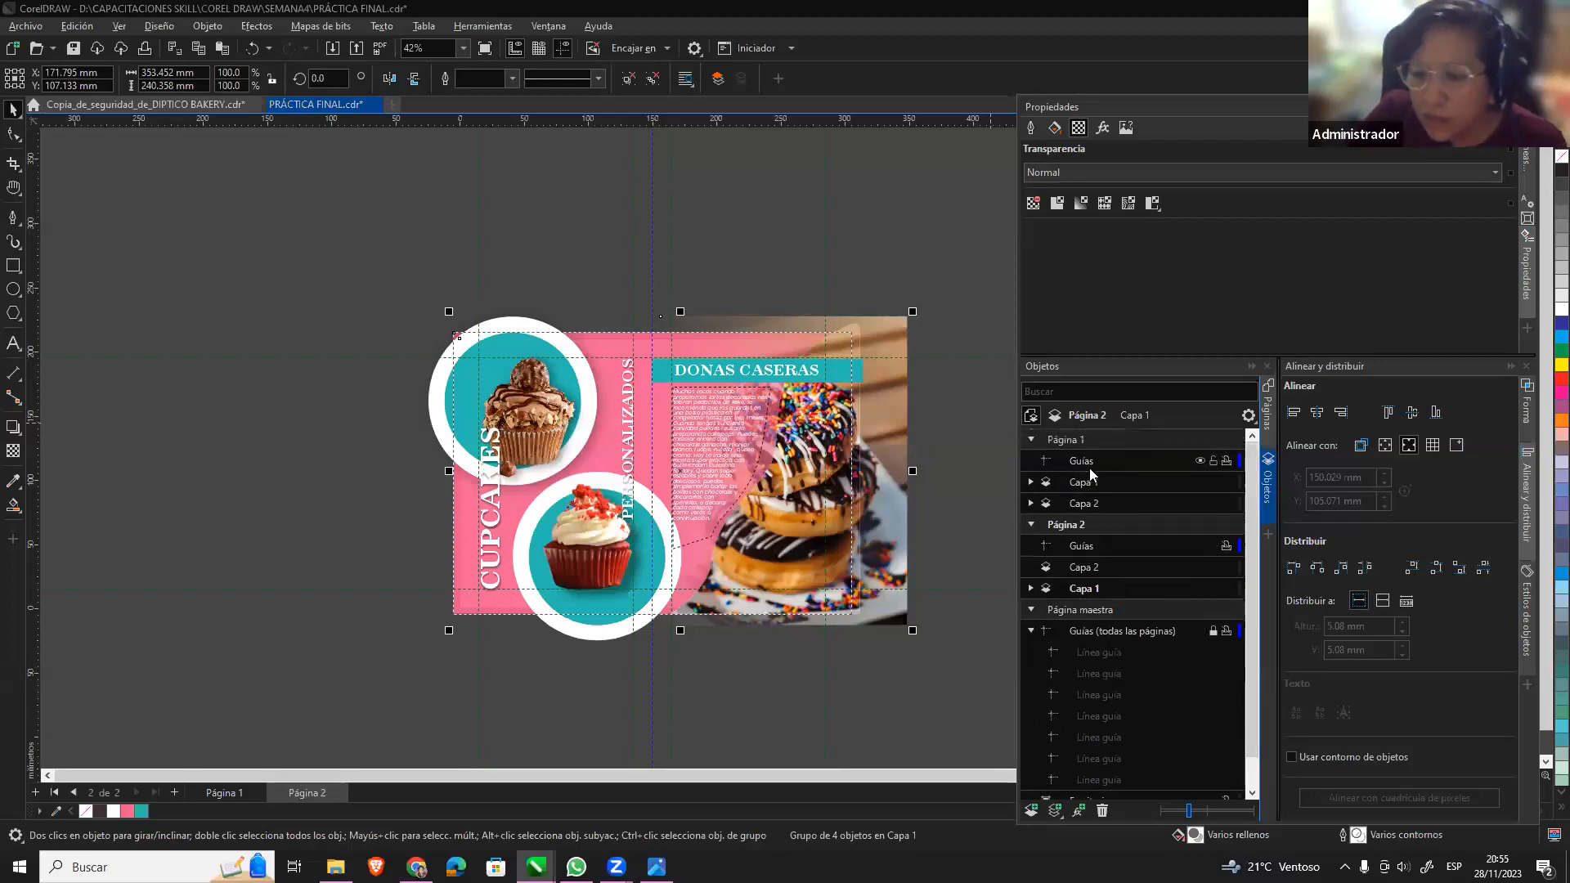
left_click(961, 671)
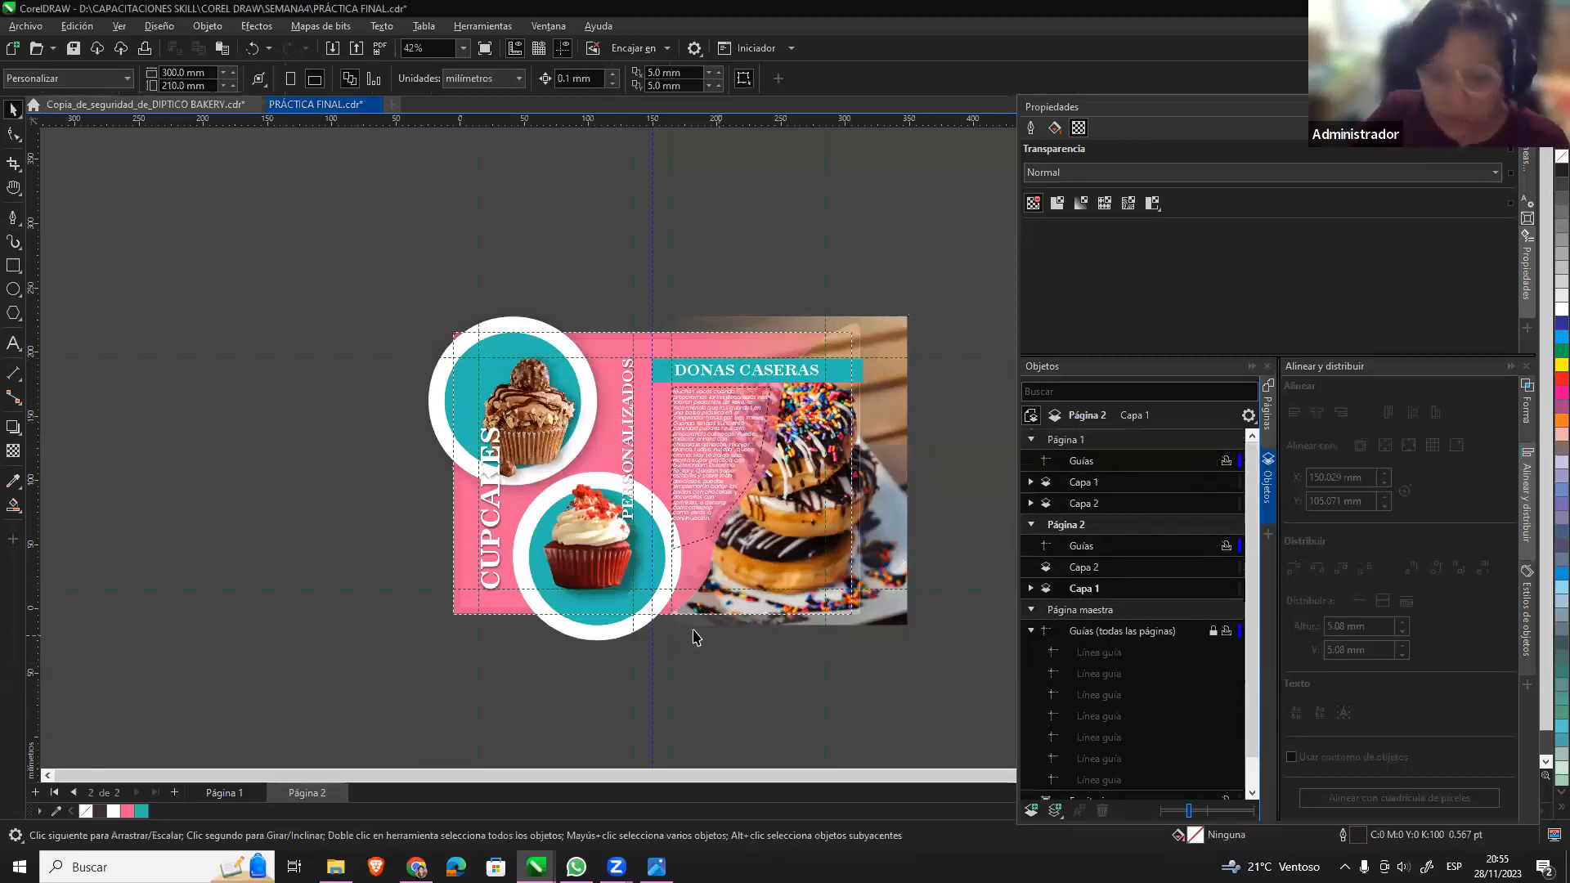
key("ctrl+s")
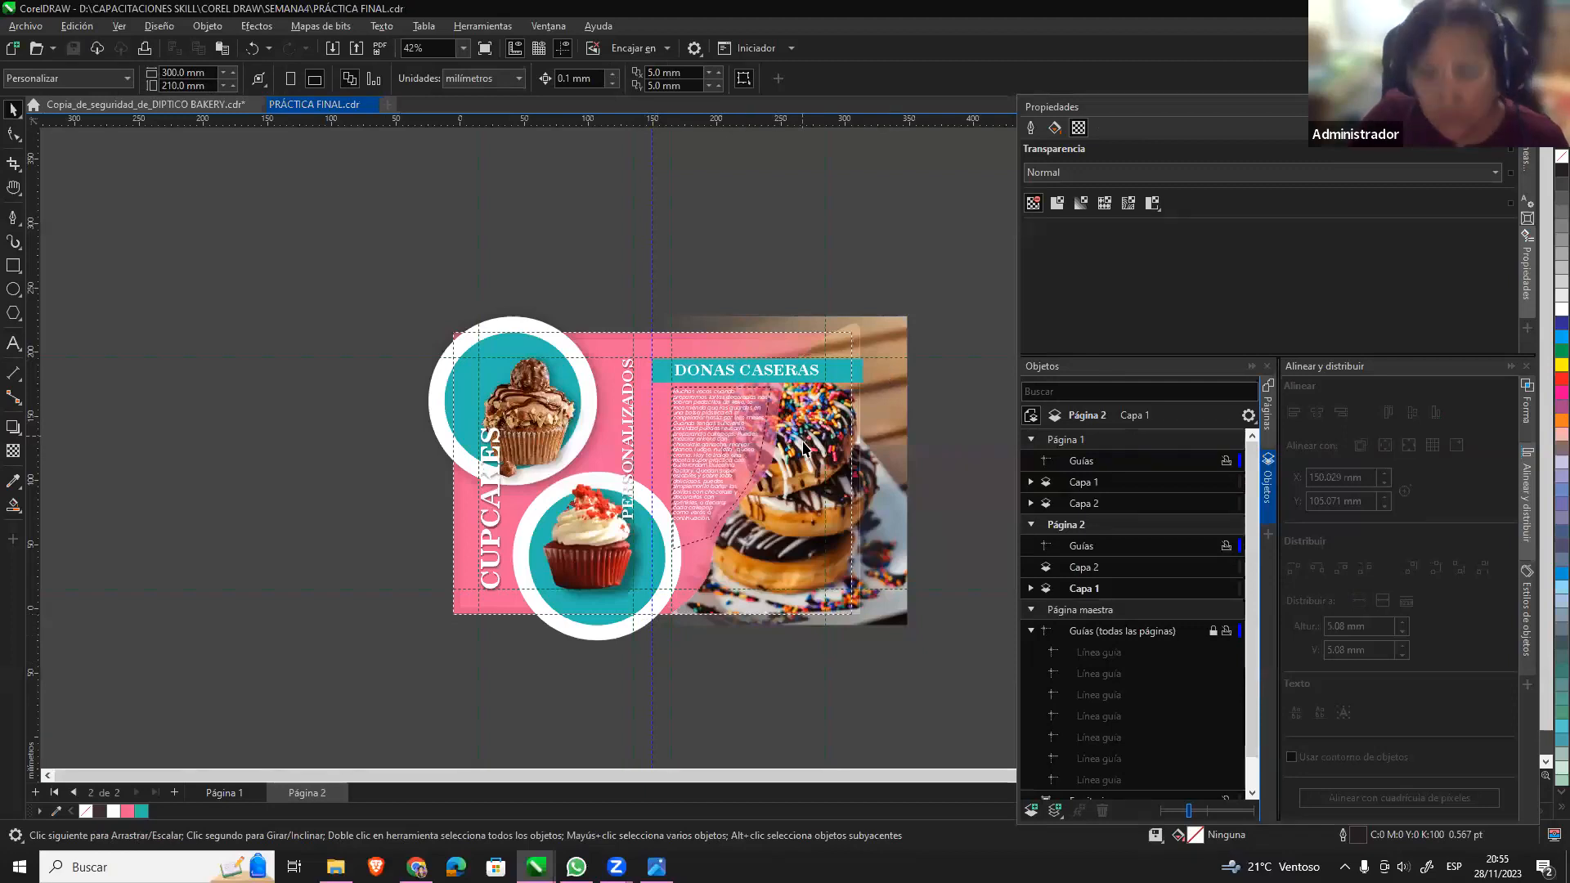
scroll(881, 404, "up", 1)
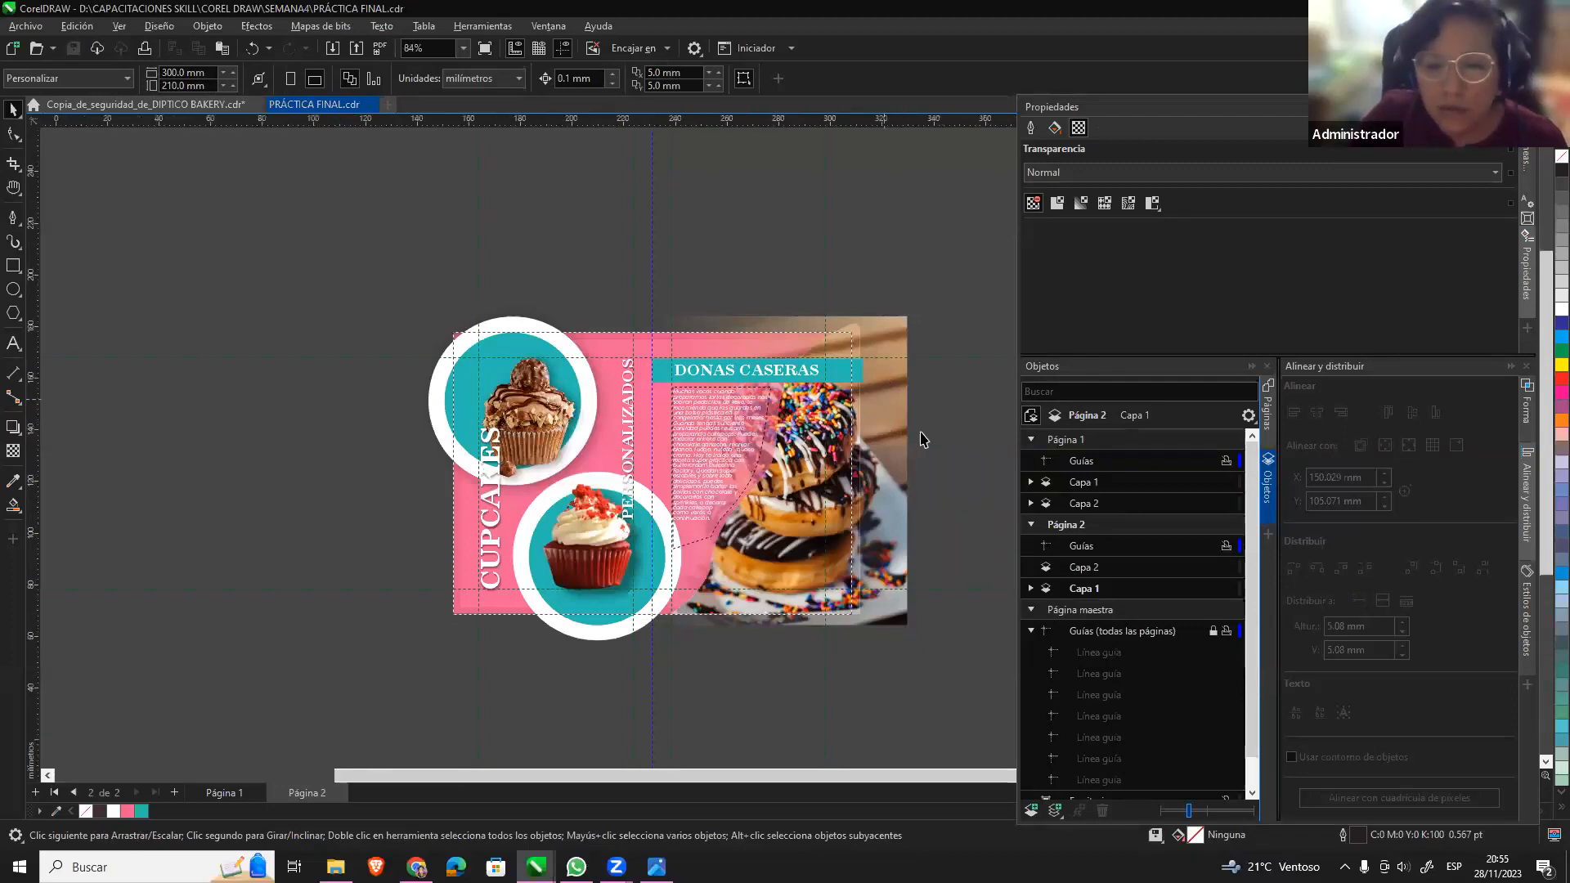
scroll(921, 439, "up", 1)
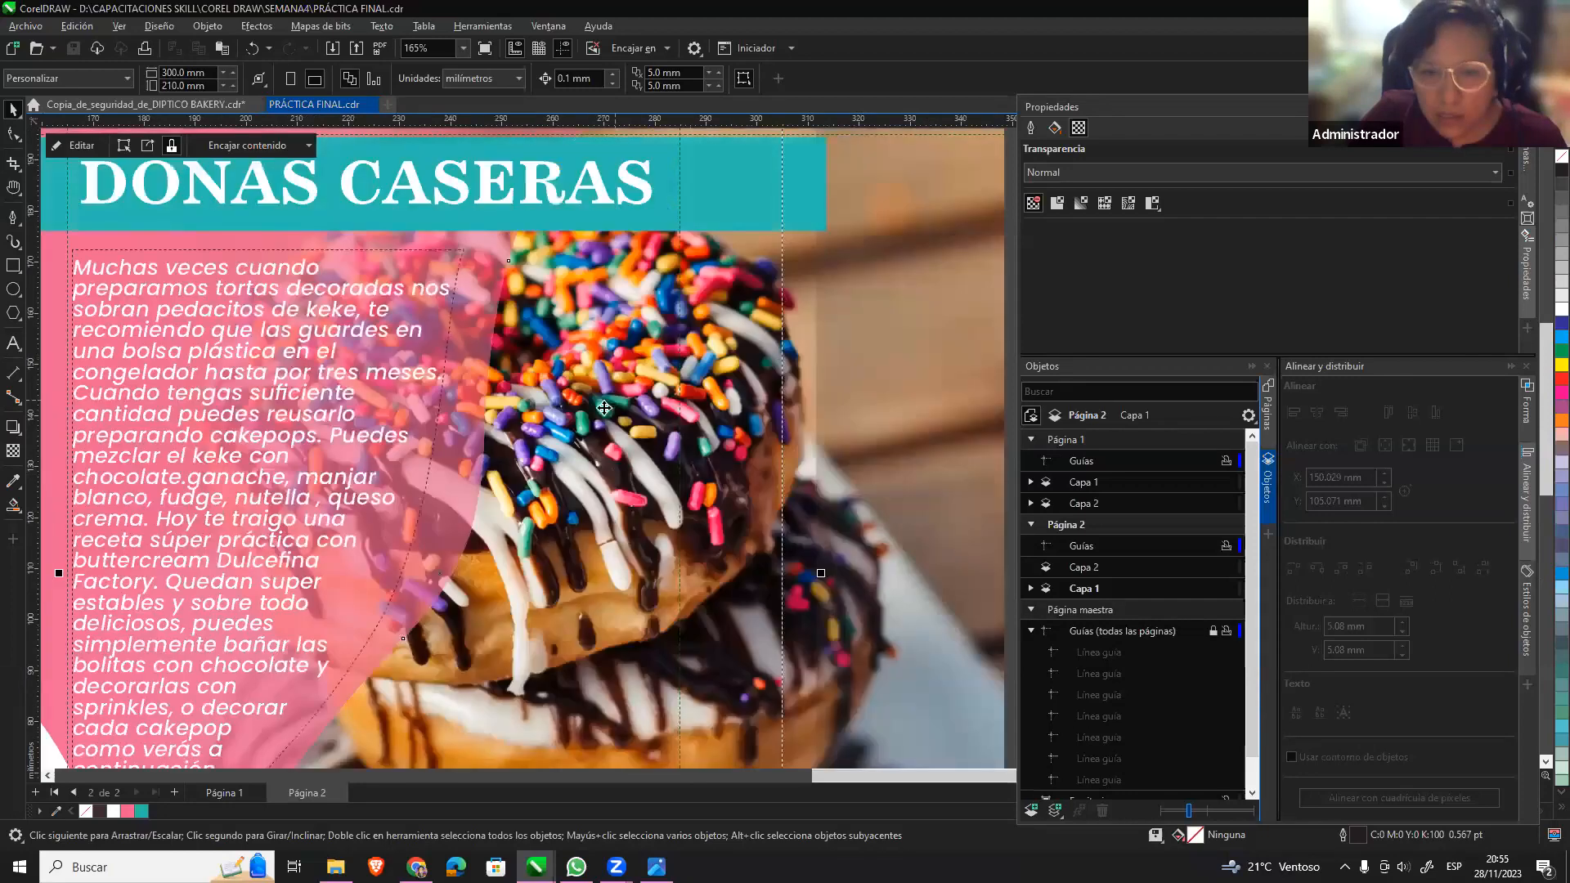
left_click(593, 433)
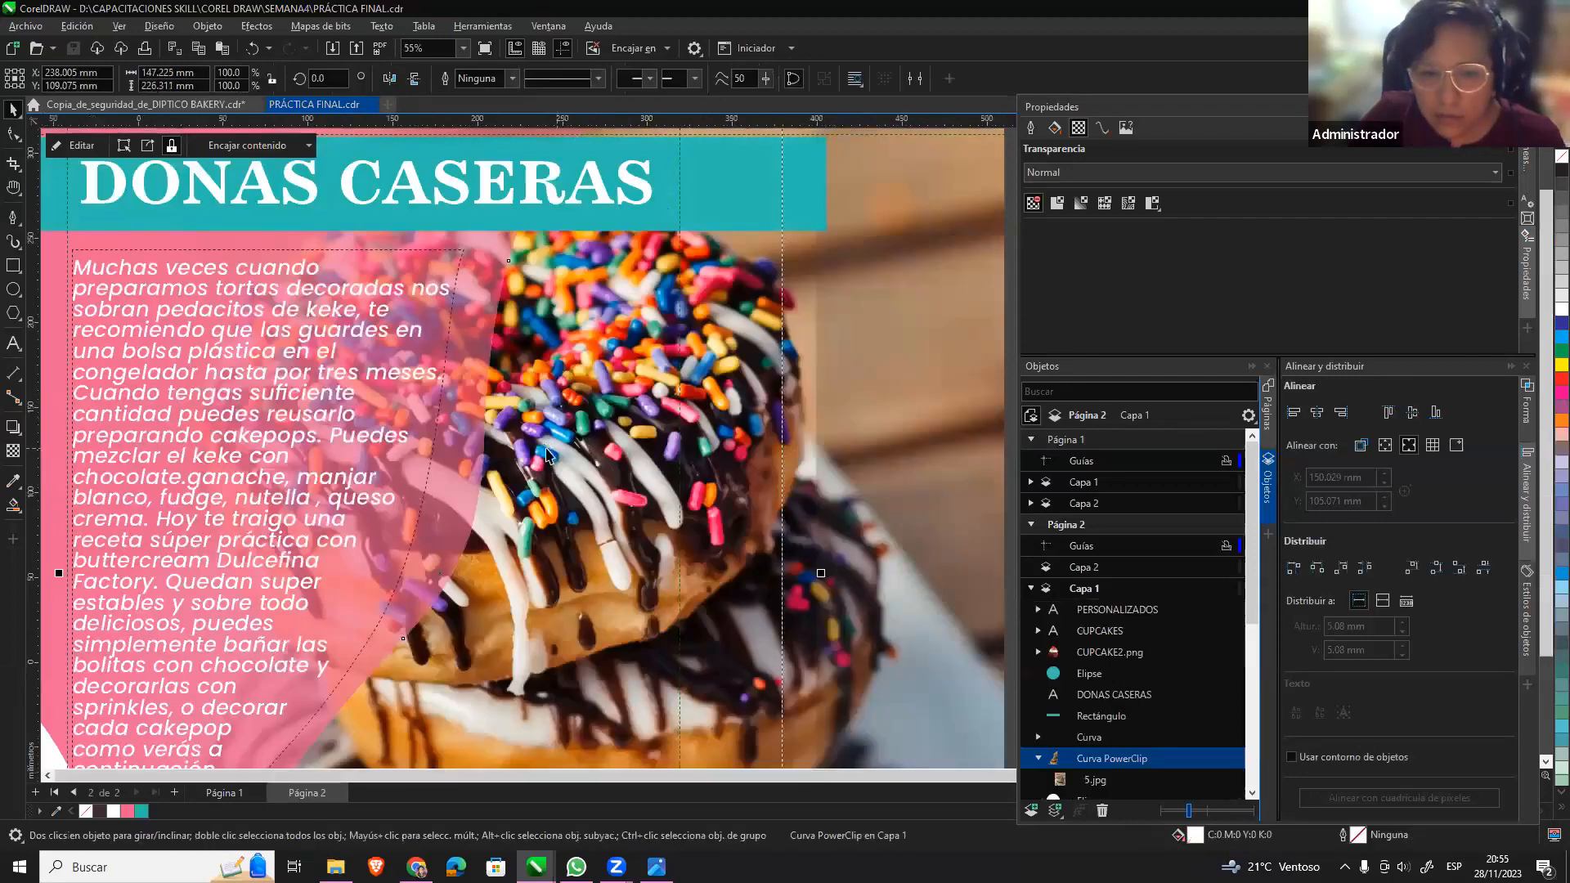
double_click(321, 248)
left_click_drag(321, 248, 453, 218)
left_click(16, 116)
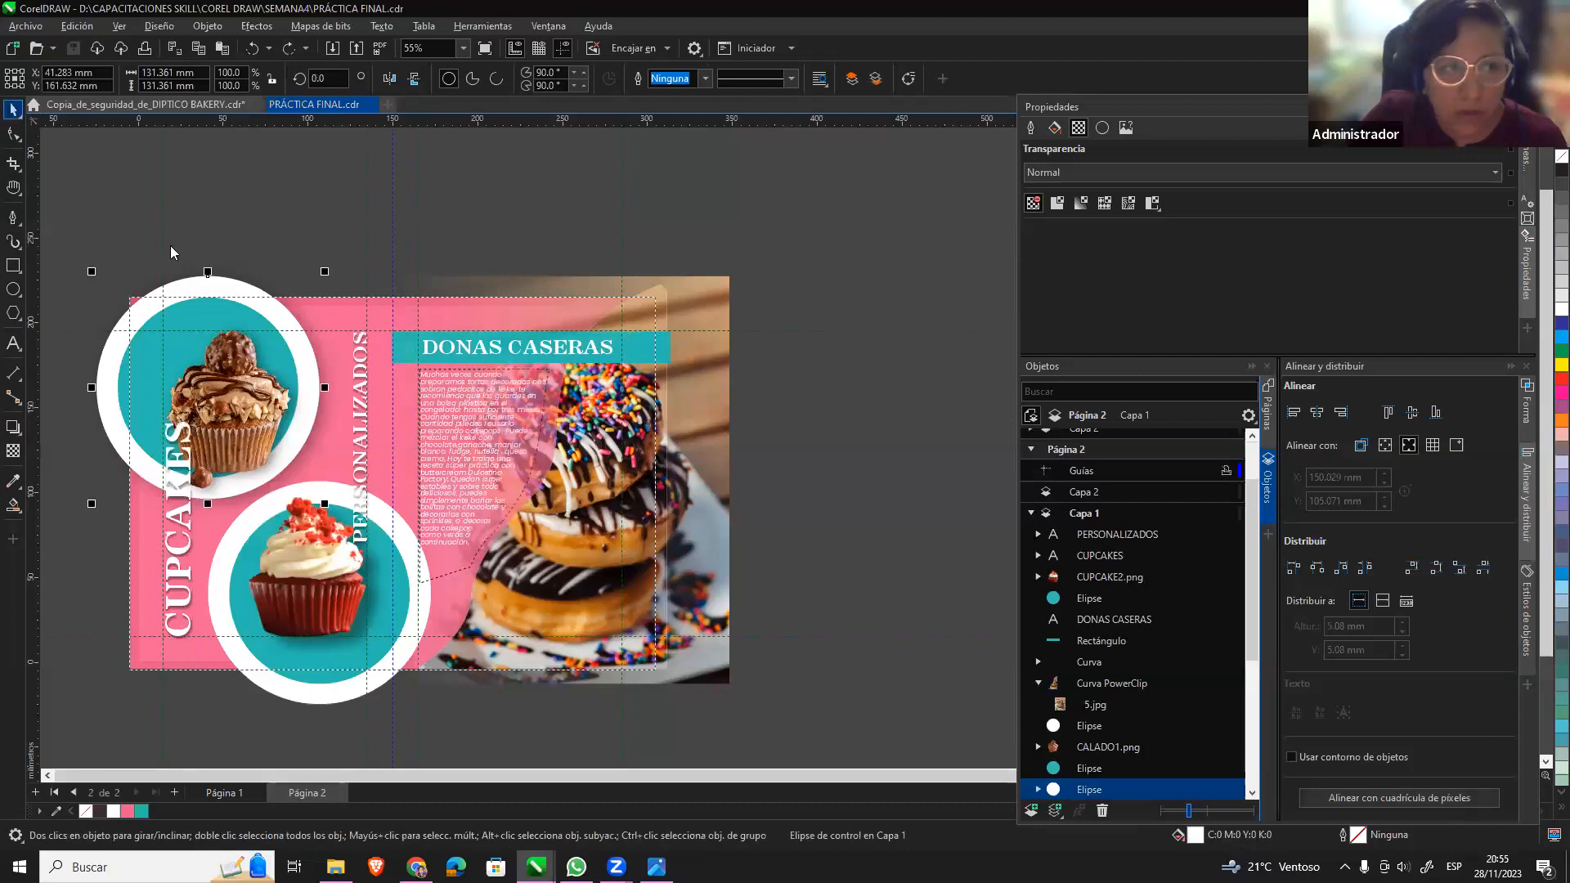
left_click(548, 259)
left_click(273, 317)
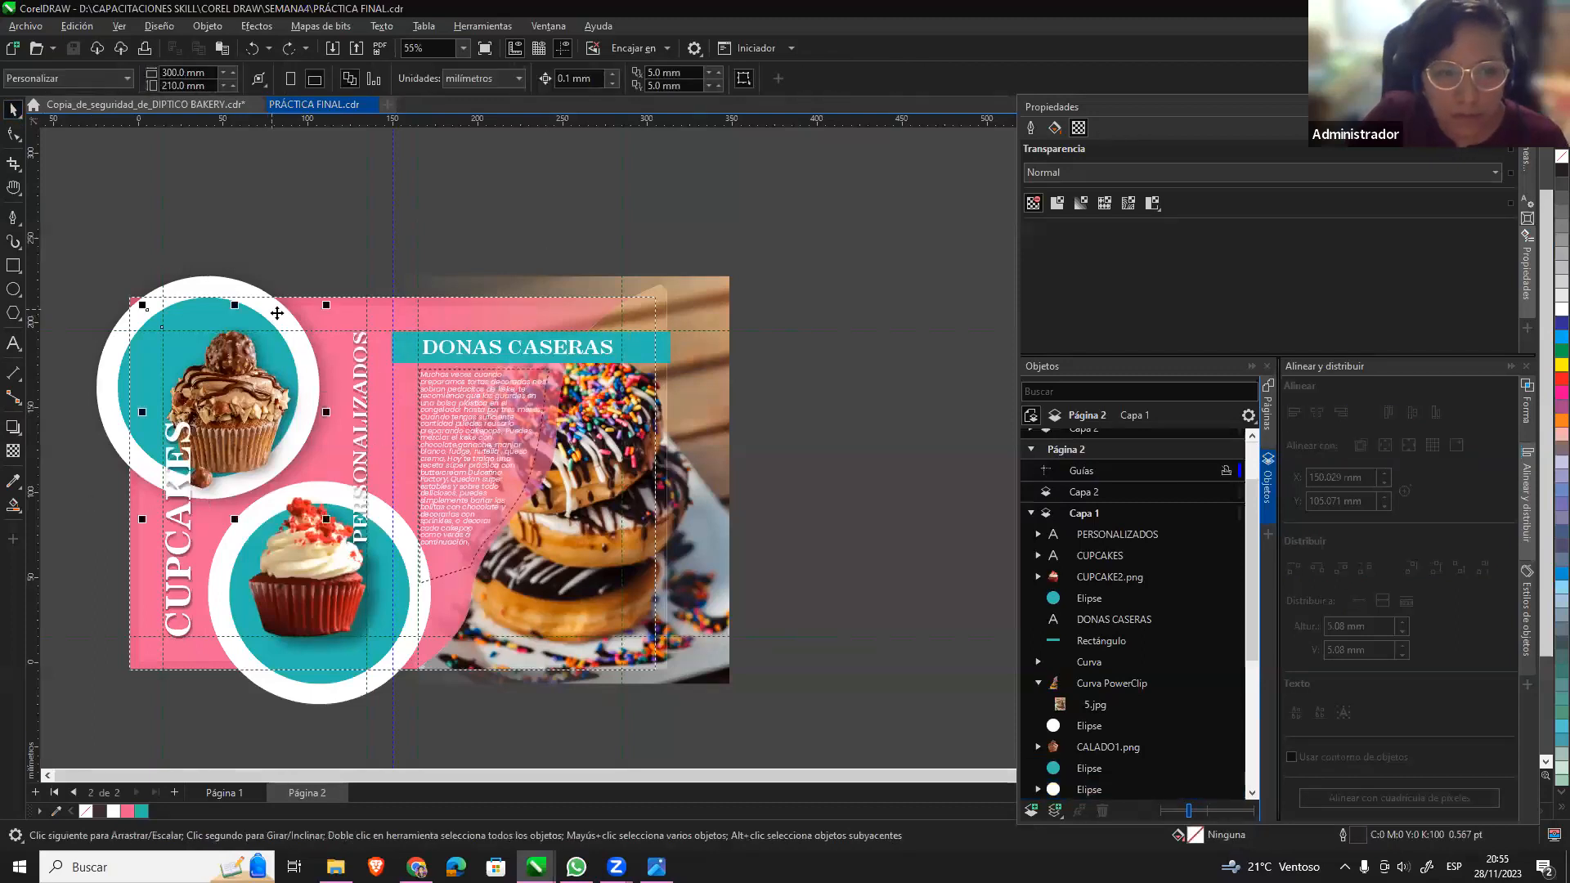
Try to bring the chocolate cupcake's white circle with its shadow to the front and shrink it, and undo these changes.
double_click(208, 283)
left_click(220, 286)
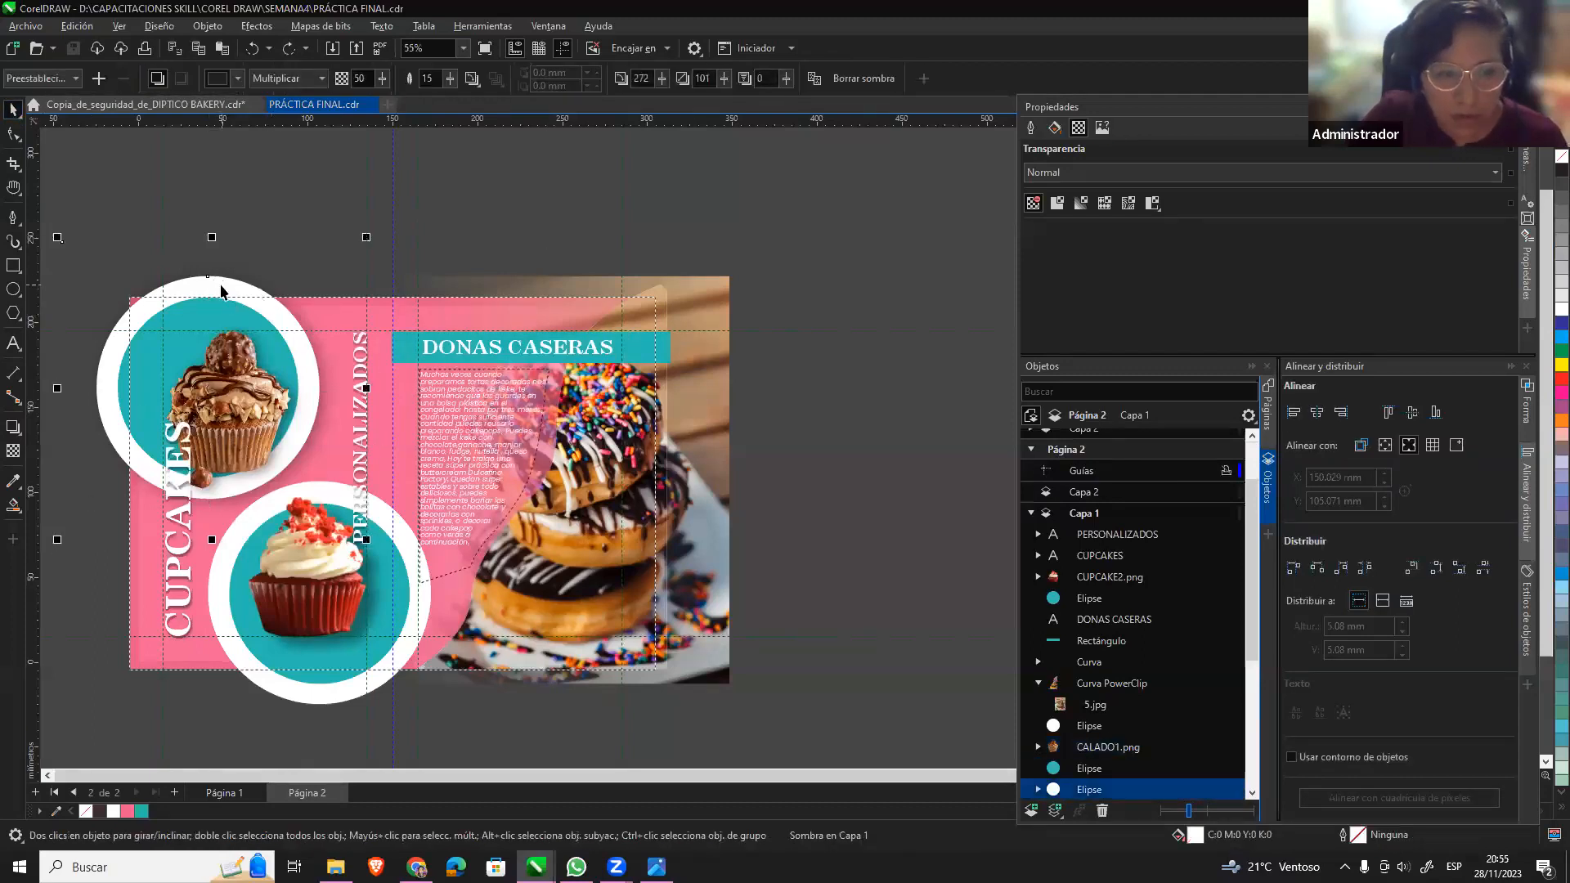
key("shift+Page_Up")
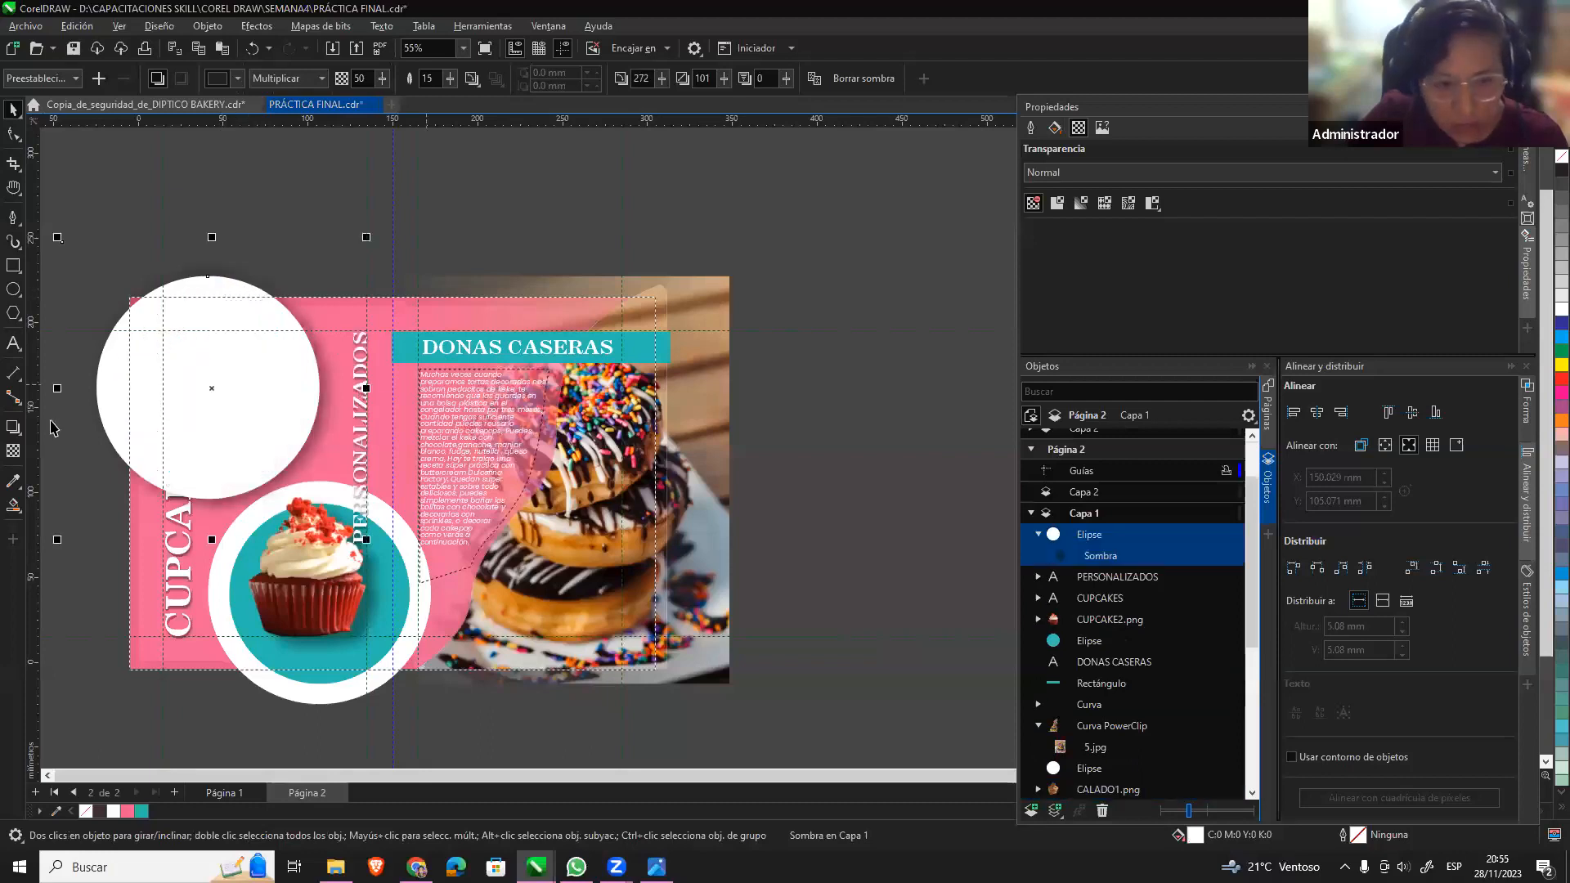
left_click(85, 812)
key("ctrl+z")
mouse_move(98, 275)
left_mouse_down()
mouse_move(273, 438)
mouse_move(252, 393)
mouse_move(398, 472)
left_mouse_up()
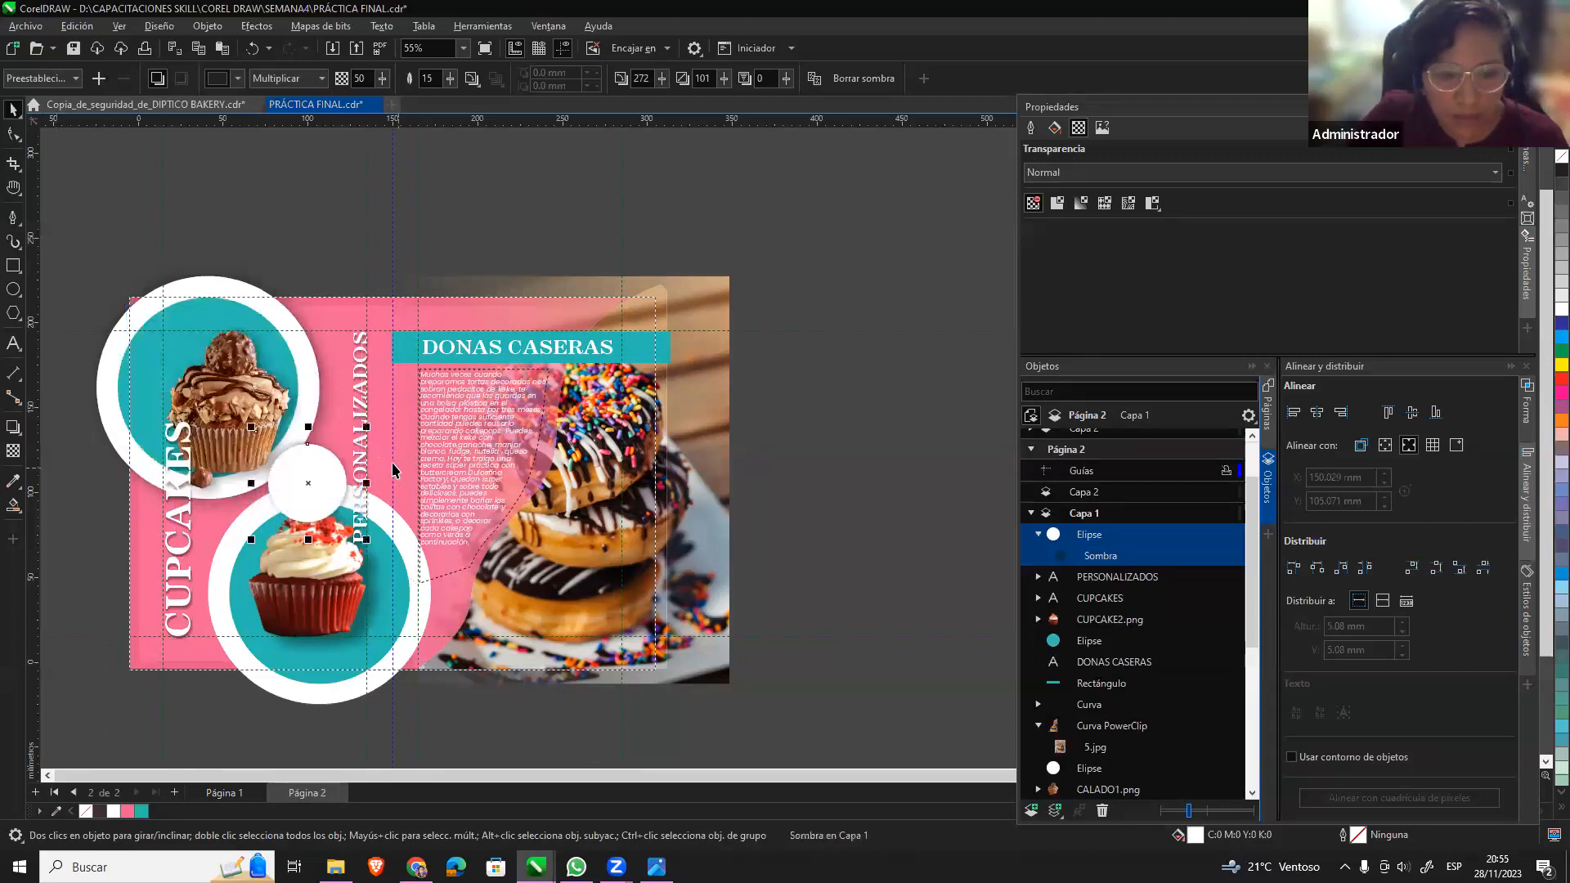
key("ctrl+z")
left_click(326, 226)
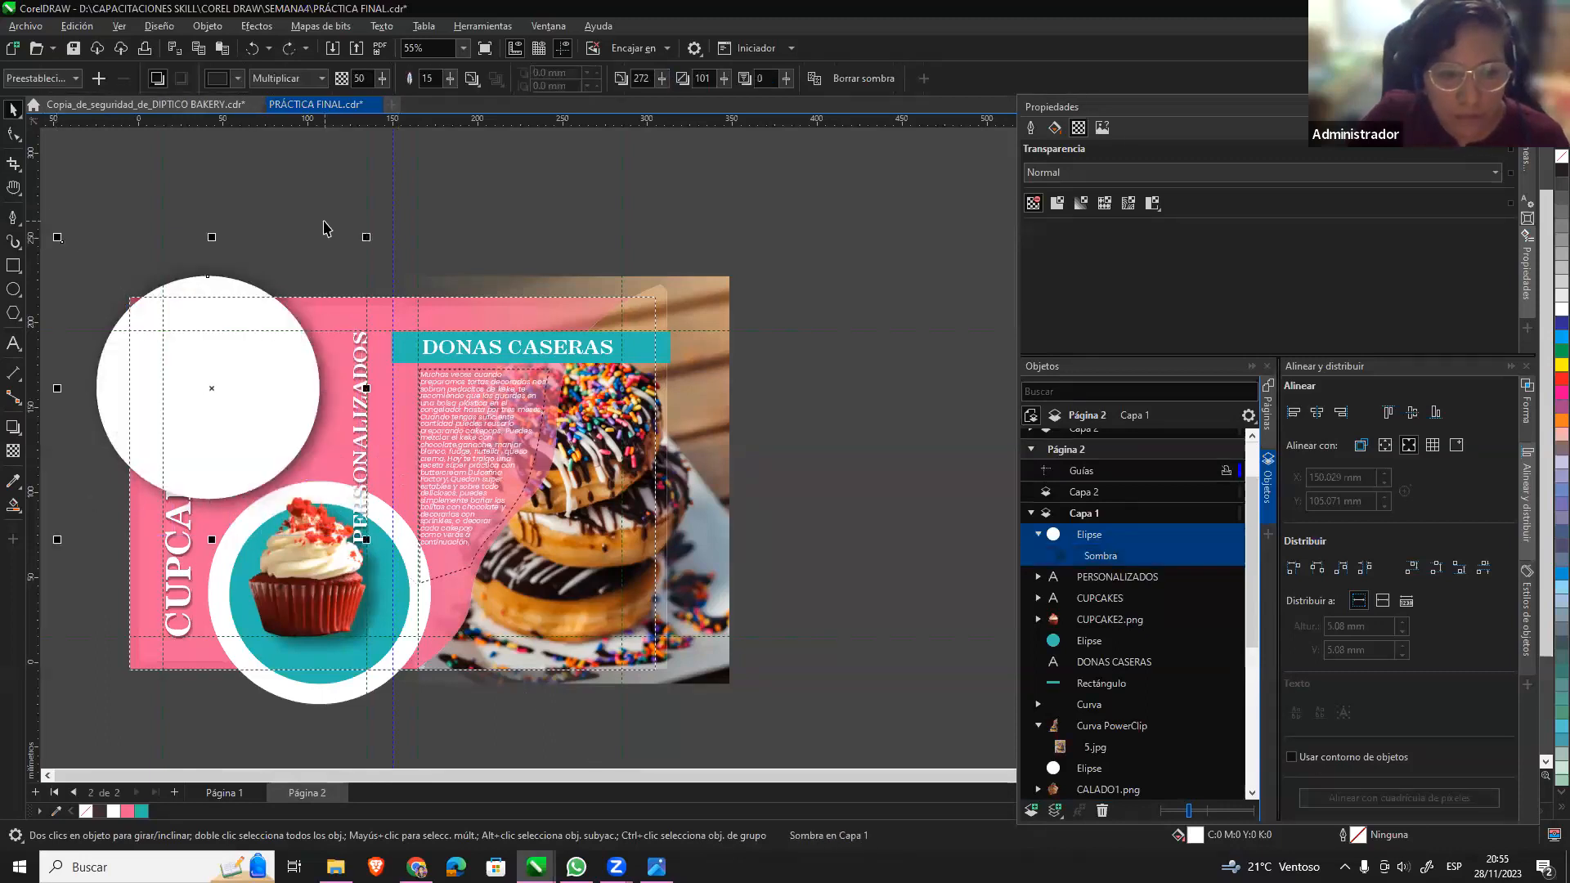
key("ctrl+z")
Duplicate the teal circle behind the chocolate cupcake in front of the artwork and move the copy to about X 111, Y 120 mm.
left_click(133, 360)
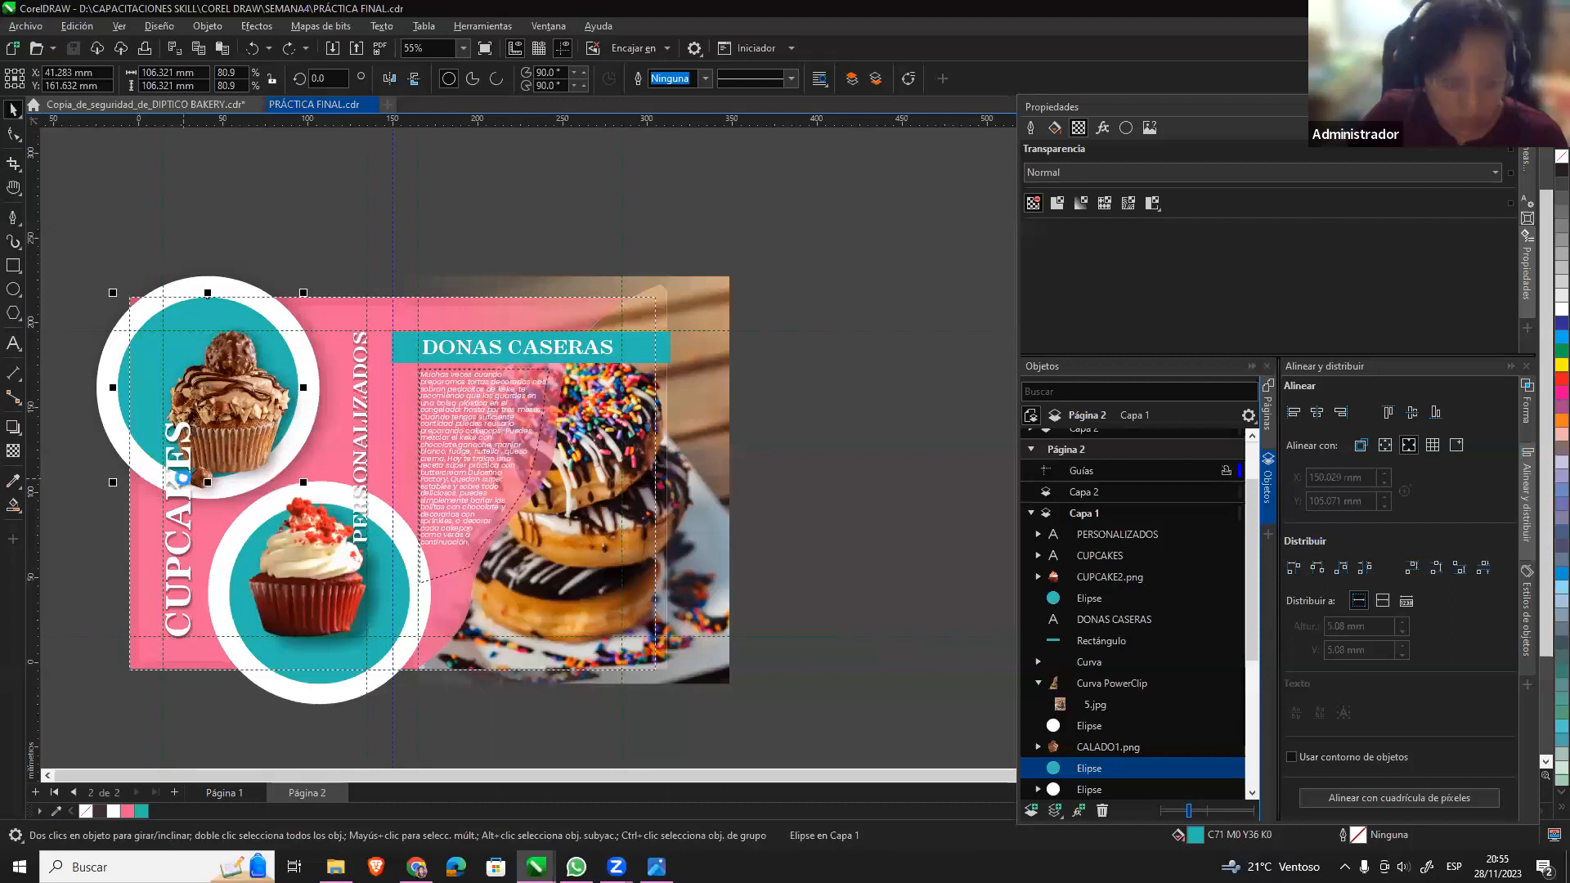
key("shift+Page_Up")
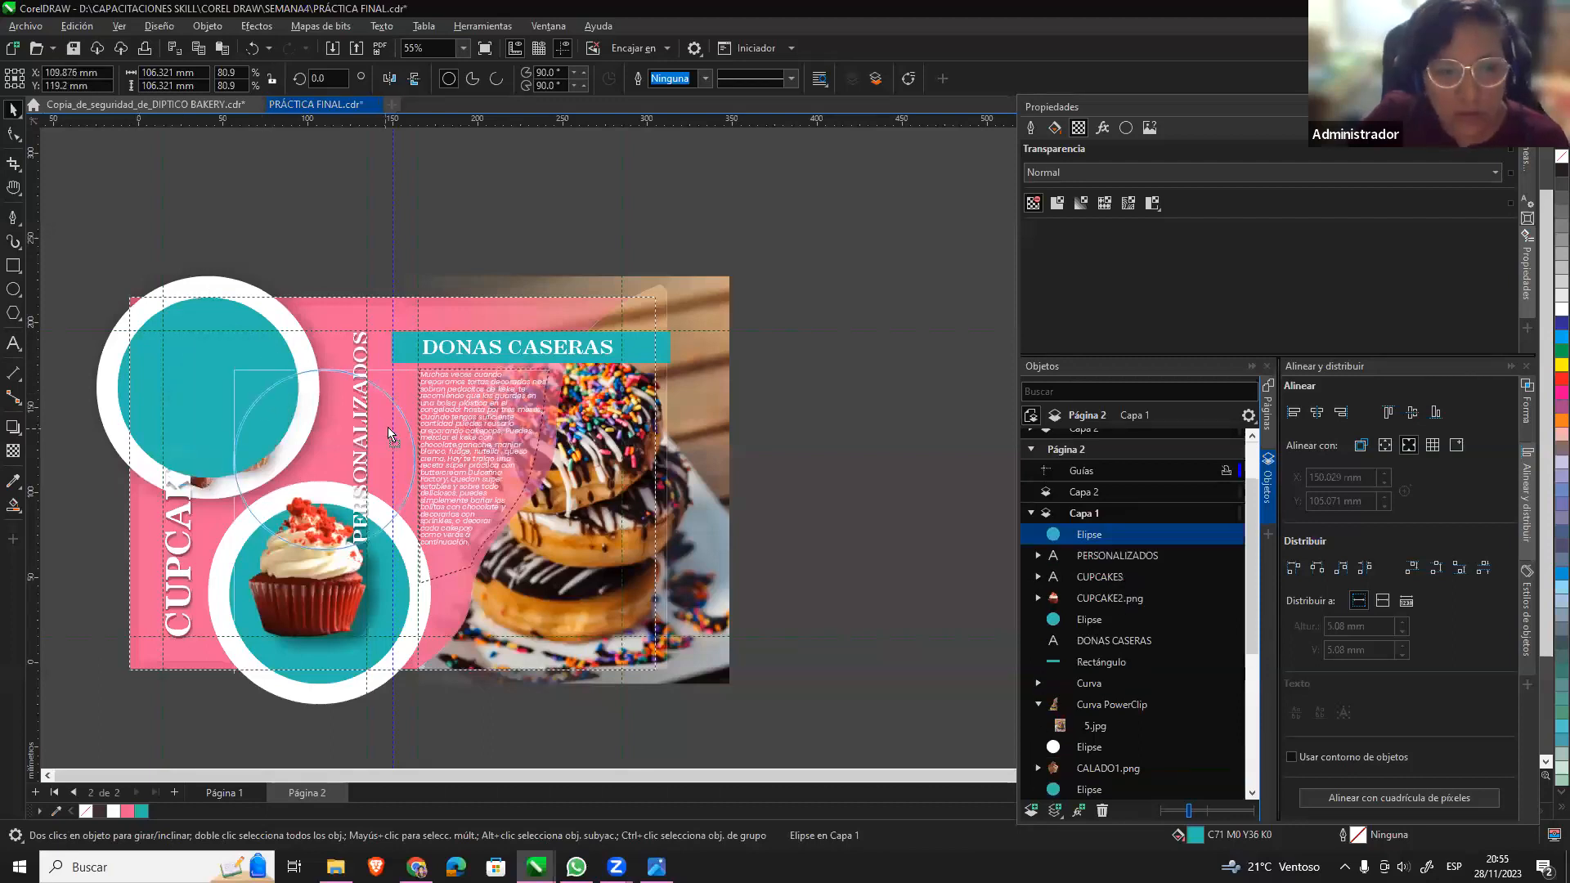
left_click_drag(121, 395, 240, 465)
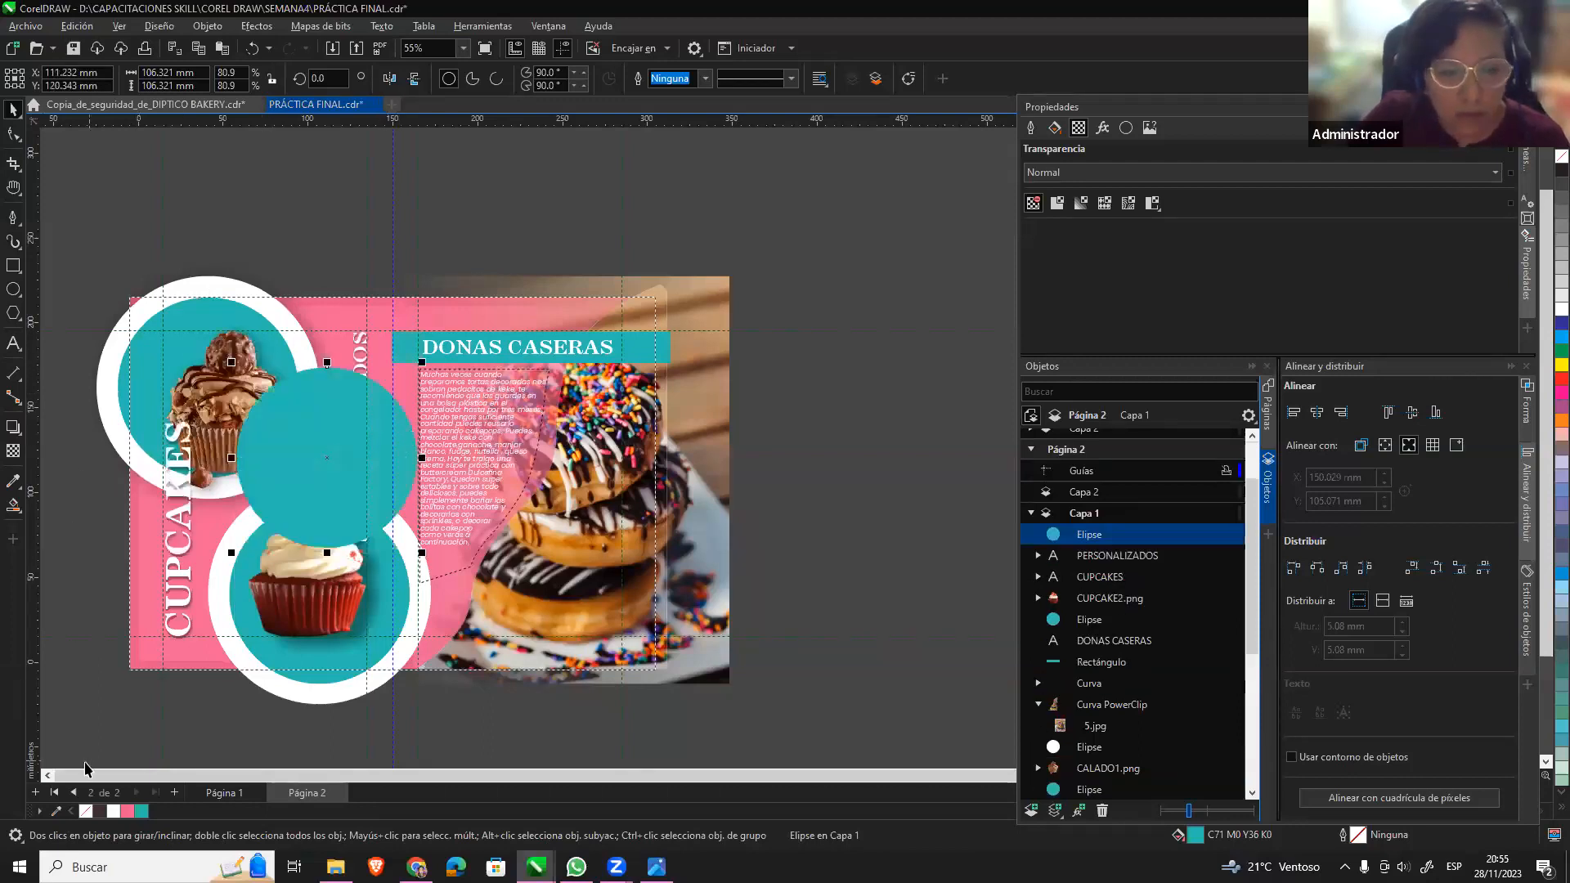
Give the copied circle a white outline and no fill, and scale it down to about 73 mm in diameter.
right_click(113, 814)
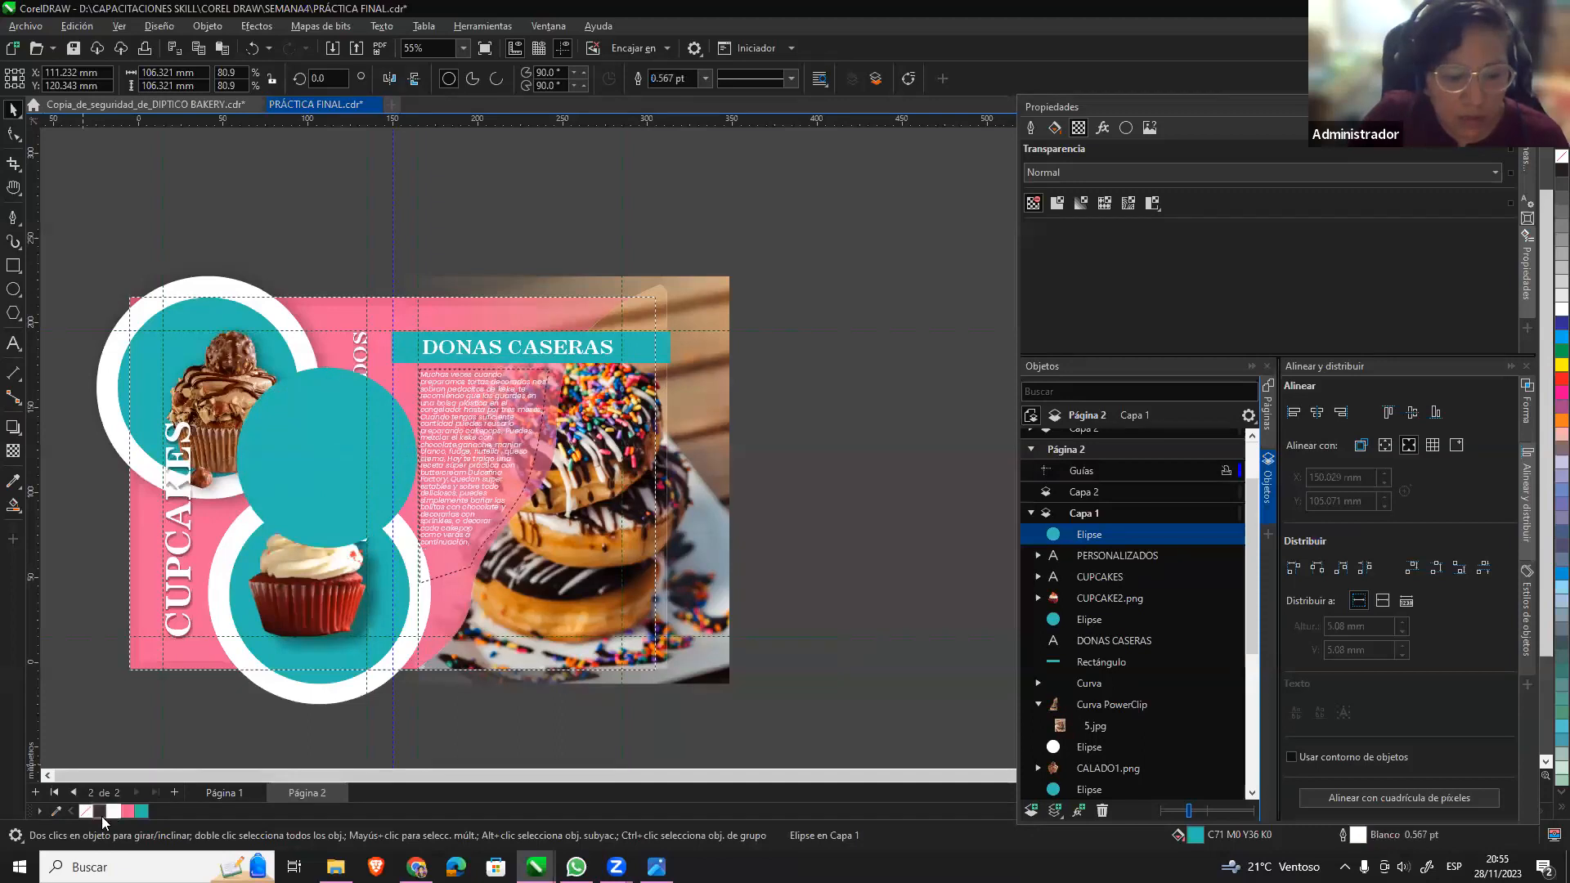
left_click(85, 812)
left_click_drag(231, 553, 288, 495)
left_click_drag(407, 395, 356, 445)
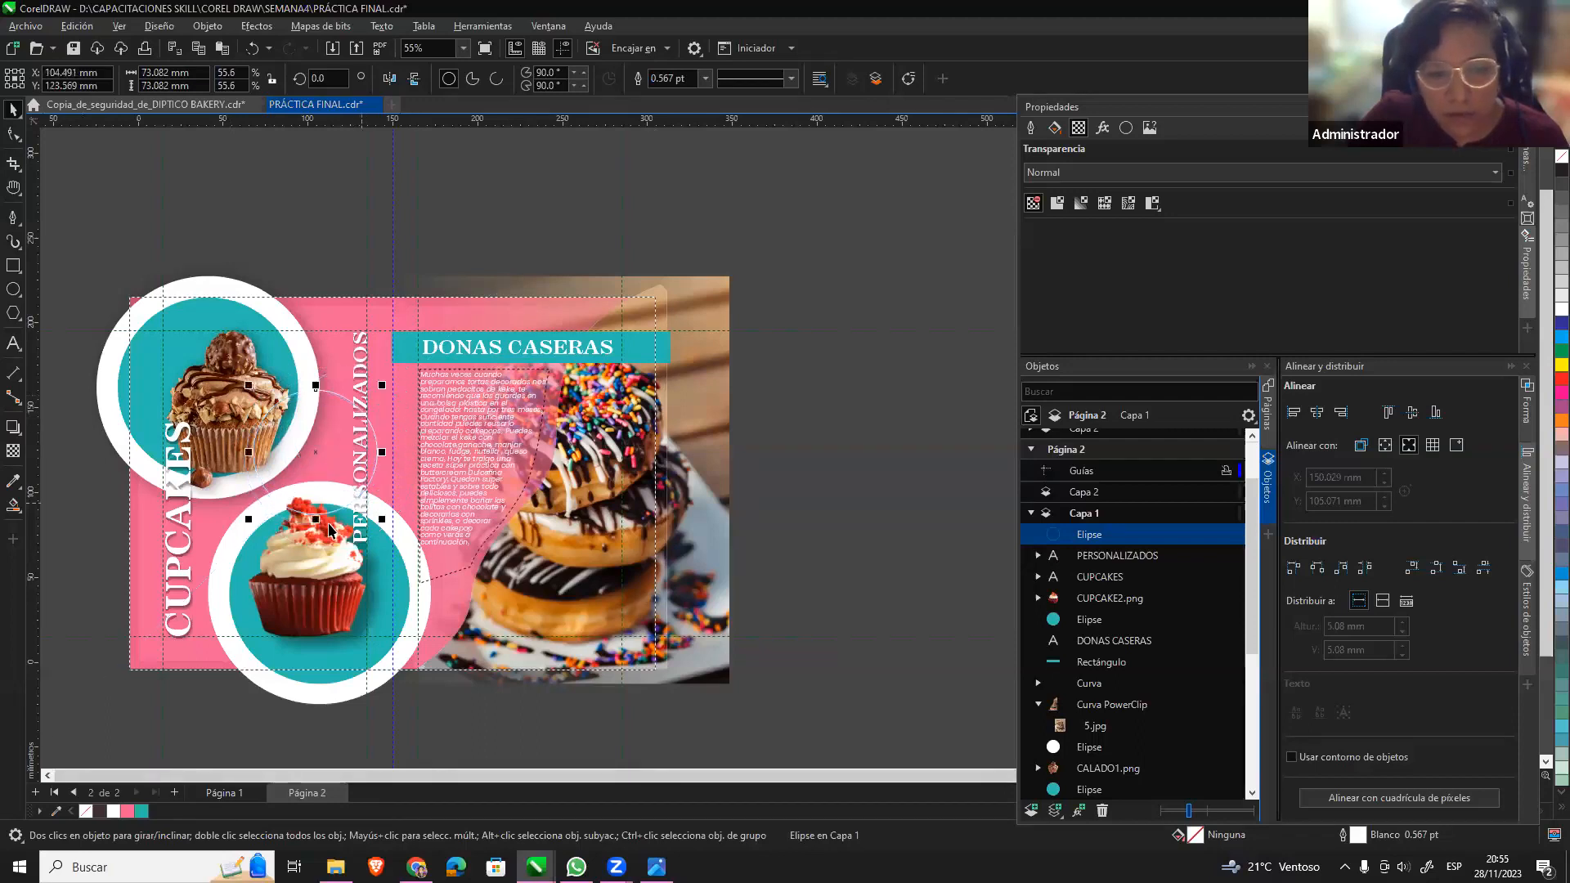
Scale the white outlined circle down to about 51 mm in diameter and set its outline width to 3.0 pt.
left_click_drag(382, 517, 344, 481)
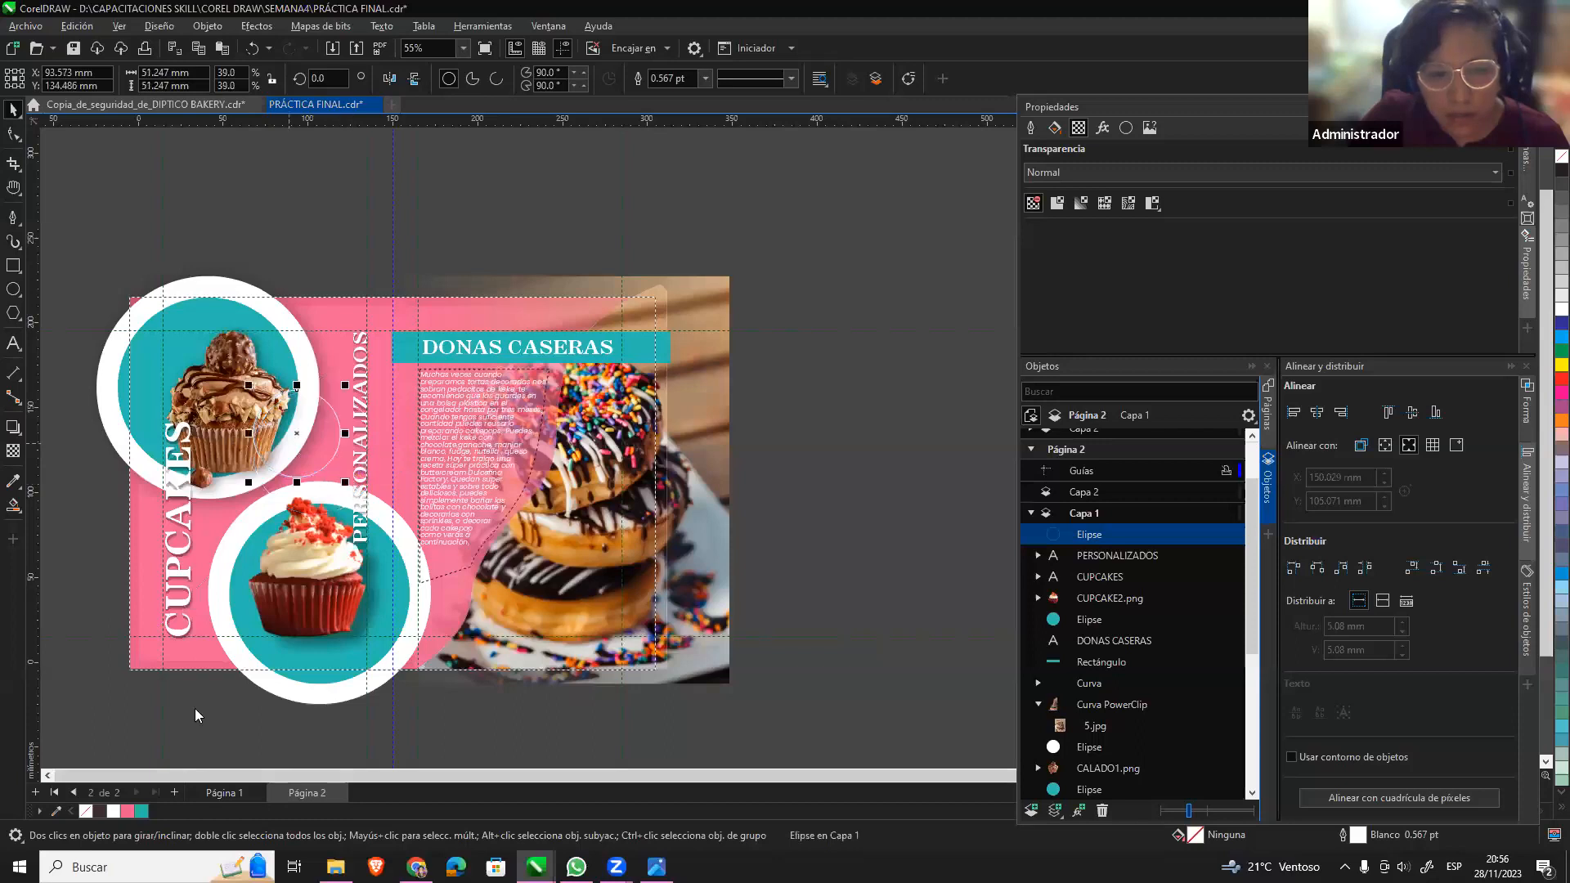
left_click(1031, 128)
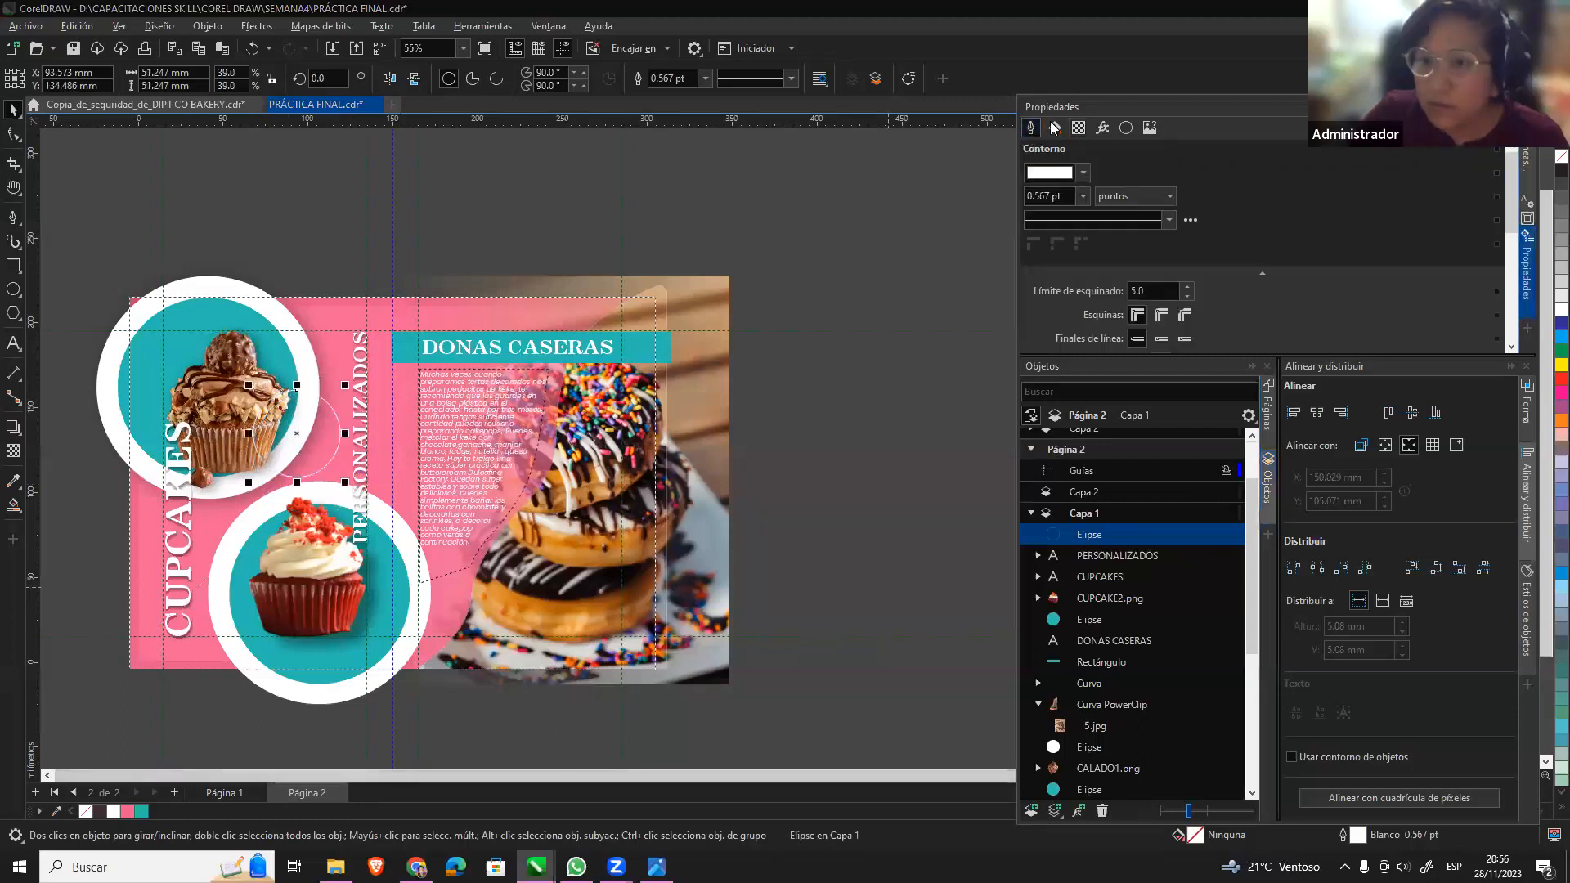
left_click(1083, 197)
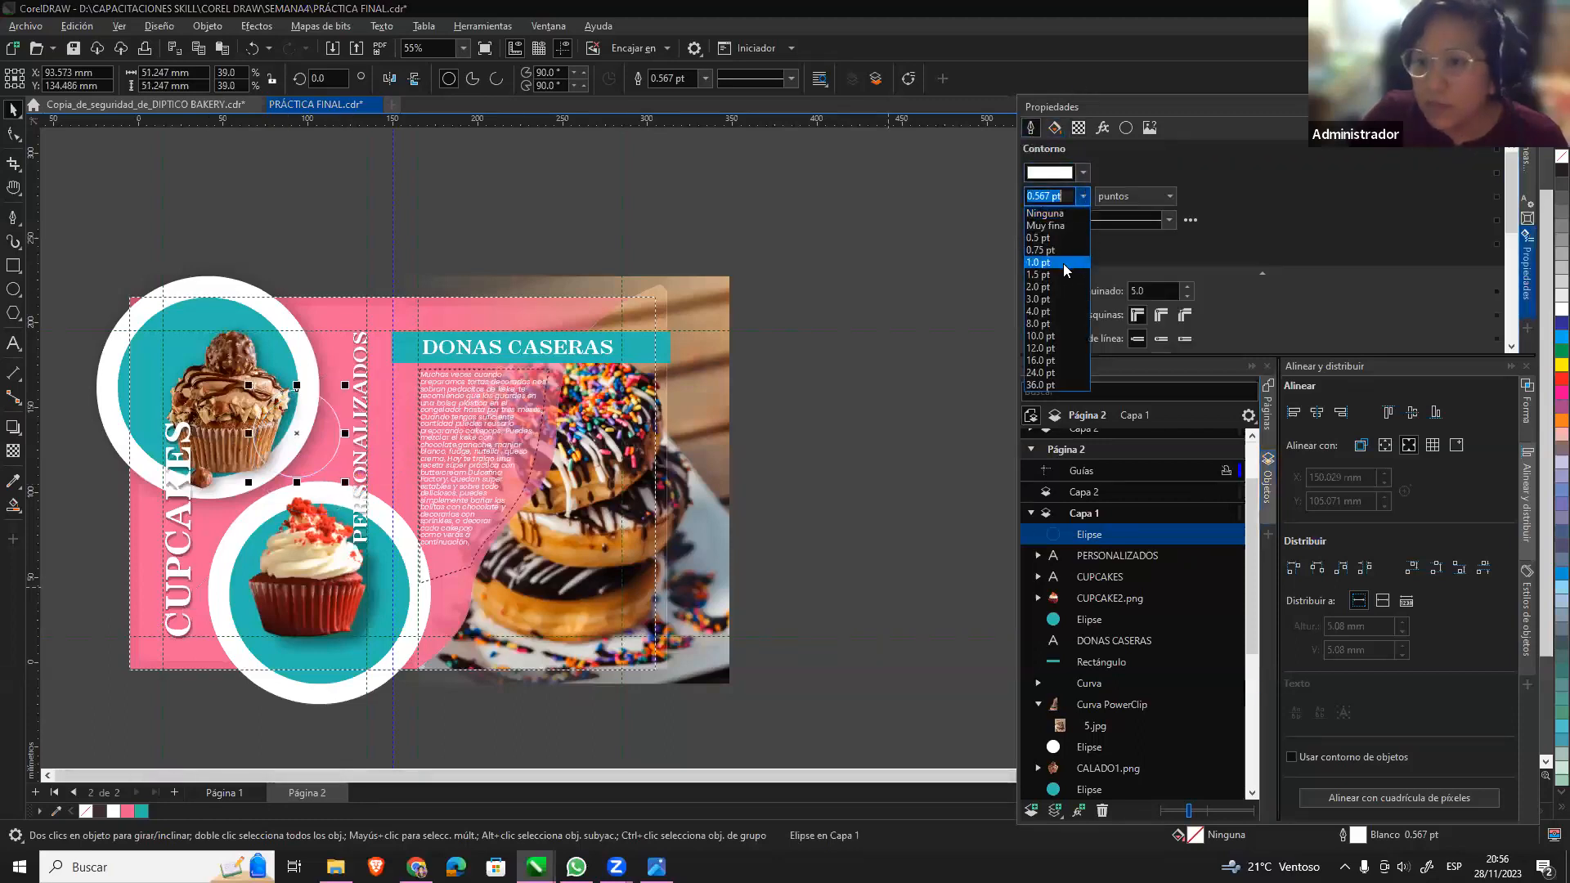
left_click(1061, 299)
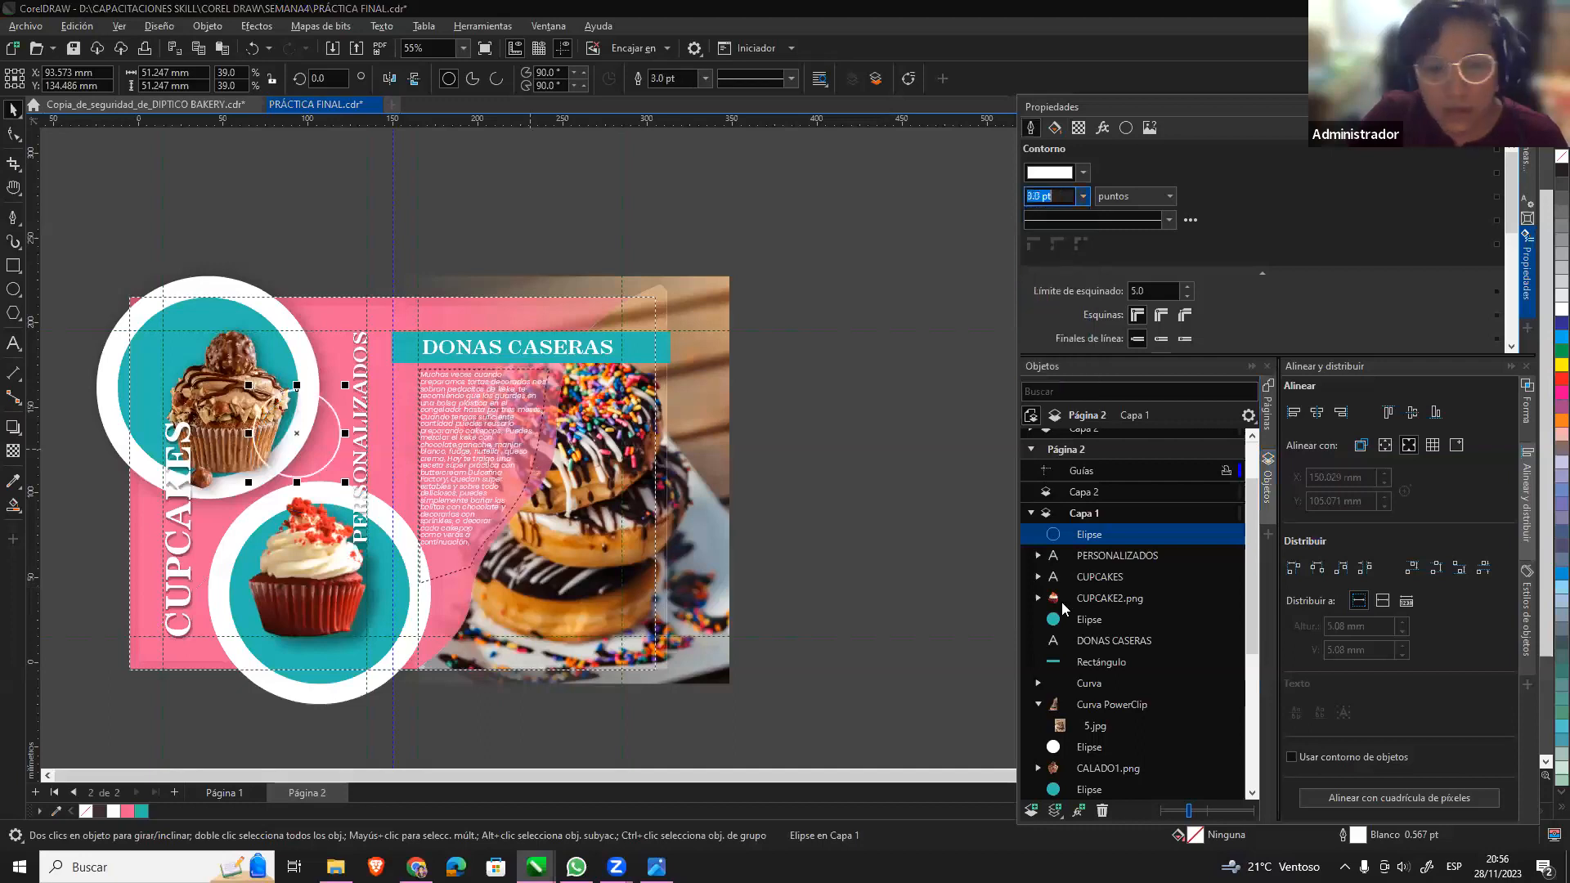
Lower the outlined circle in page 2's stacking order to the level of the chocolate cupcake's shadowed white circle.
left_click_drag(1092, 536, 1129, 764)
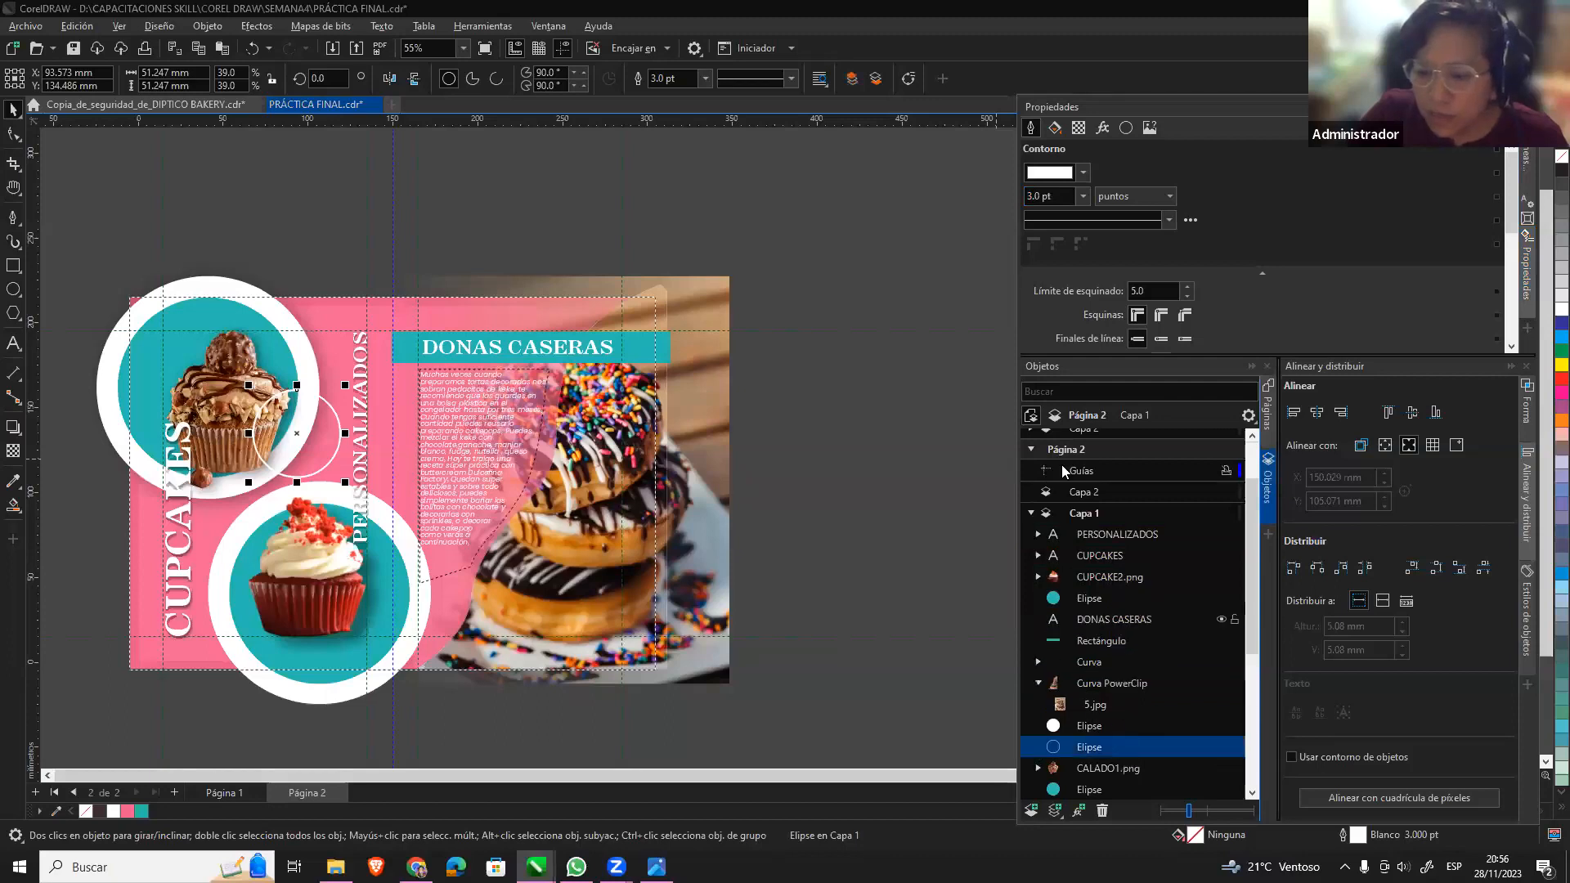
scroll(1112, 732, "down", 3)
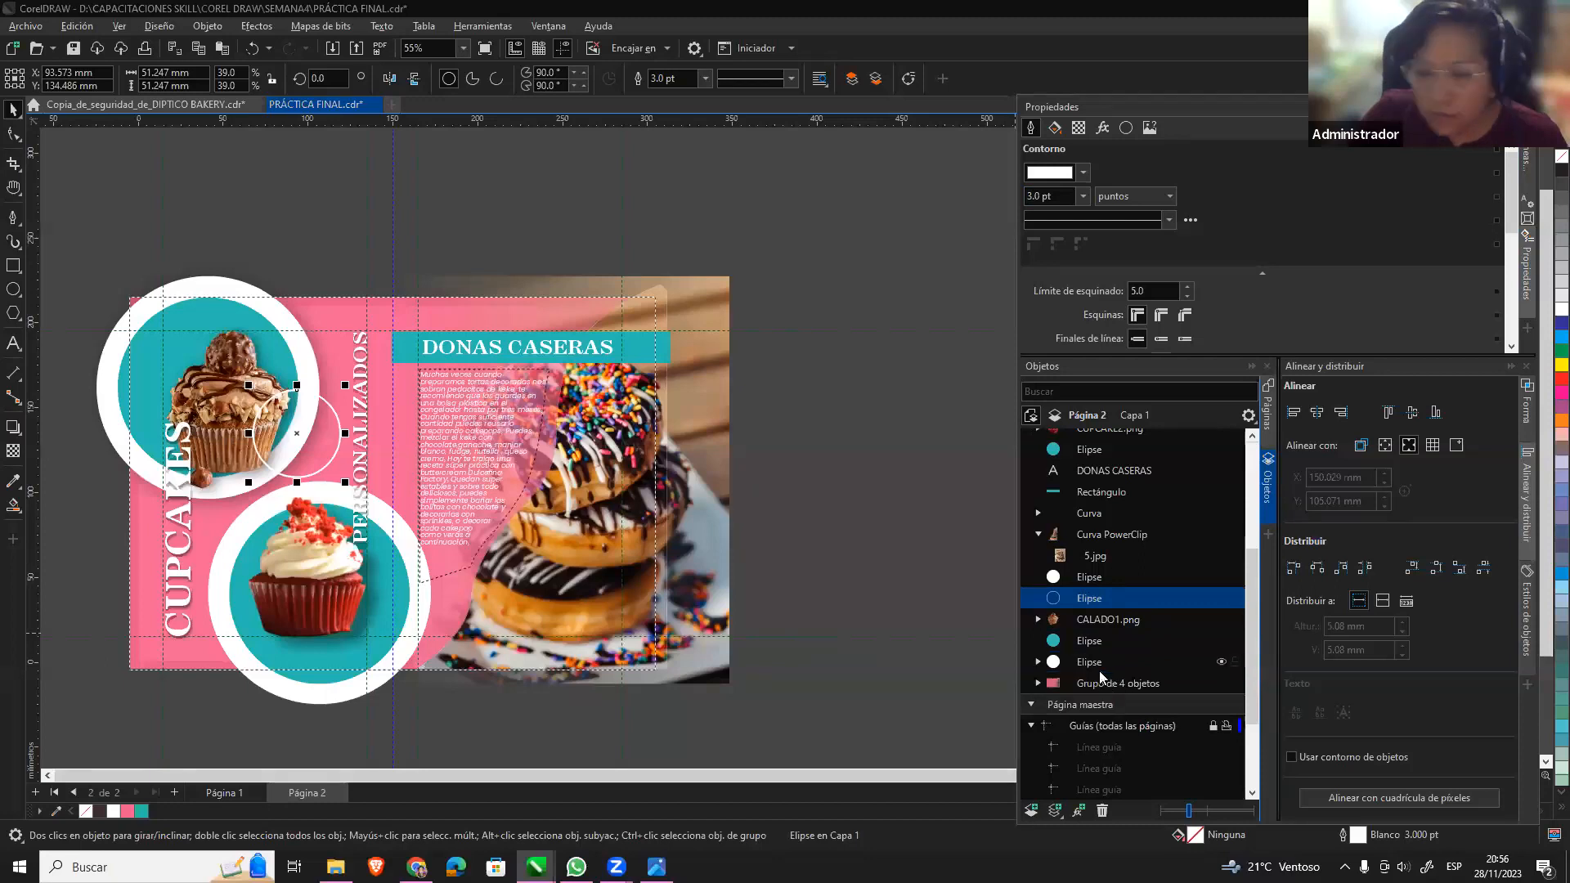
left_click_drag(1117, 598, 1119, 669)
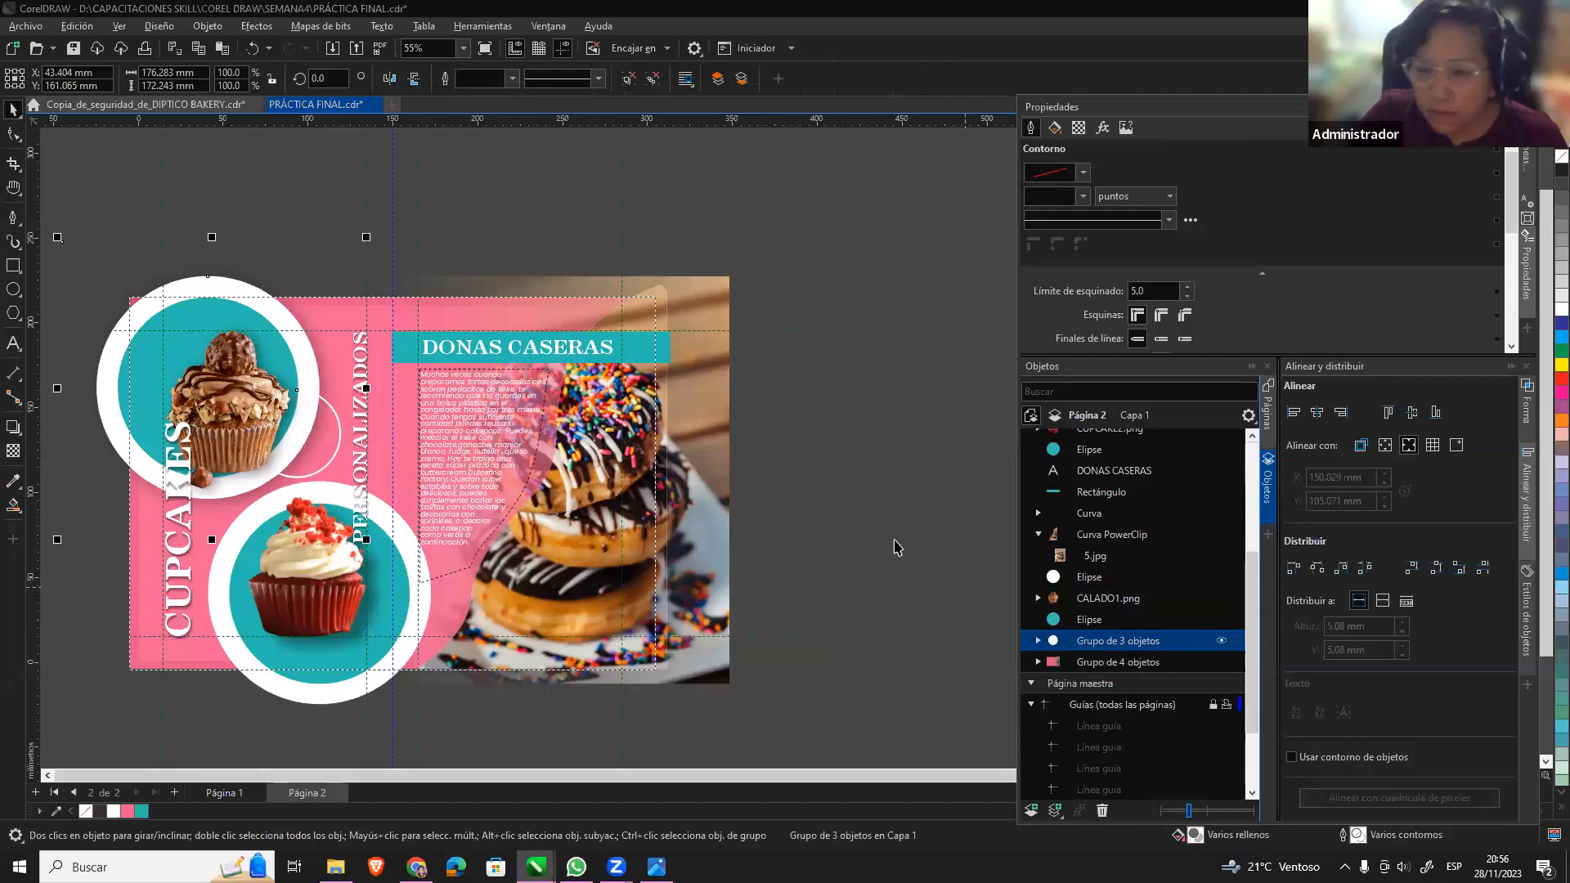
Take the outlined circle out of the three-object group and place it directly beneath the chocolate cupcake's teal circle in the stacking order.
left_click(804, 495)
left_click(337, 459)
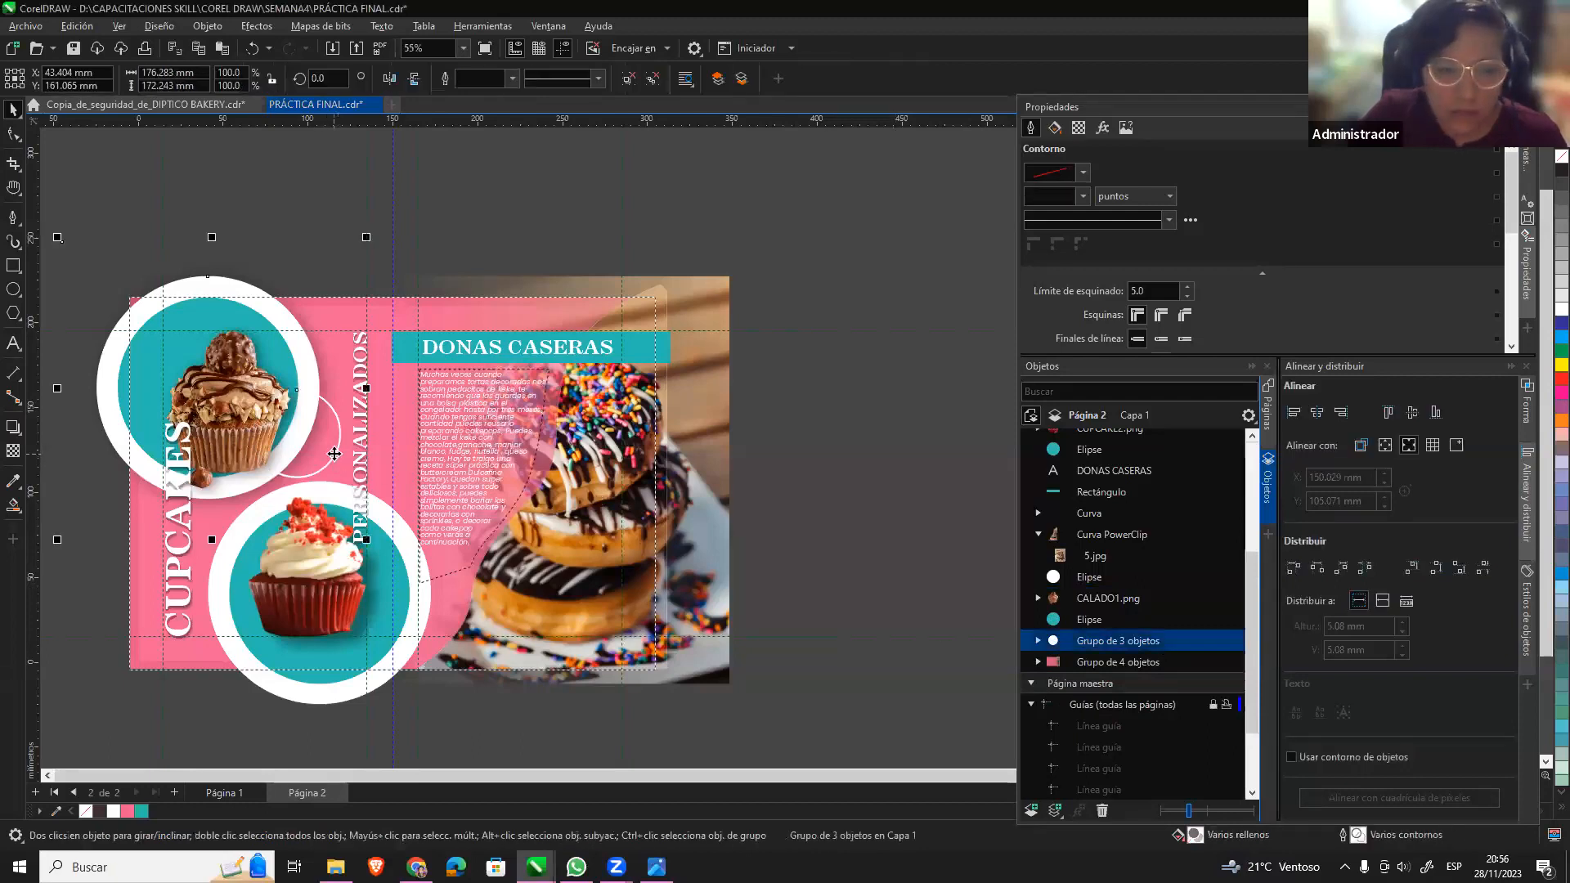
left_click(337, 459)
left_click(469, 215)
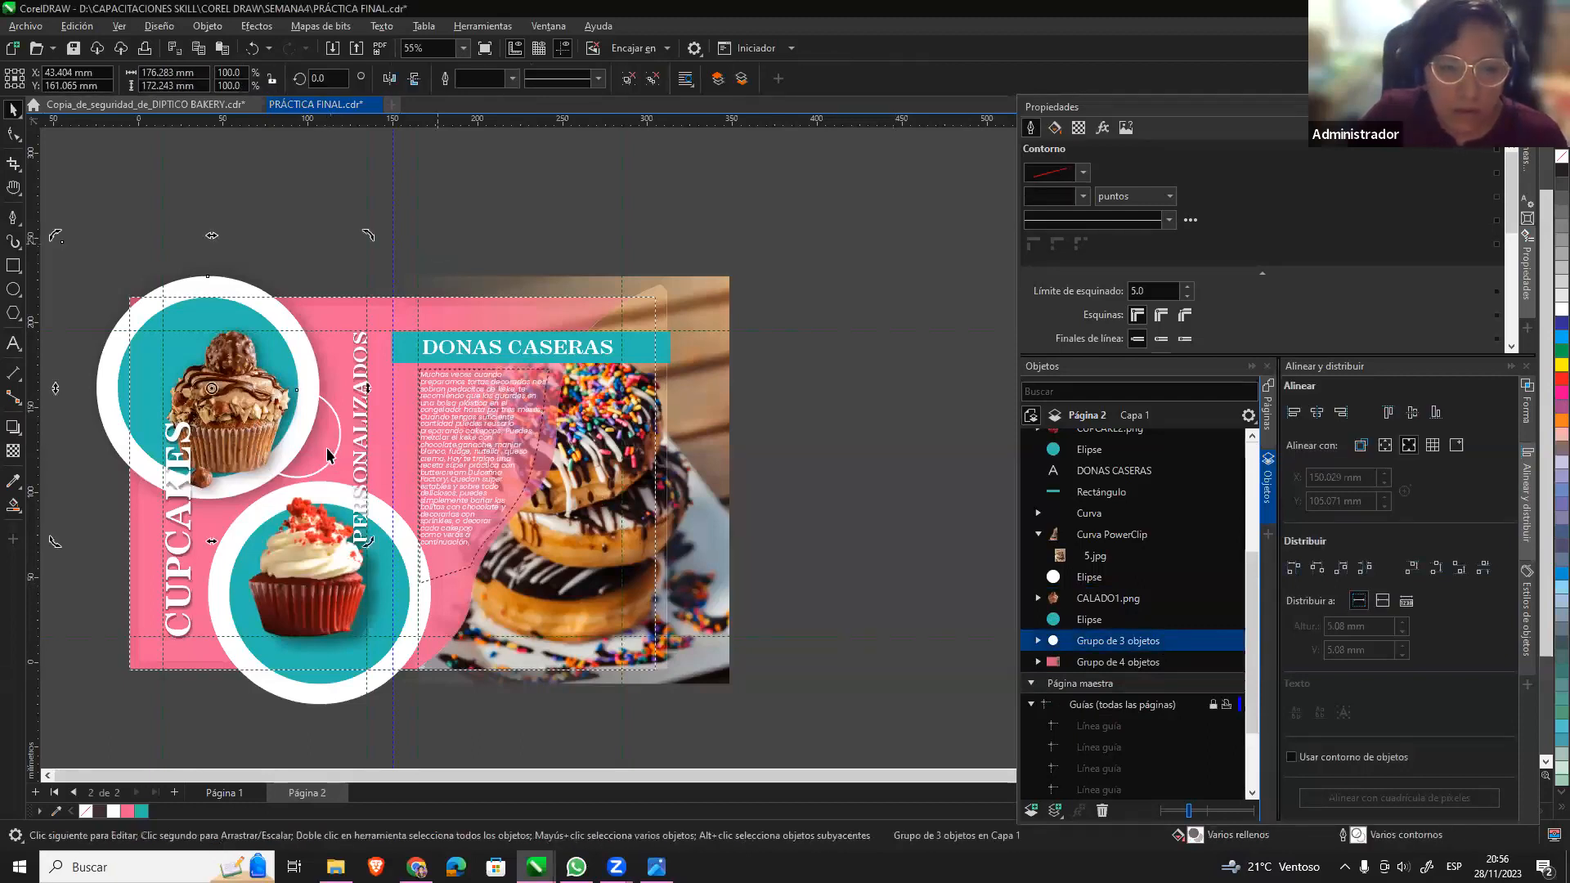
left_click(340, 445)
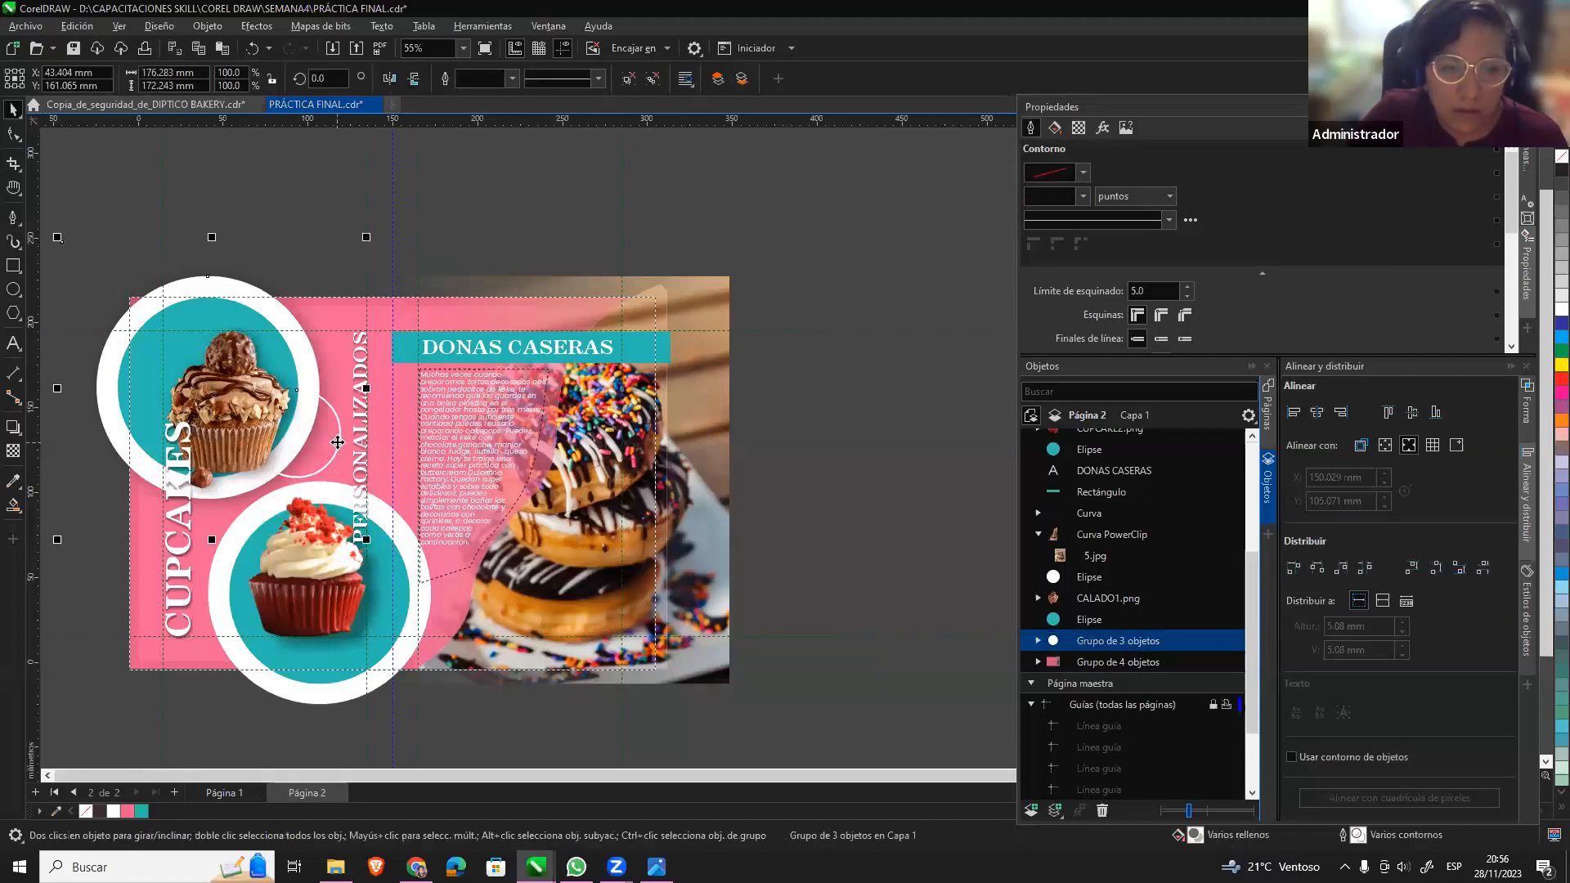
left_click(1039, 641)
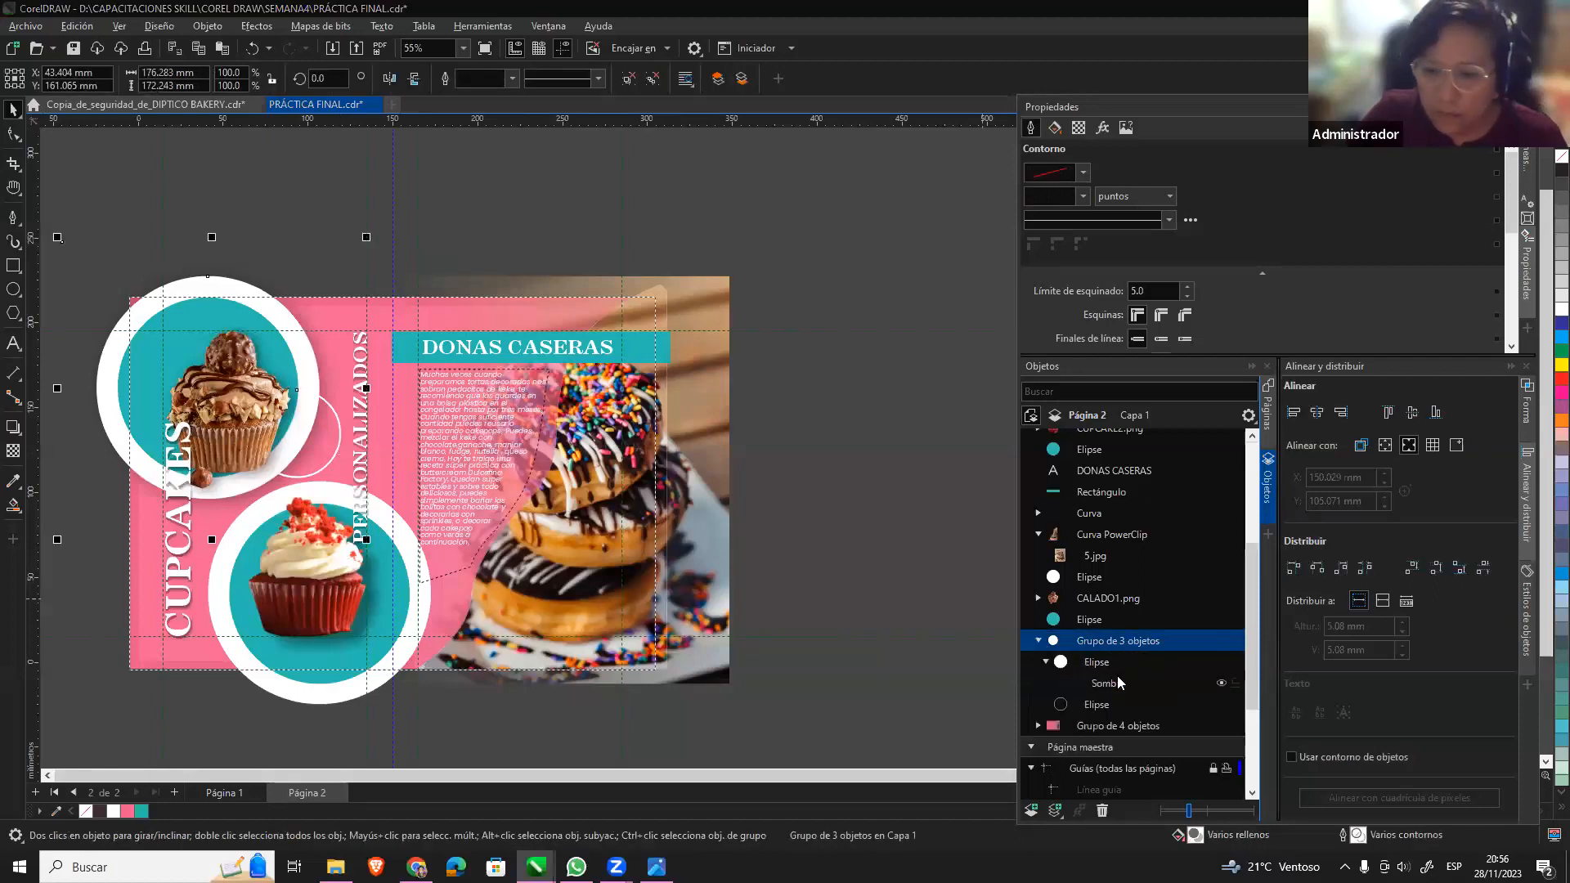
left_click_drag(1120, 710, 1052, 635)
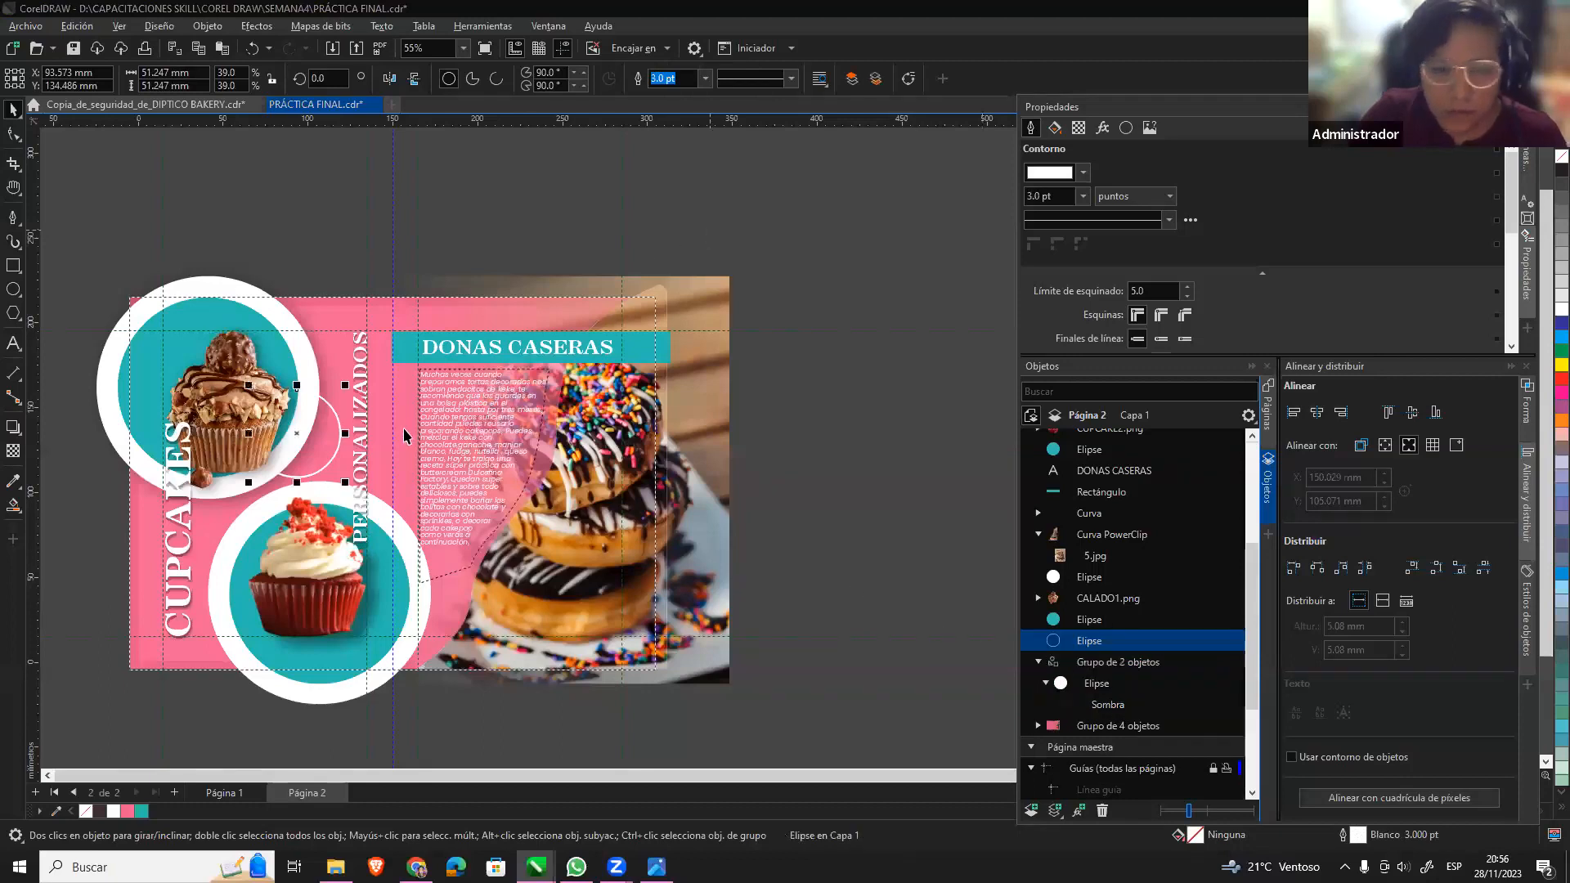
Place a copy of the outlined circle beside the red cupcake at about X 174, Y 34 mm, shrink it to about 28 mm, and save.
key("ctrl+c")
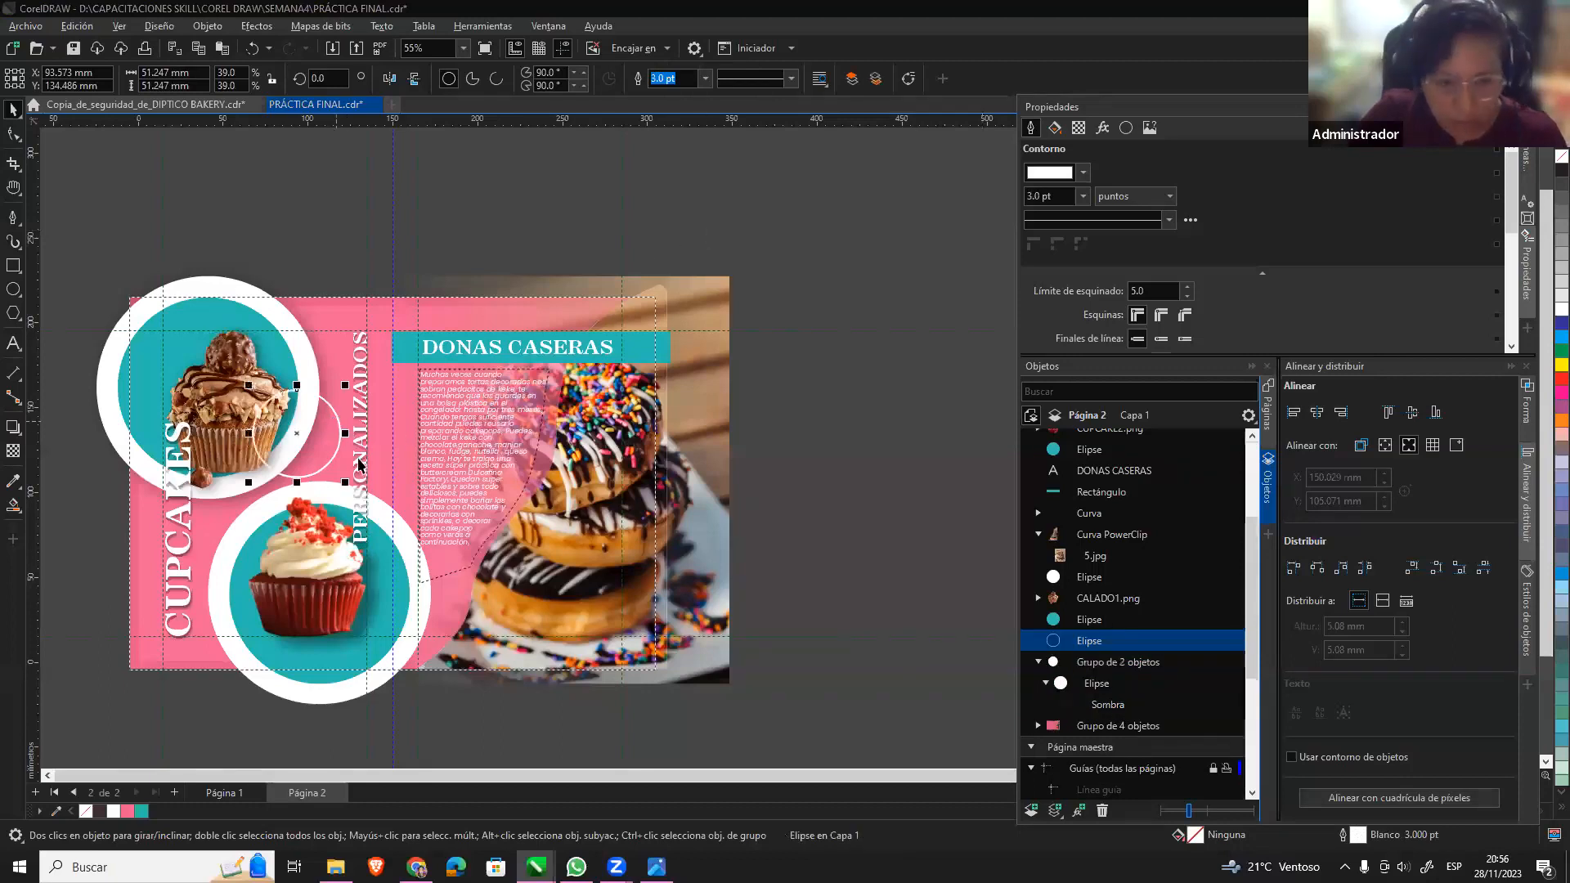
key("ctrl+v")
left_click_drag(336, 418, 403, 619)
mouse_move(464, 577)
left_mouse_down()
mouse_move(462, 591)
mouse_move(461, 575)
left_mouse_up()
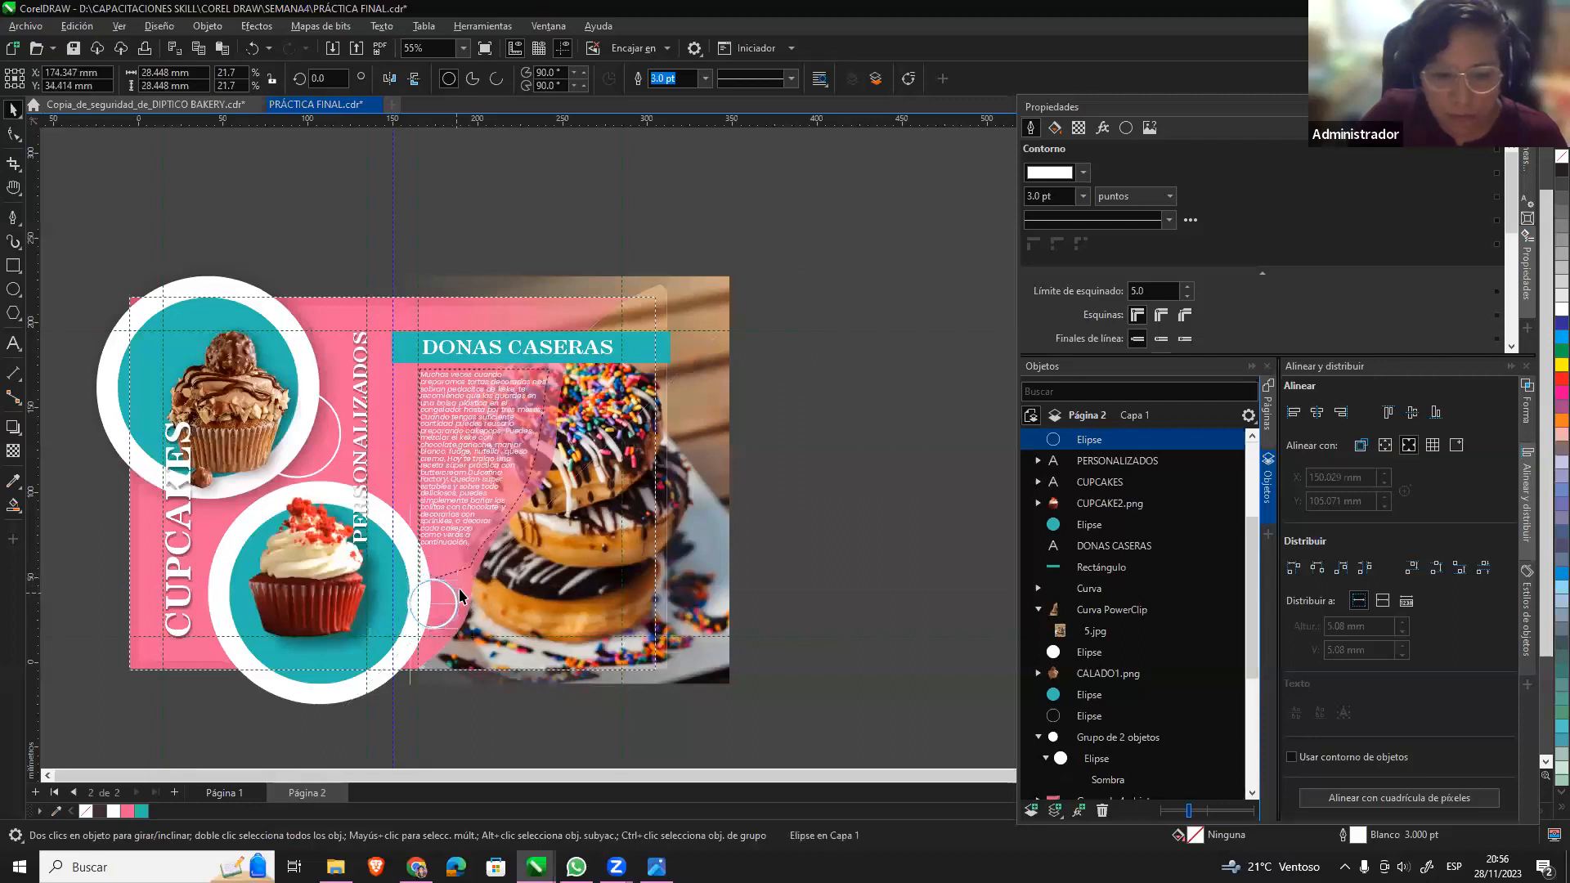
left_click(815, 584)
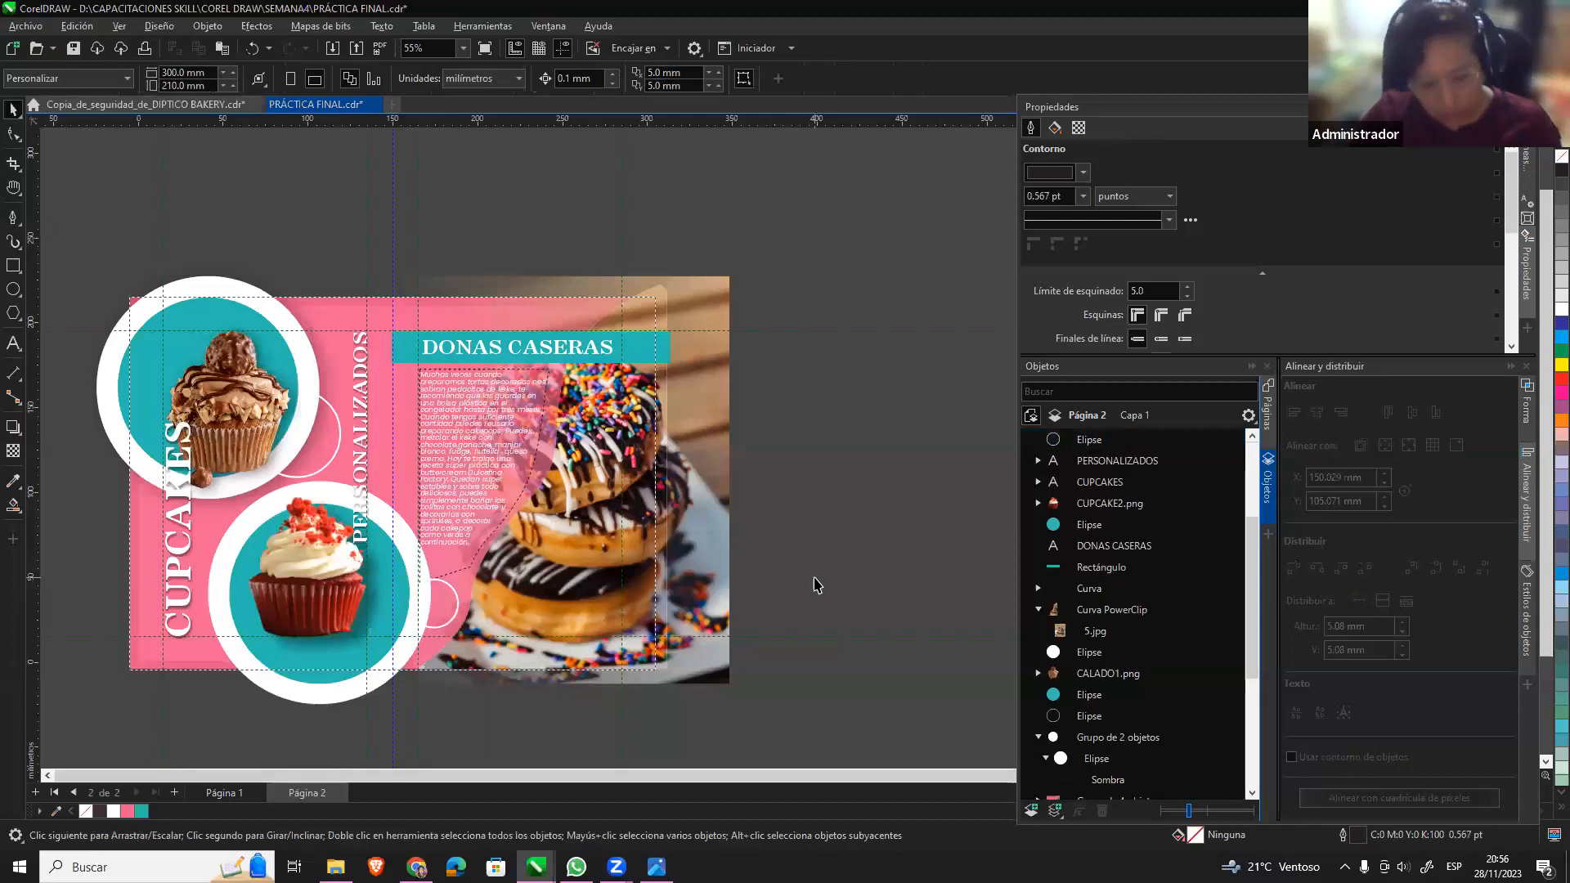
left_click(74, 48)
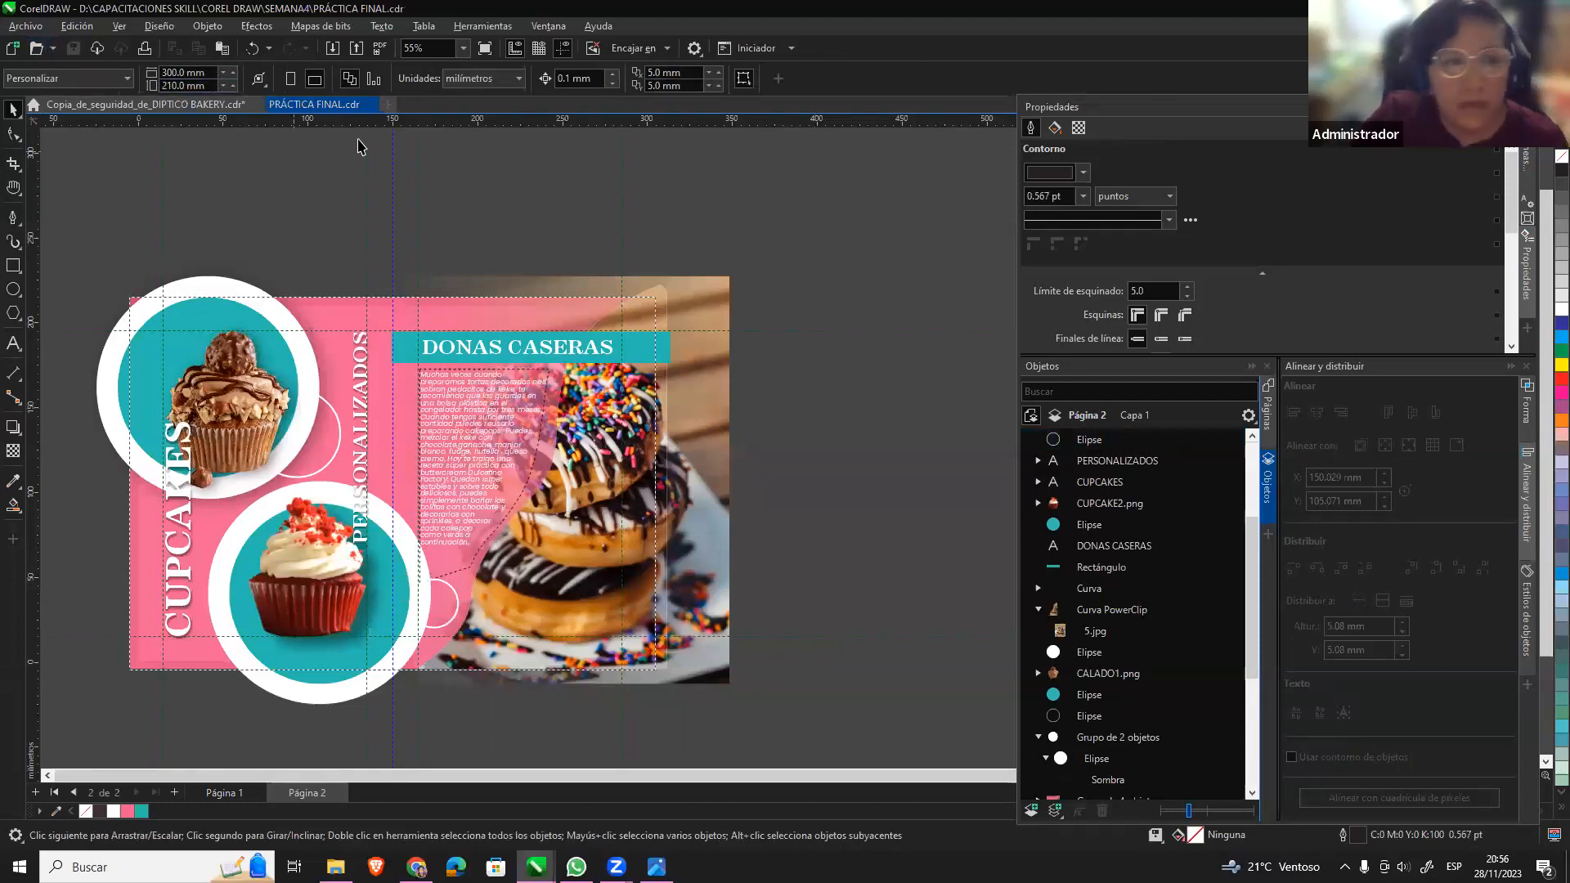
left_click(25, 26)
mouse_move(77, 25)
mouse_move(25, 26)
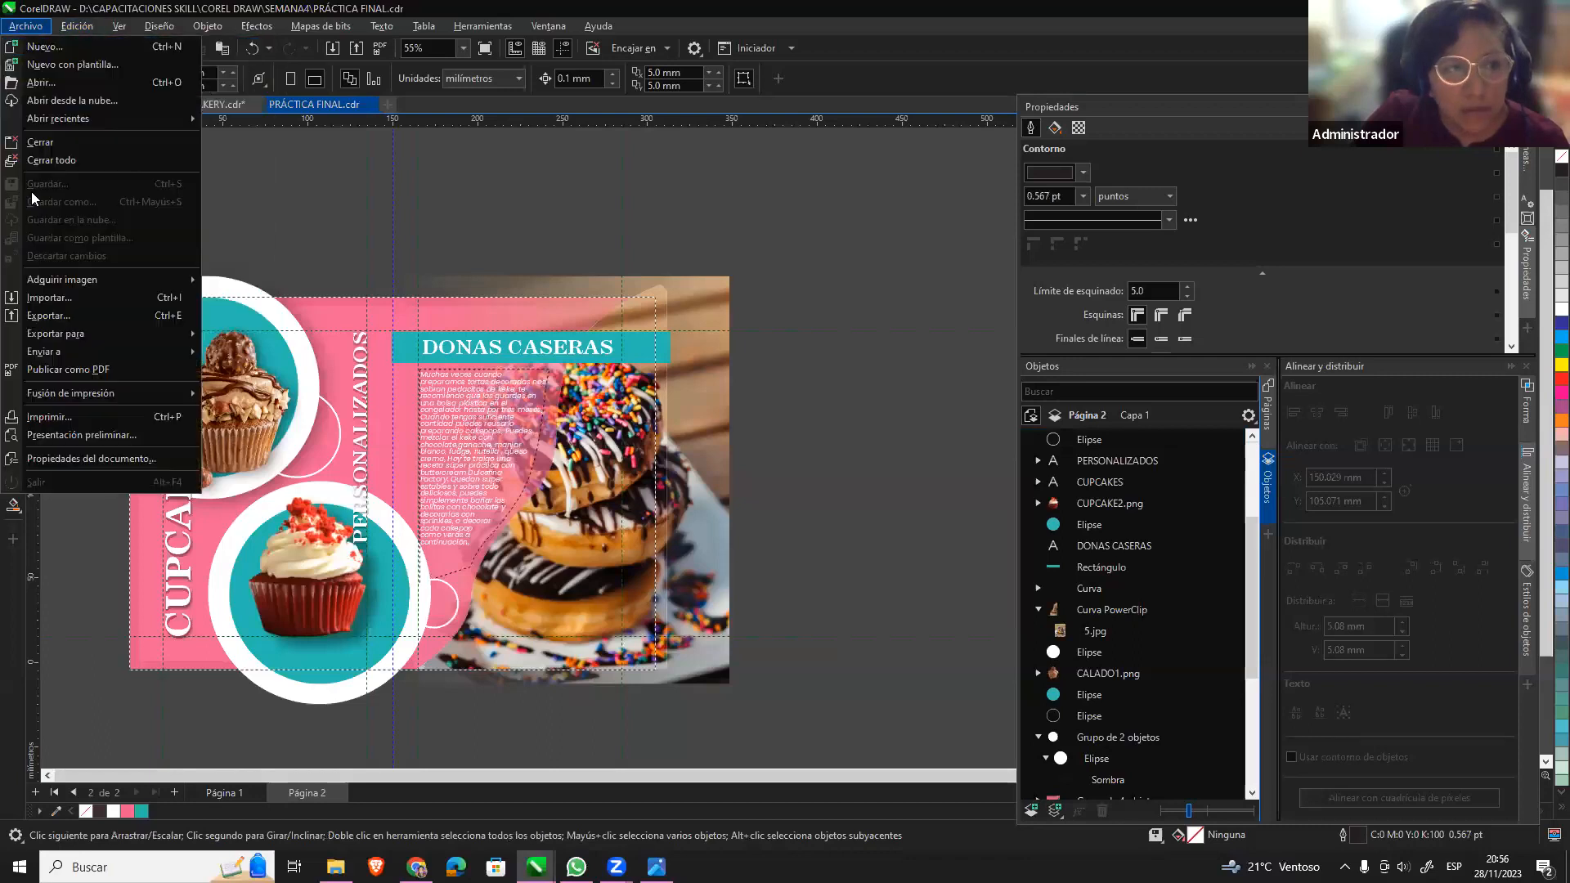
left_click(172, 316)
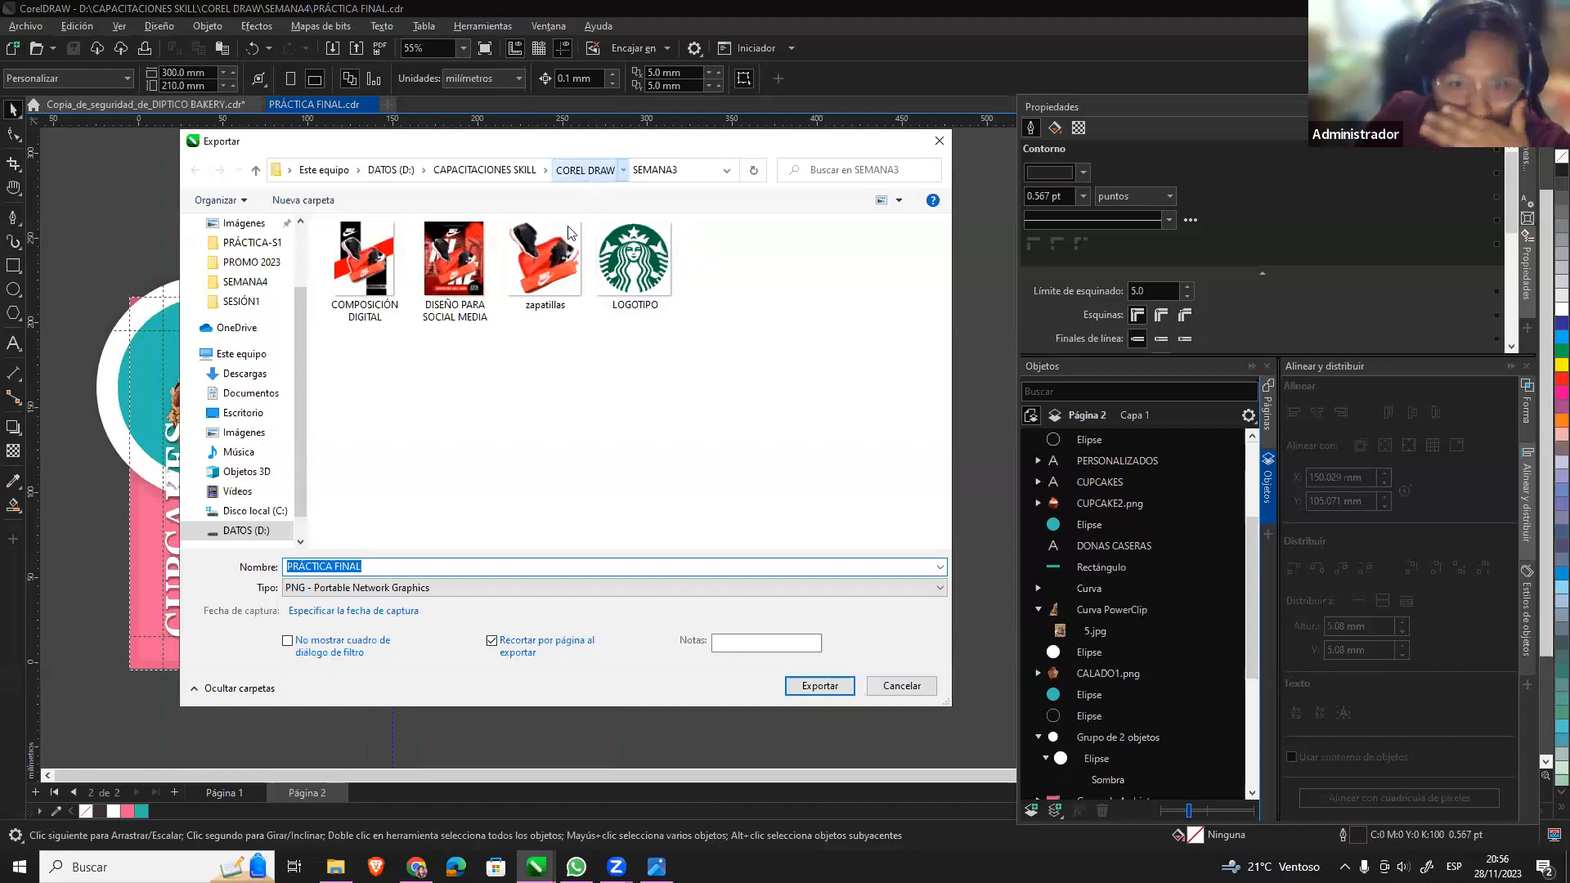
left_click(584, 170)
double_click(394, 299)
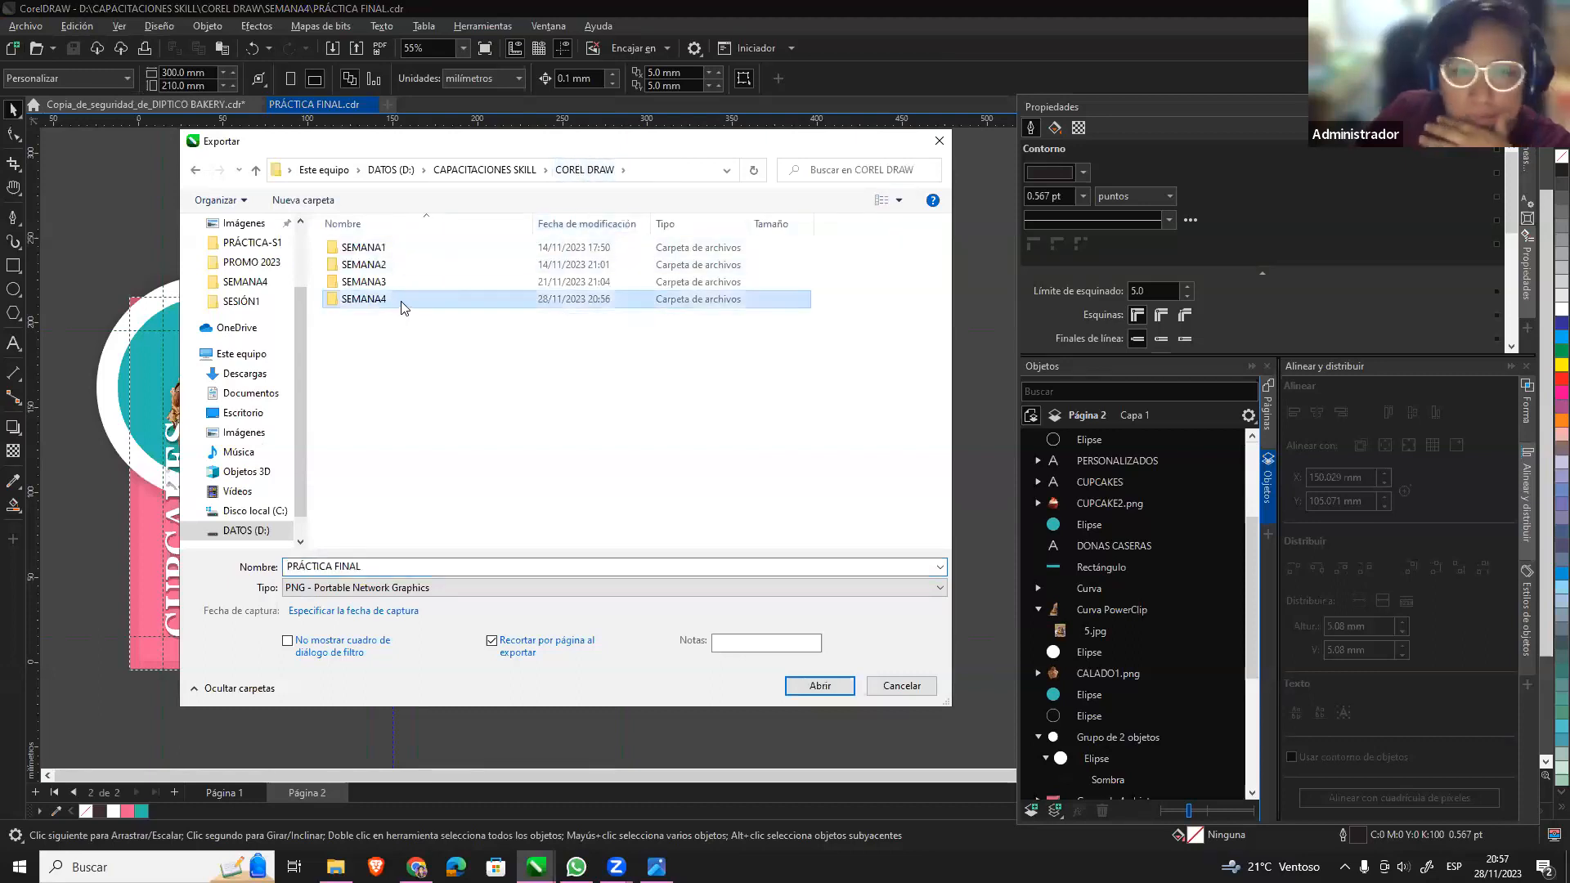
left_click(407, 567)
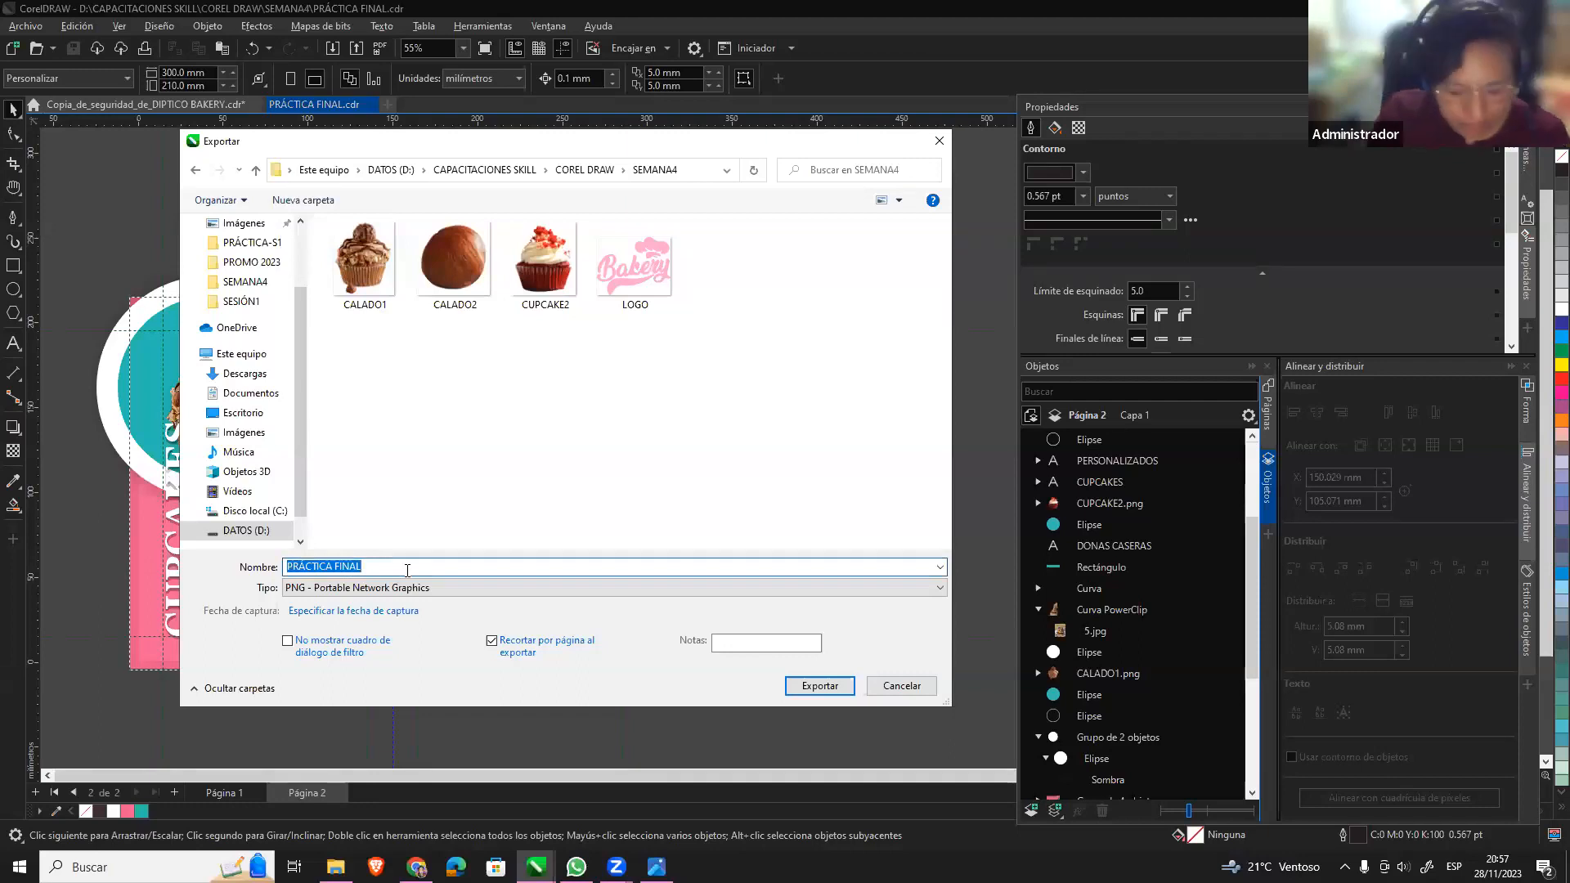
left_click(570, 588)
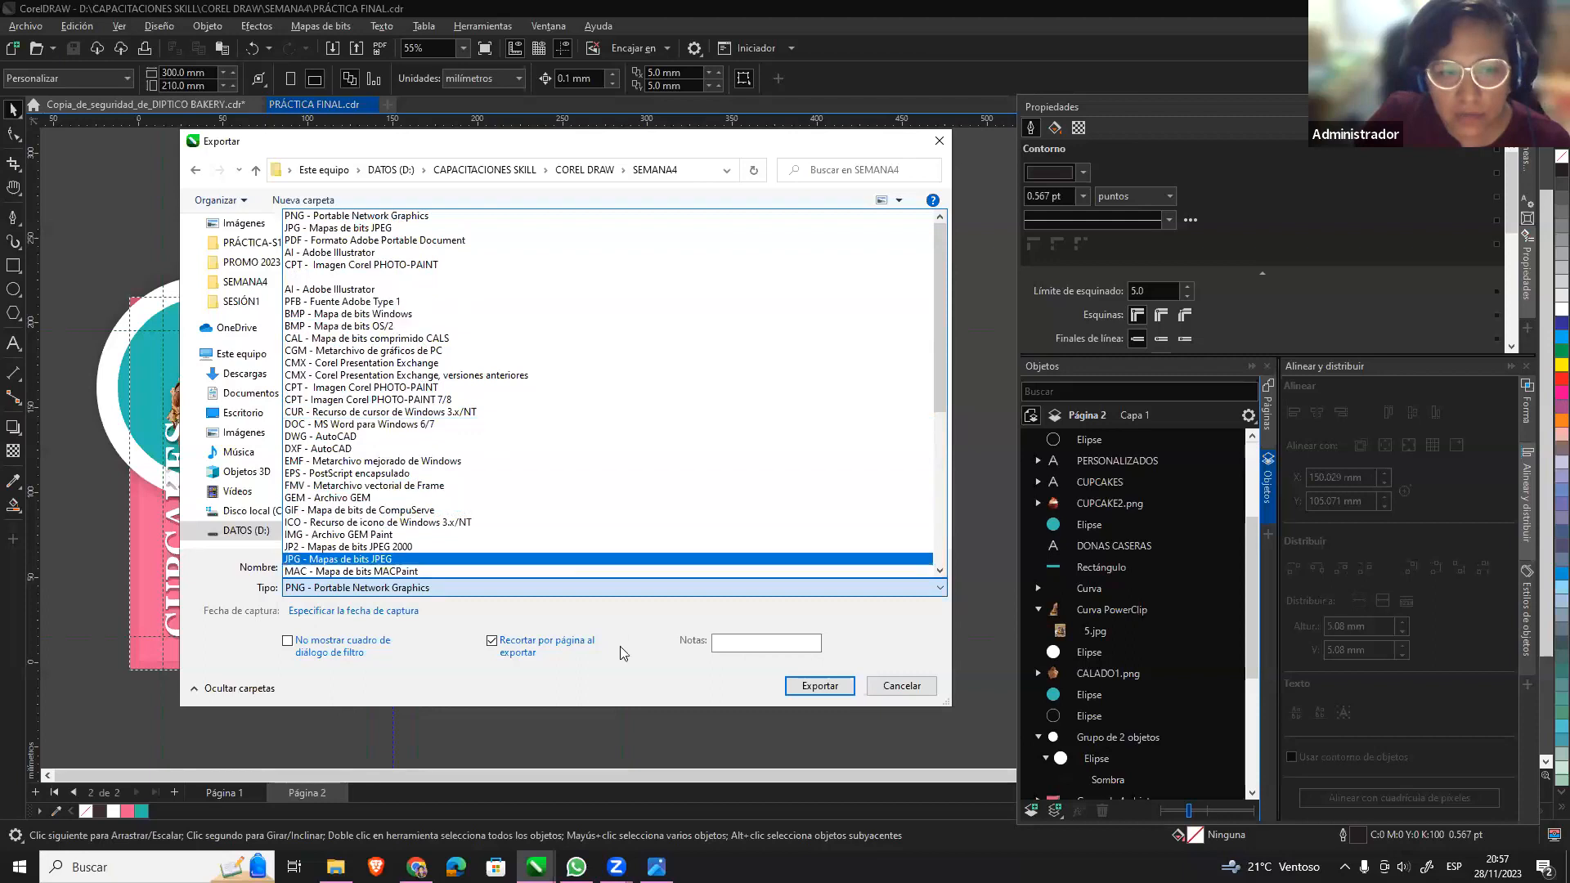
left_click(908, 692)
left_click(903, 685)
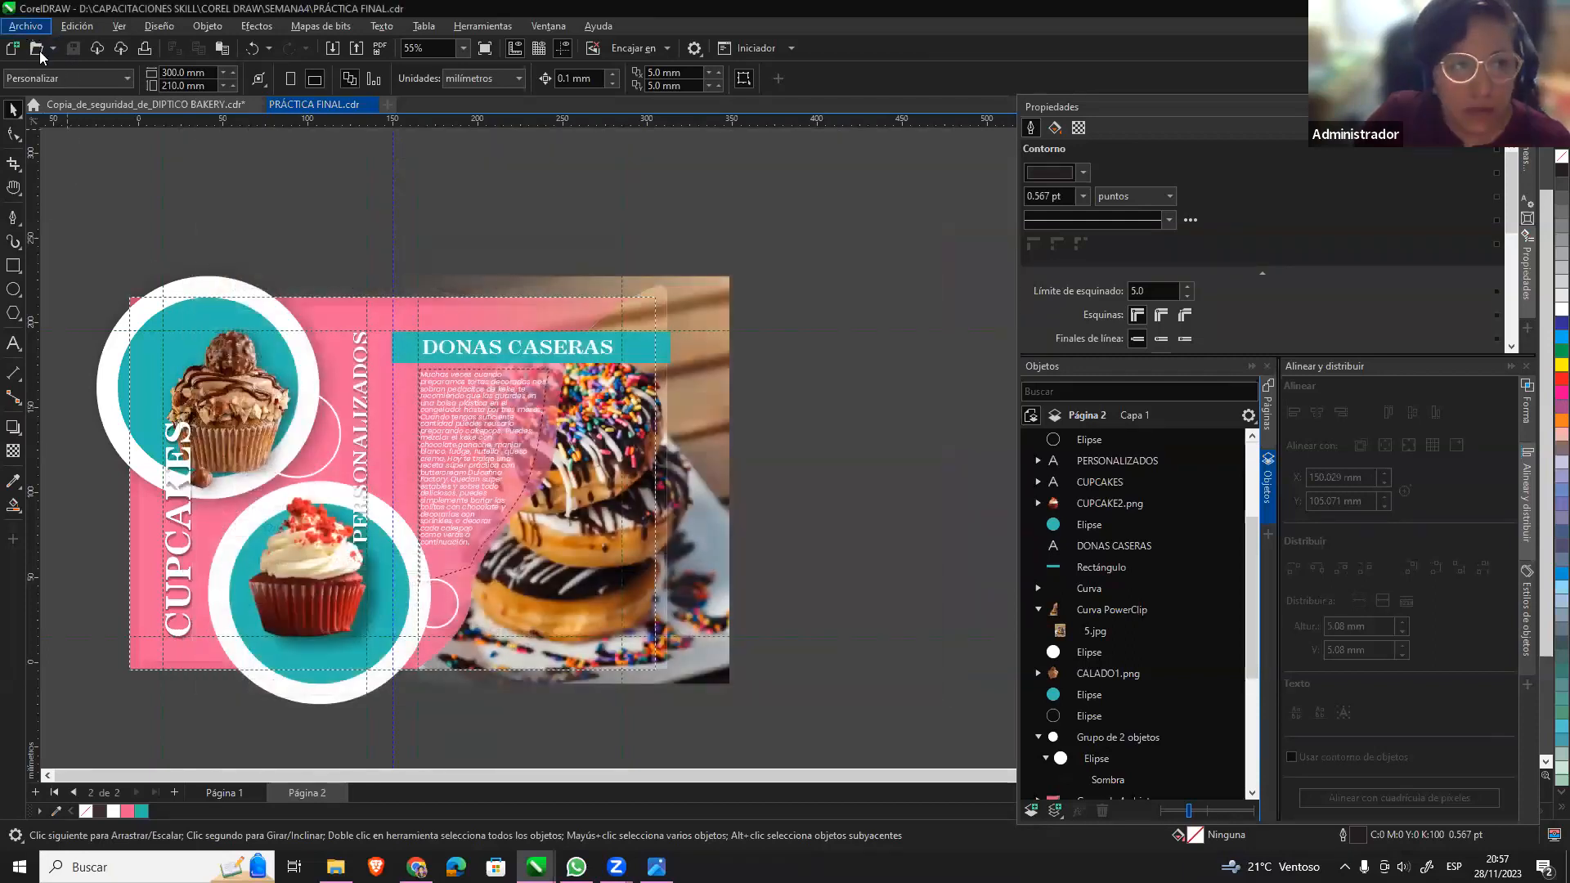
Import CALADO2.png and place it about 43 mm wide at the upper-left edge of the chocolate cupcake's circle, about X 5, Y 201 mm.
left_click(25, 26)
left_click(70, 302)
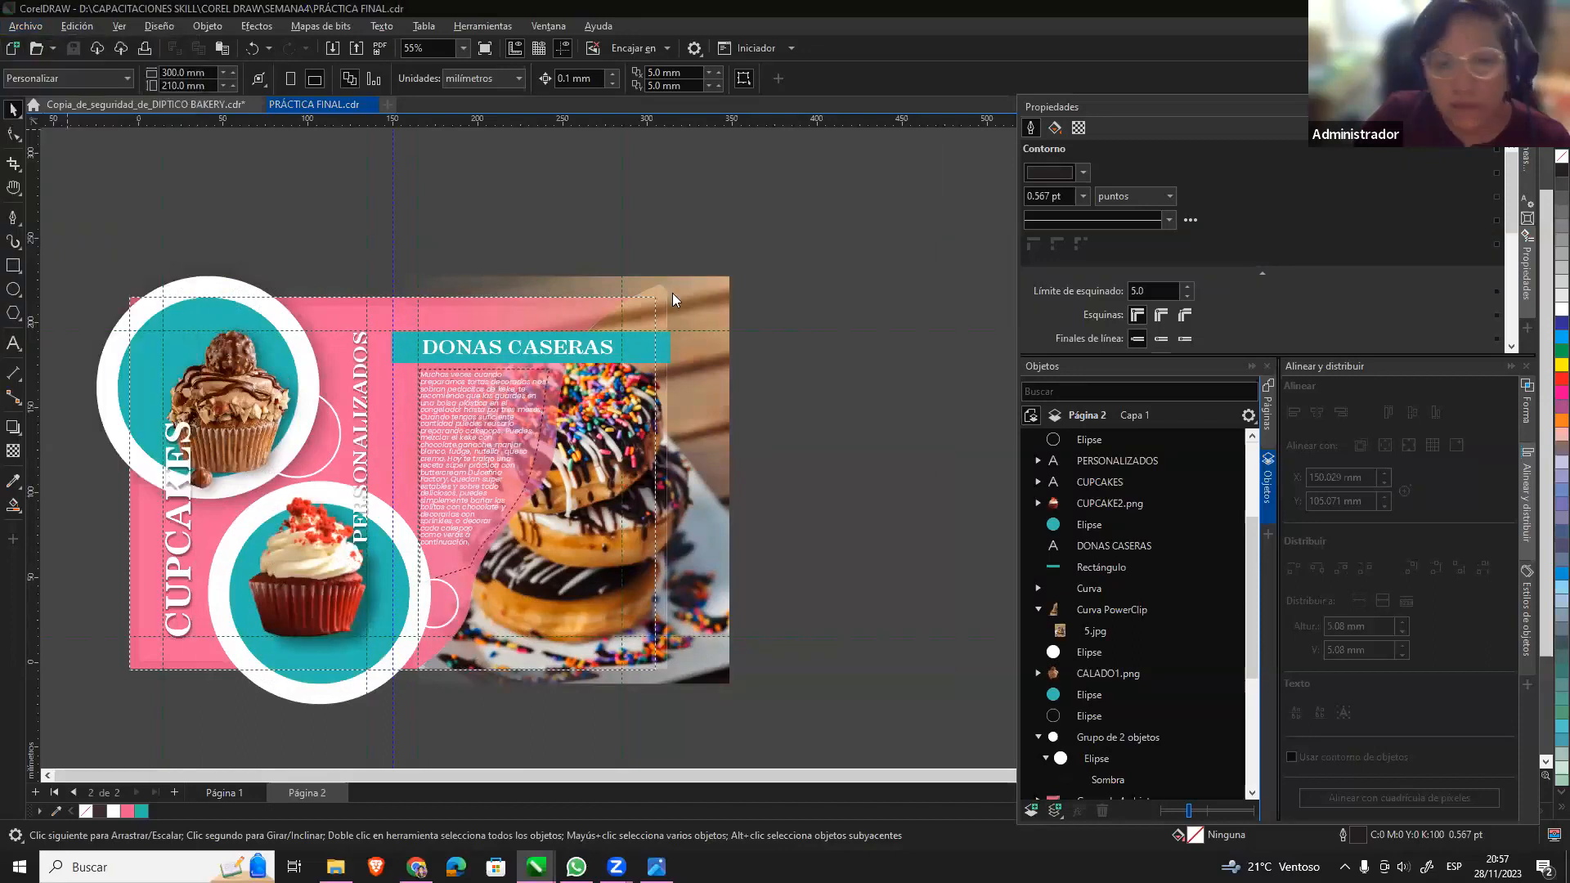
double_click(536, 347)
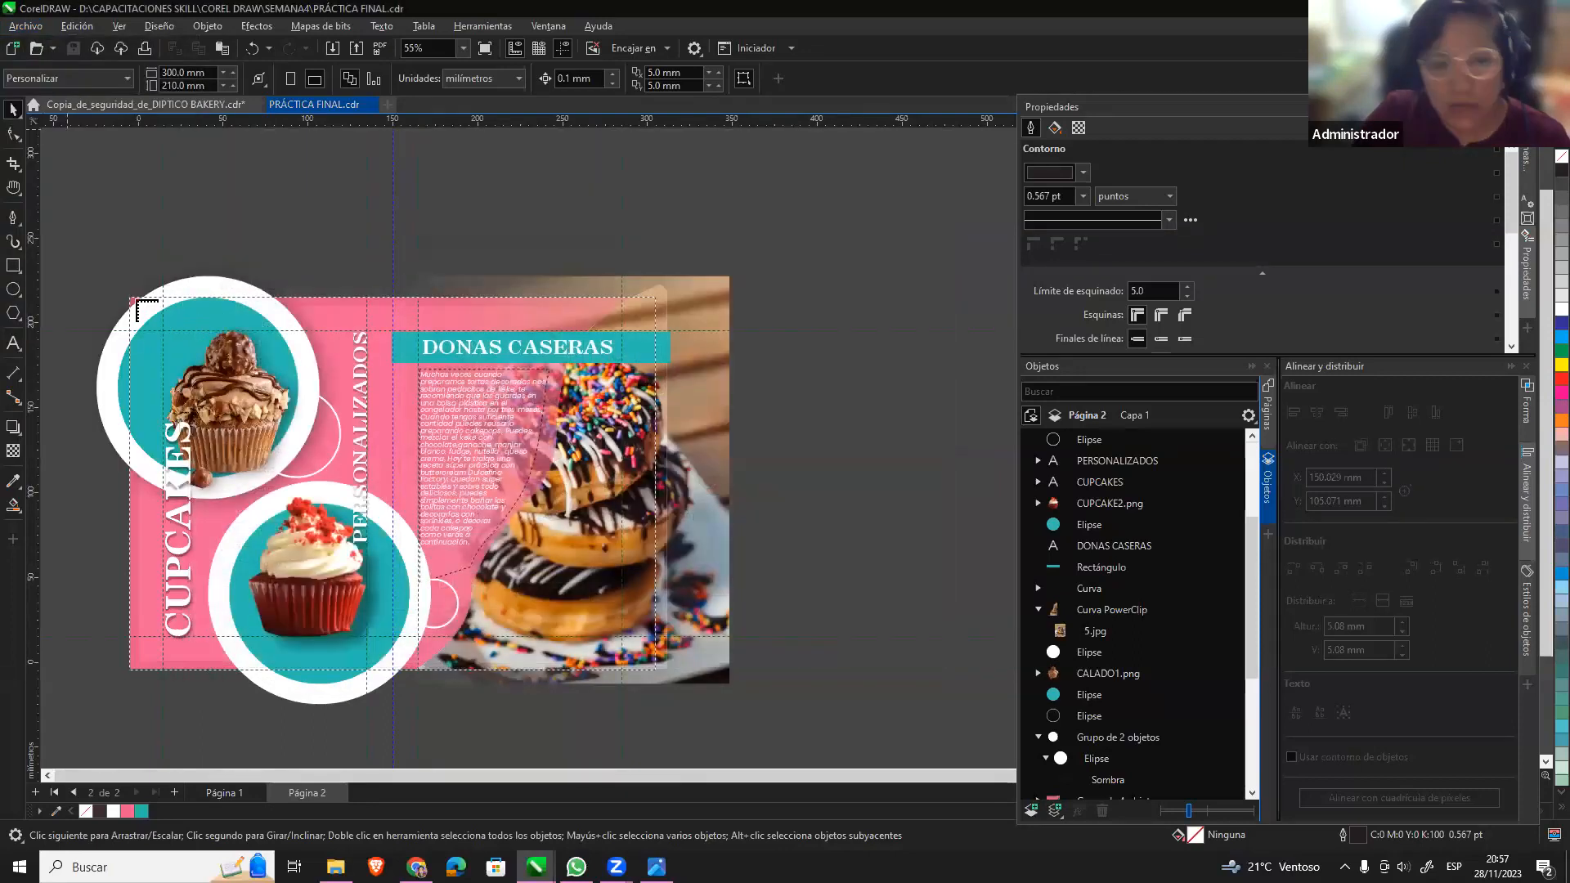
left_click(105, 275)
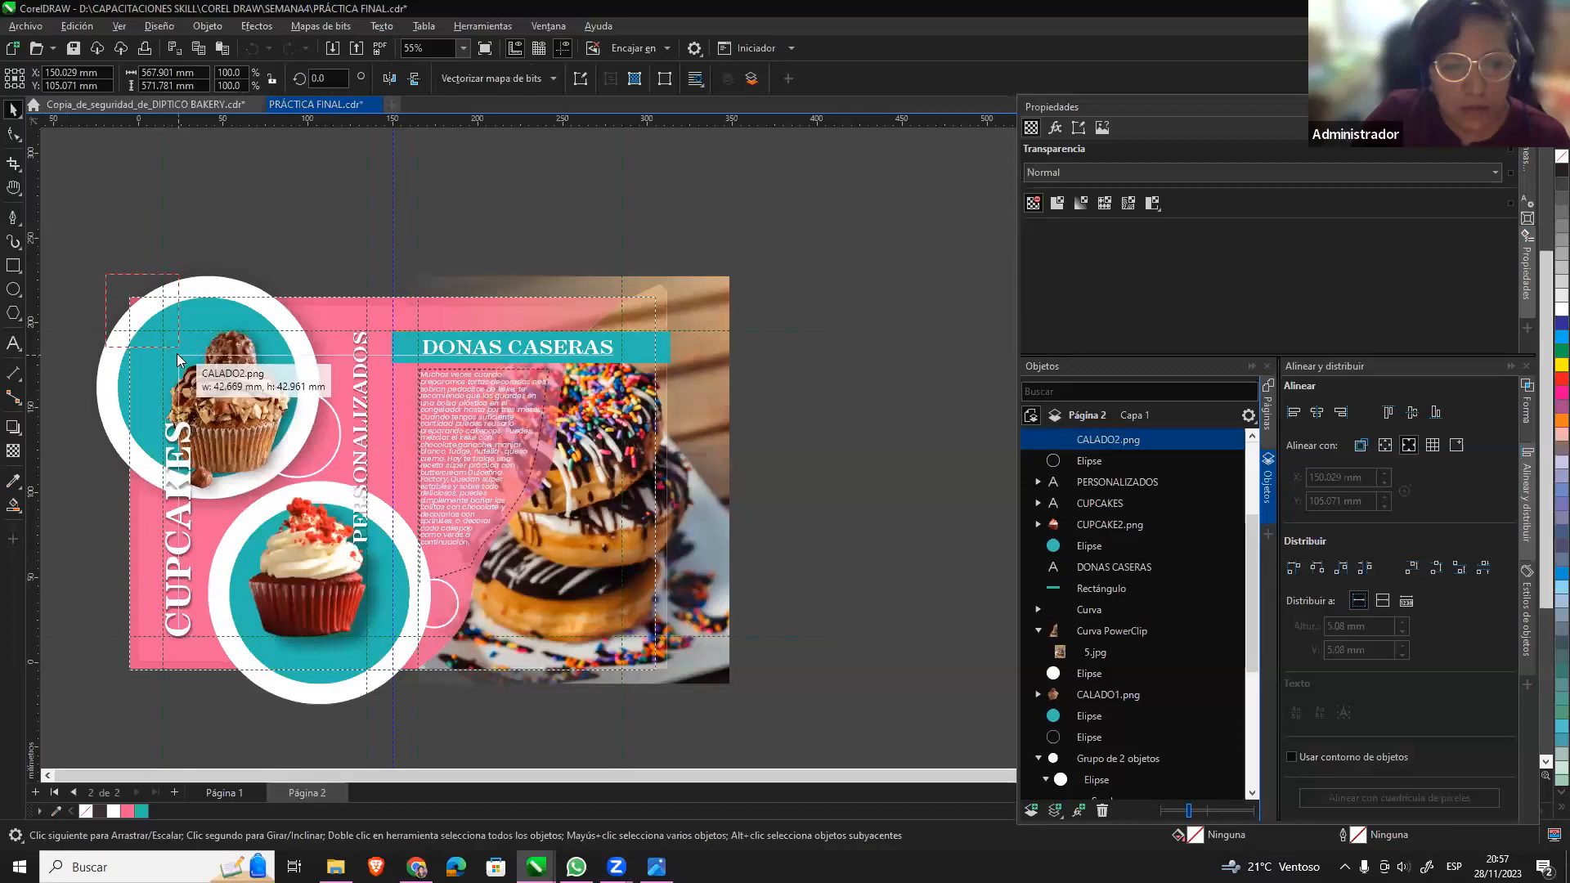
mouse_move(151, 300)
left_mouse_down()
mouse_move(177, 328)
mouse_move(168, 318)
left_mouse_up()
left_click(215, 262)
left_click(287, 220)
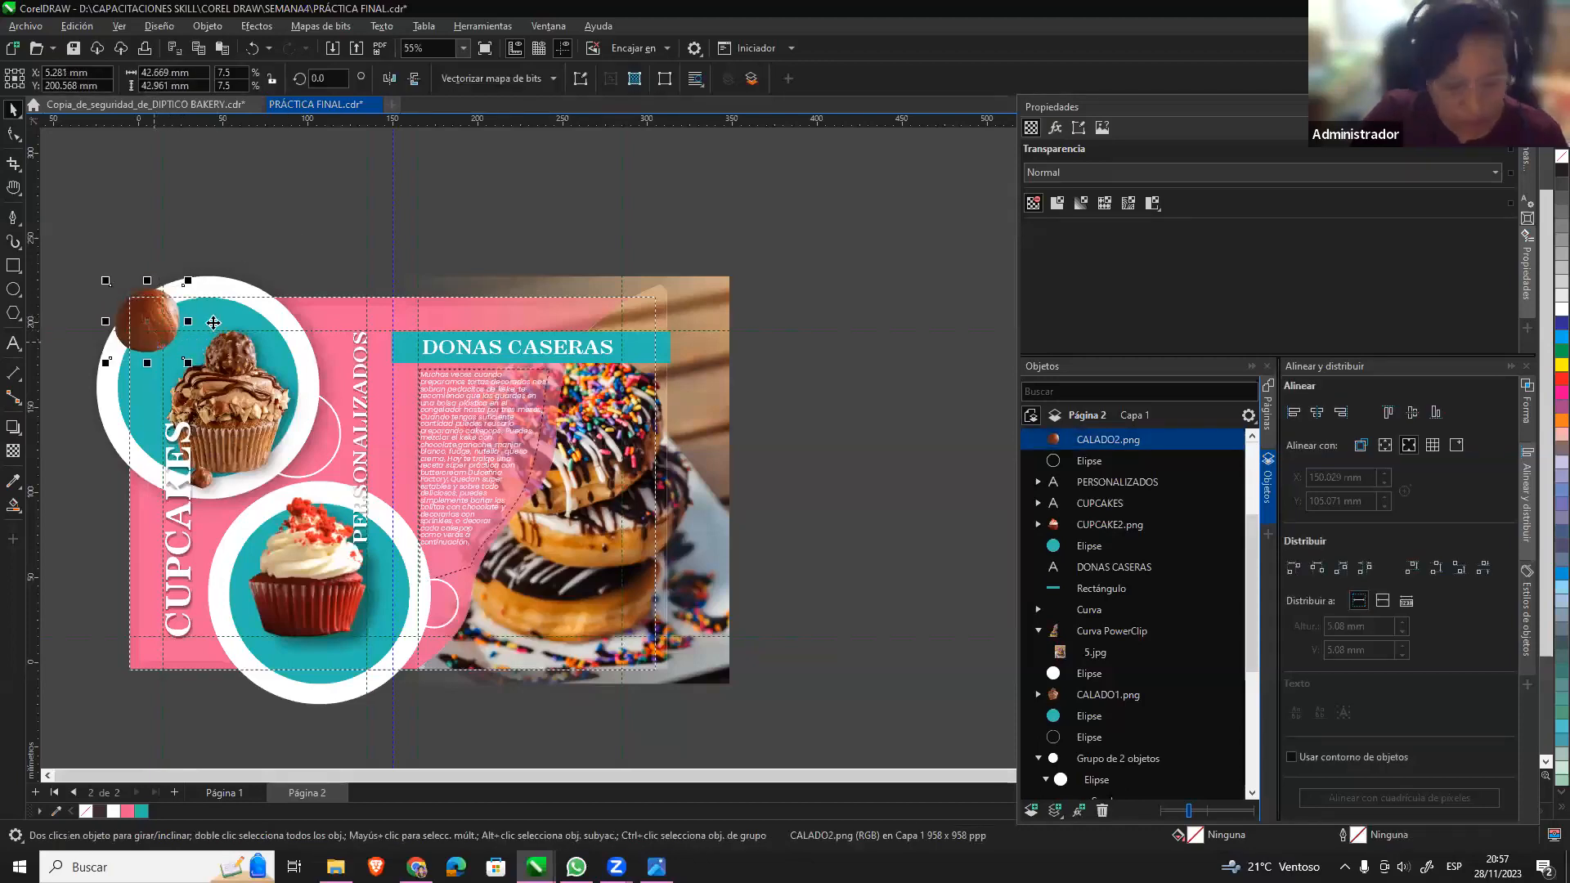
Duplicate the chocolate ball, shrink the copy to about 16 mm, and place it beside the chocolate cupcake's base at about X 86, Y 122 mm.
key("plus")
left_click_drag(173, 343, 313, 437)
left_click(419, 239)
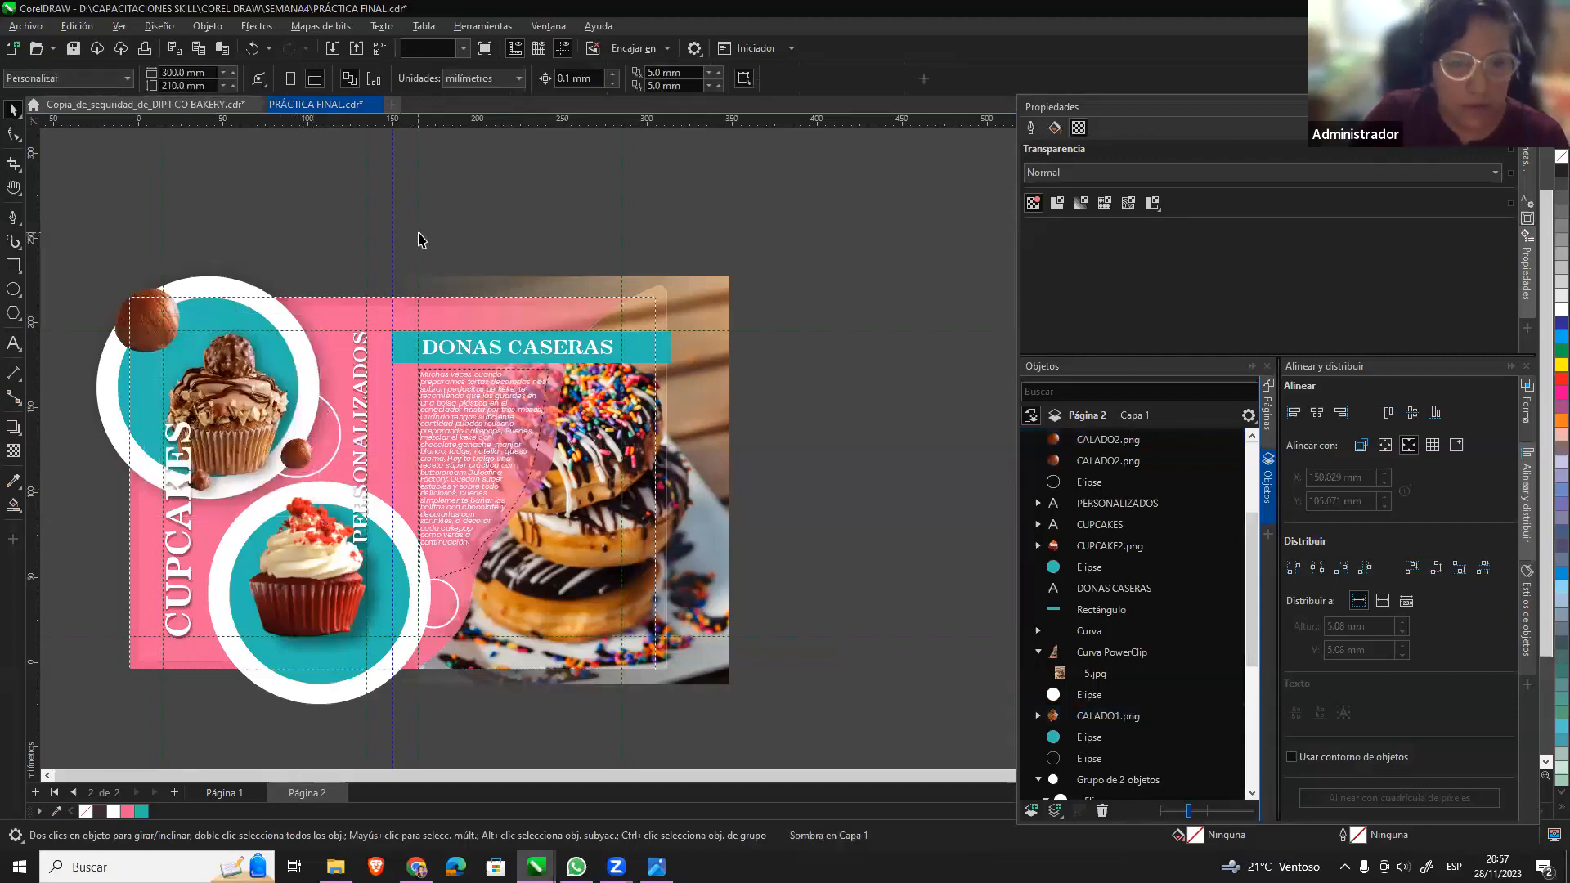
left_click(301, 459)
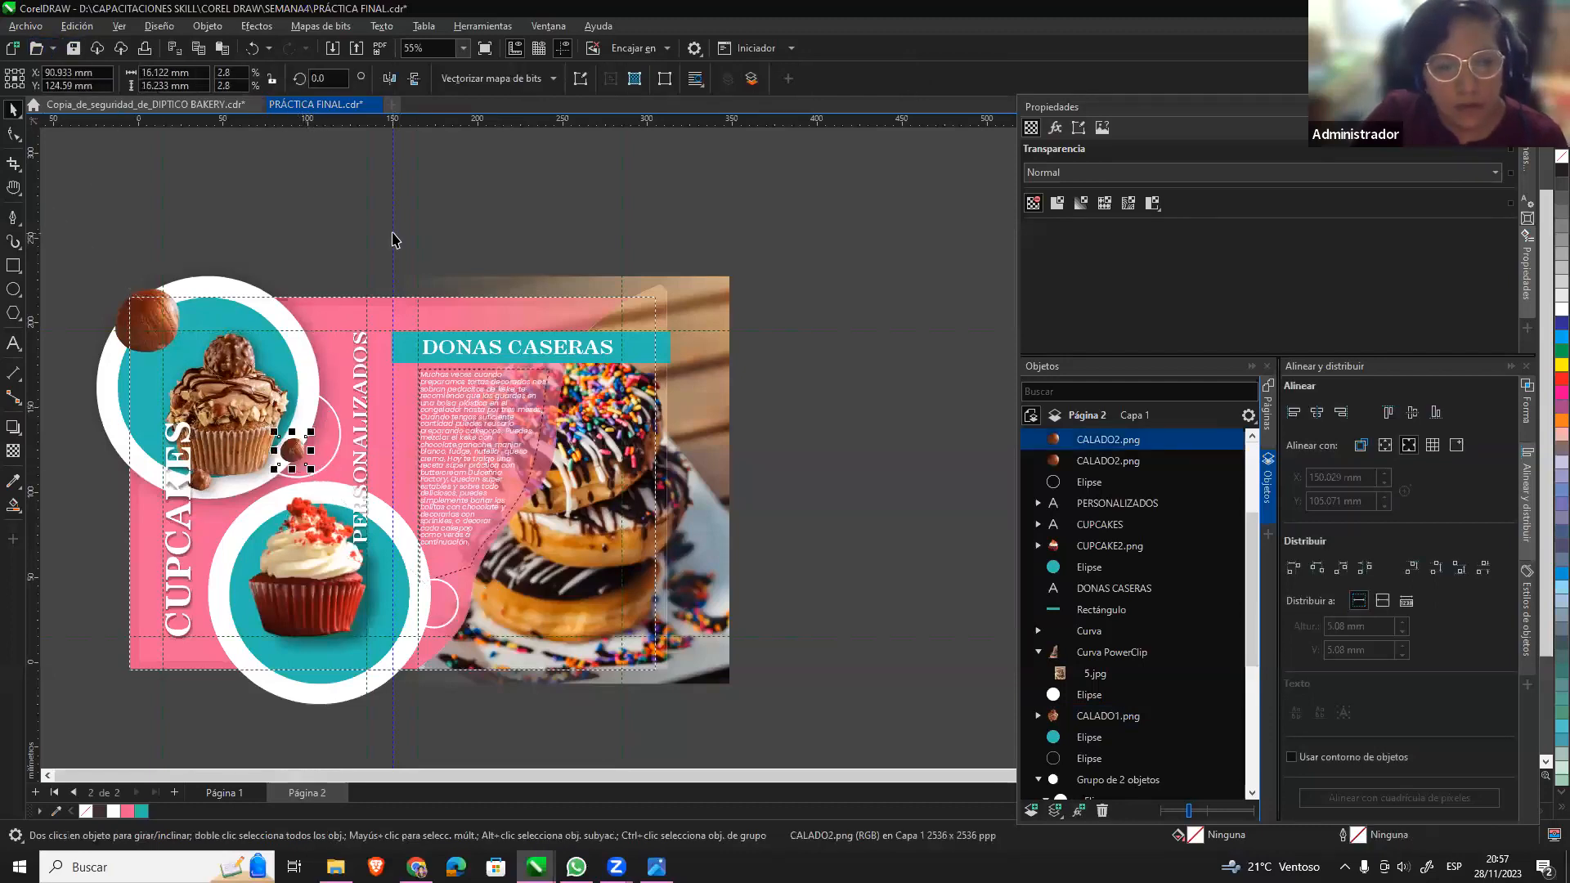
left_click(396, 238)
left_click(289, 457)
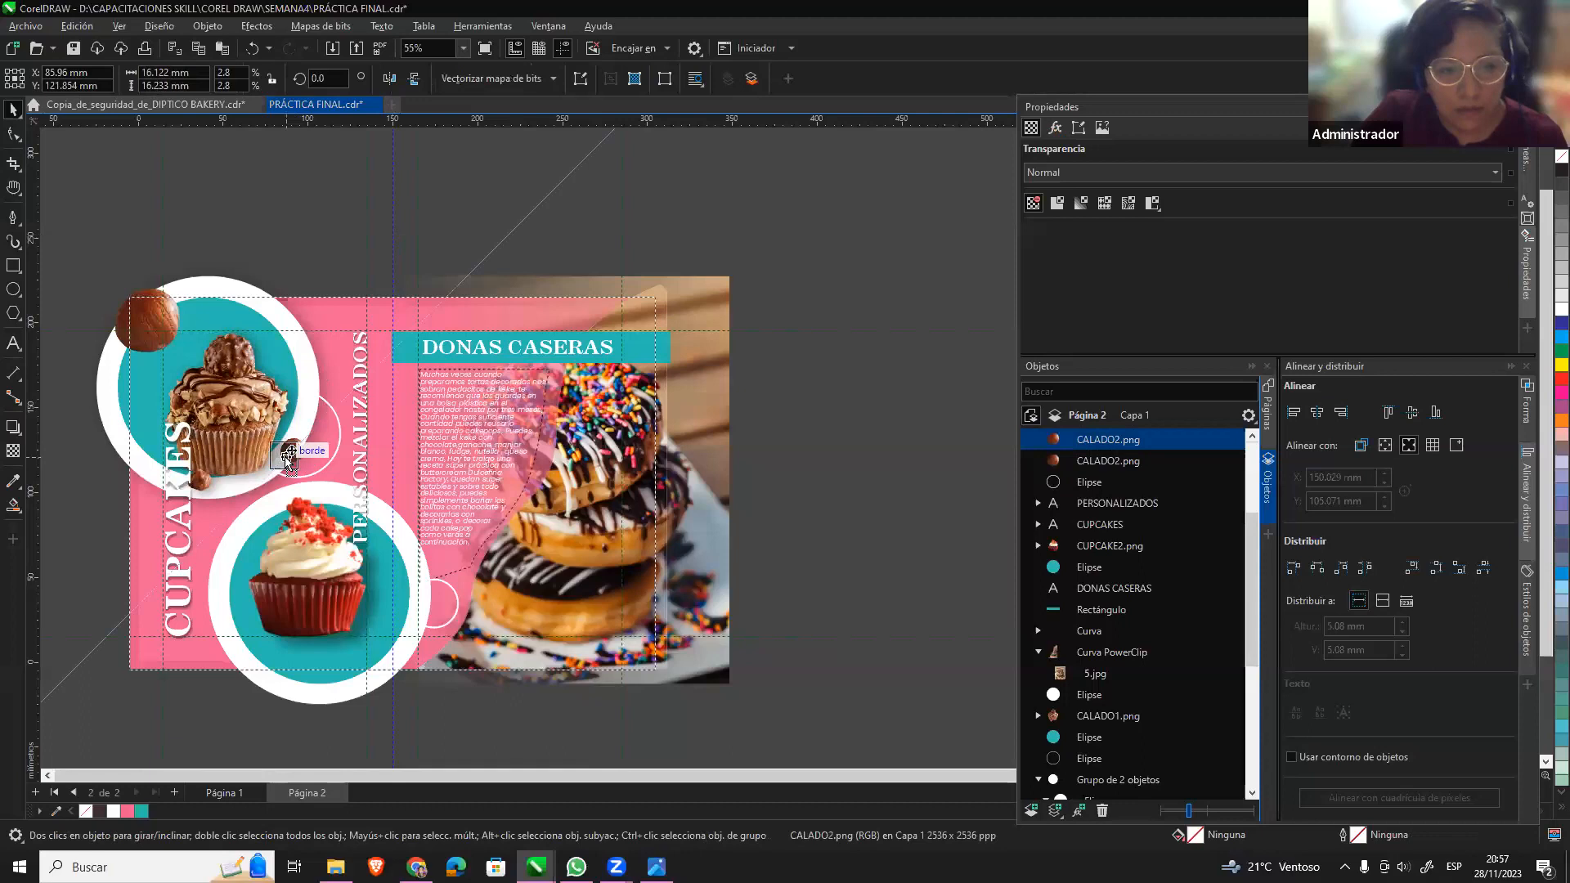
left_click(508, 232)
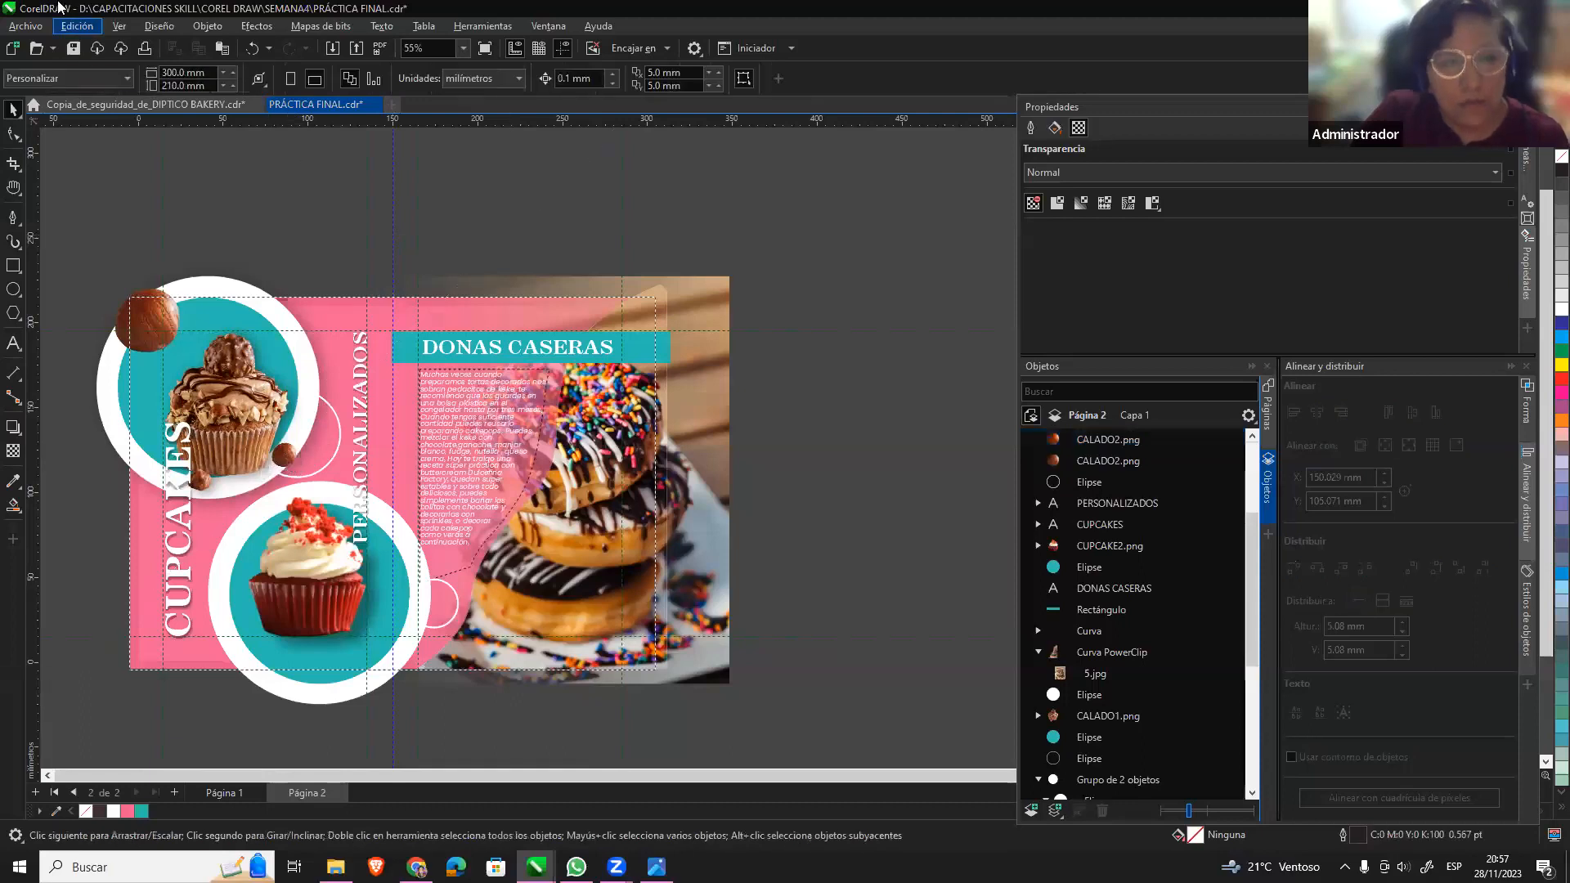
Start exporting the document as a PDF named PRÁCTICA FINAL in the SEMANA4 folder, clipped to the page.
left_click(25, 27)
left_click(74, 314)
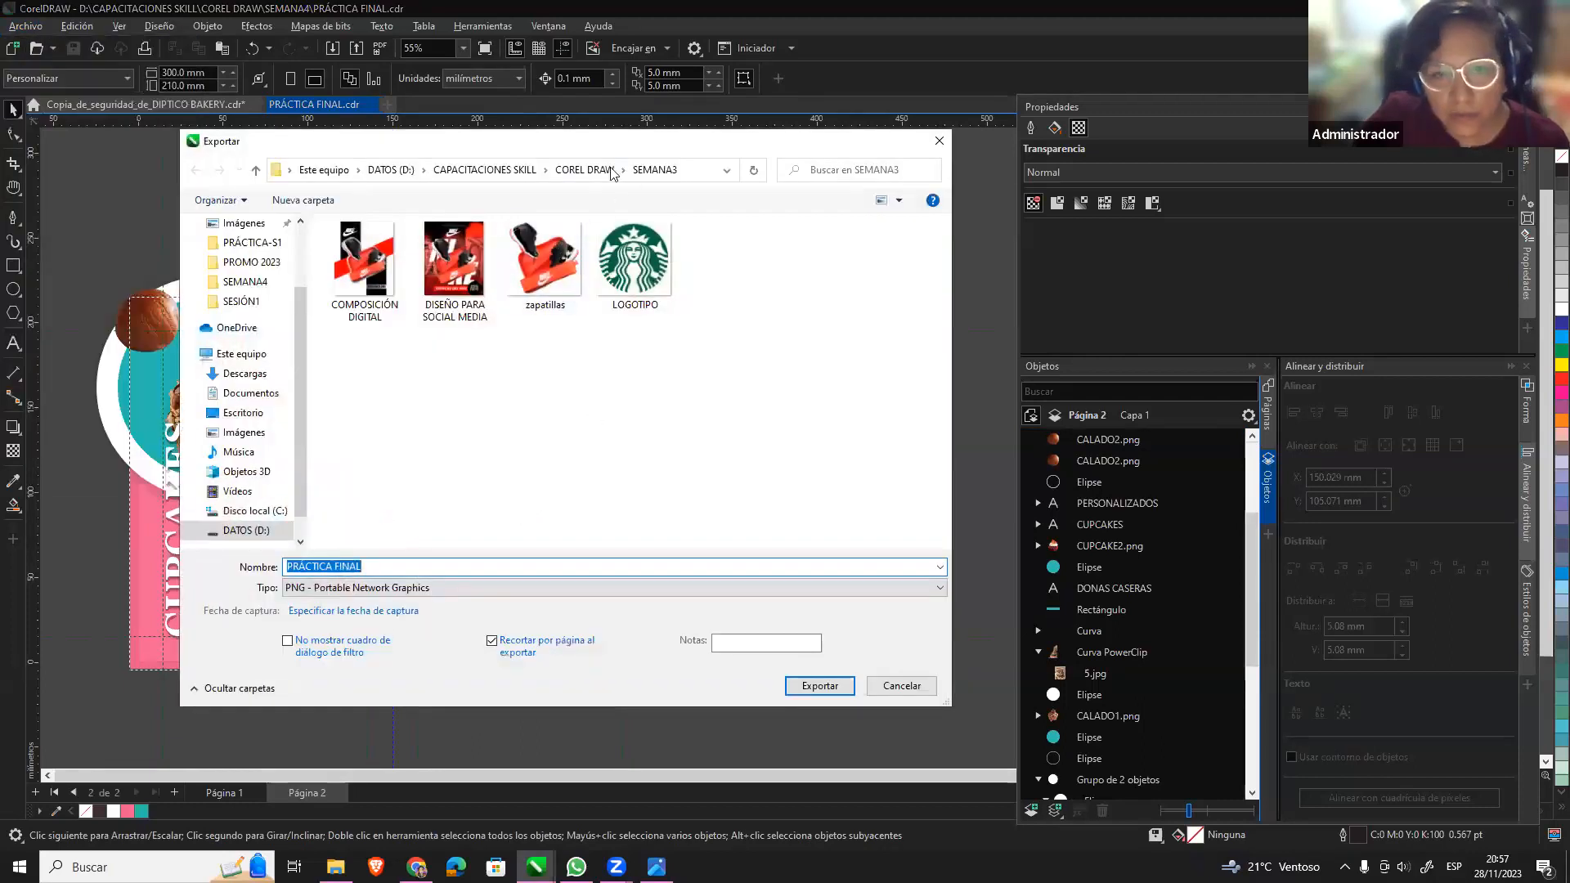
left_click(605, 170)
double_click(380, 296)
left_click(360, 588)
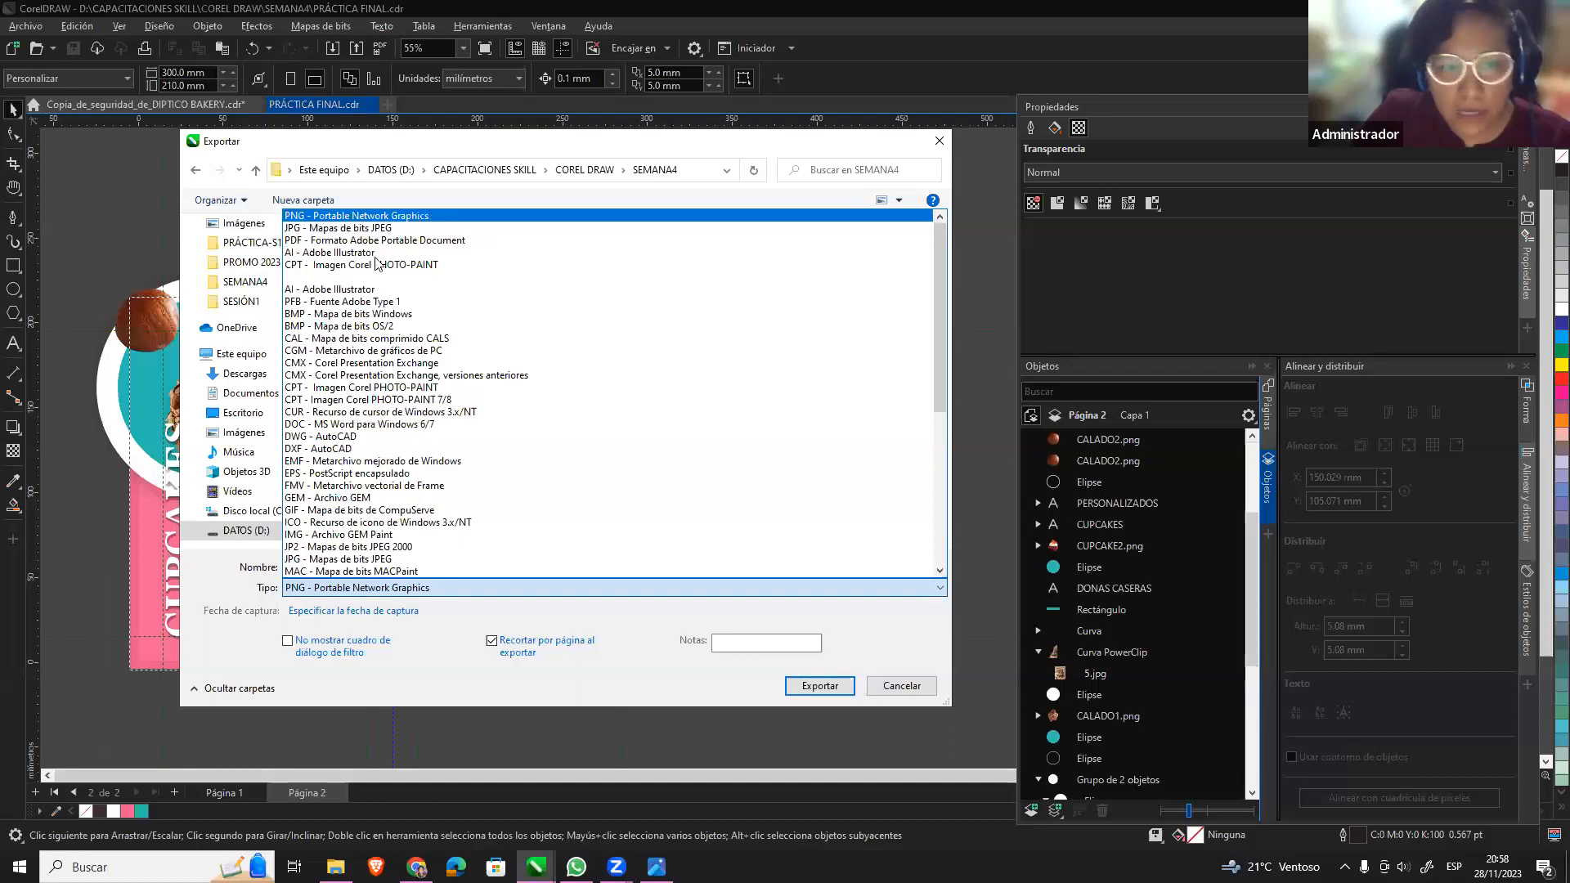
left_click(333, 242)
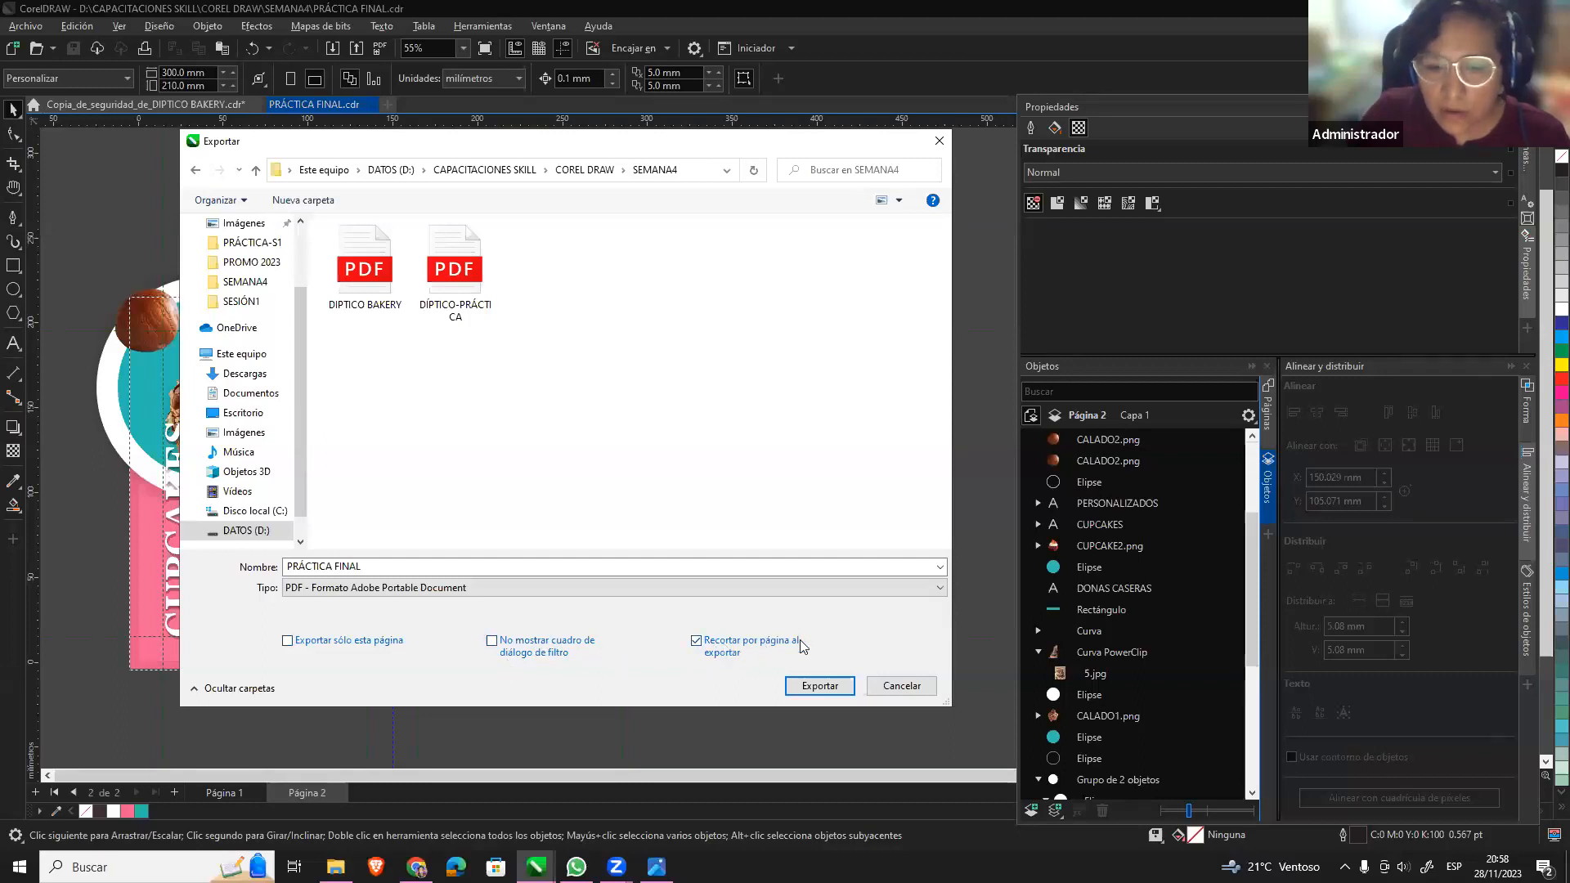
left_click(820, 688)
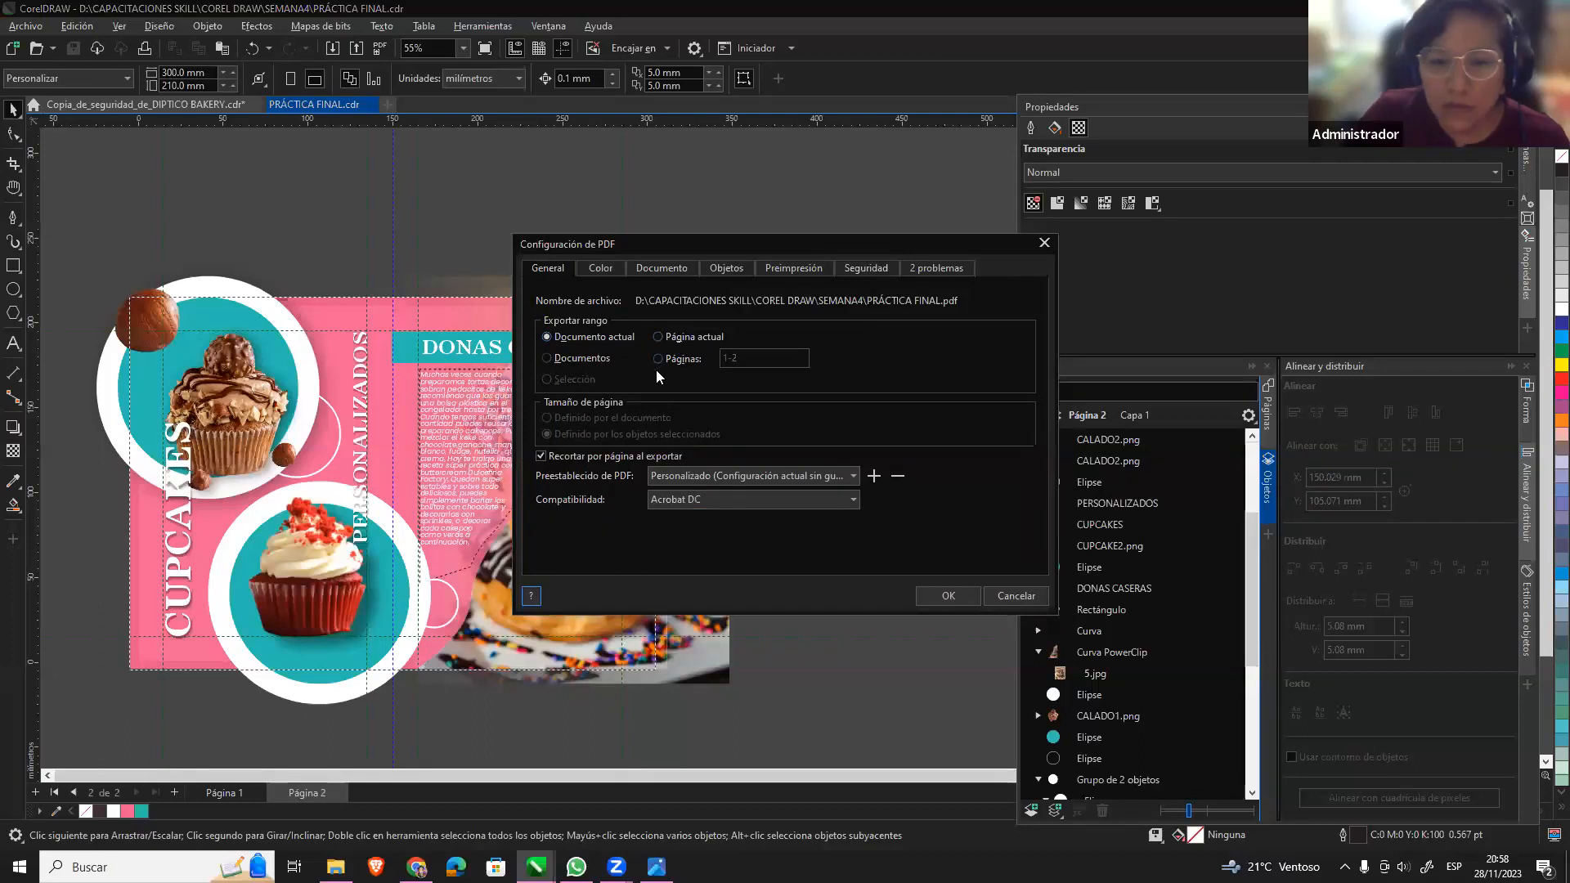
Set the PDF export range to pages 1-2 and review the colour, document, object and prepress settings.
left_click(659, 358)
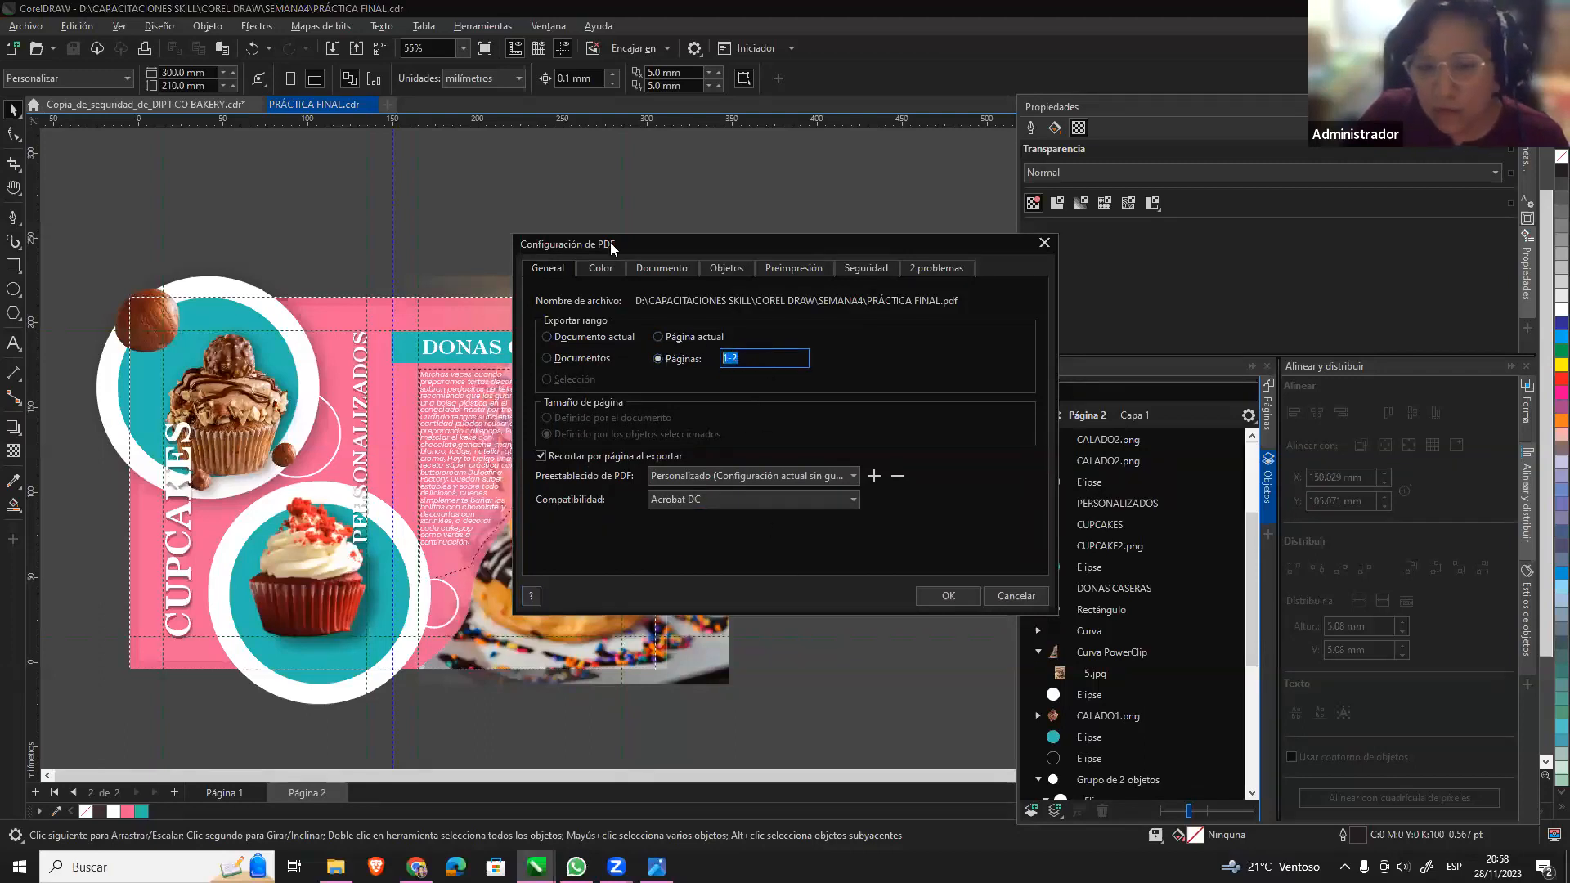
left_click(600, 268)
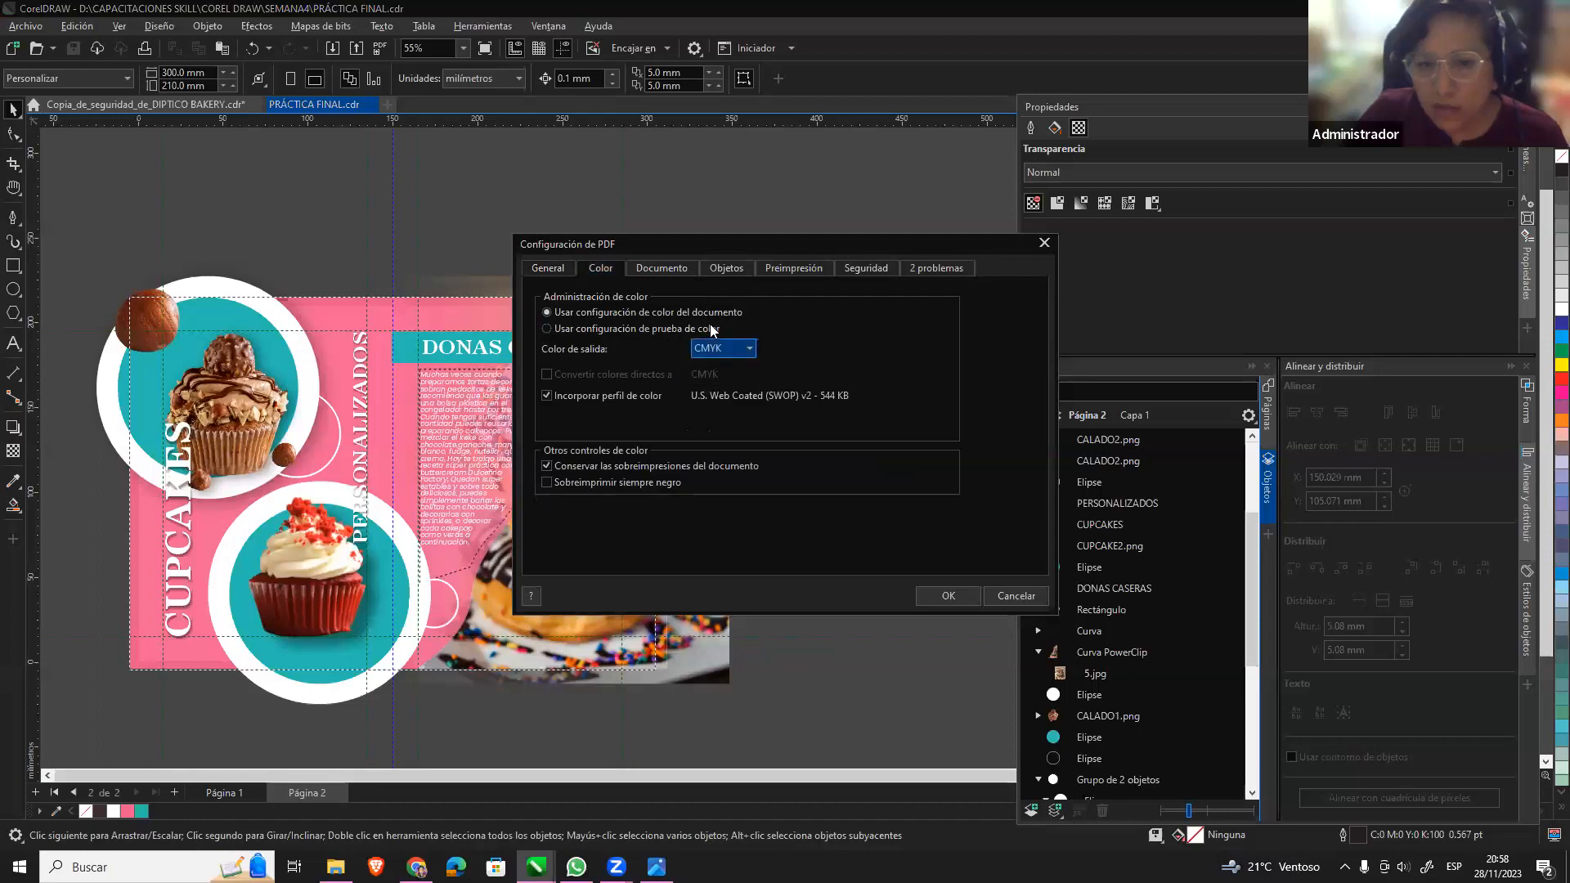
left_click(670, 270)
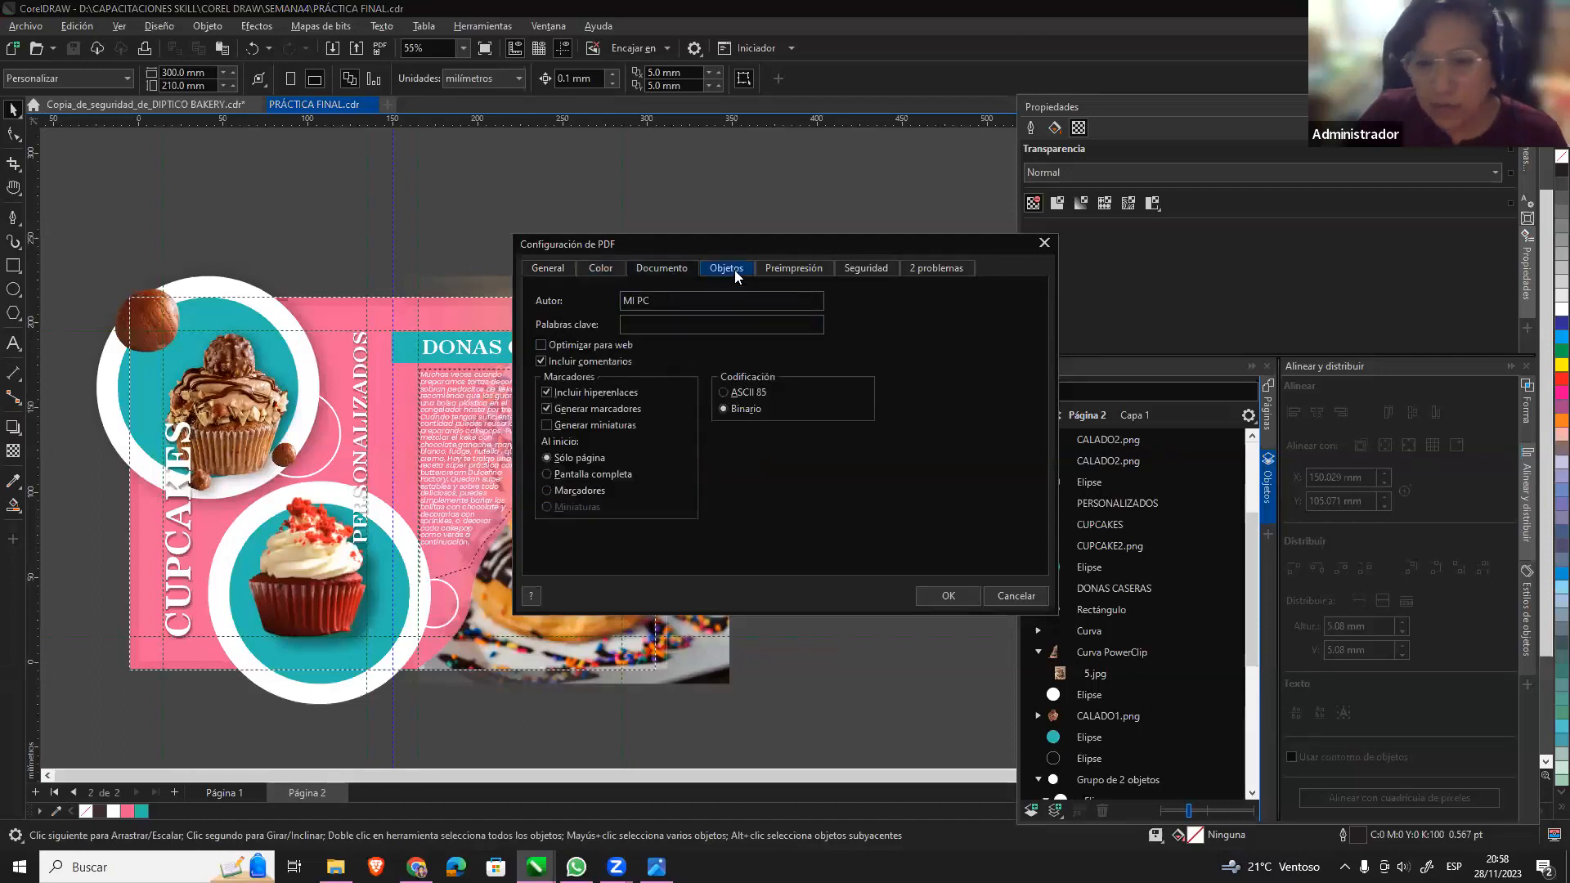
left_click(736, 271)
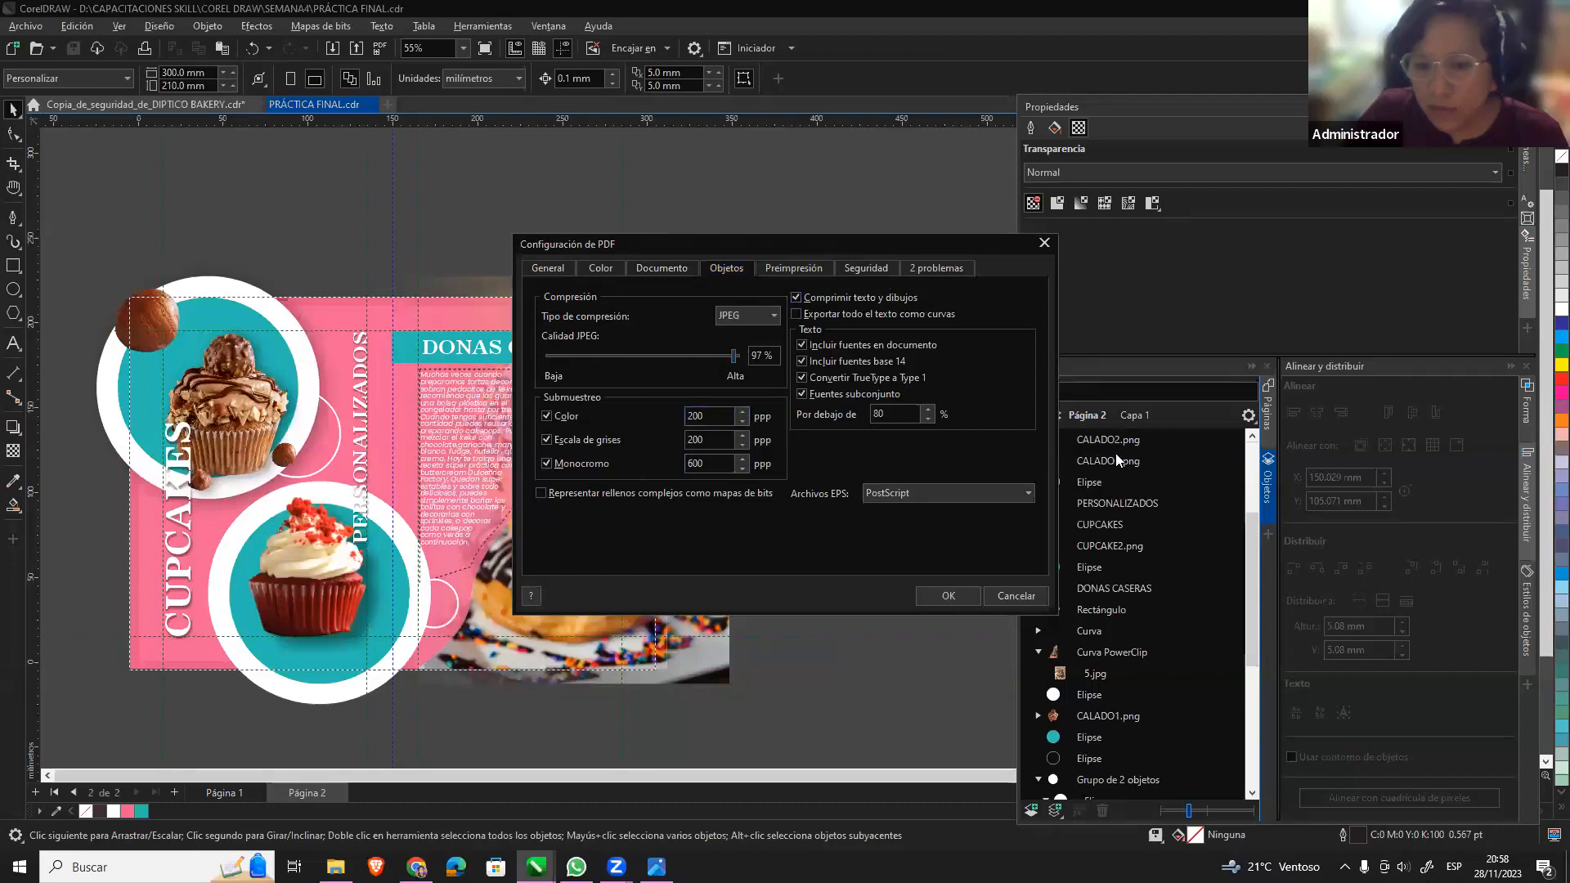
left_click(800, 261)
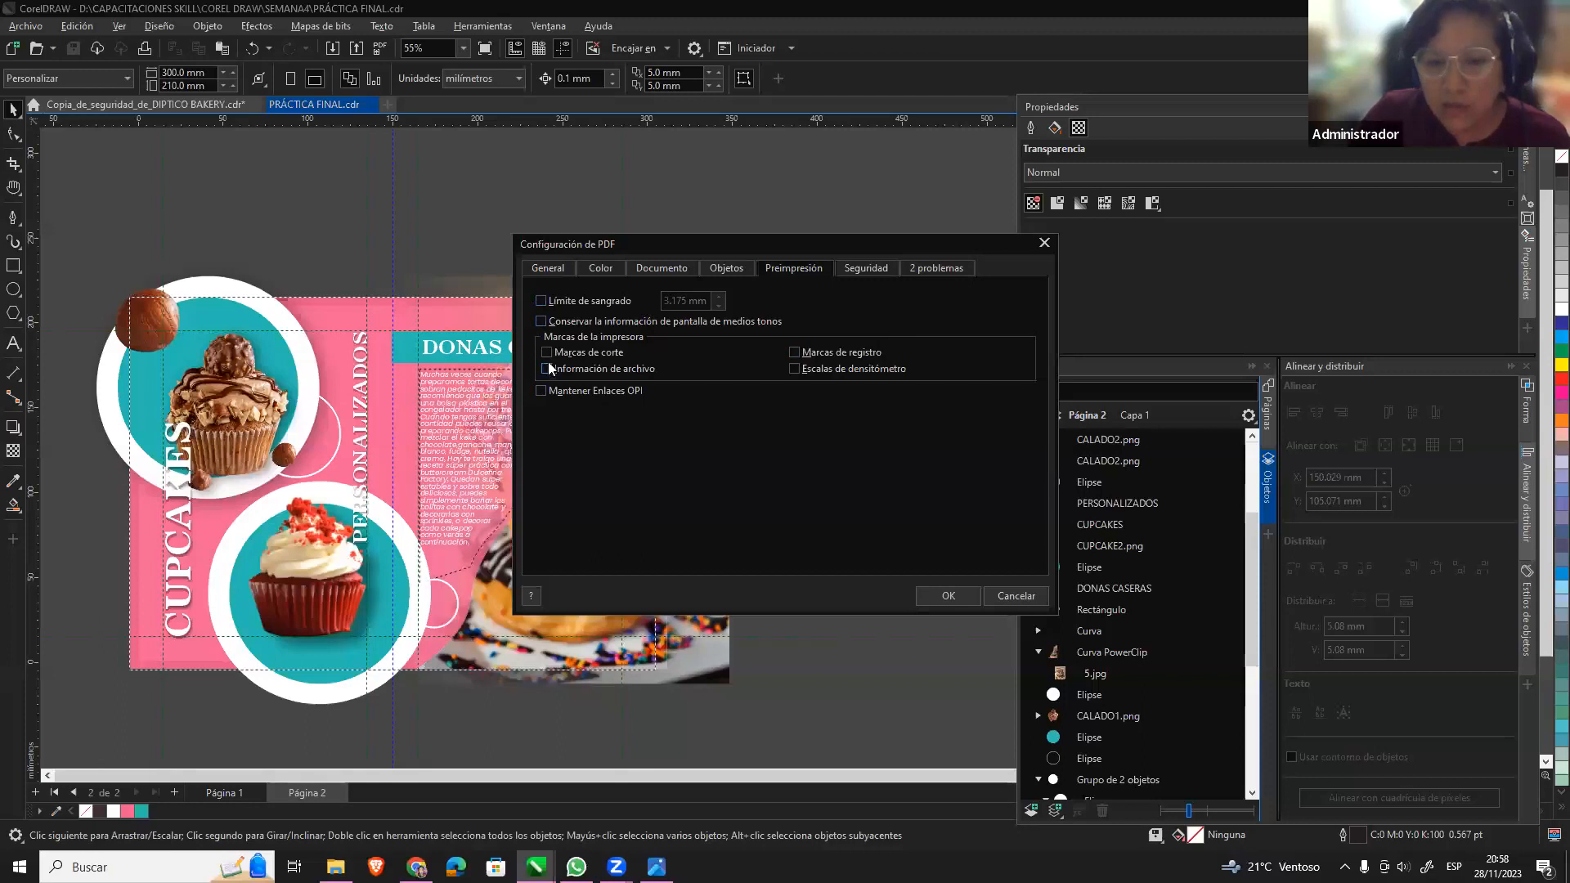
Set the bleed limit value to 5 mm, turn the bleed limit back off, and generate the PDF.
left_click(542, 299)
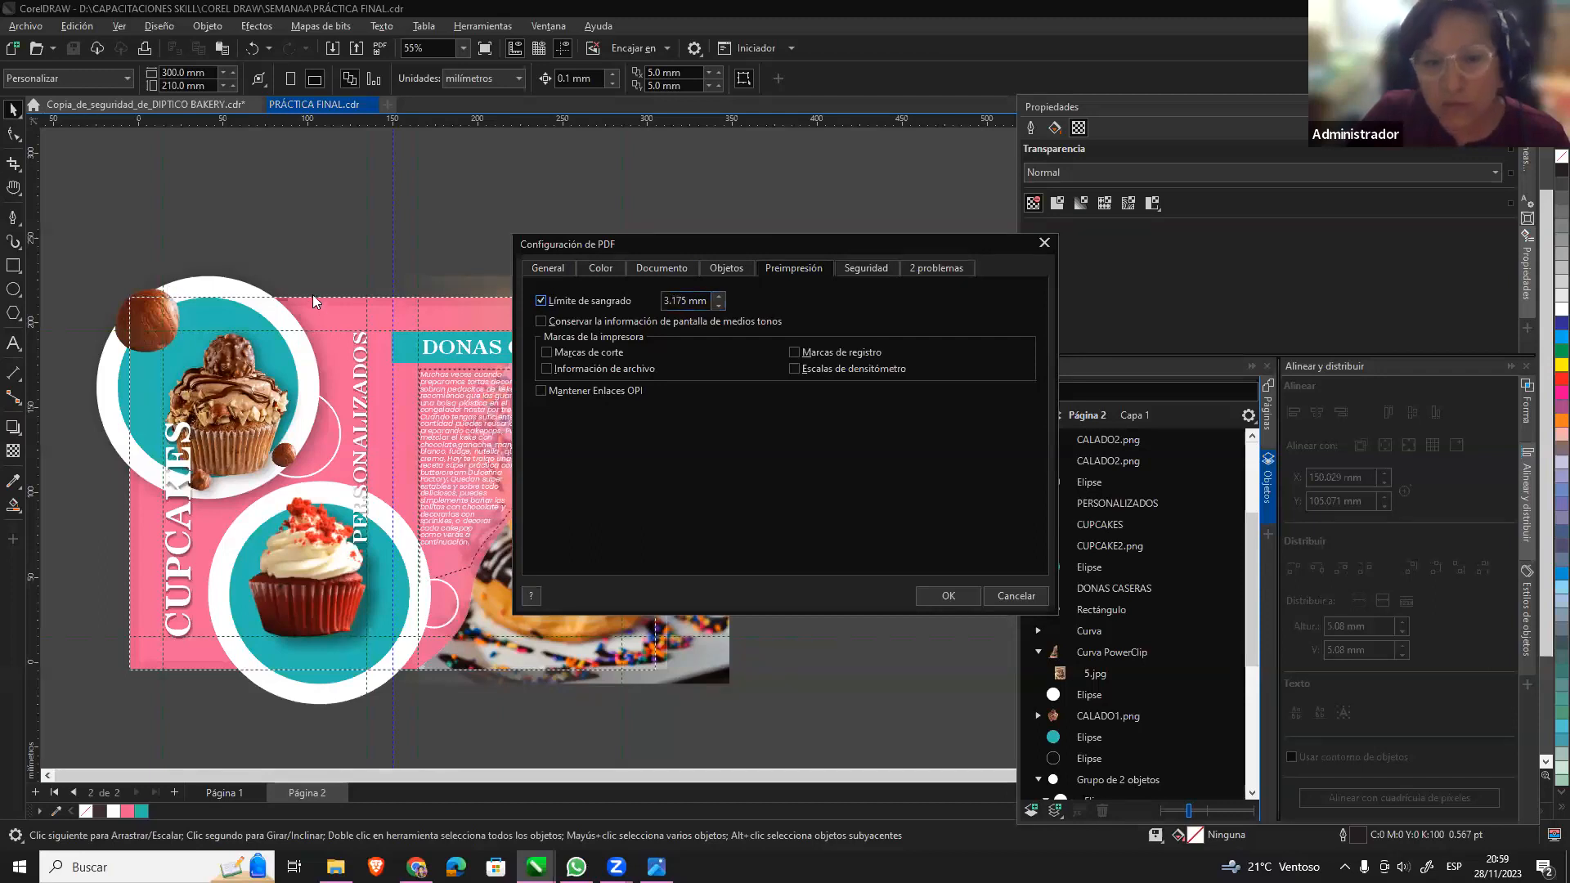
left_click_drag(708, 301, 613, 314)
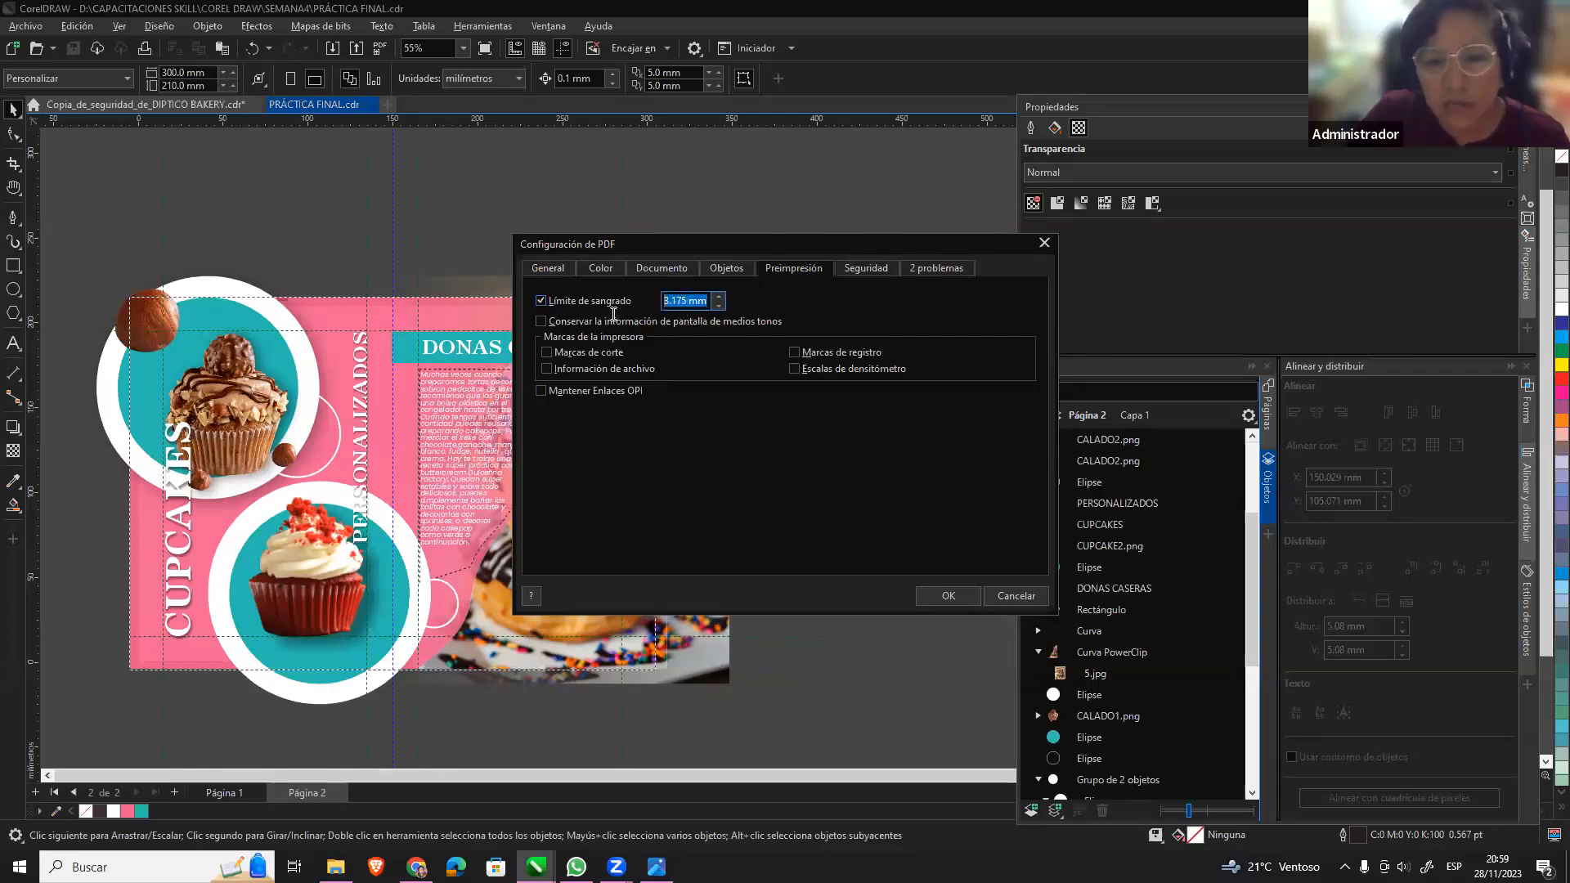
type("5")
left_click(541, 300)
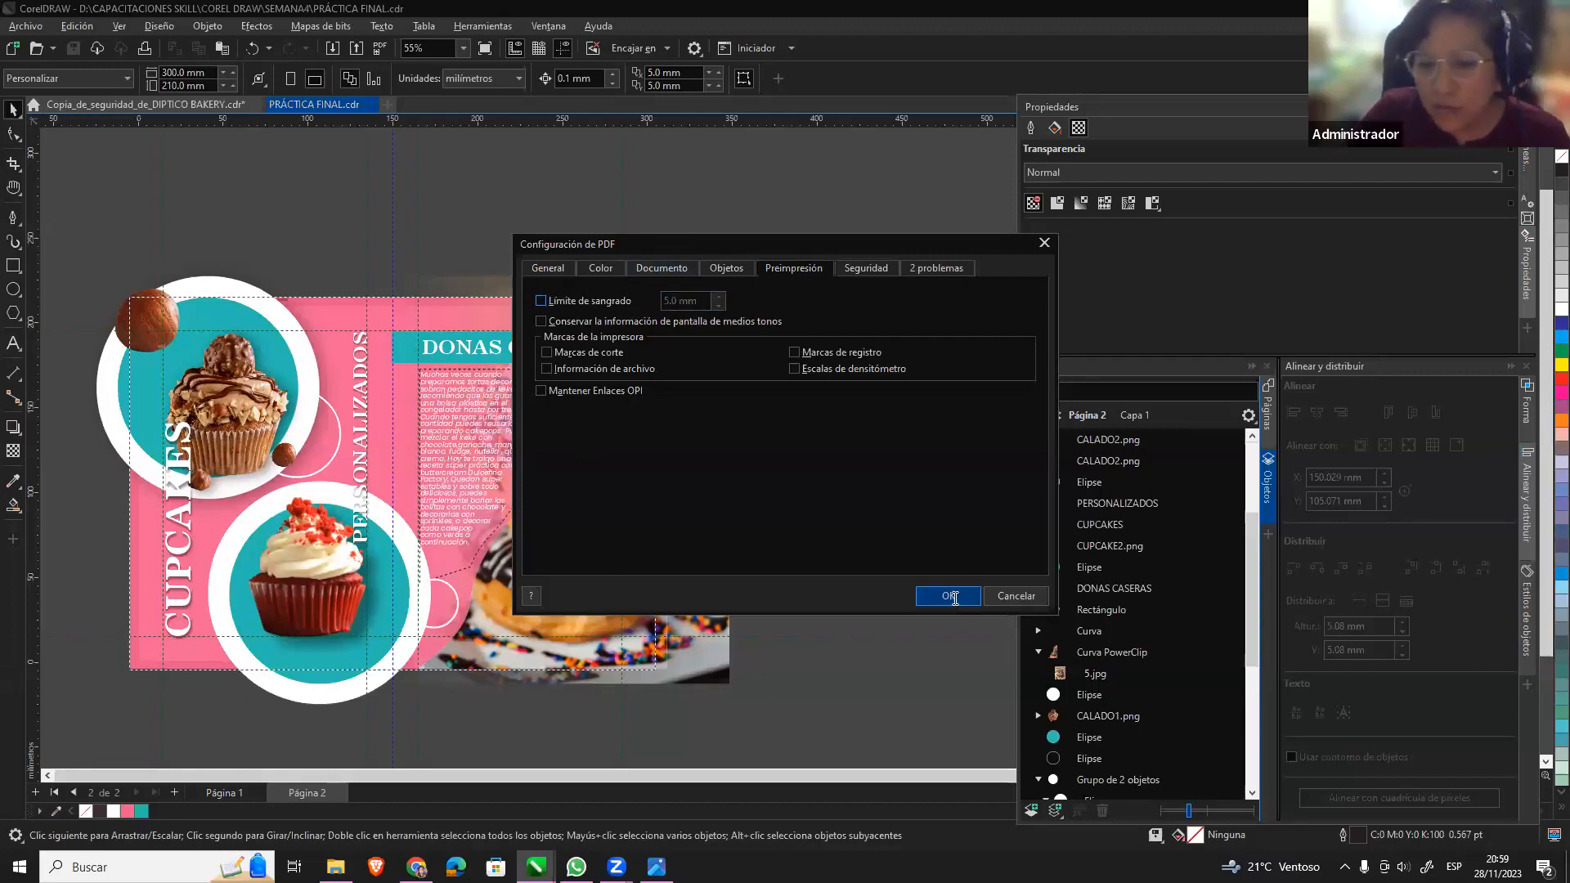
left_click(952, 596)
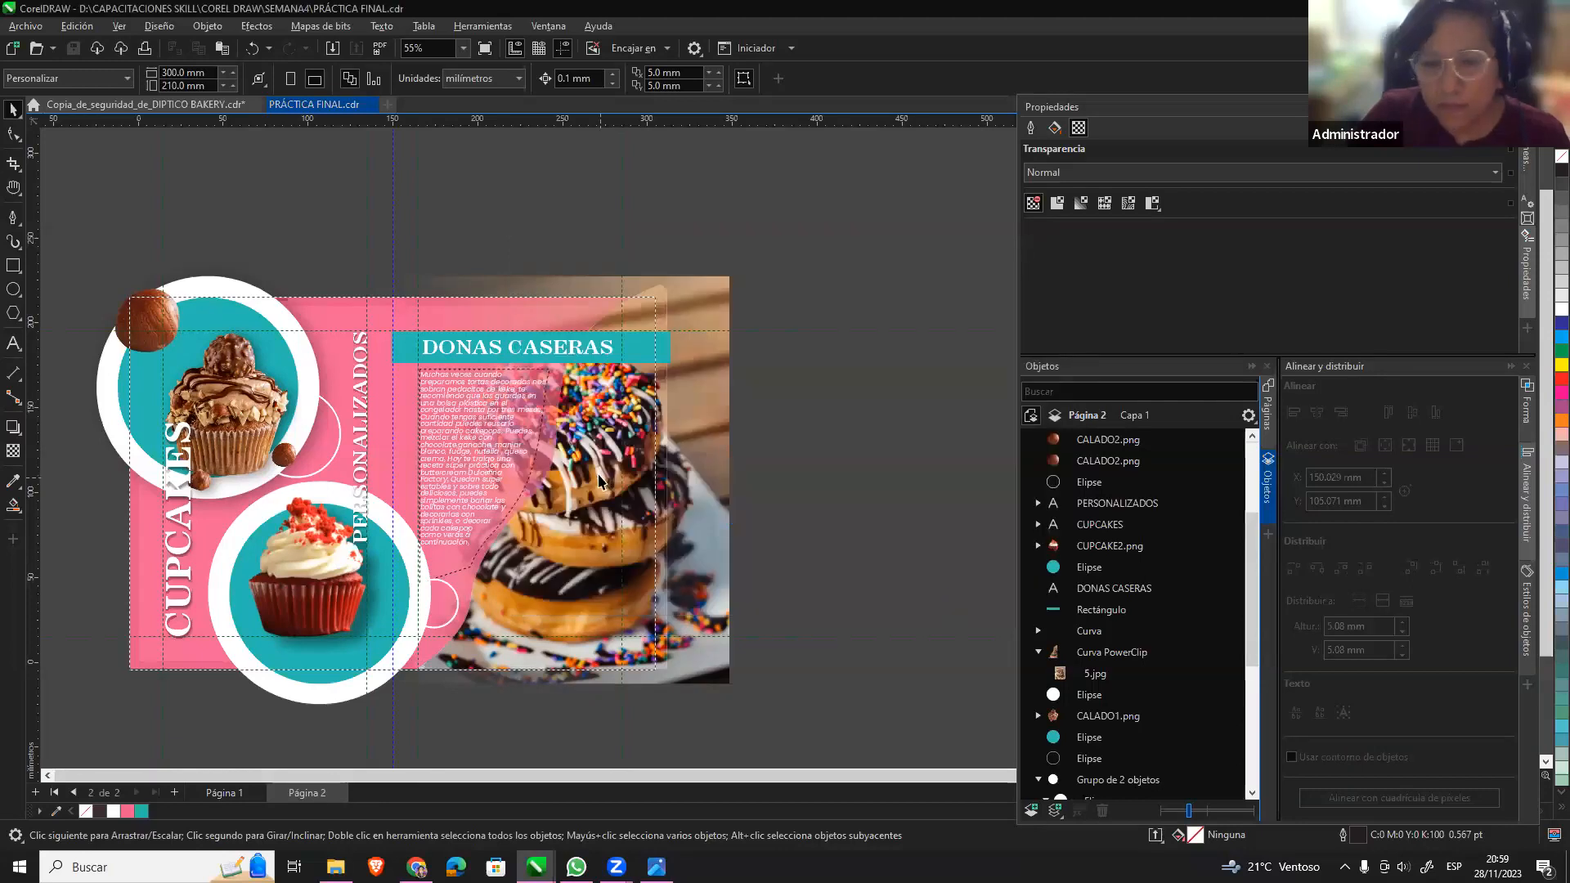
Switch to File Explorer, try to open PRÁCTICA FINAL.pdf in the default viewer, reload it, and close the viewer.
mouse_move(321, 859)
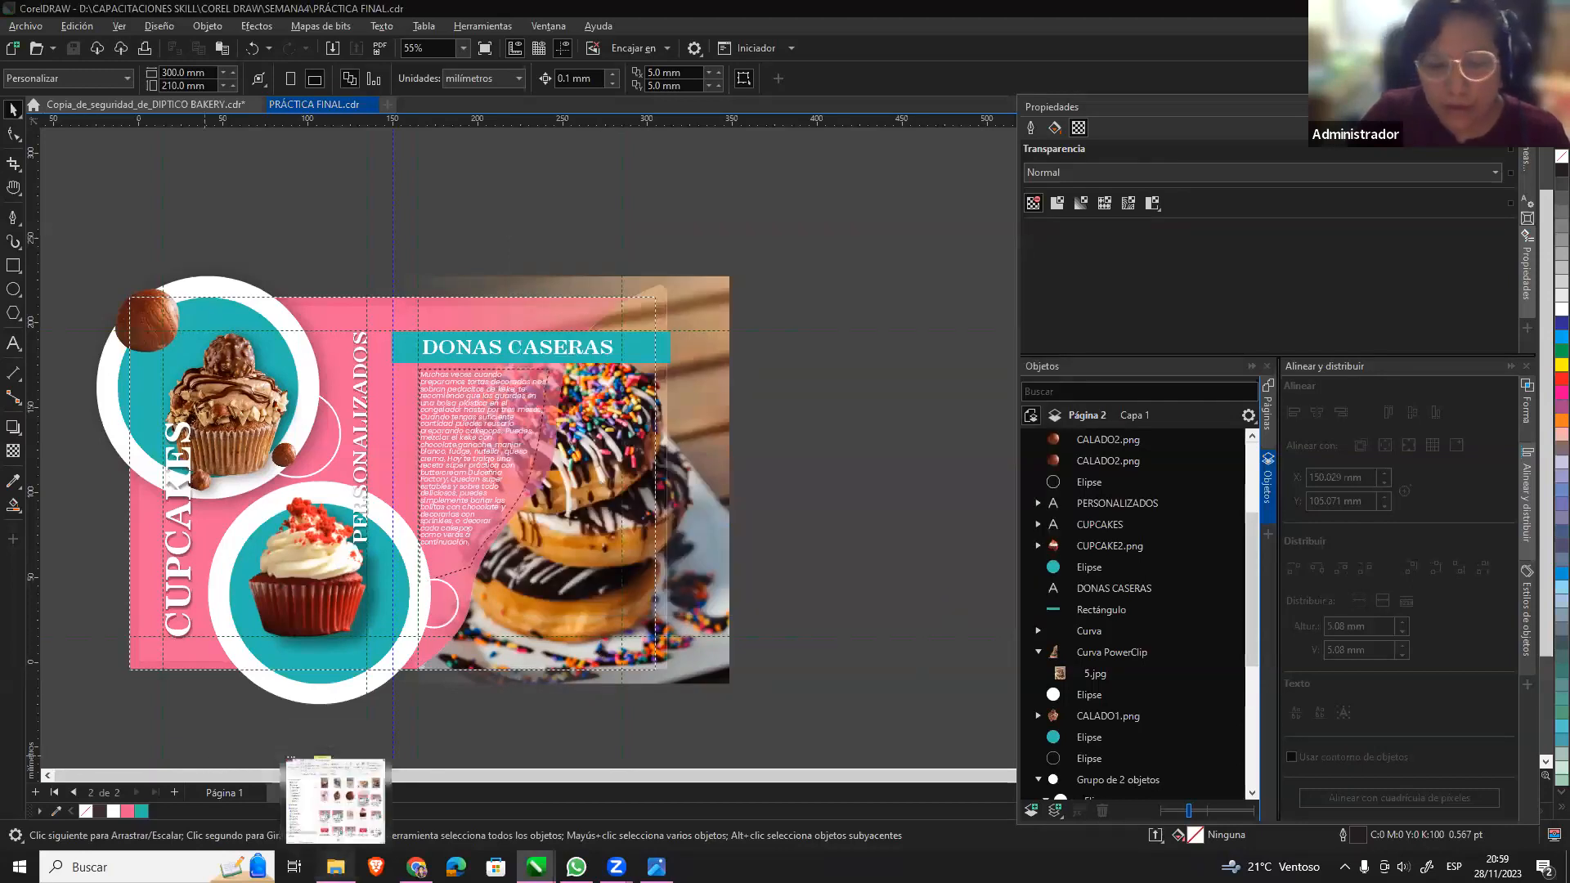
left_click(342, 795)
scroll(994, 630, "down", 2)
left_click(851, 712)
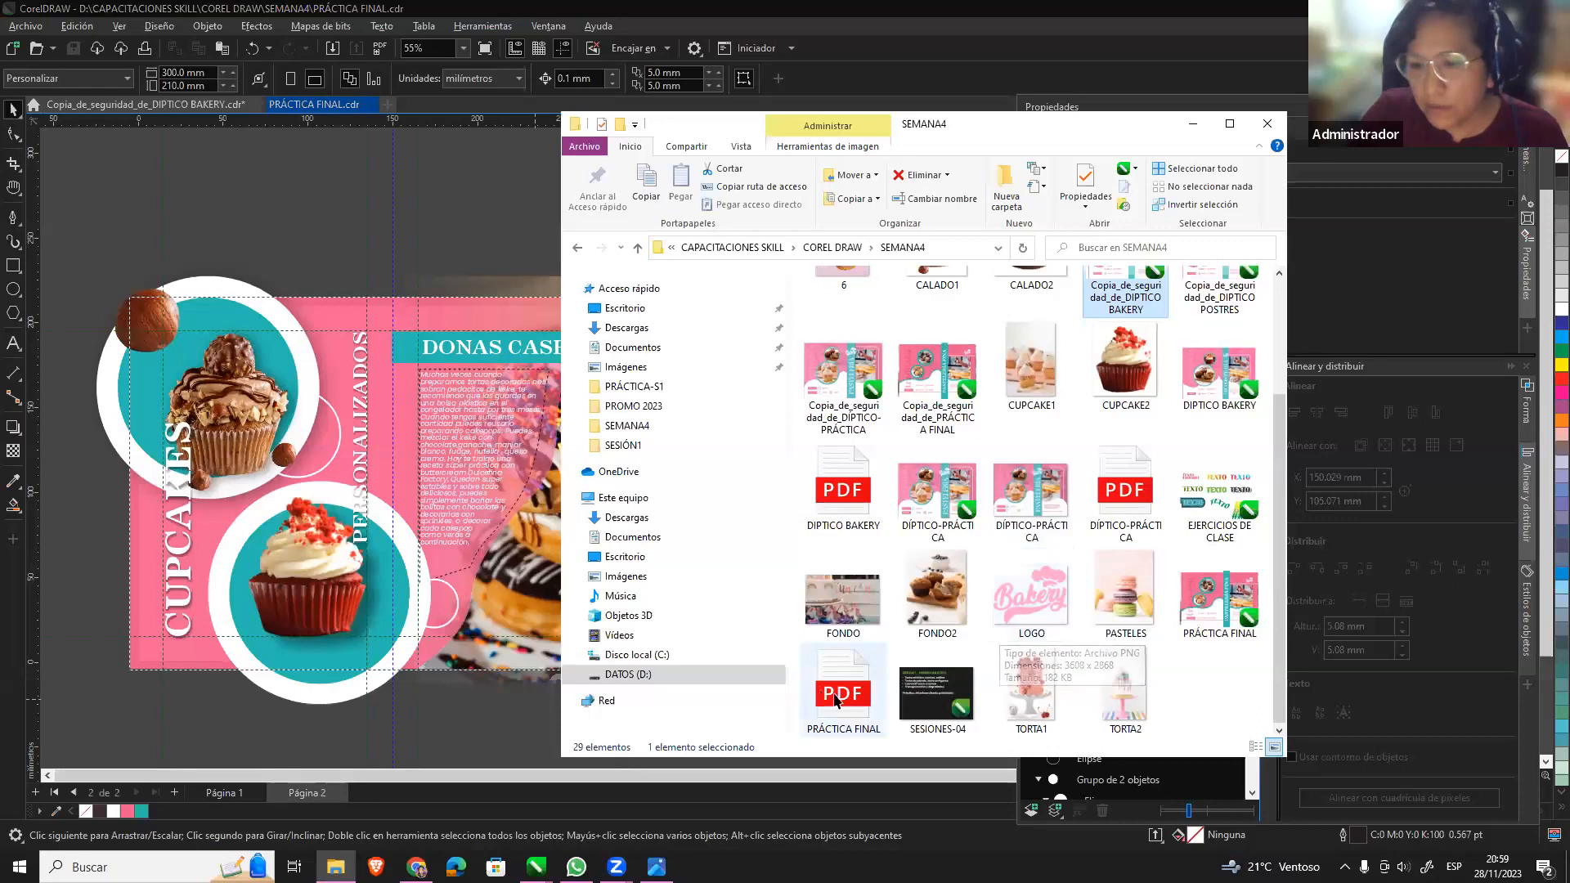
double_click(853, 708)
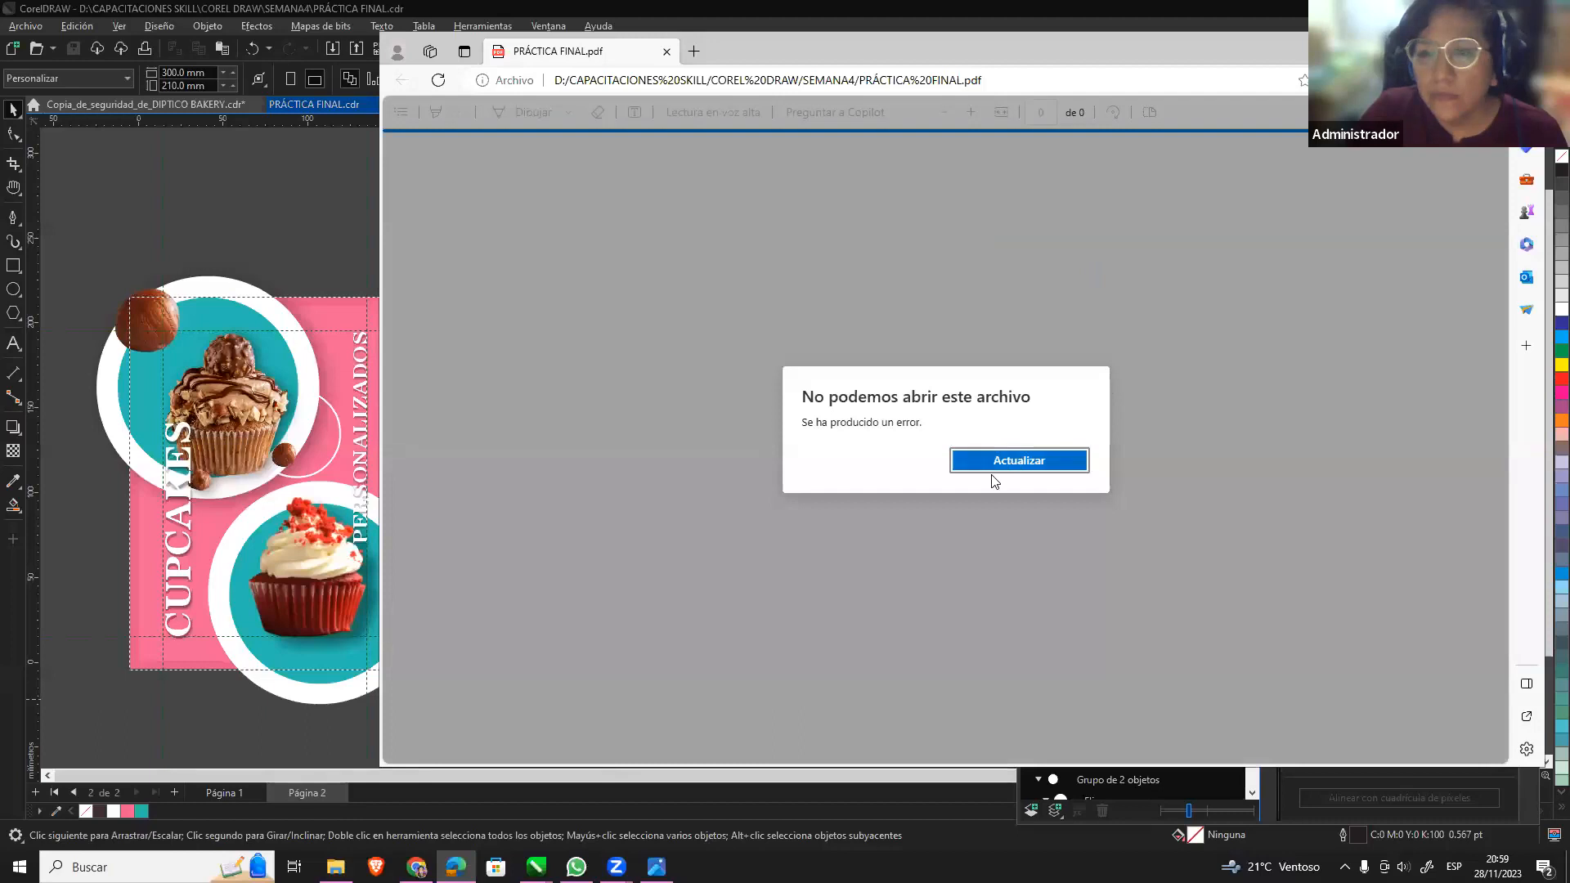
left_click(1028, 460)
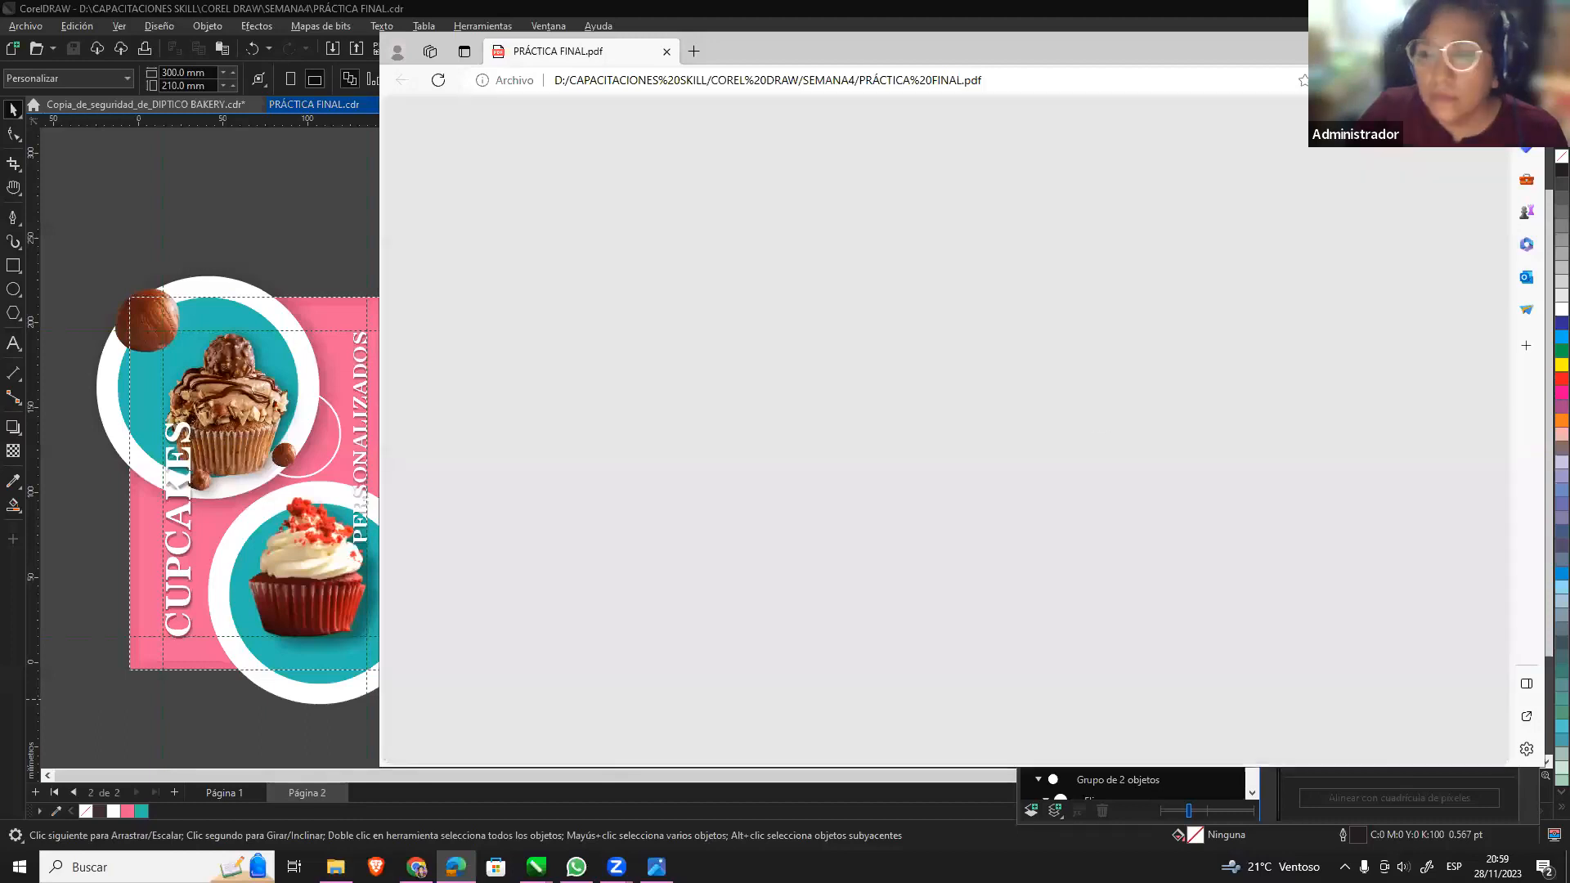
left_click(1526, 50)
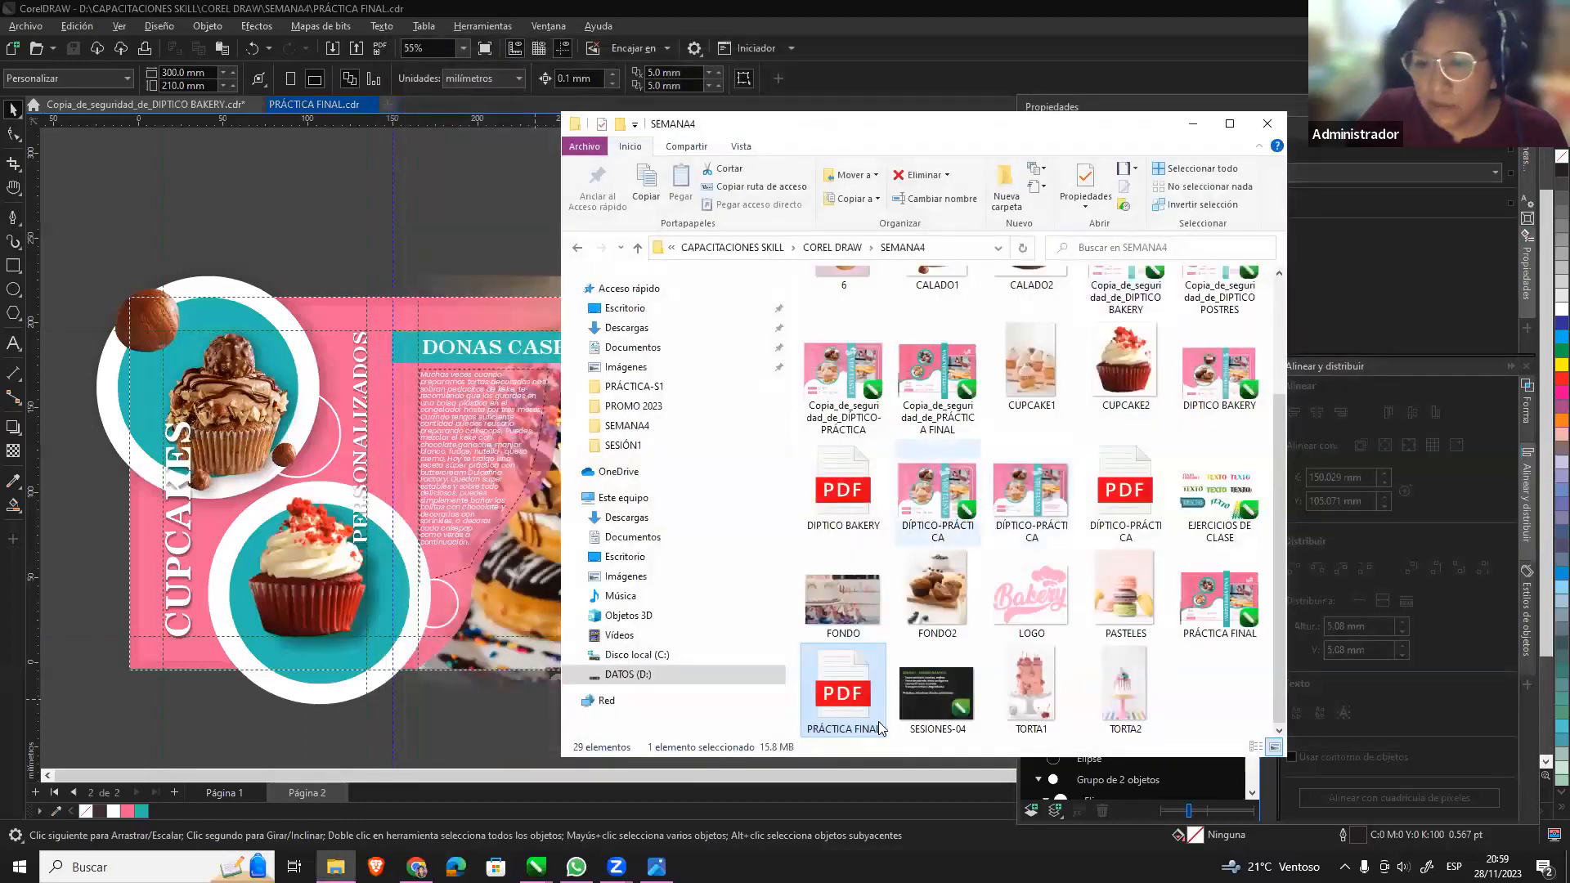
Open PRÁCTICA FINAL.pdf with Adobe Reader, minimise the folder window, and dismiss the default-application prompt.
right_click(851, 683)
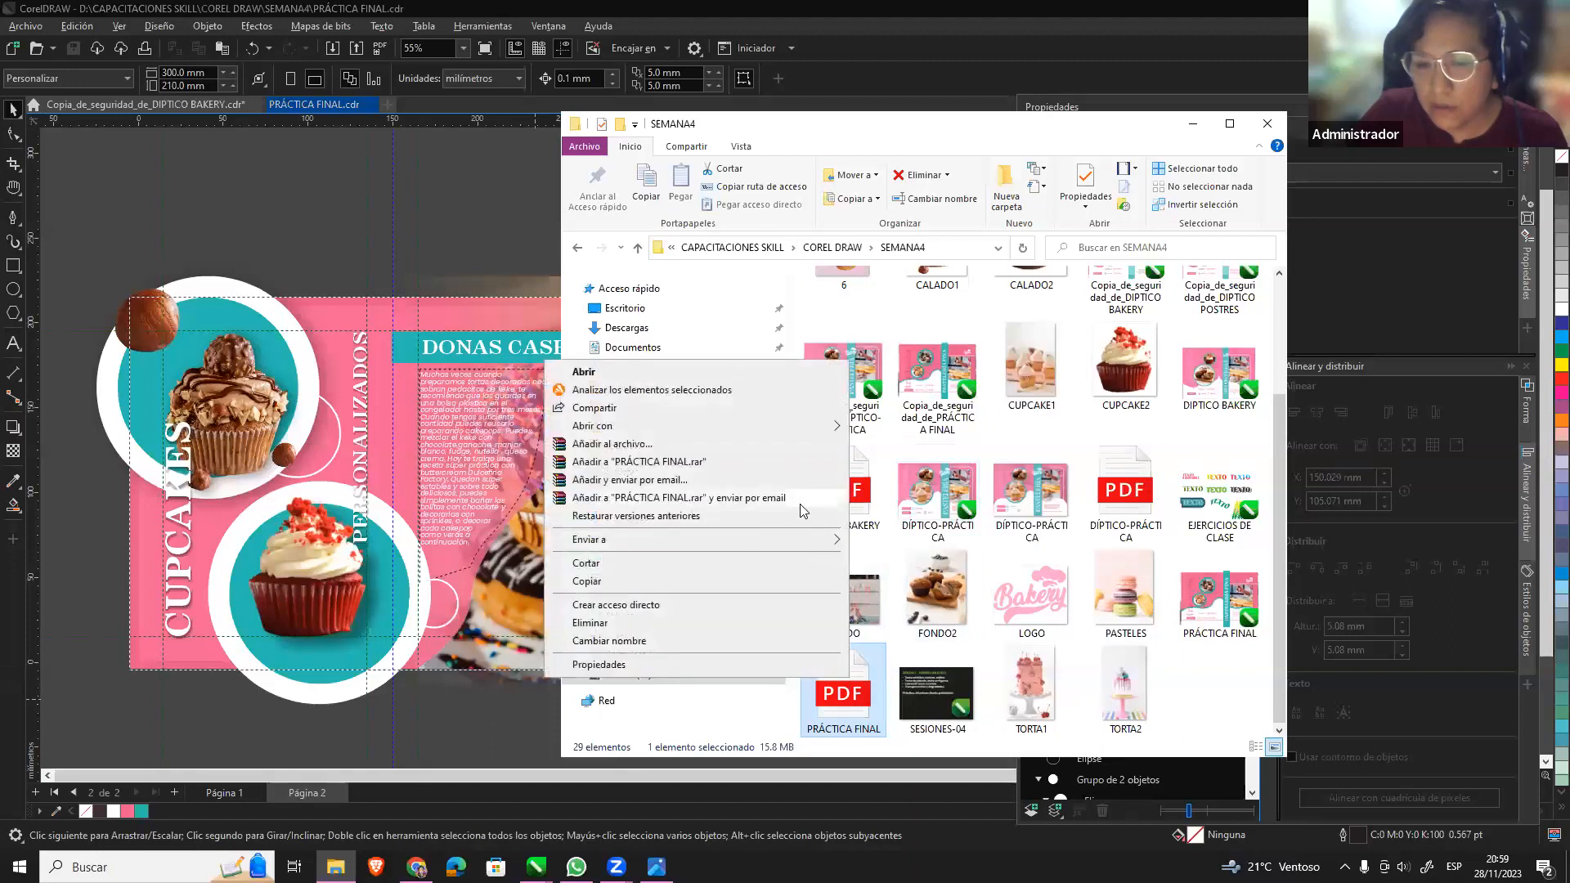
mouse_move(842, 429)
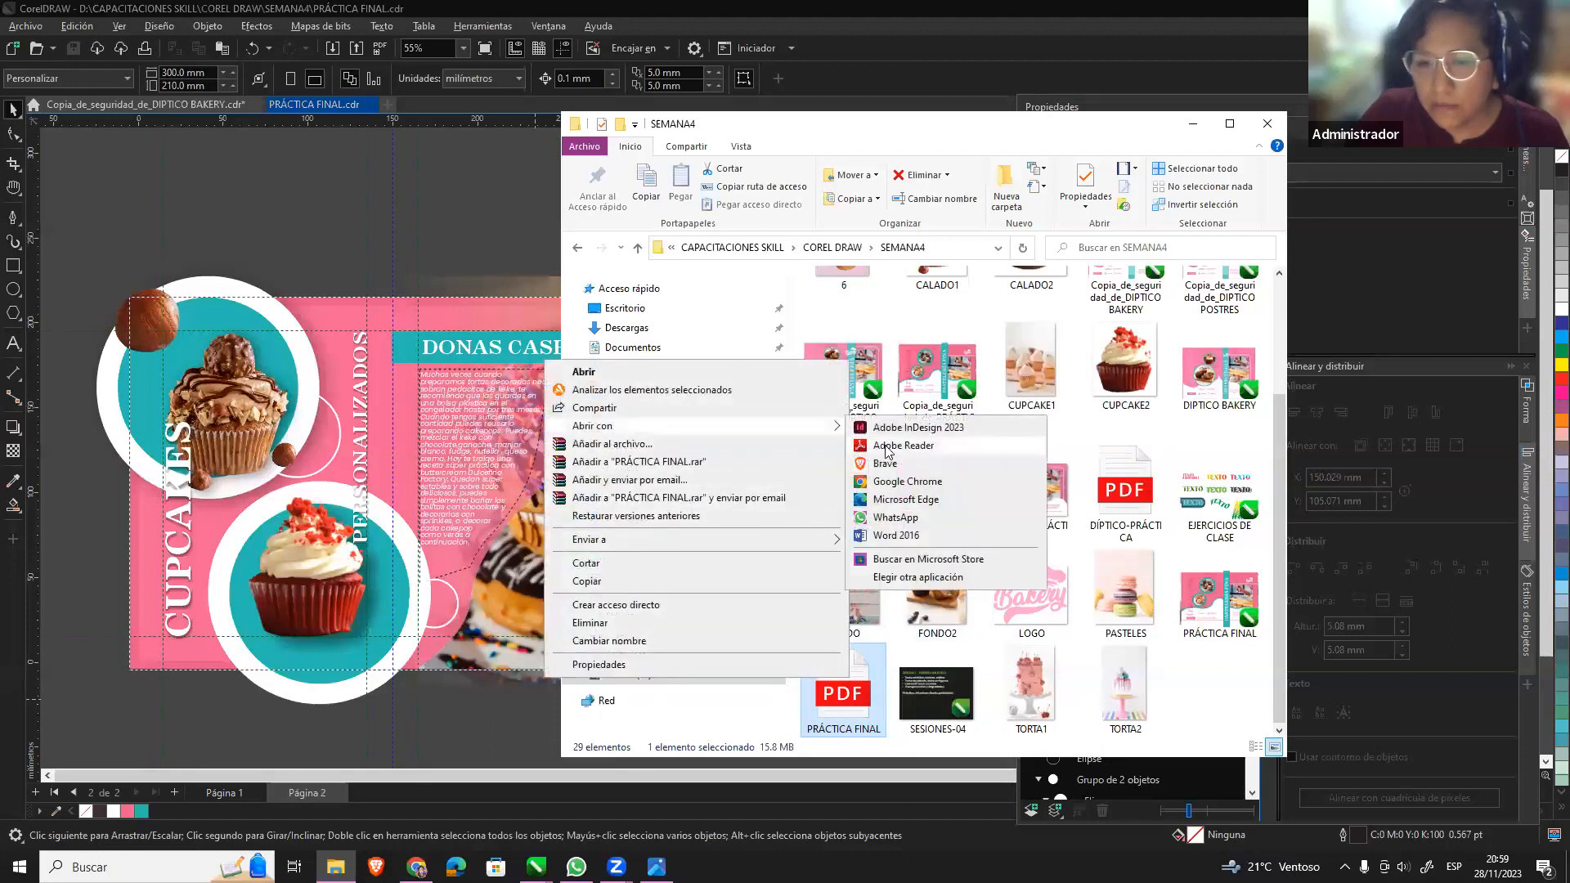
left_click(938, 480)
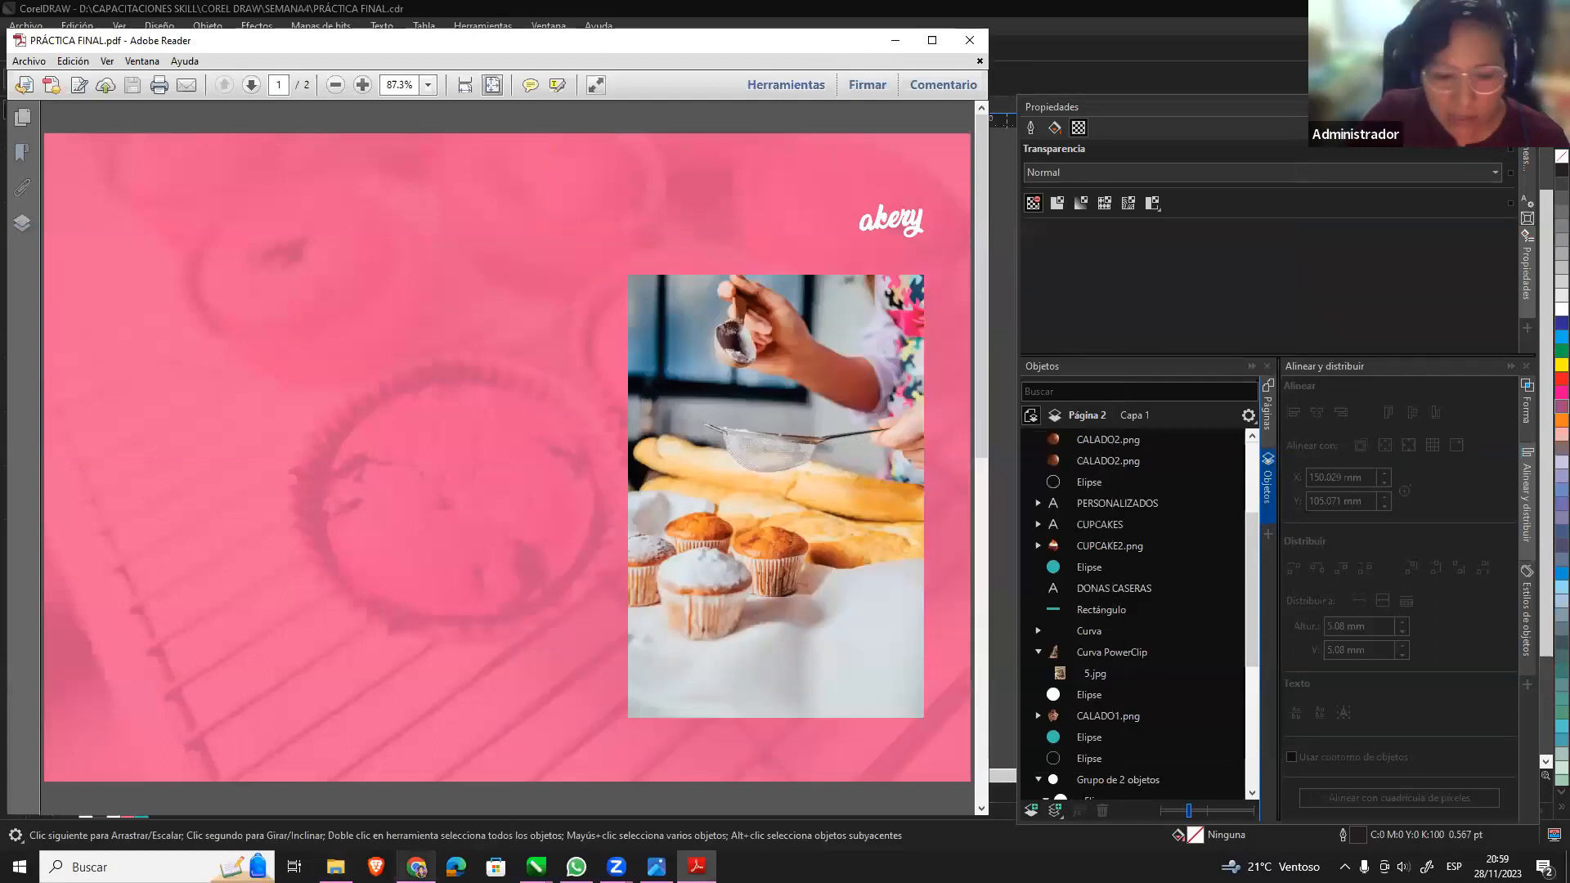
left_click(336, 867)
left_click(1193, 125)
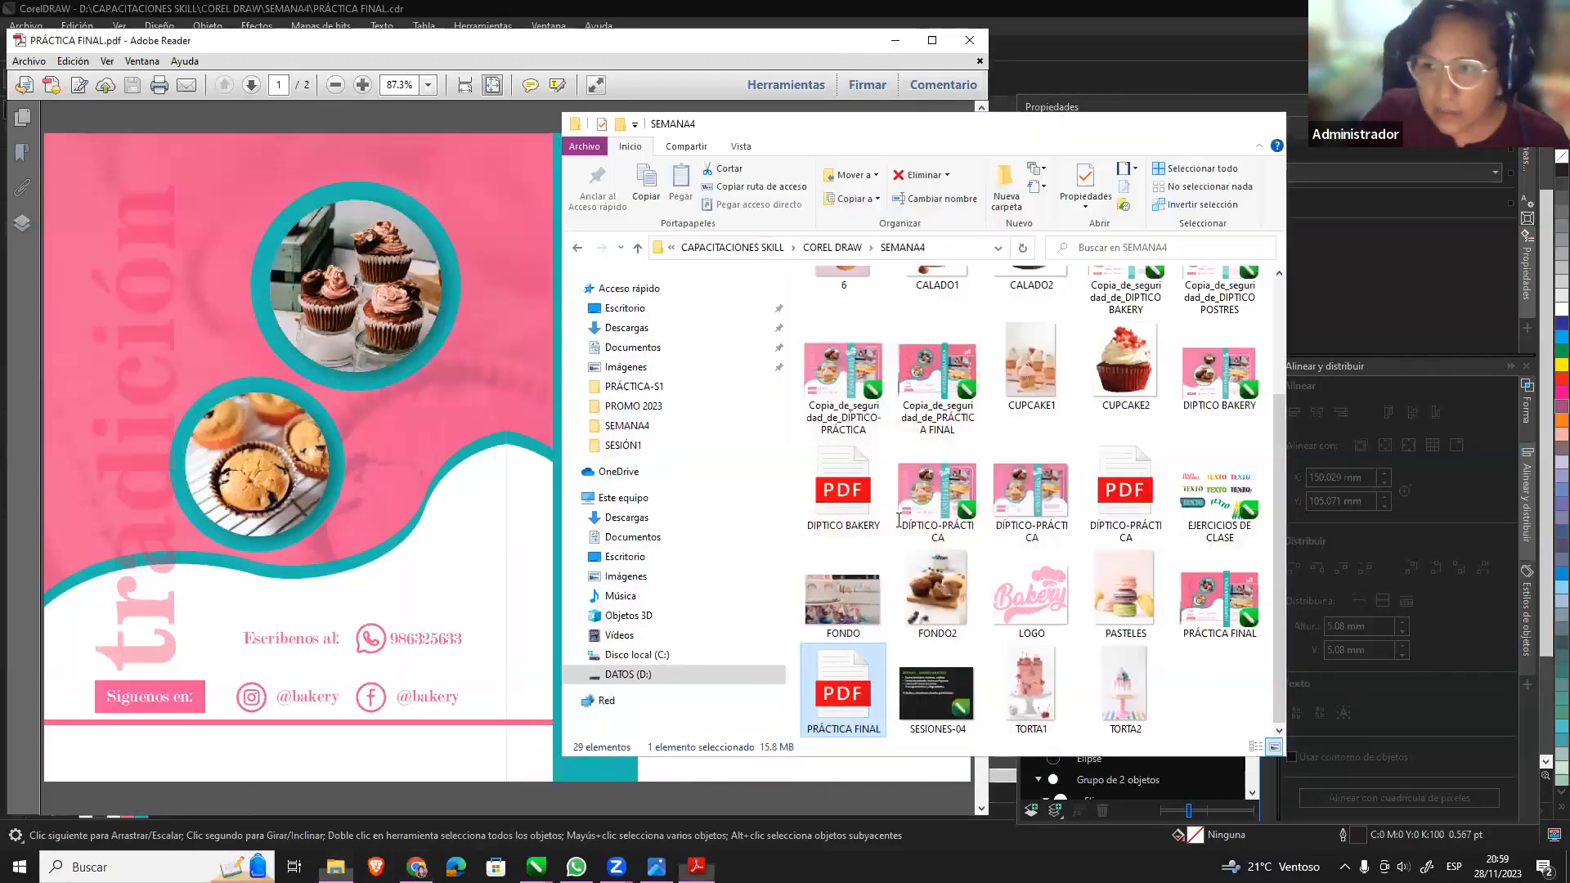
left_click(577, 867)
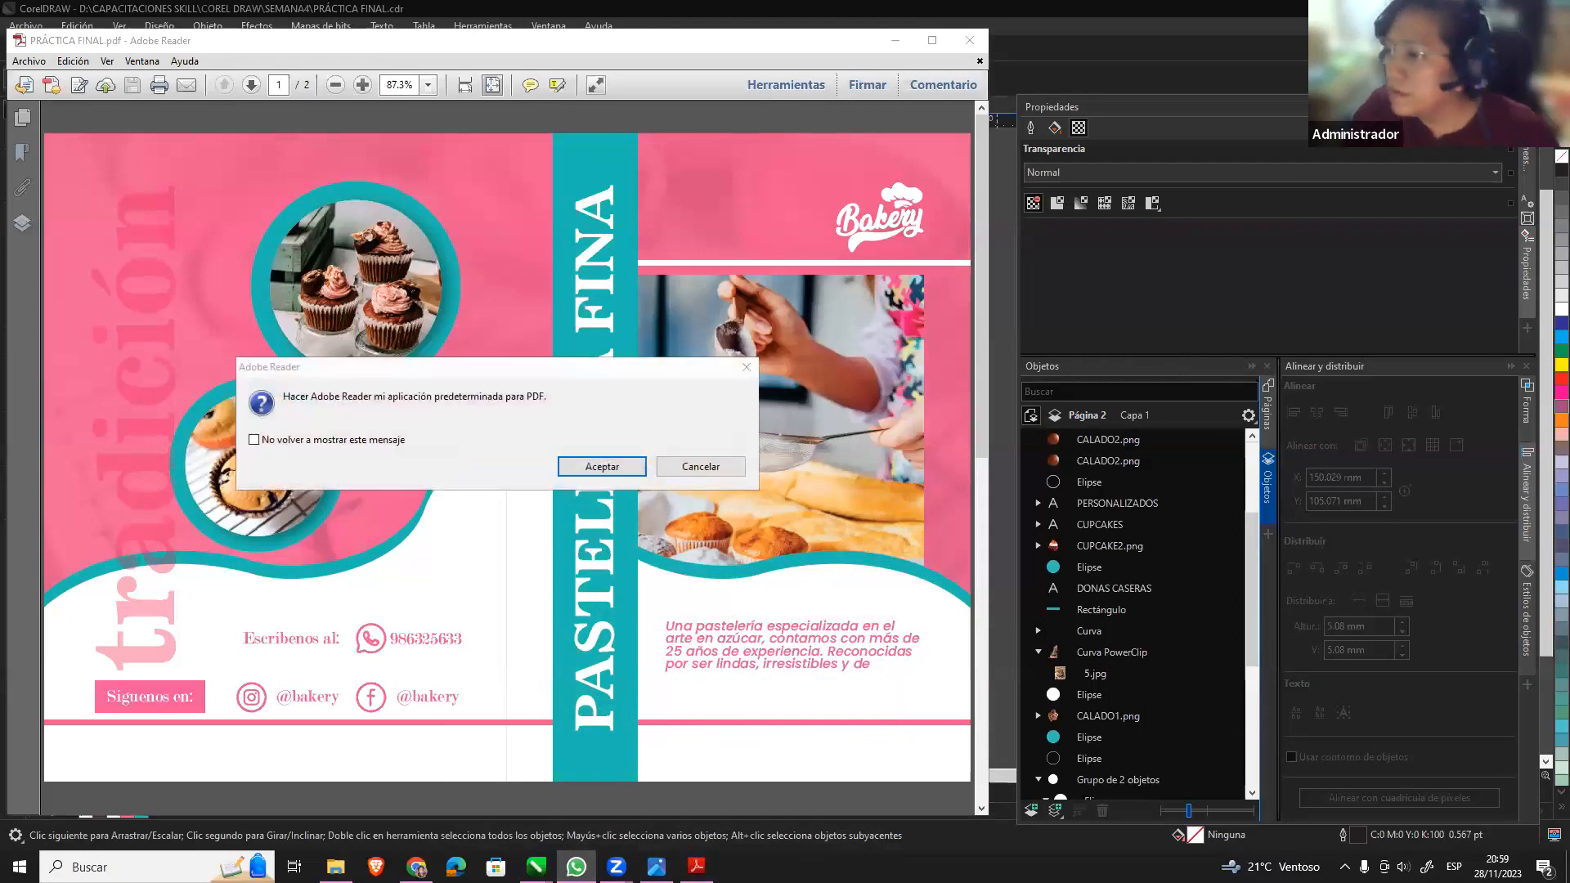
left_click(747, 367)
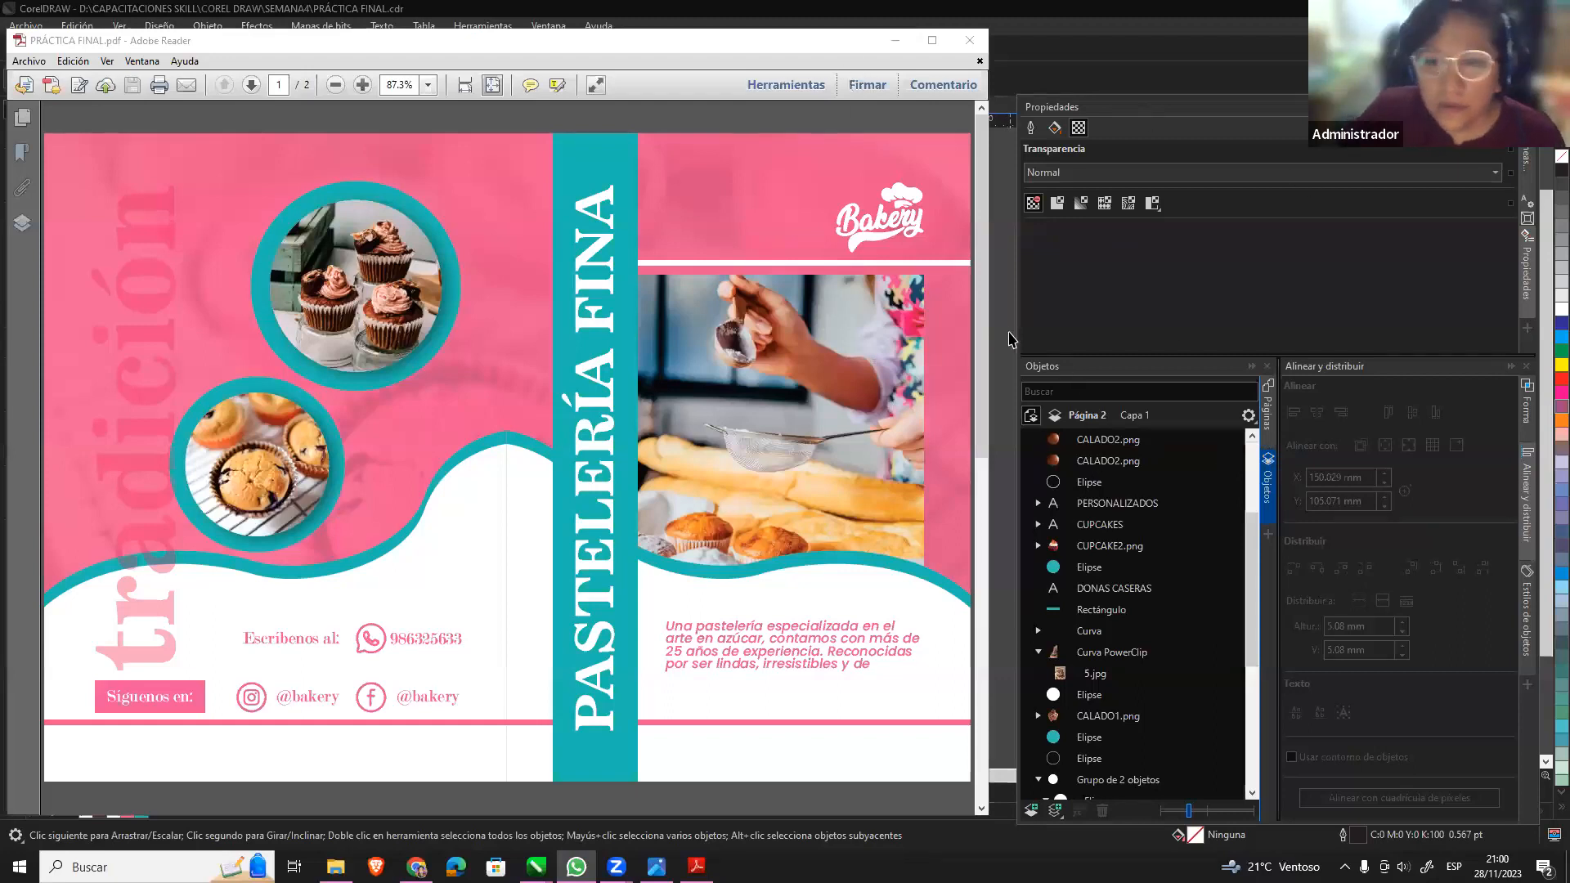
Widen the Adobe Reader window, check both pages of the exported PDF, and minimise the reader.
left_click_drag(997, 321, 1308, 360)
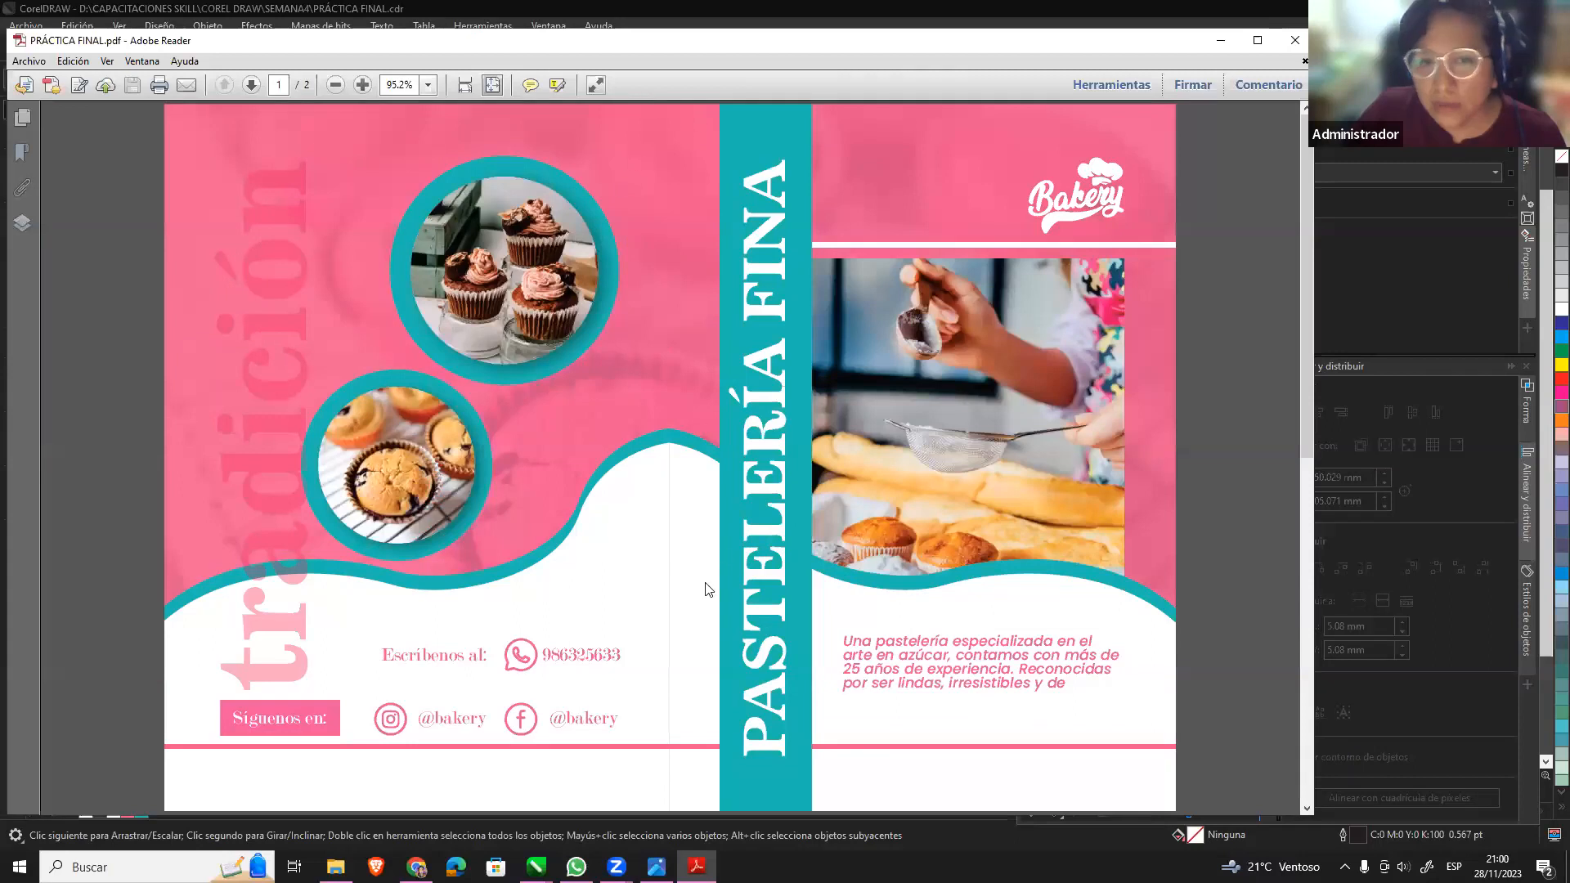
left_click(253, 85)
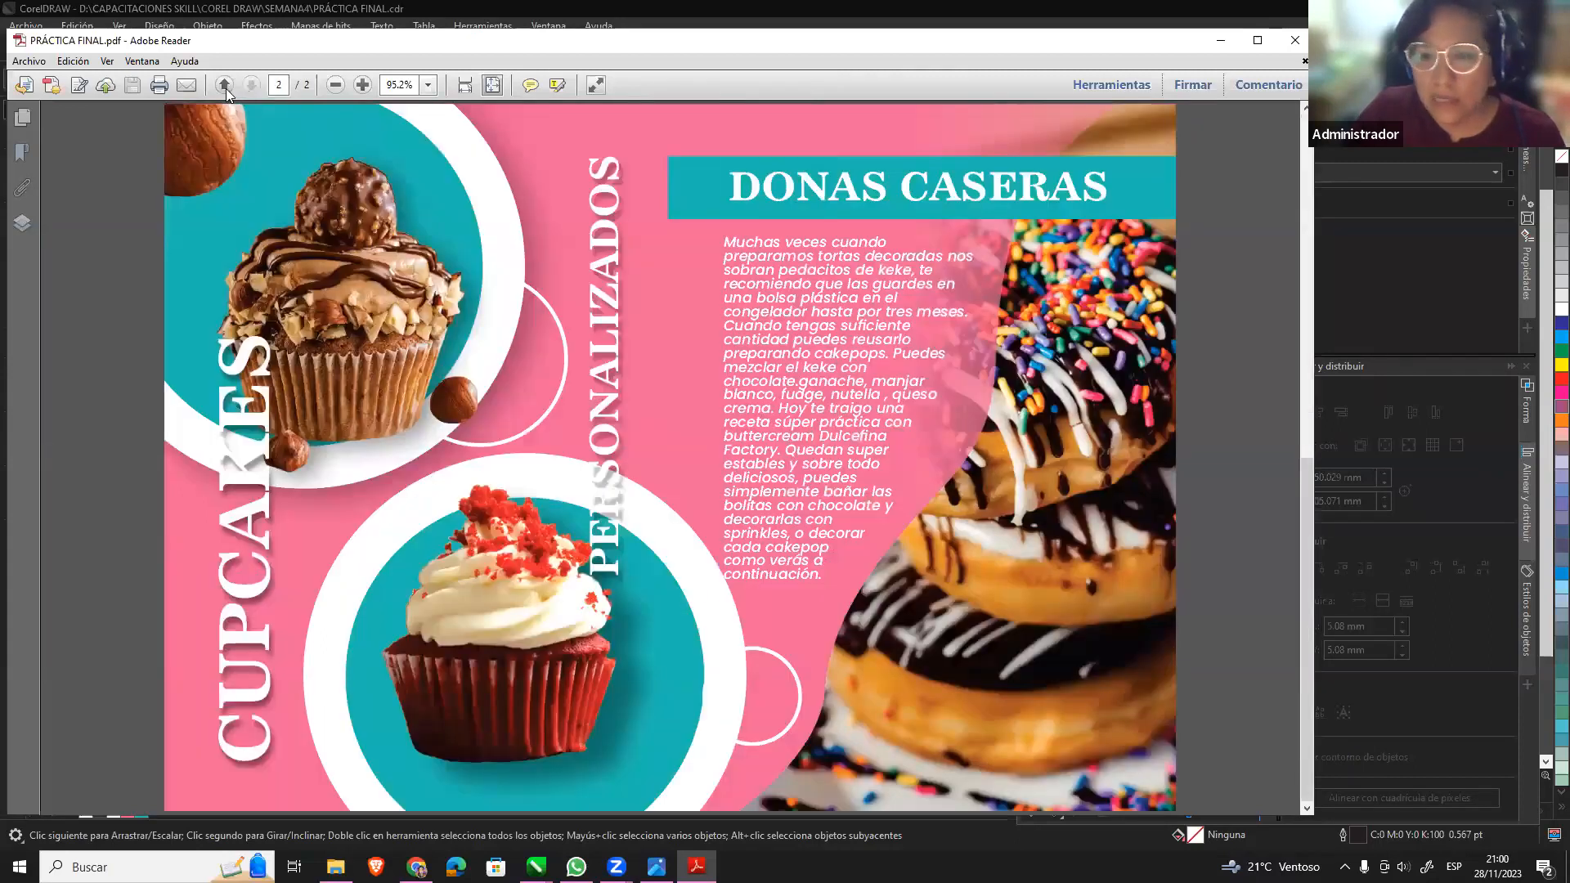
left_click(226, 86)
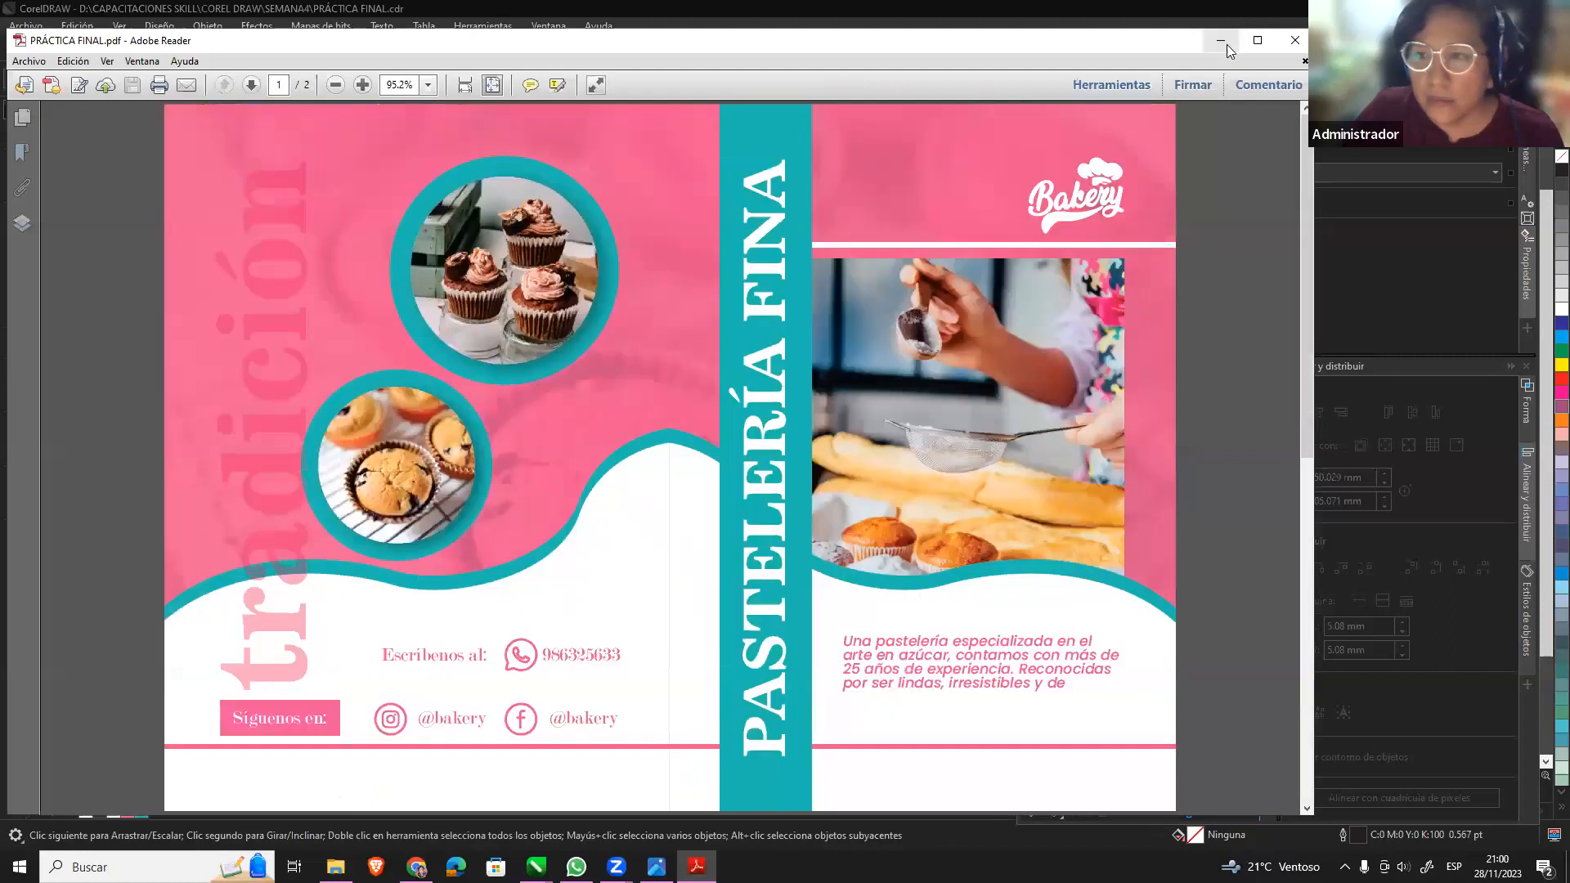
left_click(250, 86)
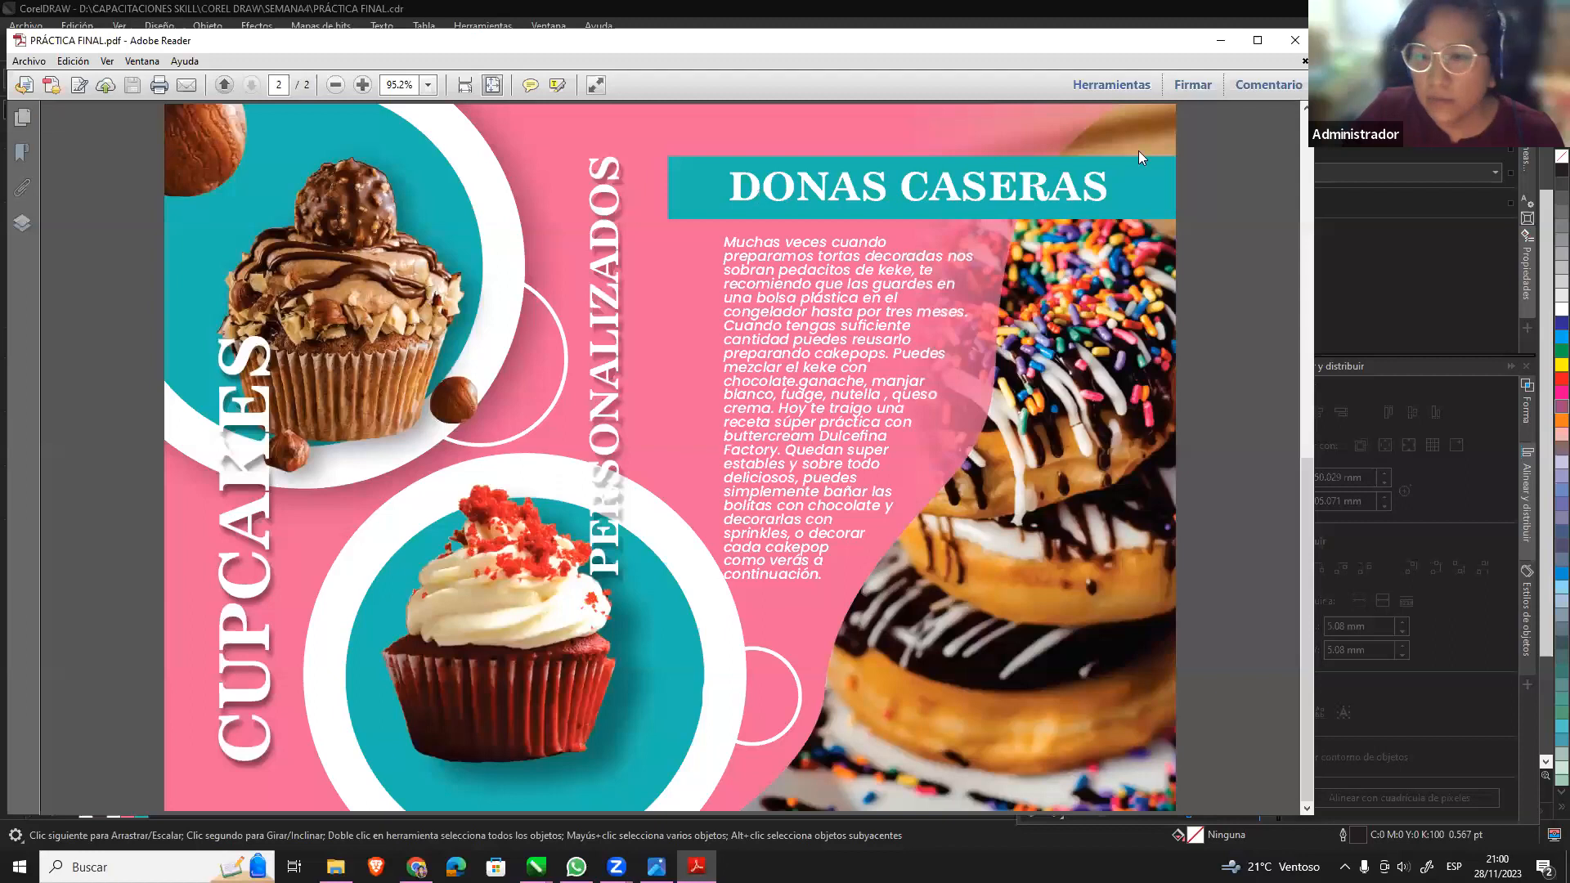
left_click(224, 87)
left_click(1221, 40)
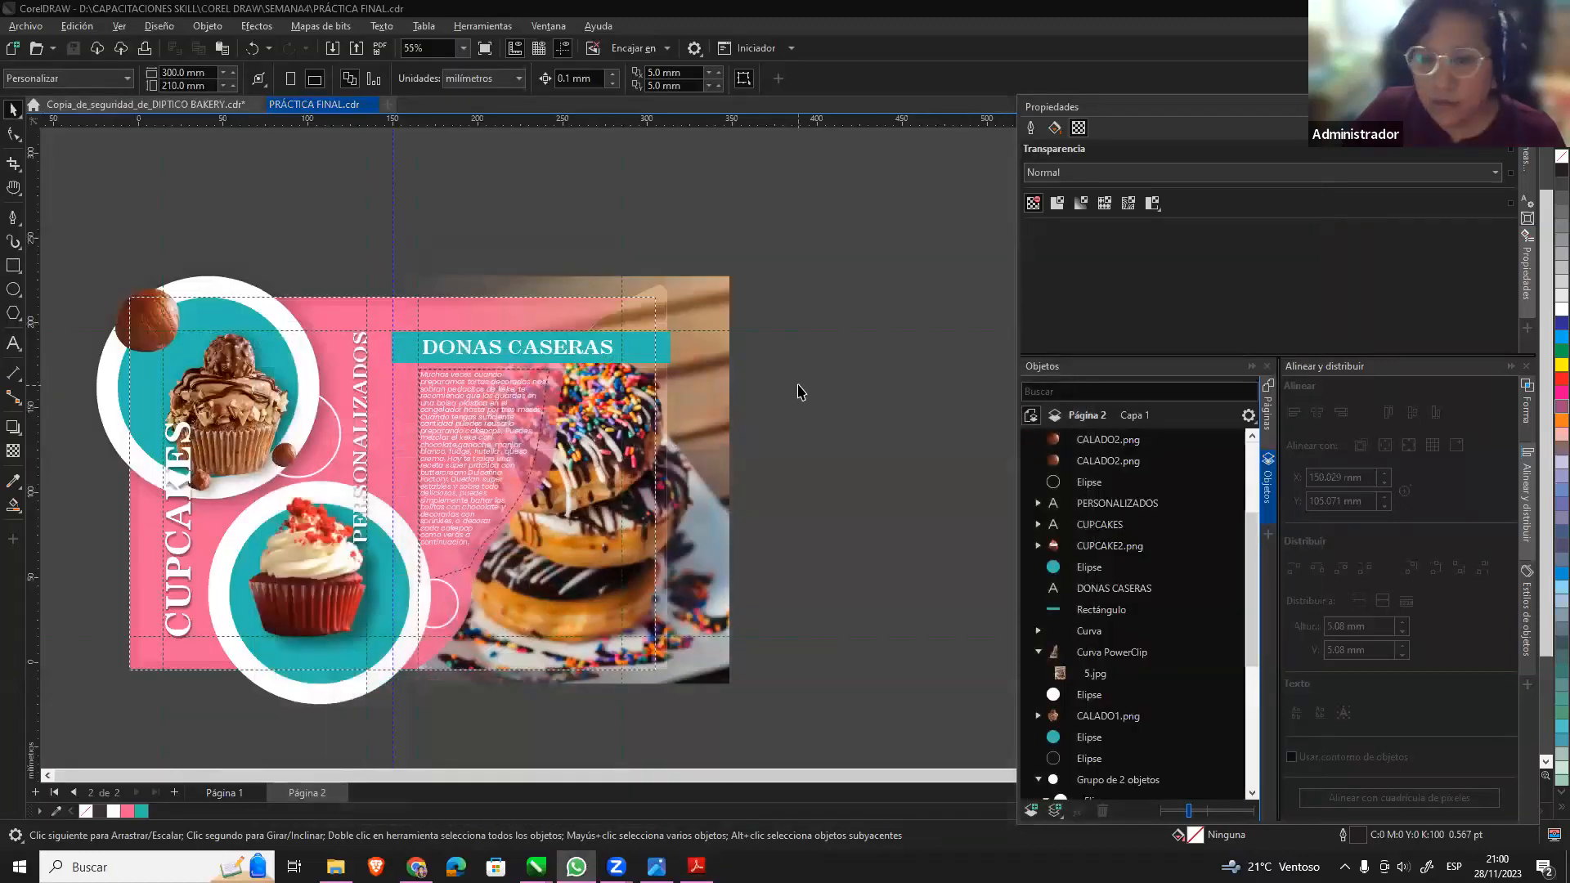
Switch to the Copia_de_seguridad_de_DIPTICO BAKERY document in CorelDRAW and show its page 1.
left_click(219, 105)
left_click(823, 460)
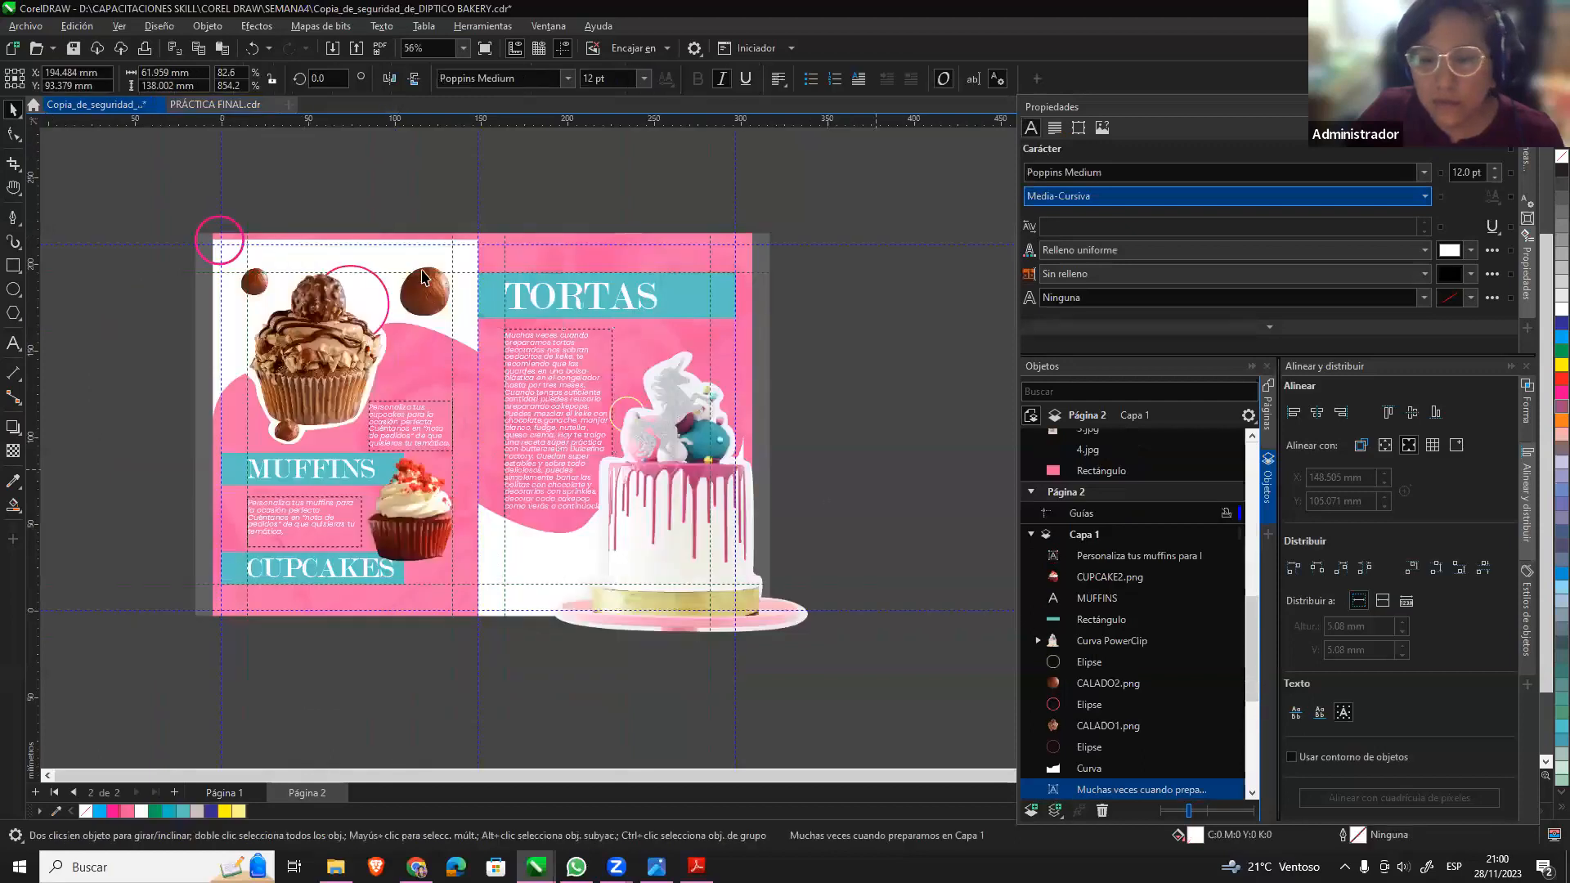
left_click(239, 793)
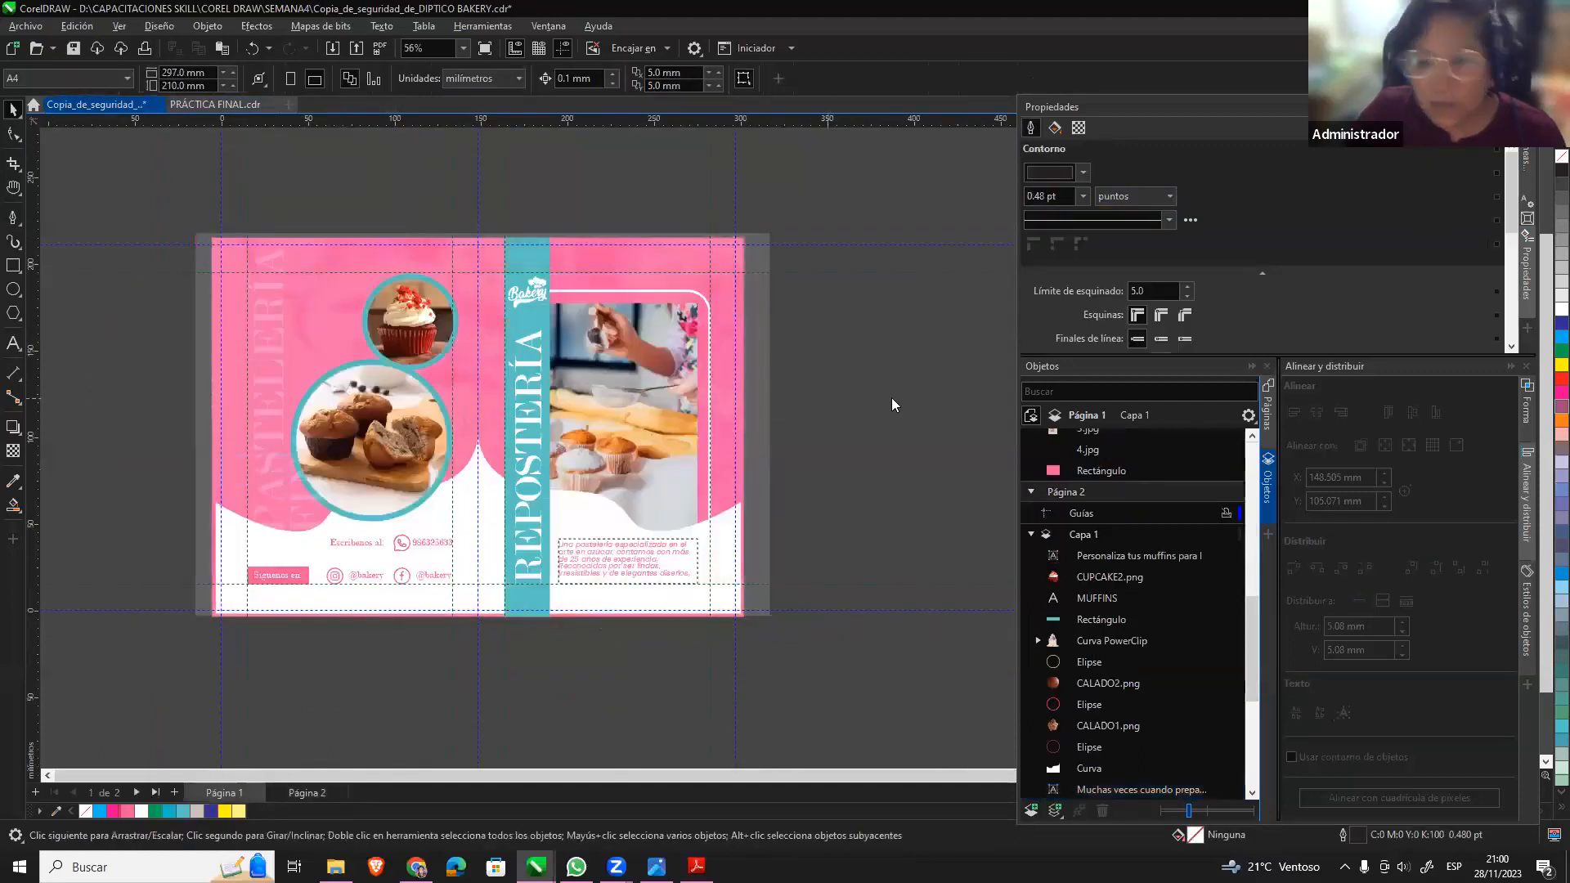